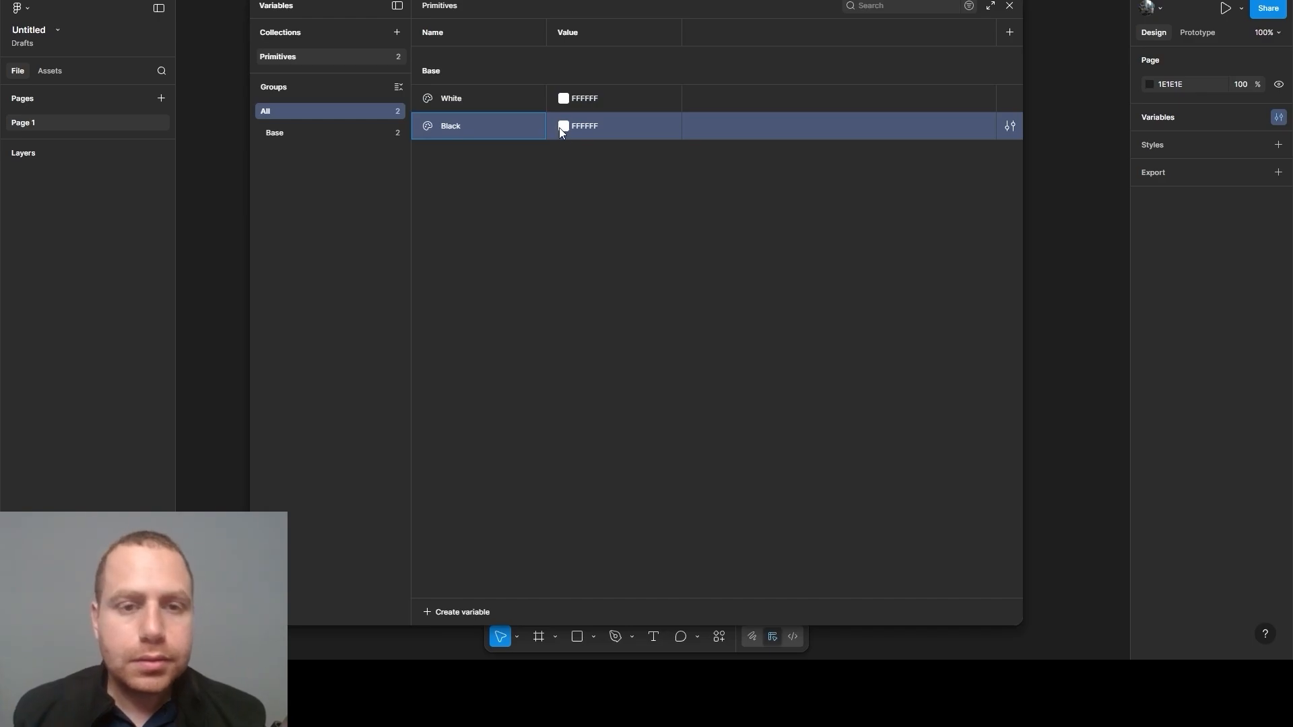
Set the value of the Black color variable to 000000
{"action": "left_click", "coordinate": [582, 131]}
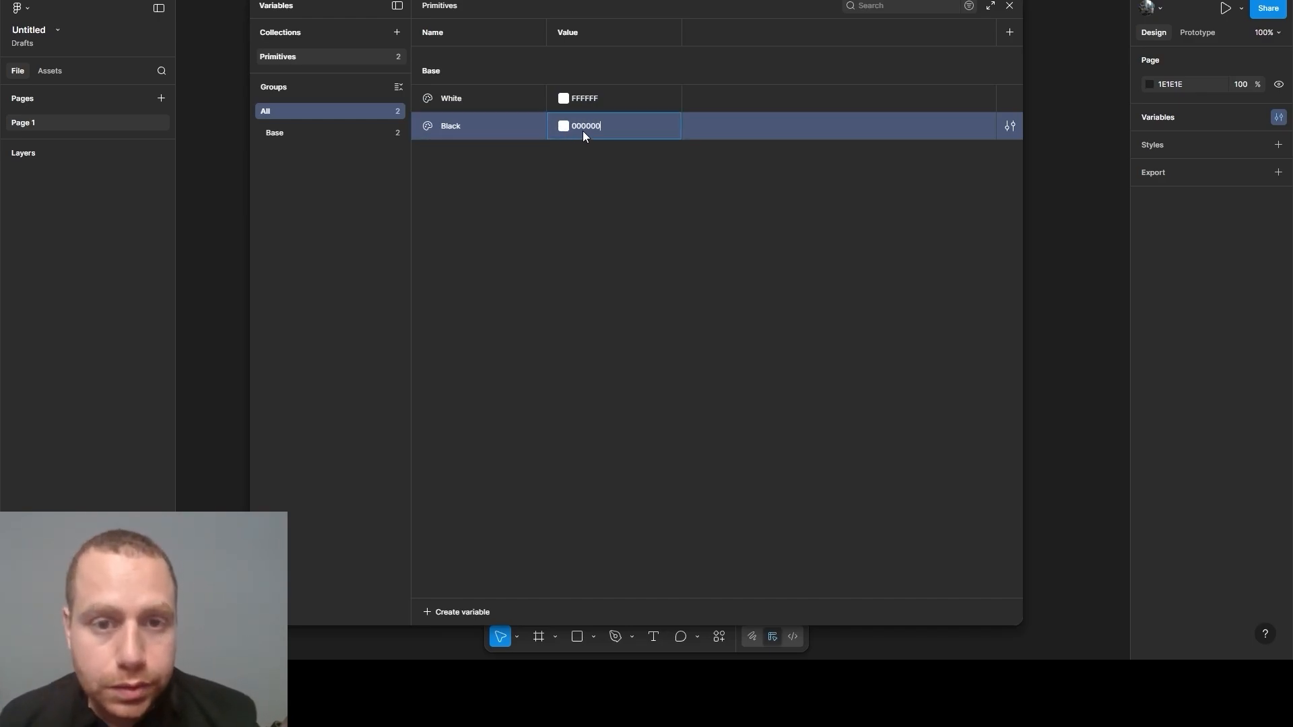
{"action": "key", "text": "Return"}
Create a color variable in the Base group named Azure Radiance/50
{"action": "left_click", "coordinate": [316, 133]}
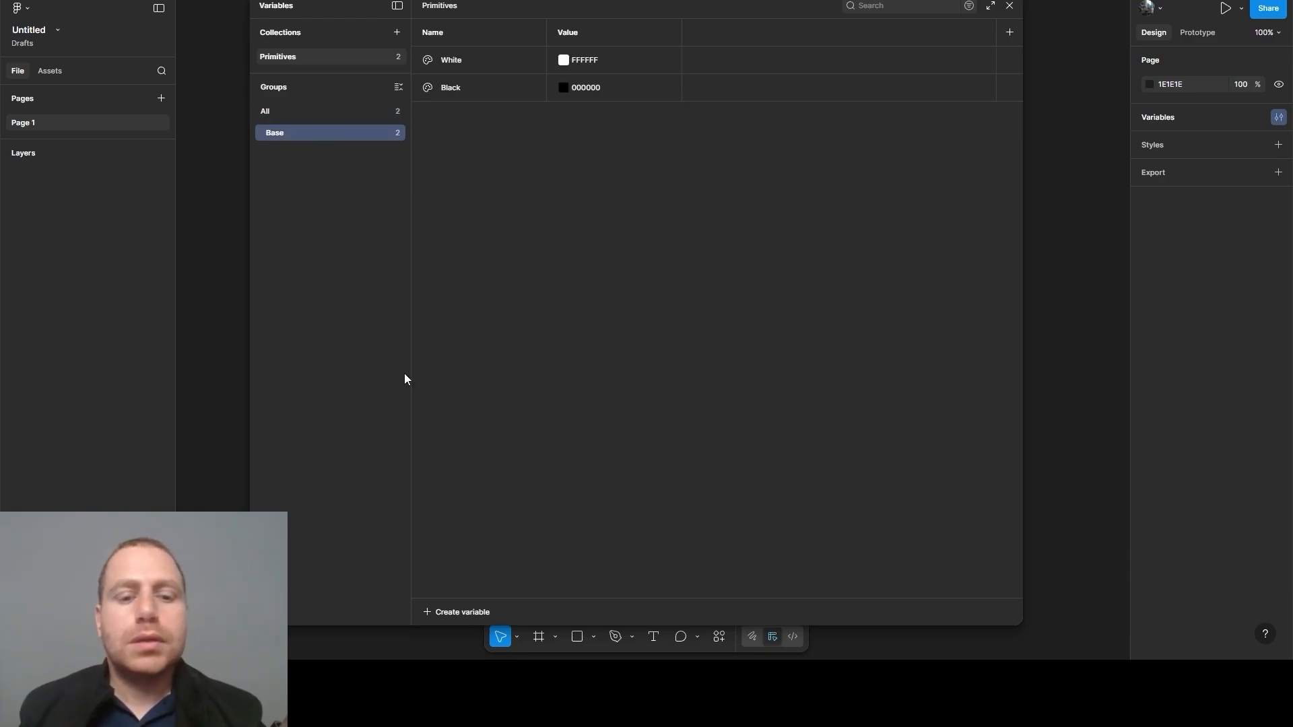
{"action": "left_click", "coordinate": [430, 613]}
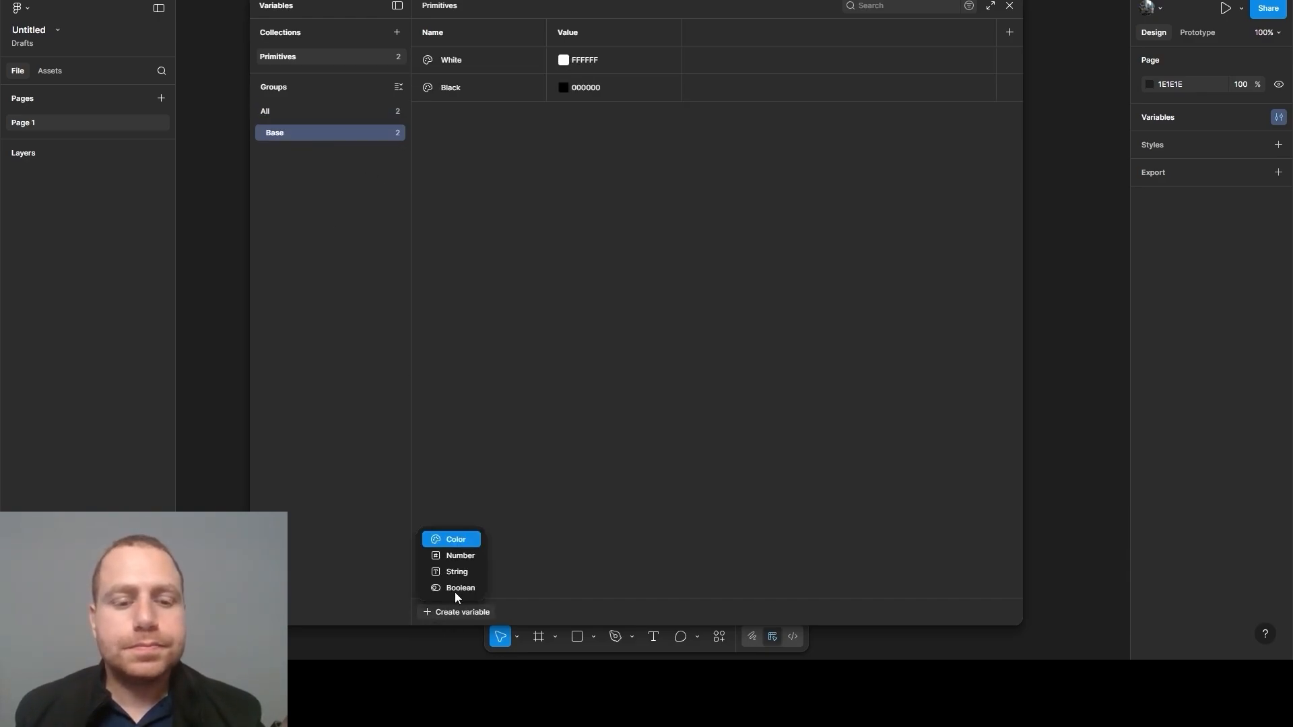
{"action": "left_click", "coordinate": [455, 540]}
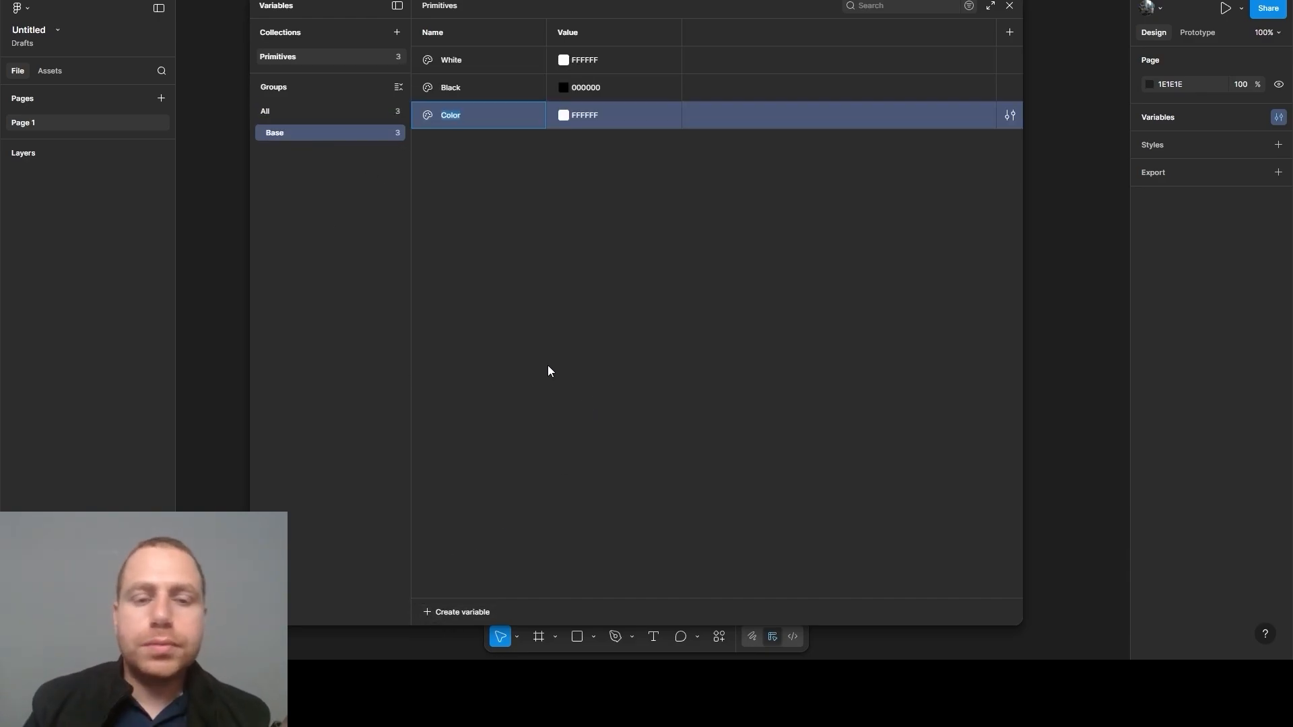
{"action": "type", "text": "Auz"}
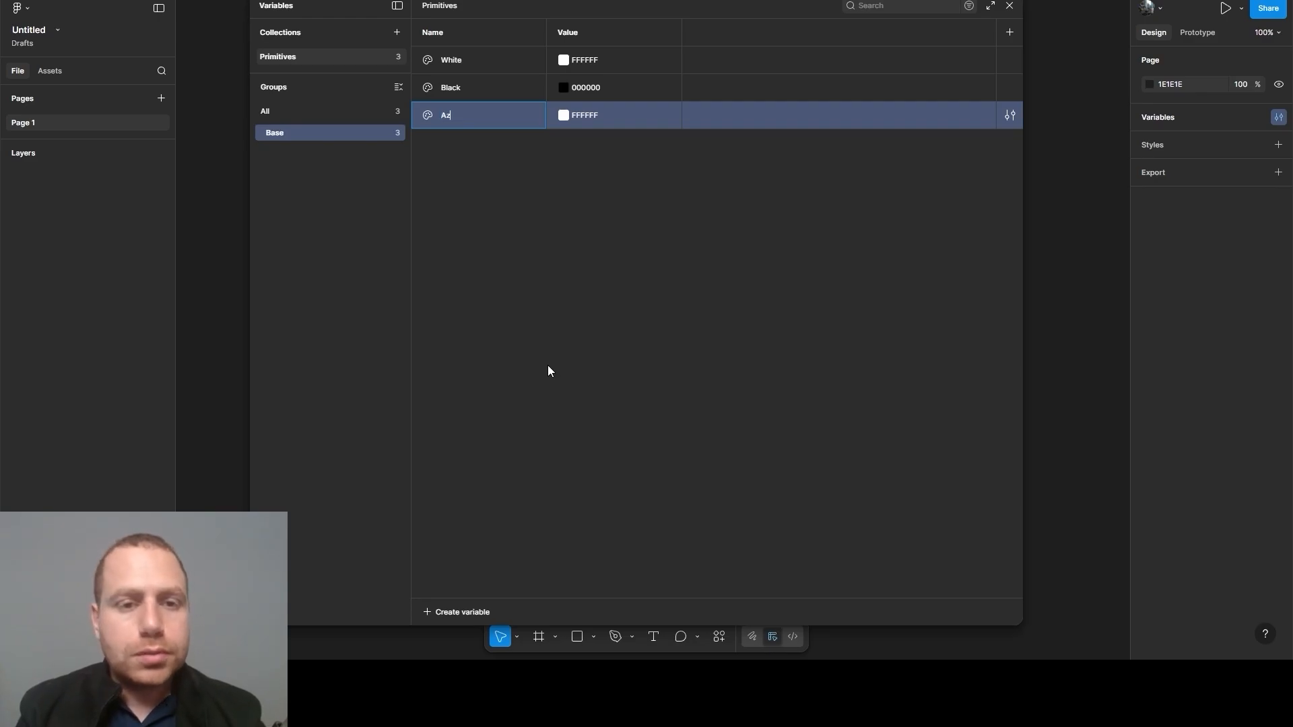
{"action": "type", "text": "ure Radianc"}
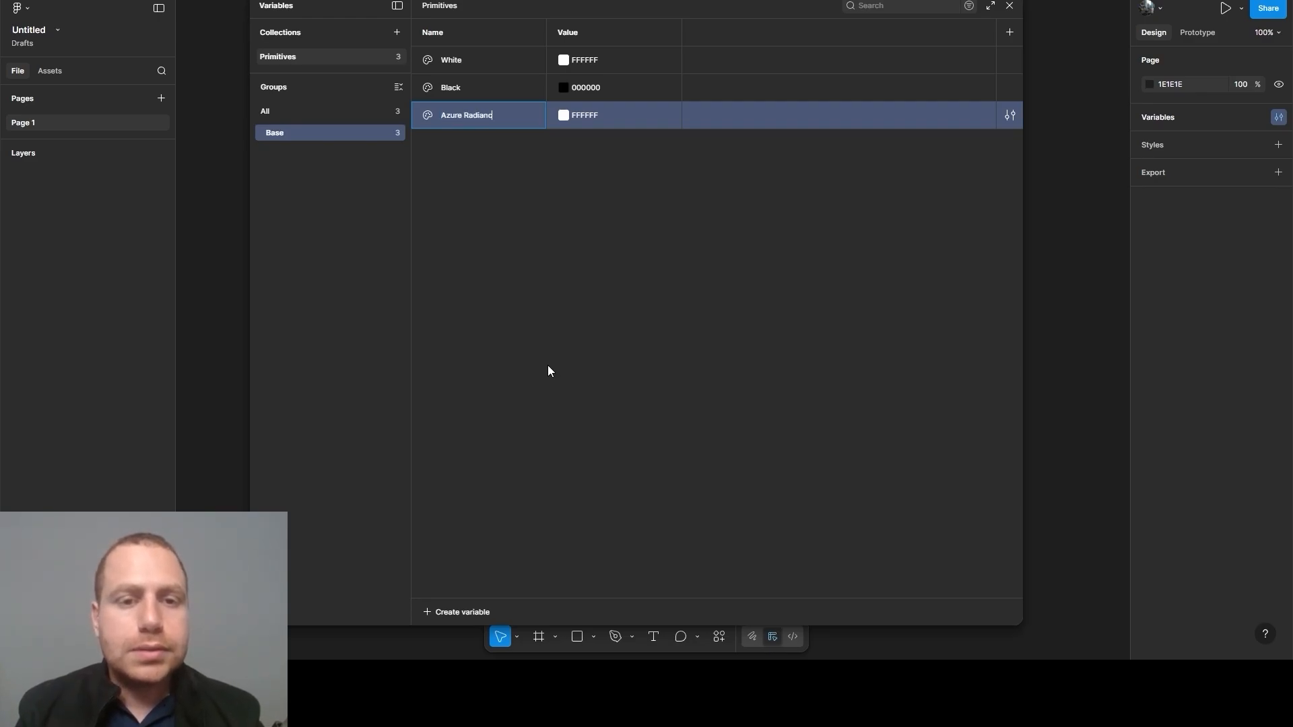
{"action": "type", "text": "e"}
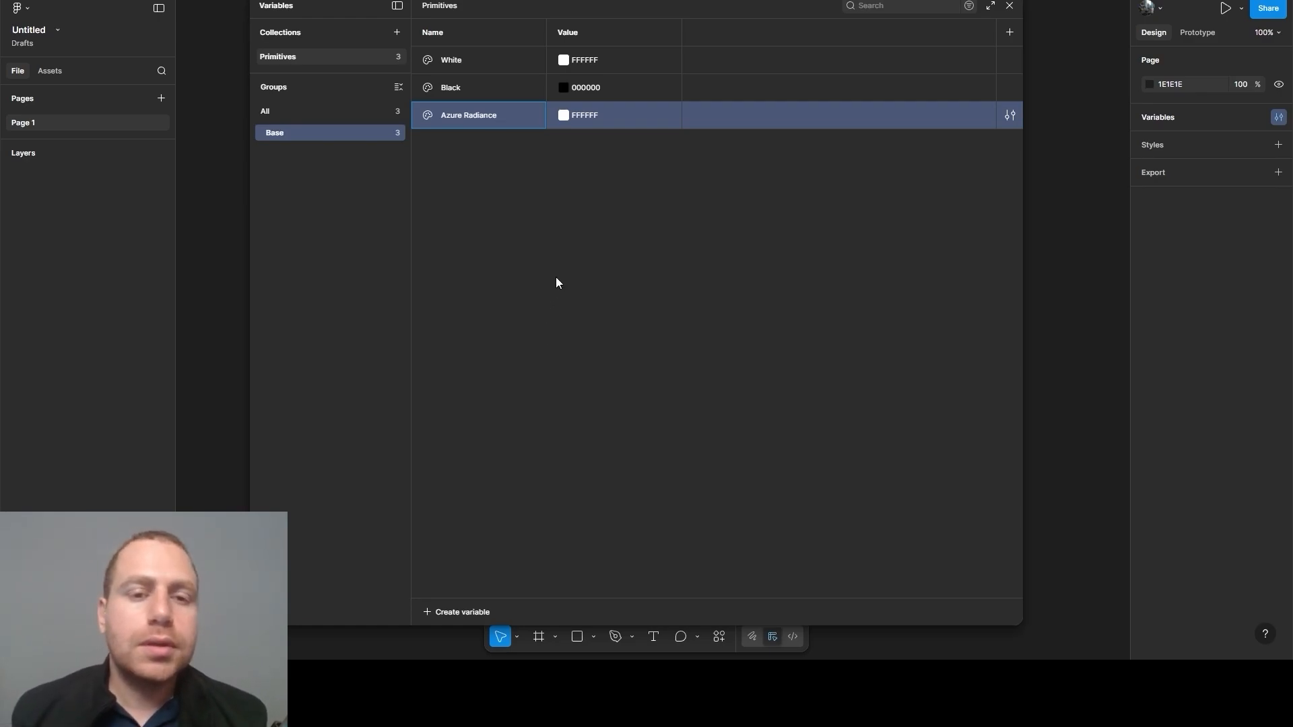
{"action": "type", "text": "/"}
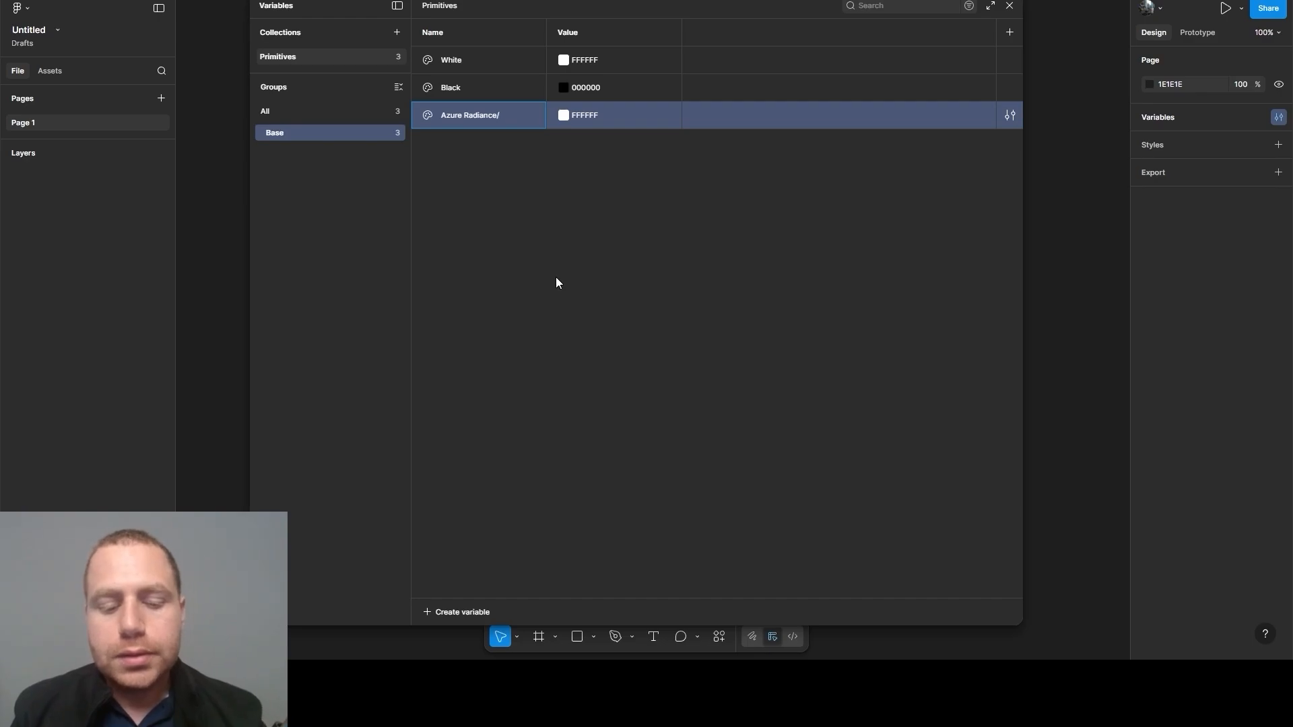
{"action": "type", "text": "50"}
{"action": "key", "text": "Return"}
{"action": "left_click", "coordinate": [558, 289]}
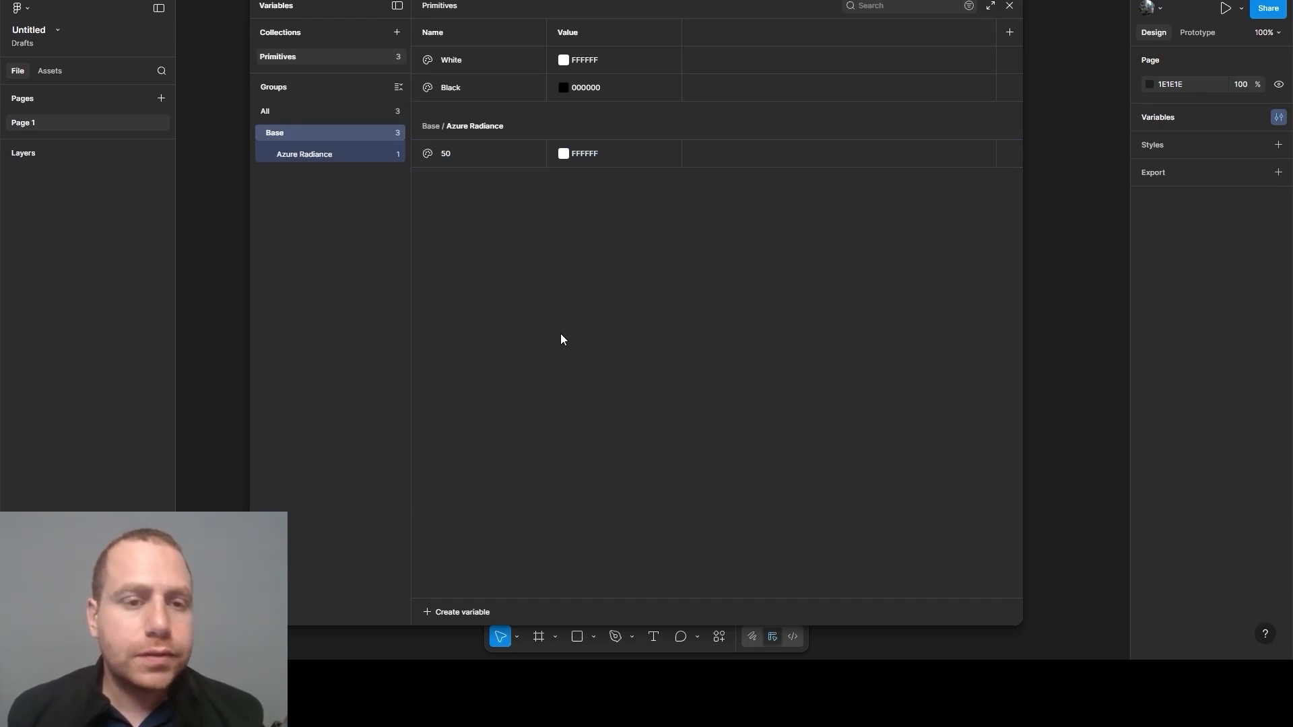
Move the Azure Radiance group out of Base to the top level of the groups list
{"action": "left_click", "coordinate": [288, 156]}
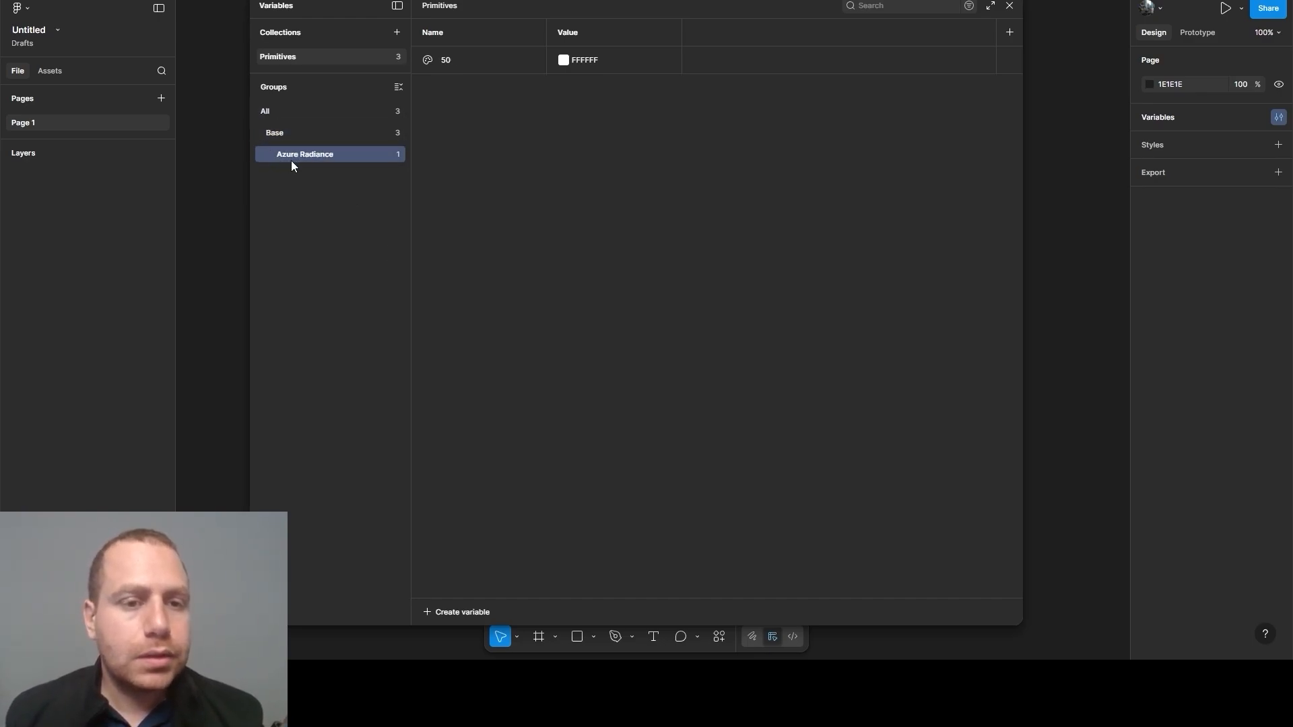
{"action": "left_click", "coordinate": [285, 122]}
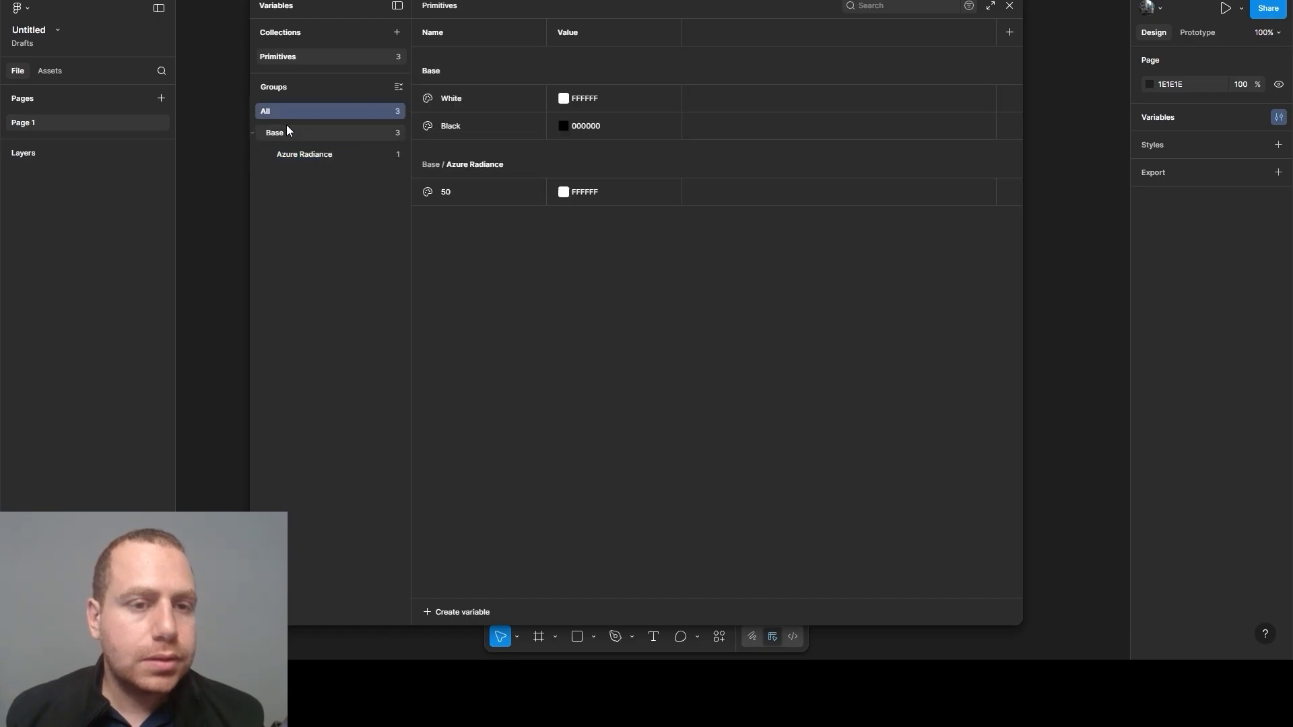
{"action": "left_click", "coordinate": [287, 129]}
{"action": "left_click", "coordinate": [285, 156]}
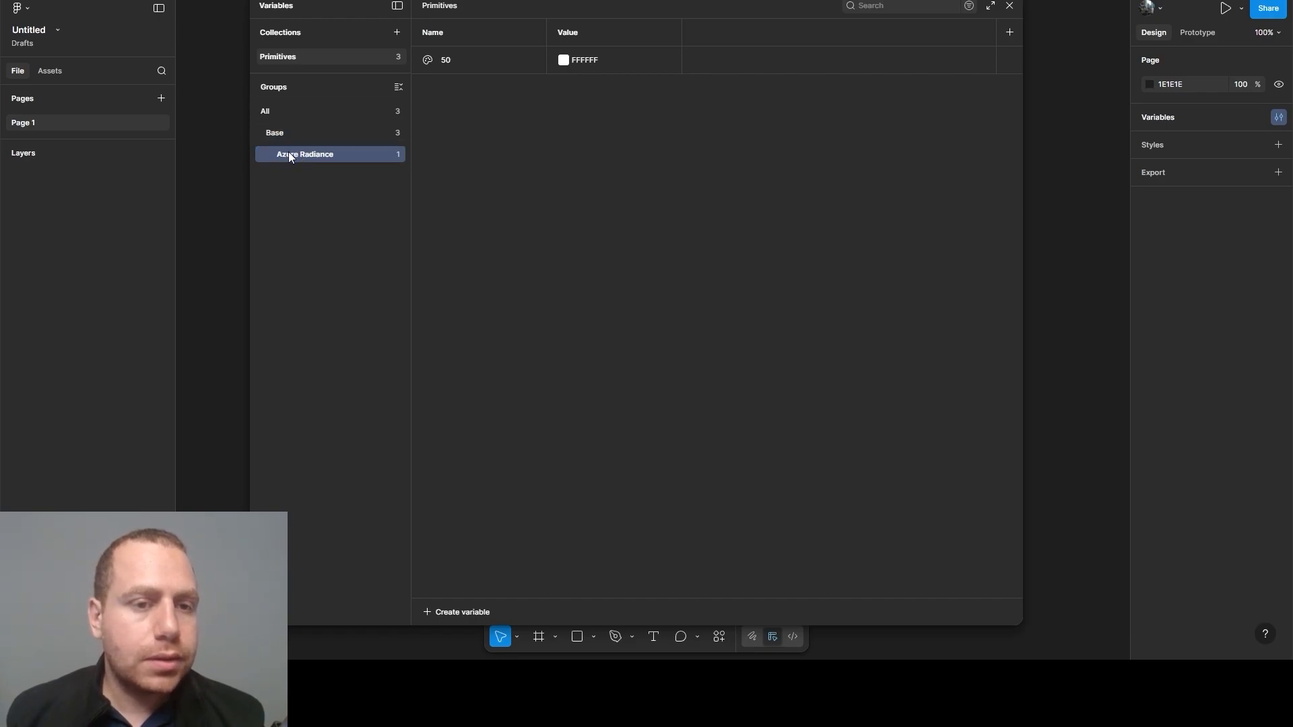
{"action": "mouse_move", "coordinate": [289, 154]}
{"action": "left_mouse_down"}
{"action": "mouse_move", "coordinate": [287, 127]}
{"action": "mouse_move", "coordinate": [304, 167]}
{"action": "left_mouse_up"}
{"action": "left_click", "coordinate": [276, 155]}
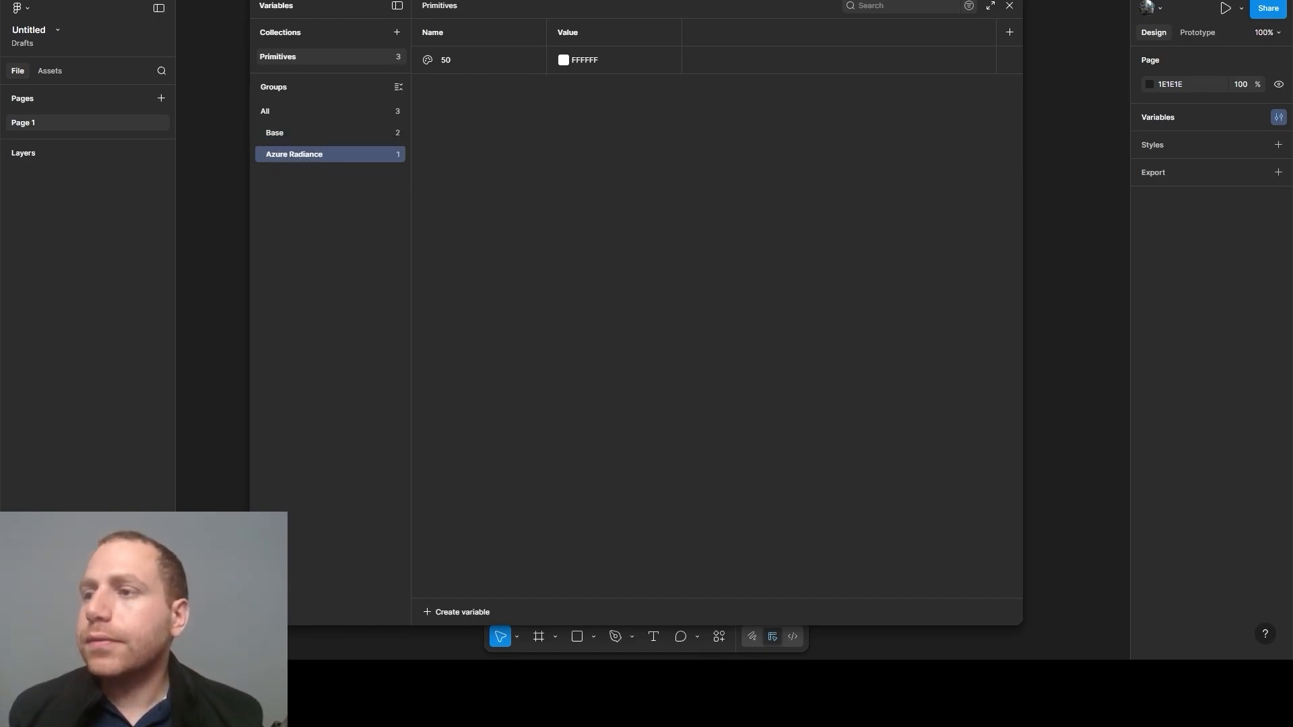
Set the value of the Azure Radiance variable 50 to BED9FB
{"action": "left_click", "coordinate": [584, 62]}
{"action": "type", "text": "BED9FB"}
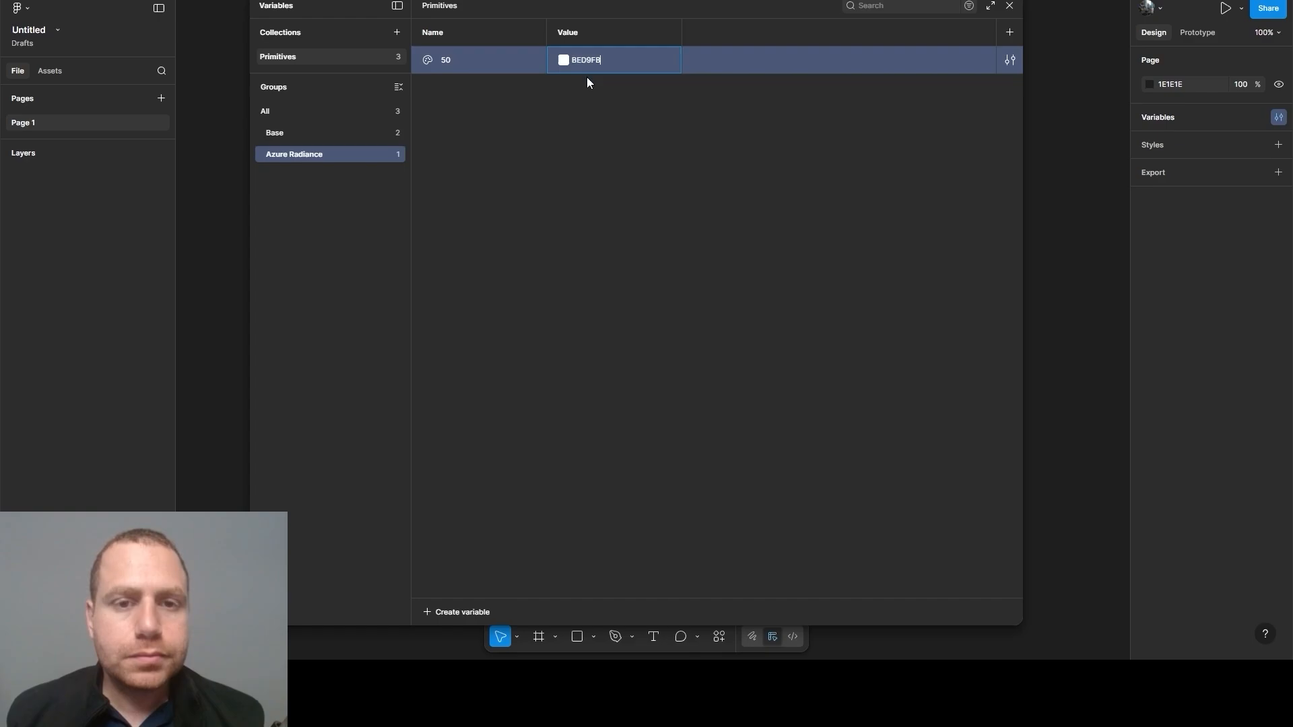
{"action": "left_click", "coordinate": [568, 116]}
Duplicate the 50 color variable eight times within the Azure Radiance group
{"action": "left_click", "coordinate": [487, 63]}
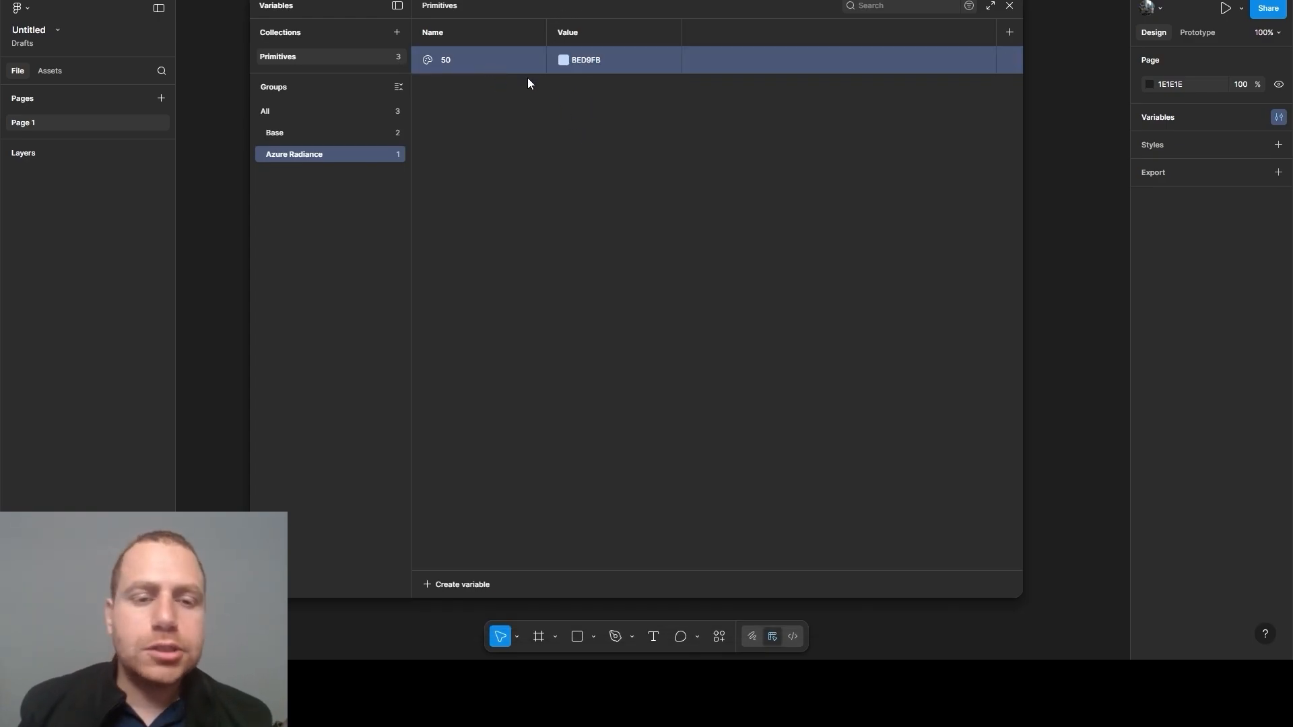
{"action": "key", "text": "ctrl+d"}
{"action": "key", "text": "ctrl+d"}
{"action": "key", "text": "ctrl+d"}
{"action": "key", "text": "ctrl+d"}
{"action": "key", "text": "ctrl+d"}
{"action": "key", "text": "ctrl+d"}
{"action": "key", "text": "ctrl+d"}
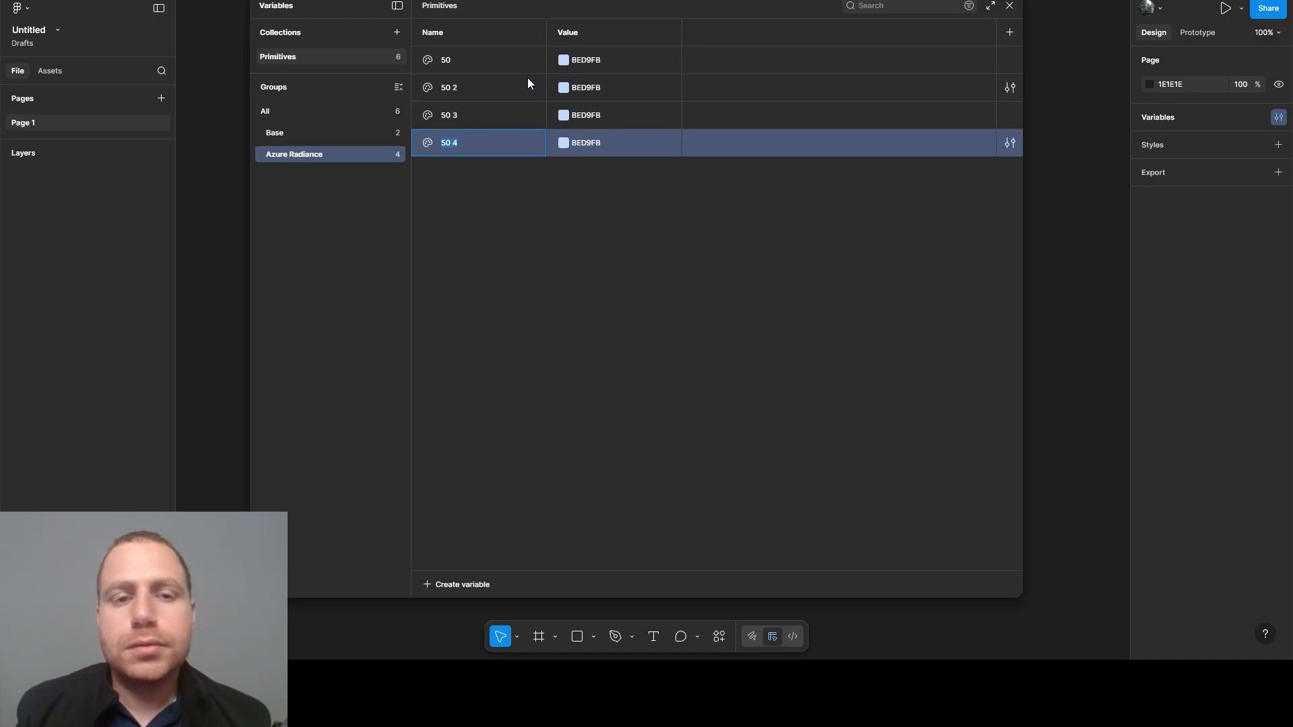
{"action": "key", "text": "ctrl+d"}
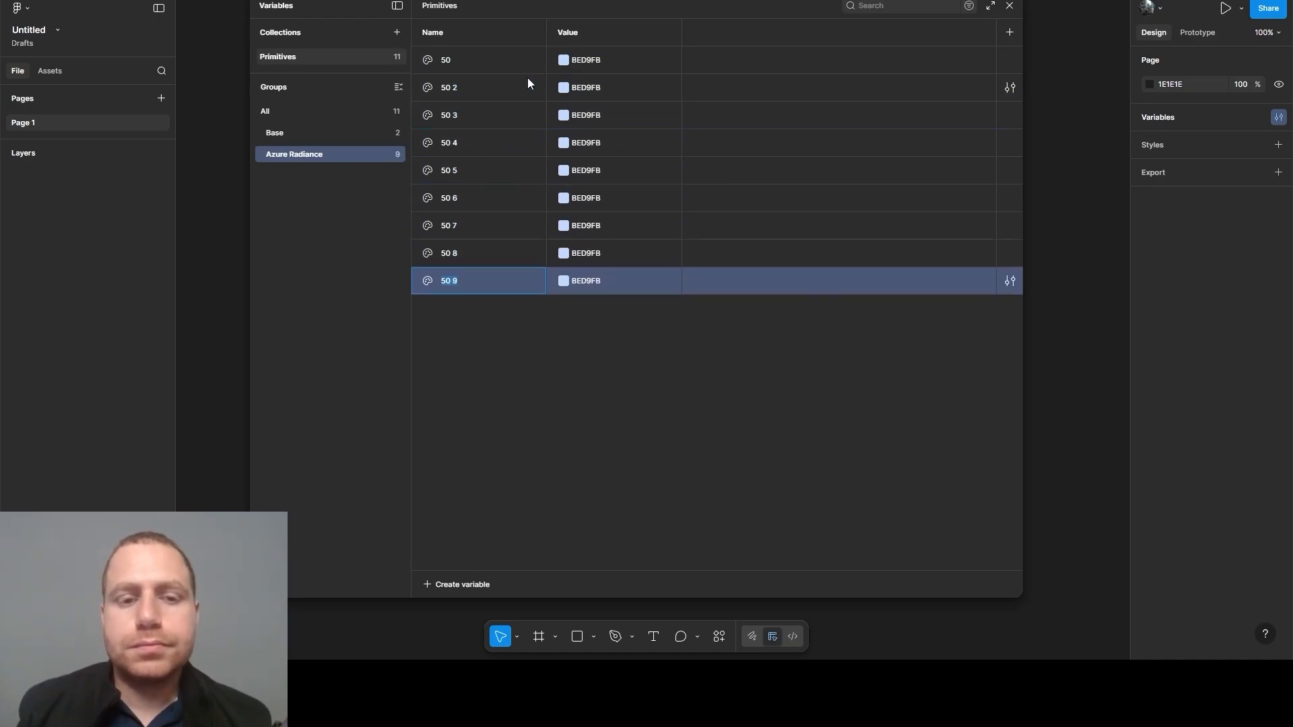
Rename the first four copies of the 50 variable in order as 100, 200, 300 and 400
{"action": "left_click", "coordinate": [461, 87]}
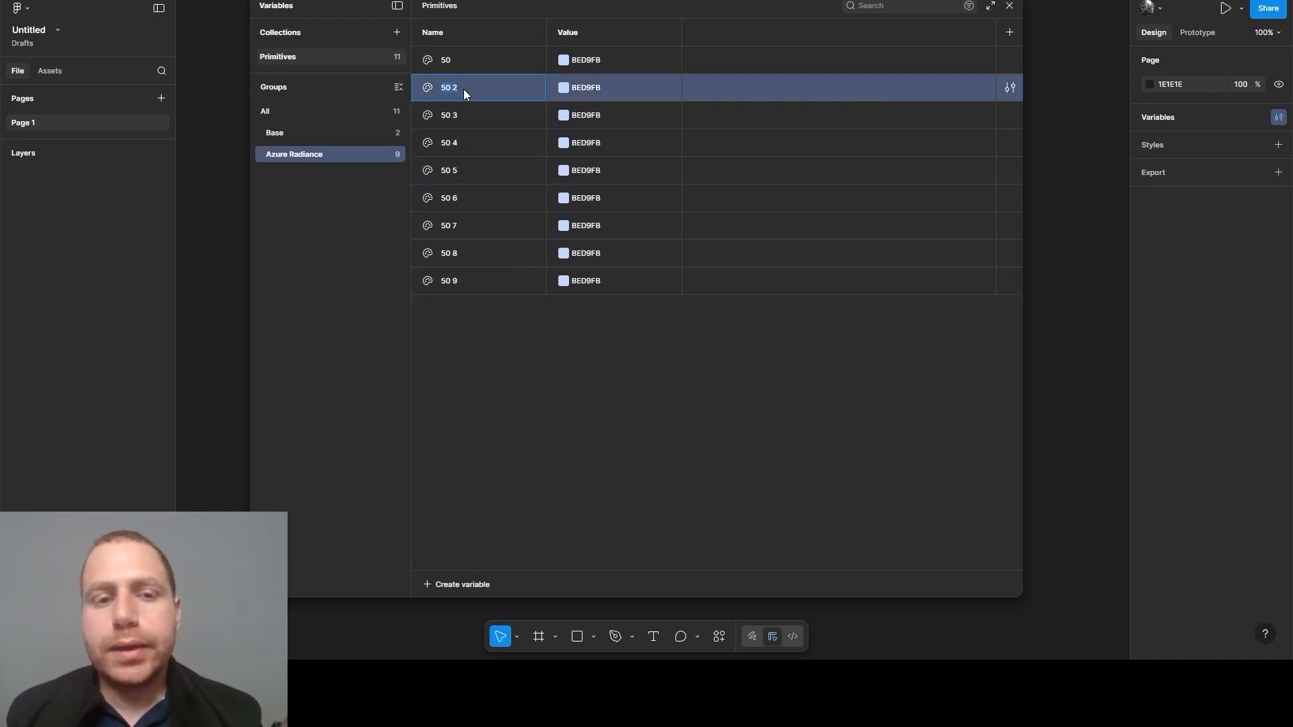
{"action": "left_click", "coordinate": [449, 120]}
{"action": "type", "text": "200"}
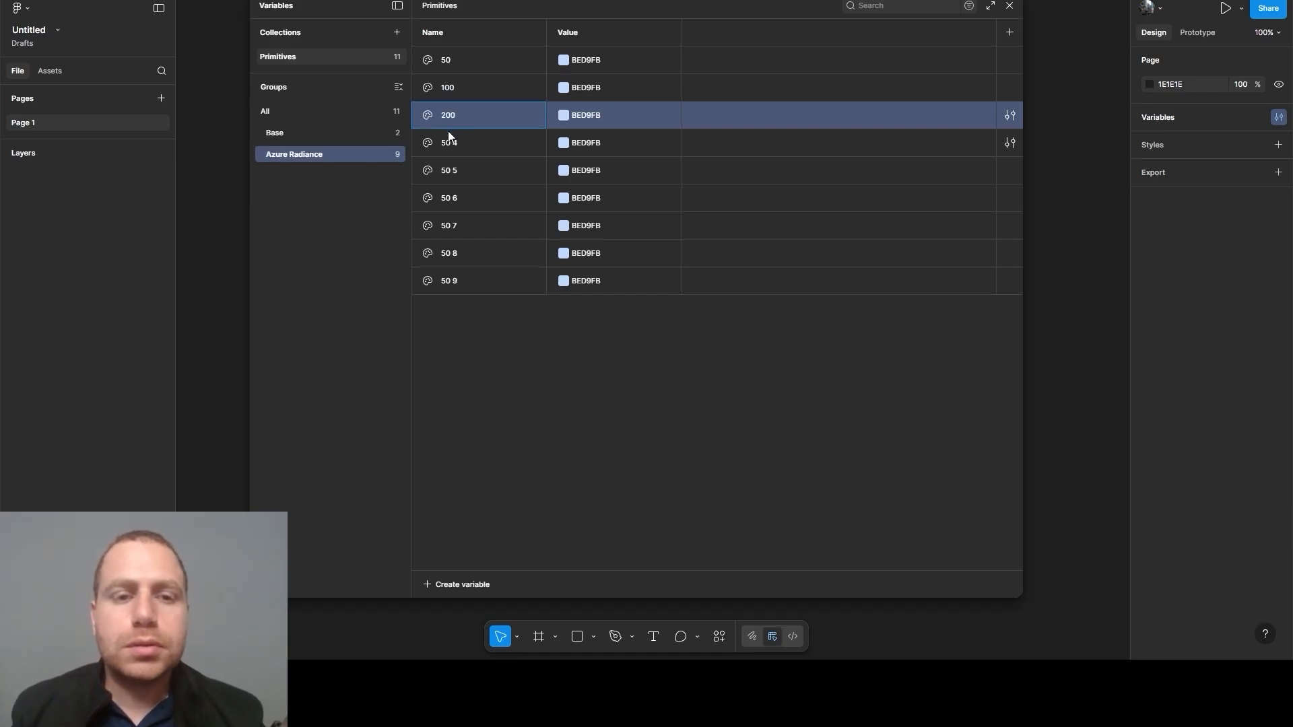
{"action": "left_click", "coordinate": [451, 140]}
{"action": "type", "text": "300"}
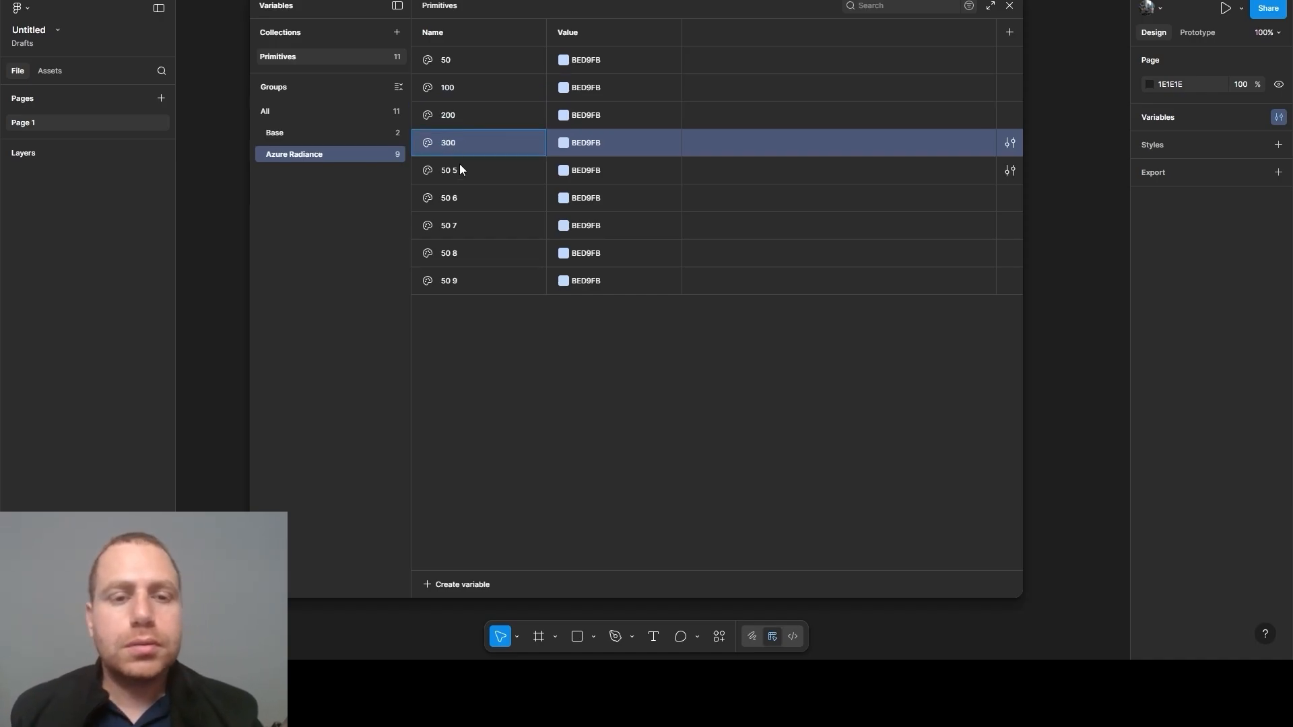
{"action": "left_click", "coordinate": [461, 171]}
{"action": "type", "text": "400"}
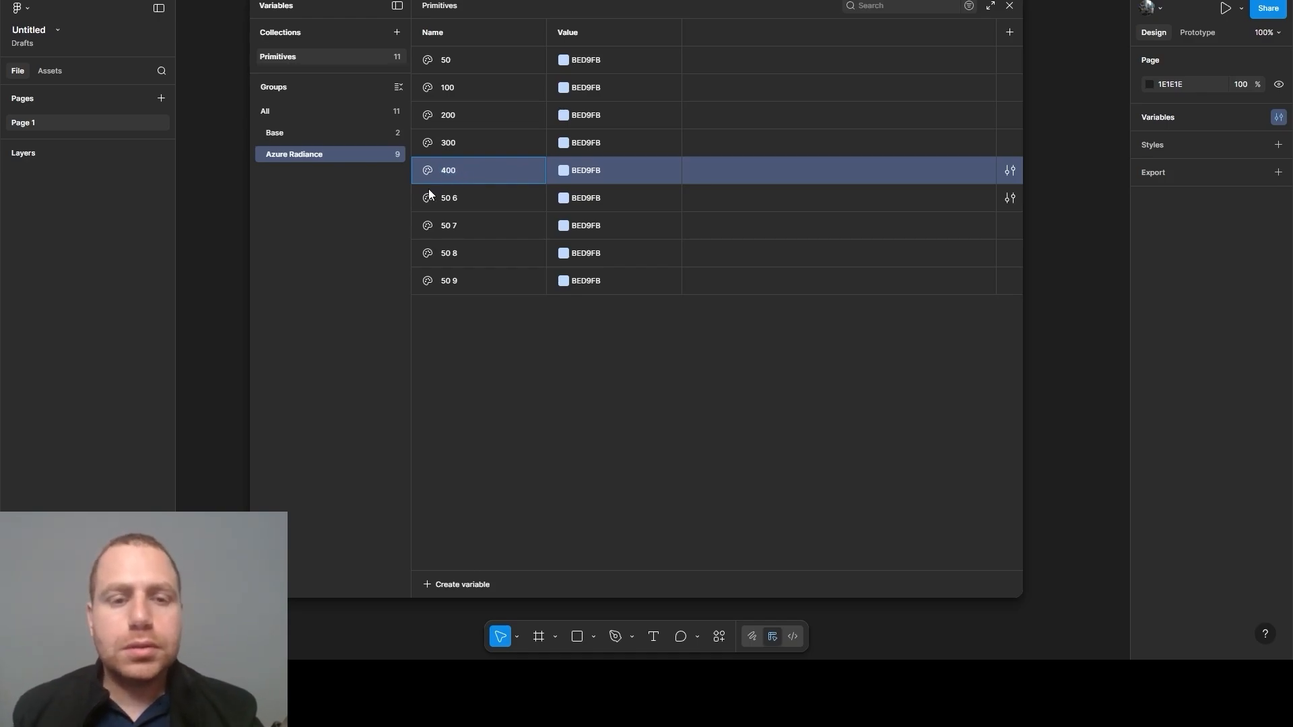
Rename the remaining four copies of the 50 variable in order as 500, 600, 700 and 800
{"action": "left_click", "coordinate": [439, 196]}
{"action": "type", "text": "500"}
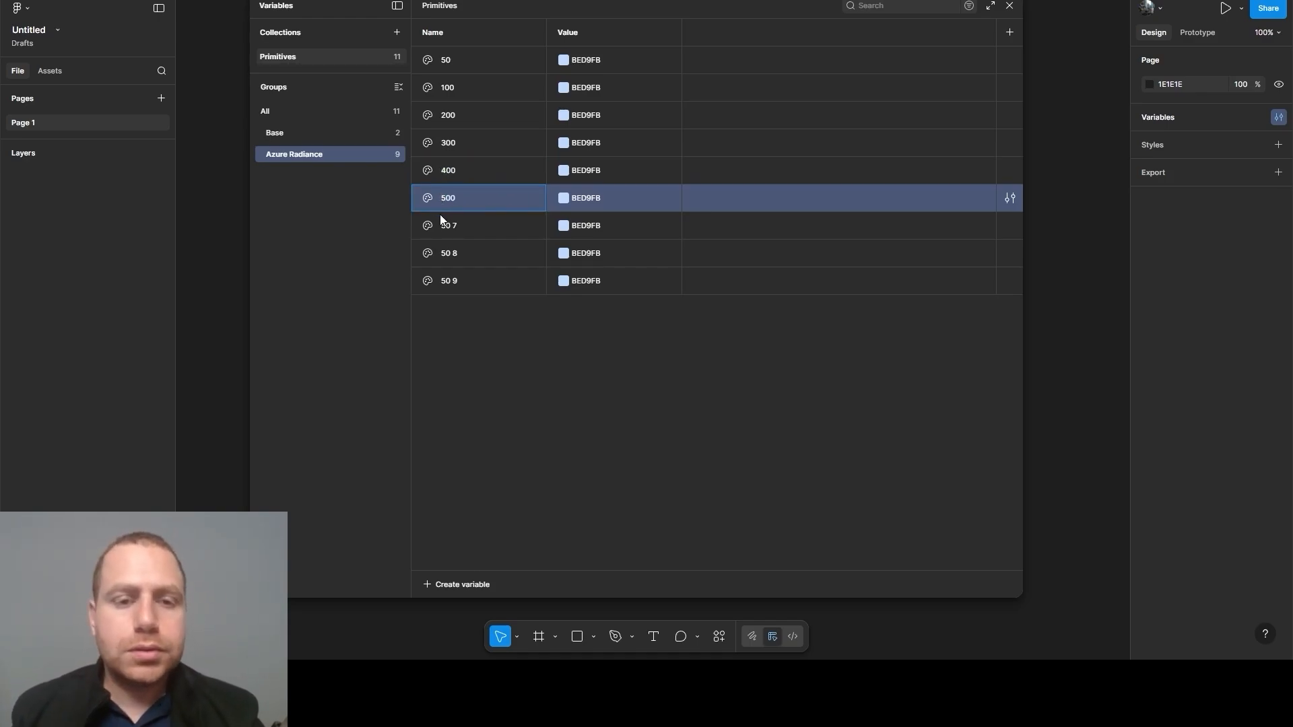
{"action": "left_click", "coordinate": [448, 225]}
{"action": "type", "text": "600"}
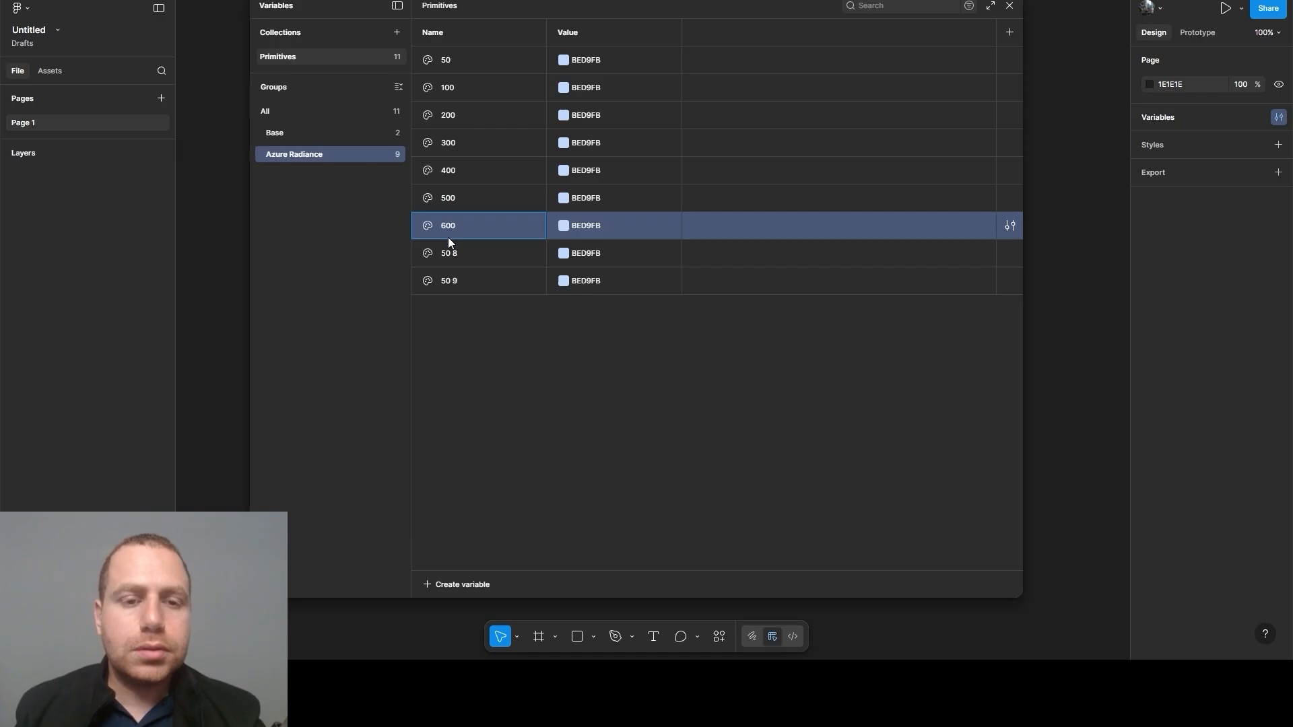
{"action": "left_click", "coordinate": [458, 260]}
{"action": "type", "text": "700"}
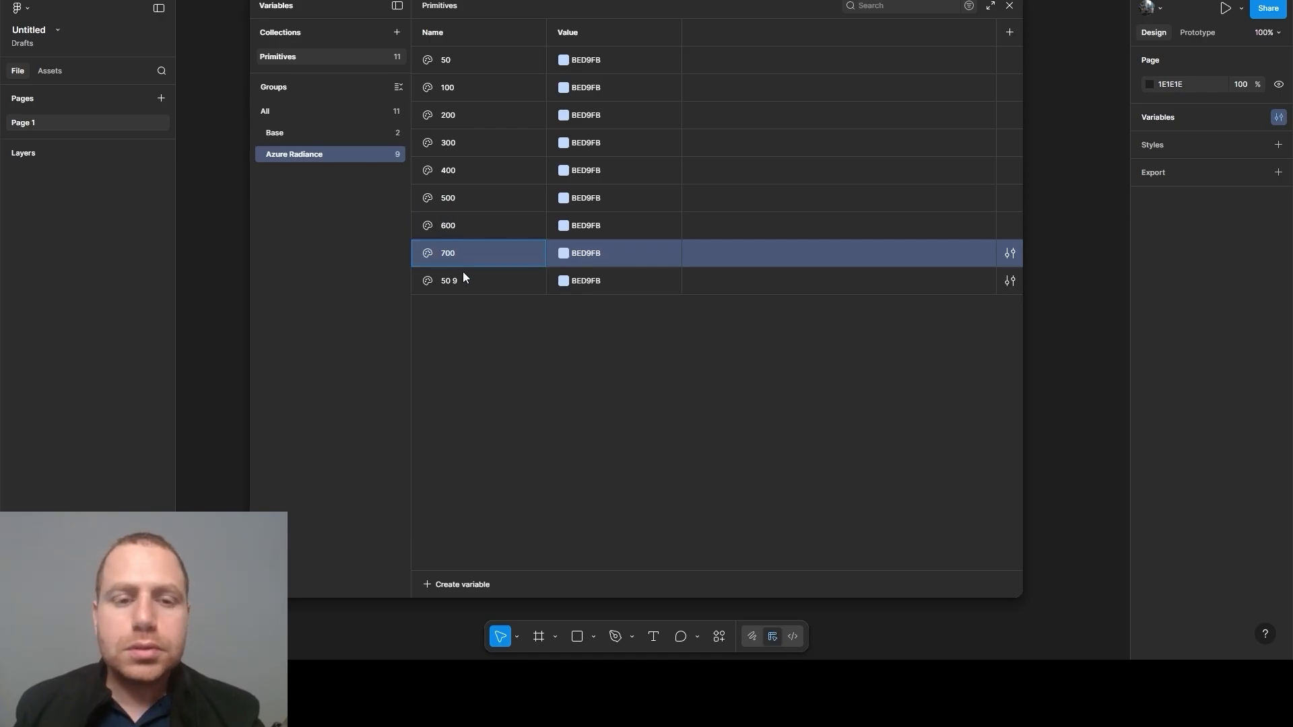
{"action": "left_click", "coordinate": [460, 281]}
{"action": "type", "text": "800"}
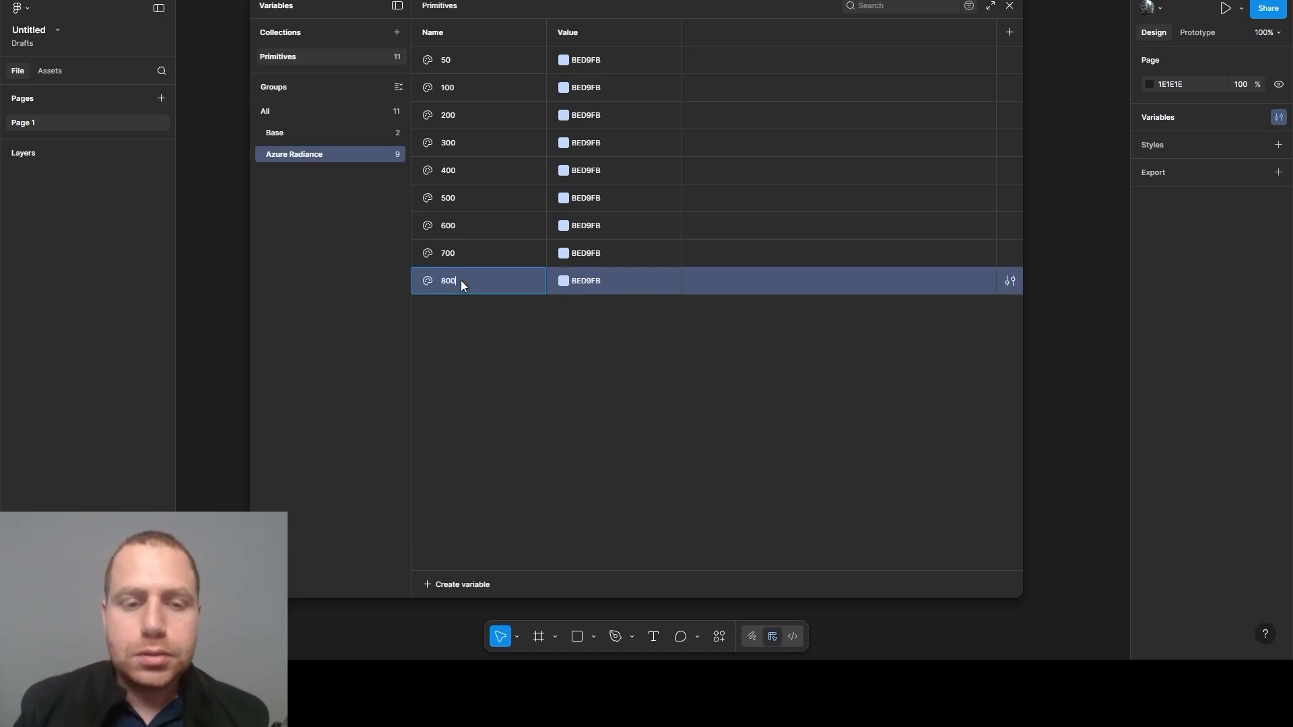
{"action": "left_click", "coordinate": [489, 324]}
Duplicate the 800 variable and name the copy 900
{"action": "left_click", "coordinate": [482, 277]}
{"action": "key", "text": "ctrl+d"}
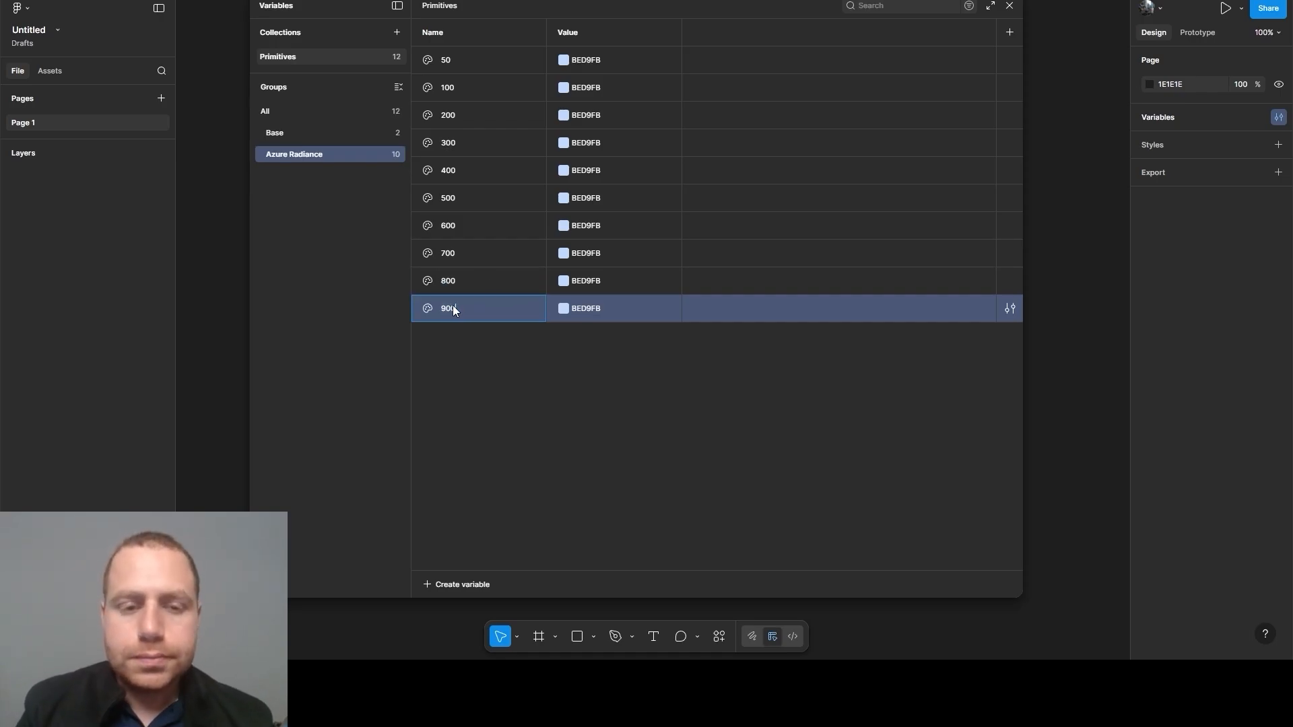
{"action": "left_click", "coordinate": [494, 326]}
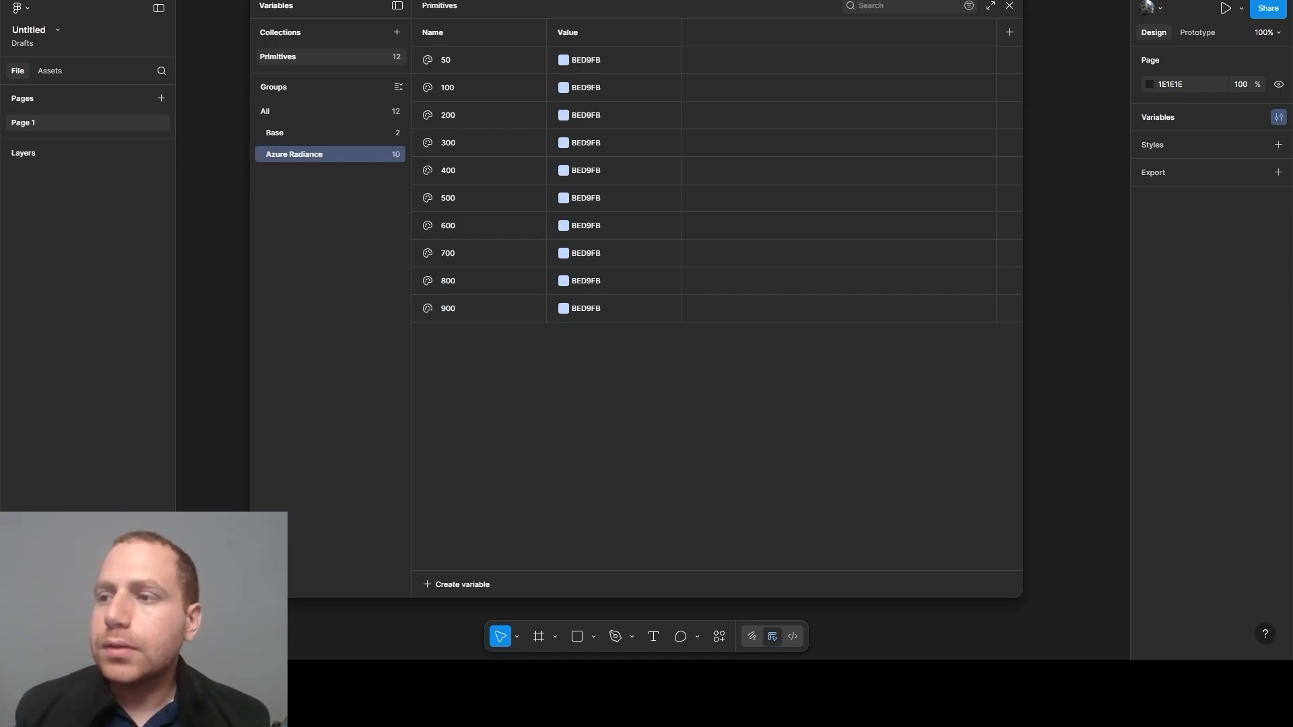
Set the value of the Azure Radiance variable 100 to ACCEFA
{"action": "left_click", "coordinate": [586, 86]}
{"action": "type", "text": "ACCEFA"}
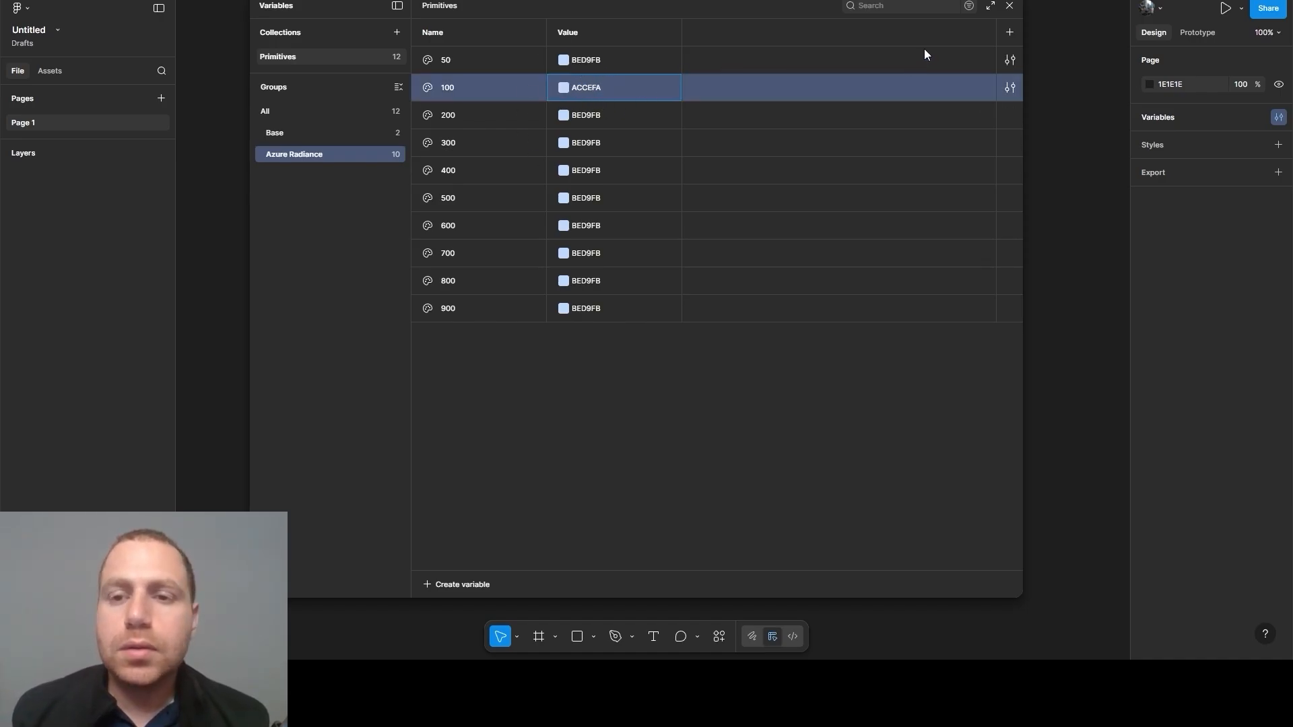
Close the Variables window and add the Color Levels Generator from the plugins and widgets list to the canvas
{"action": "left_click_drag", "start_coordinate": [693, 15], "coordinate": [536, 29]}
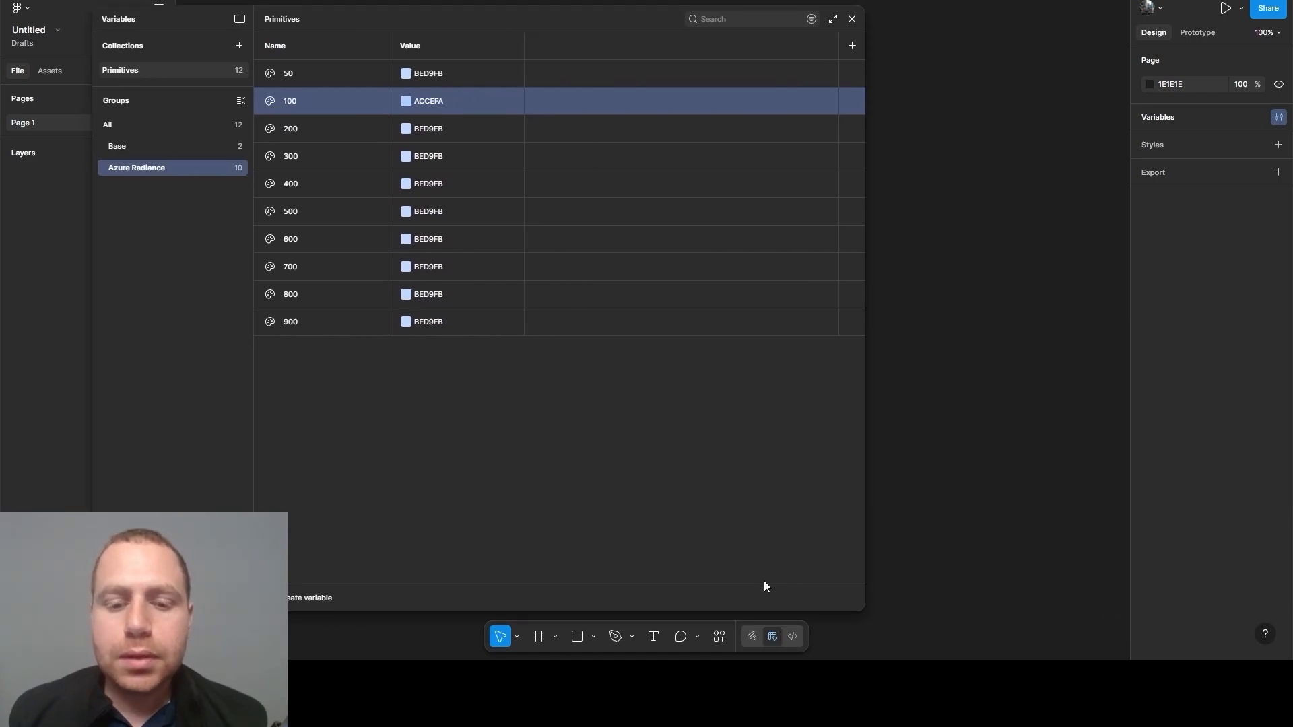
{"action": "left_click", "coordinate": [718, 636]}
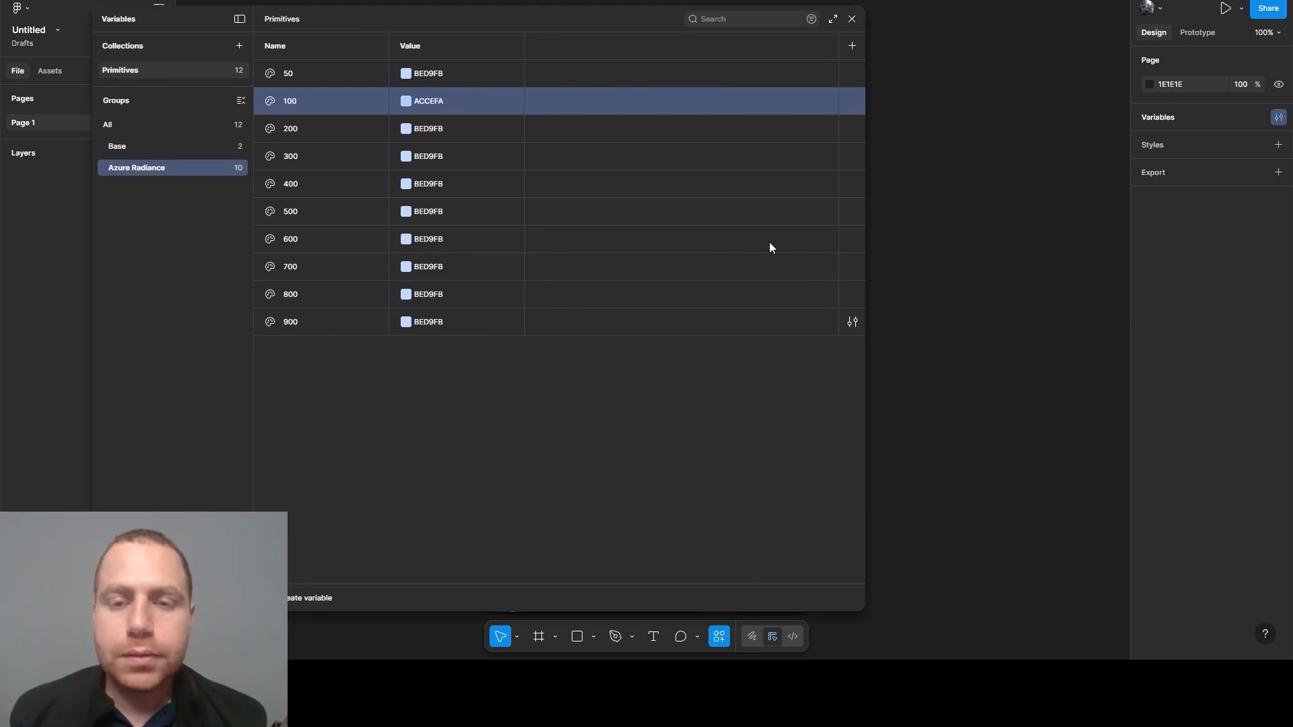
{"action": "left_click", "coordinate": [852, 19]}
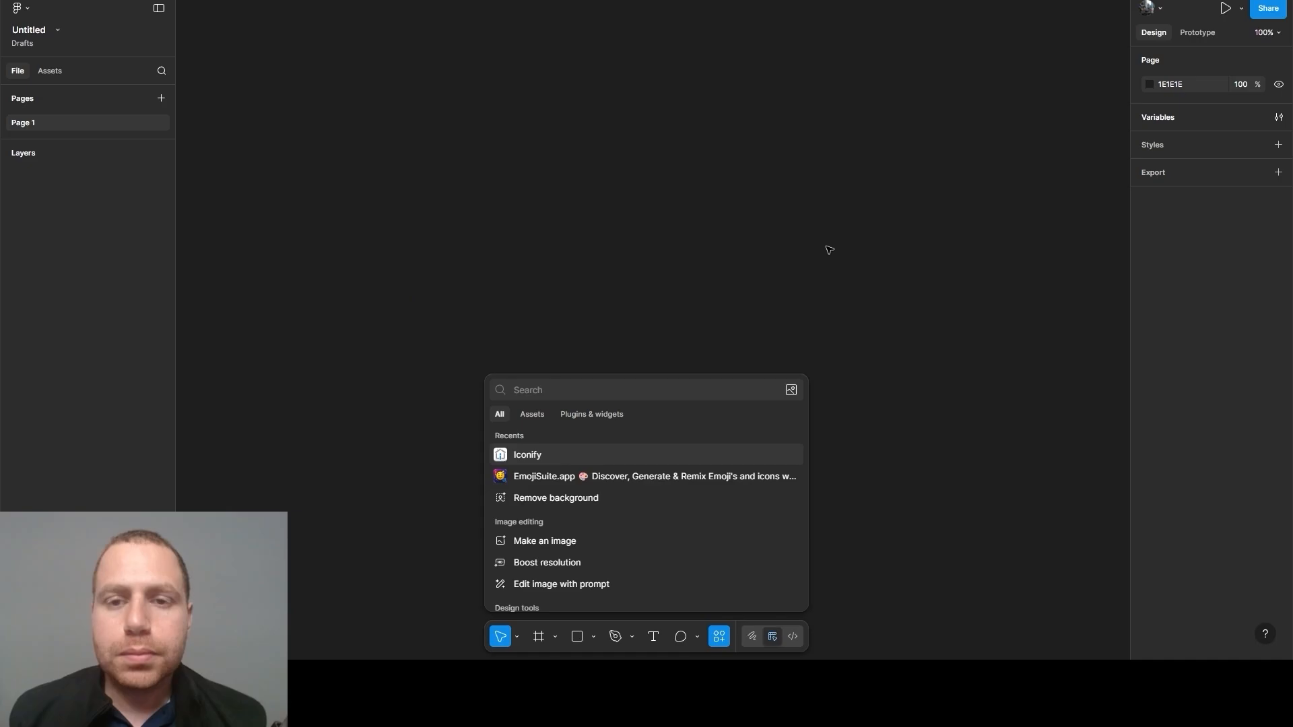
{"action": "left_click", "coordinate": [580, 412]}
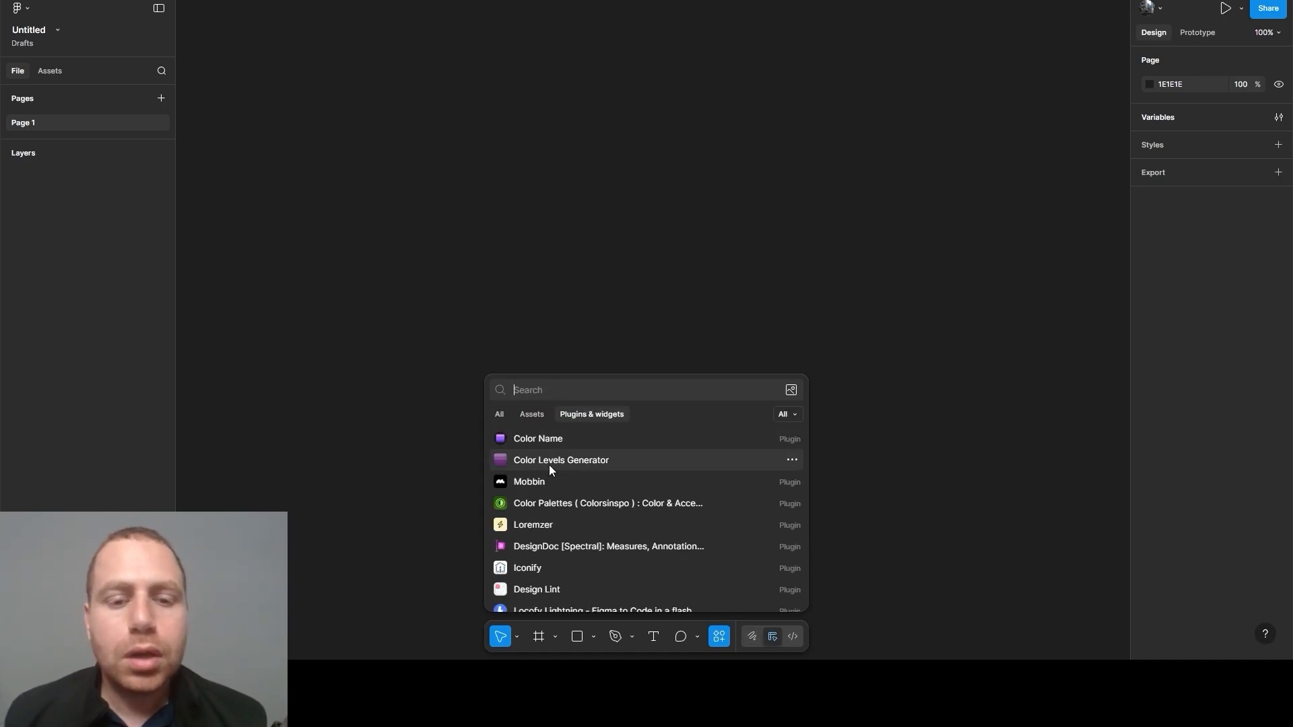
{"action": "left_click", "coordinate": [594, 462]}
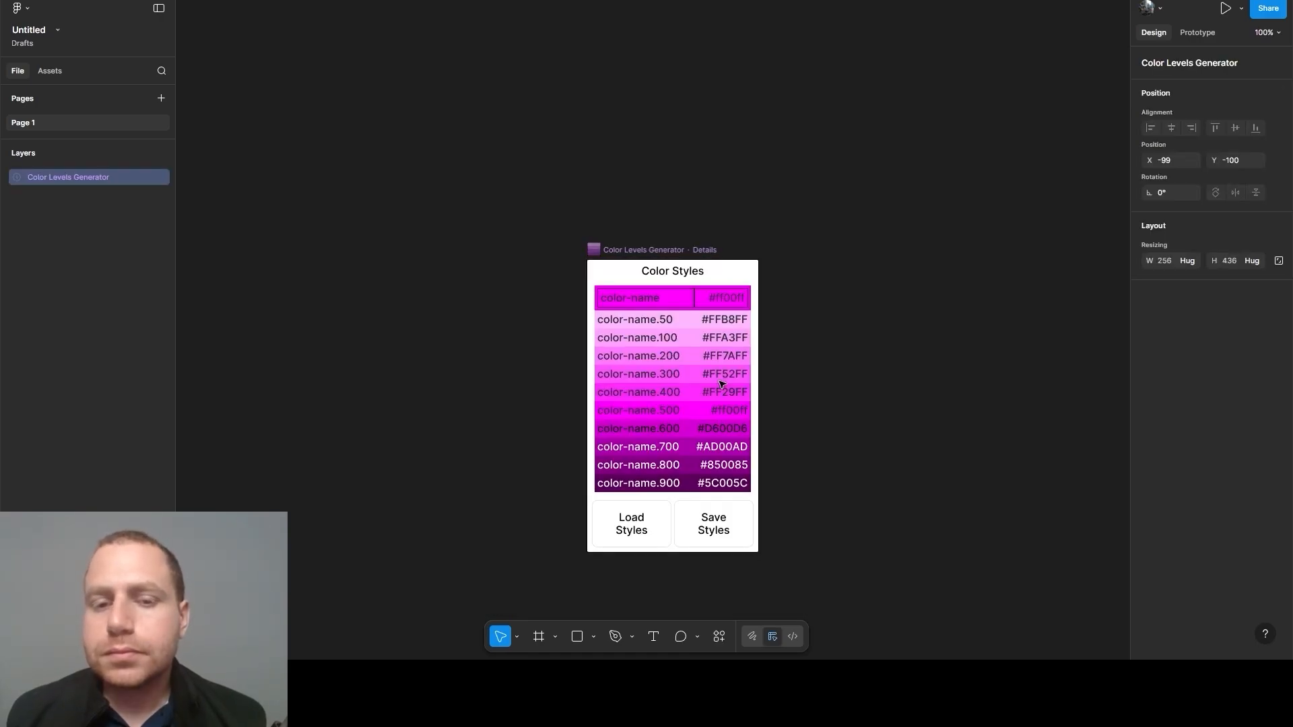
Enter #1877F2 as the base color of the Color Levels Generator
{"action": "scroll", "coordinate": [732, 301], "scroll_direction": "up", "scroll_amount": 2}
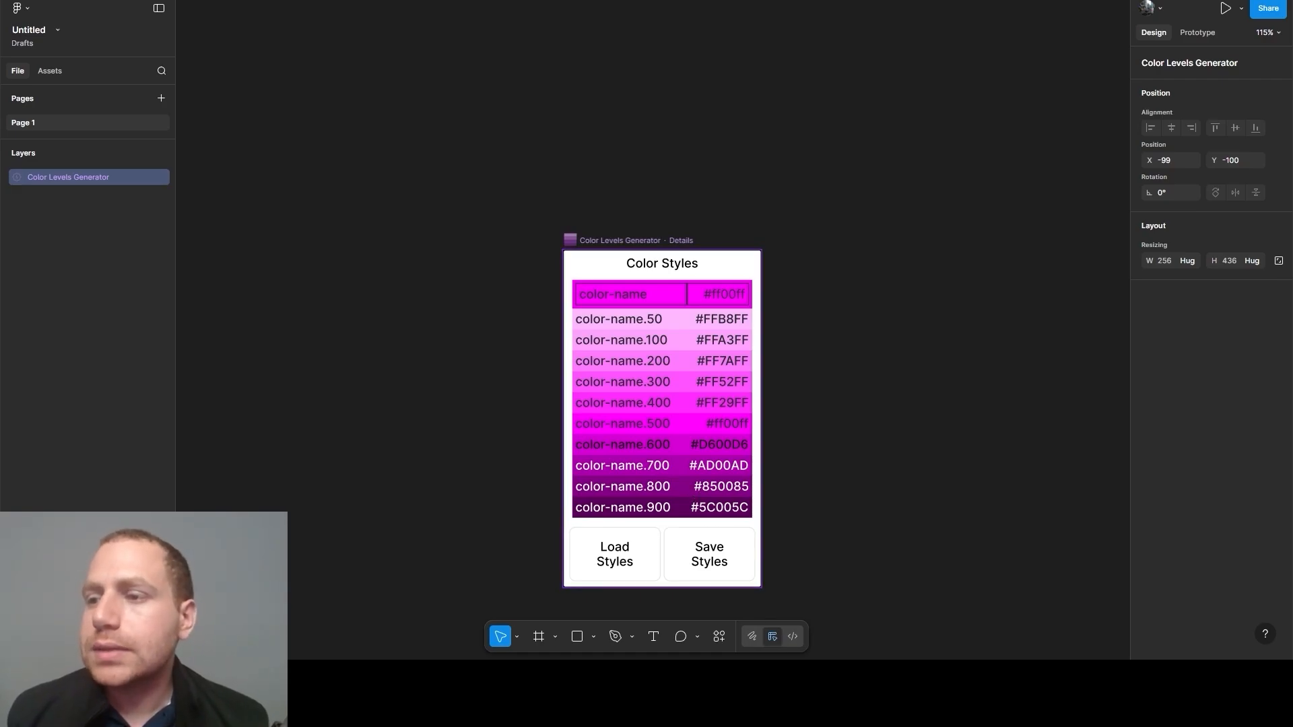
{"action": "left_click", "coordinate": [723, 298]}
{"action": "type", "text": "#1877F2"}
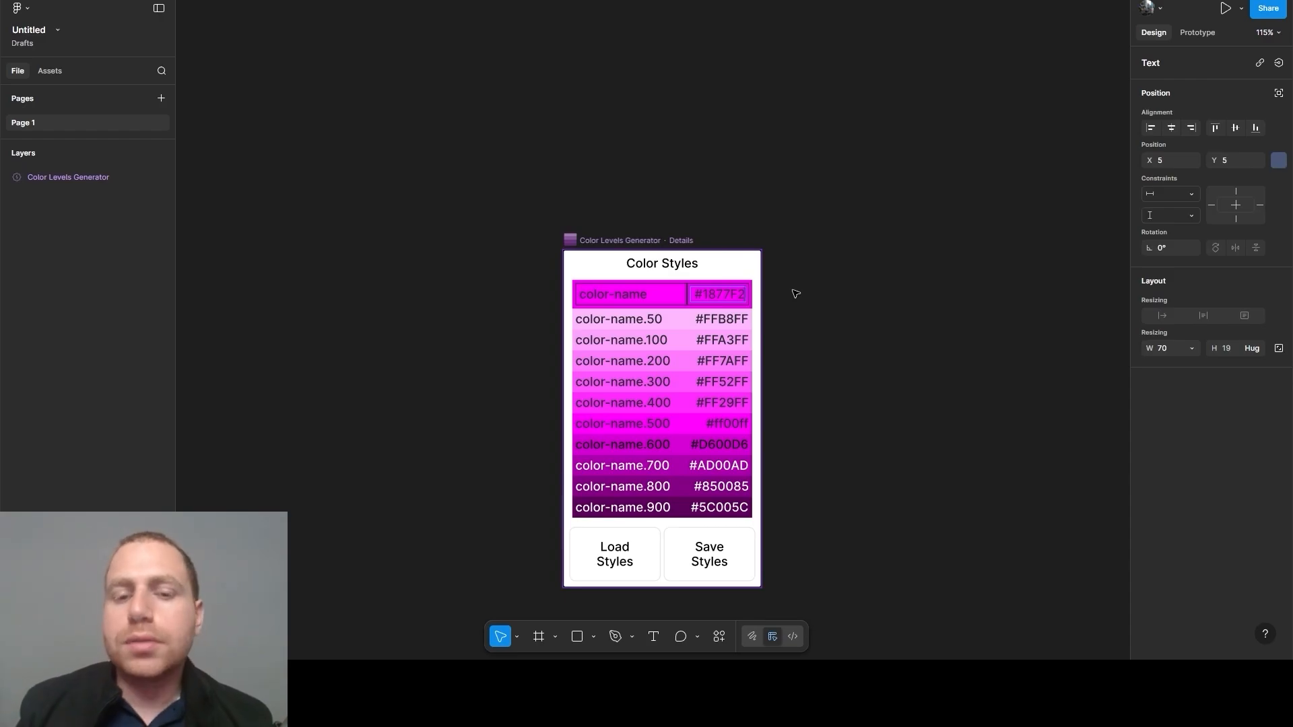
Apply the entered base color to generate the blue levels, and delete the Color Levels Generator from the canvas
{"action": "left_click", "coordinate": [633, 265]}
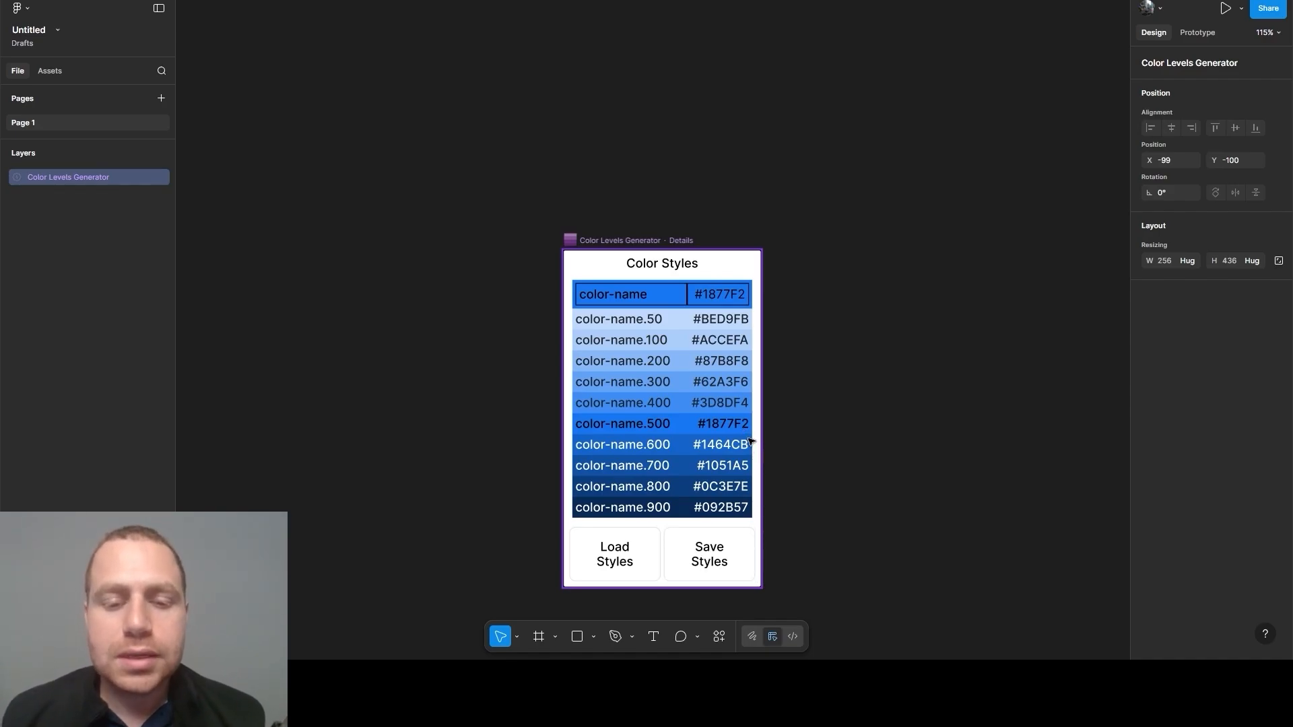
{"action": "left_click_drag", "start_coordinate": [616, 243], "coordinate": [627, 187]}
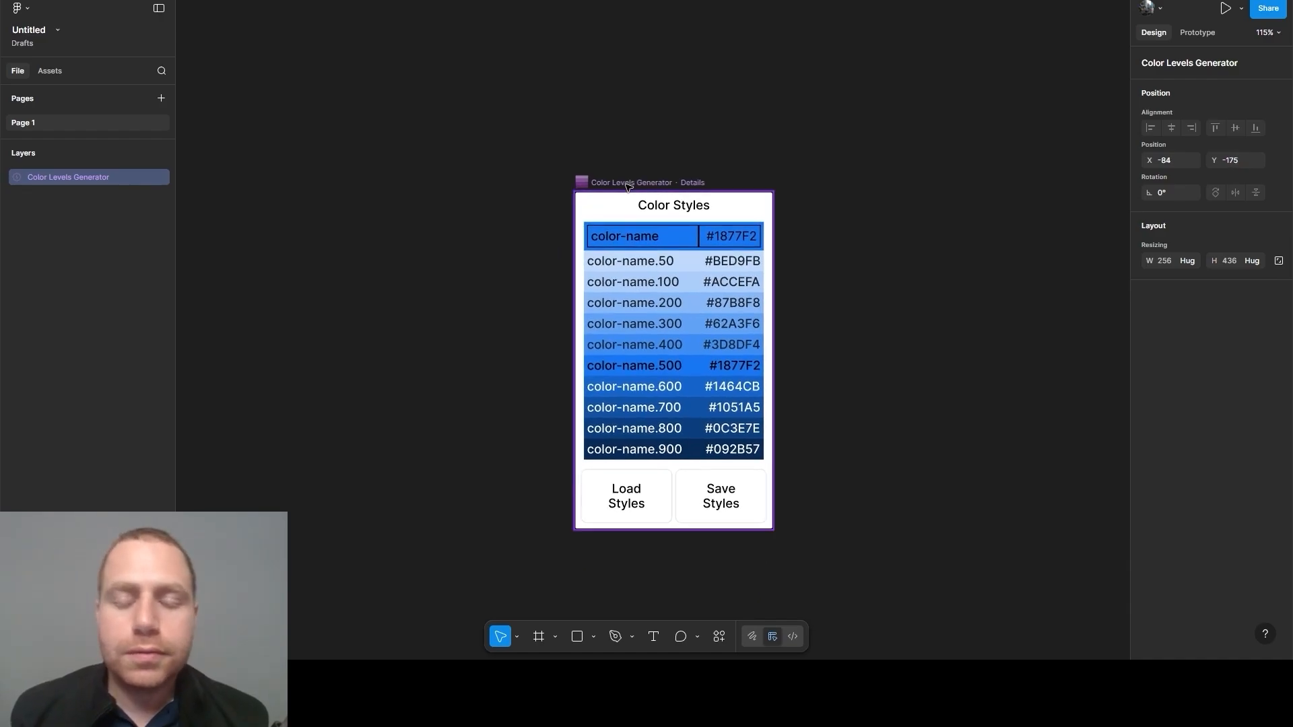
{"action": "key", "text": "Delete"}
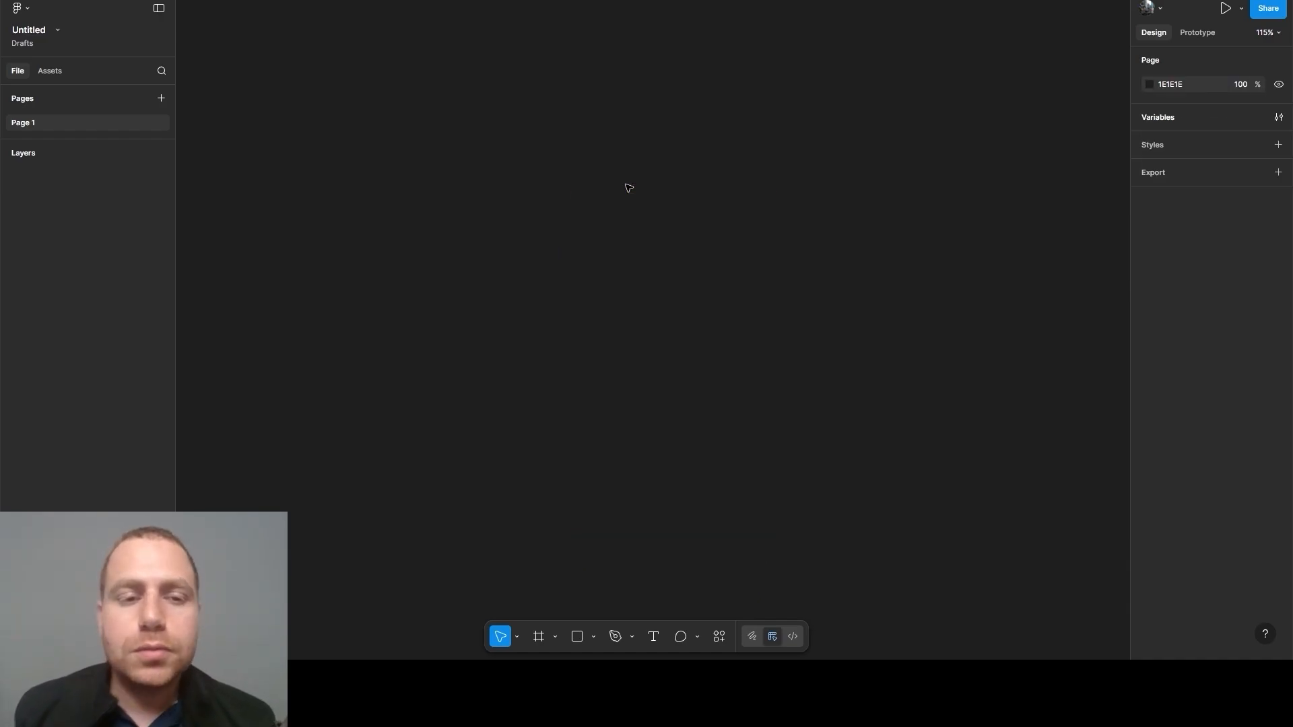
Reopen the Primitives variables and set Azure Radiance 300 to 62A3F6 and 200 to 87B8F8
{"action": "left_click", "coordinate": [1279, 122]}
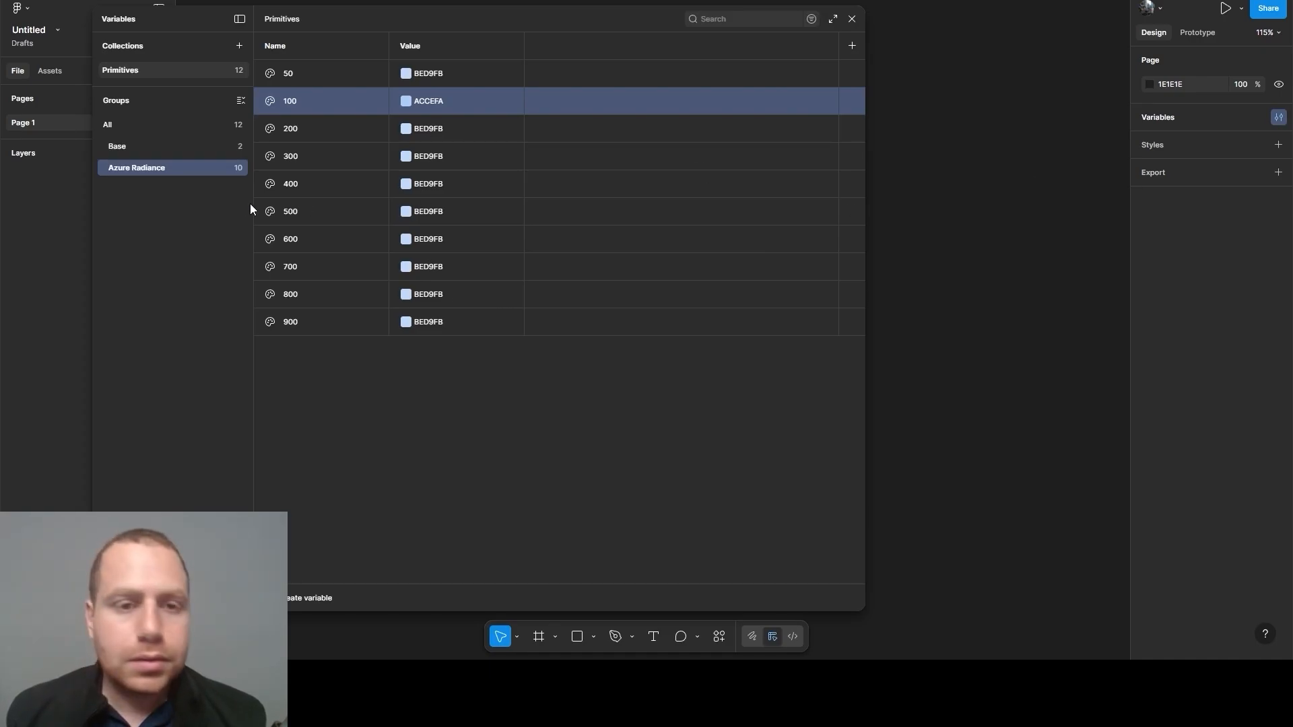
{"action": "left_click", "coordinate": [424, 156]}
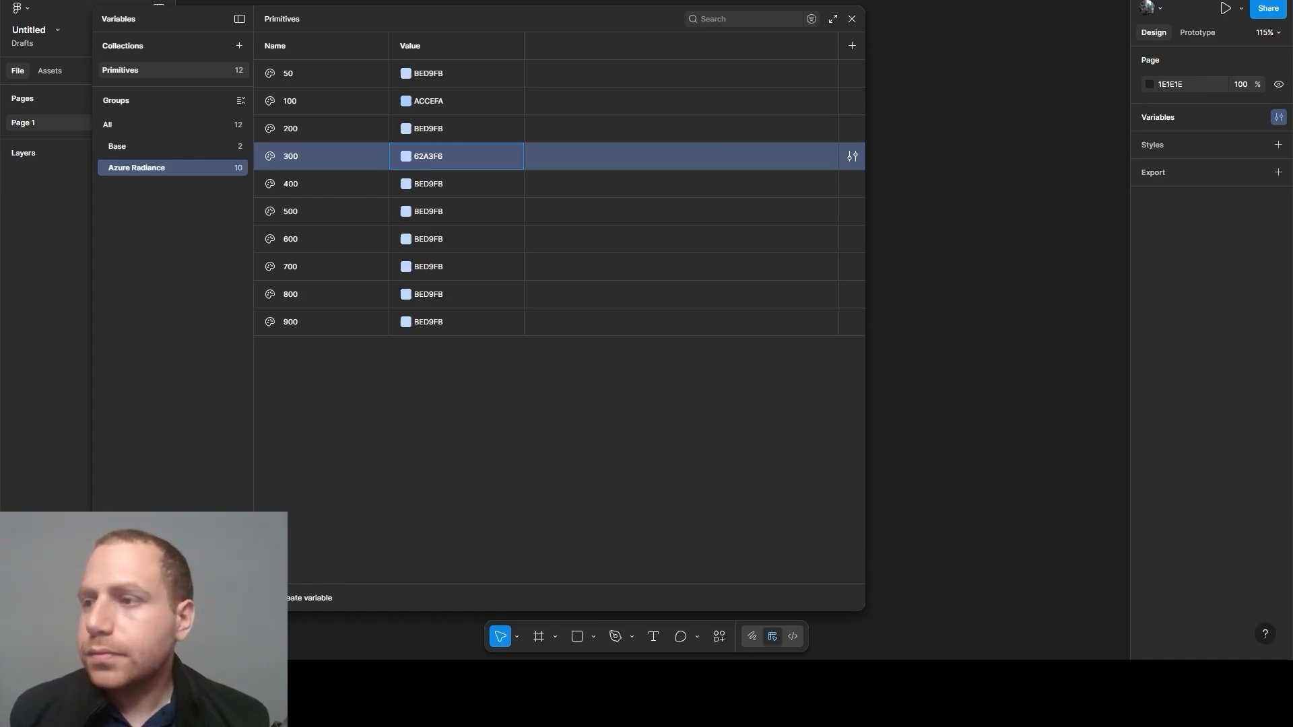
{"action": "left_click", "coordinate": [432, 135]}
{"action": "type", "text": "87B8F8"}
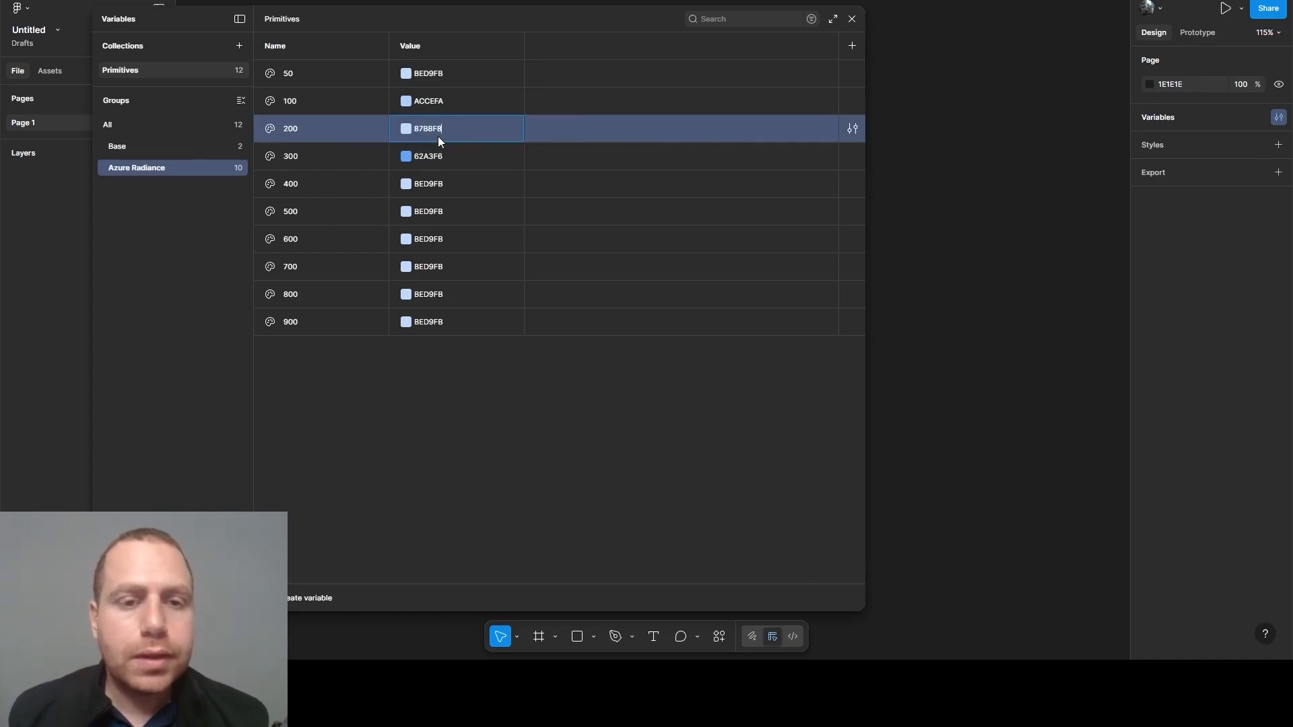
{"action": "key", "text": "Return"}
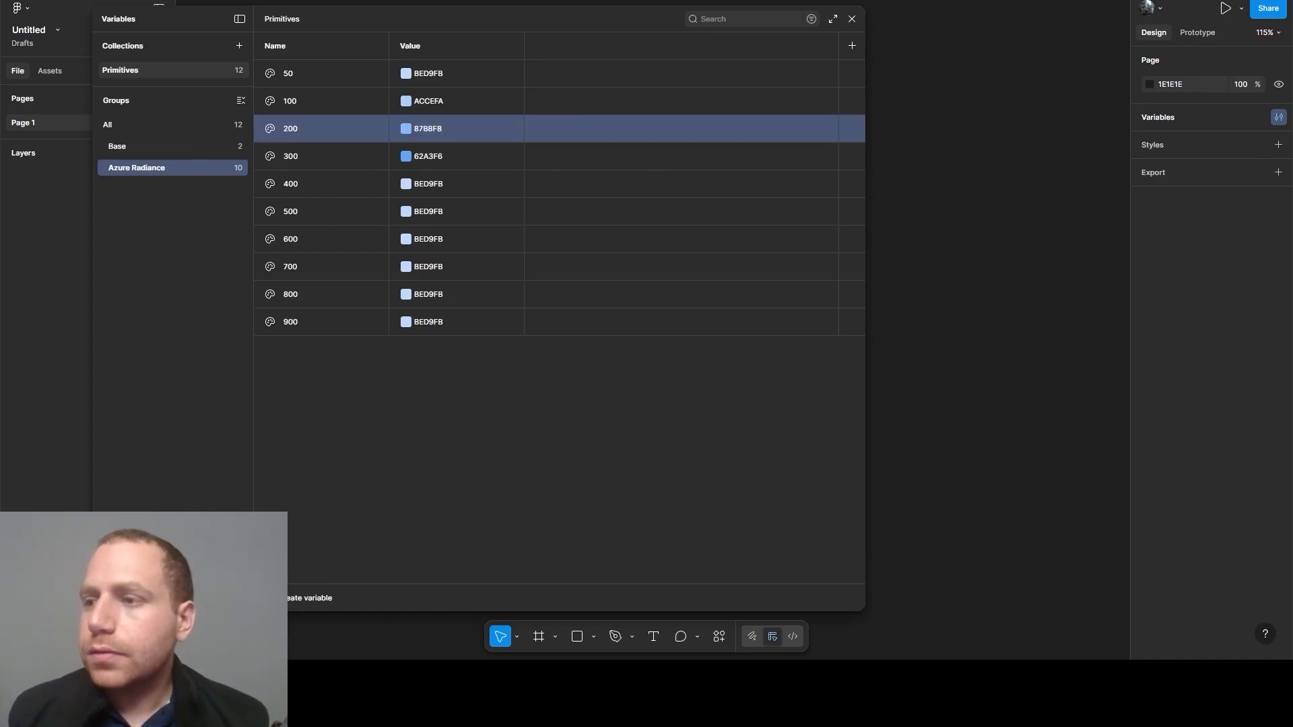
Set the values of the Azure Radiance variables 400 to 3D8DF4 and 500 to 1877F2
{"action": "left_click", "coordinate": [416, 184]}
{"action": "type", "text": "3D8DF4"}
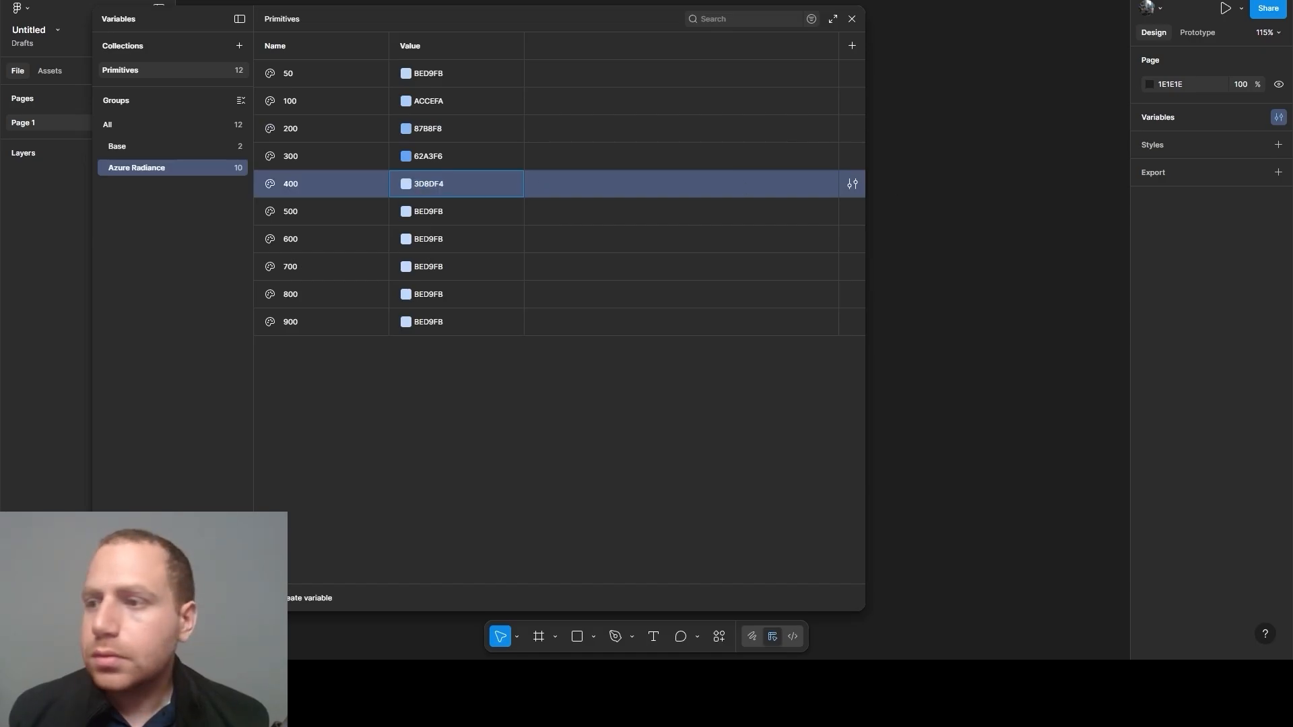
{"action": "key", "text": "Return"}
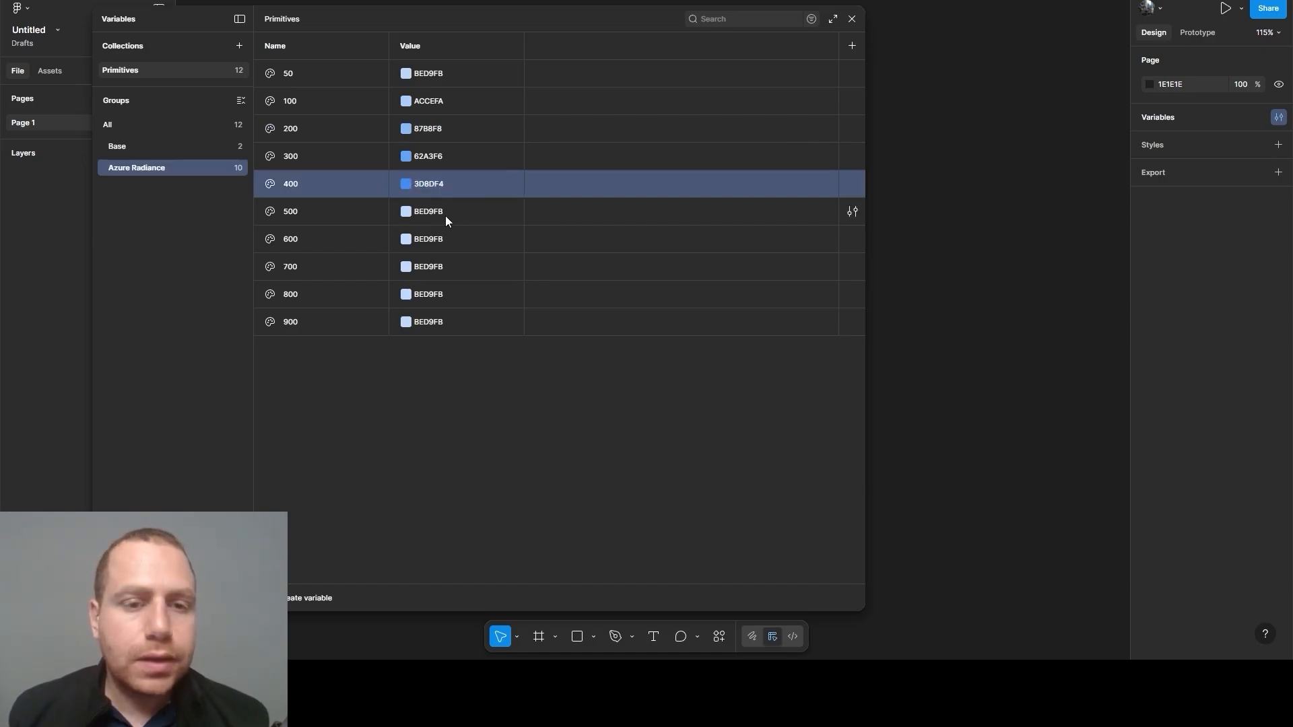
{"action": "left_click", "coordinate": [489, 213]}
{"action": "type", "text": "1877F2"}
{"action": "key", "text": "Return"}
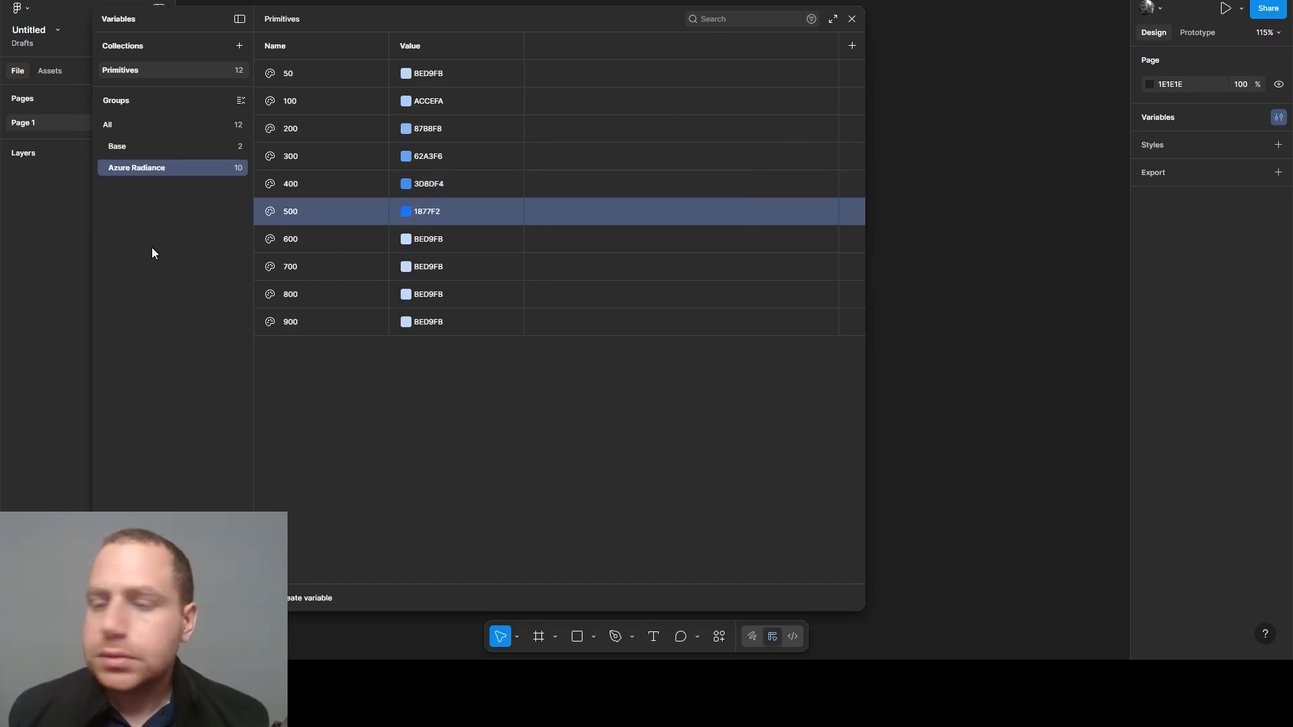
Set the values of the Azure Radiance variables 600 to 1464CB and 700 to 1051A5
{"action": "left_click", "coordinate": [419, 239]}
{"action": "type", "text": "1464CB"}
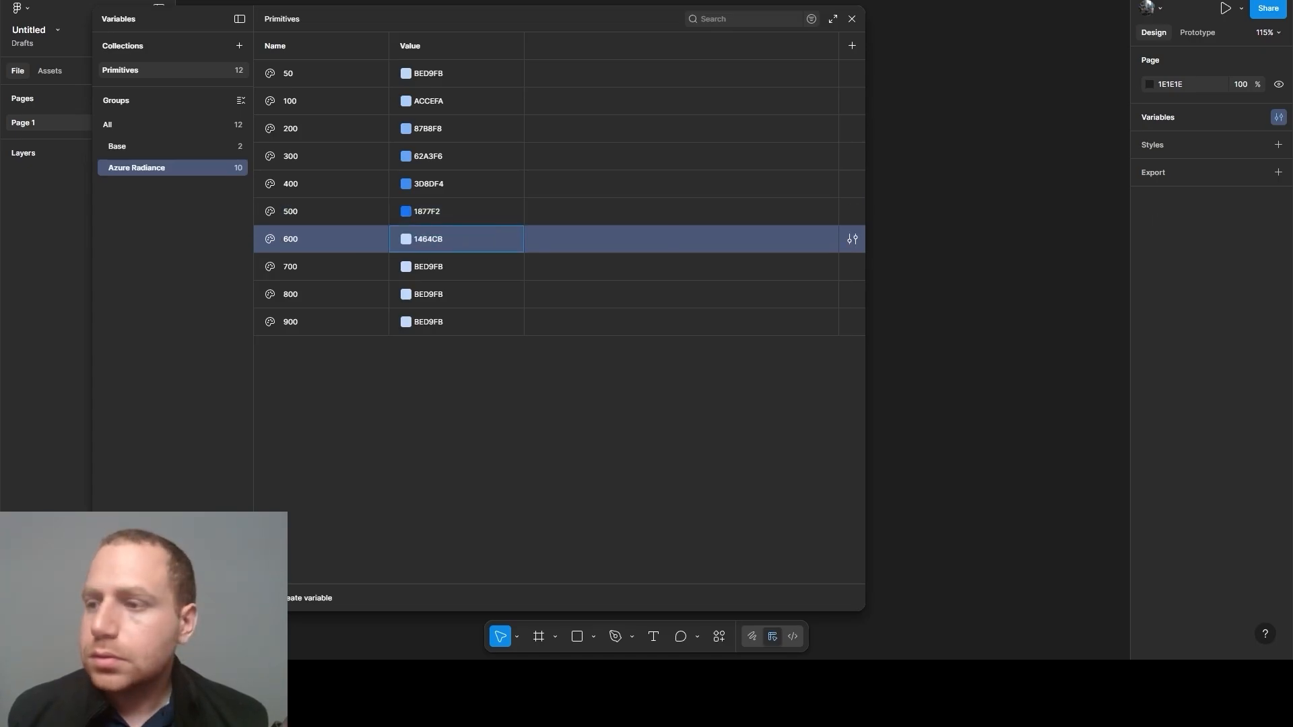
{"action": "key", "text": "Return"}
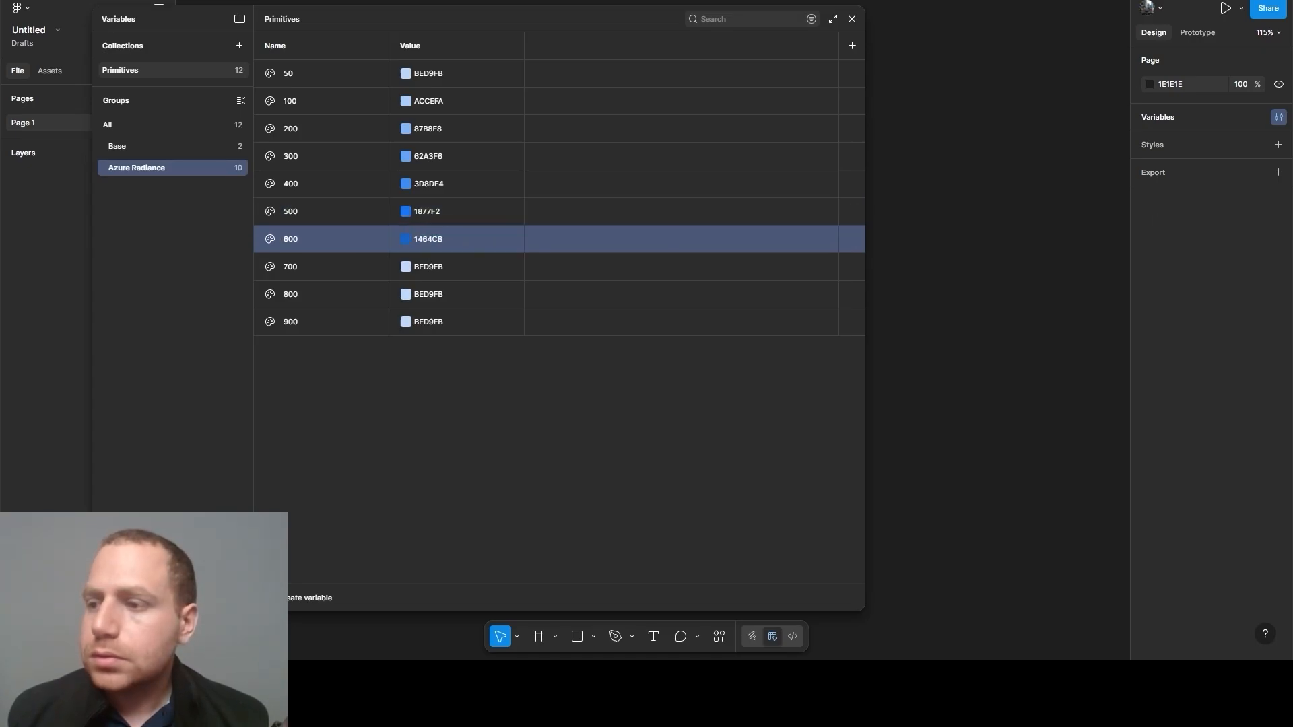
{"action": "left_click", "coordinate": [424, 270]}
{"action": "type", "text": "1051A5"}
{"action": "key", "text": "Return"}
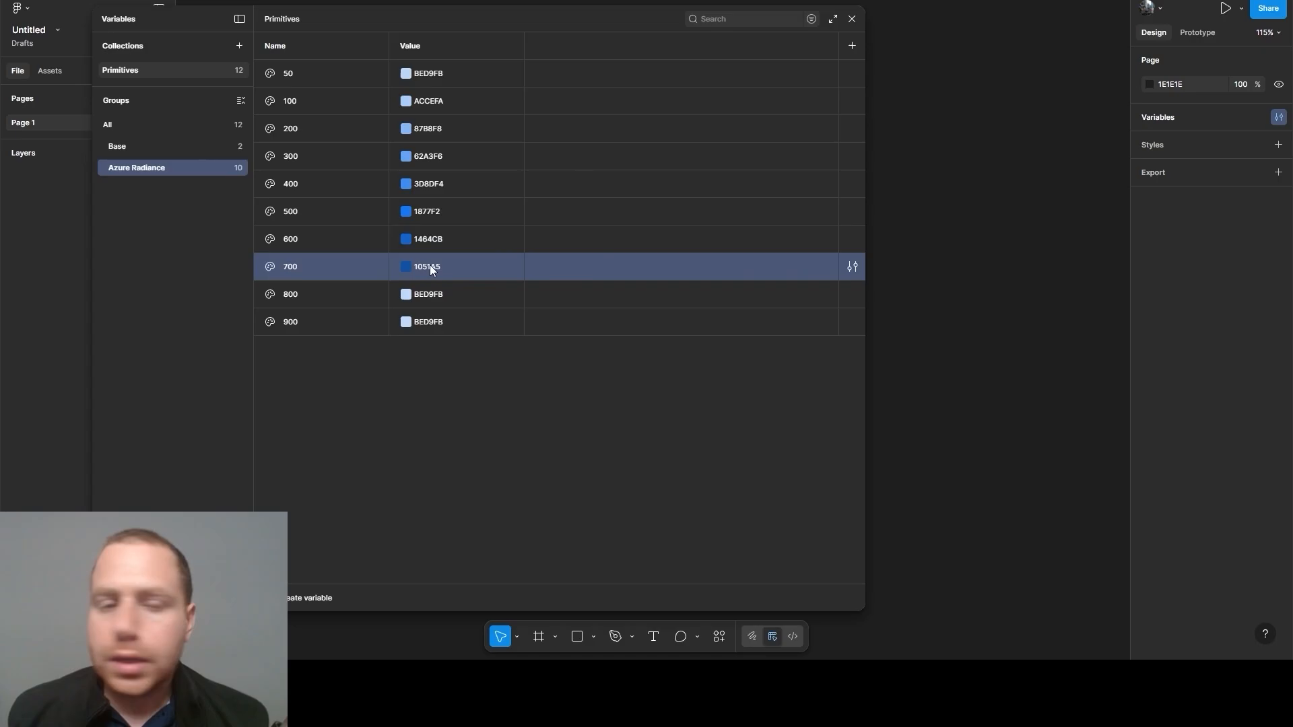
Set the values of the Azure Radiance variables 800 to 0C3E7E and 900 to 092B57
{"action": "left_click", "coordinate": [417, 293]}
{"action": "type", "text": "0C3E7E"}
{"action": "key", "text": "Return"}
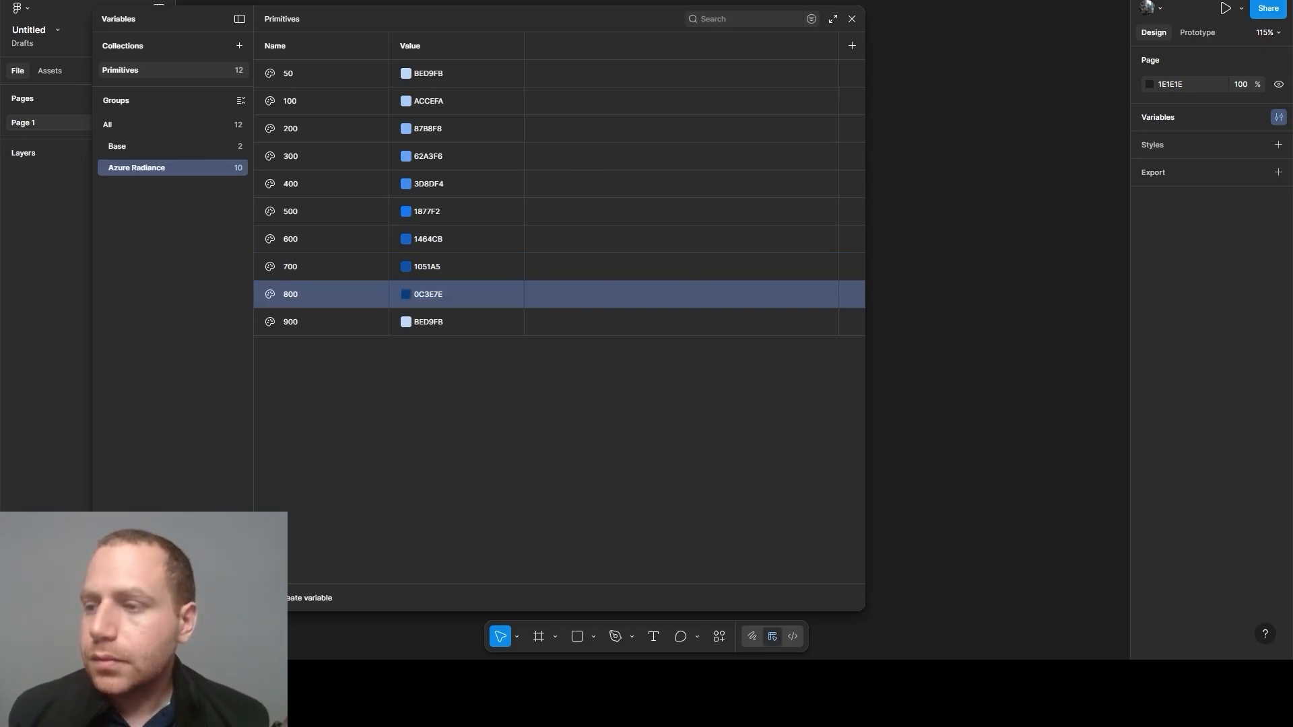
{"action": "left_click", "coordinate": [422, 324]}
{"action": "type", "text": "092B57"}
{"action": "left_click", "coordinate": [417, 365]}
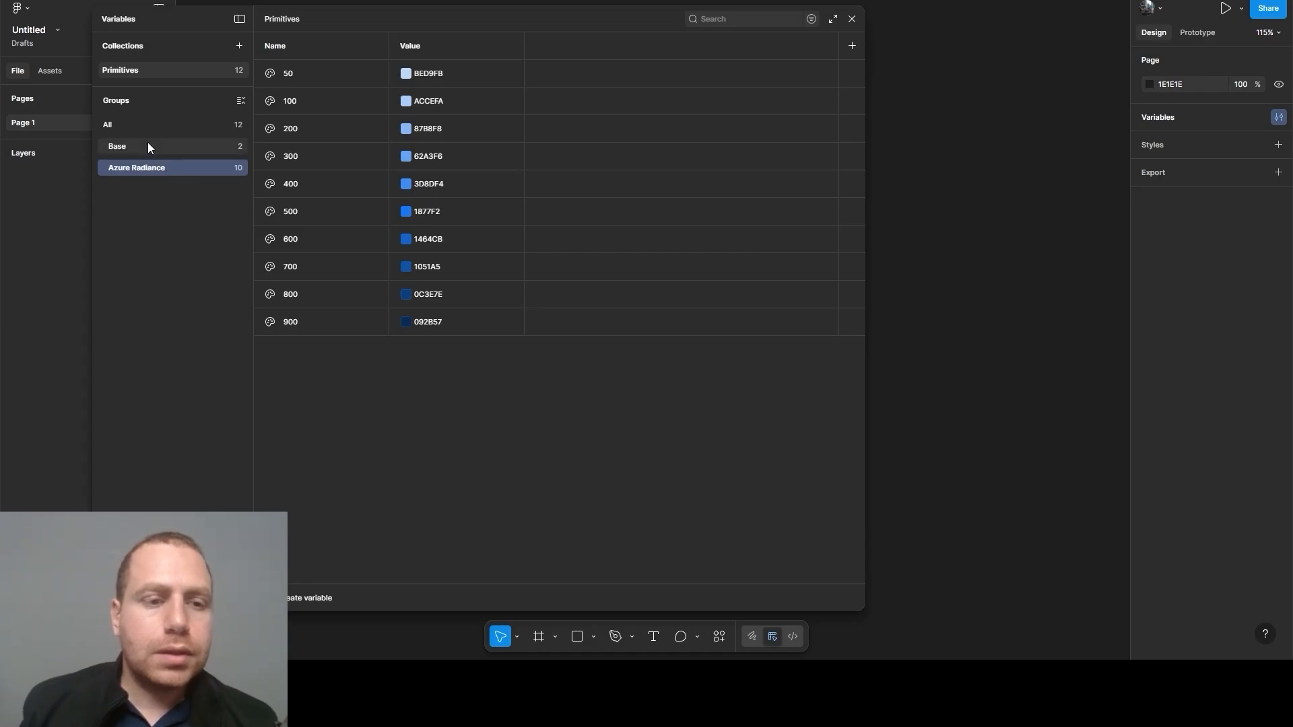
Show all groups of the Primitives collection and create a new color variable named Ocean Blue/50
{"action": "left_click", "coordinate": [138, 127]}
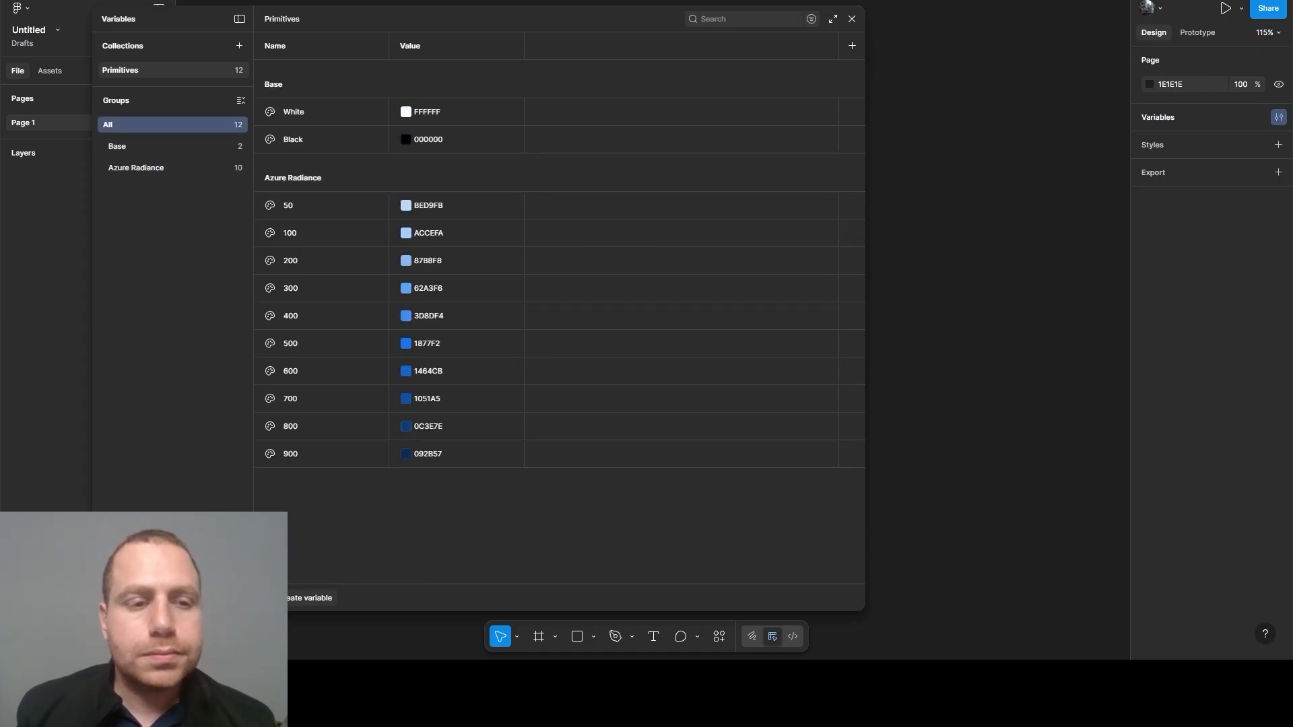
{"action": "left_click", "coordinate": [169, 167]}
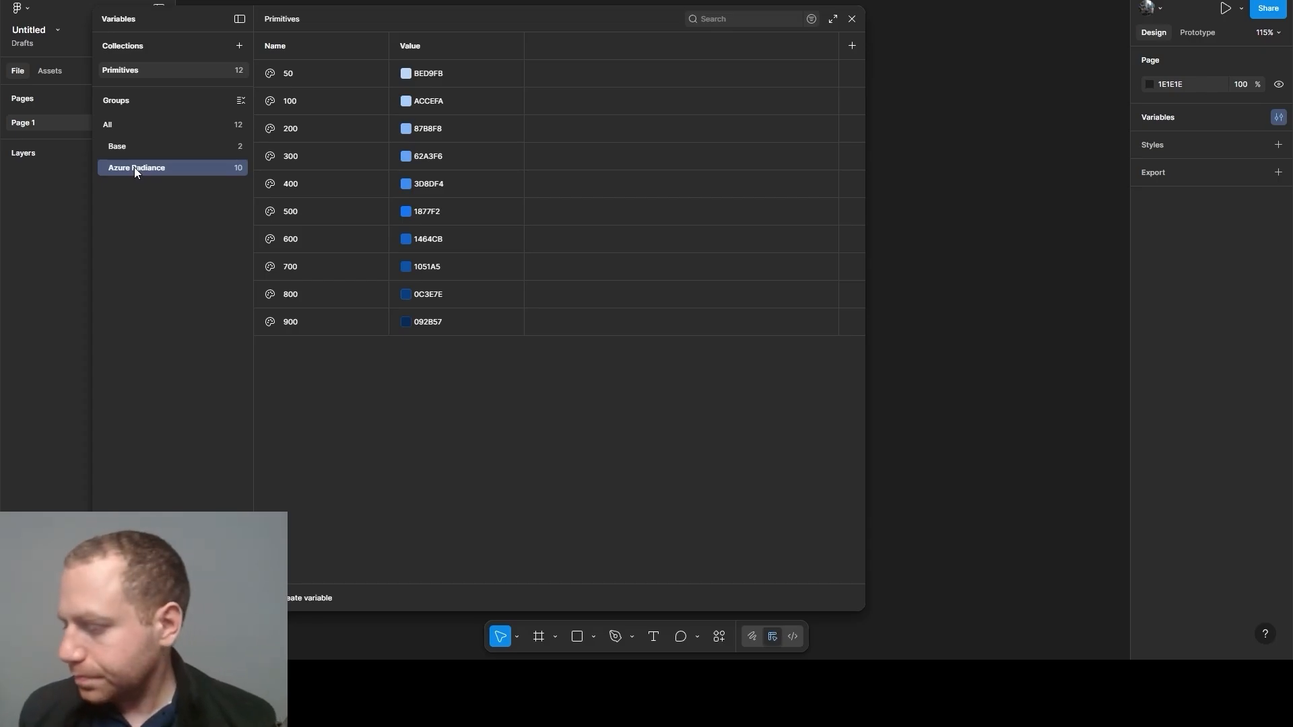
{"action": "left_click", "coordinate": [124, 124]}
{"action": "left_click", "coordinate": [309, 597]}
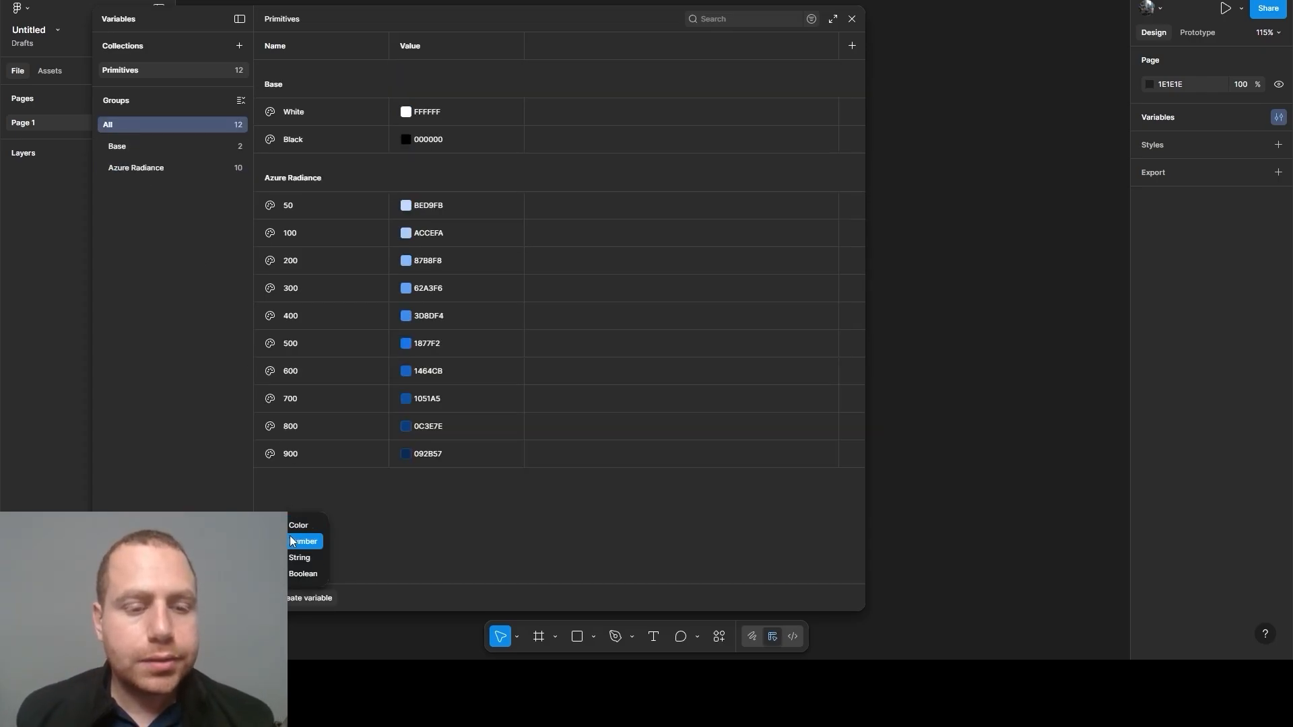
{"action": "left_click", "coordinate": [307, 526]}
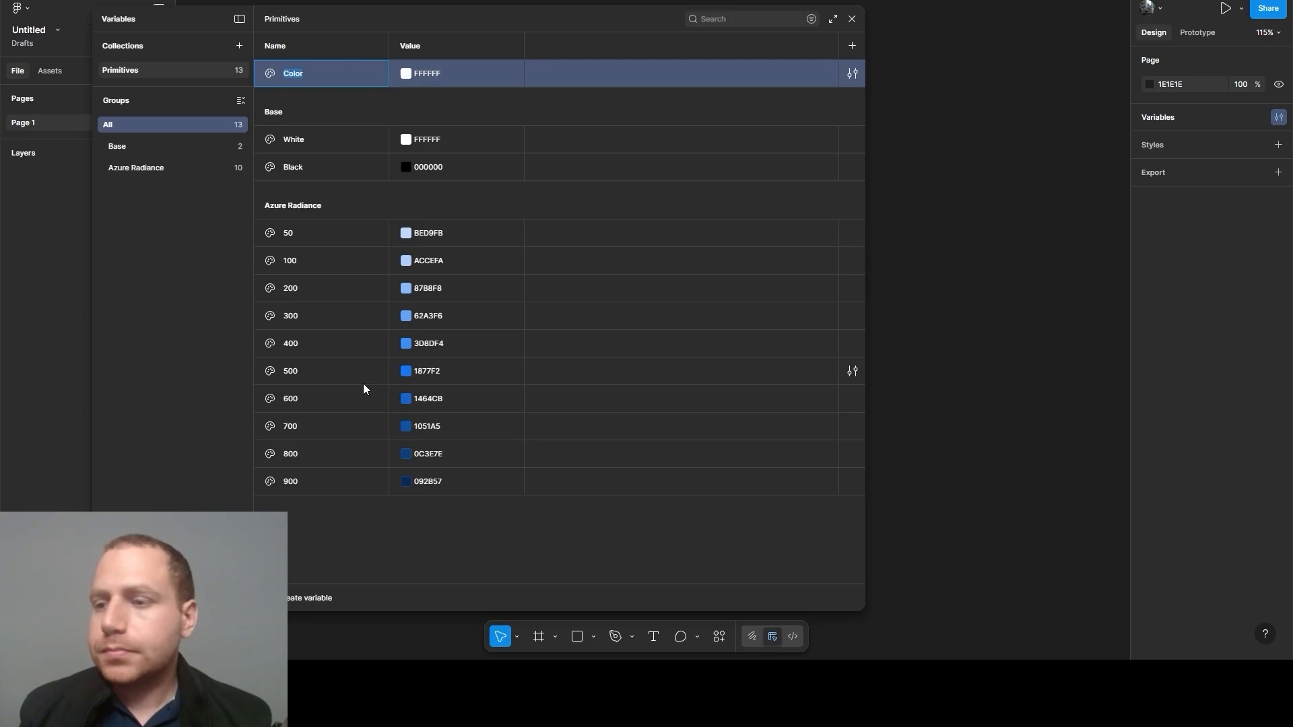
{"action": "type", "text": "Ocean Blue"}
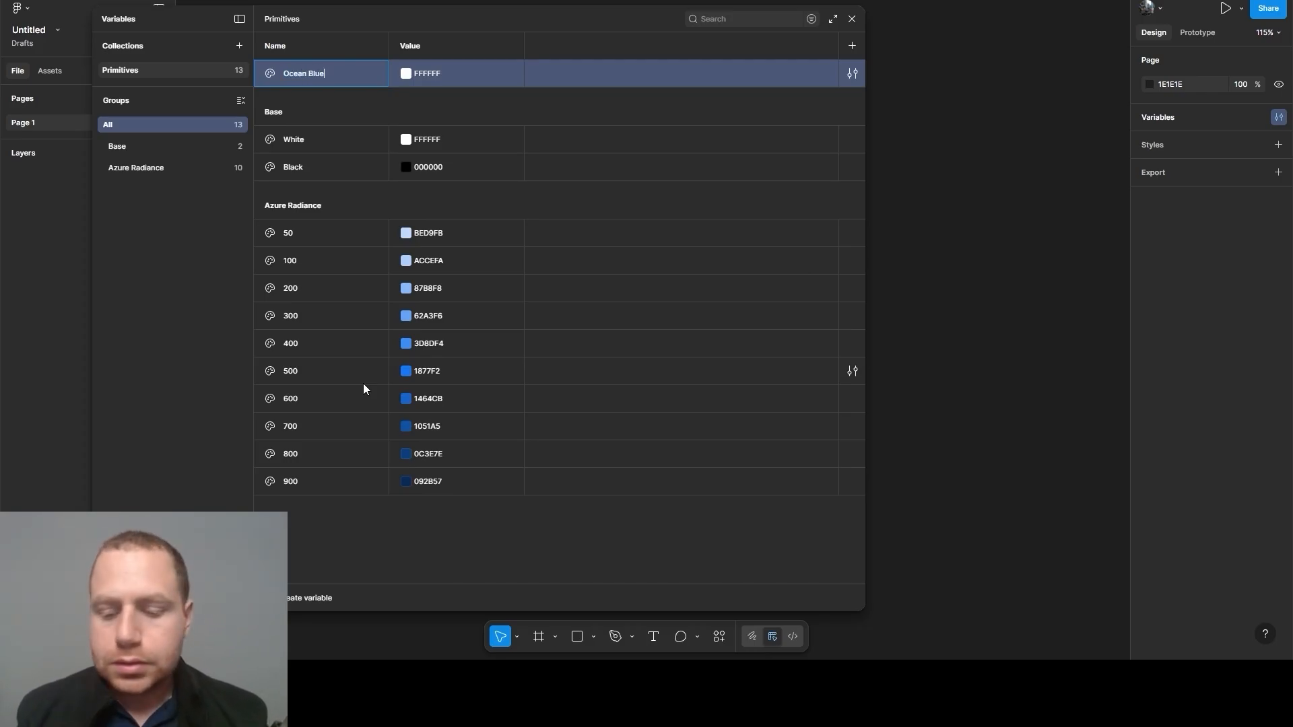
{"action": "type", "text": "/50"}
{"action": "key", "text": "Return"}
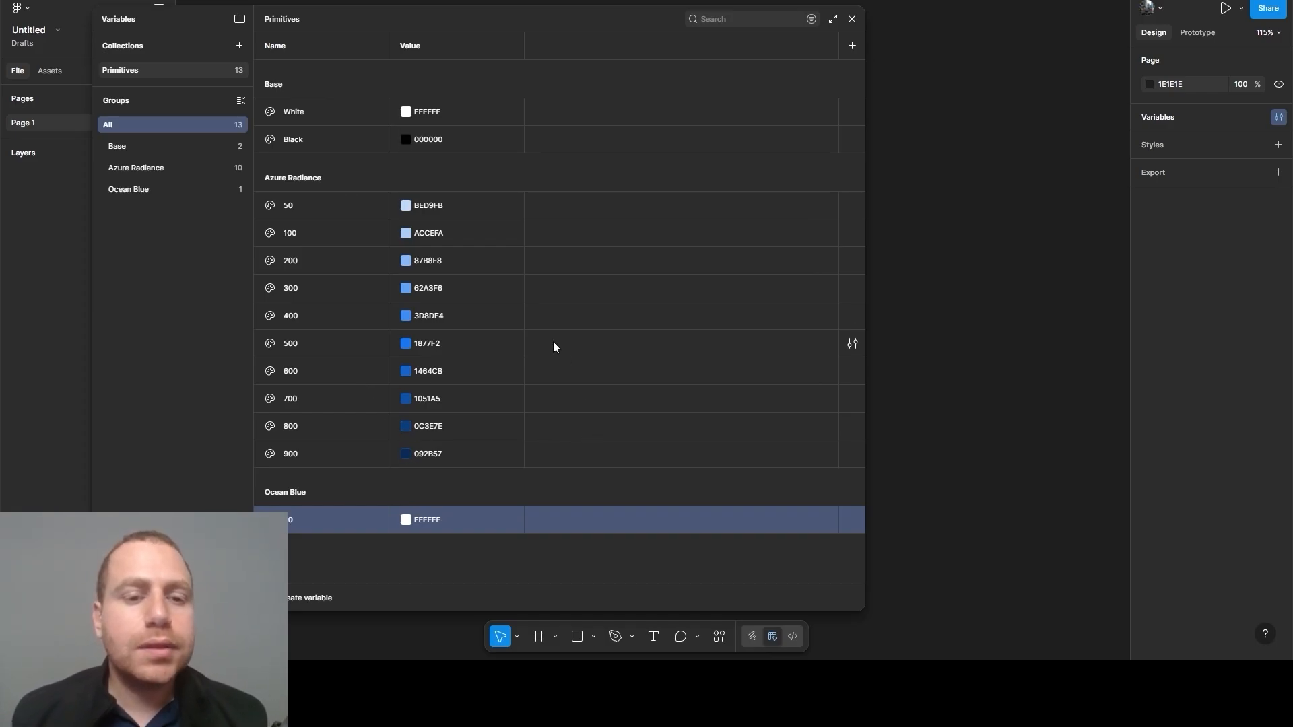
Close the Variables window and run the Color Name plugin
{"action": "left_click", "coordinate": [423, 206]}
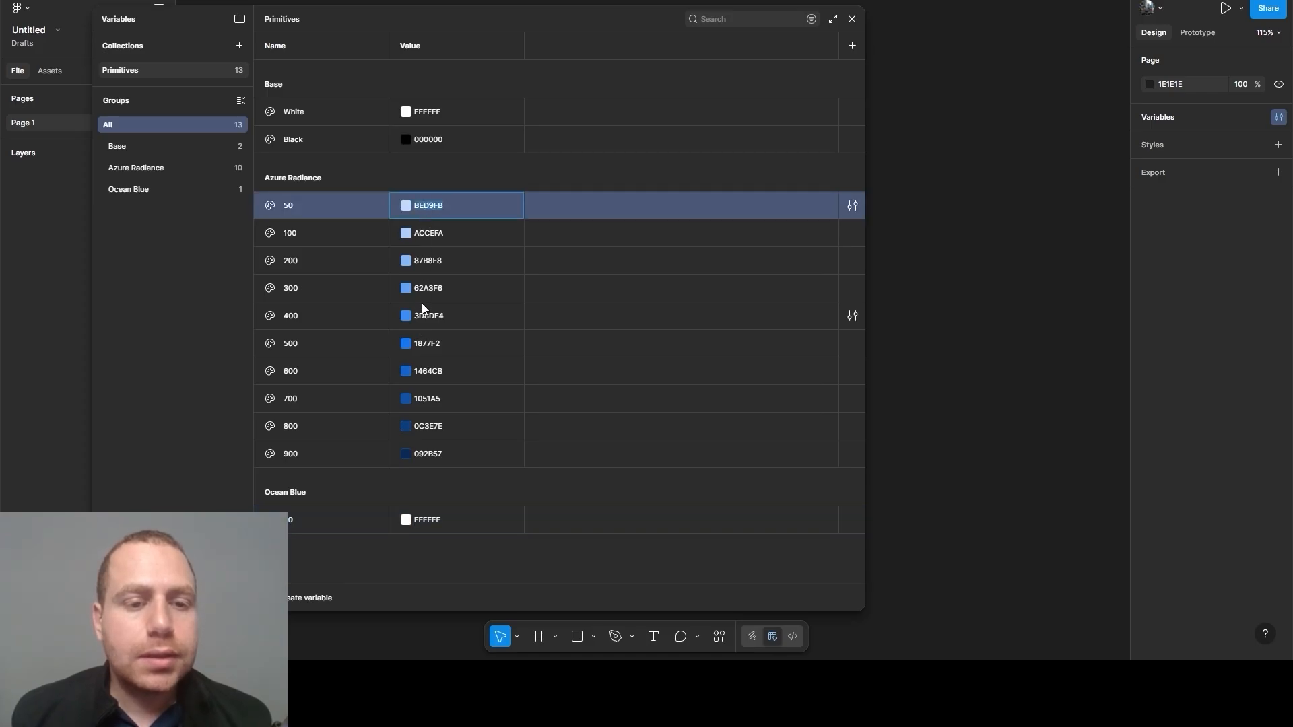
{"action": "left_click", "coordinate": [438, 320]}
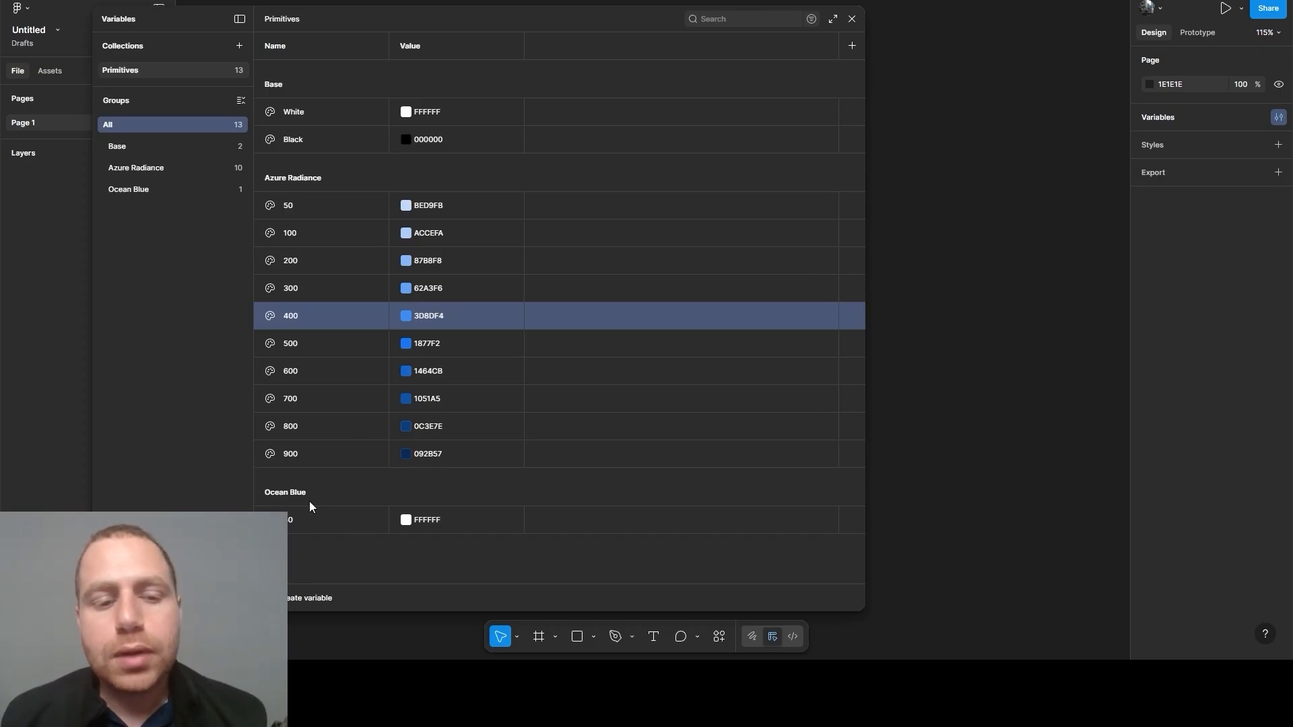
{"action": "left_click", "coordinate": [852, 19]}
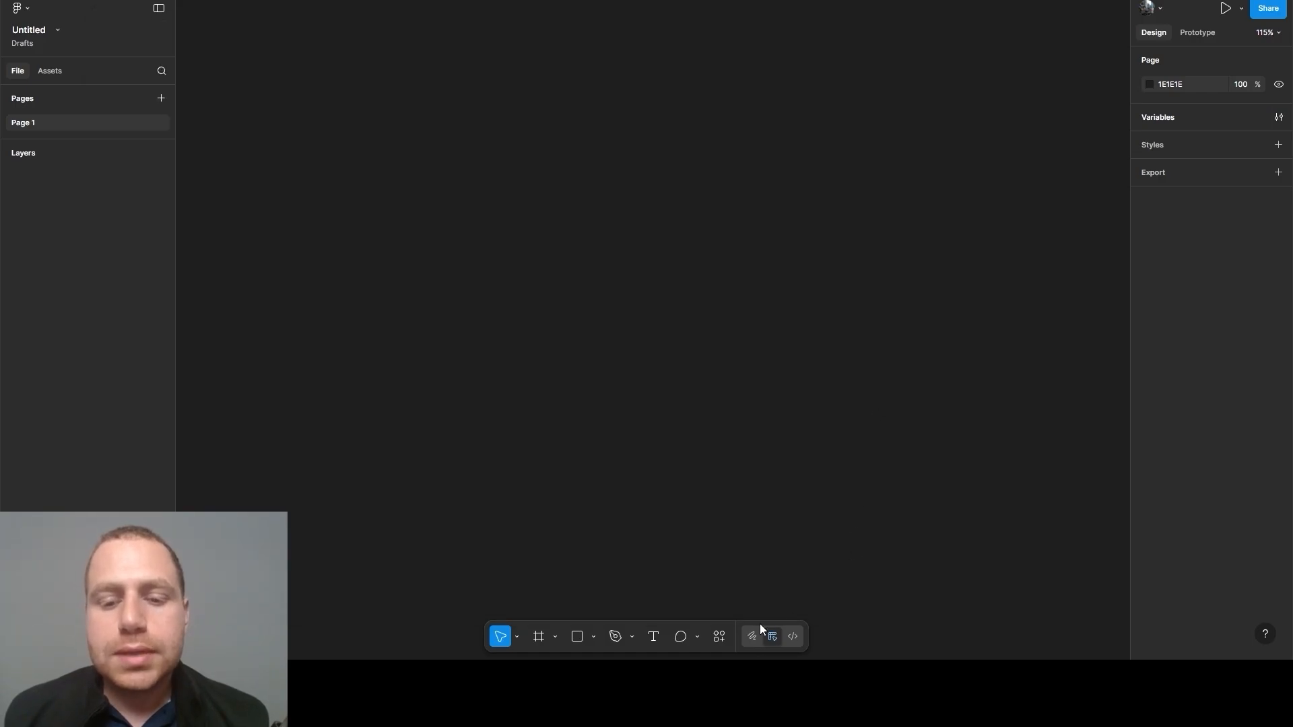
{"action": "left_click", "coordinate": [720, 635]}
{"action": "left_click", "coordinate": [592, 416]}
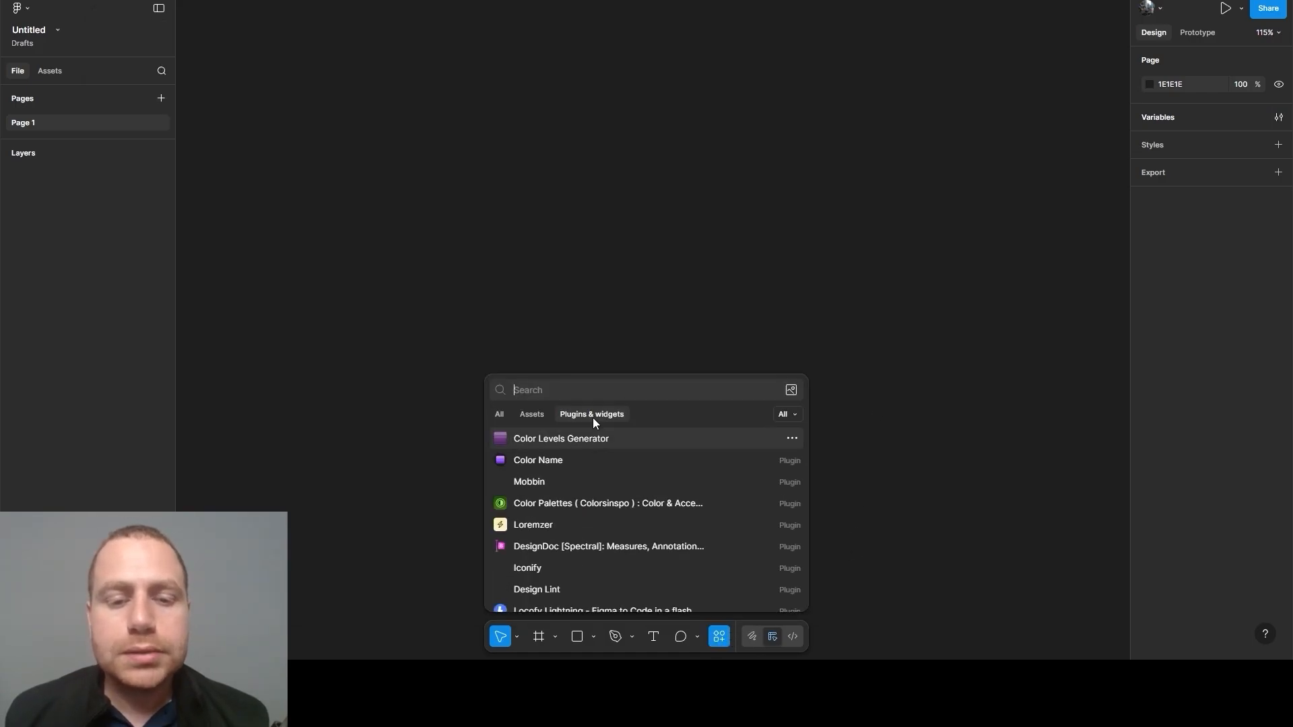
{"action": "left_click", "coordinate": [561, 464]}
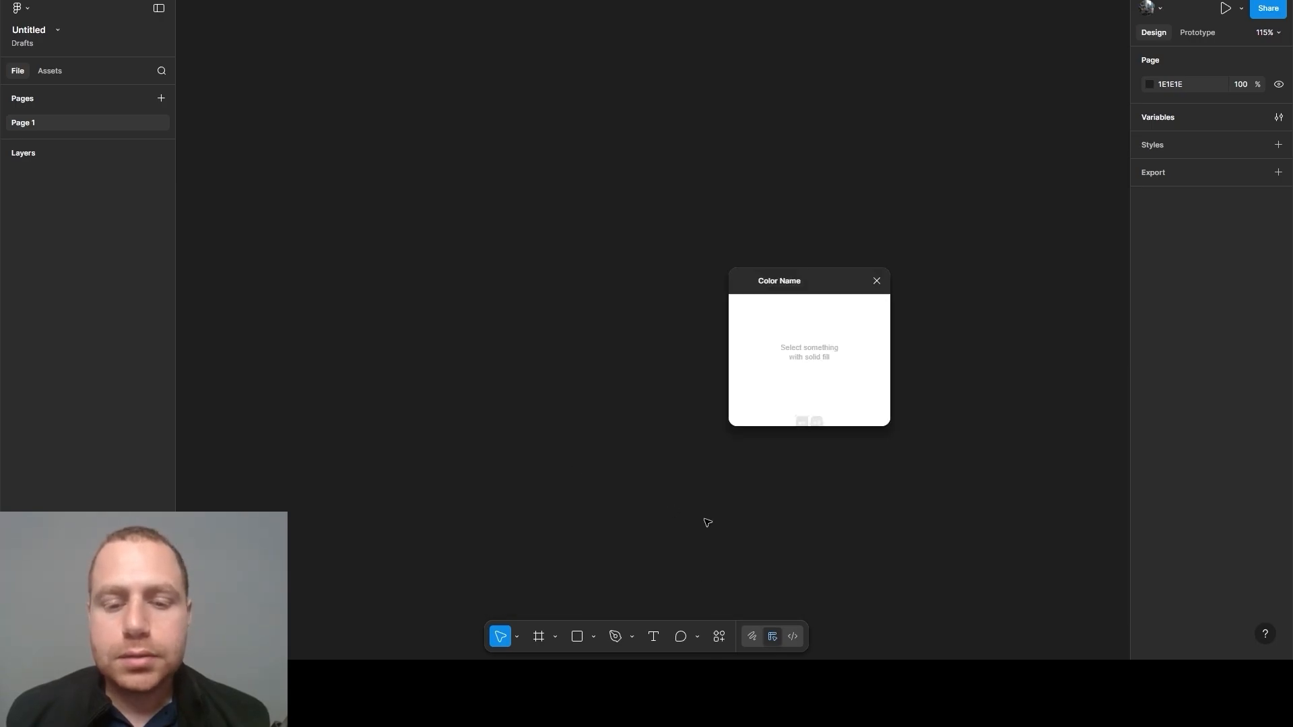
Draw a frame about 119 by 88 on the empty canvas
{"action": "left_click_drag", "start_coordinate": [445, 399], "coordinate": [596, 502]}
{"action": "key", "text": "f"}
{"action": "left_click_drag", "start_coordinate": [415, 410], "coordinate": [508, 478]}
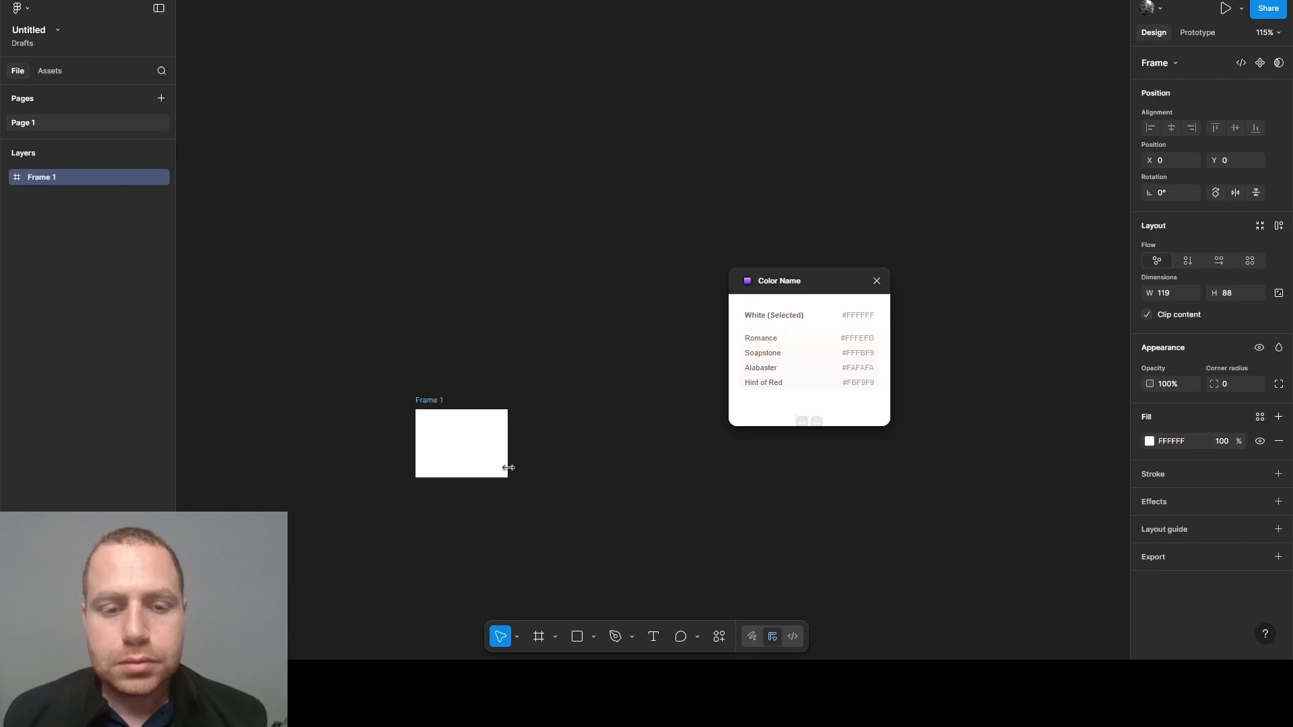
Fill the frame with red BA2929 and select it to check its color name in the Color Name plugin
{"action": "left_click", "coordinate": [1149, 441]}
{"action": "left_click", "coordinate": [1078, 457]}
{"action": "left_click", "coordinate": [1088, 418]}
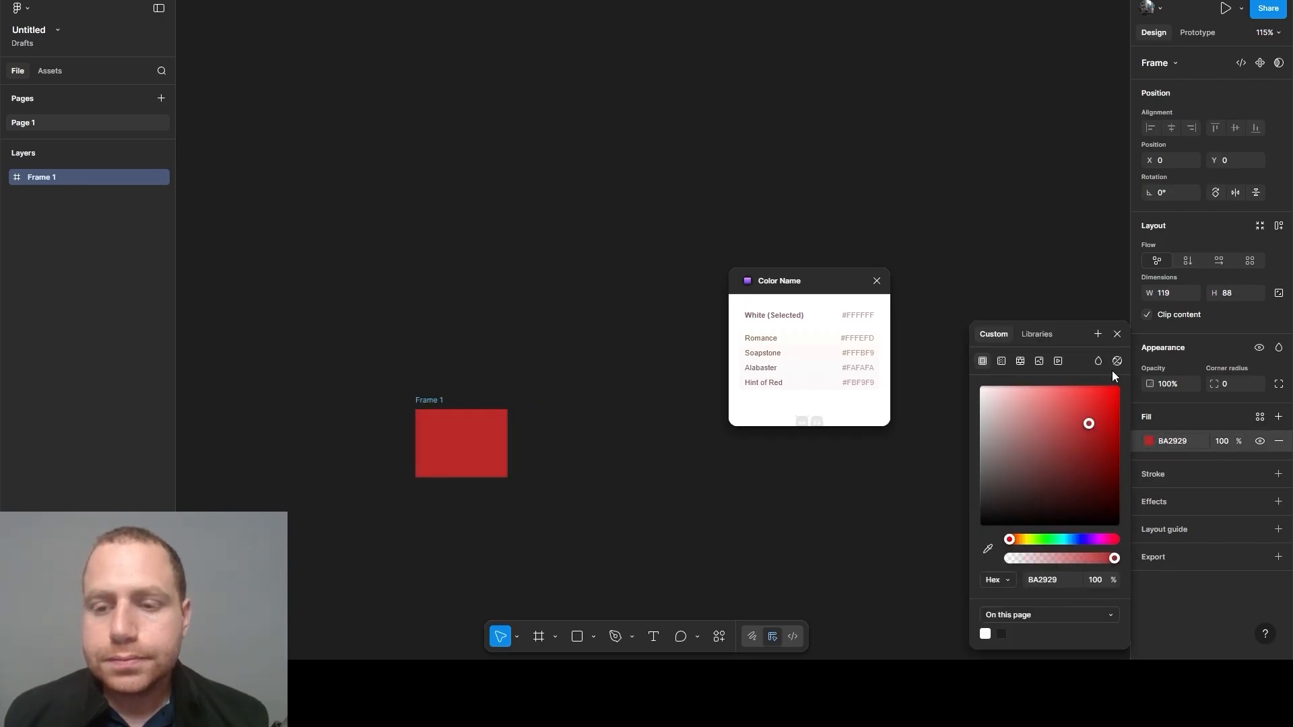
{"action": "left_click", "coordinate": [1118, 345]}
{"action": "left_click", "coordinate": [762, 443]}
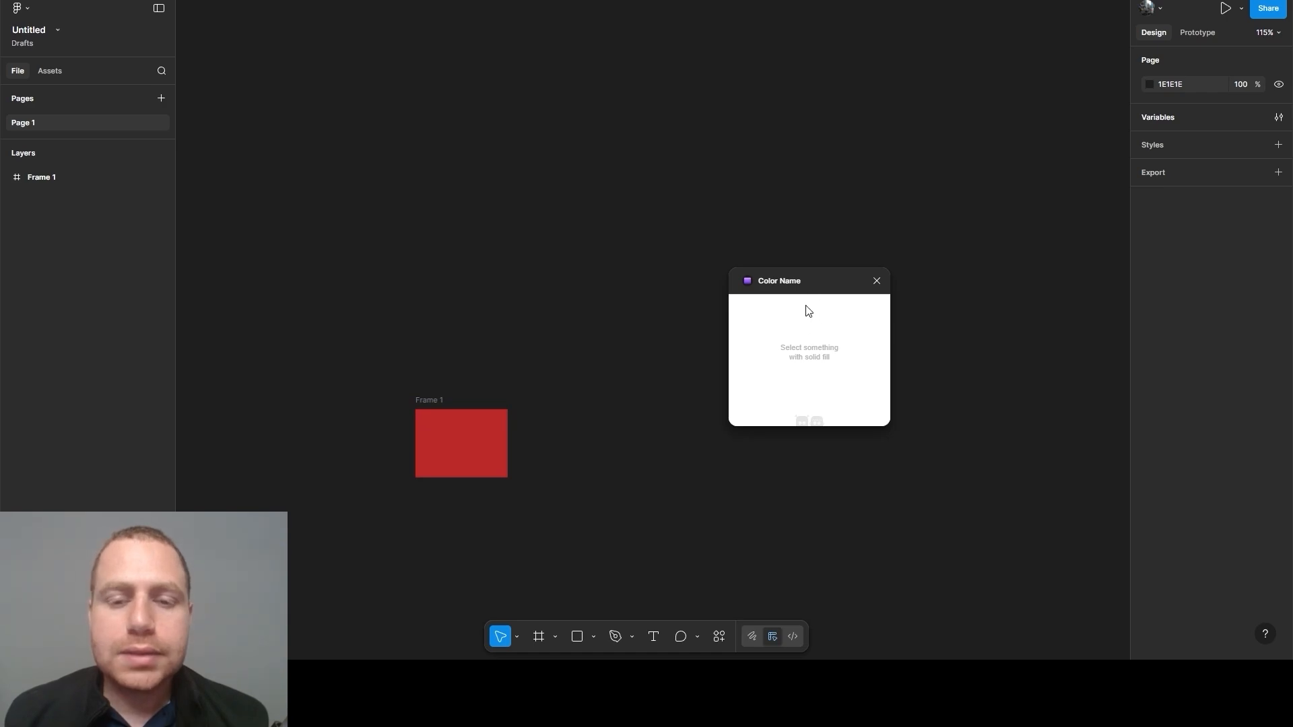
{"action": "left_click", "coordinate": [449, 419]}
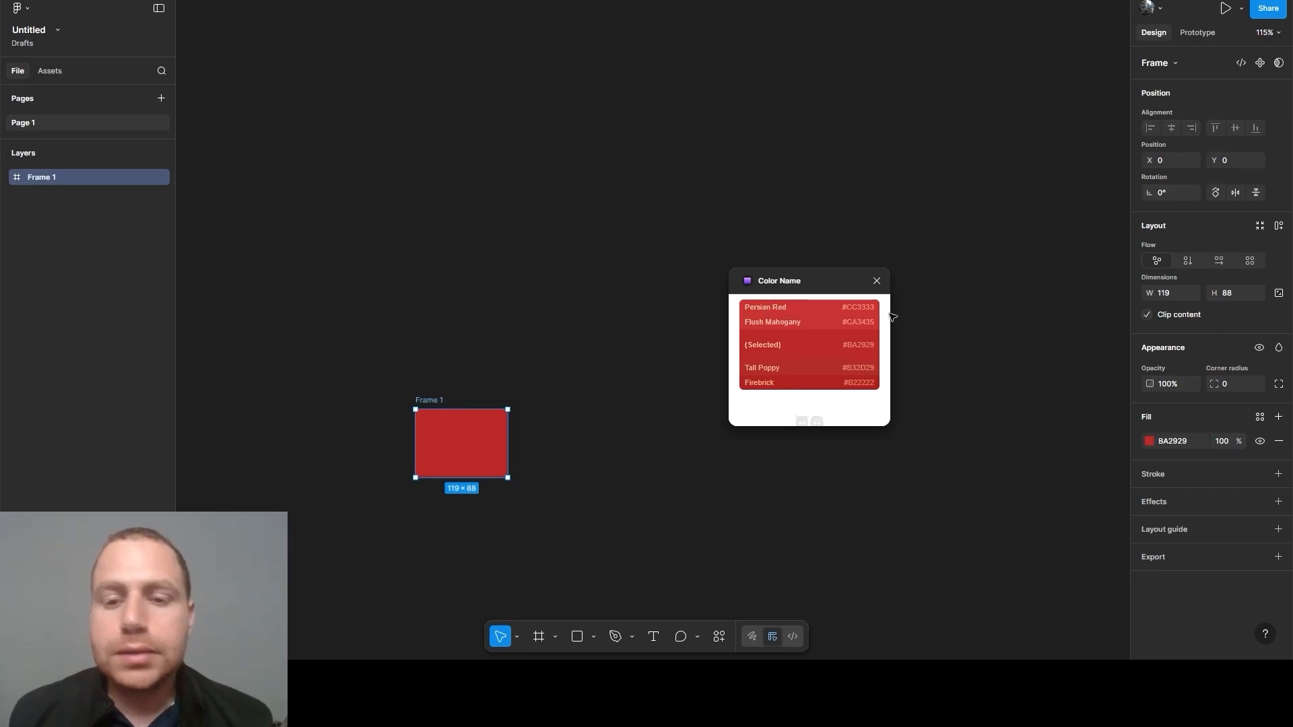
Close the Color Name plugin and delete the red frame from the canvas
{"action": "left_click", "coordinate": [876, 281]}
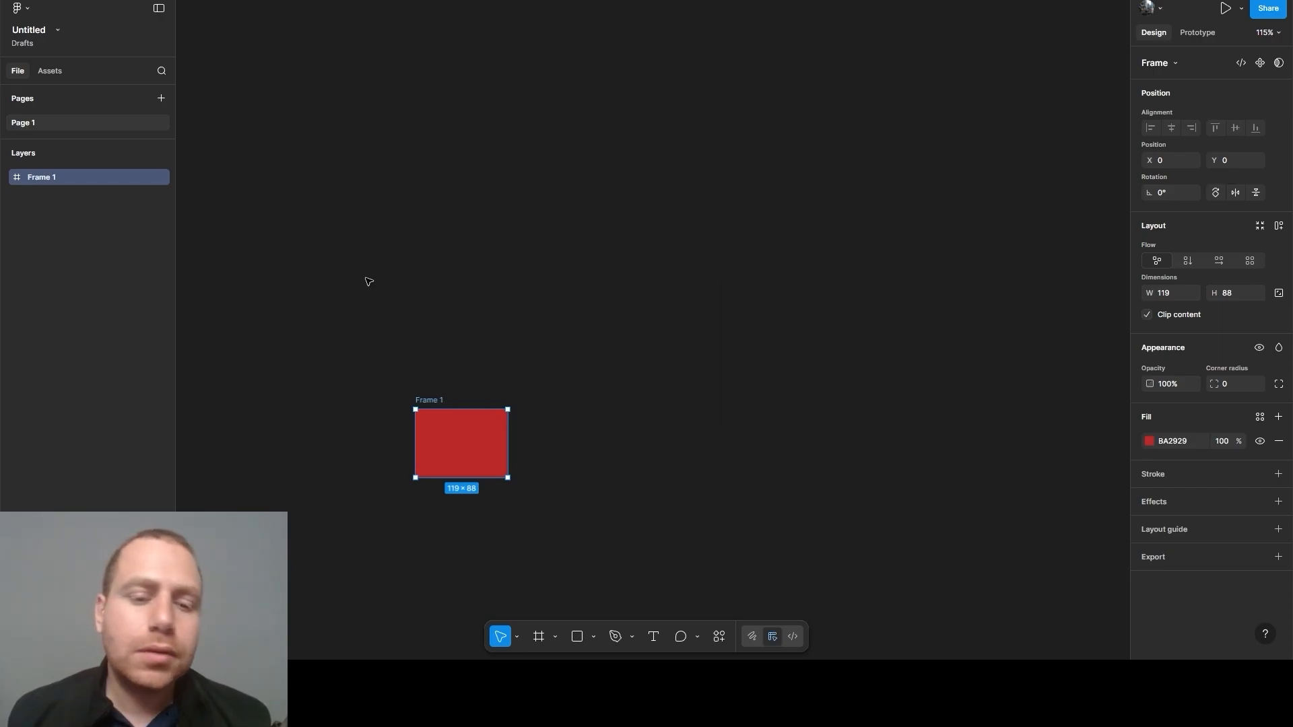
{"action": "left_click_drag", "start_coordinate": [295, 290], "coordinate": [512, 480]}
{"action": "key", "text": "Delete"}
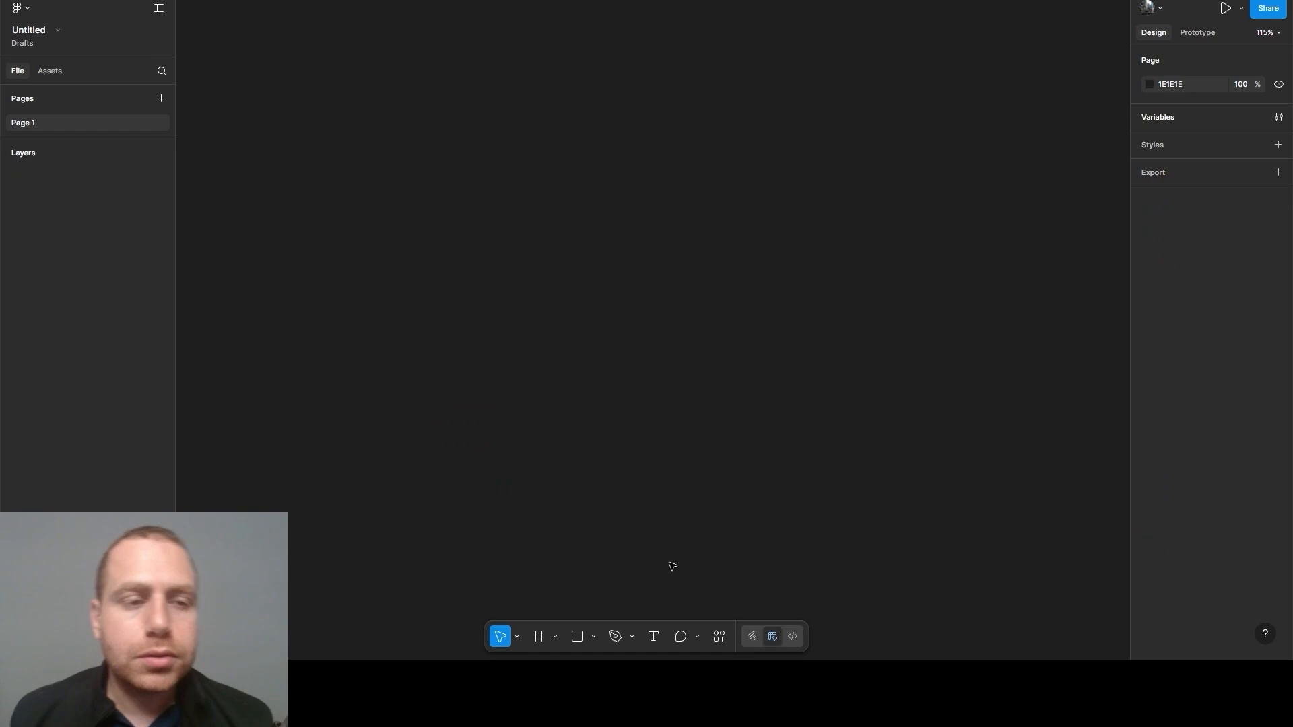
Open the Variables window and set the Ocean Blue group's 50 color to E7F3FF
{"action": "left_click", "coordinate": [1279, 119]}
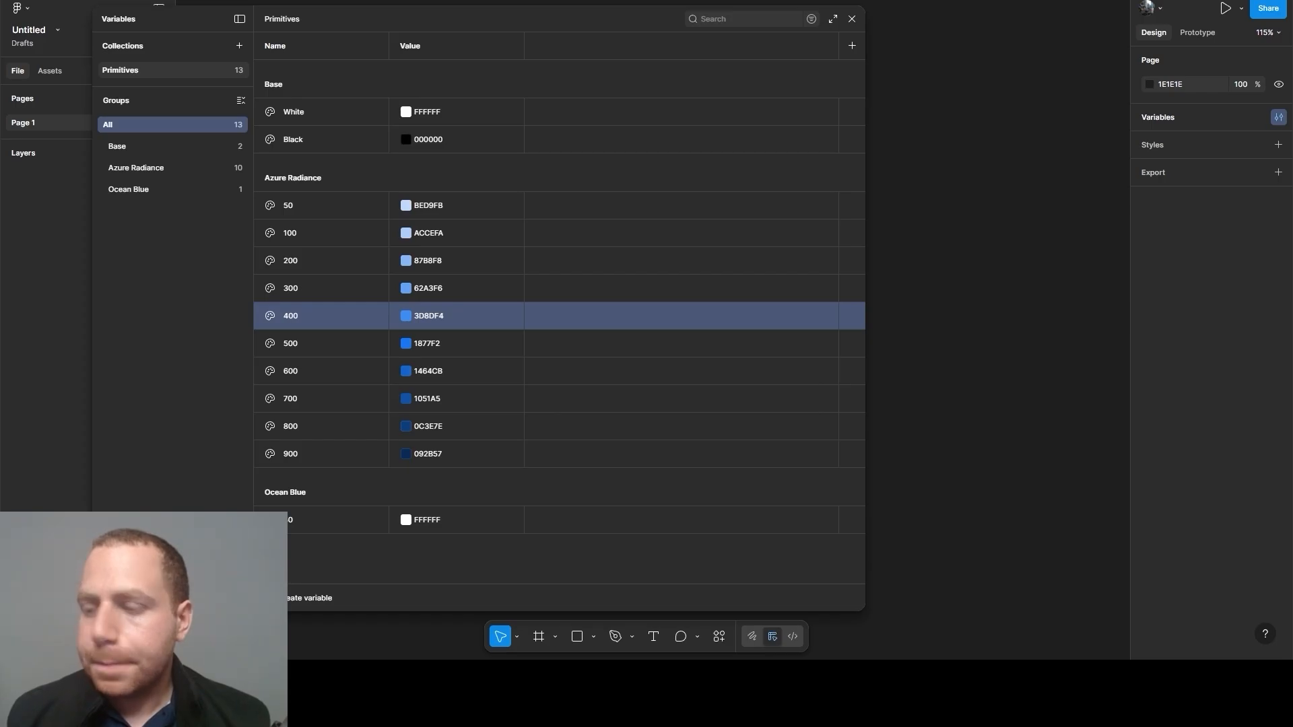
{"action": "left_click_drag", "start_coordinate": [441, 521], "coordinate": [379, 524]}
{"action": "type", "text": "E7F3FF"}
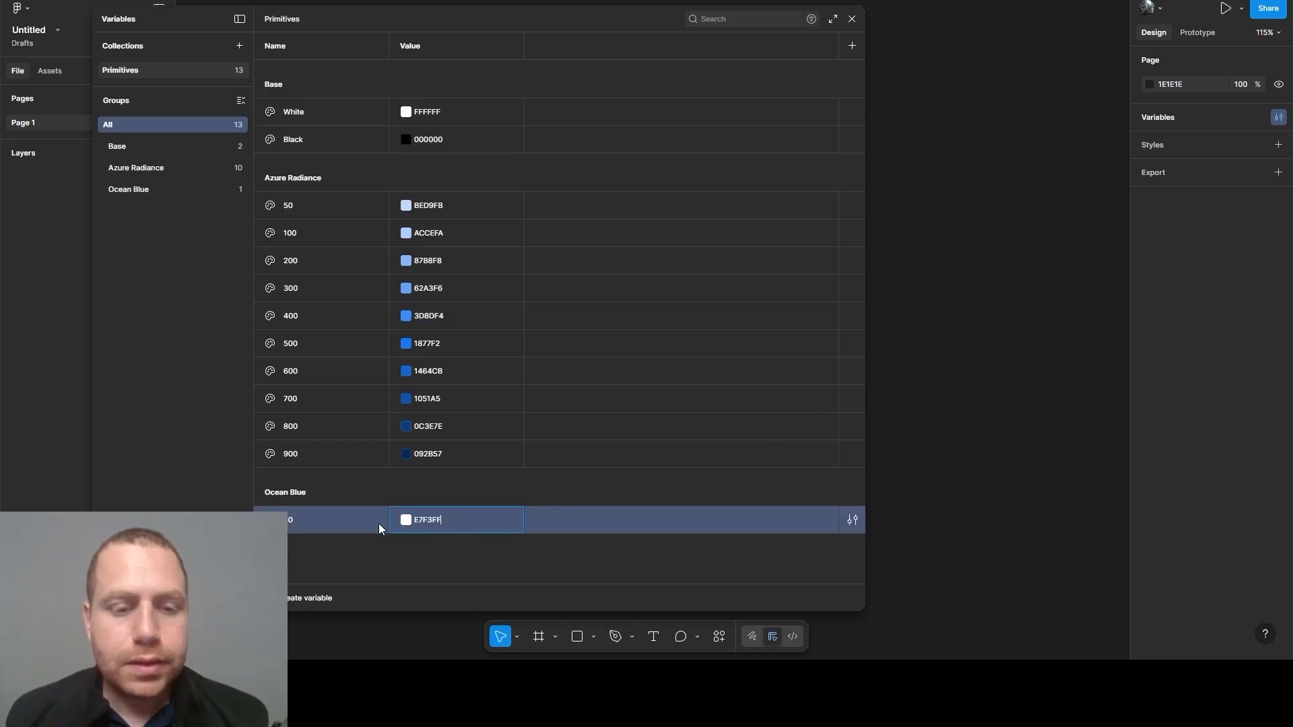
{"action": "left_click", "coordinate": [153, 188]}
{"action": "left_click", "coordinate": [433, 74]}
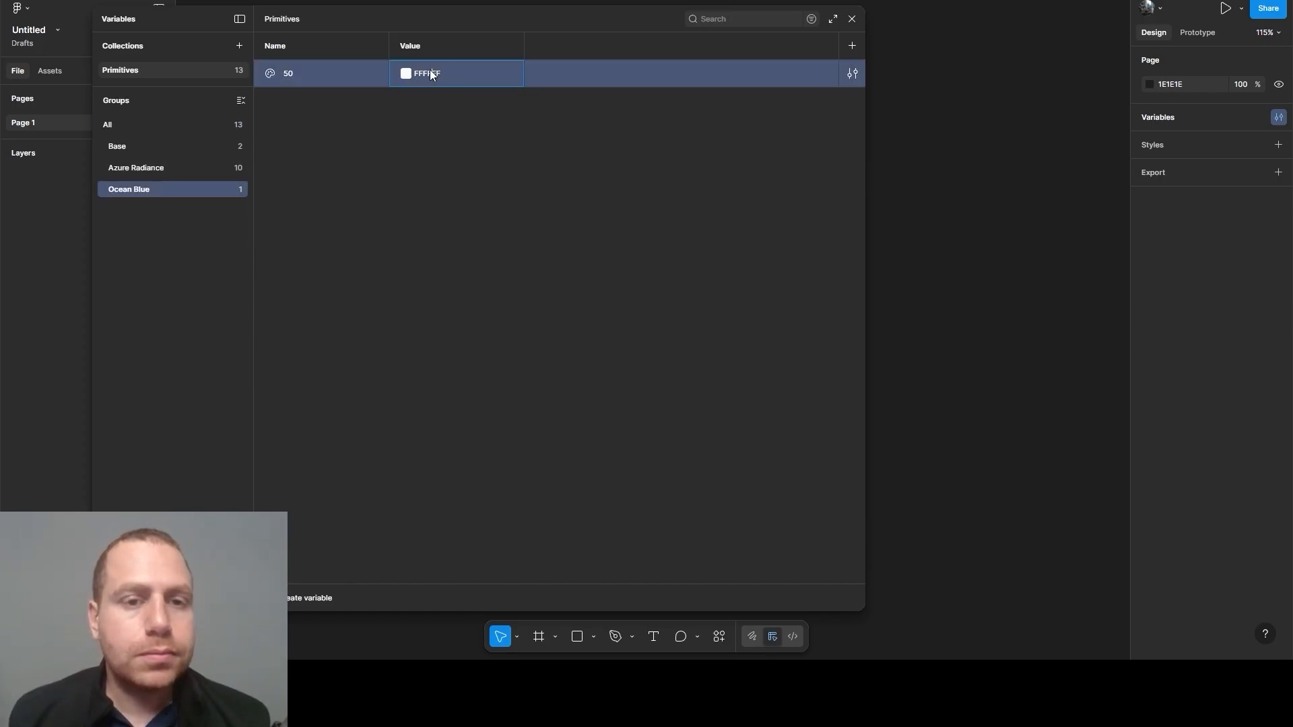
{"action": "type", "text": "E7F3FF"}
{"action": "left_click", "coordinate": [440, 132]}
Duplicate the Ocean Blue 50 variable nine times within its group
{"action": "left_click", "coordinate": [350, 73]}
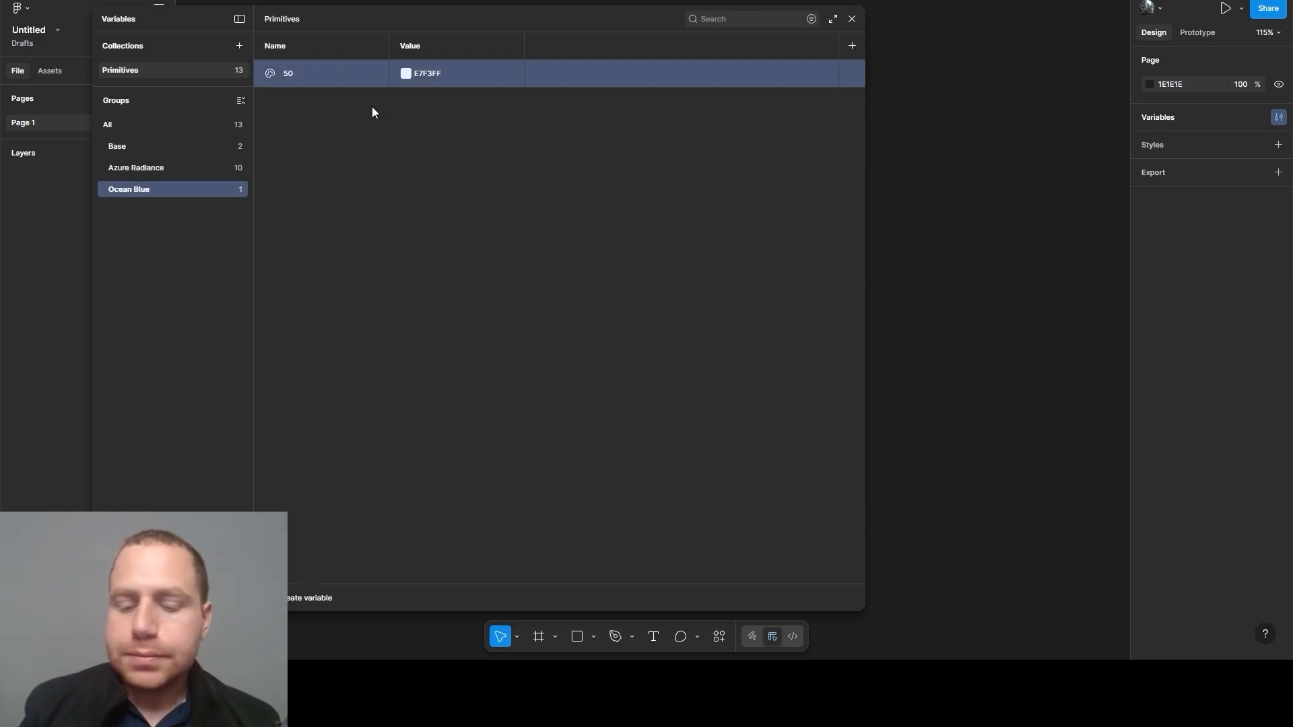
{"action": "key", "text": "ctrl+d"}
{"action": "key", "text": "ctrl+d"}
{"action": "key", "text": "ctrl+d"}
{"action": "key", "text": "ctrl+d"}
{"action": "key", "text": "ctrl+d"}
{"action": "key", "text": "ctrl+d"}
{"action": "key", "text": "ctrl+d"}
{"action": "key", "text": "ctrl+d"}
{"action": "key", "text": "ctrl+d"}
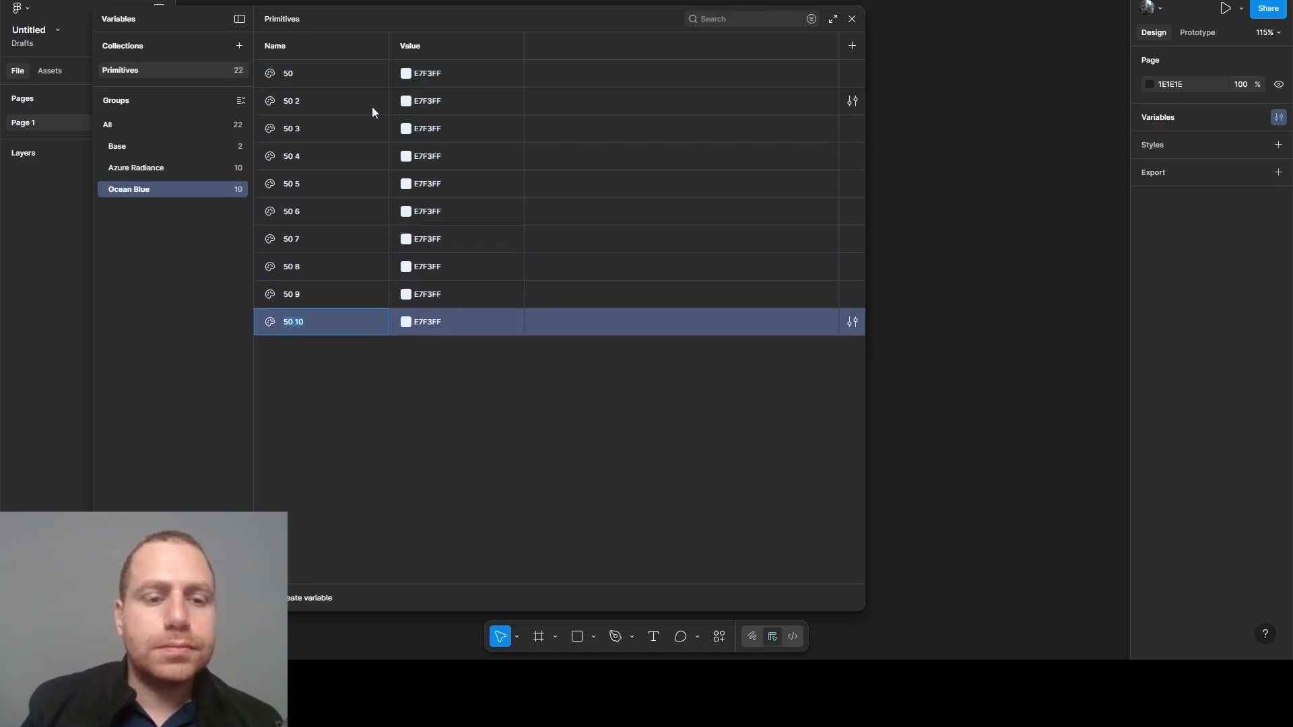
Rename the first four duplicates in the Ocean Blue group to 100, 200, 300 and 400
{"action": "left_click", "coordinate": [298, 106]}
{"action": "double_click", "coordinate": [299, 109]}
{"action": "type", "text": "10"}
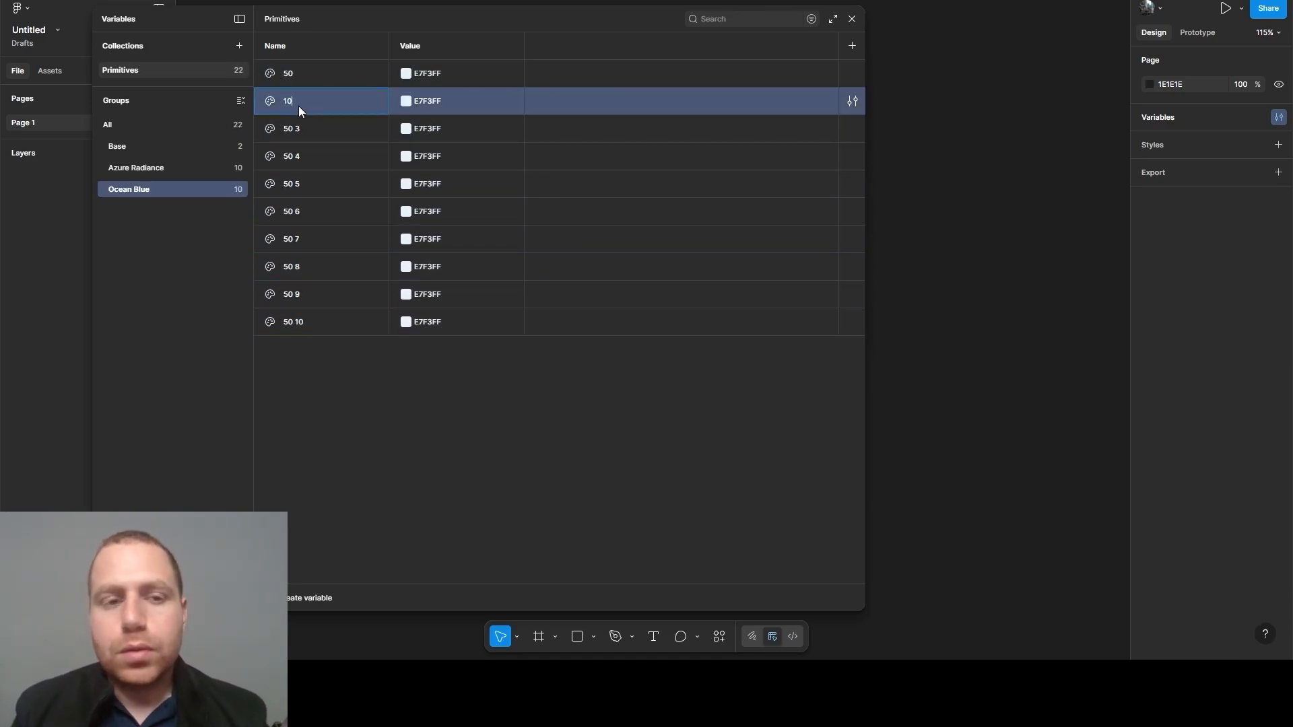
{"action": "type", "text": "0"}
{"action": "double_click", "coordinate": [296, 125]}
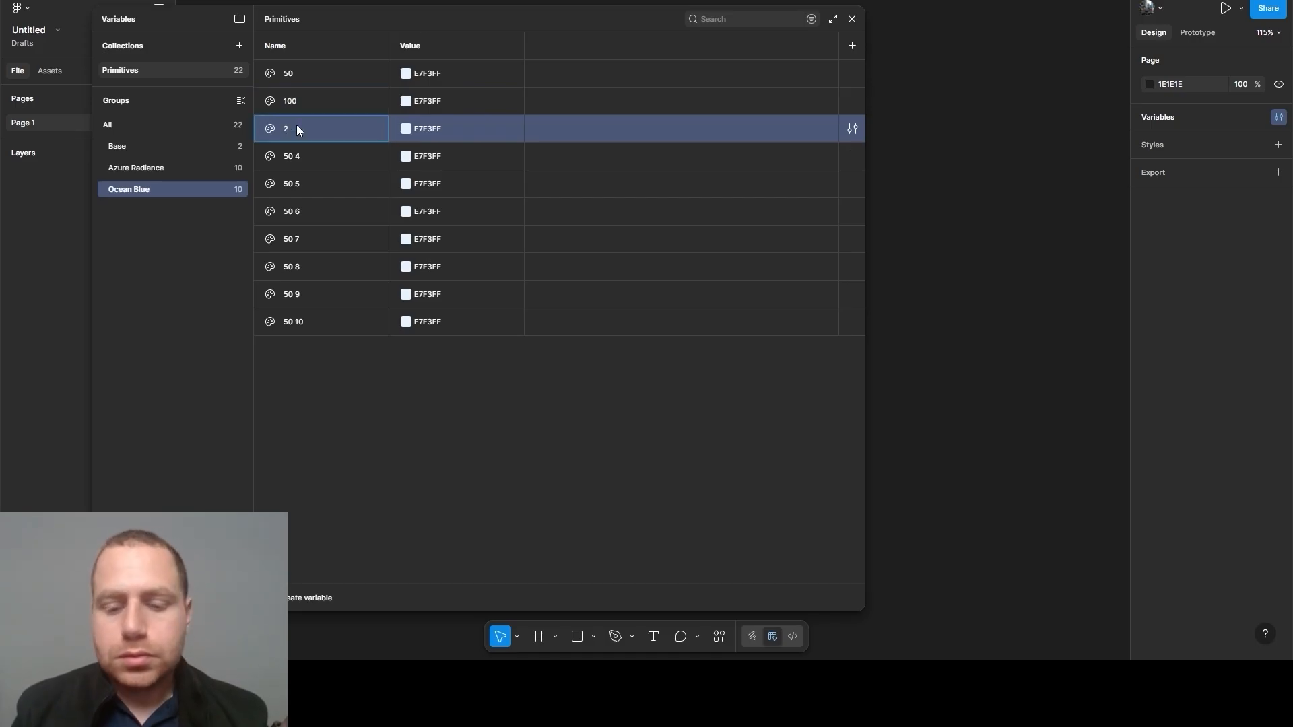
{"action": "type", "text": "200"}
{"action": "double_click", "coordinate": [297, 163]}
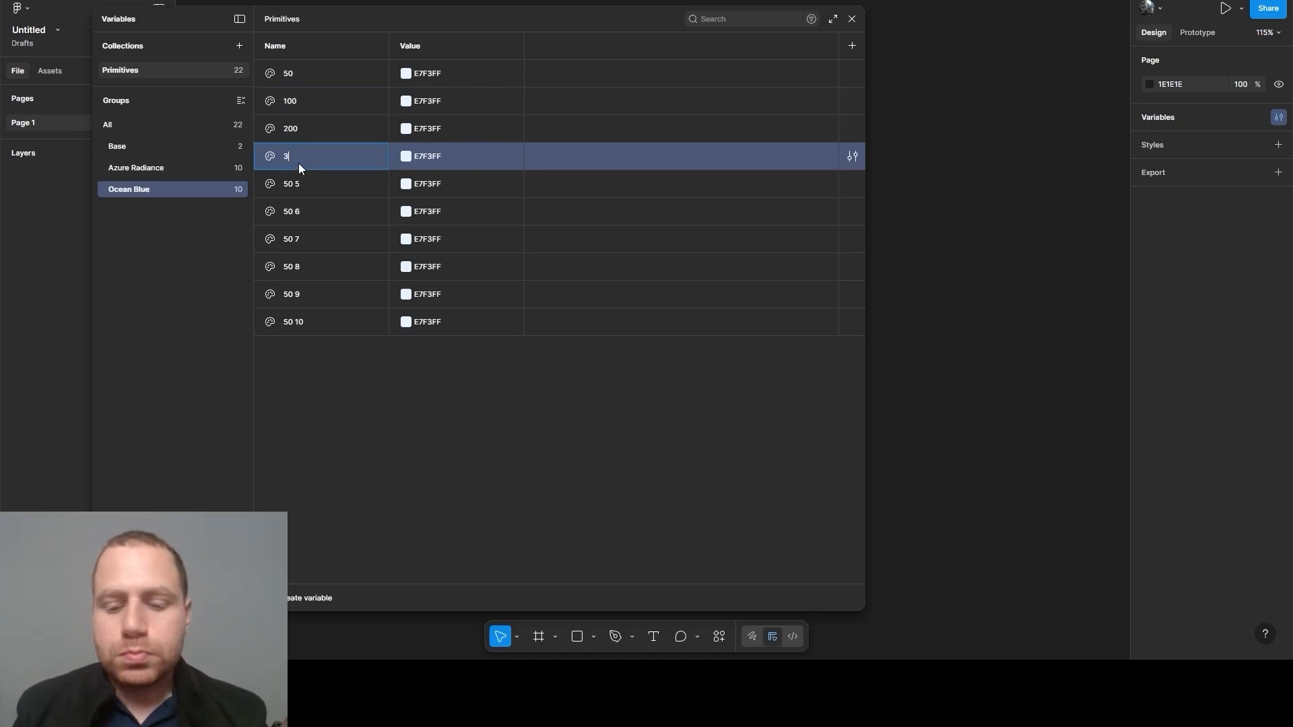
{"action": "double_click", "coordinate": [305, 183]}
{"action": "type", "text": "40"}
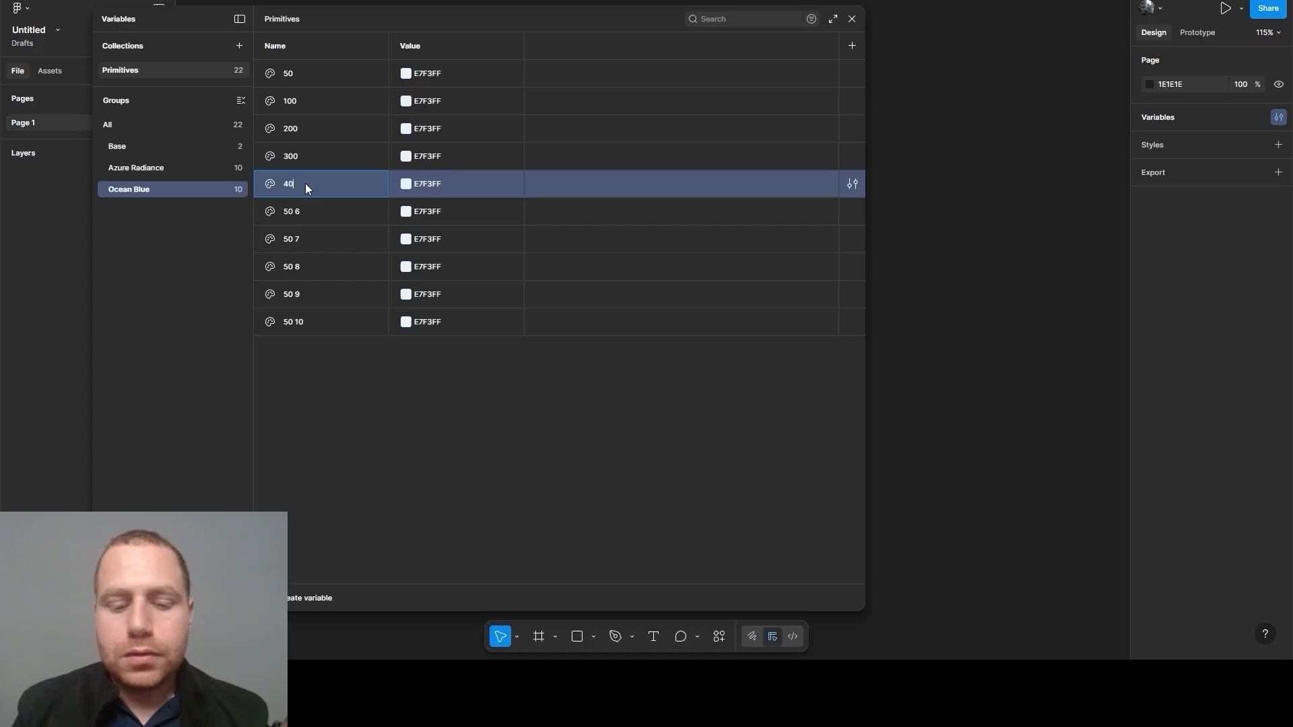
{"action": "type", "text": "0"}
Rename the remaining five Ocean Blue duplicates to 500, 600, 700, 800 and 900
{"action": "double_click", "coordinate": [301, 210]}
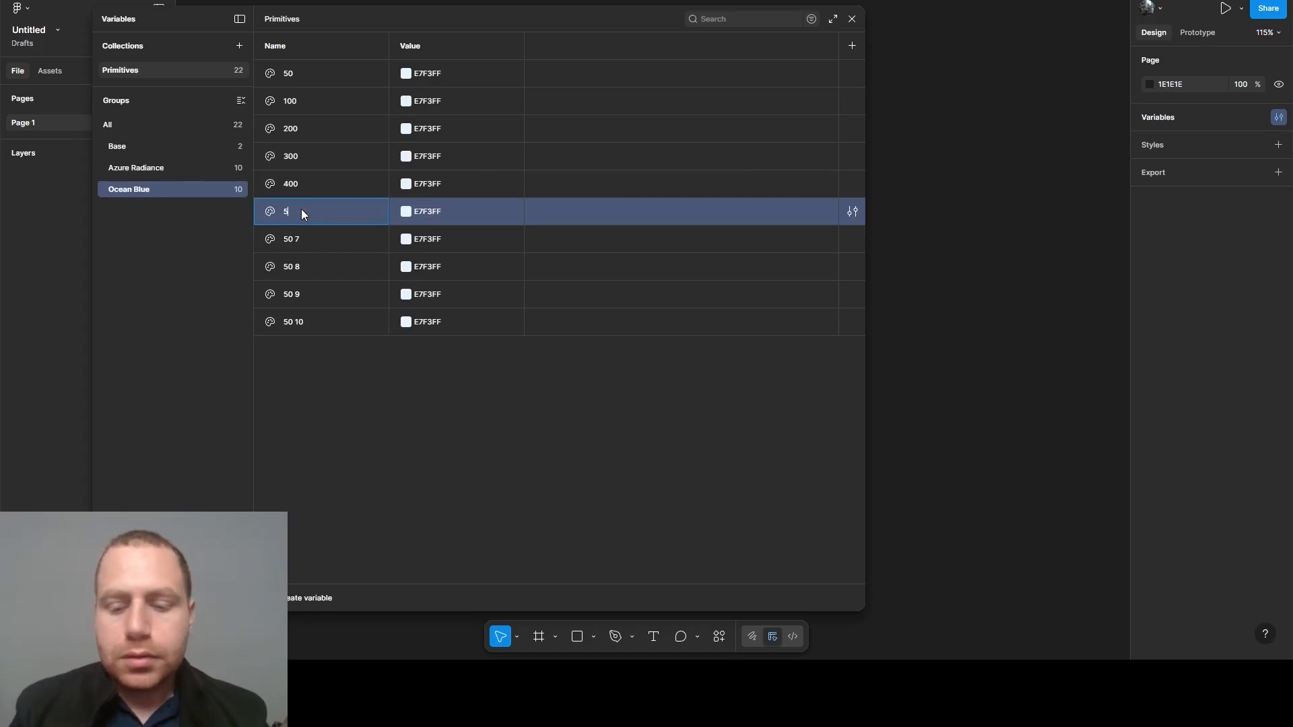
{"action": "type", "text": "500"}
{"action": "double_click", "coordinate": [297, 240]}
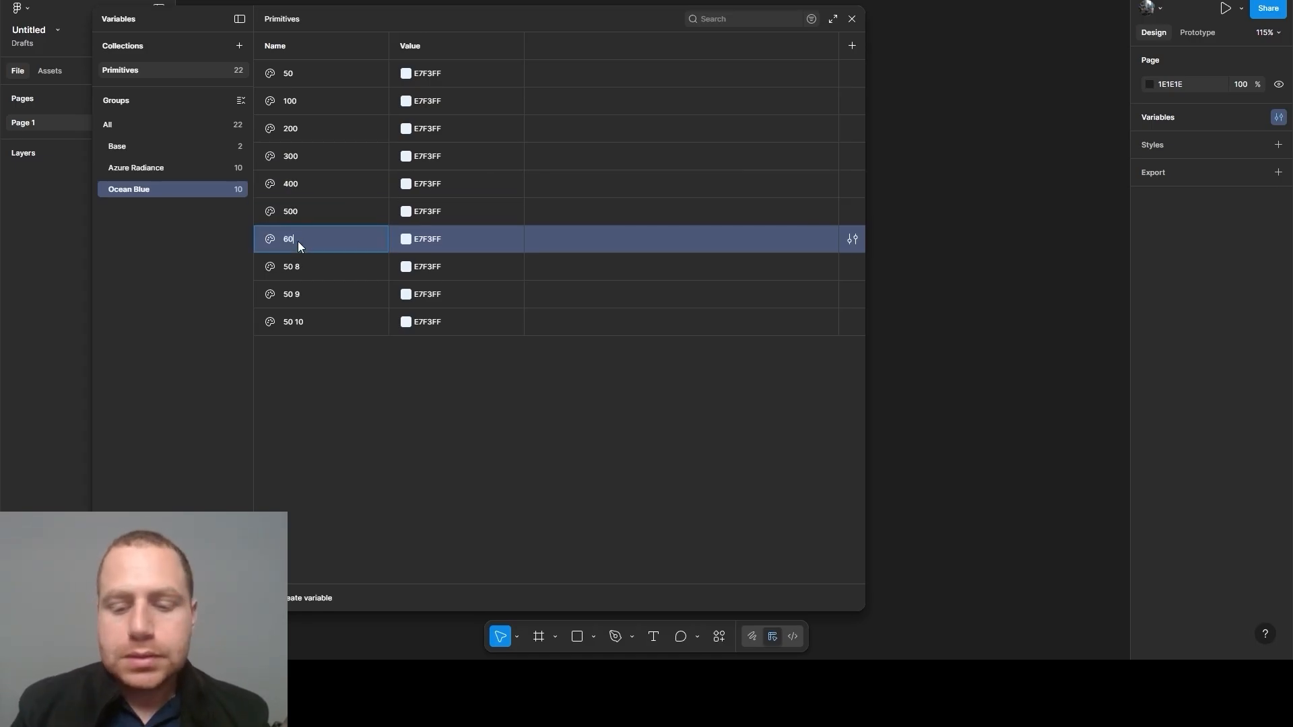
{"action": "double_click", "coordinate": [300, 266]}
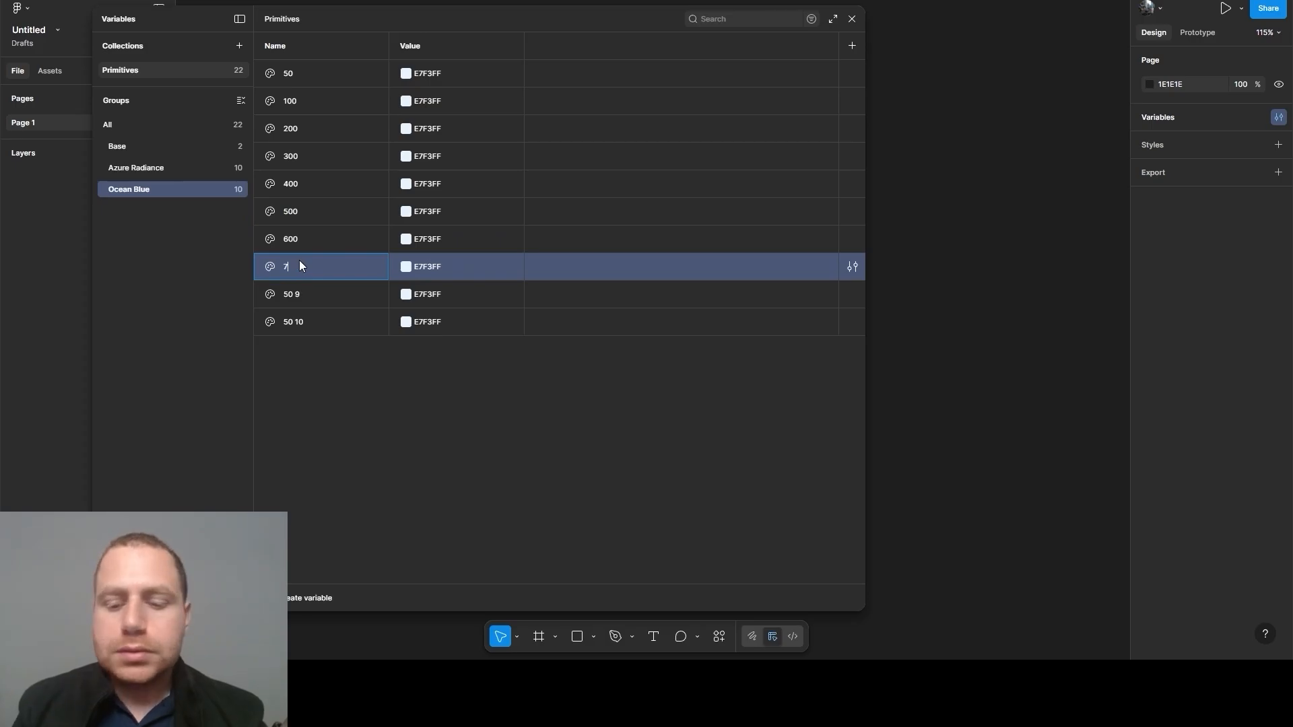
{"action": "type", "text": "700"}
{"action": "double_click", "coordinate": [292, 304]}
{"action": "type", "text": "8"}
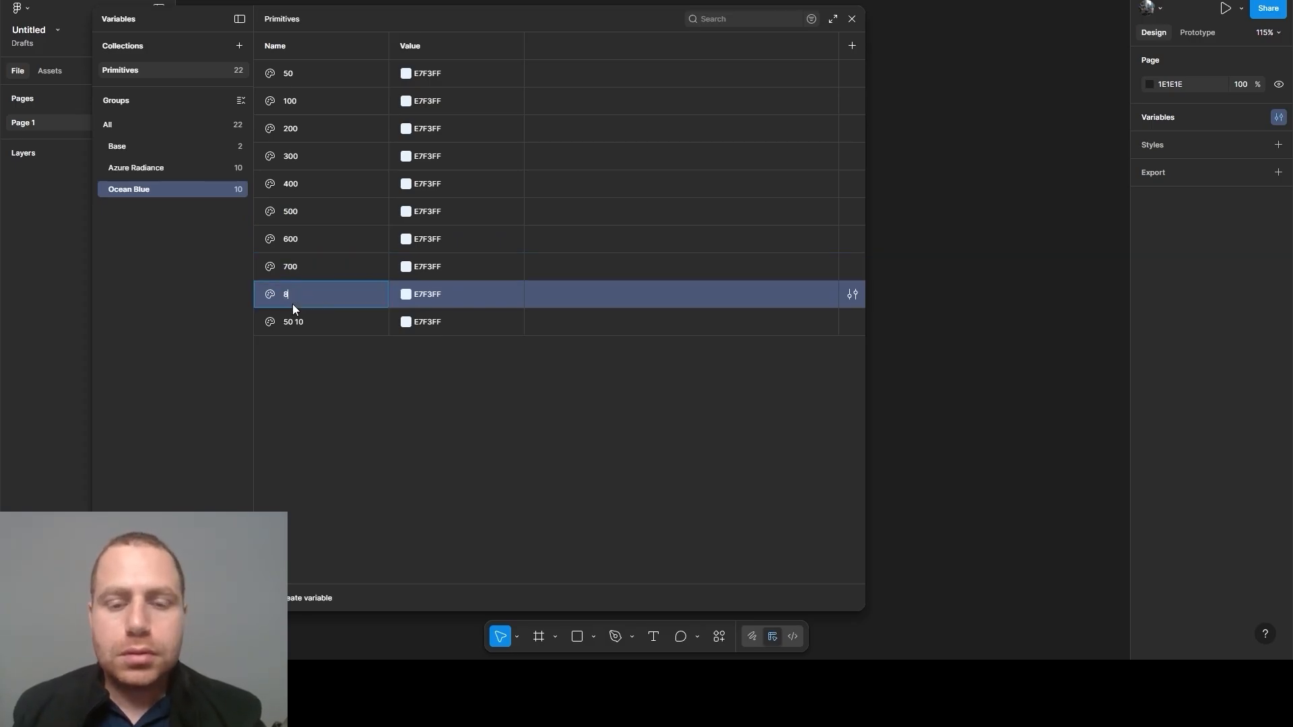
{"action": "type", "text": "00"}
{"action": "double_click", "coordinate": [293, 322]}
{"action": "type", "text": "9"}
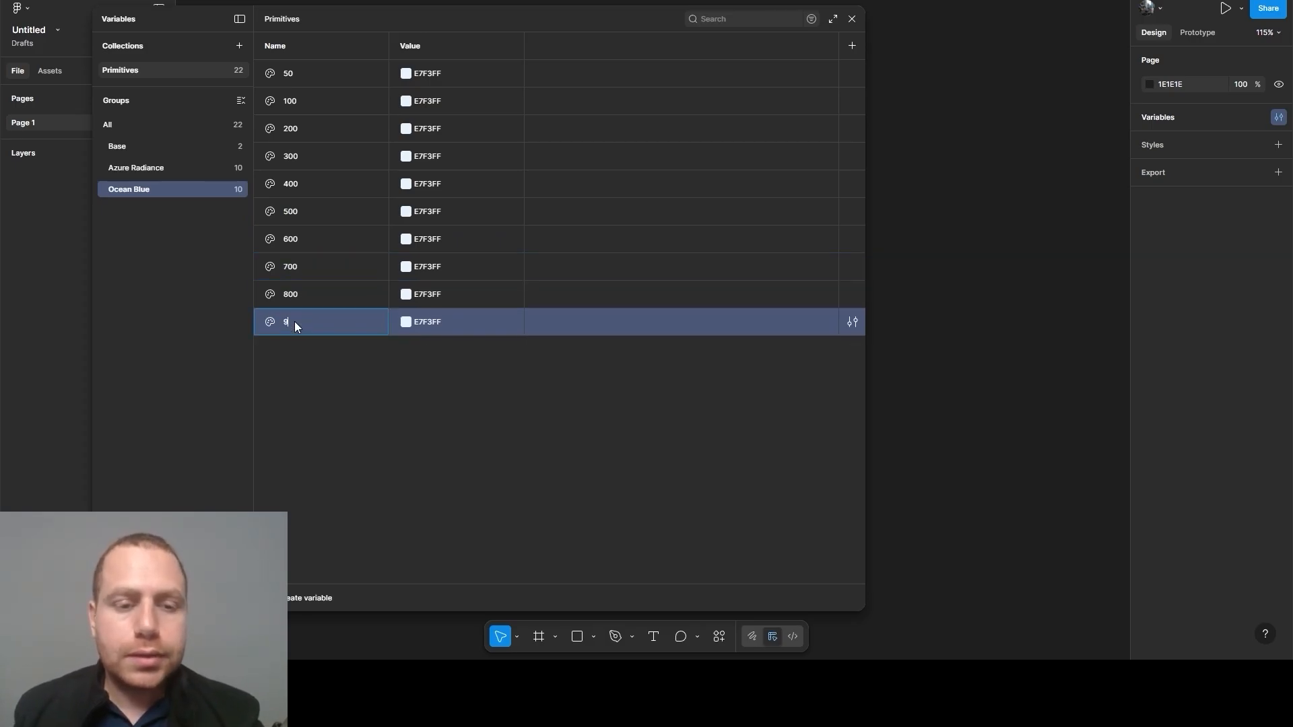
{"action": "left_click", "coordinate": [379, 387]}
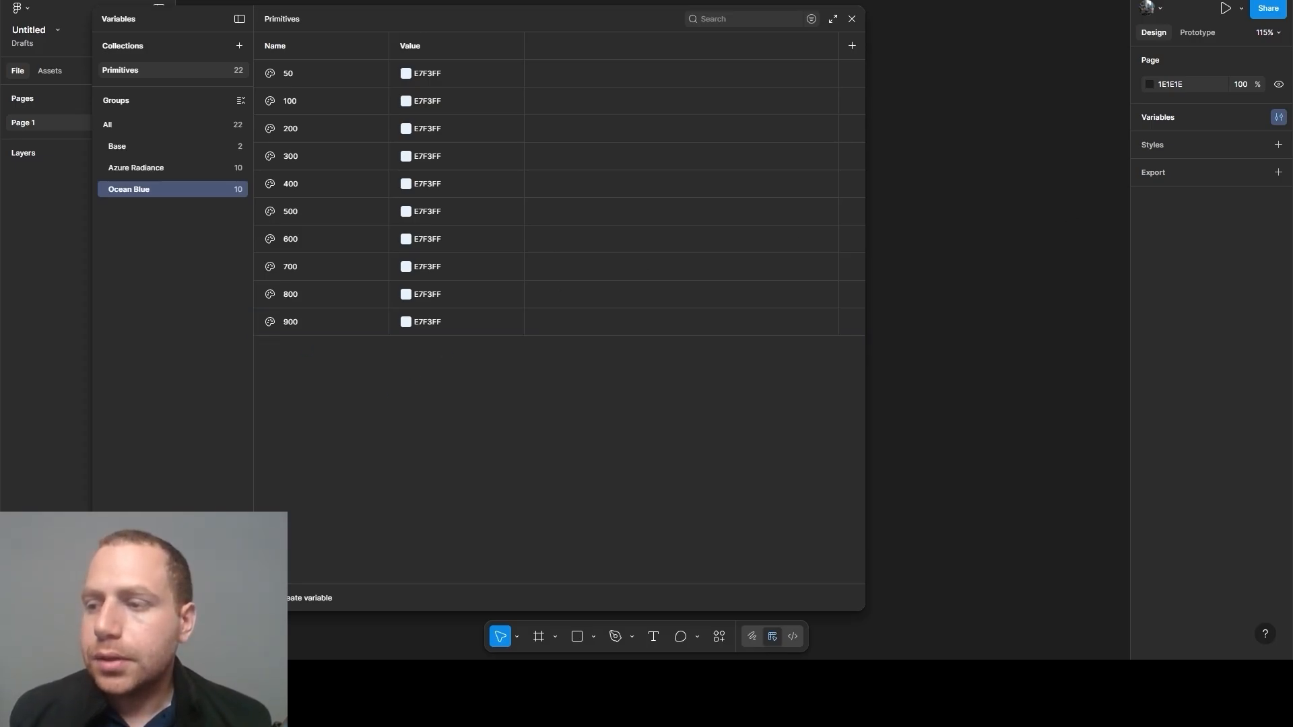
Set the Ocean Blue colors 100 to D4E5FC, 200 to C1DAFB and 300 to ADCFFA
{"action": "left_click", "coordinate": [428, 100]}
{"action": "type", "text": "D4E5FC"}
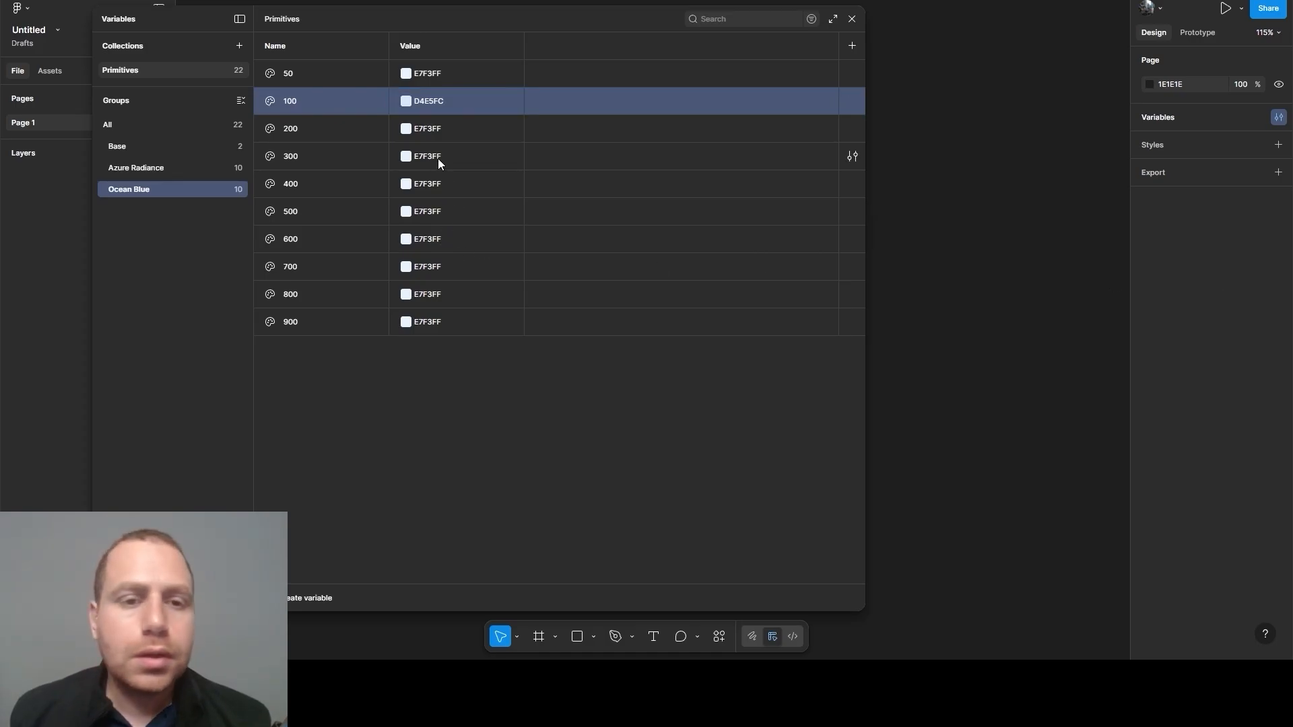
{"action": "left_click", "coordinate": [423, 135]}
{"action": "key", "text": "Return"}
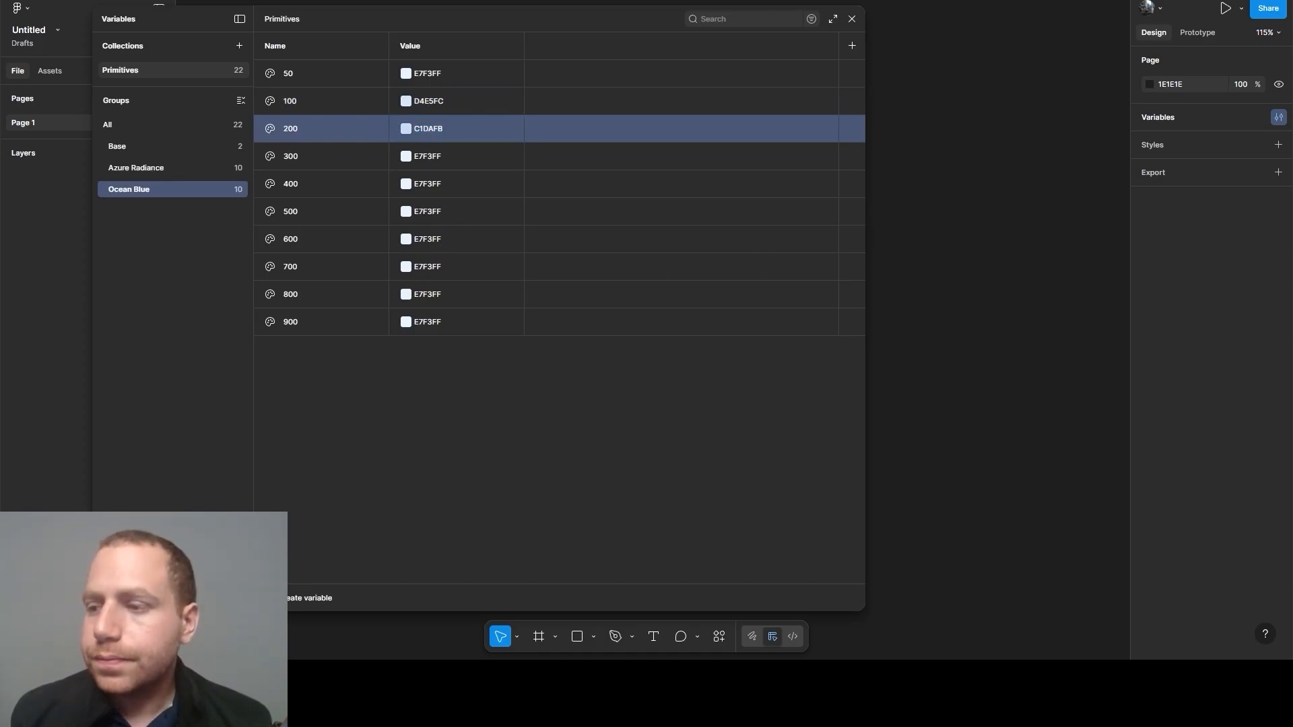
{"action": "left_click", "coordinate": [436, 157]}
{"action": "type", "text": "ADCFFA"}
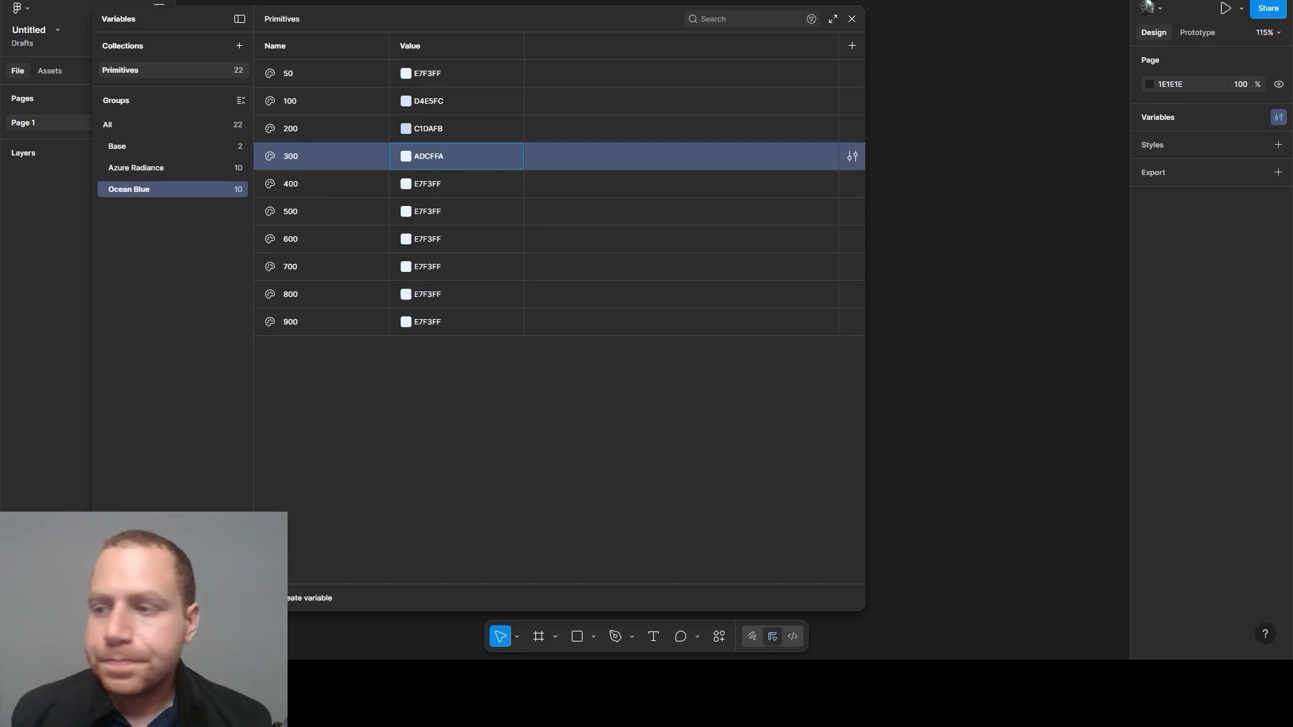
{"action": "key", "text": "Return"}
Set the Ocean Blue colors 400 to 9AC3F9, 500 to 87B8F8 and 600 to 719BD0
{"action": "left_click", "coordinate": [426, 180]}
{"action": "type", "text": "9AC3F9"}
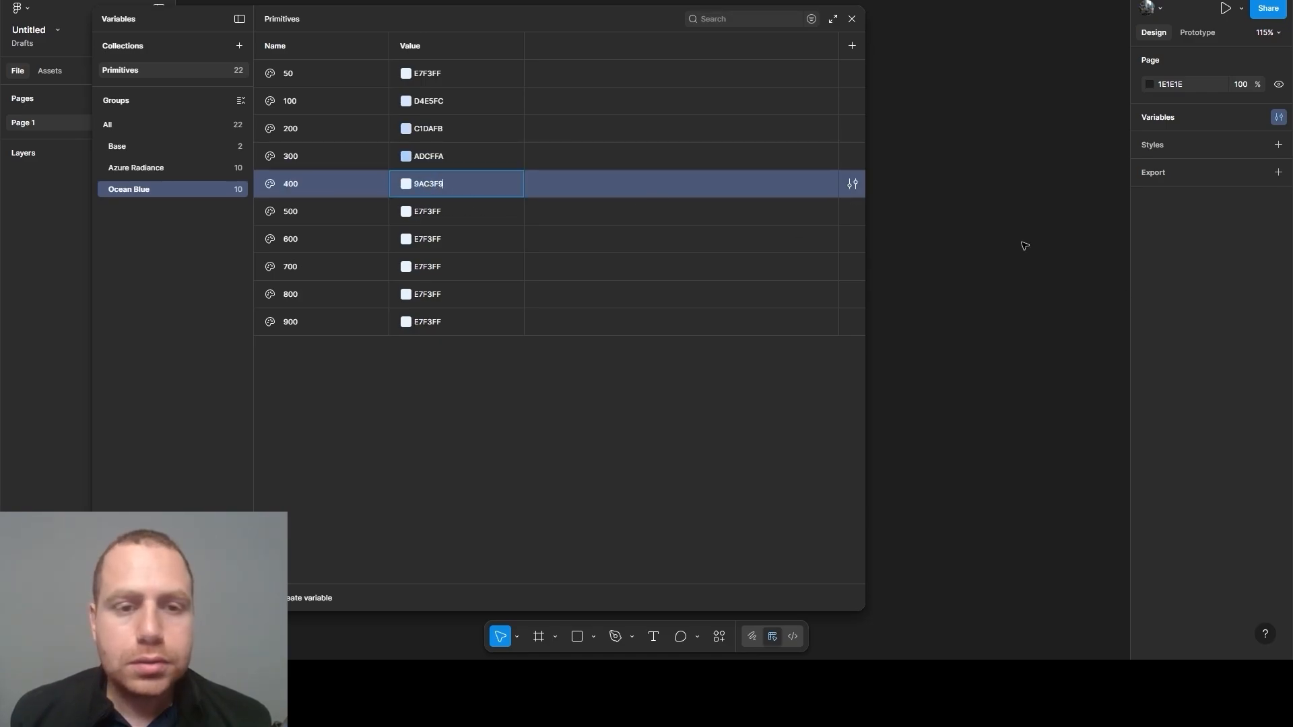
{"action": "key", "text": "Return"}
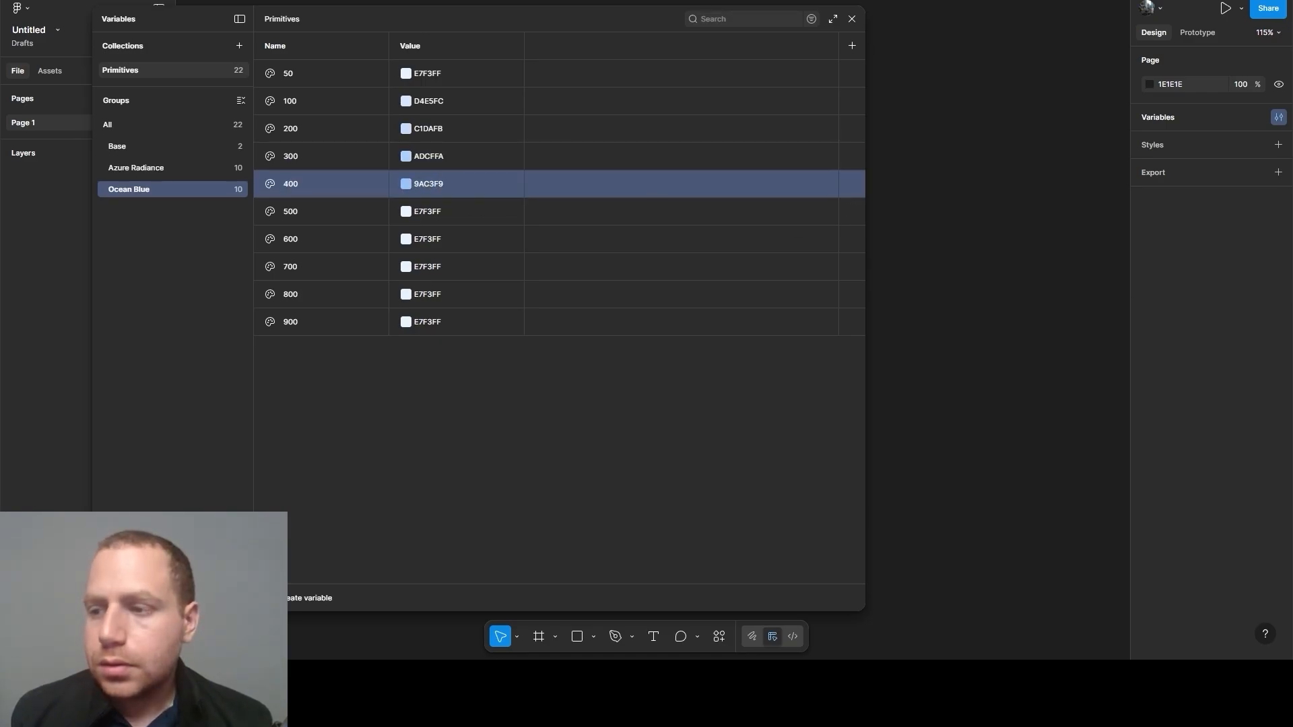
{"action": "left_click", "coordinate": [421, 211]}
{"action": "type", "text": "87B8F8"}
{"action": "key", "text": "Return"}
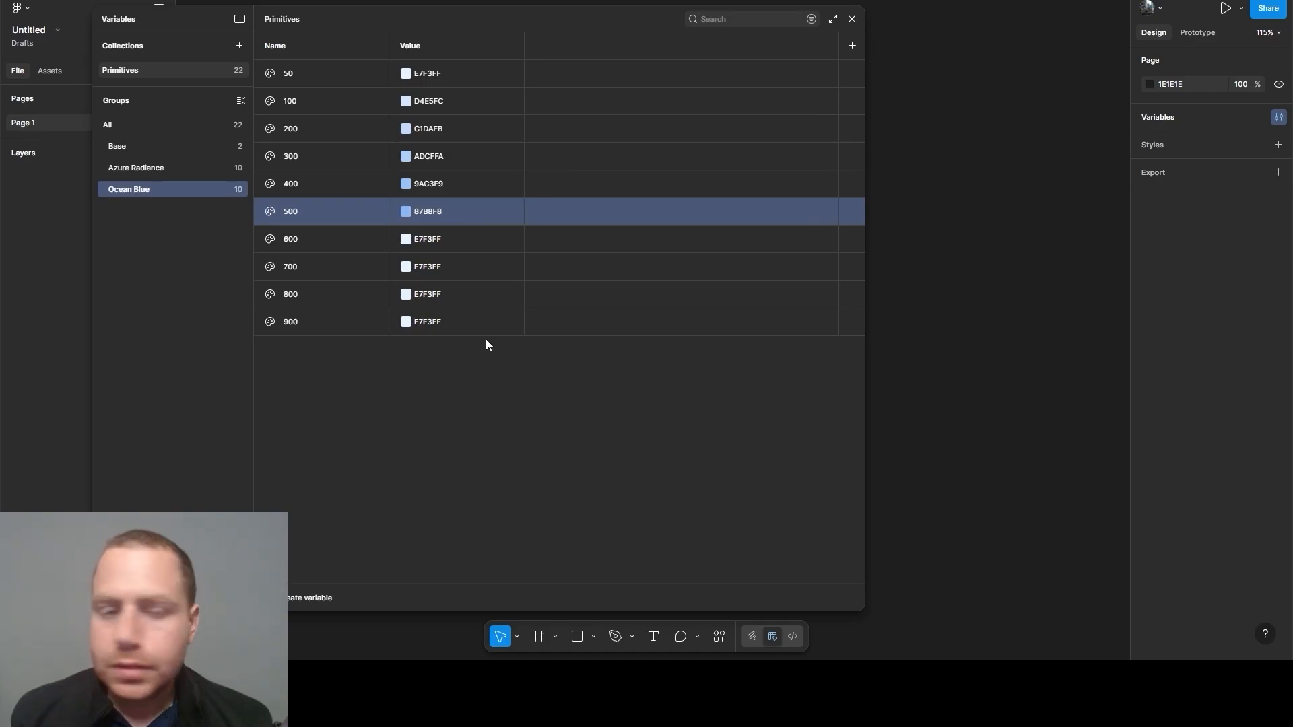
{"action": "left_click", "coordinate": [419, 249]}
{"action": "type", "text": "719BD0"}
{"action": "key", "text": "Return"}
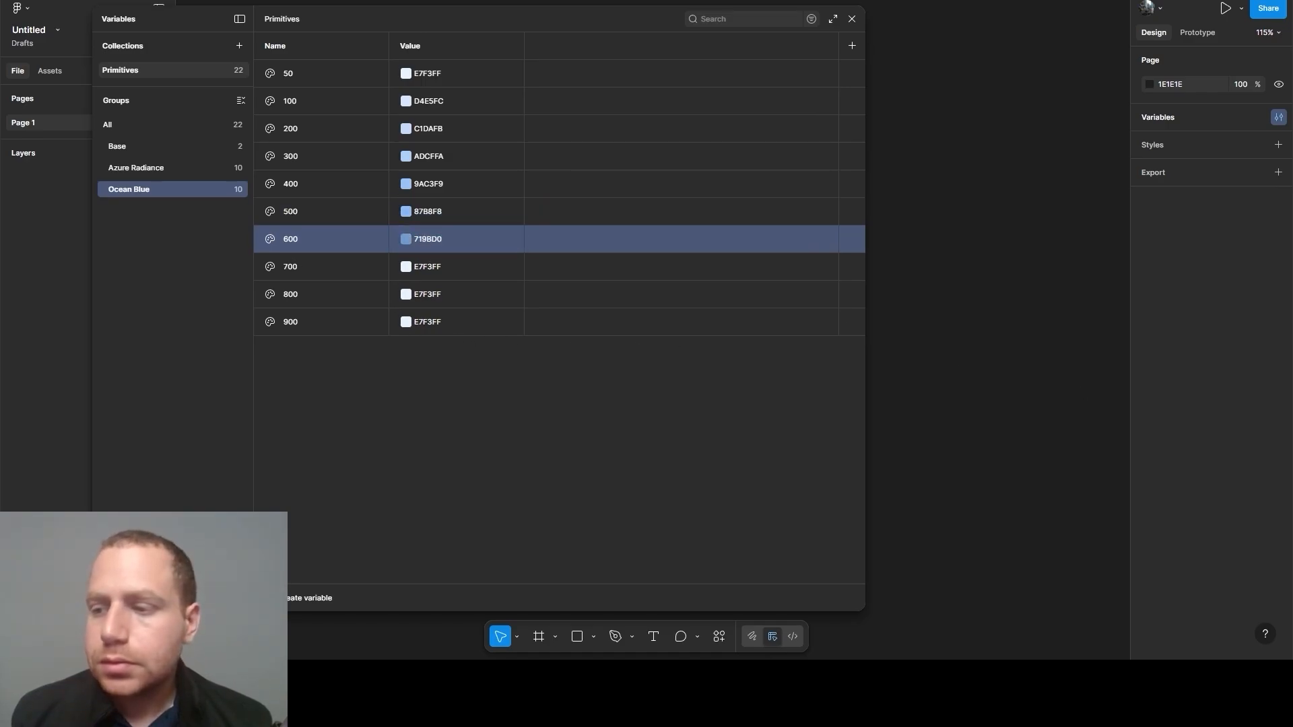
Set the Ocean Blue colors 700 to 5C7DA9, 800 to 466081 and 900 to 314259
{"action": "left_click", "coordinate": [429, 269]}
{"action": "type", "text": "5C7DA9"}
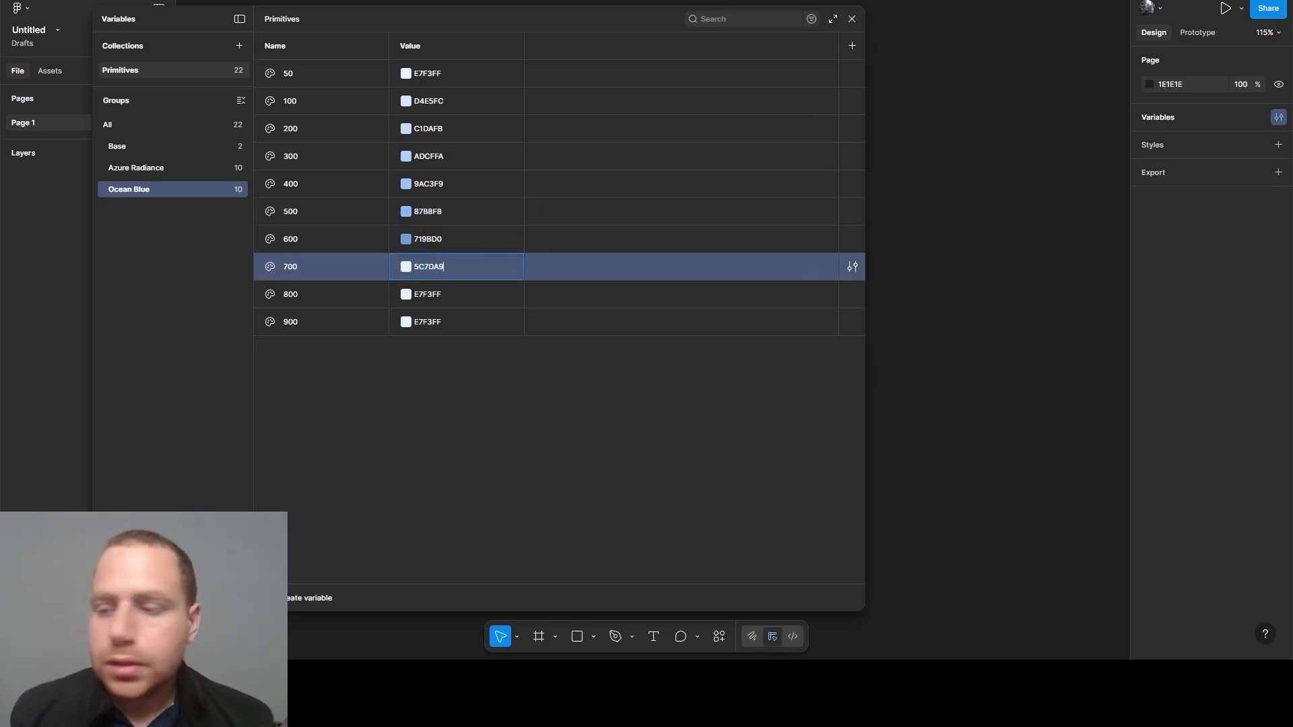
{"action": "key", "text": "Return"}
{"action": "left_click", "coordinate": [434, 291]}
{"action": "type", "text": "466081"}
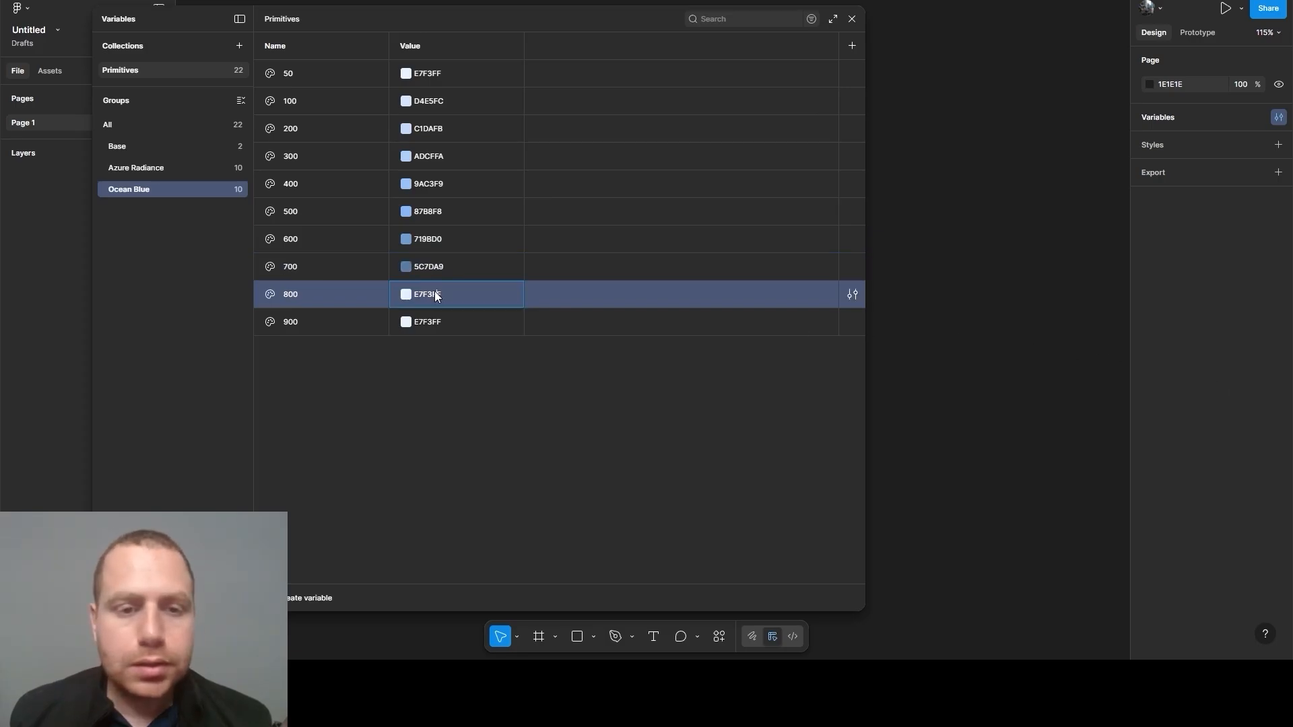
{"action": "key", "text": "Return"}
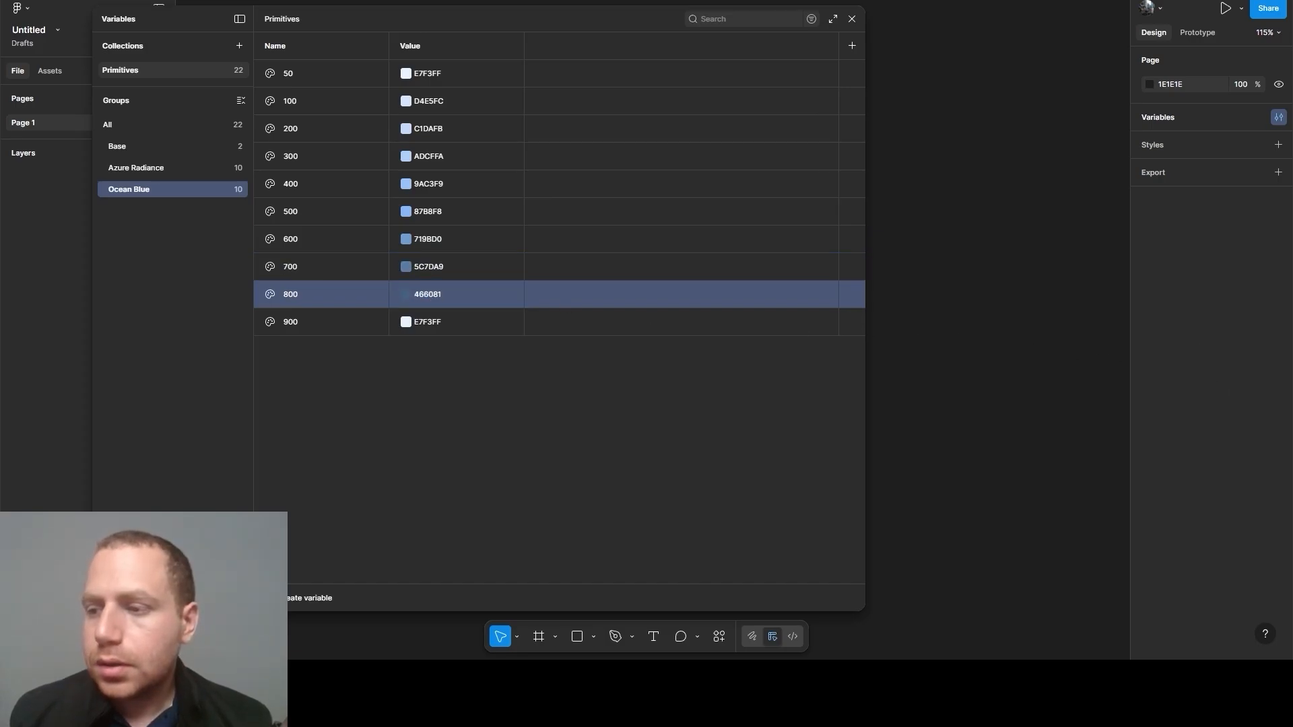
{"action": "left_click", "coordinate": [428, 326]}
{"action": "type", "text": "314259"}
{"action": "left_click", "coordinate": [423, 394]}
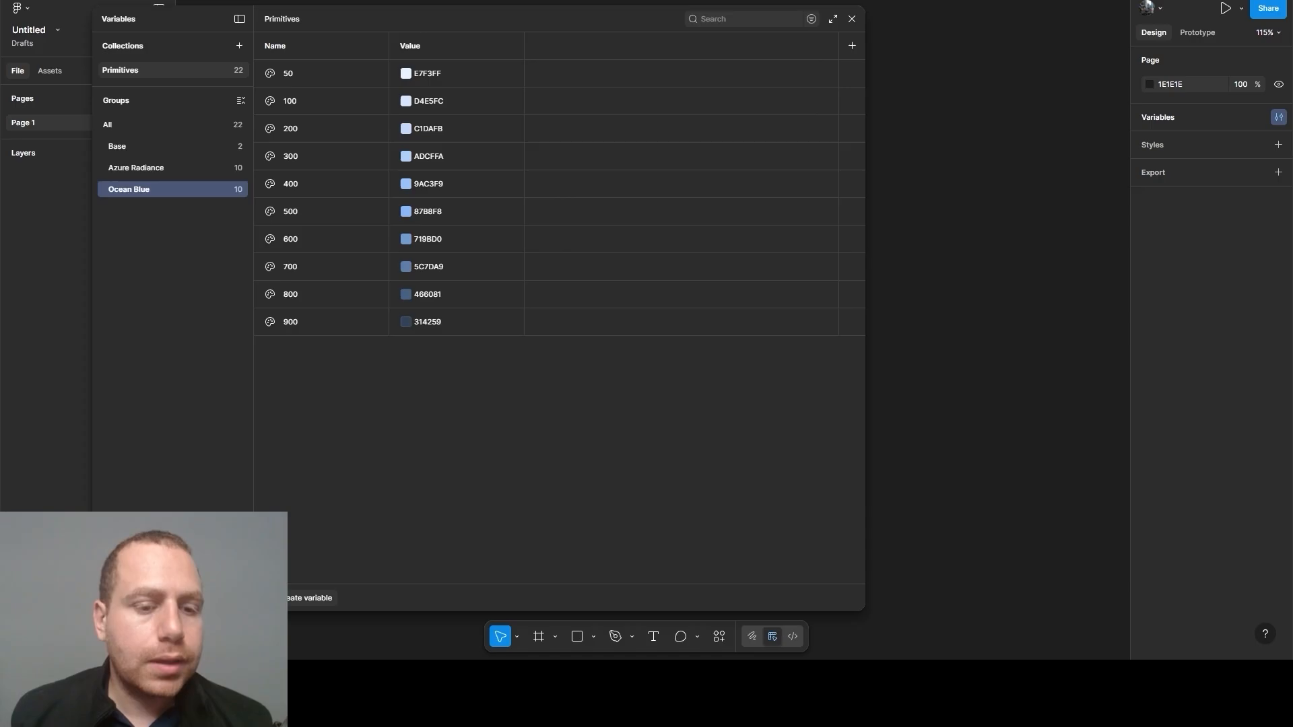
Show all variables of the Primitives collection and create a new color variable
{"action": "left_click", "coordinate": [276, 598]}
{"action": "left_click", "coordinate": [133, 124]}
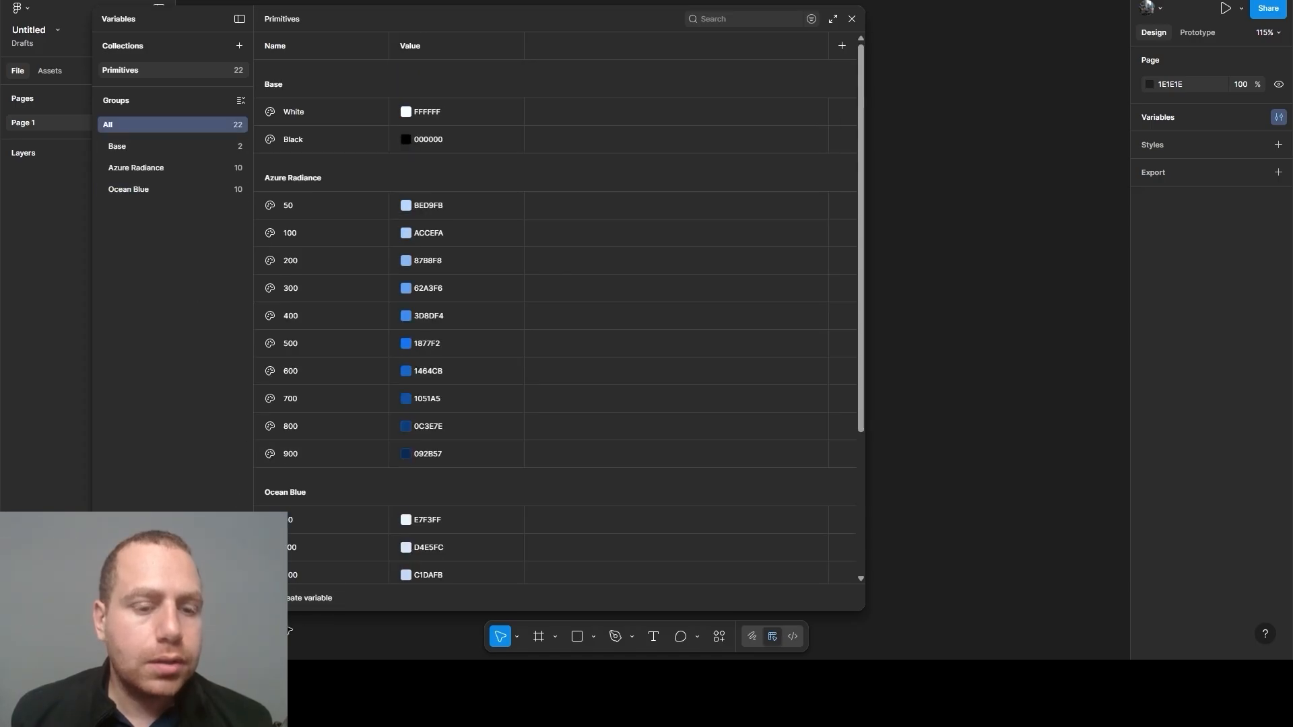
{"action": "left_click", "coordinate": [320, 598]}
{"action": "left_click", "coordinate": [309, 525]}
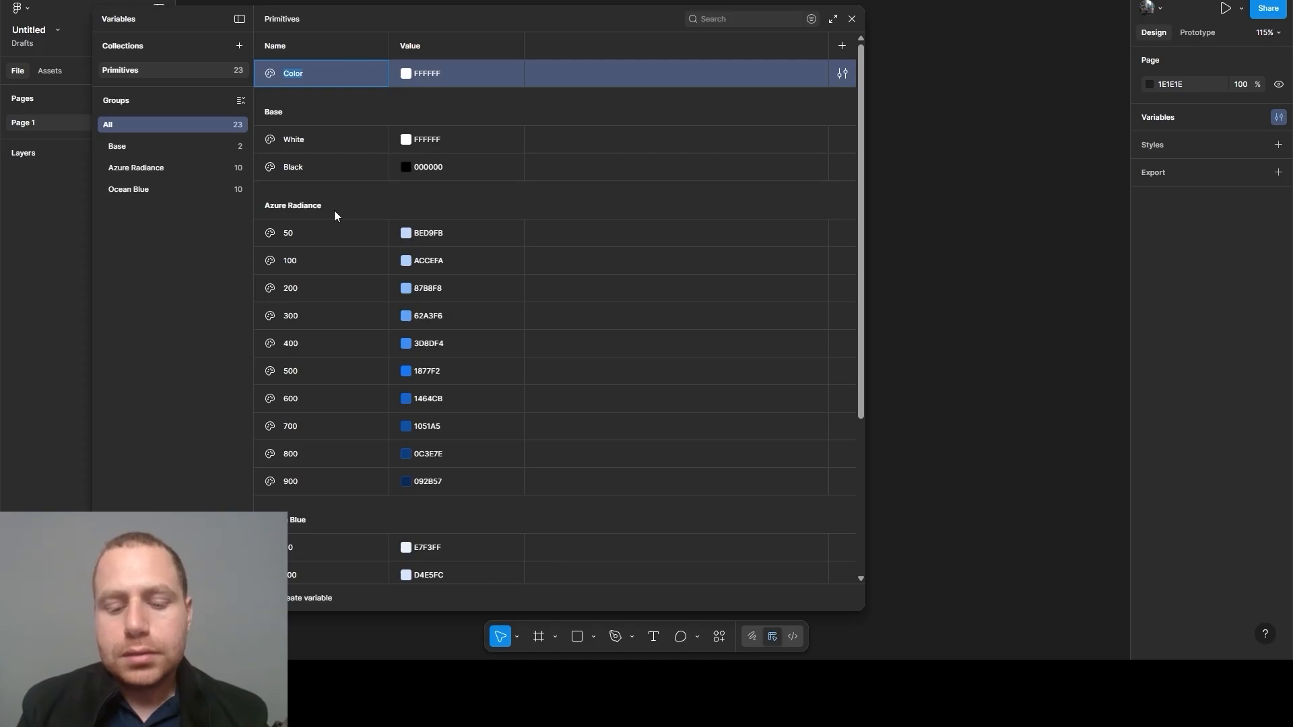
{"action": "type", "text": "Success g"}
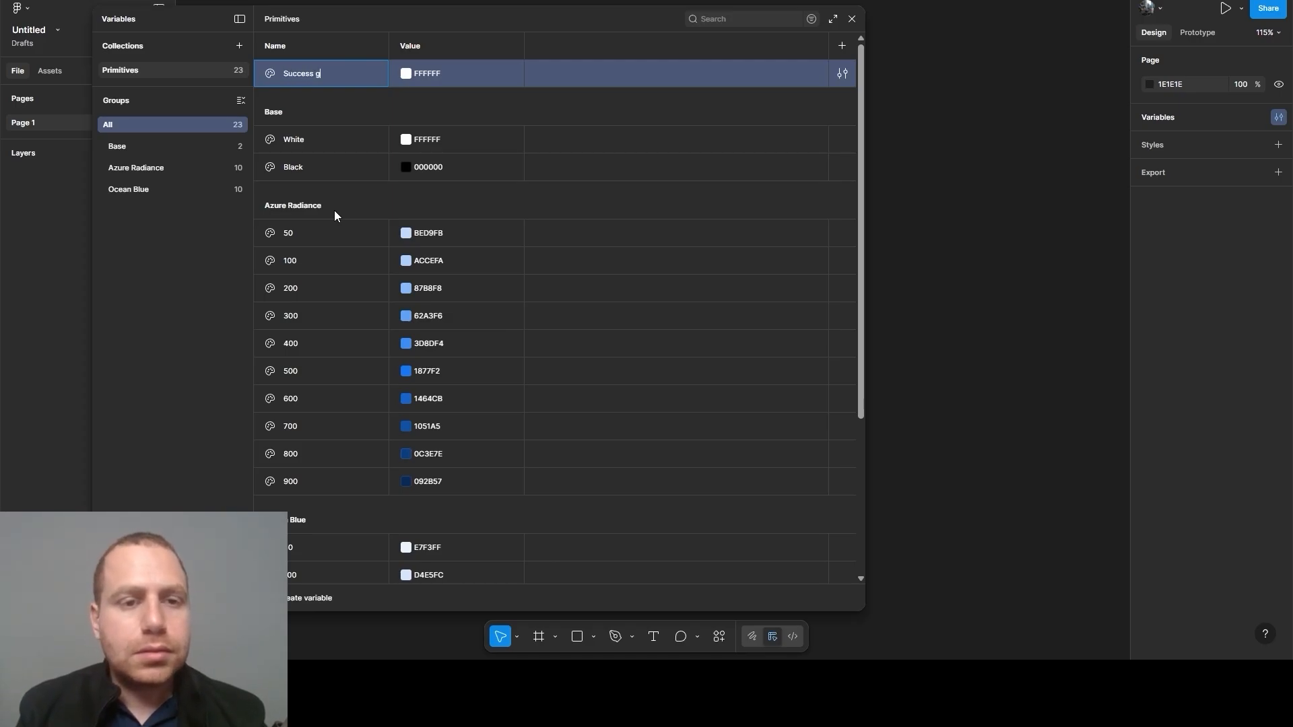
{"action": "key", "text": "BackSpace"}
{"action": "key", "text": "BackSpace"}
{"action": "key", "text": "BackSpace"}
{"action": "key", "text": "BackSpace"}
{"action": "key", "text": "BackSpace"}
{"action": "key", "text": "BackSpace"}
{"action": "key", "text": "BackSpace"}
{"action": "key", "text": "BackSpace"}
{"action": "key", "text": "BackSpace"}
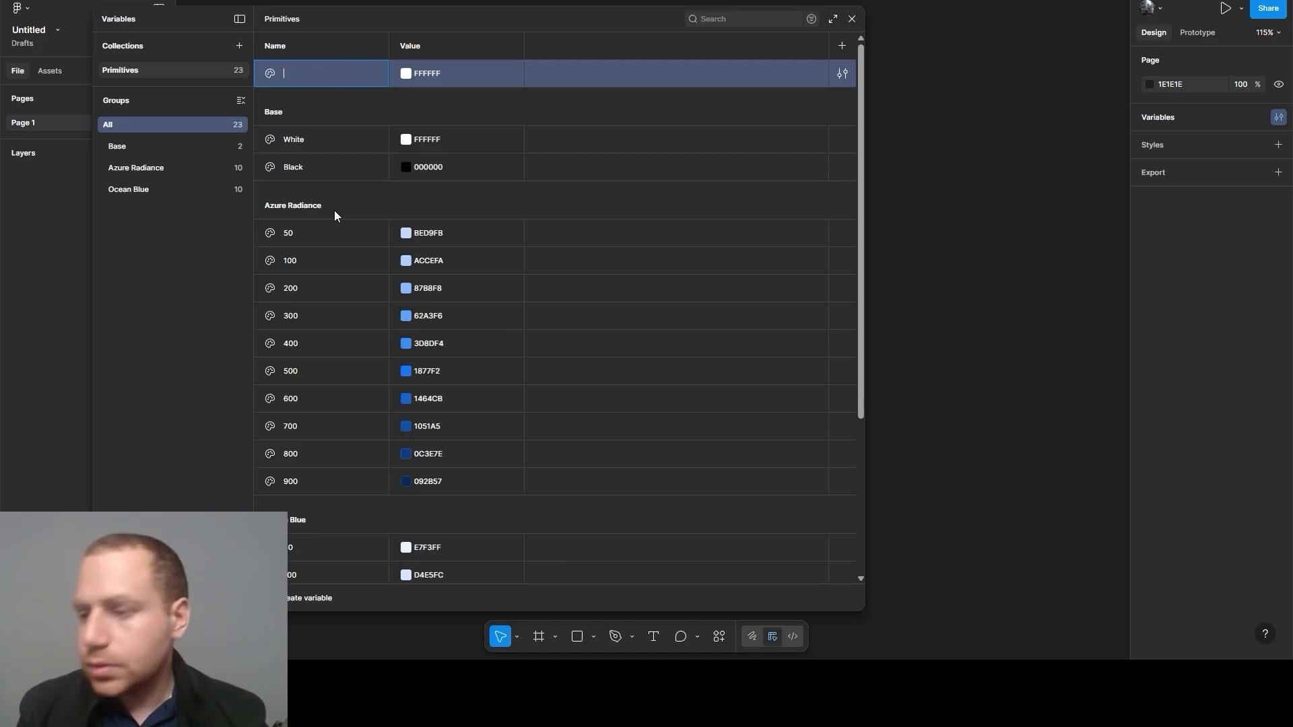
Name the new color variable Safe Green/50 so that it gets its own group
{"action": "type", "text": "Safe"}
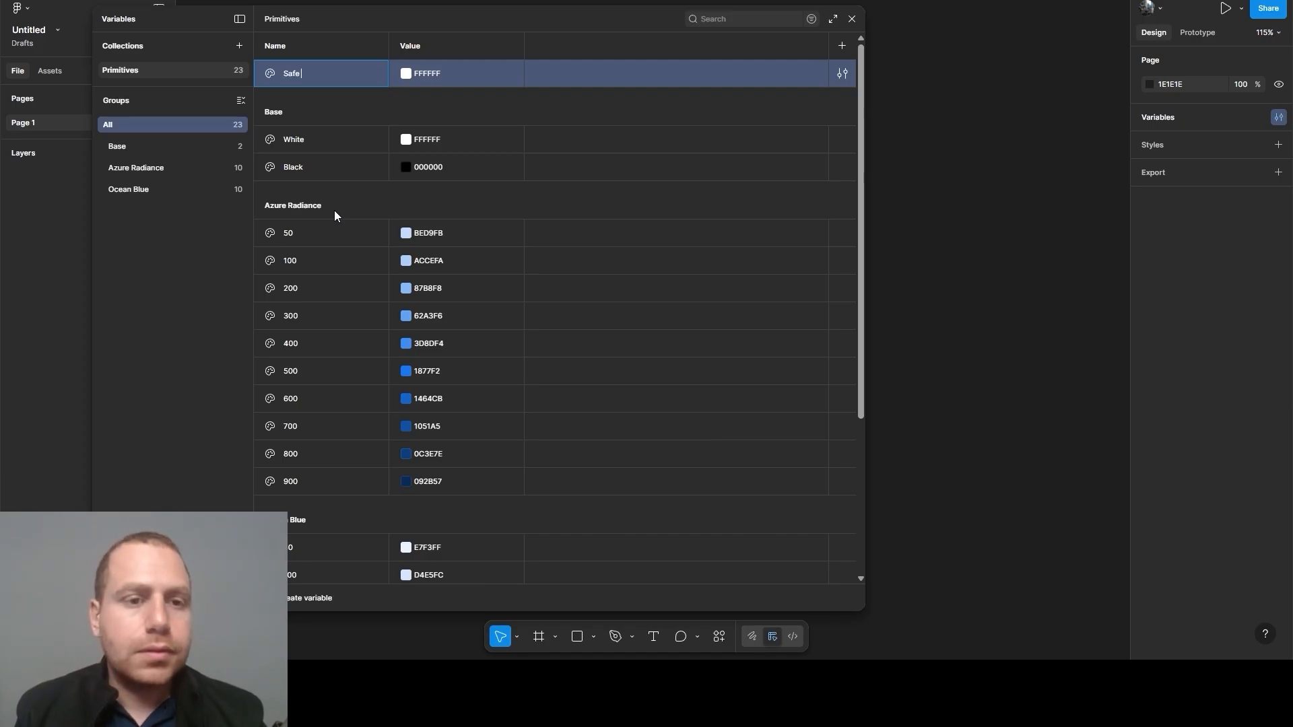
{"action": "type", "text": " Green/50"}
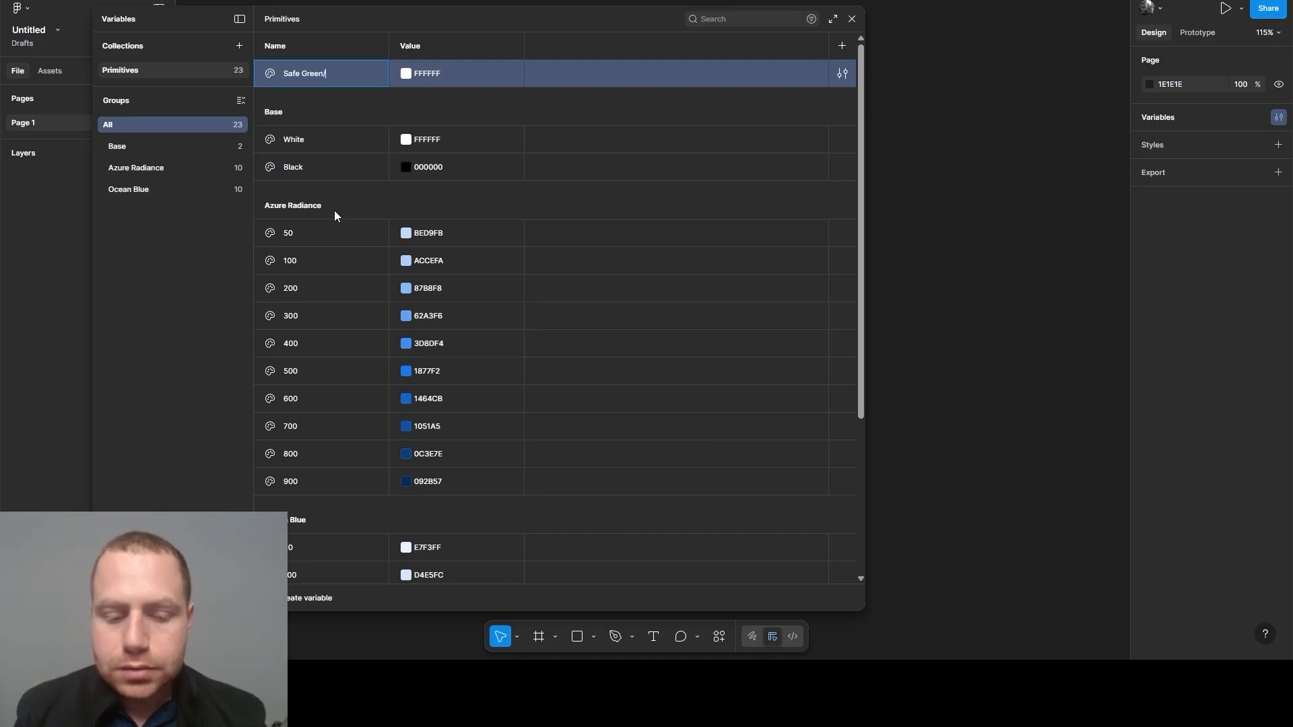
{"action": "key", "text": "Return"}
Set the Safe Green group's 50 color to C7E6CF, and display the Ocean Blue group for reference
{"action": "left_click", "coordinate": [142, 213]}
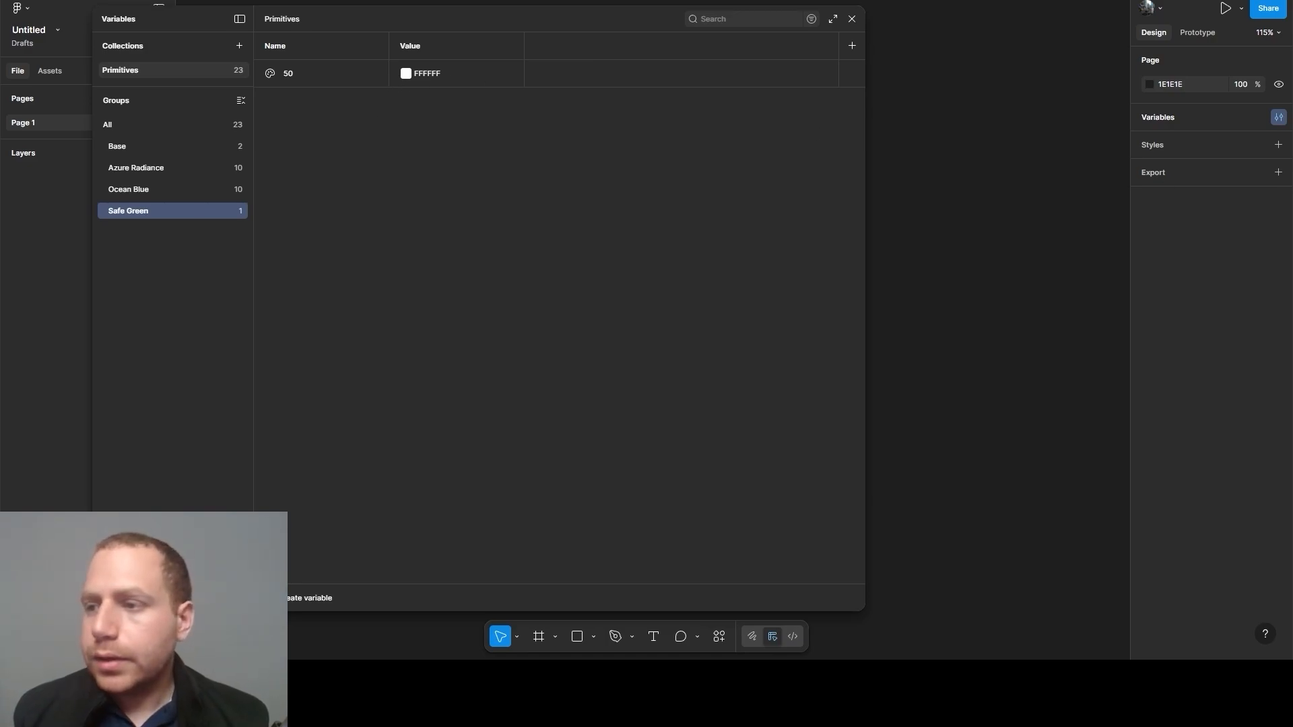
{"action": "left_click", "coordinate": [431, 74]}
{"action": "type", "text": "C7E6CF"}
{"action": "left_click", "coordinate": [418, 181]}
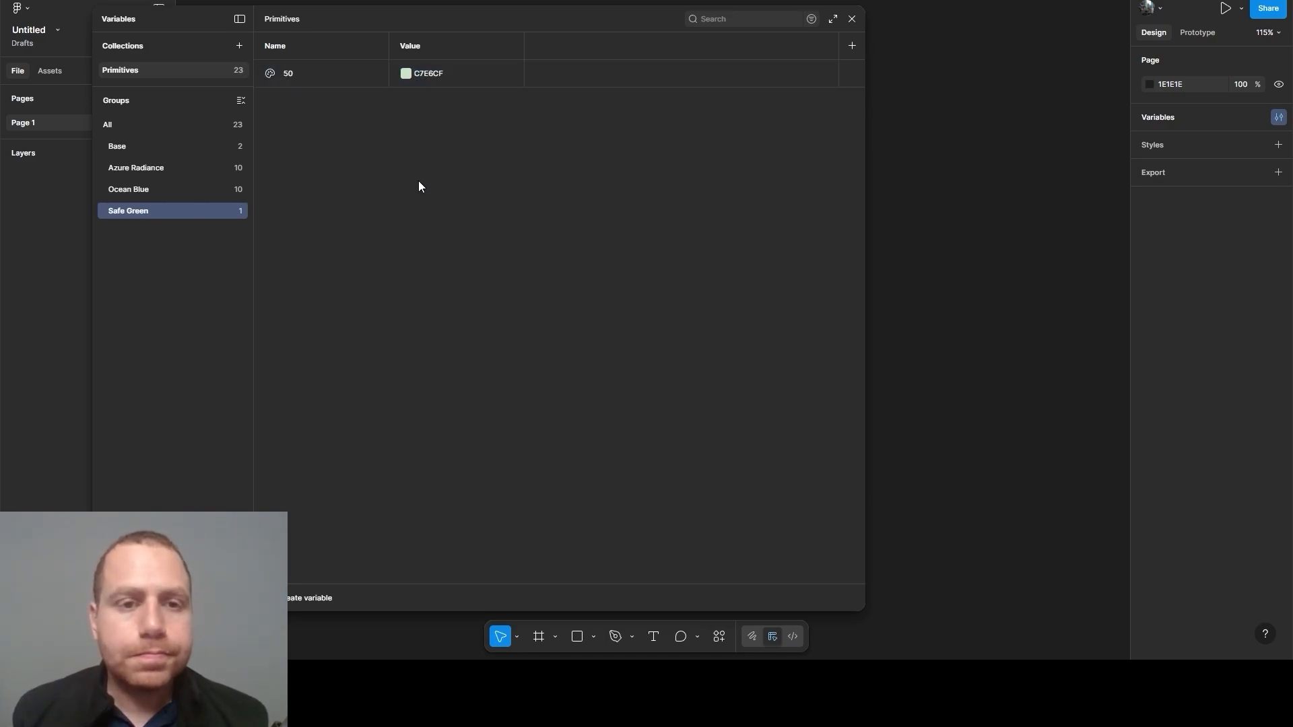
{"action": "left_click", "coordinate": [341, 81]}
{"action": "left_click", "coordinate": [143, 189]}
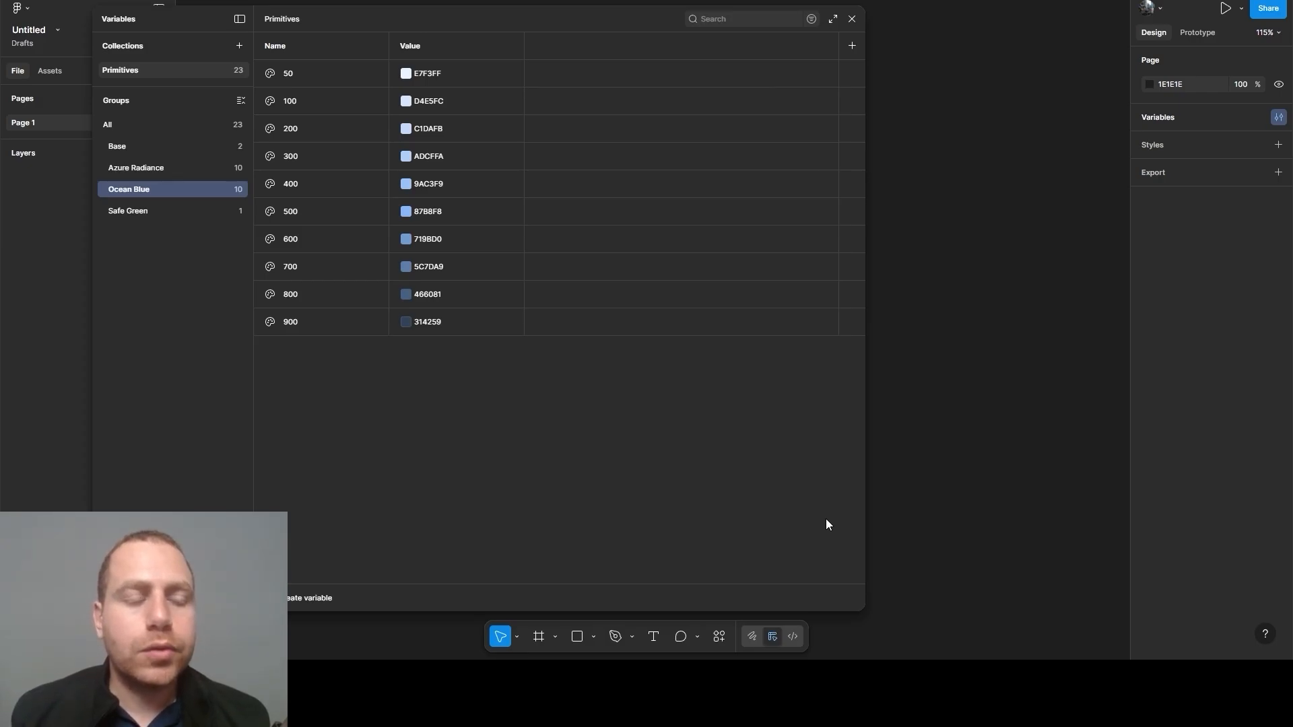
Duplicate the Safe Green group's 50 color variable nine times so the group holds ten colors
{"action": "left_click", "coordinate": [174, 211]}
{"action": "left_click", "coordinate": [324, 74]}
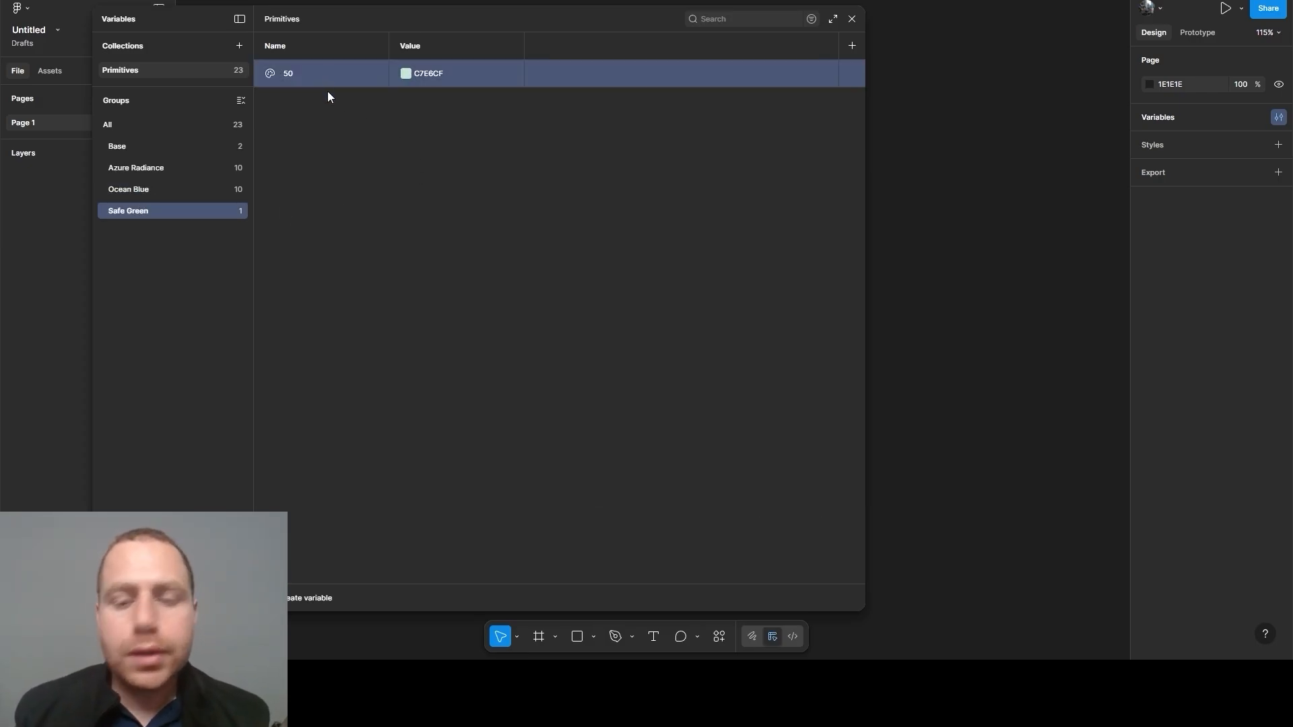
{"action": "key", "text": "ctrl+d"}
{"action": "key", "text": "ctrl+d"}
{"action": "key", "text": "ctrl+d"}
{"action": "key", "text": "ctrl+d"}
{"action": "key", "text": "ctrl+d"}
{"action": "key", "text": "ctrl+d"}
{"action": "key", "text": "ctrl+d"}
{"action": "key", "text": "ctrl+d"}
{"action": "key", "text": "ctrl+d"}
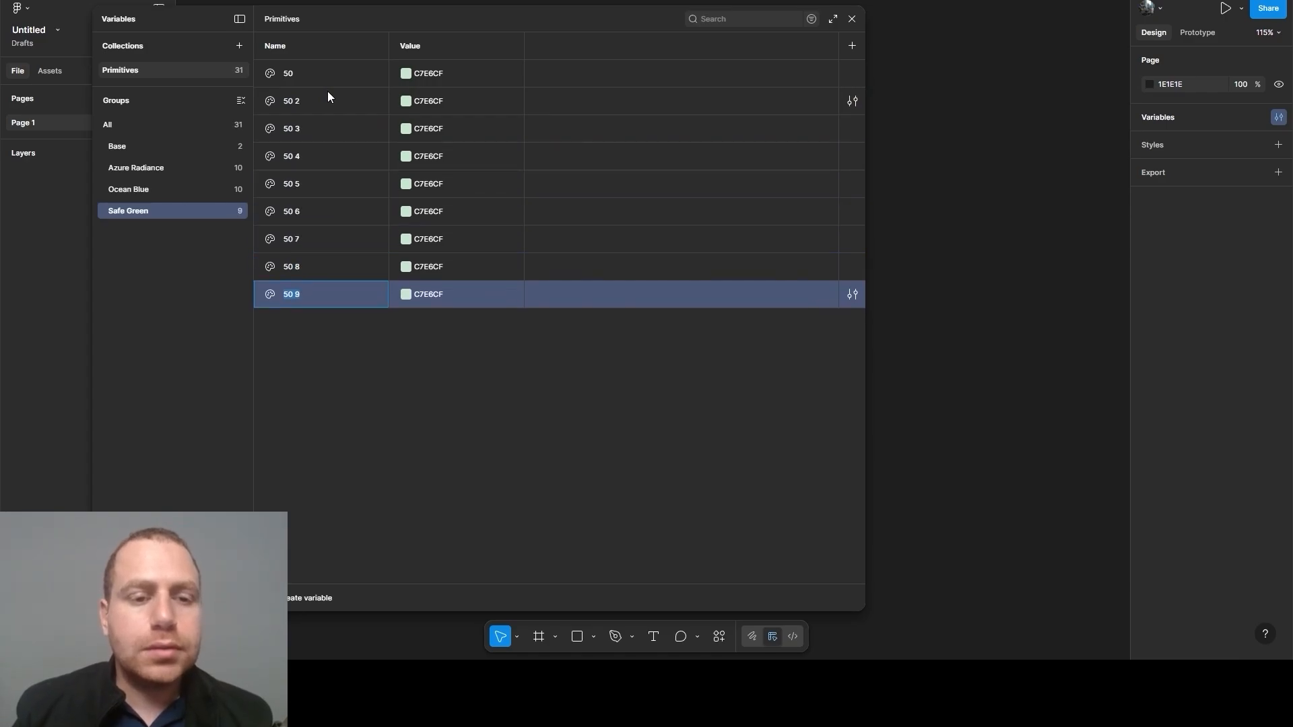
Rename the first three duplicates in the Safe Green group as 100, 200 and 300
{"action": "double_click", "coordinate": [296, 101]}
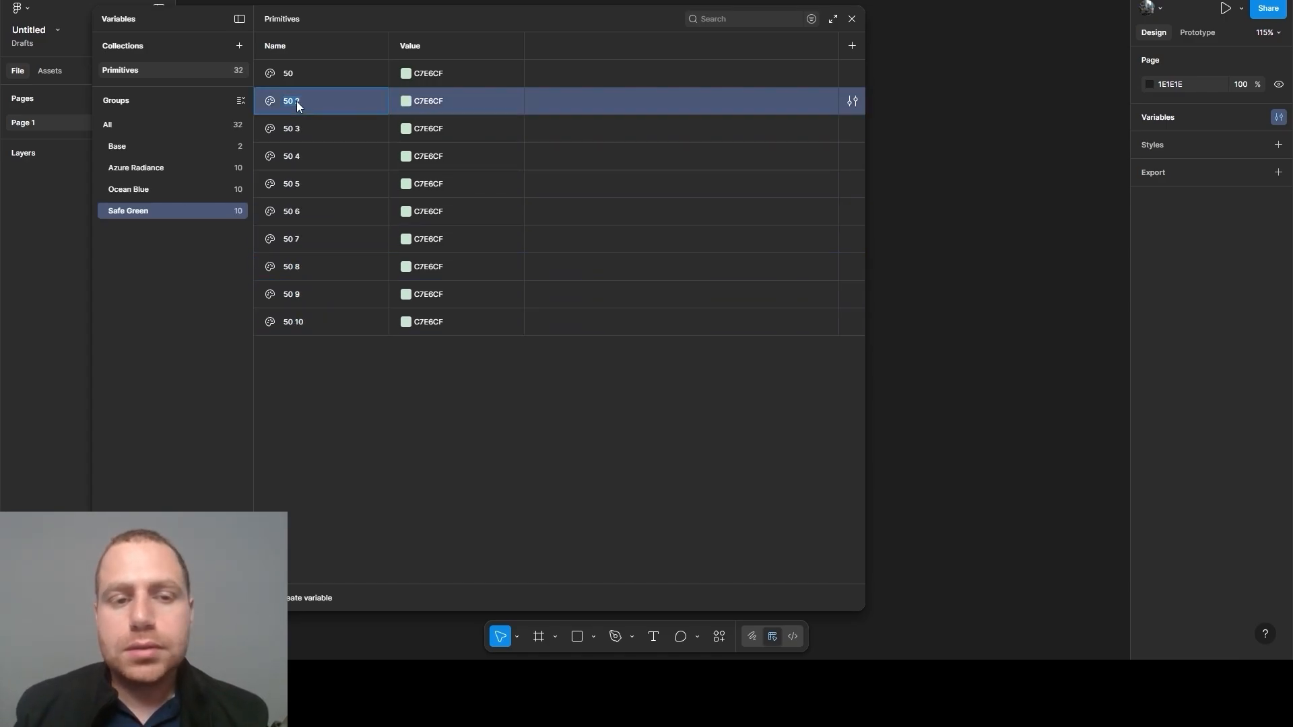
{"action": "type", "text": "100"}
{"action": "double_click", "coordinate": [297, 128]}
{"action": "type", "text": "2"}
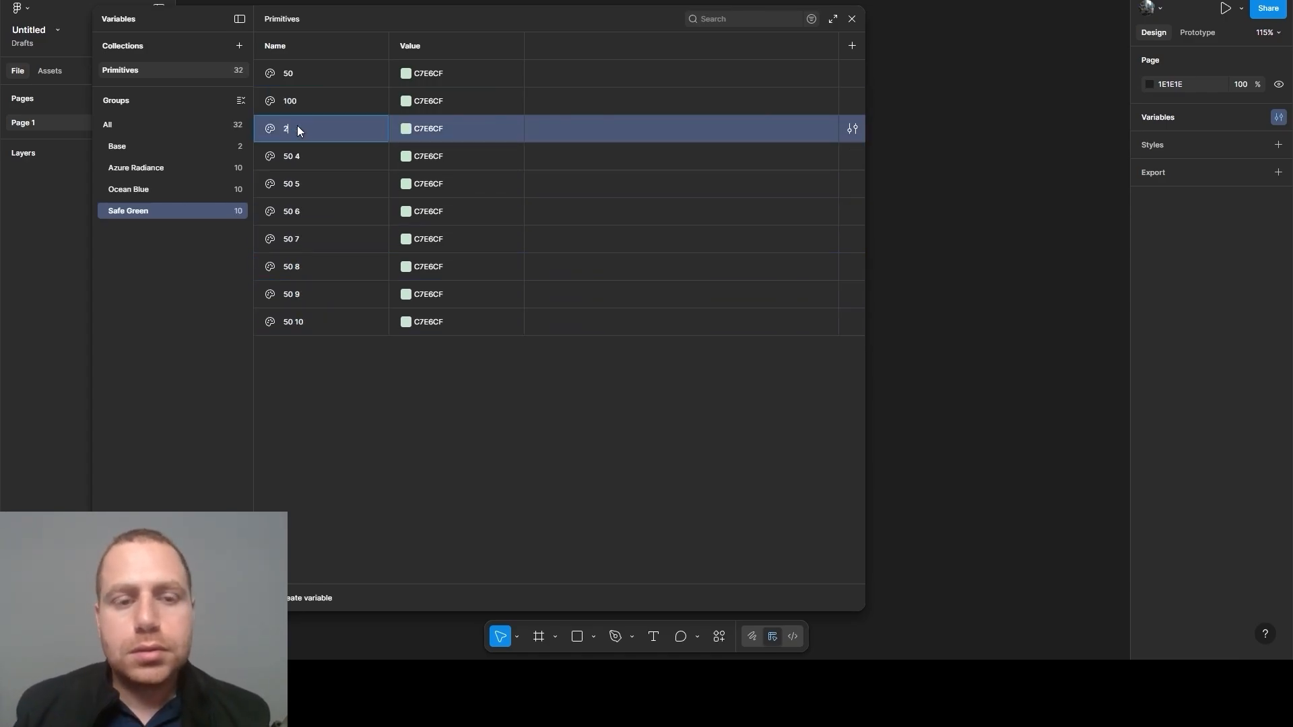
{"action": "type", "text": "00"}
{"action": "double_click", "coordinate": [296, 157]}
{"action": "type", "text": "3"}
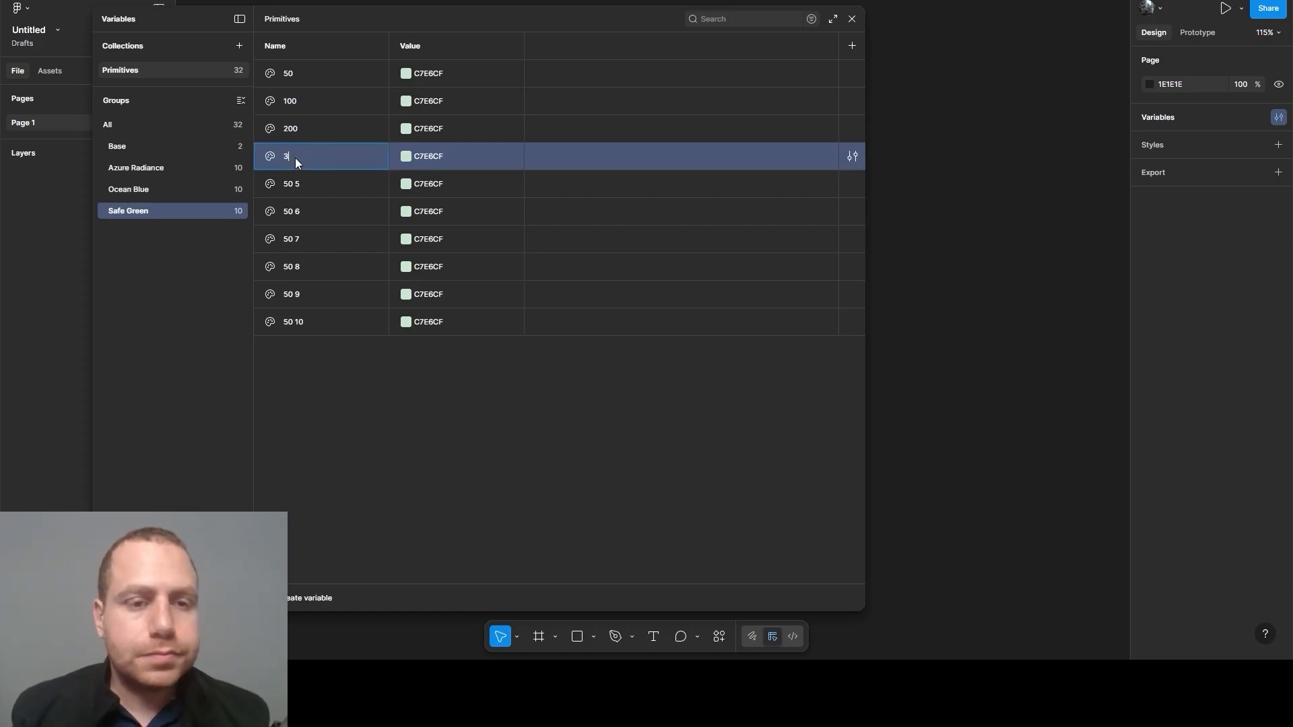
{"action": "type", "text": "00"}
Rename the Safe Green duplicates 50 5, 50 6 and 50 7 as 400, 500 and 600
{"action": "double_click", "coordinate": [295, 184]}
{"action": "type", "text": "4"}
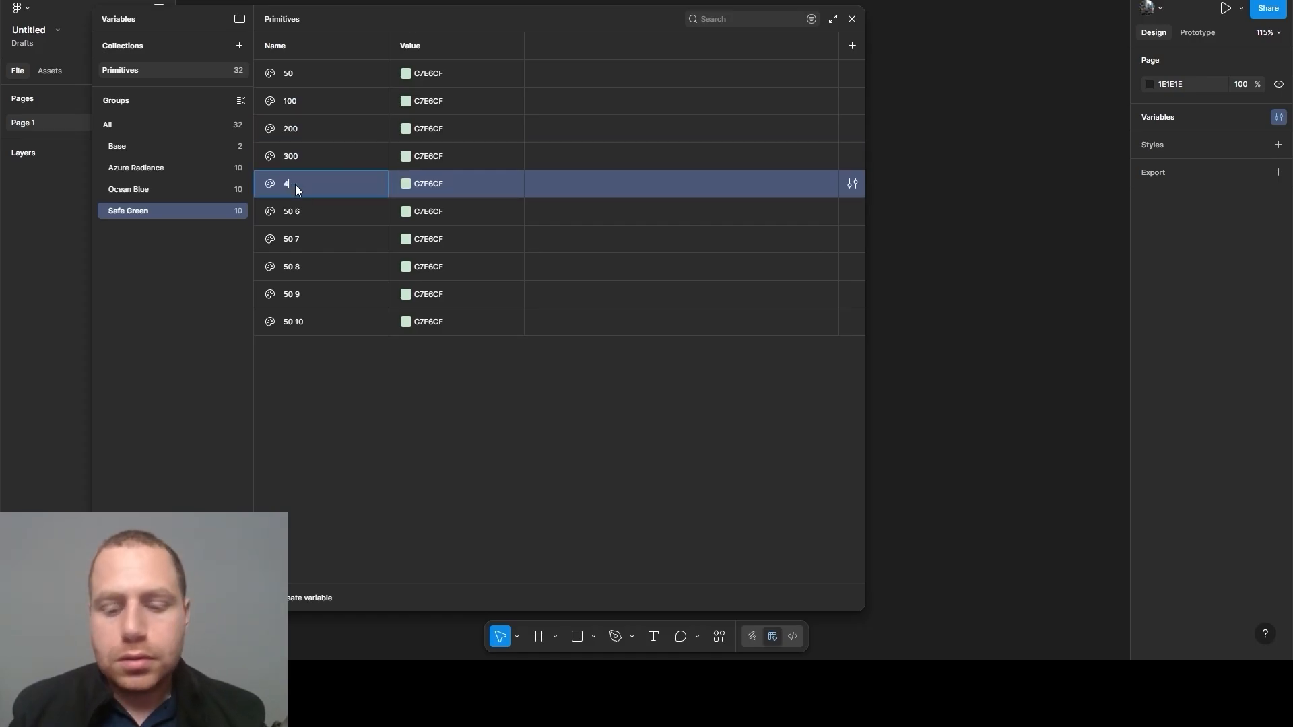
{"action": "type", "text": "00"}
{"action": "left_click", "coordinate": [296, 212]}
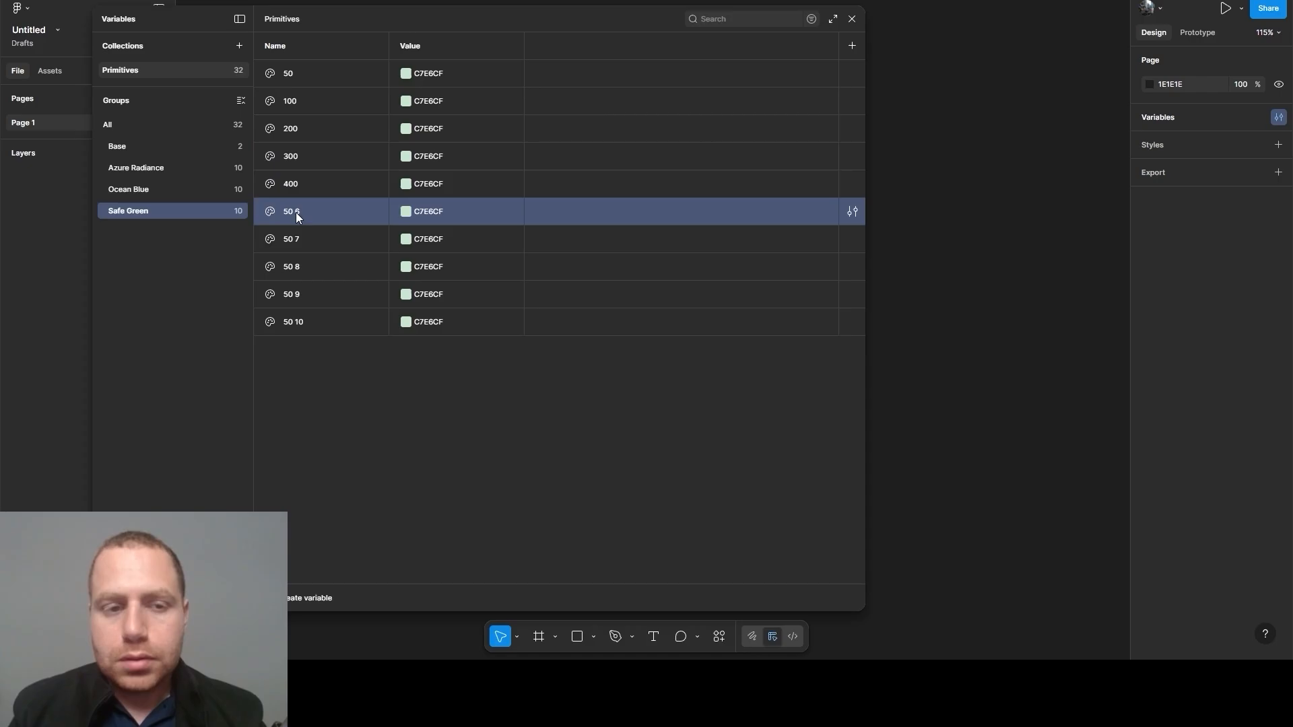
{"action": "double_click", "coordinate": [296, 212]}
{"action": "type", "text": "500"}
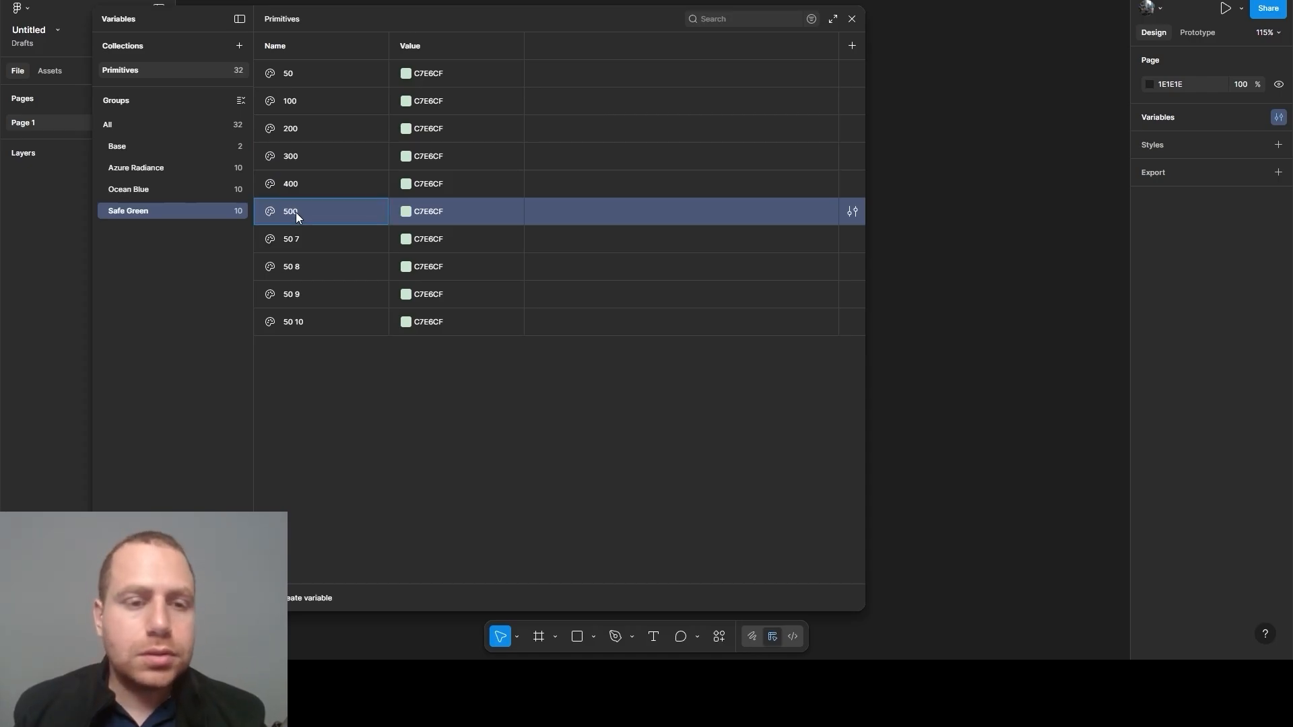
{"action": "double_click", "coordinate": [297, 236]}
{"action": "type", "text": "600"}
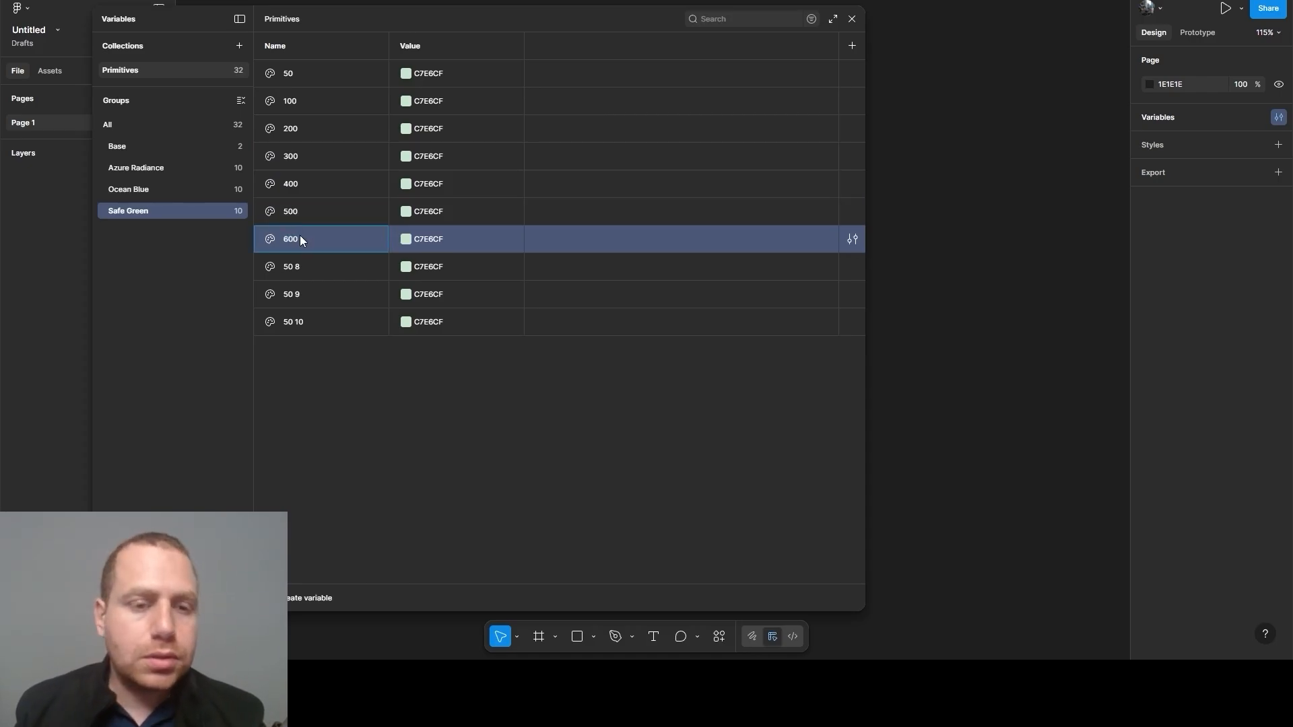
Rename the last three duplicates in the Safe Green group as 700, 800 and 900
{"action": "double_click", "coordinate": [294, 266]}
{"action": "type", "text": "70"}
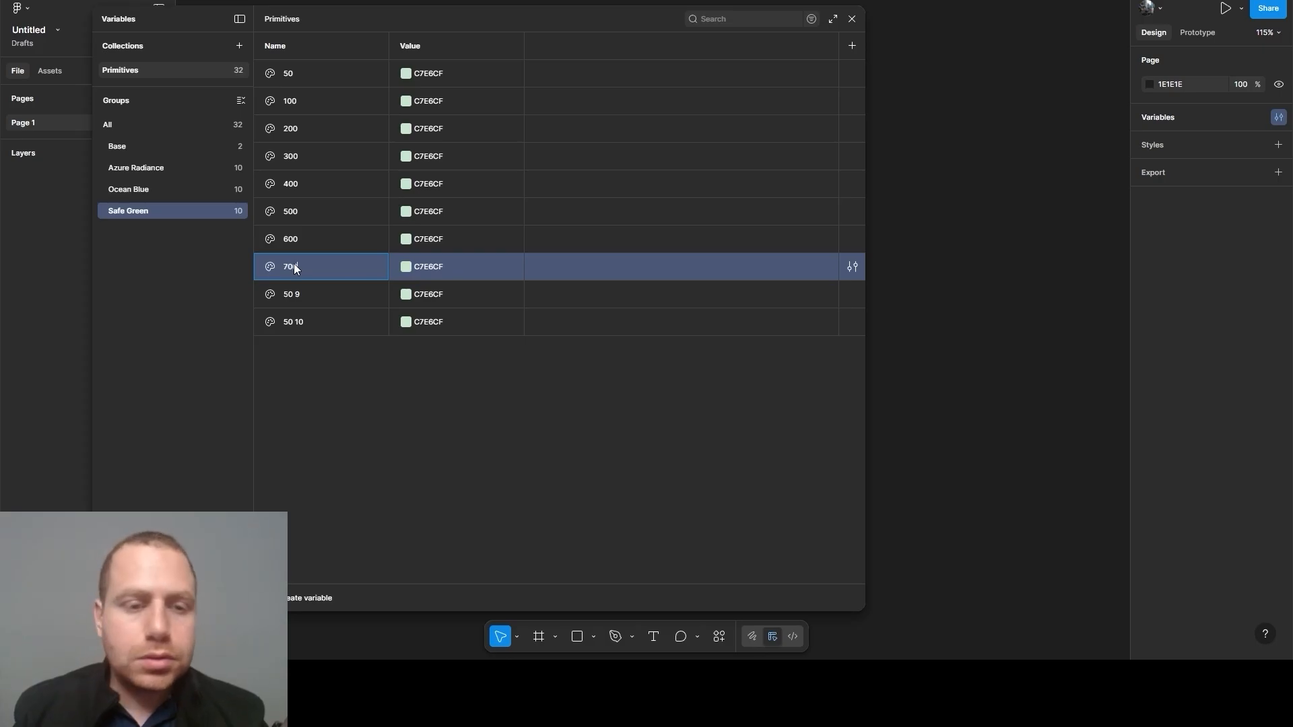
{"action": "type", "text": "0"}
{"action": "double_click", "coordinate": [292, 299]}
{"action": "type", "text": "800"}
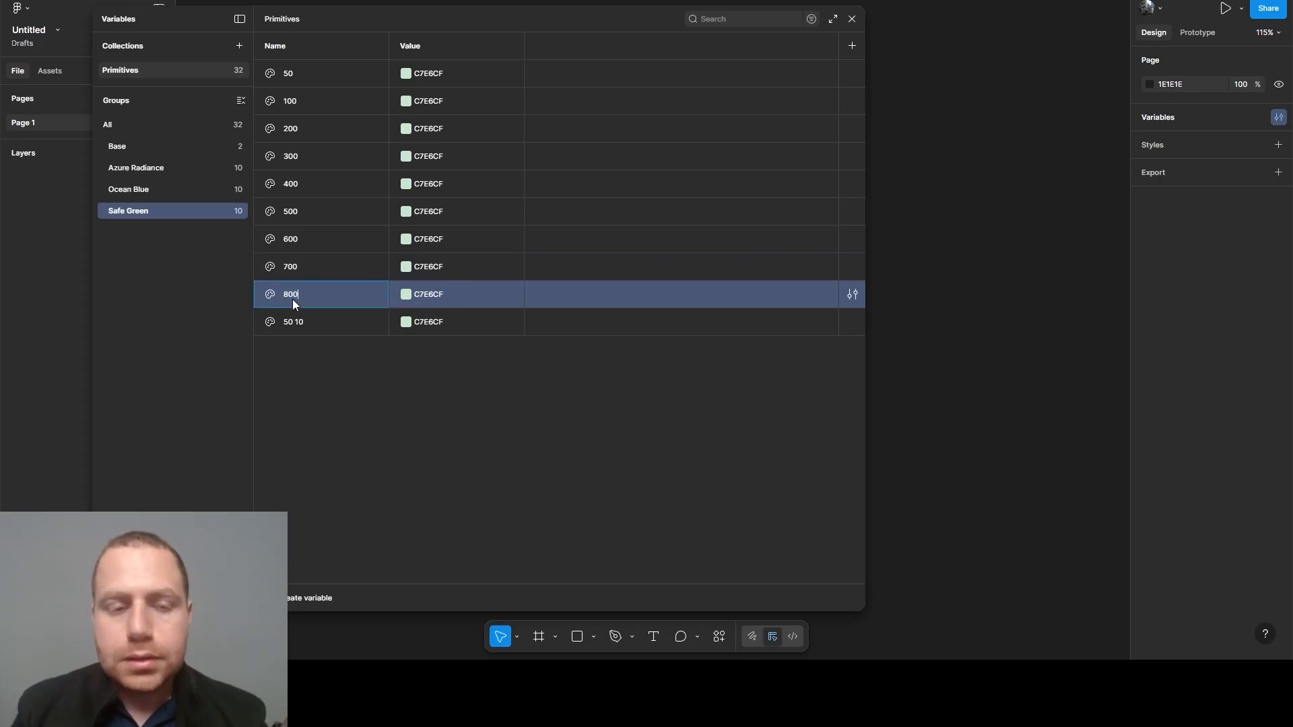
{"action": "double_click", "coordinate": [289, 320]}
{"action": "type", "text": "9"}
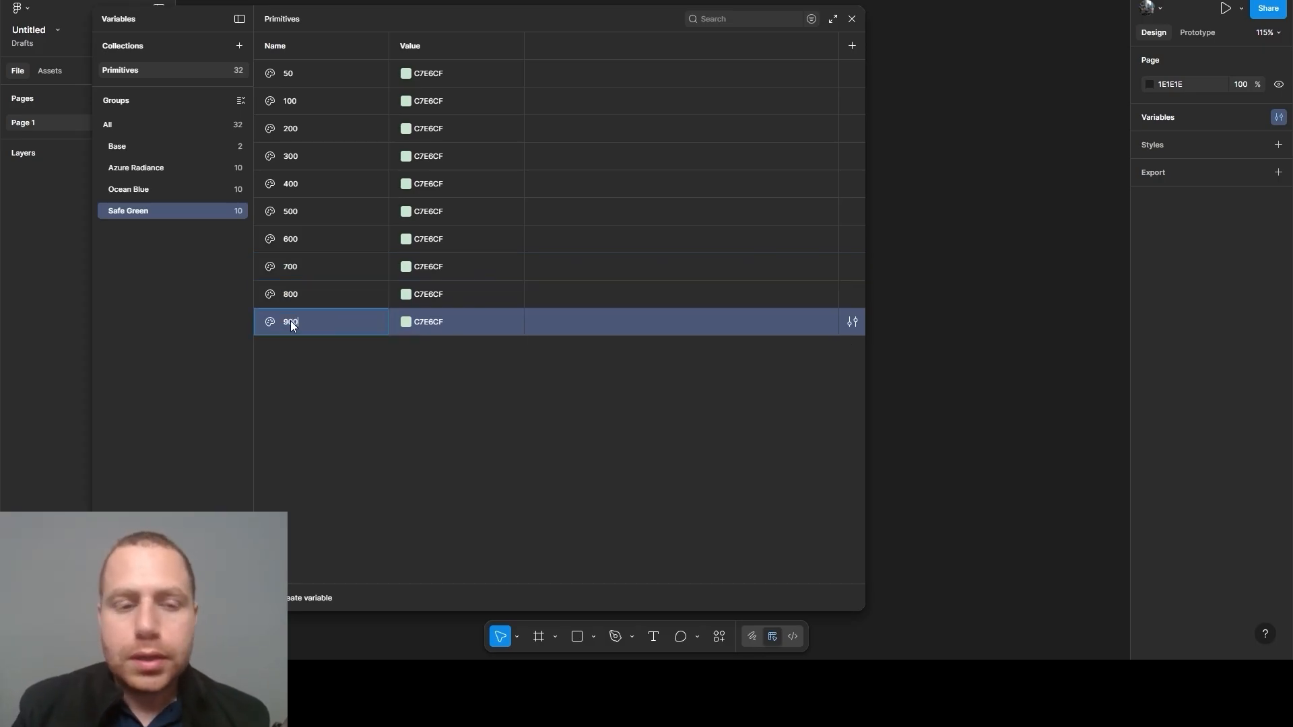
{"action": "type", "text": "00"}
{"action": "left_click", "coordinate": [369, 487]}
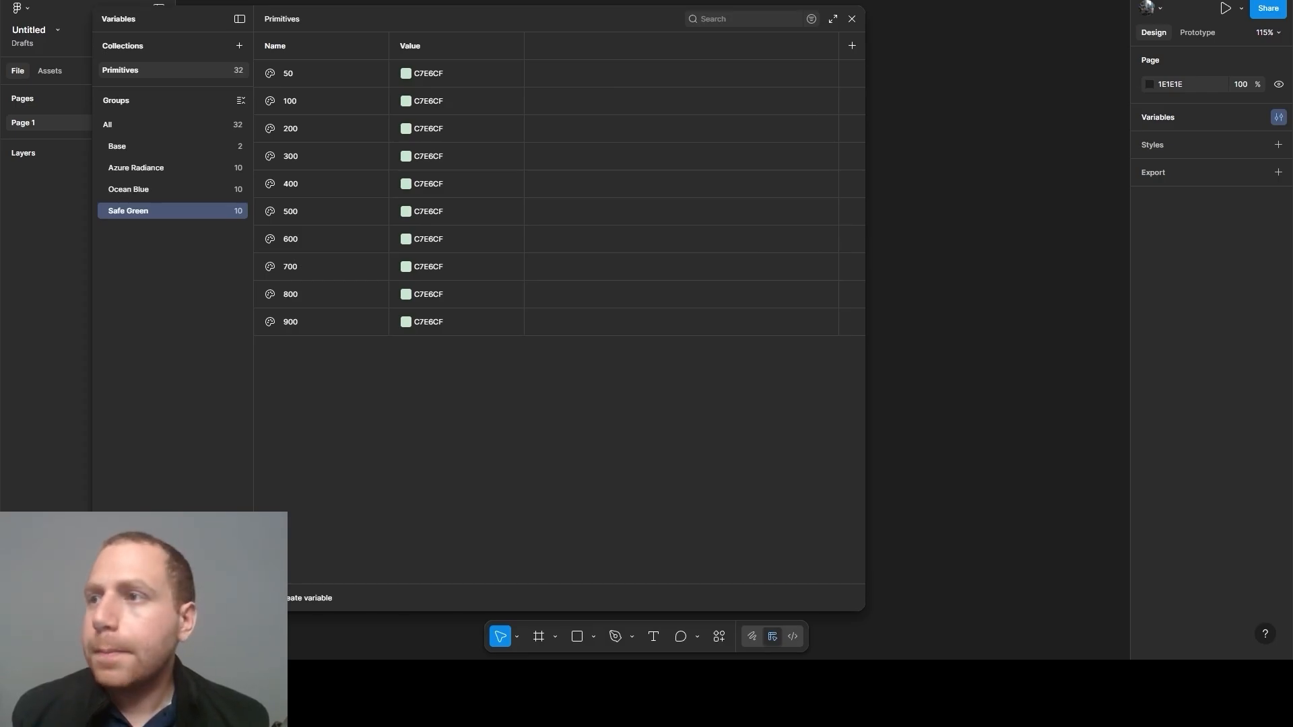
Set the Safe Green colors 100 to B7DFC1, 200 to 98D1A5 and 300 to 78C389
{"action": "left_click", "coordinate": [447, 100]}
{"action": "type", "text": "B7DFC1"}
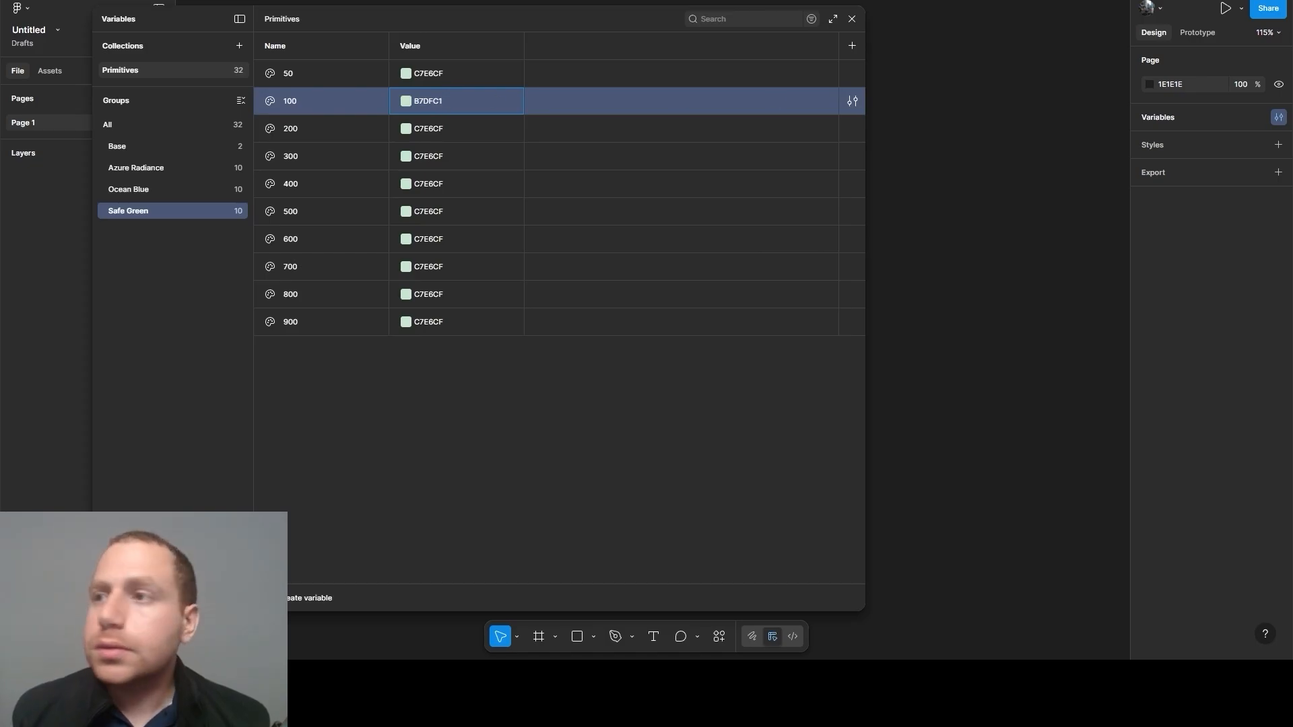
{"action": "left_click", "coordinate": [451, 132]}
{"action": "type", "text": "98D1A5"}
{"action": "key", "text": "Return"}
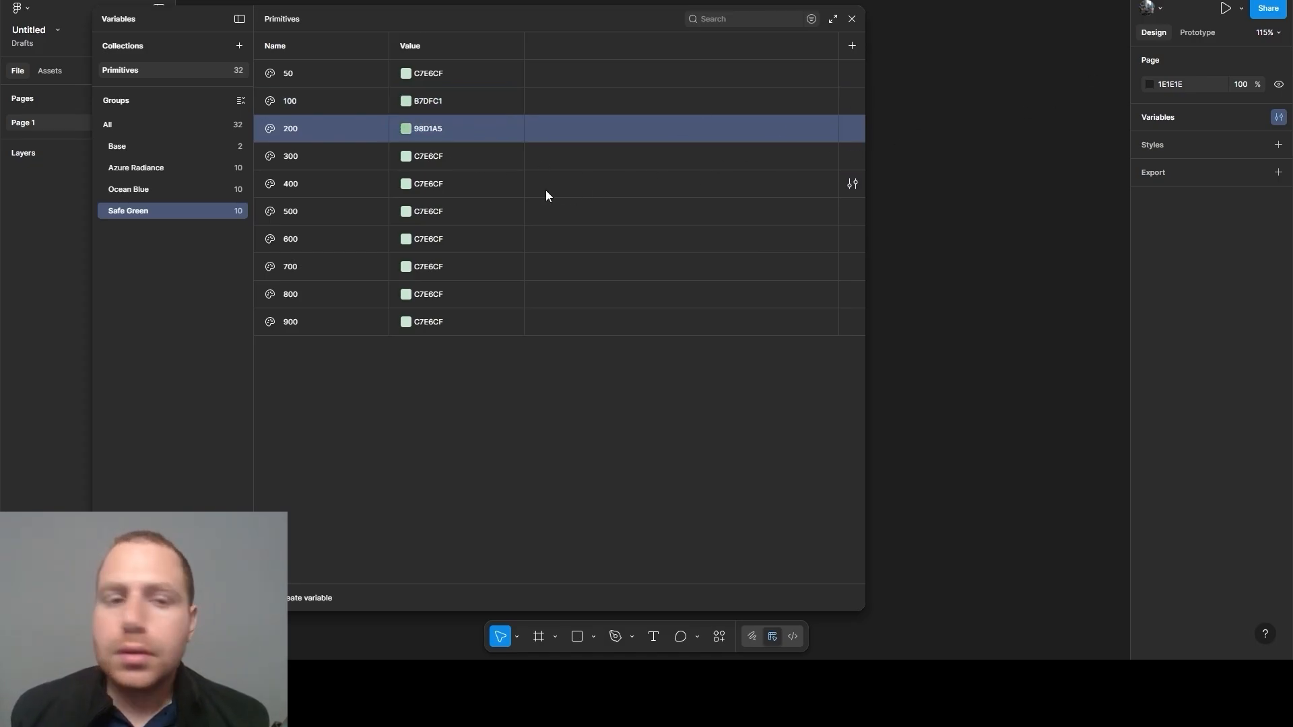
{"action": "left_click", "coordinate": [427, 159]}
{"action": "type", "text": "78C389"}
{"action": "key", "text": "Return"}
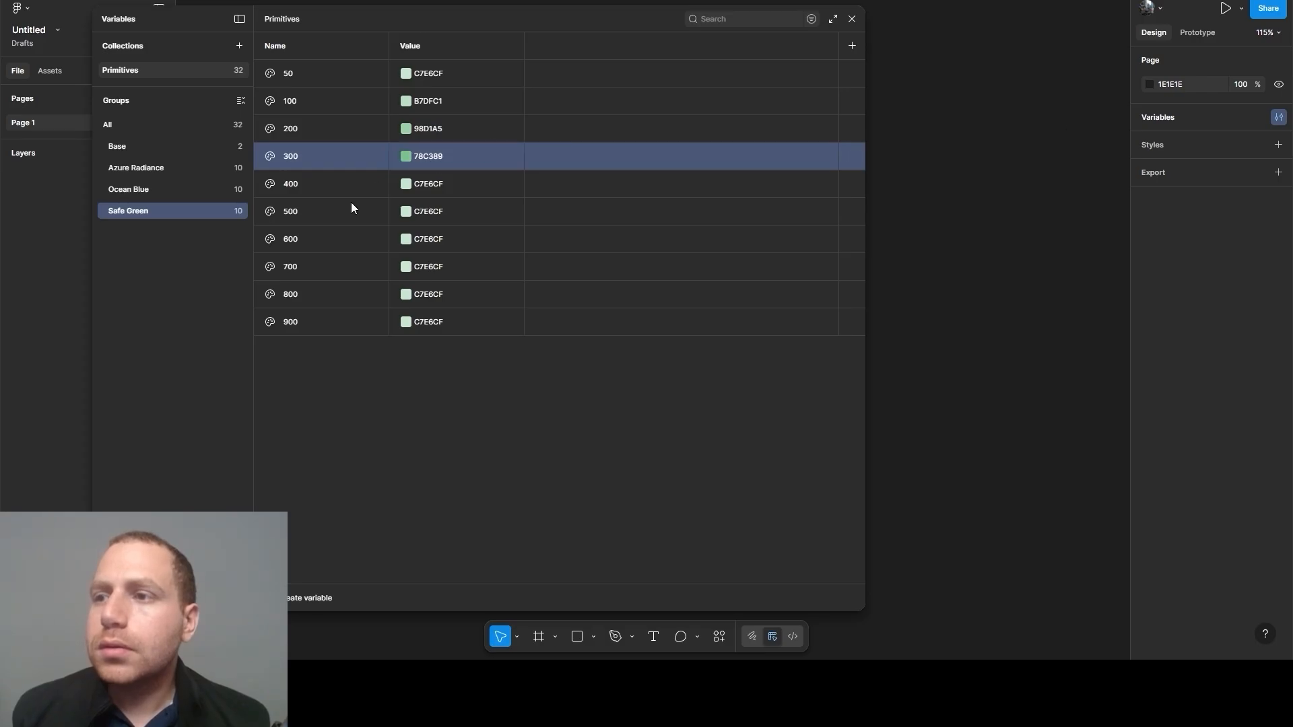
Set the Safe Green colors 400 to 58B56E, 500 to 38A752 and 600 to 2F8C45
{"action": "left_click", "coordinate": [418, 188]}
{"action": "type", "text": "58B56E"}
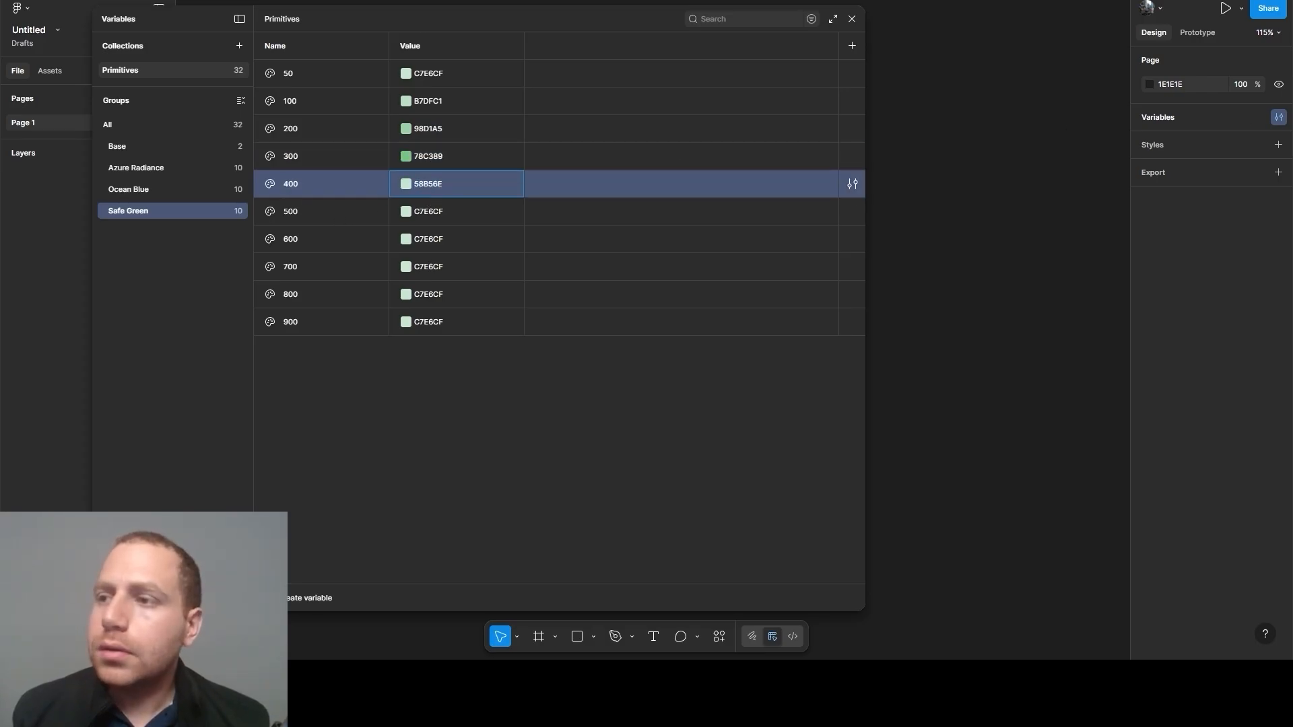
{"action": "key", "text": "Return"}
{"action": "left_click", "coordinate": [418, 216]}
{"action": "type", "text": "38A752"}
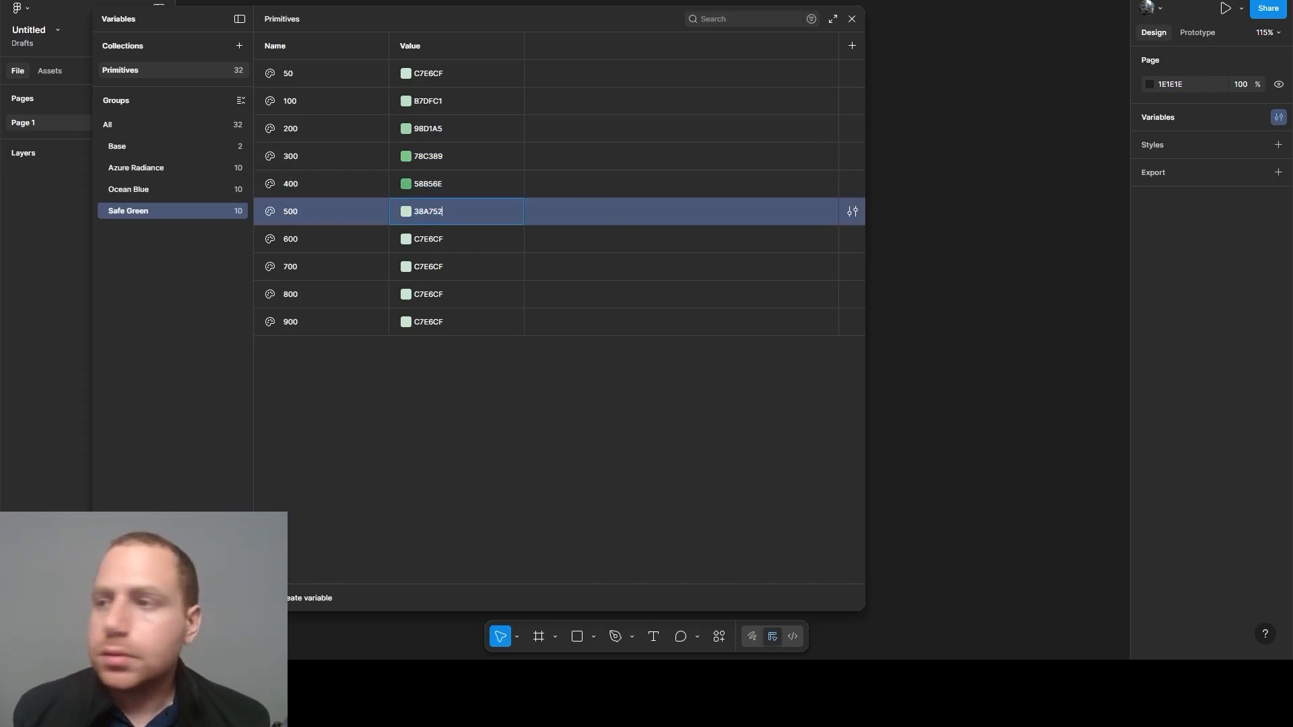
{"action": "key", "text": "Return"}
{"action": "left_click", "coordinate": [435, 239]}
{"action": "type", "text": "2F8C45"}
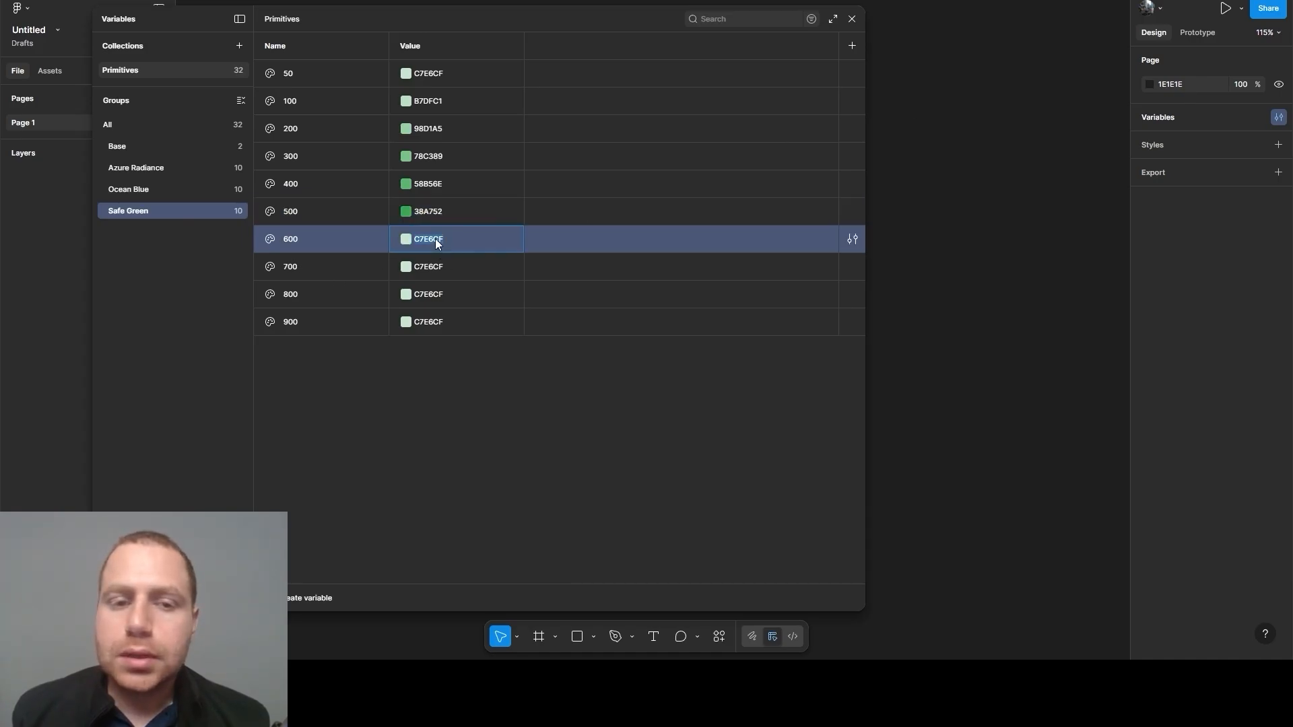
{"action": "key", "text": "Return"}
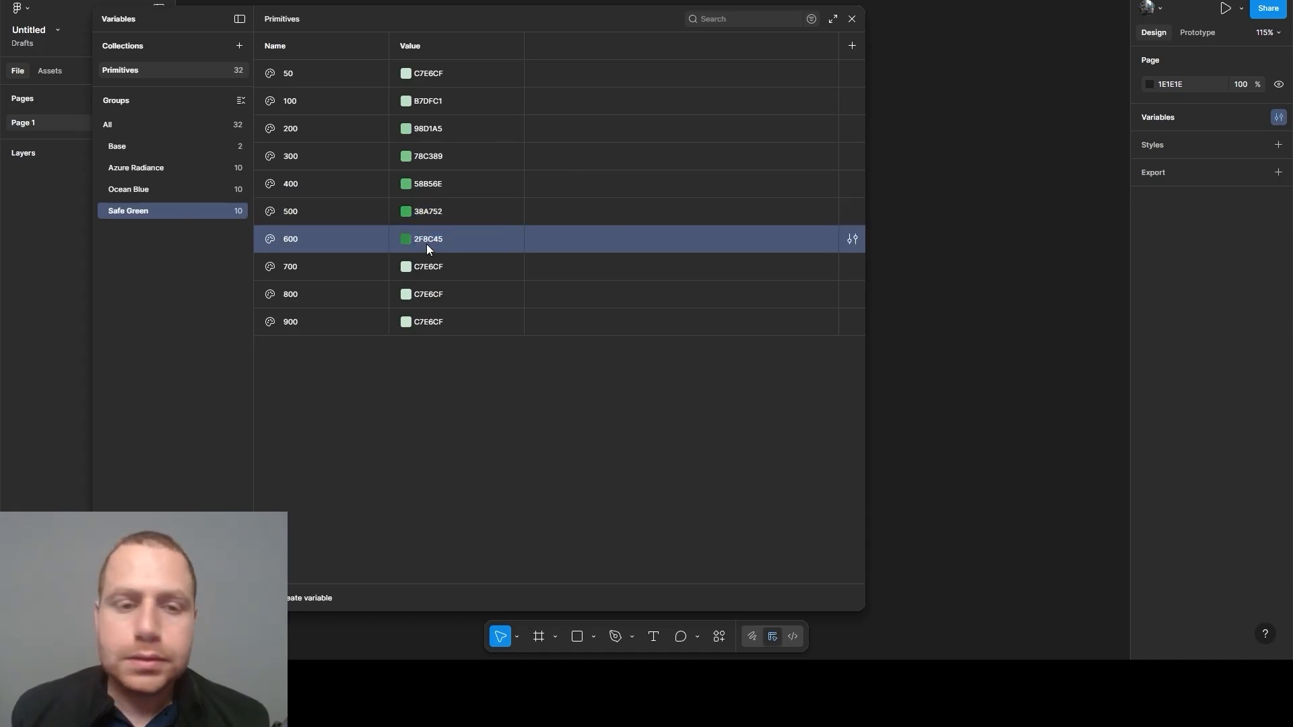
Set the Safe Green colors 700 to 267238, 800 to 1D572B and 900 to 143C1E
{"action": "left_click", "coordinate": [428, 267]}
{"action": "type", "text": "267238"}
{"action": "key", "text": "Return"}
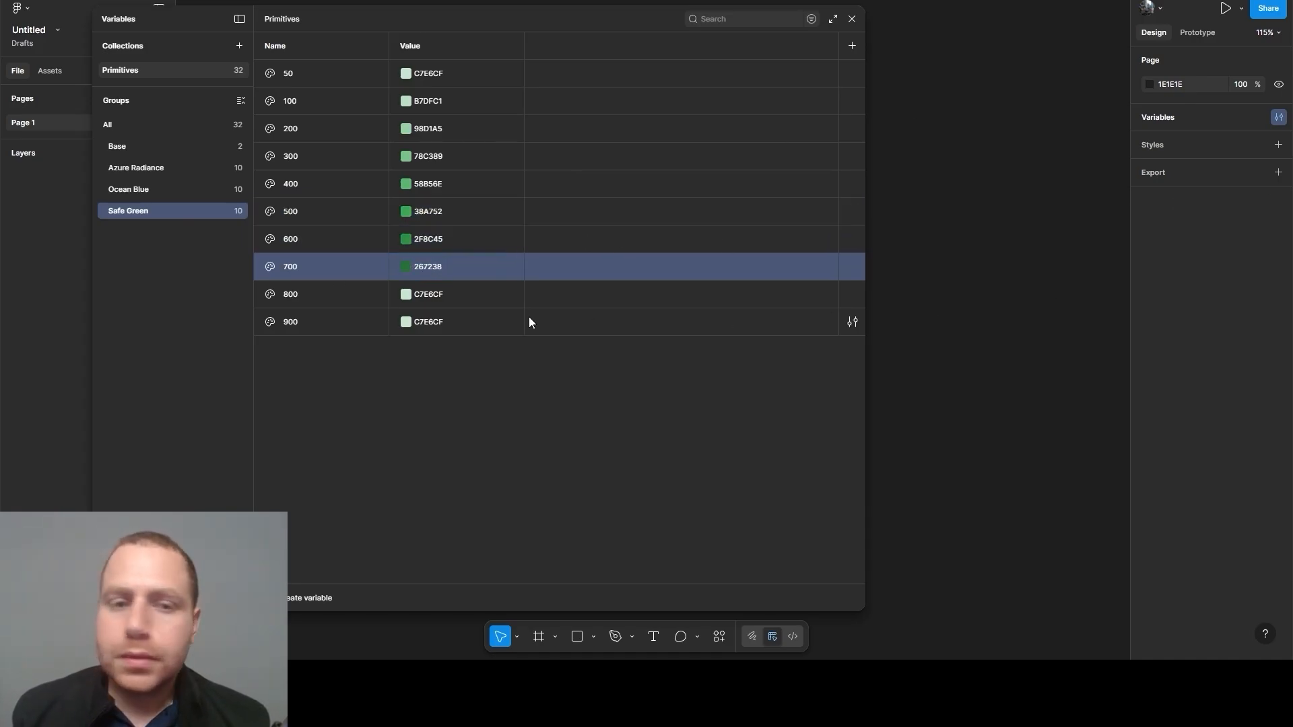
{"action": "left_click", "coordinate": [421, 292]}
{"action": "type", "text": "1D5728"}
{"action": "key", "text": "Return"}
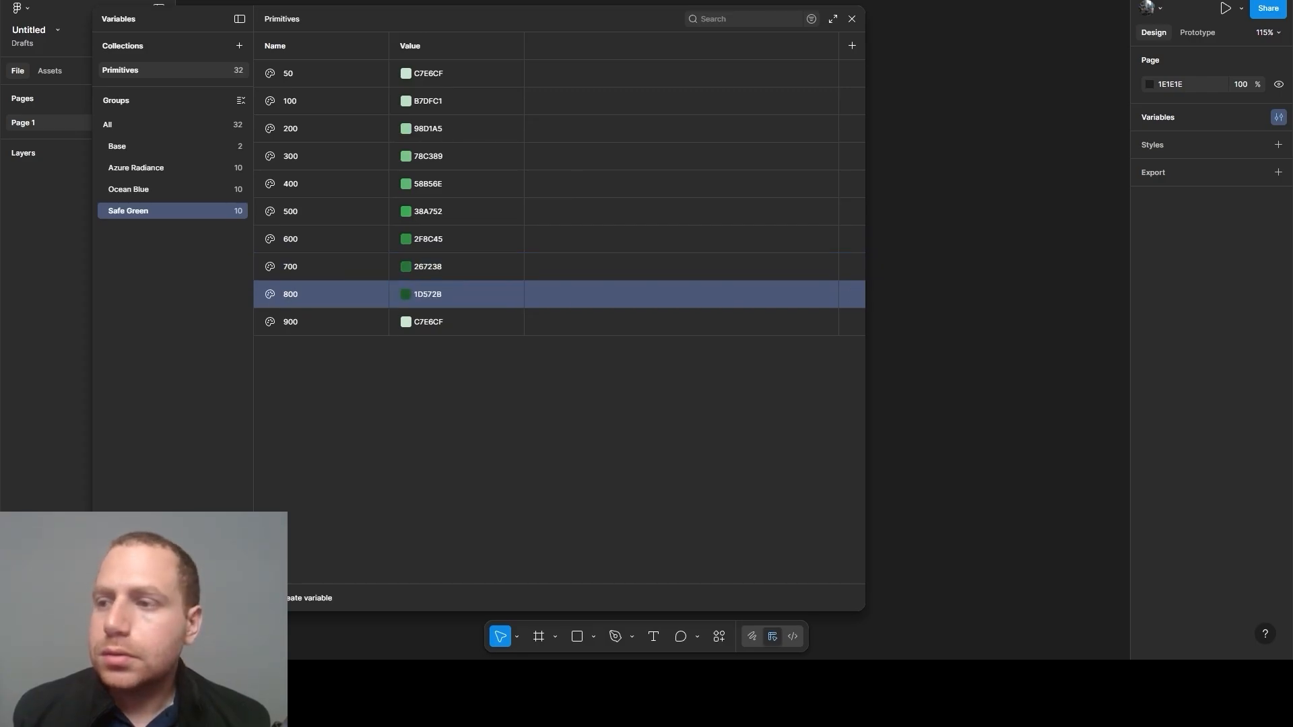
{"action": "left_click", "coordinate": [422, 328]}
{"action": "type", "text": "143C1E"}
{"action": "key", "text": "Return"}
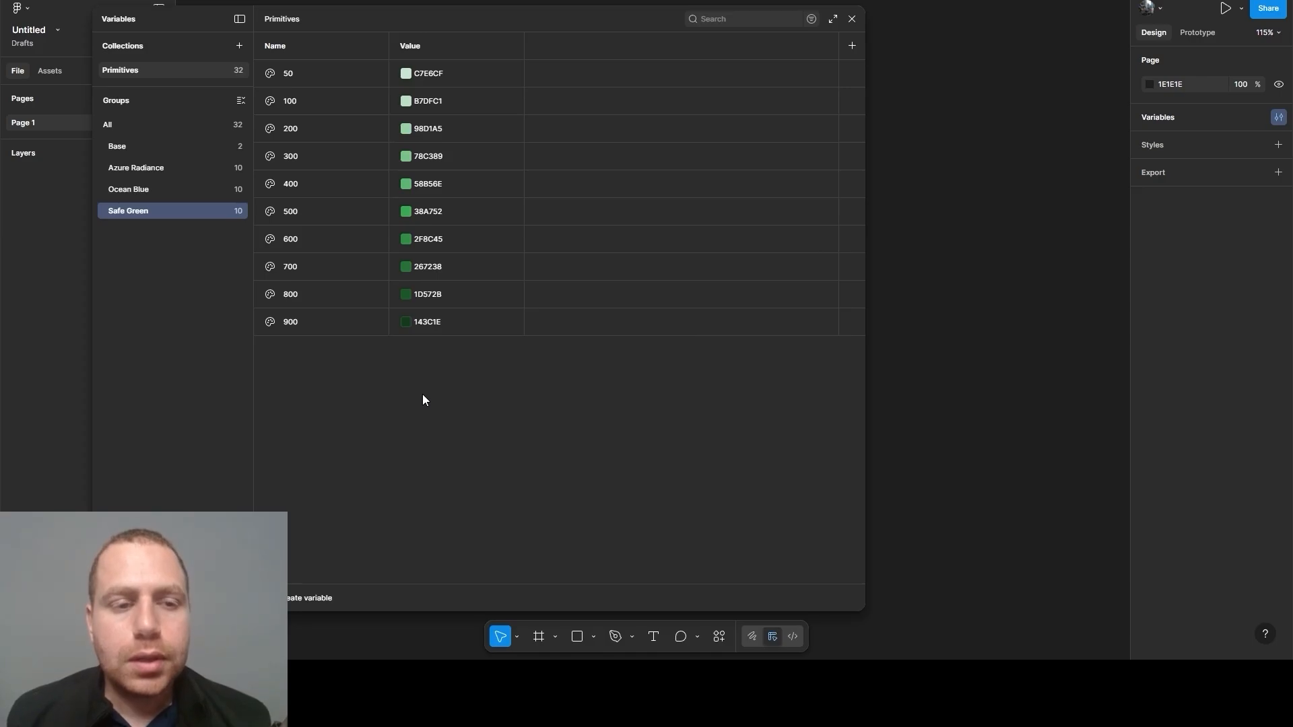
Duplicate the Safe Green group and rename the copy as Hot Rod Red
{"action": "right_click", "coordinate": [124, 208]}
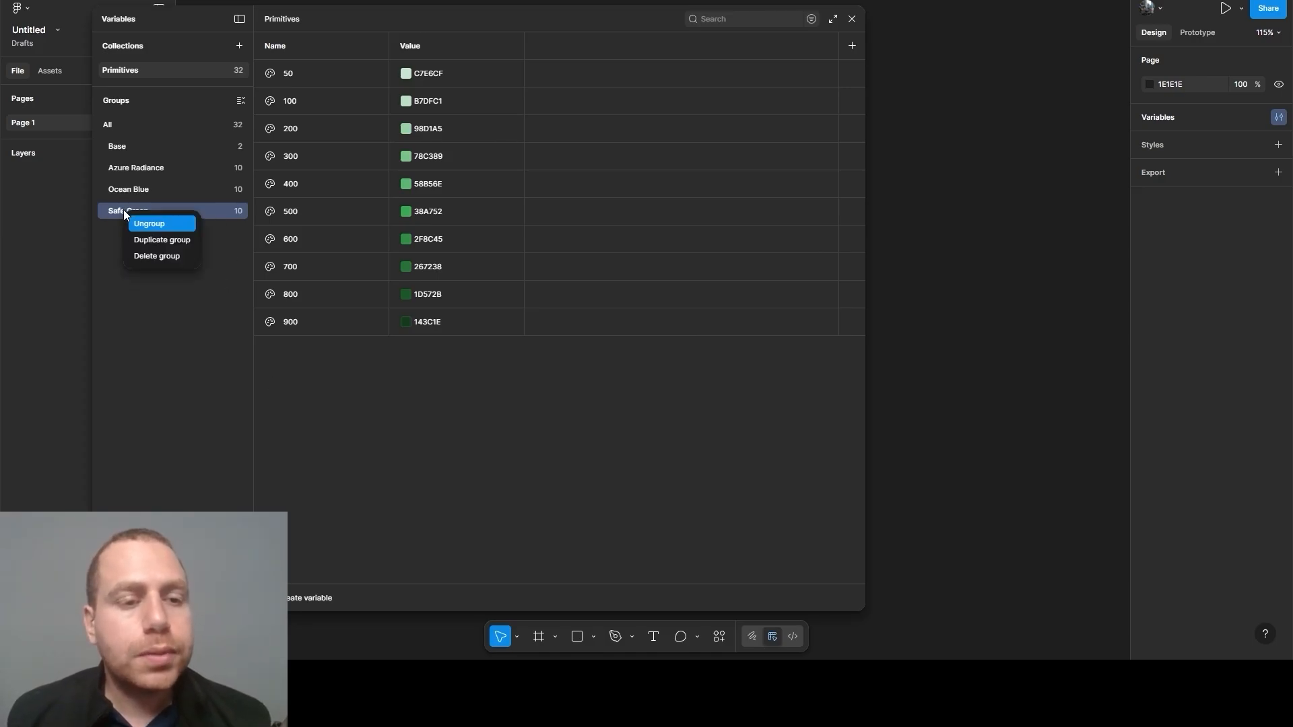
{"action": "left_click", "coordinate": [159, 243]}
{"action": "left_click", "coordinate": [143, 232]}
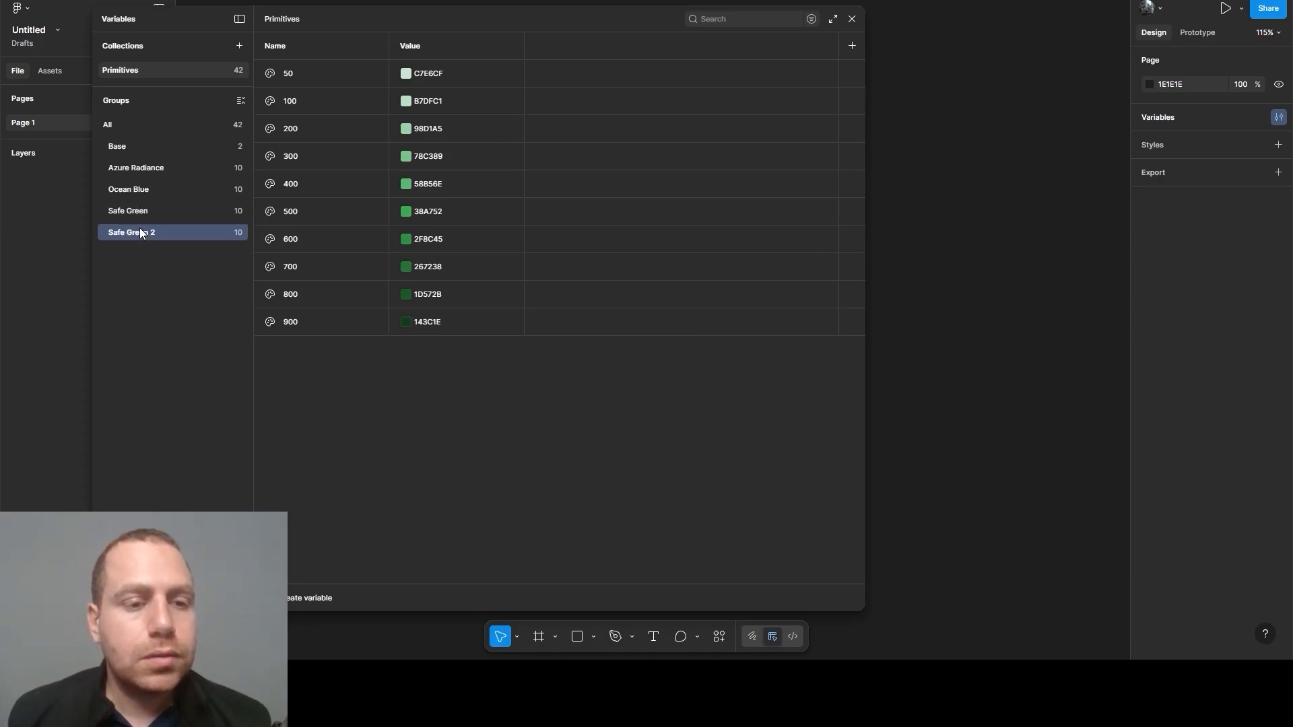
{"action": "double_click", "coordinate": [140, 232]}
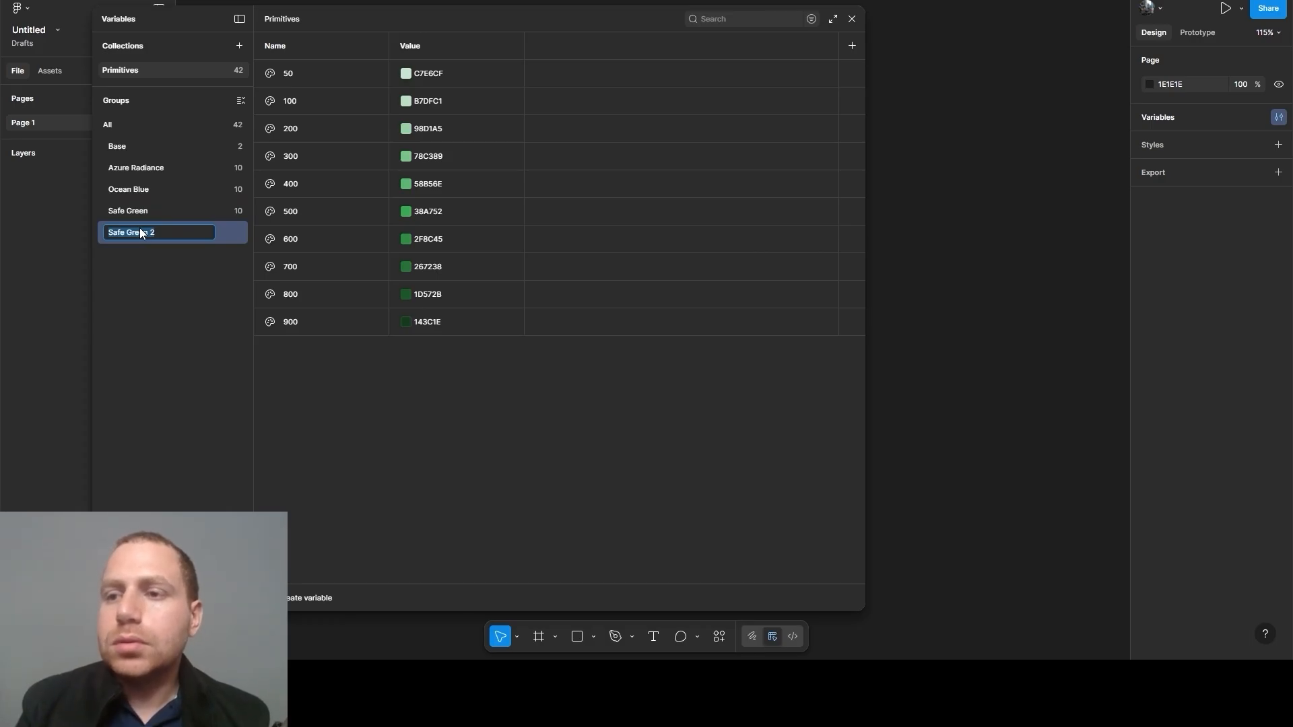
{"action": "type", "text": "Lem"}
{"action": "key", "text": "BackSpace"}
{"action": "key", "text": "BackSpace"}
{"action": "key", "text": "BackSpace"}
{"action": "type", "text": "Hot Ro"}
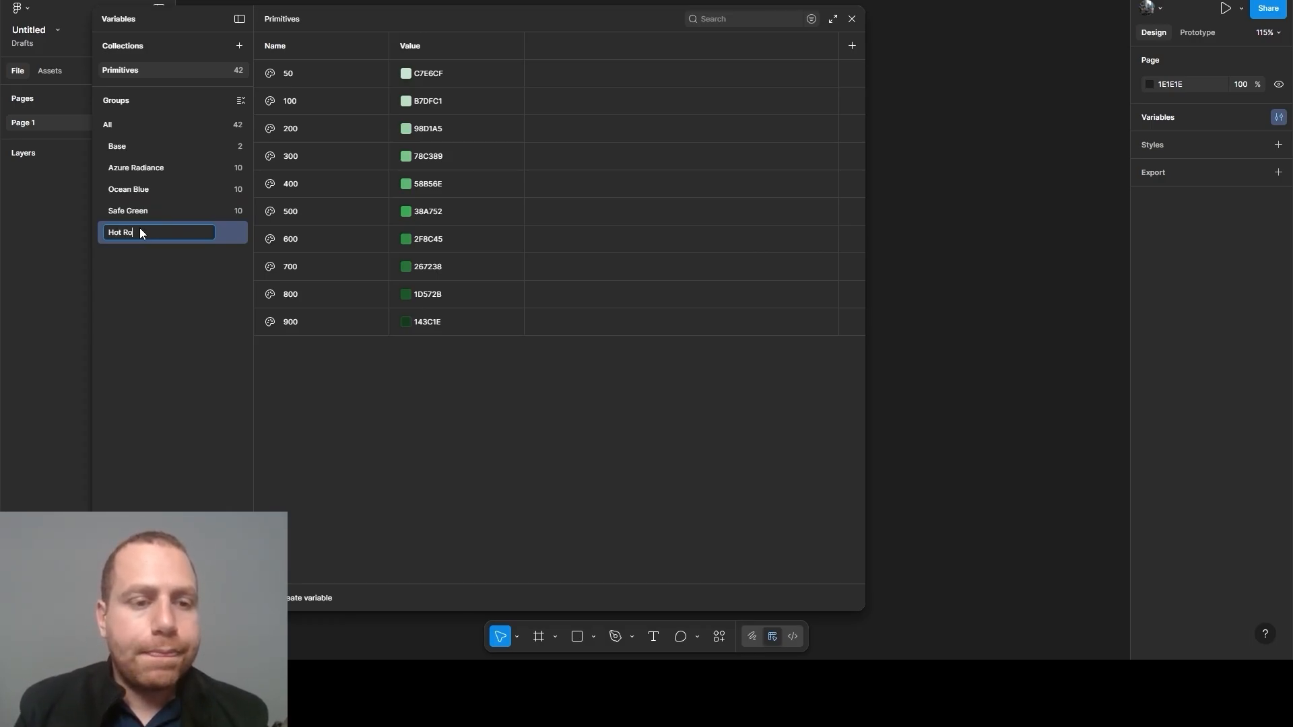
{"action": "type", "text": "d Red"}
{"action": "key", "text": "Return"}
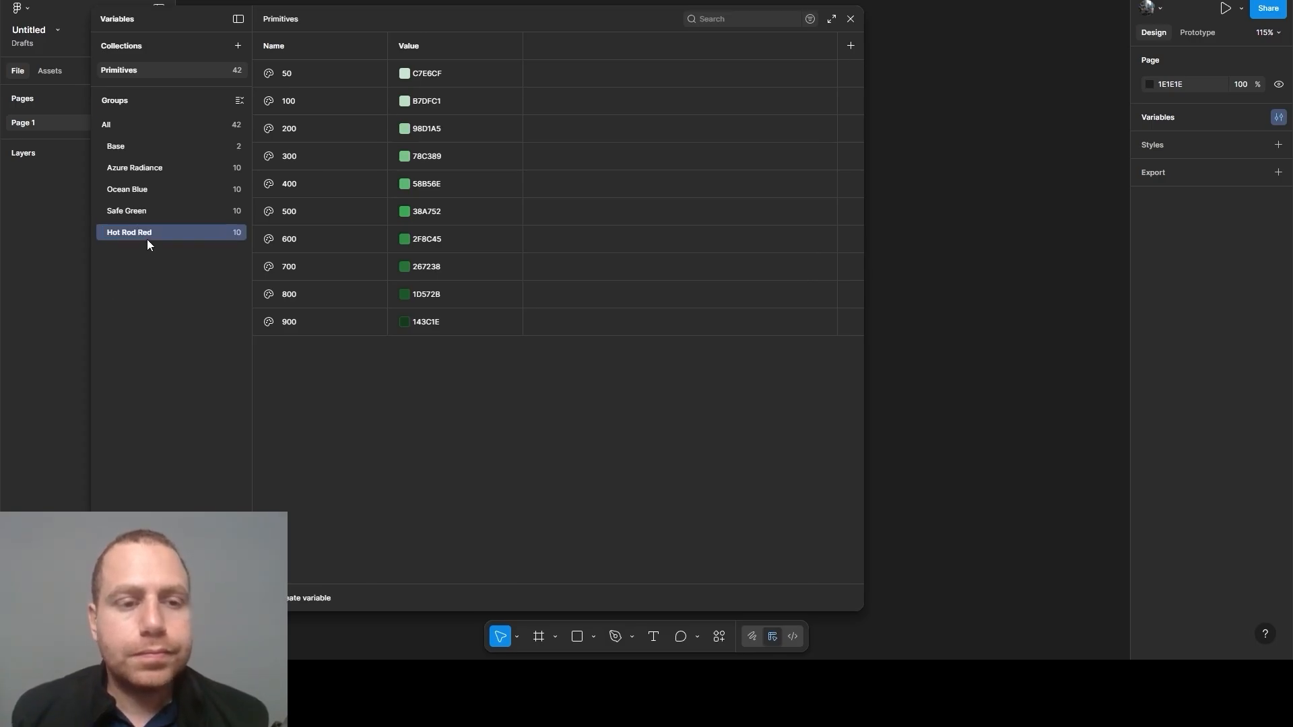
Set the Hot Rod Red colors 50 to FBC3CC, 100 to FAB2BD and 200 to F78FA0
{"action": "left_click", "coordinate": [427, 74]}
{"action": "type", "text": "FBC3CC"}
{"action": "key", "text": "Return"}
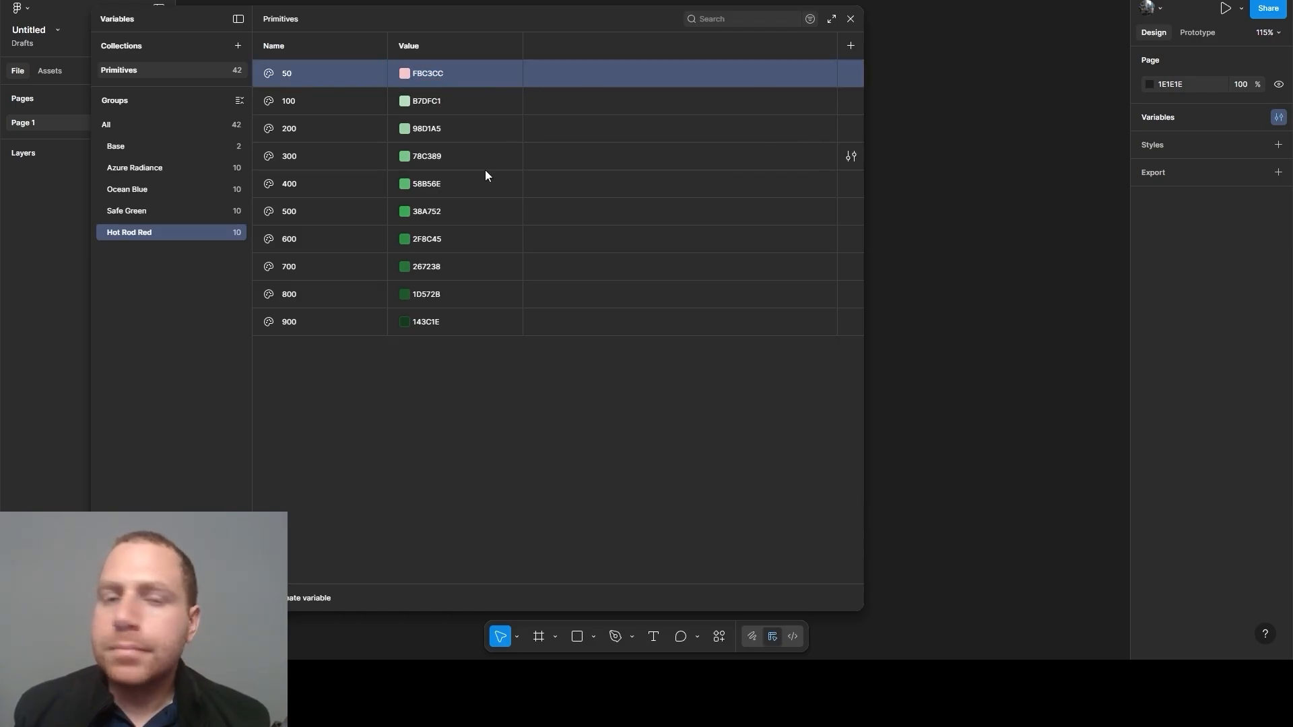
{"action": "left_click", "coordinate": [431, 102]}
{"action": "type", "text": "FAB2BD"}
{"action": "key", "text": "Return"}
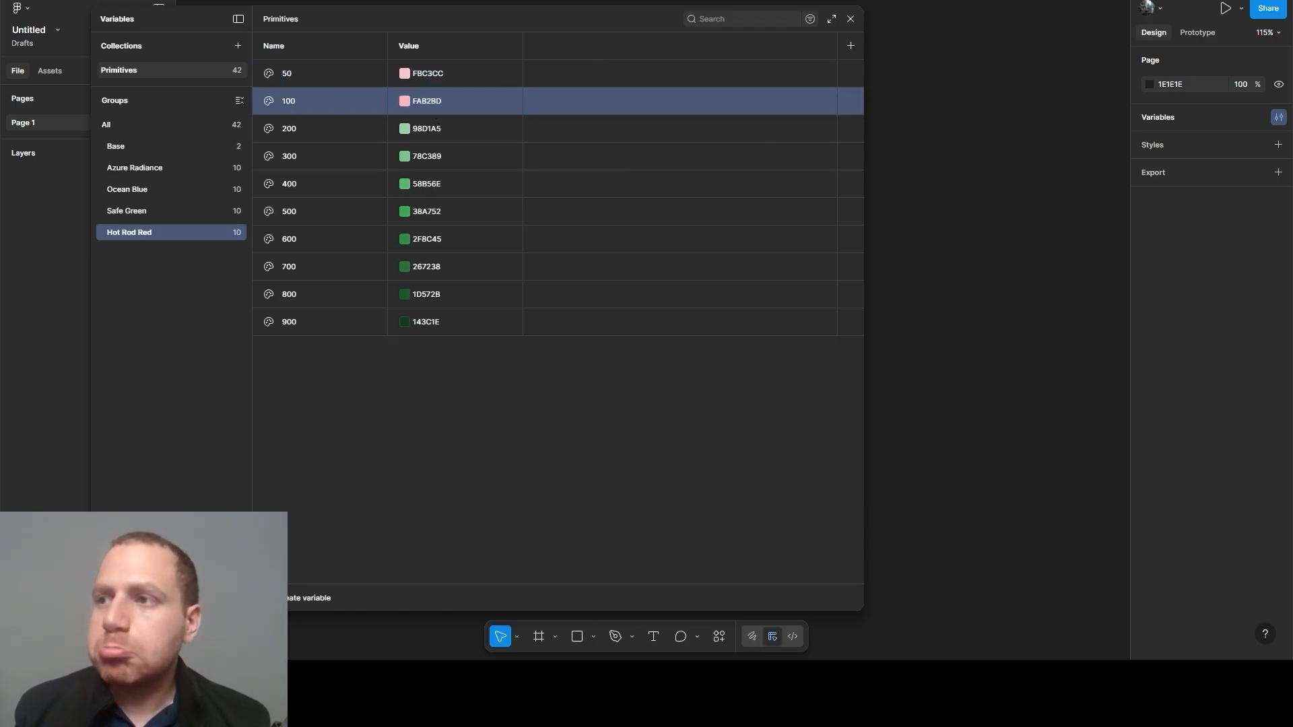
{"action": "left_click", "coordinate": [428, 128]}
{"action": "type", "text": "F78FA0"}
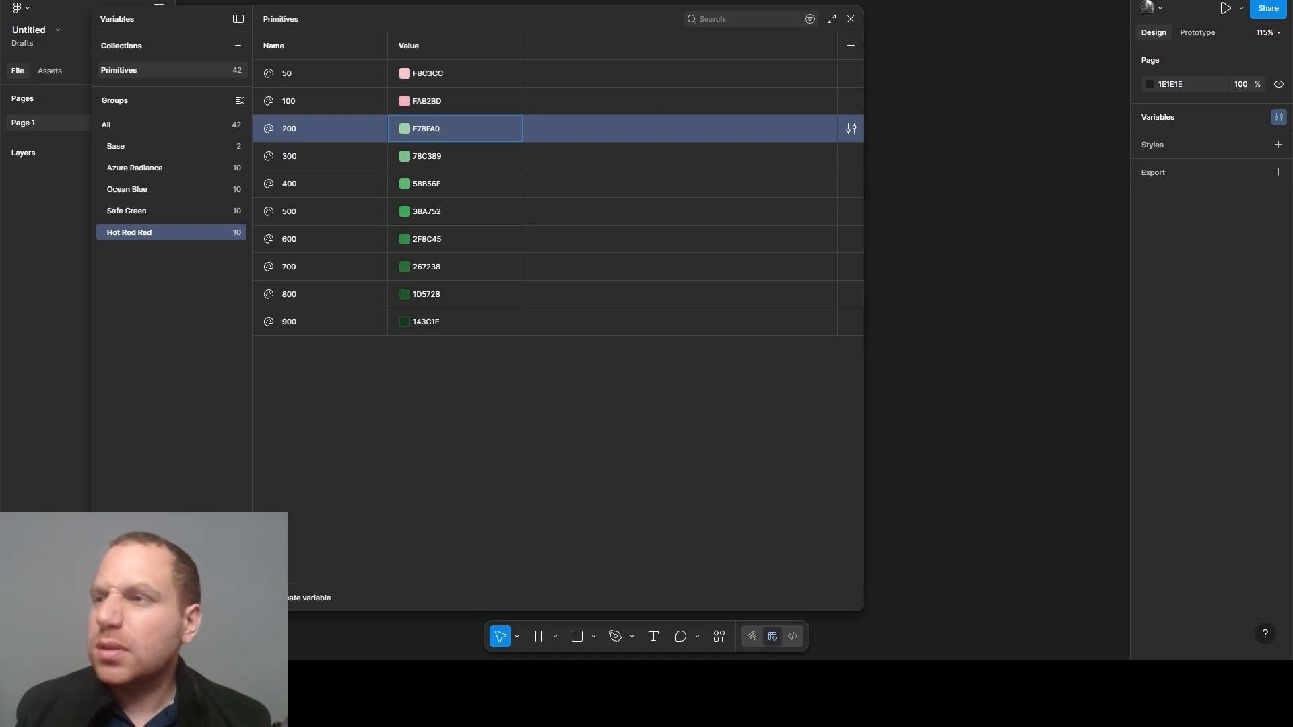
{"action": "key", "text": "Return"}
Set the Hot Rod Red colors 300 to F56D83, 400 to F24A66 and 500 to F02849
{"action": "left_click", "coordinate": [444, 162]}
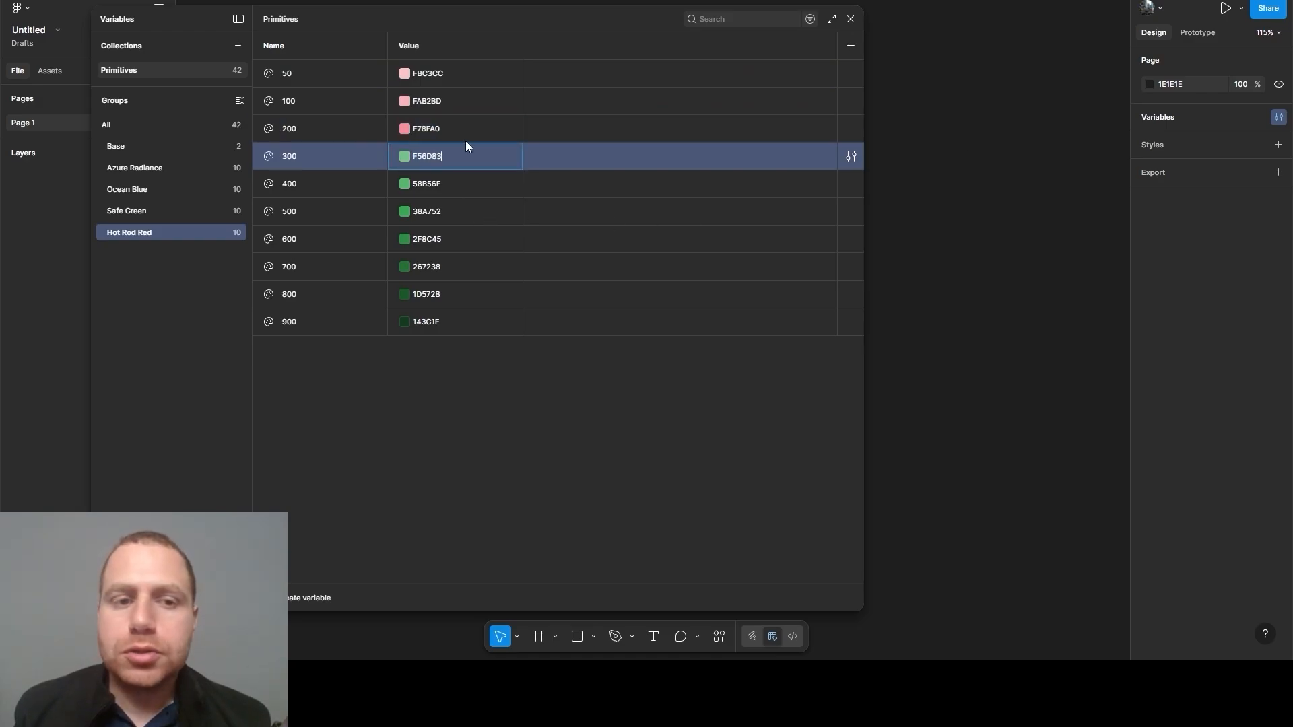
{"action": "type", "text": "F56D83"}
{"action": "key", "text": "Return"}
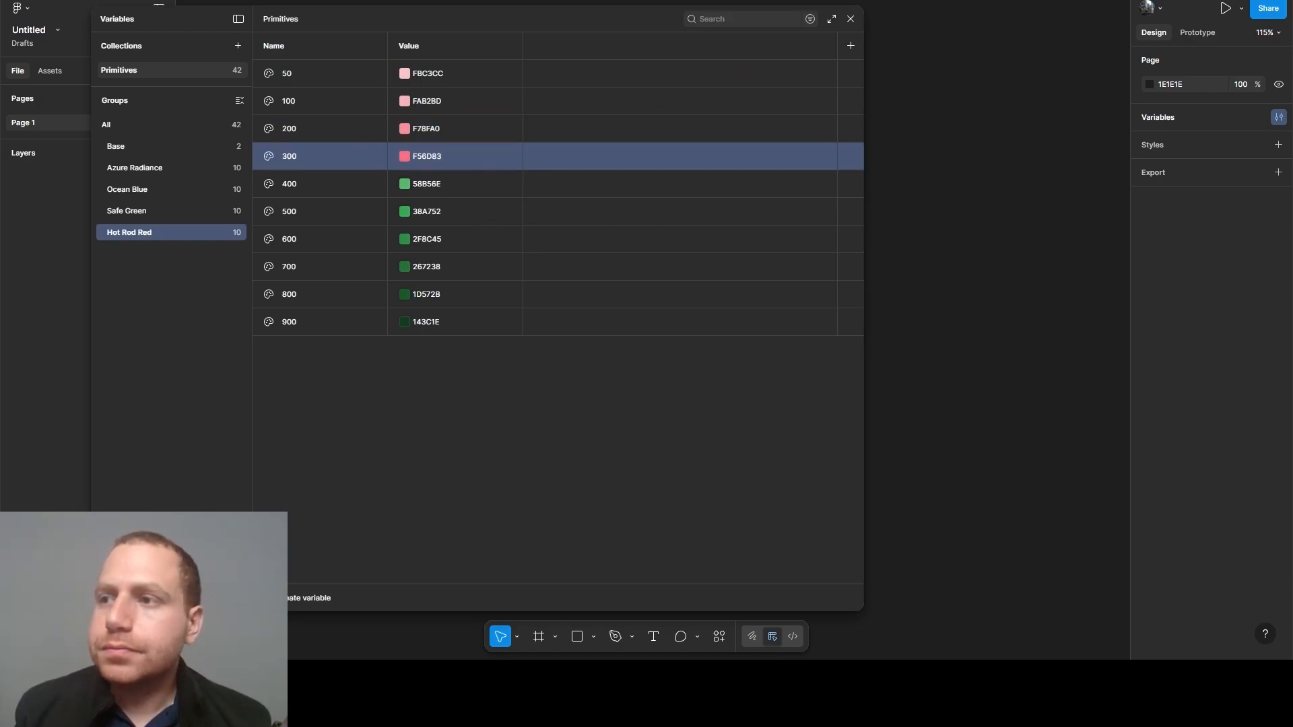
{"action": "left_click", "coordinate": [425, 192]}
{"action": "type", "text": "F24A66"}
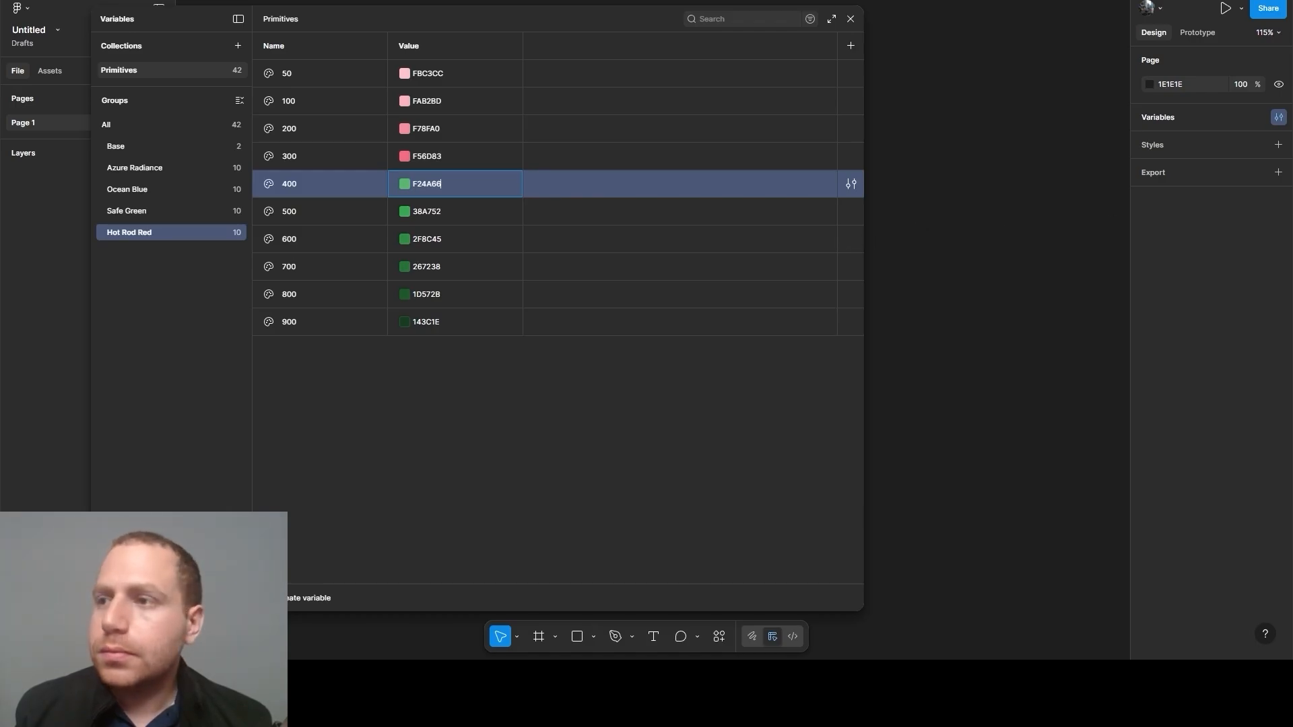
{"action": "key", "text": "Return"}
{"action": "left_click", "coordinate": [421, 211]}
{"action": "type", "text": "F02849"}
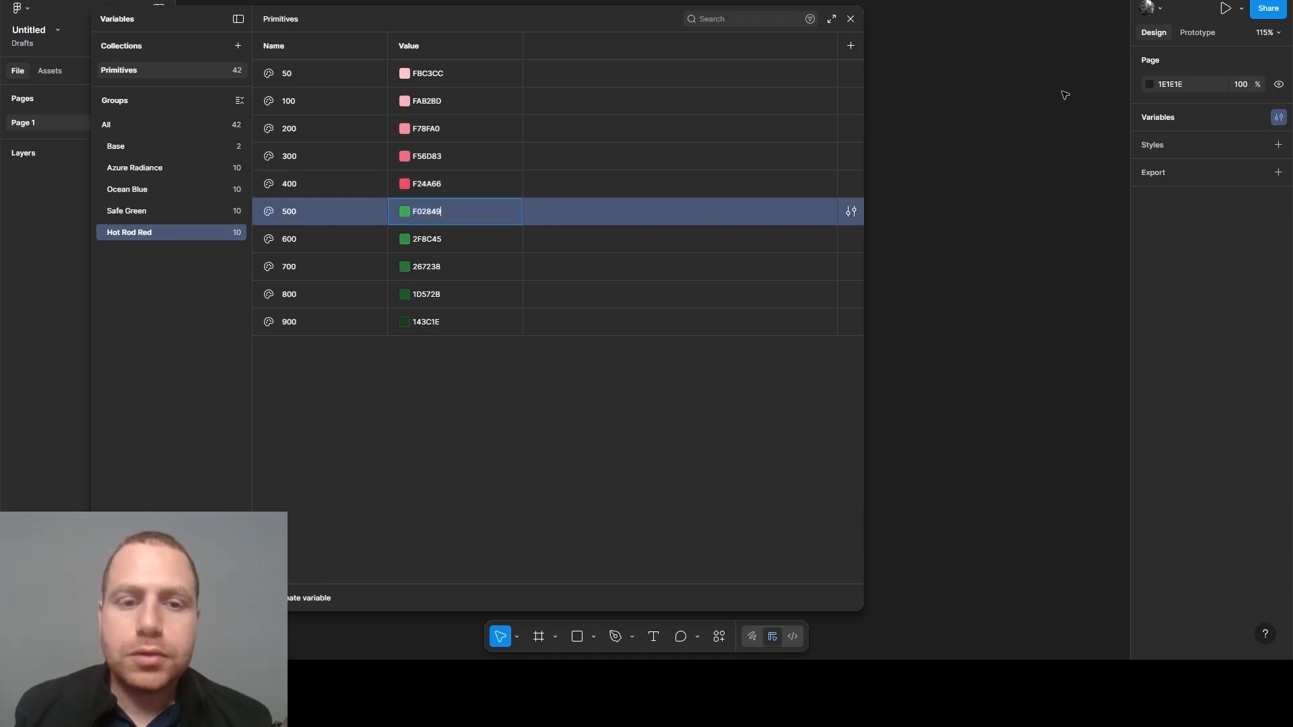
{"action": "key", "text": "Return"}
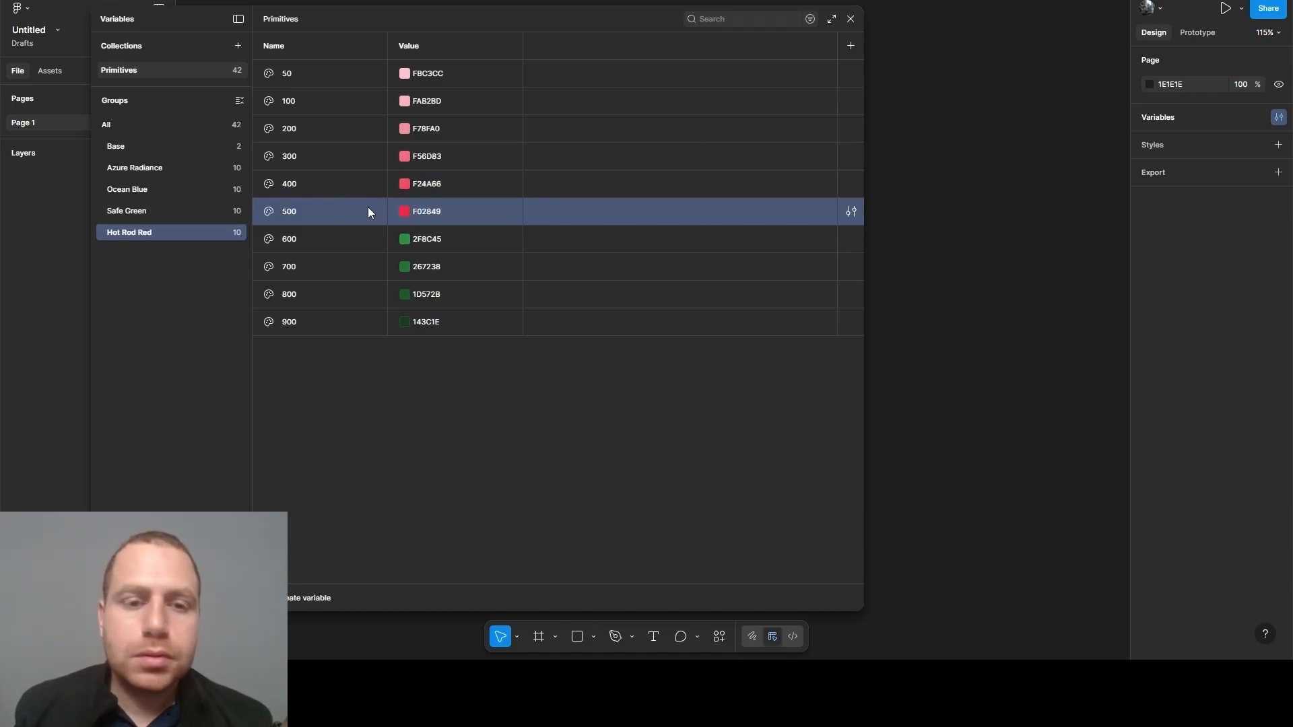
Set the Hot Rod Red colors 600 to CA223D and 700 to A31B32
{"action": "left_click", "coordinate": [417, 232]}
{"action": "type", "text": "CA223D"}
{"action": "key", "text": "Return"}
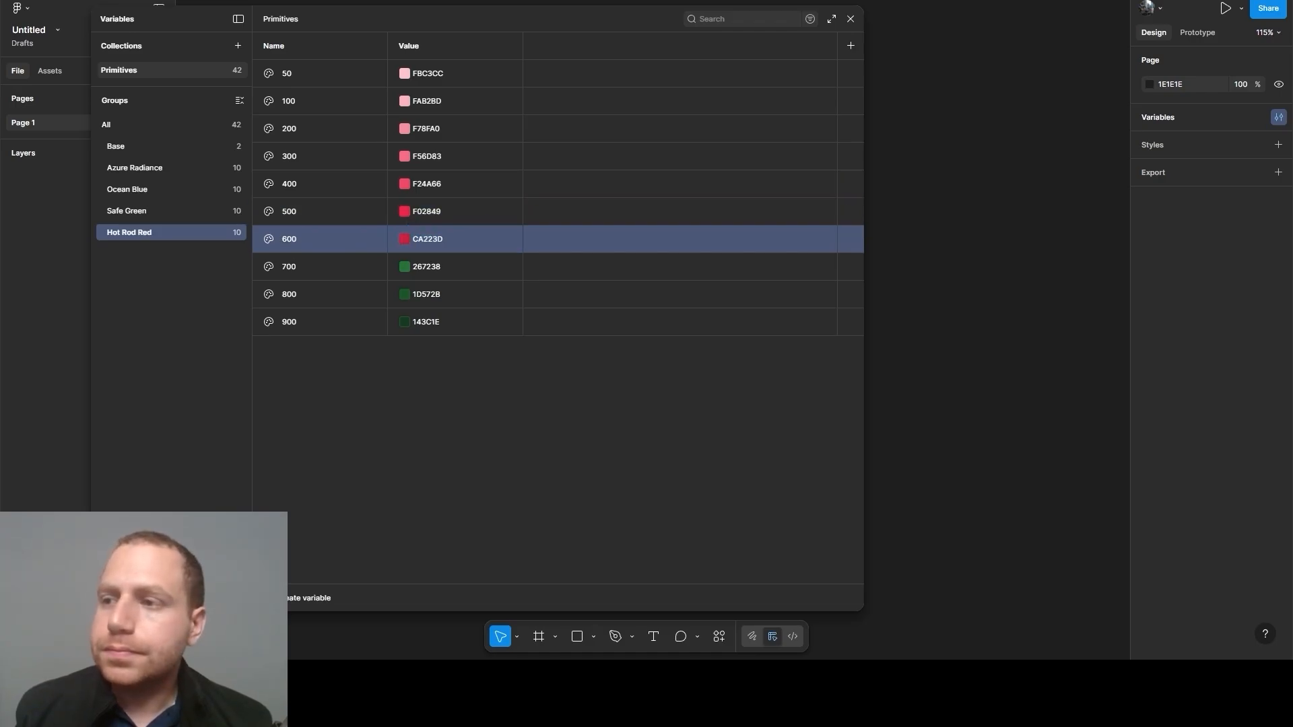
{"action": "left_click", "coordinate": [435, 269]}
{"action": "type", "text": "A31B32"}
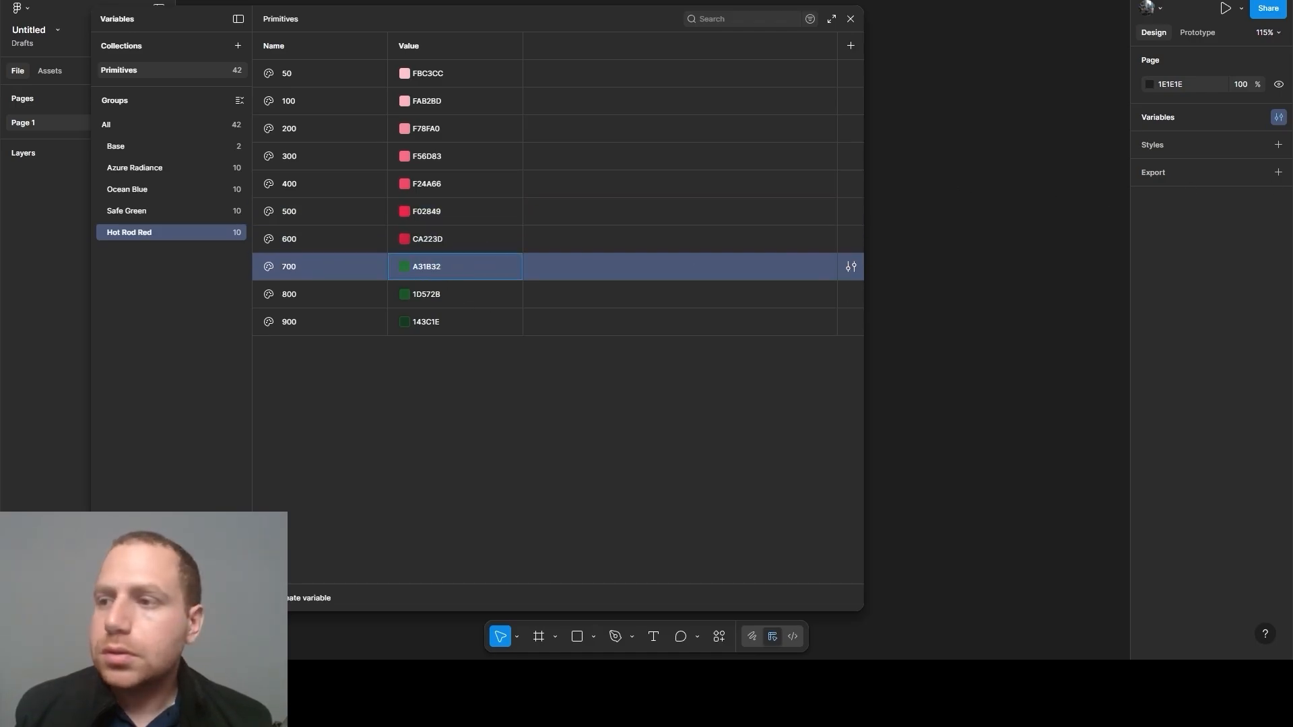
{"action": "key", "text": "Return"}
Set the Hot Rod Red colors 800 to 7D1526 and 900 to 560E1A
{"action": "left_click", "coordinate": [420, 295]}
{"action": "type", "text": "7D1526"}
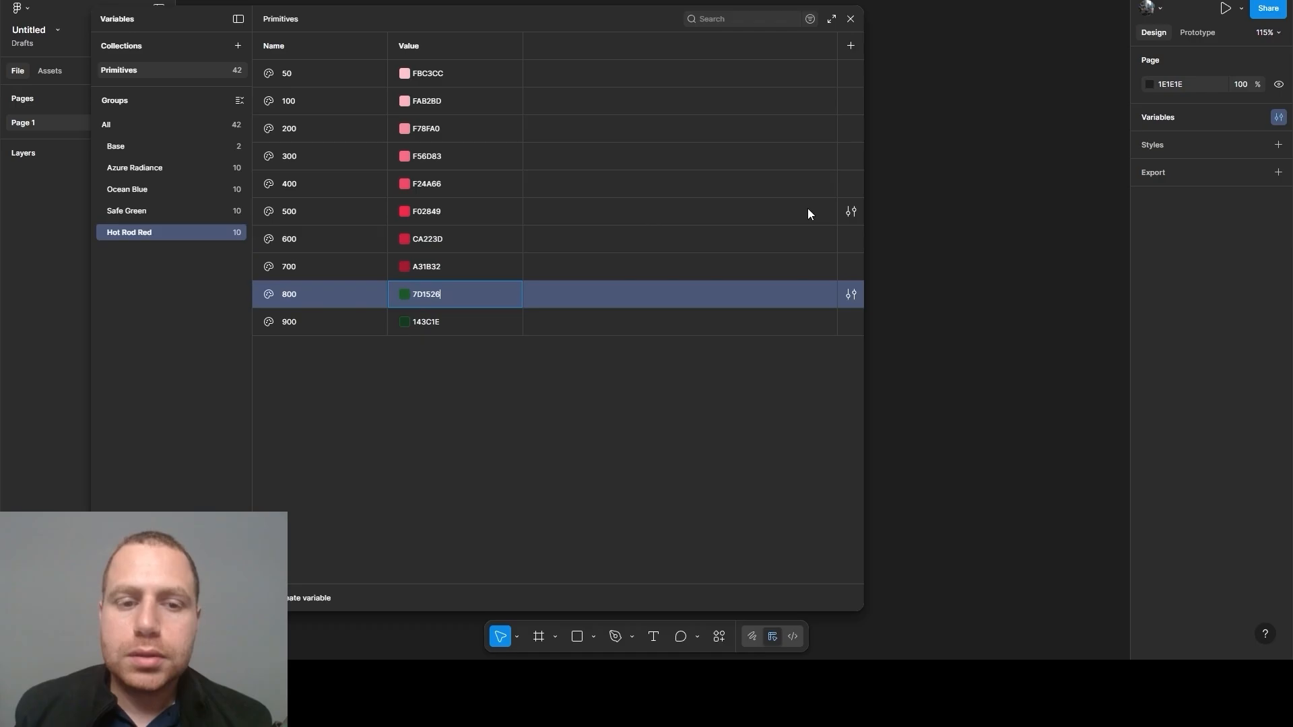
{"action": "key", "text": "Return"}
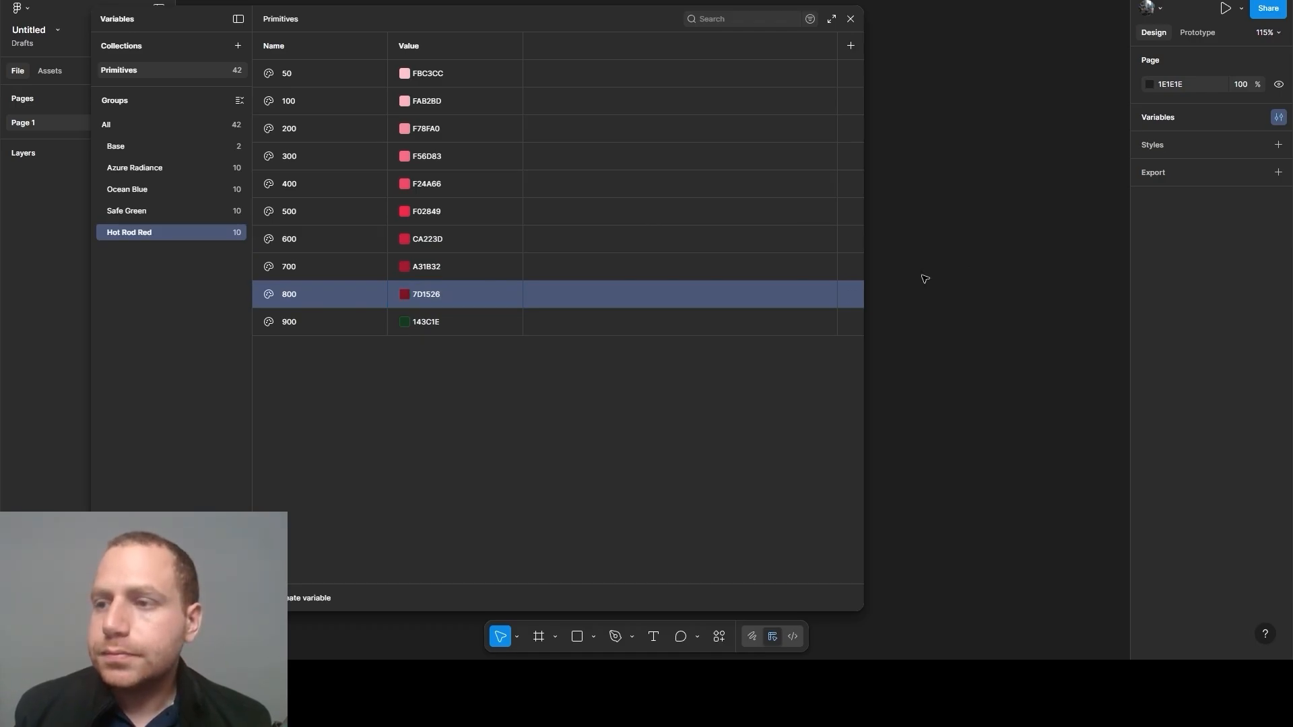
{"action": "left_click", "coordinate": [431, 322]}
{"action": "type", "text": "560E1A"}
{"action": "left_click", "coordinate": [774, 466]}
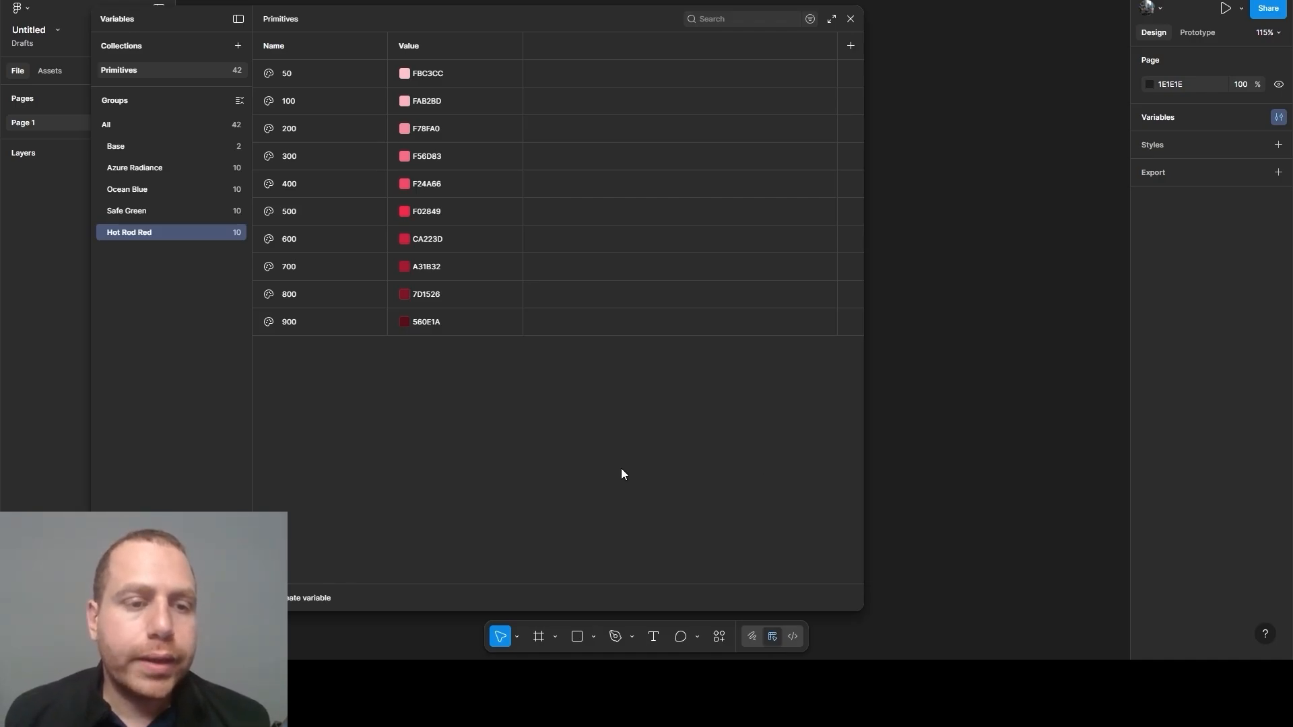
Duplicate the Hot Rod Red group and rename the copy as Lemon Orange
{"action": "right_click", "coordinate": [118, 232]}
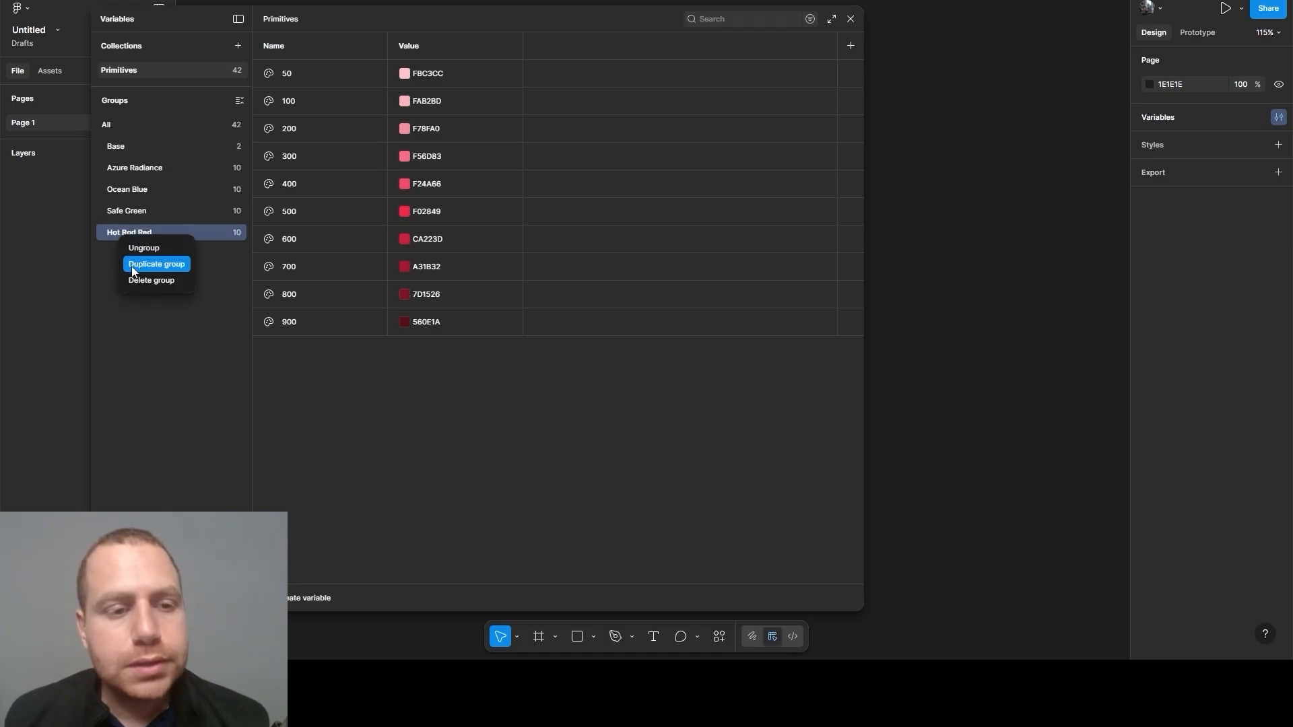
{"action": "left_click", "coordinate": [135, 263]}
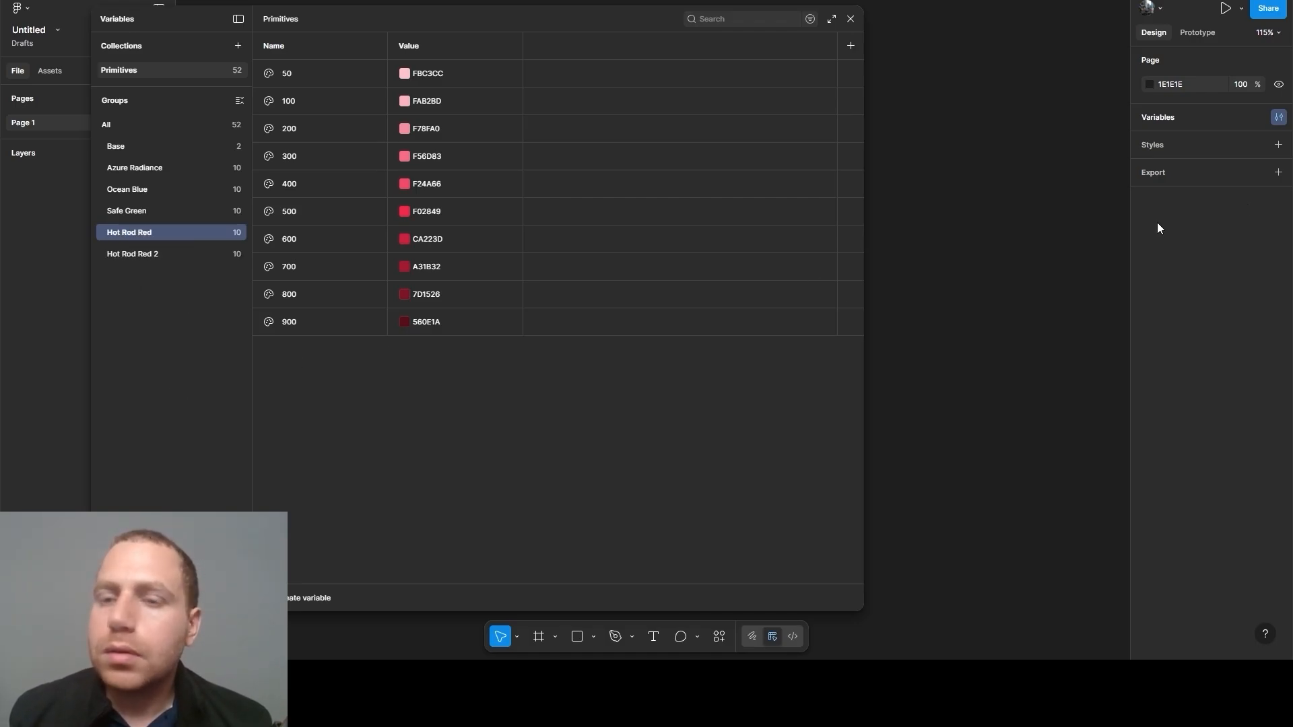
{"action": "double_click", "coordinate": [126, 251]}
{"action": "type", "text": "Lemon Oran"}
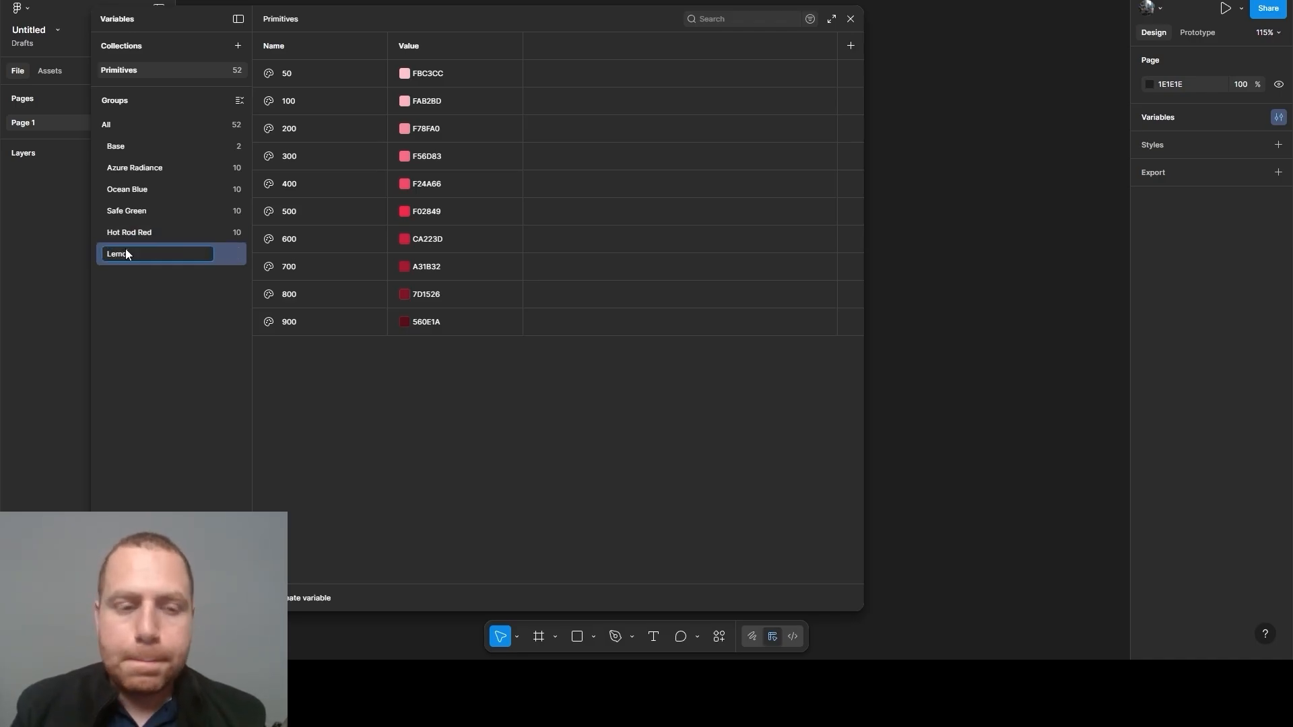
{"action": "type", "text": "ge"}
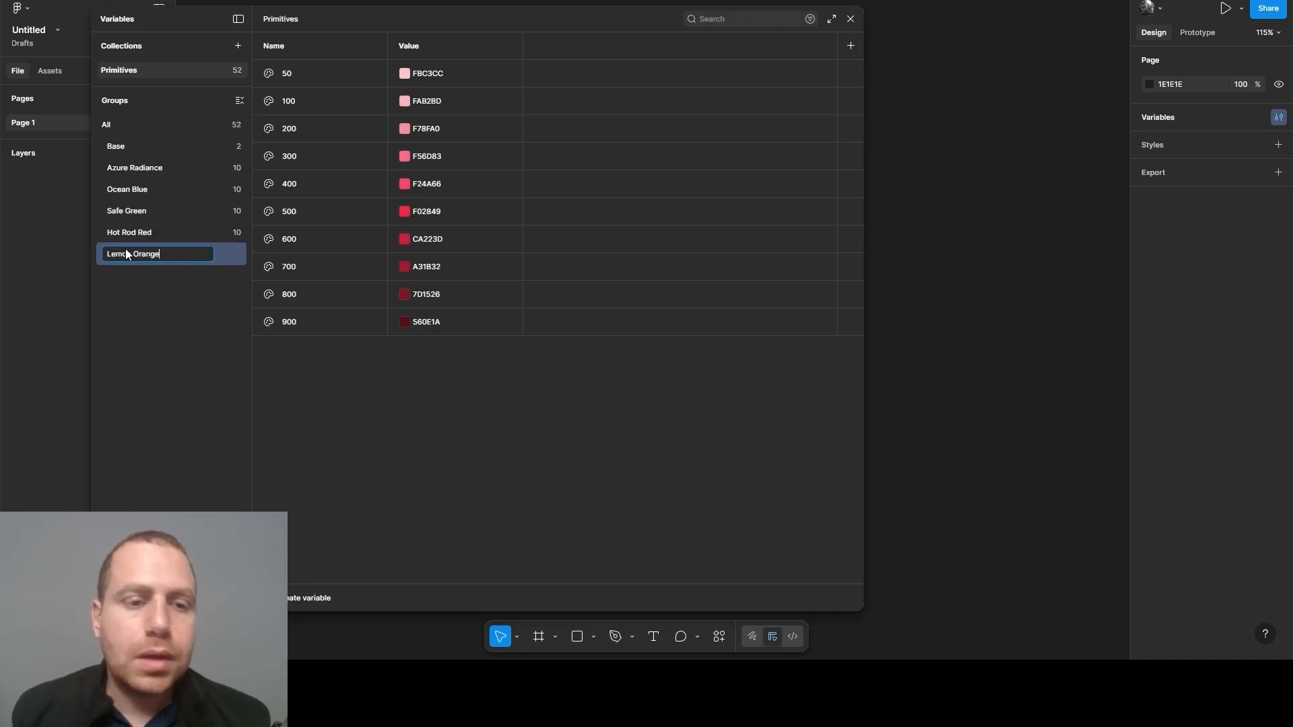
{"action": "key", "text": "Return"}
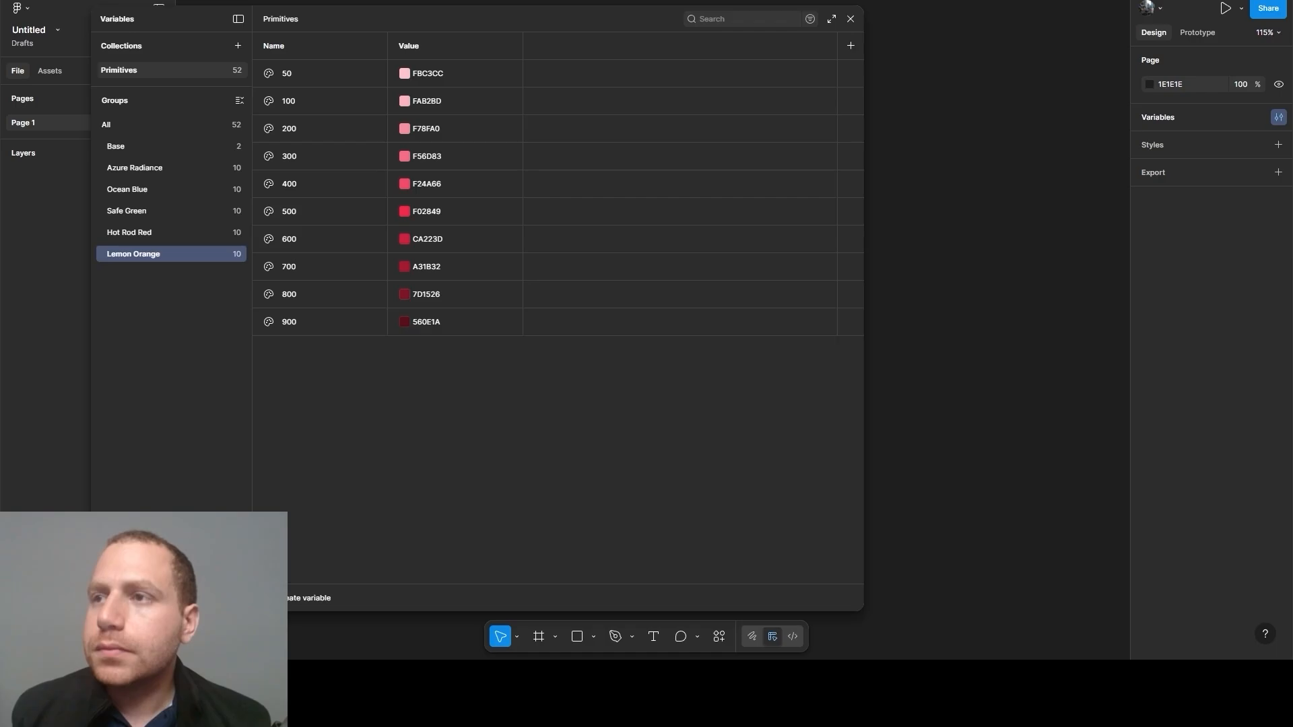
Set the Lemon Orange colors 50 to FDEAC5, 100 to FCE4B4 and 200 to FBD993
{"action": "left_click", "coordinate": [433, 81]}
{"action": "type", "text": "FDEAC5"}
{"action": "key", "text": "Return"}
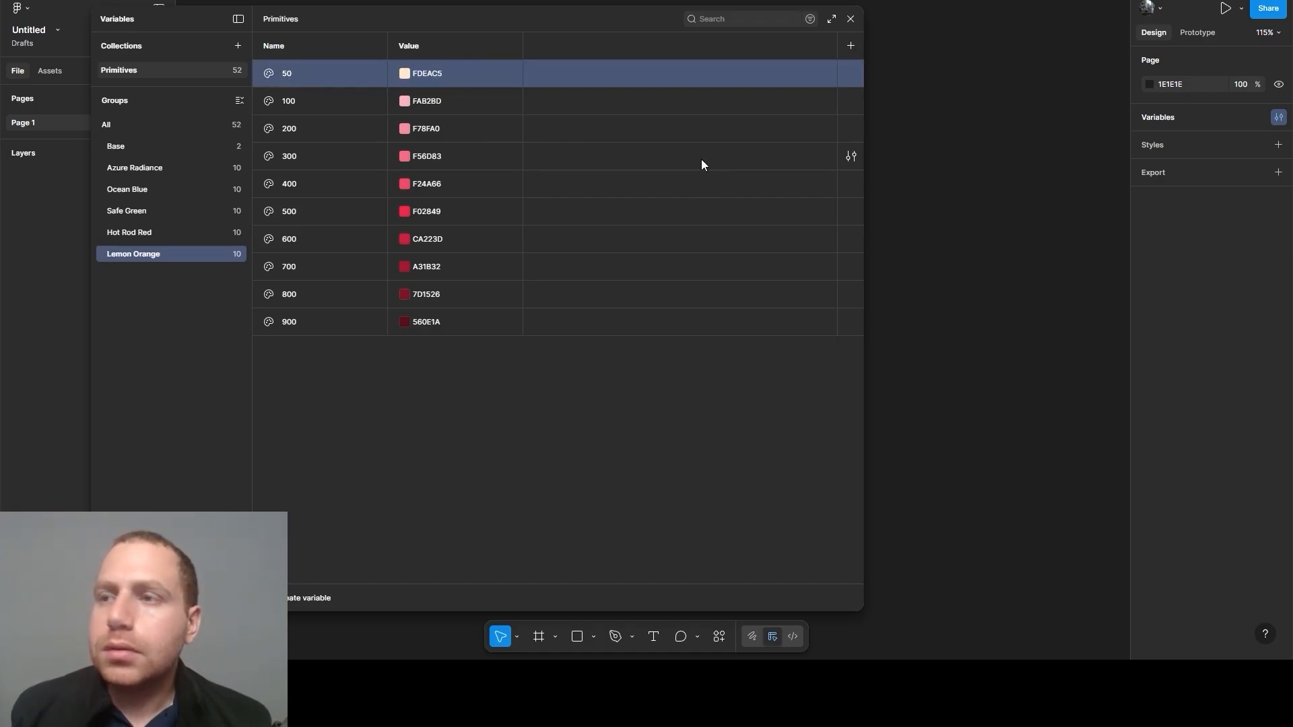
{"action": "left_click", "coordinate": [431, 101]}
{"action": "type", "text": "FCE4B4"}
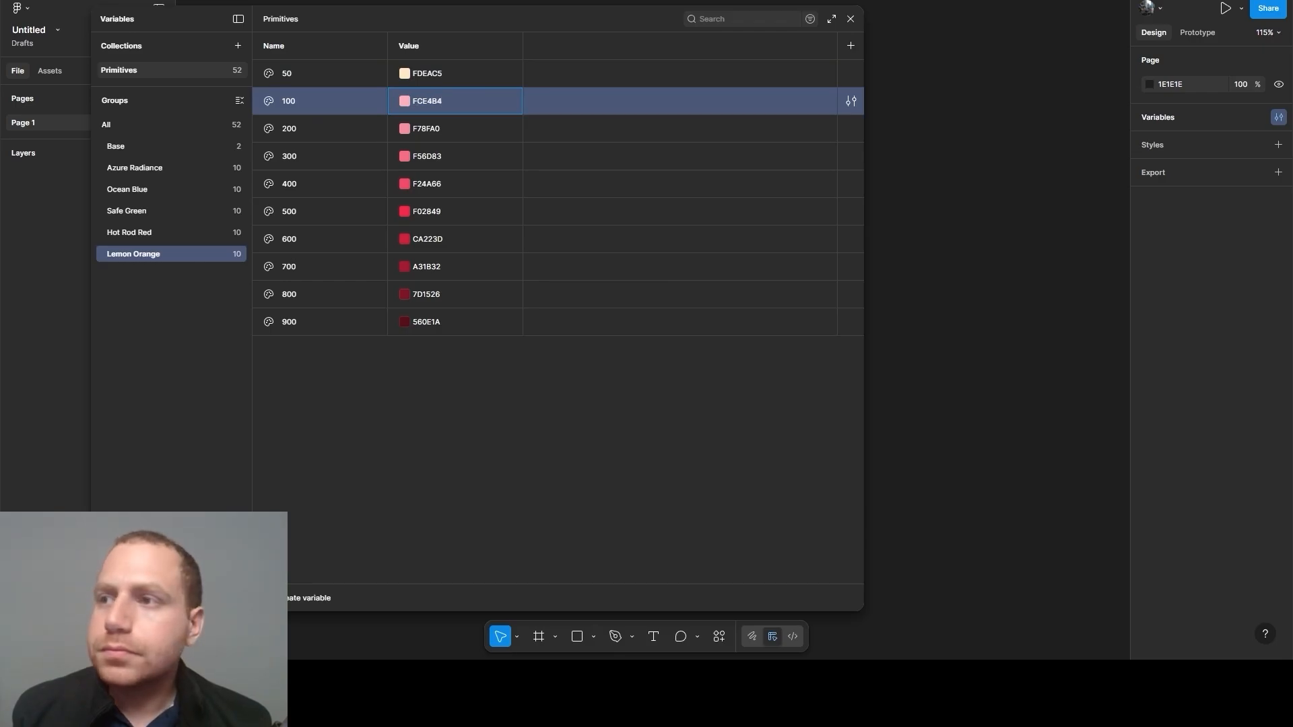
{"action": "key", "text": "Return"}
{"action": "left_click", "coordinate": [429, 129]}
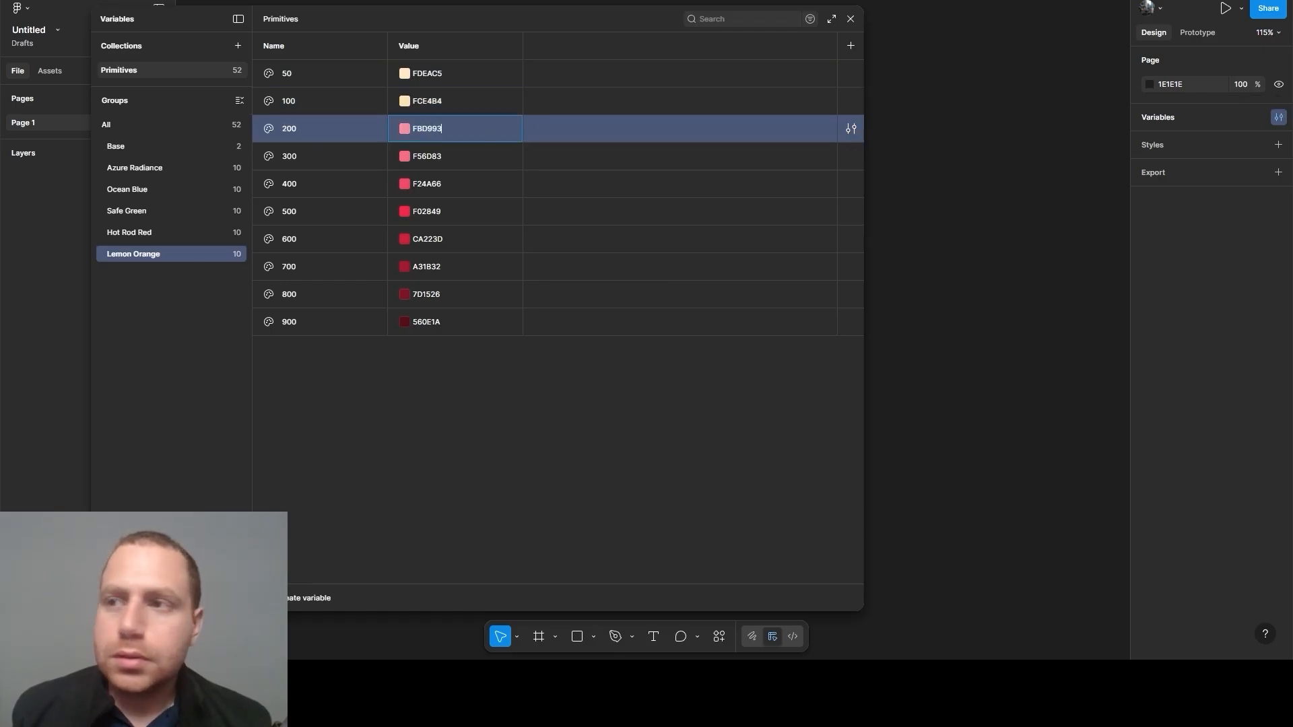
{"action": "key", "text": "Return"}
Set the Lemon Orange colors 300 to FACD72, 400 to F8C150 and 500 to F7B52F
{"action": "left_click", "coordinate": [423, 156]}
{"action": "type", "text": "FACD72"}
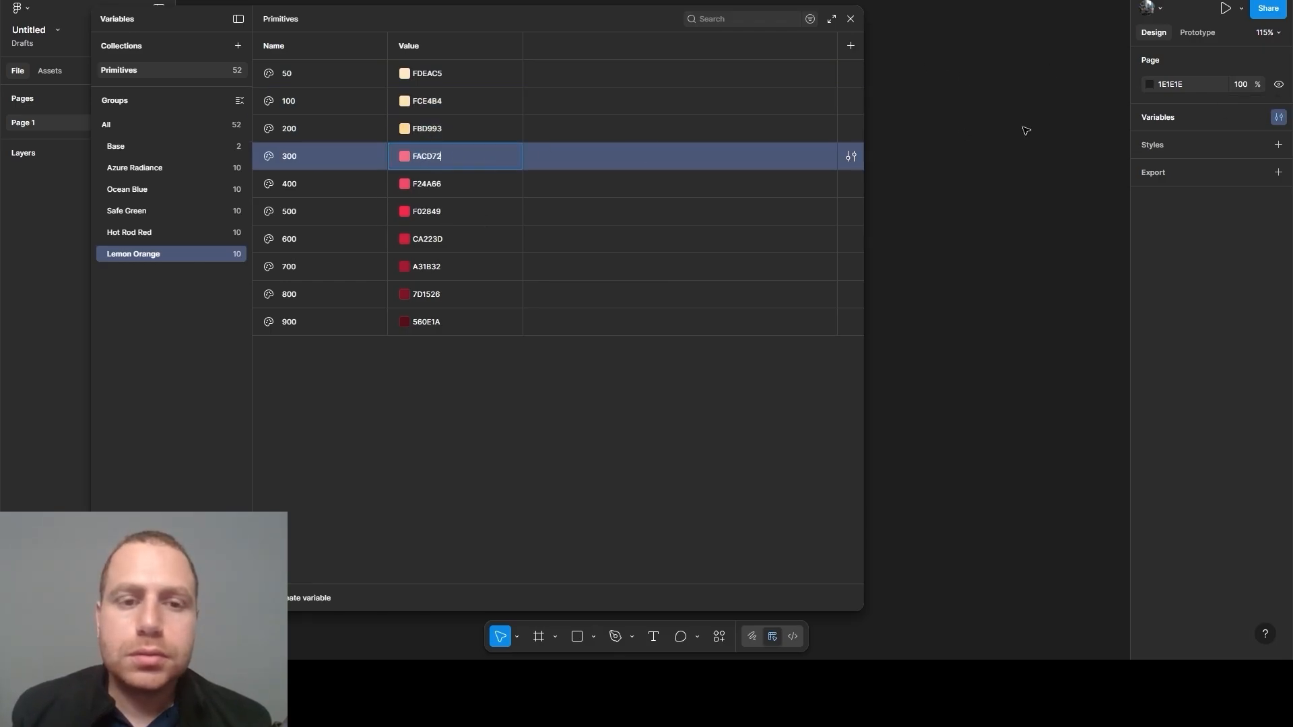
{"action": "key", "text": "Return"}
{"action": "left_click", "coordinate": [429, 183]}
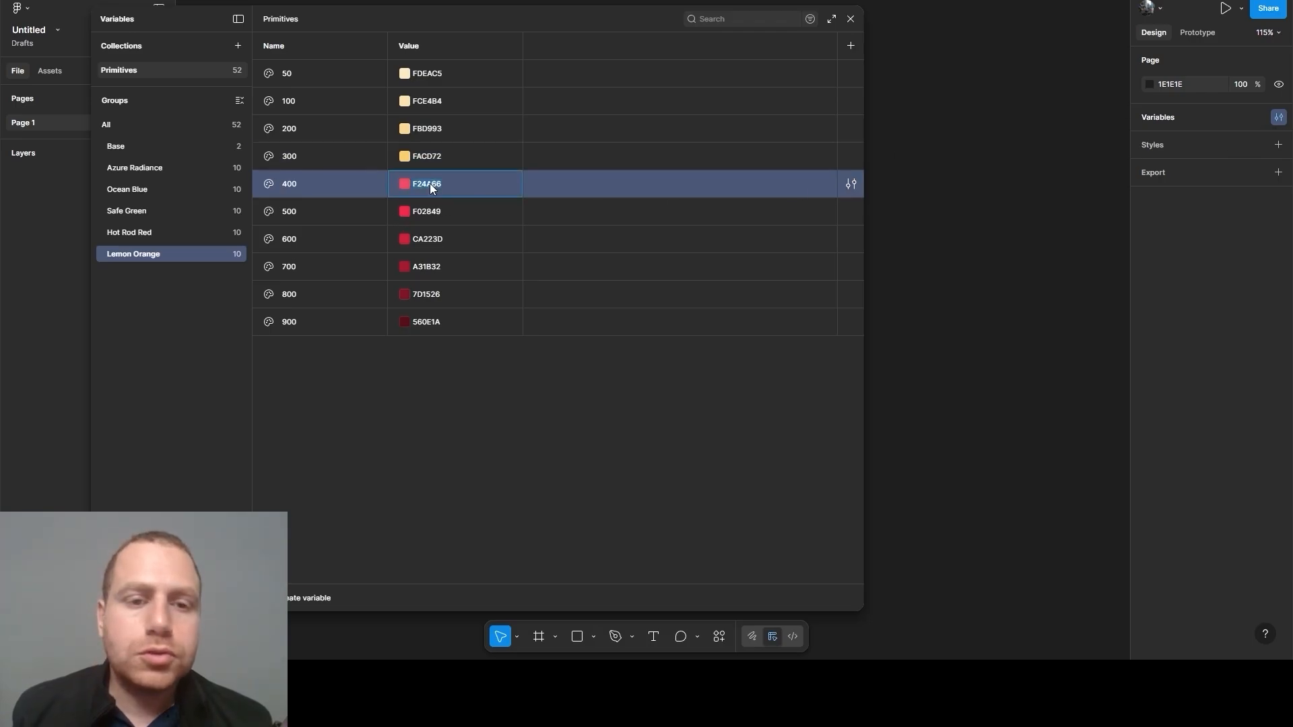
{"action": "key", "text": "Return"}
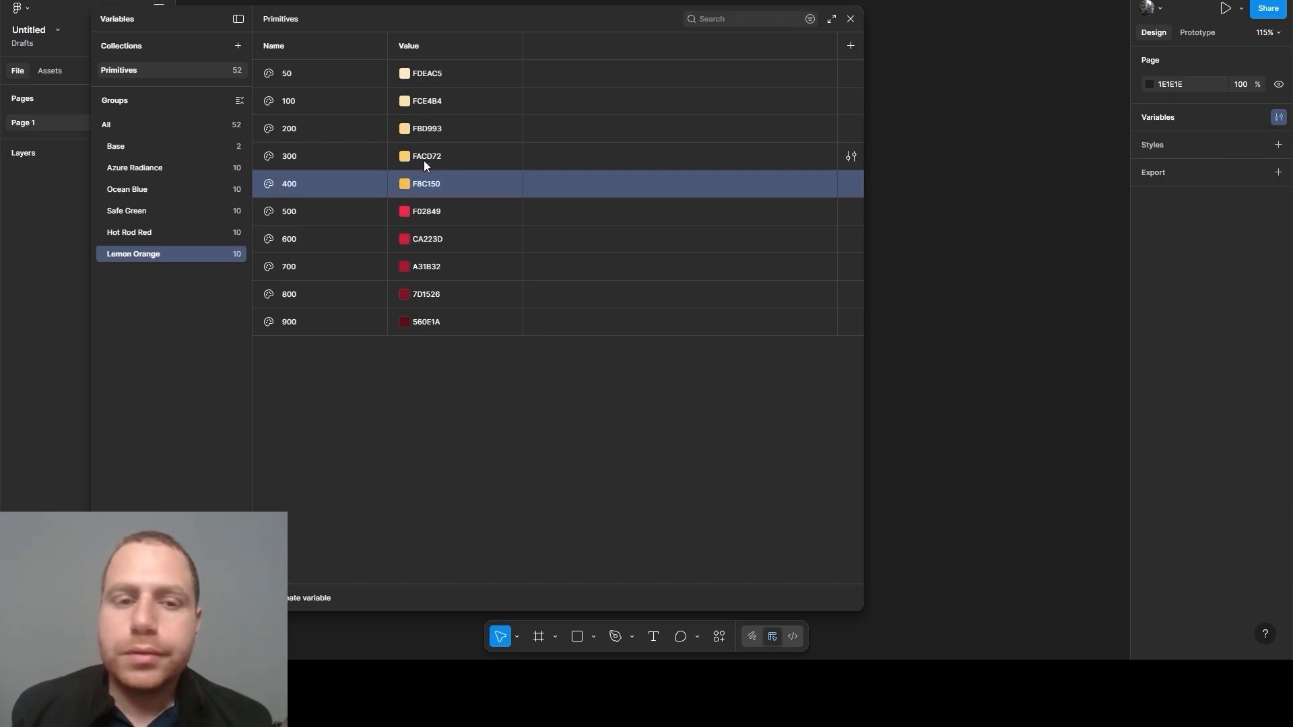
{"action": "left_click", "coordinate": [430, 211]}
{"action": "key", "text": "Return"}
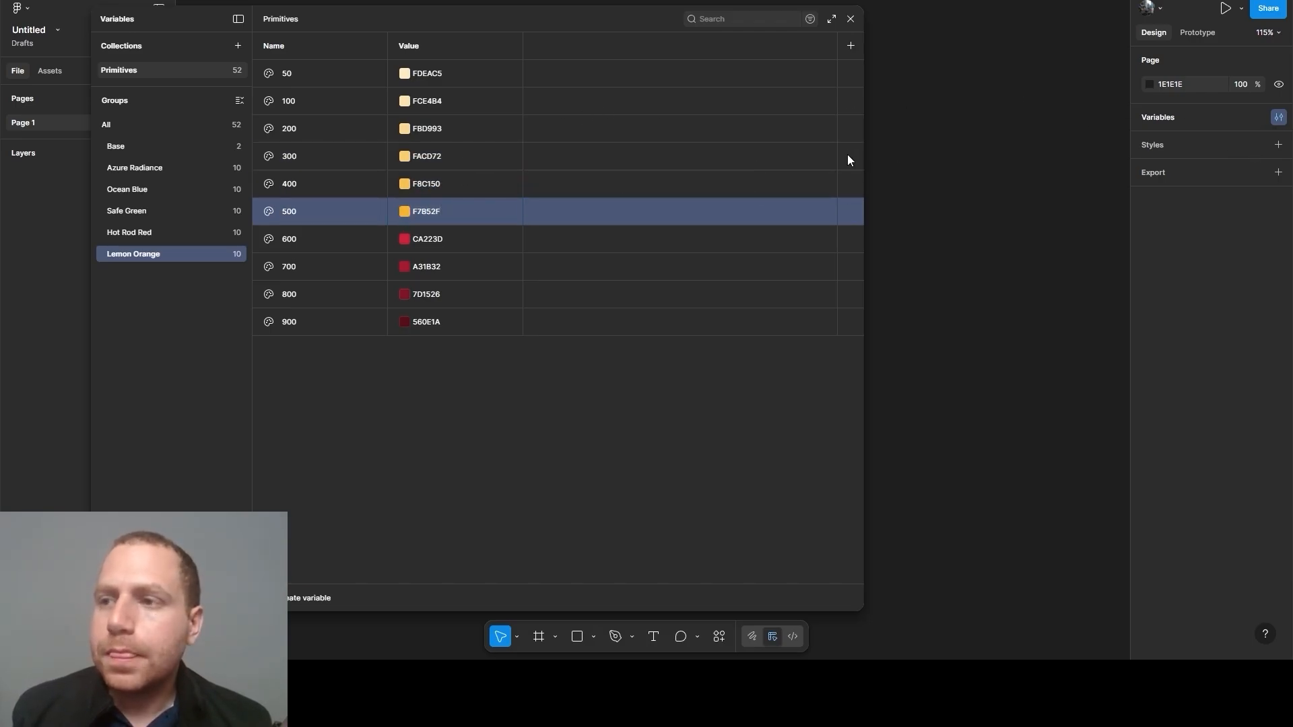
Set the Lemon Orange colors 600 to CF9827 and 700 to A87B20
{"action": "left_click", "coordinate": [445, 231]}
{"action": "type", "text": "CF9827"}
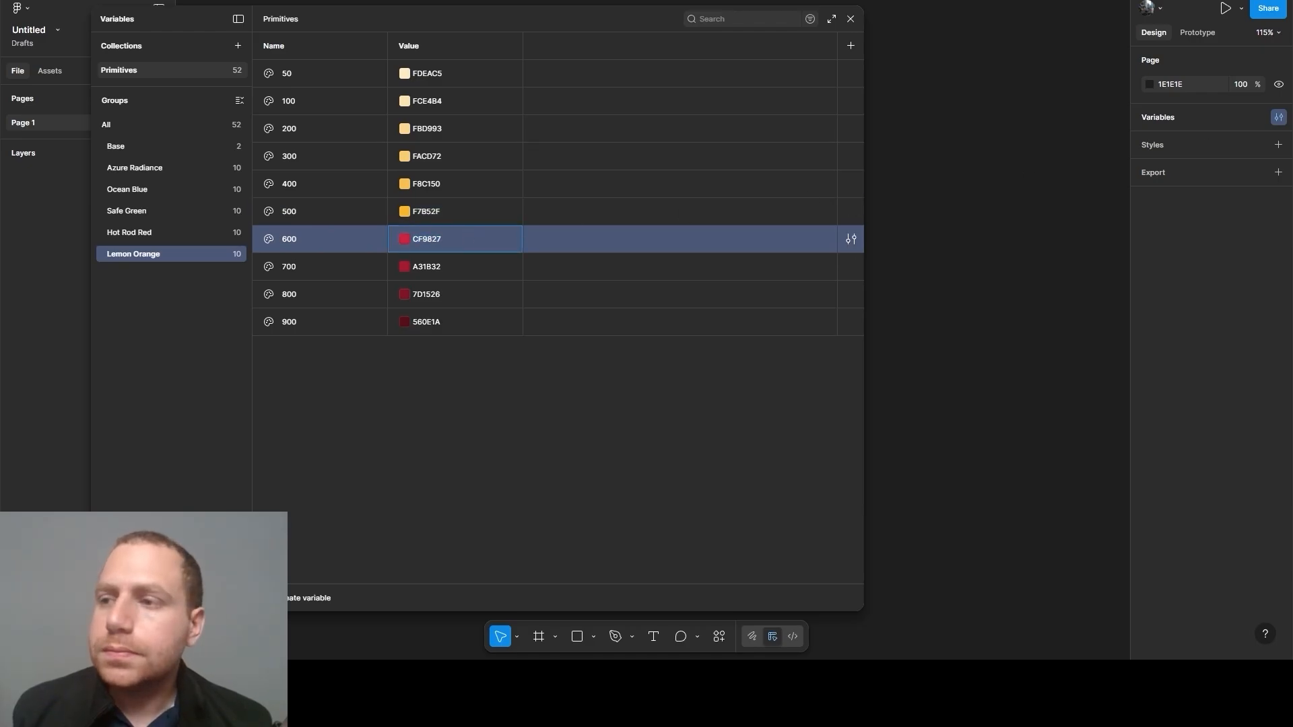
{"action": "key", "text": "Return"}
{"action": "left_click", "coordinate": [423, 274]}
{"action": "type", "text": "A87B20"}
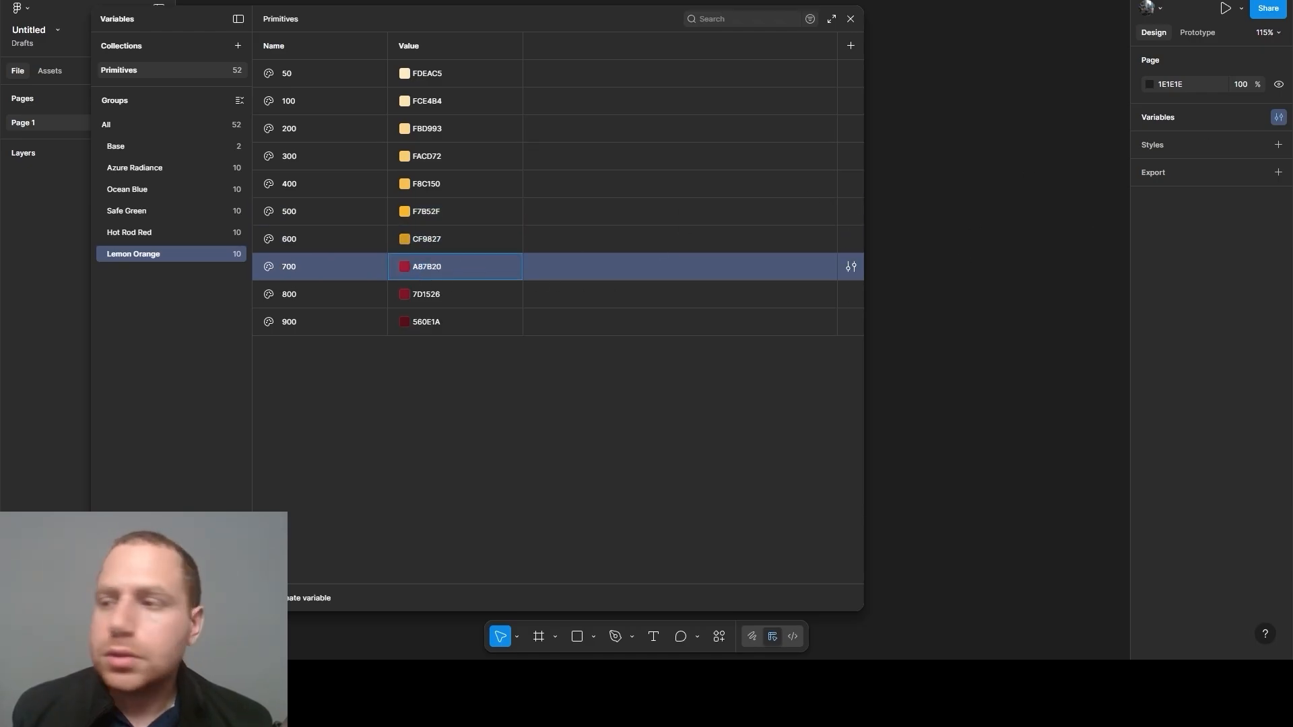
{"action": "key", "text": "Return"}
Set the Lemon Orange colors 800 to 805E18 and 900 to 594111
{"action": "left_click", "coordinate": [431, 296]}
{"action": "type", "text": "805E18"}
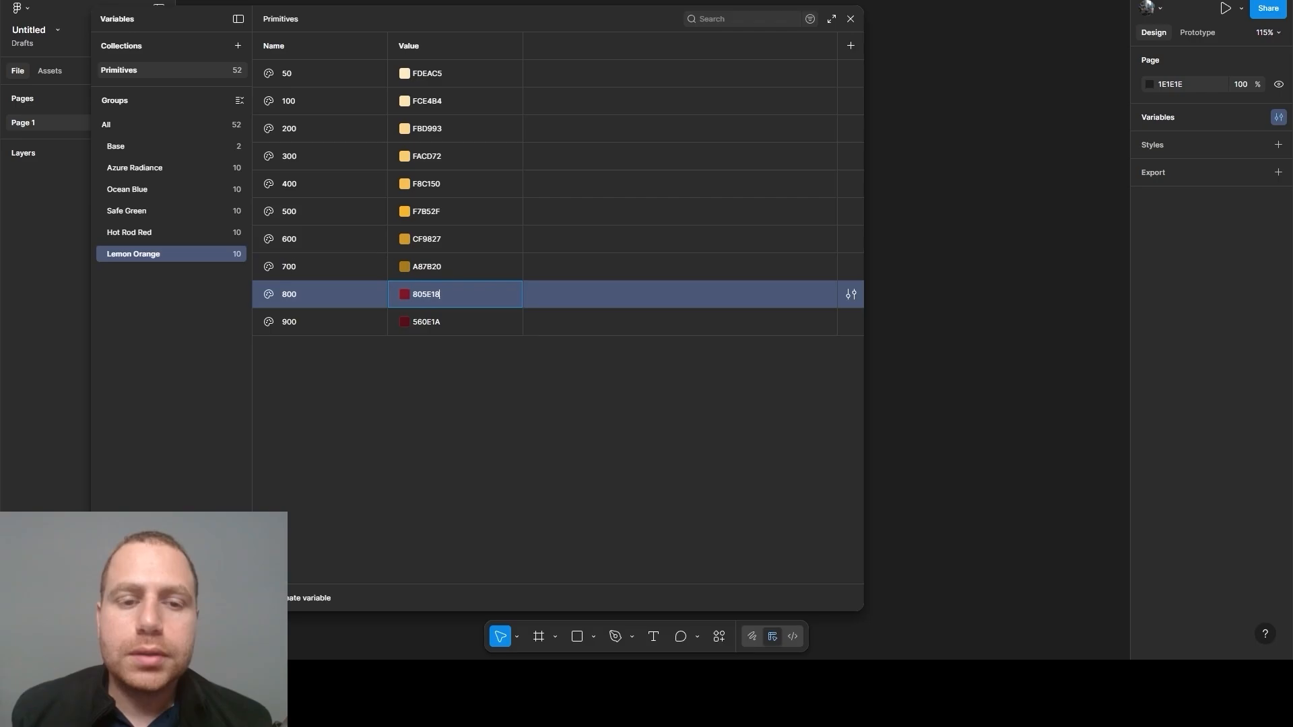
{"action": "key", "text": "Return"}
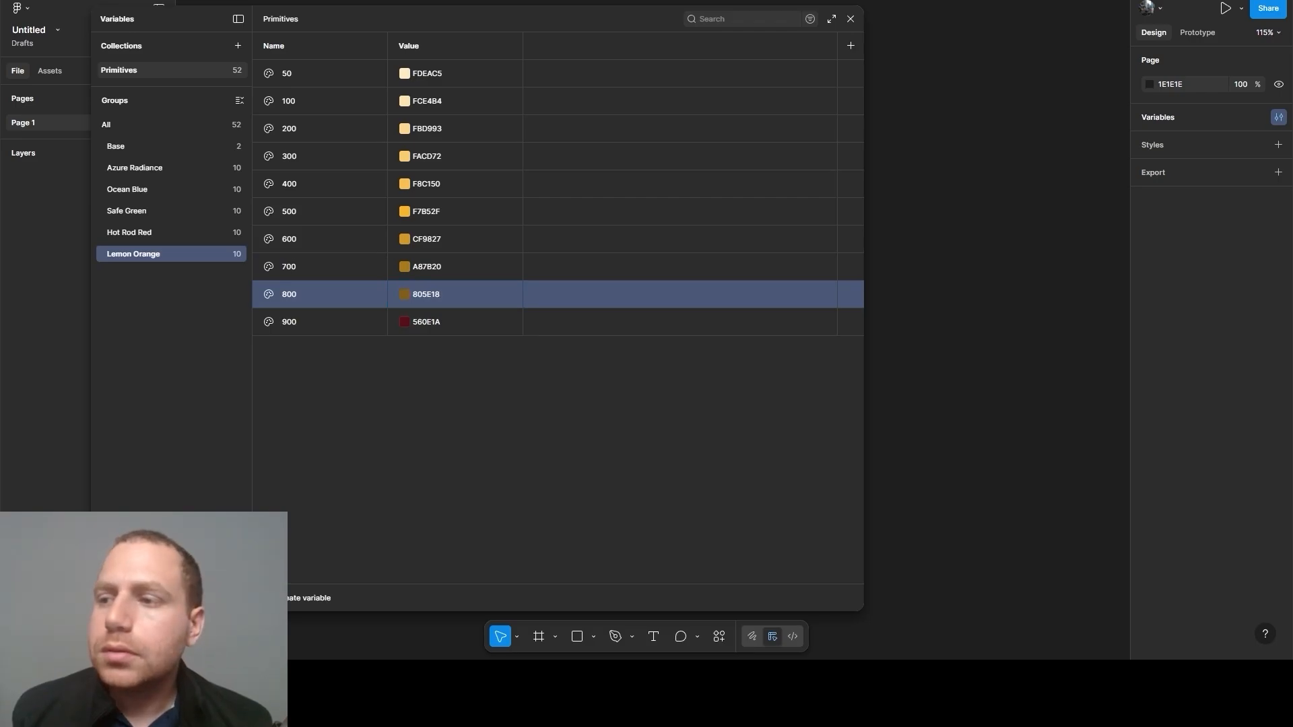
{"action": "left_click", "coordinate": [427, 332]}
{"action": "type", "text": "594111"}
{"action": "left_click", "coordinate": [423, 354]}
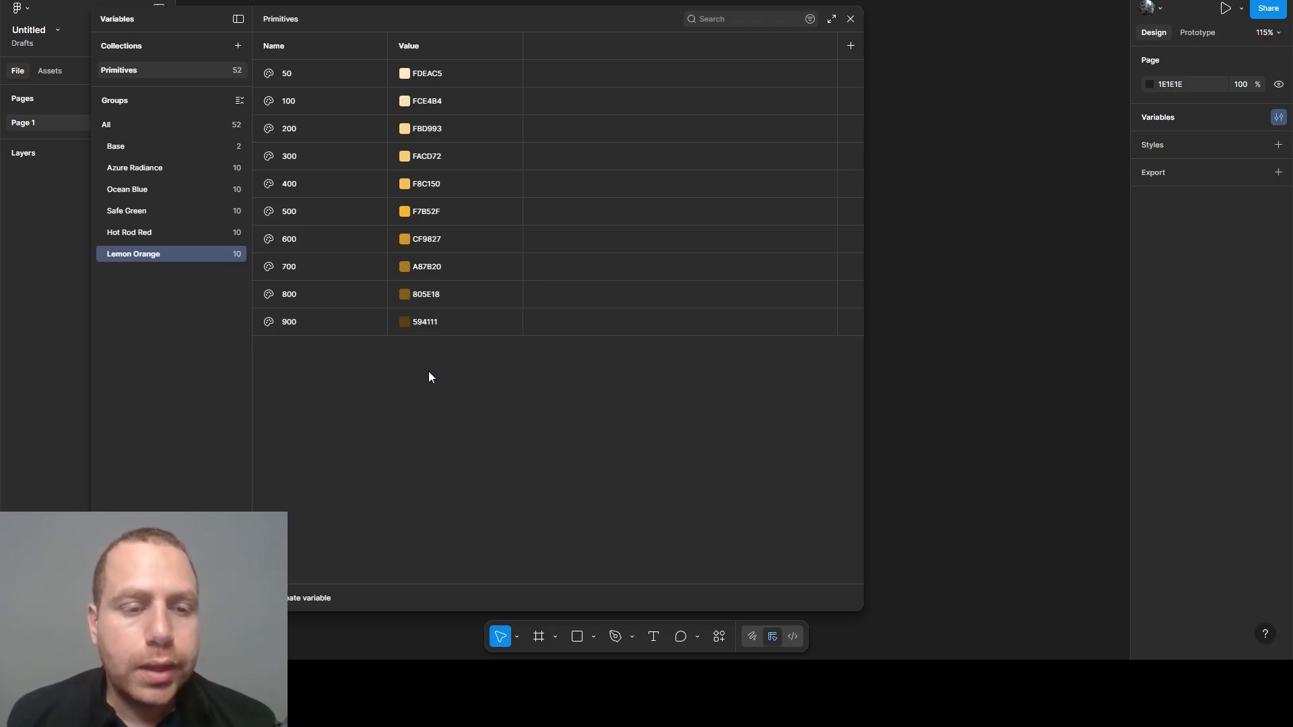
Duplicate the Lemon Orange group and rename the copy as Athens Gray
{"action": "right_click", "coordinate": [123, 257]}
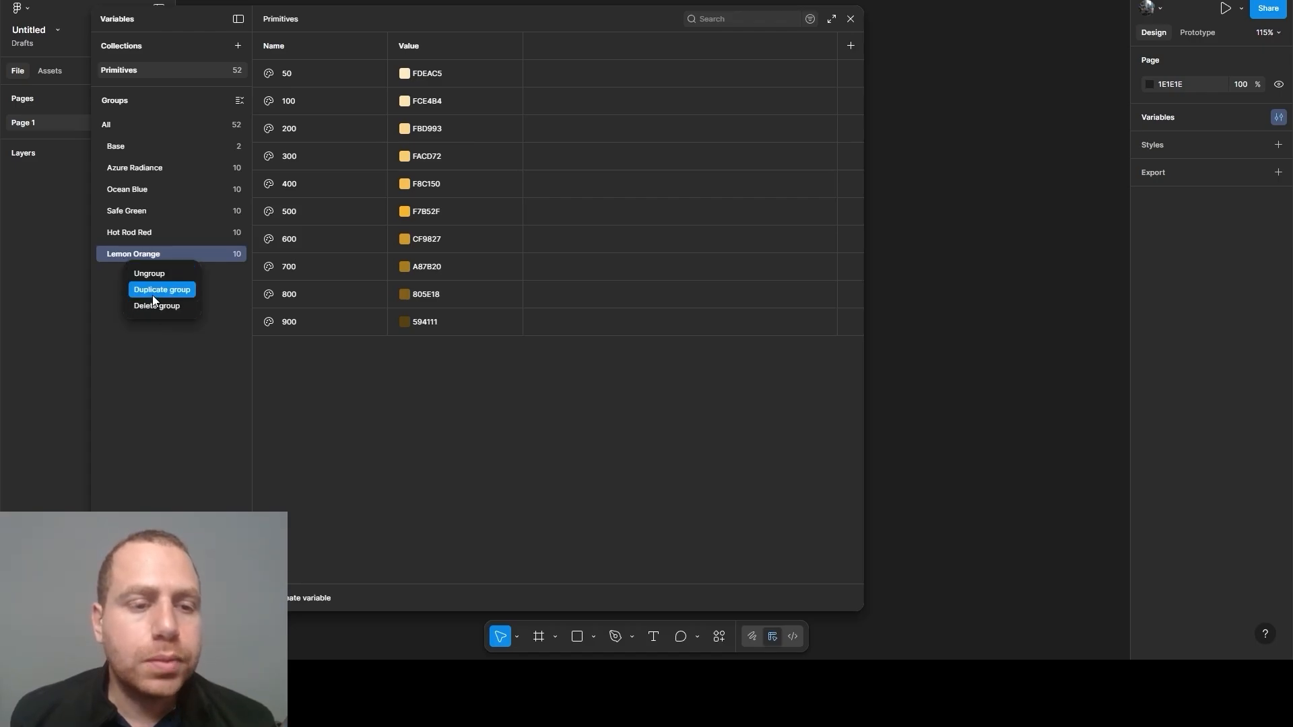
{"action": "left_click", "coordinate": [153, 290]}
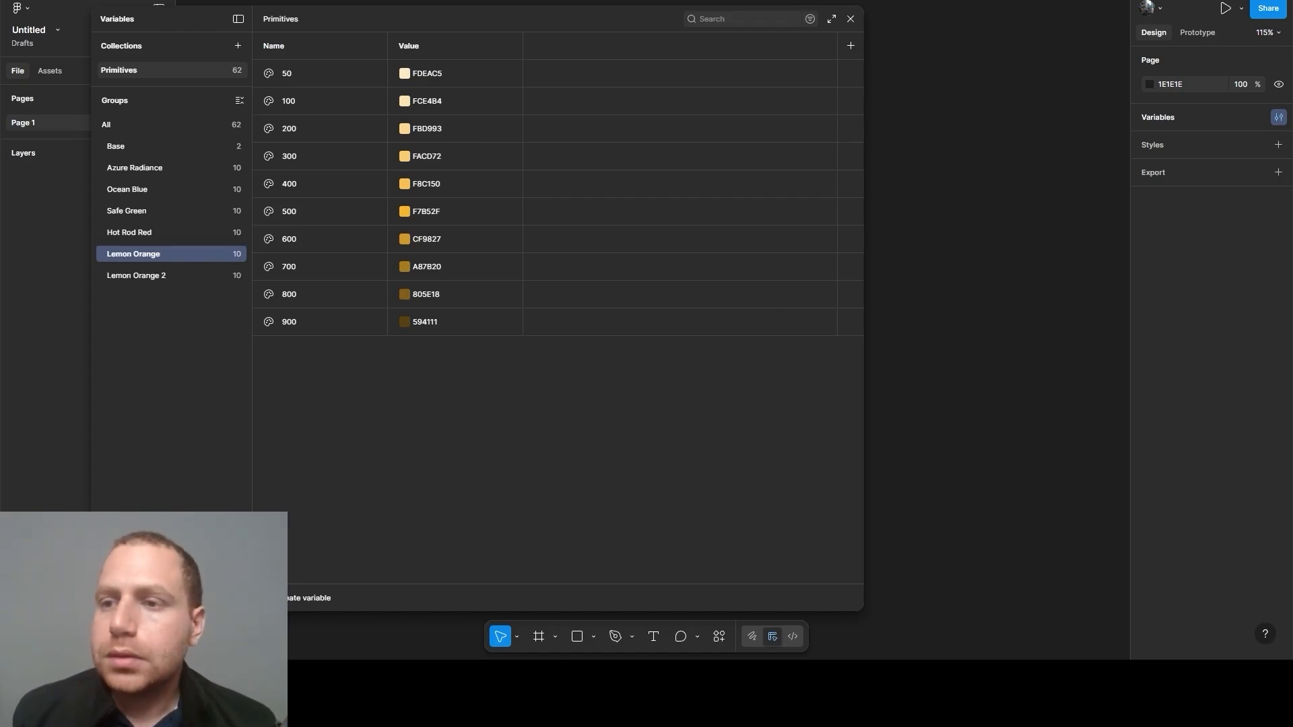
{"action": "double_click", "coordinate": [117, 280]}
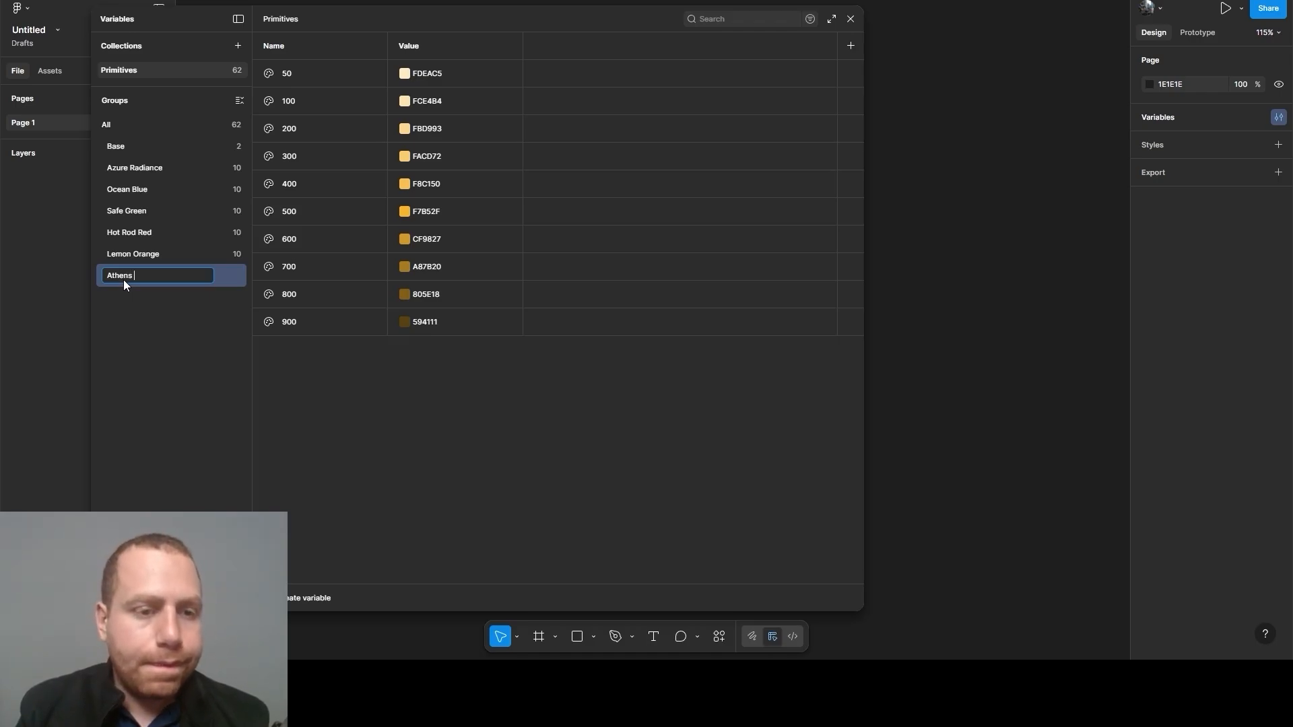
{"action": "type", "text": "Athens Gray"}
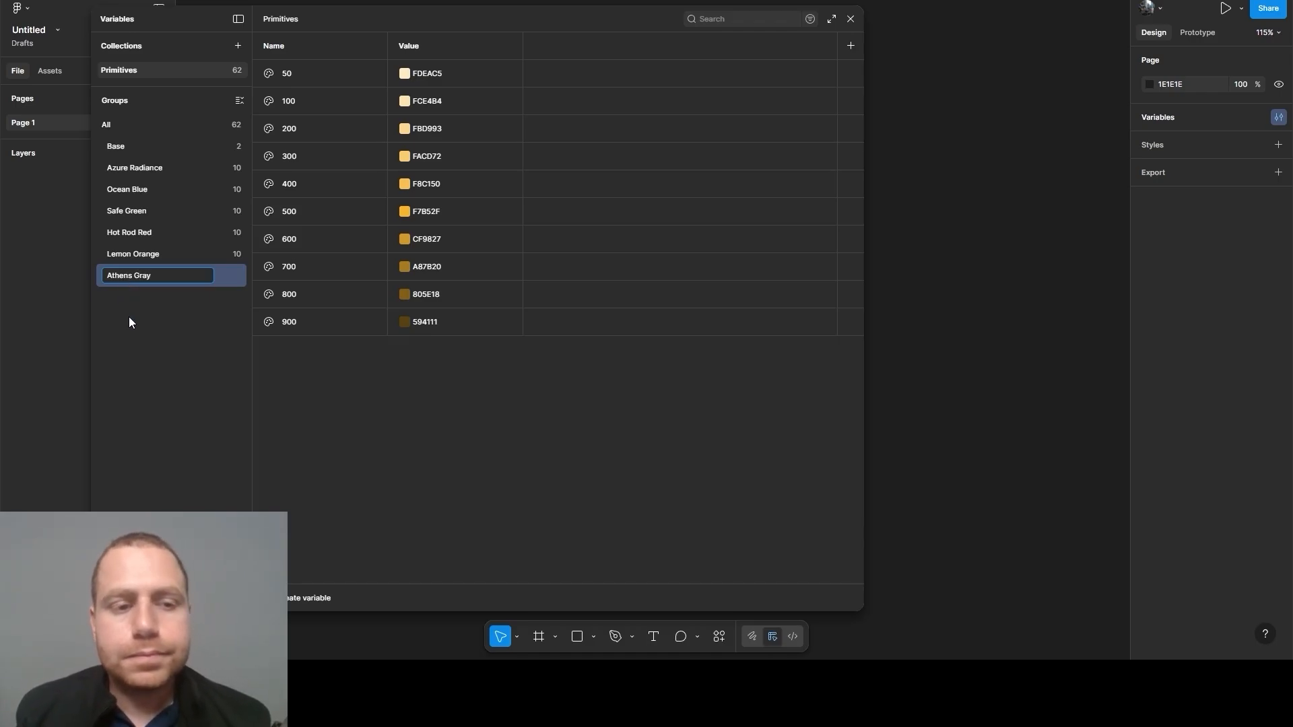
{"action": "key", "text": "Return"}
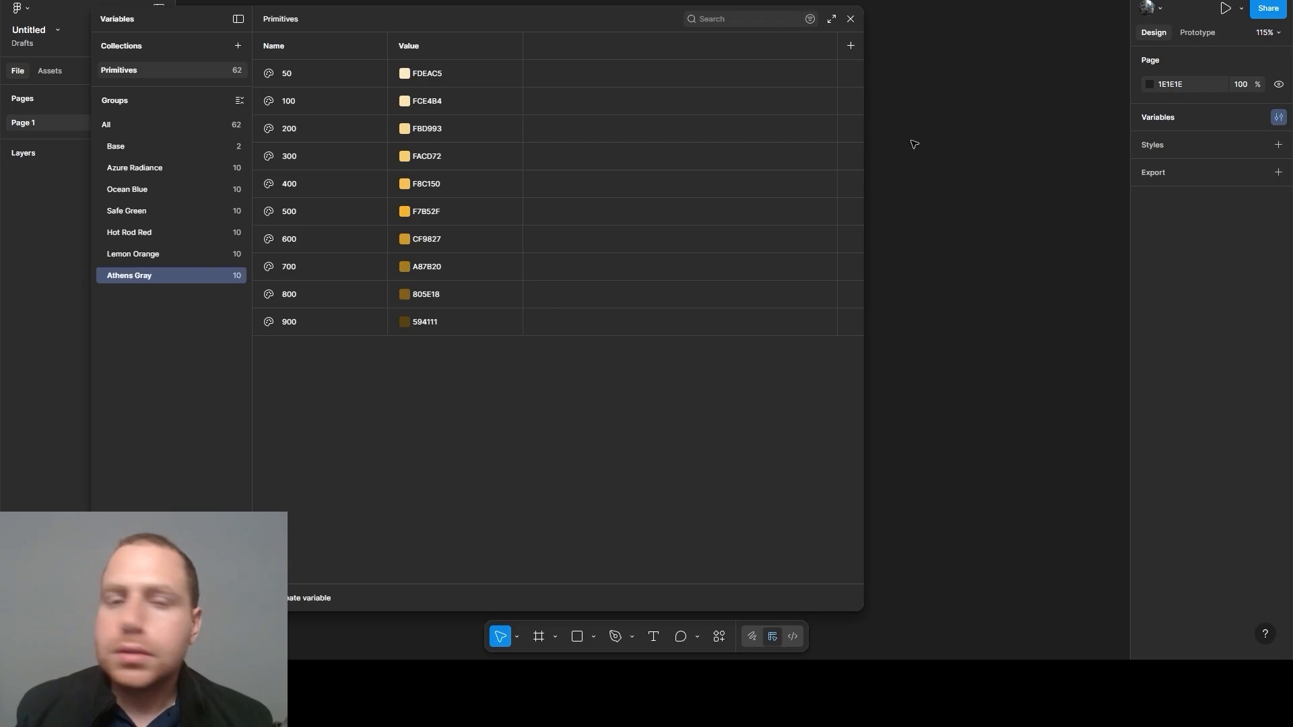
Duplicate the 50 color in the Athens Gray group, name the copy 25 and place it above 50
{"action": "left_click", "coordinate": [370, 83]}
{"action": "key", "text": "ctrl+d"}
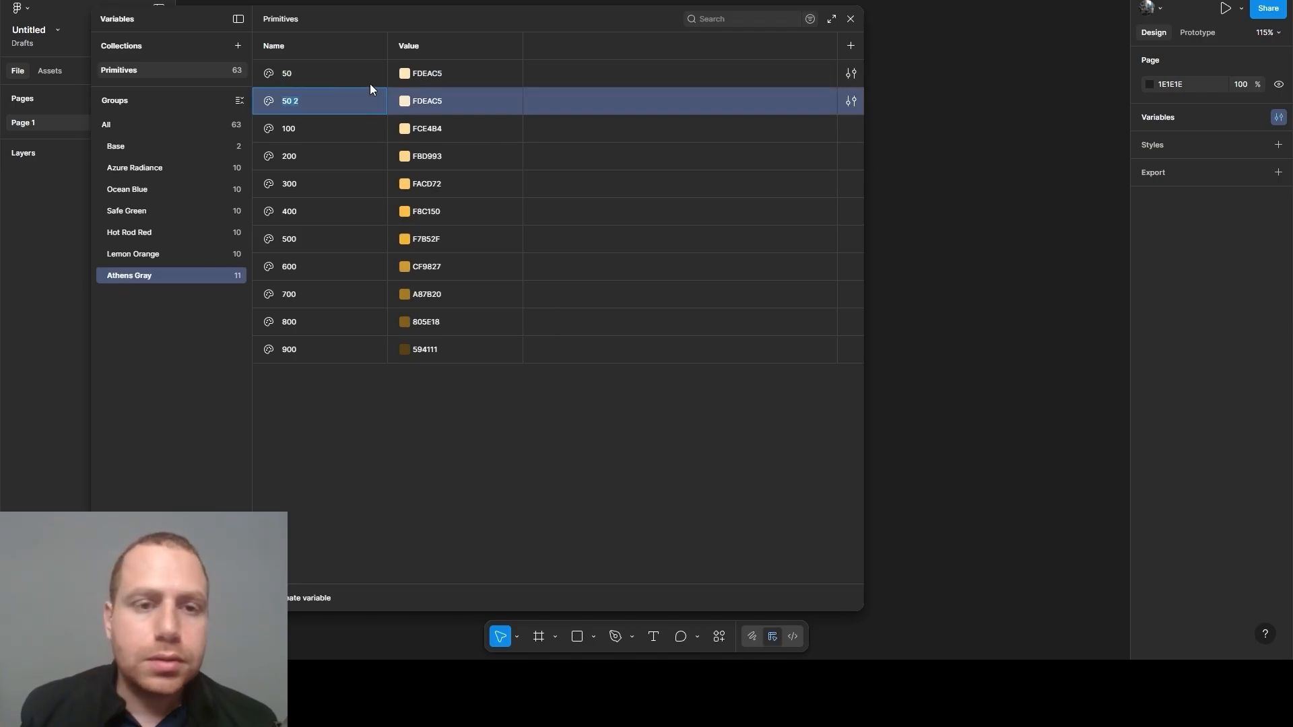
{"action": "type", "text": "25"}
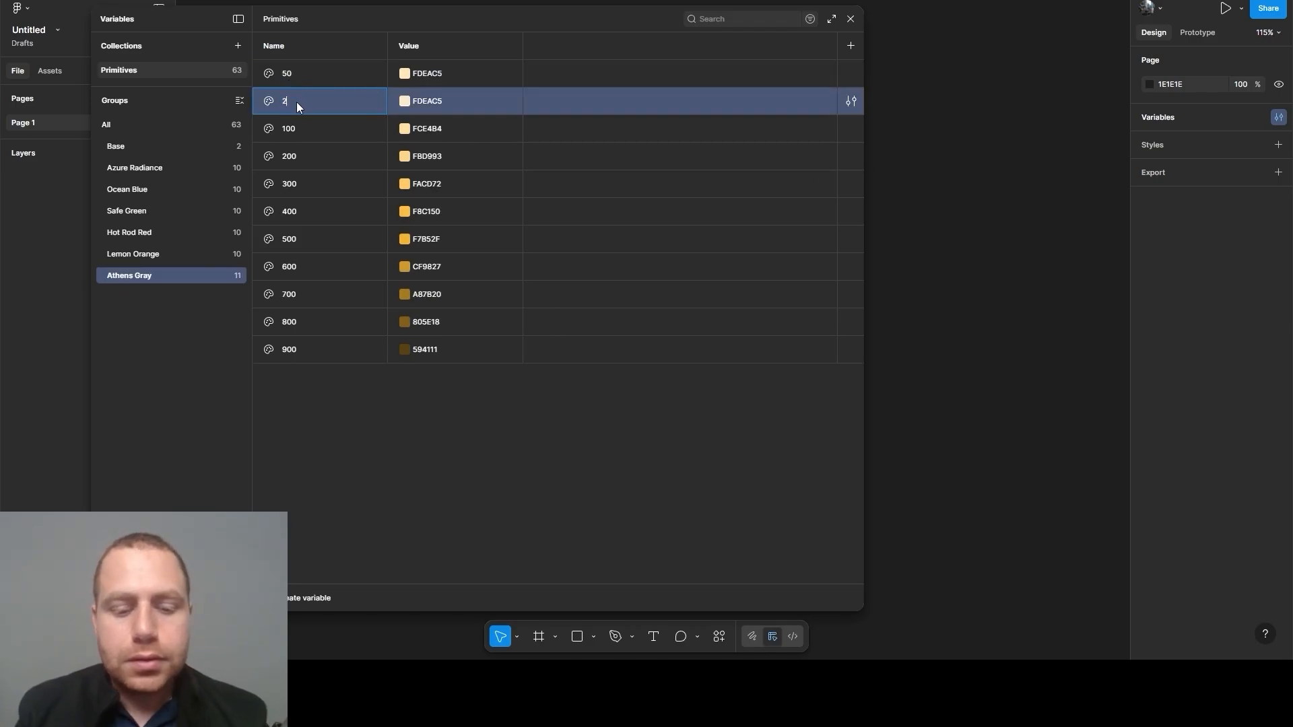
{"action": "key", "text": "Return"}
{"action": "left_click_drag", "start_coordinate": [314, 105], "coordinate": [309, 73]}
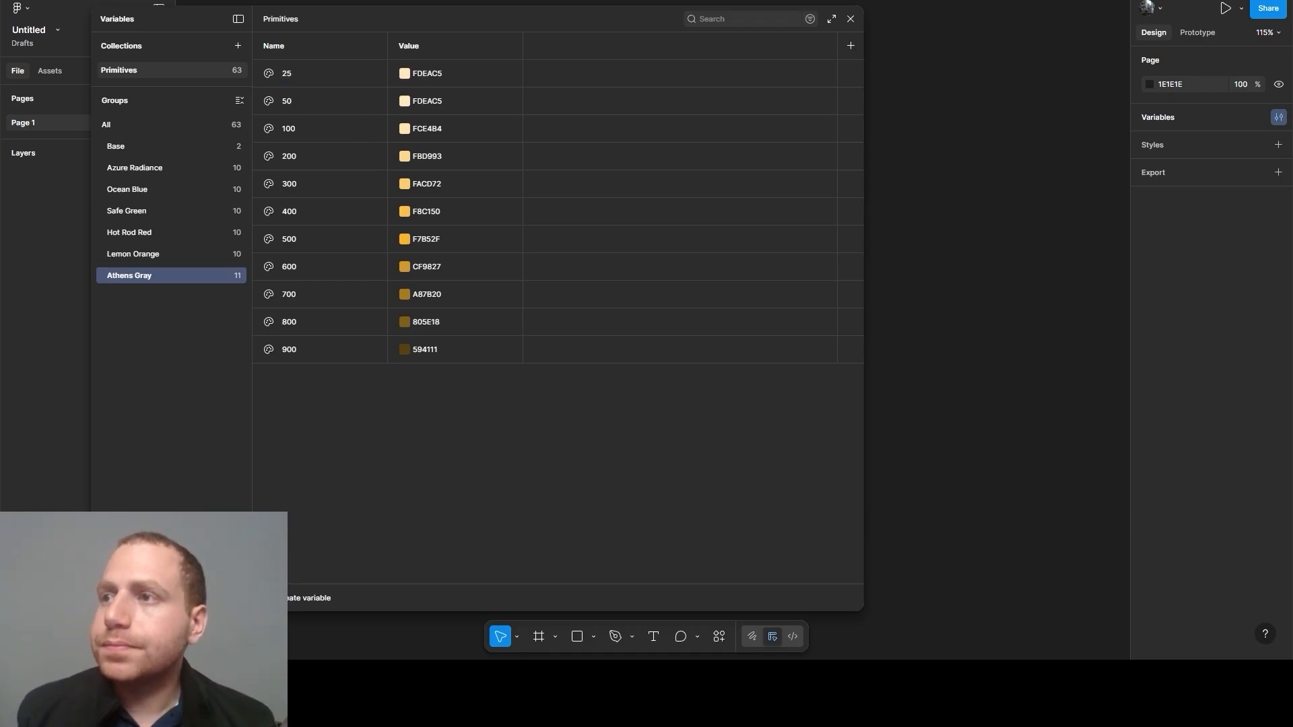
Set the Athens Gray colors 25 to F0F2F5 and 50 to E5E7EB
{"action": "left_click", "coordinate": [431, 72]}
{"action": "type", "text": "F0F2F5"}
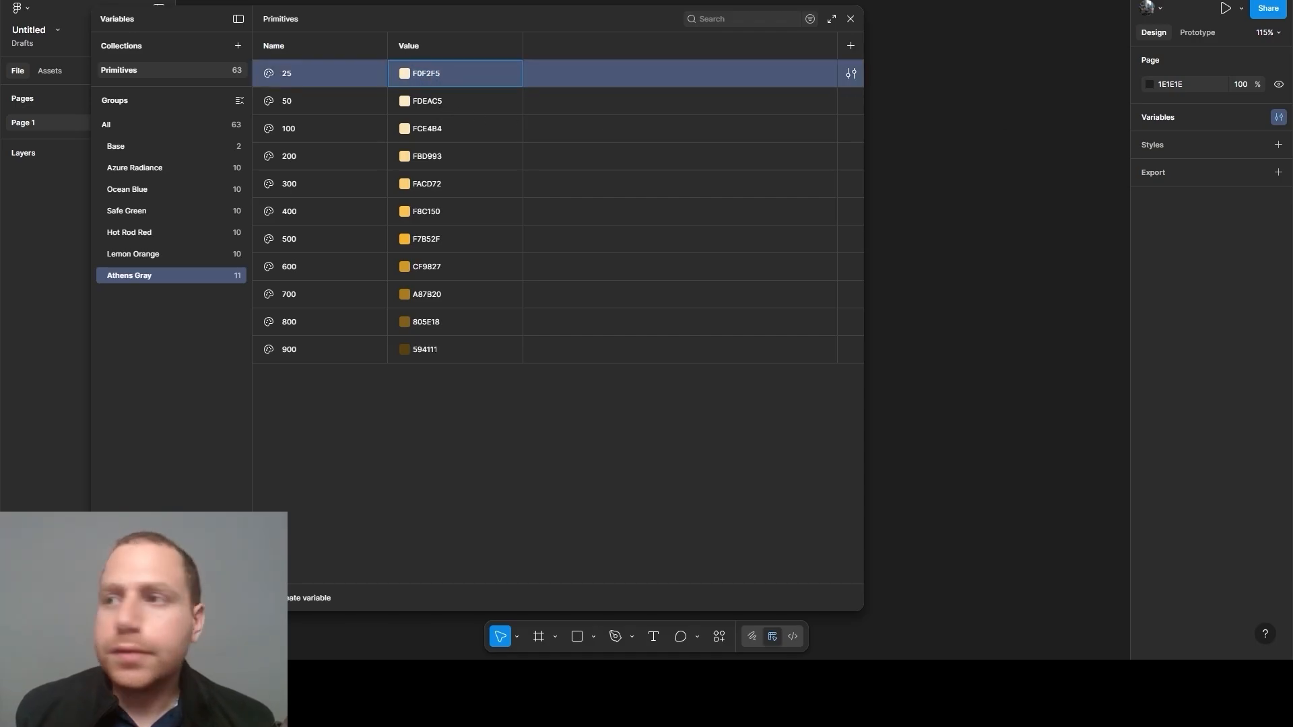
{"action": "left_click", "coordinate": [464, 103]}
{"action": "type", "text": "E5E7EB"}
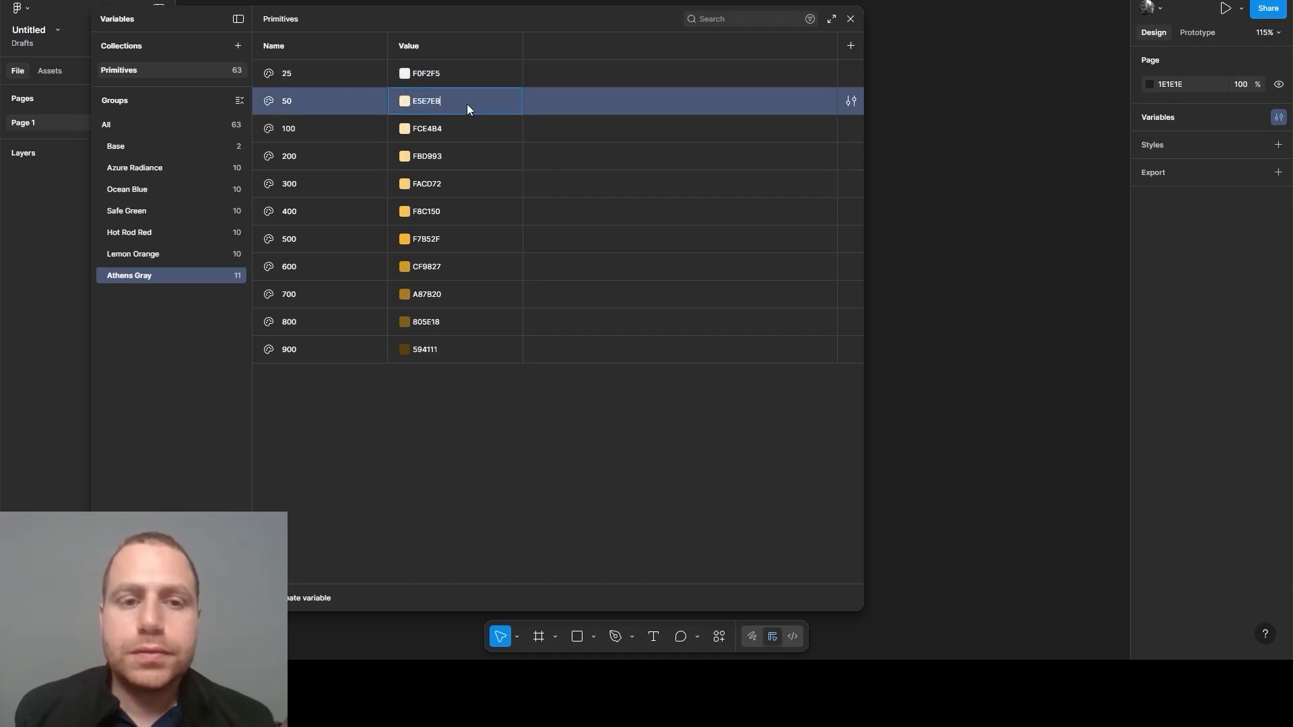
Set the Athens Gray colors 100 to C8C8CA and 200 to AFB0B2
{"action": "left_click", "coordinate": [423, 127]}
{"action": "type", "text": "C8C8CA"}
{"action": "key", "text": "Return"}
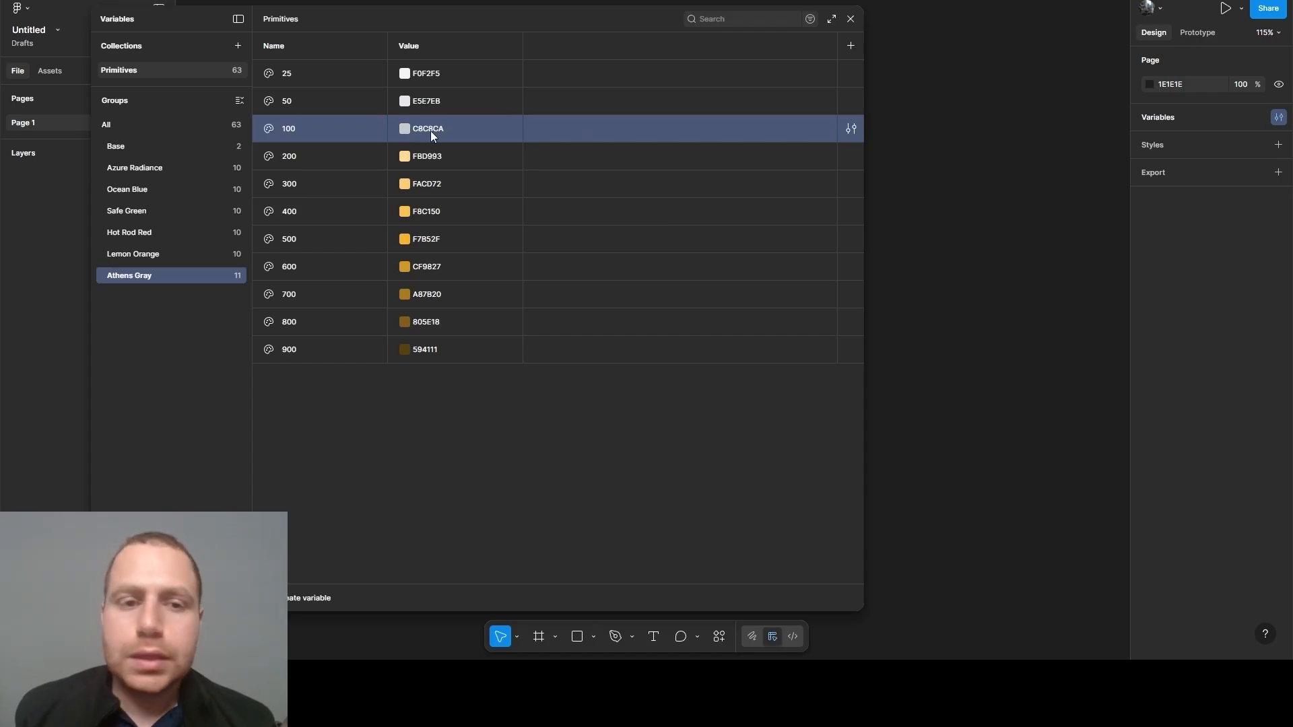
{"action": "left_click", "coordinate": [412, 156]}
{"action": "left_click", "coordinate": [431, 156]}
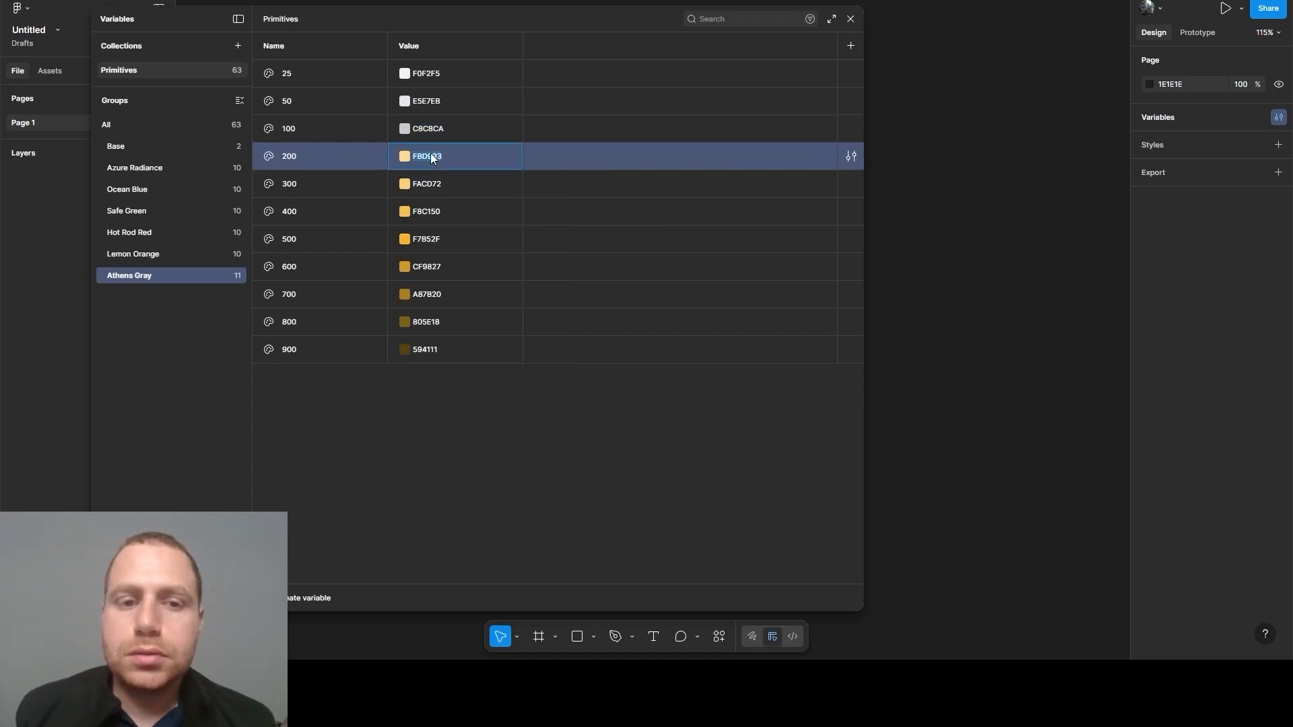
{"action": "type", "text": "AFB0B2"}
{"action": "key", "text": "Return"}
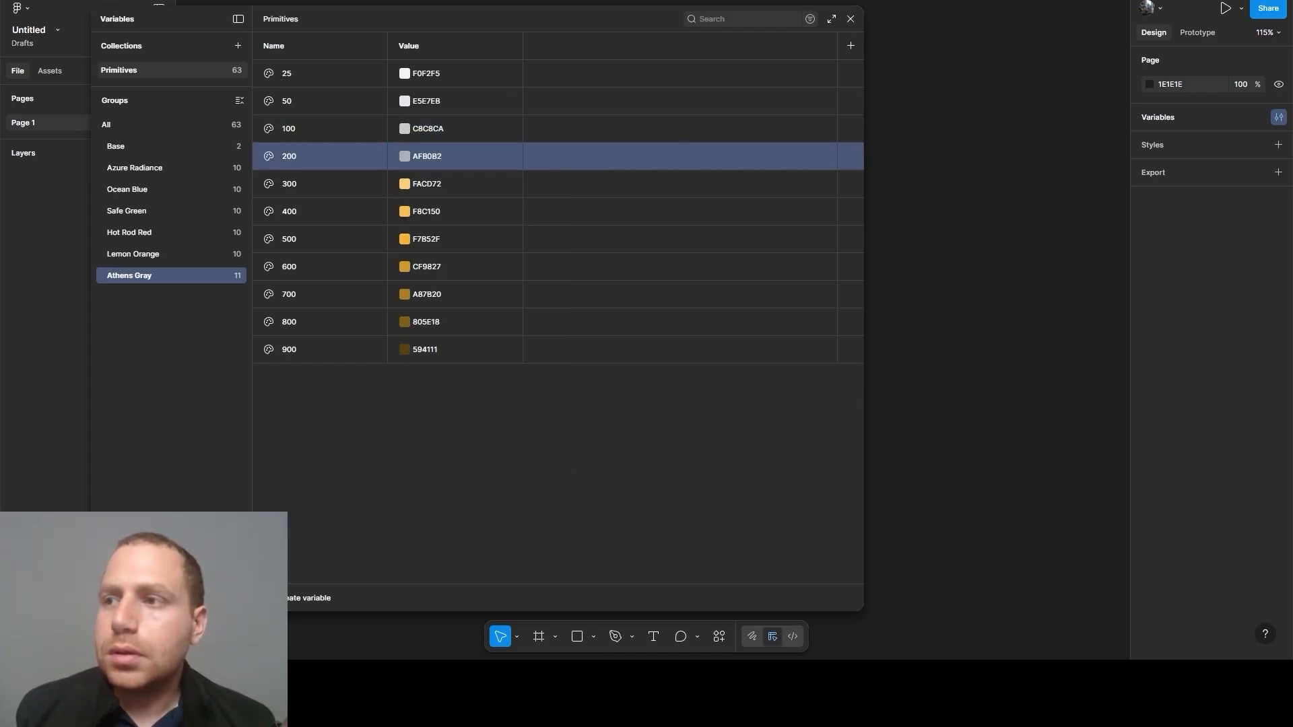
Set the Athens Gray colors 300 to 96989A and 400 to 7E7F83
{"action": "left_click", "coordinate": [430, 184]}
{"action": "type", "text": "96989A"}
{"action": "key", "text": "Return"}
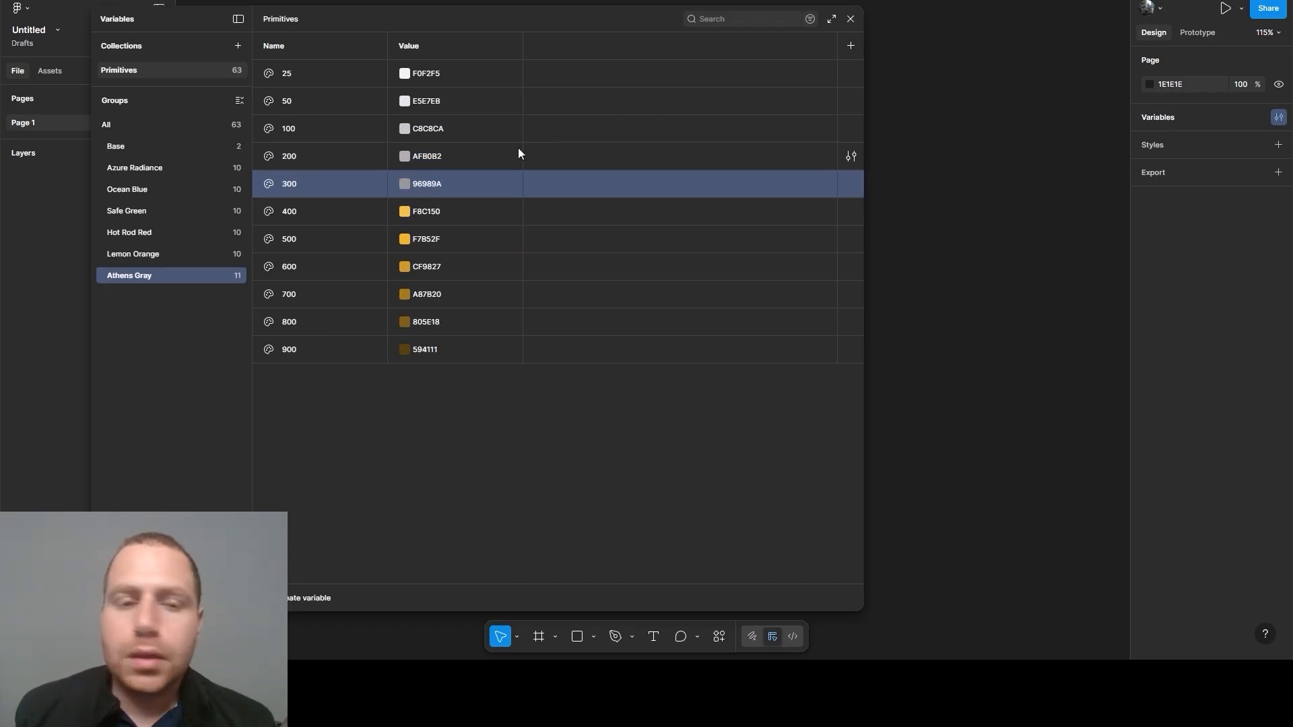
{"action": "left_click", "coordinate": [424, 207]}
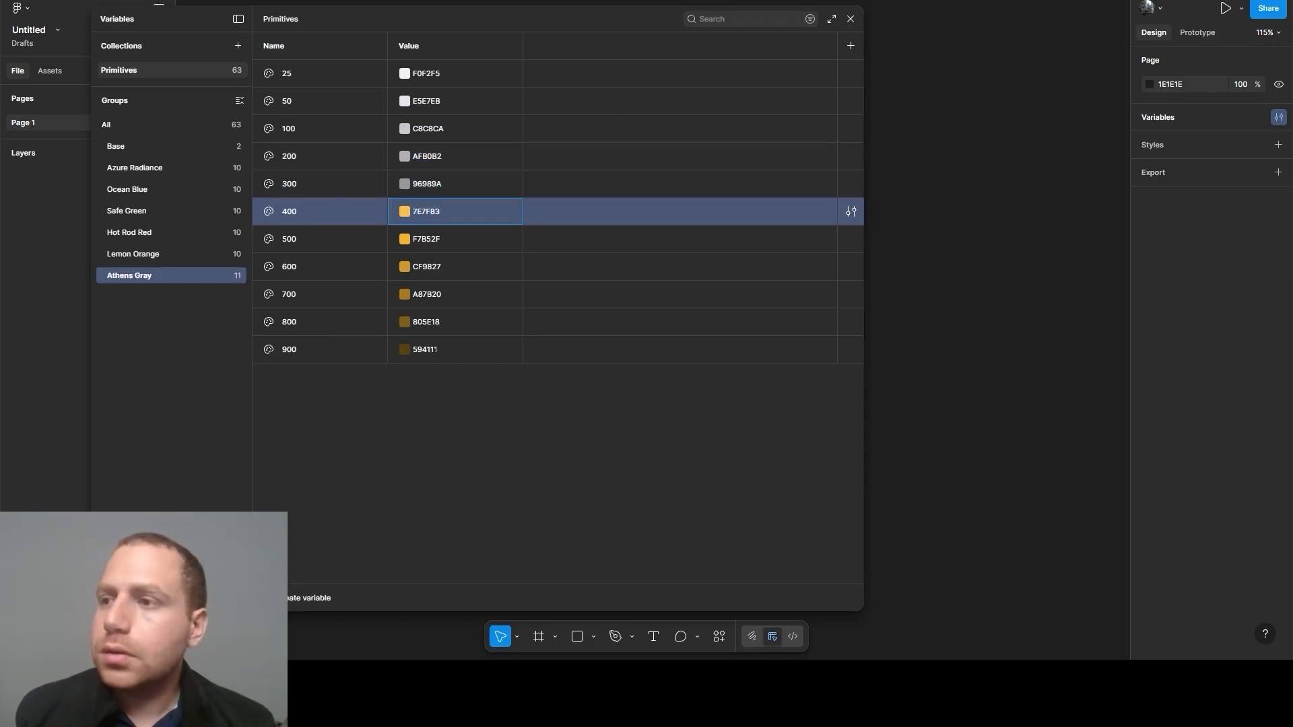
{"action": "type", "text": "7E7F83"}
{"action": "key", "text": "Return"}
Set the Athens Gray colors 500 to 65676B and 600 to 55575A
{"action": "left_click", "coordinate": [426, 240]}
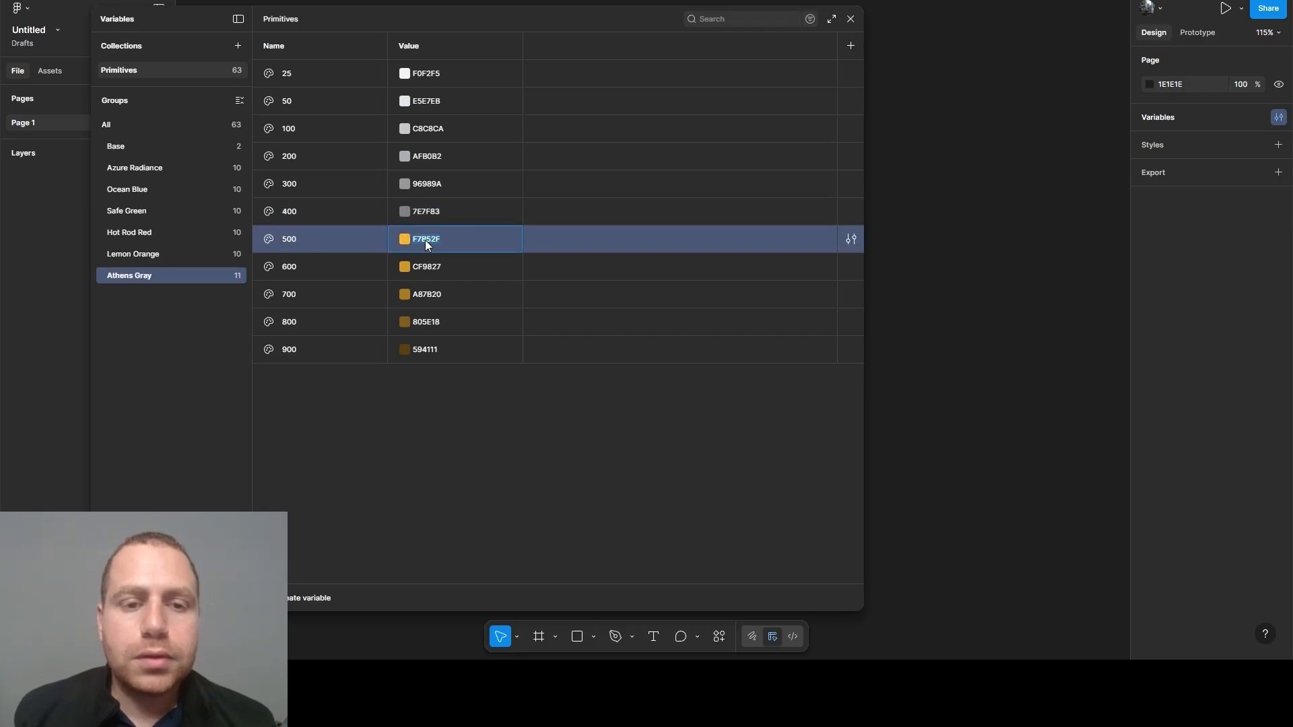
{"action": "type", "text": "656768"}
{"action": "key", "text": "Return"}
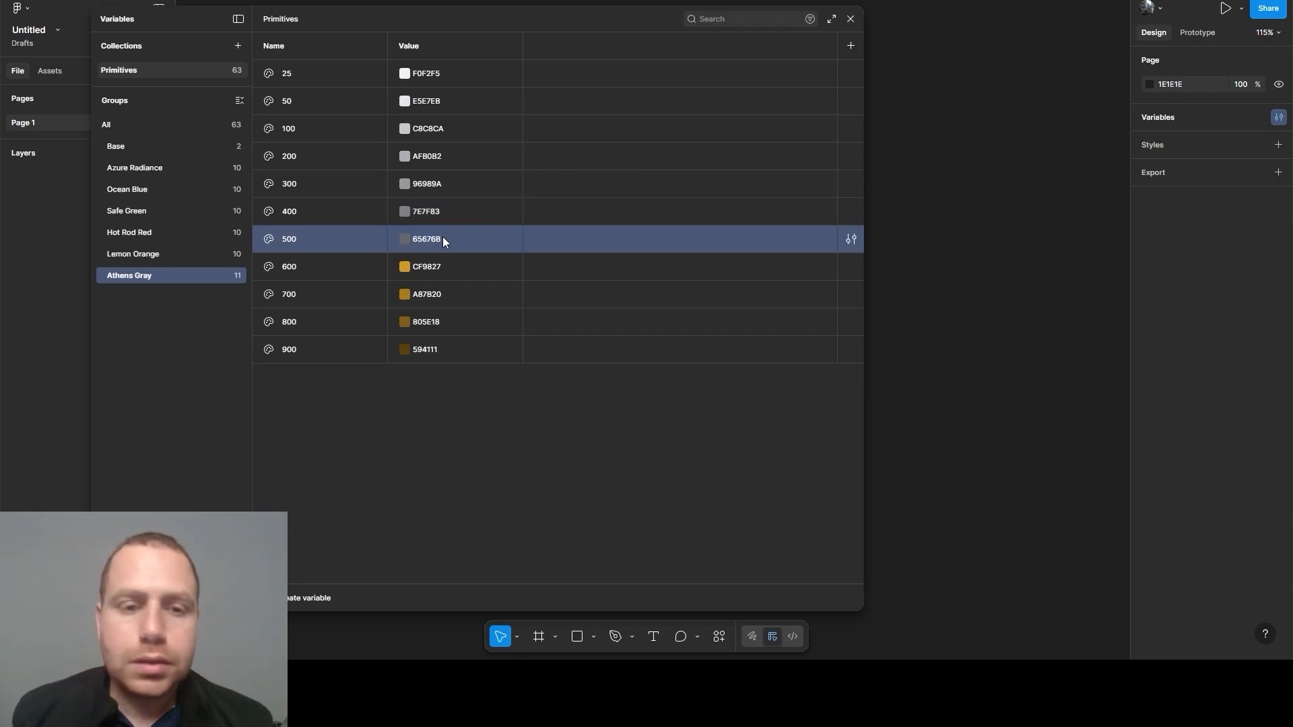
{"action": "left_click", "coordinate": [414, 263]}
{"action": "type", "text": "55575A"}
{"action": "key", "text": "Return"}
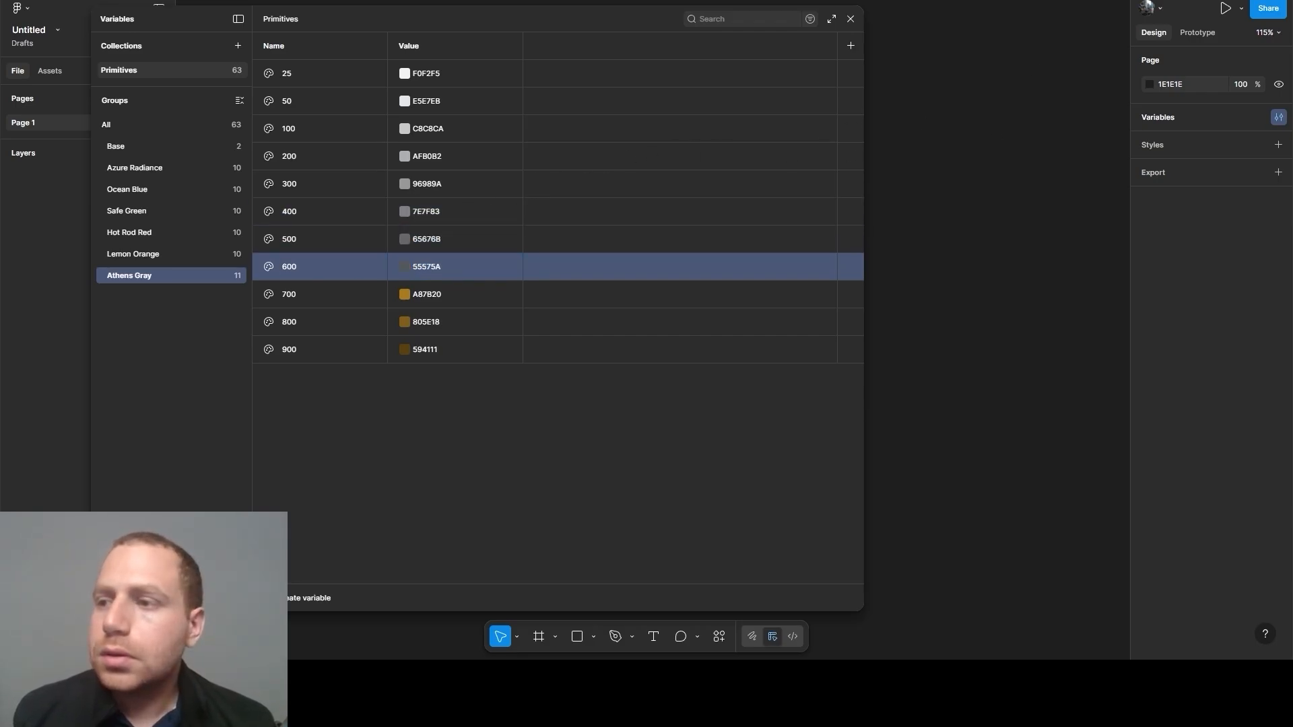
Set the Athens Gray colors 700 to 454649 and 800 to 353638
{"action": "left_click", "coordinate": [441, 289]}
{"action": "type", "text": "454649"}
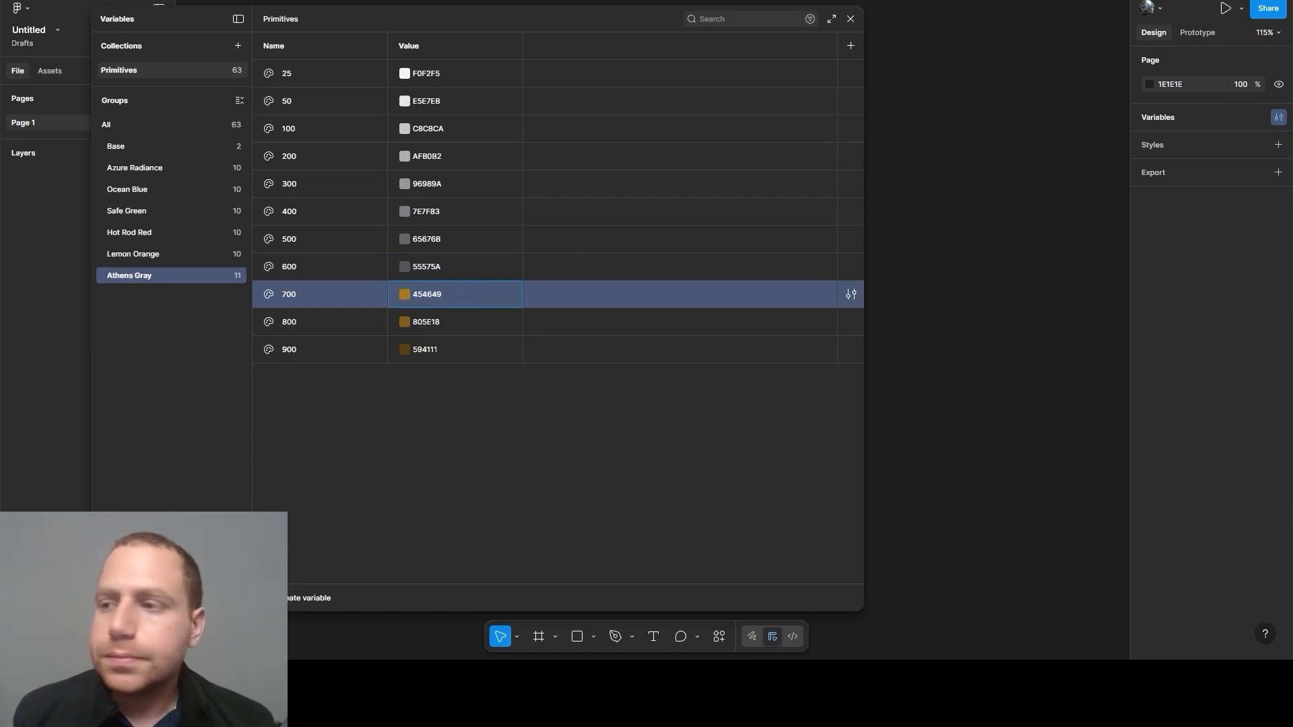
{"action": "key", "text": "Return"}
{"action": "left_click", "coordinate": [436, 322]}
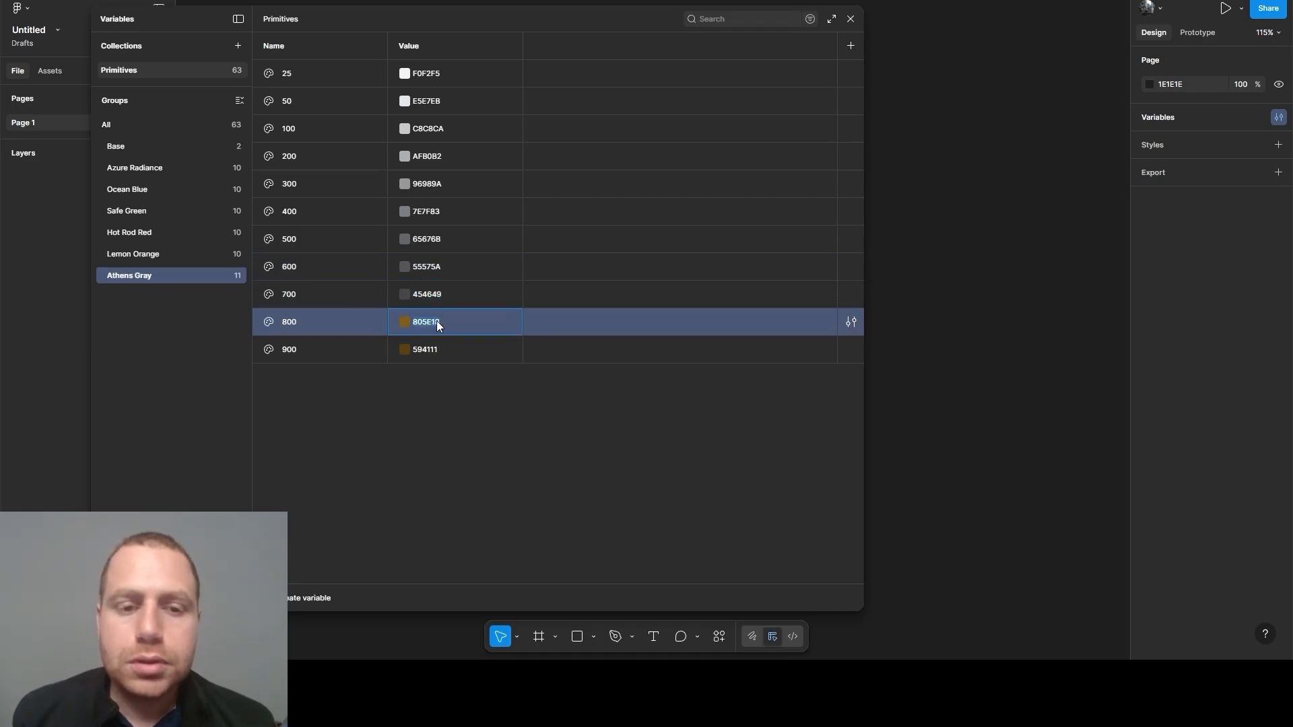
{"action": "type", "text": "353638"}
{"action": "key", "text": "Return"}
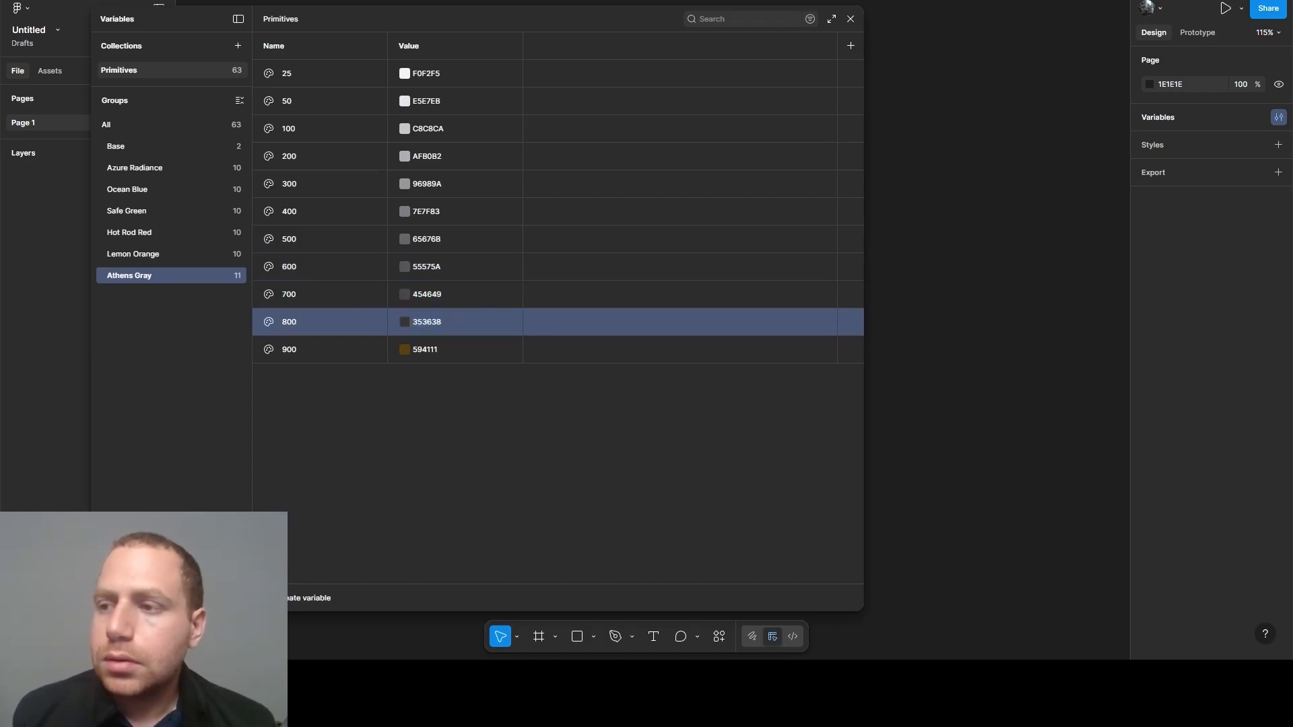
Set the Athens Gray color 900 to 242527
{"action": "left_click", "coordinate": [423, 351]}
{"action": "type", "text": "242527"}
{"action": "left_click", "coordinate": [477, 415]}
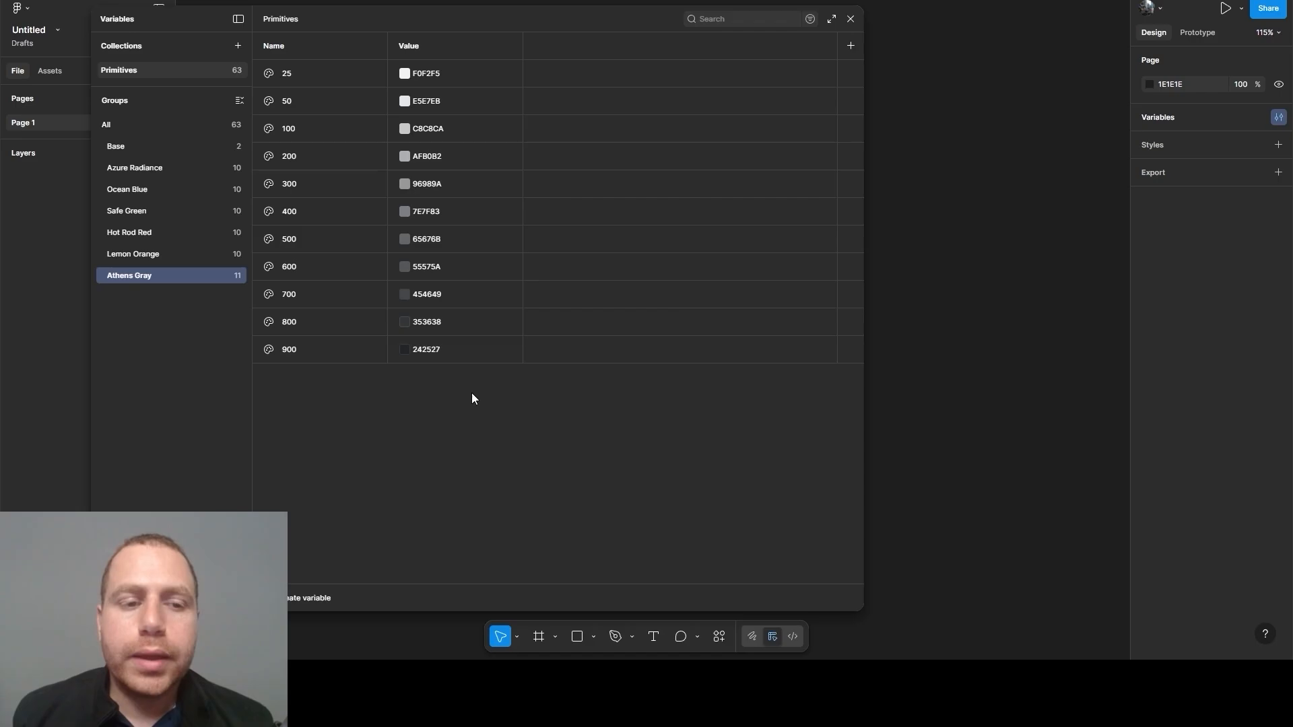
Duplicate the Athens Gray group and rename the copy as Dark Gray
{"action": "right_click", "coordinate": [128, 272]}
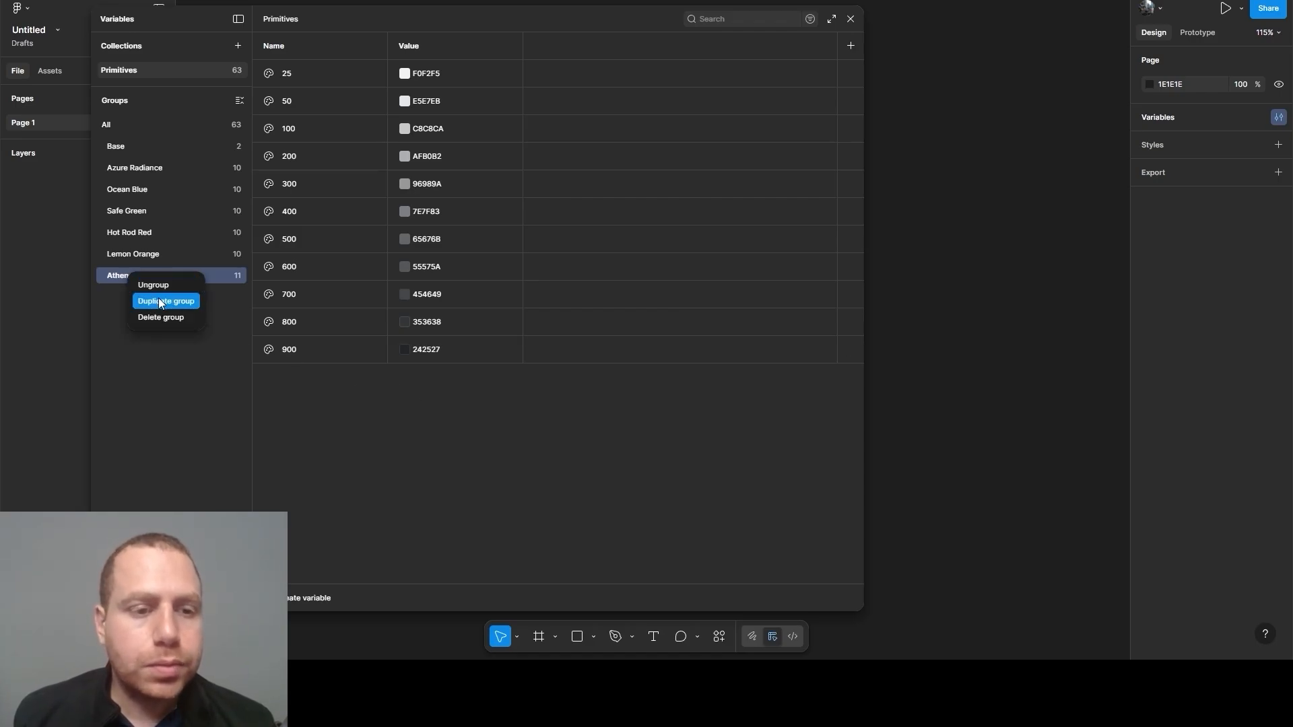
{"action": "left_click", "coordinate": [158, 301]}
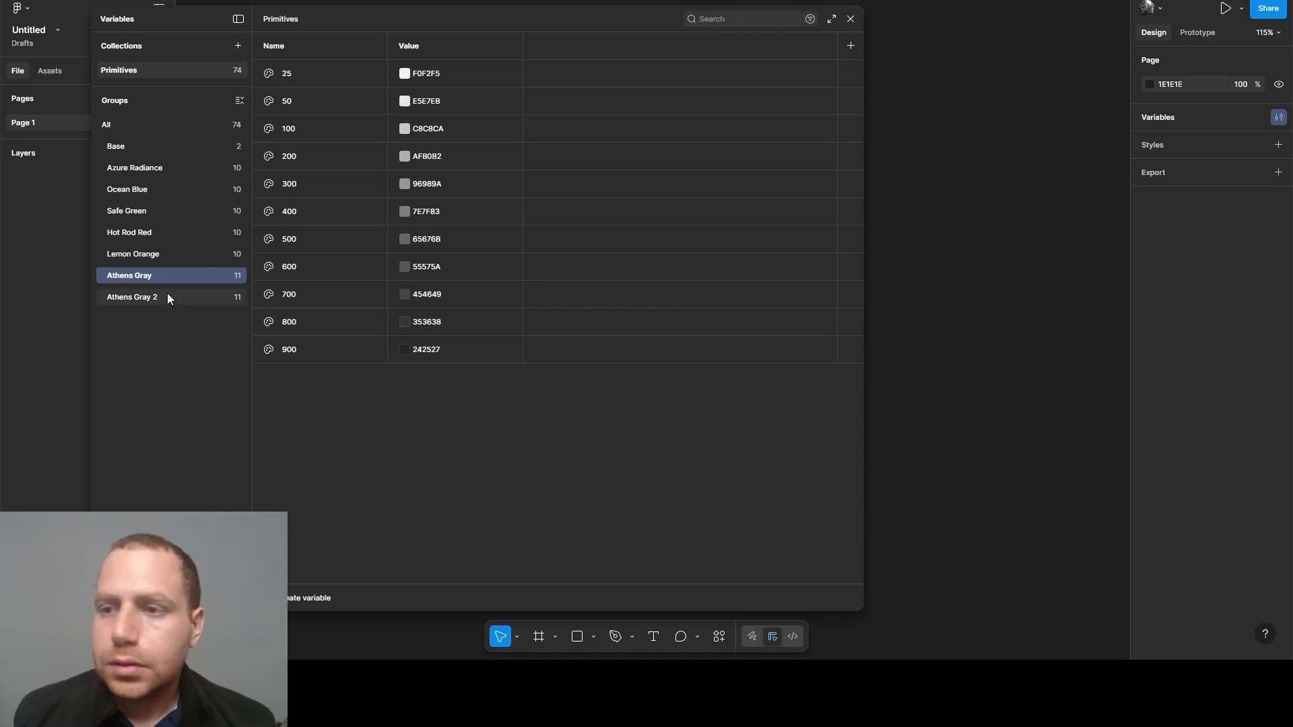
{"action": "double_click", "coordinate": [144, 293]}
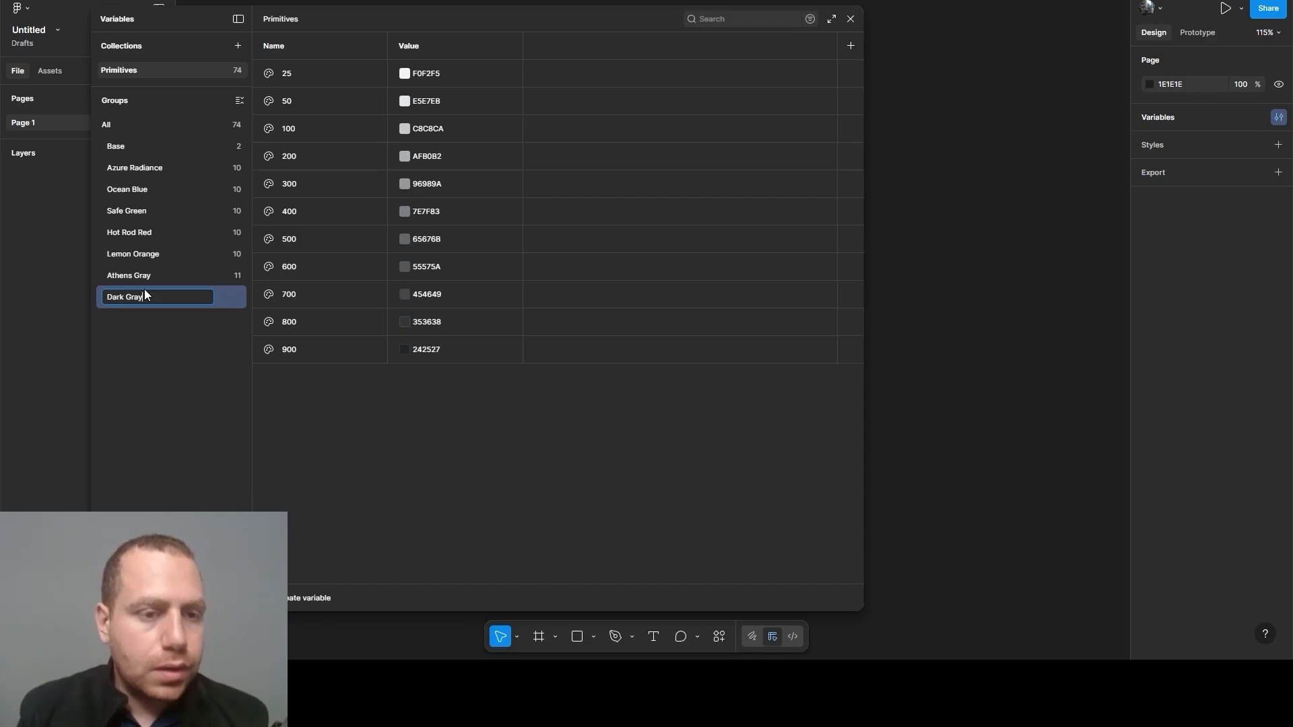
{"action": "left_click", "coordinate": [141, 368]}
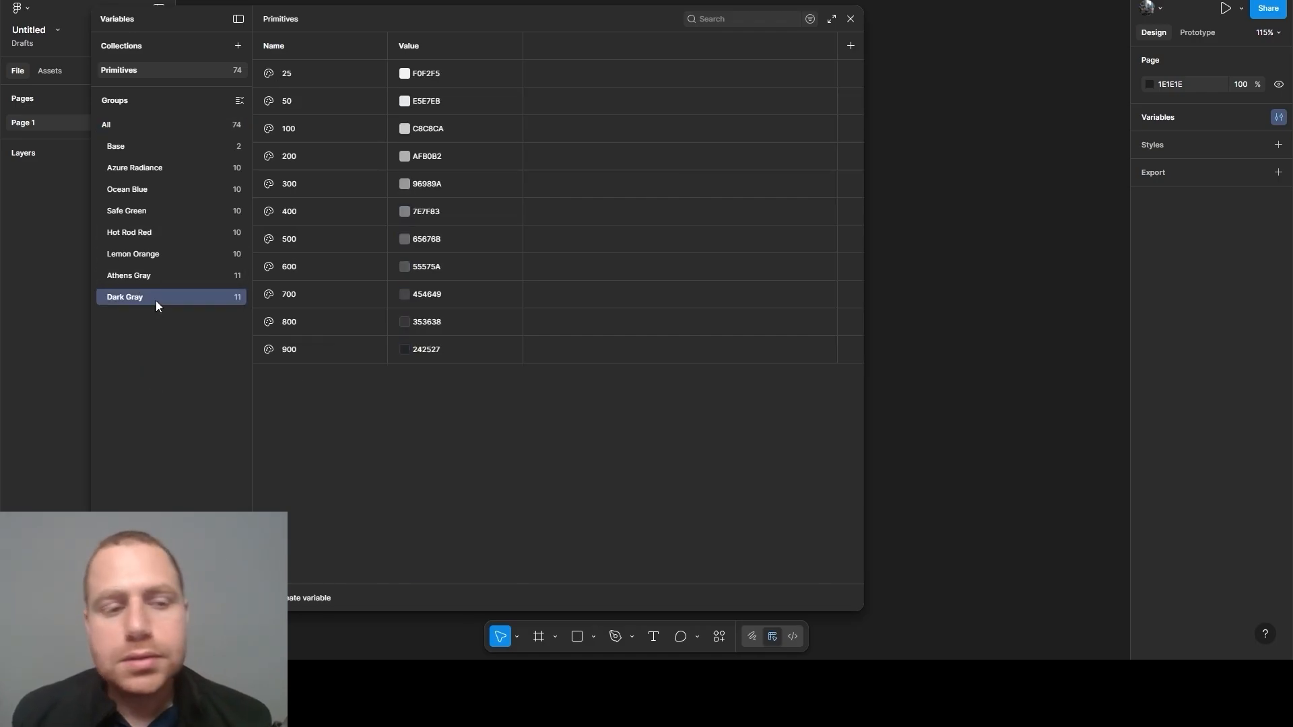
{"action": "left_click", "coordinate": [143, 278]}
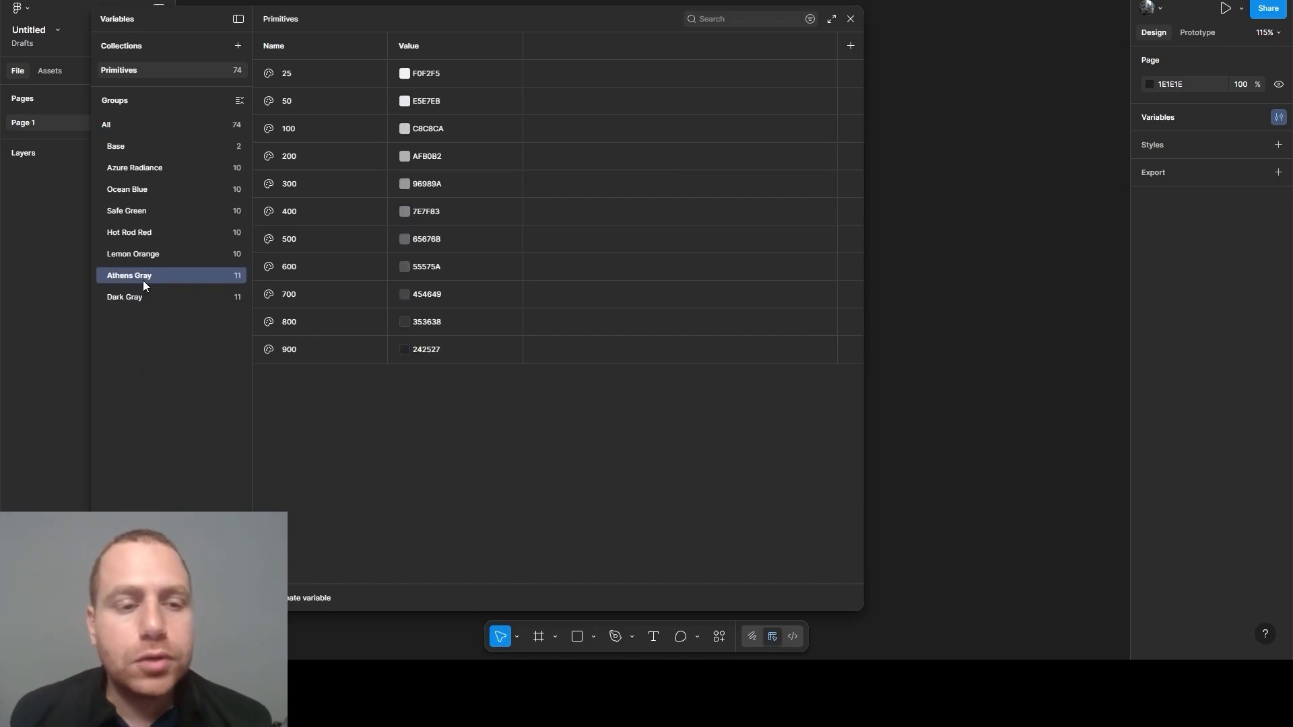
{"action": "left_click", "coordinate": [144, 296]}
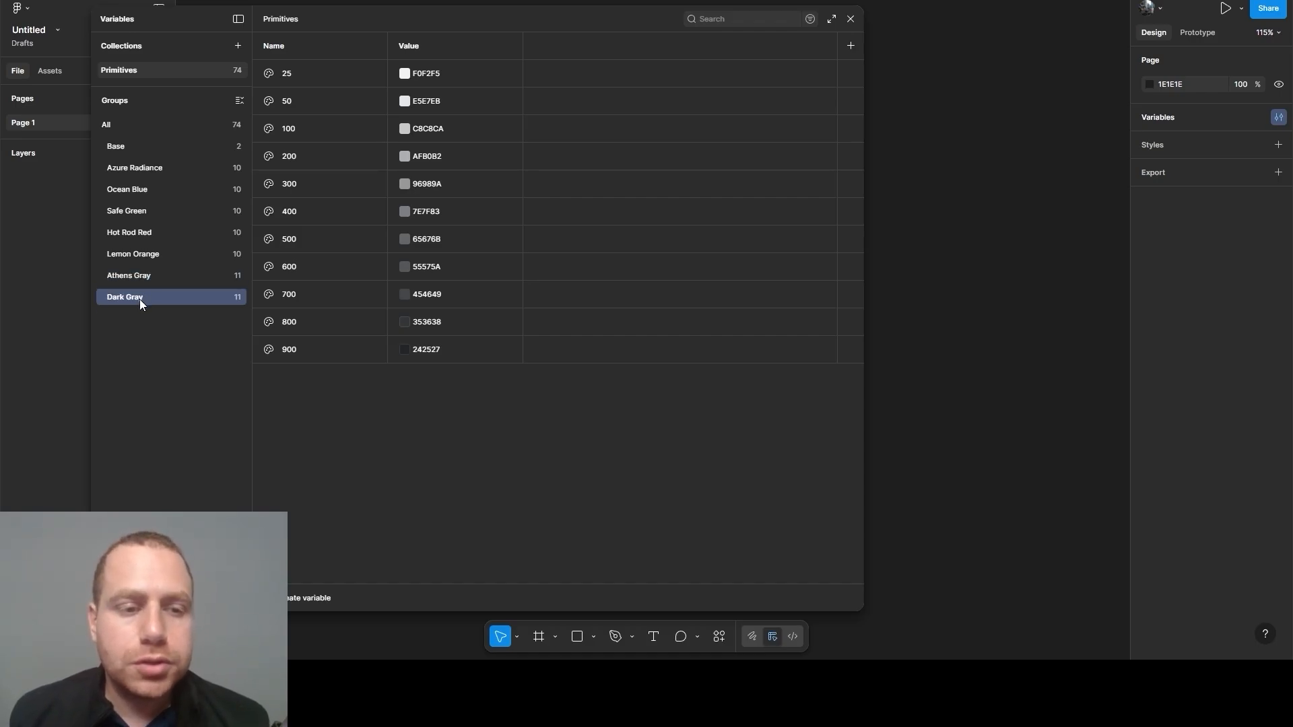
{"action": "left_click", "coordinate": [132, 277]}
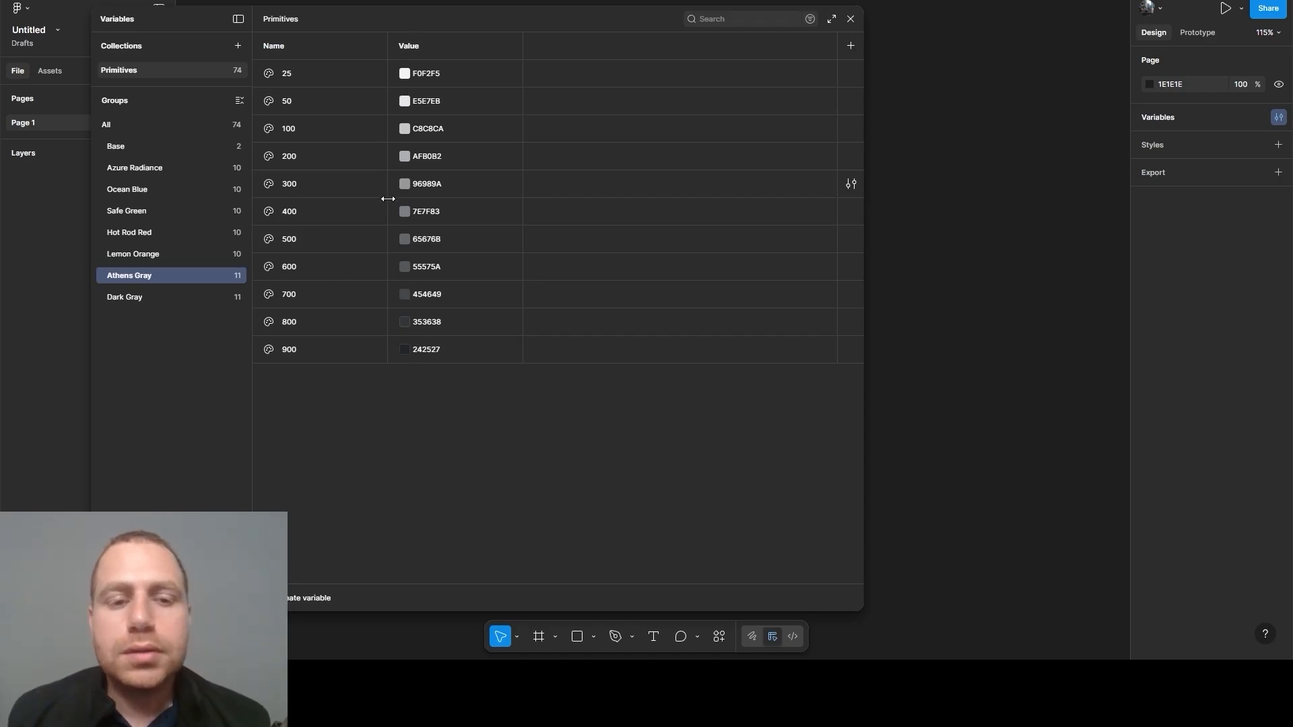
{"action": "left_click", "coordinate": [122, 297]}
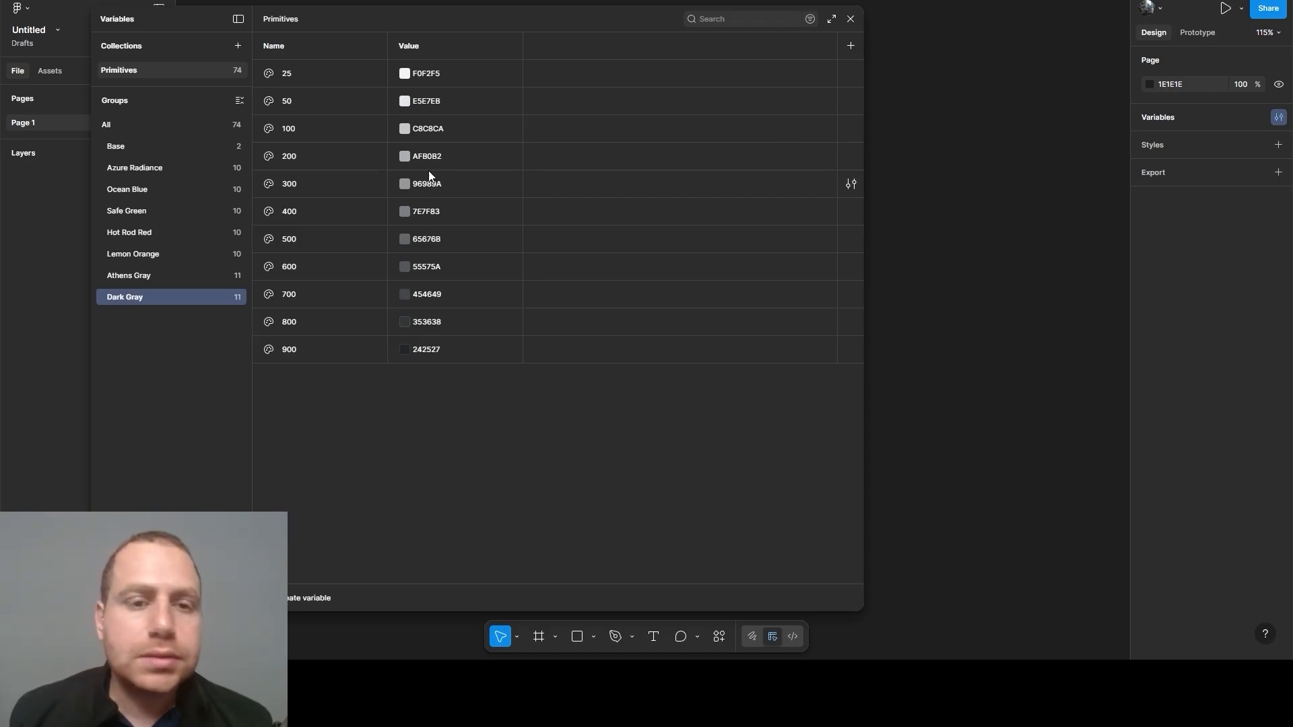
Set the Dark Gray colors 25 to E4E6EB and 50 to C8C8C8
{"action": "left_click", "coordinate": [435, 75]}
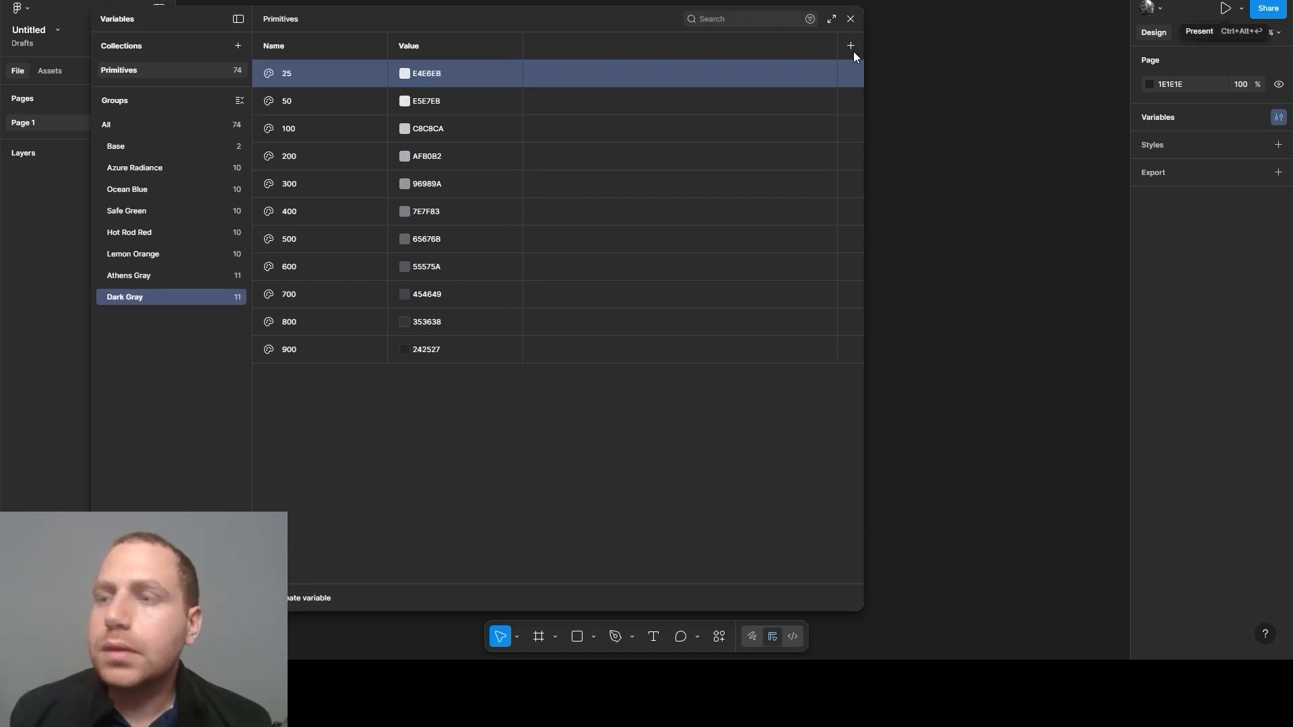
{"action": "left_click", "coordinate": [426, 103]}
{"action": "type", "text": "C8C8C8"}
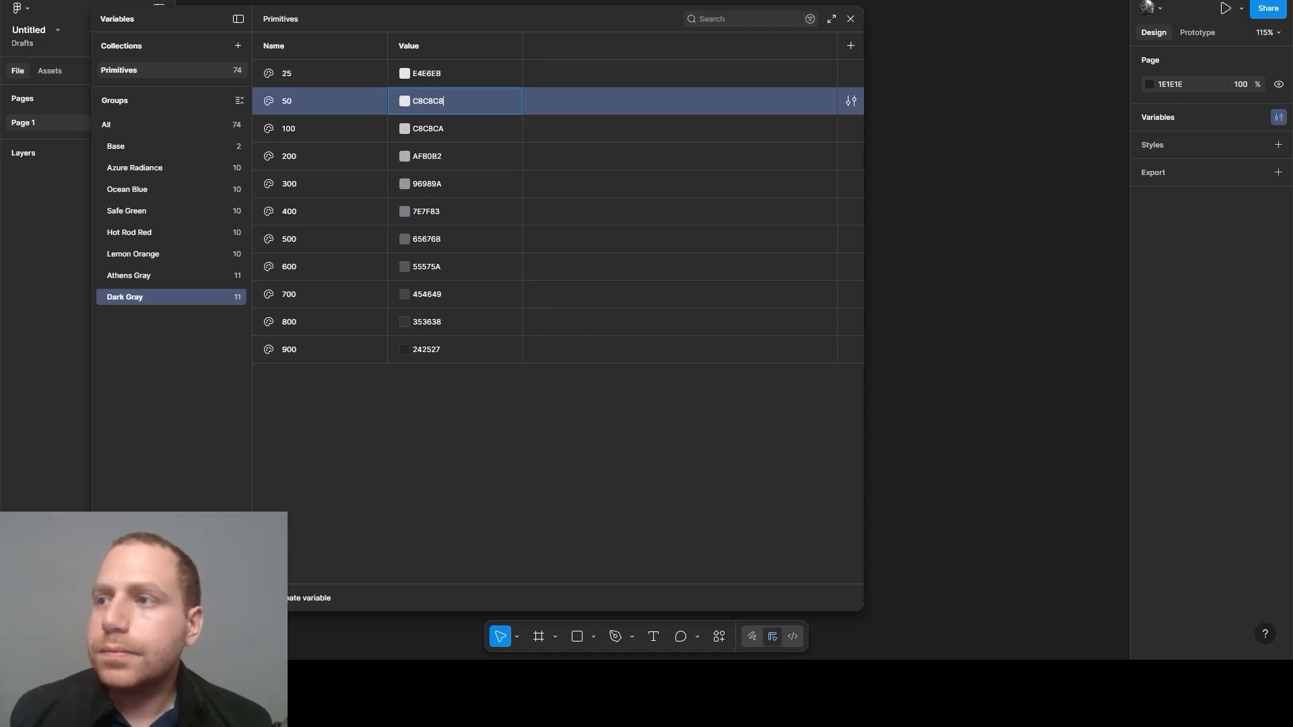
{"action": "key", "text": "Return"}
Set the Dark Gray colors 100 to B8B8B9 and 200 to 99999A
{"action": "left_click", "coordinate": [451, 131]}
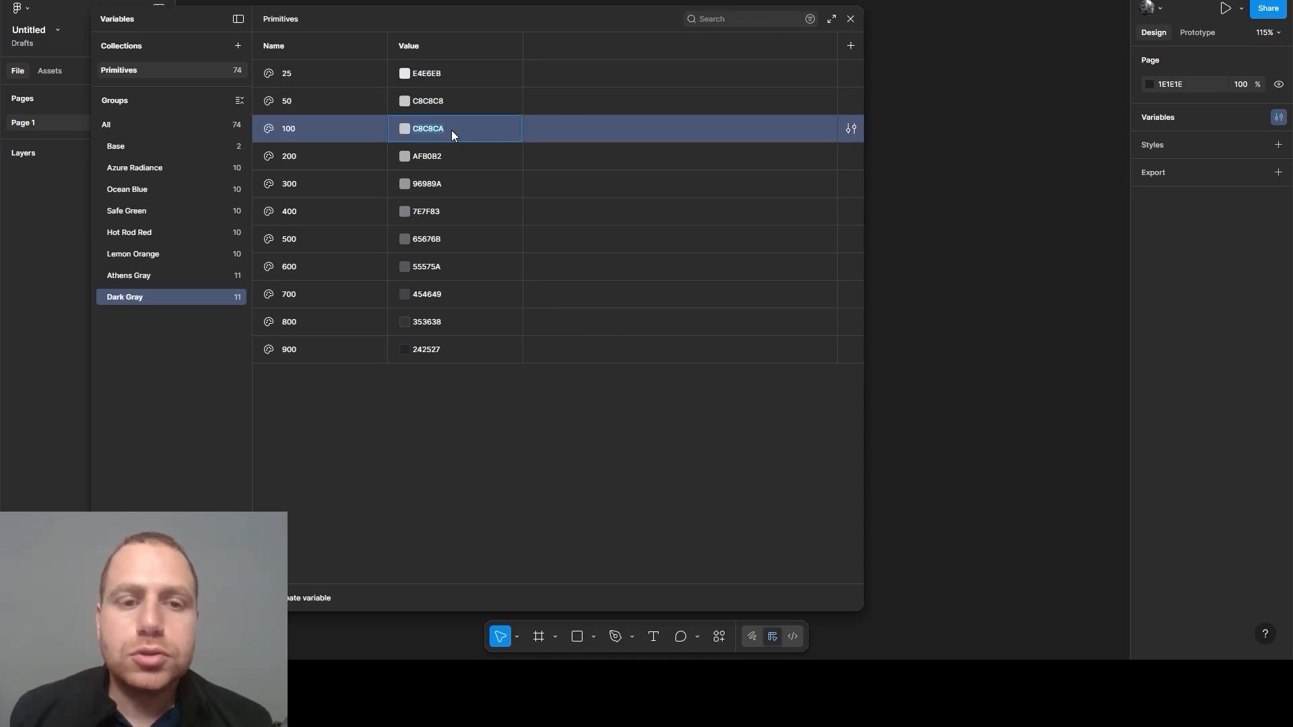
{"action": "type", "text": "B8B8B9"}
{"action": "key", "text": "Return"}
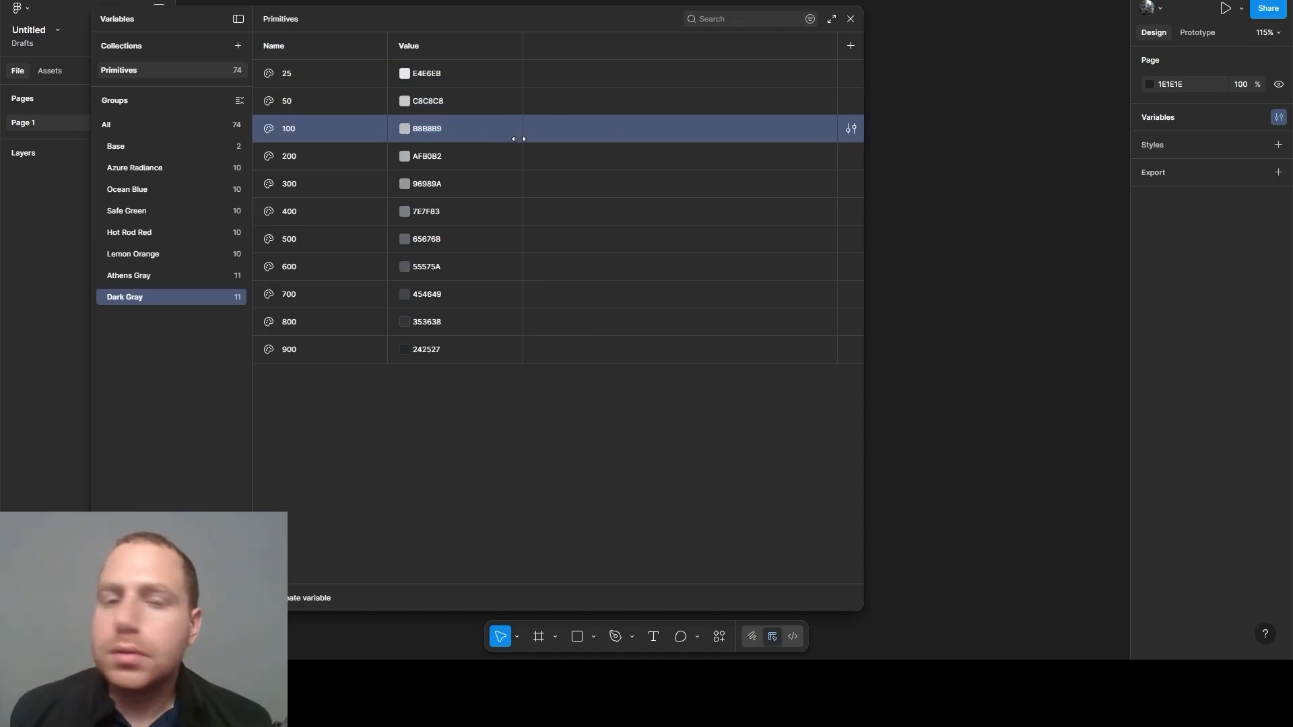
{"action": "left_click", "coordinate": [429, 155]}
{"action": "type", "text": "99999A"}
{"action": "key", "text": "Return"}
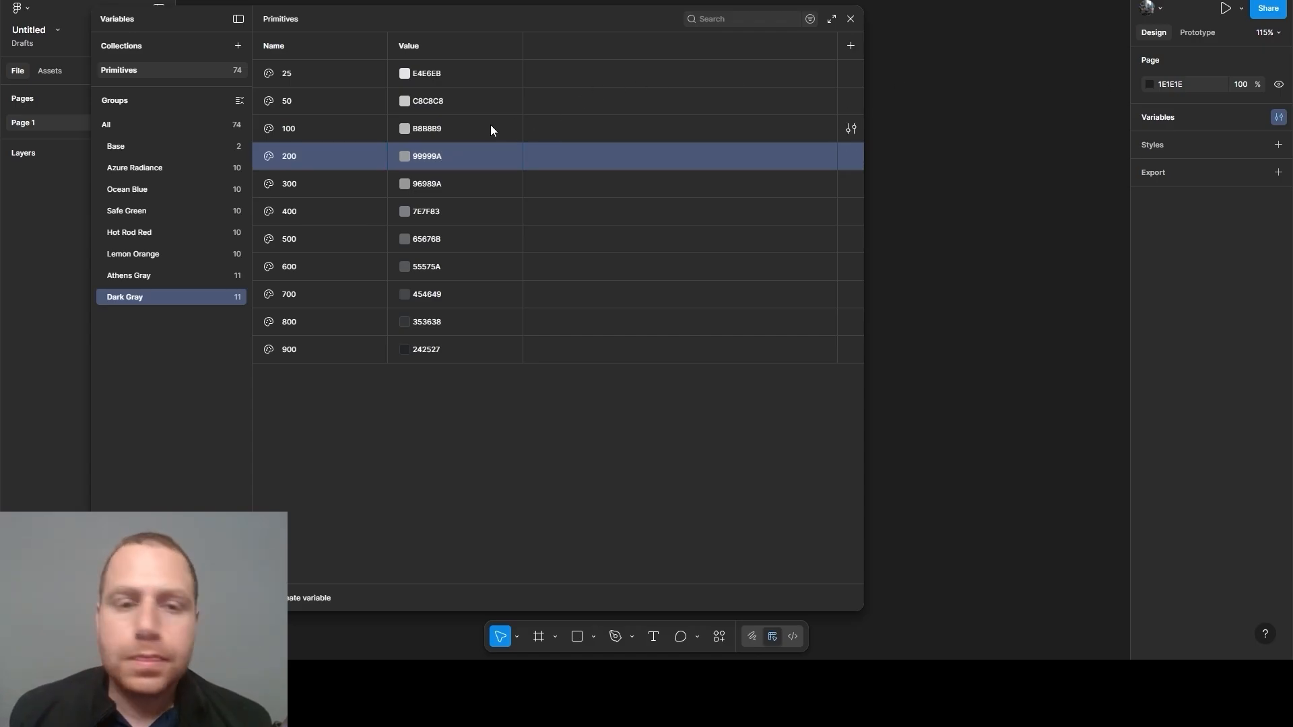
Set the Dark Gray colors 300 to 797A7A and 400 to 5A5A5B
{"action": "left_click", "coordinate": [426, 181]}
{"action": "key", "text": "Return"}
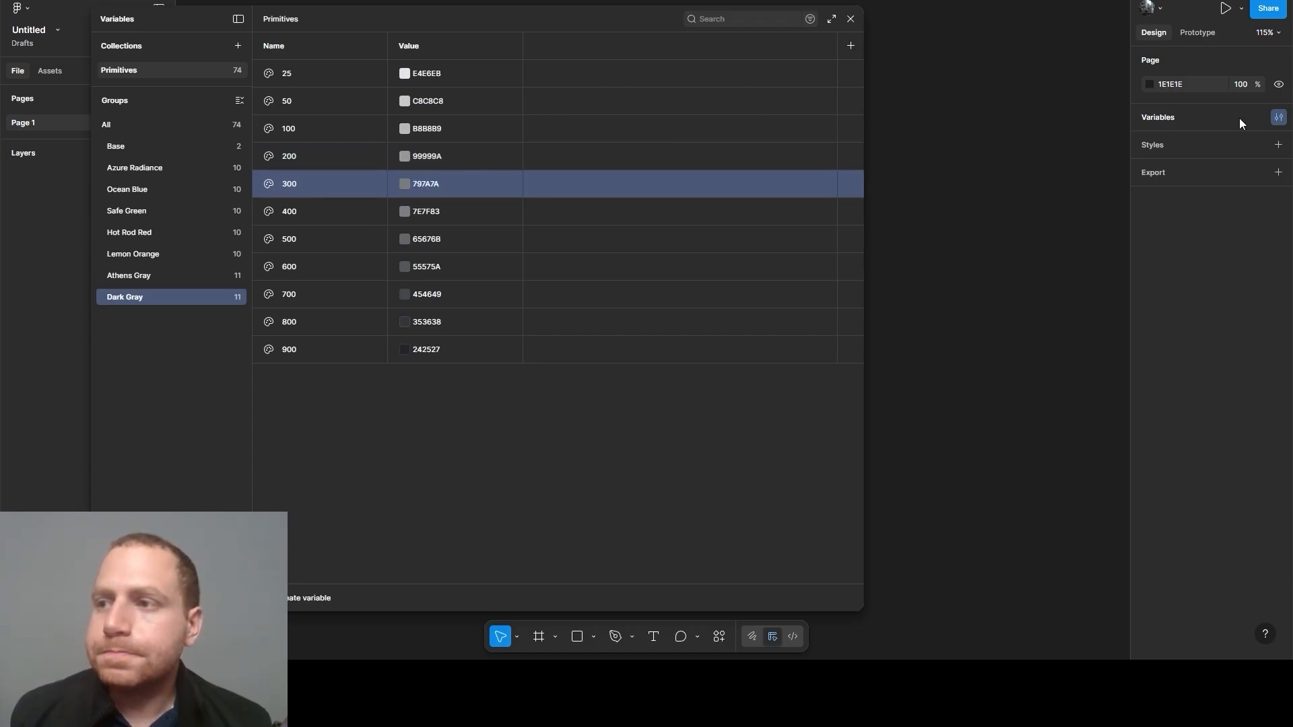
{"action": "left_click", "coordinate": [425, 211]}
{"action": "type", "text": "5A5A5B"}
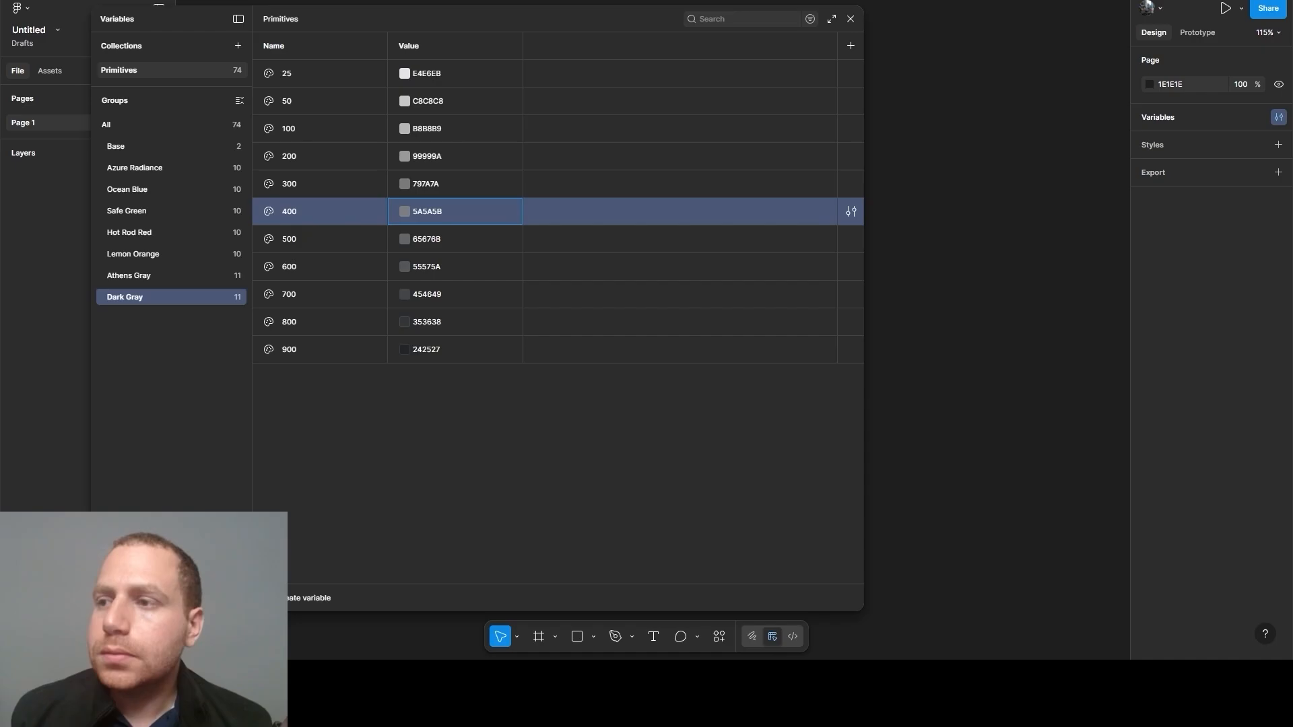
{"action": "key", "text": "Return"}
Set the Dark Gray colors 500 to 3A3B3C and 600 to 313232
{"action": "left_click", "coordinate": [430, 244]}
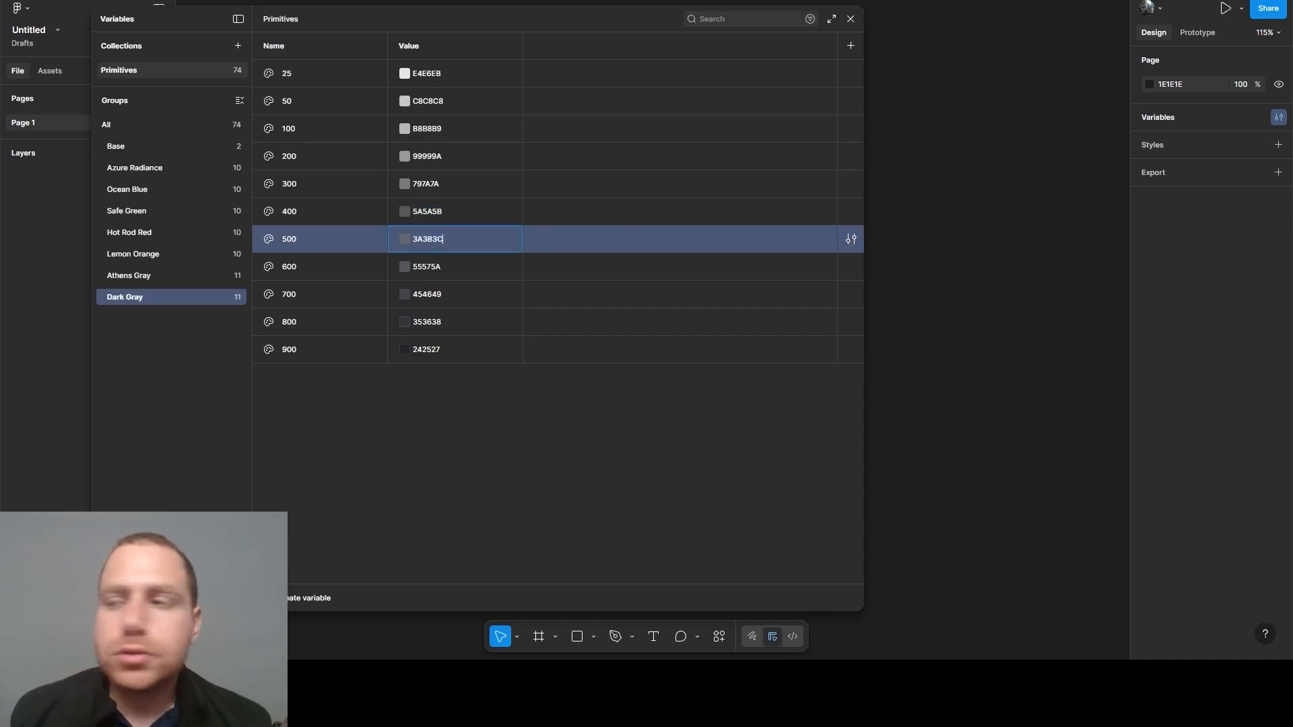
{"action": "type", "text": "3A3B3C"}
{"action": "key", "text": "Return"}
{"action": "left_click", "coordinate": [431, 267]}
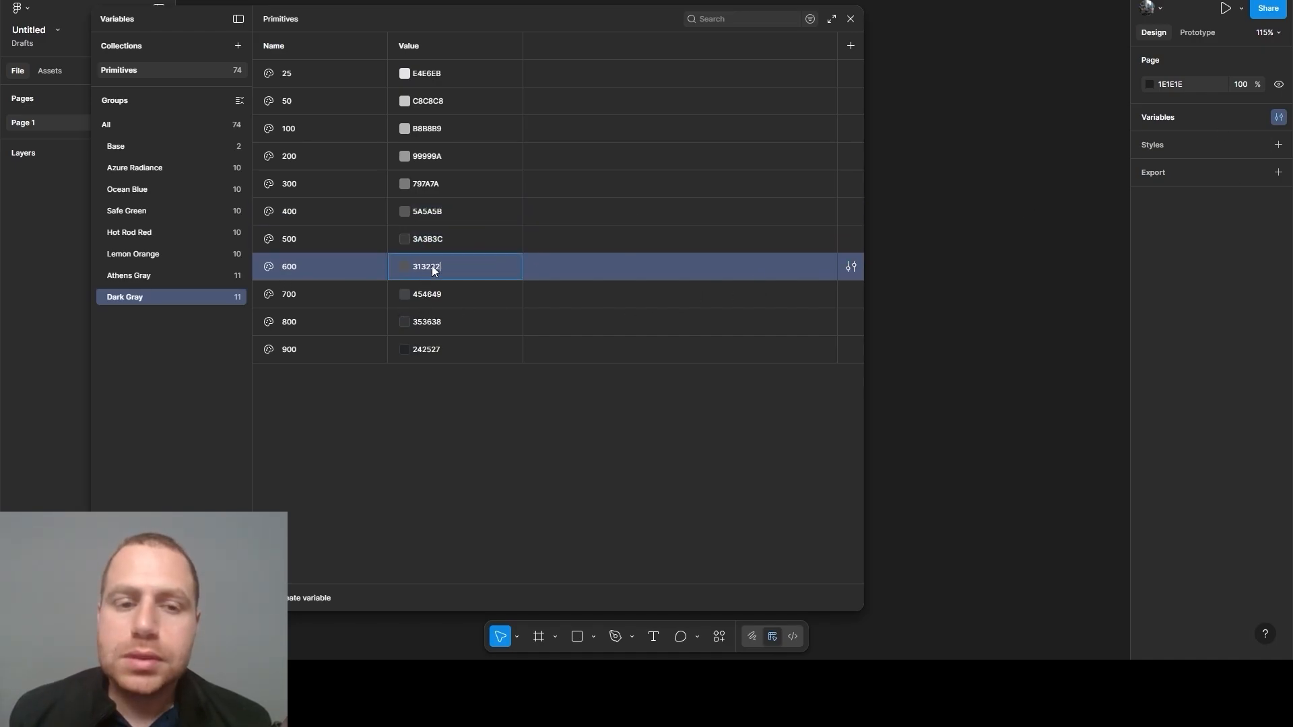
{"action": "type", "text": "313232"}
{"action": "key", "text": "Return"}
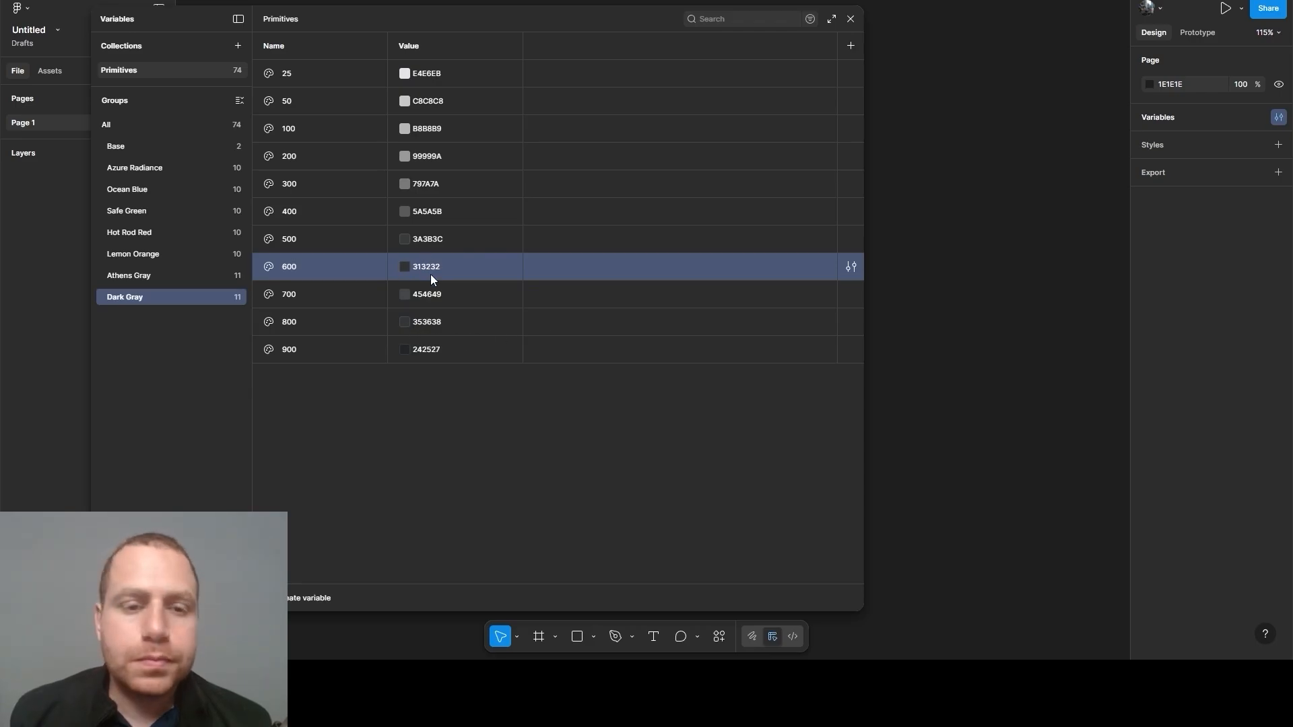
Set the Dark Gray colors 700 to 272829 and 800 to 1E1F1F
{"action": "left_click", "coordinate": [434, 298]}
{"action": "key", "text": "Return"}
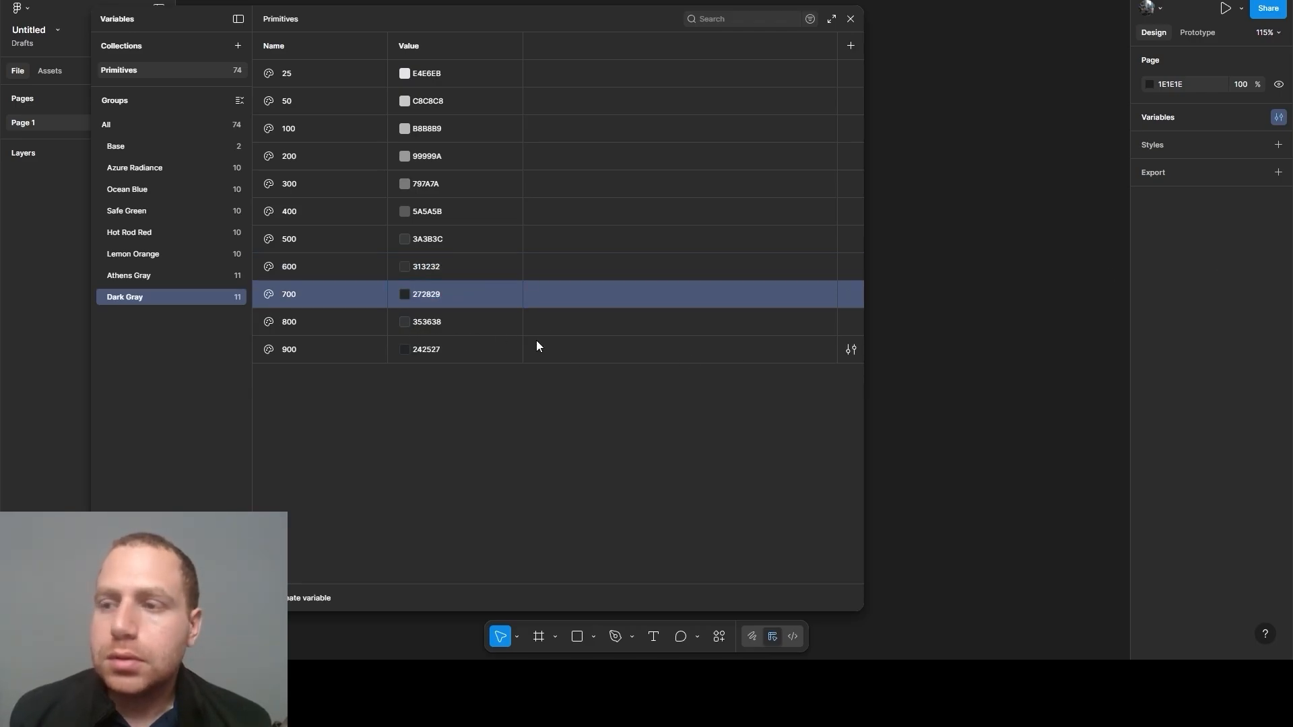
{"action": "left_click", "coordinate": [426, 319]}
{"action": "type", "text": "1E1F1F"}
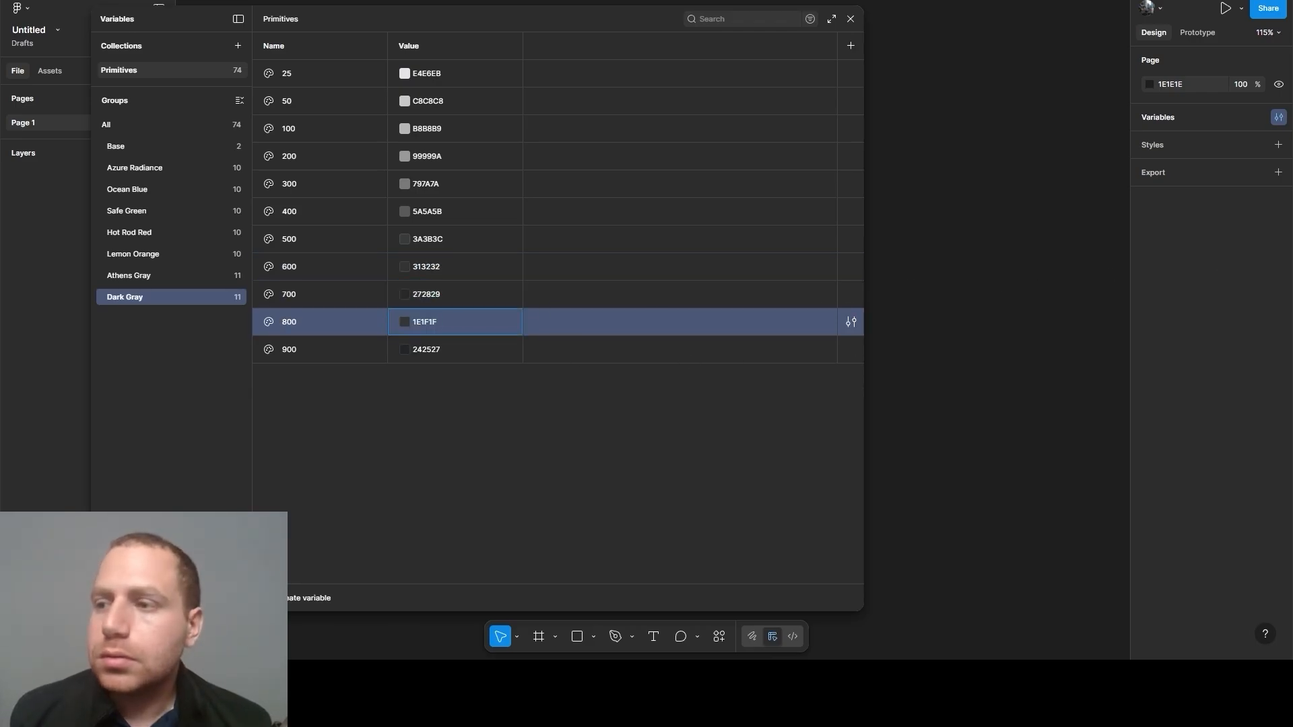
{"action": "key", "text": "Return"}
Set the Dark Gray color 900 to 18191A and add a duplicate of it named 1000 with the value 050505
{"action": "left_click", "coordinate": [418, 352]}
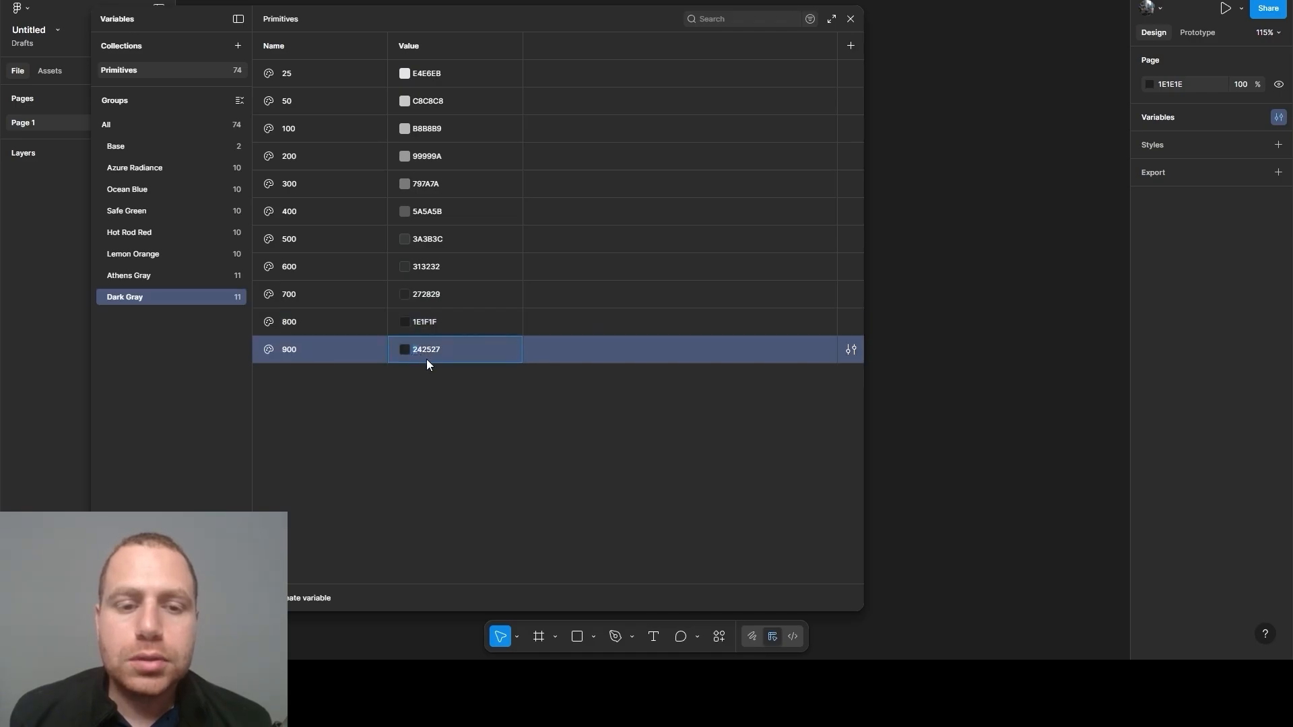
{"action": "left_click", "coordinate": [384, 390]}
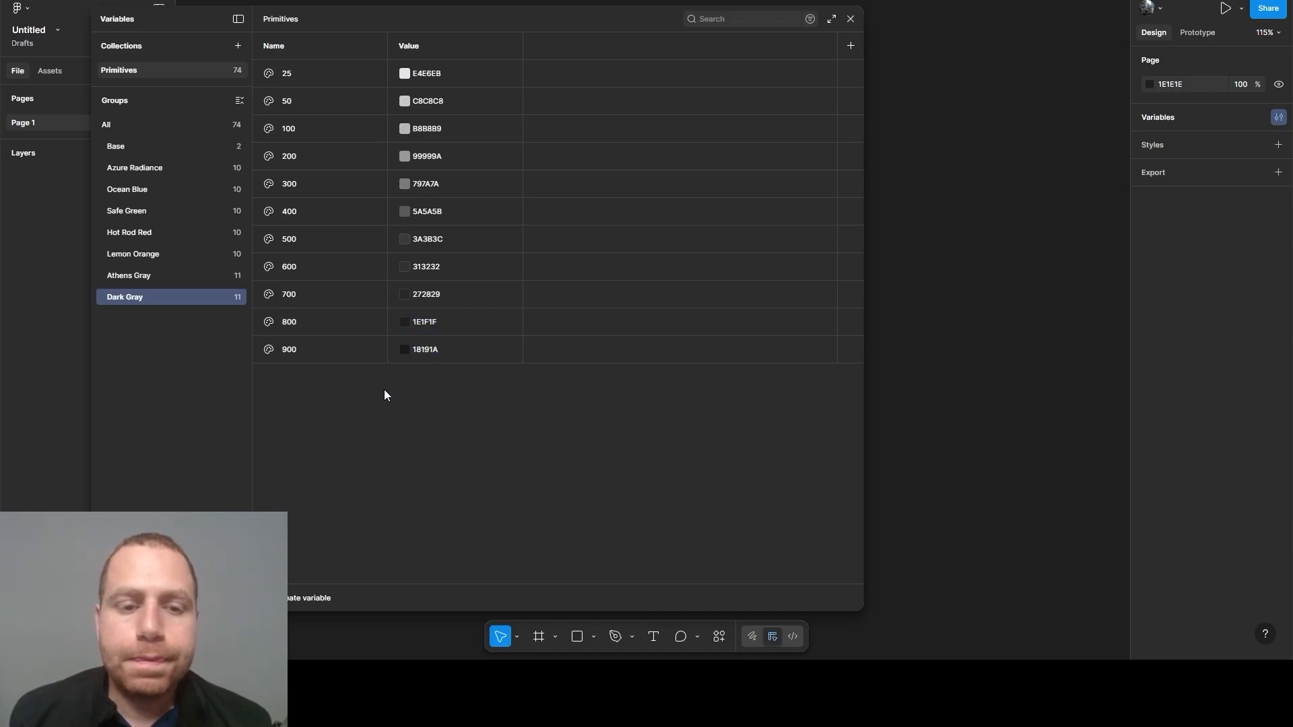
{"action": "left_click", "coordinate": [358, 358]}
{"action": "key", "text": "shift+Return"}
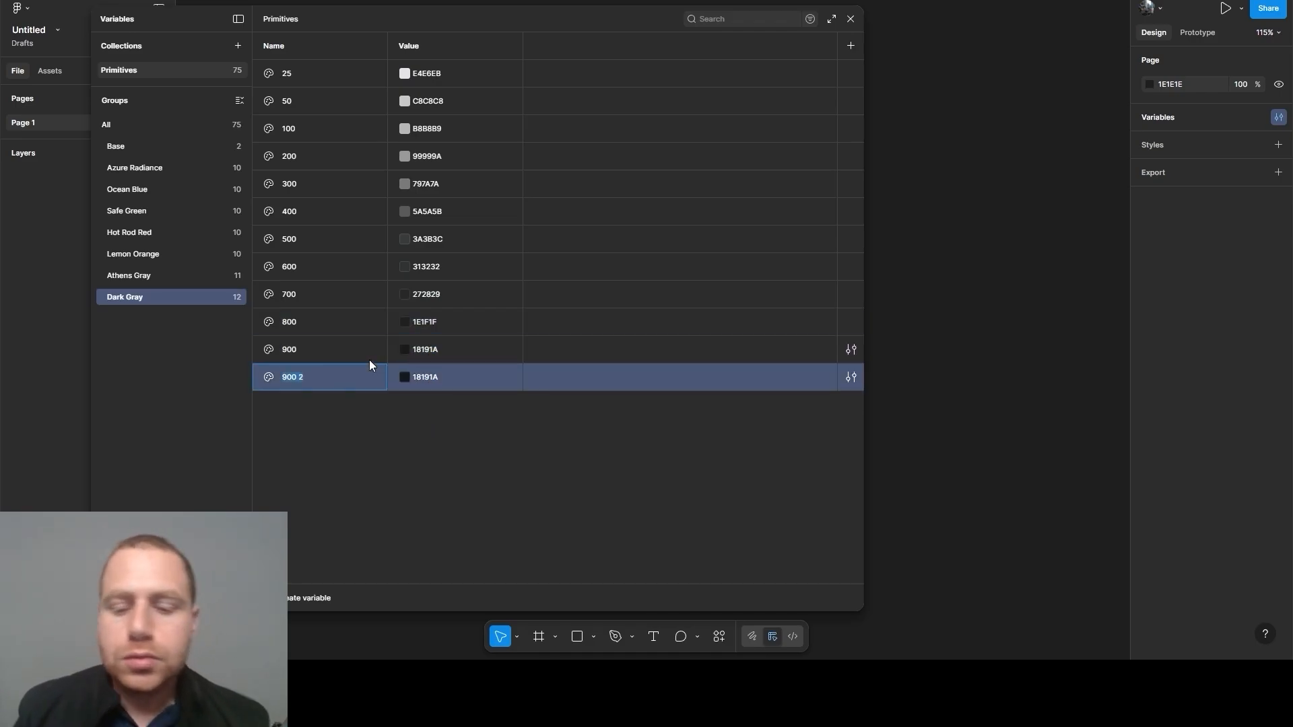
{"action": "type", "text": "1000"}
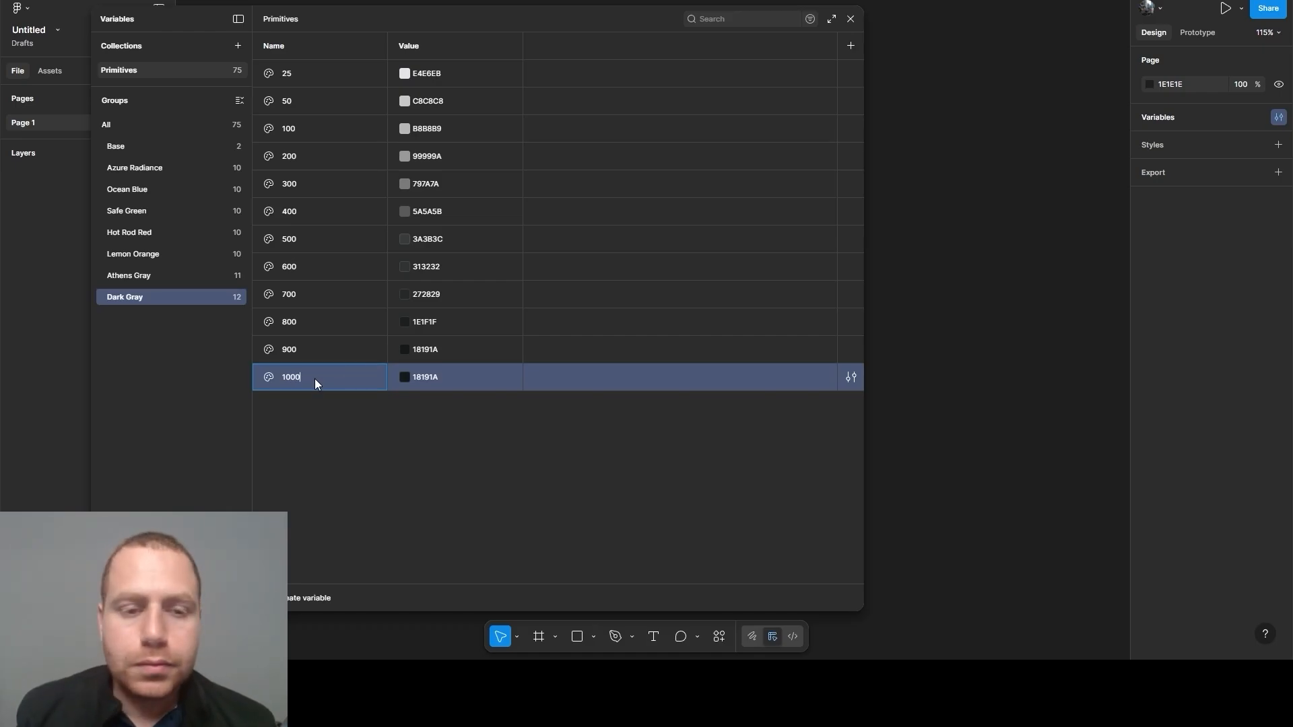
{"action": "left_click", "coordinate": [368, 409]}
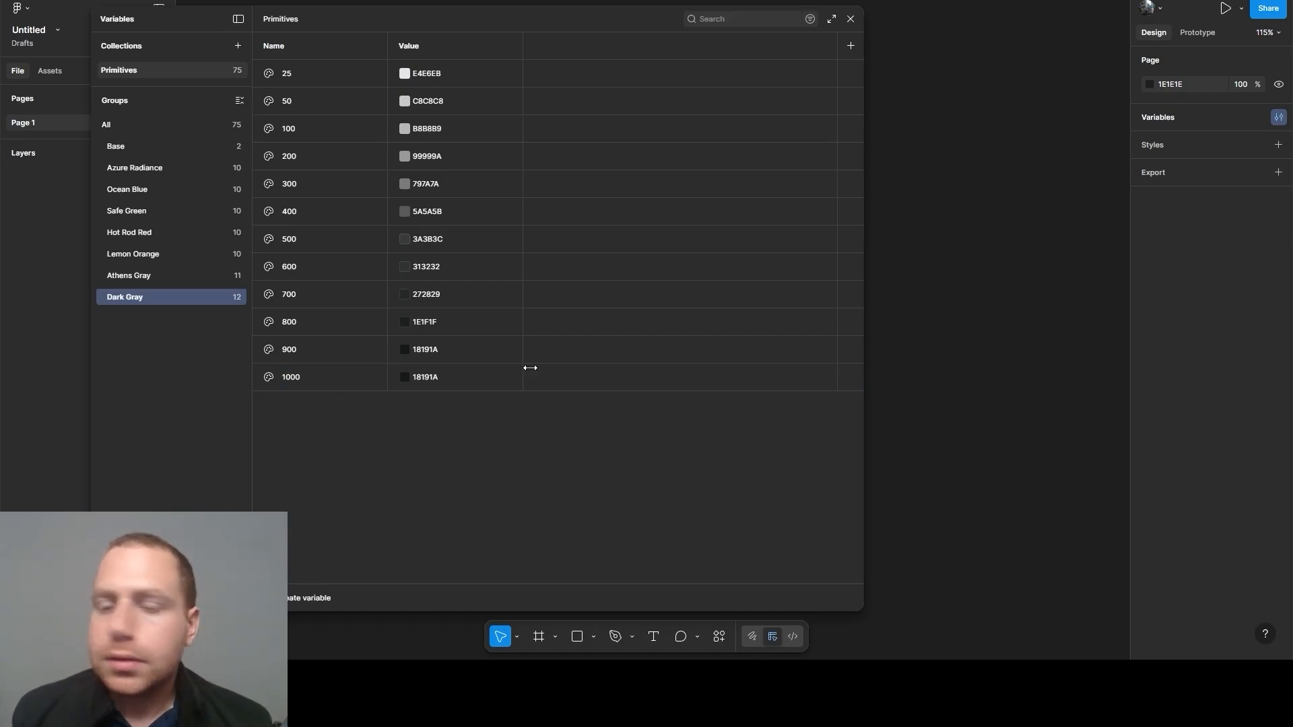
{"action": "left_click", "coordinate": [428, 379]}
{"action": "type", "text": "050505"}
{"action": "left_click", "coordinate": [466, 459]}
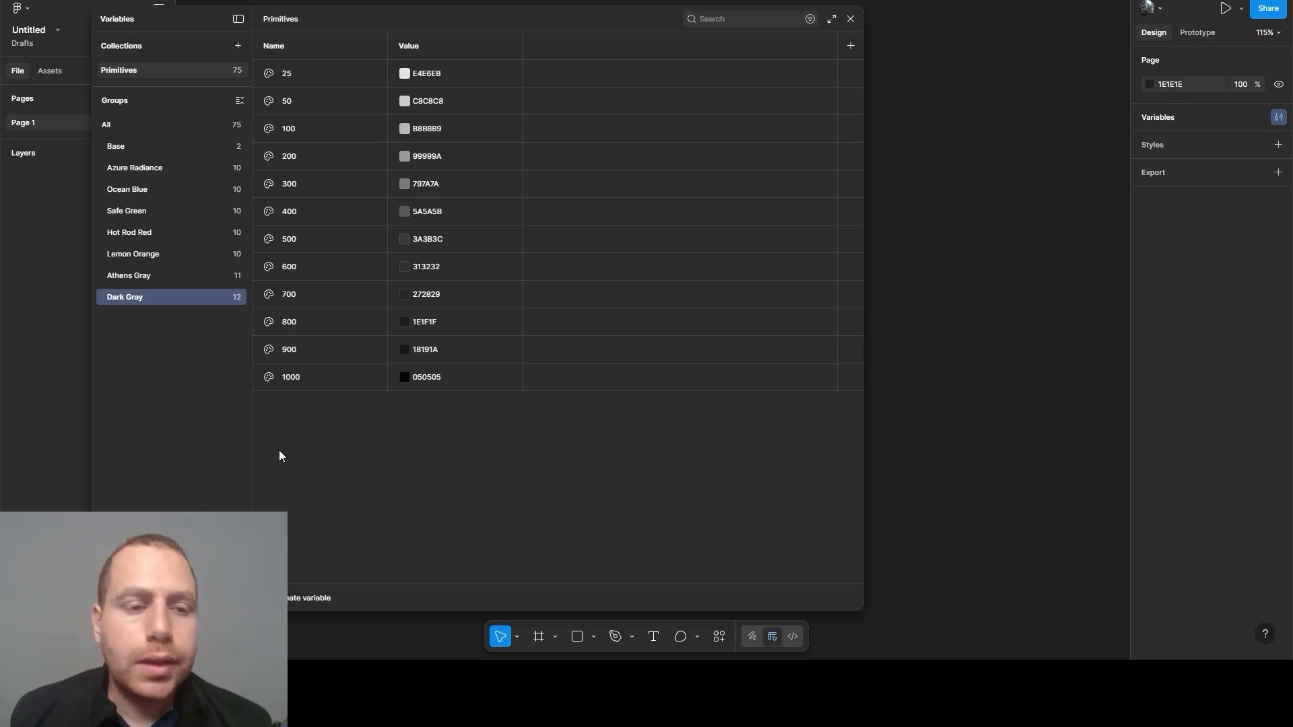
Duplicate the Dark Gray group and rename the copy Pale Blue
{"action": "right_click", "coordinate": [118, 297]}
{"action": "left_click", "coordinate": [145, 328]}
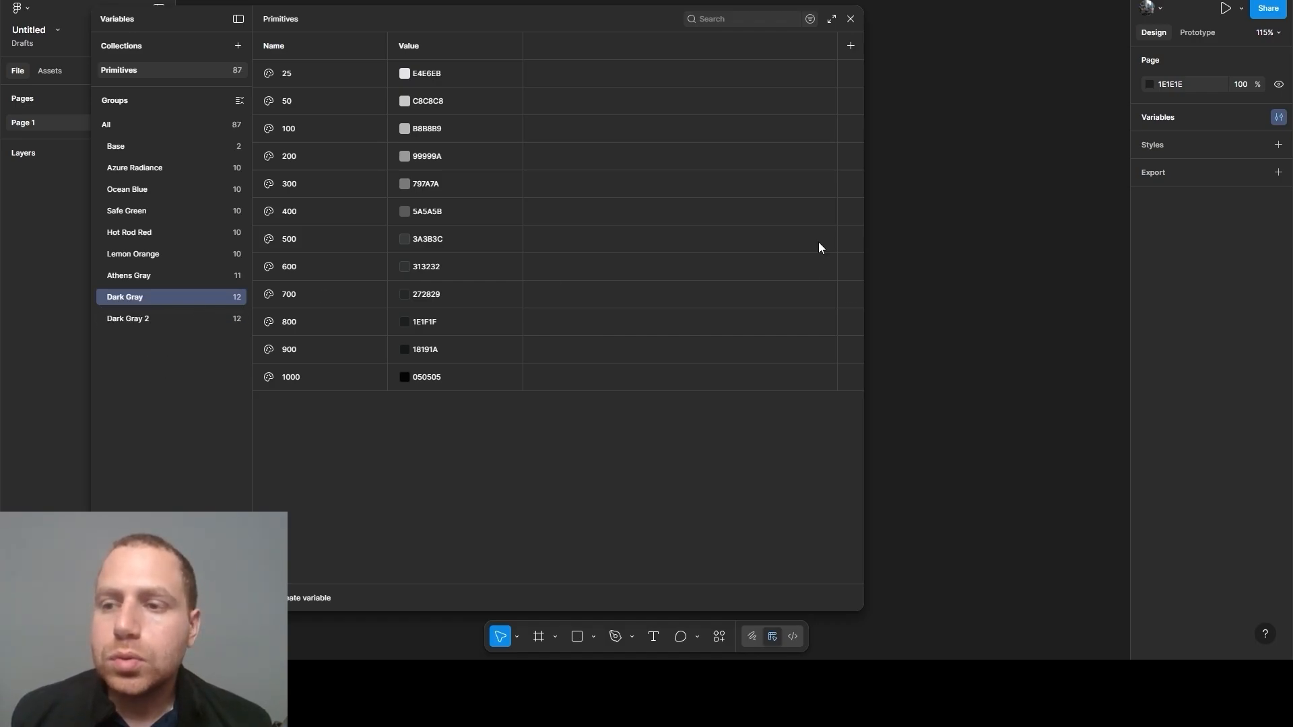
{"action": "double_click", "coordinate": [123, 321]}
{"action": "type", "text": "Pale Blue"}
{"action": "key", "text": "Return"}
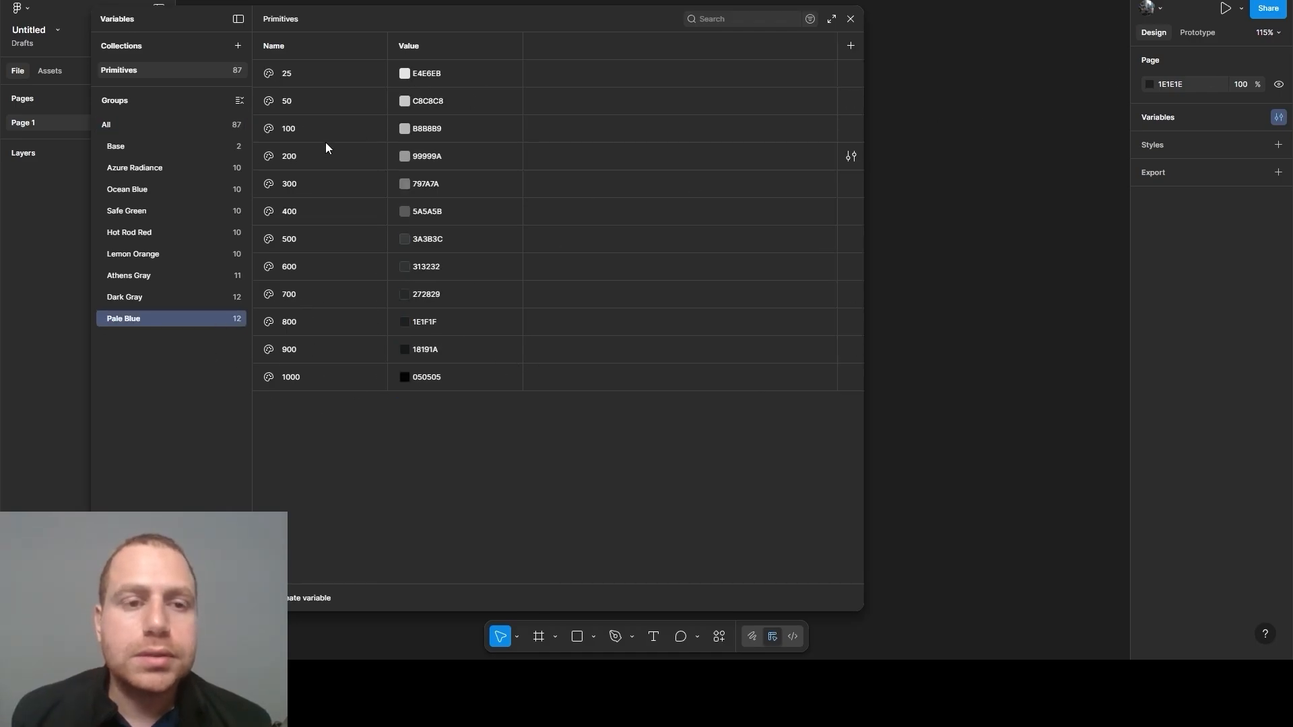
Delete the color variables 25 and 1000 from the Pale Blue group
{"action": "left_click", "coordinate": [341, 77]}
{"action": "right_click", "coordinate": [341, 77]}
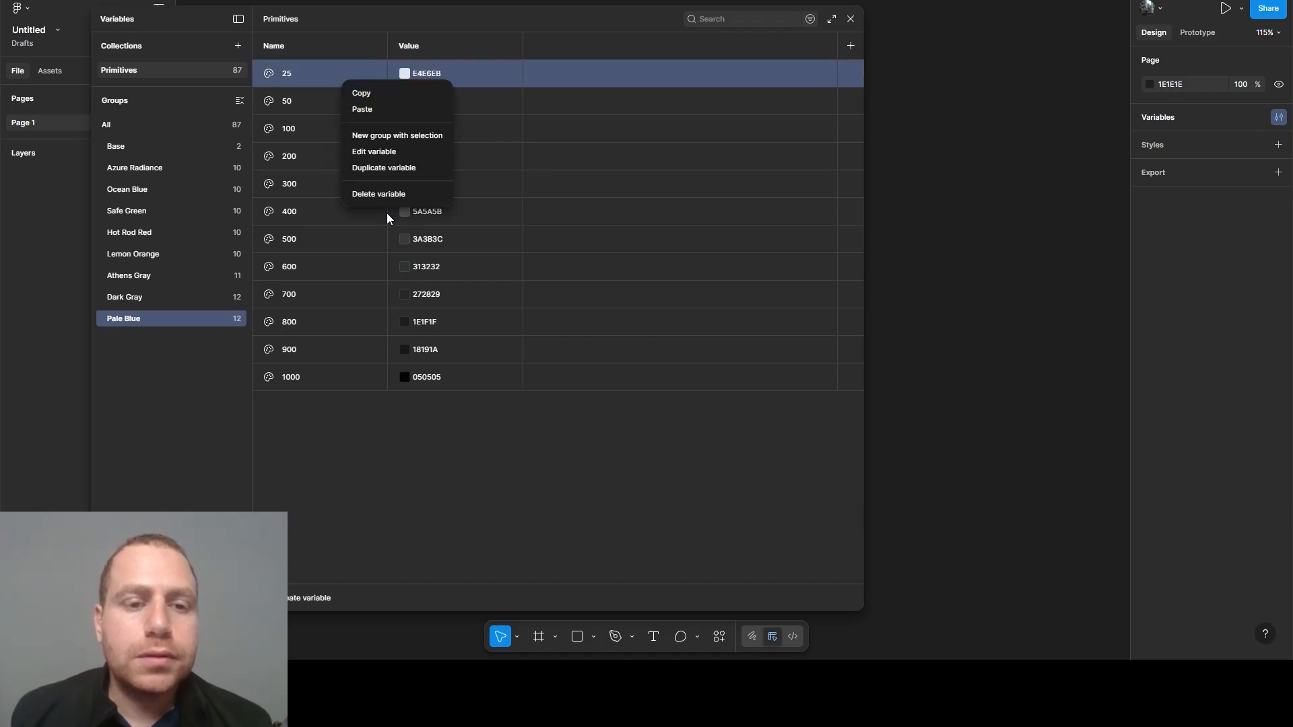
{"action": "left_click", "coordinate": [384, 196]}
{"action": "left_click", "coordinate": [326, 340]}
{"action": "right_click", "coordinate": [327, 343]}
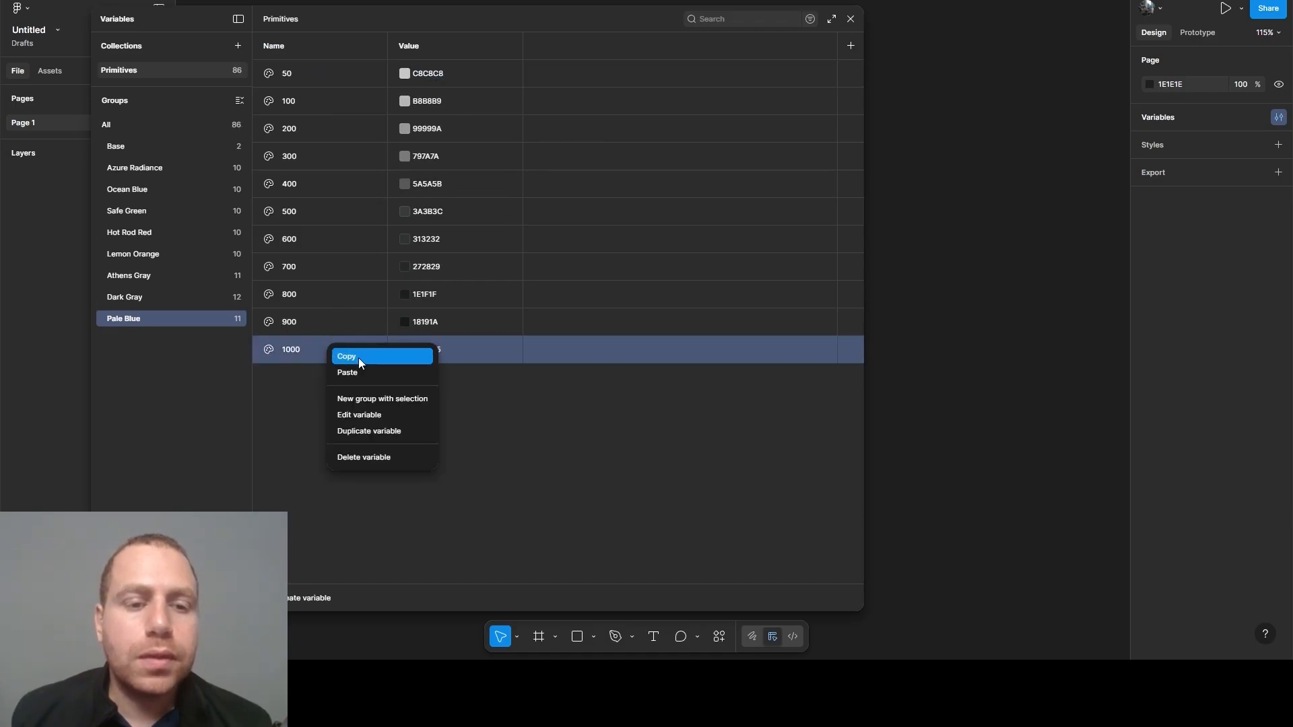
{"action": "left_click", "coordinate": [369, 457]}
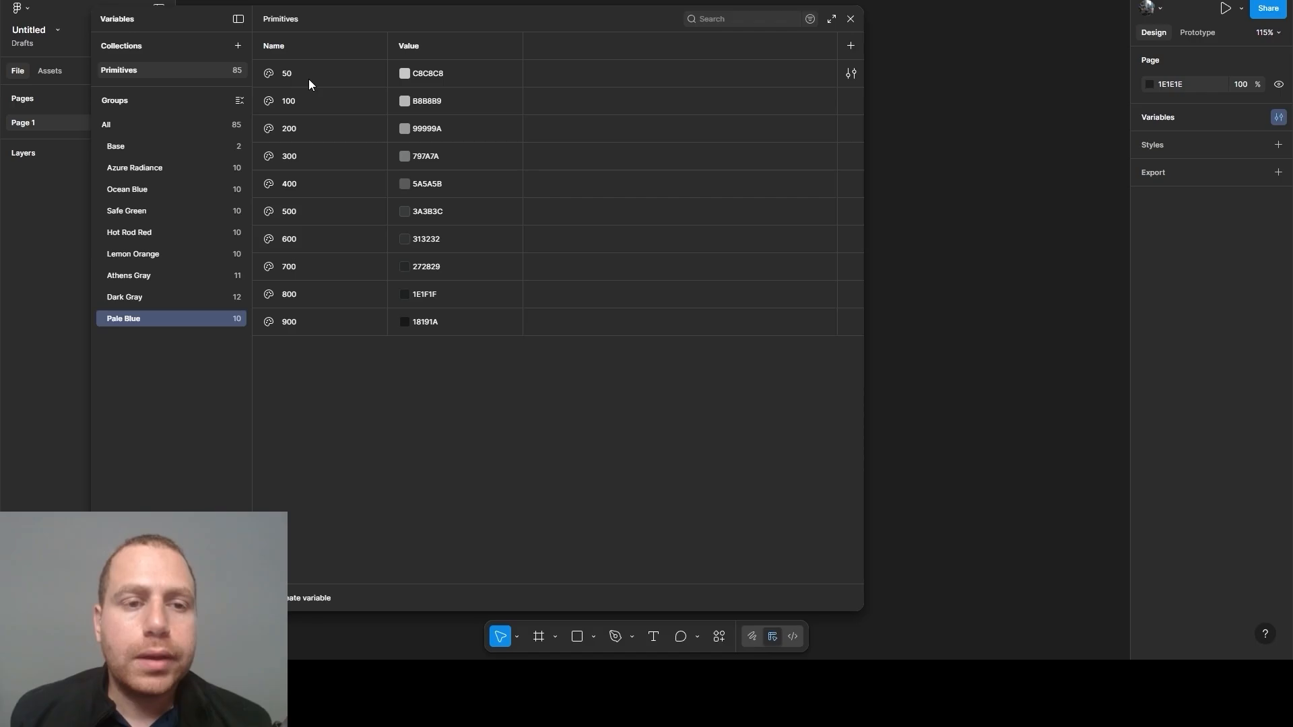
Set the Pale Blue colors 50 to C1E2FF and 100 to AFDAFF
{"action": "left_click", "coordinate": [421, 70]}
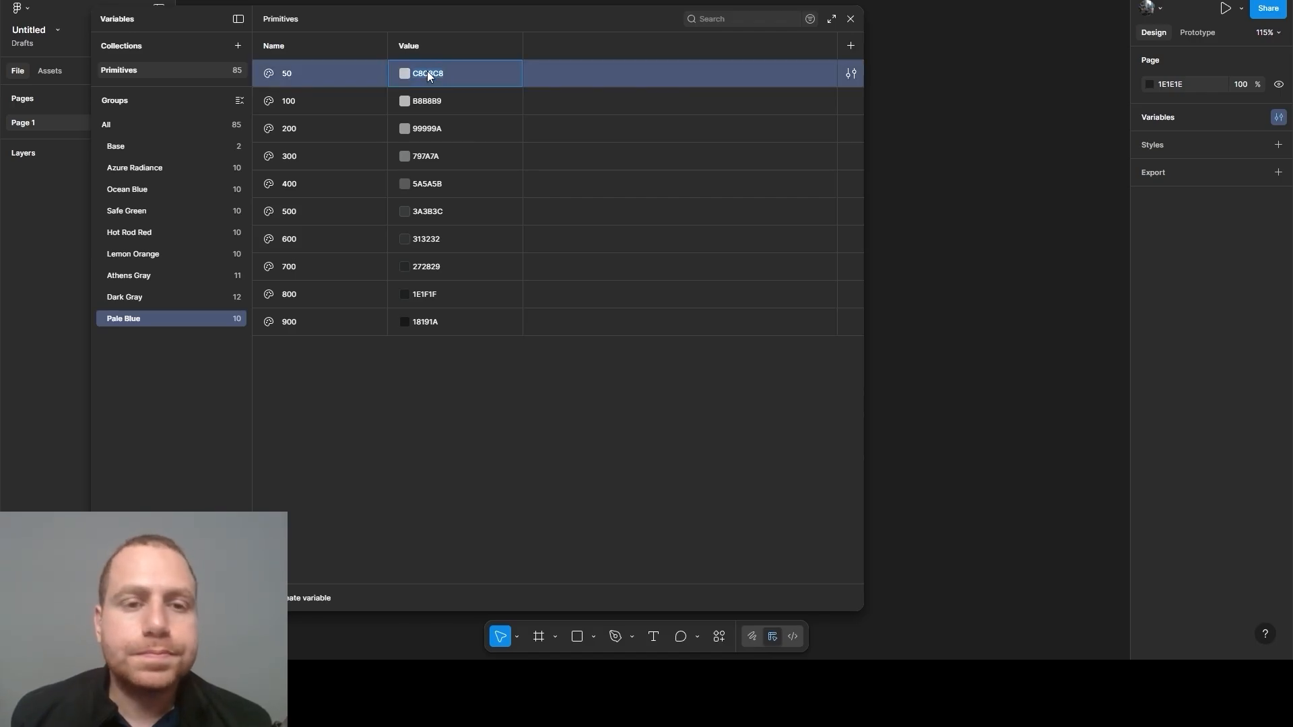
{"action": "type", "text": "C1E2FF"}
{"action": "key", "text": "Return"}
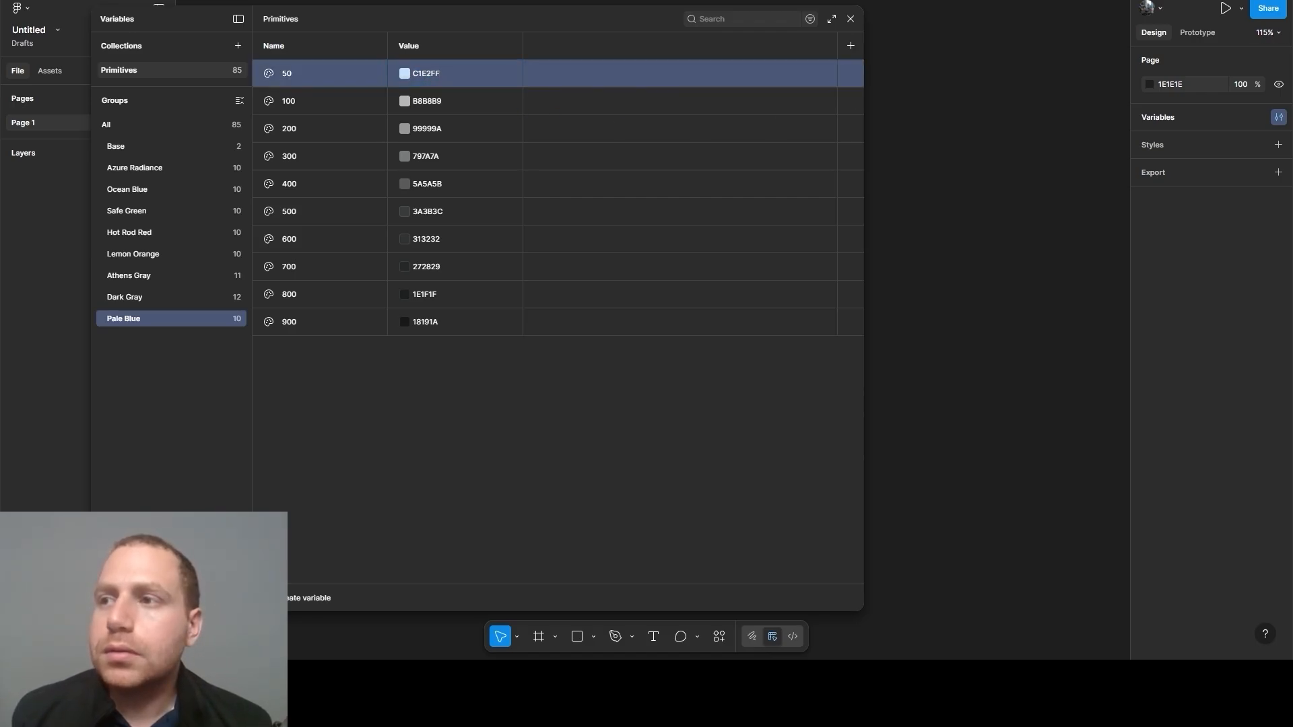
{"action": "left_click", "coordinate": [430, 99]}
{"action": "type", "text": "AFDAFF"}
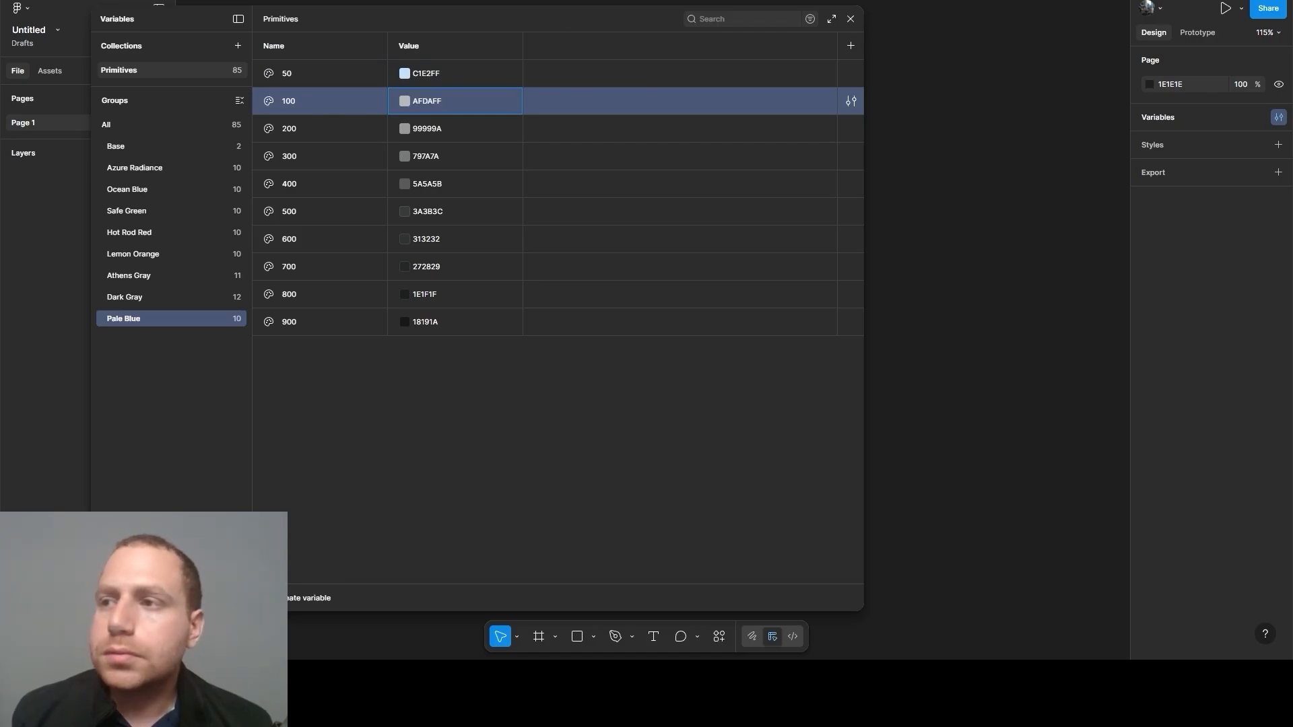
{"action": "key", "text": "Return"}
Set the Pale Blue colors 200 to 8CCAFF and 300 to 69BAFF
{"action": "left_click", "coordinate": [427, 129]}
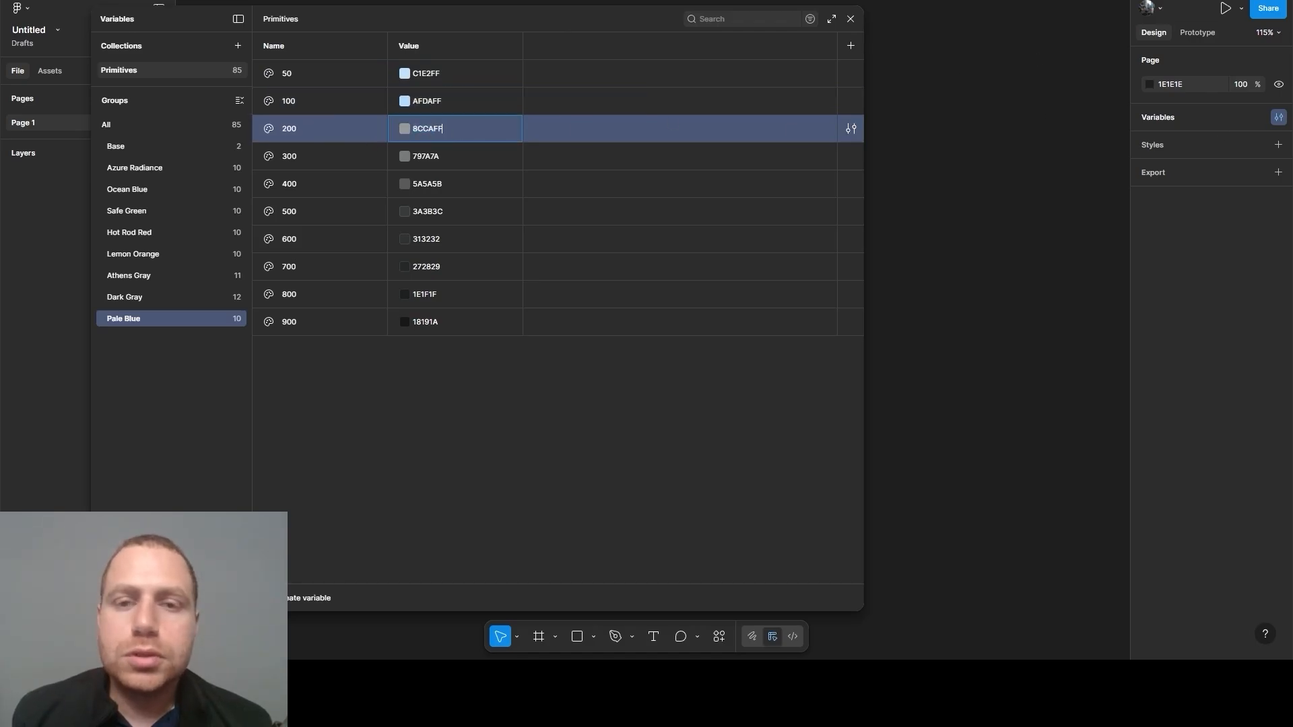
{"action": "key", "text": "Return"}
{"action": "left_click", "coordinate": [429, 157]}
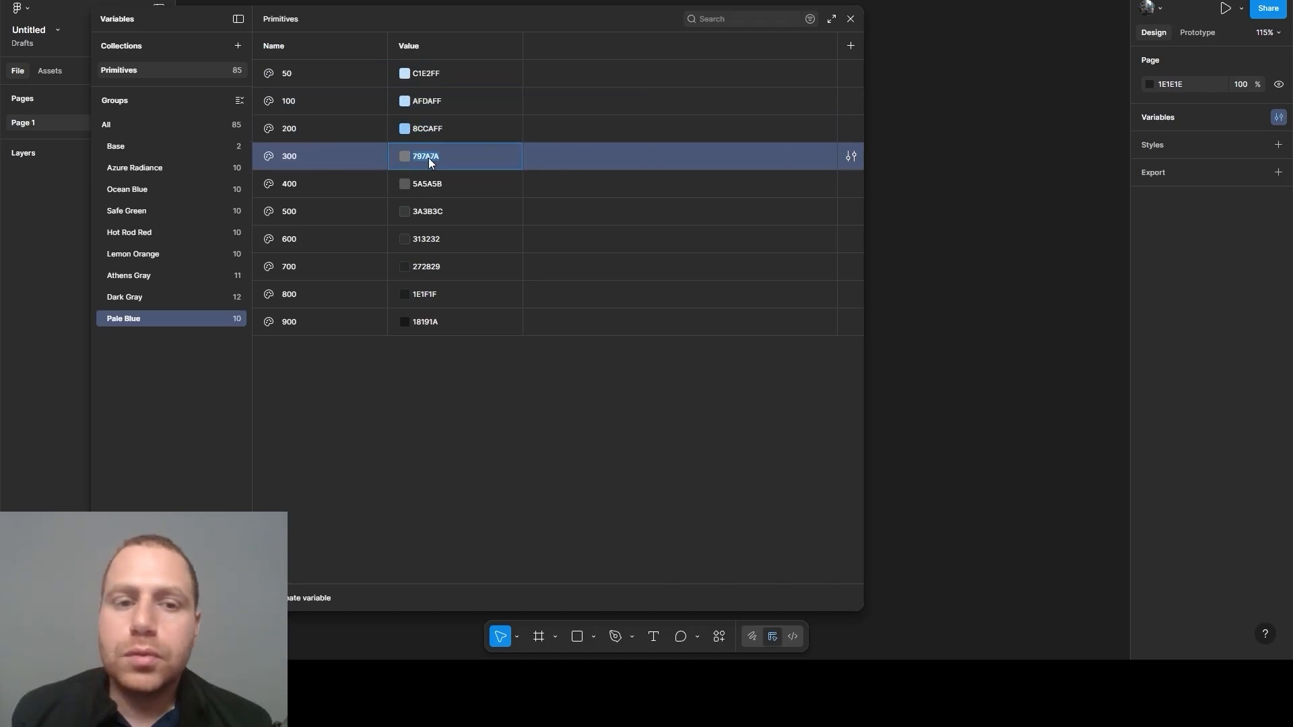
{"action": "key", "text": "Return"}
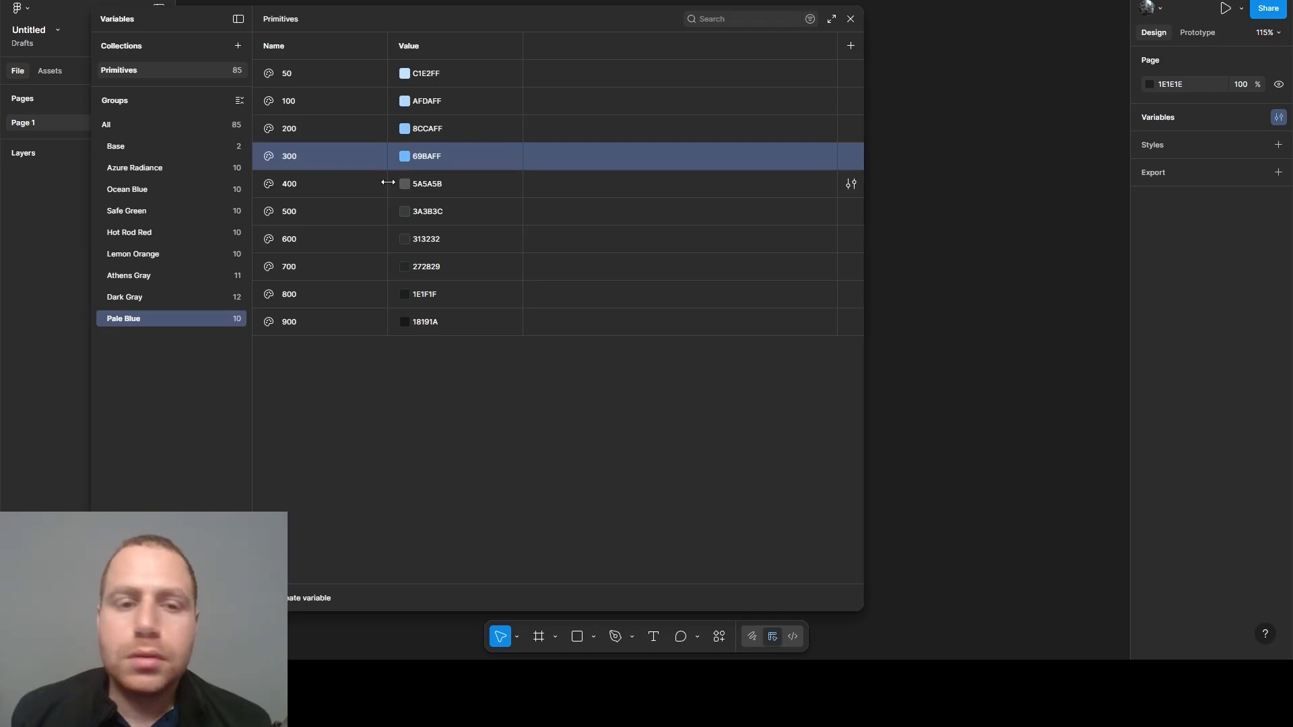
Set the Pale Blue colors 400 to 45A9FF and 500 to 2299FF
{"action": "left_click", "coordinate": [437, 184]}
{"action": "key", "text": "Return"}
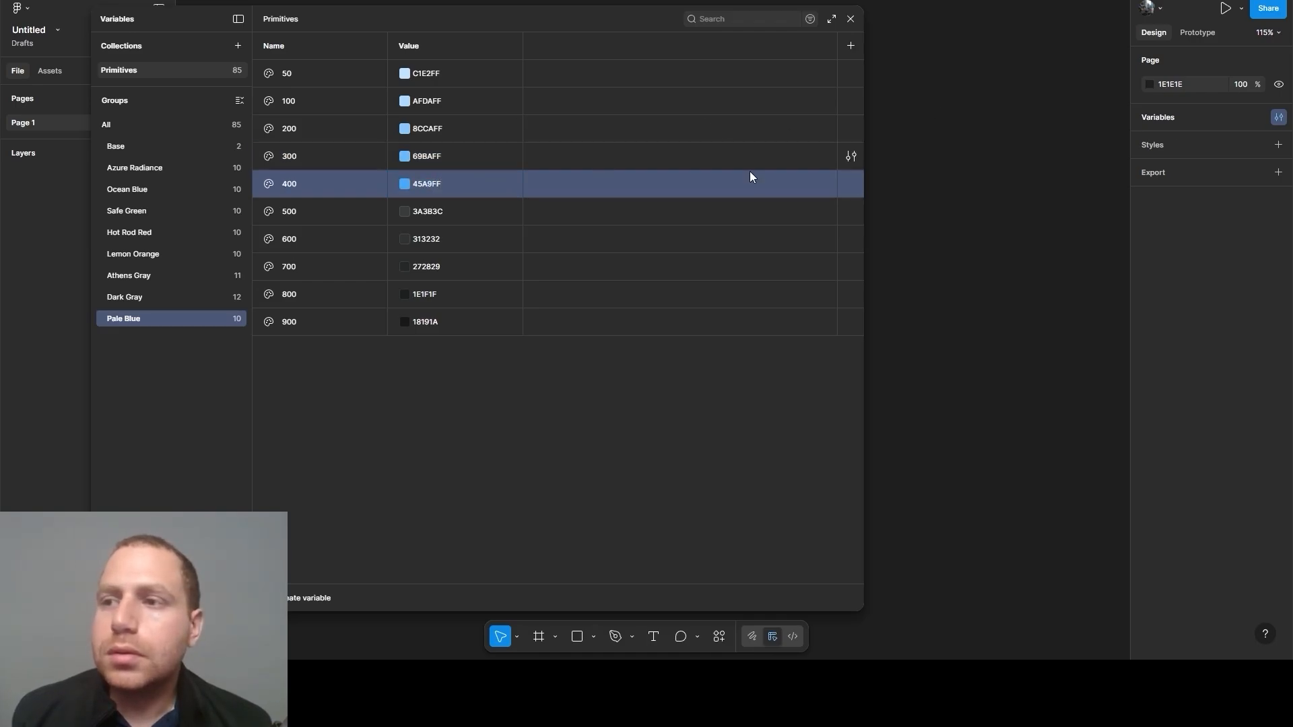
{"action": "left_click", "coordinate": [434, 212]}
{"action": "type", "text": "2299FF"}
{"action": "key", "text": "Return"}
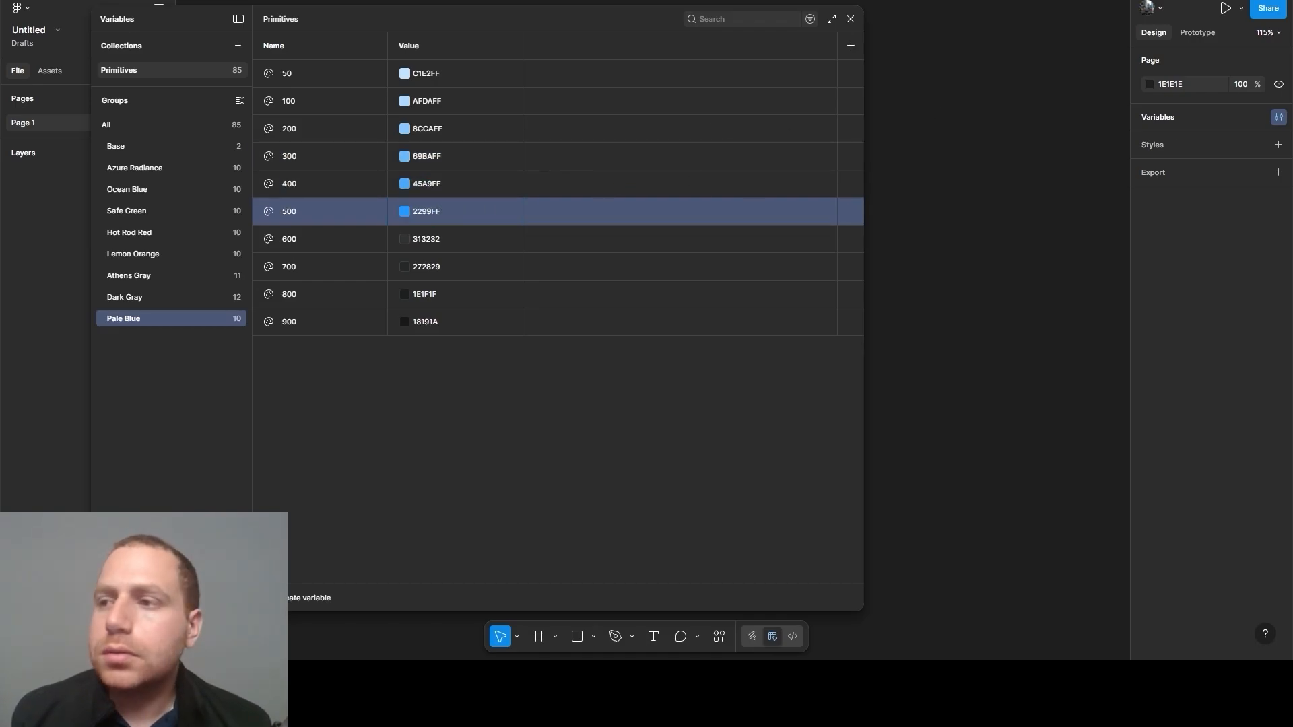
Set the Pale Blue colors 600 to 1D81D6 and 700 to 1768AD
{"action": "left_click", "coordinate": [430, 241]}
{"action": "type", "text": "1D81D6"}
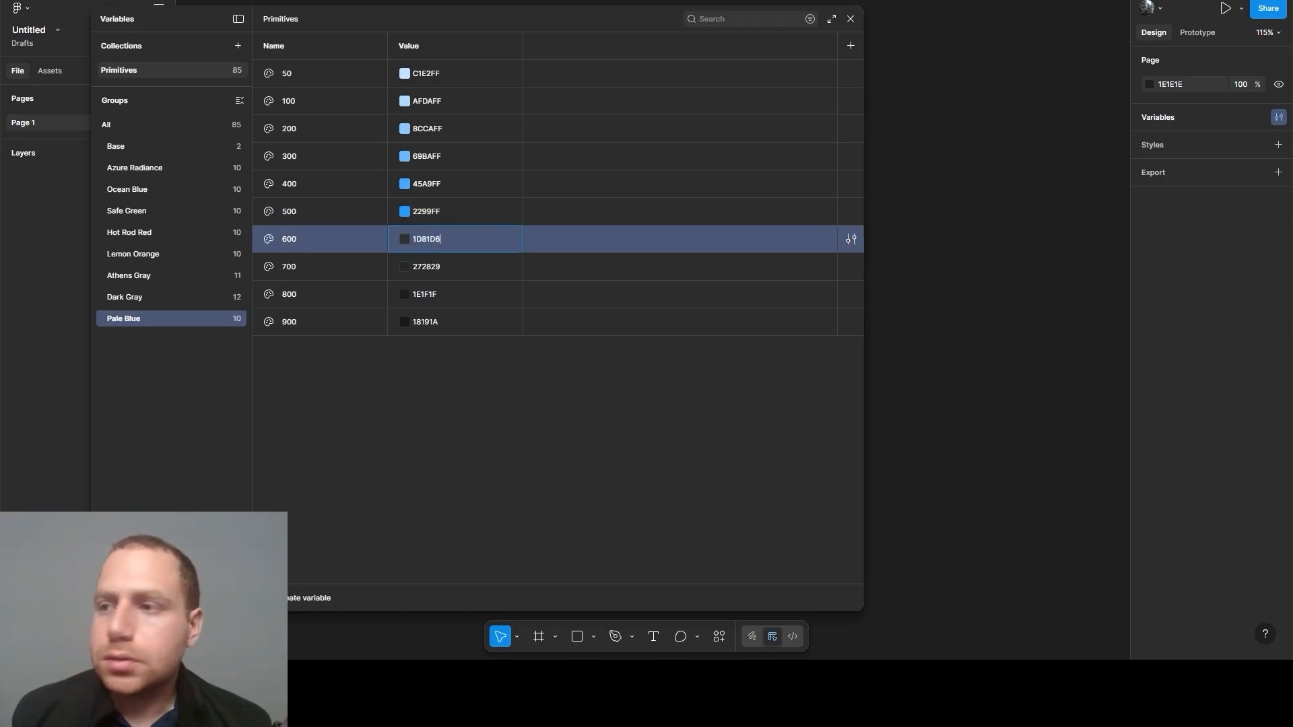
{"action": "key", "text": "Return"}
{"action": "left_click", "coordinate": [438, 262]}
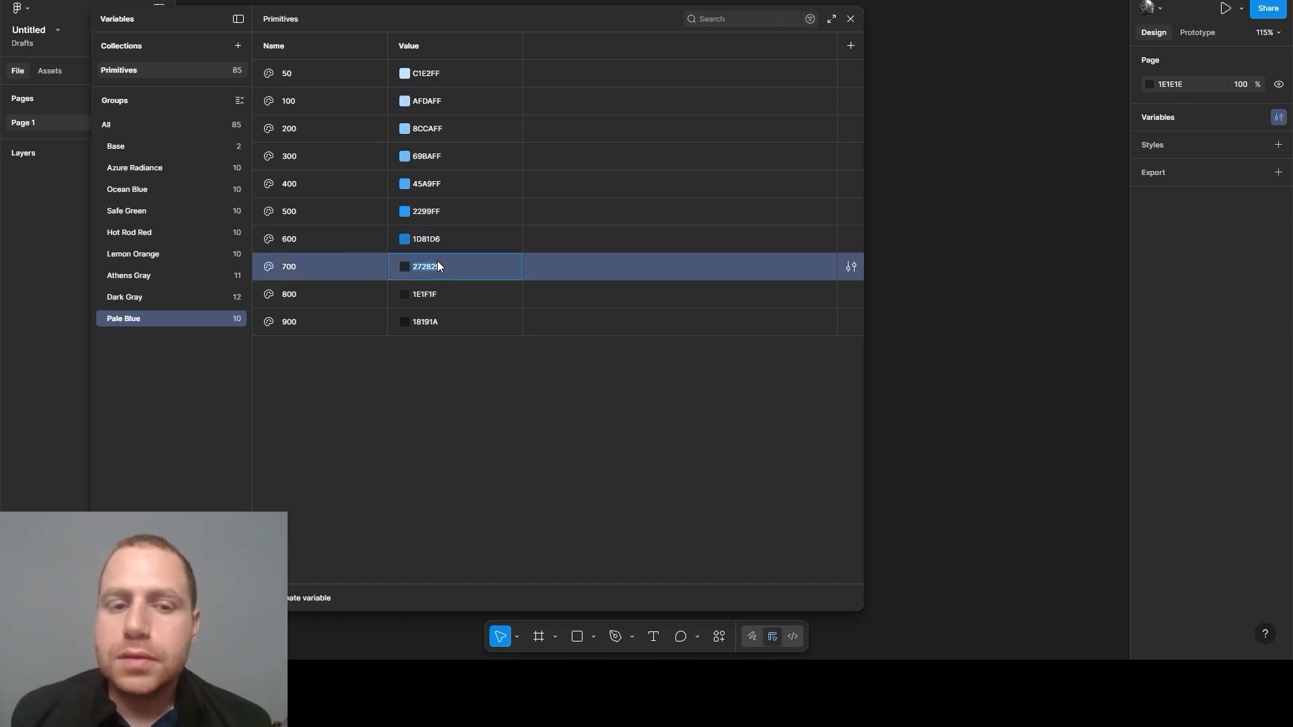
{"action": "type", "text": "1768AD"}
{"action": "key", "text": "Return"}
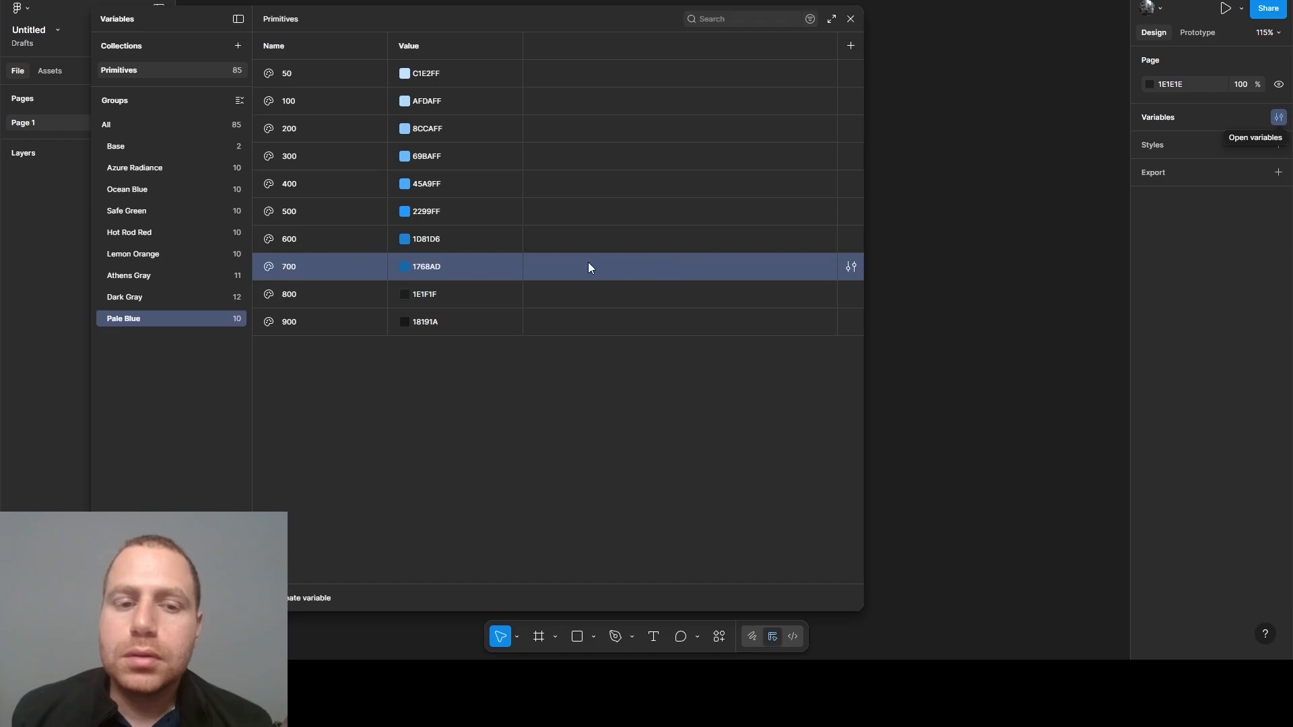
Set the Pale Blue colors 800 to 125085 and 900 to 0C375C
{"action": "left_click", "coordinate": [444, 294]}
{"action": "type", "text": "125085"}
{"action": "key", "text": "Return"}
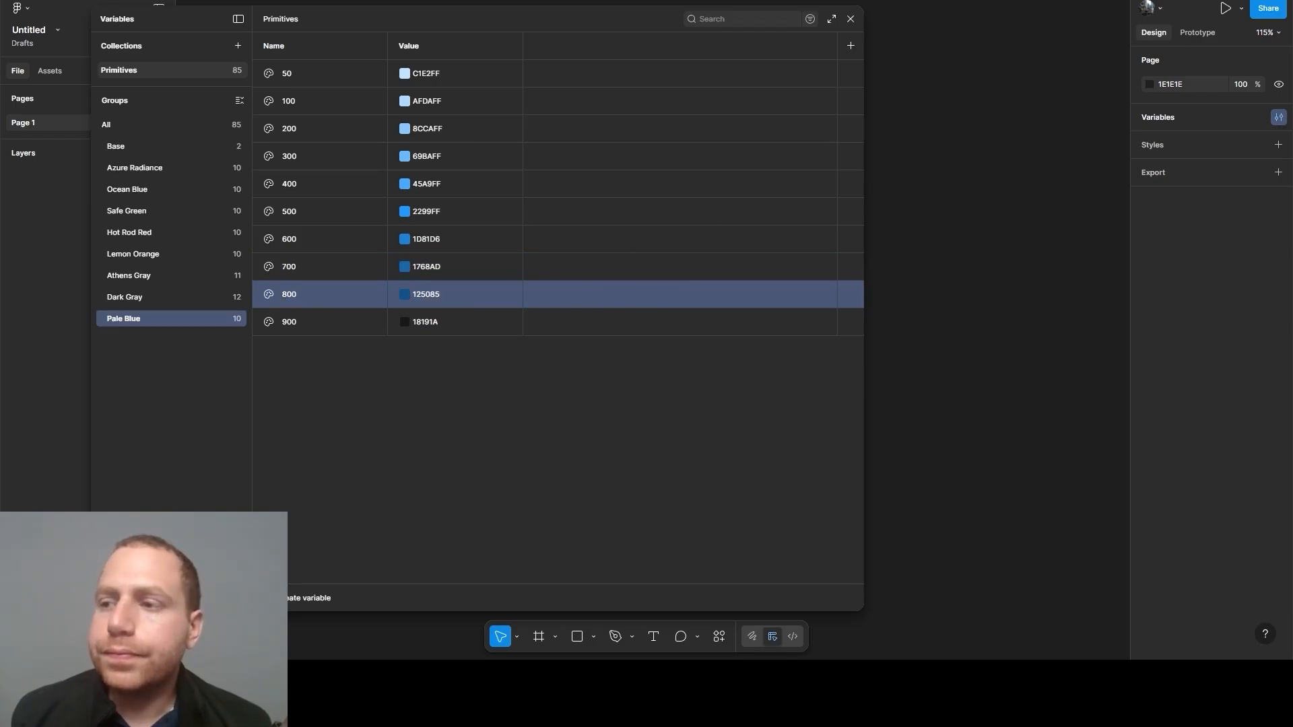
{"action": "left_click", "coordinate": [422, 323]}
{"action": "type", "text": "0C375C"}
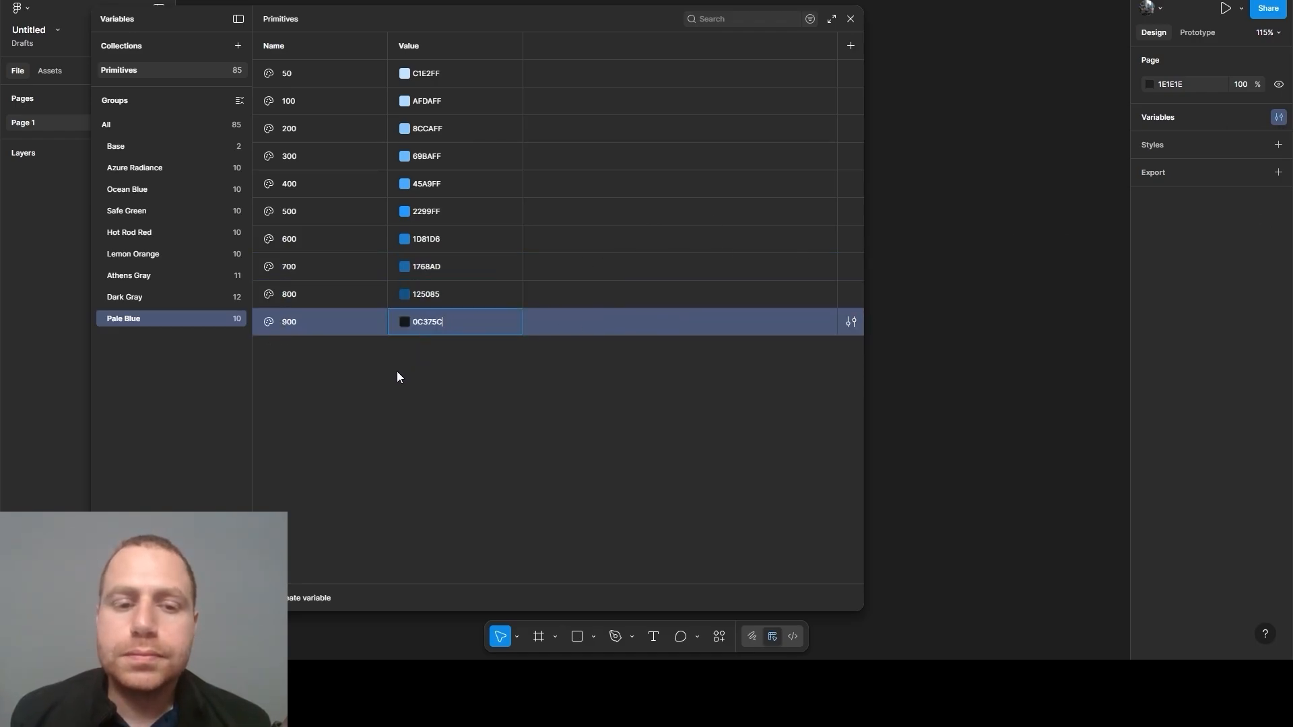
{"action": "key", "text": "Return"}
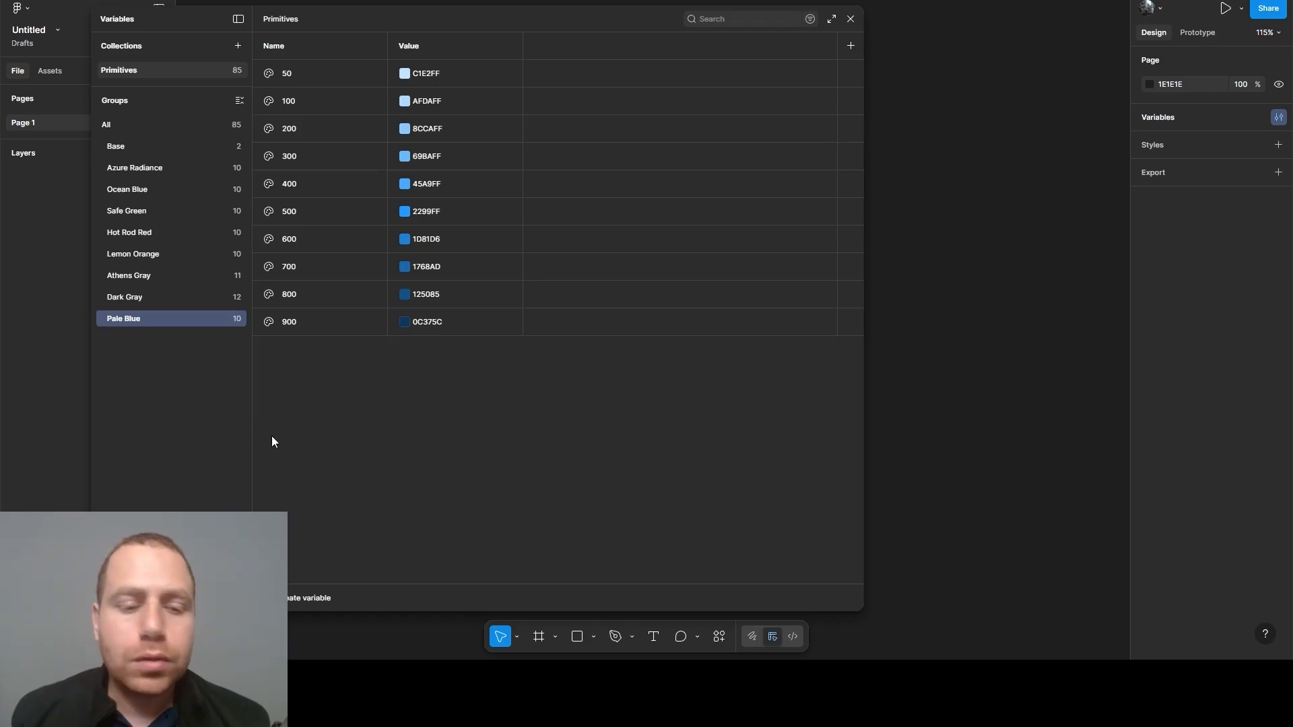
{"action": "left_click", "coordinate": [307, 598]}
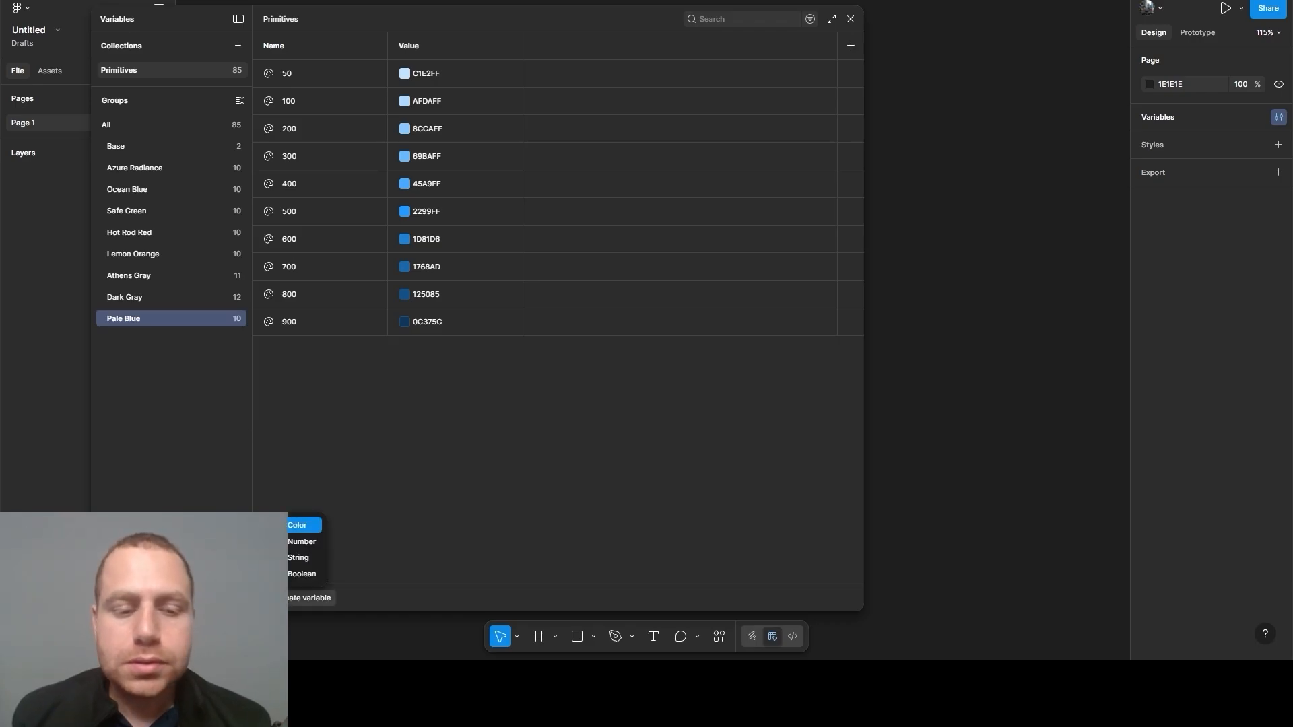
{"action": "left_click", "coordinate": [307, 545]}
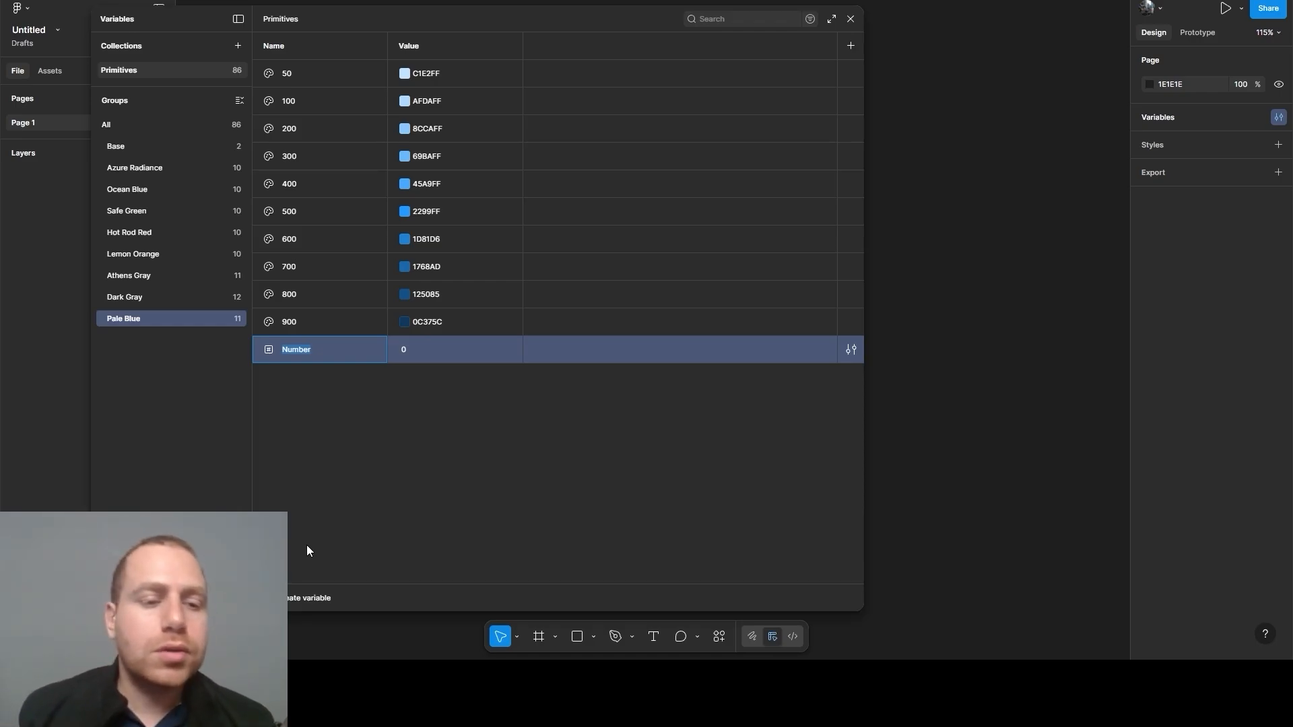
{"action": "right_click", "coordinate": [298, 349]}
{"action": "left_click", "coordinate": [353, 465]}
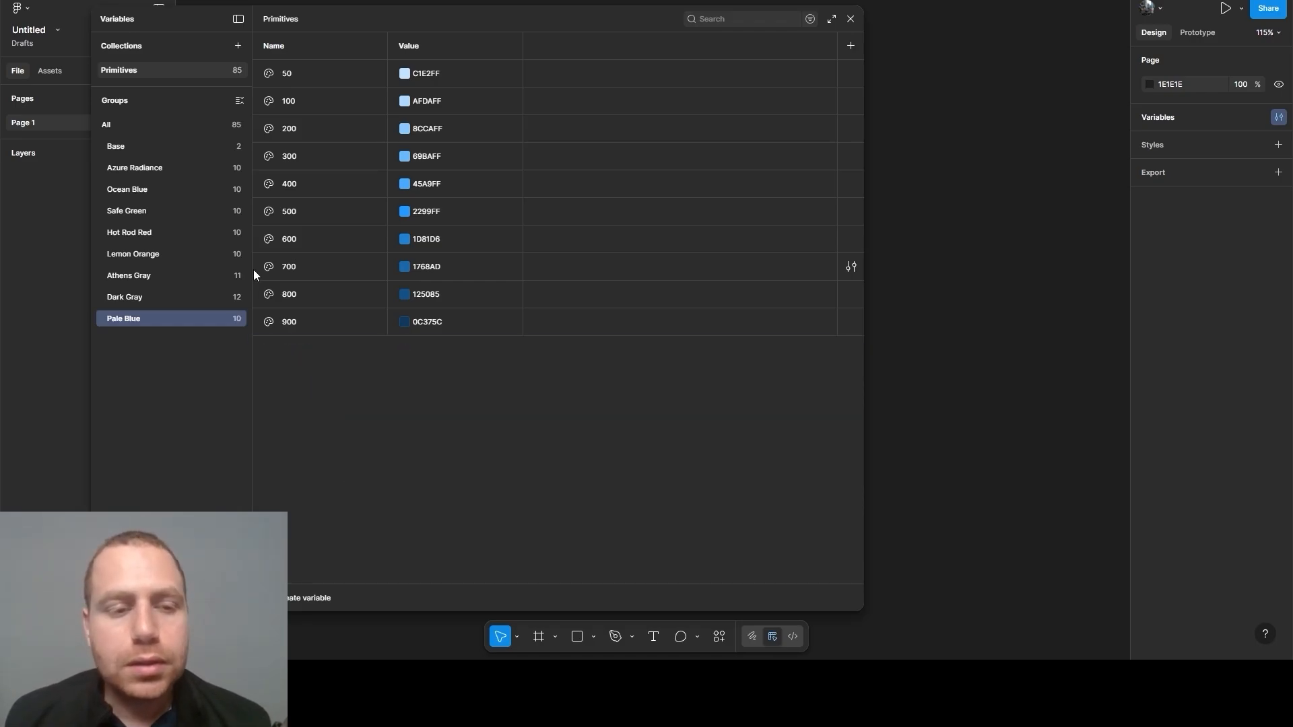
Create a number variable named Pixels/0 from the view of all variables, and open the new Pixels group
{"action": "left_click", "coordinate": [123, 128]}
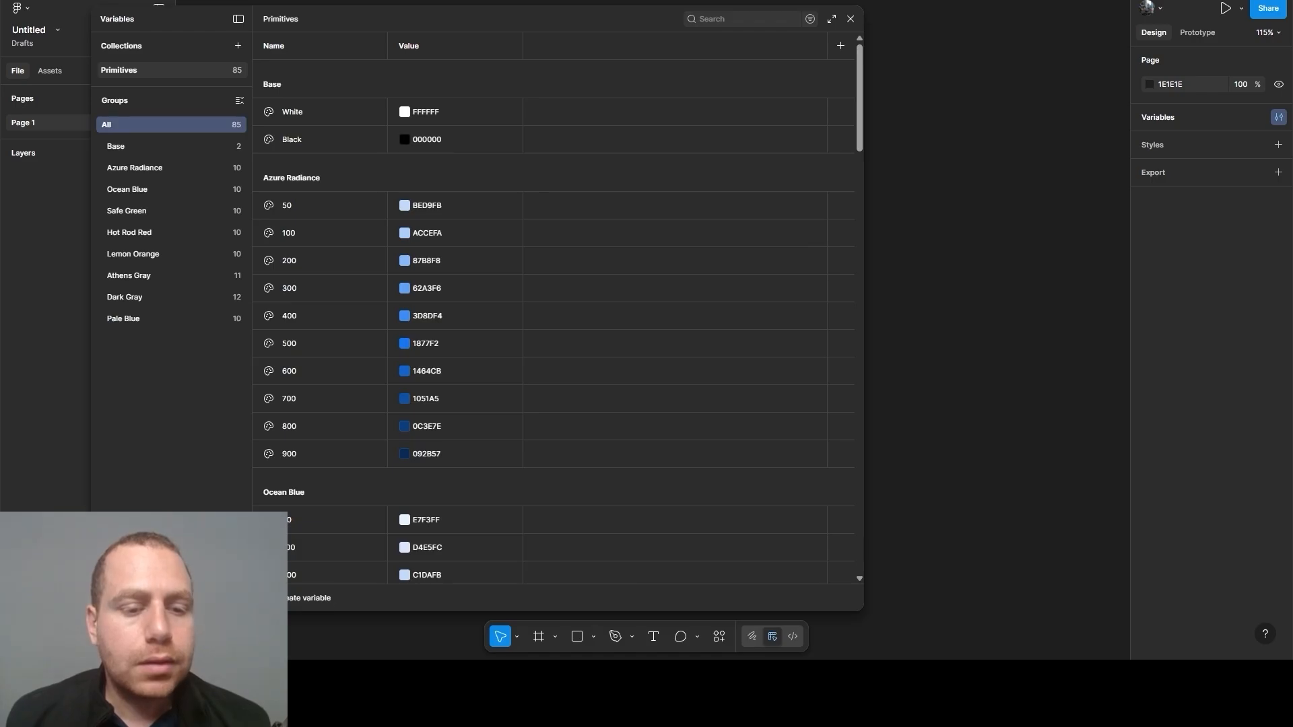
{"action": "left_click", "coordinate": [309, 598]}
{"action": "left_click", "coordinate": [309, 546]}
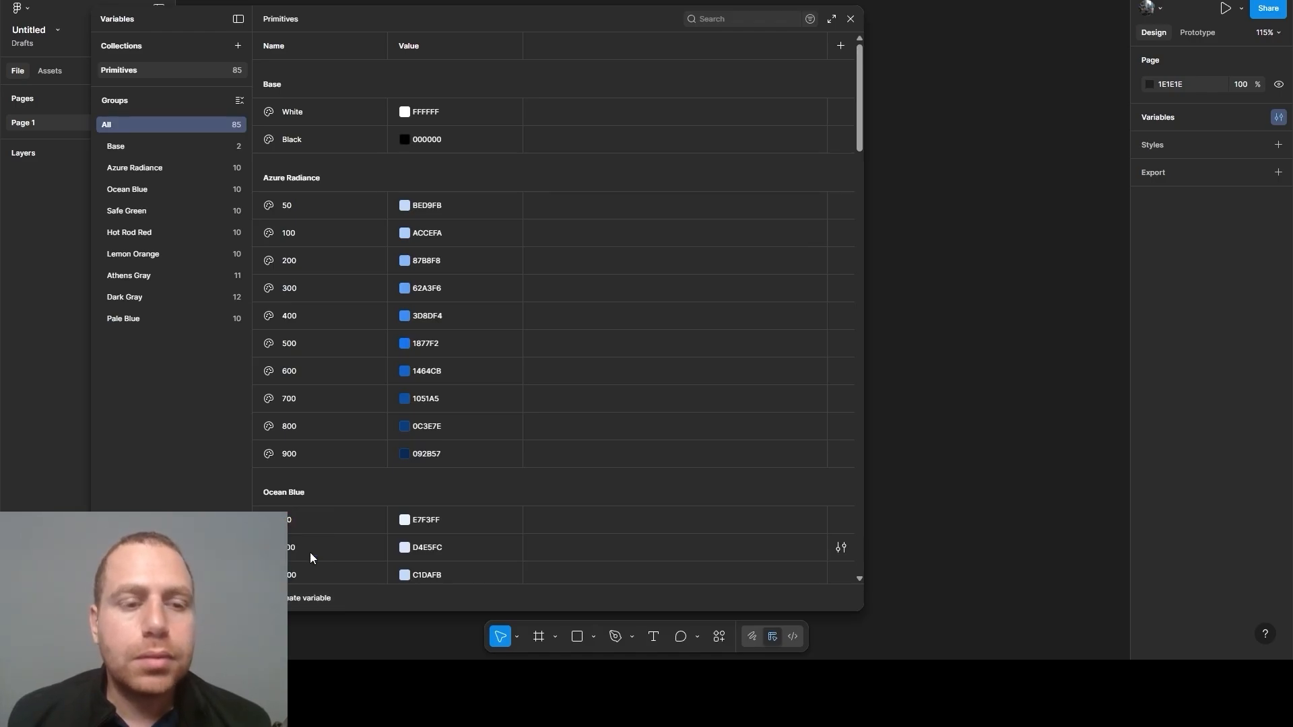
{"action": "type", "text": "Pi"}
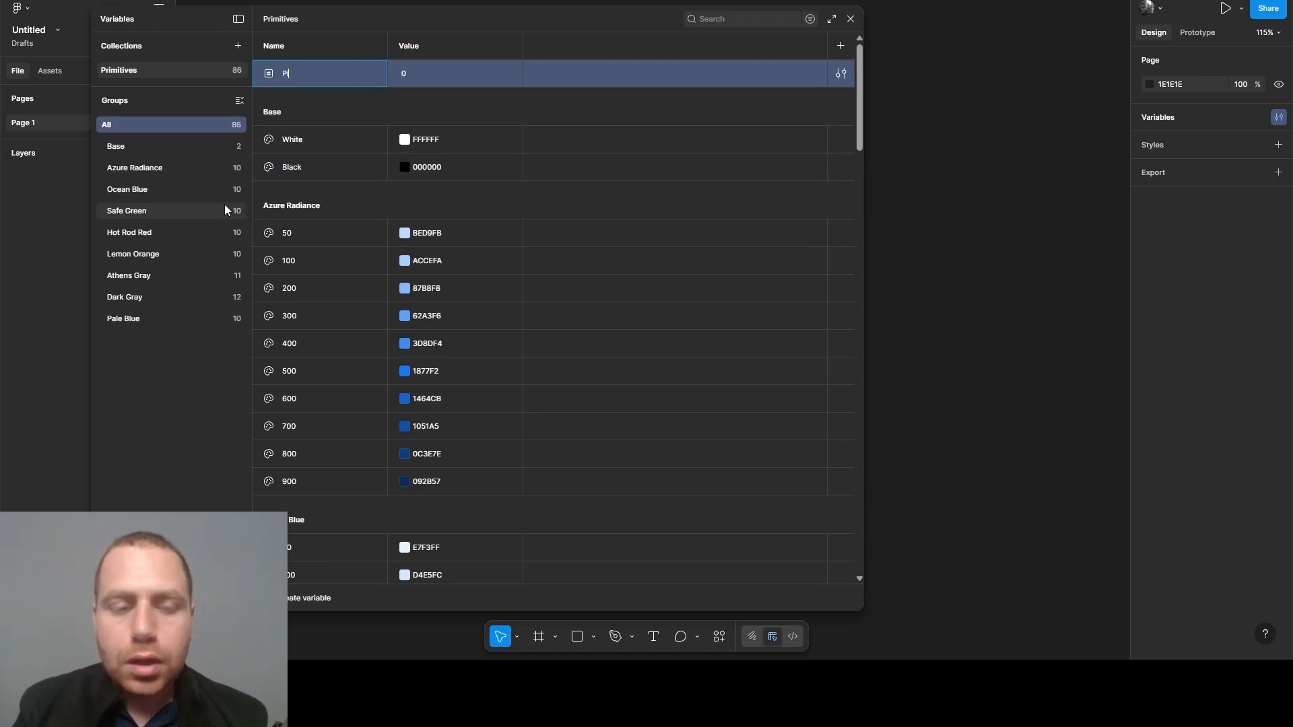
{"action": "type", "text": "xels/"}
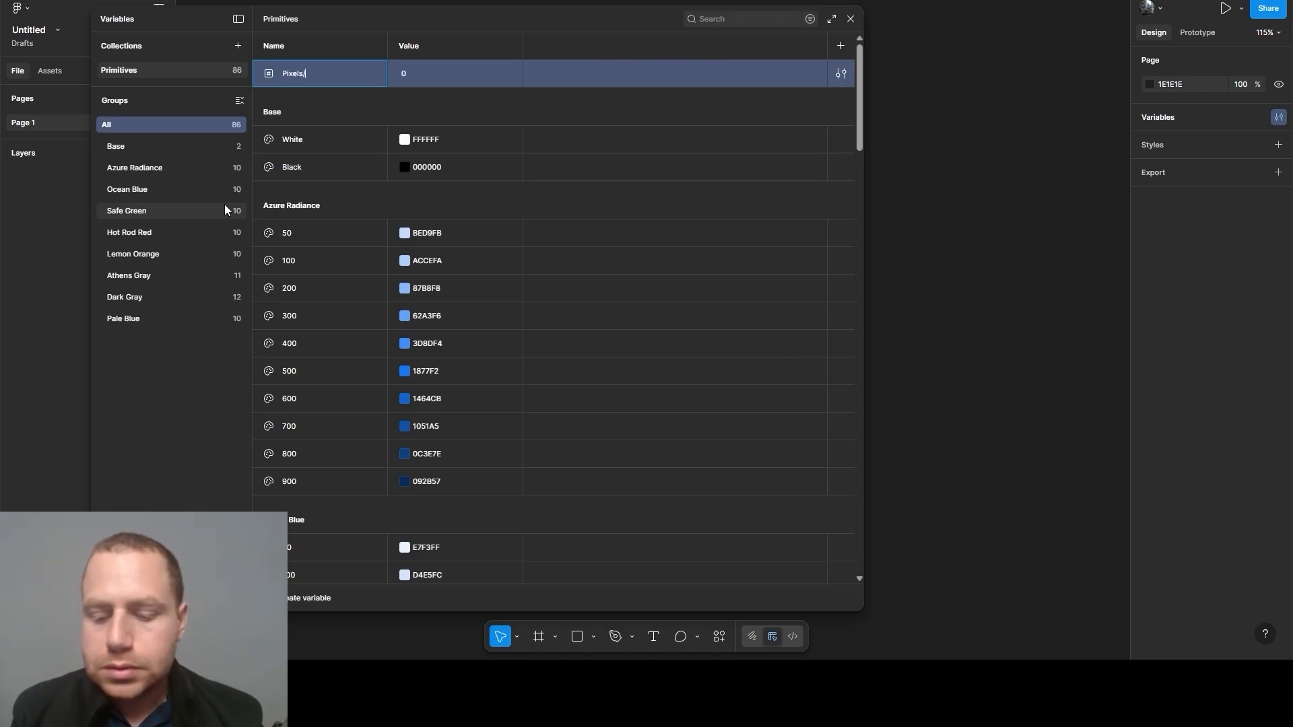
{"action": "type", "text": "0"}
{"action": "key", "text": "Return"}
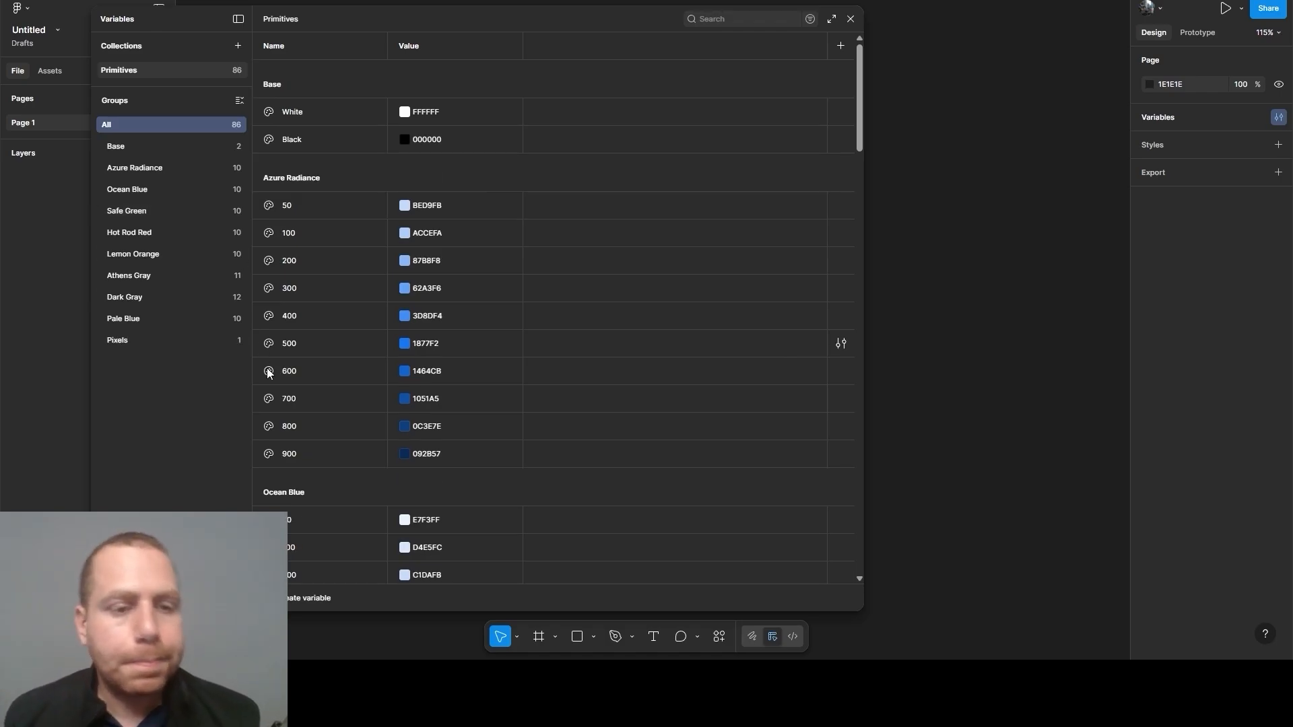
{"action": "left_click", "coordinate": [176, 341]}
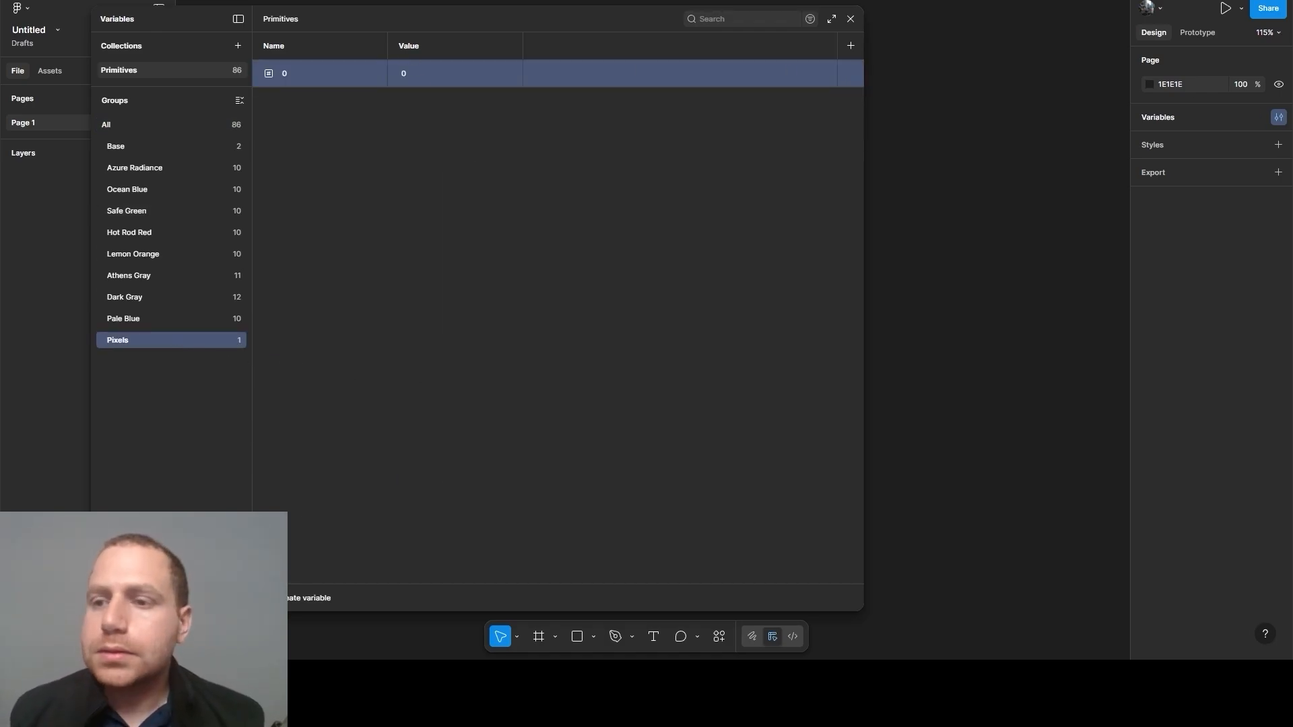
{"action": "left_click", "coordinate": [390, 198]}
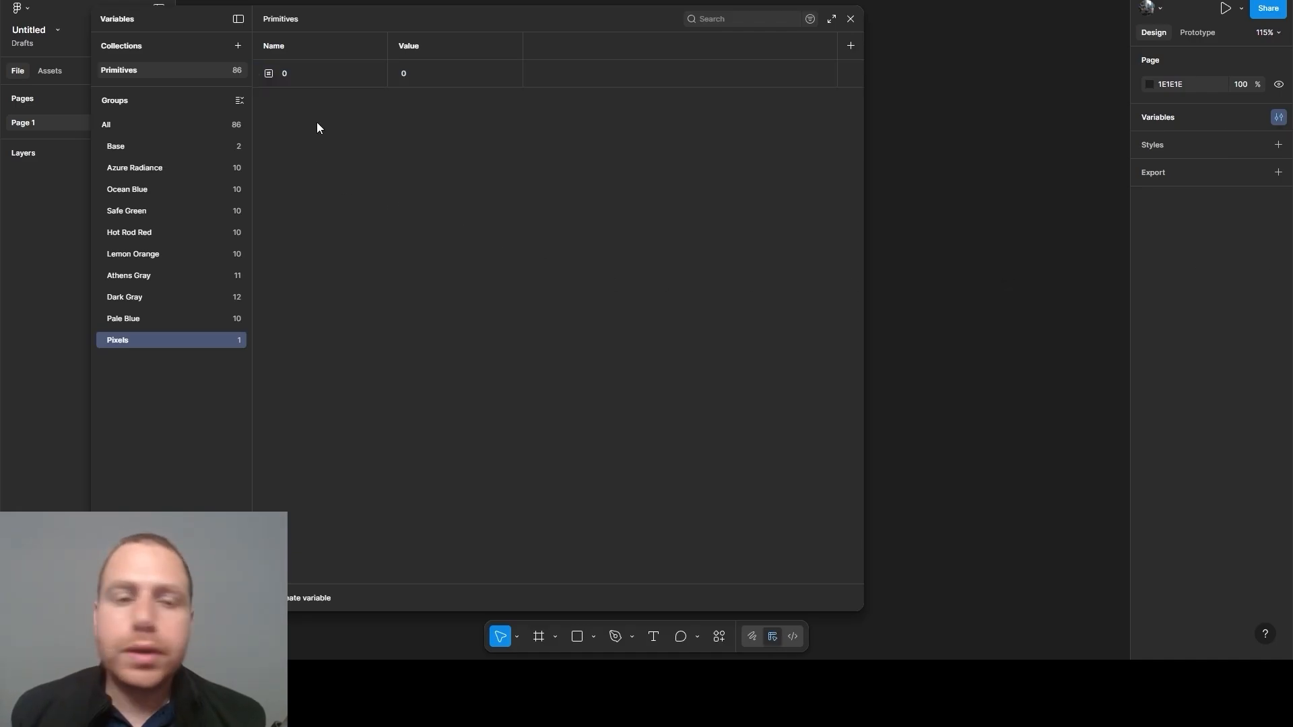
Duplicate the number variable 0 in the Pixels group ten times
{"action": "left_click", "coordinate": [314, 82]}
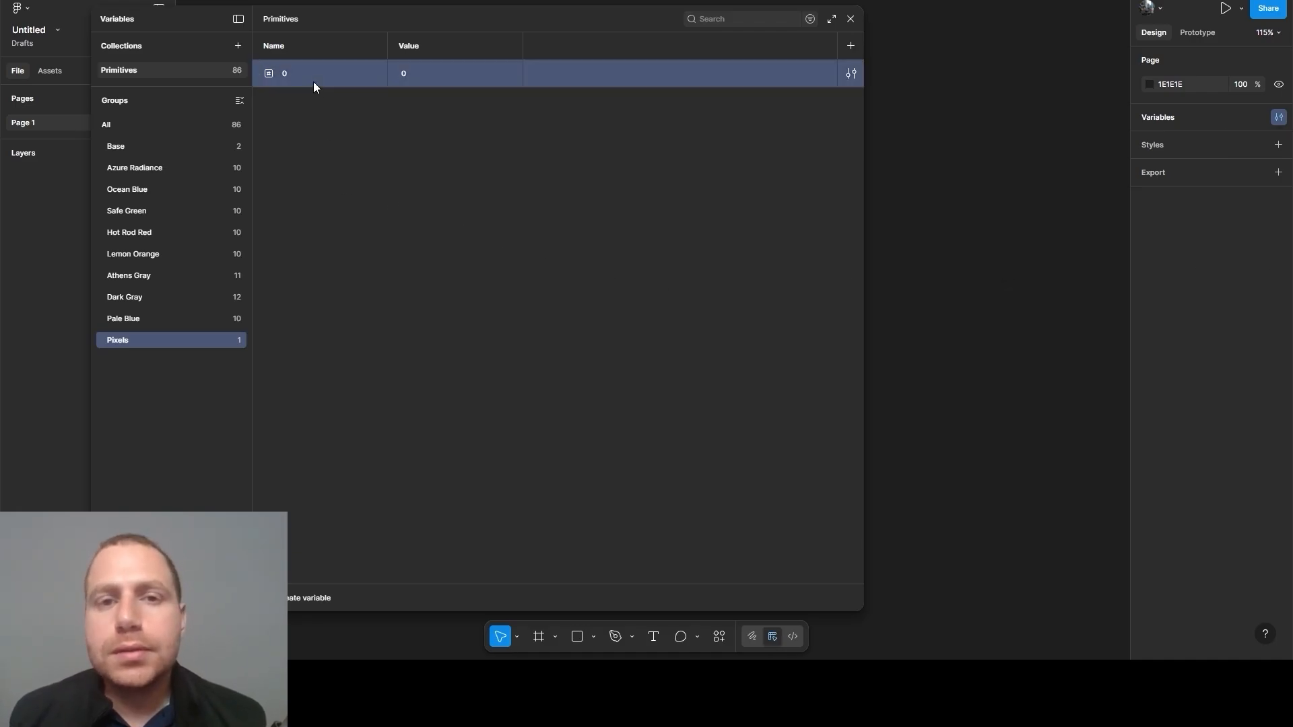
{"action": "key", "text": "ctrl+d"}
{"action": "key", "text": "ctrl+d"}
{"action": "key", "text": "ctrl+d"}
{"action": "key", "text": "ctrl+d"}
{"action": "key", "text": "ctrl+d"}
{"action": "key", "text": "ctrl+d"}
{"action": "key", "text": "ctrl+d"}
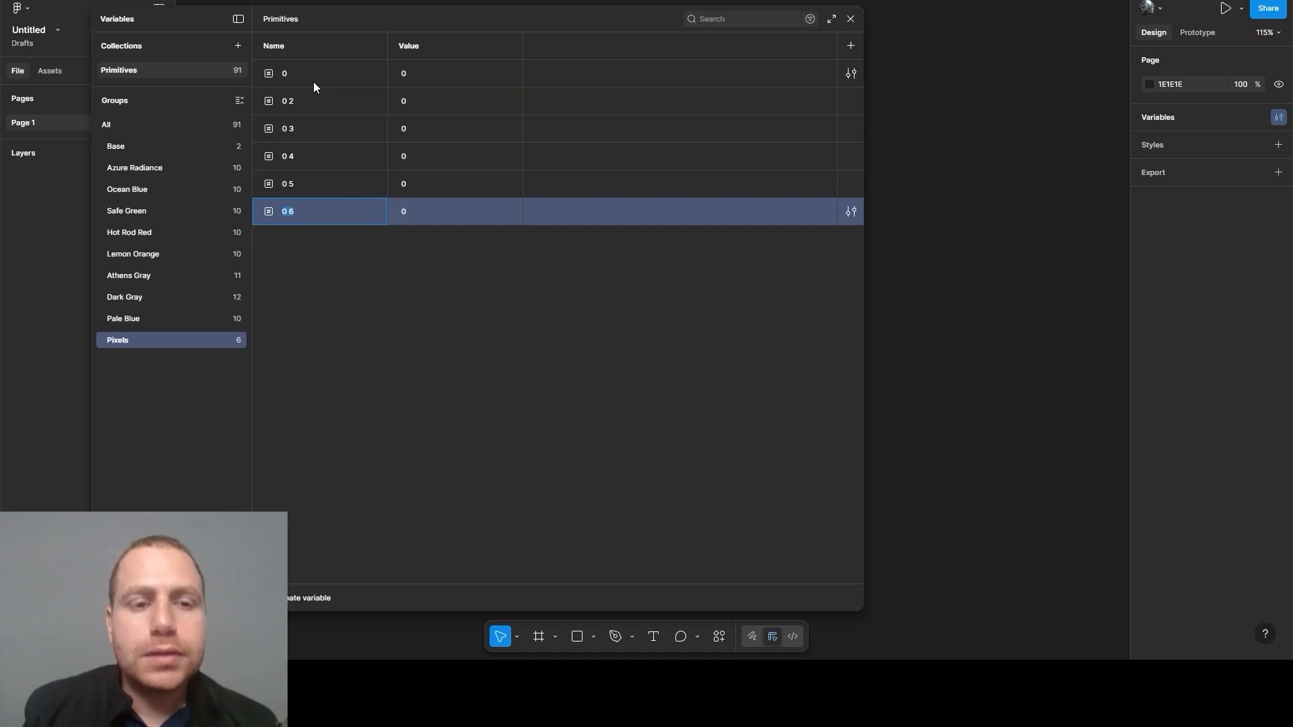
{"action": "key", "text": "ctrl+d"}
{"action": "key", "text": "ctrl+d"}
{"action": "key", "text": "ctrl+d"}
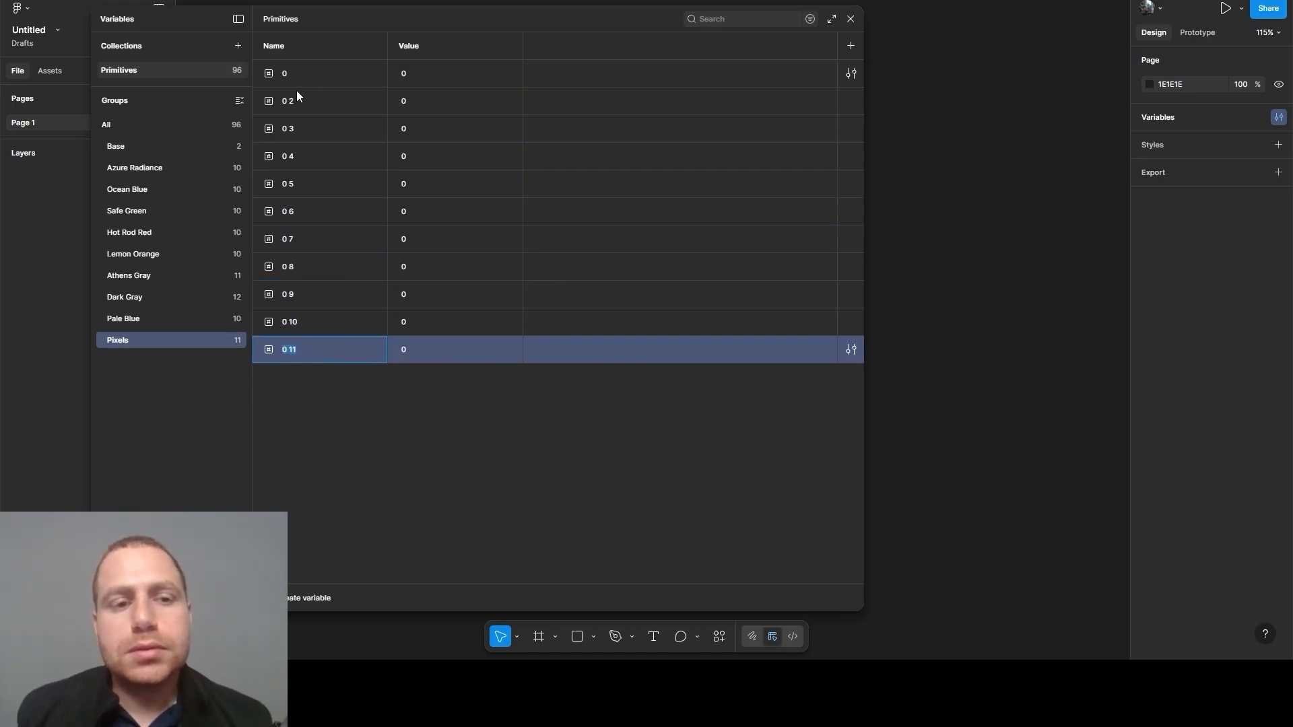
Rename the first four copies of the 0 variable as 2, 4, 8 and 12
{"action": "left_click", "coordinate": [293, 96]}
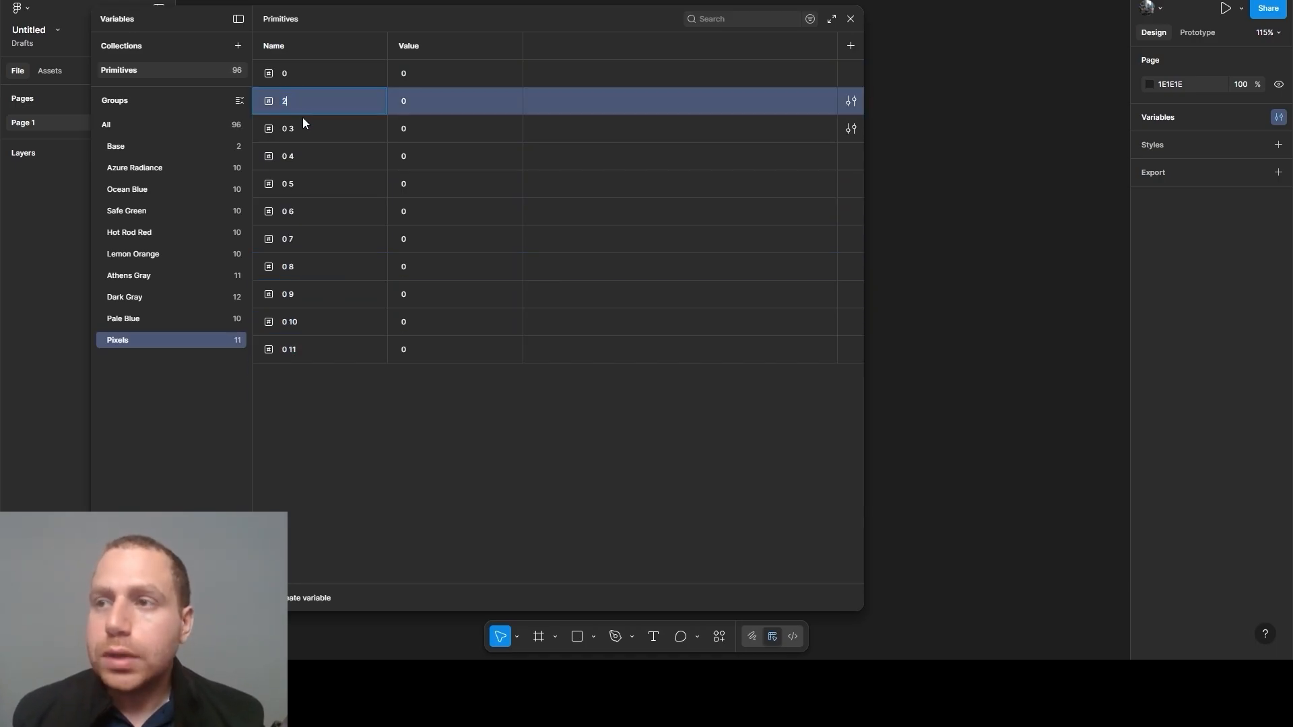
{"action": "key", "text": "Return"}
{"action": "double_click", "coordinate": [290, 131]}
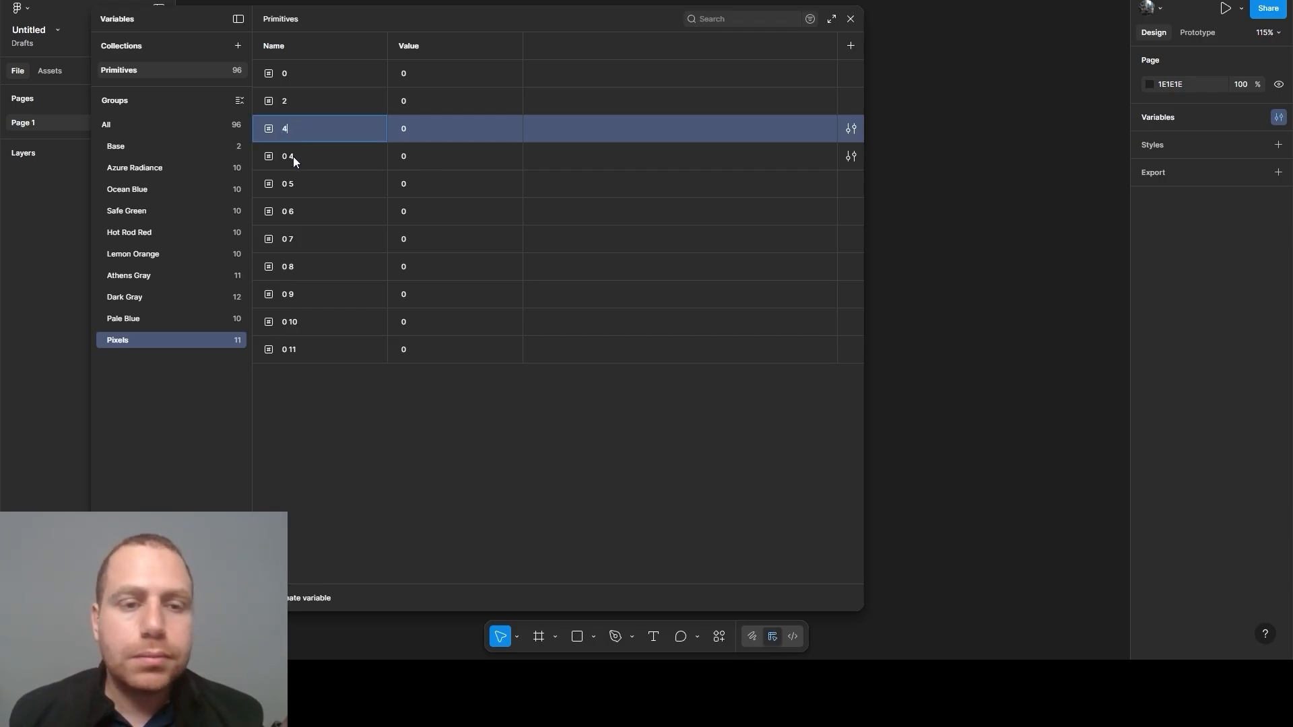
{"action": "double_click", "coordinate": [293, 156]}
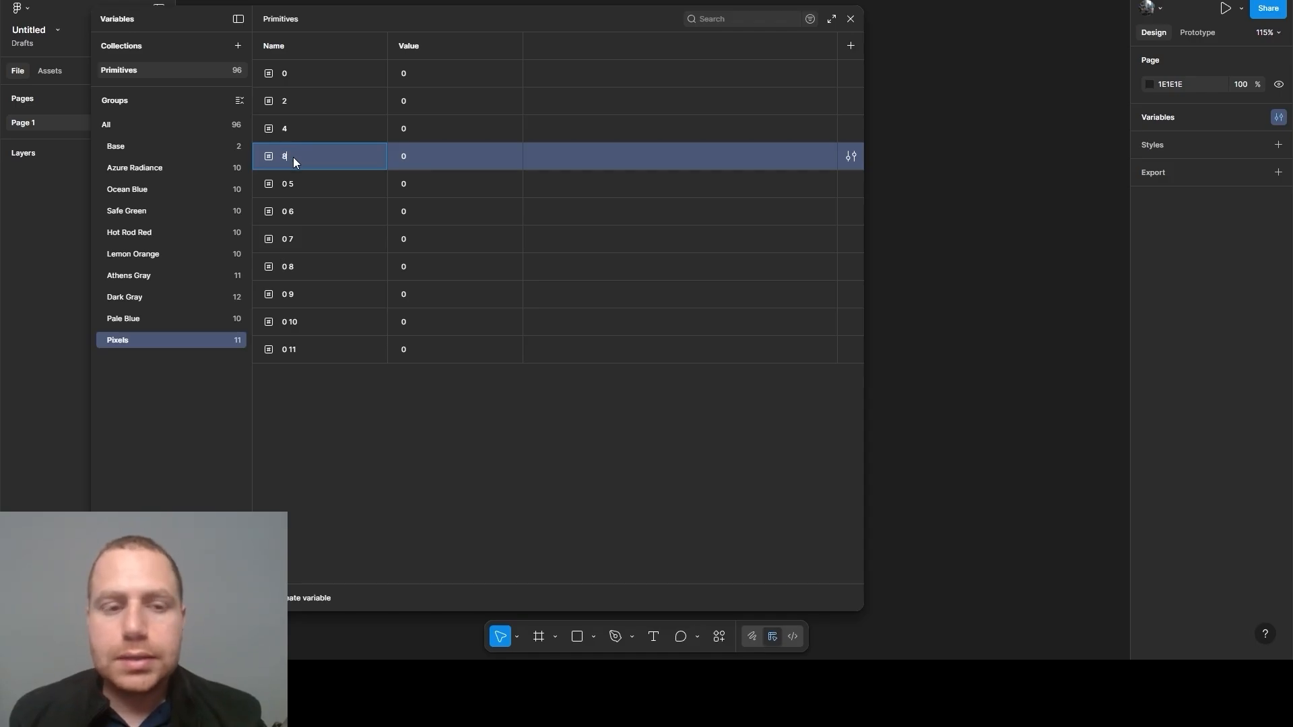
{"action": "type", "text": "8"}
{"action": "double_click", "coordinate": [294, 184]}
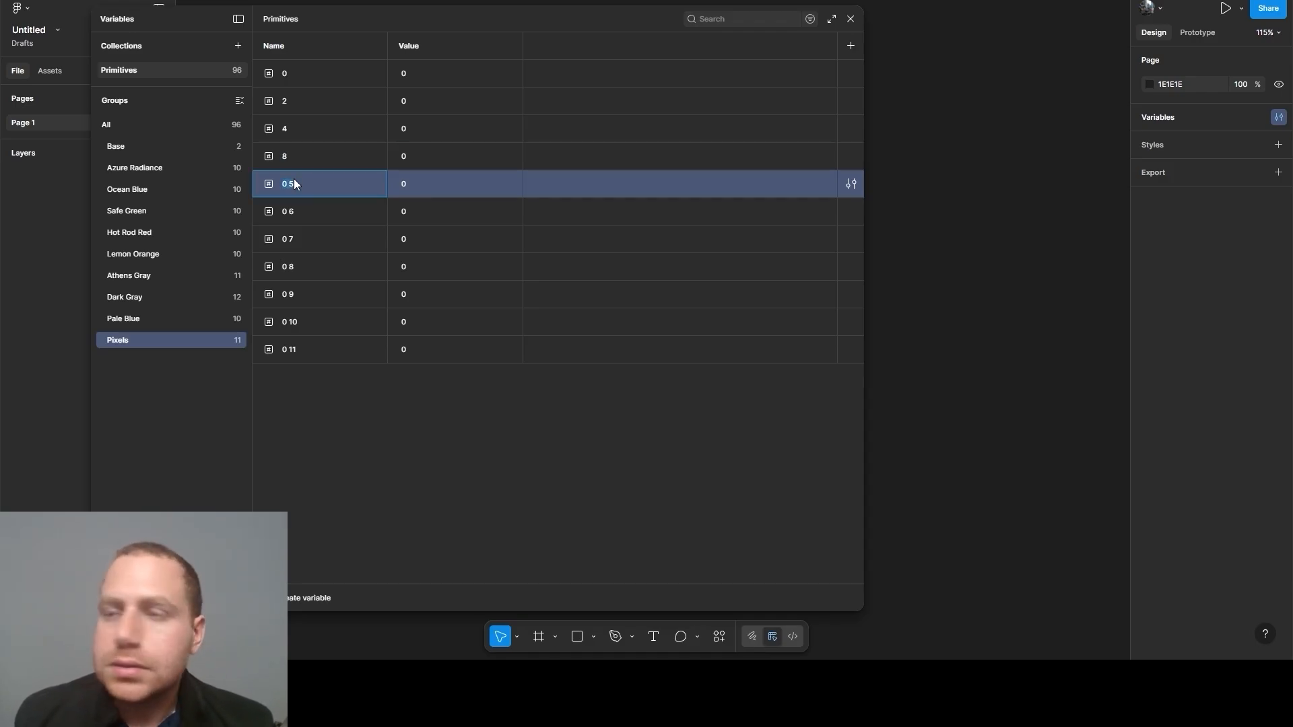
{"action": "type", "text": "12"}
Rename the Pixels variables 0 6, 0 7 and 0 8 as 14, 16 and 18
{"action": "double_click", "coordinate": [294, 211]}
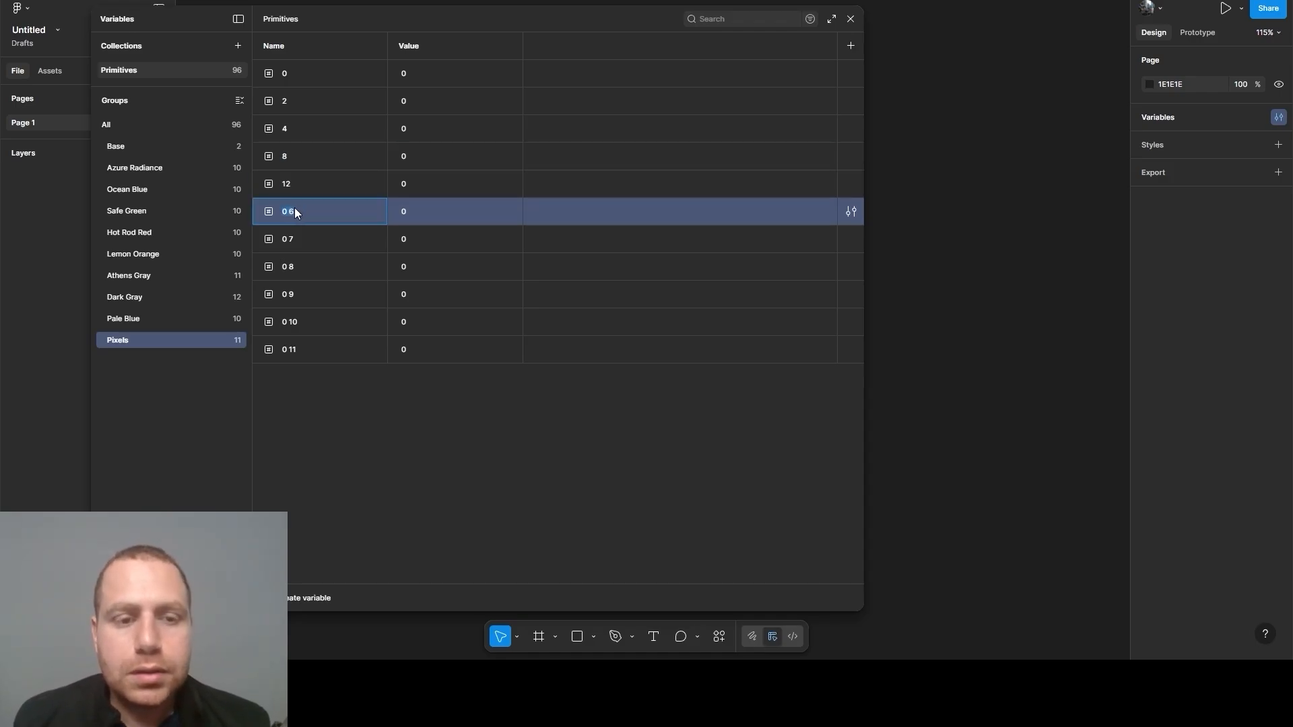
{"action": "type", "text": "14"}
{"action": "double_click", "coordinate": [287, 241]}
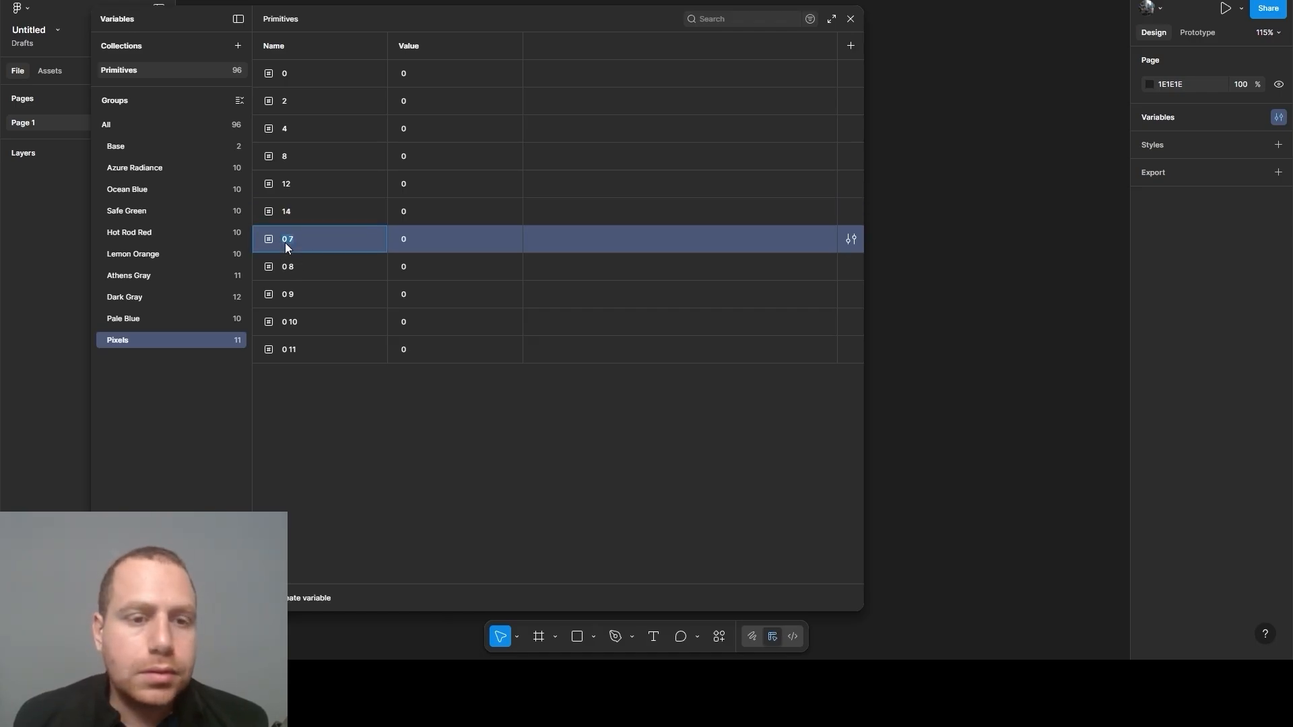
{"action": "type", "text": "16"}
{"action": "double_click", "coordinate": [288, 267]}
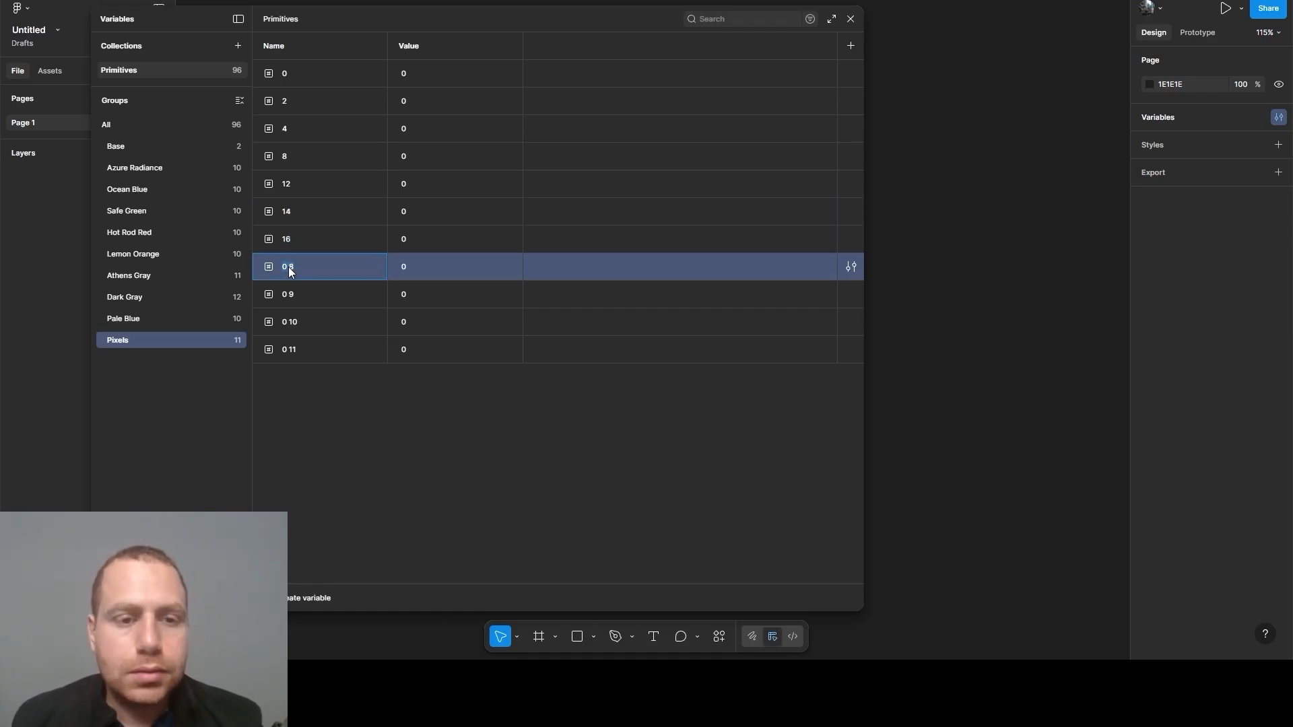
{"action": "type", "text": "18"}
{"action": "key", "text": "Return"}
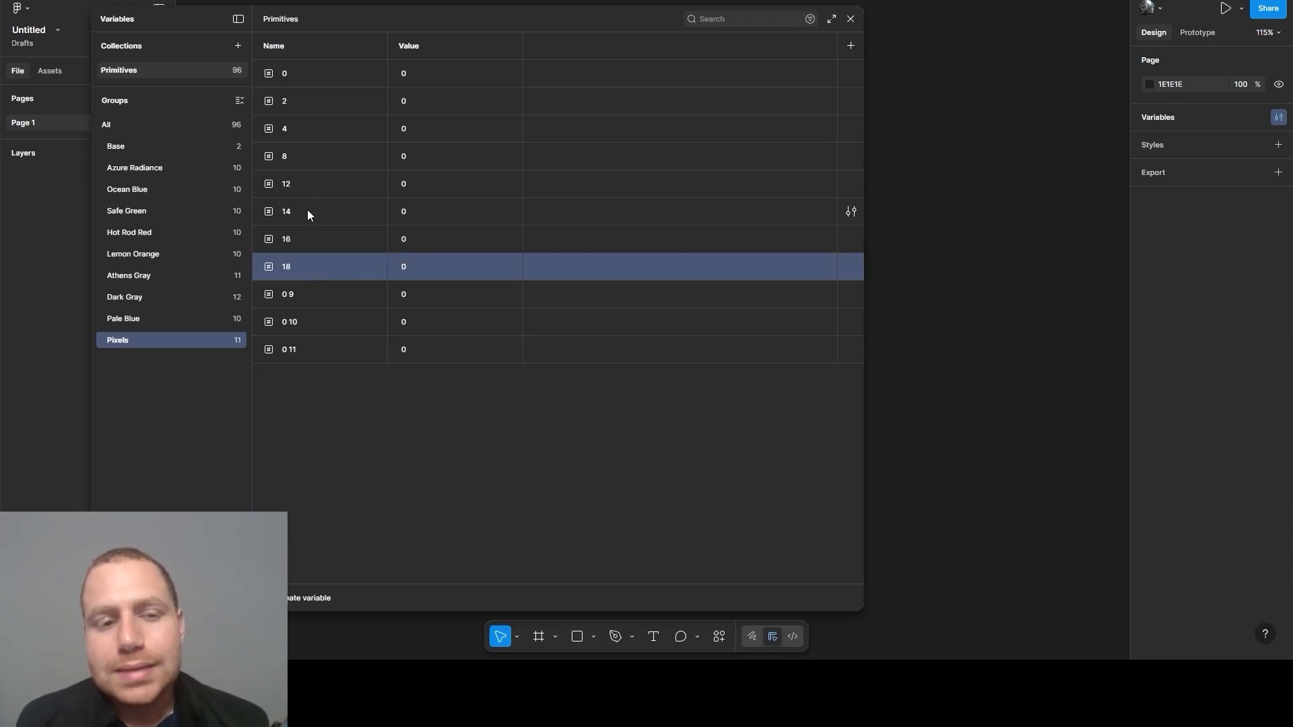
{"action": "left_click", "coordinate": [307, 244]}
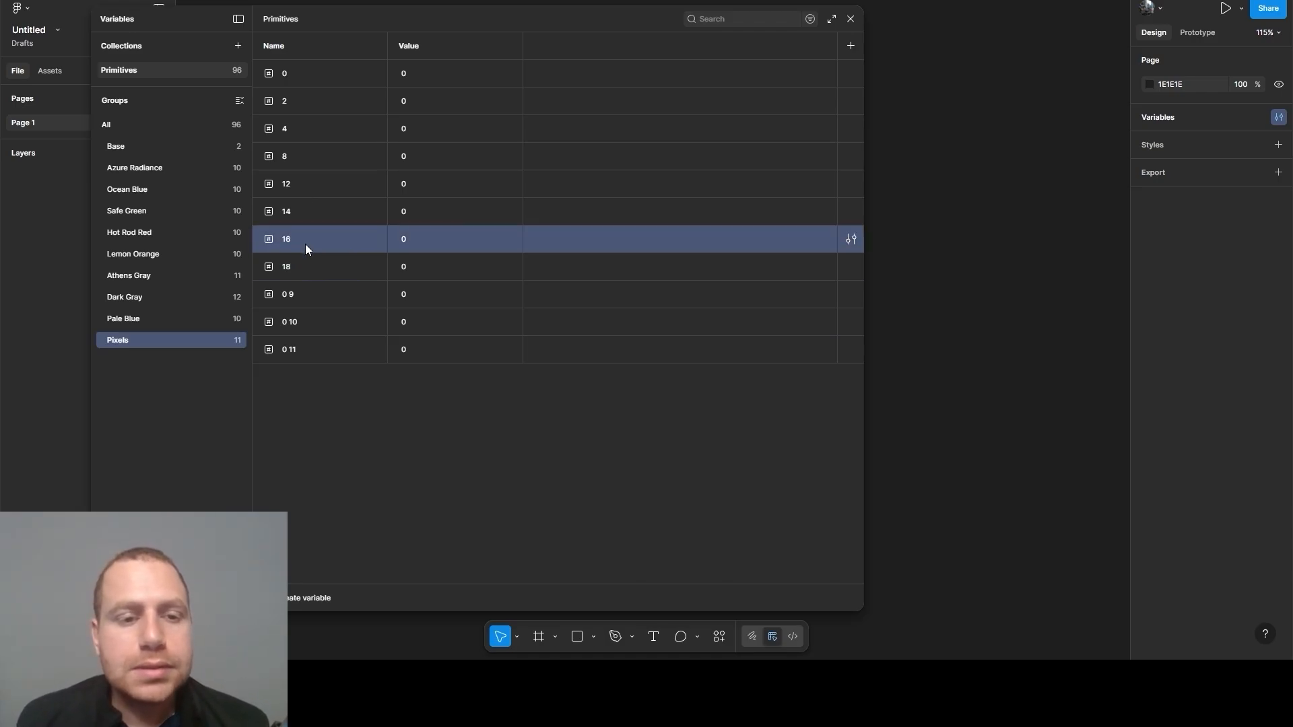
{"action": "left_click", "coordinate": [299, 269]}
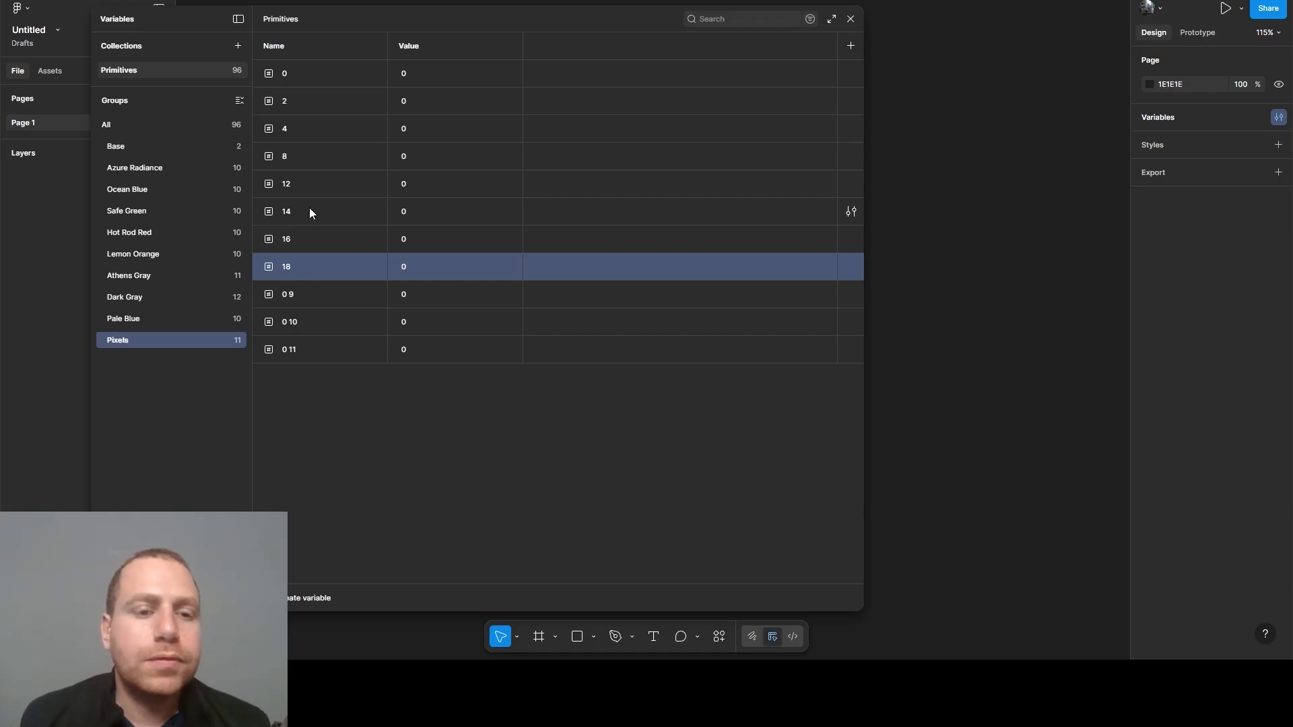
{"action": "left_click", "coordinate": [305, 185]}
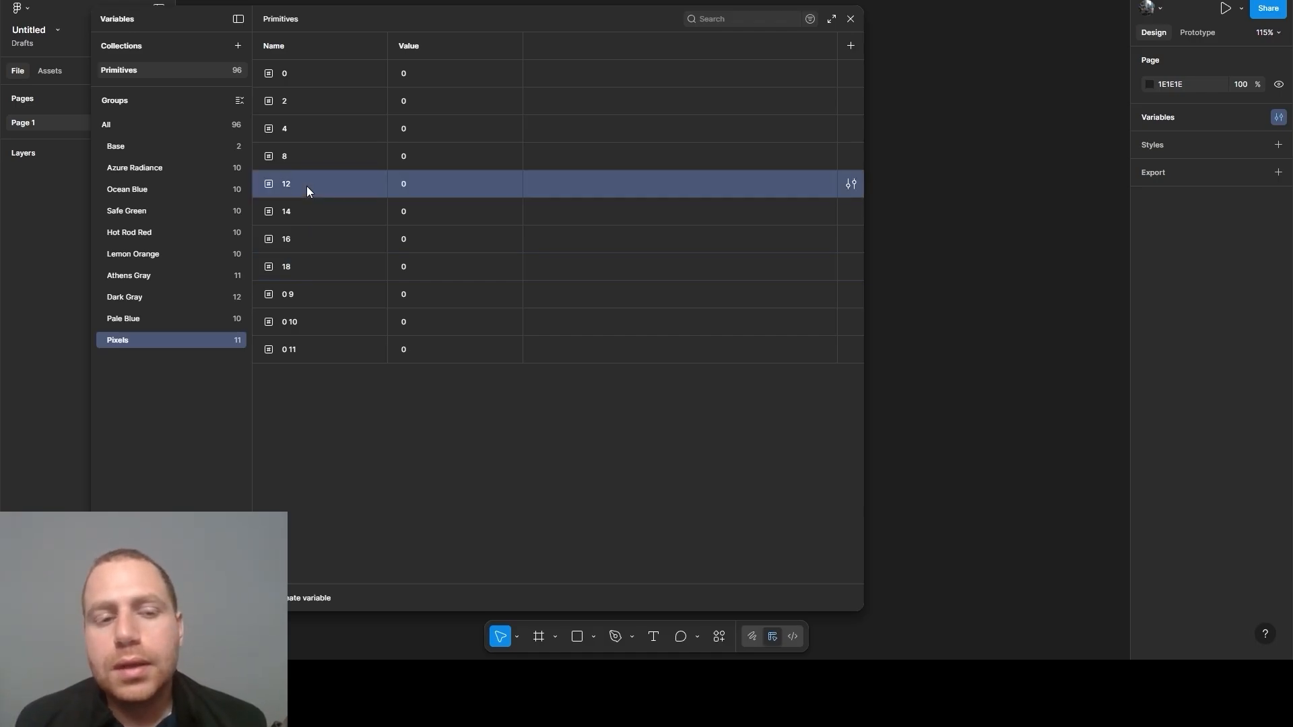
{"action": "left_click", "coordinate": [312, 211]}
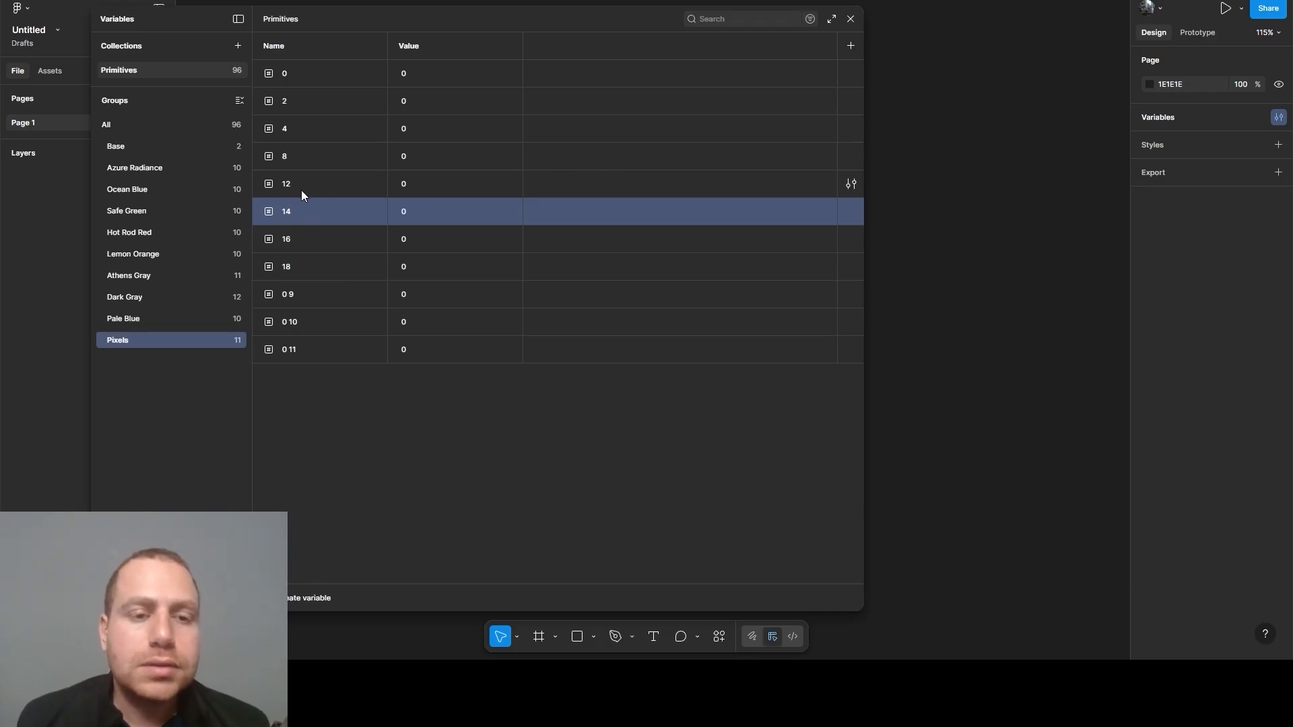
{"action": "left_click", "coordinate": [301, 189]}
{"action": "left_click", "coordinate": [315, 230]}
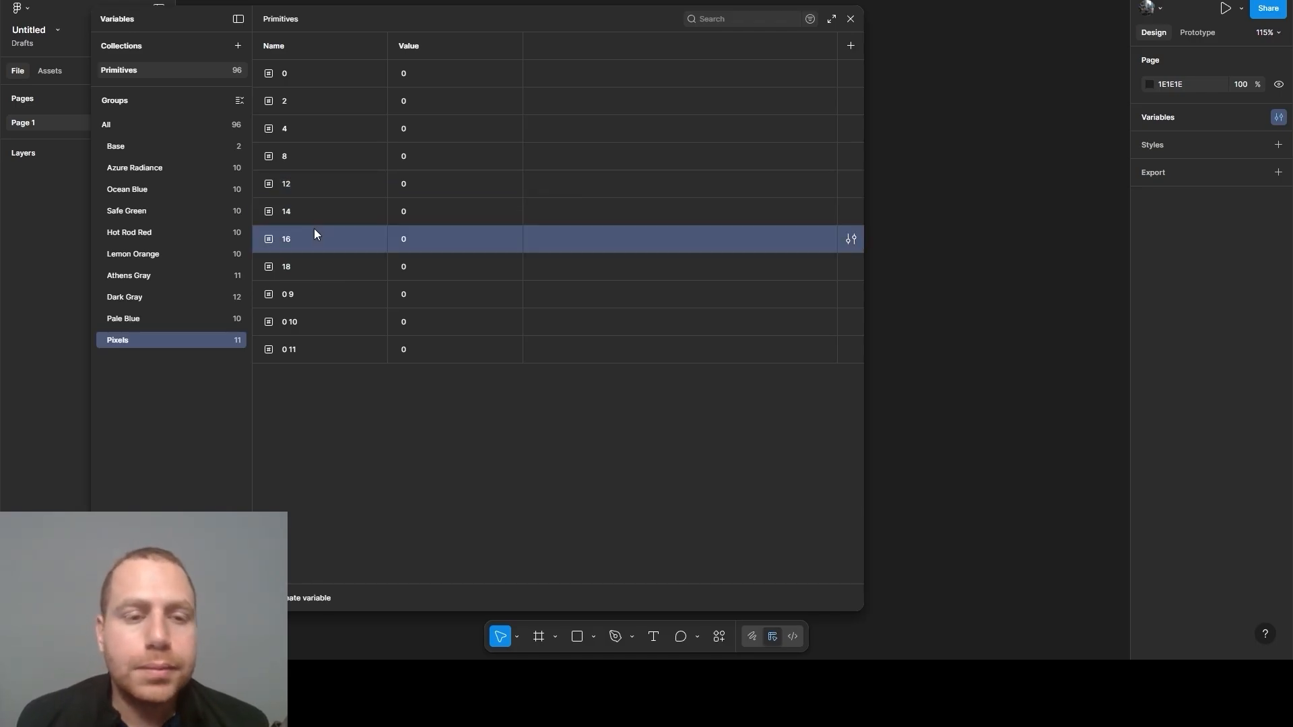
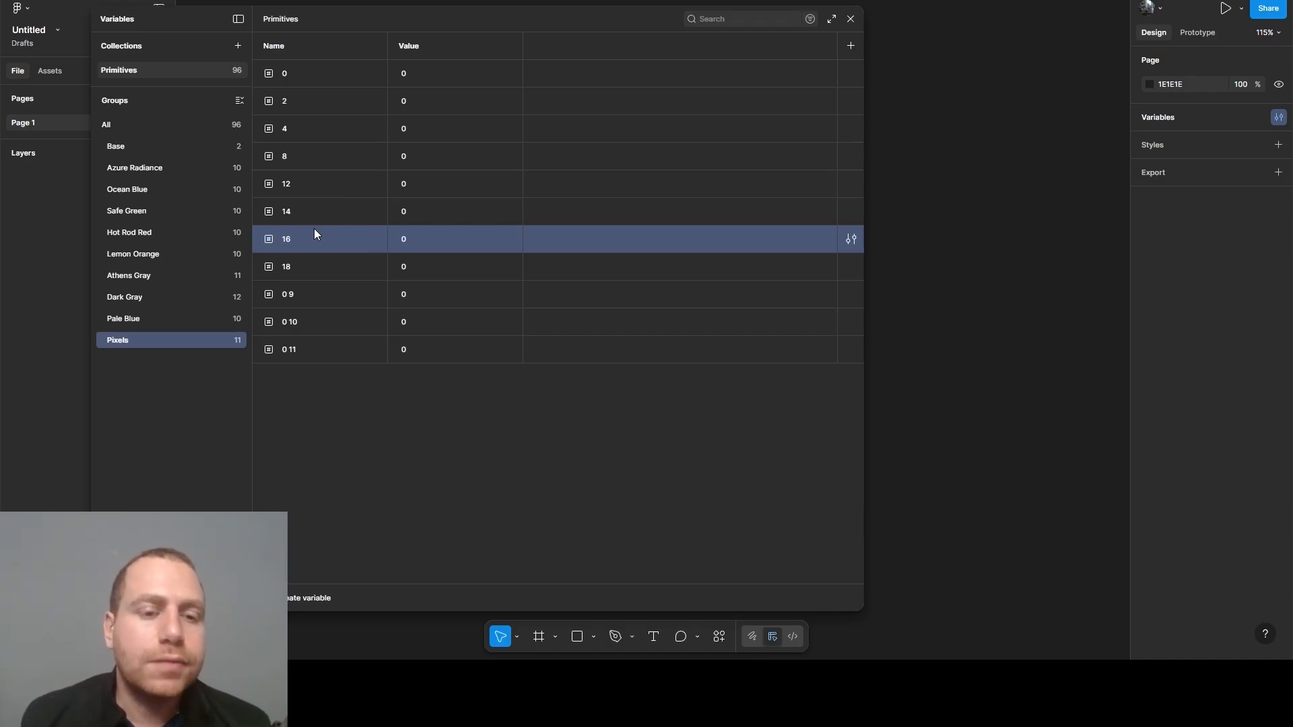
{"action": "left_click", "coordinate": [414, 498]}
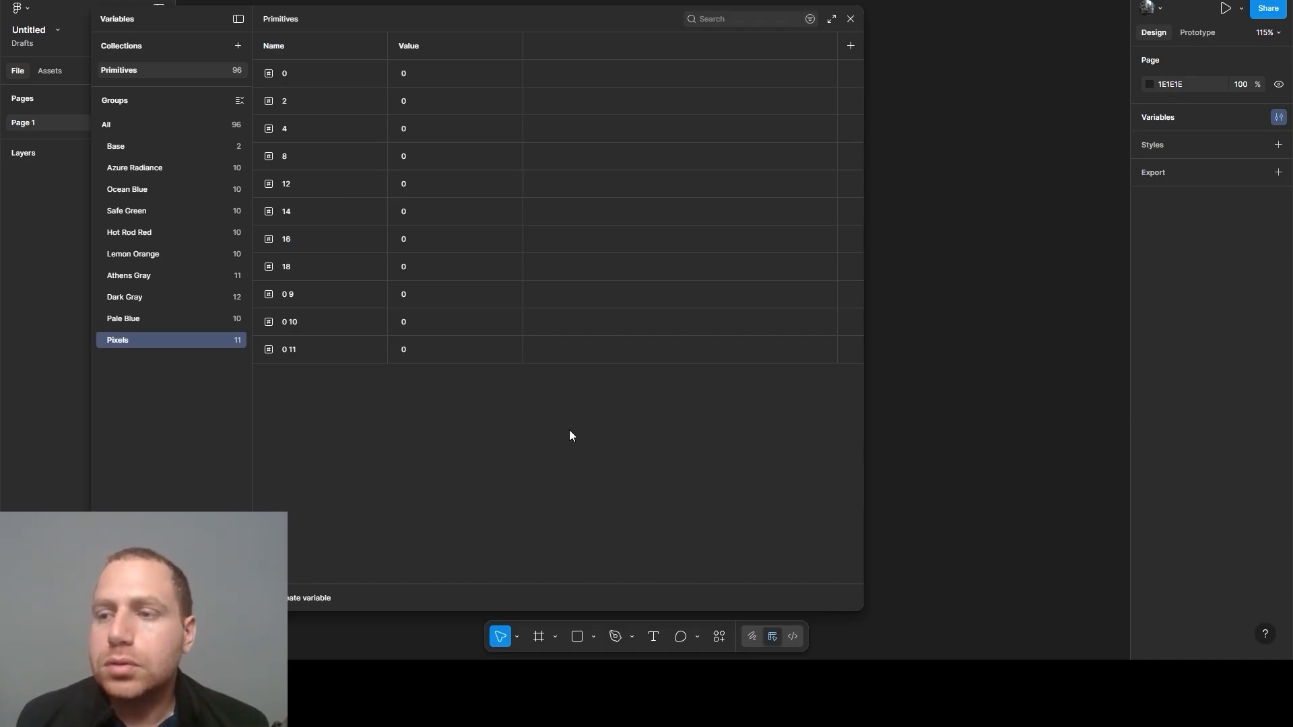
Rename the last three copies of the 0 variable as 20, 24 and 28
{"action": "double_click", "coordinate": [291, 294]}
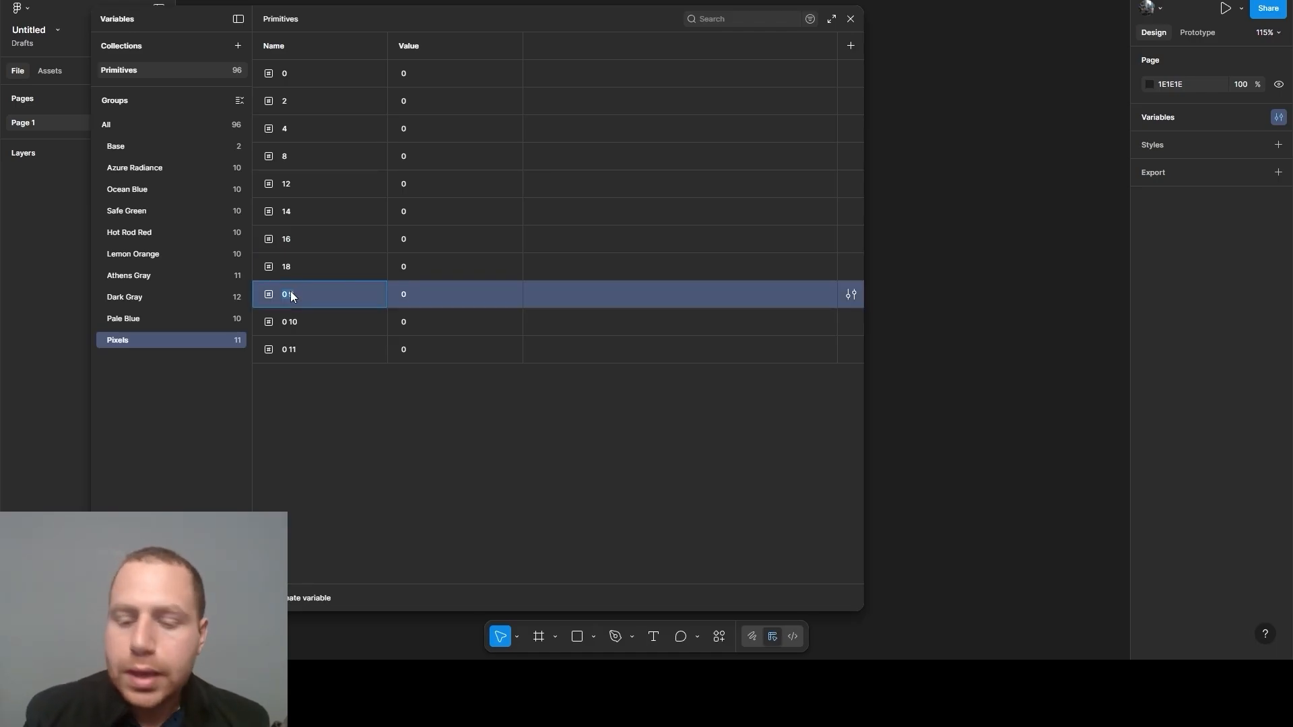
{"action": "double_click", "coordinate": [298, 321]}
{"action": "type", "text": "24"}
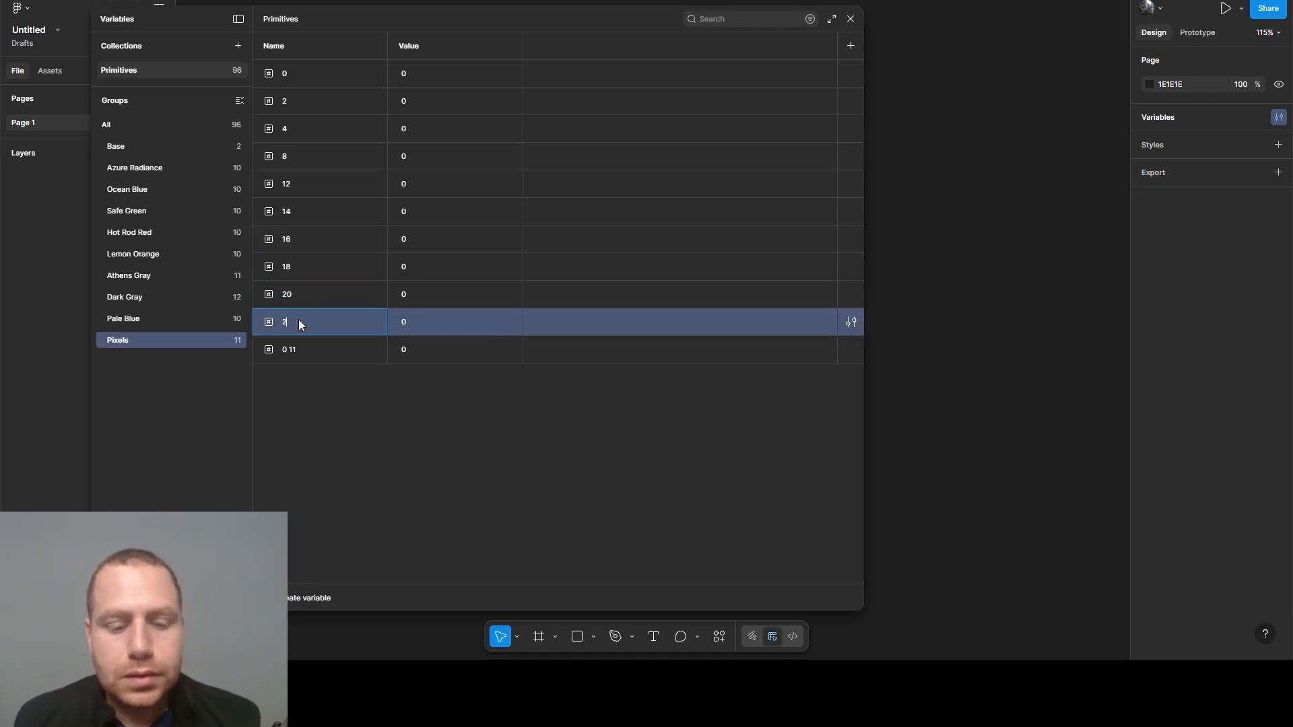
{"action": "double_click", "coordinate": [297, 351]}
{"action": "type", "text": "28"}
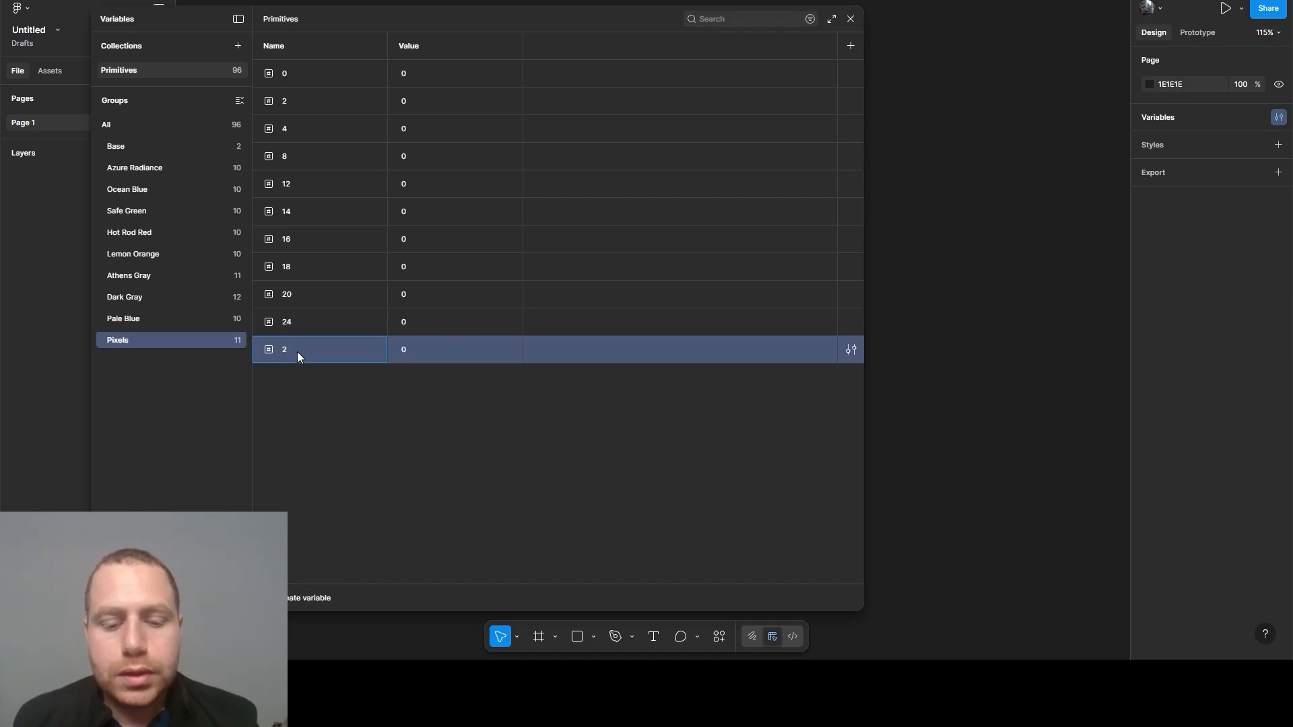
{"action": "left_click", "coordinate": [288, 418]}
Duplicate the Pixels variable 28 nine times
{"action": "left_click", "coordinate": [309, 352]}
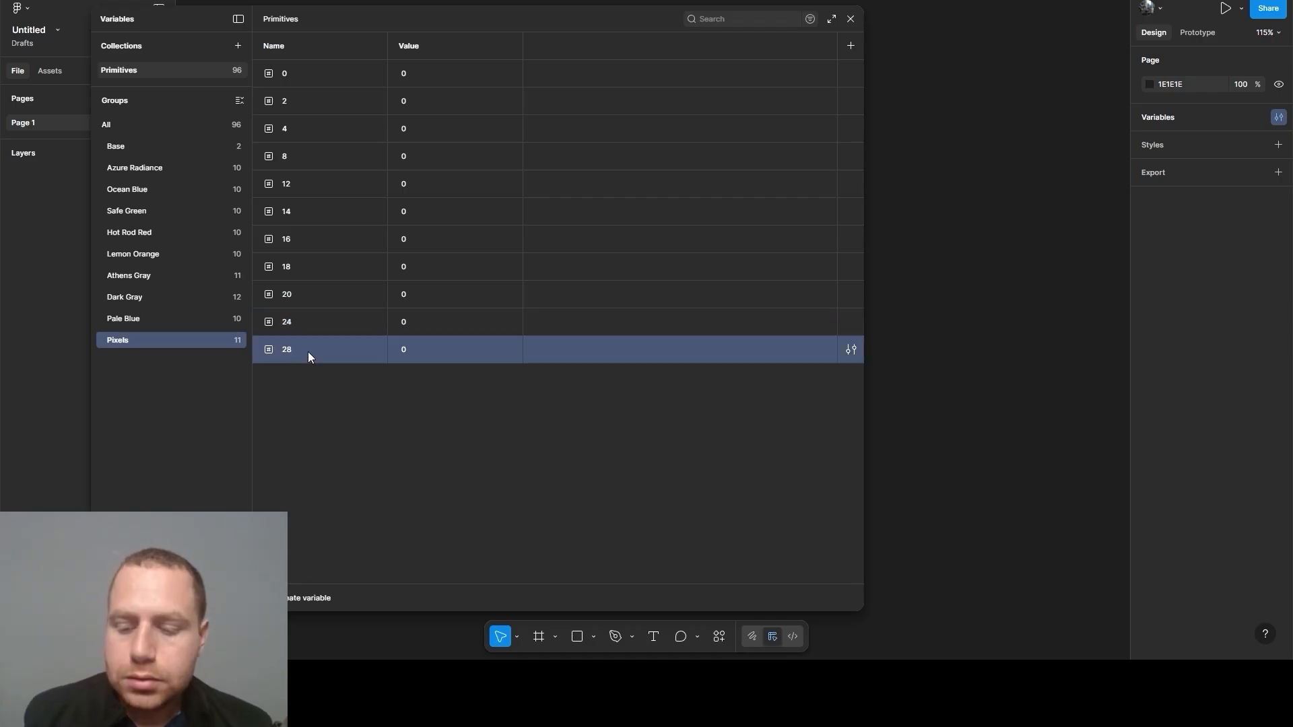
{"action": "key", "text": "ctrl+d"}
{"action": "key", "text": "ctrl+d"}
{"action": "key", "text": "ctrl+d"}
{"action": "key", "text": "ctrl+d"}
{"action": "key", "text": "ctrl+d"}
{"action": "key", "text": "ctrl+d"}
{"action": "key", "text": "ctrl+d"}
{"action": "key", "text": "ctrl+d"}
{"action": "key", "text": "ctrl+d"}
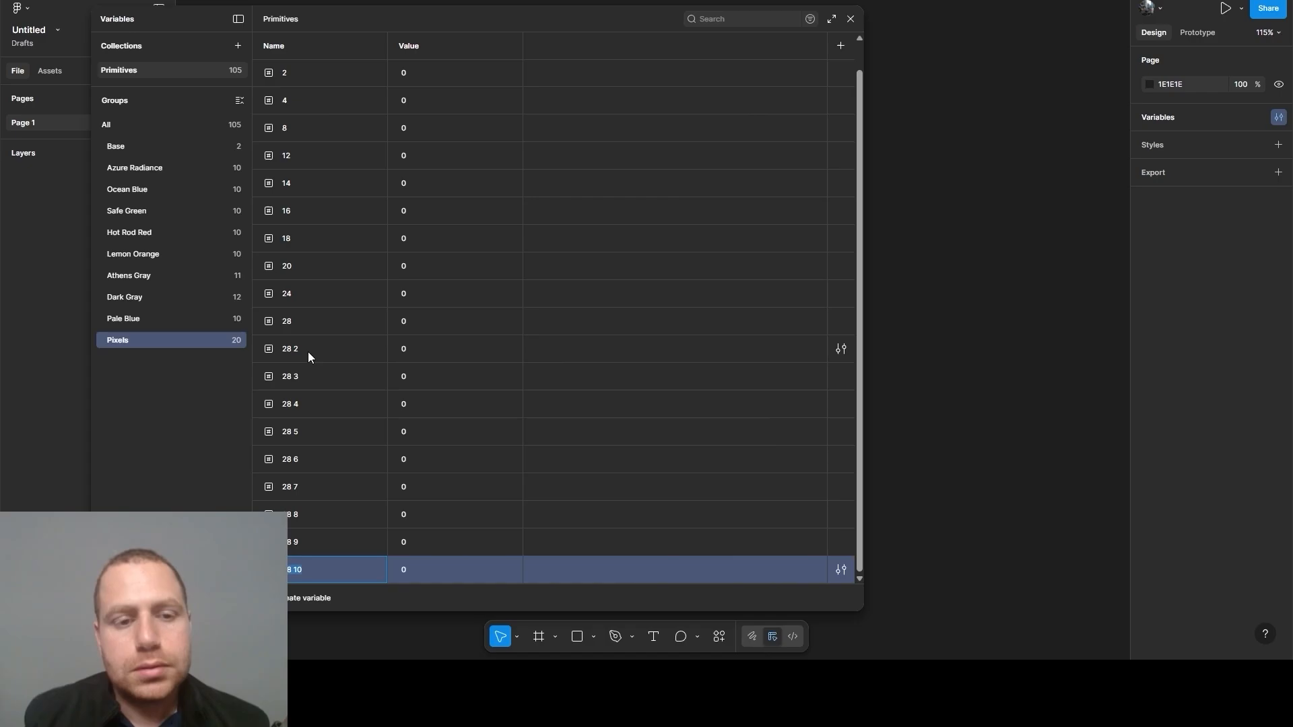
Rename the first three copies of the 28 variable as 32, 36 and 40
{"action": "double_click", "coordinate": [299, 350]}
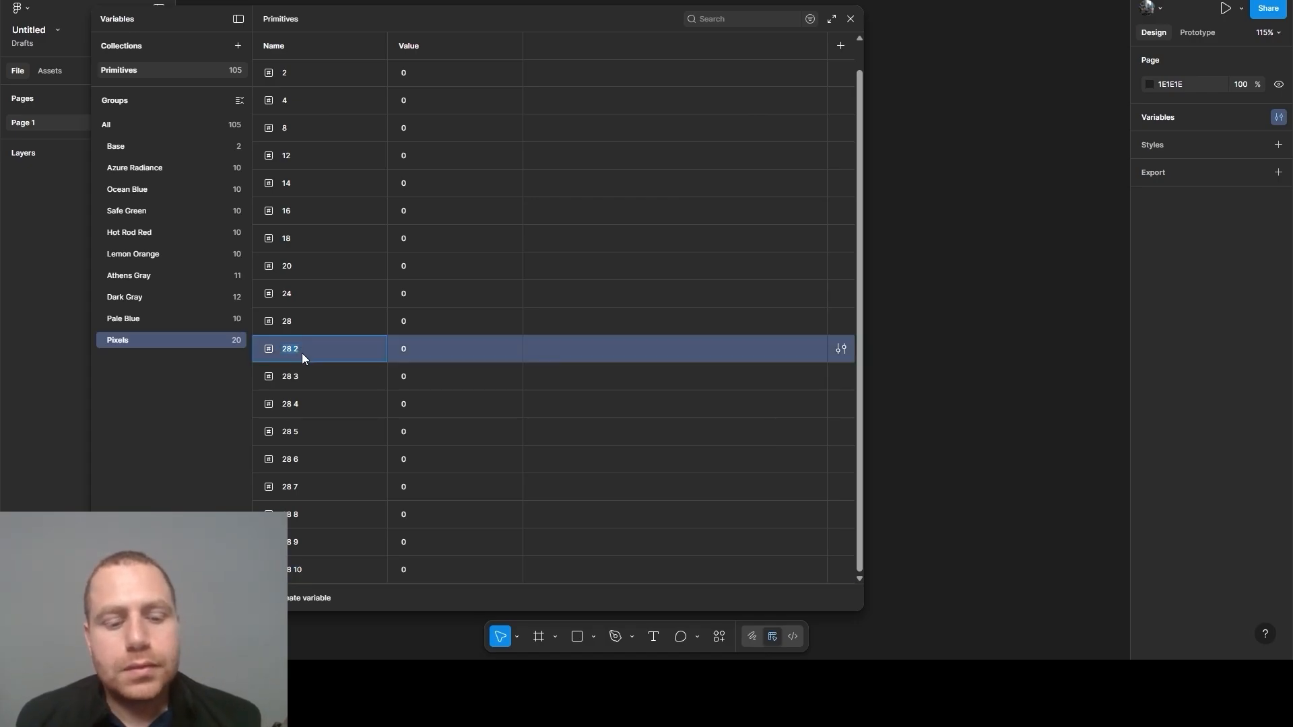
{"action": "type", "text": "32"}
{"action": "double_click", "coordinate": [296, 374]}
{"action": "type", "text": "3"}
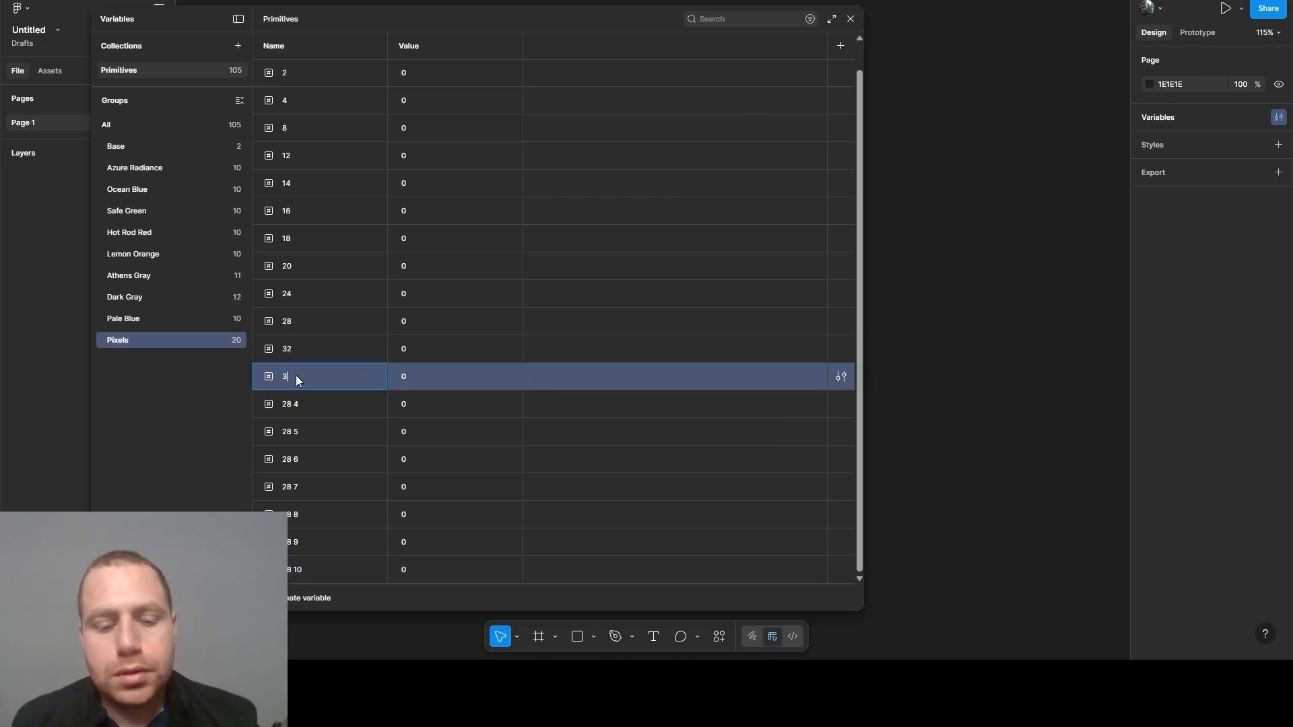
{"action": "type", "text": "6"}
{"action": "double_click", "coordinate": [305, 406]}
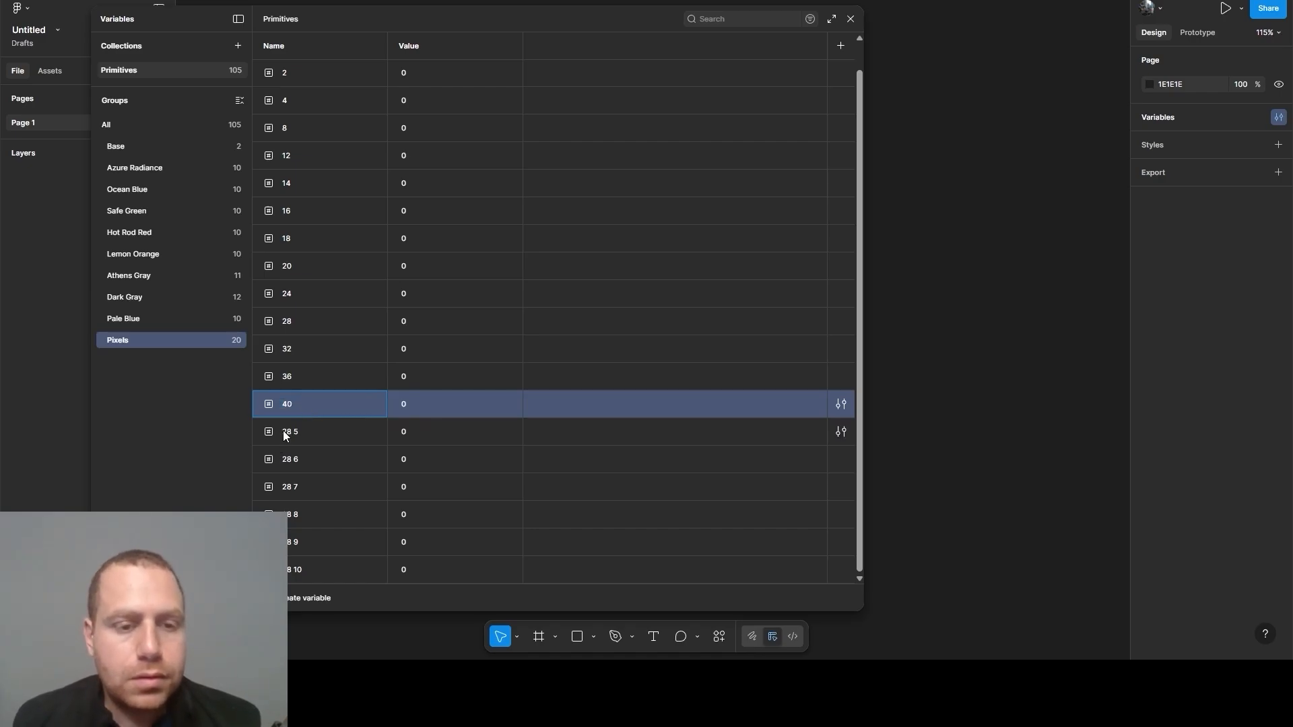
Rename the Pixels variables 28 5, 28 6 and 28 7 as 44, 48 and 52
{"action": "double_click", "coordinate": [286, 432]}
{"action": "type", "text": "44"}
{"action": "double_click", "coordinate": [296, 467]}
{"action": "type", "text": "4"}
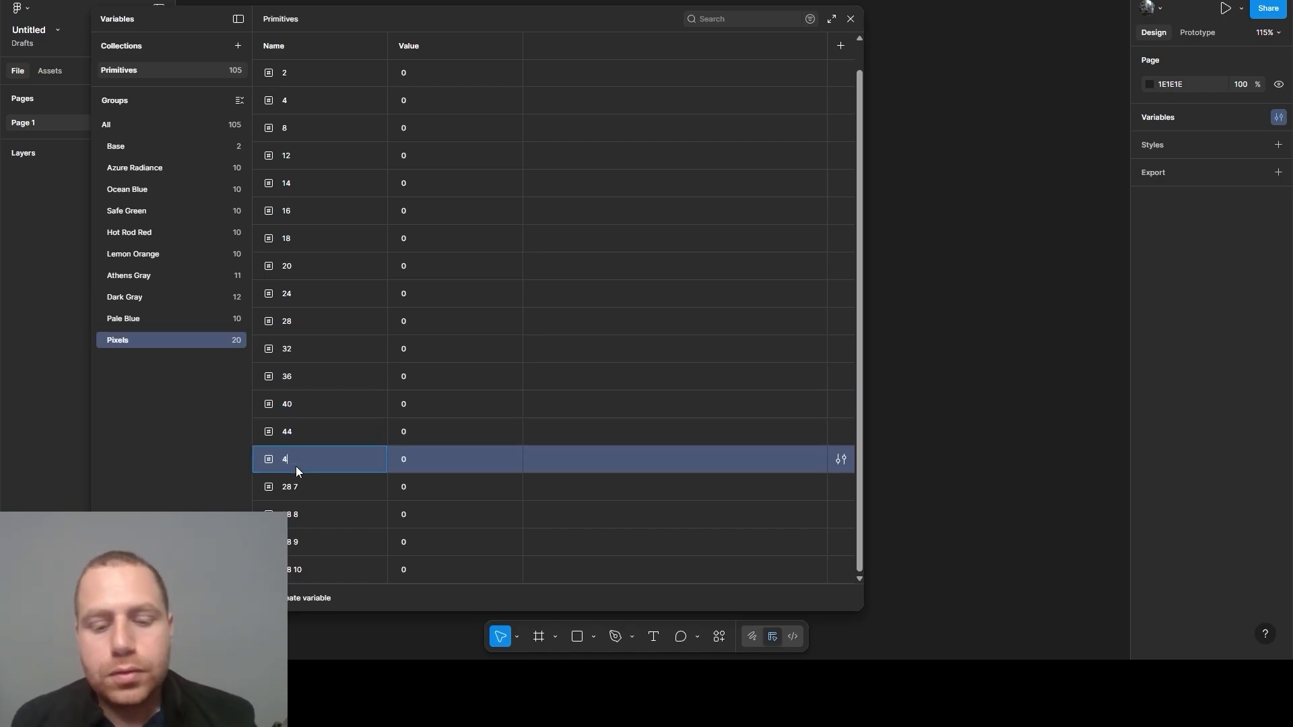
{"action": "type", "text": "8"}
{"action": "double_click", "coordinate": [293, 486]}
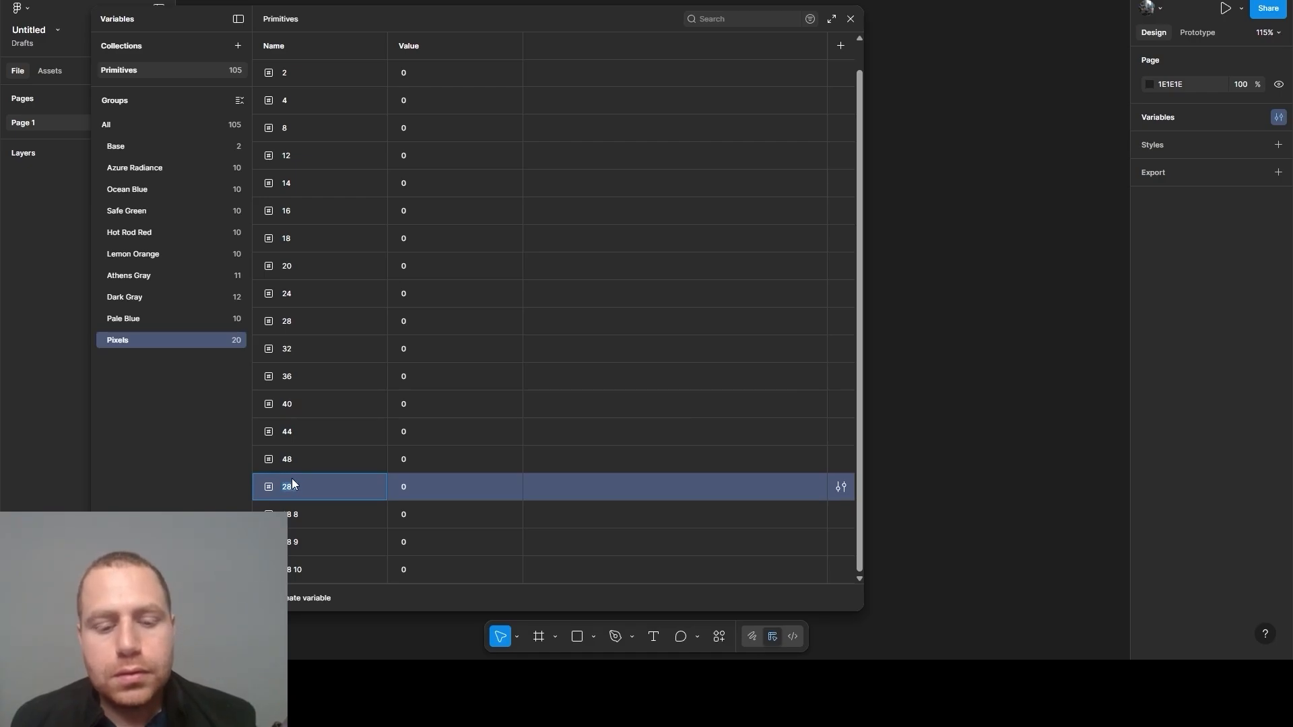
{"action": "type", "text": "2"}
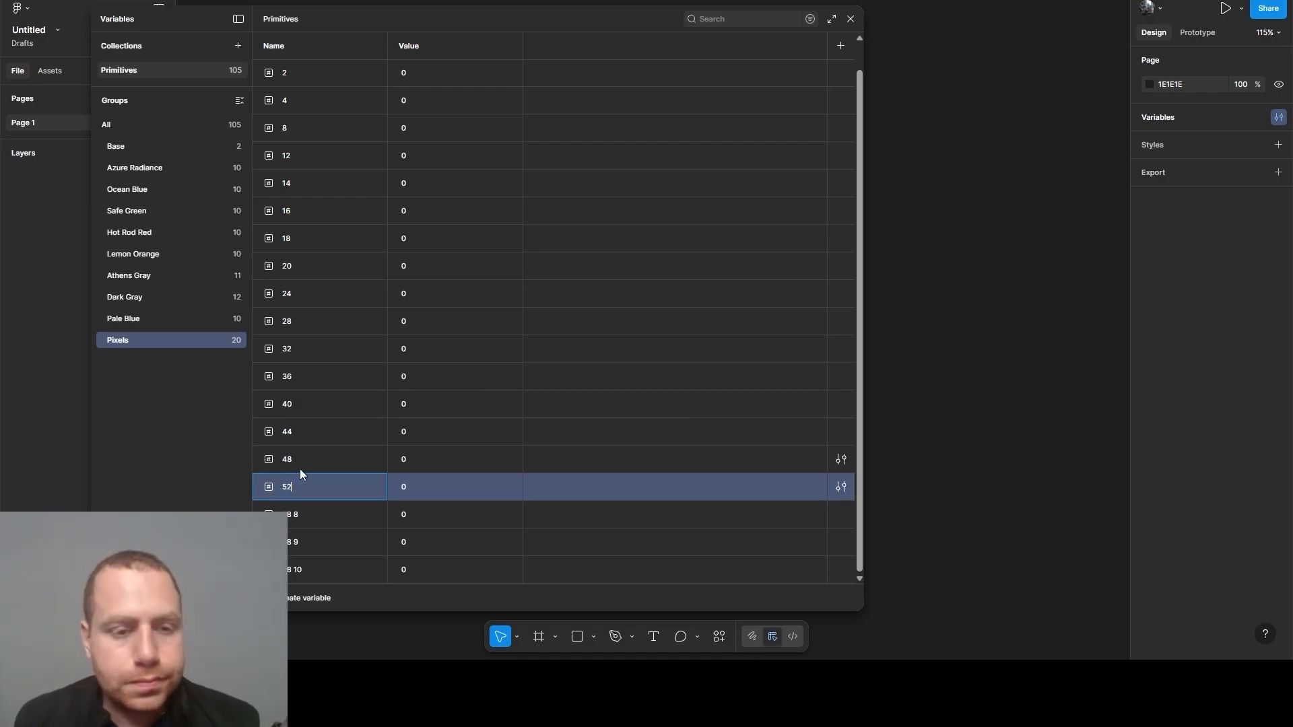
Rename the last three copies of the 28 variable as 56, 60 and 64
{"action": "left_click", "coordinate": [293, 515]}
{"action": "type", "text": "56"}
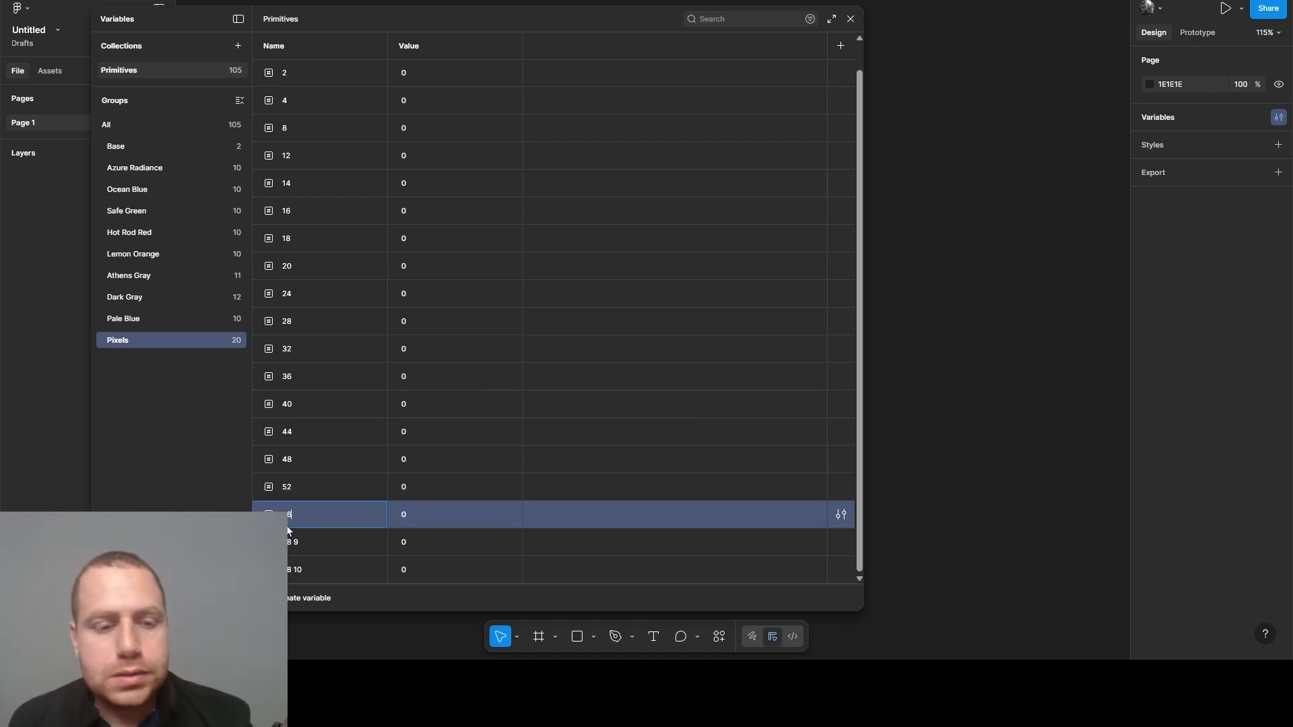
{"action": "left_click", "coordinate": [289, 543]}
{"action": "type", "text": "60"}
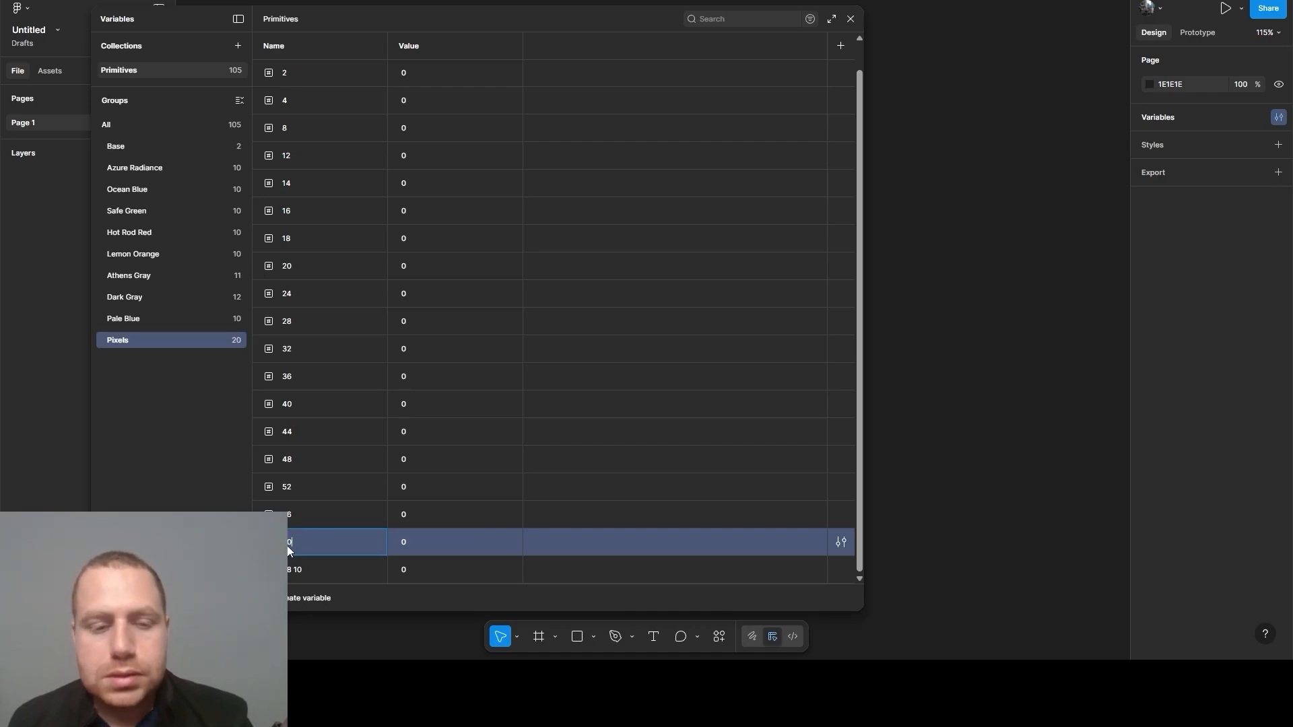
{"action": "left_click", "coordinate": [359, 565]}
{"action": "type", "text": "64"}
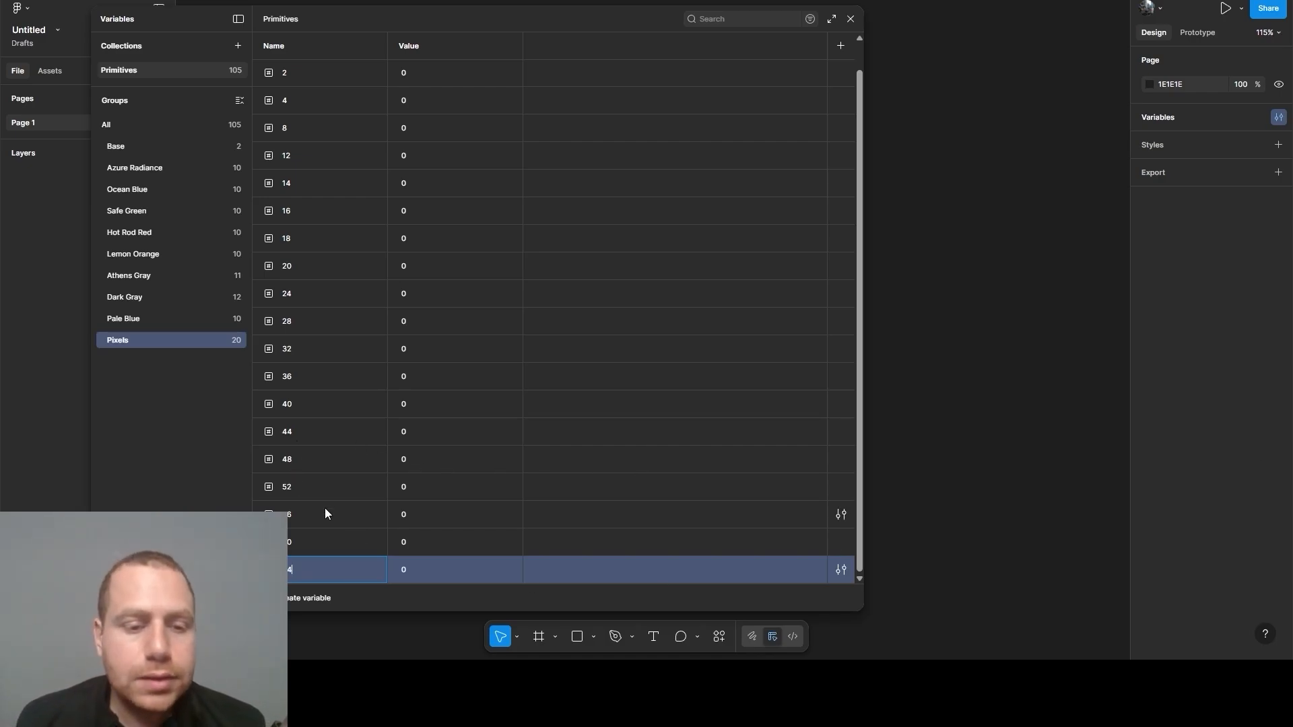
{"action": "key", "text": "Return"}
Duplicate the Pixels variable 64 four times
{"action": "key", "text": "Return"}
{"action": "key", "text": "Return"}
{"action": "key", "text": "Return"}
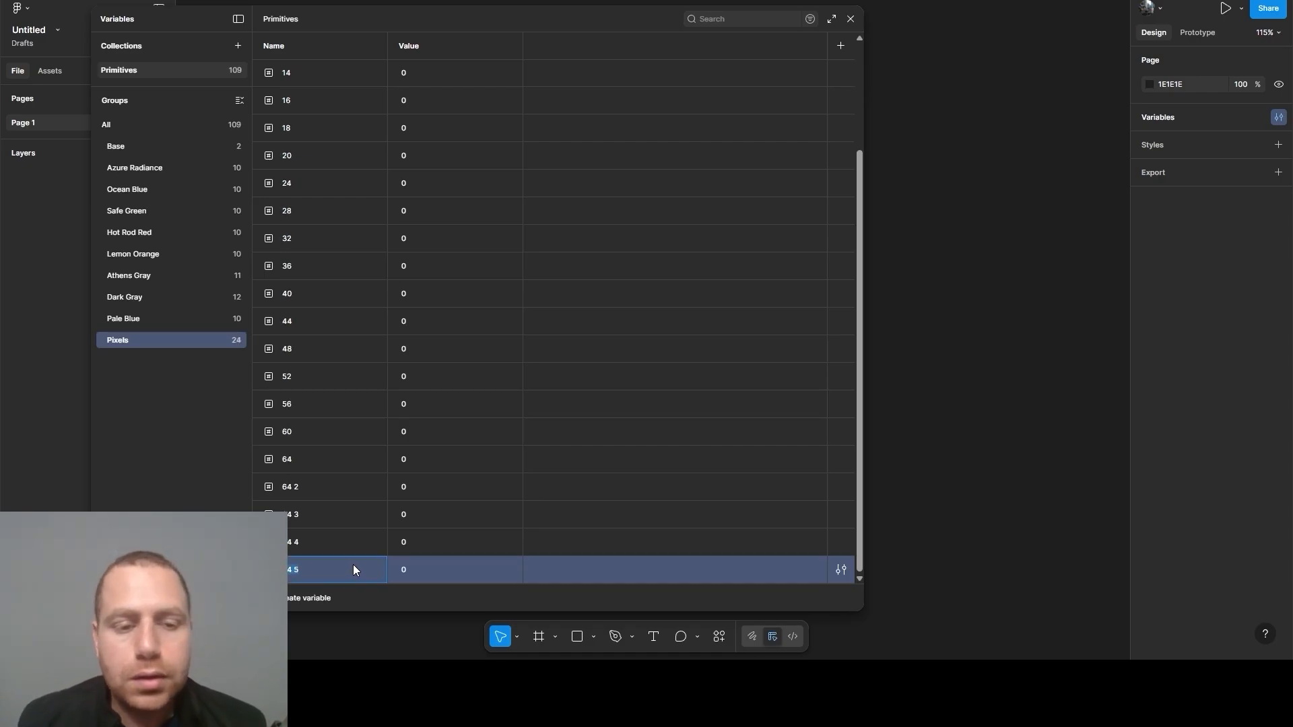
Rename the Pixels variables 64 2 and 64 3 as 72 and 96
{"action": "double_click", "coordinate": [305, 489]}
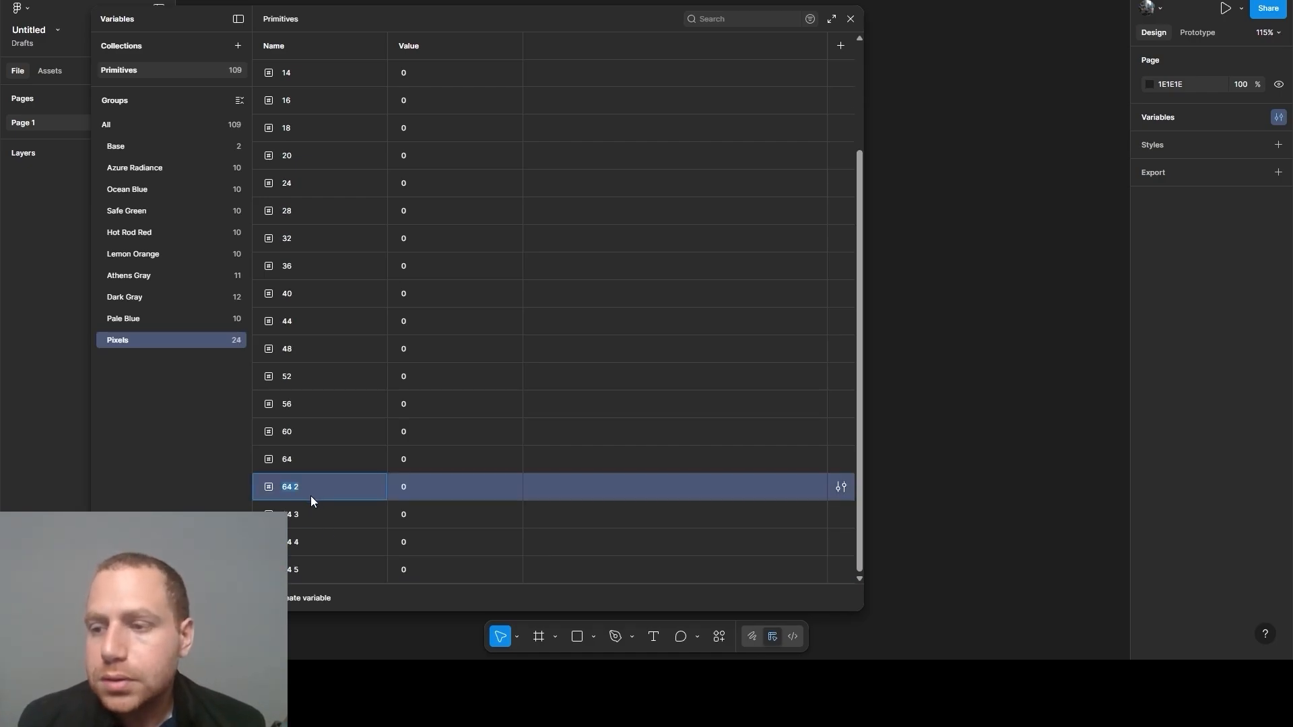
{"action": "type", "text": "72"}
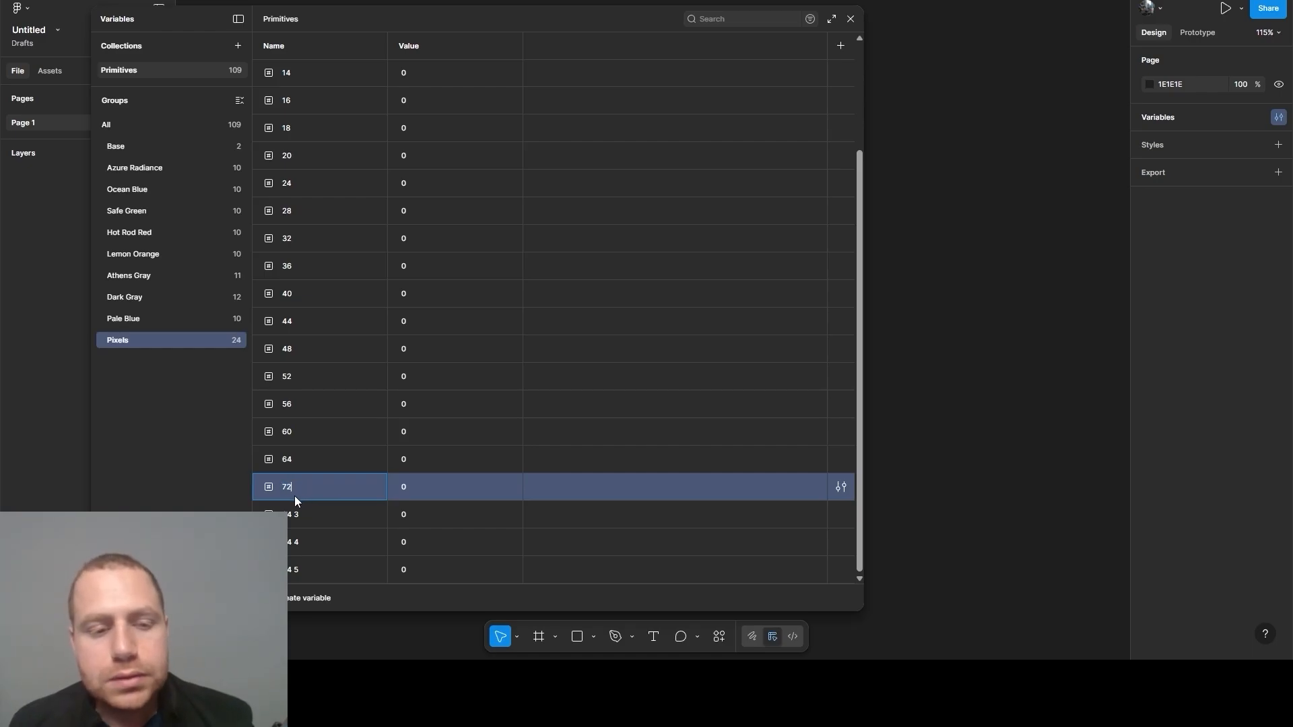
{"action": "double_click", "coordinate": [294, 516]}
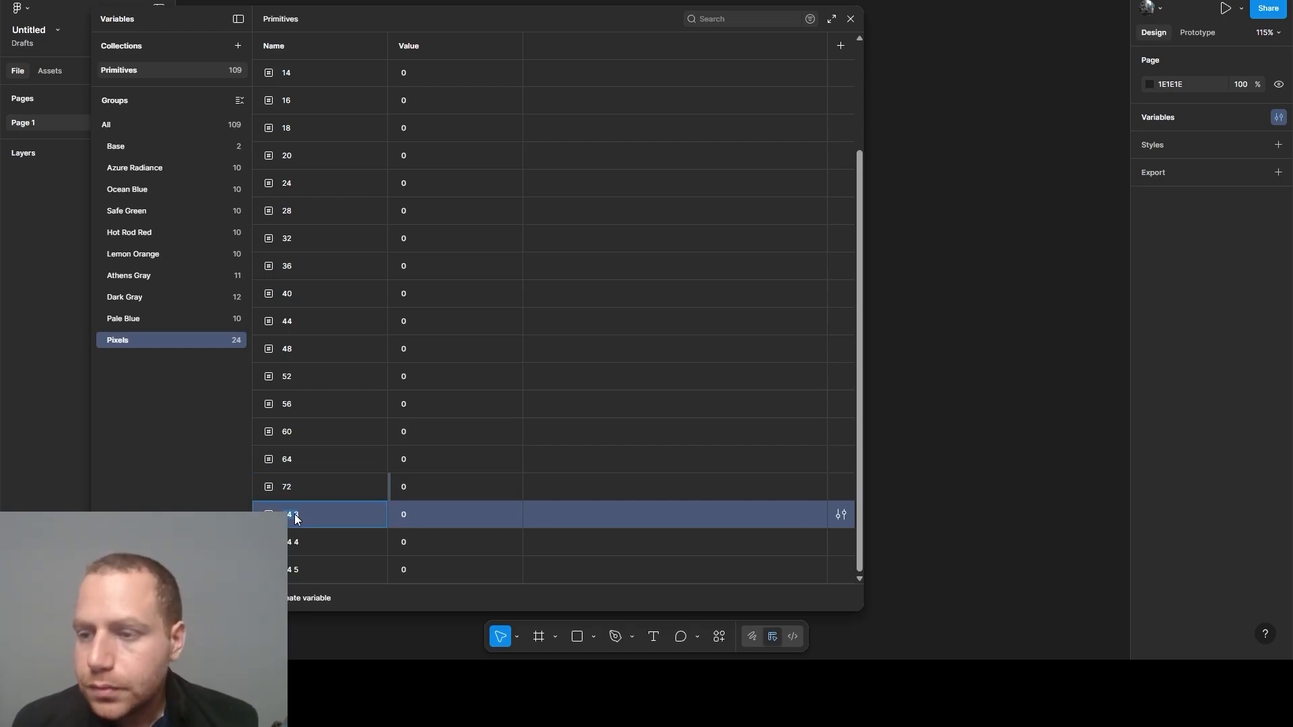
{"action": "key", "text": "BackSpace"}
{"action": "type", "text": "9"}
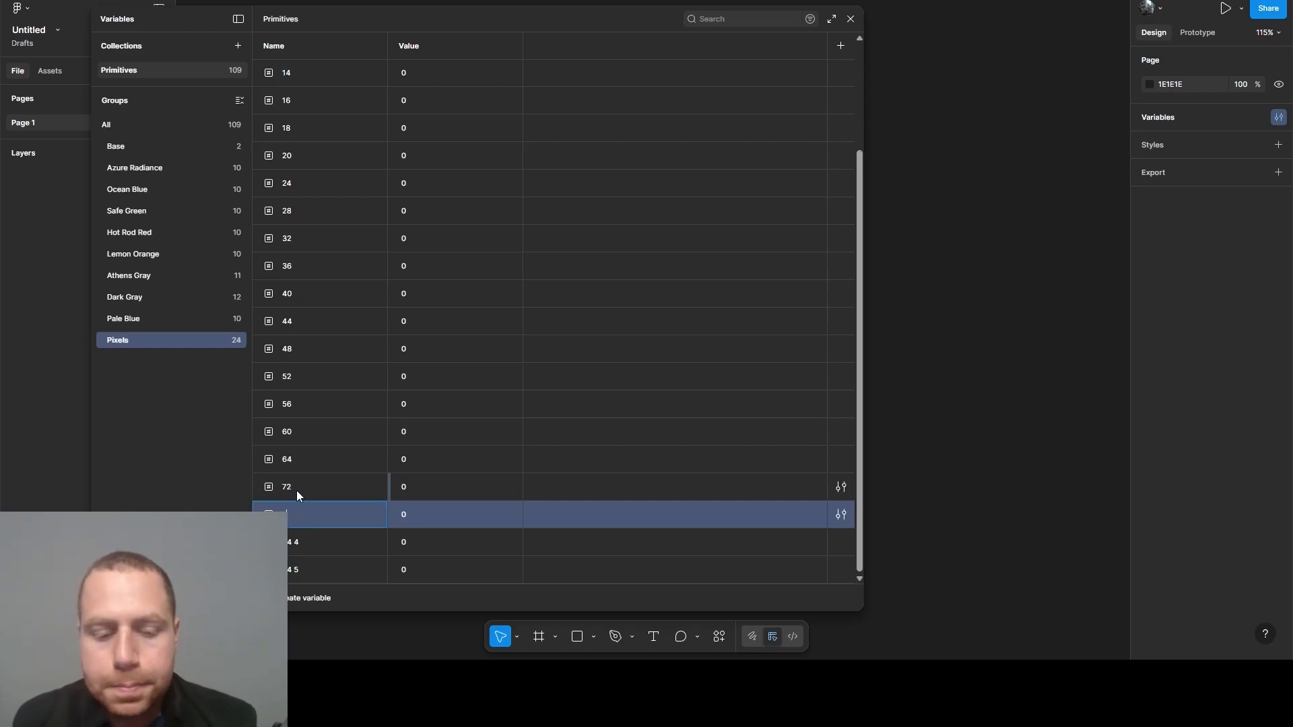
{"action": "type", "text": "6"}
Rename the Pixels variables 64 4 and 64 5 as 128 and 256
{"action": "double_click", "coordinate": [289, 545]}
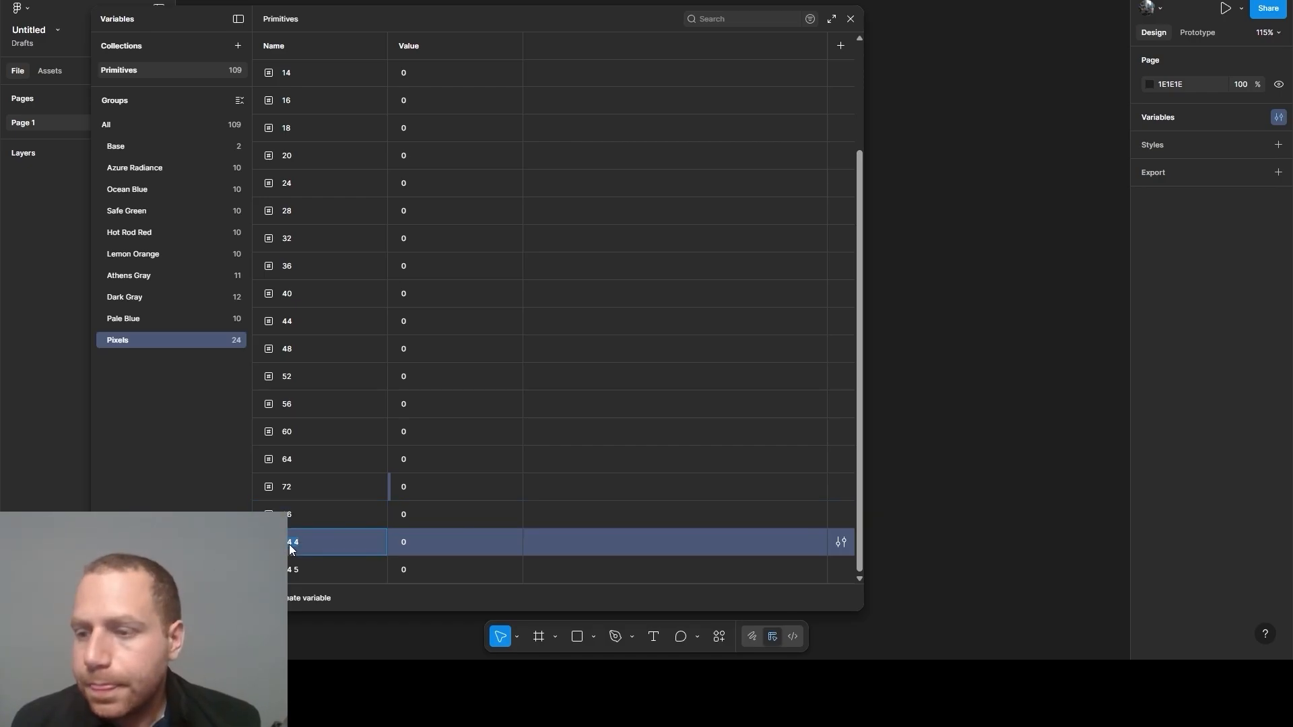
{"action": "type", "text": "28"}
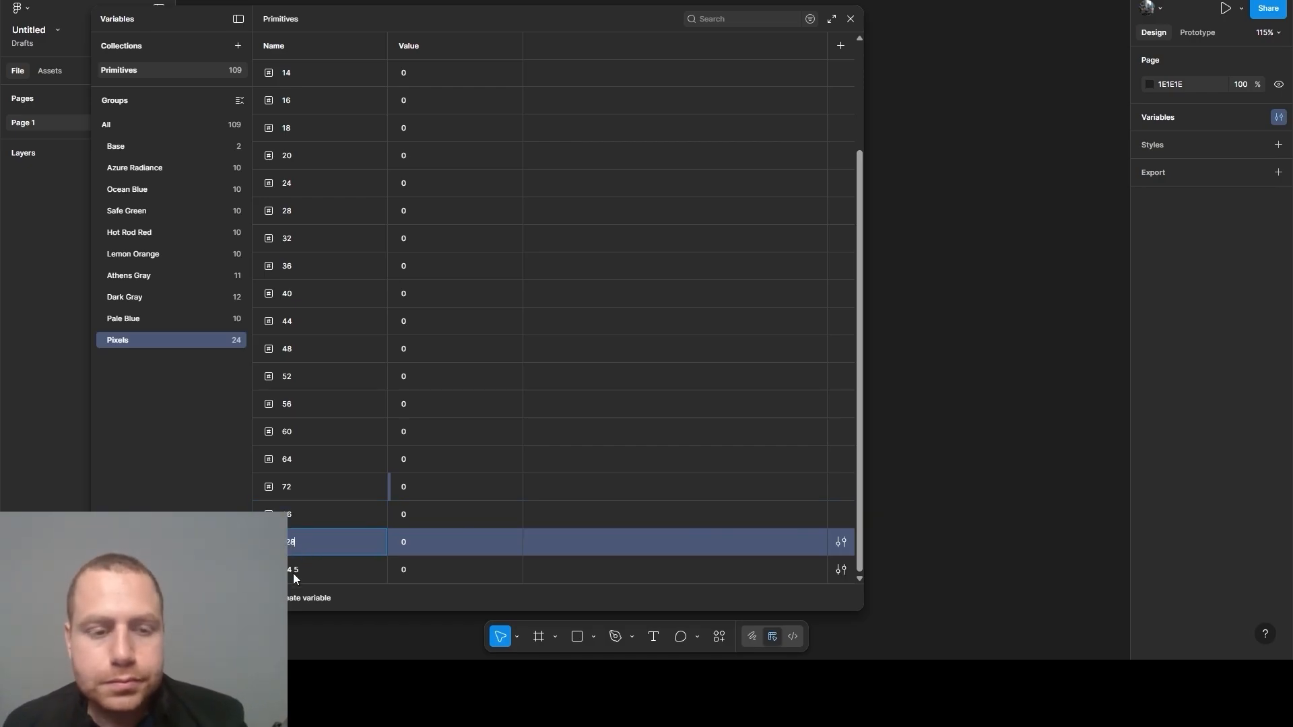
{"action": "double_click", "coordinate": [292, 571]}
{"action": "type", "text": "56"}
{"action": "left_click", "coordinate": [346, 529]}
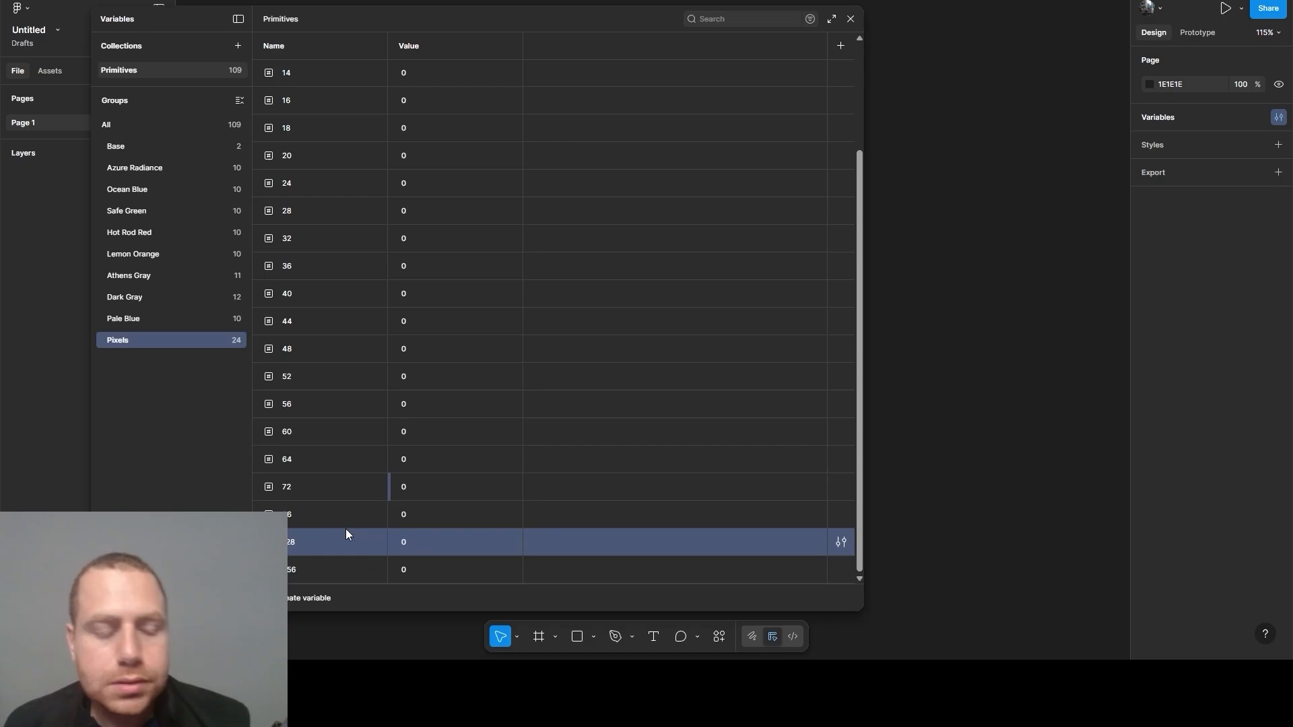
Set the values of the Pixels variables 2, 4 and 8 to 2, 4 and 8 respectively
{"action": "scroll", "coordinate": [371, 523], "scroll_direction": "up", "scroll_amount": 5}
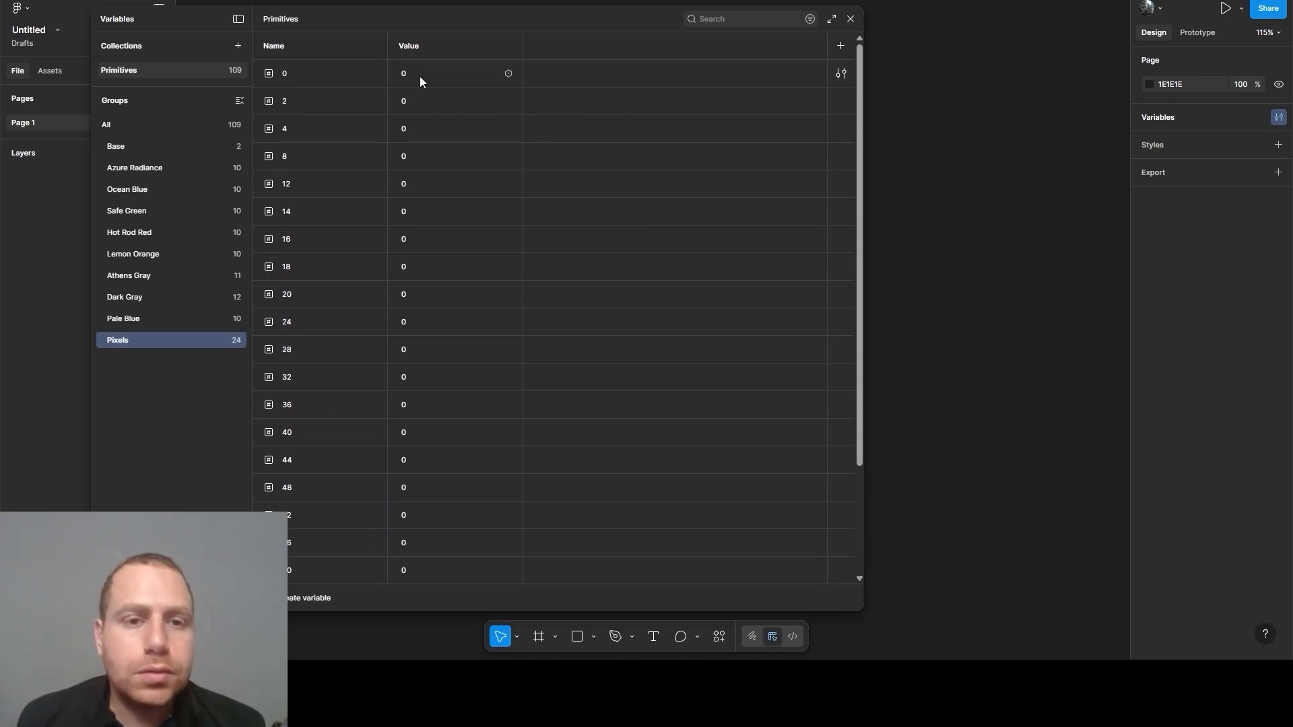
{"action": "left_click", "coordinate": [302, 102]}
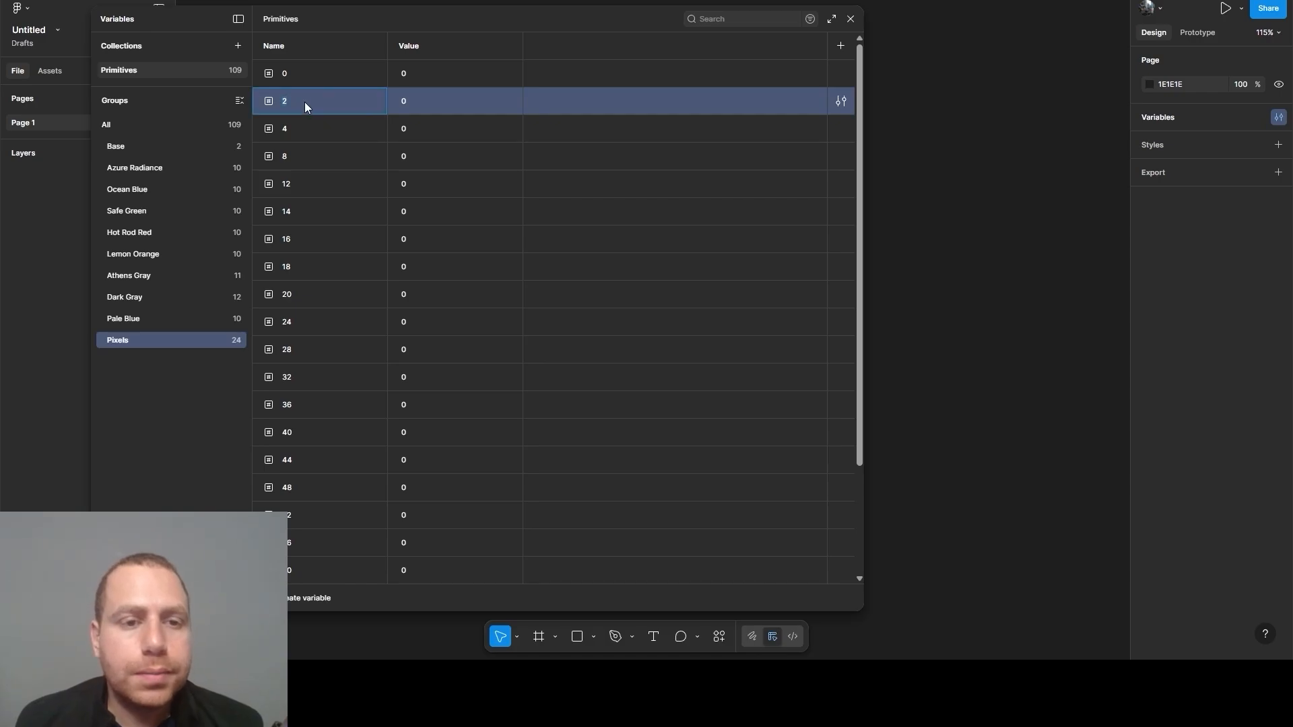
{"action": "left_click", "coordinate": [419, 104]}
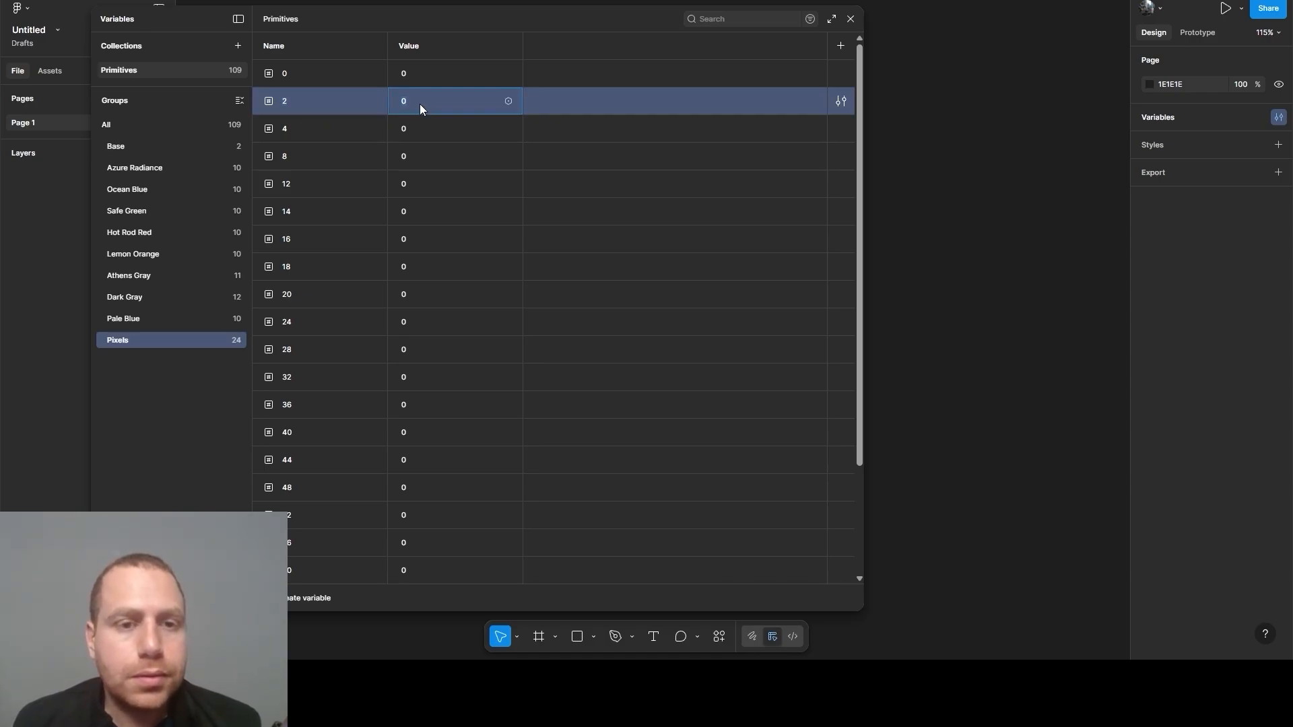
{"action": "type", "text": "2"}
{"action": "left_click", "coordinate": [335, 139]}
{"action": "left_click", "coordinate": [411, 132]}
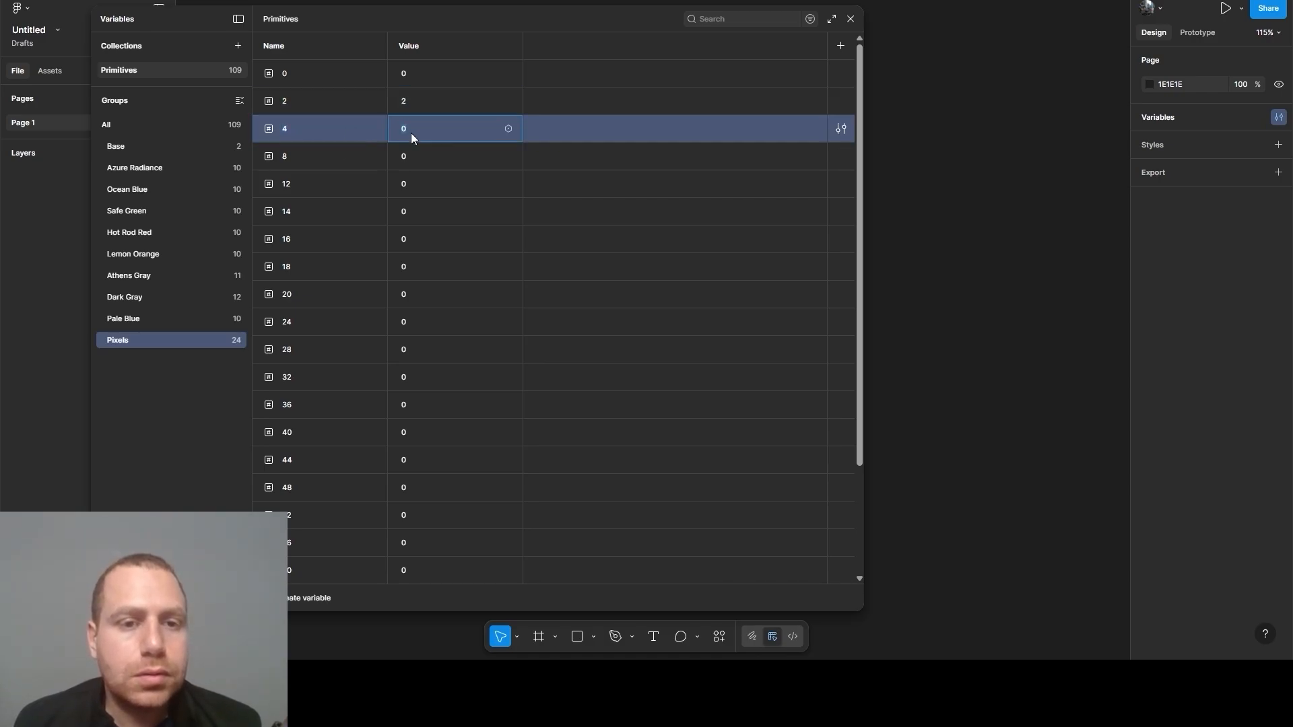
{"action": "type", "text": "4"}
{"action": "left_click", "coordinate": [313, 154]}
{"action": "left_click", "coordinate": [453, 158]}
{"action": "type", "text": "8"}
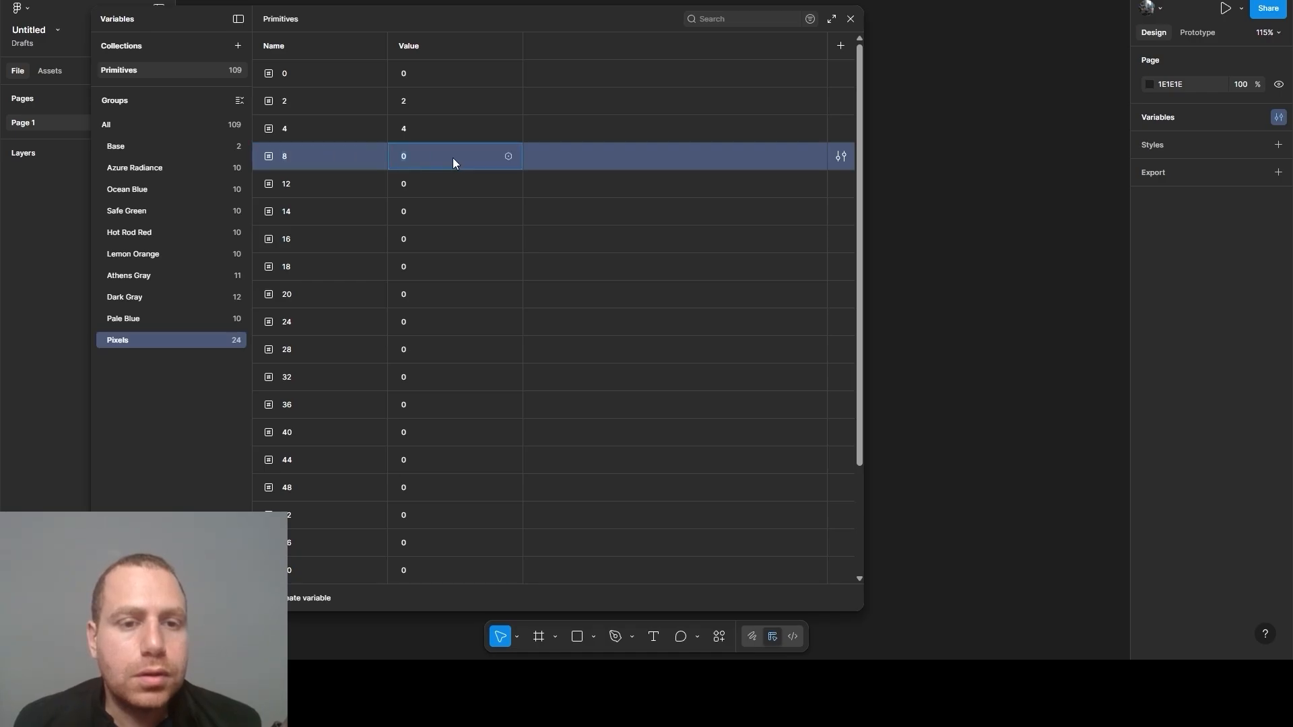
Set the values of the Pixels variables 12, 14 and 16 to match their names
{"action": "left_click", "coordinate": [301, 179]}
{"action": "left_click", "coordinate": [406, 188]}
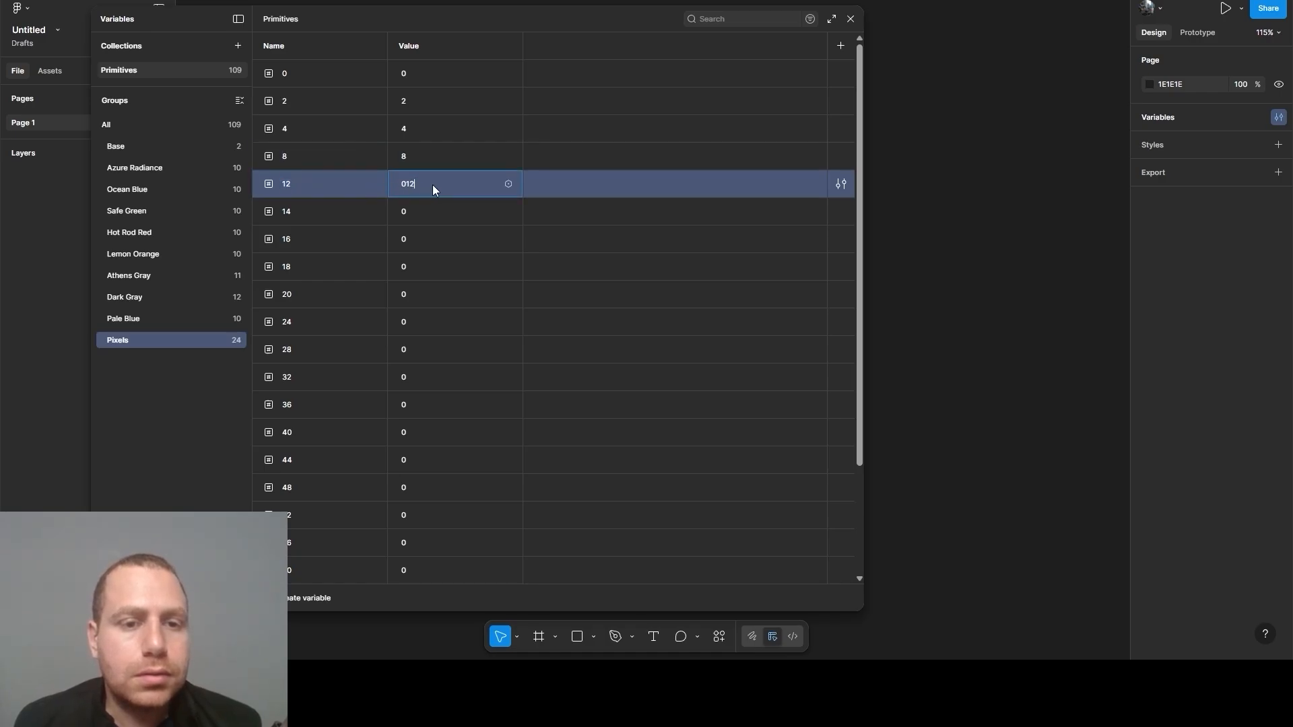
{"action": "type", "text": "12"}
{"action": "left_click", "coordinate": [317, 216]}
{"action": "left_click", "coordinate": [443, 213]}
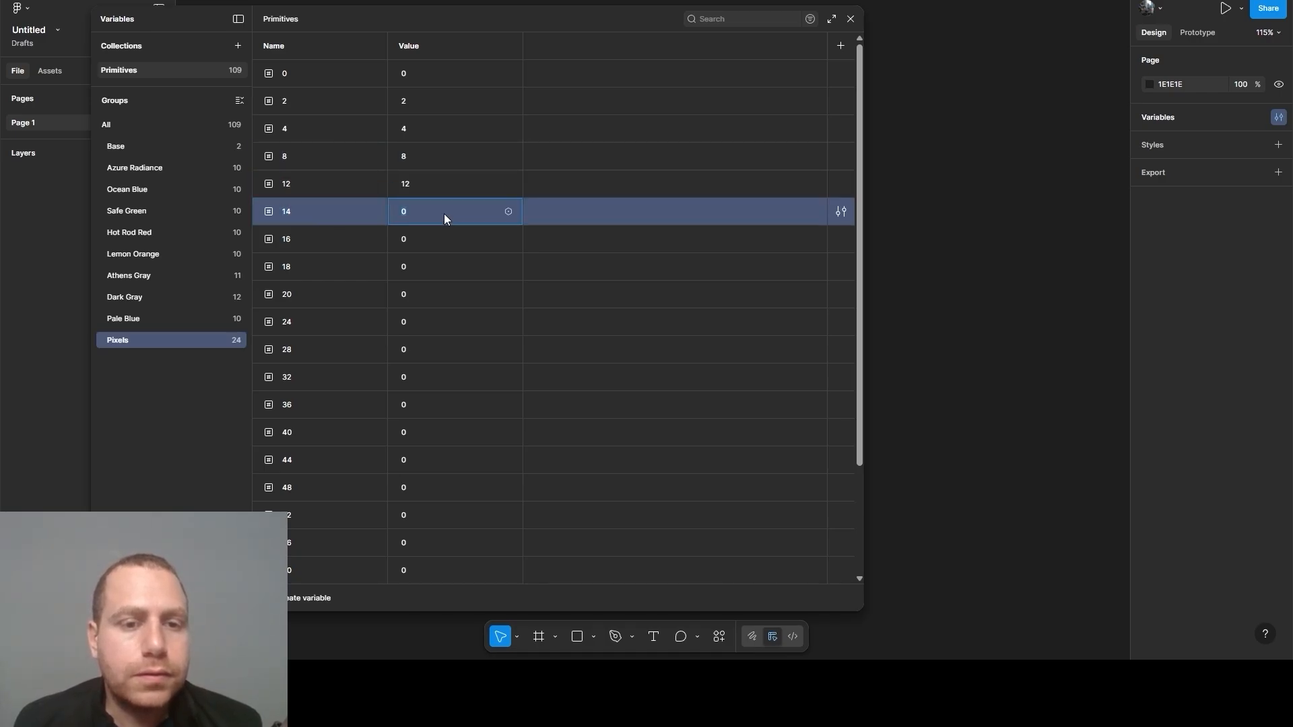
{"action": "type", "text": "14"}
{"action": "left_click", "coordinate": [323, 239]}
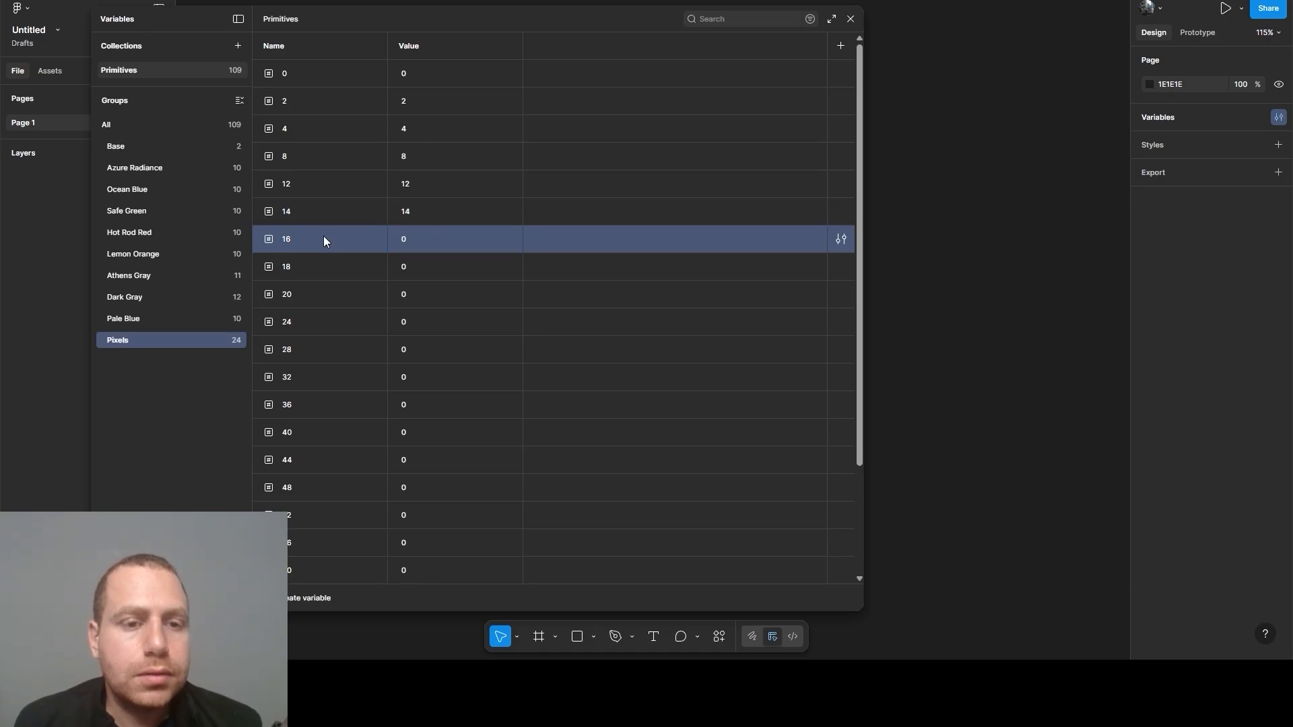
{"action": "left_click", "coordinate": [415, 241]}
{"action": "type", "text": "16"}
Set the values of the Pixels variables 18, 20 and 24 to match their names
{"action": "left_click", "coordinate": [300, 268]}
{"action": "left_click", "coordinate": [454, 272]}
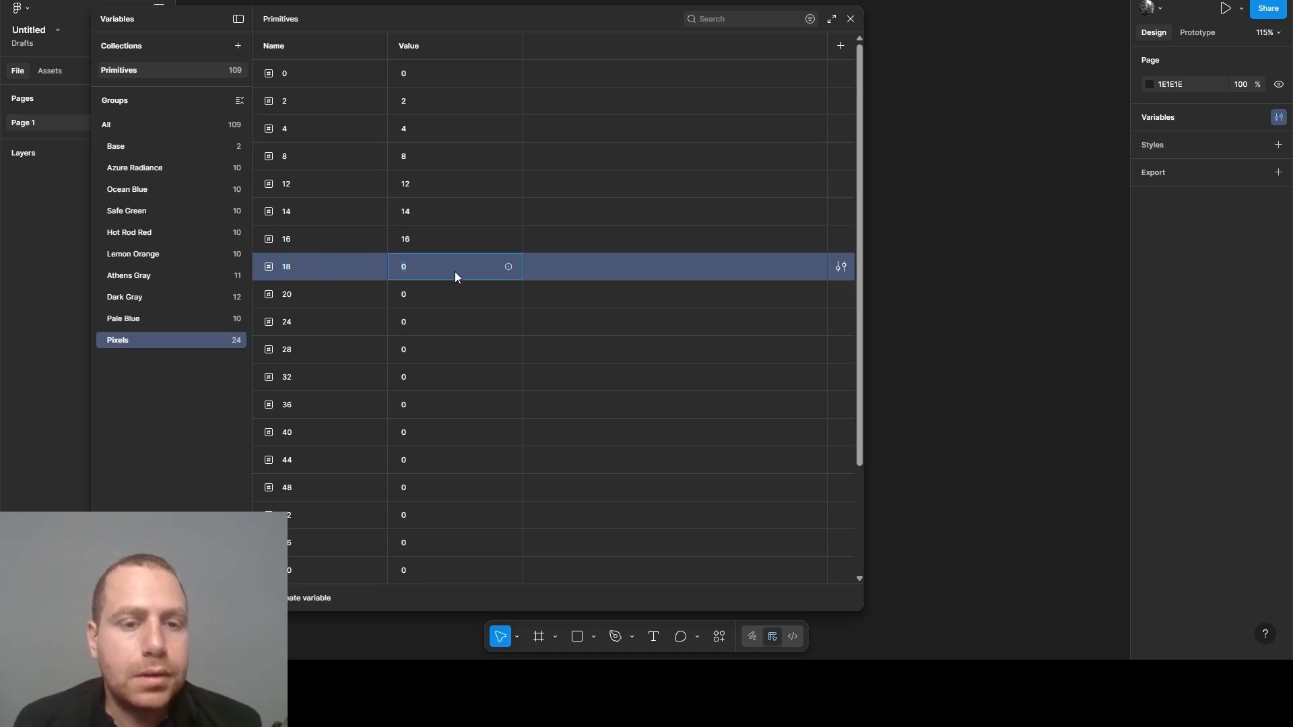
{"action": "type", "text": "18"}
{"action": "left_click", "coordinate": [329, 288]}
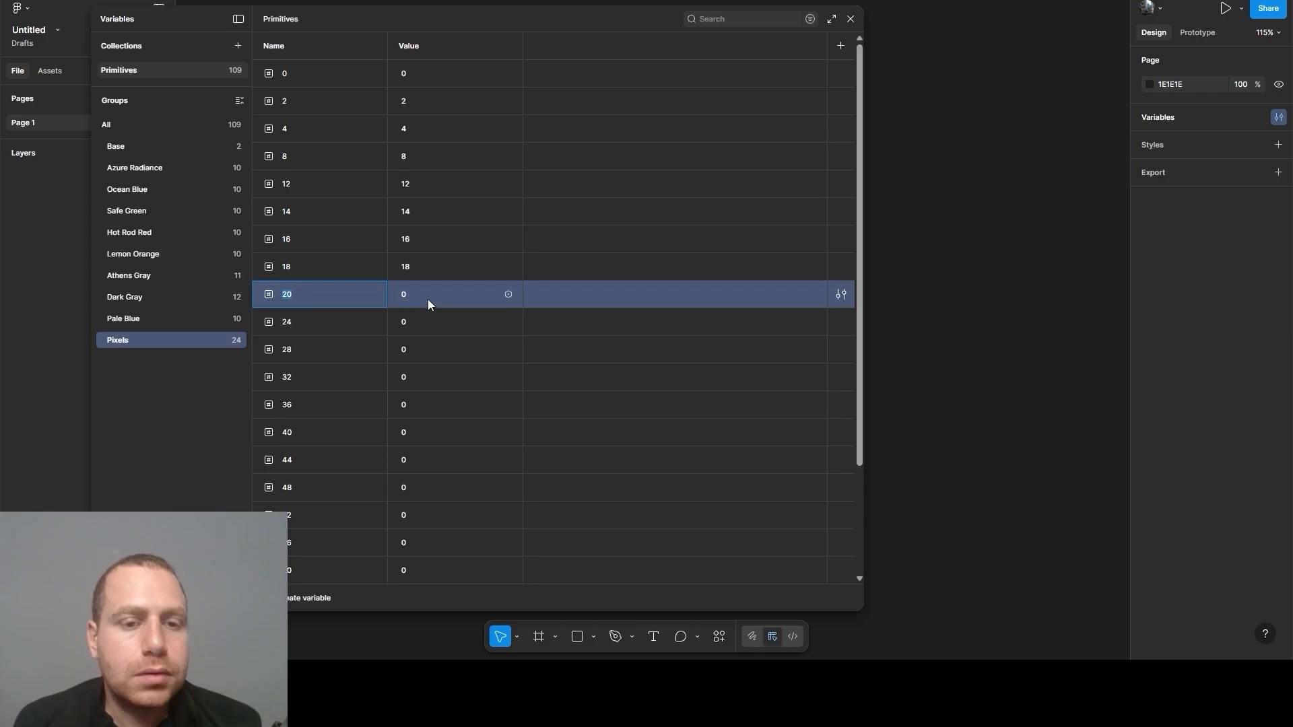
{"action": "left_click", "coordinate": [427, 299]}
{"action": "type", "text": "20"}
{"action": "left_click", "coordinate": [308, 325]}
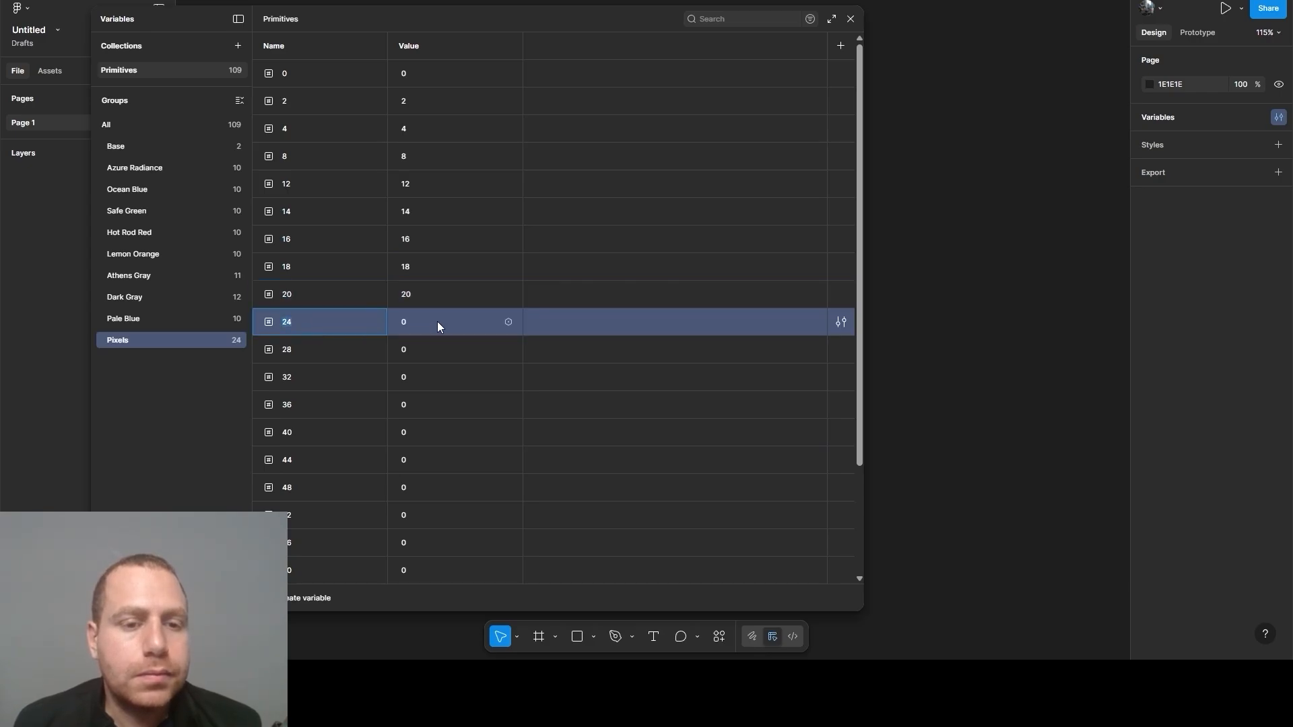
{"action": "left_click", "coordinate": [438, 322]}
{"action": "type", "text": "24"}
Set the values of the Pixels variables 28, 32 and 36 to match their names
{"action": "left_click", "coordinate": [294, 344]}
{"action": "left_click", "coordinate": [441, 347]}
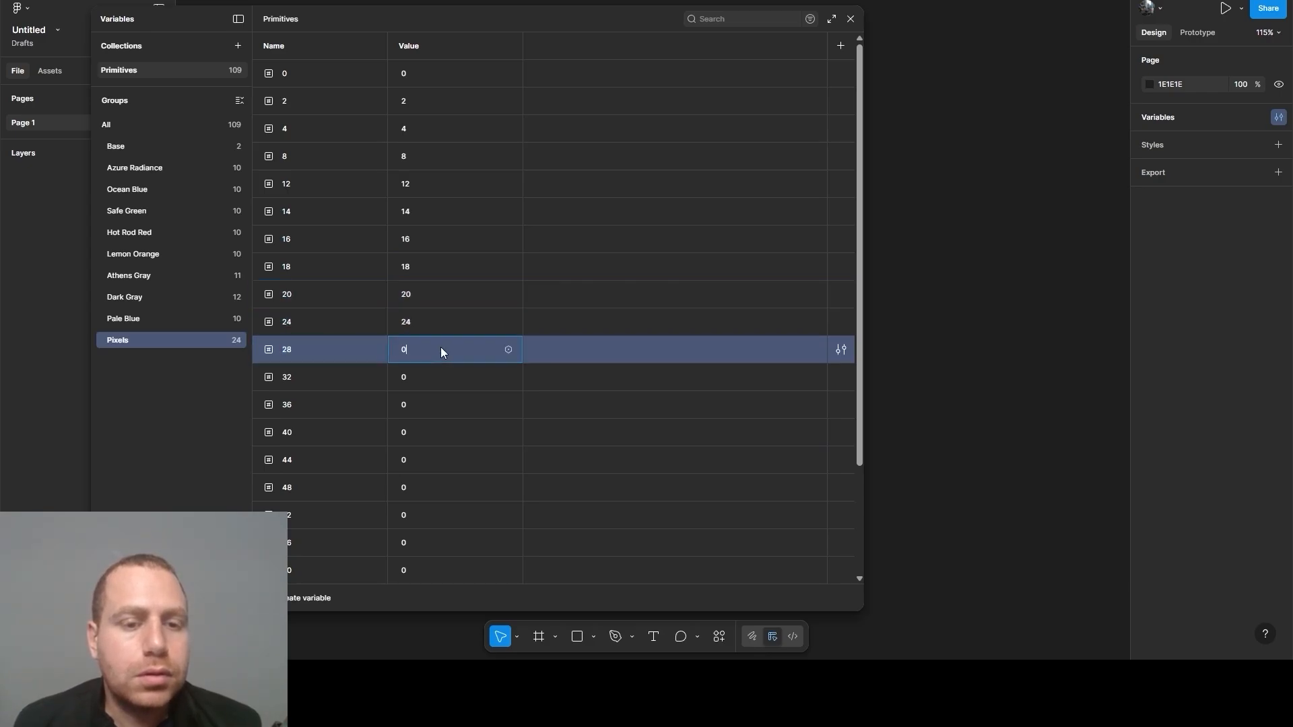
{"action": "left_click", "coordinate": [310, 377]}
{"action": "left_click", "coordinate": [435, 375]}
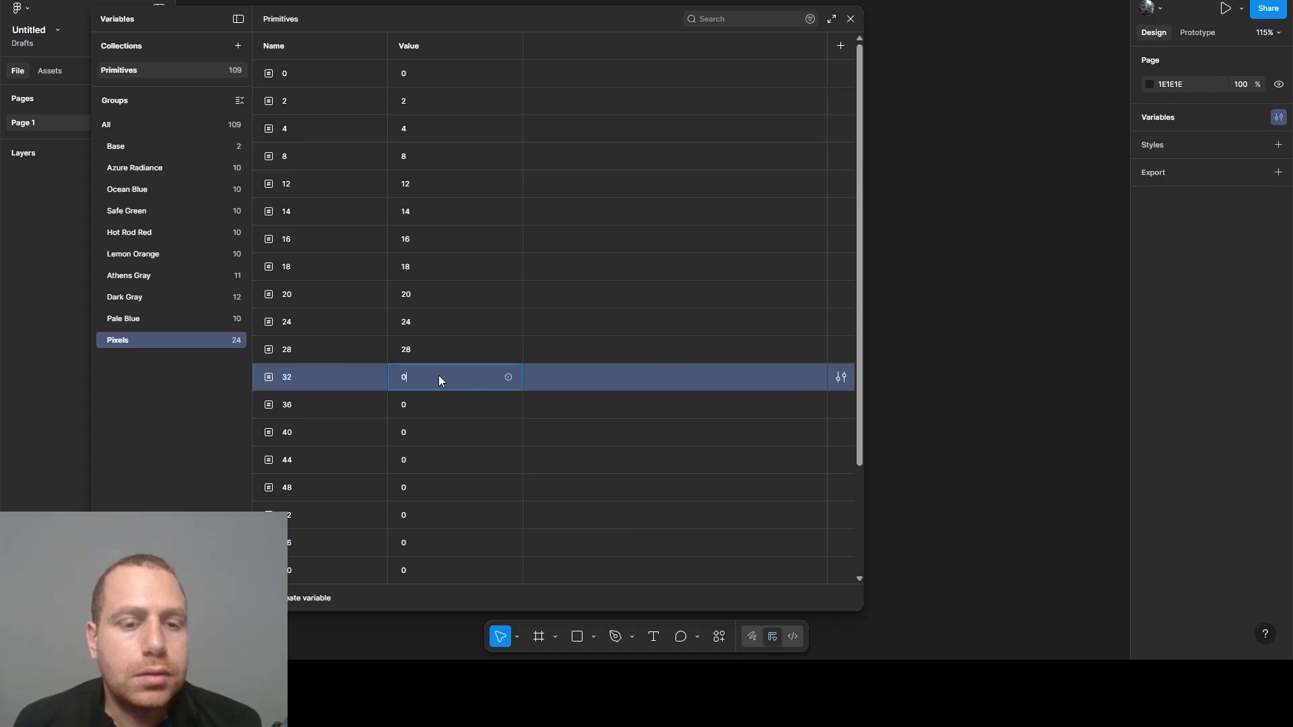
{"action": "type", "text": "32"}
{"action": "left_click", "coordinate": [324, 404]}
{"action": "left_click", "coordinate": [451, 407]}
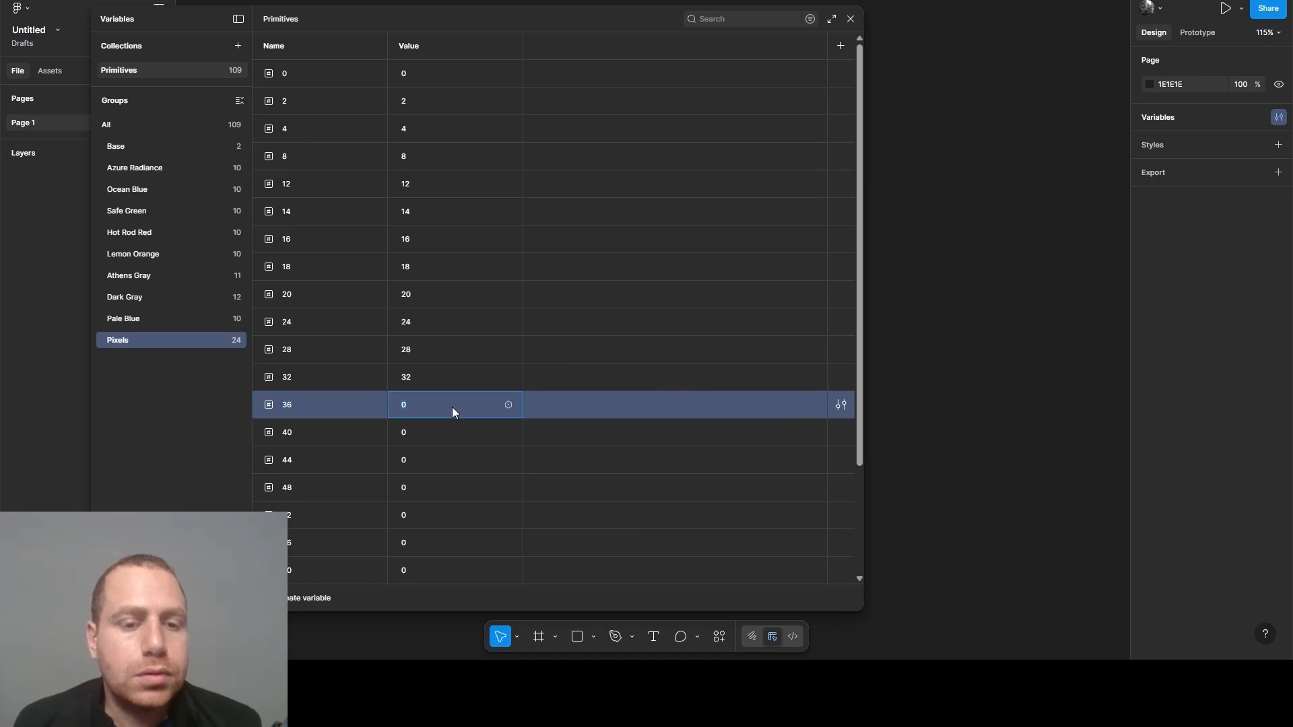
{"action": "type", "text": "36"}
Set the values of the Pixels variables 40, 44 and 48 to match their names
{"action": "left_click", "coordinate": [302, 430]}
{"action": "left_click", "coordinate": [425, 429]}
{"action": "type", "text": "40"}
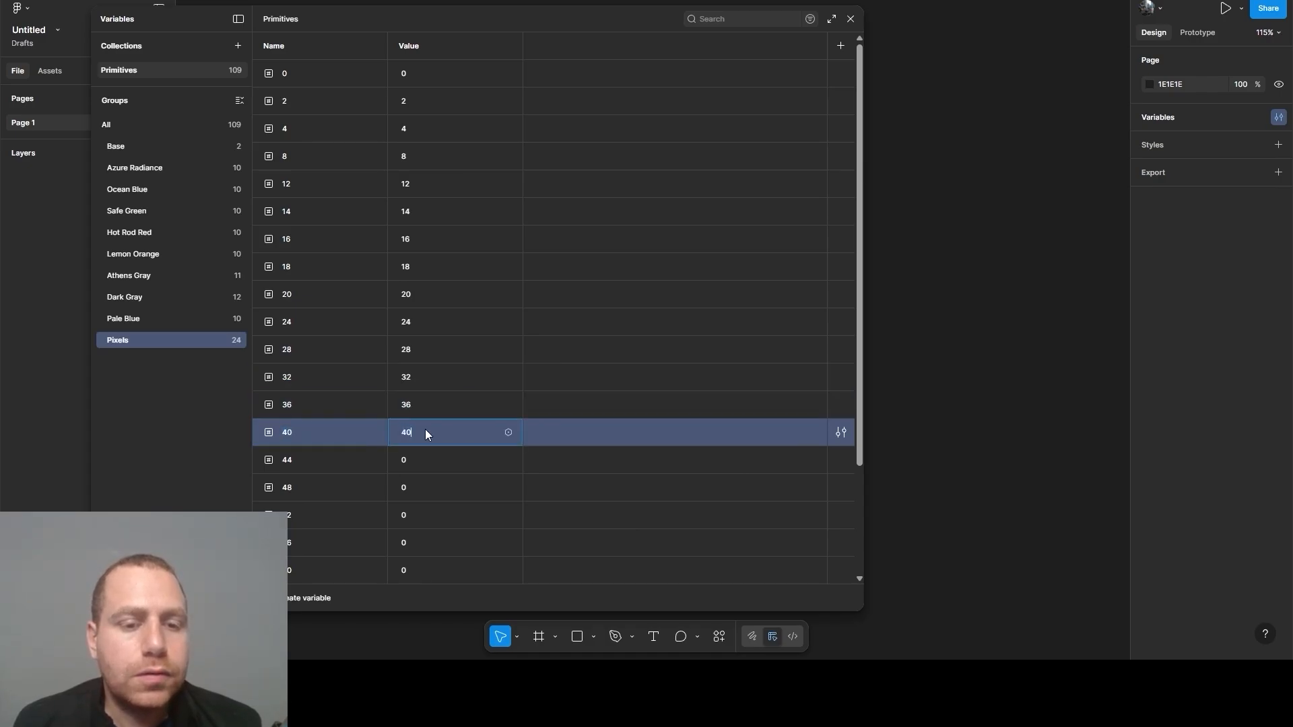
{"action": "left_click", "coordinate": [303, 459]}
{"action": "left_click", "coordinate": [417, 458]}
{"action": "type", "text": "44"}
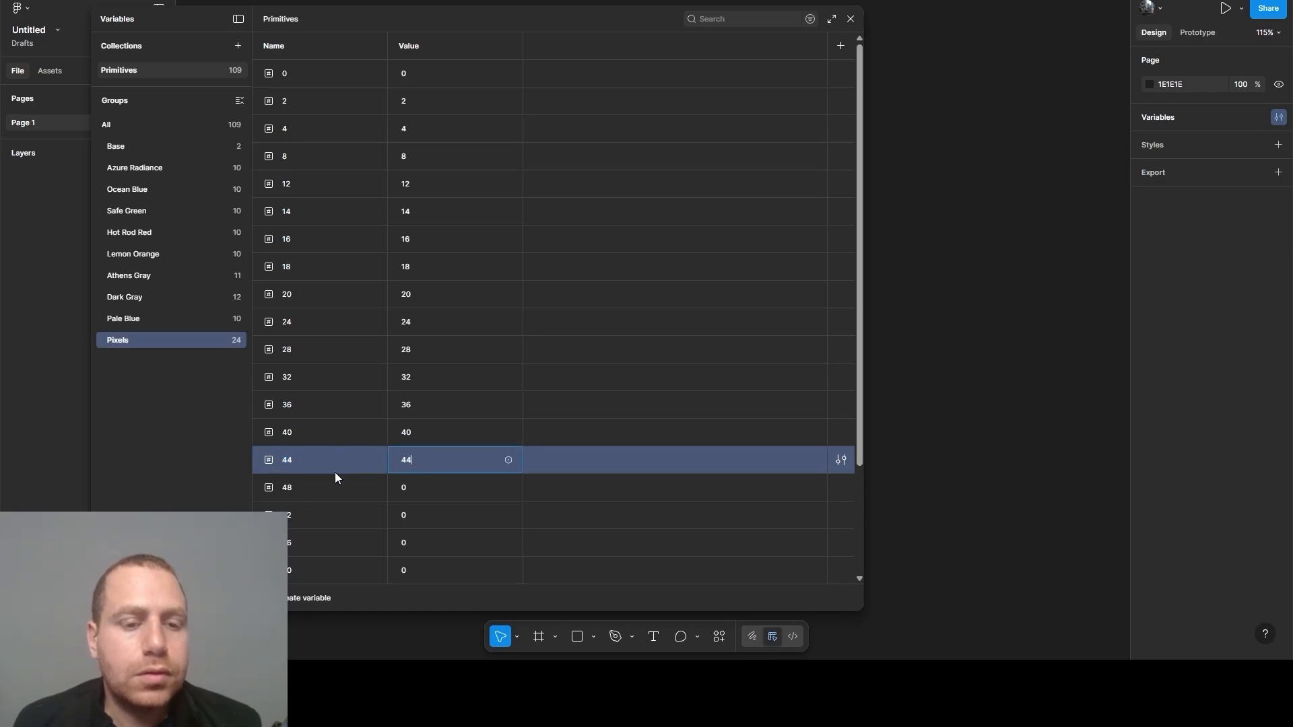
{"action": "left_click", "coordinate": [313, 490]}
{"action": "left_click", "coordinate": [423, 490]}
{"action": "type", "text": "48"}
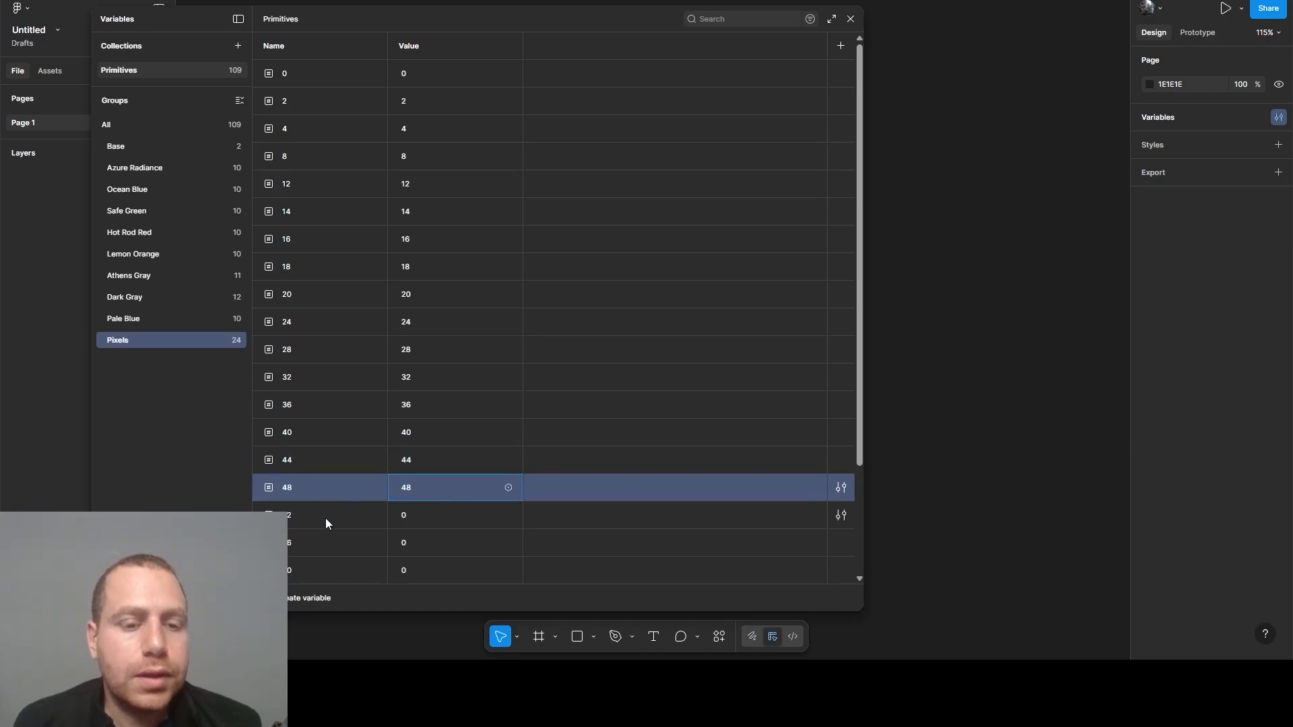
Set the values of the Pixels variables 52, 56 and 60 to match their names
{"action": "left_click", "coordinate": [330, 519]}
{"action": "left_click", "coordinate": [423, 515]}
{"action": "type", "text": "52"}
{"action": "scroll", "coordinate": [377, 471], "scroll_direction": "down", "scroll_amount": 3}
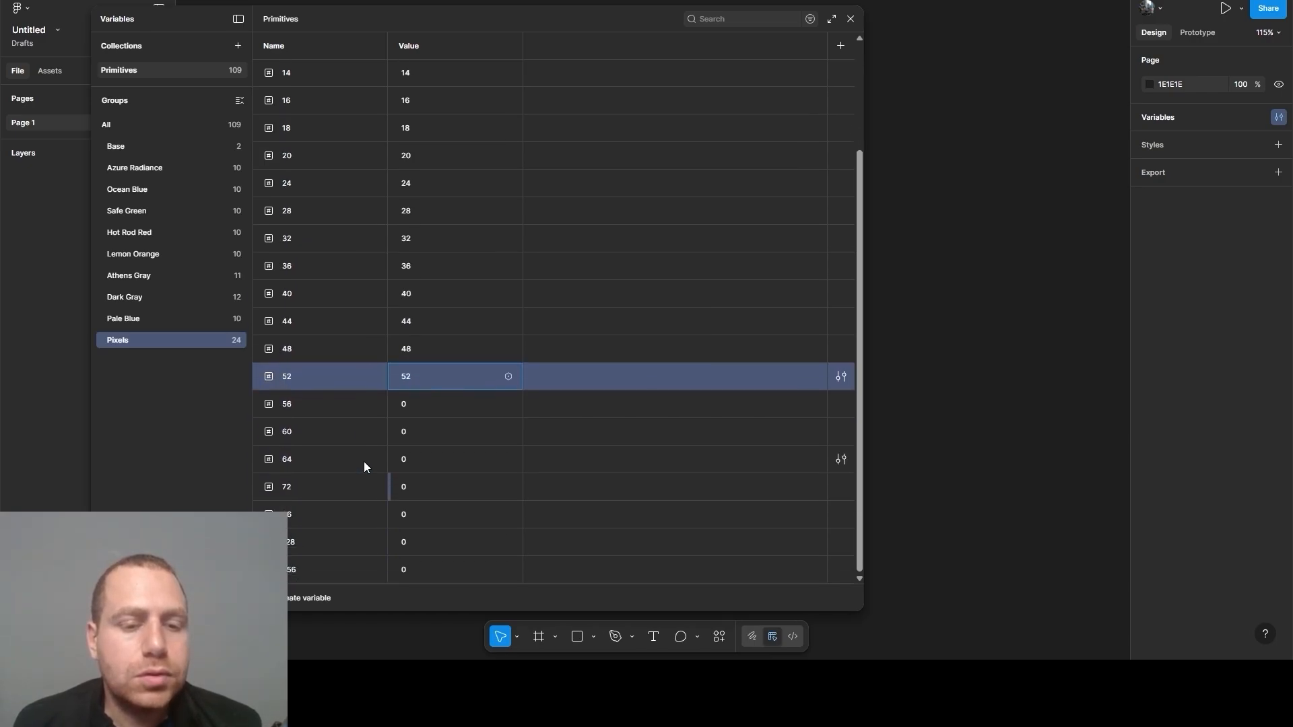
{"action": "left_click", "coordinate": [310, 402]}
{"action": "left_click", "coordinate": [445, 404]}
{"action": "type", "text": "56"}
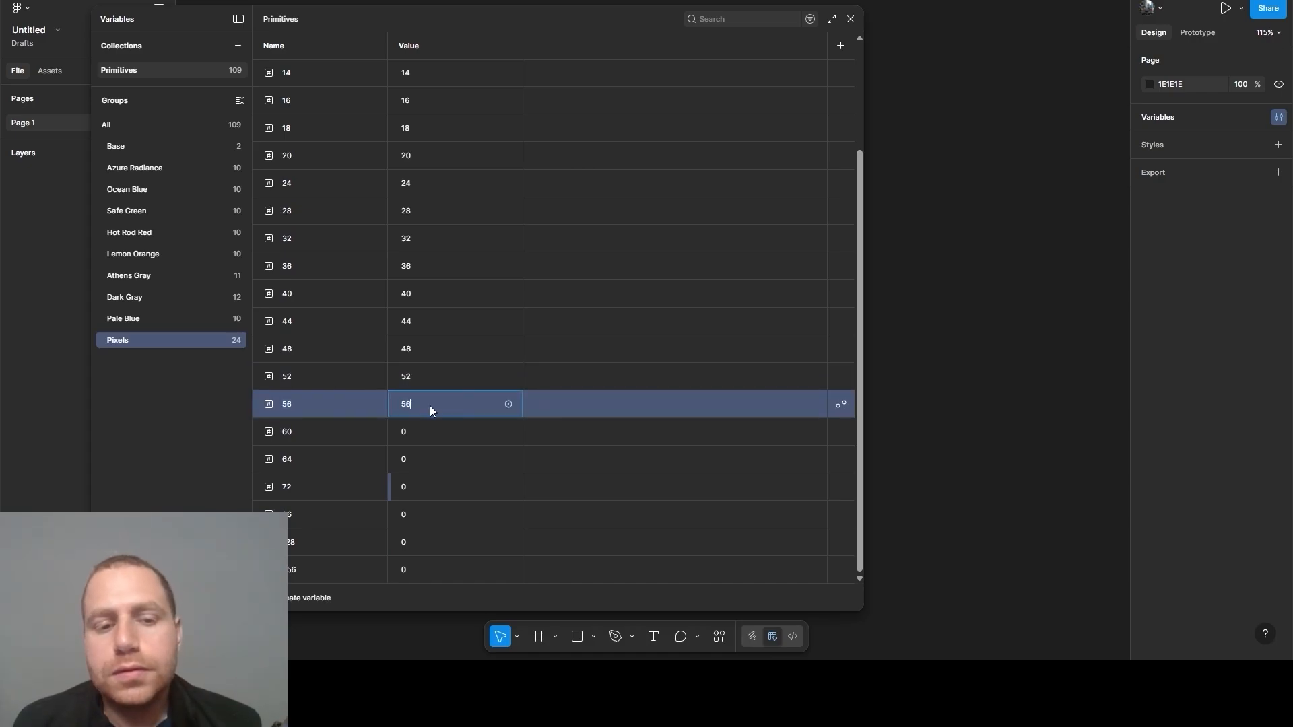
{"action": "left_click", "coordinate": [334, 430]}
{"action": "left_click", "coordinate": [426, 430]}
{"action": "type", "text": "60"}
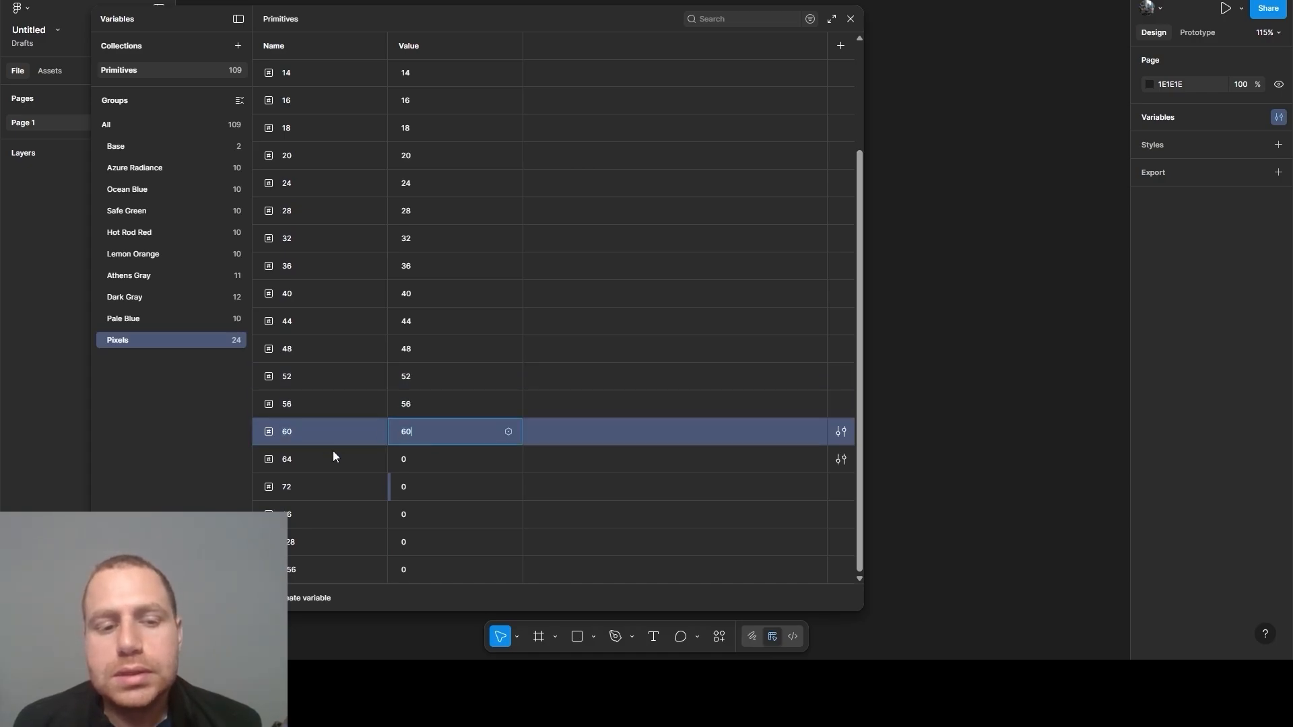
Set the values of the Pixels variables 64, 72 and 96 to match their names
{"action": "double_click", "coordinate": [329, 454]}
{"action": "left_click", "coordinate": [437, 453]}
{"action": "type", "text": "64"}
{"action": "double_click", "coordinate": [302, 485]}
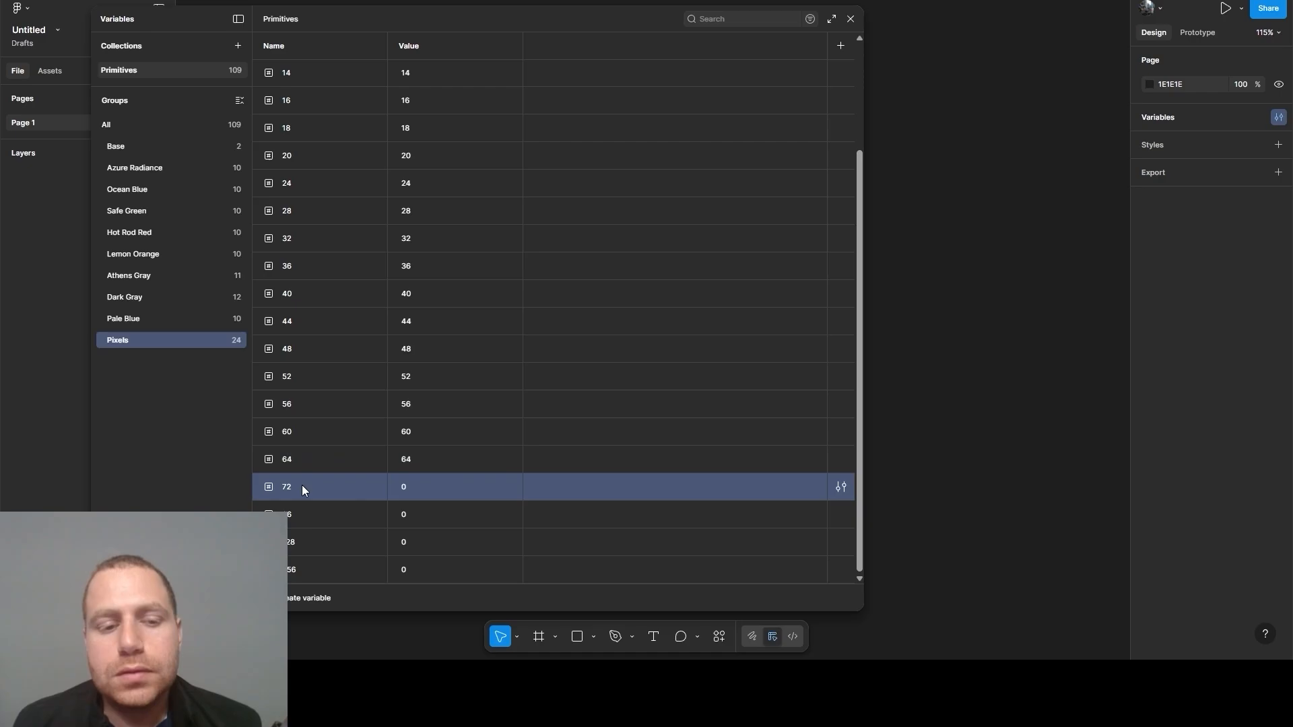
{"action": "left_click", "coordinate": [413, 486]}
{"action": "type", "text": "72"}
{"action": "double_click", "coordinate": [321, 519]}
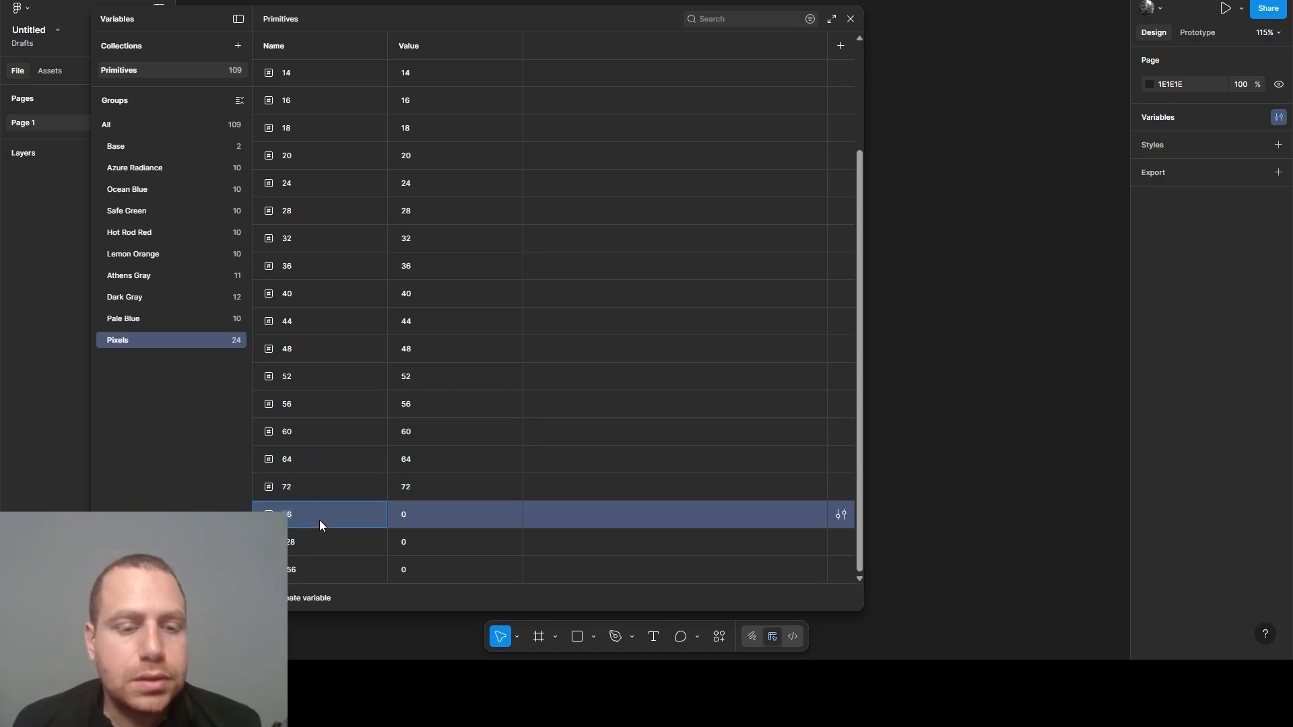
{"action": "left_click", "coordinate": [430, 518]}
{"action": "type", "text": "96"}
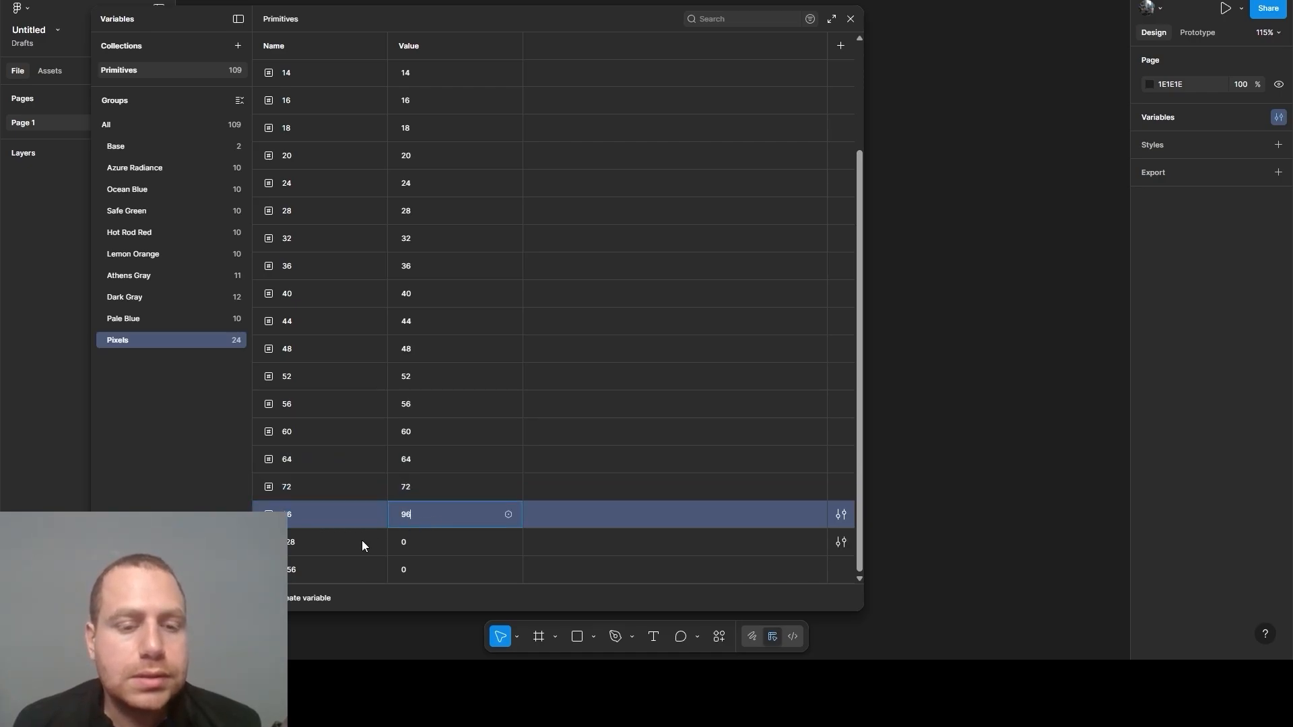
Set the values of the last two Pixels variables to 128 and 256, matching their names
{"action": "left_click", "coordinate": [312, 546]}
{"action": "left_click", "coordinate": [434, 545]}
{"action": "type", "text": "128"}
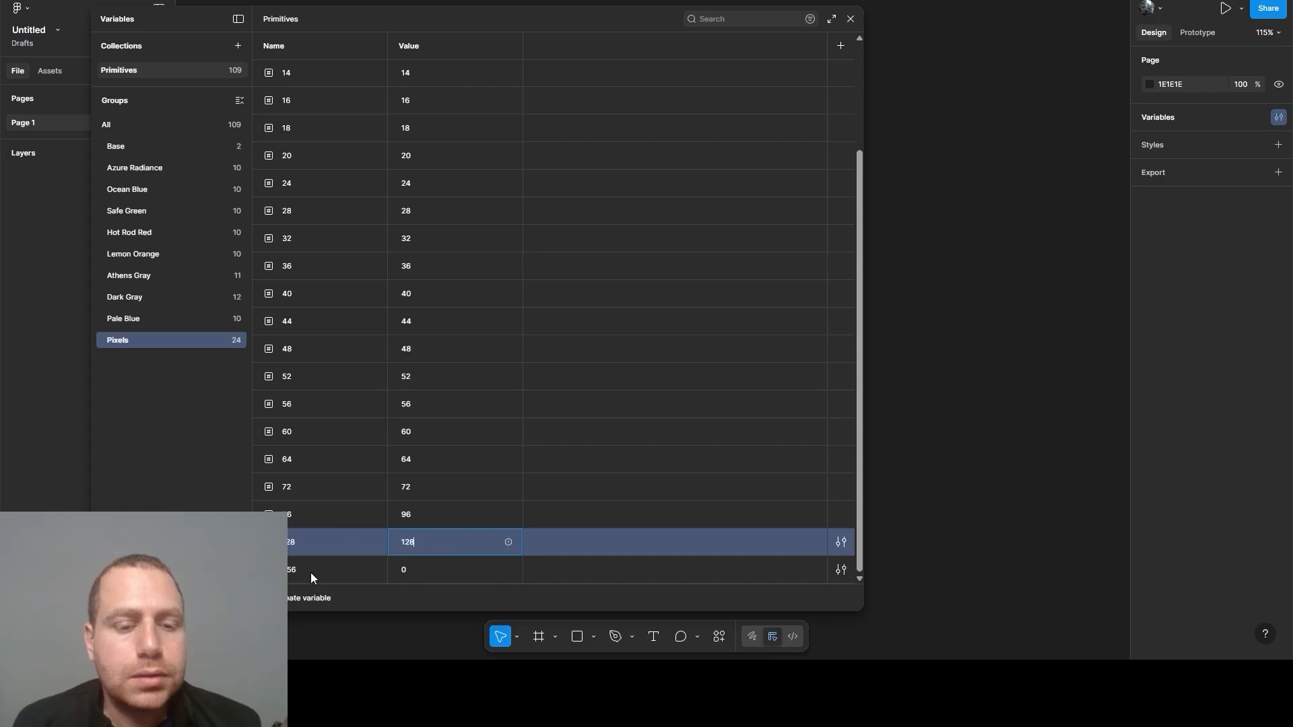
{"action": "left_click", "coordinate": [310, 573]}
{"action": "left_click", "coordinate": [429, 573]}
{"action": "type", "text": "256"}
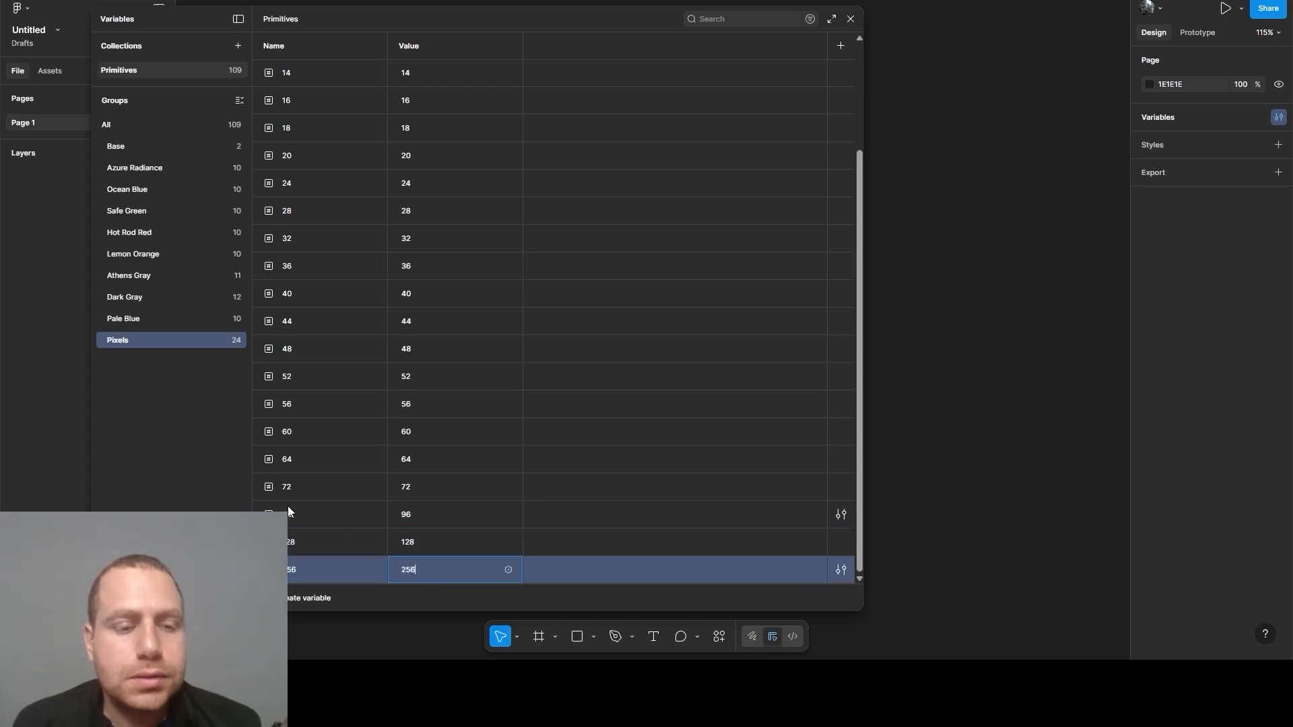
{"action": "key", "text": "Return"}
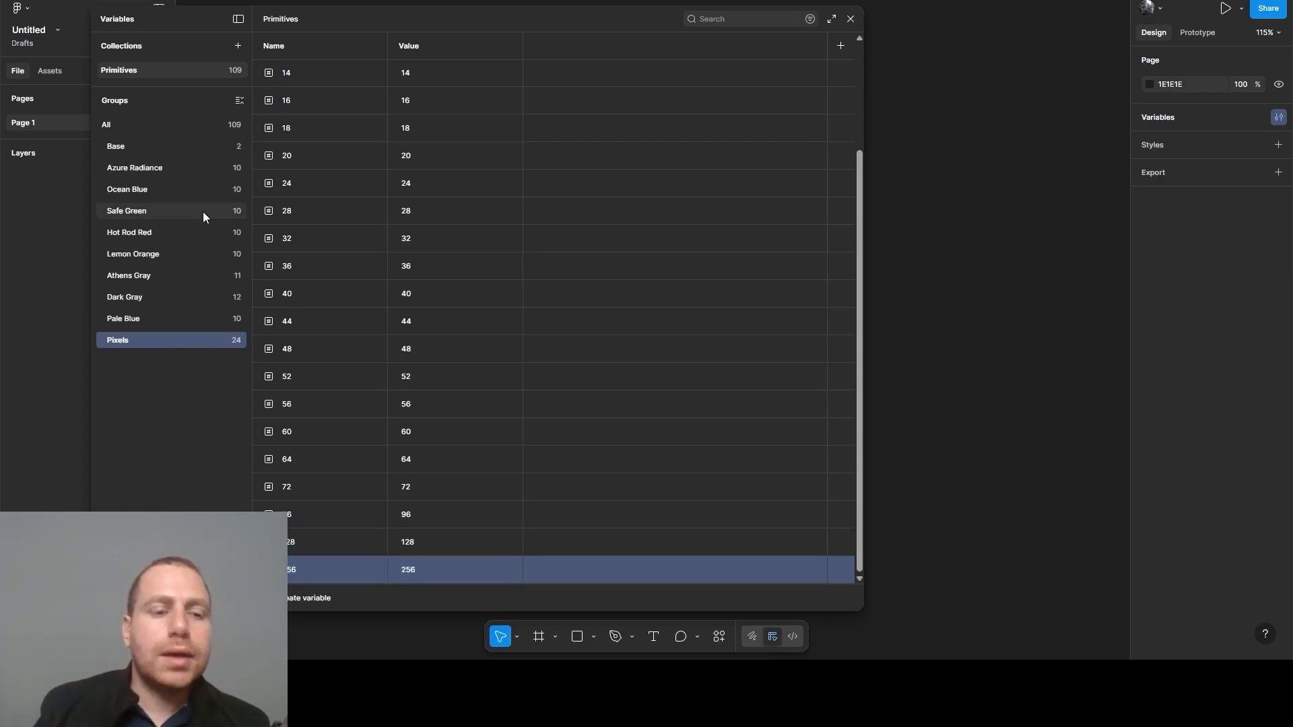
{"action": "scroll", "coordinate": [422, 298], "scroll_direction": "up", "scroll_amount": 3}
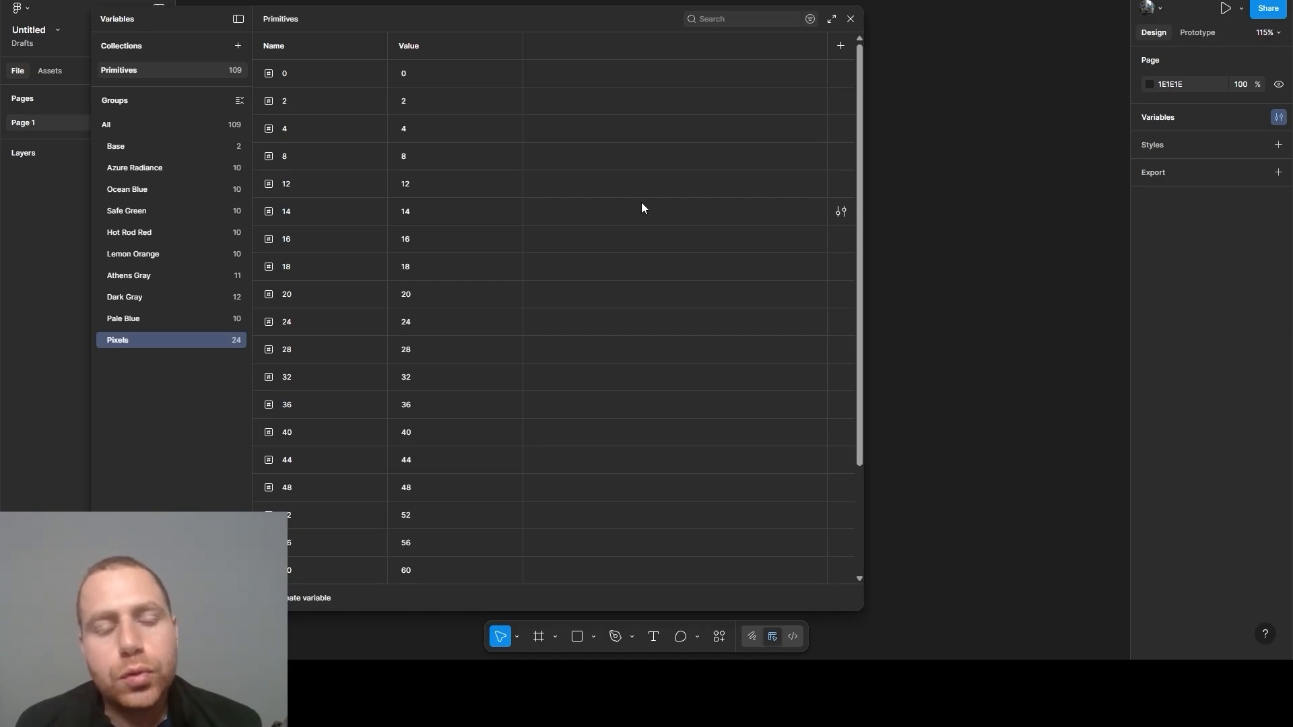
{"action": "scroll", "coordinate": [641, 203], "scroll_direction": "down", "scroll_amount": 3}
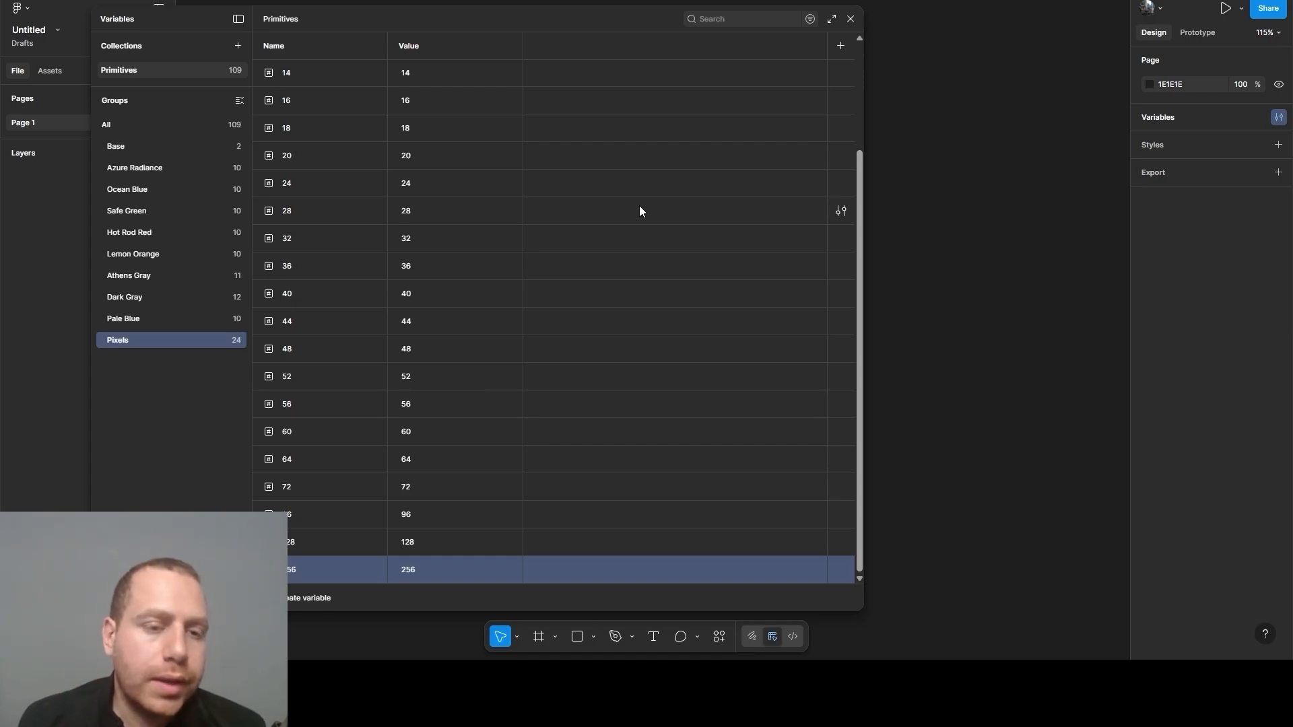
Create a string variable named Typography/Font-Weight/Regular in the Primitives collection
{"action": "left_click", "coordinate": [124, 128]}
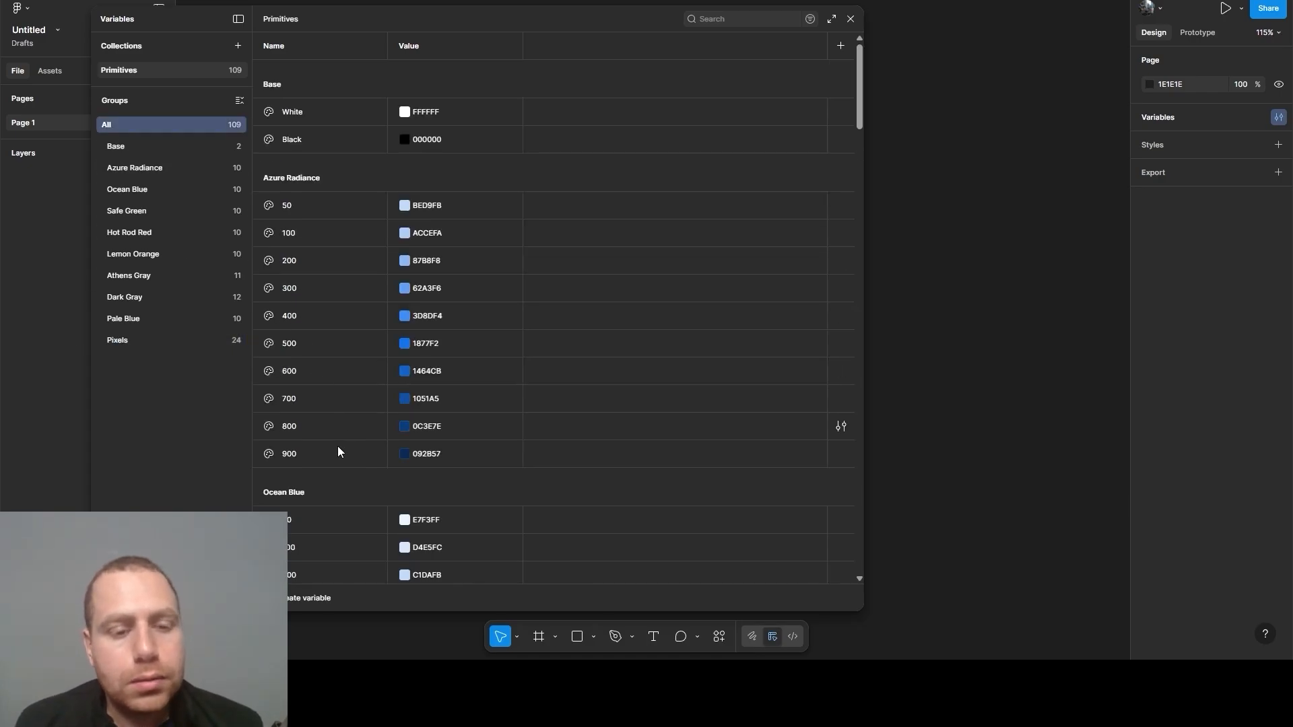
{"action": "left_click", "coordinate": [309, 597]}
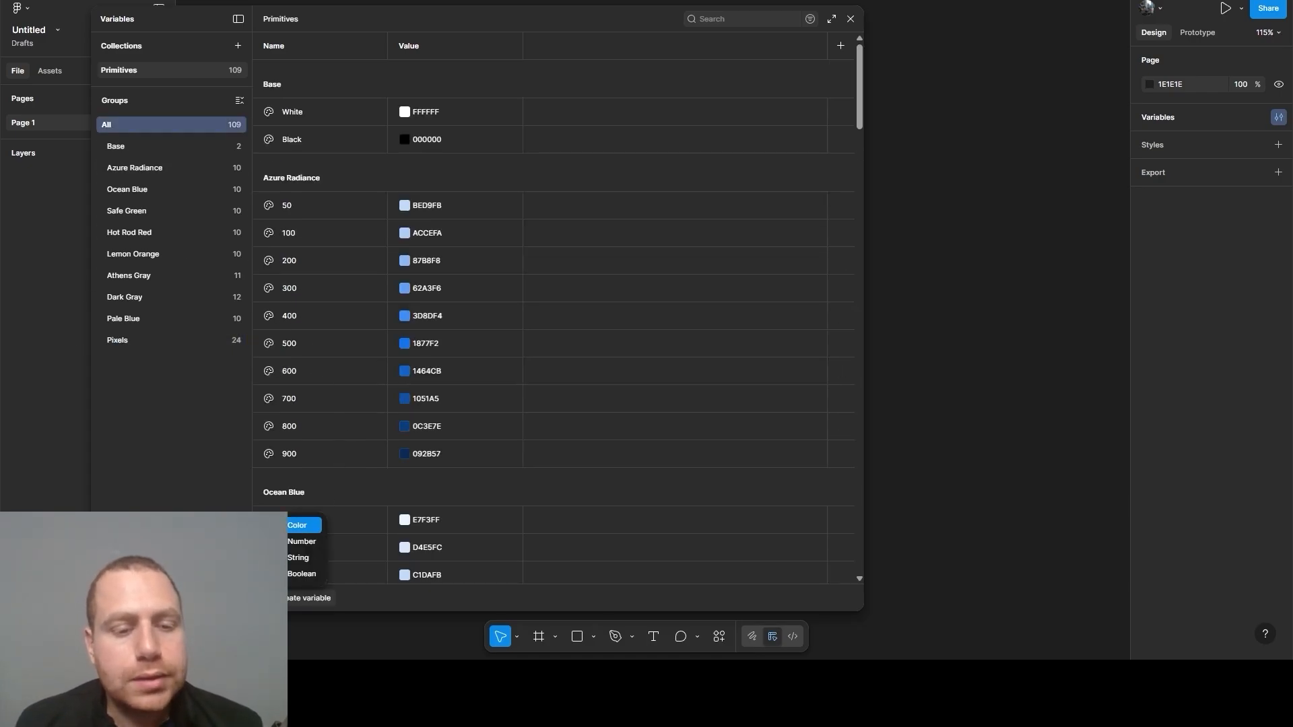
{"action": "left_click", "coordinate": [297, 559]}
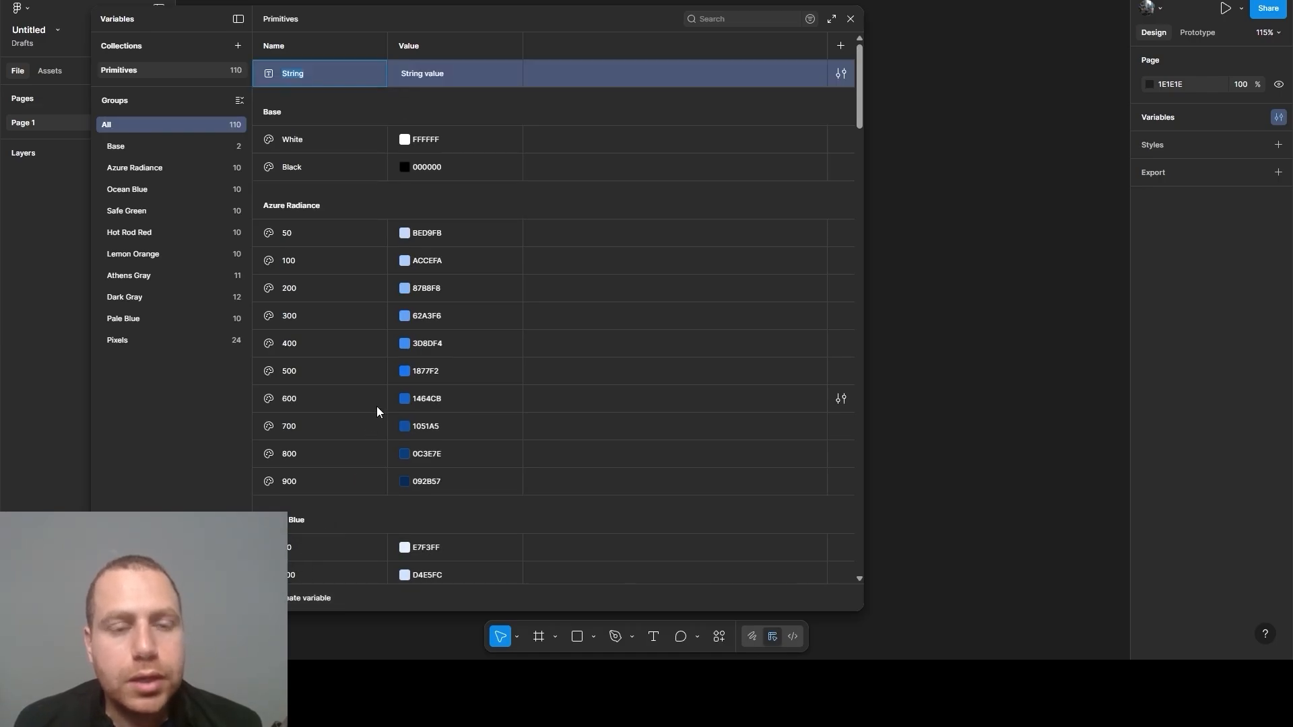
{"action": "type", "text": "Ty"}
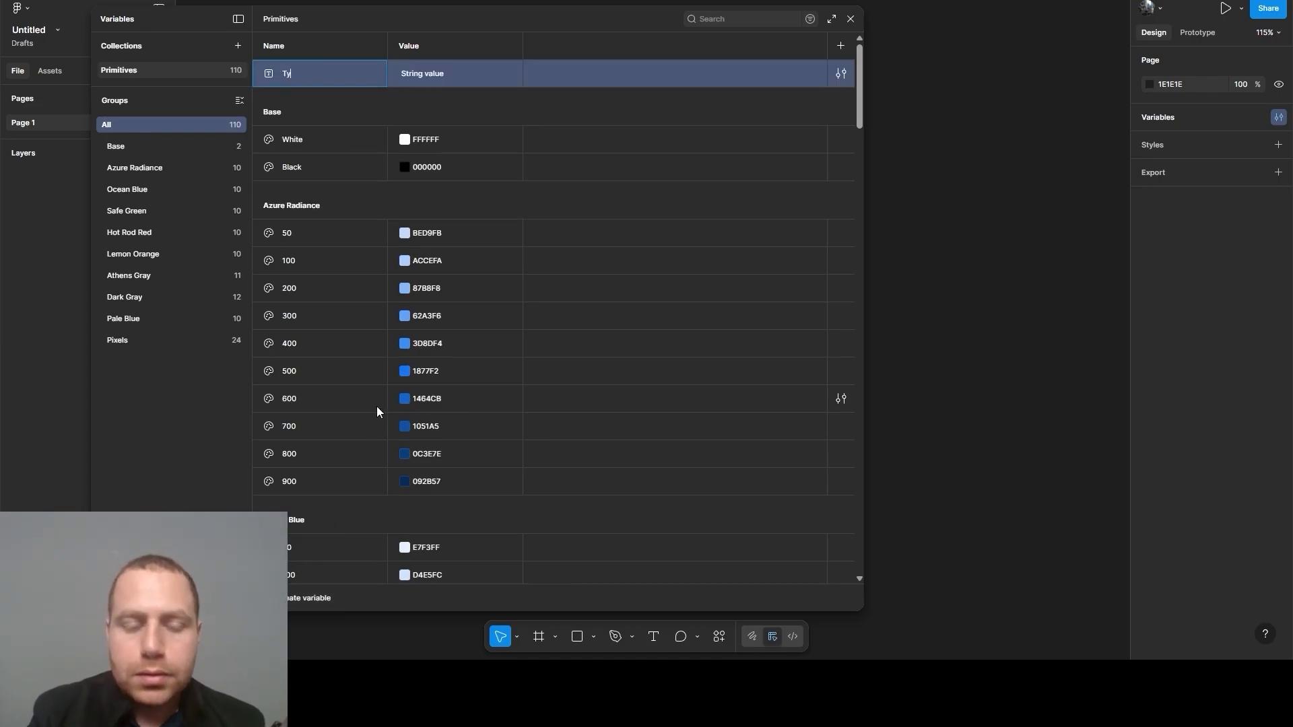
{"action": "type", "text": "pography"}
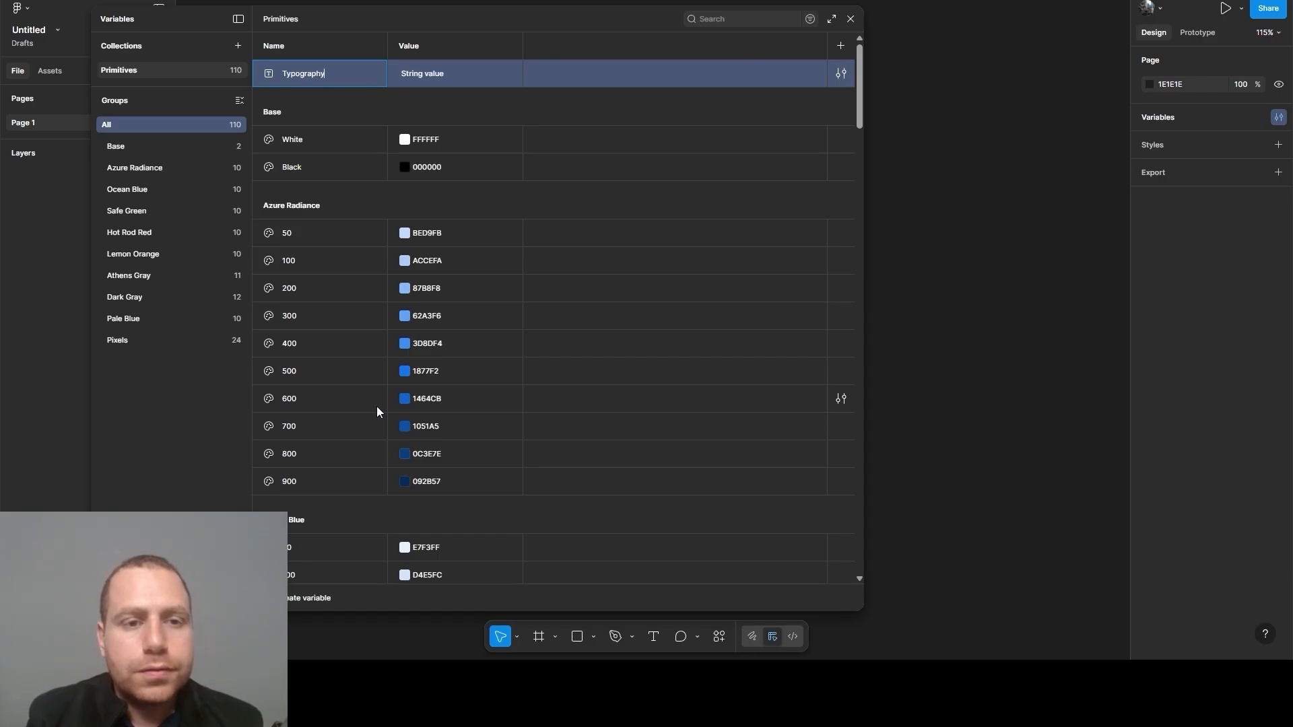
{"action": "type", "text": "/"}
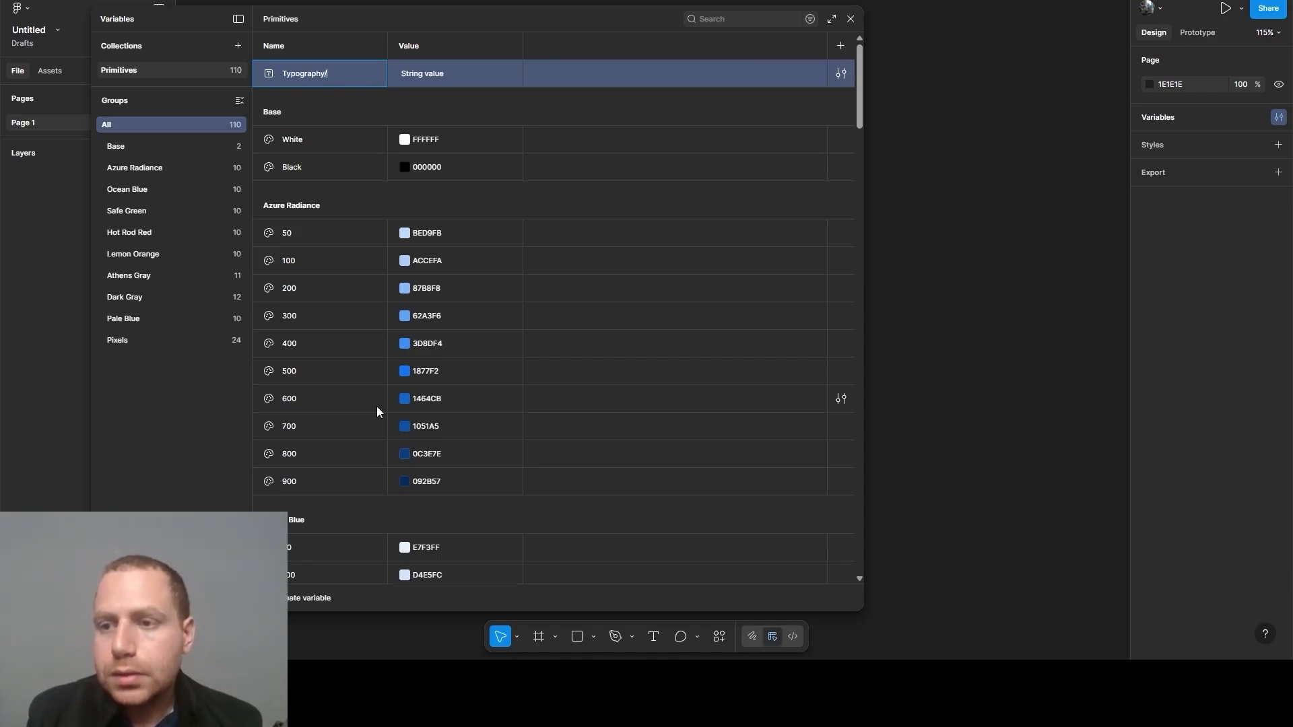
{"action": "type", "text": "Font-"}
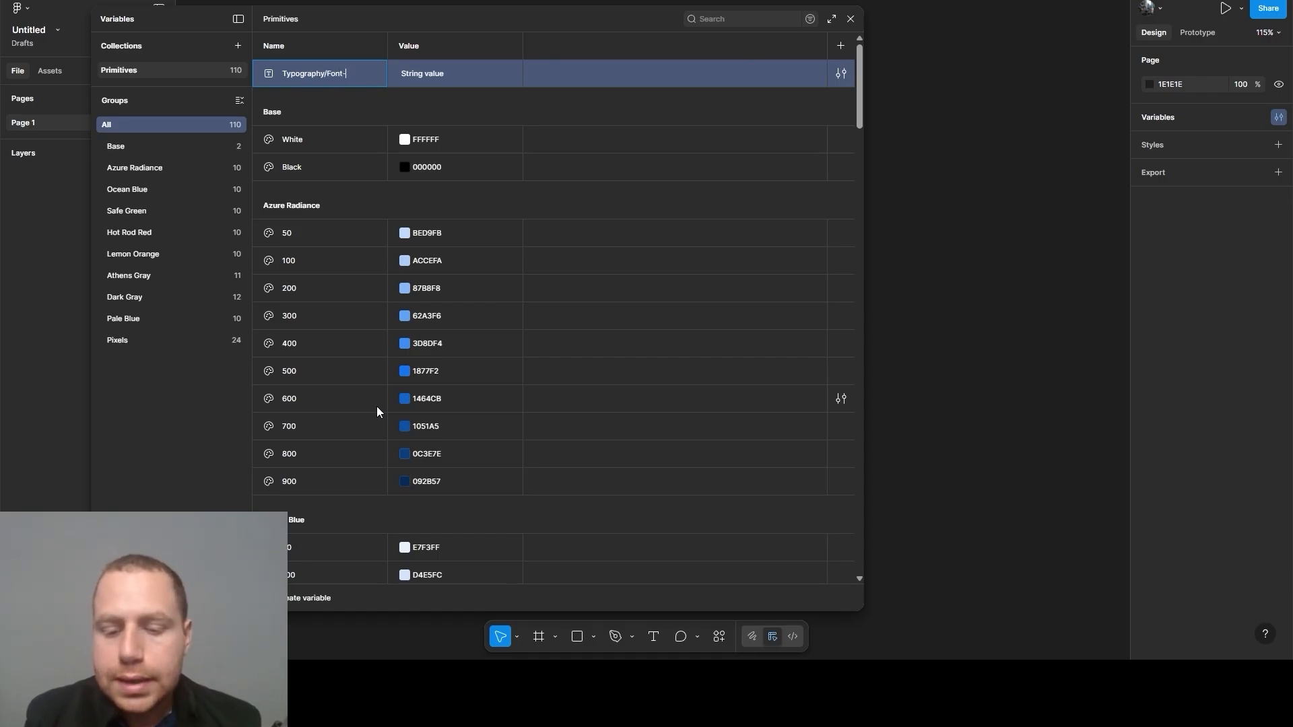
{"action": "type", "text": "Weight"}
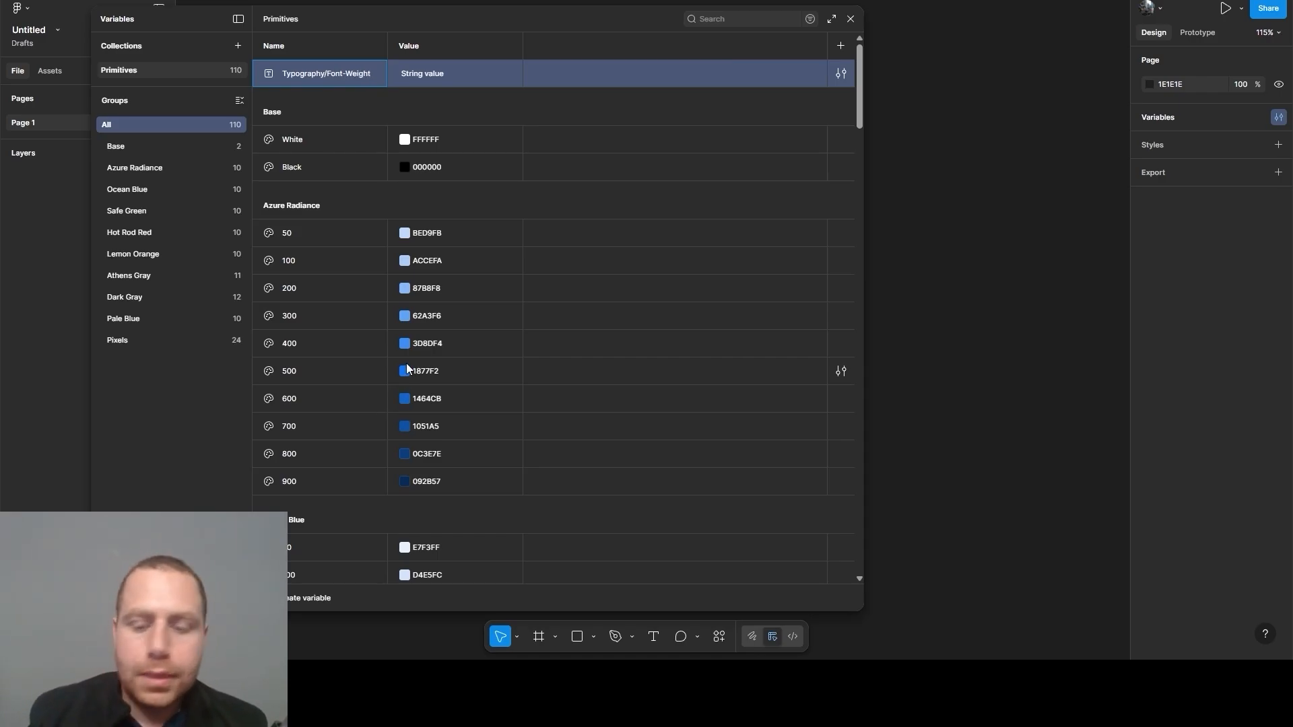
{"action": "type", "text": "/"}
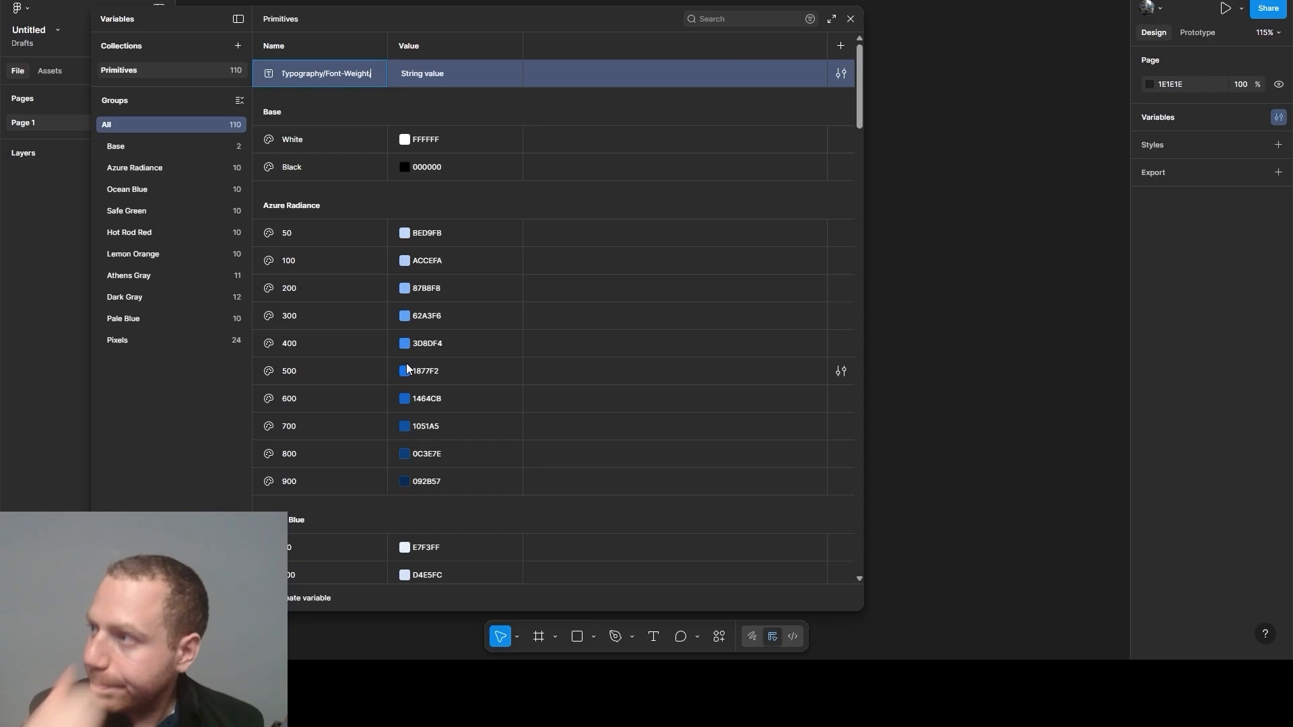
{"action": "type", "text": "Re"}
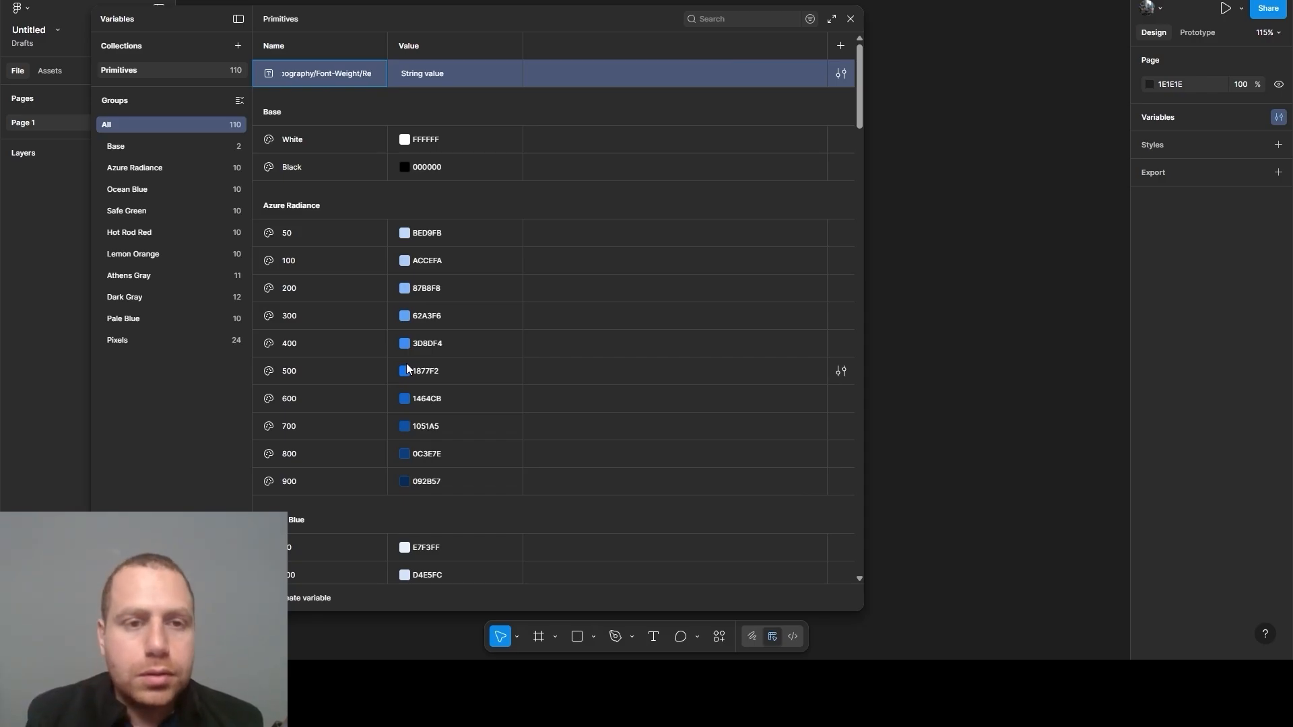
{"action": "type", "text": "gular"}
{"action": "key", "text": "Return"}
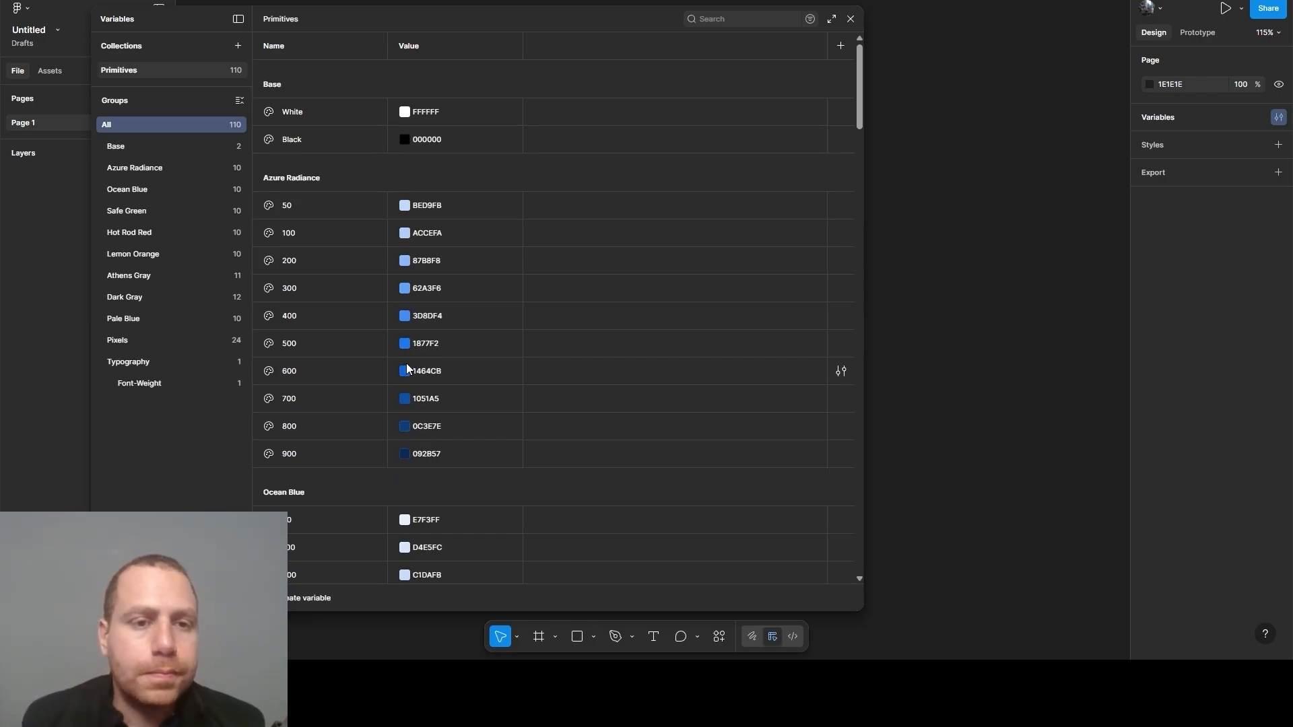
Duplicate the Regular variable three times within the Font-Weight group
{"action": "left_click", "coordinate": [147, 383]}
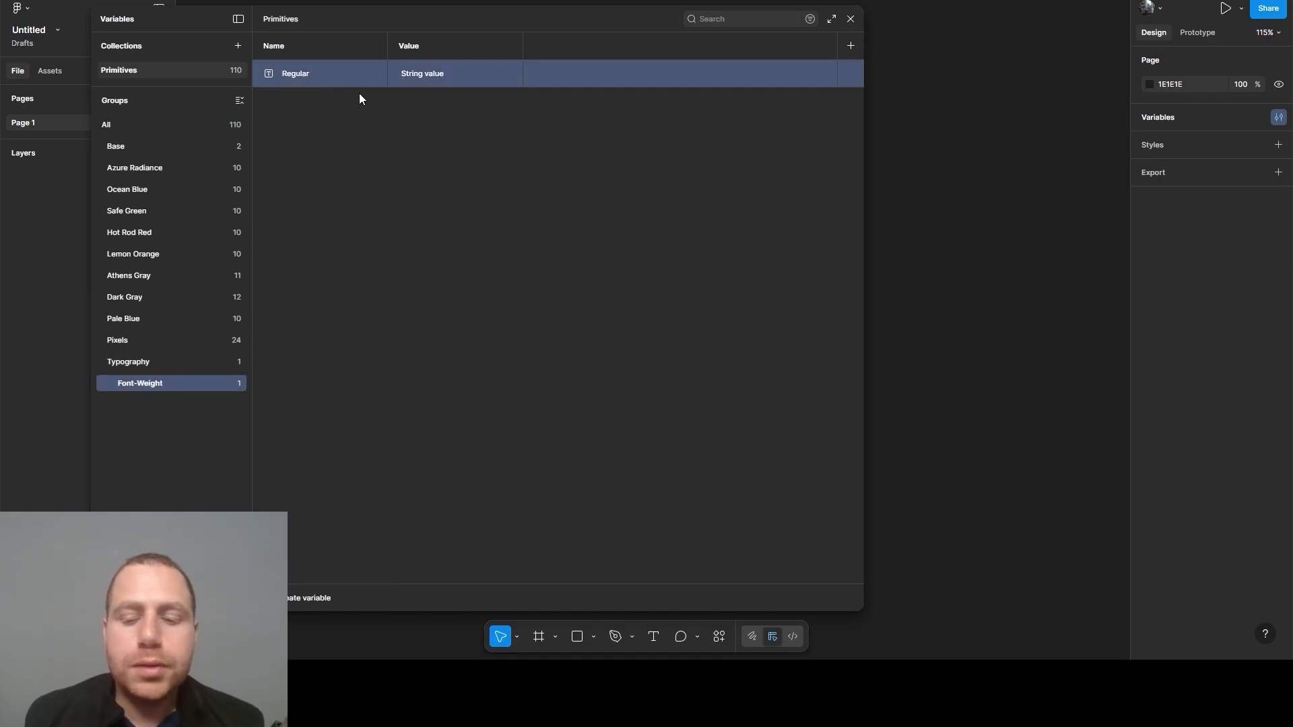
{"action": "key", "text": "ctrl+d"}
{"action": "key", "text": "ctrl+d"}
{"action": "key", "text": "ctrl+d"}
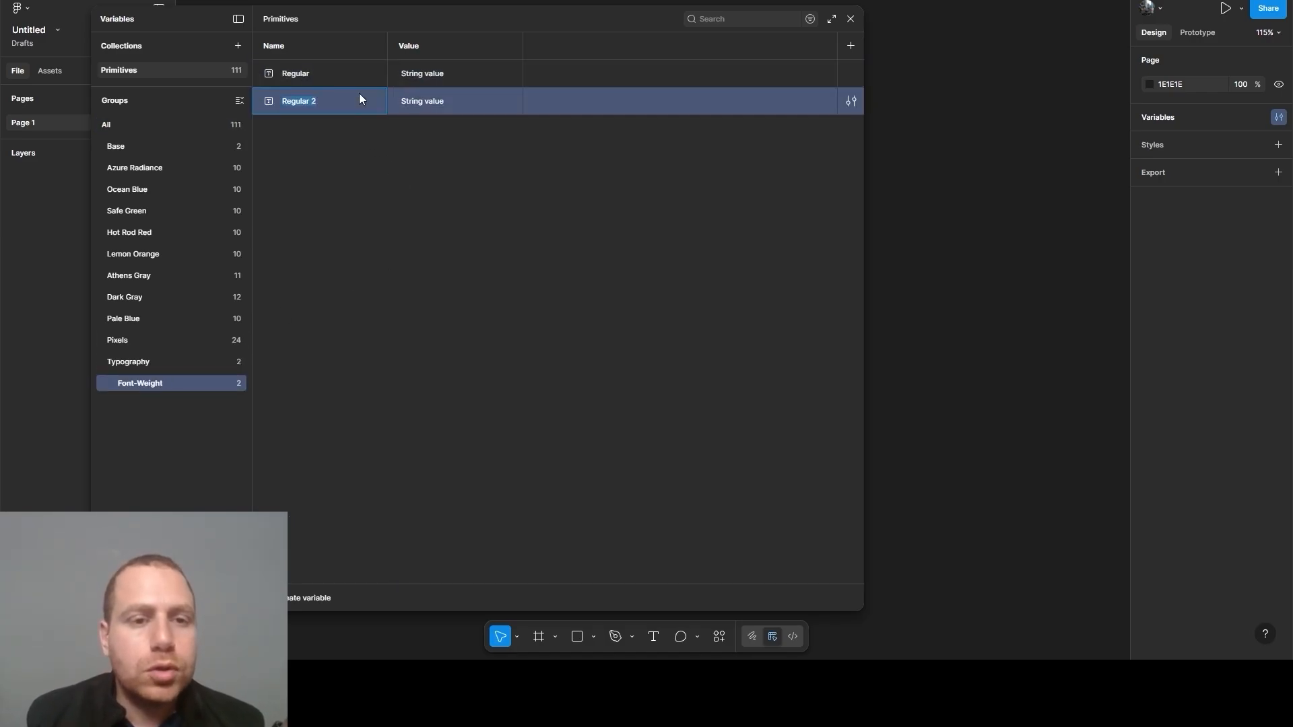
Rename the three copies of Regular in the Font-Weight group as Medium, Semi-Bold and Bold
{"action": "double_click", "coordinate": [289, 100]}
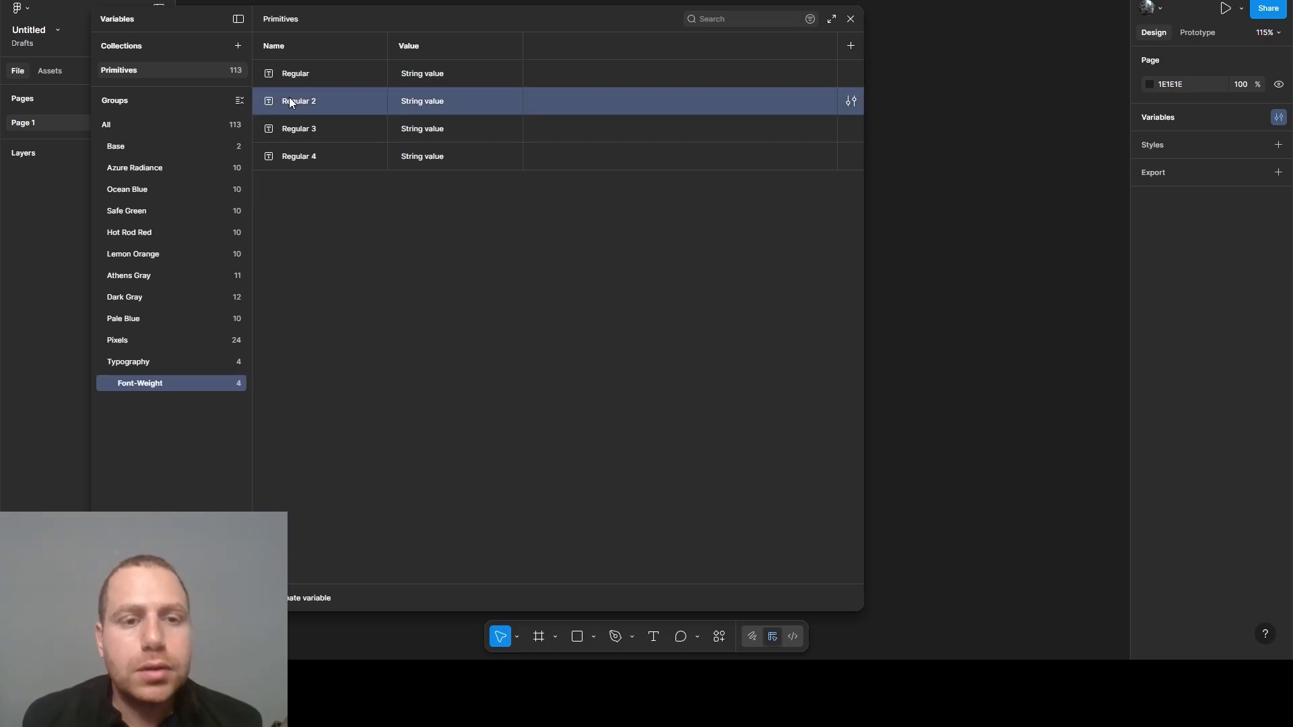
{"action": "type", "text": "Medium"}
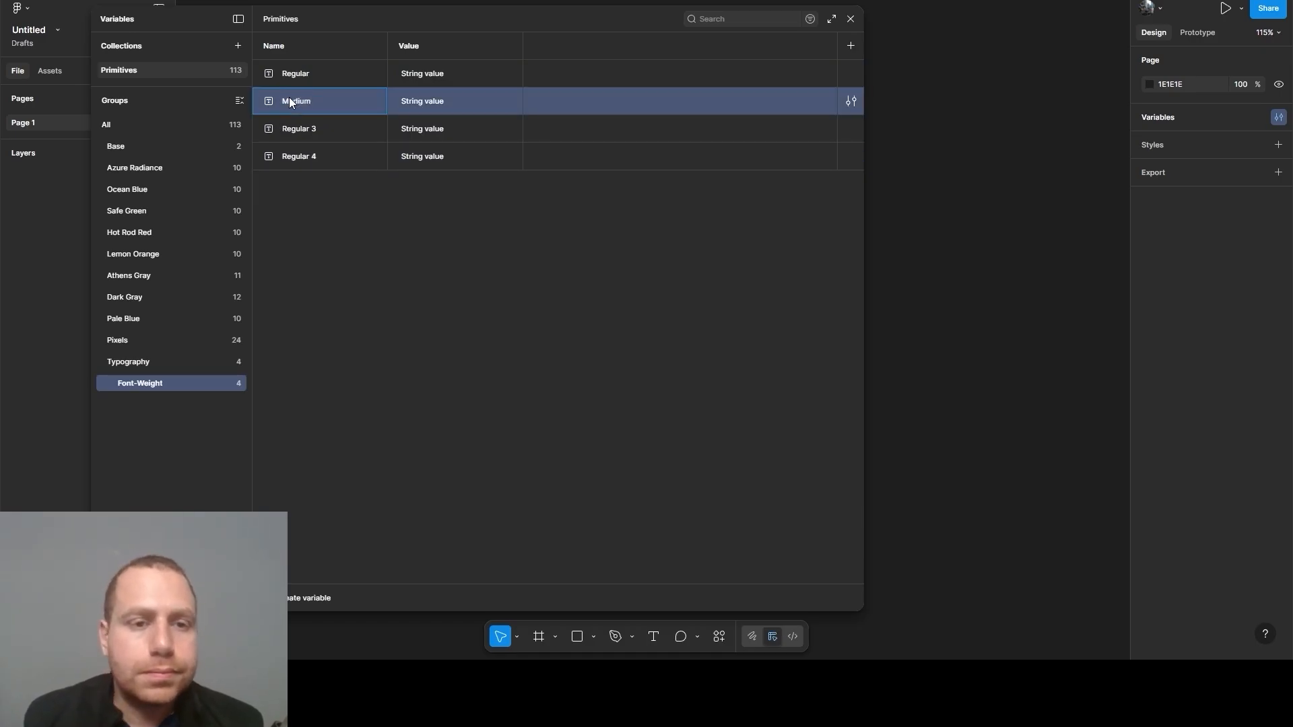
{"action": "double_click", "coordinate": [300, 133]}
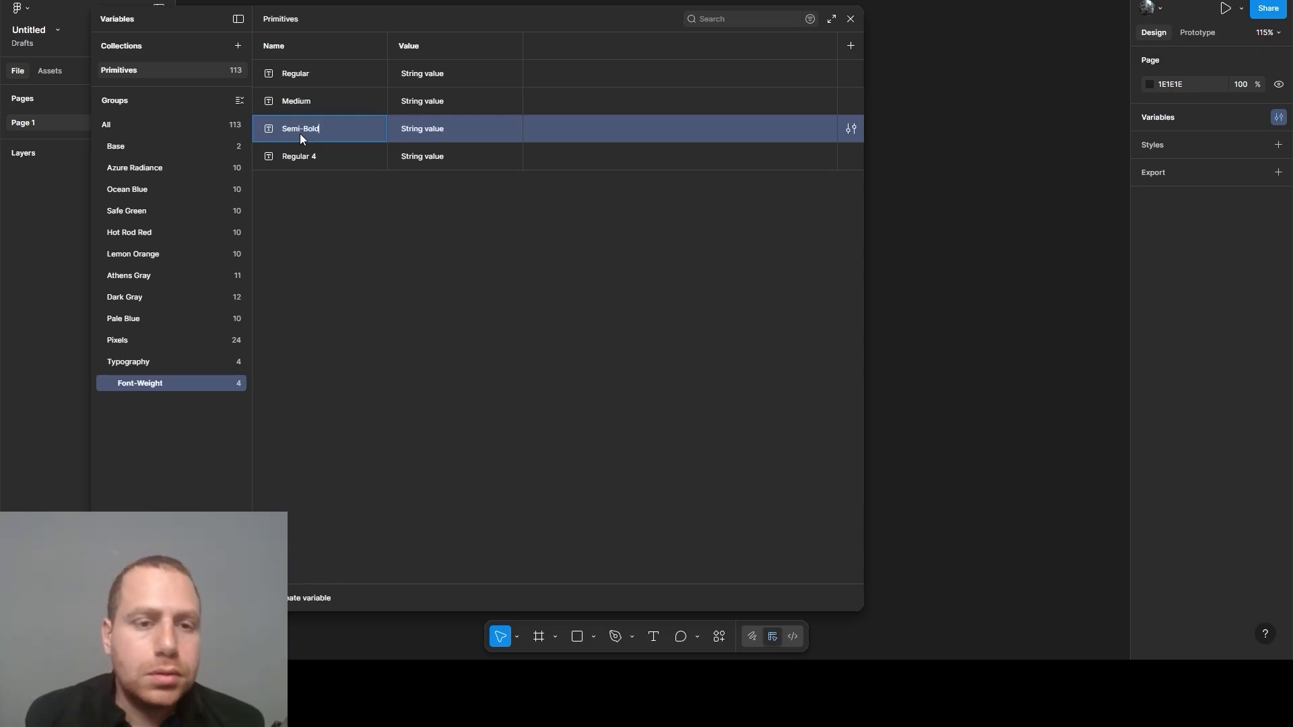
{"action": "double_click", "coordinate": [302, 155]}
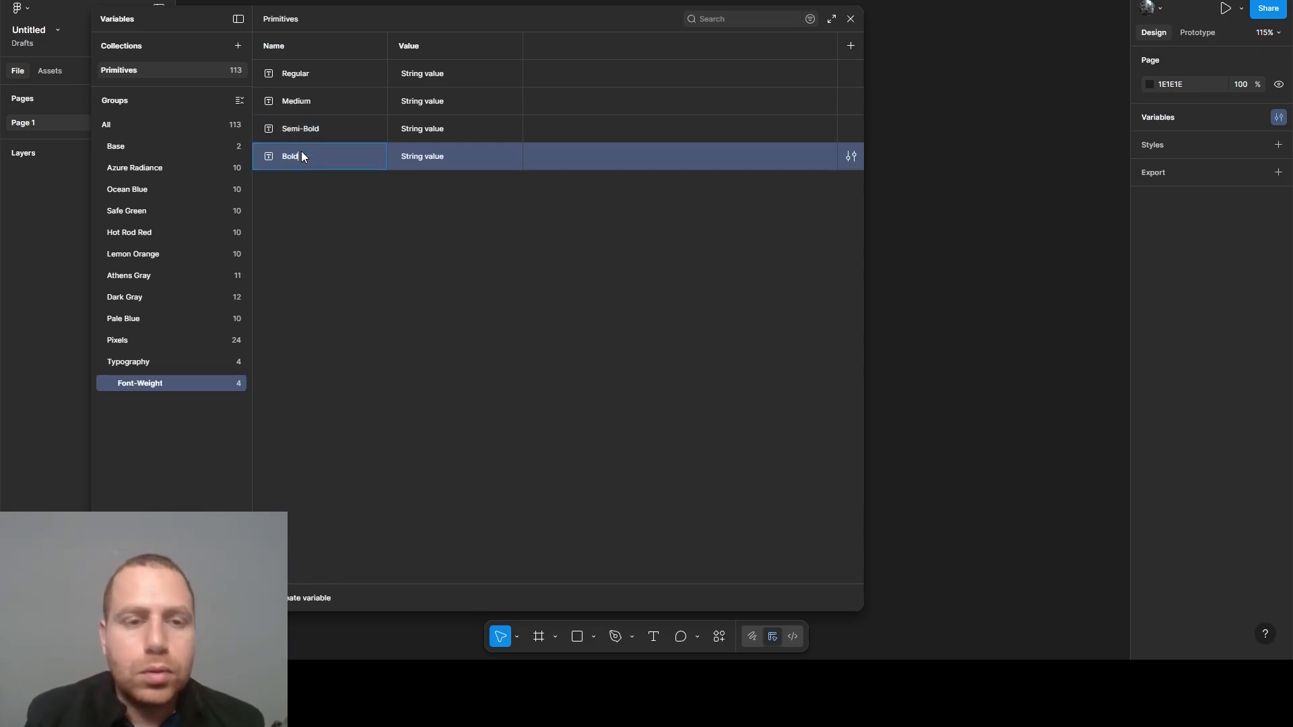
{"action": "type", "text": "Bold"}
{"action": "left_click", "coordinate": [360, 244]}
Set the string values of the four Font-Weight variables to Regular, Medium, Semi-Bold and Bold, matching their names
{"action": "double_click", "coordinate": [433, 74]}
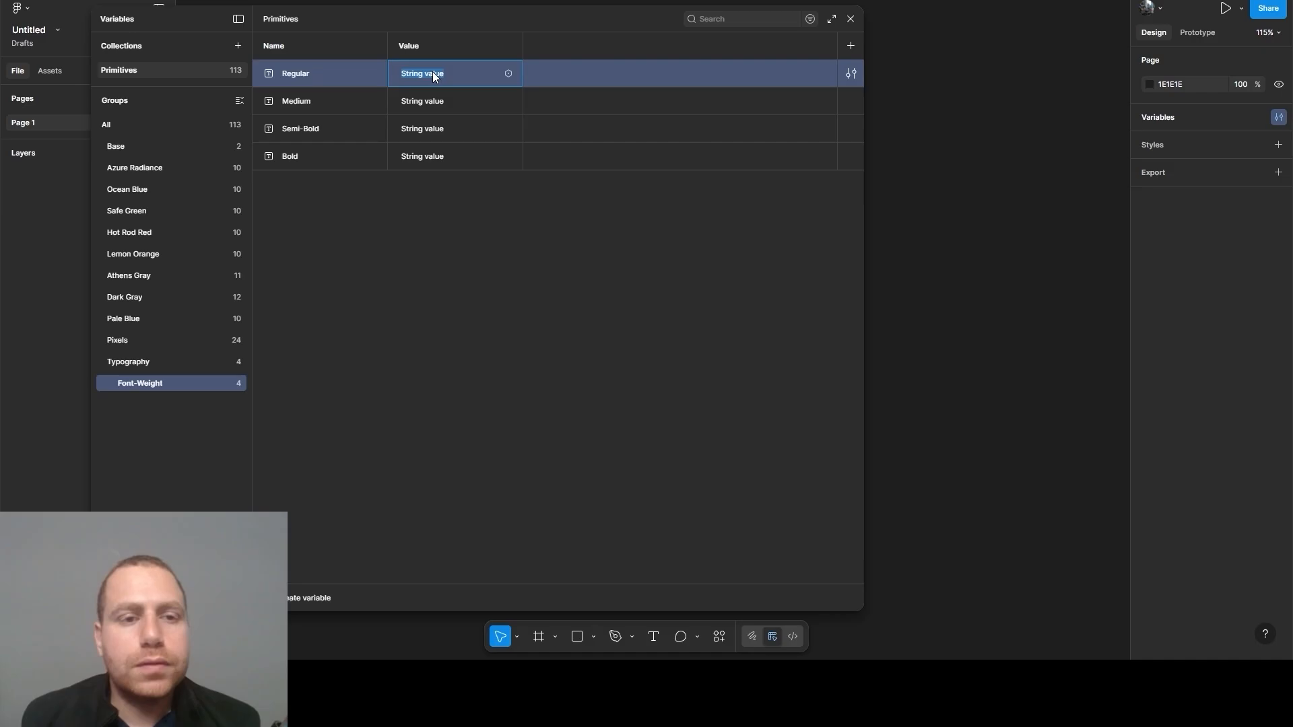
{"action": "type", "text": "Regular"}
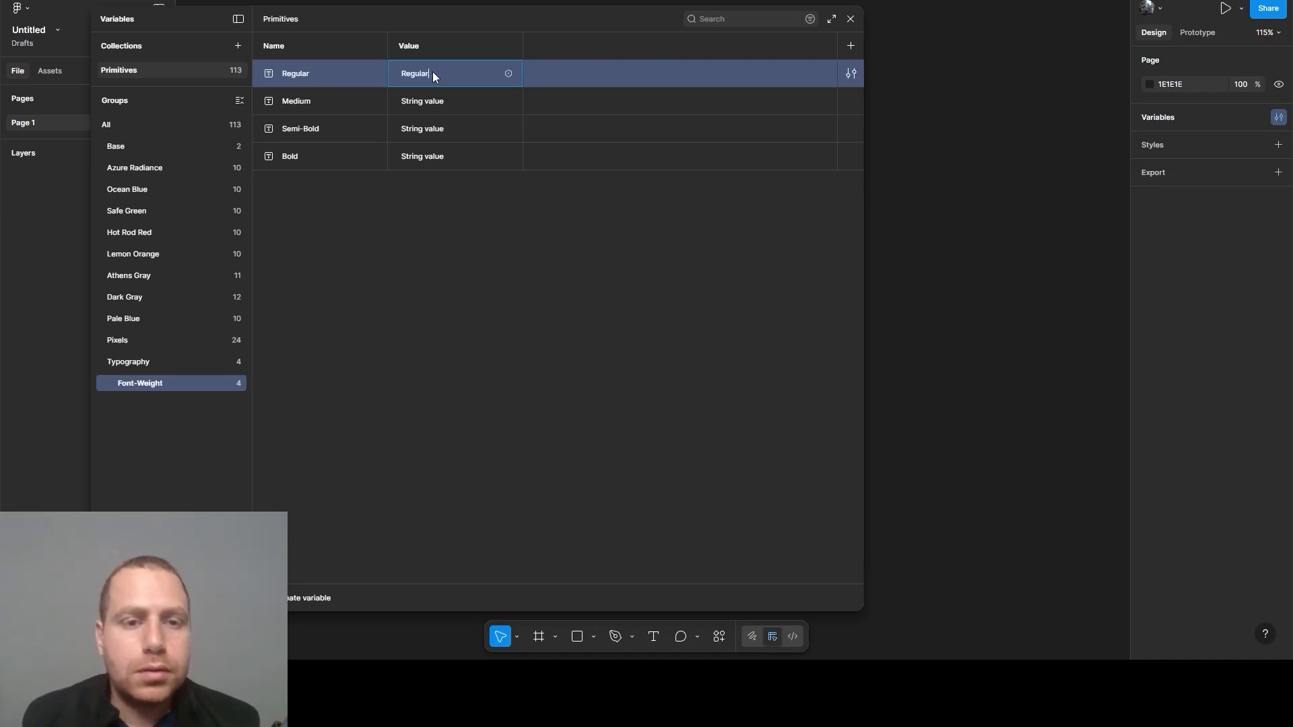
{"action": "double_click", "coordinate": [435, 101]}
{"action": "type", "text": "Medium"}
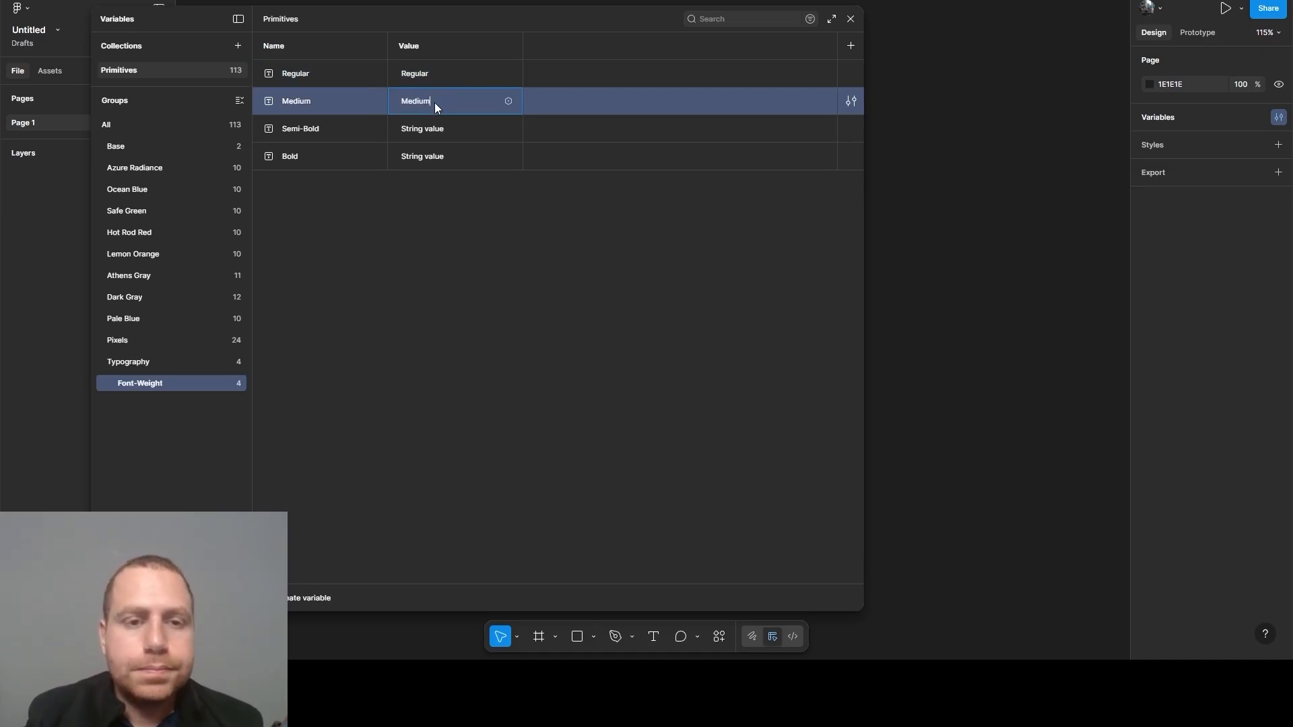
{"action": "double_click", "coordinate": [415, 128]}
{"action": "type", "text": "Sem"}
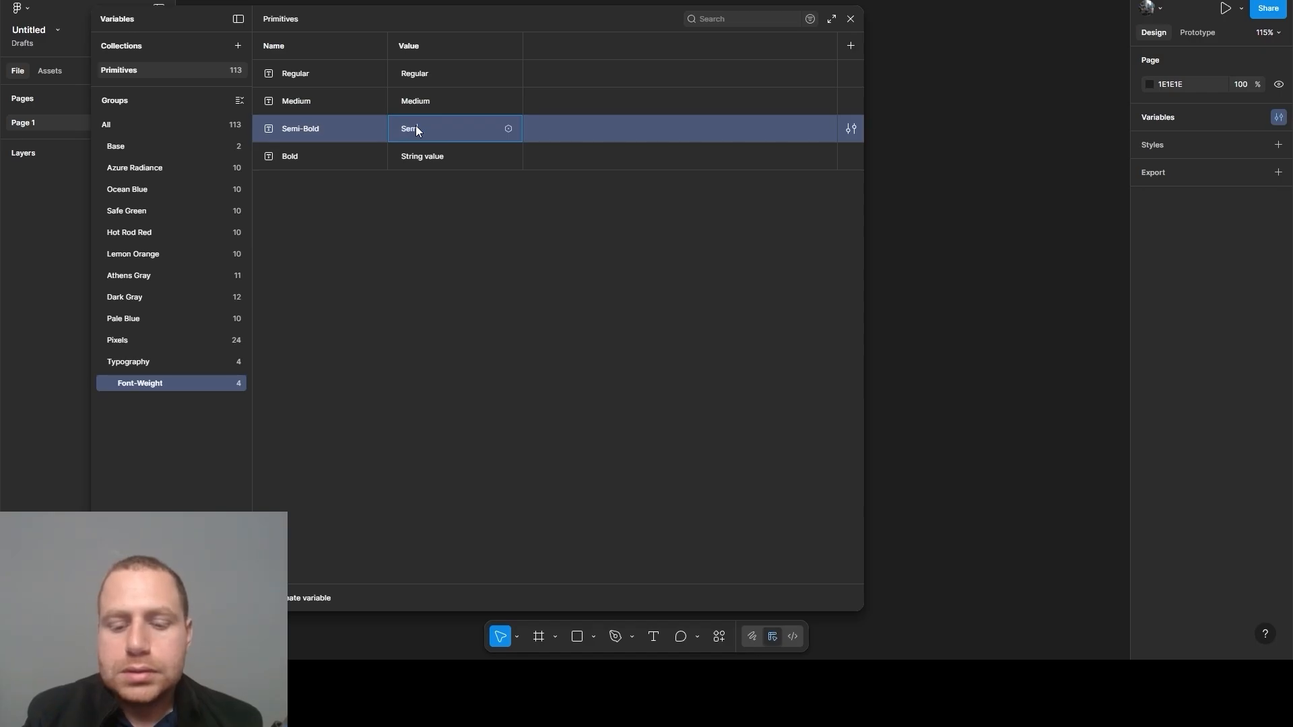
{"action": "type", "text": "i-Bold"}
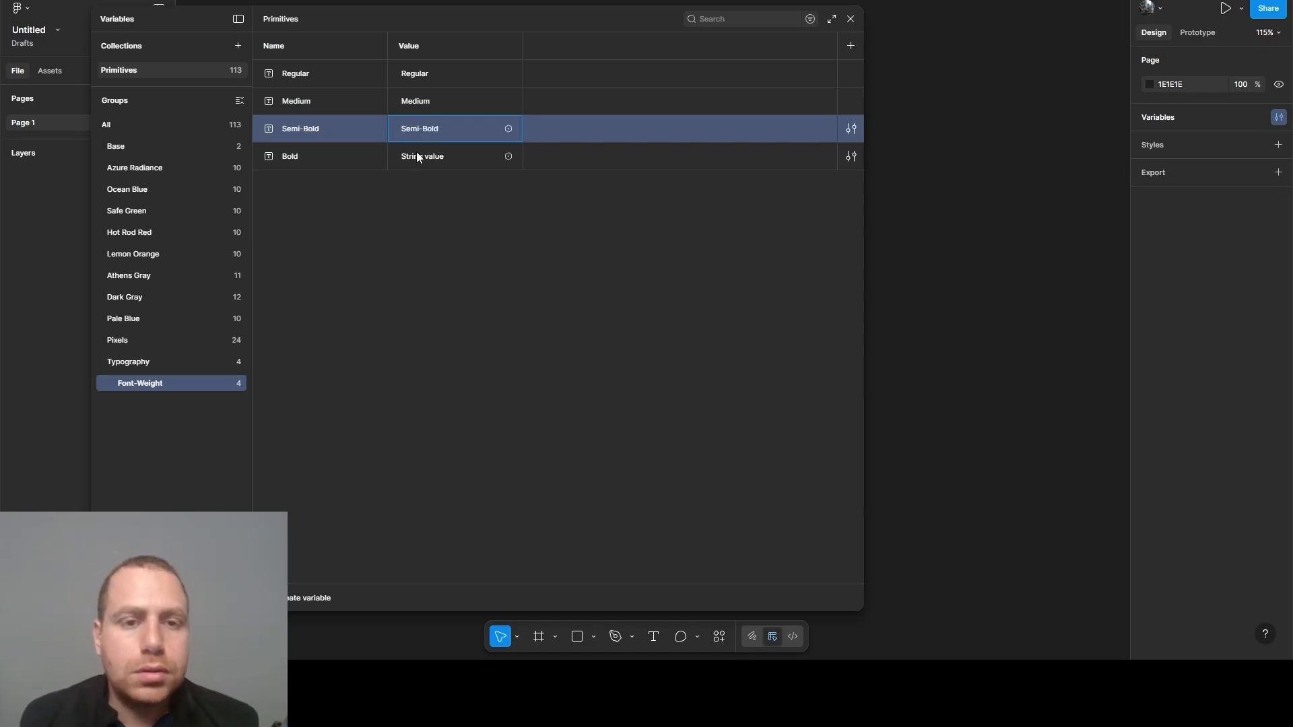
{"action": "double_click", "coordinate": [414, 155]}
{"action": "type", "text": "Bold"}
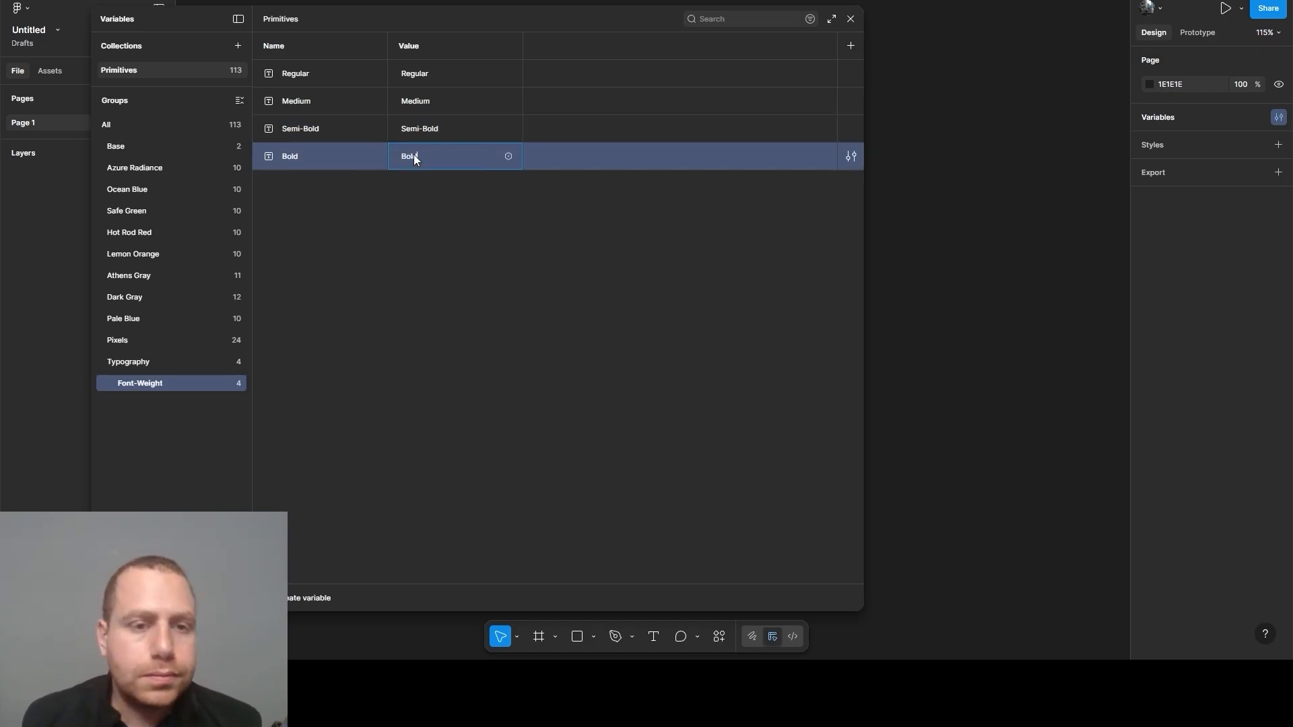
{"action": "left_click", "coordinate": [272, 216]}
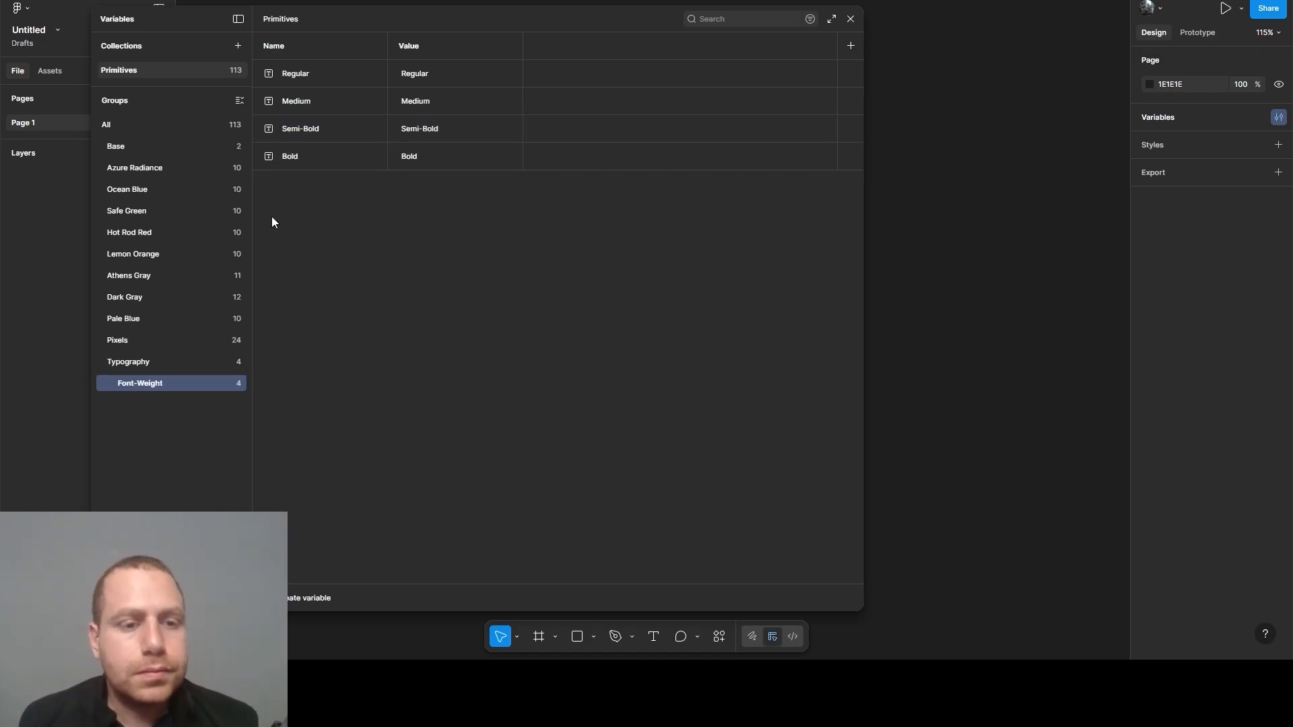
Create a string variable named Typface/Apple inside the Typography group
{"action": "left_click", "coordinate": [119, 365]}
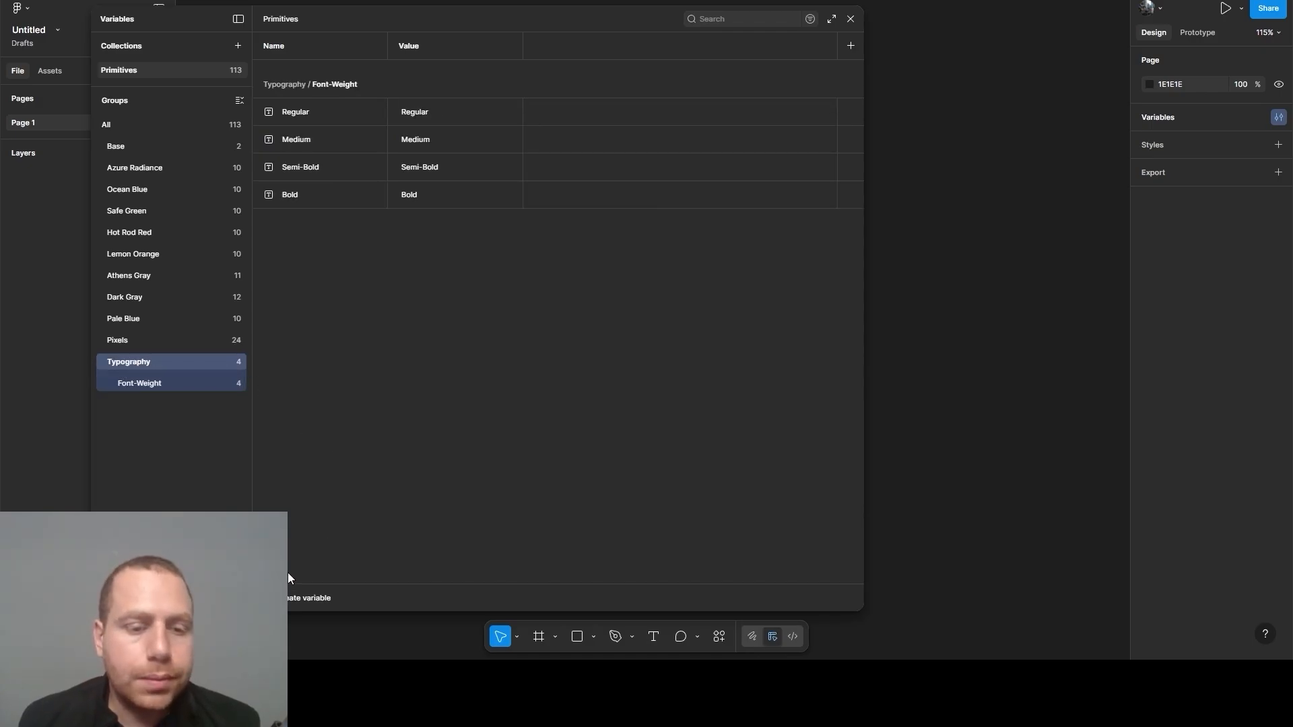
{"action": "left_click", "coordinate": [300, 597]}
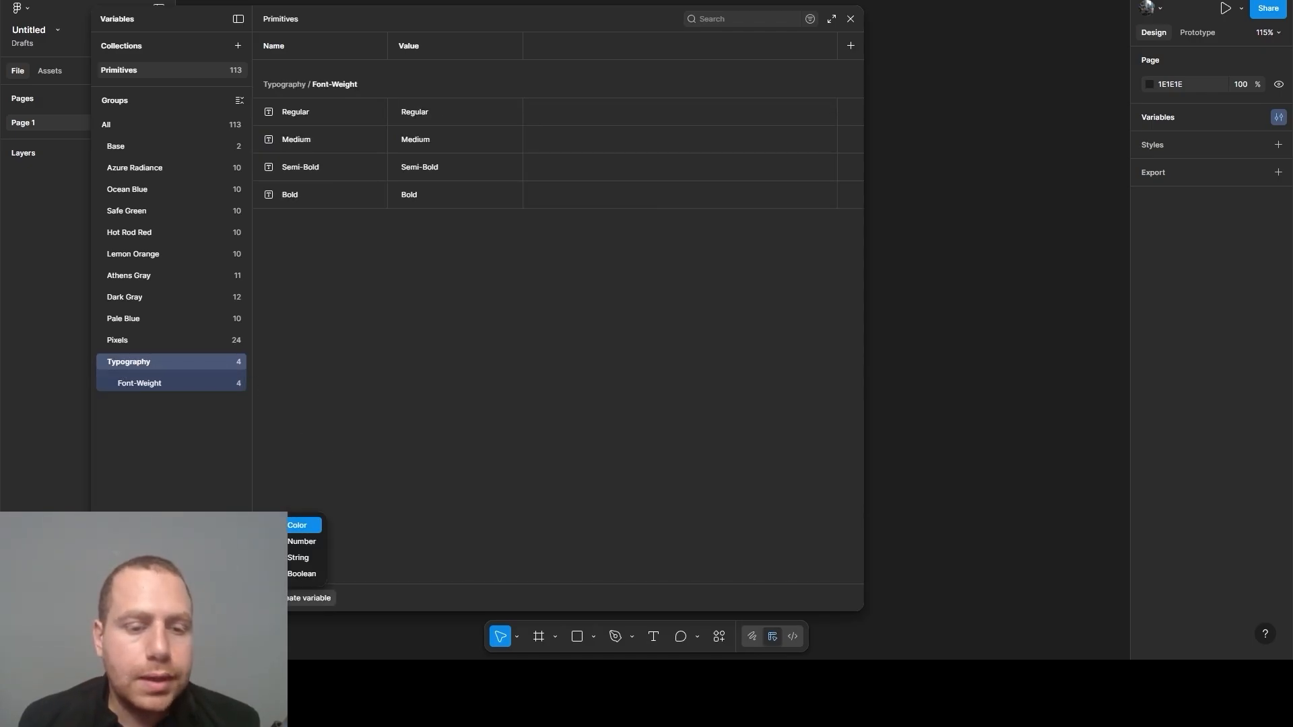
{"action": "left_click", "coordinate": [299, 558]}
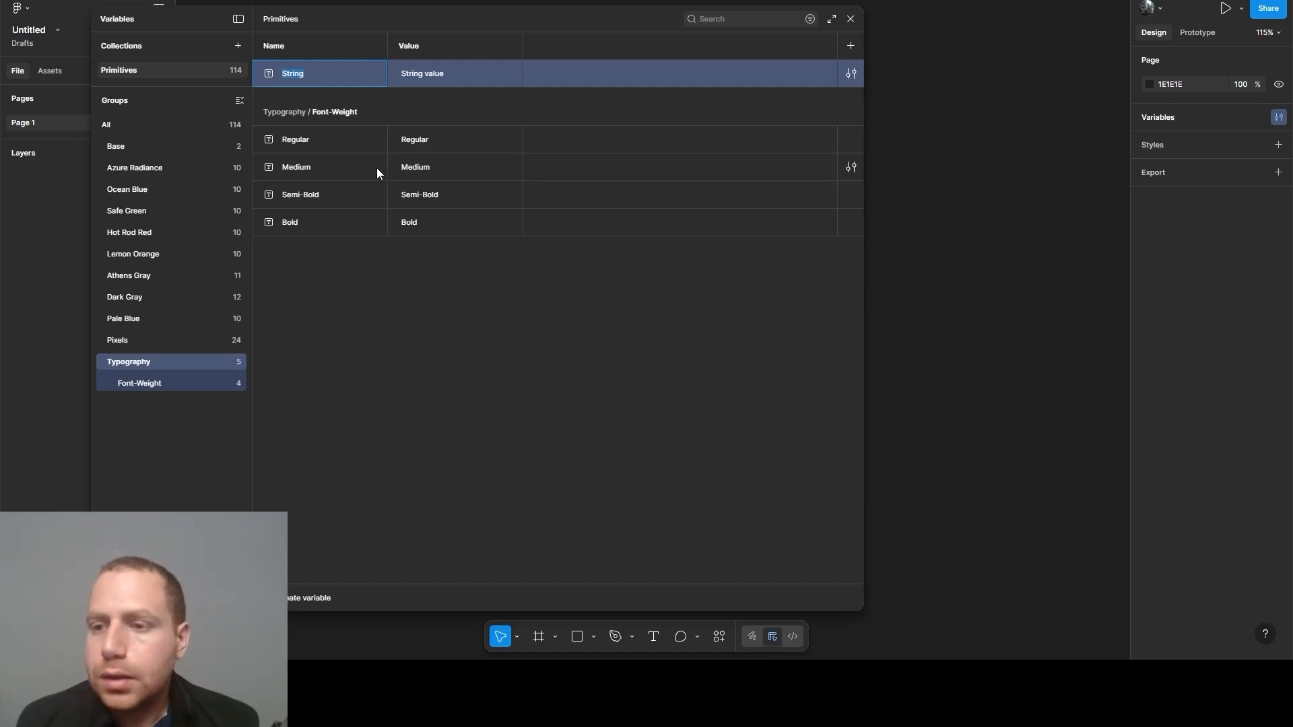
{"action": "type", "text": "Typfa"}
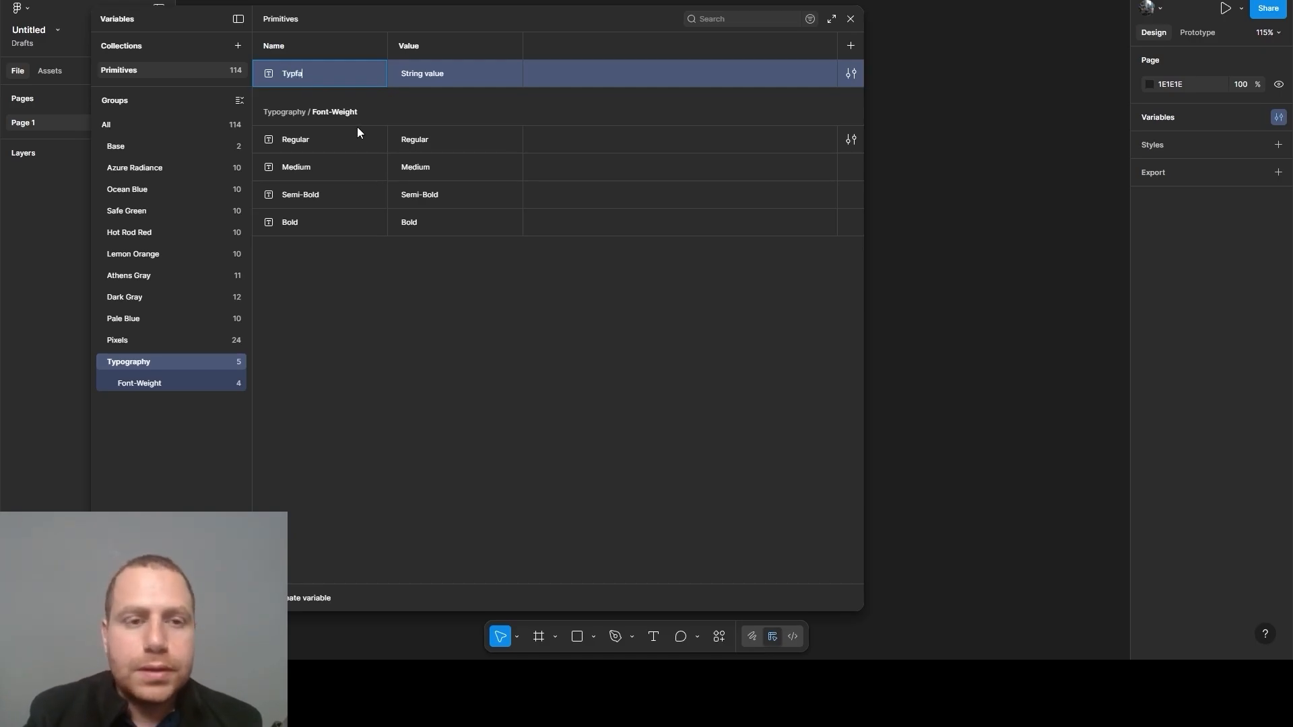
{"action": "type", "text": "ce"}
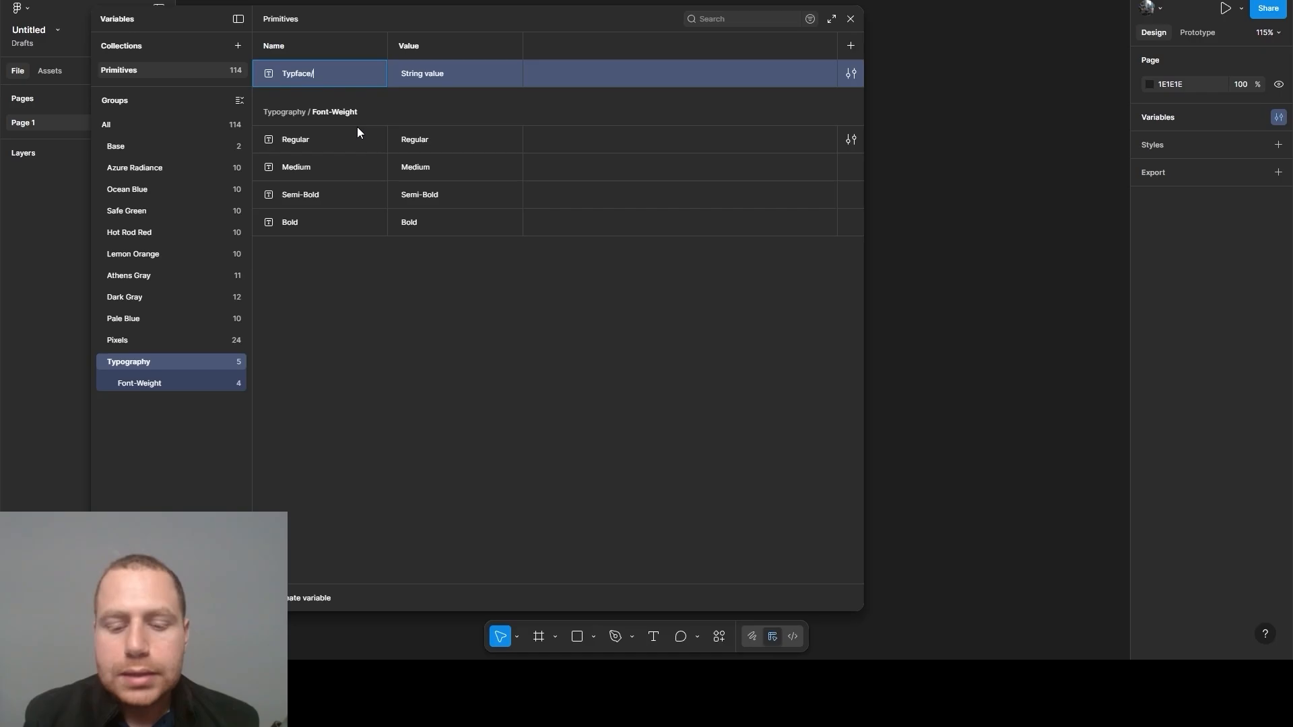
{"action": "type", "text": "/Iphone"}
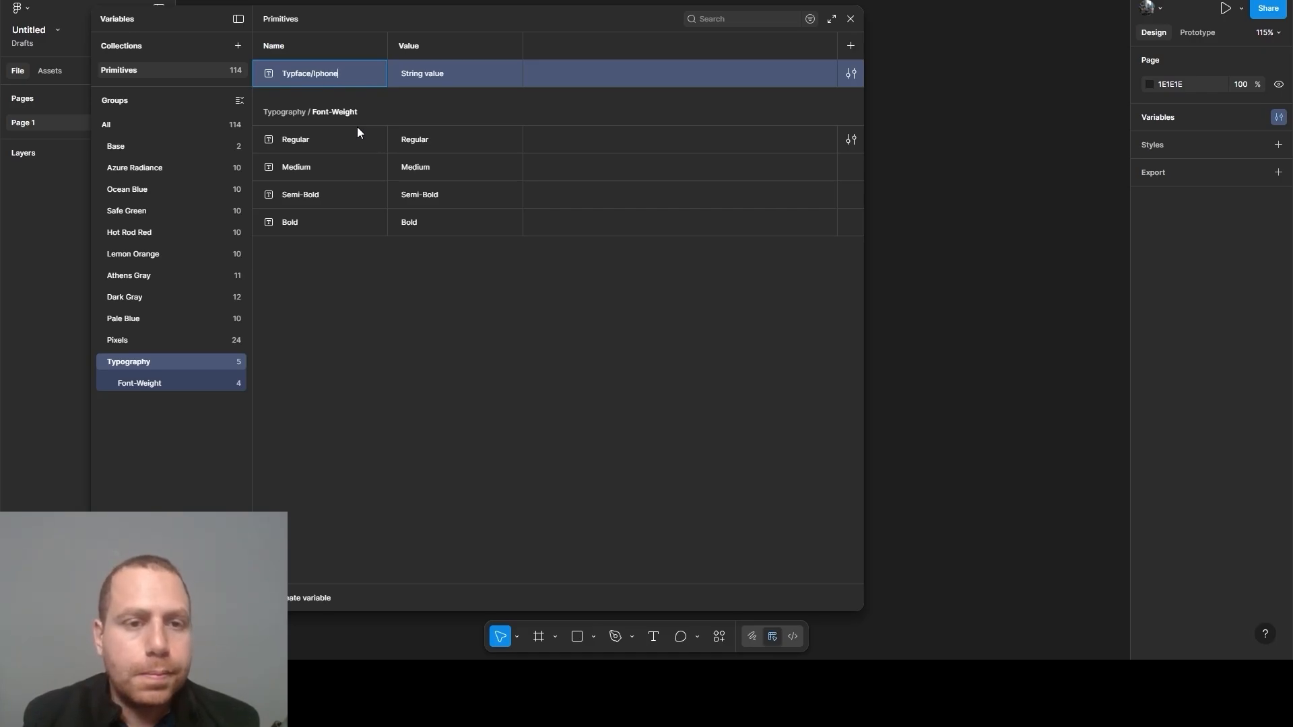
{"action": "key", "text": "BackSpace"}
{"action": "key", "text": "BackSpace"}
{"action": "key", "text": "BackSpace"}
{"action": "key", "text": "BackSpace"}
{"action": "key", "text": "BackSpace"}
{"action": "key", "text": "BackSpace"}
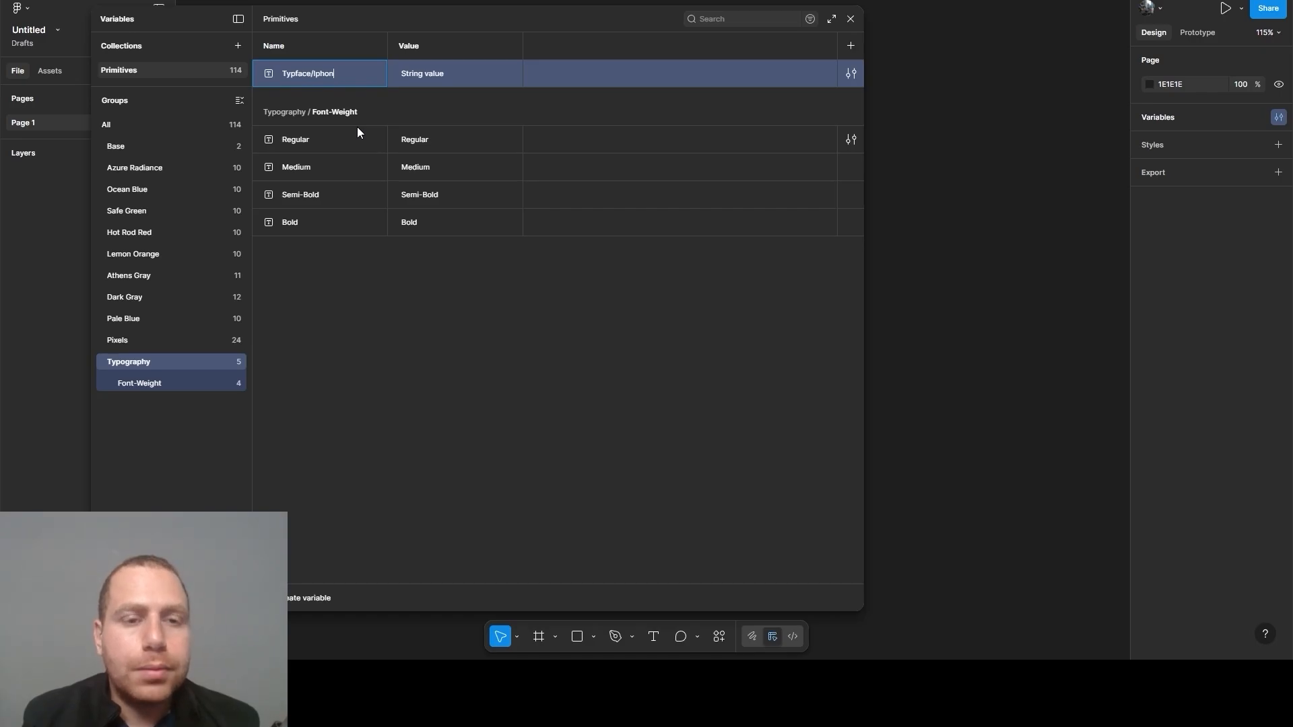
{"action": "type", "text": "Apple"}
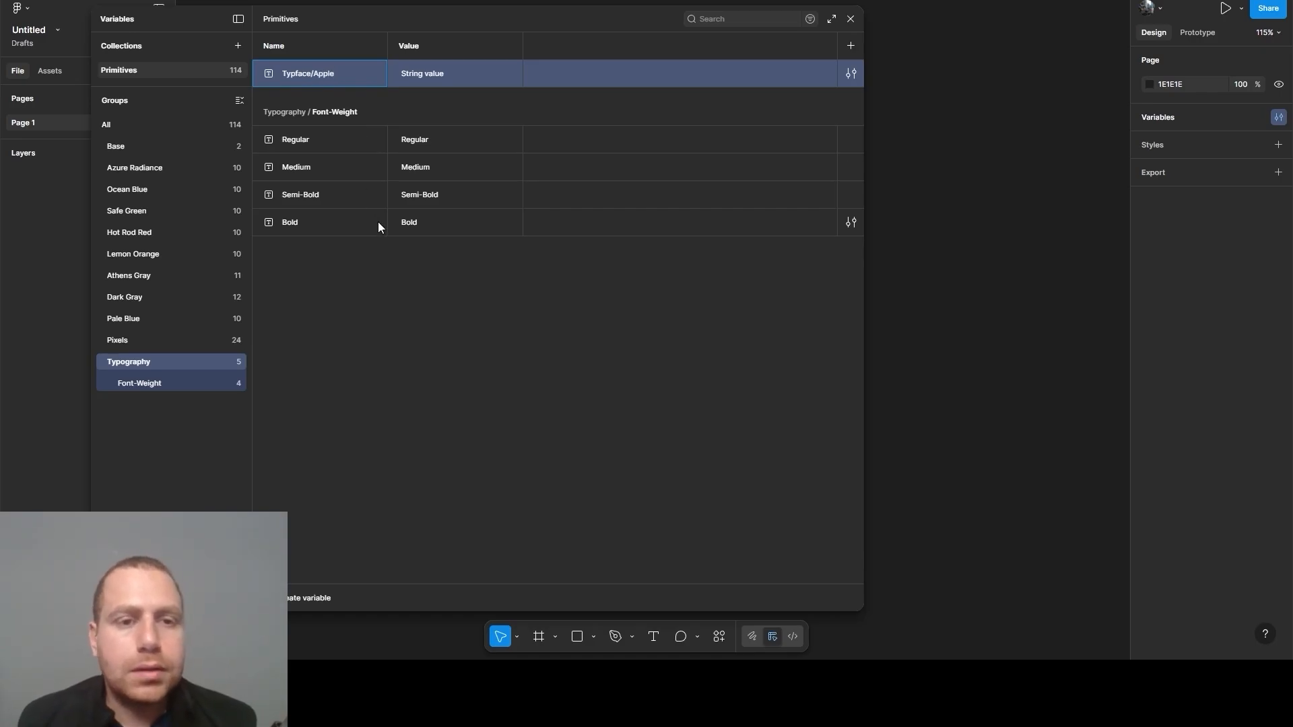
{"action": "left_click", "coordinate": [342, 277]}
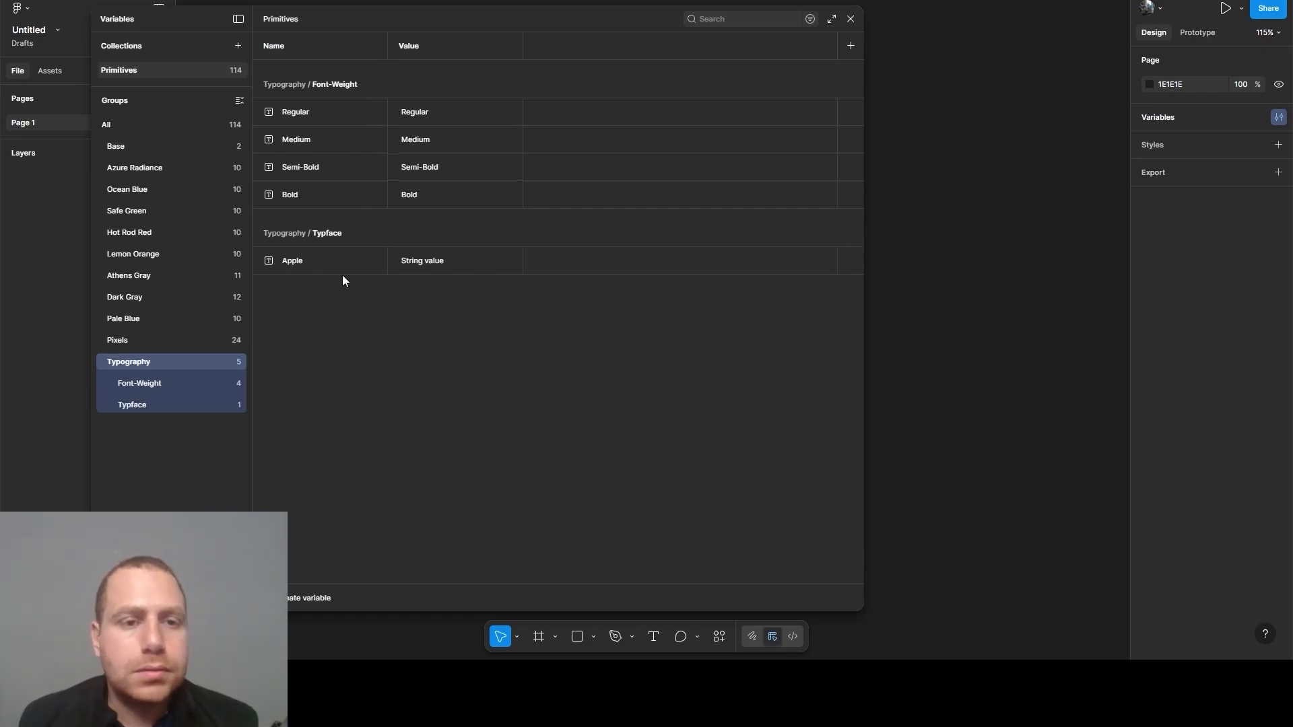
Set the string value of the Apple variable in the Typface group to SF Pro
{"action": "left_click", "coordinate": [173, 403]}
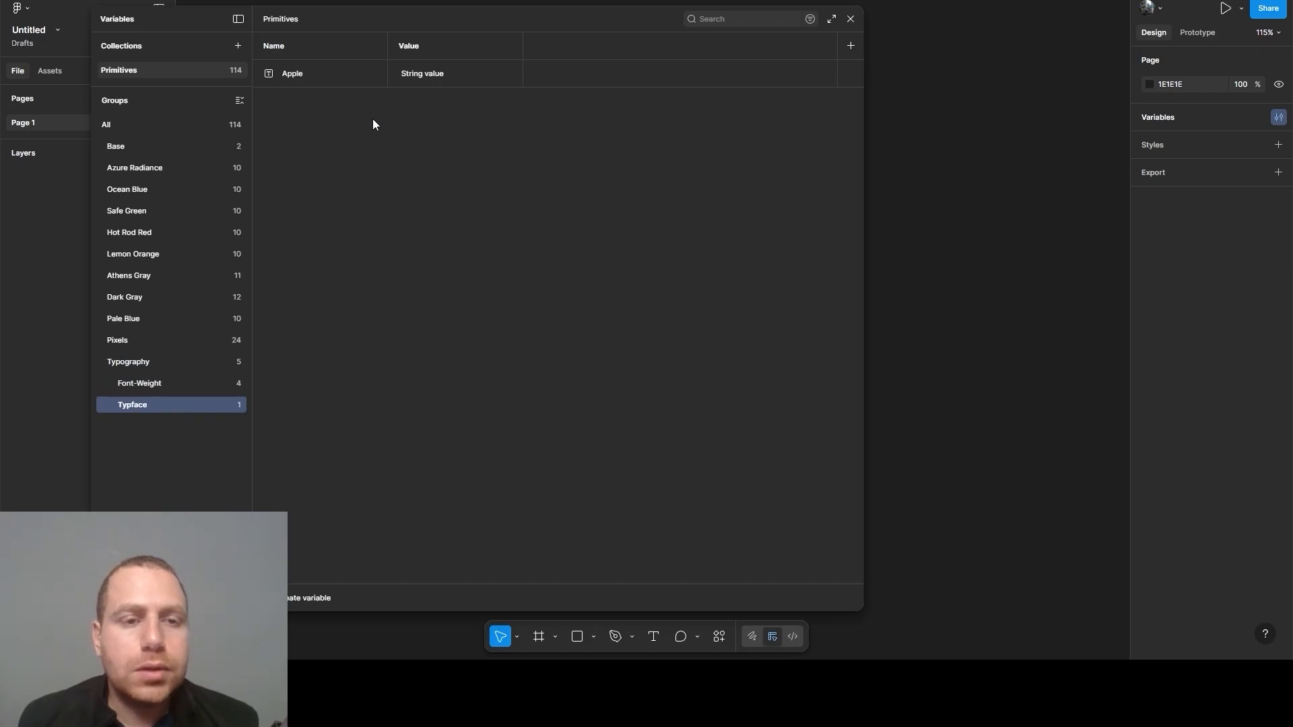
{"action": "double_click", "coordinate": [426, 74]}
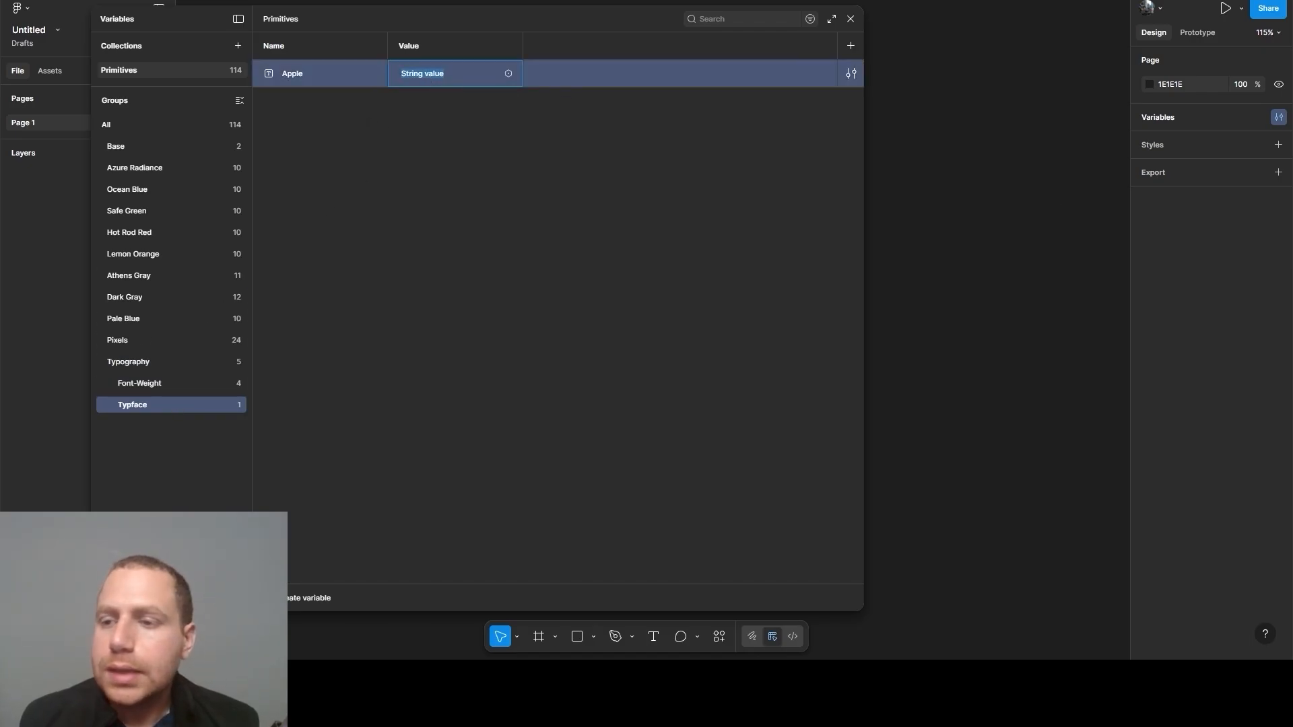
{"action": "key", "text": "alt+Tab"}
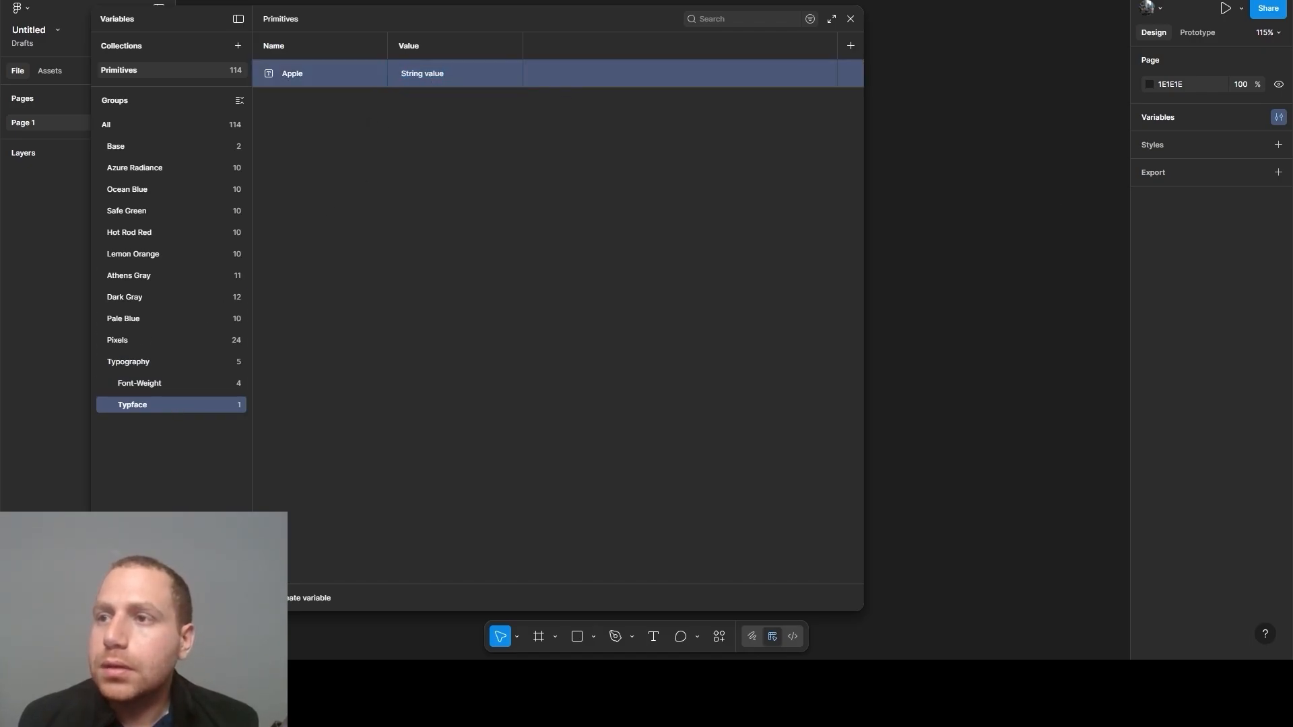
{"action": "double_click", "coordinate": [431, 78]}
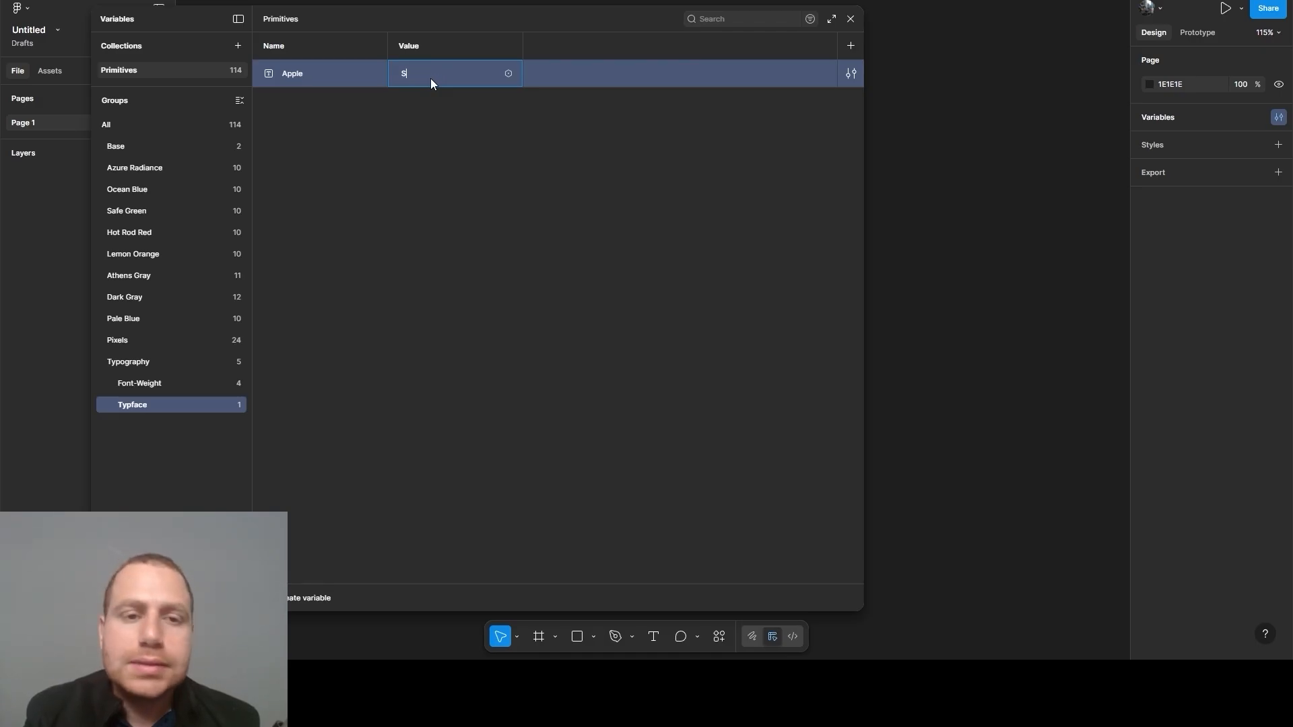
{"action": "type", "text": "SF P"}
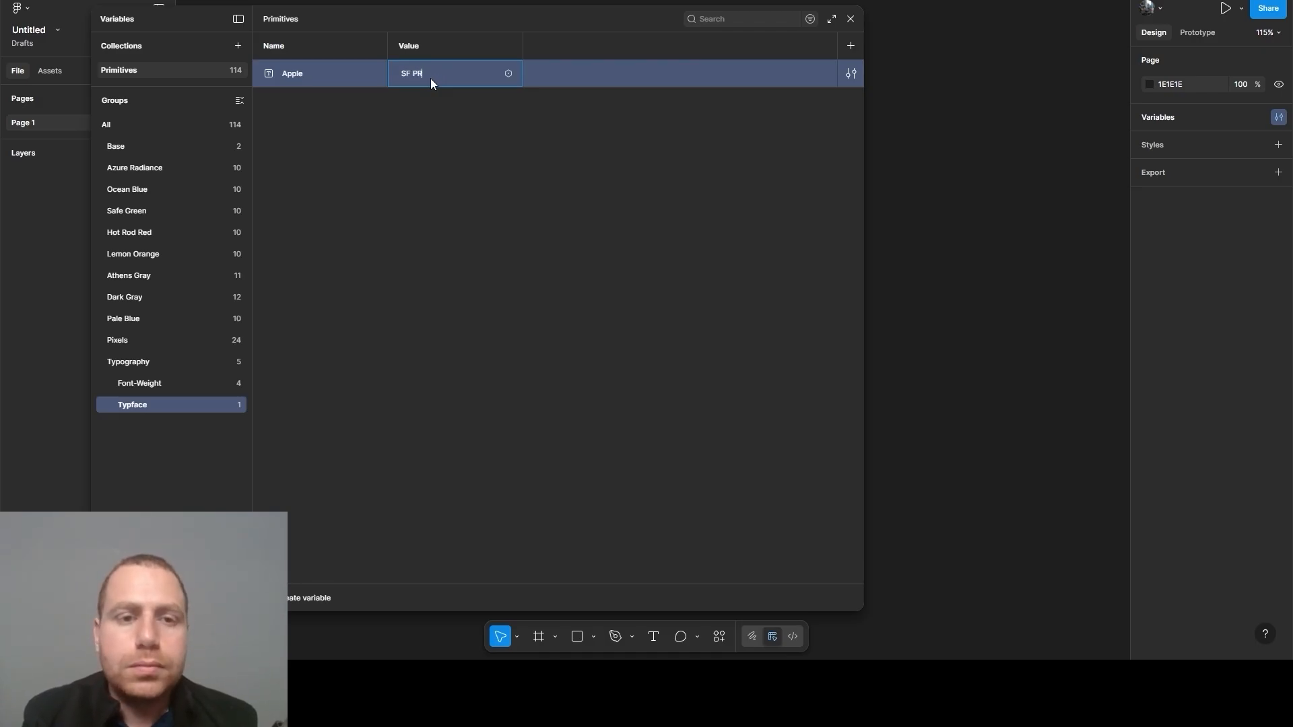
{"action": "type", "text": "ro"}
{"action": "left_click", "coordinate": [471, 216]}
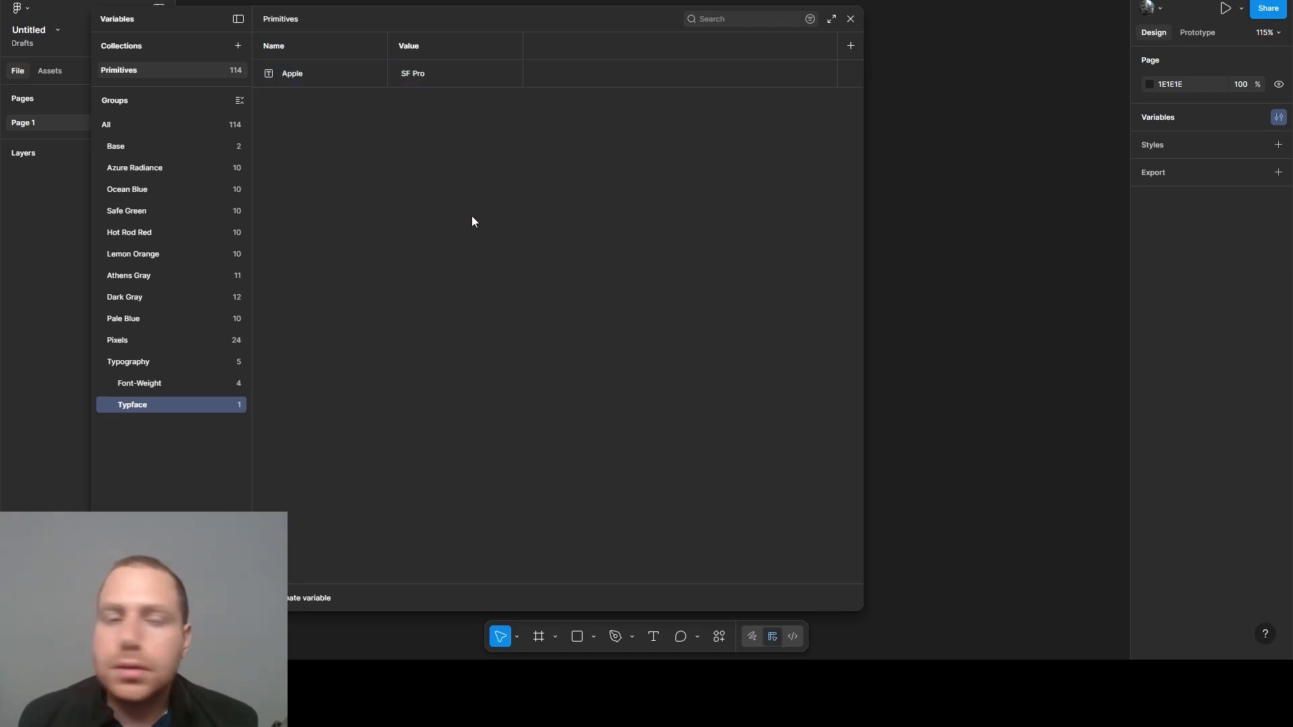
Duplicate the Apple variable as Android and set its string value to Roboto
{"action": "left_click", "coordinate": [322, 78]}
{"action": "key", "text": "ctrl+d"}
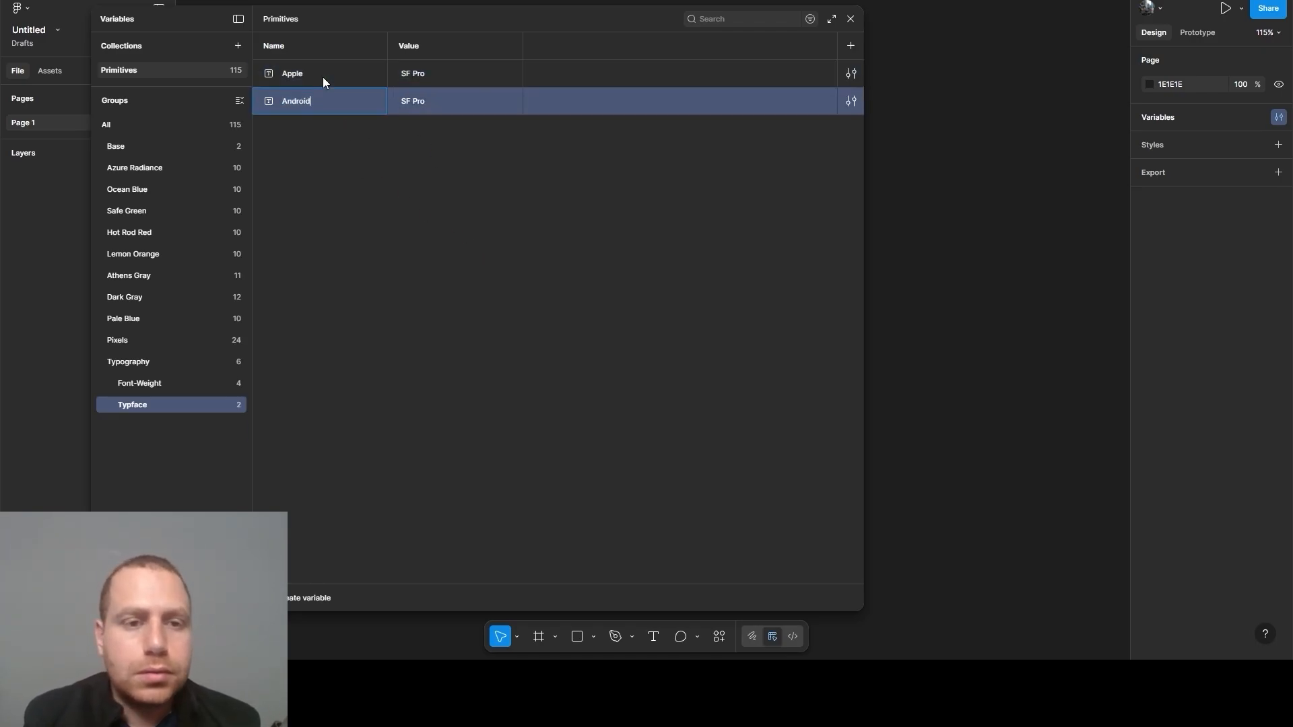
{"action": "left_click", "coordinate": [407, 104]}
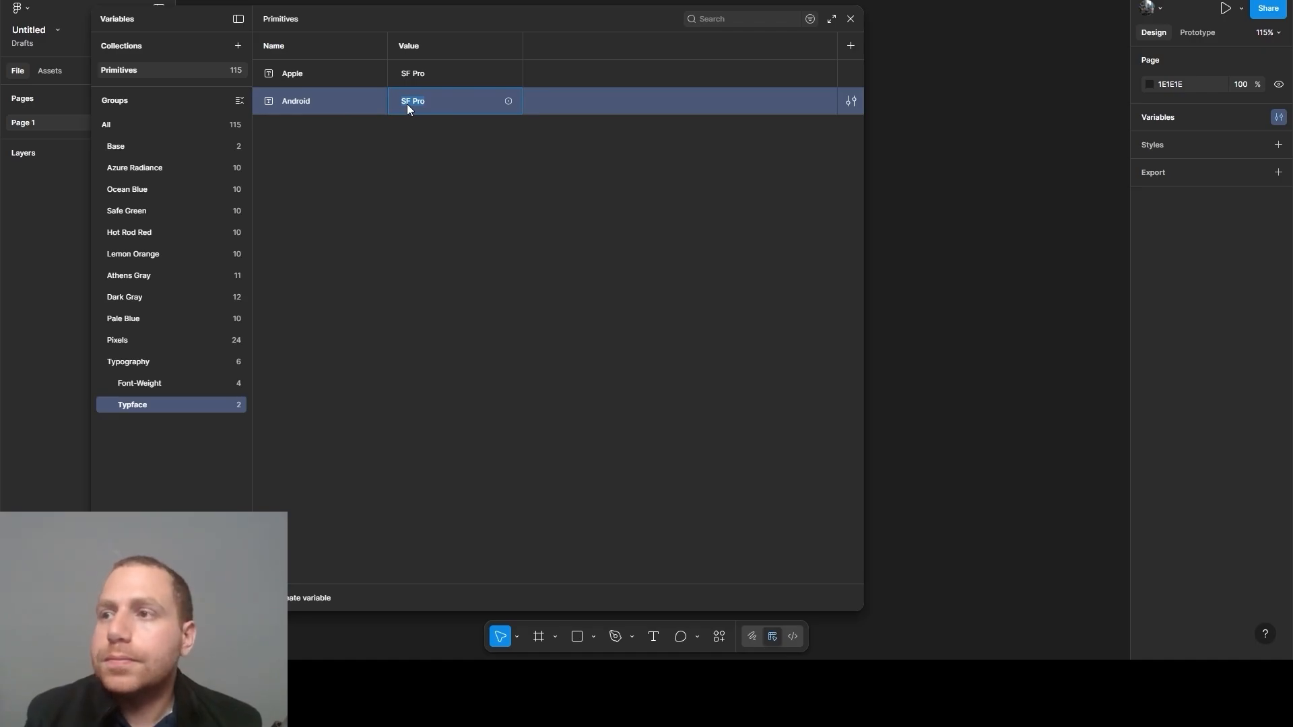
{"action": "type", "text": "Roboto"}
{"action": "key", "text": "Return"}
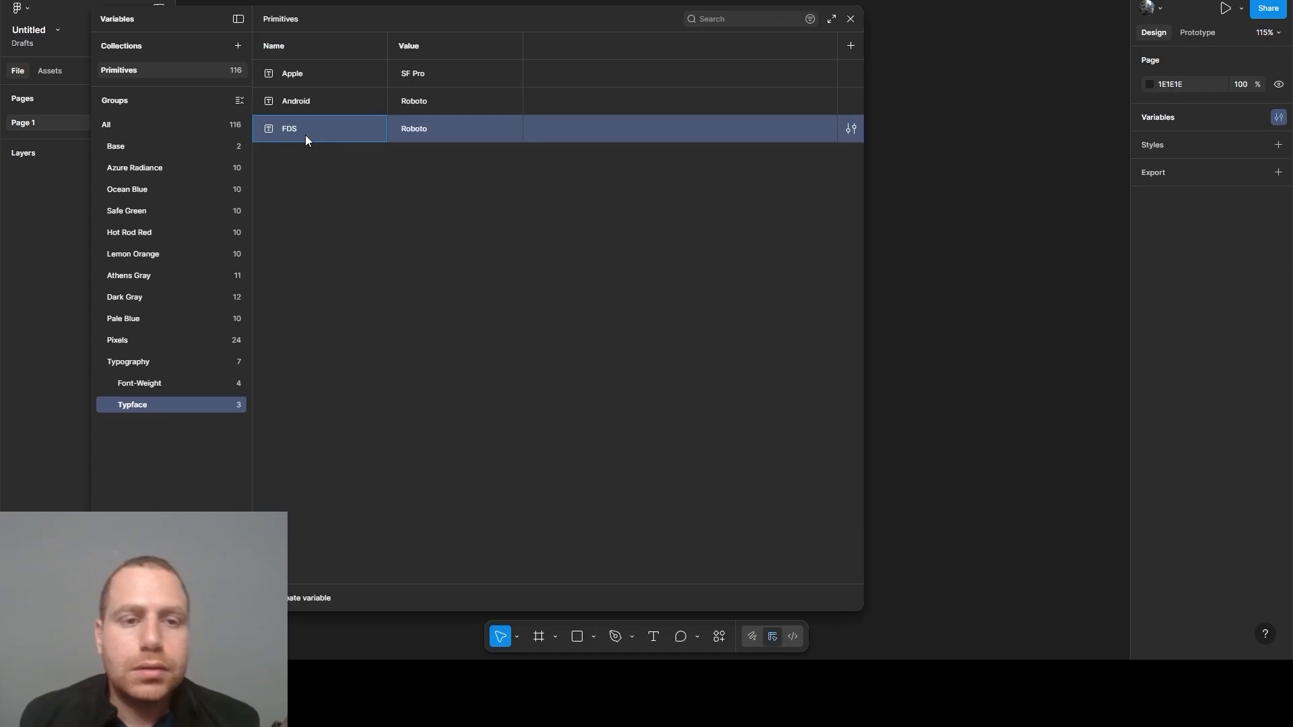
Add a third Typface variable named FDS with the string value Facebook Sans
{"action": "key", "text": "Return"}
{"action": "double_click", "coordinate": [418, 132]}
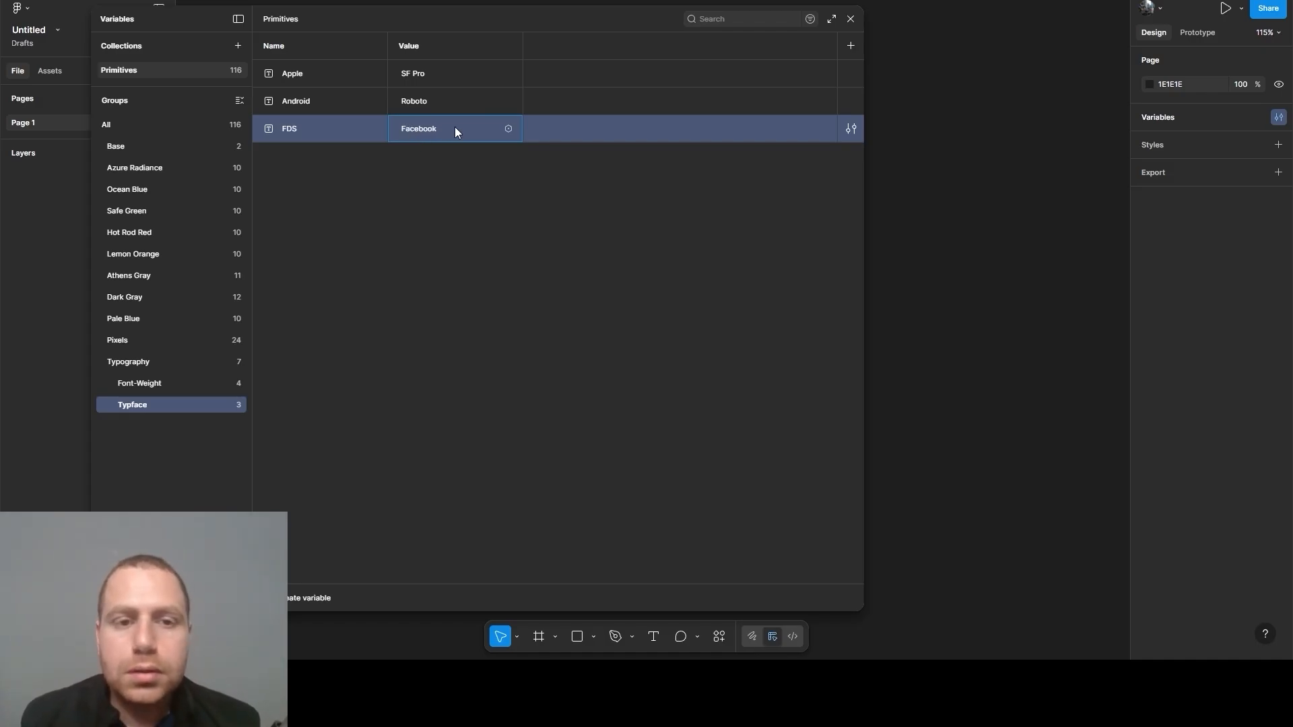
{"action": "type", "text": "s"}
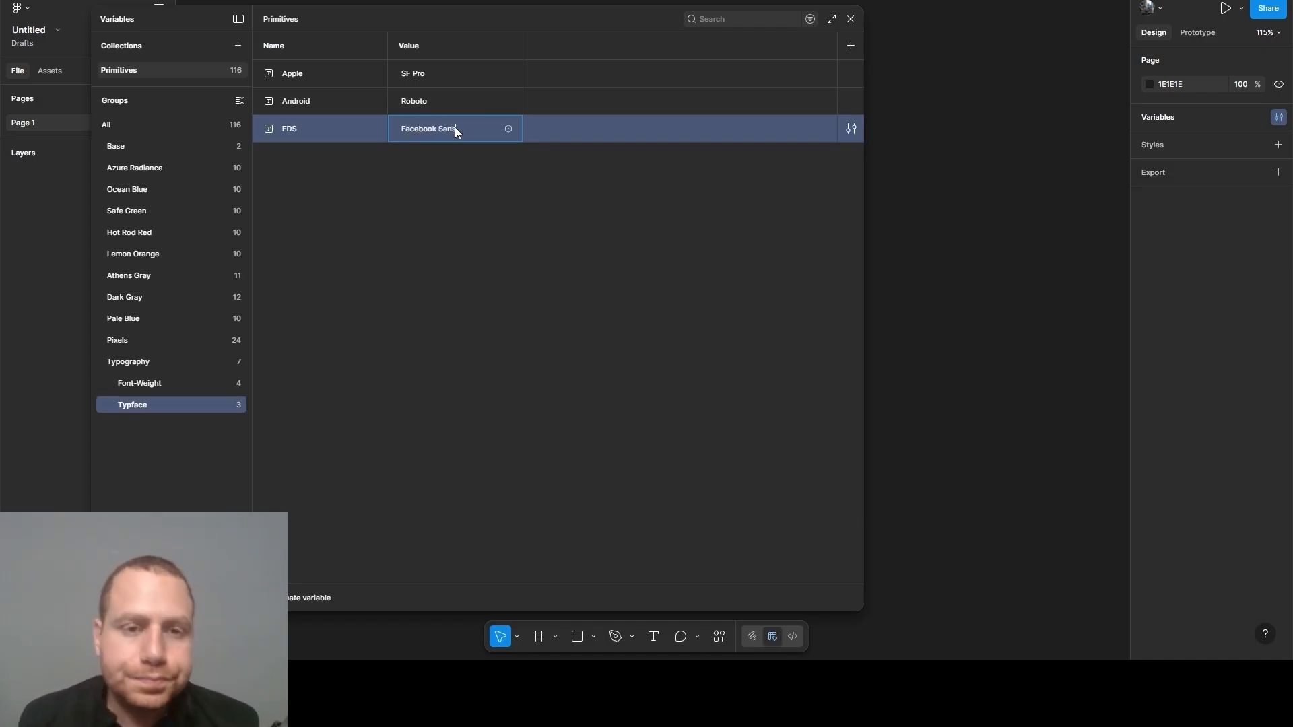
{"action": "left_click", "coordinate": [440, 244]}
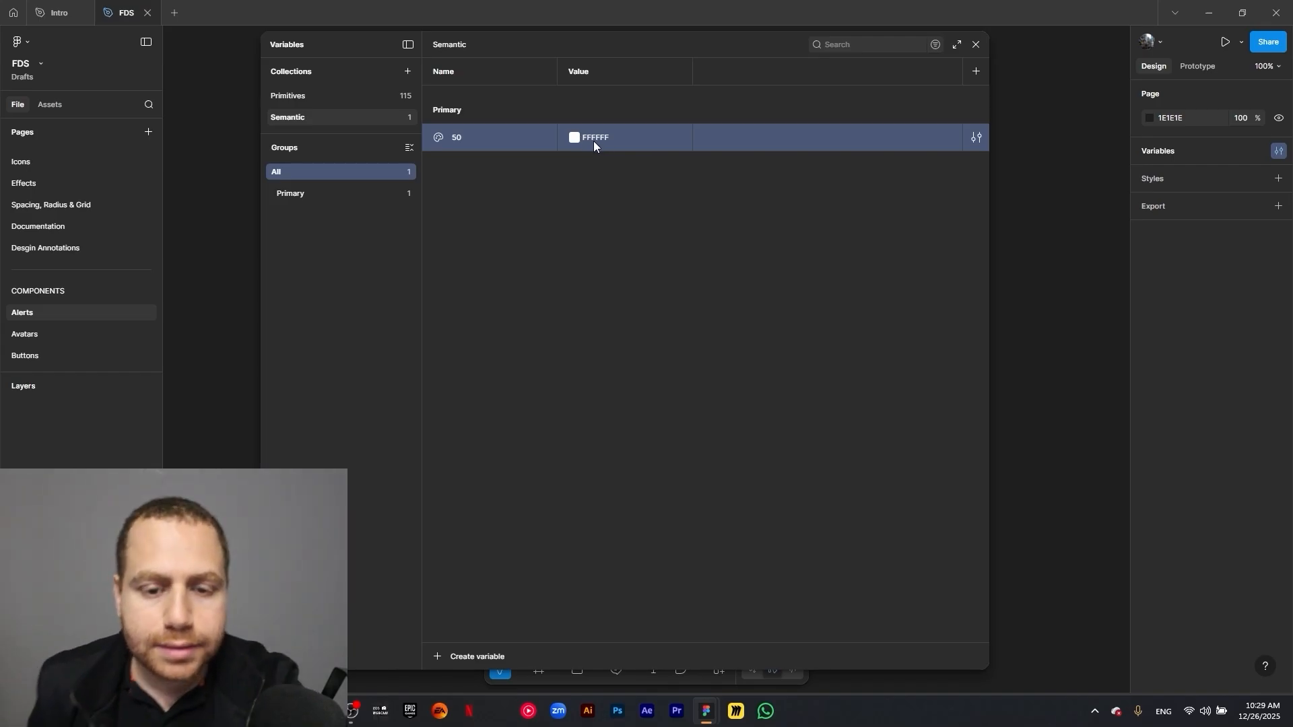
Link the Primary 50 color variable in the Semantic collection to the primitive Azure Radiance/50
{"action": "left_click", "coordinate": [573, 139]}
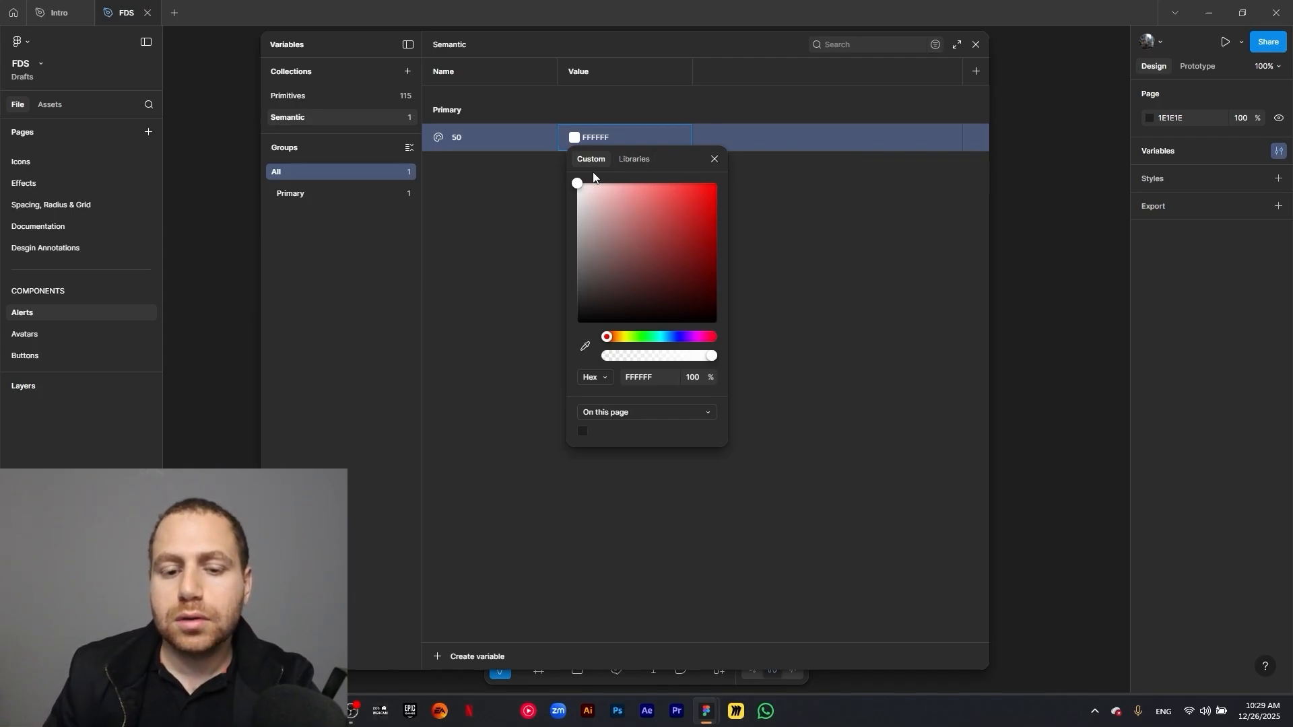
{"action": "left_click", "coordinate": [633, 161]}
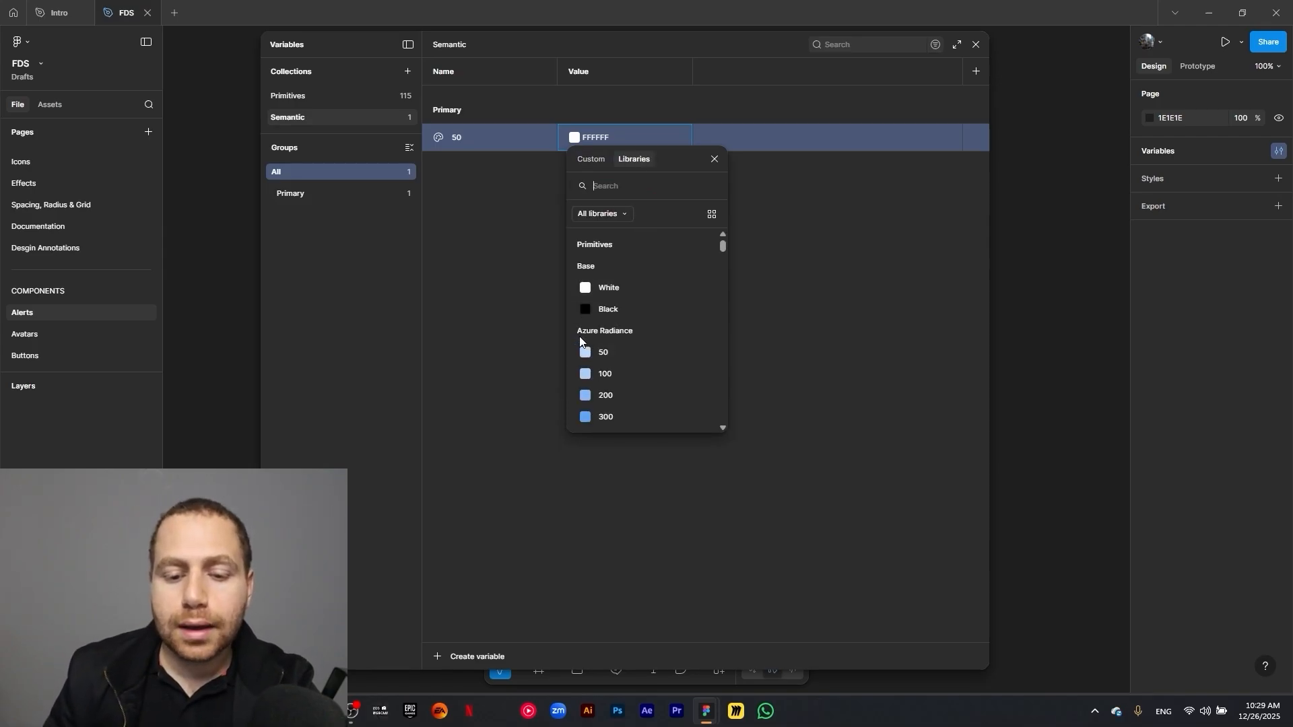
{"action": "left_click", "coordinate": [611, 353]}
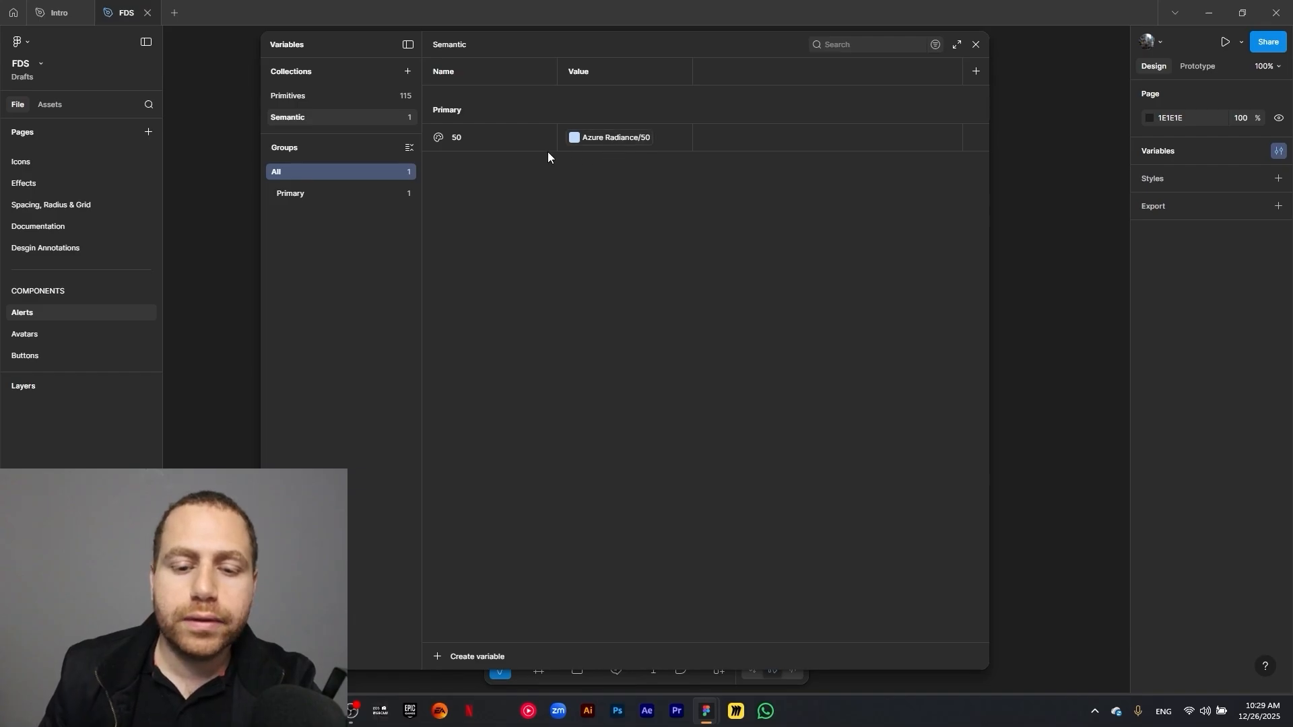
Duplicate the Primary 50 variable four times, naming the copies 100, 200, 300 and 400
{"action": "left_click", "coordinate": [518, 142]}
{"action": "key", "text": "ctrl+d"}
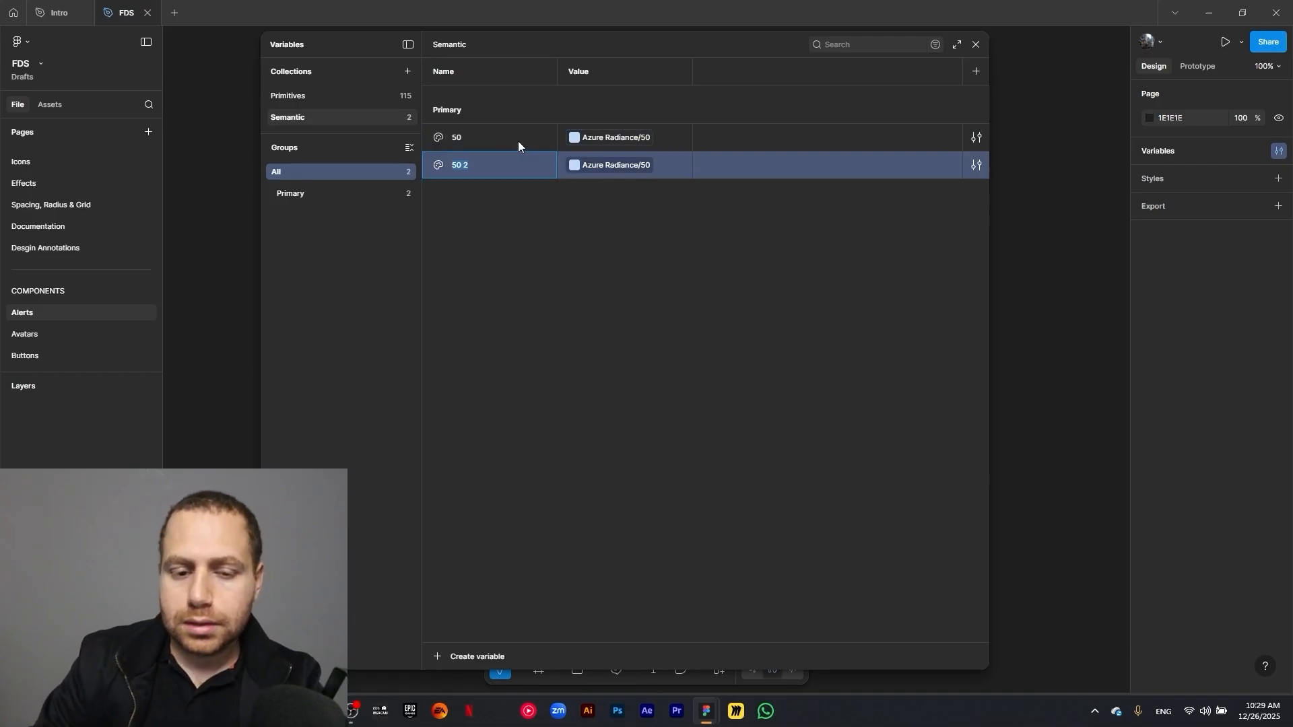
{"action": "type", "text": "100"}
{"action": "key", "text": "ctrl+d"}
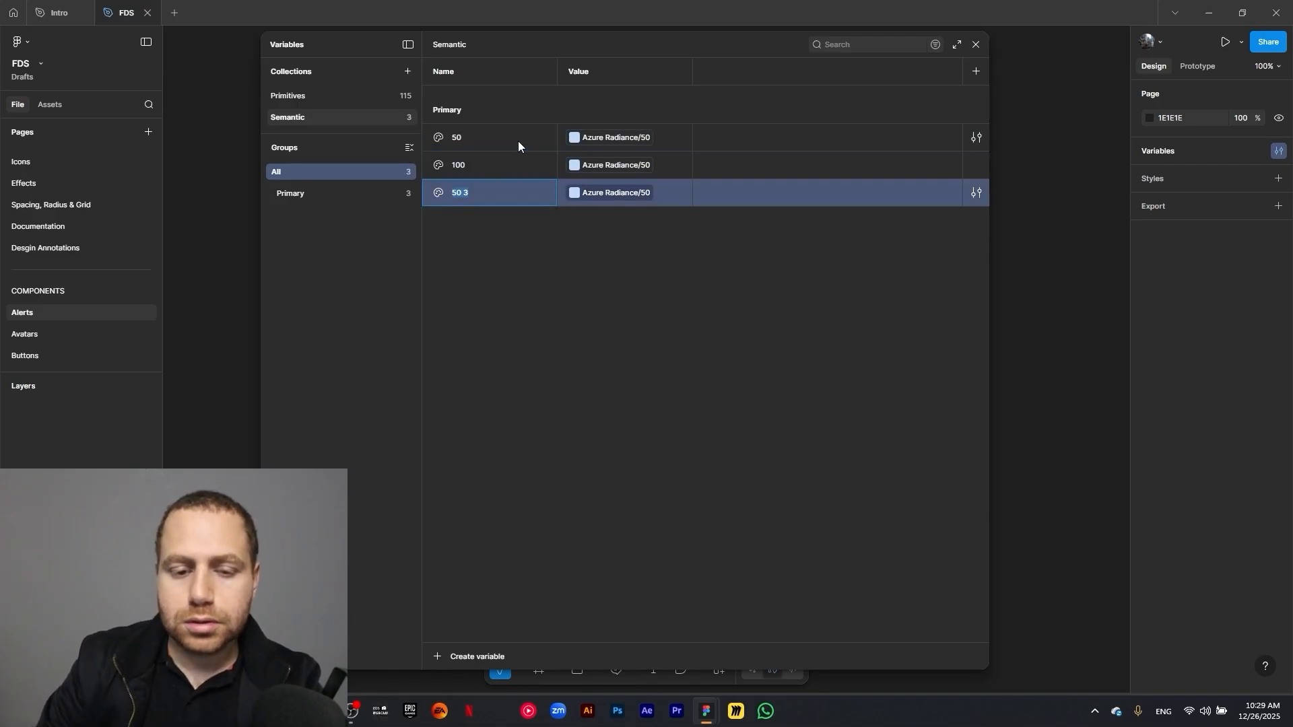
{"action": "type", "text": "200"}
{"action": "key", "text": "ctrl+d"}
{"action": "type", "text": "300/"}
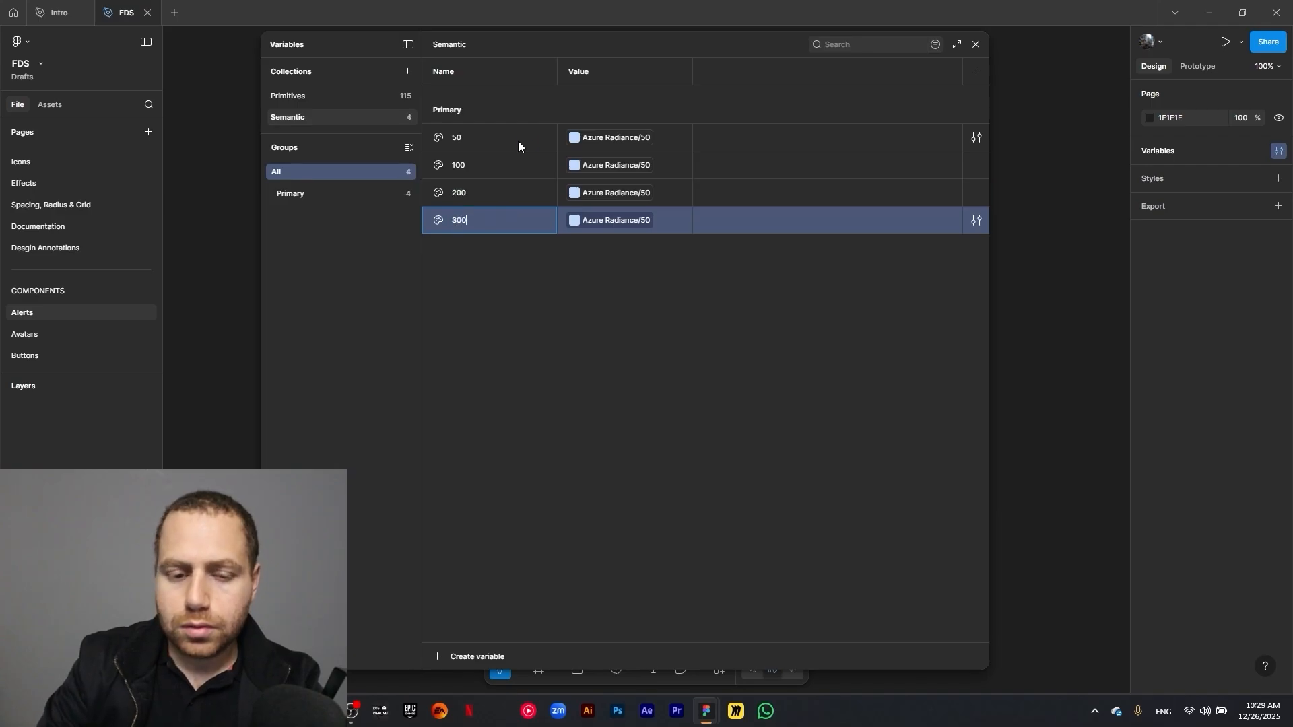
{"action": "key", "text": "ctrl+d"}
{"action": "type", "text": "400"}
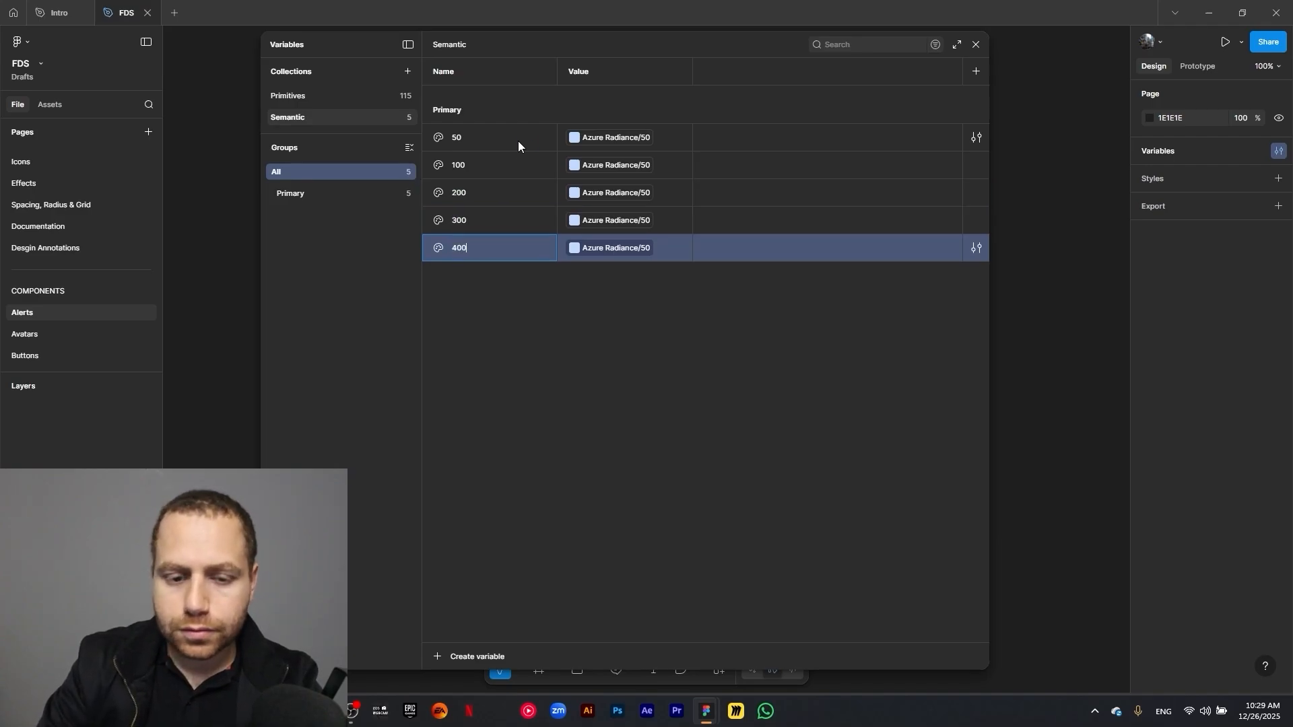
Add five more duplicates to the Primary group, named 500, 600, 700, 800 and 900
{"action": "key", "text": "ctrl+d"}
{"action": "type", "text": "500"}
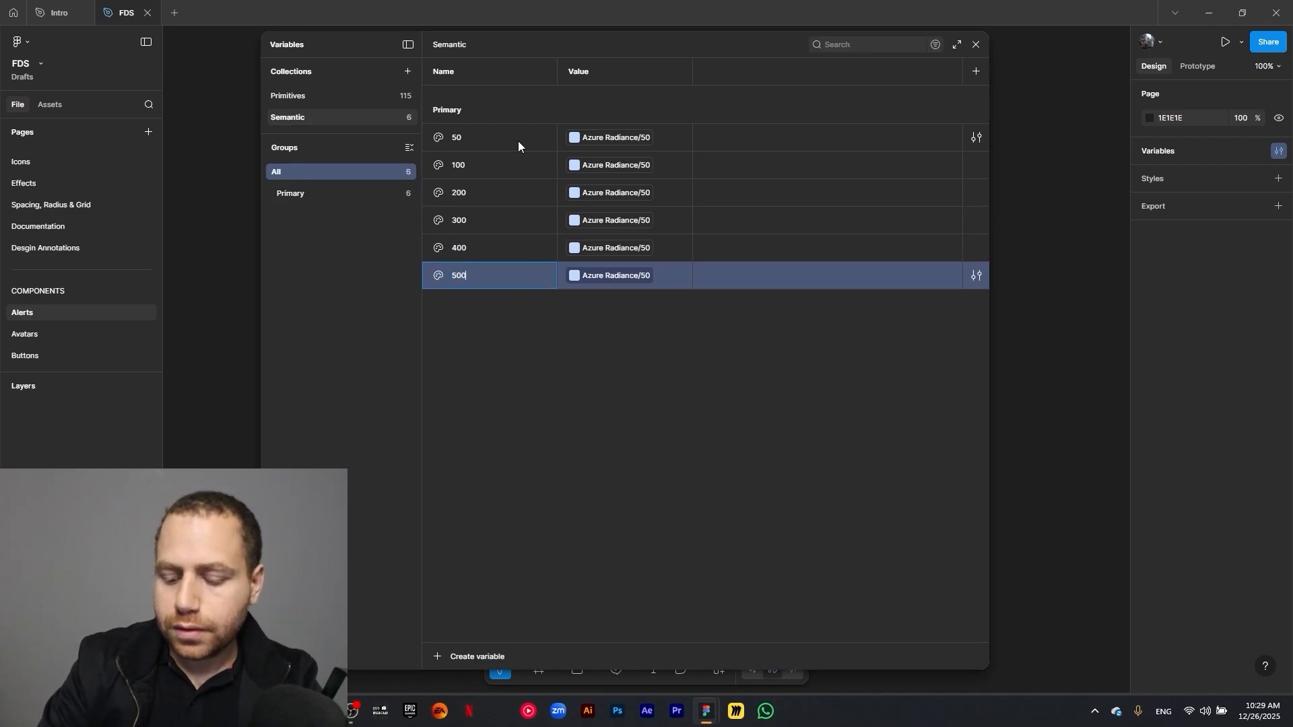
{"action": "key", "text": "ctrl+d"}
{"action": "type", "text": "600"}
{"action": "key", "text": "ctrl+d"}
{"action": "type", "text": "700"}
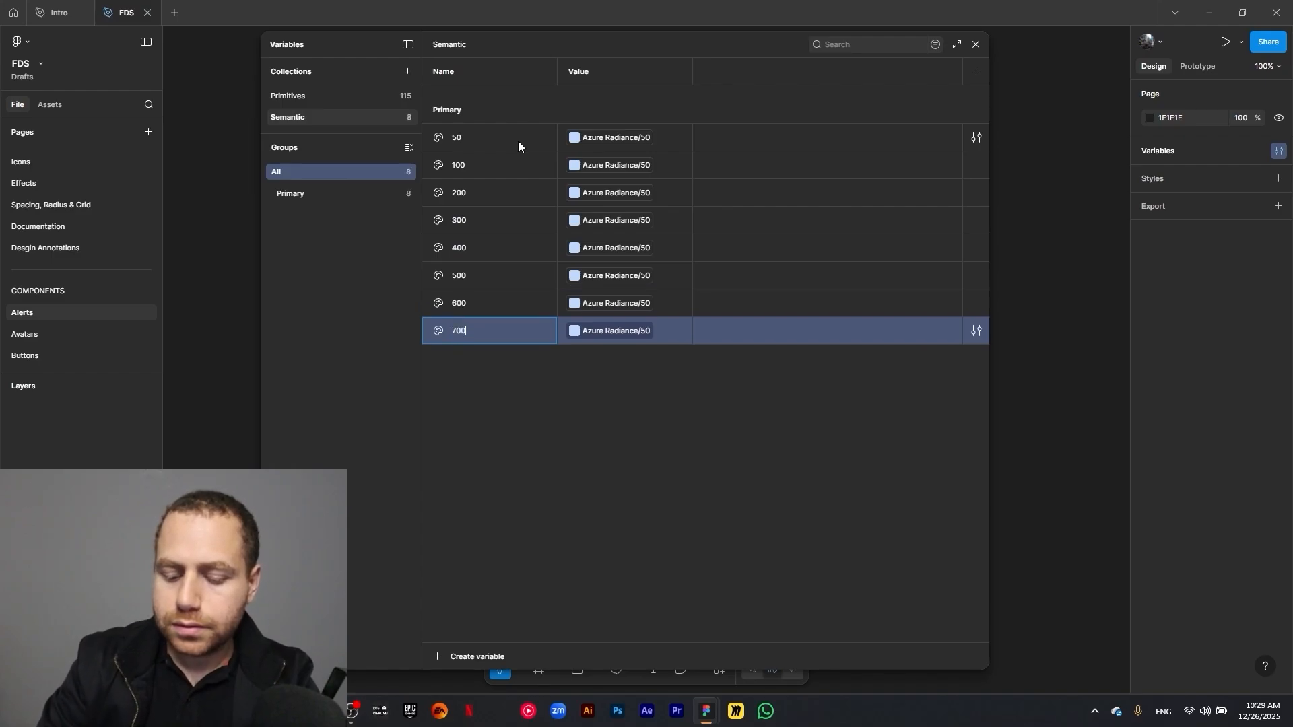
{"action": "key", "text": "ctrl+d"}
{"action": "type", "text": "800"}
{"action": "key", "text": "ctrl+d"}
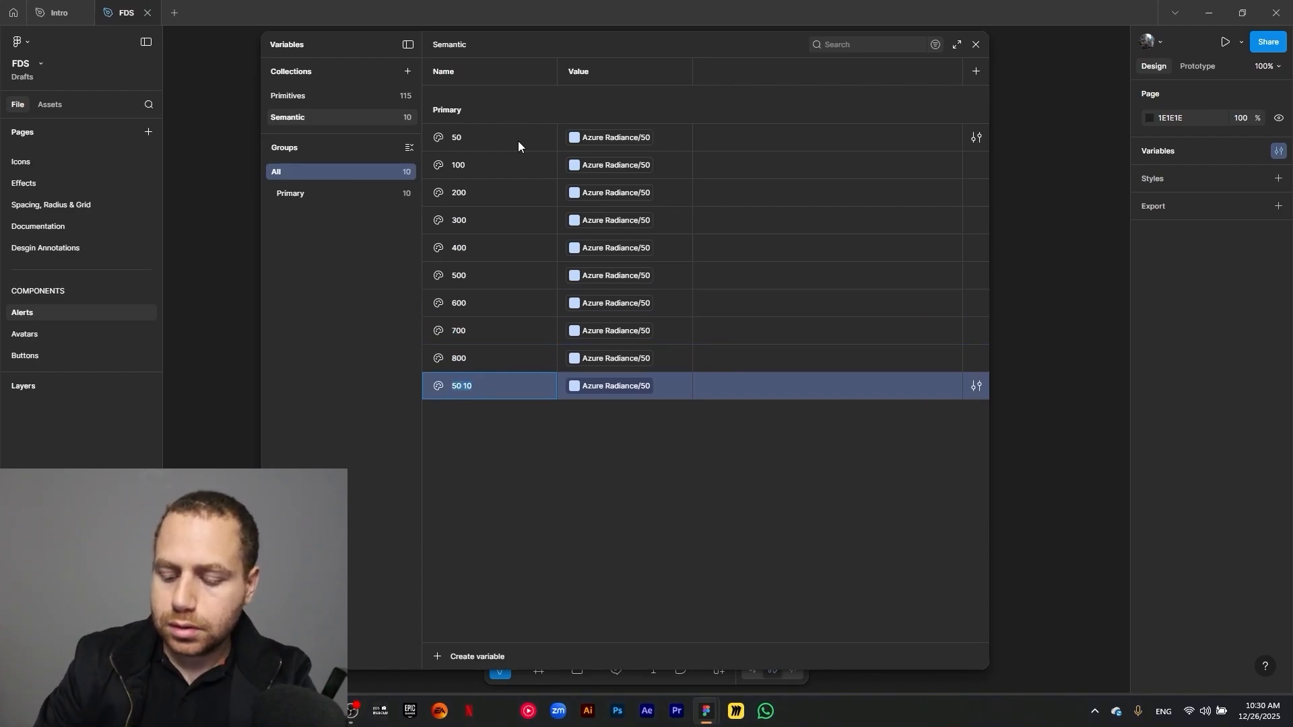
{"action": "type", "text": "900"}
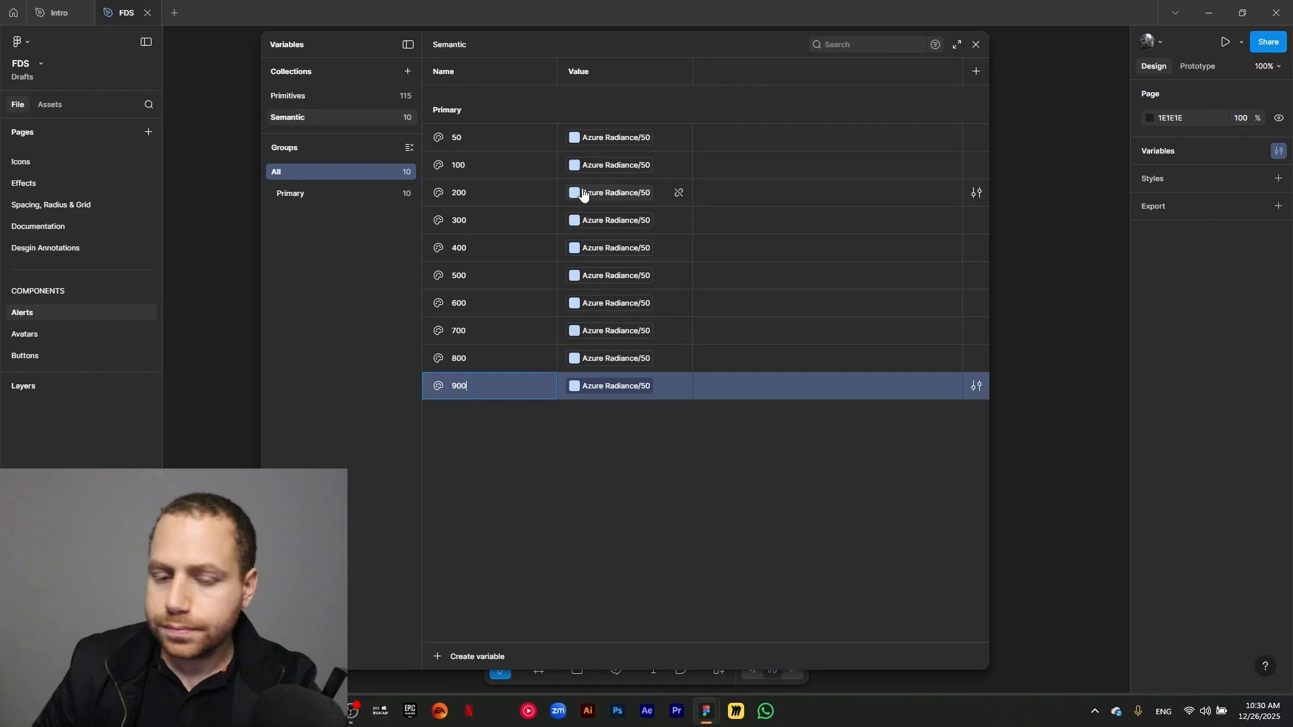
Link the Primary variables 100, 200, 300 and 400 to the Azure Radiance primitives of the same number
{"action": "left_click", "coordinate": [604, 176]}
{"action": "left_click", "coordinate": [610, 399]}
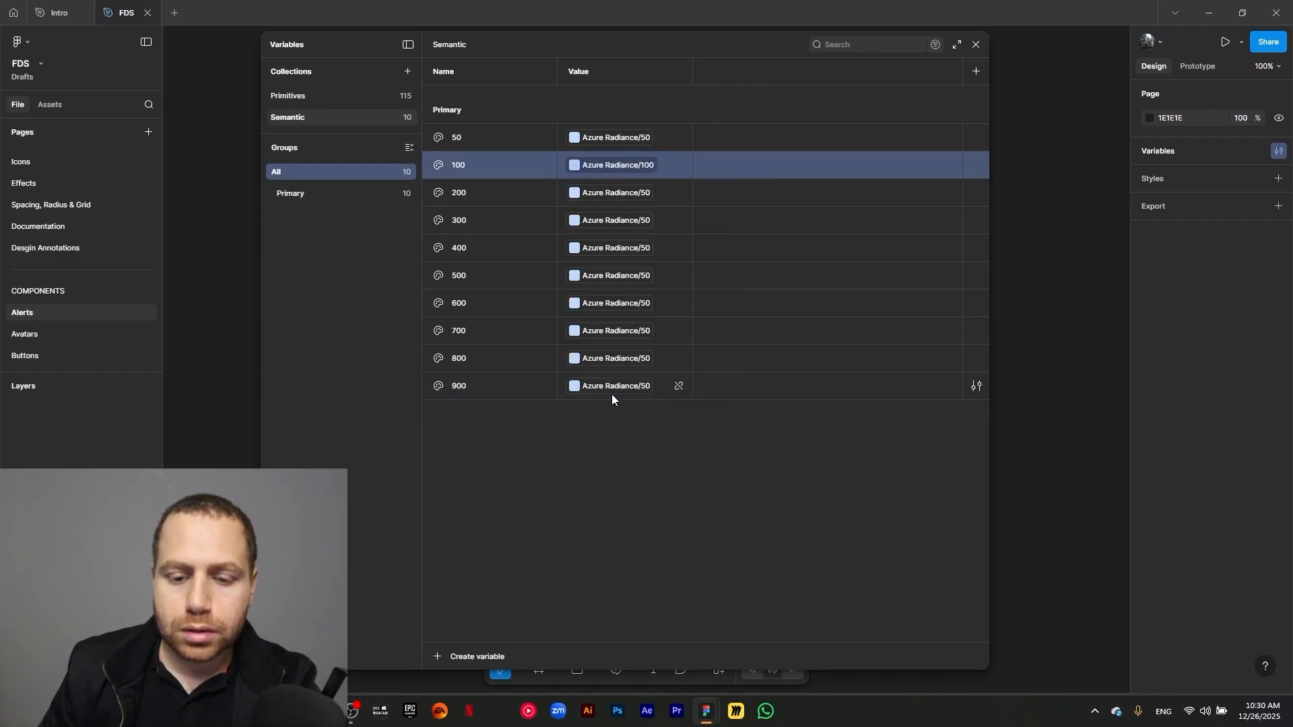
{"action": "left_click", "coordinate": [606, 193]}
{"action": "left_click", "coordinate": [610, 452]}
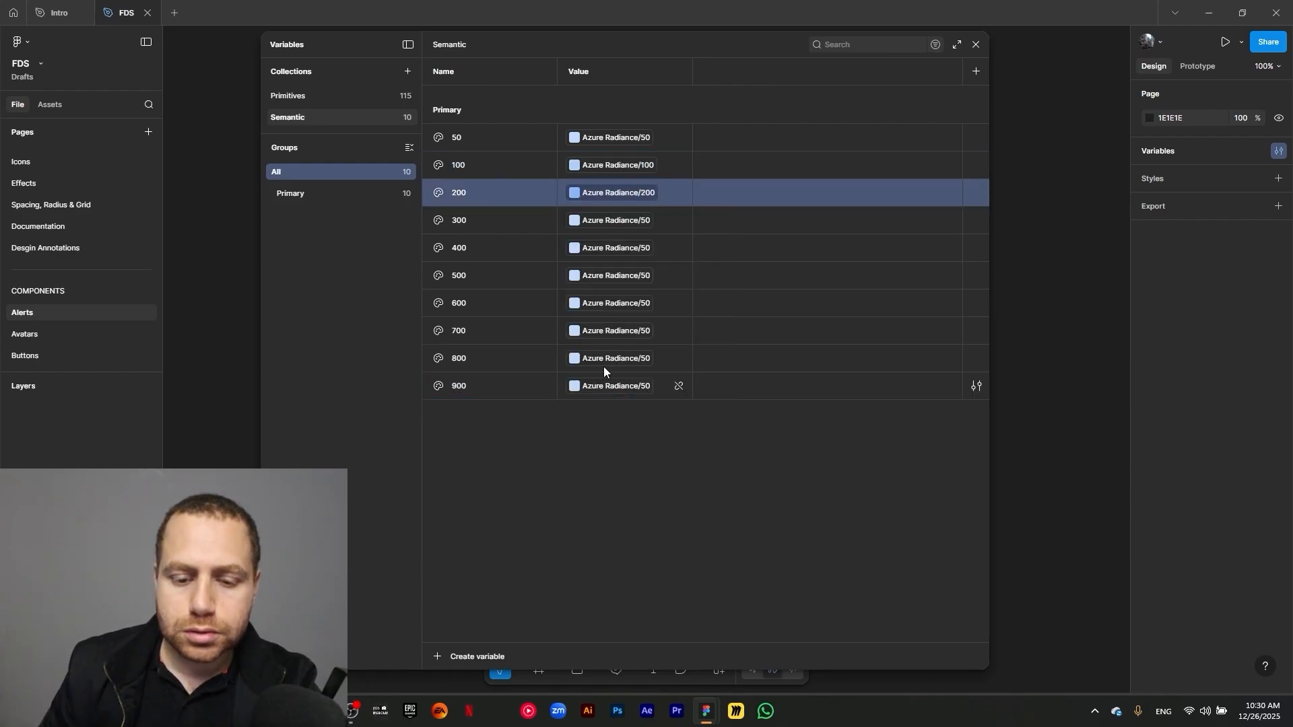
{"action": "left_click", "coordinate": [621, 228]}
{"action": "left_click", "coordinate": [625, 491]}
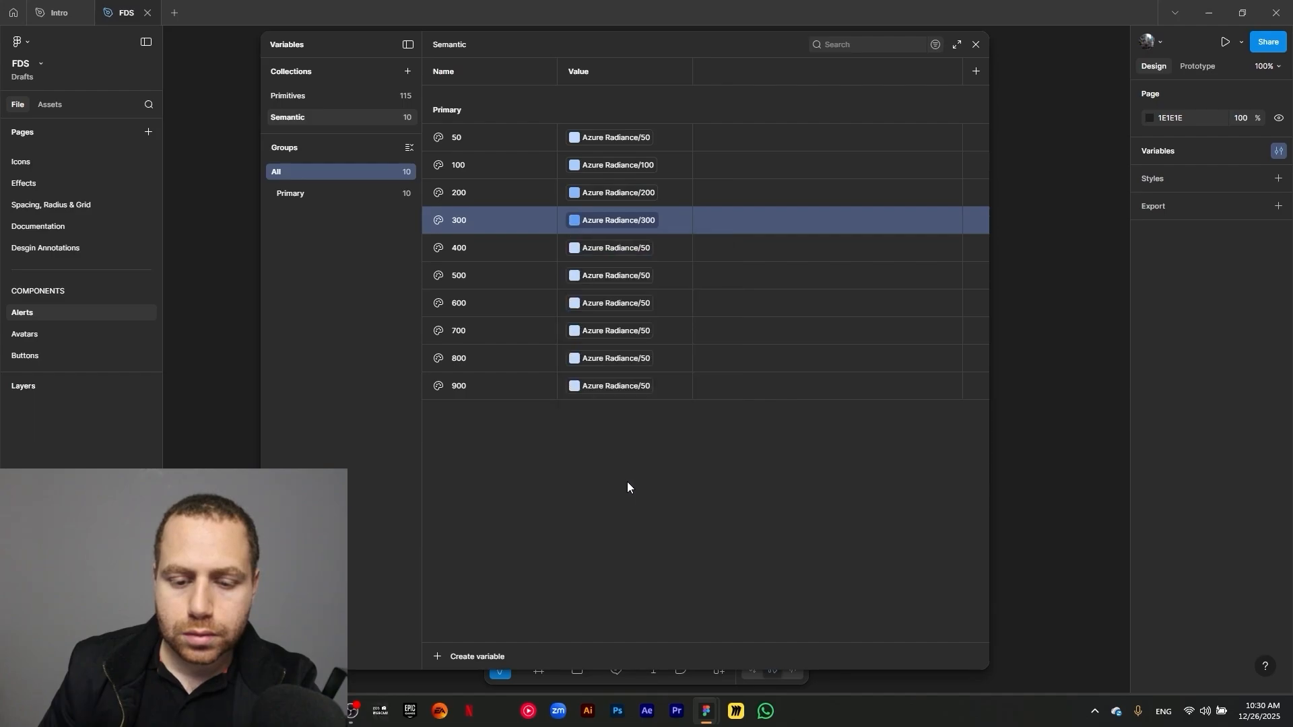
{"action": "left_click", "coordinate": [619, 250]}
{"action": "left_click", "coordinate": [617, 541]}
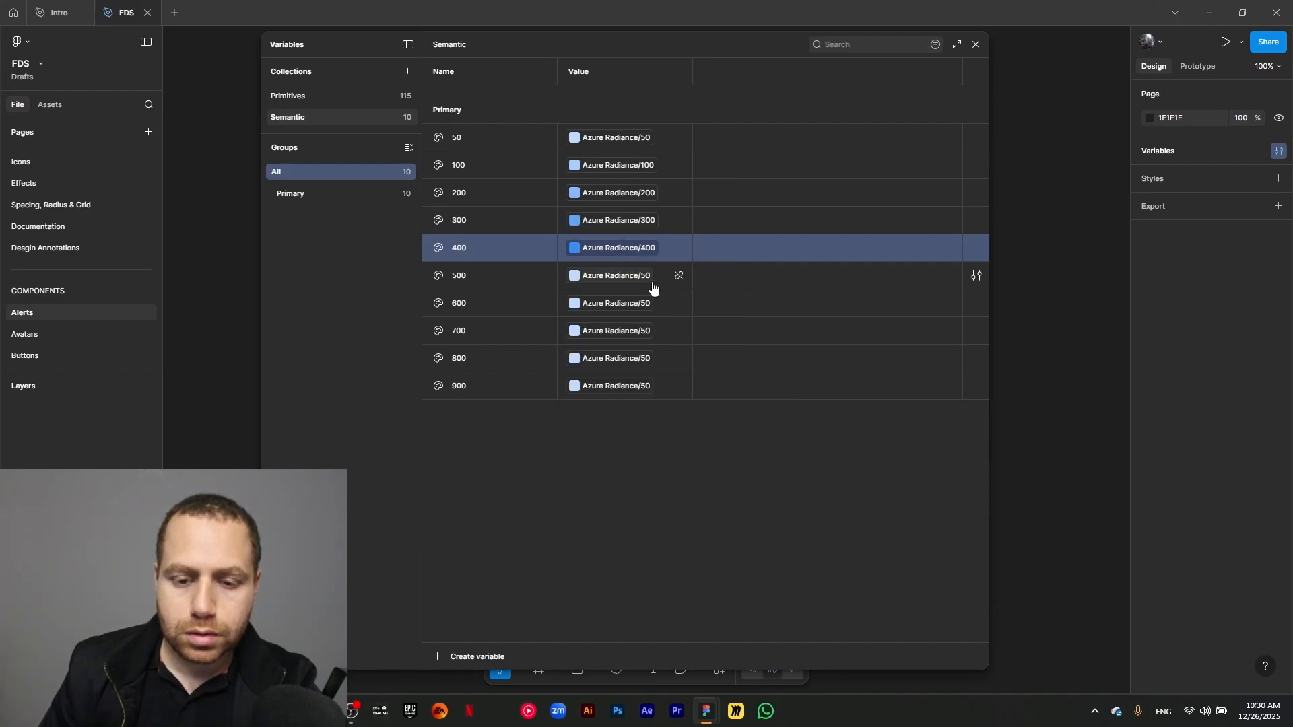
Link Primary 500 to Azure Radiance/500 and Primary 600 to Azure Radiance/600
{"action": "left_click", "coordinate": [648, 277]}
{"action": "scroll", "coordinate": [656, 452], "scroll_direction": "down", "scroll_amount": 3}
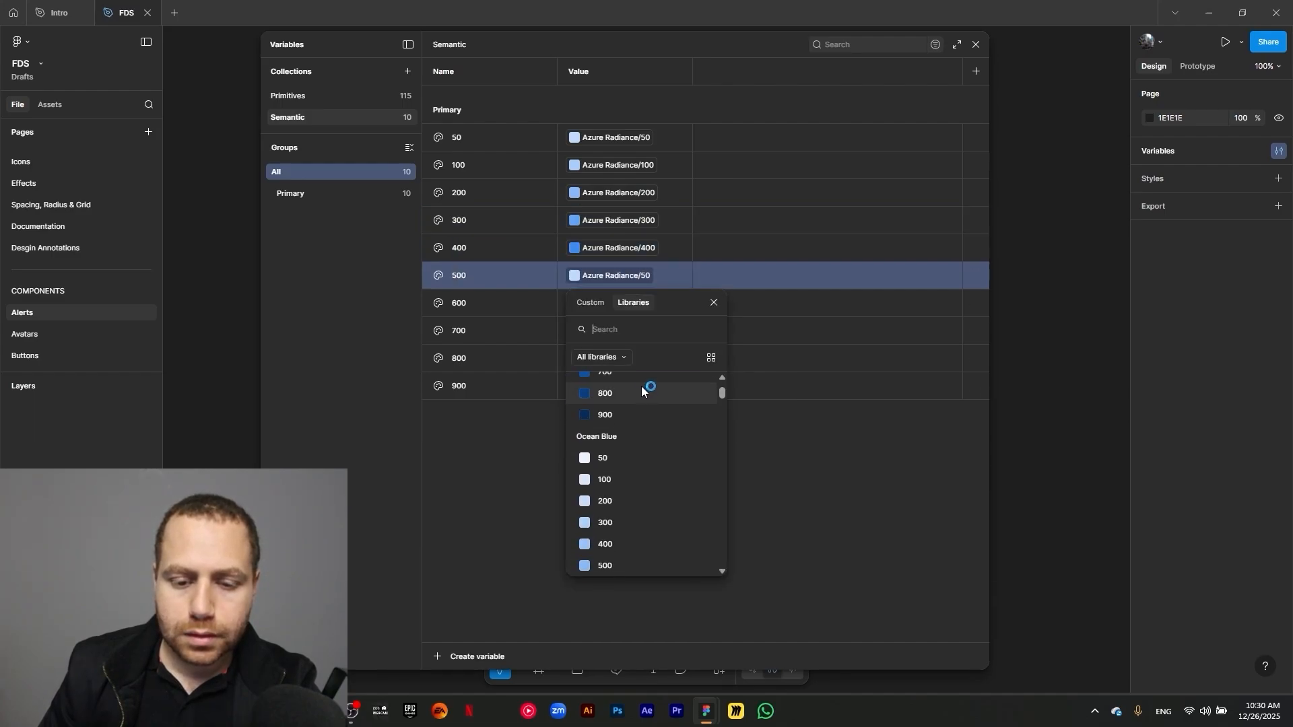
{"action": "scroll", "coordinate": [646, 398], "scroll_direction": "up", "scroll_amount": 2}
{"action": "left_click", "coordinate": [616, 473]}
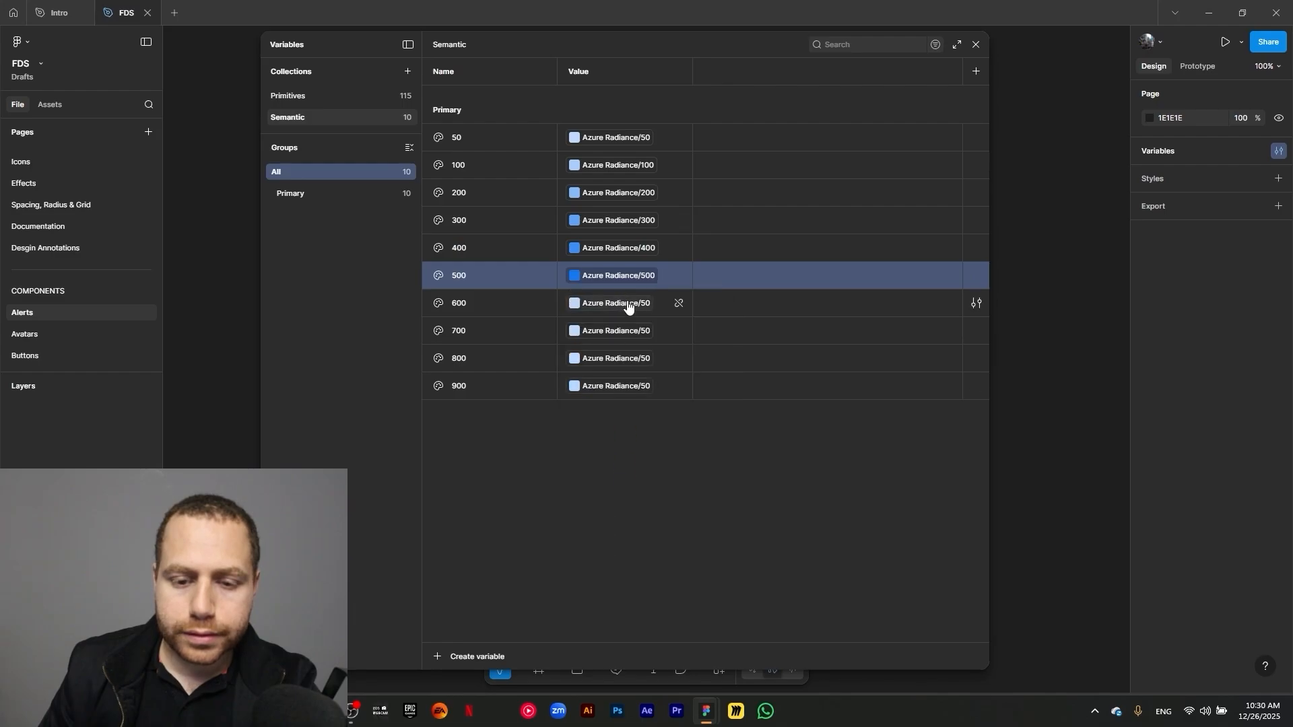
{"action": "left_click", "coordinate": [626, 303]}
{"action": "scroll", "coordinate": [619, 527], "scroll_direction": "down", "scroll_amount": 3}
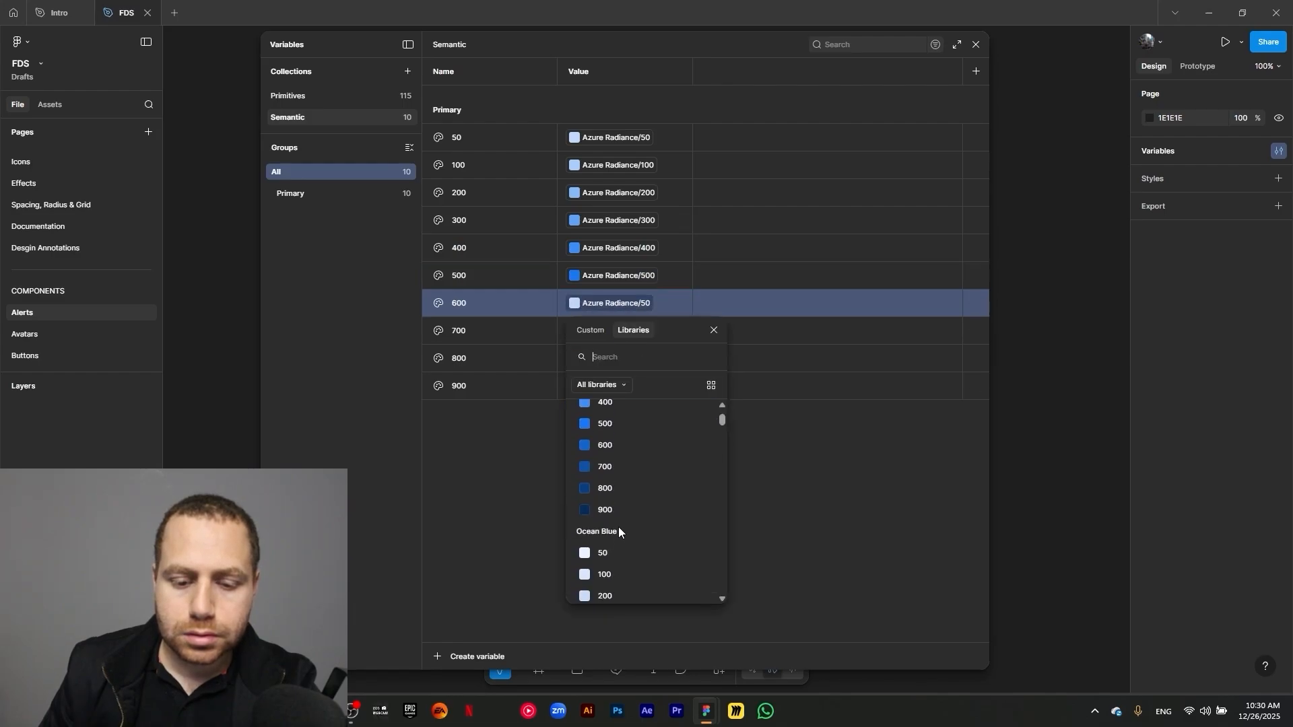
{"action": "left_click", "coordinate": [629, 444]}
Link the Primary variables 700, 800 and 900 to Azure Radiance/700, Azure Radiance/800 and Azure Radiance/900
{"action": "left_click", "coordinate": [619, 330]}
{"action": "scroll", "coordinate": [625, 549], "scroll_direction": "down", "scroll_amount": 5}
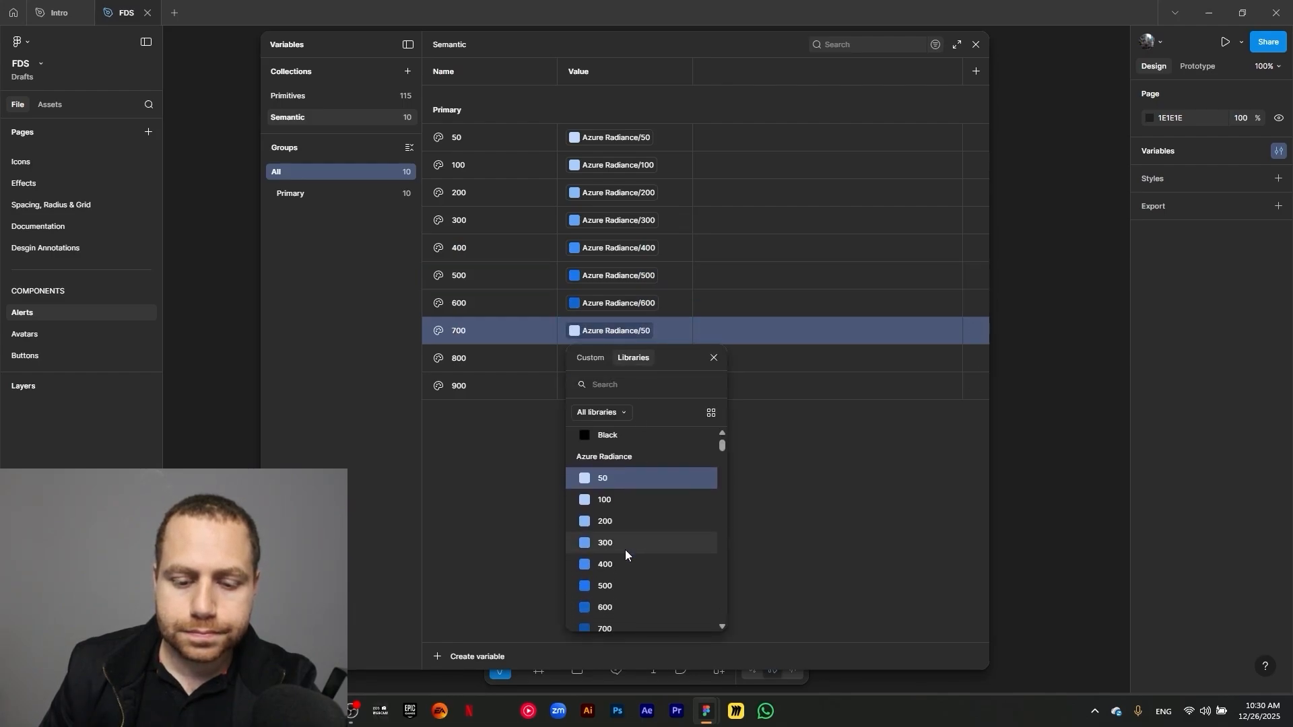
{"action": "left_click", "coordinate": [625, 495]}
{"action": "left_click", "coordinate": [614, 358]}
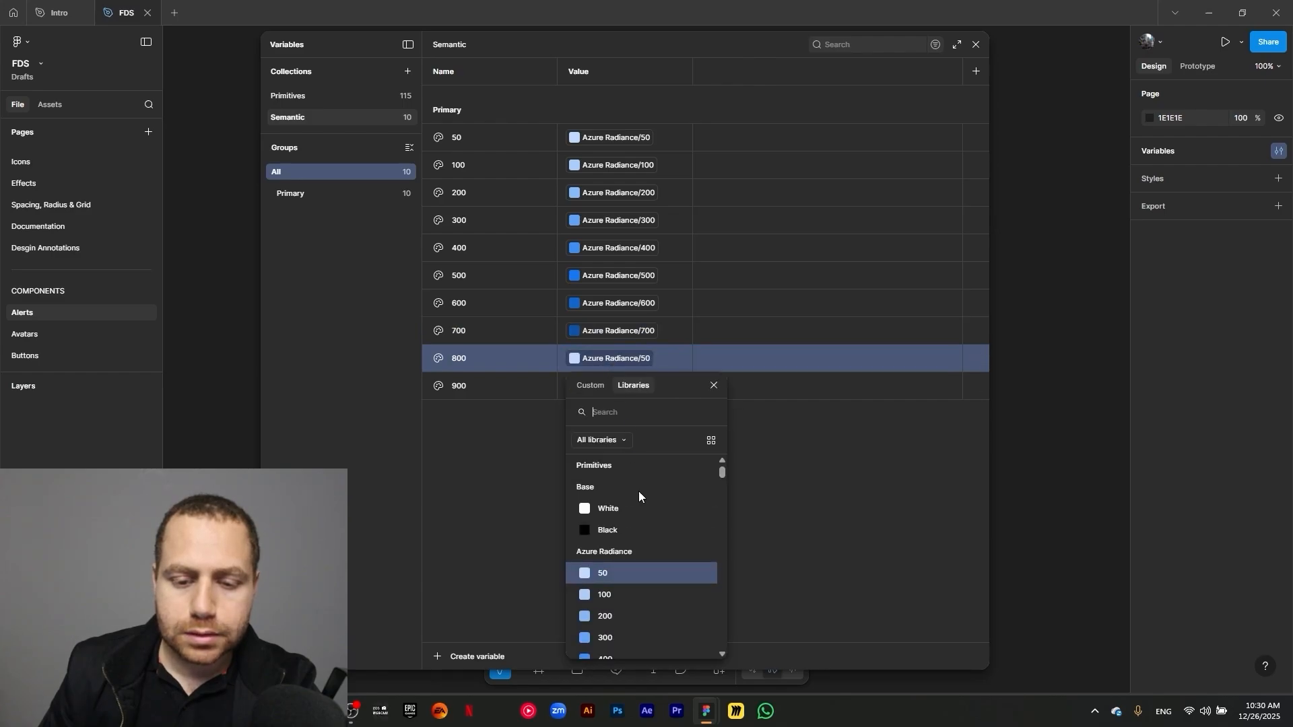
{"action": "scroll", "coordinate": [642, 539], "scroll_direction": "down", "scroll_amount": 1}
{"action": "scroll", "coordinate": [621, 637], "scroll_direction": "down", "scroll_amount": 2}
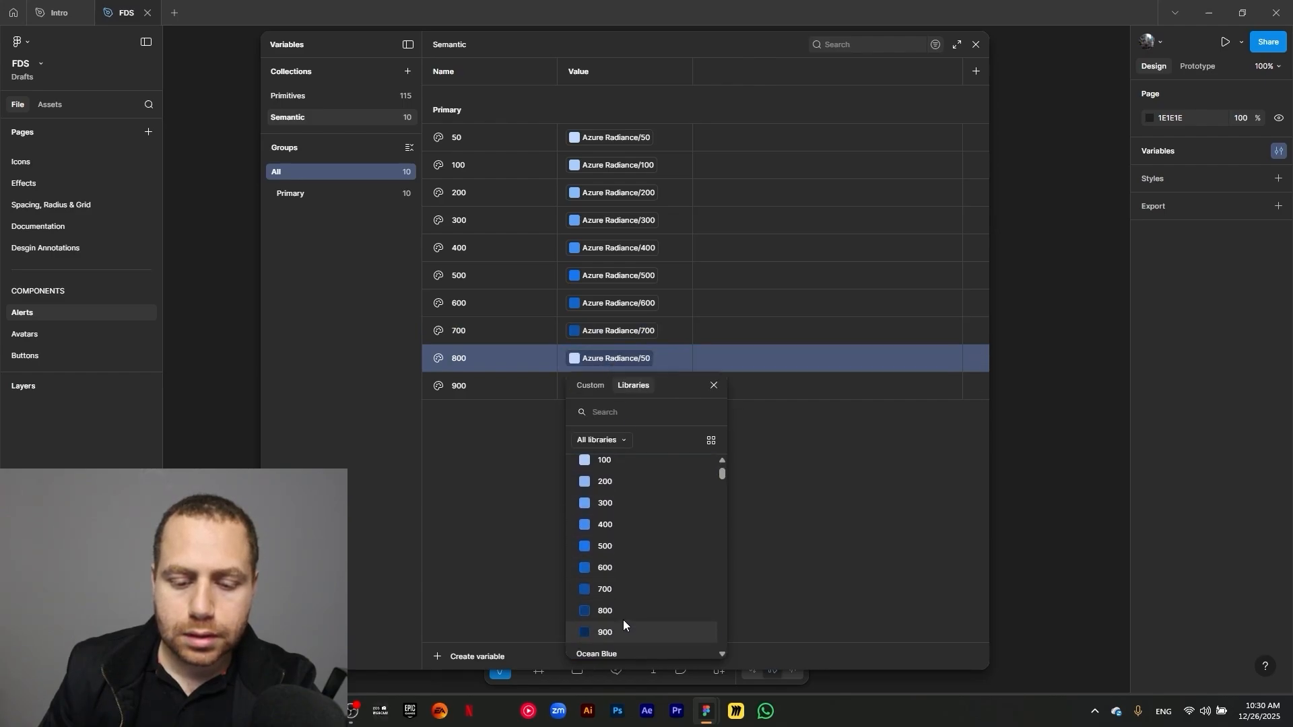
{"action": "left_click", "coordinate": [626, 606]}
{"action": "left_click", "coordinate": [622, 390]}
{"action": "scroll", "coordinate": [644, 539], "scroll_direction": "down", "scroll_amount": 4}
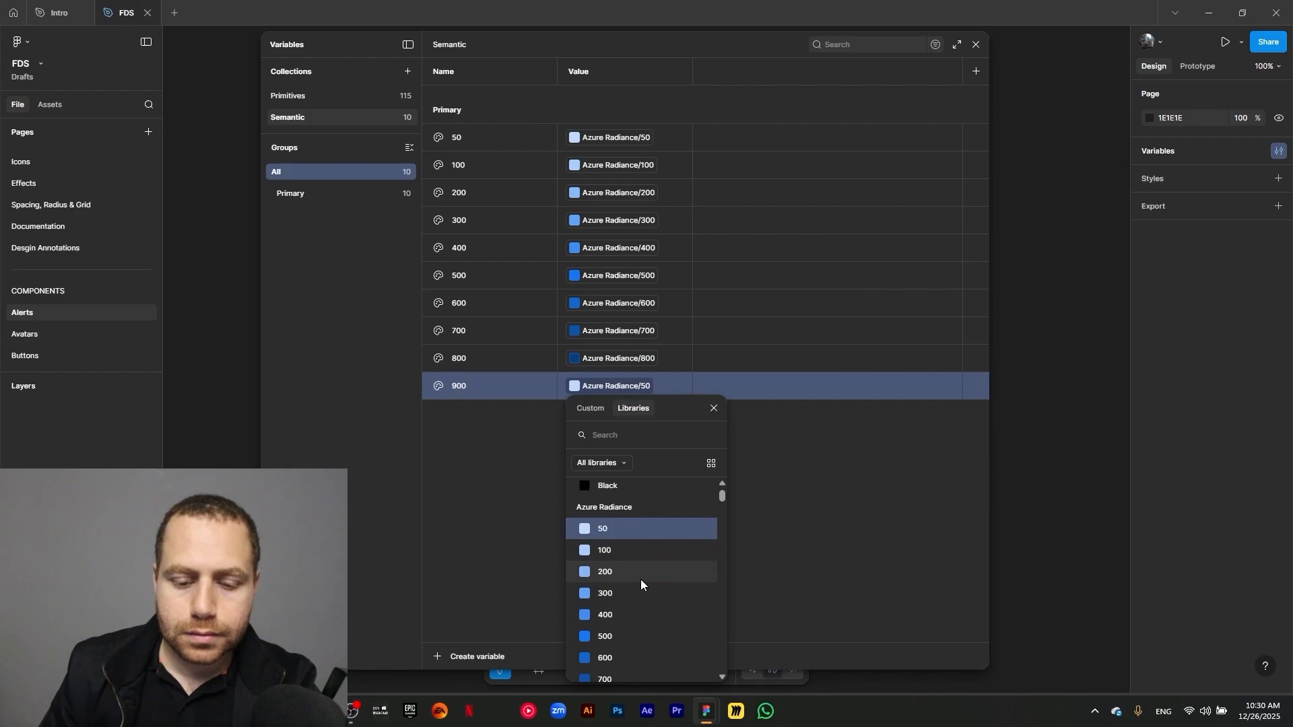
{"action": "left_click", "coordinate": [627, 596]}
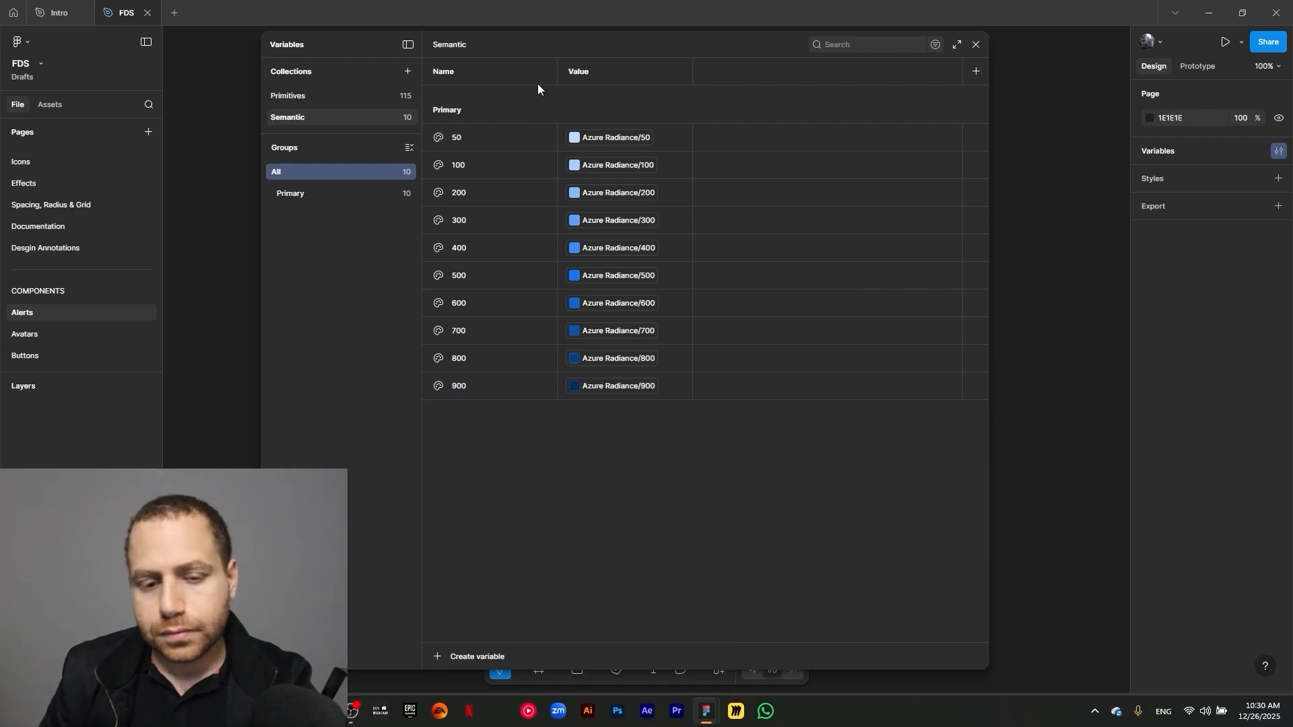
Add a color variable named Light/50 to the Primary group of the Semantic collection
{"action": "left_click", "coordinate": [312, 194]}
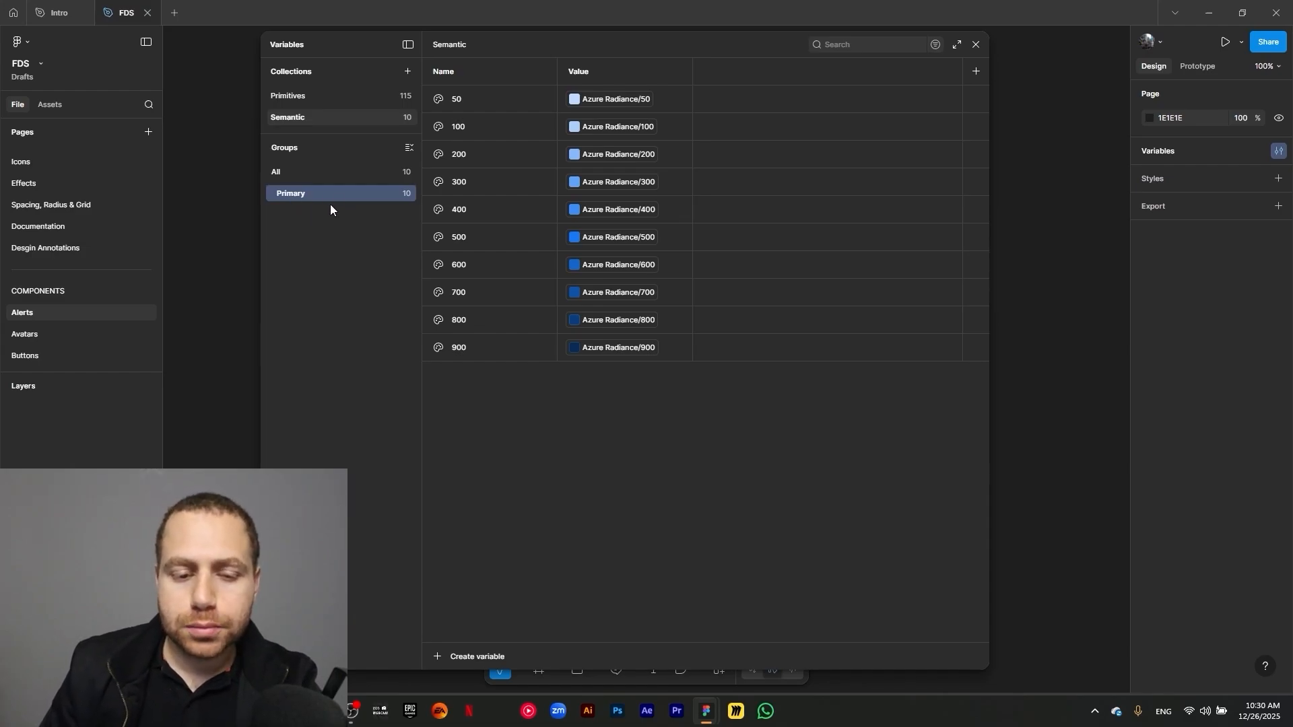
{"action": "left_click", "coordinate": [440, 659]}
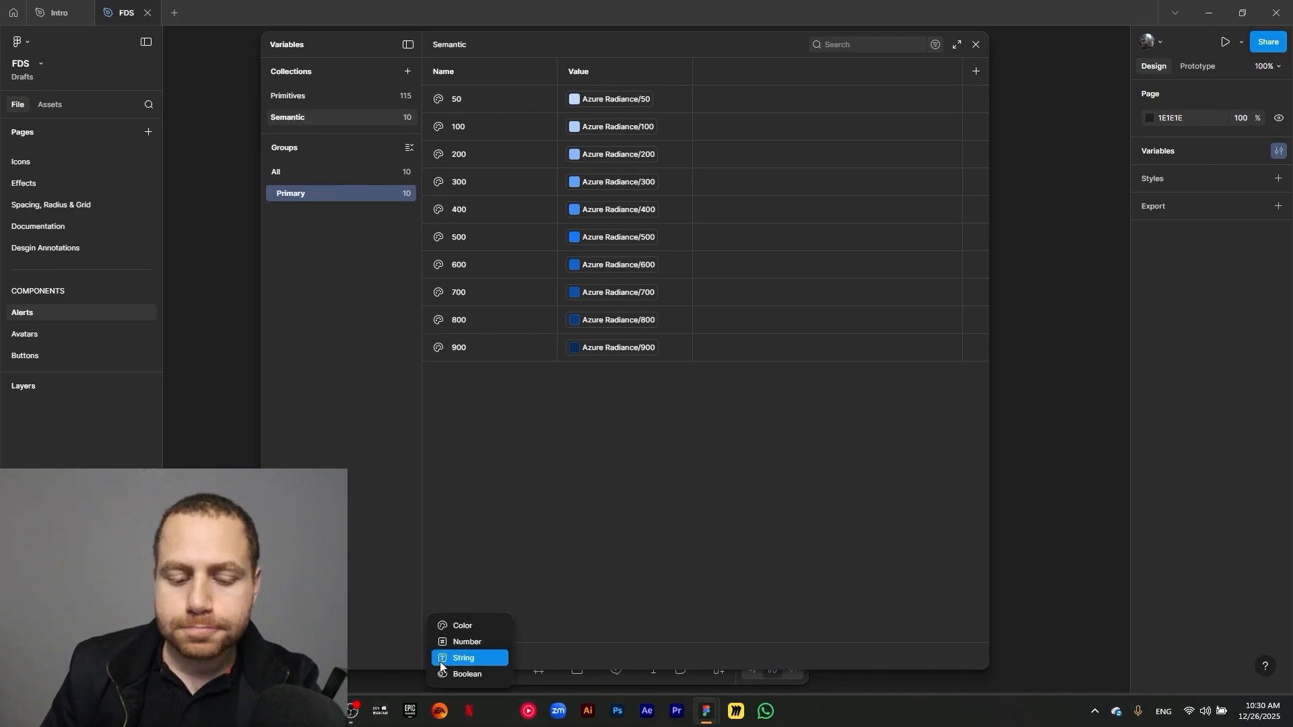
{"action": "left_click", "coordinate": [460, 627]}
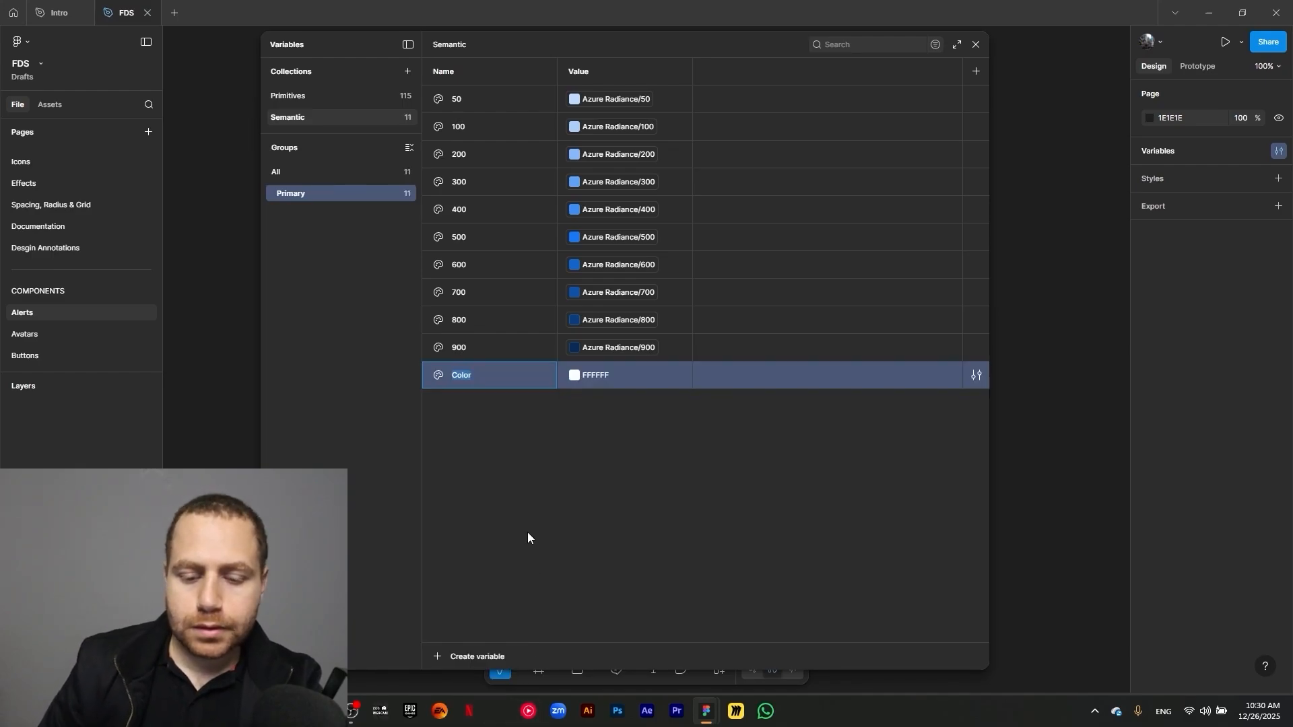
{"action": "type", "text": "Ligh"}
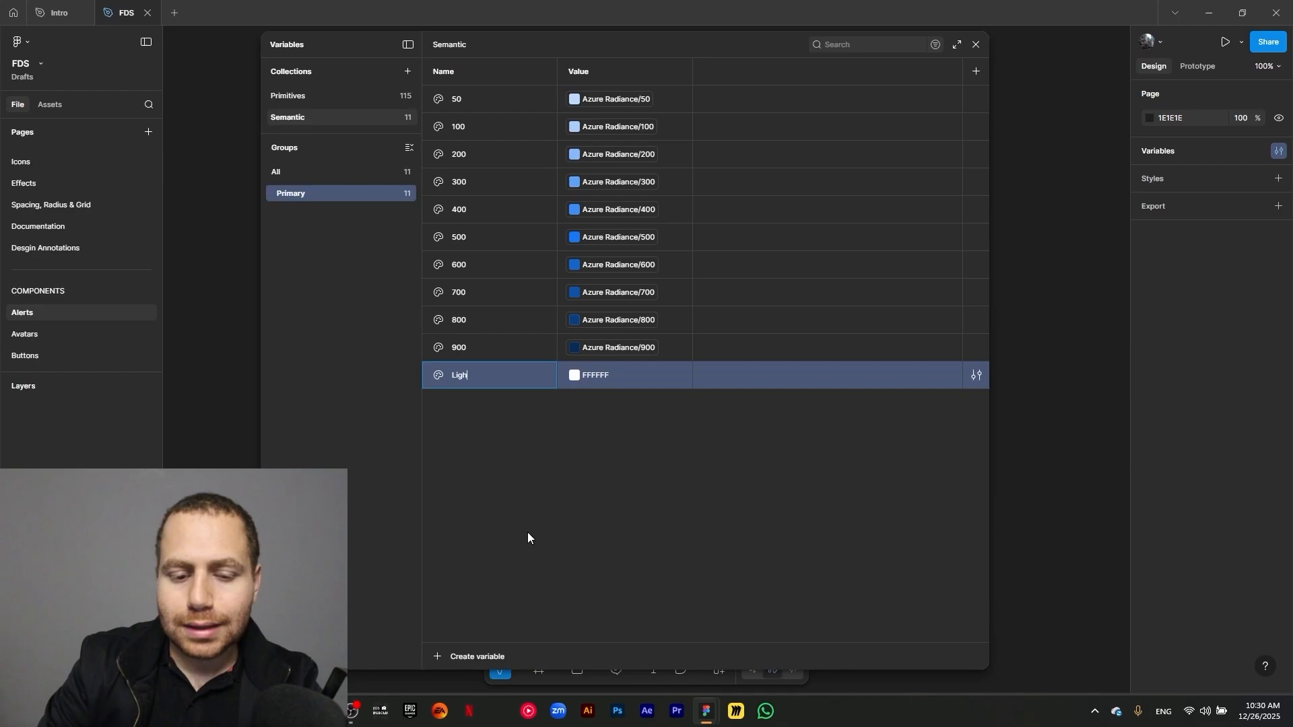
{"action": "type", "text": "t/50"}
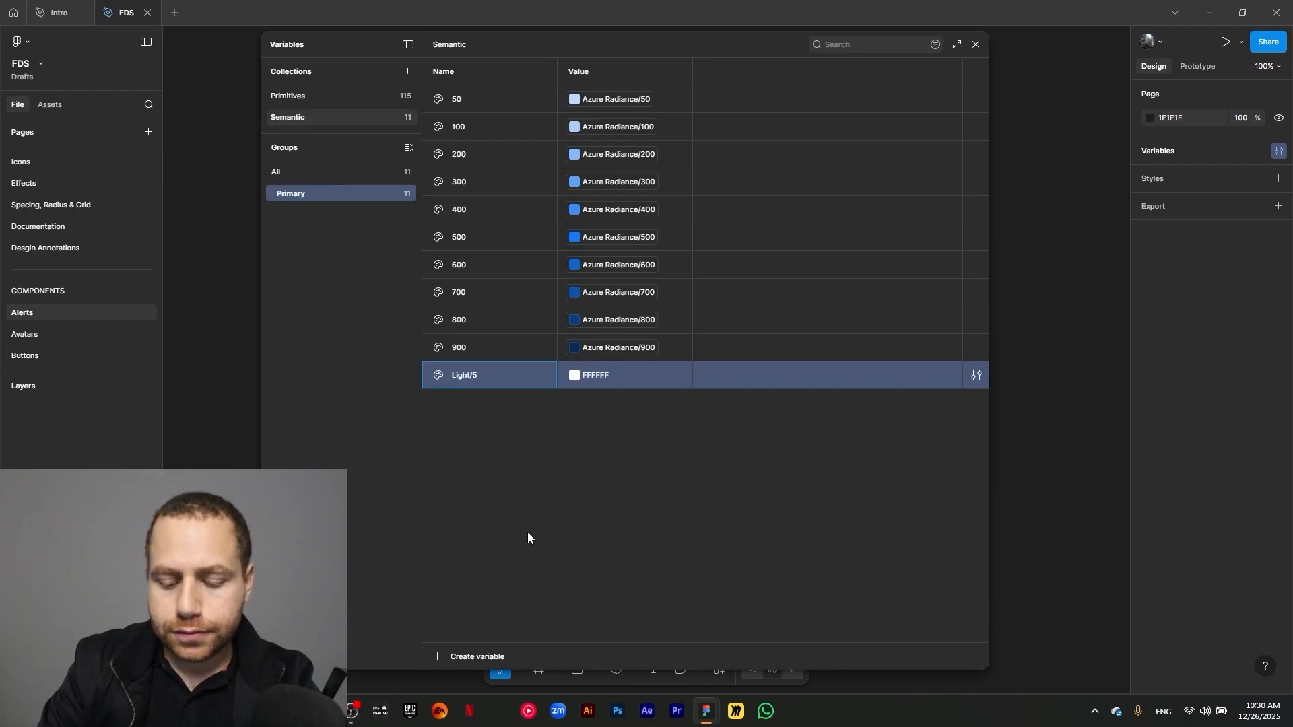
{"action": "key", "text": "Return"}
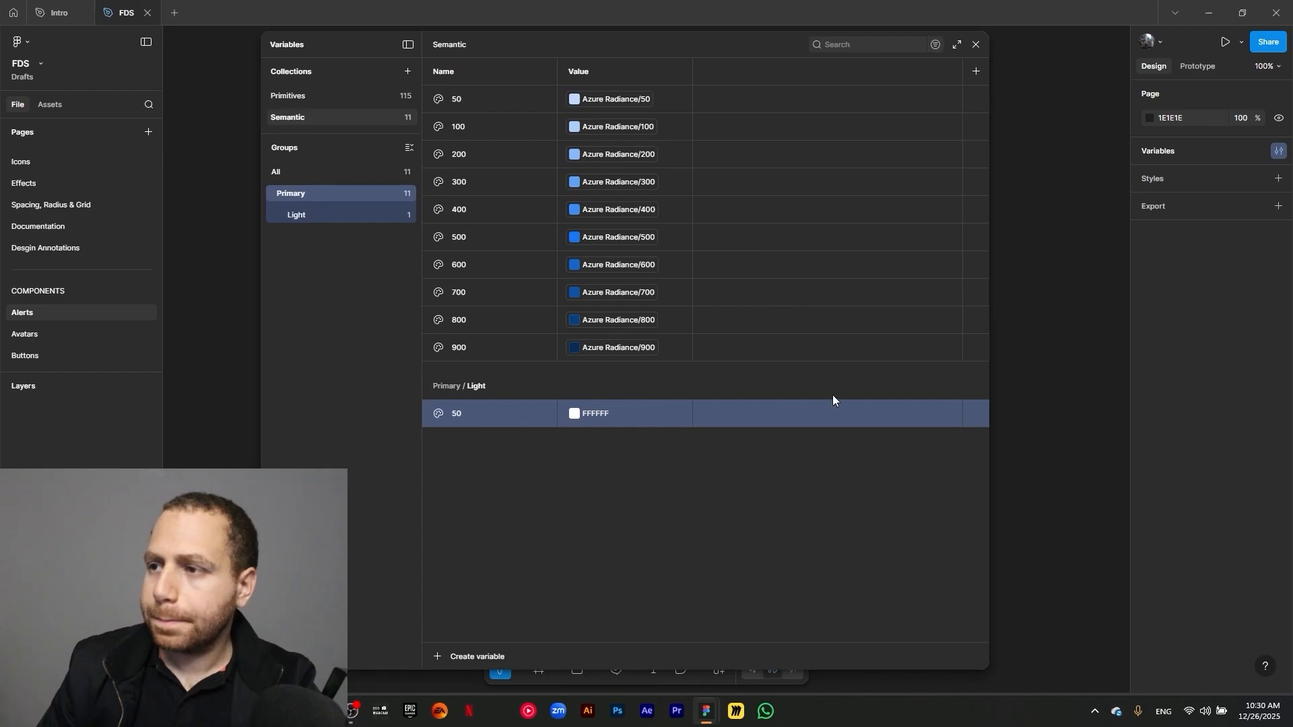
Link the Primary/Light 50 variable to the Ocean Blue/50 primitive
{"action": "left_click", "coordinate": [580, 406]}
{"action": "left_click", "coordinate": [634, 396]}
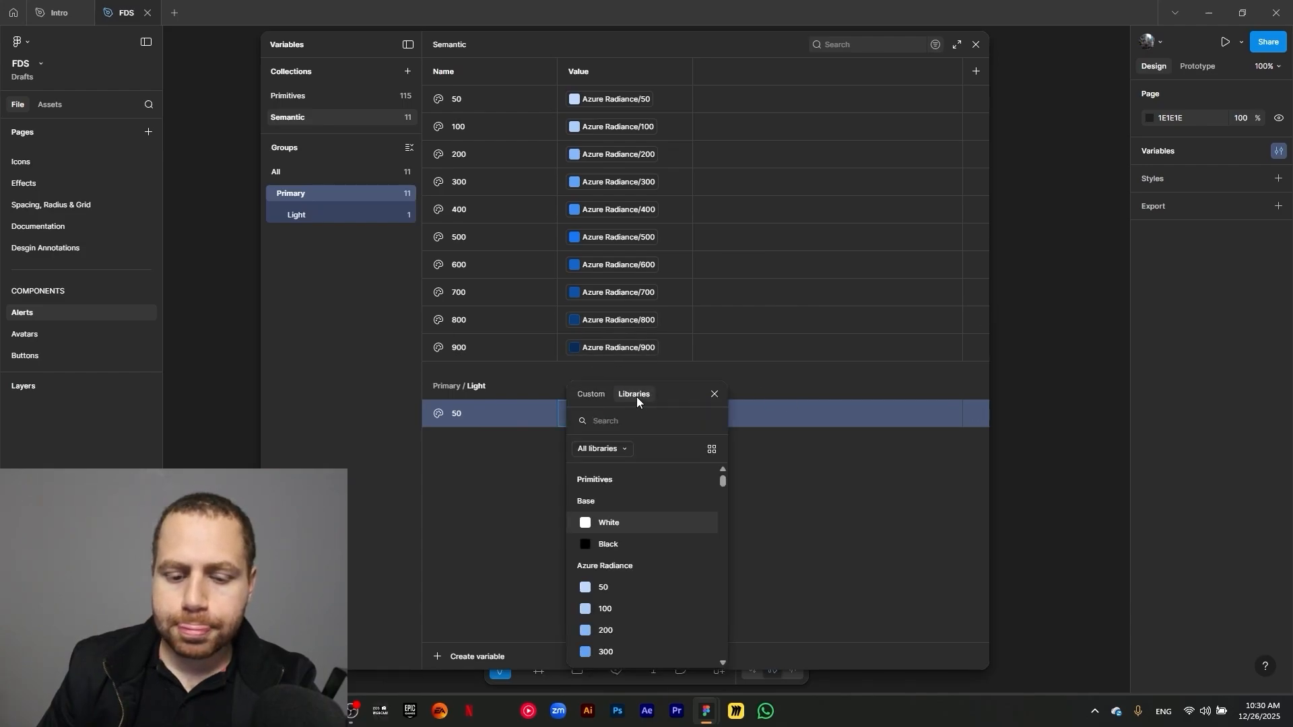
{"action": "type", "text": "oc"}
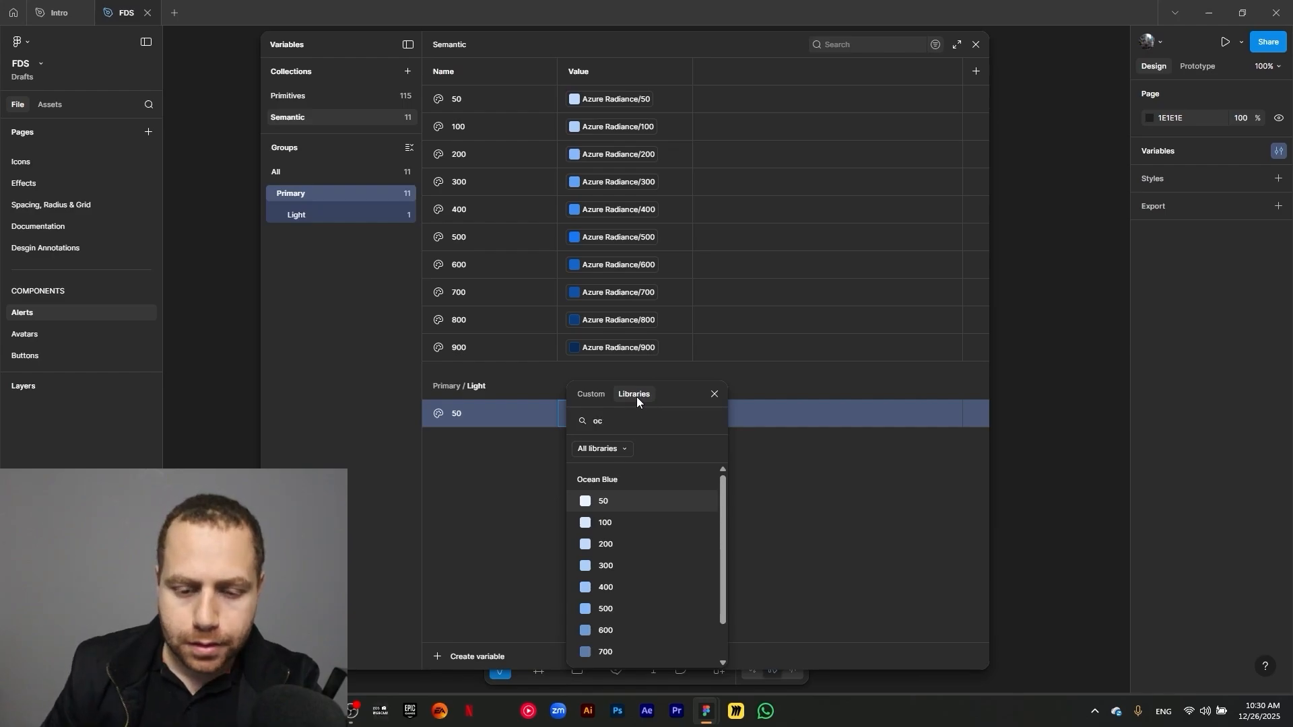
{"action": "left_click", "coordinate": [617, 498]}
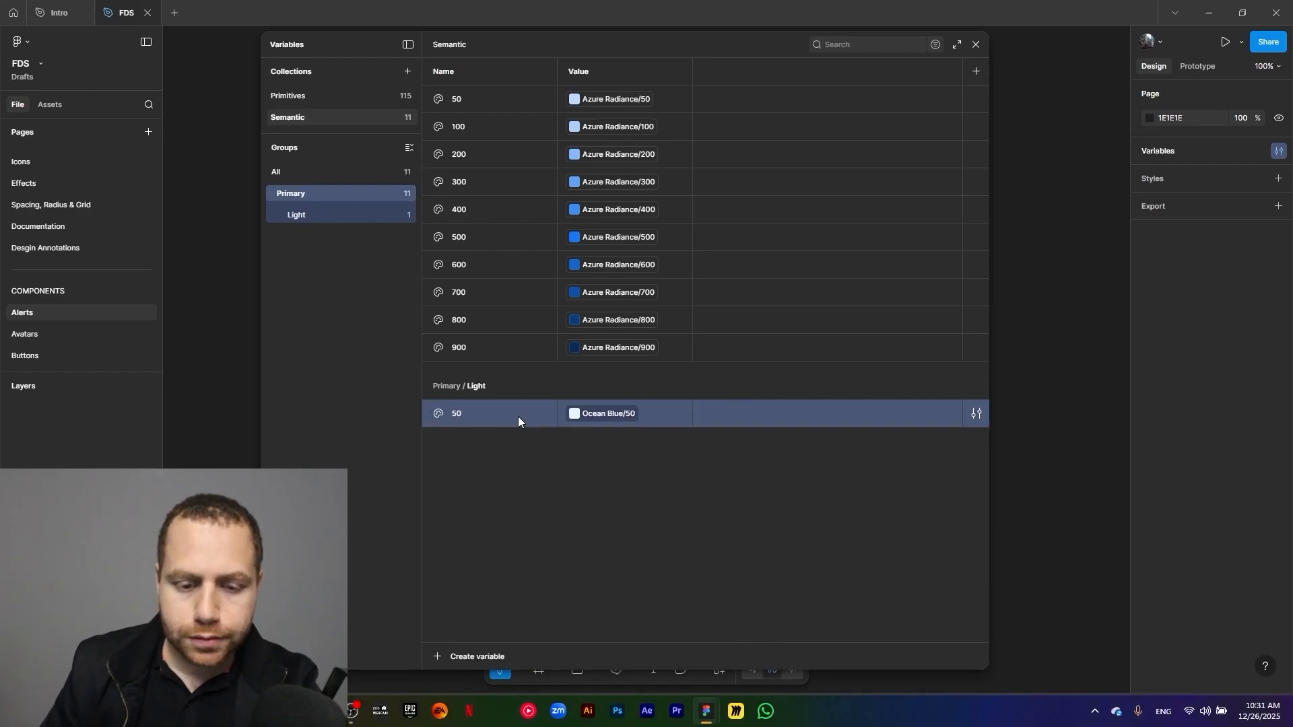
Duplicate the Primary/Light 50 variable four times, naming the copies 100, 200, 300 and 400
{"action": "key", "text": "ctrl+d"}
{"action": "type", "text": "10"}
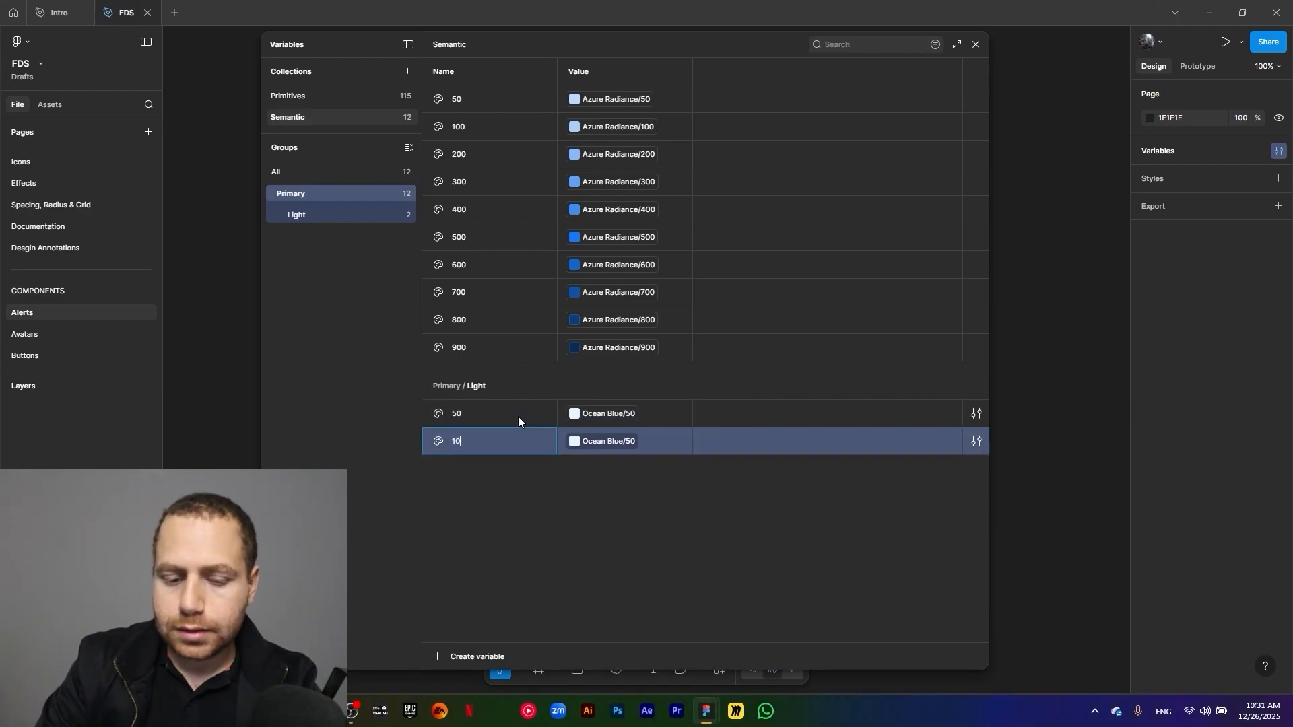
{"action": "type", "text": "0"}
{"action": "key", "text": "ctrl+d"}
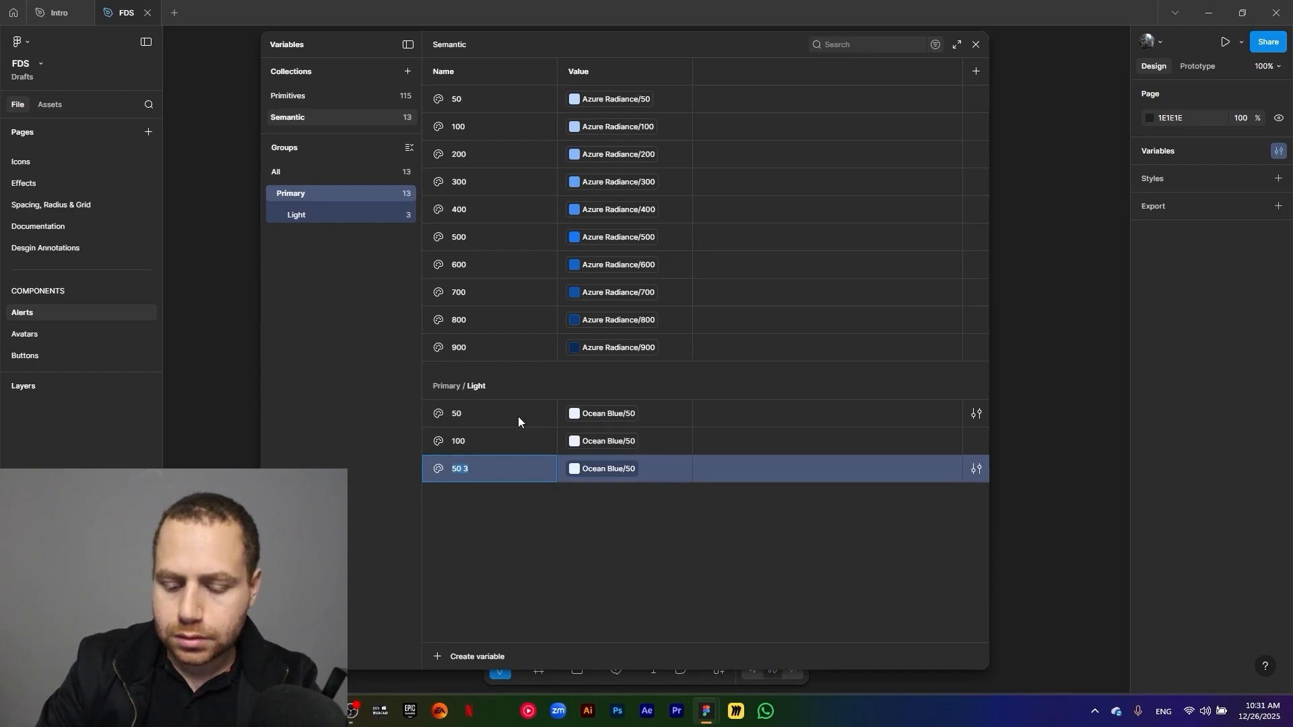
{"action": "type", "text": "200"}
{"action": "key", "text": "ctrl+d"}
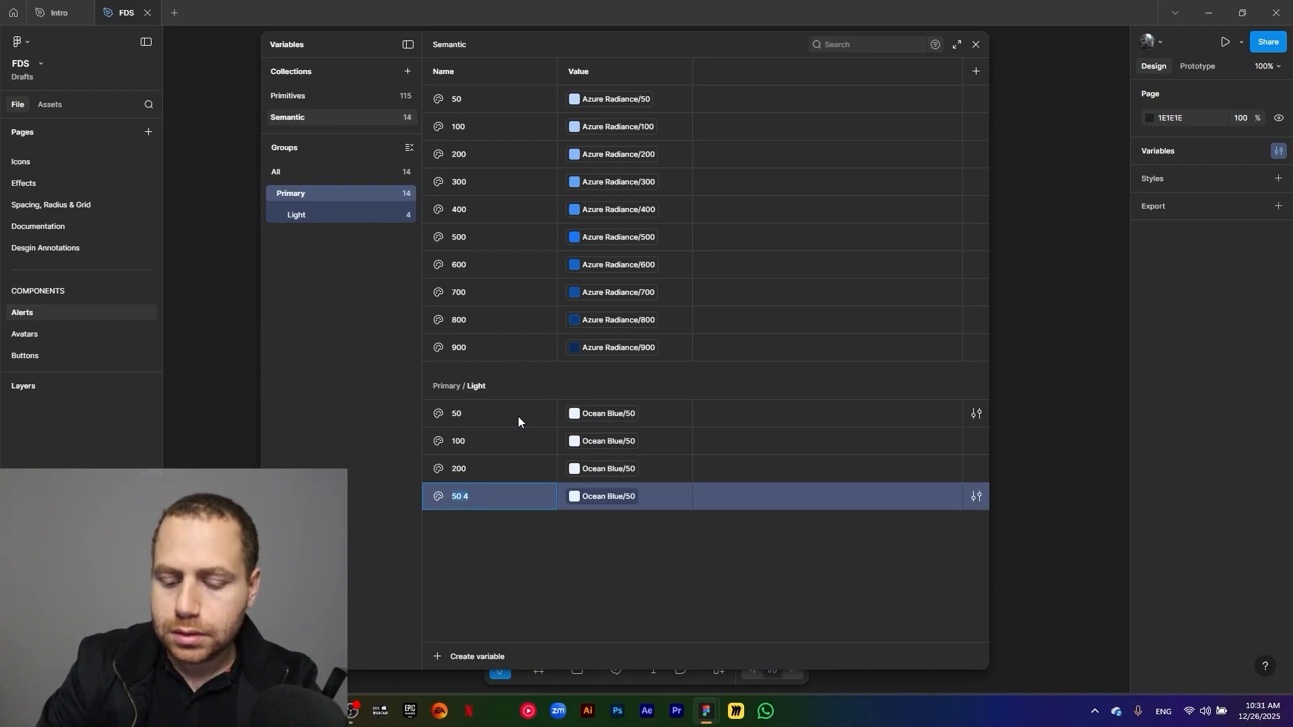
{"action": "type", "text": "300"}
{"action": "key", "text": "ctrl+d"}
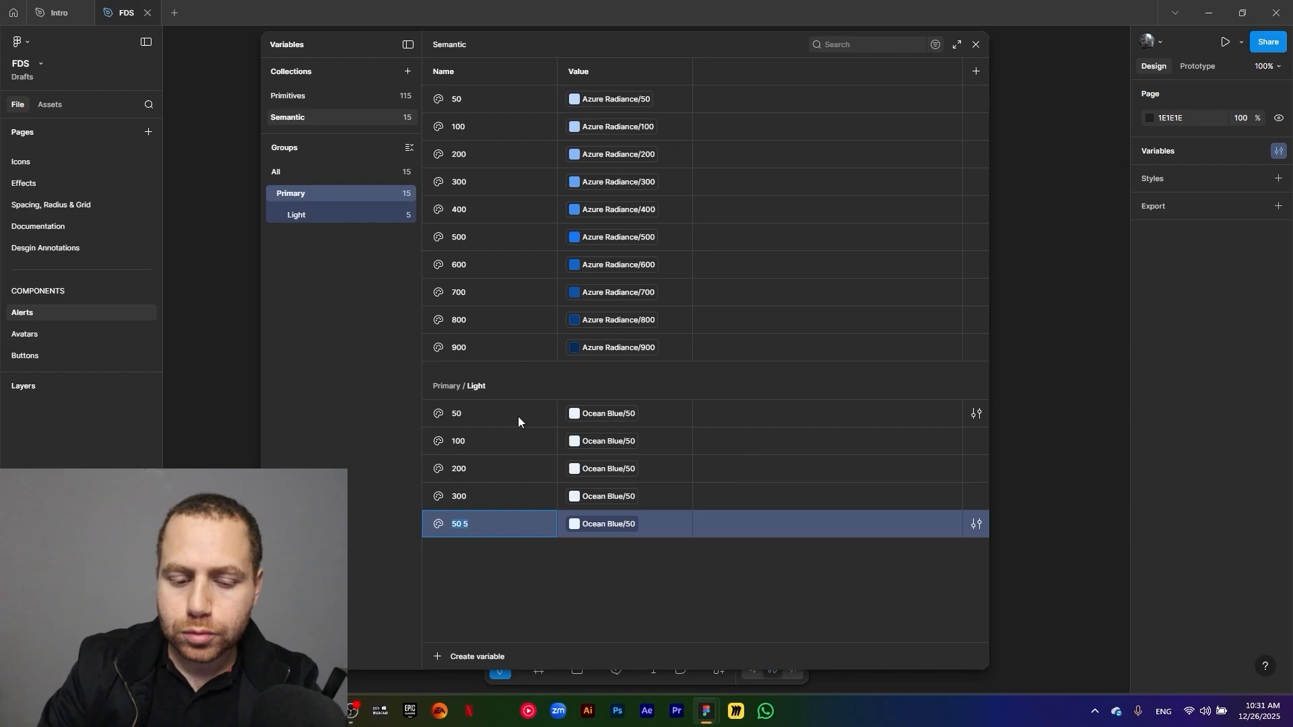
{"action": "type", "text": "400"}
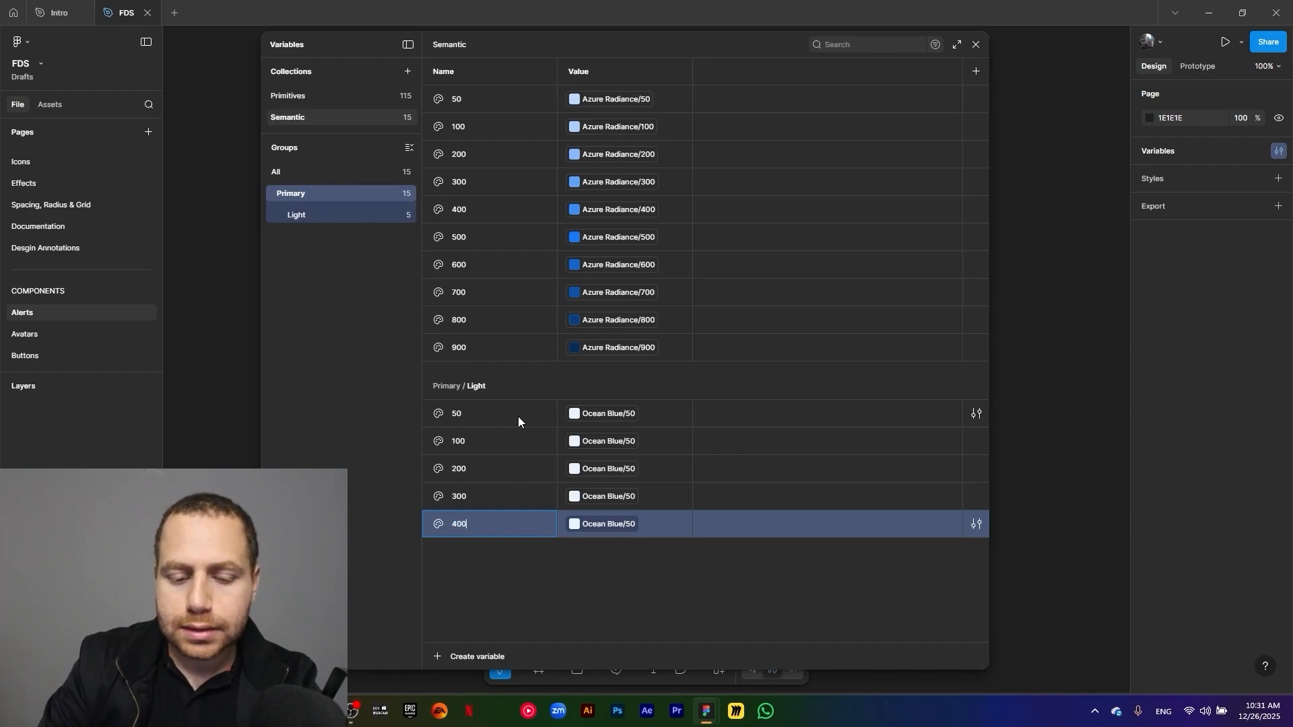
Duplicate the last Primary/Light variable repeatedly to add shades named 500, 600, 700, 800 and 900
{"action": "key", "text": "ctrl+d"}
{"action": "type", "text": "500"}
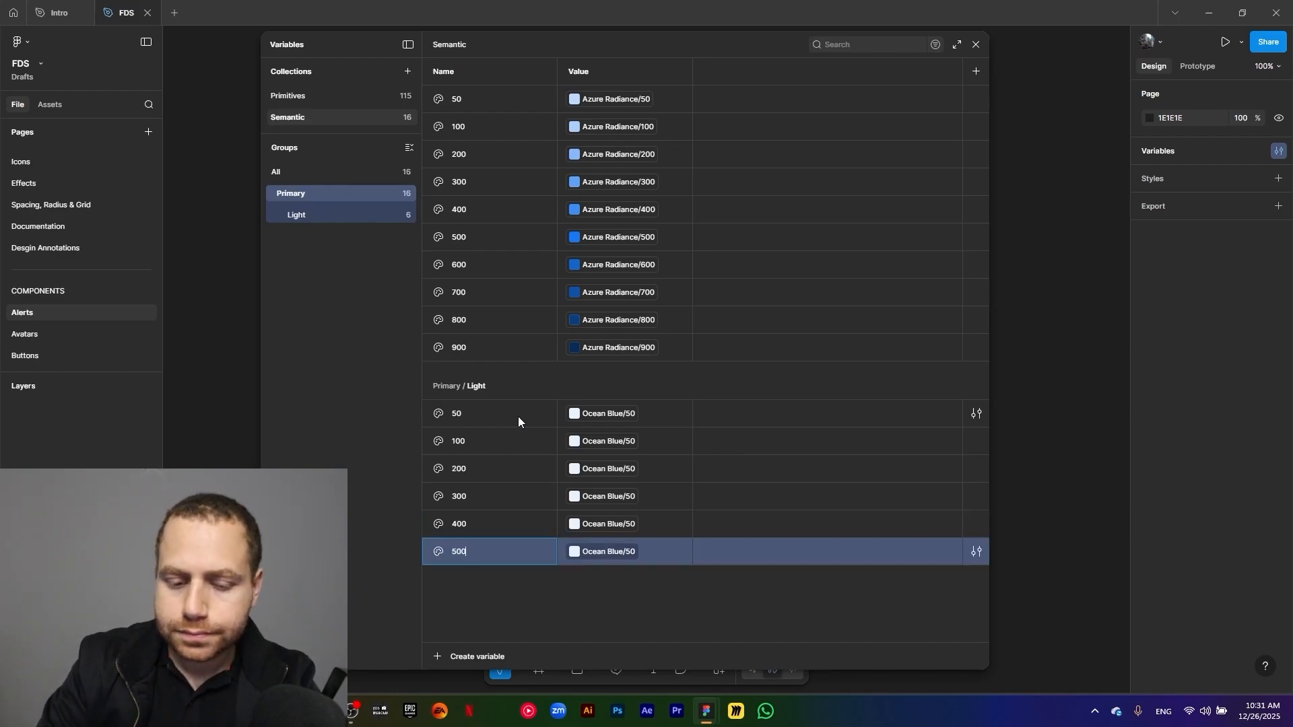
{"action": "key", "text": "ctrl+d"}
{"action": "type", "text": "600"}
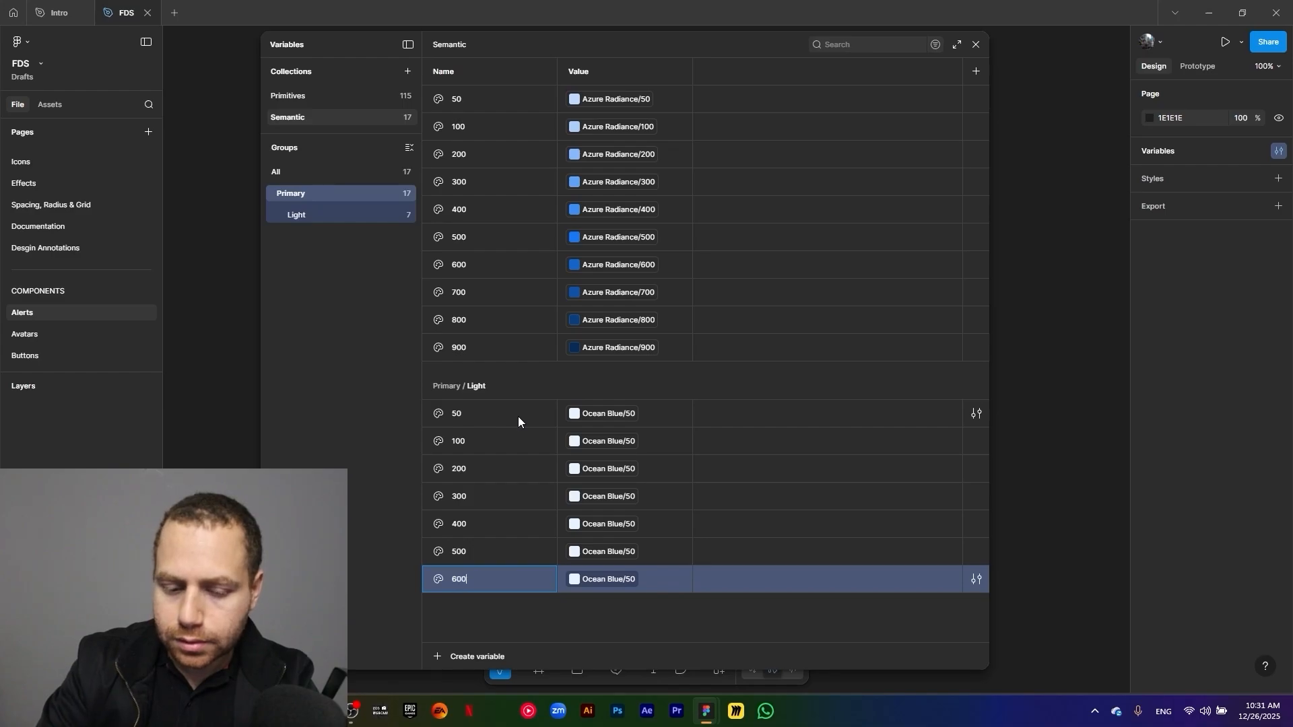
{"action": "key", "text": "ctrl+d"}
{"action": "type", "text": "700"}
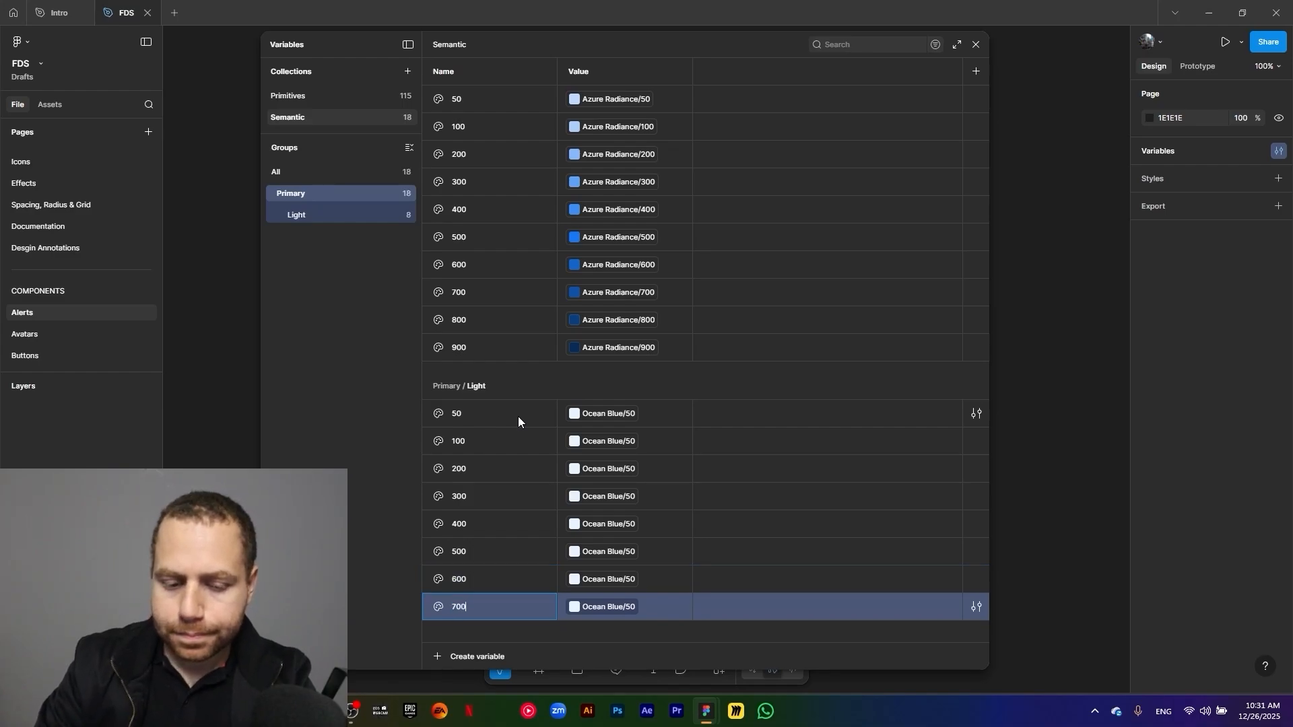
{"action": "key", "text": "ctrl+d"}
{"action": "type", "text": "800"}
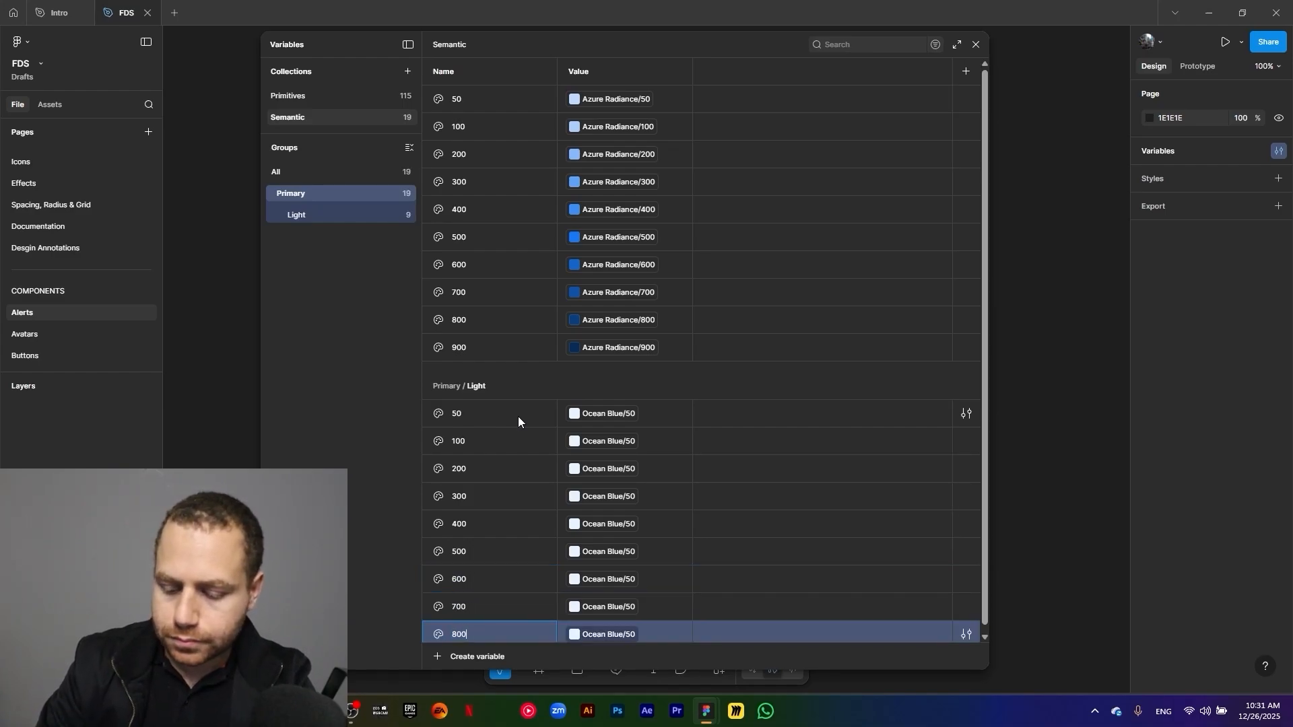
{"action": "key", "text": "ctrl+d"}
{"action": "type", "text": "900"}
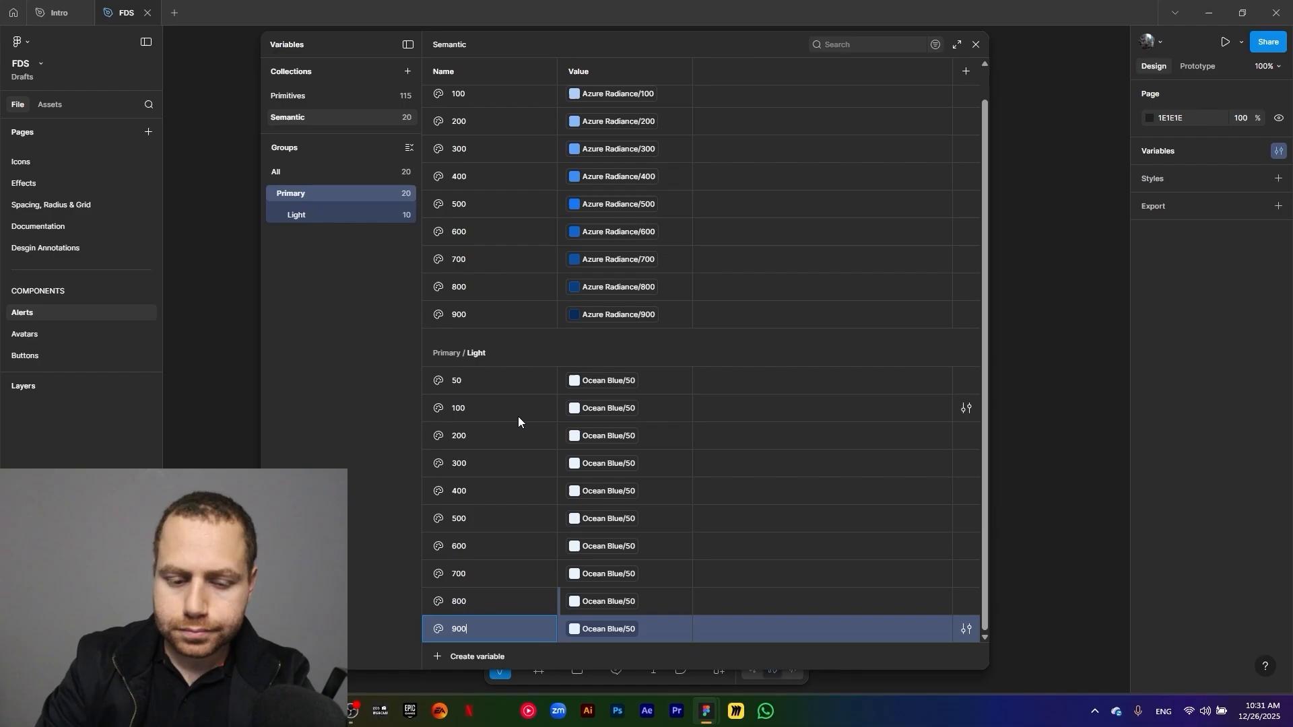
Link the Primary/Light shades 100, 200 and 300 to Ocean Blue/100, Ocean Blue/200 and Ocean Blue/300 respectively
{"action": "left_click", "coordinate": [608, 410]}
{"action": "left_click", "coordinate": [637, 617]}
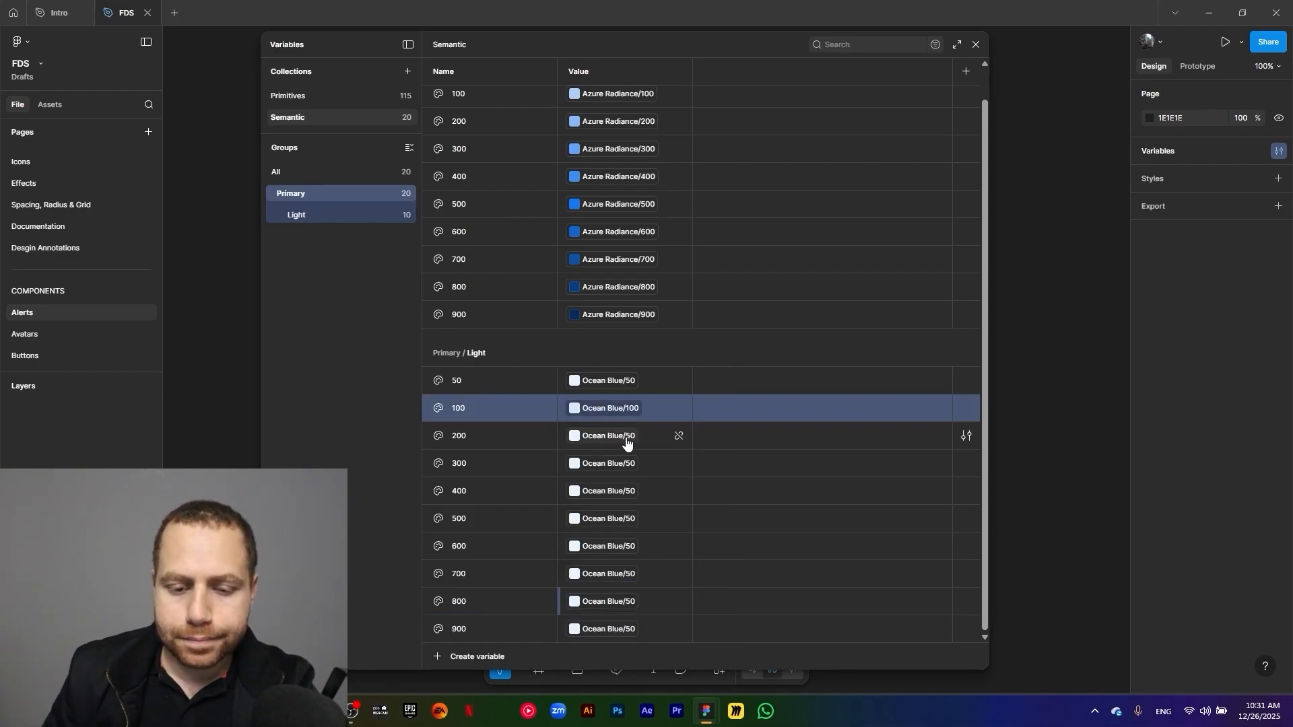
{"action": "left_click", "coordinate": [626, 439]}
{"action": "left_click", "coordinate": [633, 645]}
{"action": "left_click", "coordinate": [622, 464]}
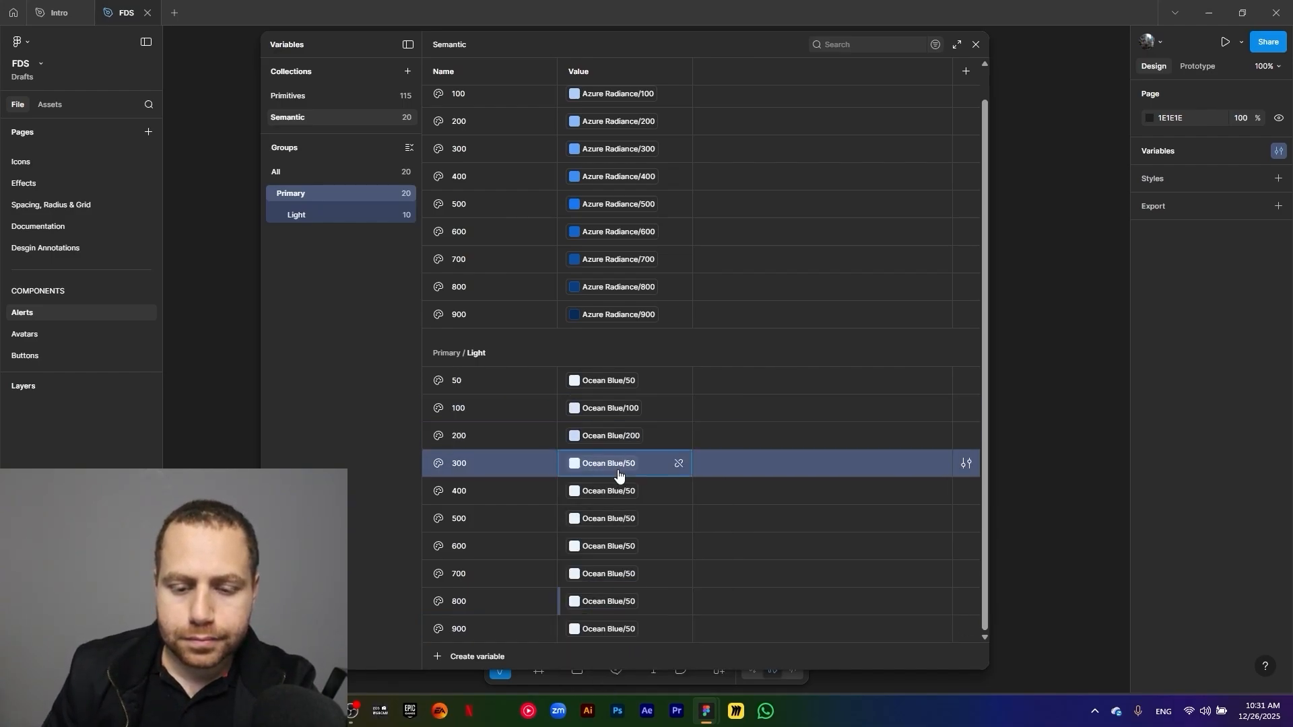
{"action": "left_click", "coordinate": [623, 661]}
Link the Primary/Light shades 400, 500 and 600 to Ocean Blue/400, Ocean Blue/500 and Ocean Blue/600 respectively
{"action": "left_click", "coordinate": [612, 494]}
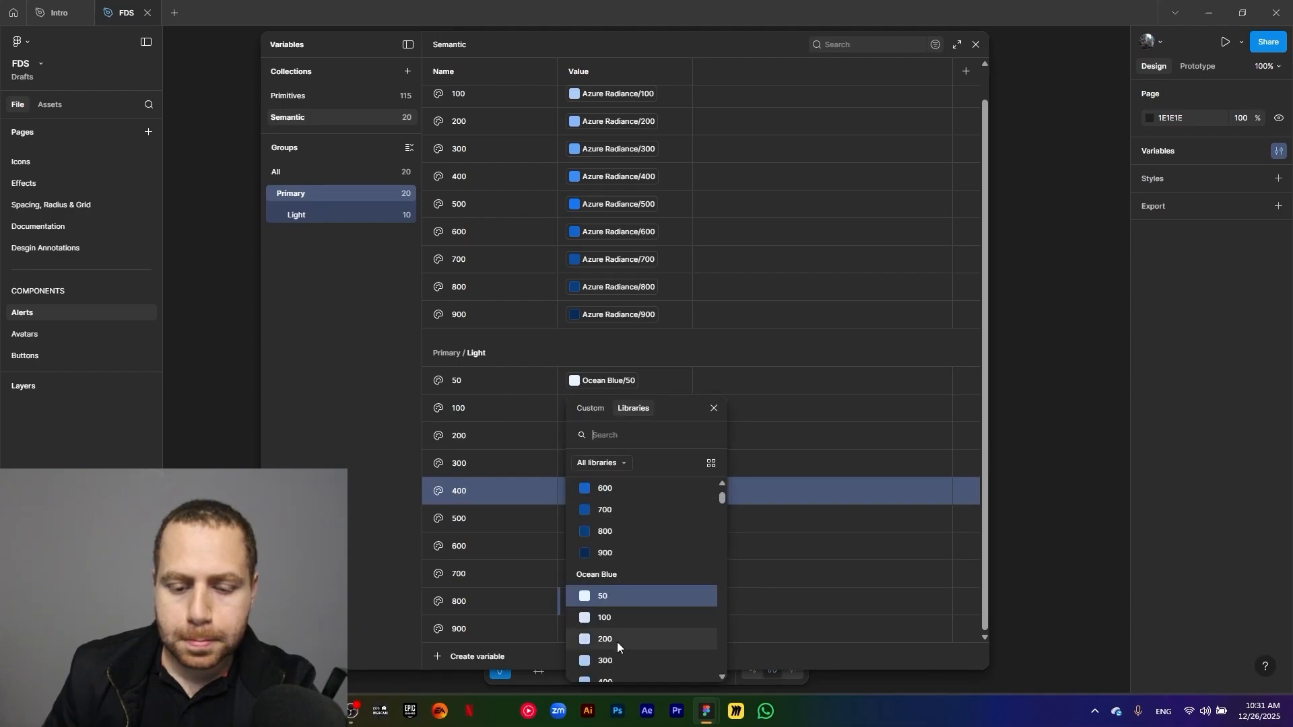
{"action": "scroll", "coordinate": [620, 637], "scroll_direction": "down", "scroll_amount": 3}
{"action": "left_click", "coordinate": [628, 548]}
{"action": "left_click", "coordinate": [622, 519]}
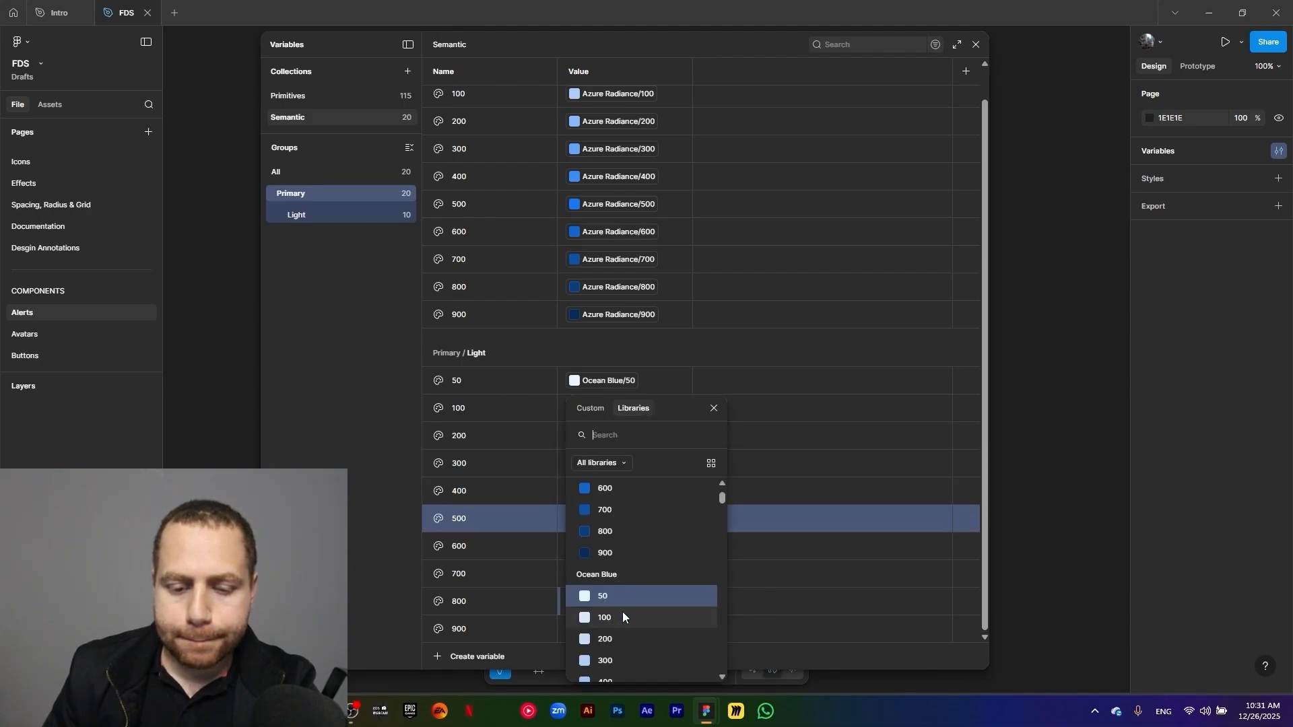
{"action": "scroll", "coordinate": [621, 609], "scroll_direction": "down", "scroll_amount": 2}
{"action": "left_click", "coordinate": [621, 635]}
{"action": "left_click", "coordinate": [626, 547]}
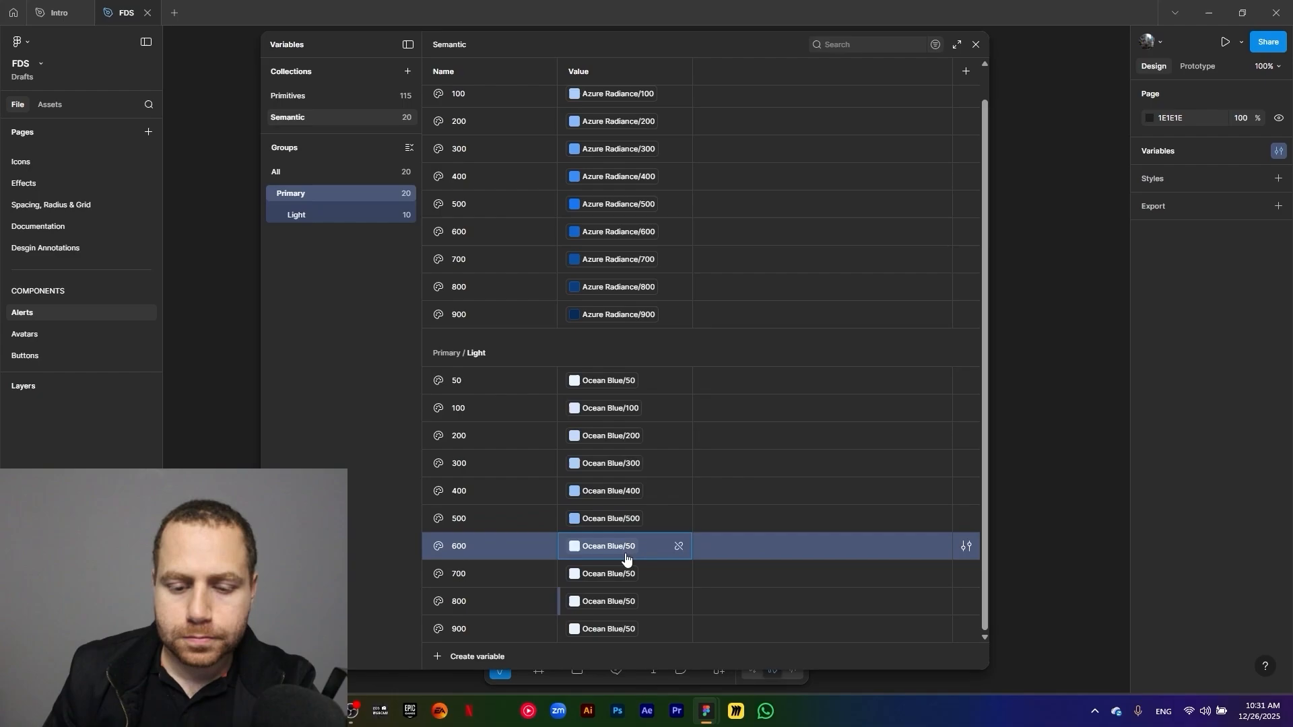
{"action": "scroll", "coordinate": [640, 649], "scroll_direction": "down", "scroll_amount": 2}
{"action": "left_click", "coordinate": [641, 637]}
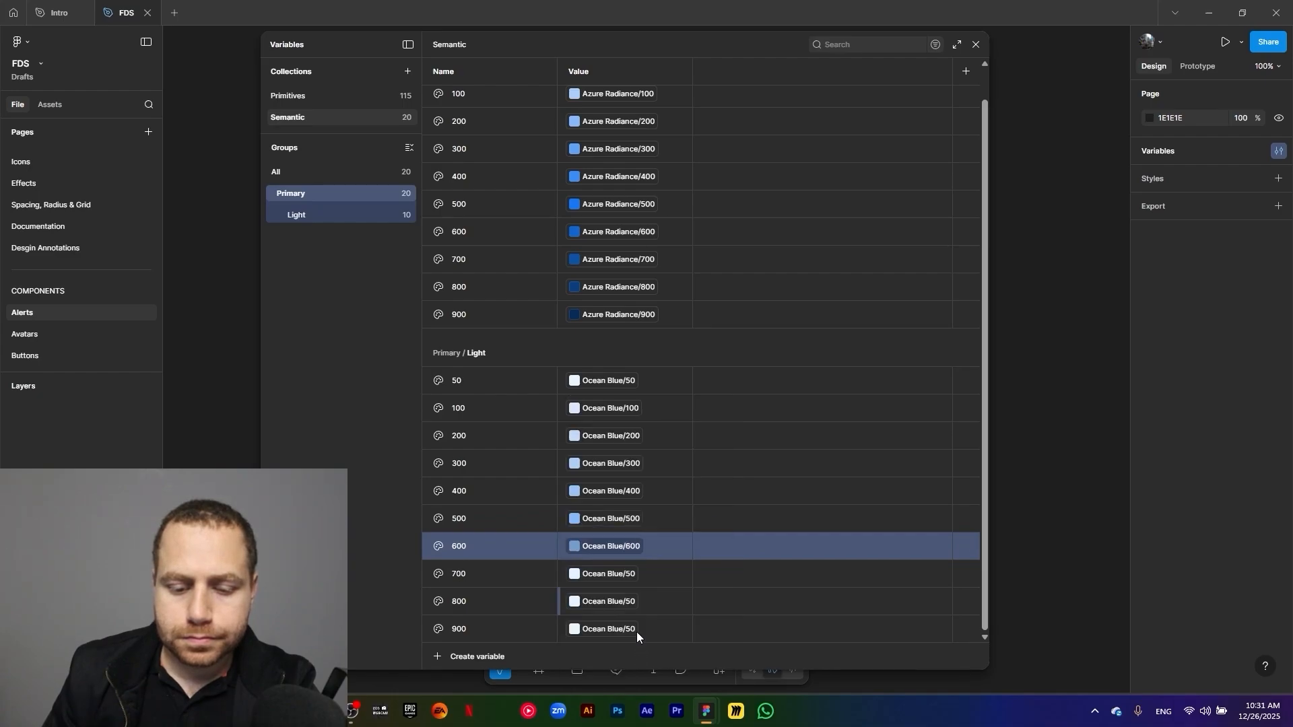
Link the Primary/Light shades 700, 800 and 900 to Ocean Blue/700, Ocean Blue/800 and Ocean Blue/900 respectively
{"action": "left_click", "coordinate": [608, 574]}
{"action": "scroll", "coordinate": [620, 627], "scroll_direction": "down", "scroll_amount": 2}
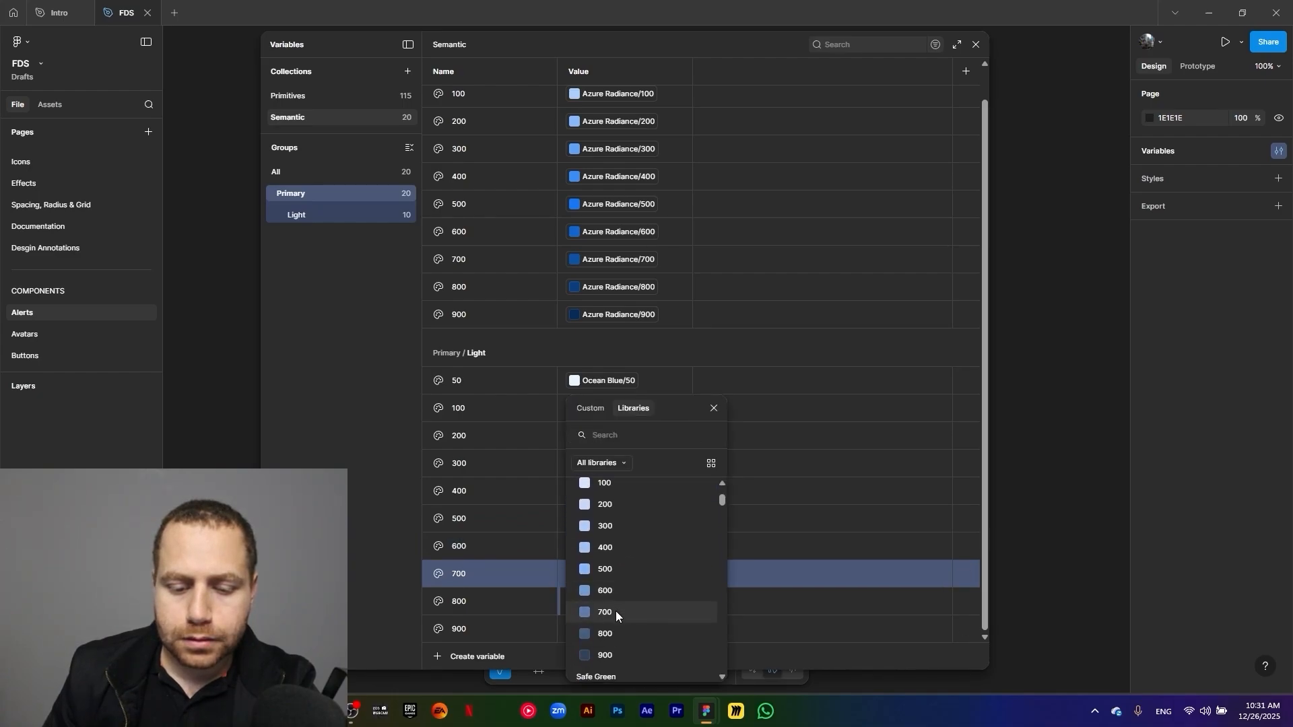
{"action": "left_click", "coordinate": [616, 611]}
{"action": "left_click", "coordinate": [624, 602]}
{"action": "scroll", "coordinate": [623, 644], "scroll_direction": "down", "scroll_amount": 2}
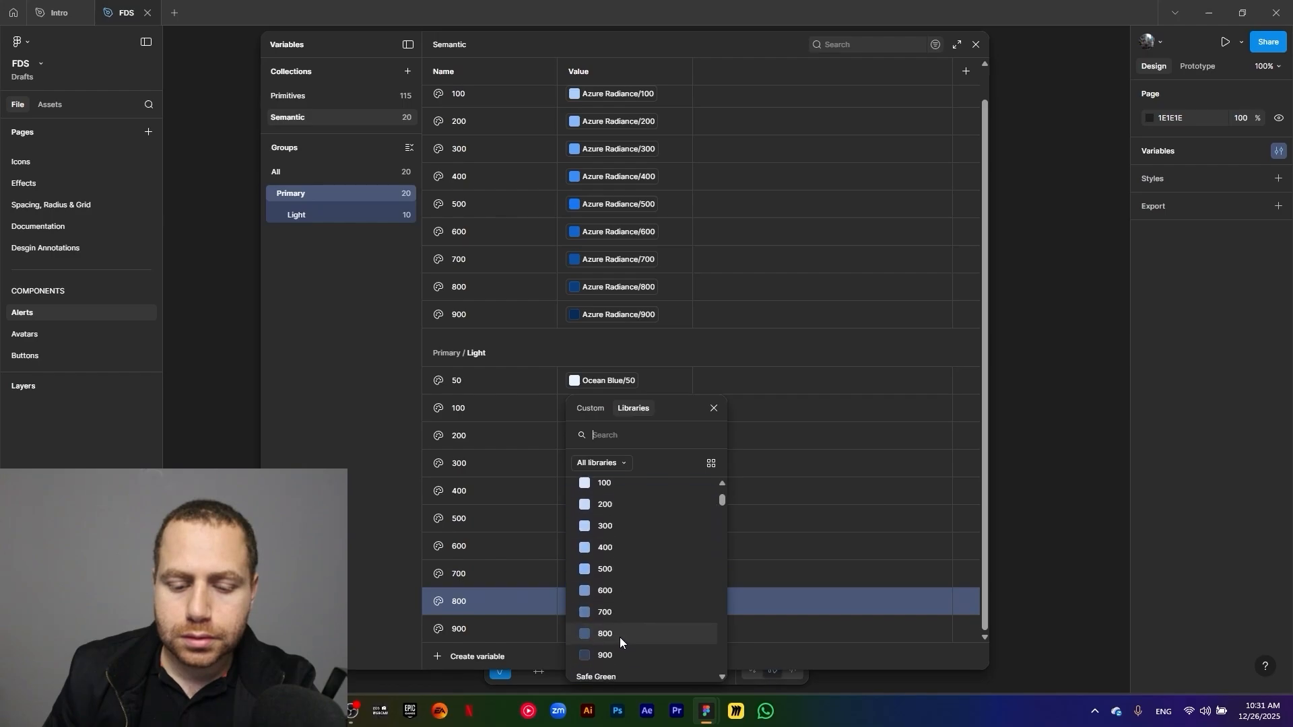
{"action": "left_click", "coordinate": [617, 633]}
{"action": "left_click", "coordinate": [615, 629]}
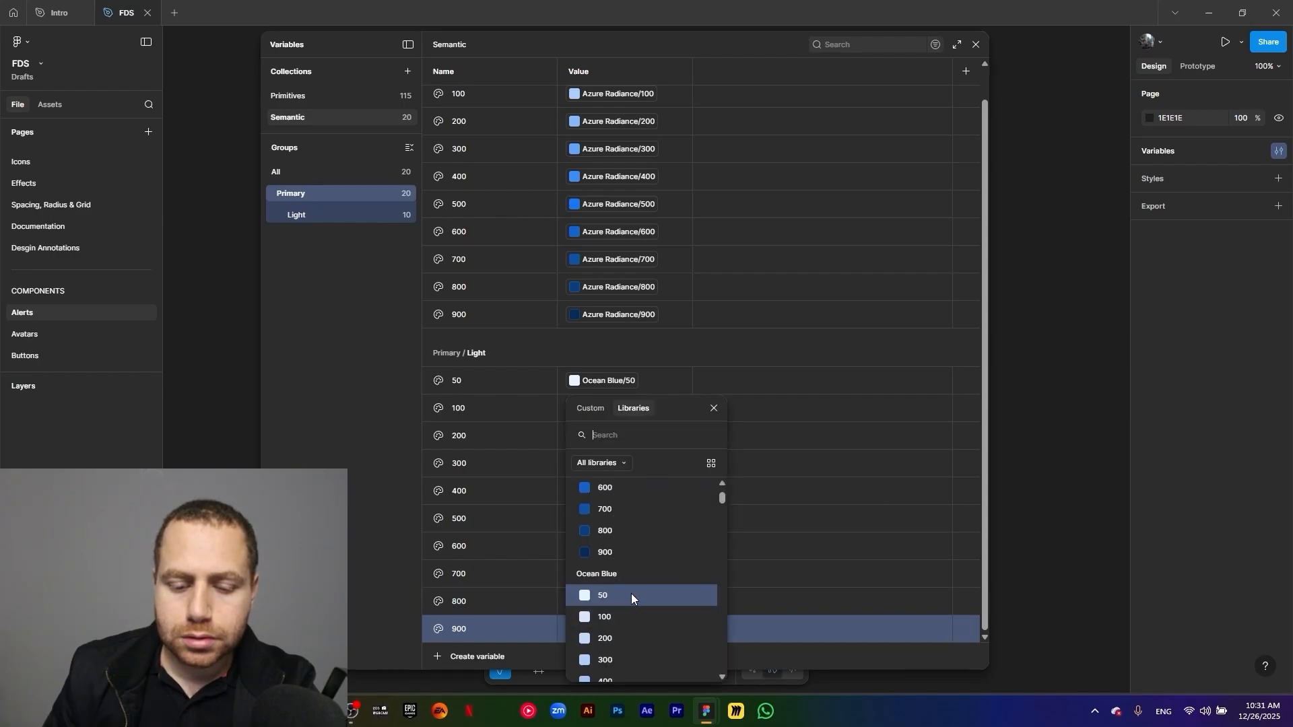
{"action": "scroll", "coordinate": [633, 594], "scroll_direction": "down", "scroll_amount": 2}
{"action": "scroll", "coordinate": [633, 594], "scroll_direction": "down", "scroll_amount": 2}
{"action": "left_click", "coordinate": [621, 593]}
{"action": "left_click", "coordinate": [793, 580]}
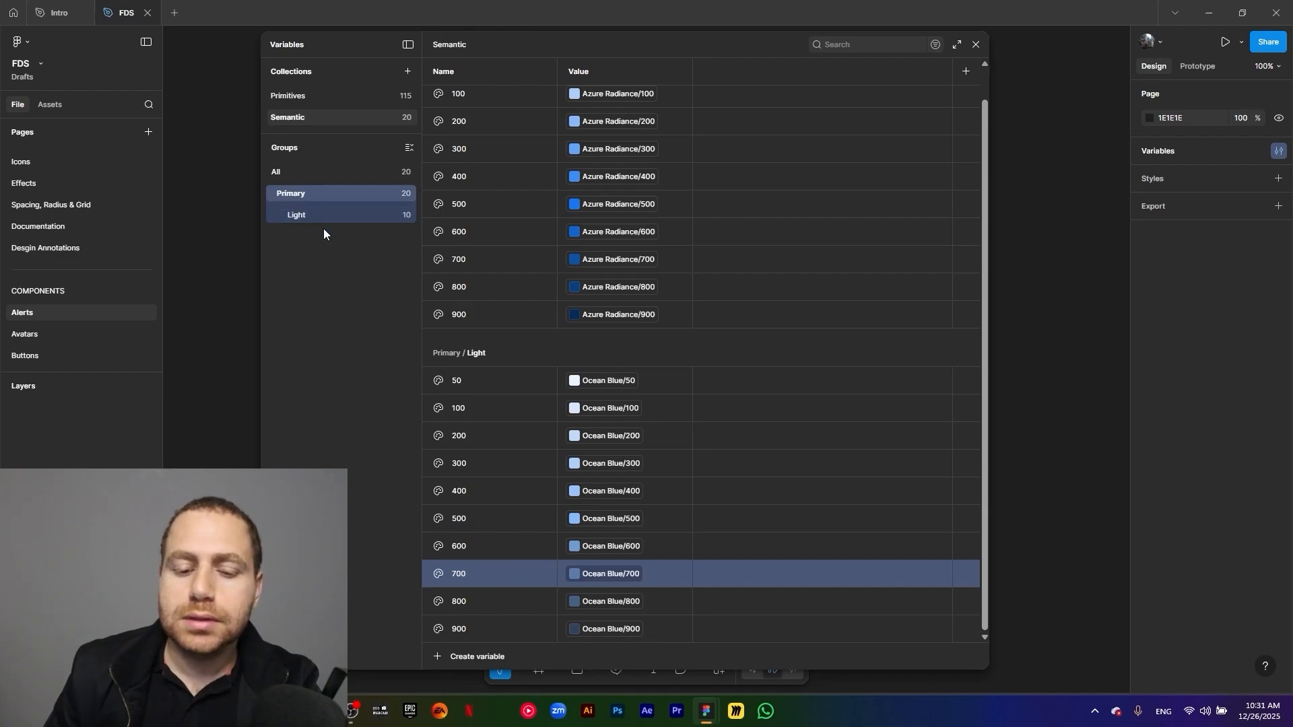
Create a color variable in the Semantic collection outside the Primary group and name it Neutral/50
{"action": "left_click", "coordinate": [281, 174]}
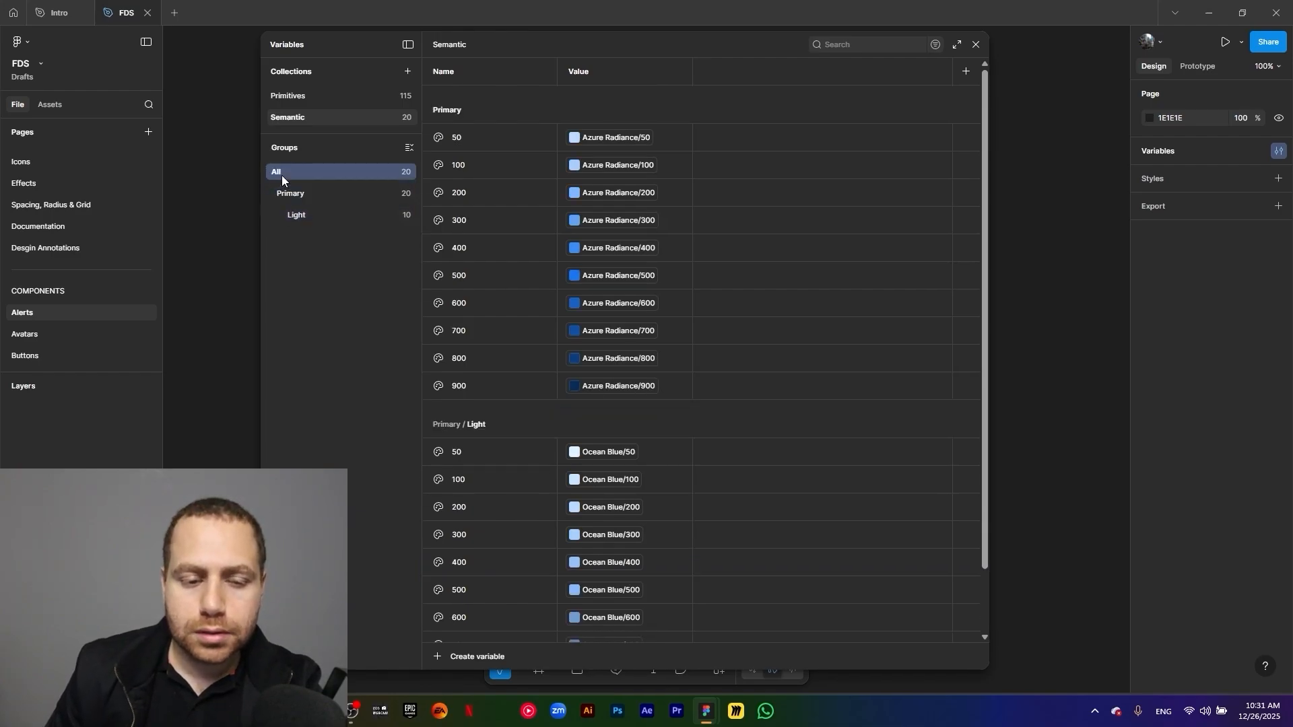
{"action": "left_click", "coordinate": [439, 659]}
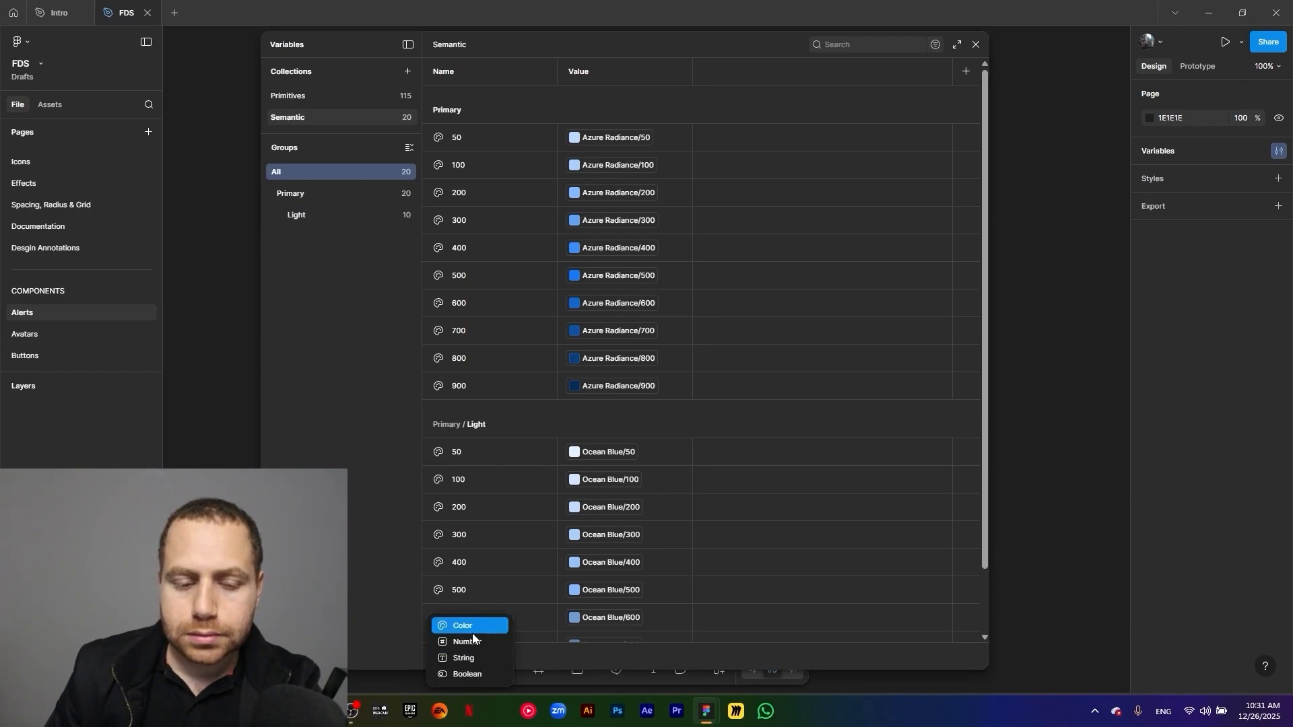
{"action": "left_click", "coordinate": [471, 631]}
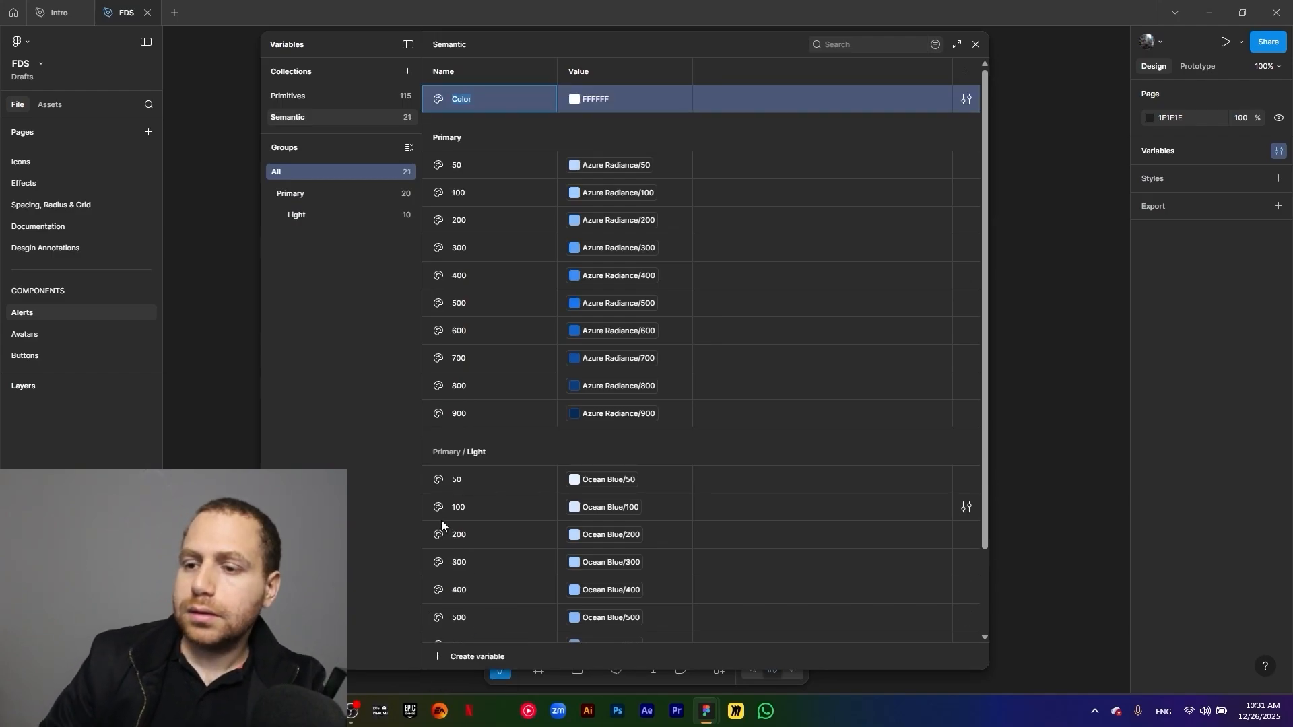
{"action": "type", "text": "Neutral"}
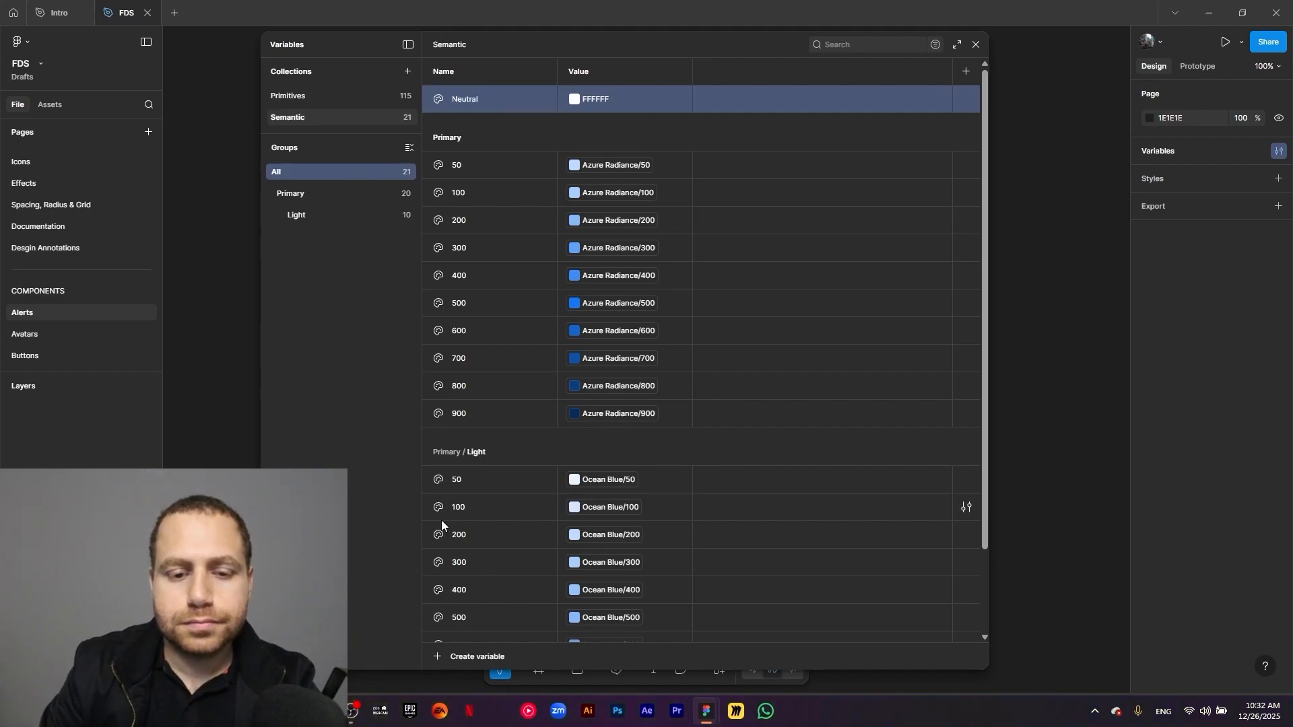
{"action": "double_click", "coordinate": [480, 102]}
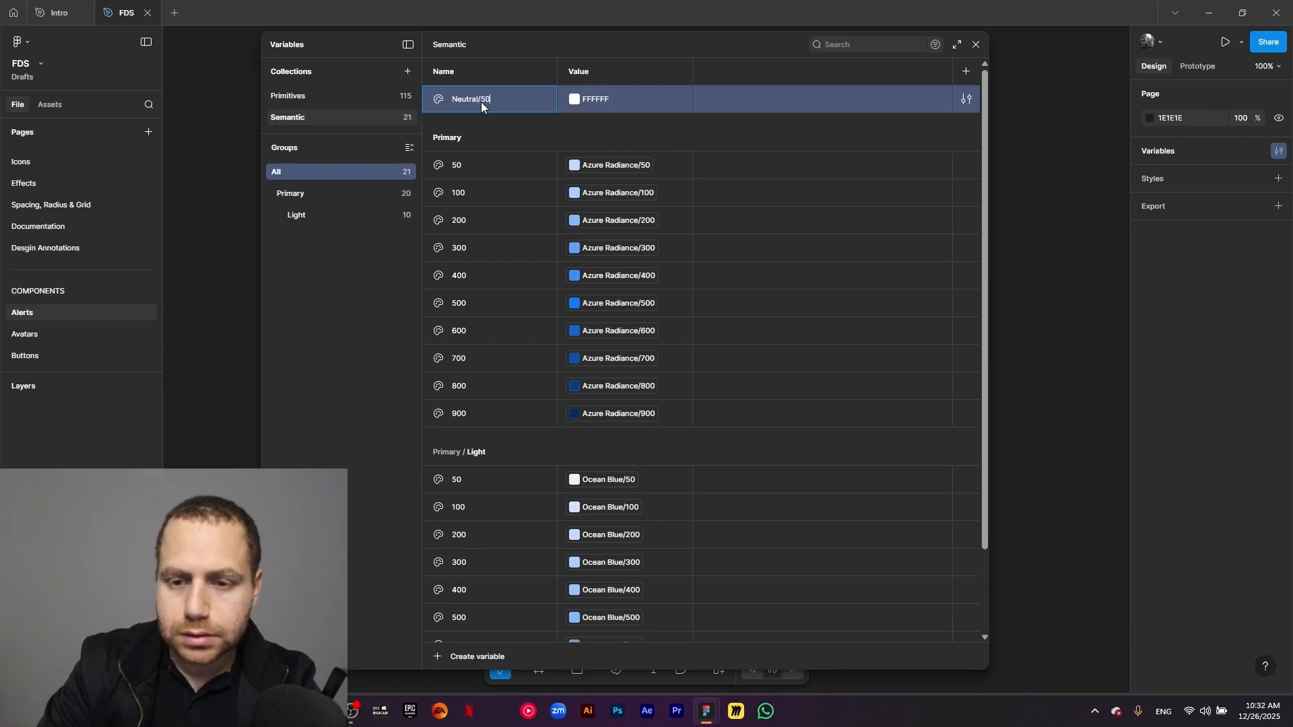
{"action": "key", "text": "Return"}
Rename the Neutral group's 50 variable to Light/50 so it sits in a Light subgroup
{"action": "left_click", "coordinate": [300, 239]}
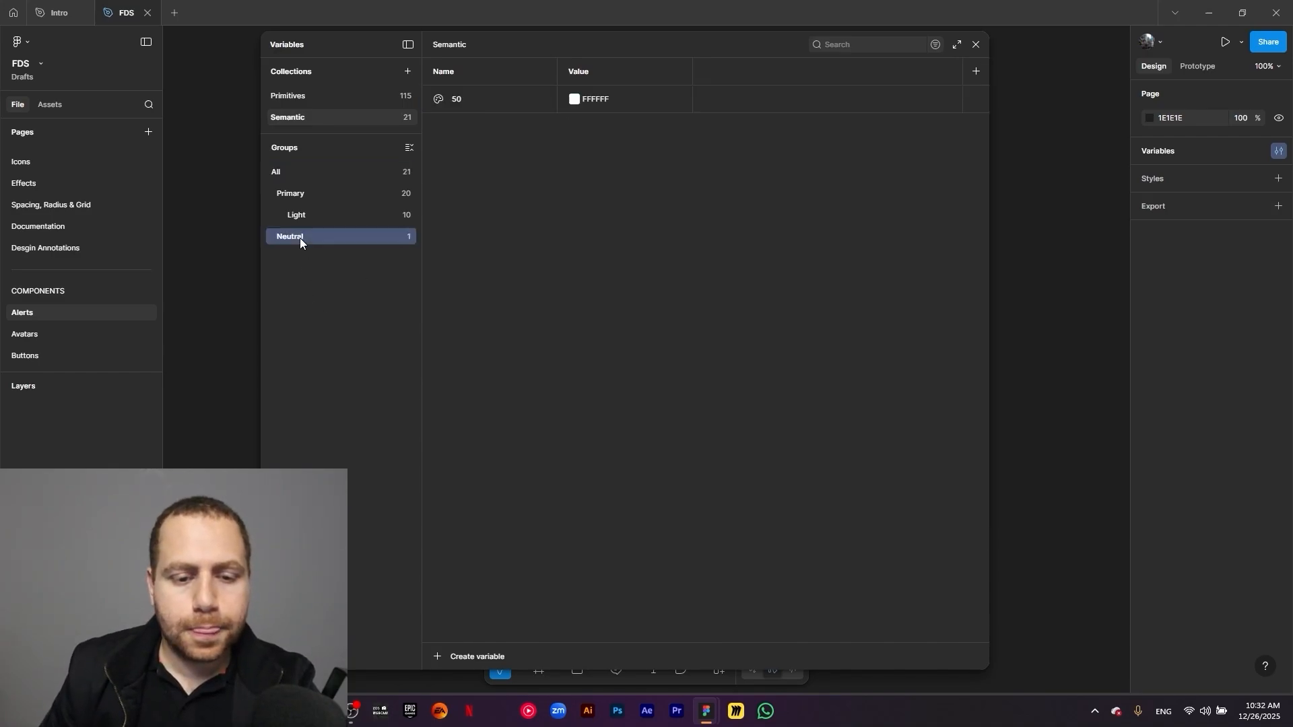
{"action": "left_click", "coordinate": [574, 99]}
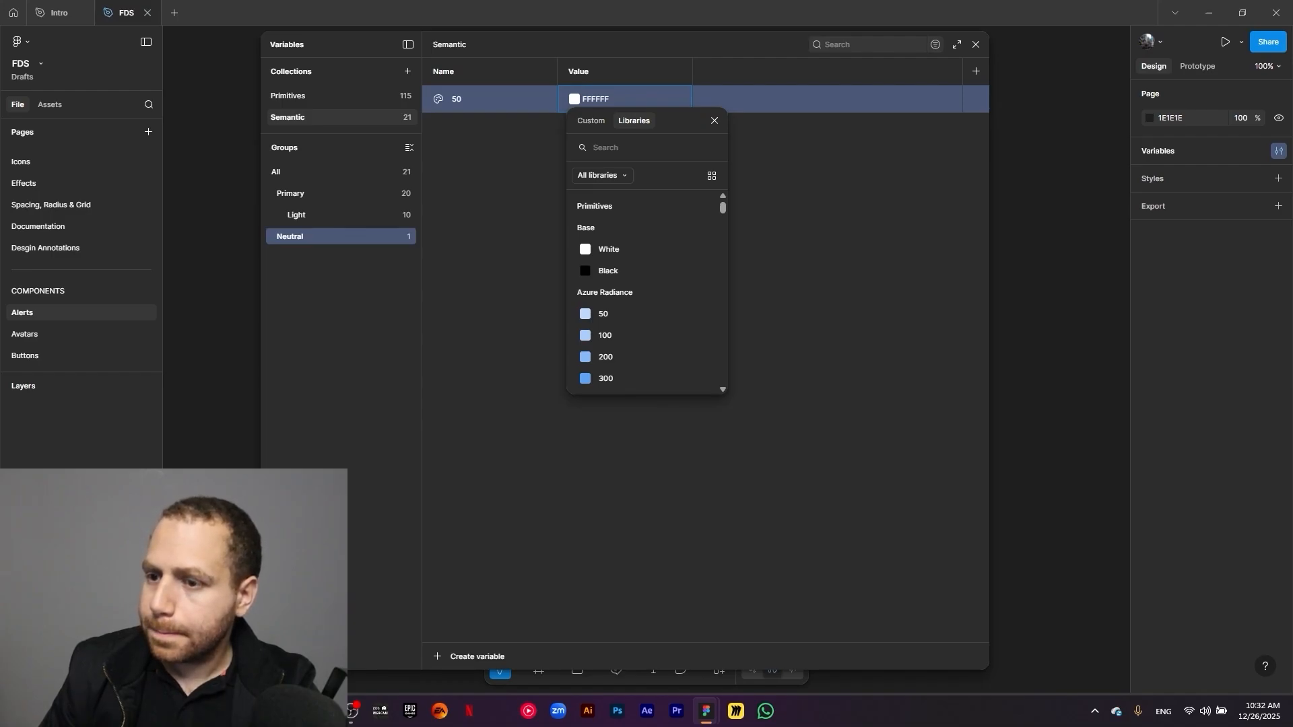
{"action": "left_click", "coordinate": [458, 201]}
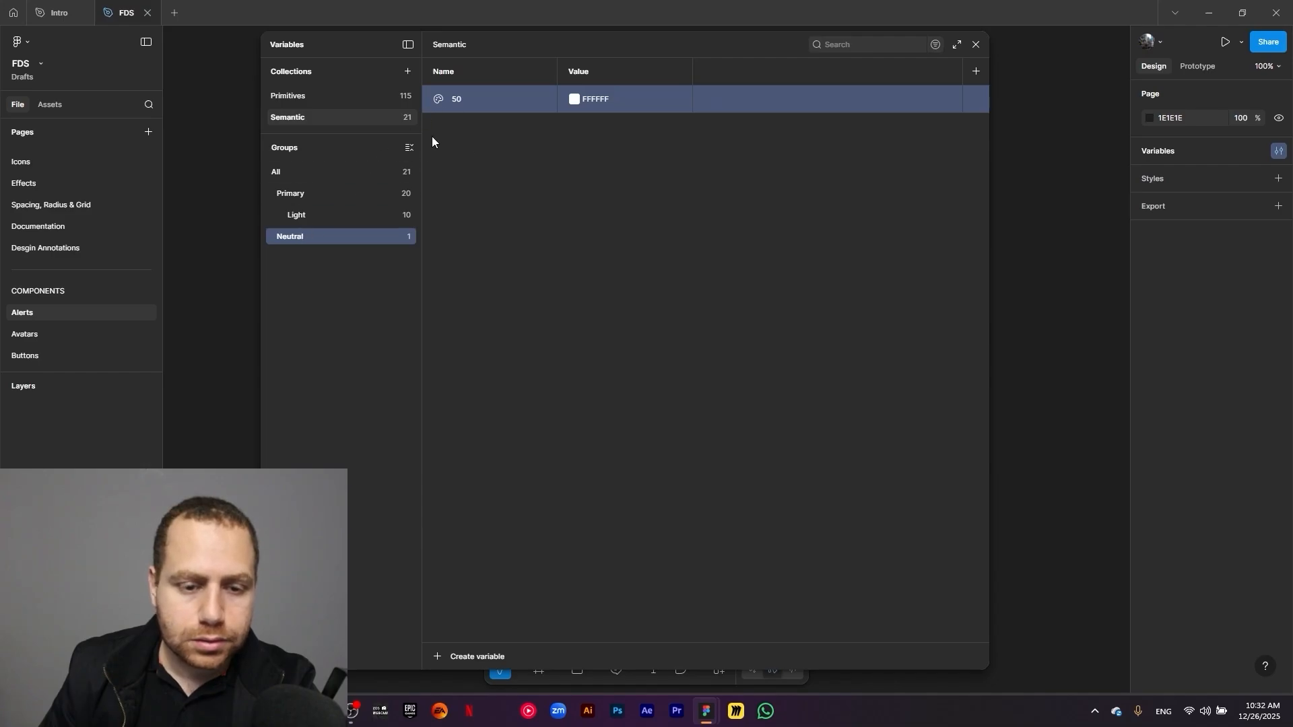
{"action": "left_click", "coordinate": [462, 102]}
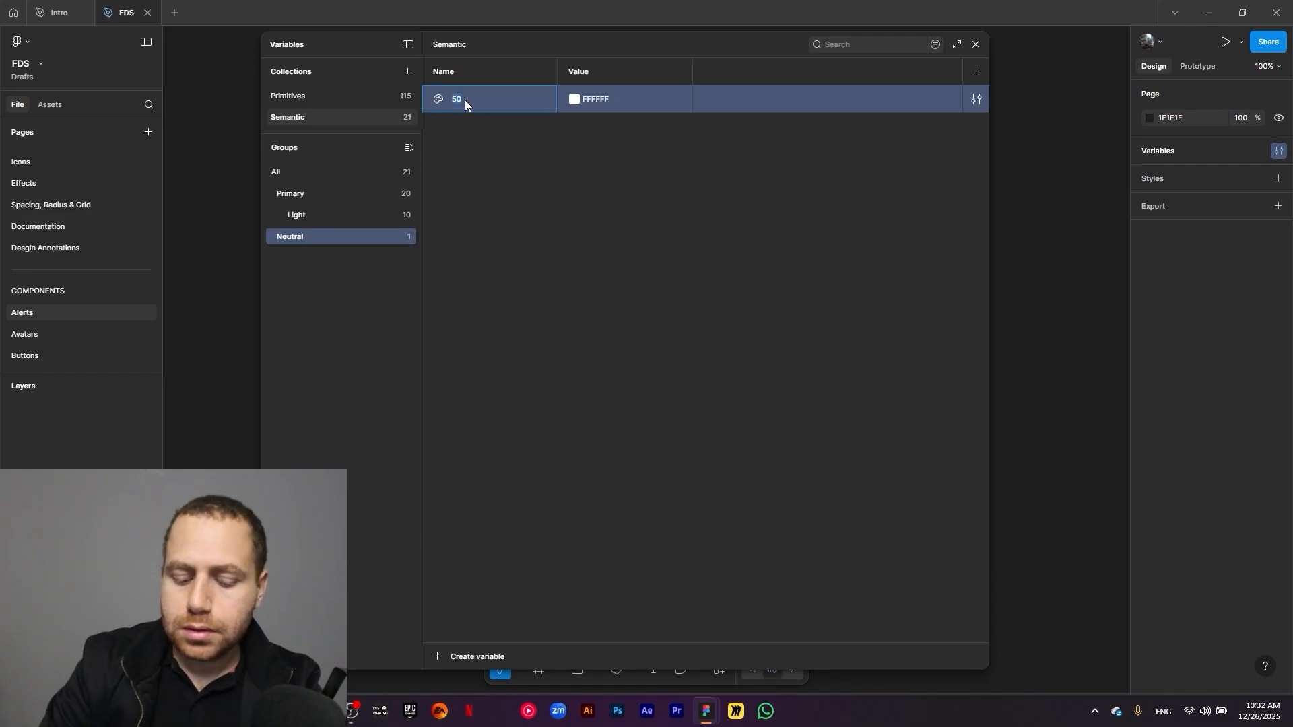
{"action": "type", "text": "L"}
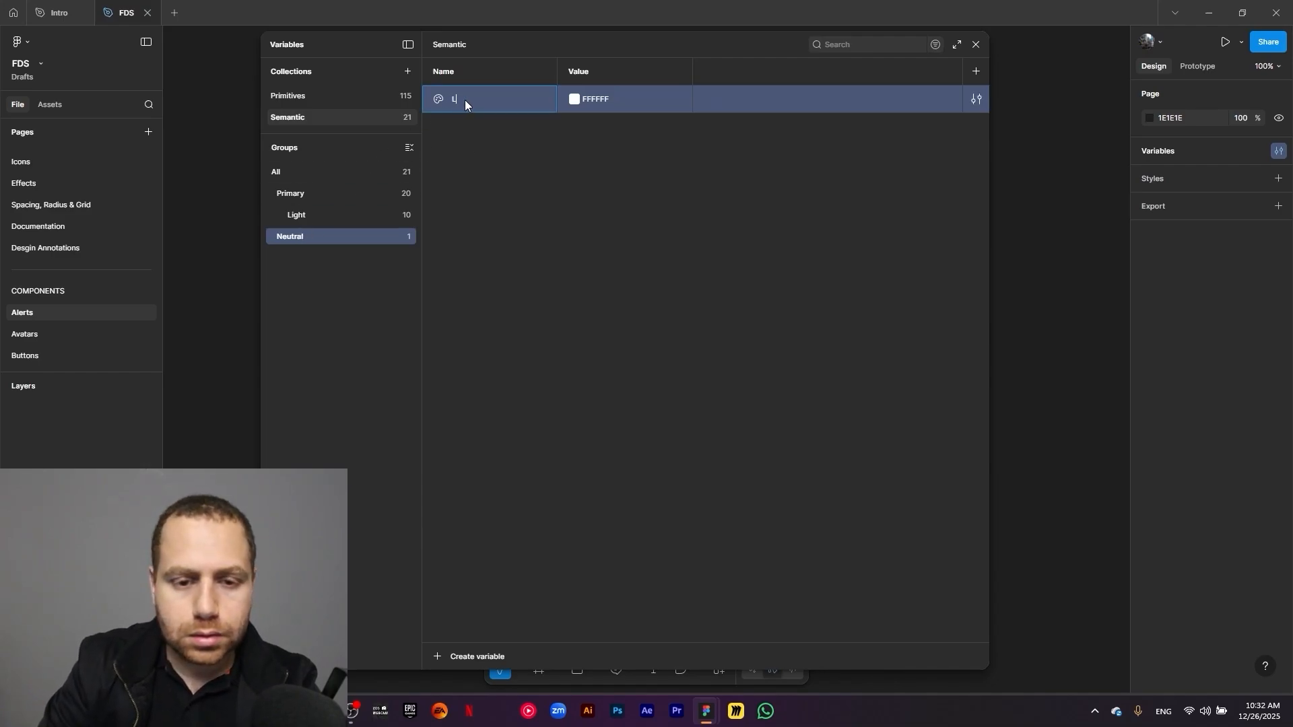
{"action": "type", "text": "ight/50"}
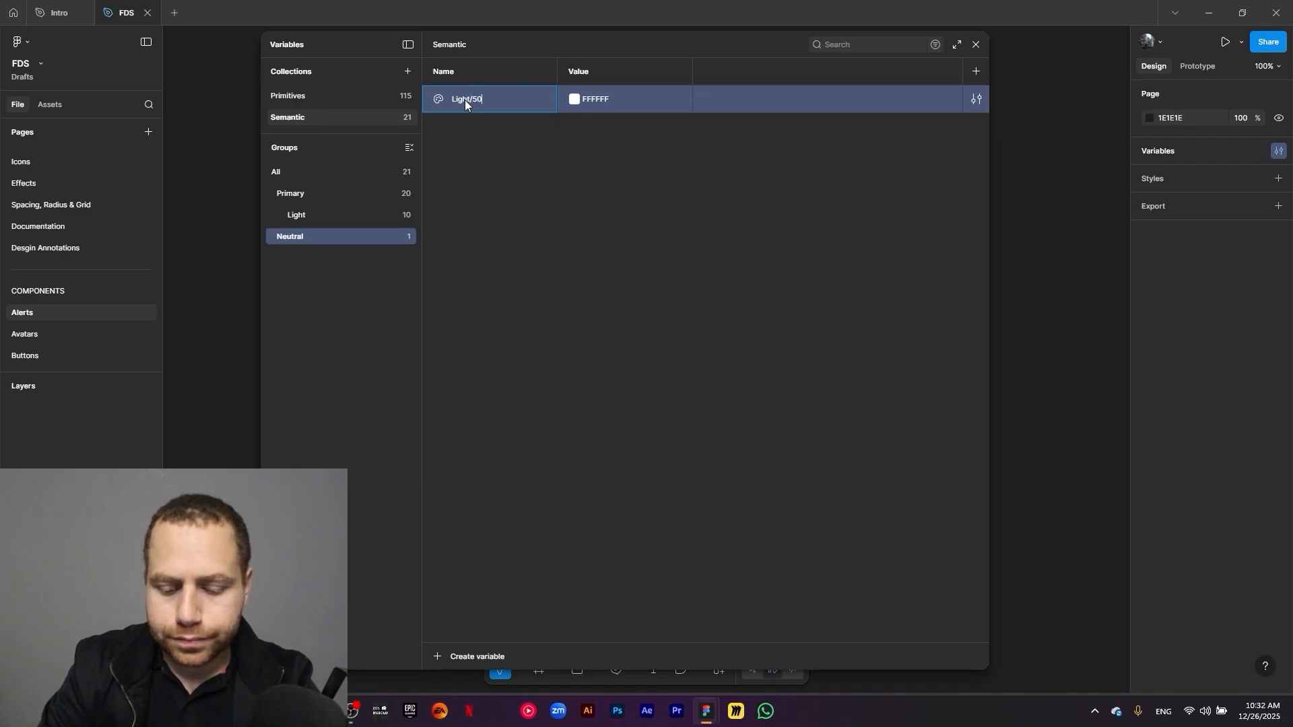
{"action": "key", "text": "Return"}
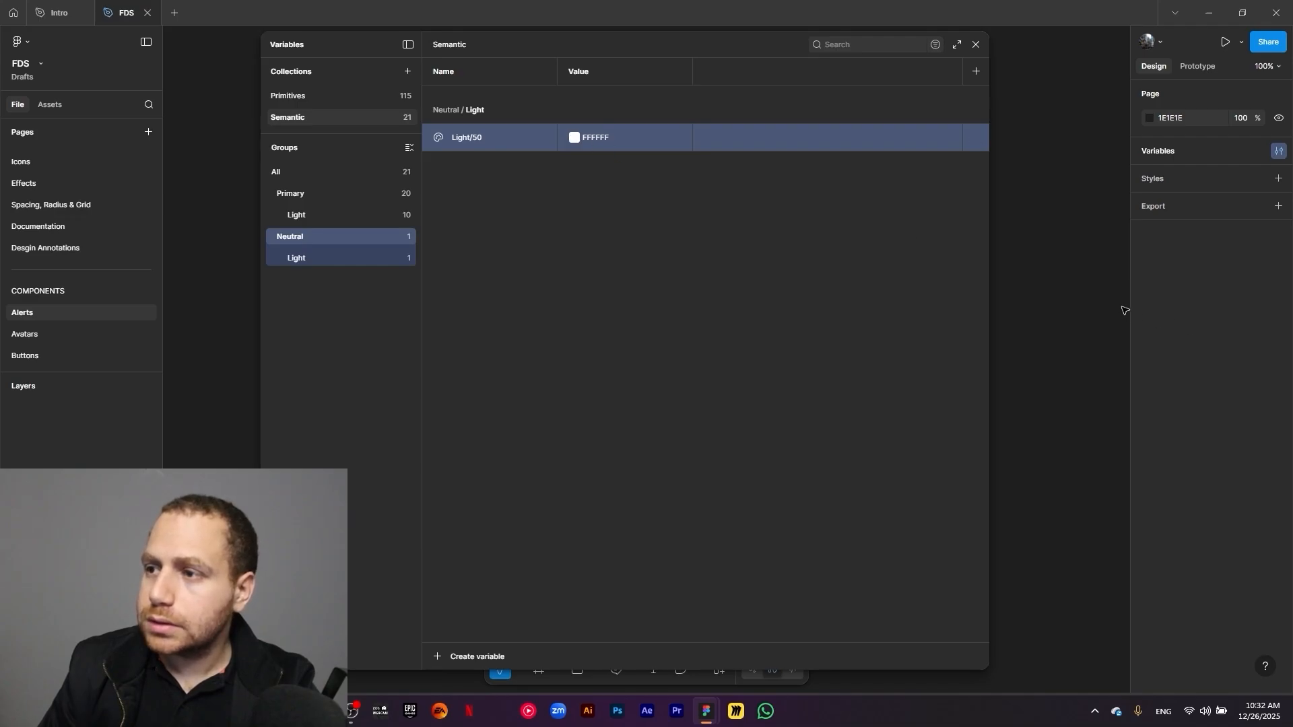
Search the library colors for "athen" and link the Neutral Light/50 variable to Athens Gray/50
{"action": "left_click", "coordinate": [573, 140]}
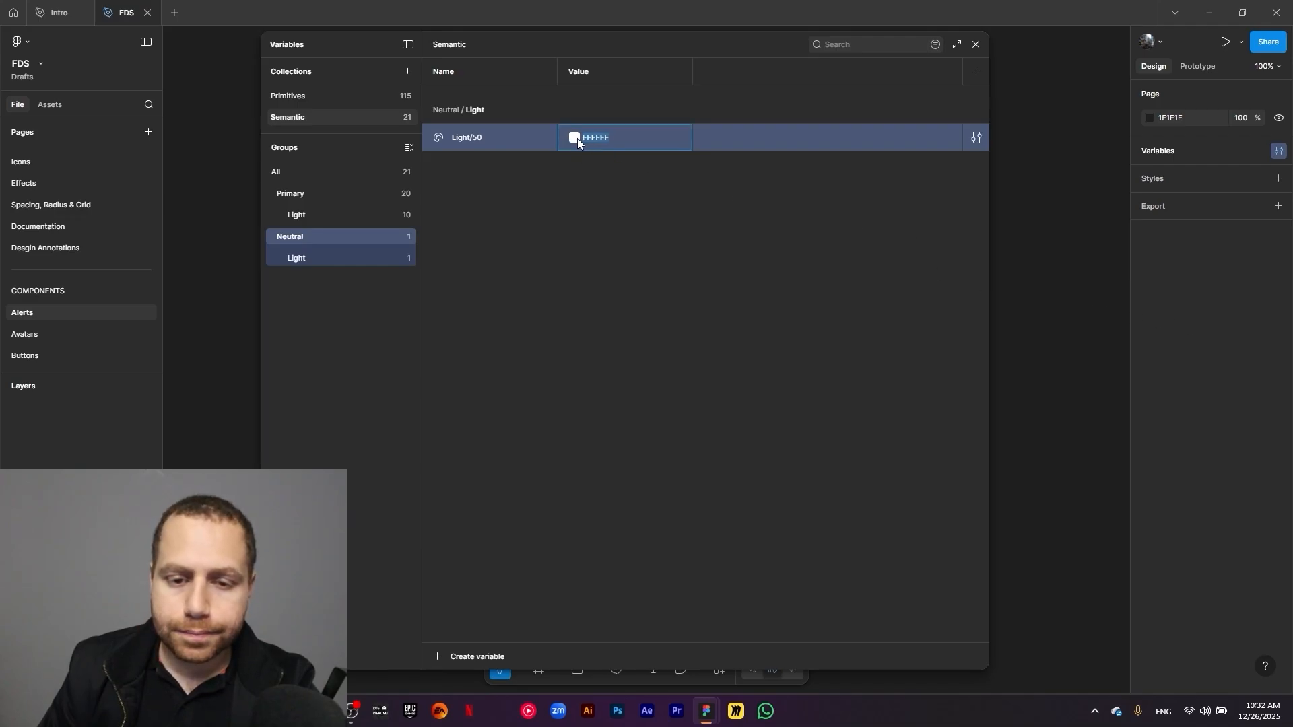
{"action": "left_click", "coordinate": [633, 163]}
{"action": "type", "text": "athen"}
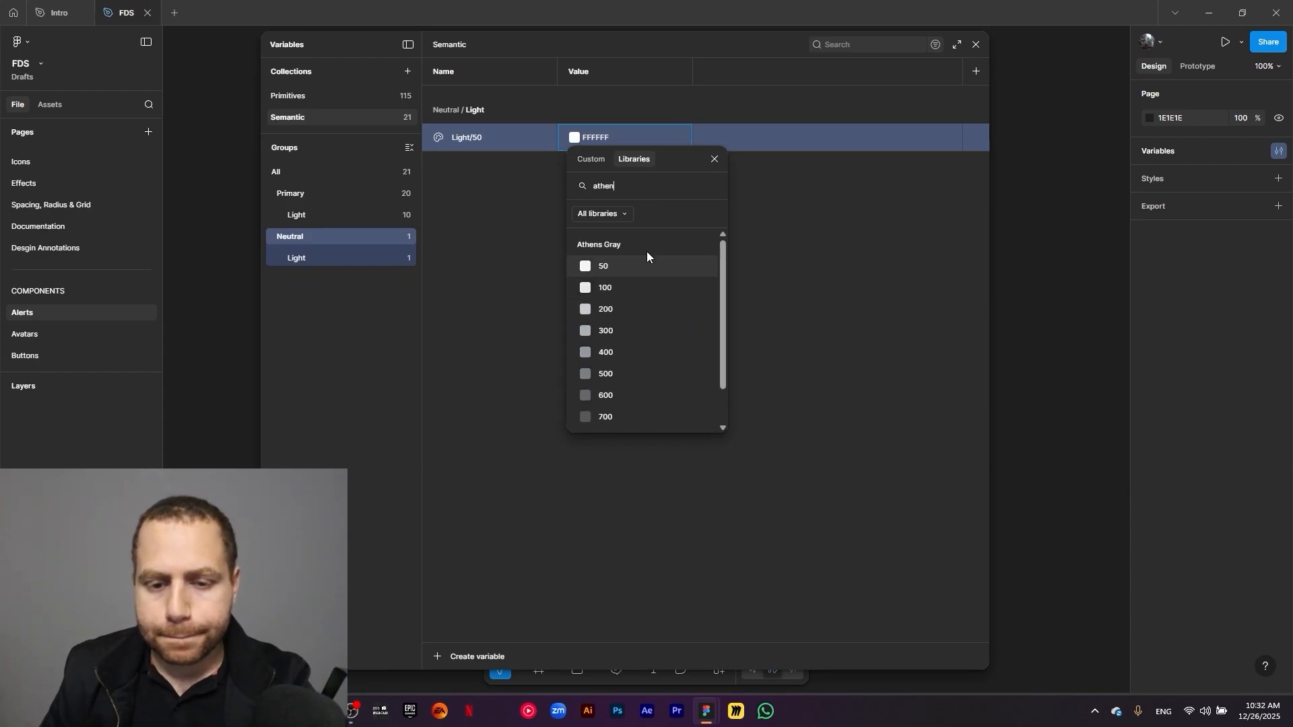
{"action": "left_click", "coordinate": [604, 267]}
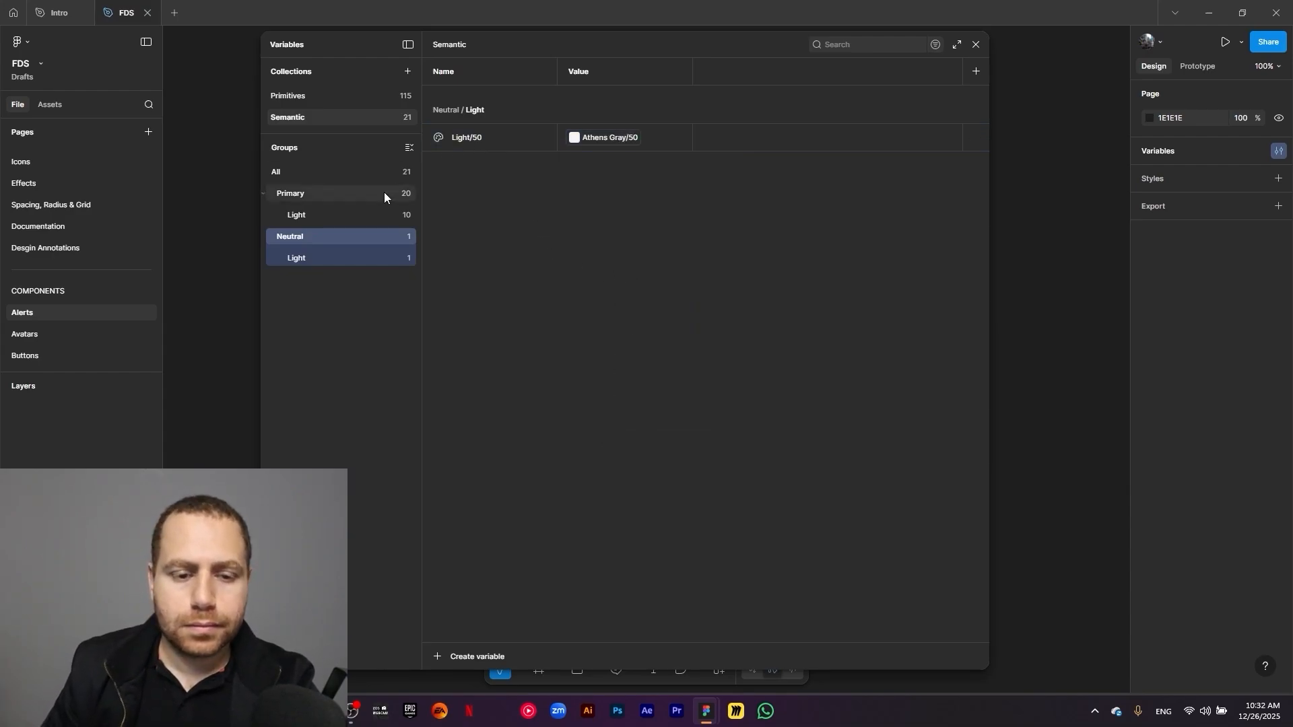
Duplicate the Neutral/Light 50 variable into five further shades named 100, 200, 300, 400 and 500
{"action": "left_click", "coordinate": [309, 260]}
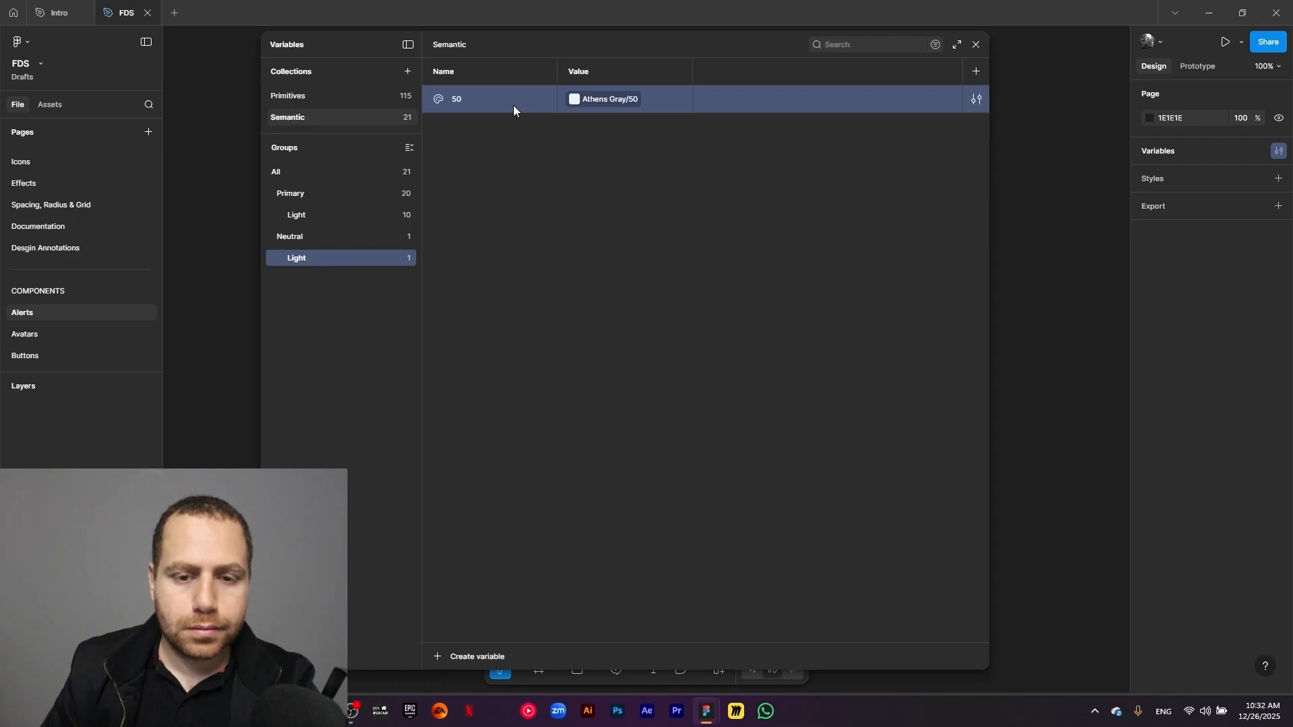
{"action": "key", "text": "ctrl+d"}
{"action": "type", "text": "100"}
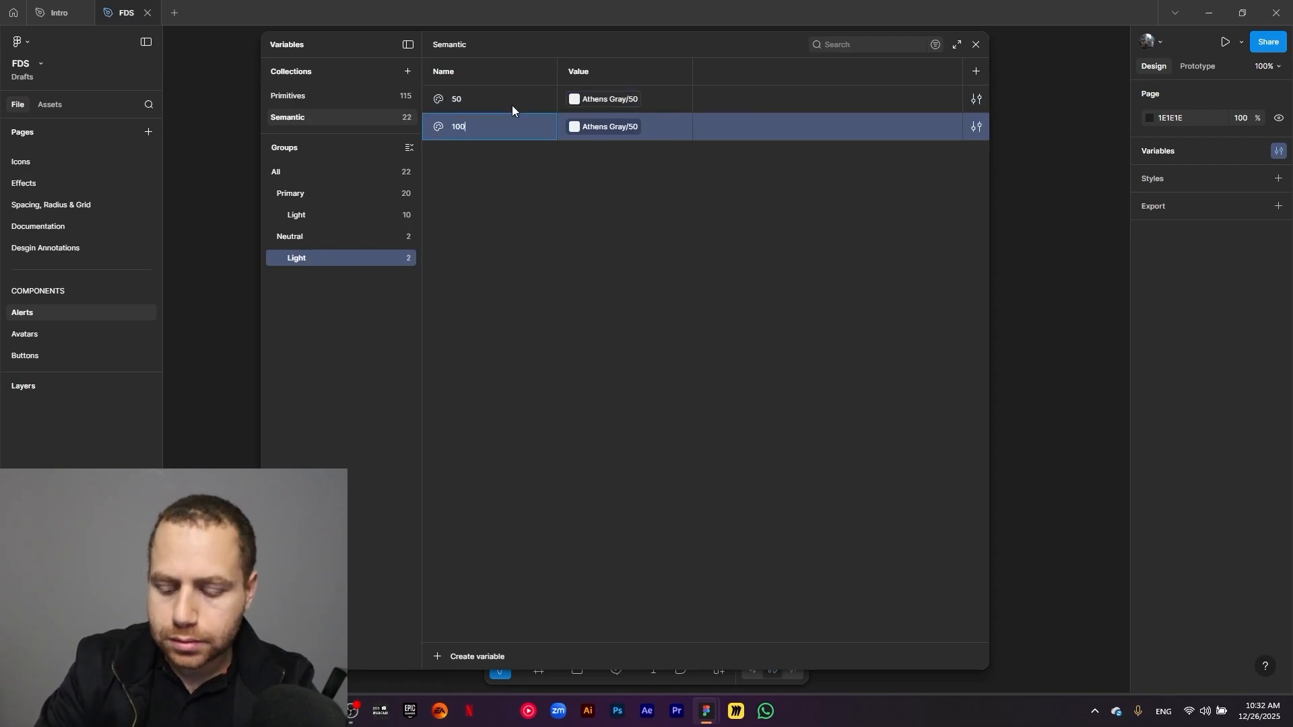
{"action": "key", "text": "ctrl+d"}
{"action": "type", "text": "200"}
{"action": "key", "text": "ctrl+d"}
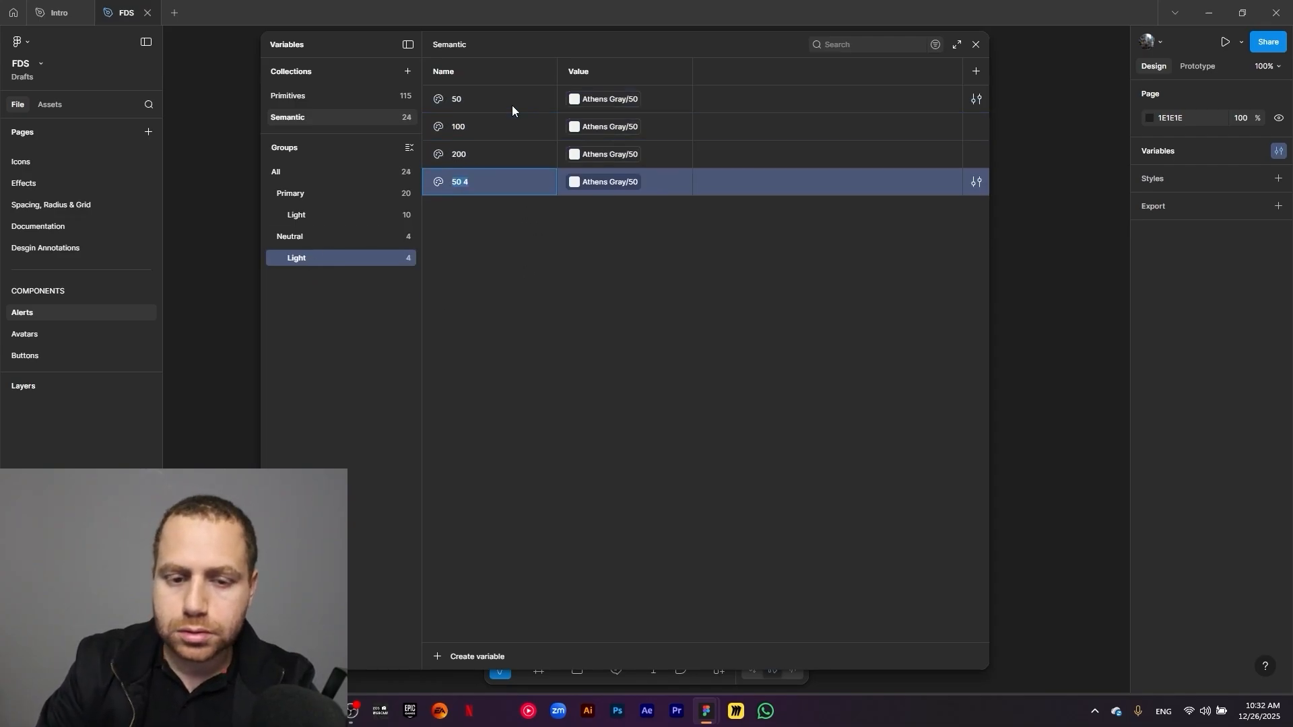
{"action": "type", "text": "300"}
{"action": "key", "text": "ctrl+d"}
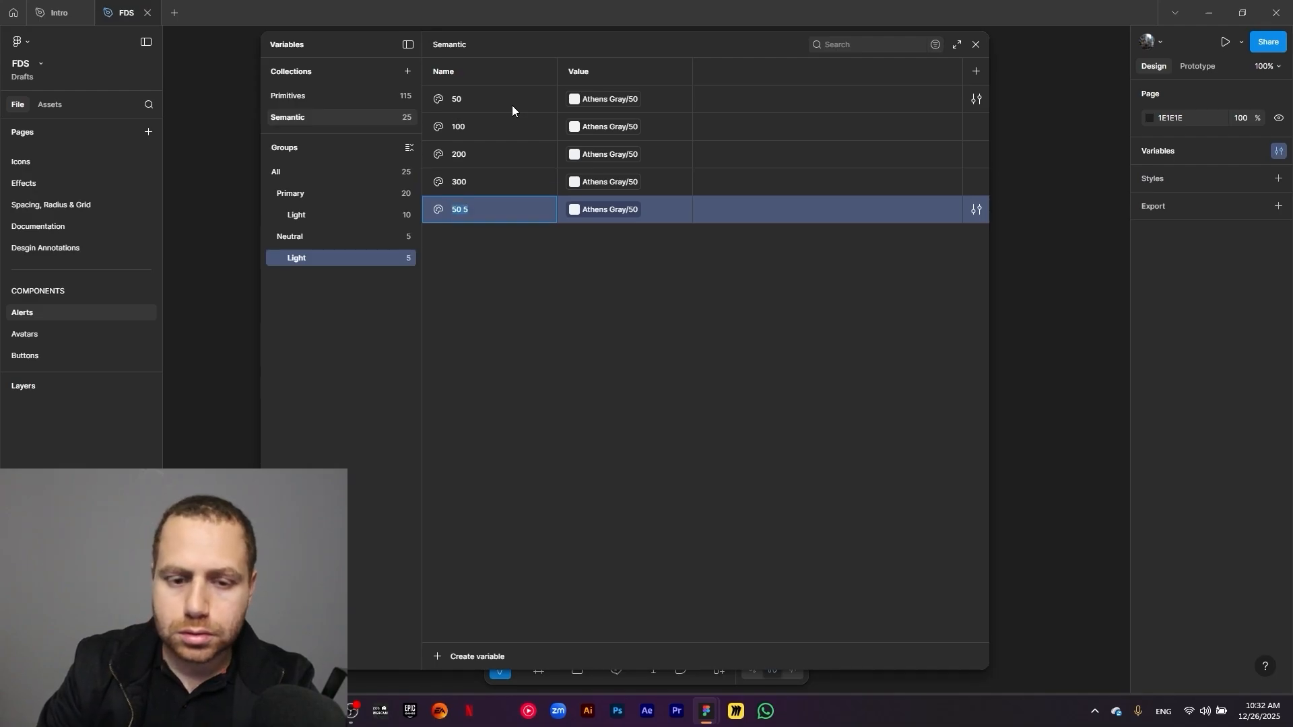
{"action": "type", "text": "400"}
{"action": "key", "text": "ctrl+d"}
{"action": "type", "text": "500"}
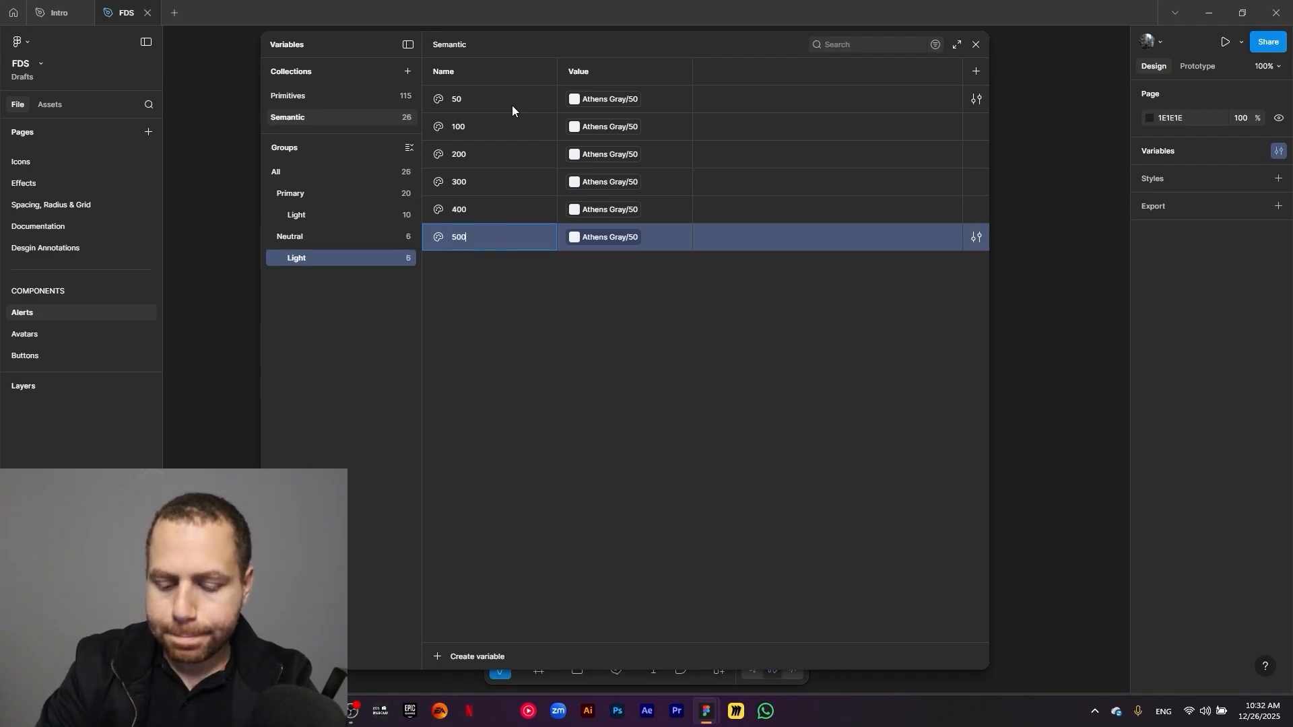
Add duplicated Neutral/Light shades named 600, 700, 800, 900 and 1000 below shade 500
{"action": "key", "text": "ctrl+d"}
{"action": "type", "text": "600"}
{"action": "key", "text": "ctrl+d"}
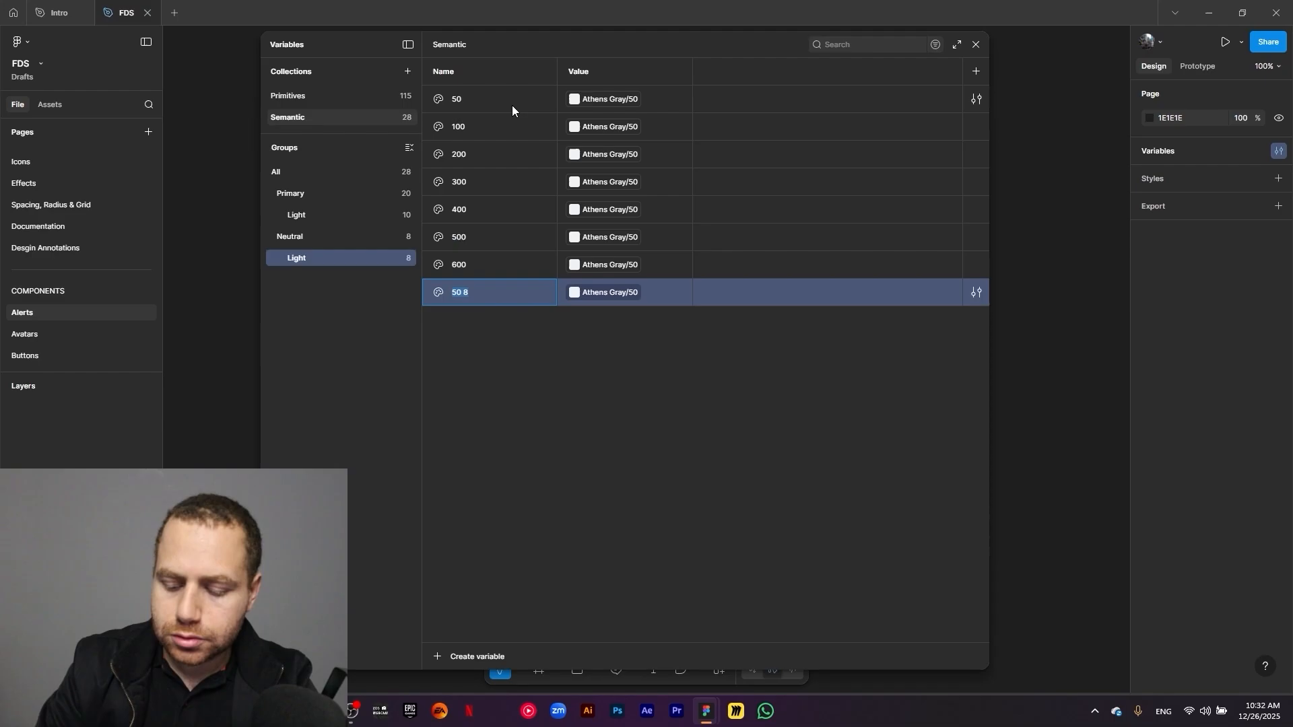
{"action": "type", "text": "700"}
{"action": "key", "text": "ctrl+d"}
{"action": "type", "text": "800"}
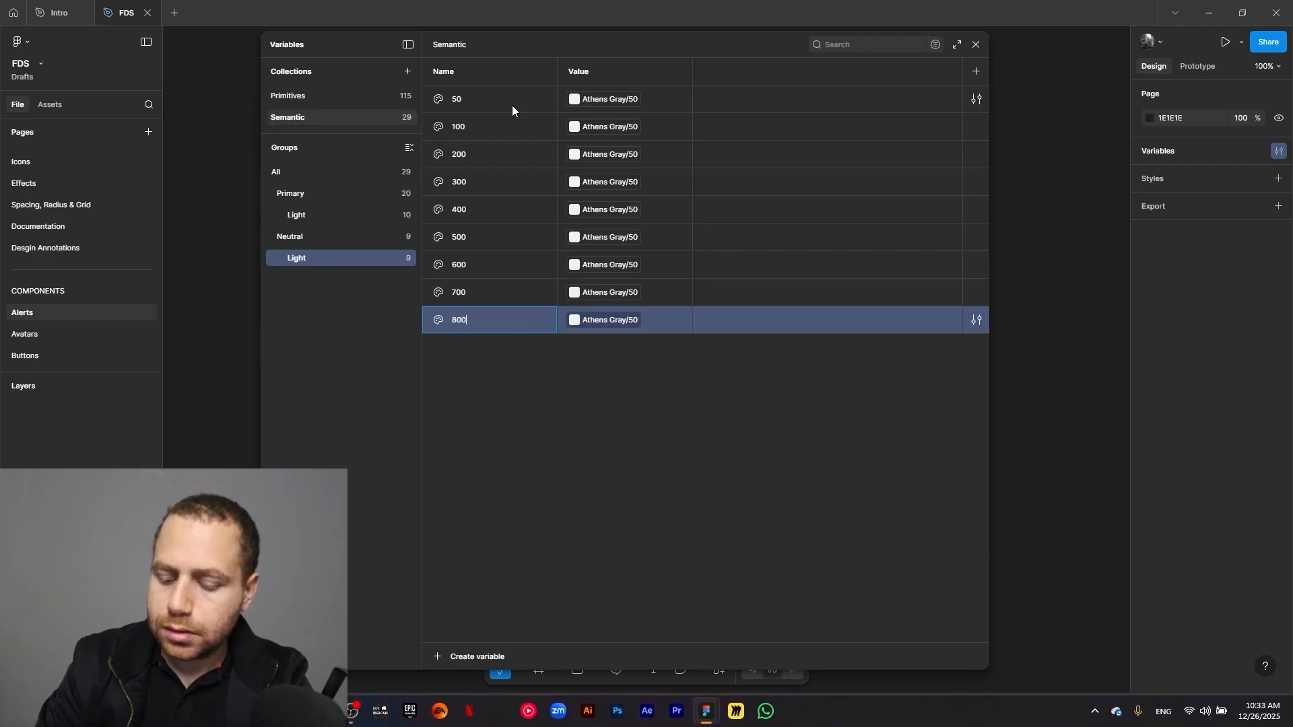
{"action": "key", "text": "ctrl+d"}
{"action": "type", "text": "900"}
{"action": "key", "text": "ctrl+d"}
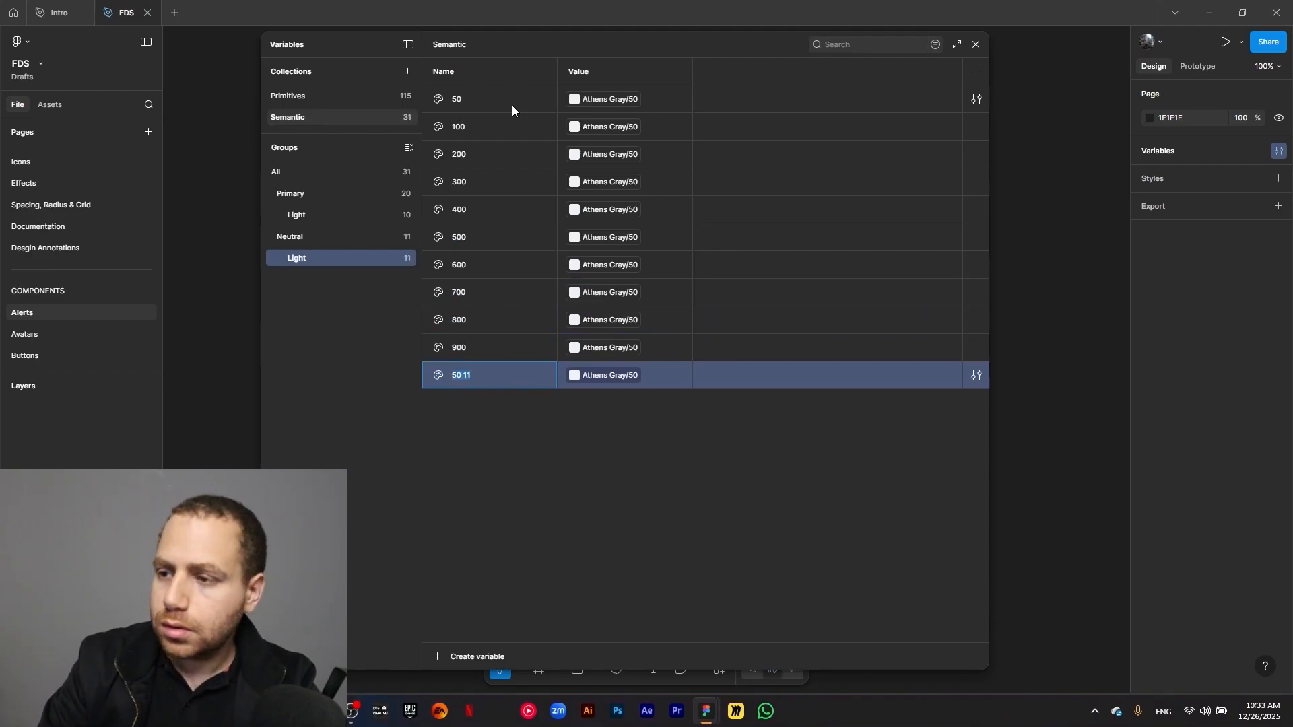
{"action": "type", "text": "1000"}
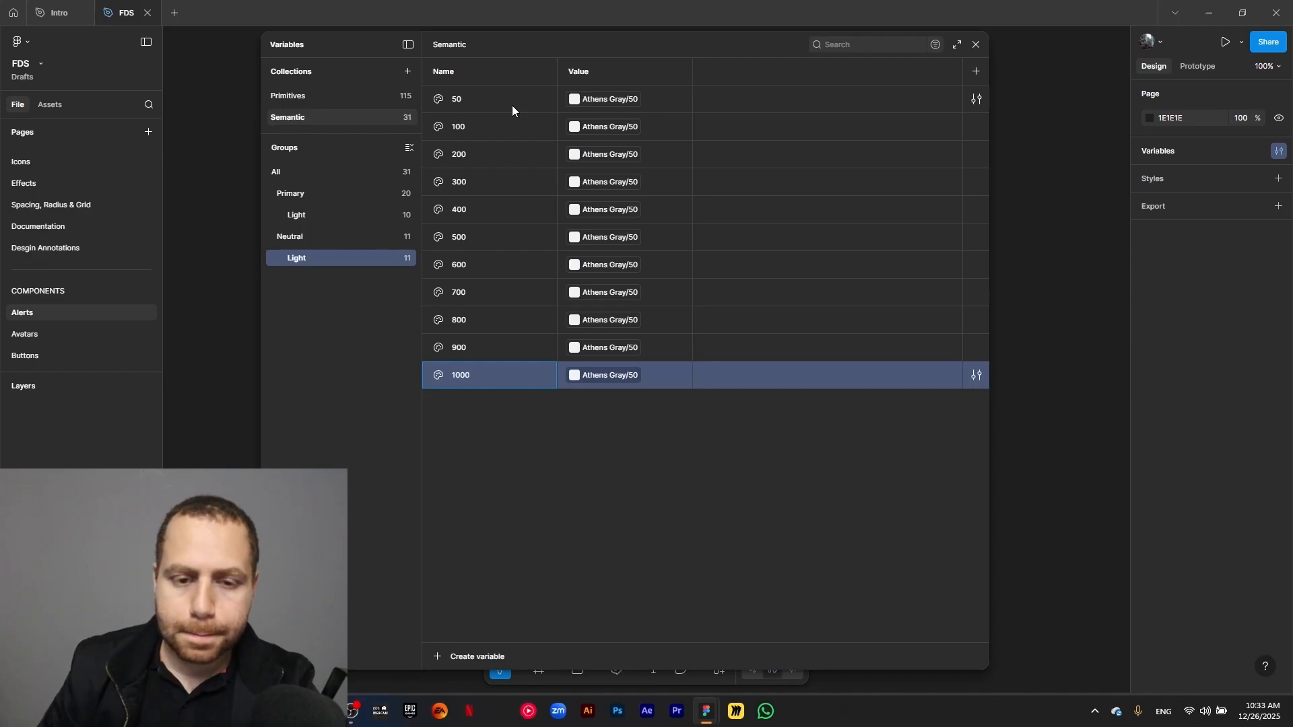
Duplicate the Neutral/Light 50 variable as 25 and move it above 50 in the list
{"action": "left_click", "coordinate": [509, 104]}
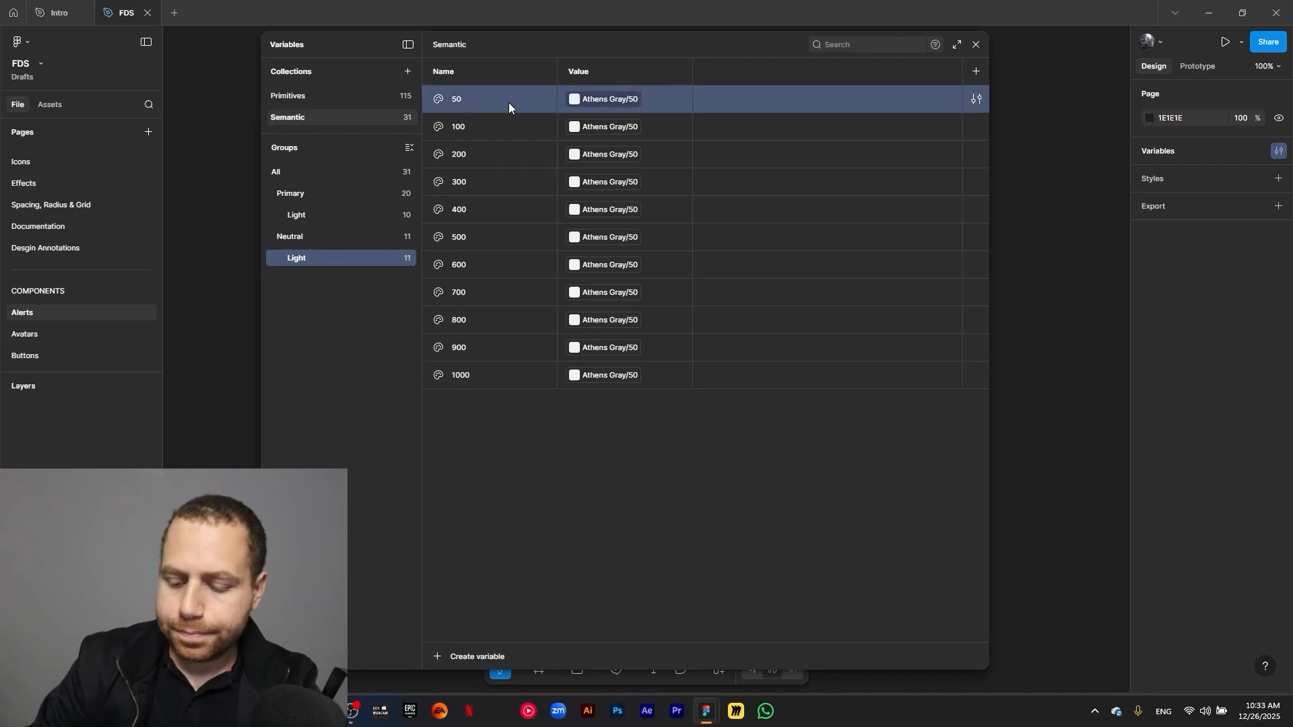
{"action": "key", "text": "ctrl+d"}
{"action": "type", "text": "2"}
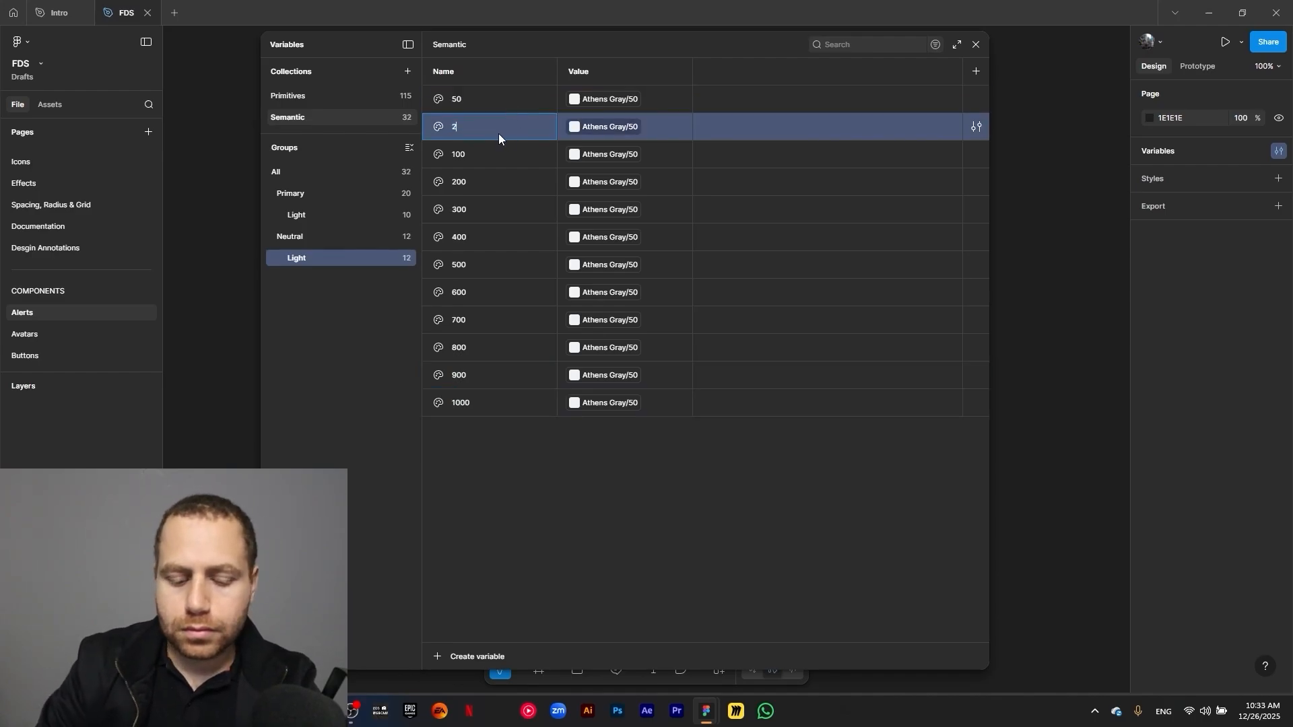
{"action": "type", "text": "5"}
{"action": "left_click_drag", "start_coordinate": [498, 133], "coordinate": [481, 93]}
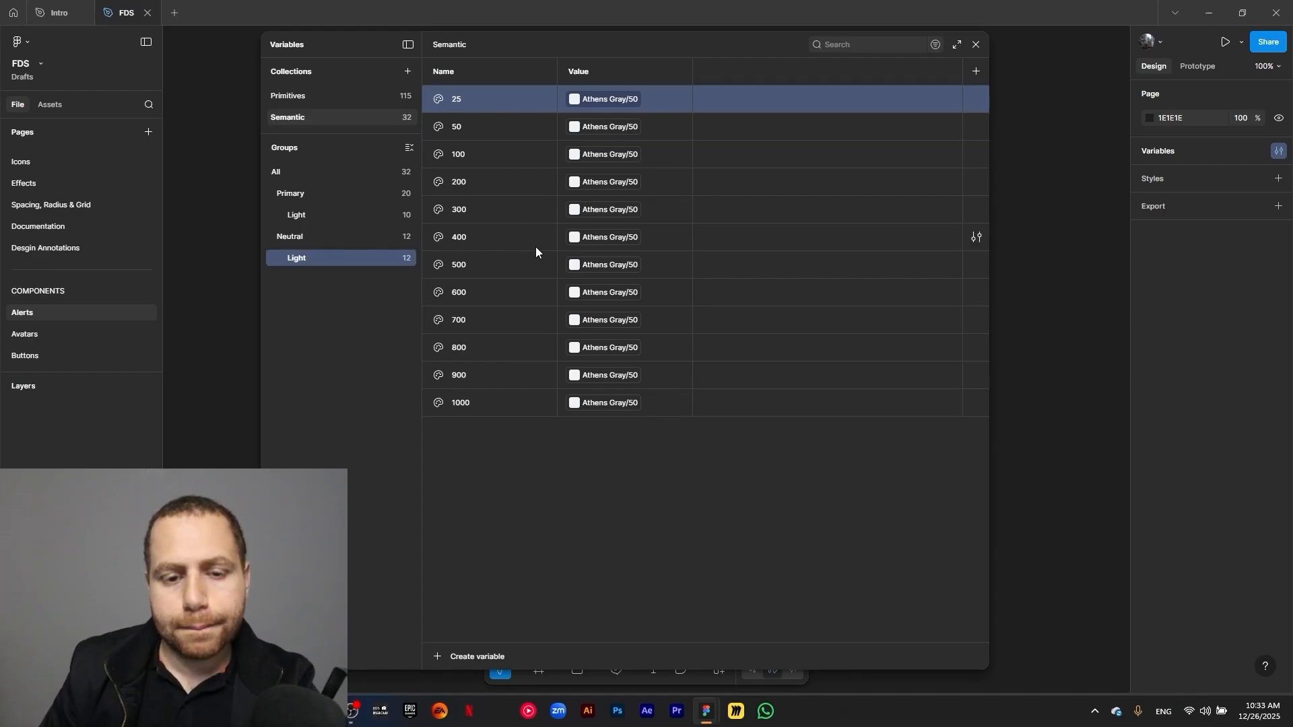
{"action": "left_click", "coordinate": [561, 497]}
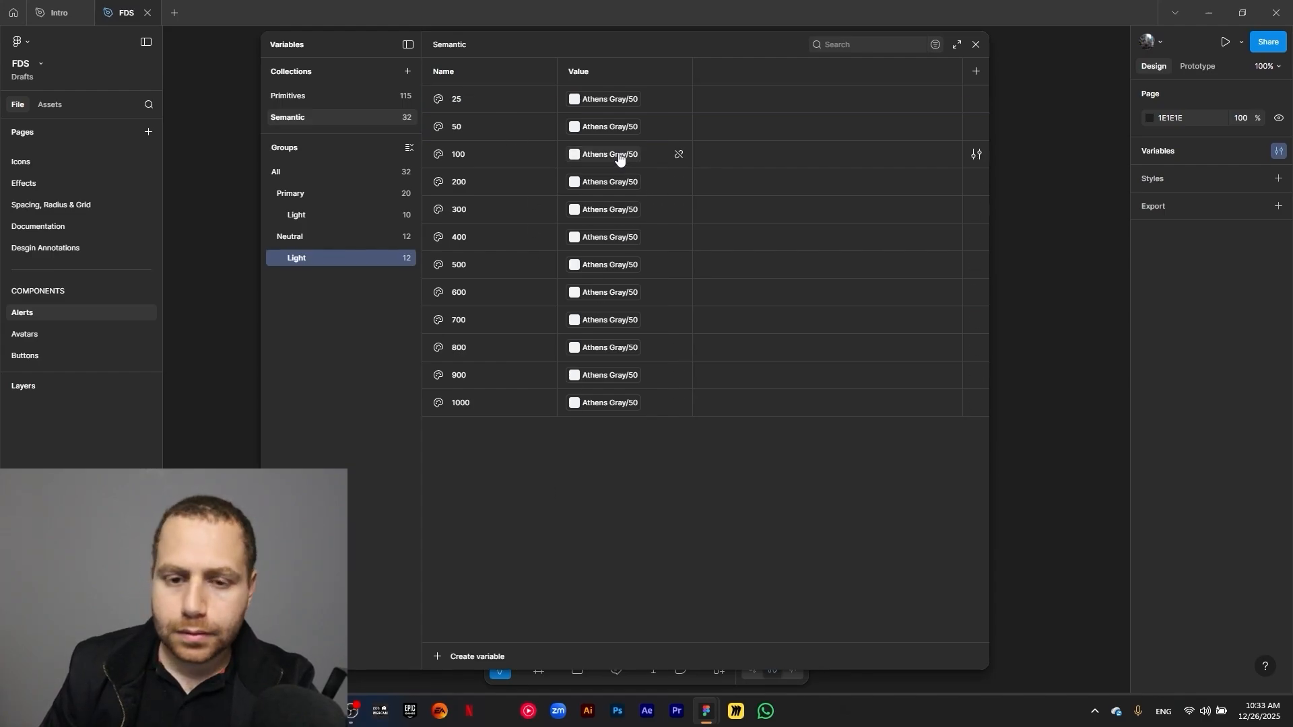
Try linking the Neutral/Light shade 50 to Athens Gray/100, and relink it to Athens Gray/50
{"action": "left_click", "coordinate": [609, 127]}
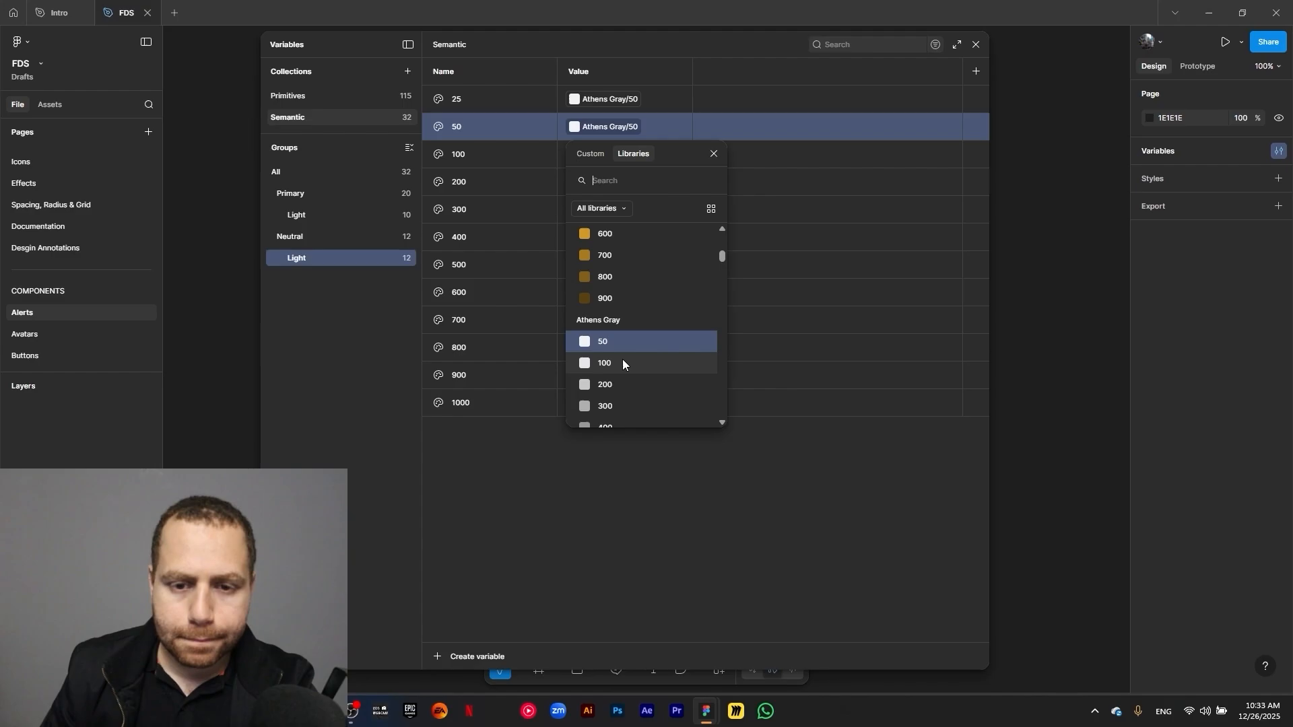
{"action": "left_click", "coordinate": [623, 364]}
{"action": "left_click", "coordinate": [631, 156]}
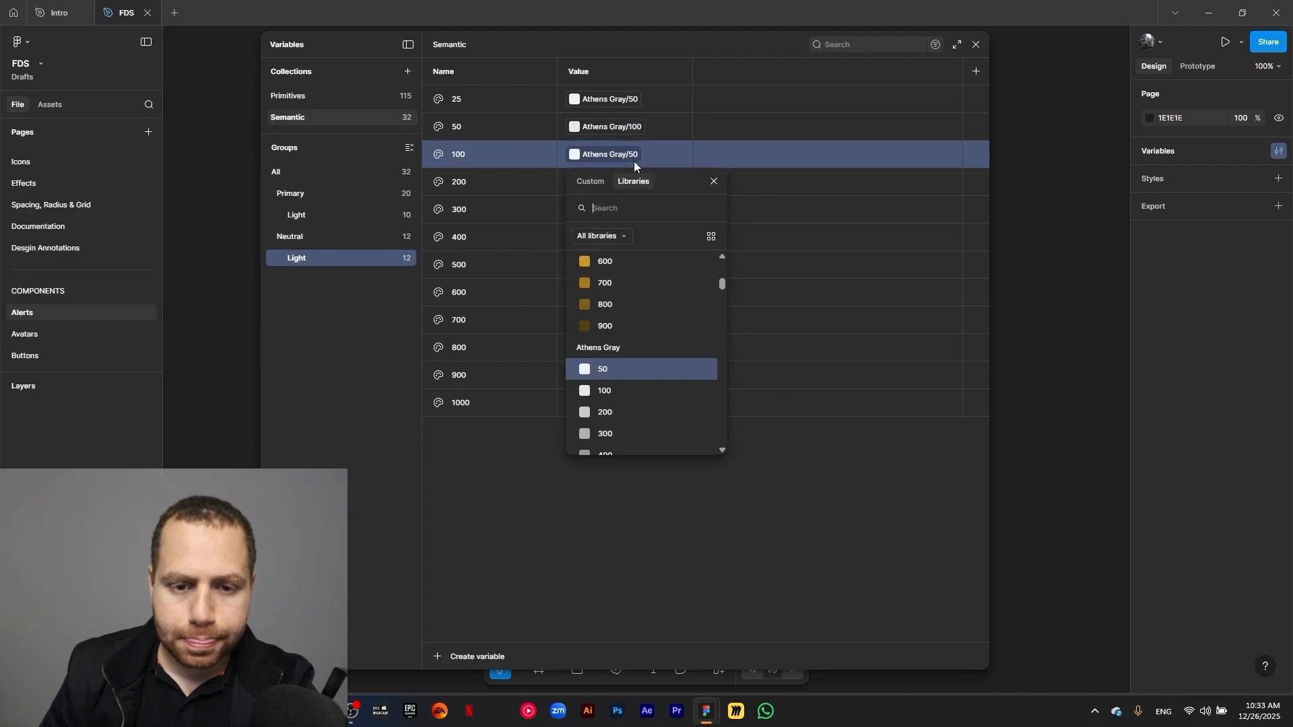
{"action": "left_click", "coordinate": [625, 128]}
{"action": "left_click", "coordinate": [626, 128]}
{"action": "left_click", "coordinate": [620, 321]}
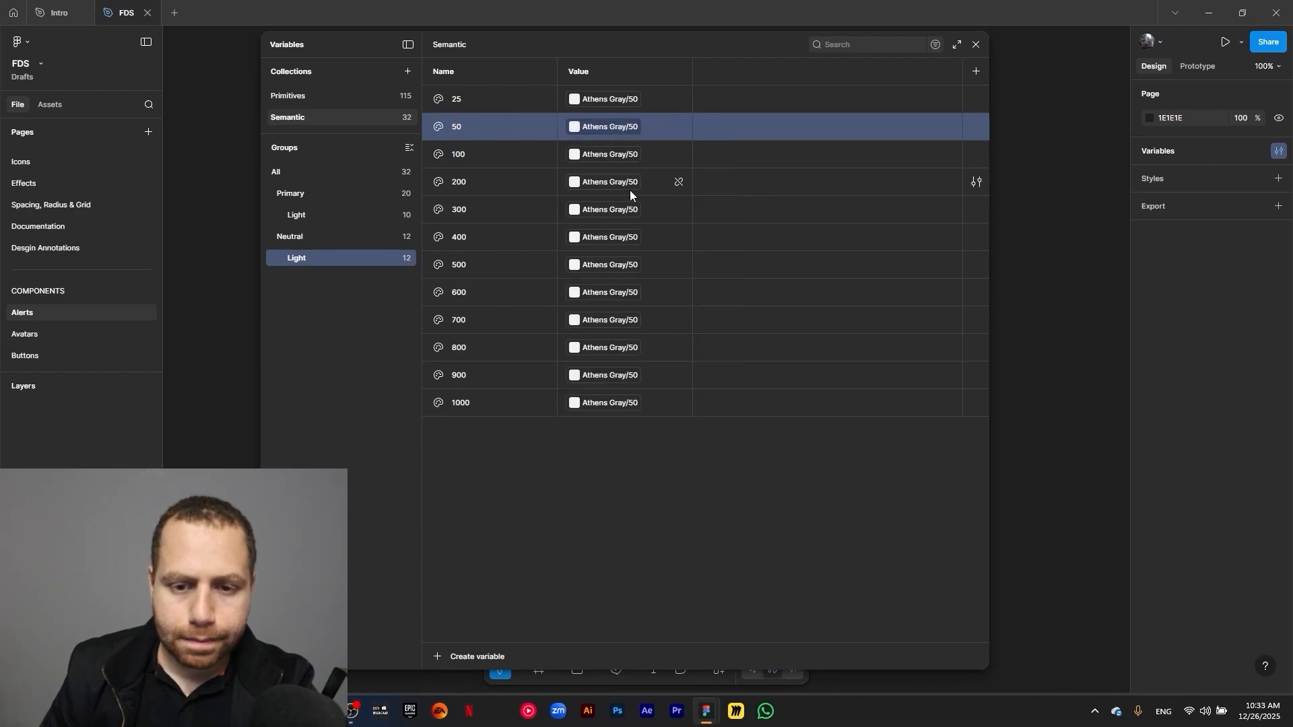
Link the Neutral/Light shades 100, 200 and 300 to Athens Gray/100, Athens Gray/200 and Athens Gray/300 respectively
{"action": "left_click", "coordinate": [626, 155]}
{"action": "left_click", "coordinate": [623, 392]}
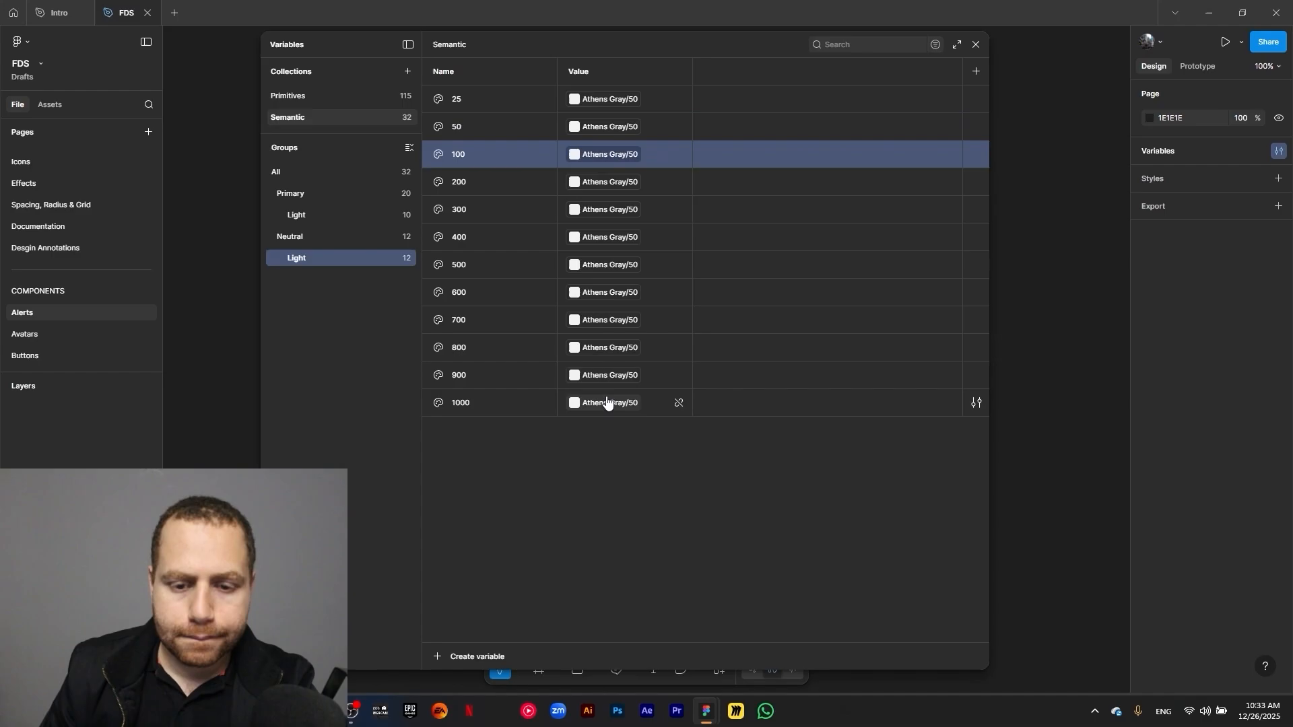
{"action": "left_click", "coordinate": [620, 191]}
{"action": "left_click", "coordinate": [621, 438]}
{"action": "left_click", "coordinate": [630, 211]}
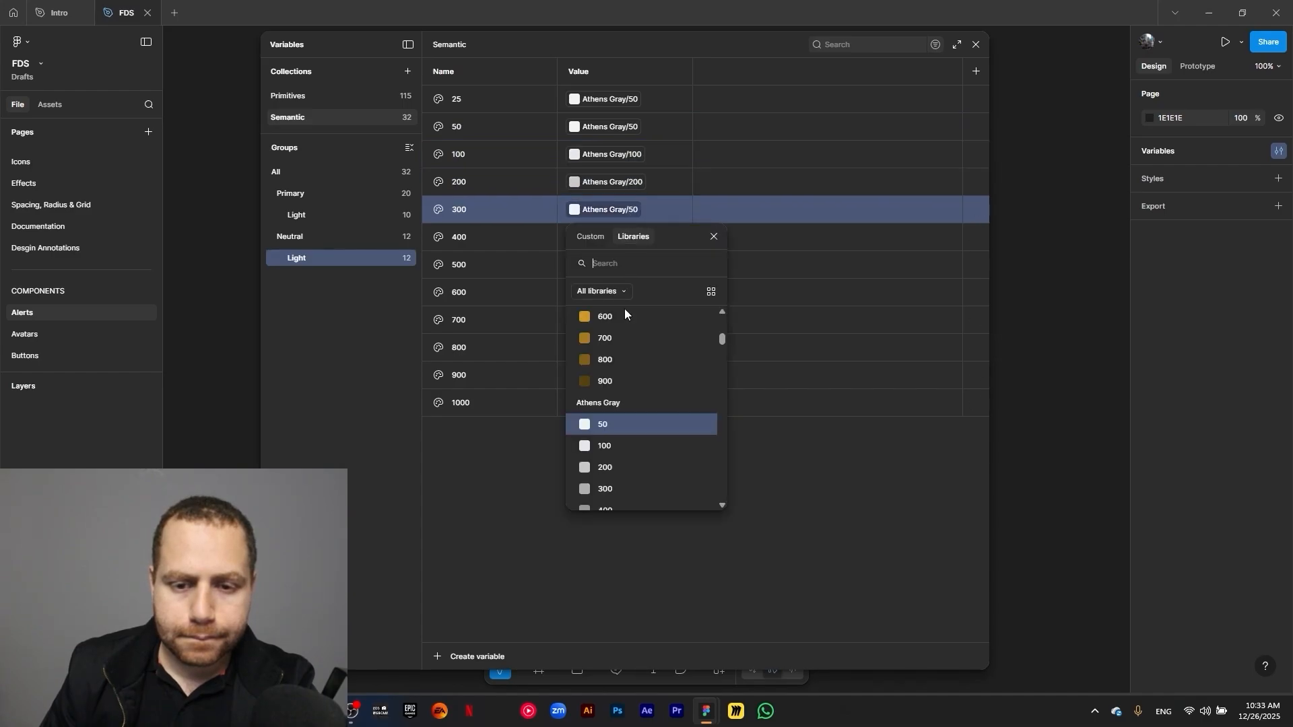
{"action": "left_click", "coordinate": [606, 488]}
Link the Neutral/Light shades 400, 500 and 600 to Athens Gray/400, Athens Gray/500 and Athens Gray/600 respectively
{"action": "left_click", "coordinate": [628, 241]}
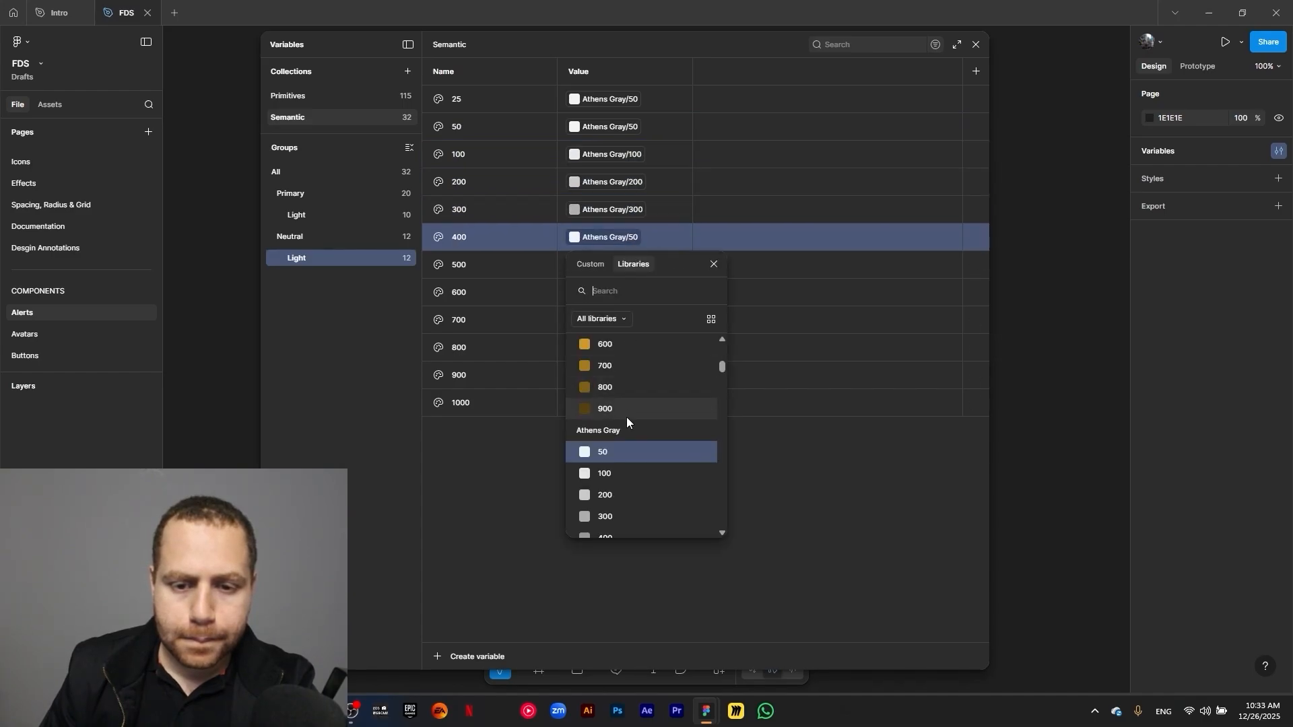
{"action": "scroll", "coordinate": [629, 491], "scroll_direction": "down", "scroll_amount": 2}
{"action": "left_click", "coordinate": [629, 477]}
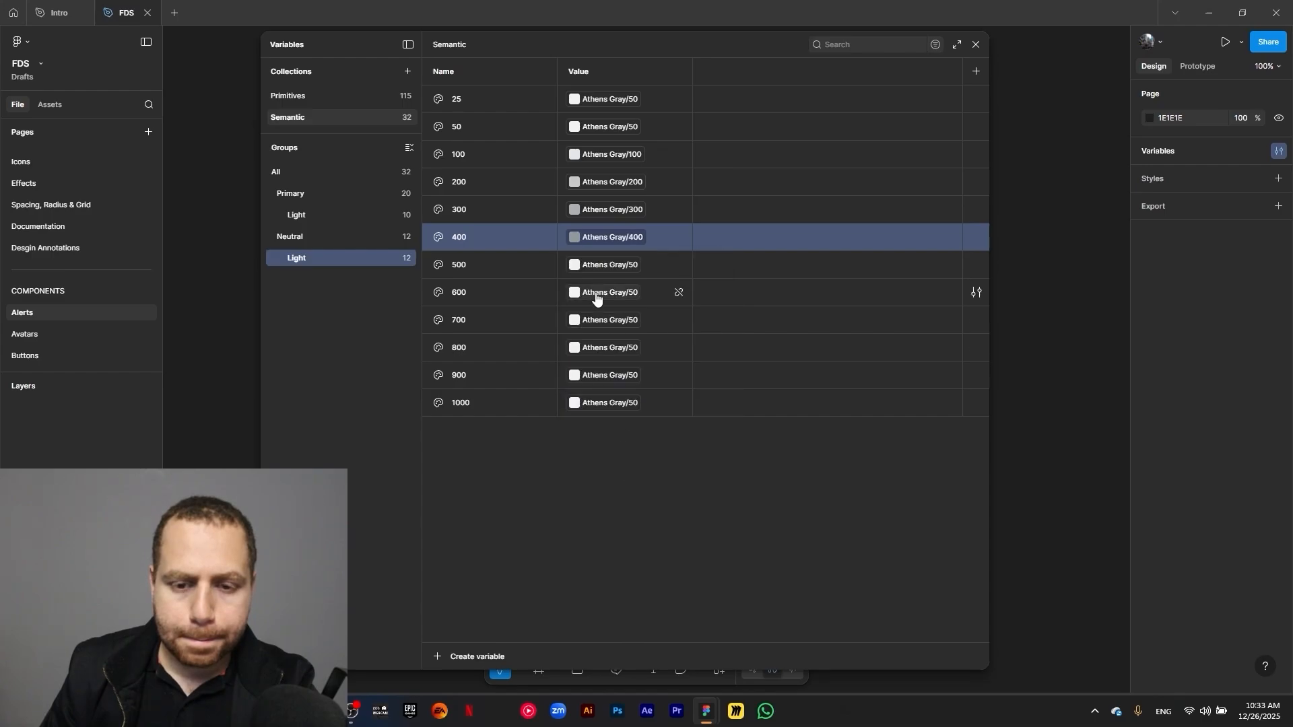
{"action": "left_click", "coordinate": [612, 266]}
{"action": "scroll", "coordinate": [626, 458], "scroll_direction": "down", "scroll_amount": 3}
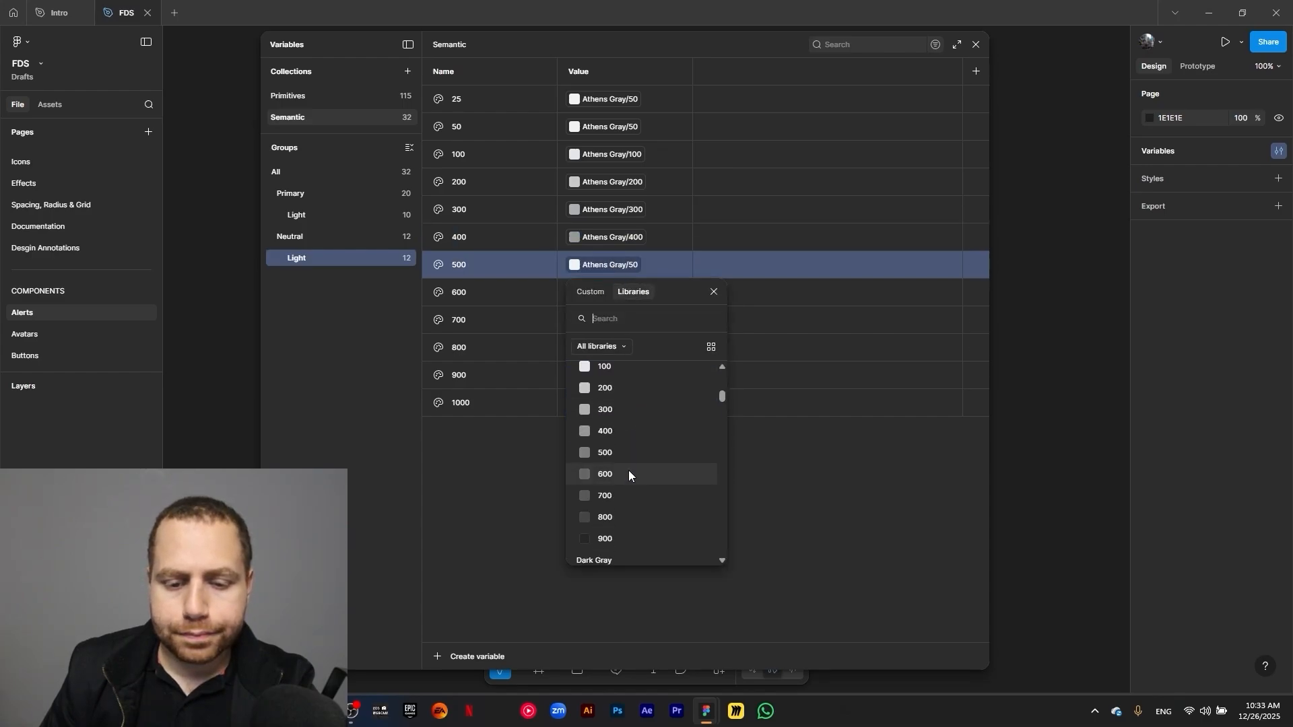
{"action": "left_click", "coordinate": [628, 453]}
{"action": "left_click", "coordinate": [627, 293]}
{"action": "scroll", "coordinate": [613, 509], "scroll_direction": "down", "scroll_amount": 3}
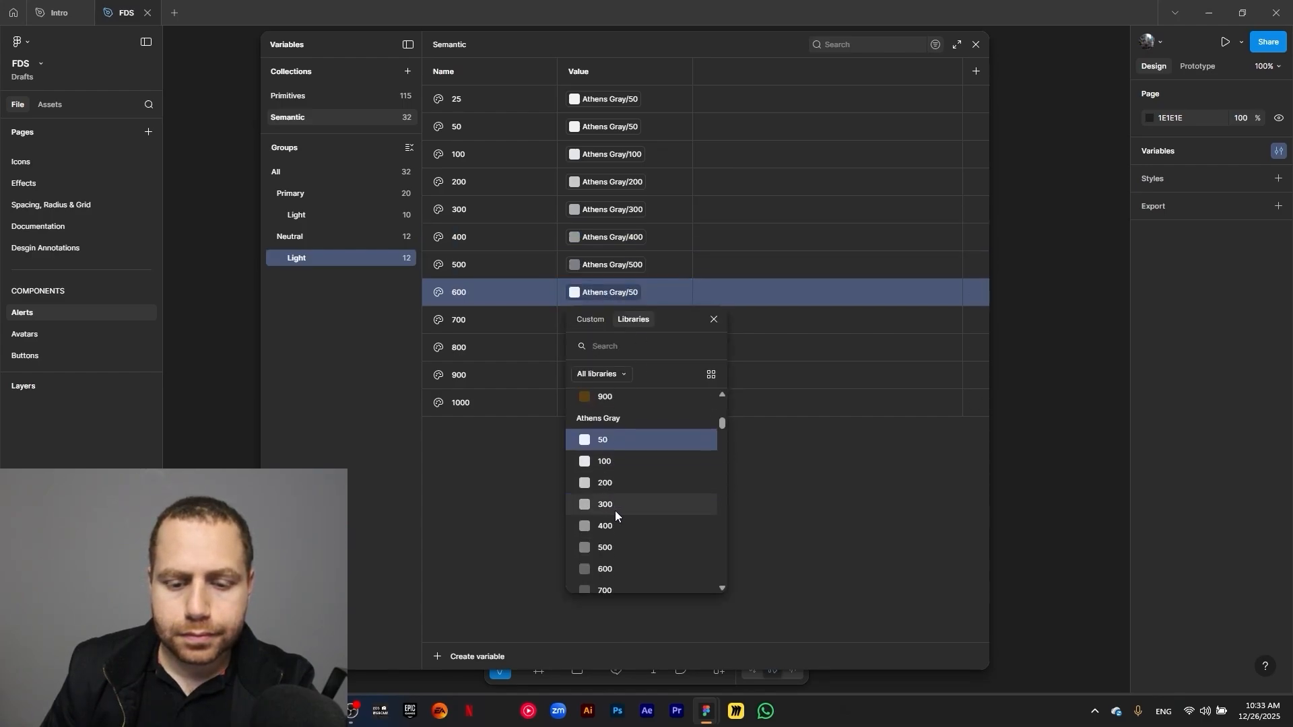
{"action": "left_click", "coordinate": [628, 569]}
Link the Neutral/Light shades 700, 800 and 900 to Athens Gray/700, Athens Gray/800 and Athens Gray/900 respectively
{"action": "left_click", "coordinate": [610, 320]}
{"action": "scroll", "coordinate": [638, 458], "scroll_direction": "down", "scroll_amount": 3}
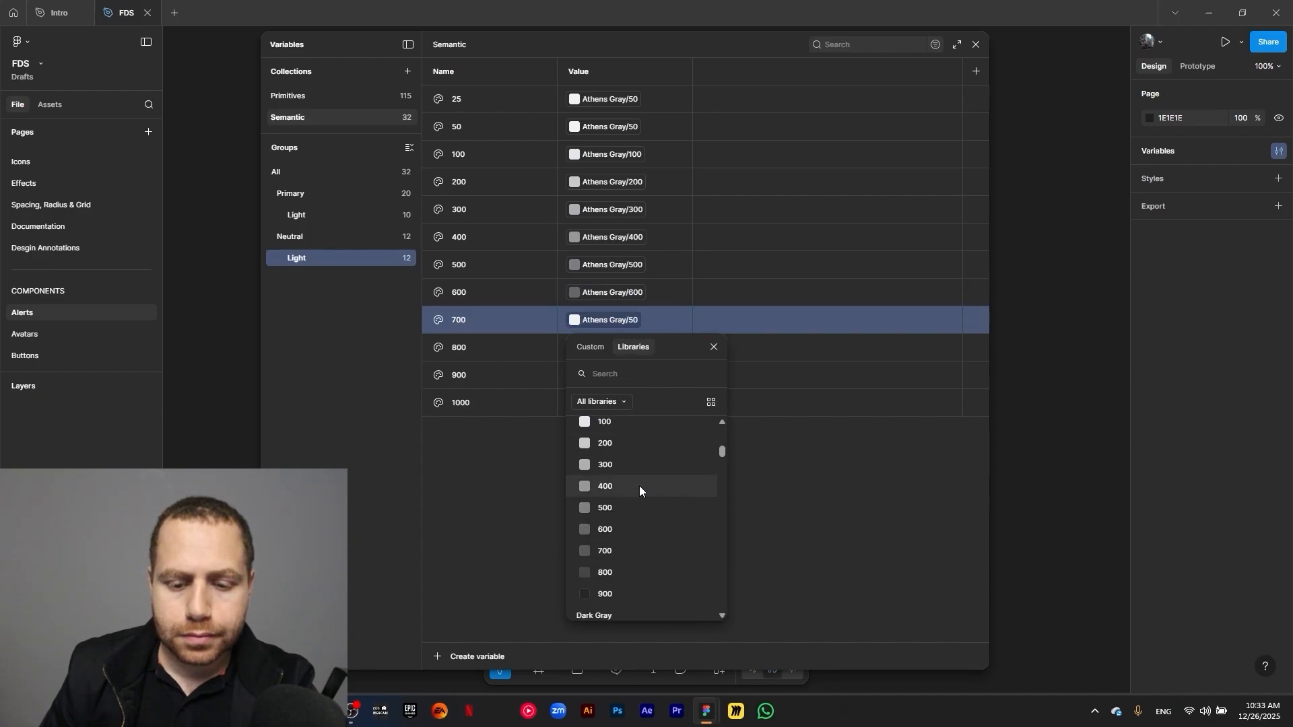
{"action": "scroll", "coordinate": [638, 486], "scroll_direction": "down", "scroll_amount": 1}
{"action": "left_click", "coordinate": [636, 486]}
{"action": "left_click", "coordinate": [636, 346]}
{"action": "scroll", "coordinate": [626, 512], "scroll_direction": "down", "scroll_amount": 3}
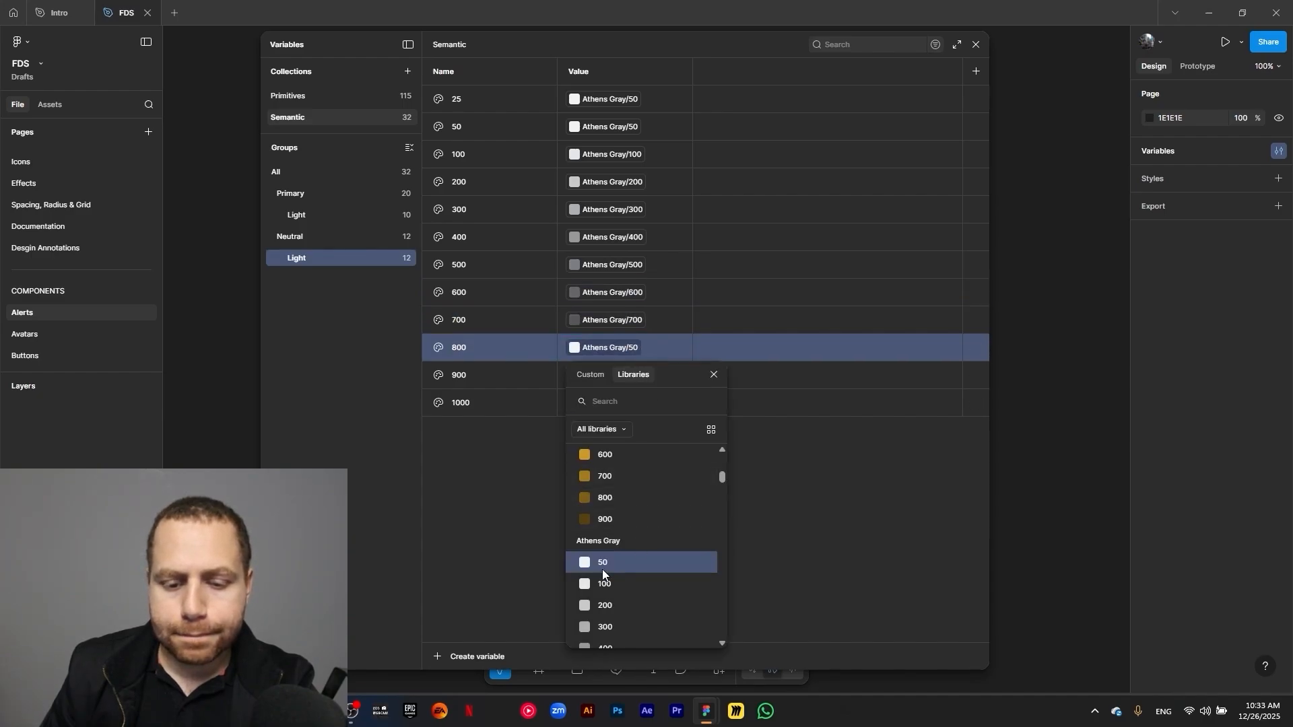
{"action": "scroll", "coordinate": [617, 587], "scroll_direction": "down", "scroll_amount": 2}
{"action": "left_click", "coordinate": [621, 599]}
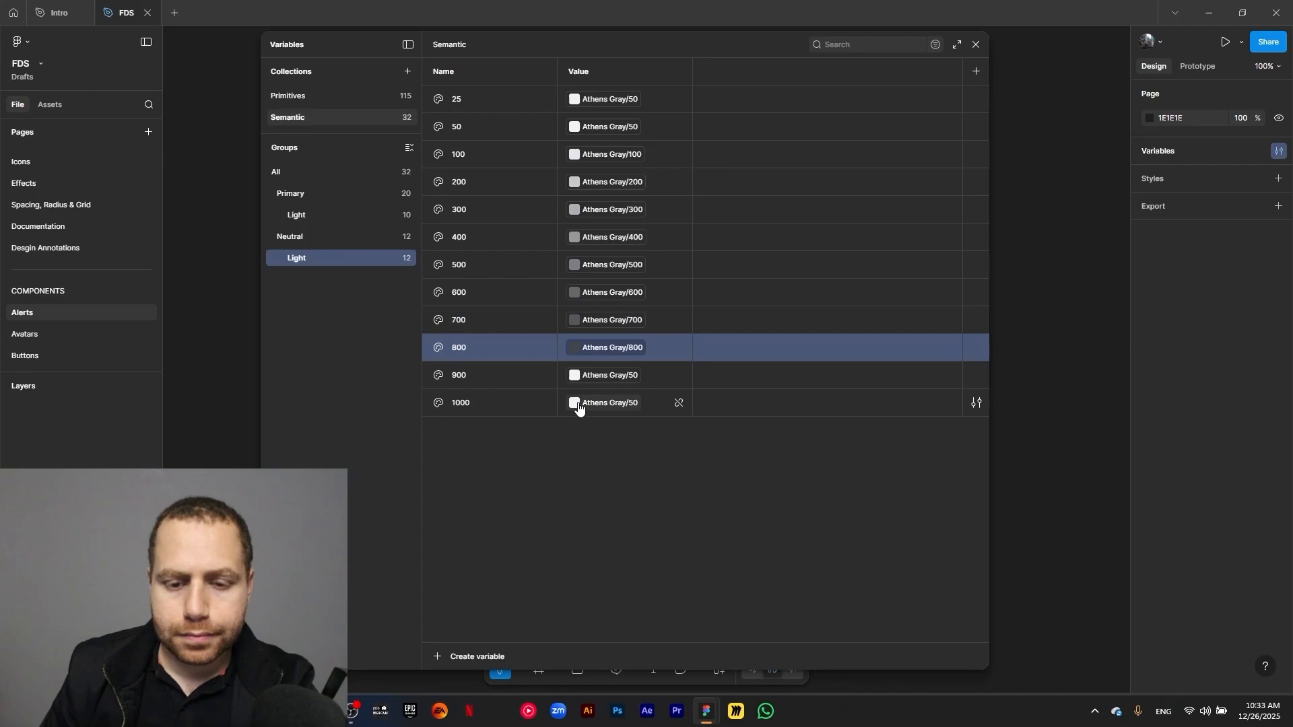
{"action": "left_click", "coordinate": [606, 378]}
{"action": "scroll", "coordinate": [620, 538], "scroll_direction": "down", "scroll_amount": 5}
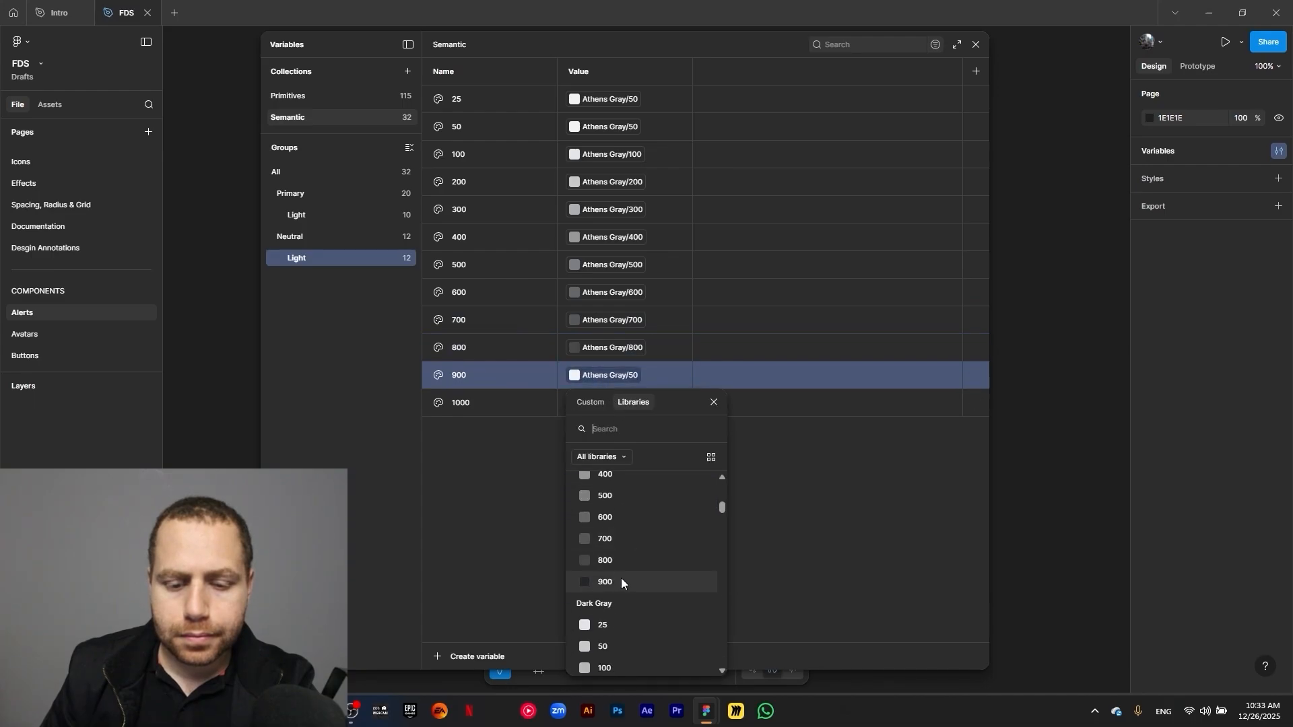
{"action": "left_click", "coordinate": [618, 589]}
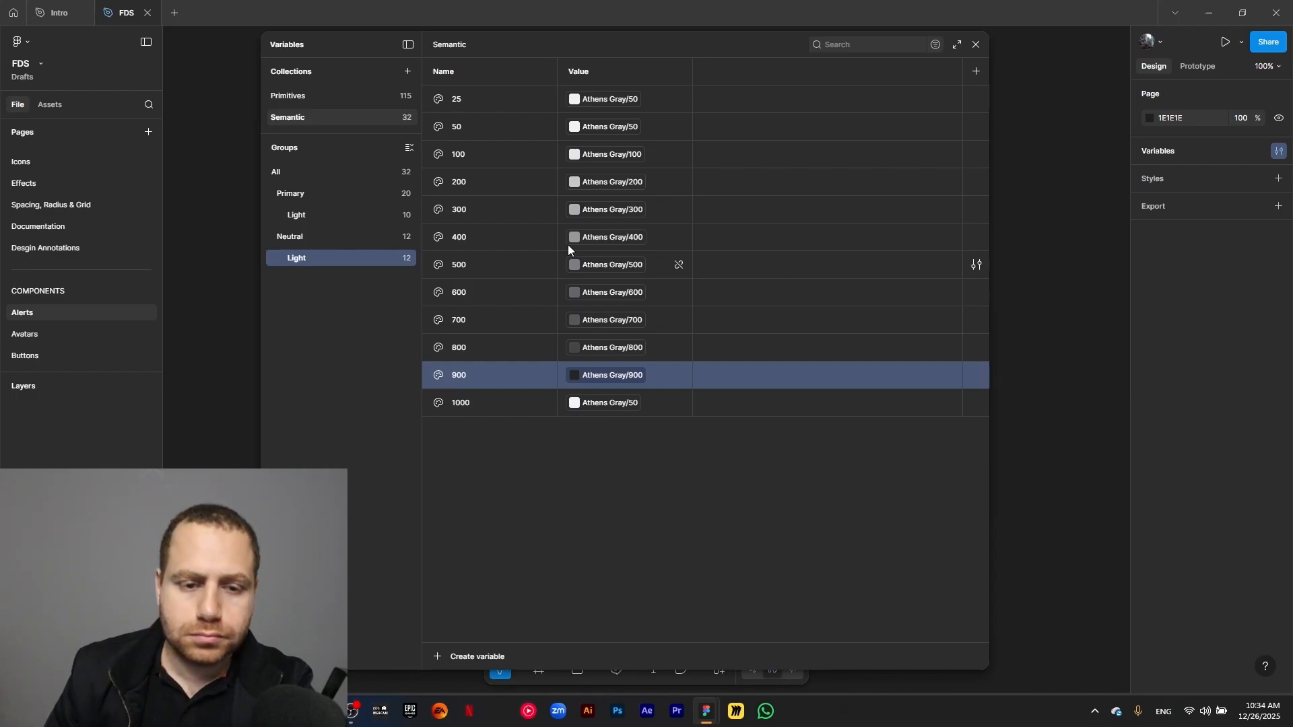
In the Primitives collection's Athens Gray group, duplicate shade 50 as 25 and move it above 50
{"action": "left_click", "coordinate": [321, 92]}
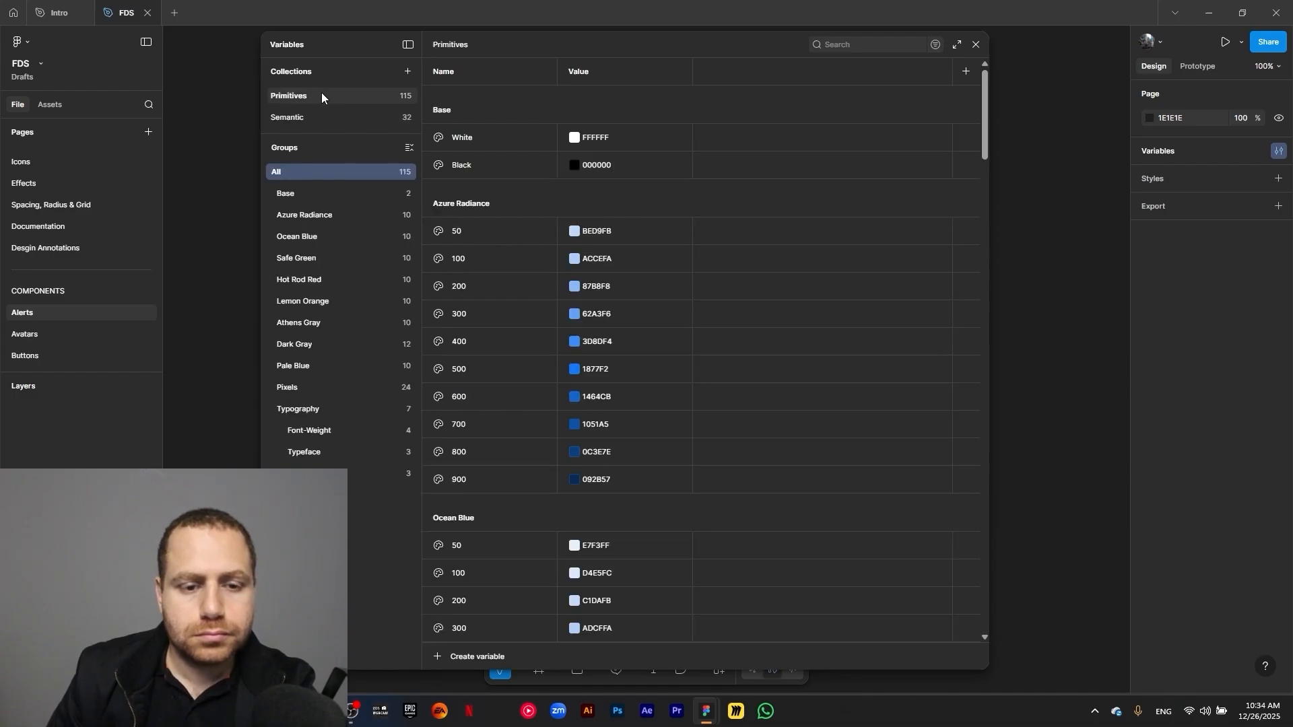
{"action": "left_click", "coordinate": [325, 322]}
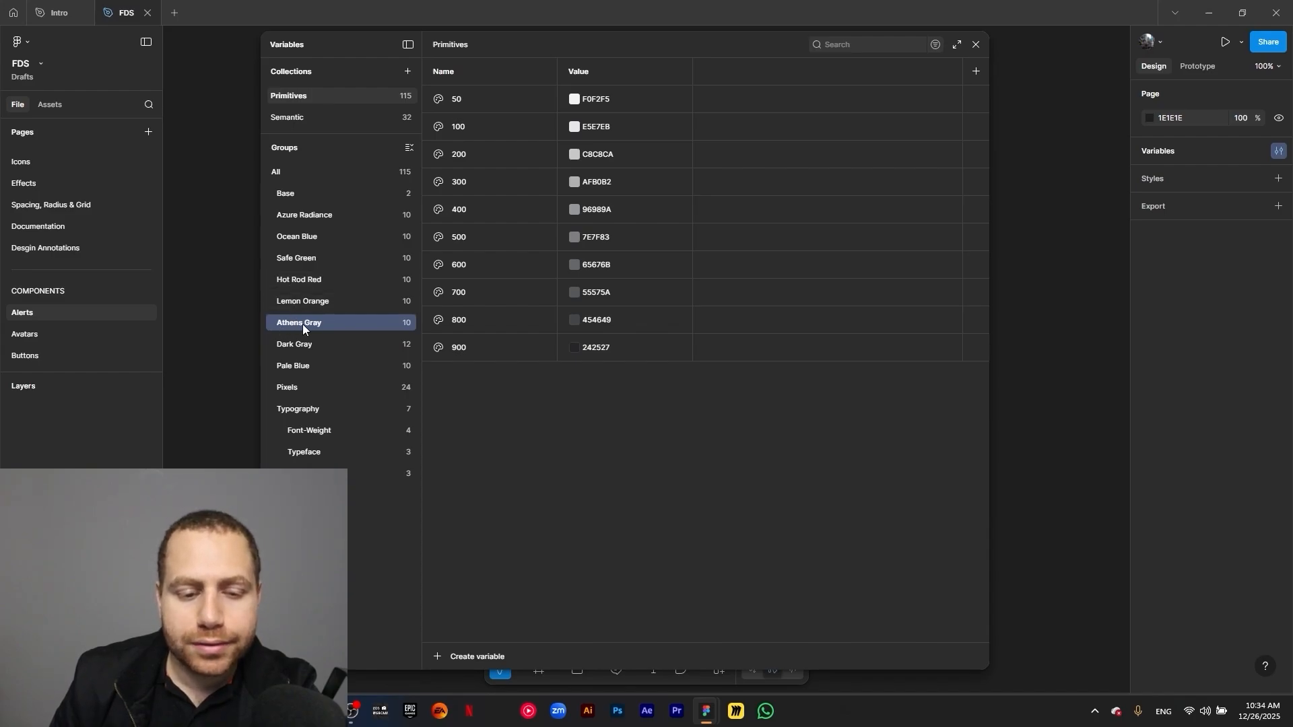
{"action": "left_click", "coordinate": [522, 101]}
{"action": "key", "text": "ctrl+d"}
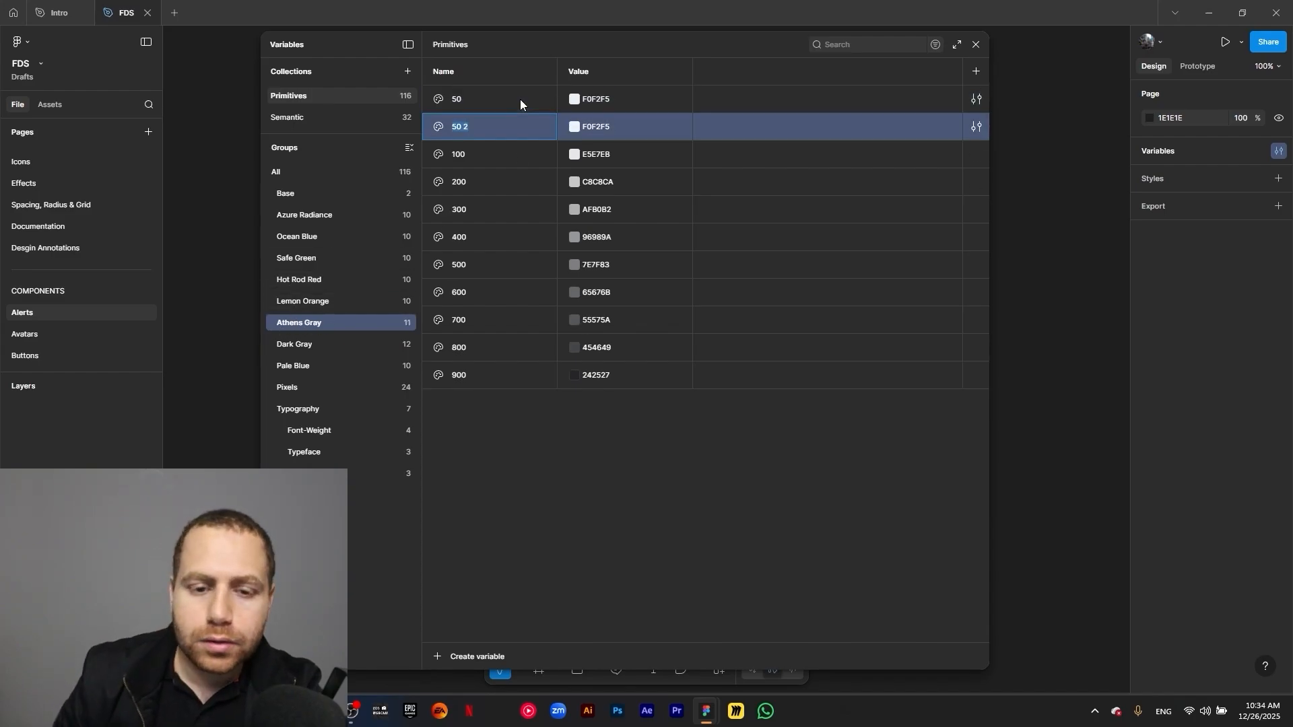
{"action": "double_click", "coordinate": [503, 132]}
{"action": "type", "text": "25"}
{"action": "left_click", "coordinate": [565, 404]}
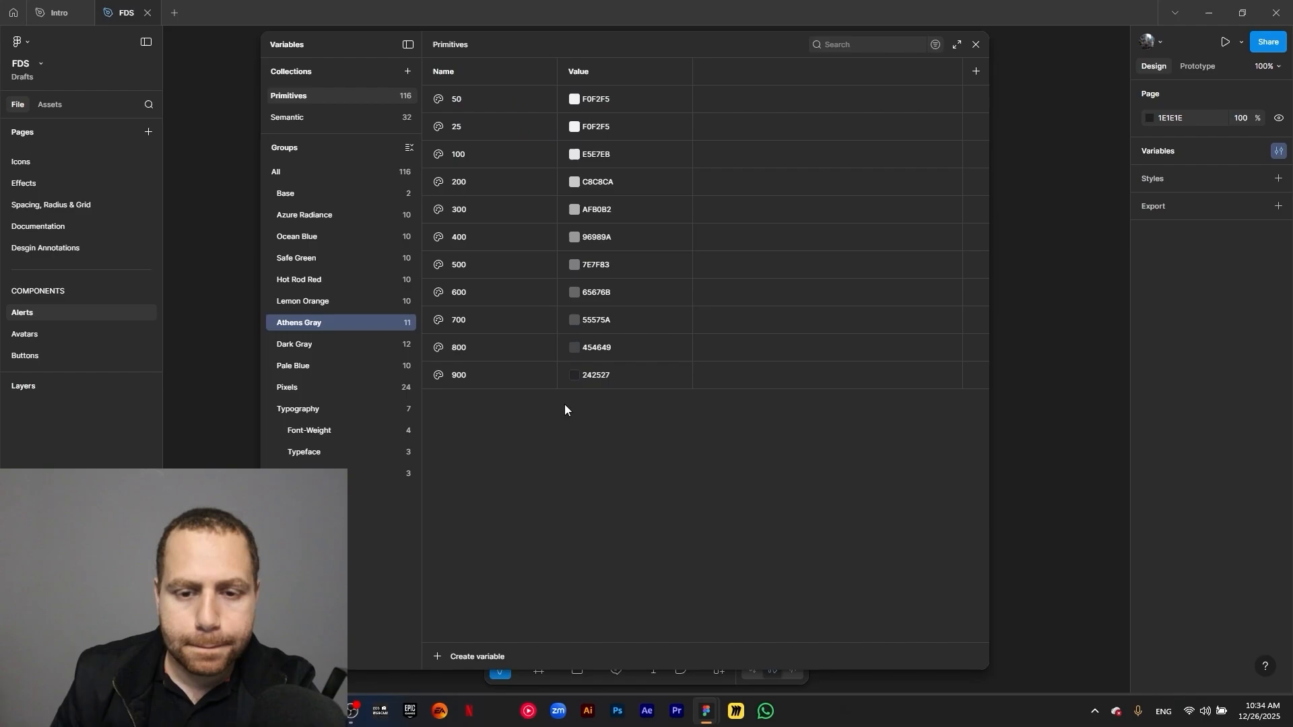
{"action": "left_click_drag", "start_coordinate": [522, 136], "coordinate": [522, 88]}
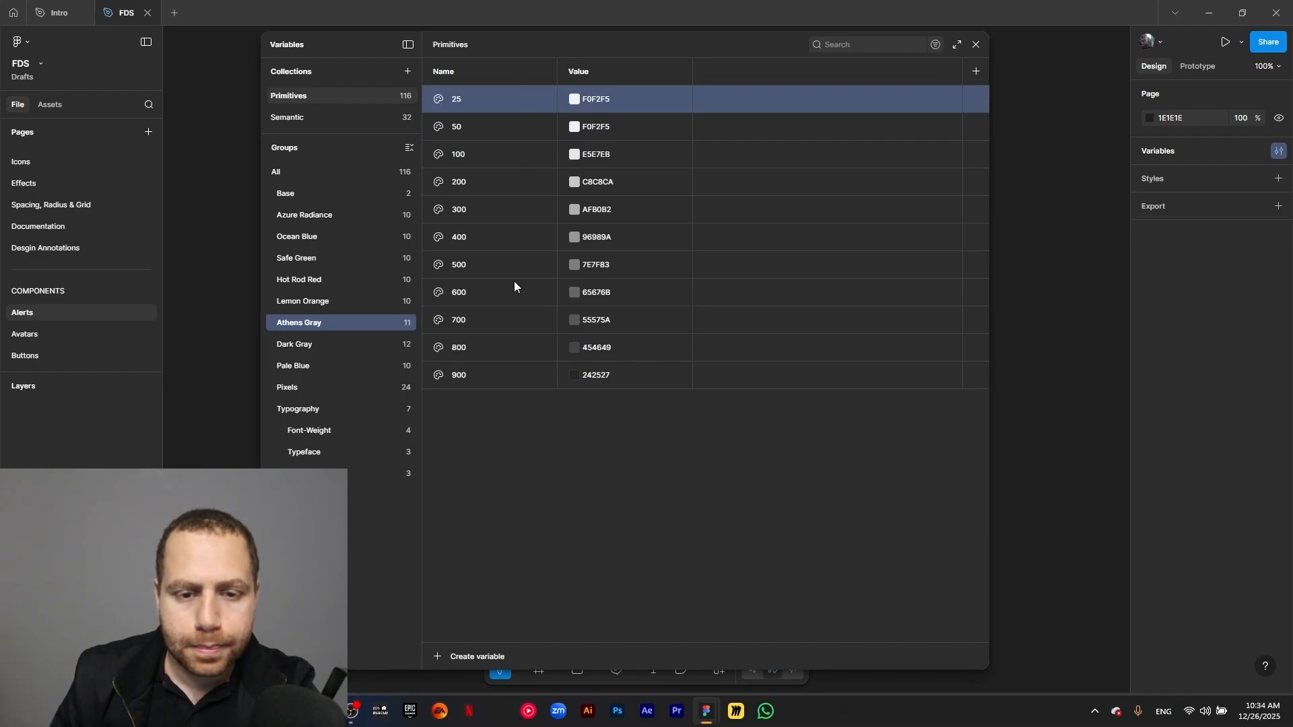
Set the color value of the Athens Gray primitive shade 50 to E5E7EB
{"action": "left_click", "coordinate": [496, 375]}
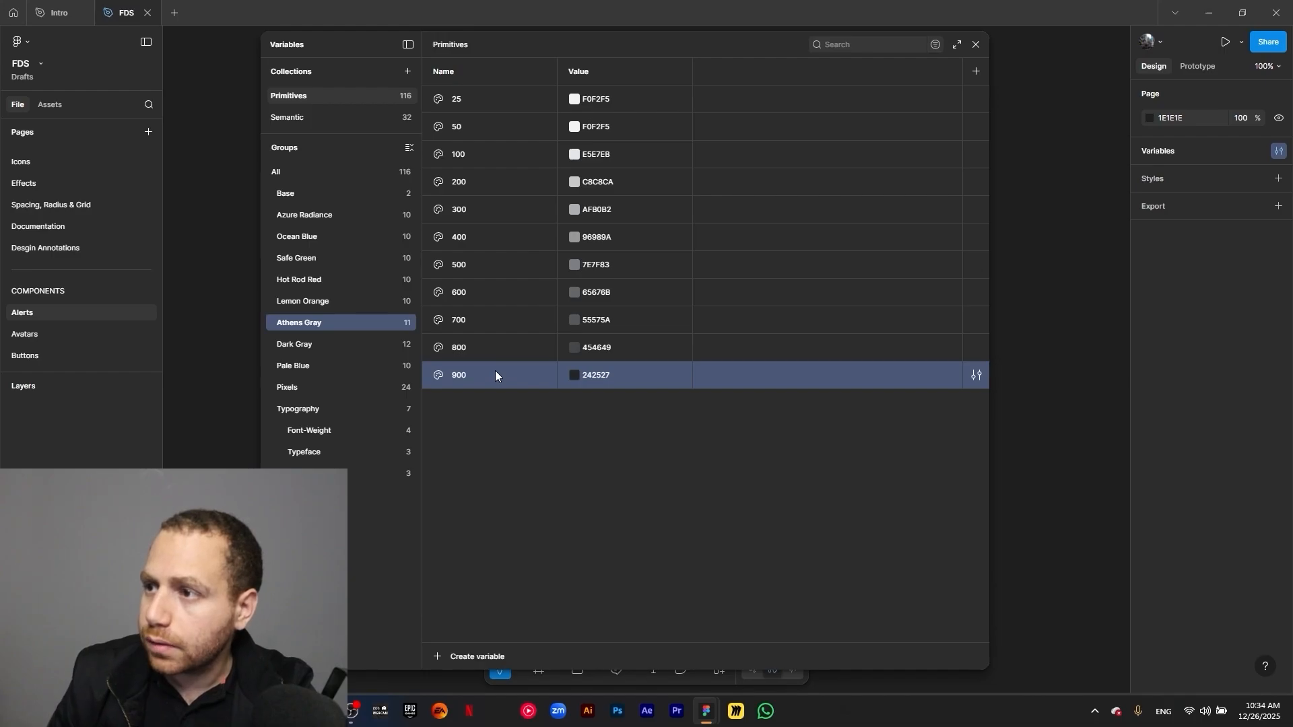
{"action": "double_click", "coordinate": [599, 131]}
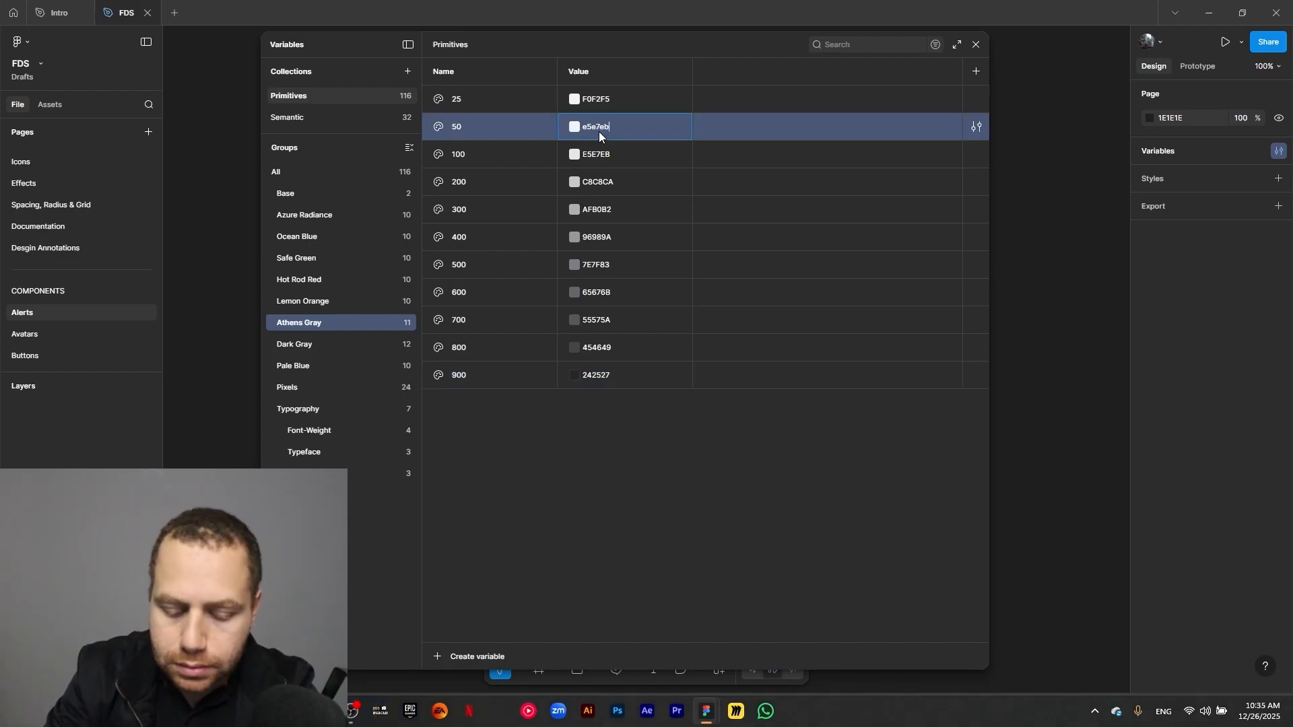
{"action": "left_click", "coordinate": [655, 560]}
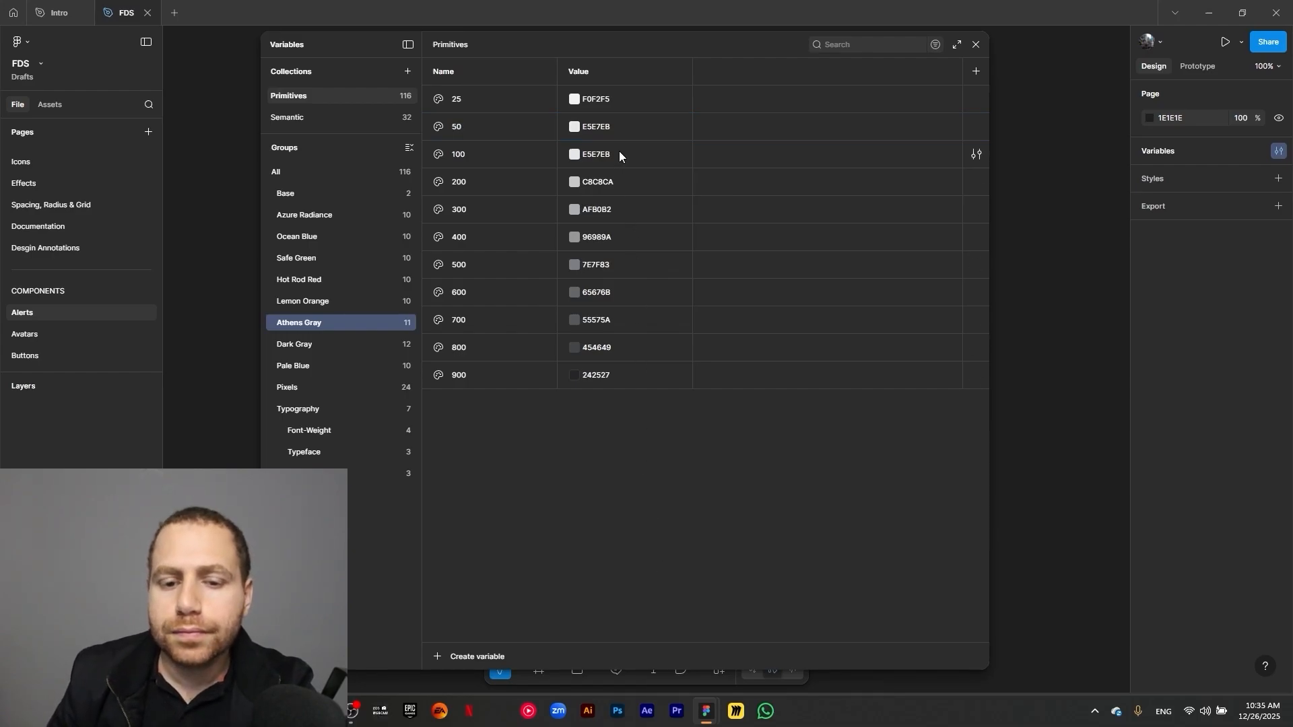
Set the color value of the Athens Gray primitive shade 100 to C8C8CA
{"action": "double_click", "coordinate": [593, 155]}
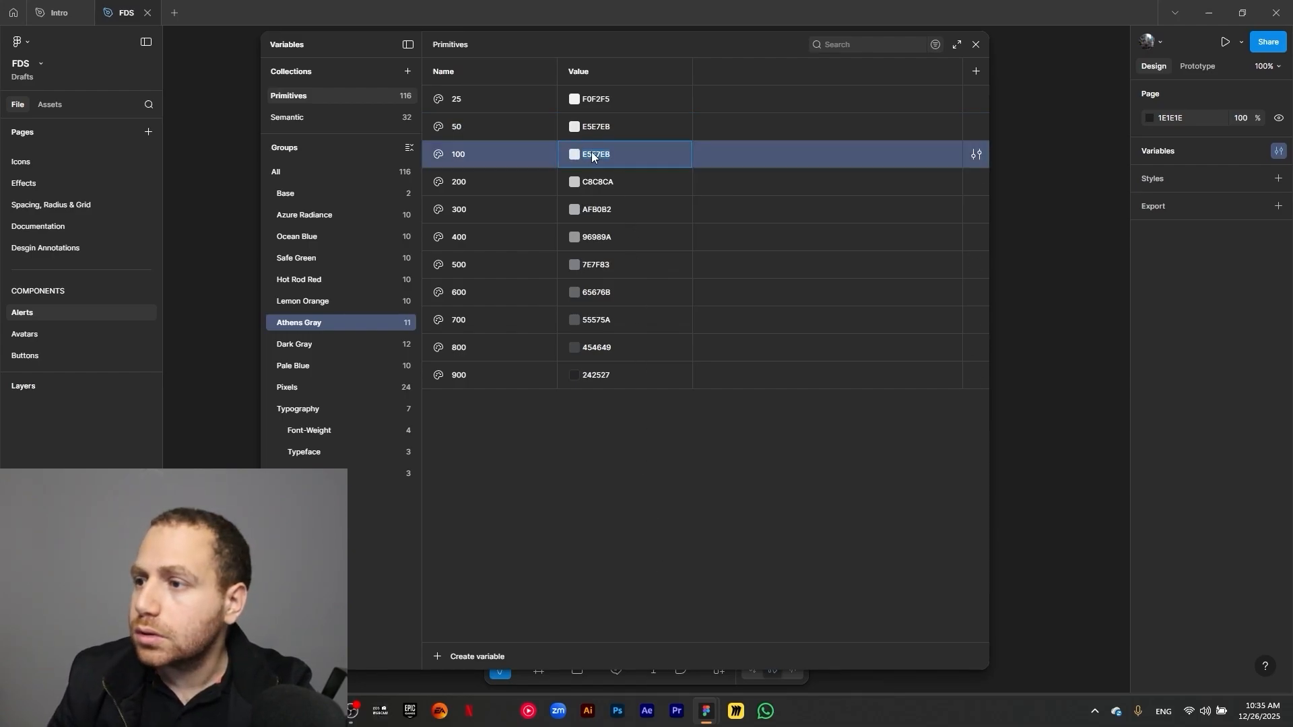
{"action": "type", "text": "c8"}
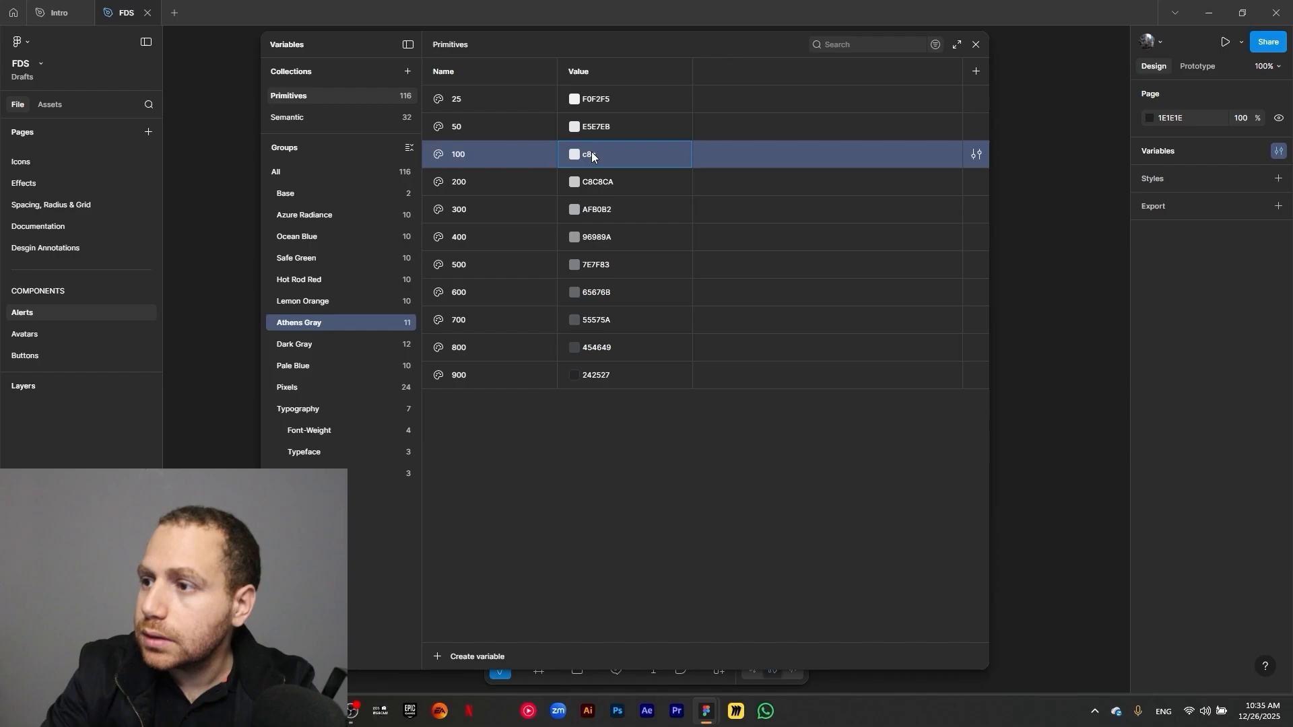
{"action": "type", "text": "c8ca"}
{"action": "key", "text": "Return"}
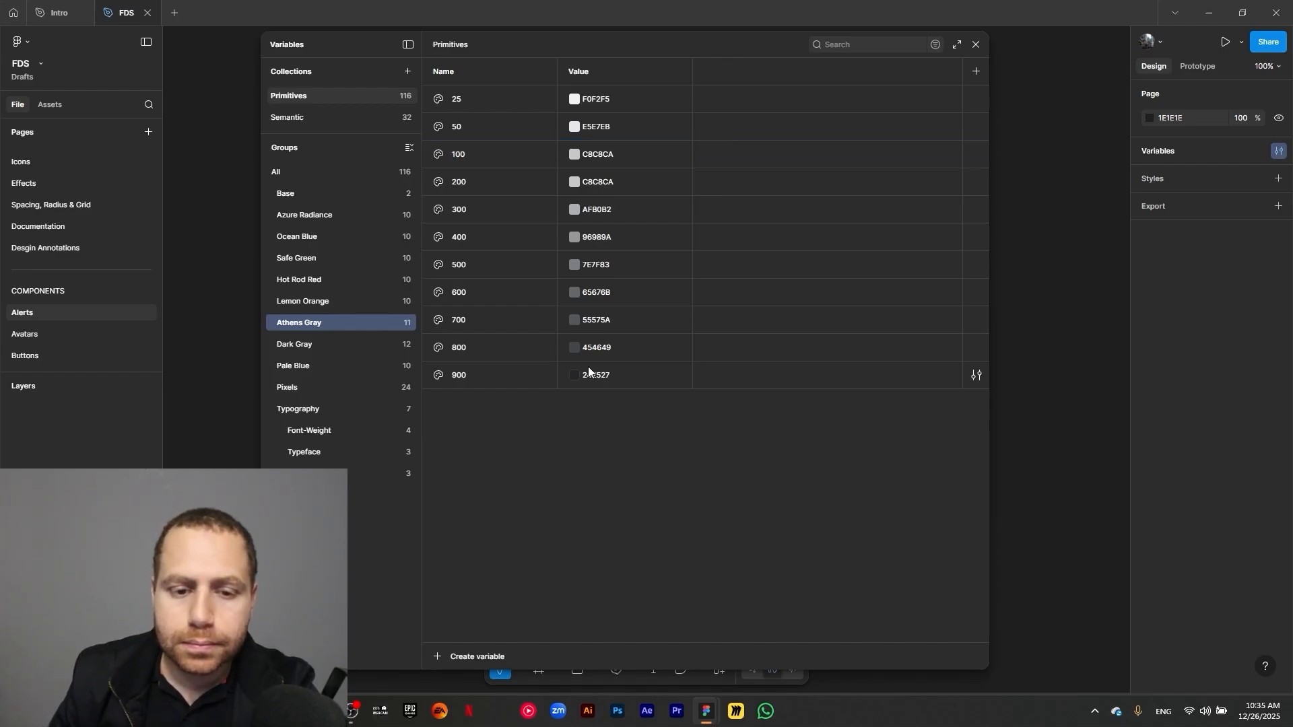
Set the color value of the Athens Gray primitive shade 200 to AFB0B2, matching shade 300
{"action": "double_click", "coordinate": [599, 188]}
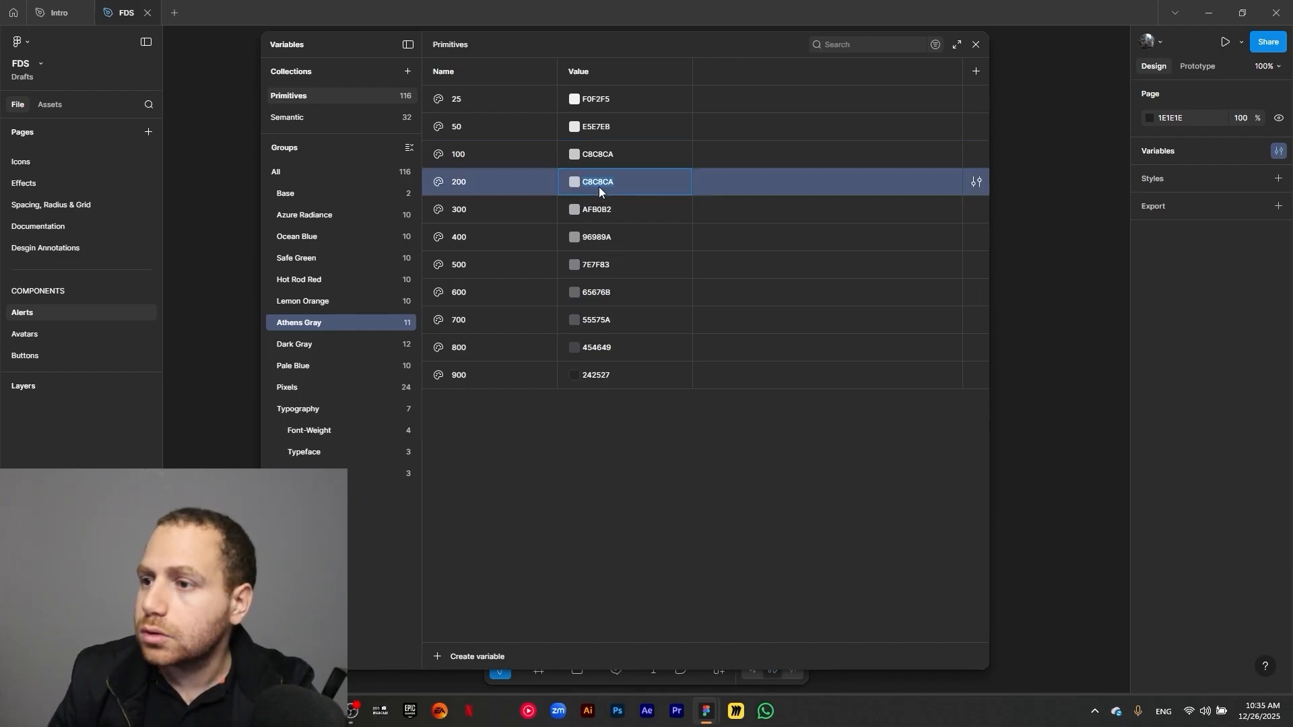
{"action": "type", "text": "a"}
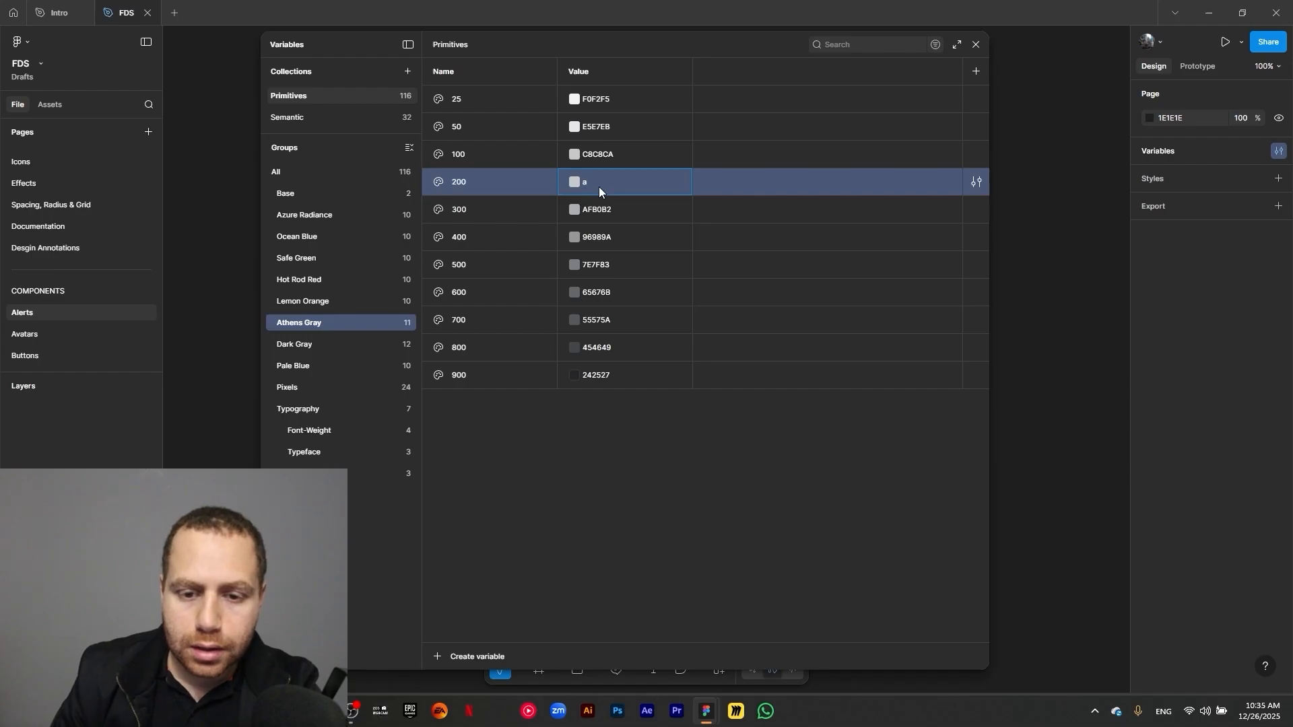
{"action": "key", "text": "Return"}
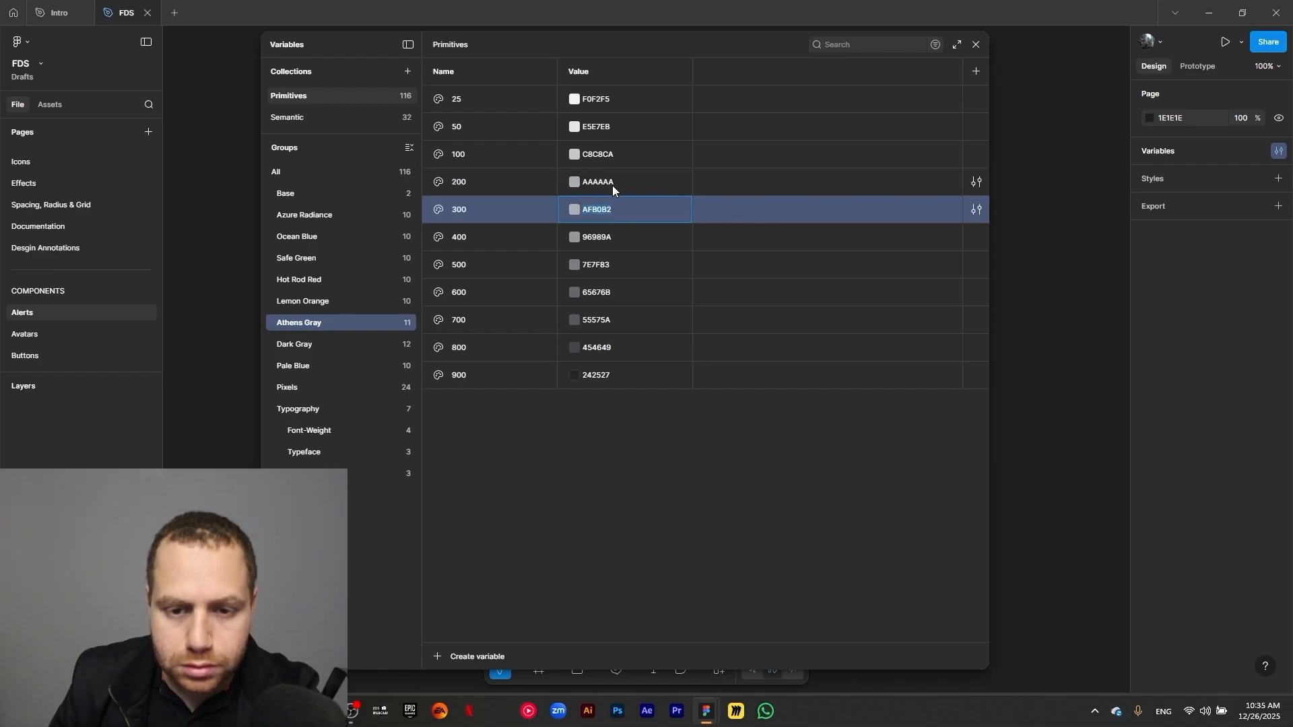
{"action": "double_click", "coordinate": [613, 184]}
{"action": "type", "text": "AFB0B2"}
{"action": "left_click", "coordinate": [629, 217]}
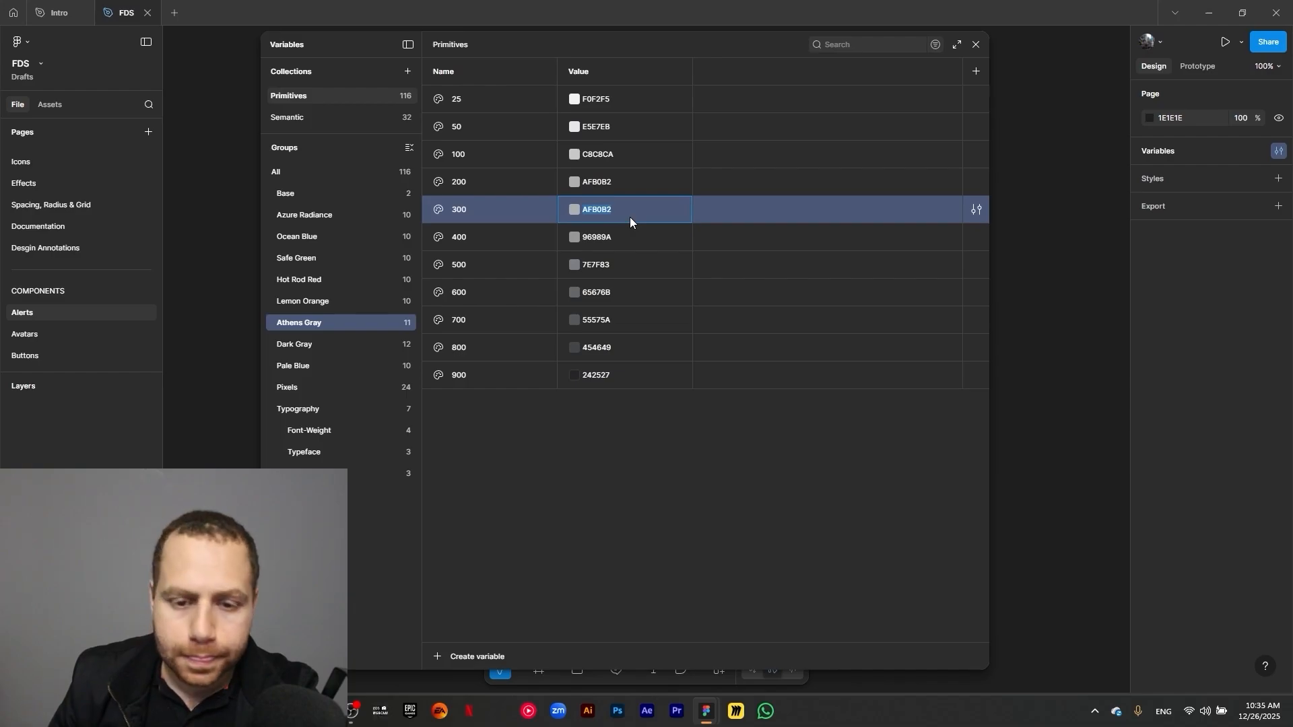
Copy the next darker values up one shade in Athens Gray, setting 300 to 96989A and 400 to 7E7F83
{"action": "left_click", "coordinate": [608, 236]}
{"action": "key", "text": "ctrl+c"}
{"action": "left_click", "coordinate": [604, 212]}
{"action": "key", "text": "ctrl+v"}
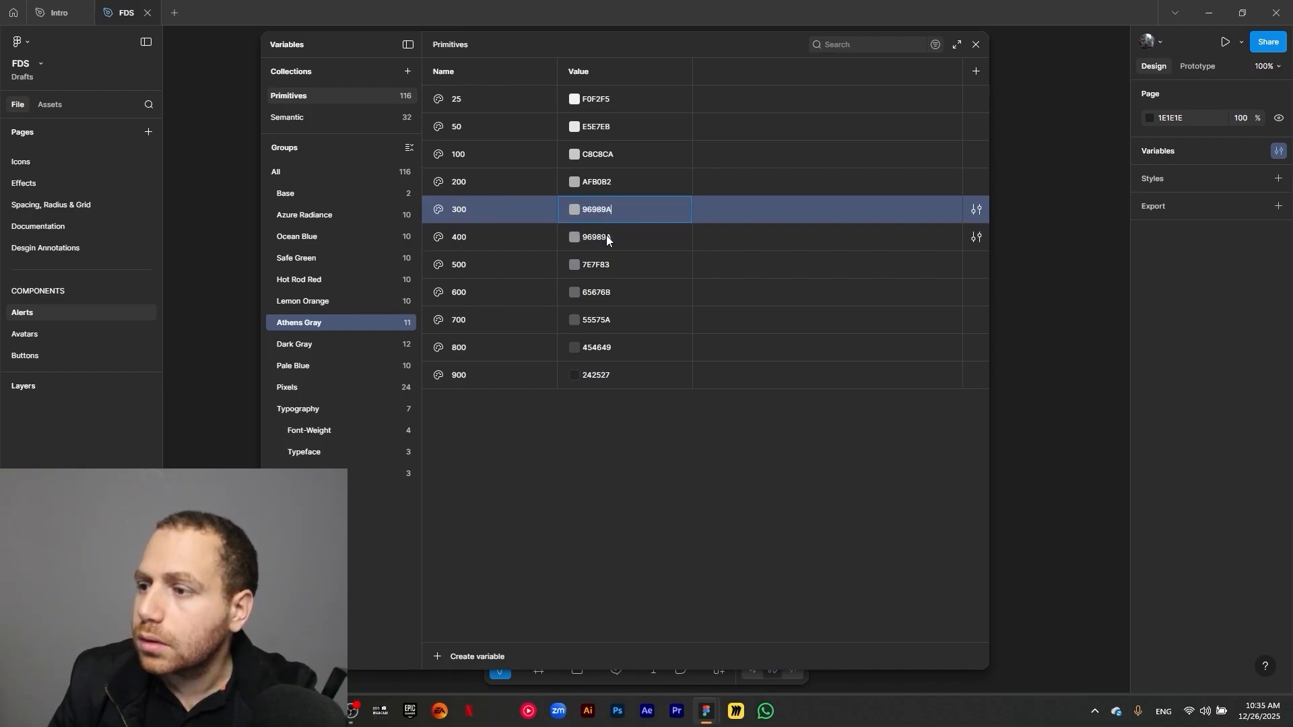
{"action": "left_click", "coordinate": [605, 264]}
{"action": "key", "text": "ctrl+c"}
{"action": "left_click", "coordinate": [599, 238]}
{"action": "key", "text": "ctrl+v"}
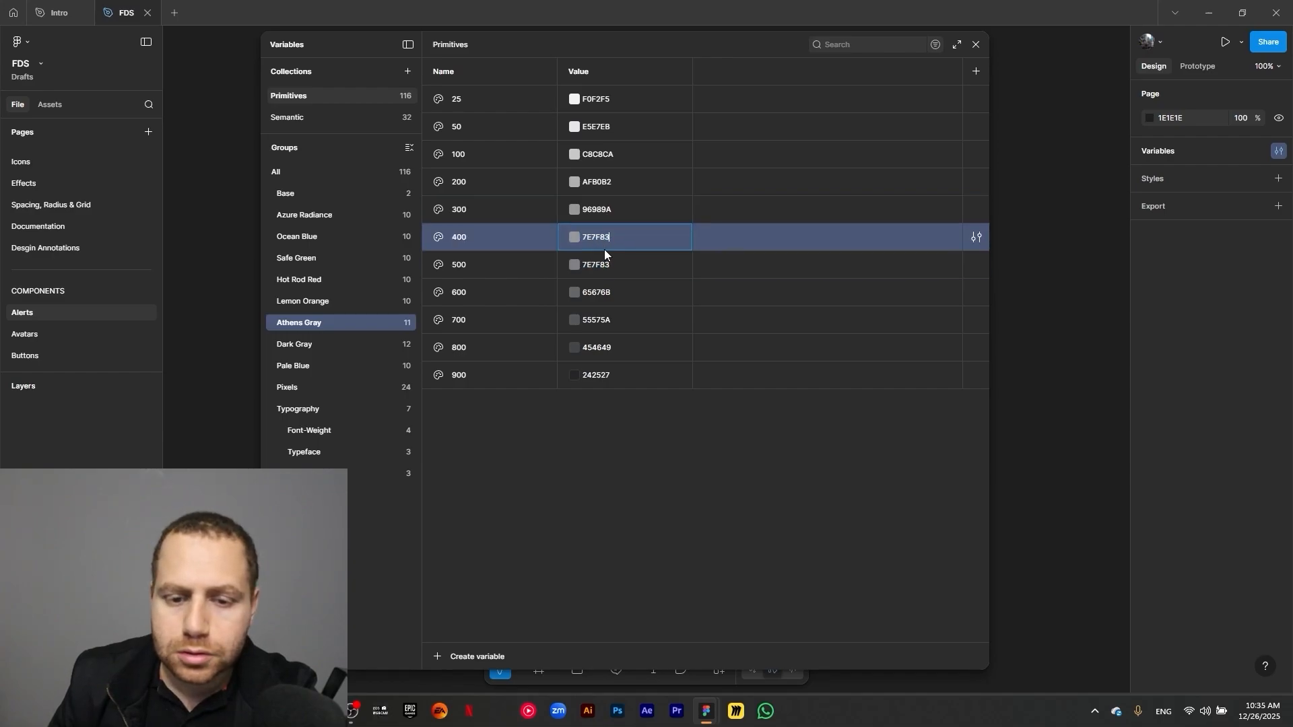
Copy the next darker values up one shade in Athens Gray, setting 500 to 65676B and 600 to 55575A
{"action": "left_click", "coordinate": [604, 293]}
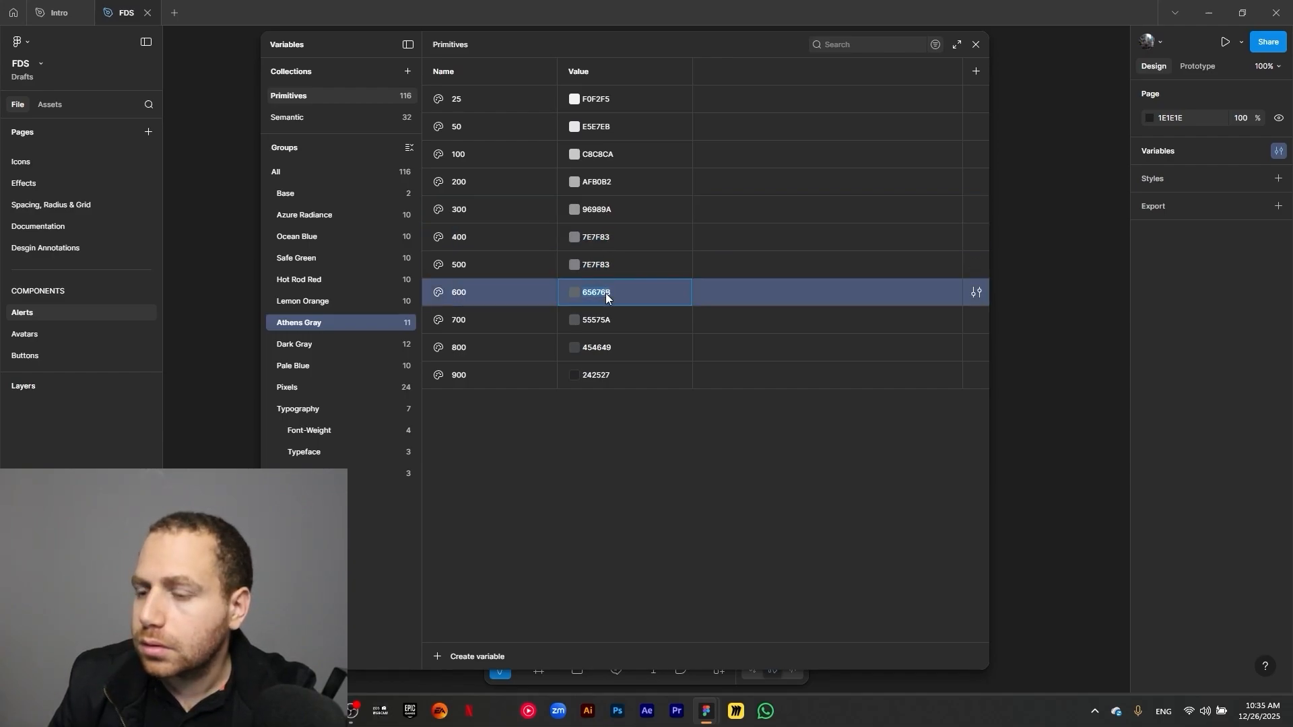
{"action": "key", "text": "ctrl+c"}
{"action": "left_click", "coordinate": [604, 268]}
{"action": "key", "text": "ctrl+v"}
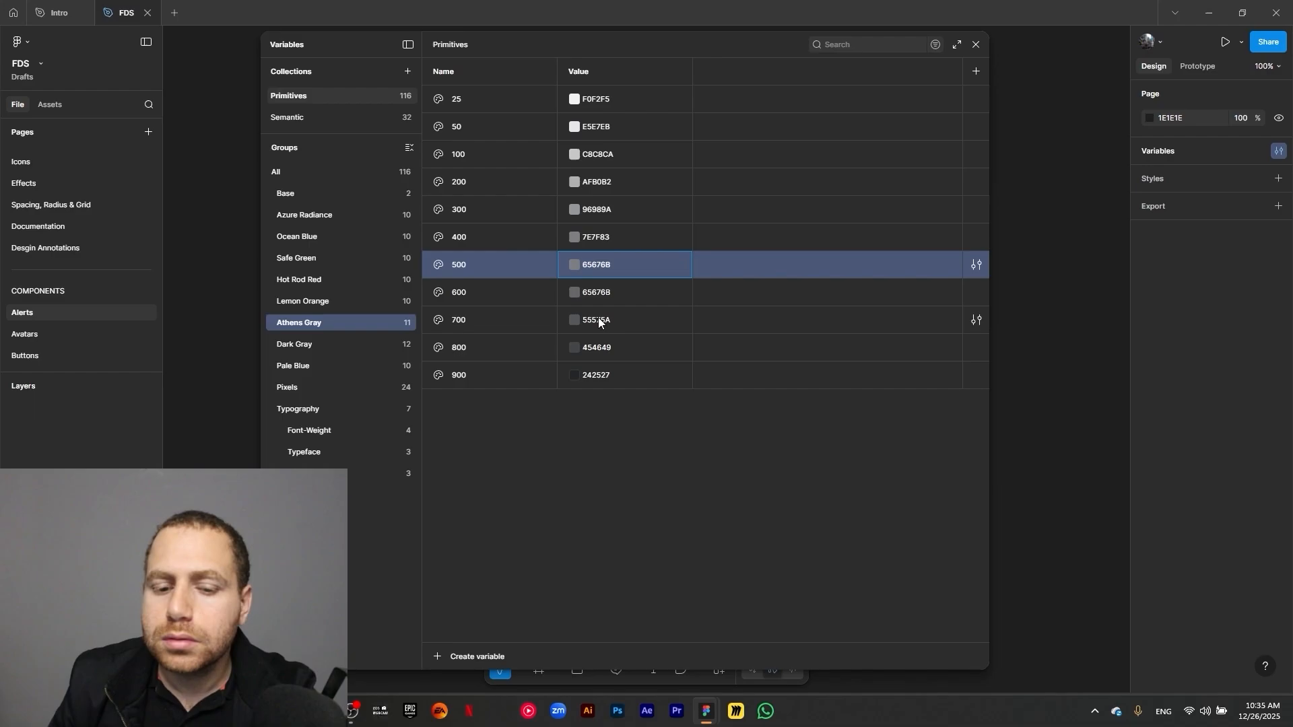
{"action": "left_click", "coordinate": [598, 322]}
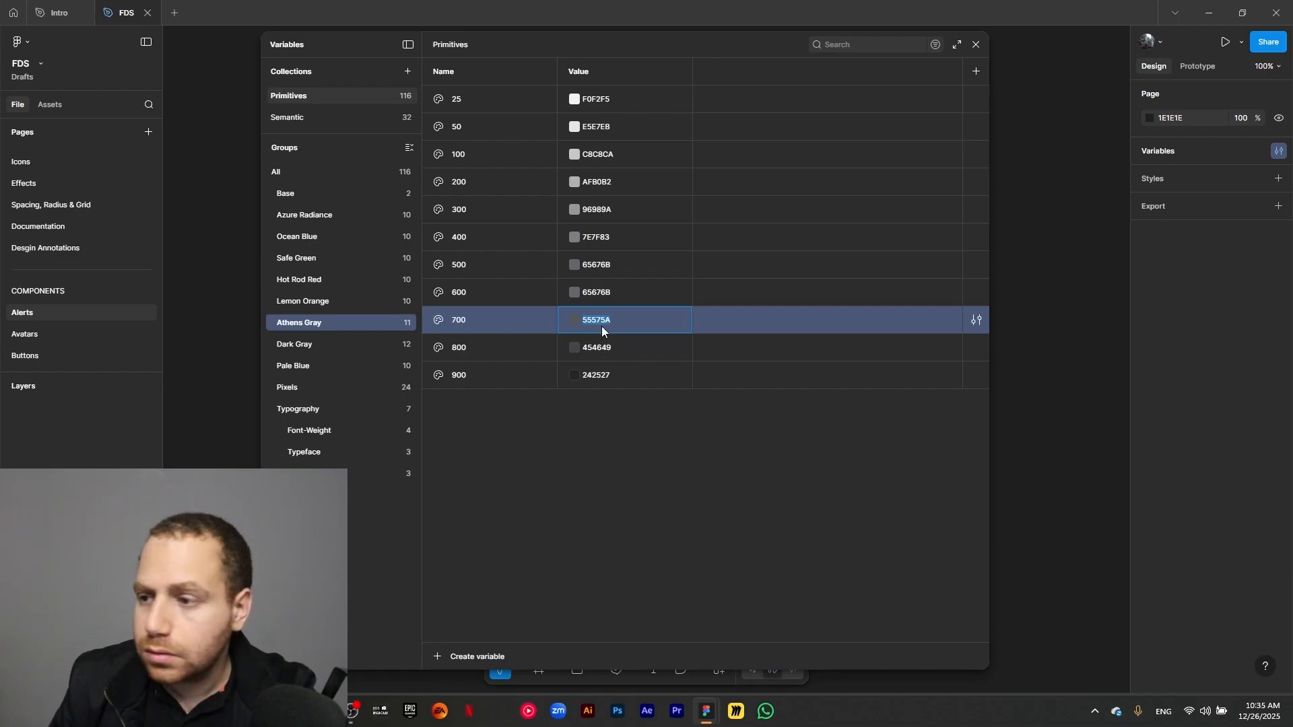
{"action": "key", "text": "ctrl+c"}
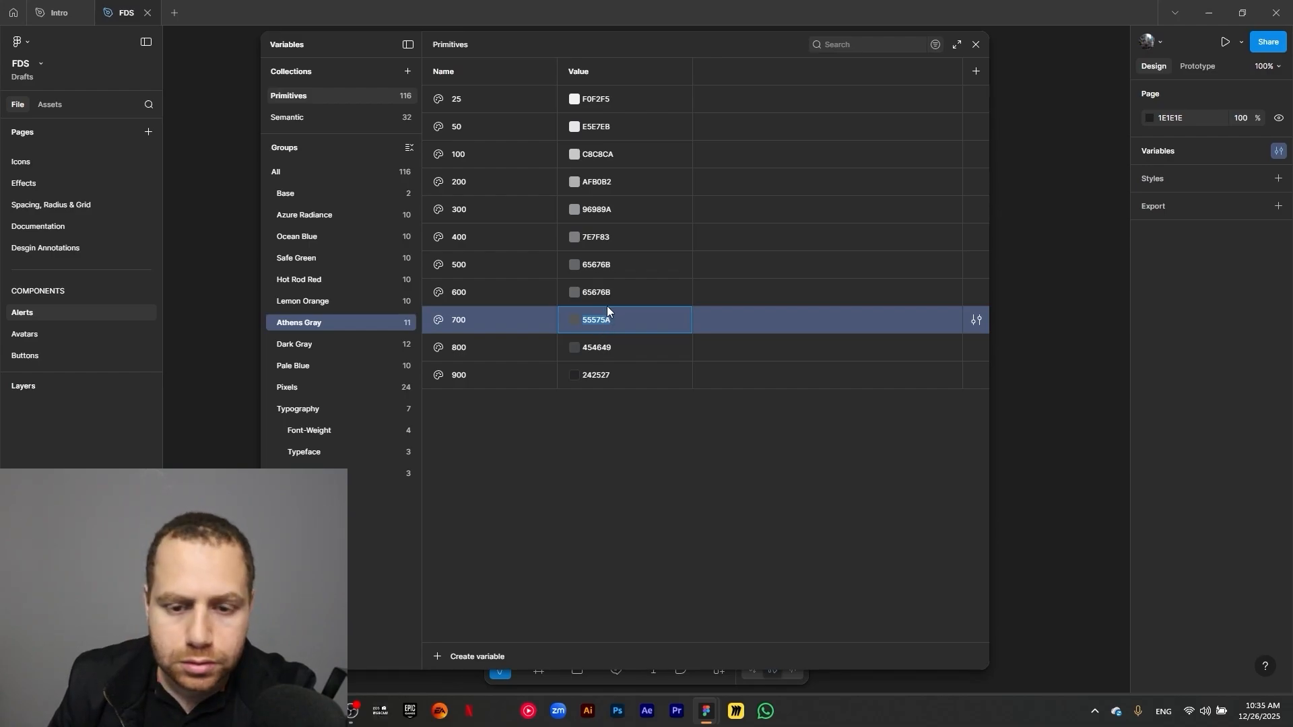
{"action": "left_click", "coordinate": [603, 295]}
{"action": "key", "text": "ctrl+v"}
Set the Athens Gray primitive shade 700 to 454649 and shade 800 to 353638
{"action": "left_click", "coordinate": [599, 347]}
{"action": "left_click", "coordinate": [599, 347]}
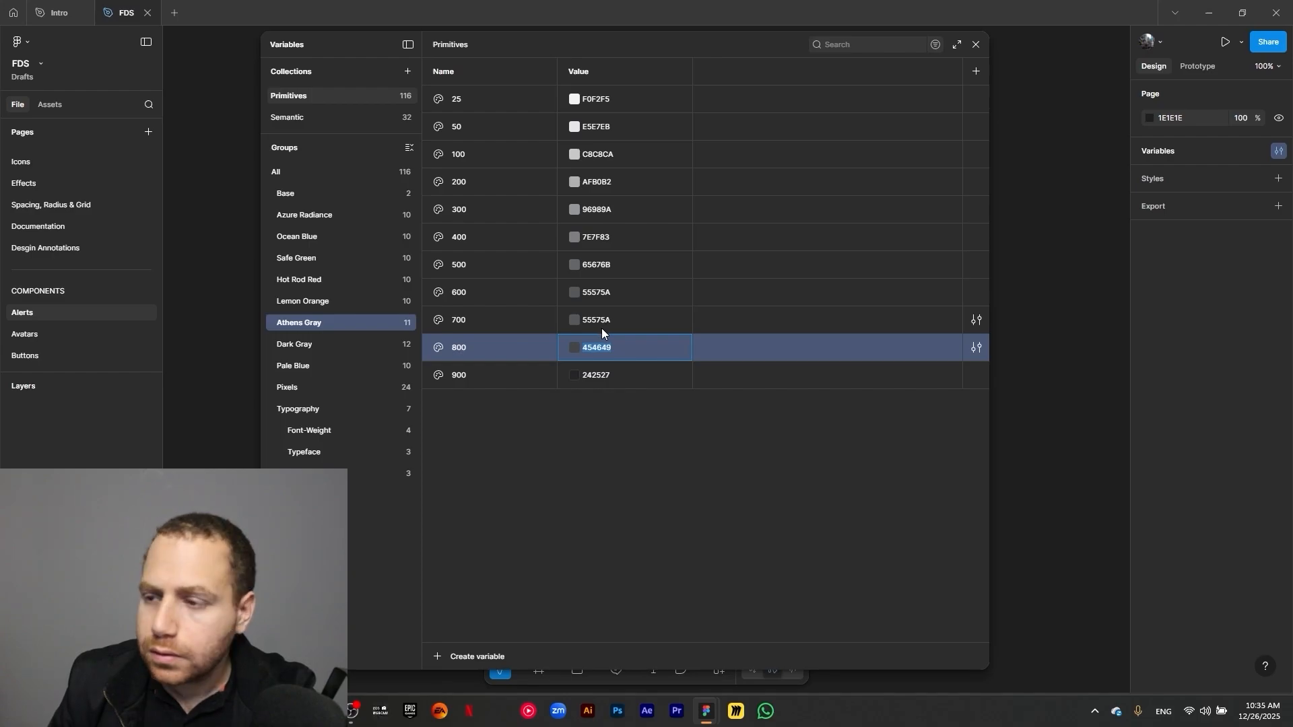
{"action": "left_click", "coordinate": [601, 325]}
{"action": "key", "text": "ctrl+v"}
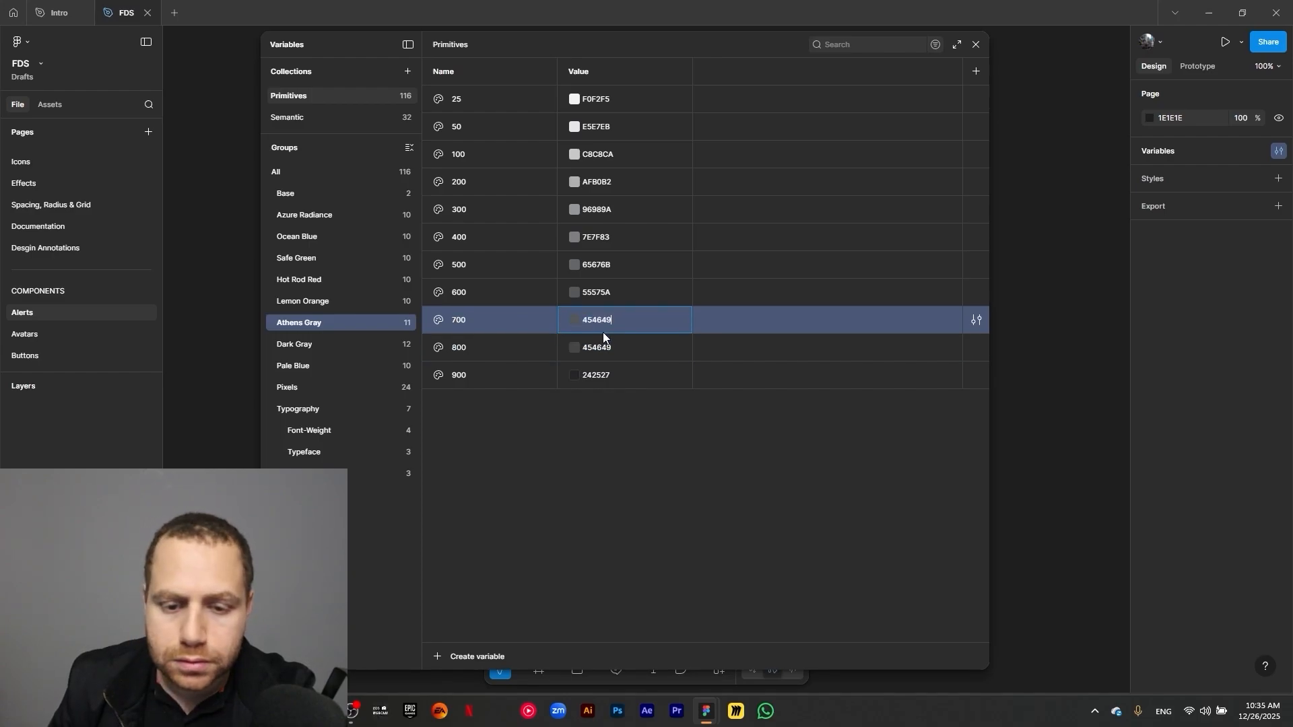
{"action": "left_click", "coordinate": [597, 374]}
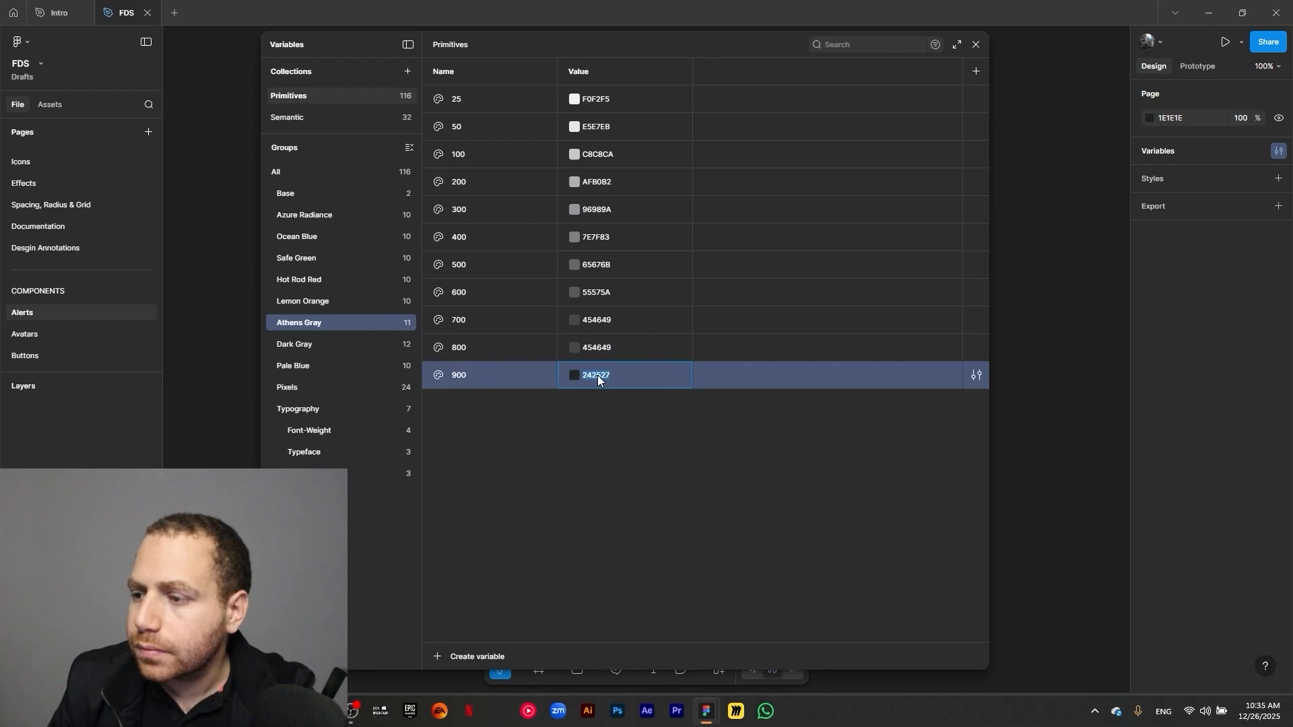
{"action": "left_click", "coordinate": [596, 348]}
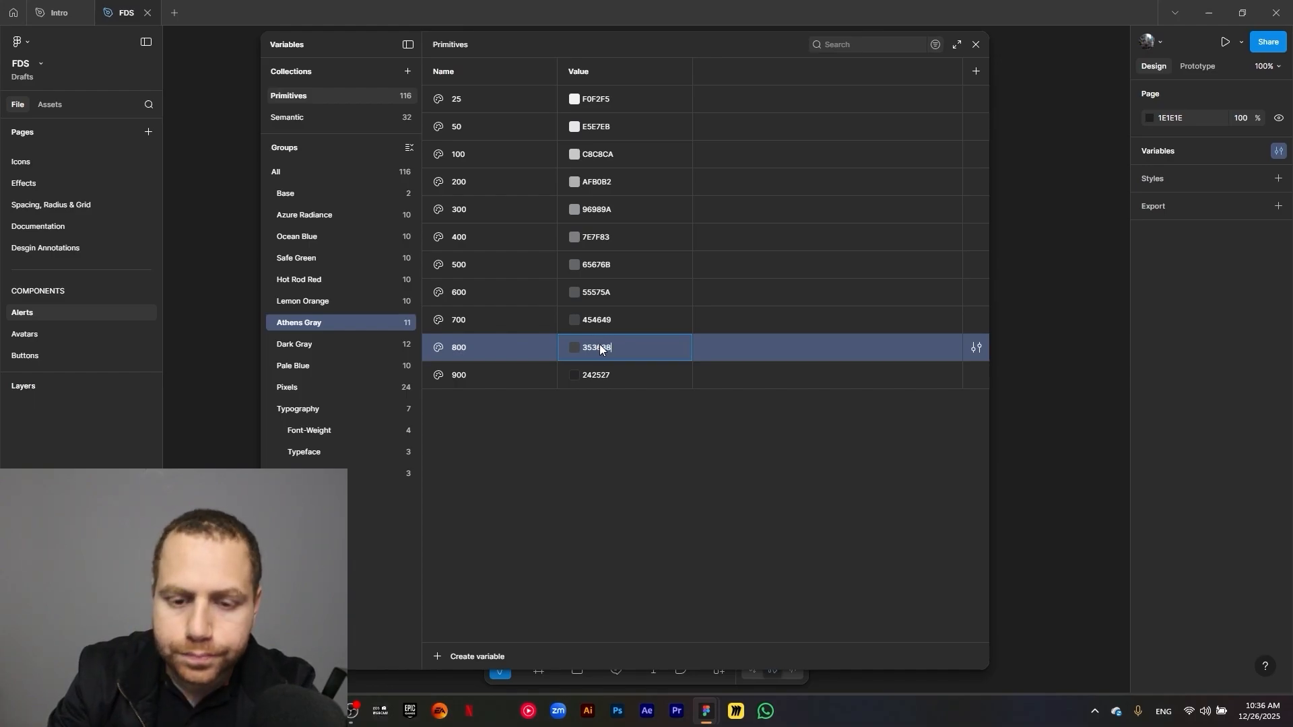
{"action": "type", "text": "353638"}
{"action": "left_click", "coordinate": [623, 439]}
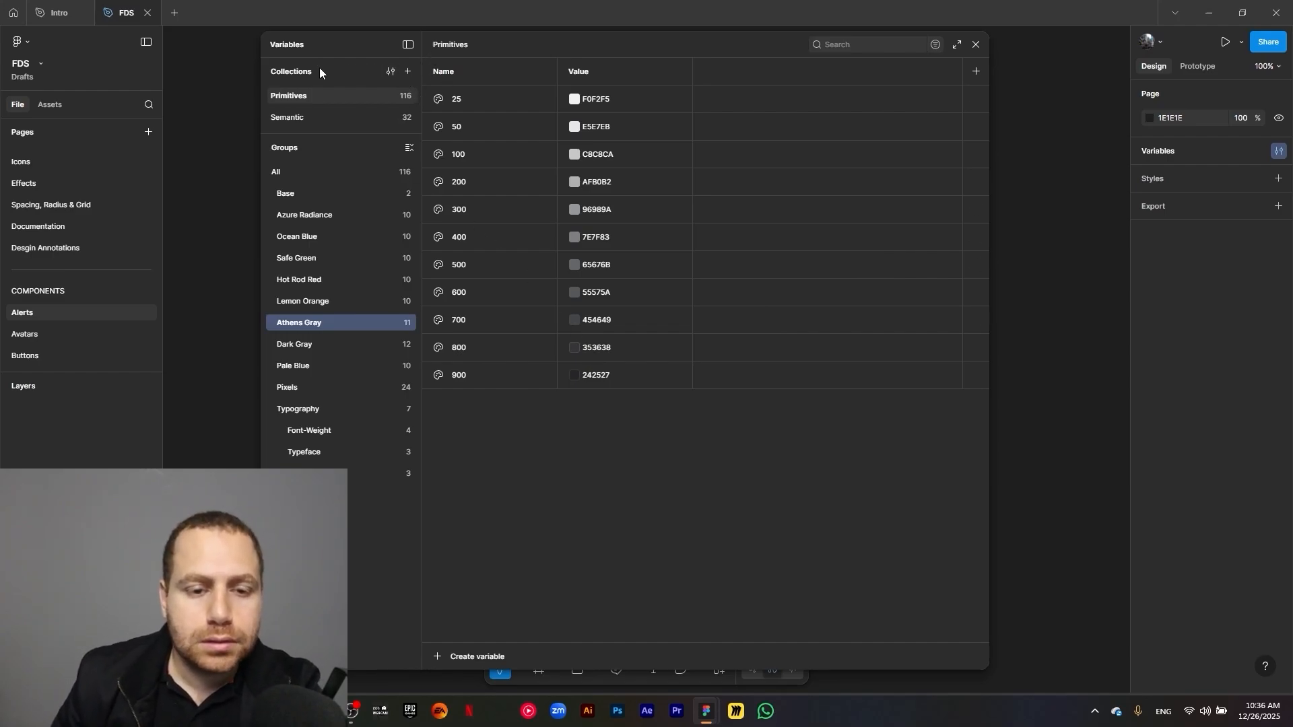
In the Semantic collection's Neutral/Light group, link shade 25 to Athens Gray/25 and check the link of shade 50
{"action": "left_click", "coordinate": [318, 124]}
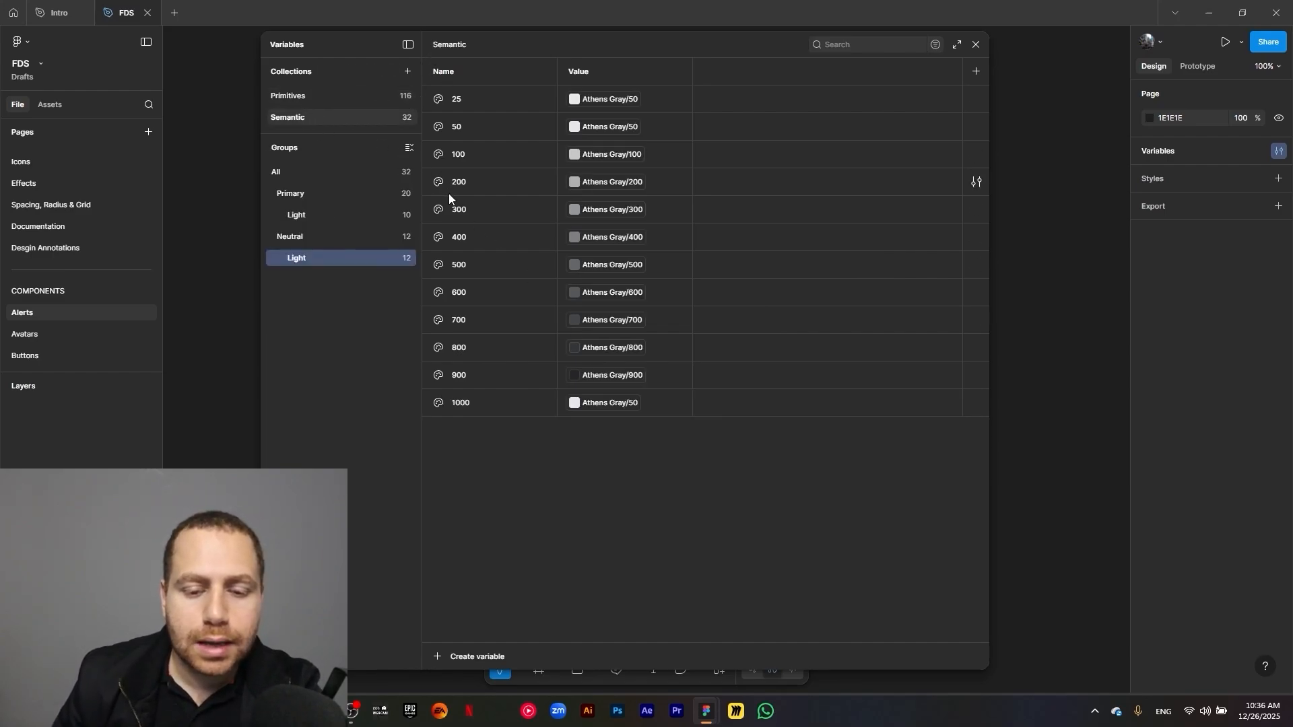
{"action": "mouse_move", "coordinate": [588, 404]}
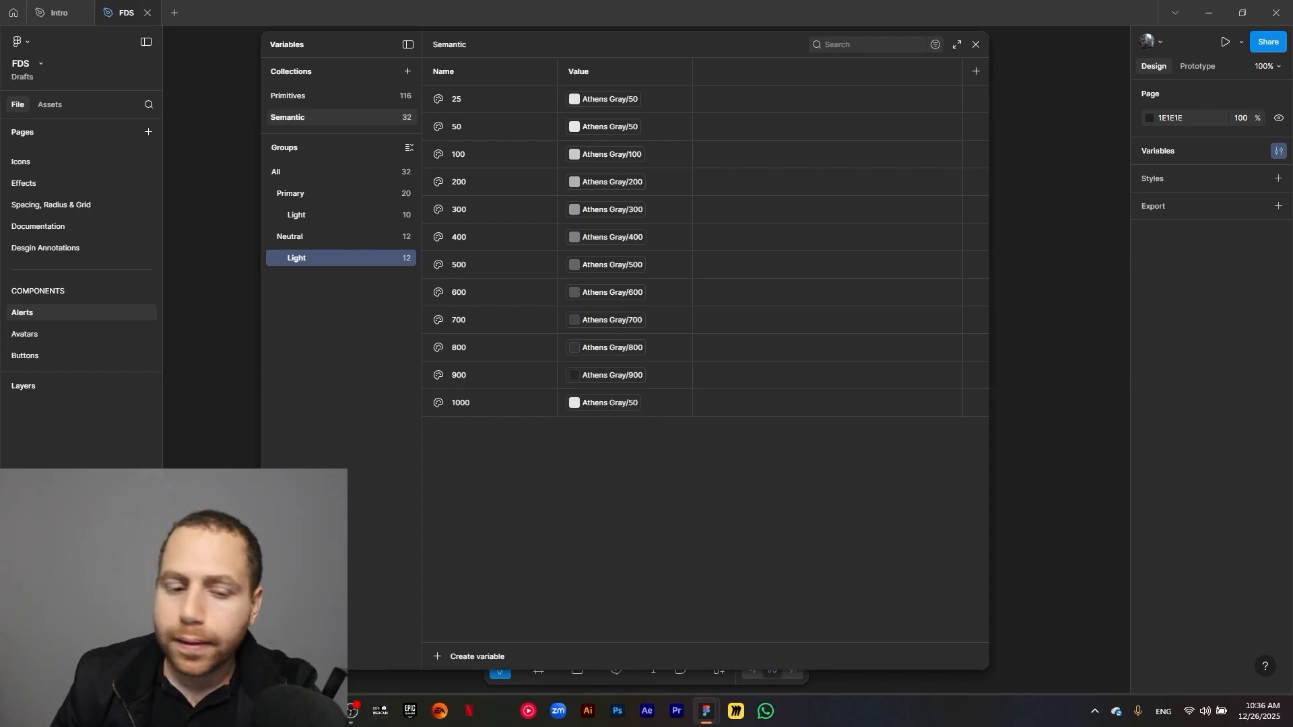
{"action": "left_click", "coordinate": [616, 102]}
{"action": "left_click", "coordinate": [633, 292]}
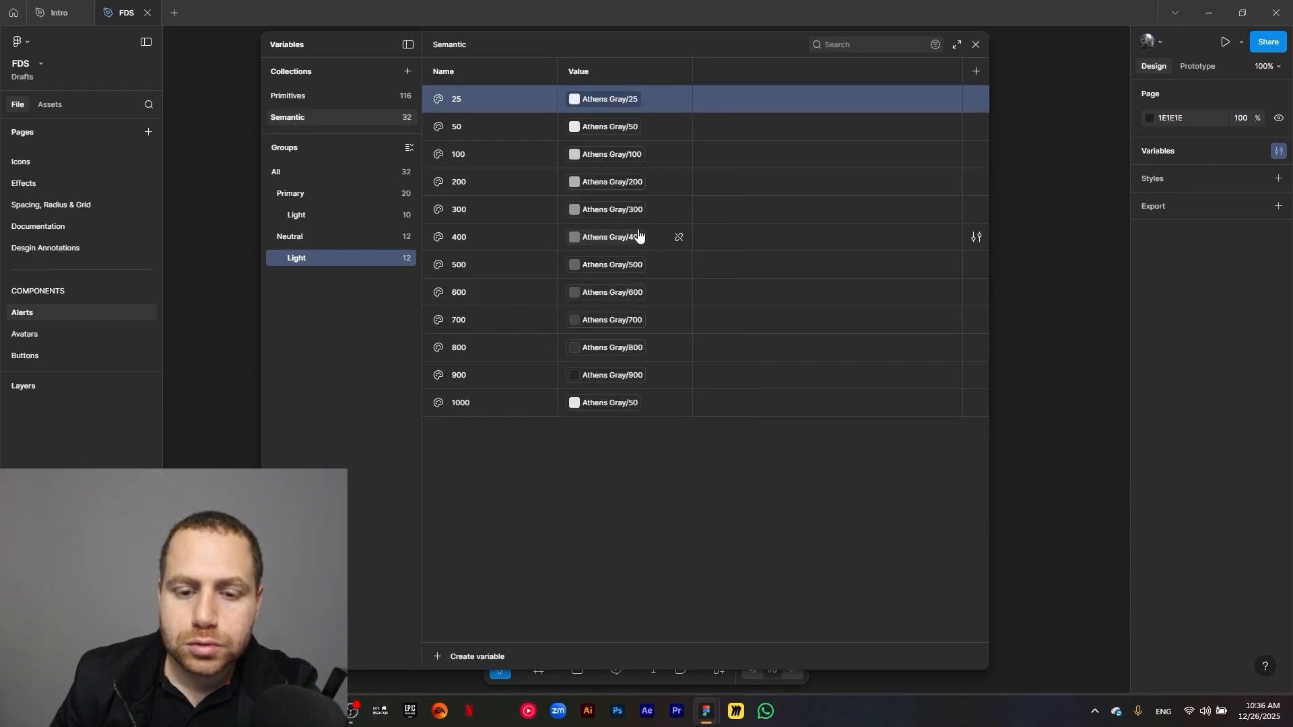
{"action": "left_click", "coordinate": [623, 134]}
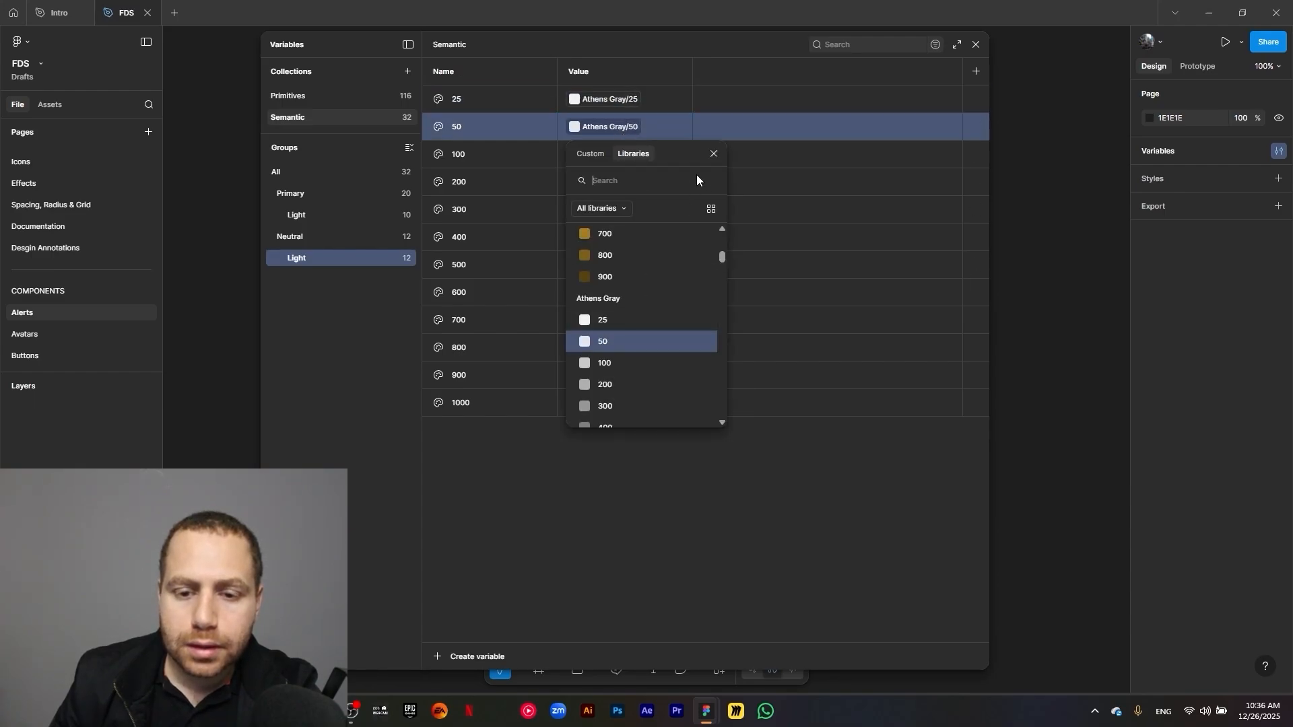
{"action": "left_click", "coordinate": [714, 154]}
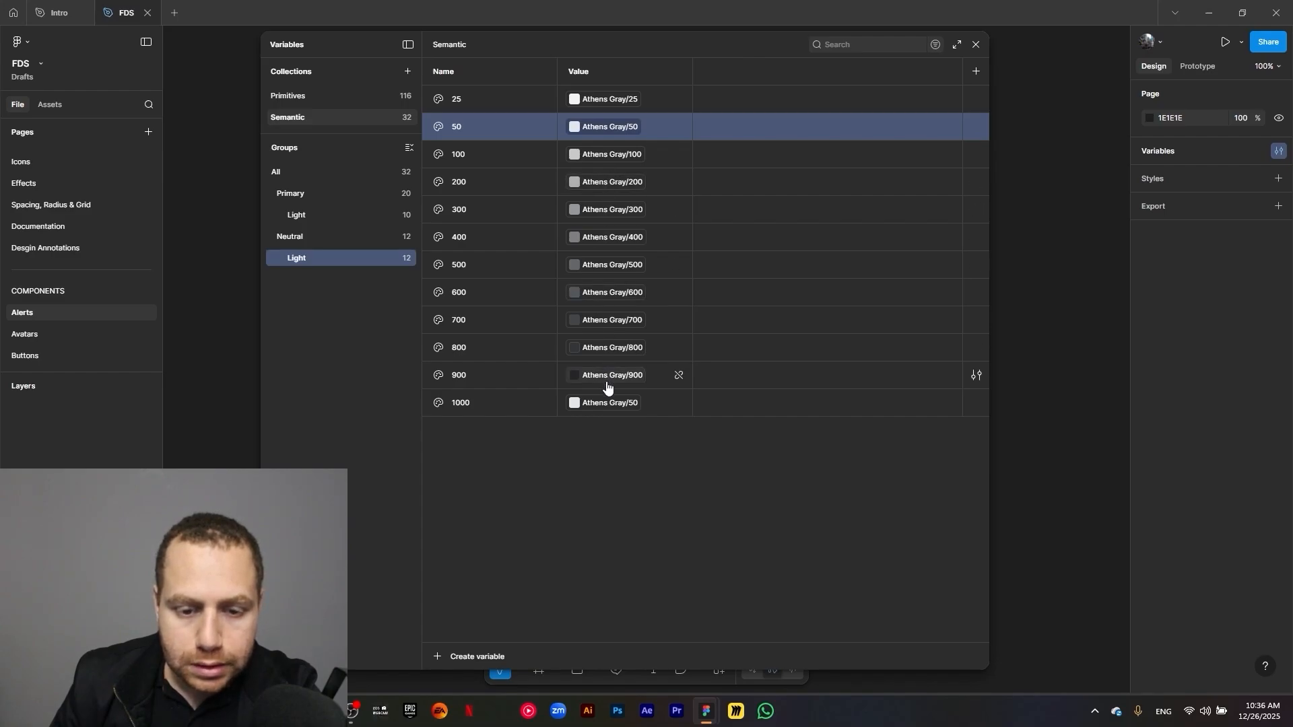
Delete the shade 1000 variable from the Neutral/Light group
{"action": "left_click", "coordinate": [543, 406]}
{"action": "right_click", "coordinate": [543, 406]}
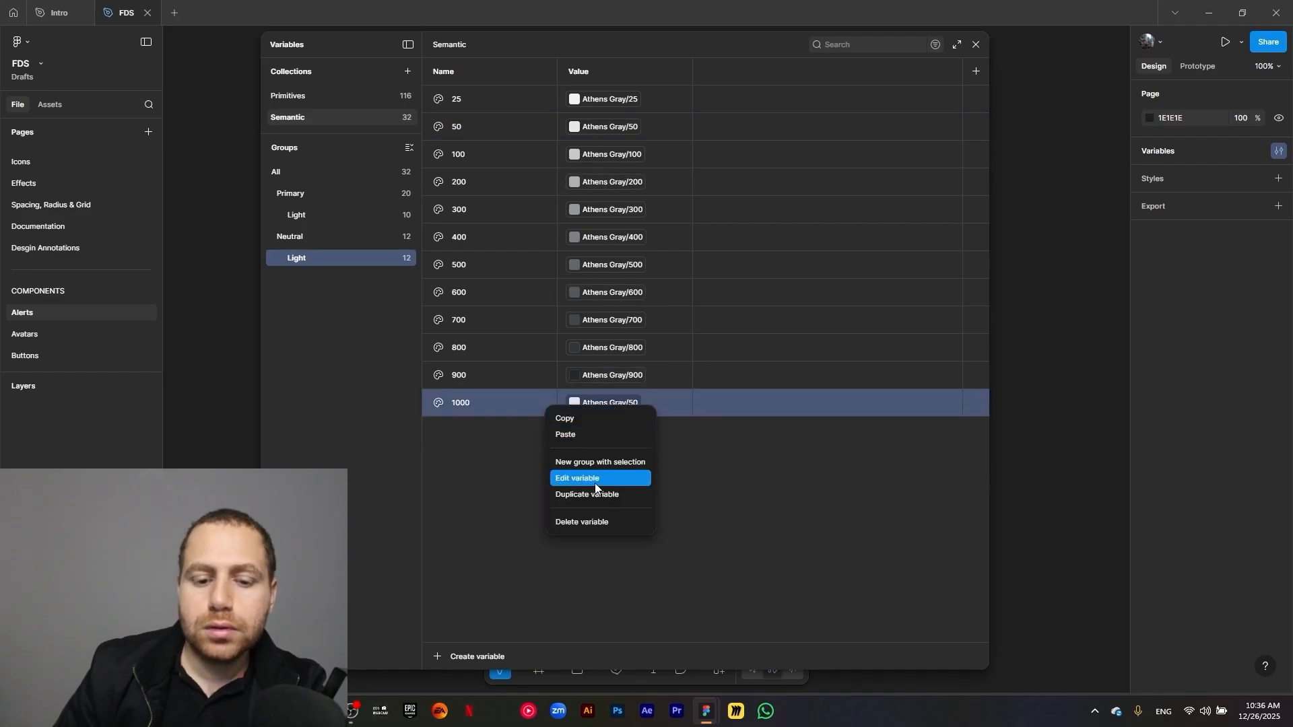
{"action": "left_click", "coordinate": [615, 519]}
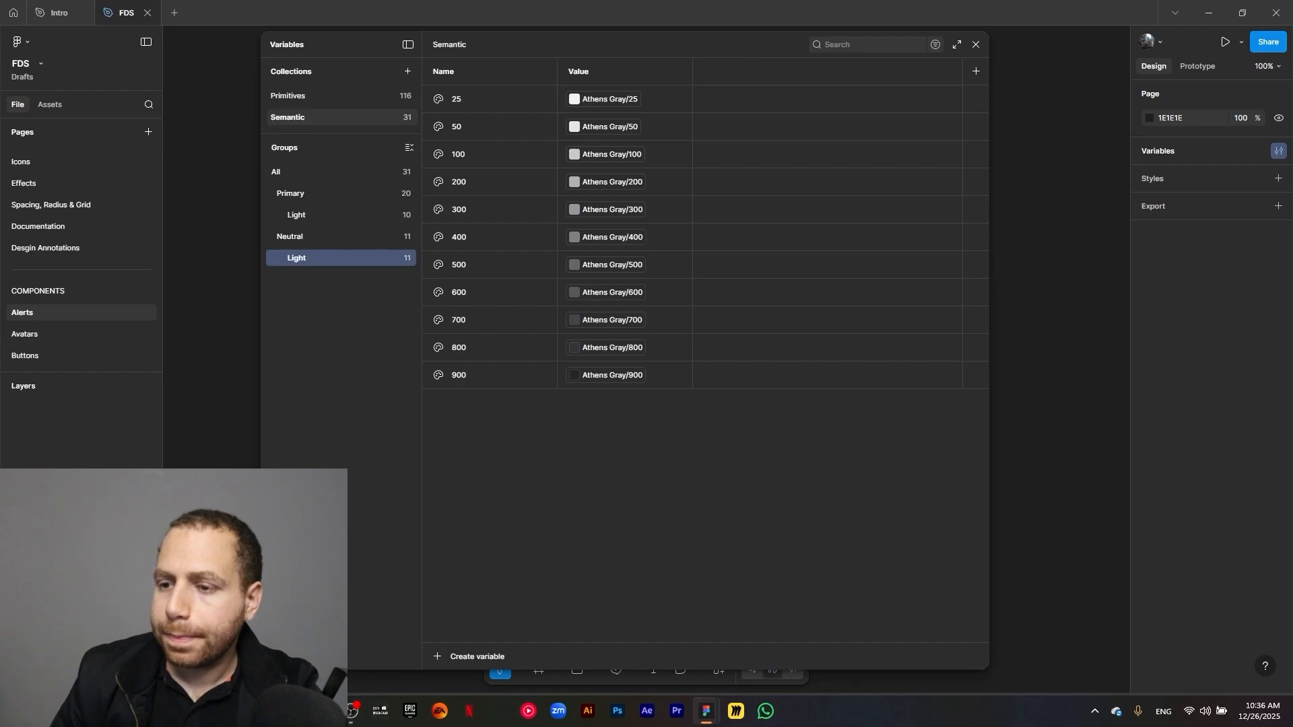
Create a color variable named Dark/25 in the Semantic collection's Neutral group
{"action": "left_click", "coordinate": [326, 236]}
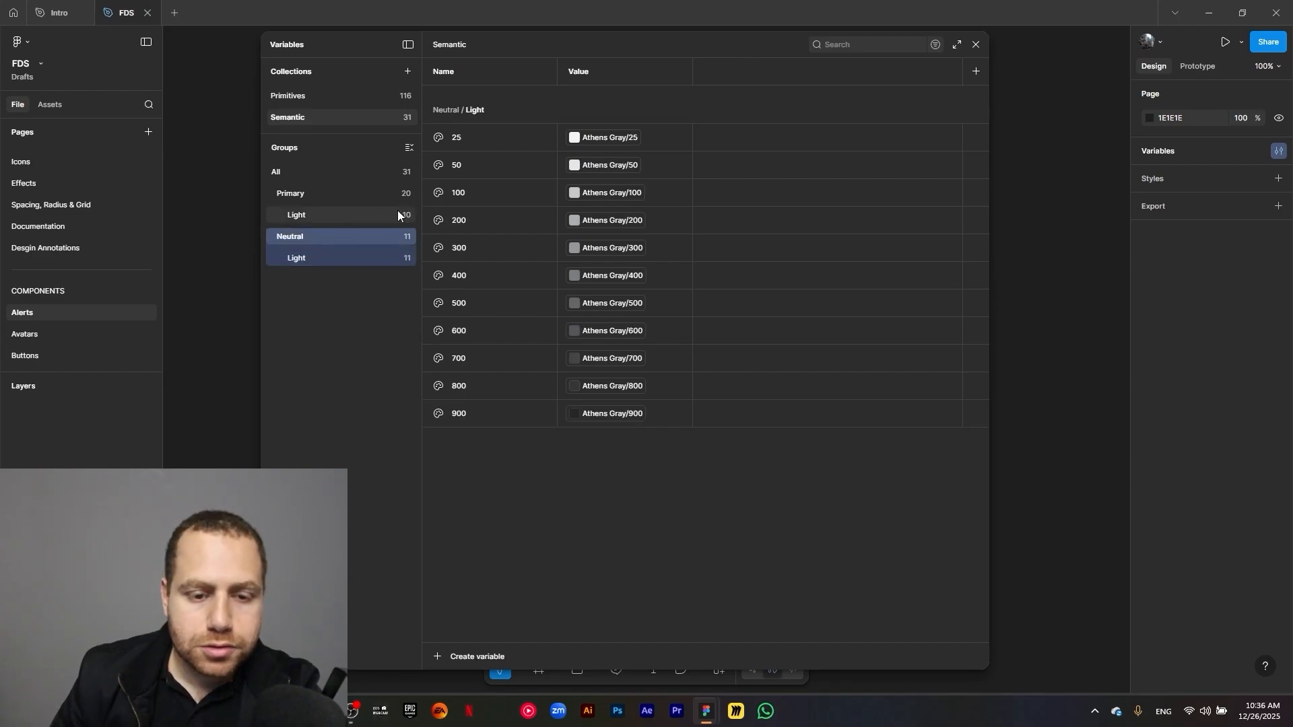
{"action": "left_click", "coordinate": [439, 658]}
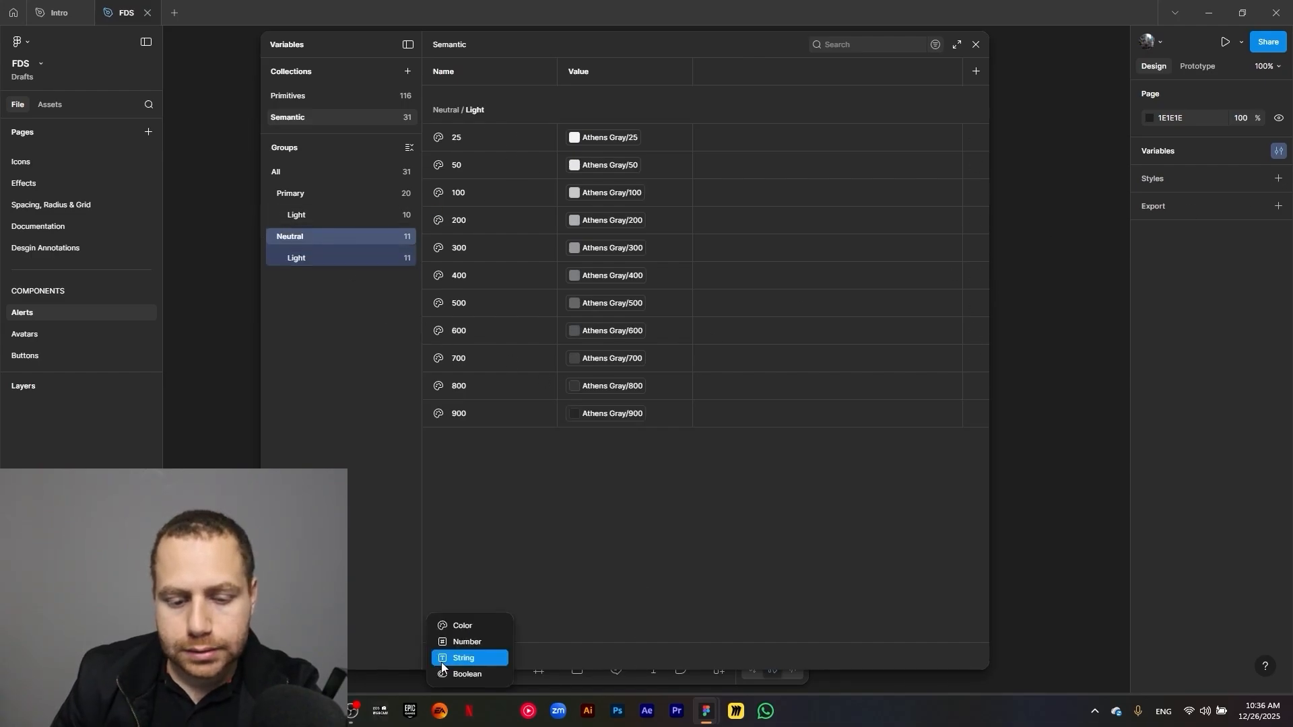
{"action": "left_click", "coordinate": [474, 628]}
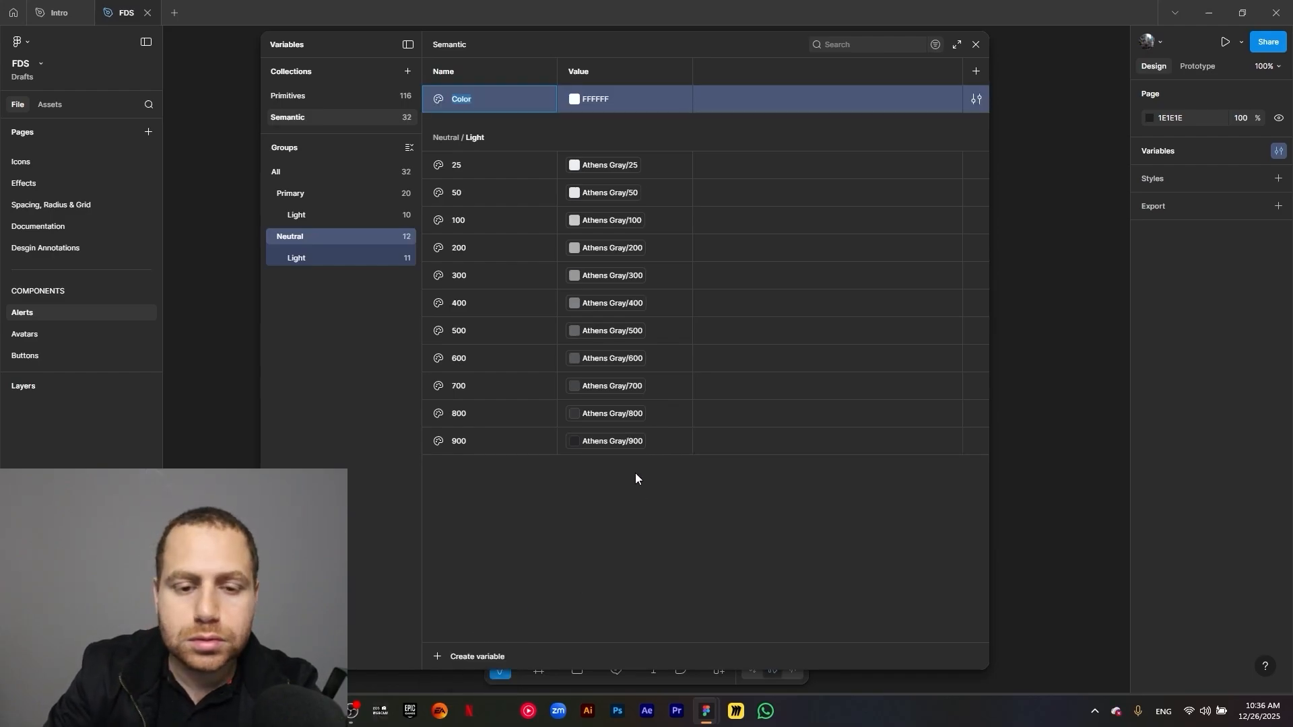
{"action": "type", "text": "Dark/"}
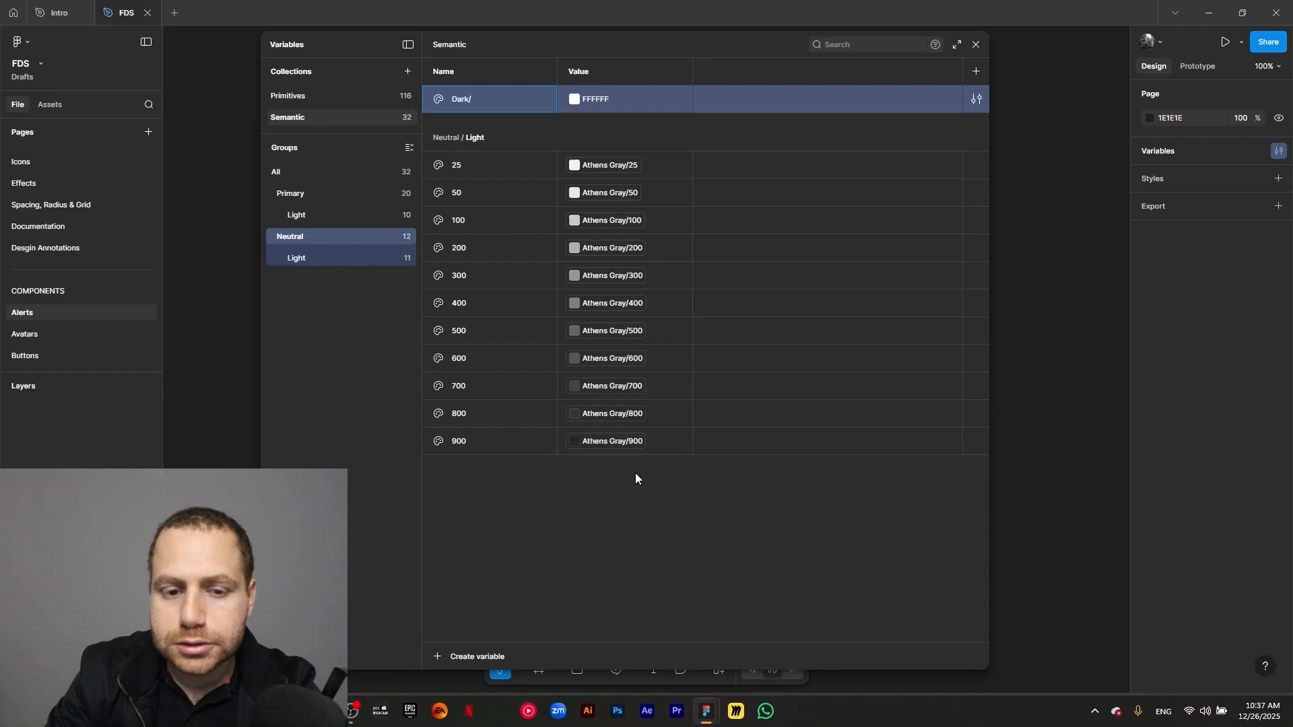
{"action": "type", "text": "25"}
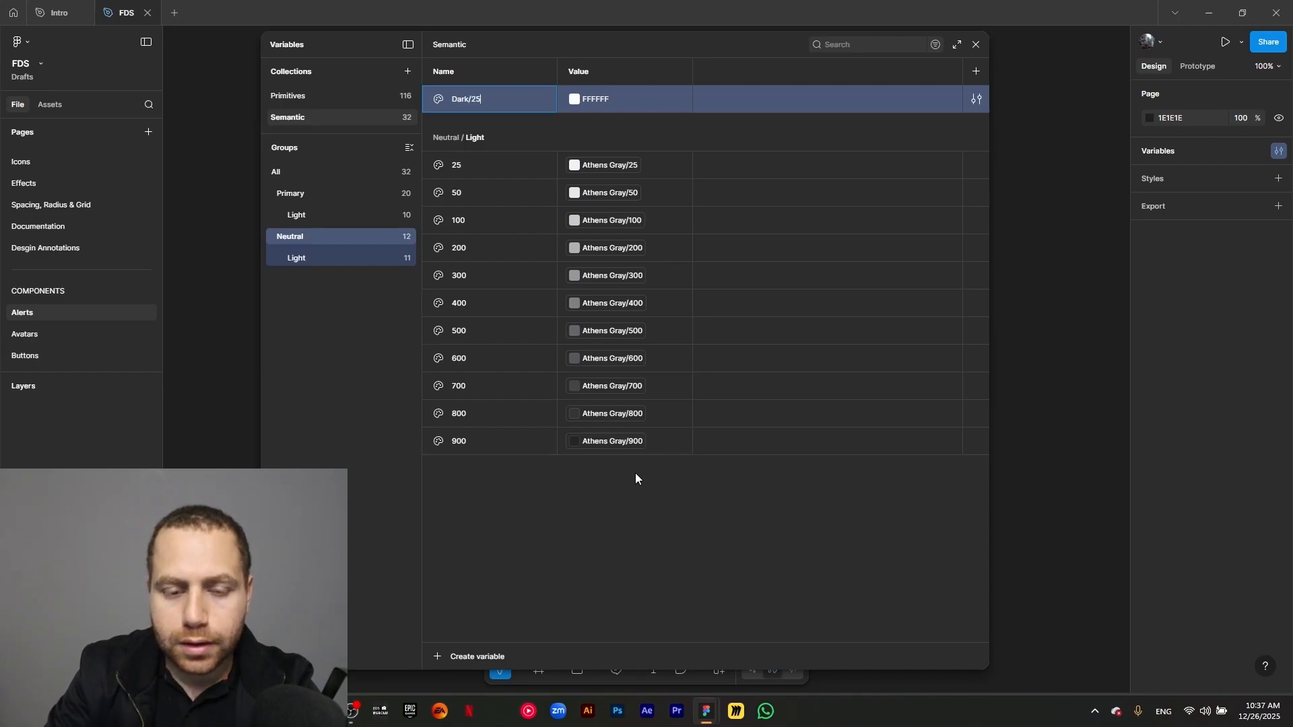
{"action": "key", "text": "Return"}
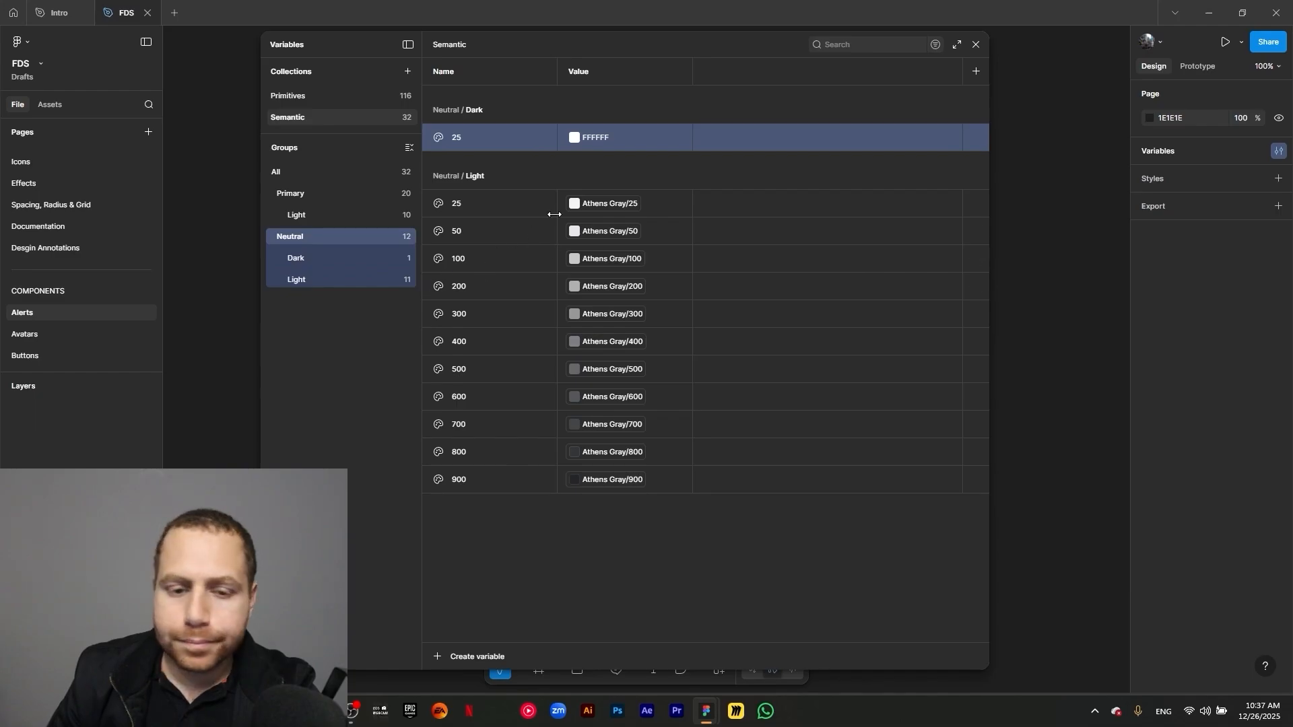
Link shade 25 of the Neutral/Dark group to the primitive Dark Gray/25
{"action": "left_click", "coordinate": [574, 137]}
{"action": "left_click", "coordinate": [635, 160]}
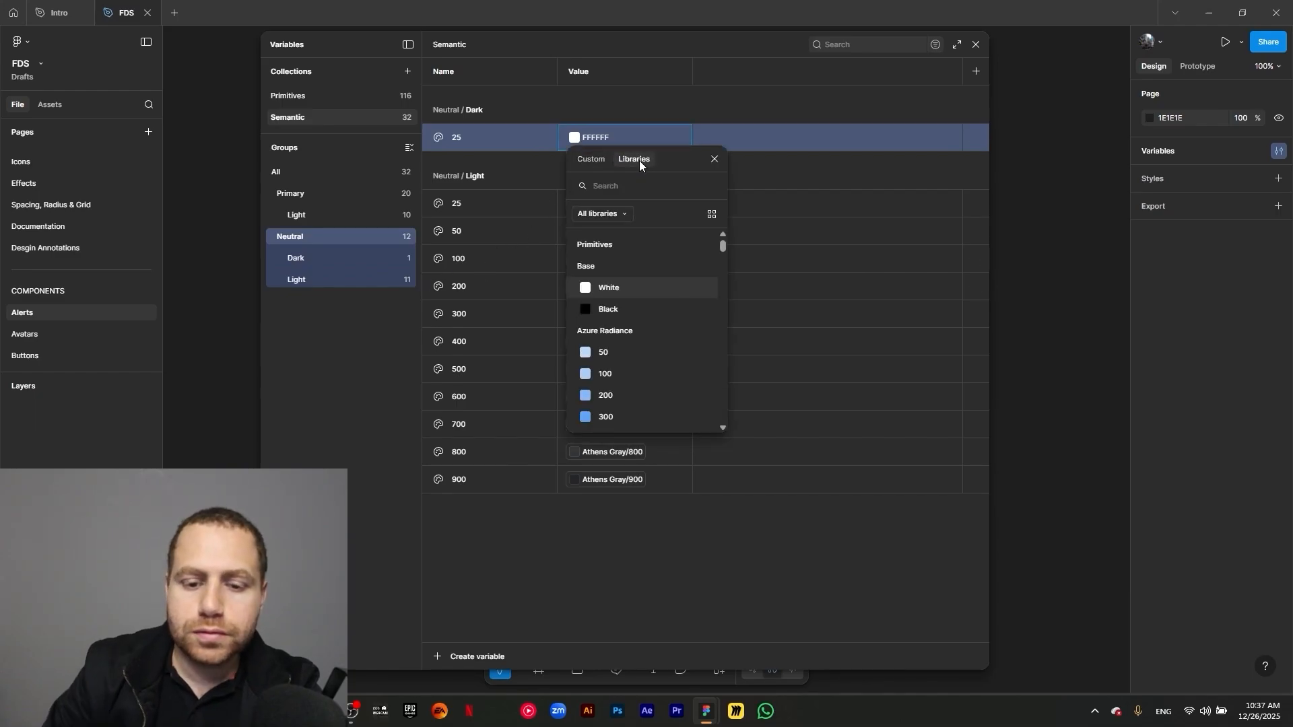
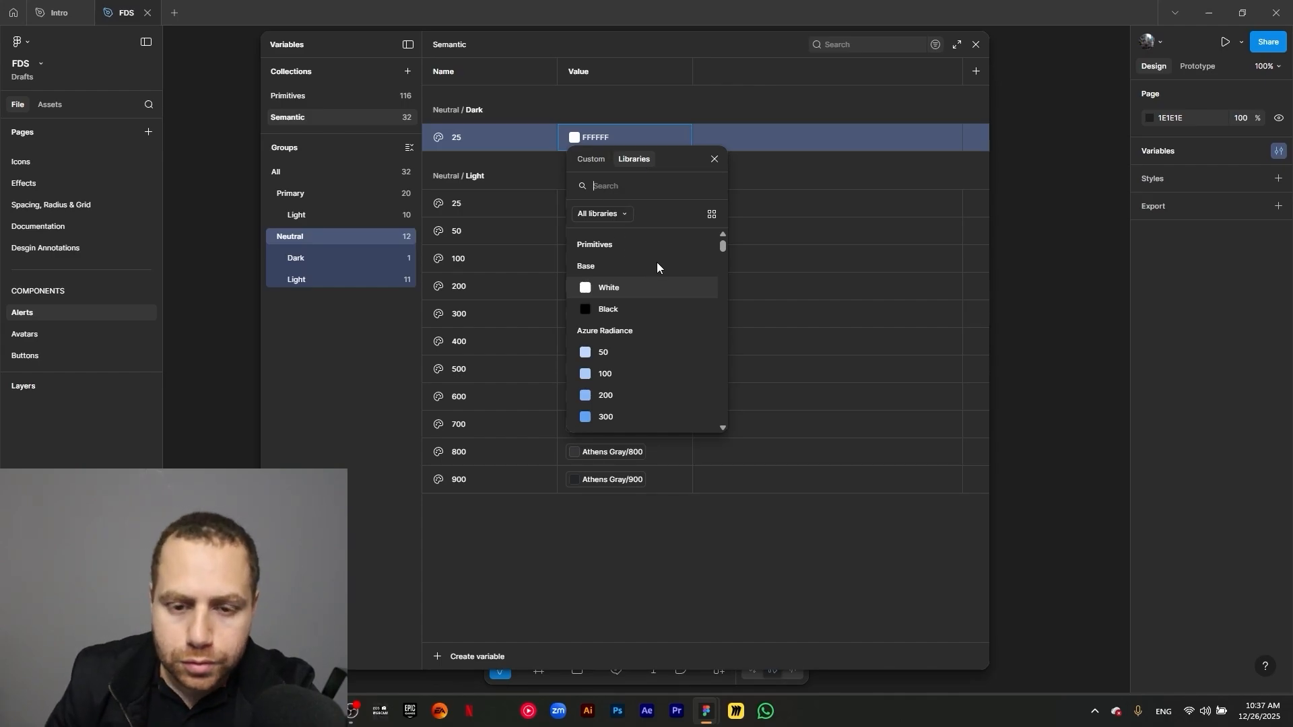
{"action": "scroll", "coordinate": [645, 313], "scroll_direction": "down", "scroll_amount": 5}
{"action": "scroll", "coordinate": [647, 310], "scroll_direction": "down", "scroll_amount": 10}
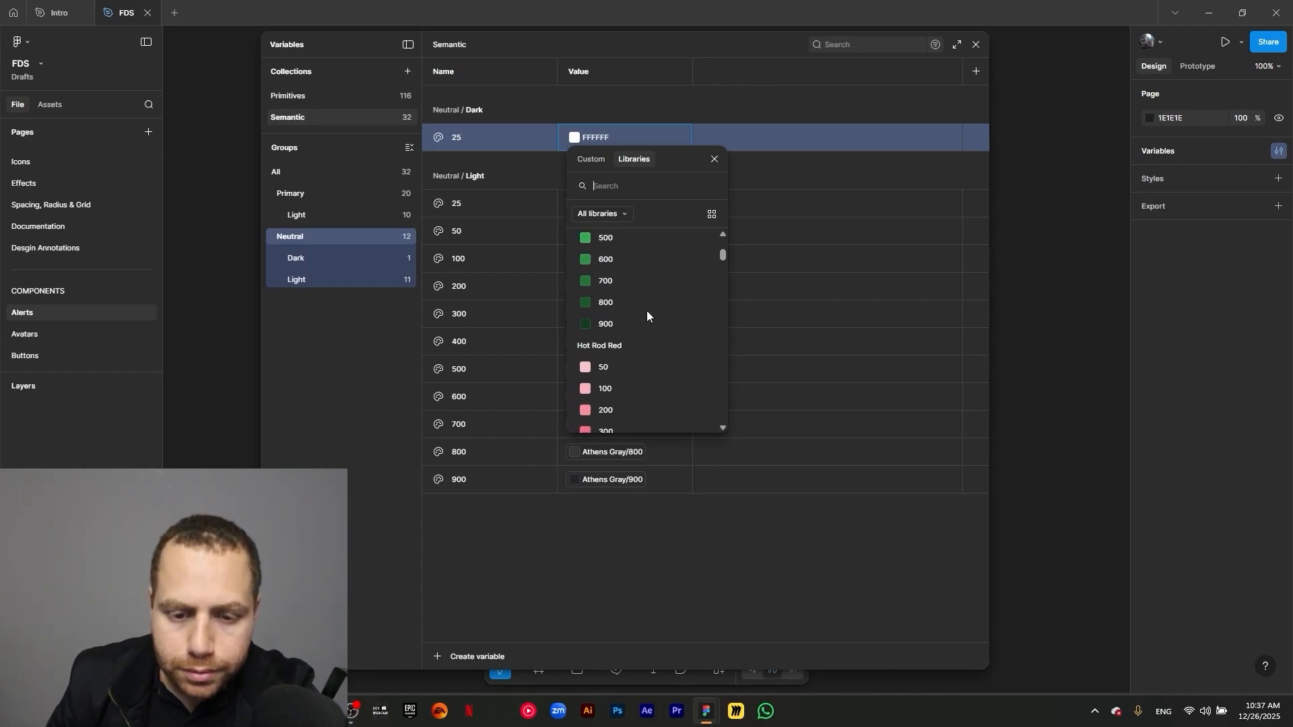
{"action": "scroll", "coordinate": [645, 313], "scroll_direction": "down", "scroll_amount": 5}
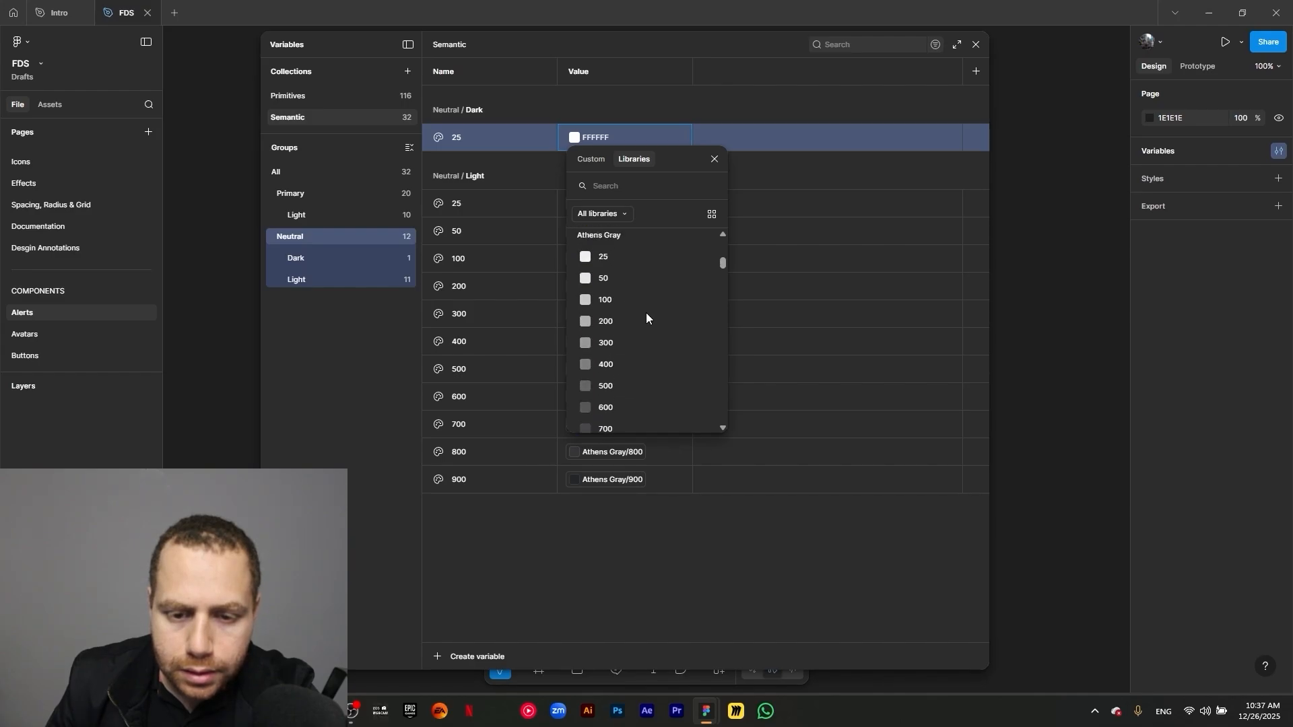
{"action": "scroll", "coordinate": [645, 313], "scroll_direction": "down", "scroll_amount": 3}
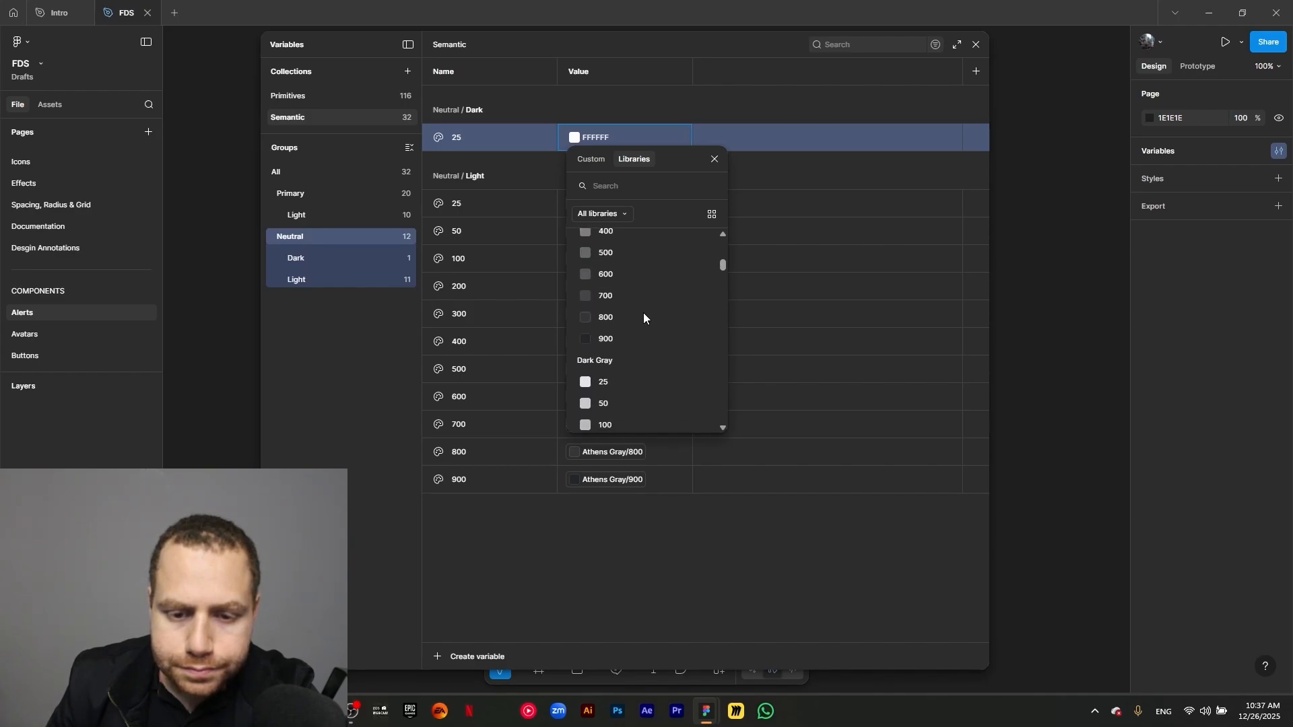
{"action": "left_click", "coordinate": [614, 383]}
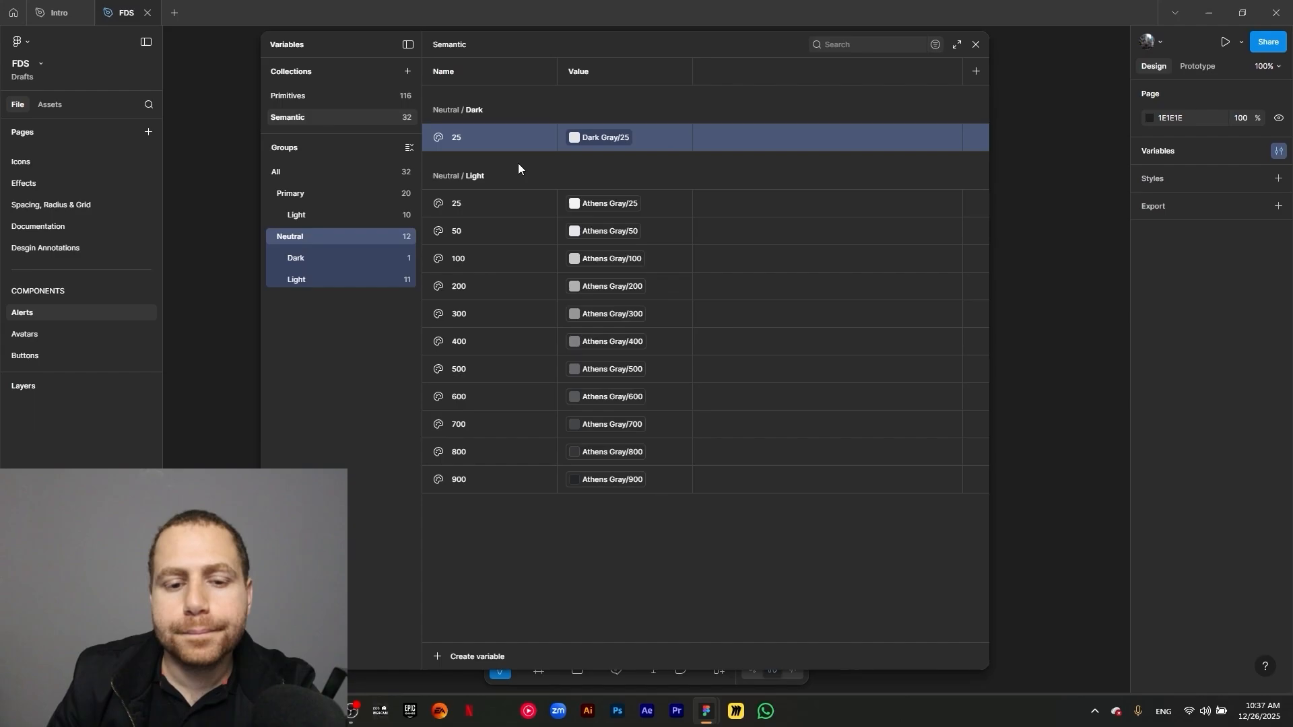
Duplicate the Neutral/Dark shade 25 variable nine times
{"action": "key", "text": "ctrl+d"}
{"action": "key", "text": "ctrl+d"}
{"action": "key", "text": "ctrl+d"}
{"action": "key", "text": "ctrl+d"}
{"action": "key", "text": "ctrl+d"}
{"action": "key", "text": "ctrl+d"}
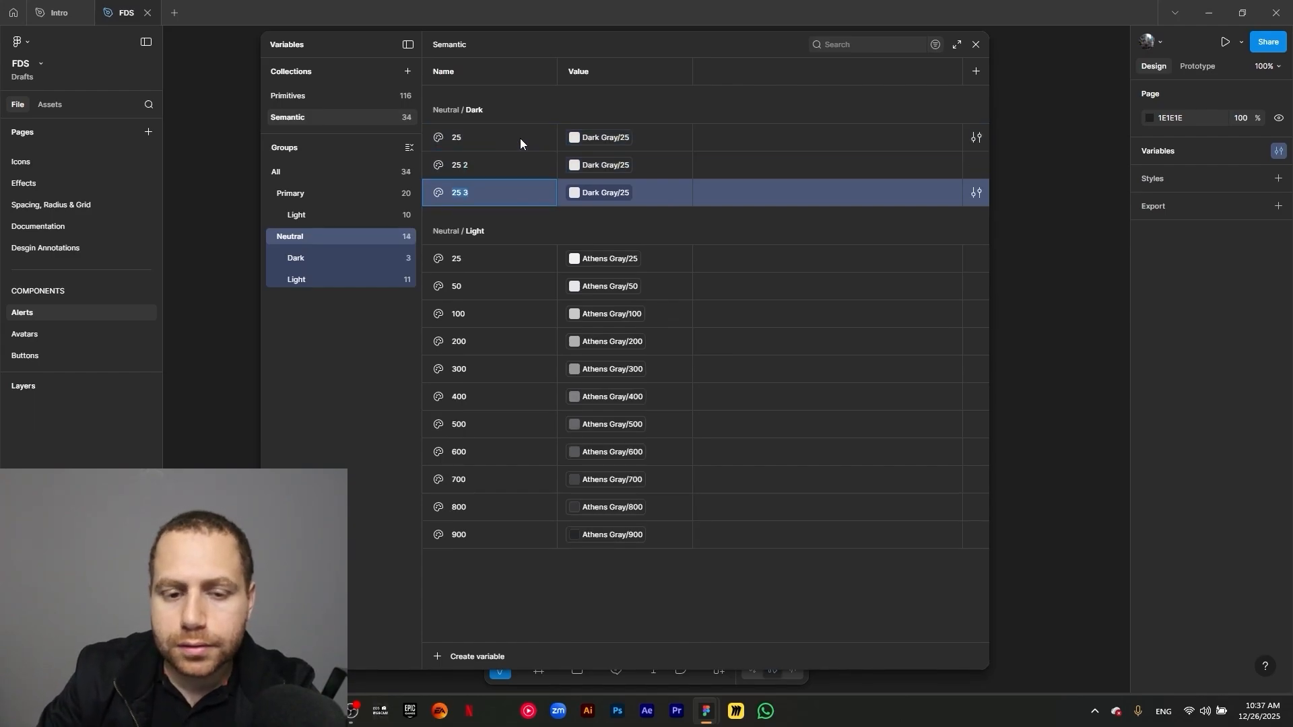
{"action": "key", "text": "ctrl+d"}
{"action": "key", "text": "ctrl+d"}
{"action": "key", "text": "ctrl+d"}
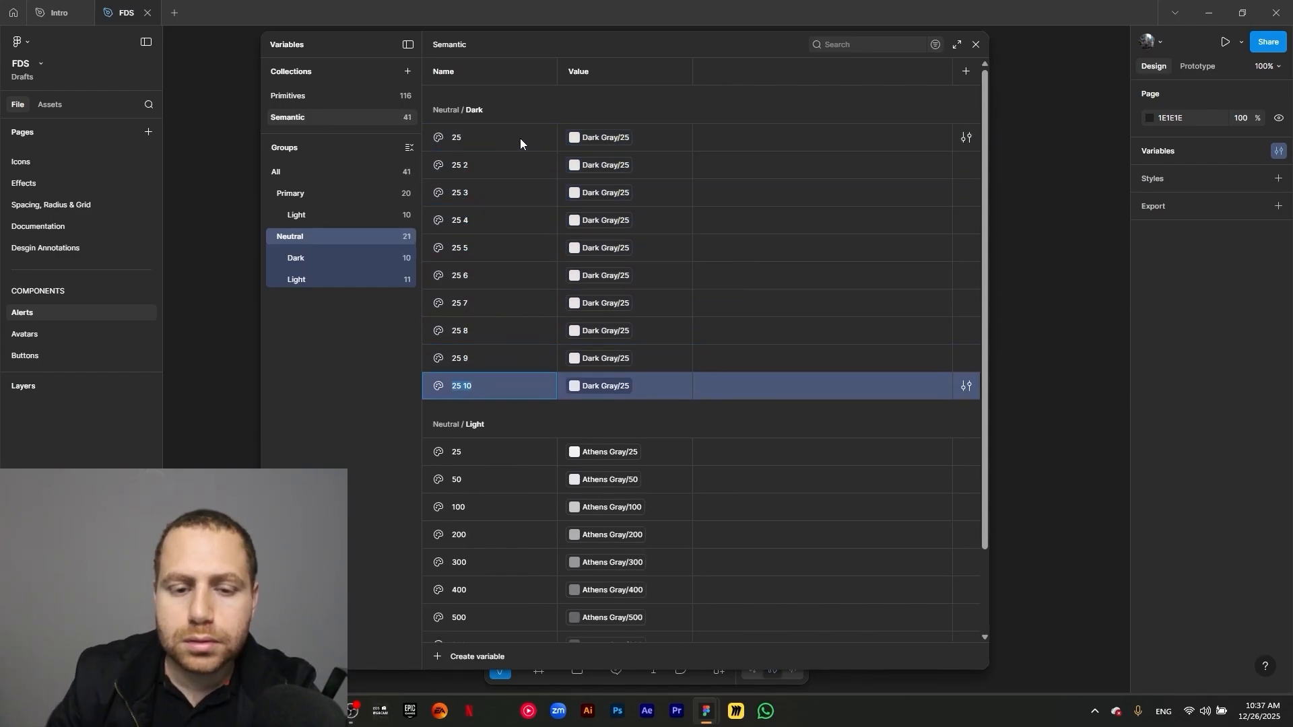
Rename the first five copies in the Neutral/Dark group to 50, 100, 200, 300 and 400
{"action": "double_click", "coordinate": [459, 168]}
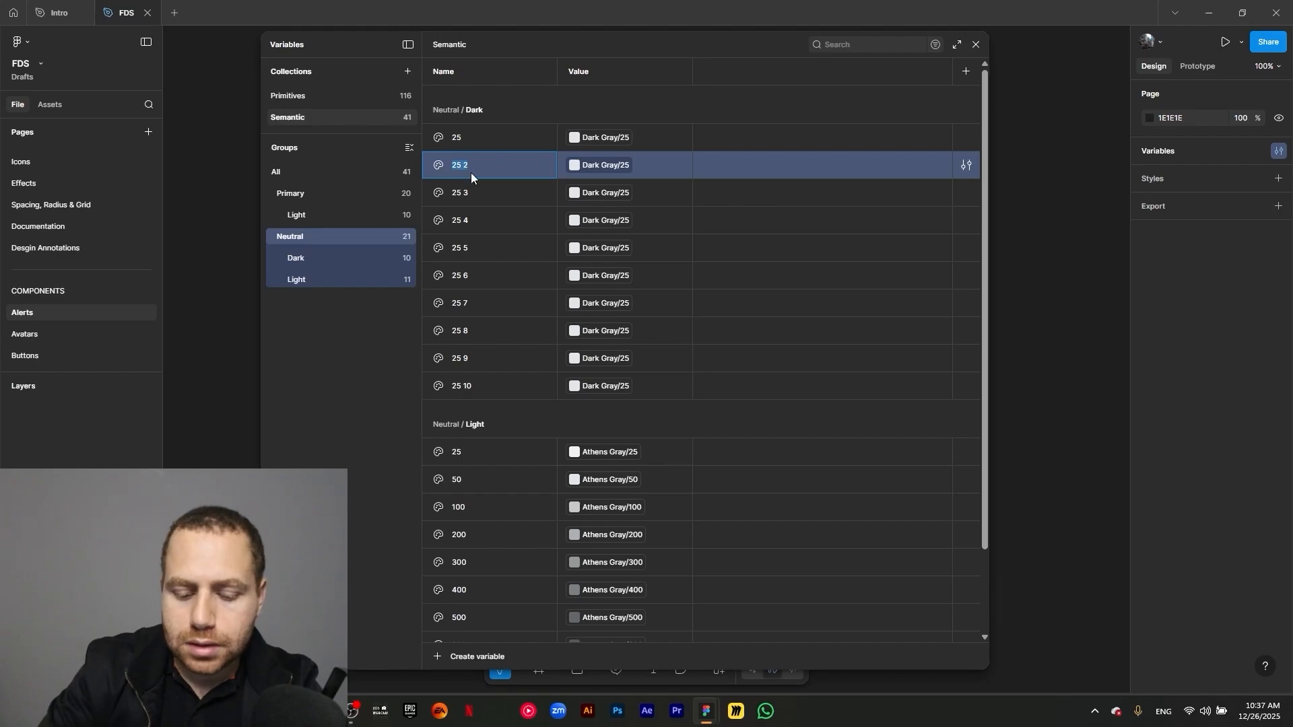
{"action": "type", "text": "50"}
{"action": "double_click", "coordinate": [461, 196]}
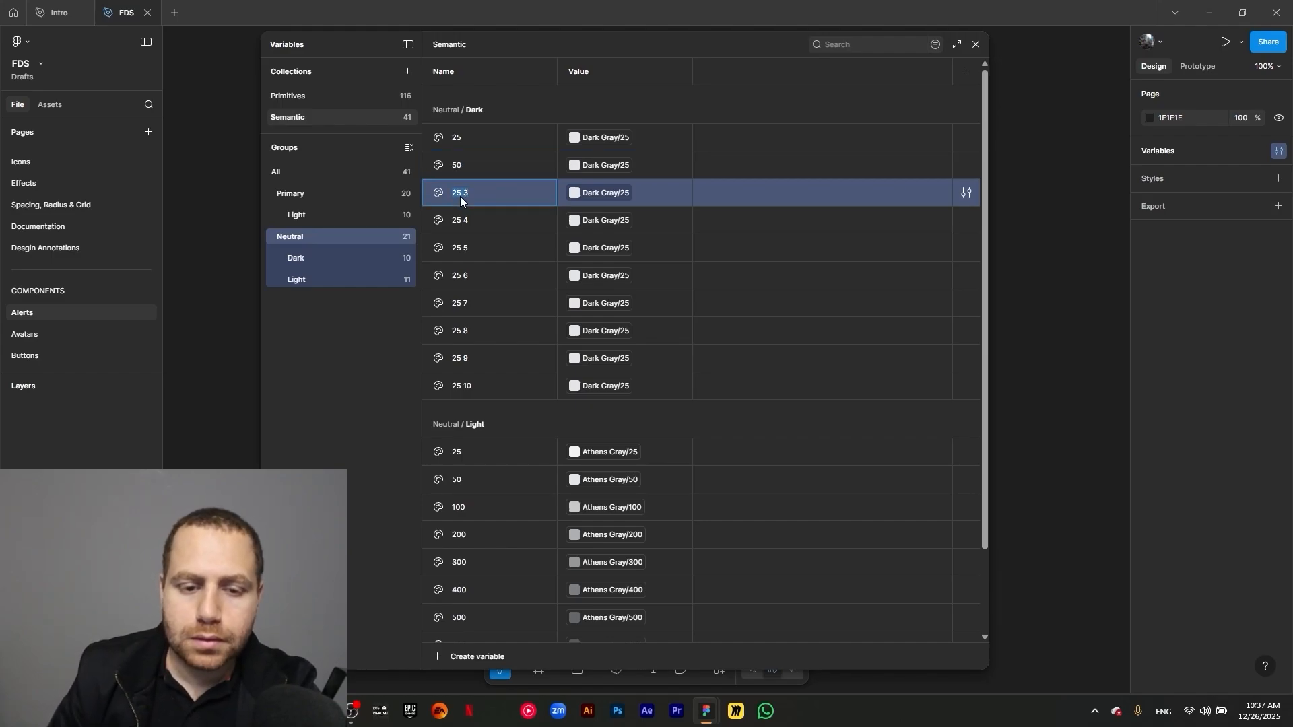
{"action": "type", "text": "100"}
{"action": "left_click", "coordinate": [456, 214]}
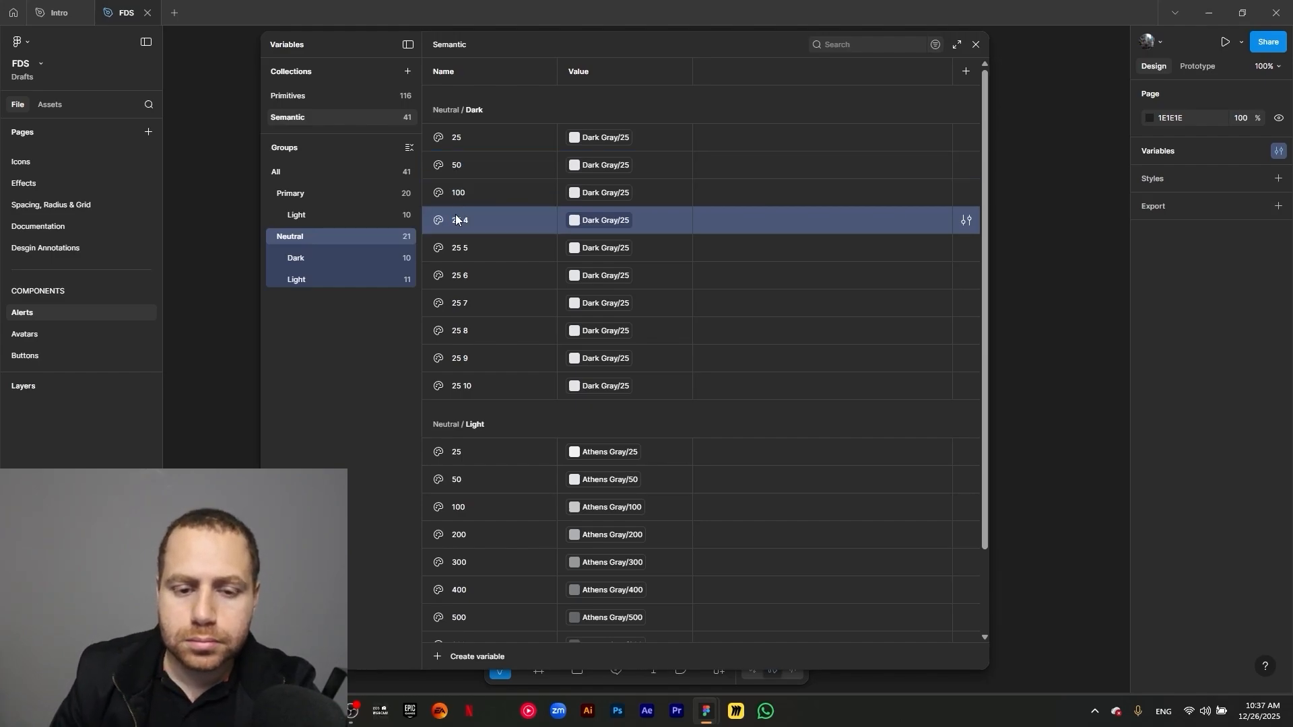
{"action": "double_click", "coordinate": [456, 218]}
{"action": "type", "text": "200"}
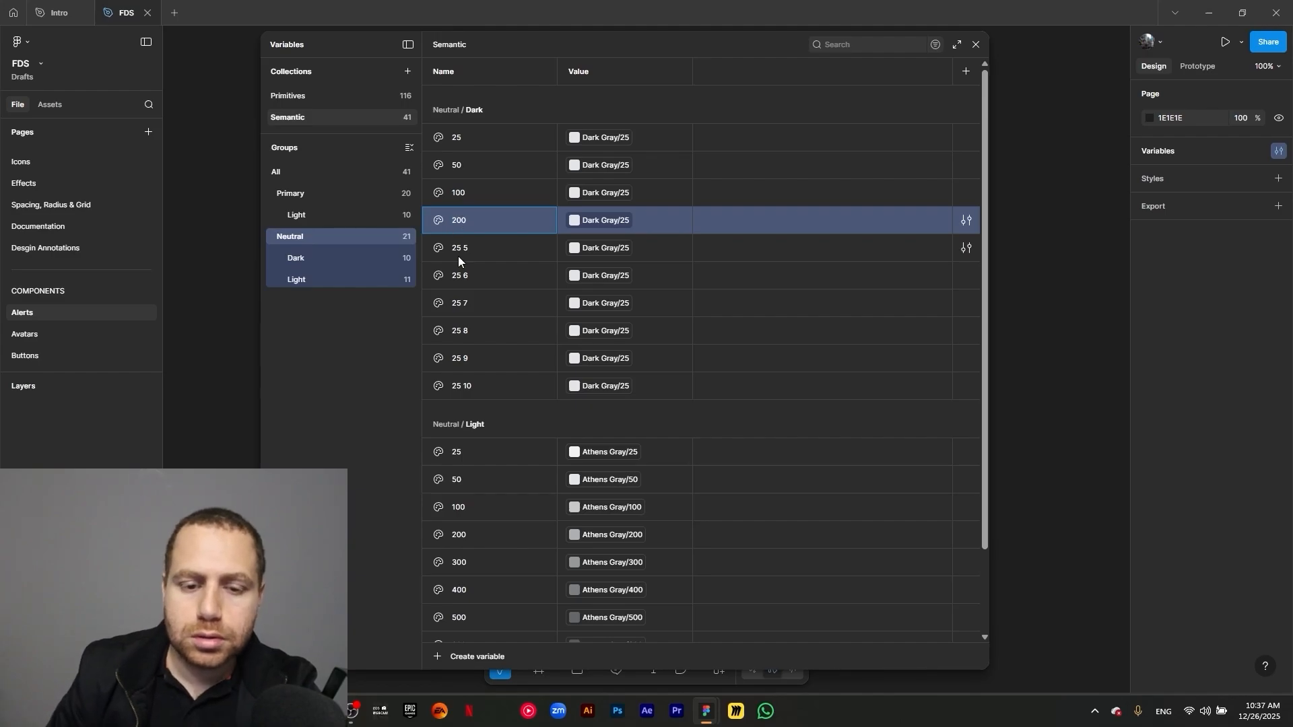
{"action": "double_click", "coordinate": [464, 257]}
{"action": "type", "text": "300"}
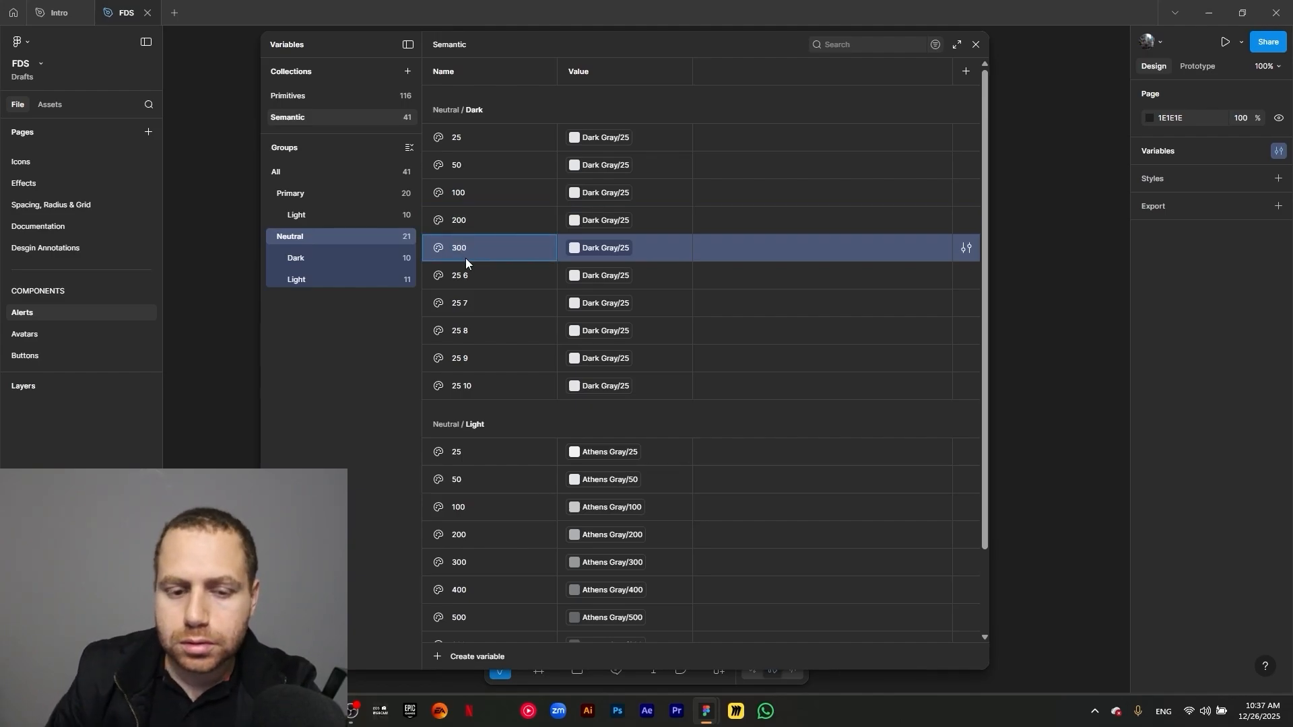
{"action": "double_click", "coordinate": [465, 276]}
{"action": "type", "text": "400"}
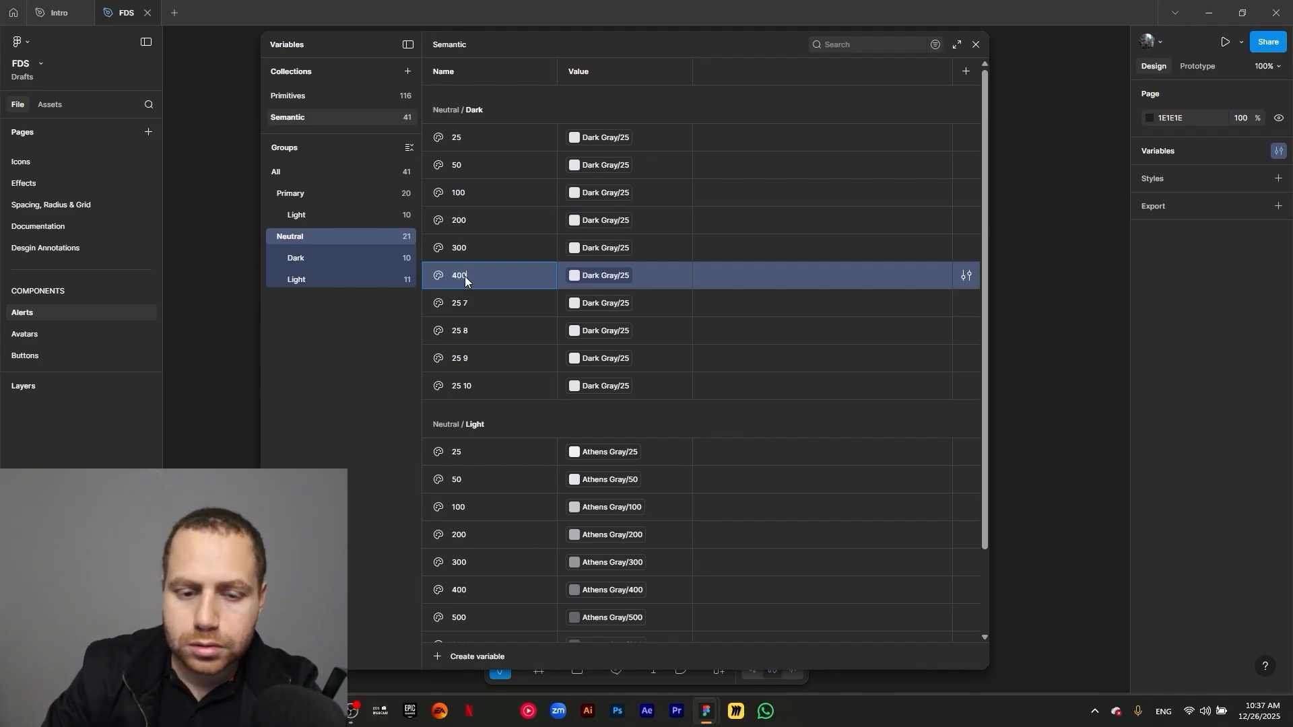
Rename the remaining four copies in the Neutral/Dark group to 500, 600, 700 and 800
{"action": "double_click", "coordinate": [460, 303]}
{"action": "type", "text": "50"}
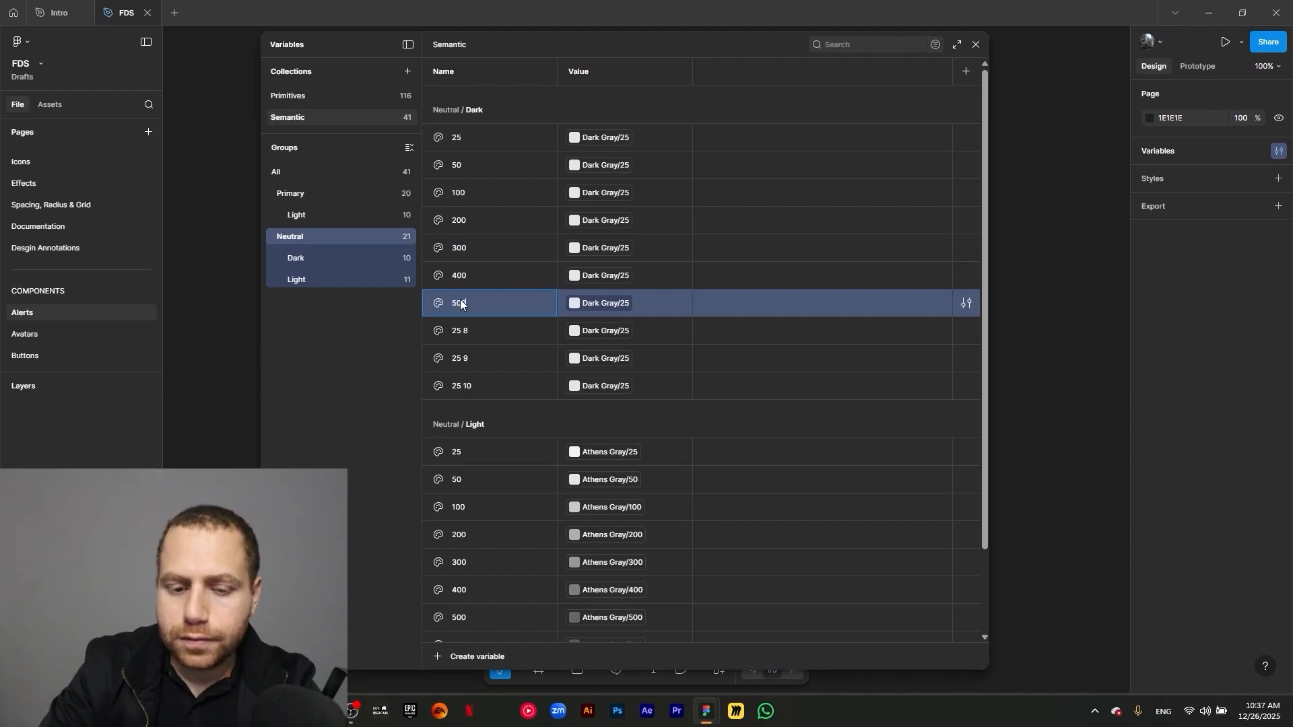
{"action": "type", "text": "0"}
{"action": "double_click", "coordinate": [458, 337]}
{"action": "type", "text": "6"}
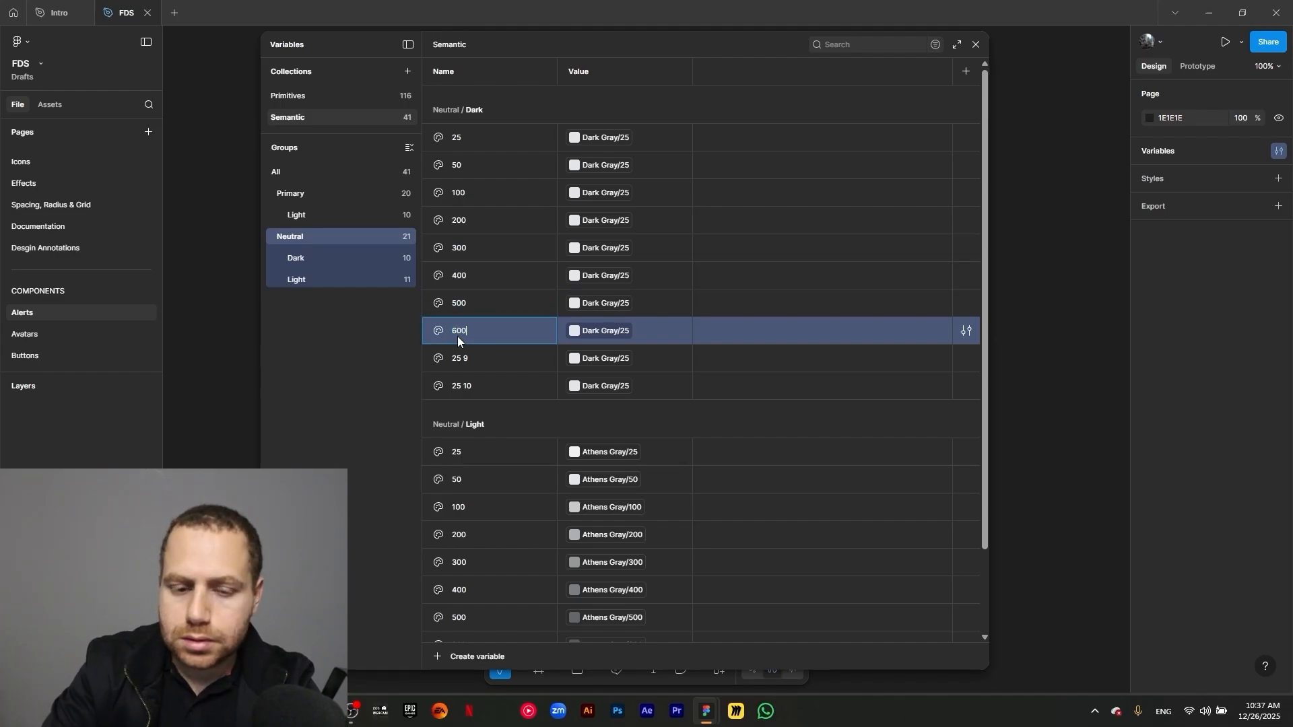
{"action": "double_click", "coordinate": [455, 358]}
{"action": "type", "text": "700"}
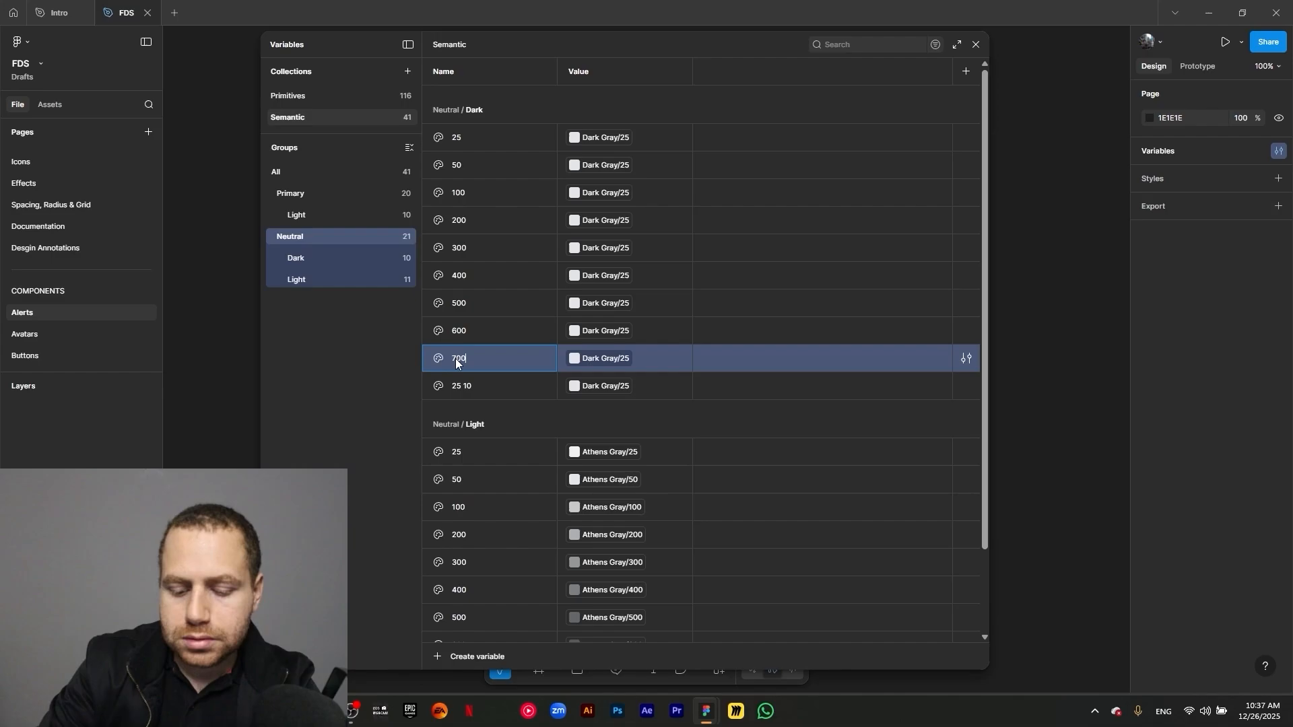
{"action": "double_click", "coordinate": [455, 386]}
{"action": "type", "text": "8"}
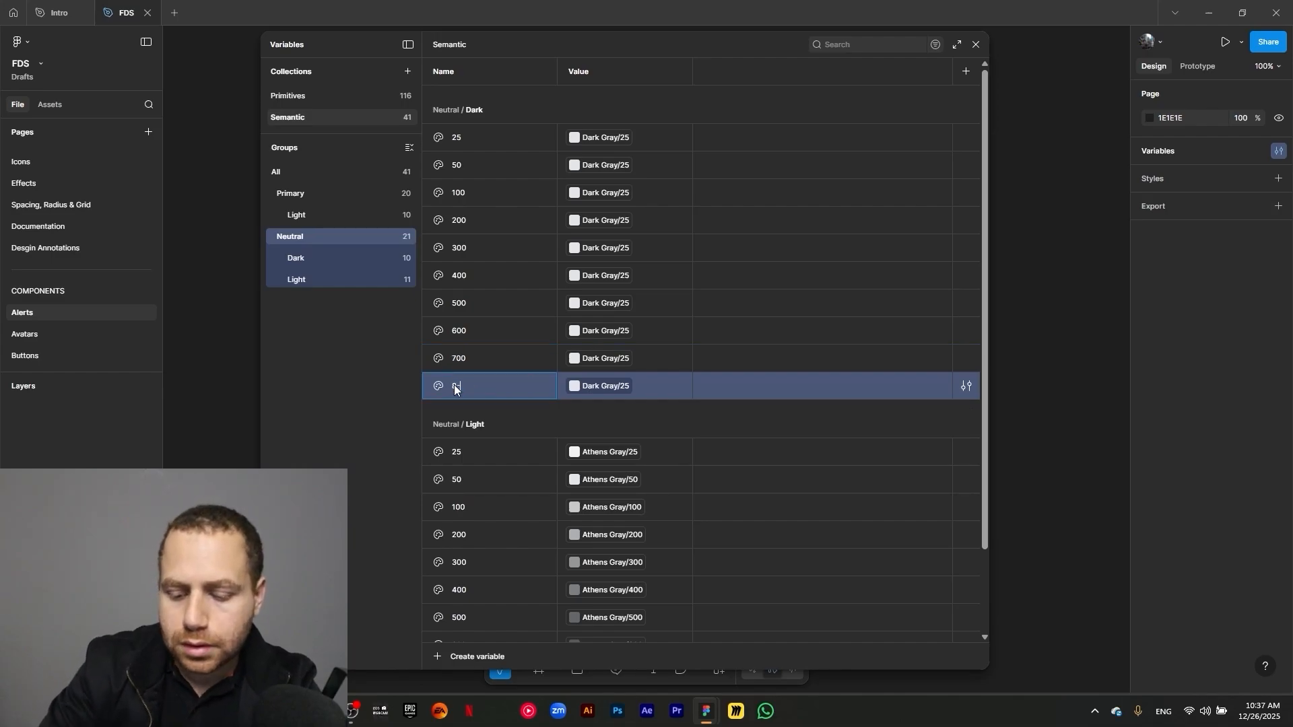
{"action": "type", "text": "00"}
{"action": "key", "text": "Return"}
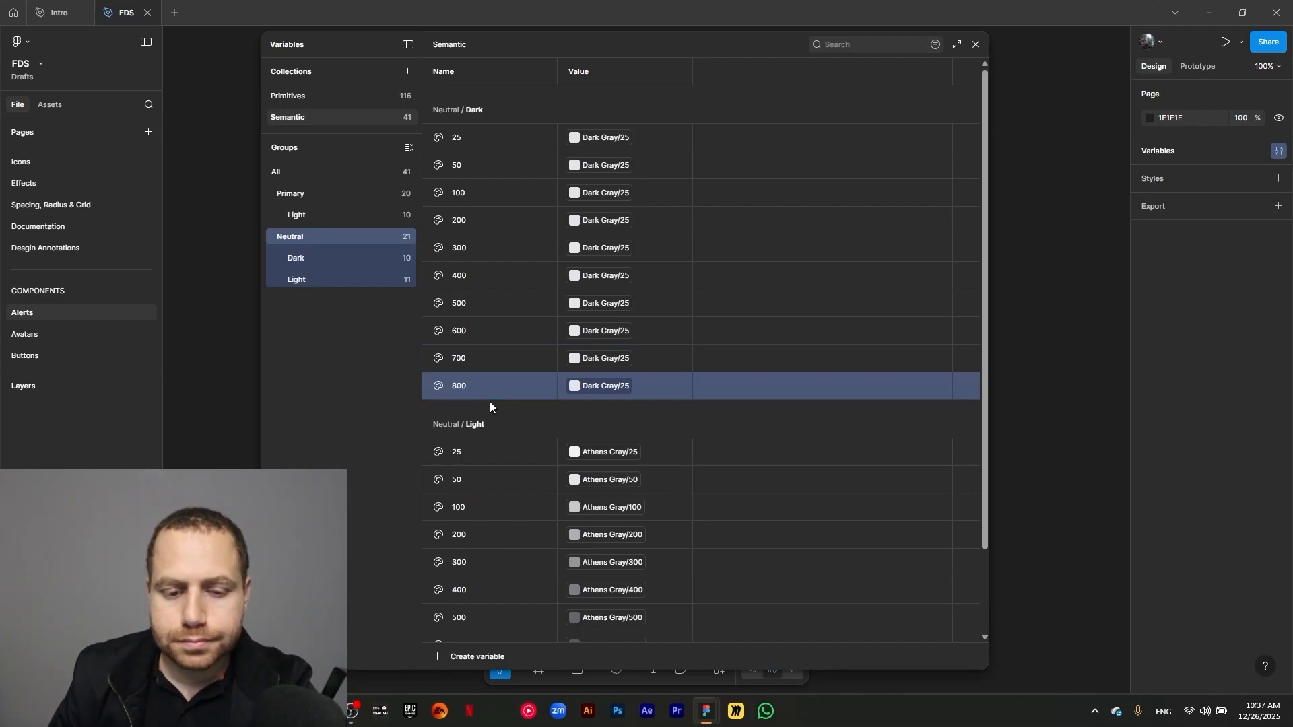
Duplicate the Neutral/Dark shade 800 variable twice and name the copies 900 and 1000
{"action": "key", "text": "ctrl+d"}
{"action": "key", "text": "ctrl+d"}
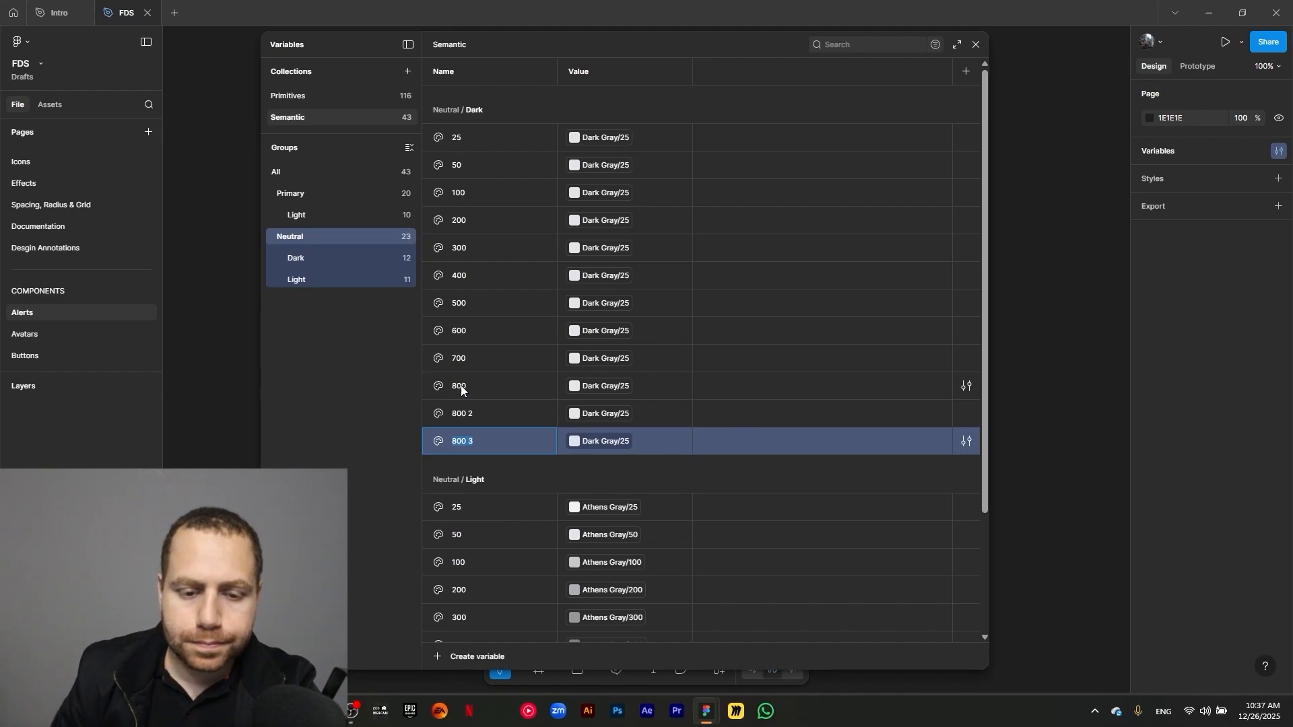
{"action": "double_click", "coordinate": [468, 413]}
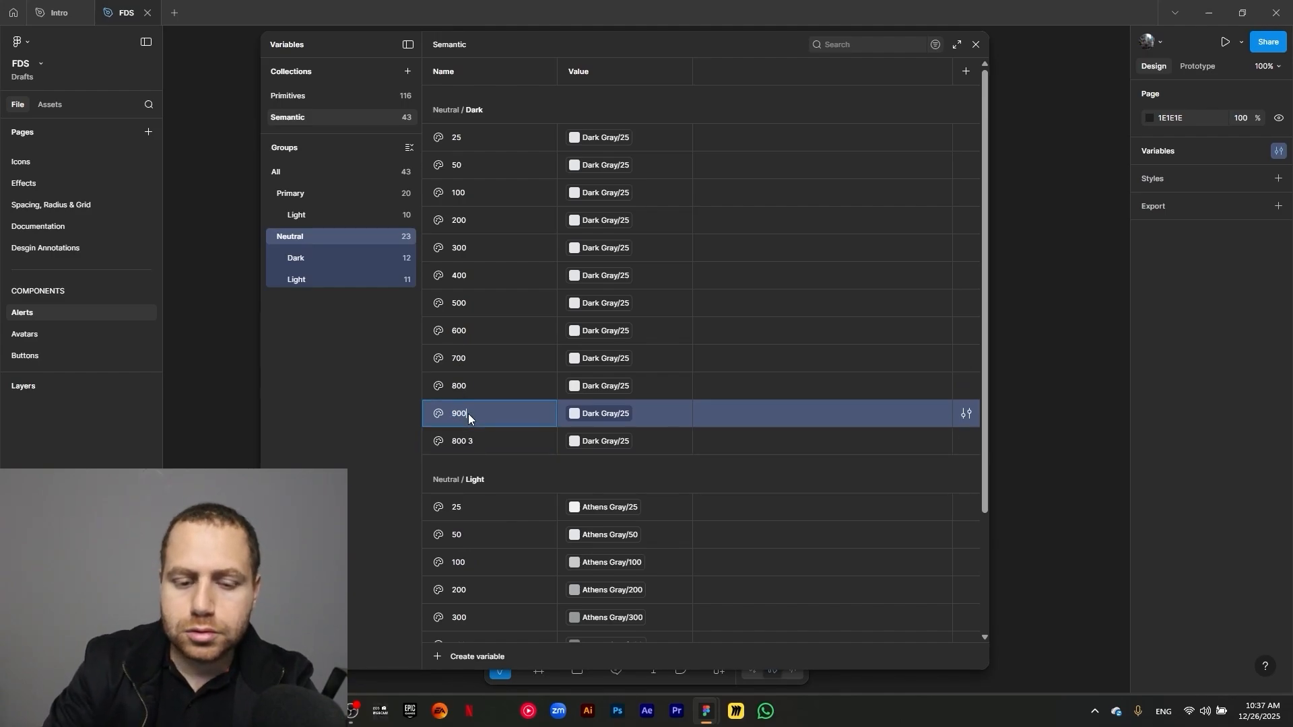
{"action": "type", "text": "900"}
{"action": "double_click", "coordinate": [462, 441]}
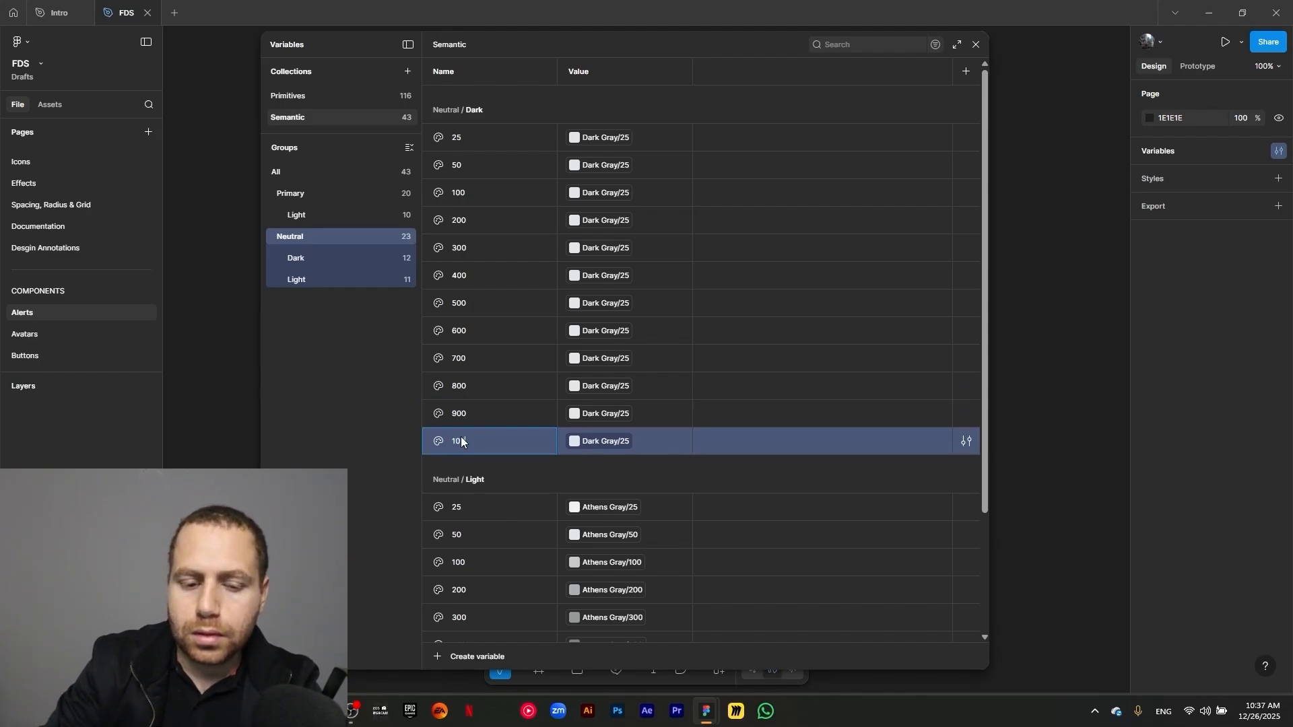
{"action": "type", "text": "1000"}
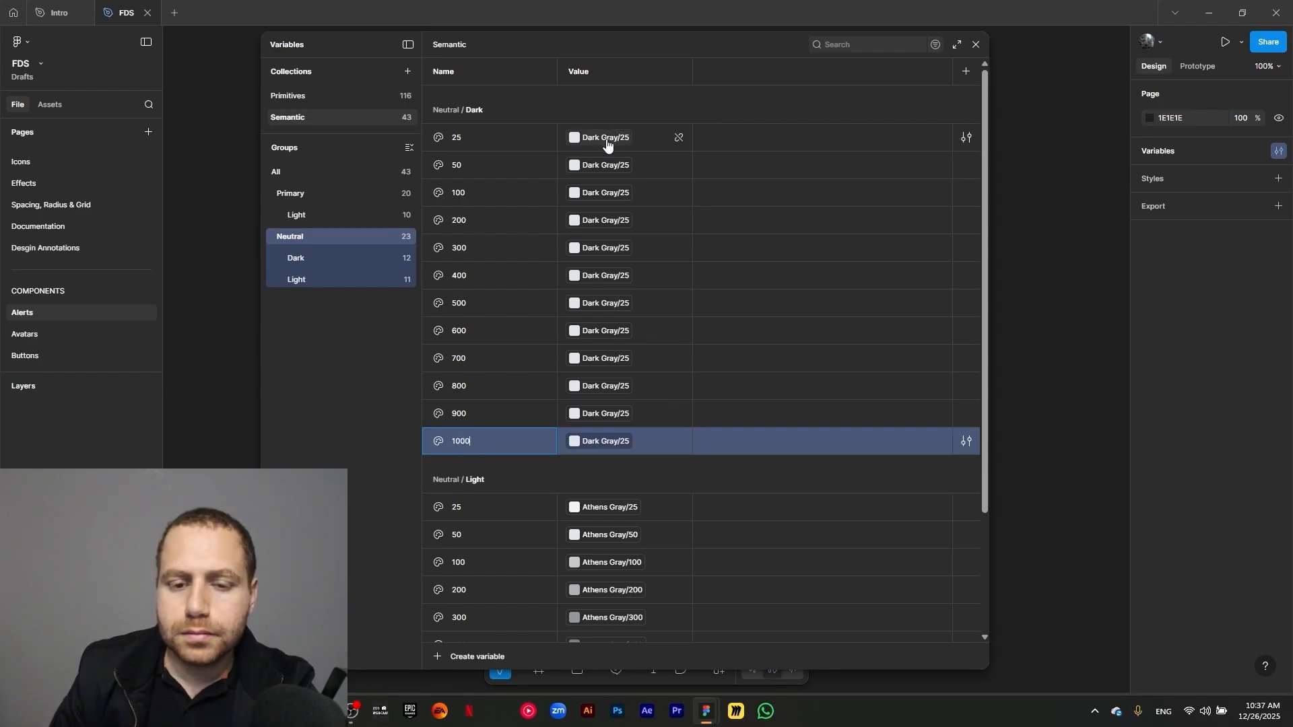
Link Neutral/Dark shades 50, 100 and 200 to Dark Gray/50, Dark Gray/100 and Dark Gray/200
{"action": "left_click", "coordinate": [600, 169]}
{"action": "left_click", "coordinate": [600, 169]}
{"action": "left_click", "coordinate": [637, 379]}
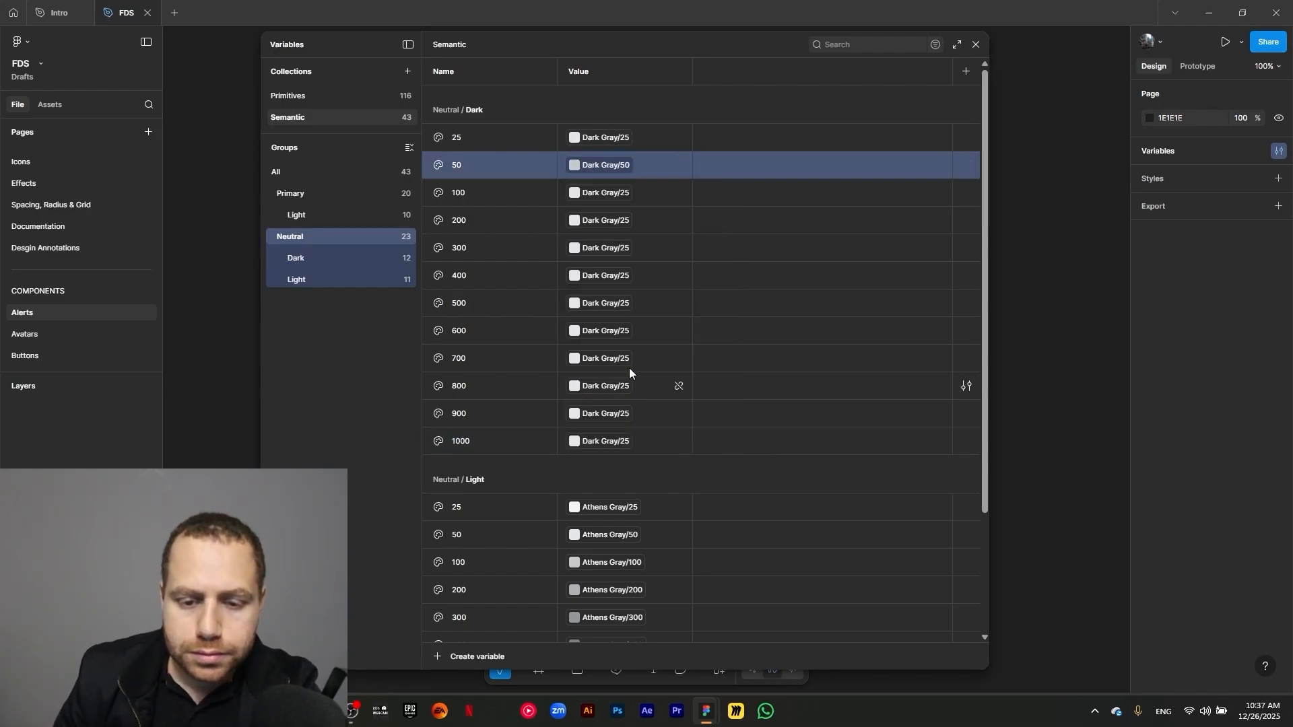
{"action": "left_click", "coordinate": [623, 194]}
{"action": "left_click", "coordinate": [620, 454]}
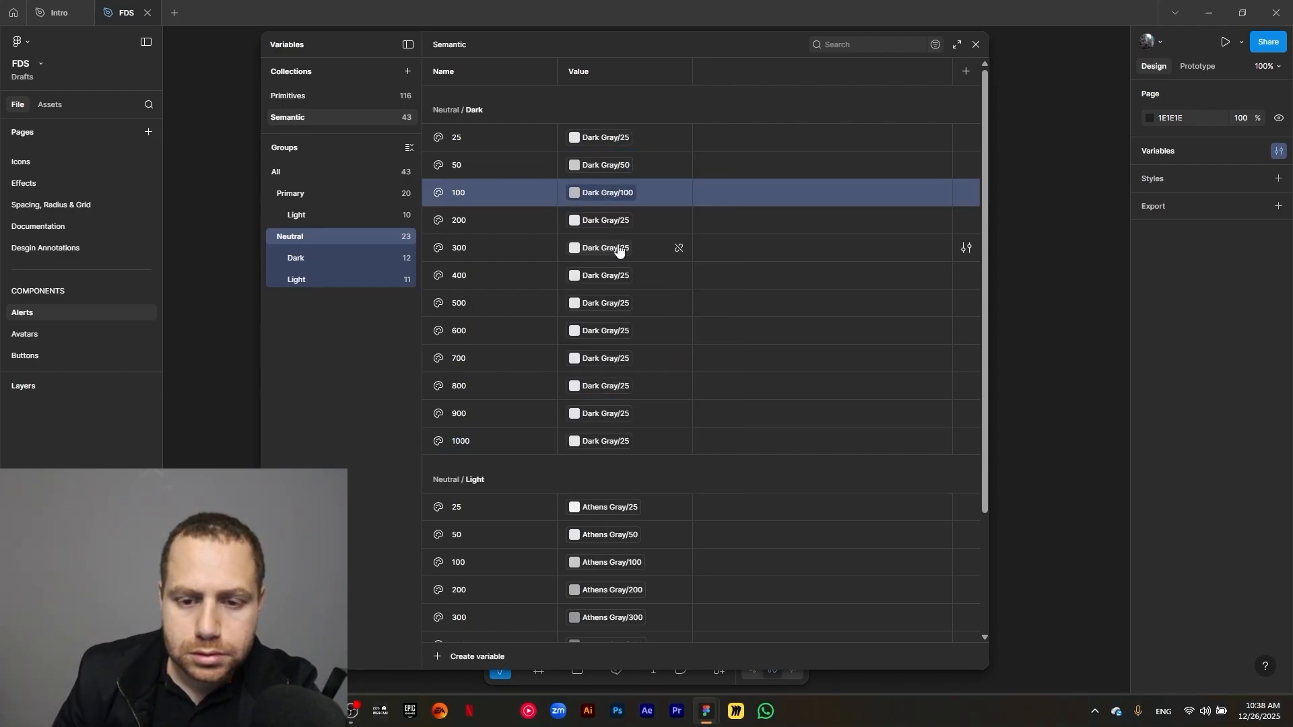
{"action": "left_click", "coordinate": [606, 221]}
{"action": "left_click", "coordinate": [618, 502]}
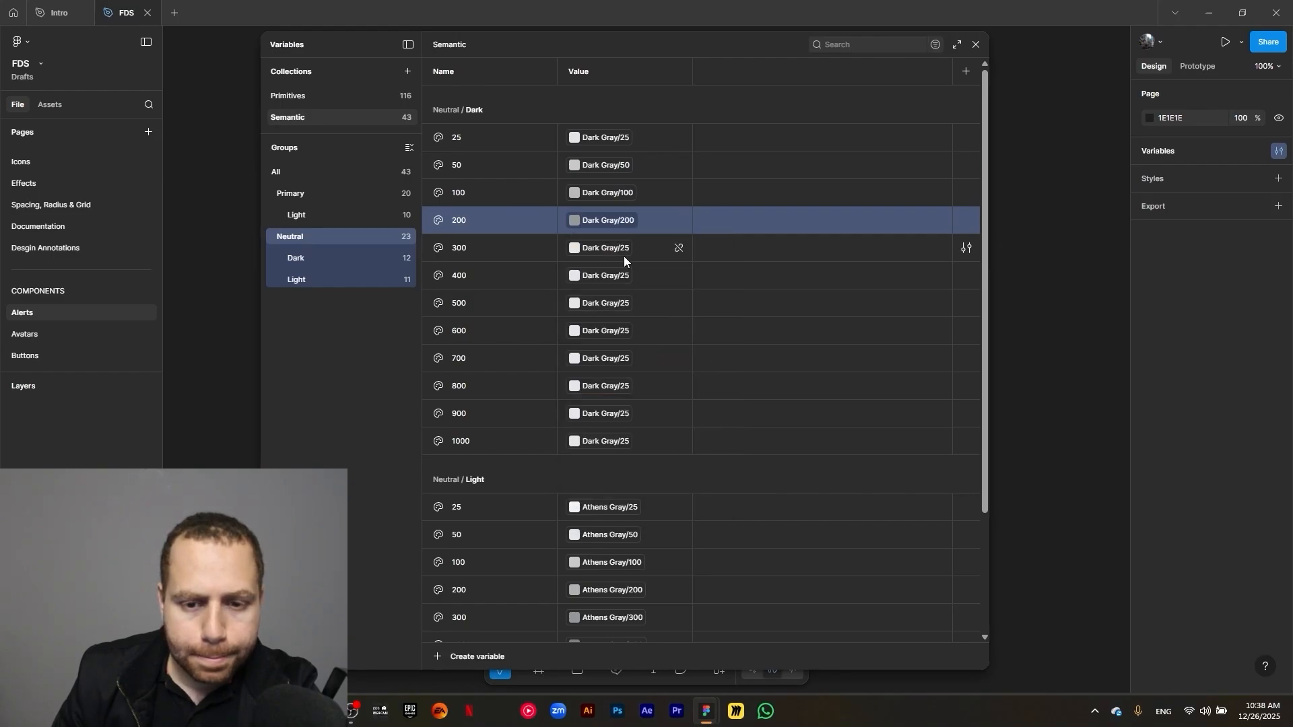
Link Neutral/Dark shades 300, 400 and 500 to Dark Gray/300, Dark Gray/400 and Dark Gray/500
{"action": "left_click", "coordinate": [623, 254]}
{"action": "left_click", "coordinate": [632, 544]}
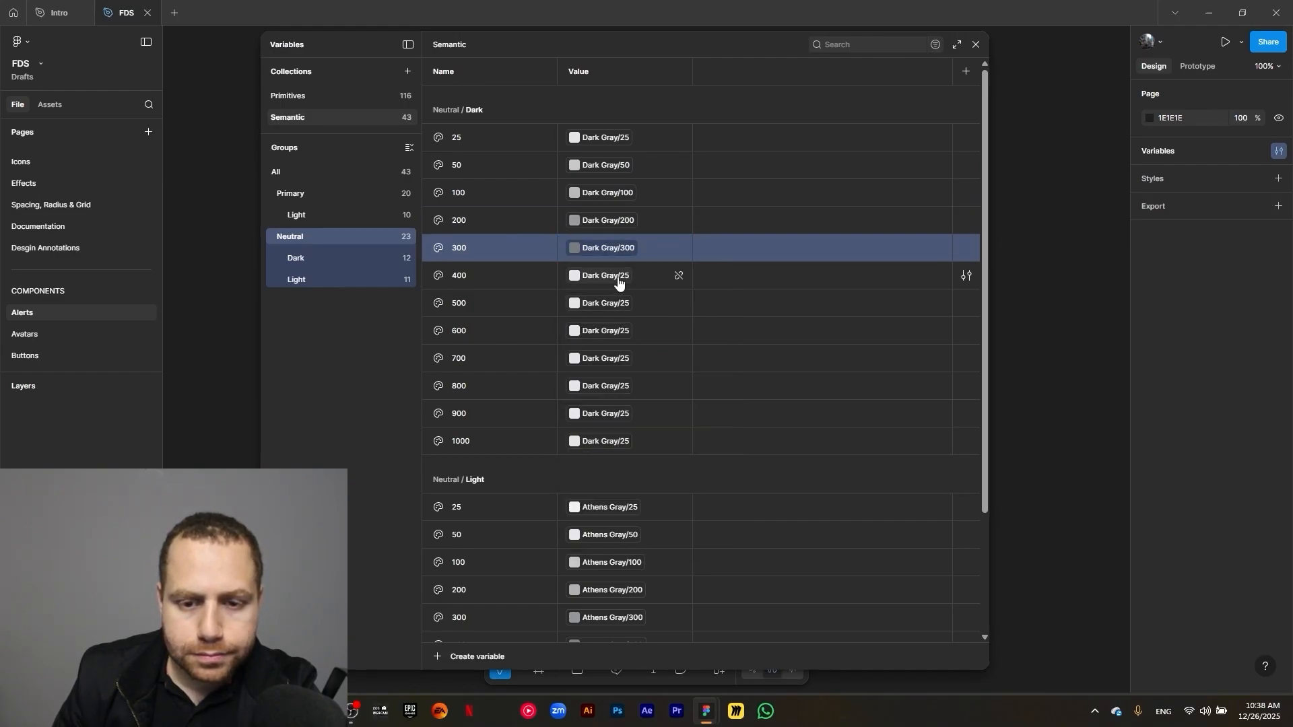
{"action": "left_click", "coordinate": [616, 277]}
{"action": "scroll", "coordinate": [636, 501], "scroll_direction": "down", "scroll_amount": 2}
{"action": "left_click", "coordinate": [635, 487]}
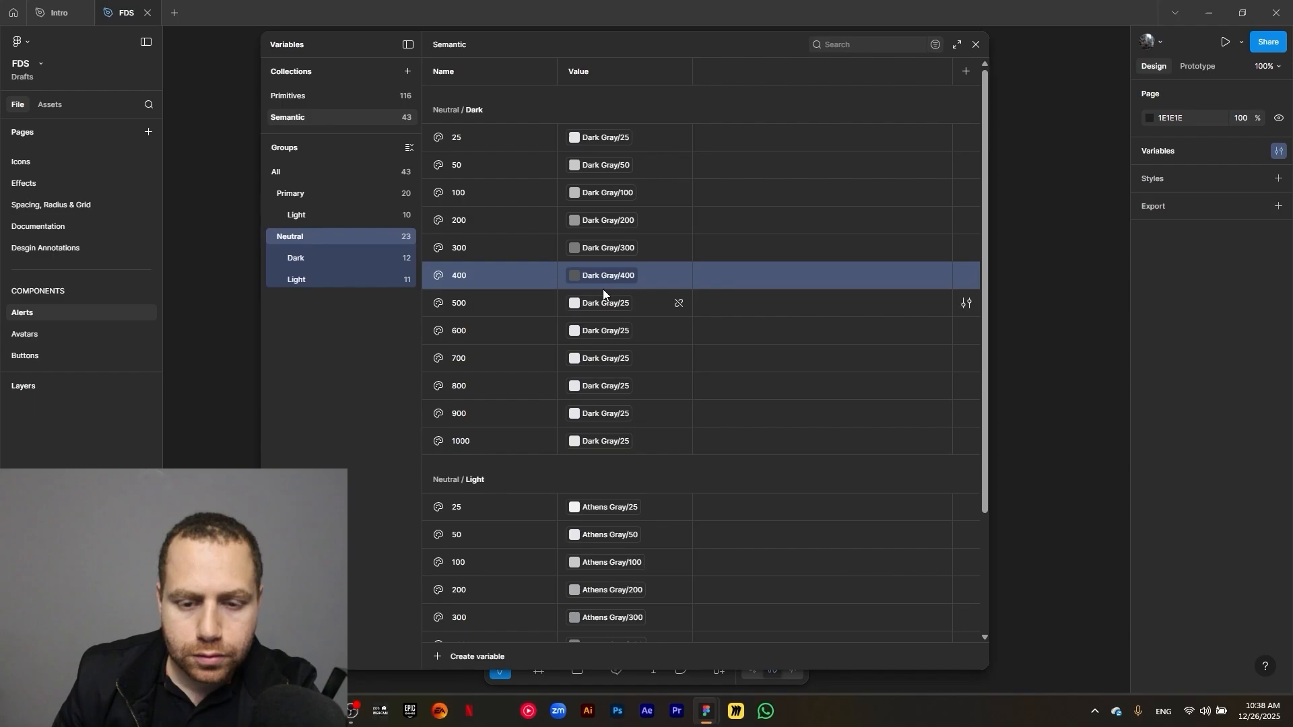
{"action": "left_click", "coordinate": [604, 303]}
{"action": "scroll", "coordinate": [660, 532], "scroll_direction": "down", "scroll_amount": 2}
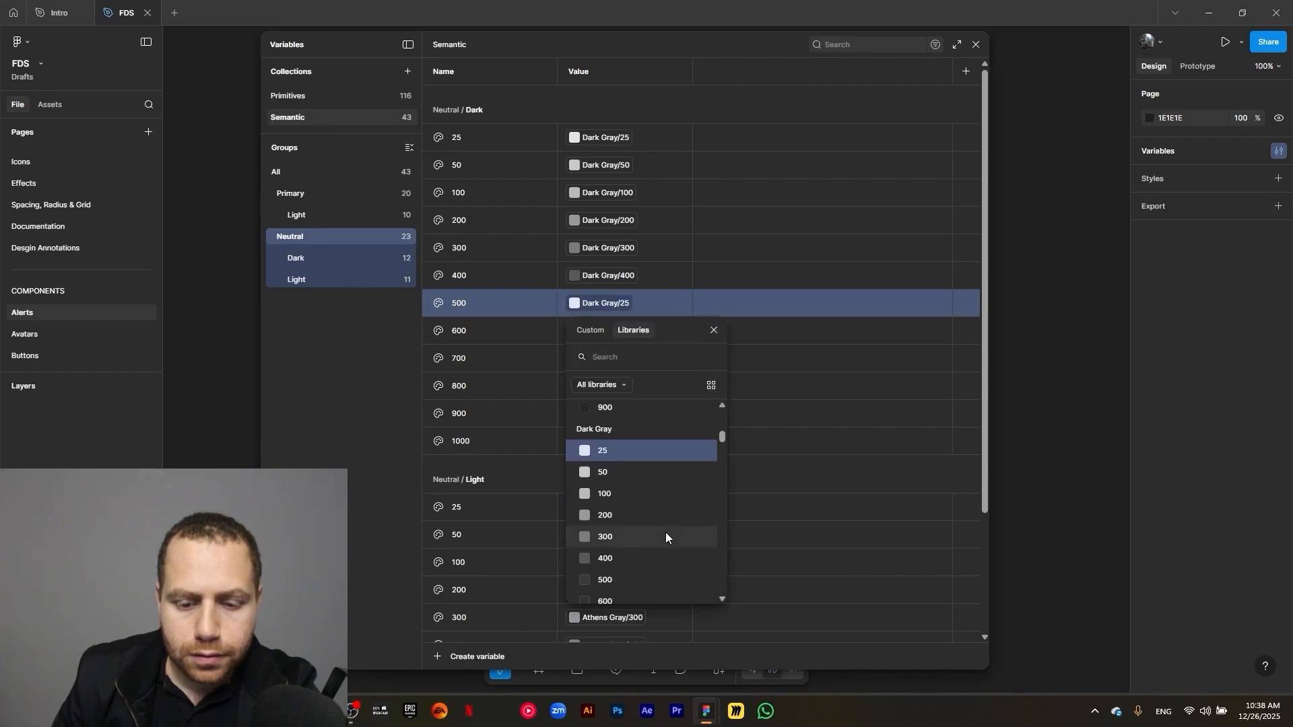
{"action": "left_click", "coordinate": [636, 578]}
Link Neutral/Dark shades 600 and 700 to Dark Gray/600 and Dark Gray/700
{"action": "left_click", "coordinate": [623, 340]}
{"action": "scroll", "coordinate": [658, 522], "scroll_direction": "down", "scroll_amount": 2}
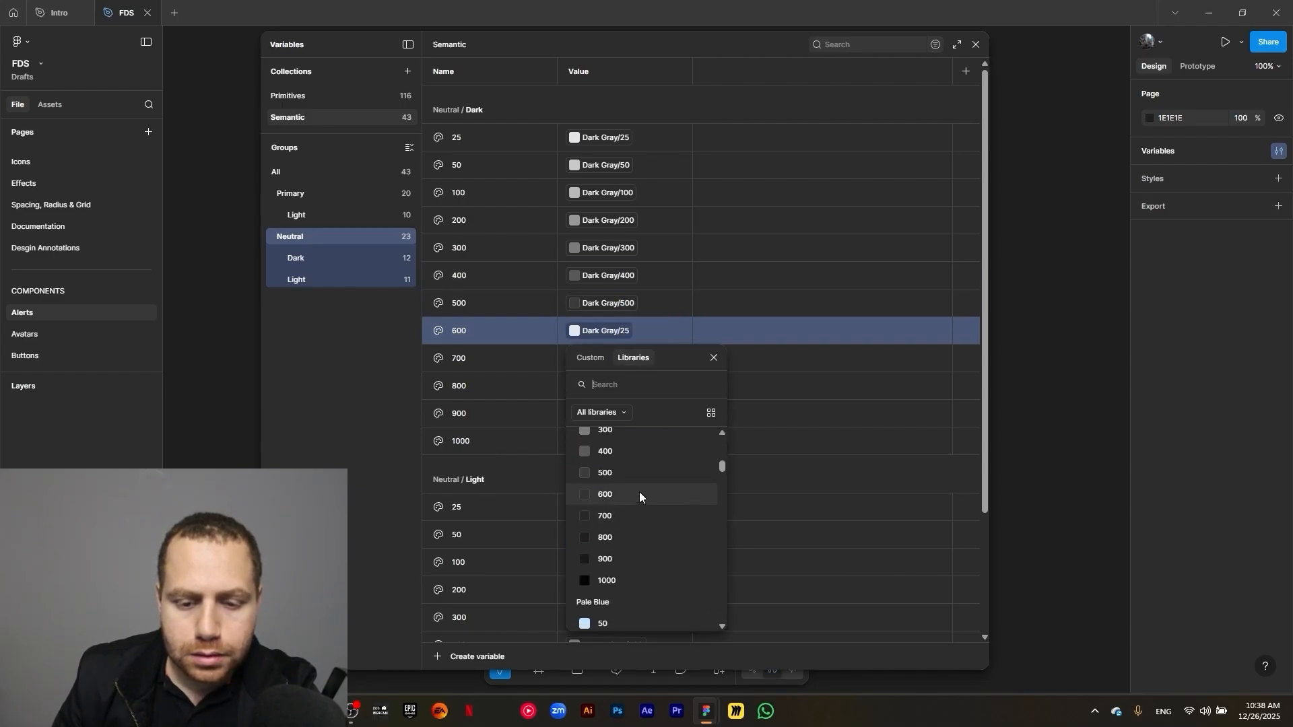
{"action": "left_click", "coordinate": [640, 495]}
{"action": "left_click", "coordinate": [628, 369]}
{"action": "scroll", "coordinate": [645, 538], "scroll_direction": "down", "scroll_amount": 2}
{"action": "left_click", "coordinate": [641, 559]}
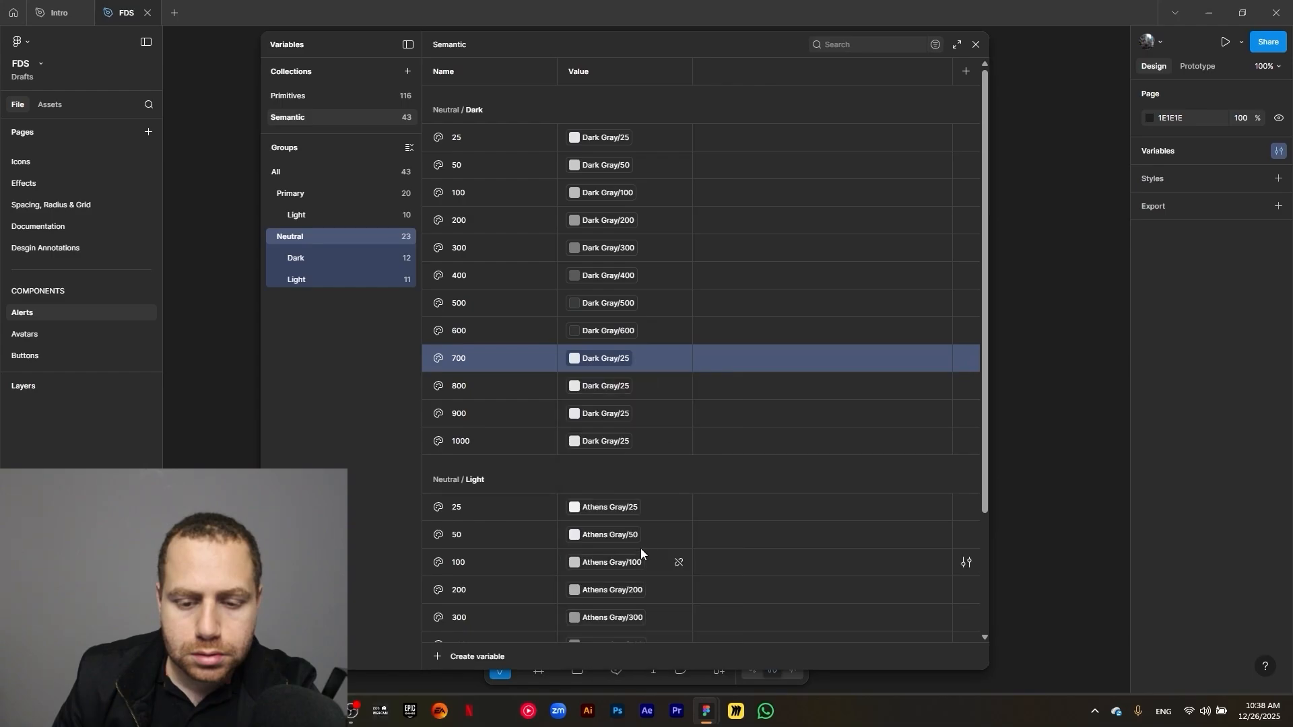
{"action": "left_click", "coordinate": [613, 384]}
{"action": "scroll", "coordinate": [648, 557], "scroll_direction": "down", "scroll_amount": 2}
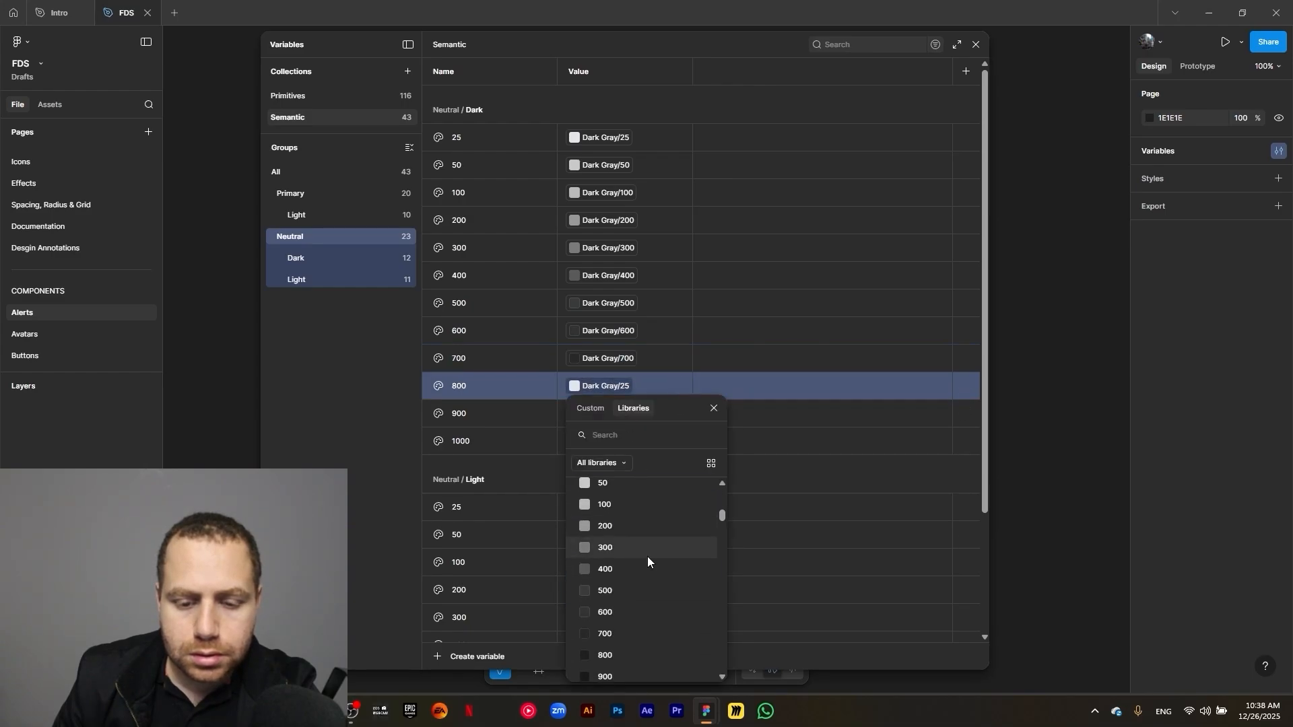
{"action": "left_click", "coordinate": [641, 617]}
Link Neutral/Dark shades 800 and 900 to Dark Gray/800 and Dark Gray/900
{"action": "left_click", "coordinate": [628, 387]}
{"action": "scroll", "coordinate": [641, 579], "scroll_direction": "down", "scroll_amount": 3}
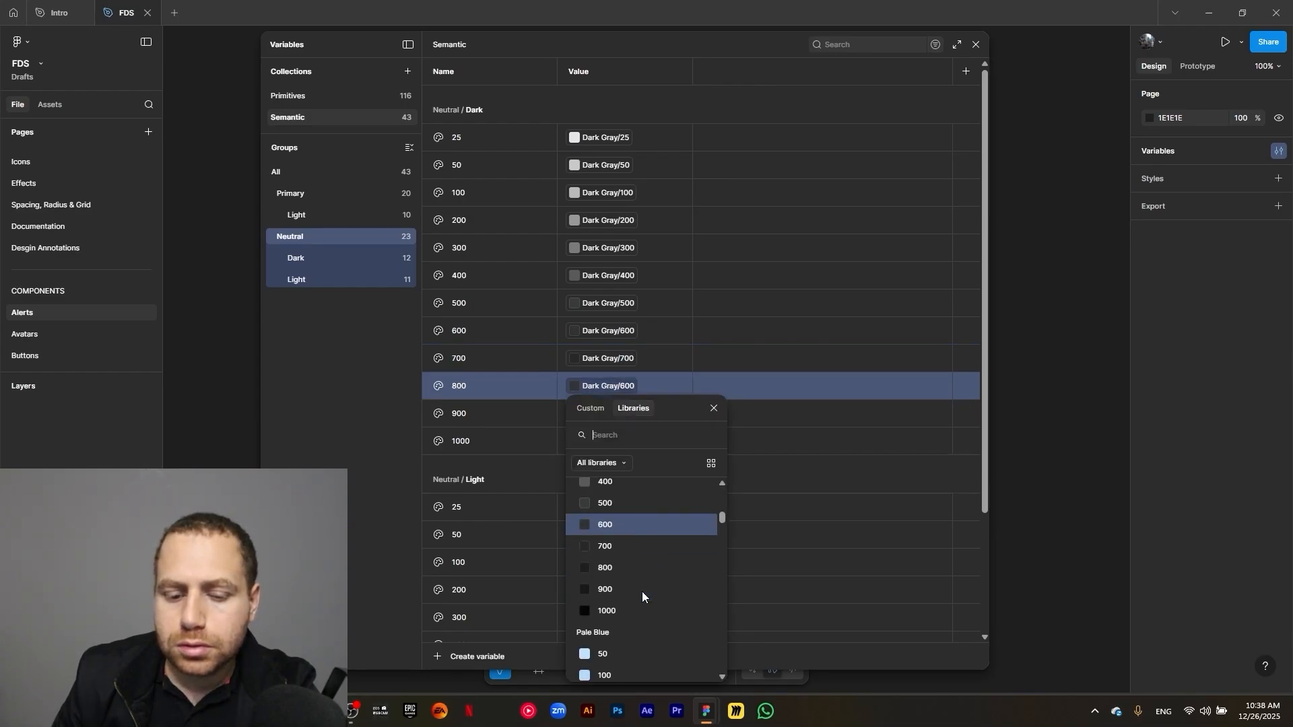
{"action": "left_click", "coordinate": [635, 512]}
{"action": "left_click", "coordinate": [620, 413]}
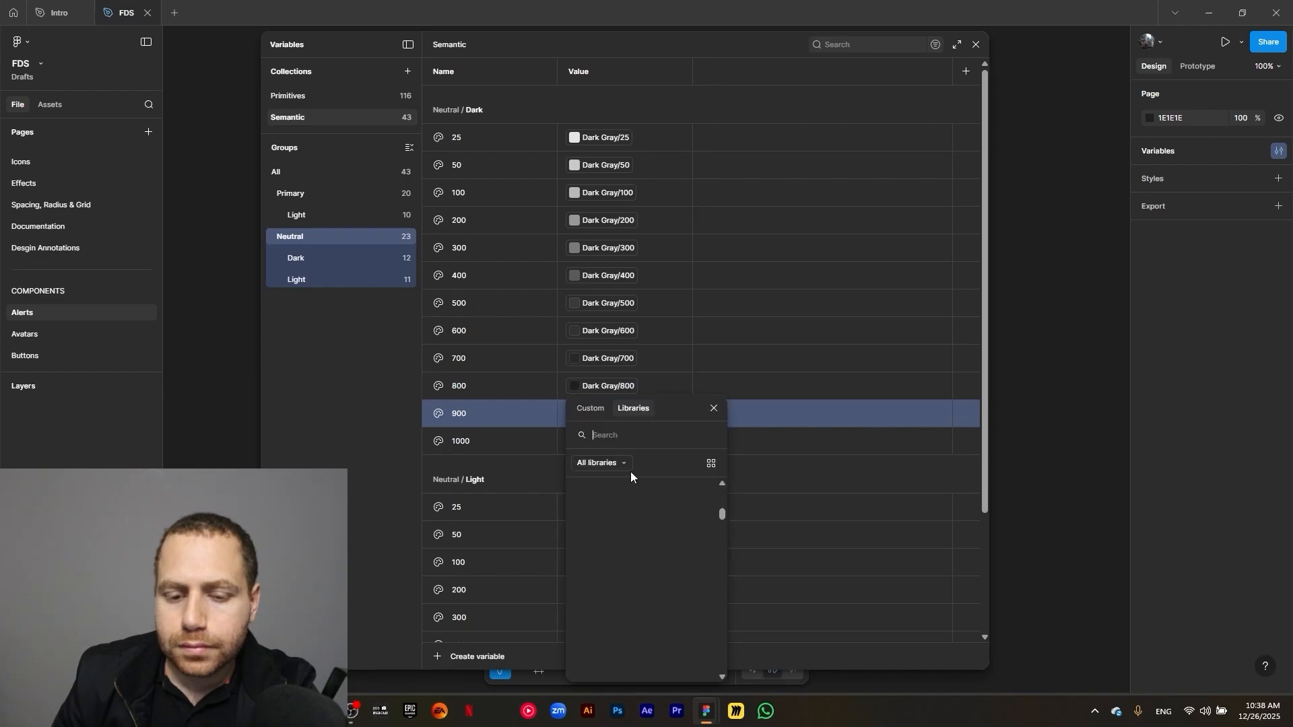
{"action": "scroll", "coordinate": [645, 604], "scroll_direction": "down", "scroll_amount": 3}
{"action": "left_click", "coordinate": [632, 542]}
Link Neutral/Dark shade 1000 to Dark Gray/1000
{"action": "left_click", "coordinate": [623, 443]}
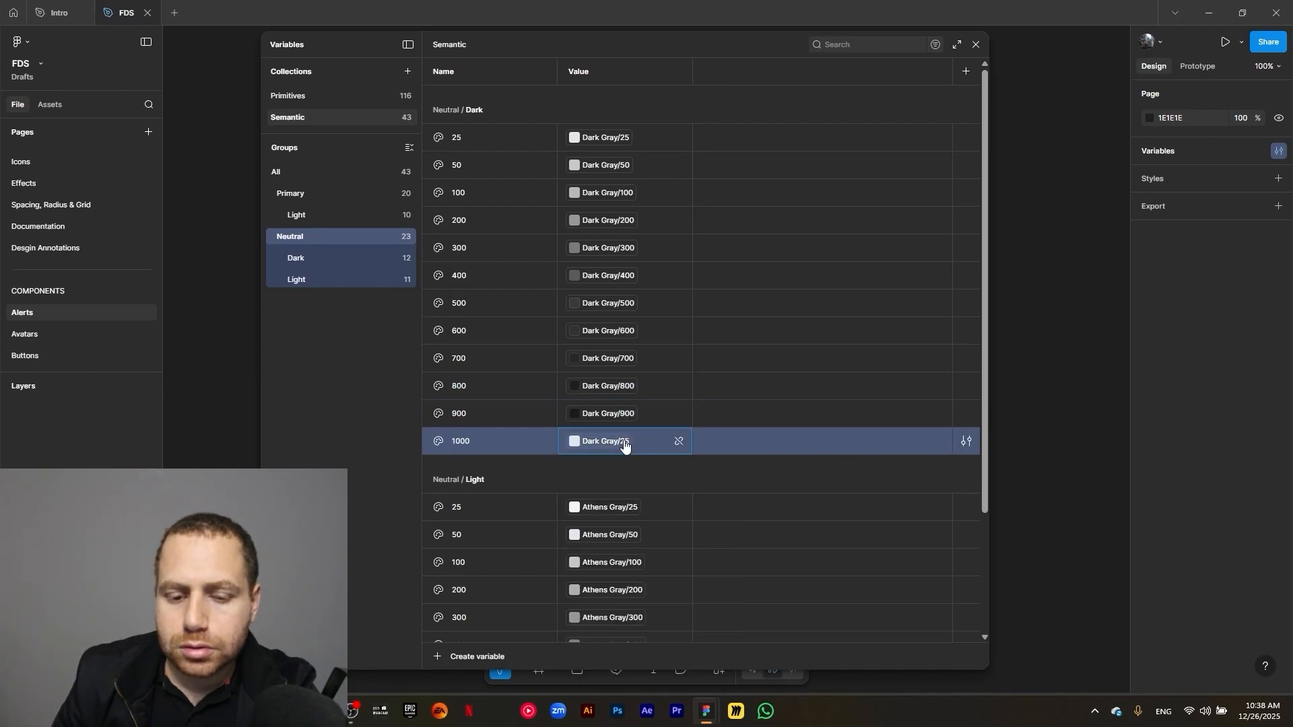
{"action": "scroll", "coordinate": [652, 616], "scroll_direction": "down", "scroll_amount": 3}
{"action": "left_click", "coordinate": [650, 629]}
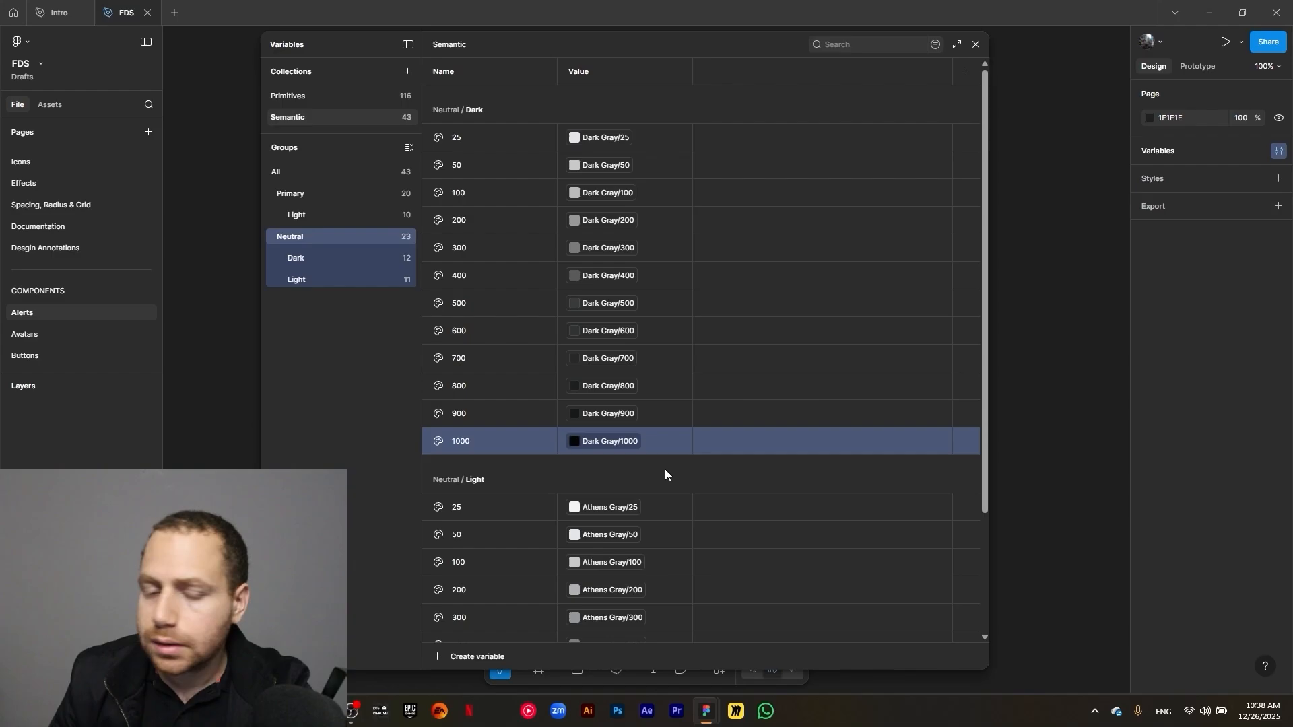
Create a color variable named Error/50 in the Semantic collection, starting from the view of all groups
{"action": "left_click", "coordinate": [293, 169]}
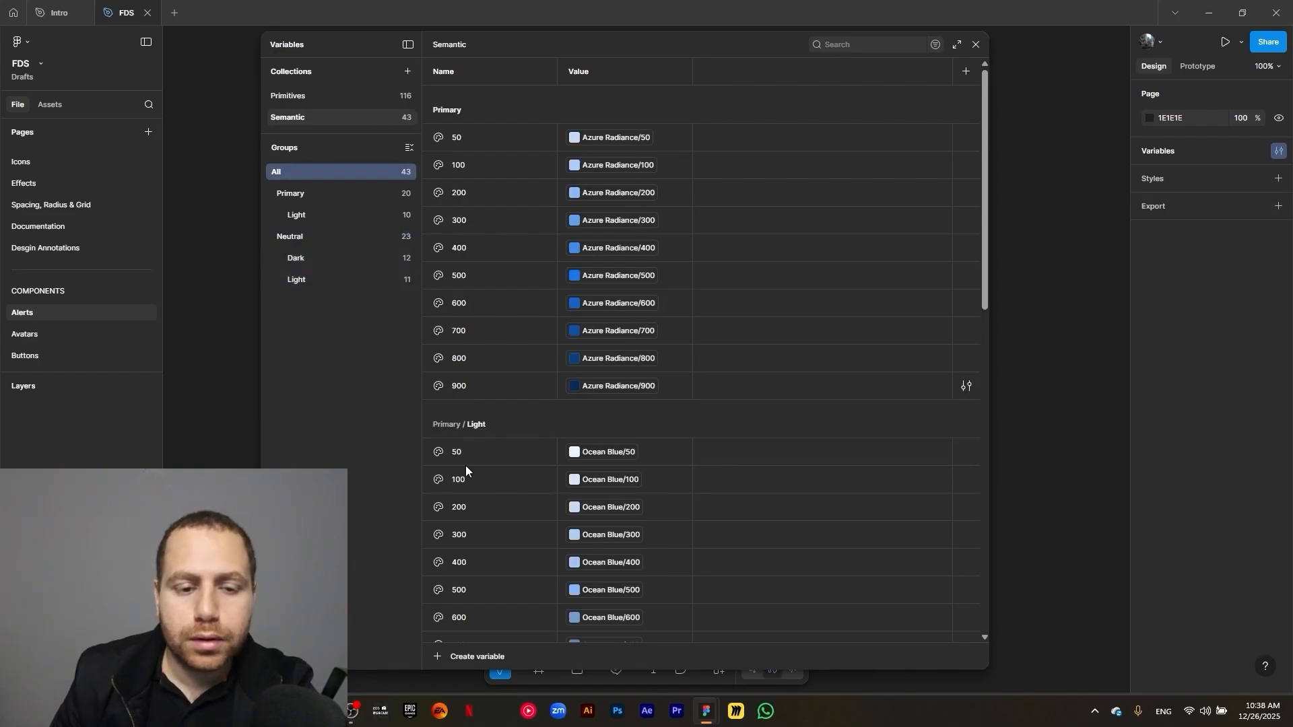
{"action": "left_click", "coordinate": [438, 657]}
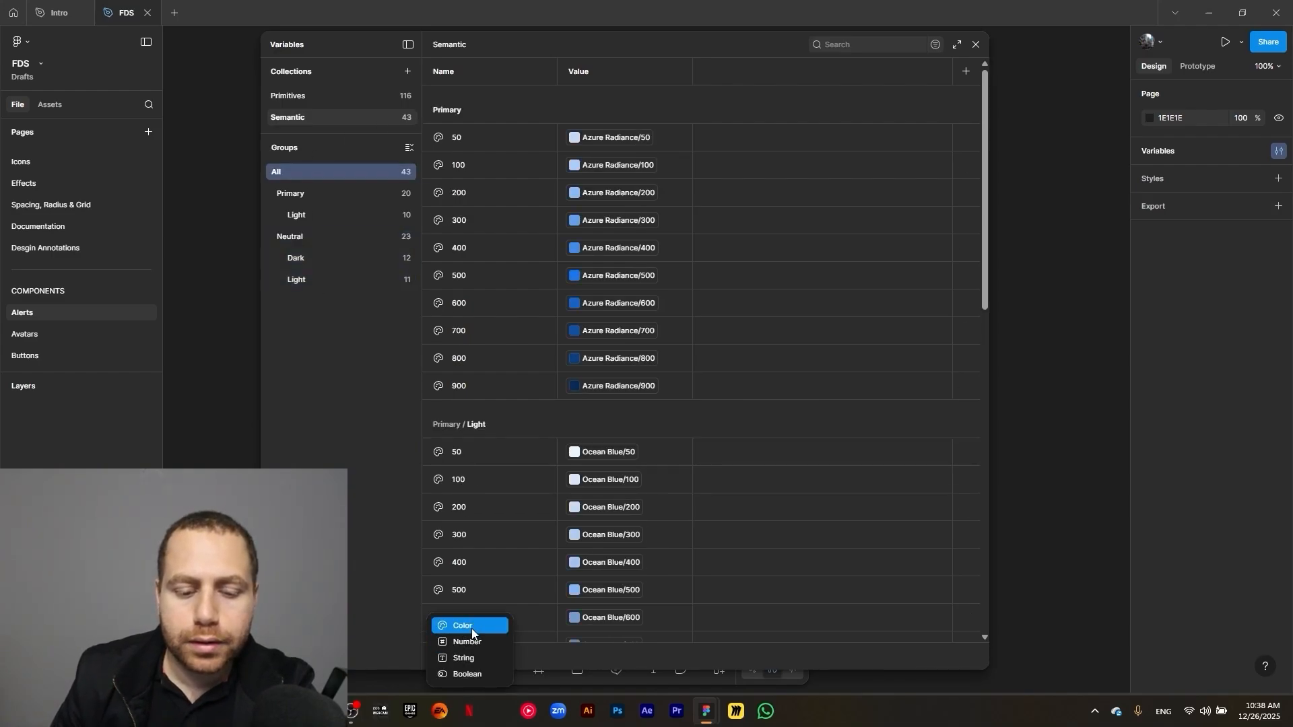
{"action": "left_click", "coordinate": [471, 626]}
{"action": "type", "text": "Erro"}
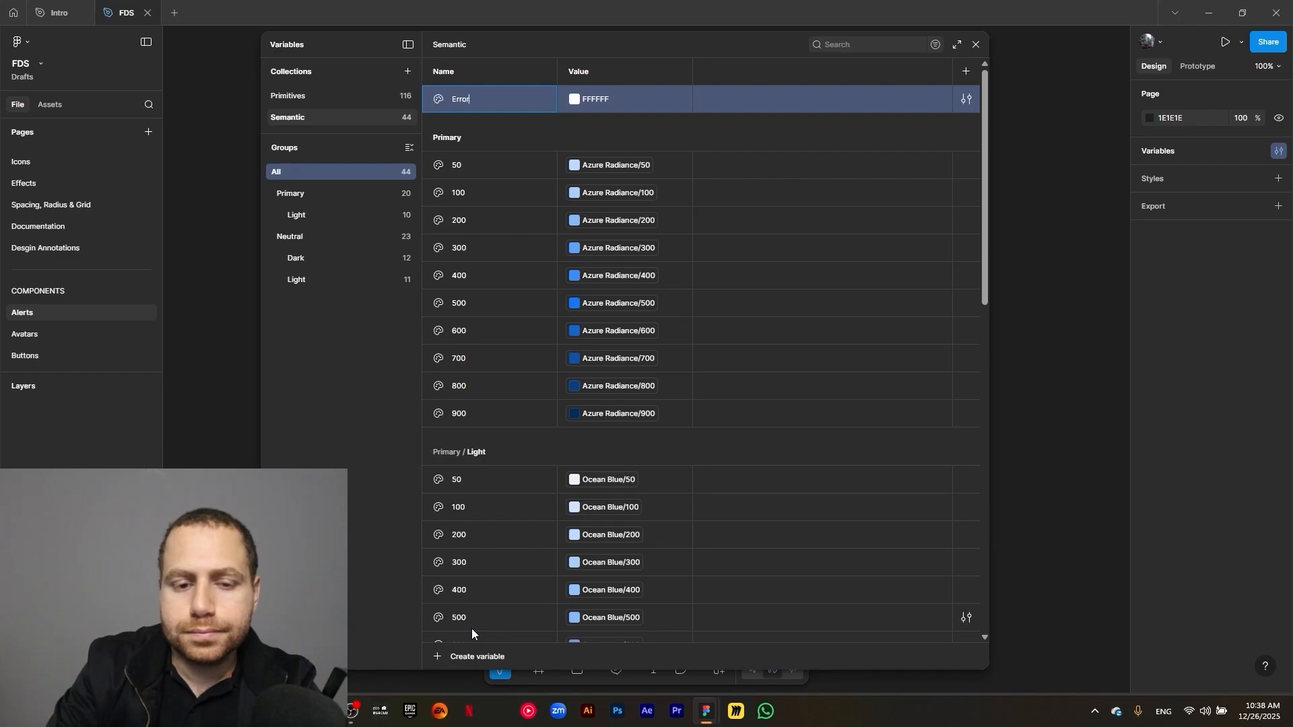
{"action": "type", "text": "r/50"}
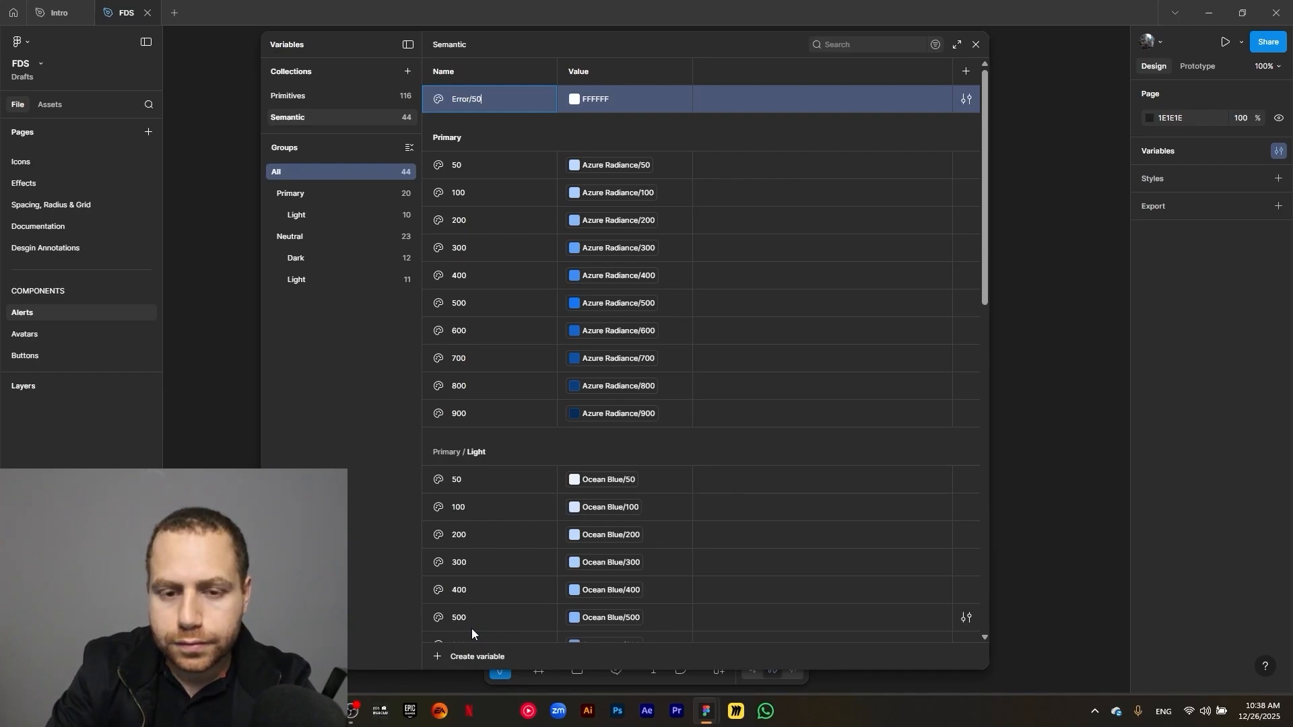
{"action": "key", "text": "Return"}
In the Error group, link shade 50 to Hot Rod Red/50, searching the libraries for "red"
{"action": "left_click", "coordinate": [286, 302]}
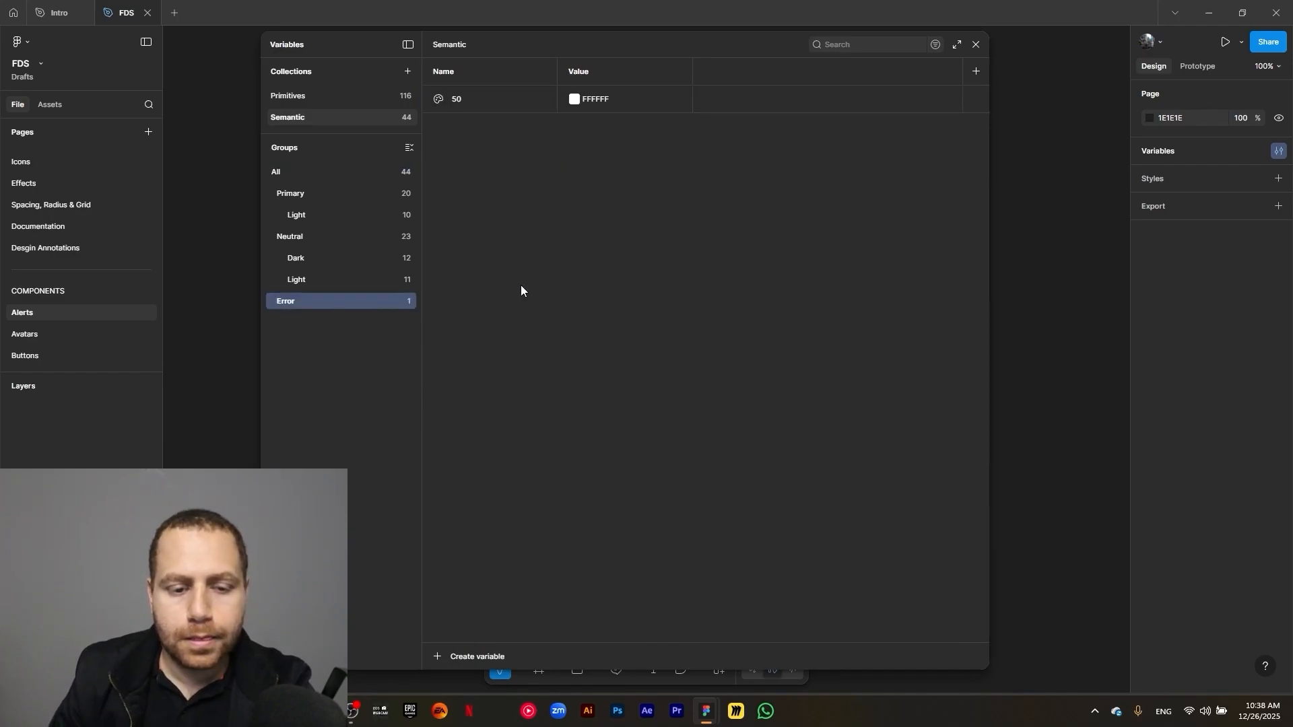
{"action": "left_click", "coordinate": [582, 98]}
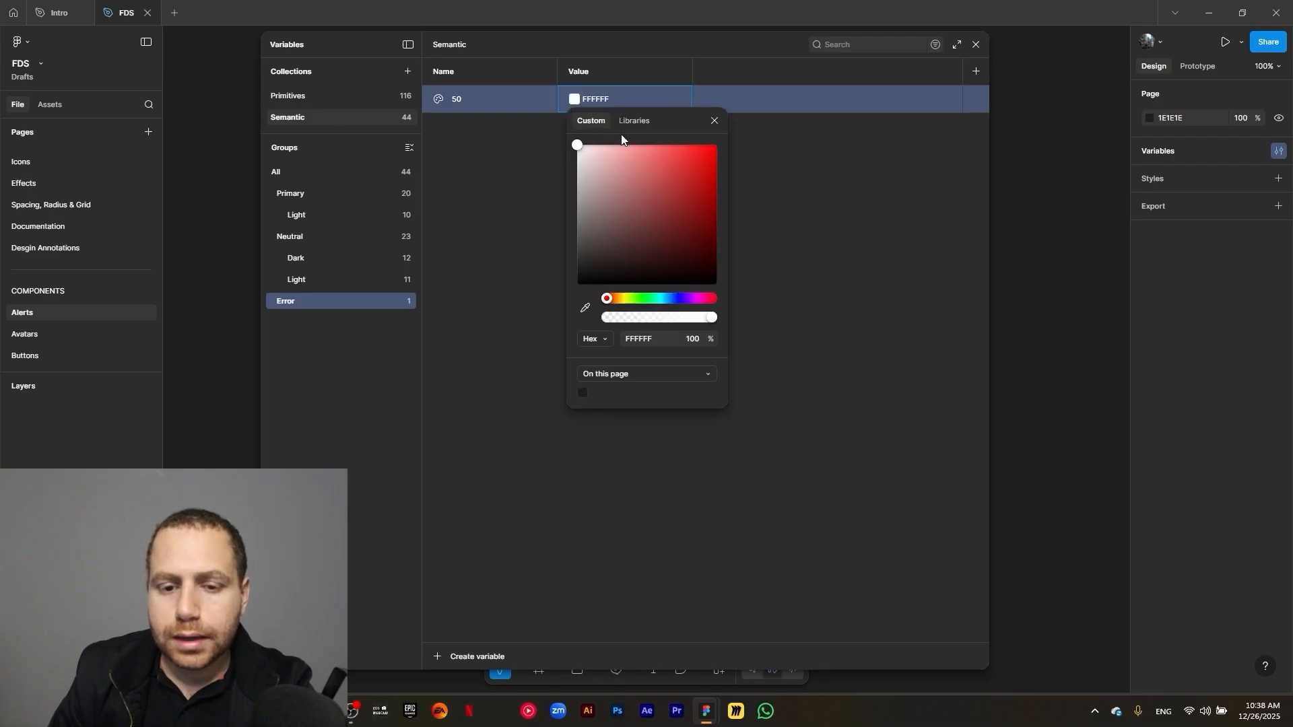
{"action": "left_click", "coordinate": [630, 122]}
{"action": "type", "text": "red"}
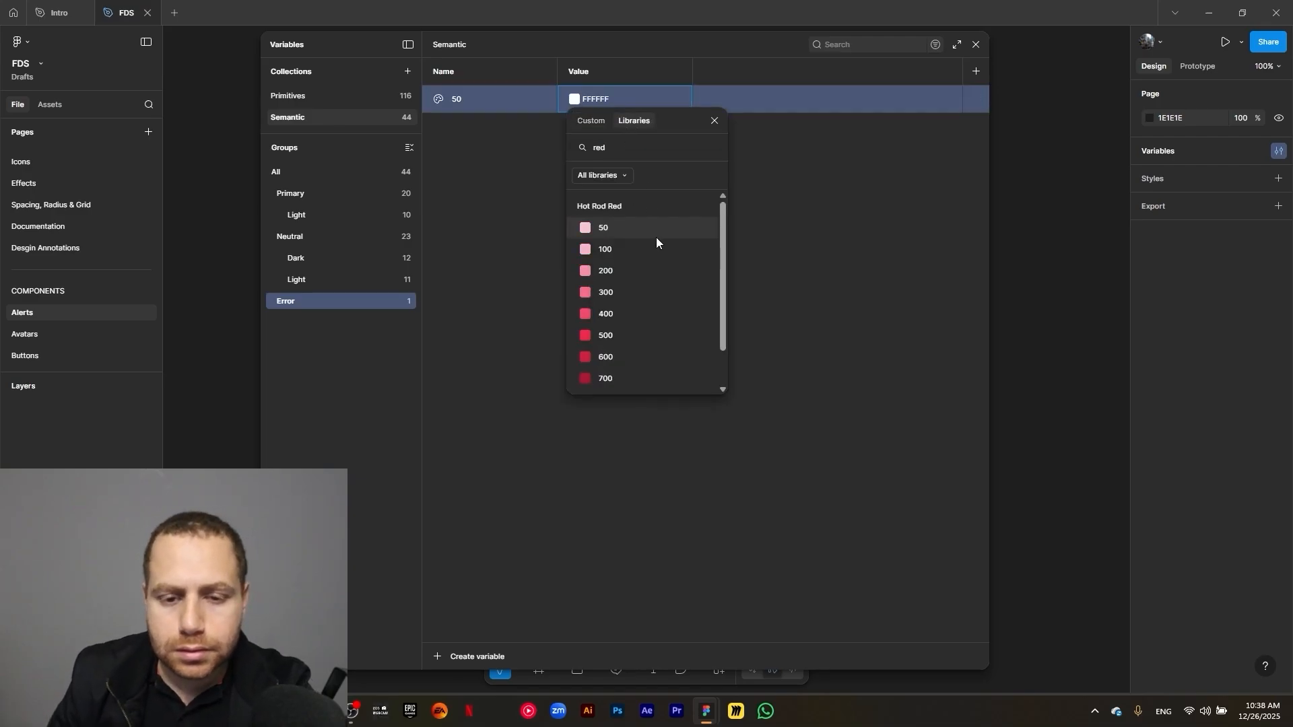
{"action": "left_click", "coordinate": [623, 229]}
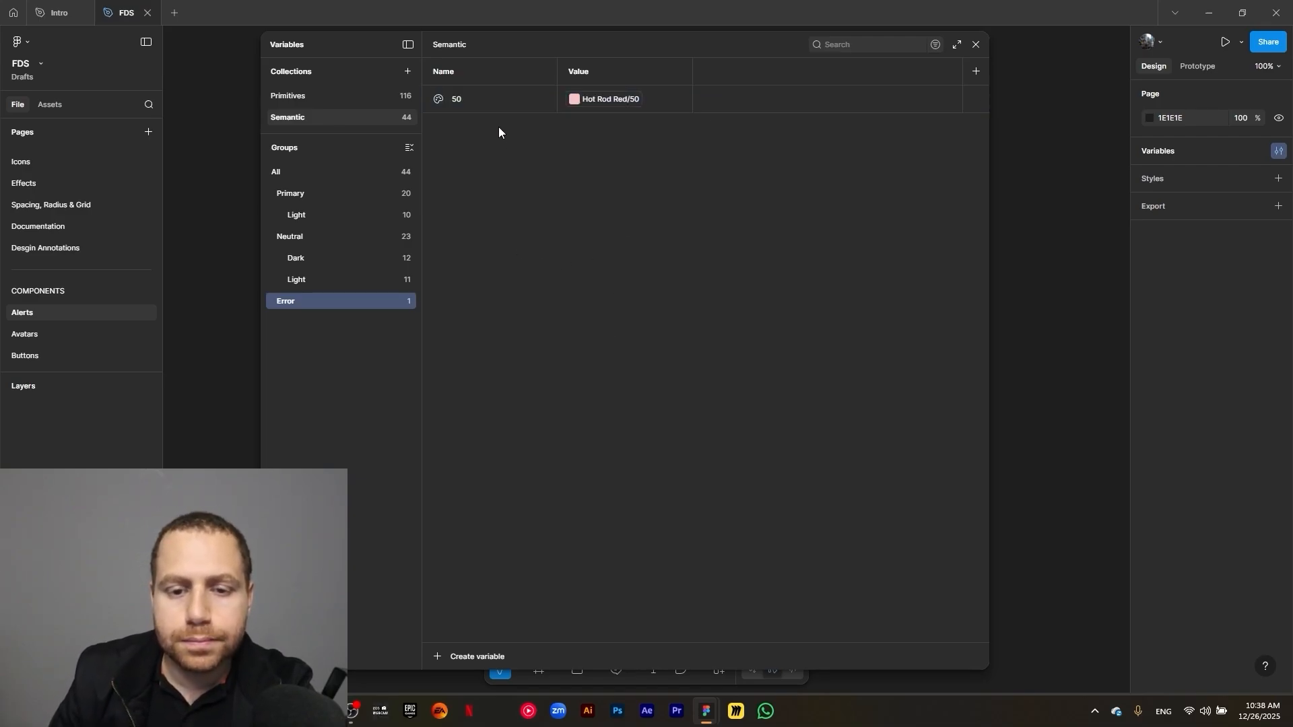
Duplicate the Error/50 variable nine times so the Error group holds ten shades
{"action": "key", "text": "ctrl+d"}
{"action": "key", "text": "ctrl+d"}
{"action": "key", "text": "ctrl+d"}
{"action": "key", "text": "ctrl+d"}
{"action": "key", "text": "ctrl+d"}
{"action": "key", "text": "ctrl+d"}
{"action": "key", "text": "ctrl+d"}
{"action": "key", "text": "ctrl+d"}
{"action": "key", "text": "ctrl+d"}
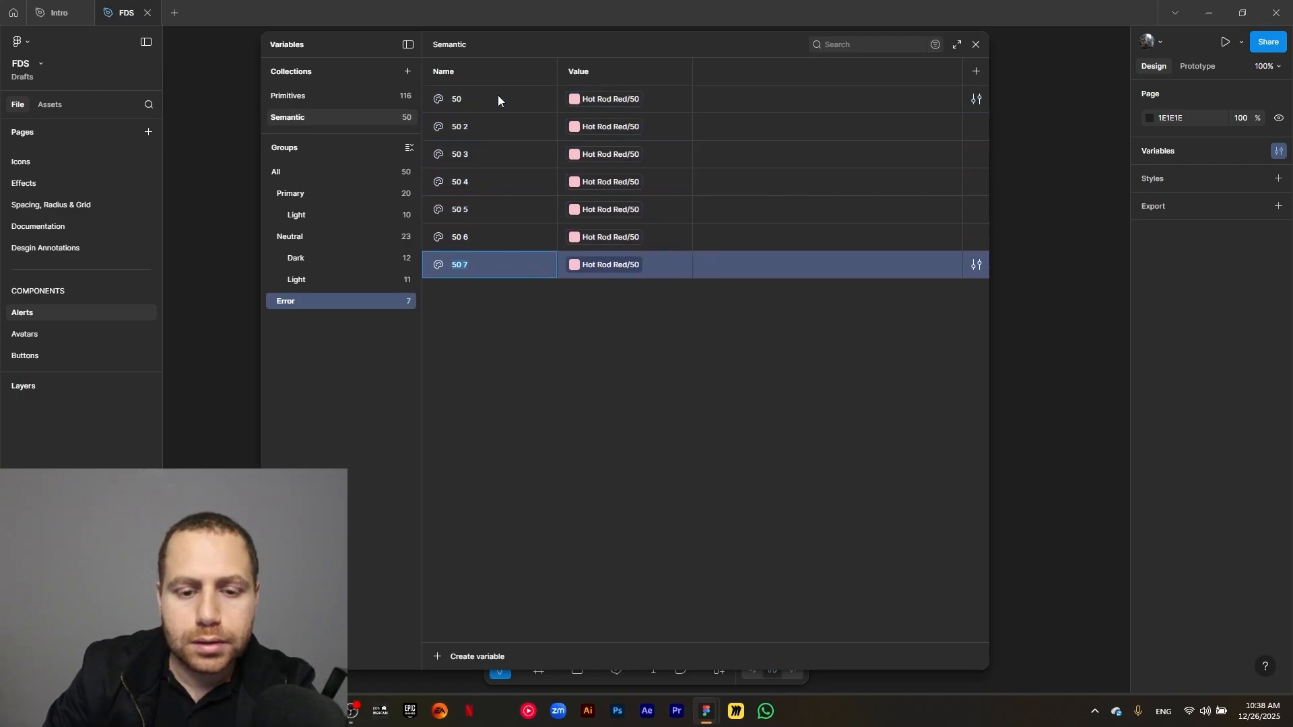
Rename the first four duplicates in the Error group as 100, 200, 300 and 400
{"action": "left_click", "coordinate": [469, 126]}
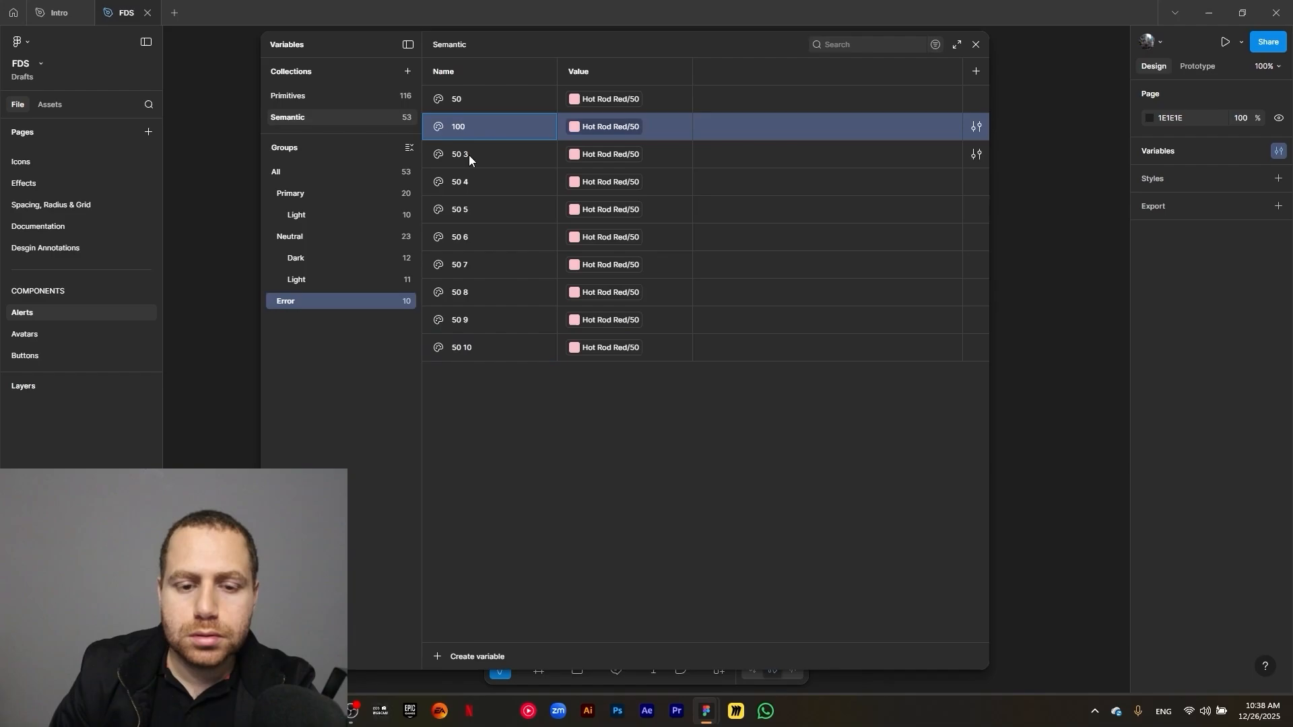
{"action": "double_click", "coordinate": [463, 156]}
{"action": "type", "text": "200"}
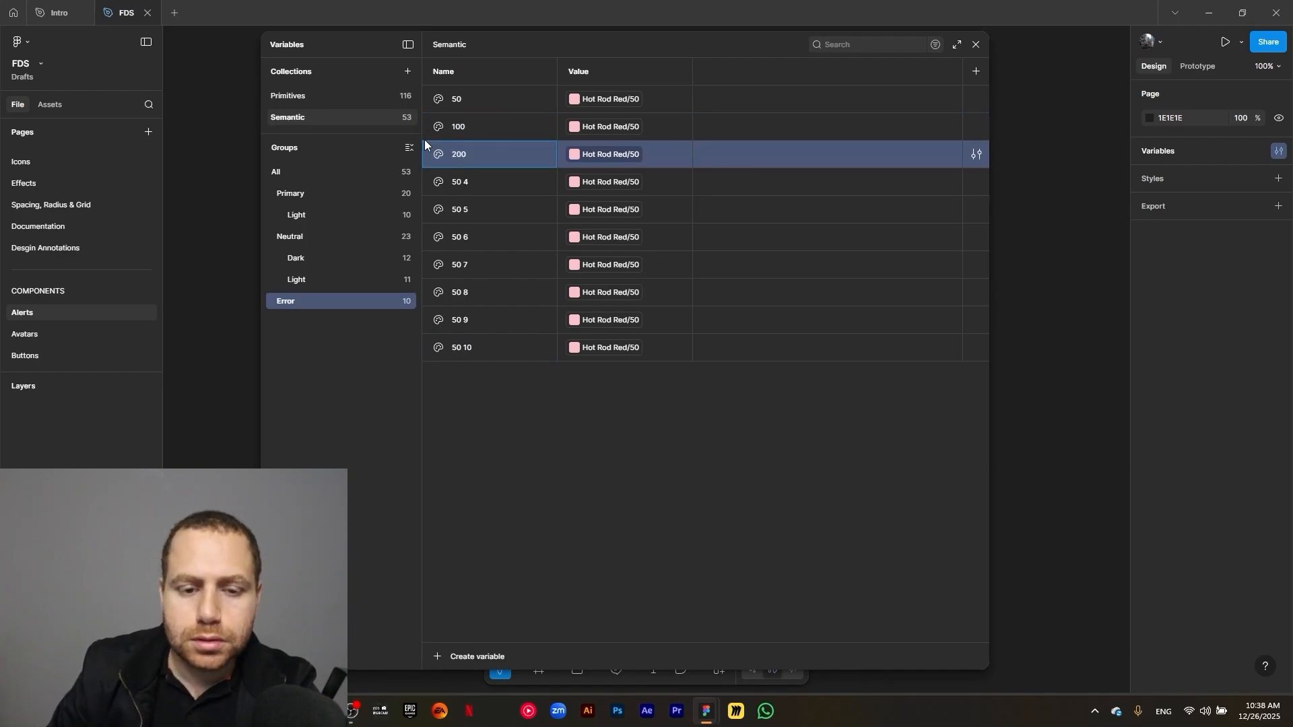
{"action": "double_click", "coordinate": [456, 183]}
{"action": "type", "text": "300"}
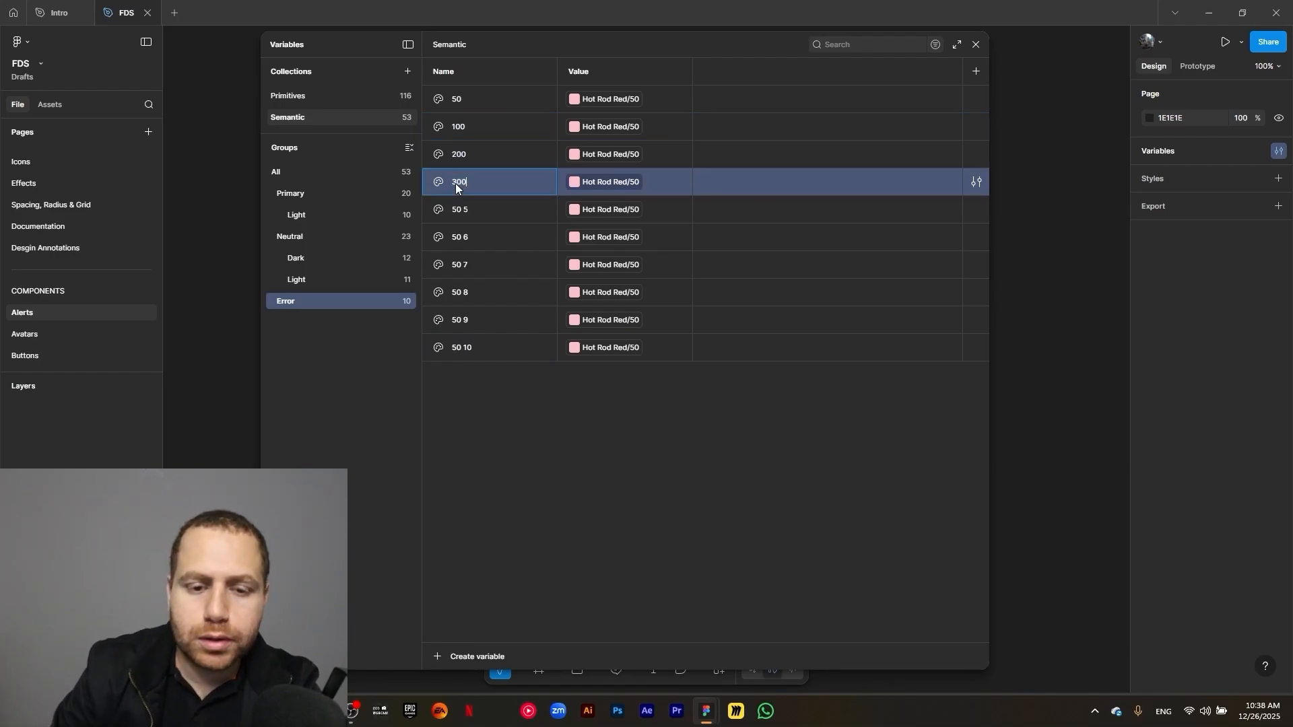
{"action": "double_click", "coordinate": [459, 209]}
{"action": "type", "text": "400"}
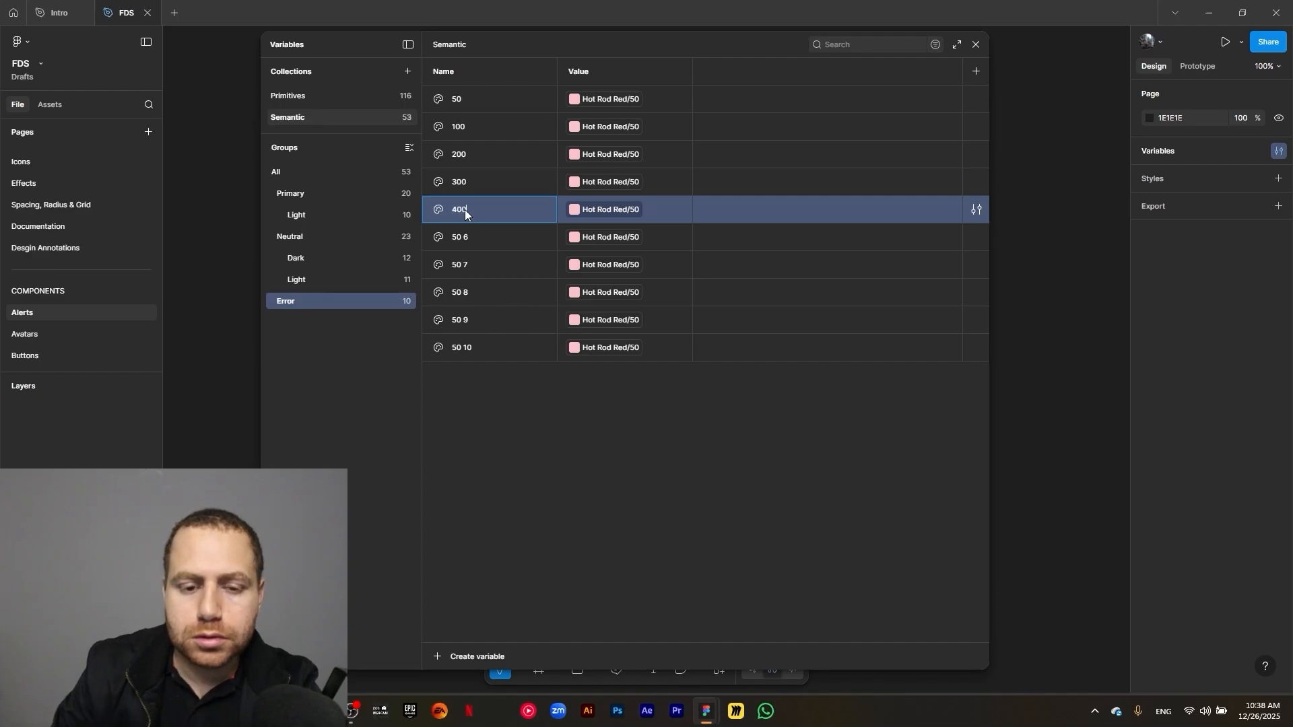
Rename the next three duplicates in the Error group as 500, 600 and 700
{"action": "double_click", "coordinate": [472, 237]}
{"action": "type", "text": "500"}
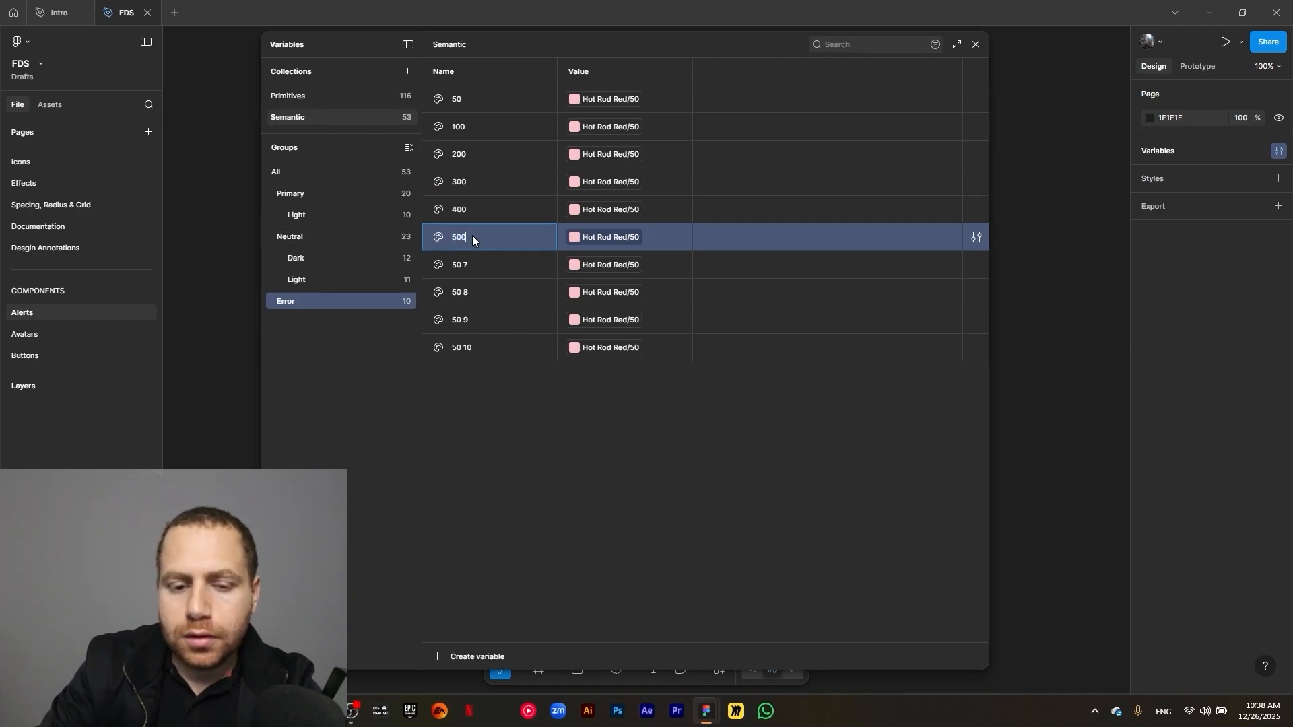
{"action": "double_click", "coordinate": [471, 264]}
{"action": "type", "text": "600"}
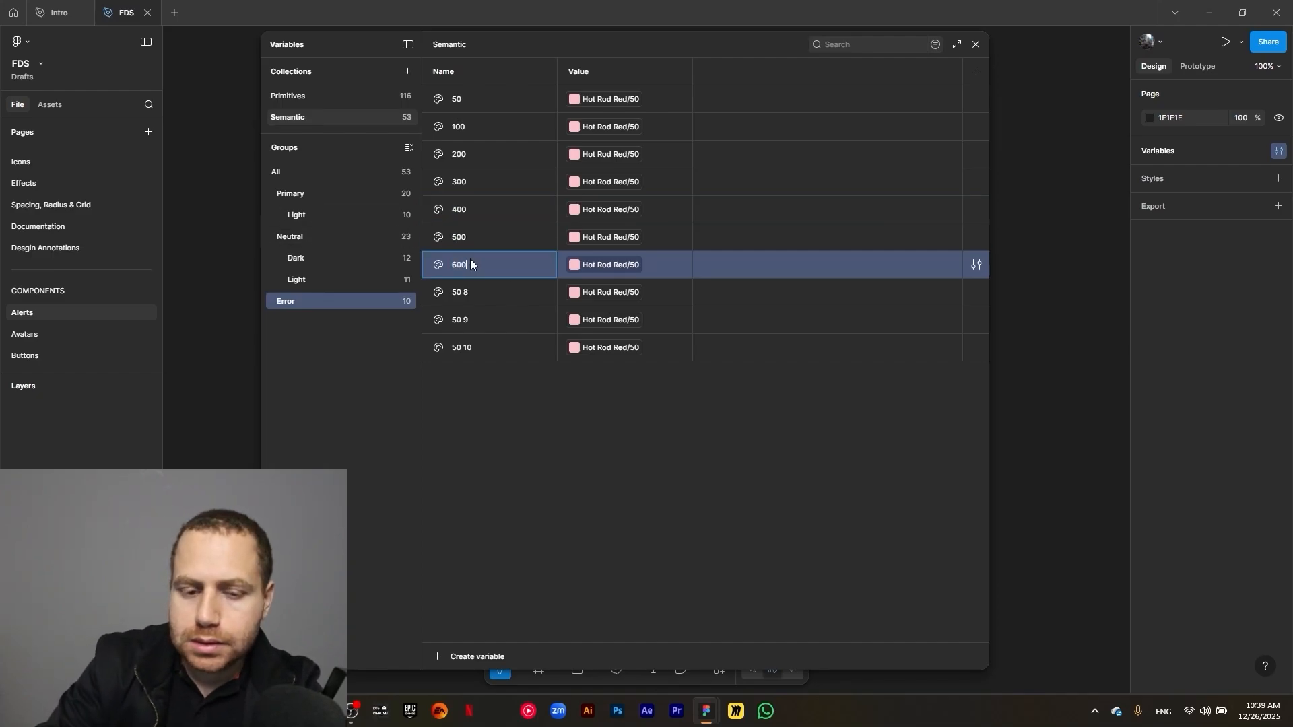
{"action": "double_click", "coordinate": [455, 297]}
{"action": "type", "text": "7"}
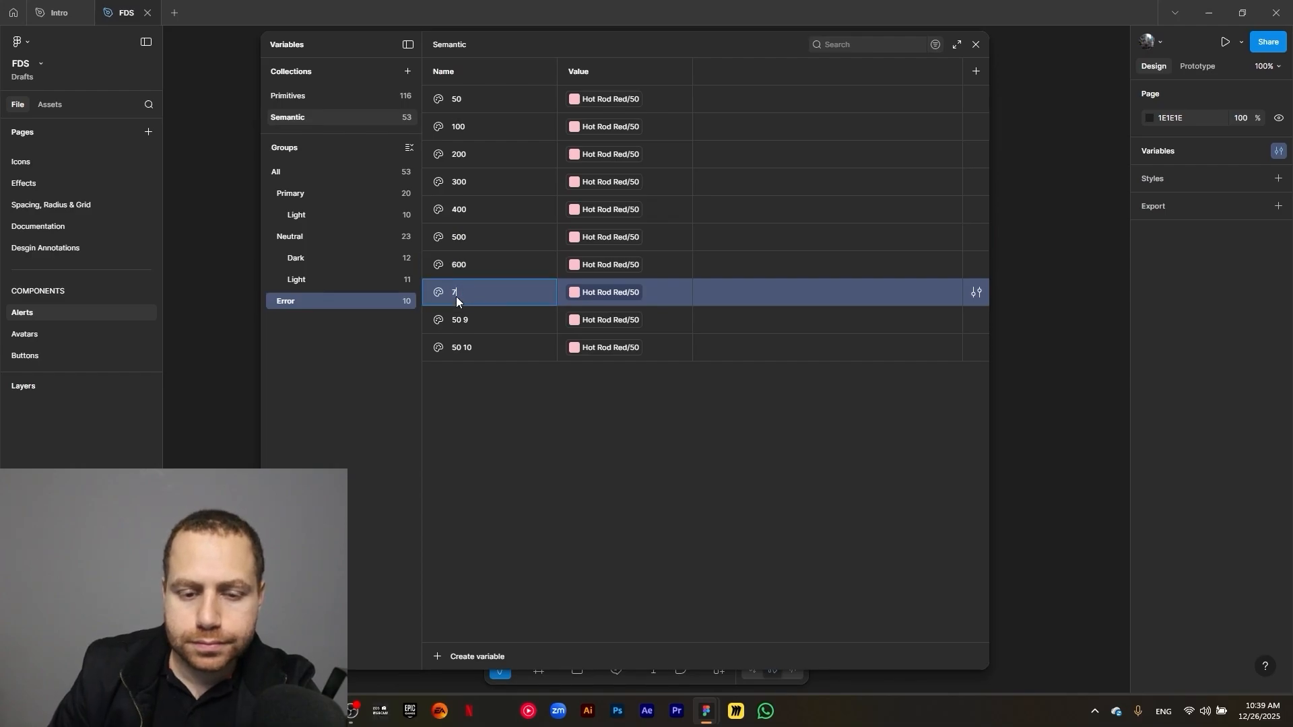
{"action": "type", "text": "00"}
Rename the last two duplicates in the Error group as 800 and 900
{"action": "double_click", "coordinate": [462, 319]}
{"action": "type", "text": "8"}
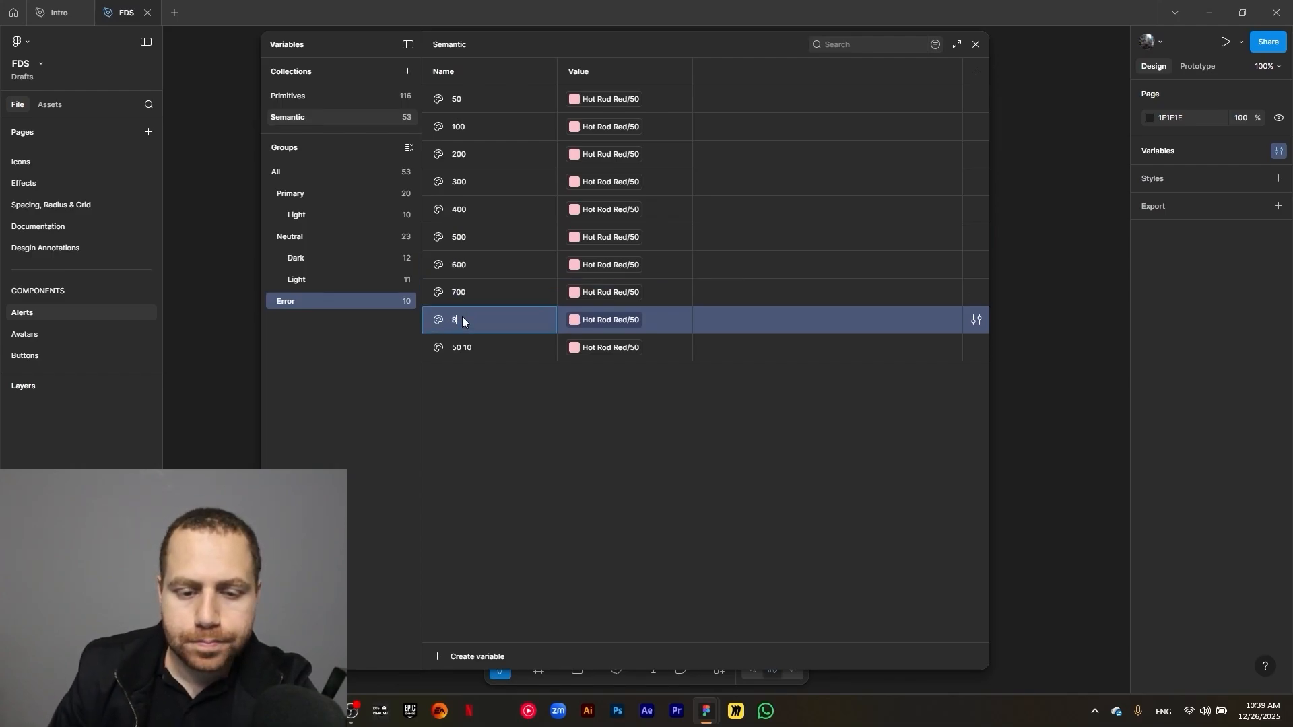
{"action": "type", "text": "00"}
{"action": "double_click", "coordinate": [463, 347]}
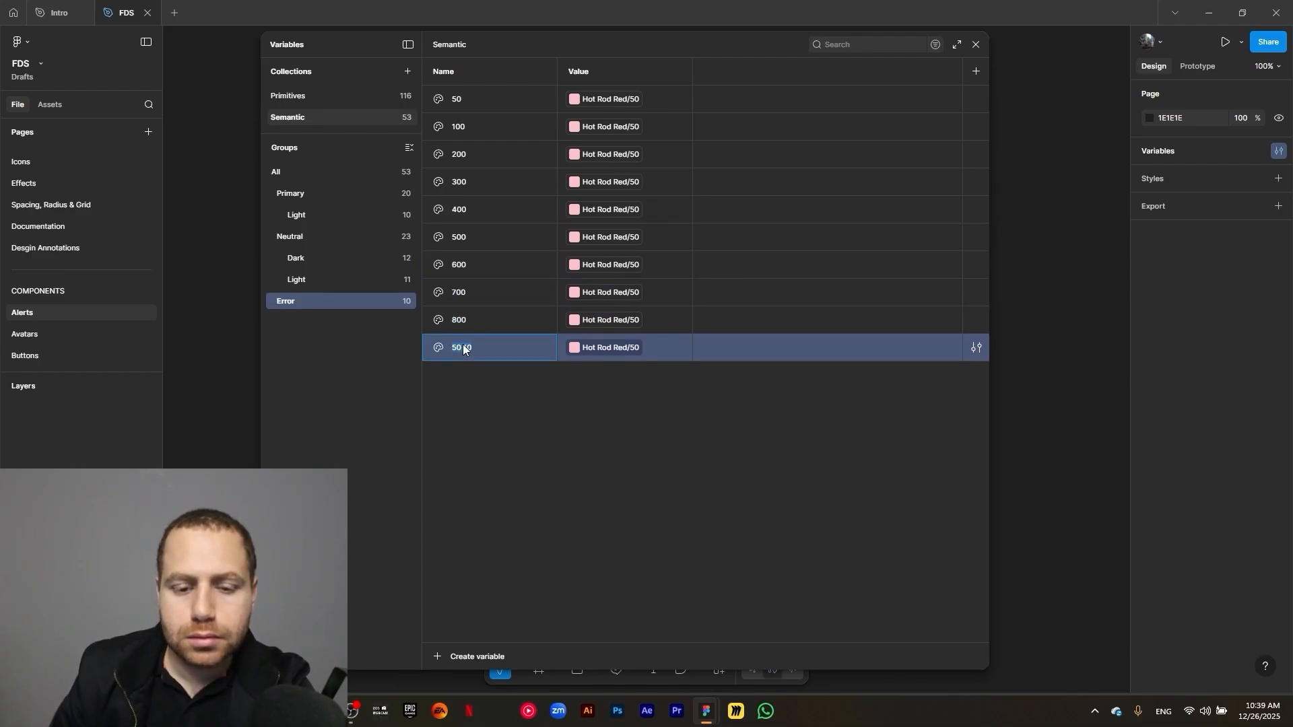
{"action": "type", "text": "900"}
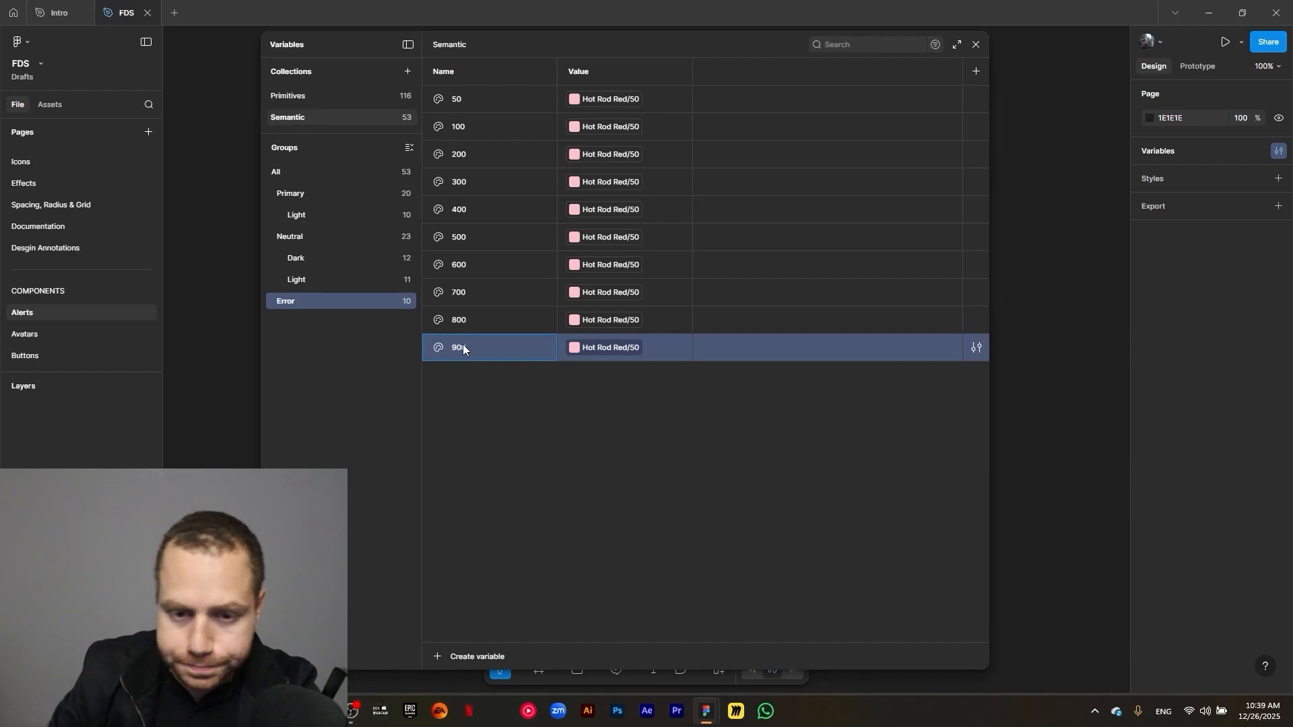
Link Error shades 100, 200 and 300 to Hot Rod Red/100, Hot Rod Red/200 and Hot Rod Red/300
{"action": "left_click", "coordinate": [605, 127]}
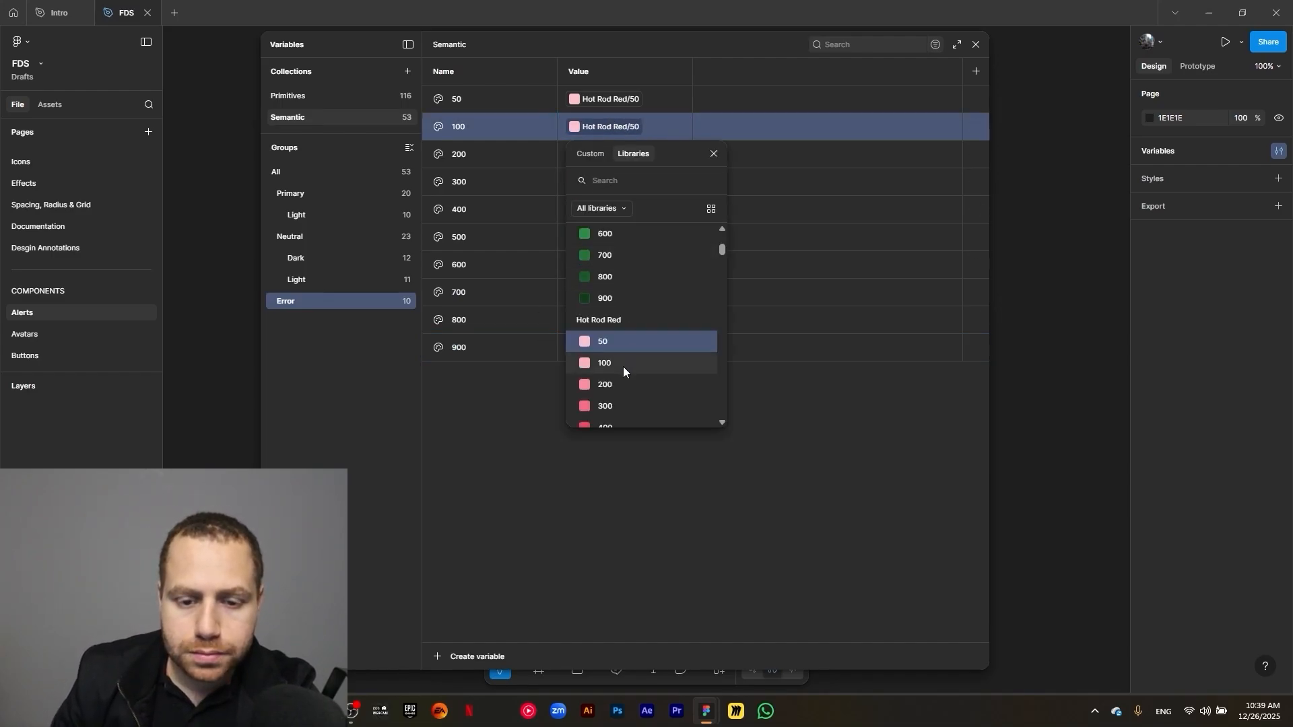
{"action": "left_click", "coordinate": [624, 367]}
{"action": "left_click", "coordinate": [621, 156]}
{"action": "left_click", "coordinate": [620, 412]}
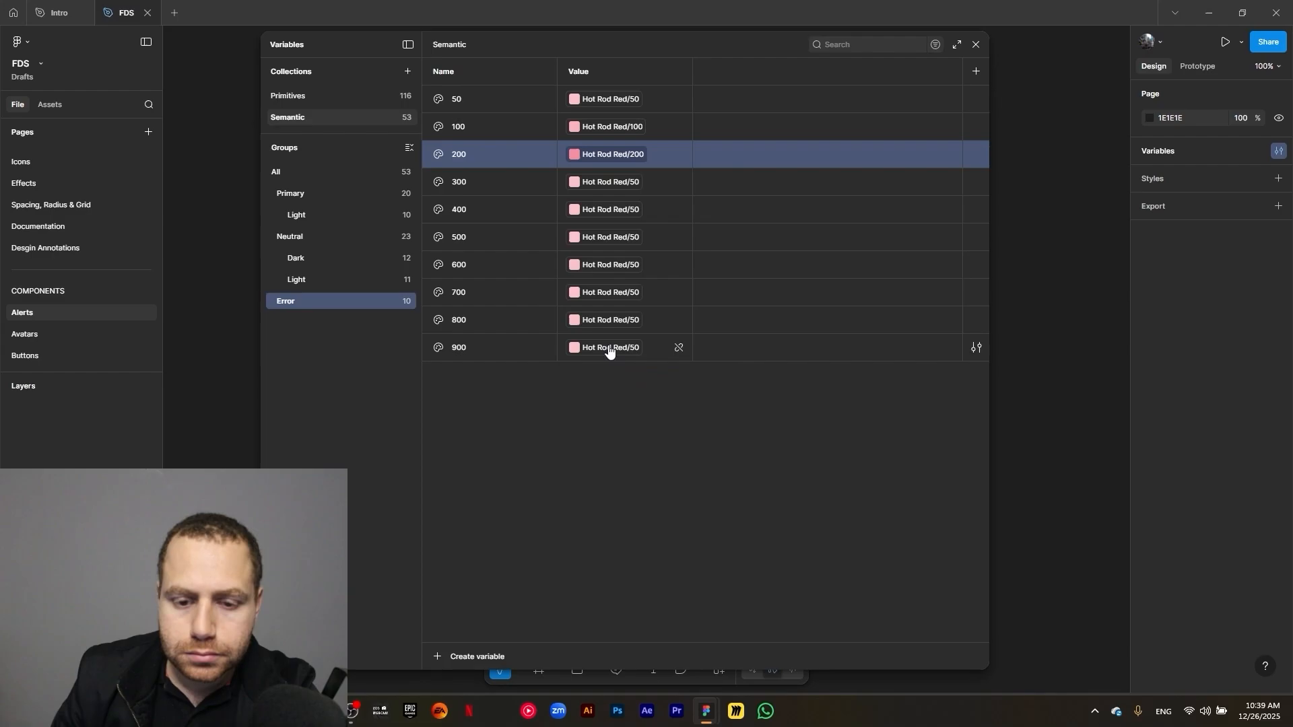
{"action": "left_click", "coordinate": [610, 183]}
{"action": "left_click", "coordinate": [610, 183]}
{"action": "left_click", "coordinate": [637, 458]}
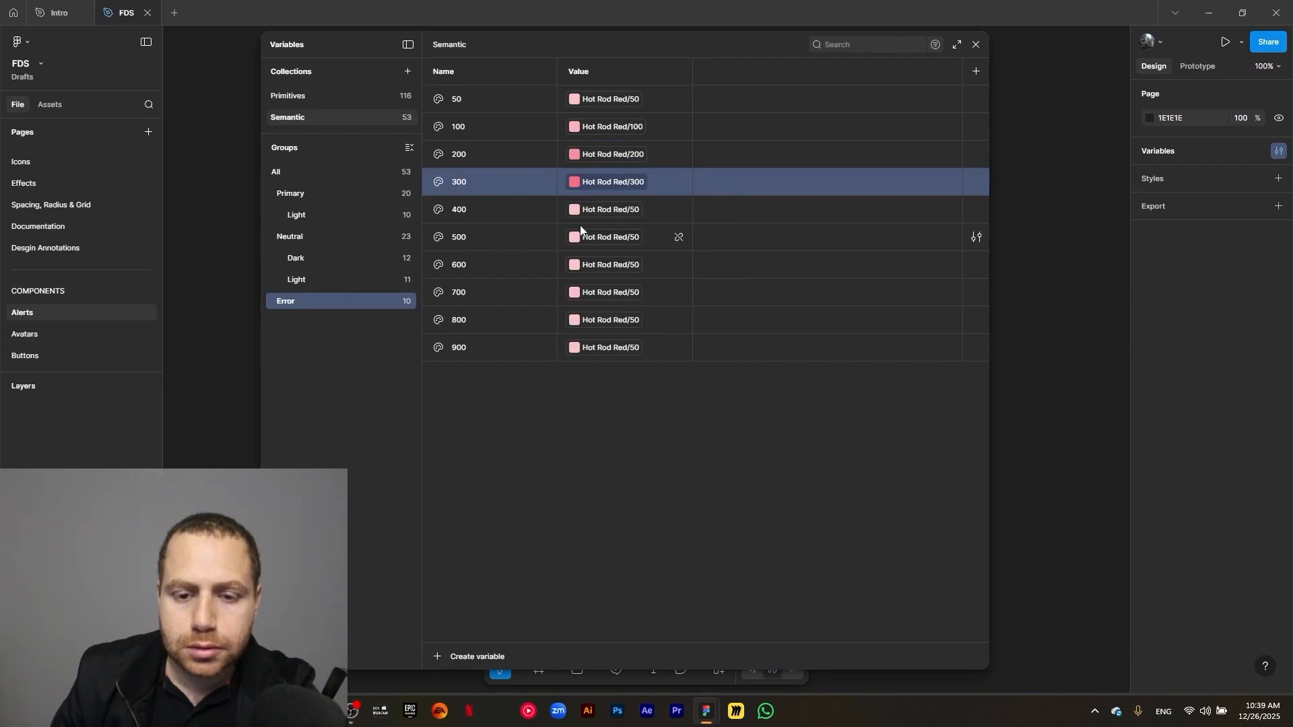
Link Error shades 400, 500 and 600 to Hot Rod Red/400, Hot Rod Red/500 and Hot Rod Red/600
{"action": "left_click", "coordinate": [606, 210]}
{"action": "scroll", "coordinate": [627, 443], "scroll_direction": "down", "scroll_amount": 3}
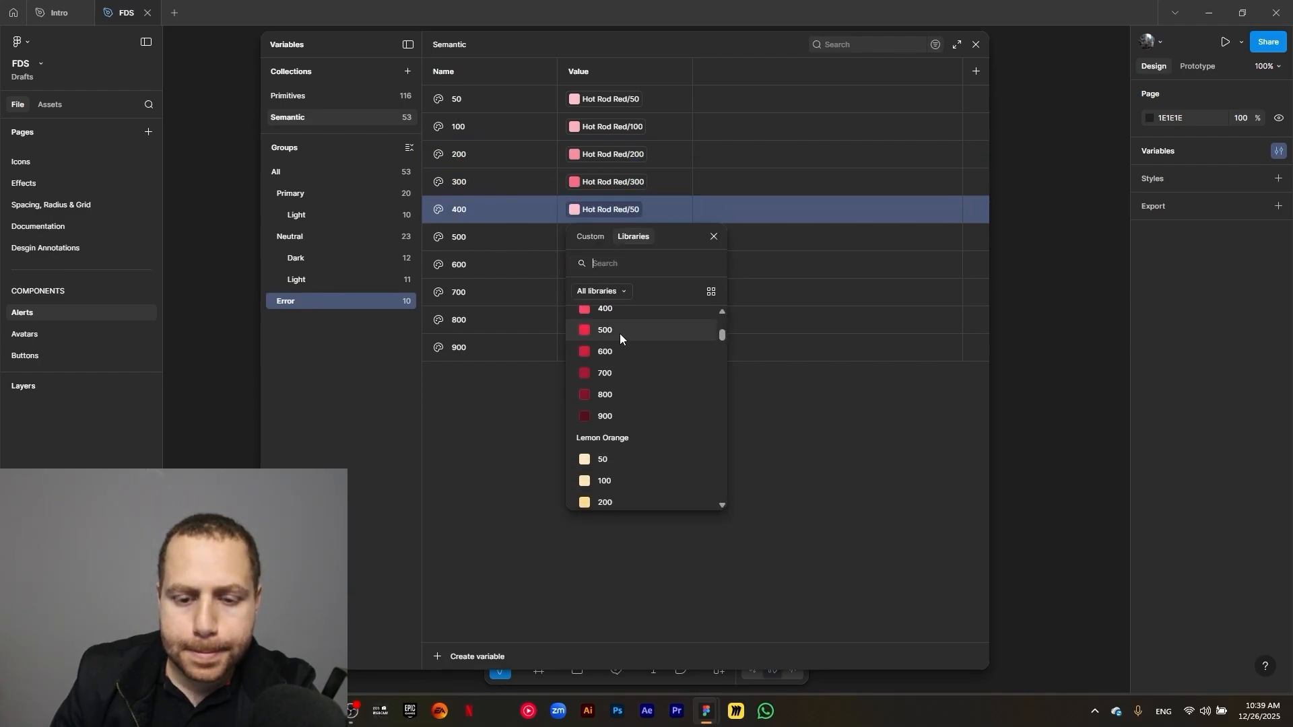
{"action": "left_click", "coordinate": [623, 310]}
{"action": "left_click", "coordinate": [613, 237]}
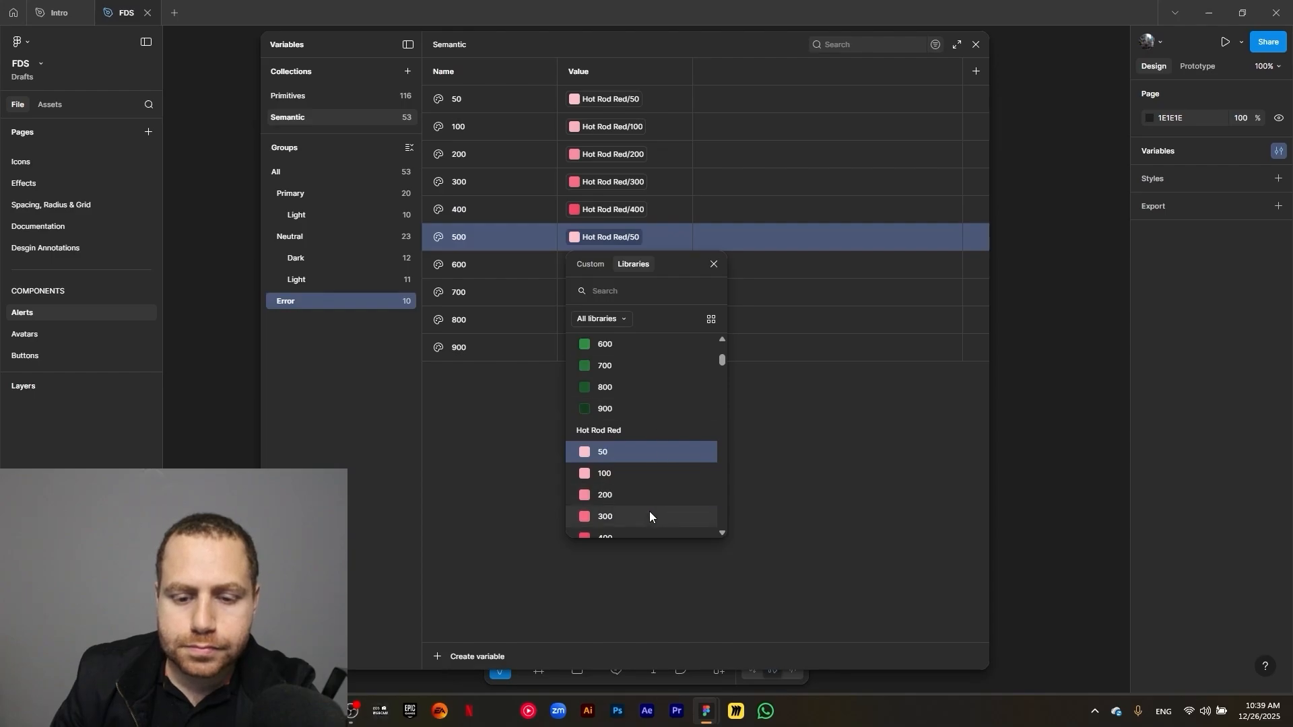
{"action": "scroll", "coordinate": [645, 478], "scroll_direction": "down", "scroll_amount": 2}
{"action": "left_click", "coordinate": [641, 424]}
{"action": "left_click", "coordinate": [622, 267]}
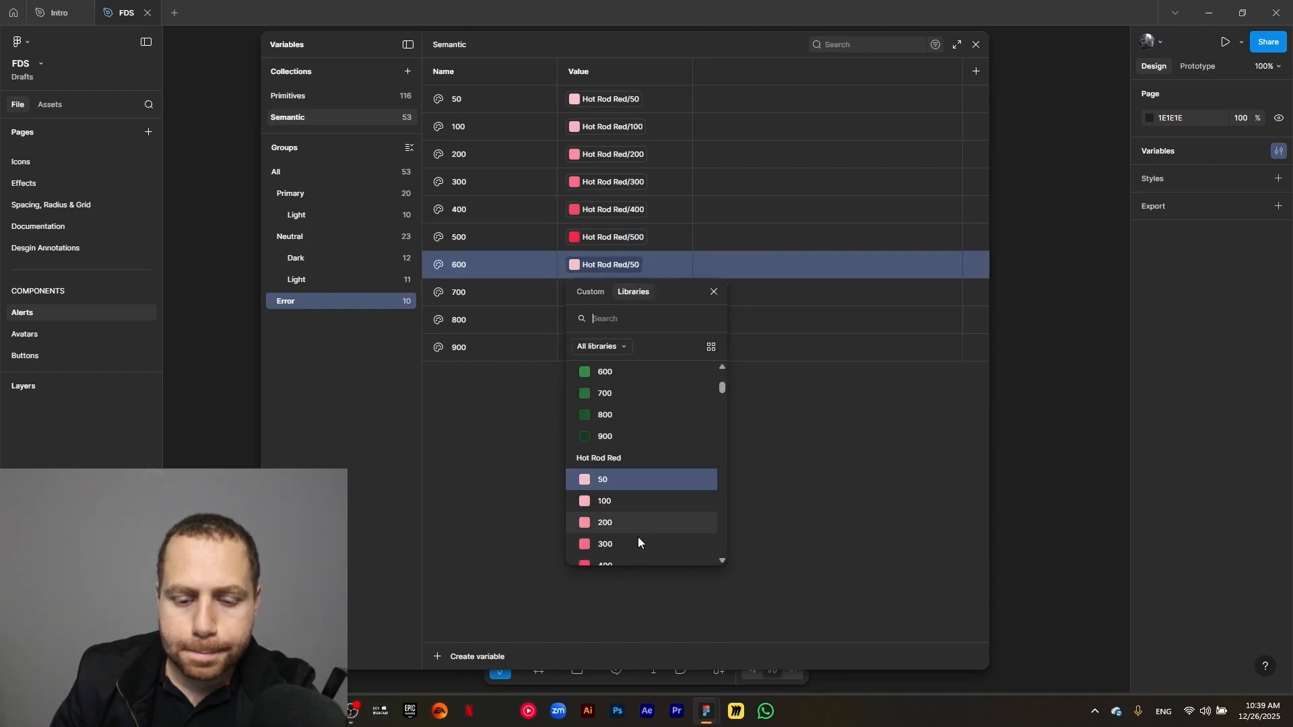
{"action": "scroll", "coordinate": [638, 534], "scroll_direction": "down", "scroll_amount": 3}
{"action": "left_click", "coordinate": [644, 500]}
Link Error shades 700, 800 and 900 to Hot Rod Red/700, Hot Rod Red/800 and Hot Rod Red/900
{"action": "left_click", "coordinate": [626, 293]}
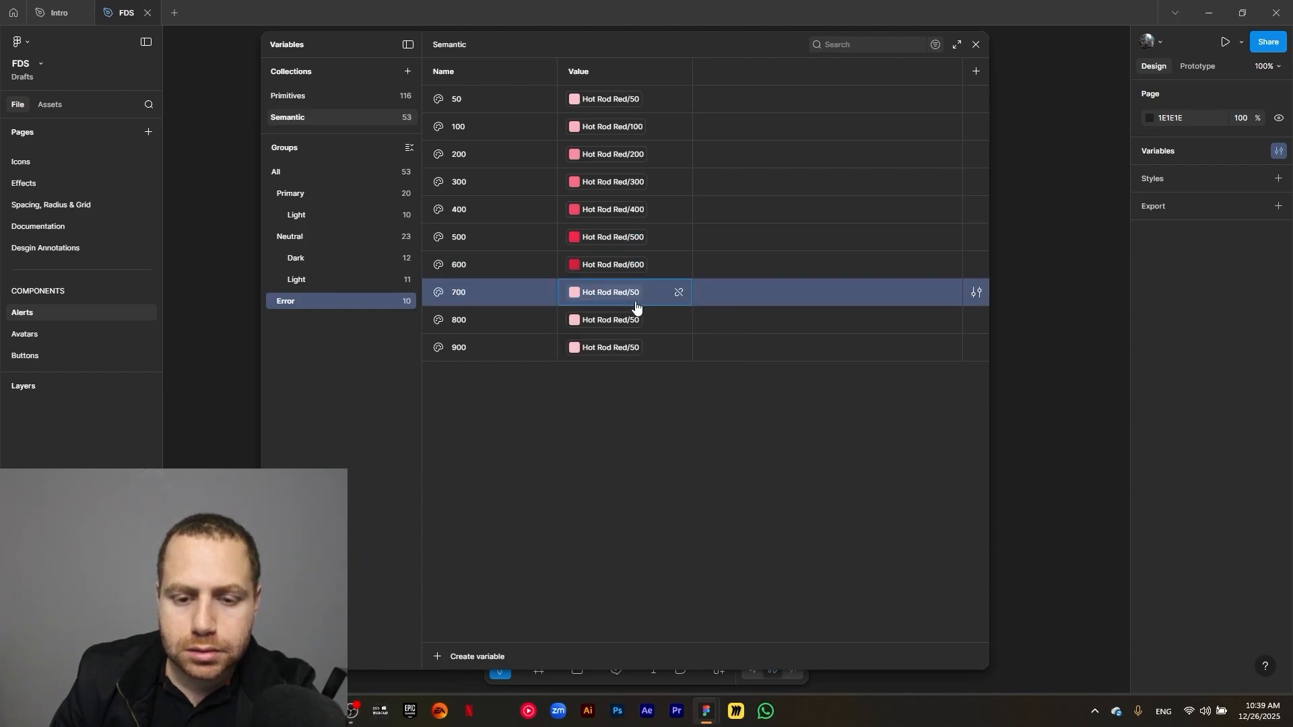
{"action": "scroll", "coordinate": [646, 525], "scroll_direction": "down", "scroll_amount": 3}
{"action": "left_click", "coordinate": [648, 457]}
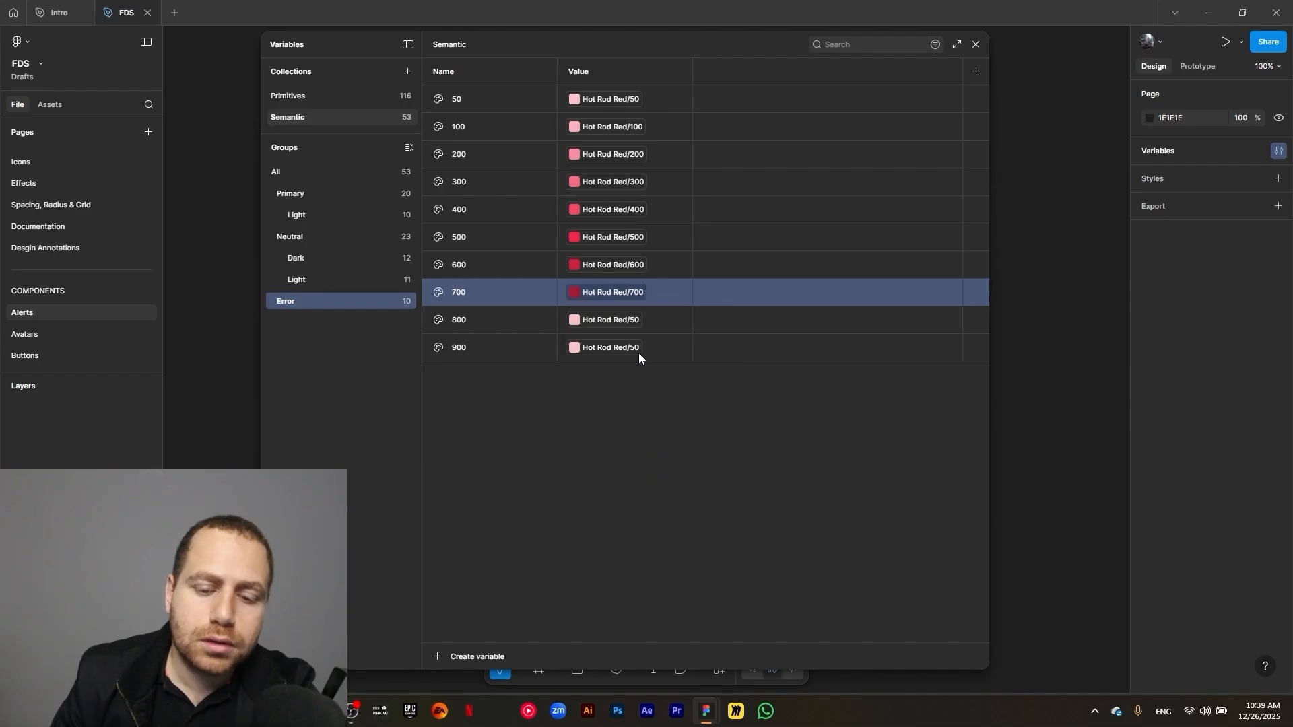
{"action": "left_click", "coordinate": [612, 322]}
{"action": "scroll", "coordinate": [649, 536], "scroll_direction": "down", "scroll_amount": 3}
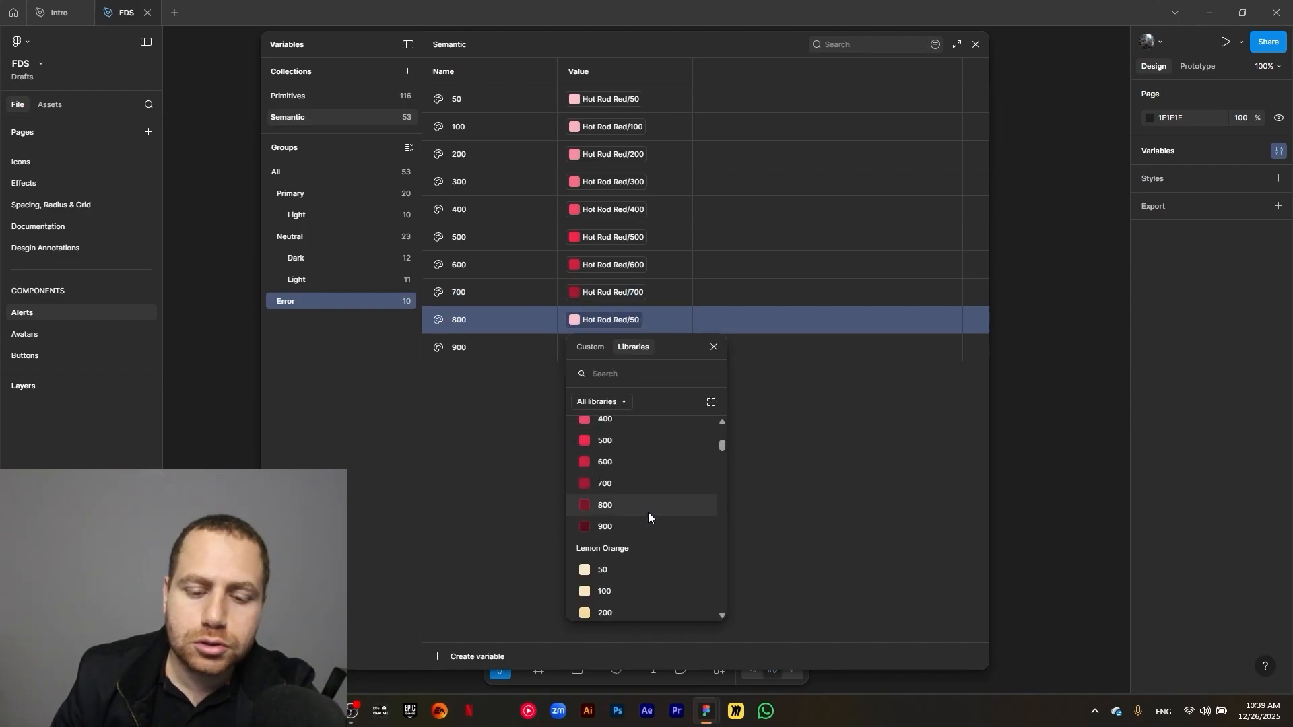
{"action": "left_click", "coordinate": [648, 509]}
{"action": "left_click", "coordinate": [614, 348]}
{"action": "scroll", "coordinate": [645, 566], "scroll_direction": "down", "scroll_amount": 2}
{"action": "scroll", "coordinate": [647, 576], "scroll_direction": "down", "scroll_amount": 1}
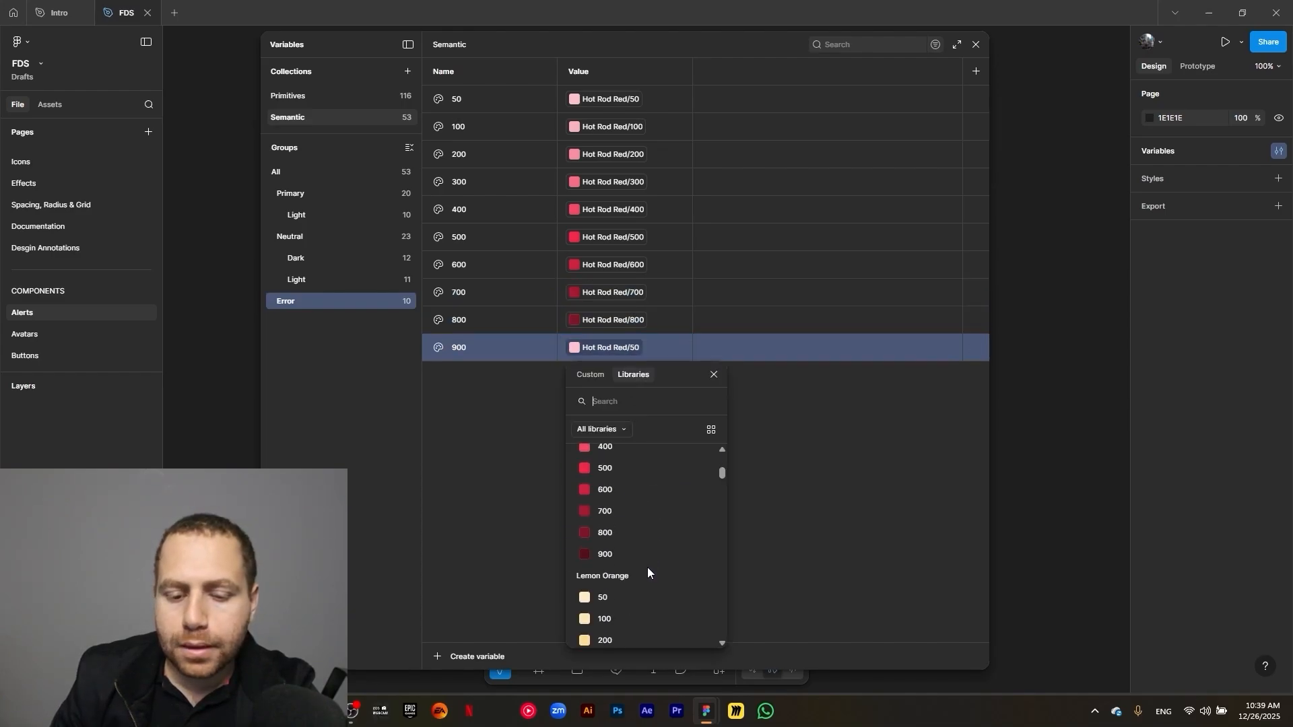
{"action": "left_click", "coordinate": [647, 555]}
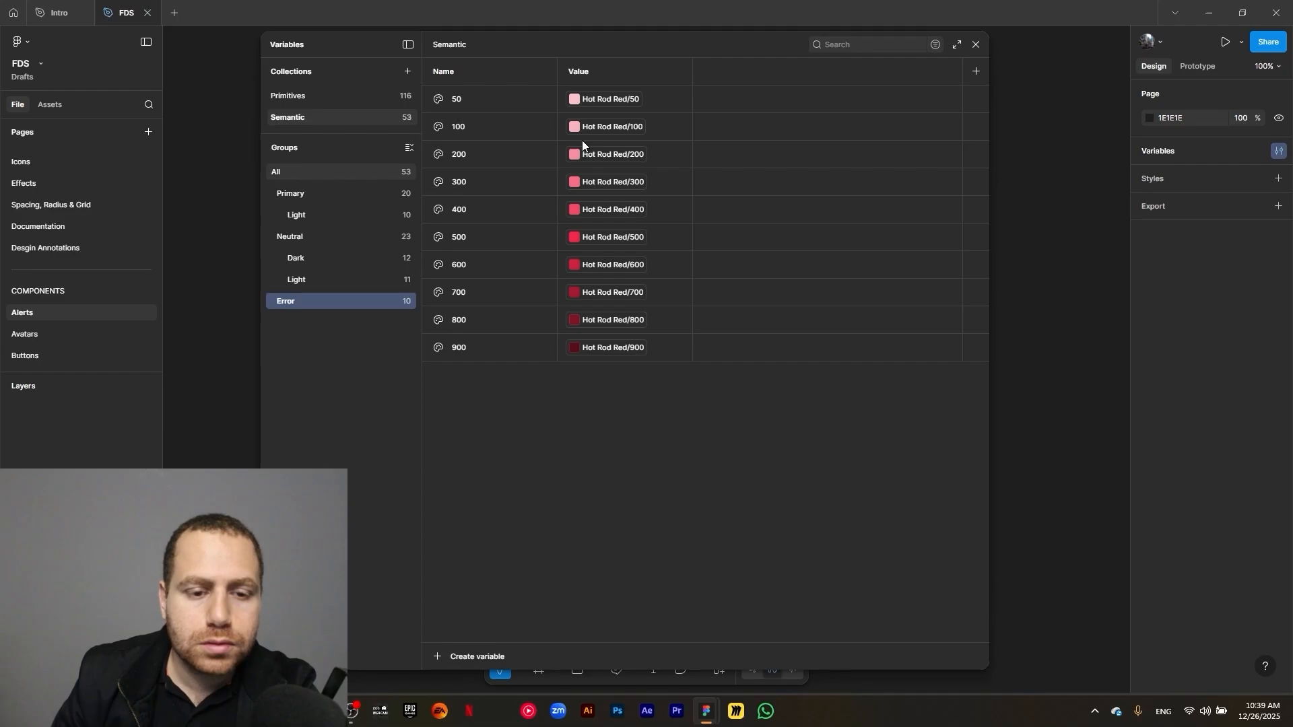
Create a color variable named Success in the Semantic collection, outside the existing groups
{"action": "left_click", "coordinate": [305, 170]}
{"action": "left_click", "coordinate": [436, 658]}
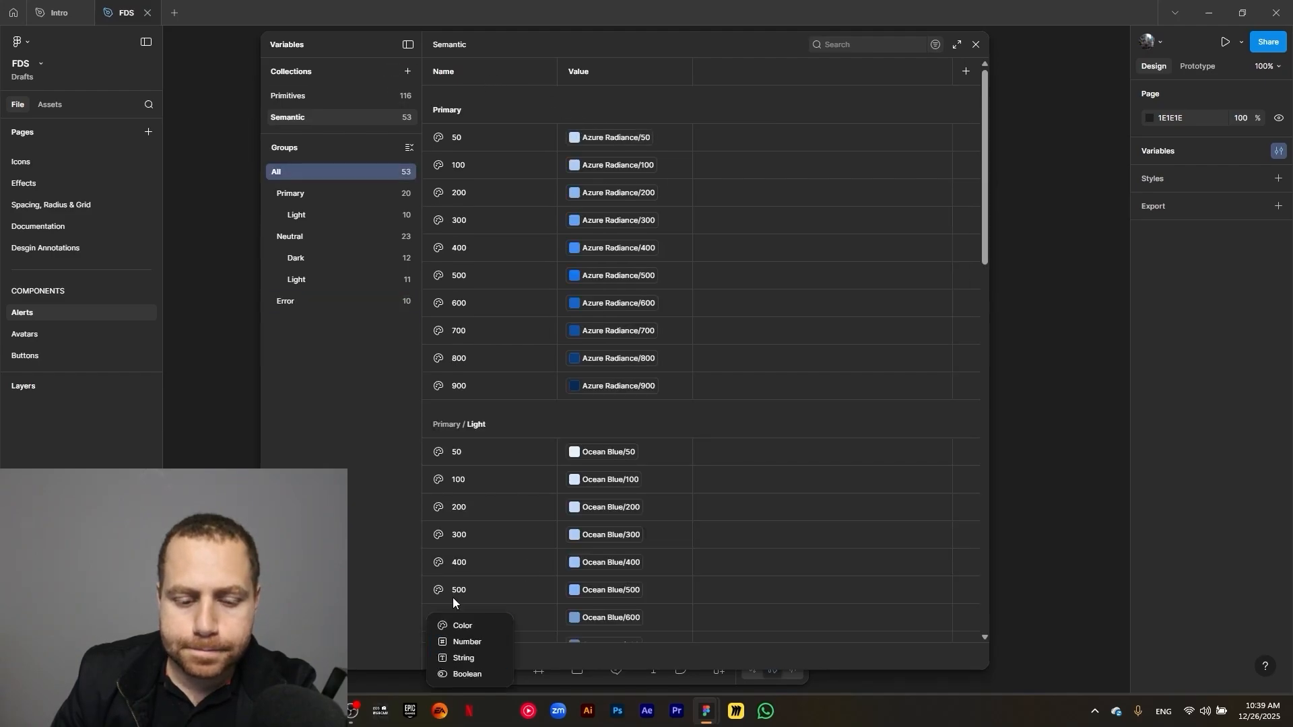
{"action": "left_click", "coordinate": [470, 625]}
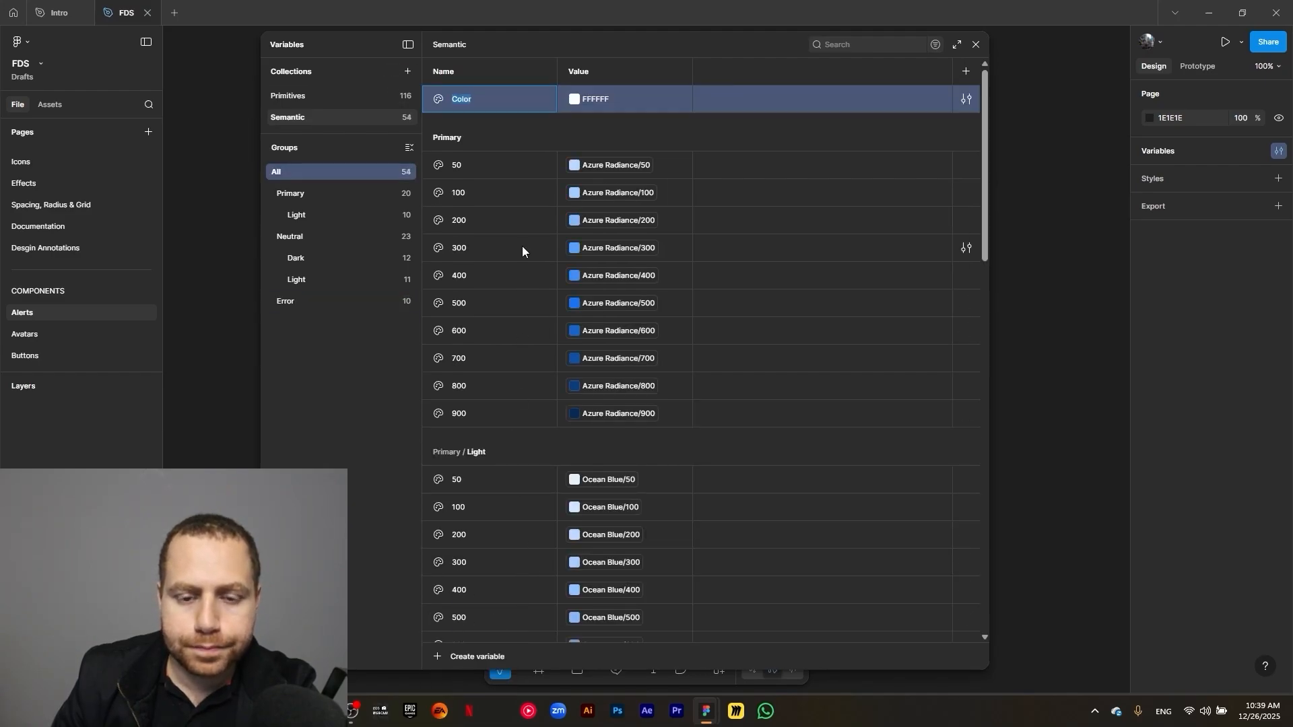
{"action": "type", "text": "Success"}
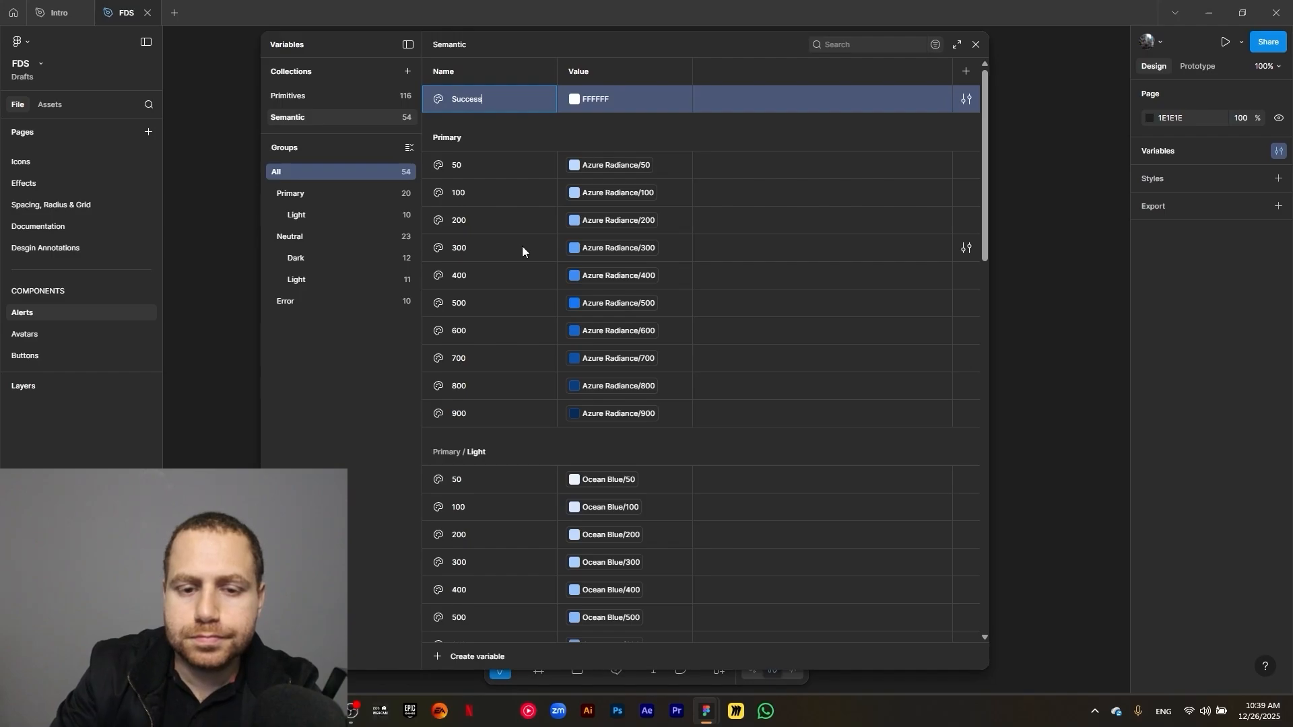
Link the Success variable to the primitive color Safe Green/50
{"action": "left_click", "coordinate": [578, 102]}
{"action": "left_click", "coordinate": [629, 123]}
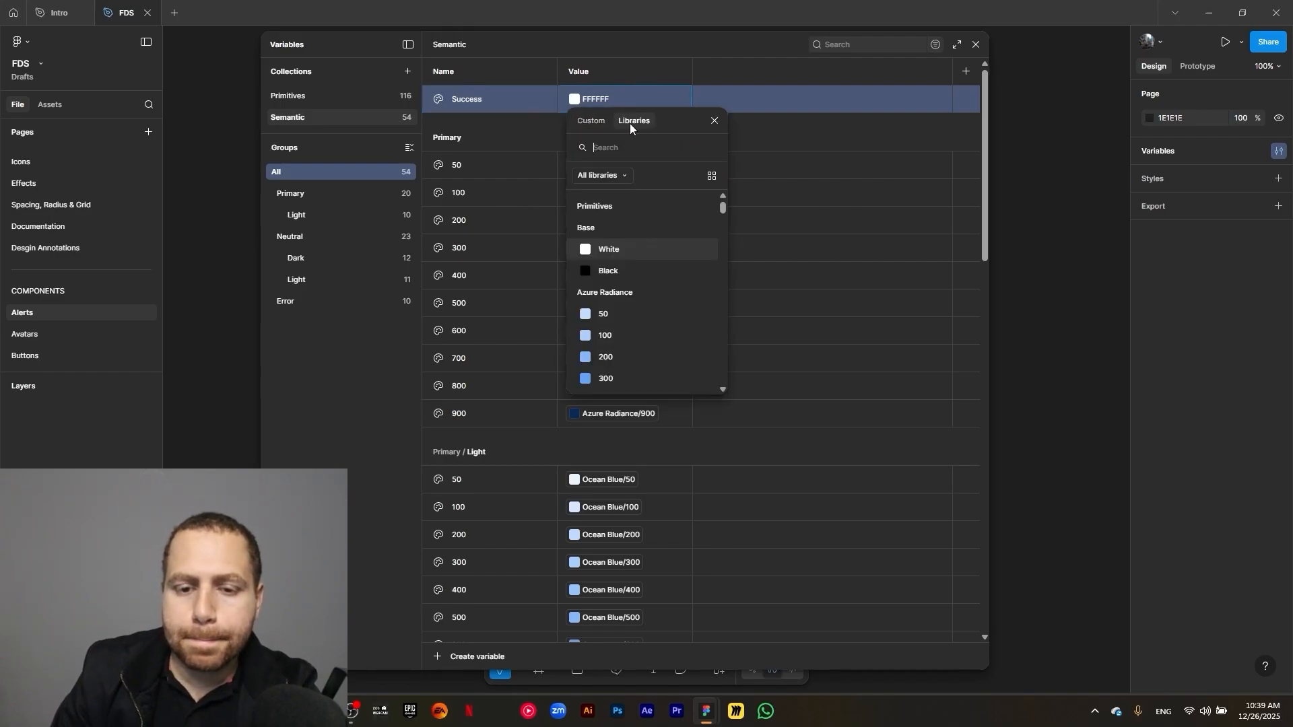
{"action": "type", "text": "green"}
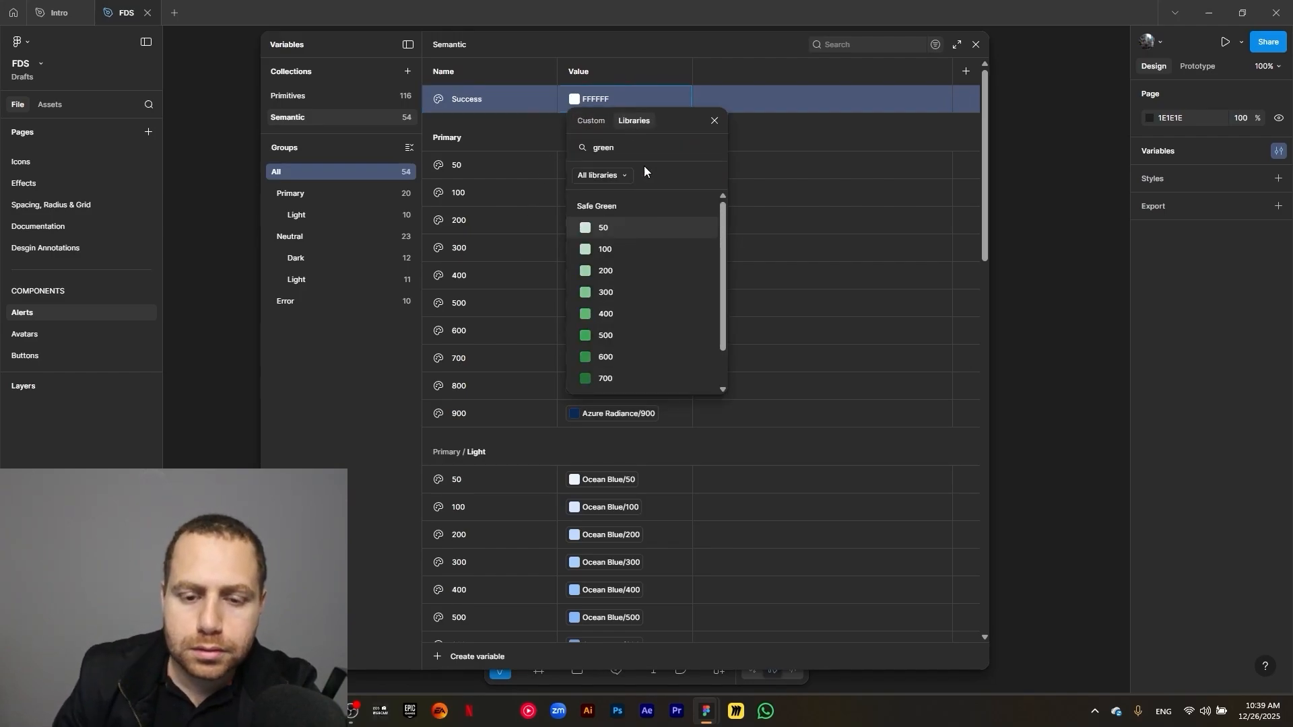
{"action": "left_click", "coordinate": [620, 229]}
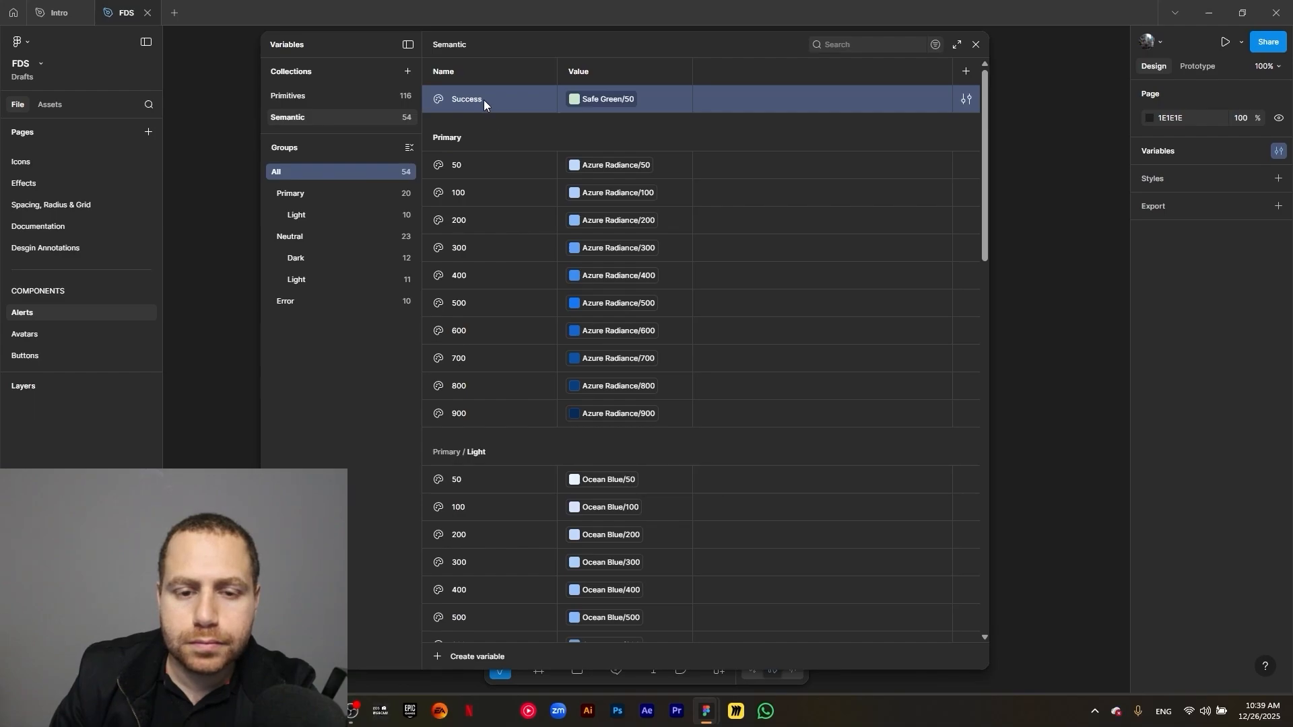
Rename the Success variable as Success/50 to place it in its own Success group
{"action": "double_click", "coordinate": [484, 100]}
{"action": "type", "text": "/50"}
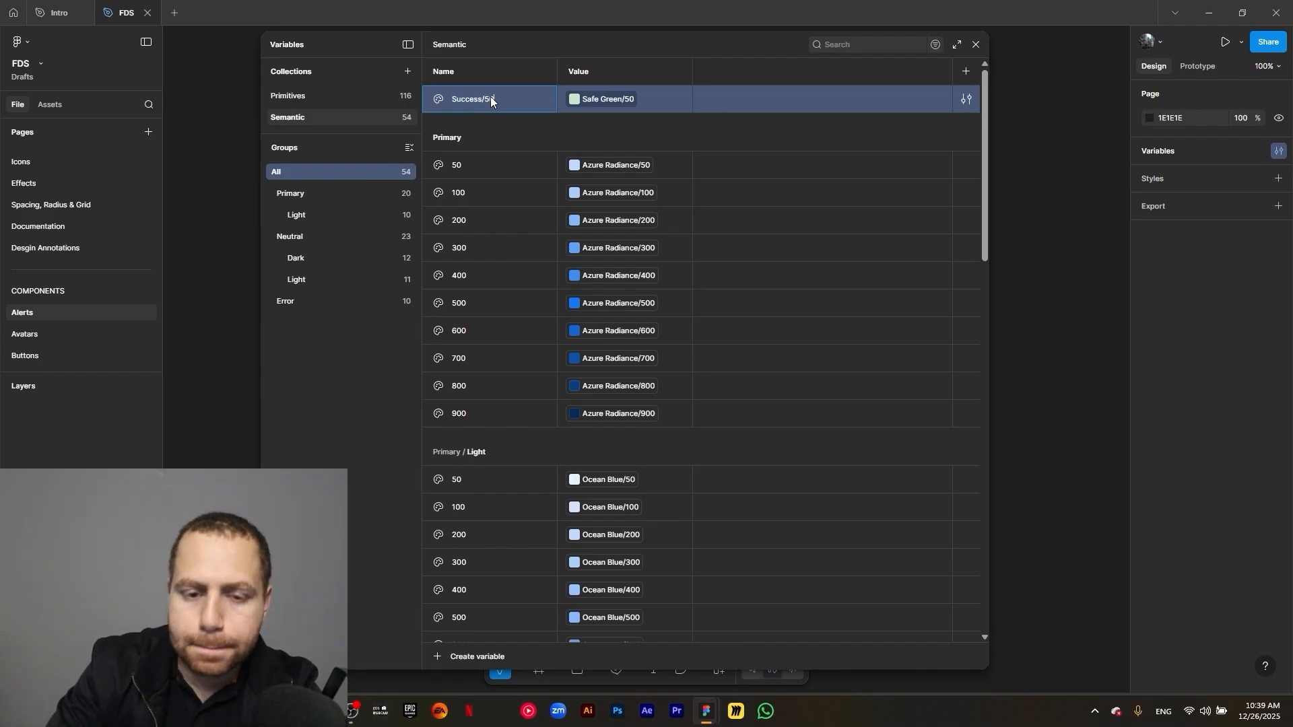
{"action": "key", "text": "Return"}
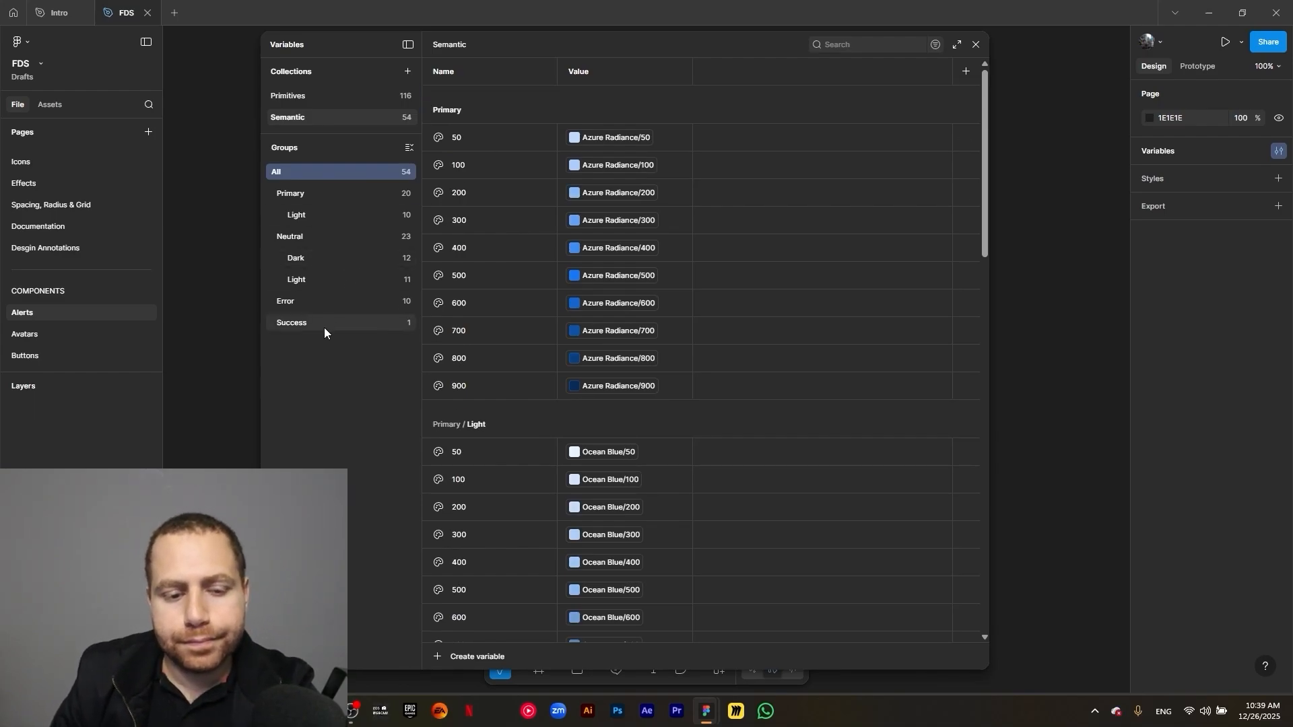
Duplicate the 50 shade in the Success group eight times
{"action": "left_click", "coordinate": [325, 324]}
{"action": "left_click", "coordinate": [484, 110]}
{"action": "key", "text": "ctrl+d"}
{"action": "key", "text": "ctrl+d"}
{"action": "key", "text": "ctrl+d"}
{"action": "key", "text": "ctrl+d"}
{"action": "key", "text": "ctrl+d"}
{"action": "key", "text": "ctrl+d"}
{"action": "key", "text": "ctrl+d"}
{"action": "key", "text": "ctrl+d"}
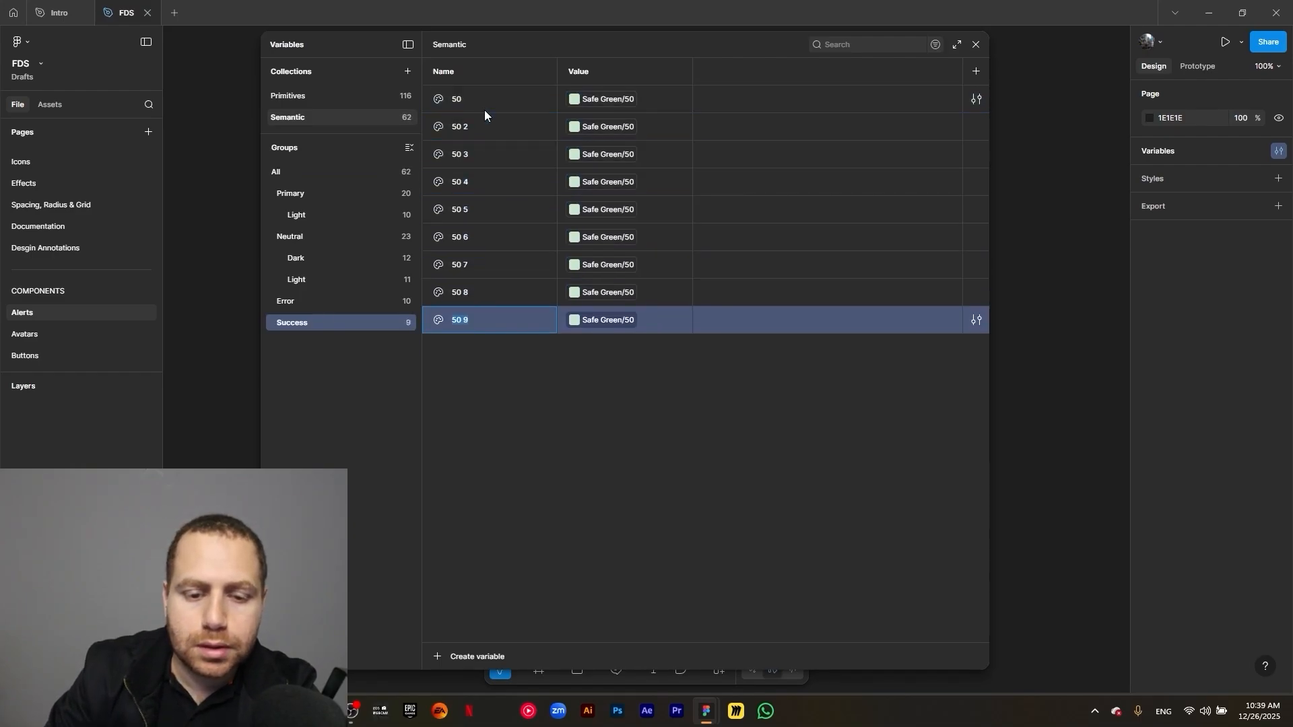
Rename the first four duplicates in the Success group as 100, 200, 300 and 400
{"action": "double_click", "coordinate": [458, 126]}
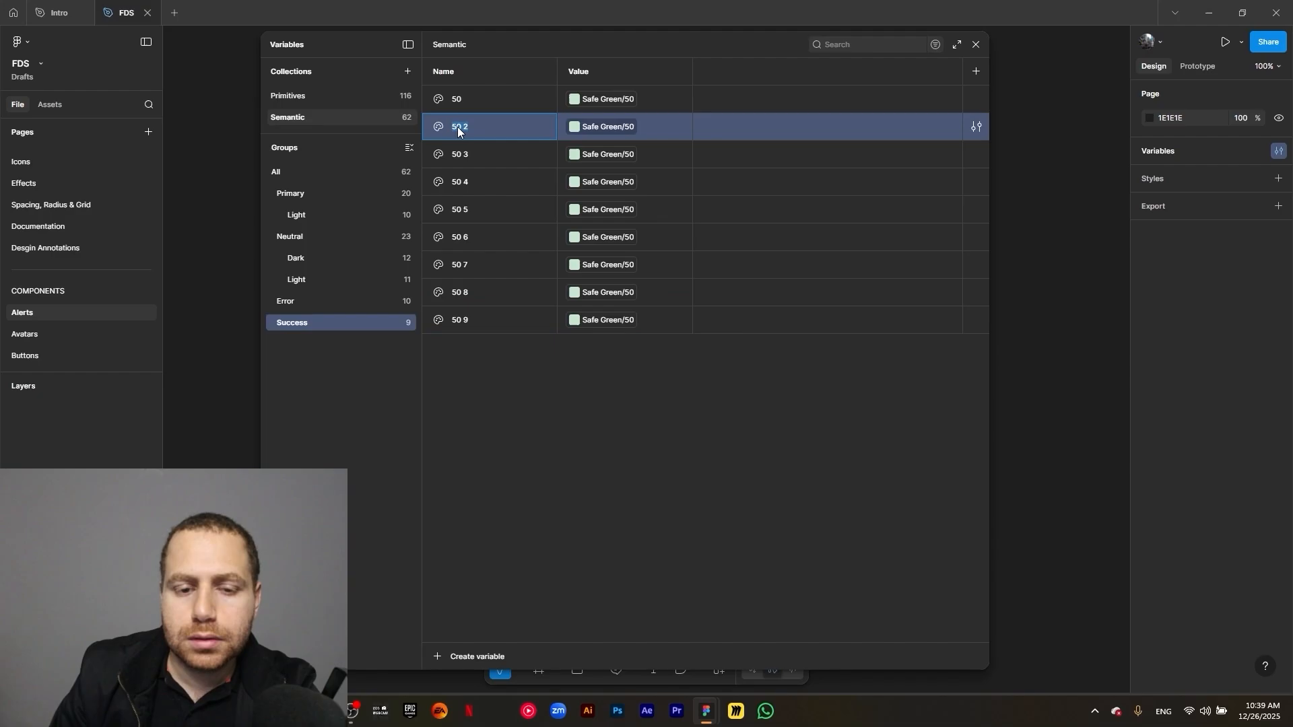
{"action": "type", "text": "100"}
{"action": "double_click", "coordinate": [462, 147]}
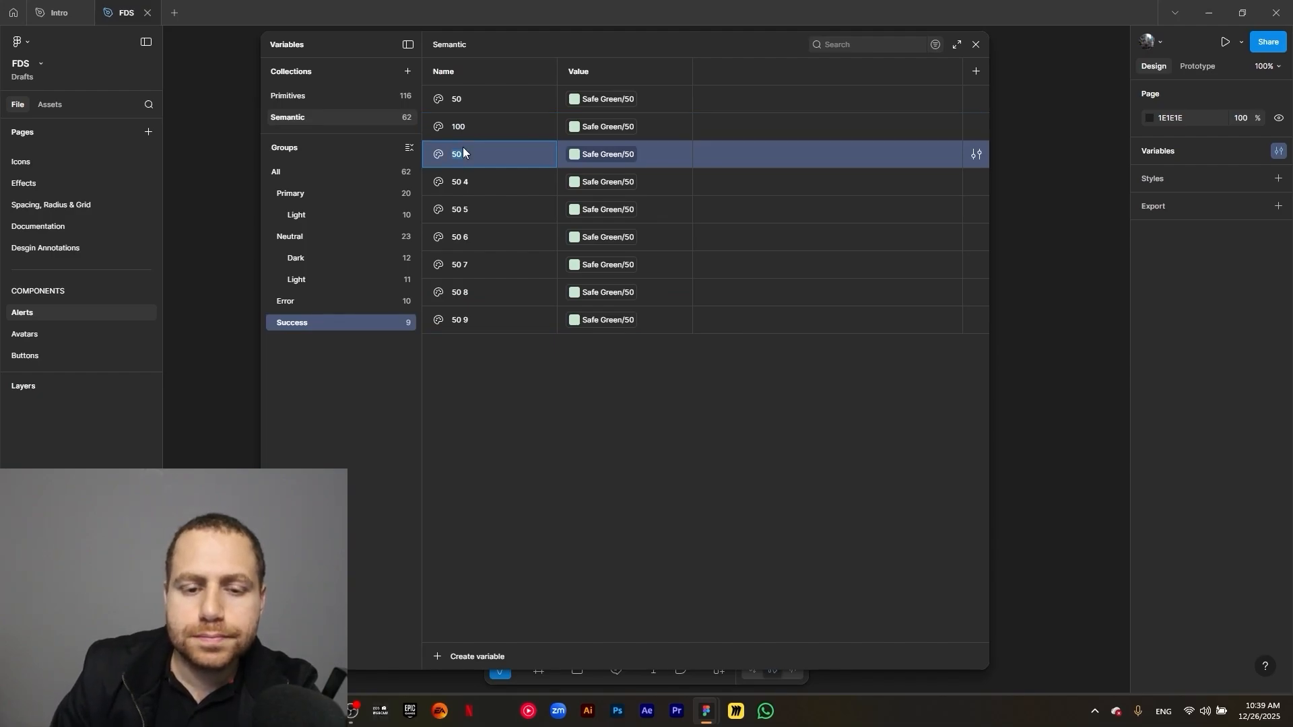
{"action": "type", "text": "200"}
{"action": "double_click", "coordinate": [471, 190]}
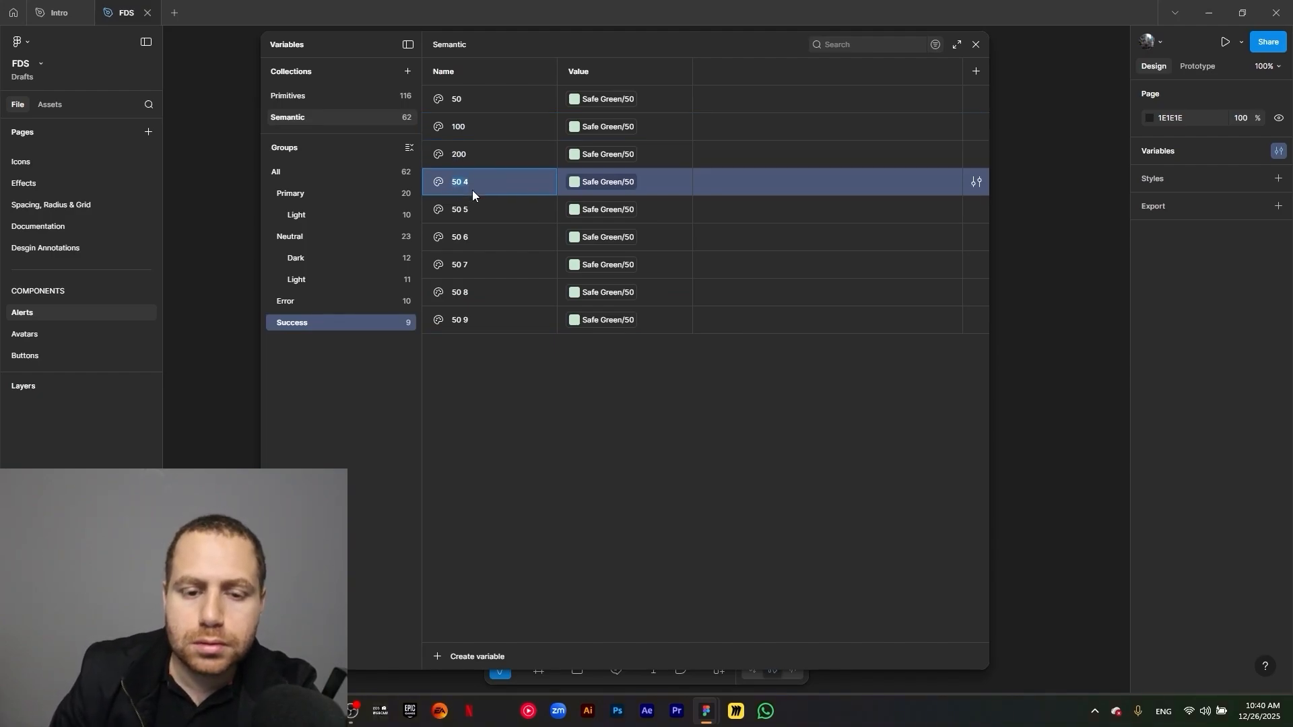
{"action": "type", "text": "300"}
{"action": "double_click", "coordinate": [467, 209]}
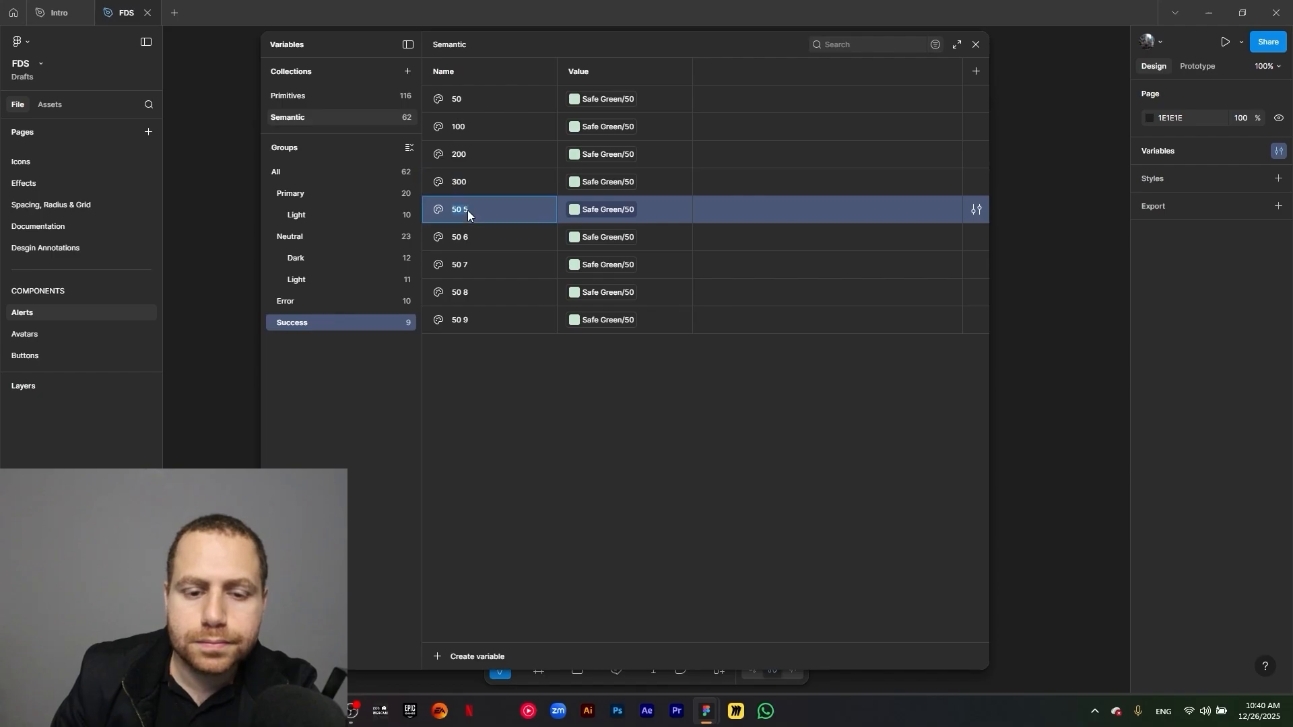
Rename the remaining four duplicates in the Success group as 500, 600, 700 and 800
{"action": "double_click", "coordinate": [466, 242]}
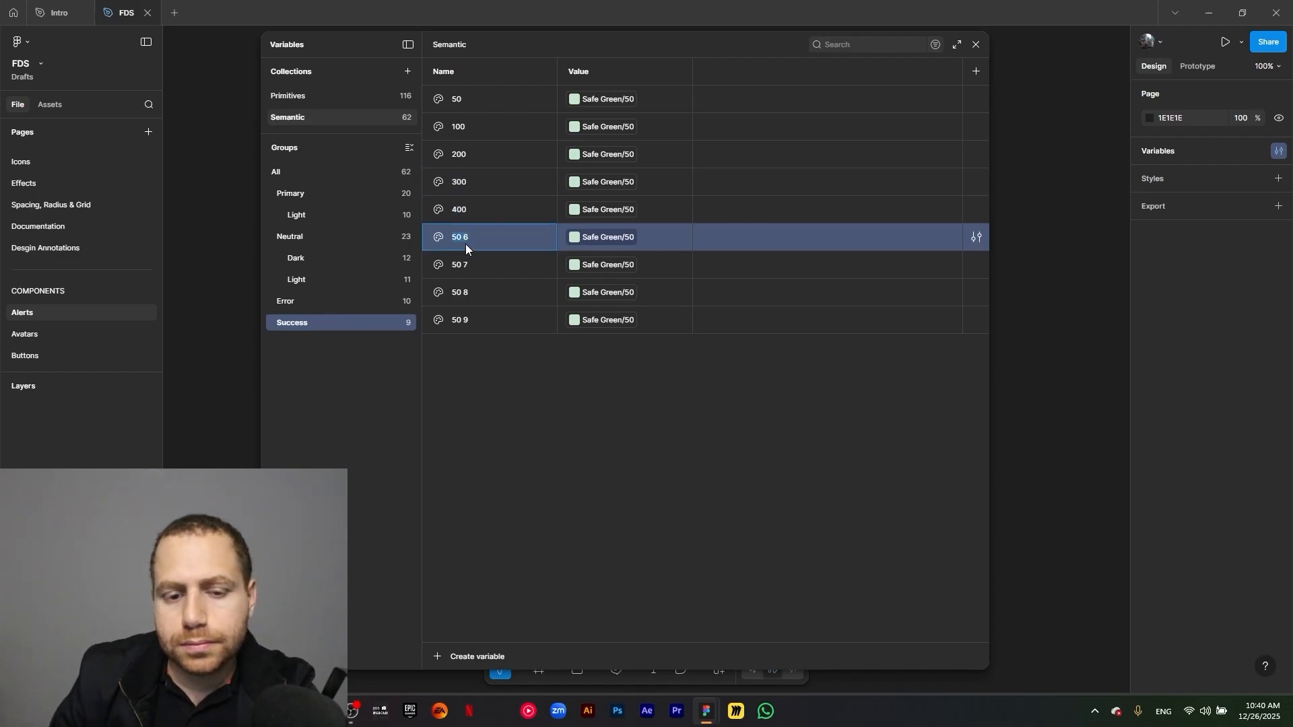
{"action": "double_click", "coordinate": [463, 268]}
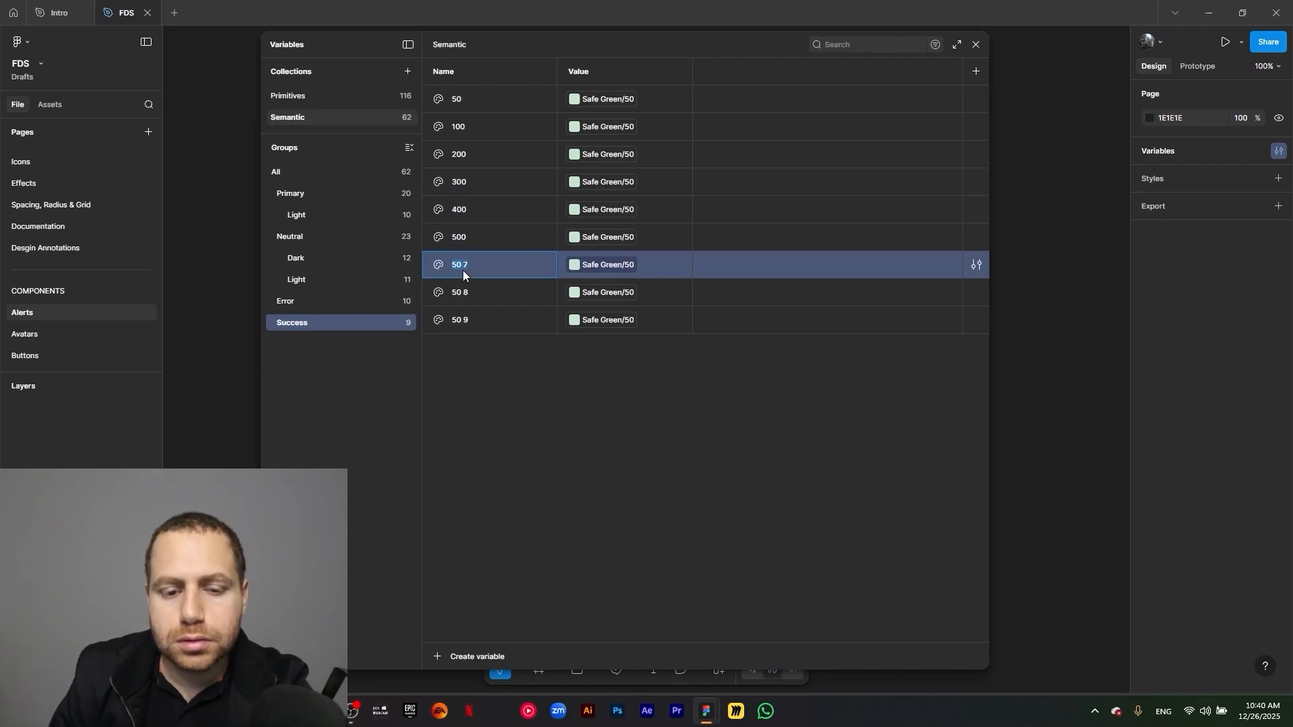
{"action": "double_click", "coordinate": [464, 293]}
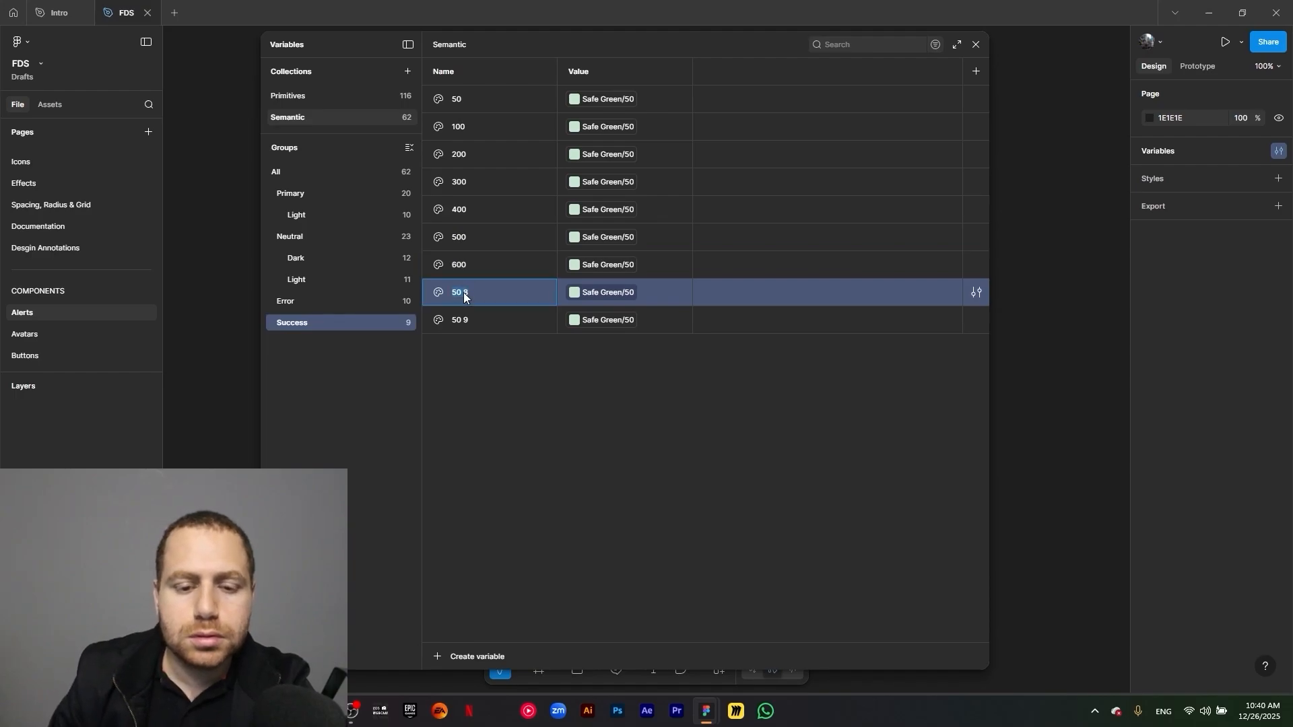
{"action": "type", "text": "700"}
{"action": "double_click", "coordinate": [462, 321]}
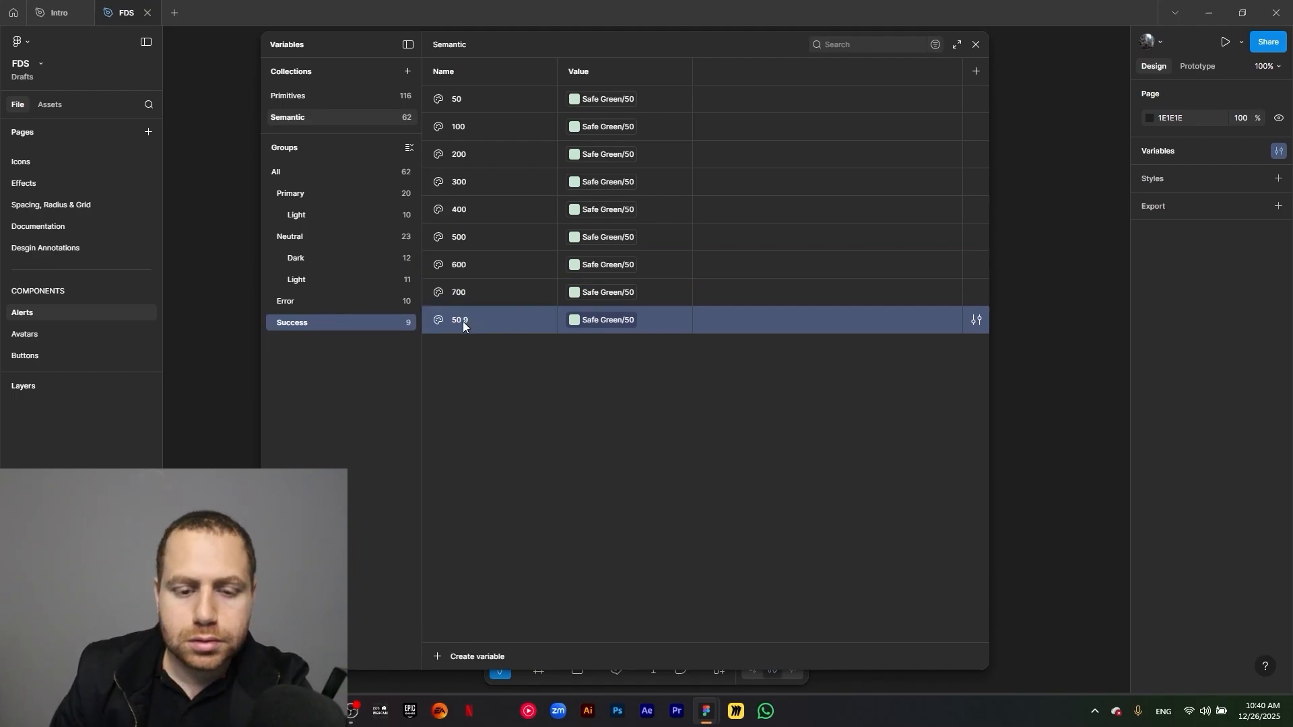
{"action": "type", "text": "800"}
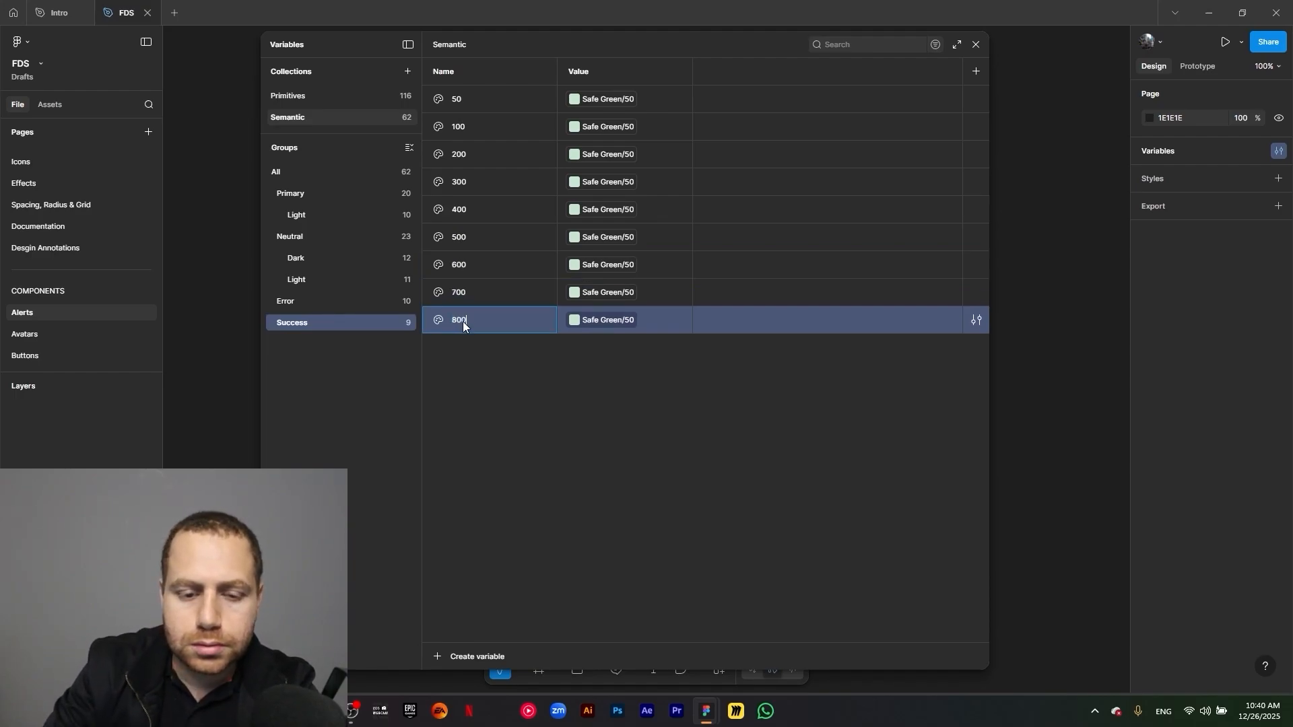
{"action": "left_click", "coordinate": [478, 339]}
Duplicate the Success group's 800 shade and name the copy 900
{"action": "left_click", "coordinate": [484, 313]}
{"action": "key", "text": "ctrl+d"}
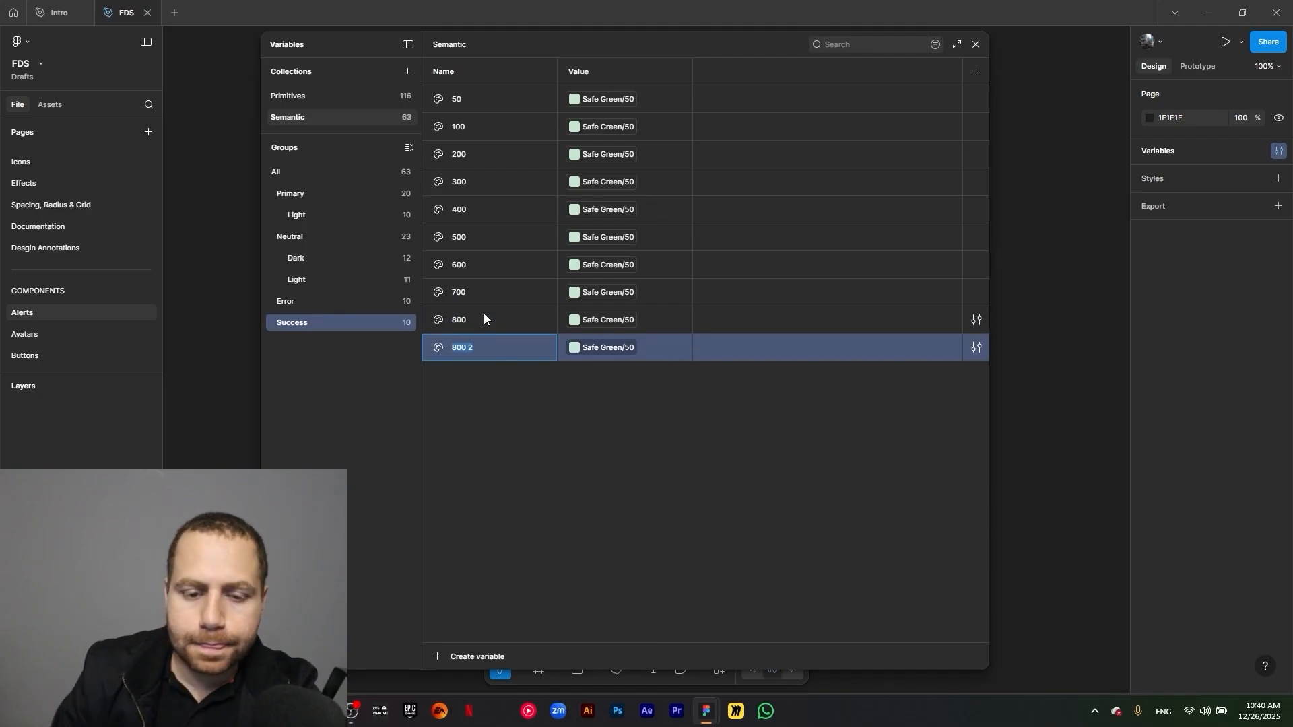
{"action": "type", "text": "900"}
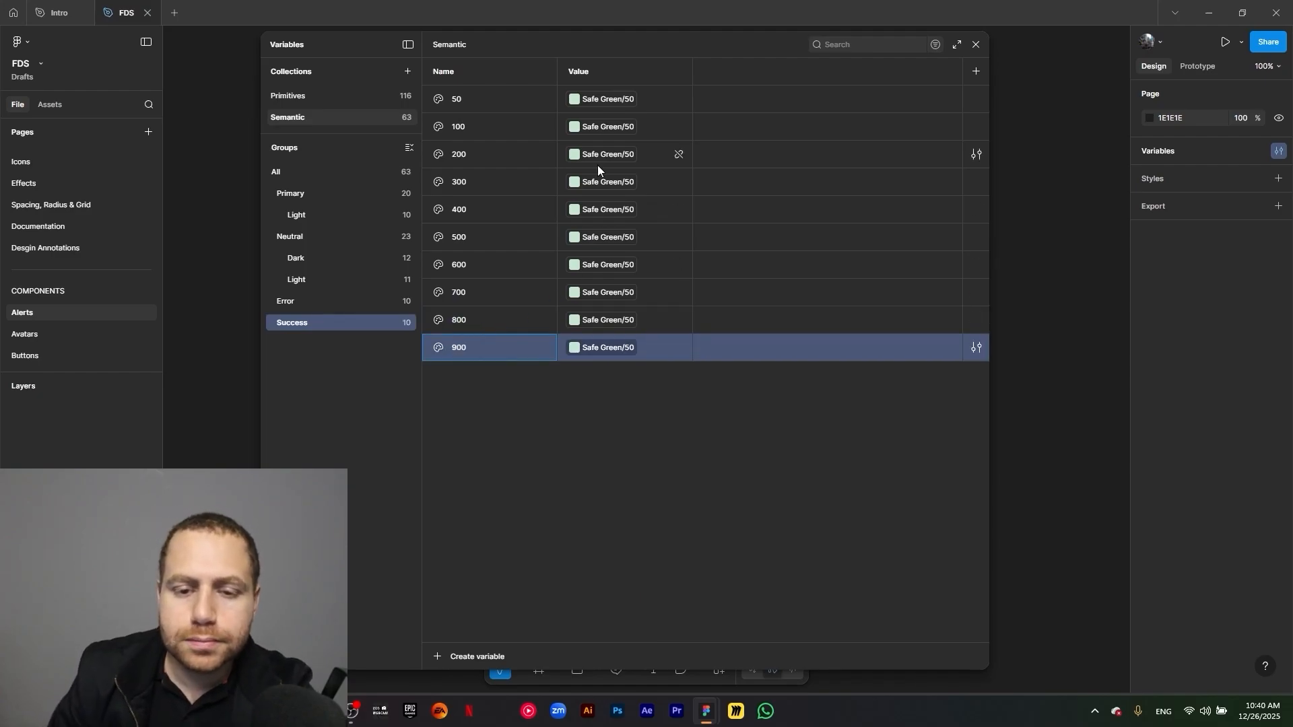
Link Success shades 100, 200 and 300 to Safe Green/100, Safe Green/200 and Safe Green/300
{"action": "left_click", "coordinate": [605, 129]}
{"action": "left_click", "coordinate": [606, 131]}
{"action": "left_click", "coordinate": [632, 366]}
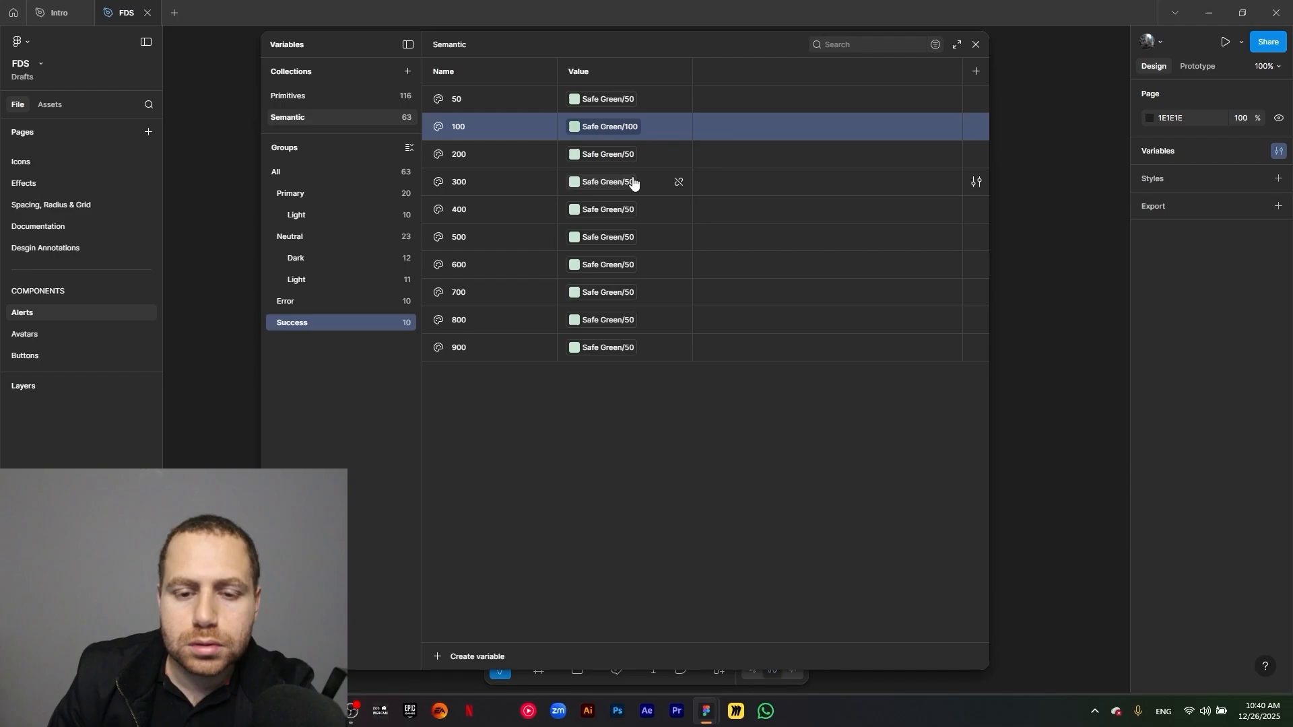
{"action": "left_click", "coordinate": [606, 155]}
{"action": "scroll", "coordinate": [611, 414], "scroll_direction": "down", "scroll_amount": 1}
{"action": "left_click", "coordinate": [616, 403]}
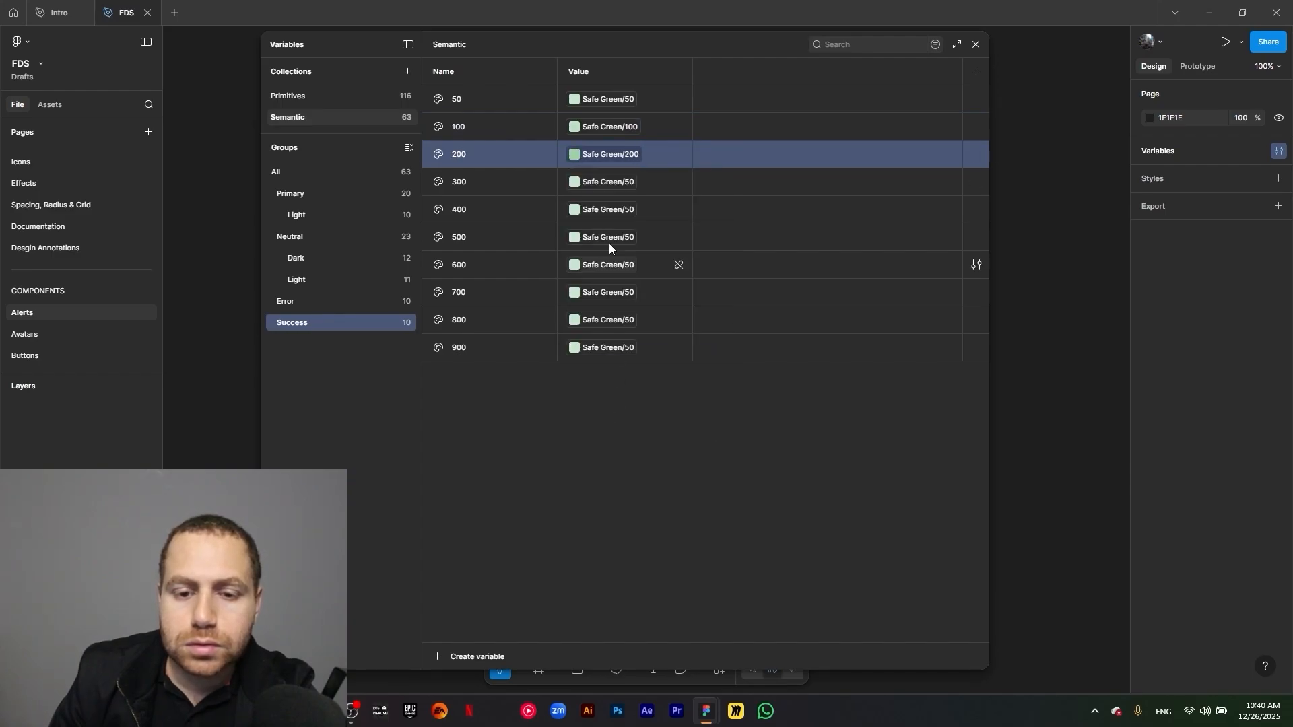
{"action": "left_click", "coordinate": [611, 186]}
{"action": "left_click", "coordinate": [637, 461]}
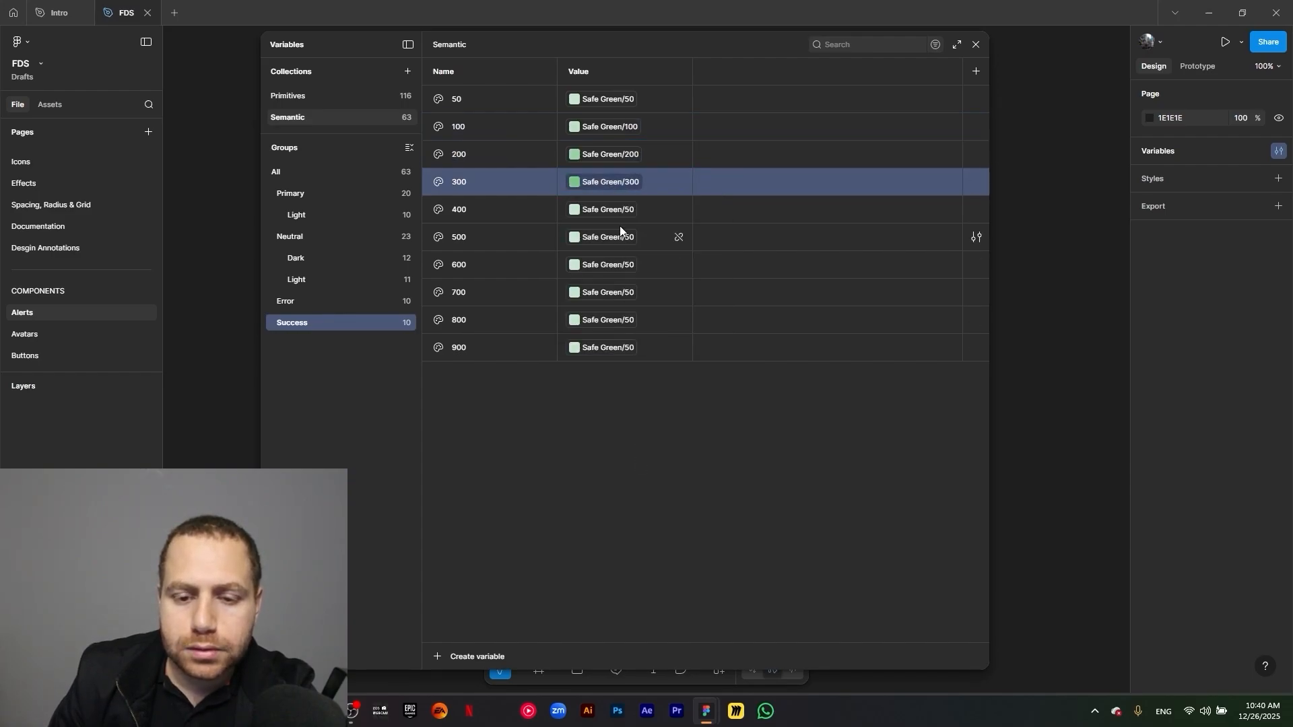
Link Success shades 400, 500 and 600 to Safe Green/400, Safe Green/500 and Safe Green/600
{"action": "left_click", "coordinate": [615, 212]}
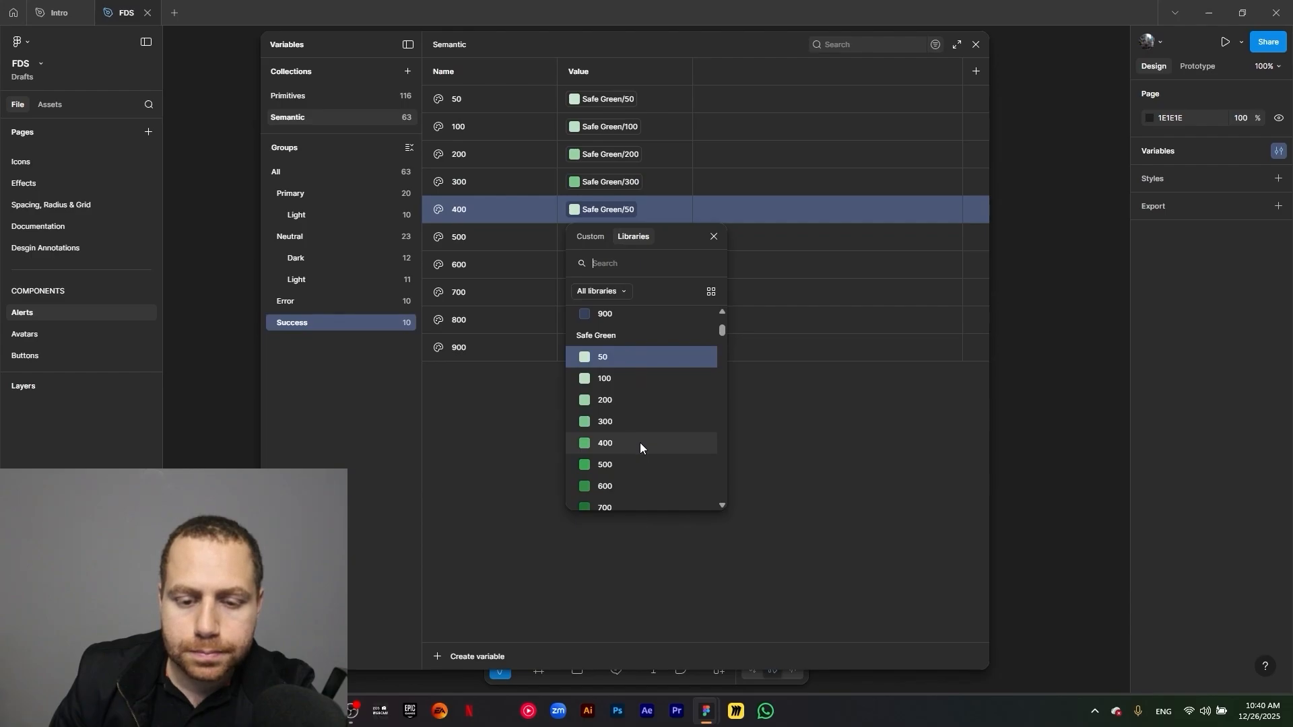
{"action": "left_click", "coordinate": [640, 443]}
{"action": "left_click", "coordinate": [611, 239]}
{"action": "scroll", "coordinate": [648, 394], "scroll_direction": "down", "scroll_amount": 2}
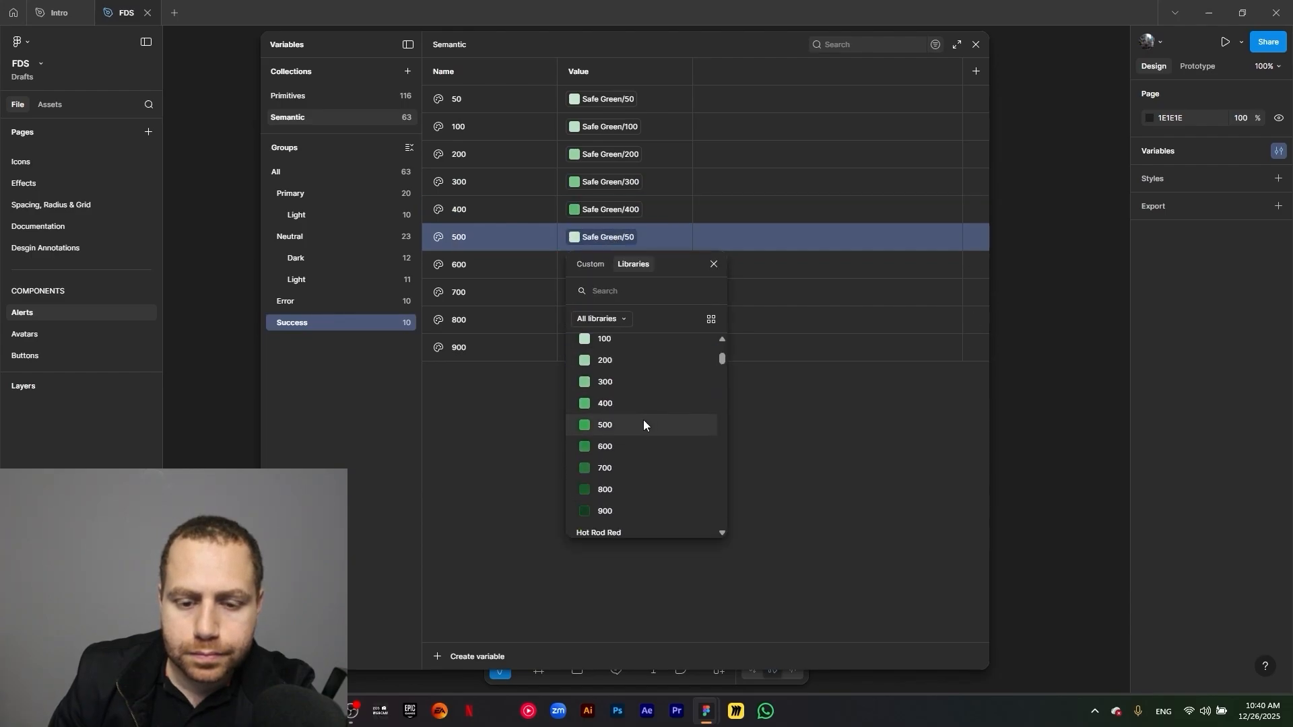
{"action": "left_click", "coordinate": [644, 419]}
{"action": "left_click", "coordinate": [619, 266]}
{"action": "scroll", "coordinate": [653, 495], "scroll_direction": "down", "scroll_amount": 2}
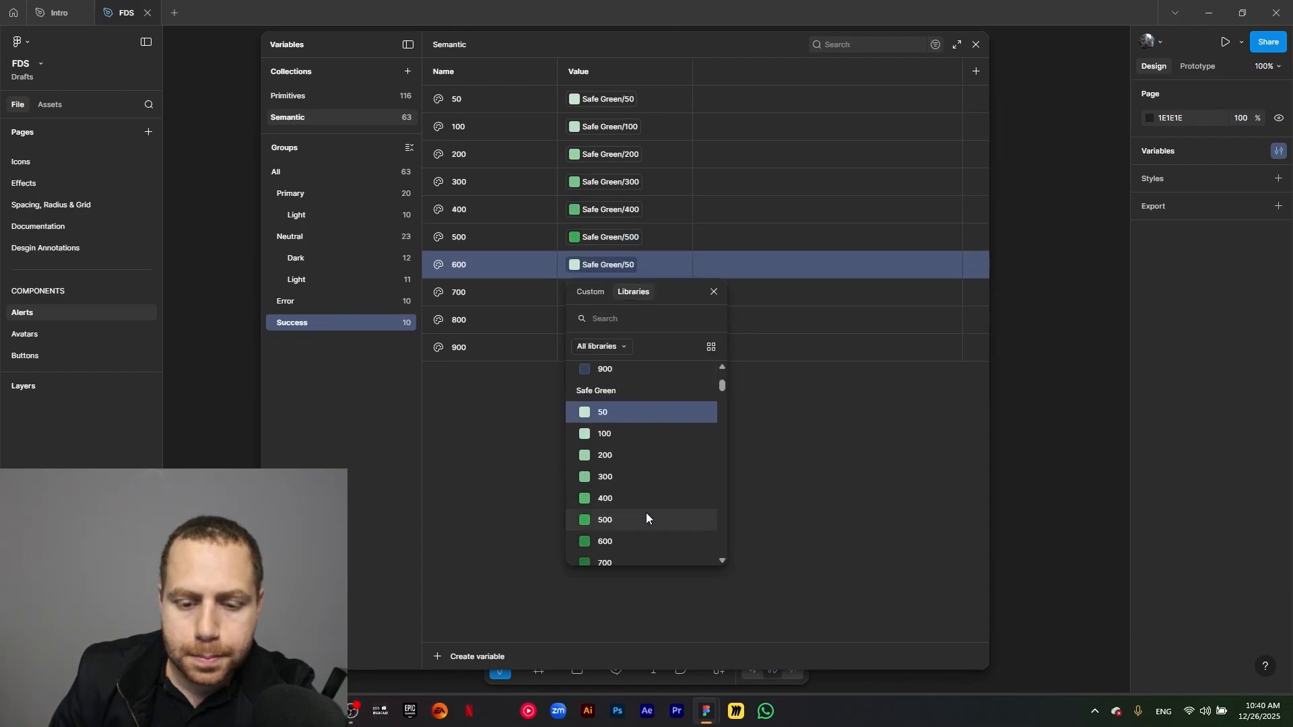
{"action": "left_click", "coordinate": [637, 537]}
{"action": "left_click", "coordinate": [626, 293]}
{"action": "scroll", "coordinate": [636, 444], "scroll_direction": "down", "scroll_amount": 2}
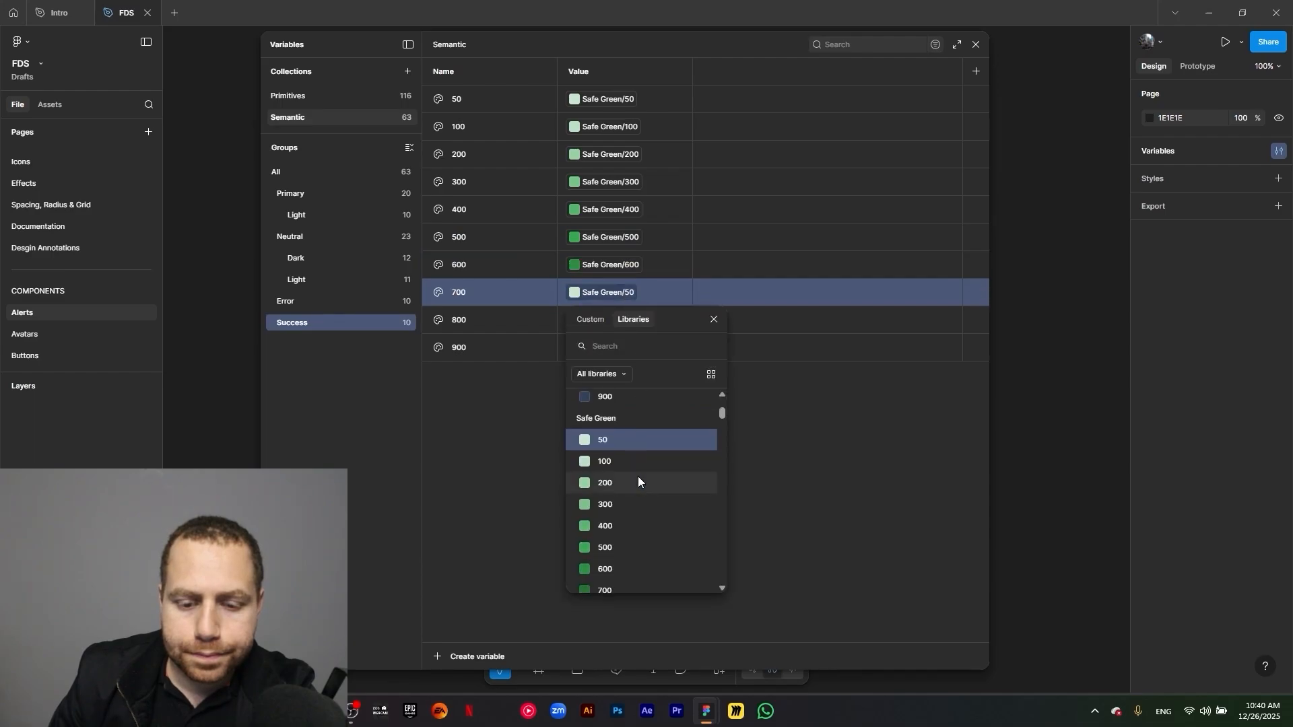
{"action": "left_click", "coordinate": [645, 569]}
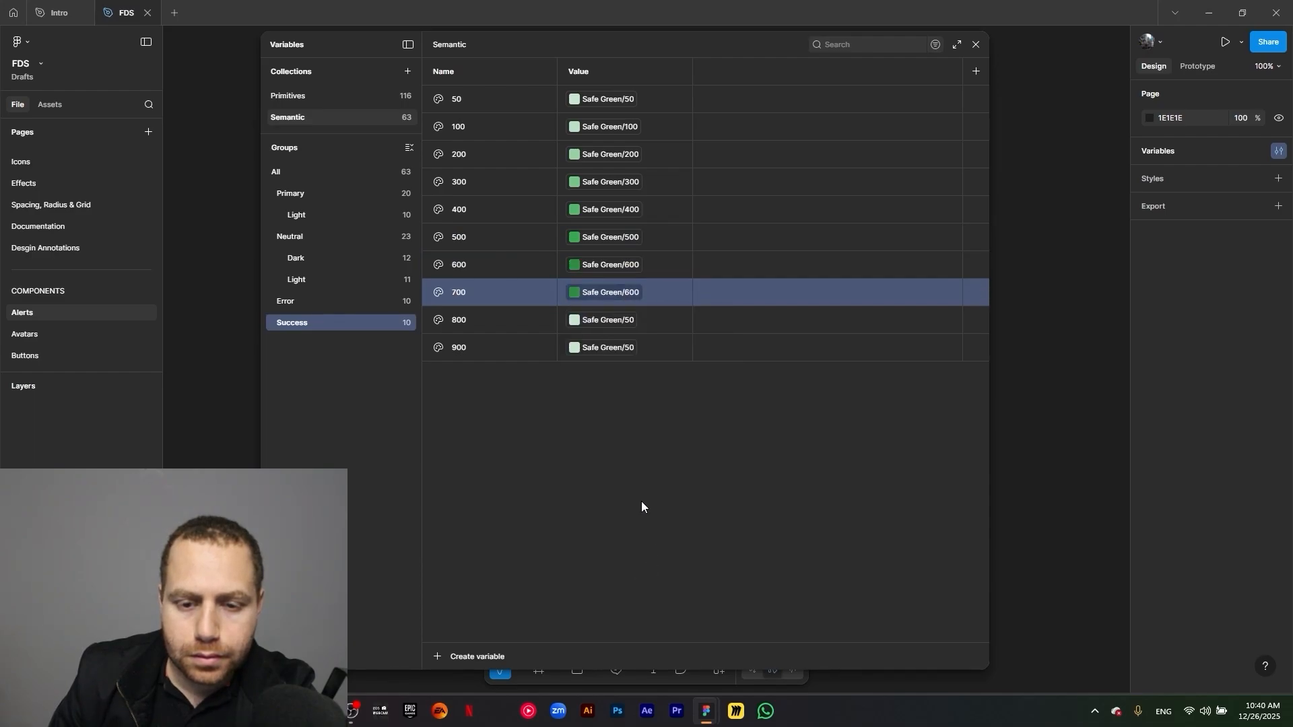
Link Success shades 700, 800 and 900 to Safe Green/700, Safe Green/800 and Safe Green/900
{"action": "left_click", "coordinate": [623, 295]}
{"action": "scroll", "coordinate": [613, 532], "scroll_direction": "down", "scroll_amount": 2}
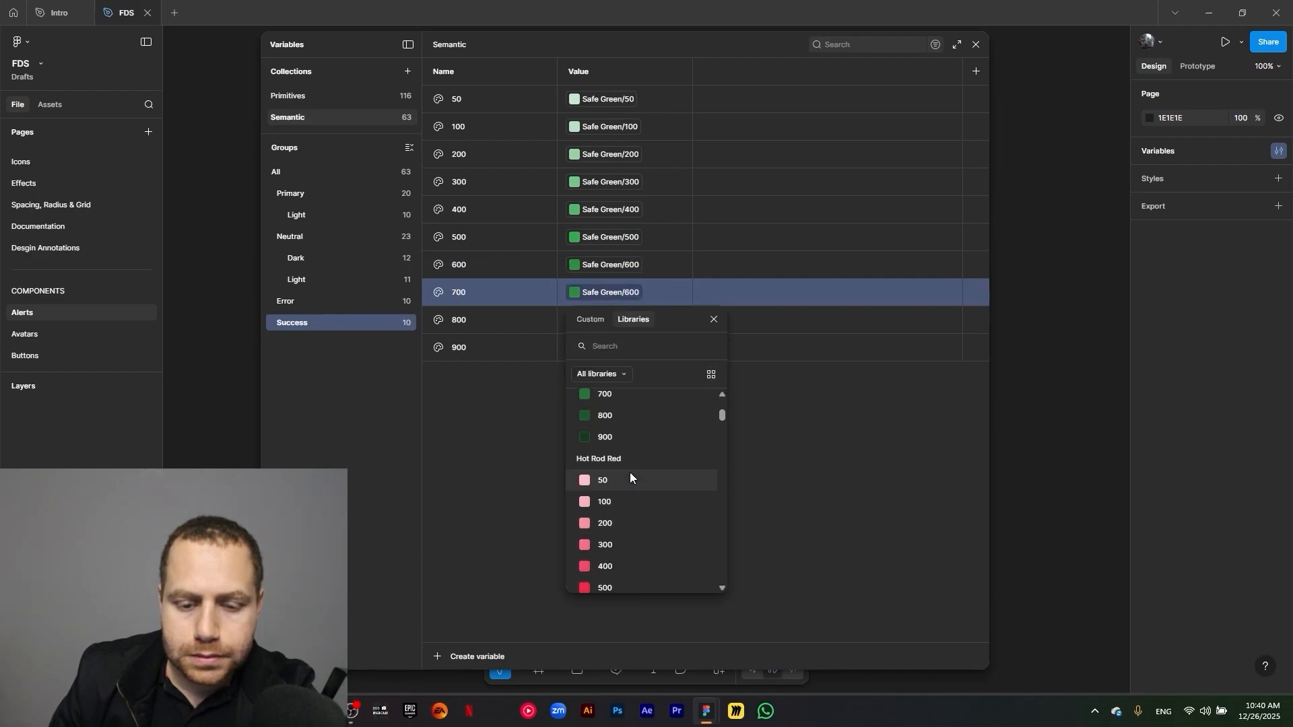
{"action": "left_click", "coordinate": [625, 398]}
{"action": "left_click", "coordinate": [625, 327]}
{"action": "scroll", "coordinate": [644, 571], "scroll_direction": "down", "scroll_amount": 3}
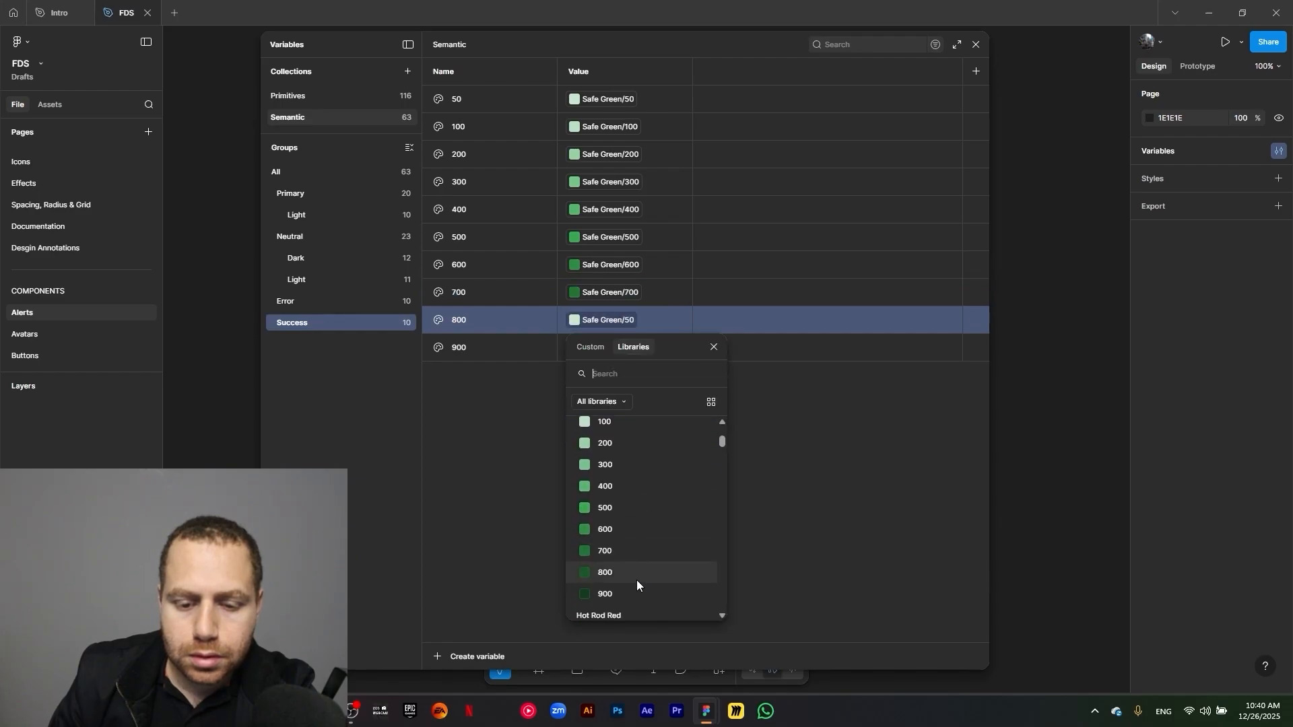
{"action": "left_click", "coordinate": [636, 578]}
{"action": "left_click", "coordinate": [620, 355]}
{"action": "scroll", "coordinate": [643, 573], "scroll_direction": "down", "scroll_amount": 3}
{"action": "left_click", "coordinate": [633, 620]}
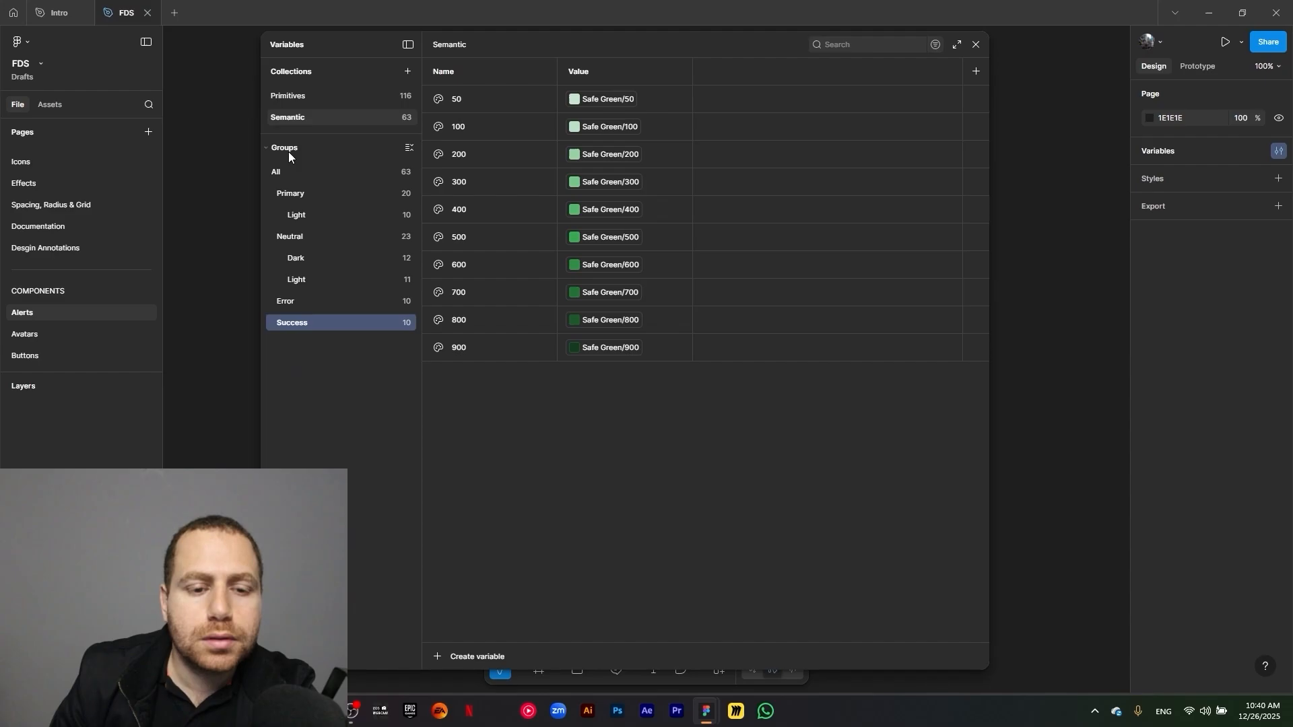
Add another color variable to the Semantic collection outside the groups, keeping its default name and value
{"action": "left_click", "coordinate": [282, 170]}
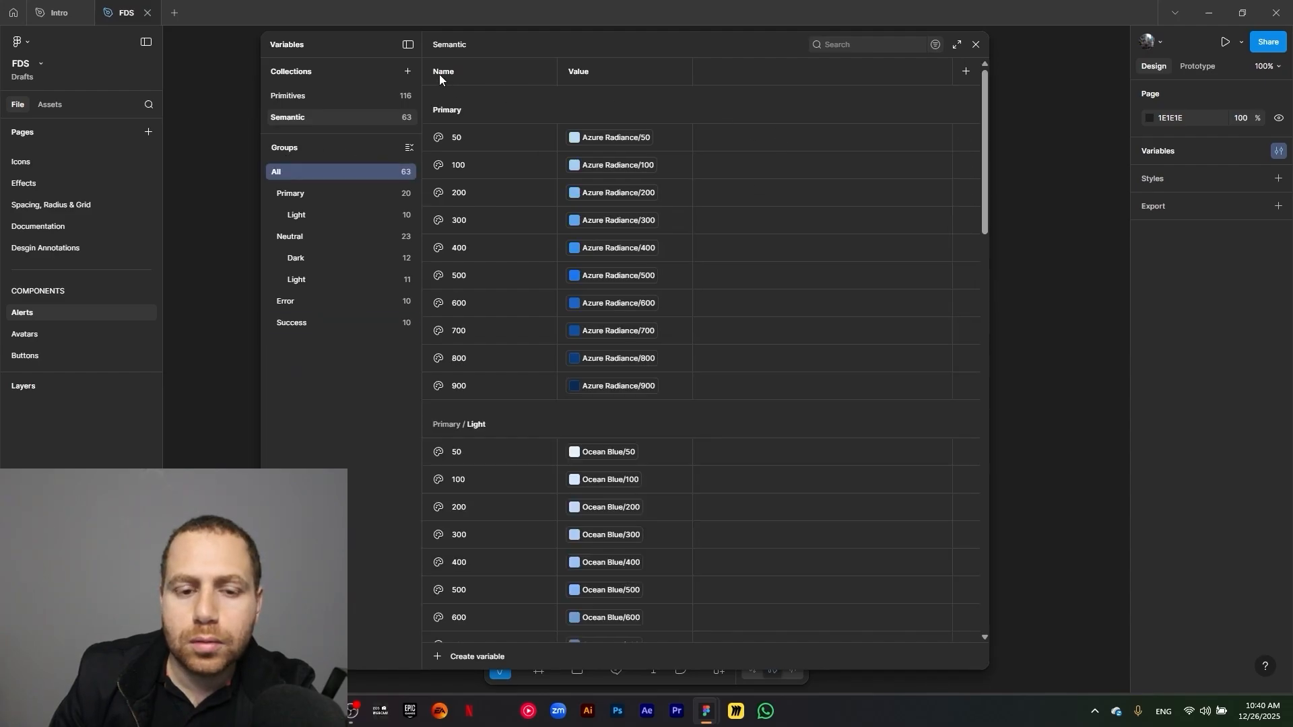
{"action": "left_click", "coordinate": [439, 657]}
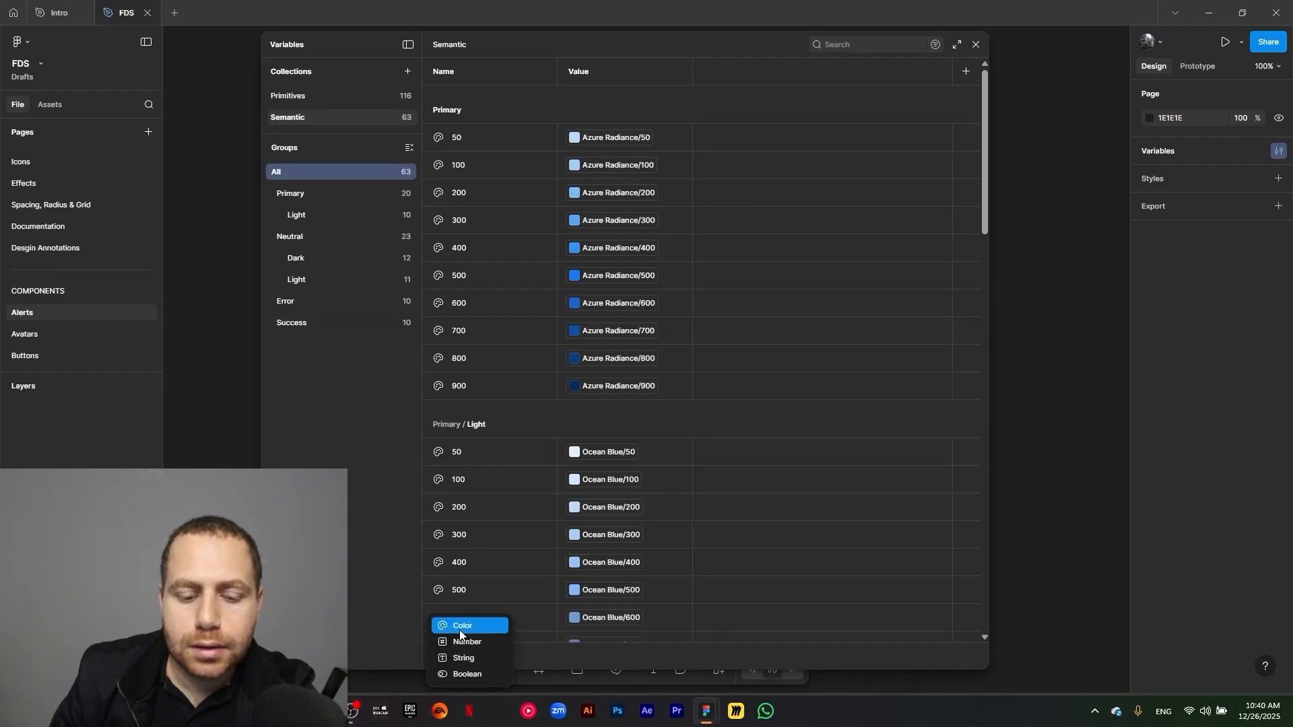
{"action": "left_click", "coordinate": [459, 627]}
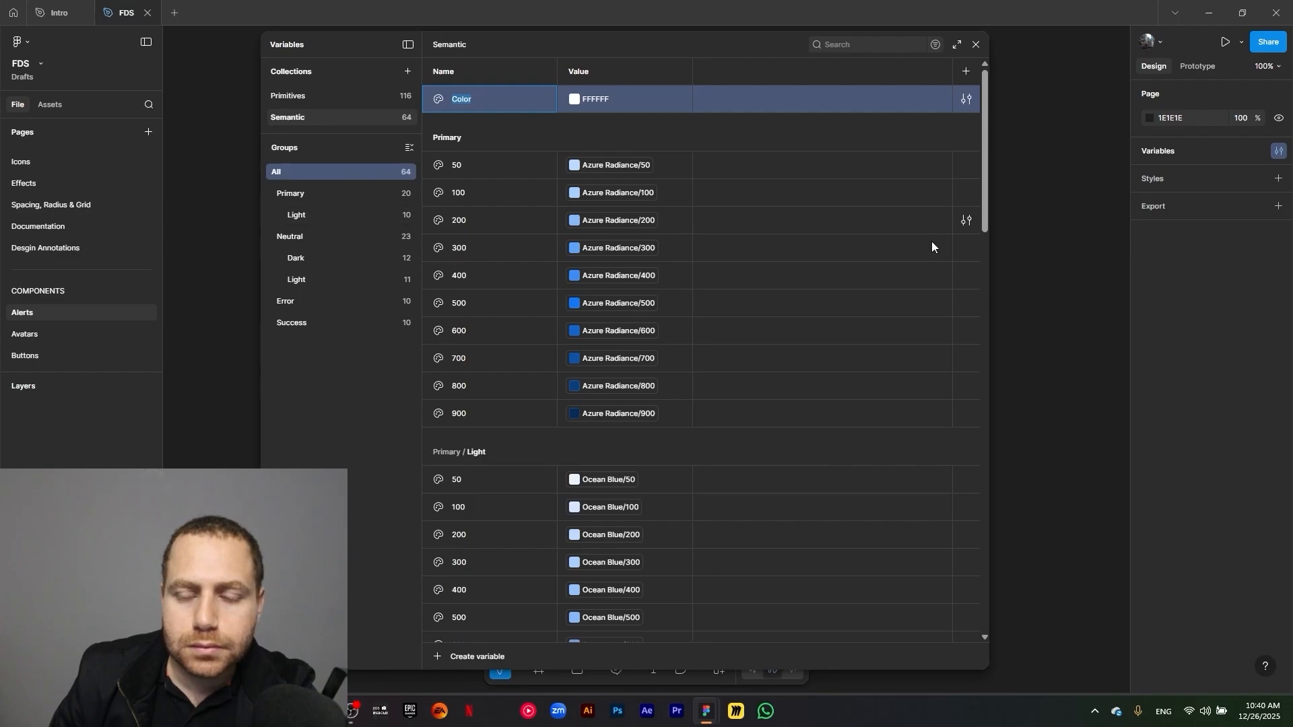
{"action": "key", "text": "Return"}
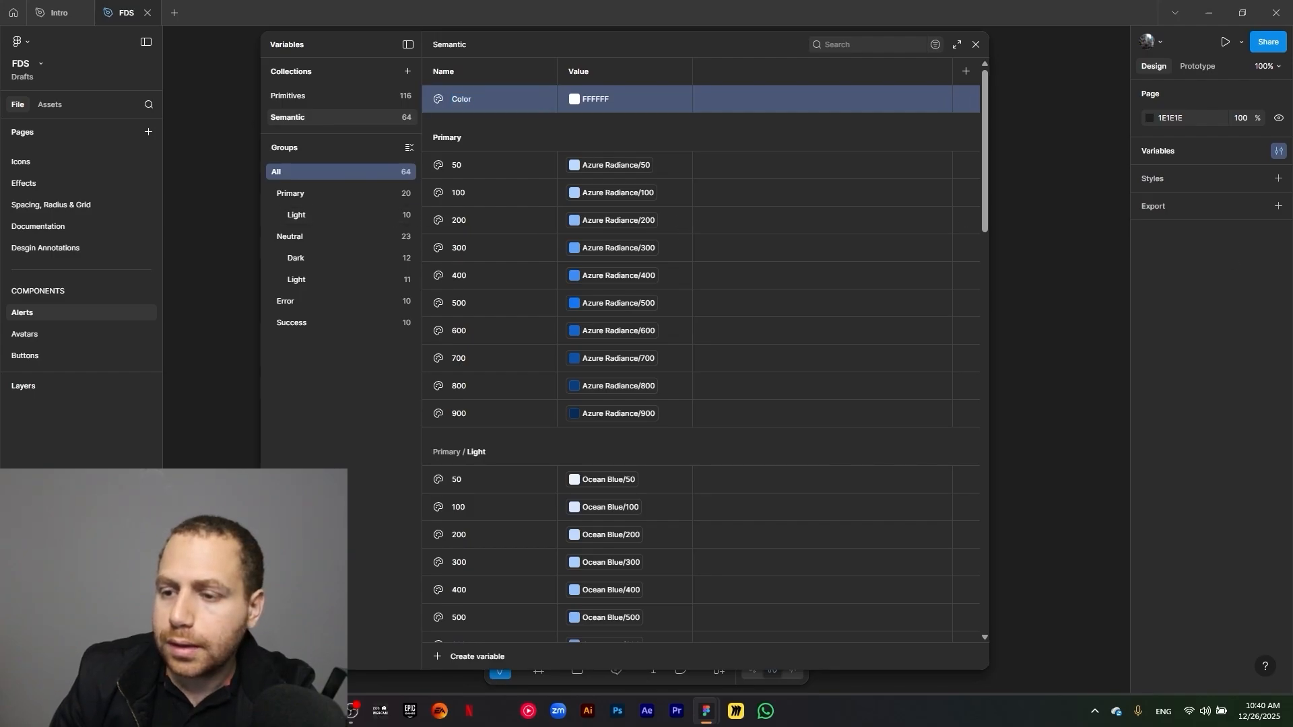
Rename the new ungrouped color variable as Warning and link its value to Lemon Orange/50
{"action": "double_click", "coordinate": [466, 102]}
{"action": "type", "text": "W"}
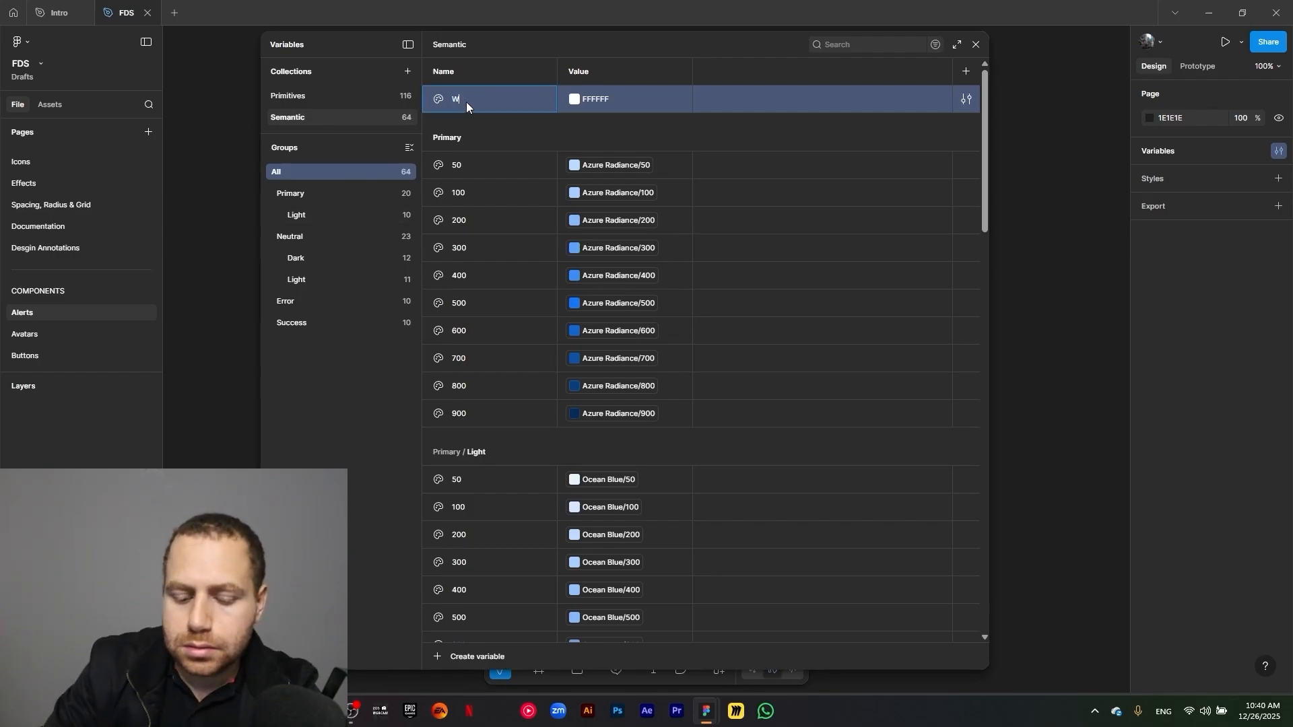
{"action": "type", "text": "arning"}
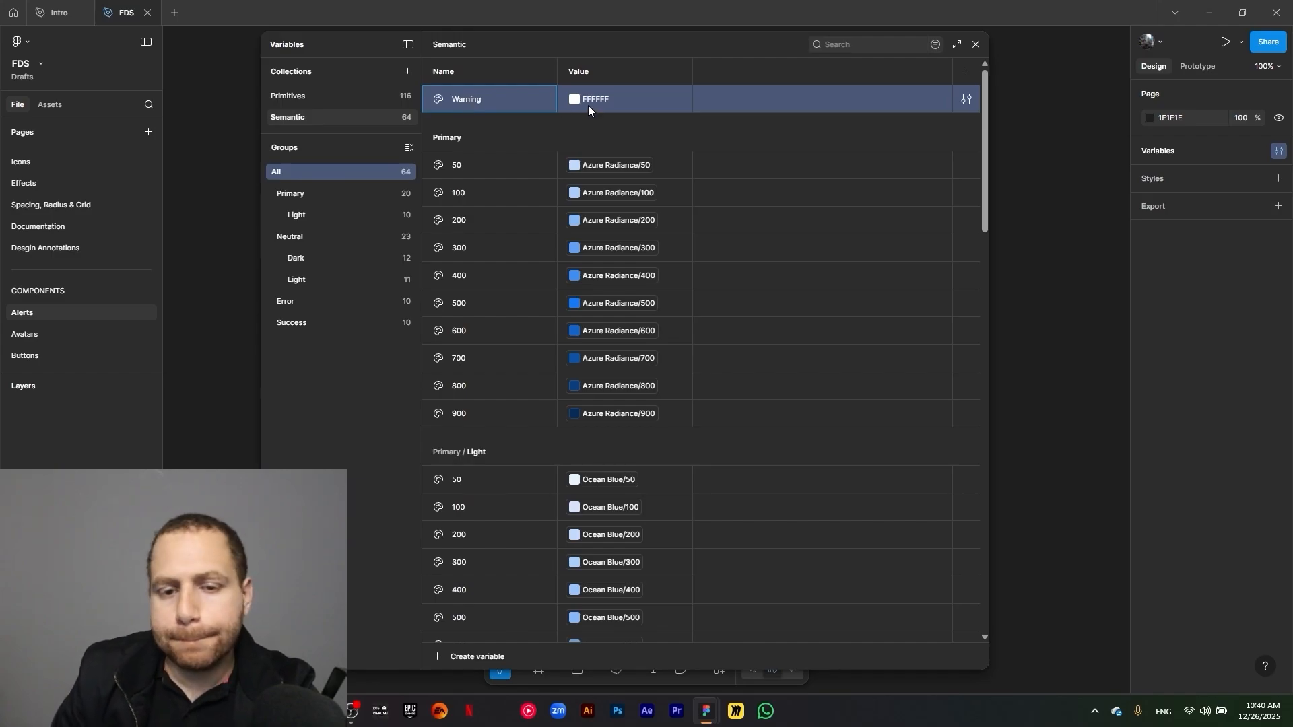
{"action": "left_click", "coordinate": [574, 101]}
{"action": "left_click", "coordinate": [641, 124]}
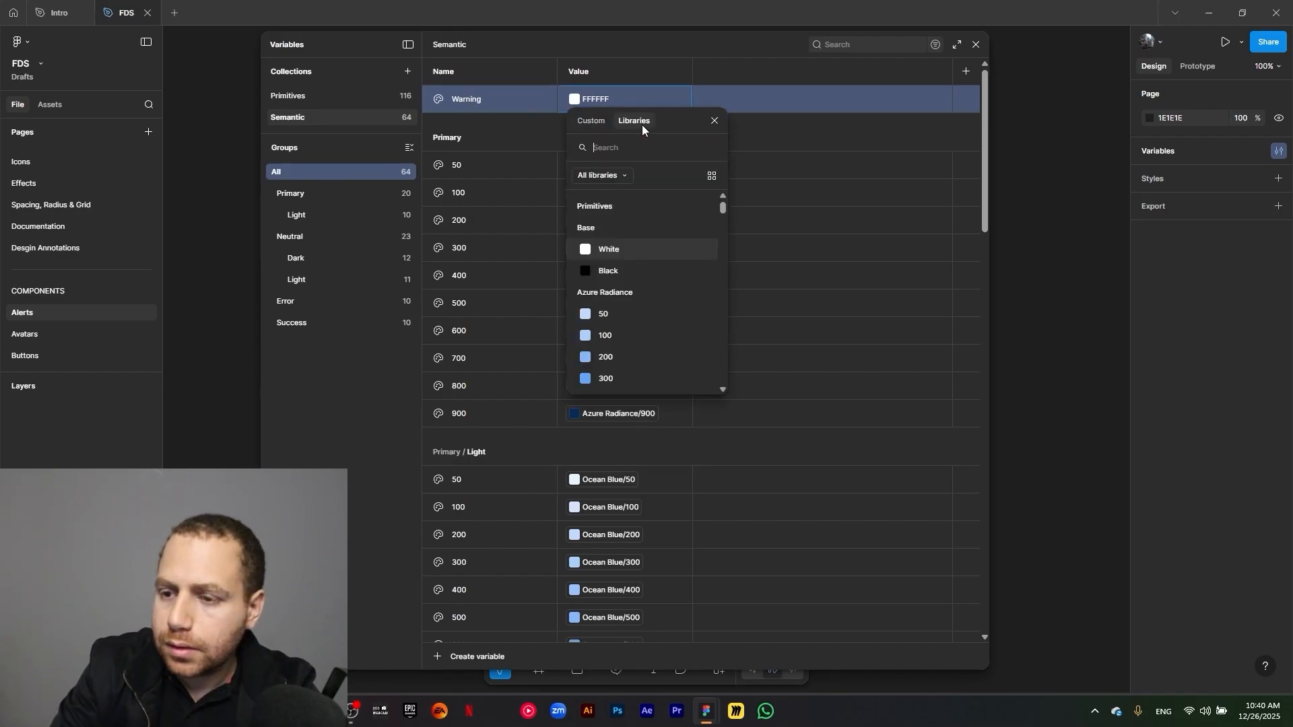
{"action": "type", "text": "or"}
{"action": "left_click", "coordinate": [612, 253]}
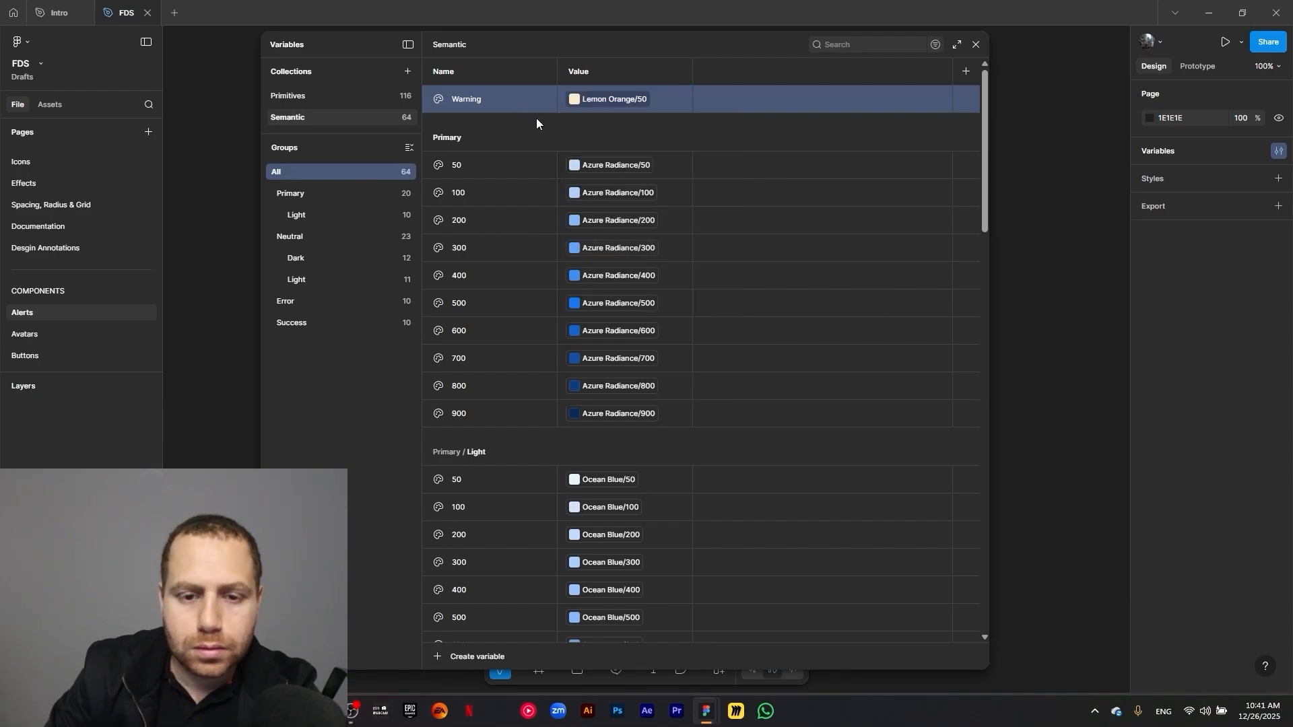
Rename the Warning variable as Warning/50 to place it in its own Warning group
{"action": "double_click", "coordinate": [489, 101]}
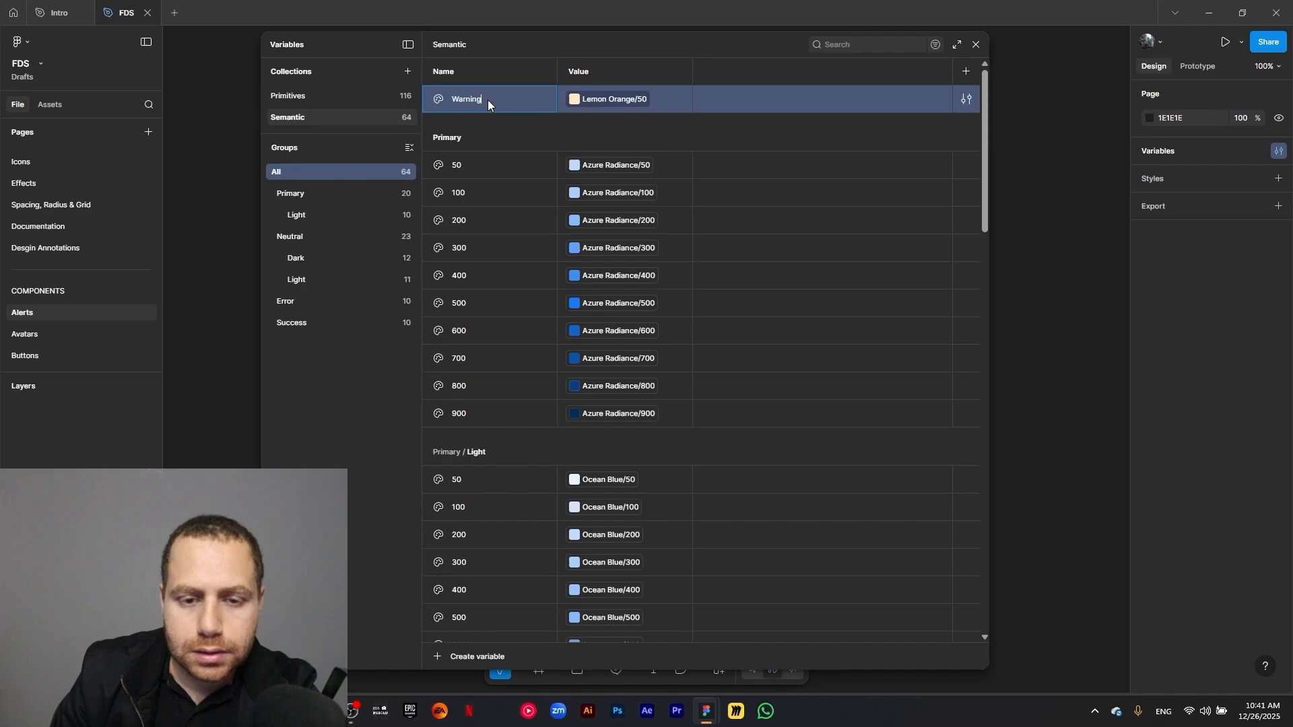
{"action": "type", "text": "/50"}
{"action": "key", "text": "Return"}
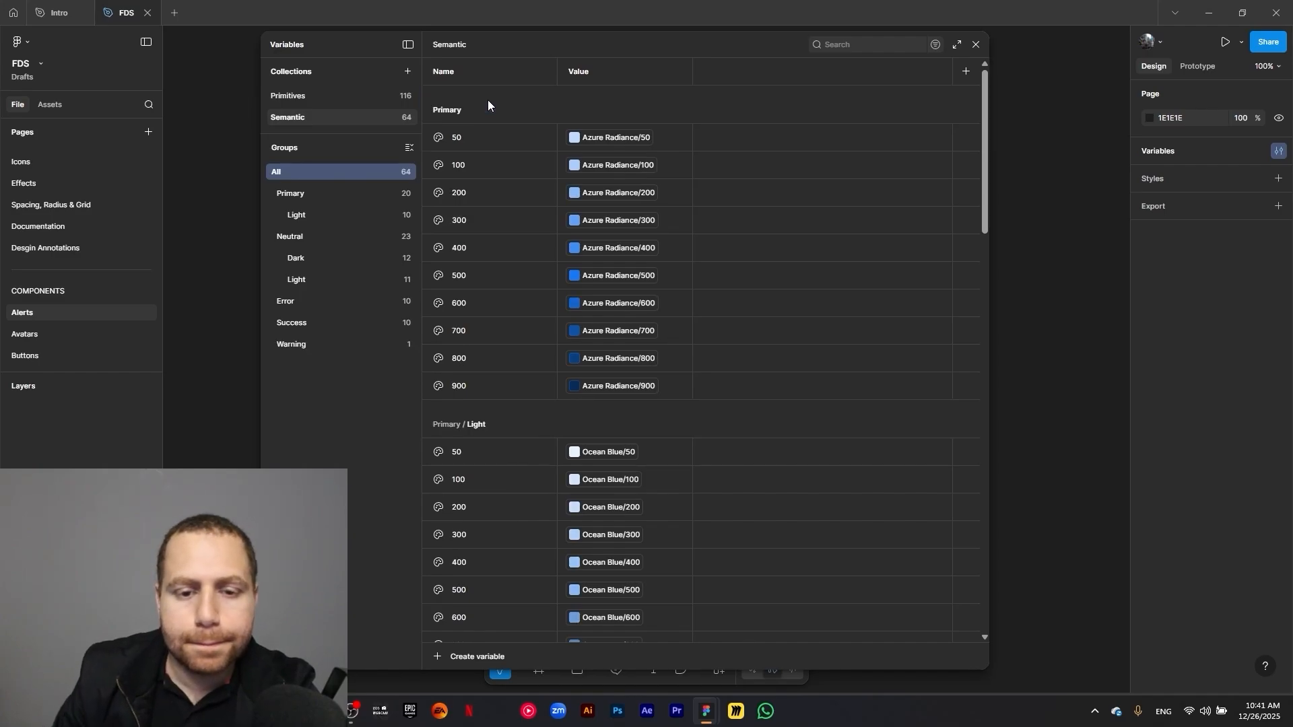
Duplicate the 50 variable nine times within the Warning group
{"action": "left_click", "coordinate": [321, 342]}
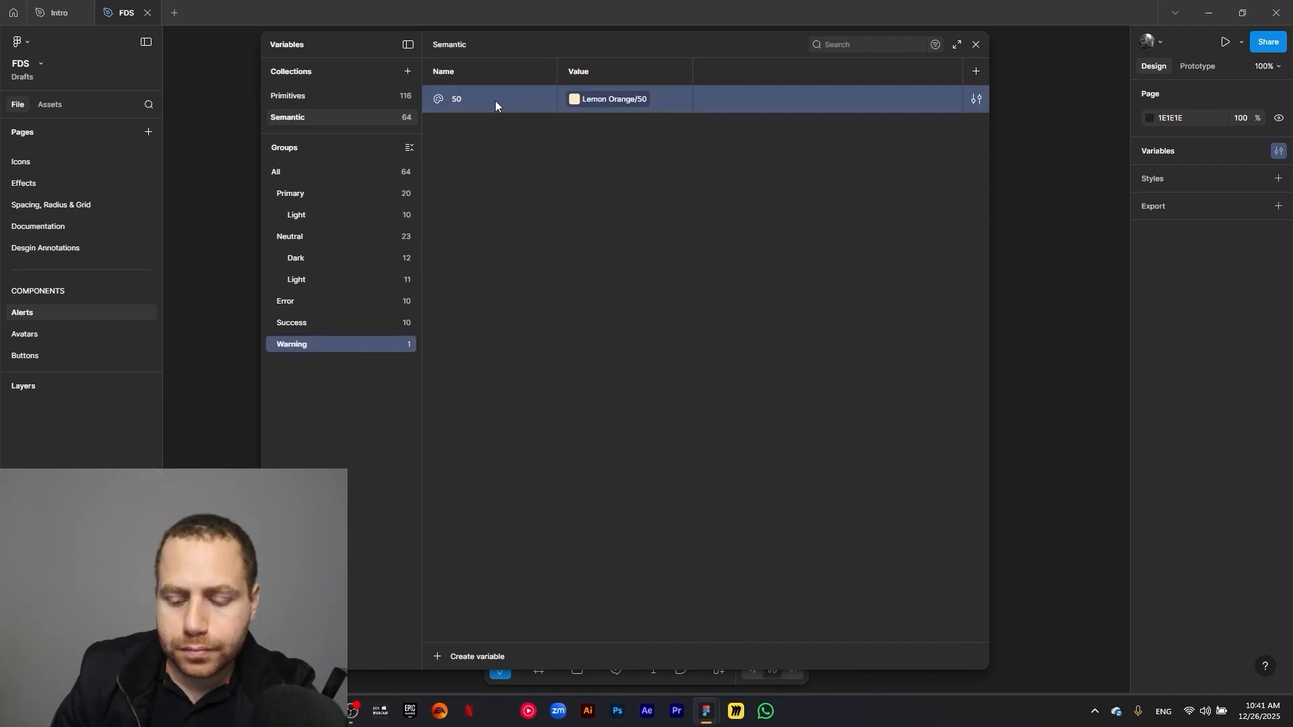
{"action": "key", "text": "ctrl+d"}
{"action": "key", "text": "ctrl+d"}
{"action": "key", "text": "ctrl+d"}
{"action": "key", "text": "ctrl+d"}
{"action": "key", "text": "ctrl+d"}
{"action": "key", "text": "ctrl+d"}
{"action": "key", "text": "ctrl+d"}
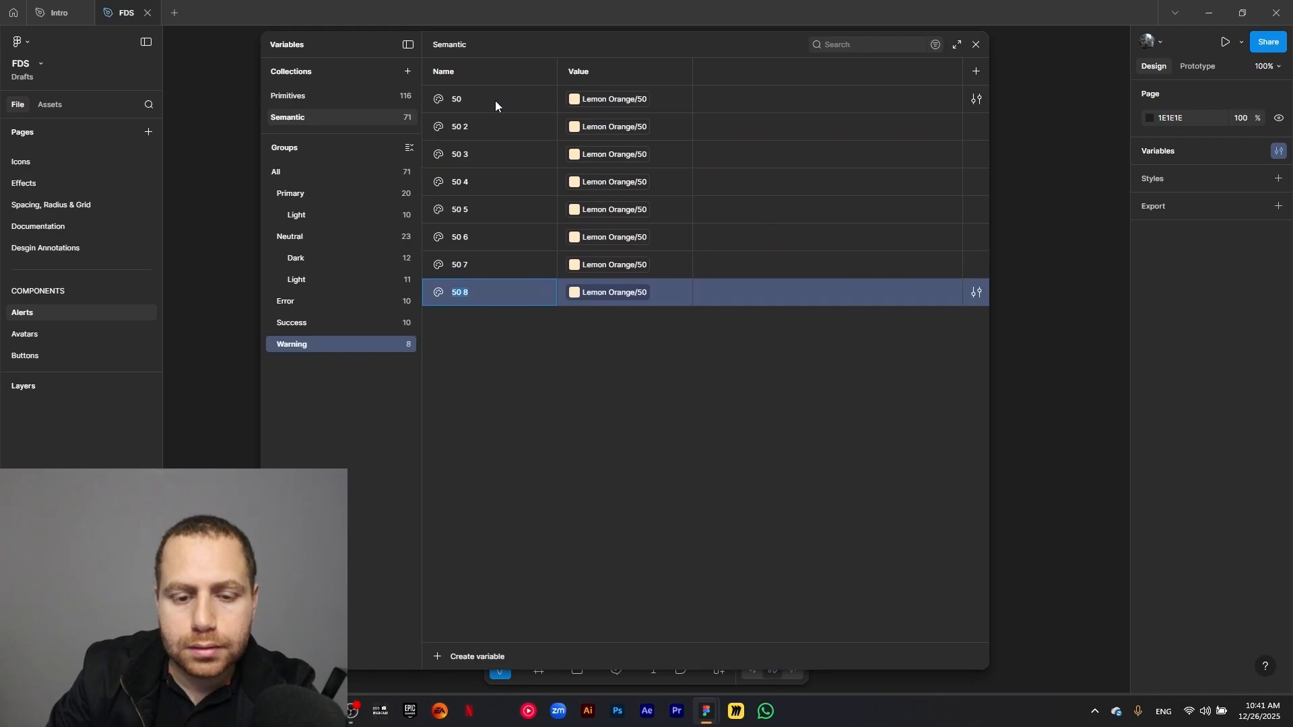
{"action": "key", "text": "ctrl+d"}
{"action": "key", "text": "ctrl+d"}
{"action": "left_click", "coordinate": [550, 397]}
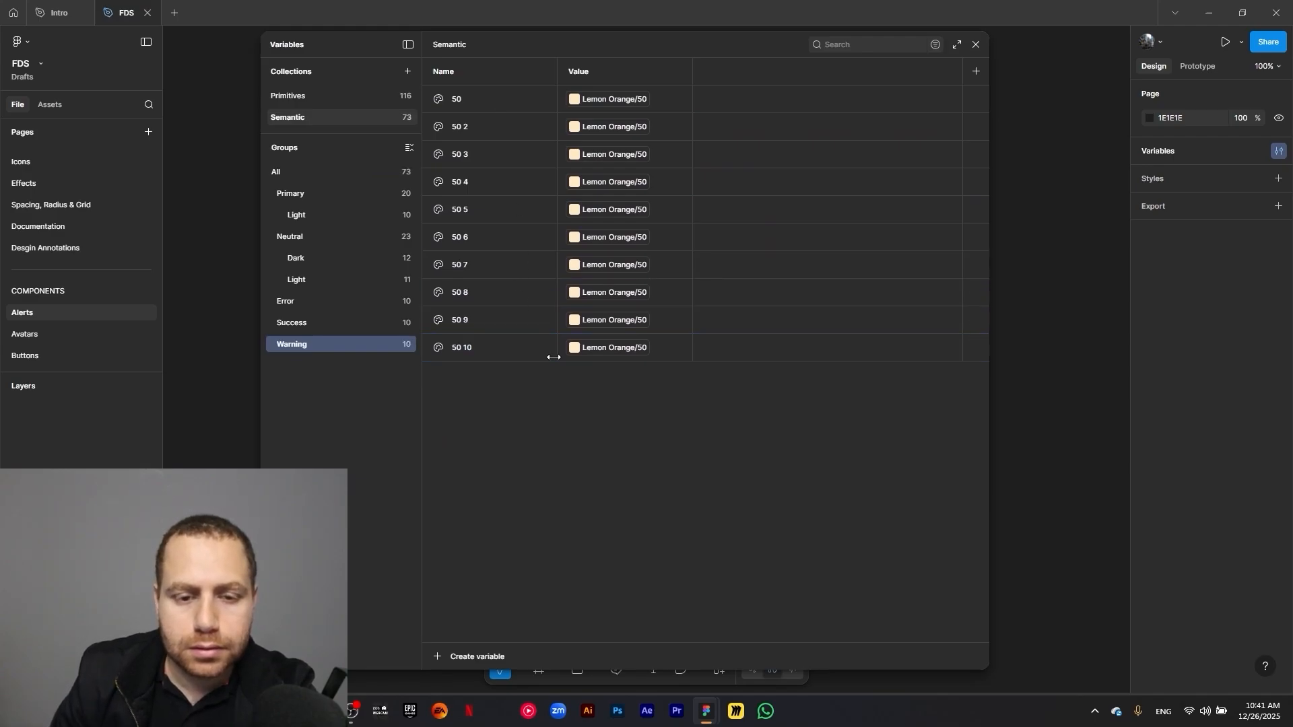
Rename the first three copies in the Warning group as 100, 200 and 300
{"action": "double_click", "coordinate": [461, 126]}
{"action": "type", "text": "10"}
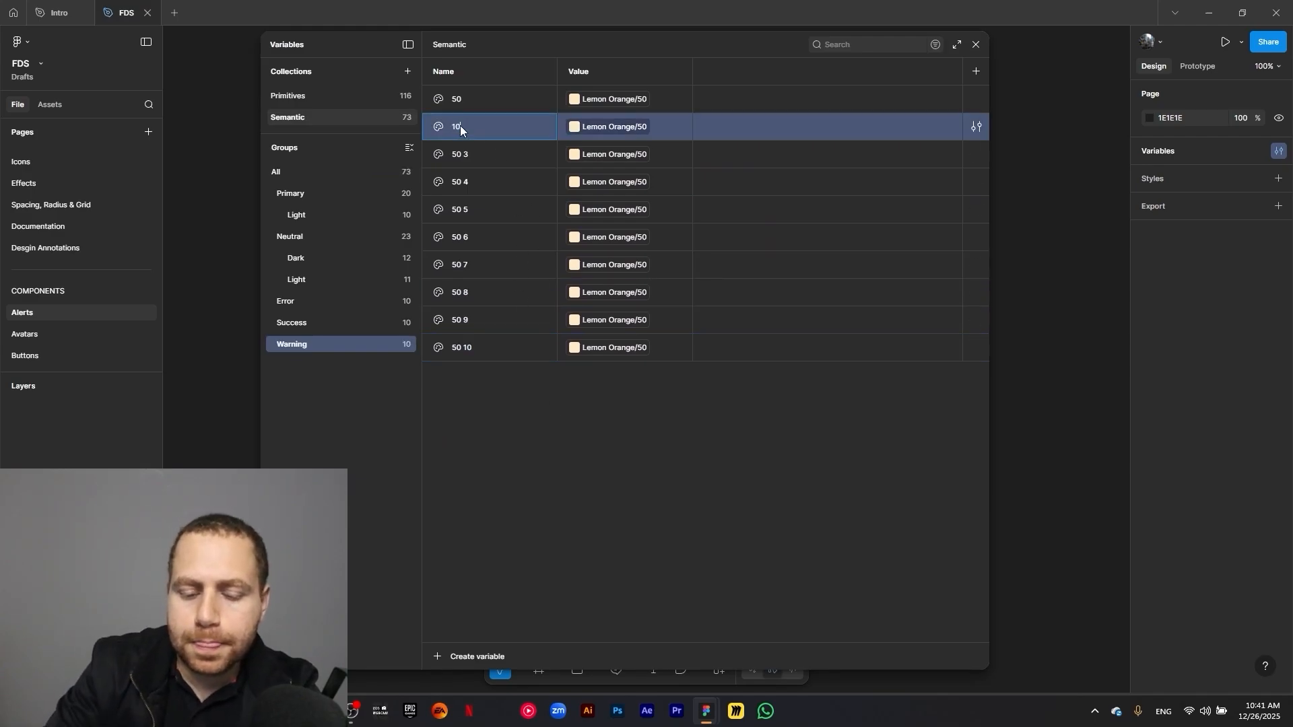
{"action": "type", "text": "0"}
{"action": "double_click", "coordinate": [455, 152]}
{"action": "type", "text": "2"}
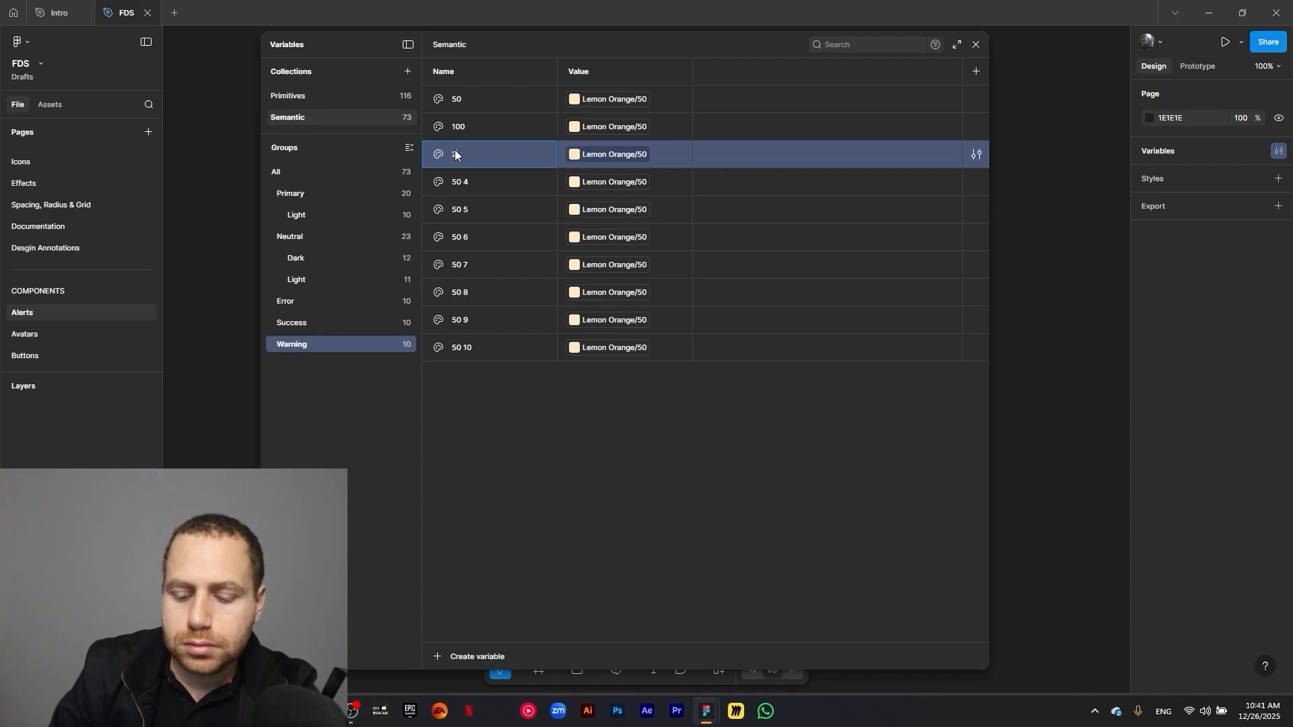
{"action": "double_click", "coordinate": [467, 187]}
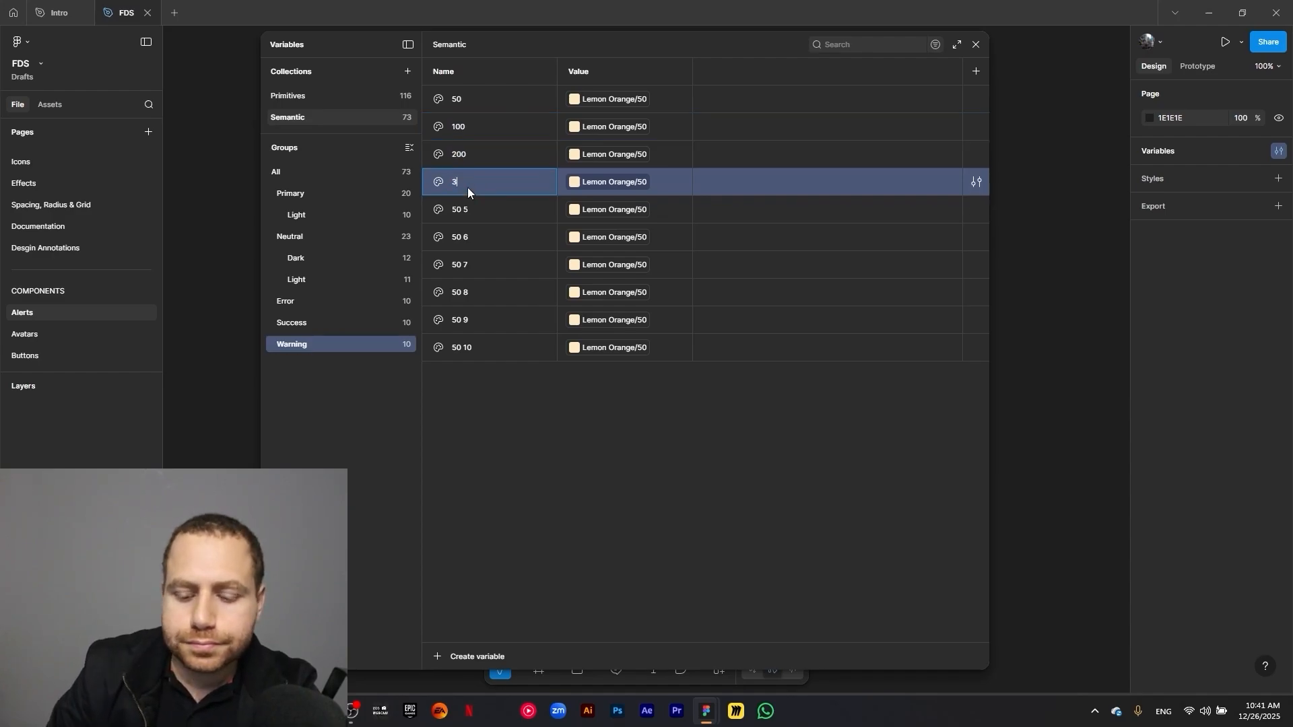
Rename the next three copies in the Warning group as 400, 500 and 600
{"action": "double_click", "coordinate": [462, 209]}
{"action": "type", "text": "4"}
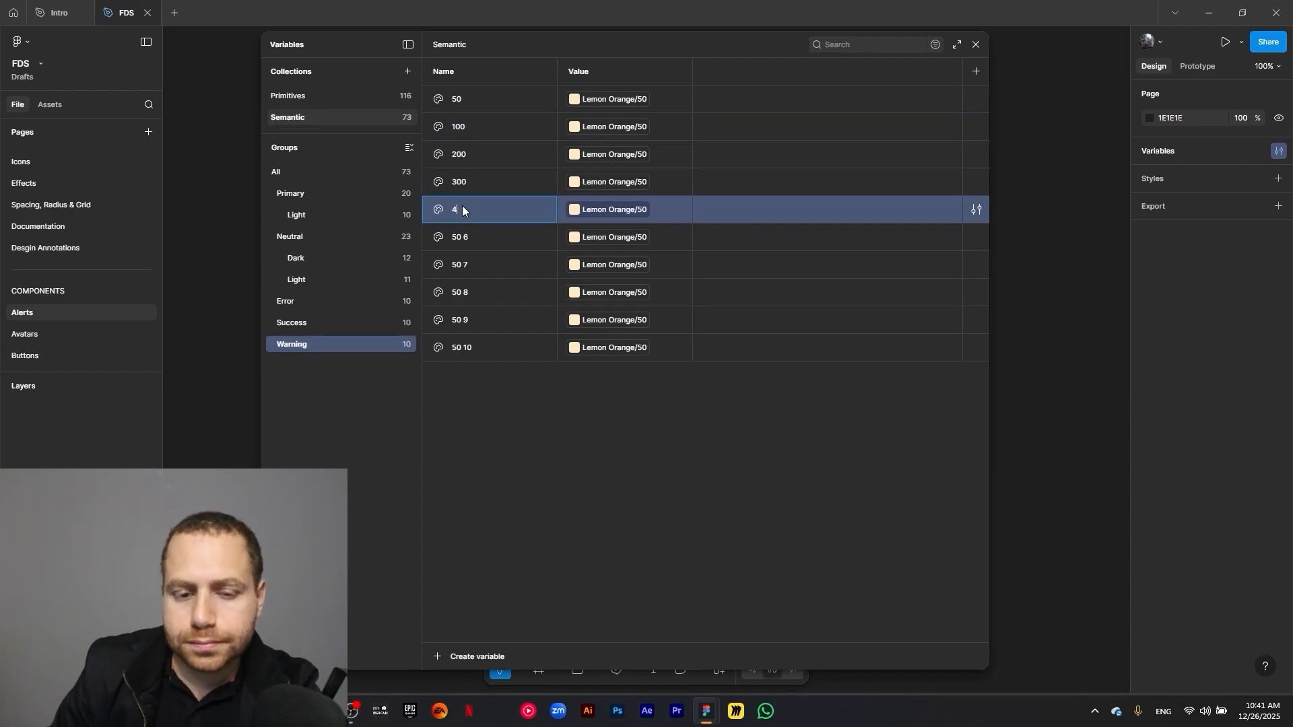
{"action": "type", "text": "00"}
{"action": "double_click", "coordinate": [464, 232]}
{"action": "type", "text": "5"}
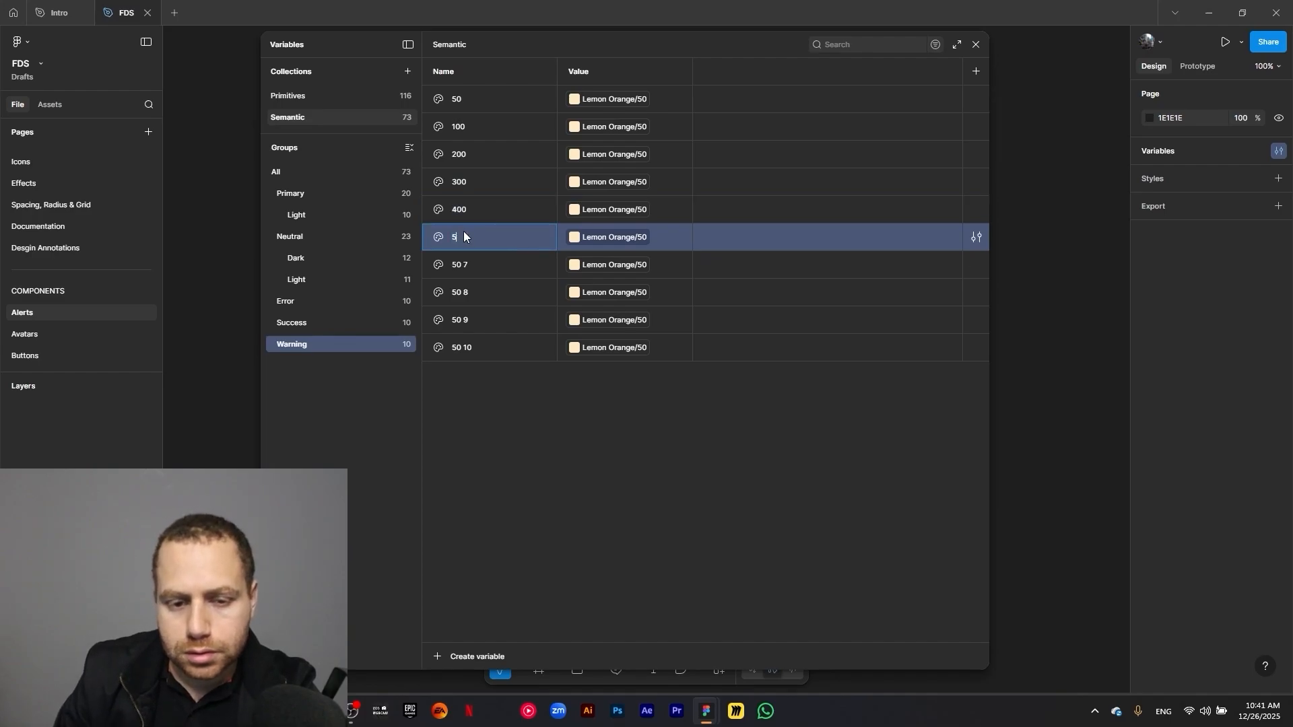
{"action": "type", "text": "00"}
{"action": "double_click", "coordinate": [465, 260]}
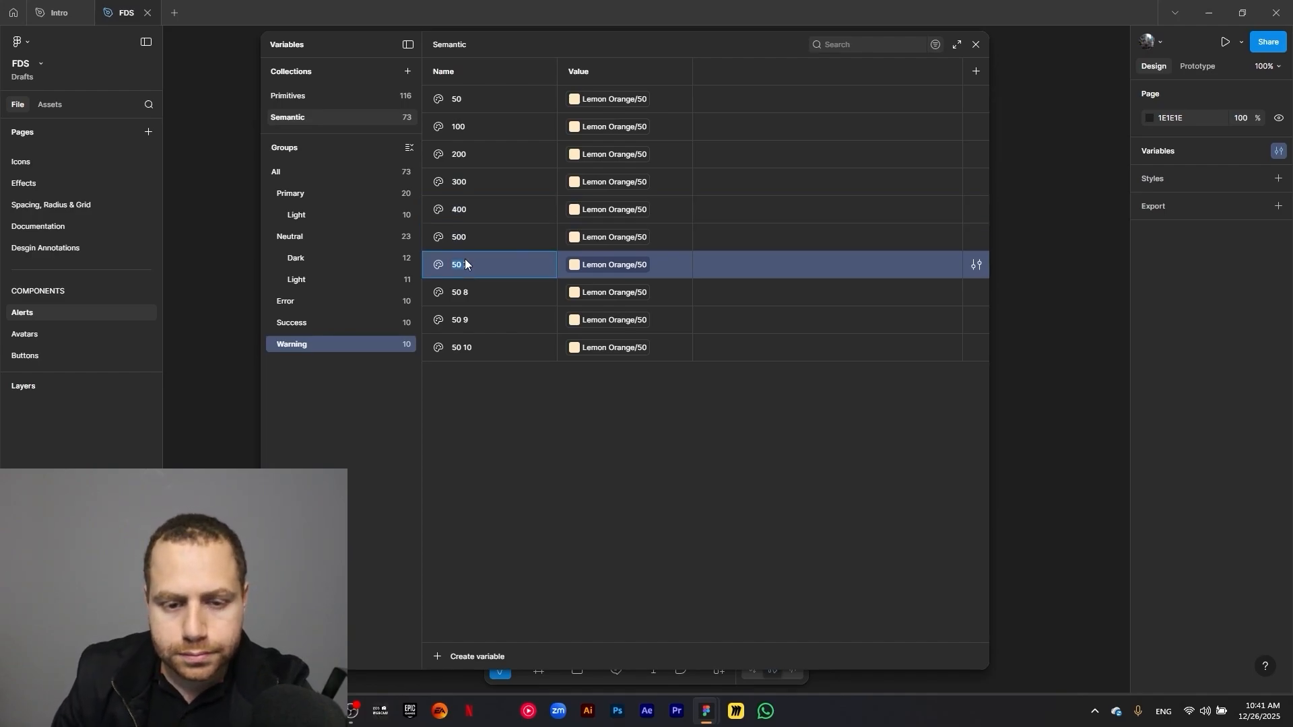
{"action": "type", "text": "600"}
Rename the last three copies in the Warning group as 700, 800 and 900
{"action": "double_click", "coordinate": [465, 291]}
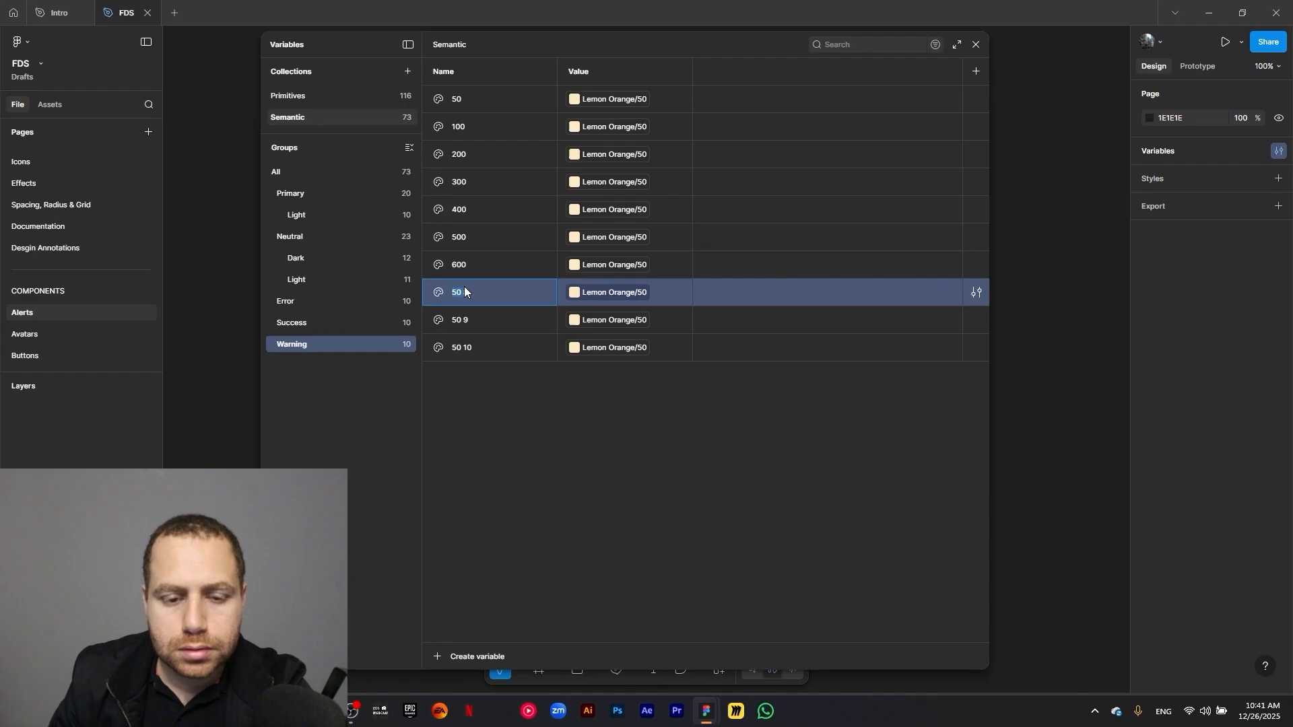
{"action": "type", "text": "700"}
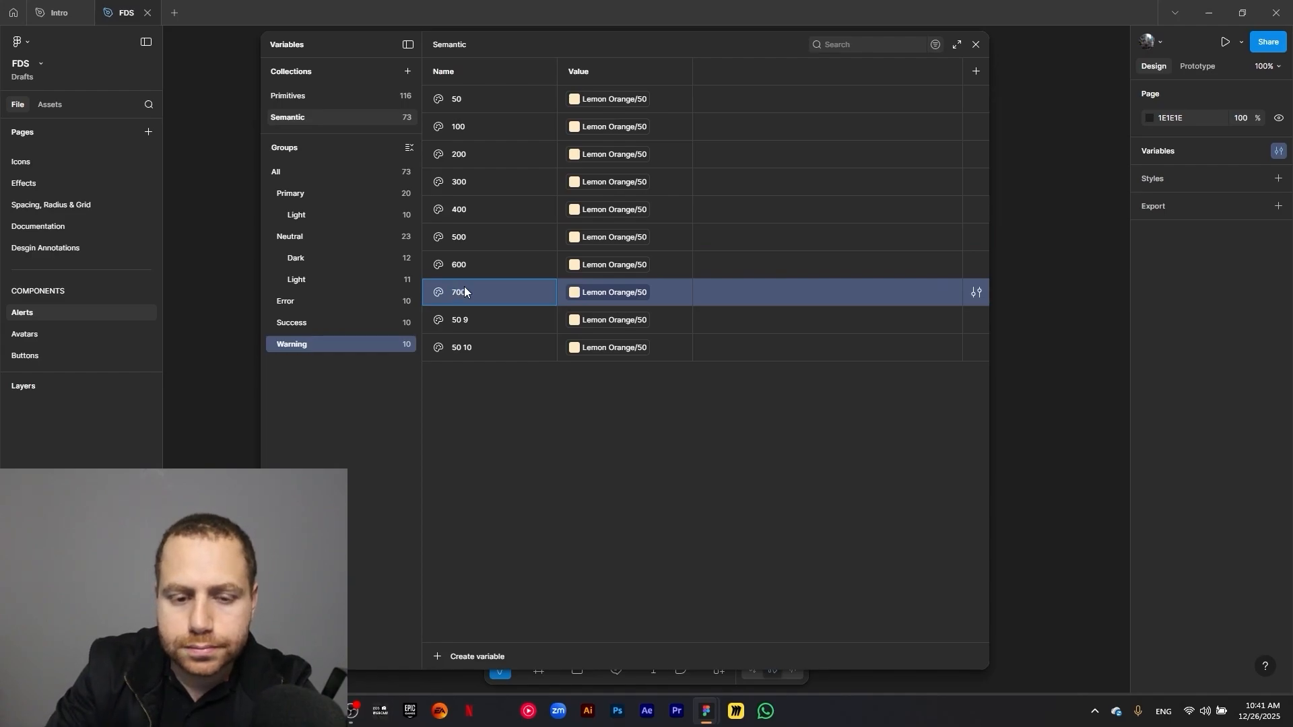
{"action": "double_click", "coordinate": [457, 324]}
{"action": "type", "text": "8"}
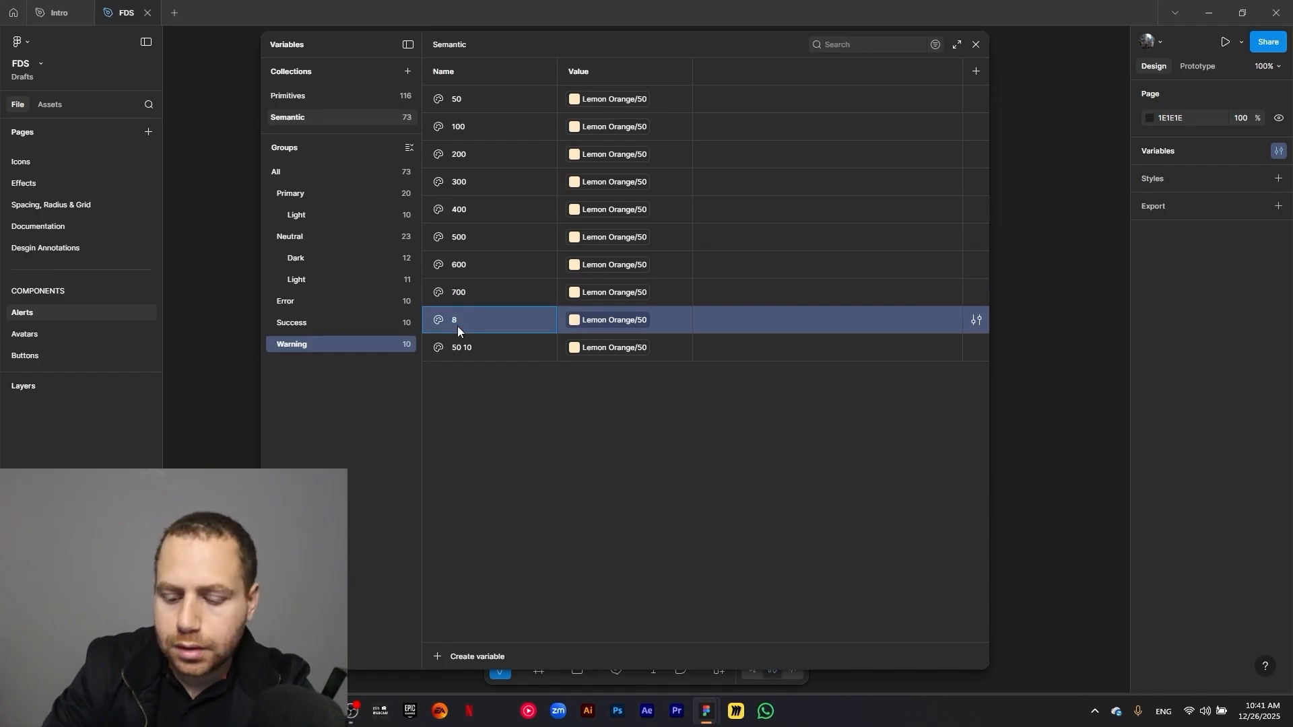
{"action": "type", "text": "00"}
{"action": "left_click", "coordinate": [470, 340]}
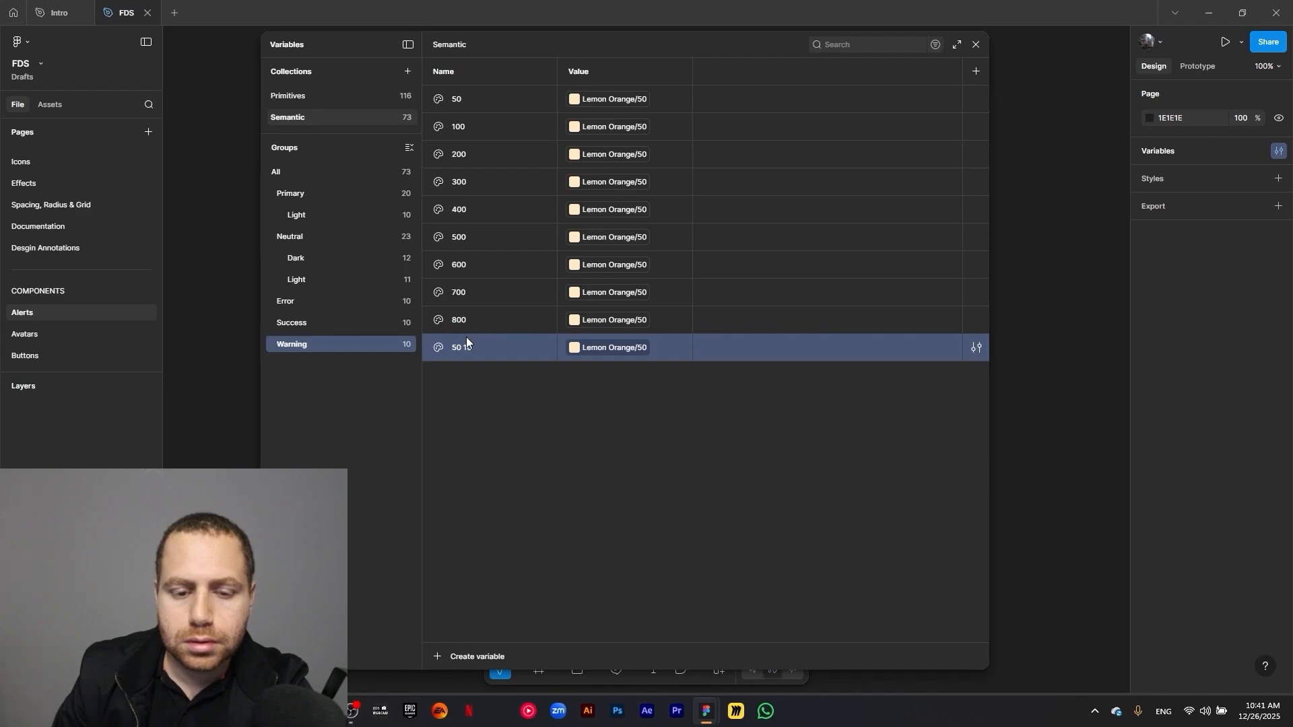
{"action": "double_click", "coordinate": [466, 353]}
{"action": "type", "text": "900"}
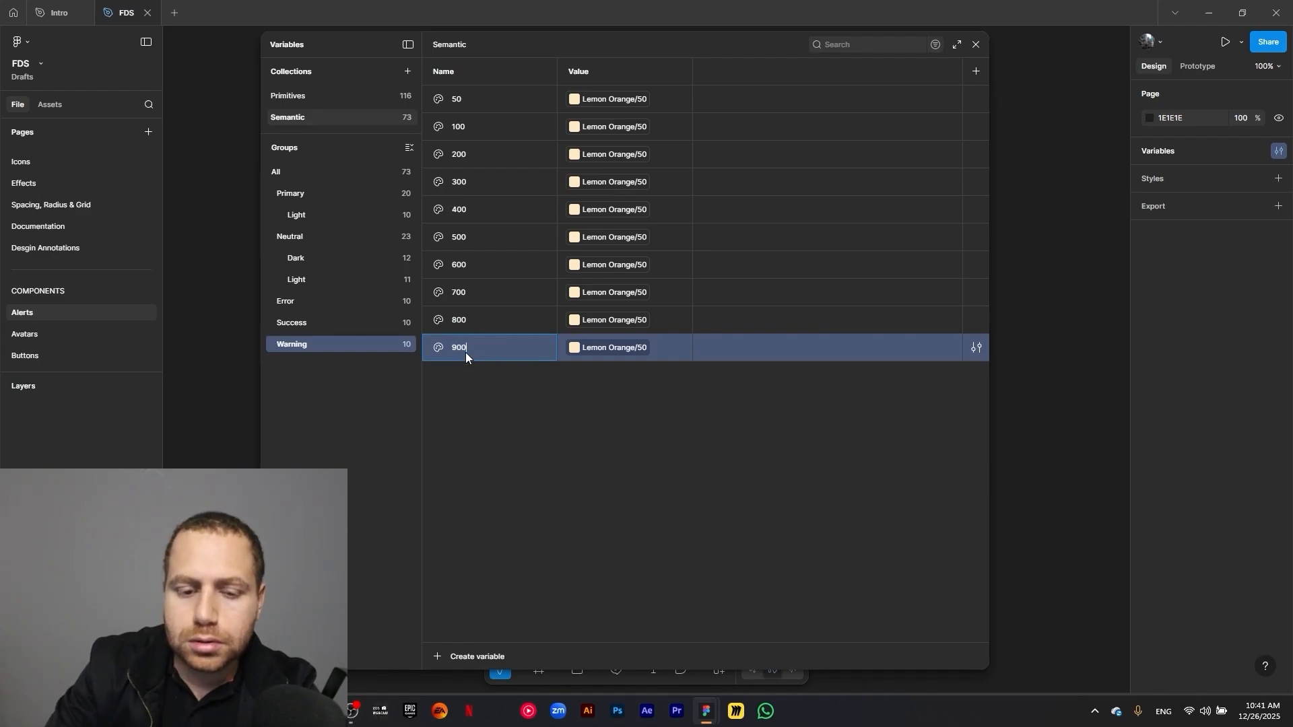
Link Warning shades 100, 200 and 300 to Lemon Orange/100, Lemon Orange/200 and Lemon Orange/300
{"action": "left_click", "coordinate": [670, 128]}
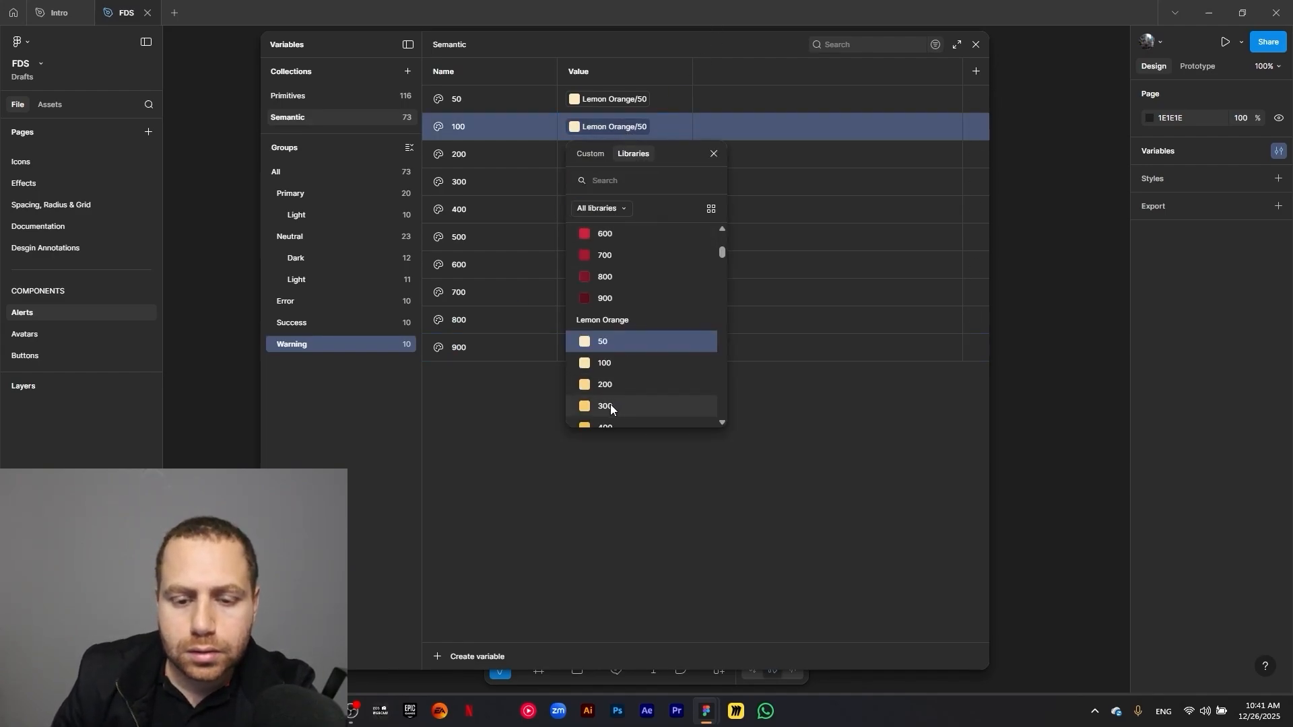
{"action": "left_click", "coordinate": [608, 367]}
{"action": "left_click", "coordinate": [619, 156]}
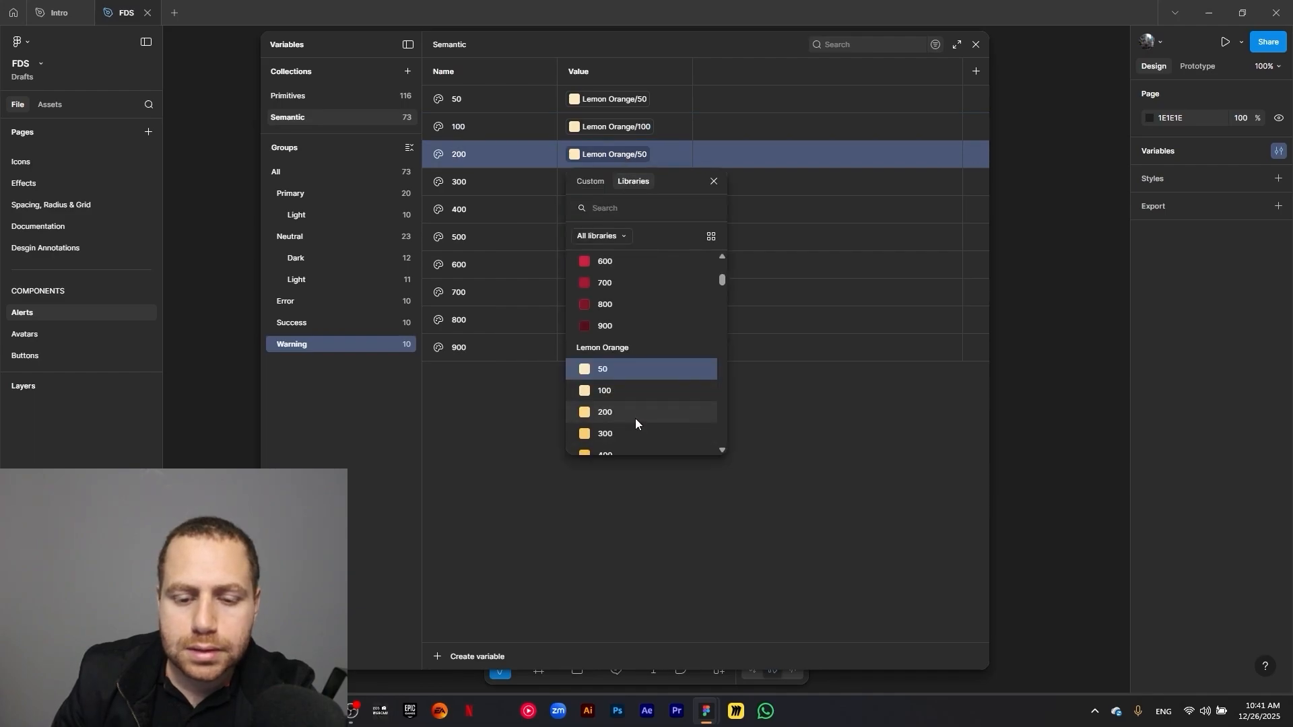
{"action": "left_click", "coordinate": [635, 418]}
{"action": "left_click", "coordinate": [613, 183]}
{"action": "left_click", "coordinate": [620, 463]}
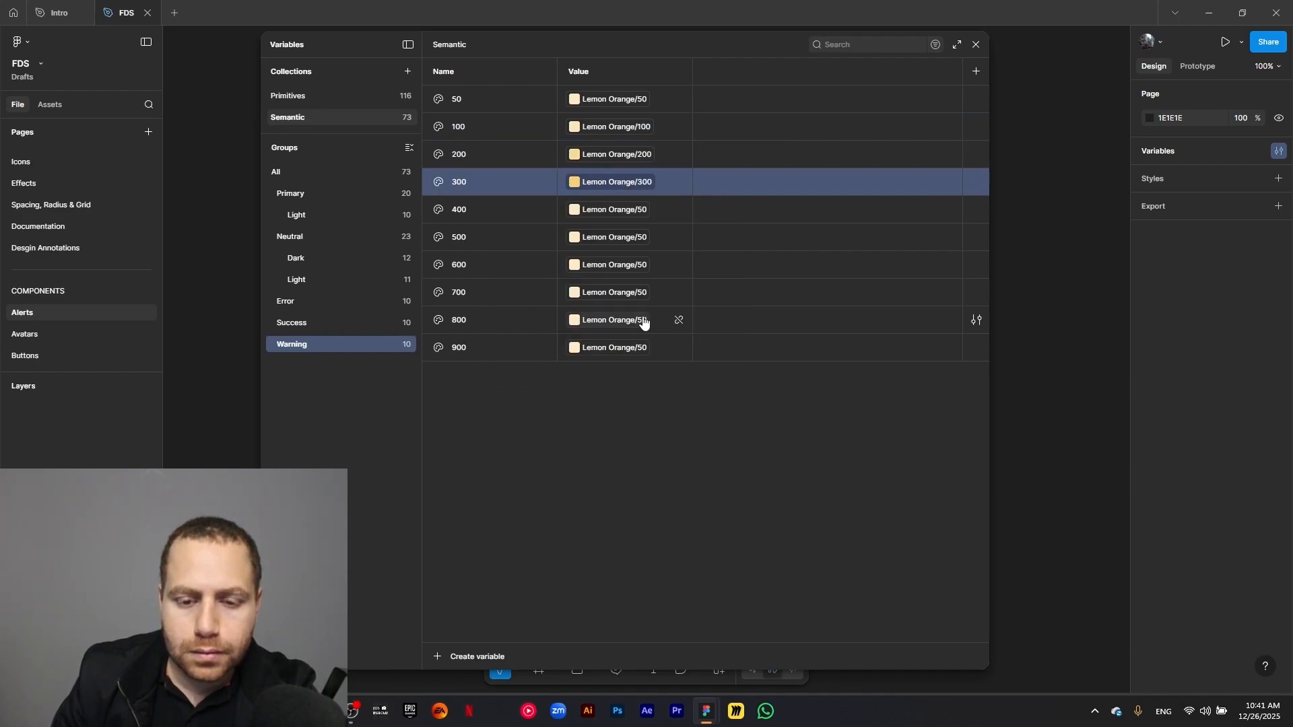
Link Warning shades 400, 500 and 600 to Lemon Orange/400, Lemon Orange/500 and Lemon Orange/600
{"action": "left_click", "coordinate": [636, 211]}
{"action": "left_click", "coordinate": [627, 449]}
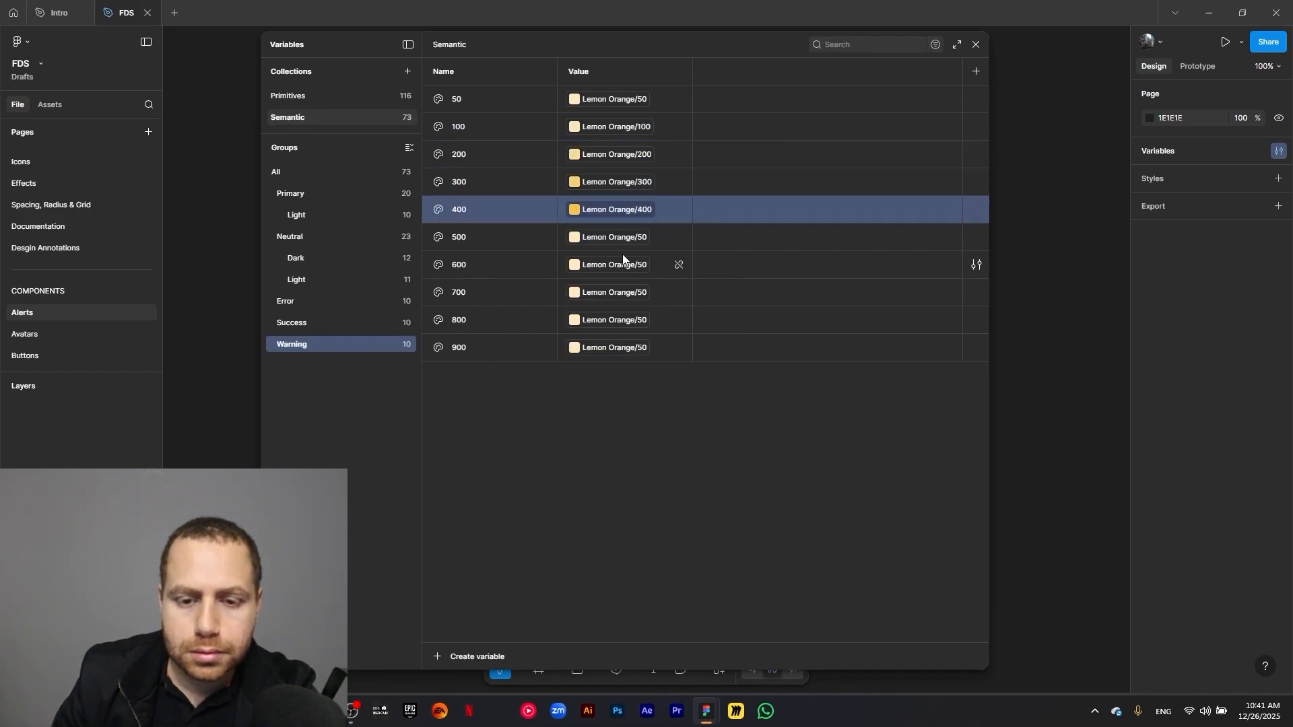
{"action": "left_click", "coordinate": [629, 237]}
{"action": "scroll", "coordinate": [628, 463], "scroll_direction": "down", "scroll_amount": 3}
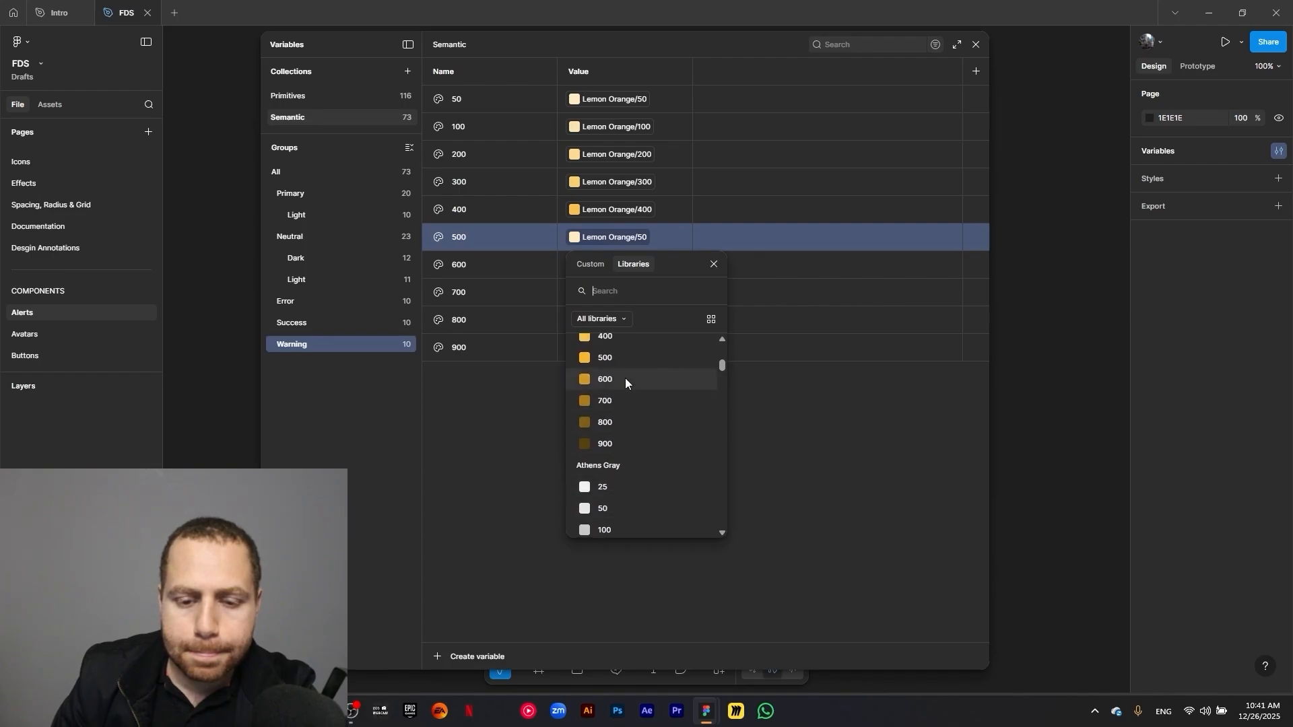
{"action": "left_click", "coordinate": [625, 357]}
{"action": "left_click", "coordinate": [626, 264]}
{"action": "scroll", "coordinate": [625, 492], "scroll_direction": "down", "scroll_amount": 3}
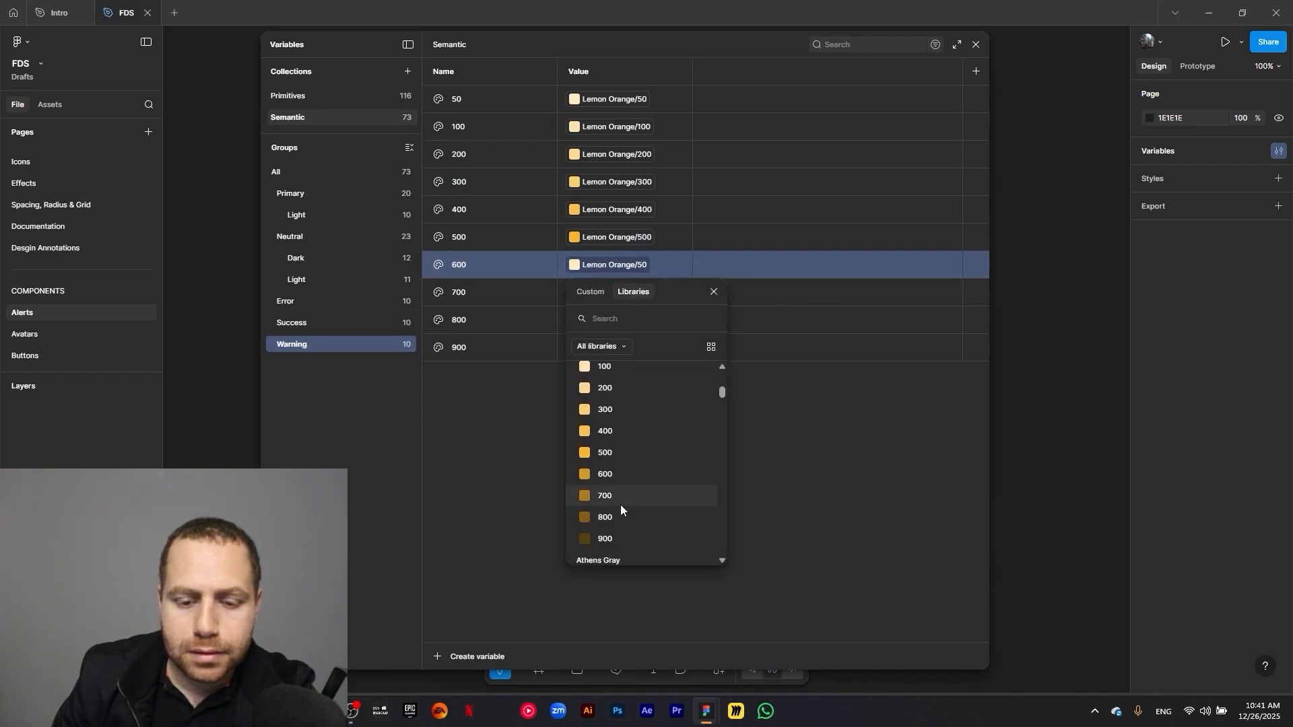
{"action": "left_click", "coordinate": [621, 484]}
Link Warning shades 700, 800 and 900 to Lemon Orange/700, Lemon Orange/800 and Lemon Orange/900
{"action": "left_click", "coordinate": [633, 300]}
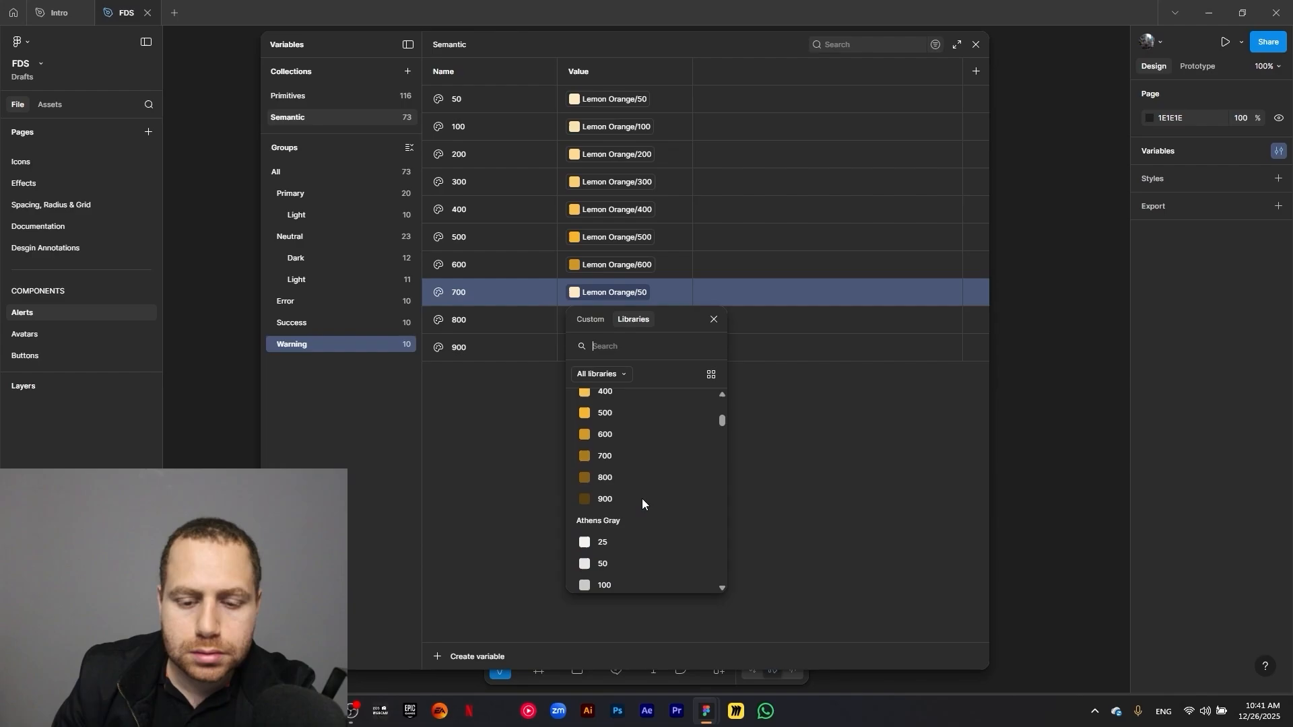
{"action": "left_click", "coordinate": [641, 470]}
{"action": "left_click", "coordinate": [616, 328]}
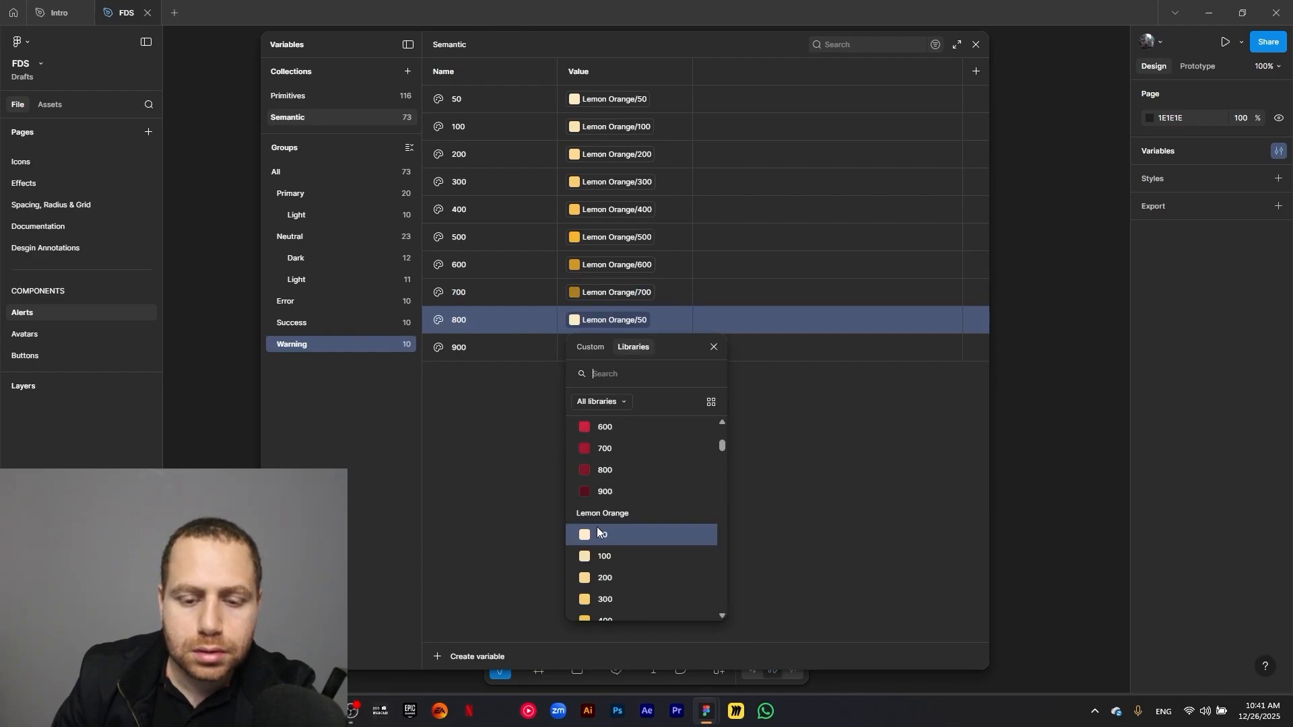
{"action": "scroll", "coordinate": [597, 527], "scroll_direction": "down", "scroll_amount": 3}
{"action": "left_click", "coordinate": [625, 567]}
{"action": "left_click", "coordinate": [639, 348]}
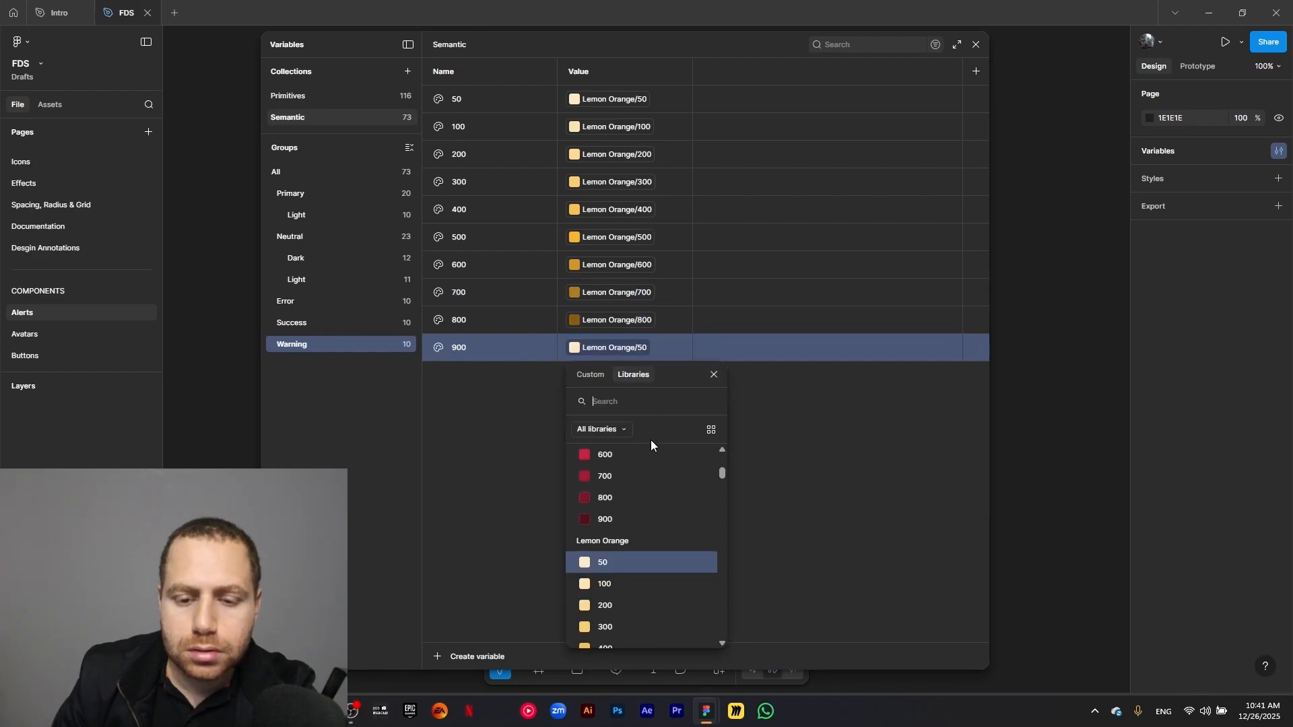
{"action": "scroll", "coordinate": [651, 471], "scroll_direction": "down", "scroll_amount": 3}
{"action": "left_click", "coordinate": [656, 561]}
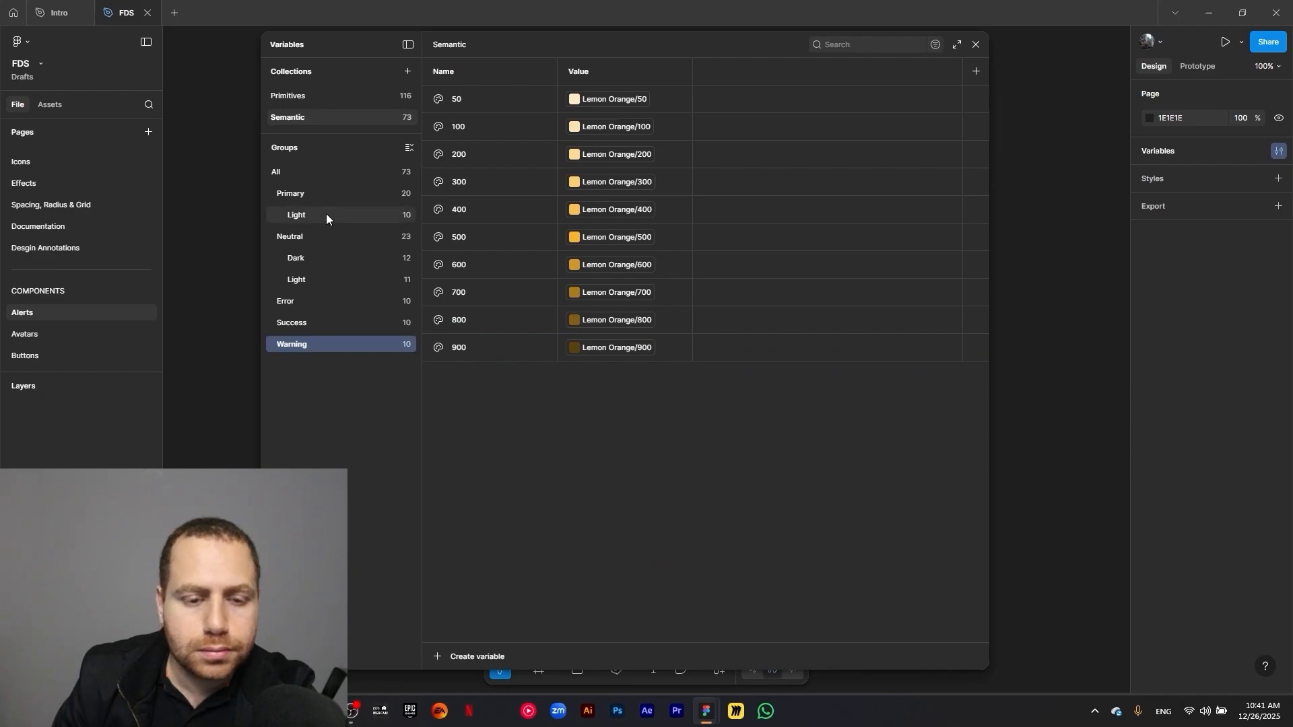
Create a color variable named Information/59 in the Semantic collection and open the Information group
{"action": "left_click", "coordinate": [328, 172]}
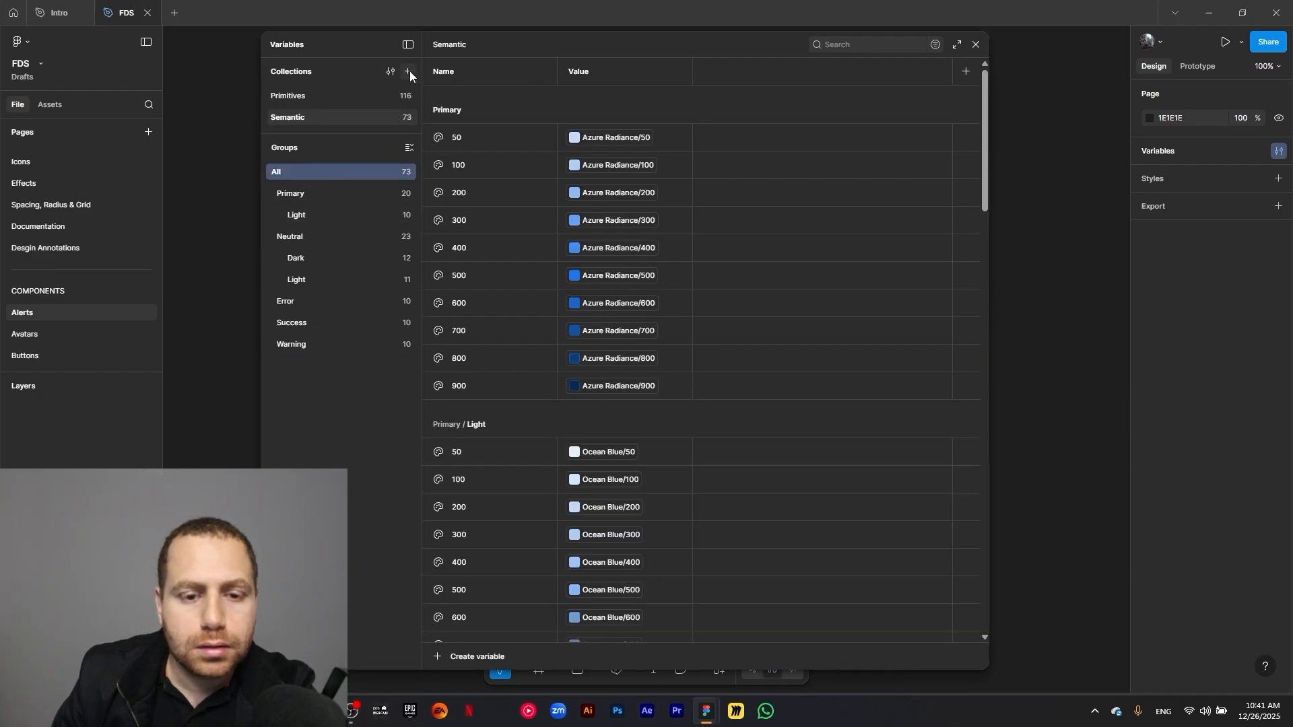
{"action": "left_click", "coordinate": [444, 656]}
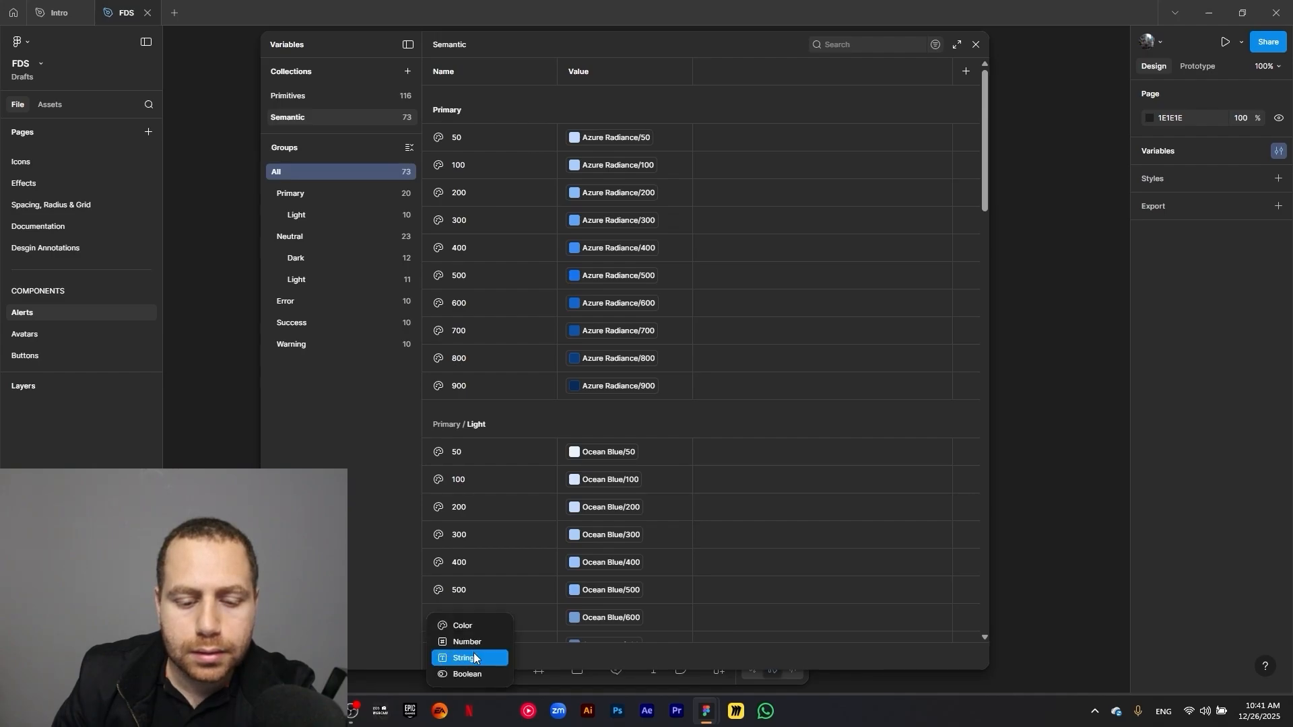
{"action": "left_click", "coordinate": [477, 631]}
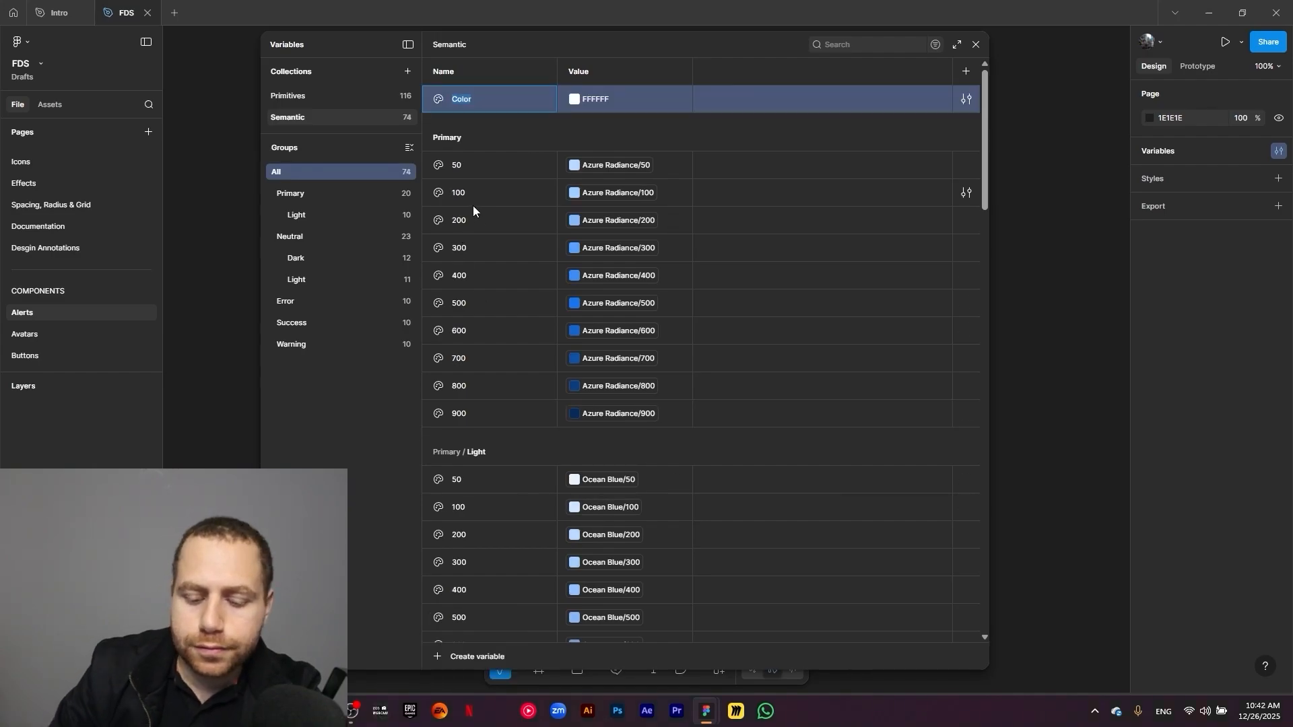
{"action": "type", "text": "Information"}
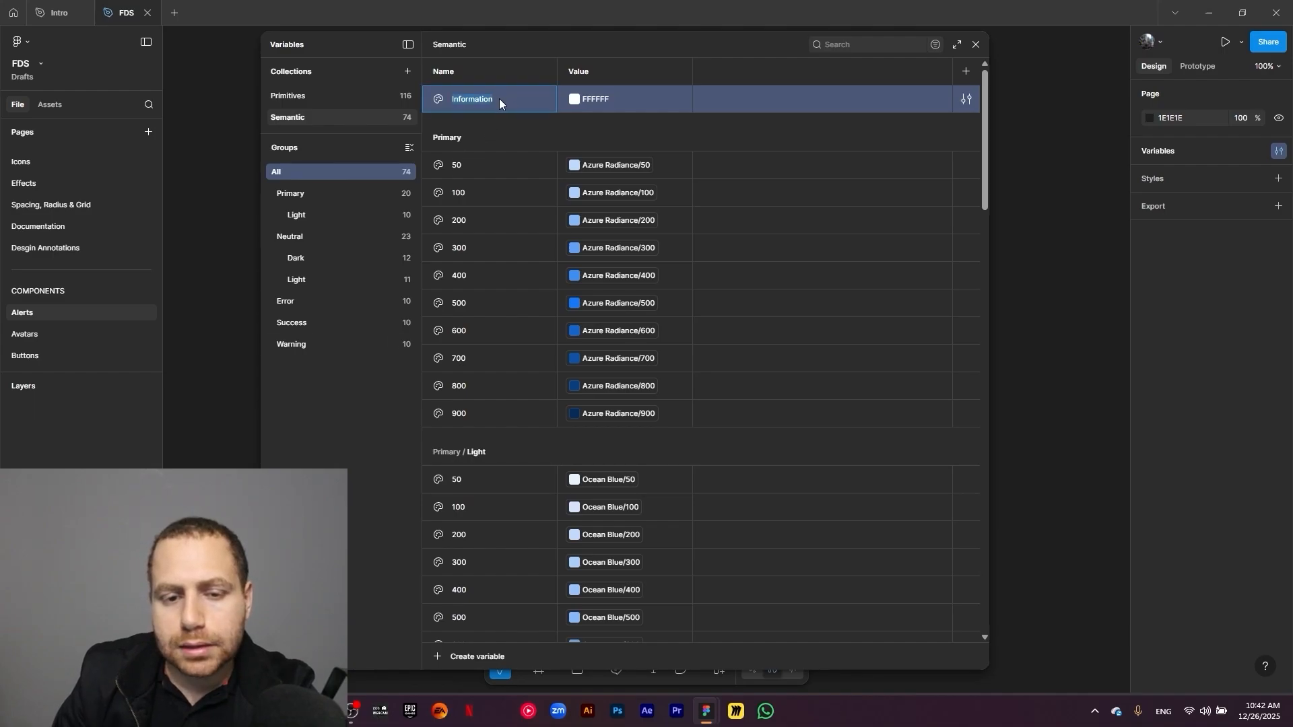
{"action": "type", "text": "/59"}
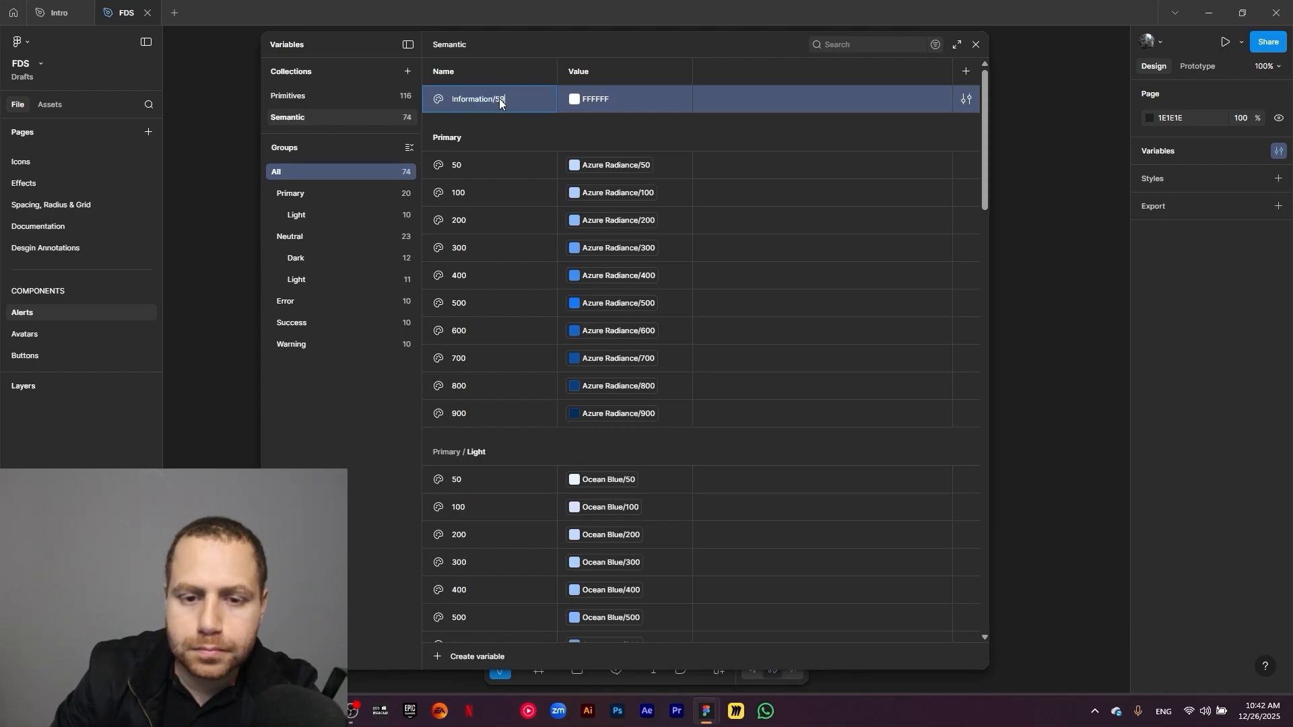
{"action": "key", "text": "Return"}
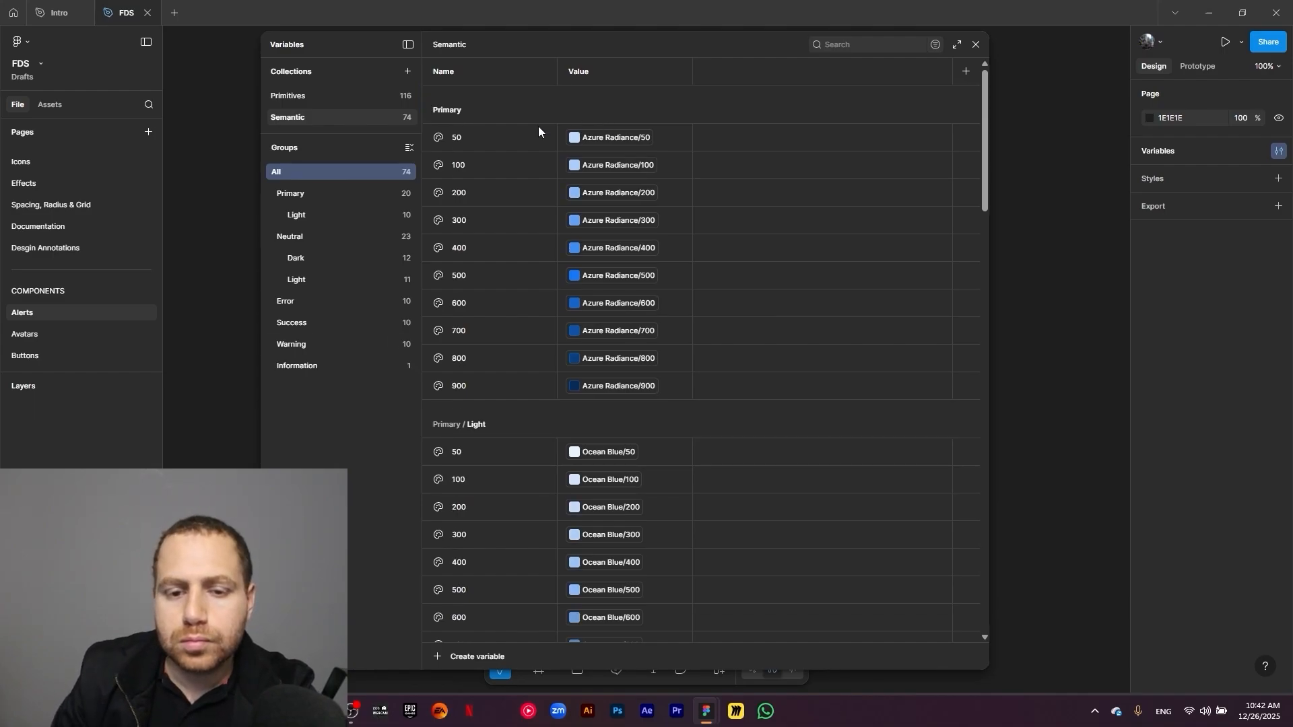
{"action": "left_click", "coordinate": [318, 364]}
Link the Information group's variable to the library color Ocean Blue/50
{"action": "left_click", "coordinate": [644, 121]}
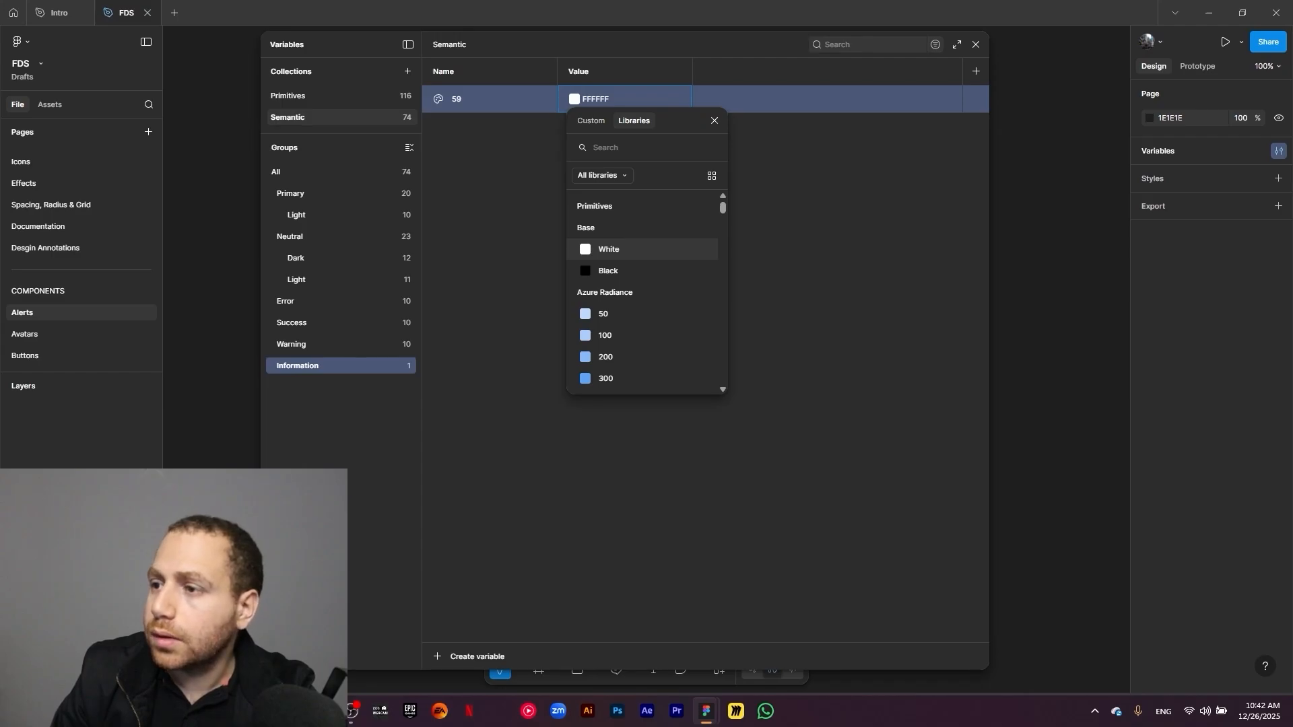
{"action": "left_click", "coordinate": [630, 148]}
{"action": "type", "text": "ocean"}
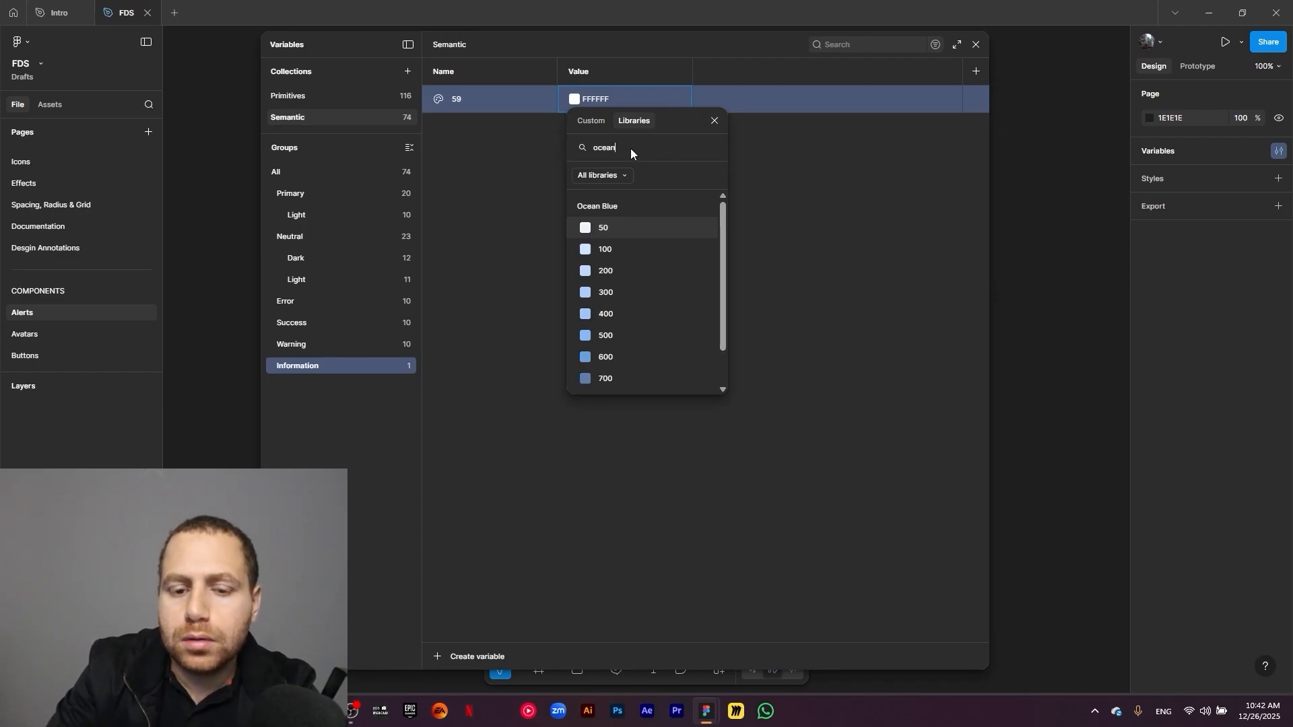
{"action": "left_click", "coordinate": [627, 227]}
{"action": "left_click", "coordinate": [513, 302]}
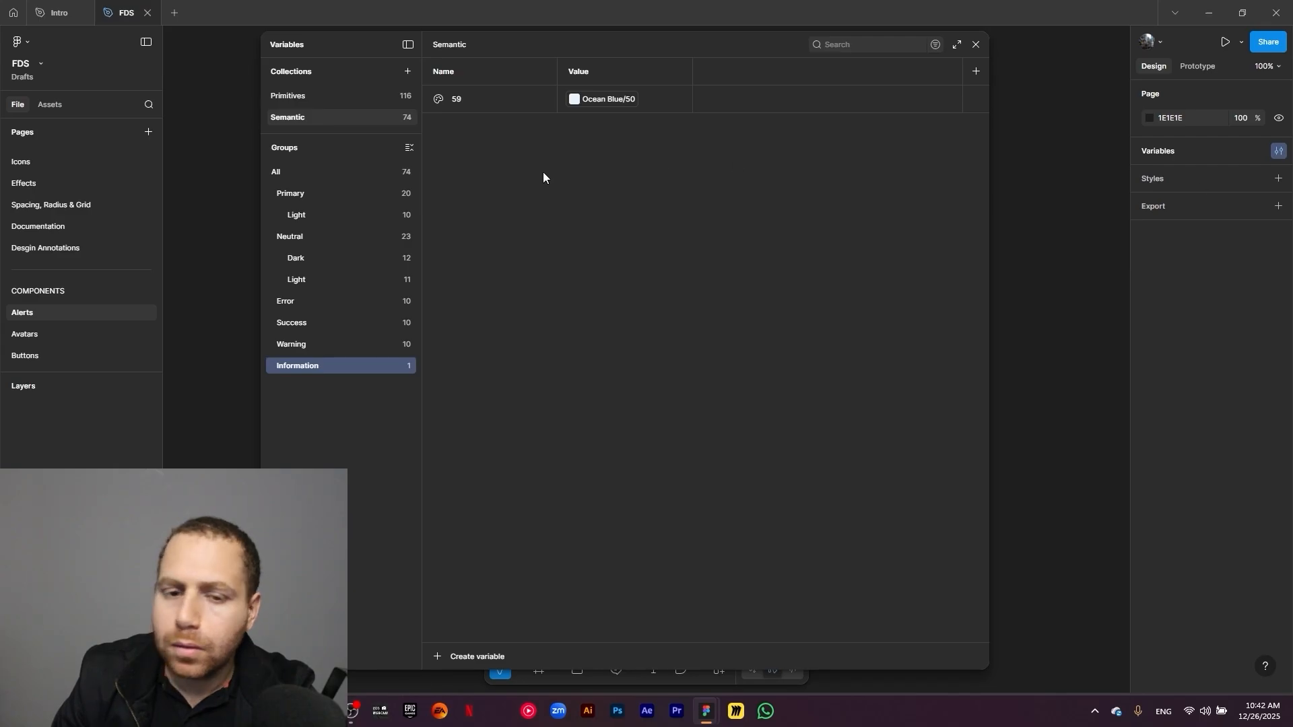
Link the Information group's variable to Pale Blue/50 and rename it 50
{"action": "left_click", "coordinate": [605, 106]}
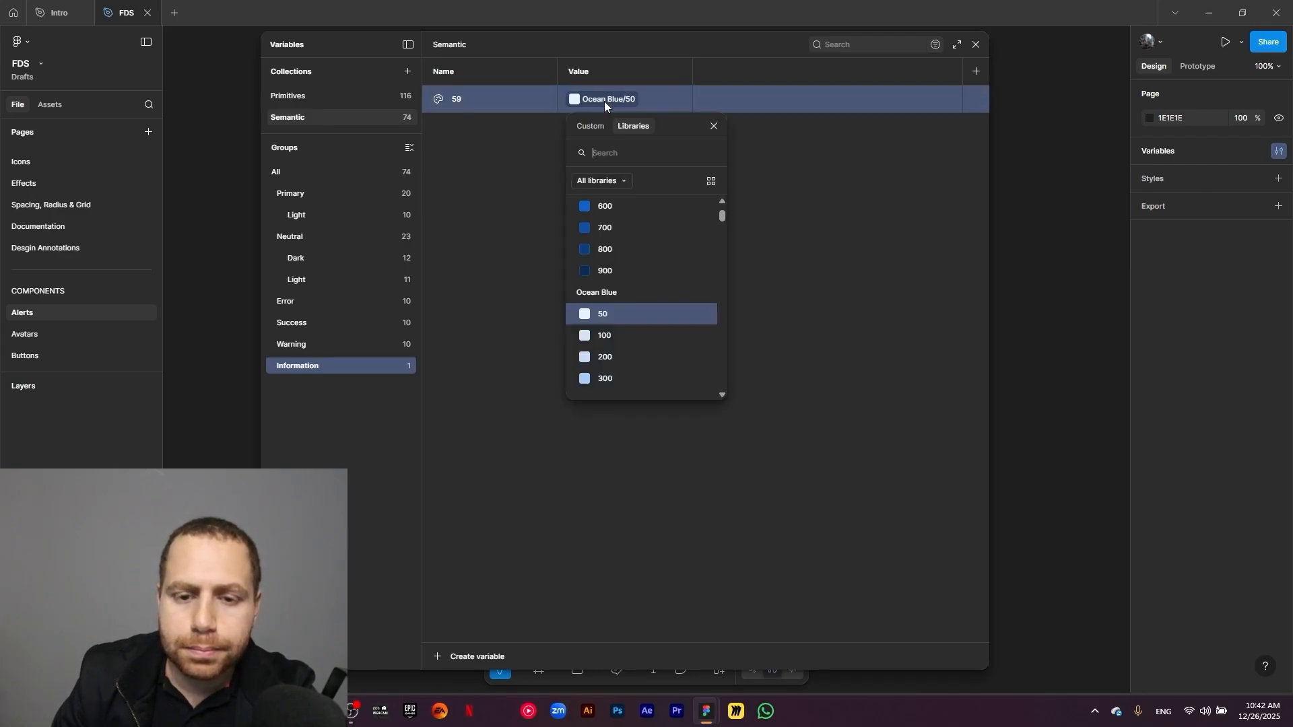
{"action": "scroll", "coordinate": [629, 325], "scroll_direction": "down", "scroll_amount": 5}
{"action": "scroll", "coordinate": [642, 309], "scroll_direction": "down", "scroll_amount": 10}
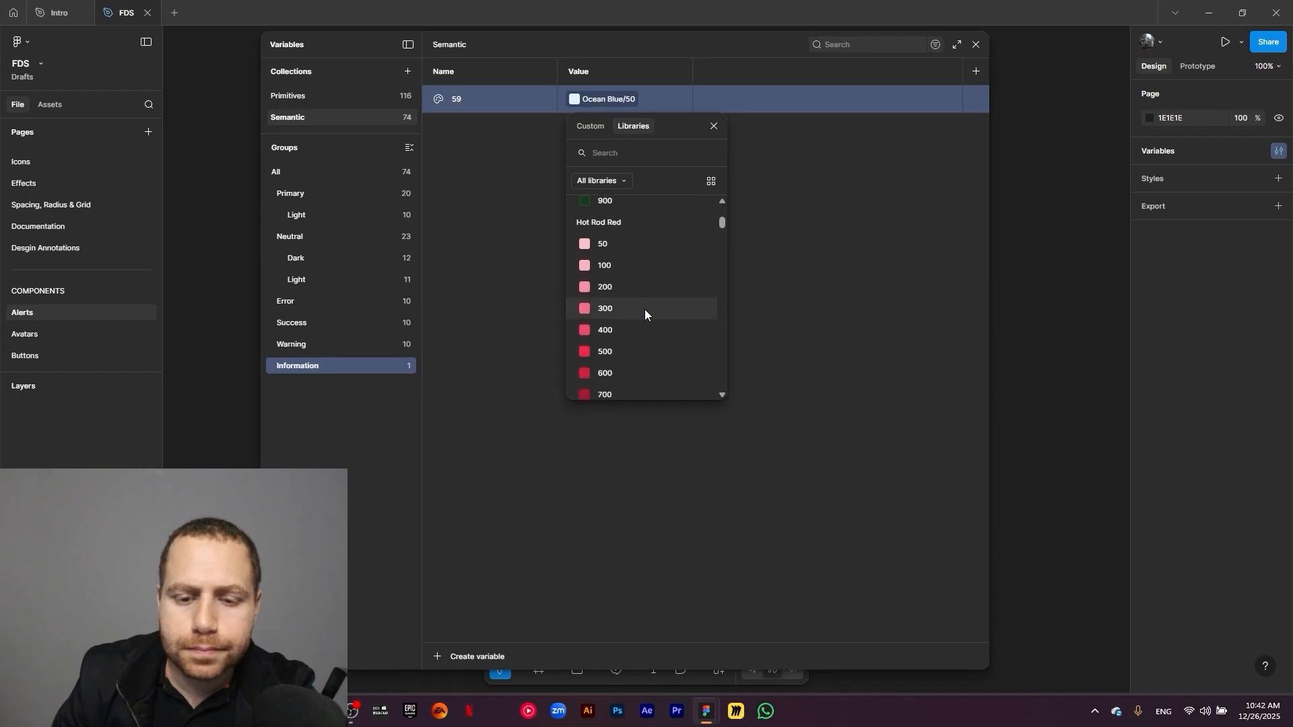
{"action": "scroll", "coordinate": [650, 307], "scroll_direction": "down", "scroll_amount": 5}
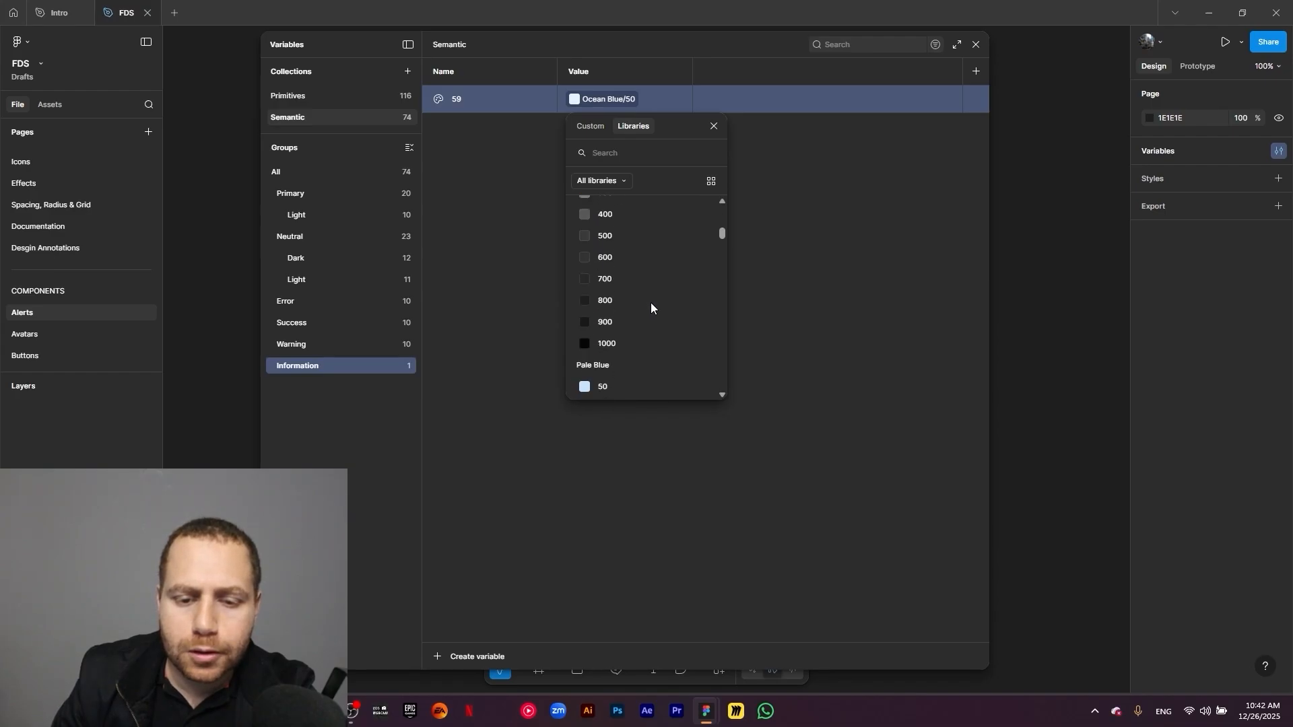
{"action": "left_click", "coordinate": [632, 256]}
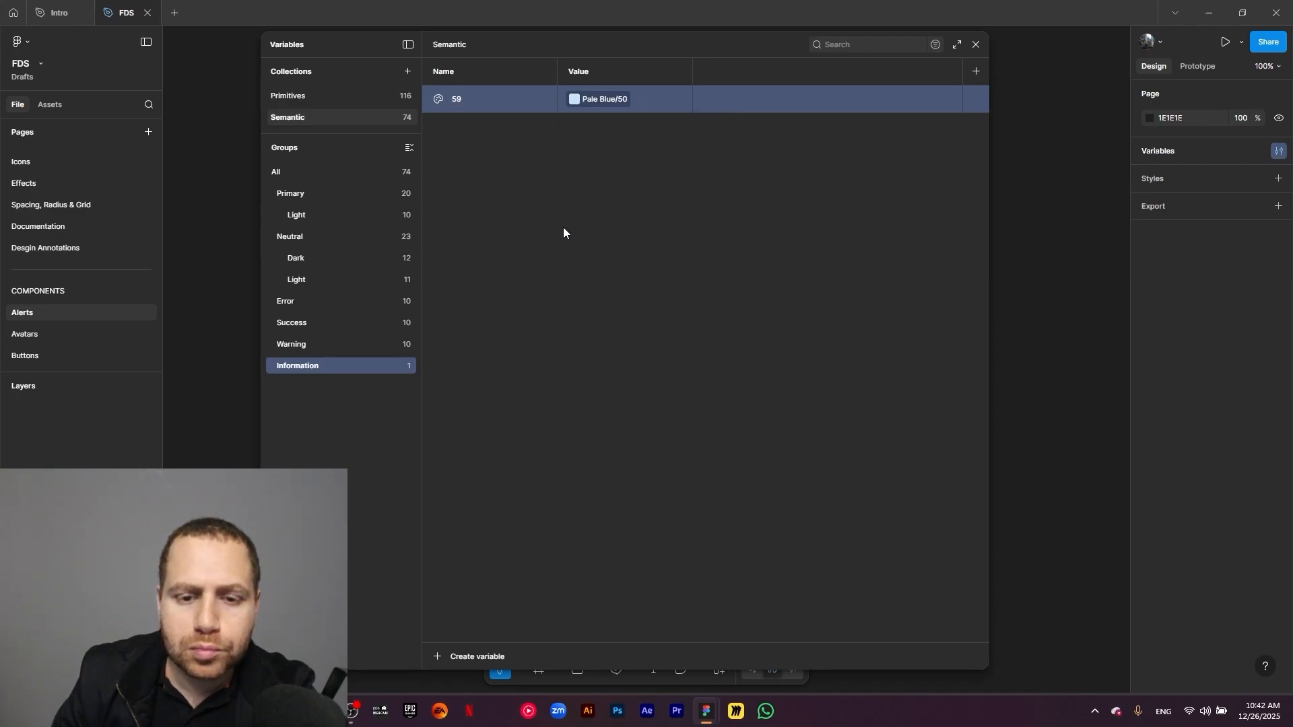
{"action": "double_click", "coordinate": [511, 108]}
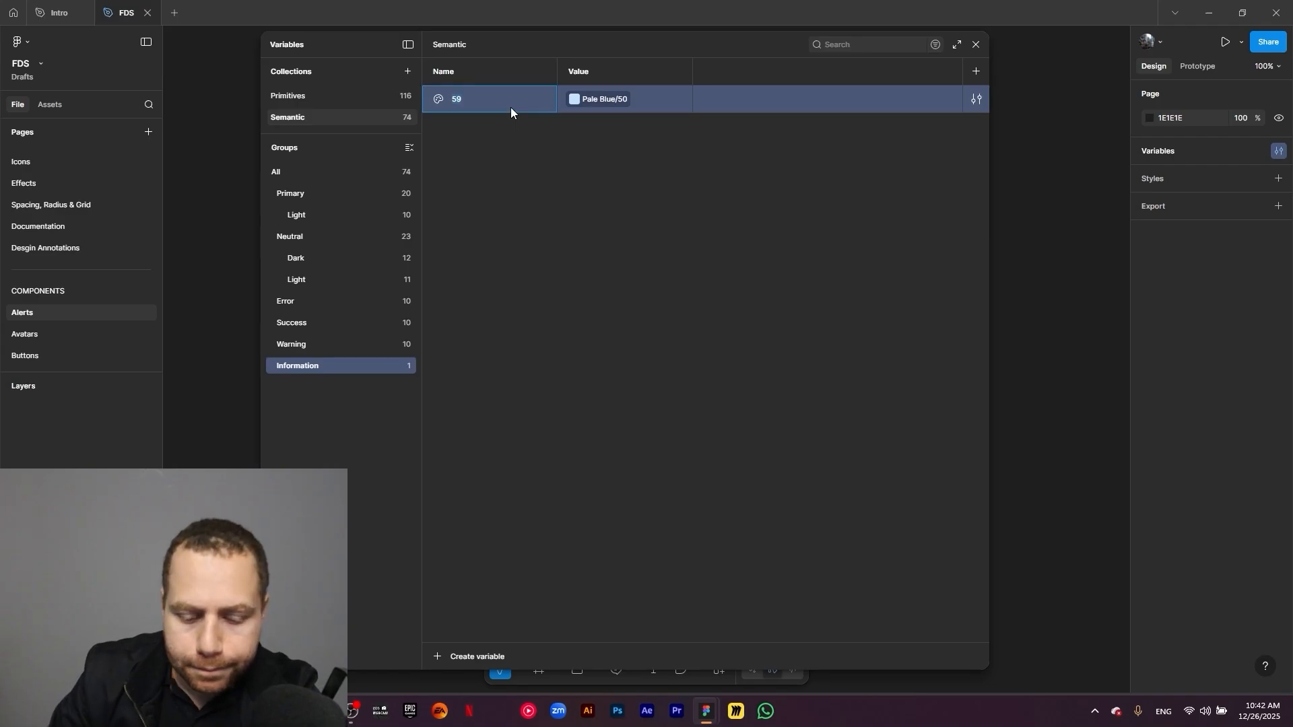
{"action": "type", "text": "50"}
{"action": "key", "text": "Return"}
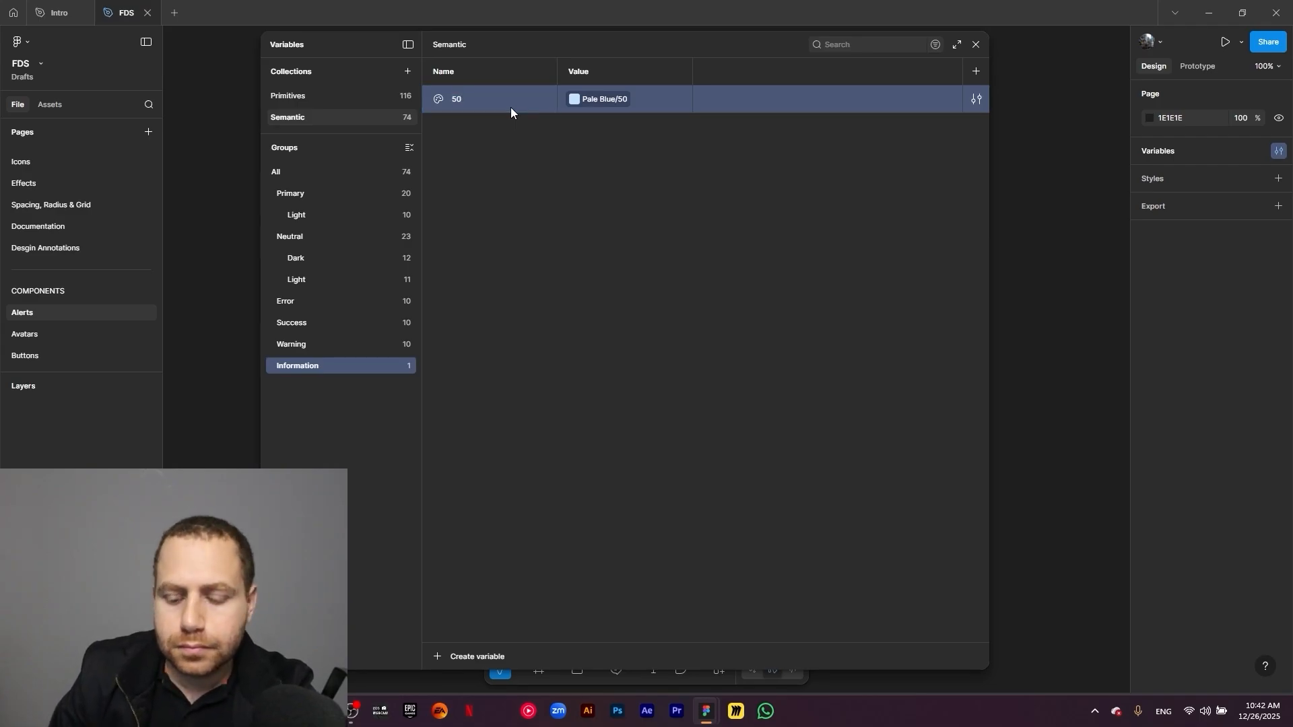
Duplicate the Information shade 50 nine times
{"action": "key", "text": "ctrl+d"}
{"action": "key", "text": "ctrl+d"}
{"action": "key", "text": "ctrl+d"}
{"action": "key", "text": "ctrl+d"}
{"action": "key", "text": "ctrl+d"}
{"action": "key", "text": "ctrl+d"}
{"action": "key", "text": "ctrl+d"}
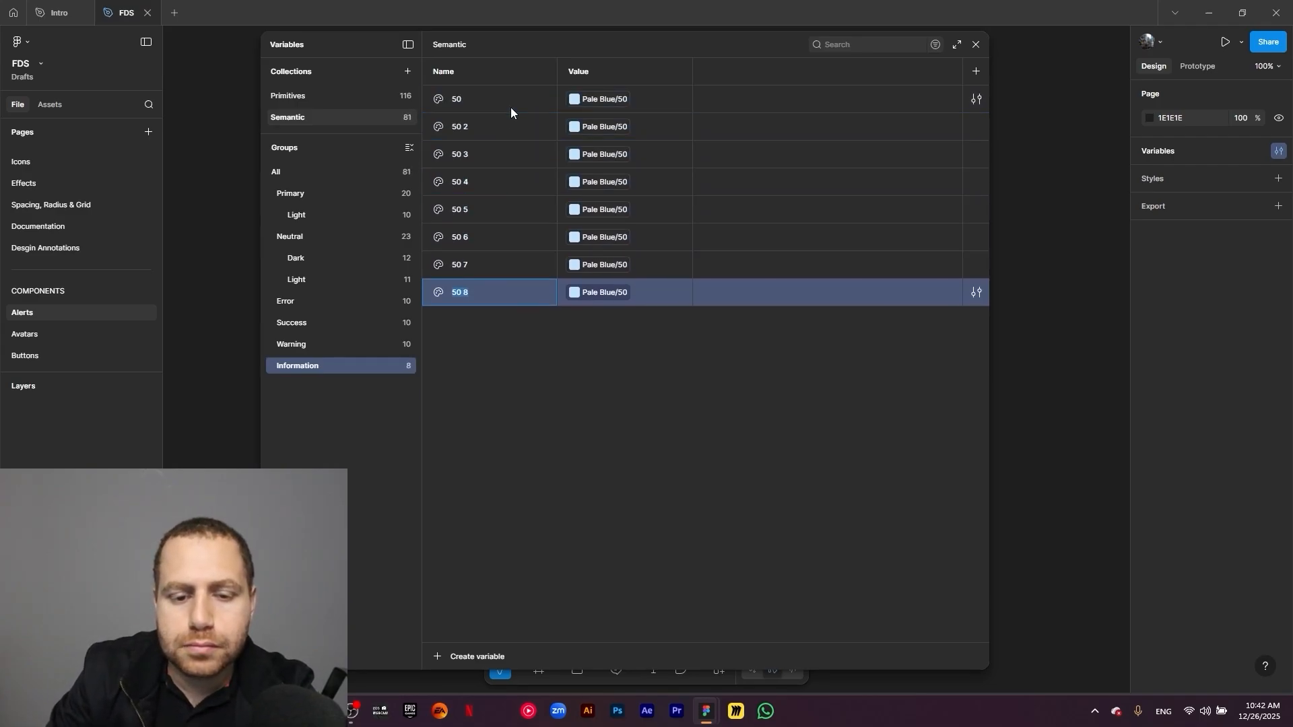
{"action": "key", "text": "ctrl+d"}
{"action": "key", "text": "ctrl+d"}
Rename the first three copies in the Information group as 100, 200 and 300
{"action": "left_click", "coordinate": [463, 127]}
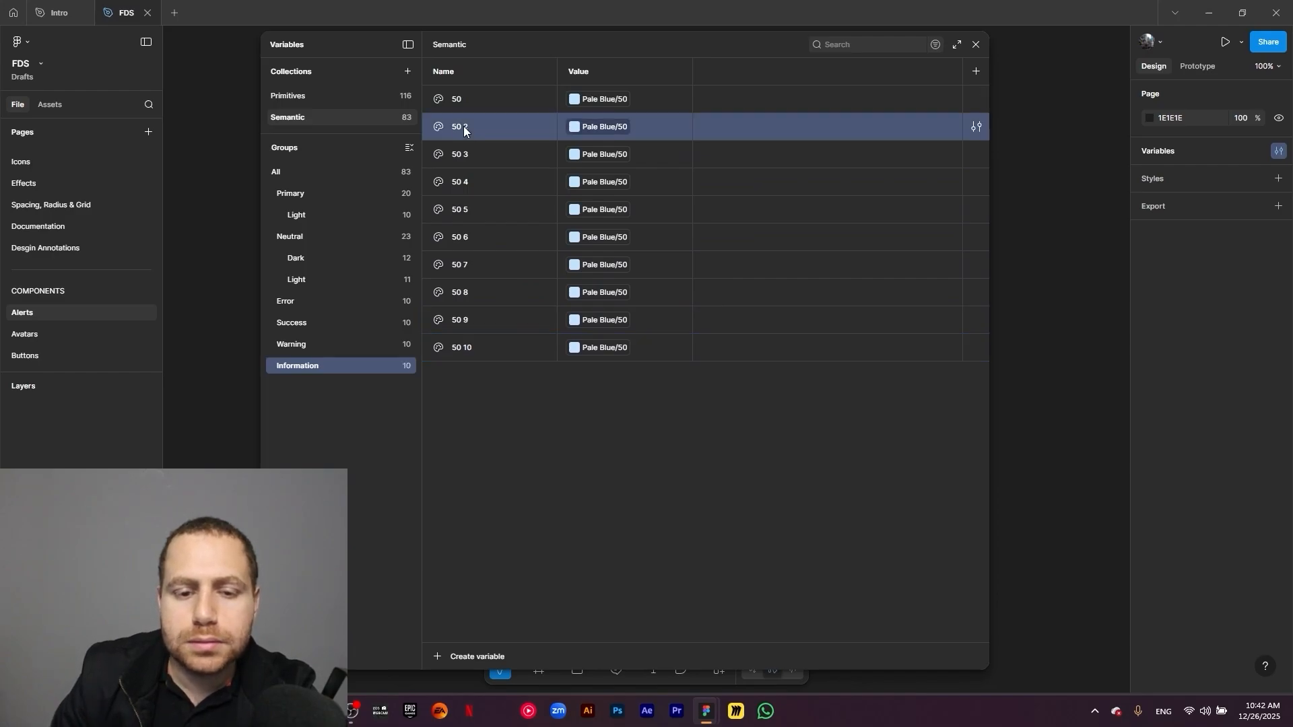
{"action": "double_click", "coordinate": [463, 126]}
{"action": "type", "text": "100"}
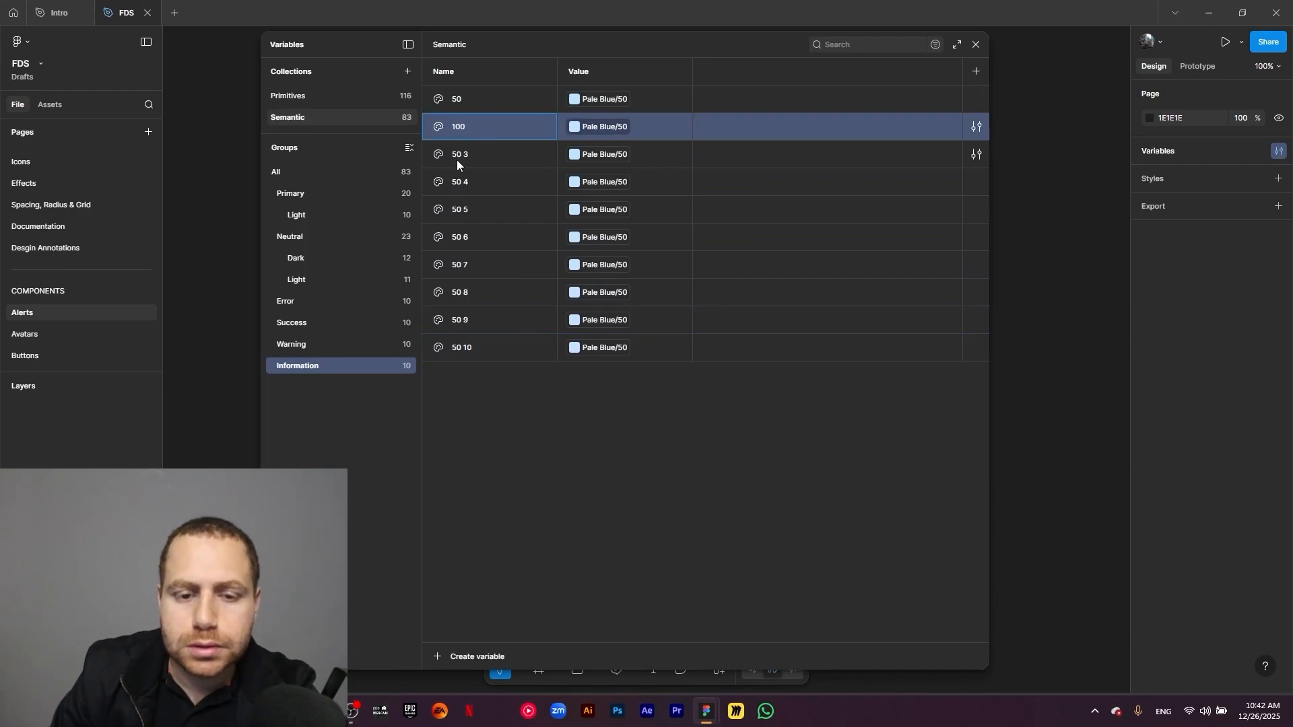
{"action": "double_click", "coordinate": [456, 160]}
{"action": "type", "text": "200"}
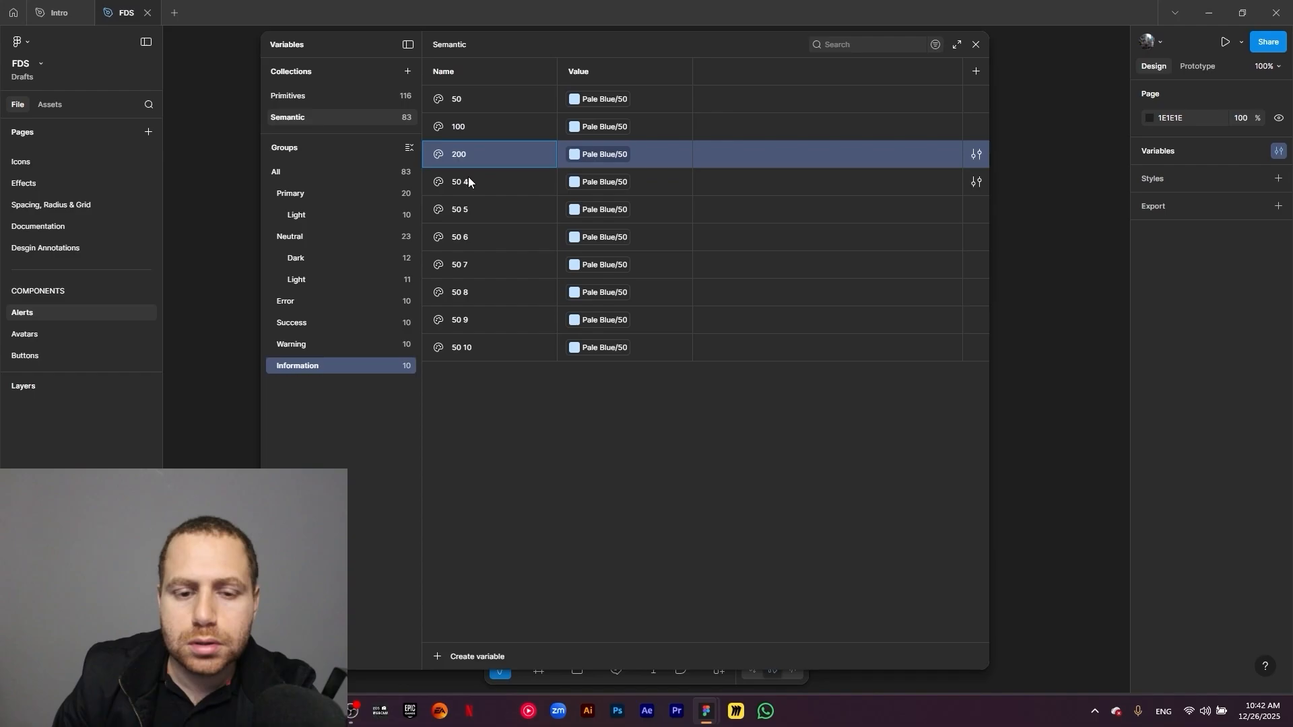
{"action": "double_click", "coordinate": [468, 179]}
{"action": "type", "text": "300"}
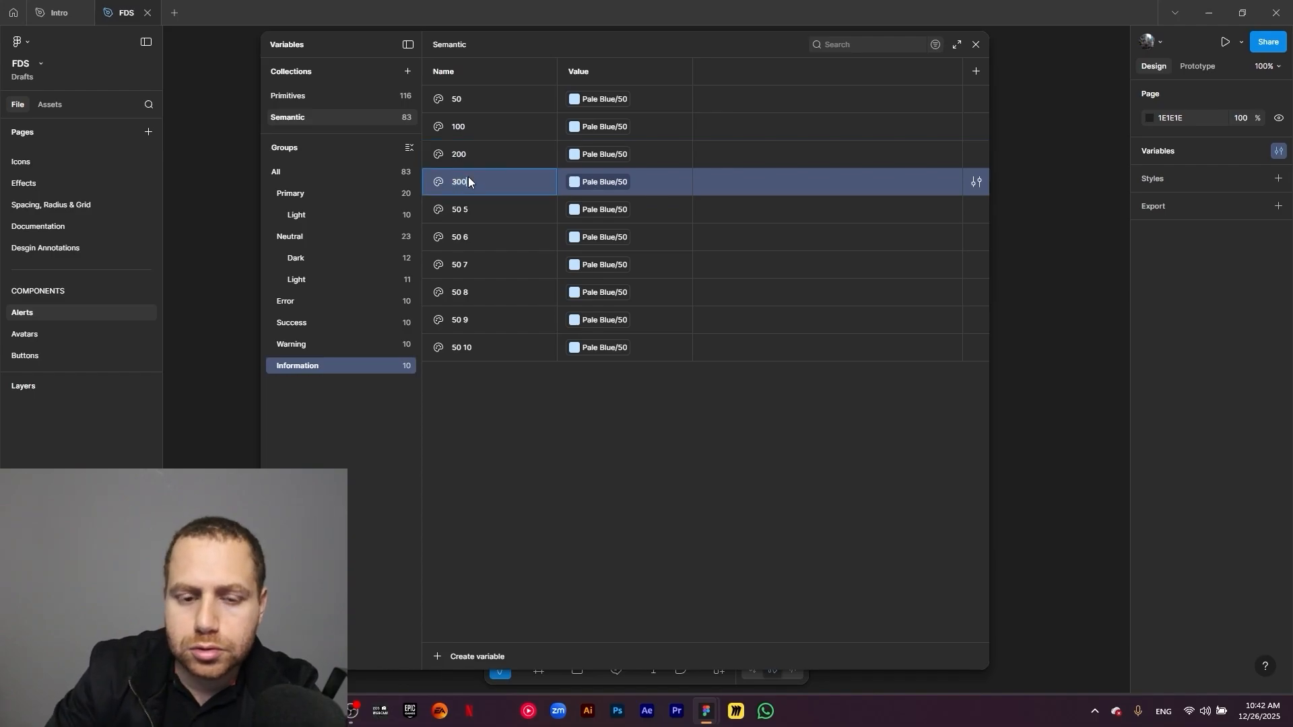
Rename the next three copies in the Information group as 400, 500 and 600
{"action": "double_click", "coordinate": [459, 214]}
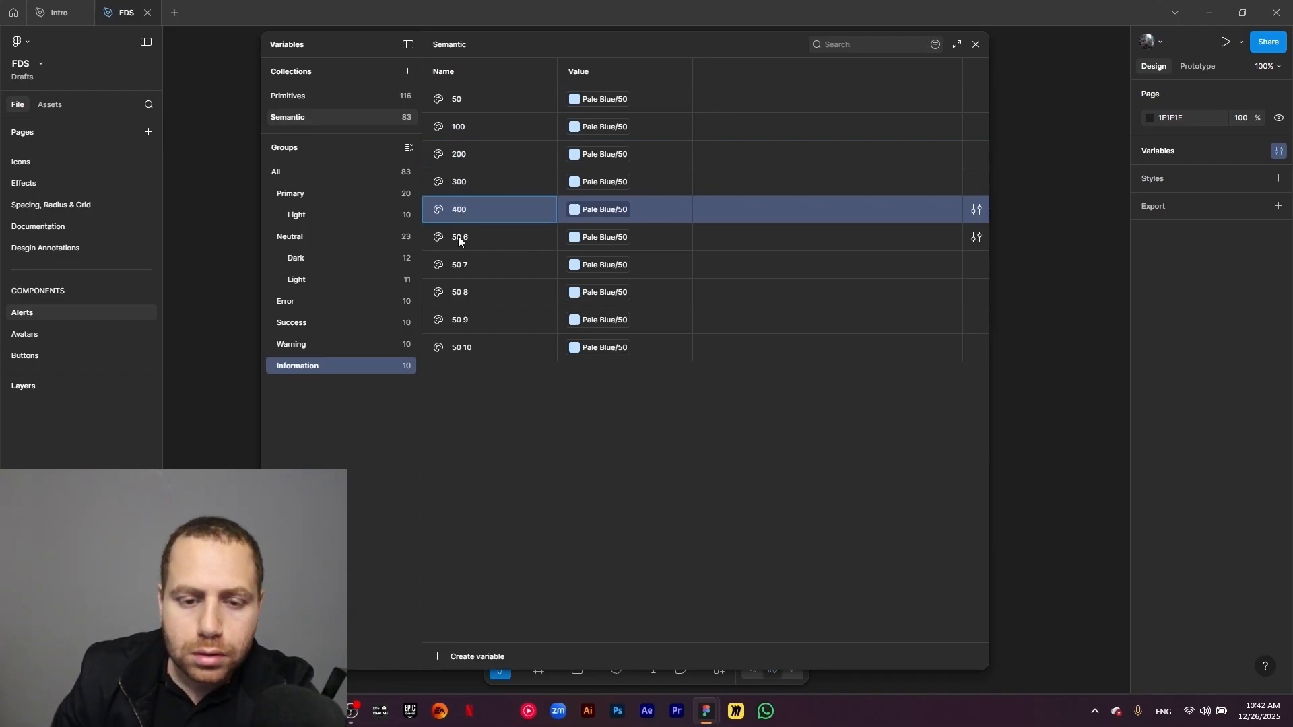
{"action": "double_click", "coordinate": [459, 237]}
{"action": "type", "text": "500"}
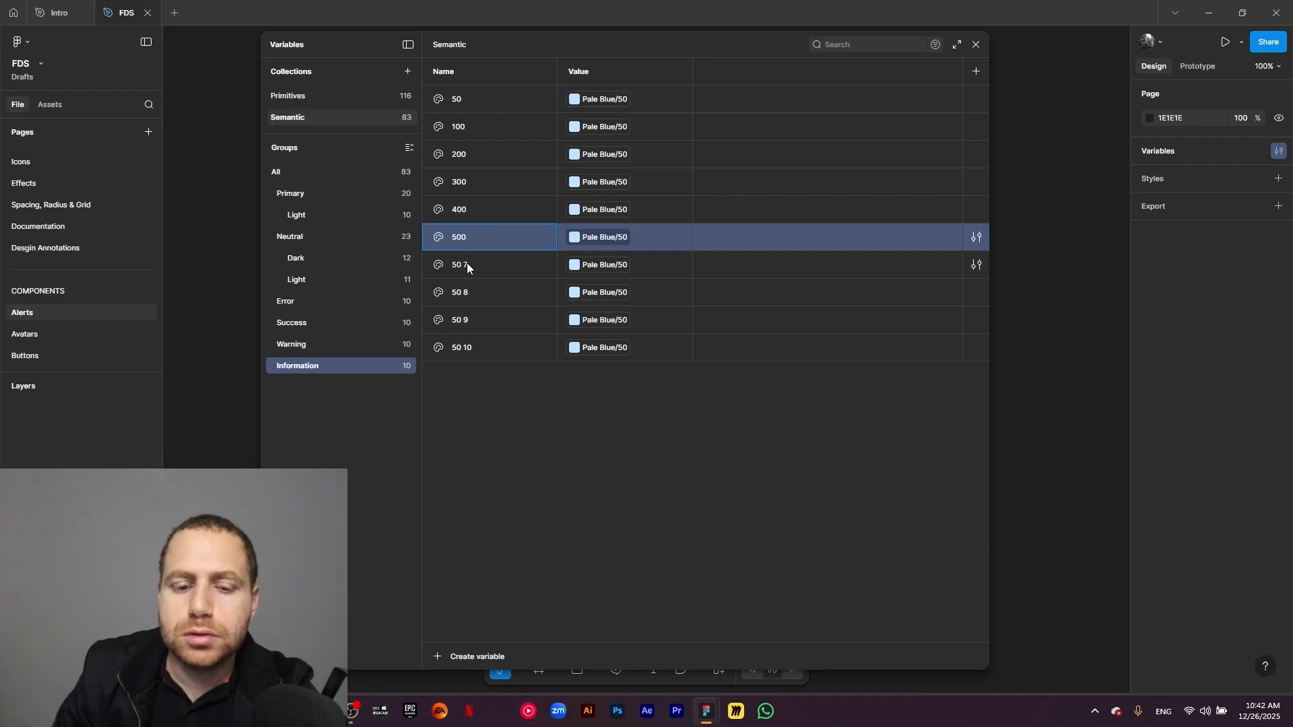
{"action": "double_click", "coordinate": [467, 265]}
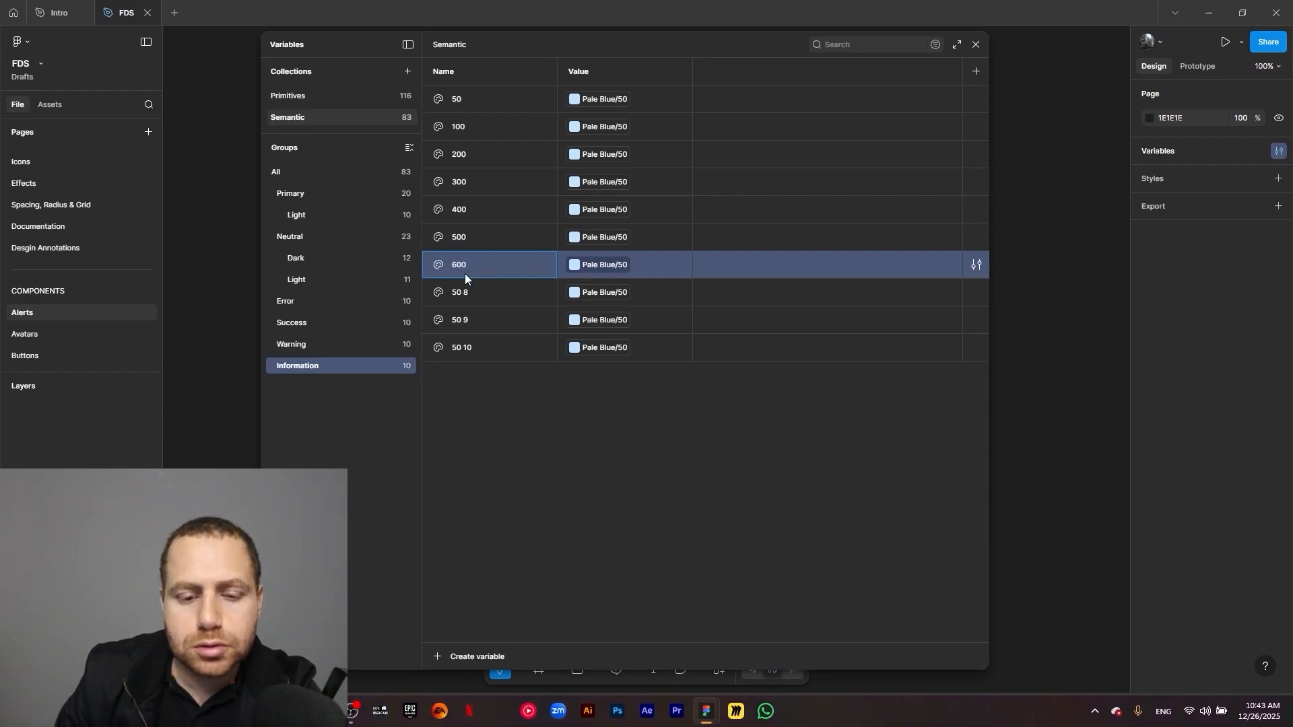
Rename the last three copies in the Information group as 700, 800 and 900
{"action": "double_click", "coordinate": [464, 297]}
{"action": "type", "text": "700"}
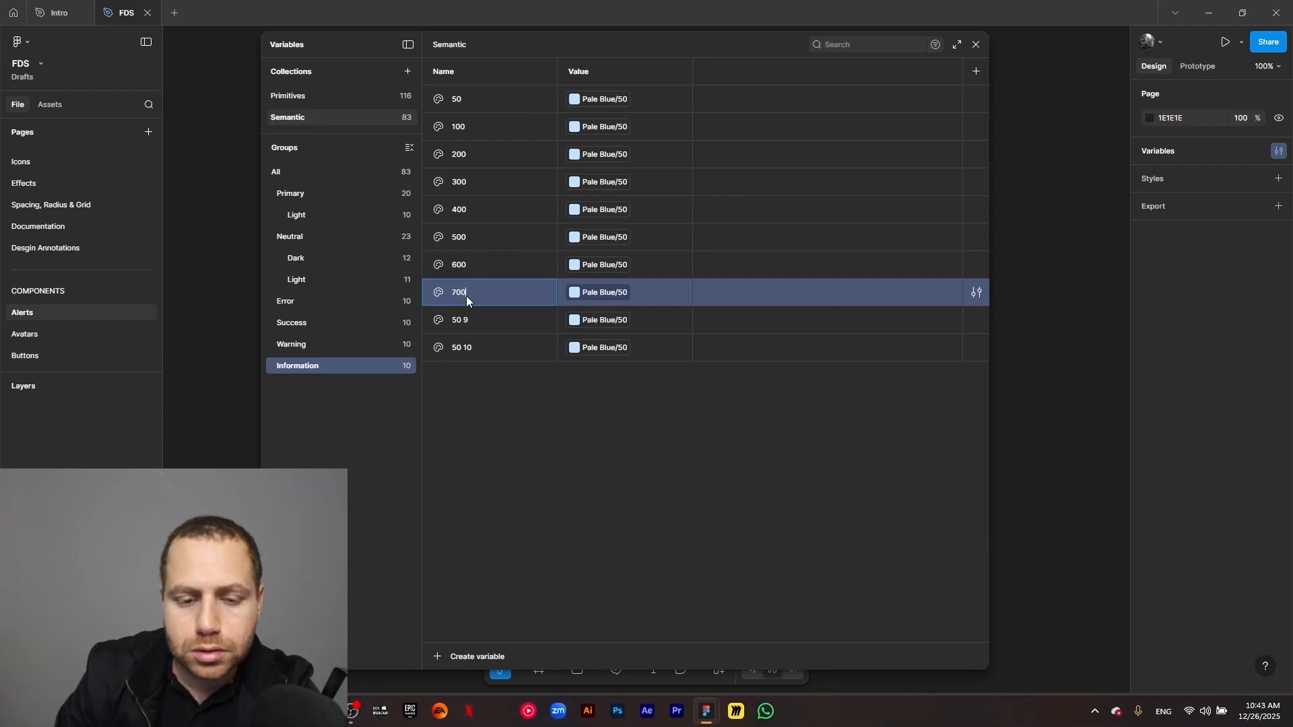
{"action": "double_click", "coordinate": [465, 320]}
{"action": "type", "text": "800"}
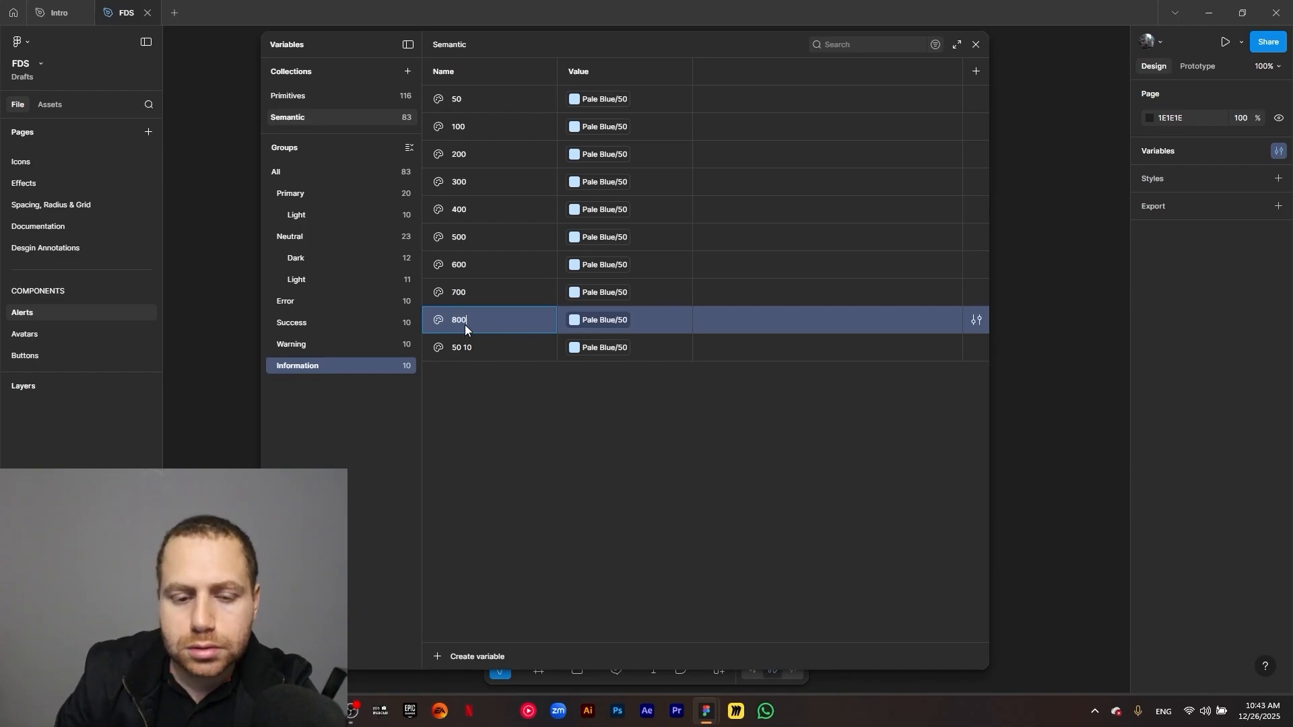
{"action": "double_click", "coordinate": [466, 339]}
{"action": "type", "text": "900"}
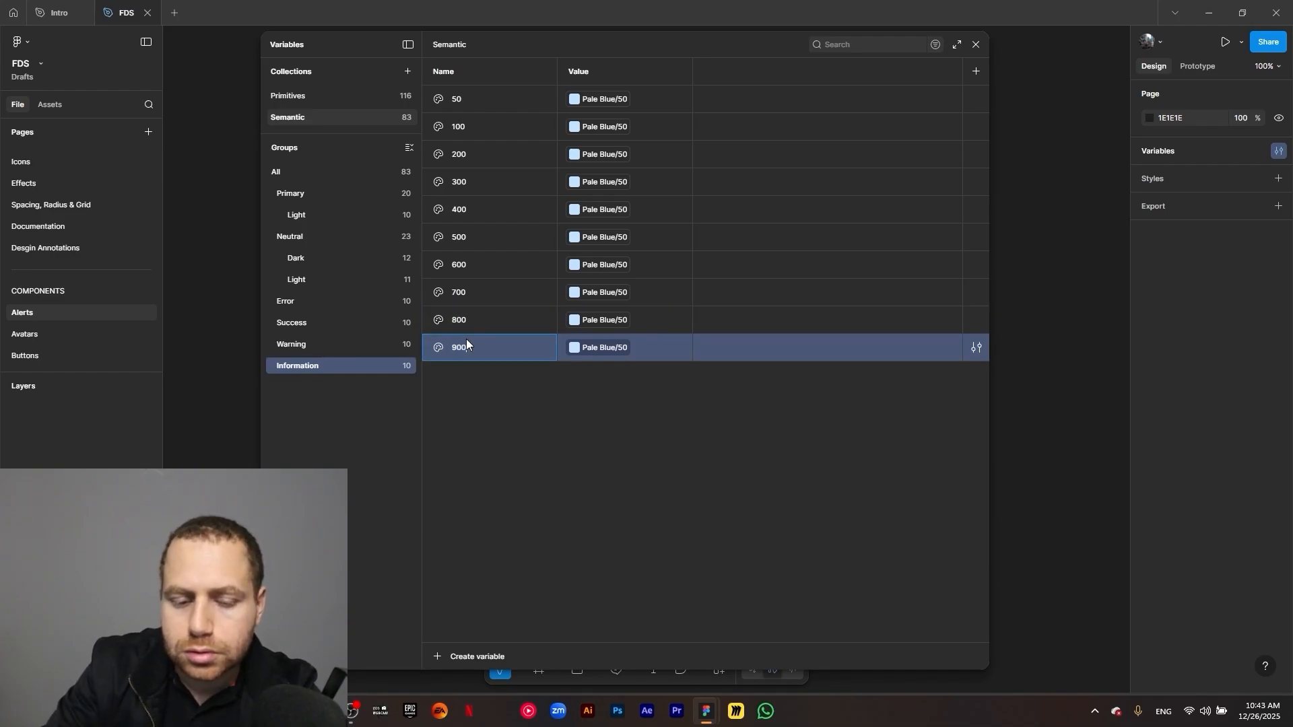
Link Information shades 100, 200 and 300 to Pale Blue/100, Pale Blue/200 and Pale Blue/300
{"action": "left_click", "coordinate": [633, 125]}
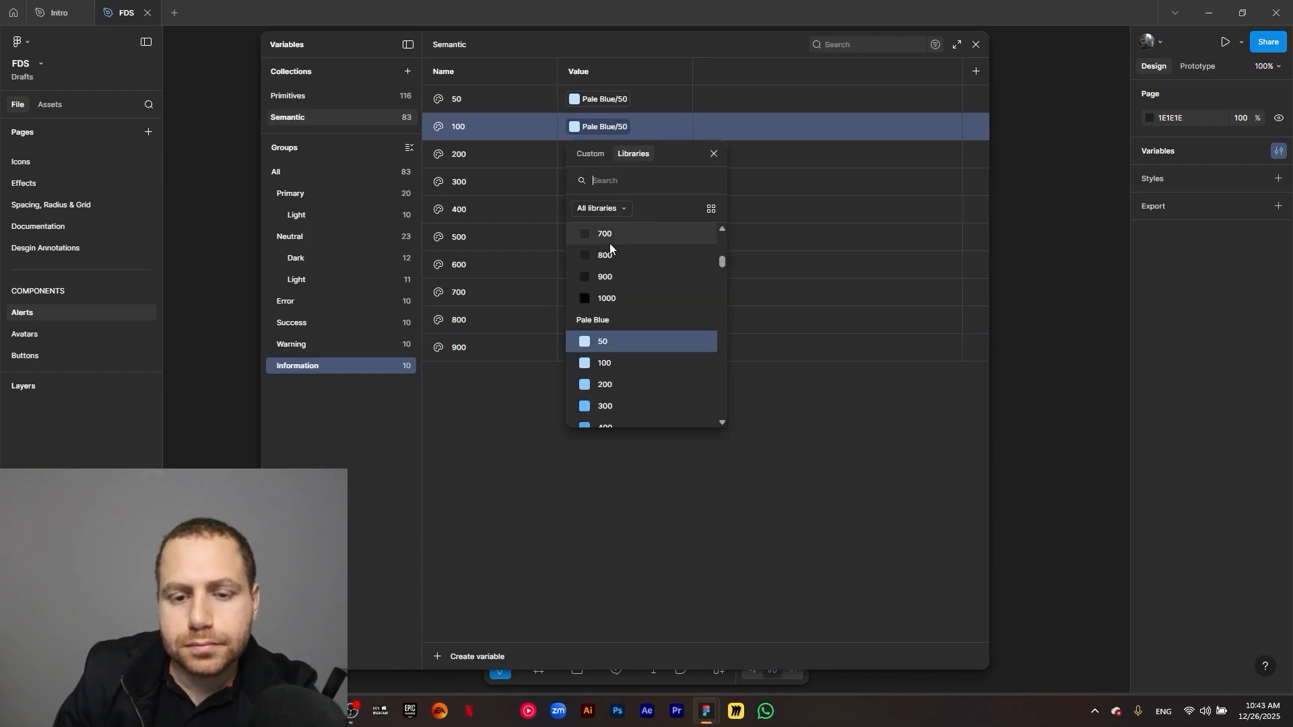
{"action": "left_click", "coordinate": [625, 362]}
{"action": "left_click", "coordinate": [601, 156]}
{"action": "left_click", "coordinate": [640, 409]}
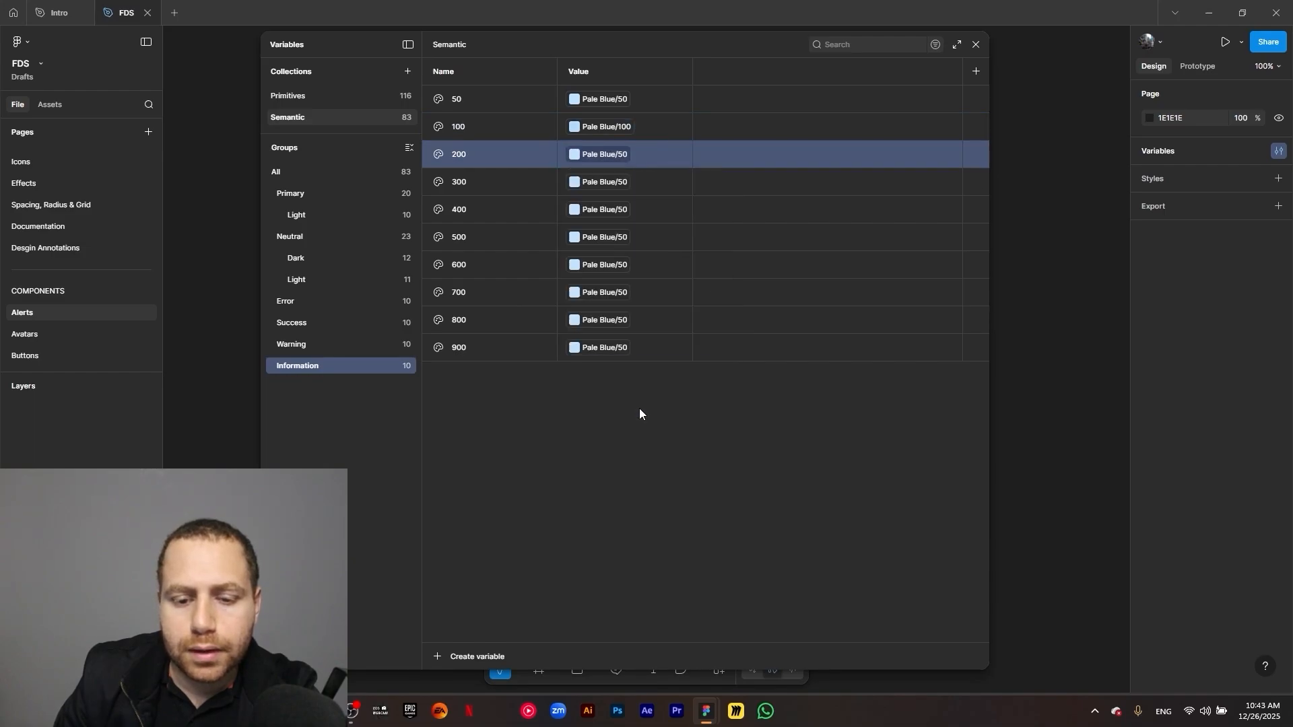
{"action": "left_click", "coordinate": [610, 181]}
{"action": "left_click", "coordinate": [637, 460]}
Link Information shades 400, 500 and 600 to Pale Blue/400, Pale Blue/500 and Pale Blue/600
{"action": "left_click", "coordinate": [613, 217]}
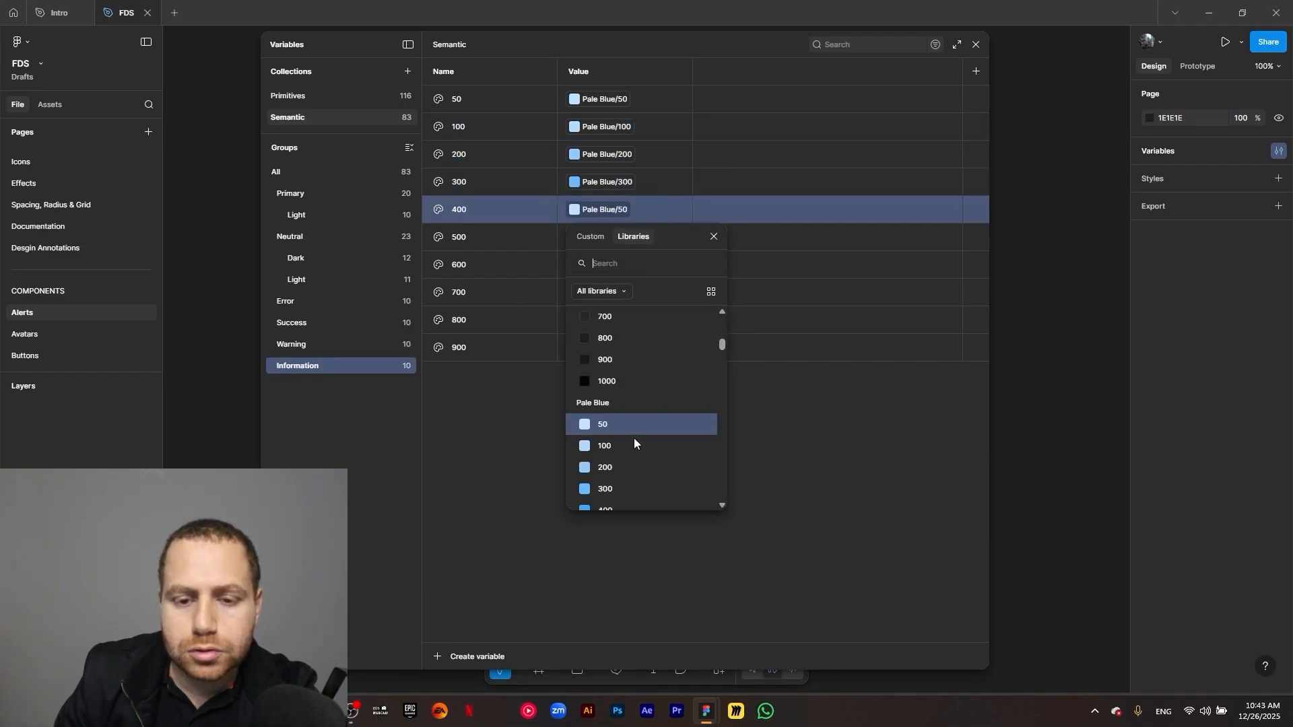
{"action": "scroll", "coordinate": [633, 443], "scroll_direction": "down", "scroll_amount": 3}
{"action": "left_click", "coordinate": [624, 379]}
{"action": "left_click", "coordinate": [605, 240]}
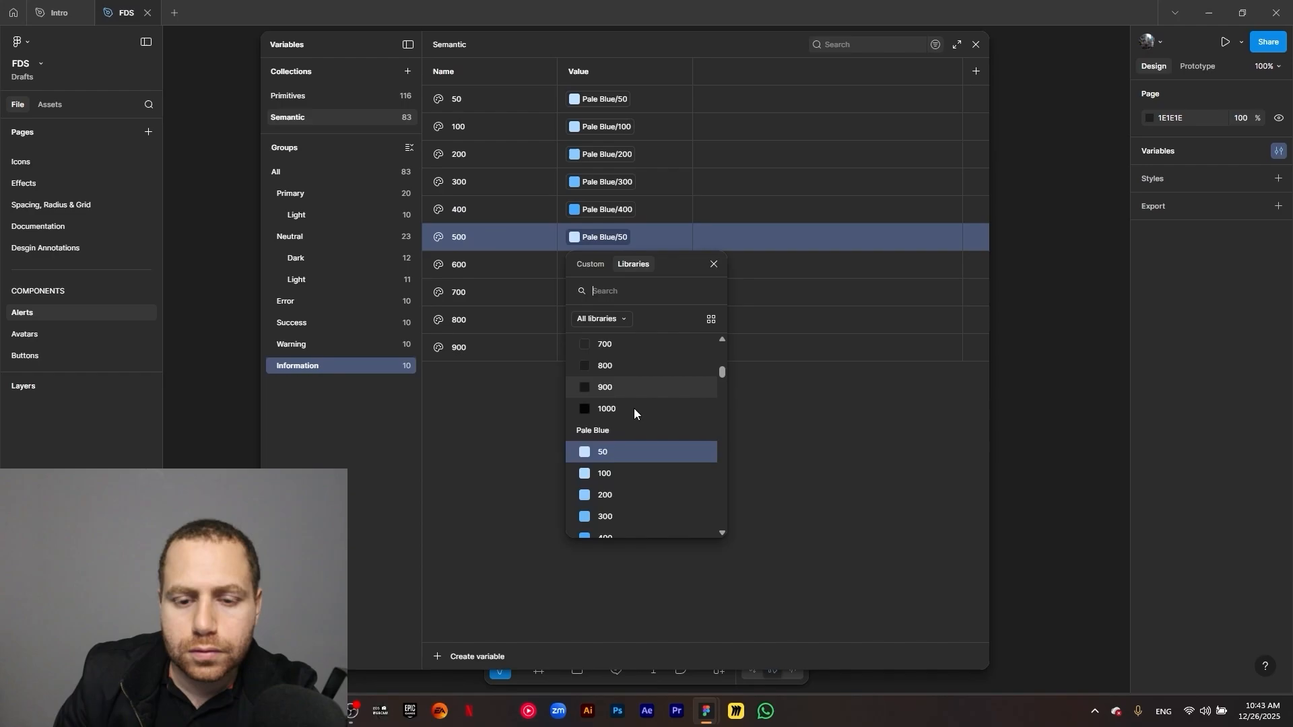
{"action": "scroll", "coordinate": [634, 414], "scroll_direction": "down", "scroll_amount": 3}
{"action": "left_click", "coordinate": [623, 363]}
{"action": "left_click", "coordinate": [618, 270]}
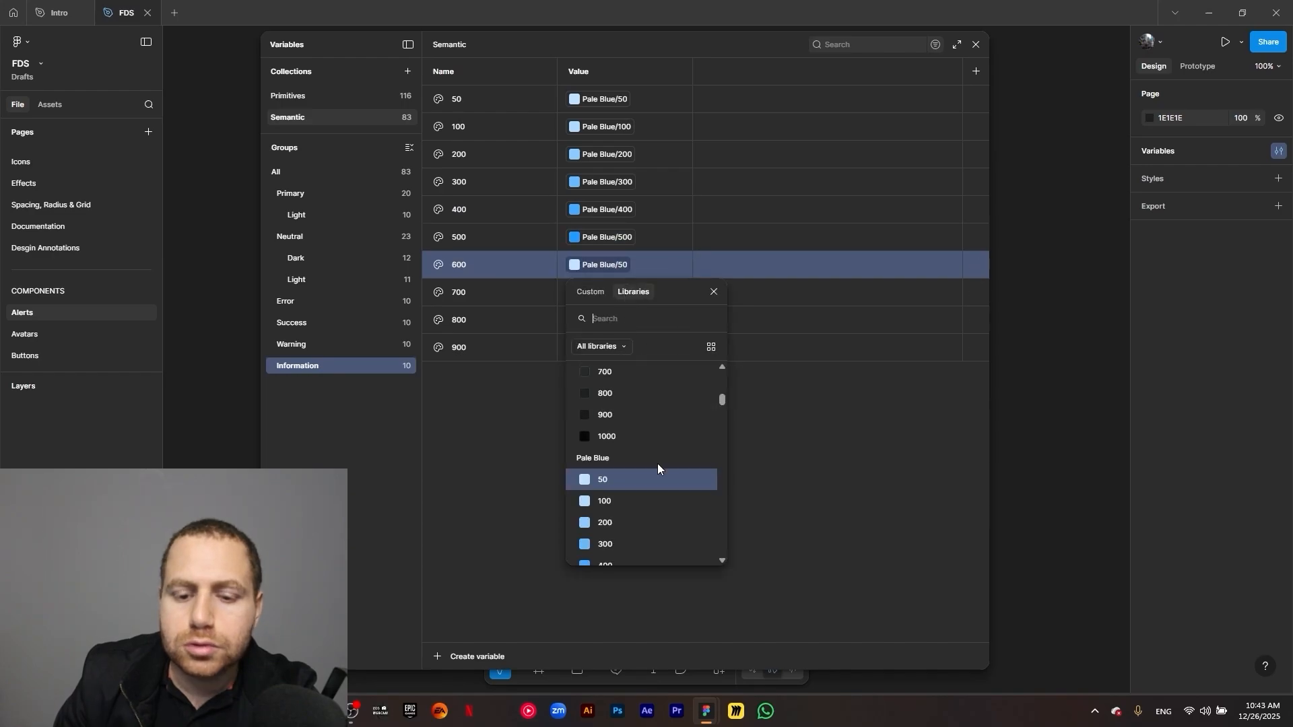
{"action": "scroll", "coordinate": [644, 419], "scroll_direction": "down", "scroll_amount": 3}
{"action": "left_click", "coordinate": [640, 414]}
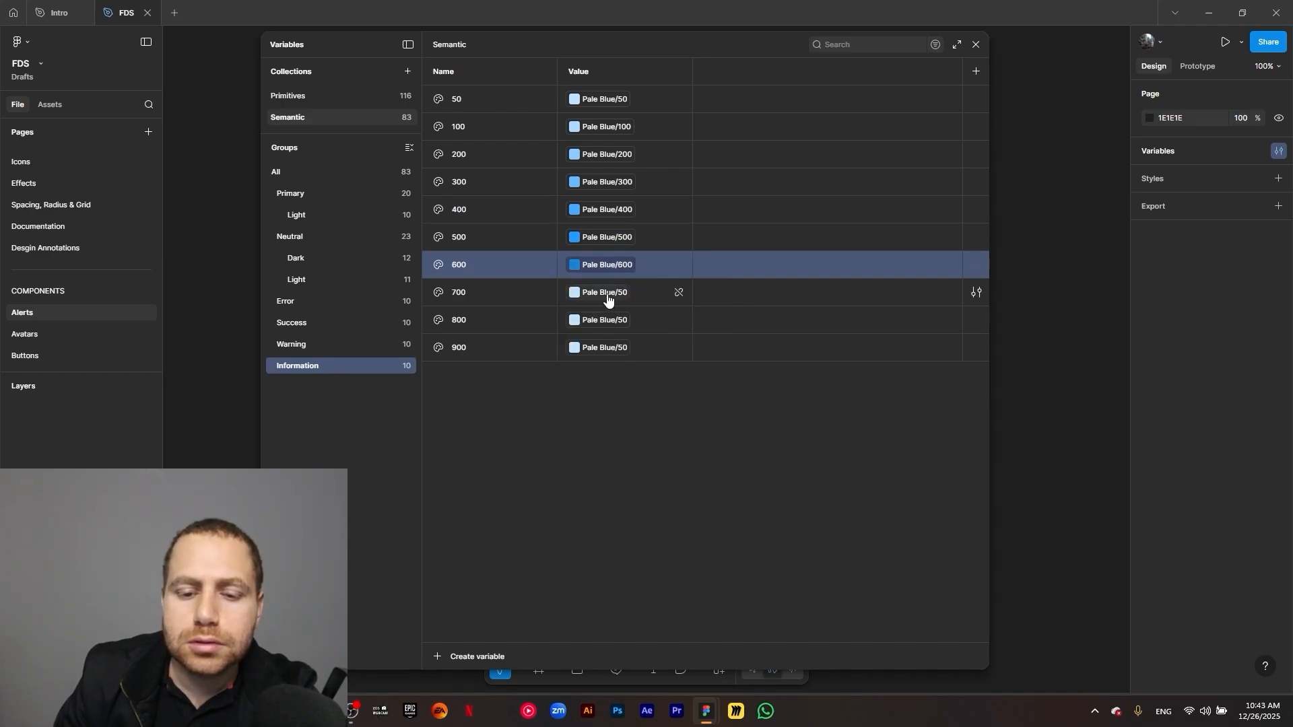
Link Information shades 700, 800 and 900 to Pale Blue/700, Pale Blue/800 and Pale Blue/900
{"action": "left_click", "coordinate": [605, 297]}
{"action": "scroll", "coordinate": [649, 485], "scroll_direction": "down", "scroll_amount": 3}
{"action": "left_click", "coordinate": [644, 417]}
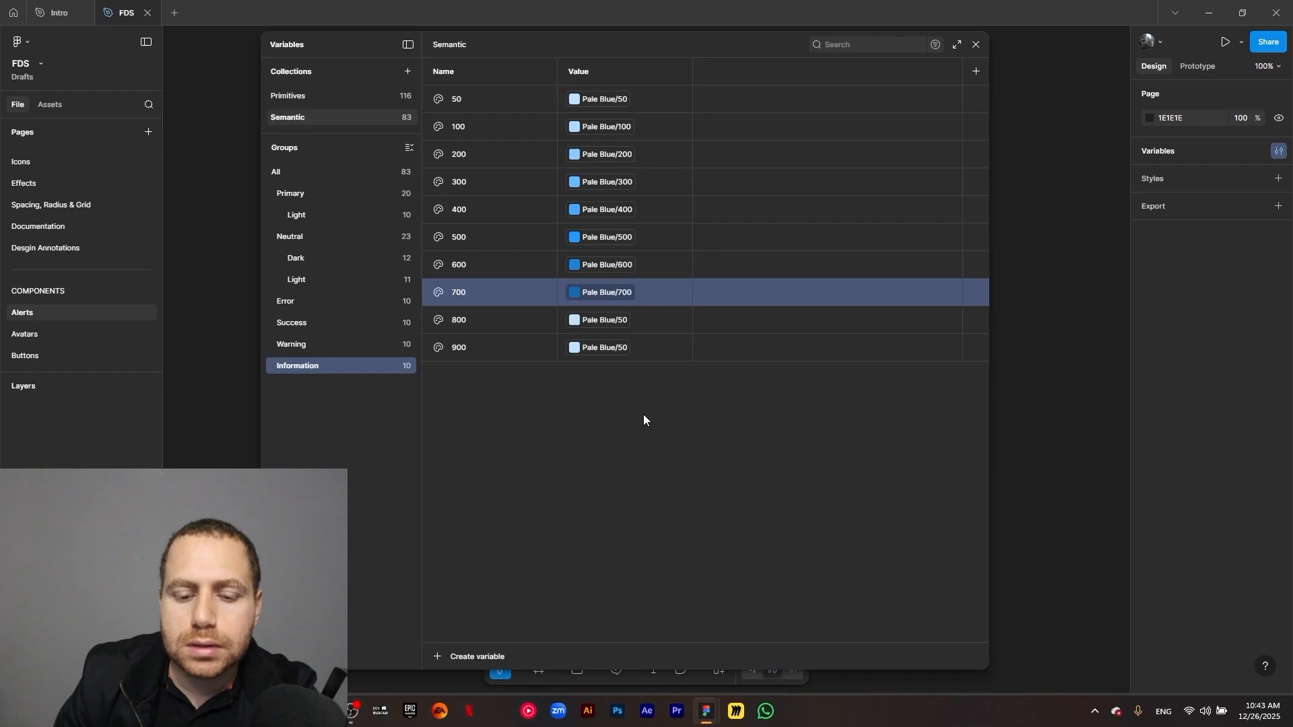
{"action": "left_click", "coordinate": [604, 311]}
{"action": "scroll", "coordinate": [632, 465], "scroll_direction": "down", "scroll_amount": 3}
{"action": "left_click", "coordinate": [636, 500]}
{"action": "left_click", "coordinate": [610, 357]}
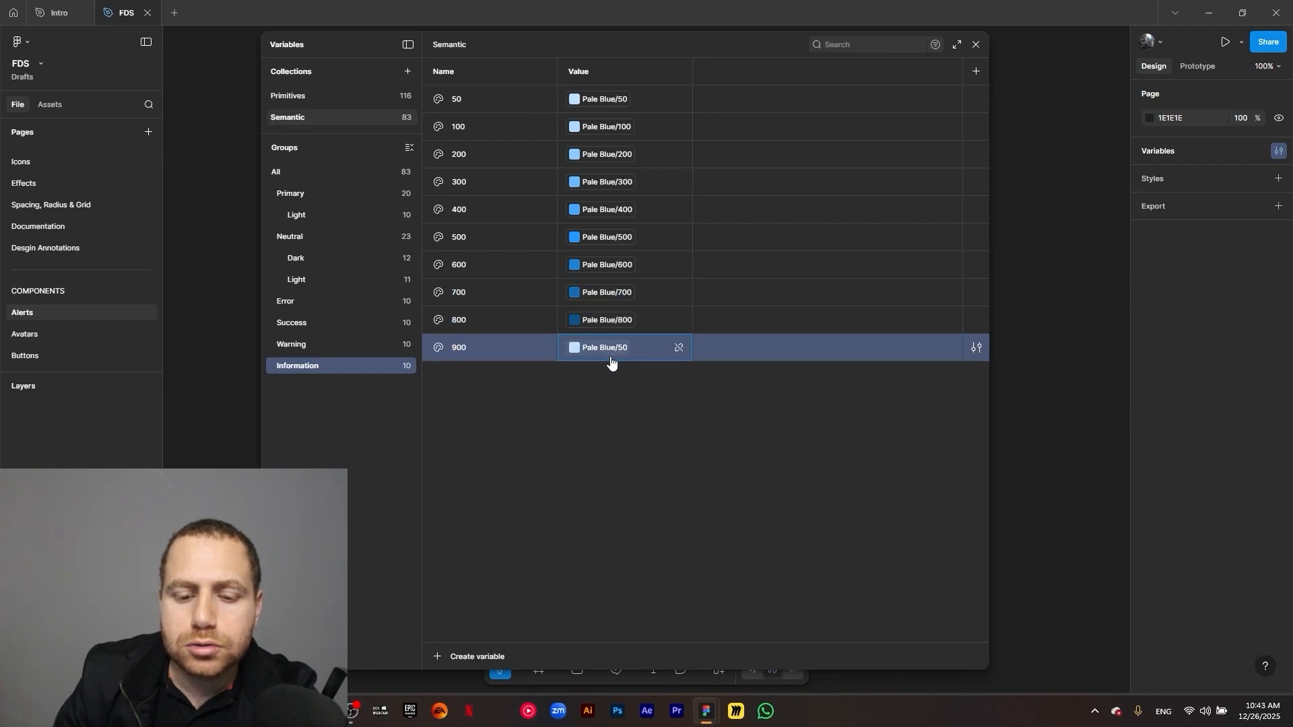
{"action": "scroll", "coordinate": [637, 523], "scroll_direction": "down", "scroll_amount": 3}
{"action": "left_click", "coordinate": [629, 611]}
{"action": "left_click", "coordinate": [543, 474]}
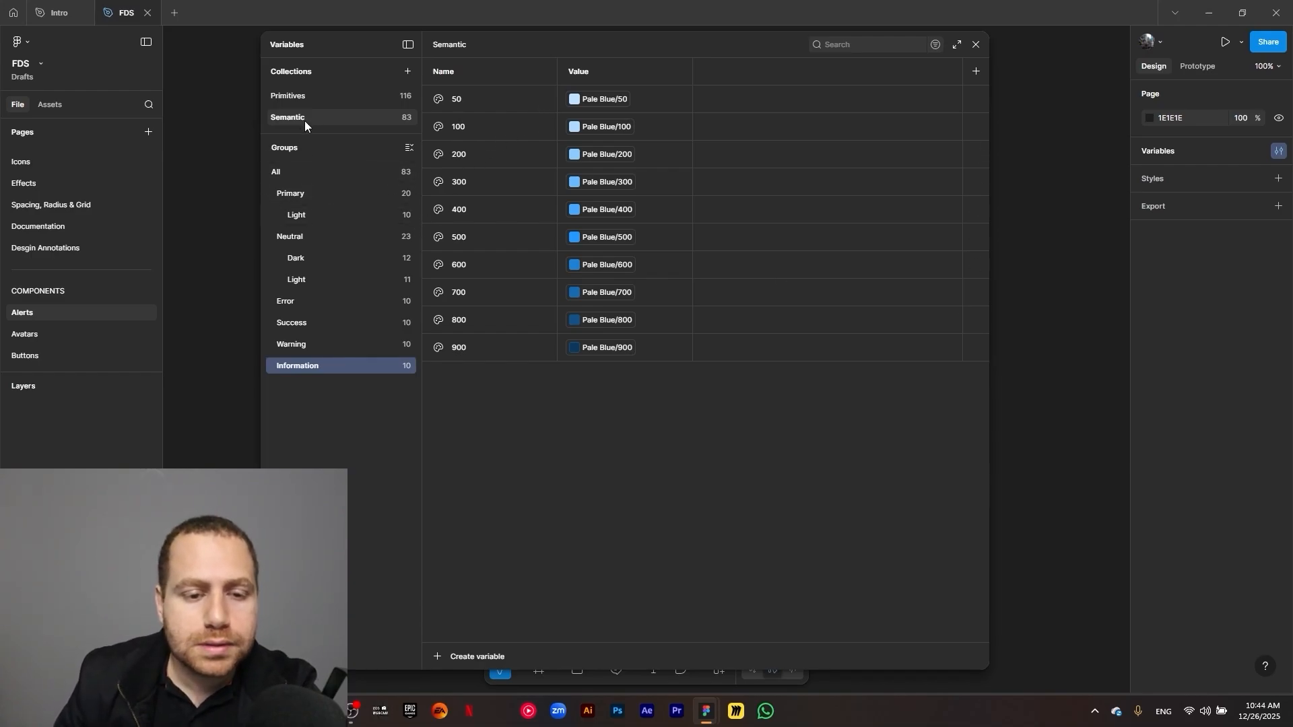
Rename the Semantic collection's value mode as Facebook Main
{"action": "left_click", "coordinate": [320, 194]}
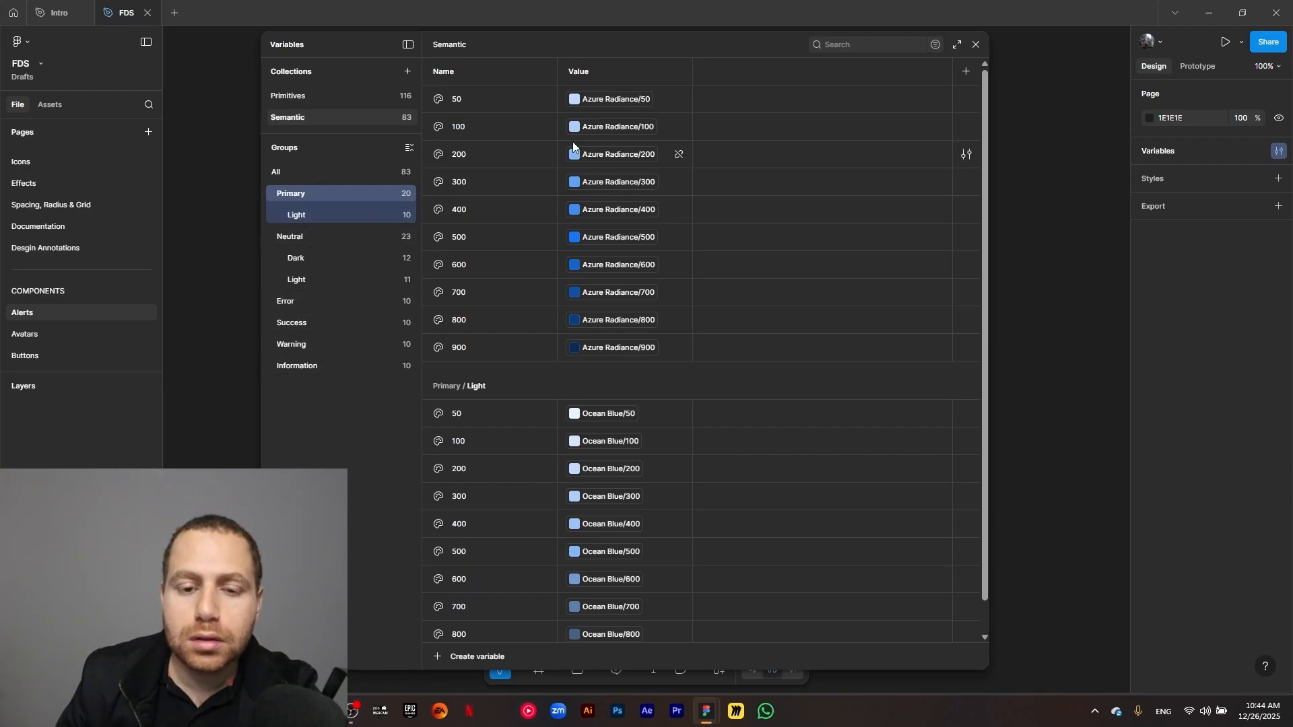
{"action": "double_click", "coordinate": [586, 70]}
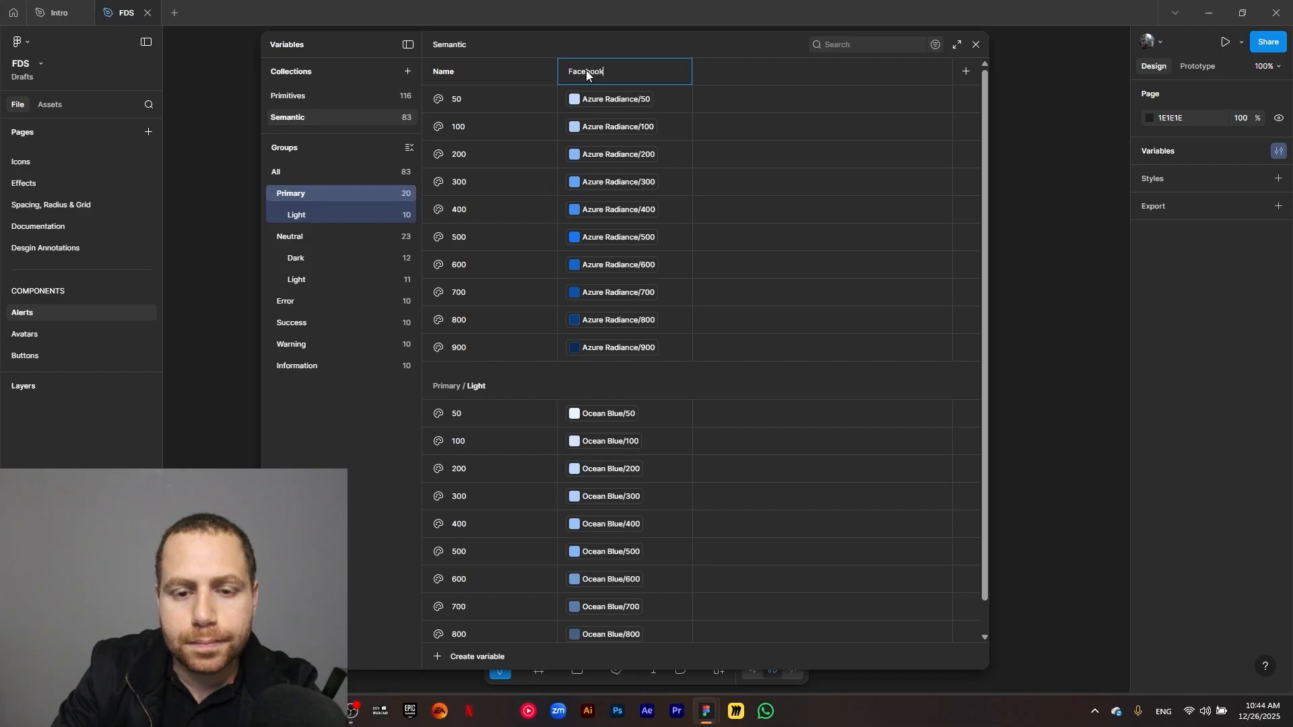
{"action": "left_click", "coordinate": [745, 135]}
{"action": "left_click", "coordinate": [661, 67]}
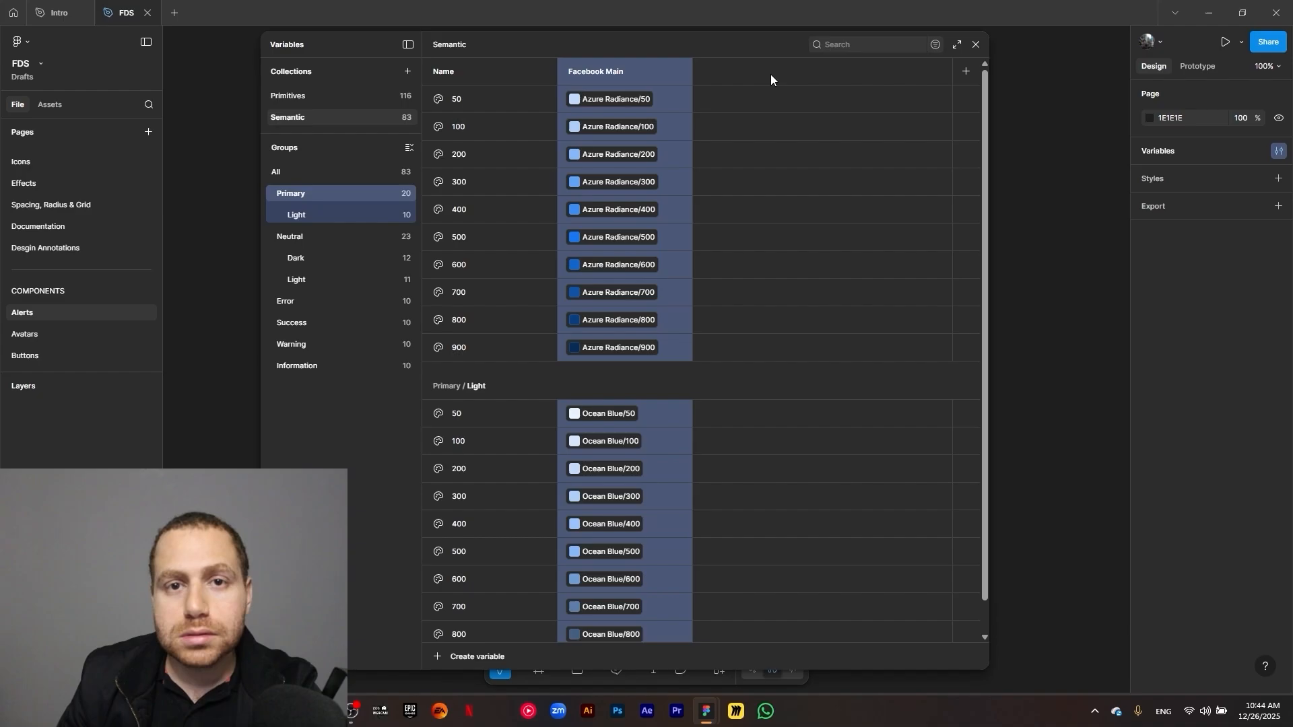
{"action": "left_click", "coordinate": [967, 71]}
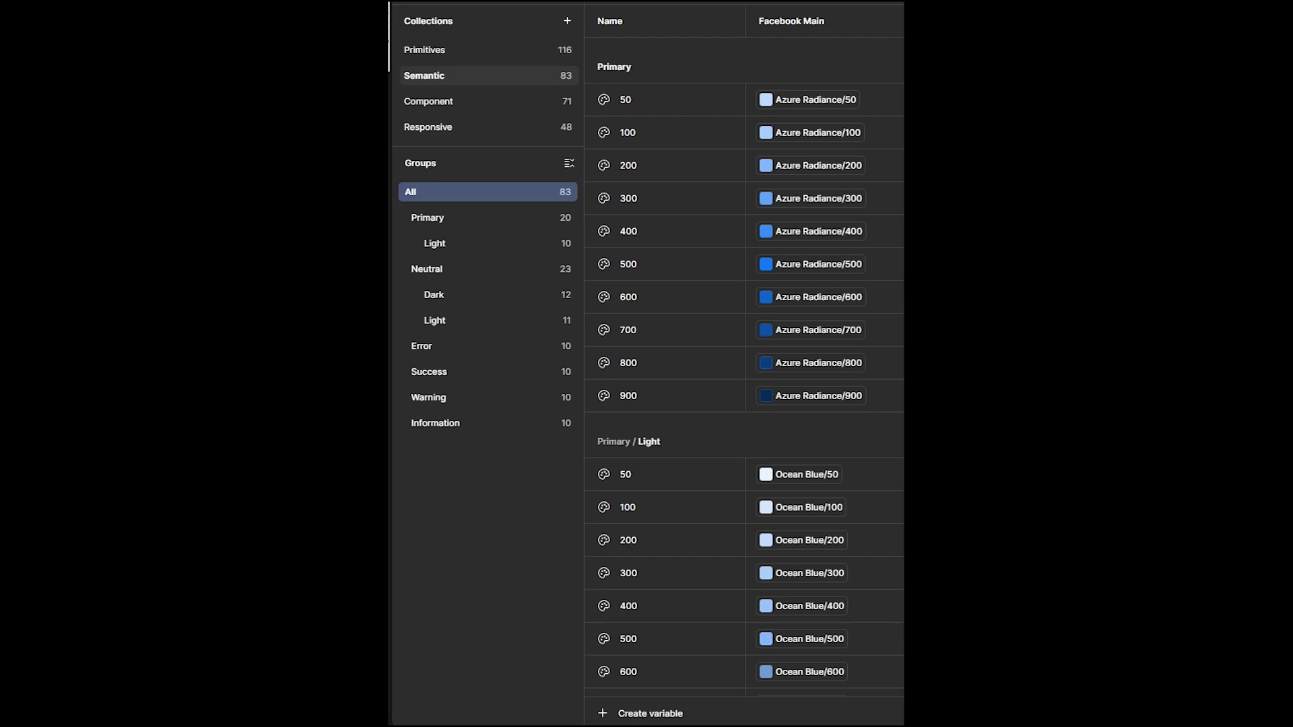
Review the Semantic collection's color groups and their linked primitives, from Primary through Neutral and beyond
{"action": "scroll", "coordinate": [744, 377], "scroll_direction": "down", "scroll_amount": 7}
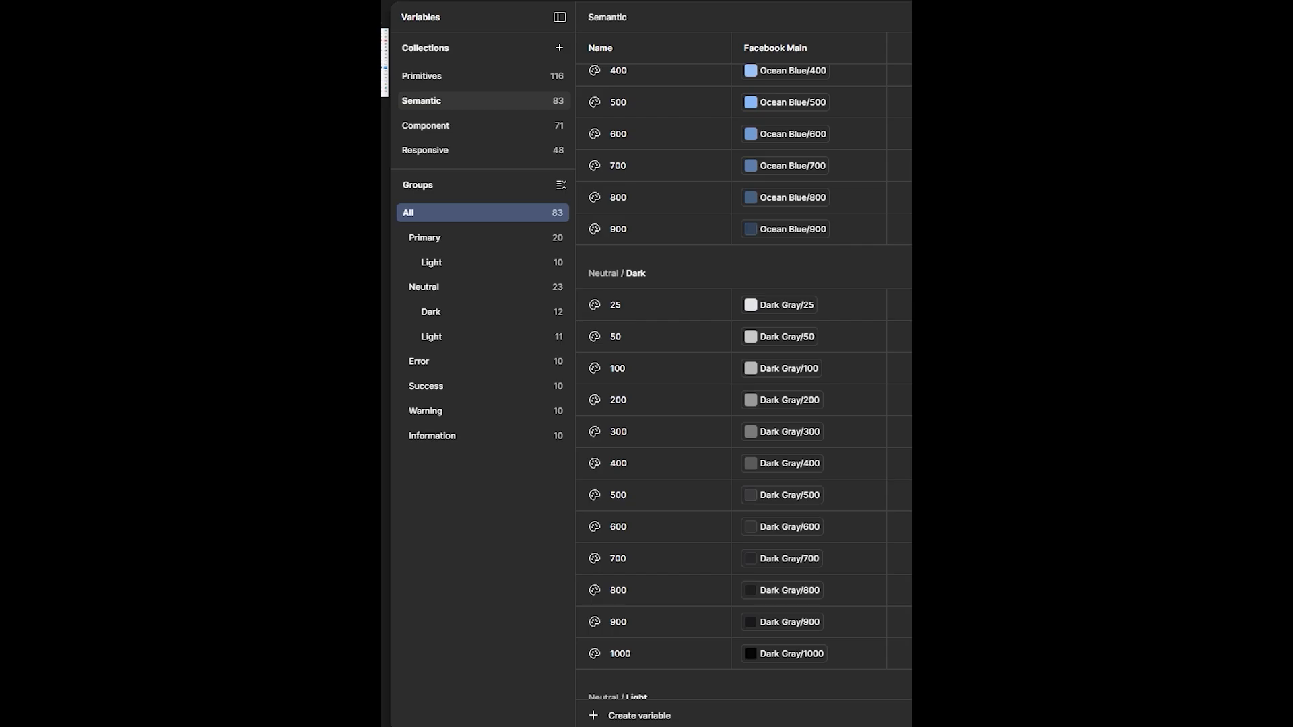
{"action": "scroll", "coordinate": [744, 404], "scroll_direction": "down", "scroll_amount": 6}
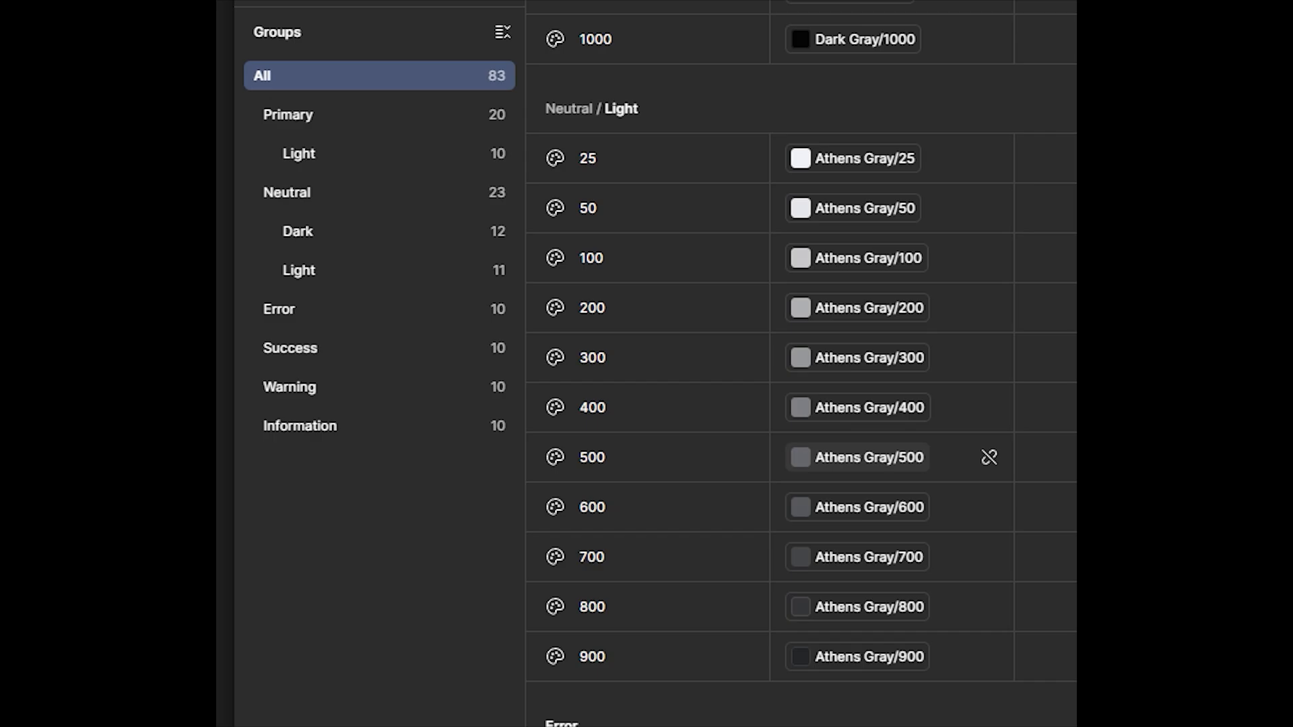
{"action": "scroll", "coordinate": [802, 404], "scroll_direction": "down", "scroll_amount": 8}
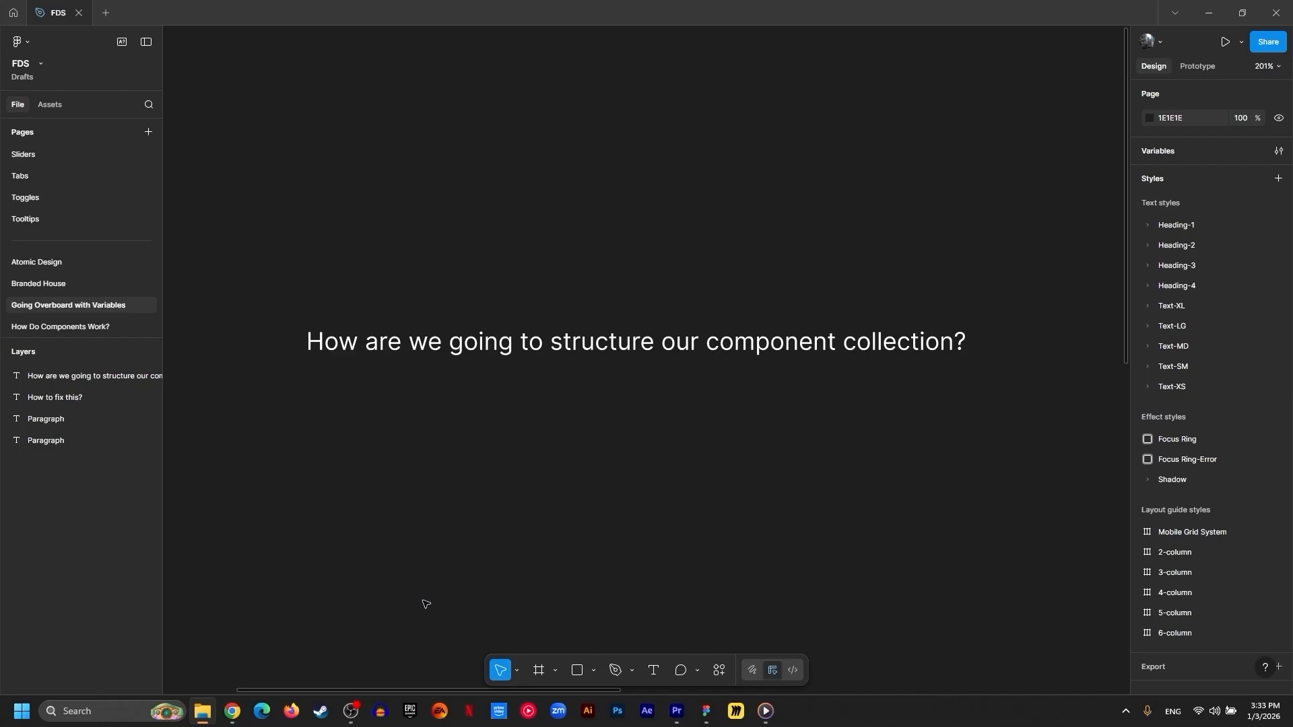
Examine the notes on structuring the component collection, from the input-field variable names to the General and Specific categories
{"action": "scroll", "coordinate": [425, 604], "scroll_direction": "down", "scroll_amount": 3}
{"action": "left_click_drag", "start_coordinate": [418, 609], "coordinate": [587, 397]}
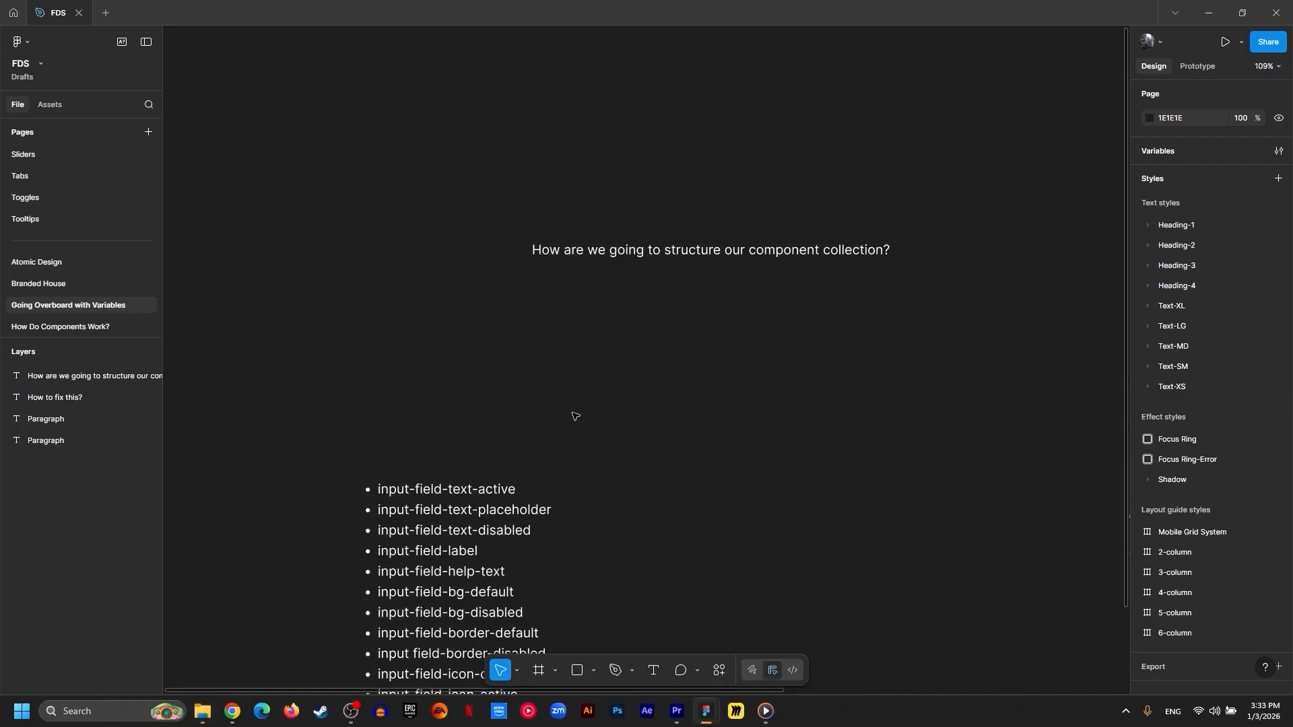
{"action": "left_click_drag", "start_coordinate": [510, 552], "coordinate": [628, 397]}
{"action": "scroll", "coordinate": [595, 454], "scroll_direction": "up", "scroll_amount": 2}
{"action": "left_click_drag", "start_coordinate": [571, 503], "coordinate": [611, 430]}
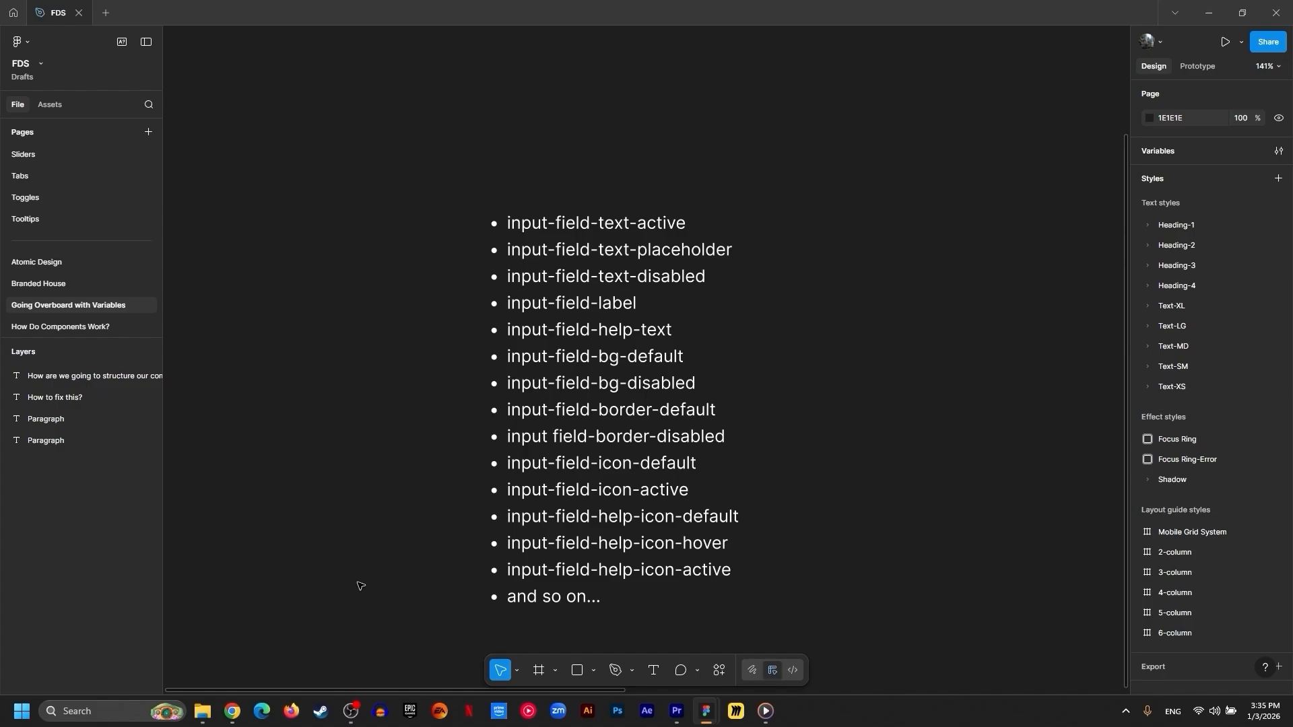
{"action": "scroll", "coordinate": [358, 583], "scroll_direction": "down", "scroll_amount": 3}
{"action": "left_click_drag", "start_coordinate": [788, 563], "coordinate": [352, 647]}
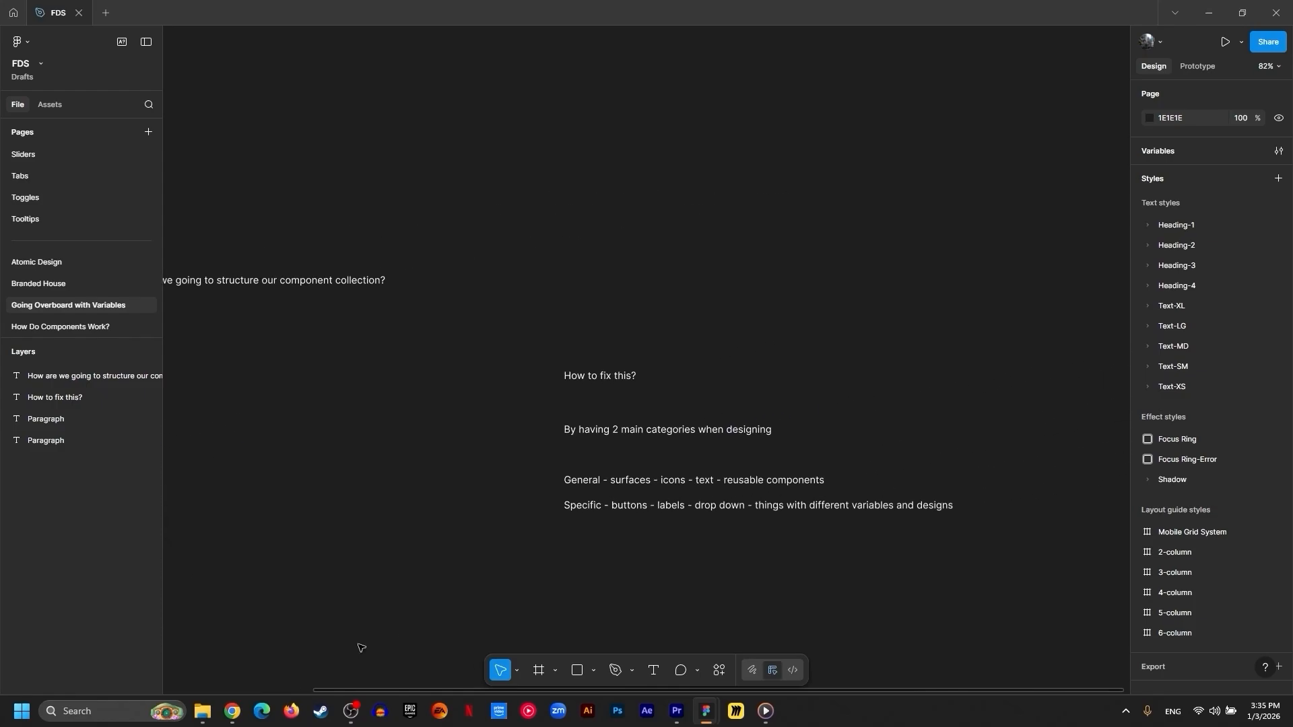
{"action": "scroll", "coordinate": [781, 547], "scroll_direction": "up", "scroll_amount": 2}
{"action": "scroll", "coordinate": [692, 507], "scroll_direction": "up", "scroll_amount": 4}
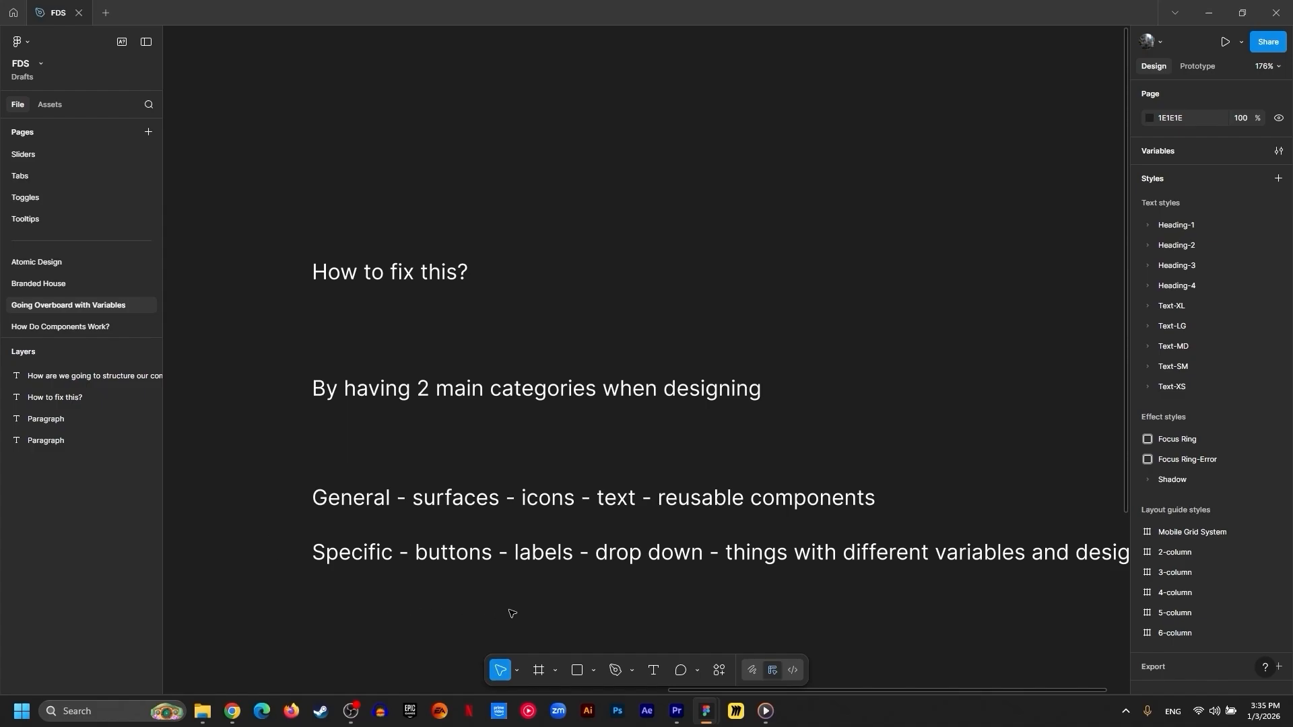
{"action": "left_click_drag", "start_coordinate": [583, 609], "coordinate": [562, 561]}
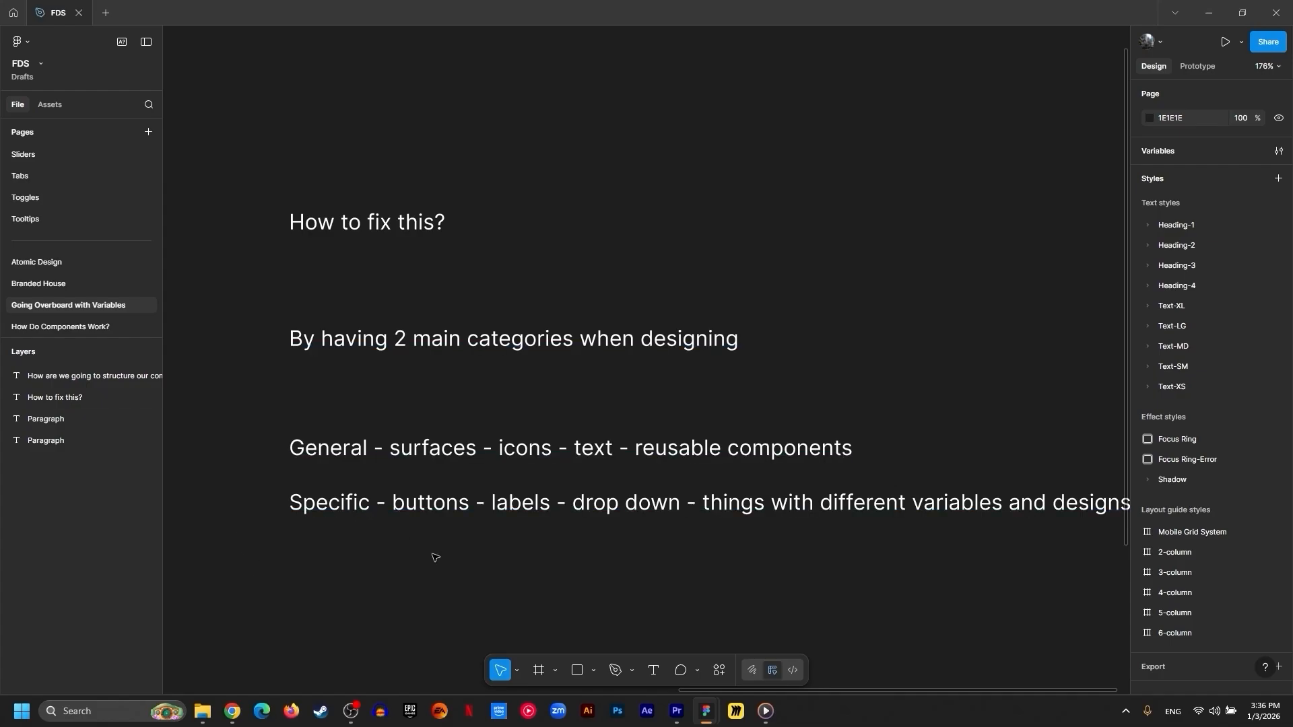
{"action": "left_click_drag", "start_coordinate": [629, 595], "coordinate": [579, 535]}
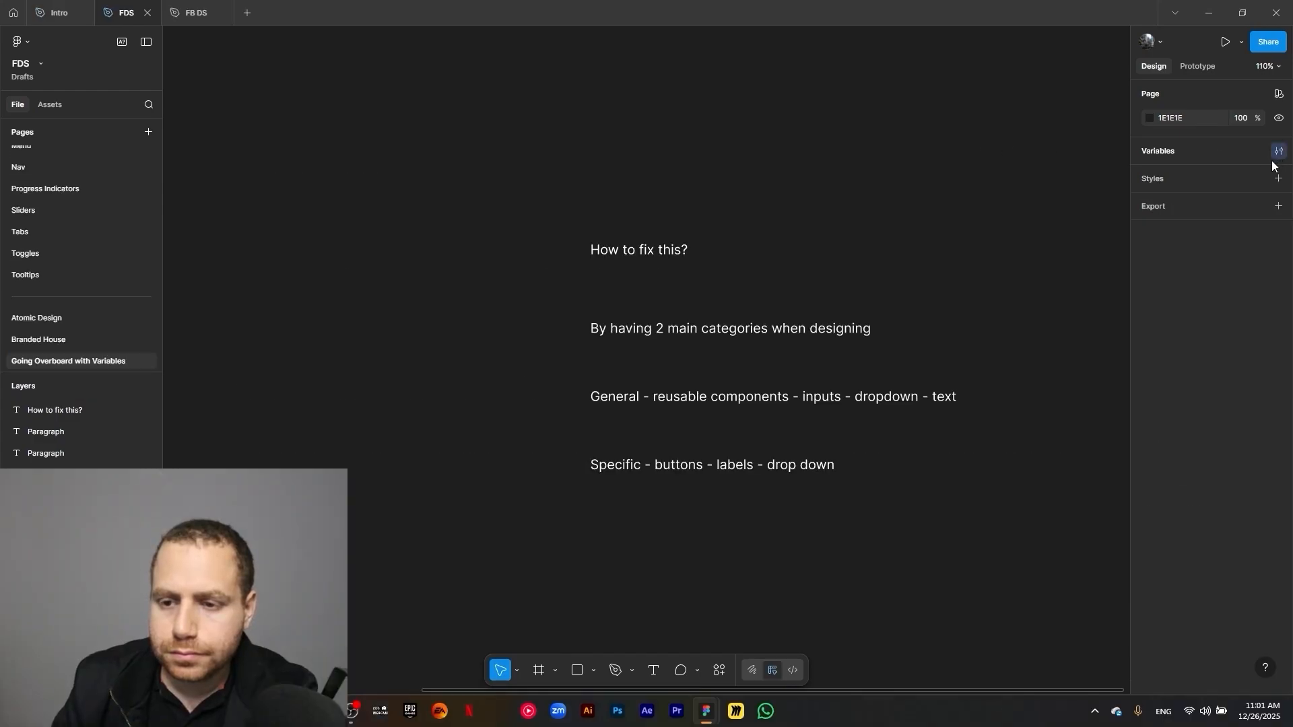
Open the local variables in an enlarged window and create a new collection named Component
{"action": "left_click", "coordinate": [1278, 151]}
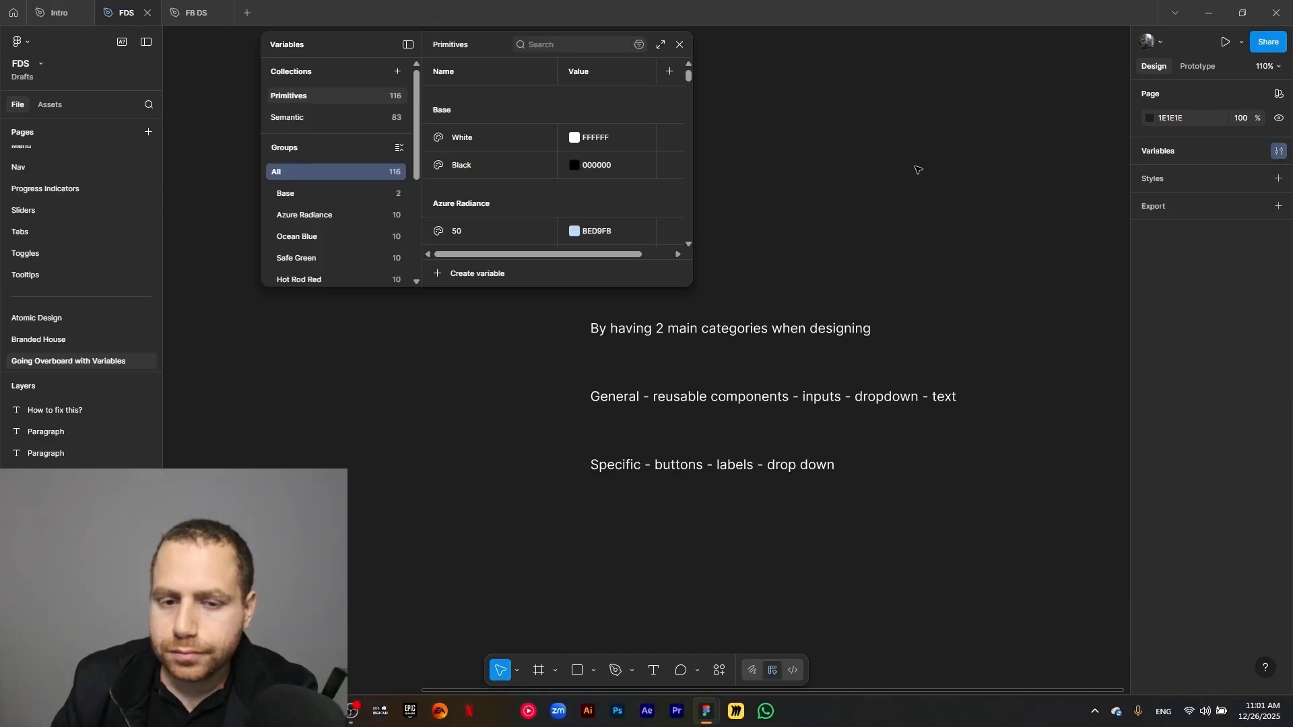
{"action": "left_click_drag", "start_coordinate": [692, 286], "coordinate": [1014, 648]}
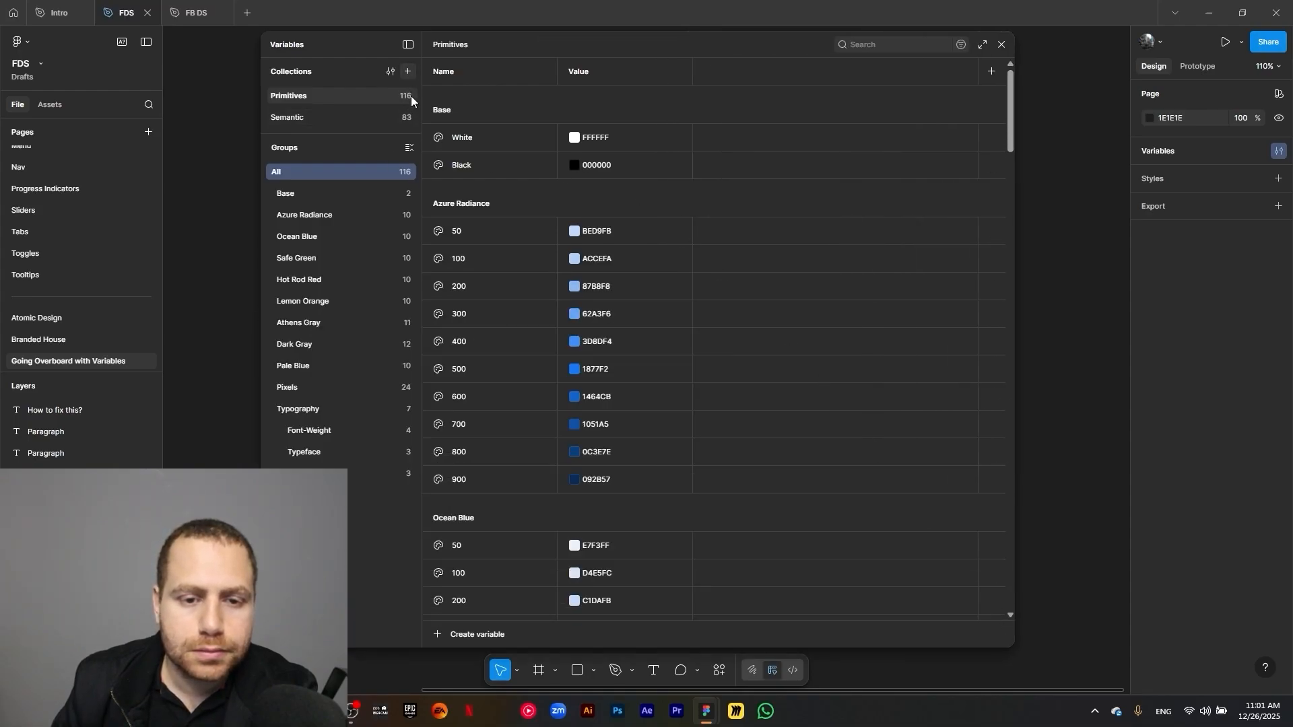
{"action": "left_click", "coordinate": [408, 72]}
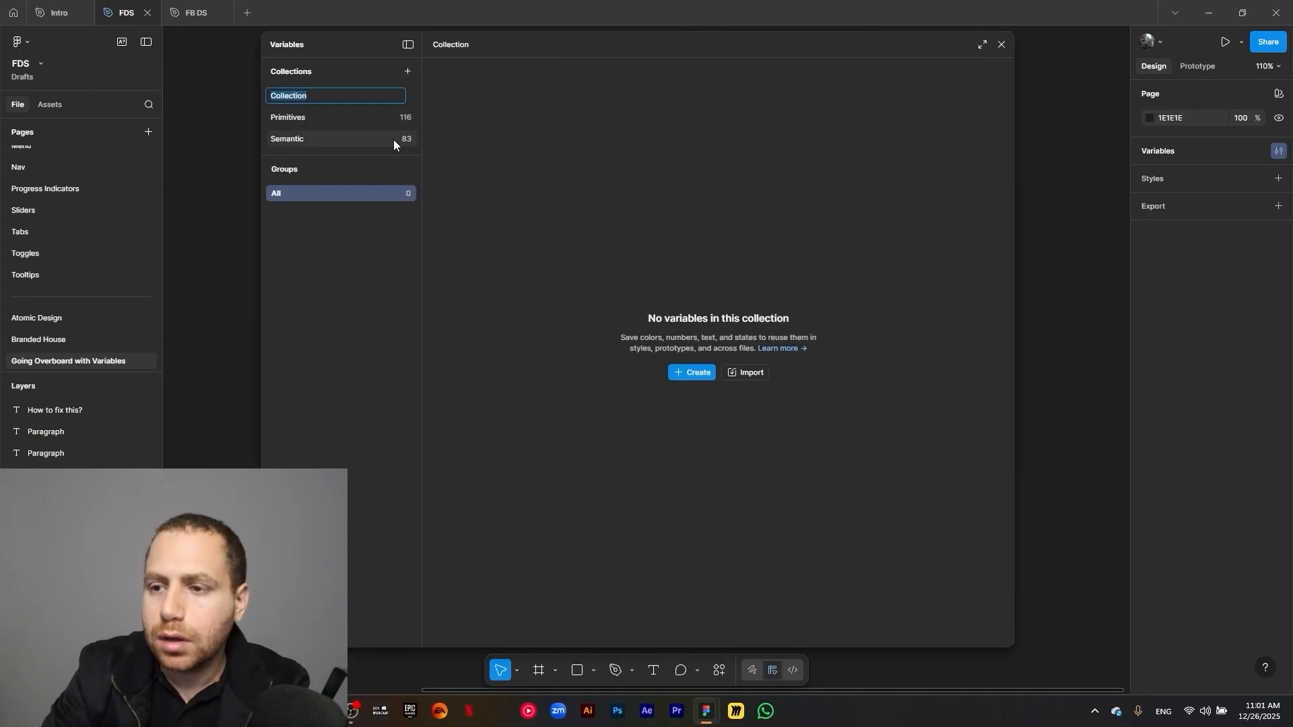
{"action": "type", "text": "Compon"}
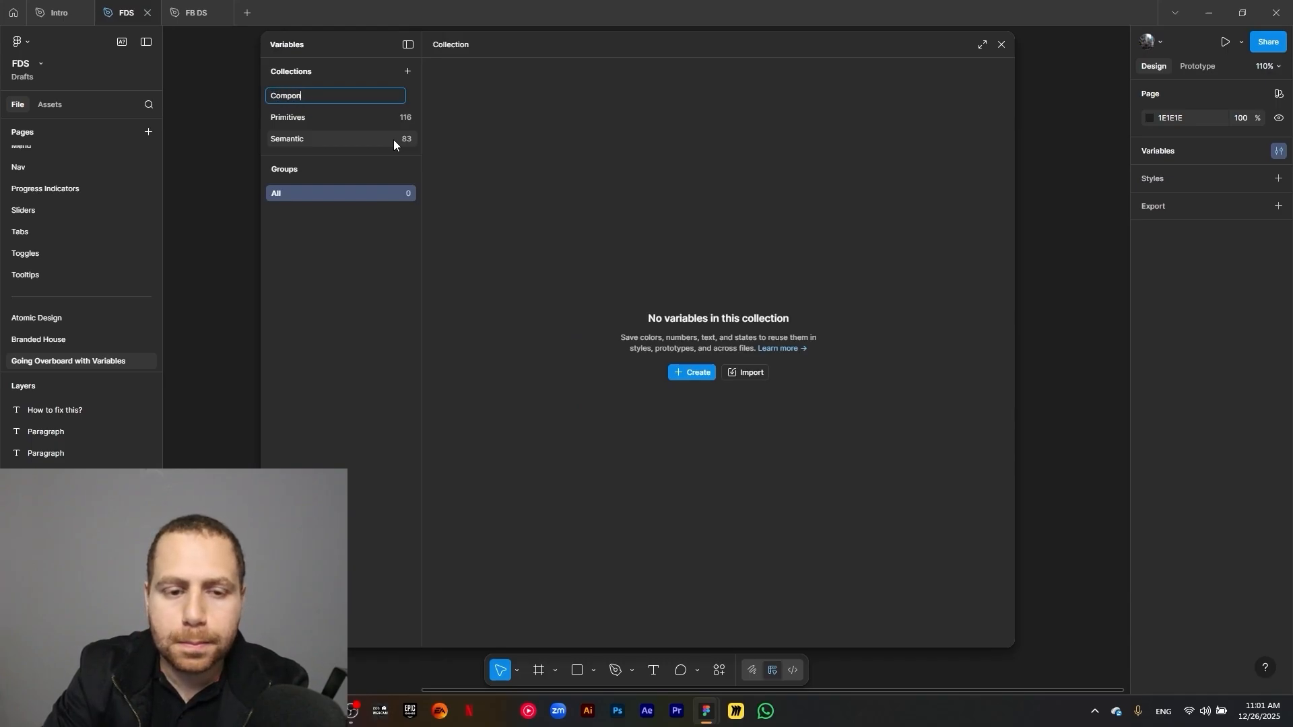
{"action": "type", "text": "ent"}
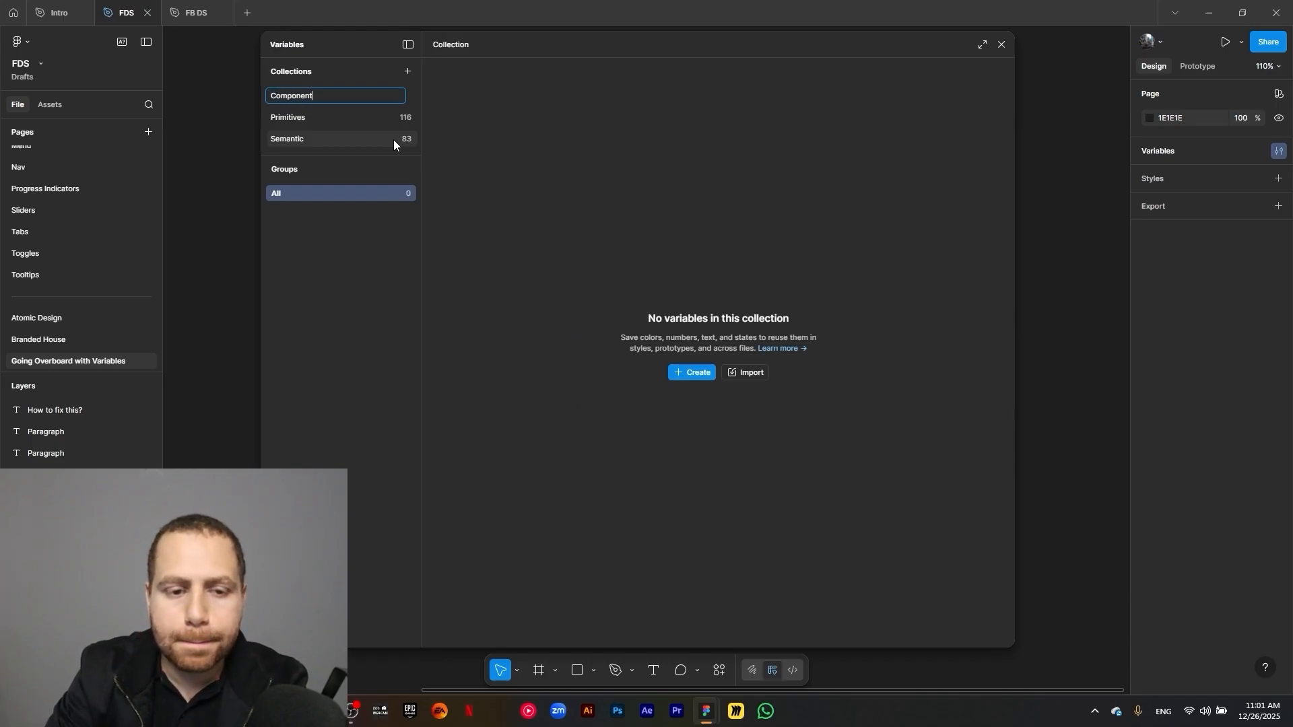
Create the Component collection's first color variable, named General/Surface/Primary/default
{"action": "left_click", "coordinate": [676, 376]}
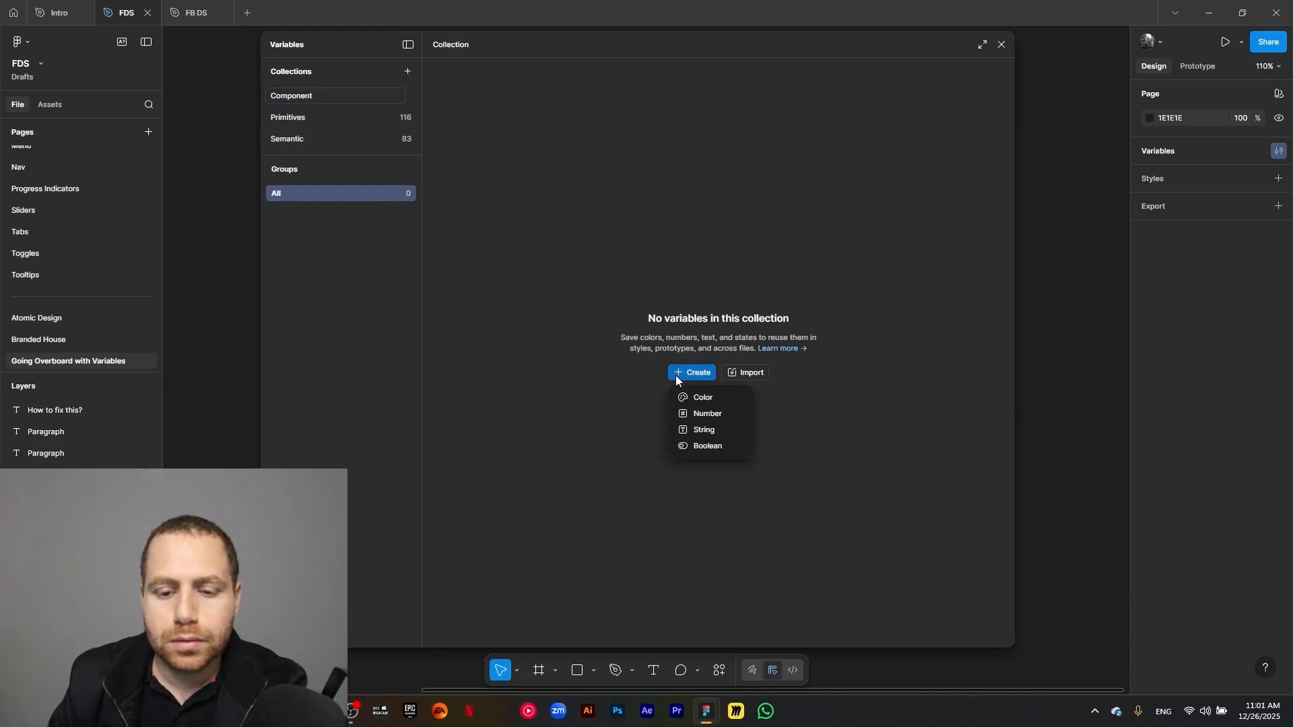
{"action": "left_click", "coordinate": [718, 399]}
{"action": "type", "text": "General"}
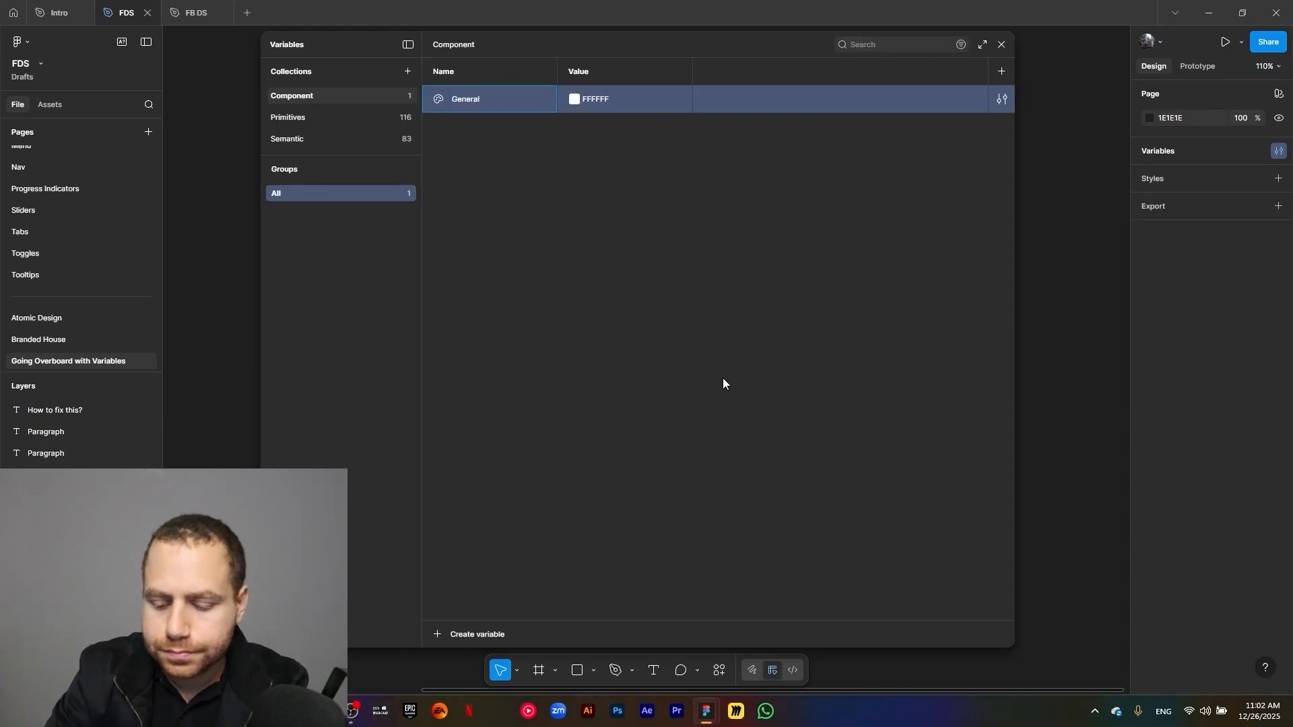
{"action": "type", "text": "/Surface"}
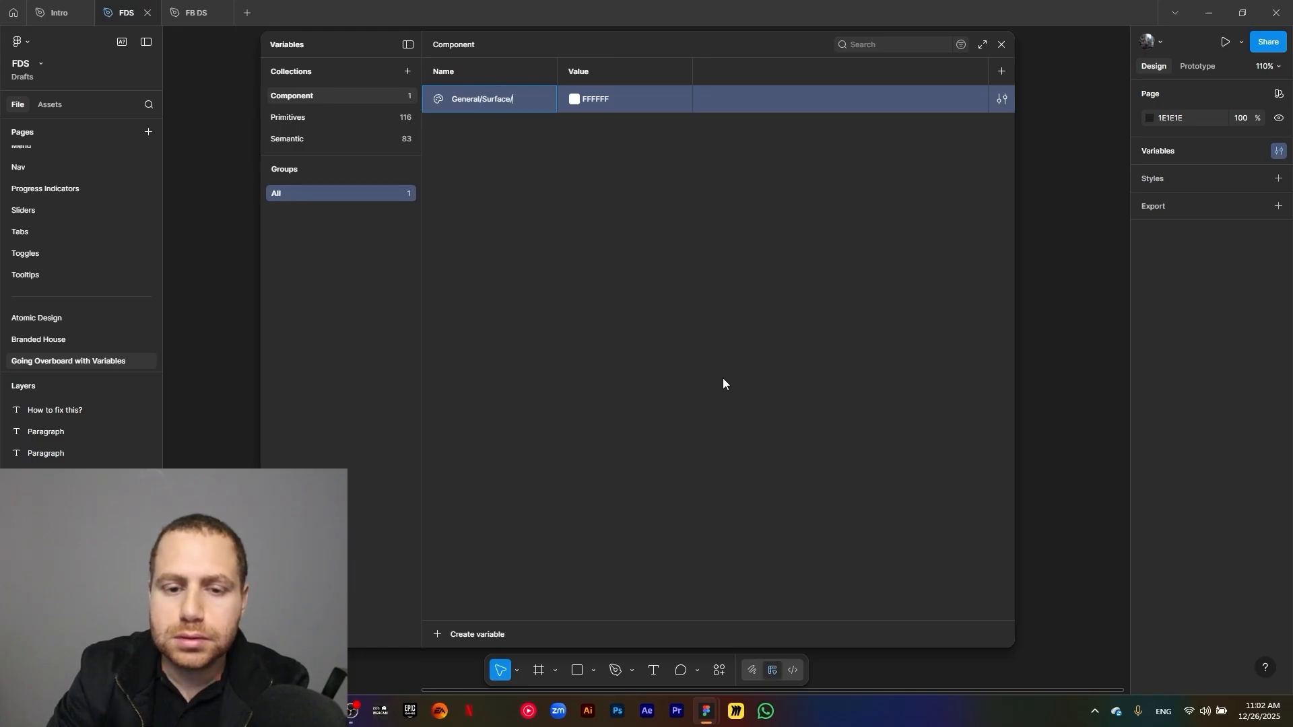
{"action": "type", "text": "/Primary"}
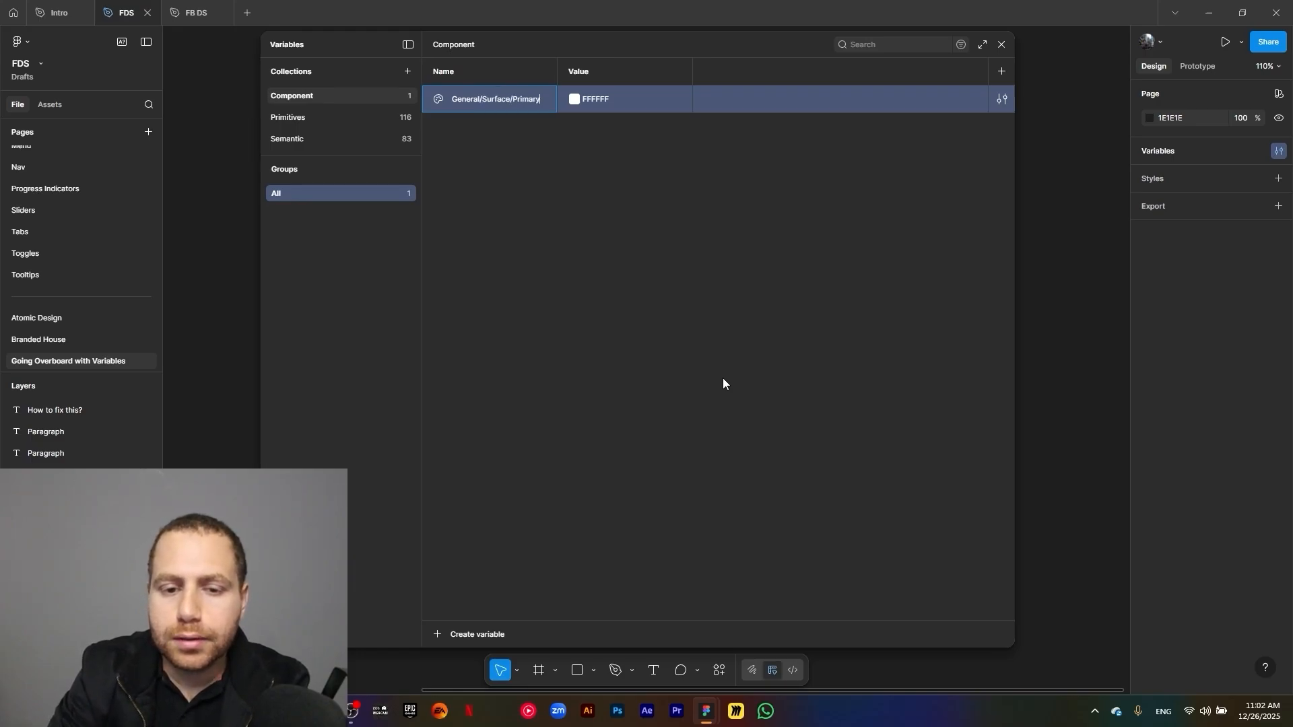
{"action": "type", "text": "/default"}
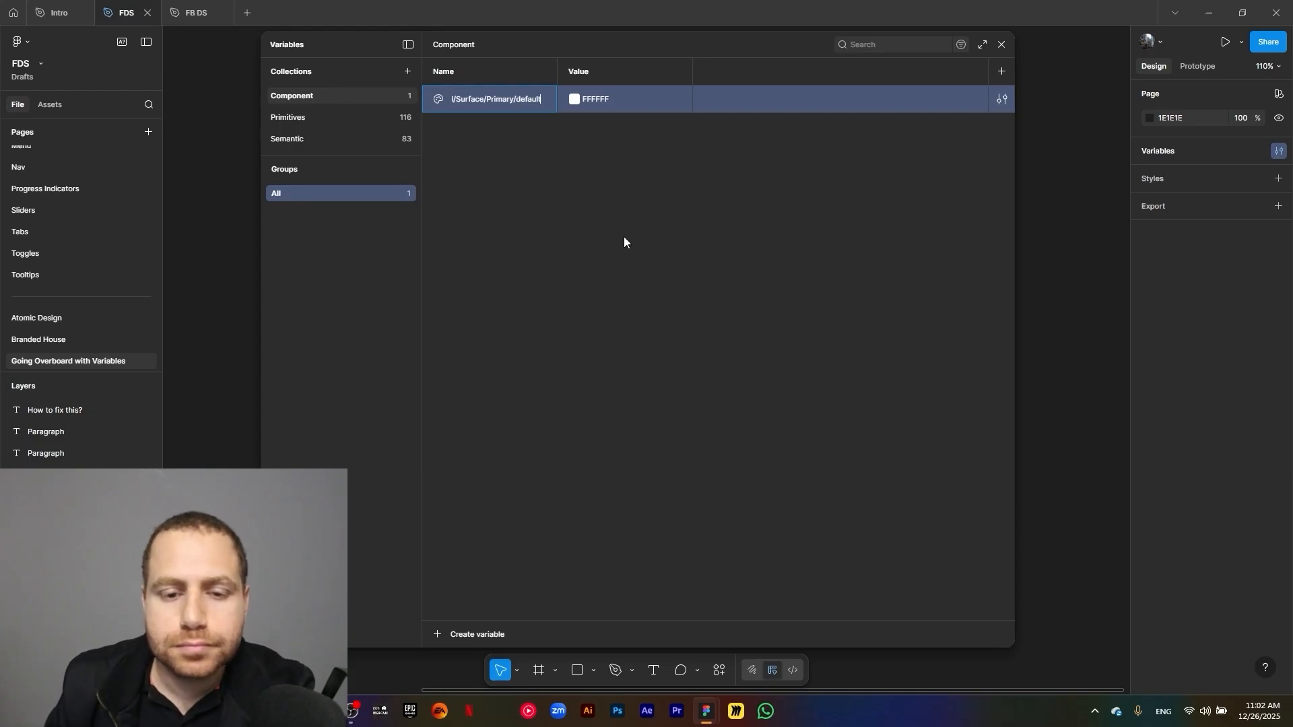
{"action": "left_click", "coordinate": [582, 175]}
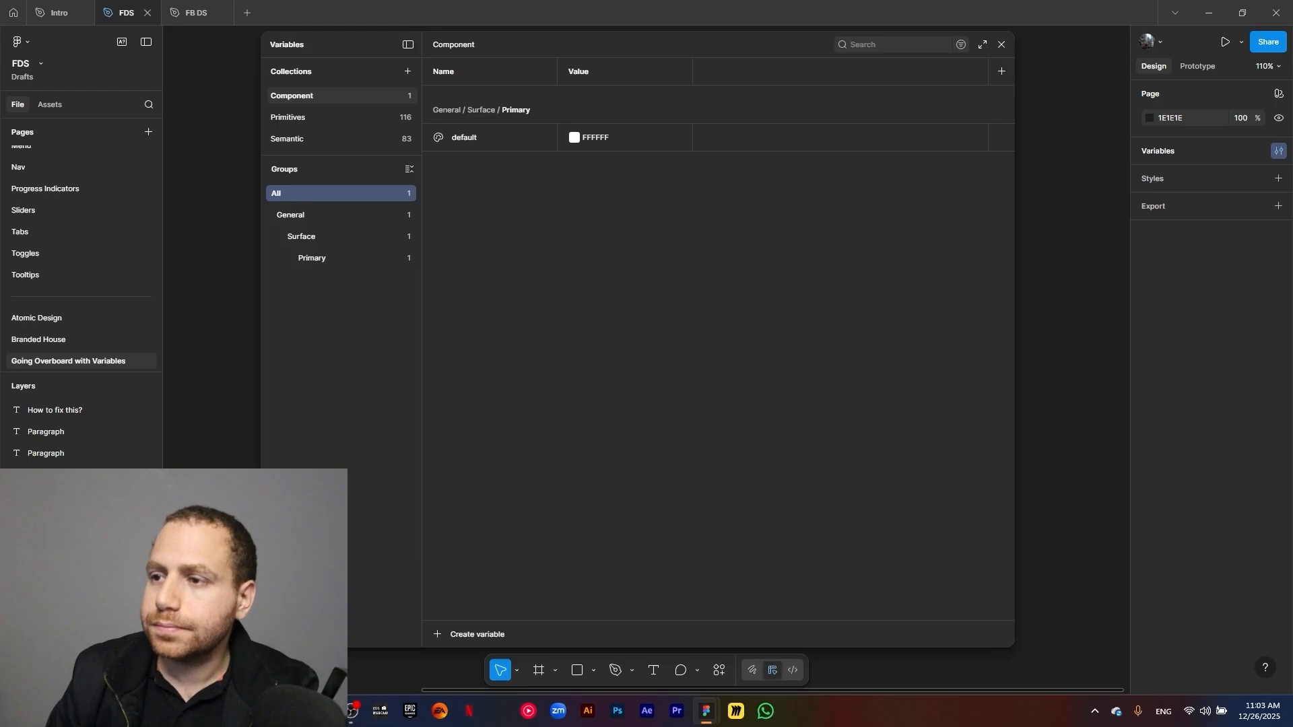
Add a color variable named bg directly in the General/Surface group
{"action": "left_click", "coordinate": [295, 215]}
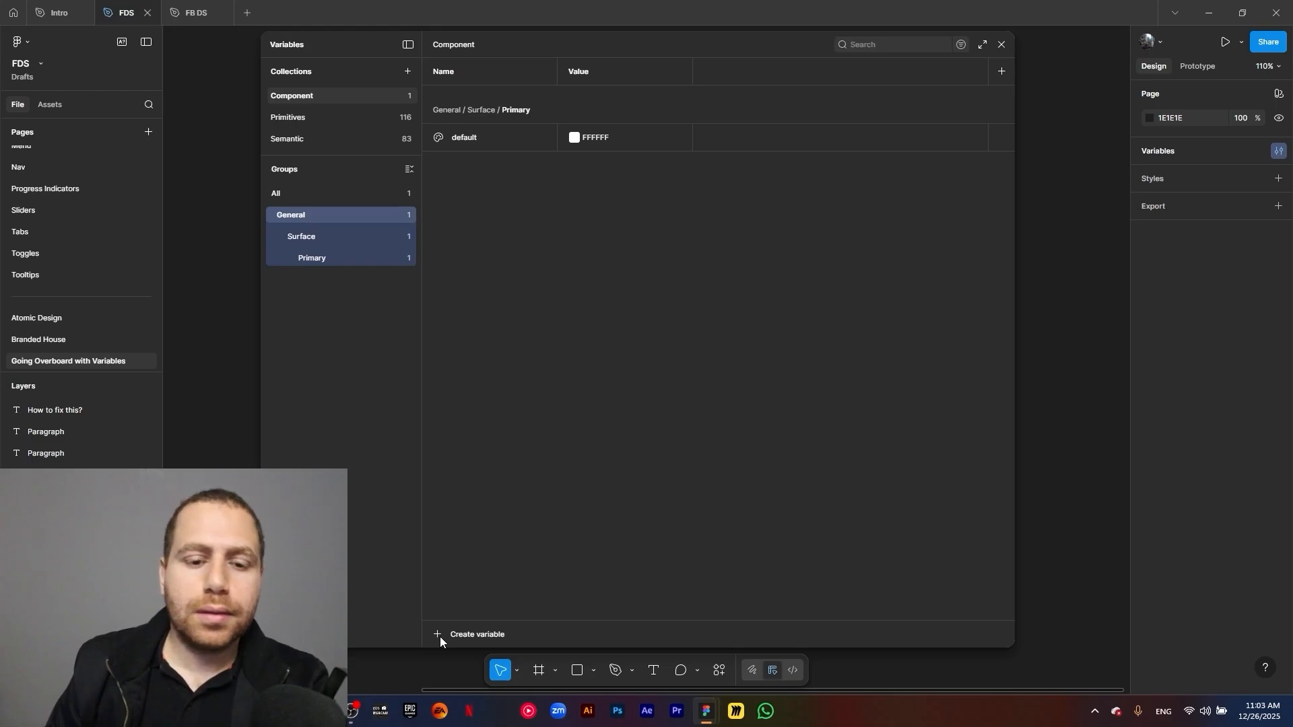
{"action": "left_click", "coordinate": [306, 242]}
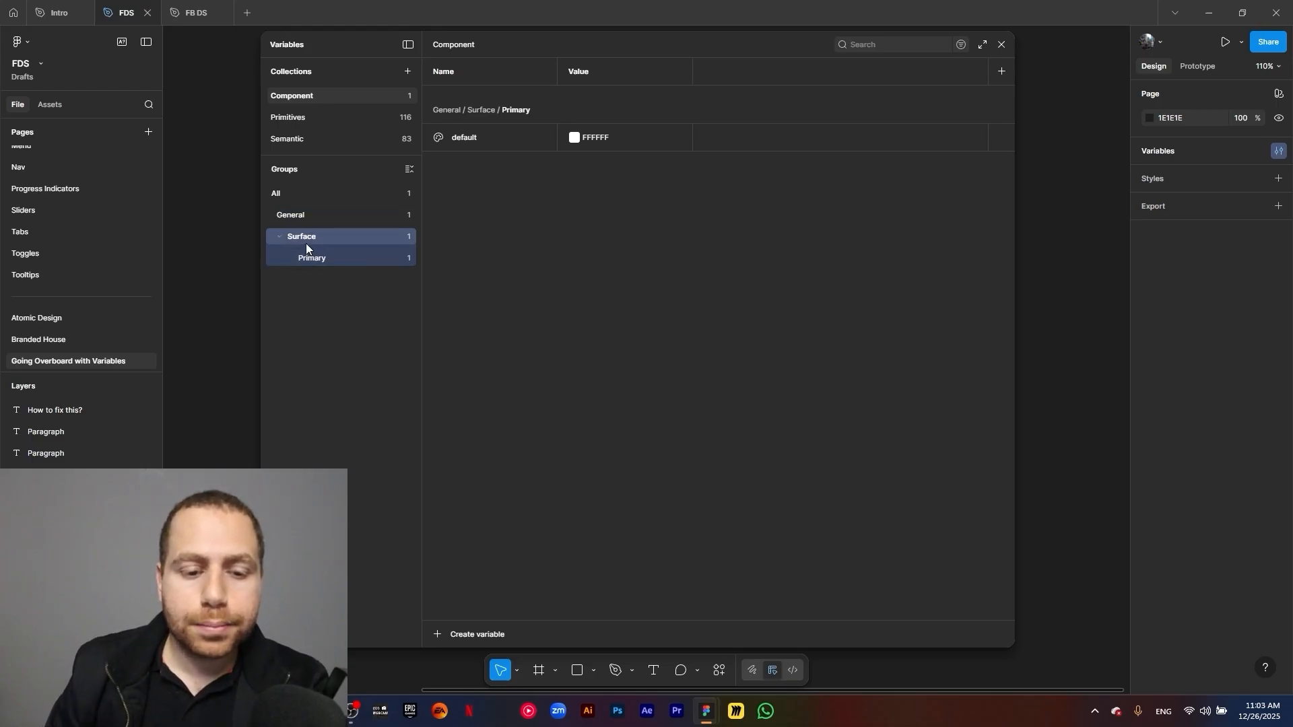
{"action": "left_click", "coordinate": [442, 635]}
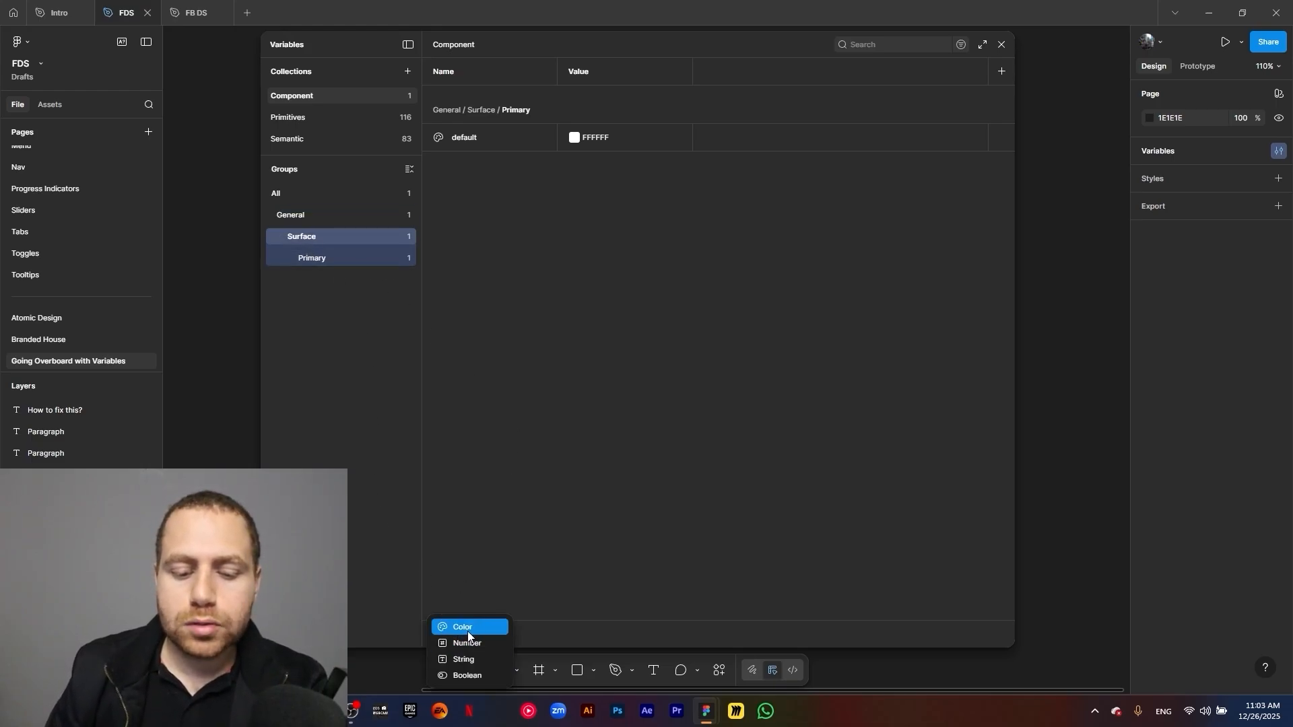
{"action": "left_click", "coordinate": [465, 627]}
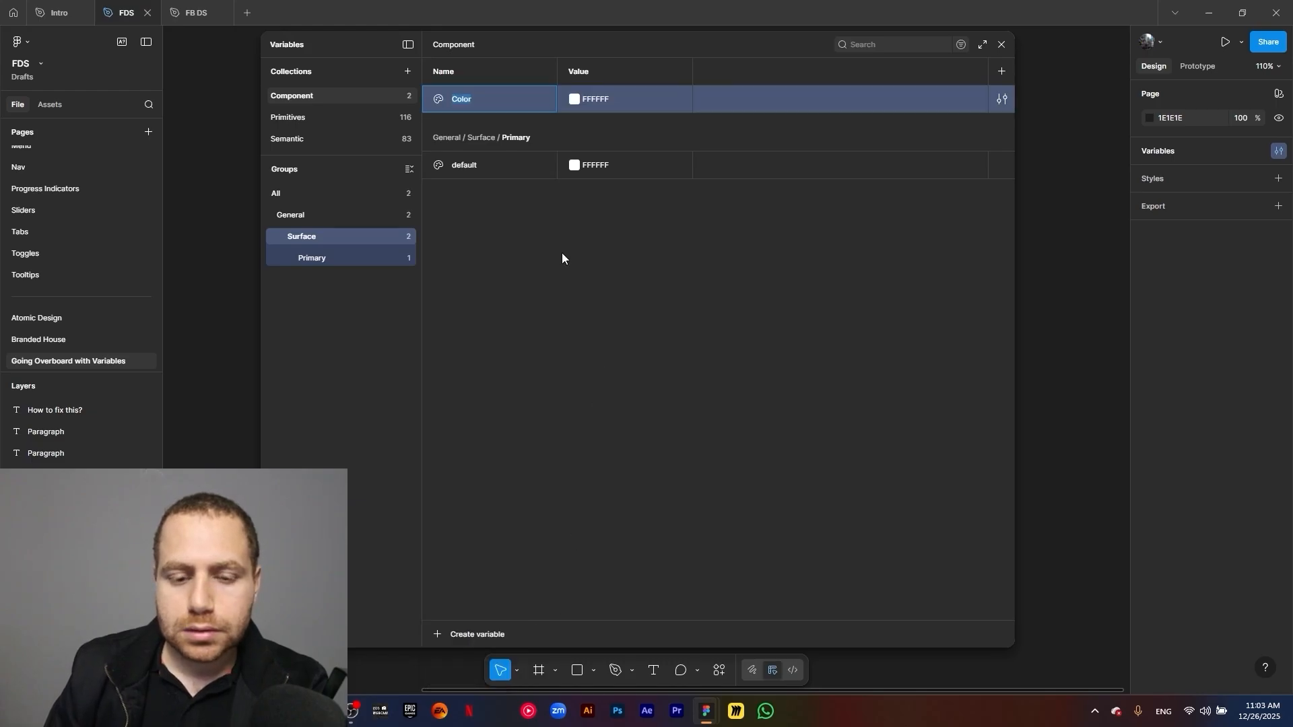
{"action": "type", "text": "bg"}
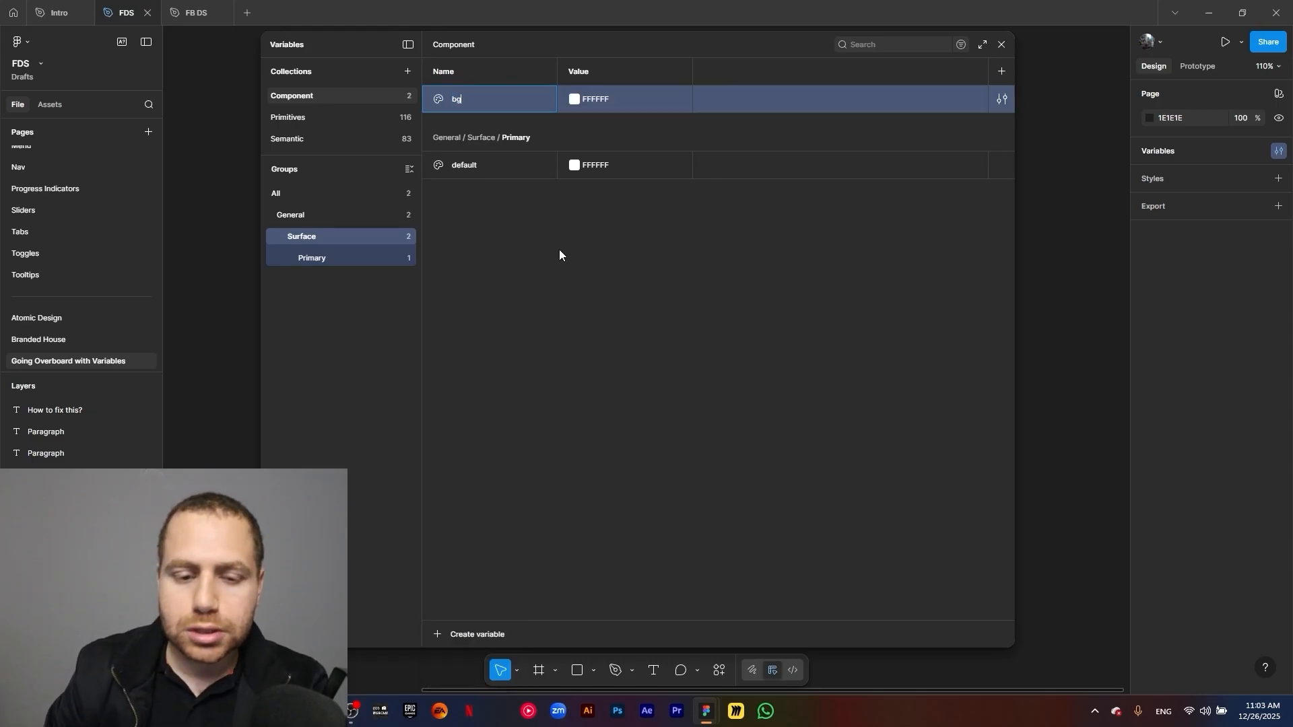
{"action": "key", "text": "Return"}
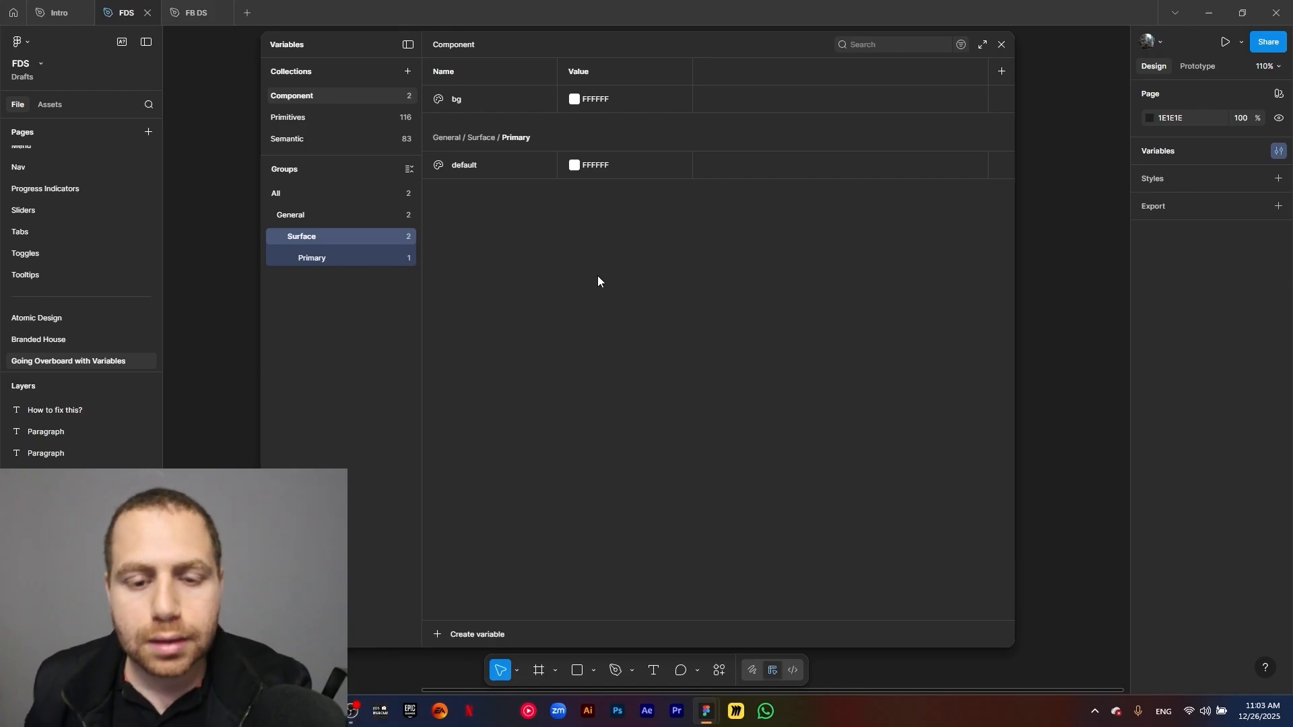
Link the bg variable's value to Neutral/Light/25
{"action": "left_click", "coordinate": [583, 101]}
{"action": "left_click", "coordinate": [636, 121]}
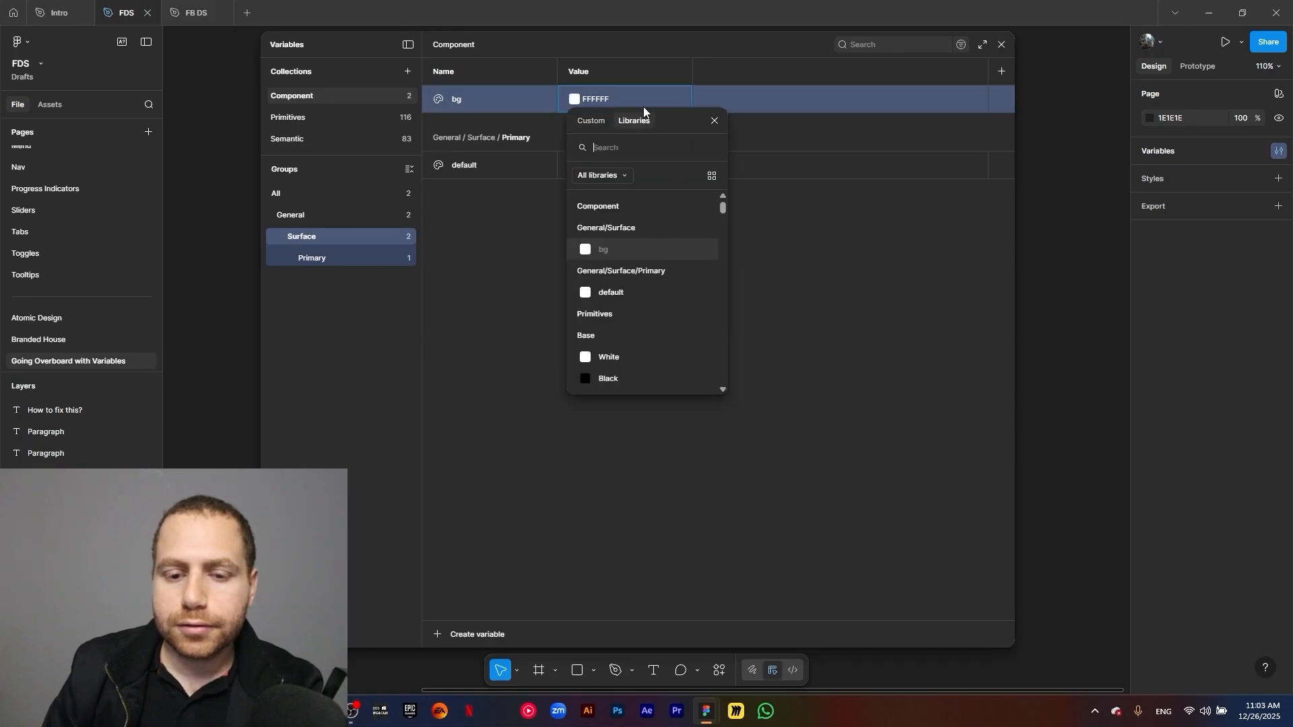
{"action": "type", "text": "neutral lg"}
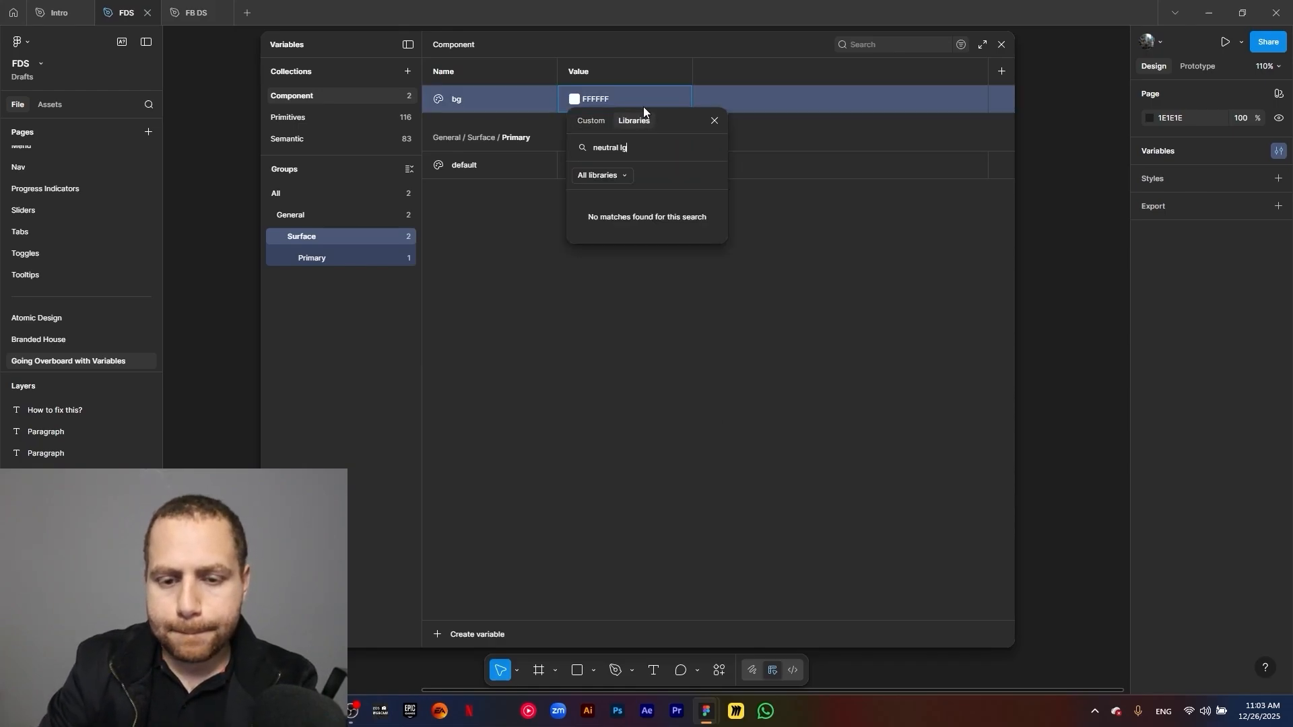
{"action": "key", "text": "BackSpace"}
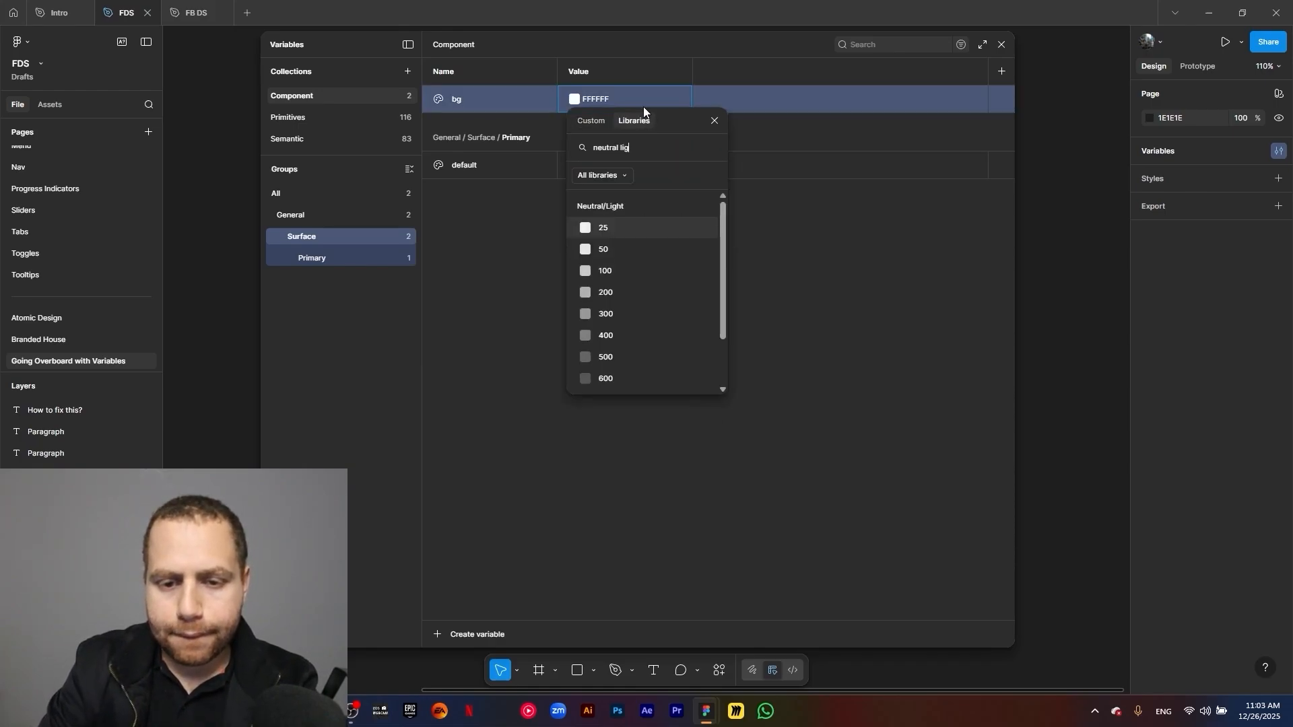
{"action": "type", "text": "light"}
{"action": "left_click", "coordinate": [620, 233]}
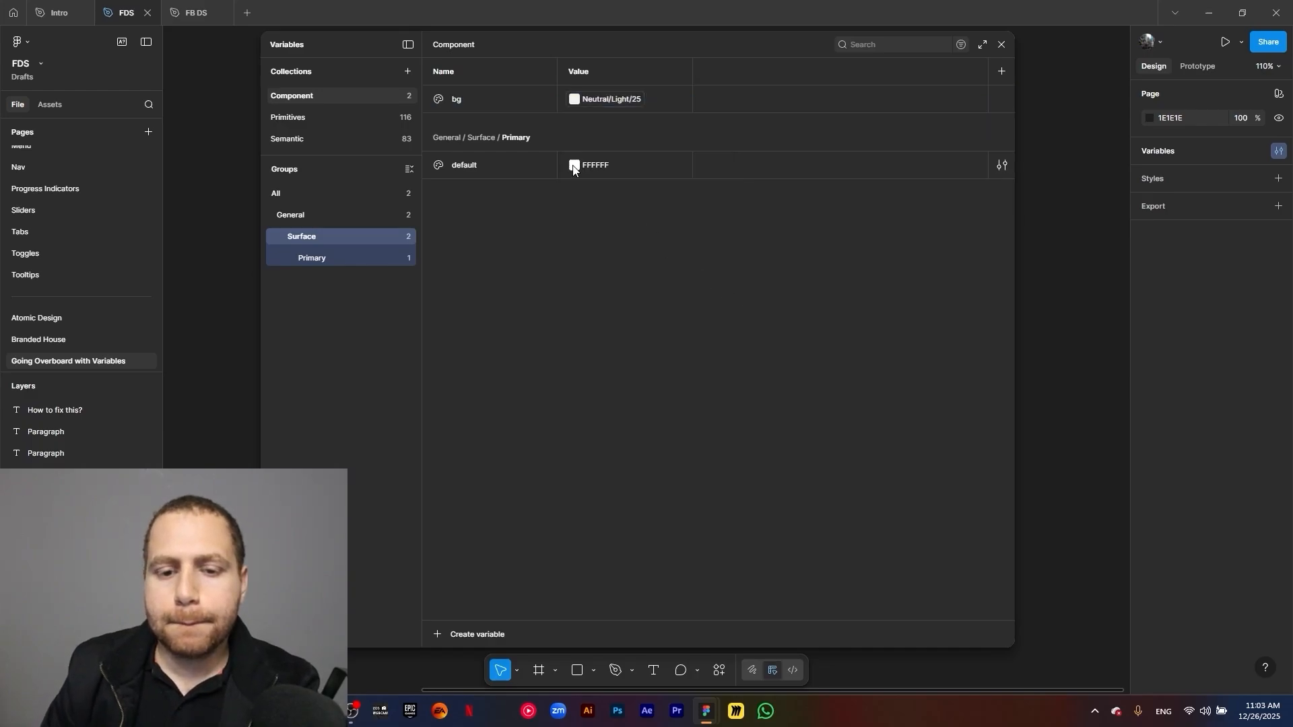
Duplicate the bg variable in General/Surface as s1 and link its value to Base/White
{"action": "left_click", "coordinate": [508, 104]}
{"action": "key", "text": "ctrl+d"}
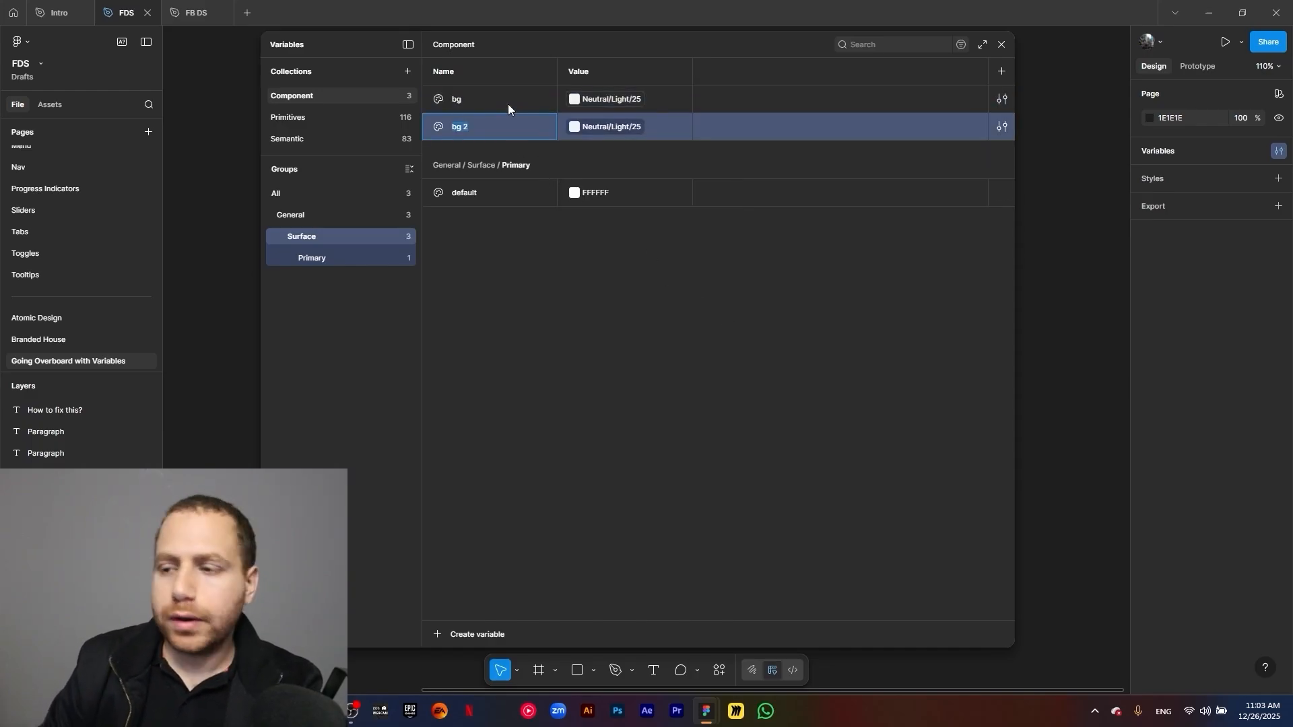
{"action": "type", "text": "s1"}
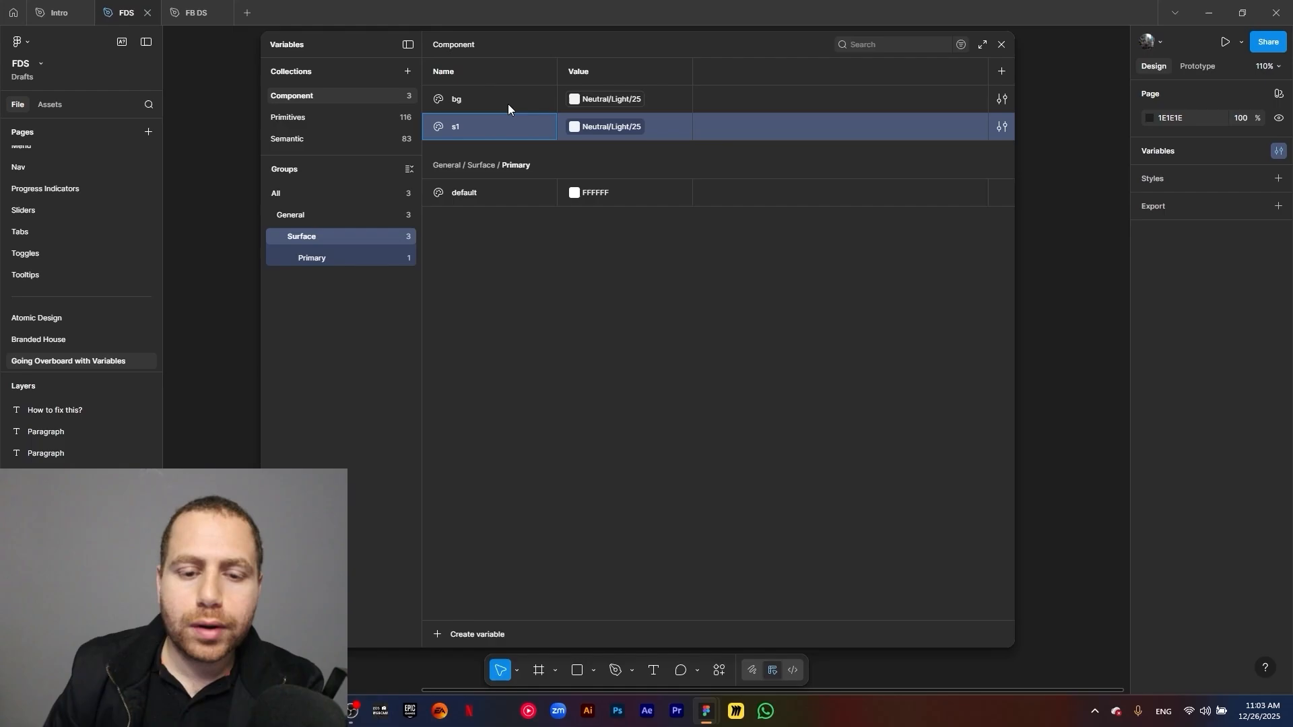
{"action": "left_click", "coordinate": [567, 301]}
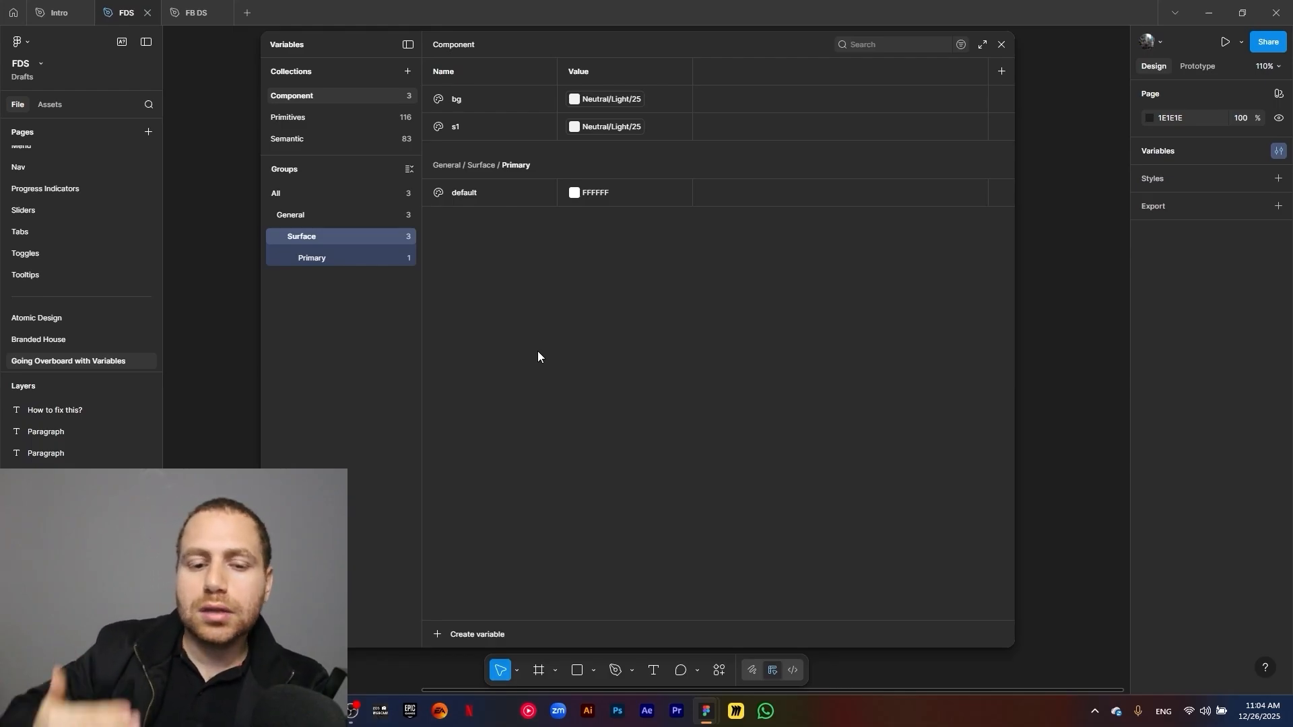
{"action": "left_click", "coordinate": [599, 129]}
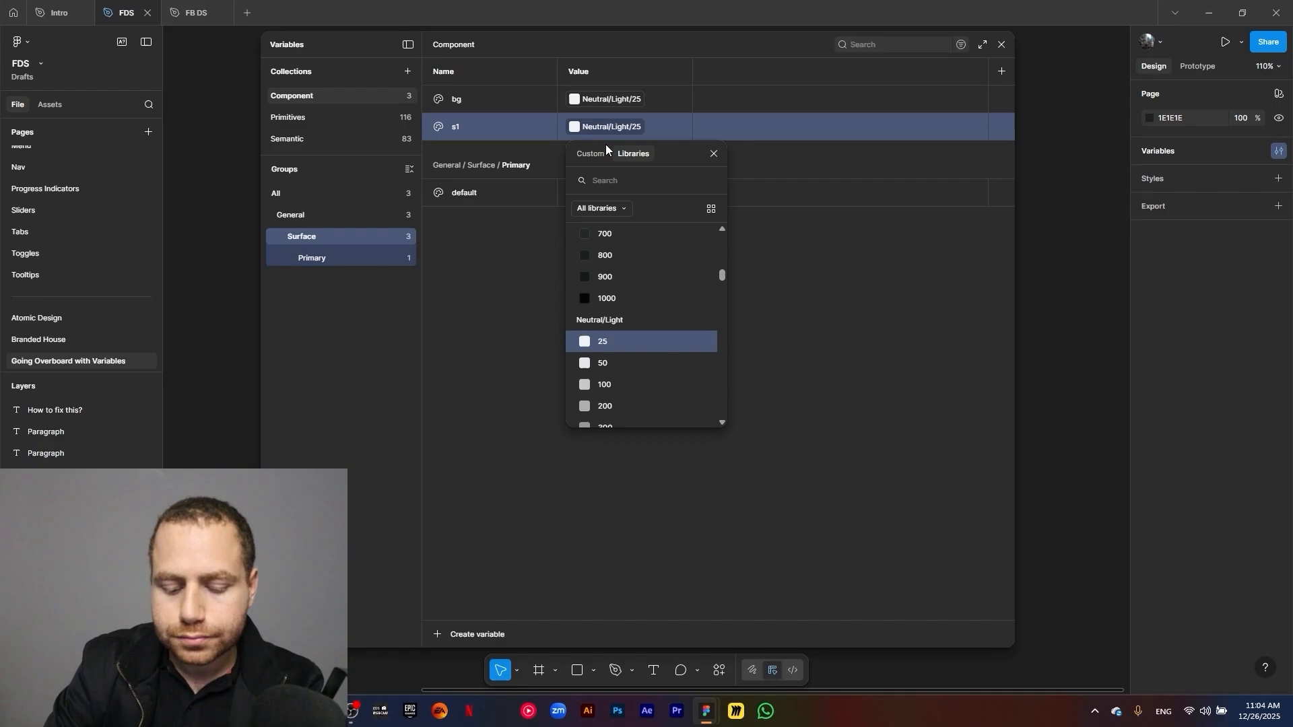
{"action": "type", "text": "white"}
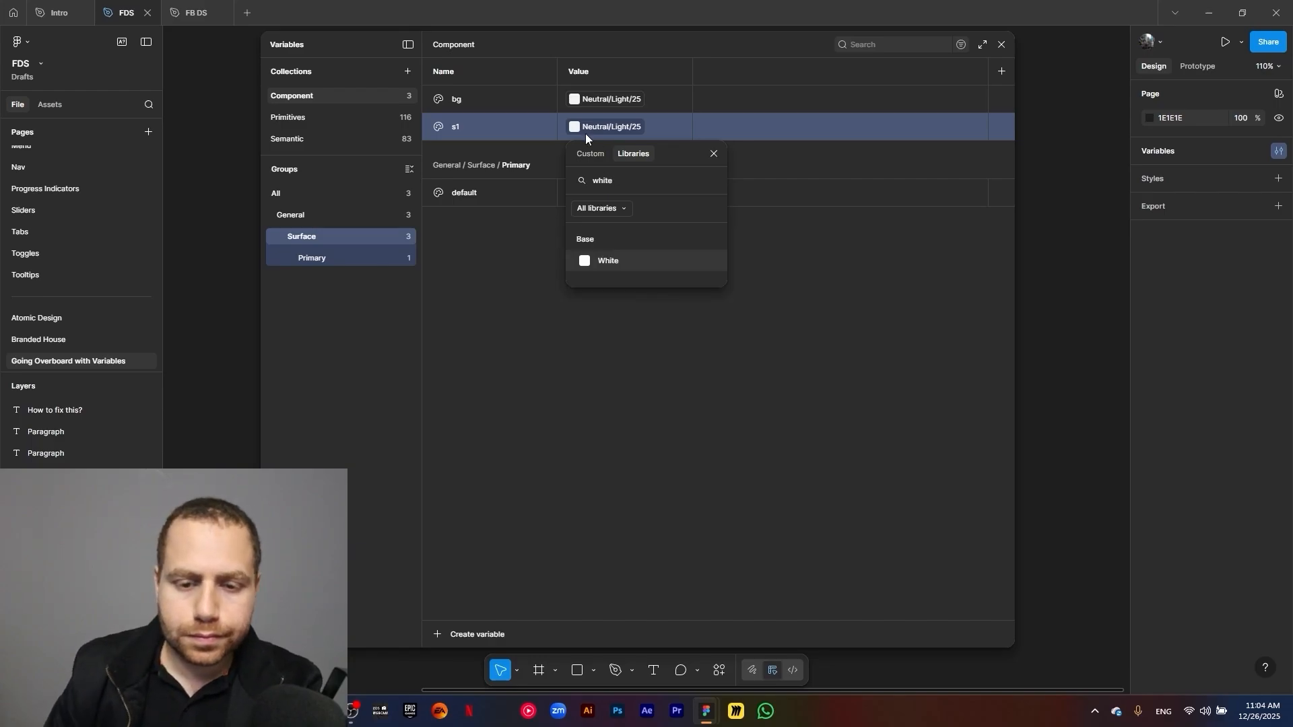
{"action": "left_click", "coordinate": [608, 262]}
Duplicate the s1 variable in General/Surface and name the copy s2
{"action": "left_click", "coordinate": [522, 128]}
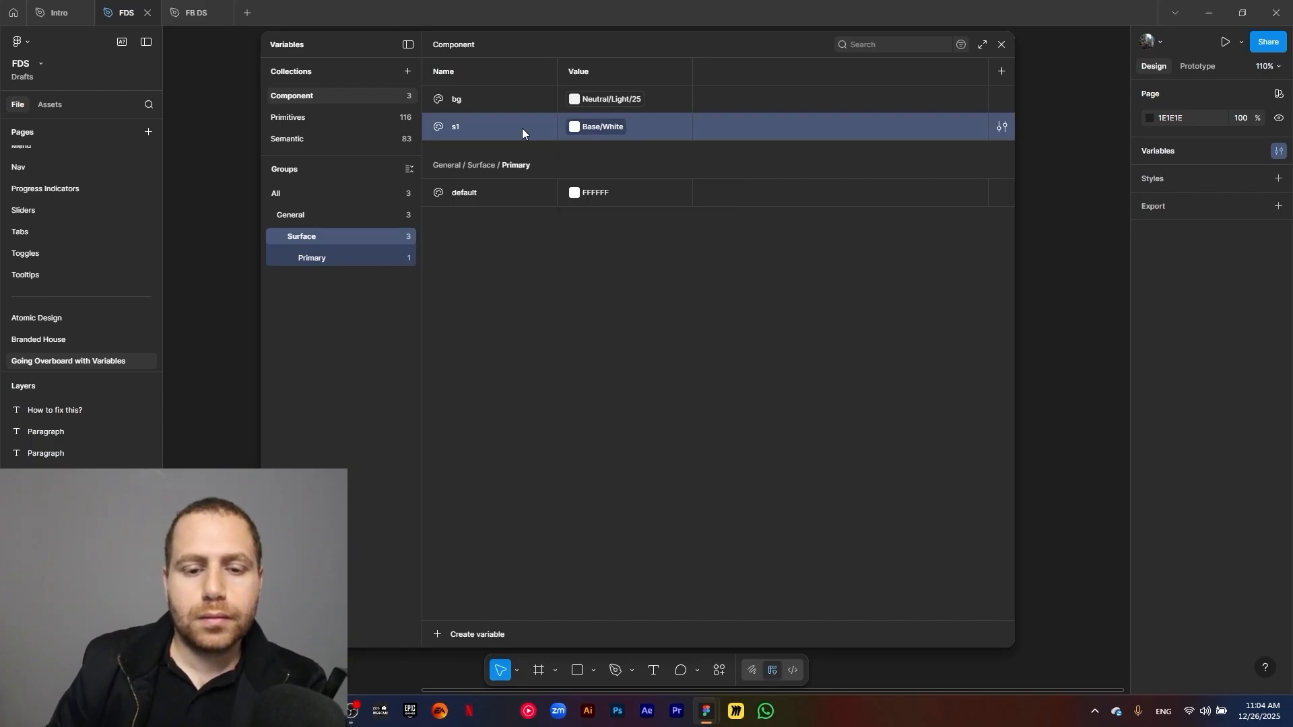
{"action": "key", "text": "shift+Return"}
{"action": "type", "text": "s2"}
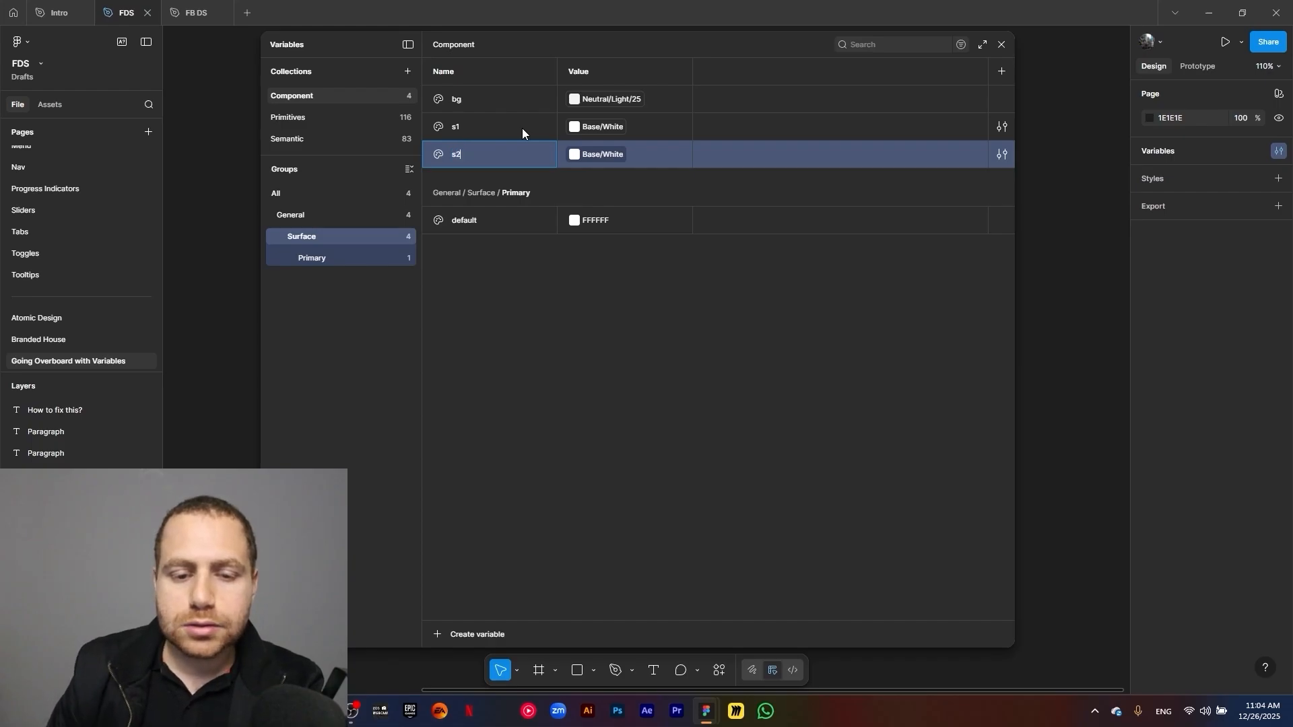
{"action": "left_click", "coordinate": [543, 362]}
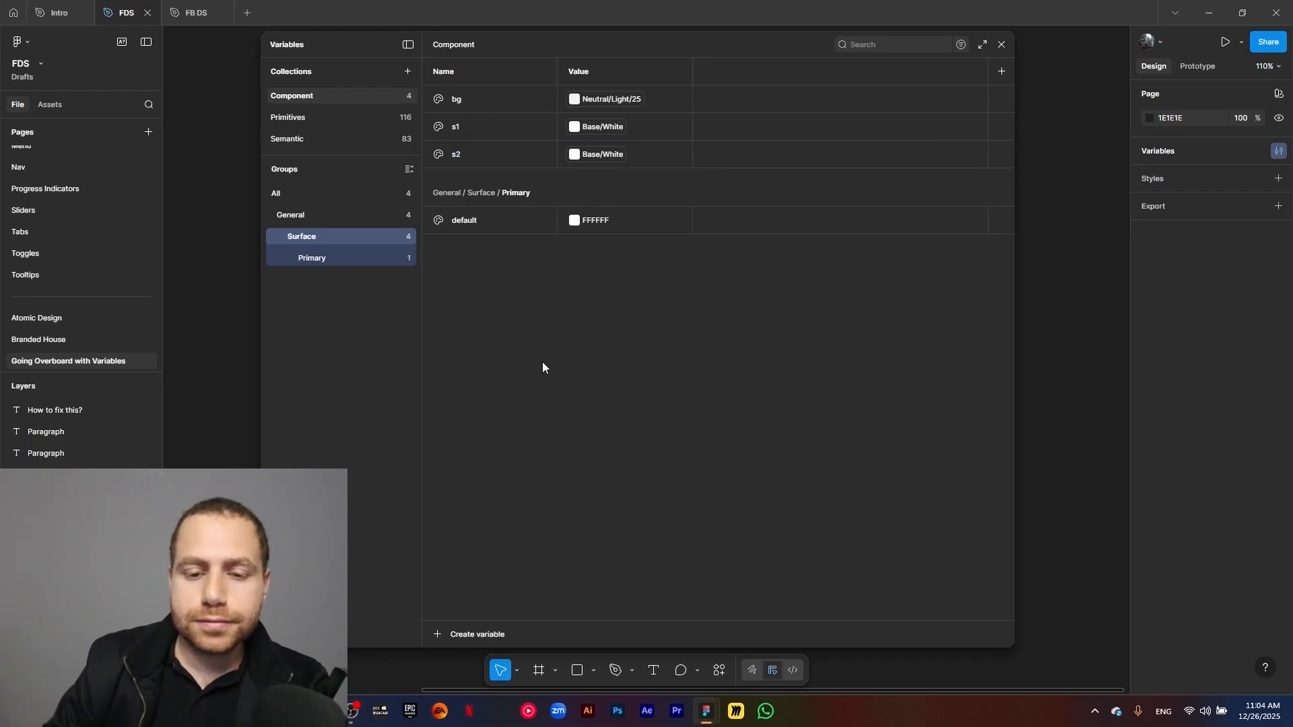
{"action": "left_click", "coordinate": [591, 158]}
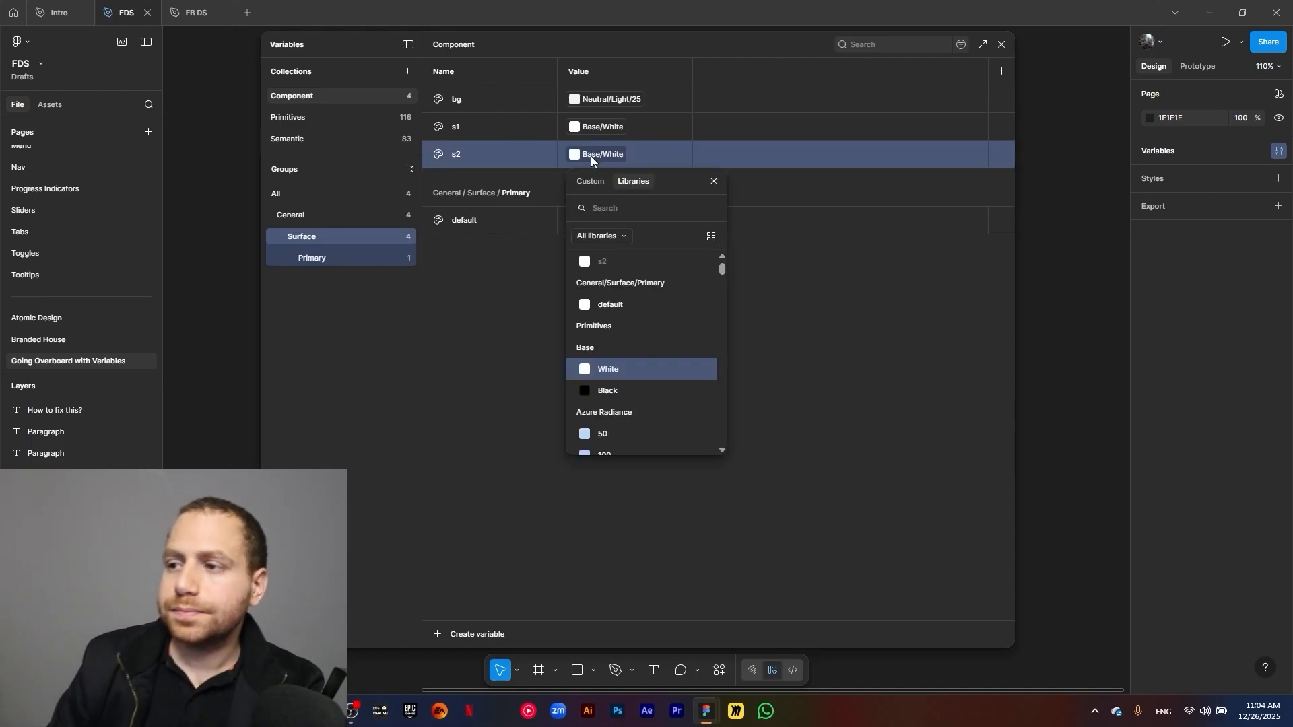
{"action": "left_click", "coordinate": [432, 371]}
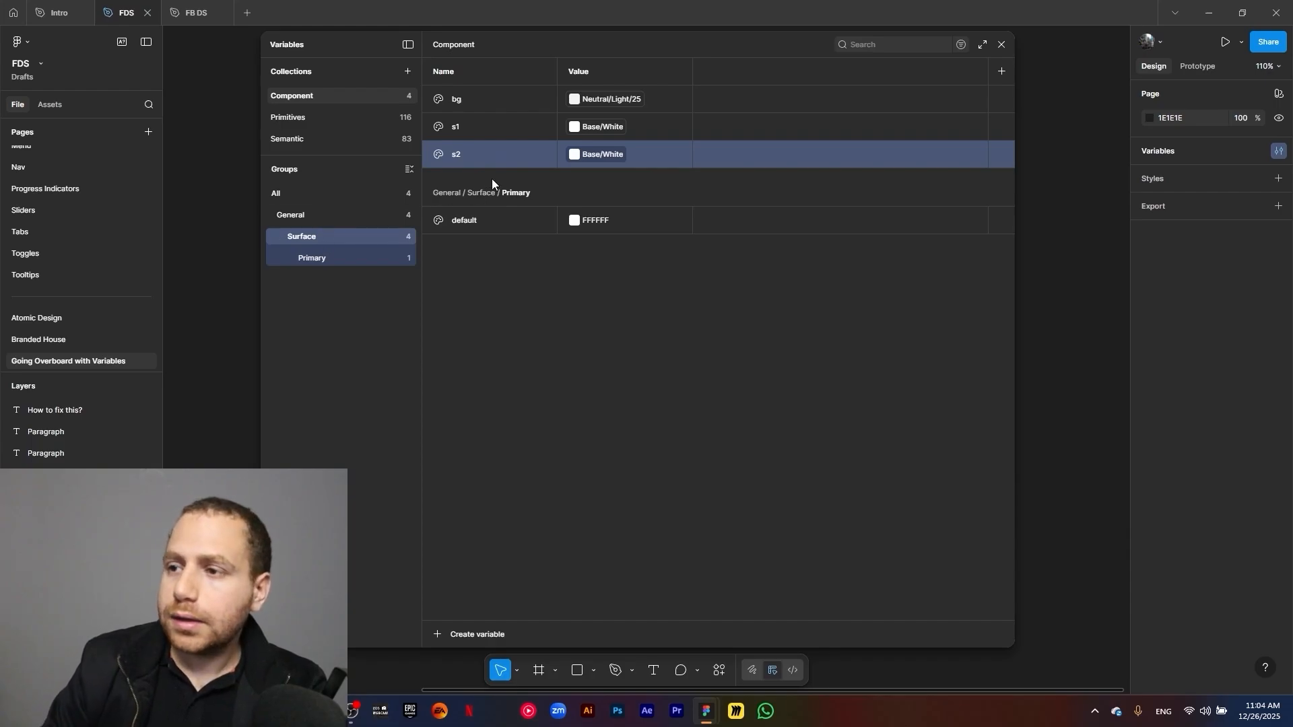
Duplicate the s2 variable as focus and link its value to the semantic color Primary/300
{"action": "key", "text": "ctrl+d"}
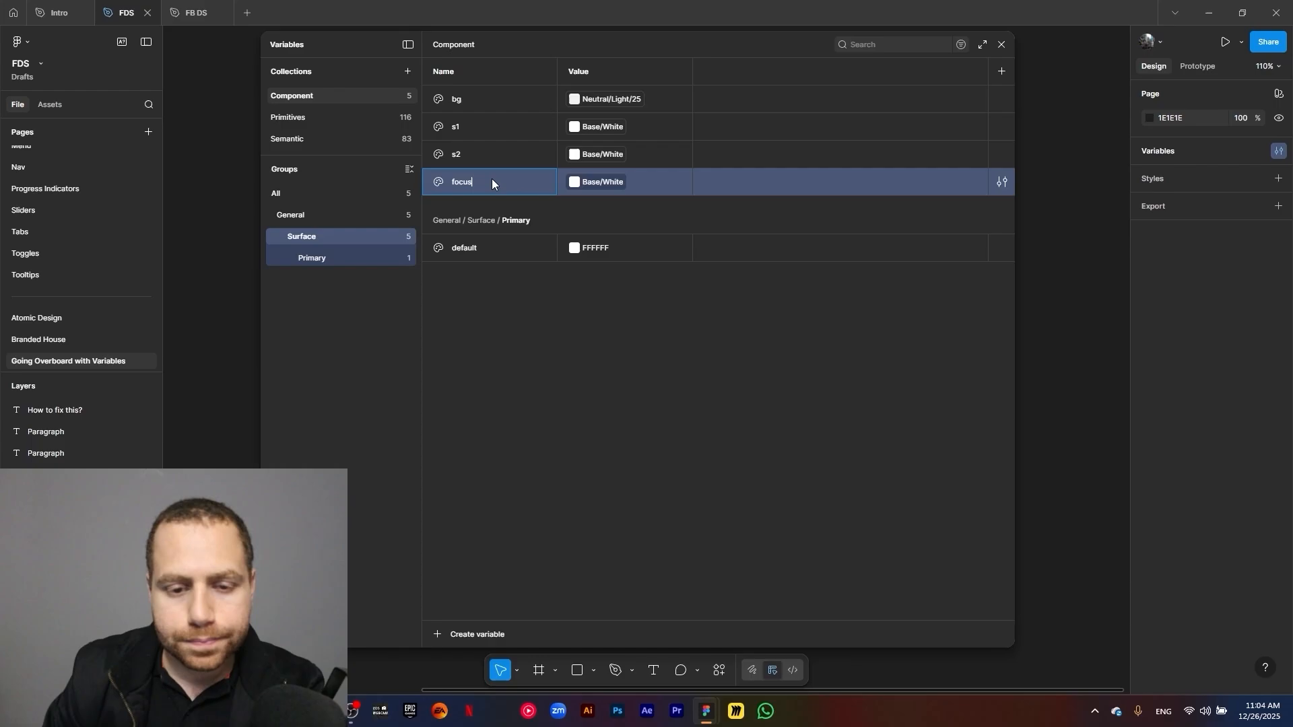
{"action": "left_click", "coordinate": [530, 323]}
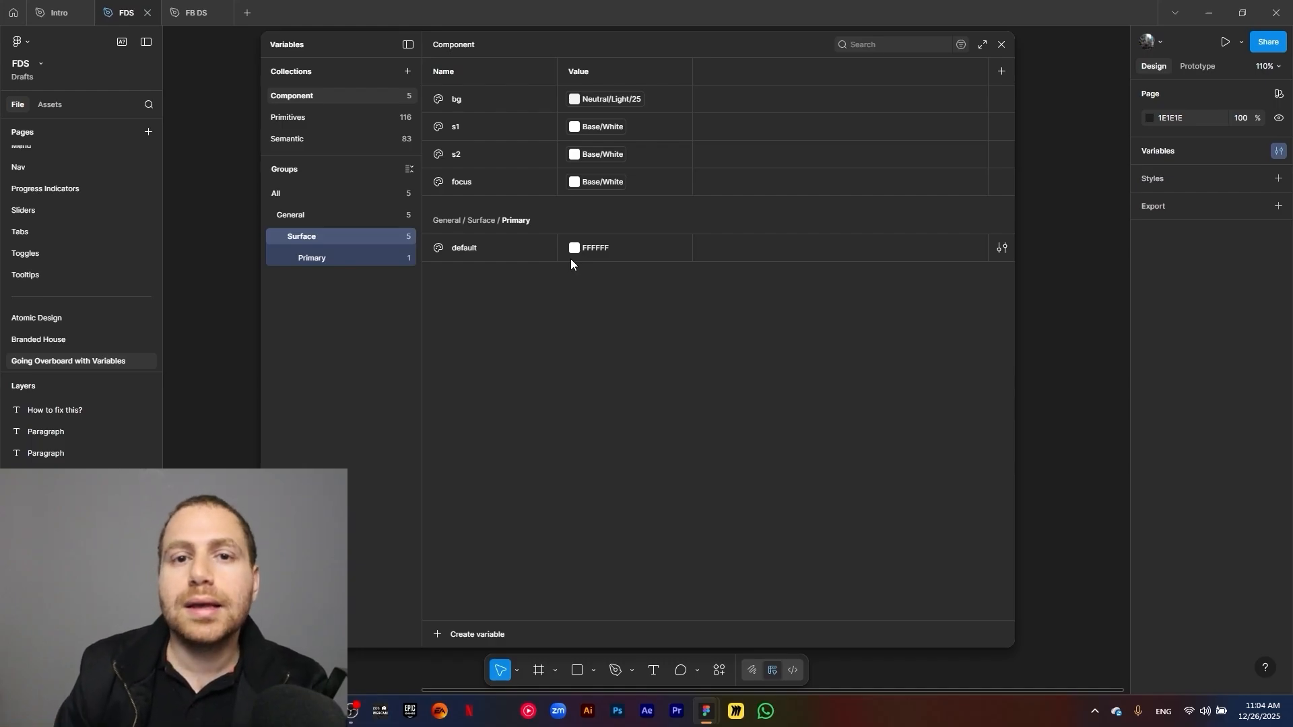
{"action": "left_click", "coordinate": [595, 187]}
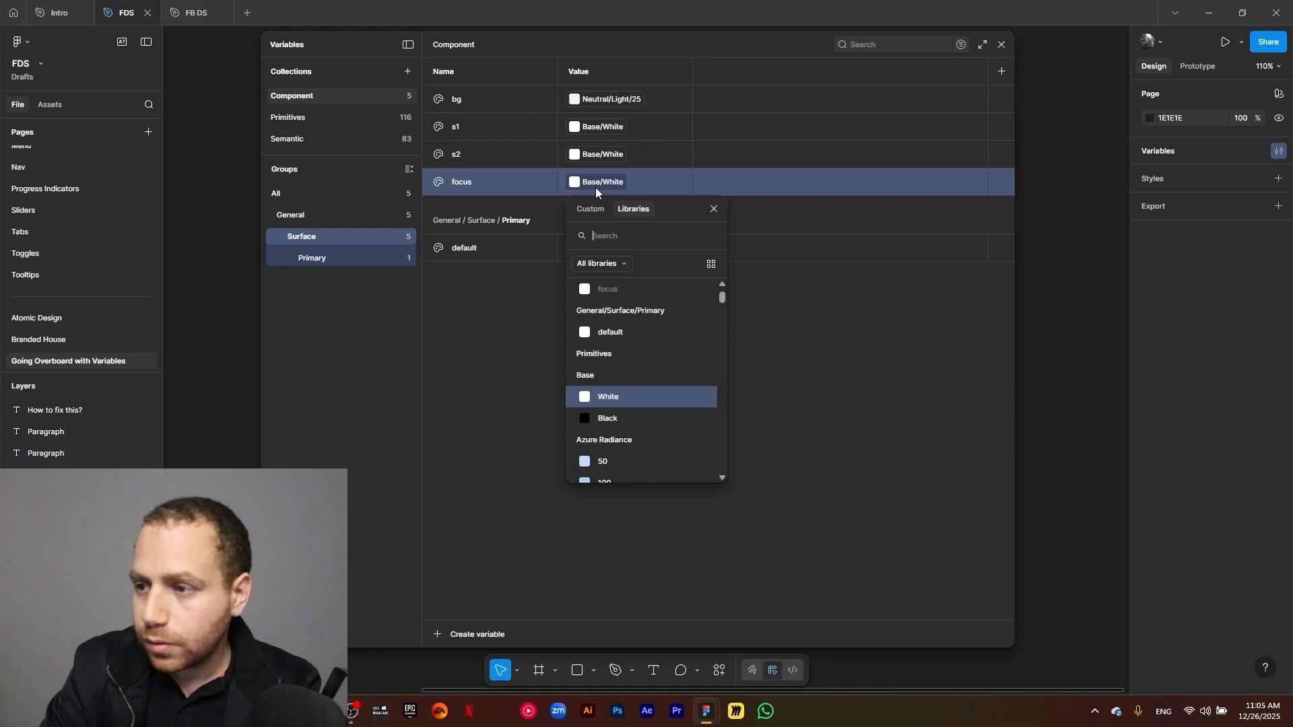
{"action": "type", "text": "primary"}
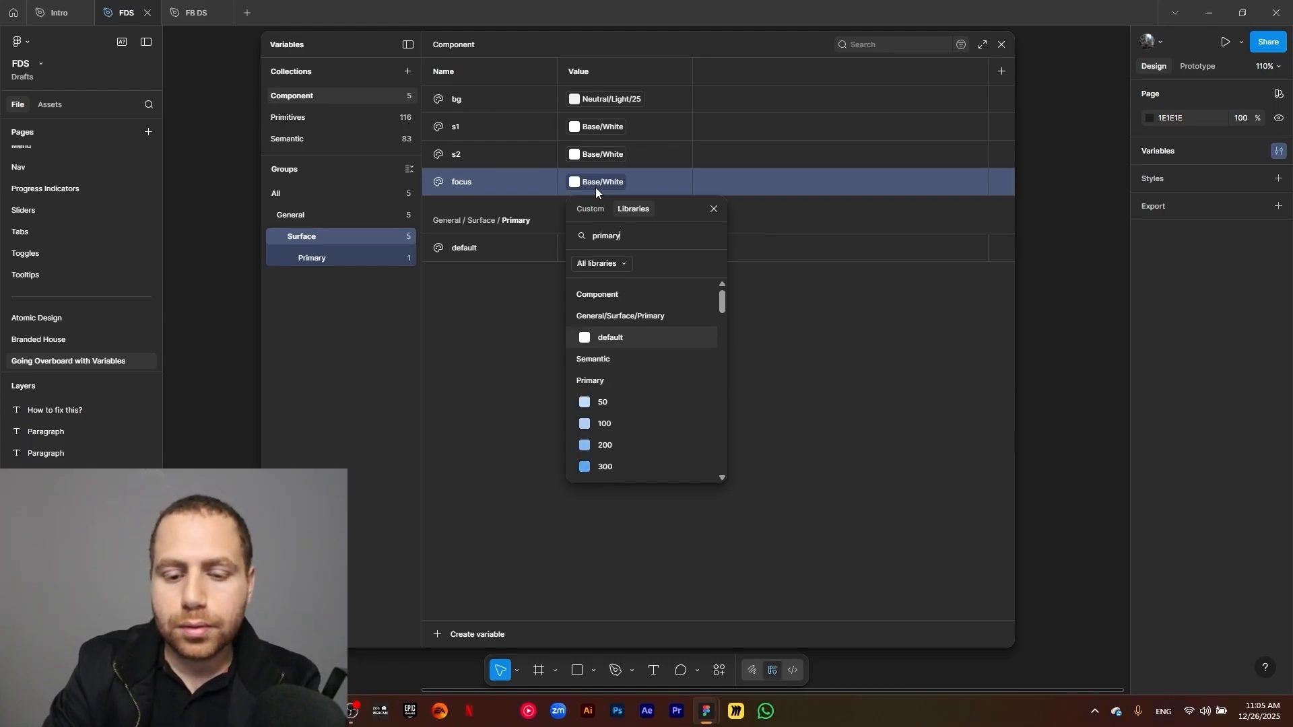
{"action": "scroll", "coordinate": [671, 418], "scroll_direction": "down", "scroll_amount": 2}
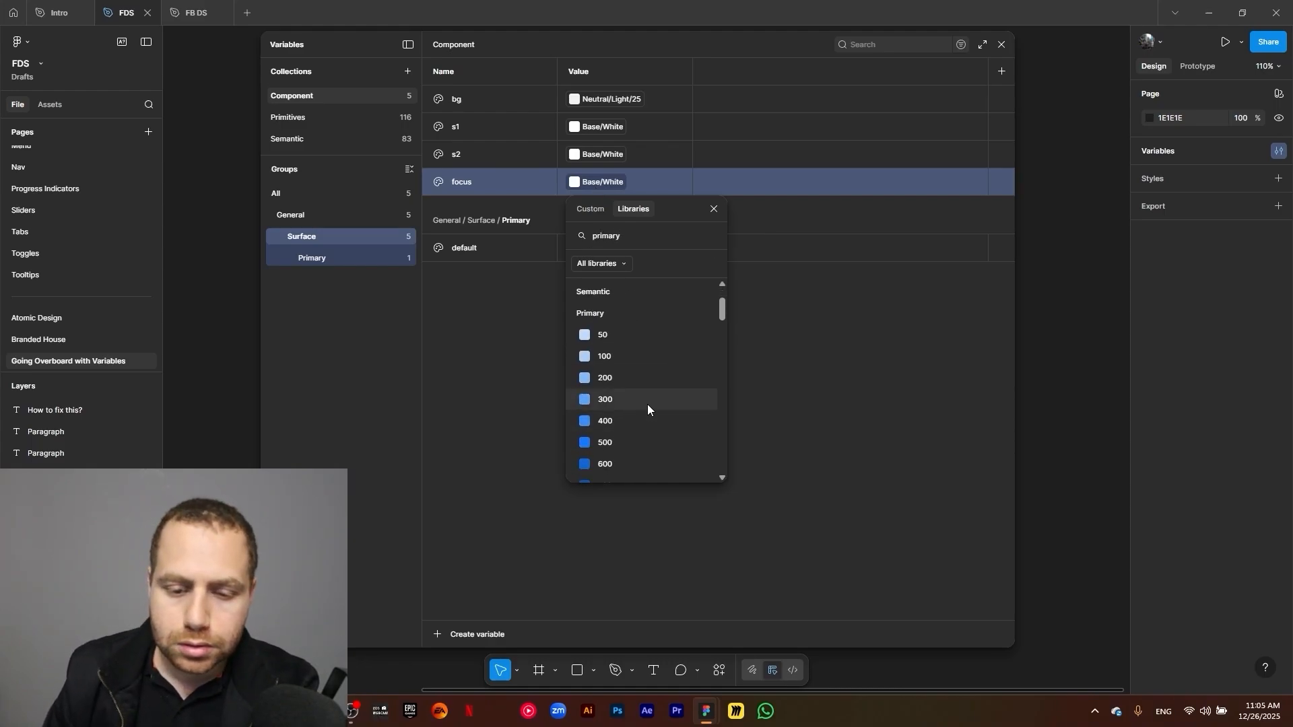
{"action": "left_click", "coordinate": [648, 402]}
{"action": "left_click", "coordinate": [463, 331]}
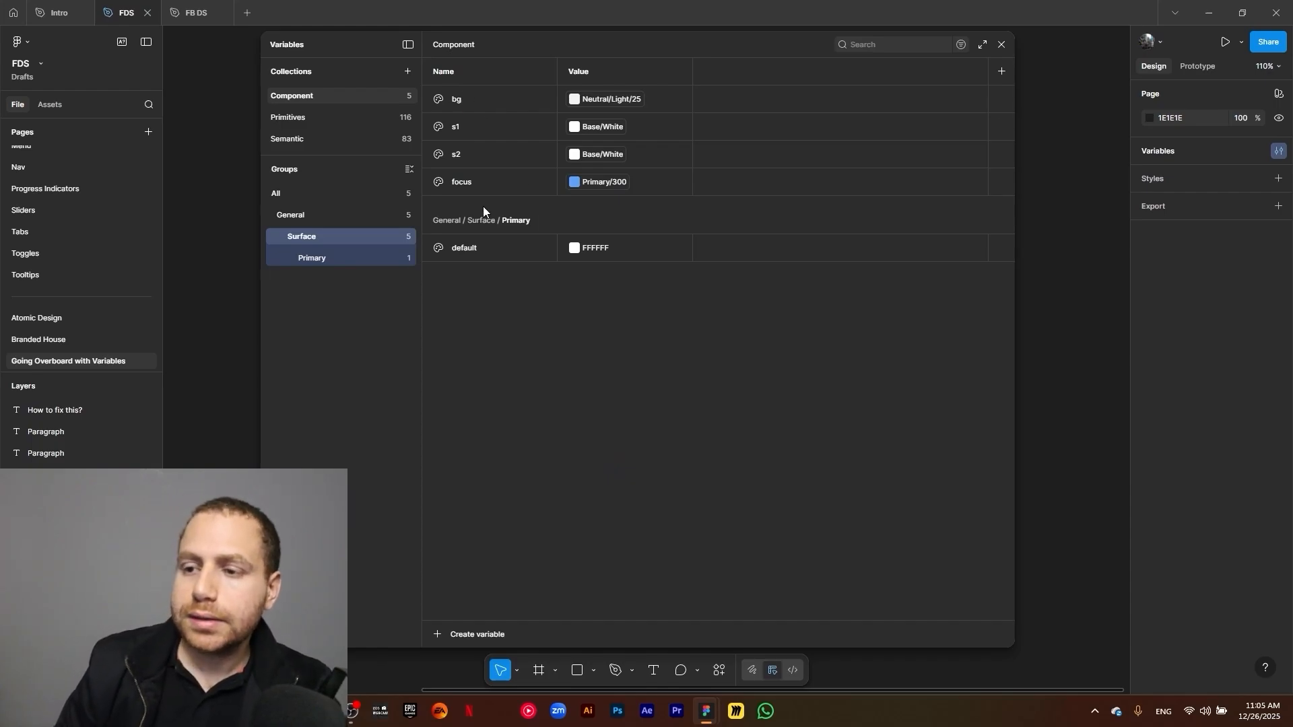
Link the default variable in the General/Surface/Primary group to the semantic color Primary/500
{"action": "left_click", "coordinate": [327, 263]}
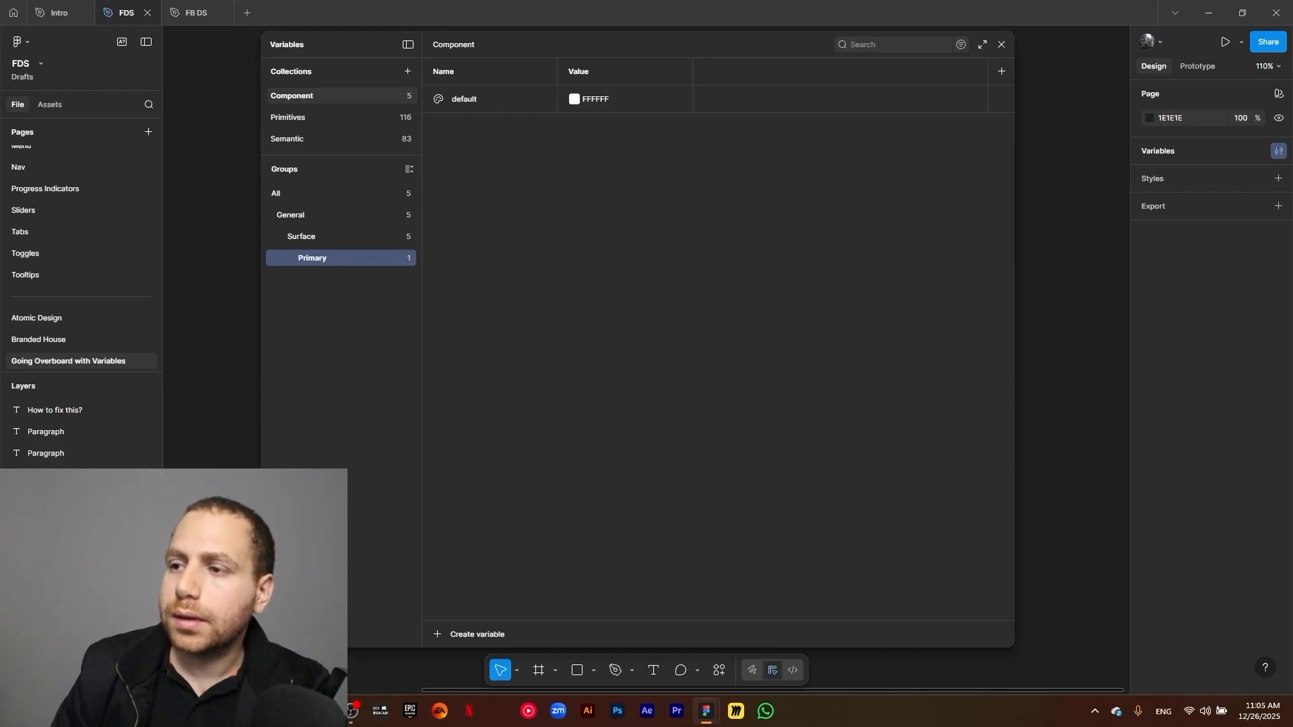
{"action": "left_click", "coordinate": [573, 101]}
{"action": "left_click", "coordinate": [631, 122]}
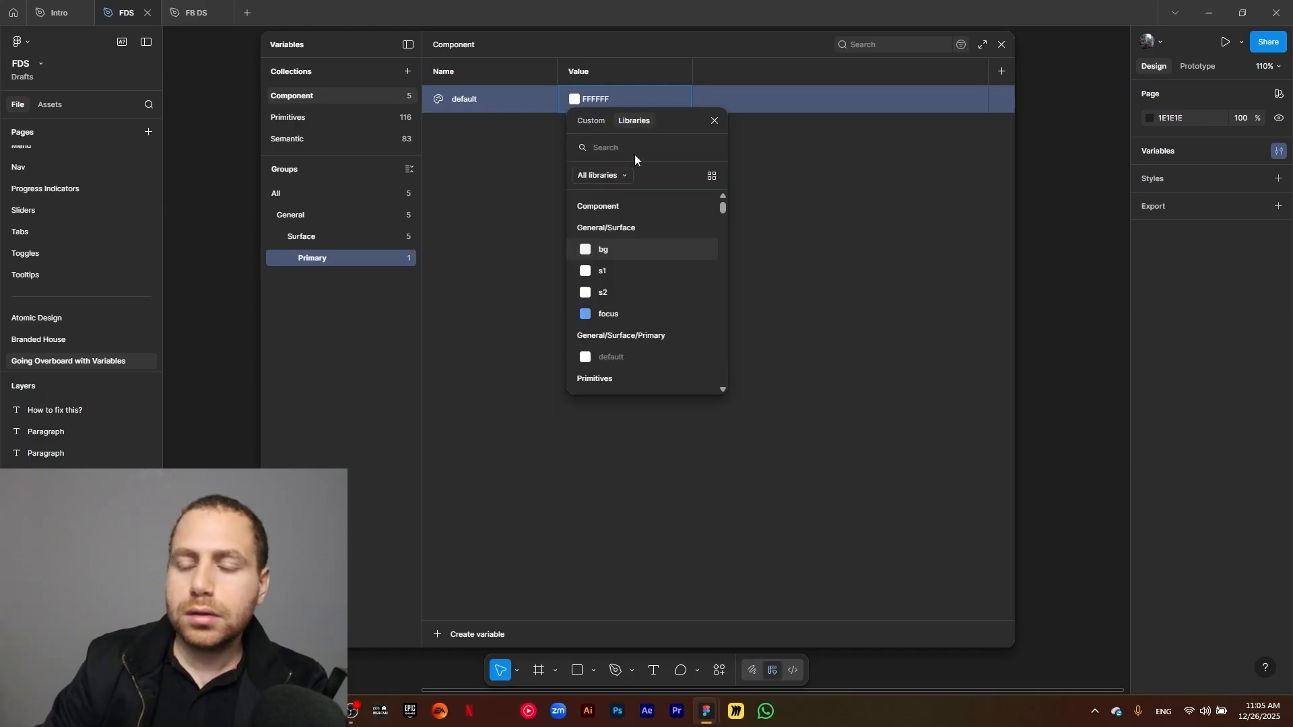
{"action": "type", "text": "primar"}
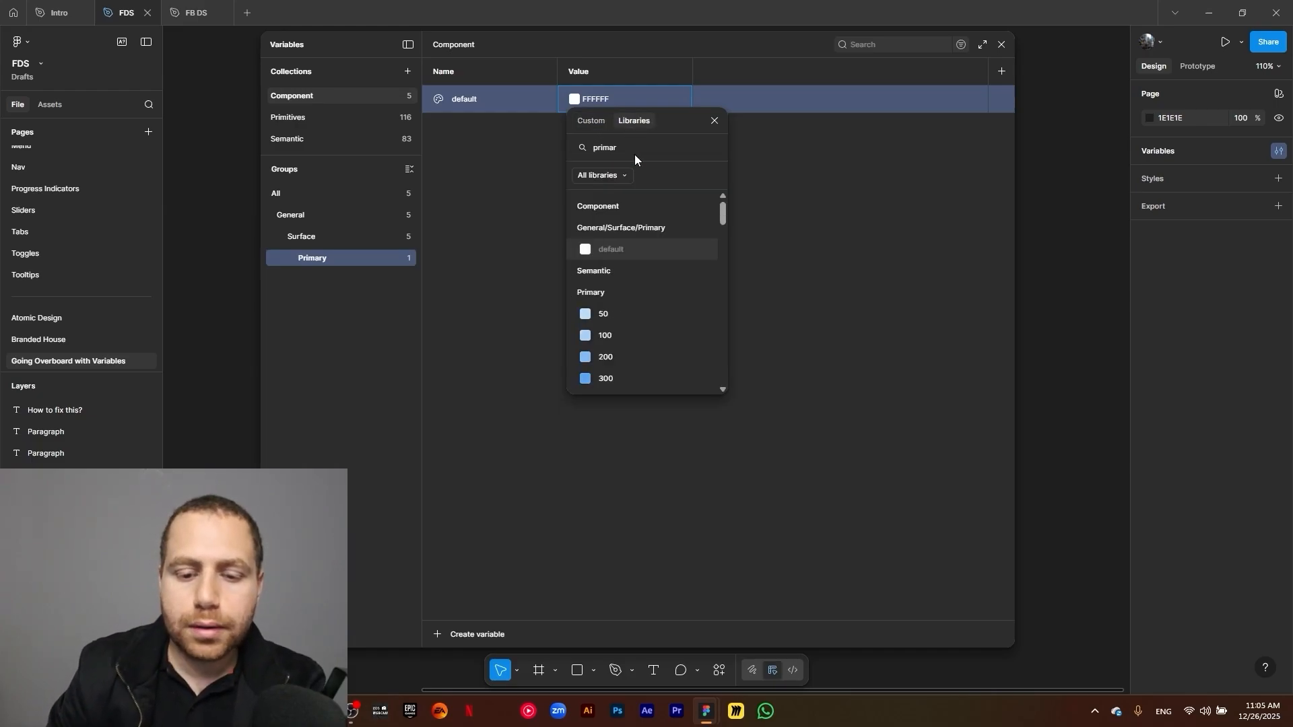
{"action": "scroll", "coordinate": [663, 284], "scroll_direction": "down", "scroll_amount": 2}
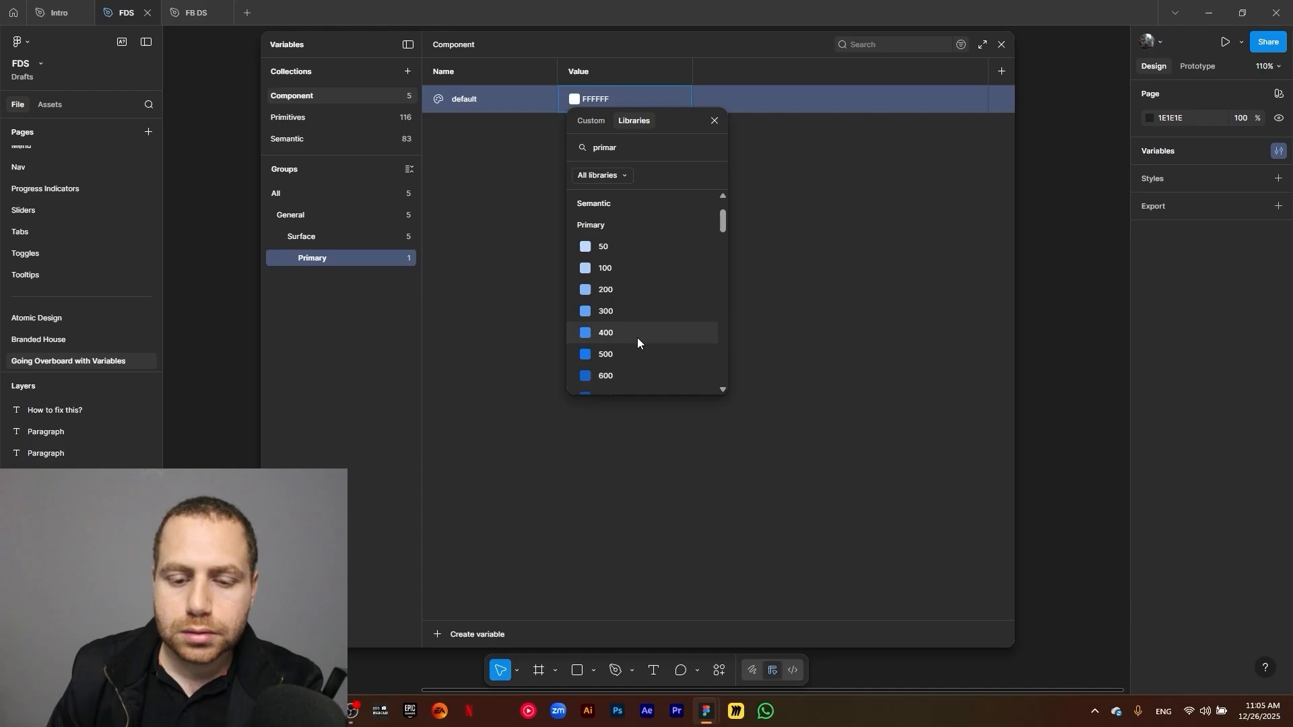
{"action": "left_click", "coordinate": [637, 338]}
{"action": "left_click", "coordinate": [519, 119]}
Duplicate the Primary group's default variable as hover and link its value to Primary/600
{"action": "left_click", "coordinate": [511, 102]}
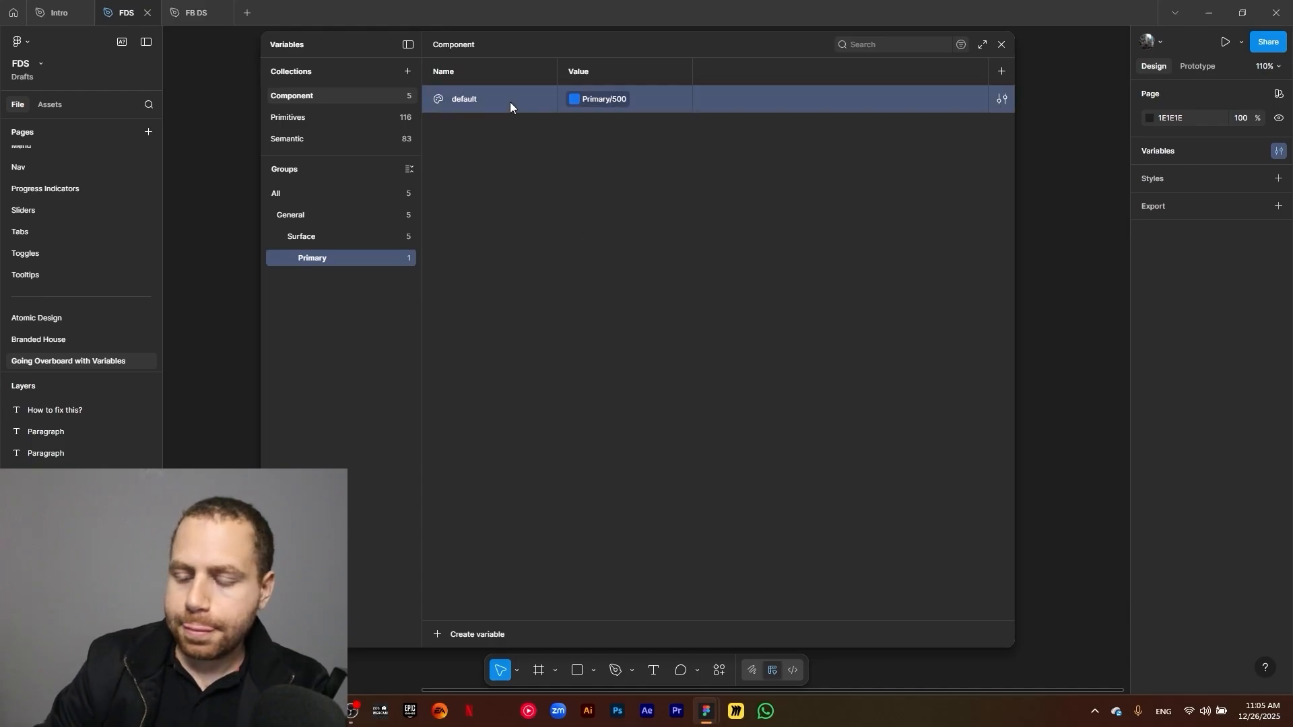
{"action": "key", "text": "ctrl+d"}
{"action": "type", "text": "hove"}
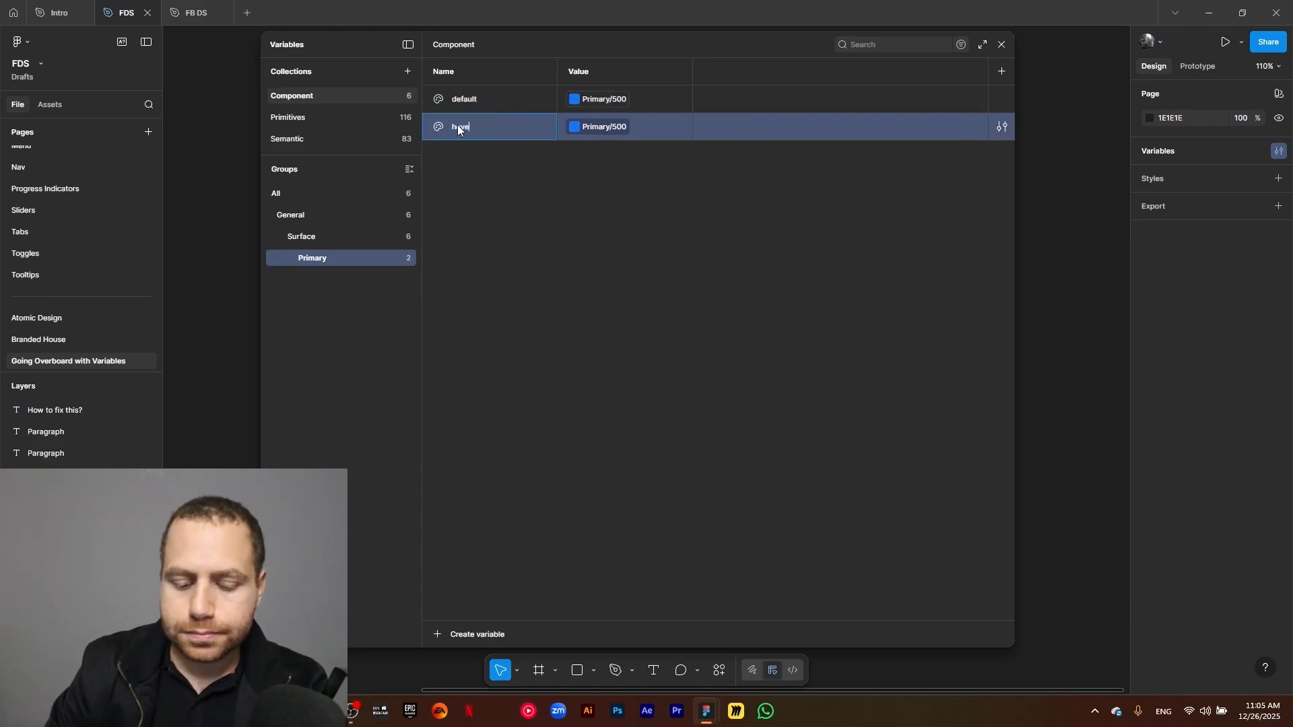
{"action": "type", "text": "r"}
{"action": "key", "text": "Return"}
{"action": "left_click", "coordinate": [606, 128]}
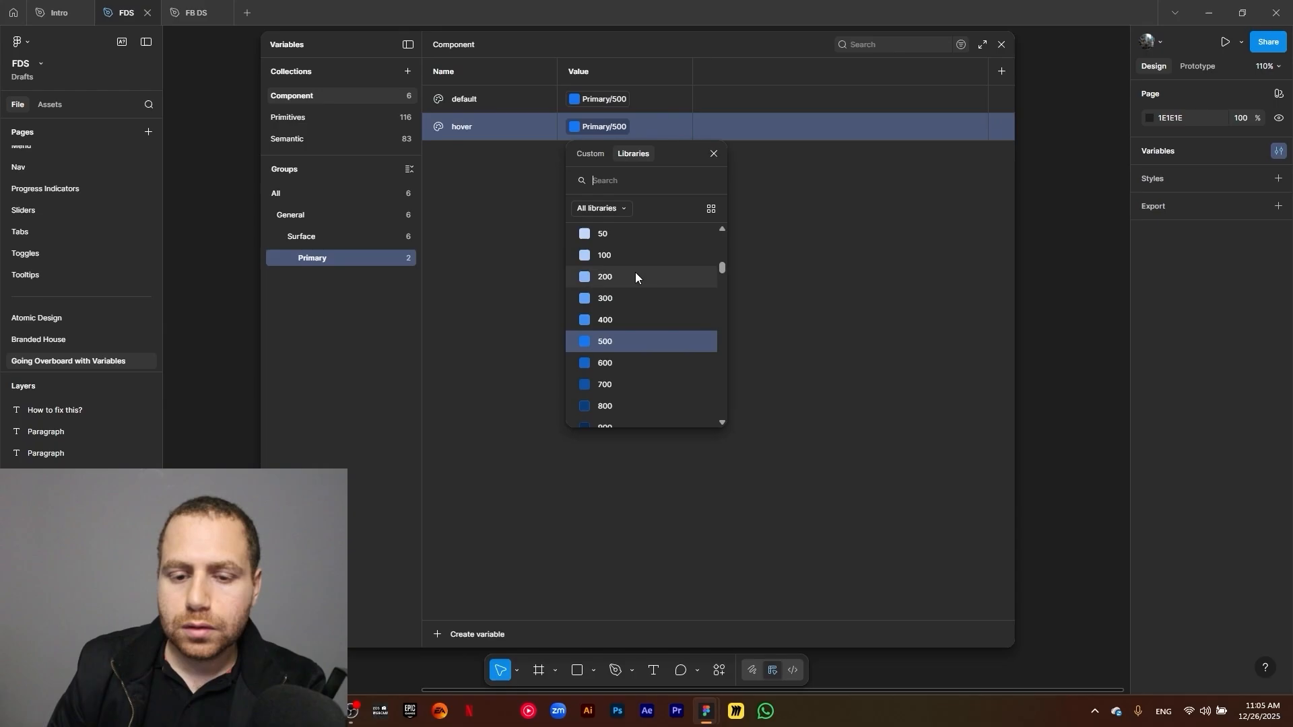
{"action": "left_click", "coordinate": [633, 363]}
Duplicate the hover variable as pressed and link its value to Primary/700
{"action": "left_click", "coordinate": [499, 123]}
{"action": "key", "text": "ctrl+d"}
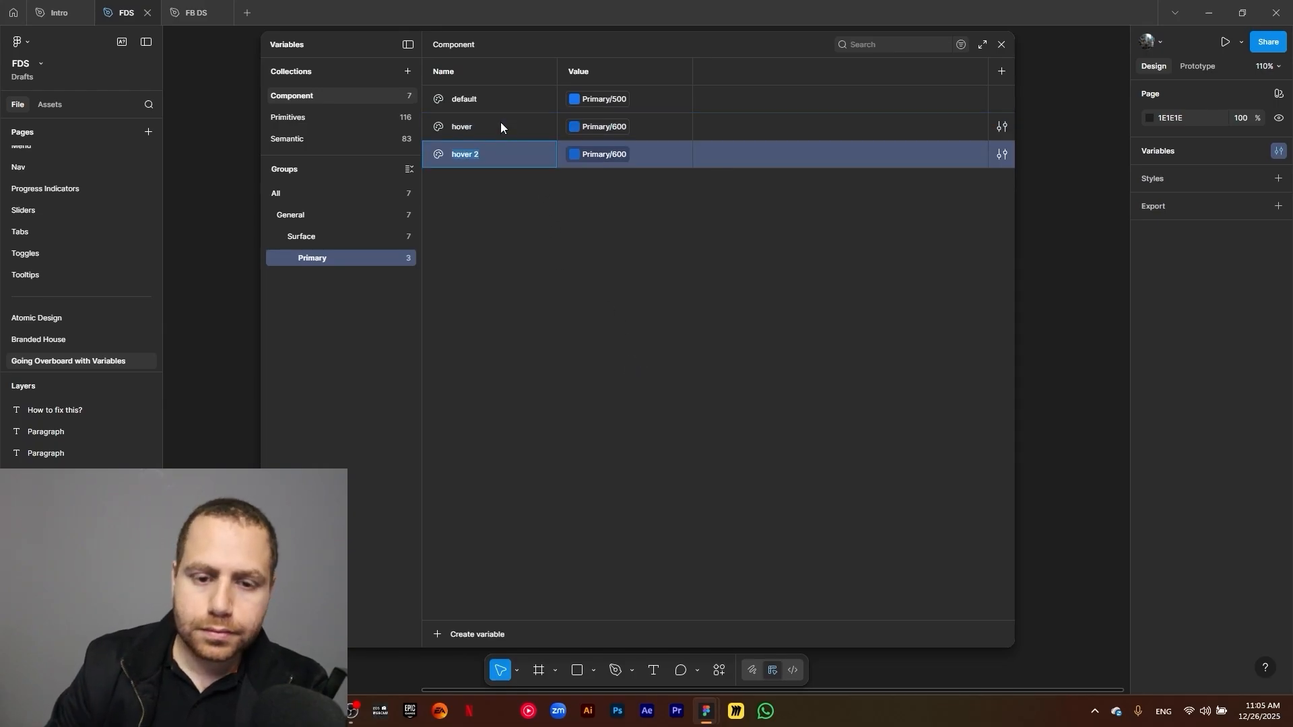
{"action": "type", "text": "press"}
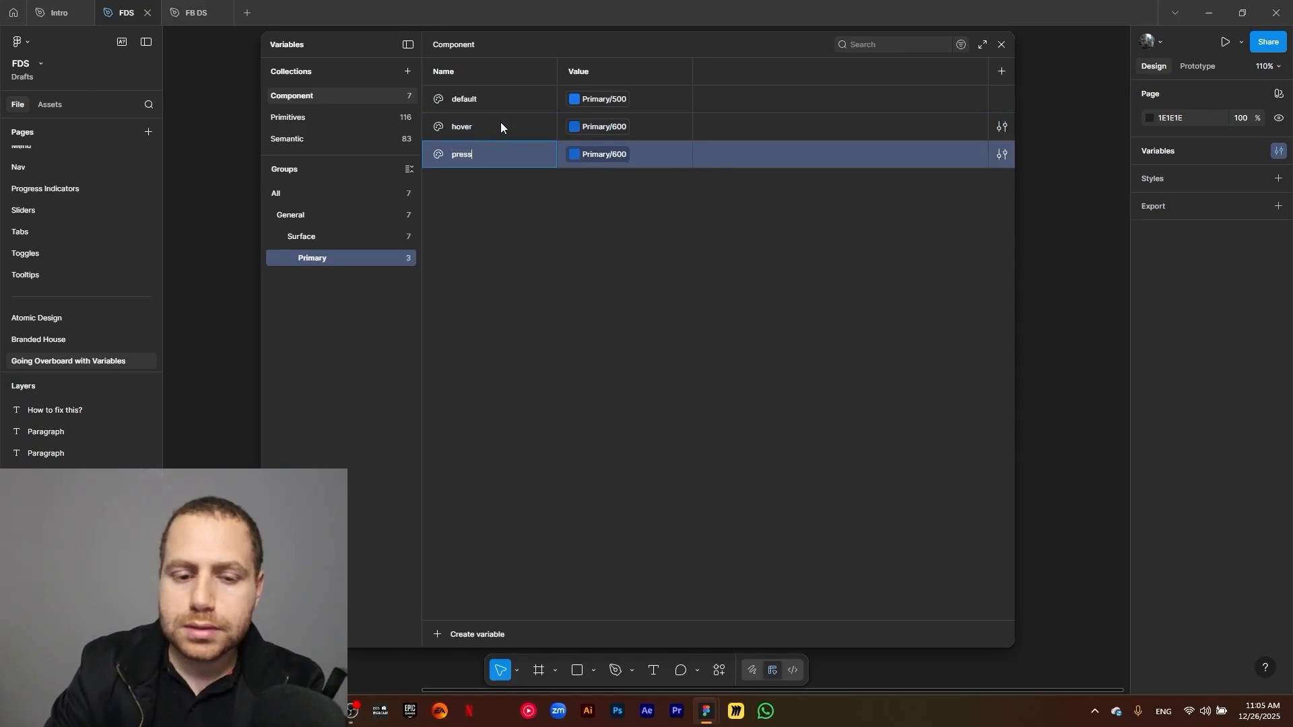
{"action": "type", "text": "ed"}
{"action": "left_click", "coordinate": [608, 160]}
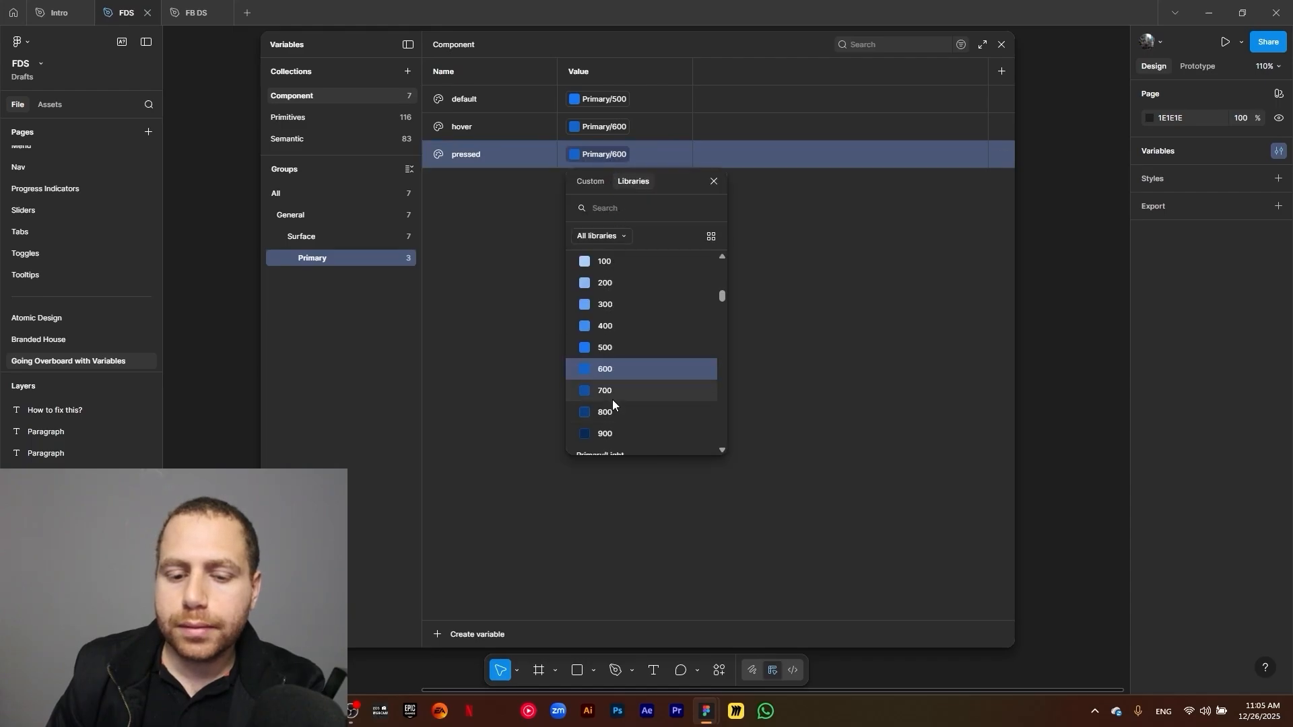
{"action": "left_click", "coordinate": [610, 392]}
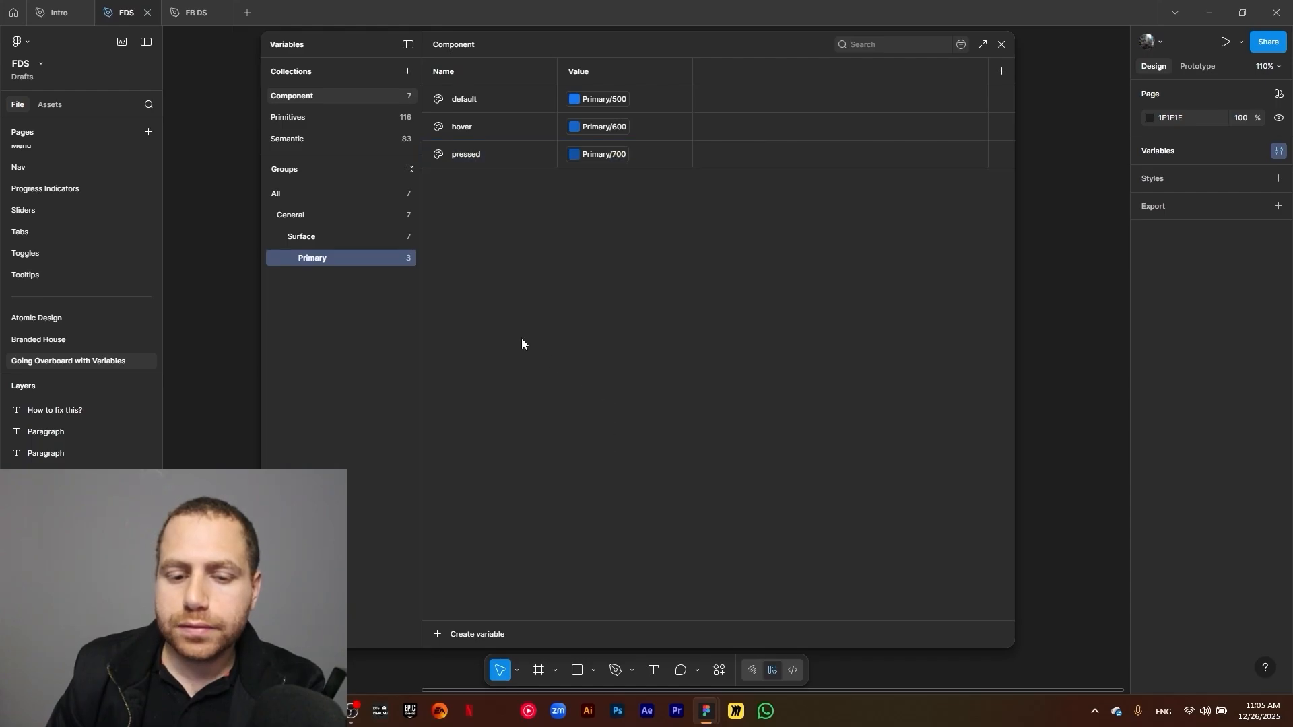
Duplicate the pressed variable and name the copy subtle/default, placing it in a subtle subgroup of Primary
{"action": "left_click", "coordinate": [487, 163]}
{"action": "key", "text": "ctrl+d"}
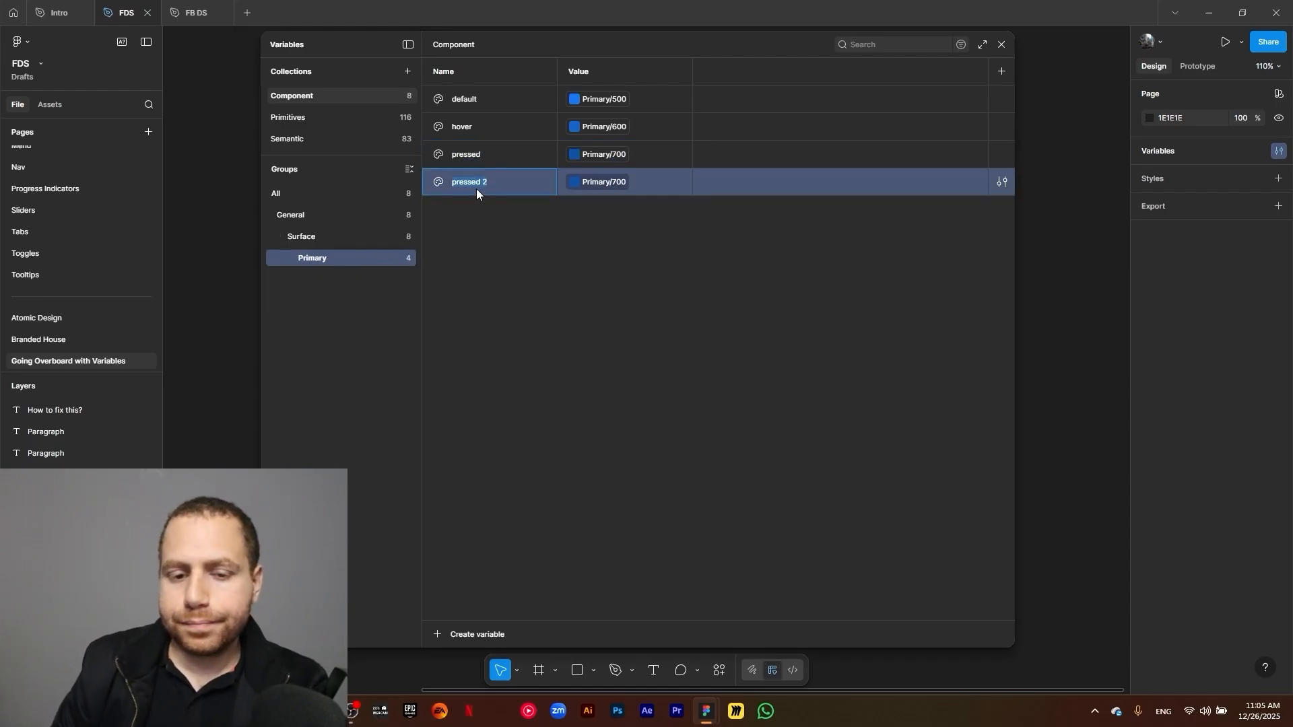
{"action": "double_click", "coordinate": [470, 181]}
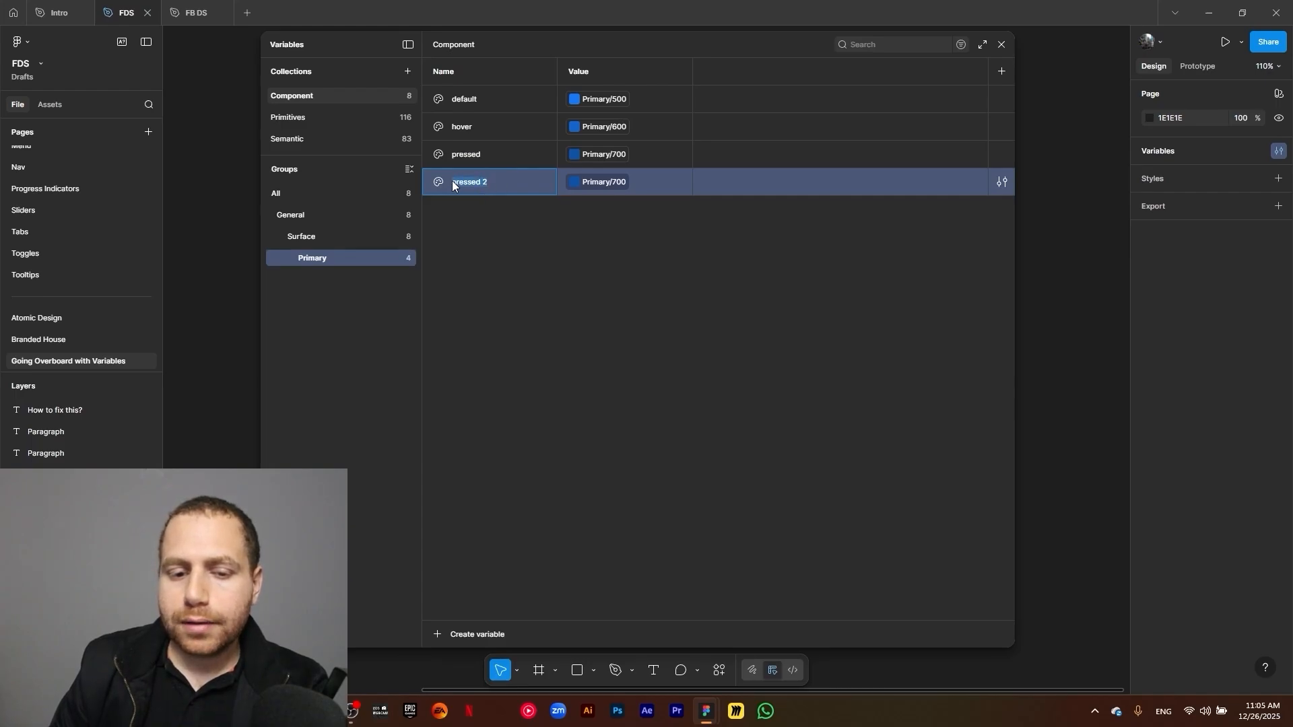
{"action": "type", "text": "subtle/"}
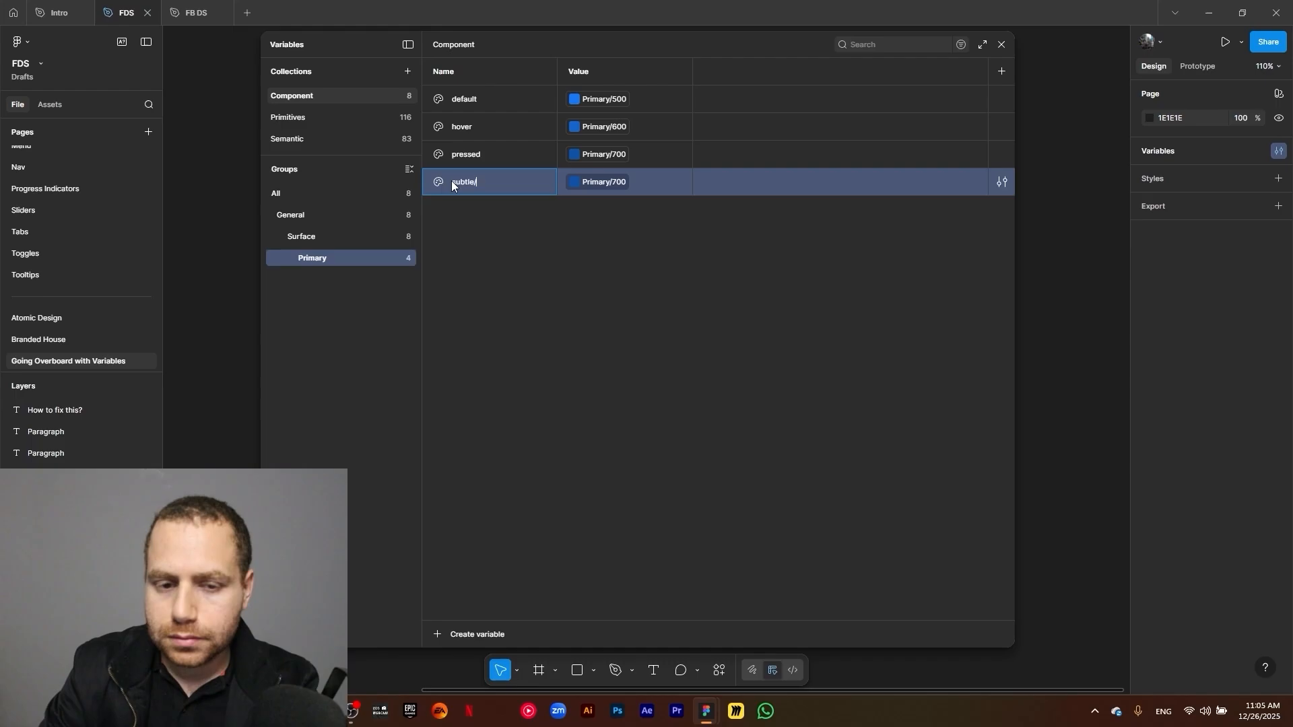
{"action": "type", "text": "defa"}
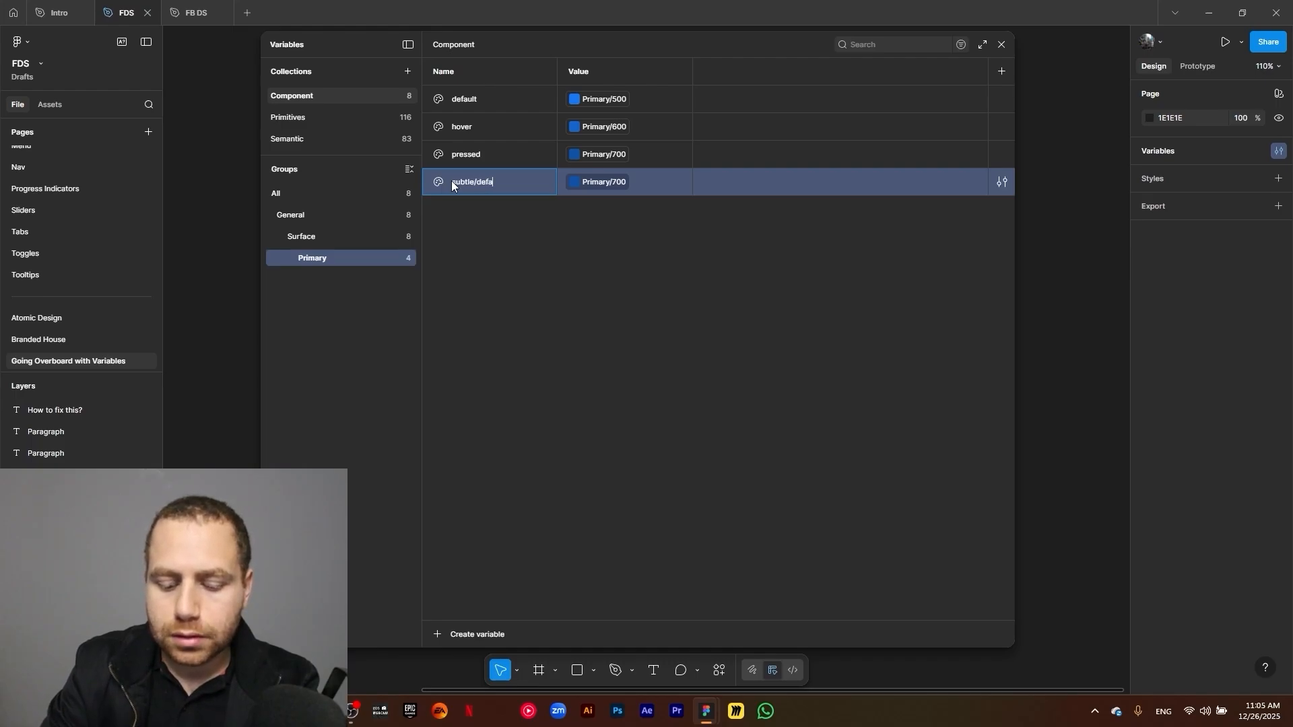
{"action": "type", "text": "ult"}
{"action": "key", "text": "Return"}
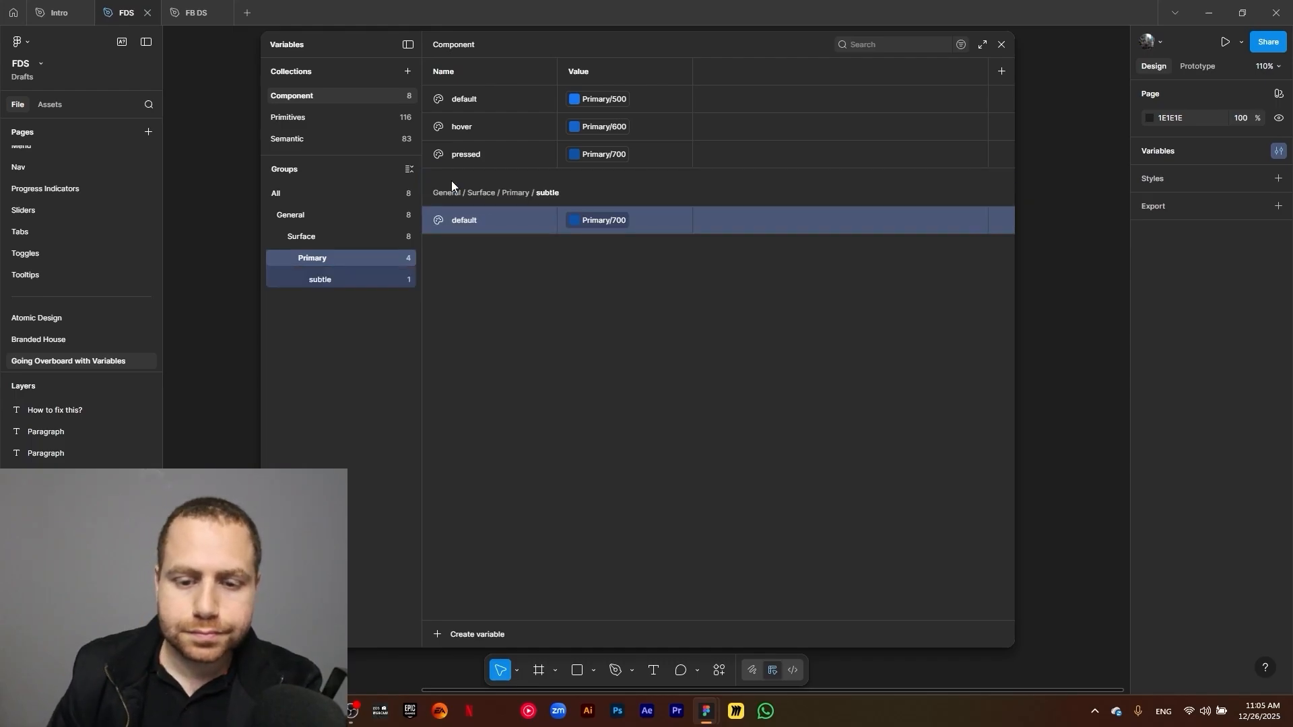
Link the subtle group's default variable to the semantic color Primary/Light/100
{"action": "left_click", "coordinate": [617, 222]}
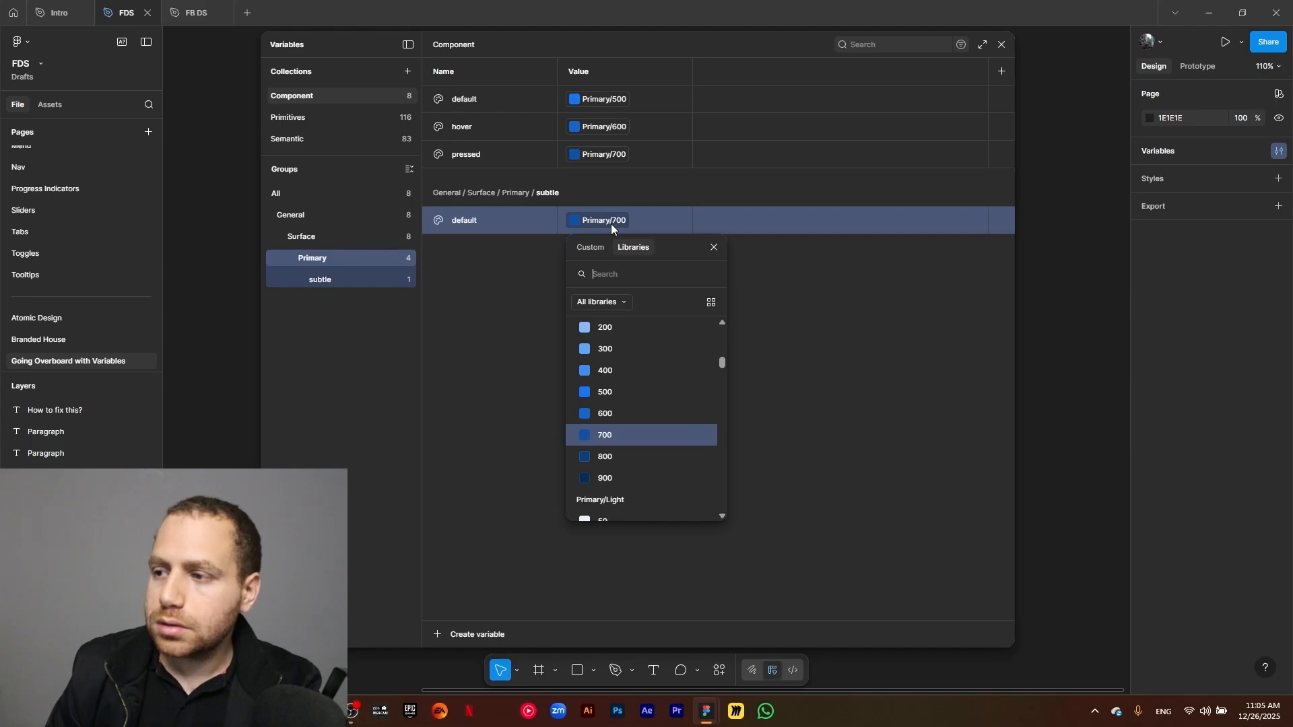
{"action": "scroll", "coordinate": [633, 423], "scroll_direction": "down", "scroll_amount": 2}
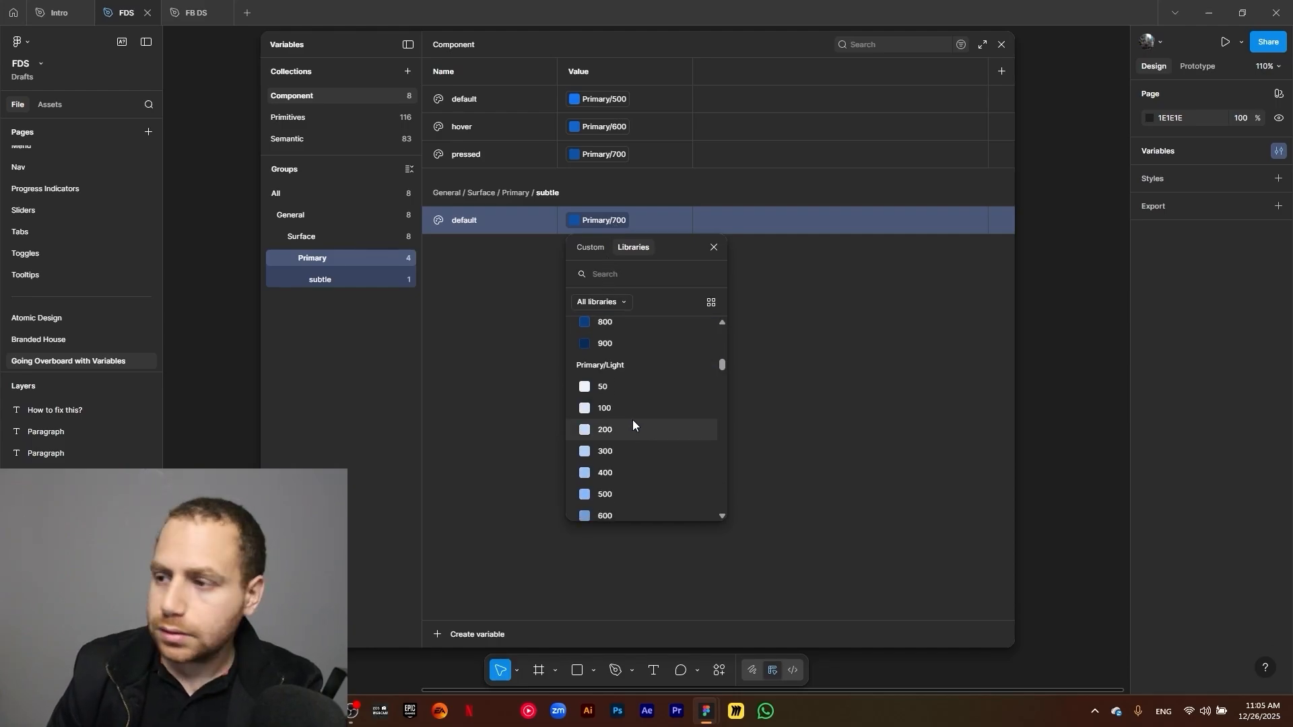
{"action": "left_click", "coordinate": [633, 411]}
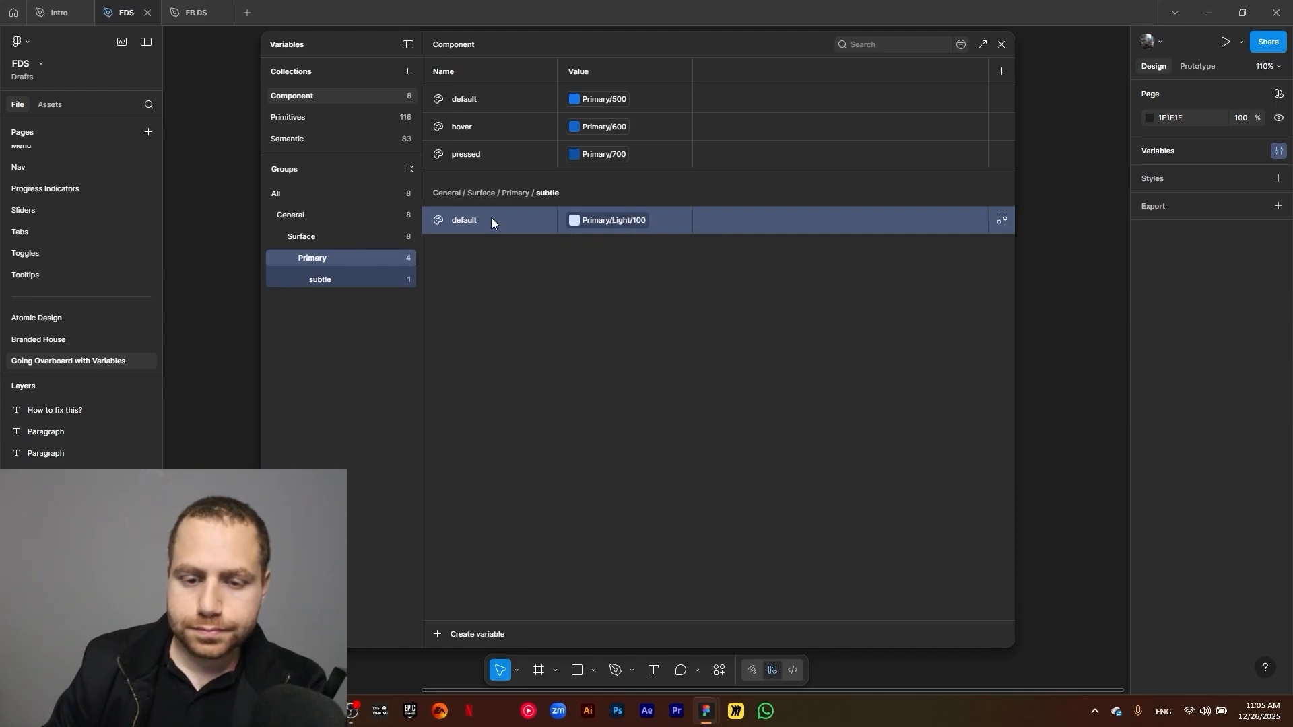
Duplicate the subtle group's default variable as hover and link its value to Primary/Light/200
{"action": "key", "text": "ctrl+d"}
{"action": "type", "text": "hov"}
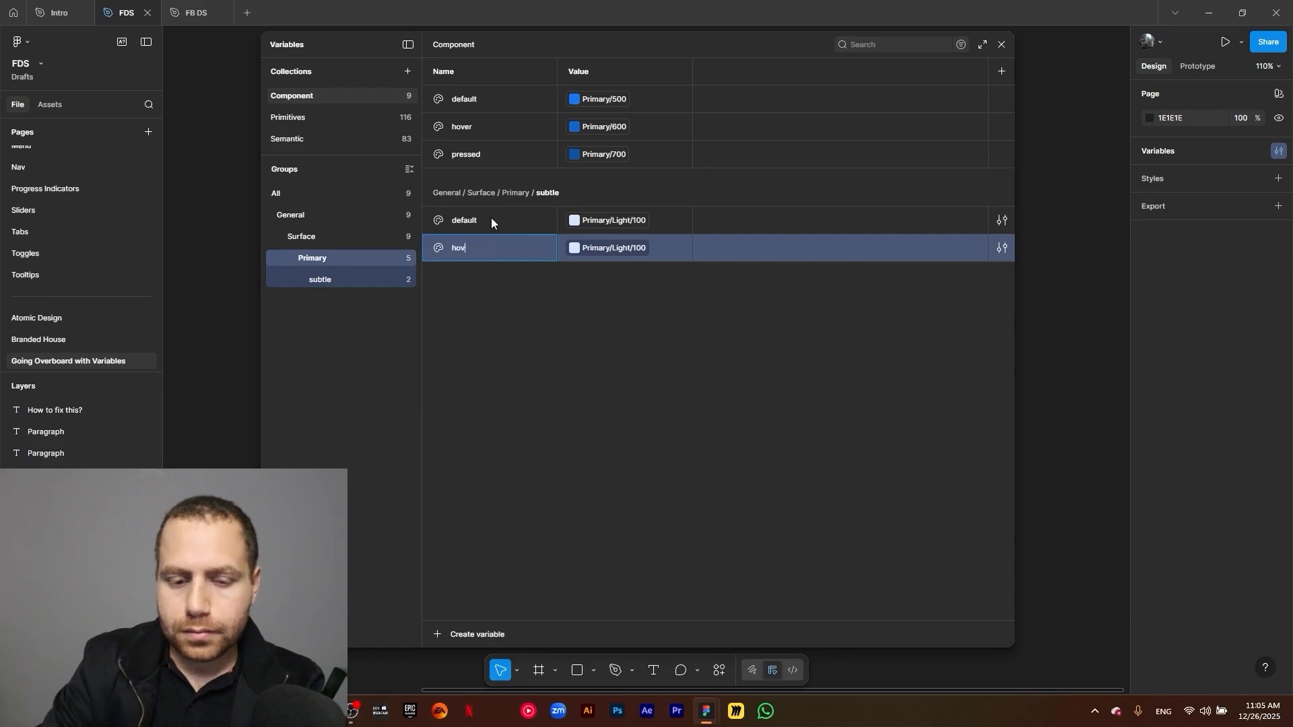
{"action": "type", "text": "er"}
{"action": "left_click", "coordinate": [622, 249]}
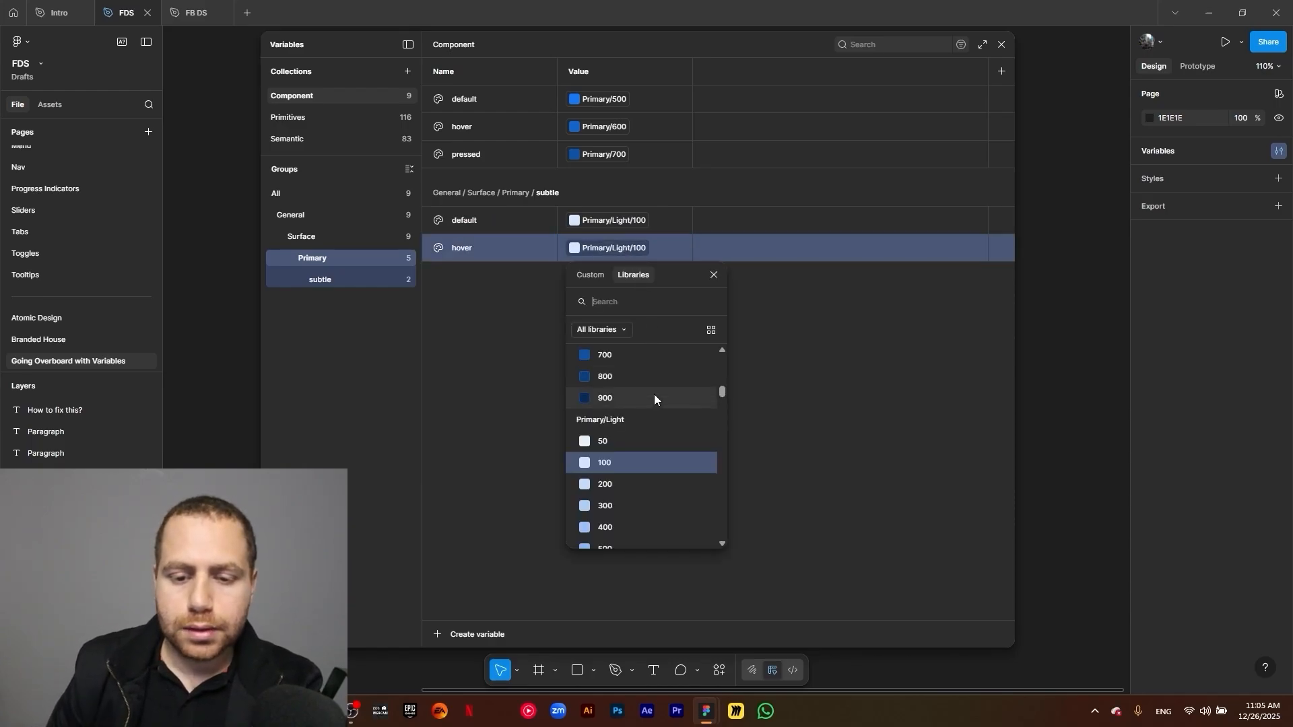
{"action": "left_click", "coordinate": [639, 486]}
Duplicate the subtle hover variable as pressed and link its value to Primary/Light/300
{"action": "left_click", "coordinate": [490, 252]}
{"action": "key", "text": "ctrl+d"}
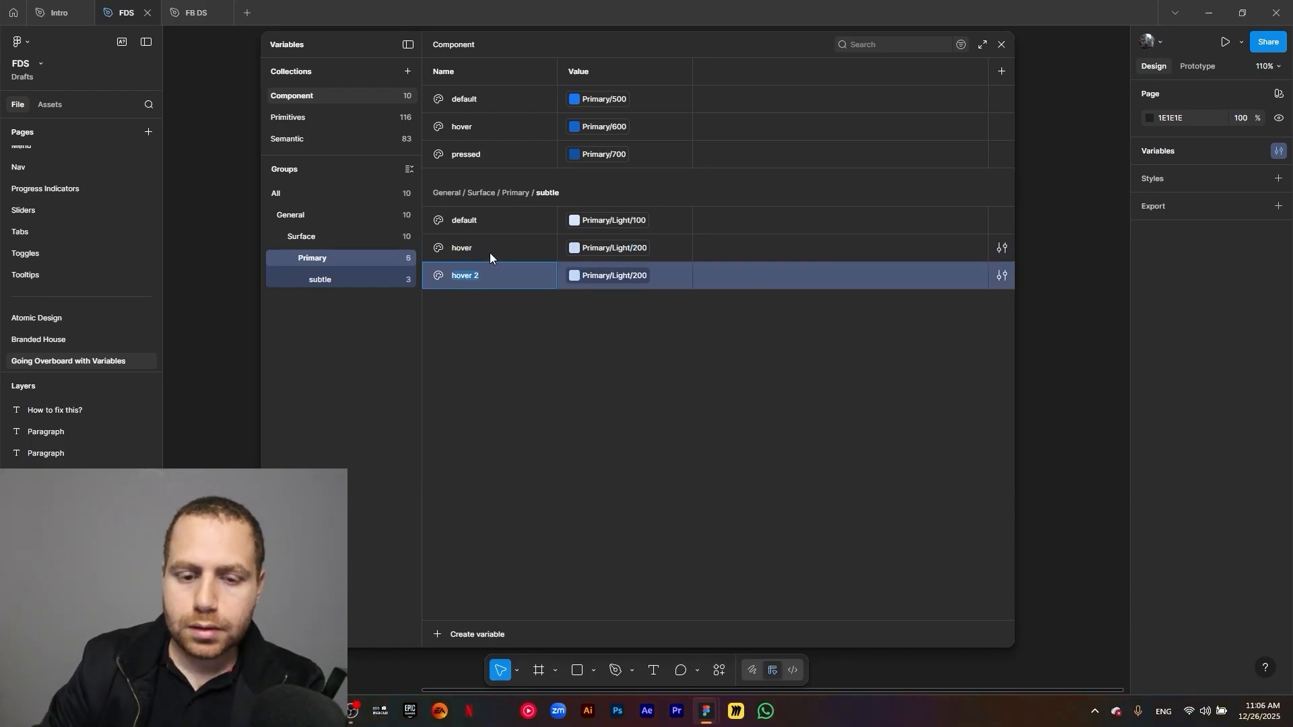
{"action": "type", "text": "pressed"}
{"action": "key", "text": "Return"}
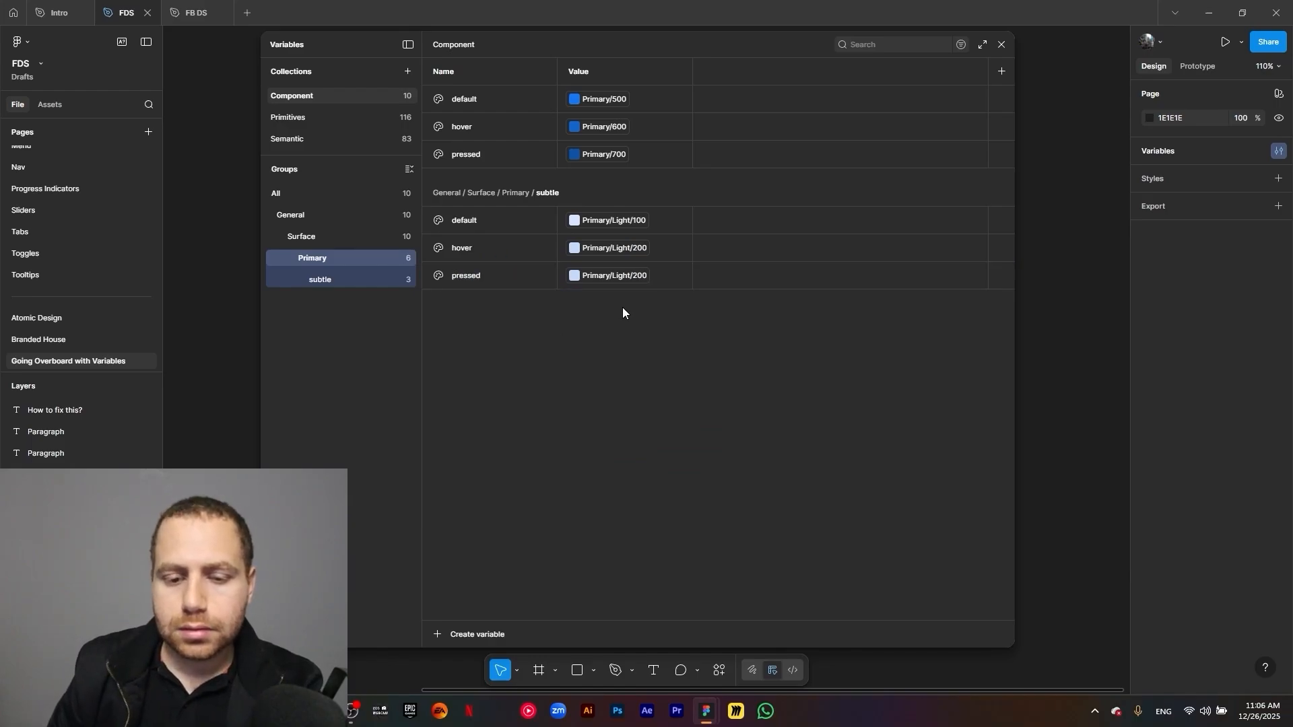
{"action": "left_click", "coordinate": [614, 276]}
{"action": "left_click", "coordinate": [626, 511]}
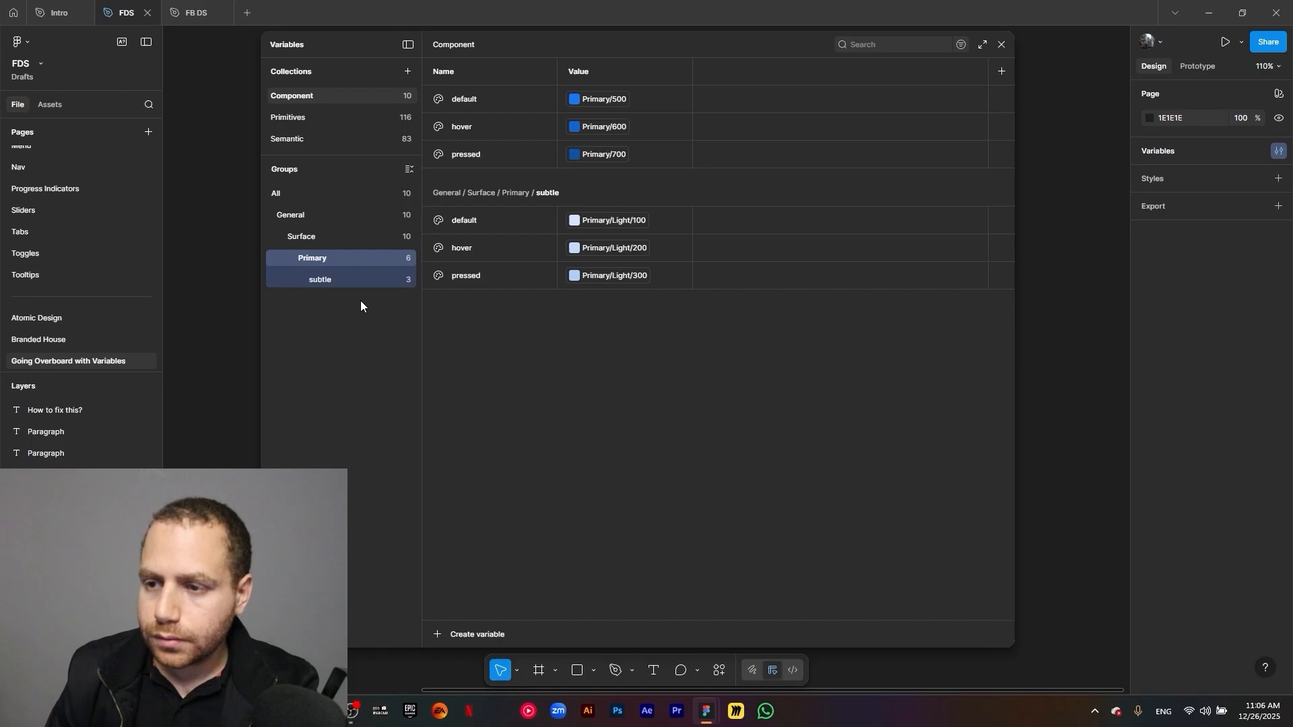
Create a color variable named neutral/default in the Surface group, placing it in a neutral subgroup
{"action": "left_click", "coordinate": [313, 235]}
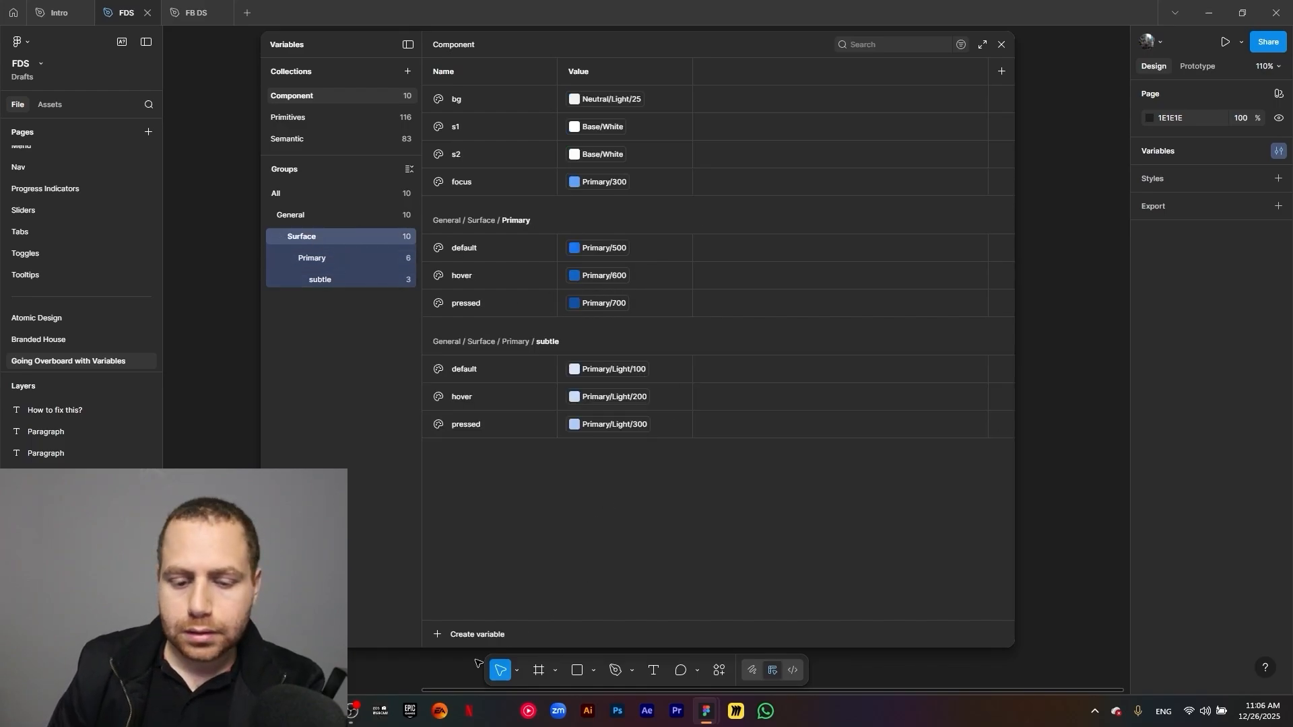
{"action": "left_click", "coordinate": [439, 636]}
{"action": "left_click", "coordinate": [462, 627]}
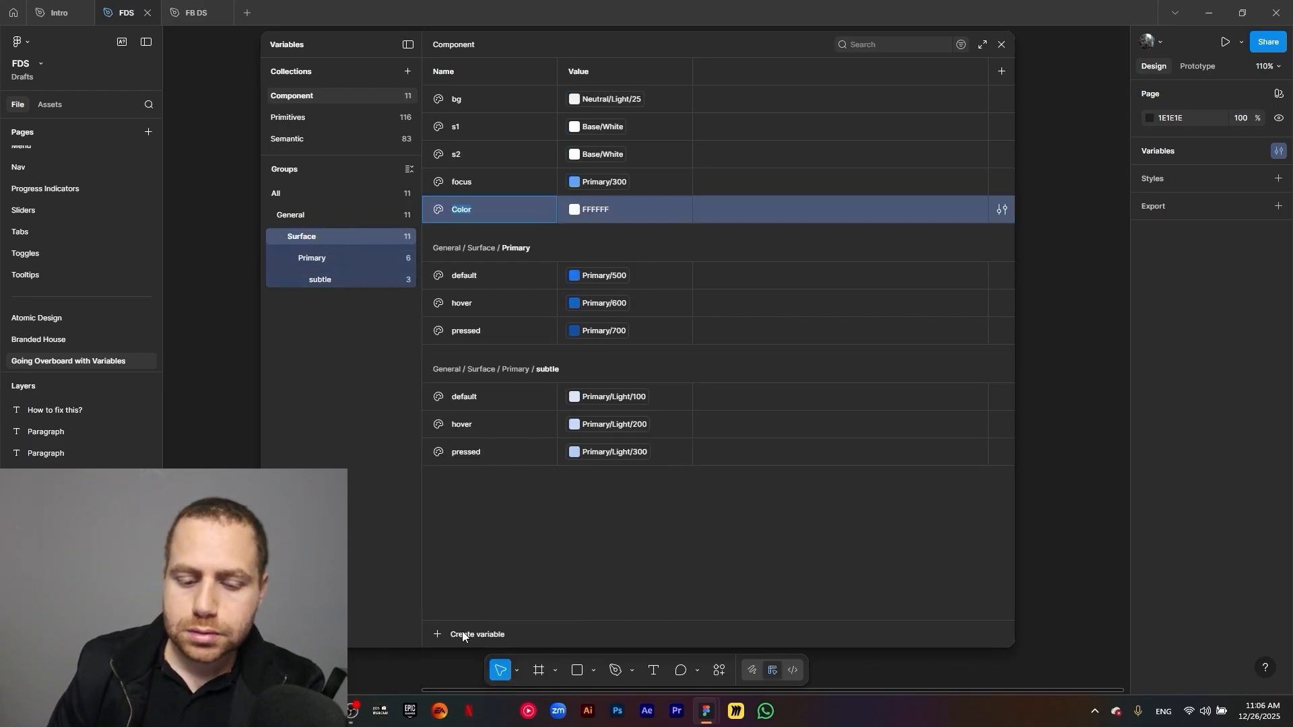
{"action": "type", "text": "neutral"}
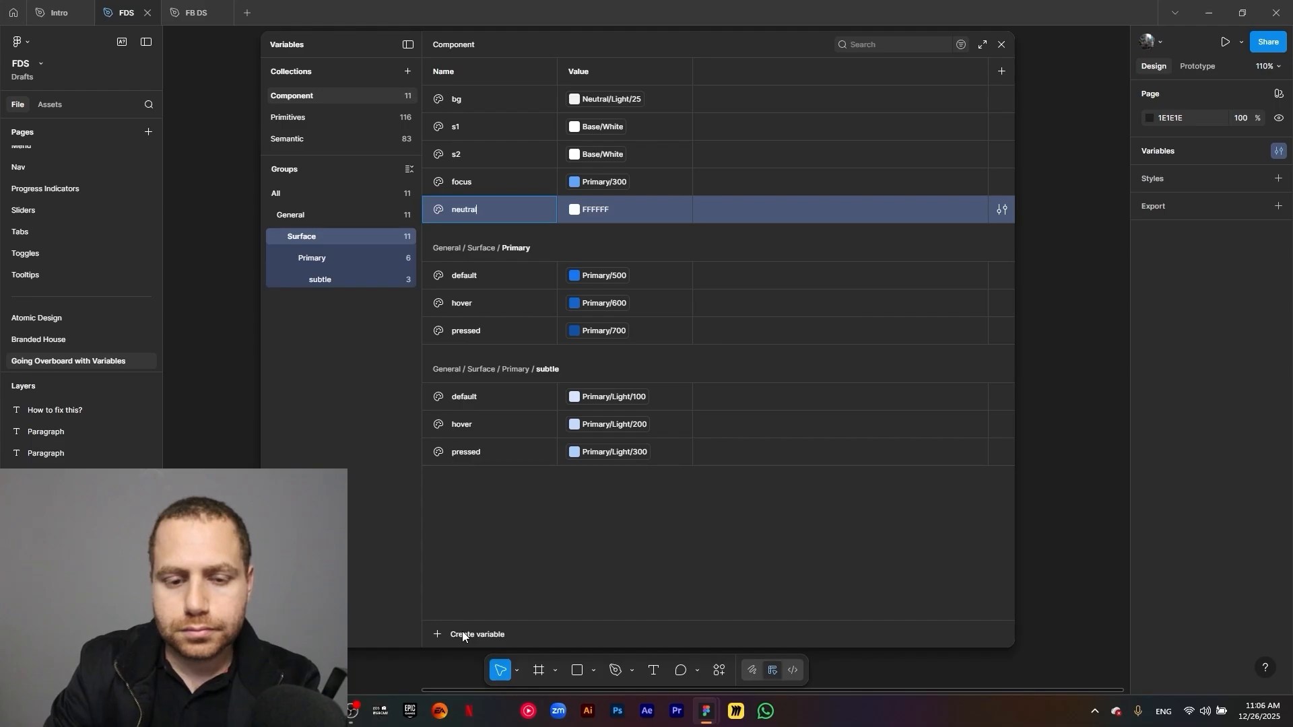
{"action": "type", "text": "/default"}
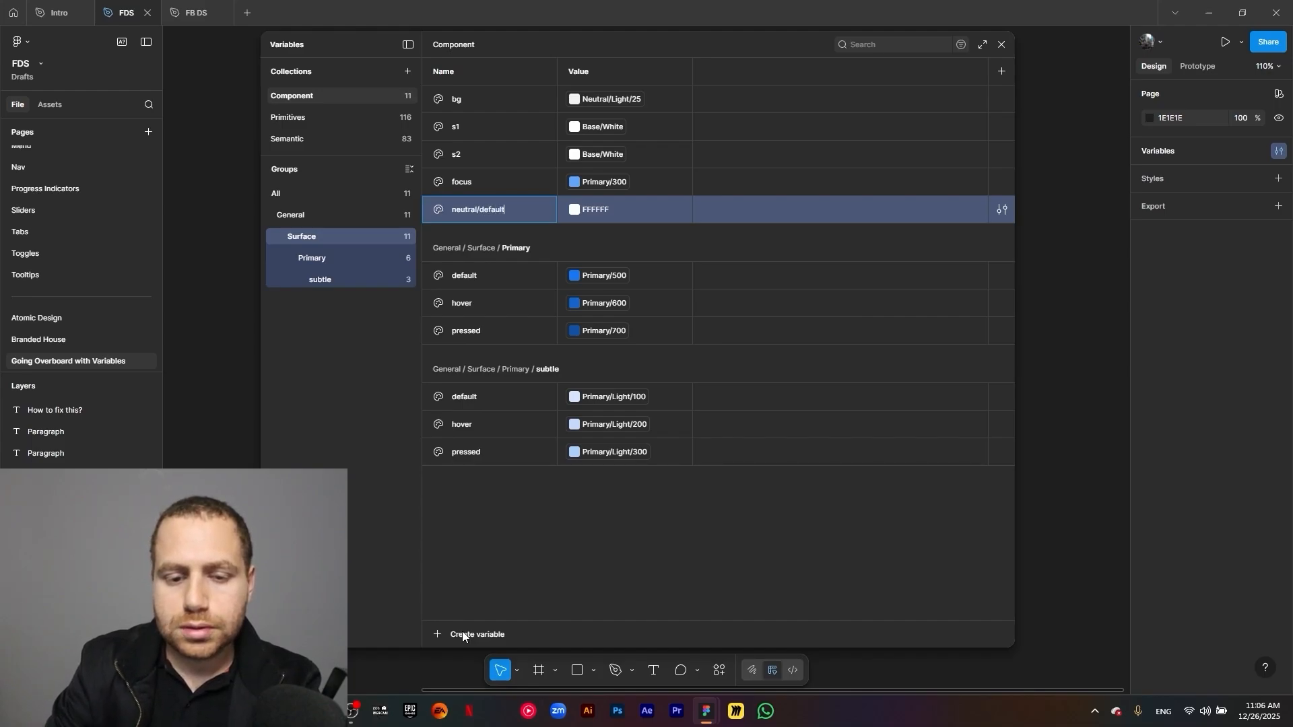
{"action": "key", "text": "Return"}
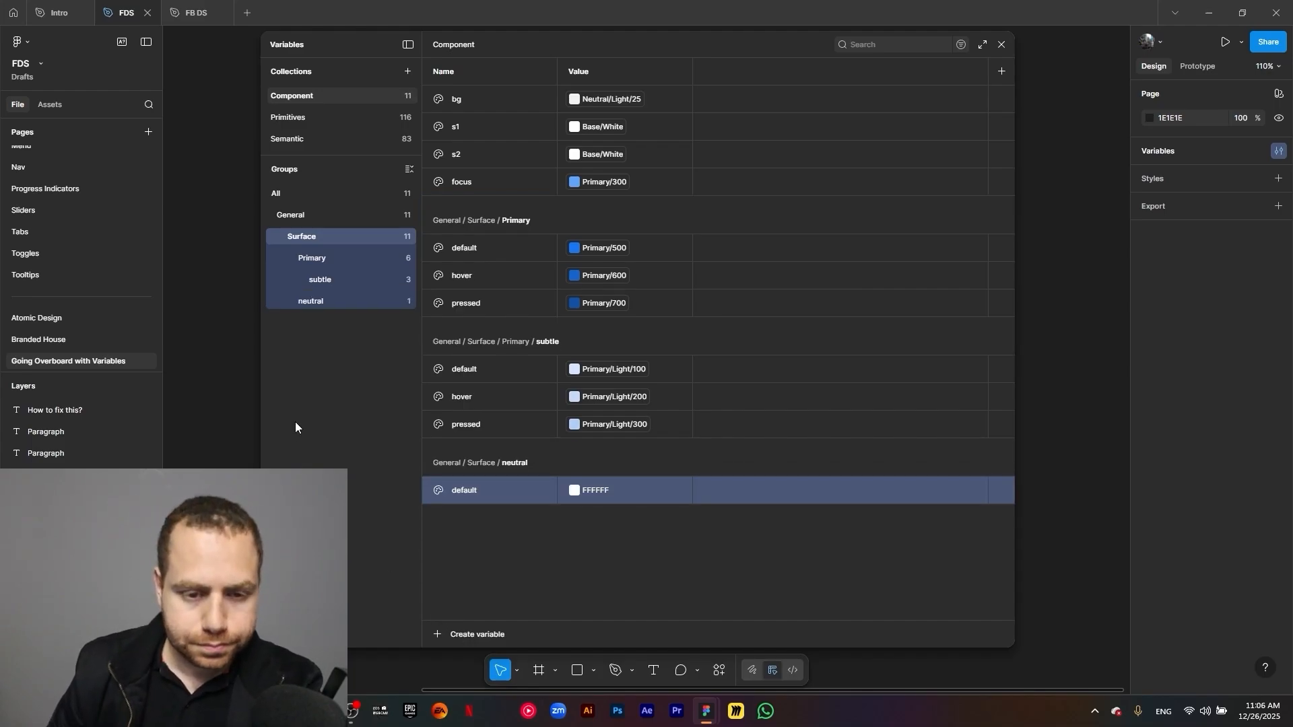
Link the neutral group's default variable to the semantic color Neutral/Light/50
{"action": "left_click", "coordinate": [324, 301]}
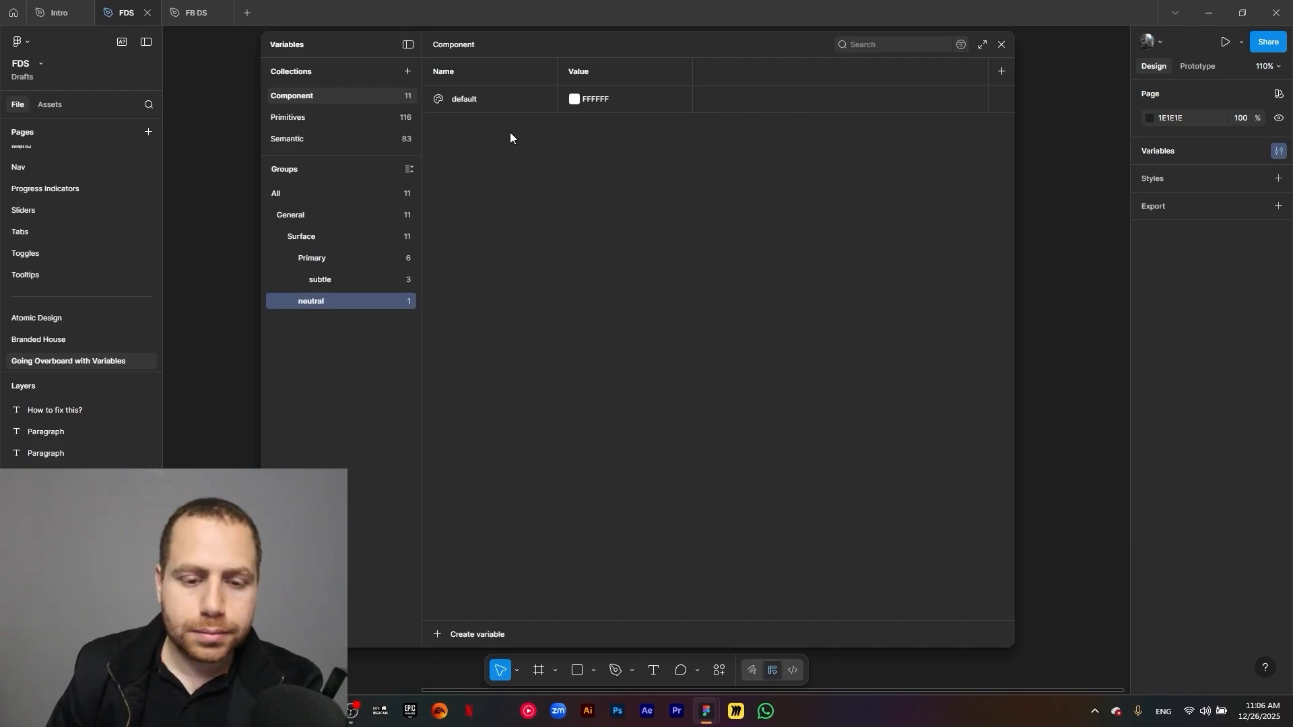
{"action": "left_click", "coordinate": [574, 99]}
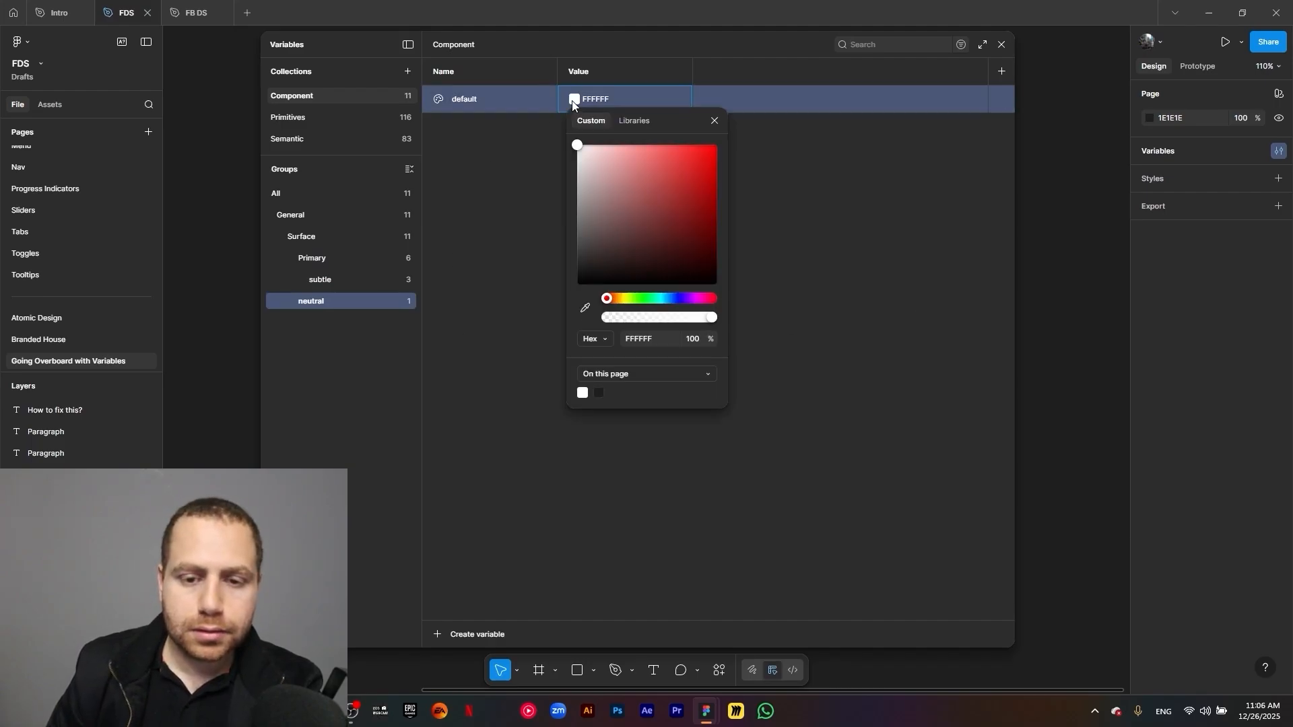
{"action": "left_click", "coordinate": [631, 123]}
{"action": "type", "text": "neutral"}
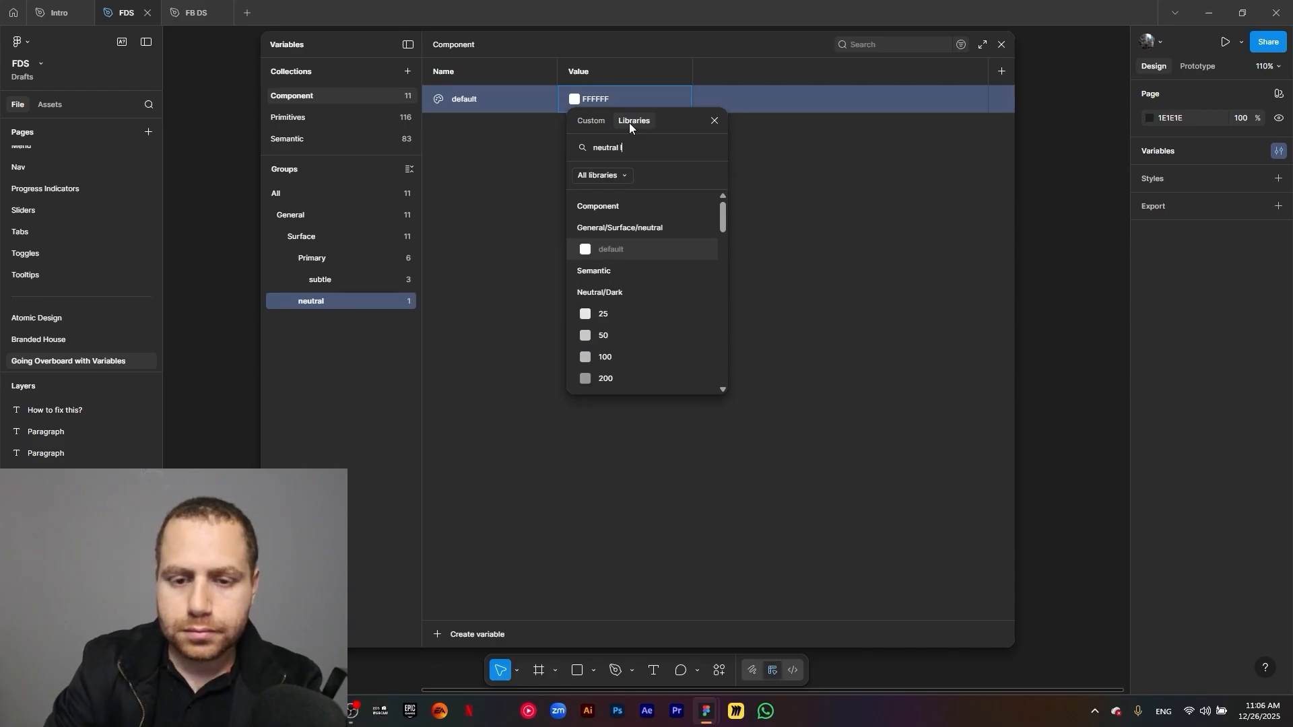
{"action": "type", "text": " light"}
{"action": "left_click", "coordinate": [596, 249]}
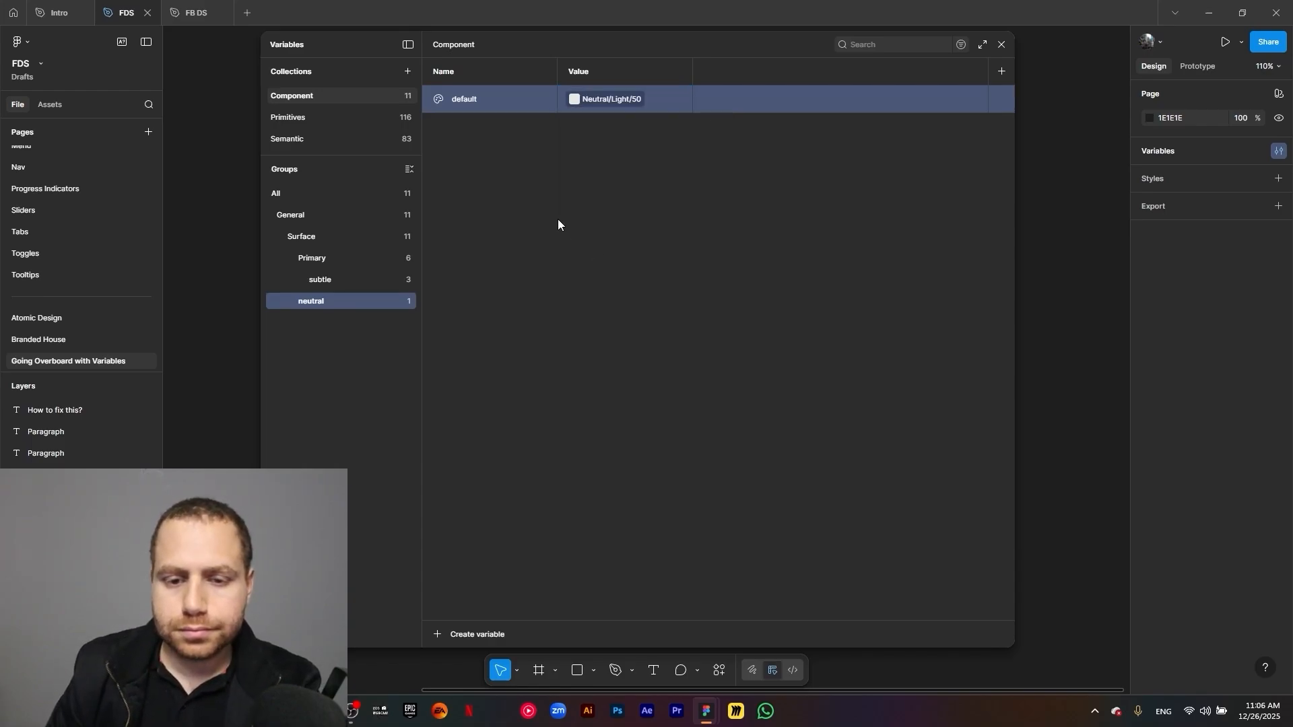
Duplicate the neutral default variable as hover and link its value to Neutral/Light/100
{"action": "left_click", "coordinate": [505, 95]}
{"action": "key", "text": "ctrl+d"}
{"action": "type", "text": "hover"}
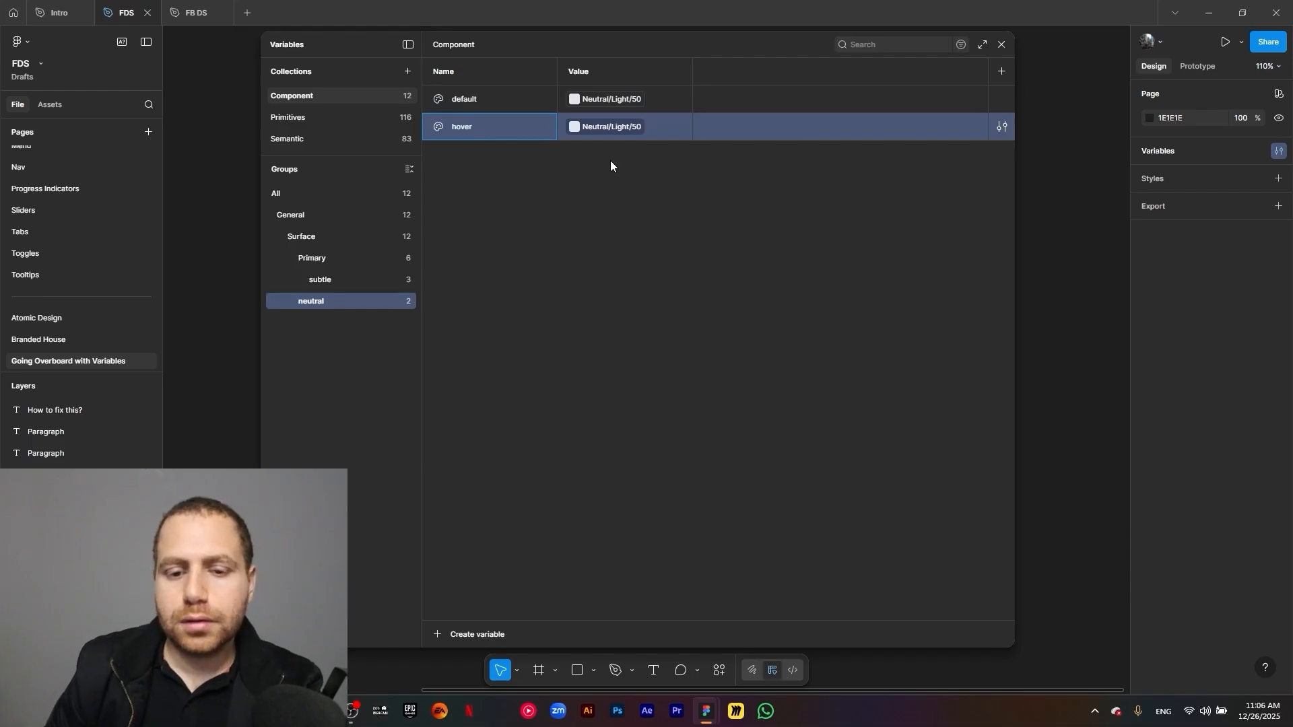
{"action": "key", "text": "Return"}
{"action": "left_click", "coordinate": [613, 128]}
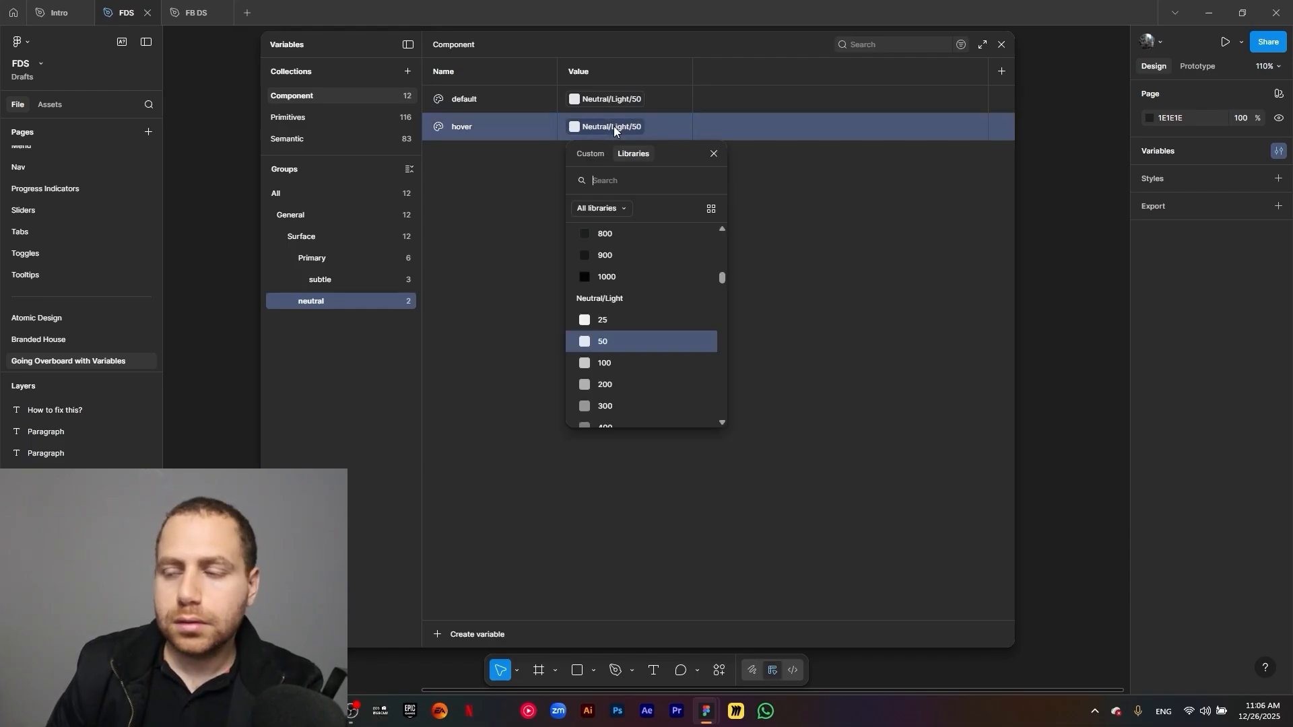
{"action": "left_click", "coordinate": [615, 363]}
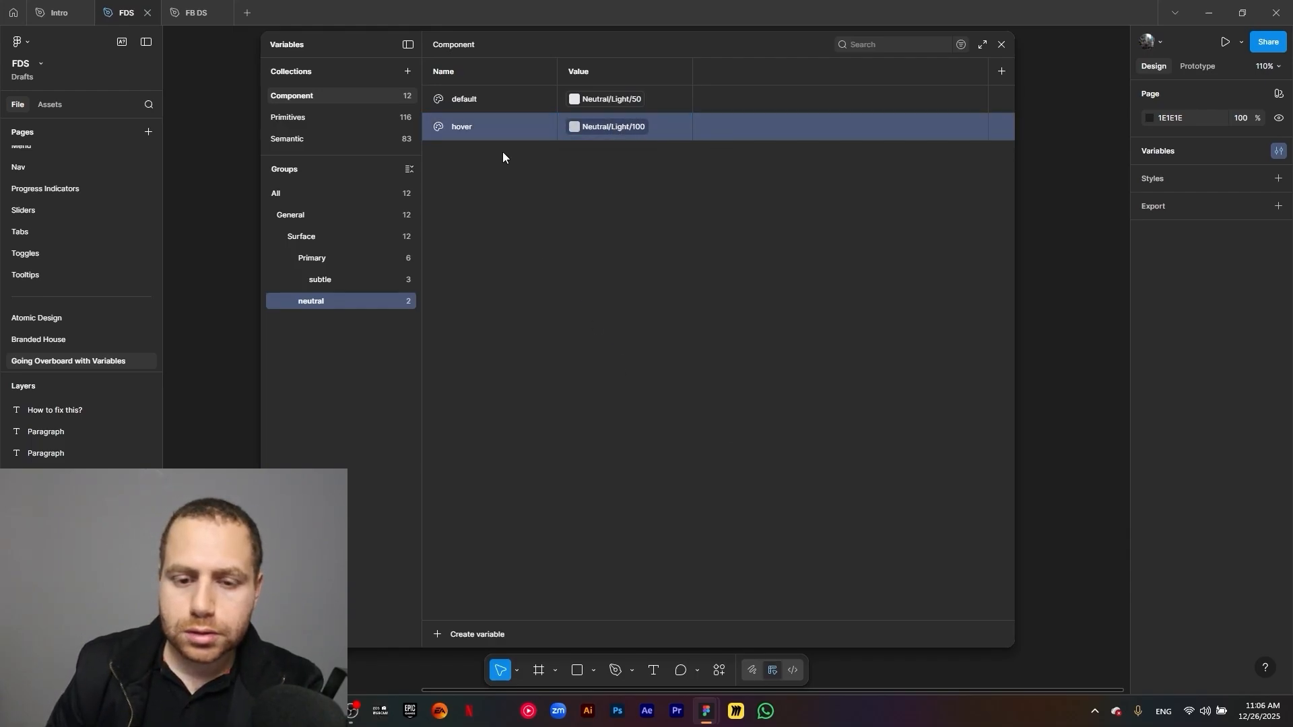
Duplicate the neutral hover variable as pressed and link its value to Neutral/Light/200
{"action": "key", "text": "ctrl+d"}
{"action": "type", "text": "pressed"}
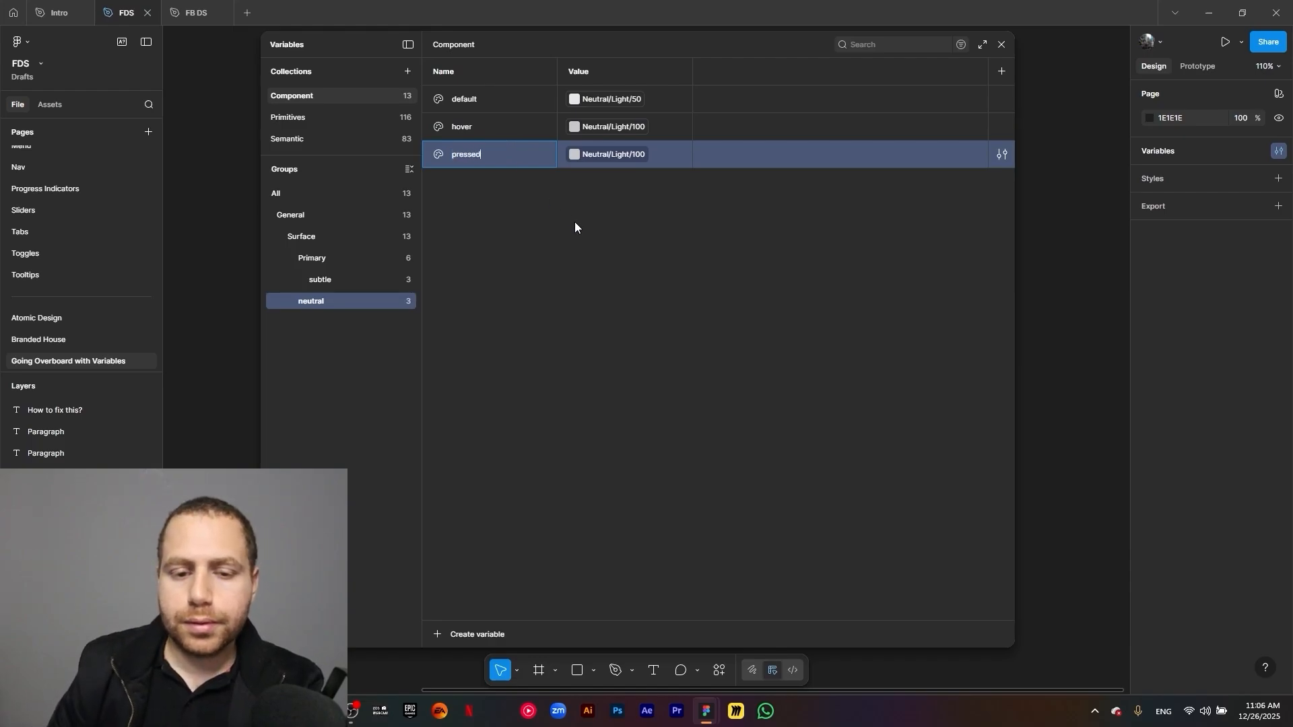
{"action": "left_click", "coordinate": [606, 162]}
{"action": "left_click", "coordinate": [606, 162]}
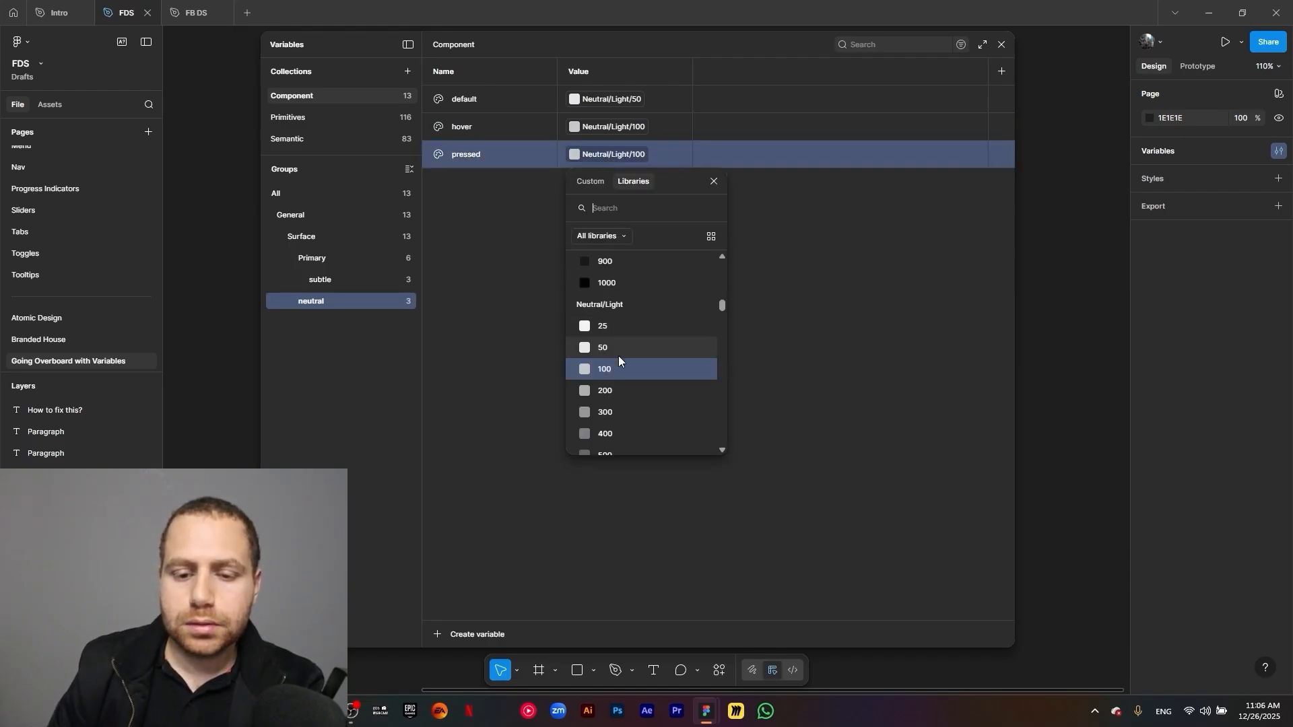
{"action": "left_click", "coordinate": [617, 397]}
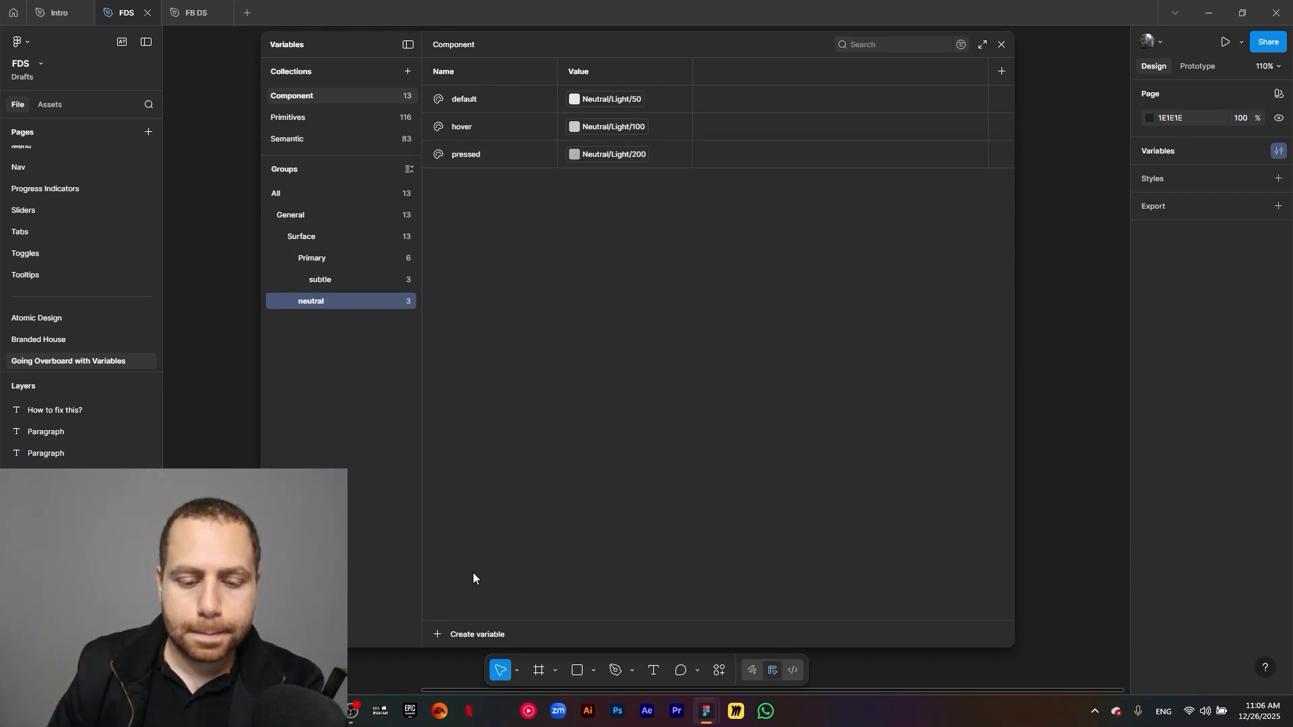
Create a color variable named success/default in the Surface group, placing it in a success subgroup
{"action": "left_click", "coordinate": [307, 234]}
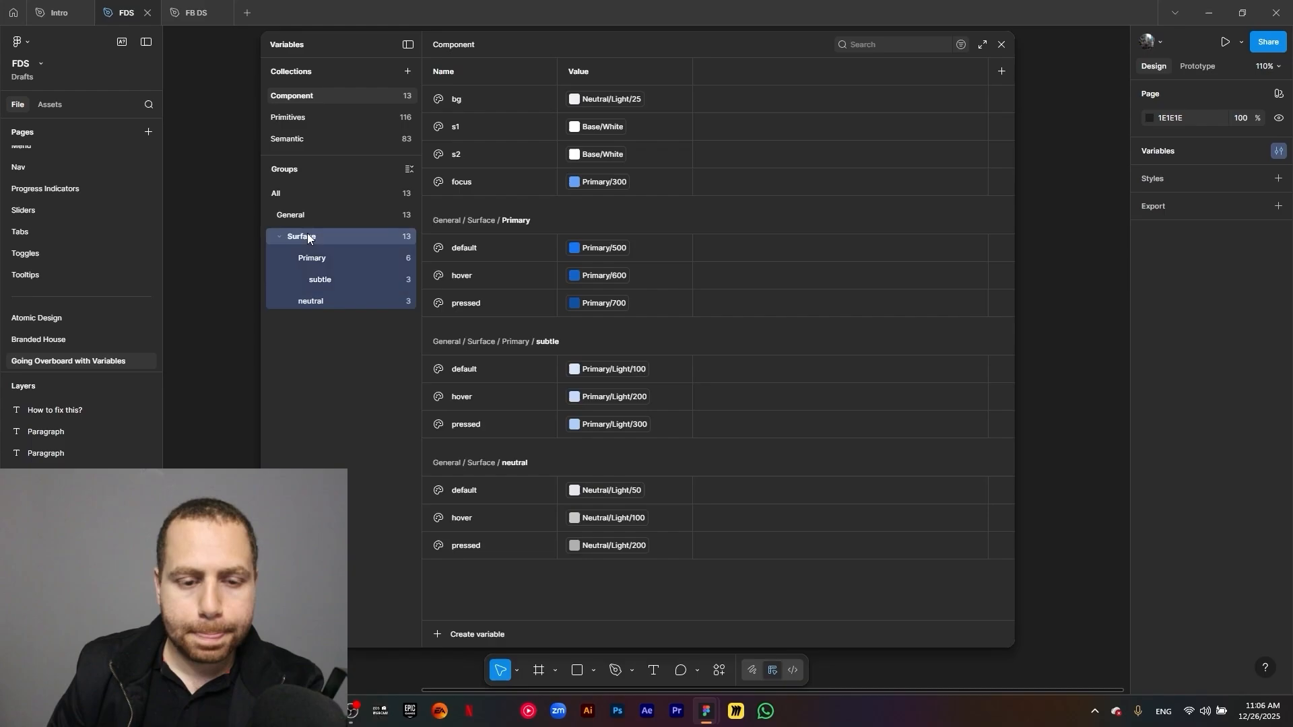
{"action": "left_click", "coordinate": [439, 641]}
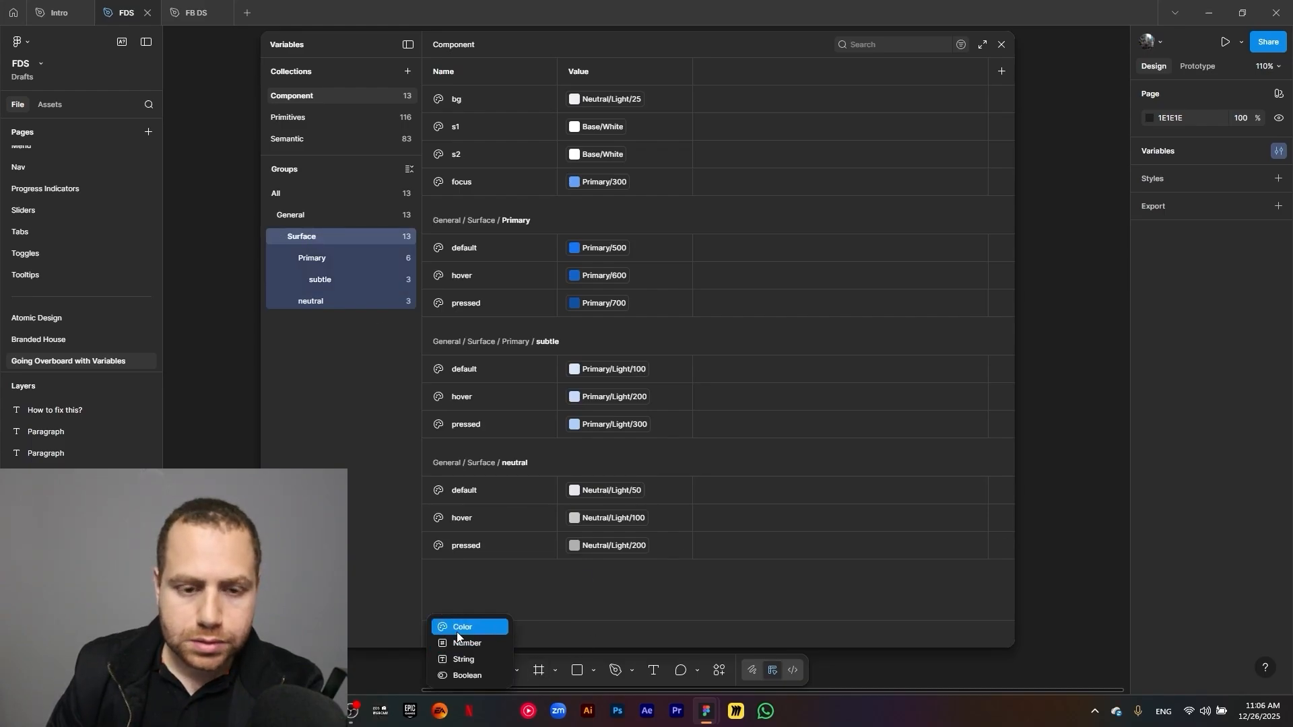
{"action": "left_click", "coordinate": [456, 628]}
{"action": "type", "text": "succ"}
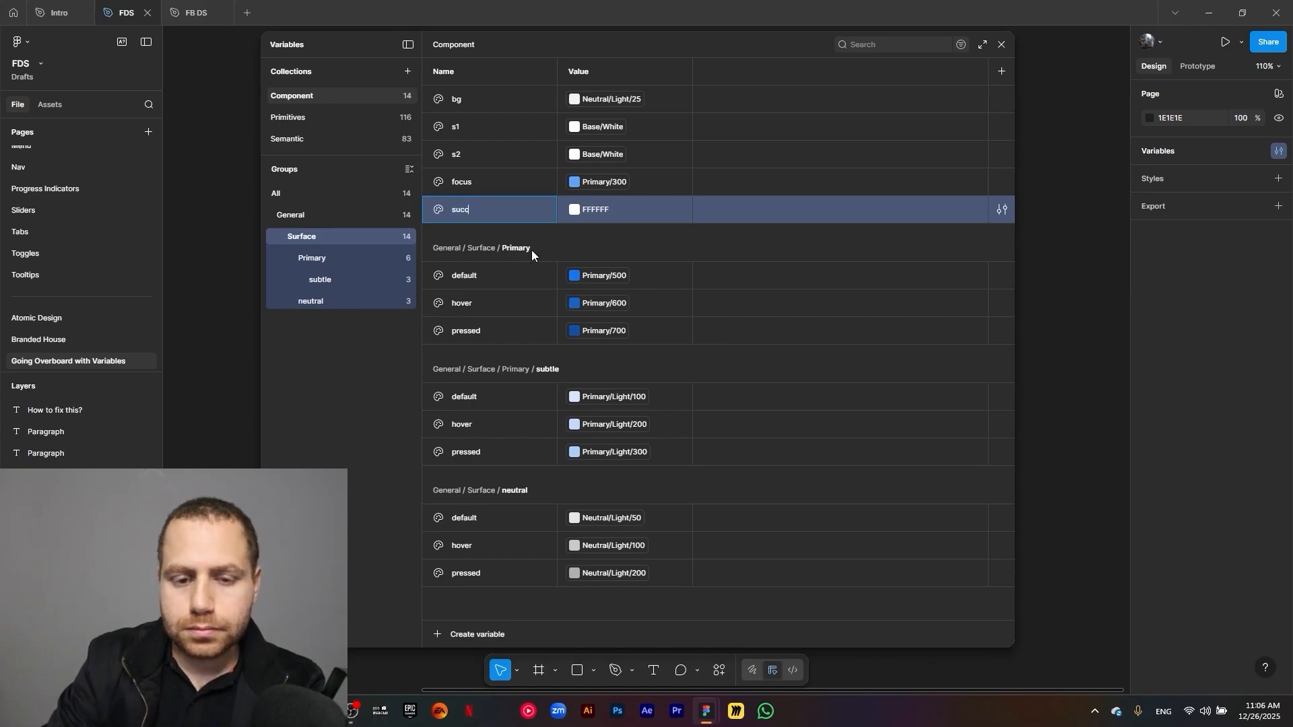
{"action": "type", "text": "ess/default"}
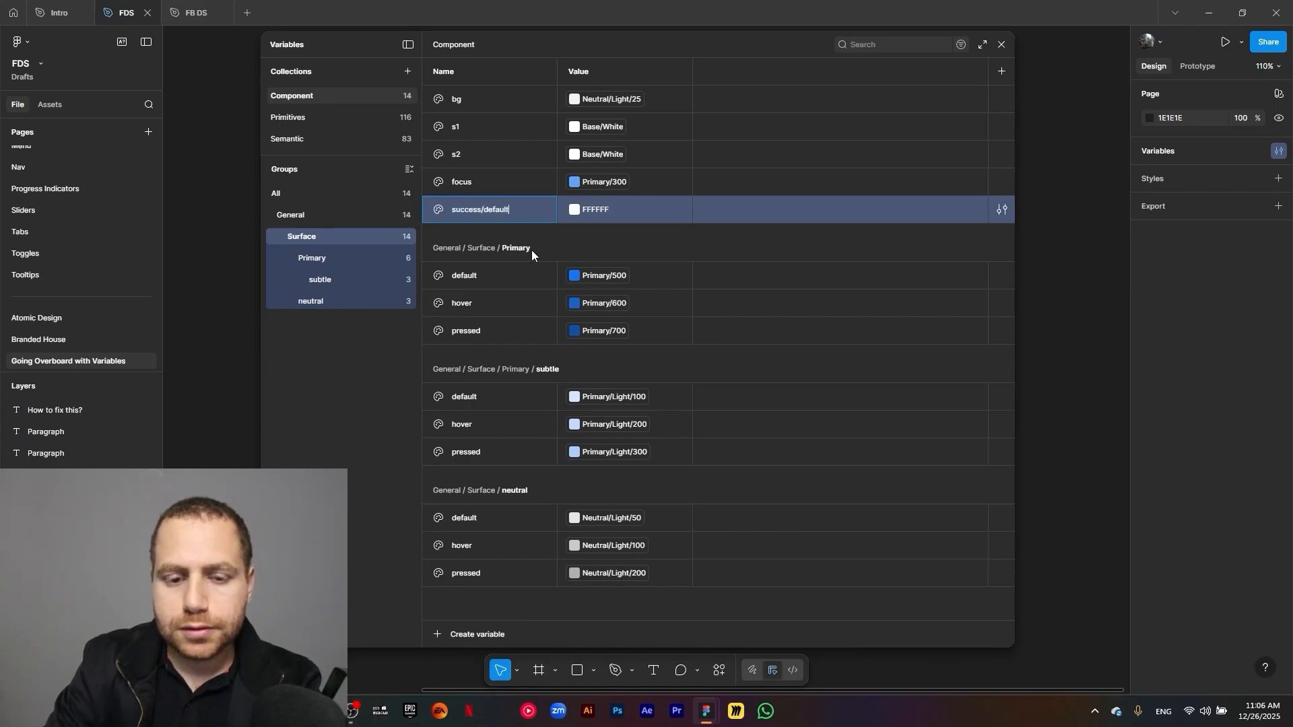
{"action": "key", "text": "Return"}
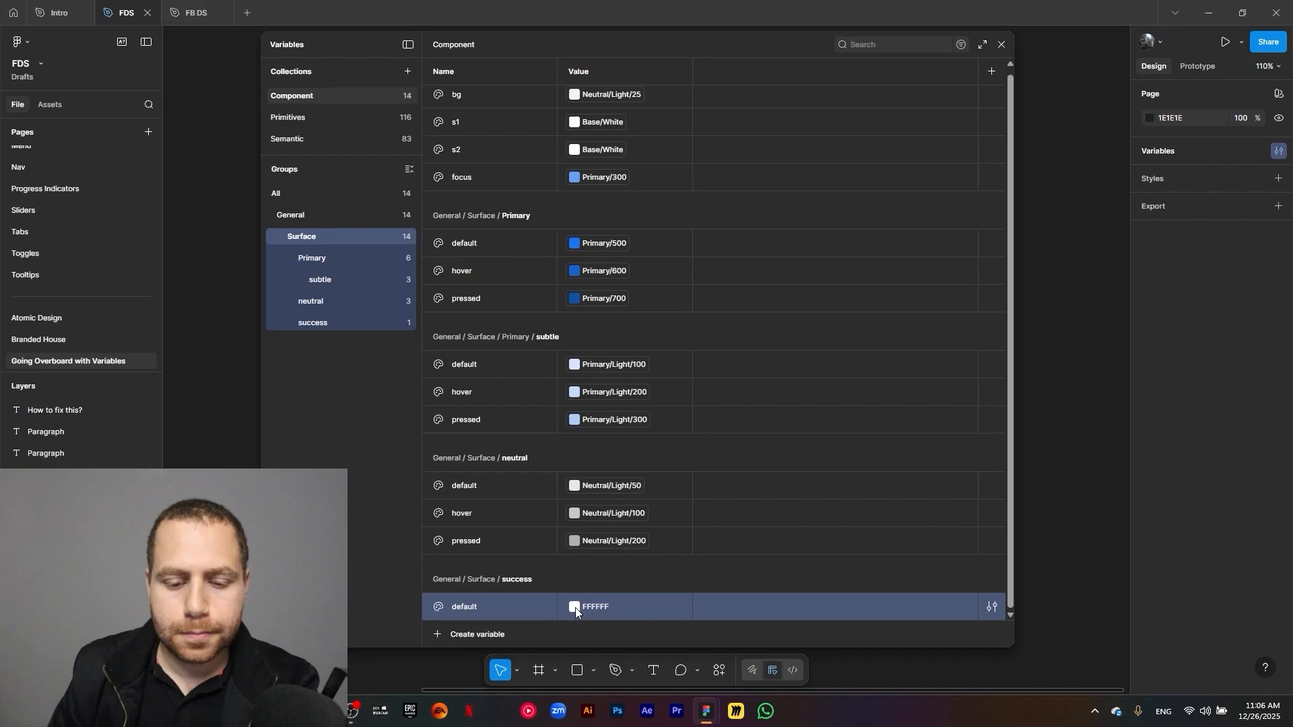
Link the success group's default variable to the semantic color Success/500
{"action": "left_click", "coordinate": [575, 608]}
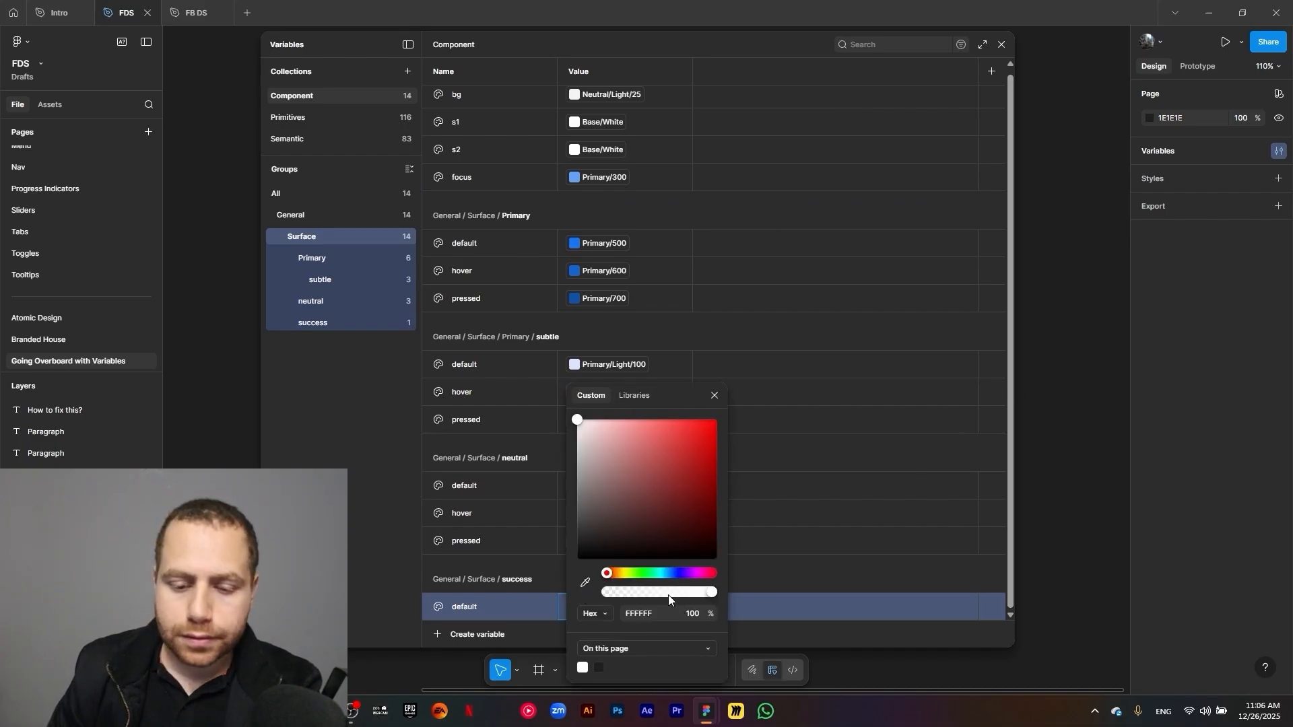
{"action": "left_click", "coordinate": [644, 402]}
{"action": "type", "text": "success"}
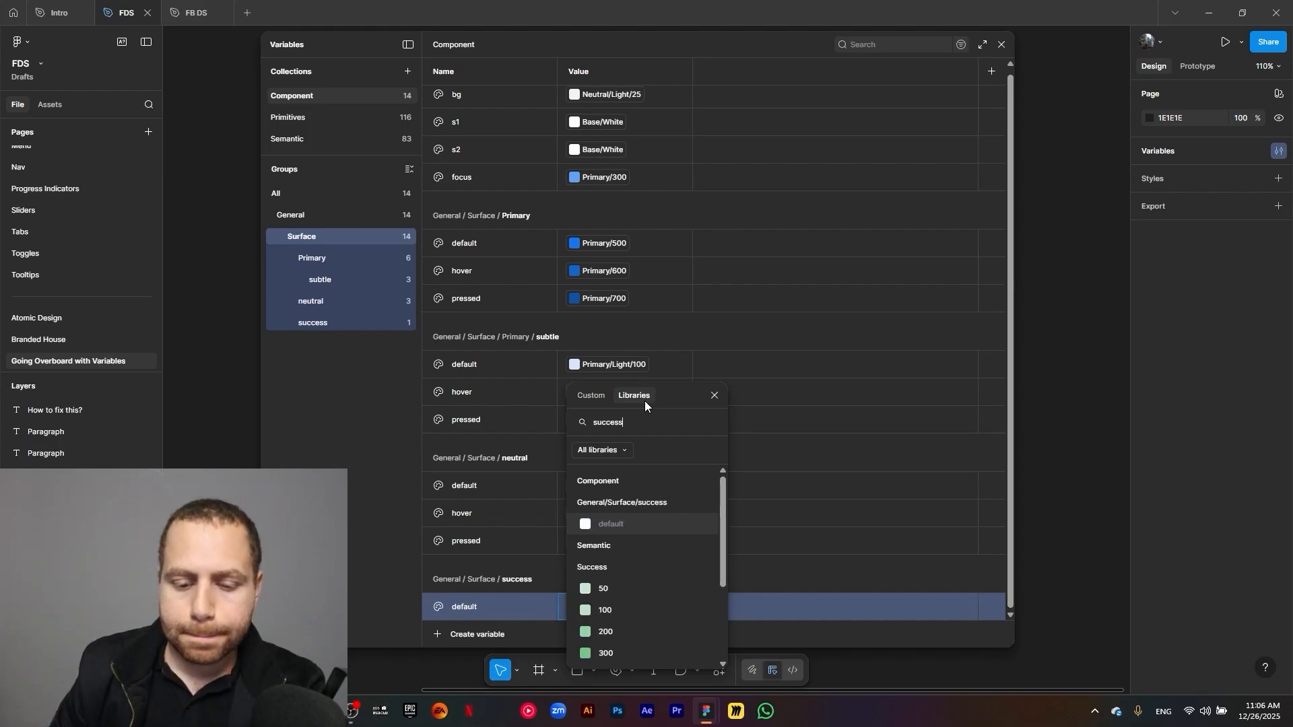
{"action": "scroll", "coordinate": [633, 624], "scroll_direction": "down", "scroll_amount": 3}
{"action": "left_click", "coordinate": [633, 615]}
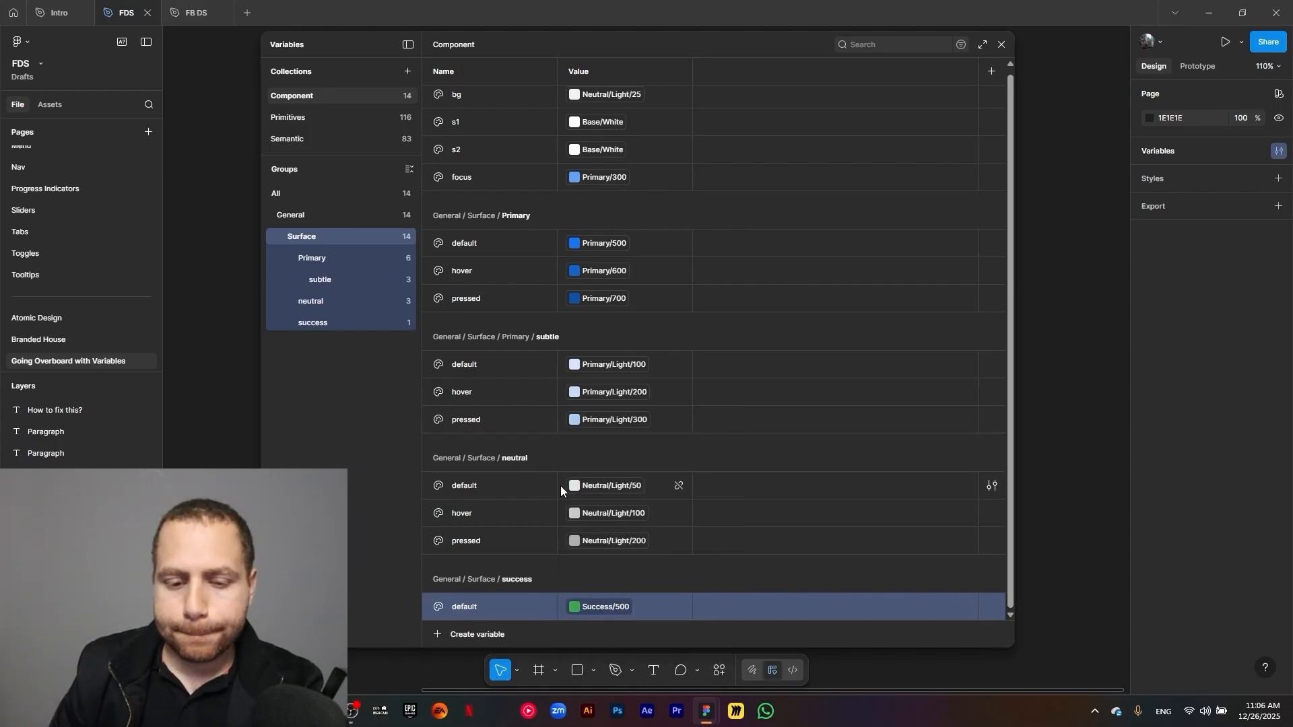
Duplicate the success group's default variable twice, naming the copies hover and pressed
{"action": "left_click", "coordinate": [318, 322]}
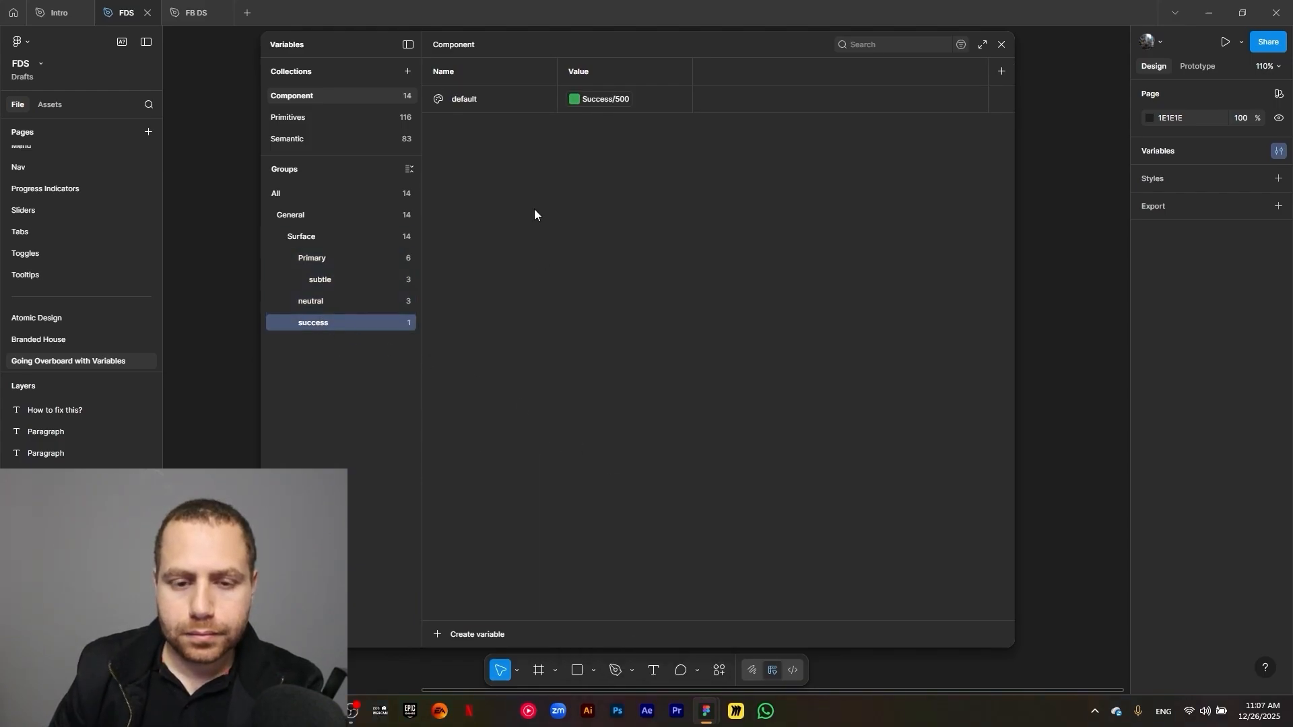
{"action": "left_click", "coordinate": [517, 101]}
{"action": "key", "text": "shift+Return"}
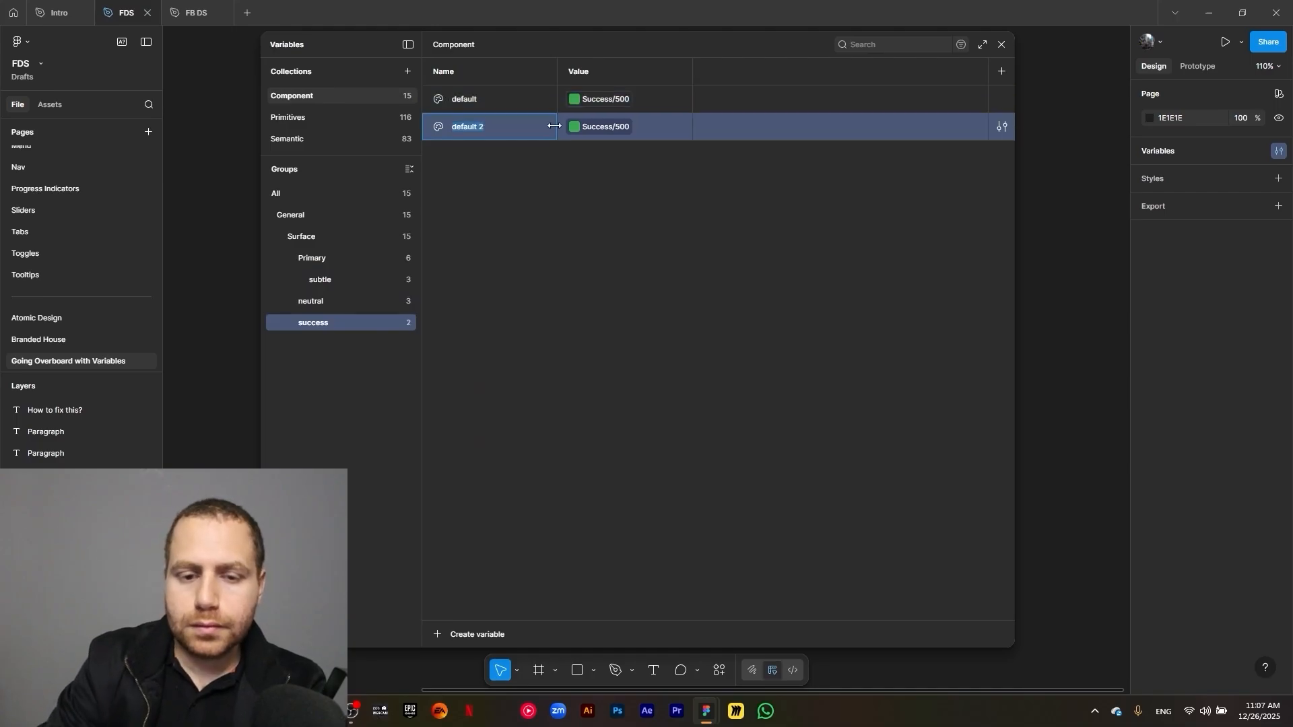
{"action": "type", "text": "hover"}
{"action": "left_click", "coordinate": [543, 150]}
{"action": "left_click", "coordinate": [527, 123]}
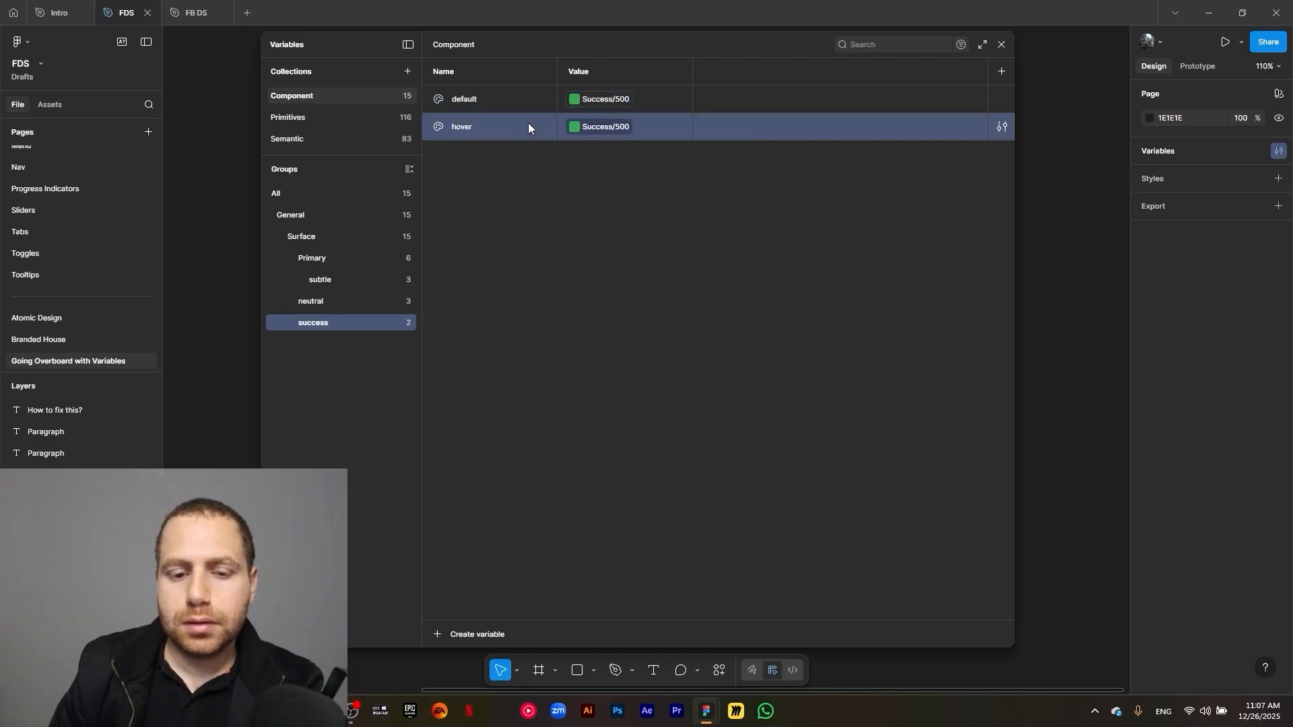
{"action": "key", "text": "shift+Return"}
{"action": "type", "text": "pressed"}
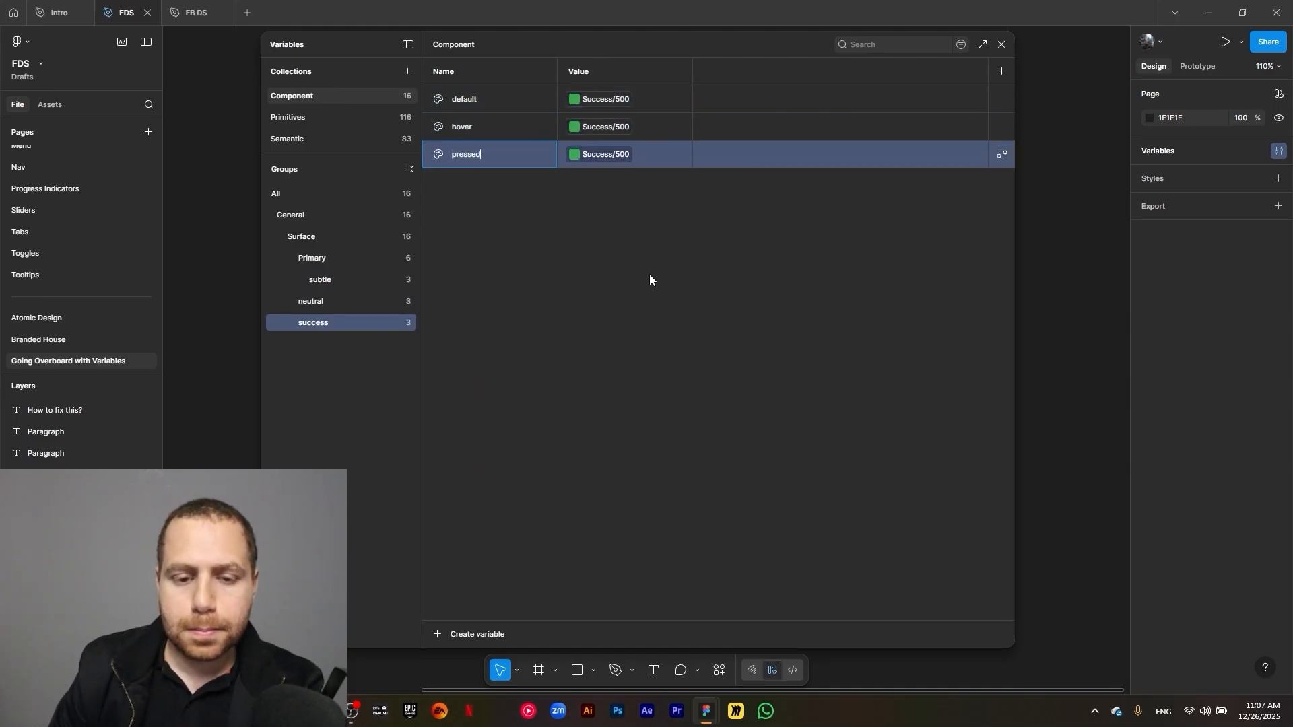
{"action": "left_click", "coordinate": [649, 273]}
Link the success hover variable to Success/600 and the success pressed variable to Success/700
{"action": "left_click", "coordinate": [609, 127]}
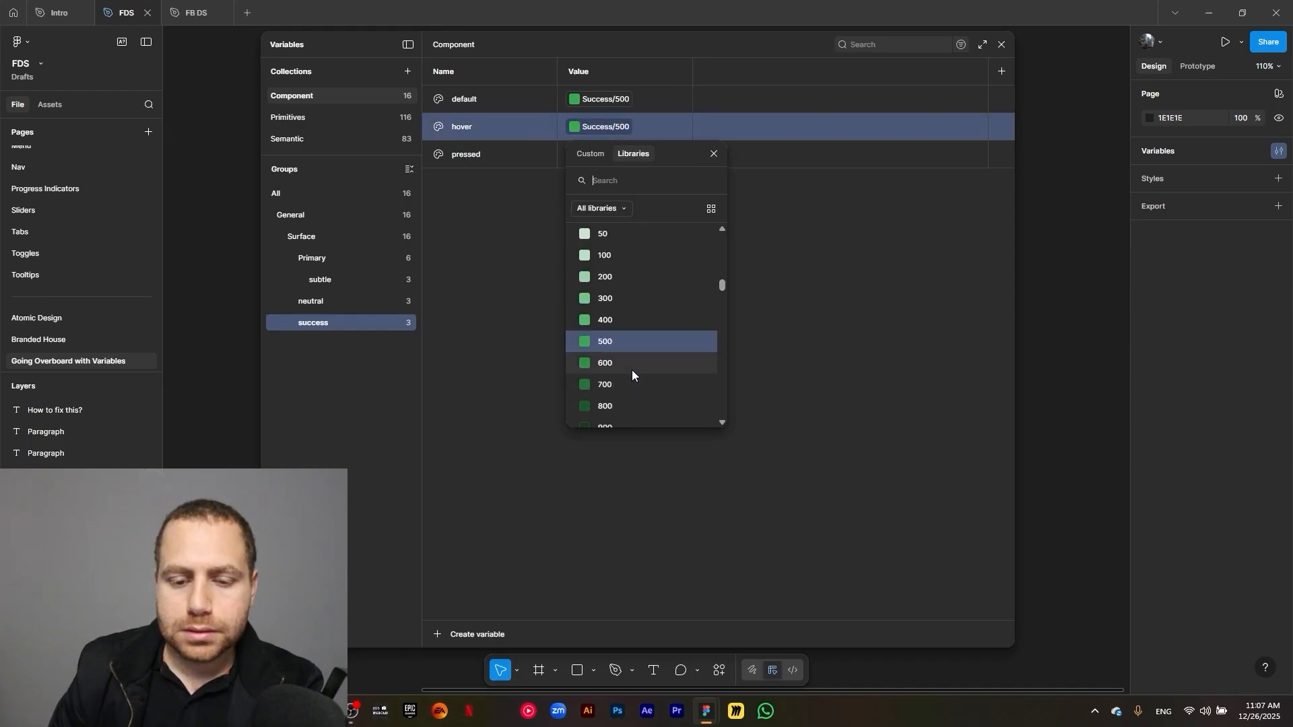
{"action": "left_click", "coordinate": [631, 369]}
{"action": "left_click", "coordinate": [611, 155]}
{"action": "left_click", "coordinate": [641, 409]}
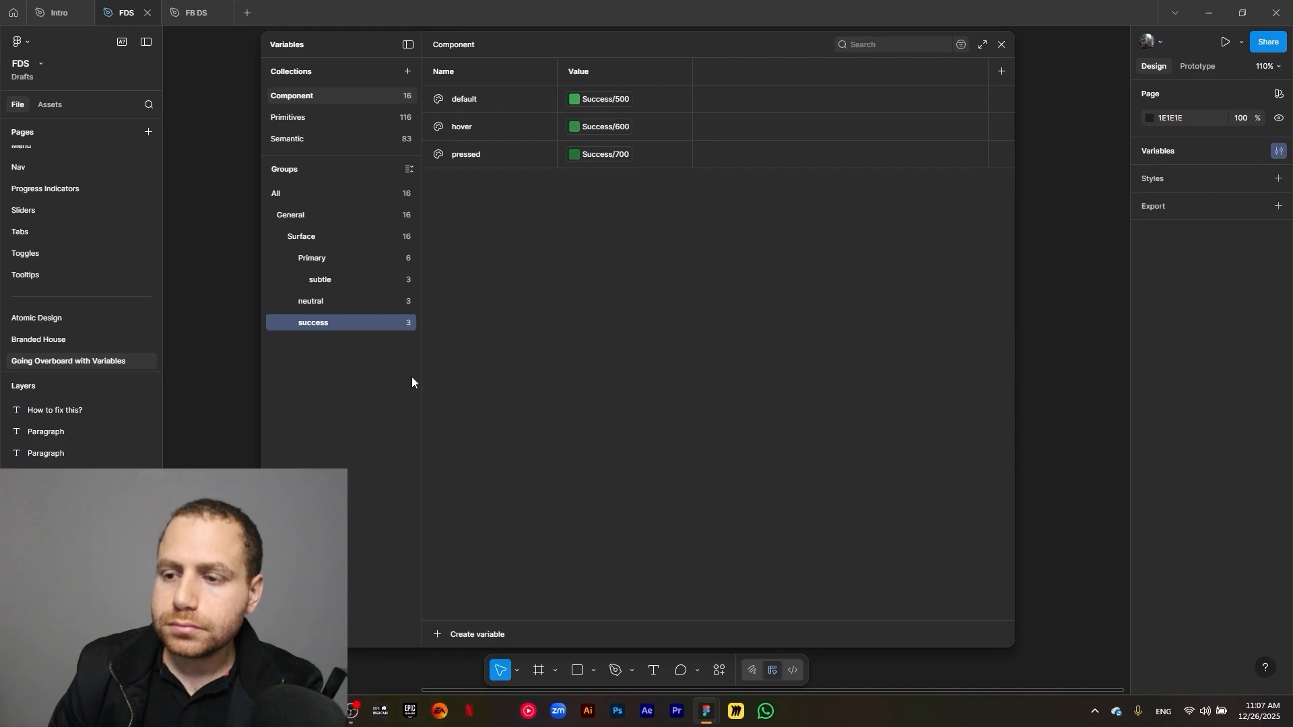
Create a color variable named error/default in the Surface group, placing it in an error subgroup
{"action": "left_click", "coordinate": [313, 217]}
{"action": "left_click", "coordinate": [321, 238]}
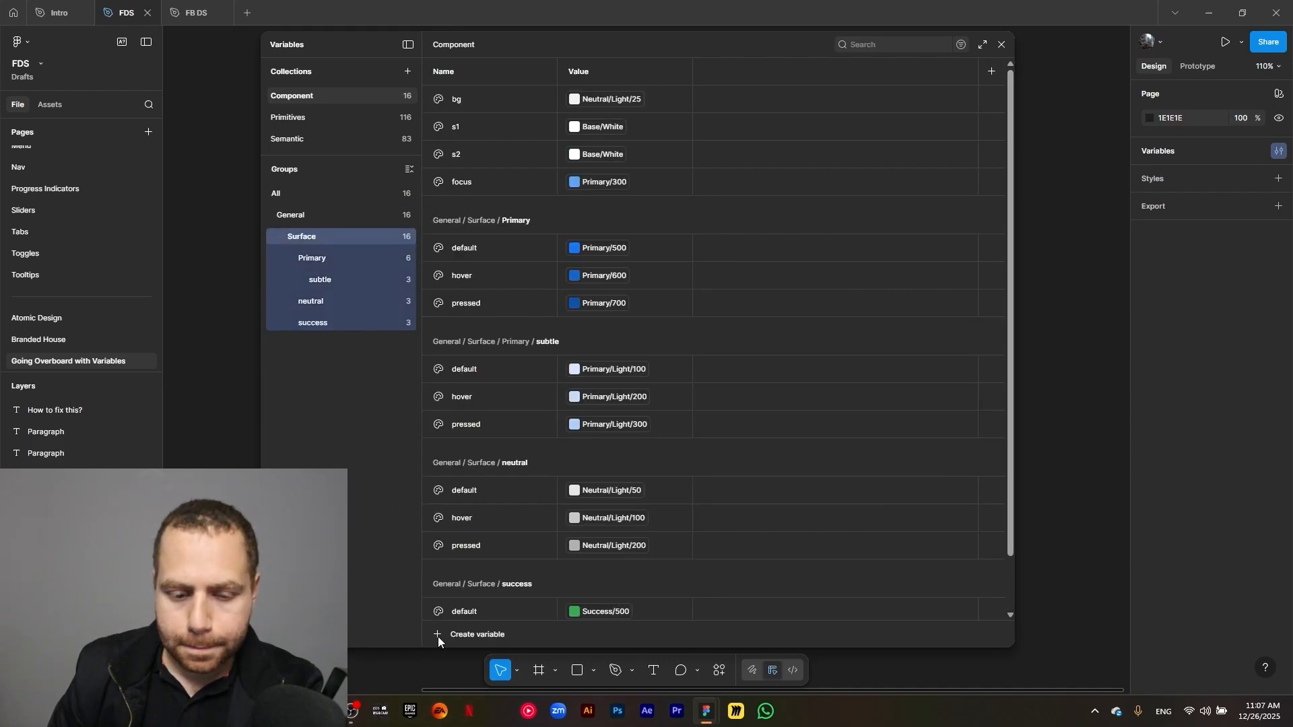
{"action": "left_click", "coordinate": [437, 636]}
{"action": "left_click", "coordinate": [455, 621]}
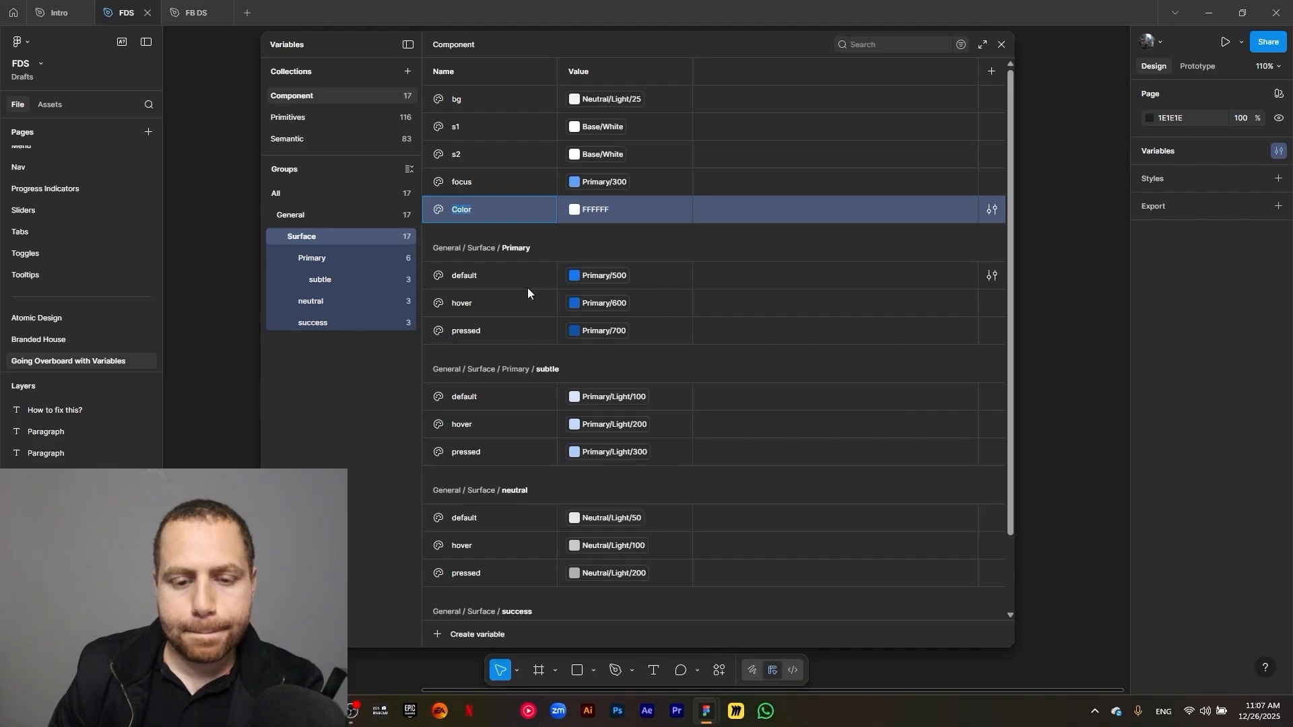
{"action": "type", "text": "error/"}
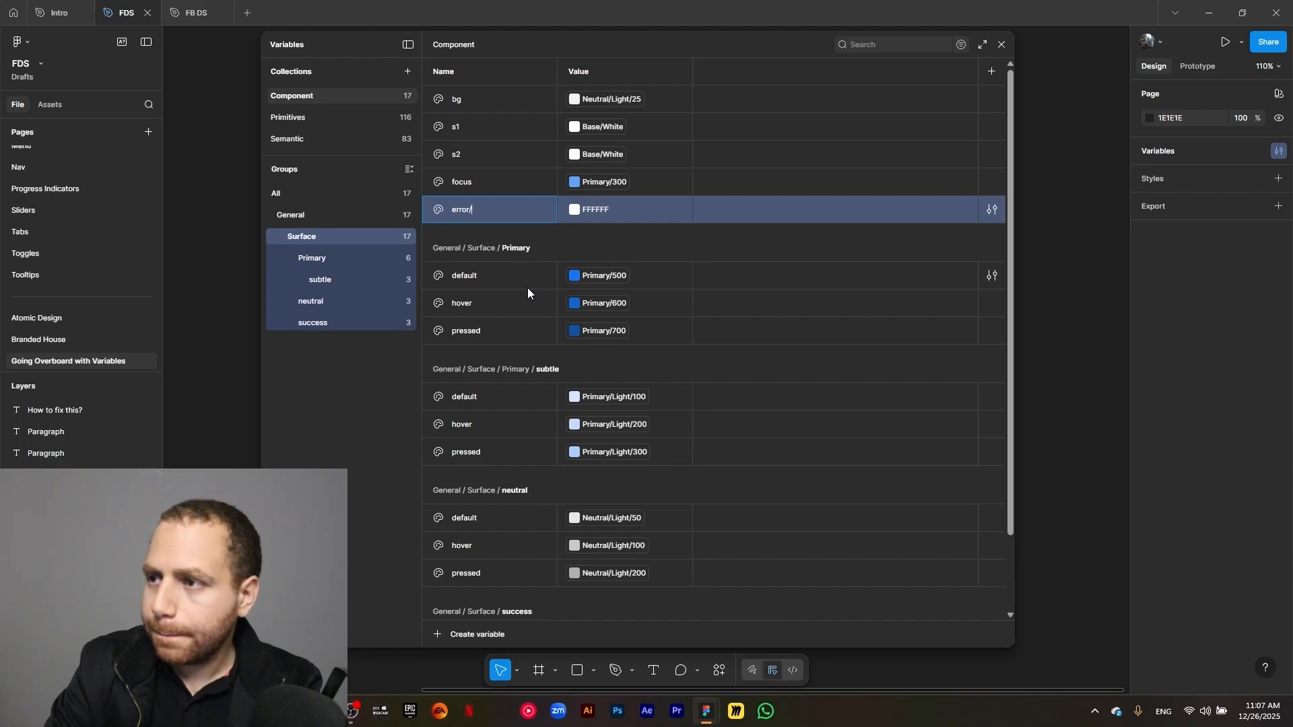
{"action": "type", "text": "default"}
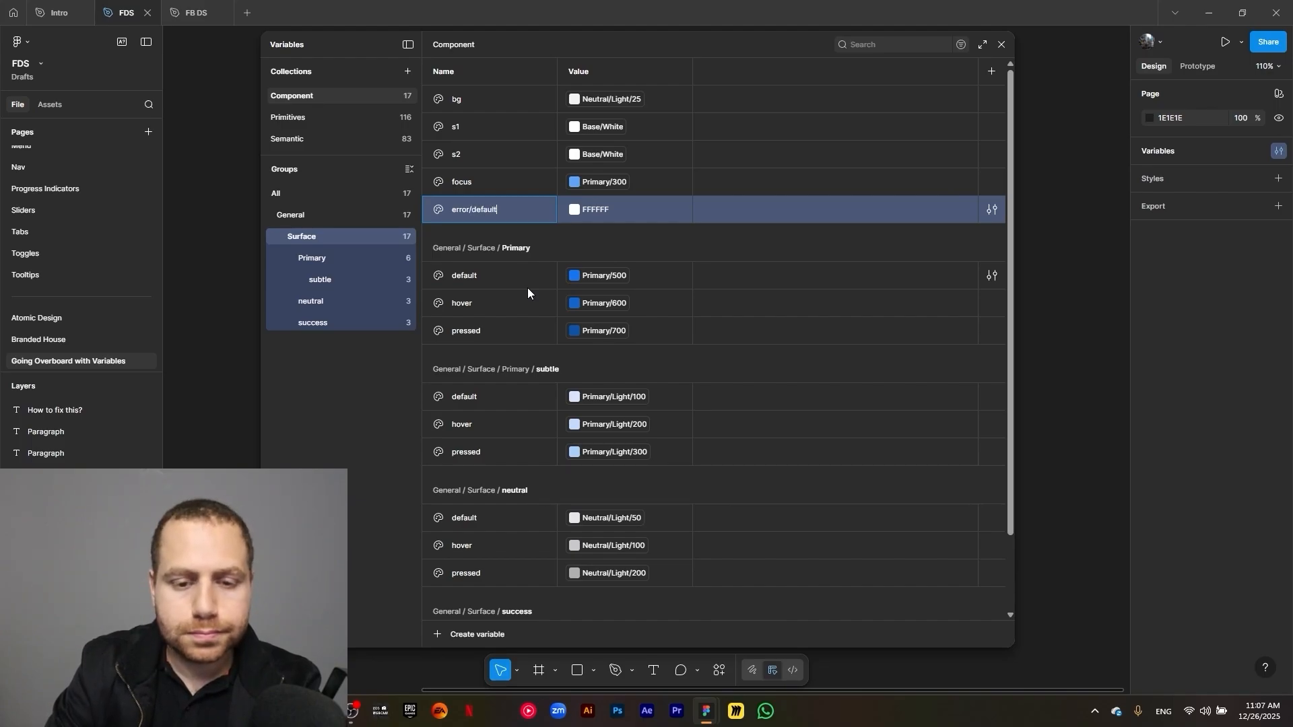
{"action": "key", "text": "Return"}
Link the error group's default variable to the semantic color Error/500
{"action": "left_click", "coordinate": [323, 342]}
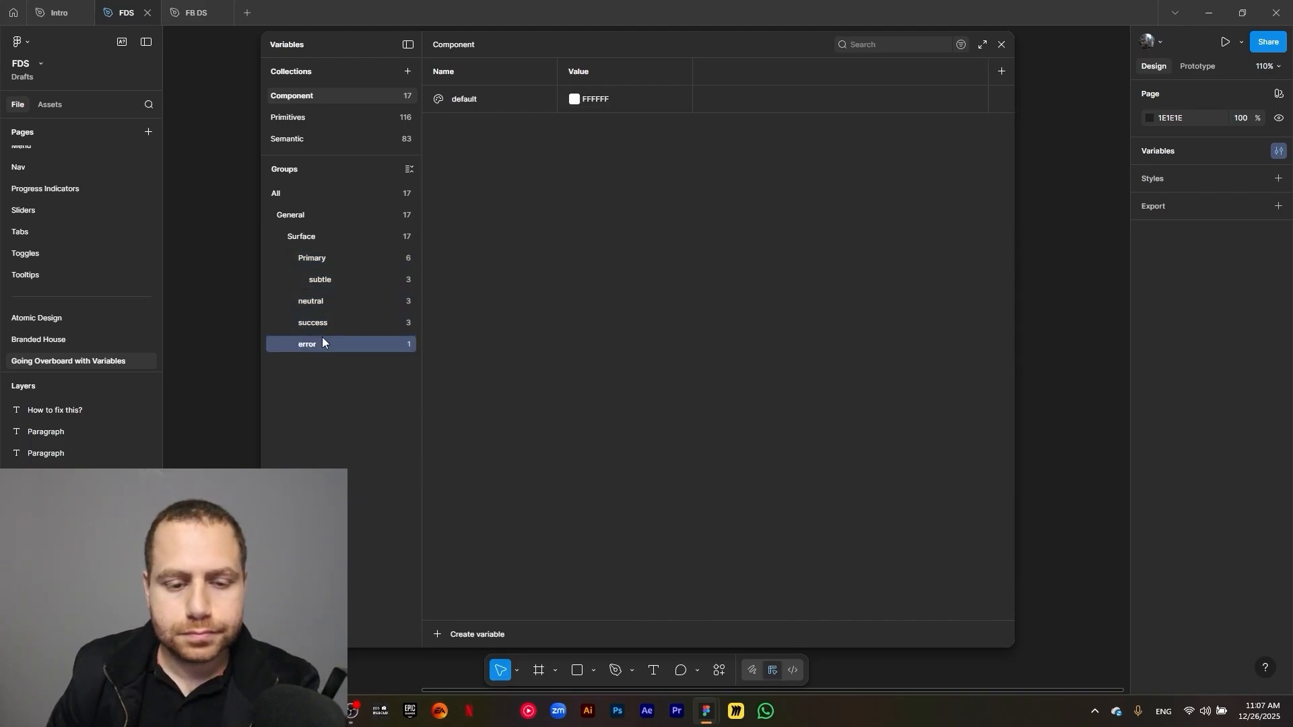
{"action": "left_click", "coordinate": [578, 101]}
{"action": "left_click", "coordinate": [627, 122]}
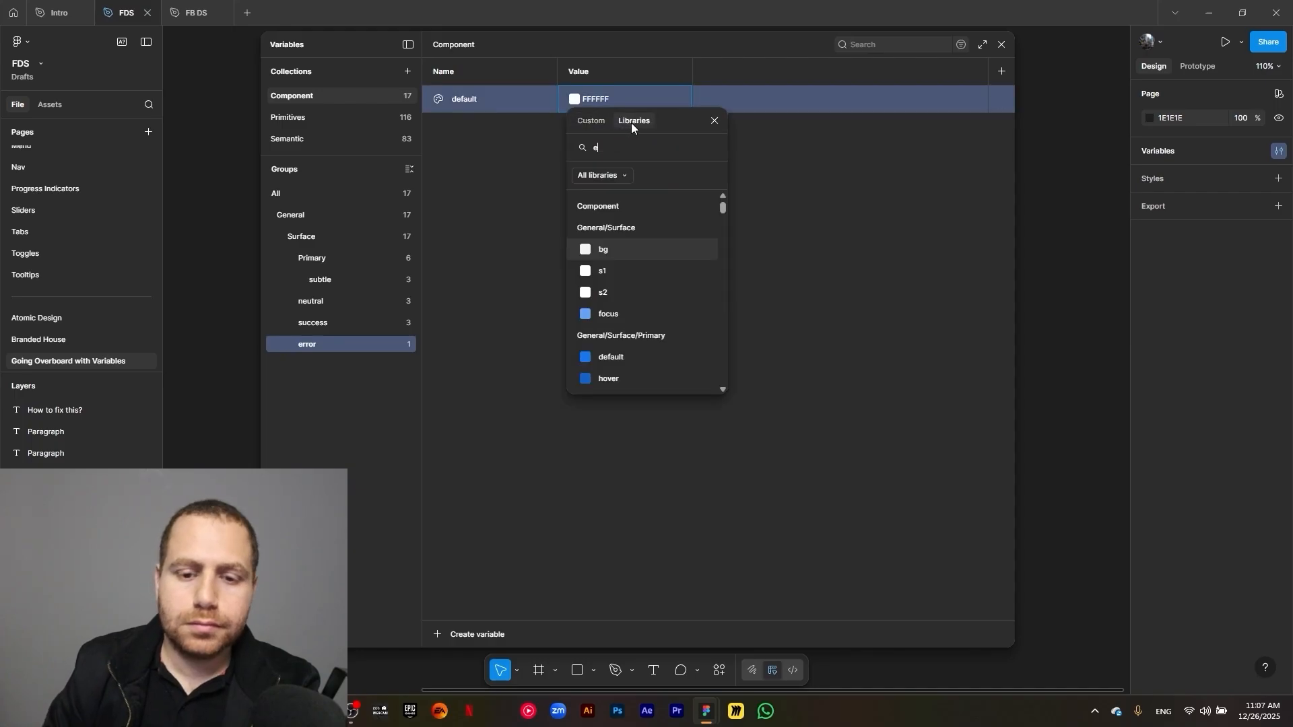
{"action": "type", "text": "error"}
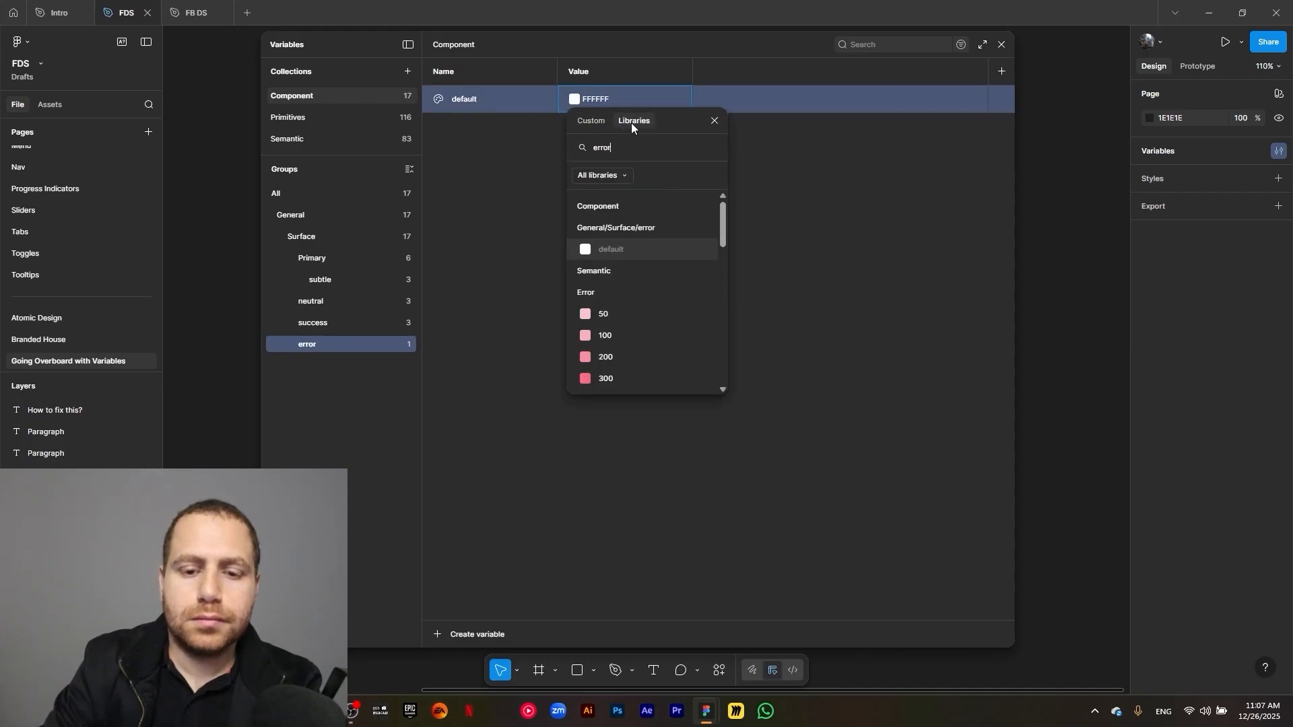
{"action": "scroll", "coordinate": [643, 351], "scroll_direction": "down", "scroll_amount": 3}
{"action": "left_click", "coordinate": [644, 349]}
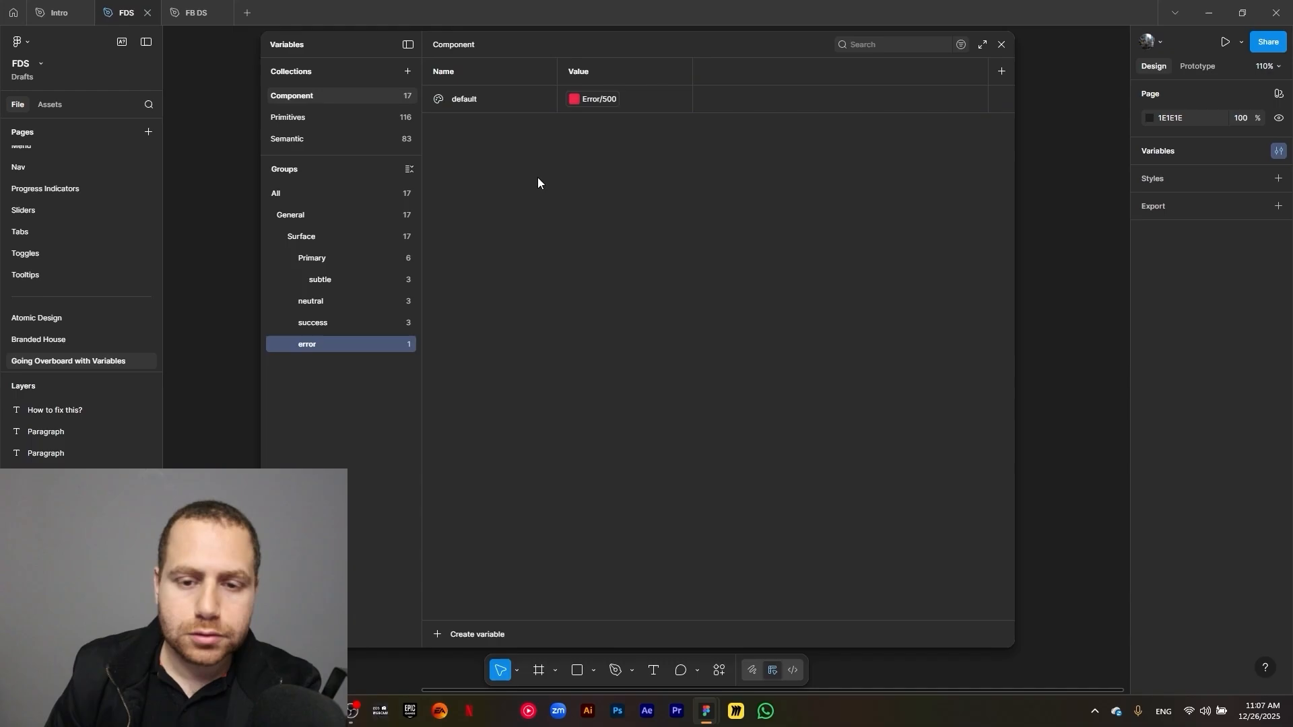
Duplicate the error group's default variable, name the copy hover and link it to Error/600
{"action": "left_click", "coordinate": [500, 107]}
{"action": "key", "text": "ctrl+d"}
{"action": "type", "text": "hover"}
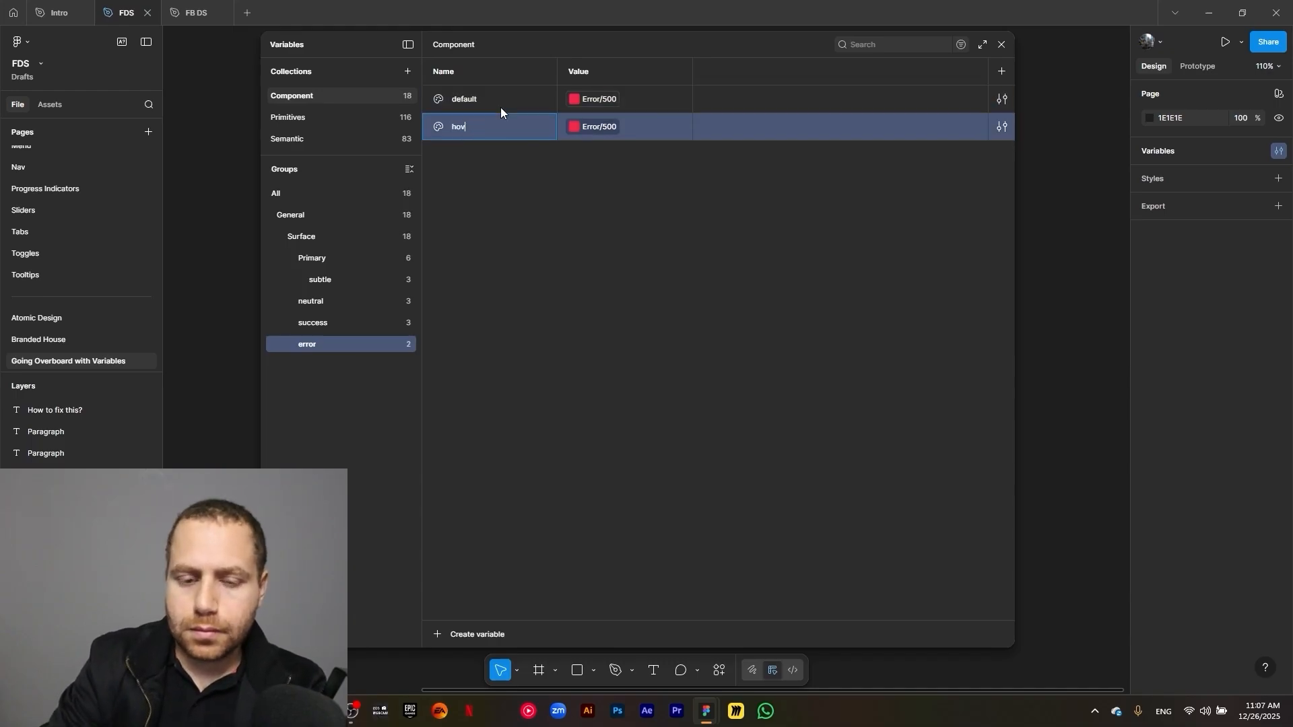
{"action": "left_click", "coordinate": [598, 128]}
{"action": "left_click", "coordinate": [649, 365]}
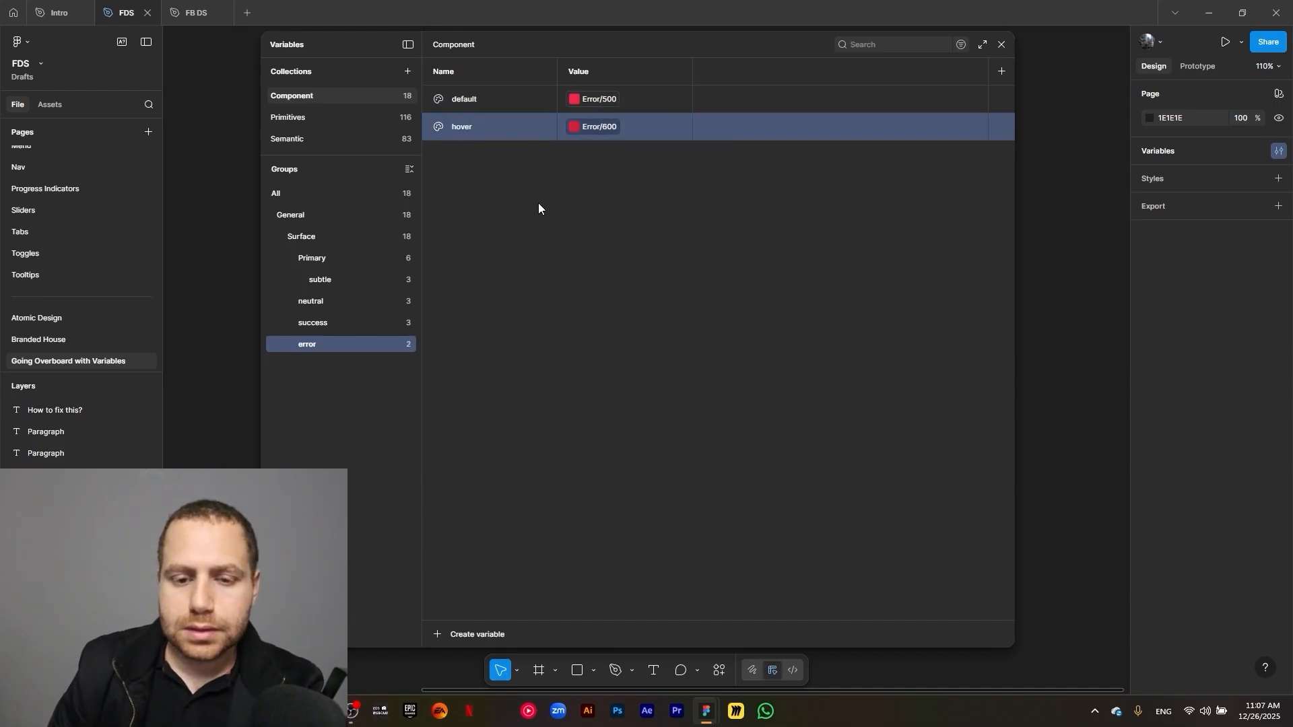
Duplicate the error group's hover variable, name the copy pressed and link it to Error/700
{"action": "left_click", "coordinate": [504, 132]}
{"action": "key", "text": "ctrl+d"}
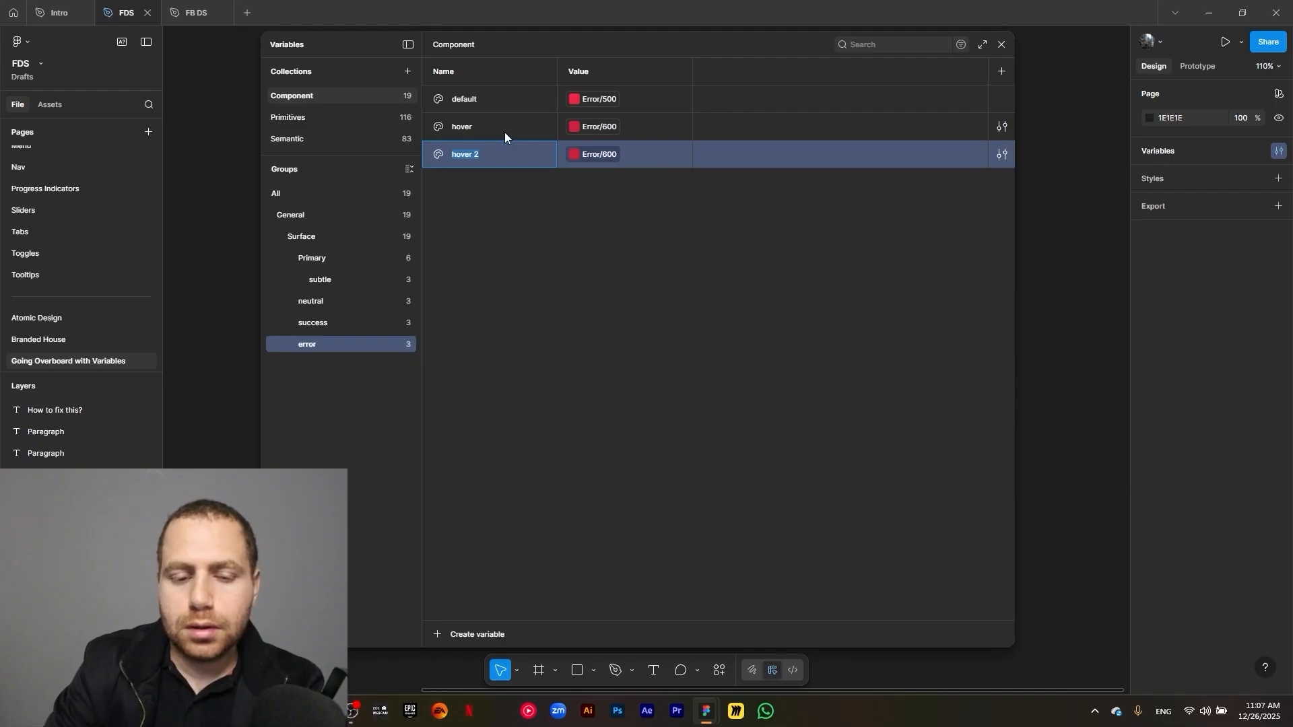
{"action": "type", "text": "pressed"}
{"action": "left_click", "coordinate": [575, 189]}
{"action": "left_click", "coordinate": [594, 154]}
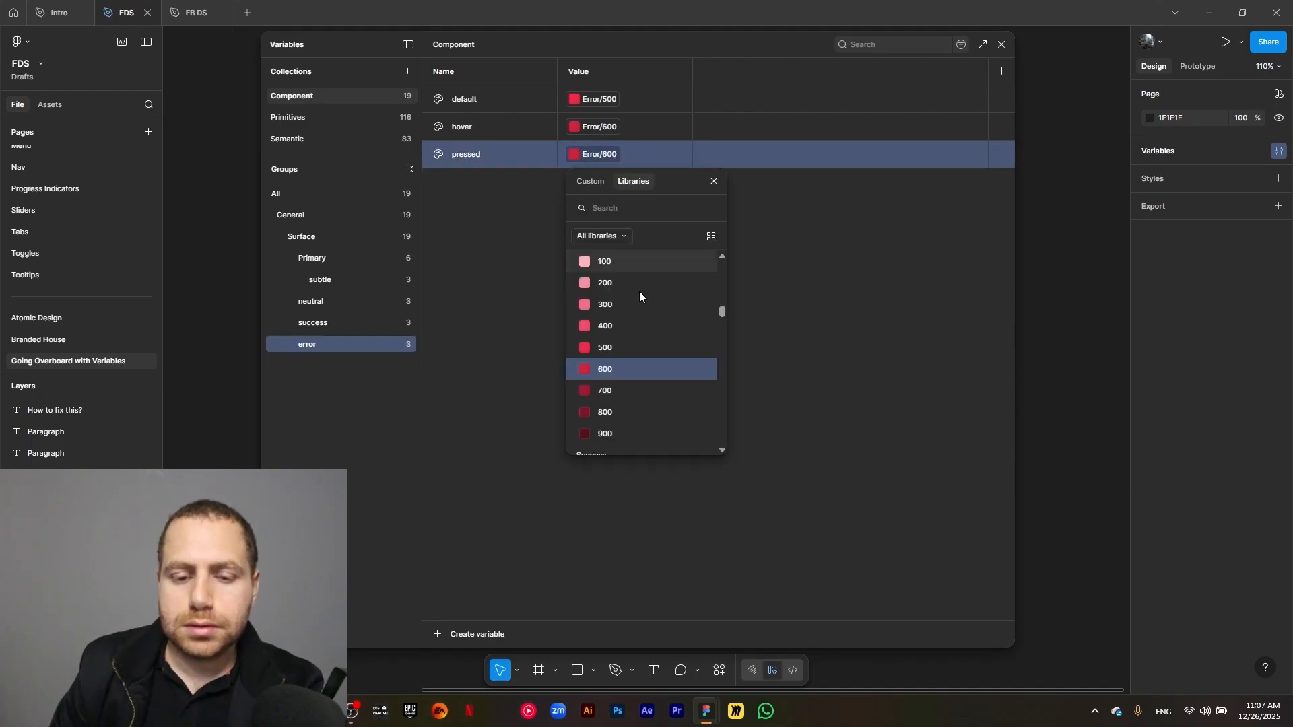
{"action": "left_click", "coordinate": [633, 396]}
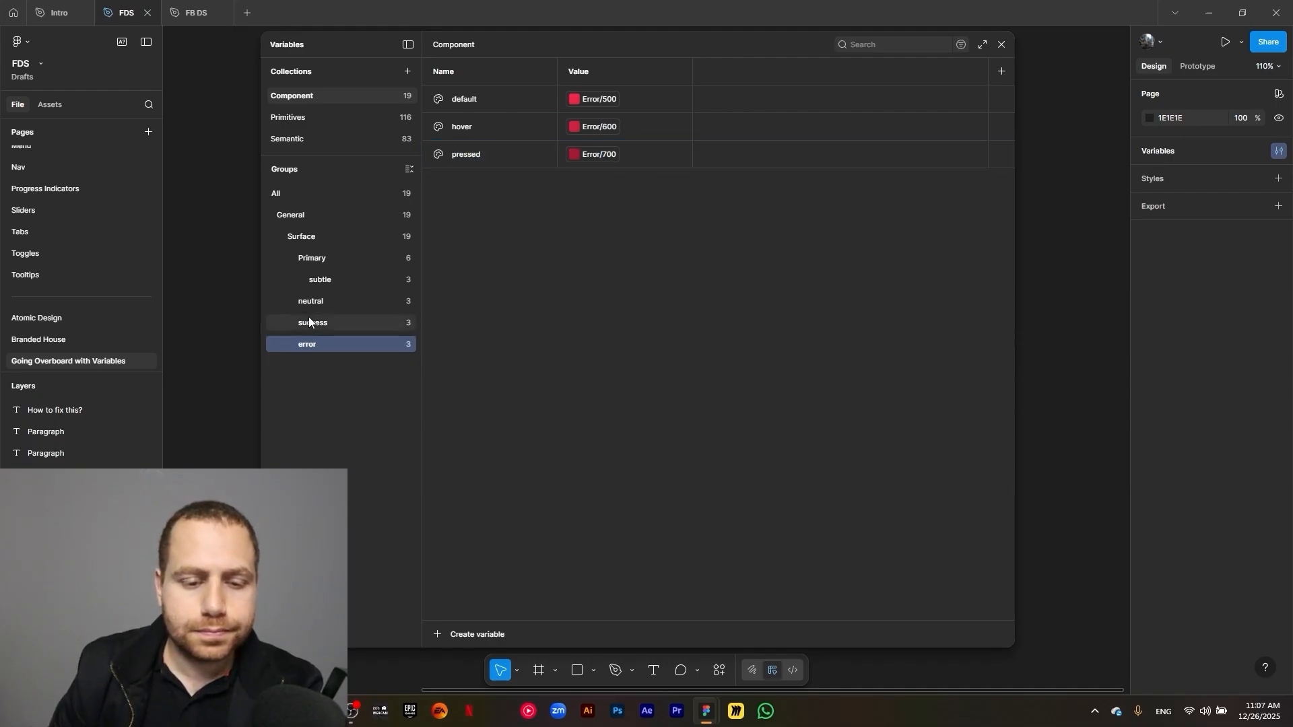
Create a color variable named disabled/default in the Surface group, placing it in a disabled subgroup
{"action": "left_click", "coordinate": [309, 239]}
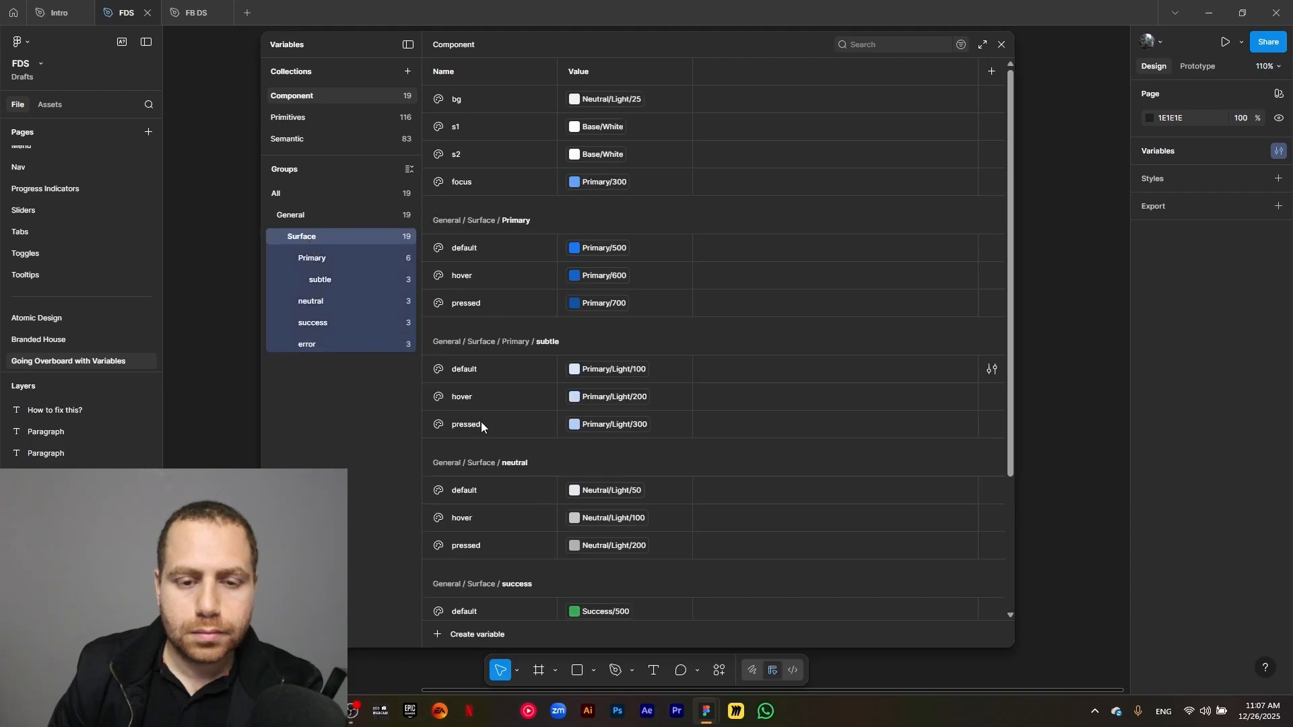
{"action": "left_click", "coordinate": [442, 632]}
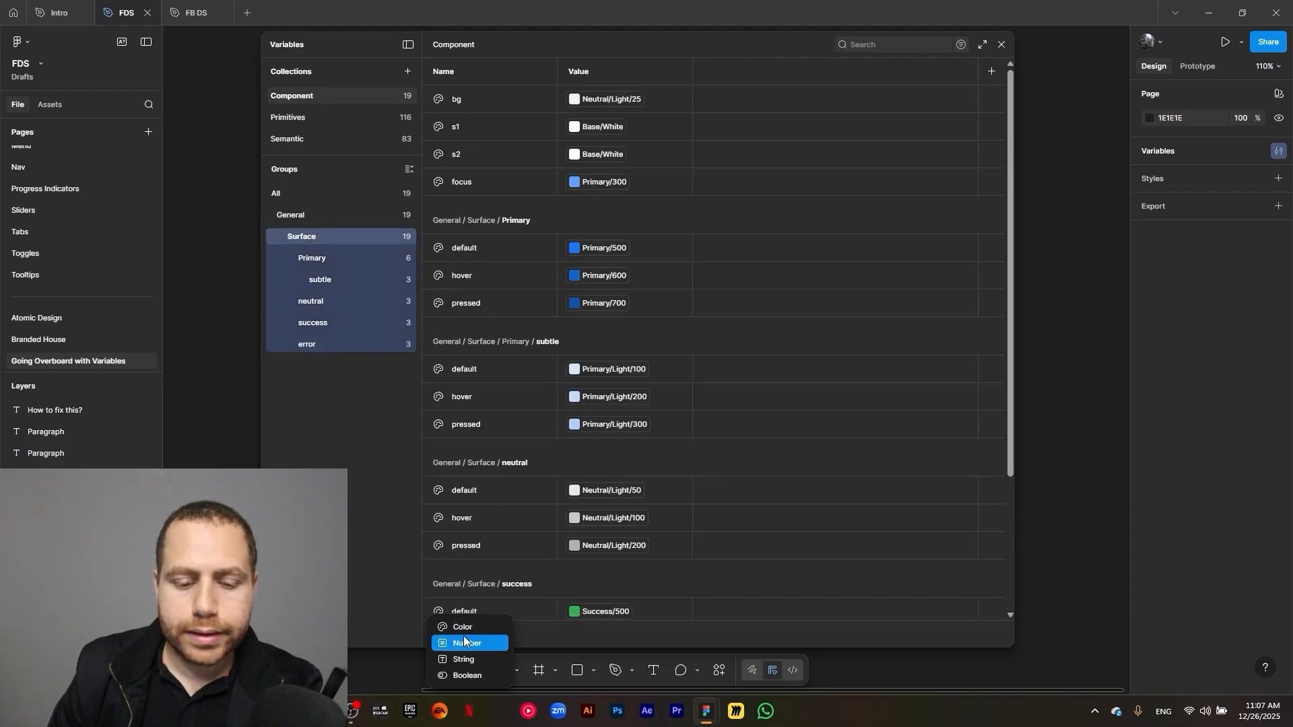
{"action": "left_click", "coordinate": [463, 631]}
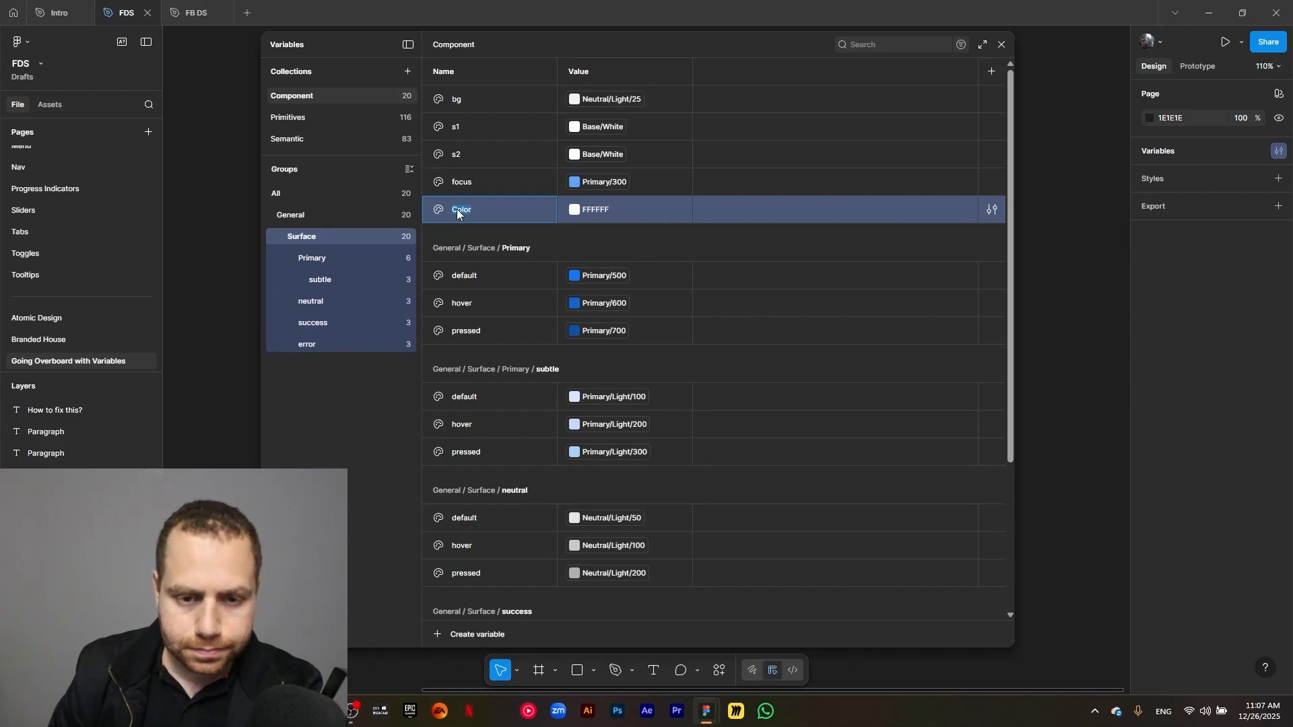
{"action": "type", "text": "disabled/"}
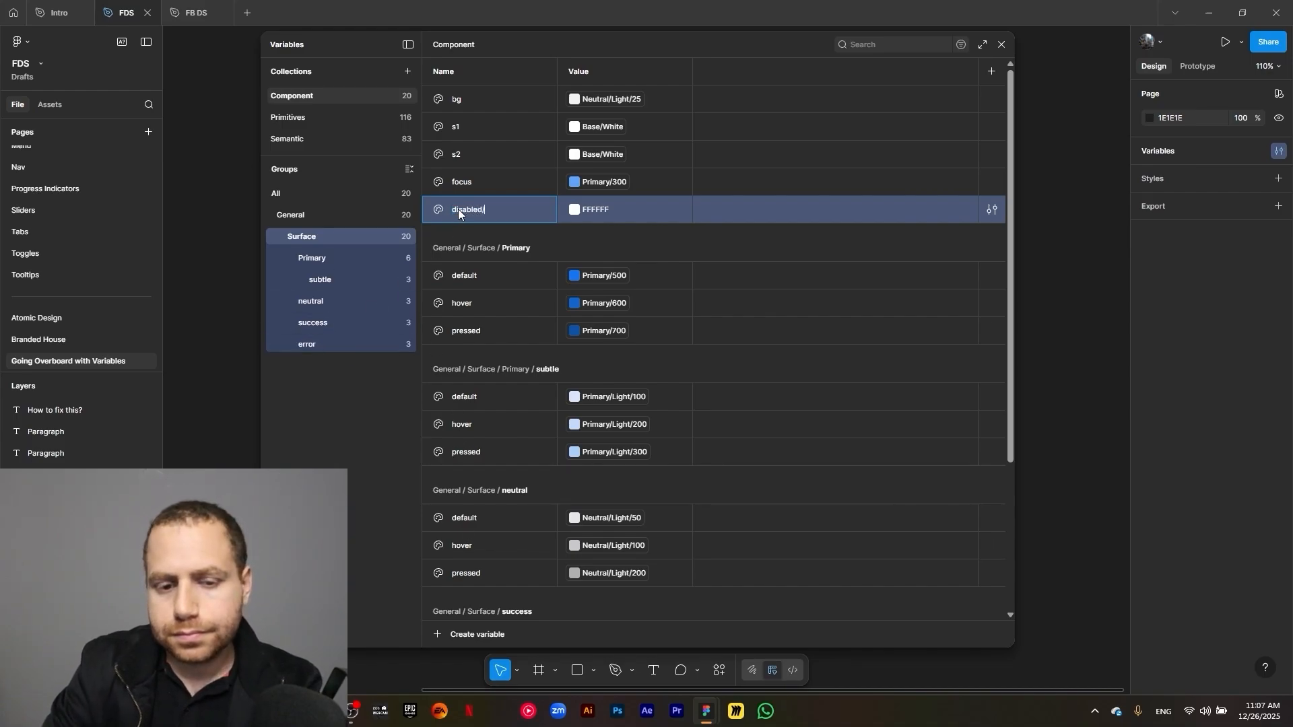
{"action": "type", "text": "default"}
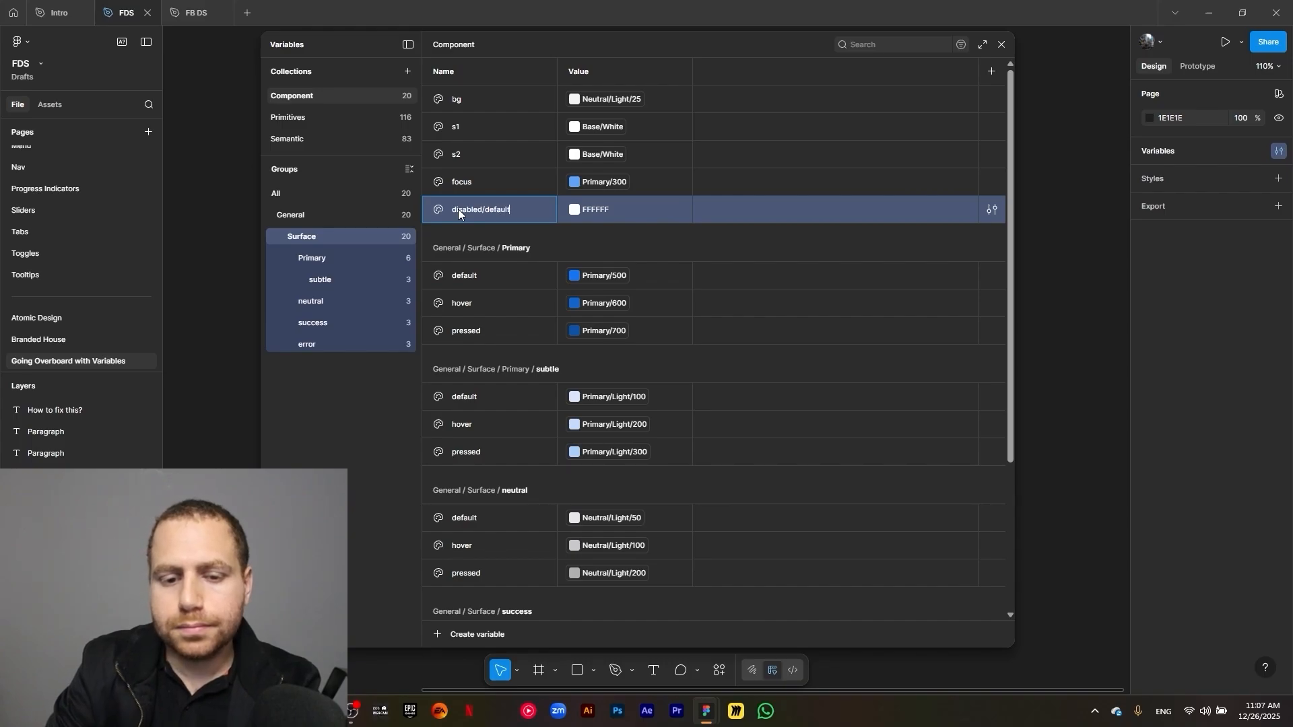
{"action": "key", "text": "Return"}
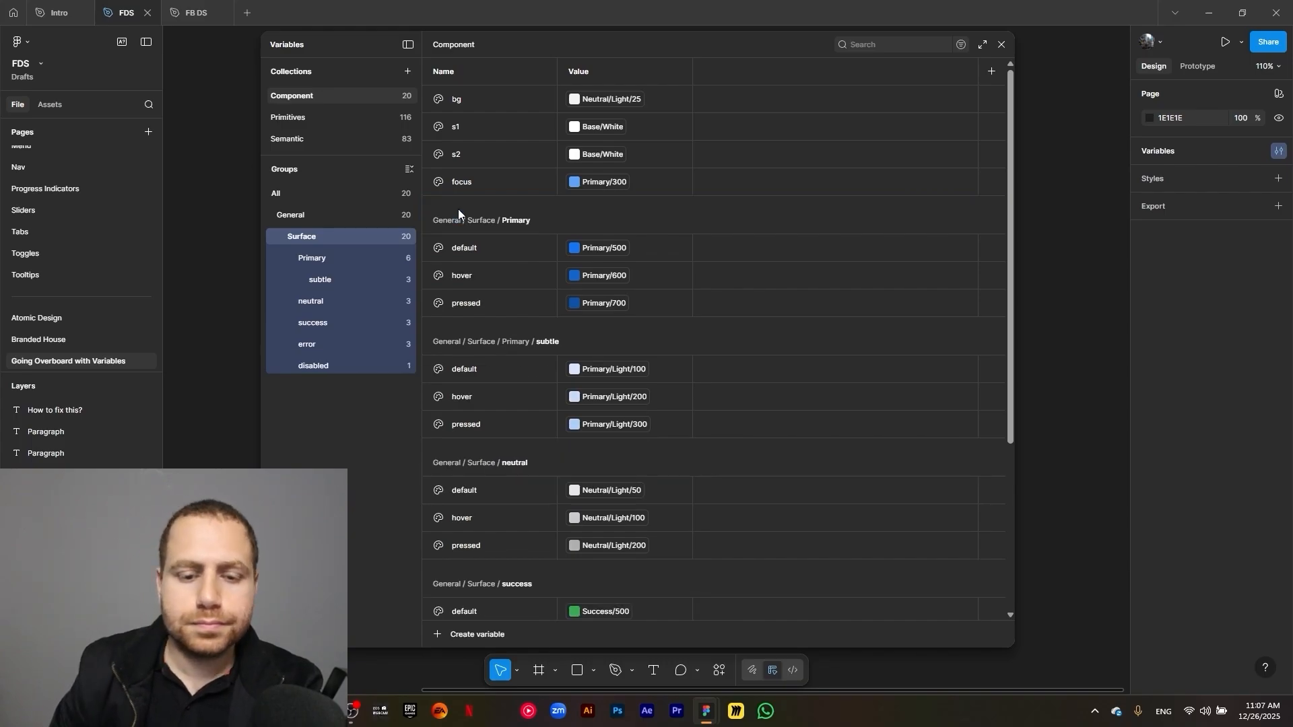
Search the library colors for "neutral light" as the value of the disabled group's default variable
{"action": "left_click", "coordinate": [363, 370]}
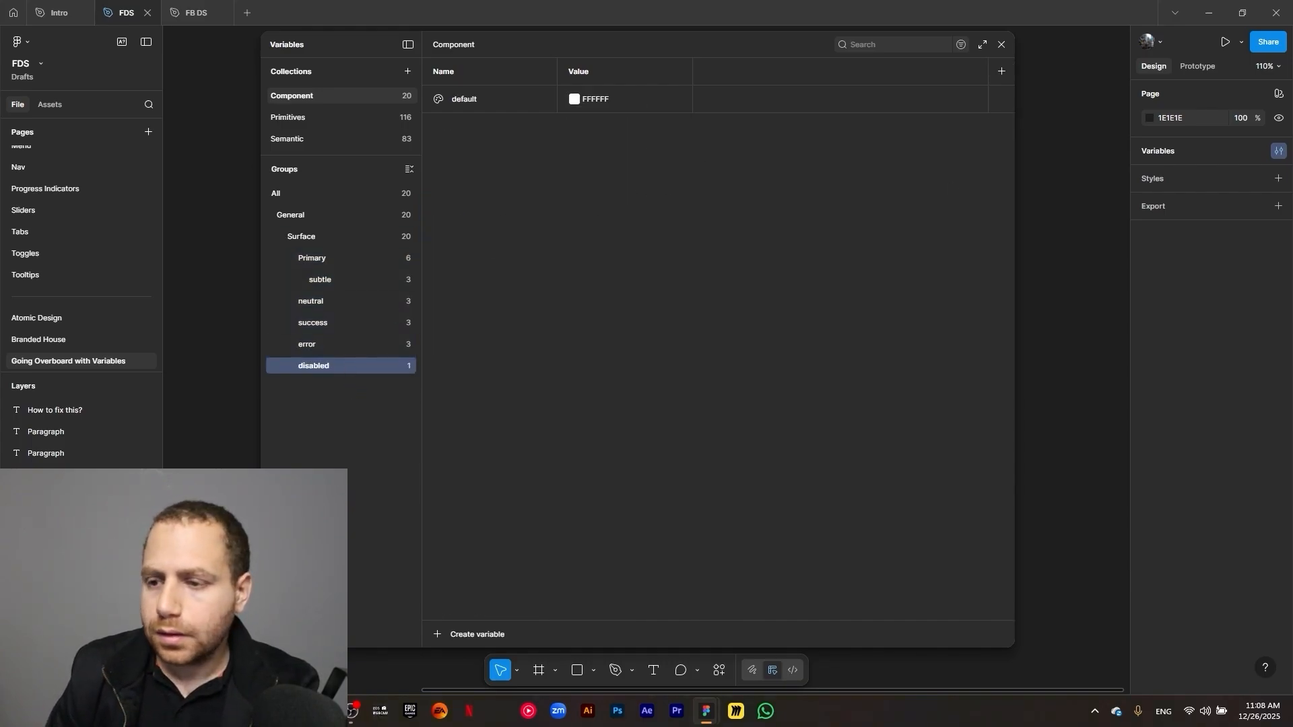
{"action": "left_click", "coordinate": [574, 100]}
{"action": "left_click", "coordinate": [633, 124]}
{"action": "type", "text": "ne"}
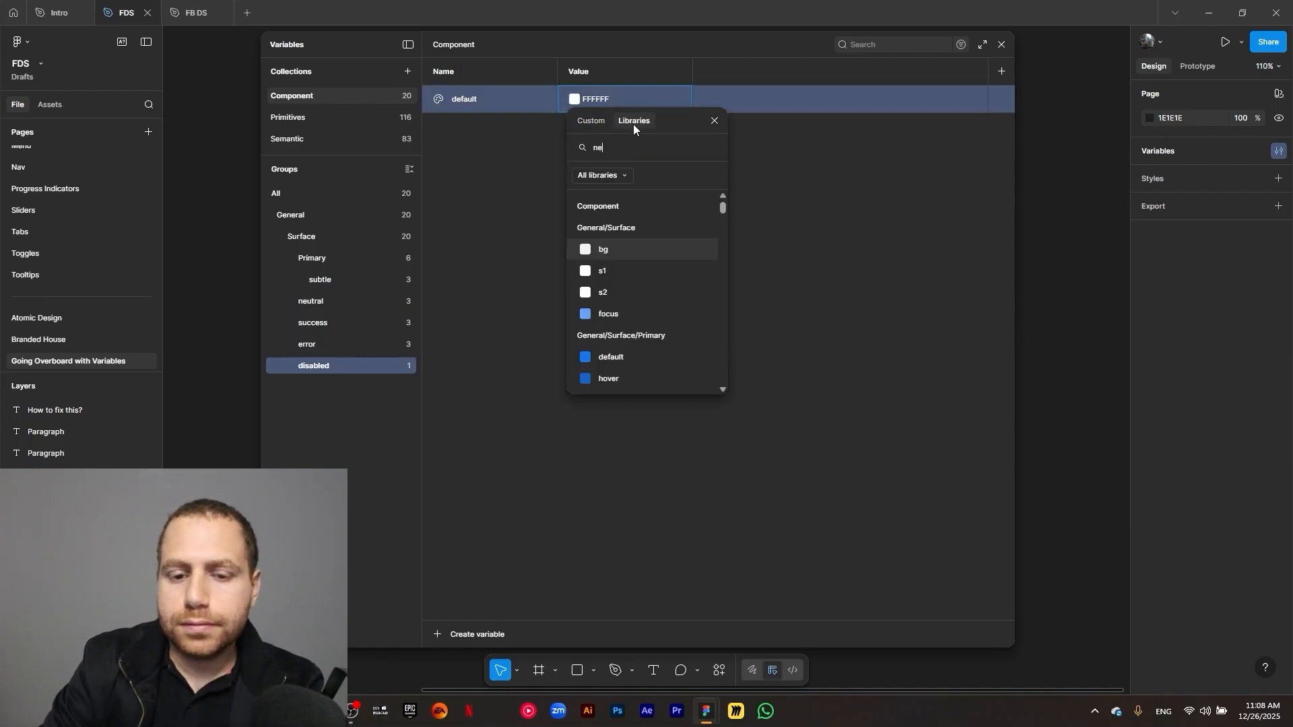
{"action": "type", "text": "tra"}
{"action": "type", "text": "ut"}
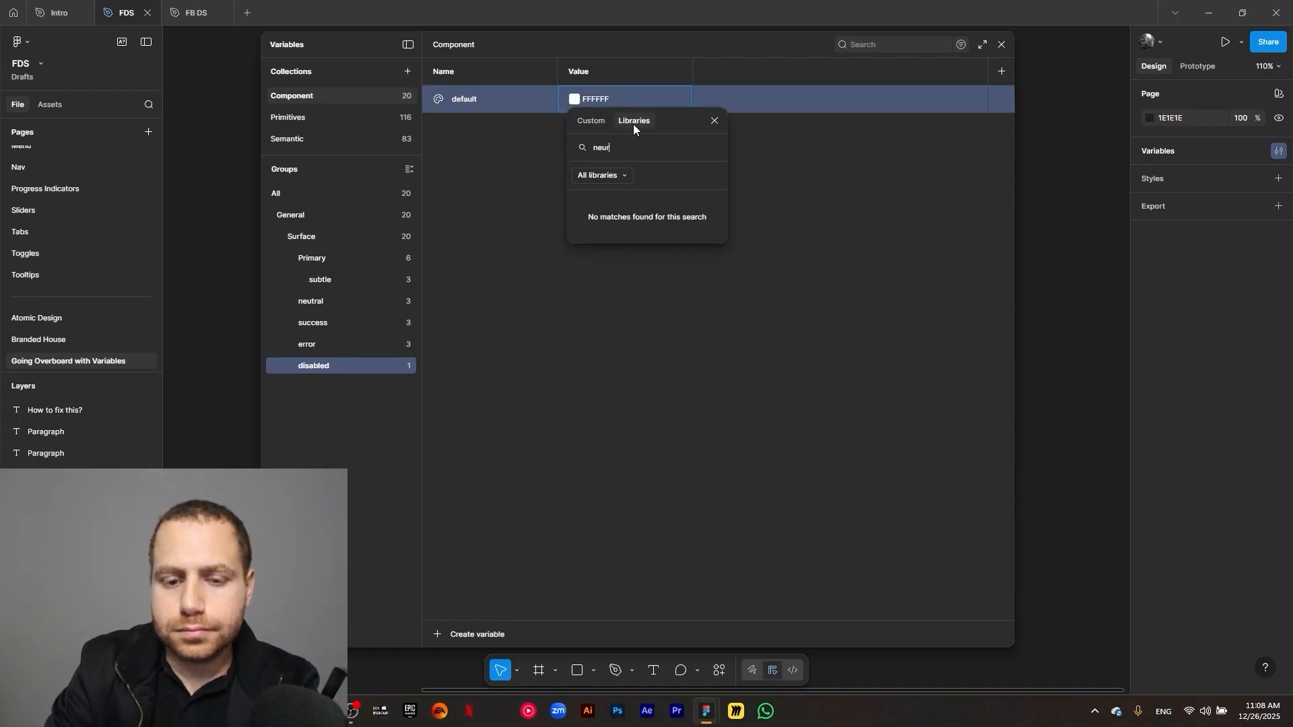
{"action": "type", "text": "ral light"}
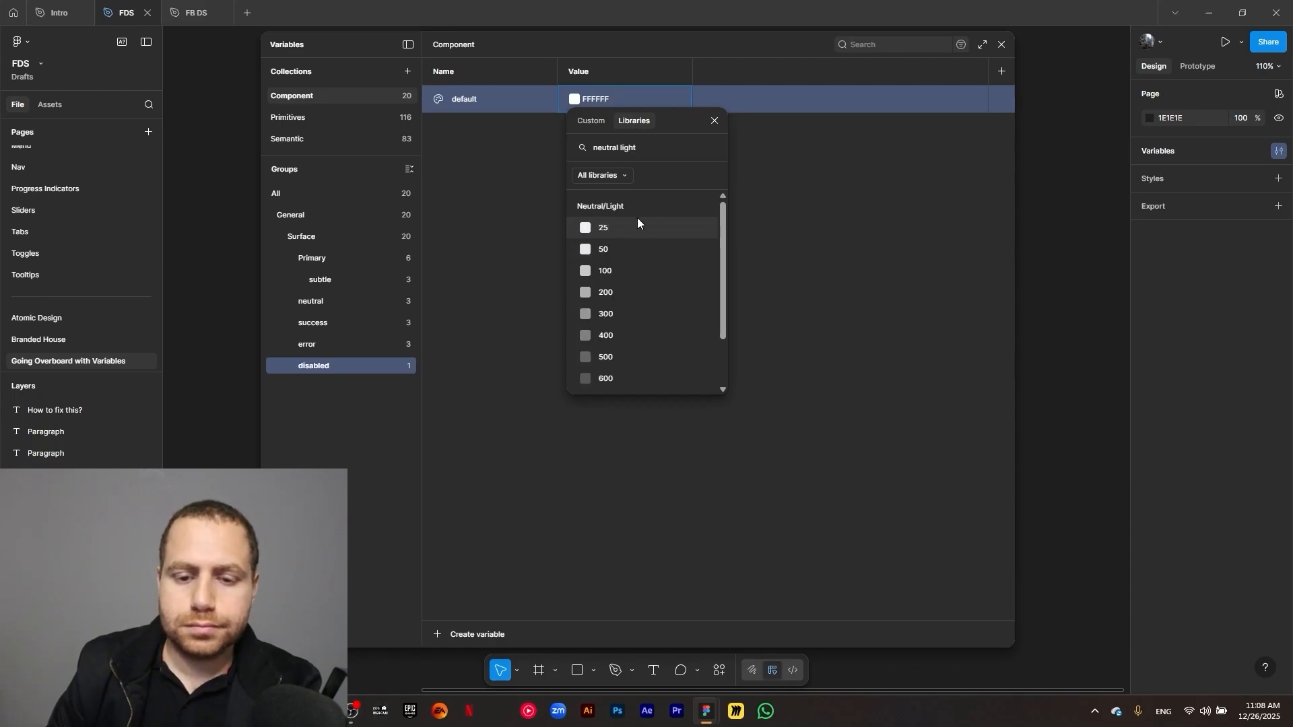
Link the default color variable in the disabled group to Neutral/Light/25
{"action": "left_click", "coordinate": [636, 226]}
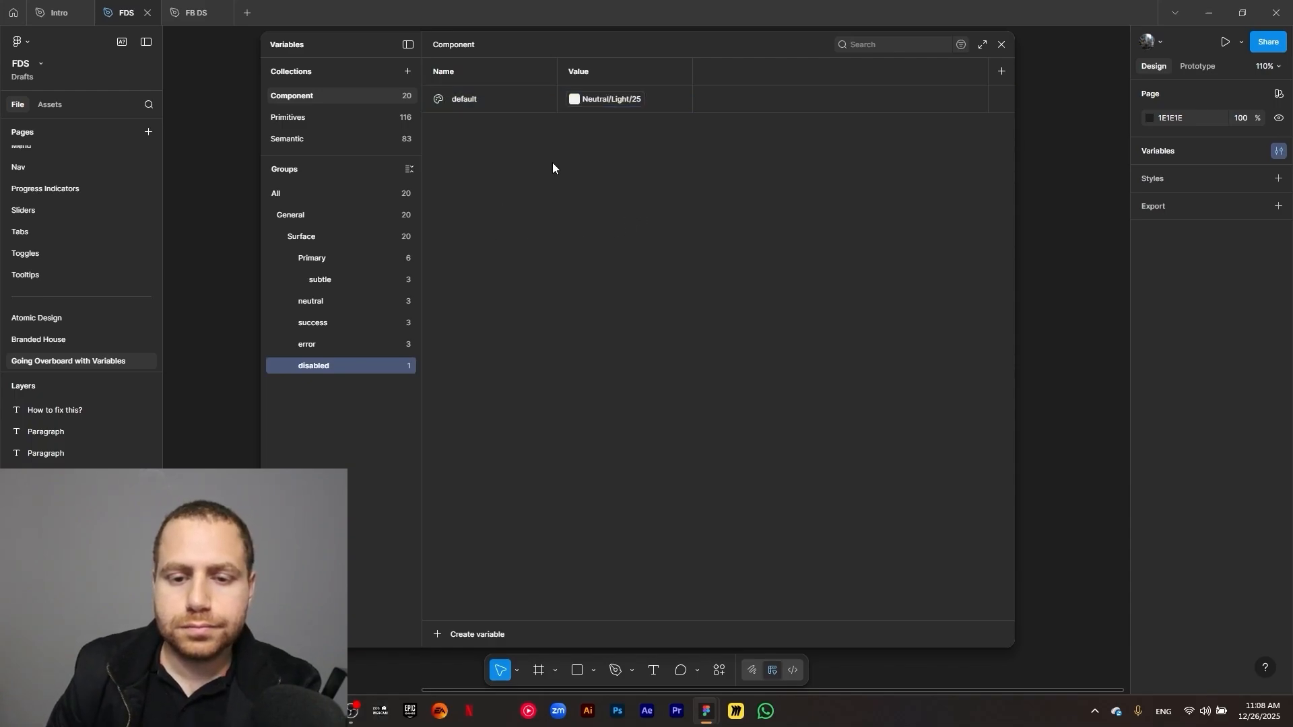
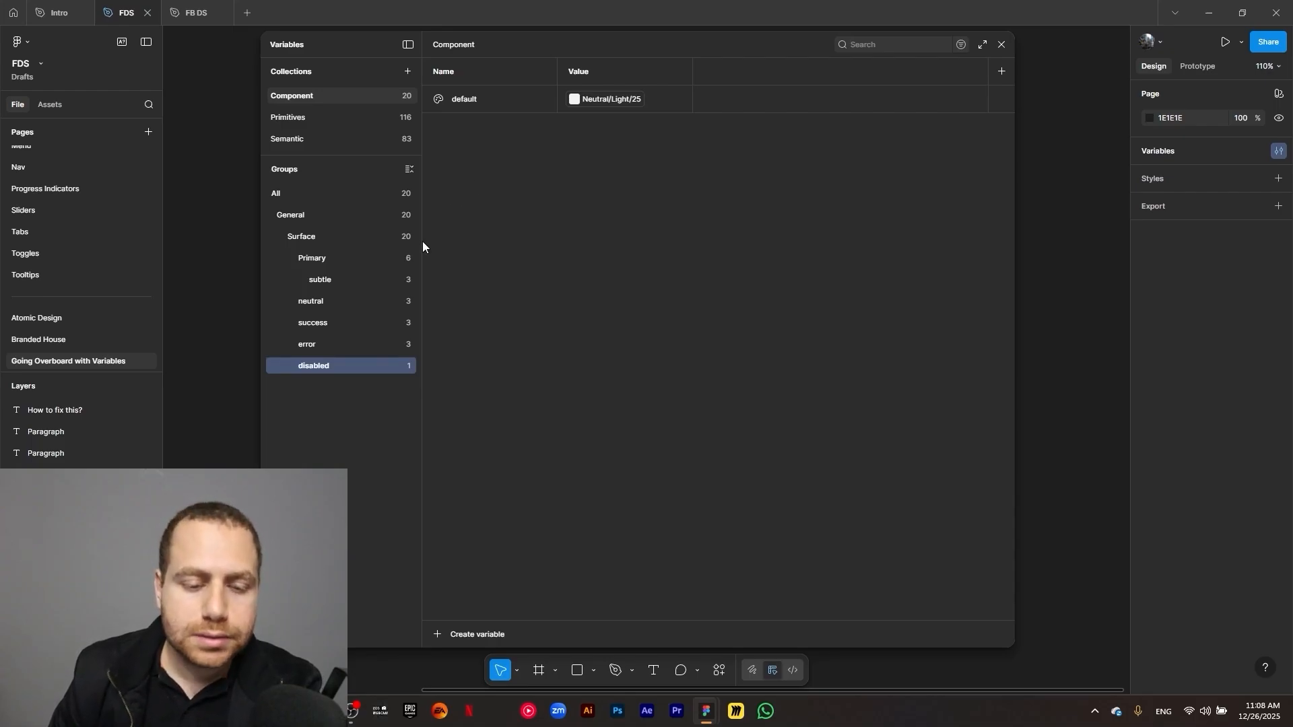
Create a color variable named warning/default inside the Surface group of the Component collection
{"action": "left_click", "coordinate": [321, 236]}
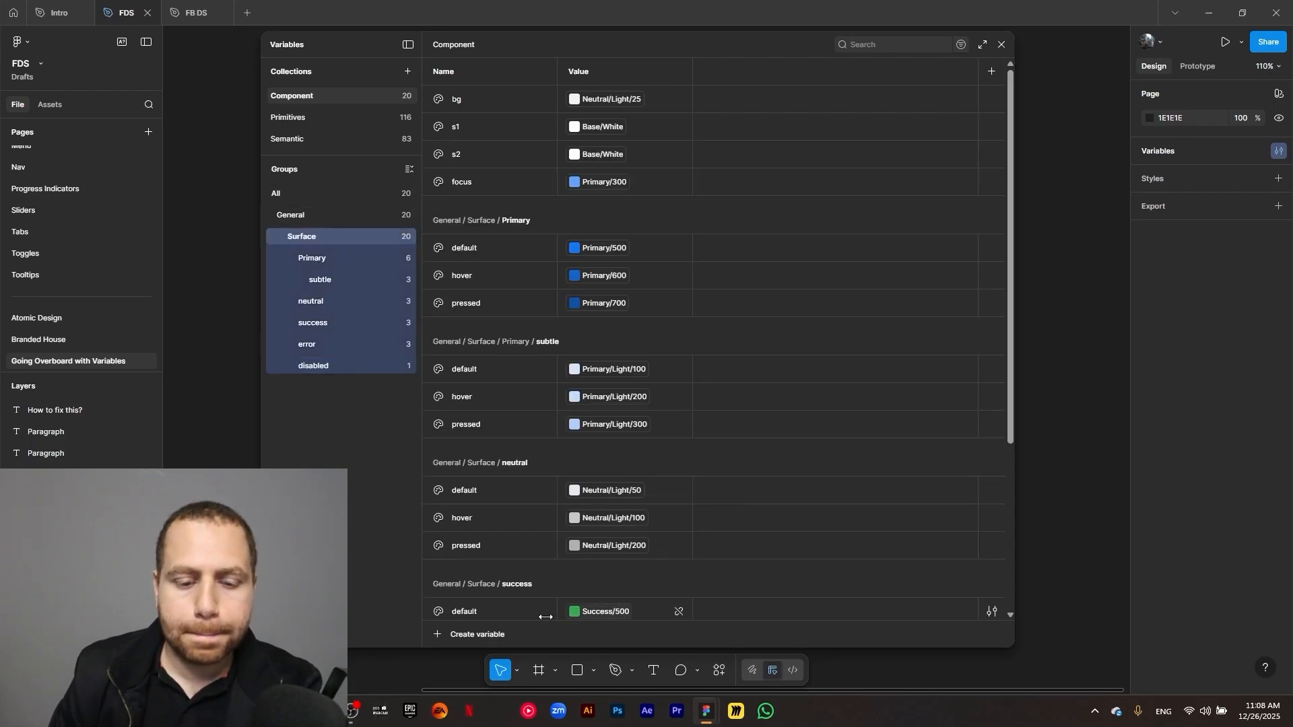
{"action": "left_click", "coordinate": [439, 634]}
{"action": "left_click", "coordinate": [456, 630]}
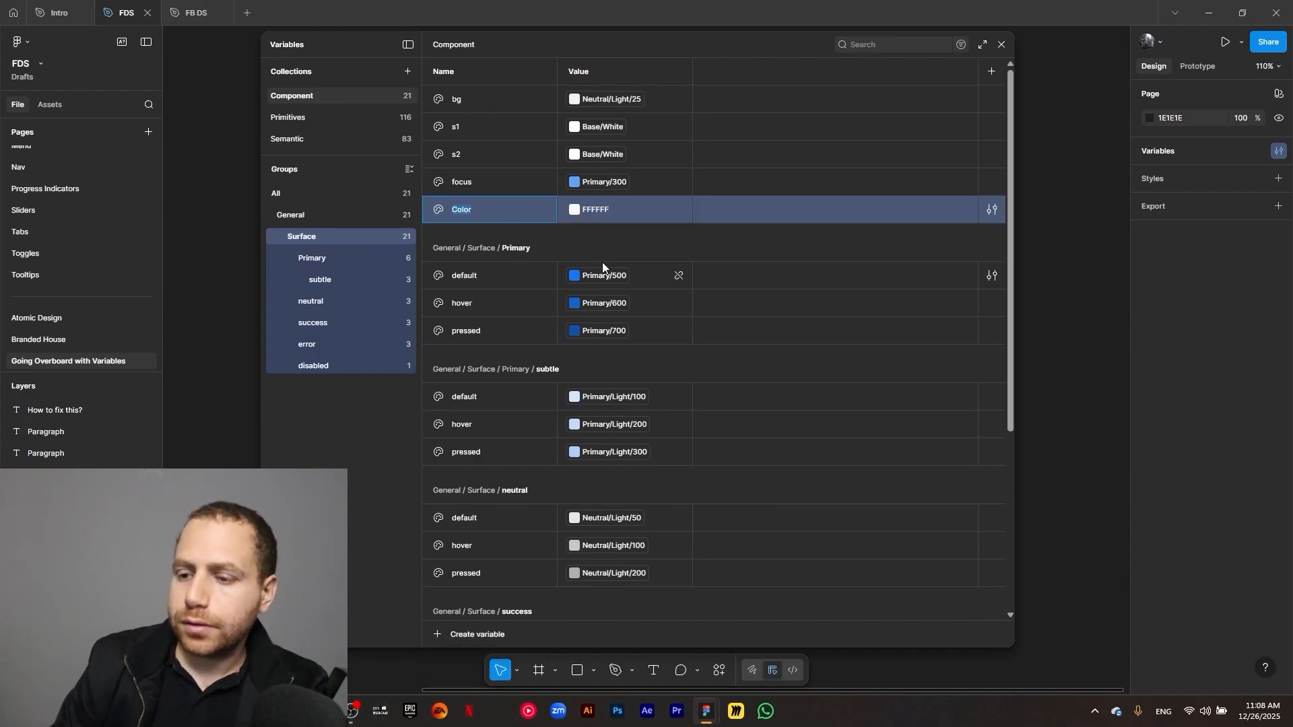
{"action": "key", "text": "Return"}
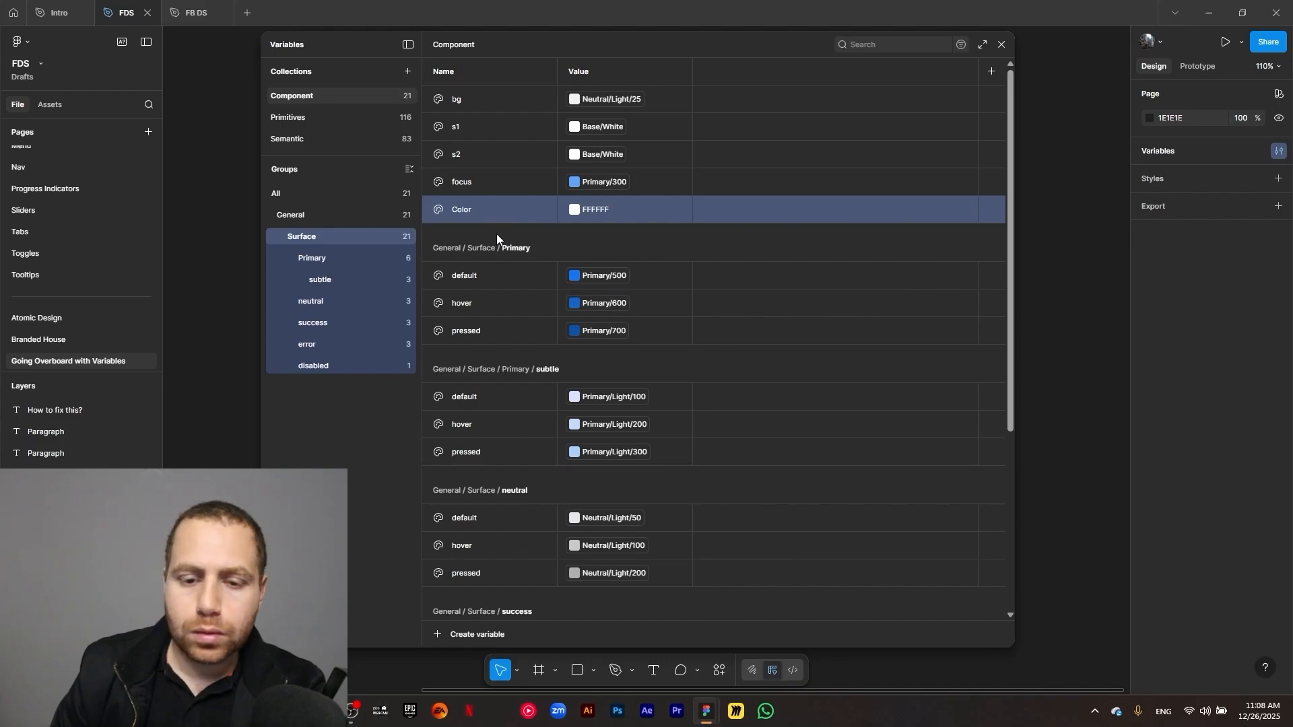
{"action": "double_click", "coordinate": [454, 209]}
{"action": "type", "text": "warm"}
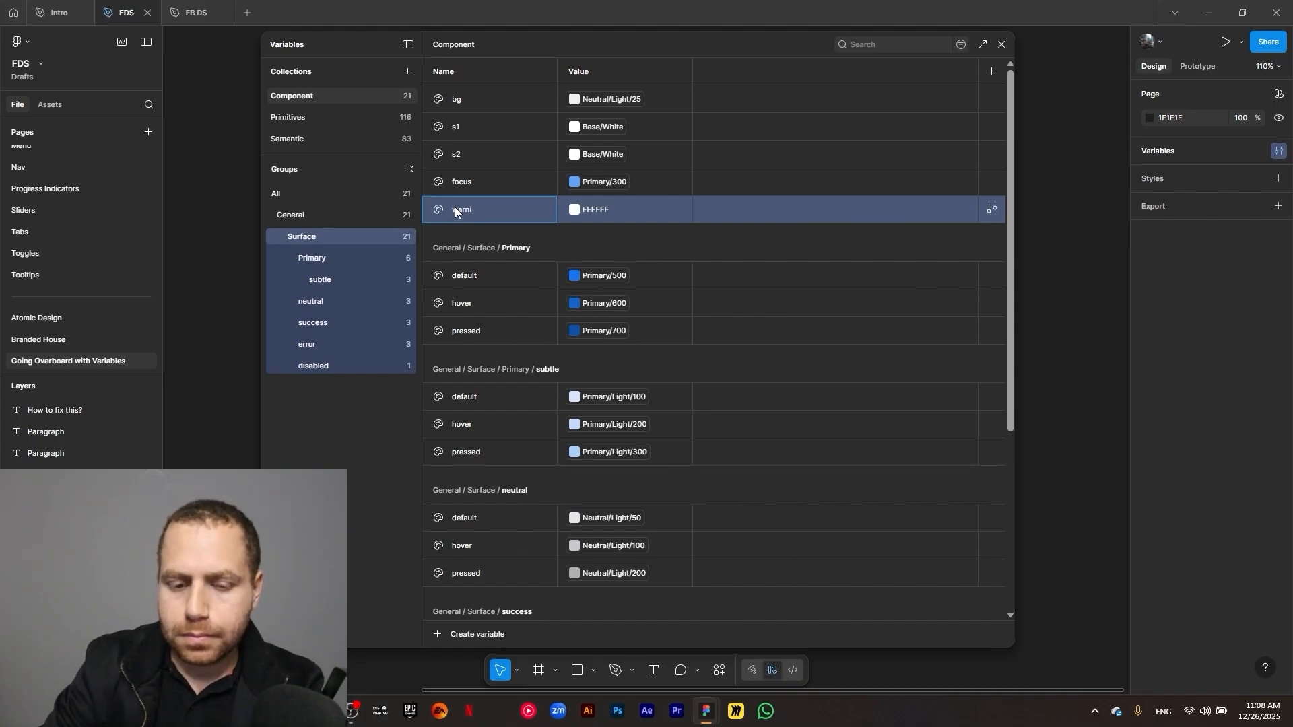
{"action": "type", "text": "ing/default"}
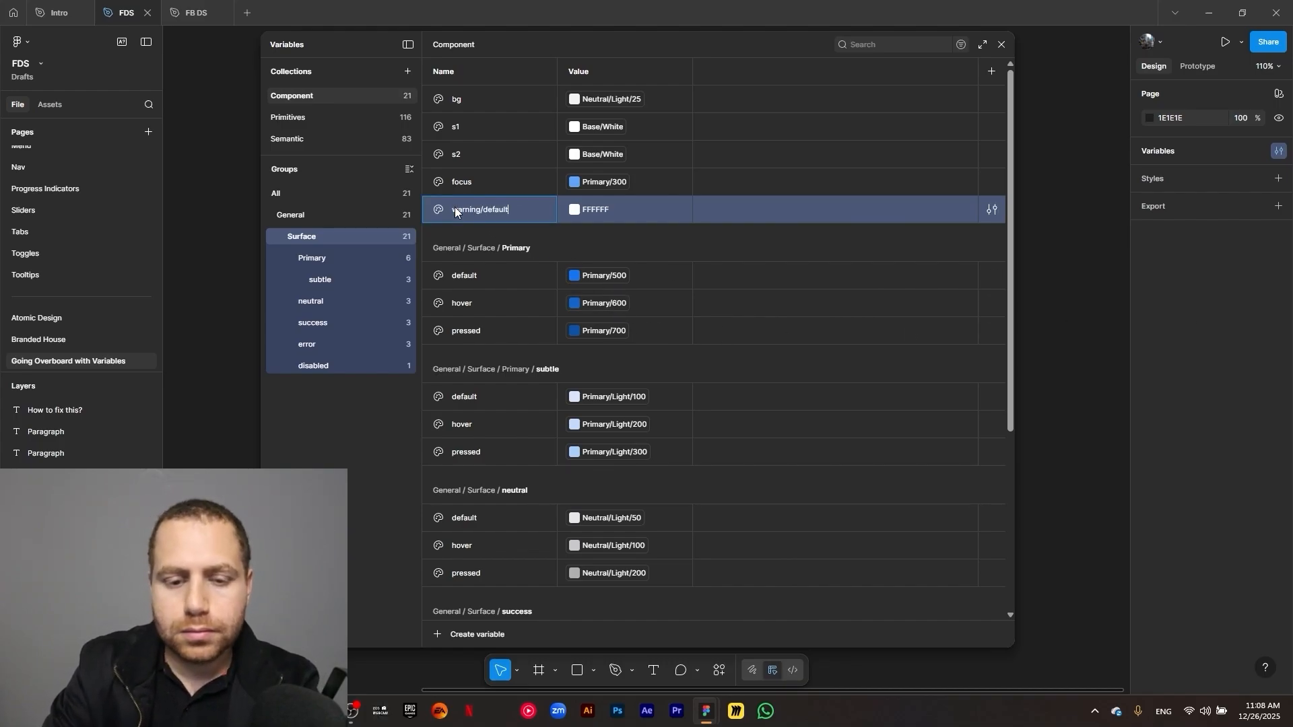
{"action": "key", "text": "Return"}
Link the warning group's default variable to the semantic color Warning/500
{"action": "left_click", "coordinate": [357, 379]}
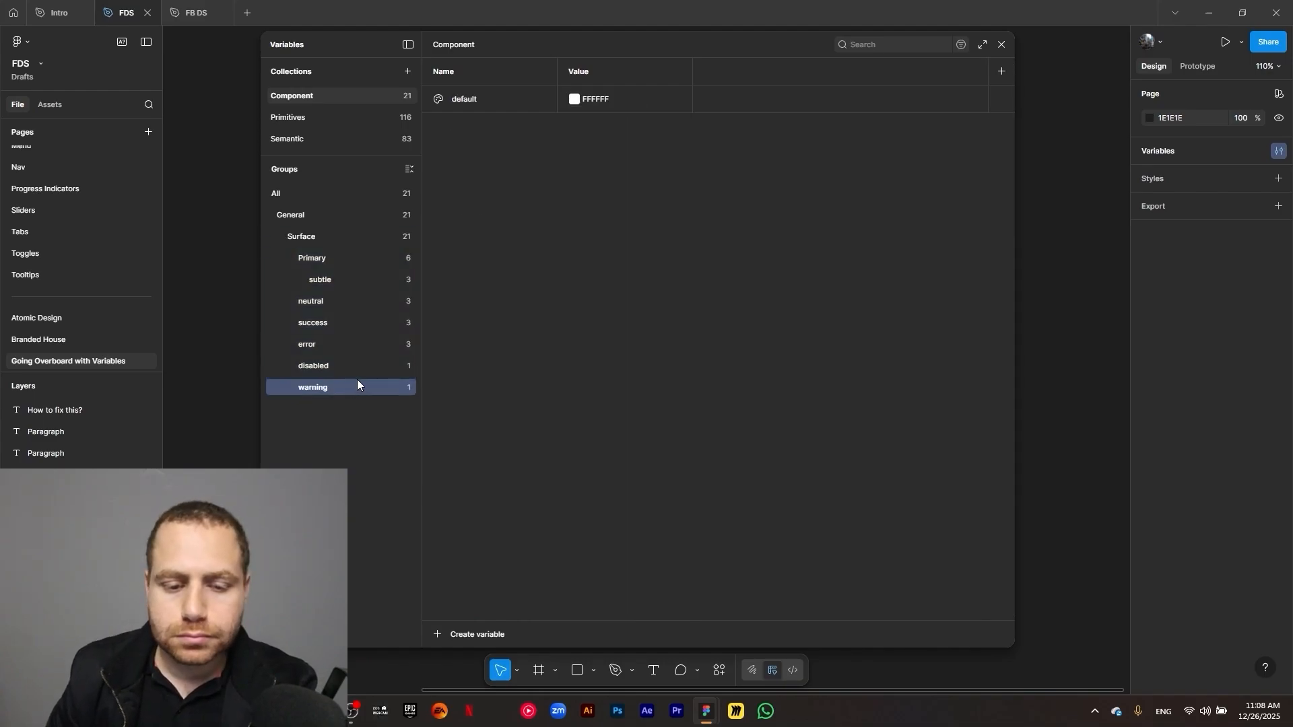
{"action": "left_click", "coordinate": [575, 99]}
{"action": "left_click", "coordinate": [631, 123]}
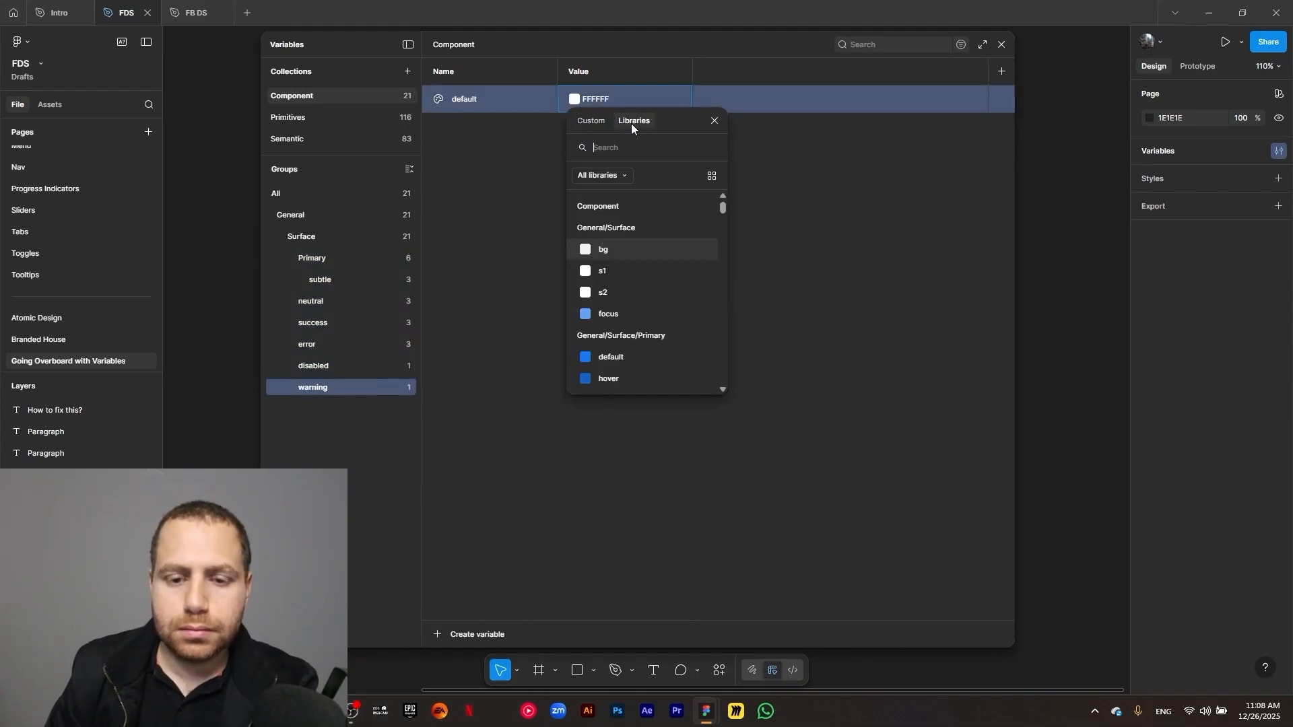
{"action": "type", "text": "warning"}
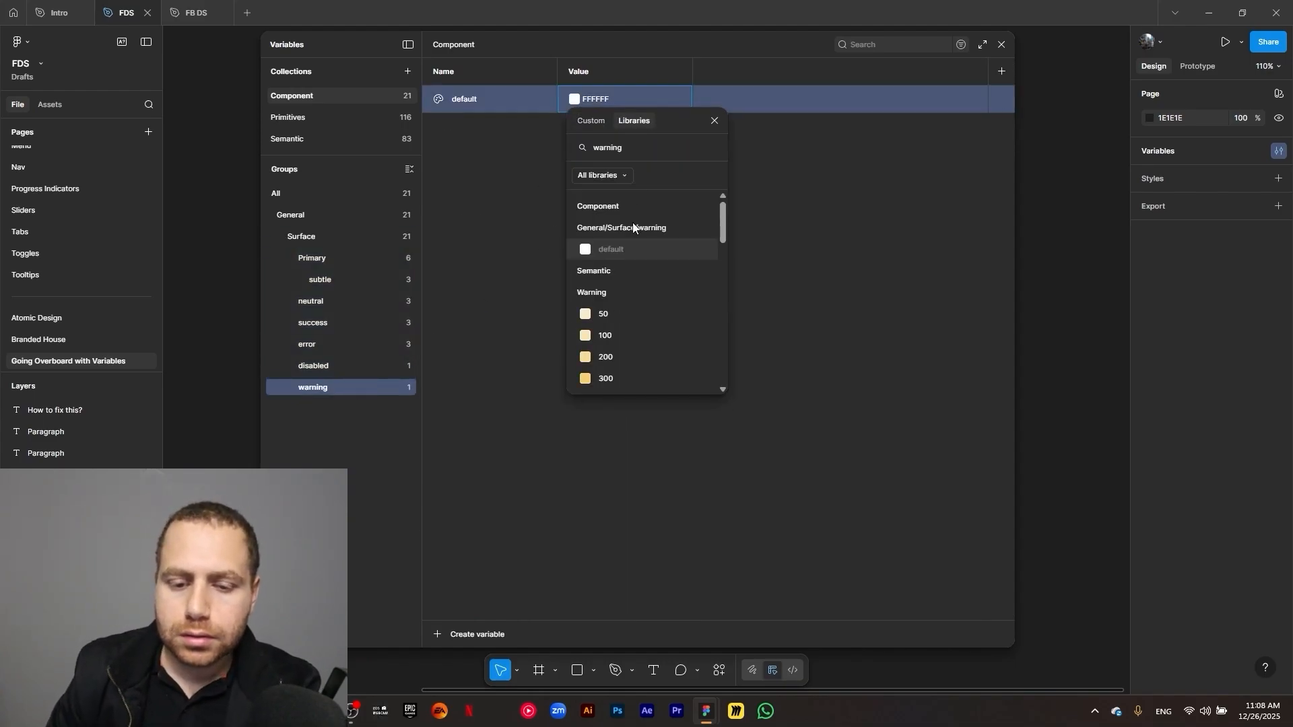
{"action": "scroll", "coordinate": [643, 269], "scroll_direction": "down", "scroll_amount": 3}
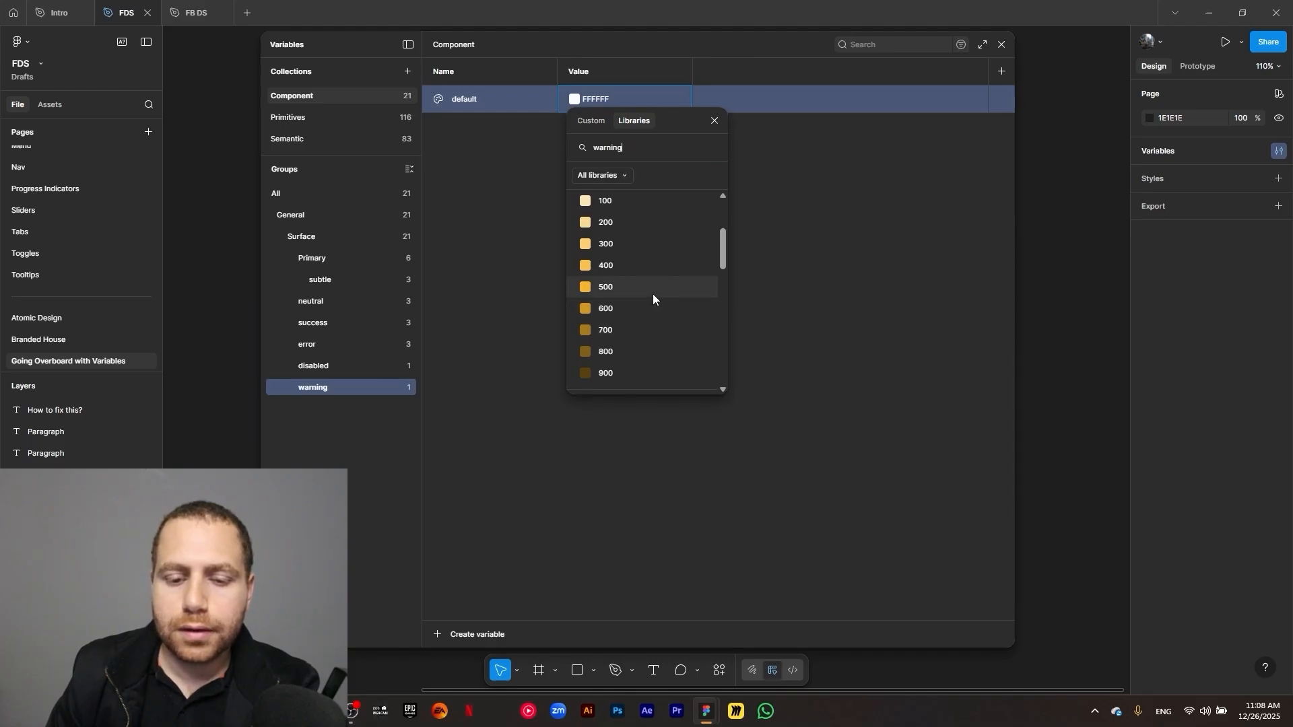
{"action": "left_click", "coordinate": [653, 293]}
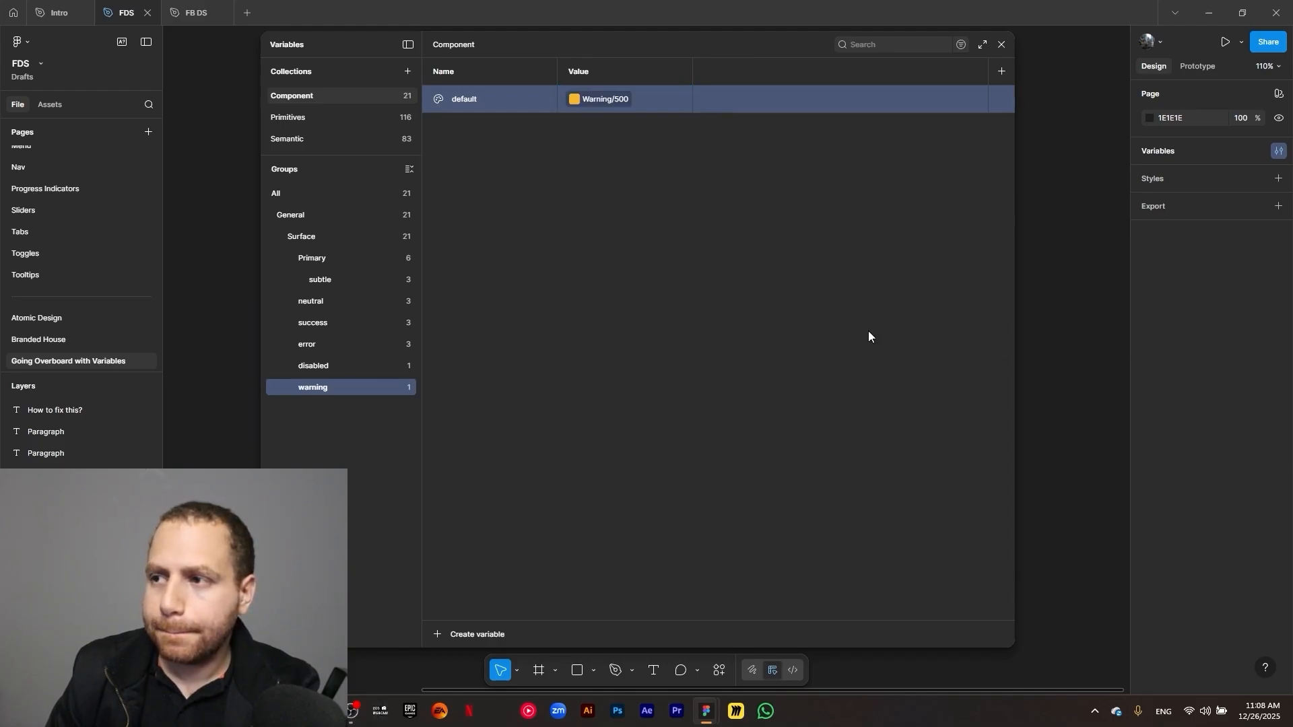
Duplicate the warning default variable as hover and link it to Warning/600
{"action": "key", "text": "ctrl+d"}
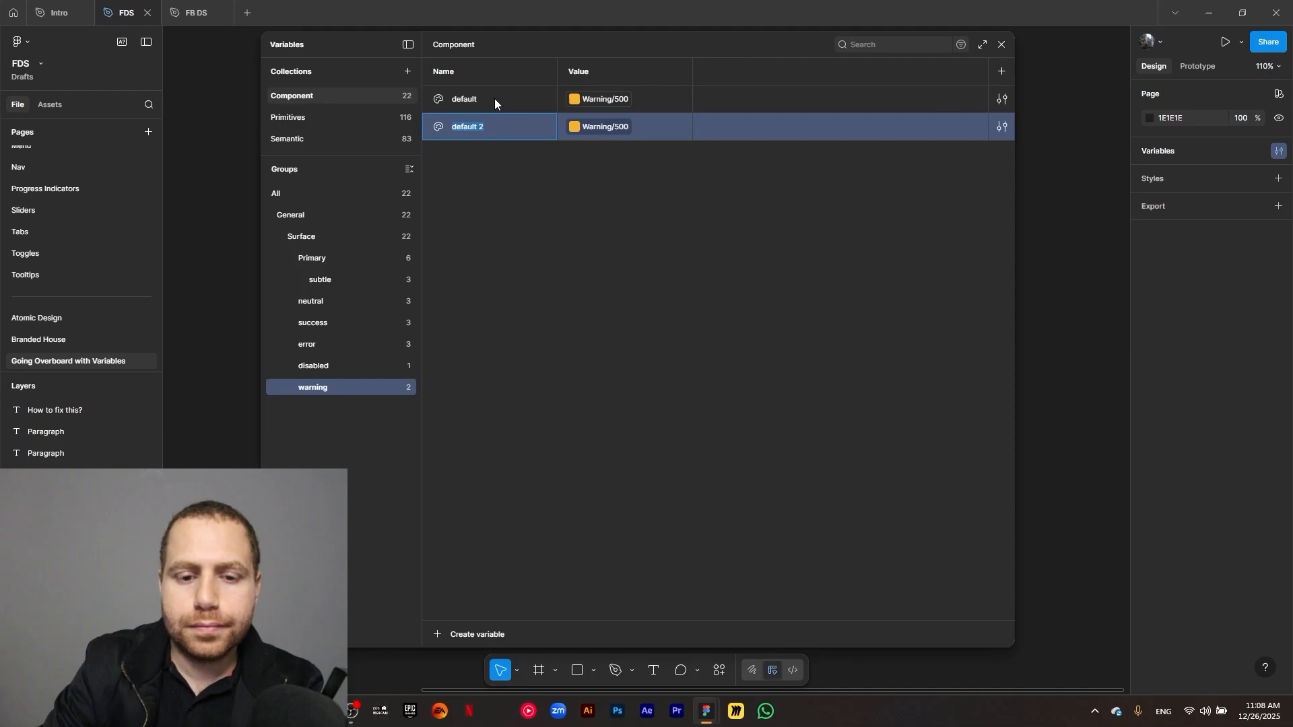
{"action": "type", "text": "hover"}
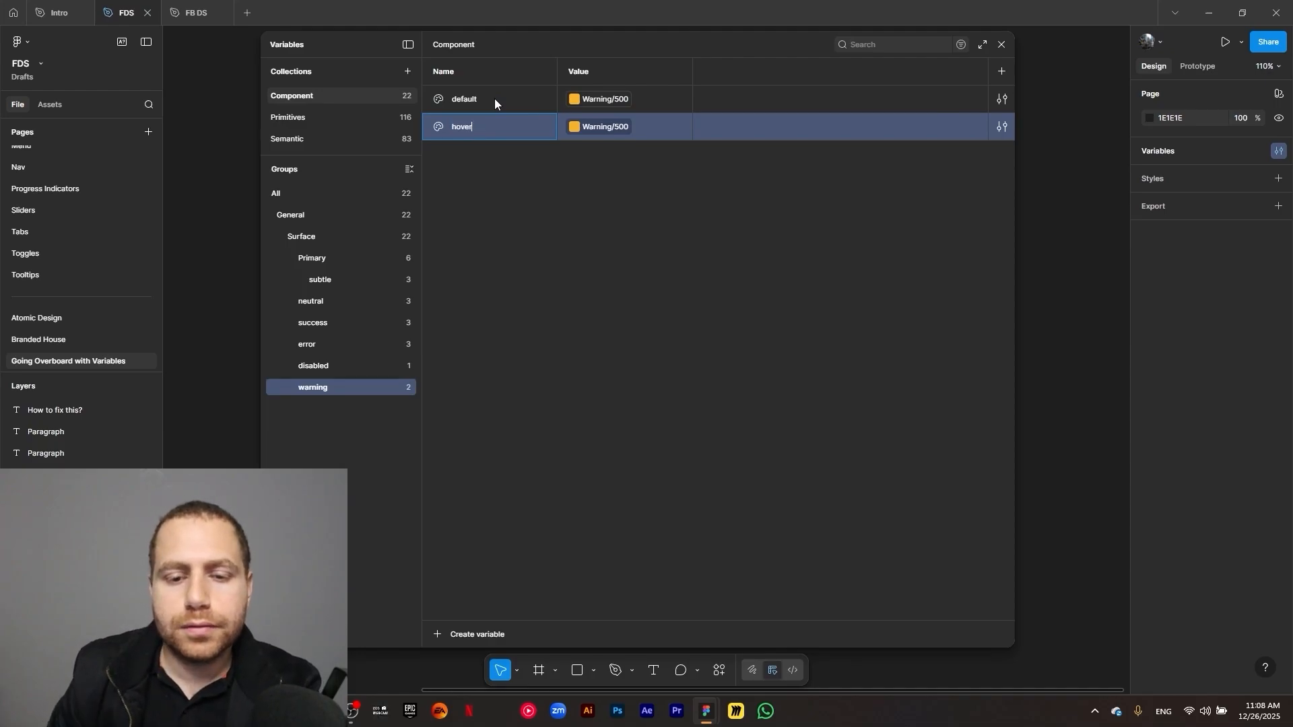
{"action": "left_click", "coordinate": [606, 127]}
{"action": "left_click", "coordinate": [624, 363]}
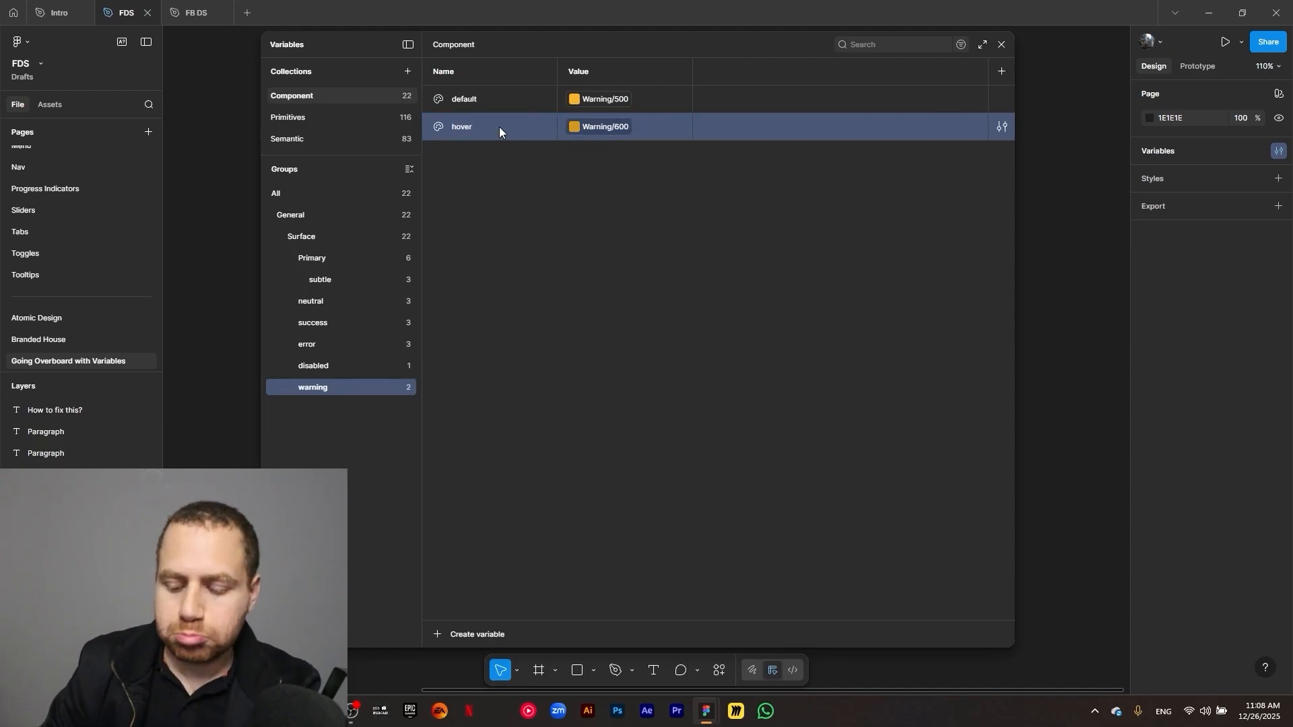
Duplicate the warning hover variable as pressed and link it to Warning/700
{"action": "key", "text": "ctrl+d"}
{"action": "type", "text": "pressed"}
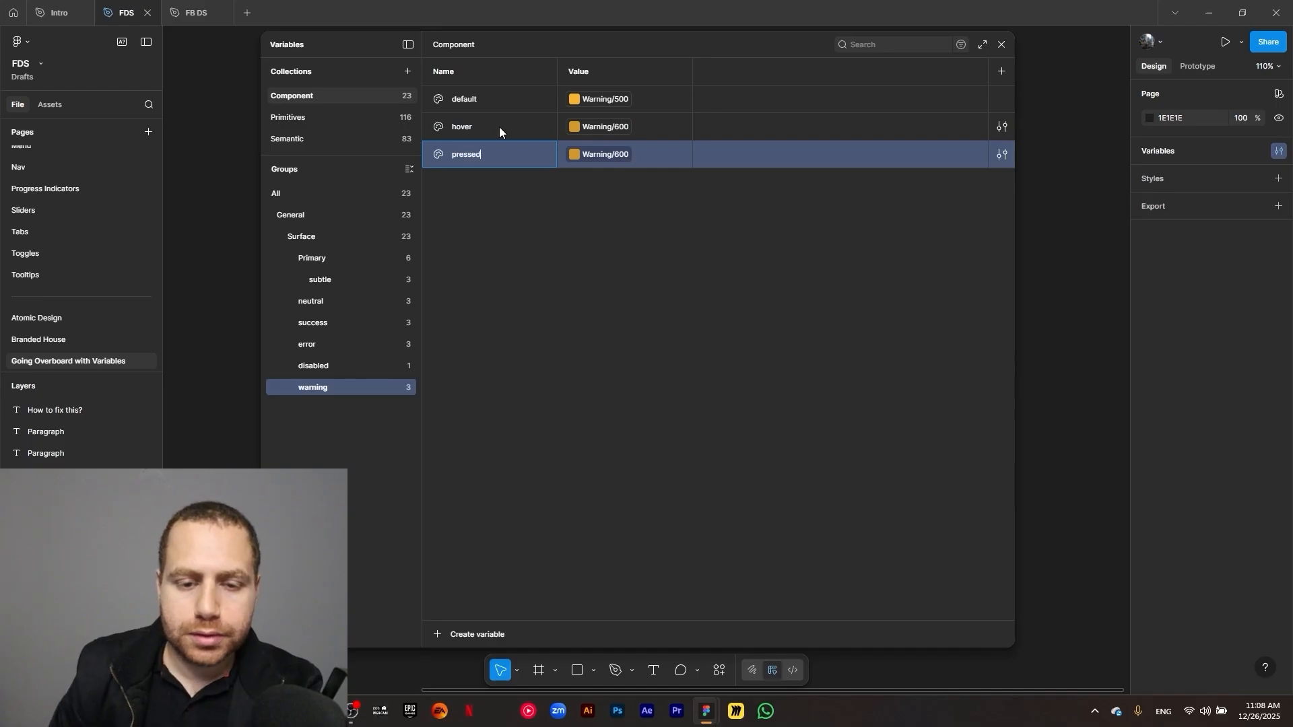
{"action": "left_click", "coordinate": [604, 154]}
{"action": "left_click", "coordinate": [625, 393]}
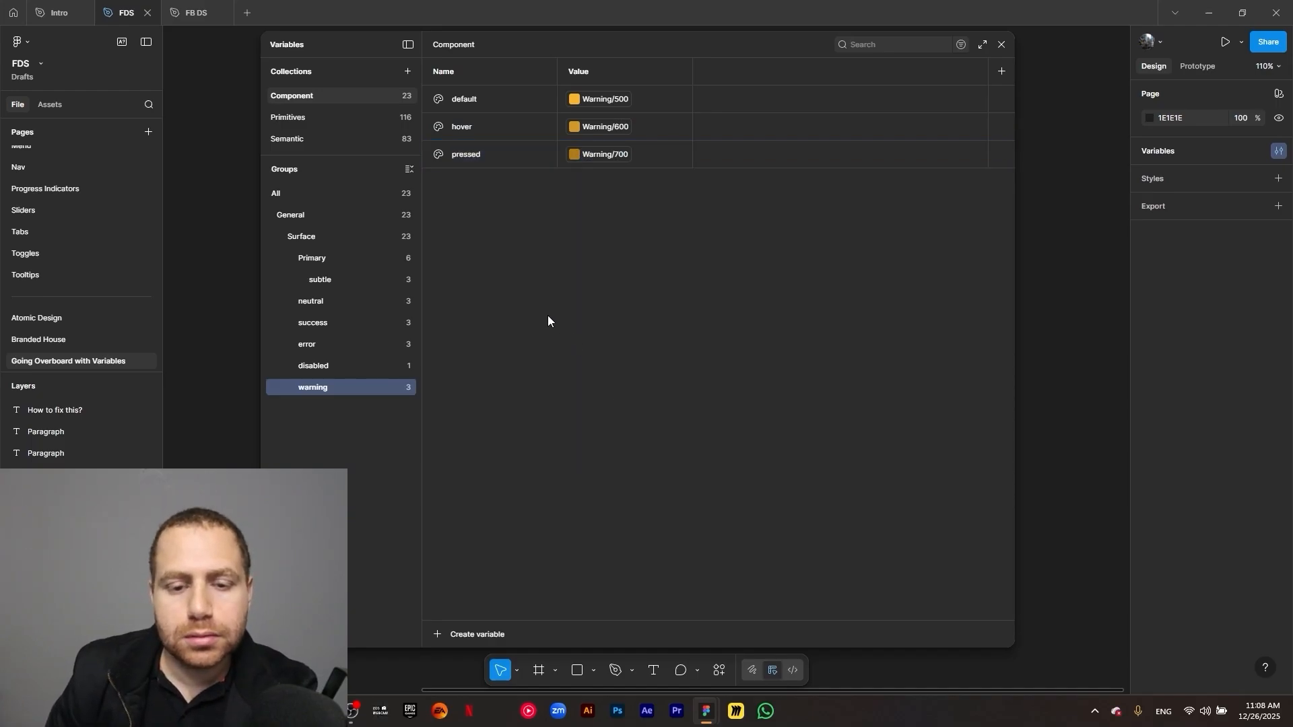
Create a color variable named info/default inside the Surface group
{"action": "left_click", "coordinate": [327, 240]}
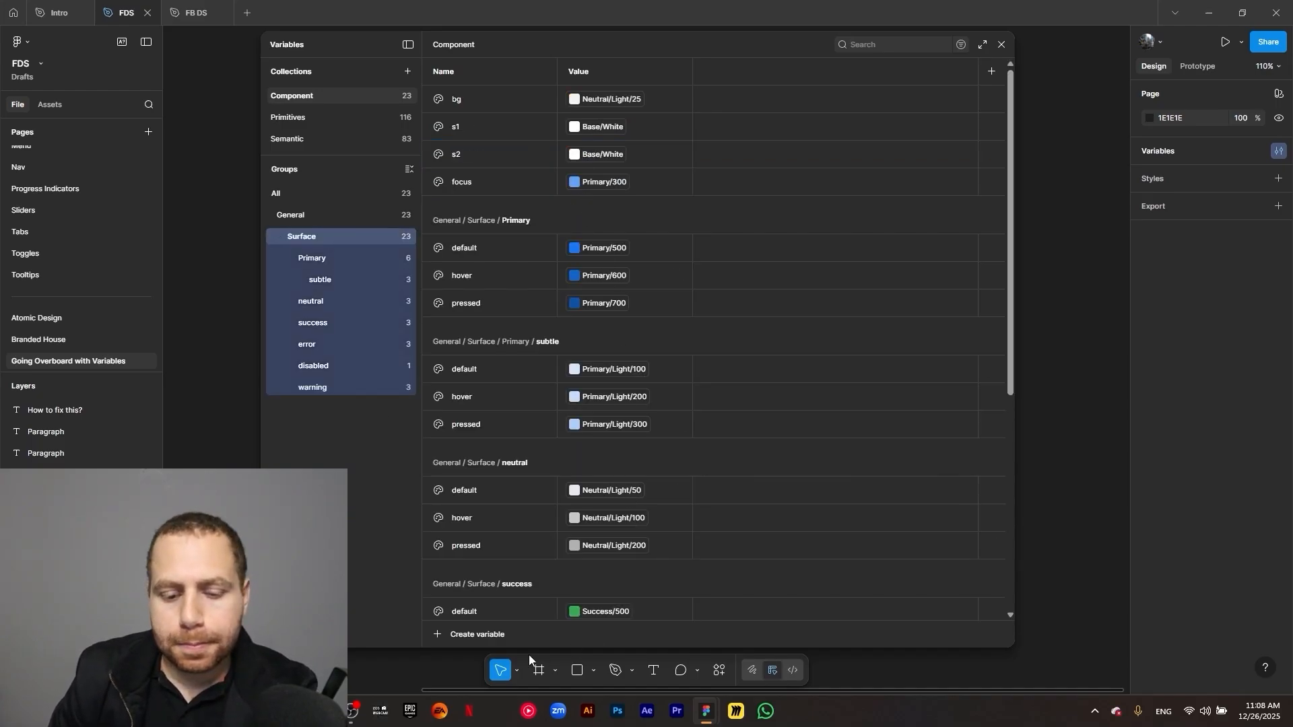
{"action": "left_click", "coordinate": [446, 636]}
{"action": "left_click", "coordinate": [455, 631]}
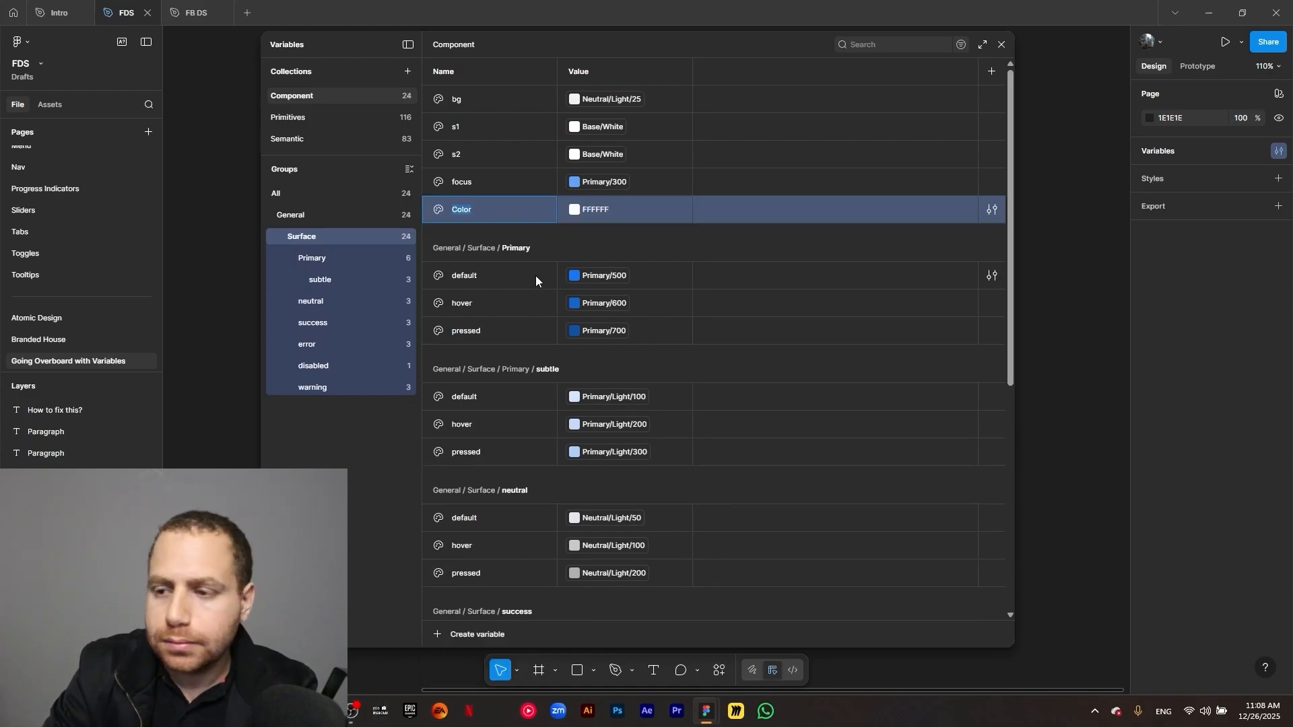
{"action": "type", "text": "info"}
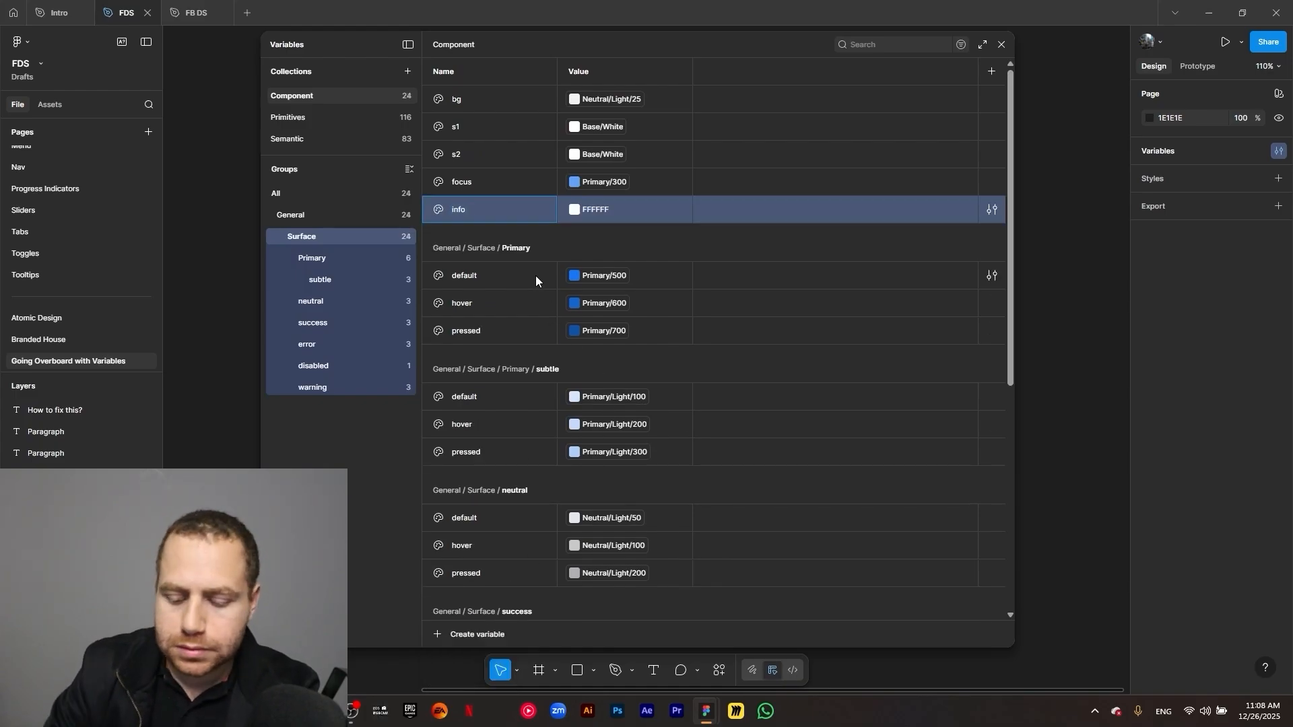
{"action": "type", "text": "/default"}
{"action": "key", "text": "Return"}
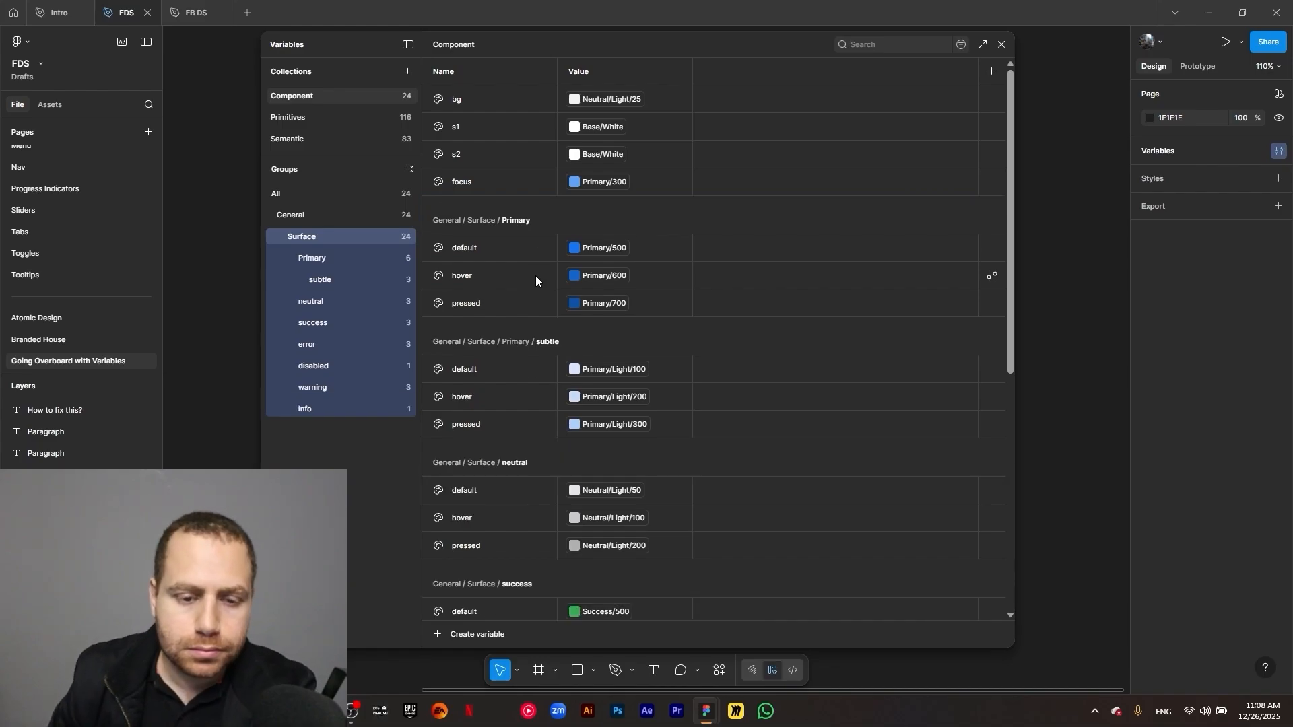
Link the info group's default variable to the semantic color Information/500
{"action": "left_click", "coordinate": [319, 412]}
{"action": "left_click", "coordinate": [574, 99]}
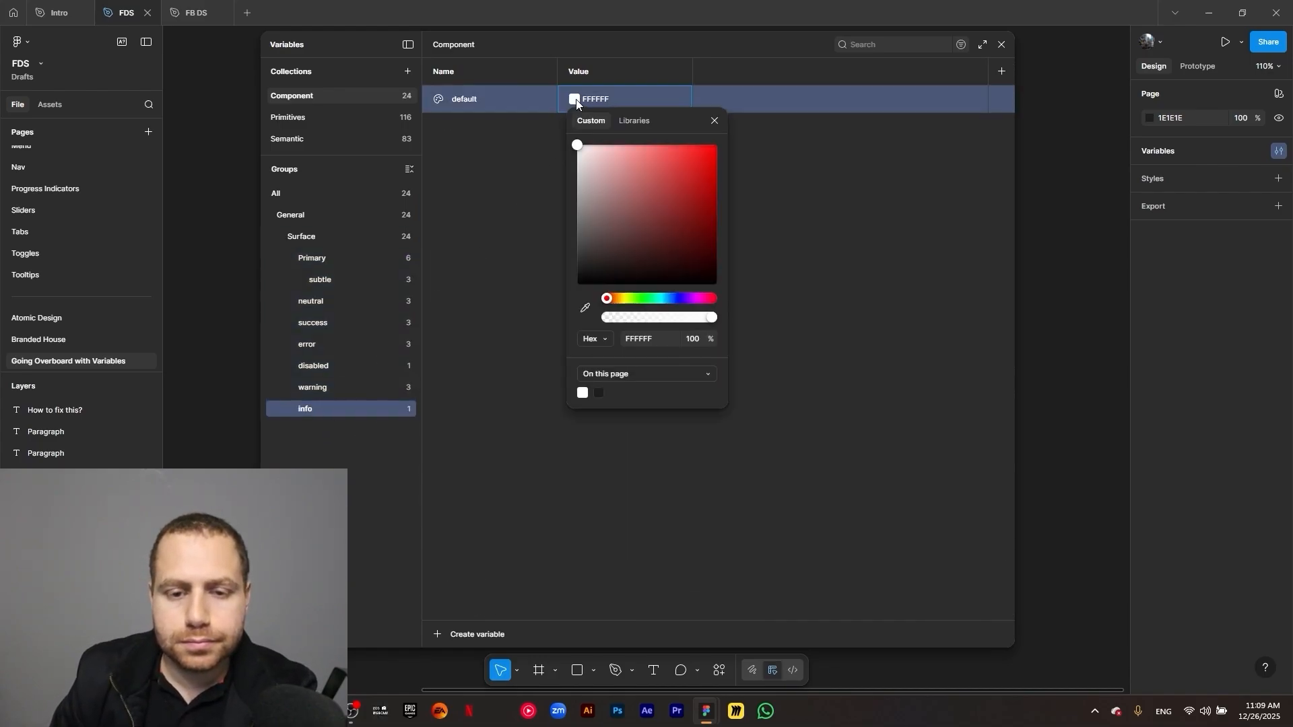
{"action": "left_click", "coordinate": [623, 122]}
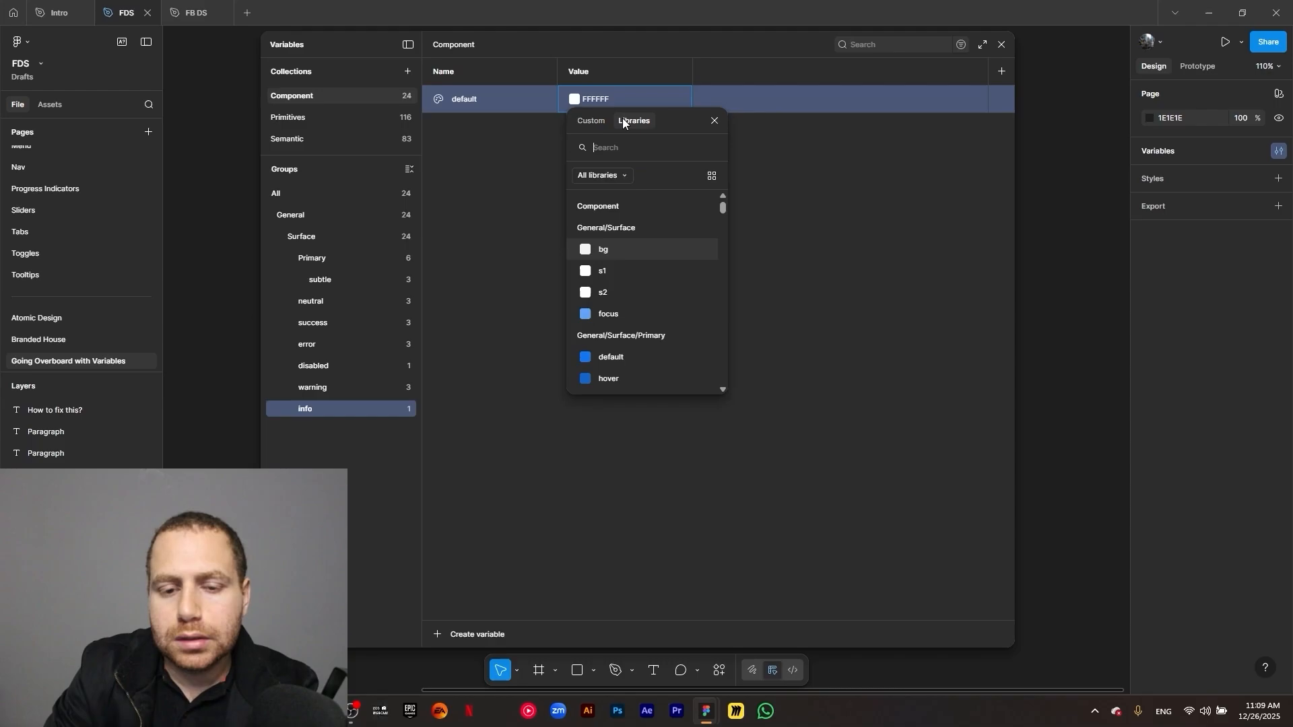
{"action": "type", "text": "info"}
{"action": "scroll", "coordinate": [682, 321], "scroll_direction": "down", "scroll_amount": 5}
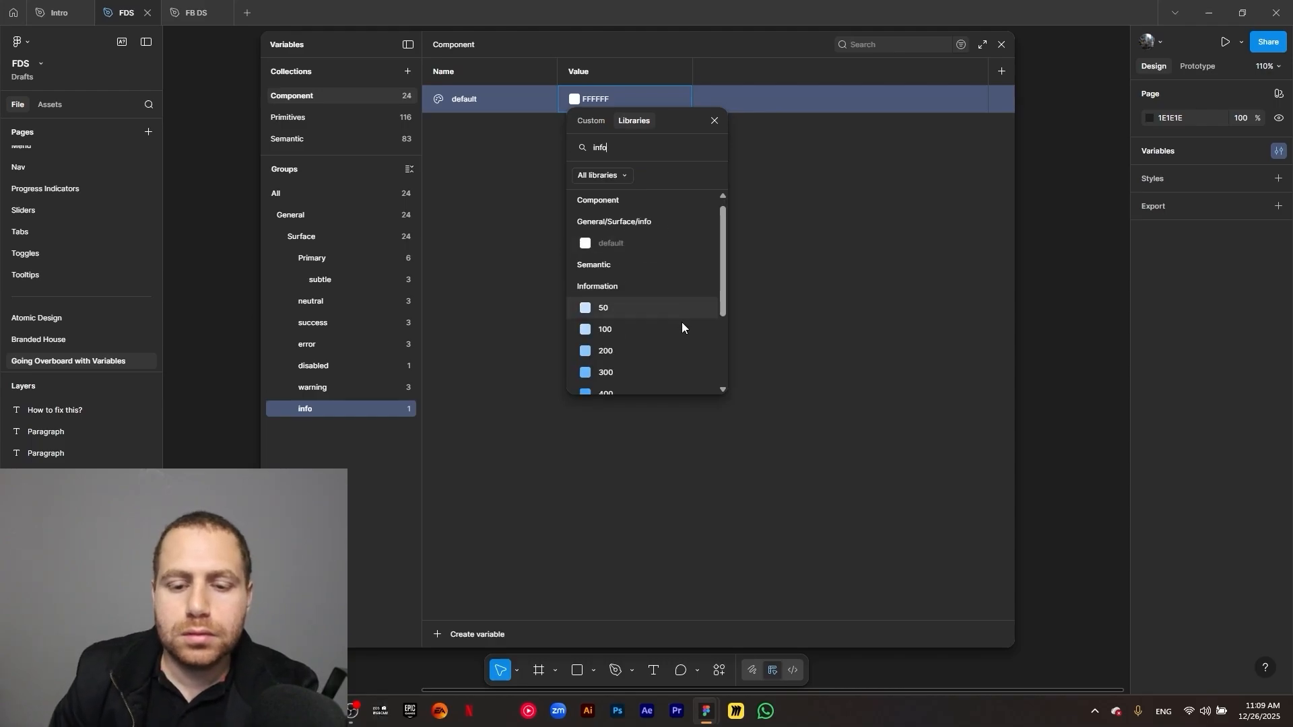
{"action": "left_click", "coordinate": [649, 297]}
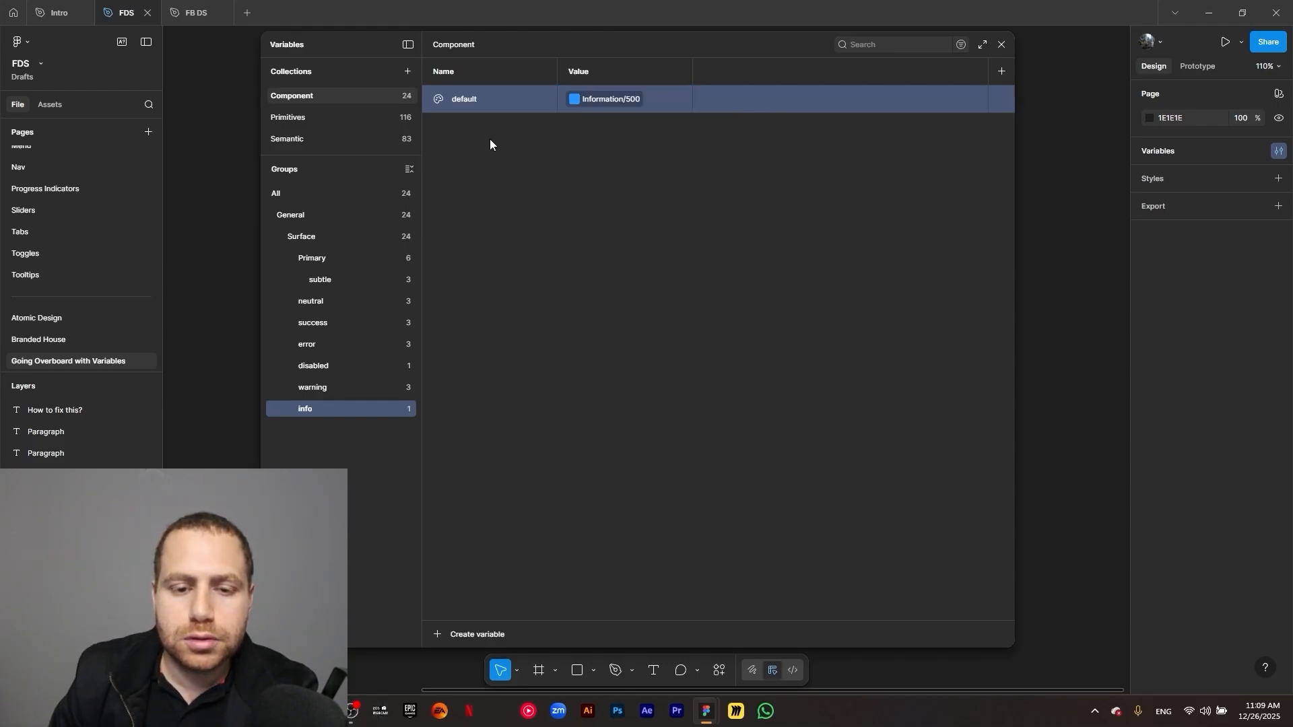
Add hover and pressed variables to the info group by duplicating its default variable
{"action": "key", "text": "ctrl+d"}
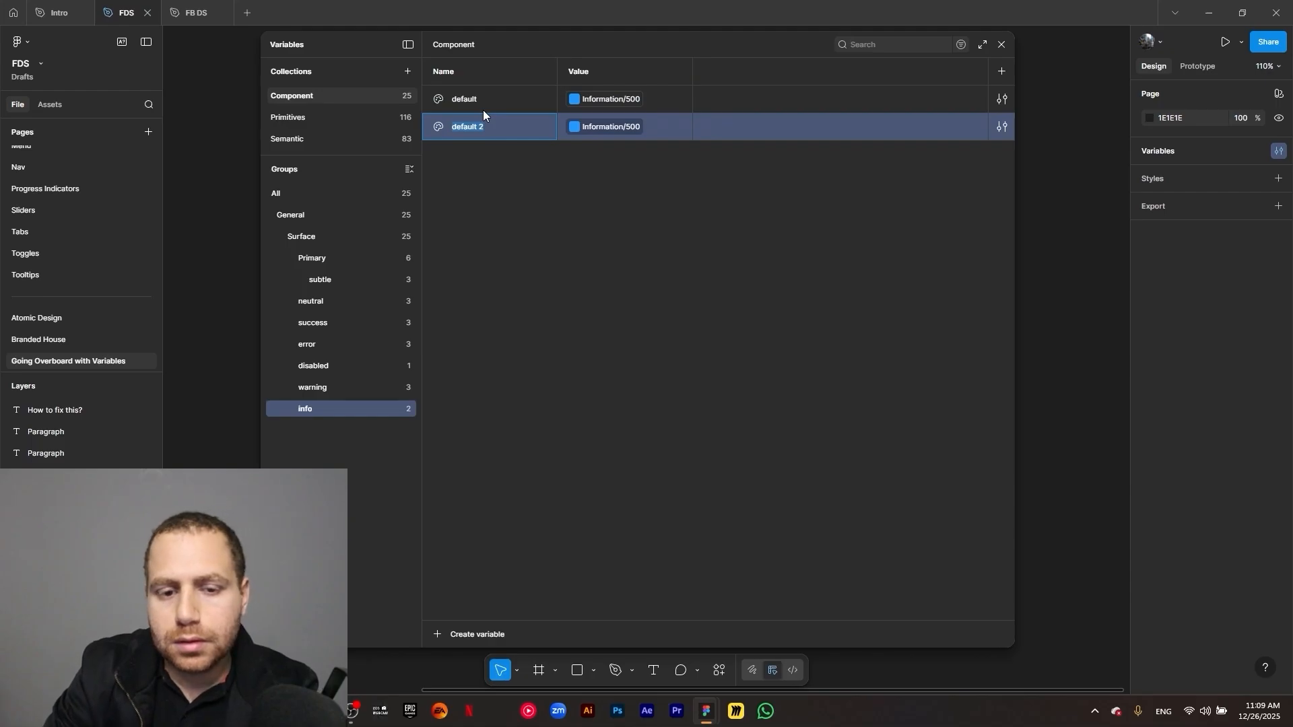
{"action": "type", "text": "hover"}
{"action": "key", "text": "Return"}
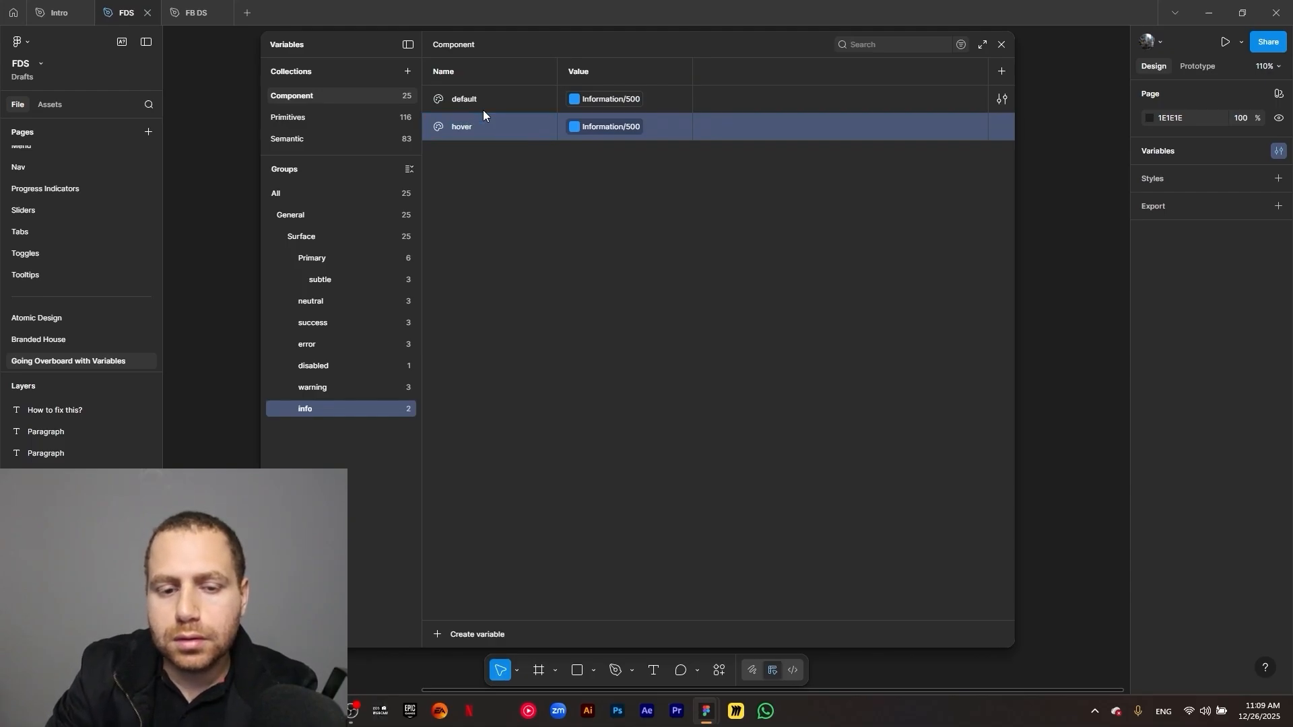
{"action": "key", "text": "ctrl+d"}
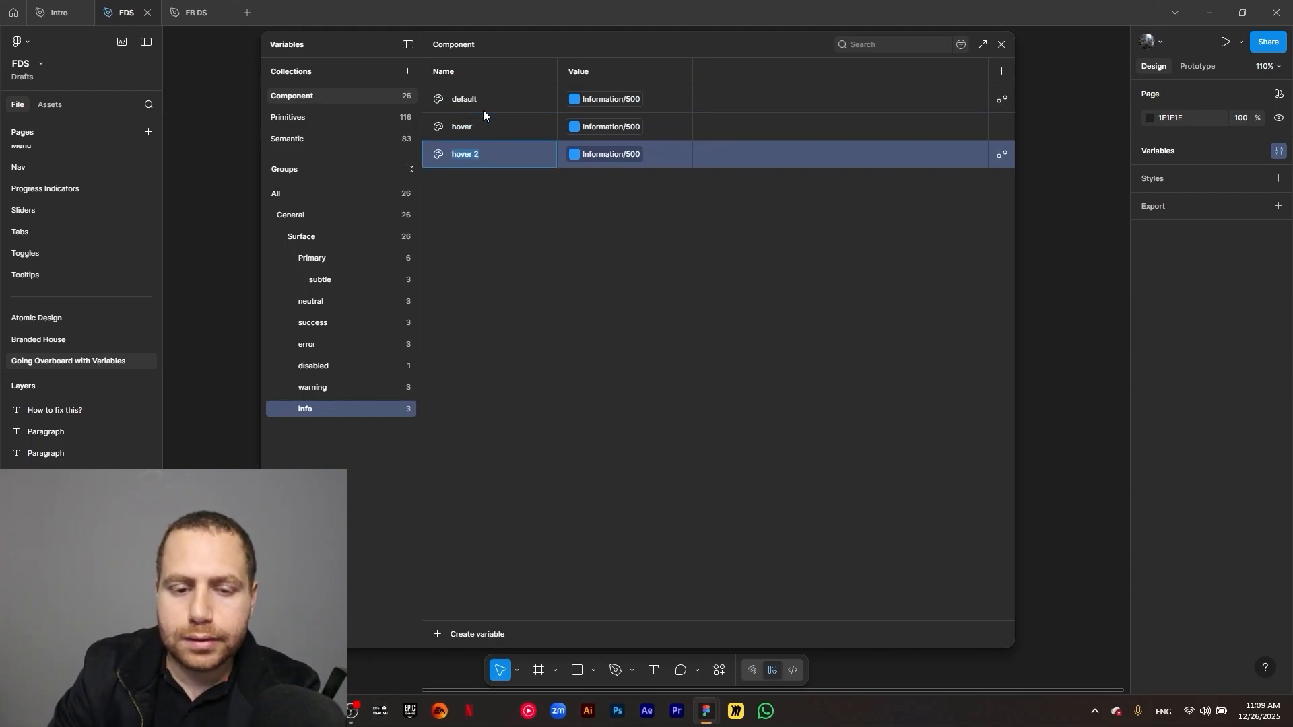
{"action": "type", "text": "pressed"}
Link the info group's hover variable to Information/600 and its pressed variable to Information/700
{"action": "left_click", "coordinate": [606, 133]}
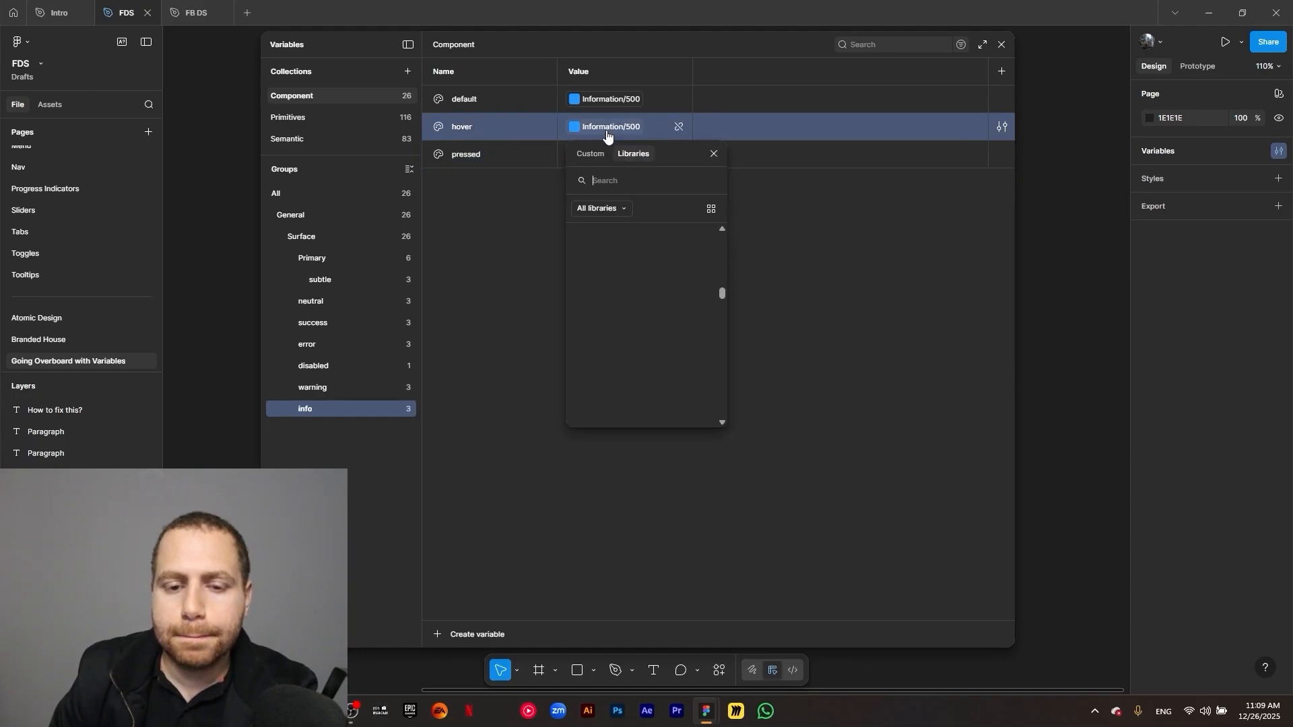
{"action": "left_click", "coordinate": [626, 365]}
{"action": "left_click", "coordinate": [612, 159]}
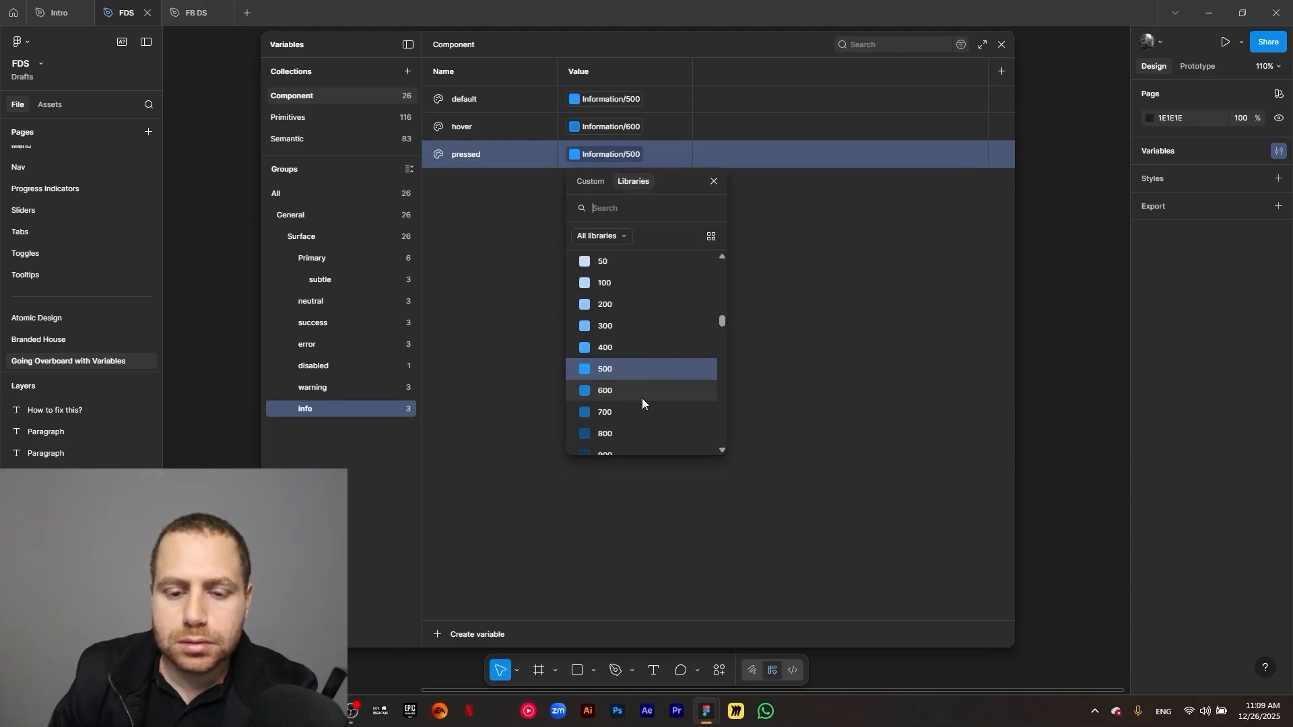
{"action": "left_click", "coordinate": [643, 412]}
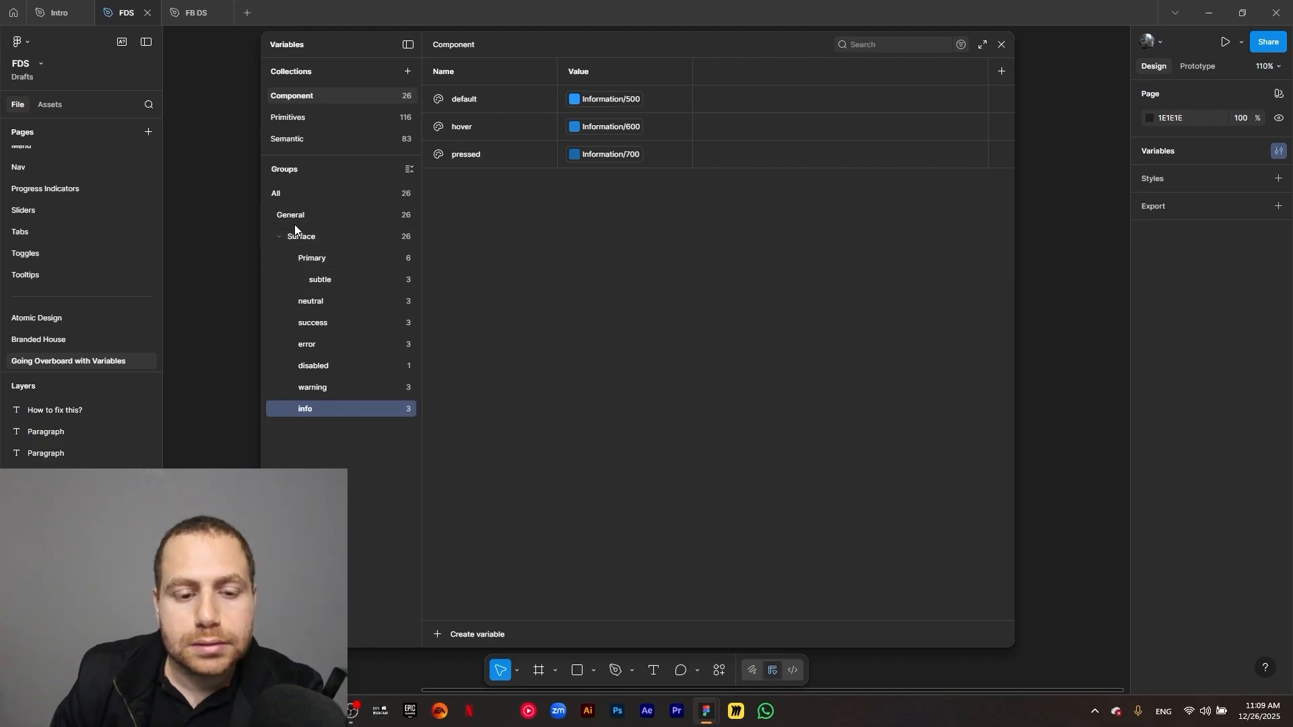
Create a color variable named text/default directly inside the General group
{"action": "left_click", "coordinate": [316, 220]}
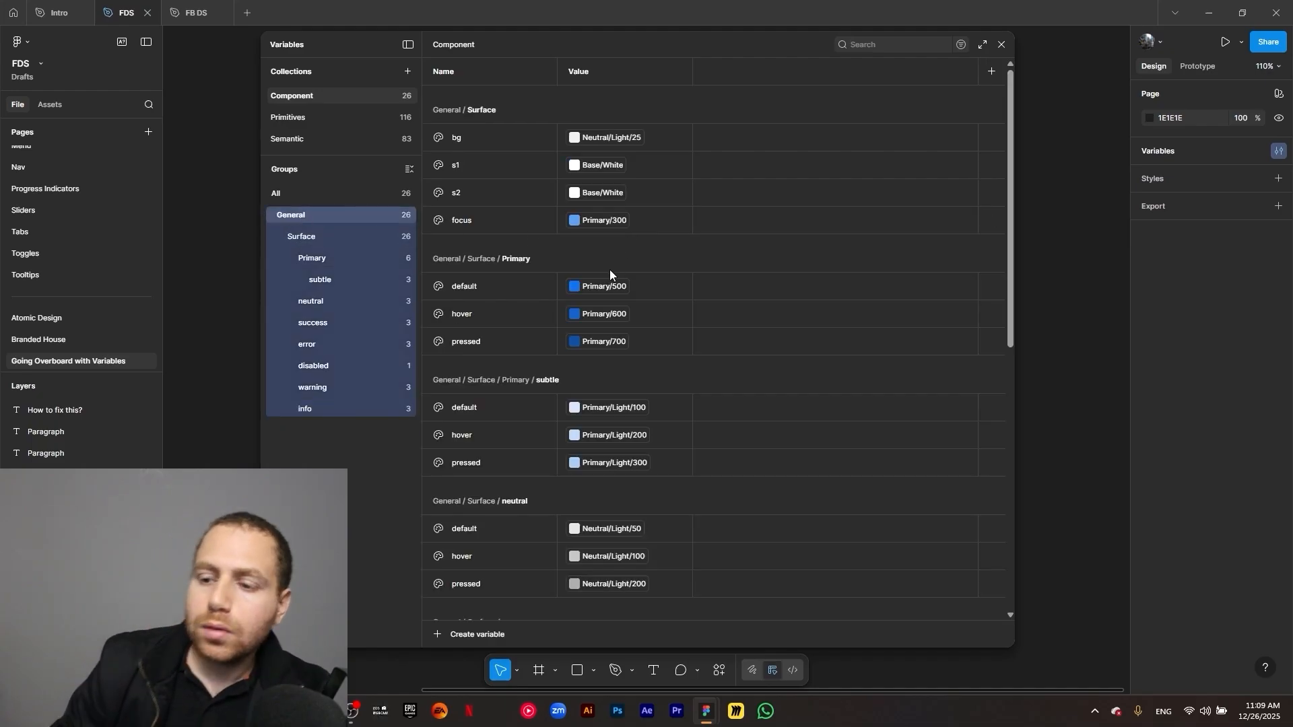
{"action": "left_click", "coordinate": [439, 638]}
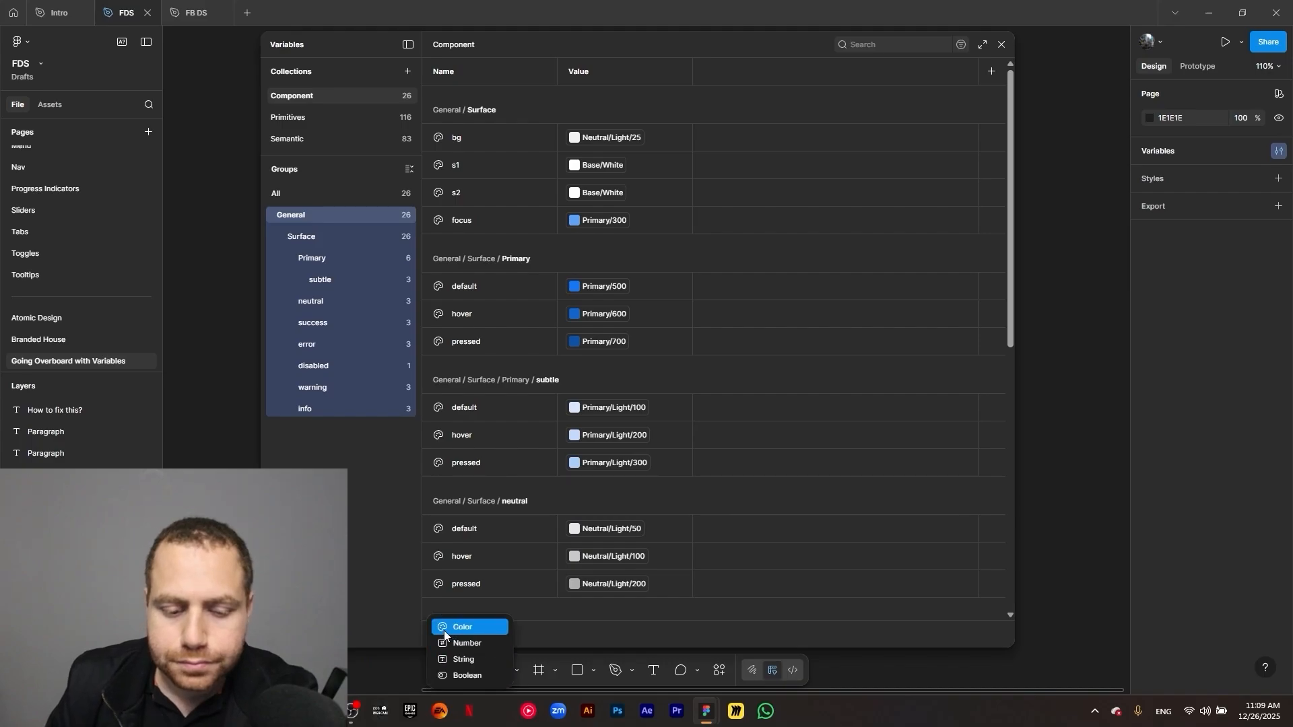
{"action": "left_click", "coordinate": [454, 632]}
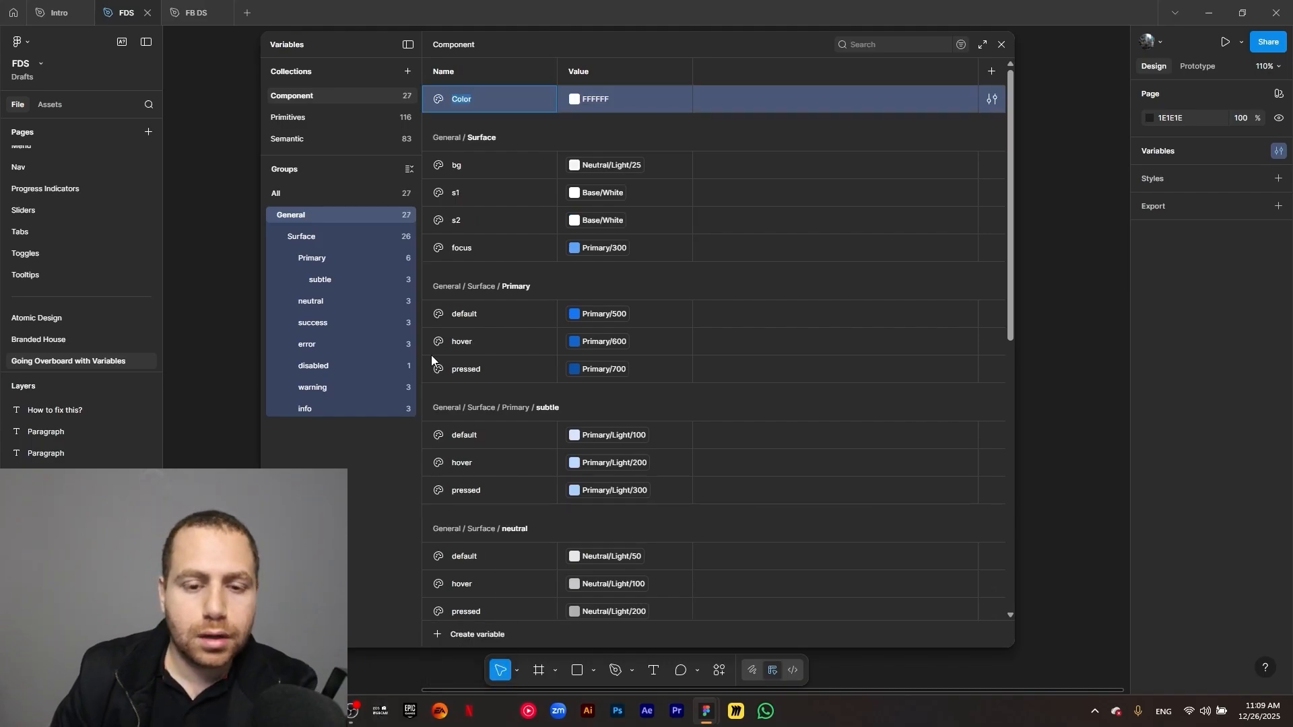
{"action": "type", "text": "text"}
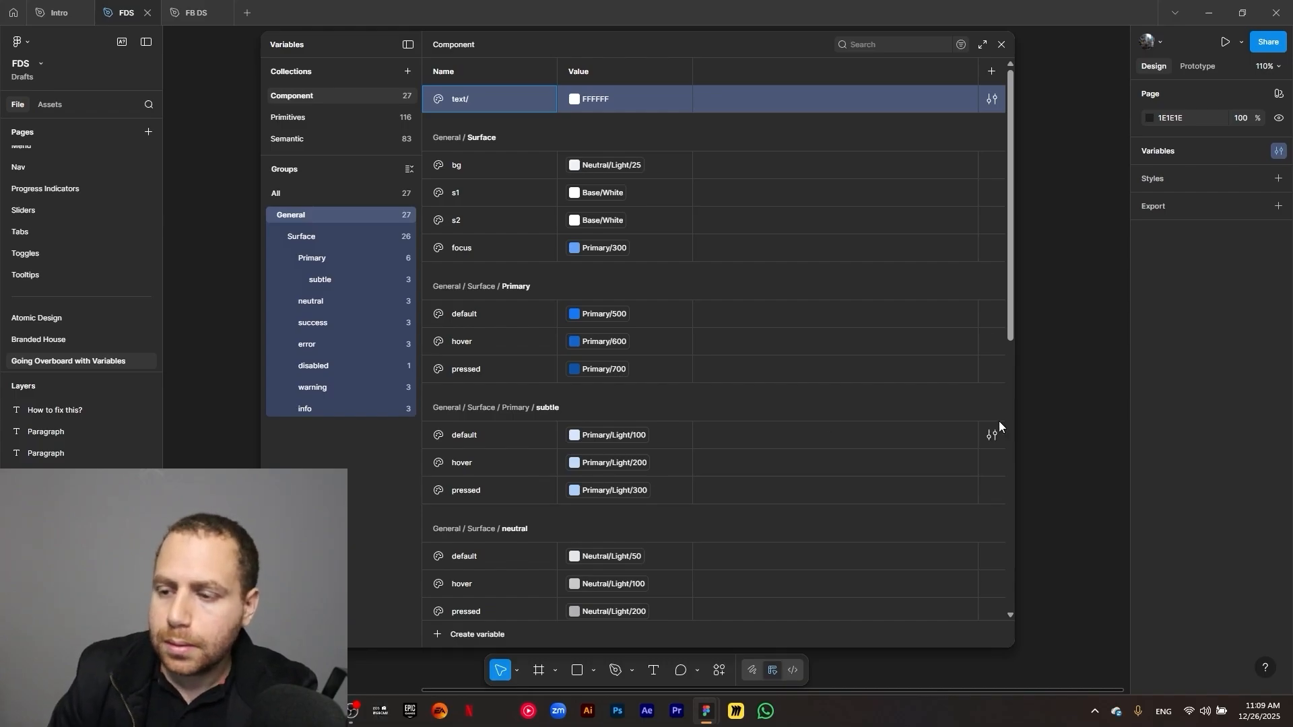
{"action": "type", "text": "/"}
{"action": "key", "text": "Return"}
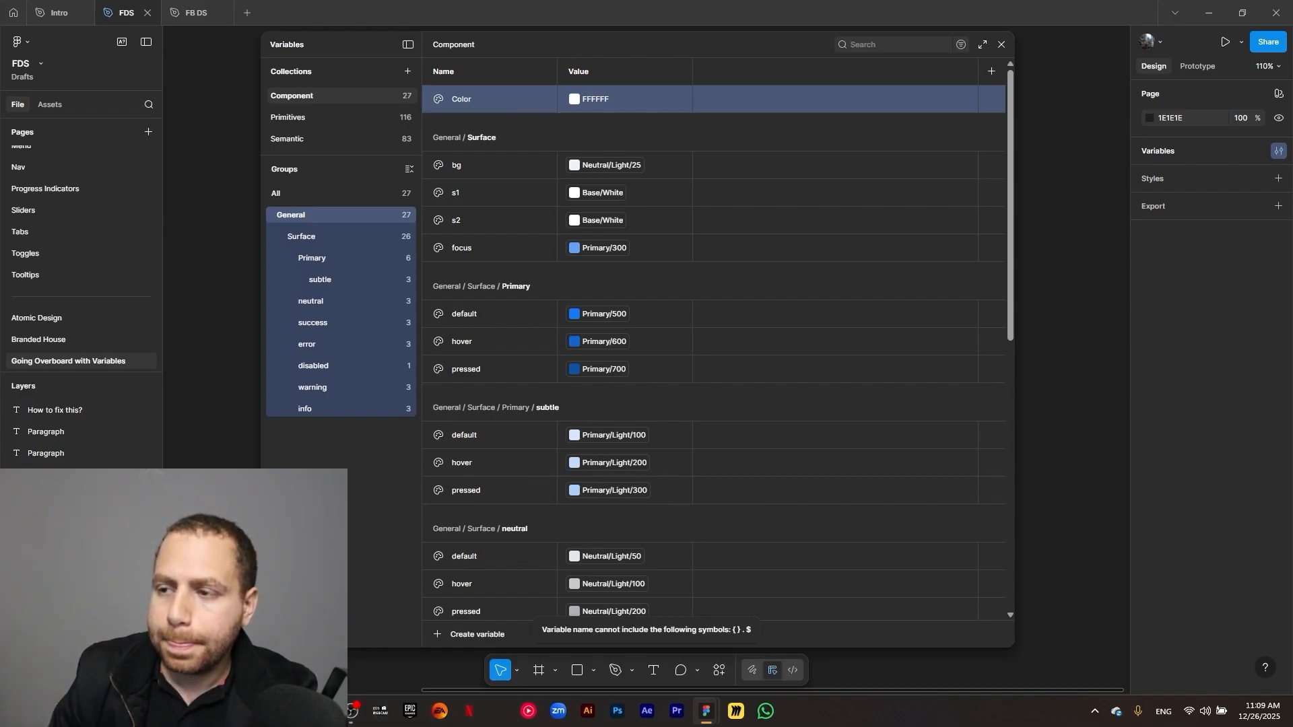
{"action": "double_click", "coordinate": [461, 99]}
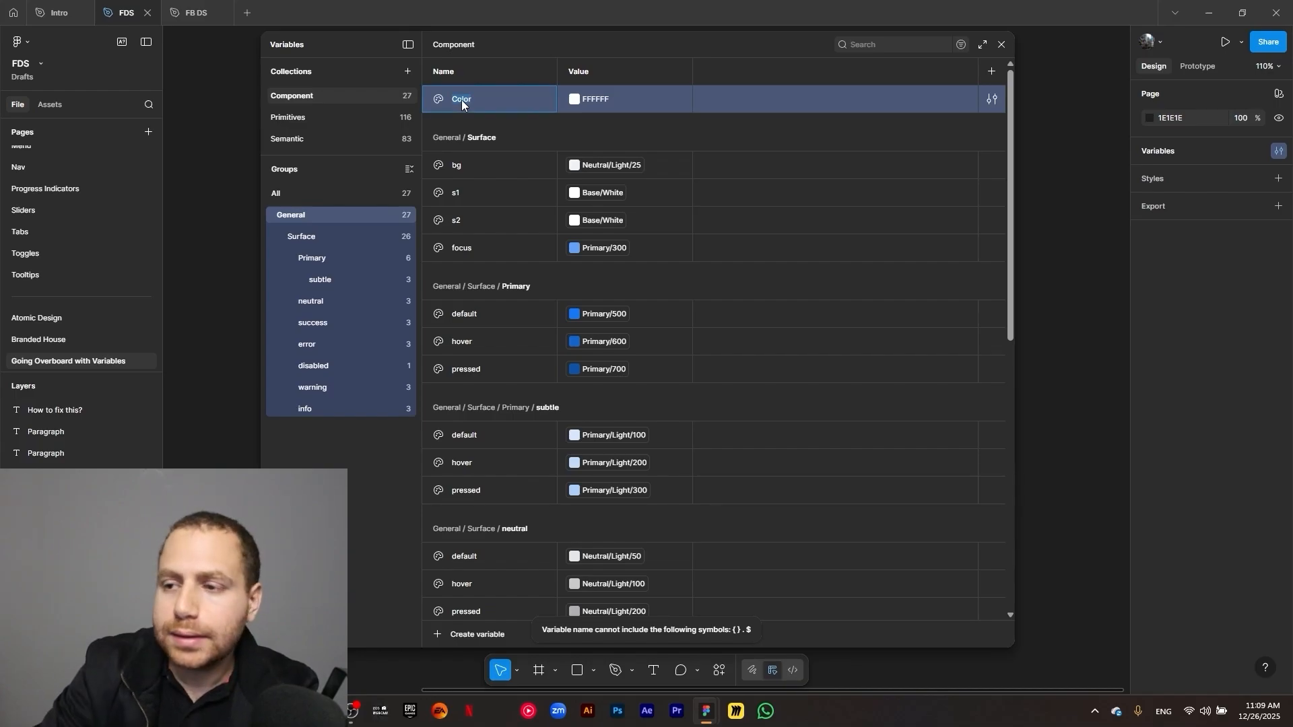
{"action": "type", "text": "defa"}
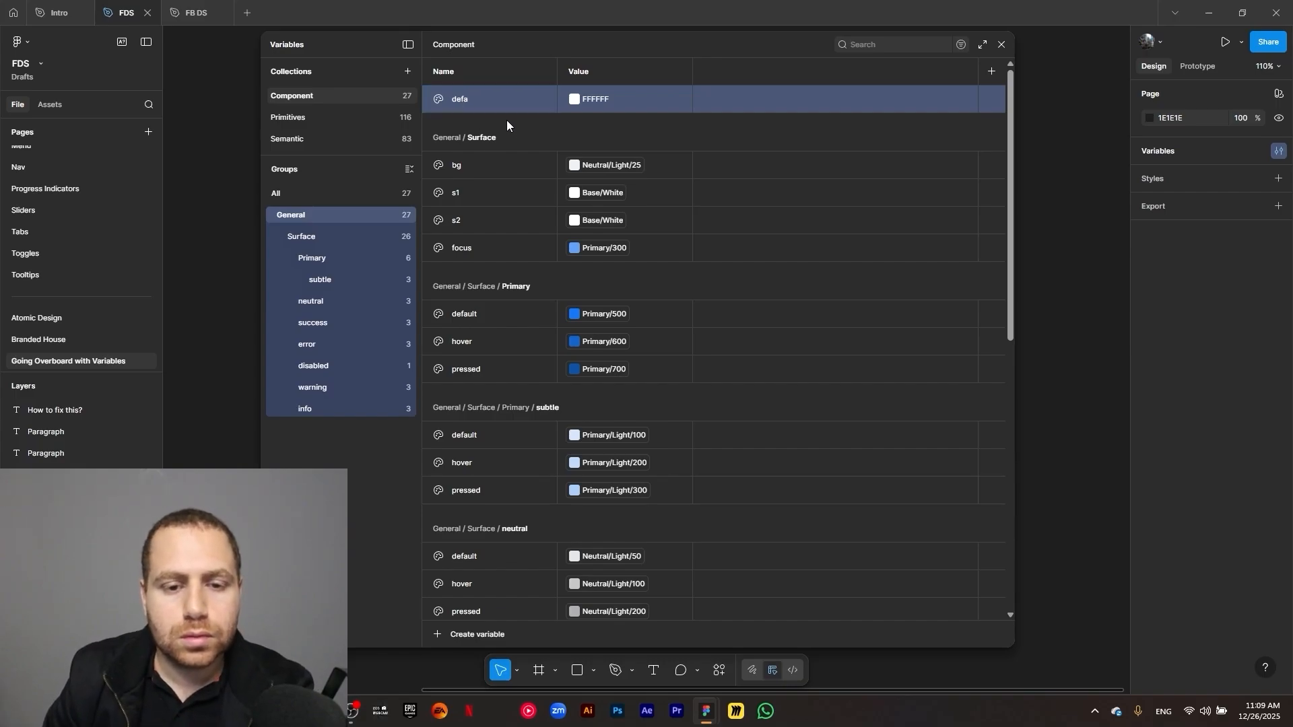
{"action": "double_click", "coordinate": [478, 100]}
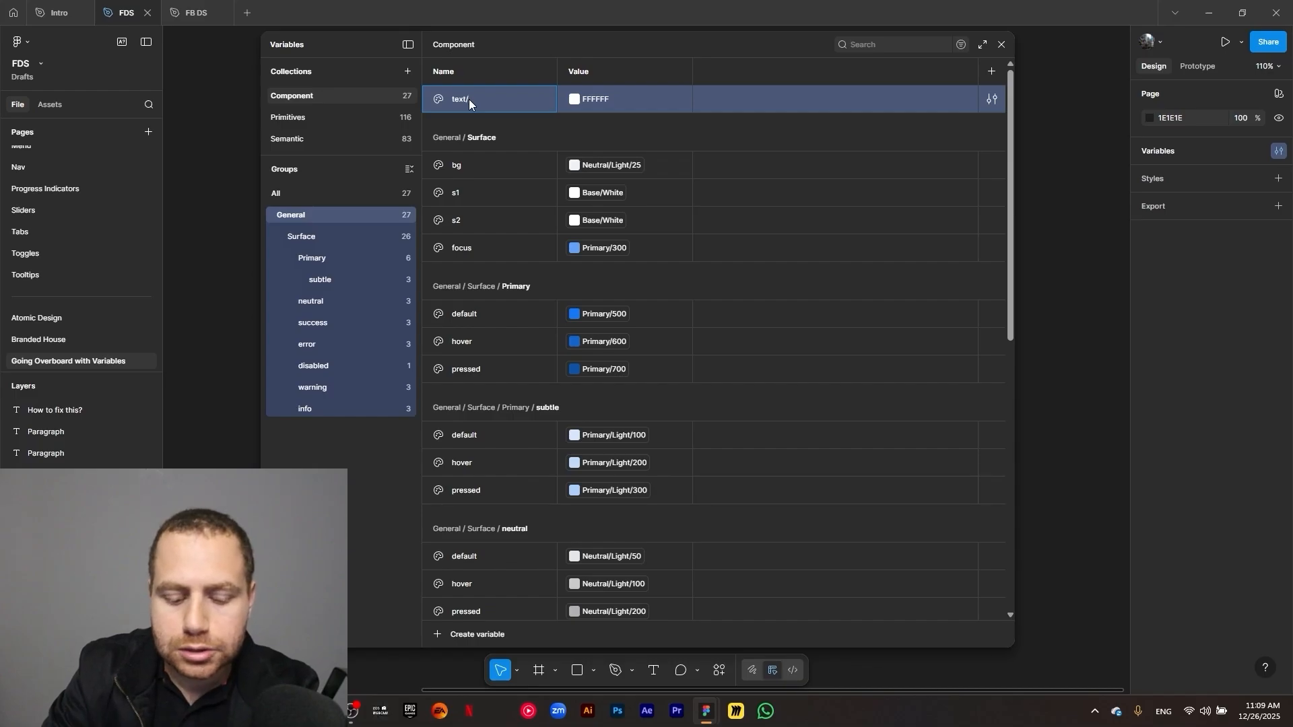
{"action": "type", "text": "lt"}
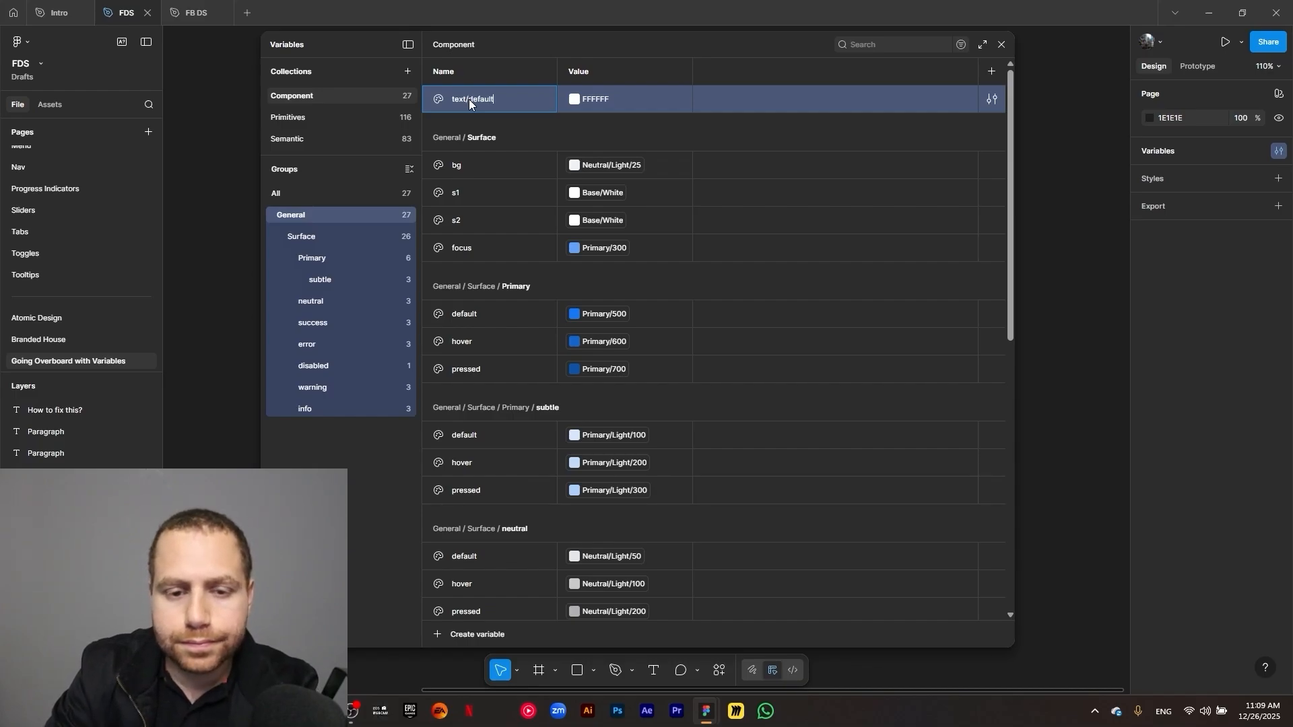
{"action": "key", "text": "Return"}
Link the text group's default variable to the primitive color Base/Black
{"action": "left_click", "coordinate": [338, 430]}
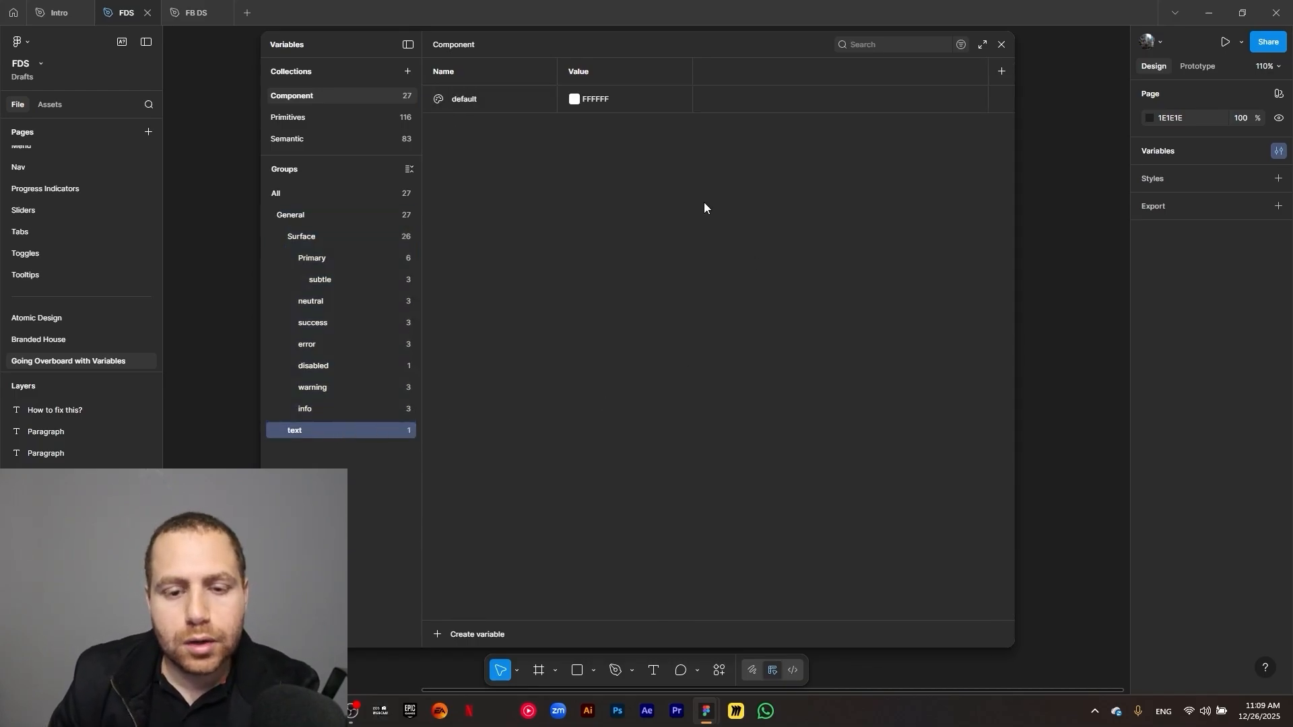
{"action": "left_click", "coordinate": [574, 100]}
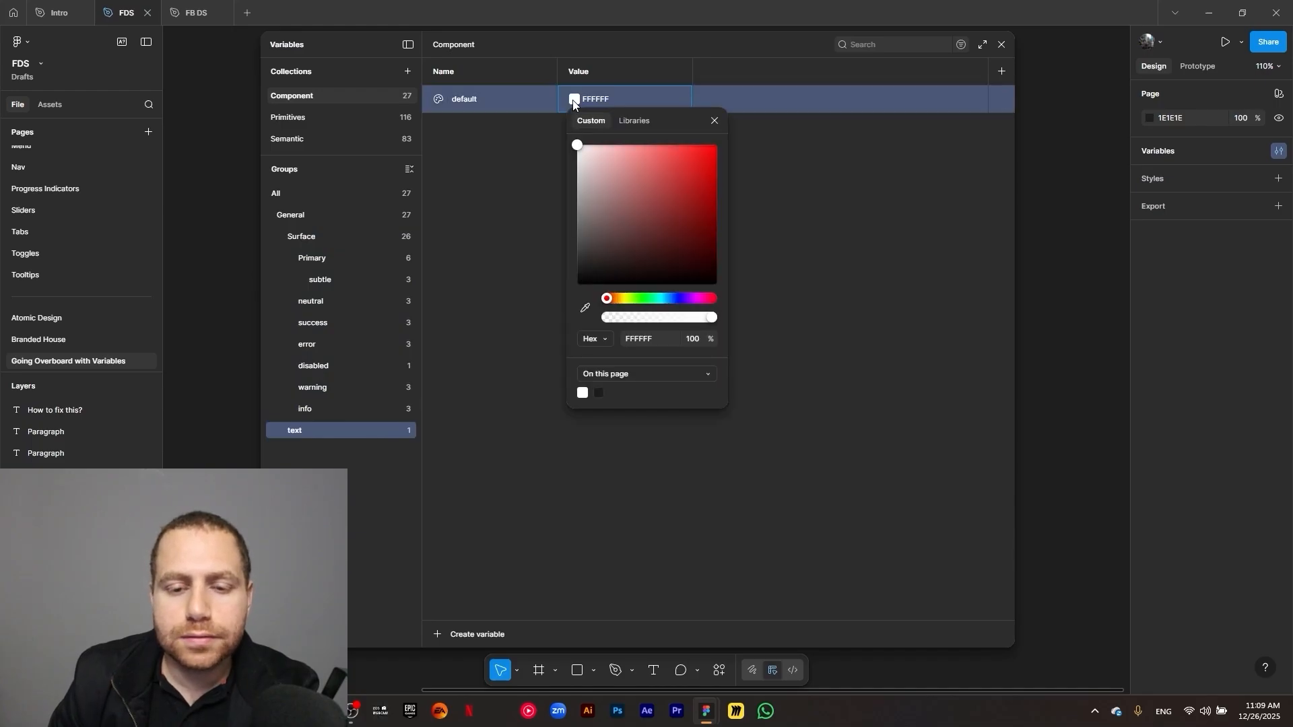
{"action": "left_click", "coordinate": [636, 121]}
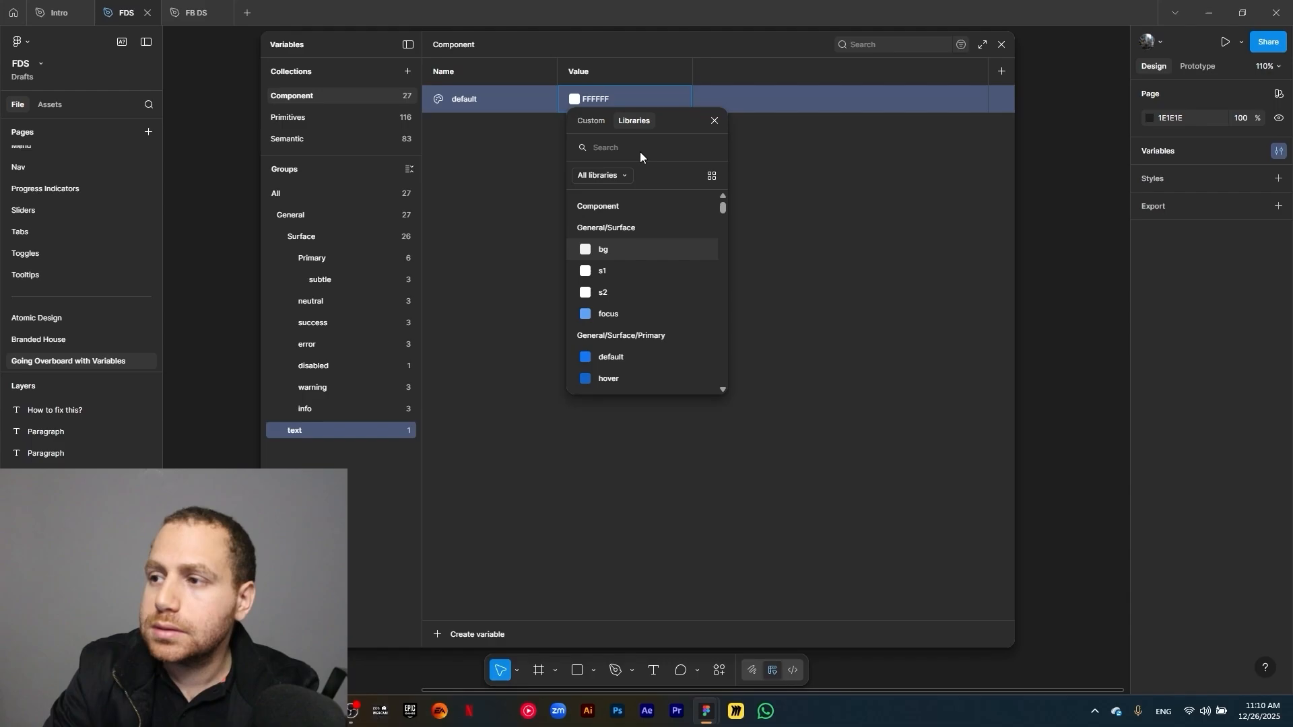
{"action": "type", "text": "net"}
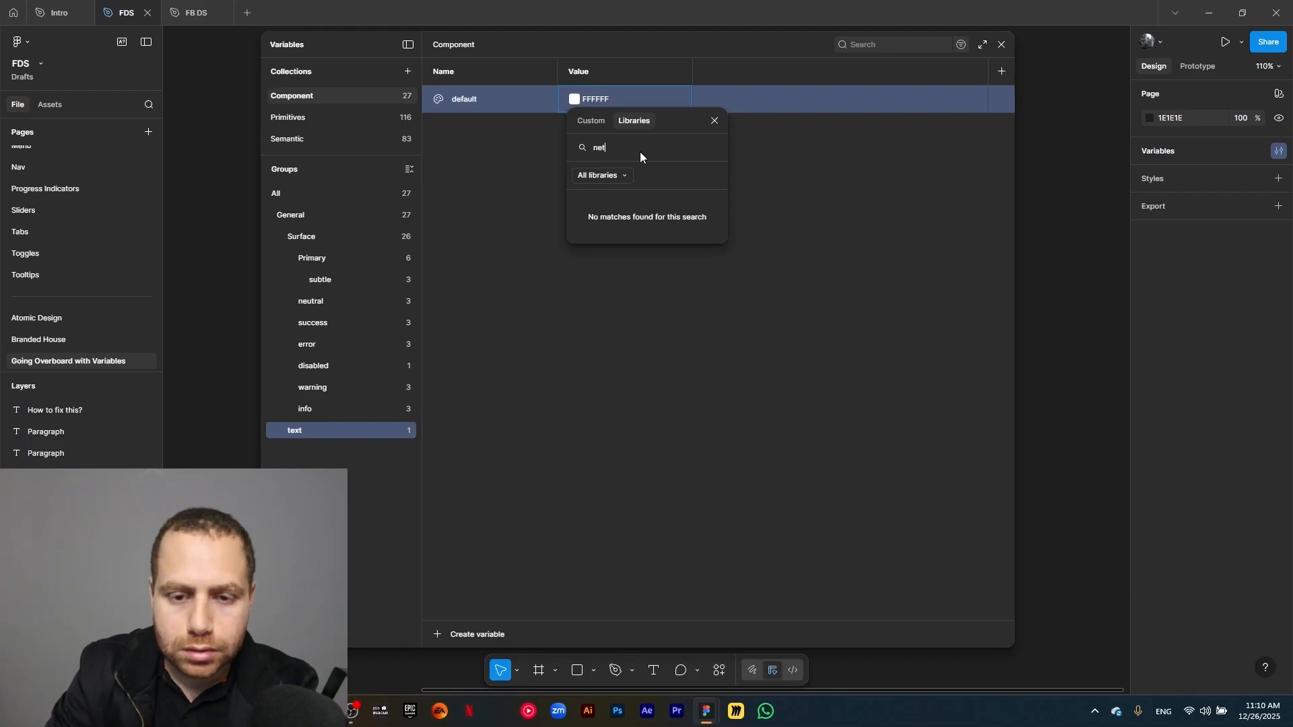
{"action": "key", "text": "BackSpace"}
{"action": "key", "text": "BackSpace"}
{"action": "key", "text": "BackSpace"}
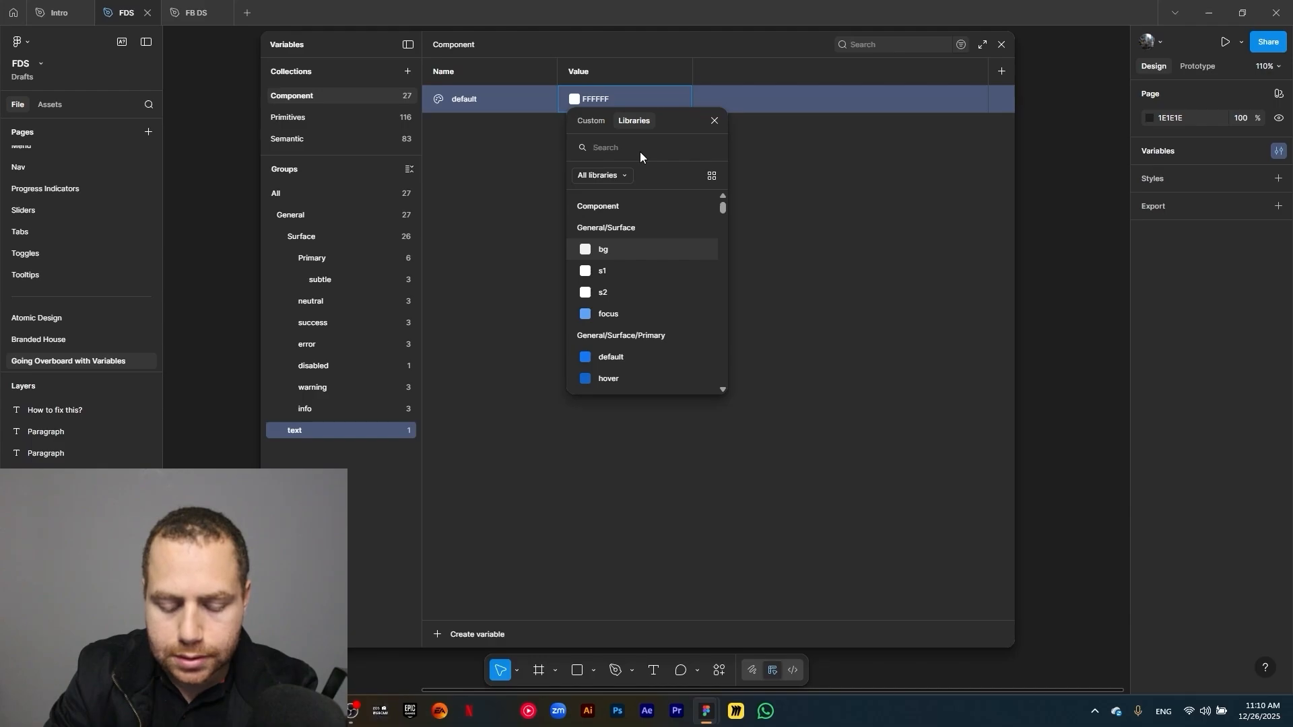
{"action": "type", "text": "base"}
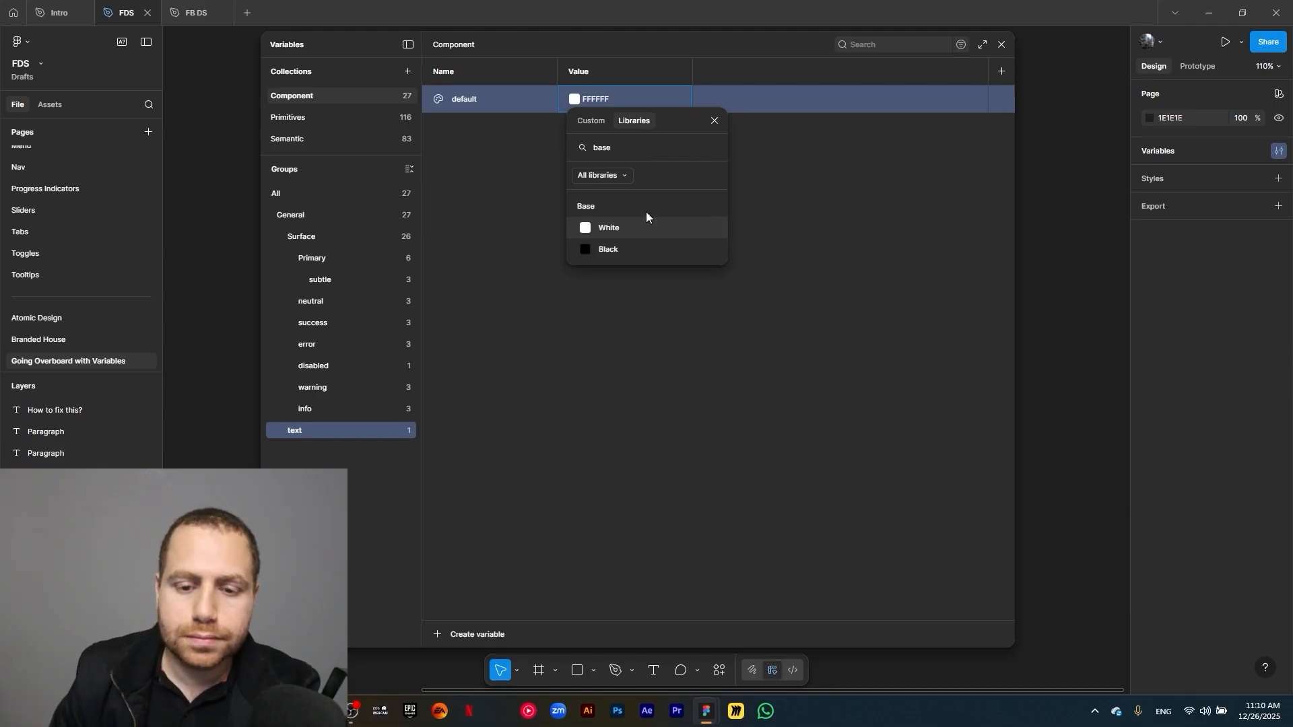
{"action": "left_click", "coordinate": [626, 253]}
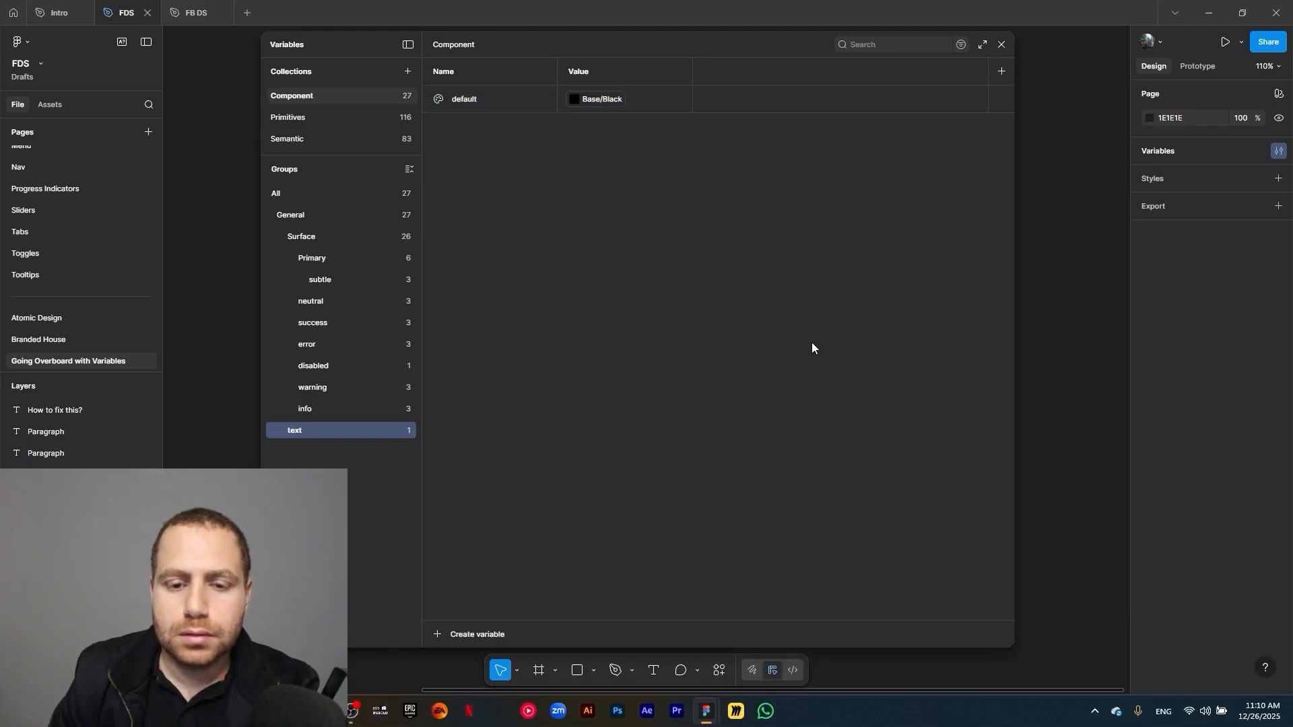
Duplicate the text group's default variable and name the copy inverse
{"action": "left_click", "coordinate": [511, 104]}
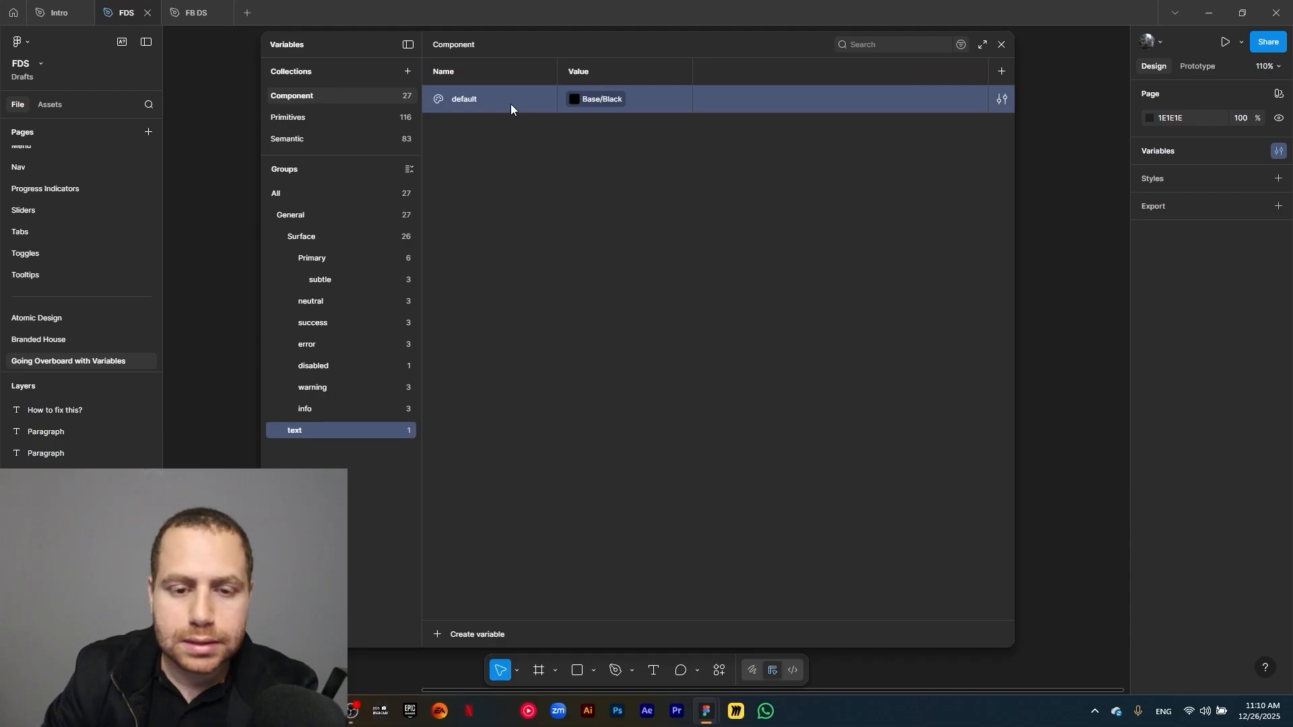
{"action": "key", "text": "ctrl+d"}
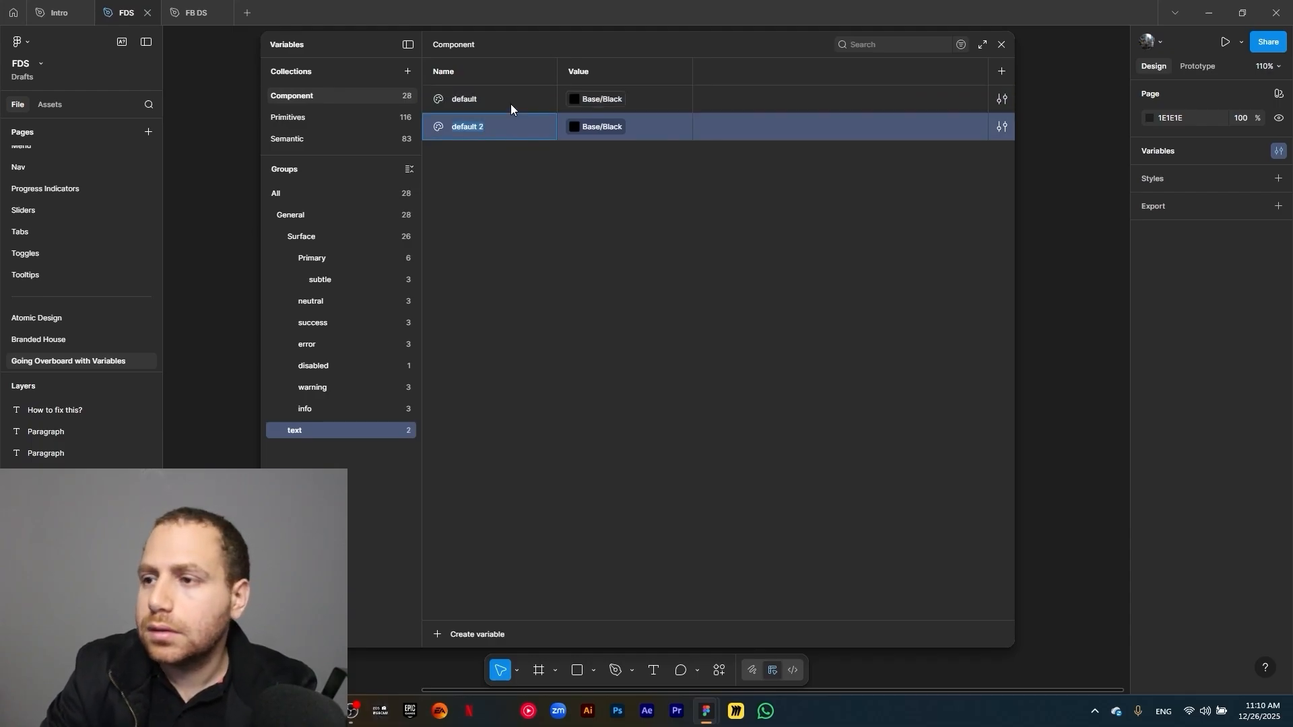
{"action": "type", "text": "inverse"}
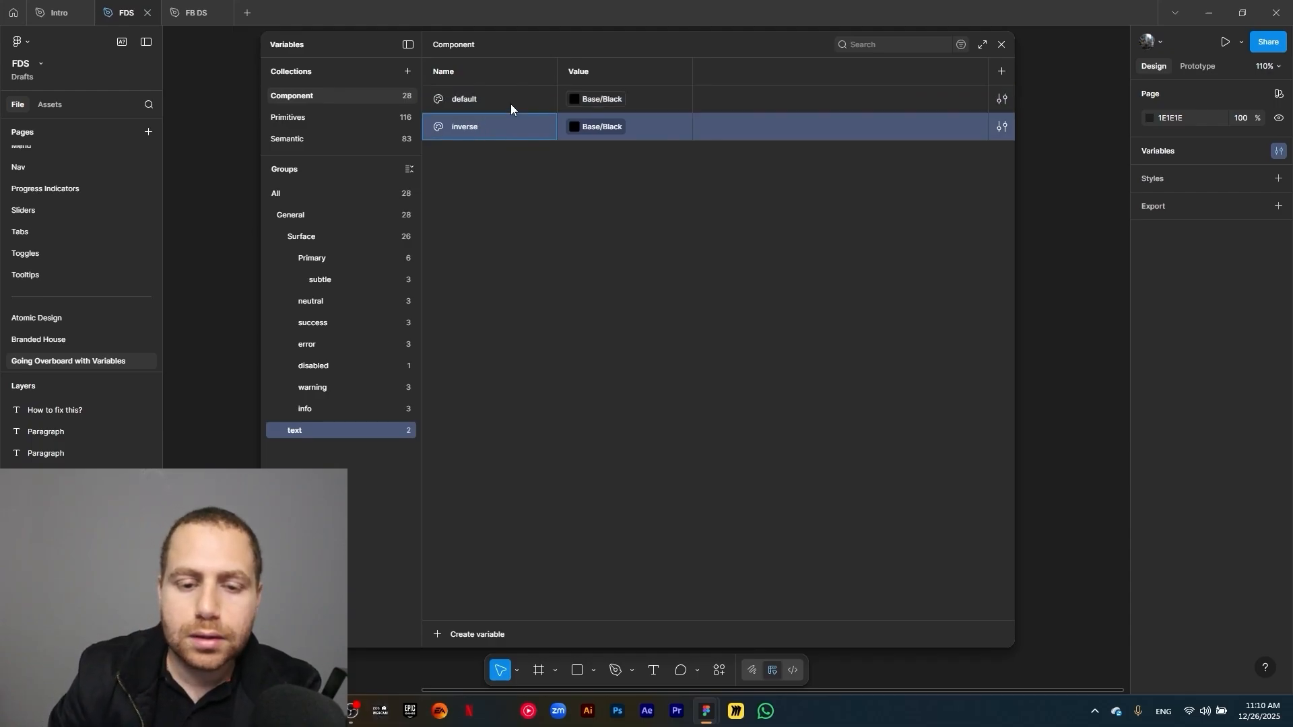
{"action": "key", "text": "Return"}
Link the text group's inverse variable to the semantic color Neutral/Light/50
{"action": "left_click", "coordinate": [594, 126]}
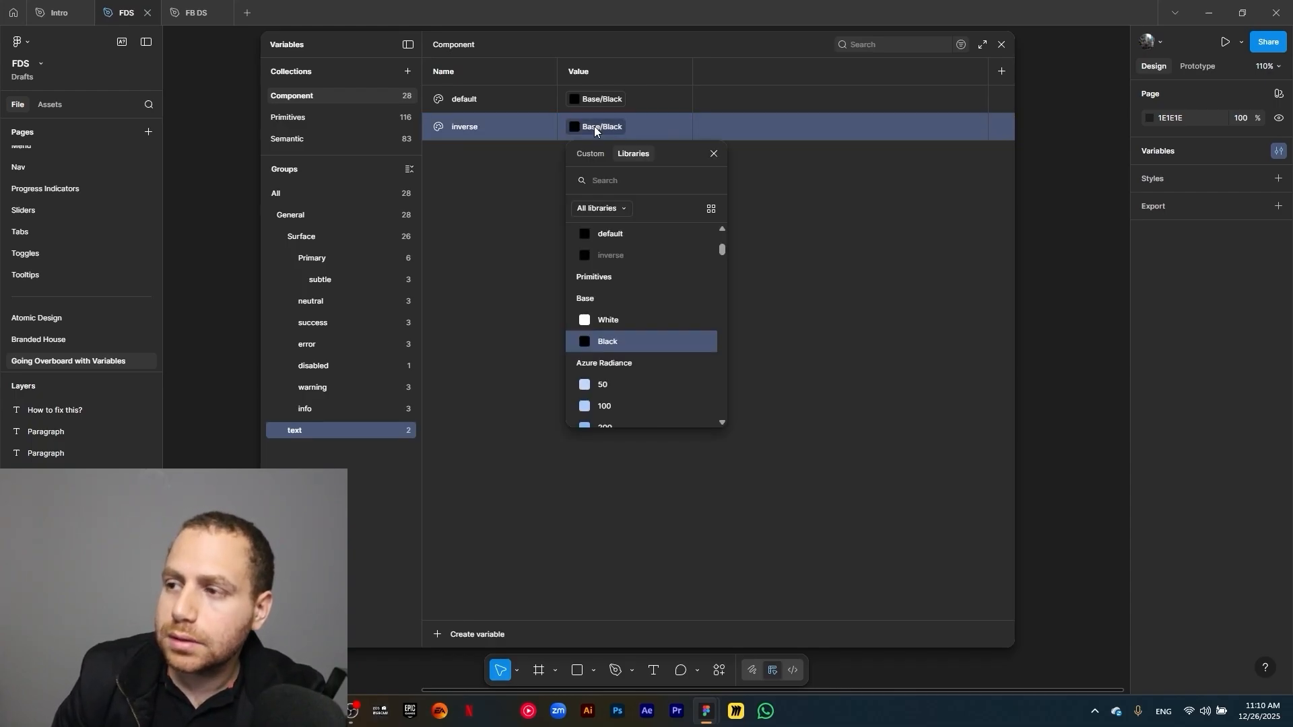
{"action": "type", "text": "neutra"}
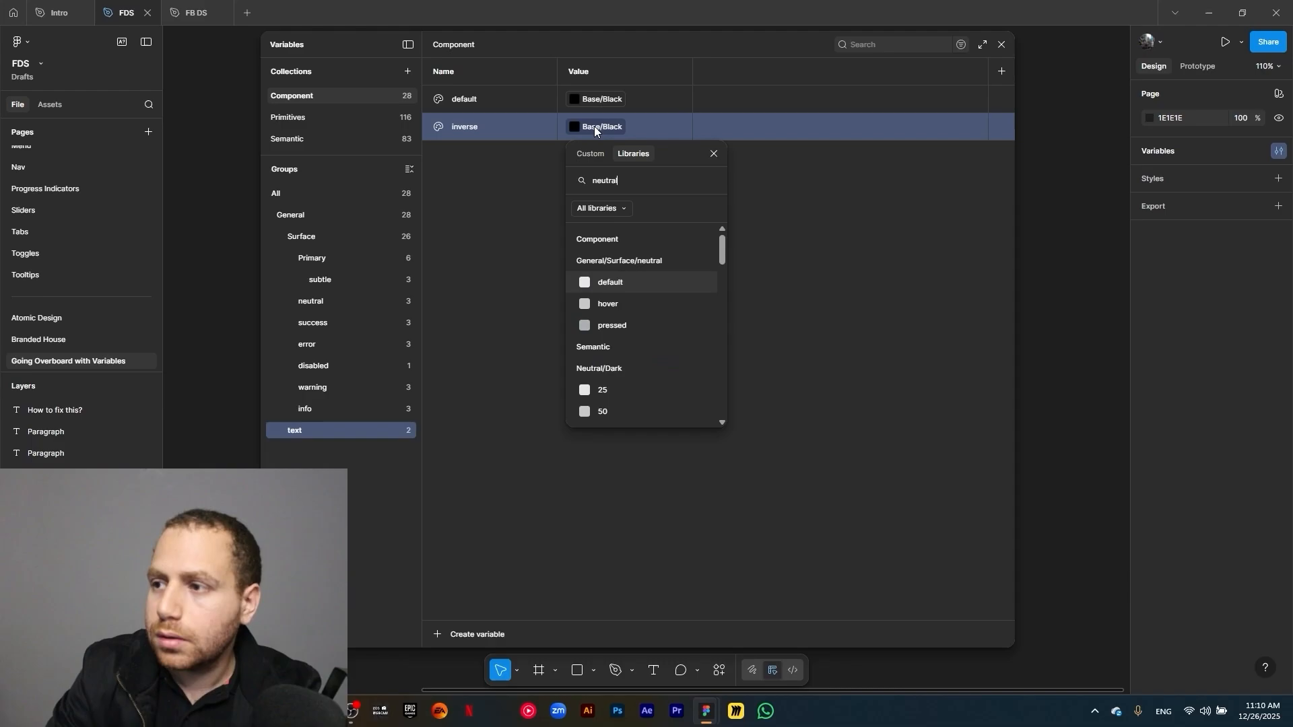
{"action": "type", "text": "l"}
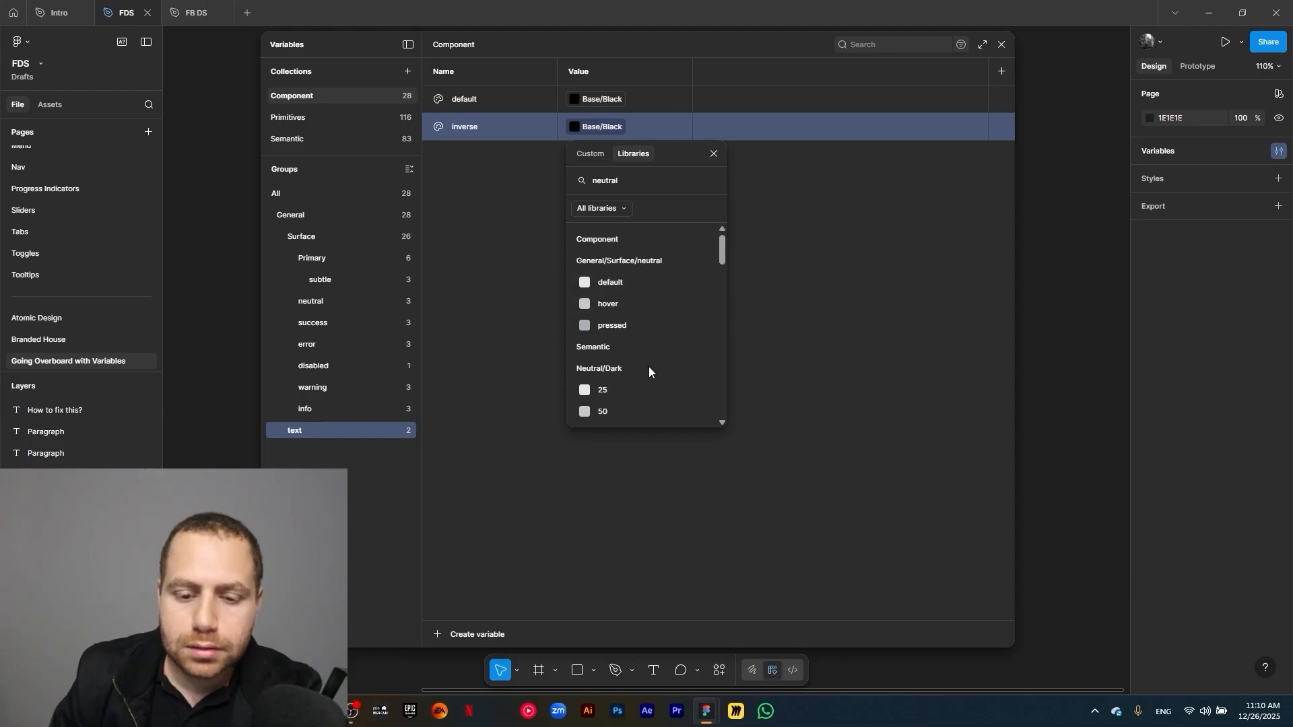
{"action": "scroll", "coordinate": [641, 307], "scroll_direction": "down", "scroll_amount": 4}
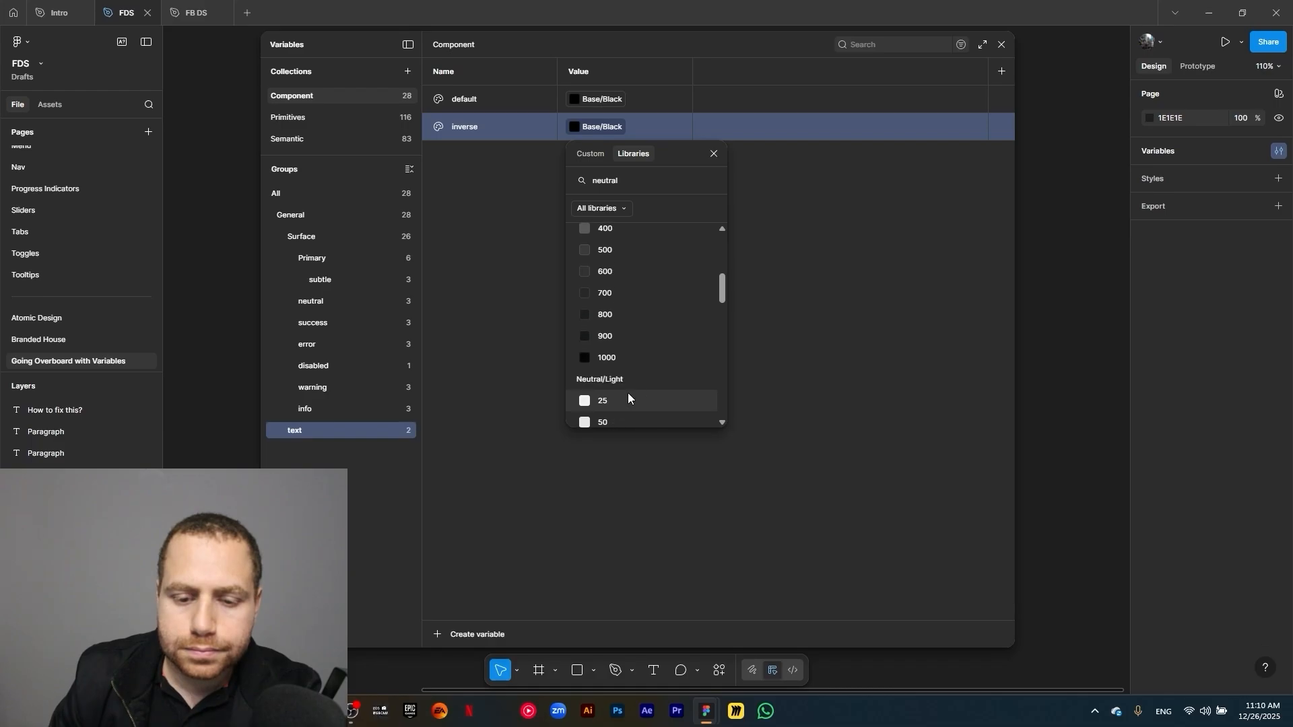
{"action": "left_click", "coordinate": [624, 417]}
Duplicate the inverse variable as placeholder-dark and link the copy to the semantic color Neutral/Light/800
{"action": "left_click", "coordinate": [497, 128]}
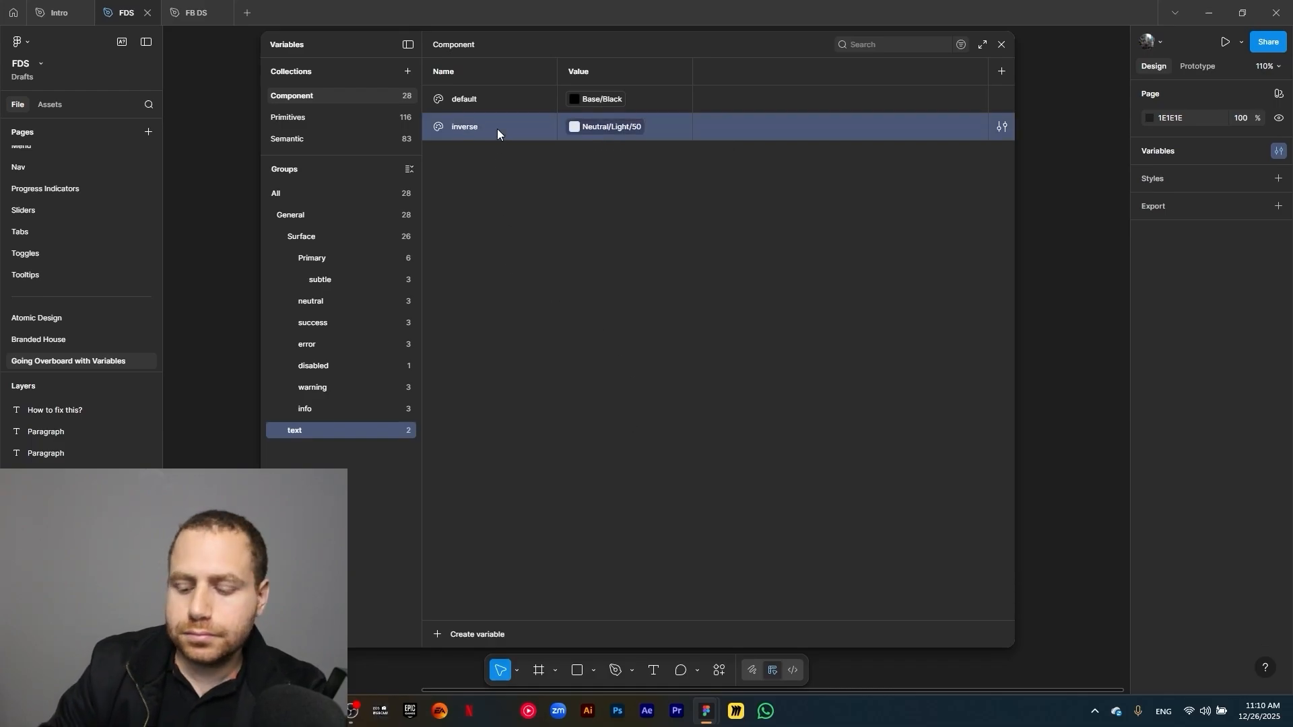
{"action": "key", "text": "ctrl+d"}
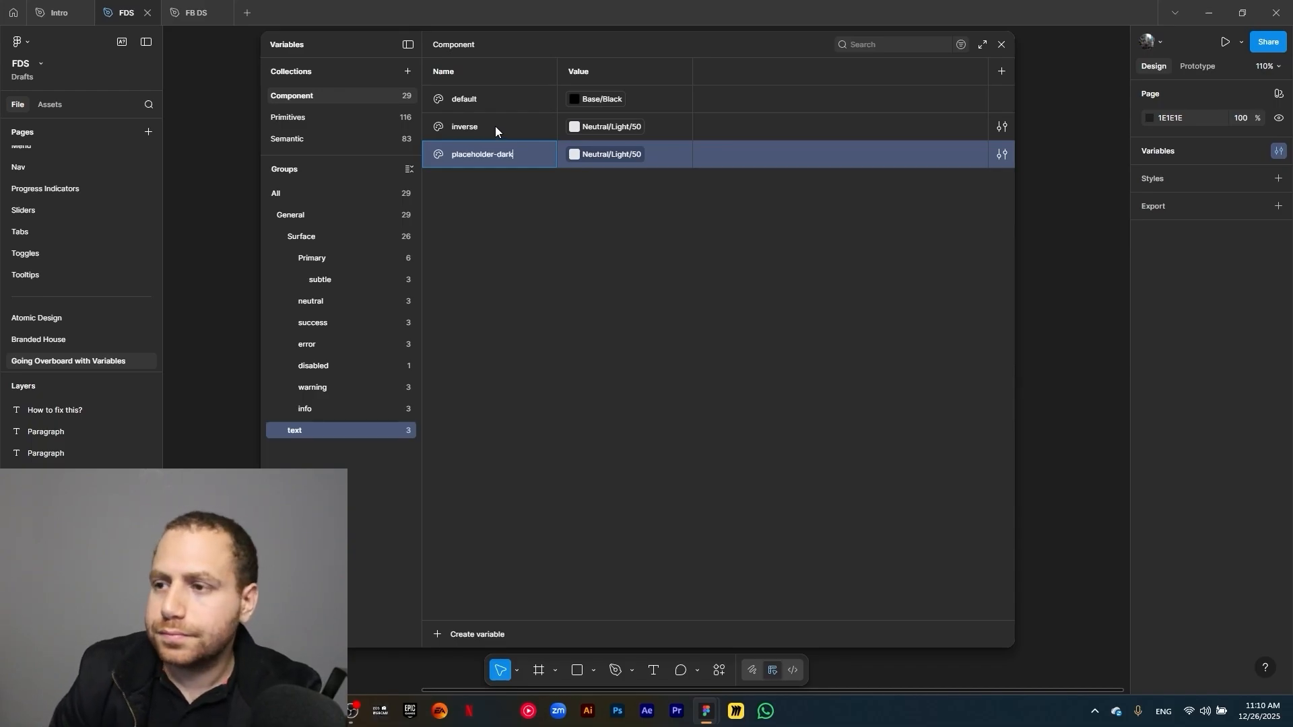
{"action": "left_click", "coordinate": [612, 154]}
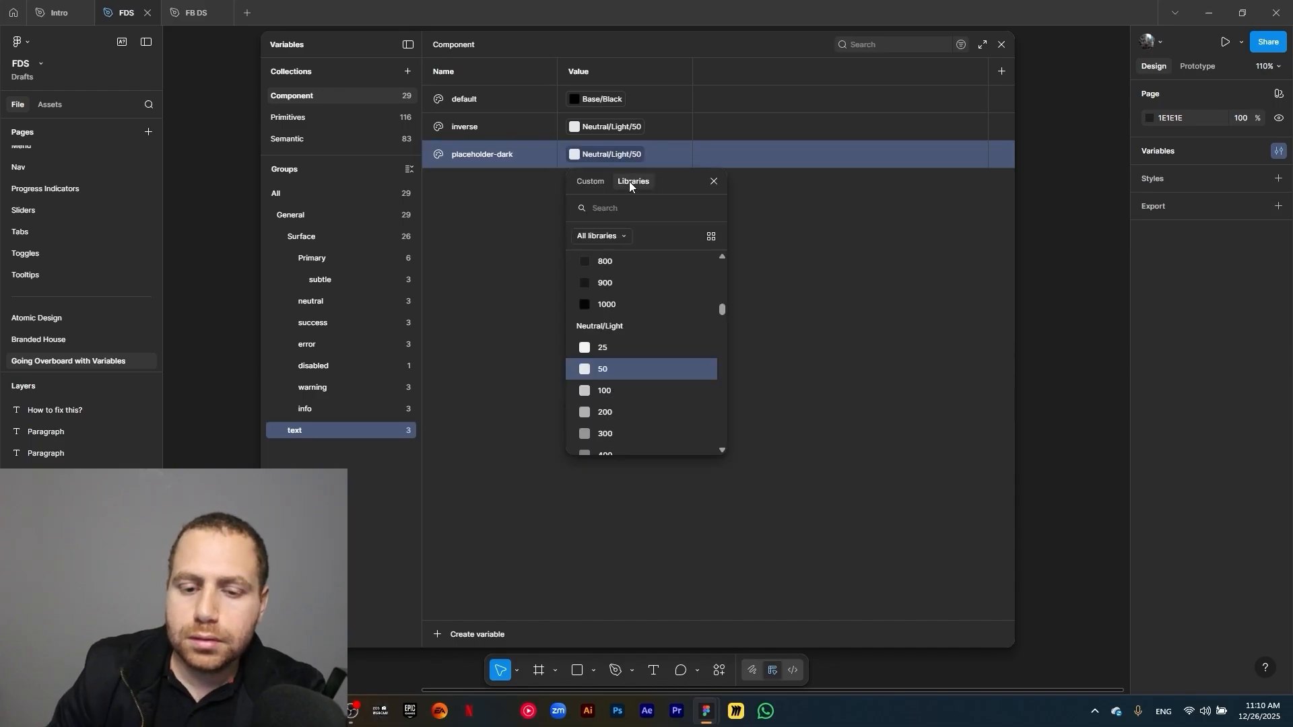
{"action": "type", "text": "neutr"}
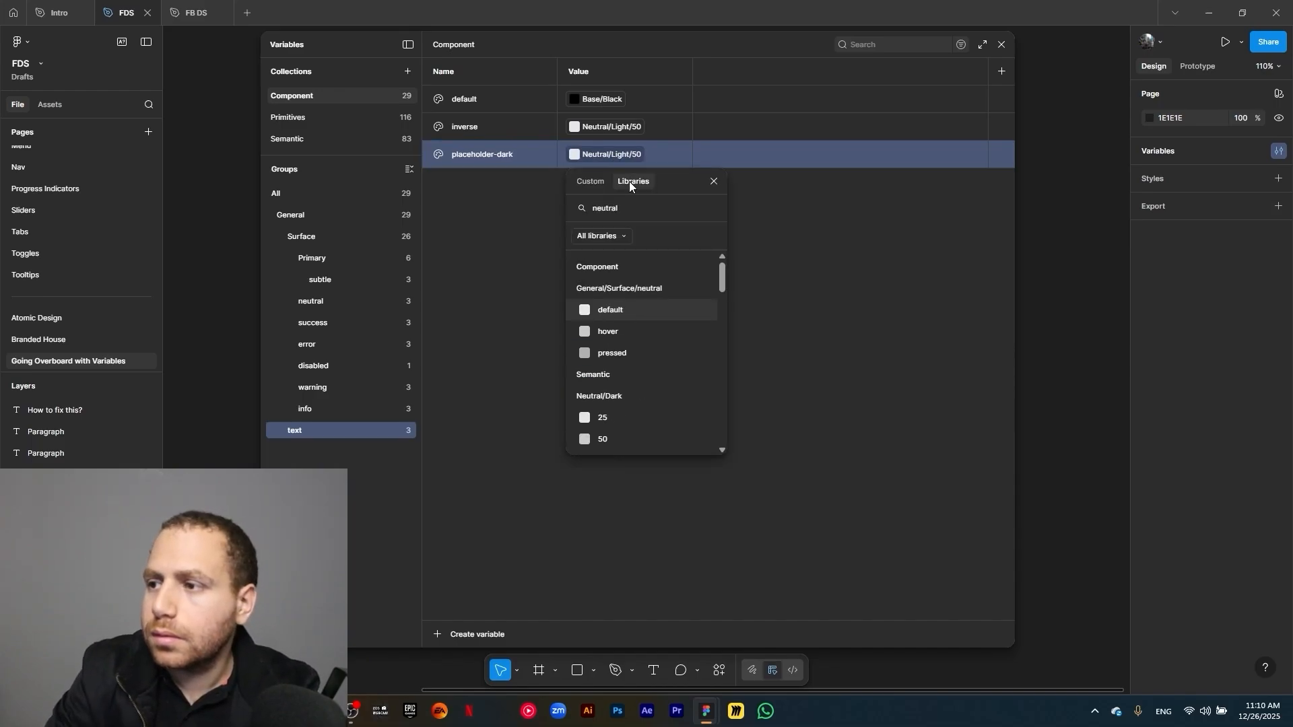
{"action": "type", "text": "al 800"}
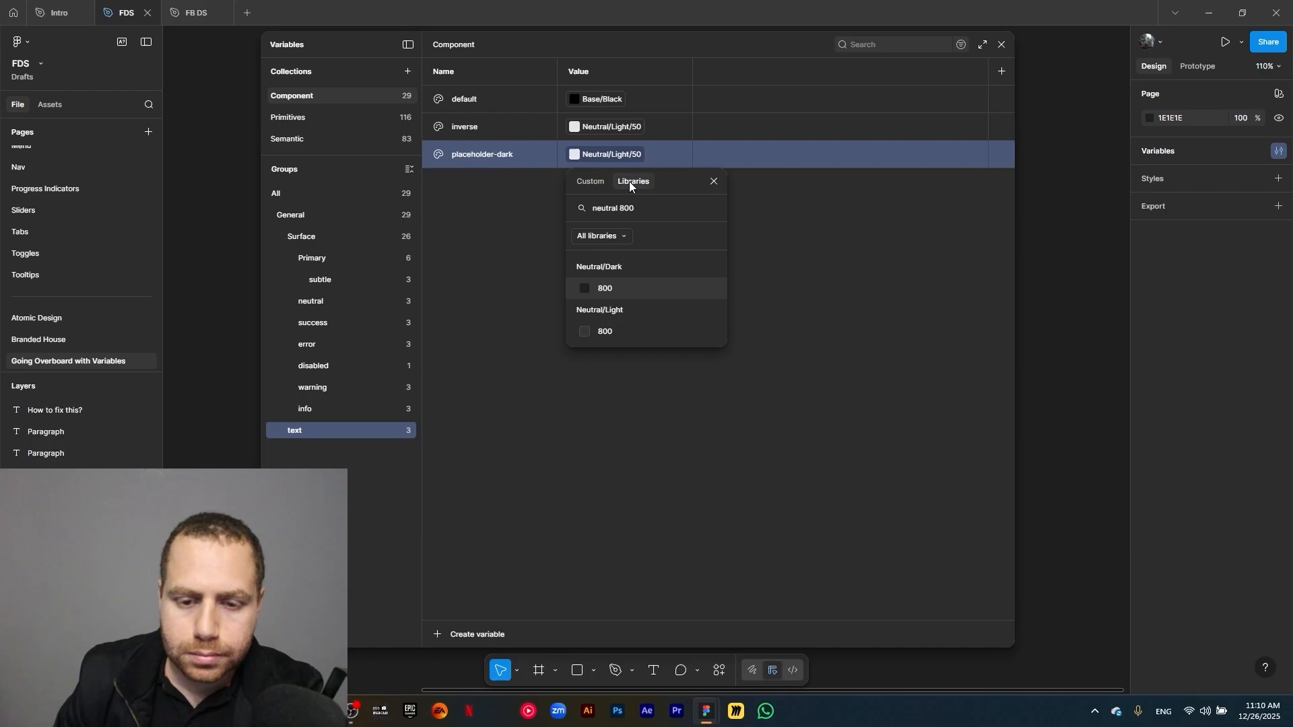
{"action": "left_click", "coordinate": [611, 334]}
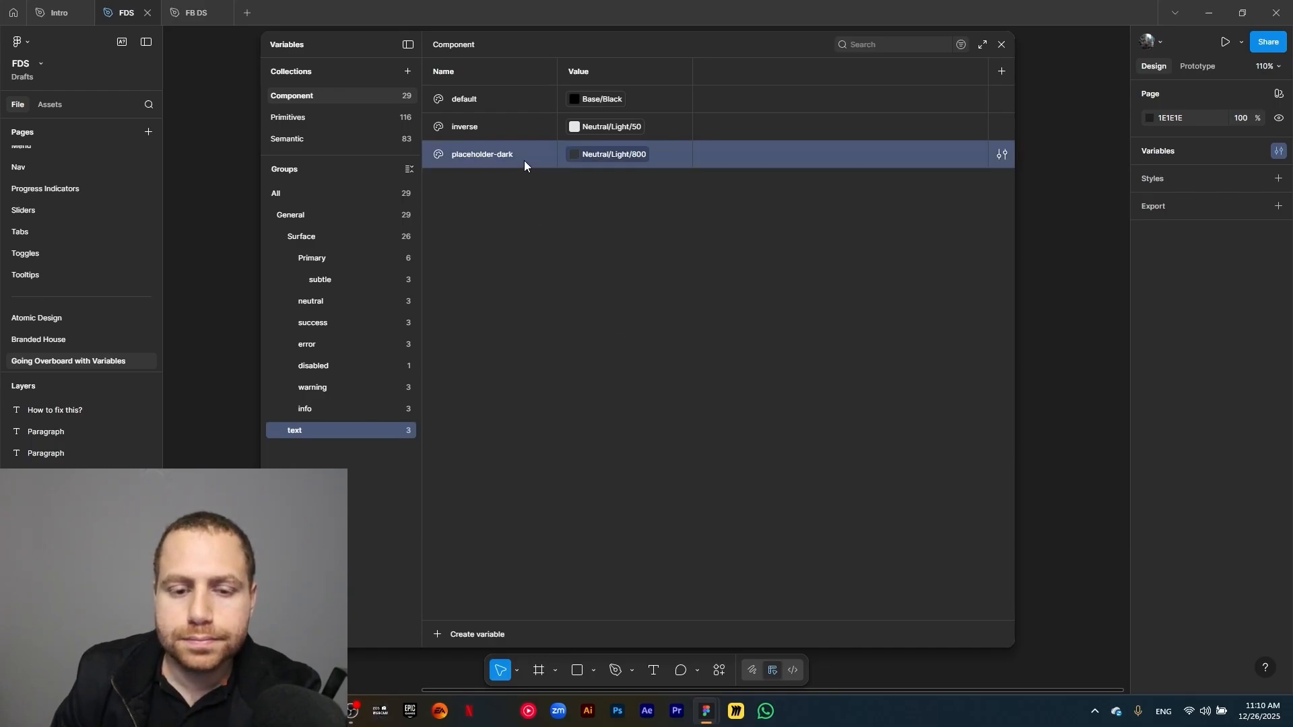
Duplicate the placeholder-dark variable in the text group and name the copy placeholder
{"action": "key", "text": "ctrl+d"}
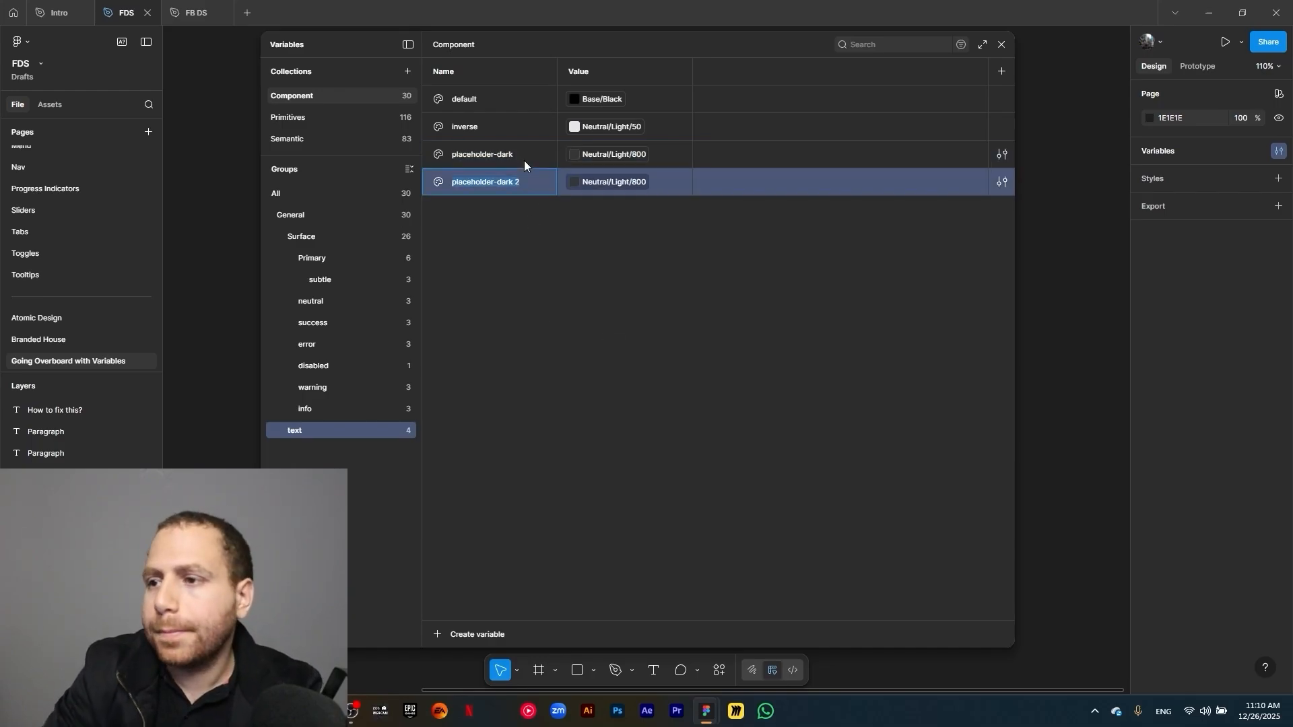
{"action": "type", "text": "plach"}
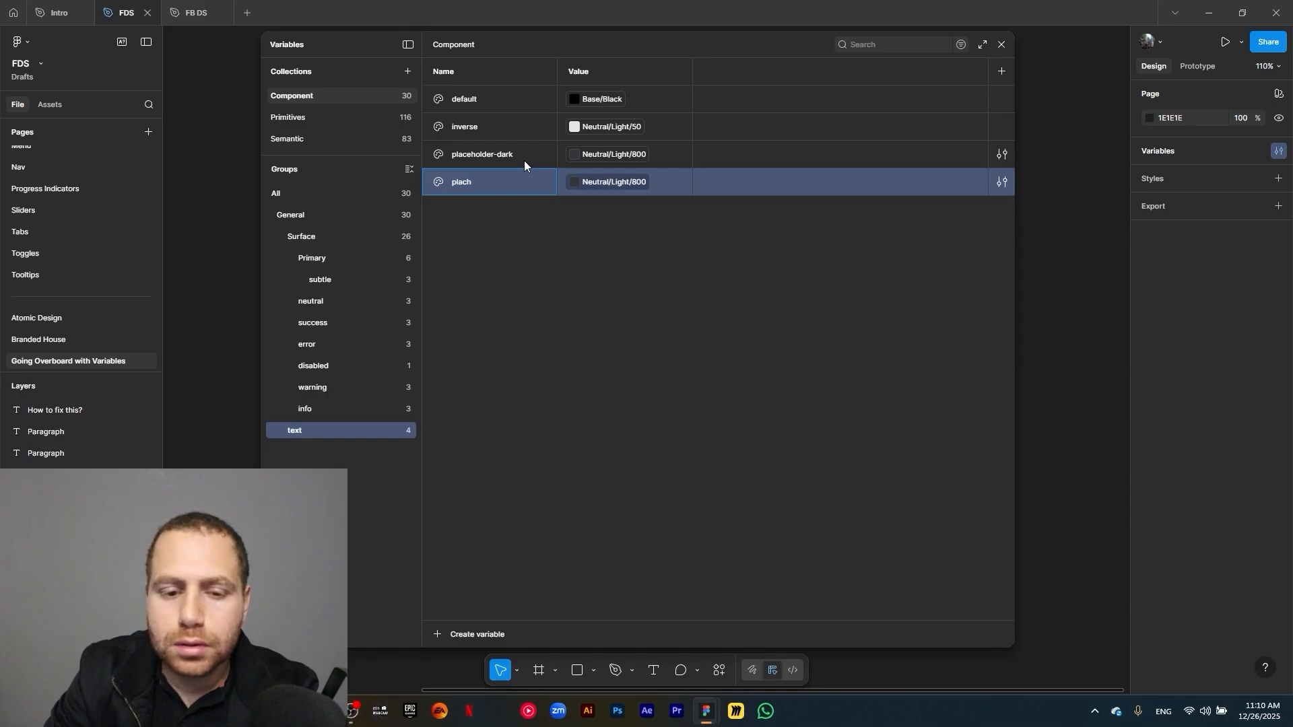
{"action": "key", "text": "BackSpace"}
{"action": "type", "text": "eholder"}
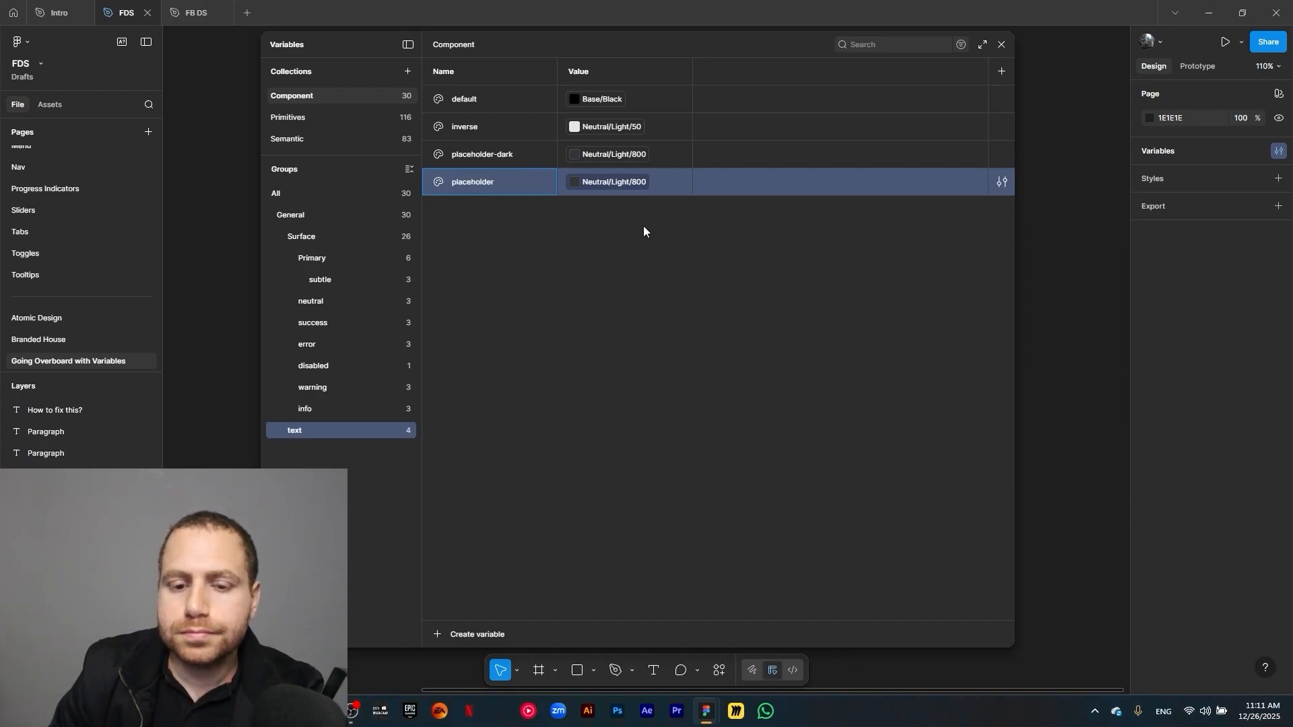
Link the text group's placeholder variable to the semantic color Neutral/Light/600
{"action": "left_click", "coordinate": [623, 183]}
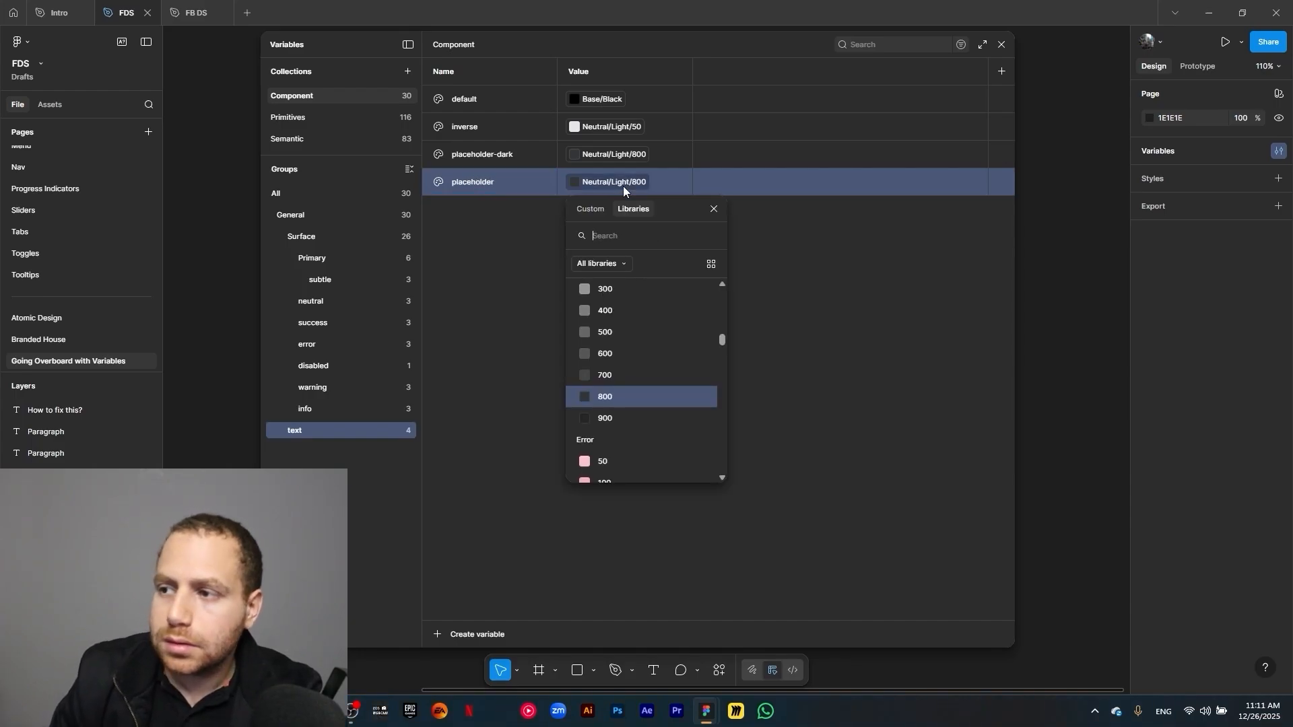
{"action": "type", "text": "lig"}
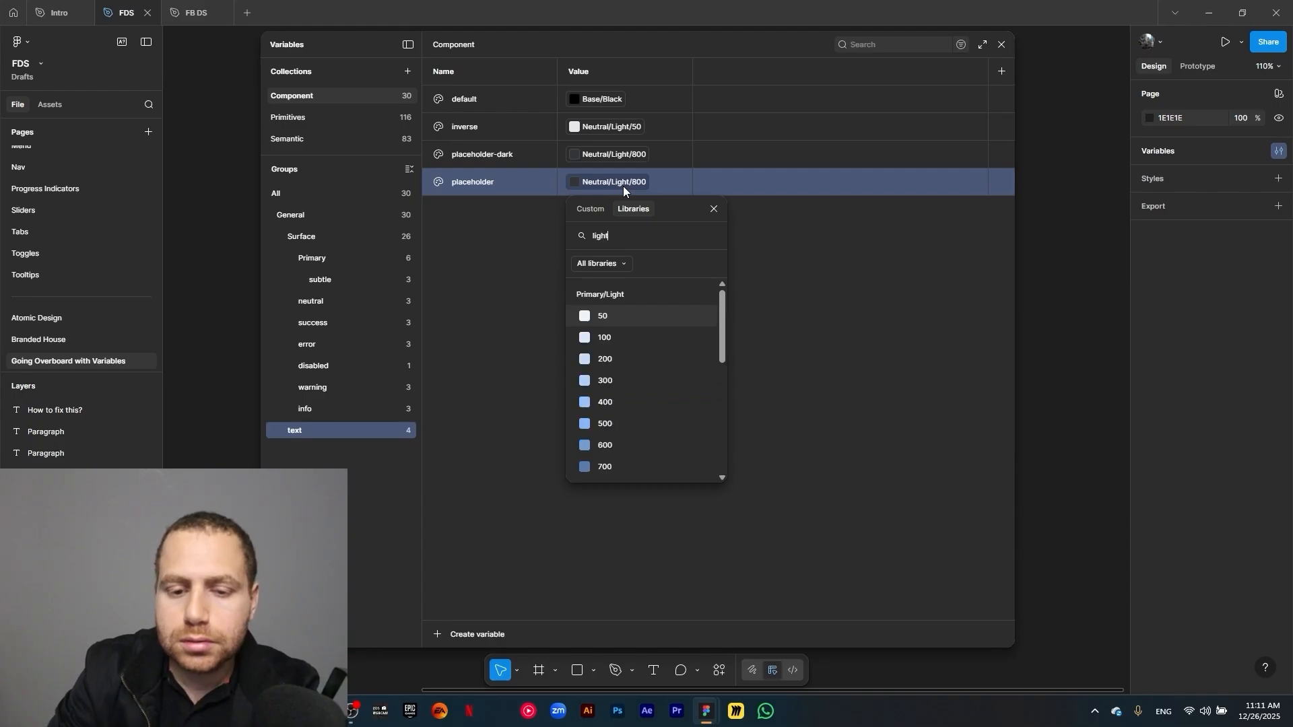
{"action": "type", "text": "ht "}
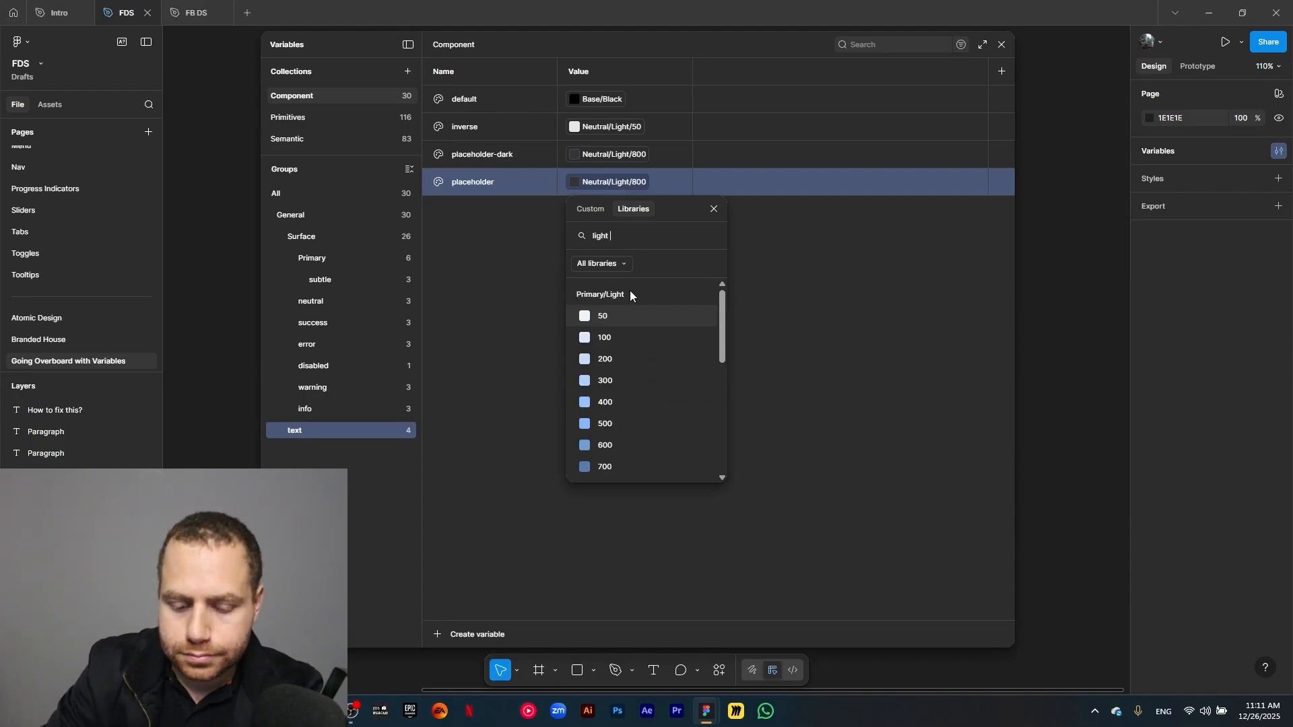
{"action": "type", "text": "600"}
{"action": "left_click", "coordinate": [626, 360]}
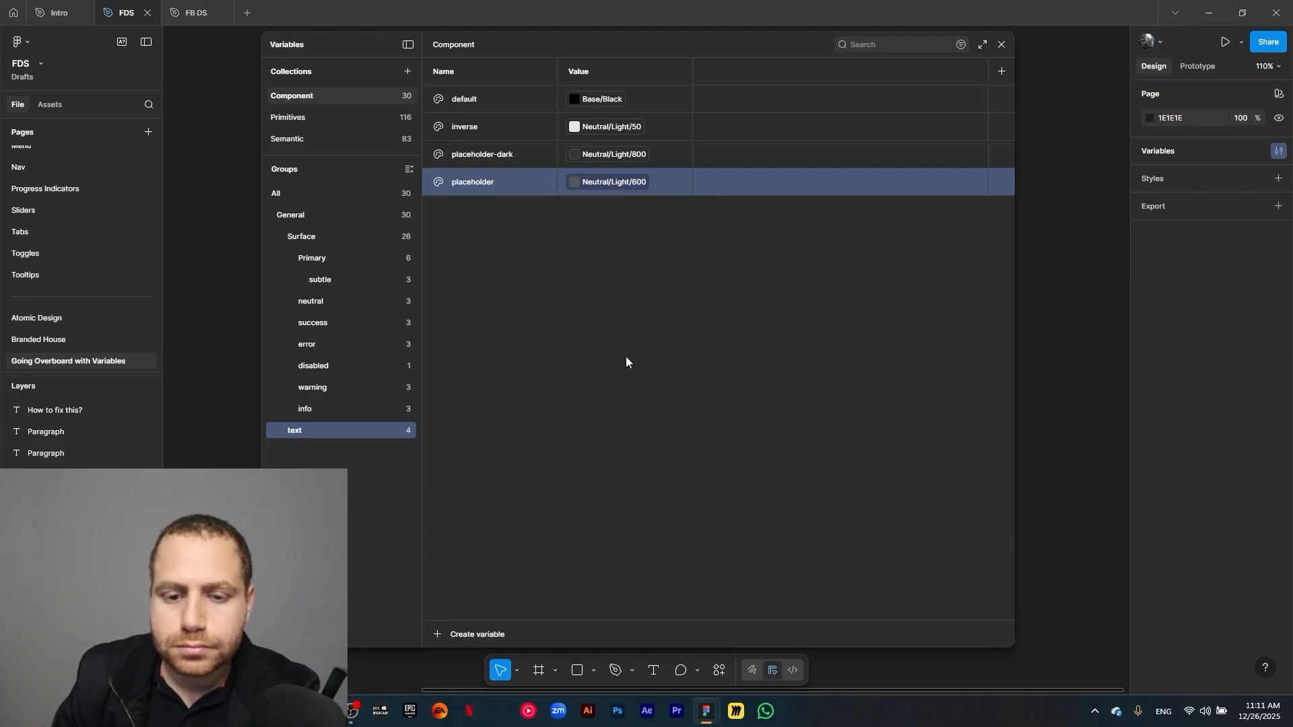
Duplicate the placeholder variable as placeholder-subtle and link the copy to the semantic color Neutral/Light/300
{"action": "left_click", "coordinate": [501, 182]}
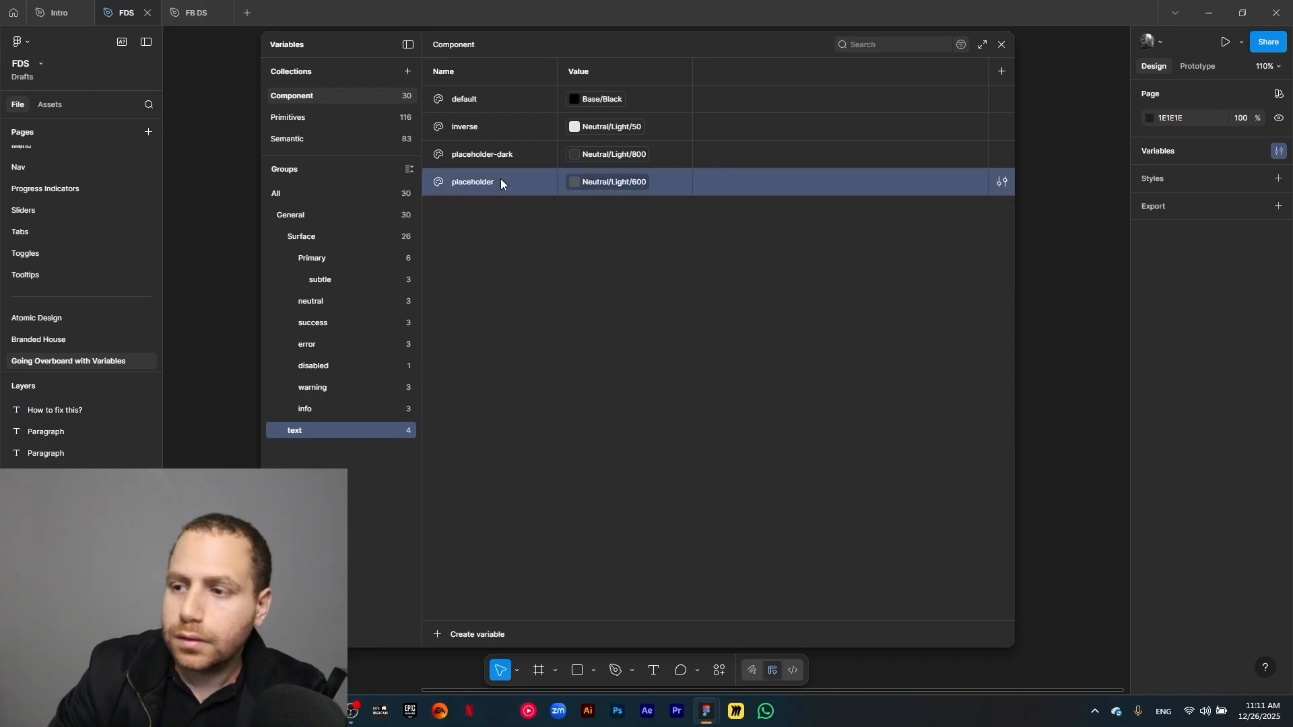
{"action": "key", "text": "ctrl+d"}
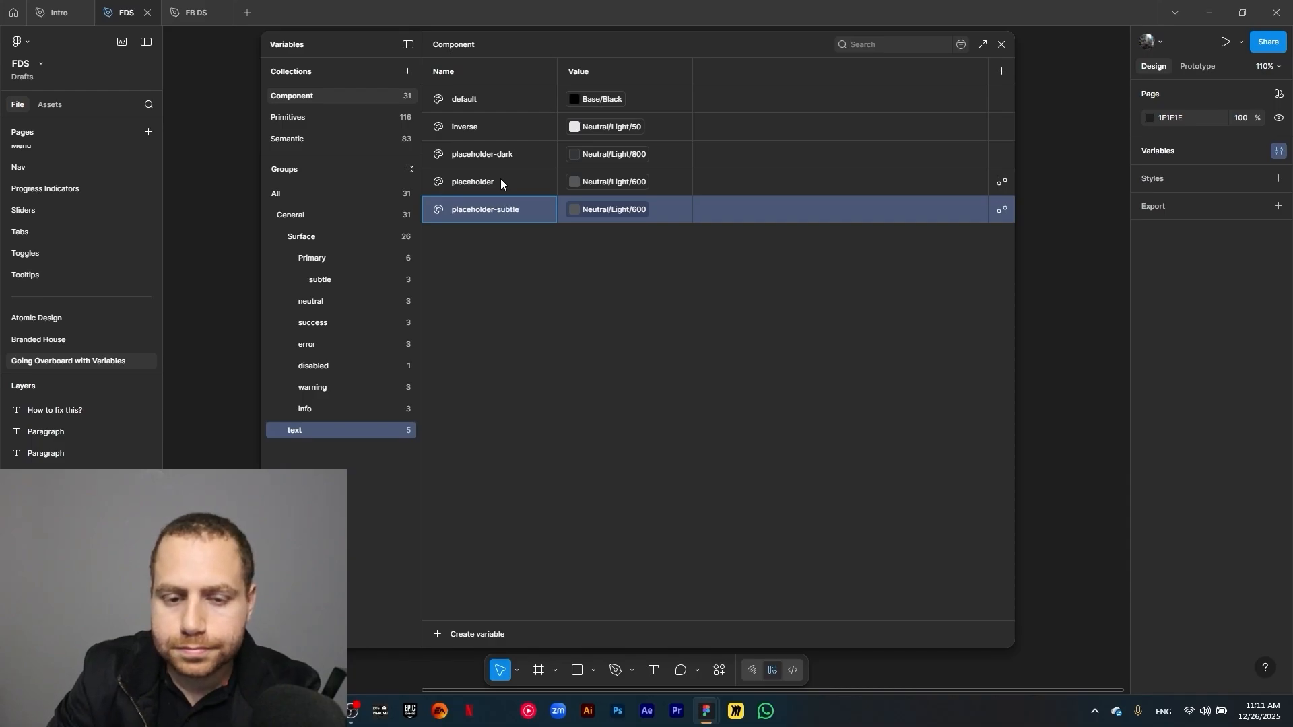
{"action": "left_click", "coordinate": [626, 210]}
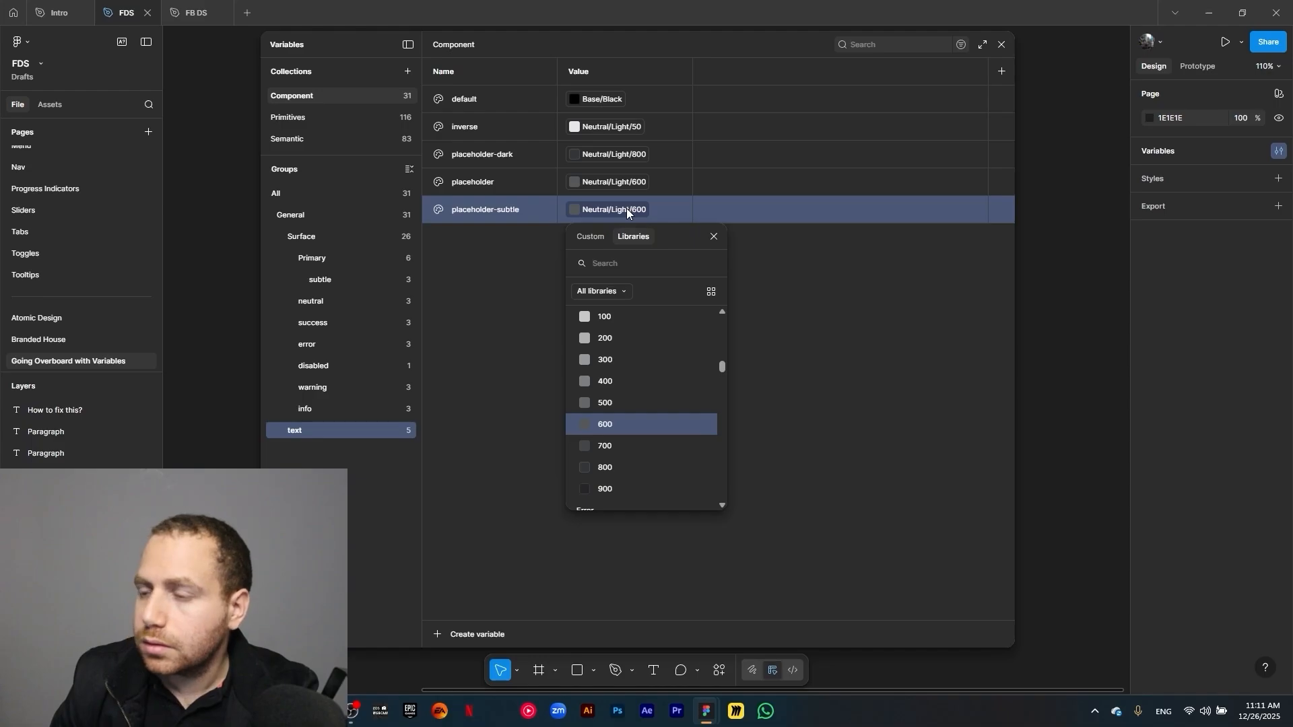
{"action": "type", "text": "light 3"}
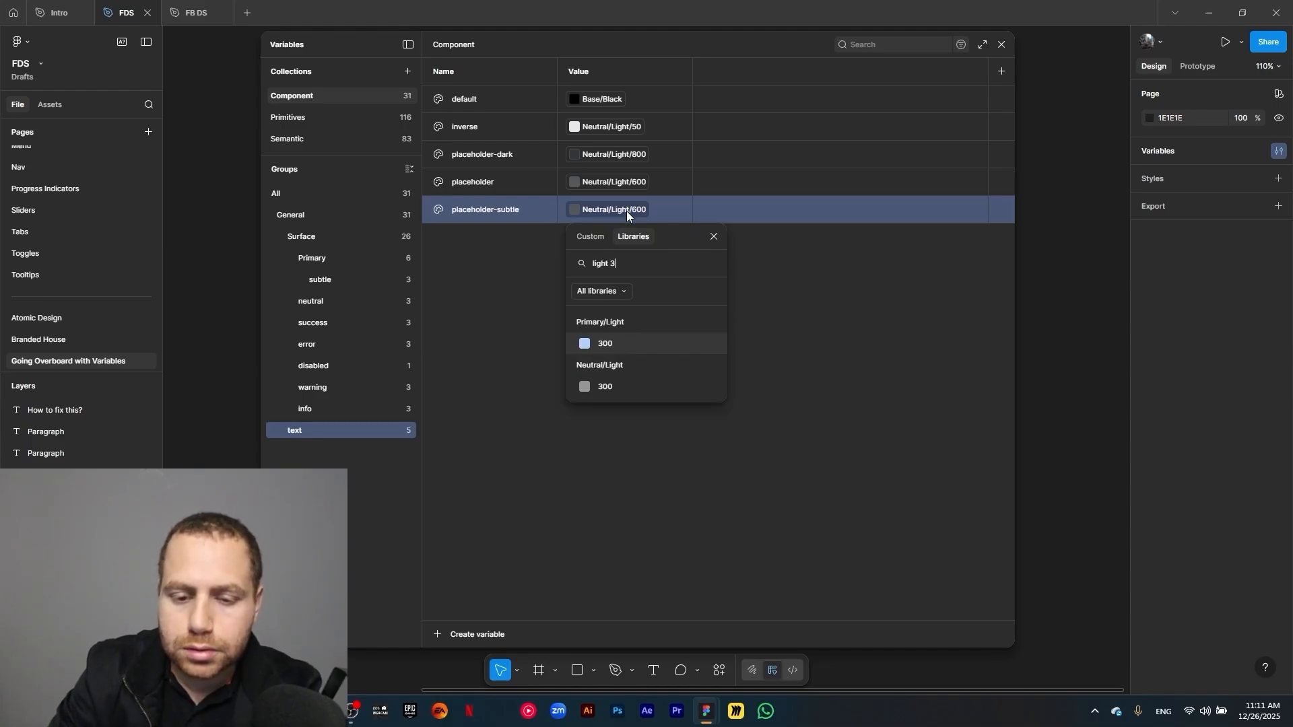
{"action": "left_click", "coordinate": [614, 390]}
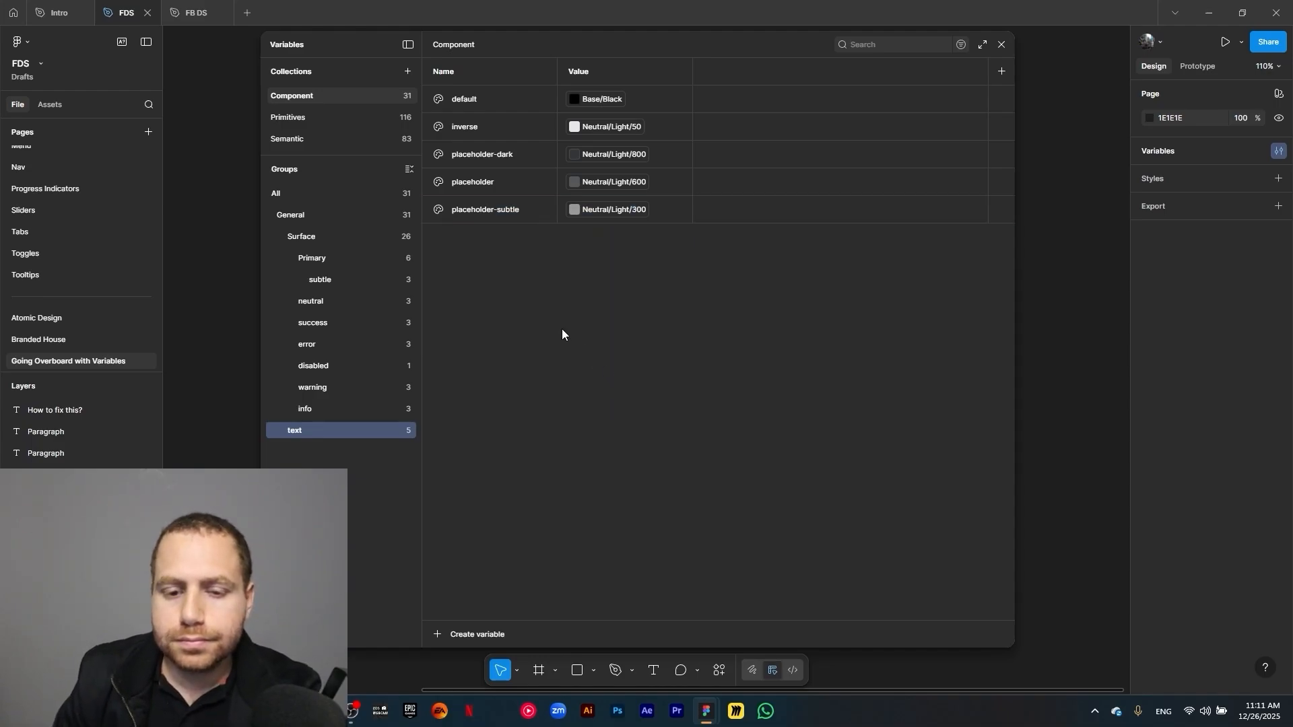
Duplicate the placeholder-subtle variable as primary and link the copy to the semantic color Primary/500
{"action": "left_click", "coordinate": [526, 217]}
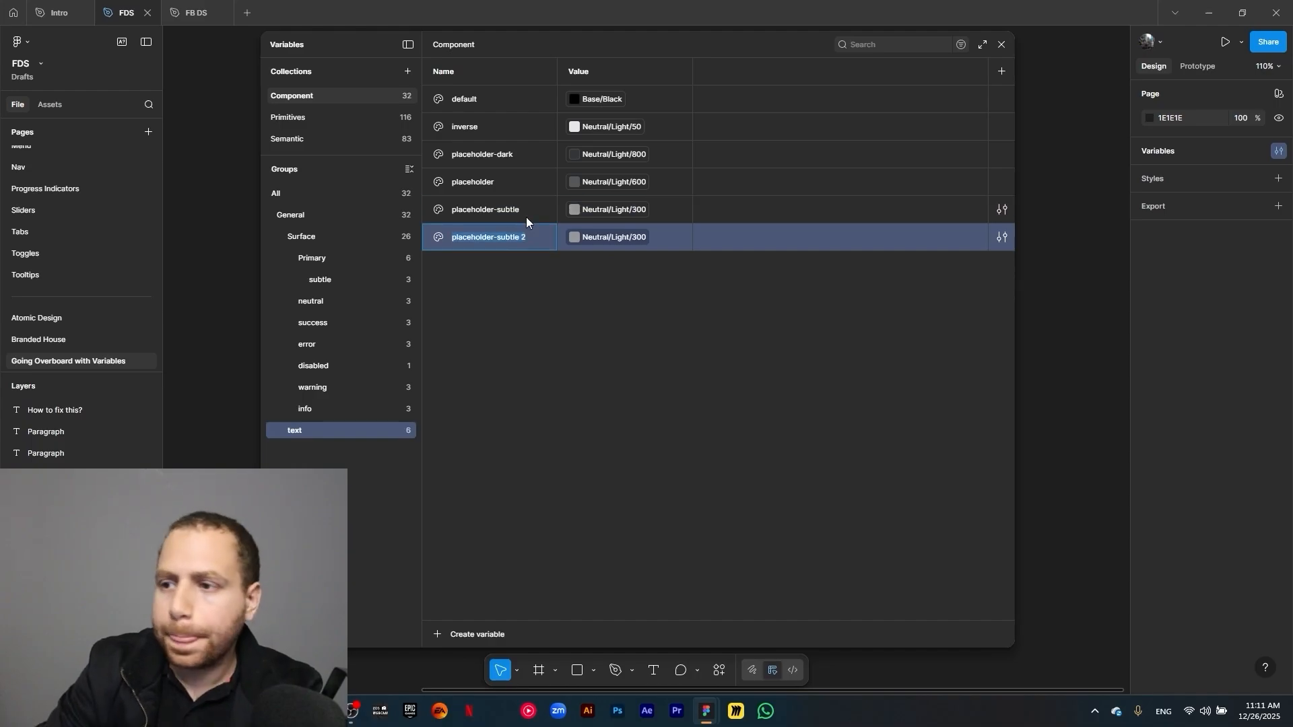
{"action": "type", "text": "primary"}
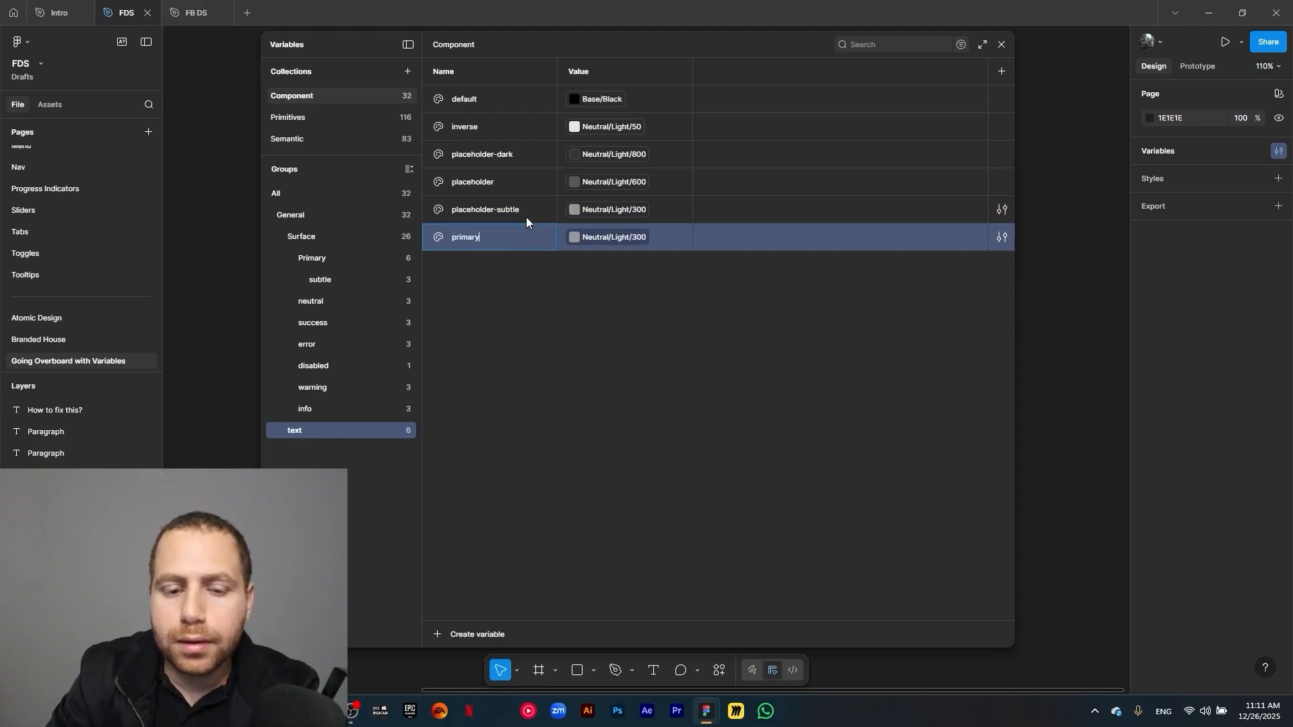
{"action": "key", "text": "Return"}
{"action": "left_click", "coordinate": [608, 239]}
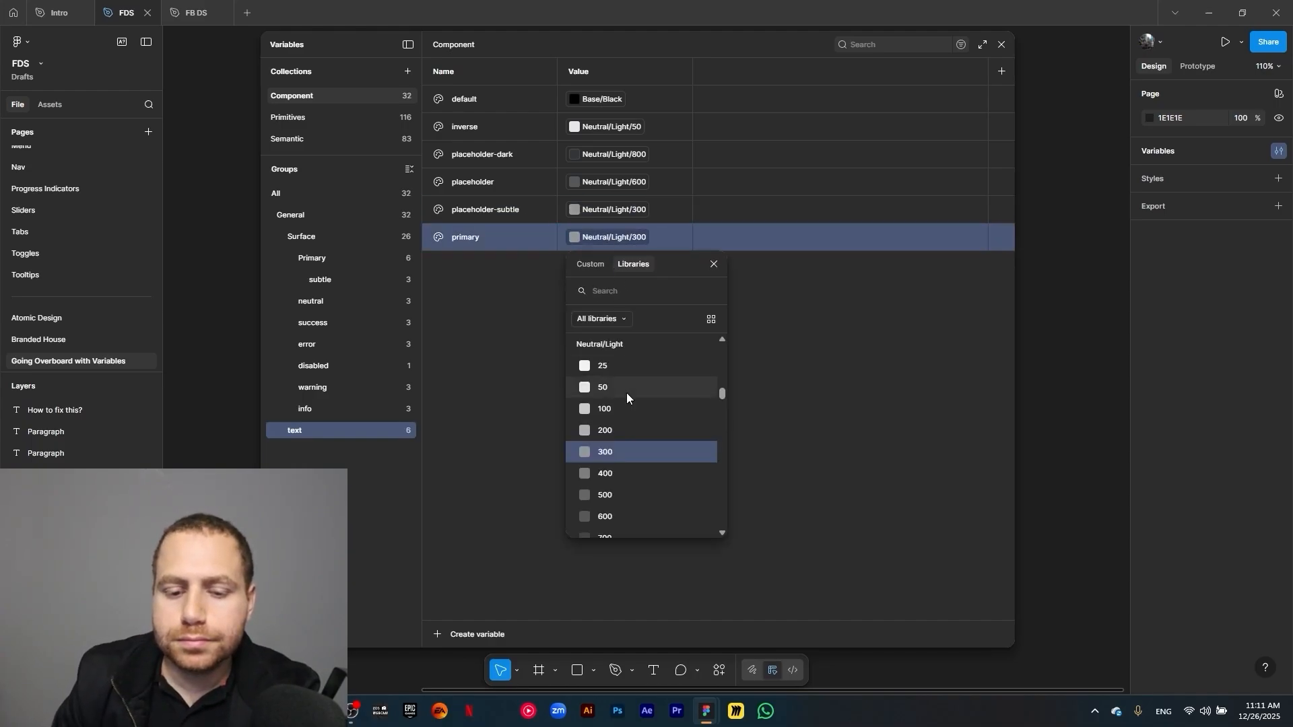
{"action": "type", "text": "primary"}
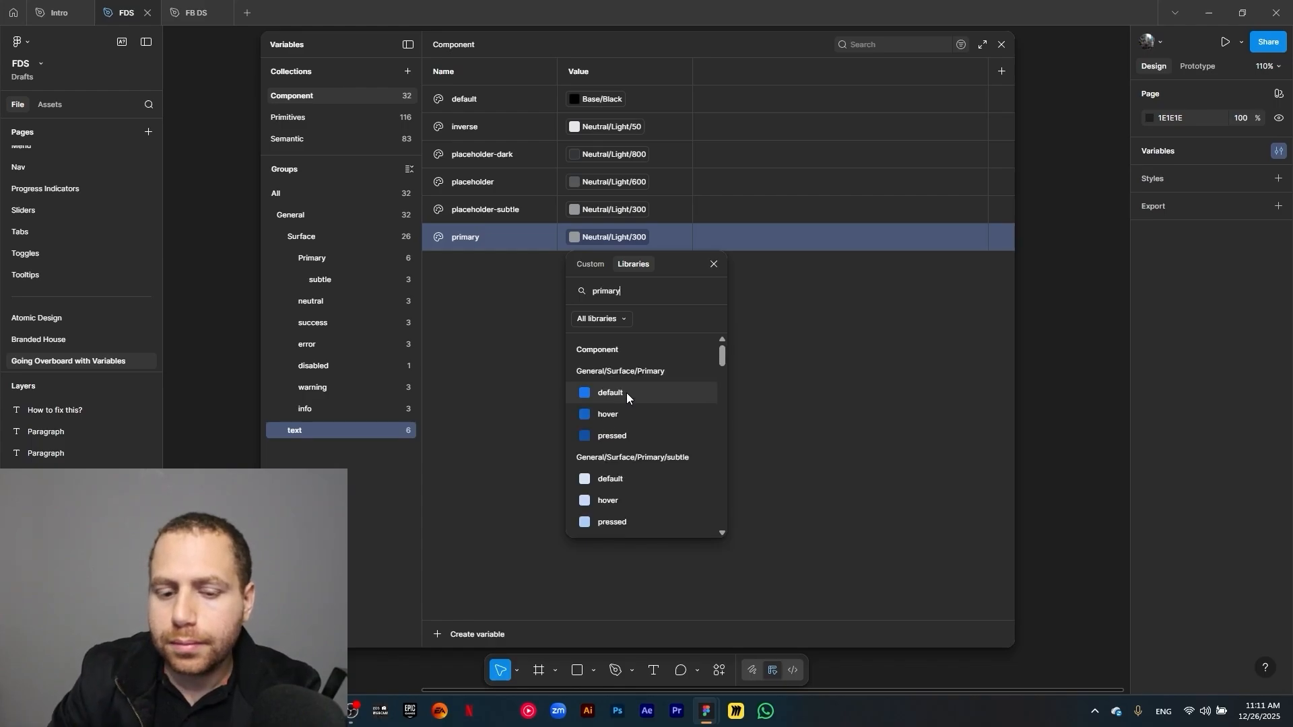
{"action": "scroll", "coordinate": [626, 393], "scroll_direction": "down", "scroll_amount": 5}
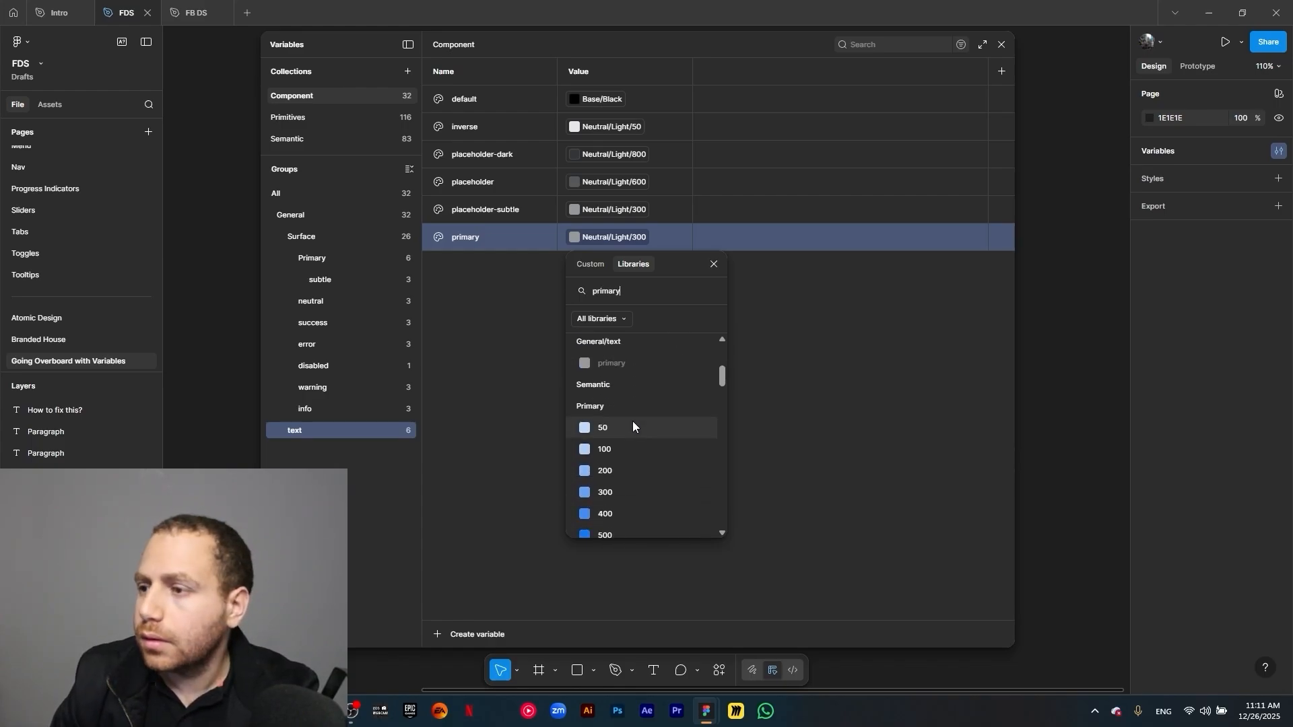
{"action": "scroll", "coordinate": [628, 475], "scroll_direction": "down", "scroll_amount": 1}
{"action": "left_click", "coordinate": [624, 474]}
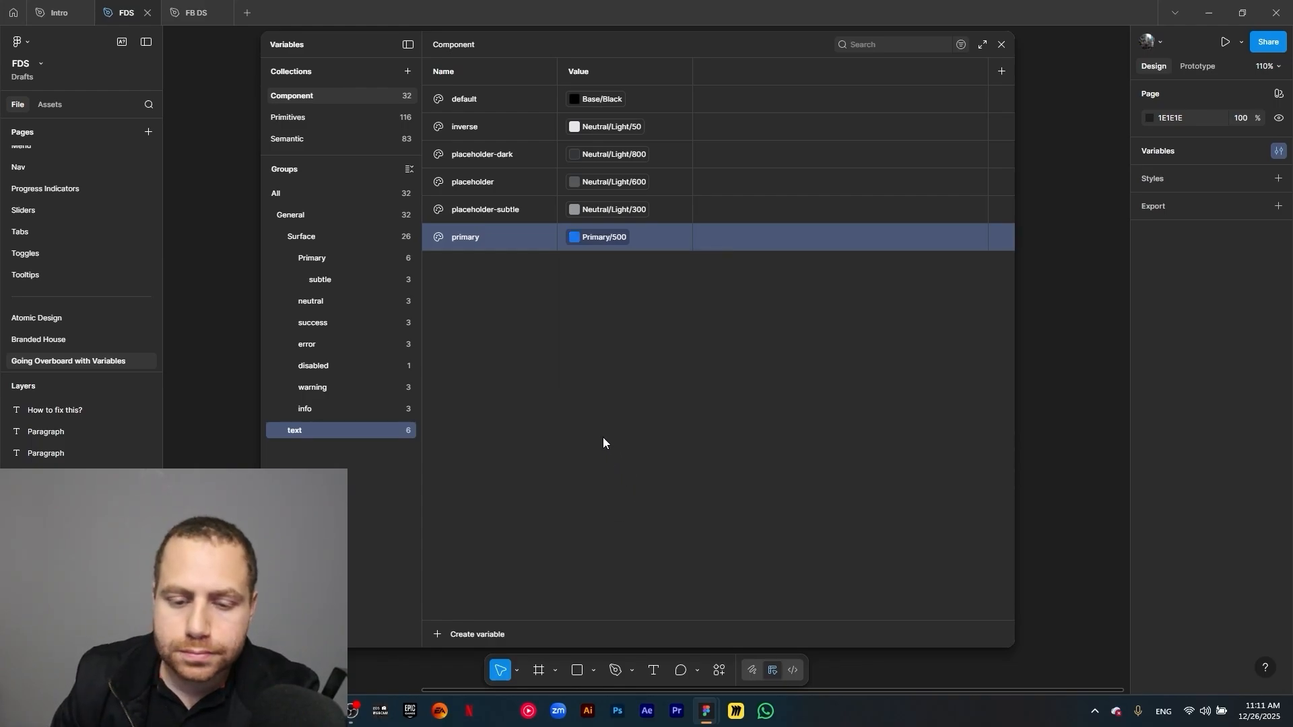
Duplicate the text group's primary variable as success and link the copy to the semantic color Success/500
{"action": "left_click", "coordinate": [494, 250]}
{"action": "key", "text": "ctrl+d"}
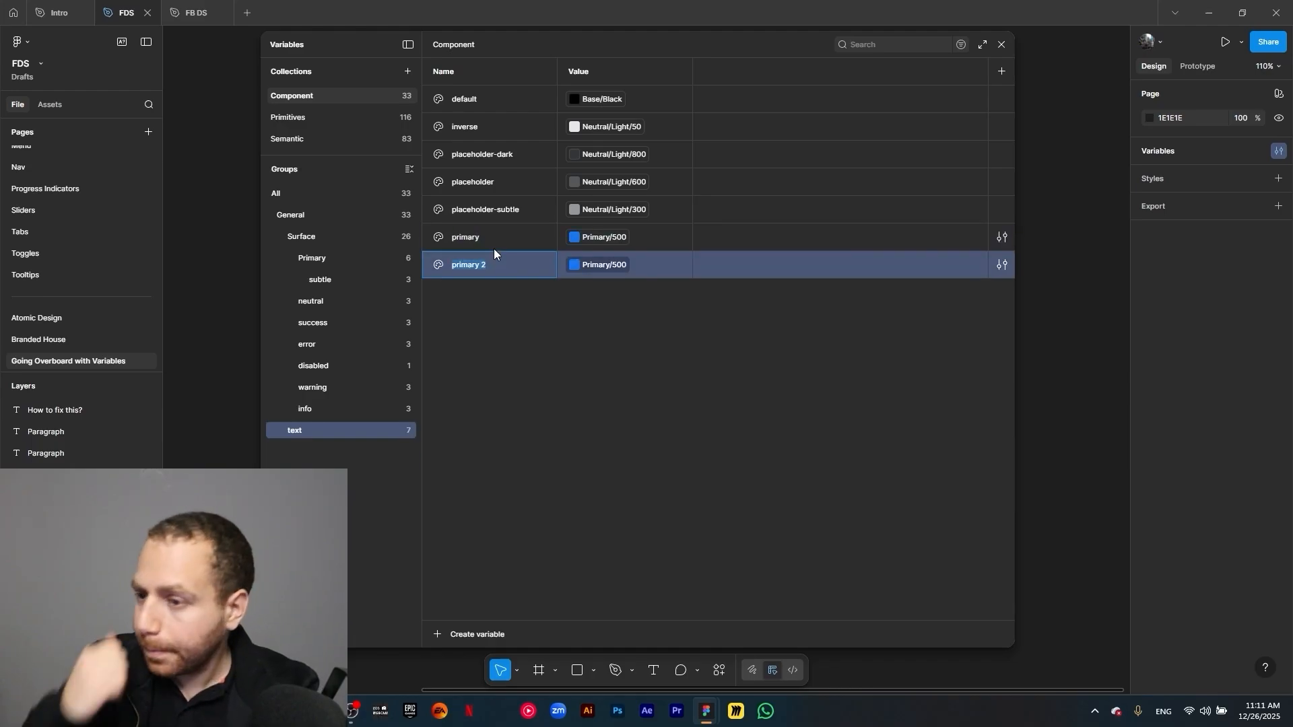
{"action": "type", "text": "succes"}
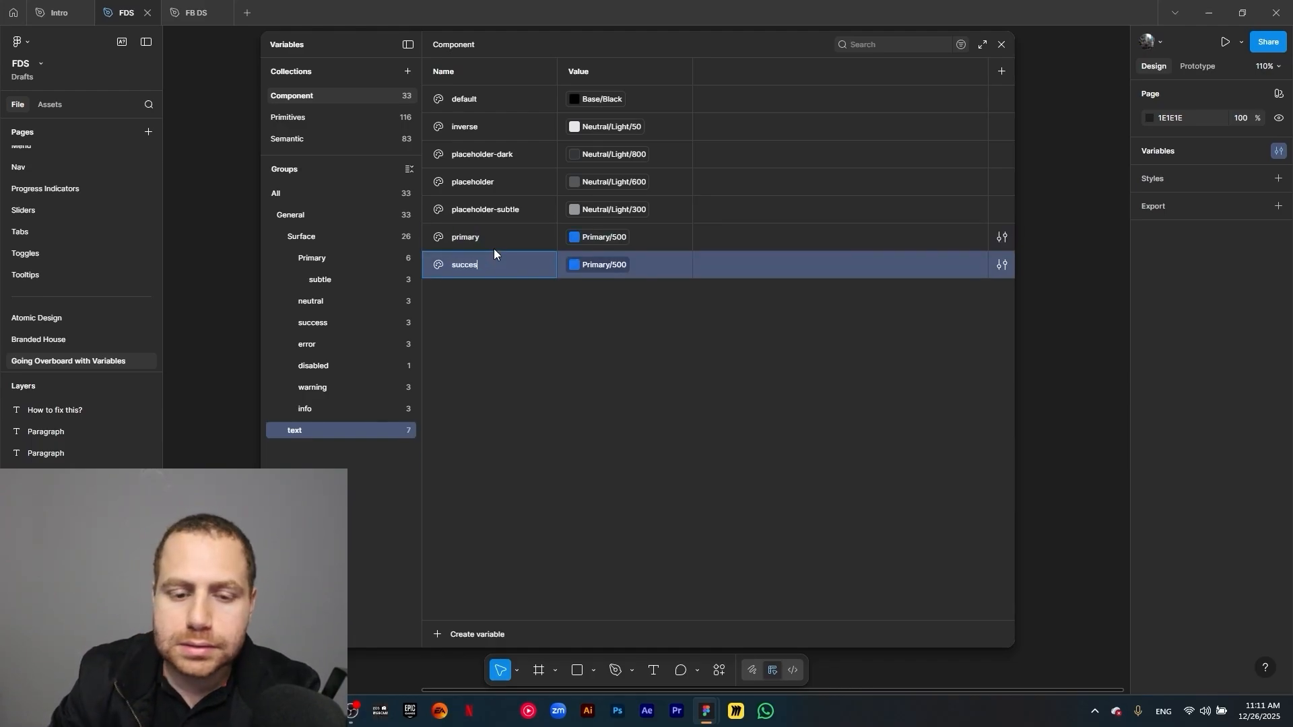
{"action": "type", "text": "s"}
{"action": "key", "text": "Return"}
{"action": "left_click", "coordinate": [609, 266]}
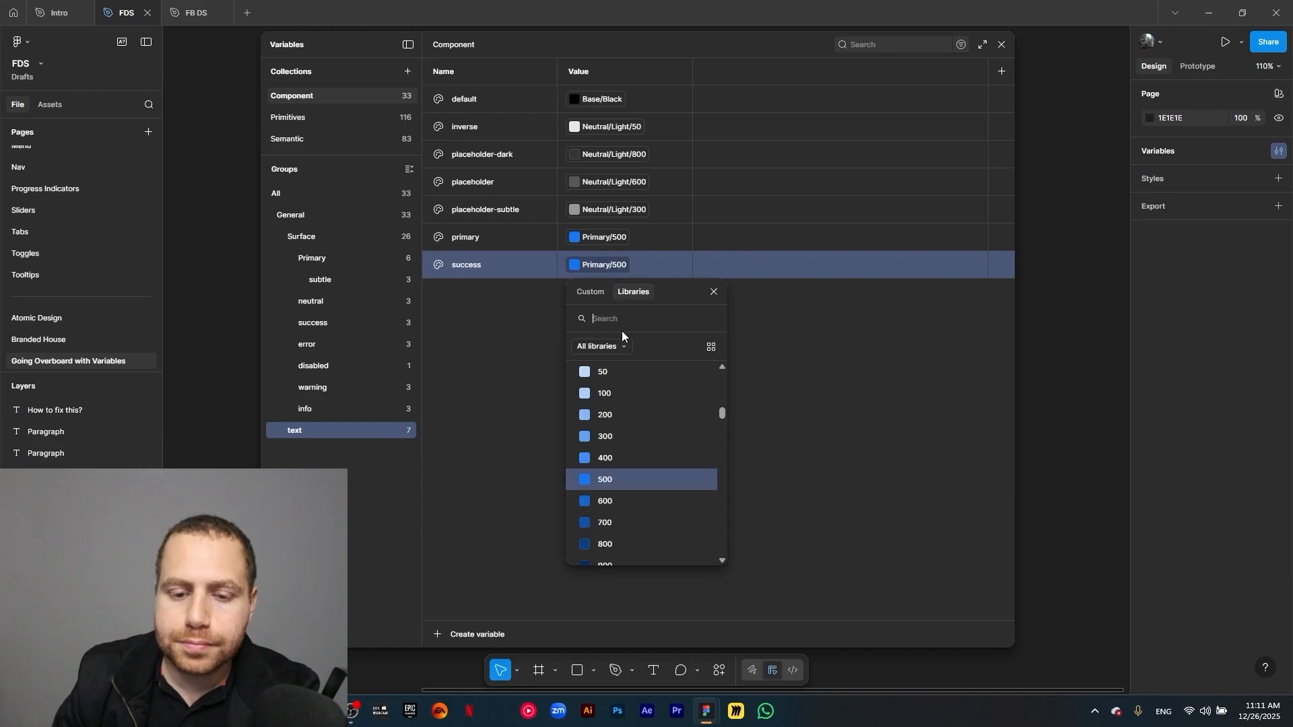
{"action": "type", "text": "success"}
{"action": "scroll", "coordinate": [658, 453], "scroll_direction": "down", "scroll_amount": 1}
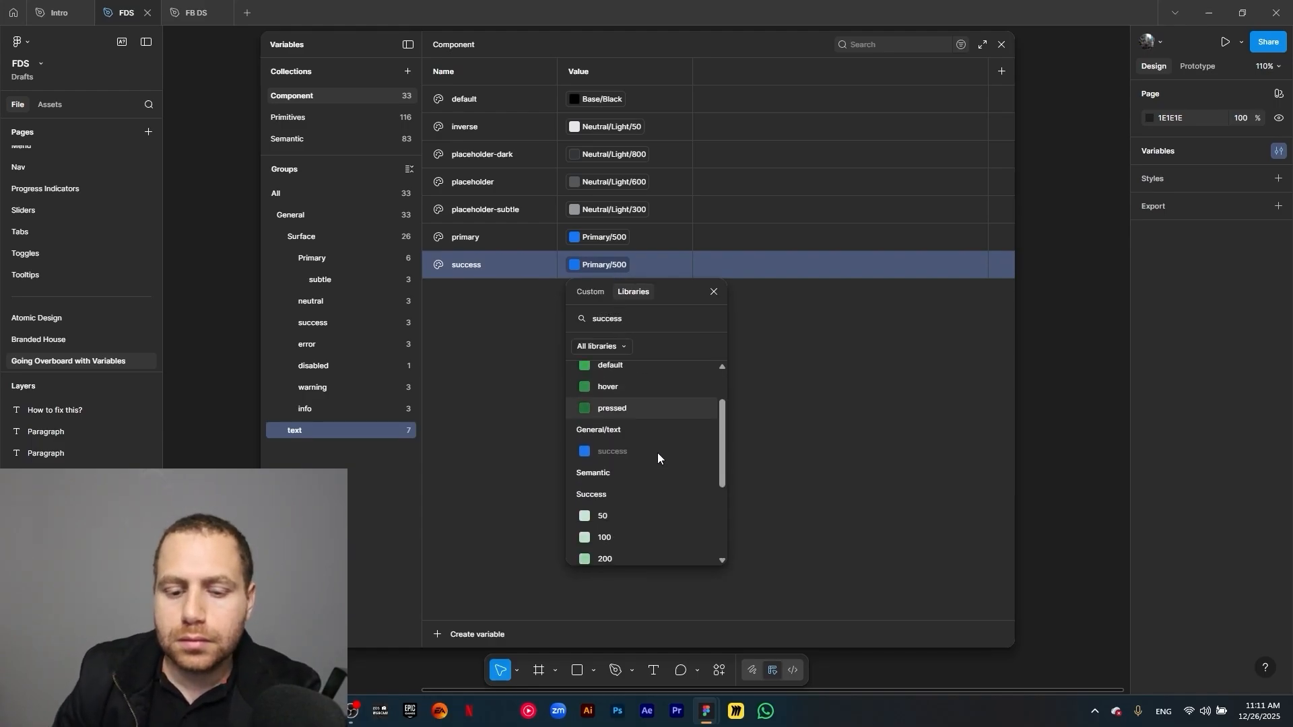
{"action": "scroll", "coordinate": [646, 485], "scroll_direction": "down", "scroll_amount": 2}
{"action": "left_click", "coordinate": [634, 539]}
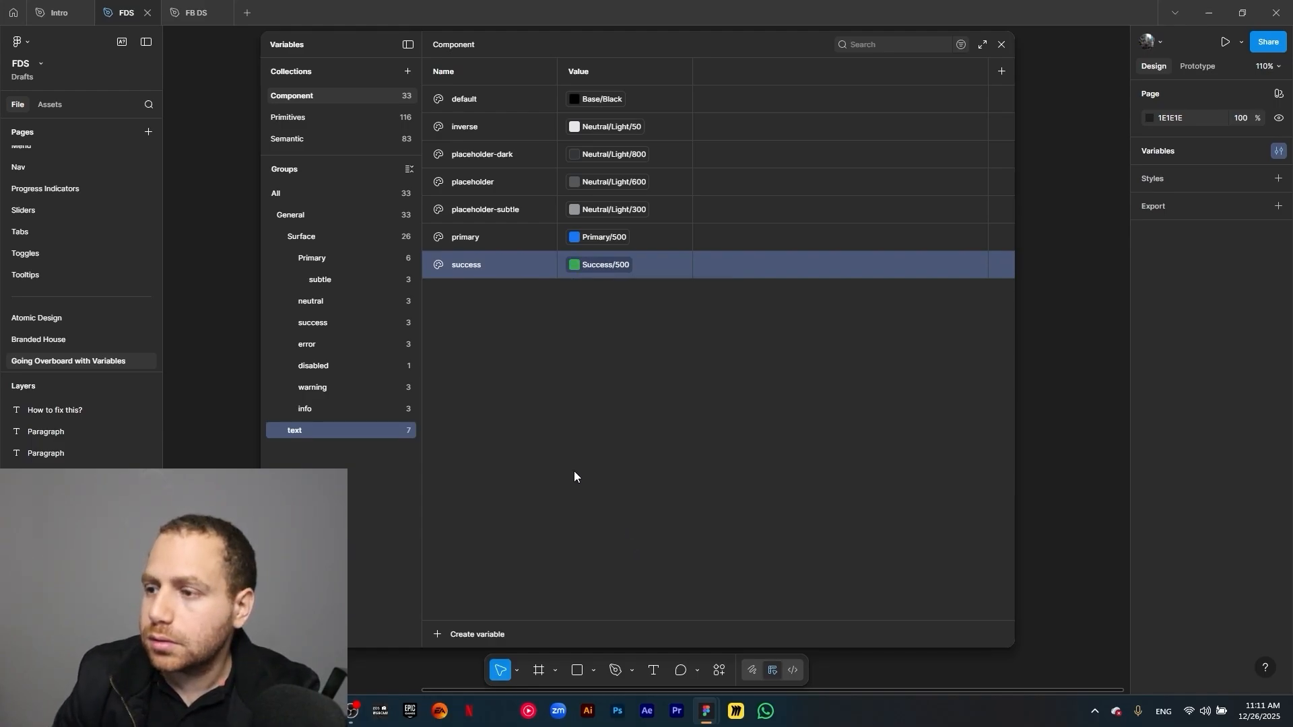
Duplicate the text group's success variable as error and link the copy to the semantic color Error/500
{"action": "left_click", "coordinate": [462, 275]}
{"action": "key", "text": "ctrl+d"}
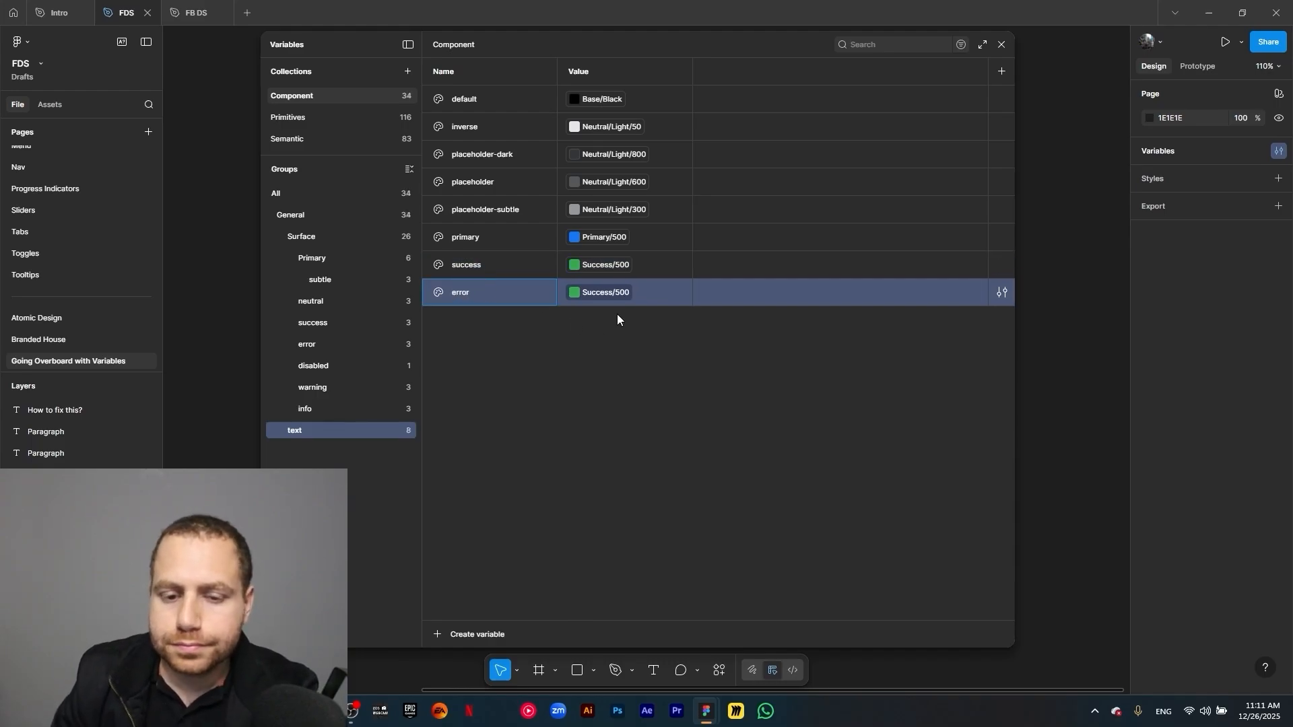
{"action": "left_click", "coordinate": [625, 294]}
{"action": "type", "text": "error"}
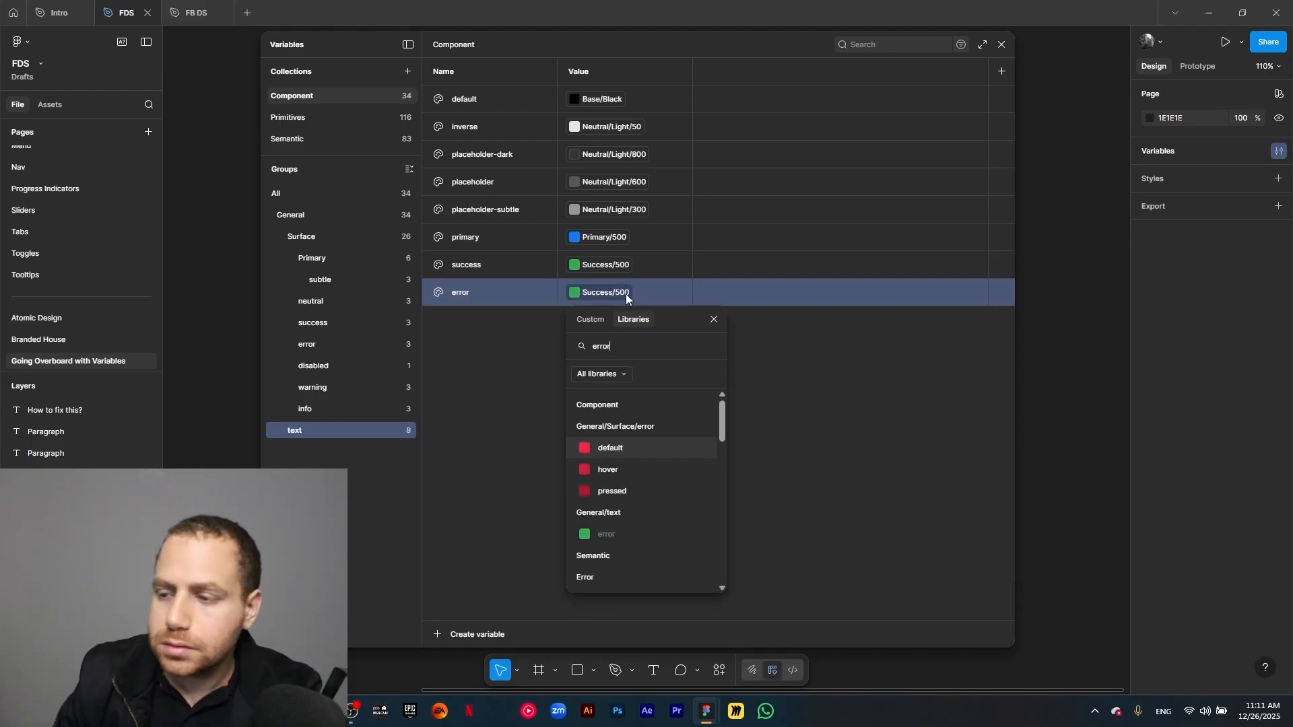
{"action": "scroll", "coordinate": [661, 479], "scroll_direction": "down", "scroll_amount": 3}
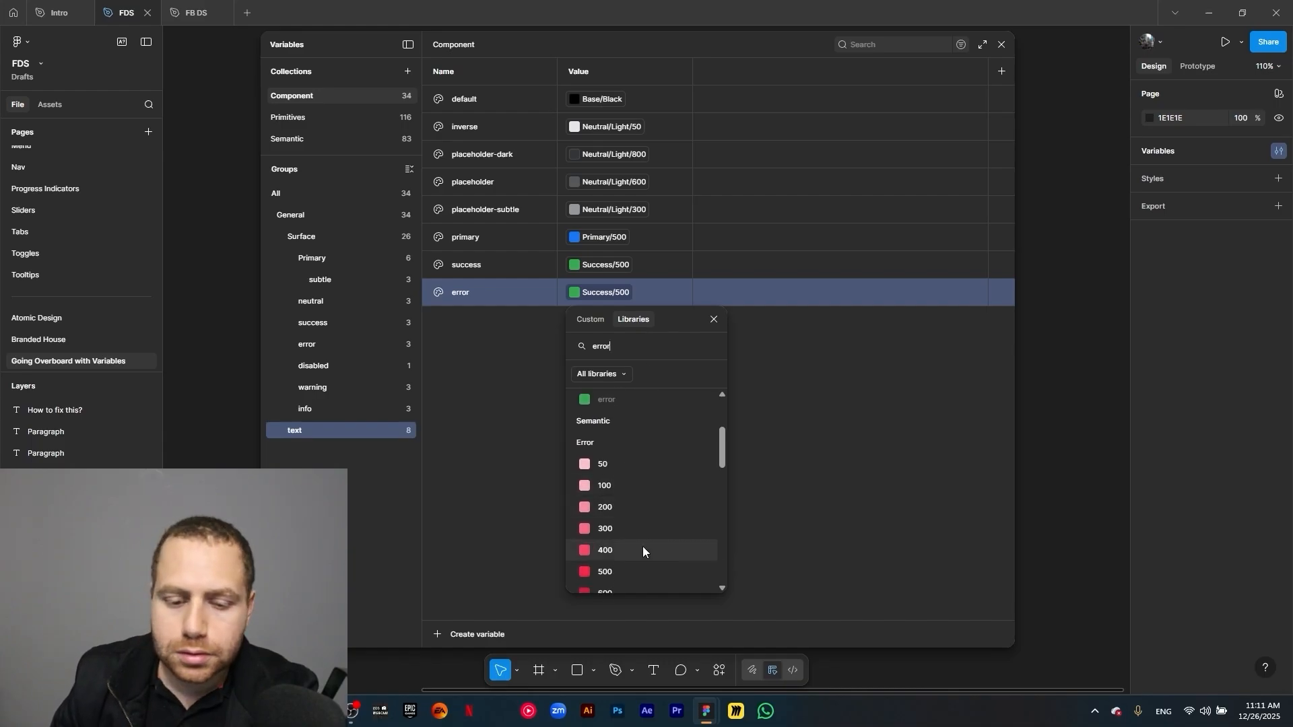
{"action": "left_click", "coordinate": [640, 571]}
Duplicate the text group's error variable as warning and link the copy to the semantic color Warning/500
{"action": "left_click", "coordinate": [510, 284]}
{"action": "key", "text": "ctrl+d"}
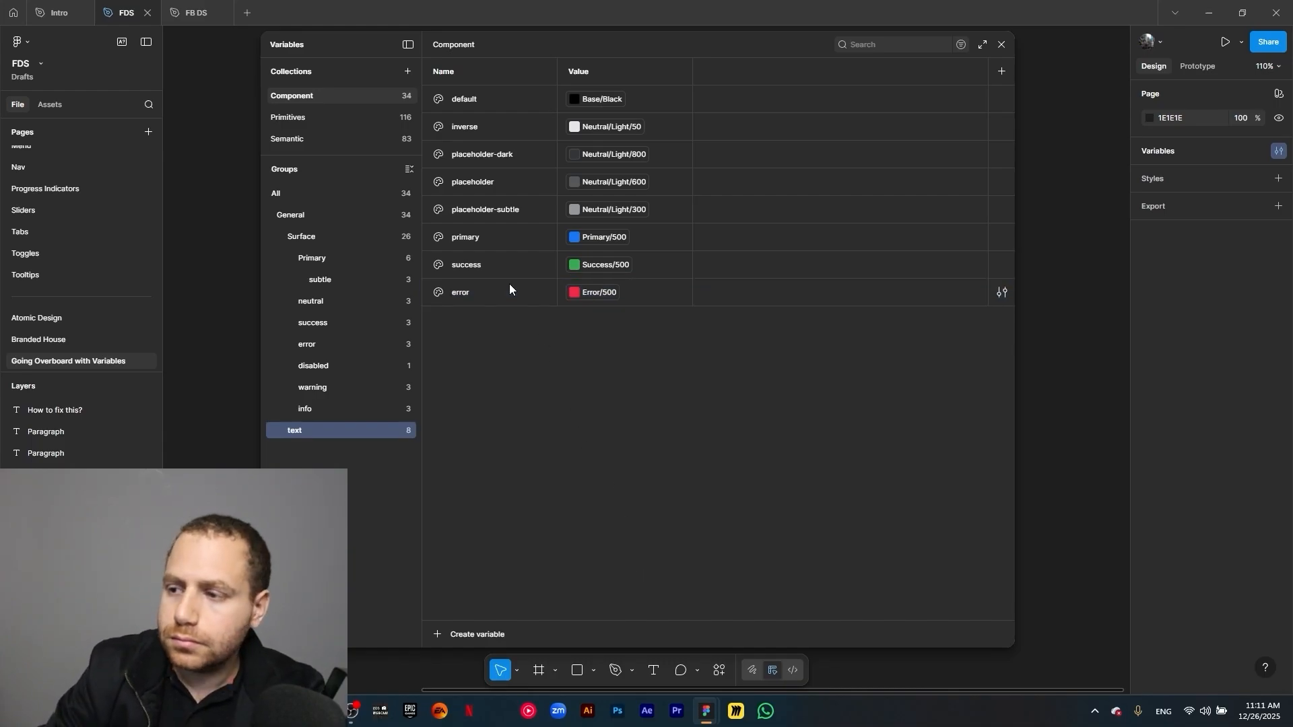
{"action": "type", "text": "warn"}
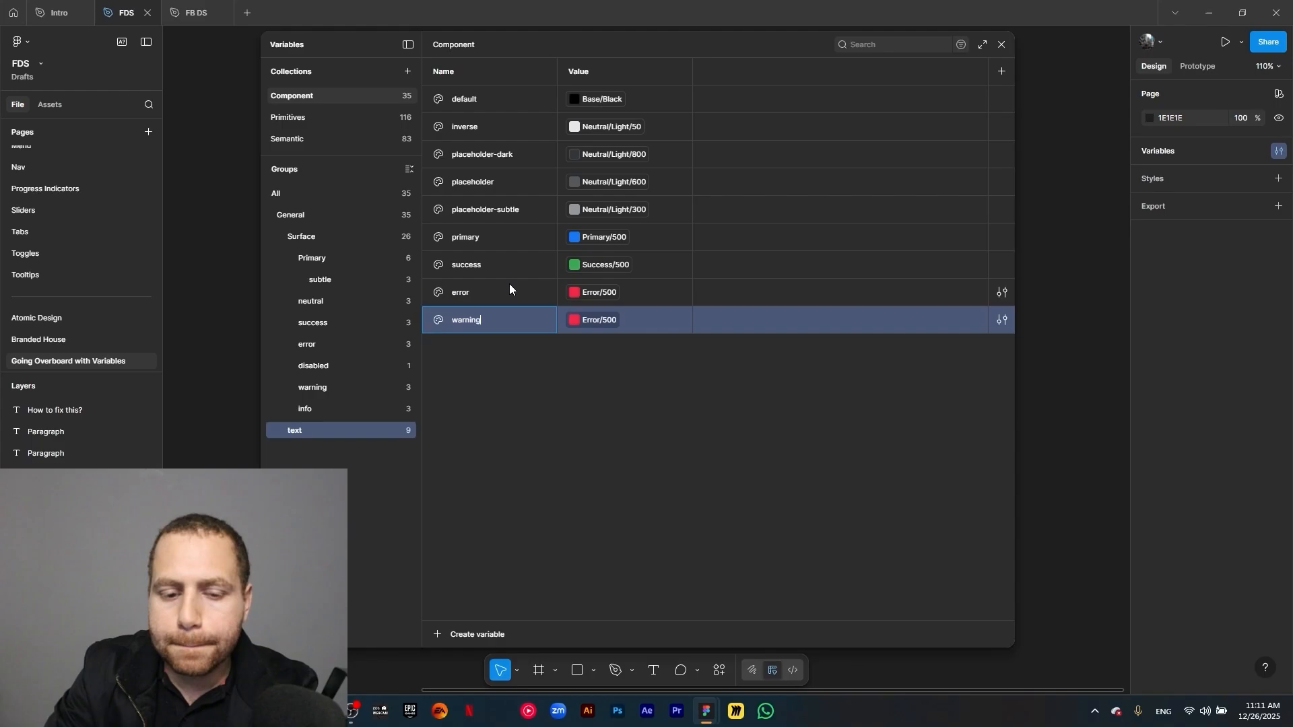
{"action": "type", "text": "ing"}
{"action": "left_click", "coordinate": [598, 320]}
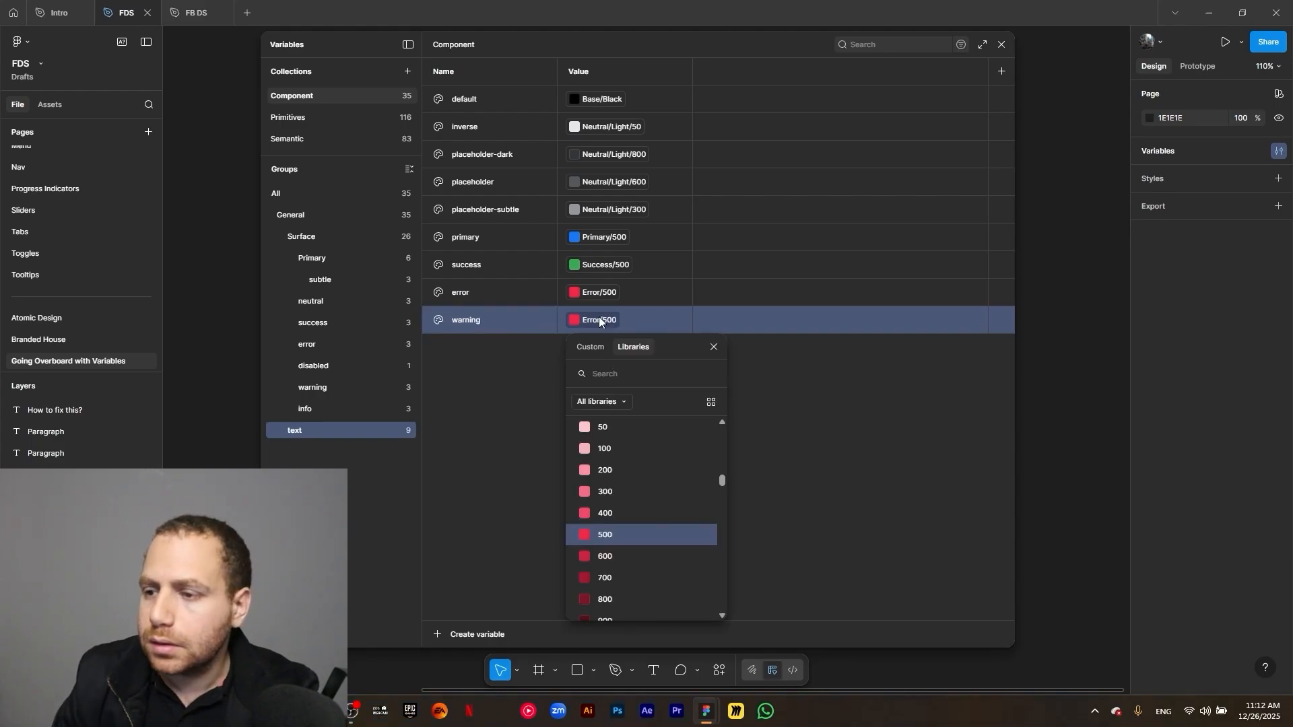
{"action": "type", "text": "wa"}
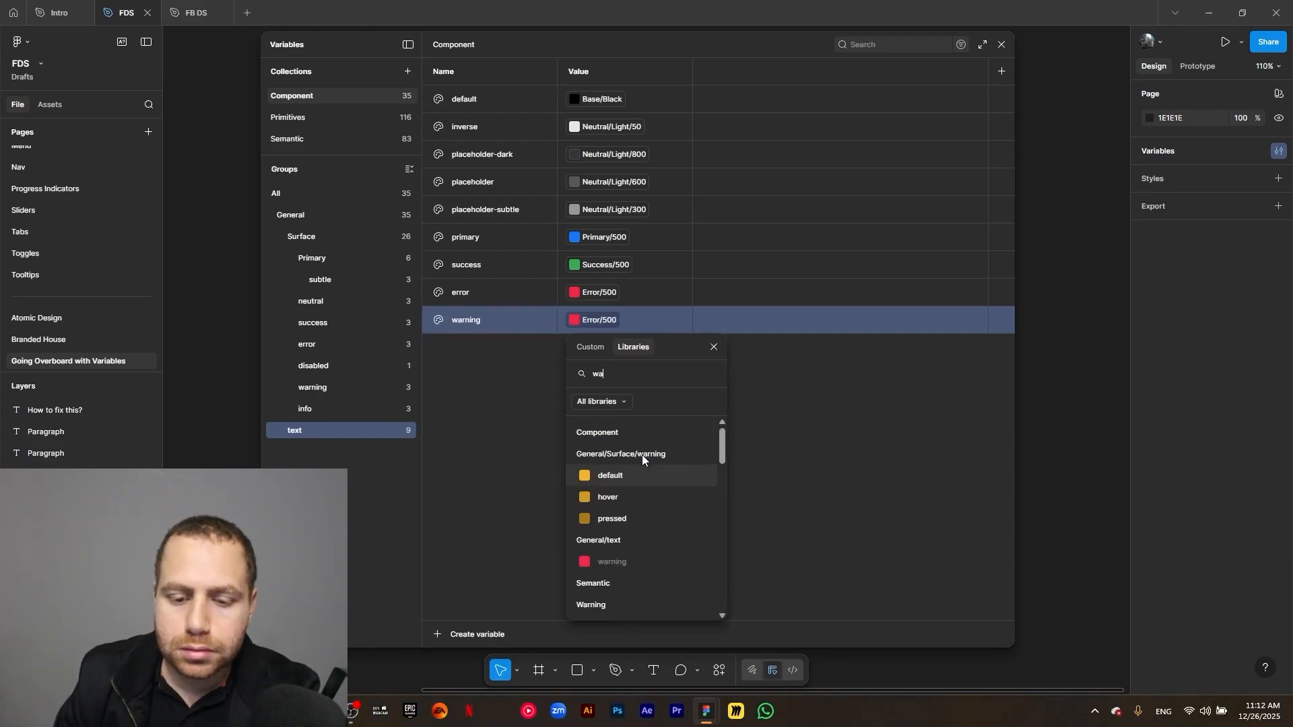
{"action": "scroll", "coordinate": [630, 499], "scroll_direction": "down", "scroll_amount": 2}
{"action": "scroll", "coordinate": [616, 582], "scroll_direction": "down", "scroll_amount": 4}
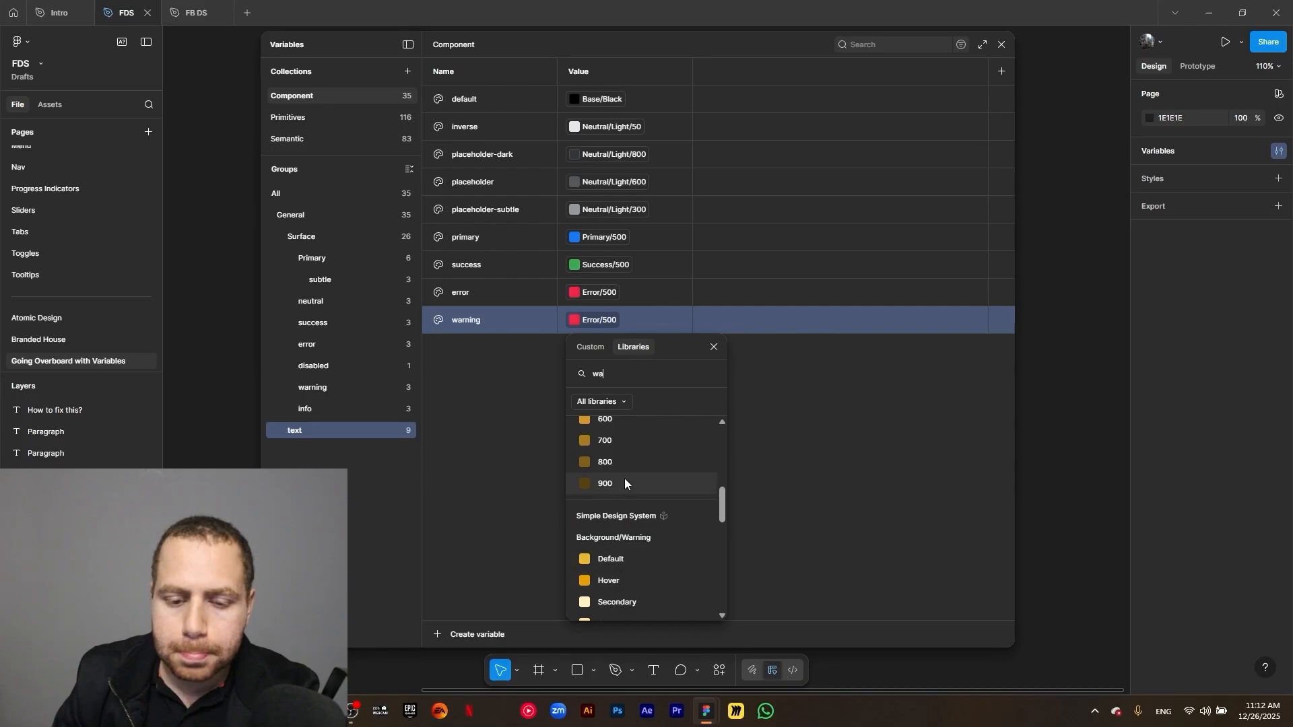
{"action": "scroll", "coordinate": [624, 535], "scroll_direction": "up", "scroll_amount": 2}
{"action": "left_click", "coordinate": [614, 534]}
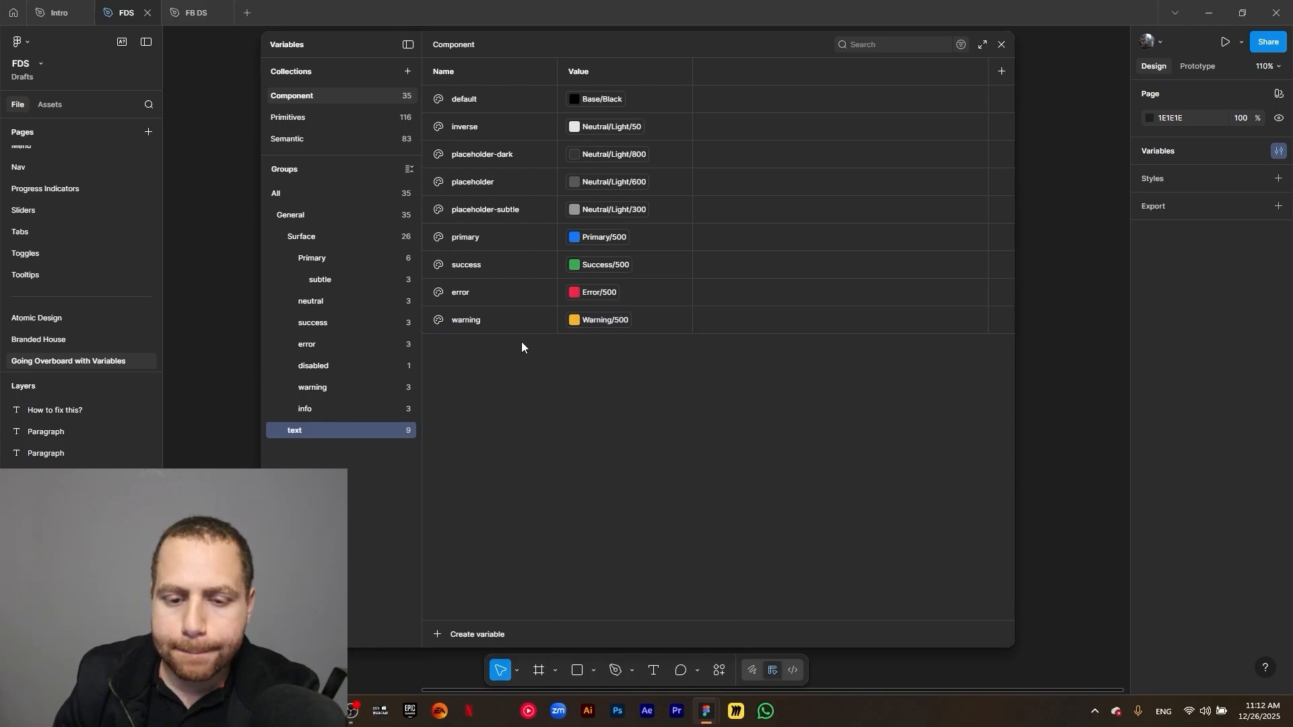
Duplicate the text group's warning variable as info and link the copy to the semantic color Information/500
{"action": "key", "text": "ctrl+d"}
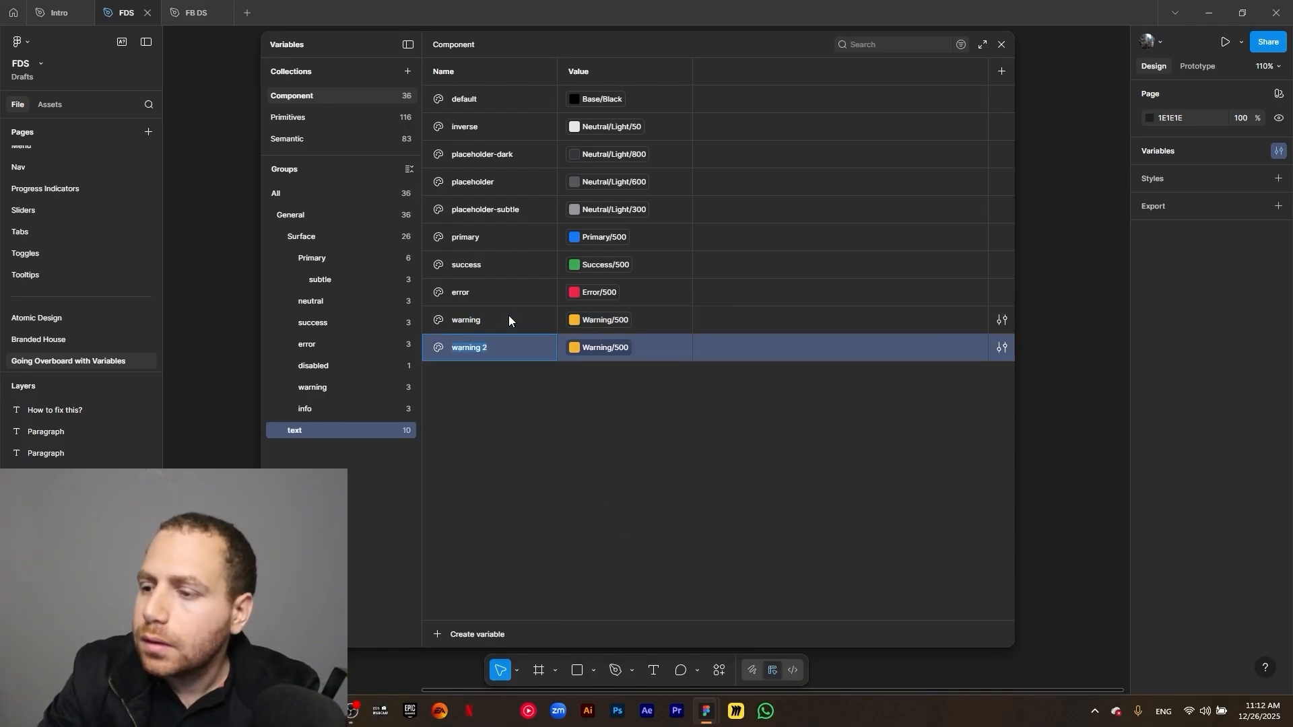
{"action": "type", "text": "info"}
{"action": "key", "text": "Return"}
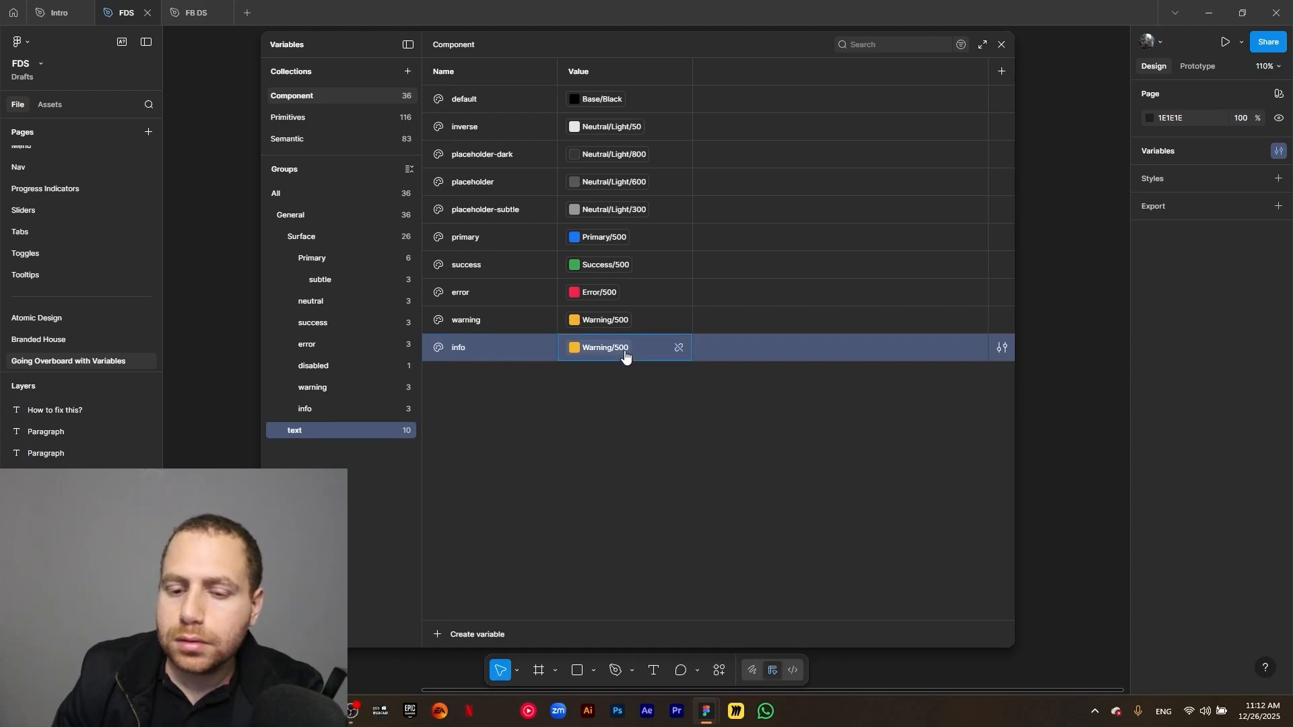
{"action": "left_click", "coordinate": [625, 355]}
{"action": "type", "text": "in"}
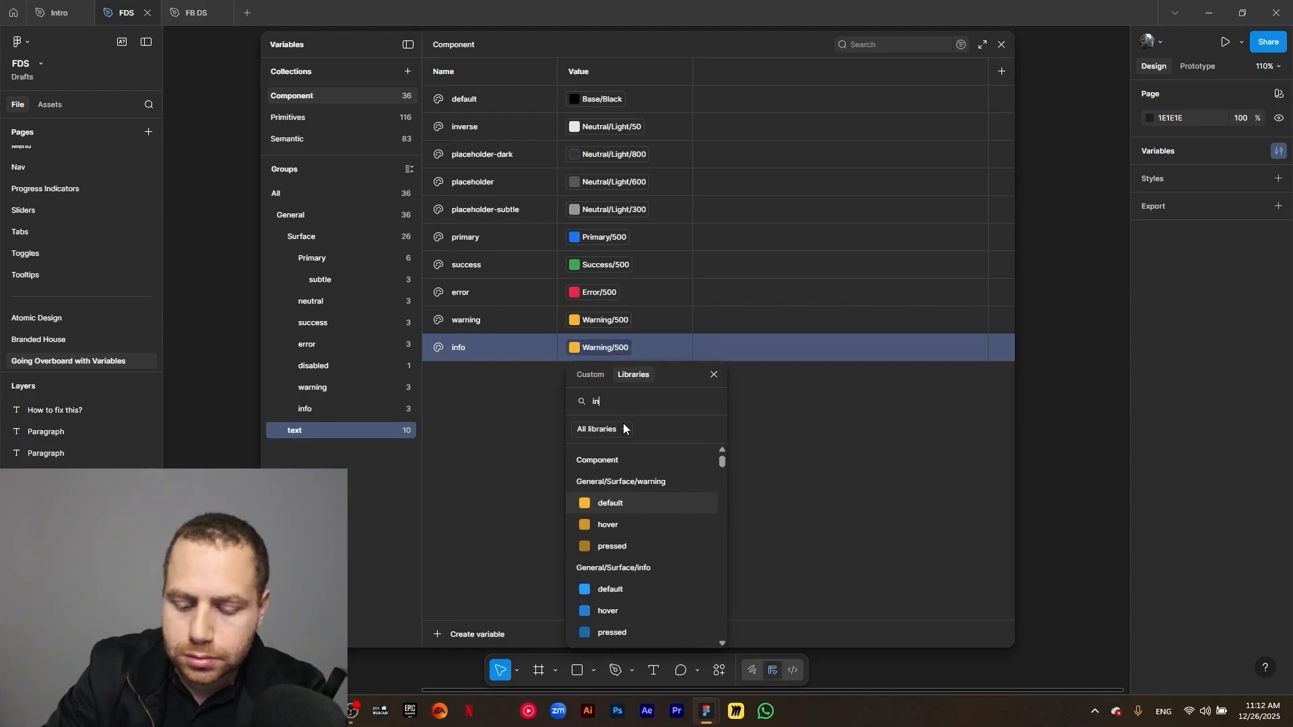
{"action": "type", "text": "fo"}
{"action": "scroll", "coordinate": [656, 565], "scroll_direction": "down", "scroll_amount": 2}
{"action": "left_click", "coordinate": [624, 621]}
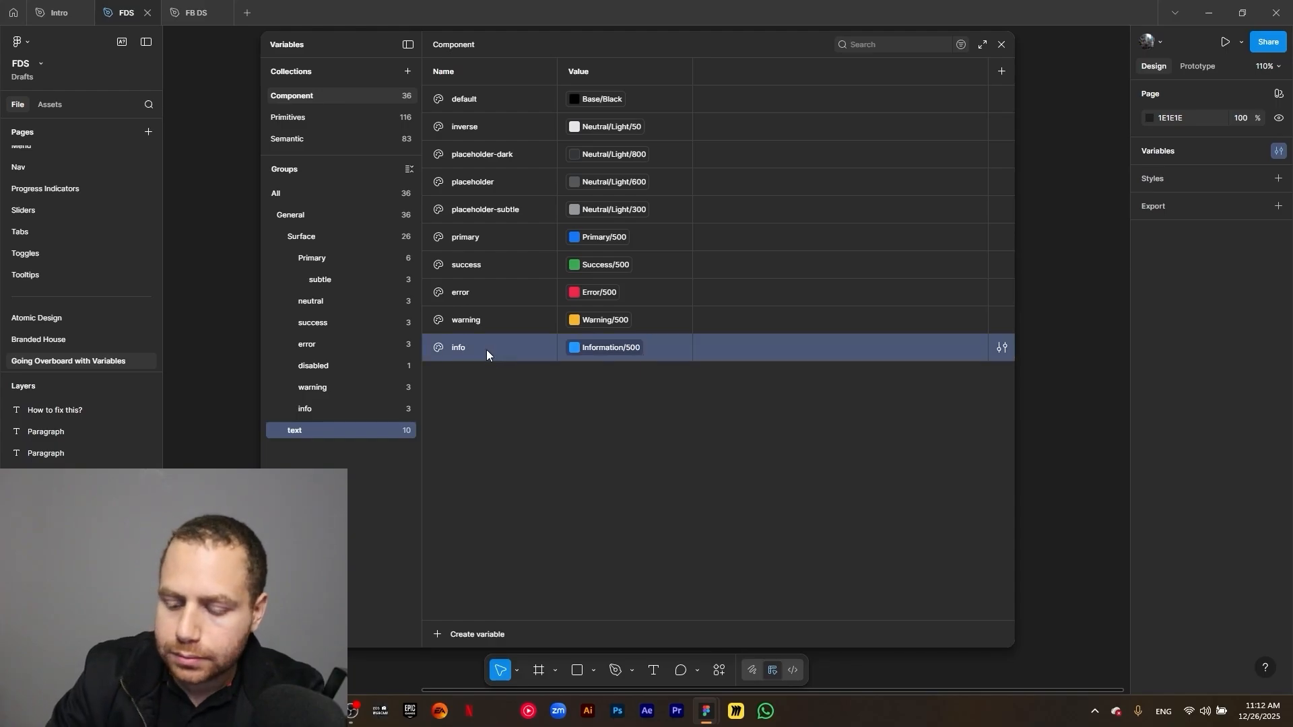
Duplicate the text group's info variable as disabled and link the copy to the semantic color Neutral/Light/300
{"action": "key", "text": "ctrl+d"}
{"action": "type", "text": "disabled"}
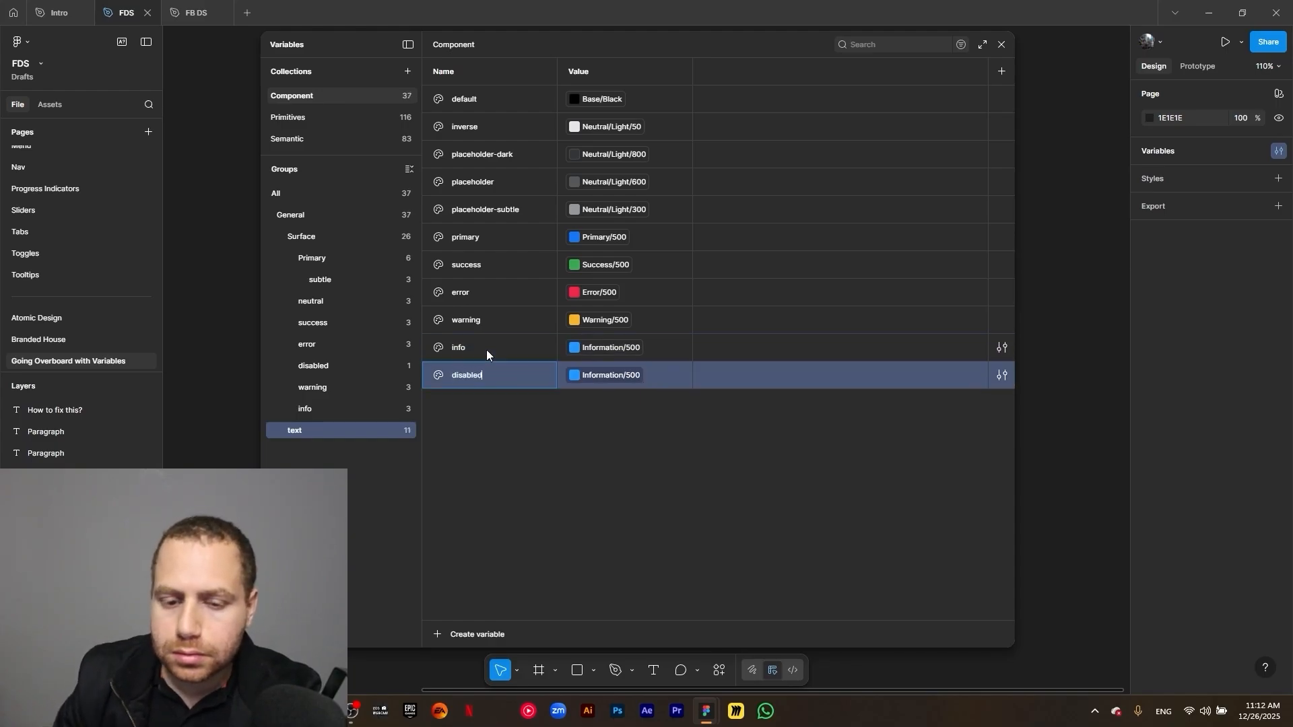
{"action": "left_click", "coordinate": [625, 374]}
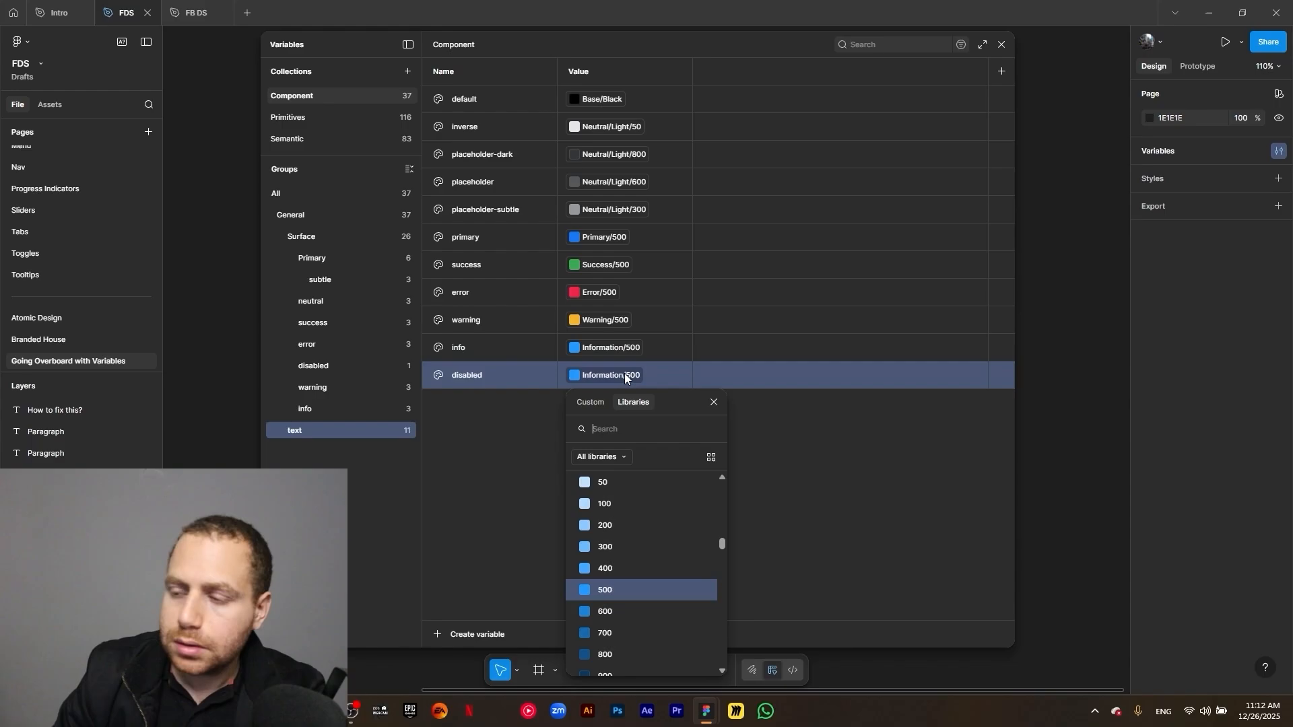
{"action": "type", "text": "neutra"}
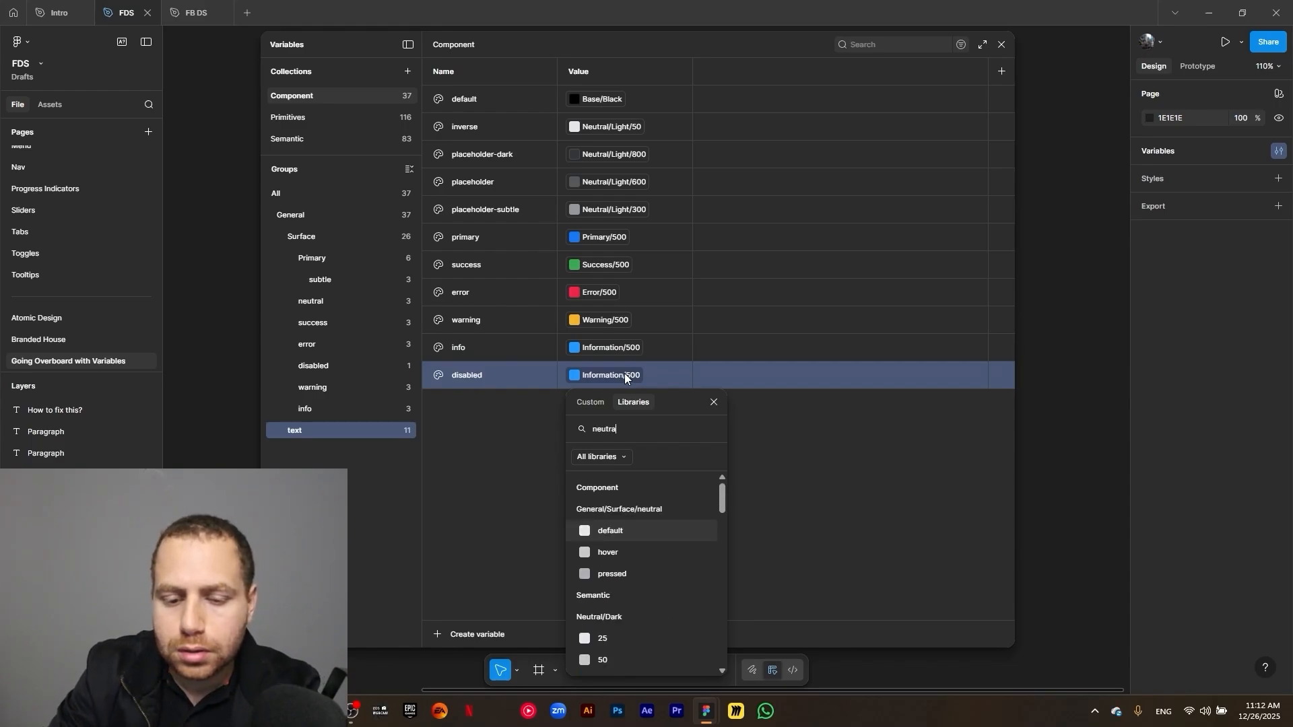
{"action": "type", "text": "l light"}
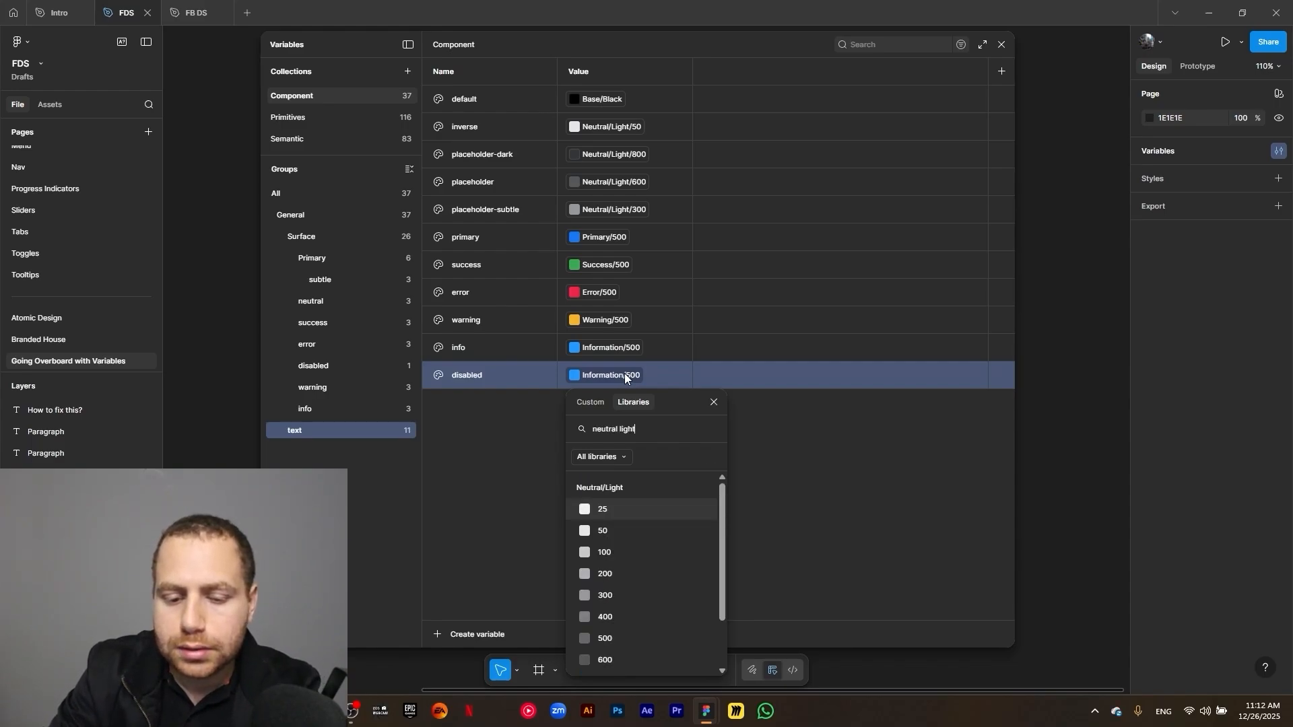
{"action": "left_click", "coordinate": [624, 597]}
{"action": "left_click", "coordinate": [531, 473]}
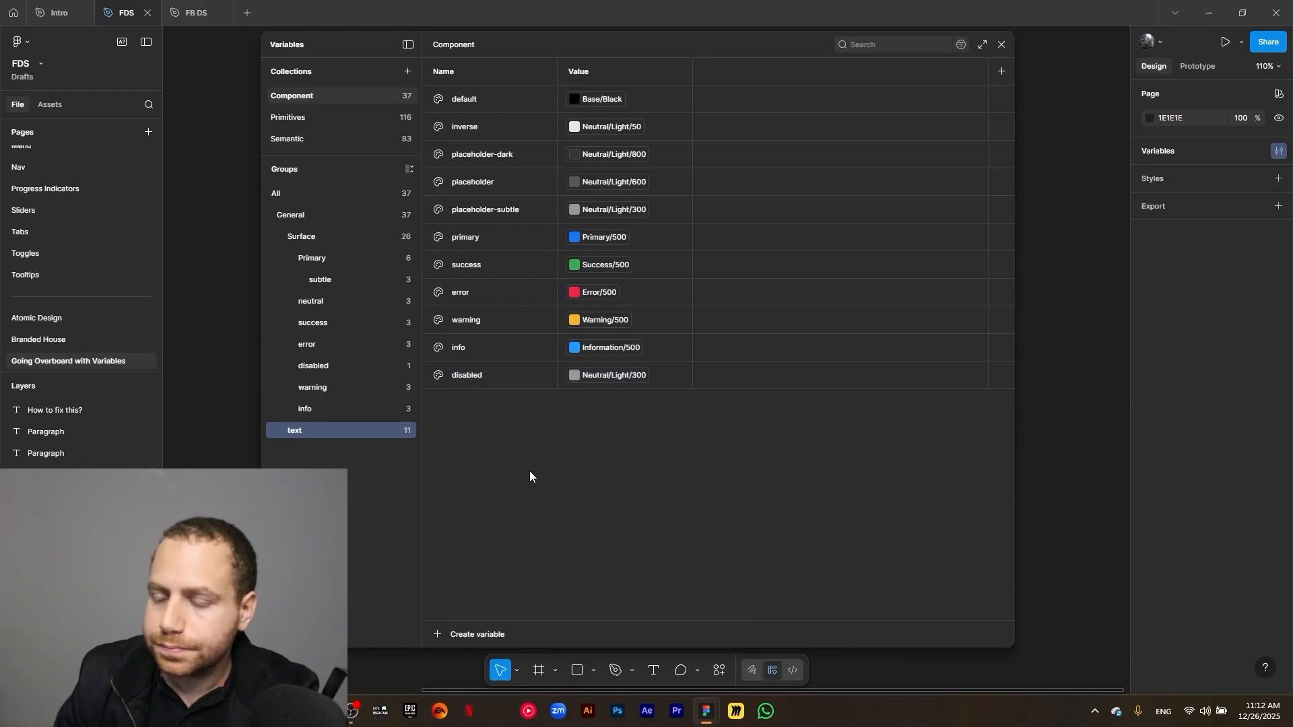
Duplicate the text group within General and rename the copy as icon
{"action": "right_click", "coordinate": [366, 431]}
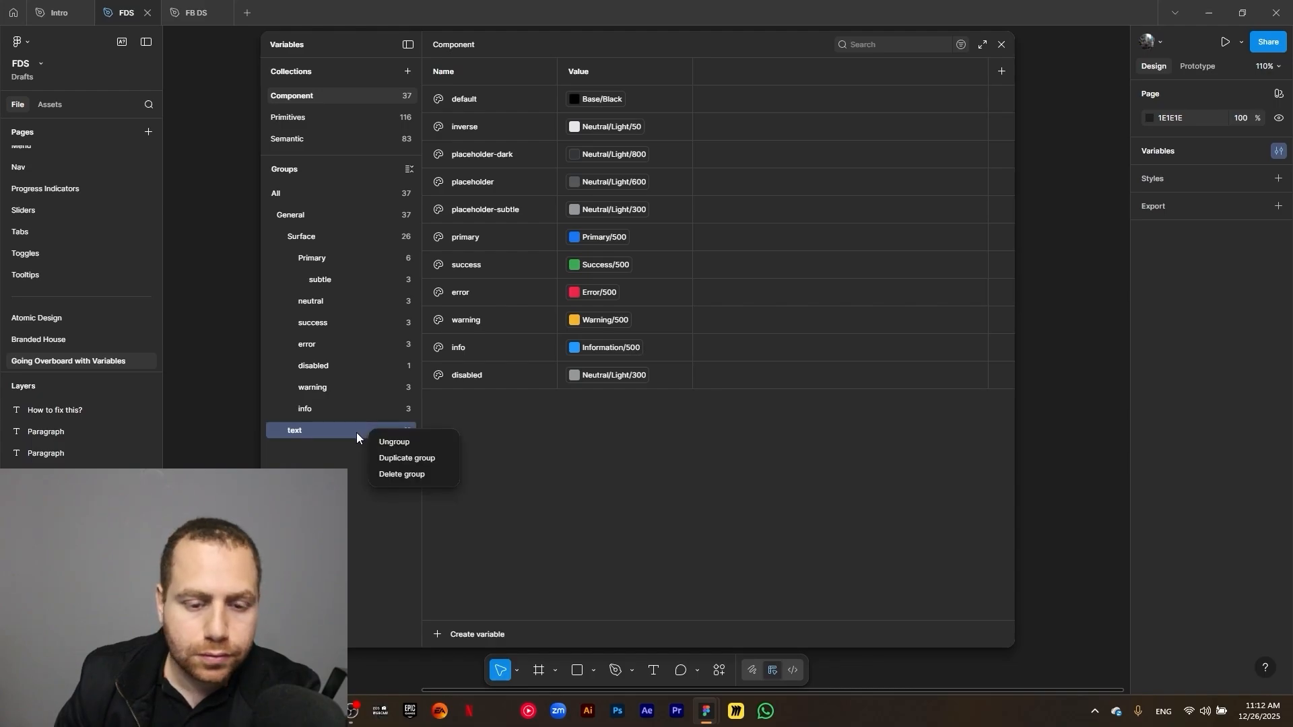
{"action": "left_click", "coordinate": [381, 458]}
{"action": "left_click", "coordinate": [301, 455]}
{"action": "double_click", "coordinate": [302, 458]}
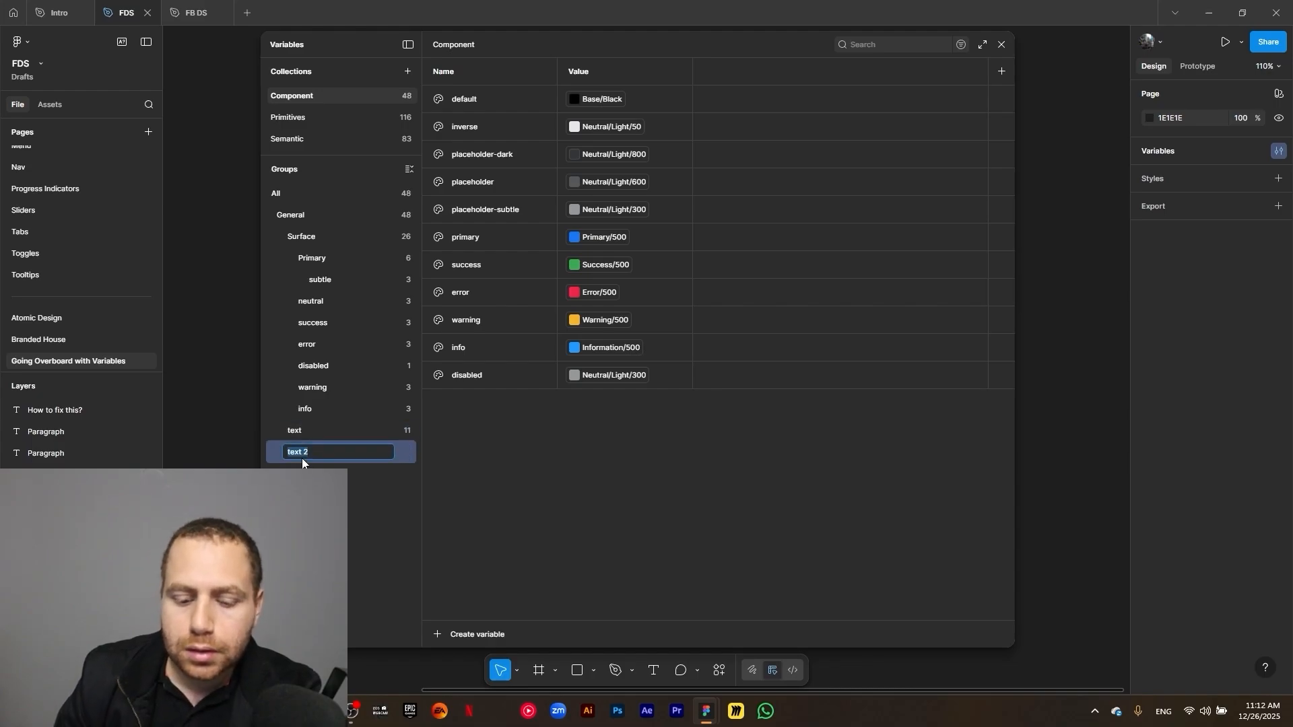
{"action": "type", "text": "icon"}
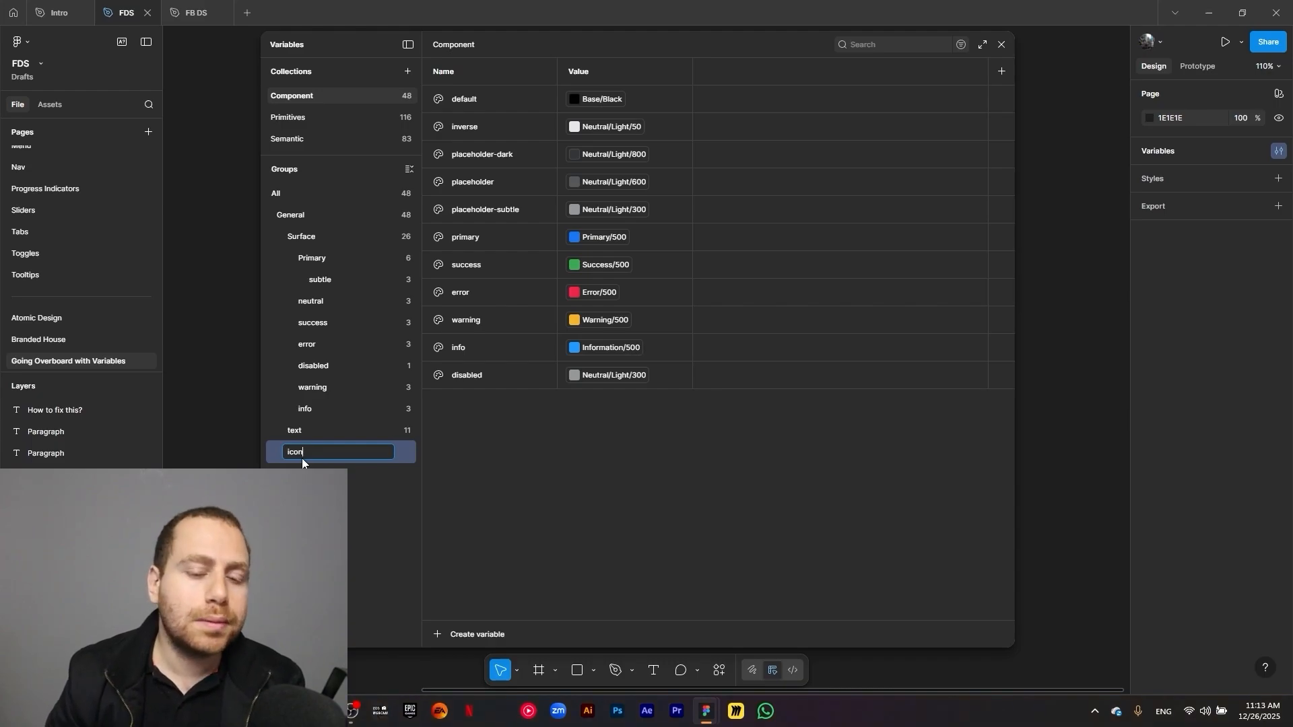
{"action": "key", "text": "Return"}
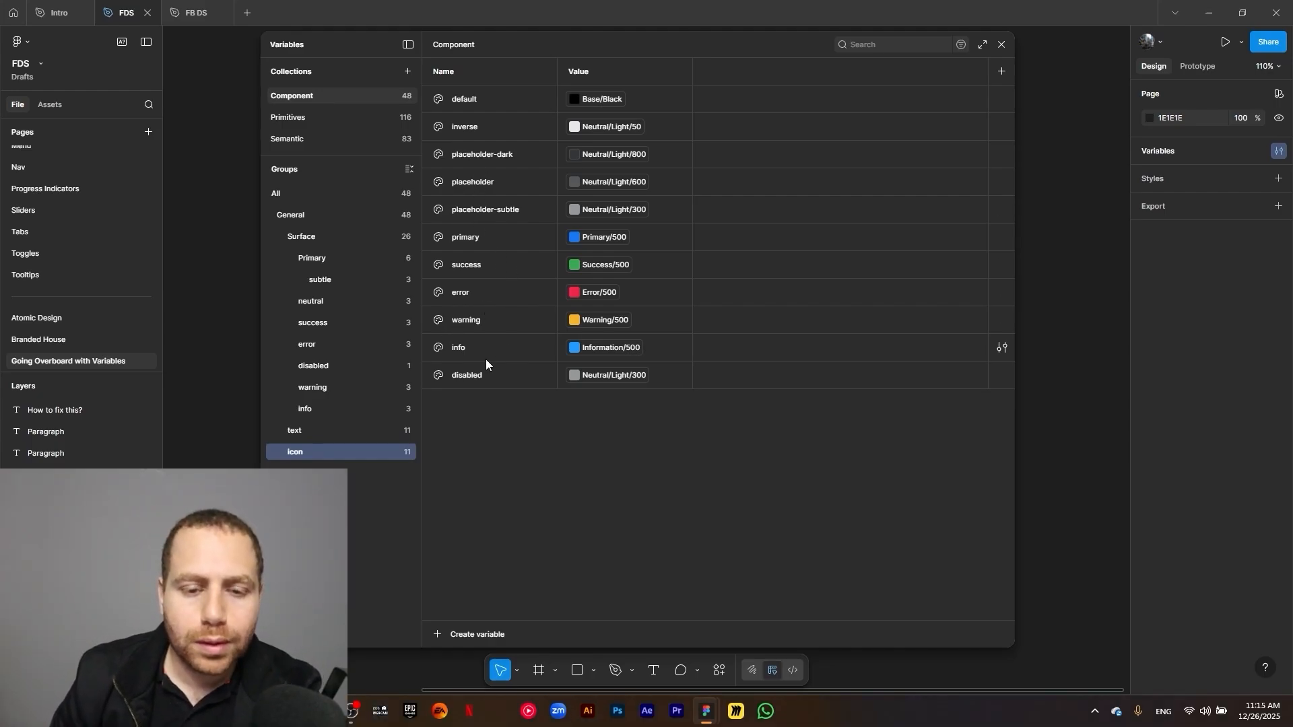
Add a color variable named unselected below placeholder-subtle in the icon group and link it to the semantic color Neutral/Light/50
{"action": "left_click", "coordinate": [499, 208]}
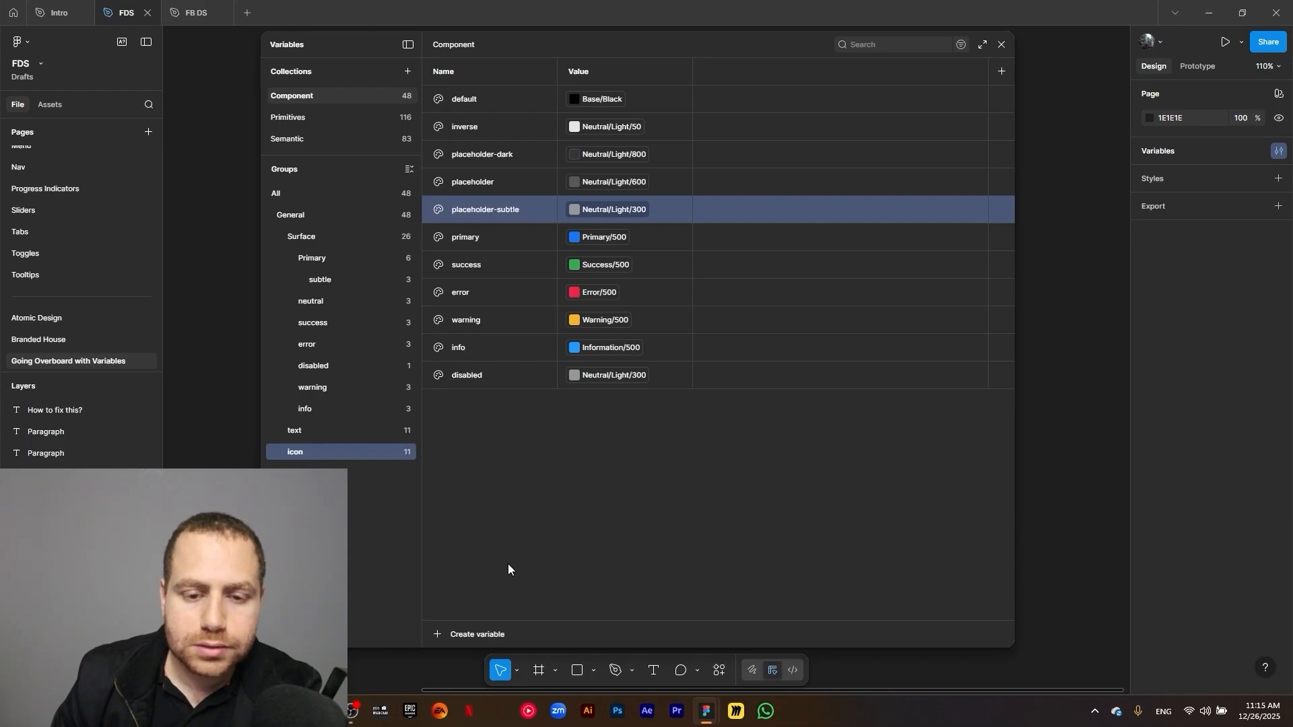
{"action": "left_click", "coordinate": [435, 637]}
{"action": "left_click", "coordinate": [459, 626]}
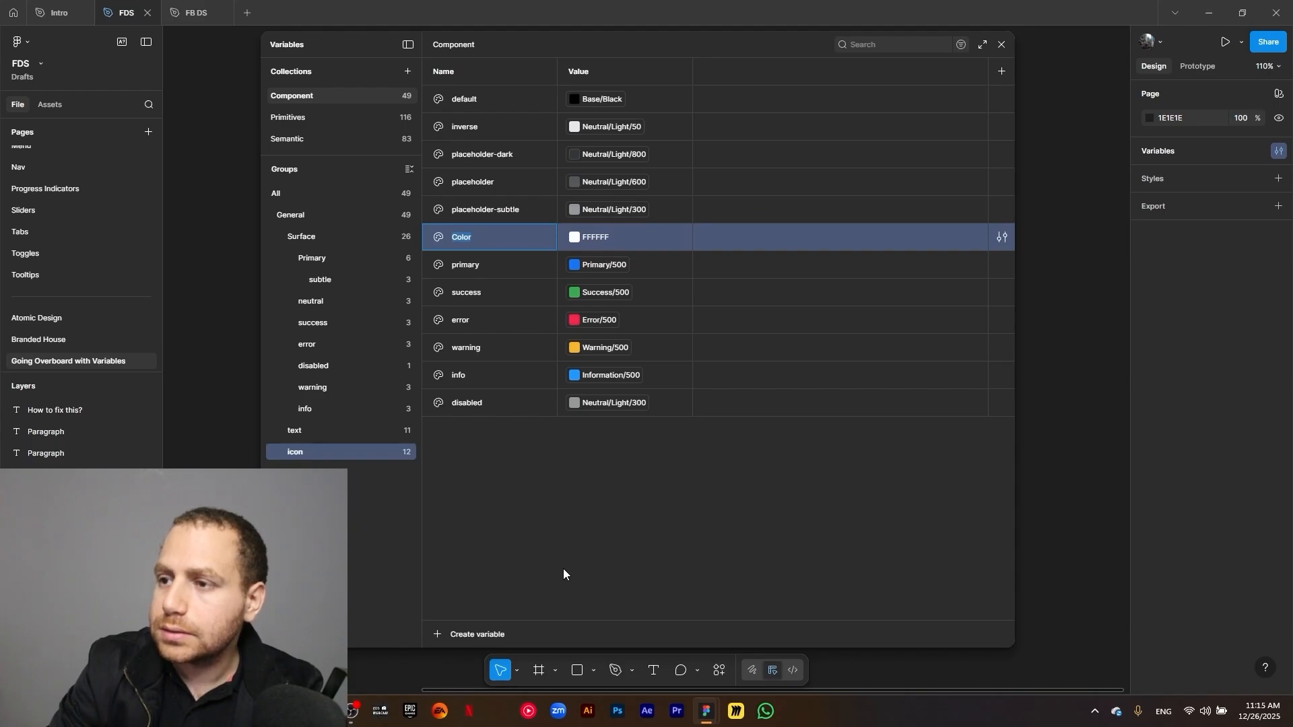
{"action": "type", "text": "unselected"}
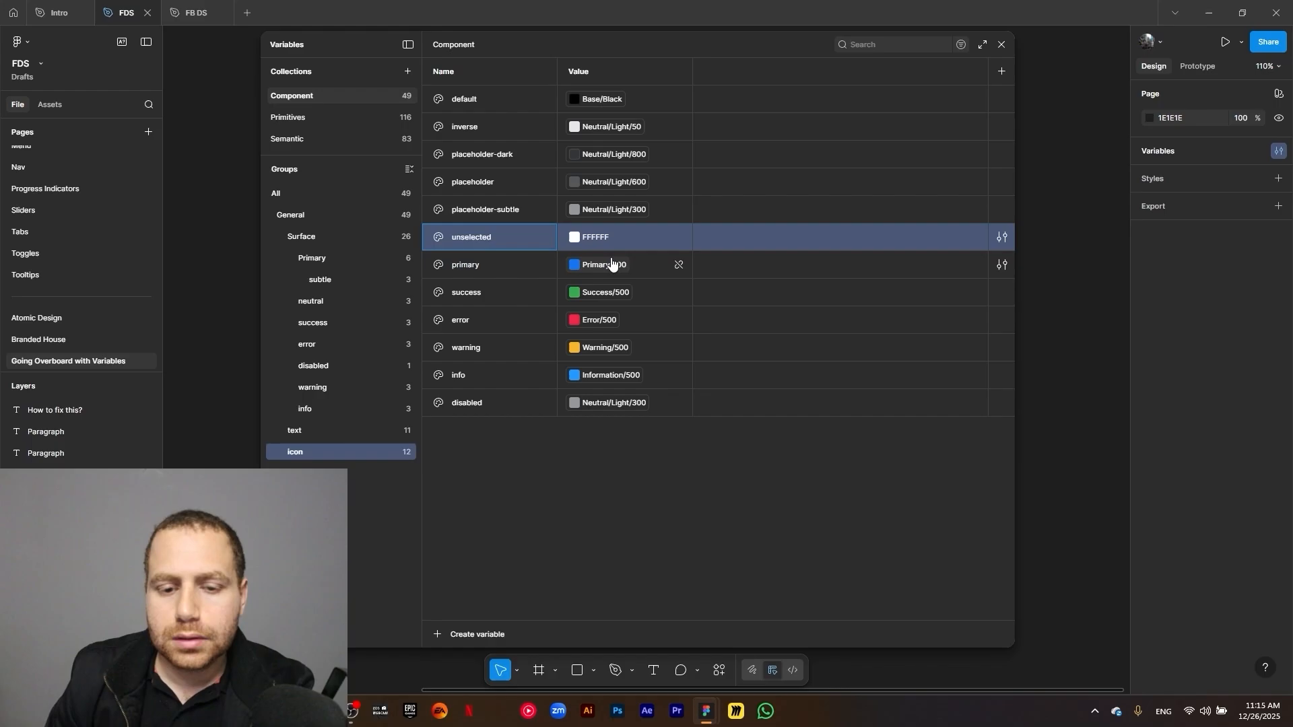
{"action": "left_click", "coordinate": [574, 237]}
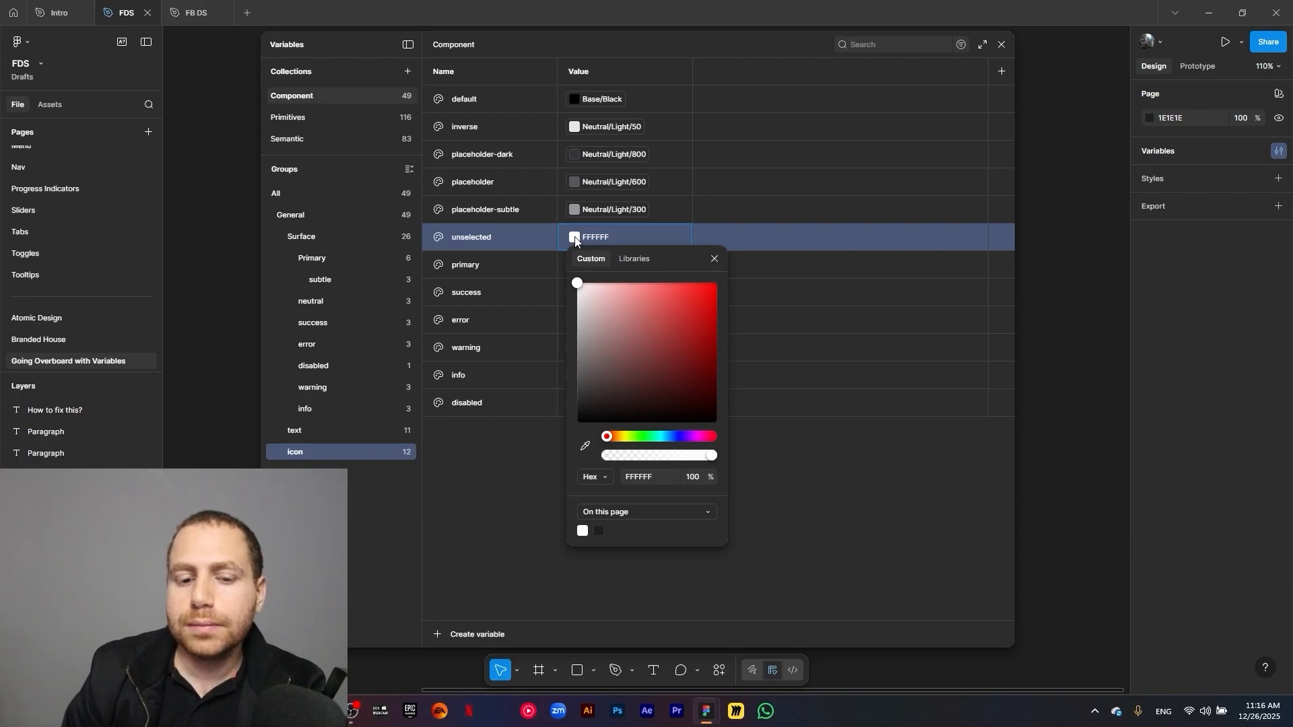
{"action": "left_click", "coordinate": [636, 260]}
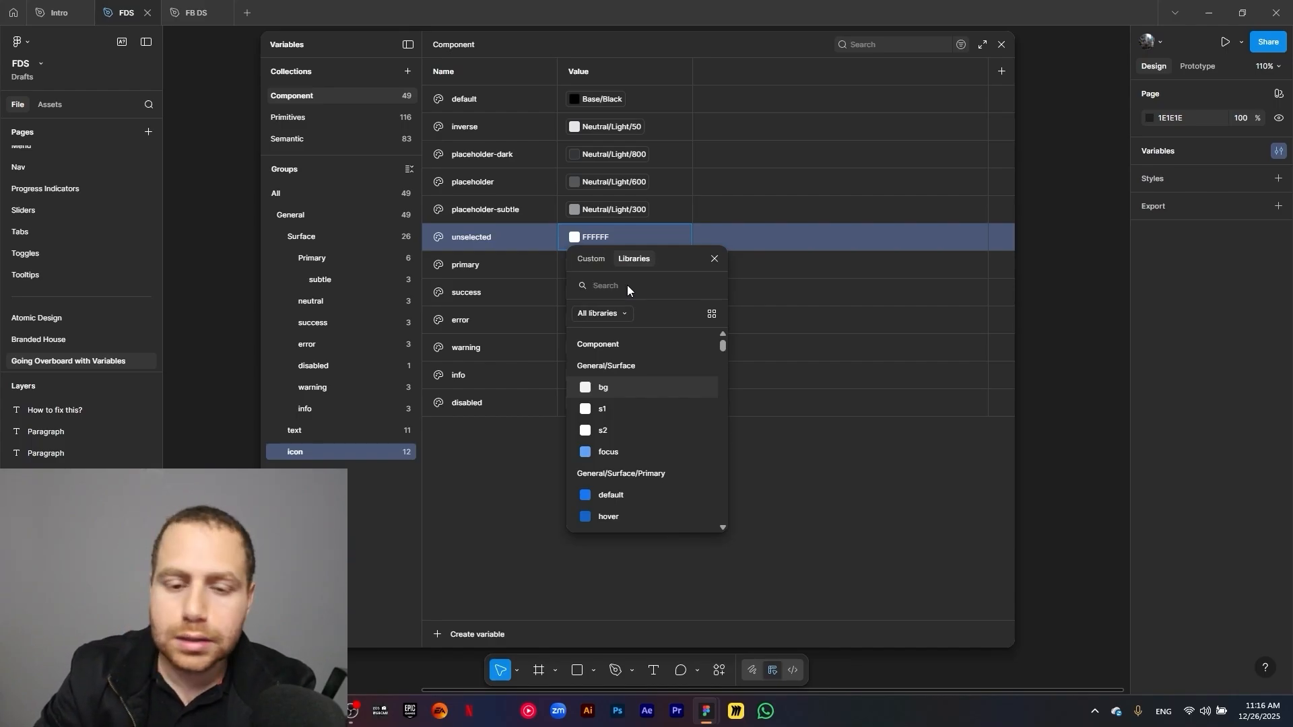
{"action": "type", "text": "neutral light"}
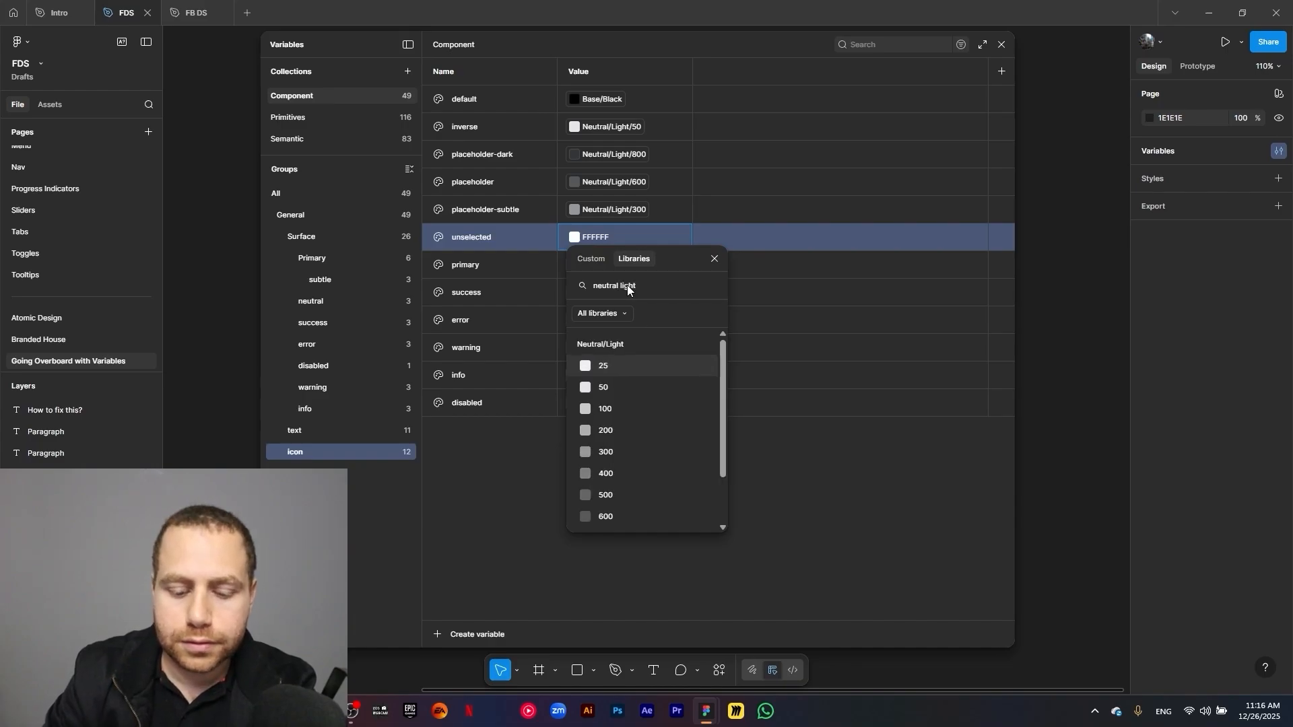
{"action": "left_click", "coordinate": [624, 389]}
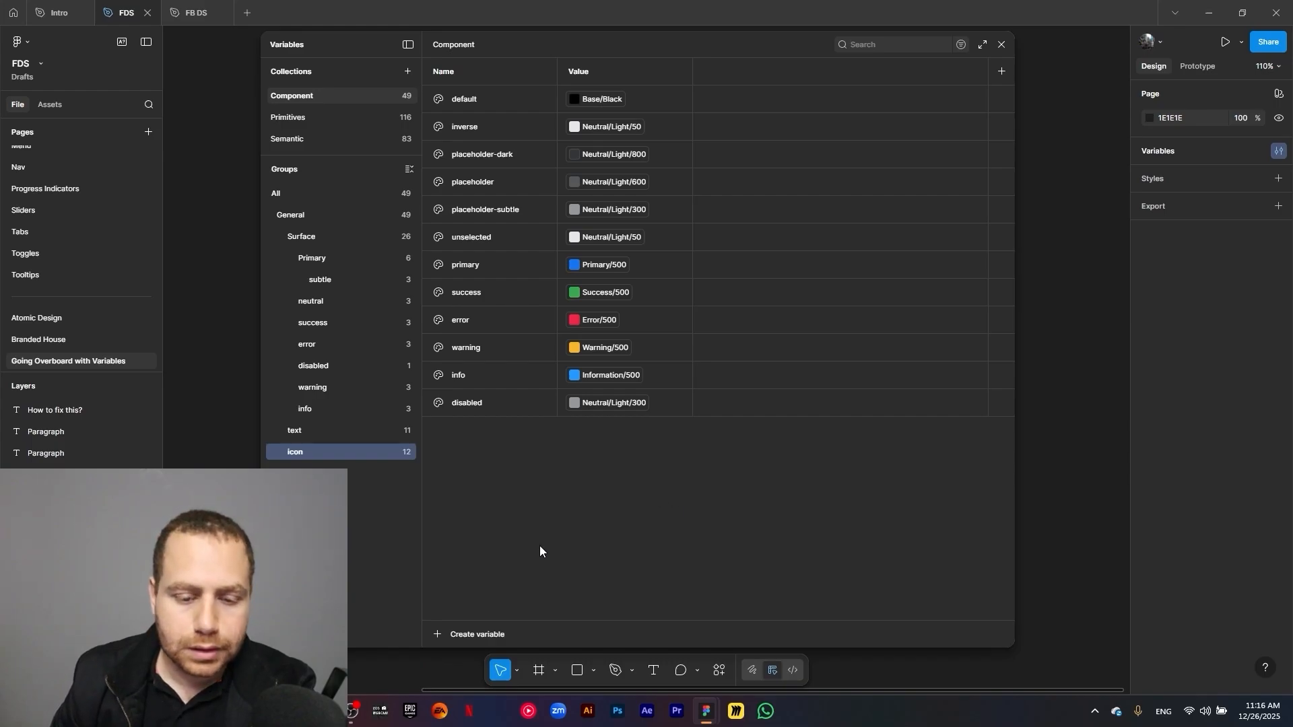
Create a color variable named primary/default at the end of the icon group
{"action": "left_click", "coordinate": [442, 635]}
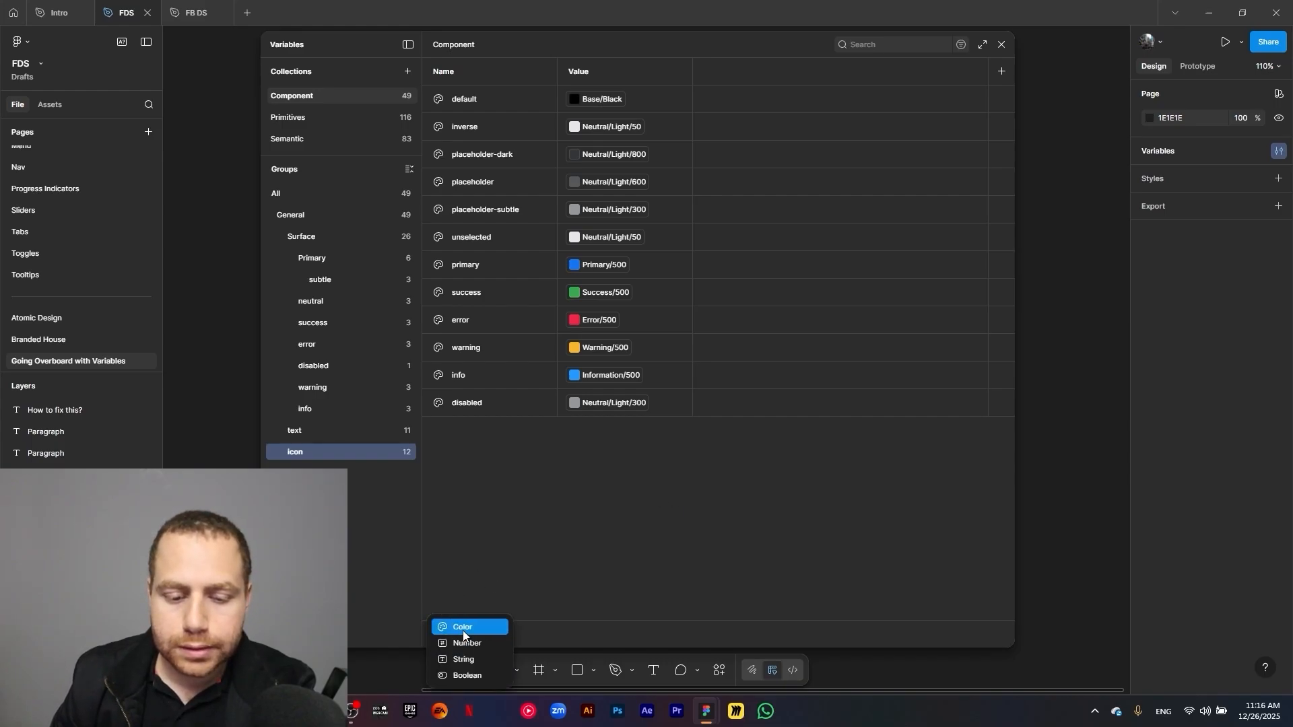
{"action": "left_click", "coordinate": [463, 628]}
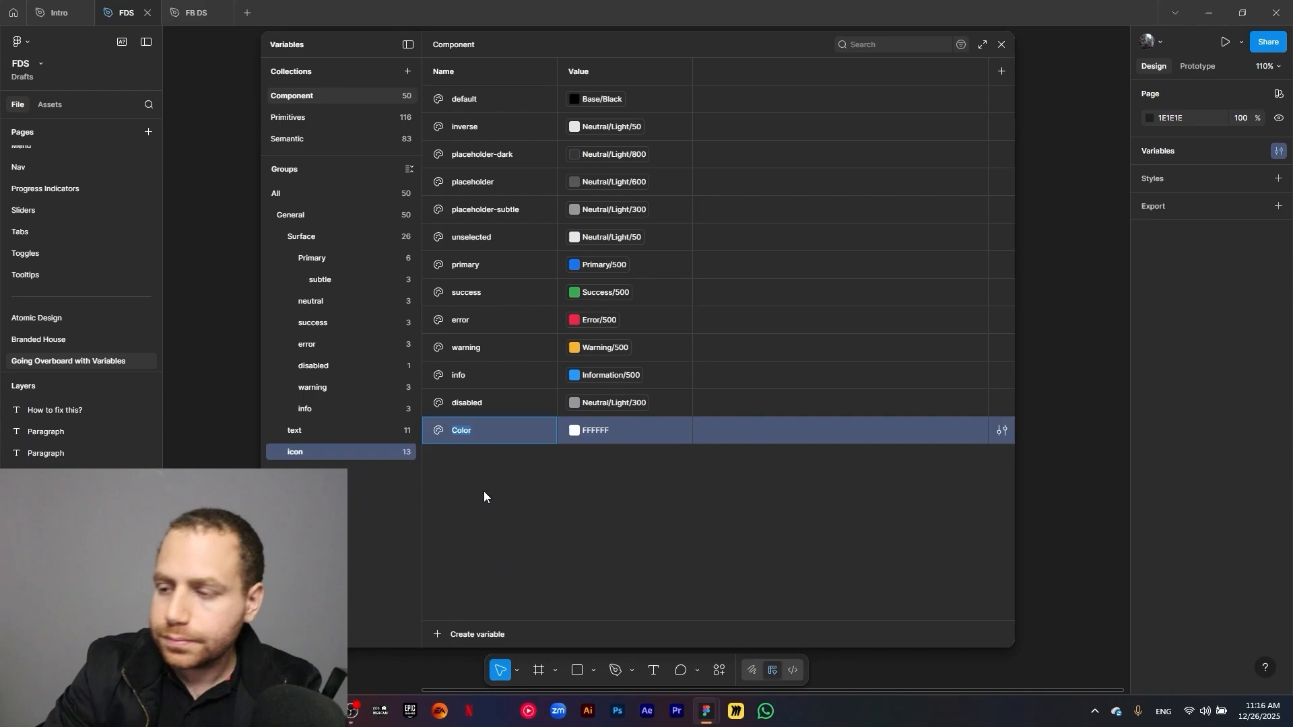
{"action": "type", "text": "primary/default"}
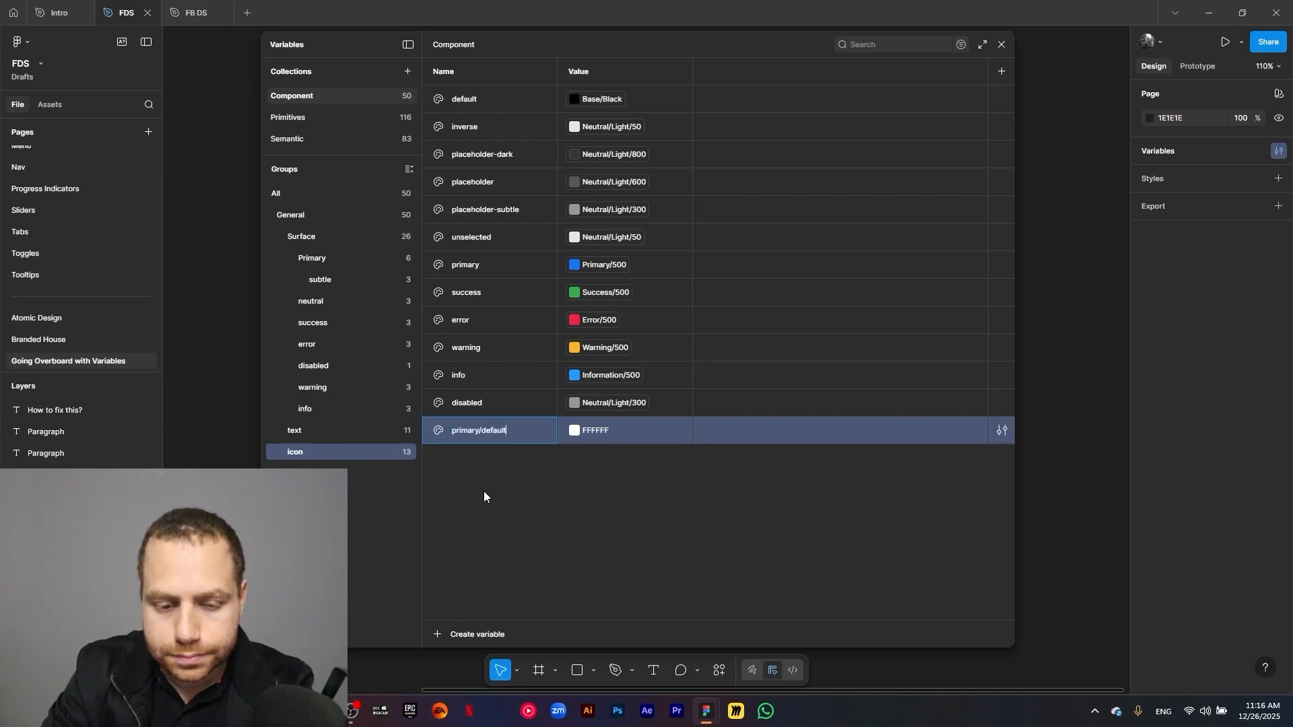
{"action": "key", "text": "Return"}
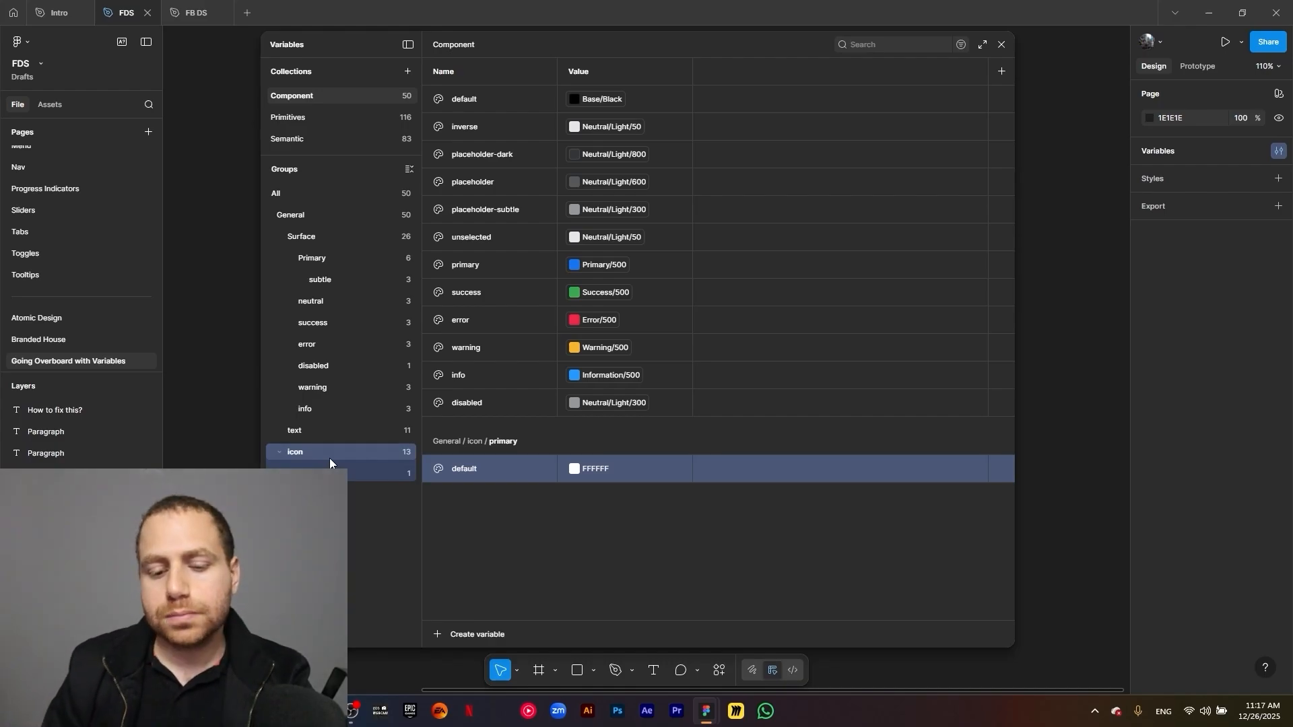
Link the default variable in the icon/primary subgroup to the semantic color Primary/500
{"action": "left_click", "coordinate": [574, 469]}
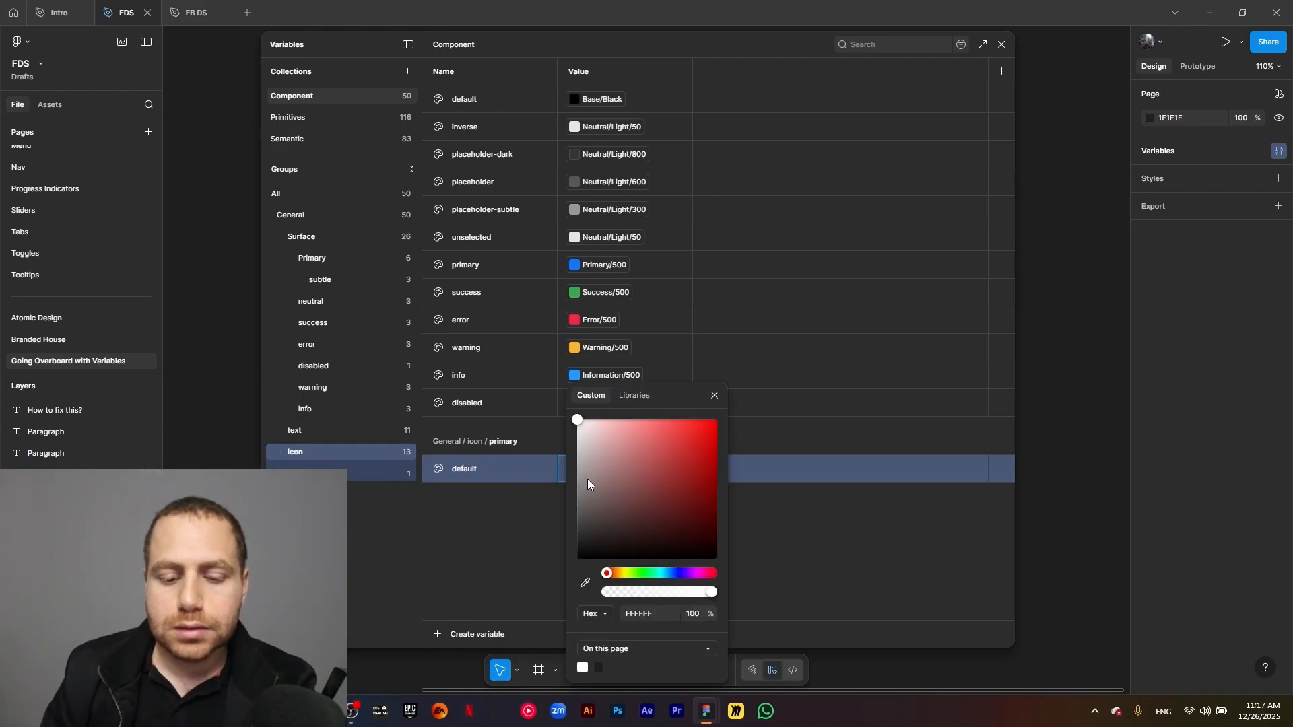
{"action": "left_click", "coordinate": [644, 395]}
{"action": "type", "text": "prima"}
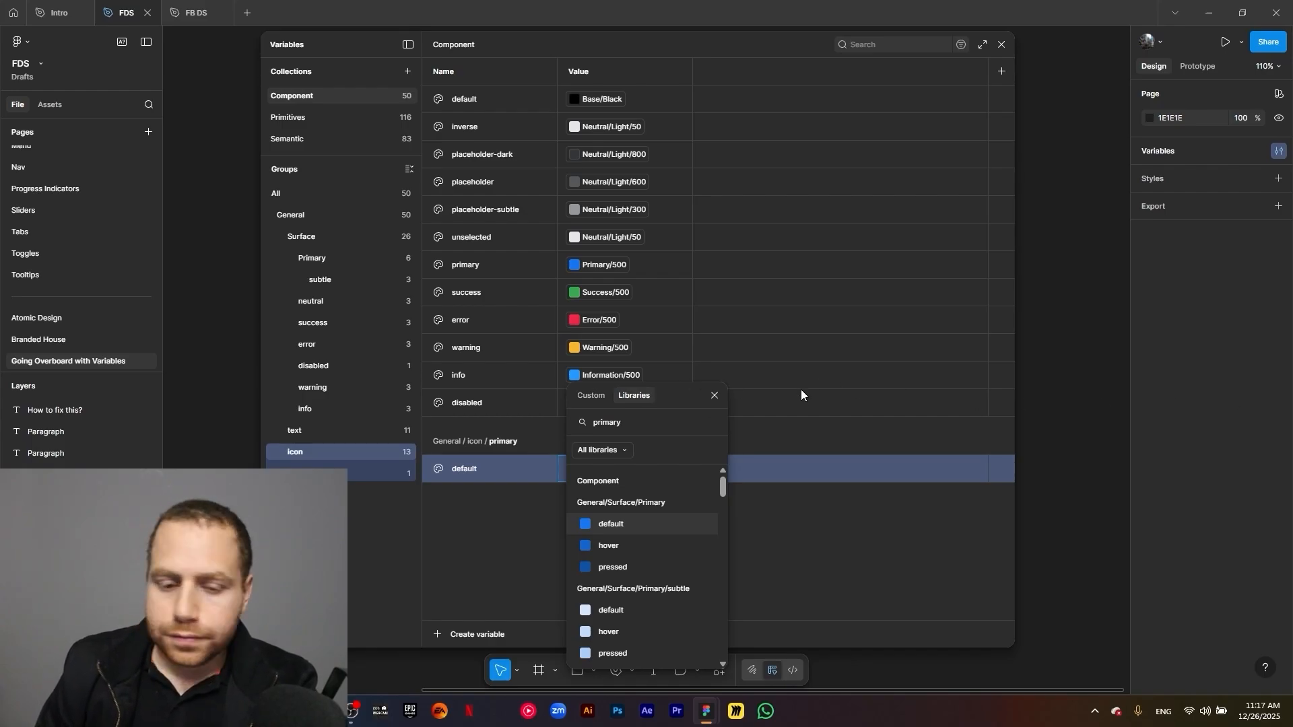
{"action": "type", "text": "ry "}
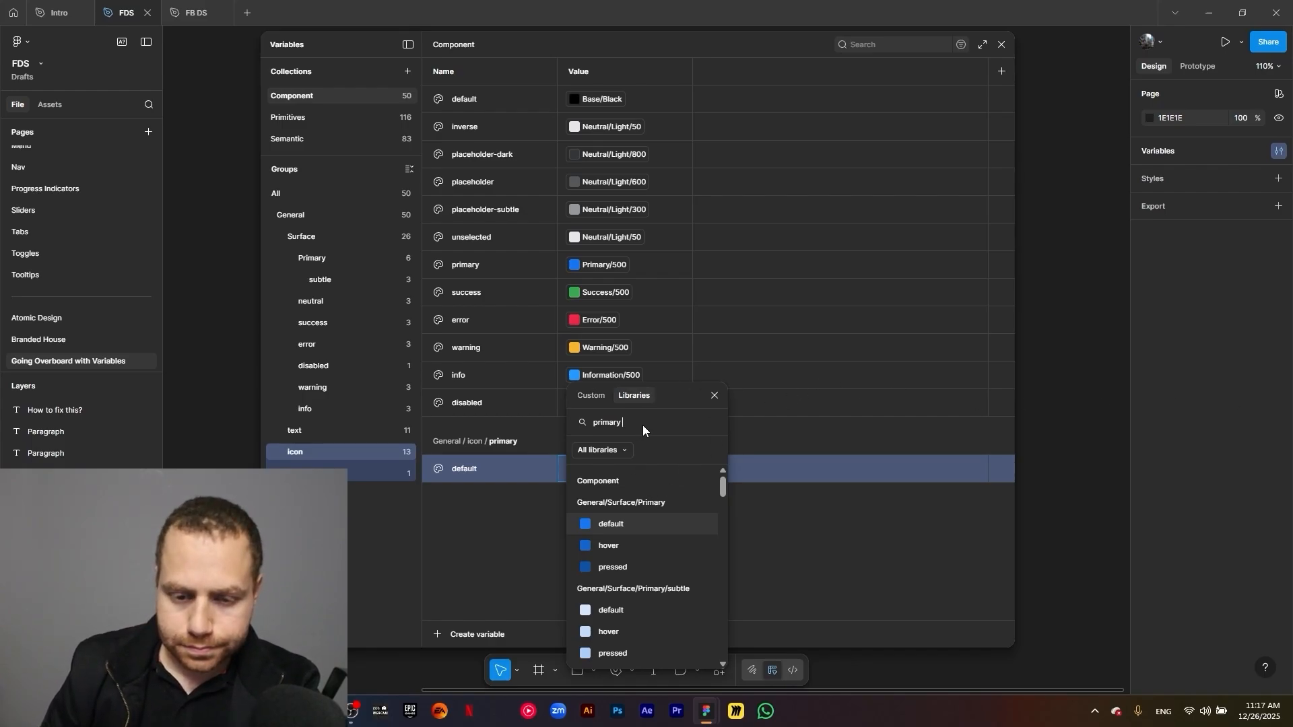
{"action": "type", "text": "500"}
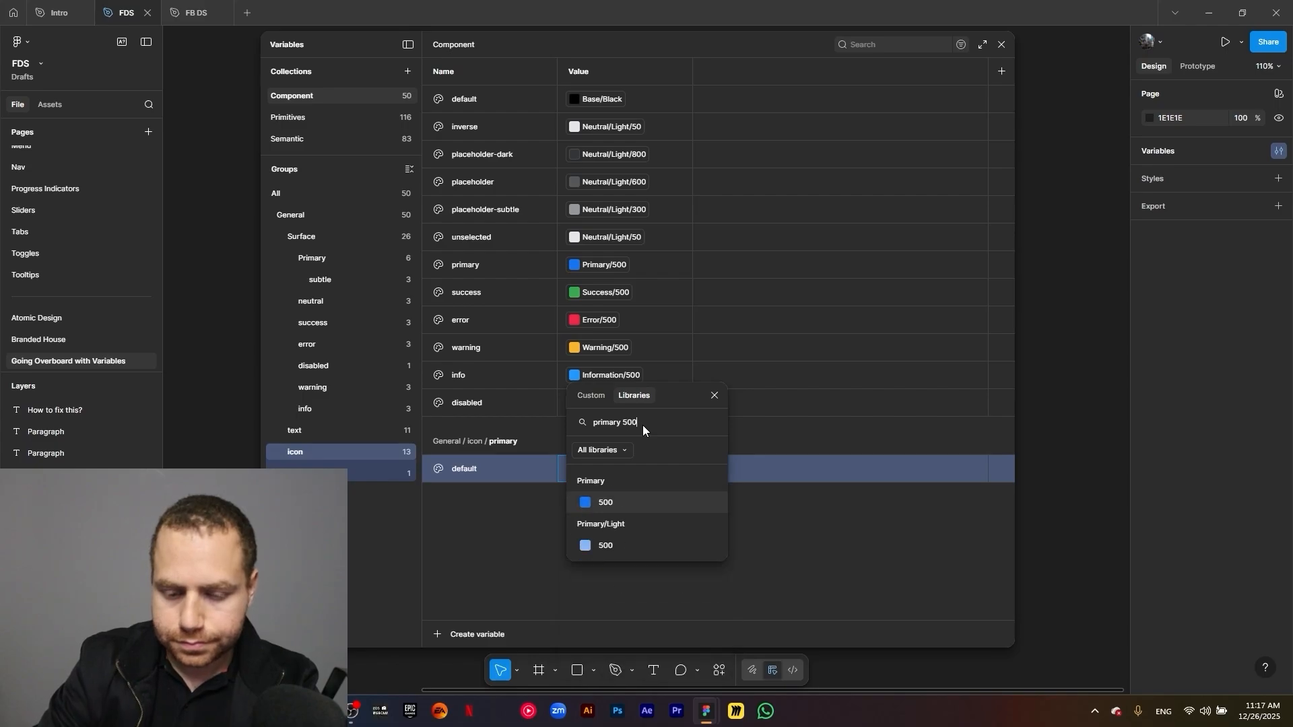
{"action": "left_click", "coordinate": [626, 501]}
Duplicate the icon/primary subgroup's default variable twice, naming the copies hover and pressed
{"action": "left_click", "coordinate": [503, 474]}
{"action": "key", "text": "ctrl+d"}
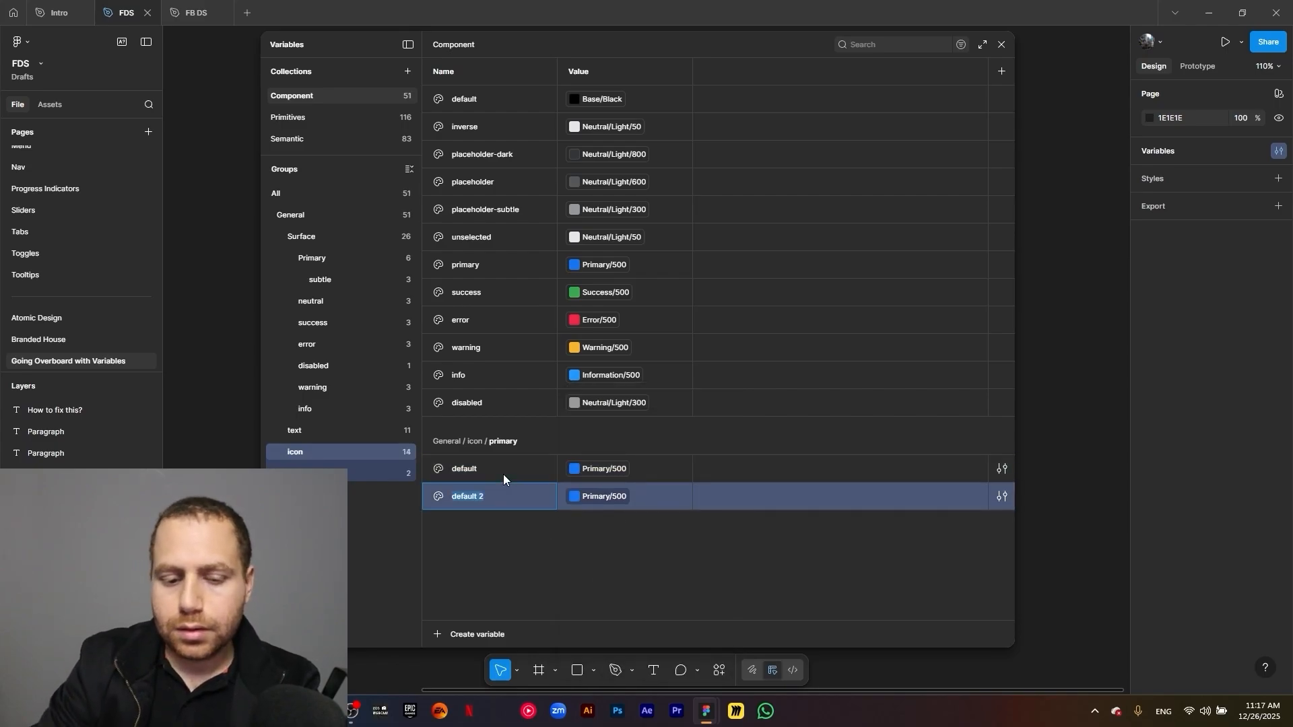
{"action": "type", "text": "hover"}
{"action": "key", "text": "Return"}
{"action": "left_click", "coordinate": [516, 498]}
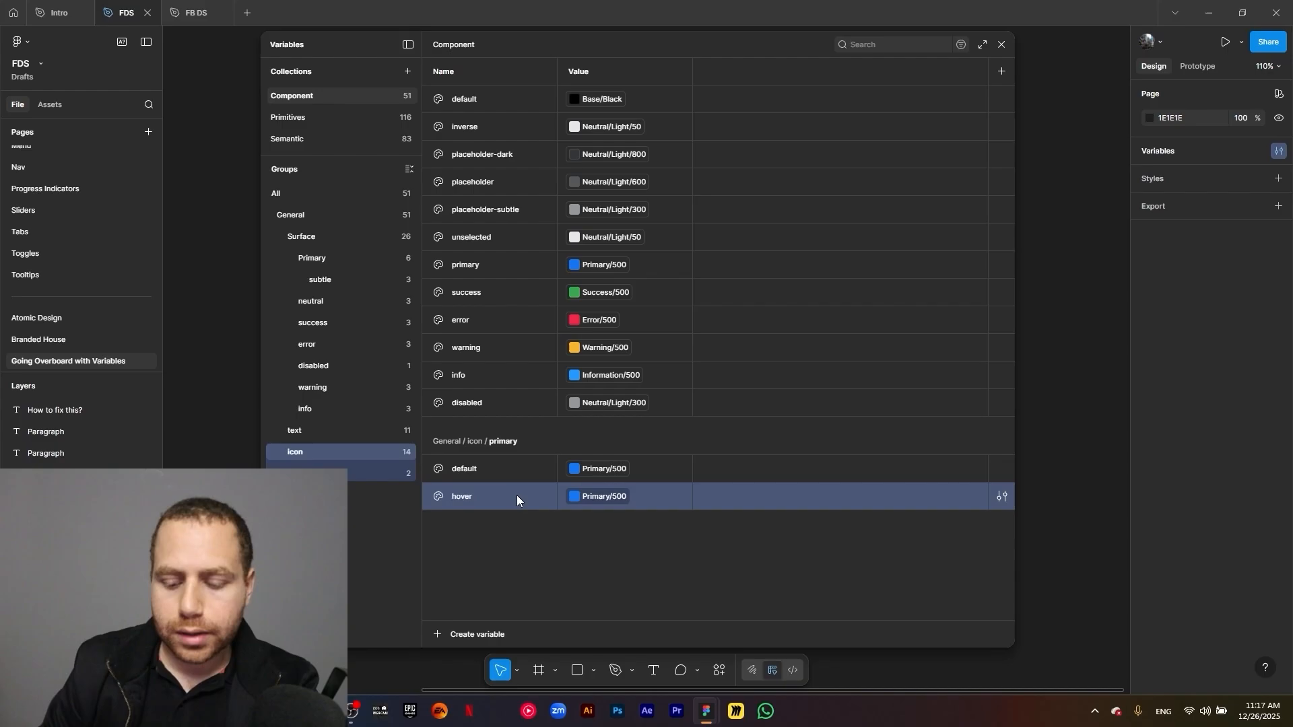
{"action": "key", "text": "ctrl+d"}
{"action": "type", "text": "pressed"}
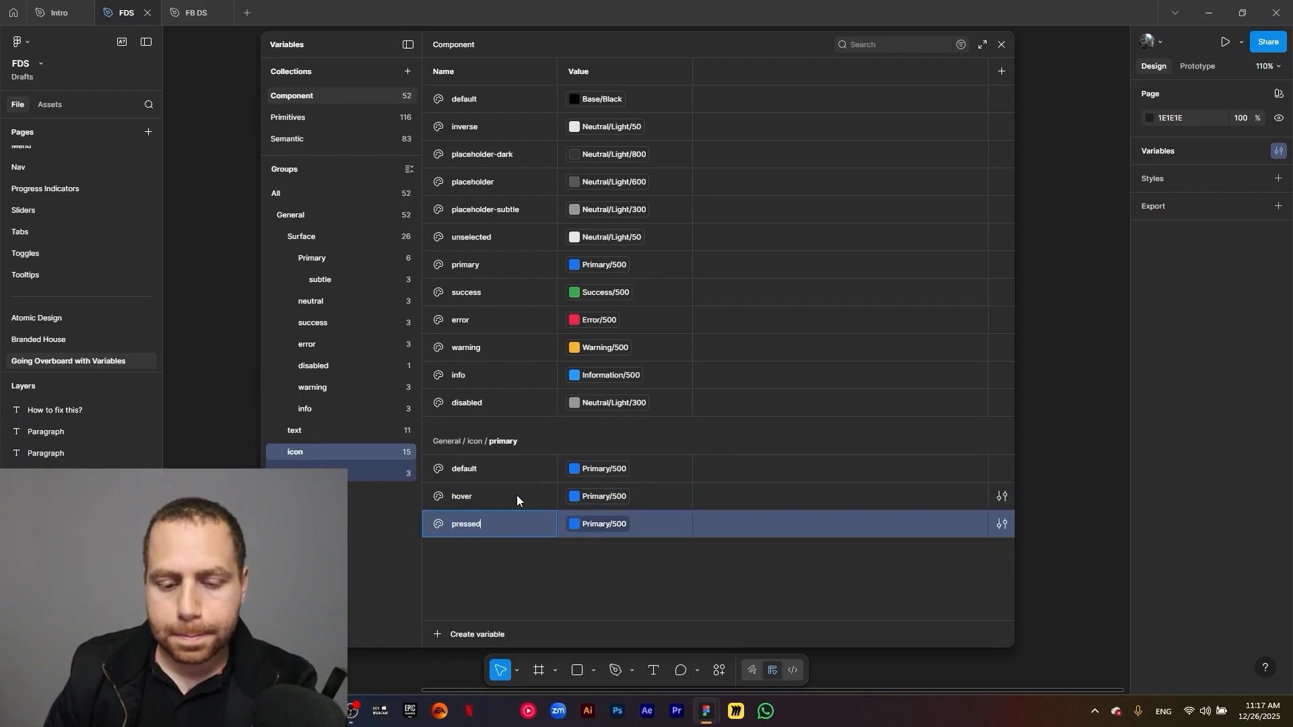
{"action": "key", "text": "Return"}
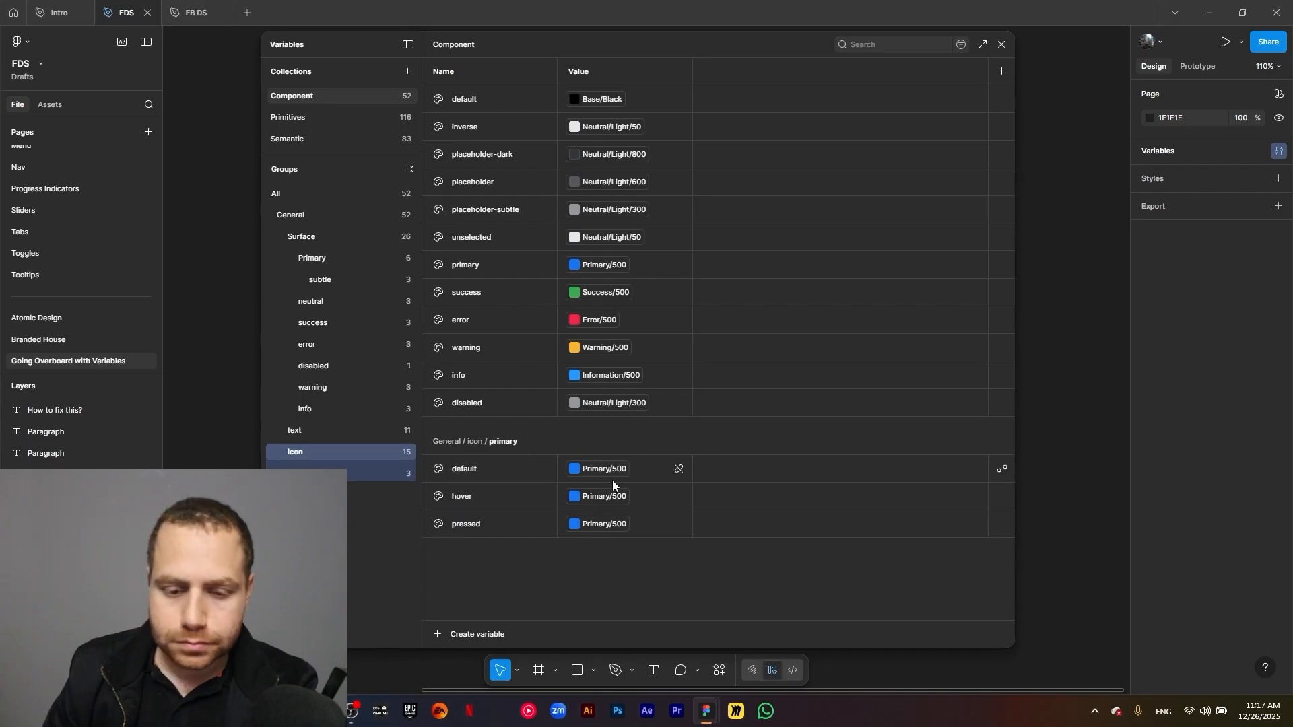
Link the icon/primary subgroup's hover variable to Primary/600 and its pressed variable to Primary/700
{"action": "left_click", "coordinate": [602, 496]}
{"action": "left_click", "coordinate": [609, 618]}
{"action": "left_click", "coordinate": [602, 524]}
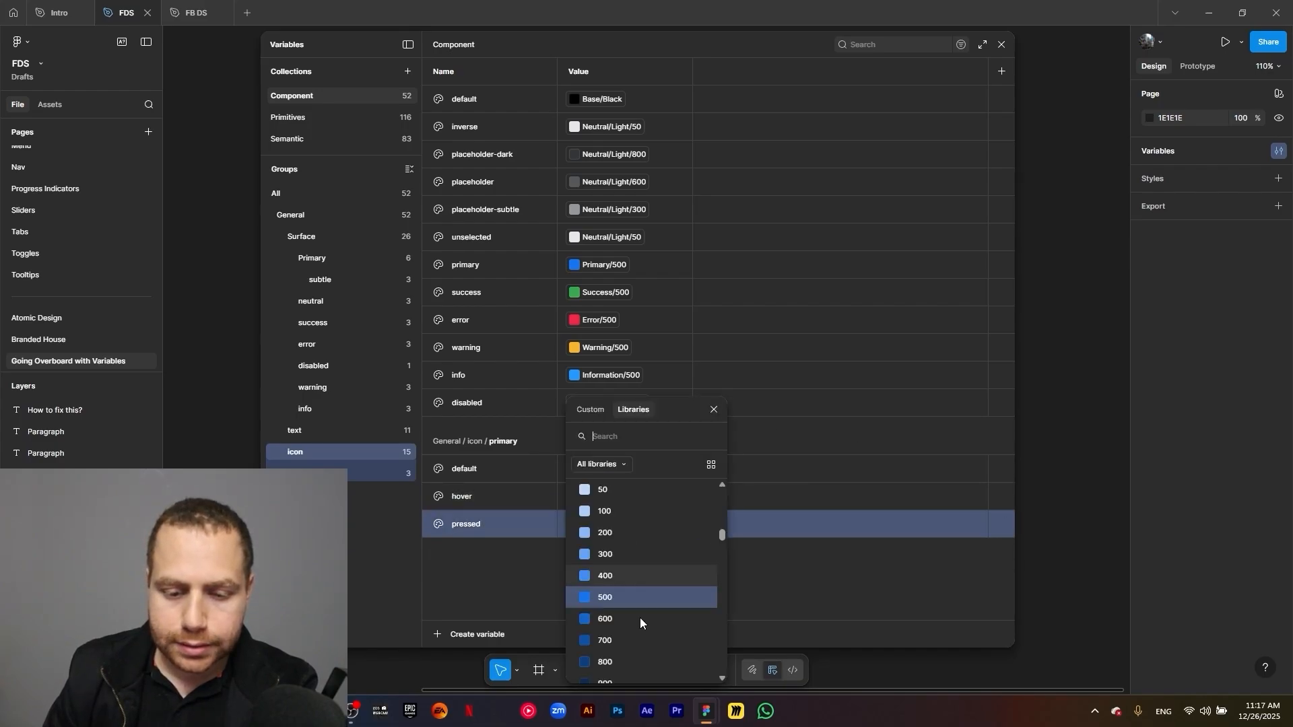
{"action": "left_click", "coordinate": [630, 639]}
Duplicate the primary subgroup inside the icon group and rename the copy
{"action": "left_click", "coordinate": [336, 474]}
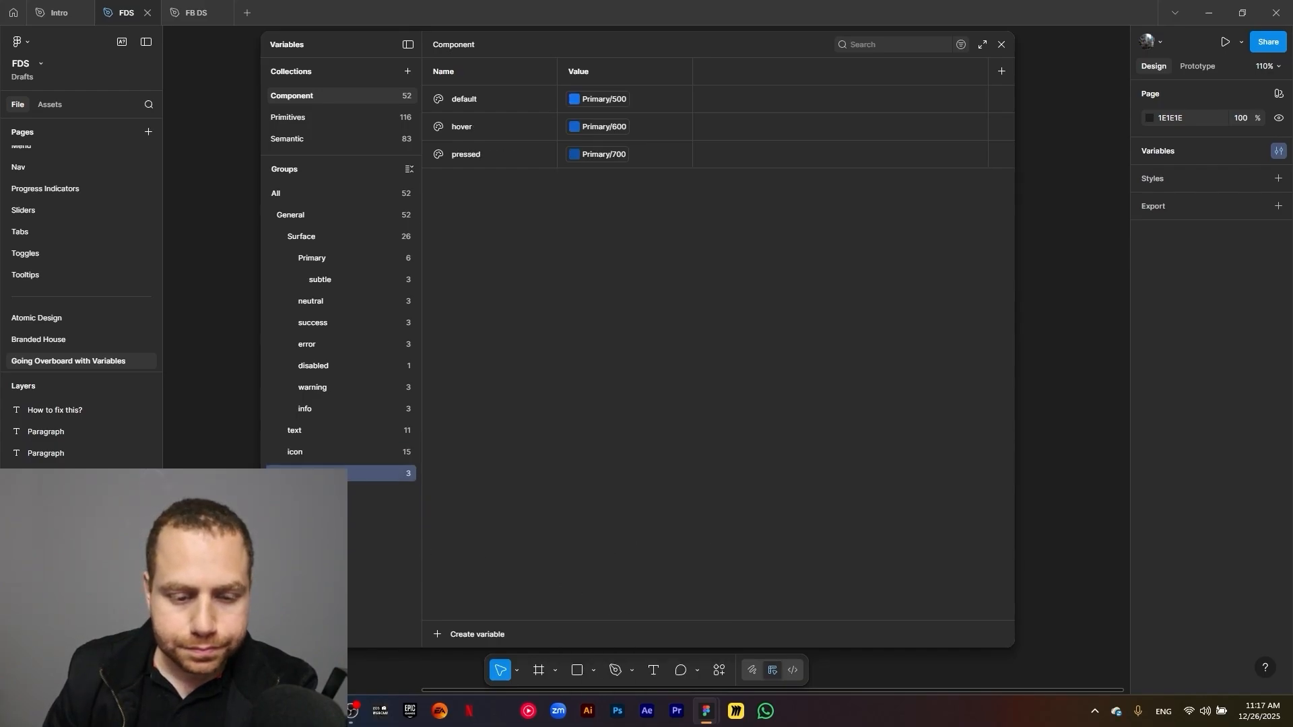
{"action": "left_click", "coordinate": [330, 452], "text": "shift"}
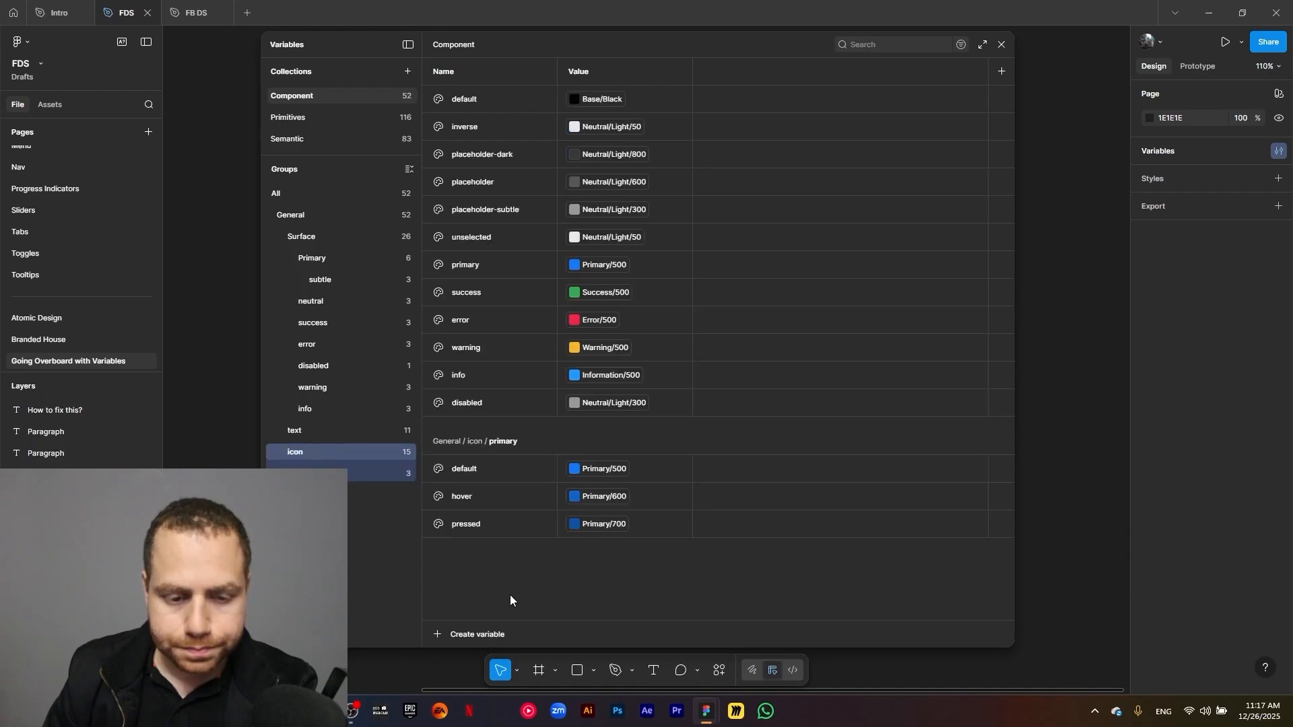
{"action": "left_click", "coordinate": [340, 474]}
{"action": "right_click", "coordinate": [351, 473]}
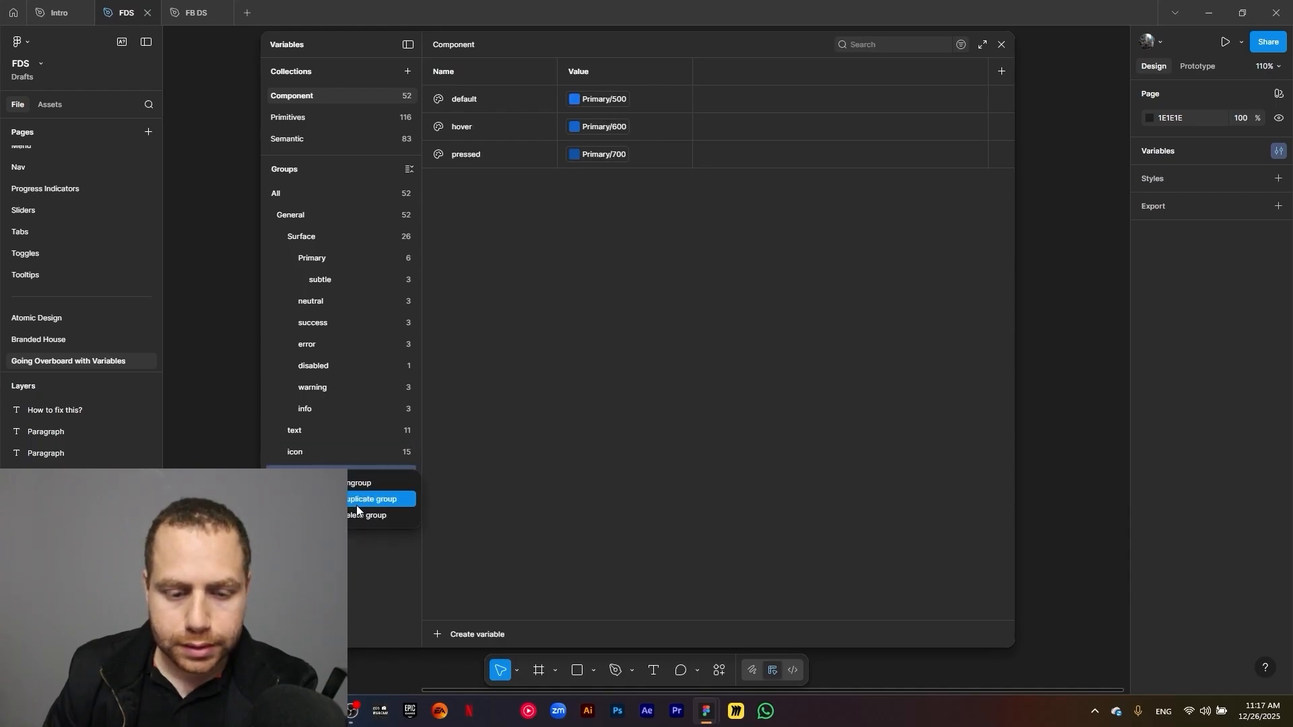
{"action": "left_click", "coordinate": [357, 505]}
{"action": "double_click", "coordinate": [322, 495]}
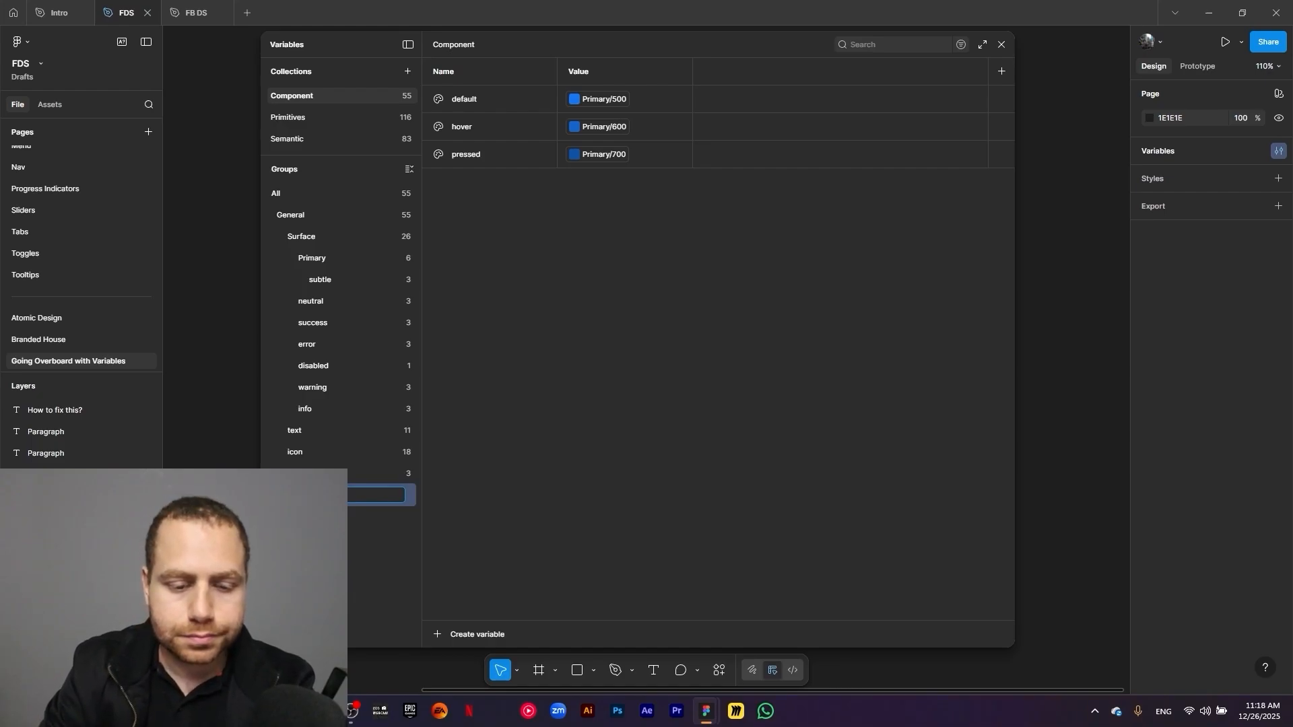
{"action": "key", "text": "Return"}
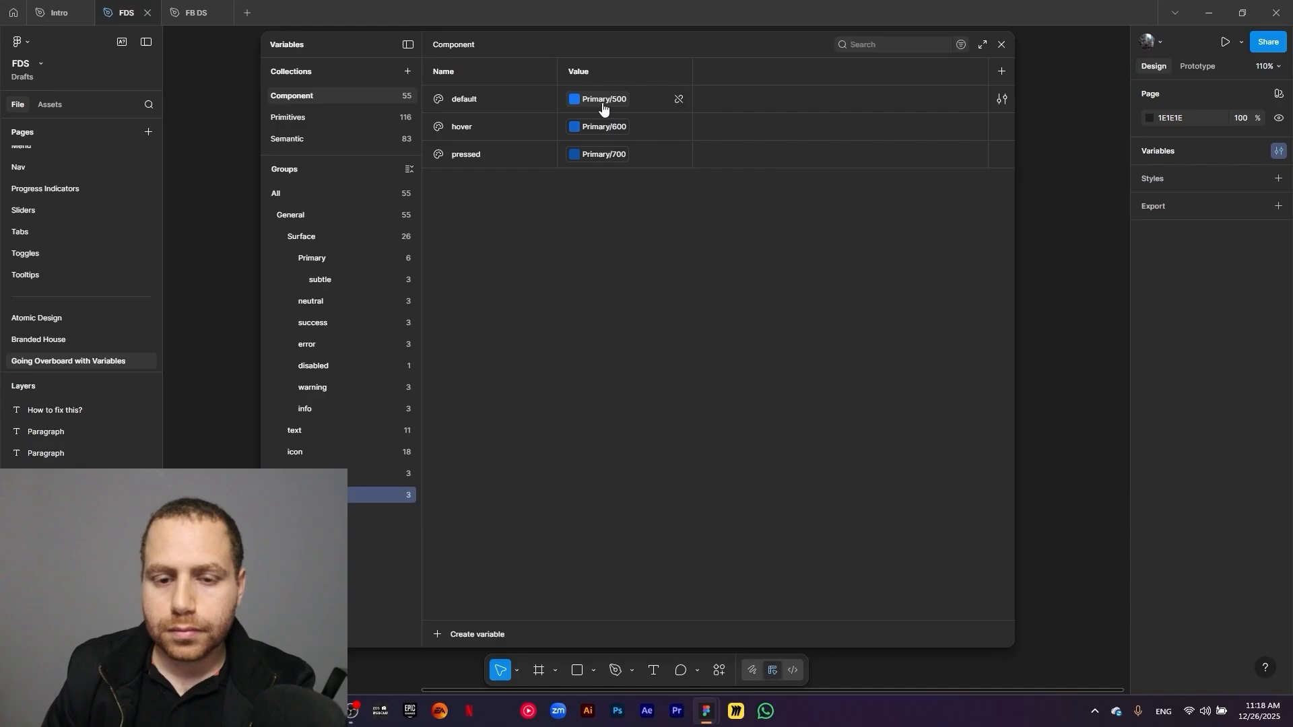
Link the icon/neutral subgroup's default variable to Neutral/Light/600 and its hover variable to Neutral/Light/700
{"action": "left_click", "coordinate": [603, 101]}
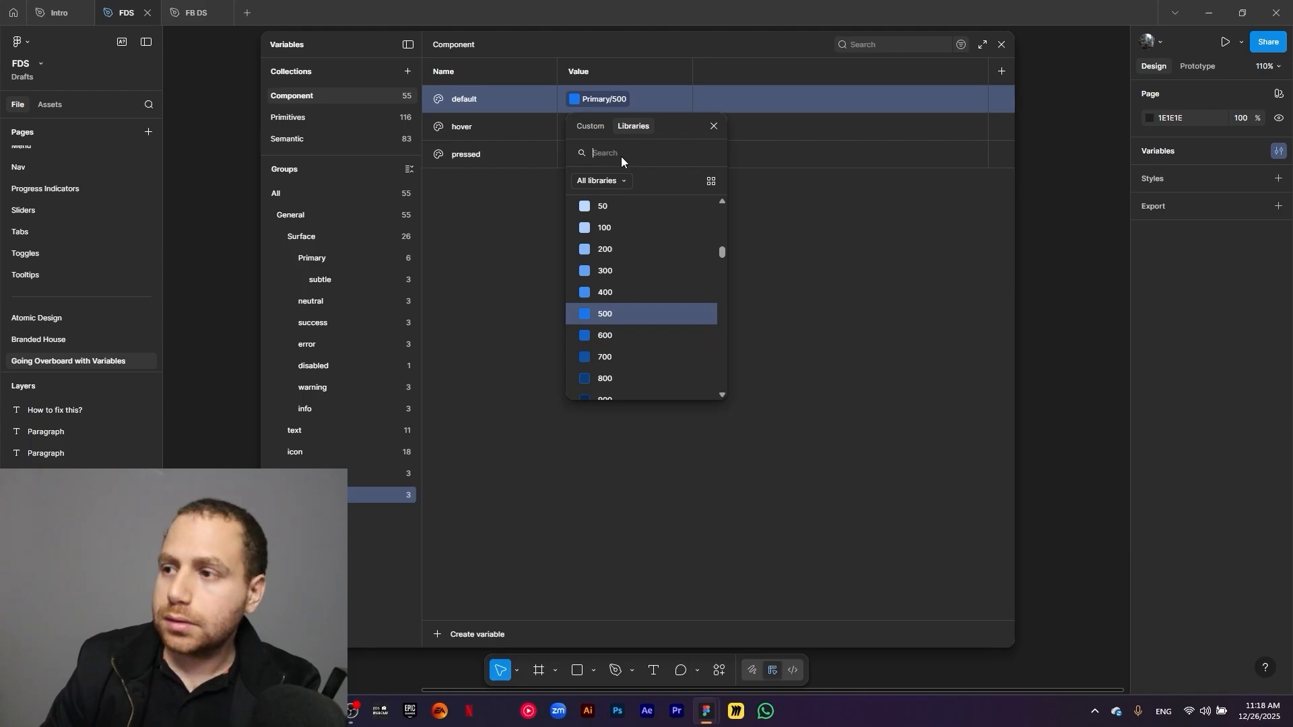
{"action": "type", "text": "neutral"}
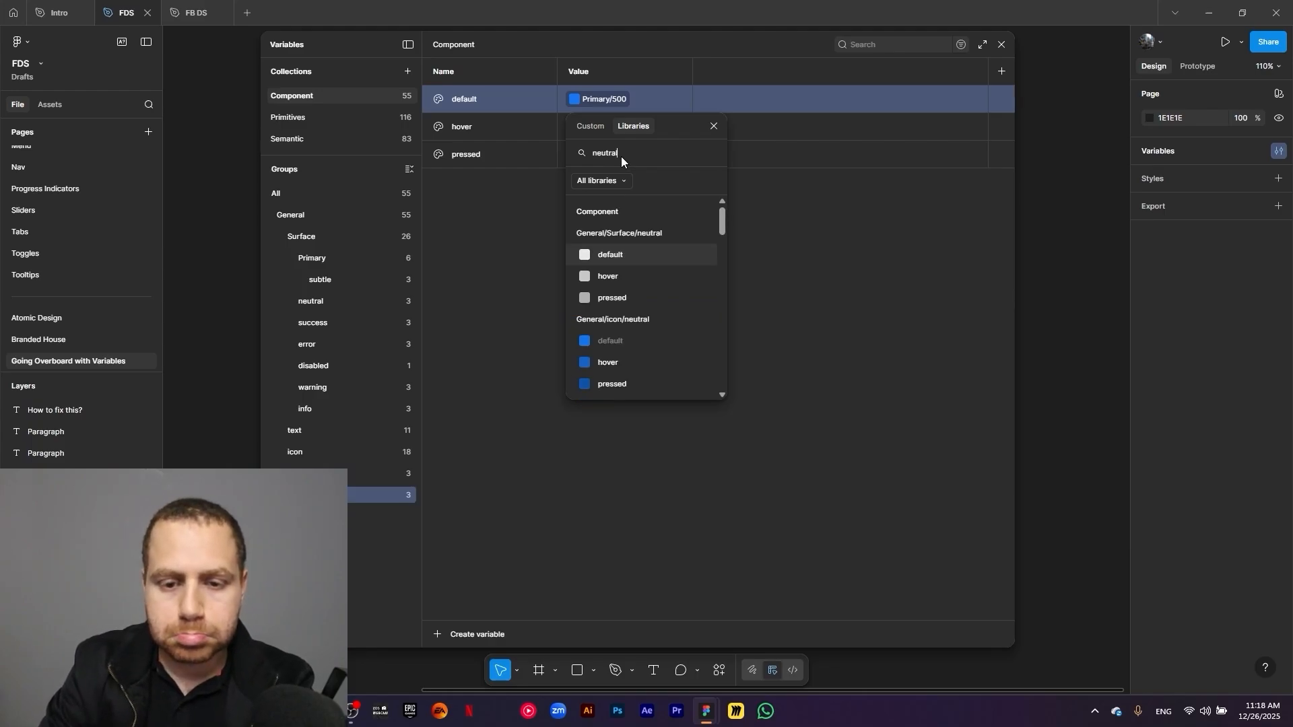
{"action": "type", "text": " light"}
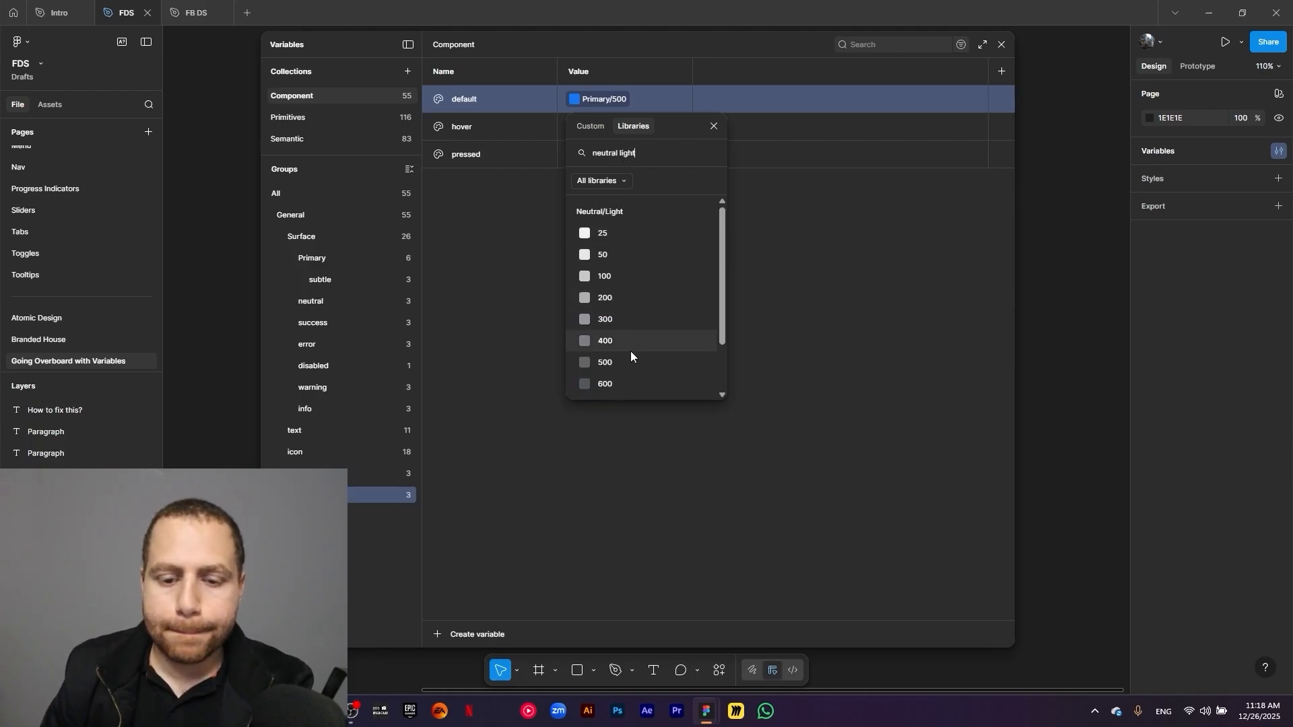
{"action": "left_click", "coordinate": [616, 383]}
{"action": "left_click", "coordinate": [601, 128]}
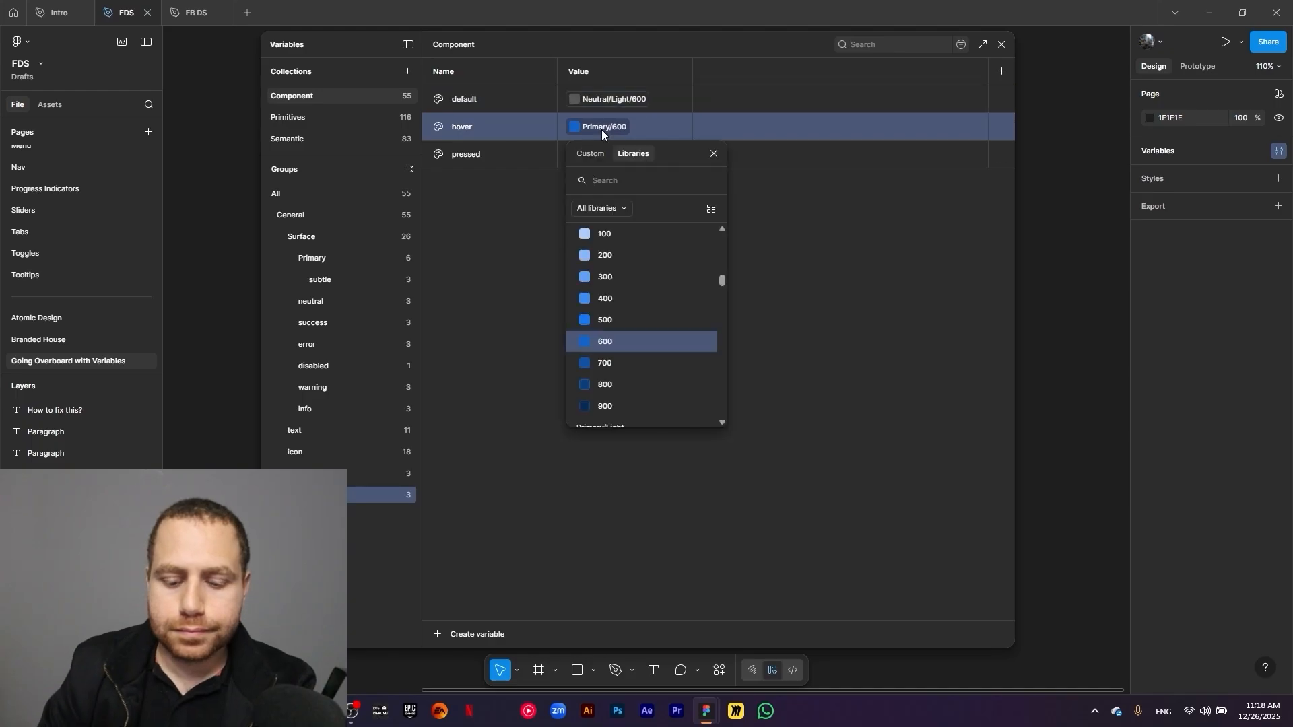
{"action": "type", "text": "neutral light"}
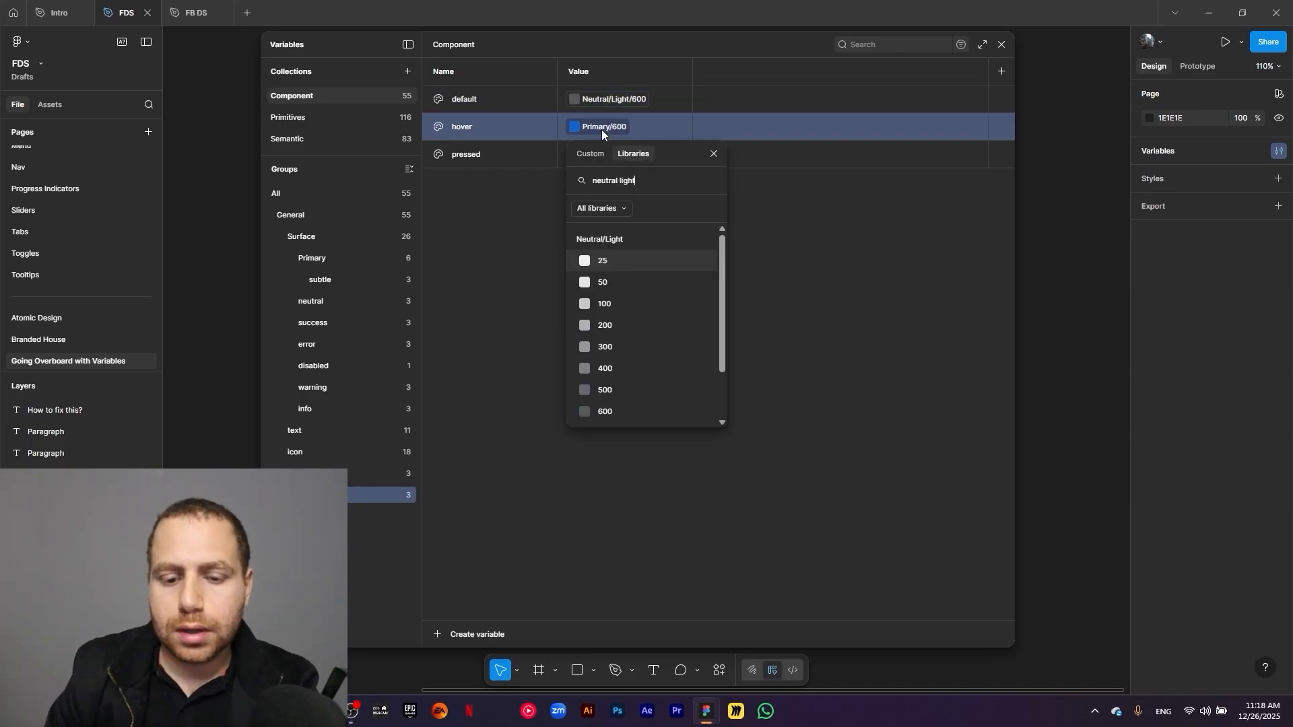
{"action": "scroll", "coordinate": [653, 337], "scroll_direction": "down", "scroll_amount": 2}
{"action": "left_click", "coordinate": [648, 346]}
Link the icon/neutral subgroup's pressed variable to the semantic color Neutral/Light/800
{"action": "left_click", "coordinate": [590, 157]}
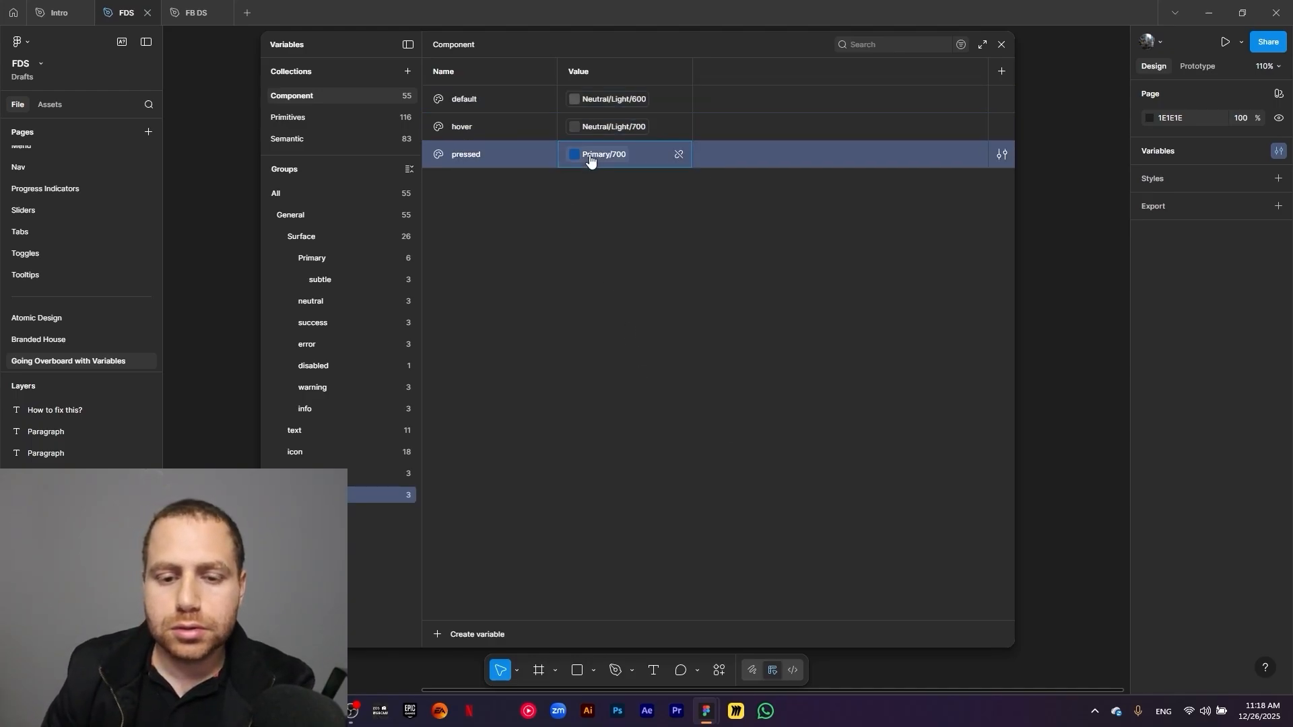
{"action": "left_click", "coordinate": [593, 155]}
{"action": "type", "text": "neutral lig"}
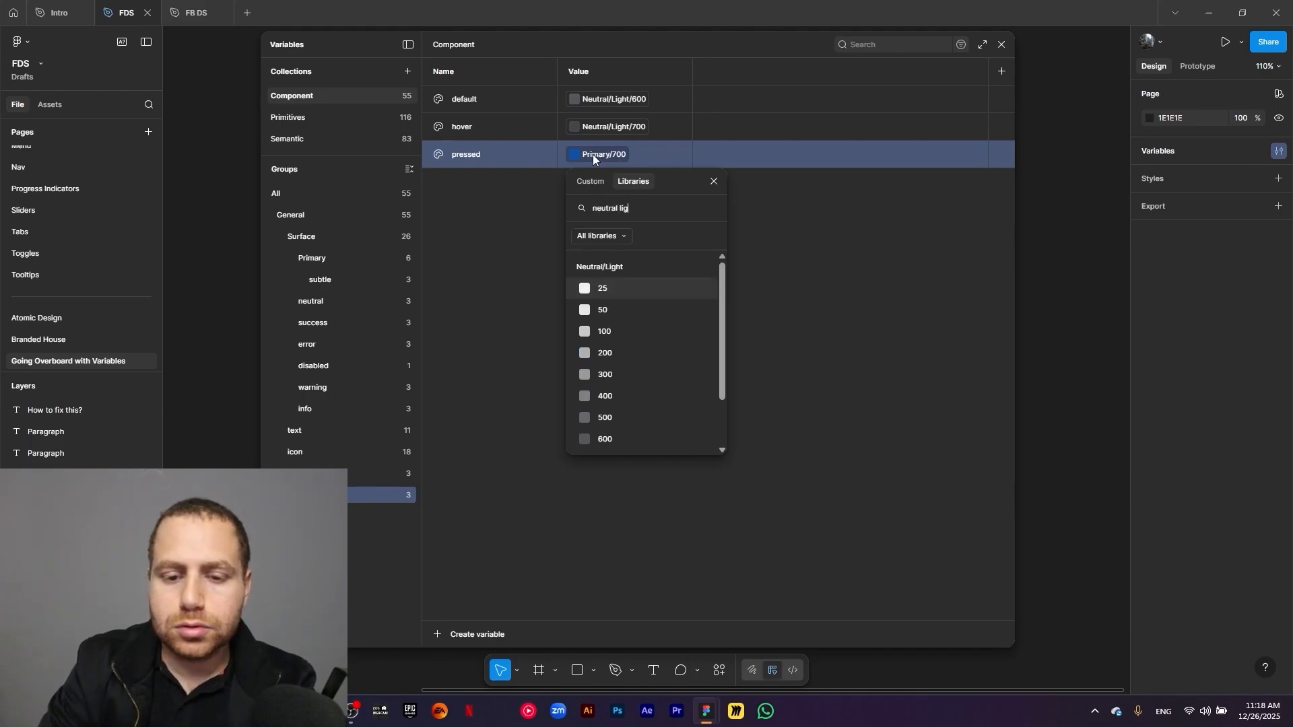
{"action": "type", "text": "h"}
{"action": "scroll", "coordinate": [656, 339], "scroll_direction": "down", "scroll_amount": 3}
{"action": "left_click", "coordinate": [645, 414]}
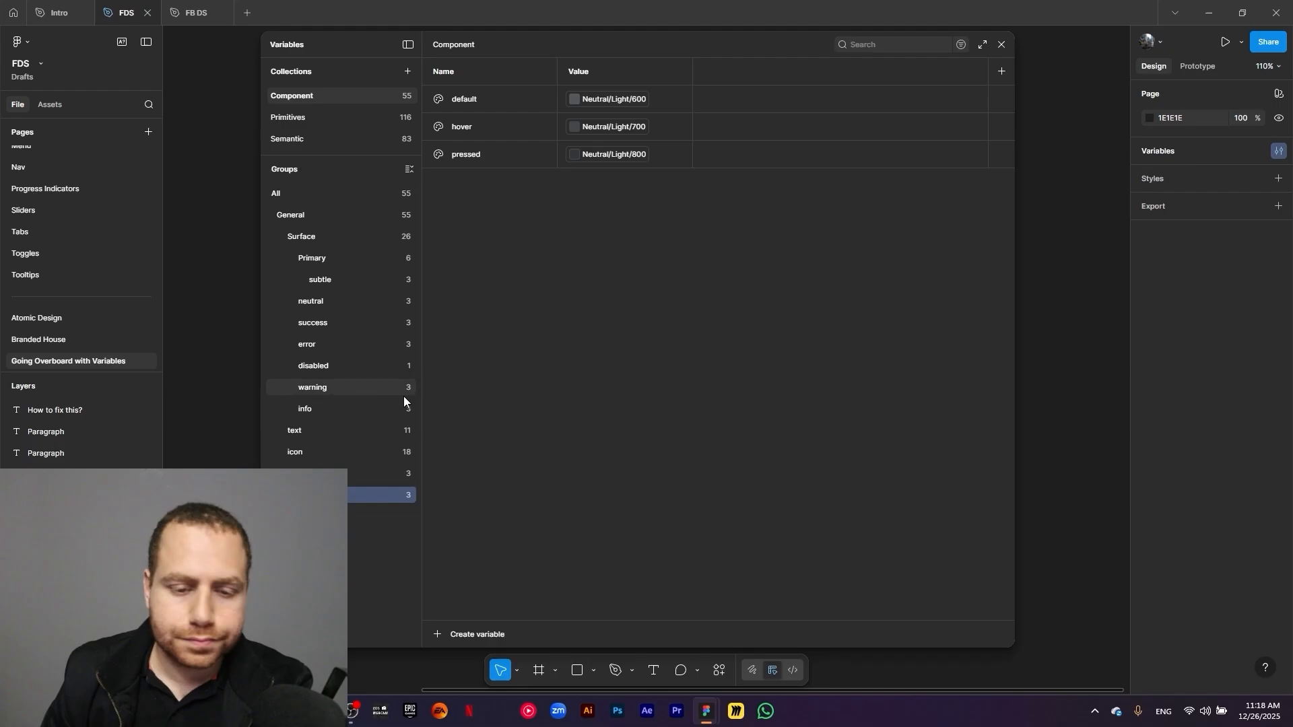
Duplicate the icon/neutral subgroup under a new name and delete the copy's pressed variable
{"action": "right_click", "coordinate": [317, 495]}
{"action": "left_click", "coordinate": [374, 524]}
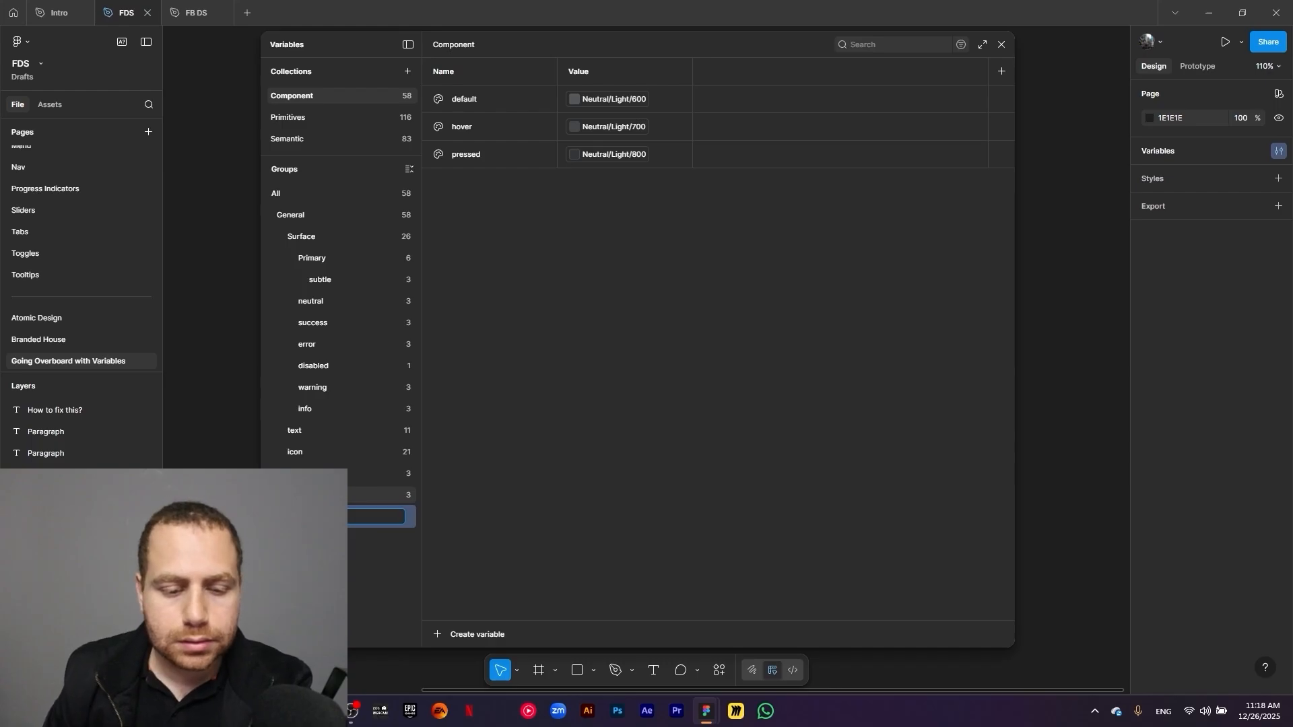
{"action": "left_click", "coordinate": [397, 591]}
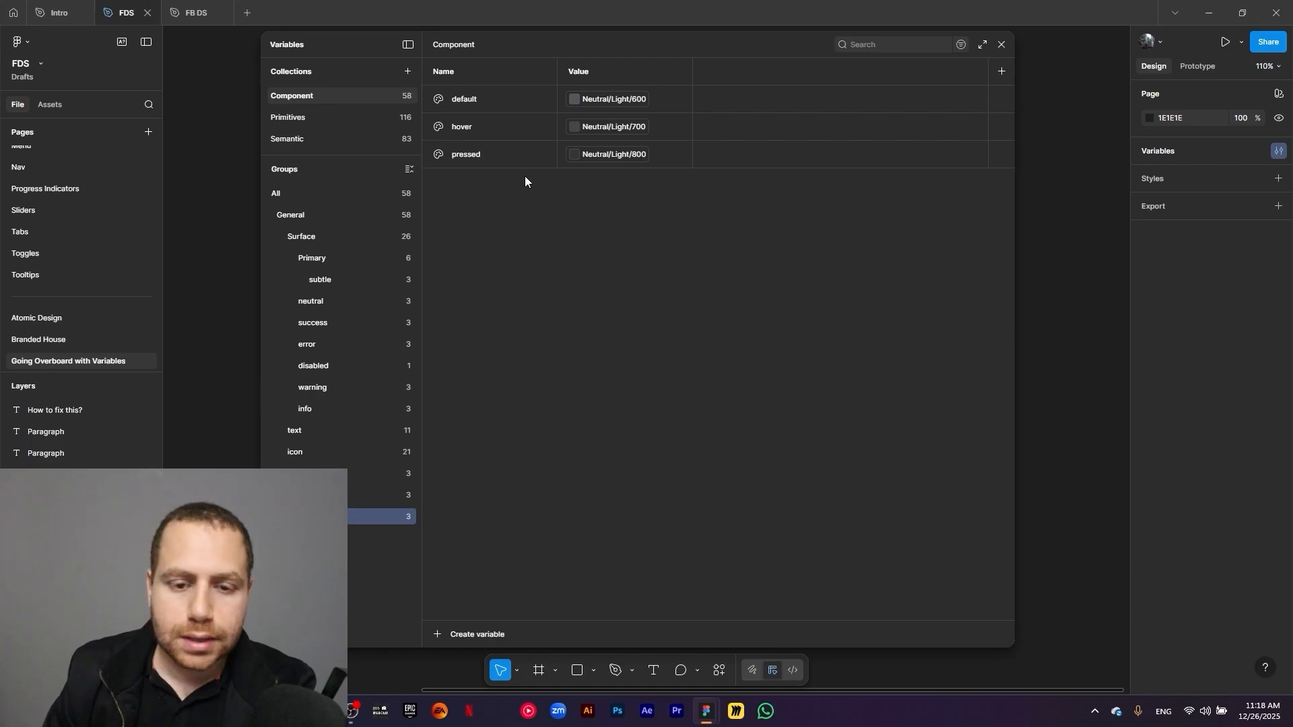
{"action": "left_click", "coordinate": [508, 160]}
{"action": "right_click", "coordinate": [508, 159]}
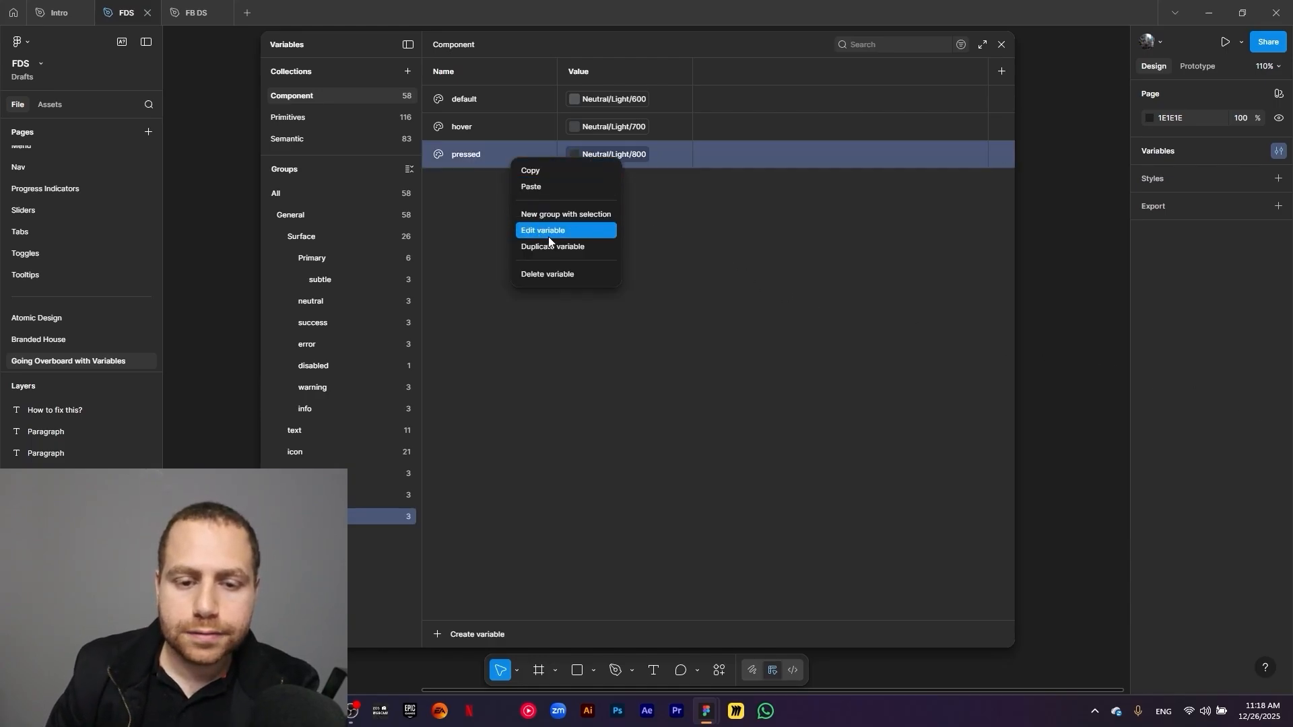
{"action": "left_click", "coordinate": [559, 275]}
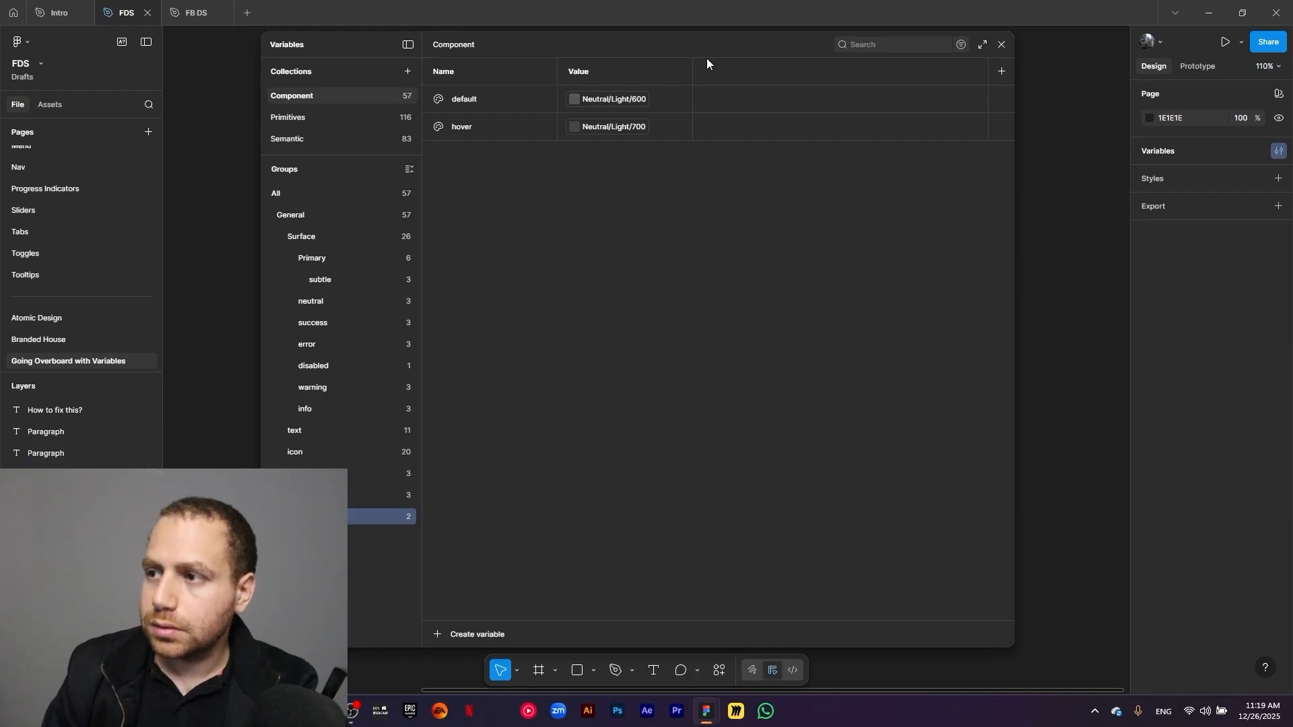
Link the default variable in the icon group's new two-variable subgroup to Base/White
{"action": "left_click", "coordinate": [628, 105]}
{"action": "type", "text": "neut"}
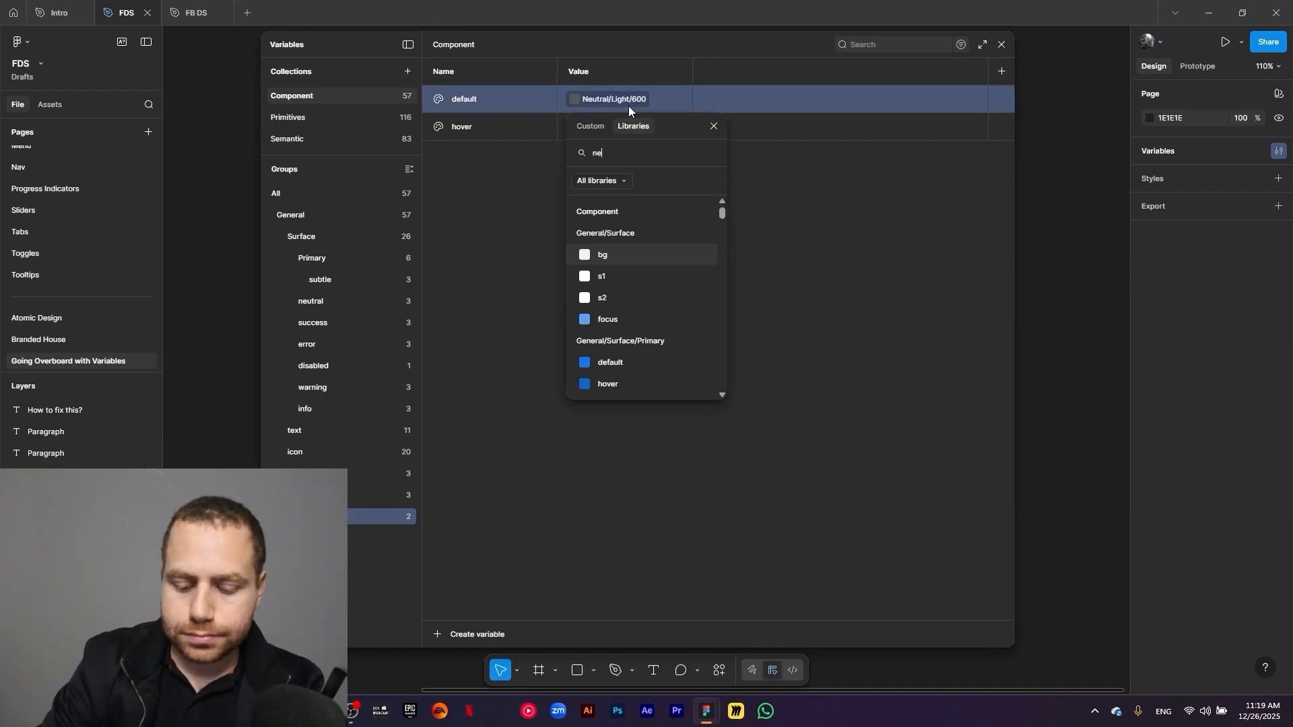
{"action": "key", "text": "BackSpace"}
{"action": "key", "text": "BackSpace"}
{"action": "key", "text": "BackSpace"}
{"action": "key", "text": "BackSpace"}
{"action": "type", "text": "white"}
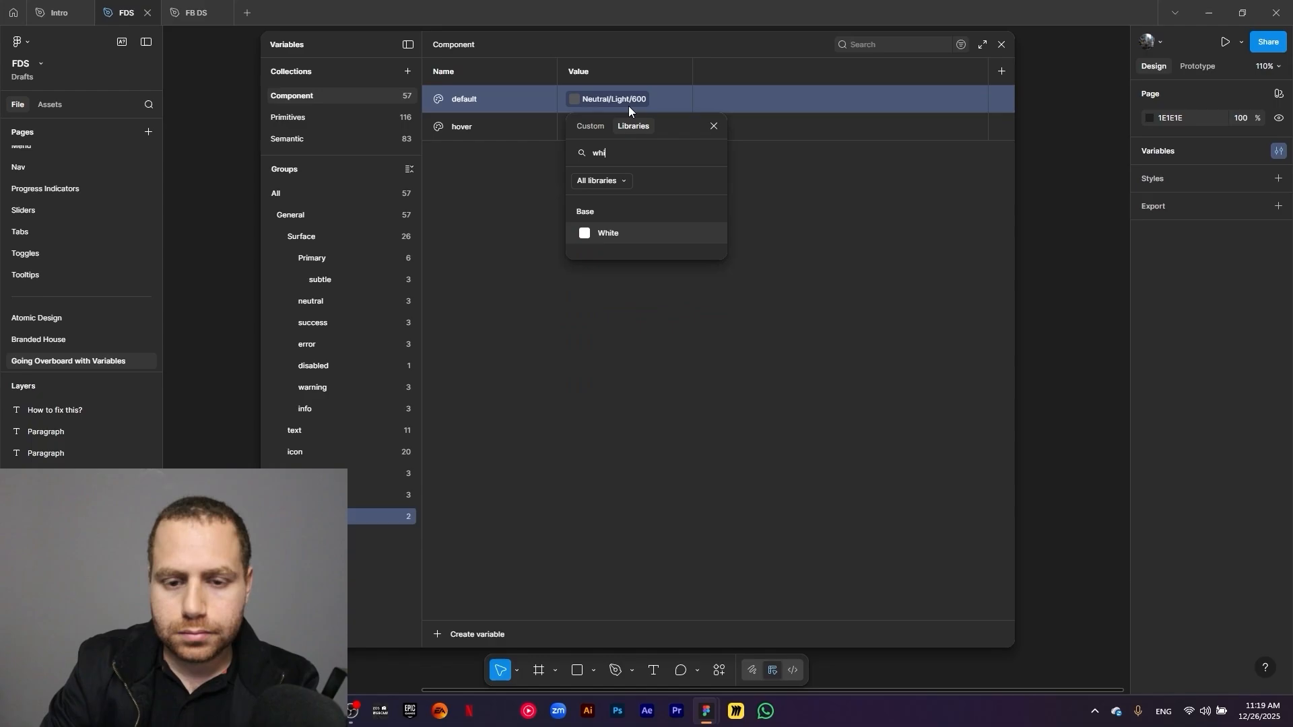
{"action": "left_click", "coordinate": [638, 237]}
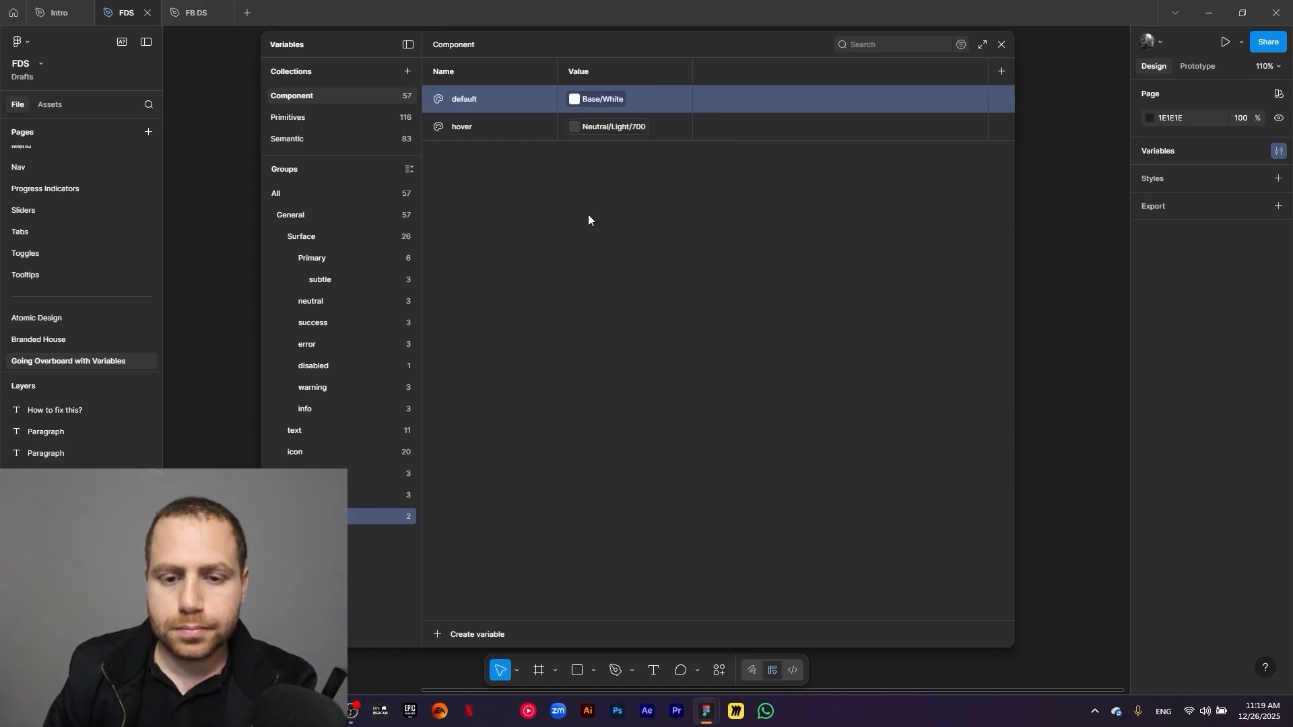
Link the hover variable in the same icon subgroup to the semantic color Neutral/Light/50
{"action": "left_click", "coordinate": [605, 128]}
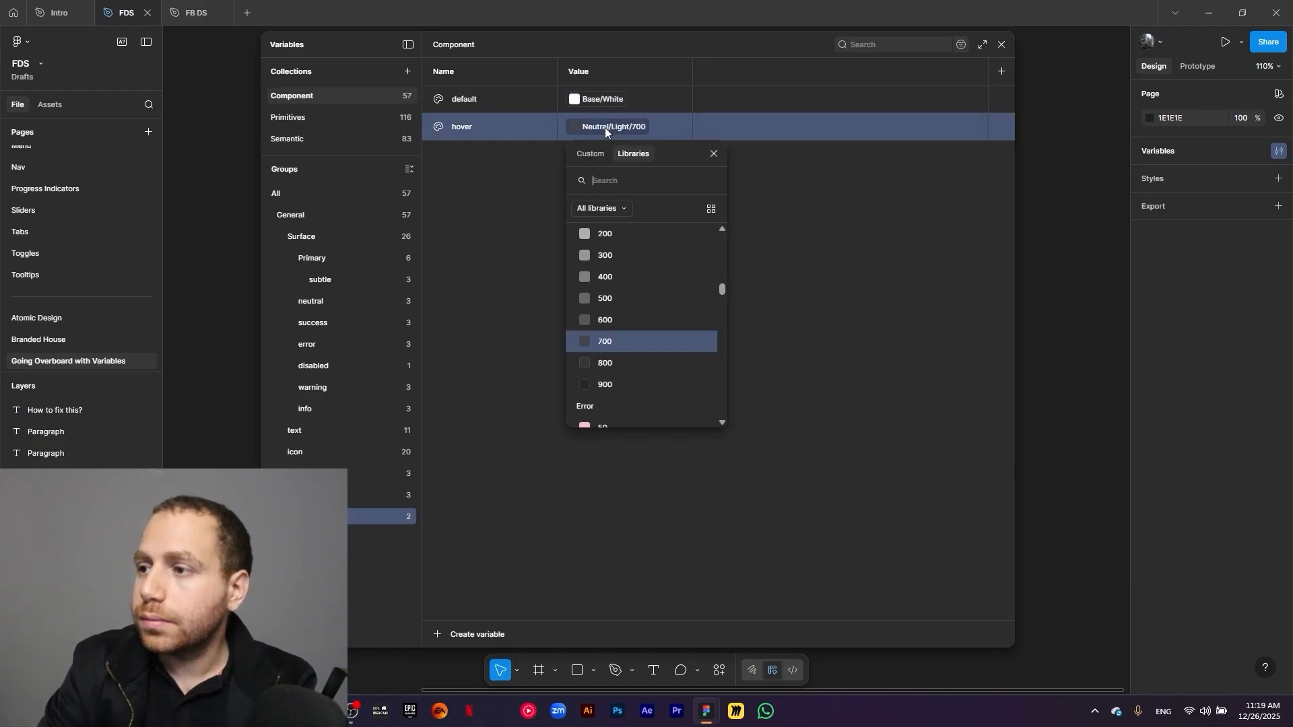
{"action": "type", "text": "neutr"}
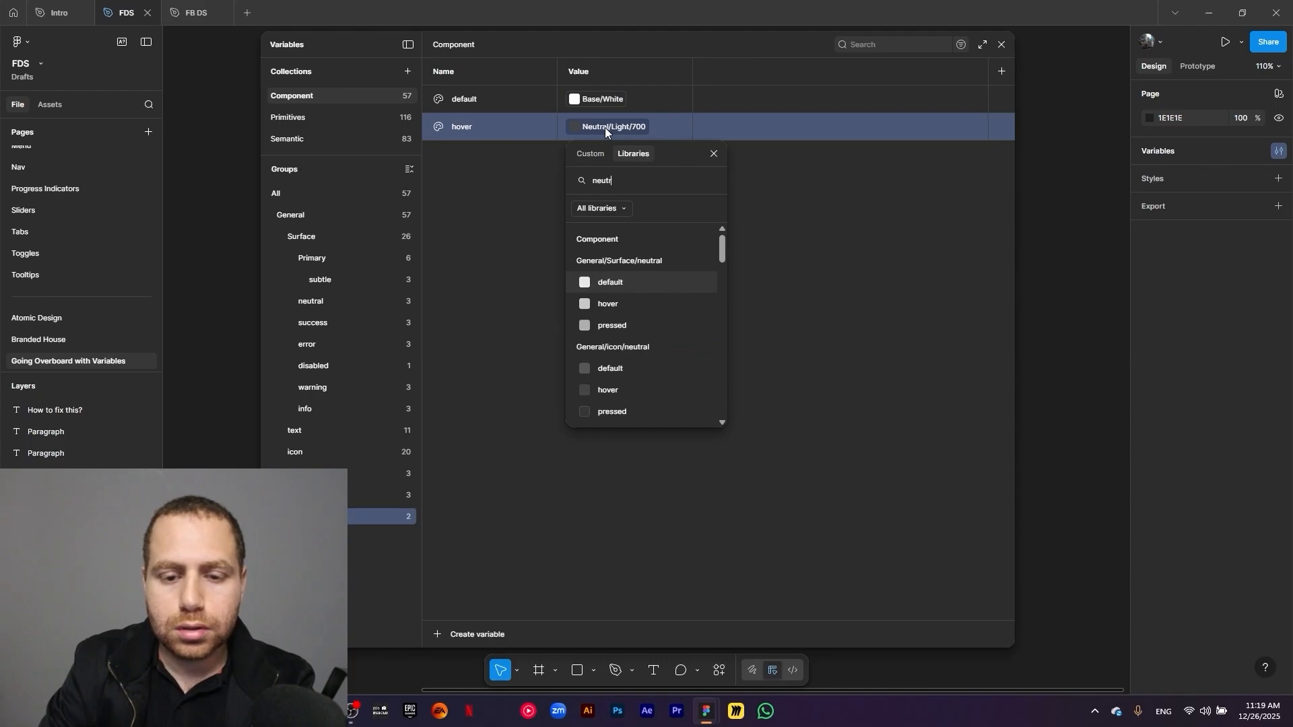
{"action": "type", "text": "al light"}
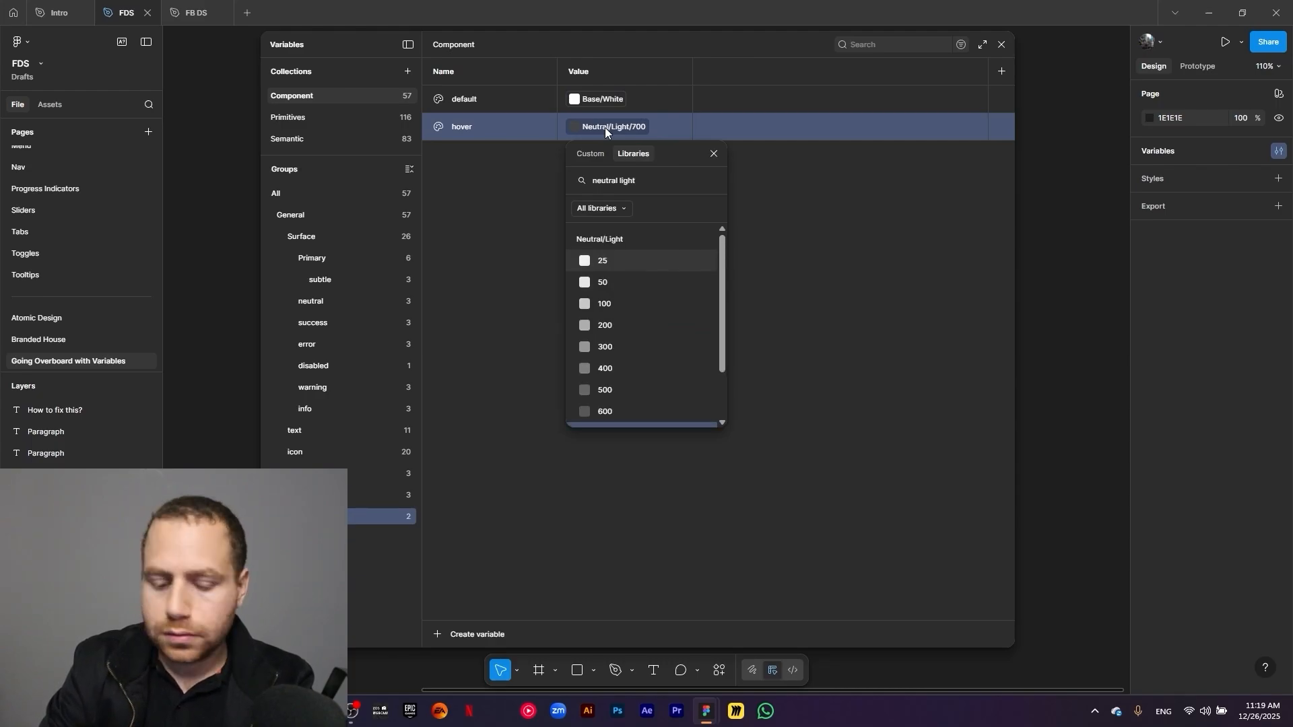
{"action": "type", "text": " 50"}
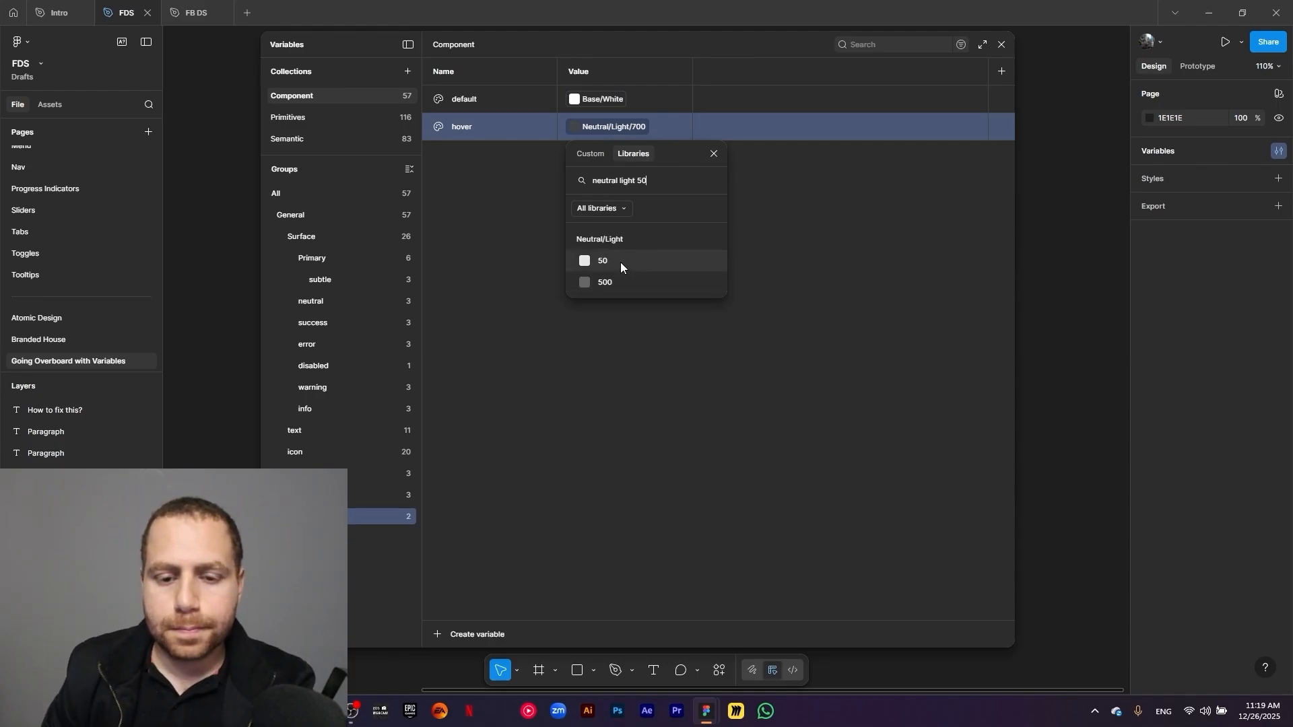
{"action": "left_click", "coordinate": [620, 262]}
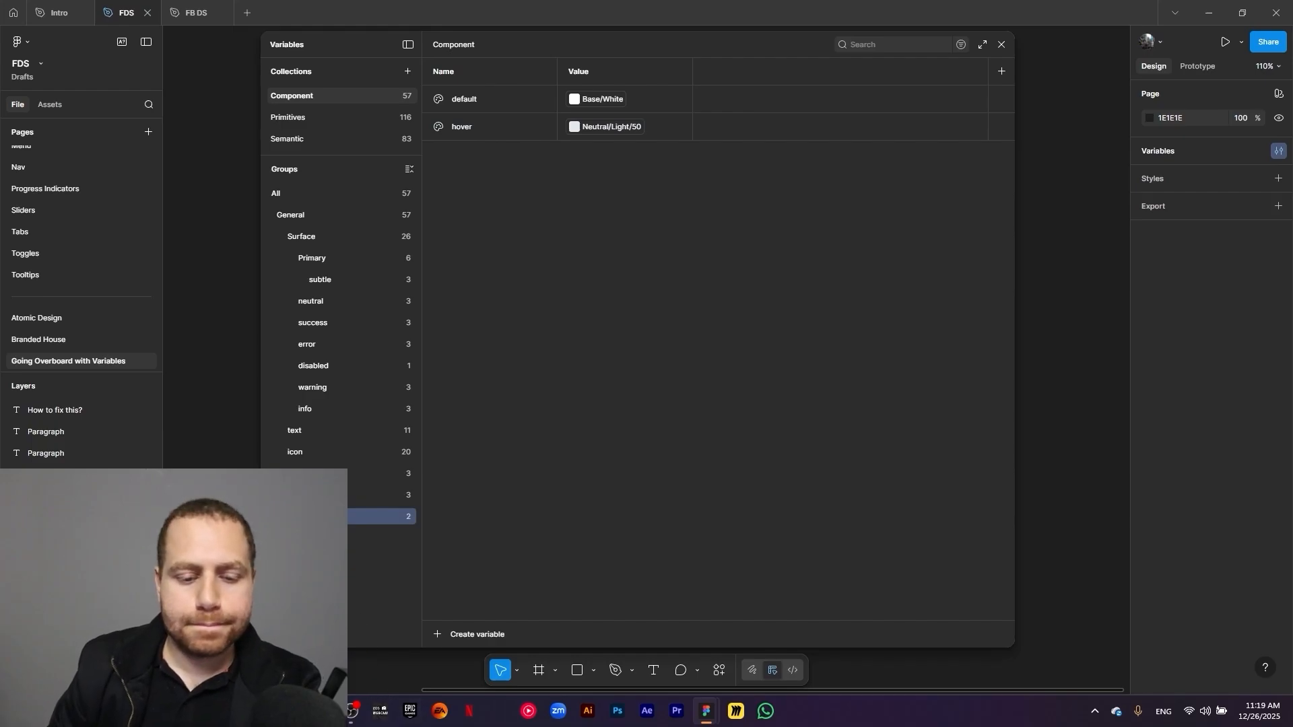
Duplicate the icon subgroup holding the white default and light hover colors, and rename the copy selected
{"action": "right_click", "coordinate": [324, 516]}
{"action": "left_click", "coordinate": [352, 546]}
{"action": "double_click", "coordinate": [330, 538]}
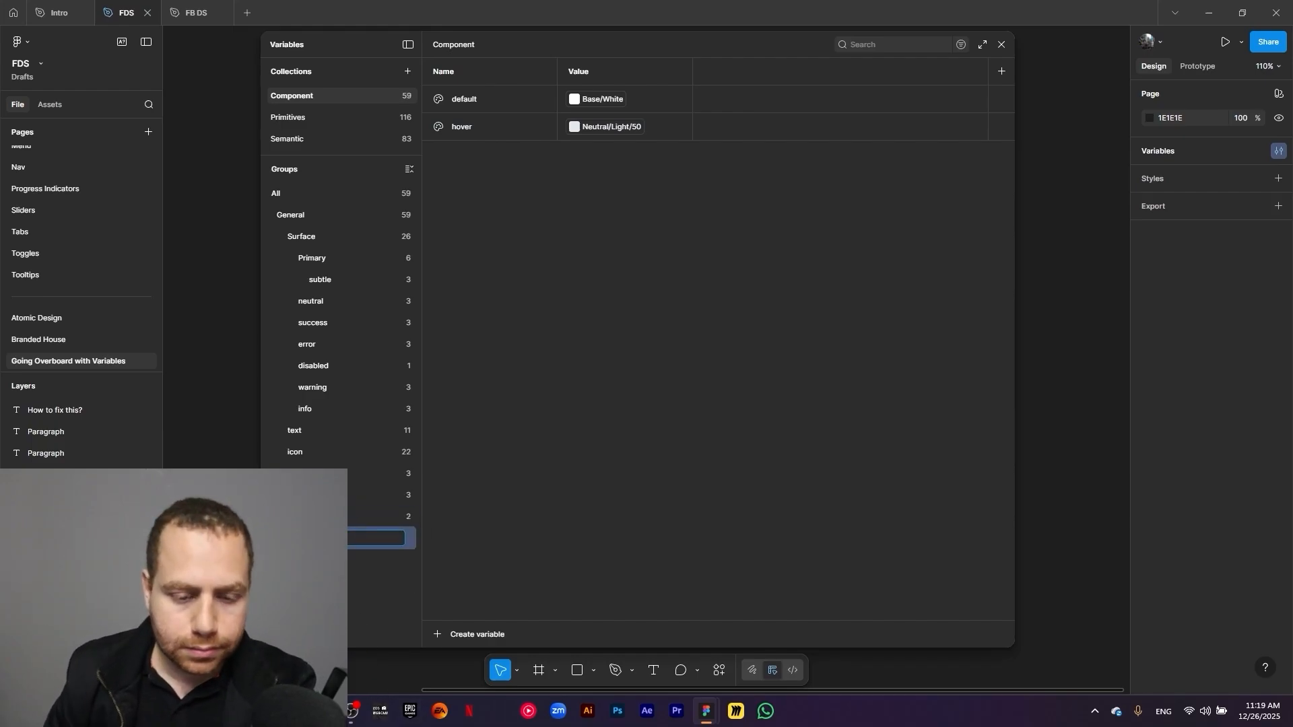
{"action": "key", "text": "Return"}
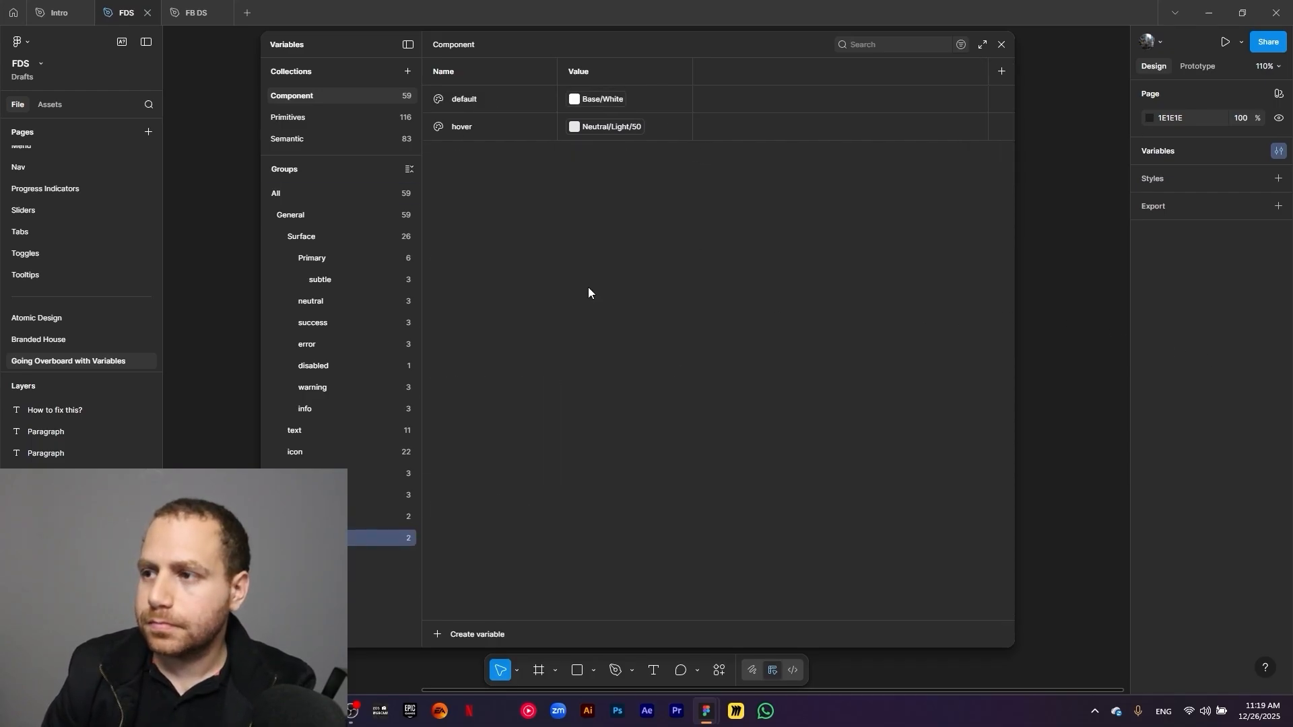
Link the icon/selected subgroup's default variable to Primary/500 and its hover variable to Primary/600
{"action": "left_click", "coordinate": [601, 99]}
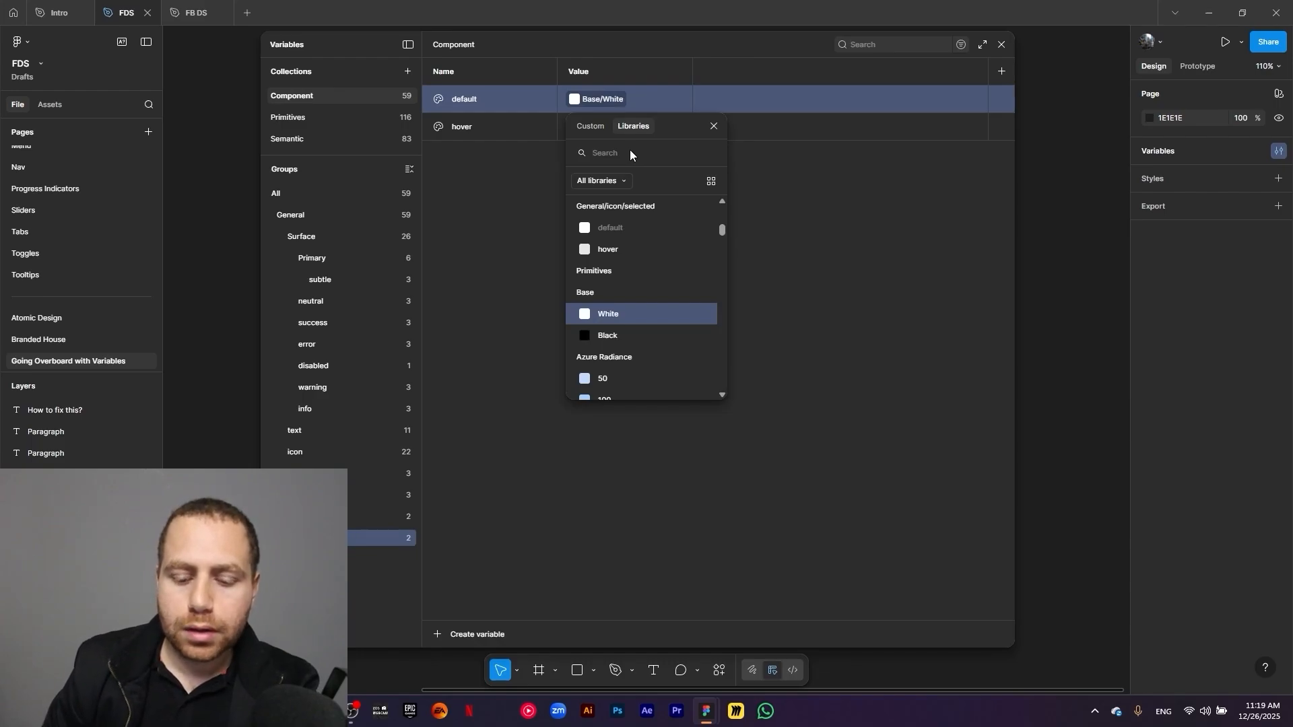
{"action": "type", "text": "primary"}
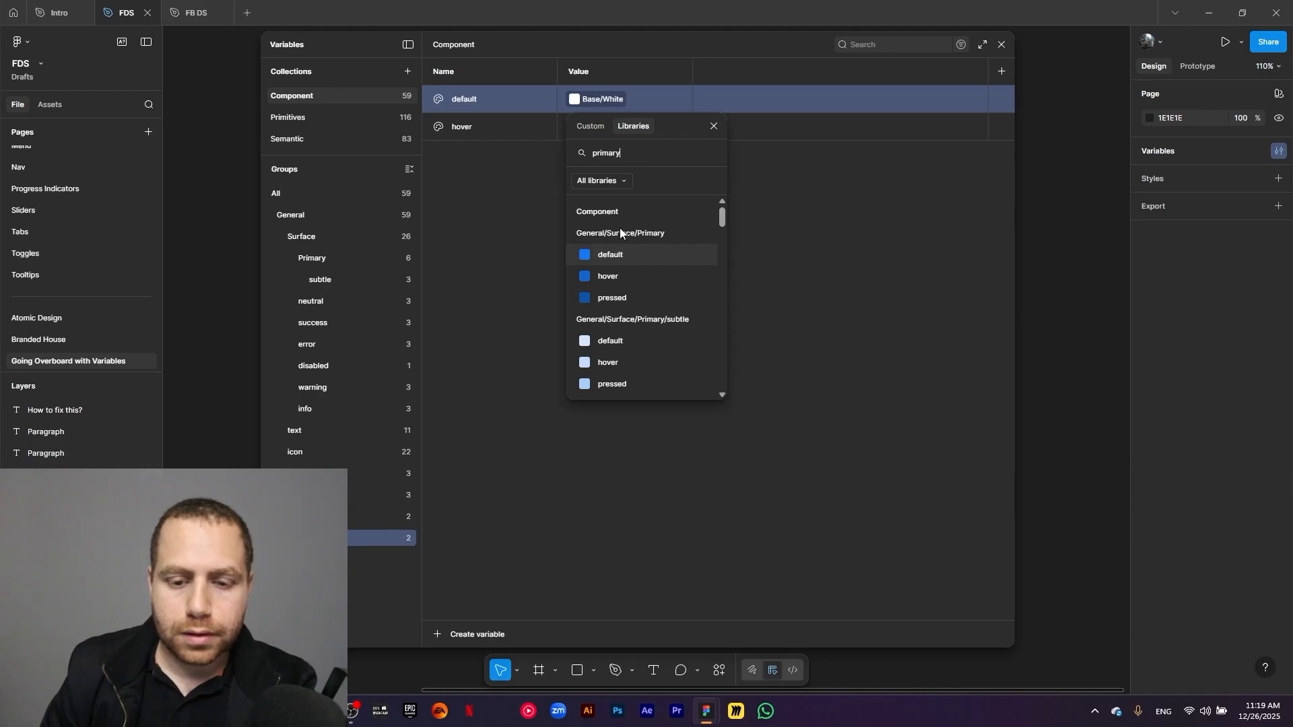
{"action": "type", "text": " 500"}
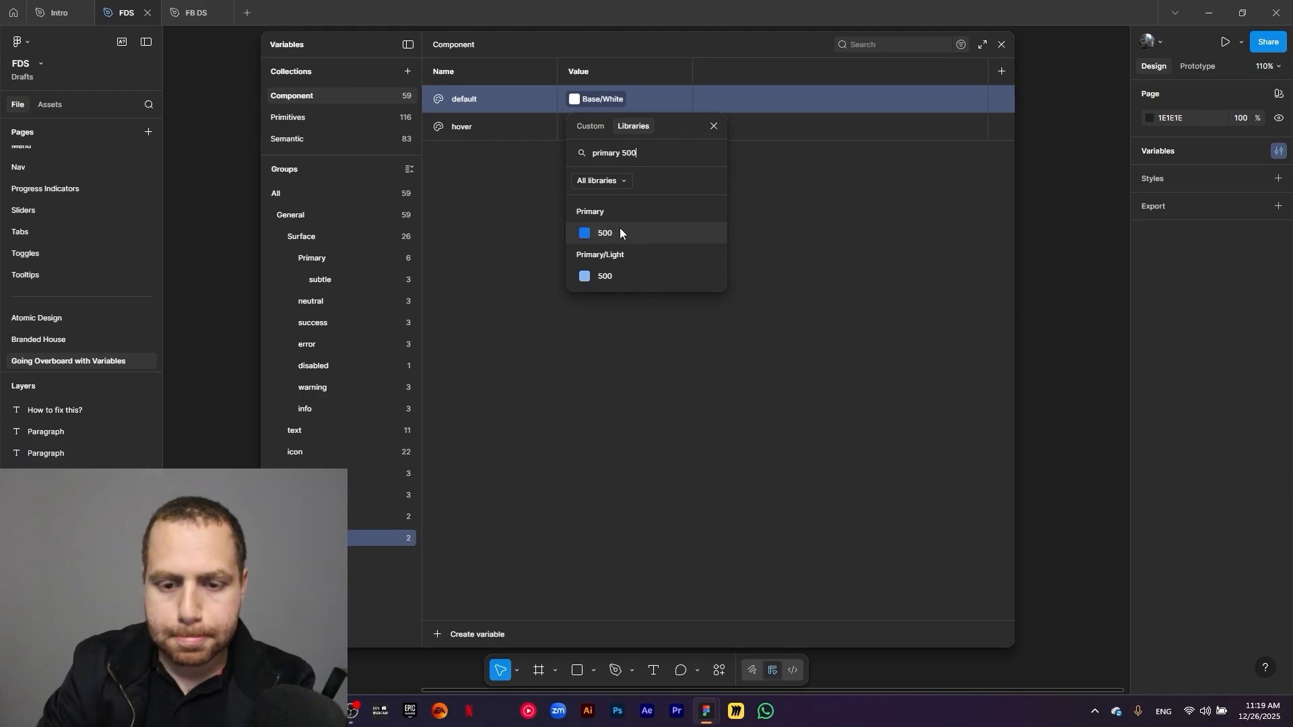
{"action": "left_click", "coordinate": [619, 229]}
{"action": "left_click", "coordinate": [603, 130]}
{"action": "left_click", "coordinate": [603, 130]}
{"action": "type", "text": "primary"}
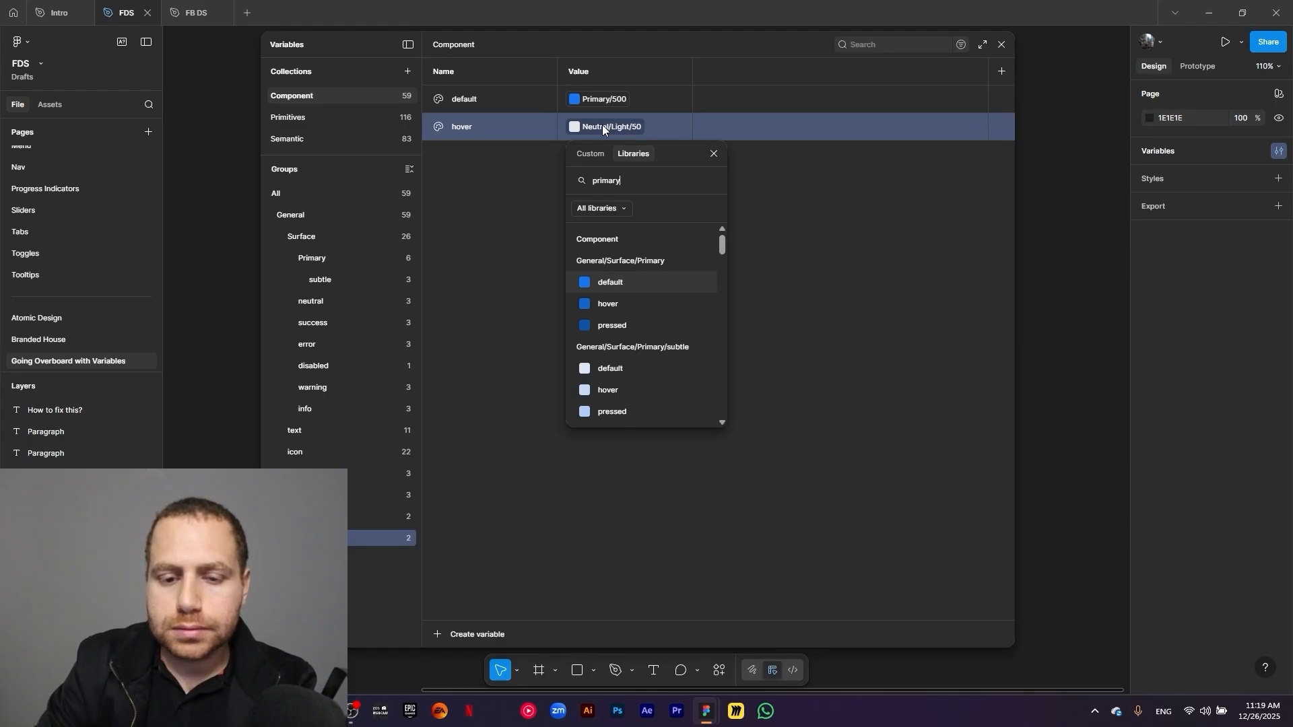
{"action": "type", "text": " 600"}
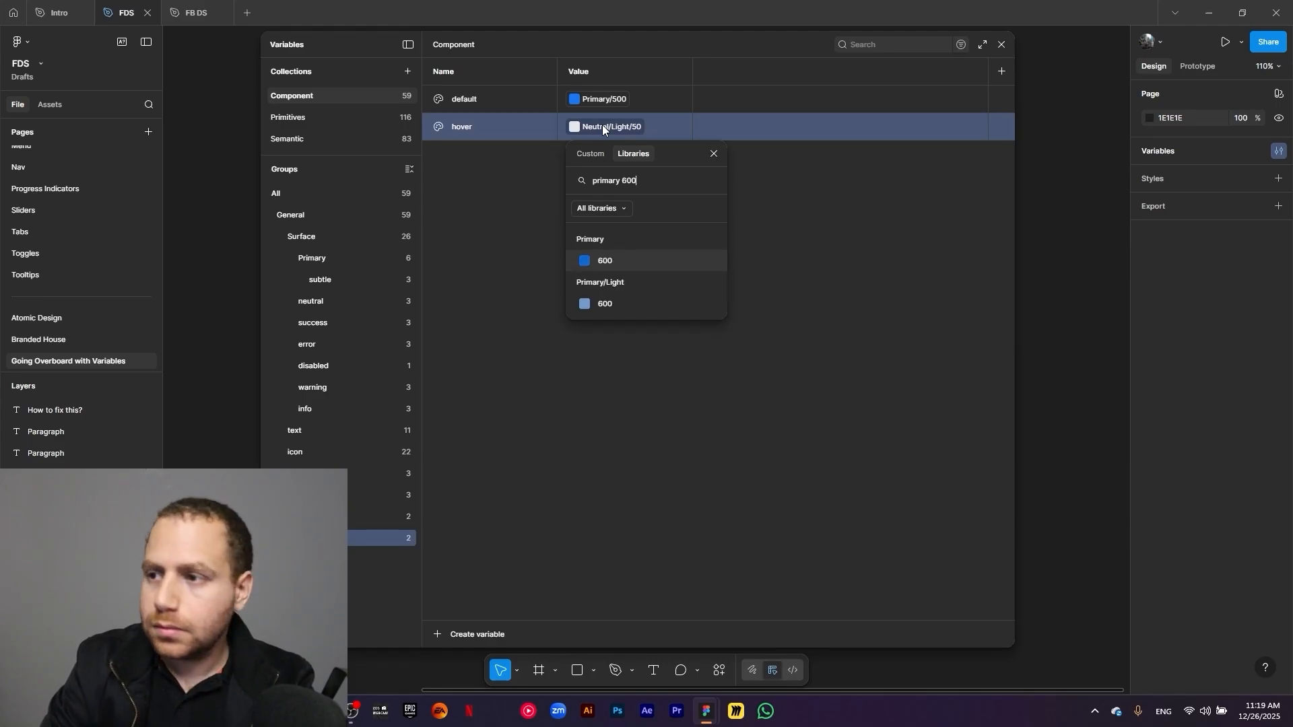
{"action": "left_click", "coordinate": [619, 263]}
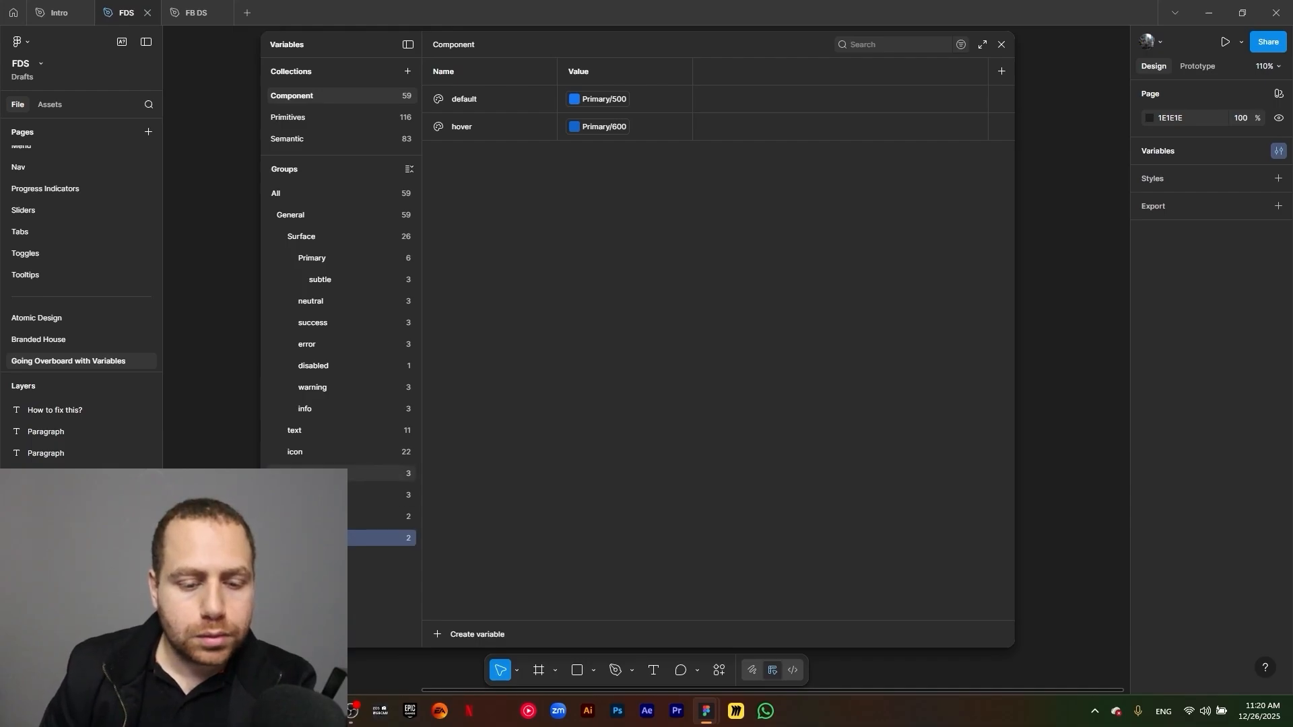
Create a color variable named border/default in the General group
{"action": "left_click", "coordinate": [297, 215]}
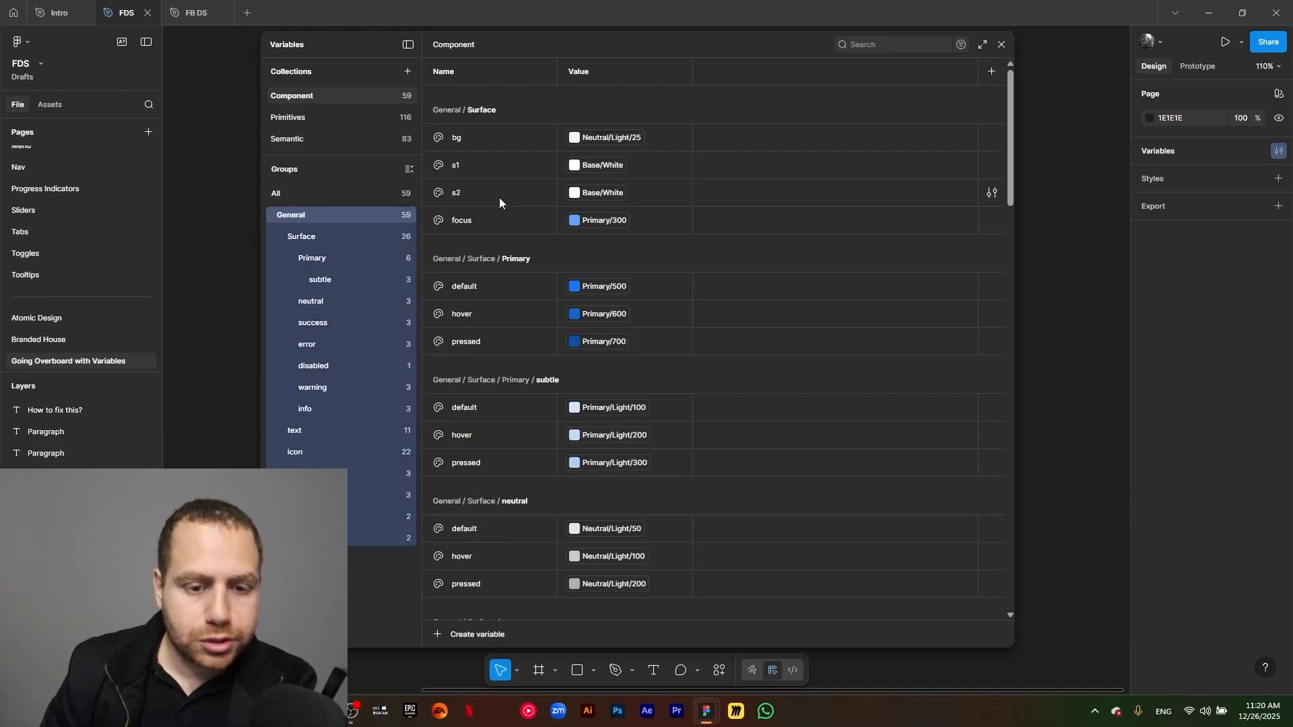
{"action": "left_click", "coordinate": [439, 635]}
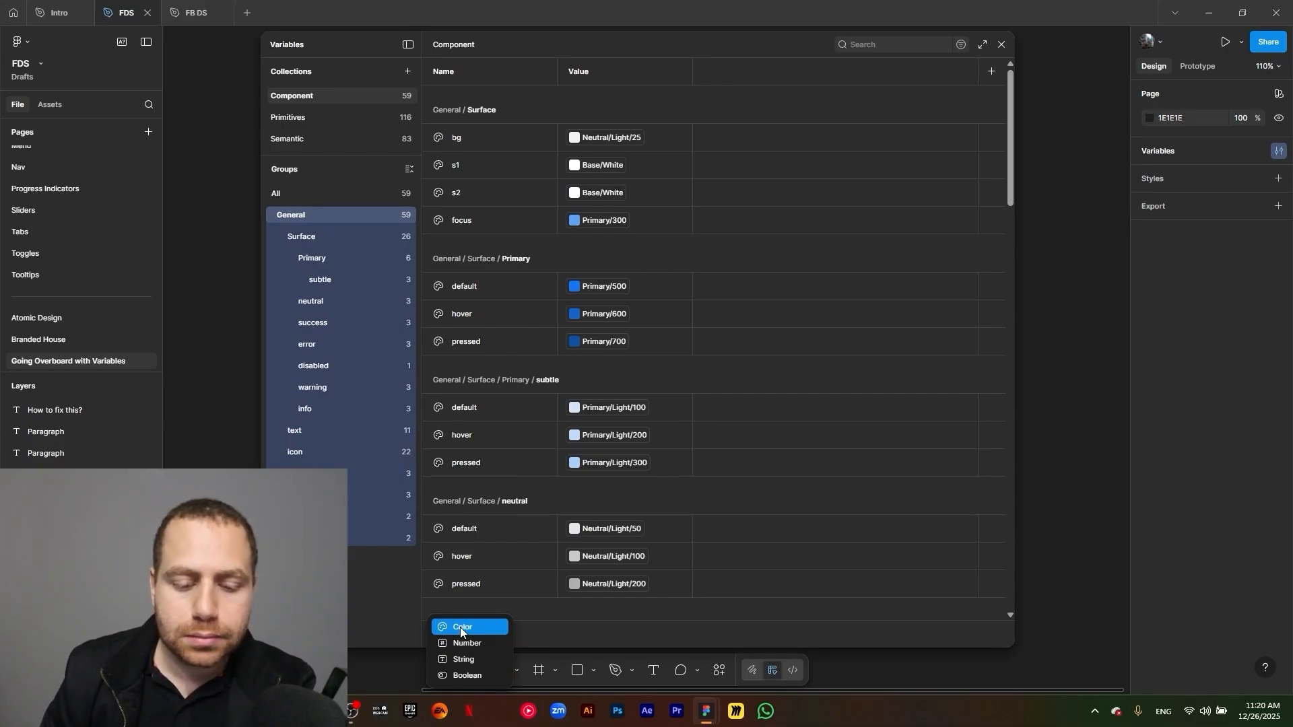
{"action": "left_click", "coordinate": [486, 633]}
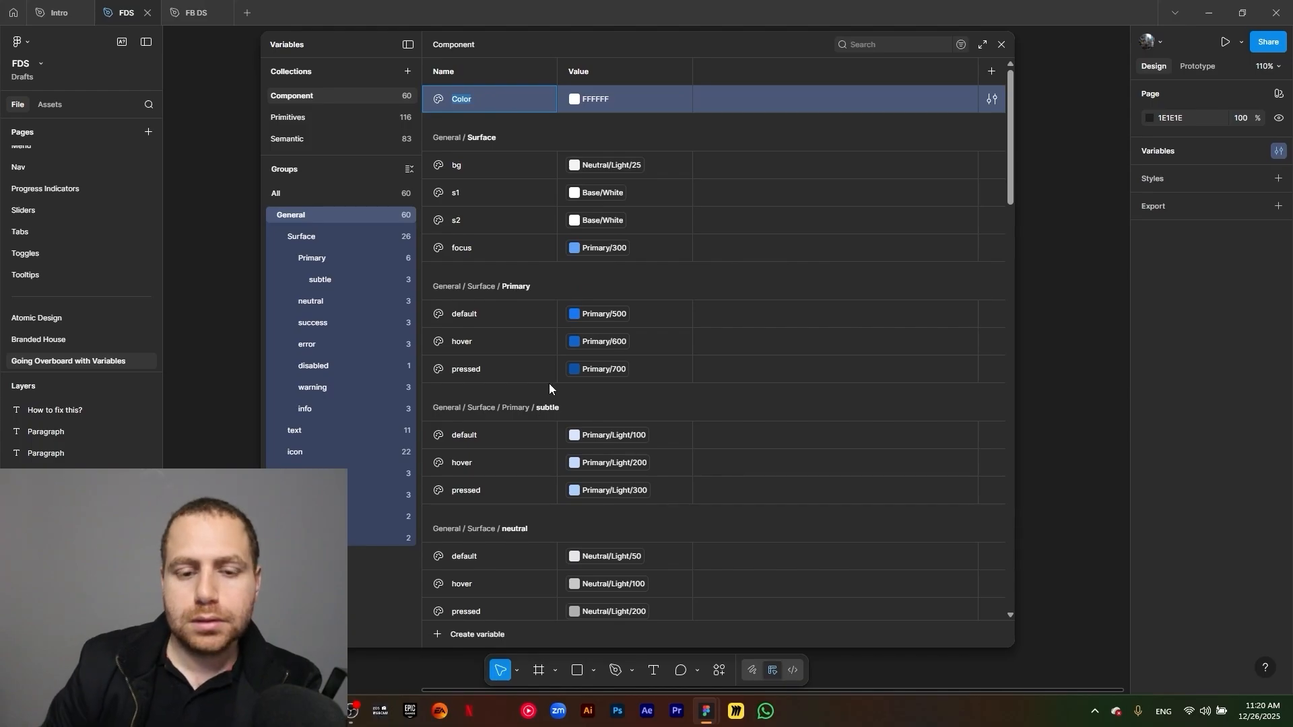
{"action": "type", "text": "border"}
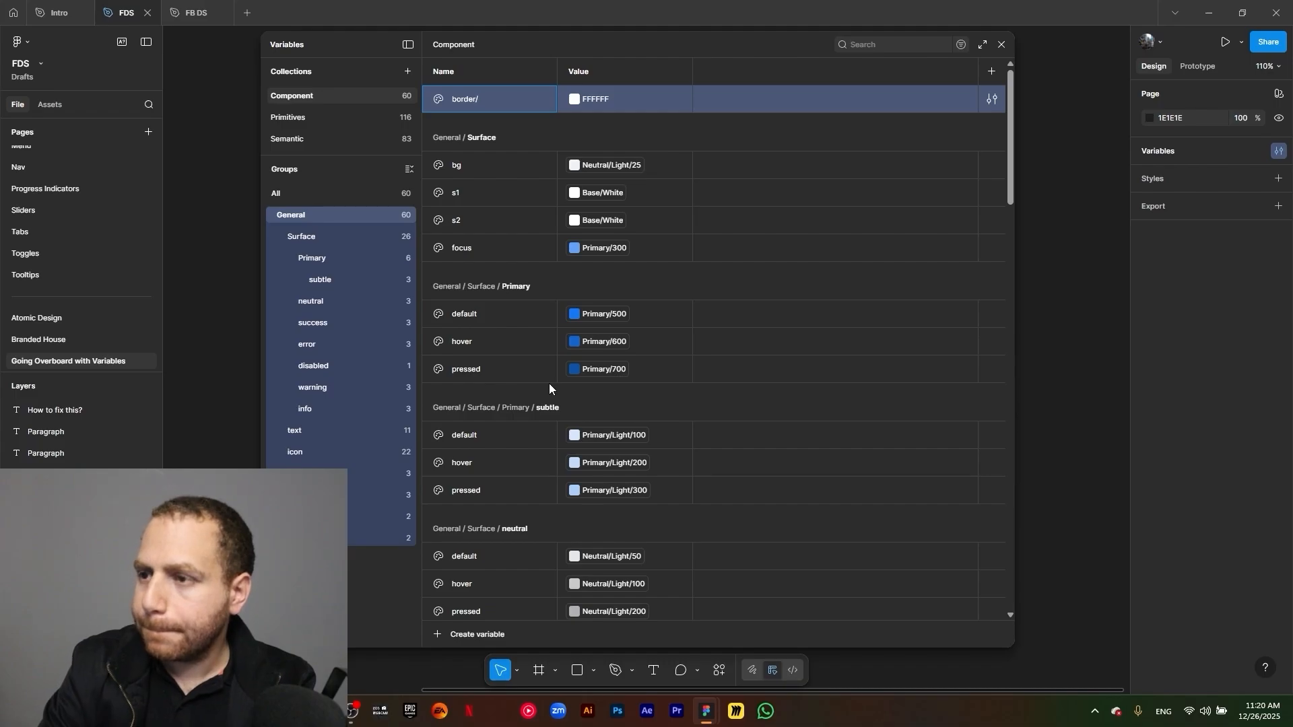
{"action": "type", "text": "/default"}
{"action": "key", "text": "Return"}
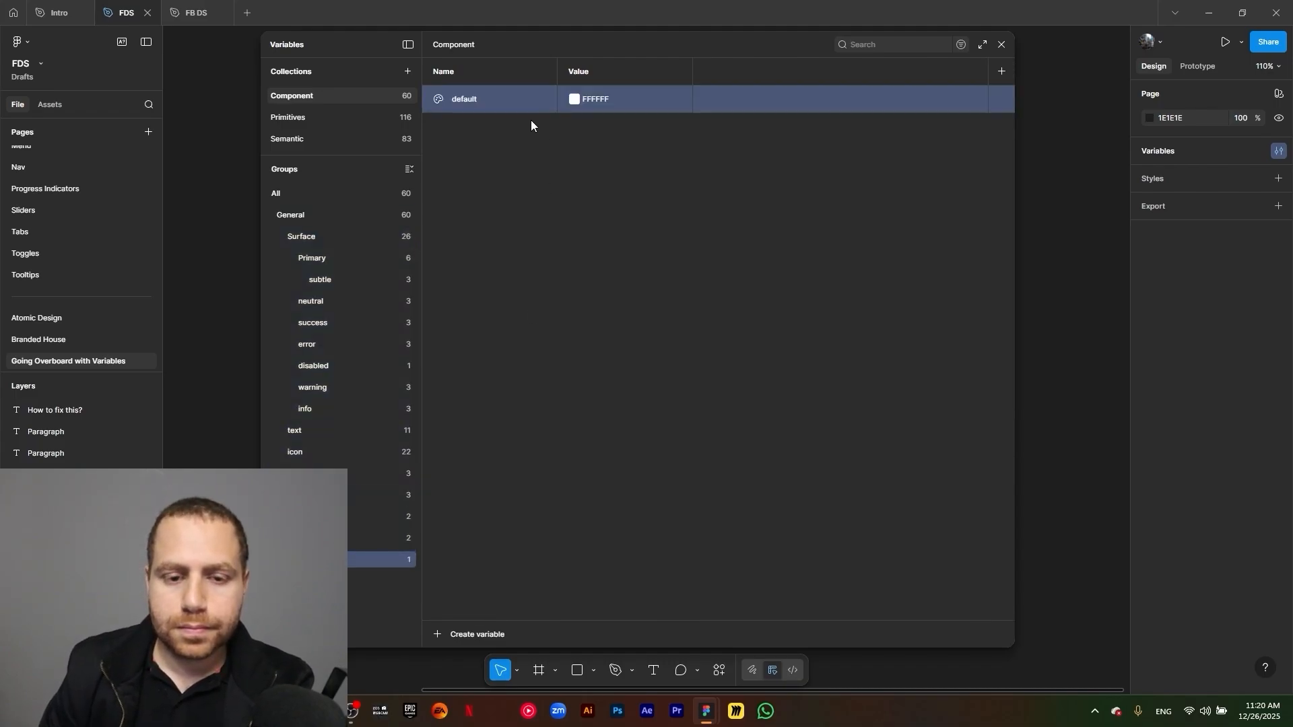
Link the border group's default variable to the semantic color Neutral/Light/900
{"action": "left_click", "coordinate": [573, 98]}
{"action": "left_click", "coordinate": [639, 122]}
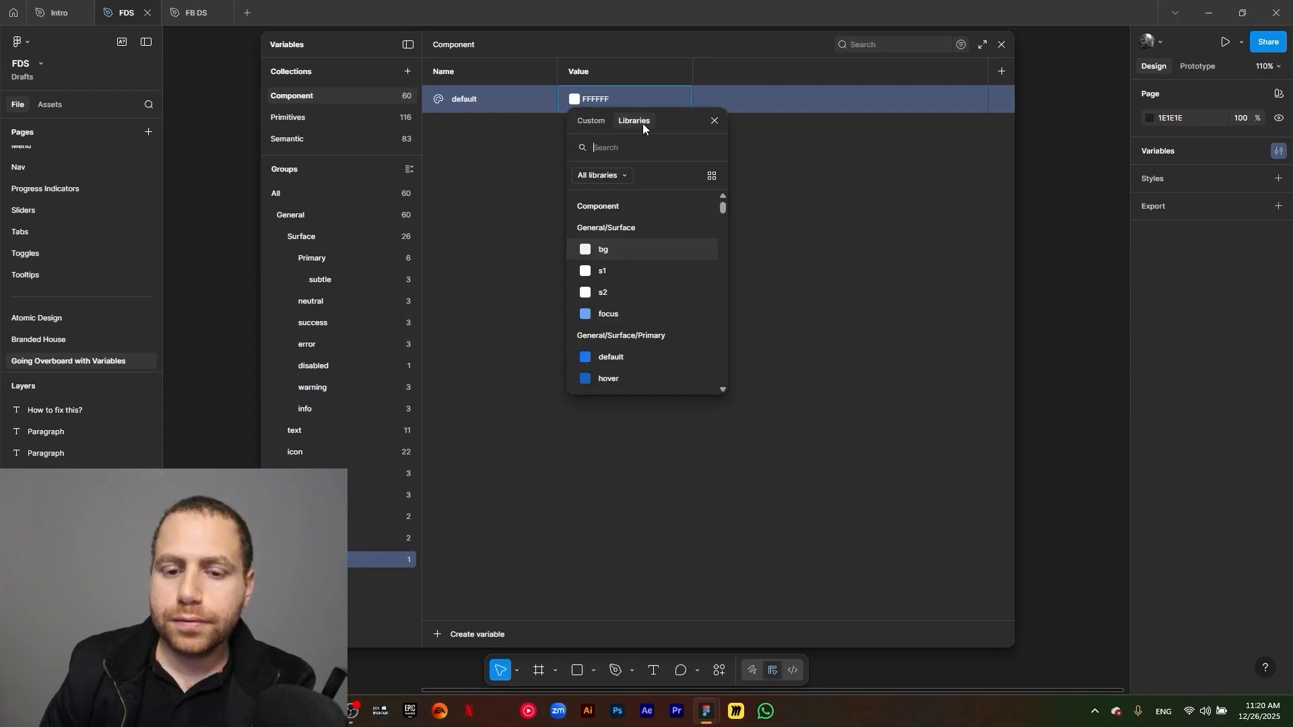
{"action": "type", "text": "neut"}
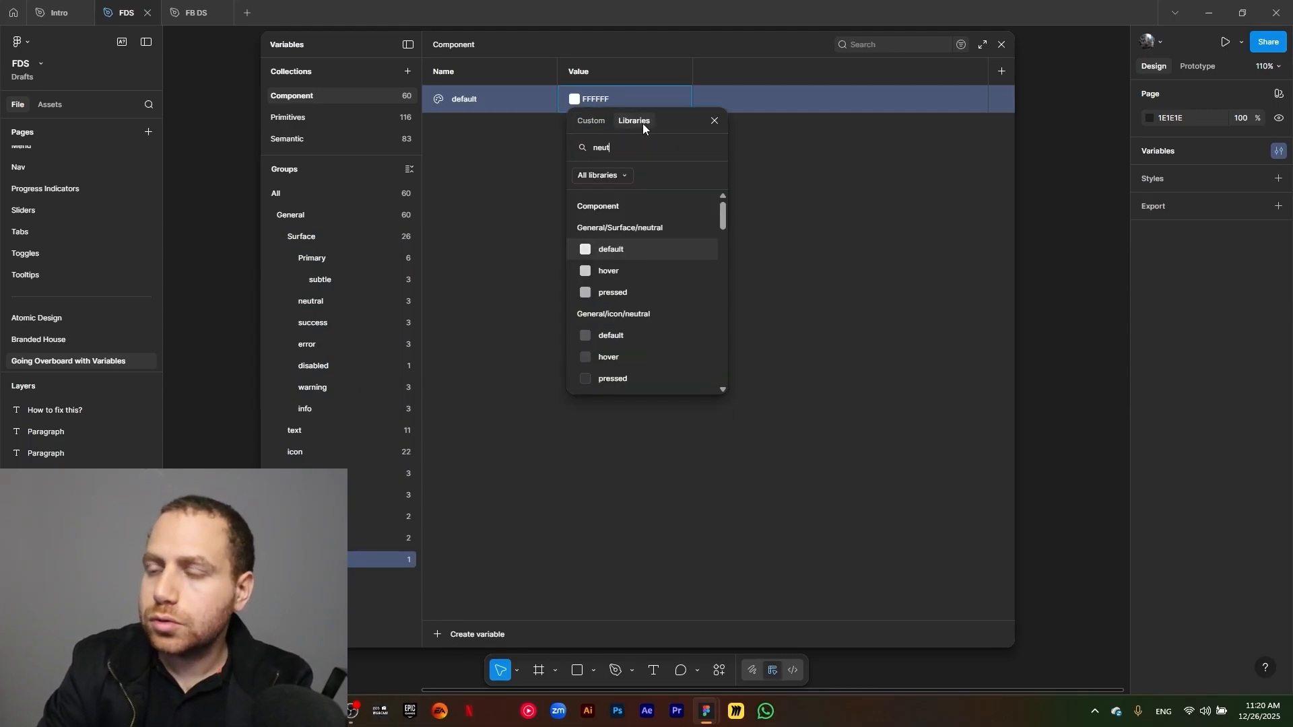
{"action": "type", "text": "ral light 900"}
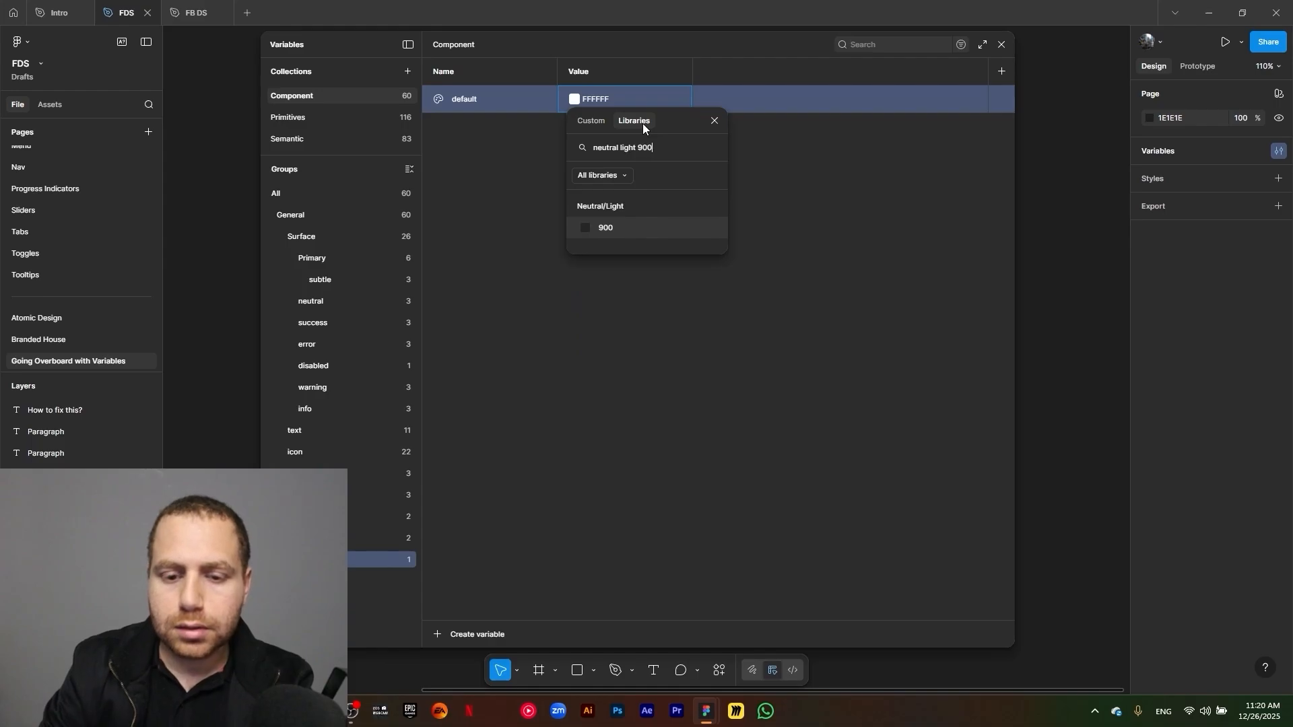
{"action": "left_click", "coordinate": [624, 227]}
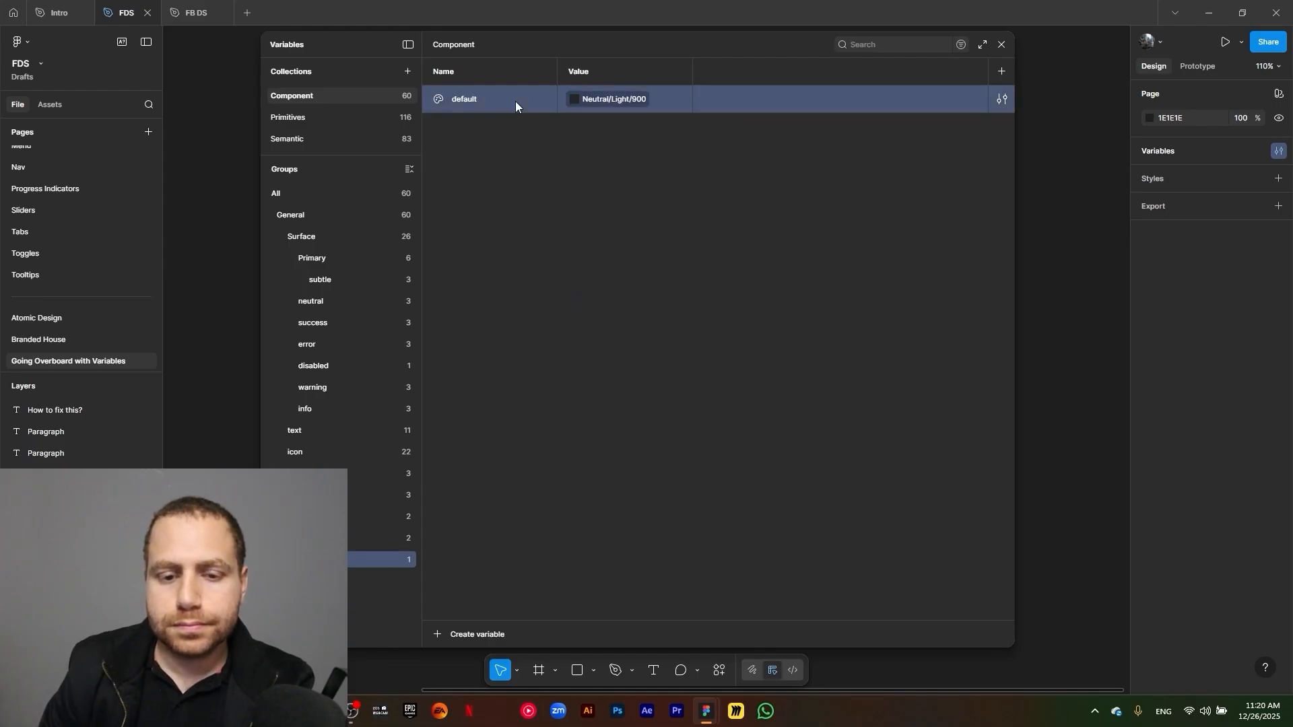
Duplicate the border default variable as inverse and link it to Neutral/Light/50
{"action": "key", "text": "ctrl+d"}
{"action": "type", "text": "inverse"}
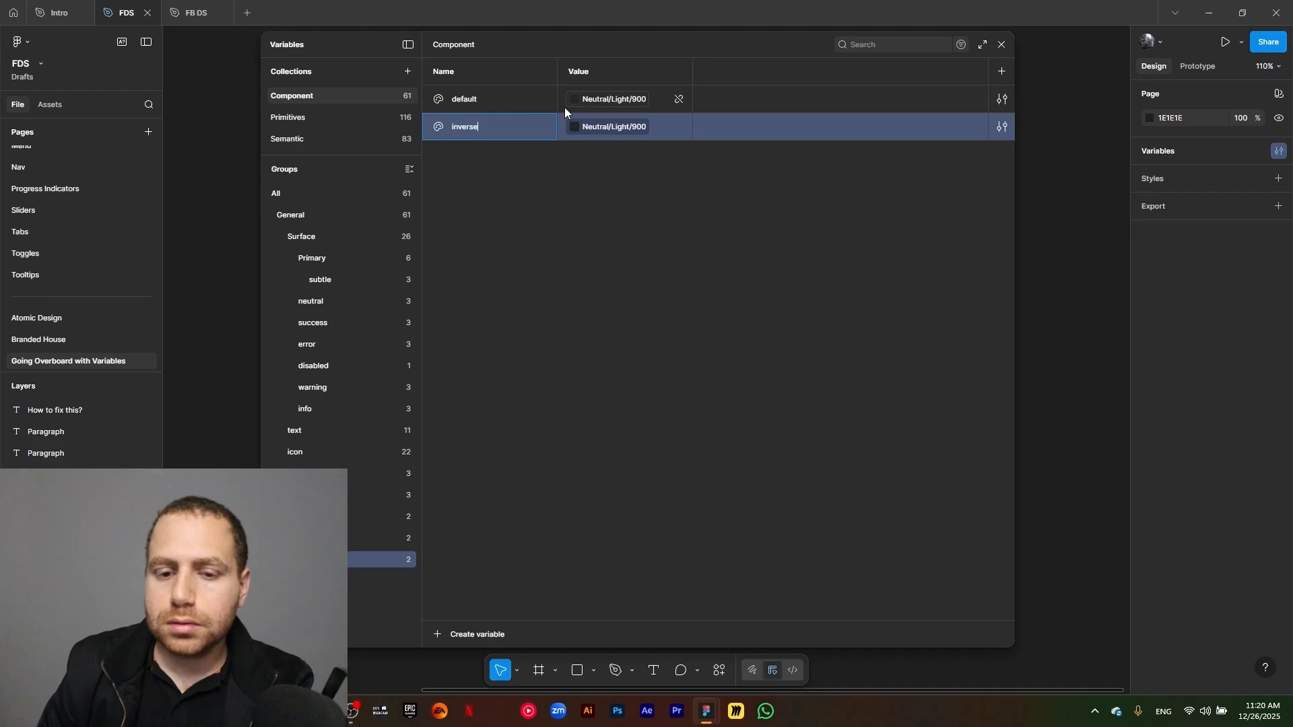
{"action": "left_click", "coordinate": [592, 127]}
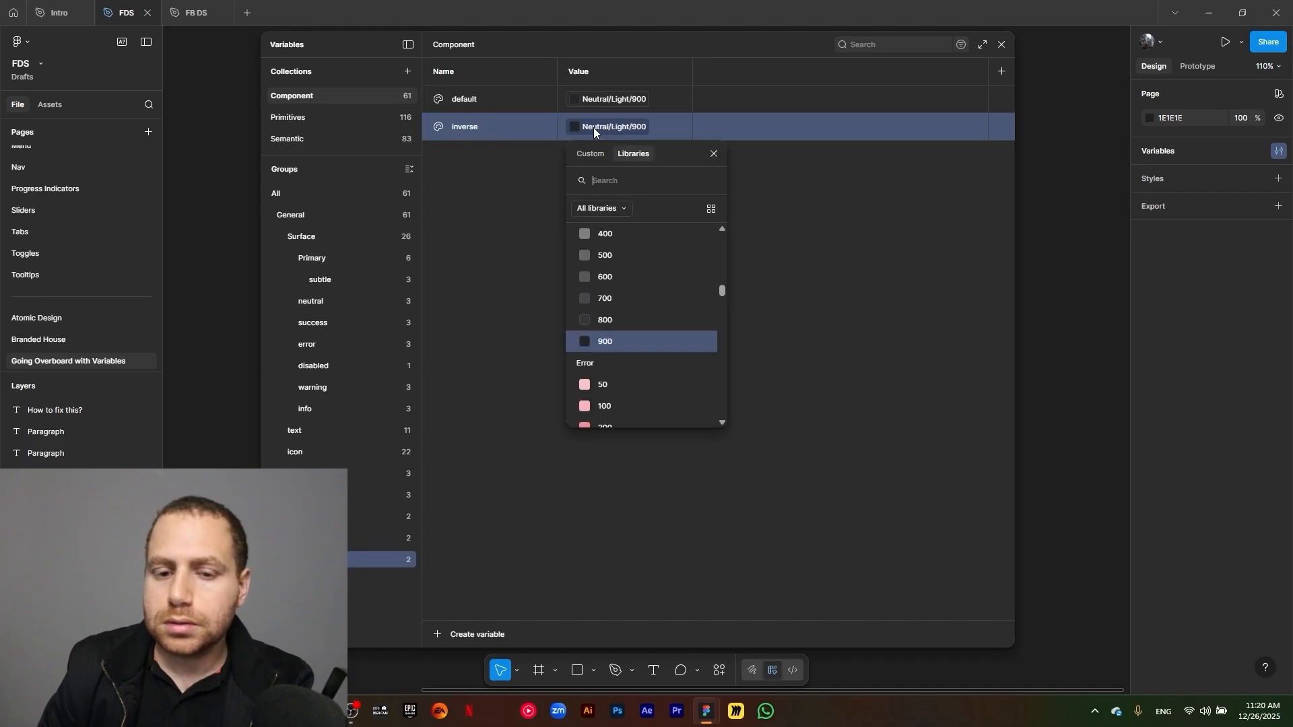
{"action": "type", "text": "ligh"}
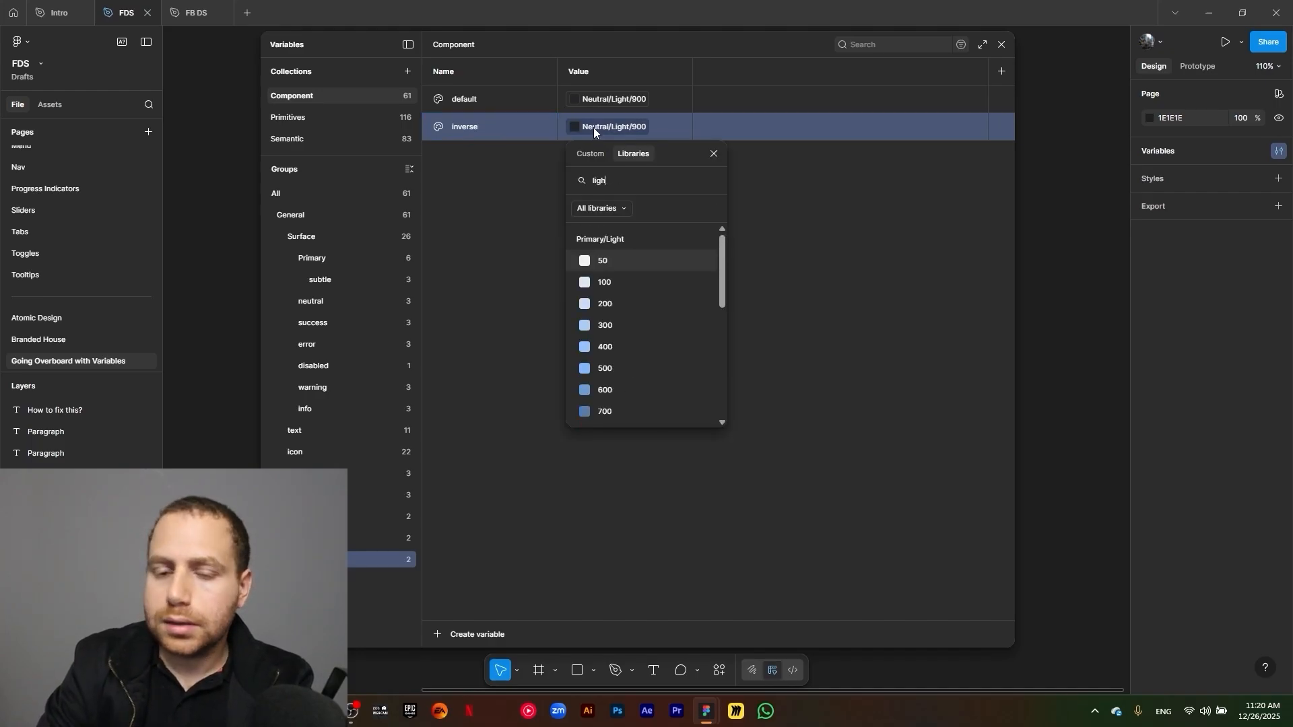
{"action": "type", "text": "t 50"}
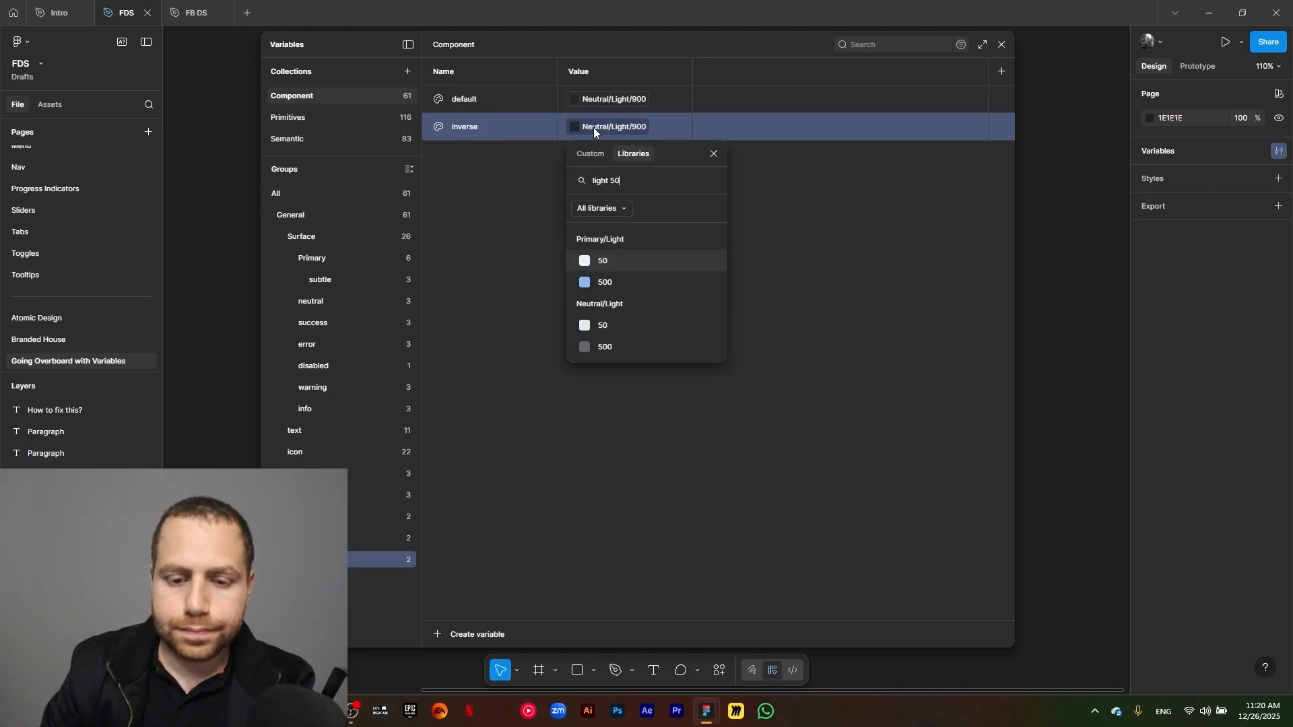
{"action": "left_click", "coordinate": [606, 325]}
Duplicate the border inverse variable as placeholder and link it to Neutral/Light/500
{"action": "left_click", "coordinate": [506, 132]}
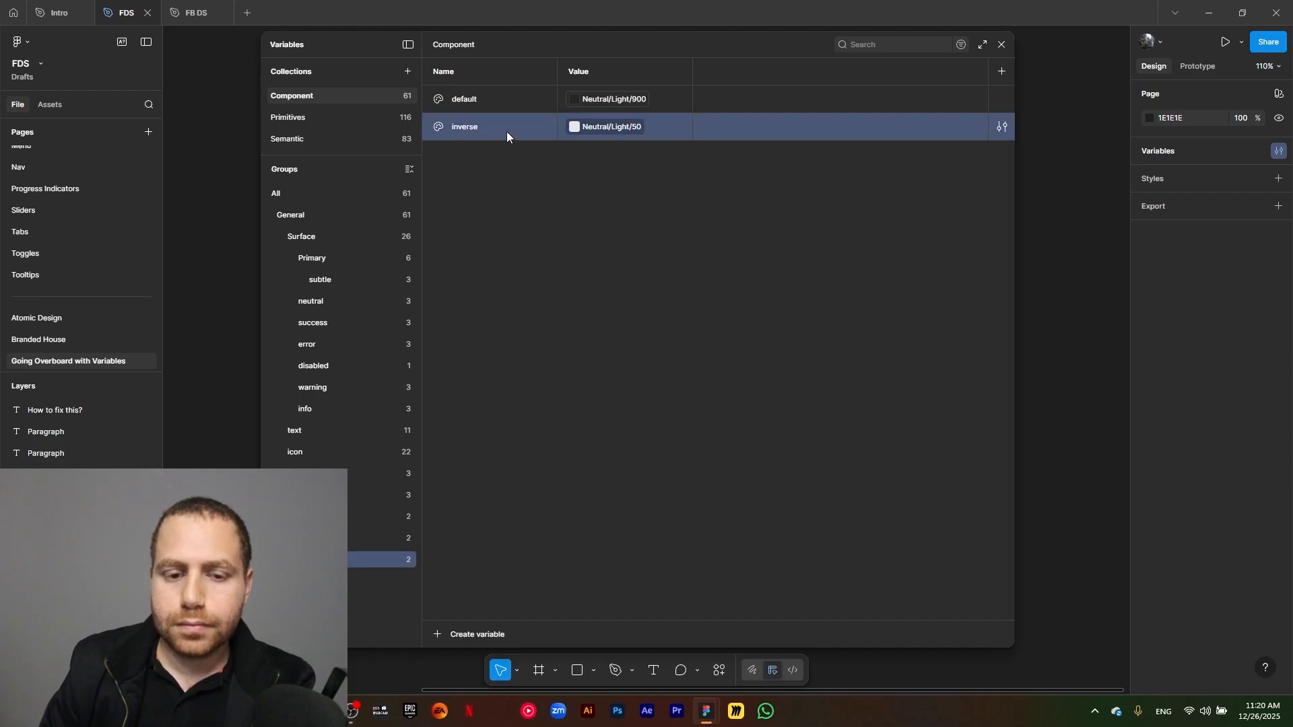
{"action": "key", "text": "ctrl+d"}
{"action": "type", "text": "placeholder"}
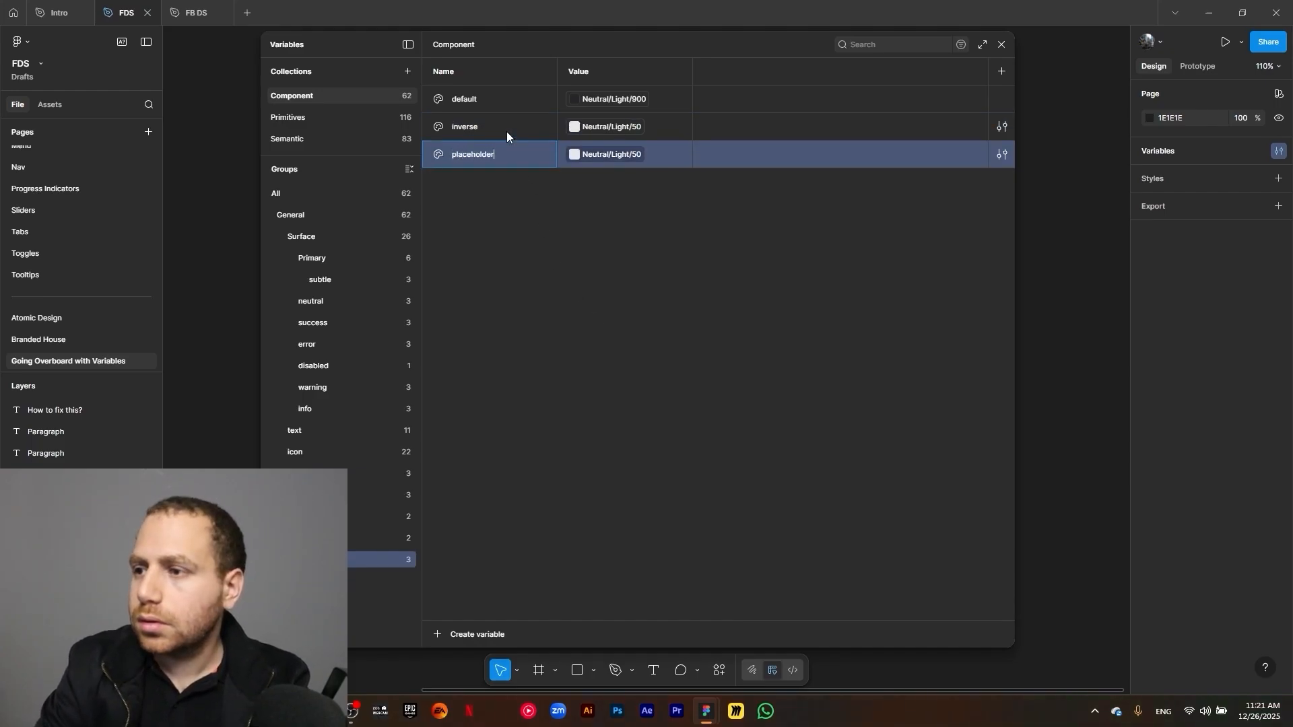
{"action": "left_click", "coordinate": [637, 158]}
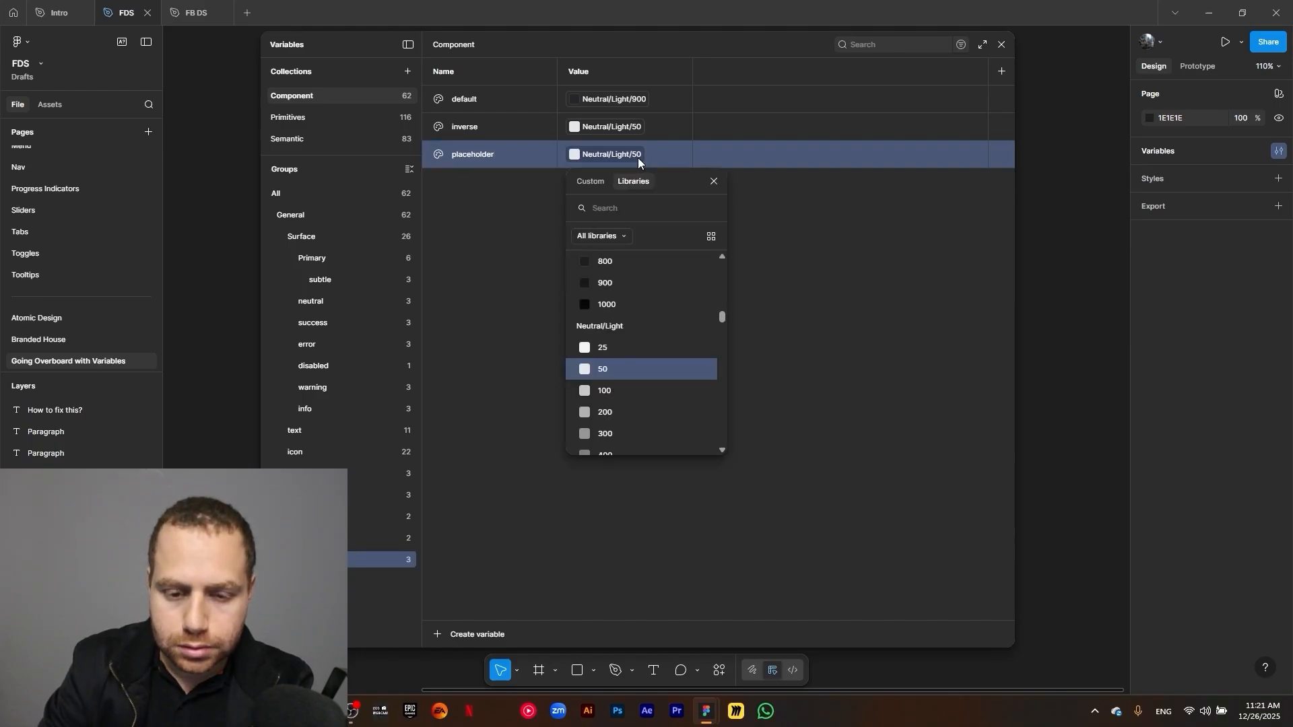
{"action": "scroll", "coordinate": [660, 374], "scroll_direction": "down", "scroll_amount": 2}
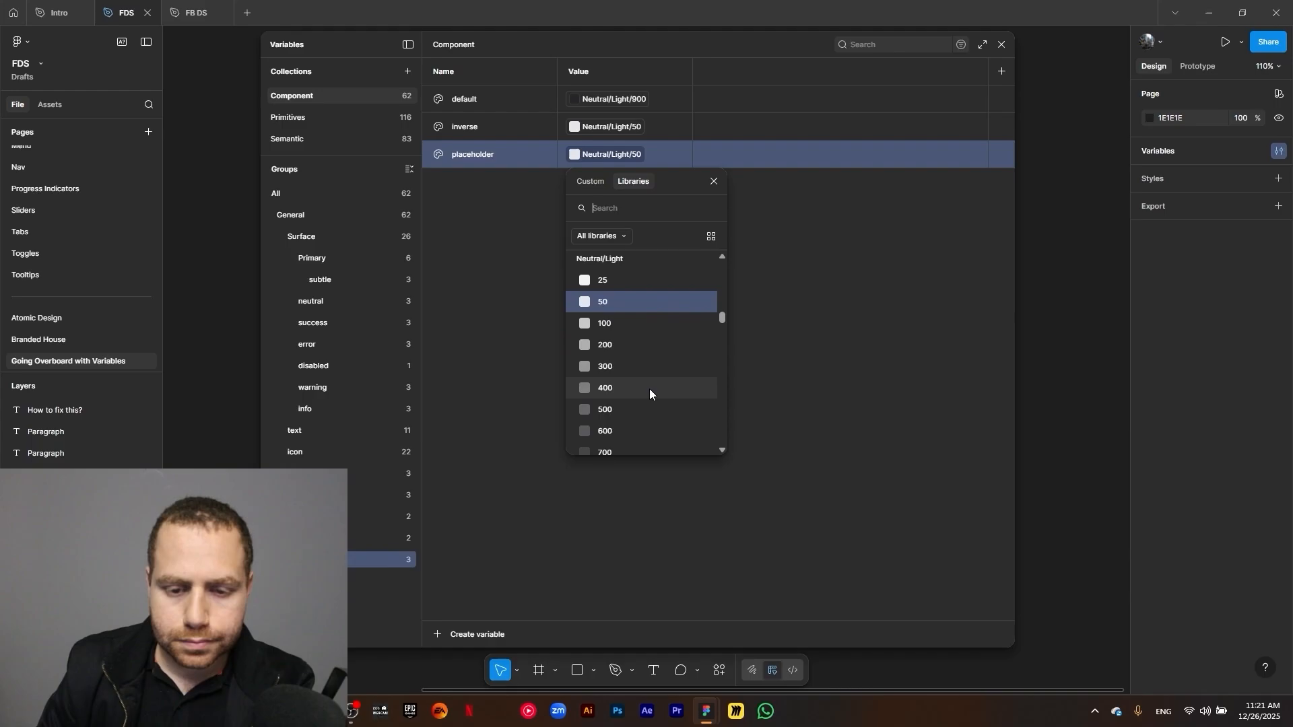
{"action": "left_click", "coordinate": [643, 410]}
Duplicate the border placeholder variable as primary and link it to the semantic color Primary/500
{"action": "left_click", "coordinate": [504, 158]}
{"action": "key", "text": "ctrl+d"}
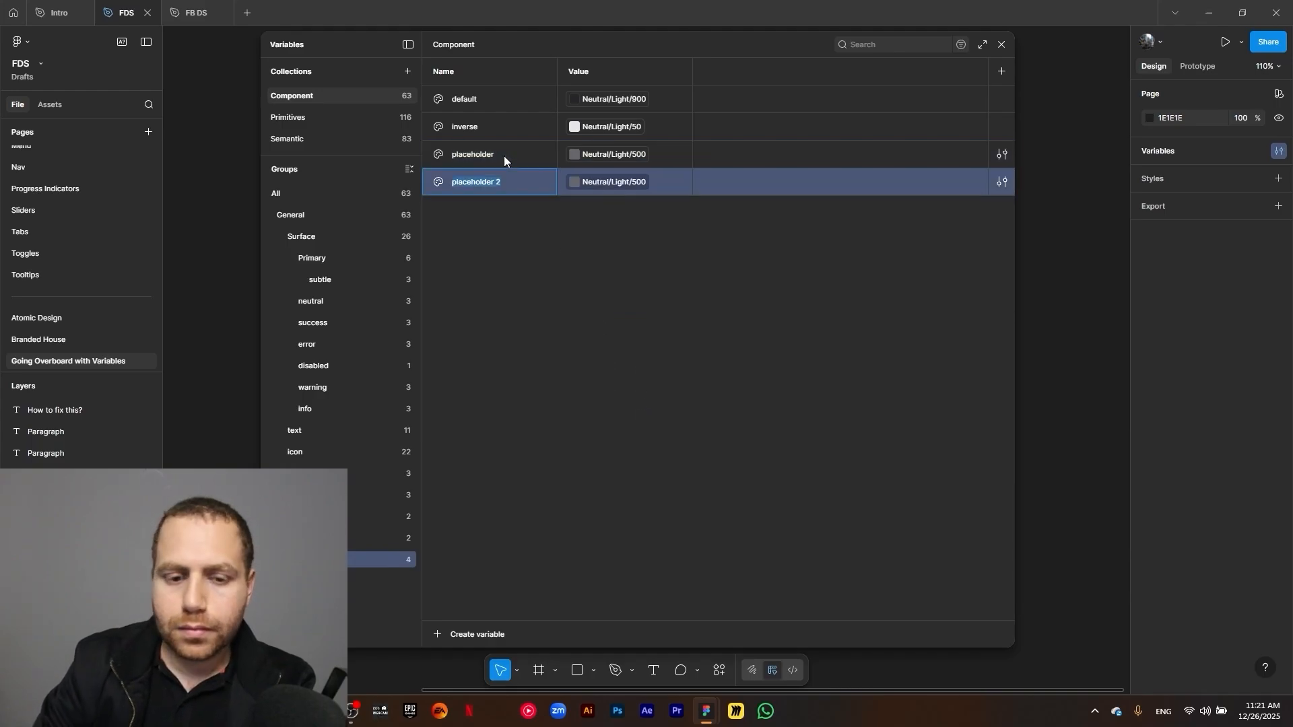
{"action": "type", "text": "primary"}
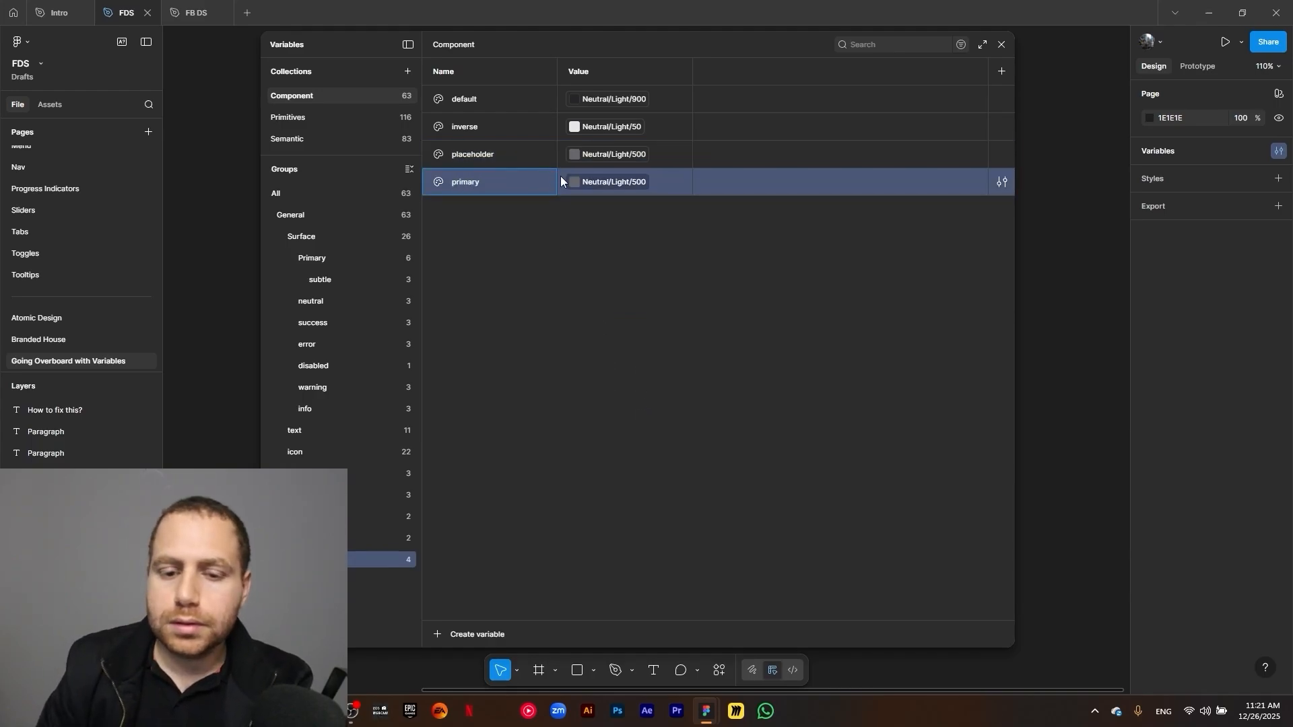
{"action": "left_click", "coordinate": [597, 181]}
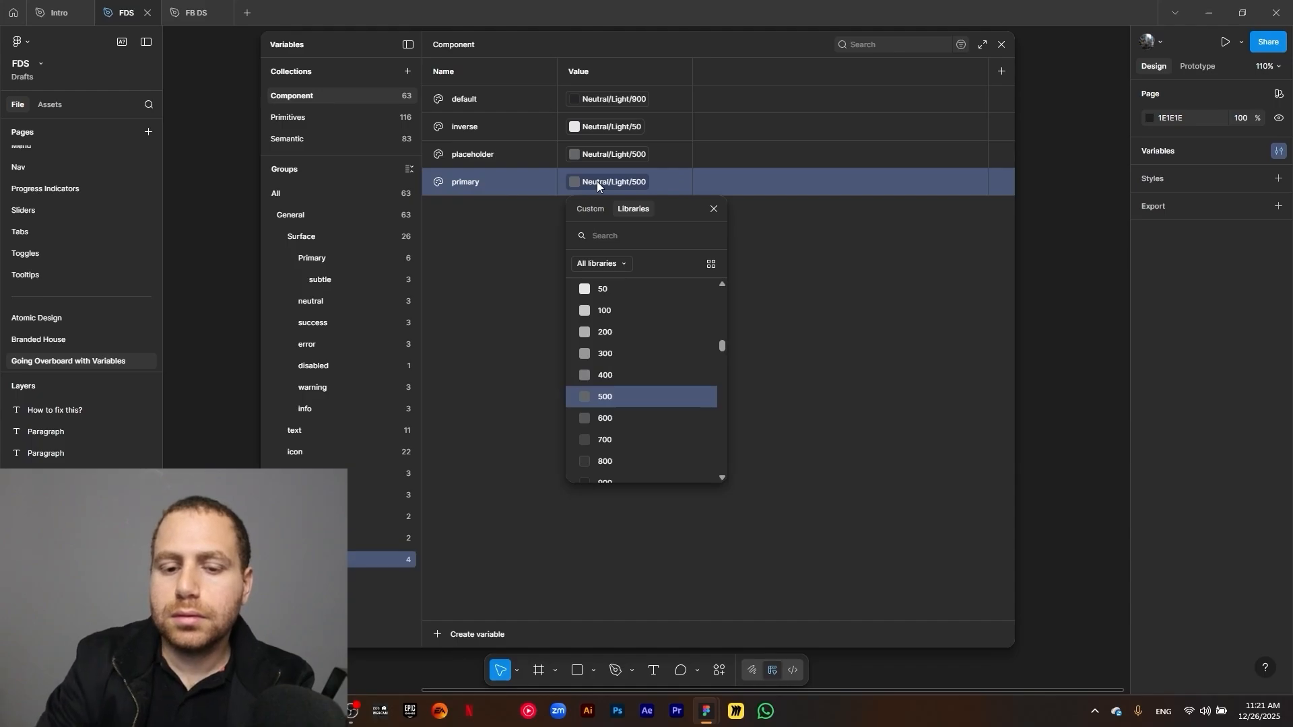
{"action": "type", "text": "primary"}
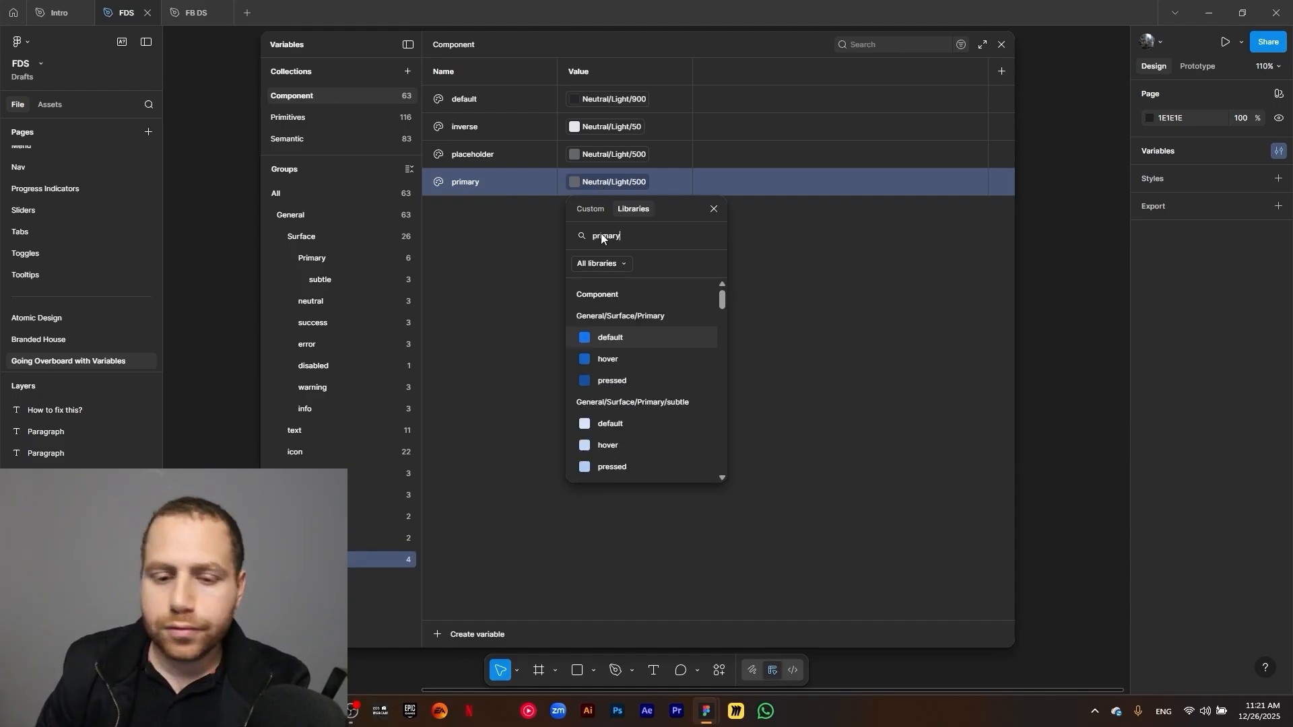
{"action": "scroll", "coordinate": [620, 351], "scroll_direction": "down", "scroll_amount": 5}
{"action": "scroll", "coordinate": [622, 374], "scroll_direction": "down", "scroll_amount": 10}
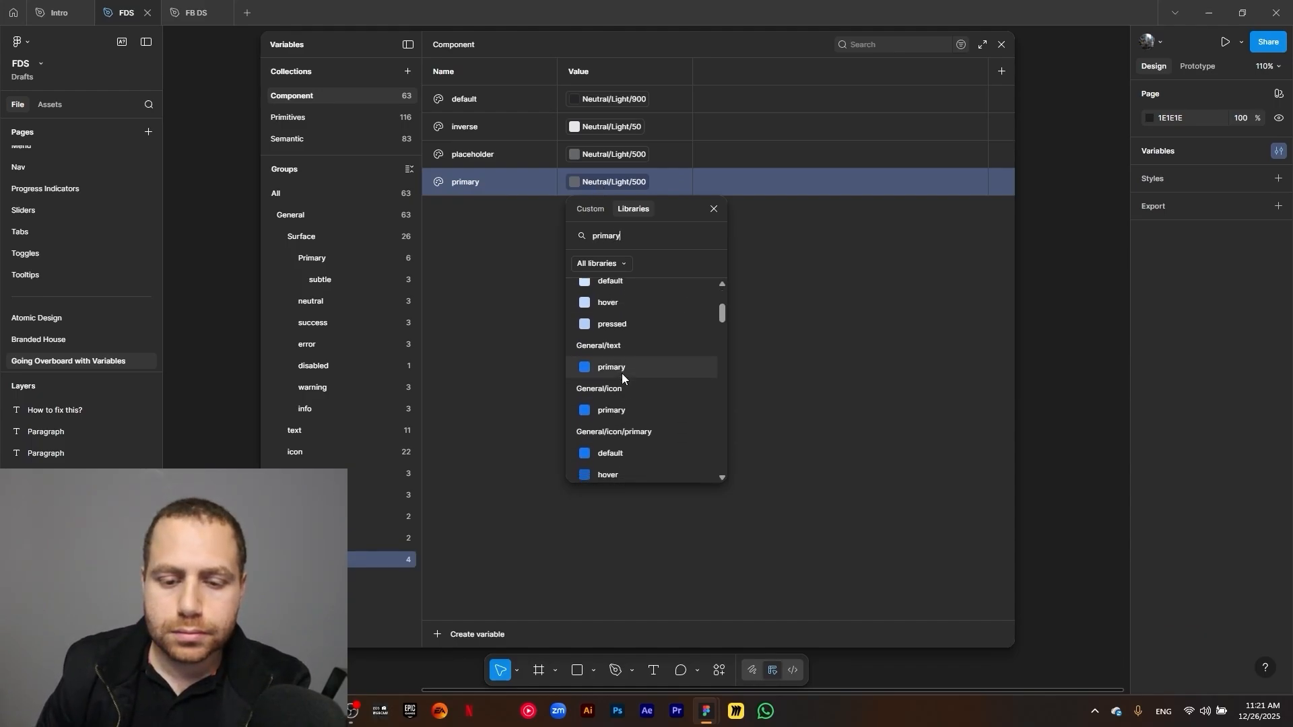
{"action": "key", "text": "Escape"}
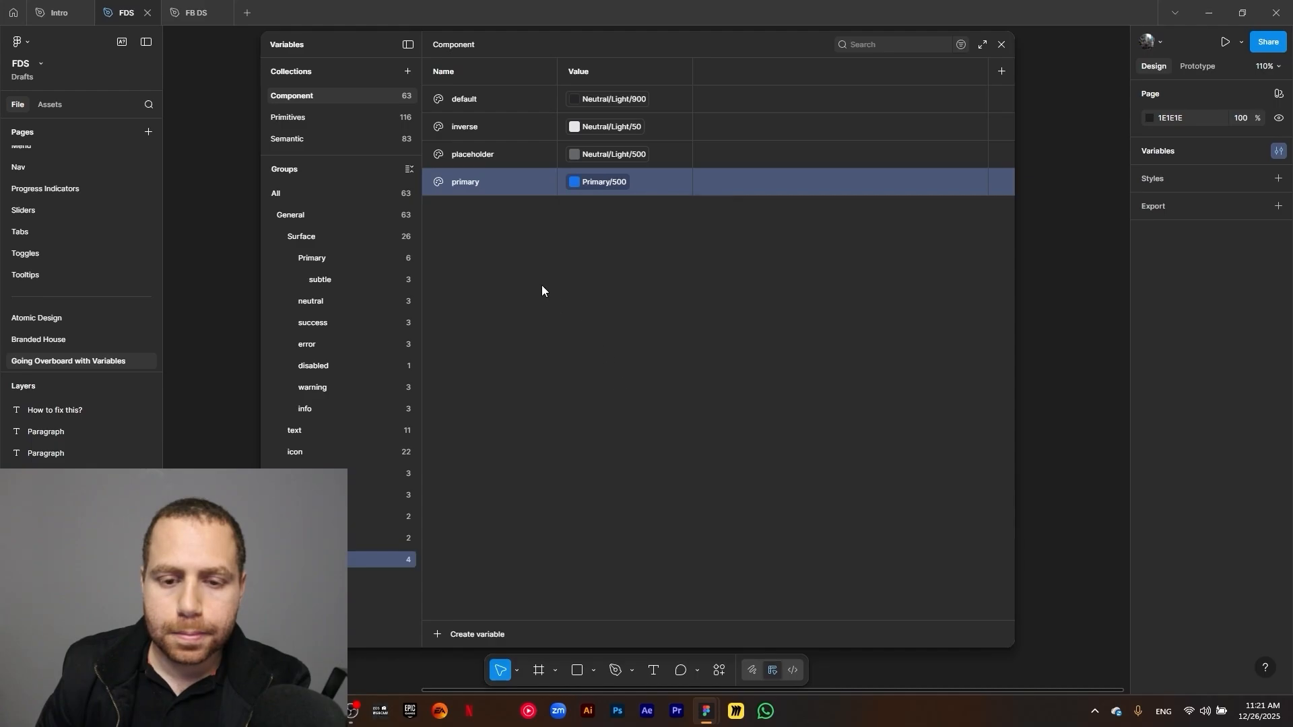
Duplicate the border primary variable as primary-subtle and link it to the semantic color Primary/100
{"action": "key", "text": "ctrl+d"}
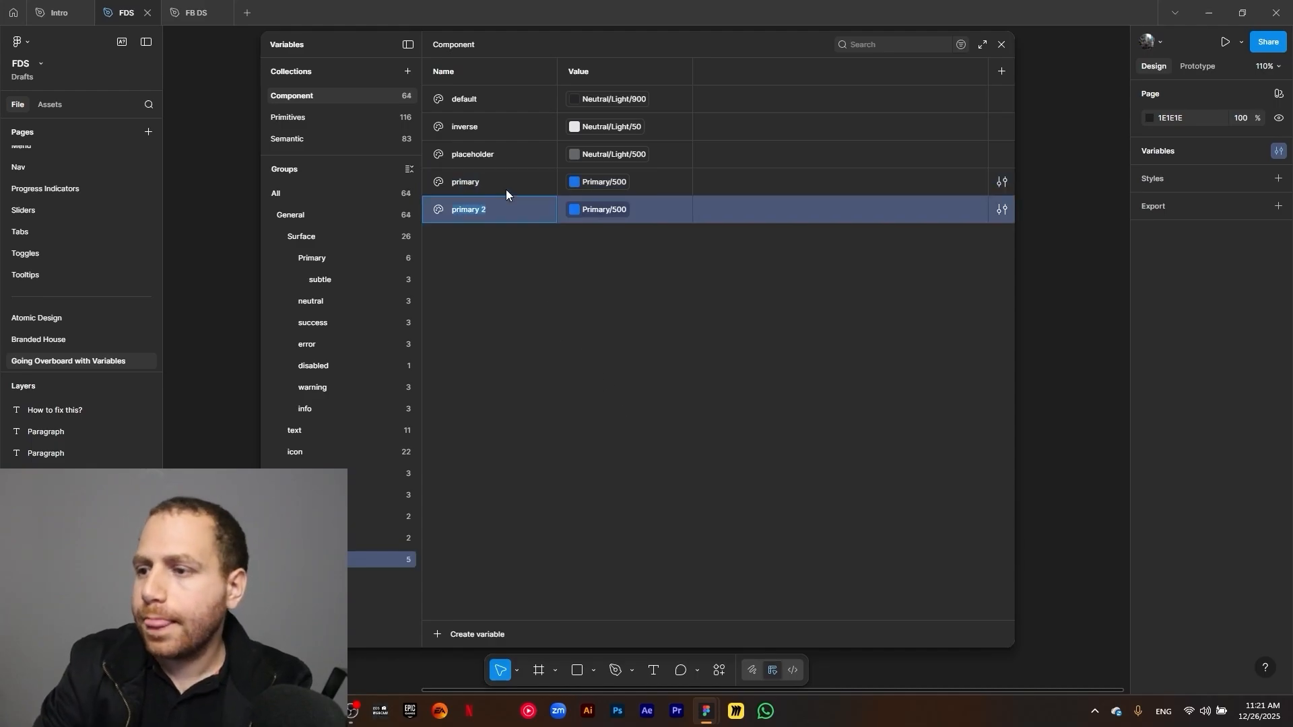
{"action": "type", "text": "prim"}
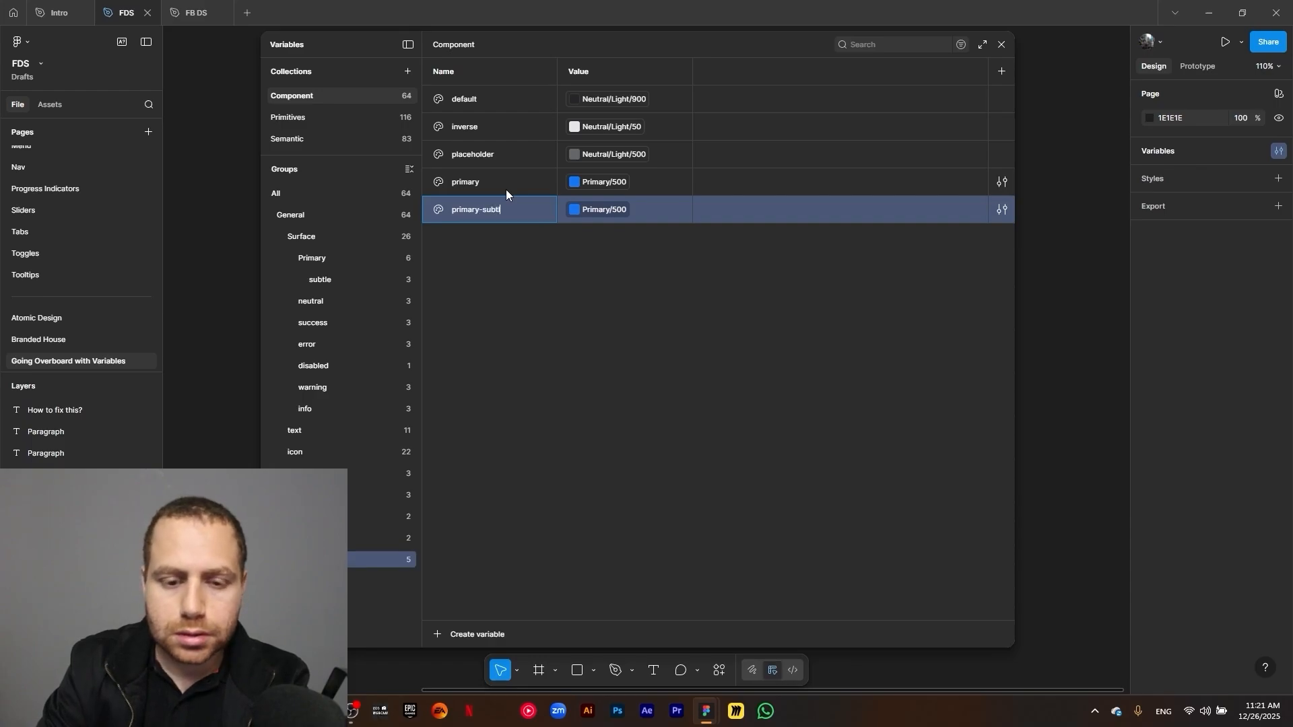
{"action": "left_click", "coordinate": [586, 209]}
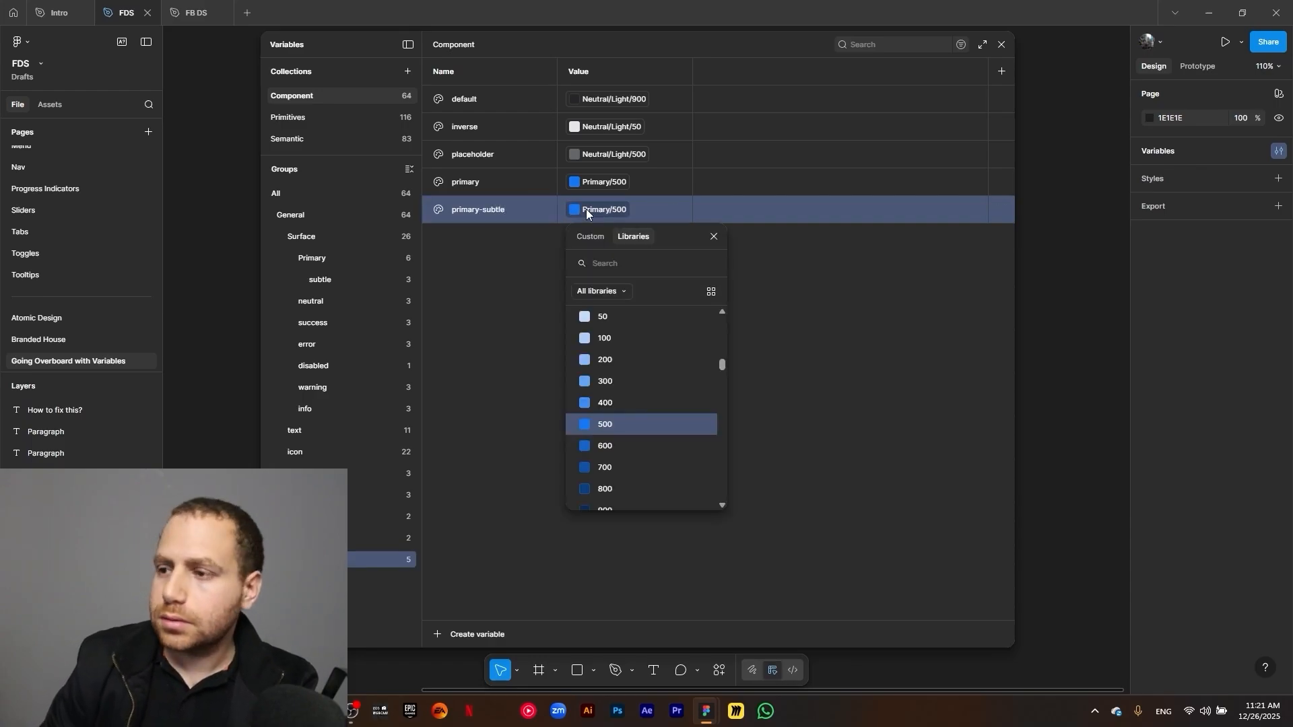
{"action": "type", "text": "p"}
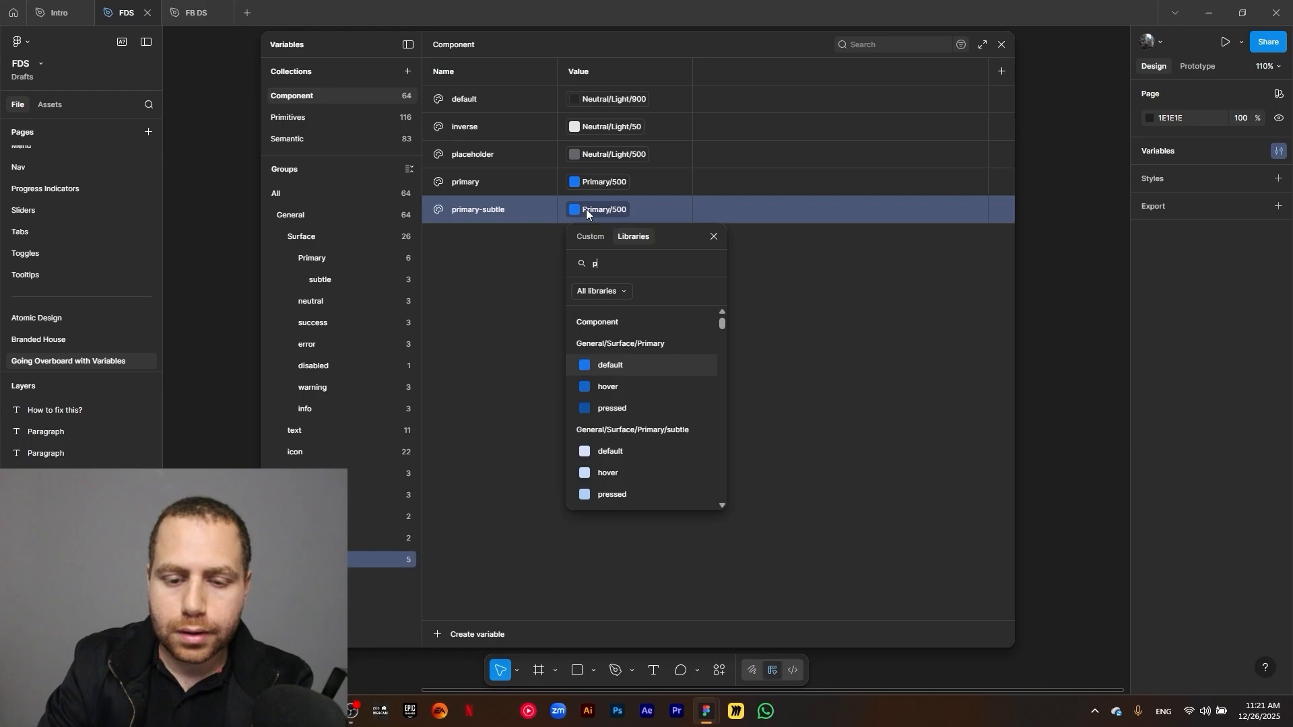
{"action": "type", "text": "rimary 100"}
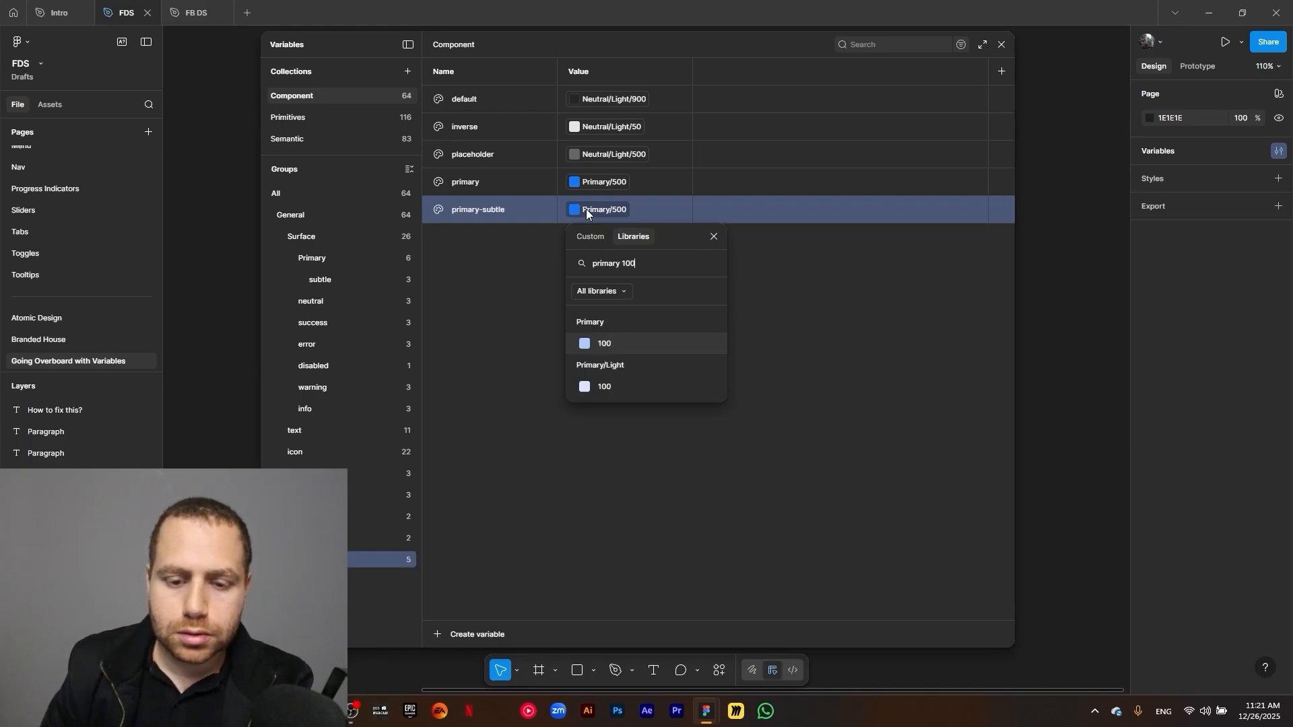
{"action": "left_click", "coordinate": [604, 344]}
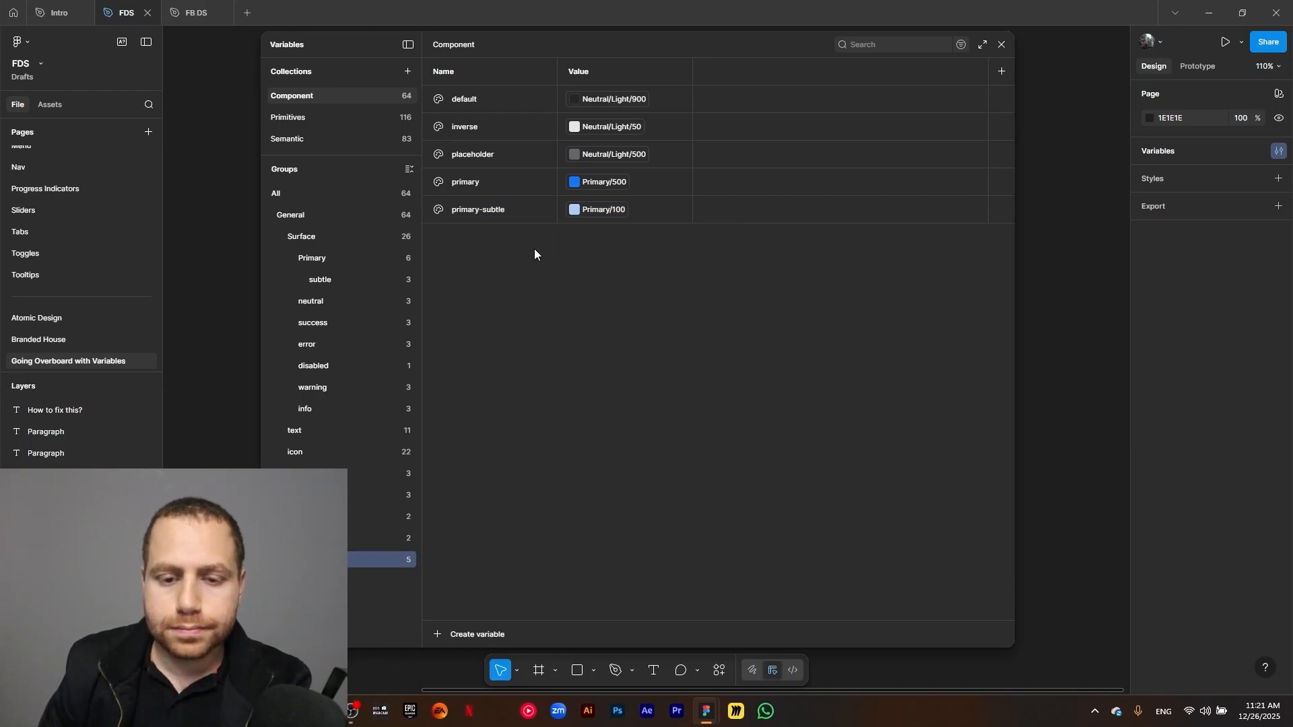
Duplicate the border primary-subtle variable as divider and link it to Neutral/Light/100
{"action": "key", "text": "ctrl+d"}
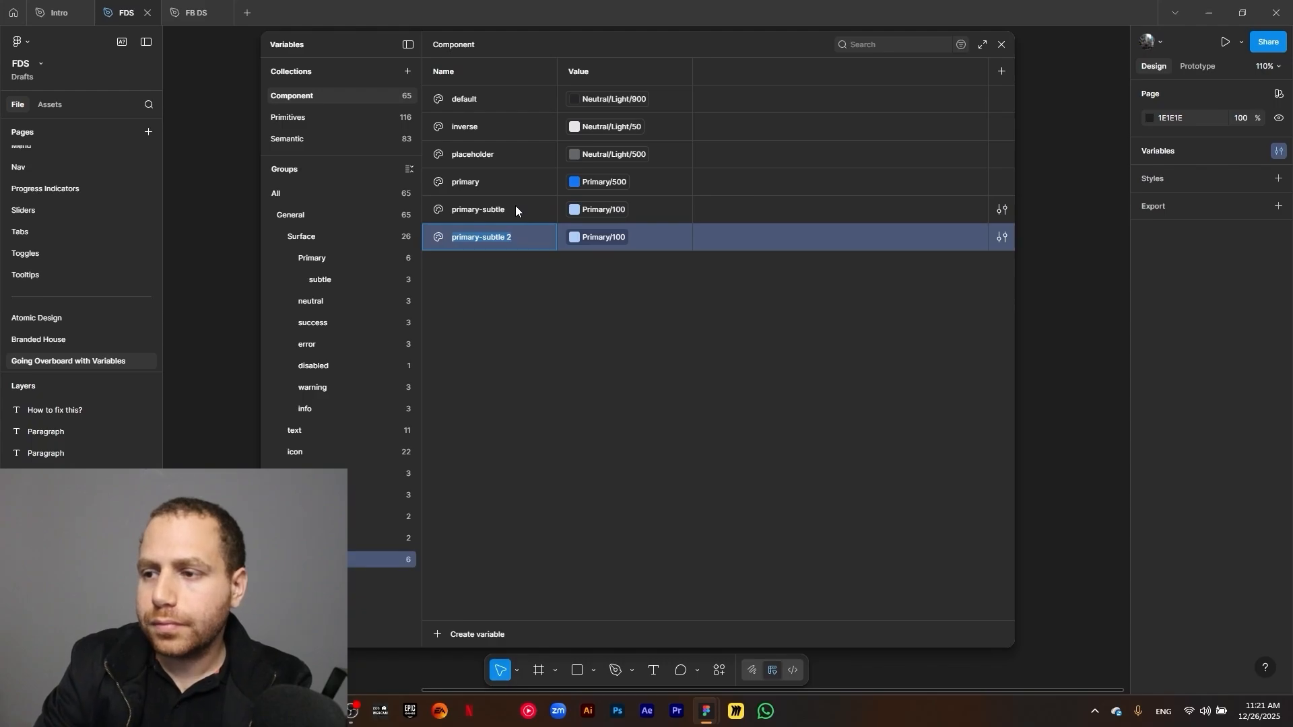
{"action": "type", "text": "divif"}
{"action": "key", "text": "BackSpace"}
{"action": "type", "text": "der"}
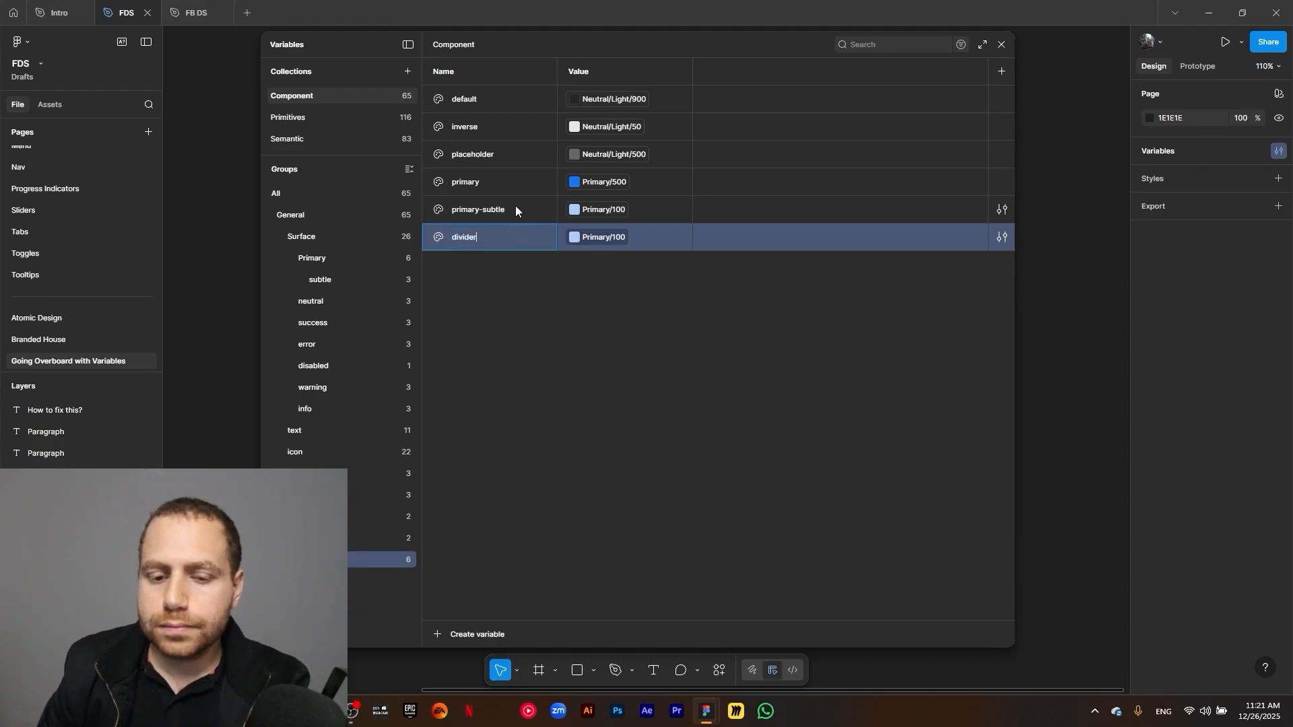
{"action": "left_click", "coordinate": [582, 232]}
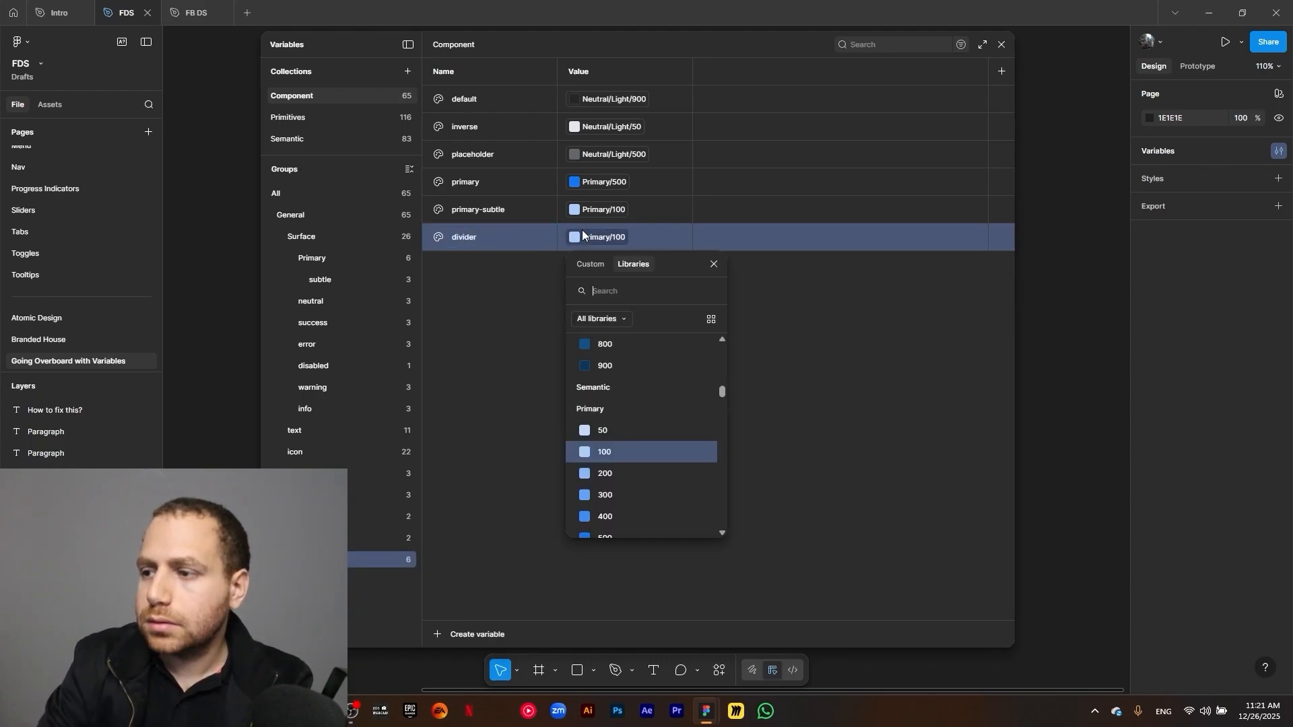
{"action": "type", "text": "light 100"}
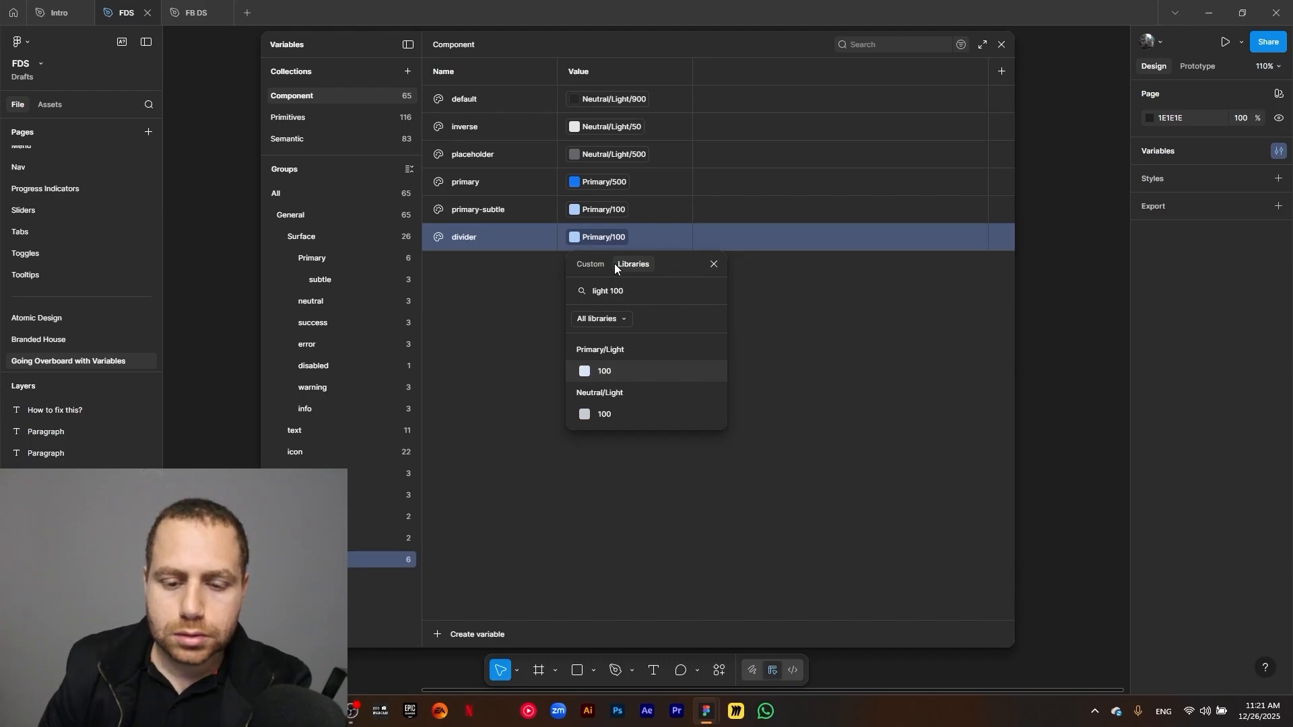
{"action": "left_click", "coordinate": [606, 414]}
Duplicate the border divider variable, name the copy neutral-subtle and link it to Neutral/Light/100
{"action": "left_click", "coordinate": [517, 236]}
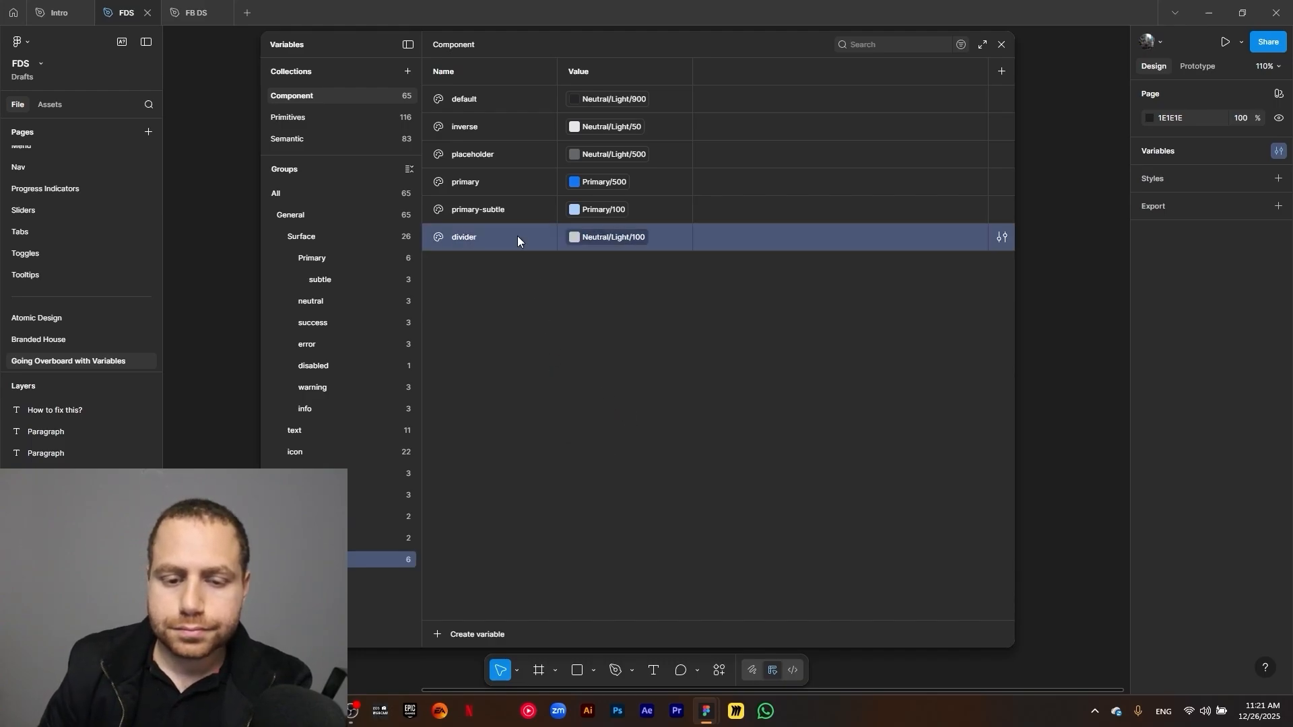
{"action": "key", "text": "ctrl+d"}
{"action": "type", "text": "neutral-subtle"}
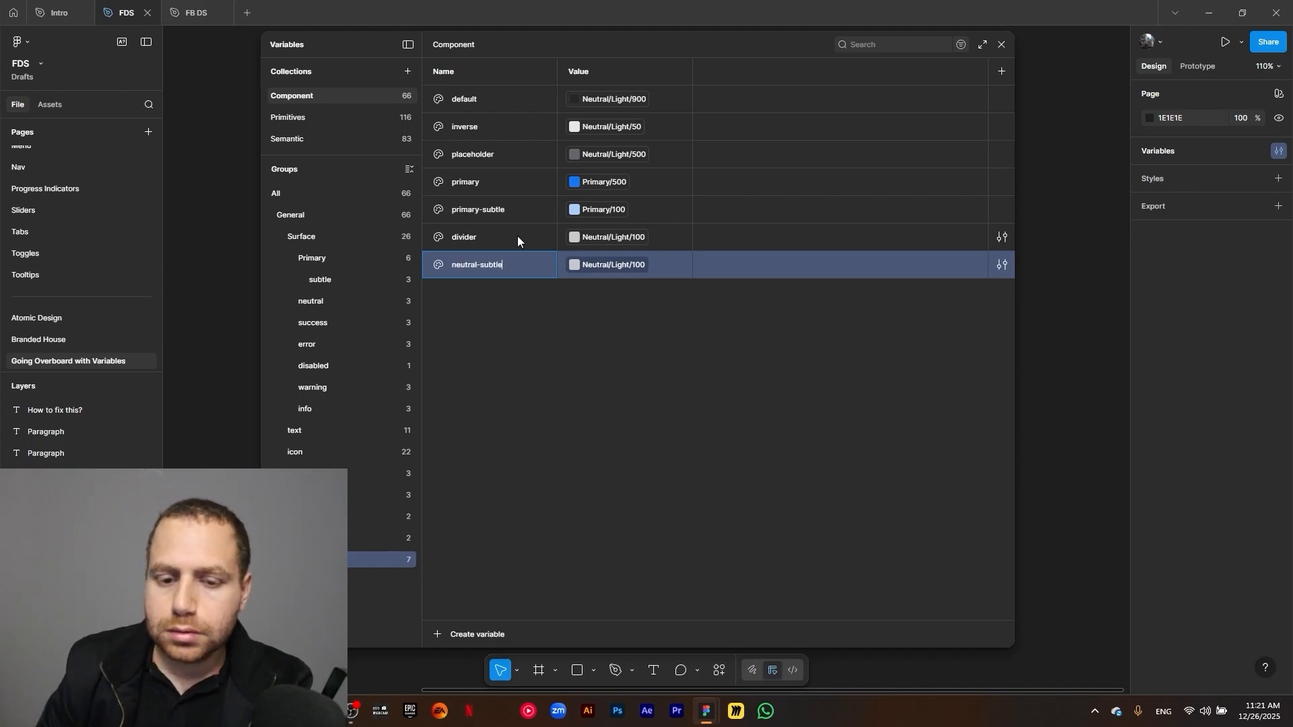
{"action": "left_click", "coordinate": [623, 265]}
{"action": "type", "text": "light"}
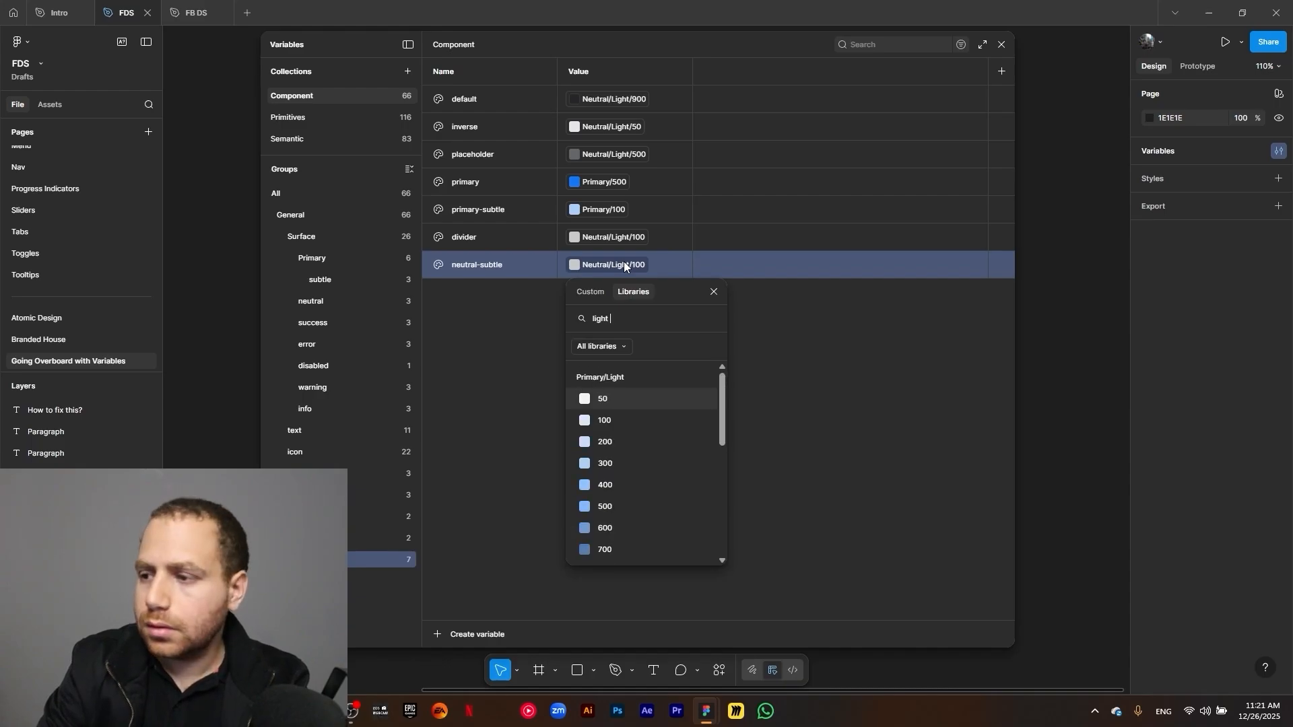
{"action": "type", "text": " 100"}
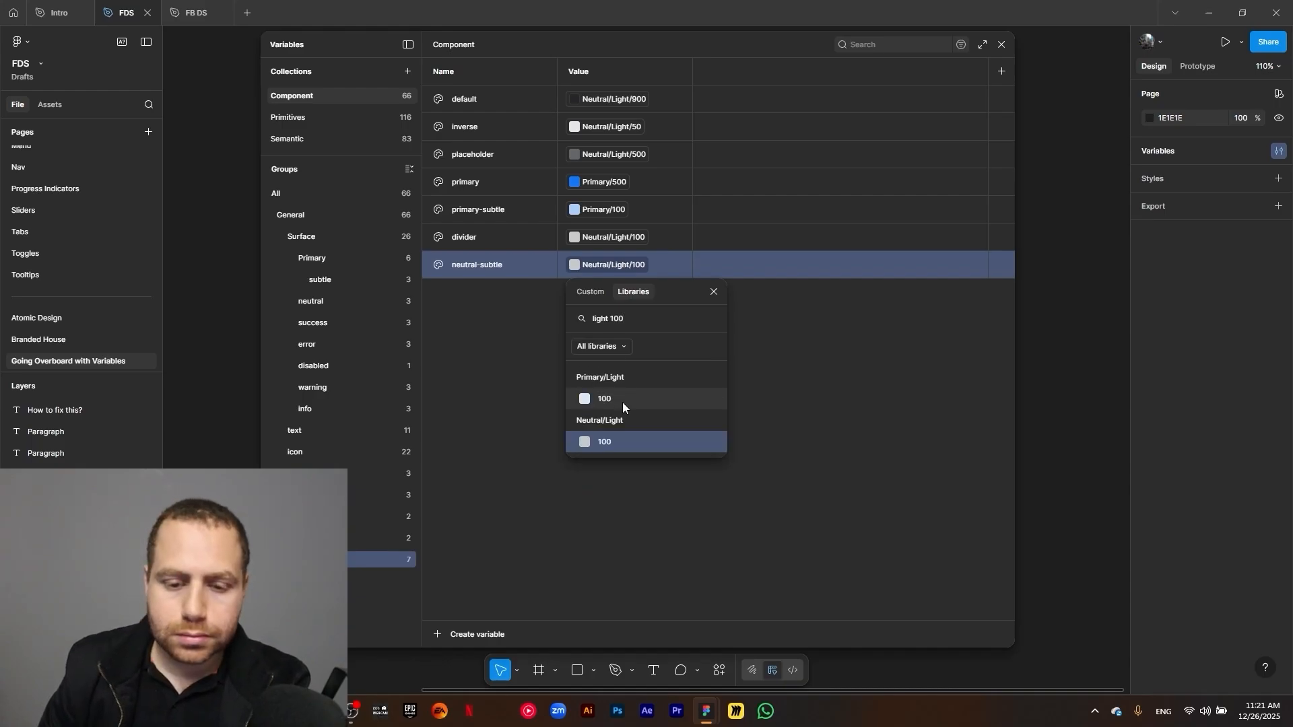
{"action": "left_click", "coordinate": [624, 435]}
Duplicate the border neutral-subtle variable and name the copy unselected
{"action": "left_click", "coordinate": [512, 265]}
{"action": "key", "text": "ctrl+d"}
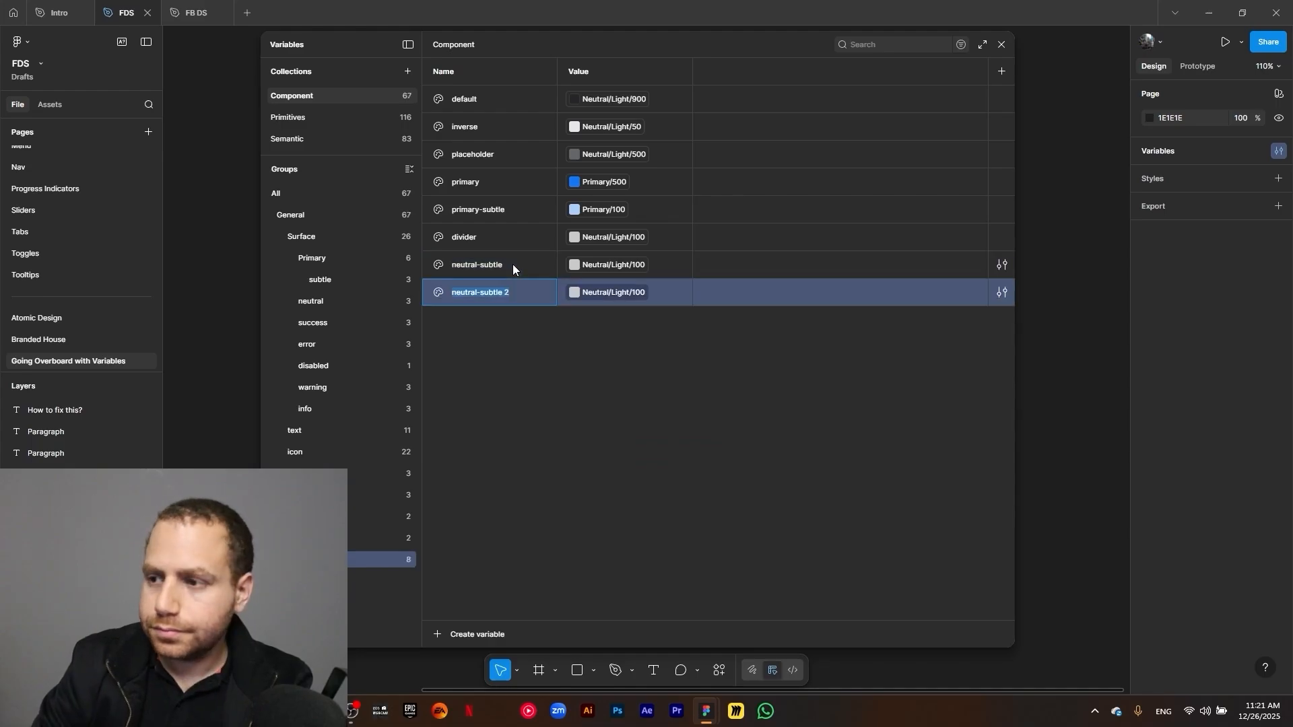
{"action": "type", "text": "unsle"}
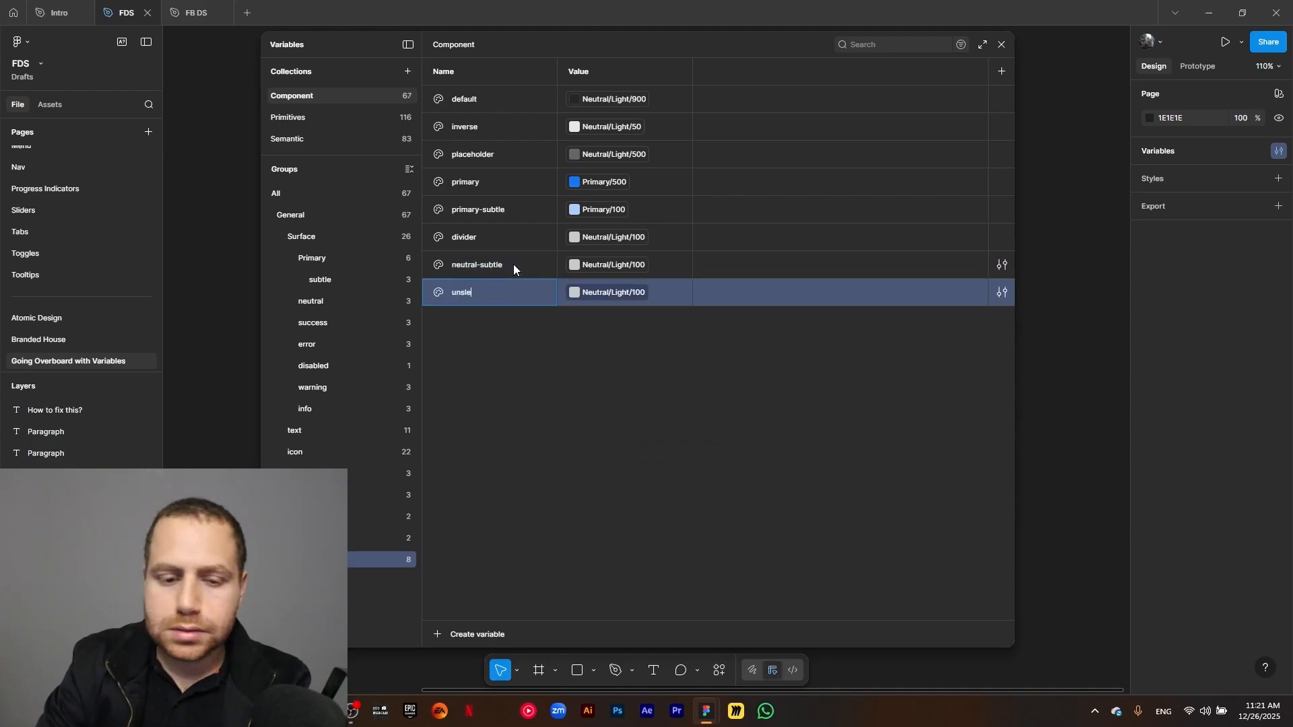
{"action": "key", "text": "BackSpace"}
{"action": "key", "text": "BackSpace"}
{"action": "type", "text": "elected"}
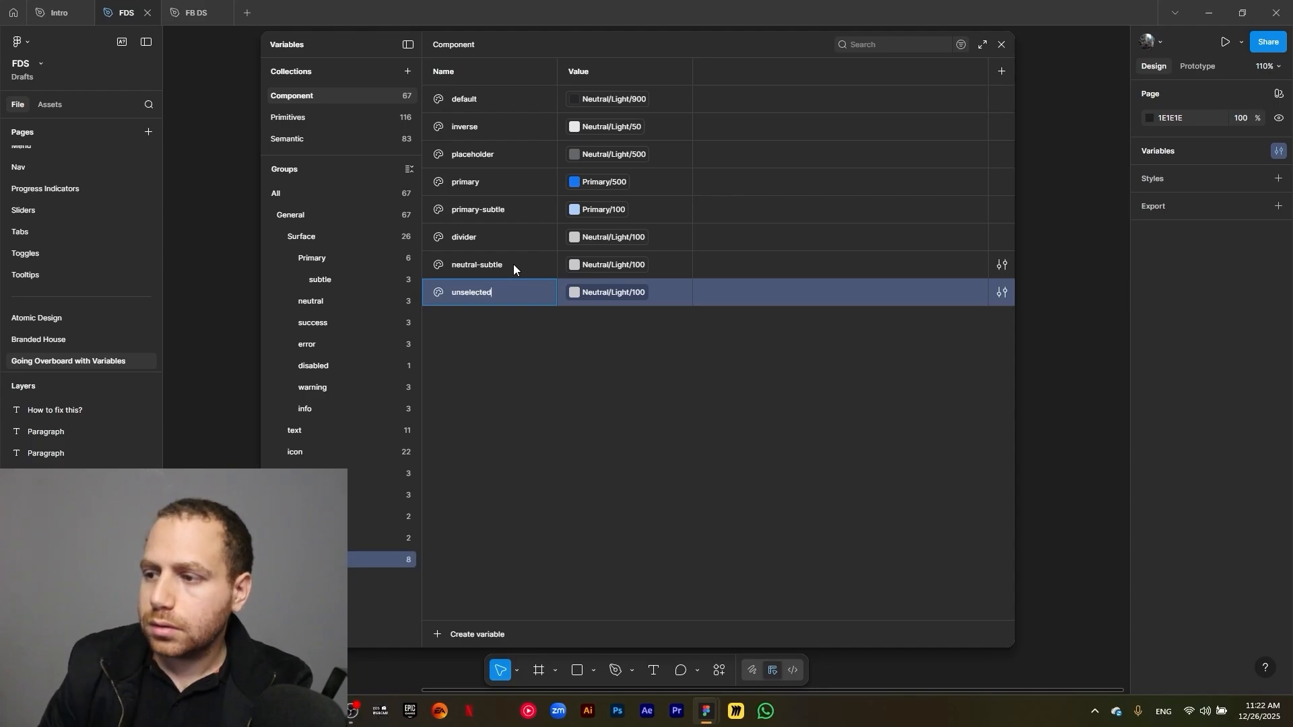
Link the border unselected variable to the semantic color Neutral/Light/25
{"action": "left_click", "coordinate": [585, 409]}
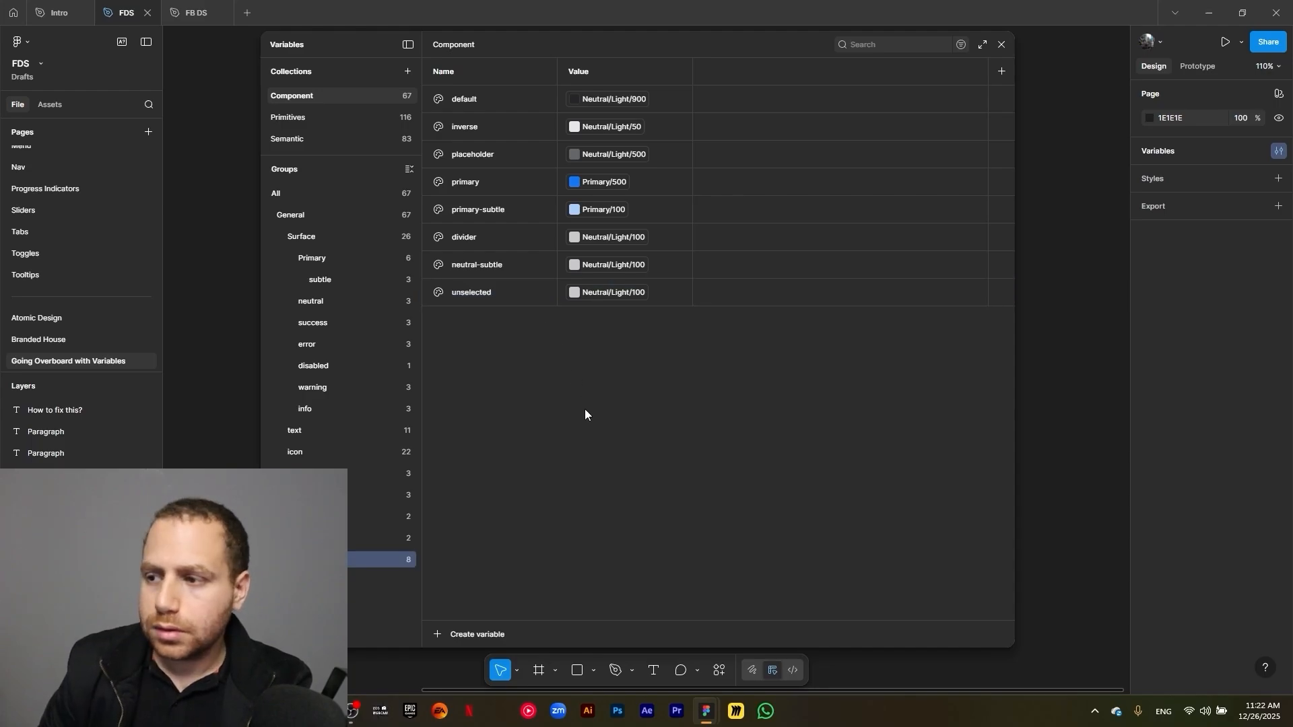
{"action": "left_click", "coordinate": [608, 298]}
{"action": "left_click", "coordinate": [609, 298]}
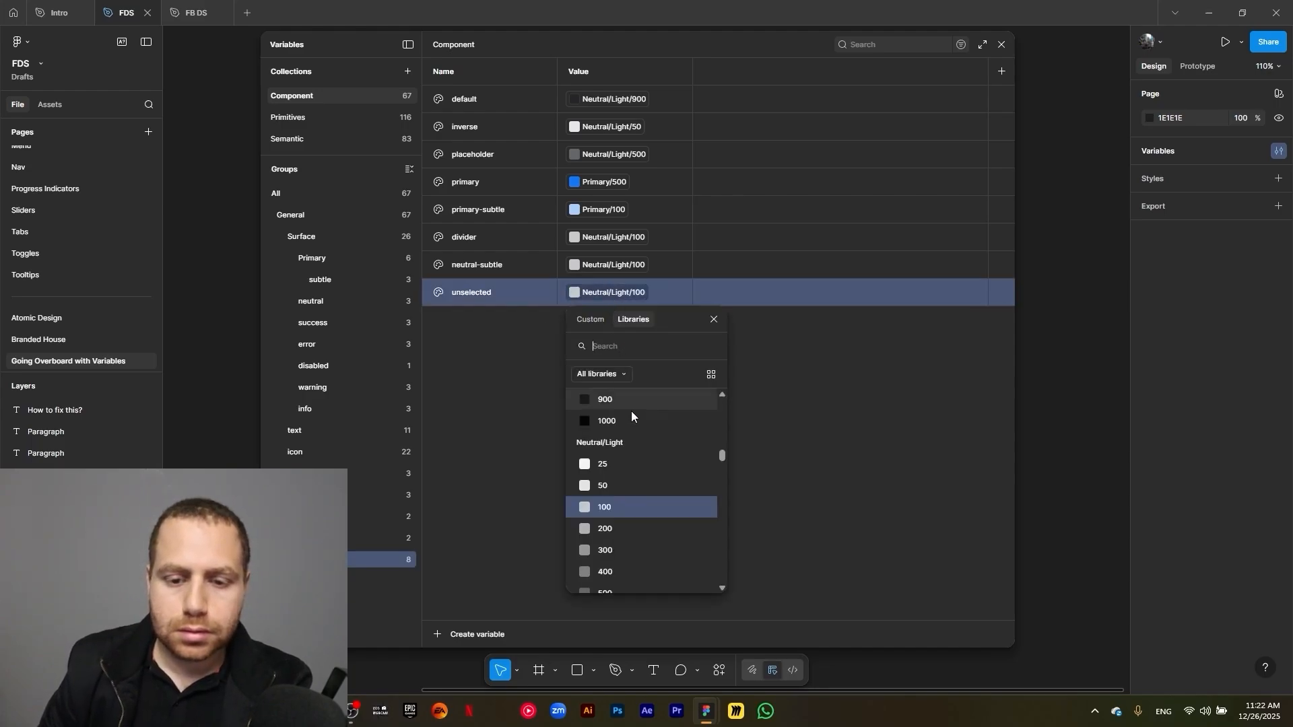
{"action": "left_click", "coordinate": [636, 463]}
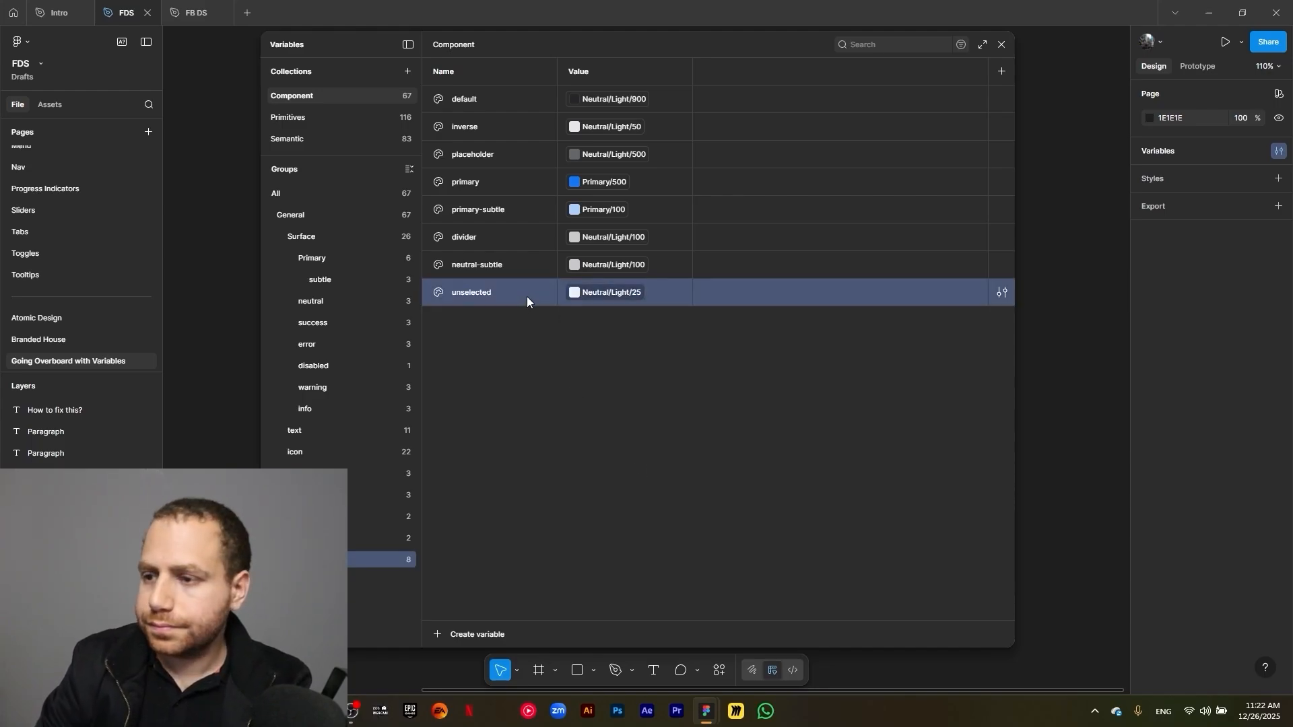
Duplicate the border unselected variable, name the copy success and link it to the semantic color Success/500
{"action": "key", "text": "ctrl+d"}
{"action": "type", "text": "succes"}
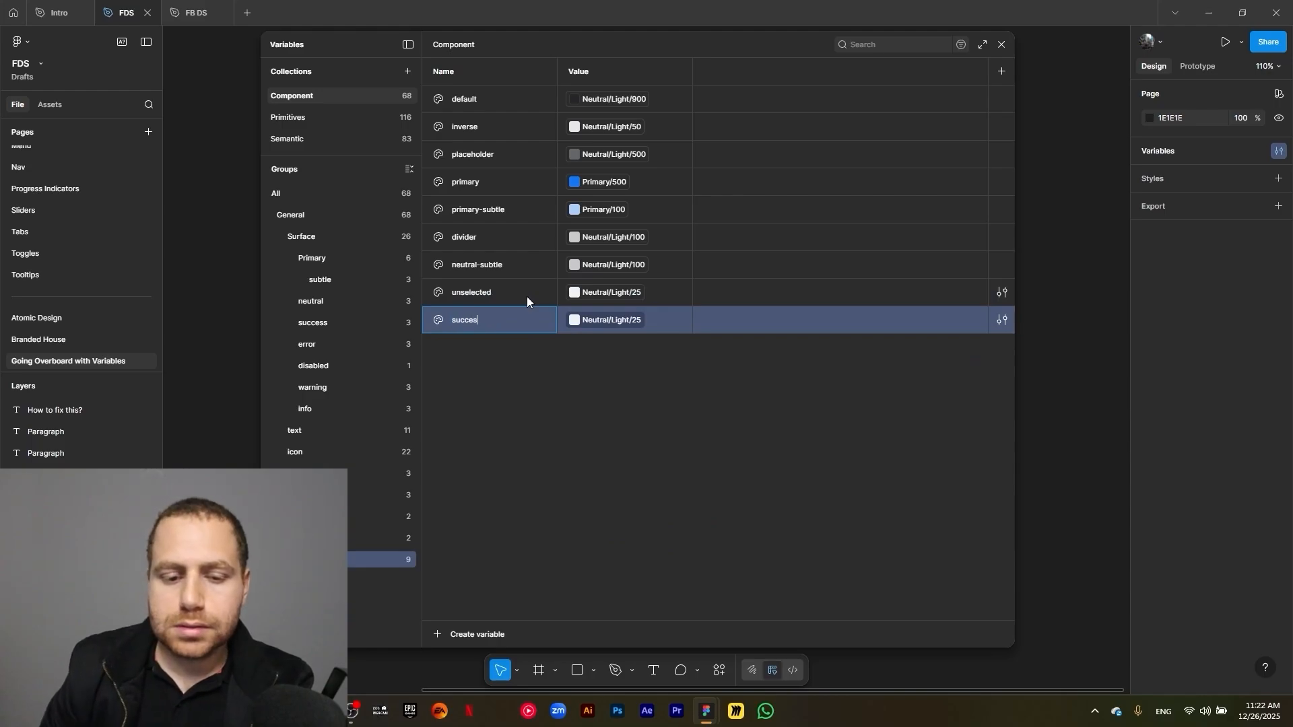
{"action": "type", "text": "s"}
{"action": "left_click", "coordinate": [601, 325]}
{"action": "type", "text": "succ"}
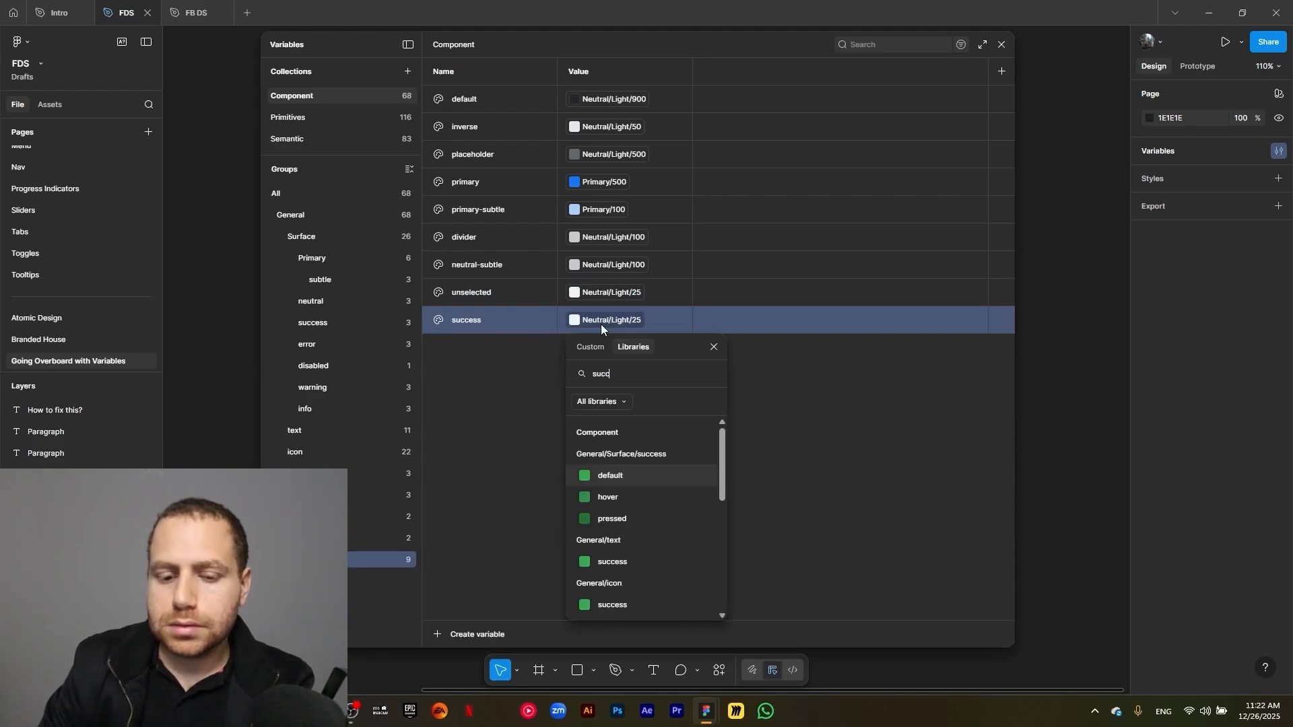
{"action": "type", "text": "ess"}
{"action": "scroll", "coordinate": [635, 518], "scroll_direction": "down", "scroll_amount": 2}
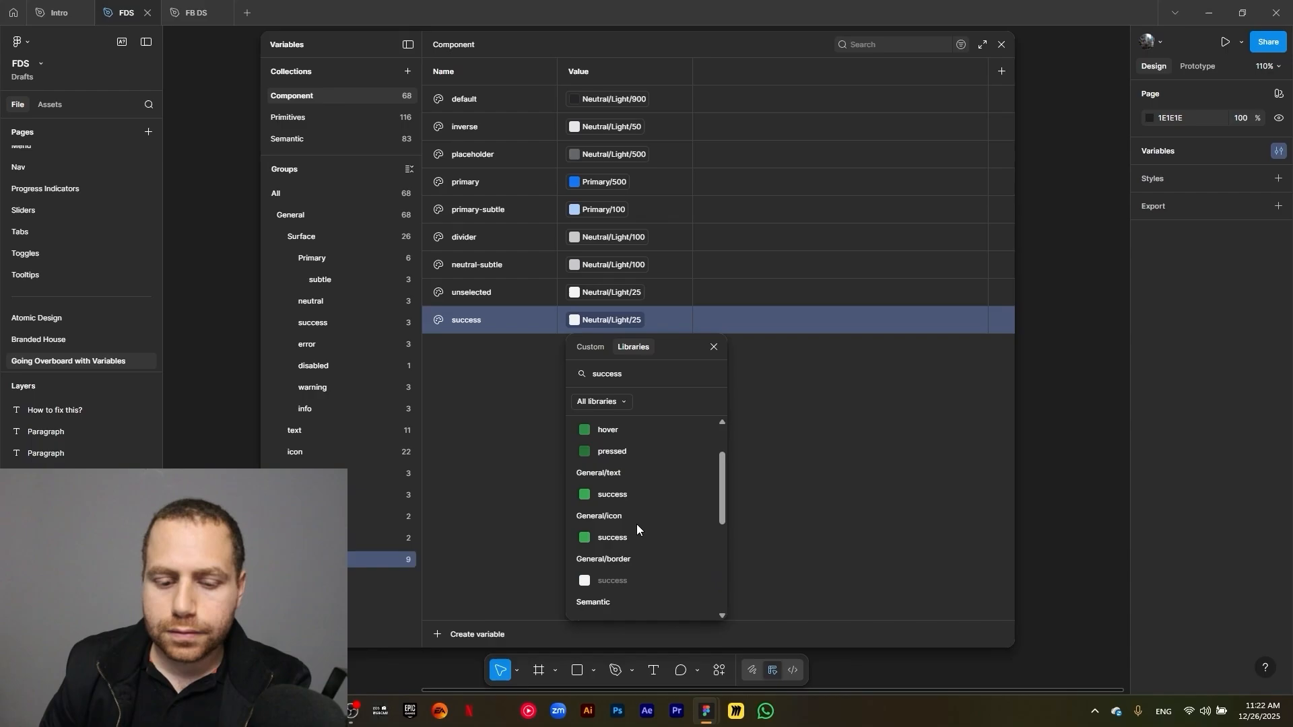
{"action": "scroll", "coordinate": [637, 519], "scroll_direction": "down", "scroll_amount": 5}
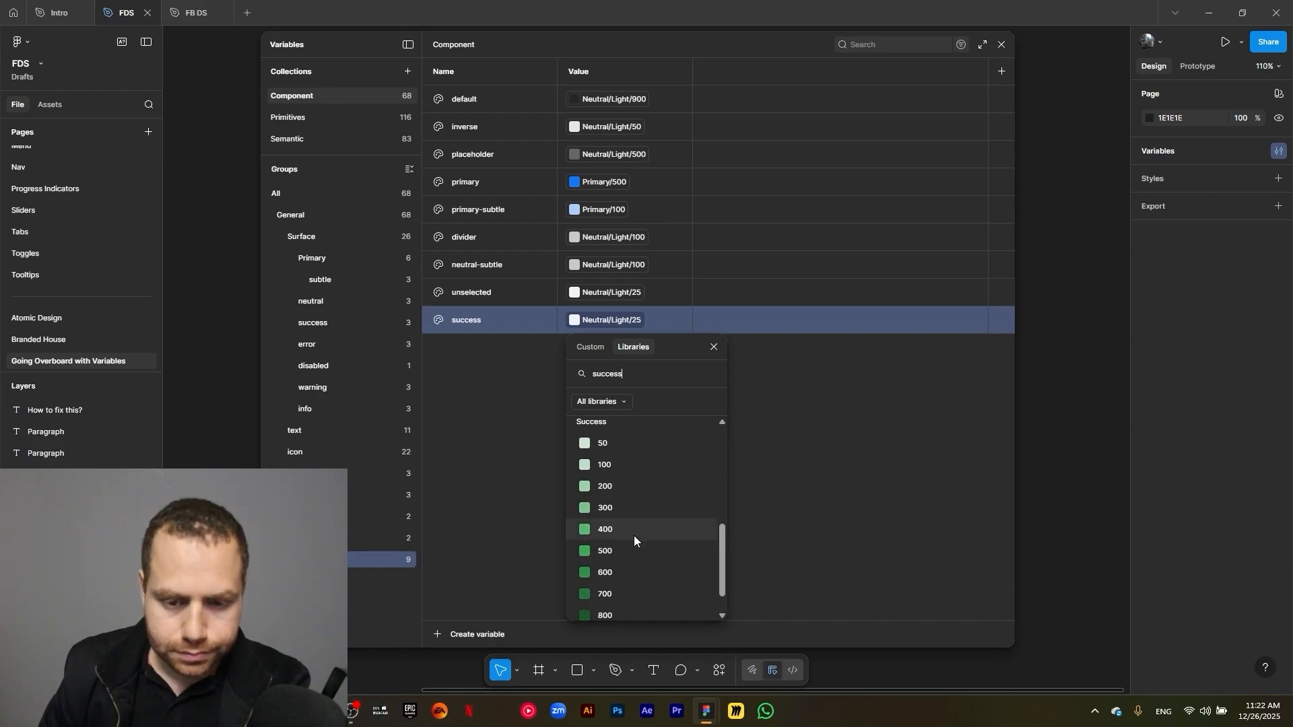
{"action": "left_click", "coordinate": [633, 535]}
Duplicate the border success variable, name the copy error and link it to the semantic color Error/500
{"action": "left_click", "coordinate": [508, 322]}
{"action": "key", "text": "ctrl+d"}
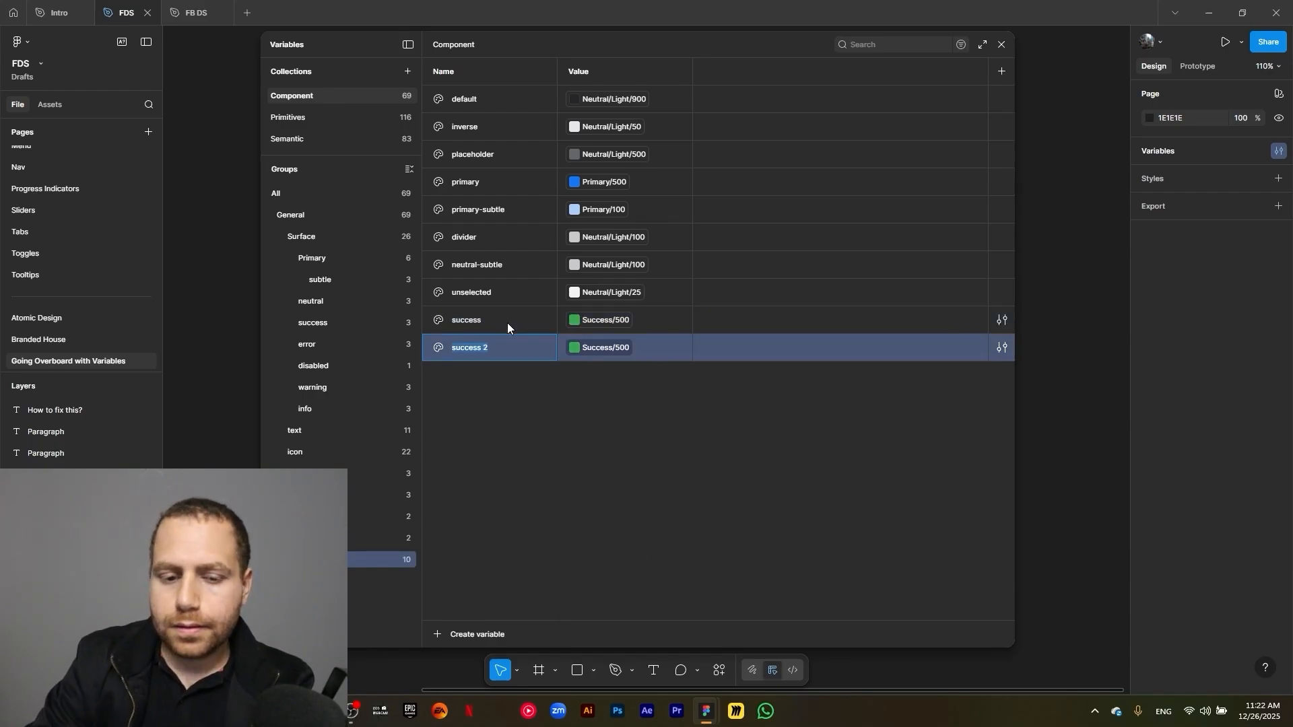
{"action": "type", "text": "error"}
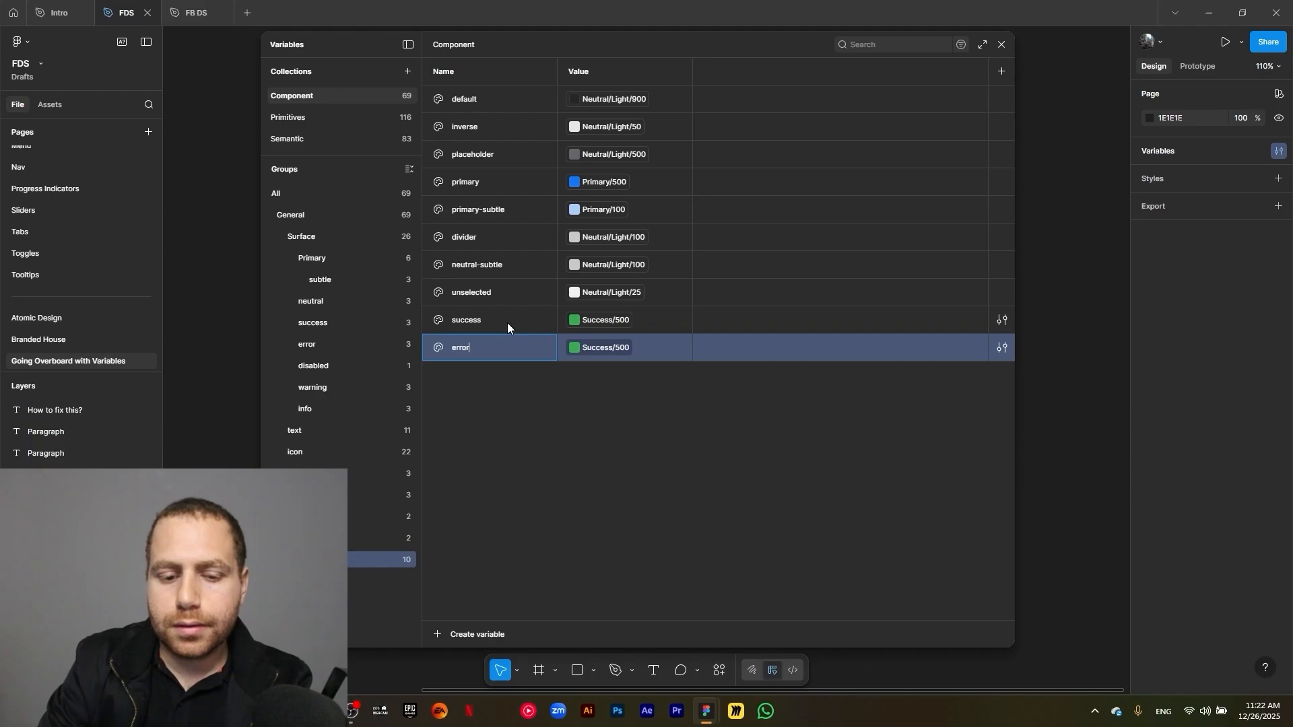
{"action": "left_click", "coordinate": [625, 348]}
{"action": "type", "text": "error"}
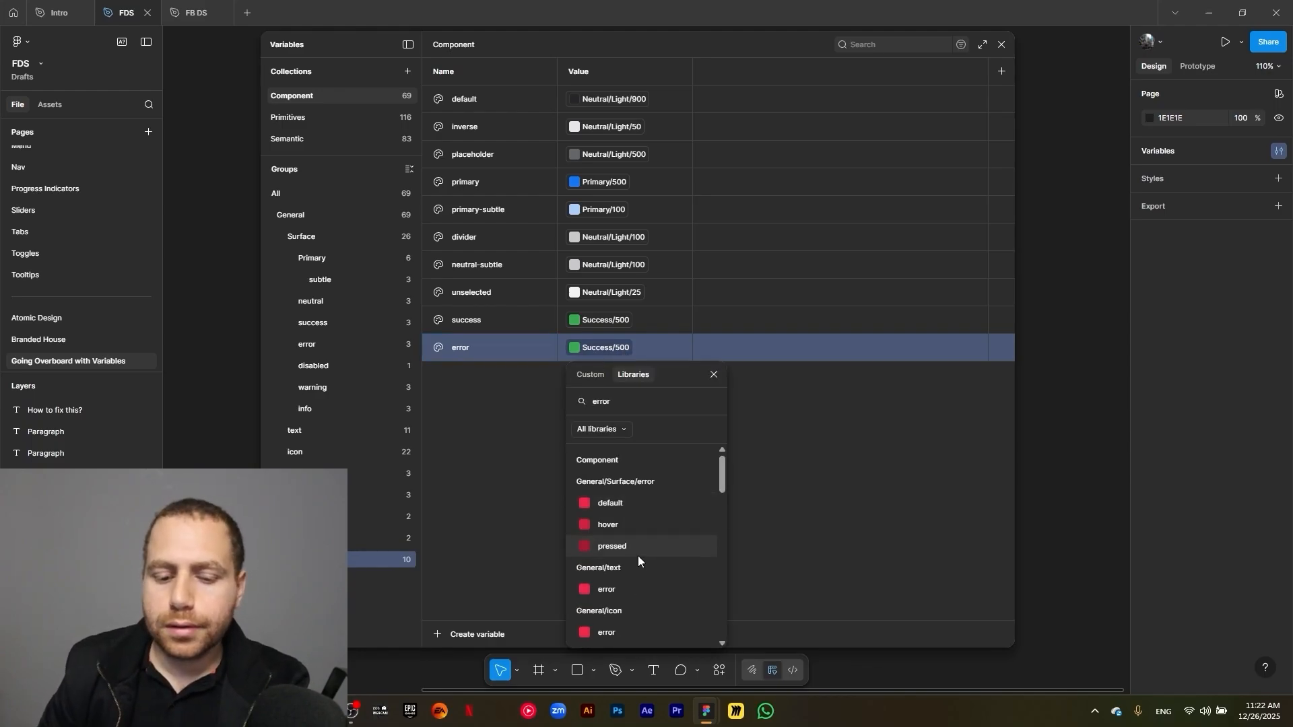
{"action": "scroll", "coordinate": [636, 564], "scroll_direction": "down", "scroll_amount": 5}
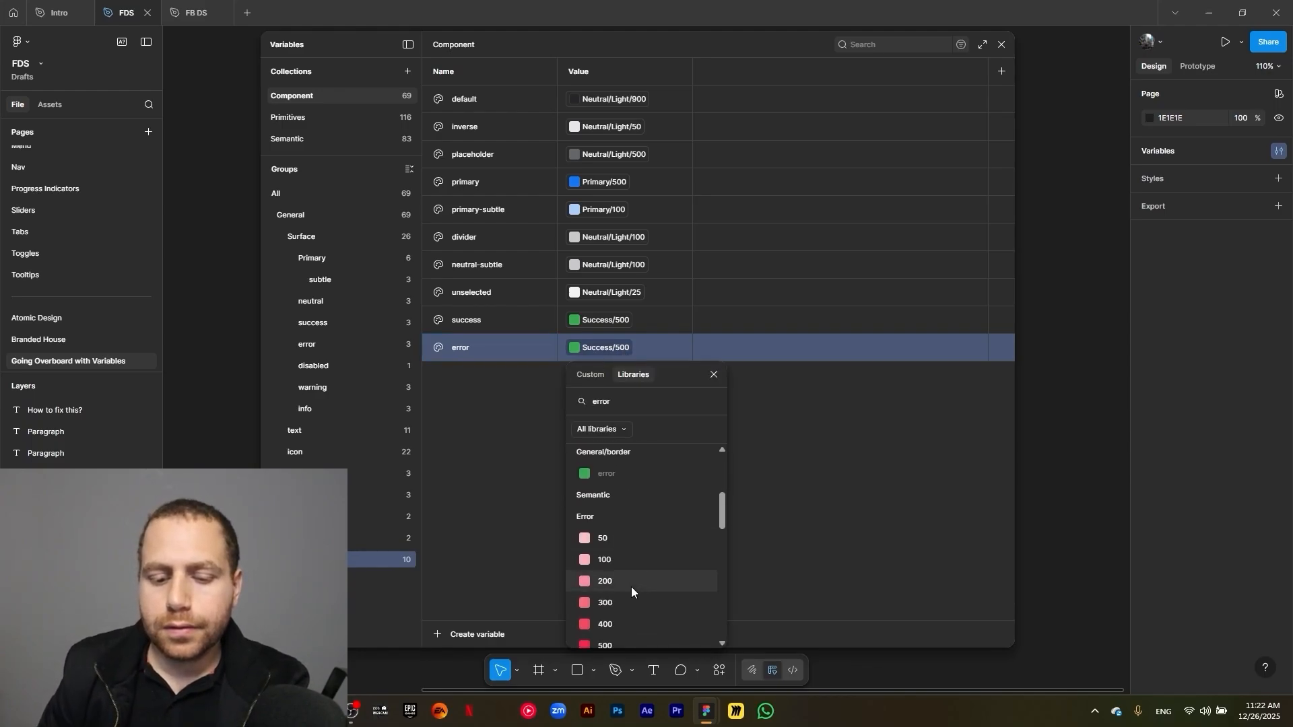
{"action": "left_click", "coordinate": [620, 580]}
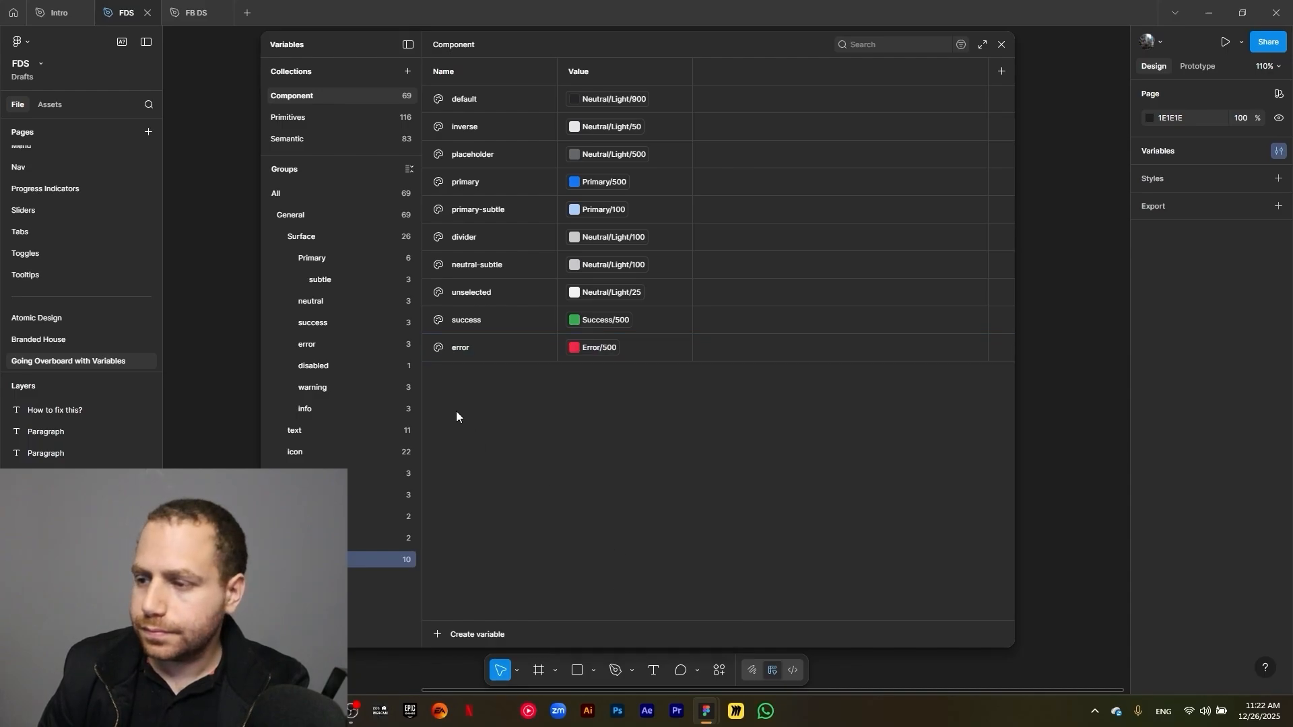
Duplicate the border error variable, name the copy warning and link it to the semantic color Warning/500
{"action": "left_click", "coordinate": [479, 353]}
{"action": "key", "text": "ctrl+d"}
{"action": "type", "text": "wa"}
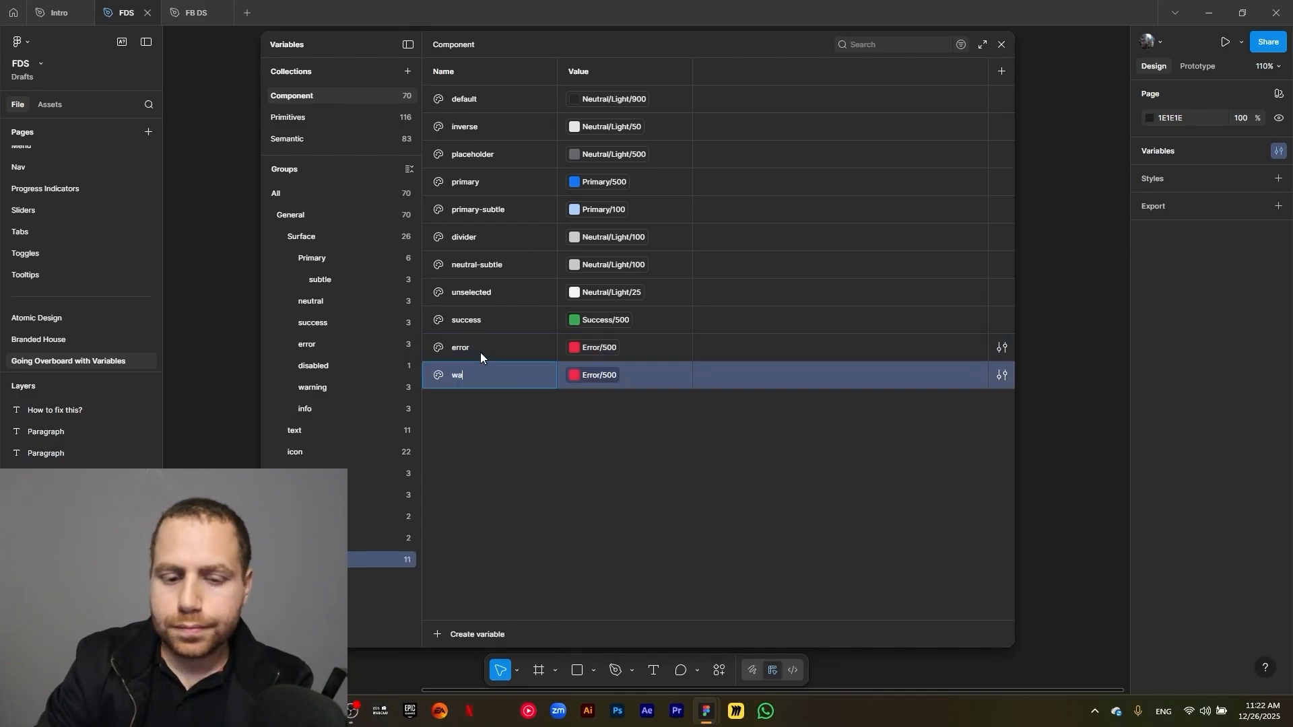
{"action": "type", "text": "rning"}
{"action": "left_click", "coordinate": [593, 375]}
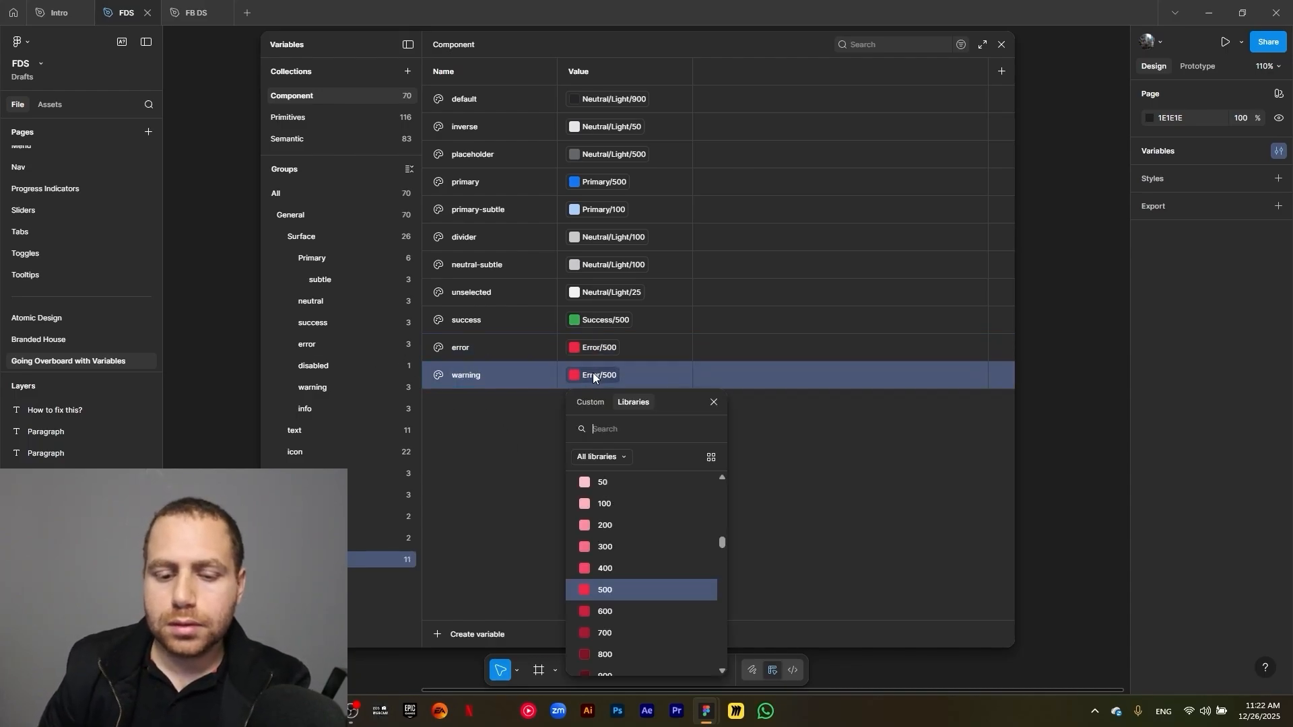
{"action": "type", "text": "warin"}
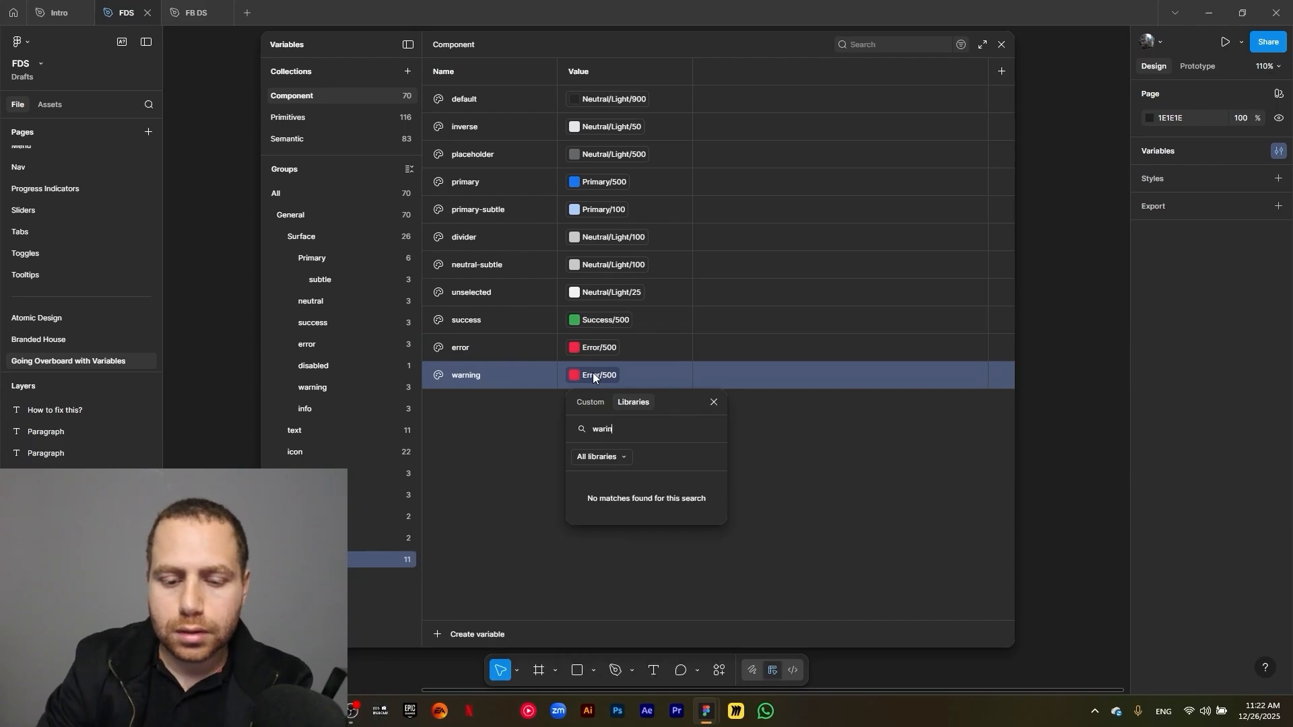
{"action": "key", "text": "BackSpace"}
{"action": "key", "text": "BackSpace"}
{"action": "type", "text": "ning"}
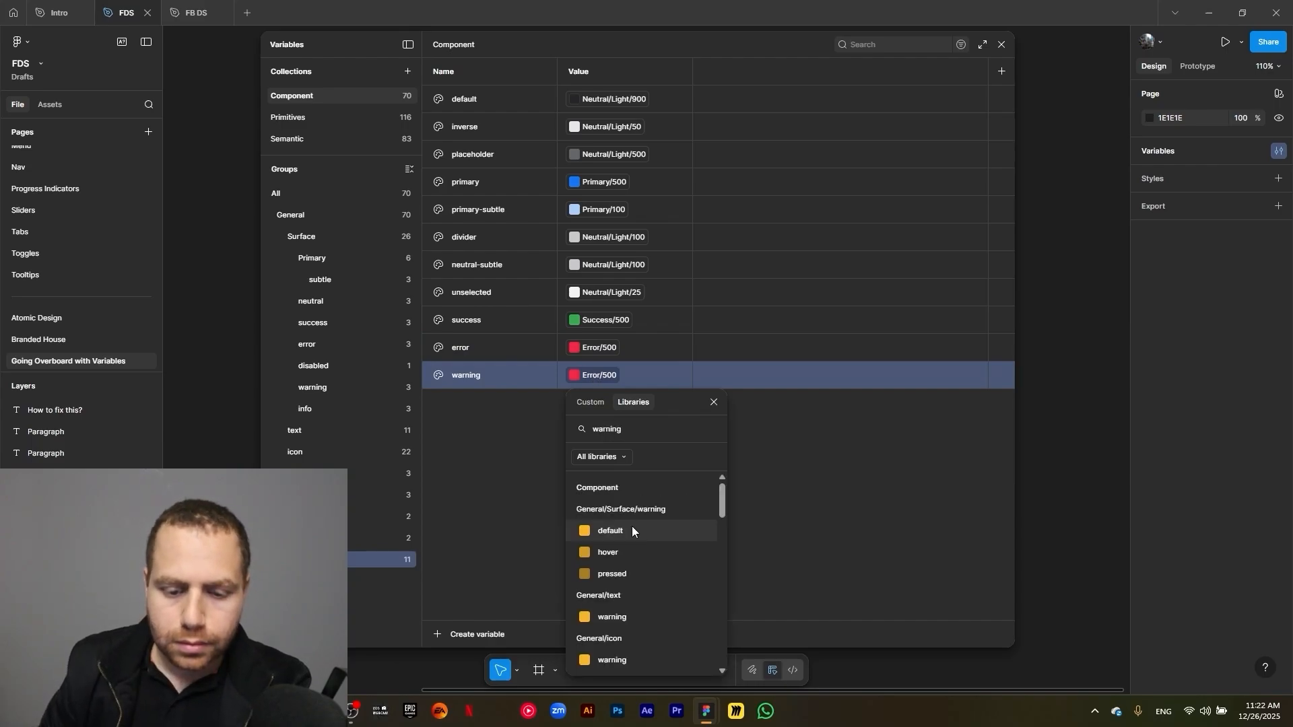
{"action": "scroll", "coordinate": [637, 561], "scroll_direction": "down", "scroll_amount": 5}
{"action": "left_click", "coordinate": [636, 606]}
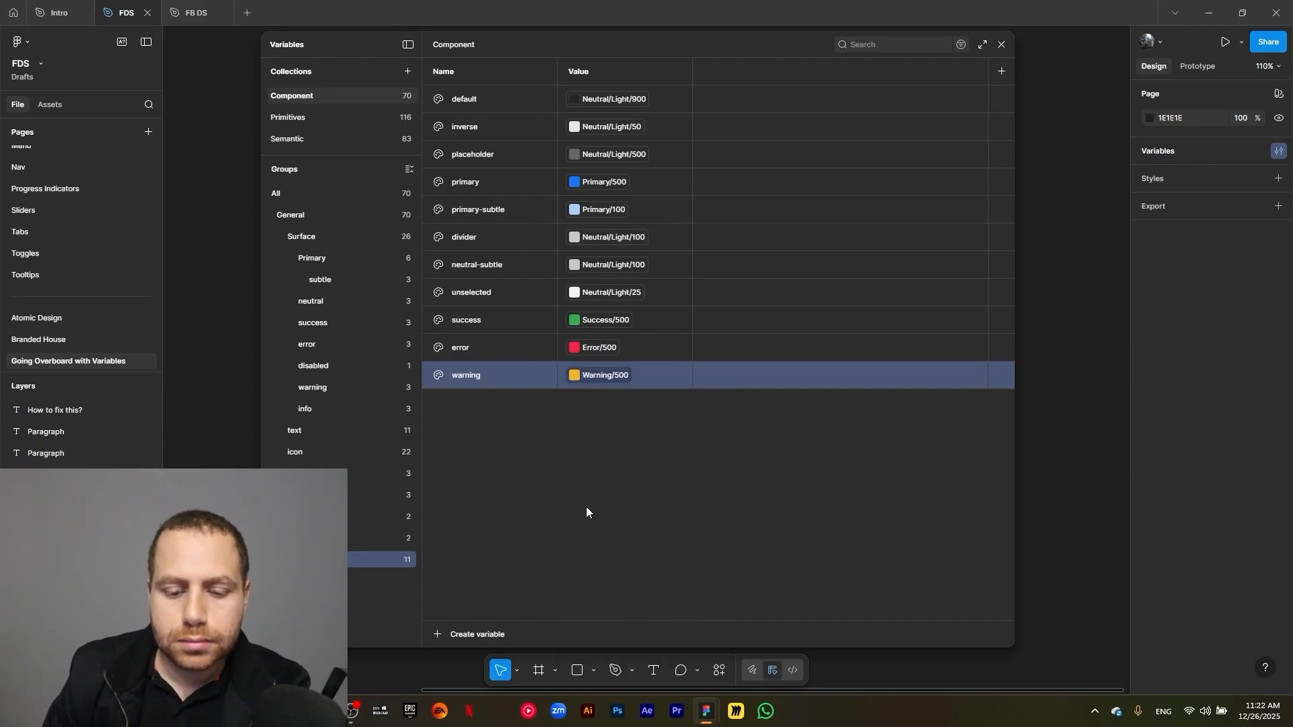
Duplicate the border warning variable, name the copy info and link it to the semantic color Information/500
{"action": "left_click", "coordinate": [502, 381]}
{"action": "key", "text": "ctrl+d"}
{"action": "type", "text": "inf"}
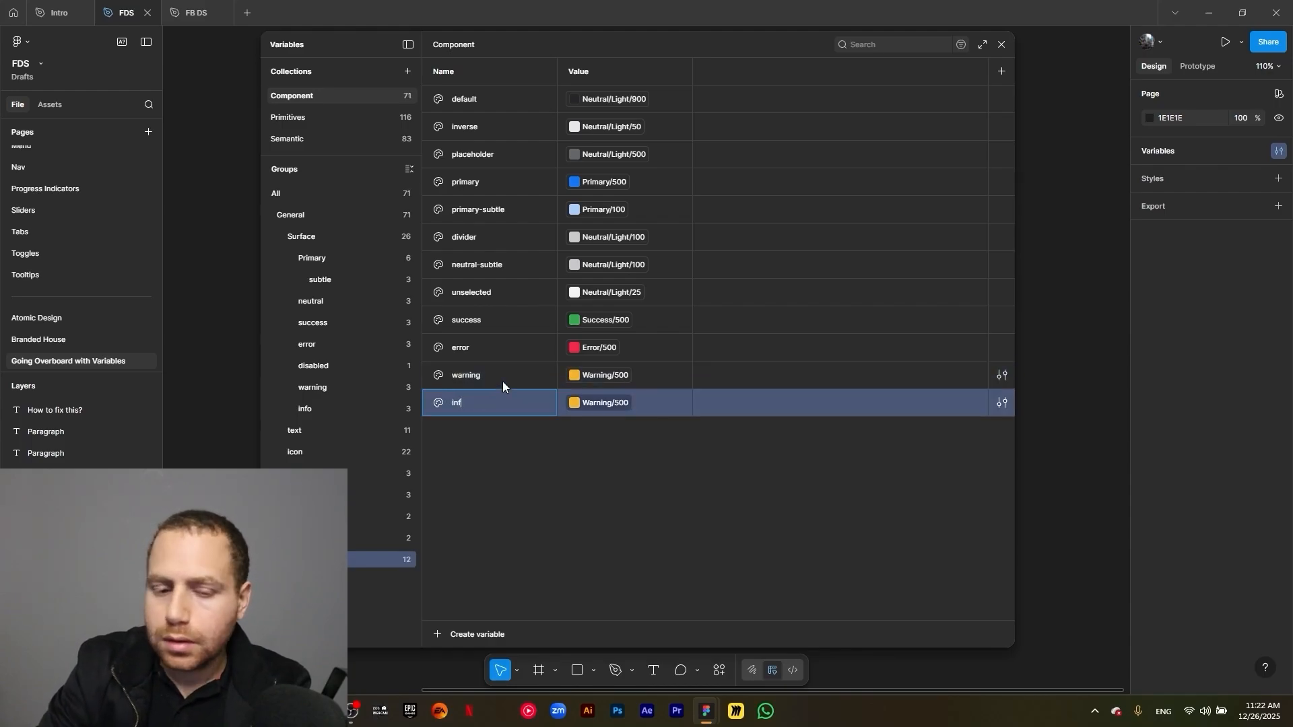
{"action": "type", "text": "o"}
{"action": "left_click", "coordinate": [595, 401]}
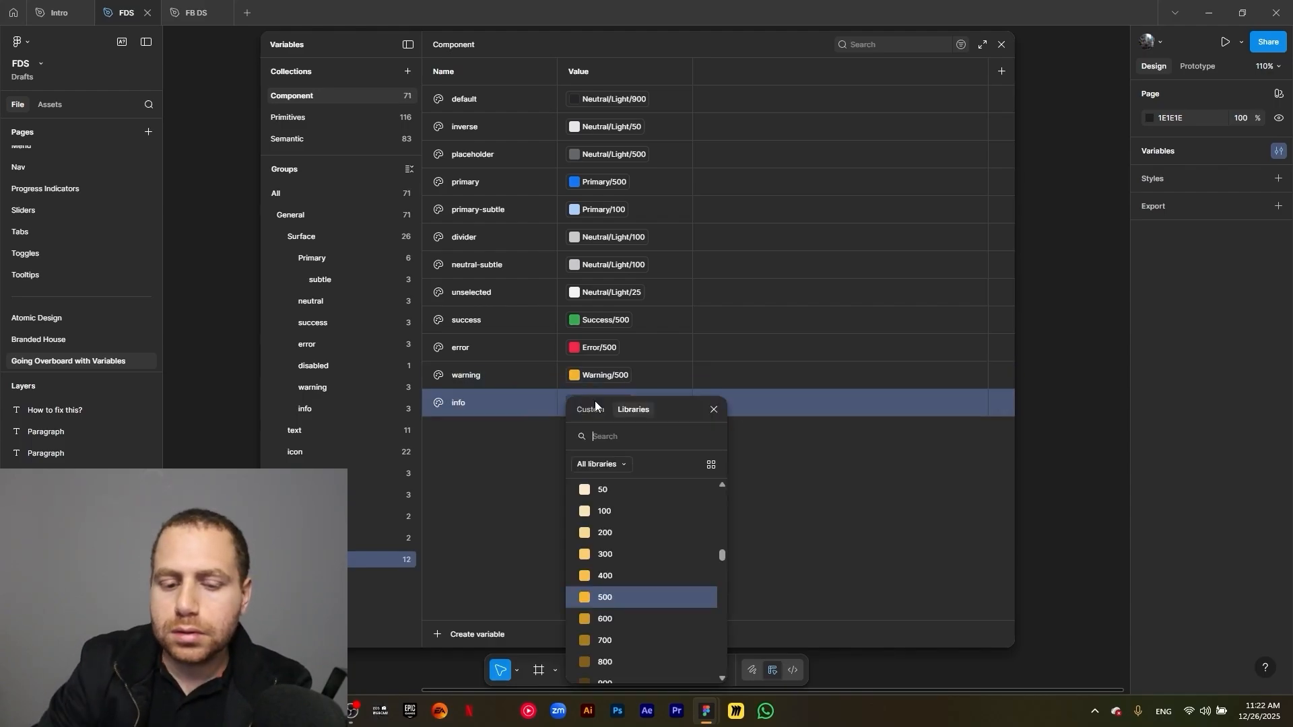
{"action": "type", "text": "info"}
{"action": "scroll", "coordinate": [637, 568], "scroll_direction": "down", "scroll_amount": 10}
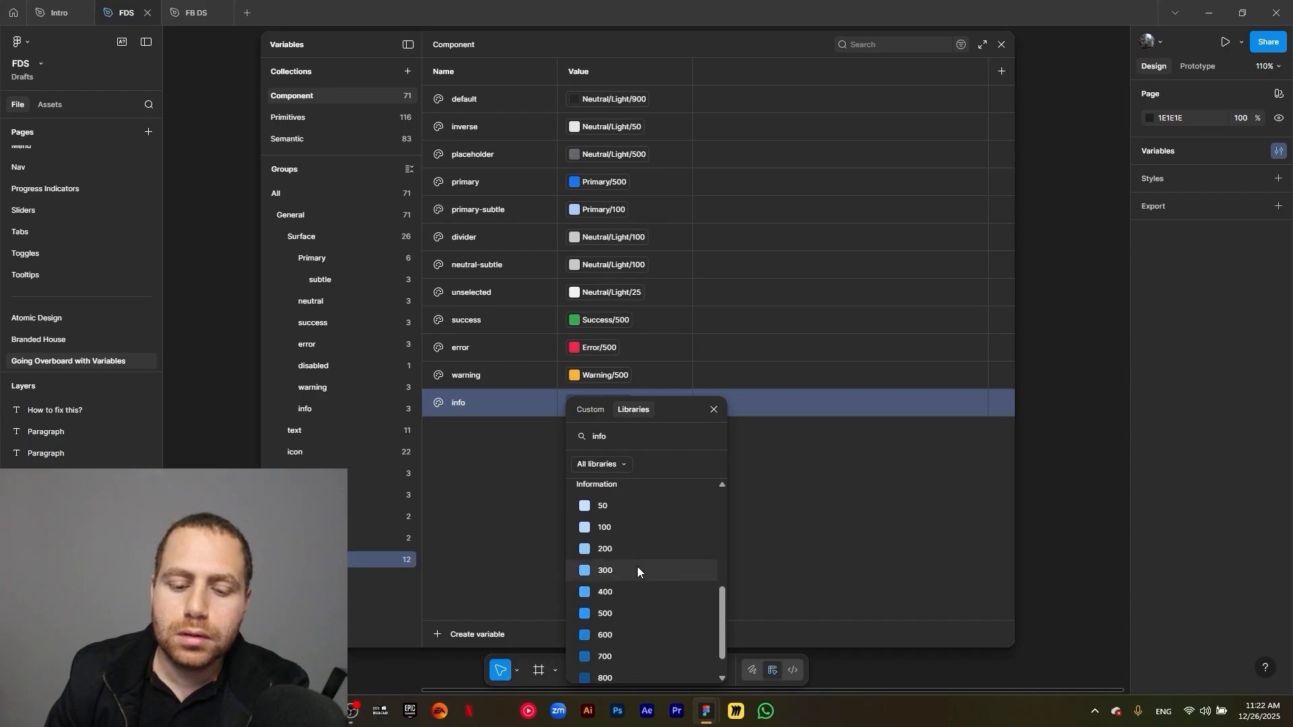
{"action": "left_click", "coordinate": [632, 614]}
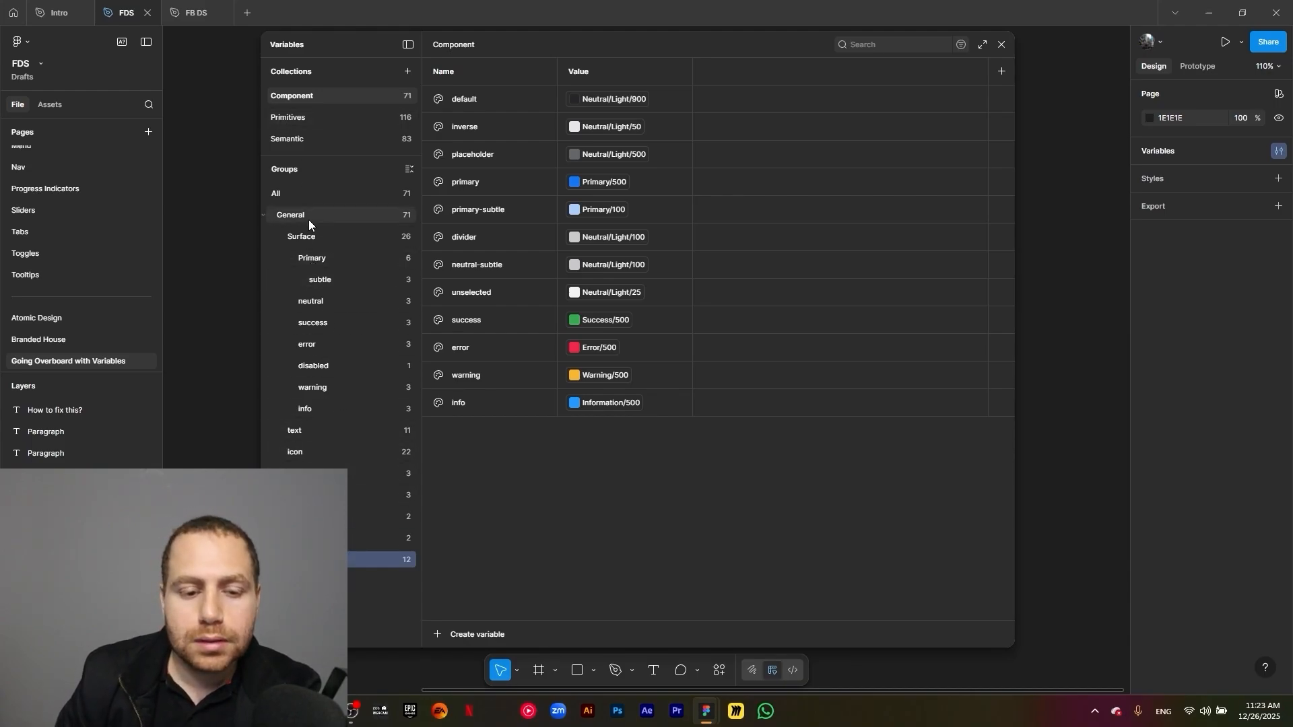
Create a color variable named Specific/cards among all variables of the Component collection
{"action": "left_click", "coordinate": [300, 196]}
{"action": "left_click", "coordinate": [442, 637]}
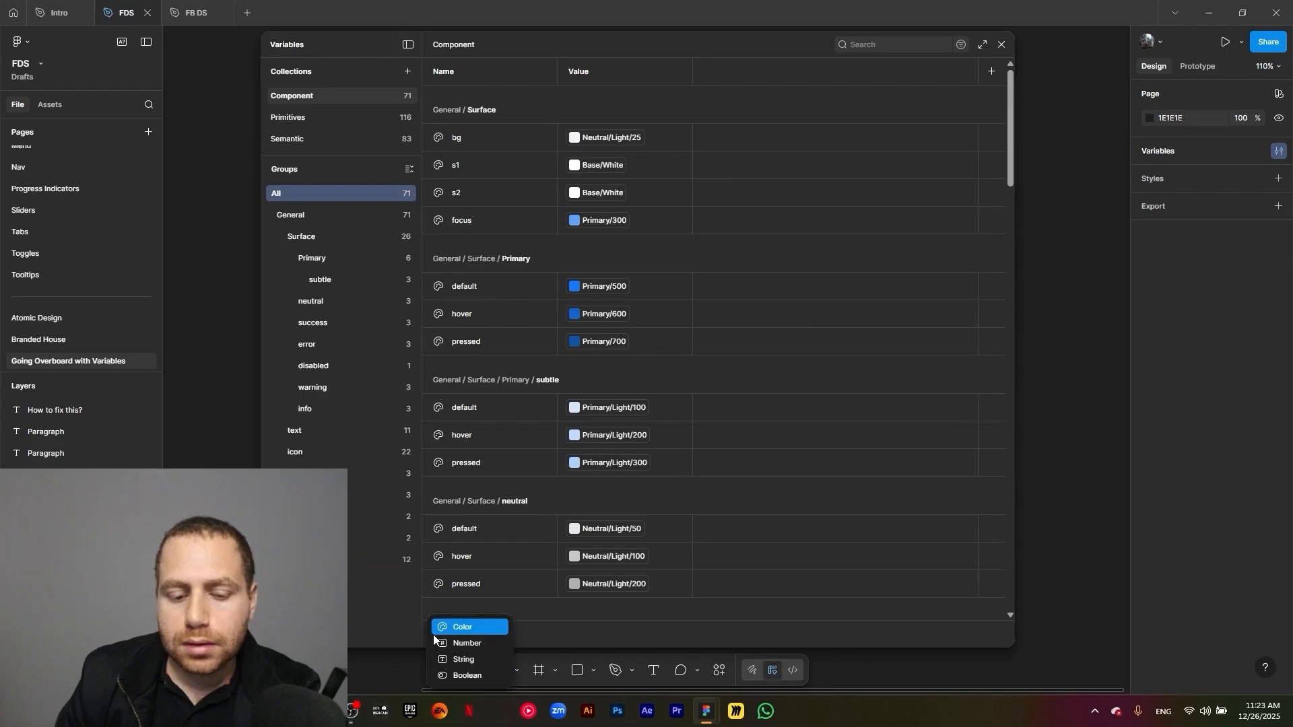
{"action": "left_click", "coordinate": [482, 629]}
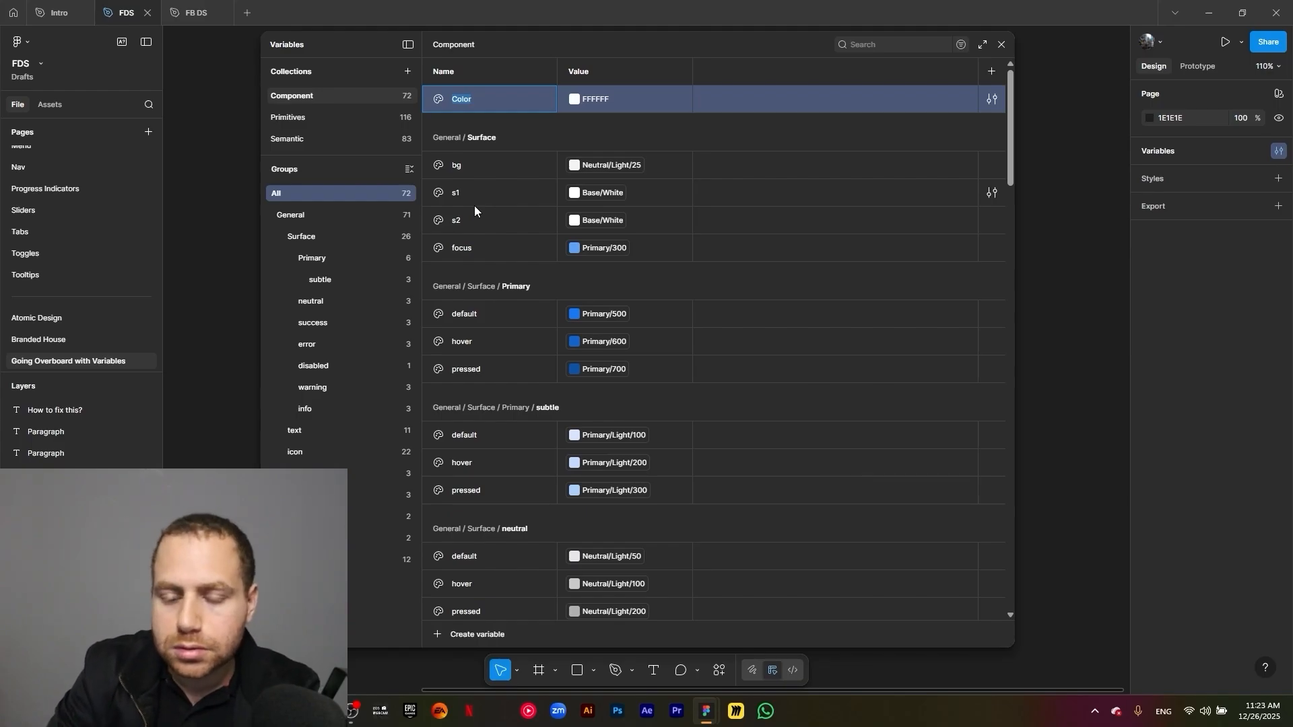
{"action": "type", "text": "Spece"}
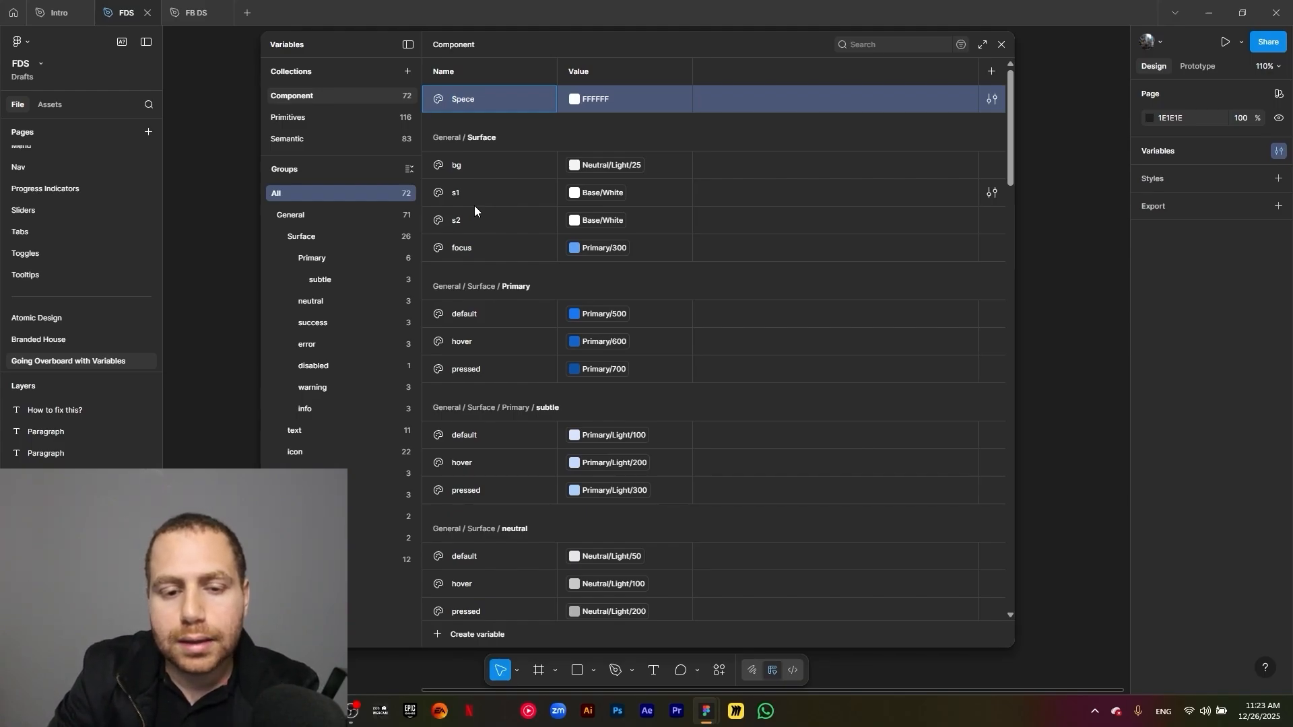
{"action": "key", "text": "BackSpace"}
{"action": "type", "text": "ifi"}
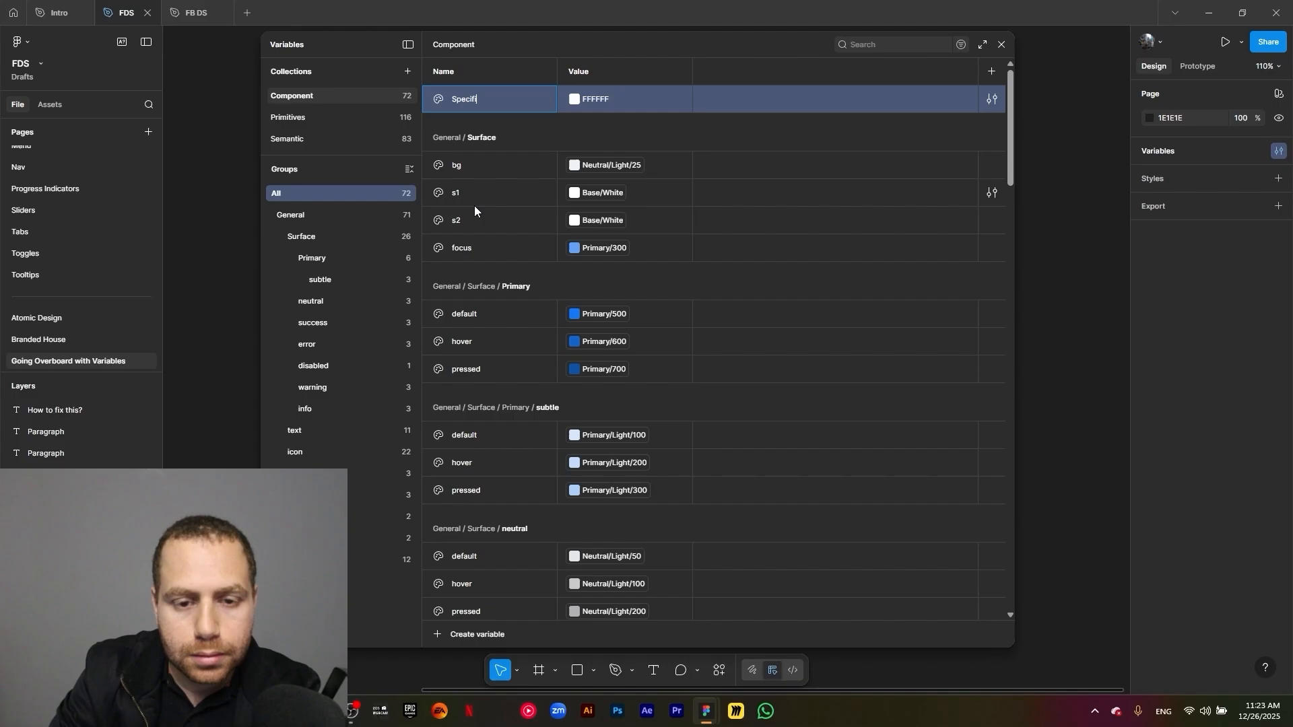
{"action": "type", "text": "c/"}
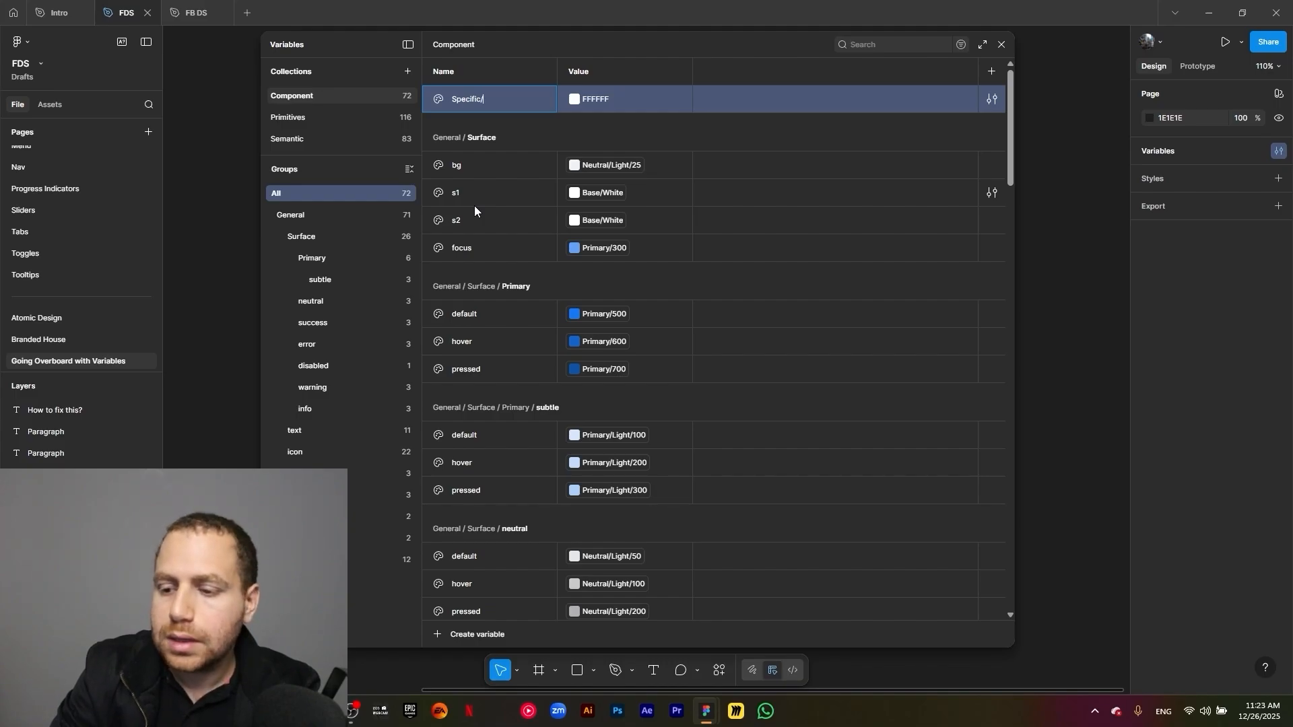
{"action": "type", "text": "cards"}
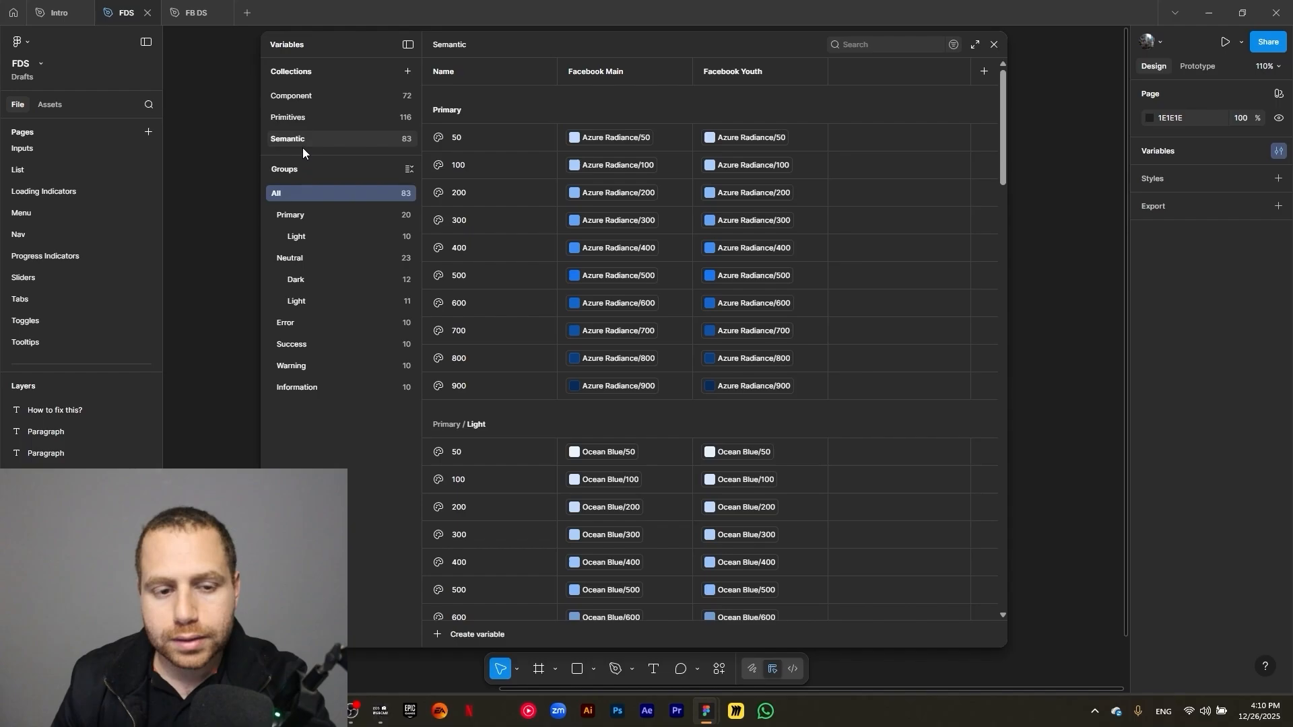
Create a new variable collection and name it Responsive
{"action": "left_click", "coordinate": [410, 71]}
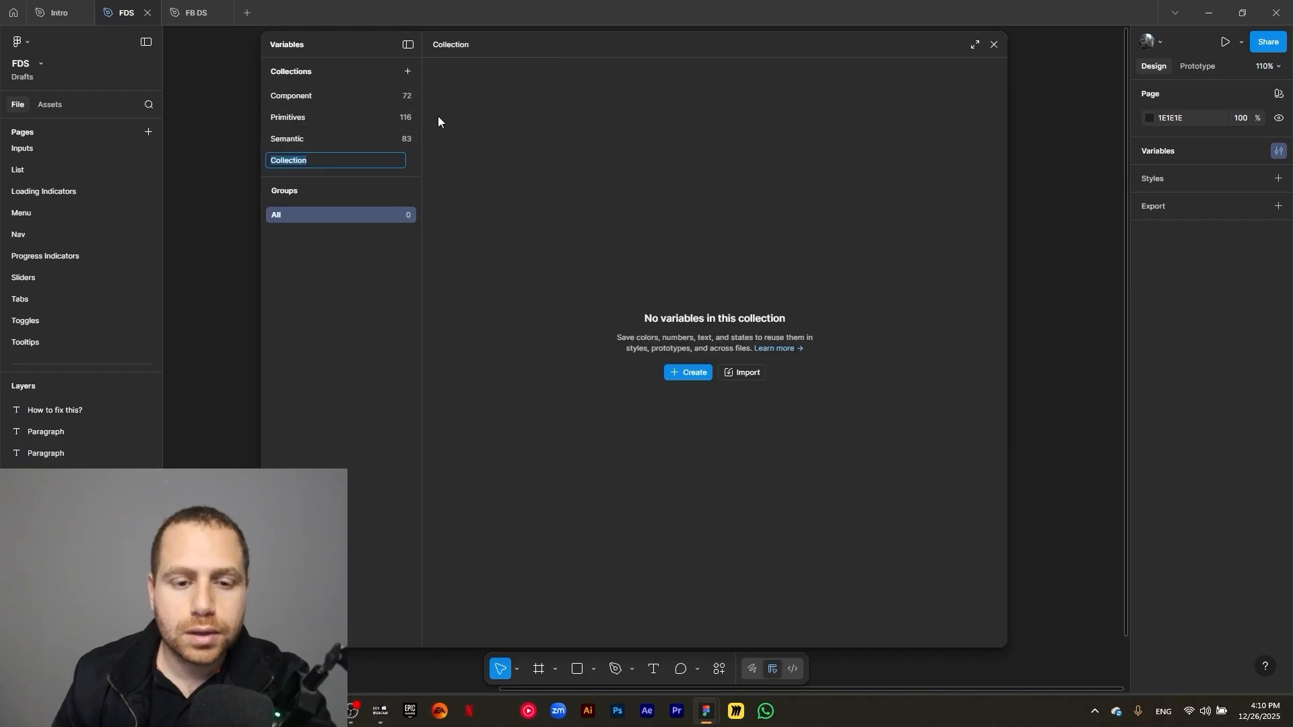
{"action": "left_click", "coordinate": [691, 372]}
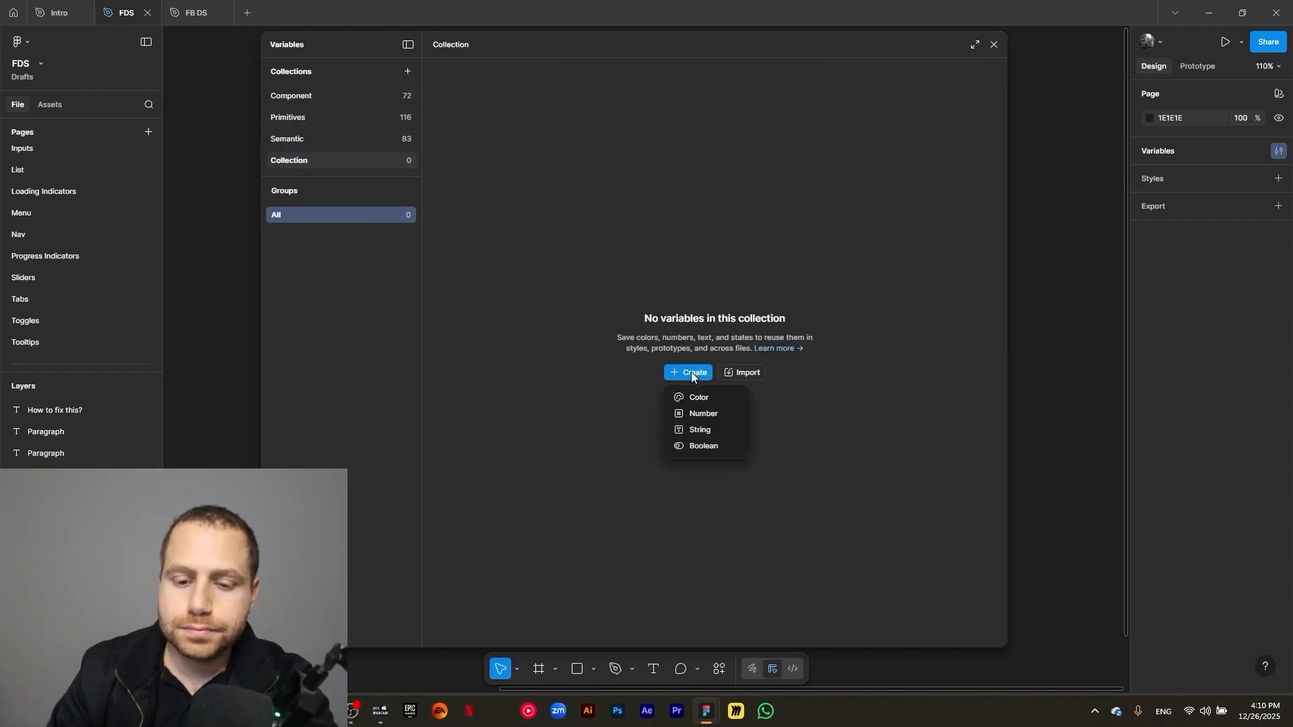
{"action": "left_click", "coordinate": [528, 315]}
{"action": "double_click", "coordinate": [289, 162]}
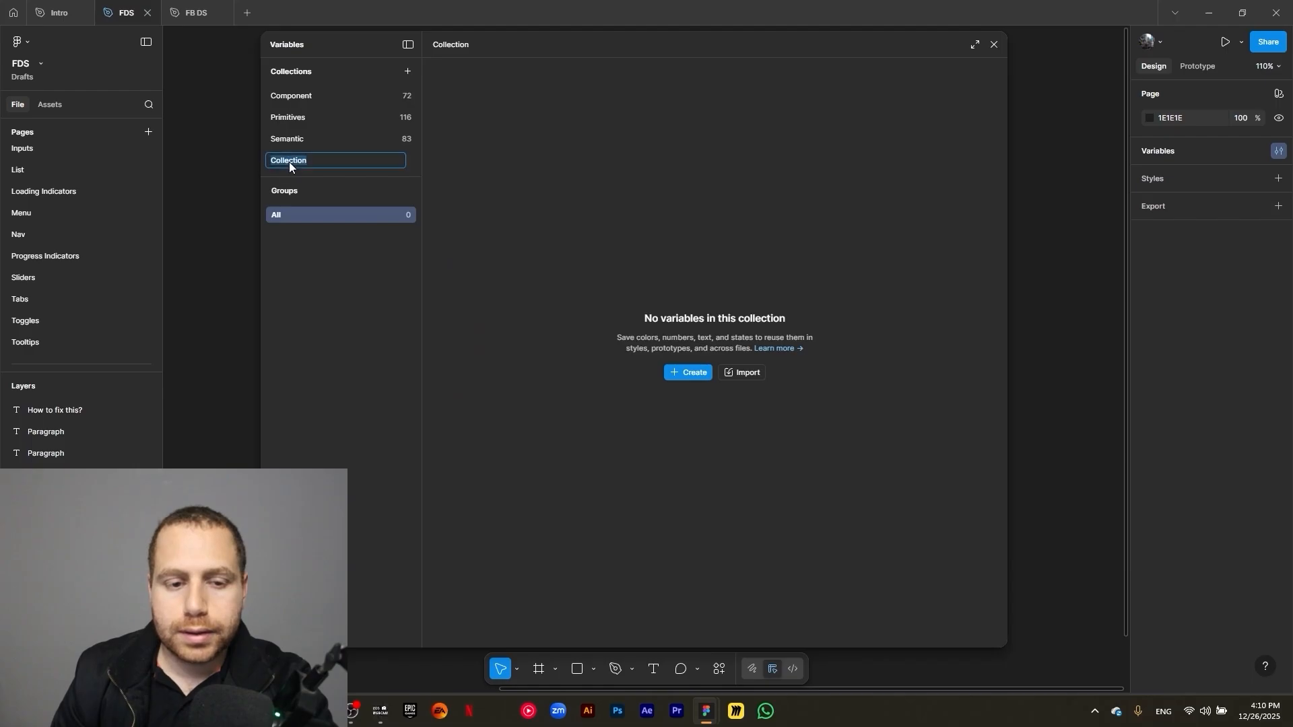
{"action": "type", "text": "Responsive"}
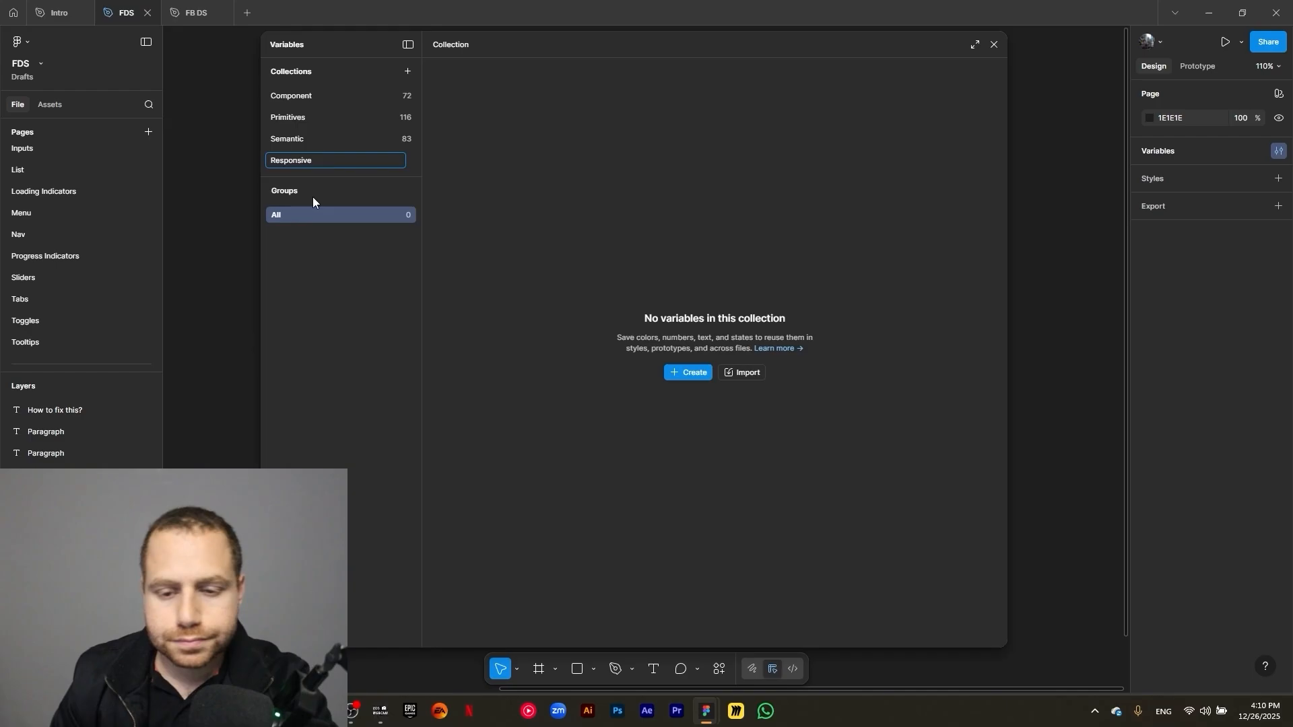
{"action": "key", "text": "Return"}
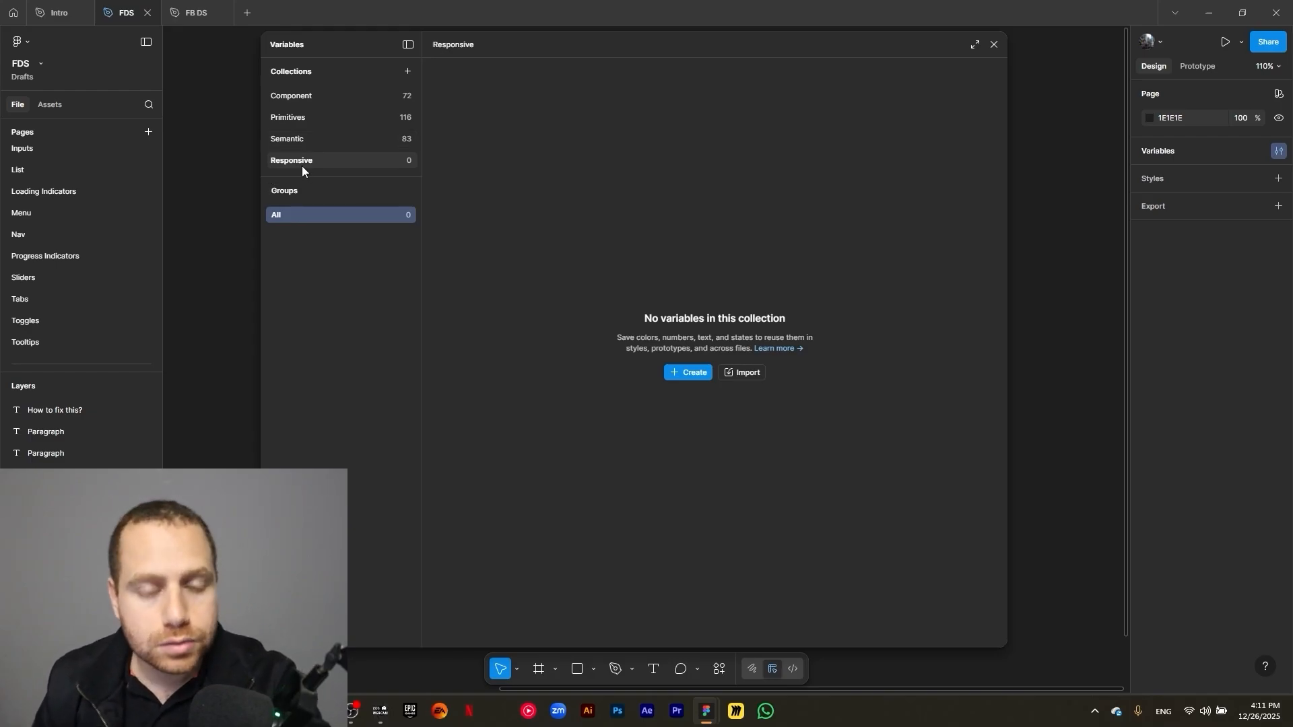
Create a number variable named Grid in the Responsive collection
{"action": "left_click", "coordinate": [687, 373]}
{"action": "left_click", "coordinate": [689, 414]}
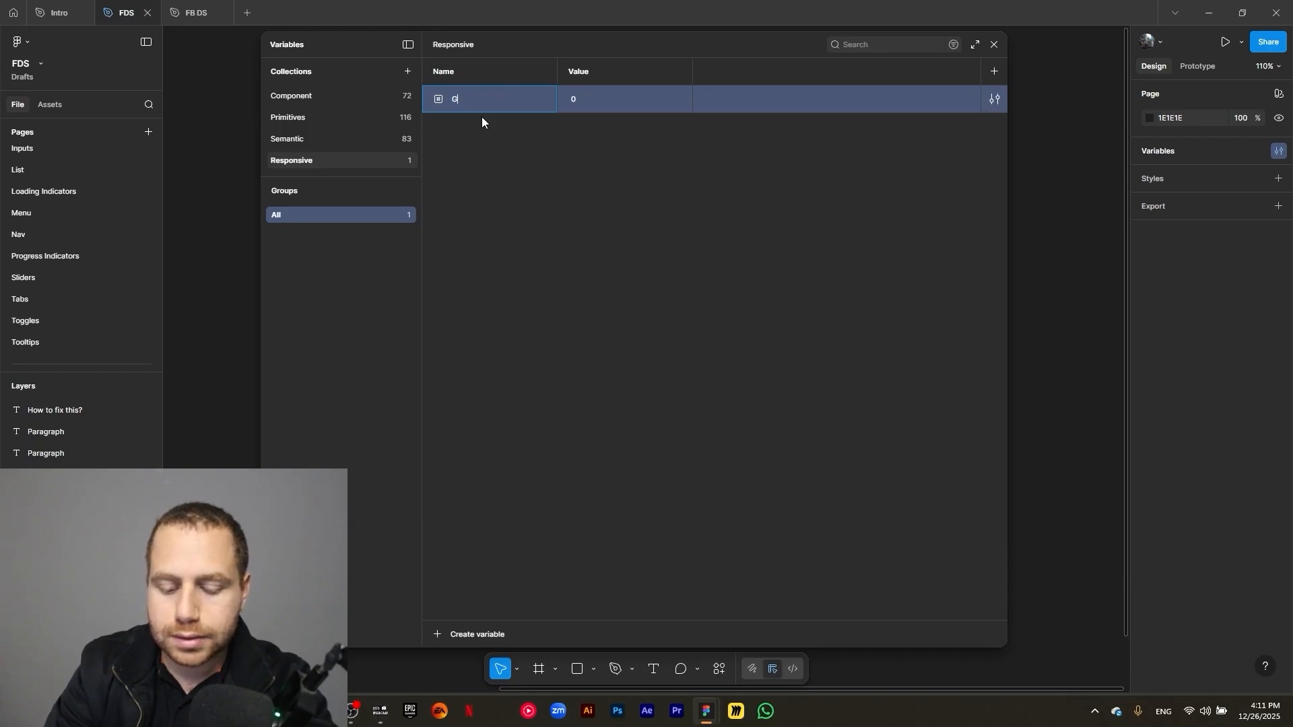
{"action": "type", "text": "d"}
{"action": "key", "text": "Return"}
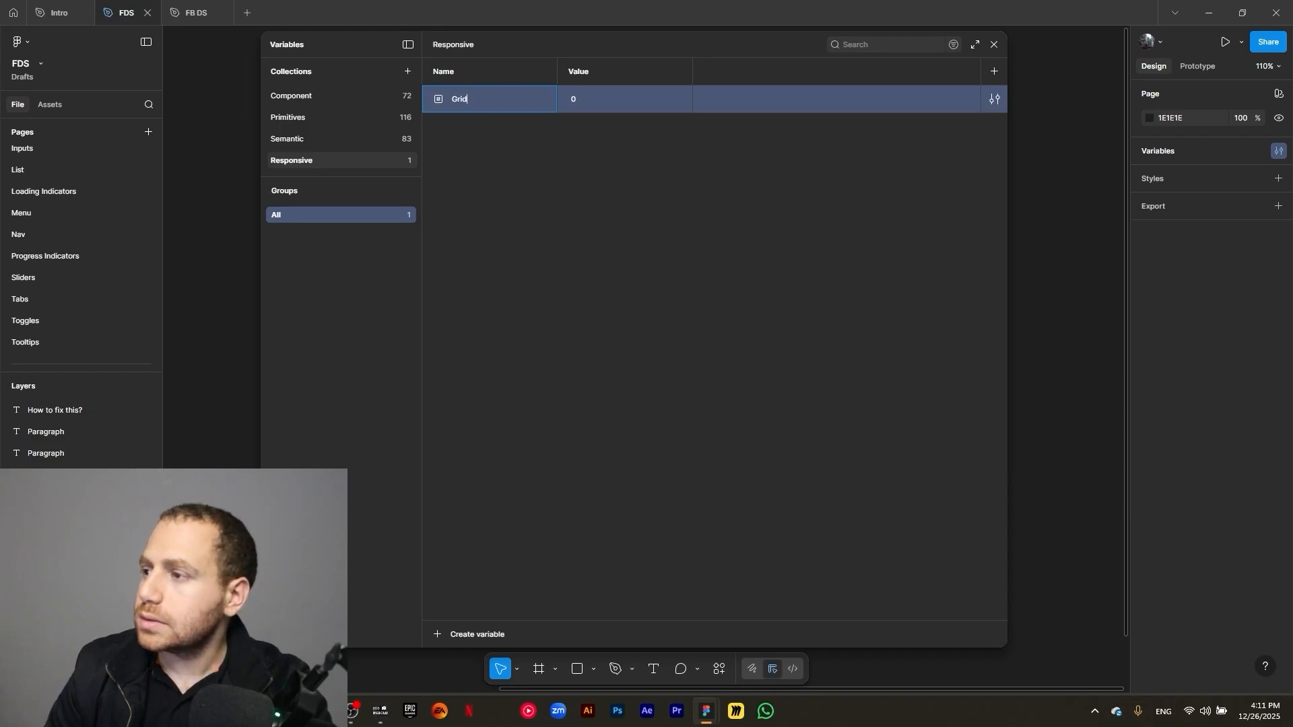
{"action": "key", "text": "Return"}
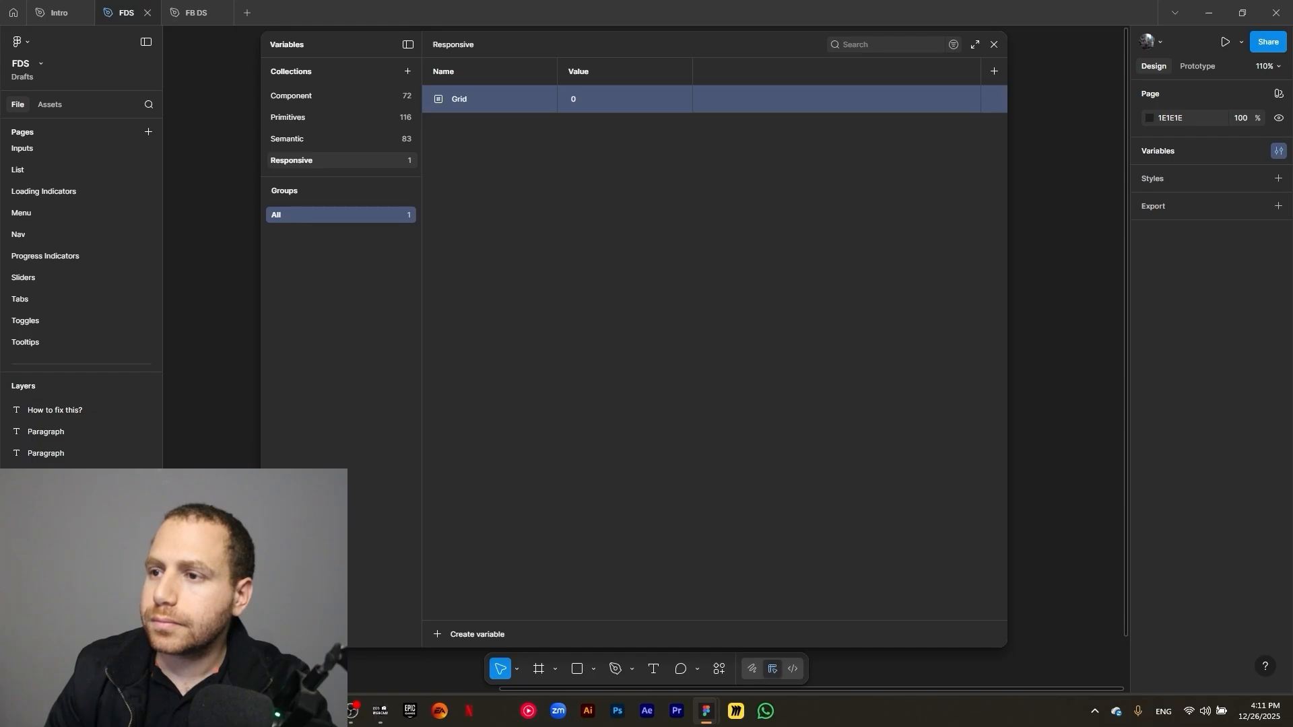
Rename the Grid variable to Grid/breakpoint and set its value to 375
{"action": "left_click", "coordinate": [499, 197]}
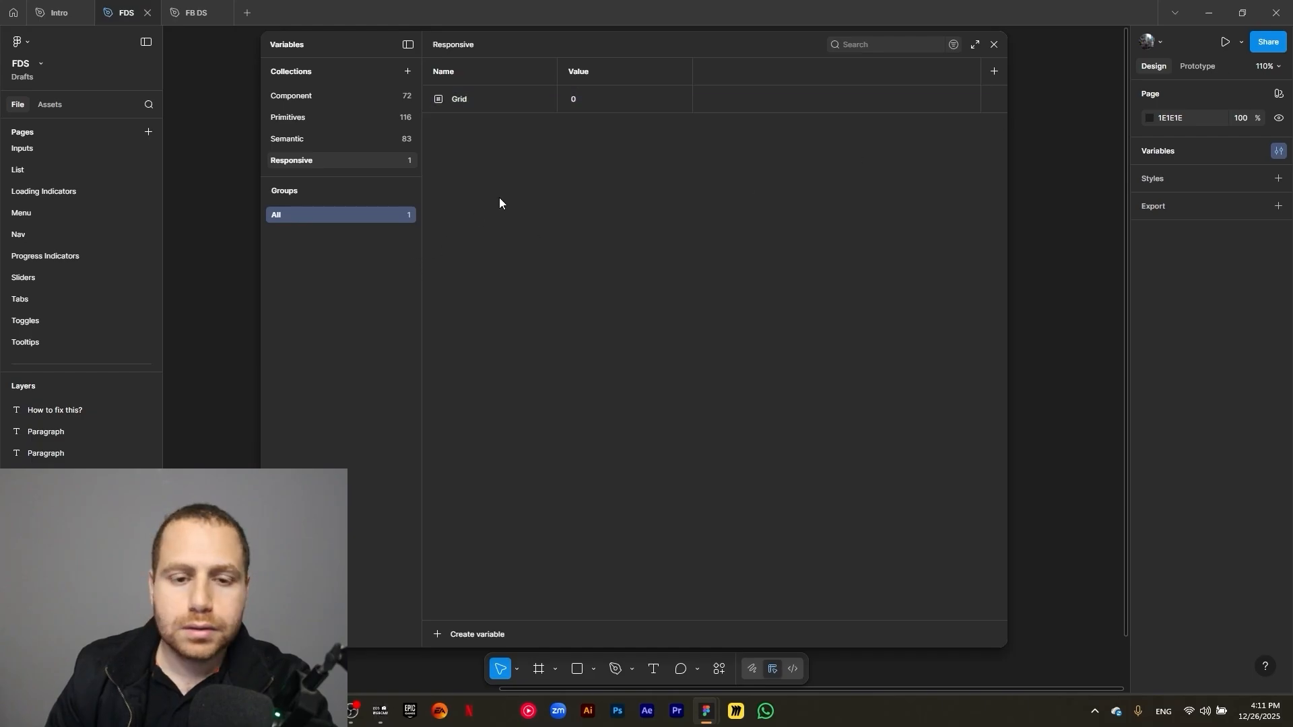
{"action": "double_click", "coordinate": [487, 100]}
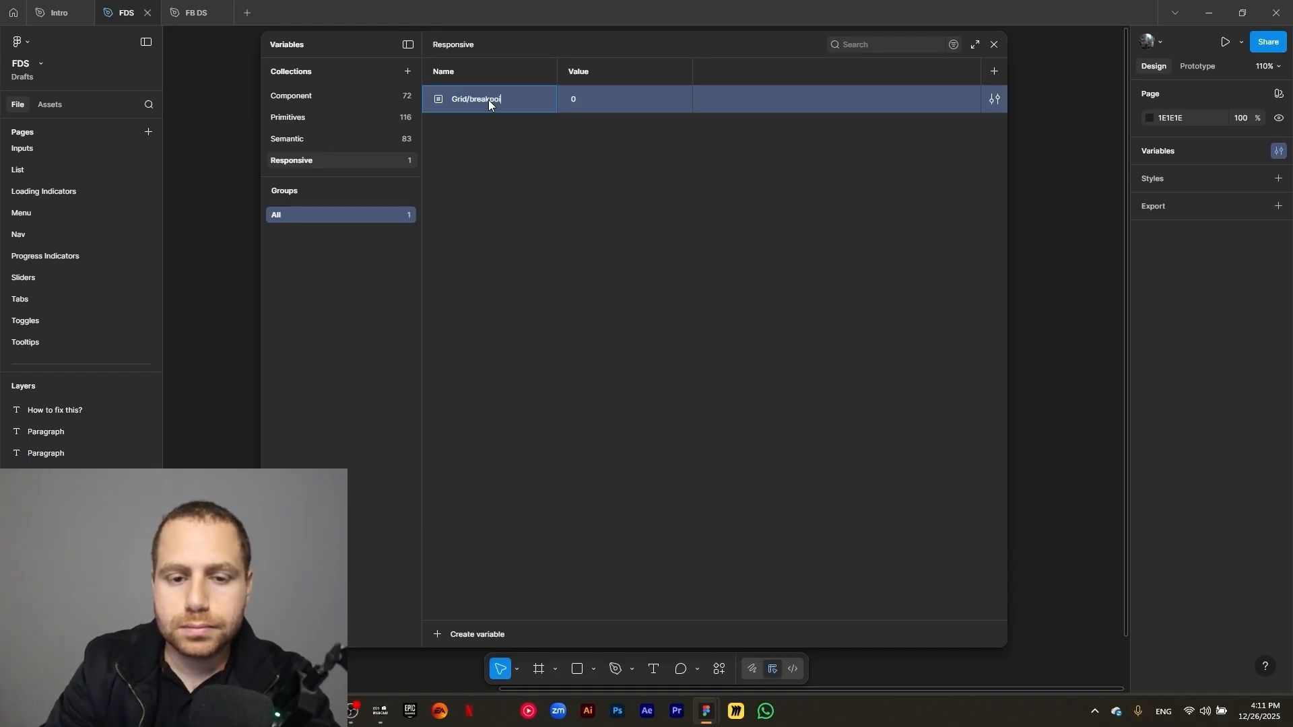
{"action": "type", "text": "/breakpoint"}
{"action": "key", "text": "Return"}
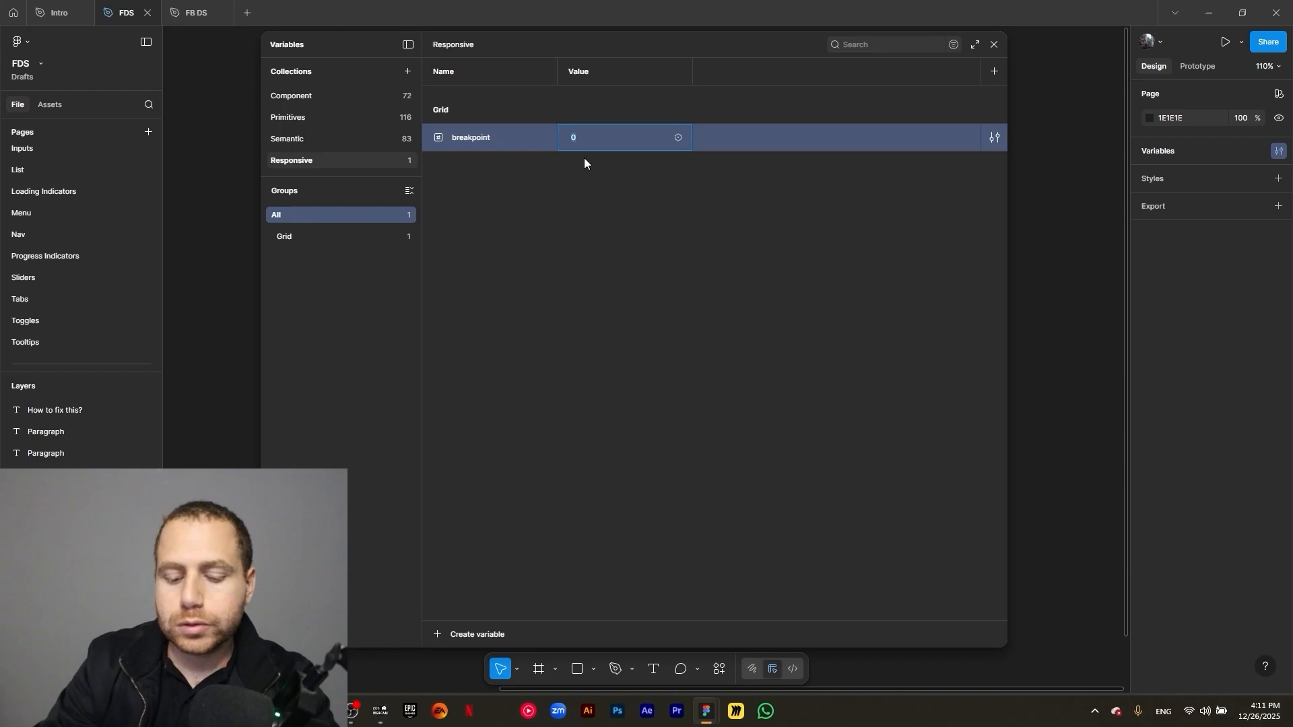
{"action": "left_click", "coordinate": [583, 224]}
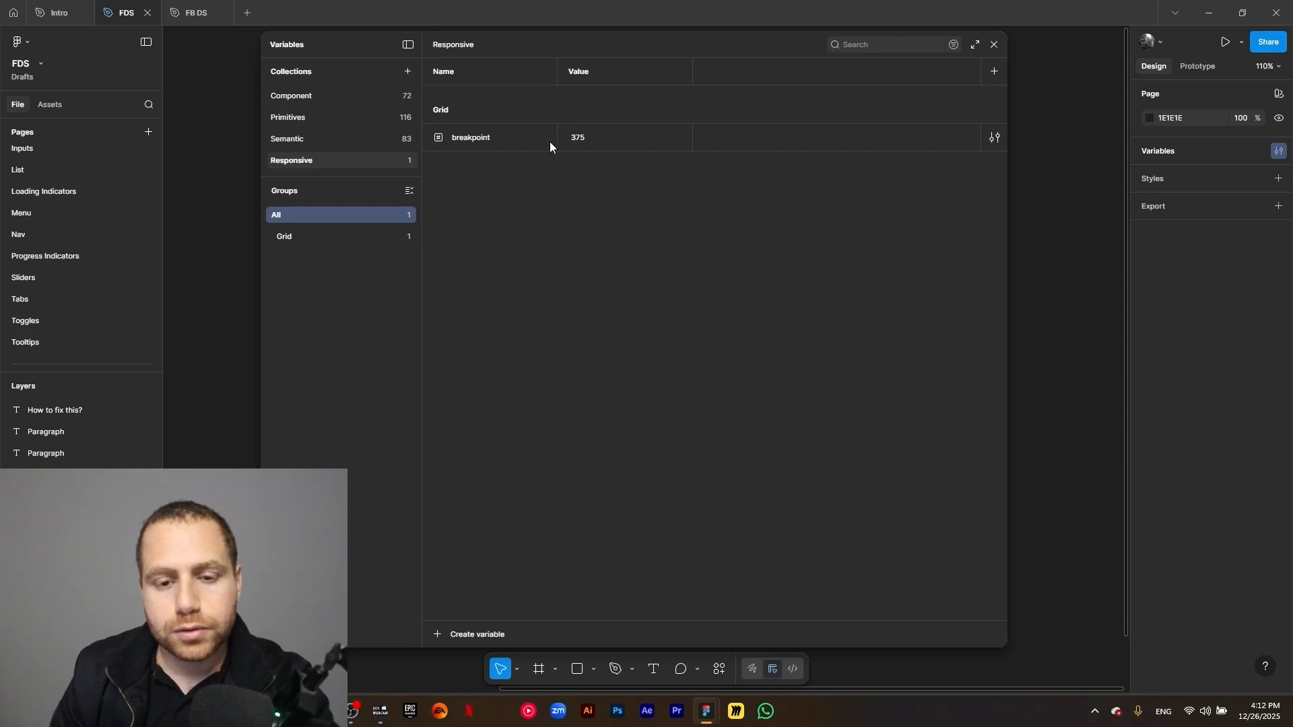
Rename the Responsive collection's Value mode to mobile
{"action": "double_click", "coordinate": [582, 77]}
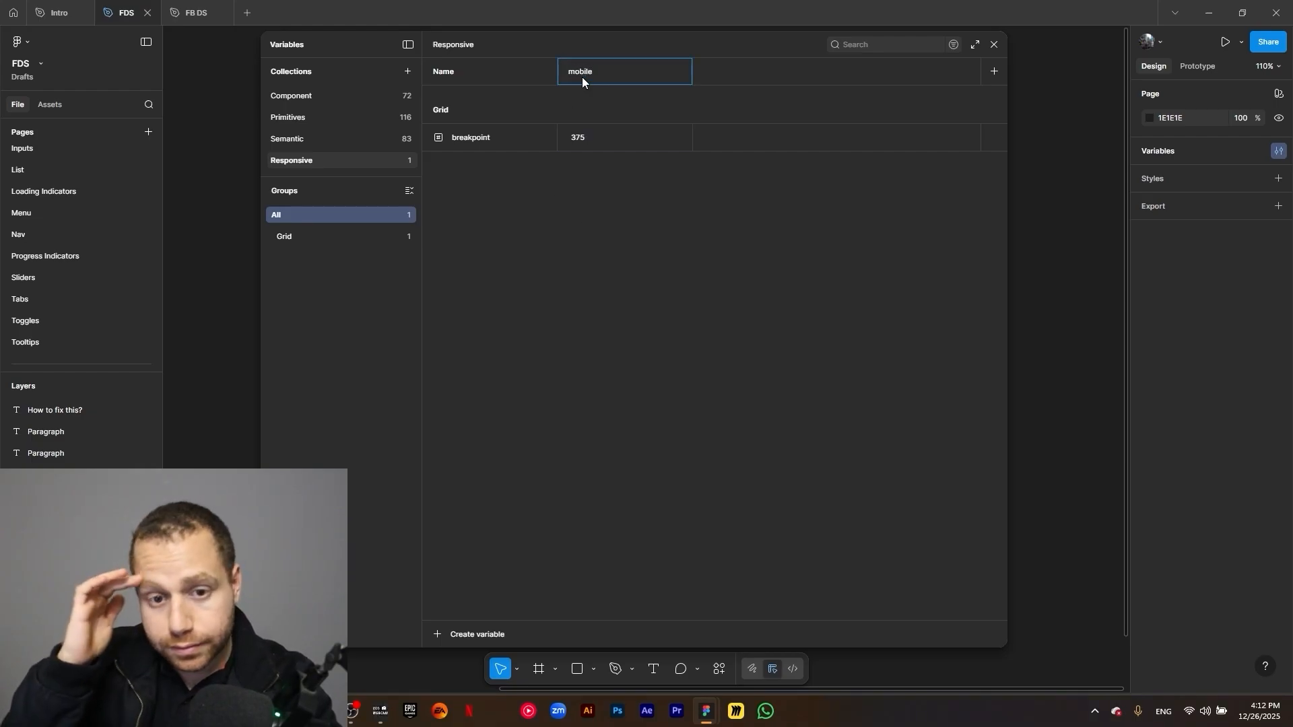
{"action": "left_click", "coordinate": [702, 286]}
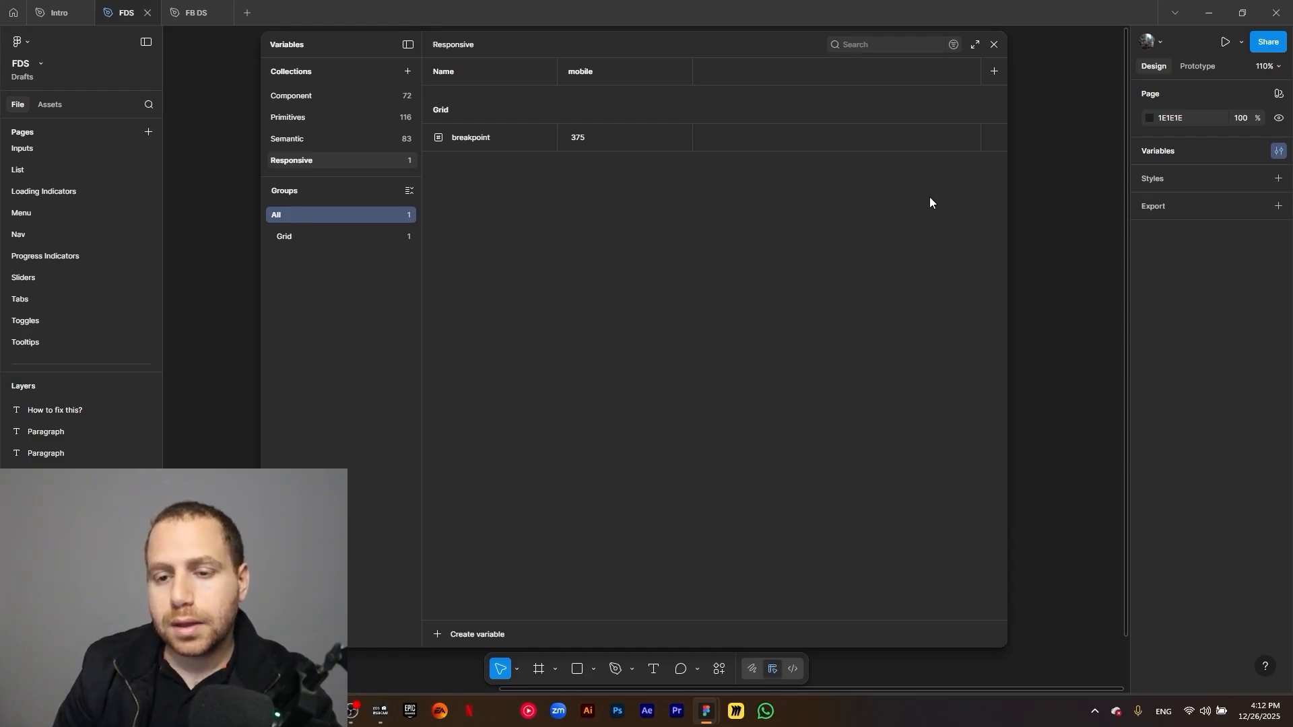
Add two more modes to the Responsive collection, named Tablet and Desktop
{"action": "left_click", "coordinate": [995, 78]}
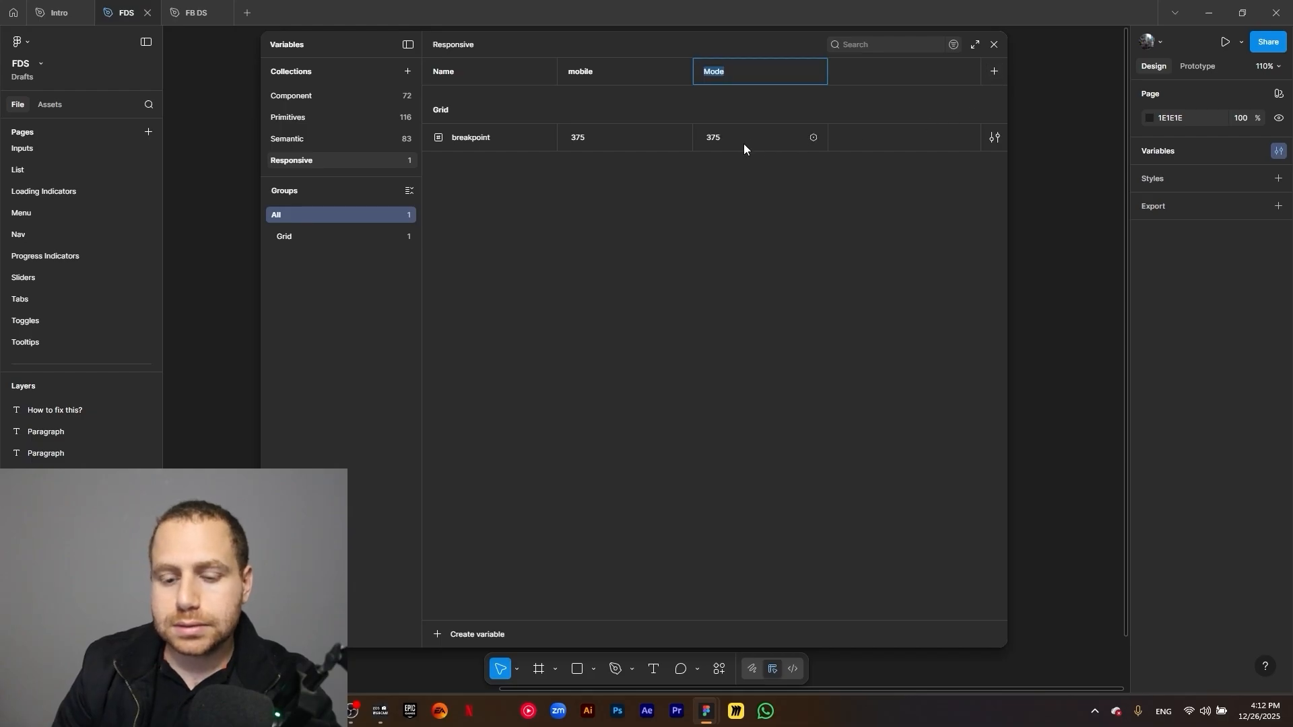
{"action": "type", "text": "Tablet"}
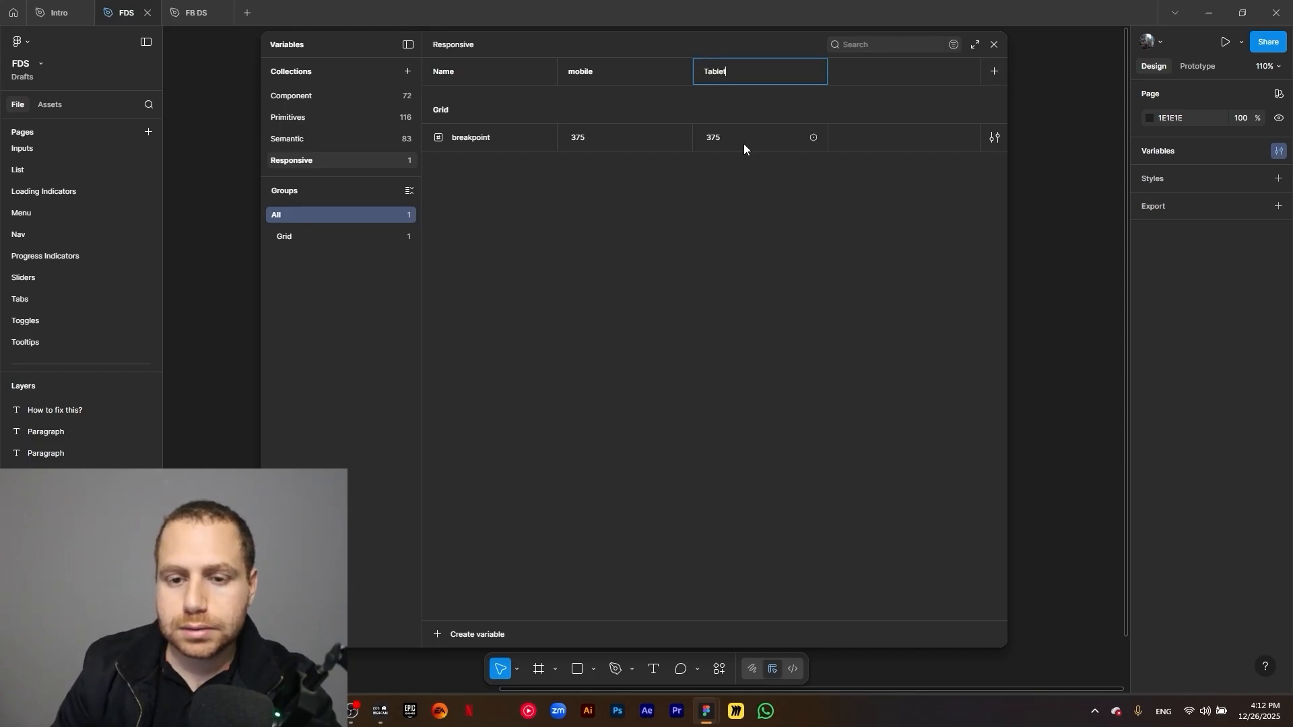
{"action": "left_click", "coordinate": [992, 74]}
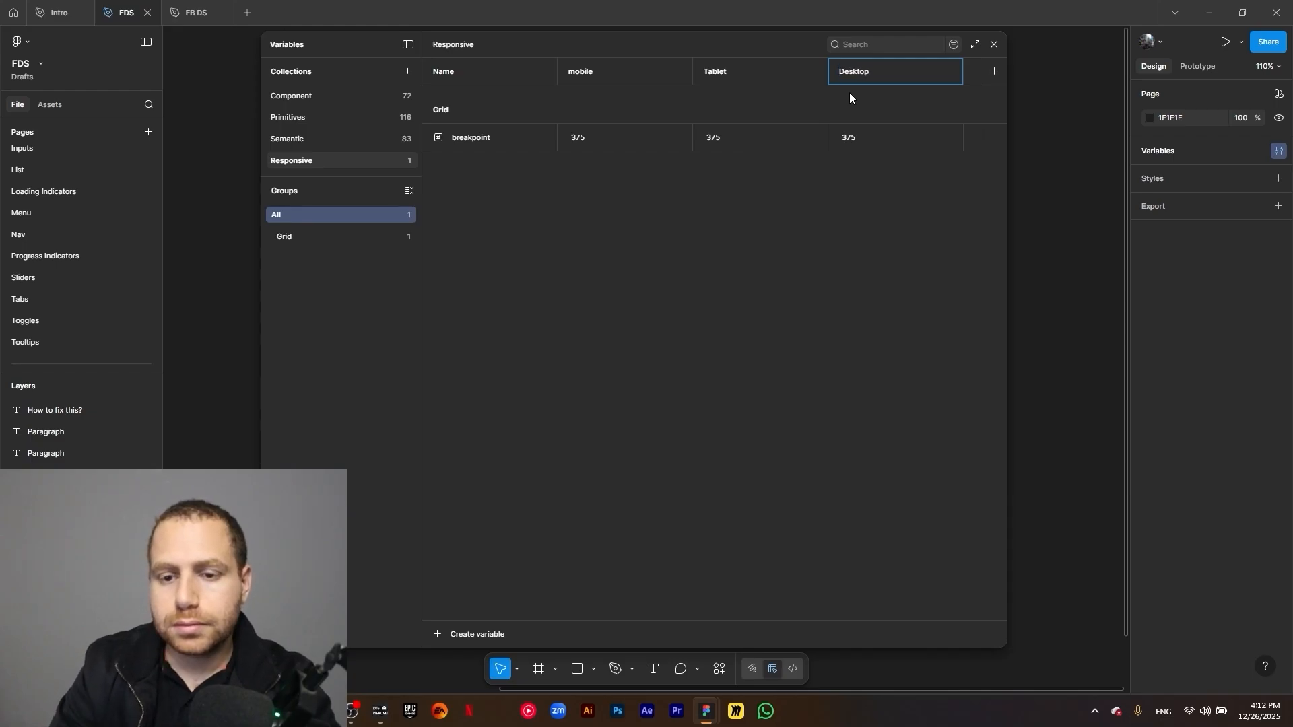
{"action": "left_click", "coordinate": [746, 237]}
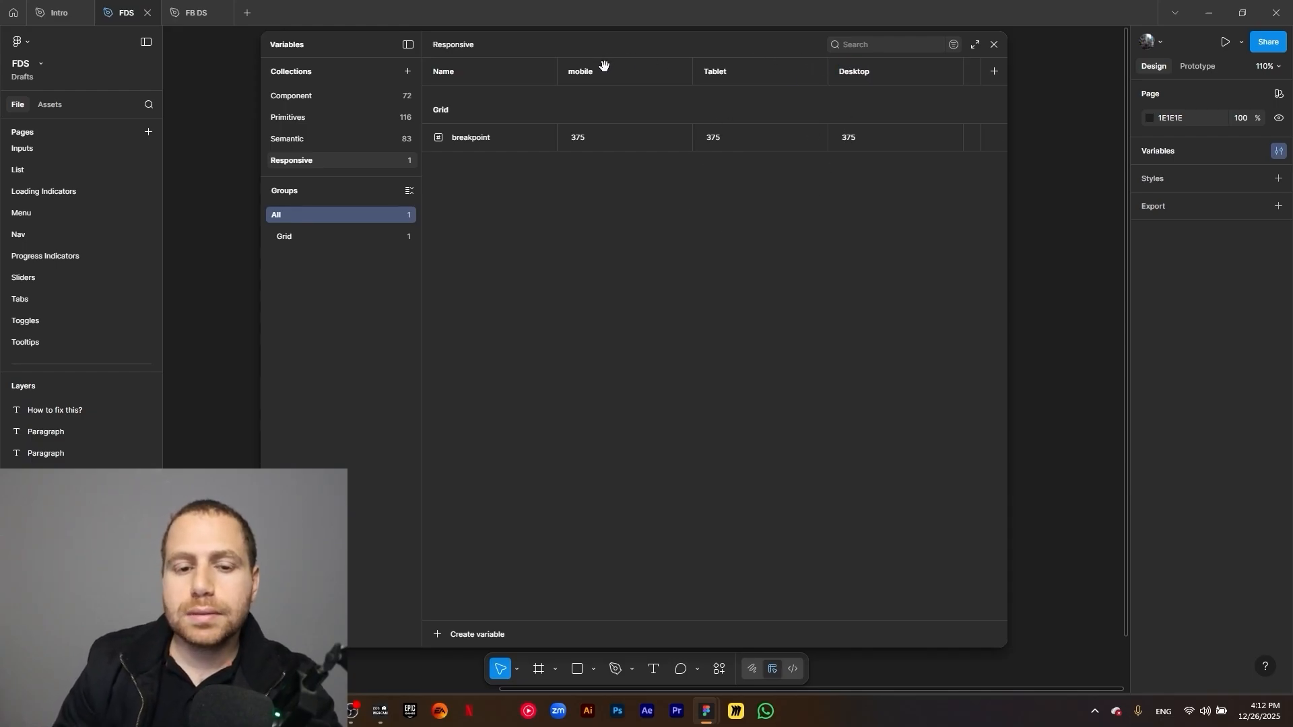
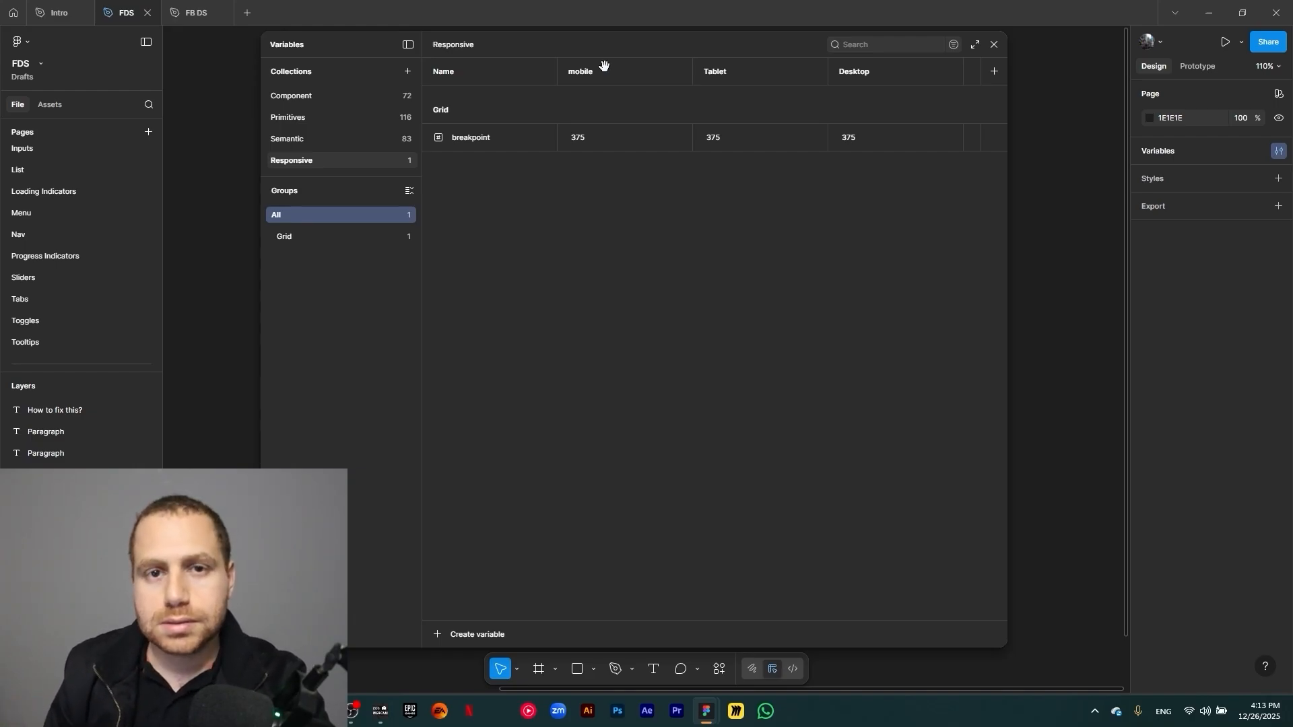
Duplicate the breakpoint variable in the Grid group and name the copy Button-height
{"action": "left_click", "coordinate": [500, 139]}
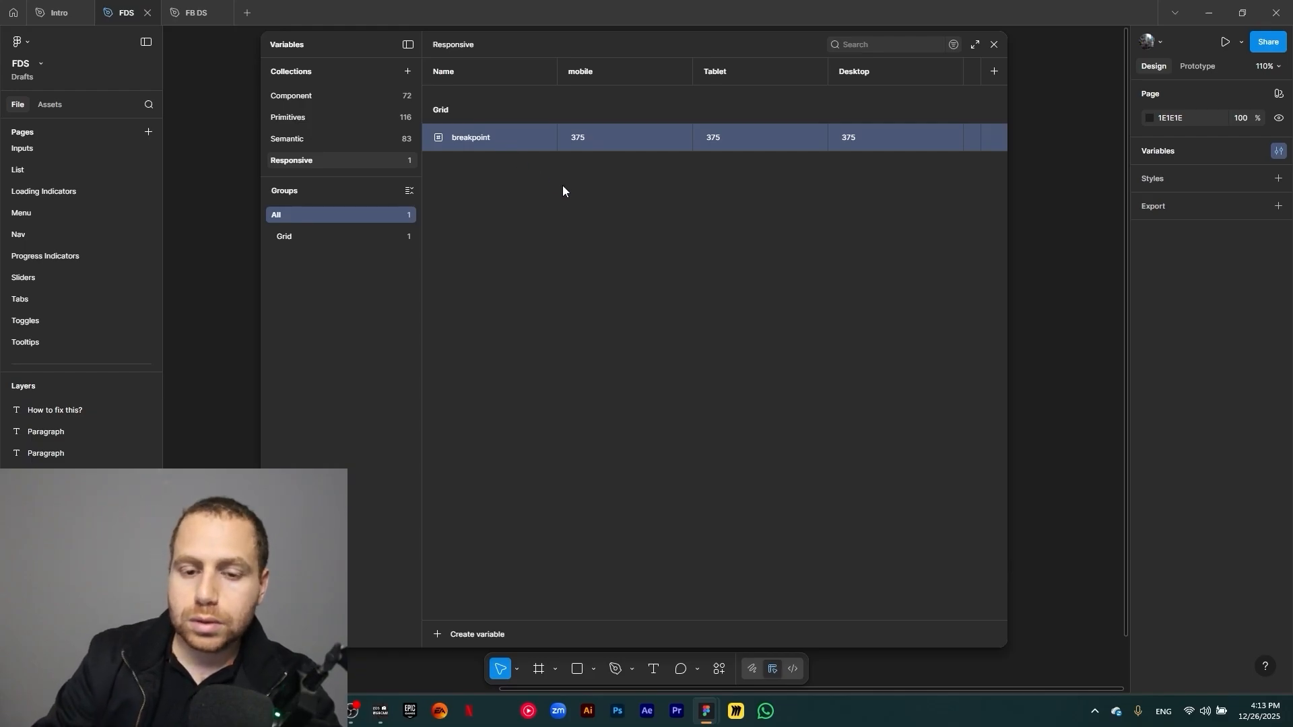
{"action": "key", "text": "ctrl+d"}
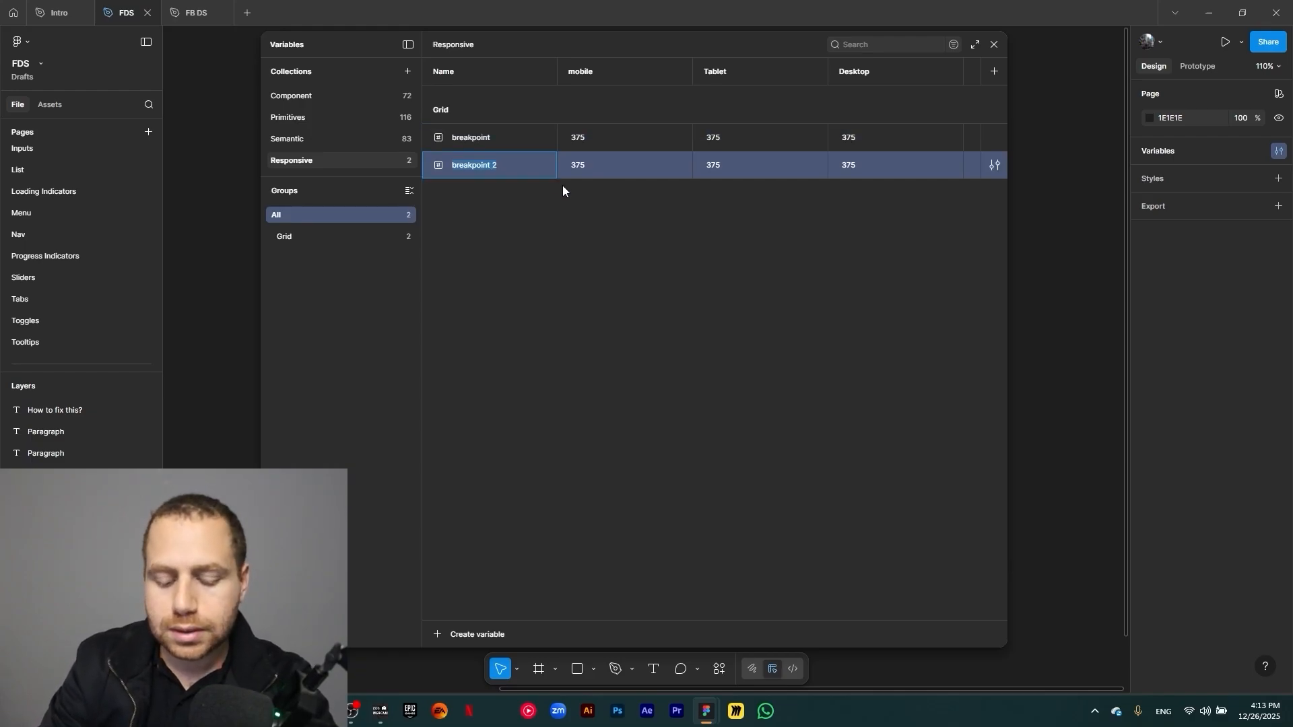
{"action": "type", "text": "Button-"}
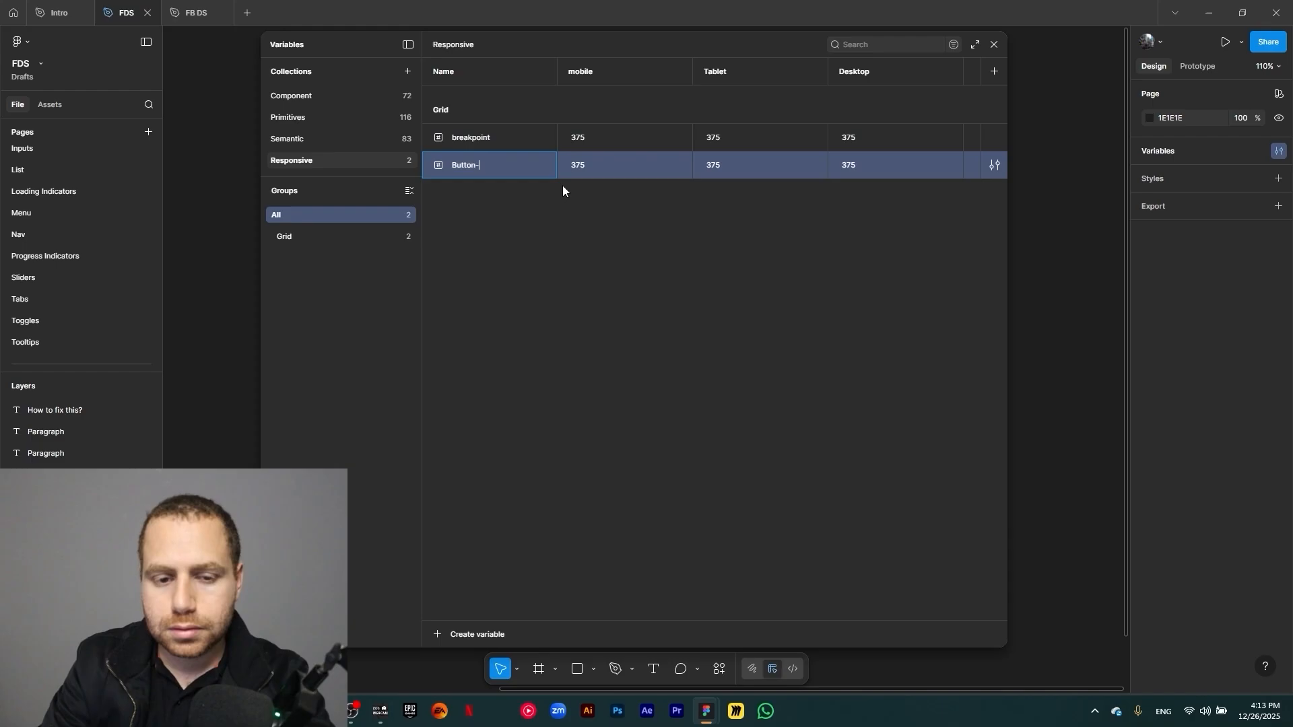
{"action": "type", "text": "height"}
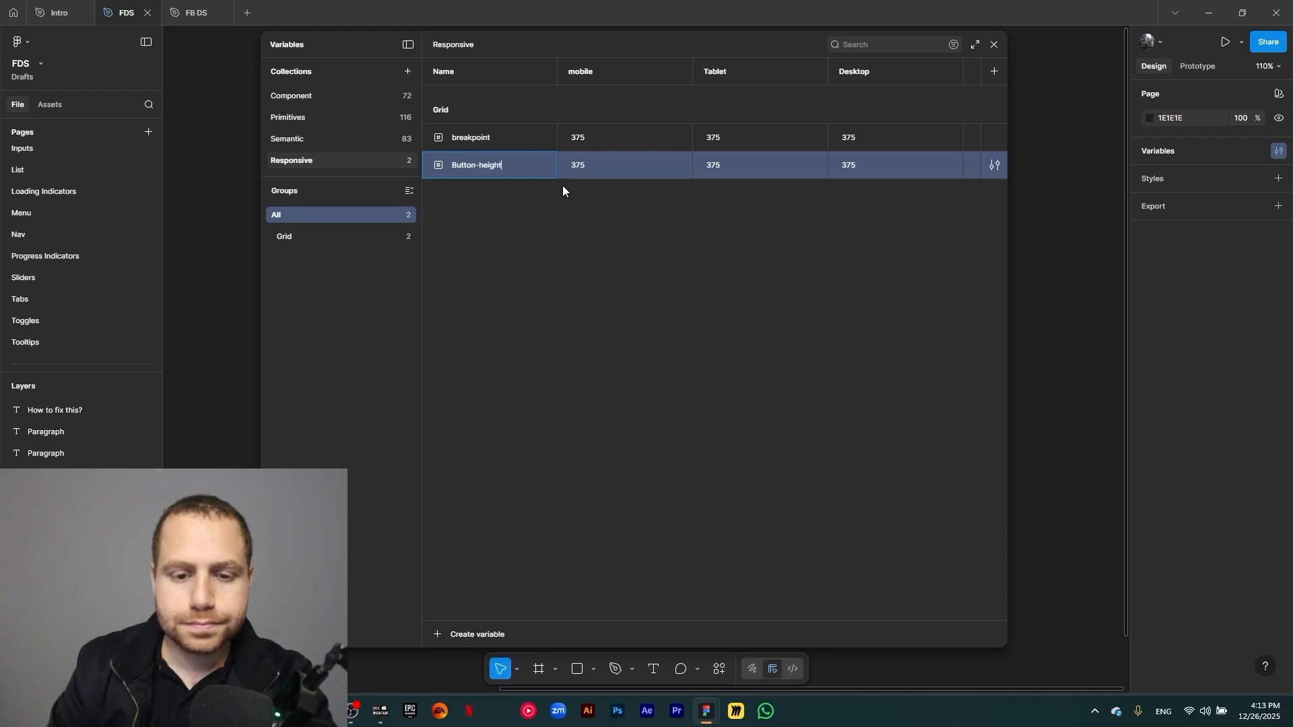
Set Button-height to 44 for mobile, 44 for Tablet and 32 for Desktop
{"action": "left_click", "coordinate": [582, 162]}
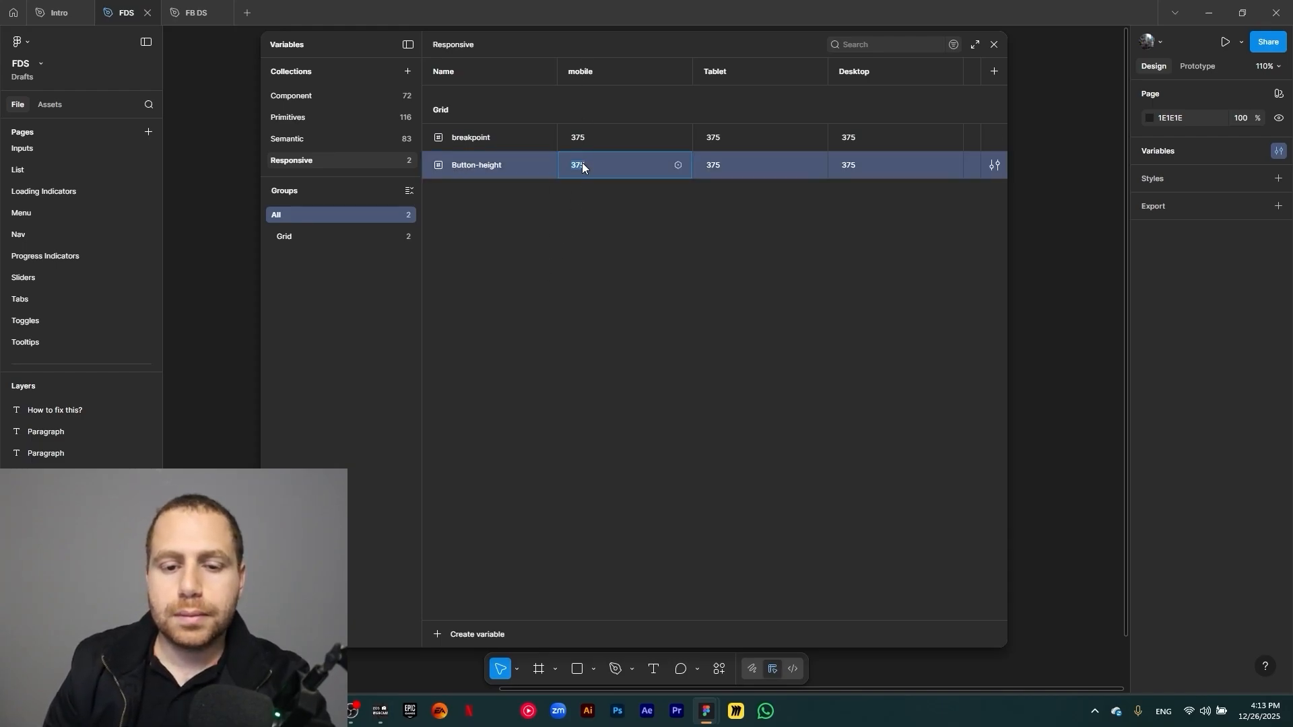
{"action": "type", "text": "44"}
{"action": "key", "text": "Return"}
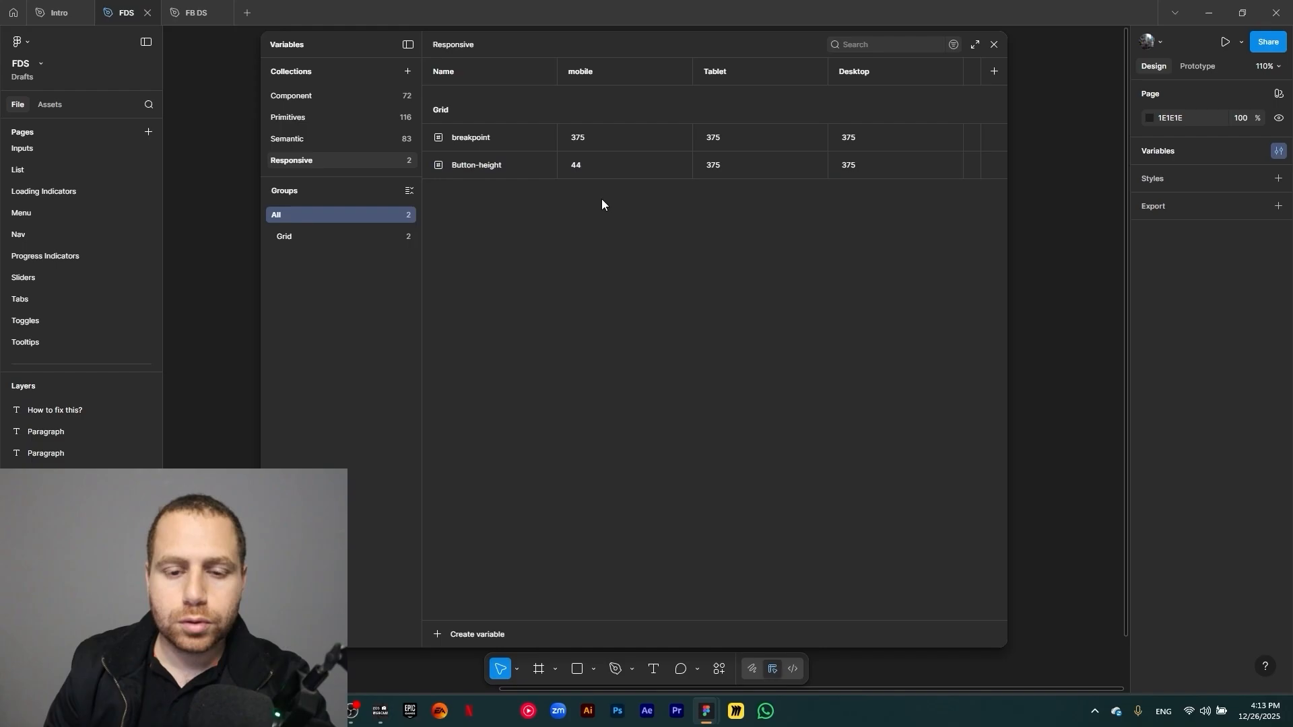
{"action": "left_click", "coordinate": [727, 163]}
{"action": "type", "text": "44"}
{"action": "key", "text": "Return"}
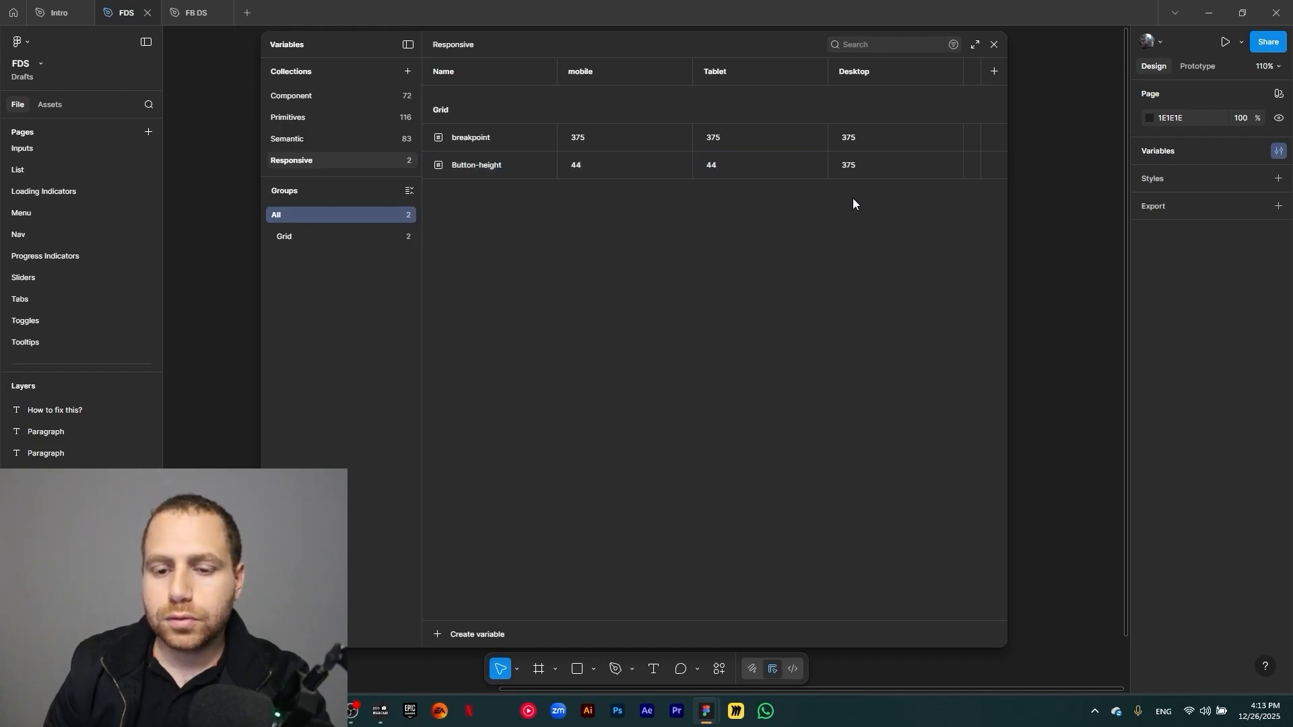
{"action": "left_click", "coordinate": [854, 163]}
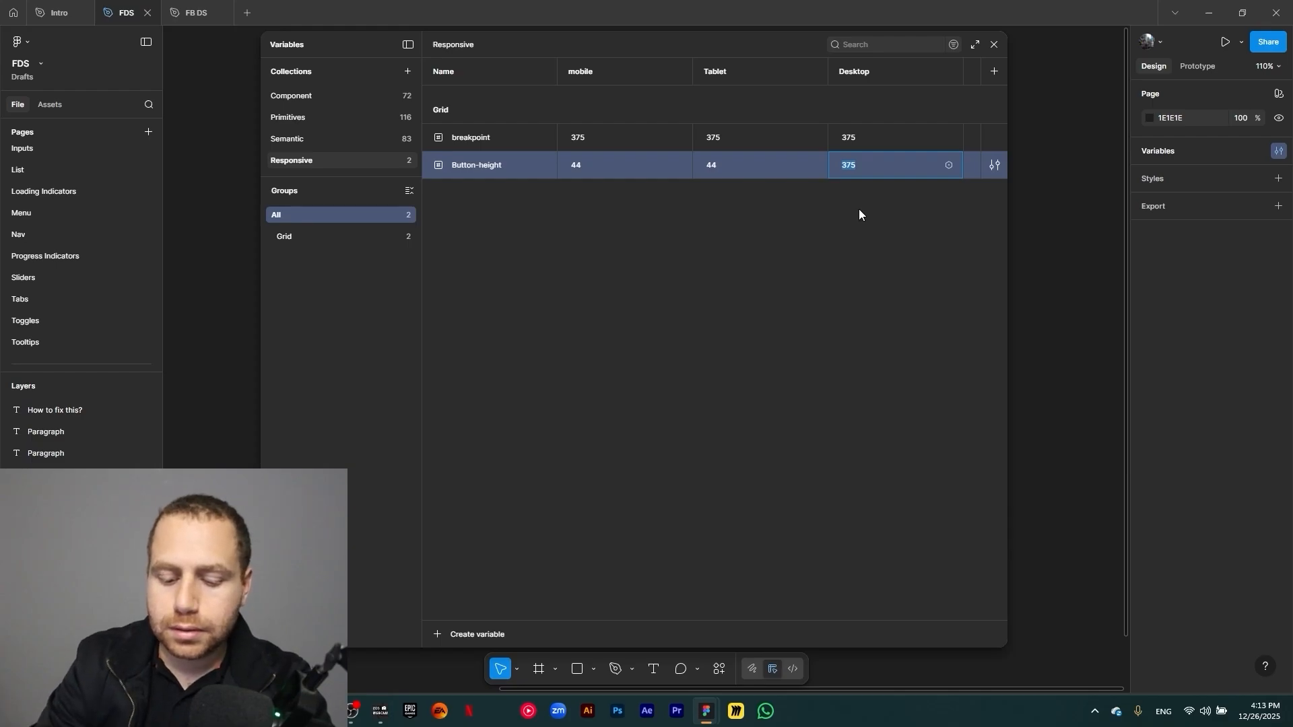
{"action": "type", "text": "32"}
{"action": "left_click", "coordinate": [712, 231]}
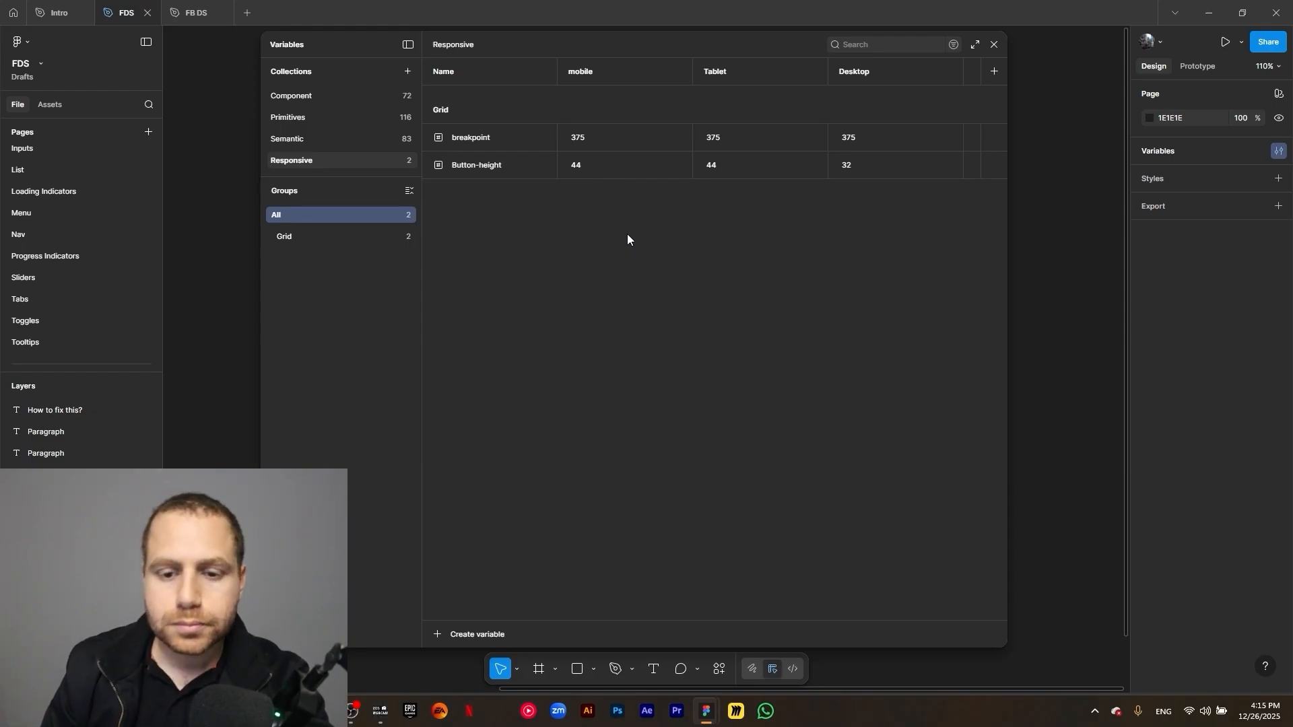
Delete the Button-height variable from the Grid group
{"action": "left_click", "coordinate": [497, 166]}
{"action": "right_click", "coordinate": [498, 167]}
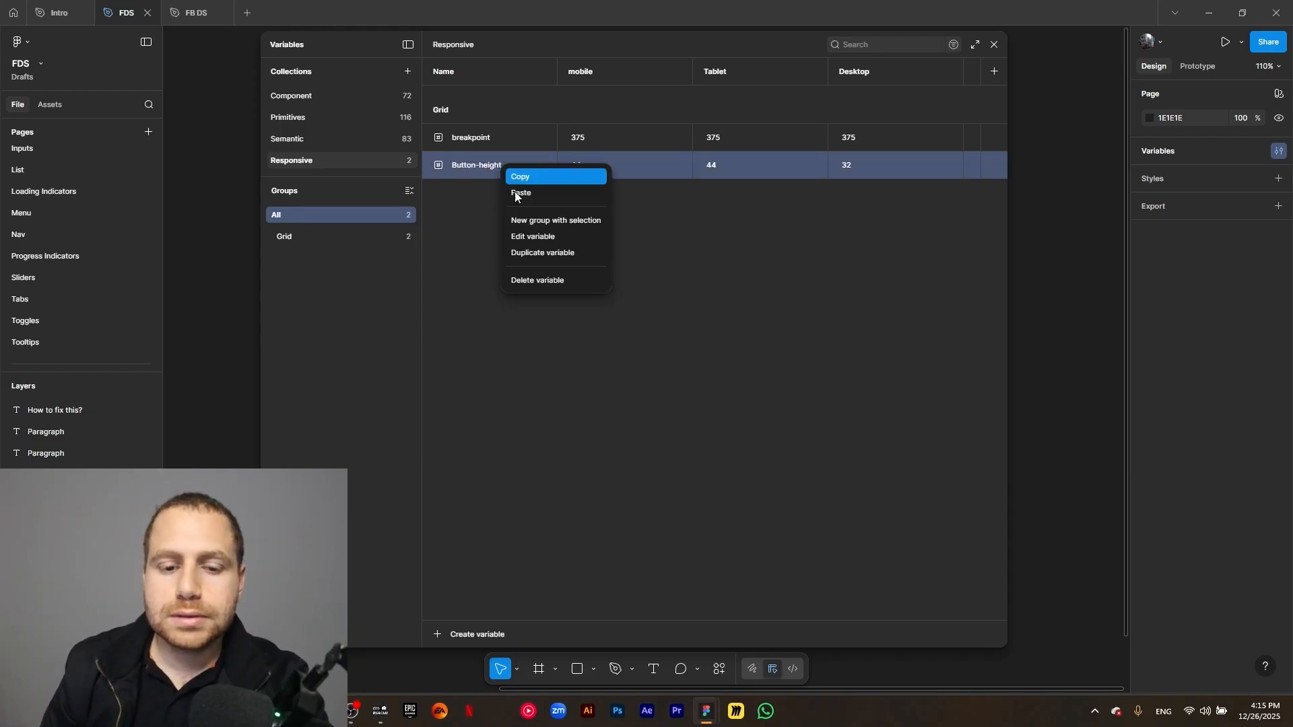
{"action": "left_click", "coordinate": [560, 282]}
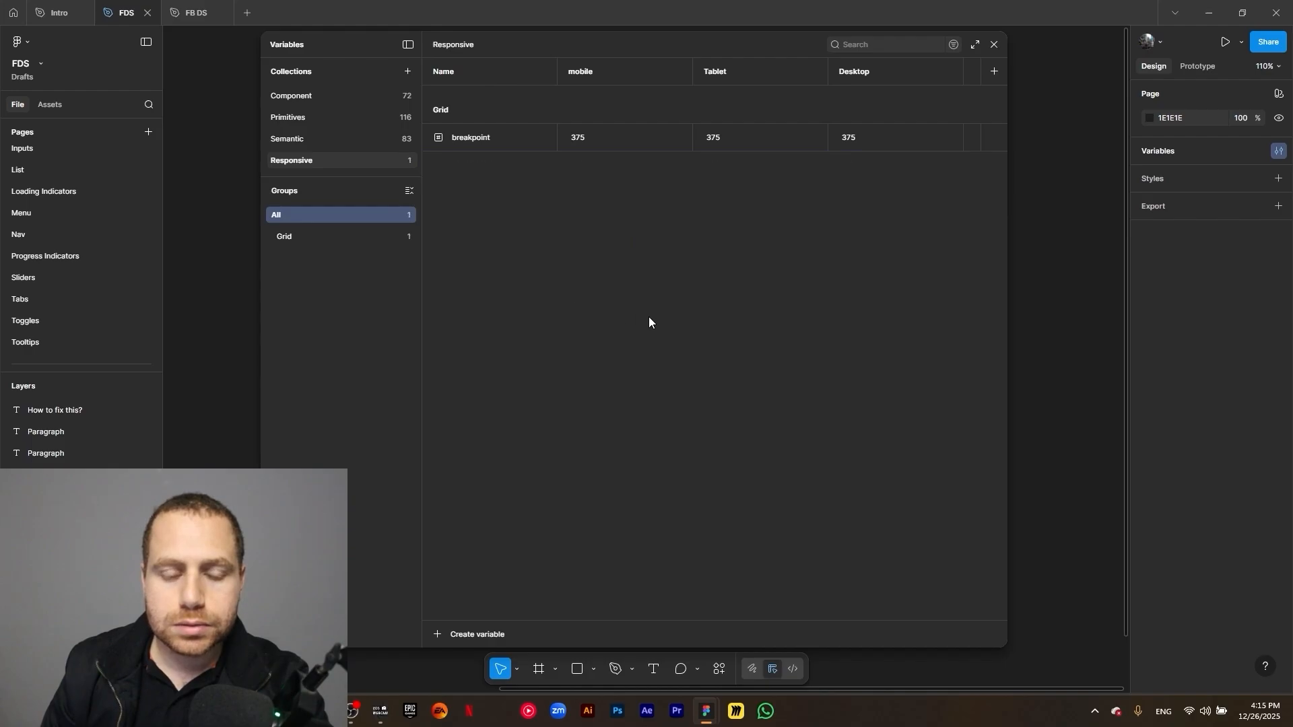
Delete the Desktop and Tablet modes from the Responsive collection
{"action": "left_click", "coordinate": [493, 140]}
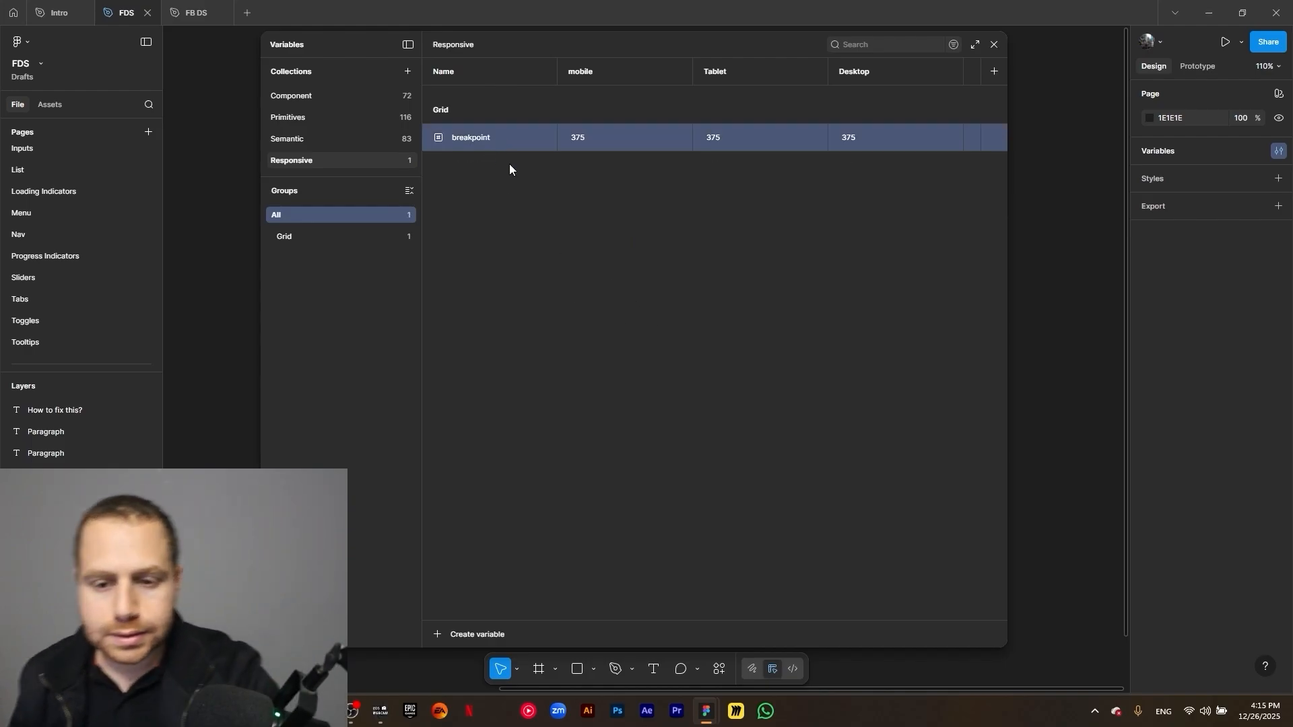
{"action": "left_click", "coordinate": [791, 73]}
{"action": "left_click", "coordinate": [846, 72]}
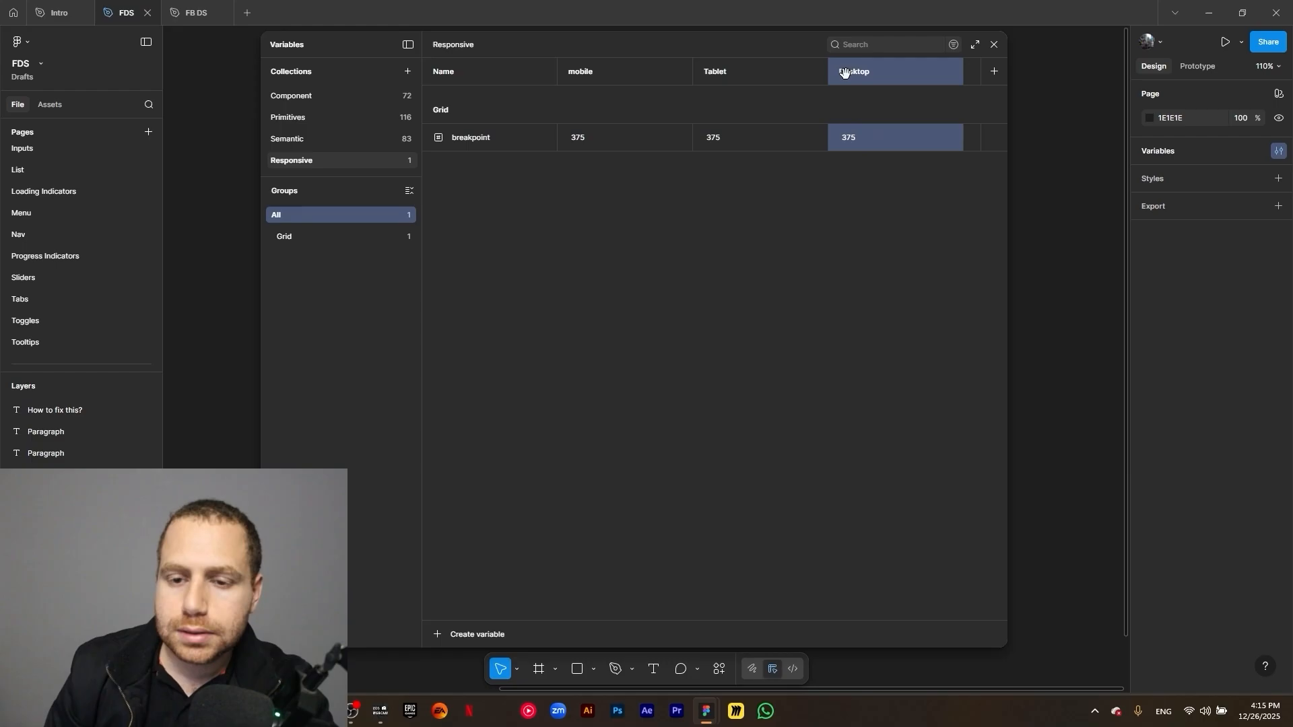
{"action": "right_click", "coordinate": [850, 74]}
{"action": "left_click", "coordinate": [885, 203]}
{"action": "right_click", "coordinate": [710, 72]}
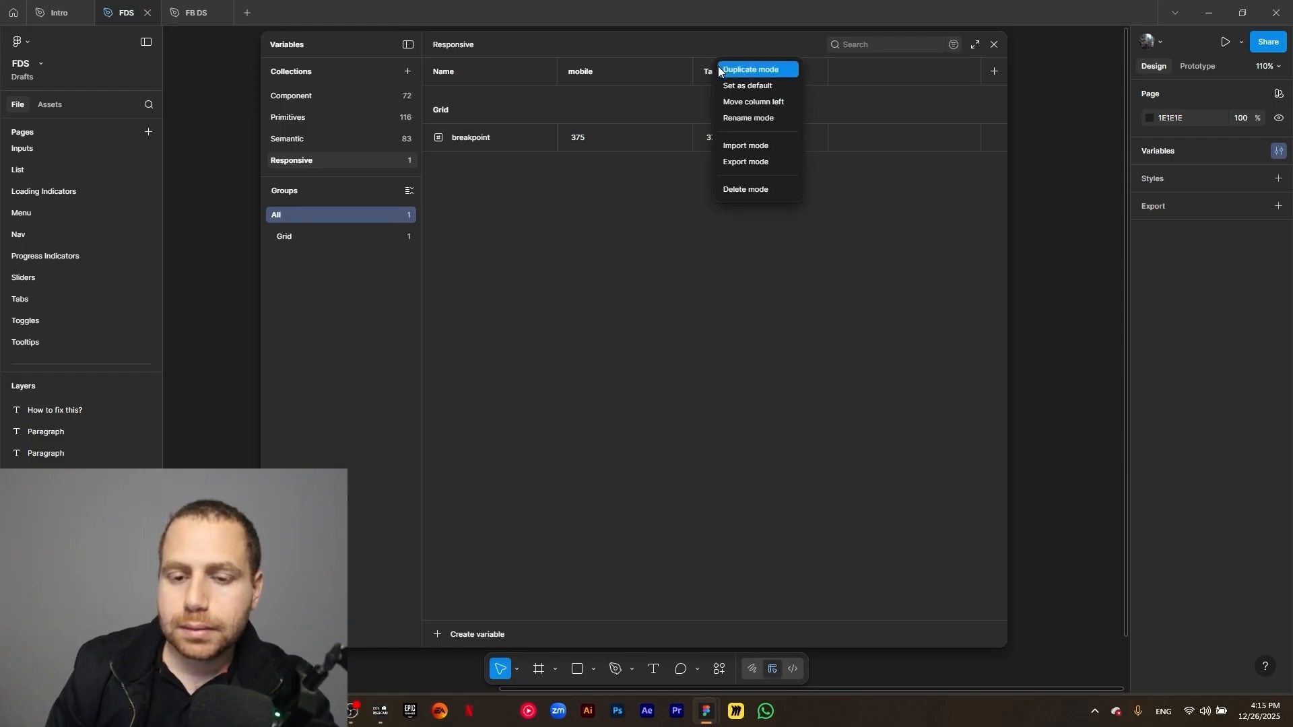
{"action": "left_click", "coordinate": [736, 203]}
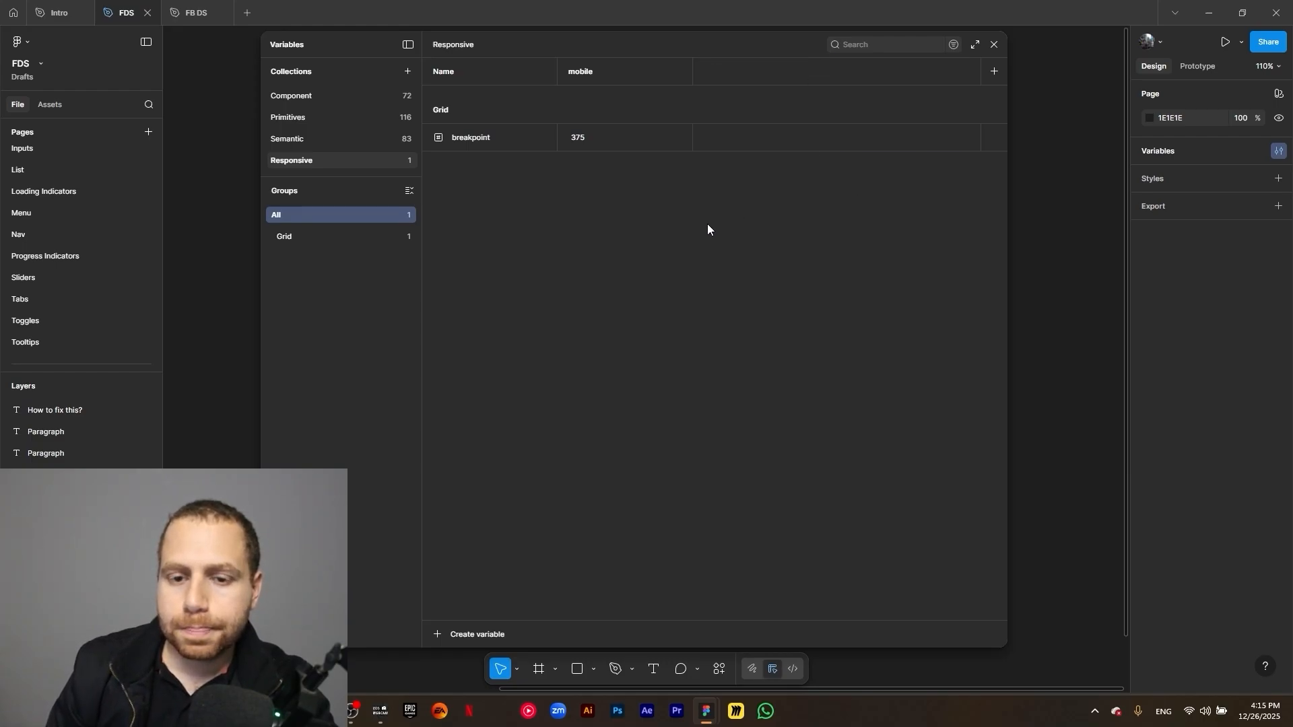
Create a number variable named columns in the Grid group of the Responsive collection
{"action": "left_click", "coordinate": [569, 138]}
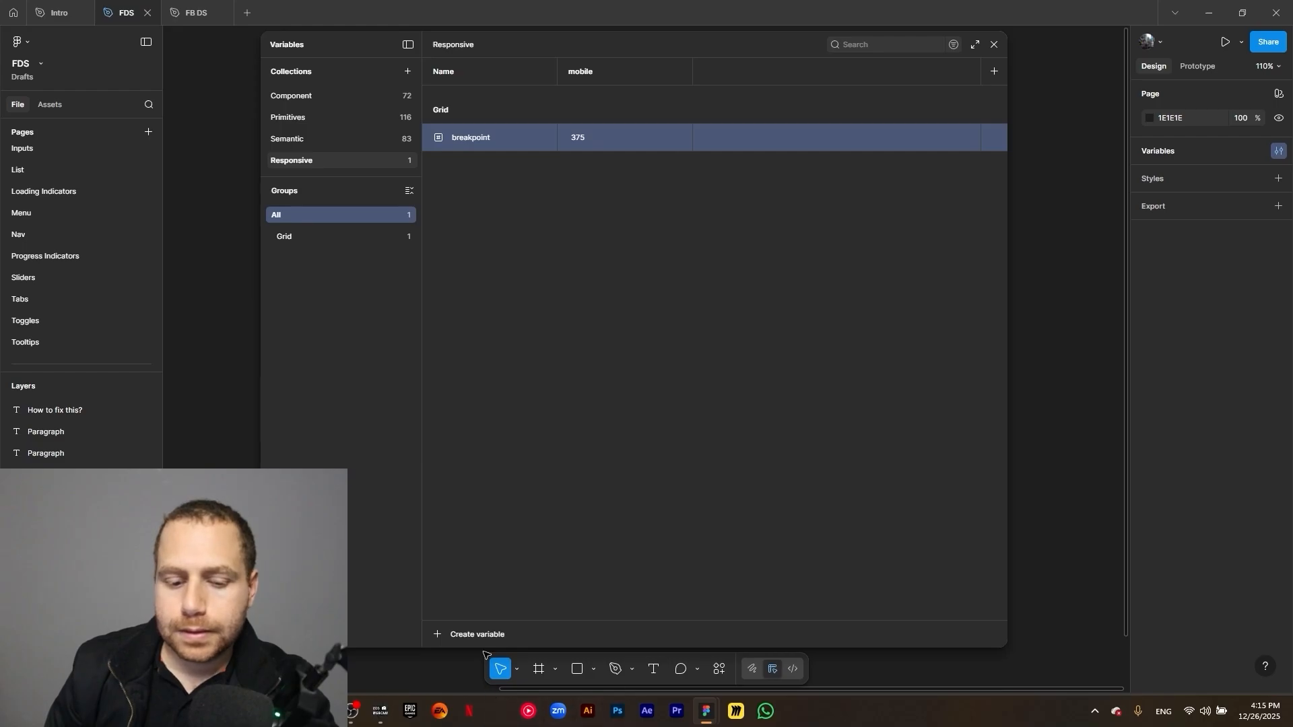
{"action": "left_click", "coordinate": [437, 636]}
{"action": "left_click", "coordinate": [464, 642]}
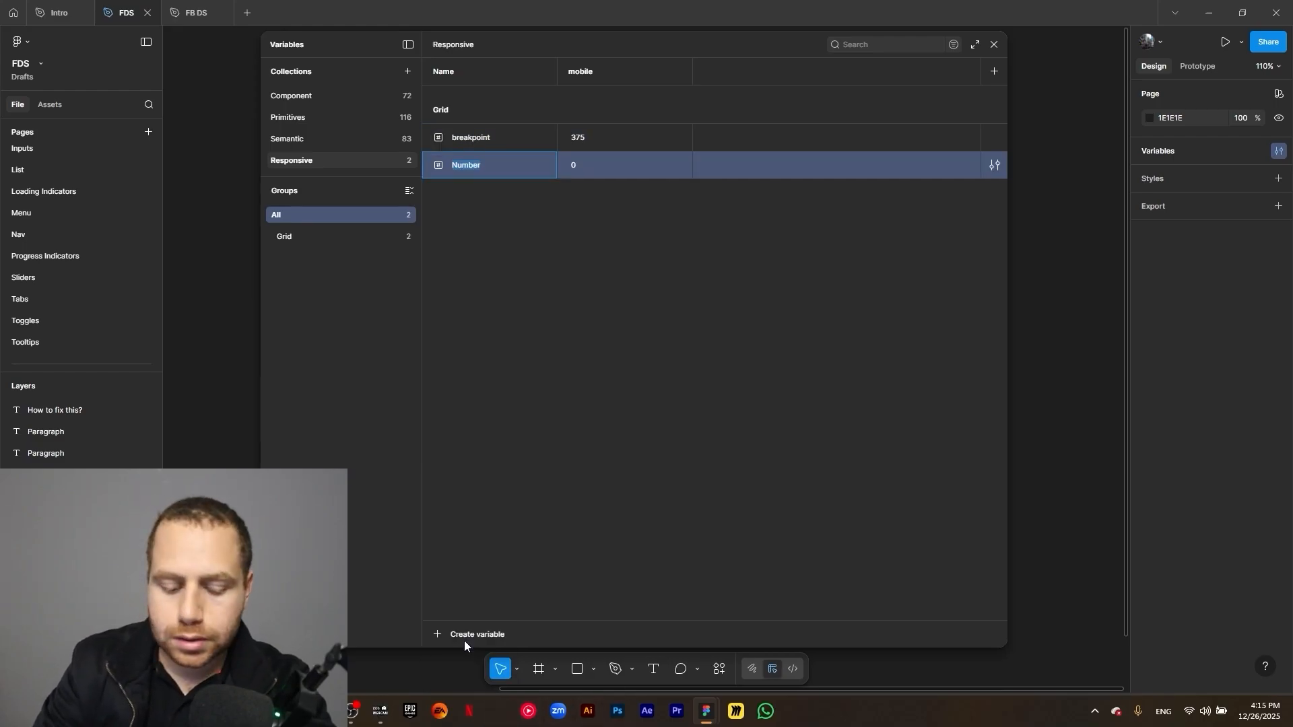
{"action": "type", "text": "clumns"}
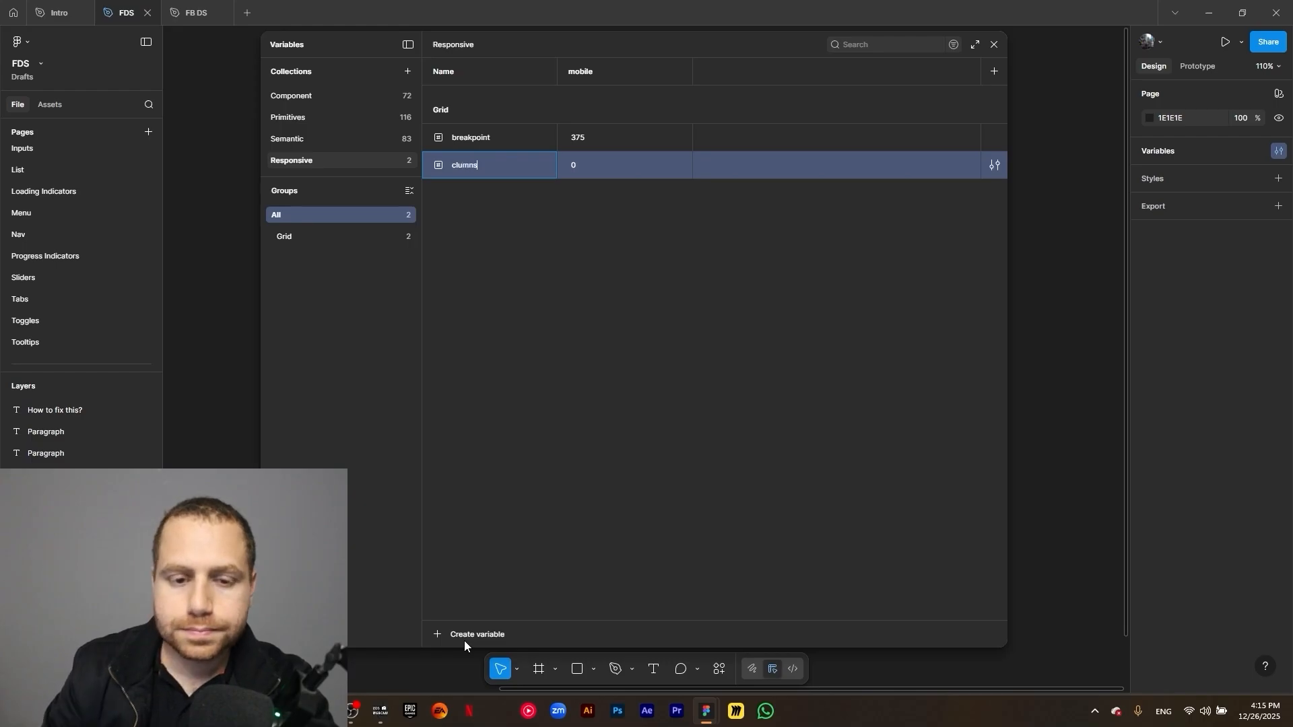
{"action": "left_click", "coordinate": [448, 167]}
{"action": "type", "text": "o"}
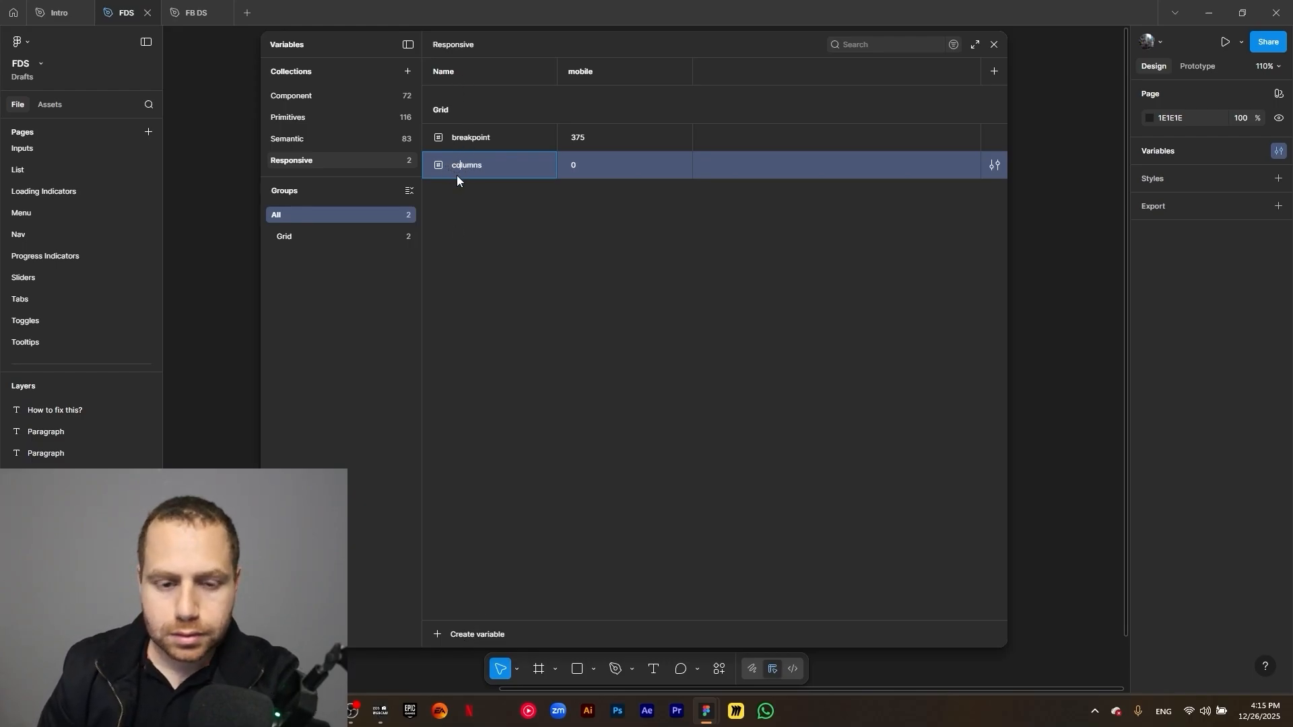
{"action": "left_click", "coordinate": [474, 185]}
Link the columns variable's mobile value to the primitive Pixels/4
{"action": "left_click", "coordinate": [593, 168]}
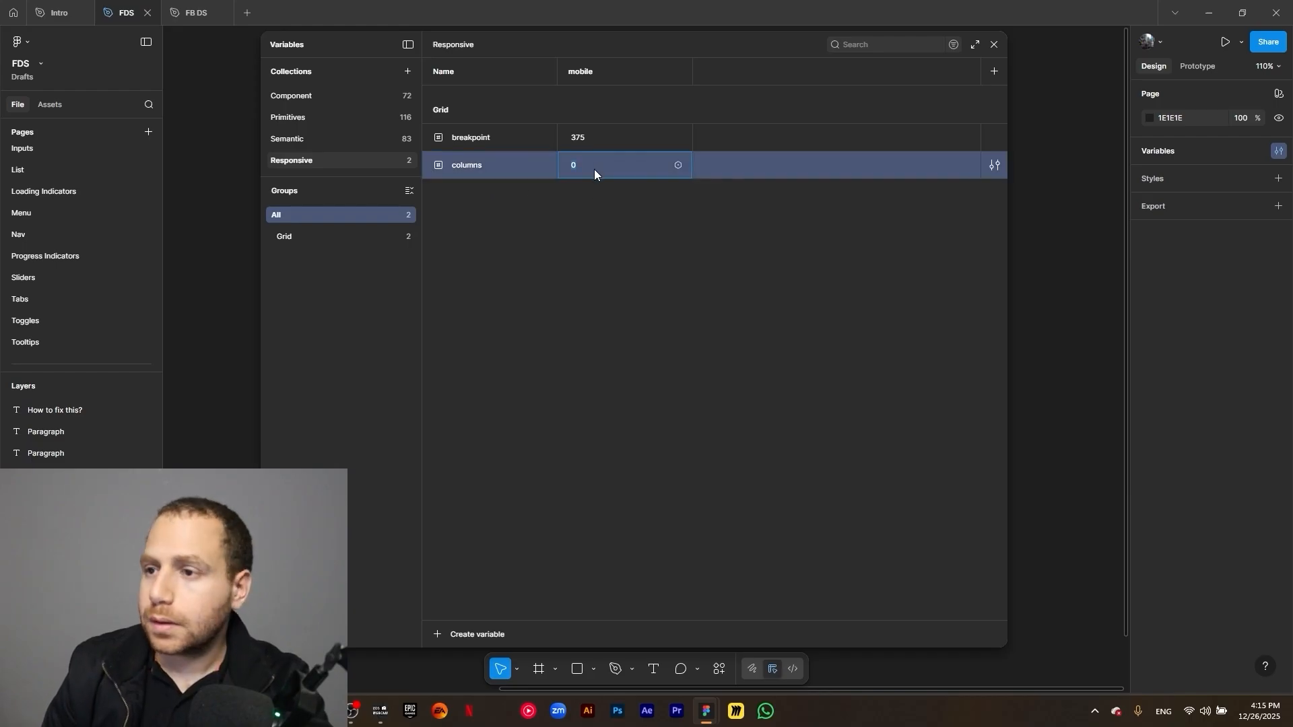
{"action": "left_click", "coordinate": [674, 167]}
{"action": "type", "text": "pirim"}
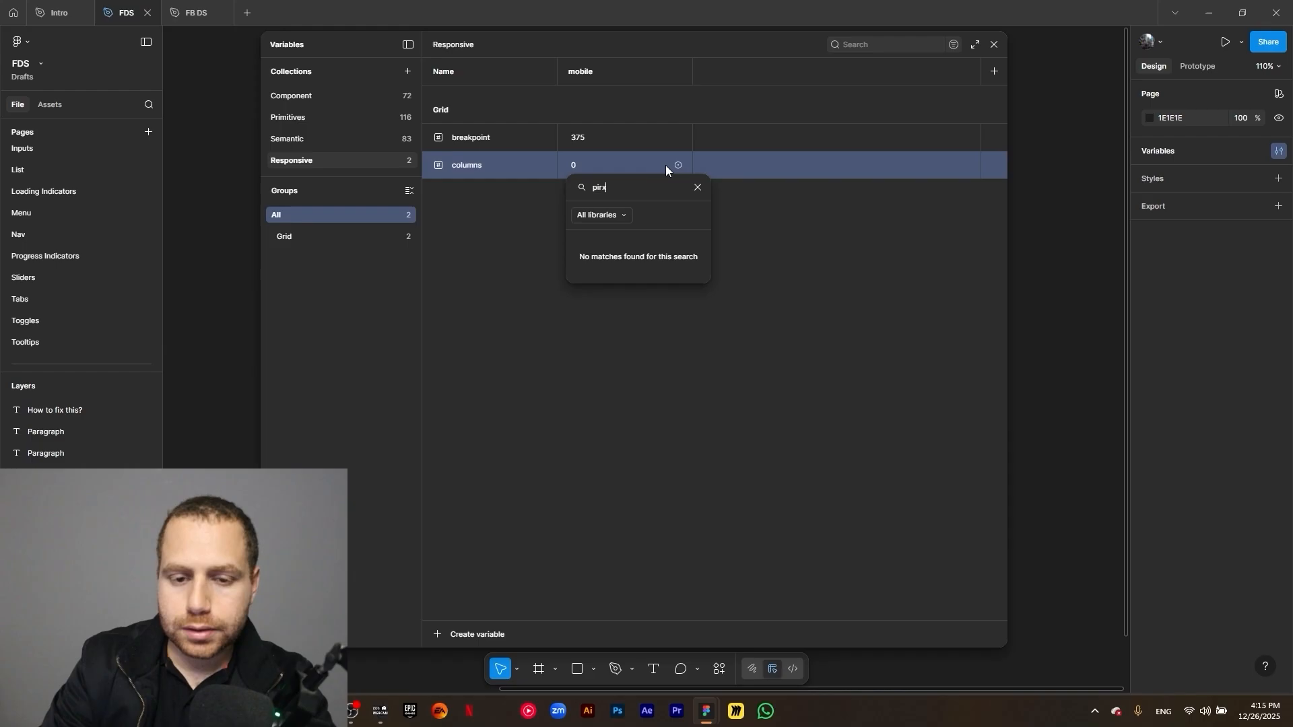
{"action": "key", "text": "BackSpace"}
{"action": "key", "text": "BackSpace"}
{"action": "key", "text": "BackSpace"}
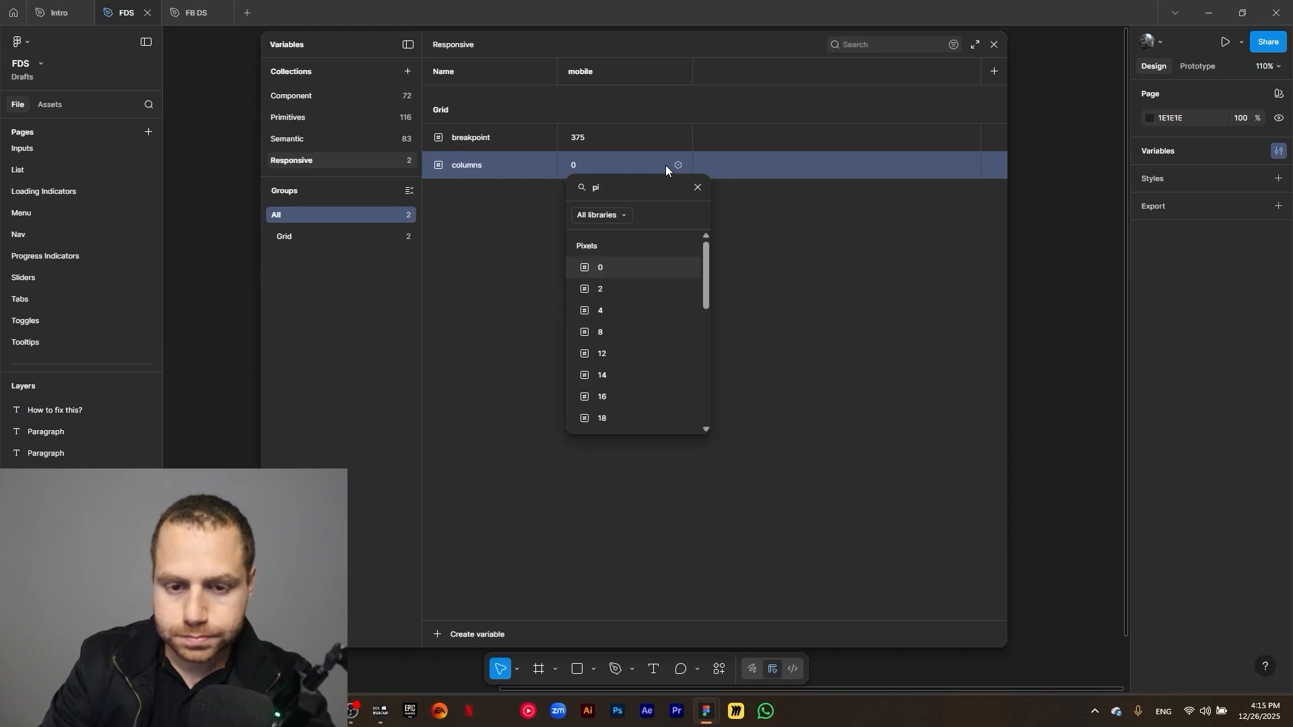
{"action": "type", "text": "xel"}
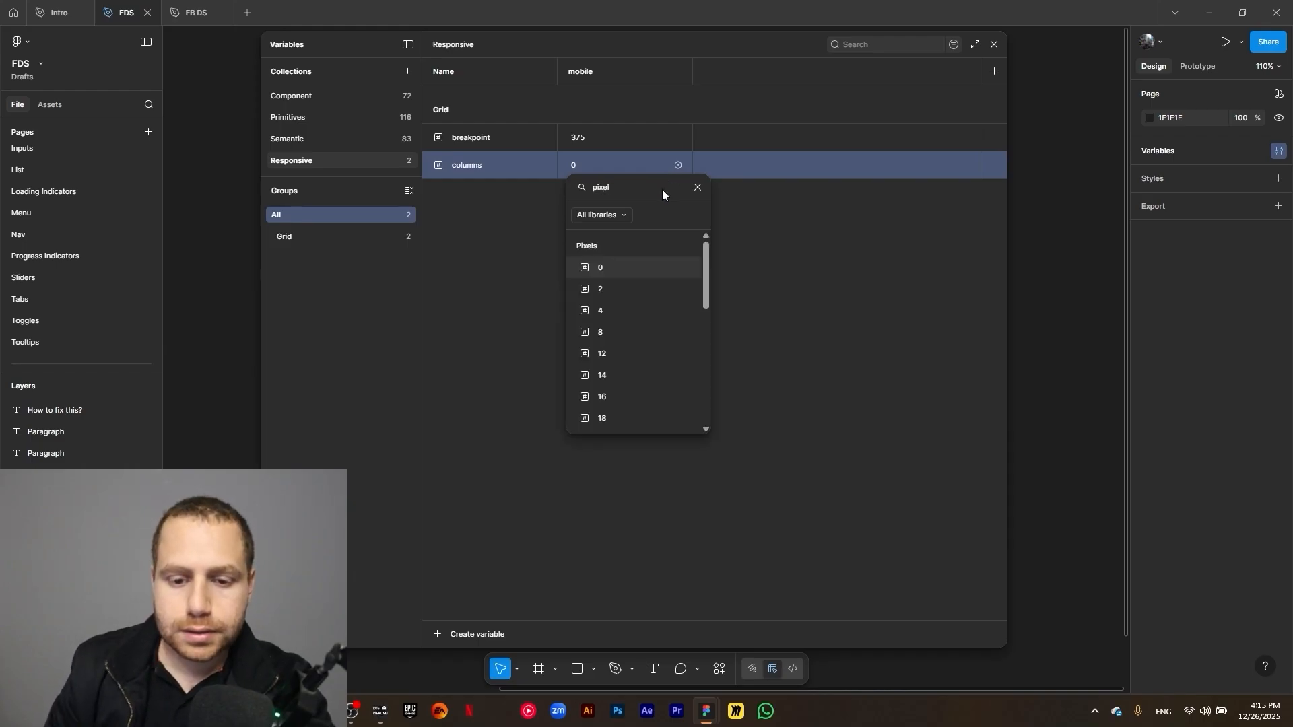
{"action": "left_click", "coordinate": [616, 309]}
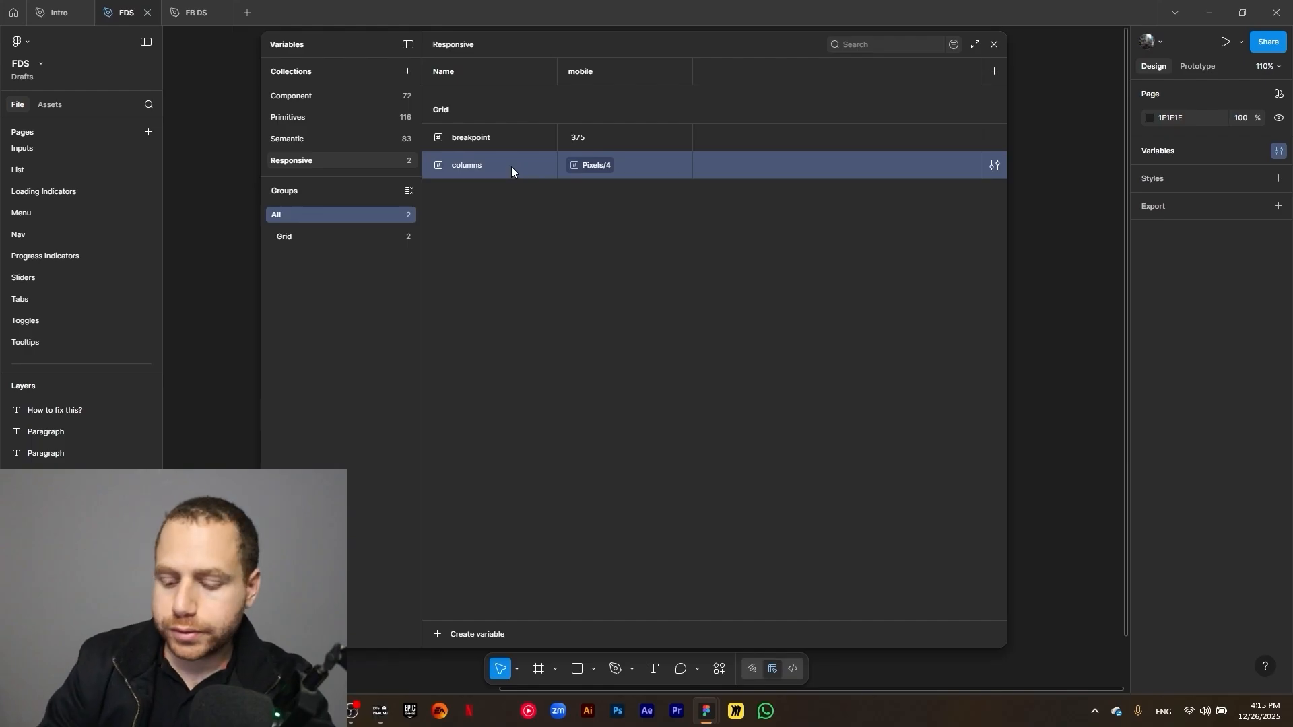
Duplicate the columns variable as gutter and link its mobile value to the primitive Pixels/16
{"action": "key", "text": "ctrl+d"}
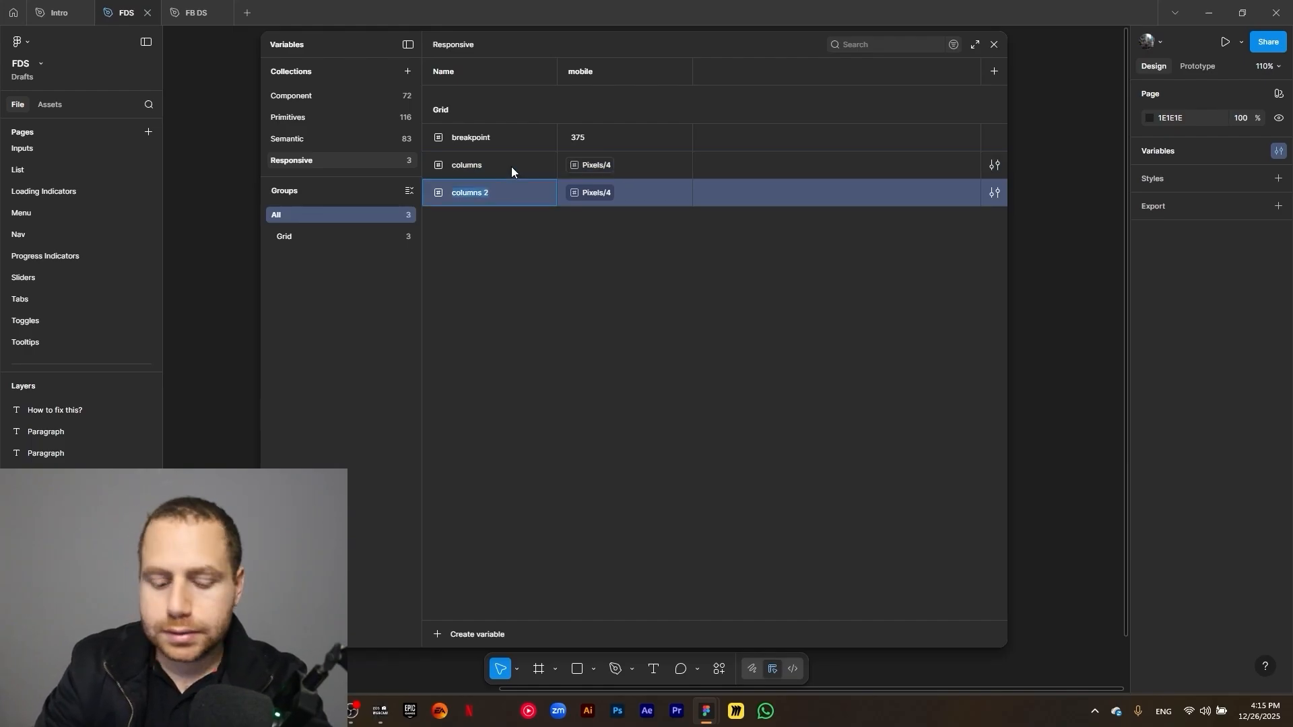
{"action": "type", "text": "gutter"}
{"action": "key", "text": "Return"}
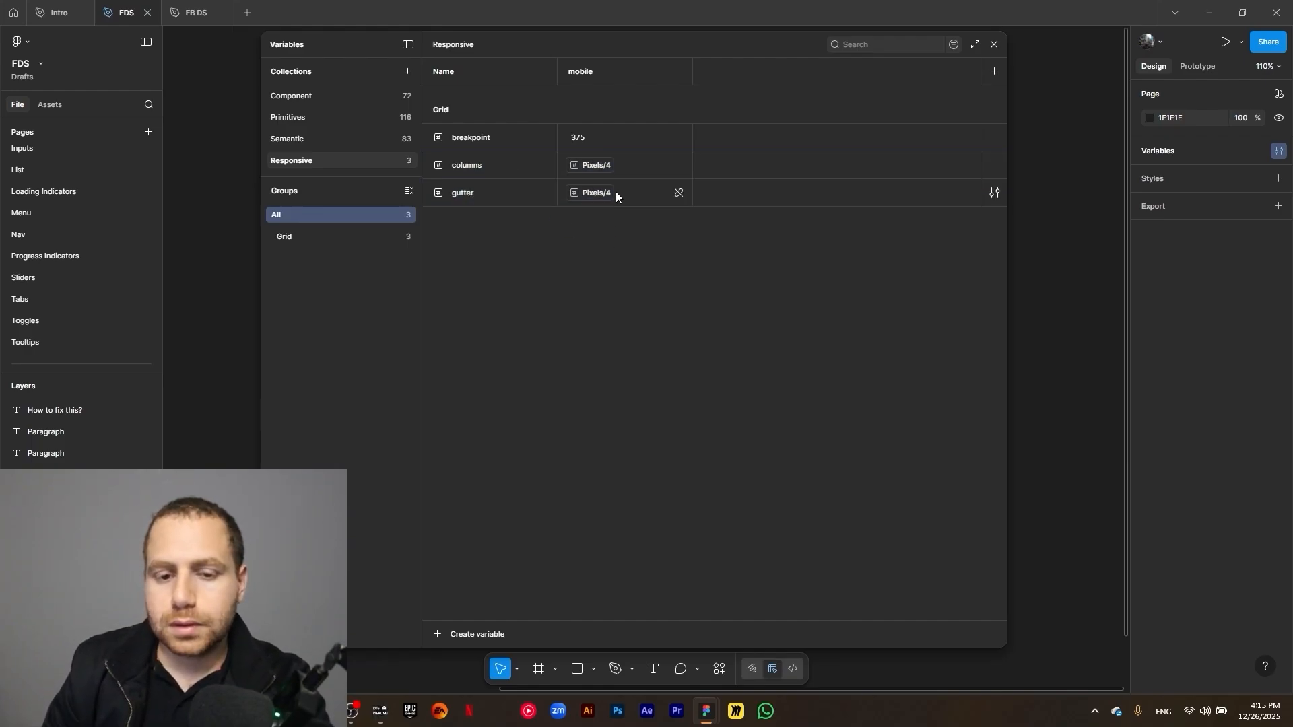
{"action": "left_click", "coordinate": [609, 192]}
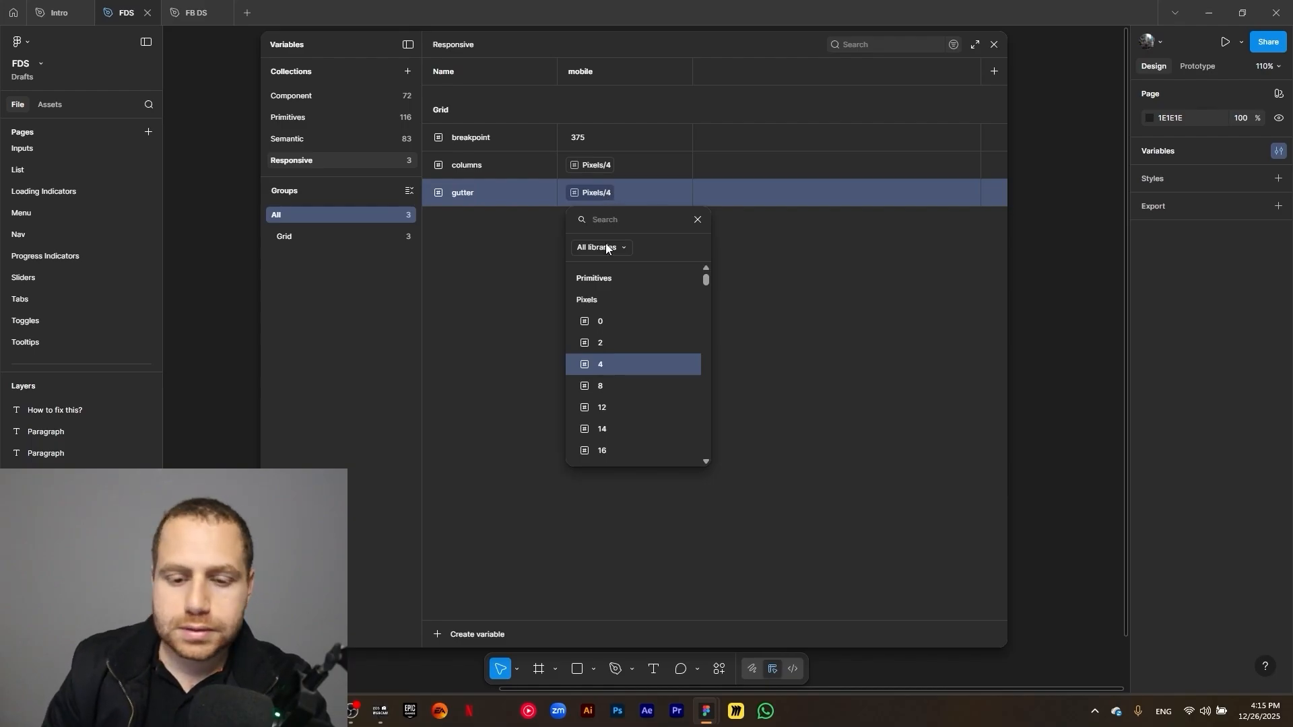
{"action": "left_click", "coordinate": [621, 450]}
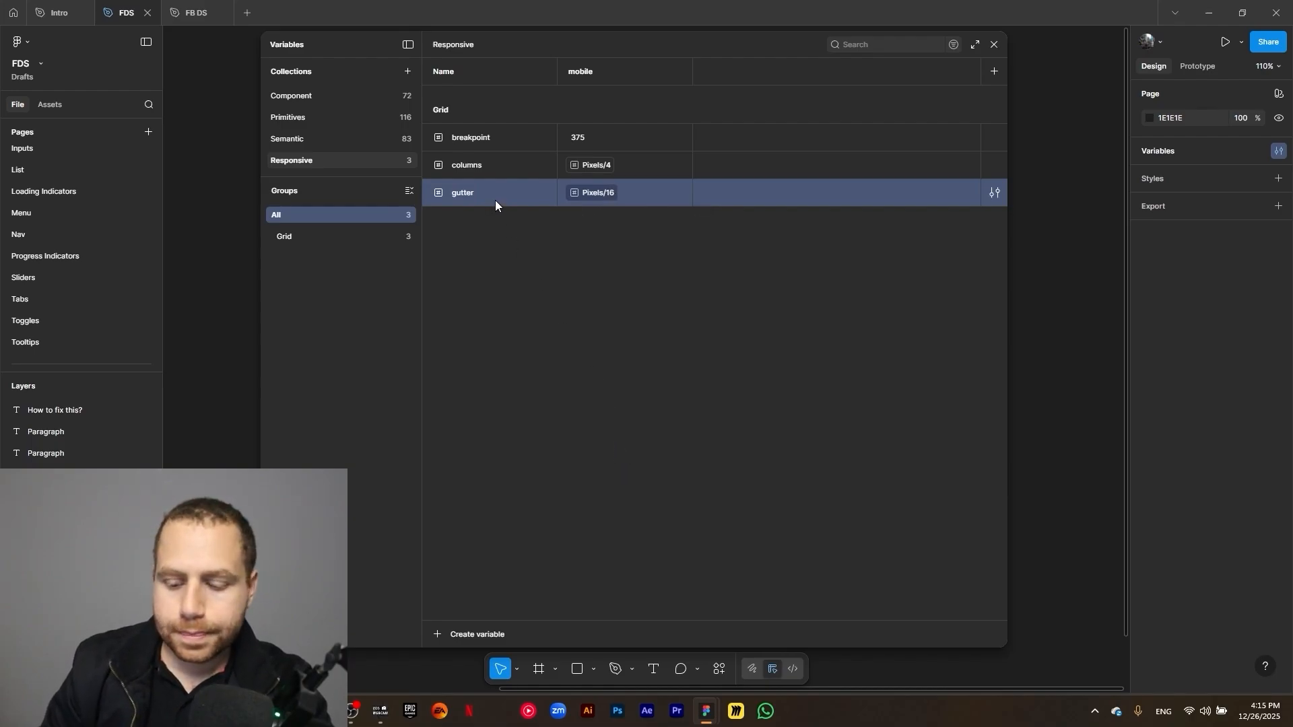
Duplicate the gutter variable in the Grid group and name the copy margins
{"action": "key", "text": "ctrl+d"}
{"action": "type", "text": "margi"}
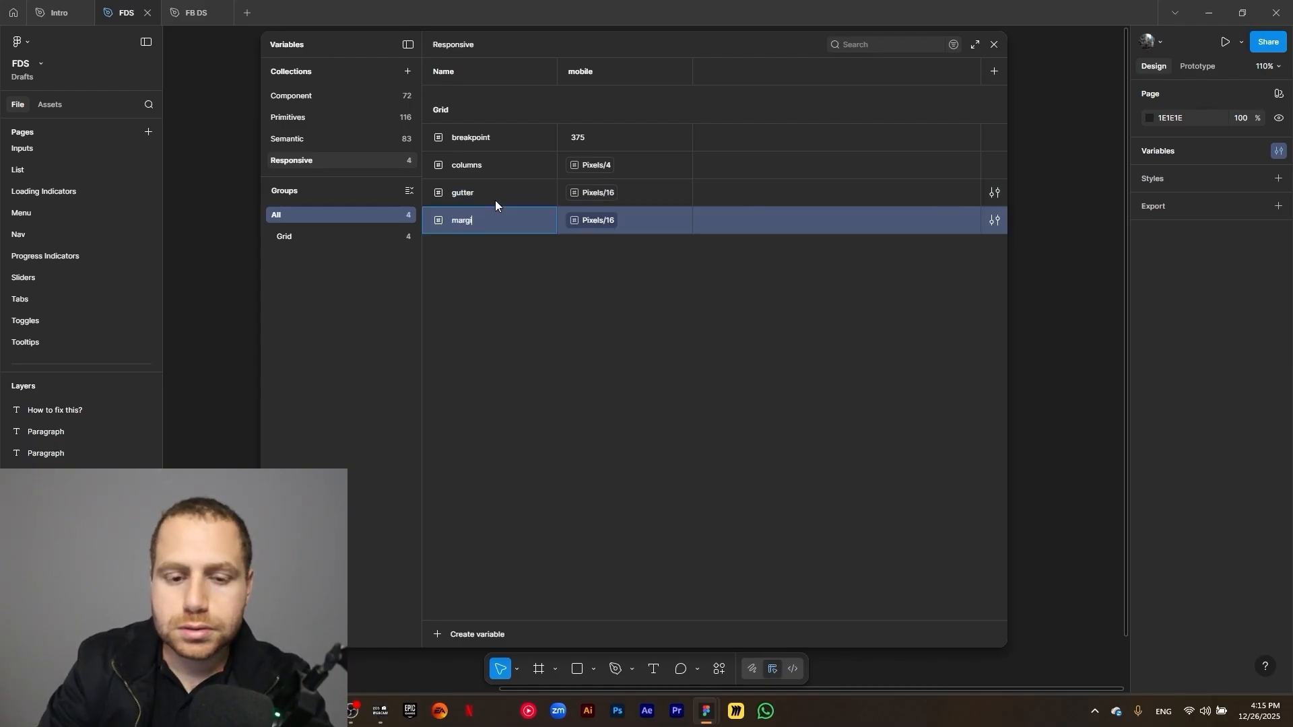
{"action": "type", "text": "ns"}
{"action": "left_click", "coordinate": [594, 362]}
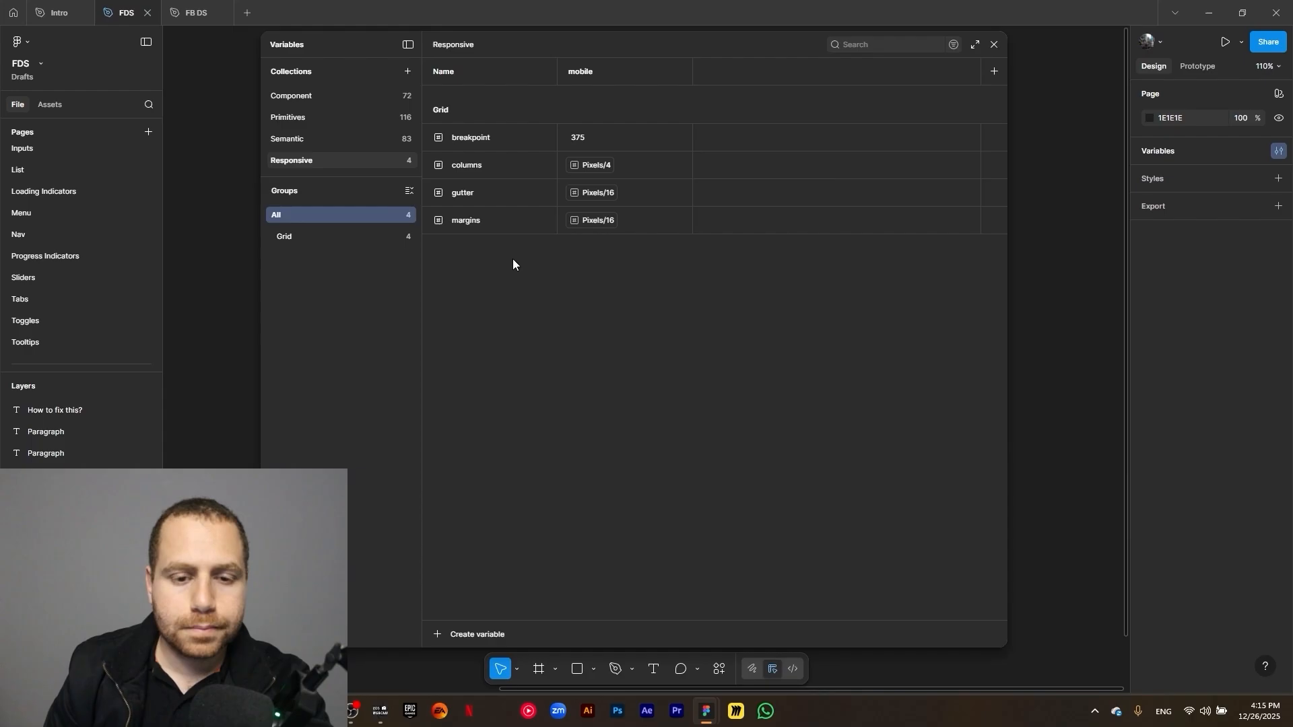
Create a number variable named containers/2-column in the Grid group and set its mobile value to 2
{"action": "left_click", "coordinate": [293, 237]}
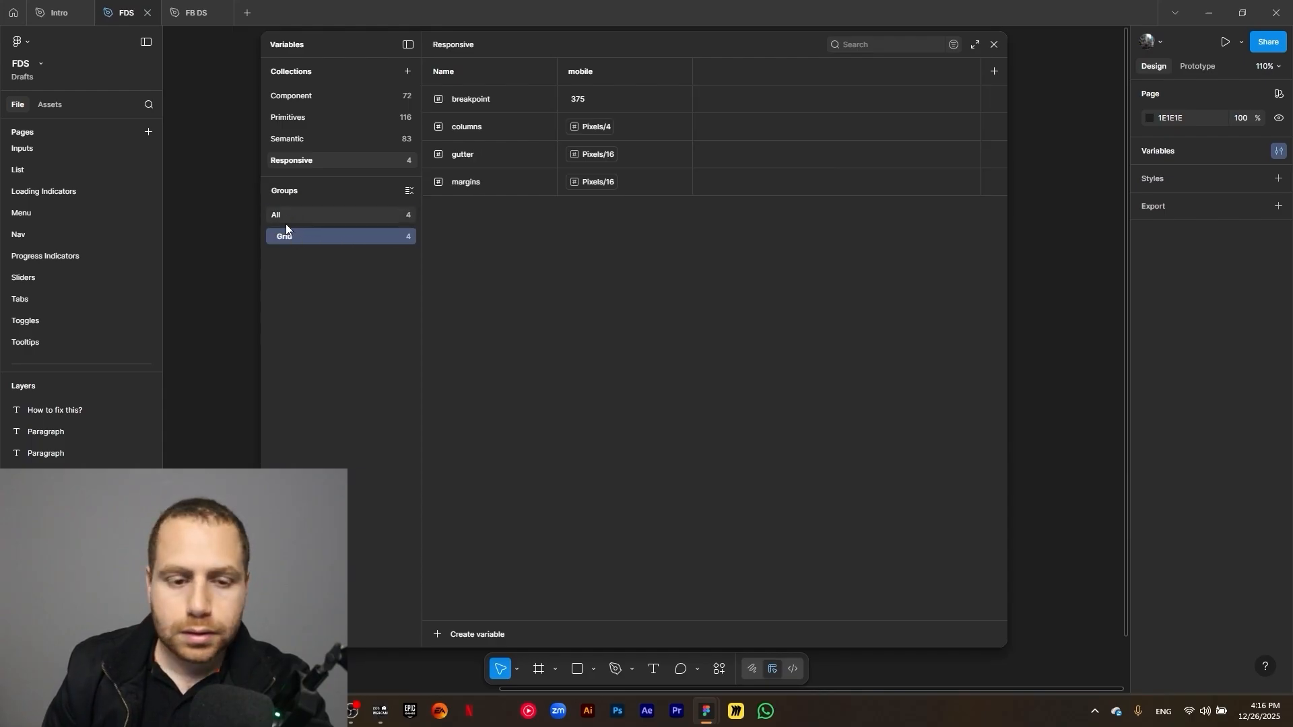
{"action": "left_click", "coordinate": [303, 237]}
{"action": "left_click", "coordinate": [444, 636]}
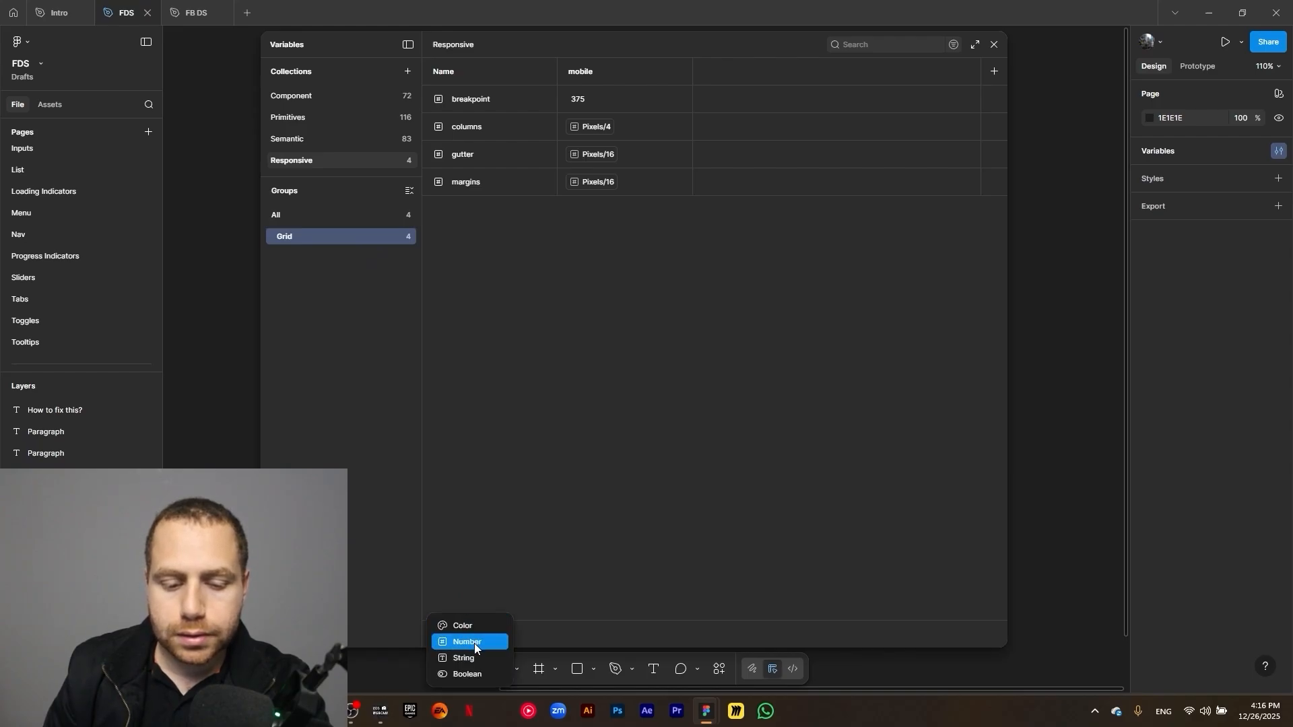
{"action": "left_click", "coordinate": [474, 644]}
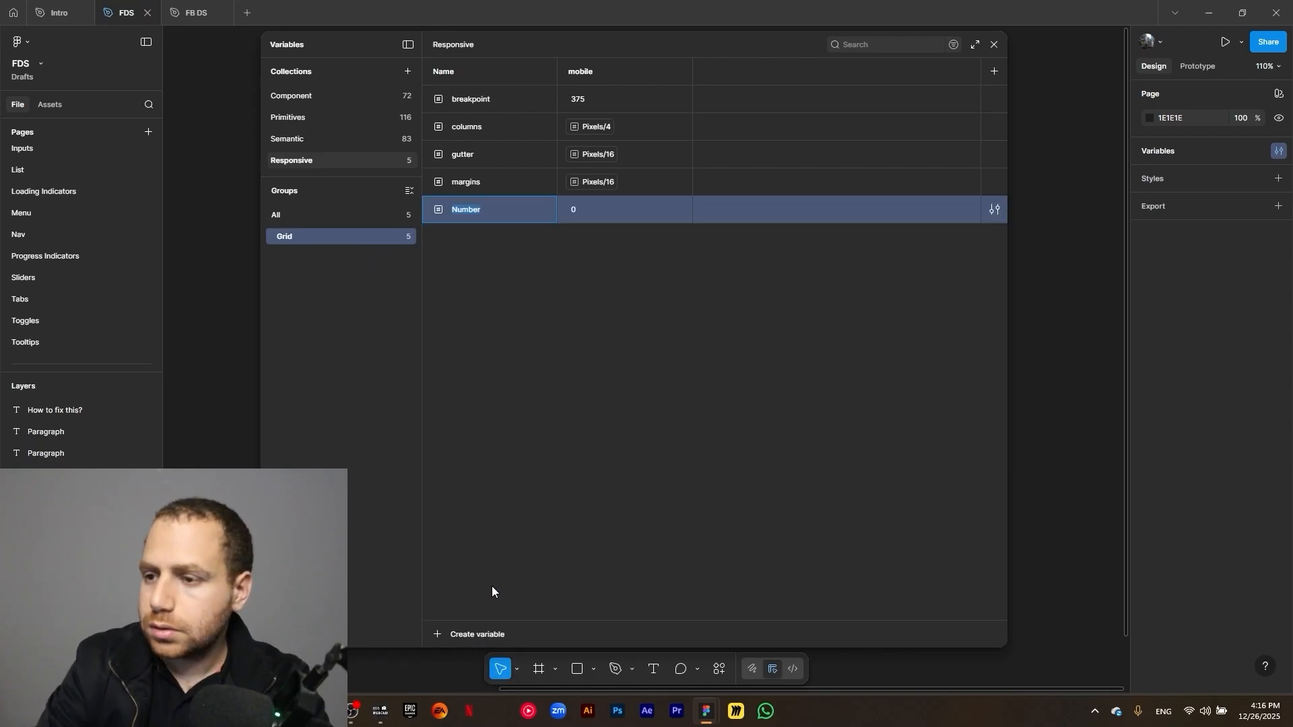
{"action": "type", "text": "containers"}
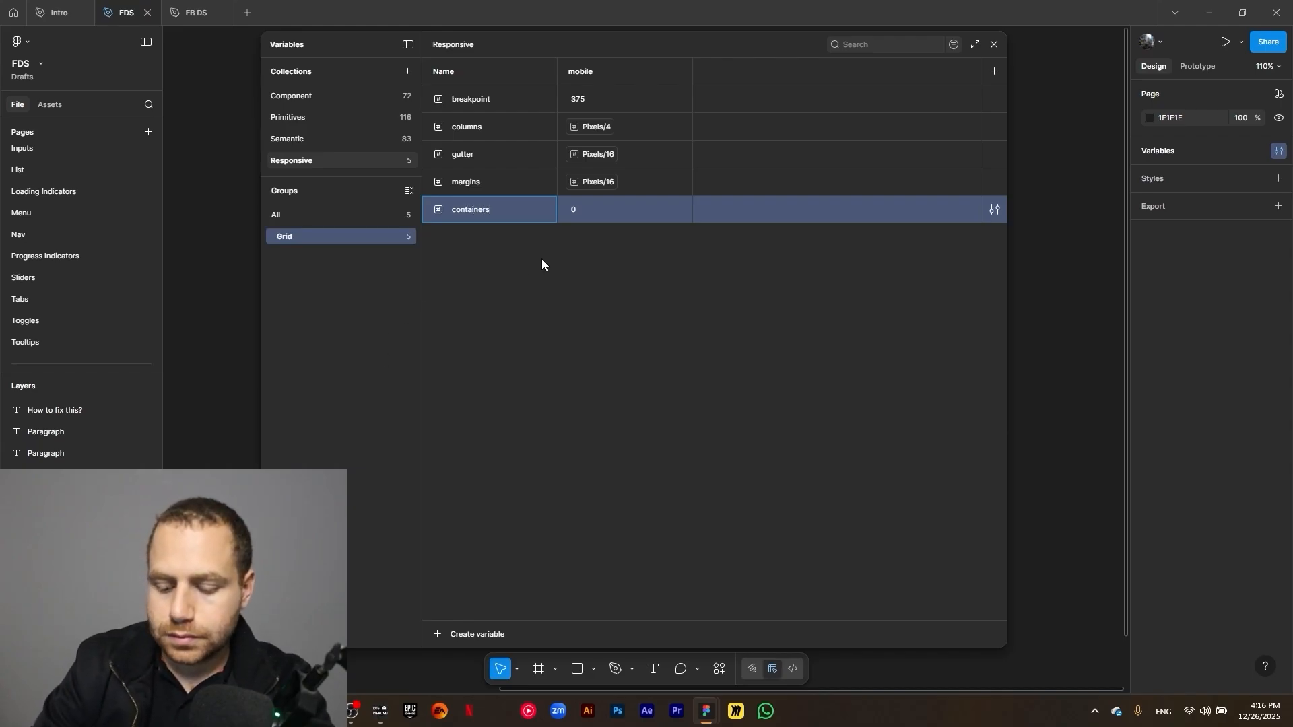
{"action": "type", "text": "/2-column"}
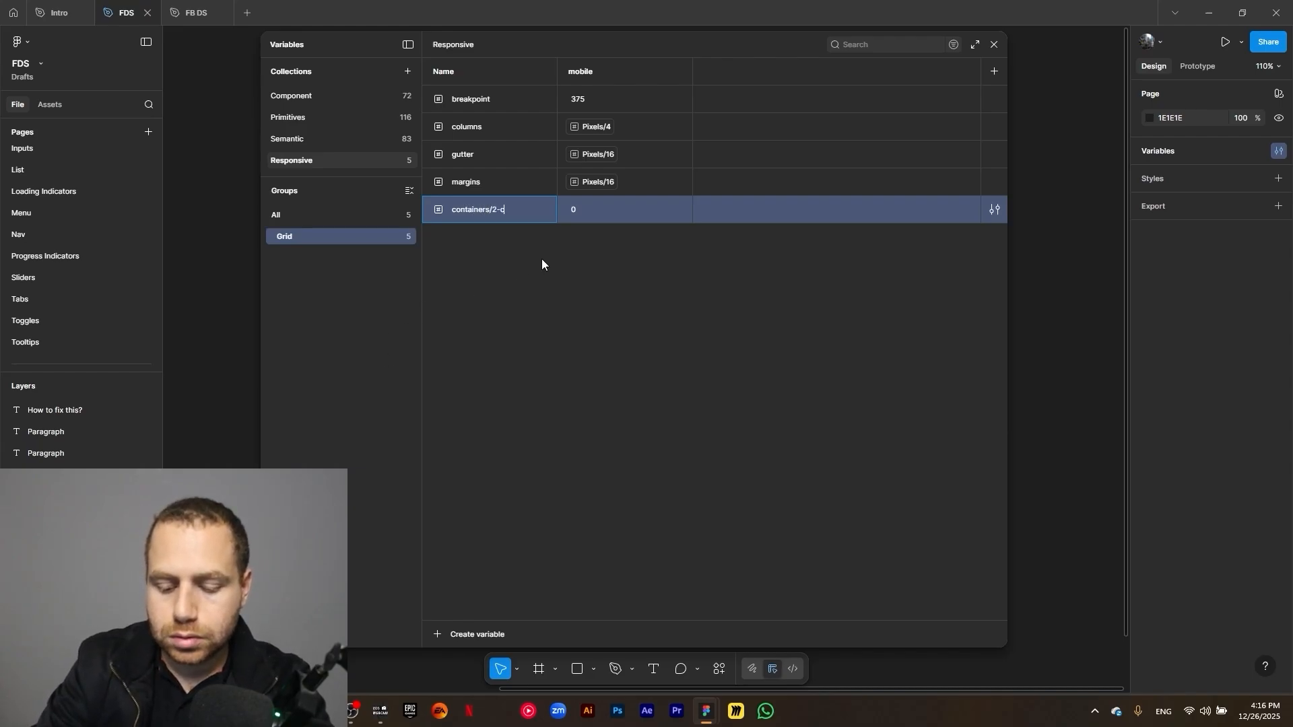
{"action": "key", "text": "Return"}
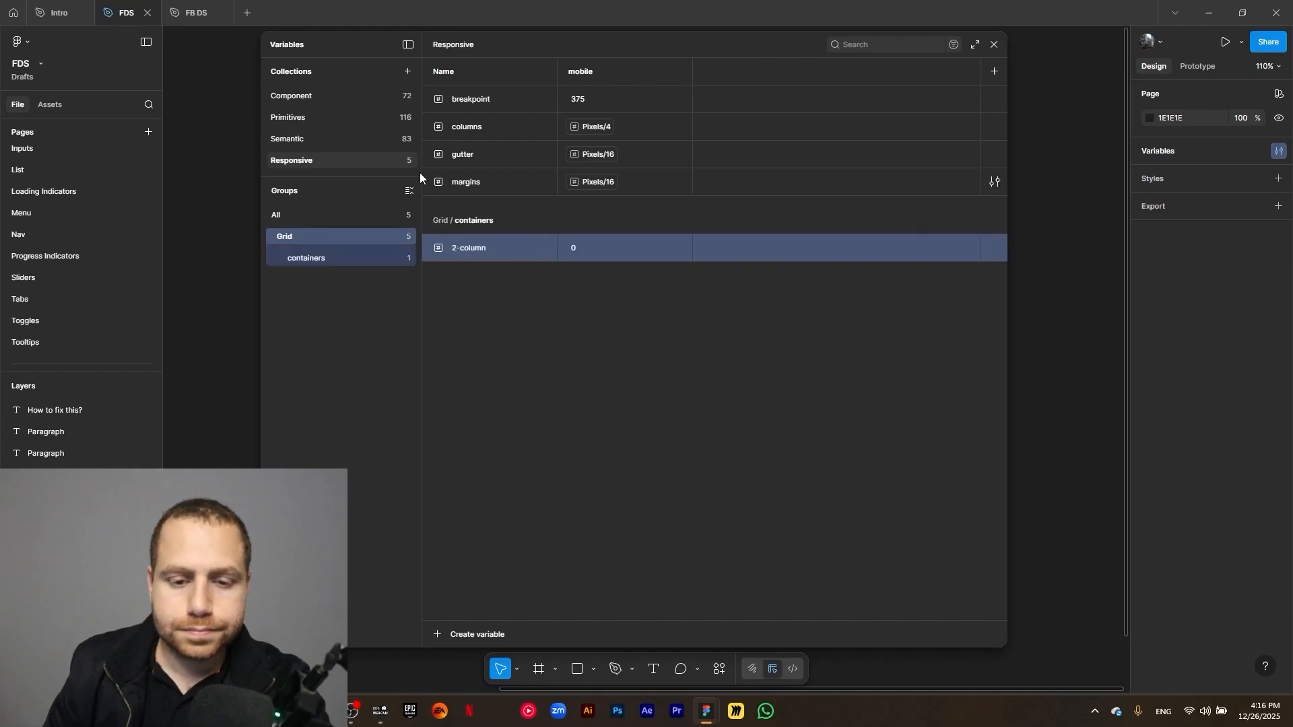
{"action": "left_click", "coordinate": [580, 251]}
{"action": "type", "text": "2"}
{"action": "key", "text": "Return"}
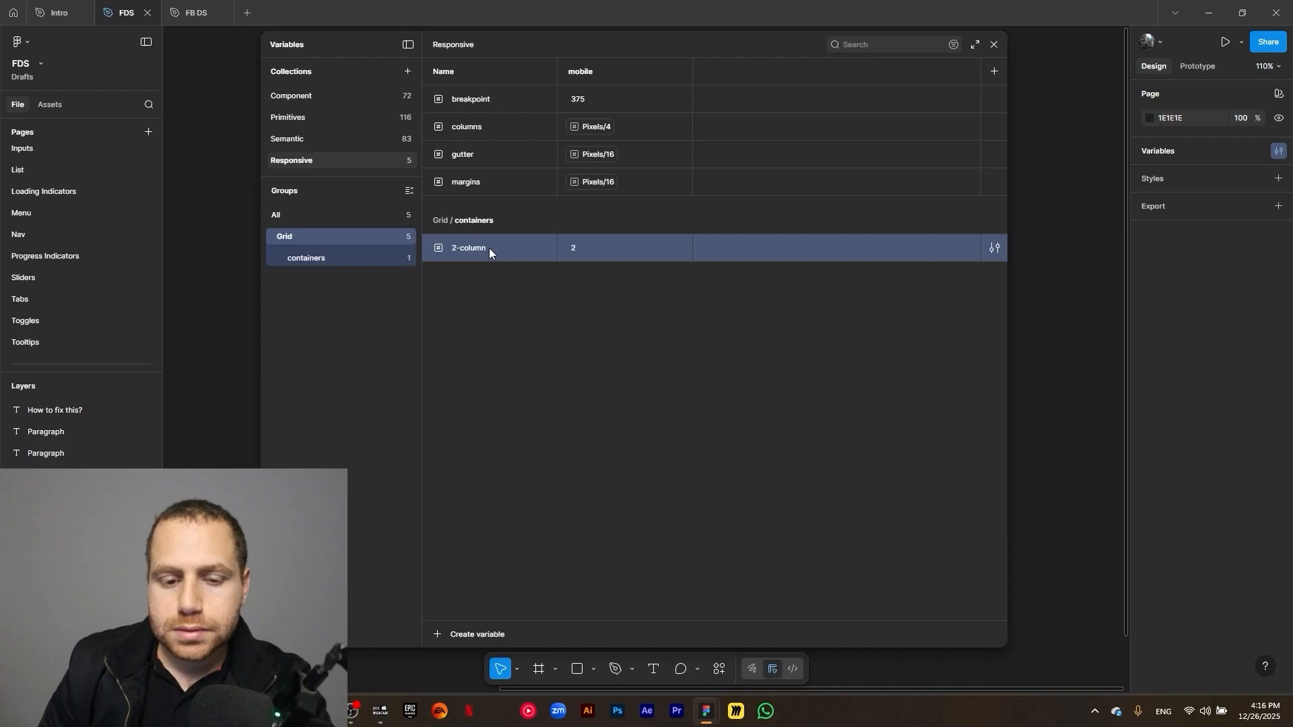
Add 3-column and 4-column variables to the containers group by duplicating the existing column variables
{"action": "key", "text": "ctrl+d"}
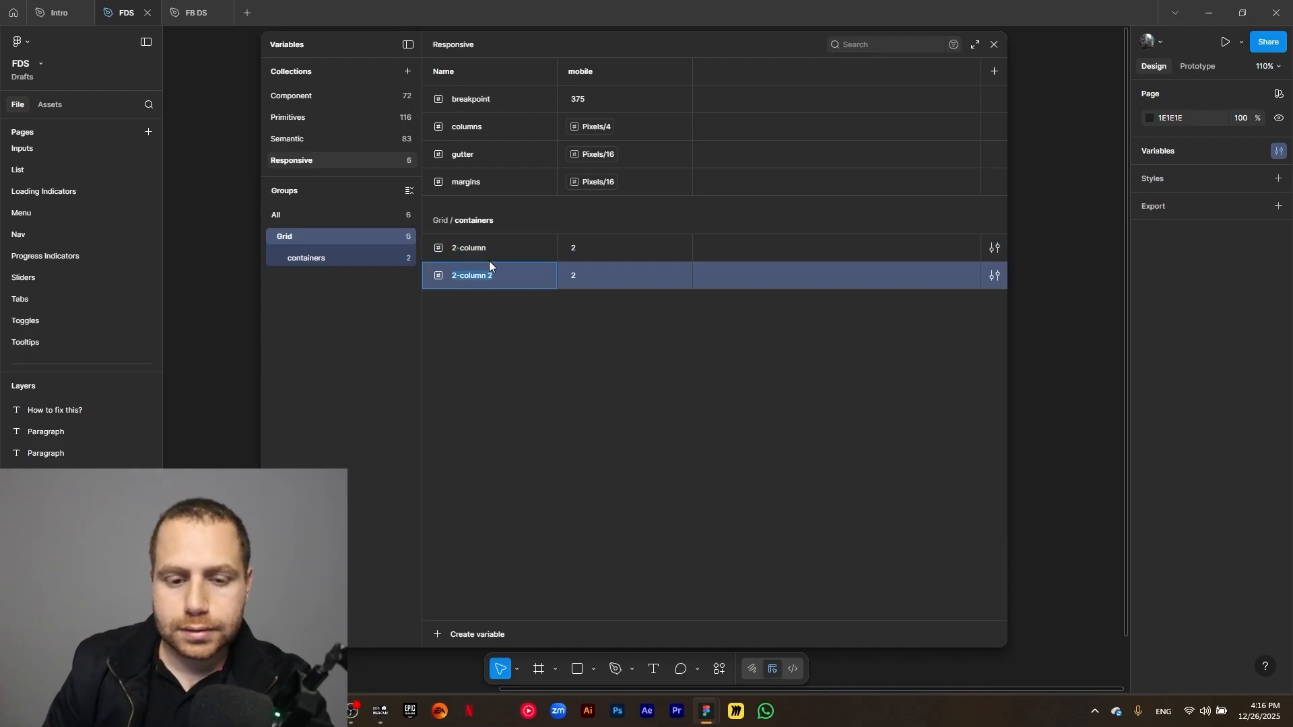
{"action": "left_click", "coordinate": [496, 281]}
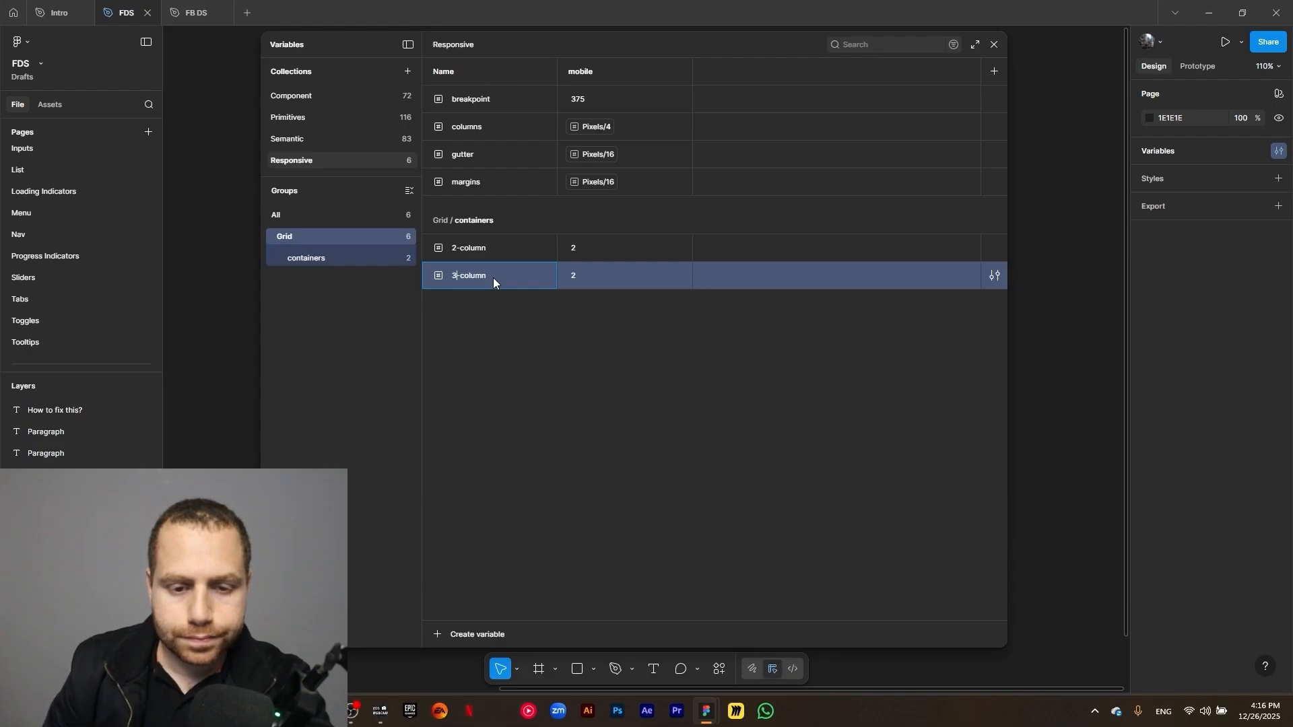
{"action": "left_click", "coordinate": [507, 292]}
{"action": "left_click", "coordinate": [505, 281]}
{"action": "key", "text": "ctrl+d"}
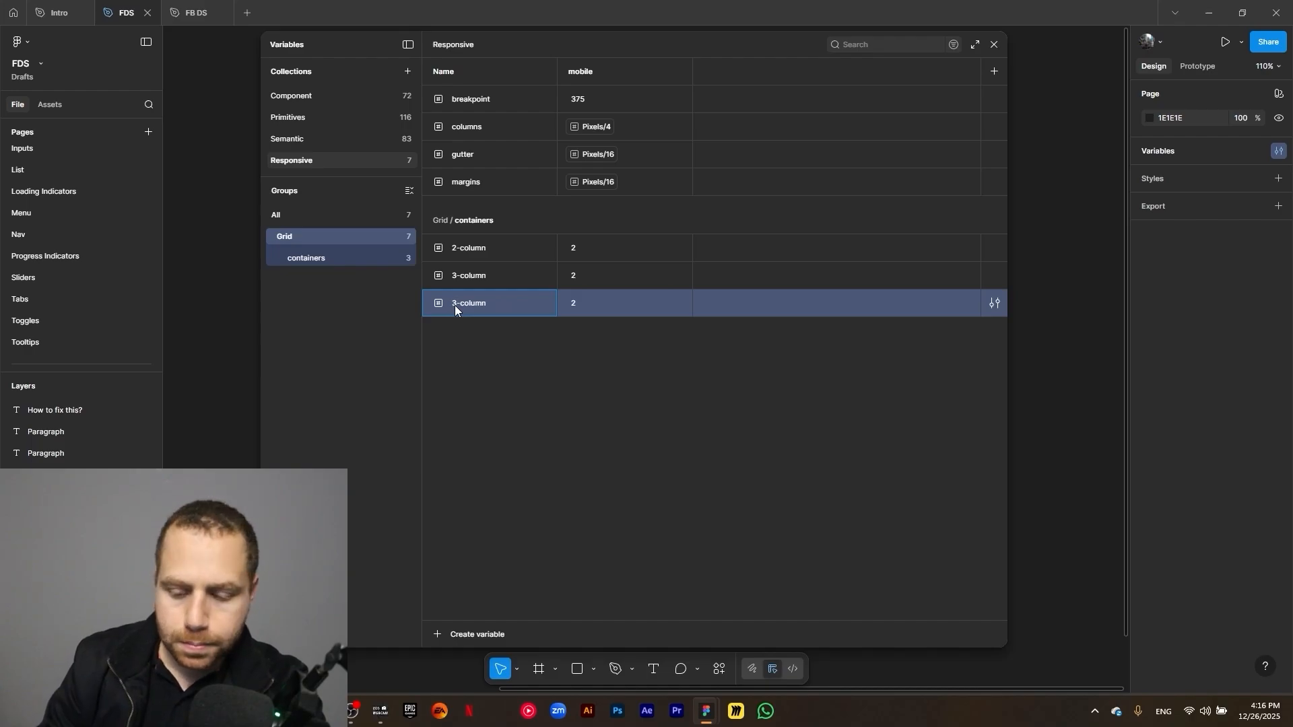
{"action": "type", "text": "4"}
{"action": "left_click", "coordinate": [459, 385]}
Add 5-column and 6-column variables to the containers group by duplicating from 4-column onward
{"action": "left_click", "coordinate": [489, 302]}
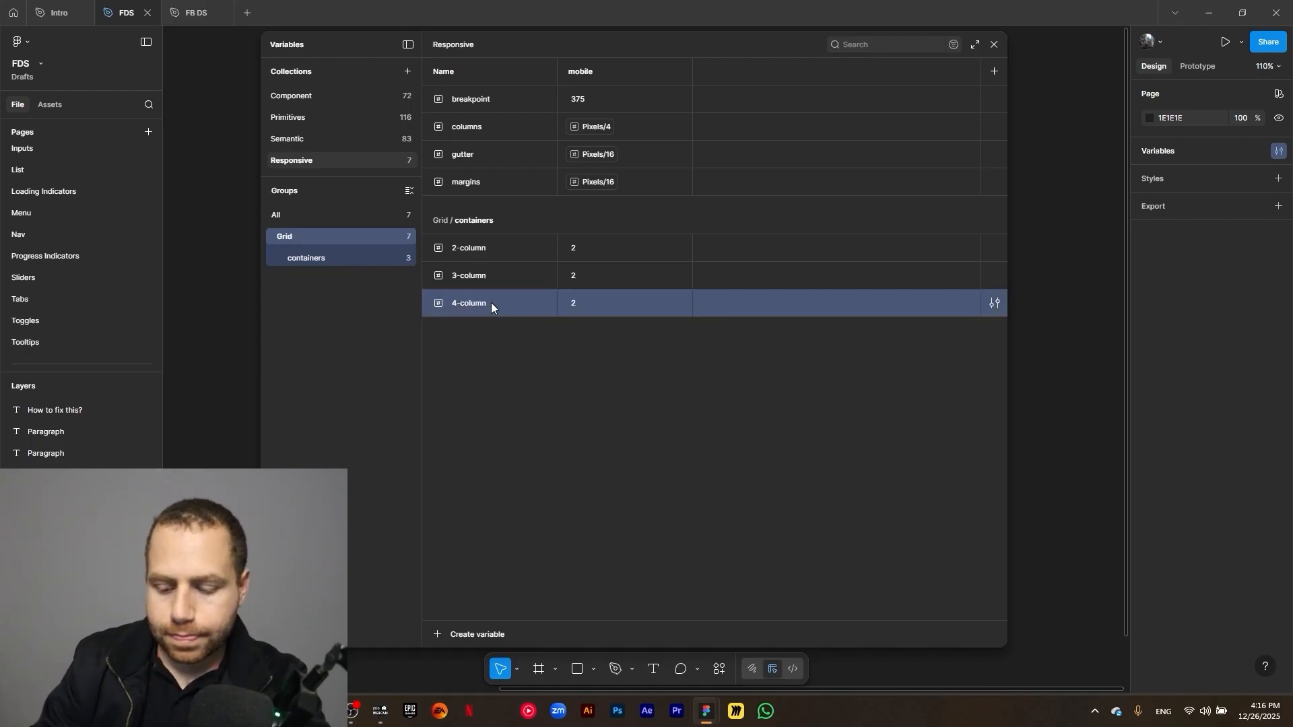
{"action": "key", "text": "ctrl+d"}
{"action": "left_click", "coordinate": [497, 331]}
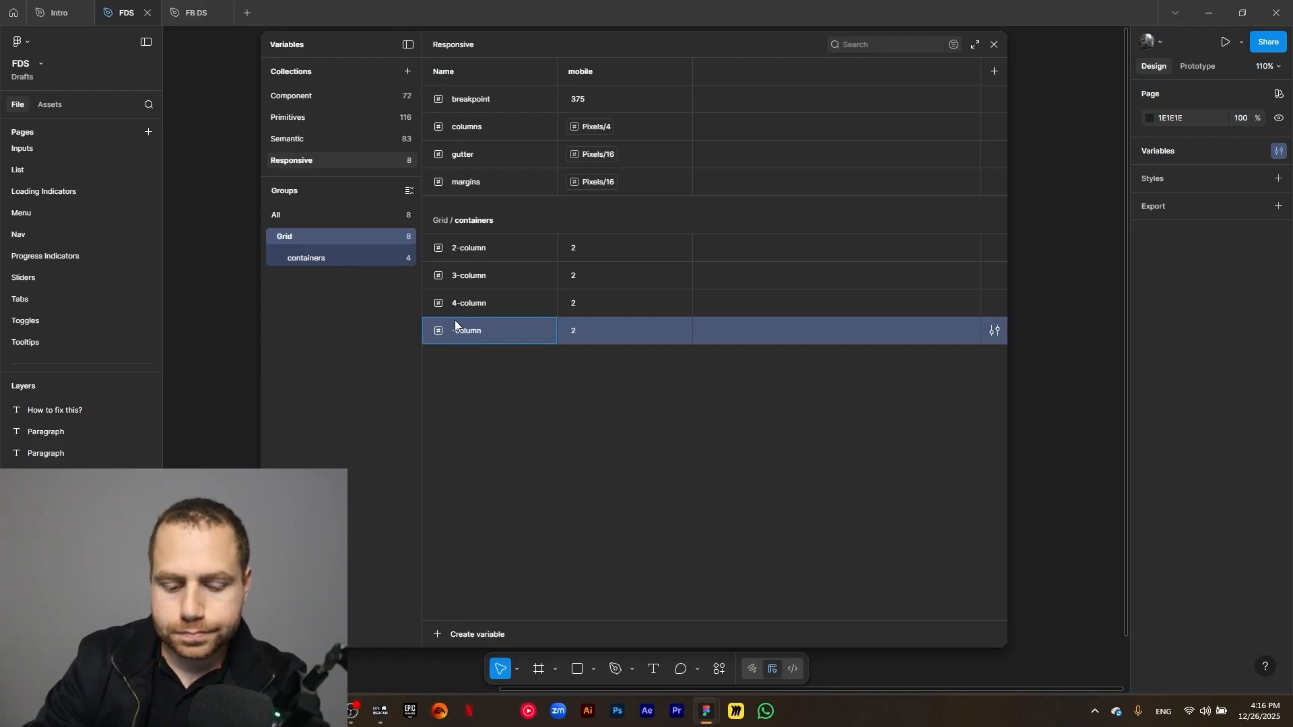
{"action": "left_click", "coordinate": [535, 446]}
{"action": "left_click", "coordinate": [515, 333]}
{"action": "key", "text": "ctrl+d"}
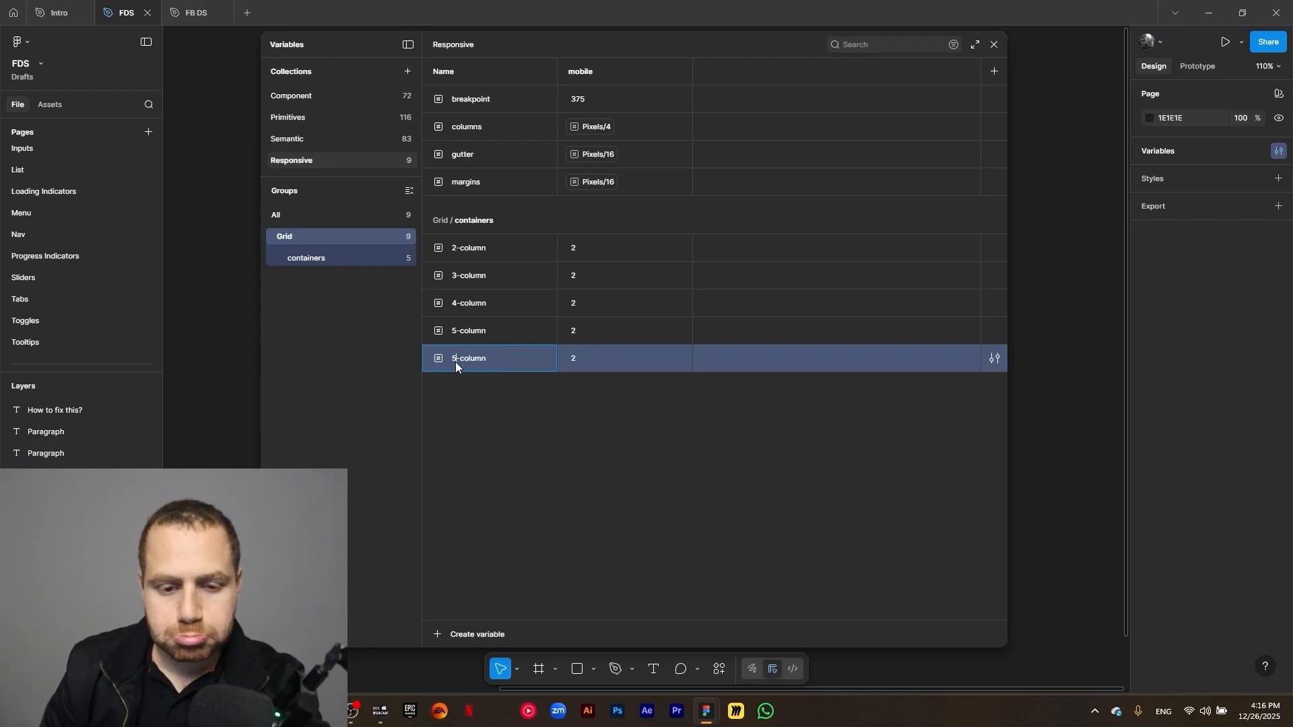
{"action": "type", "text": "6"}
{"action": "left_click", "coordinate": [567, 406]}
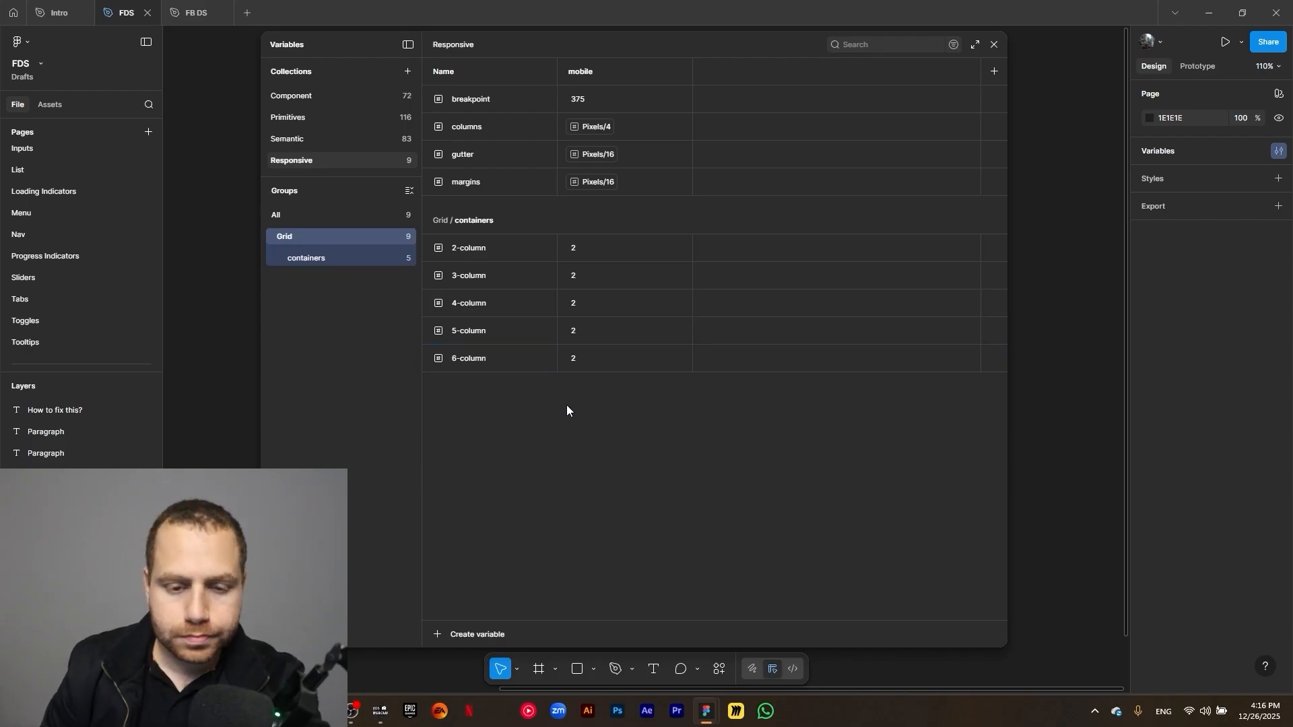
Set the mobile values of 6-column, 5-column, 4-column and 3-column to 6, 5, 4 and 3, and show all variable groups
{"action": "left_click", "coordinate": [584, 359]}
{"action": "type", "text": "6"}
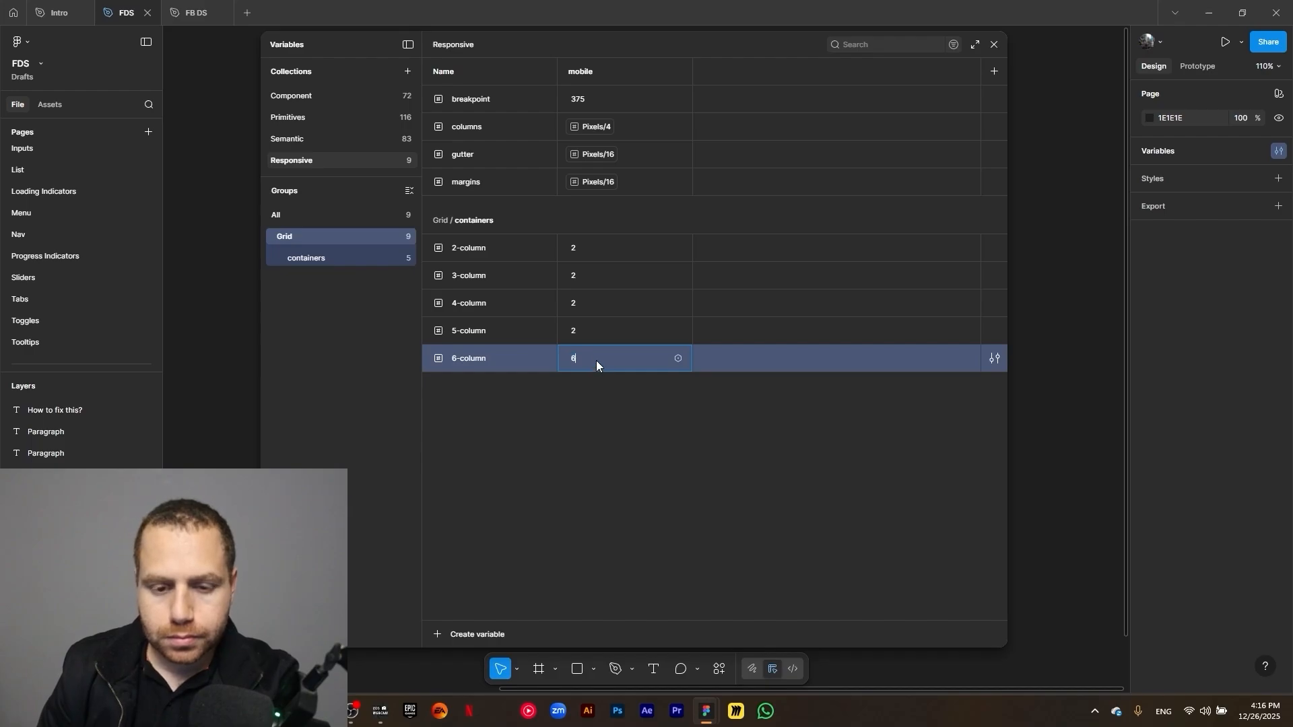
{"action": "left_click", "coordinate": [580, 330]}
{"action": "type", "text": "5"}
{"action": "left_click", "coordinate": [583, 303]}
{"action": "type", "text": "4"}
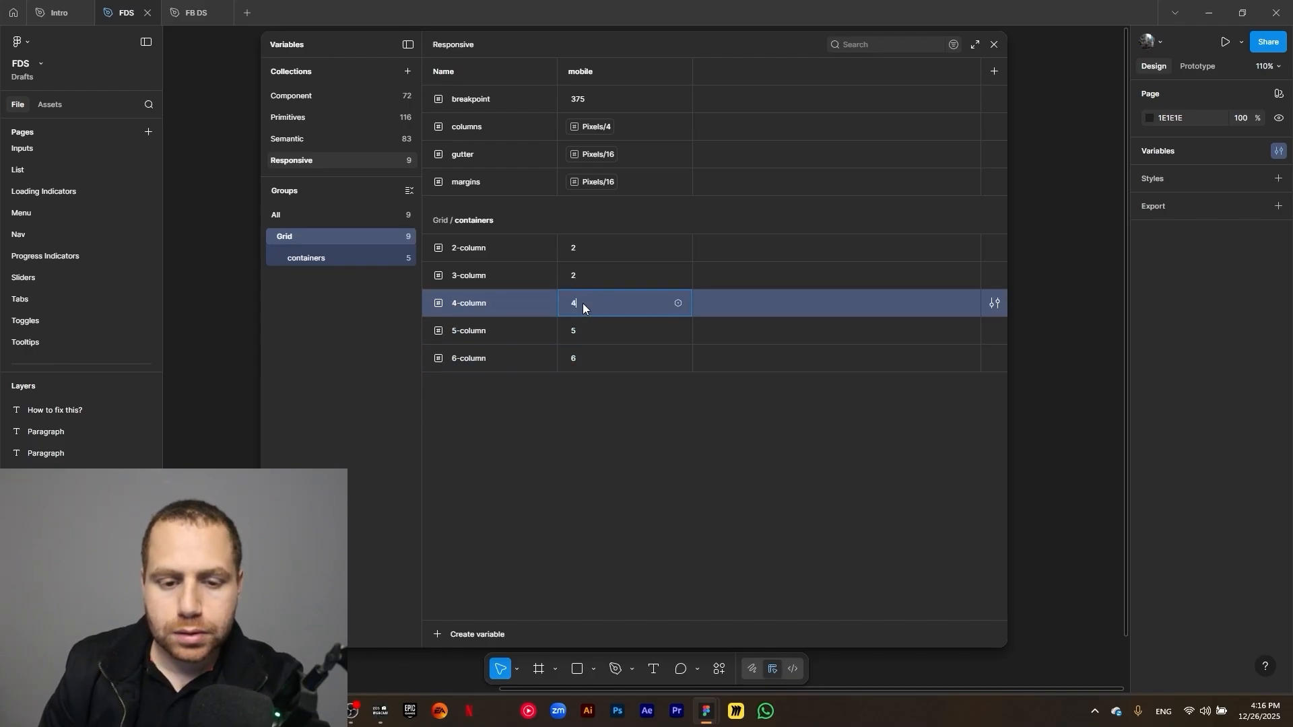
{"action": "left_click", "coordinate": [583, 277]}
{"action": "type", "text": "3"}
{"action": "left_click", "coordinate": [631, 457]}
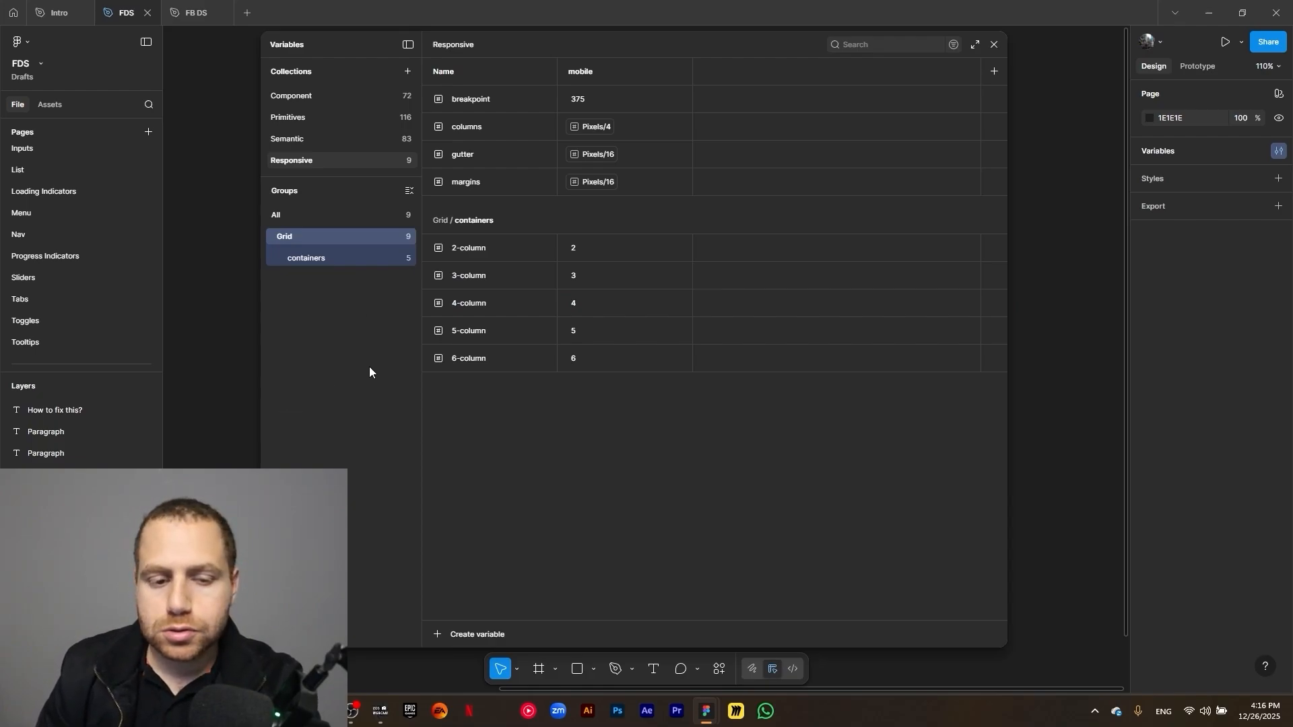
{"action": "left_click", "coordinate": [304, 217]}
{"action": "left_click", "coordinate": [446, 633]}
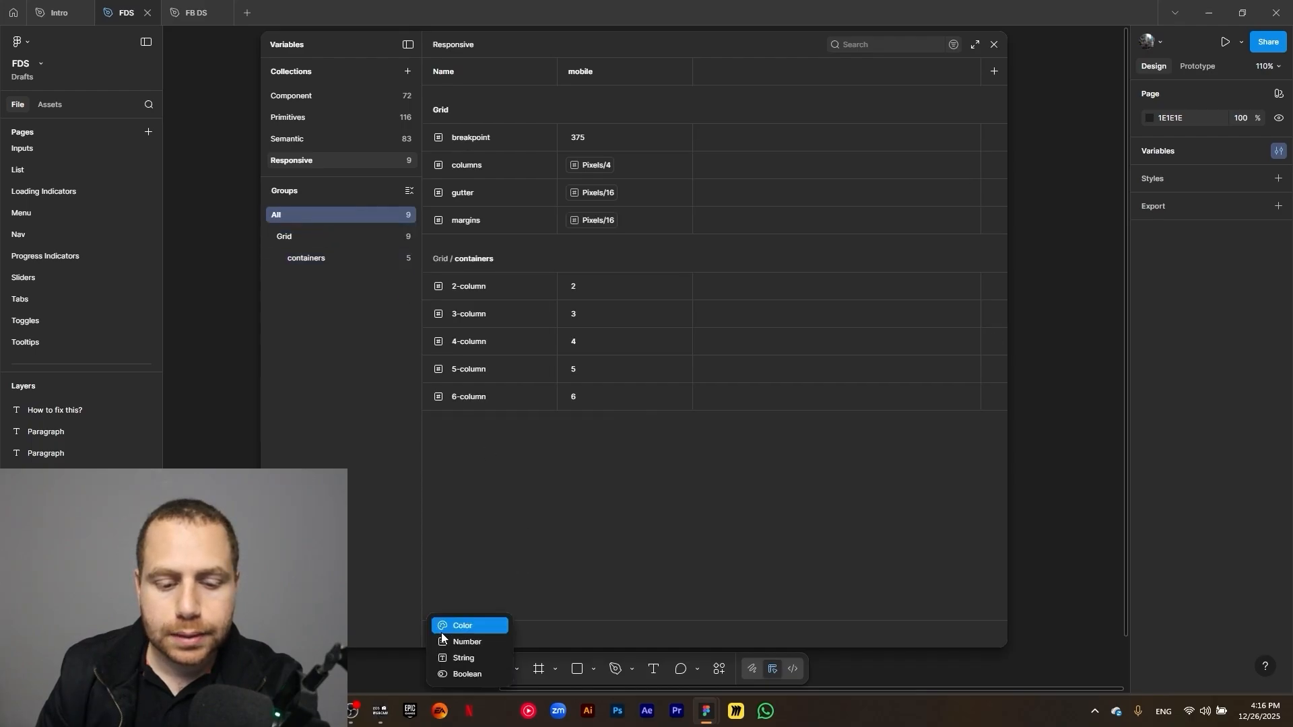
{"action": "left_click", "coordinate": [466, 626]}
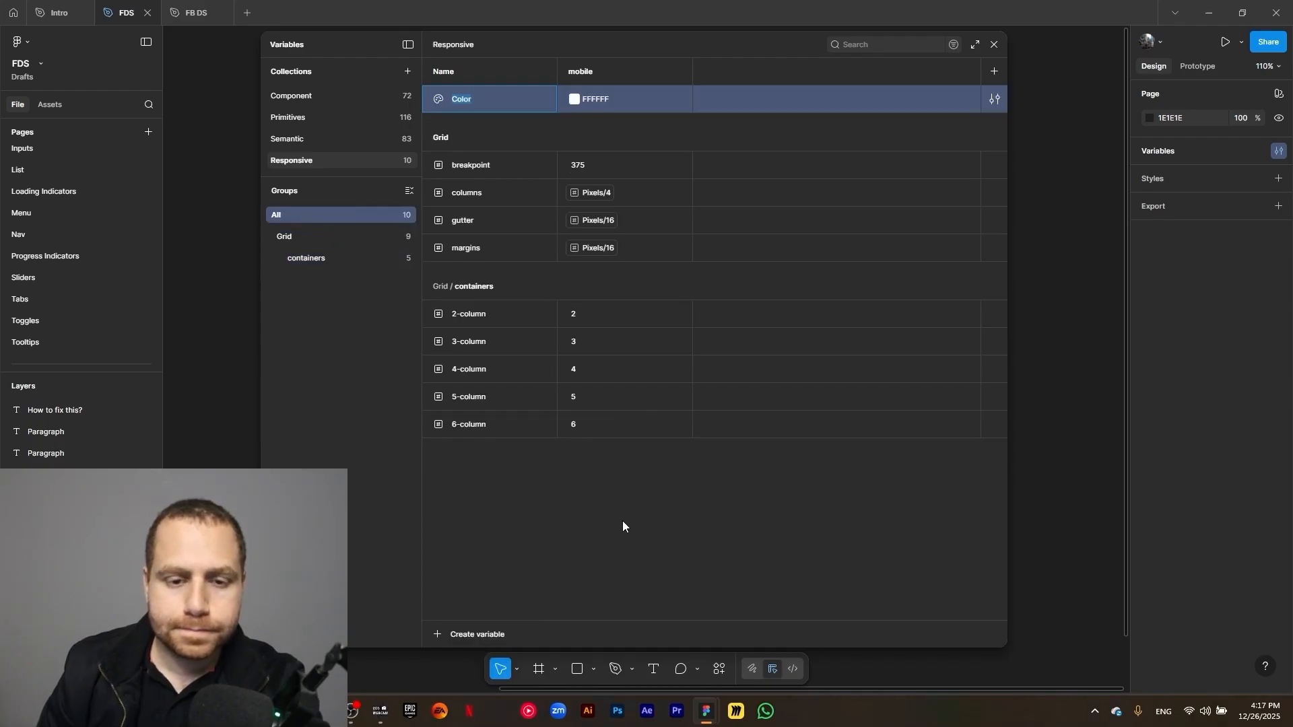
{"action": "type", "text": "Ty"}
{"action": "left_click", "coordinate": [672, 460]}
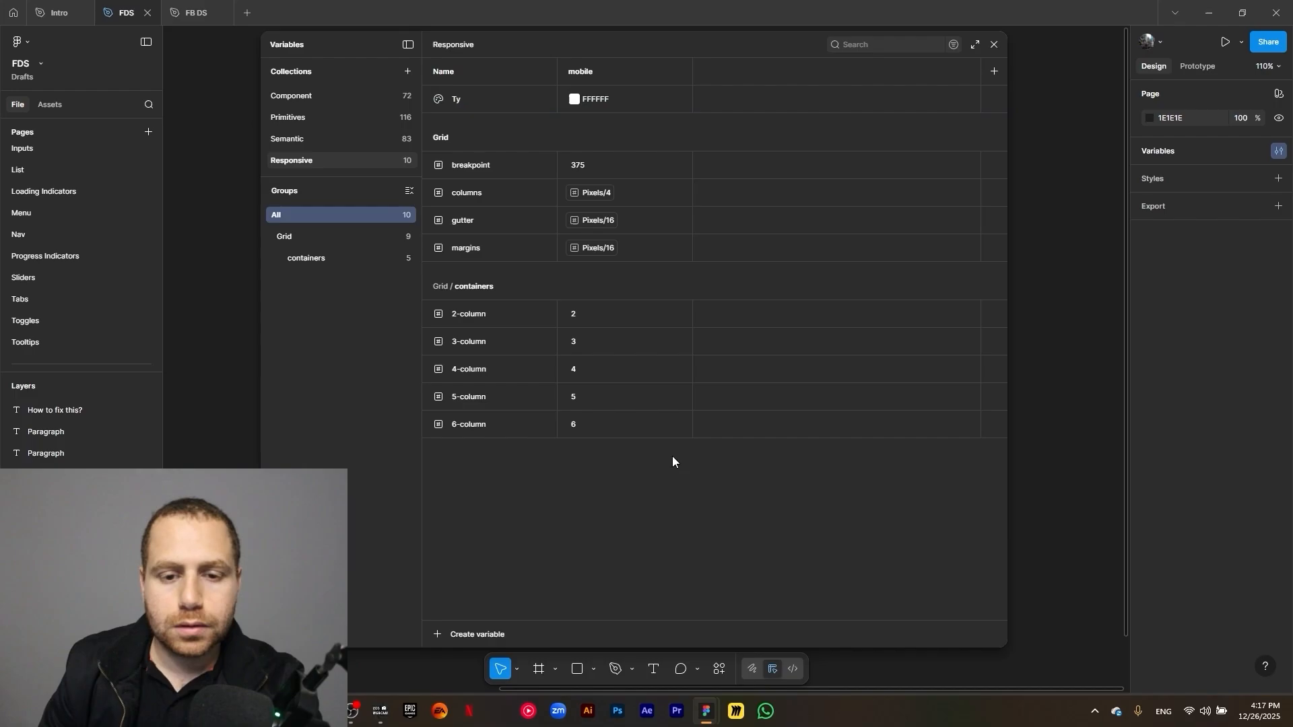
{"action": "left_click", "coordinate": [516, 91]}
{"action": "right_click", "coordinate": [516, 91]}
{"action": "left_click", "coordinate": [549, 206]}
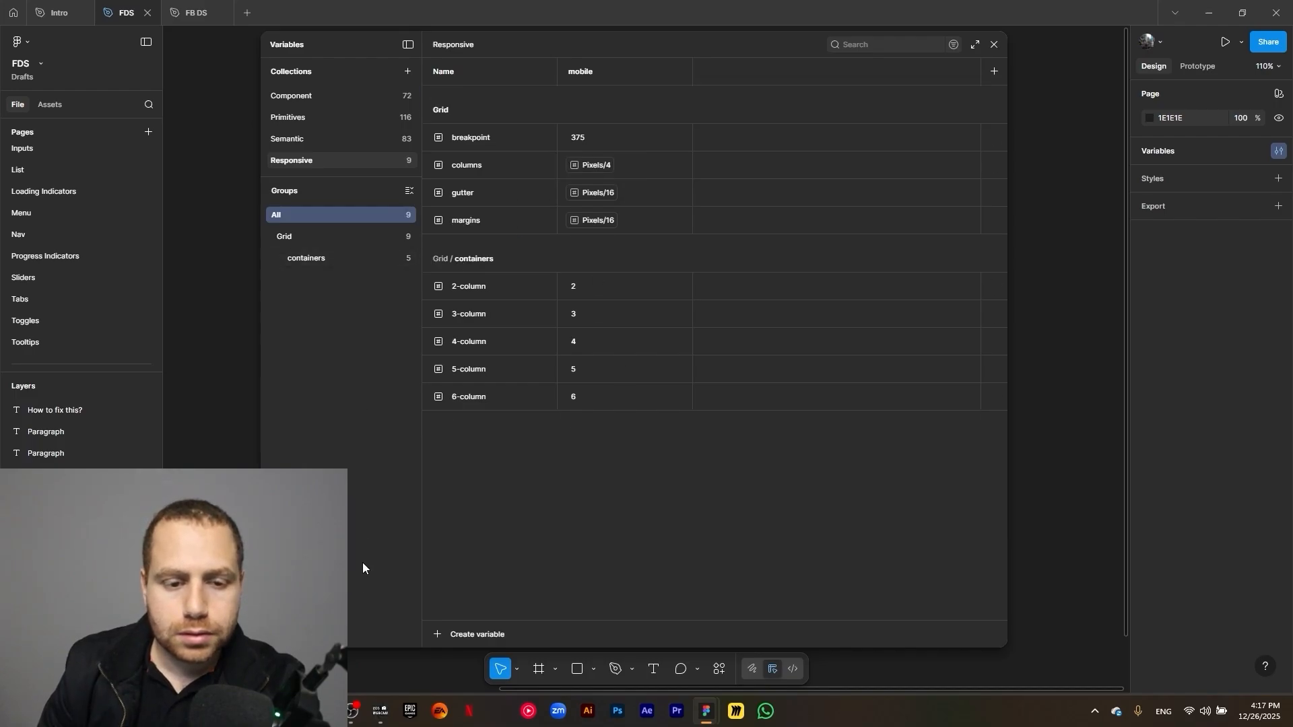
Create a number variable named Typography/heading-1/size in the Responsive collection
{"action": "left_click", "coordinate": [445, 634]}
{"action": "left_click", "coordinate": [456, 638]}
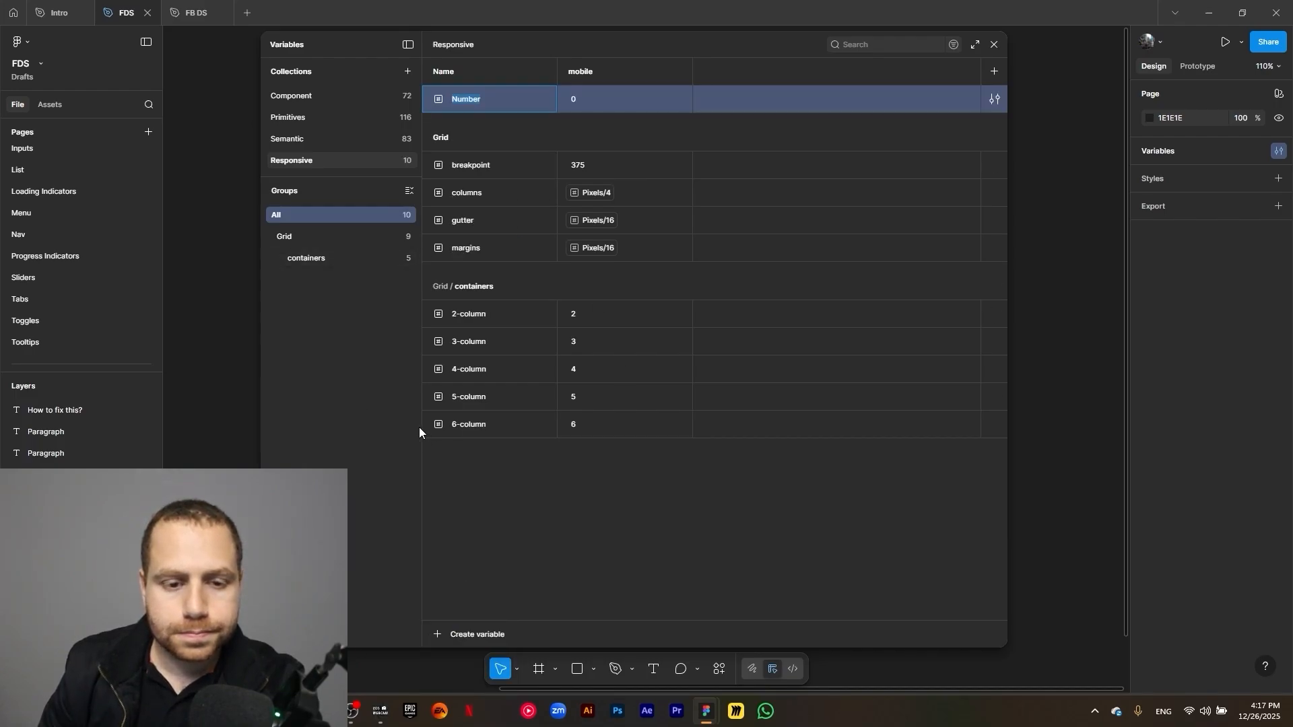
{"action": "type", "text": "T"}
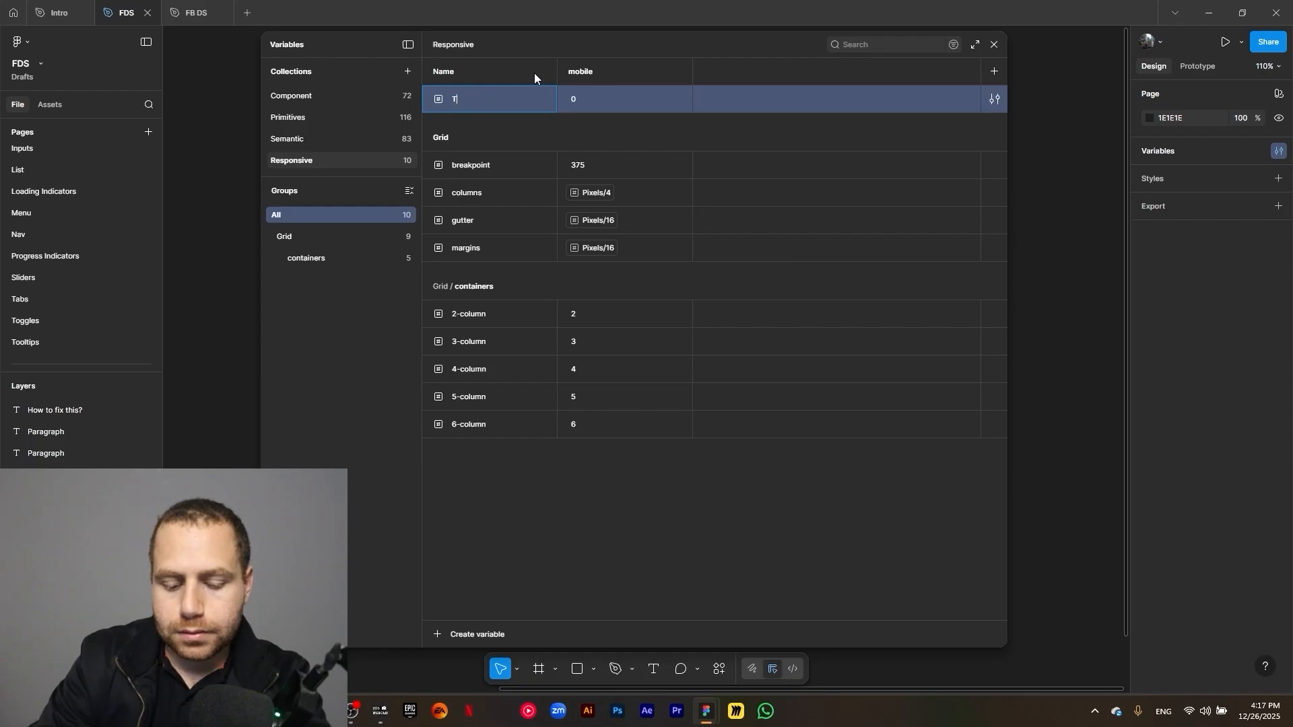
{"action": "type", "text": "ypography"}
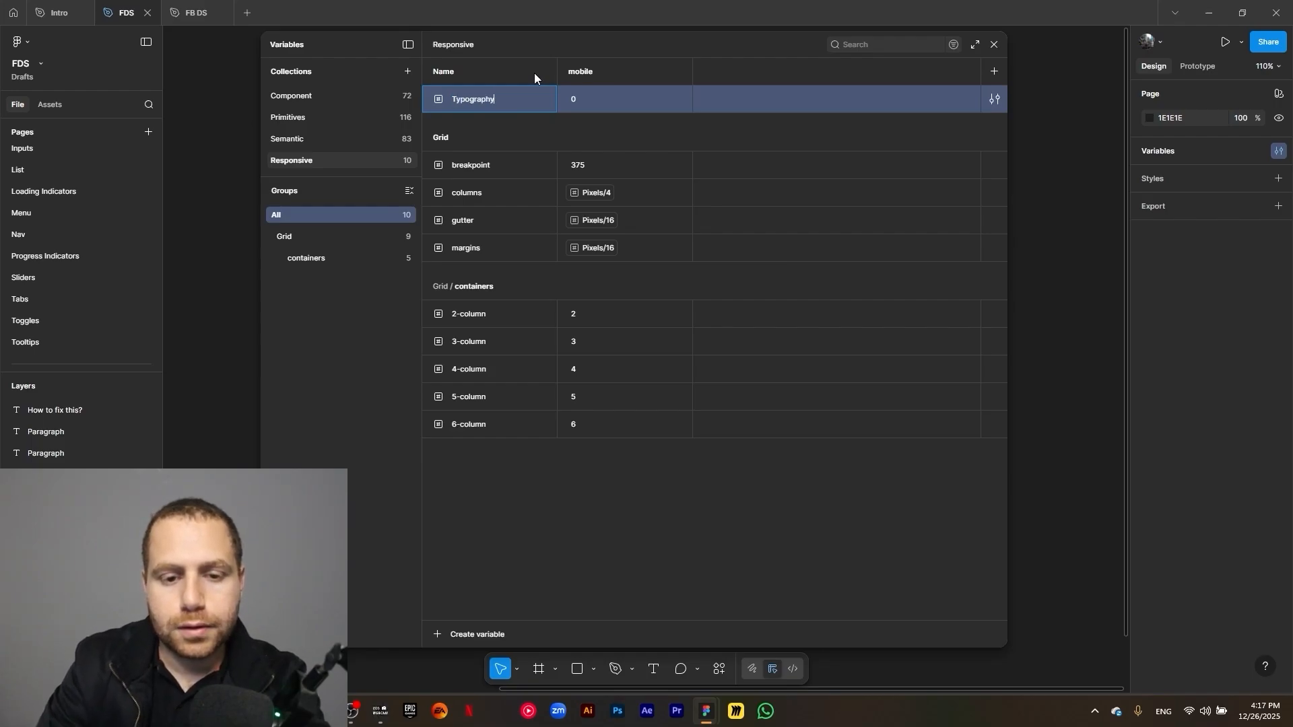
{"action": "type", "text": "/heading-1/"}
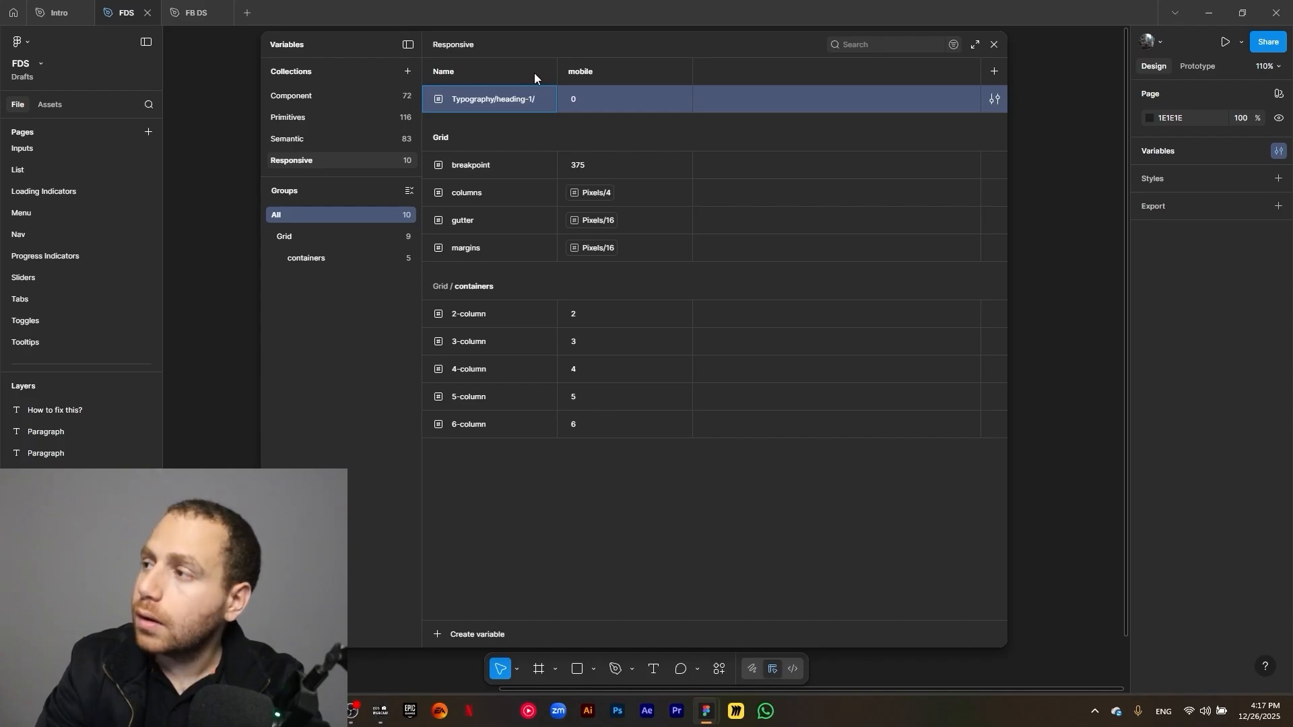
{"action": "type", "text": "size"}
{"action": "key", "text": "Return"}
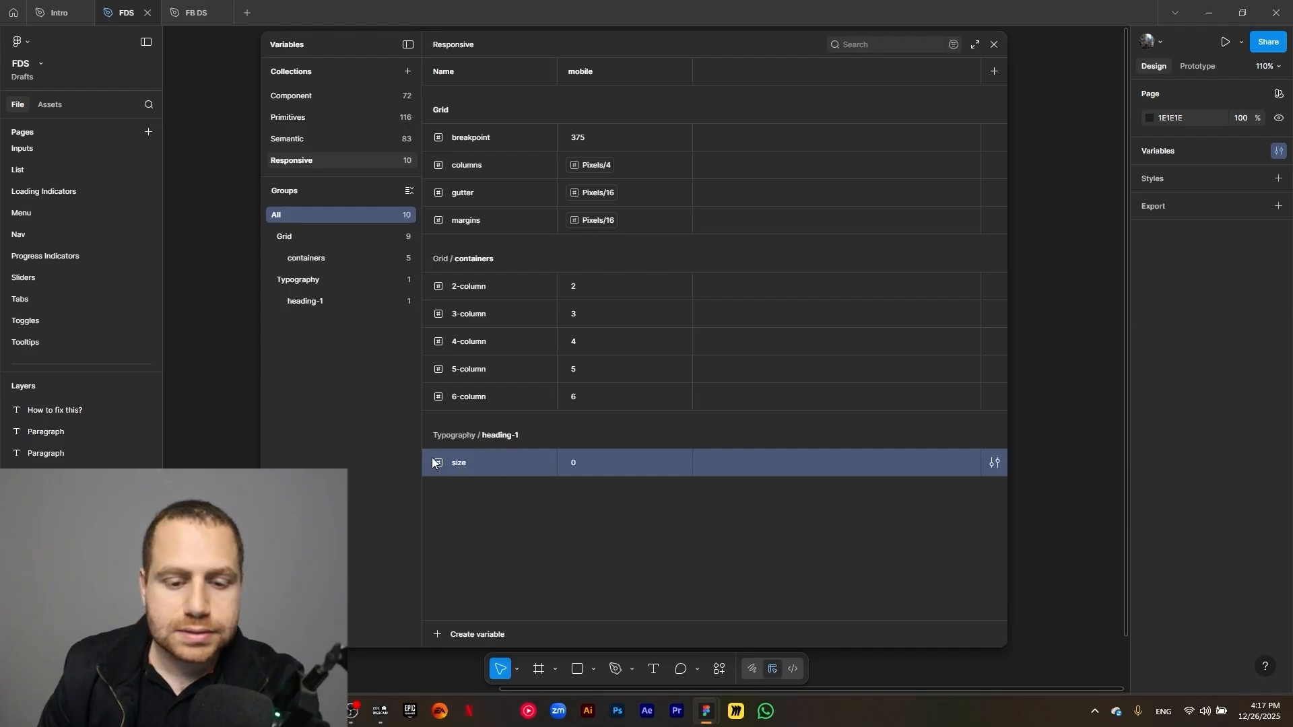
Link the heading-1 size variable's mobile value to the primitive Pixels/40
{"action": "left_click", "coordinate": [573, 464]}
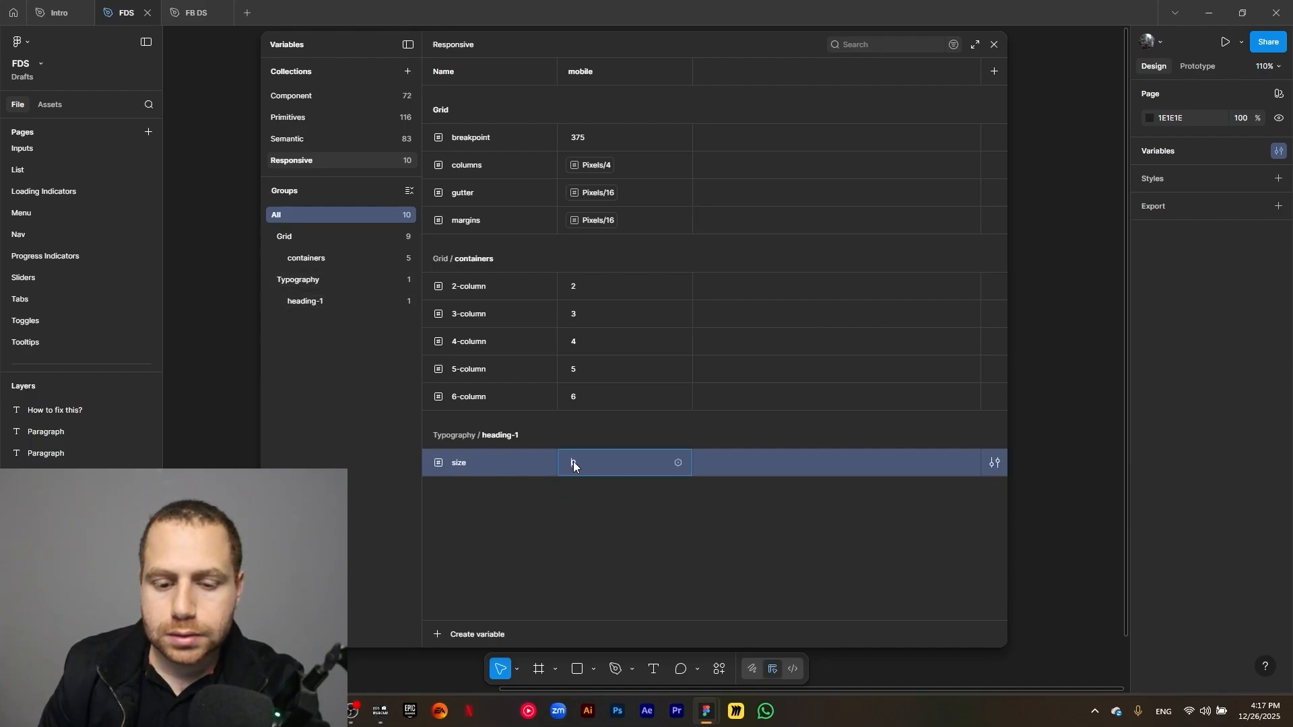
{"action": "left_click", "coordinate": [677, 462]}
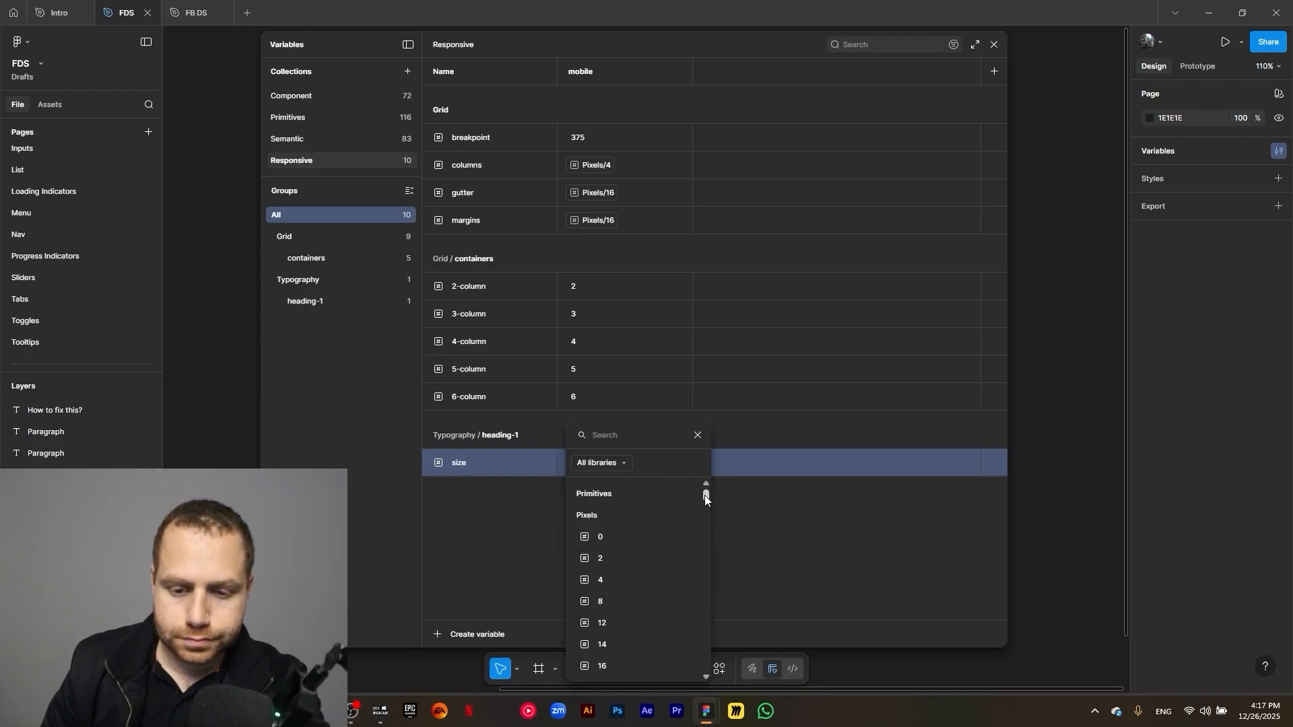
{"action": "left_click_drag", "start_coordinate": [705, 495], "coordinate": [706, 500]}
{"action": "left_click", "coordinate": [652, 668]}
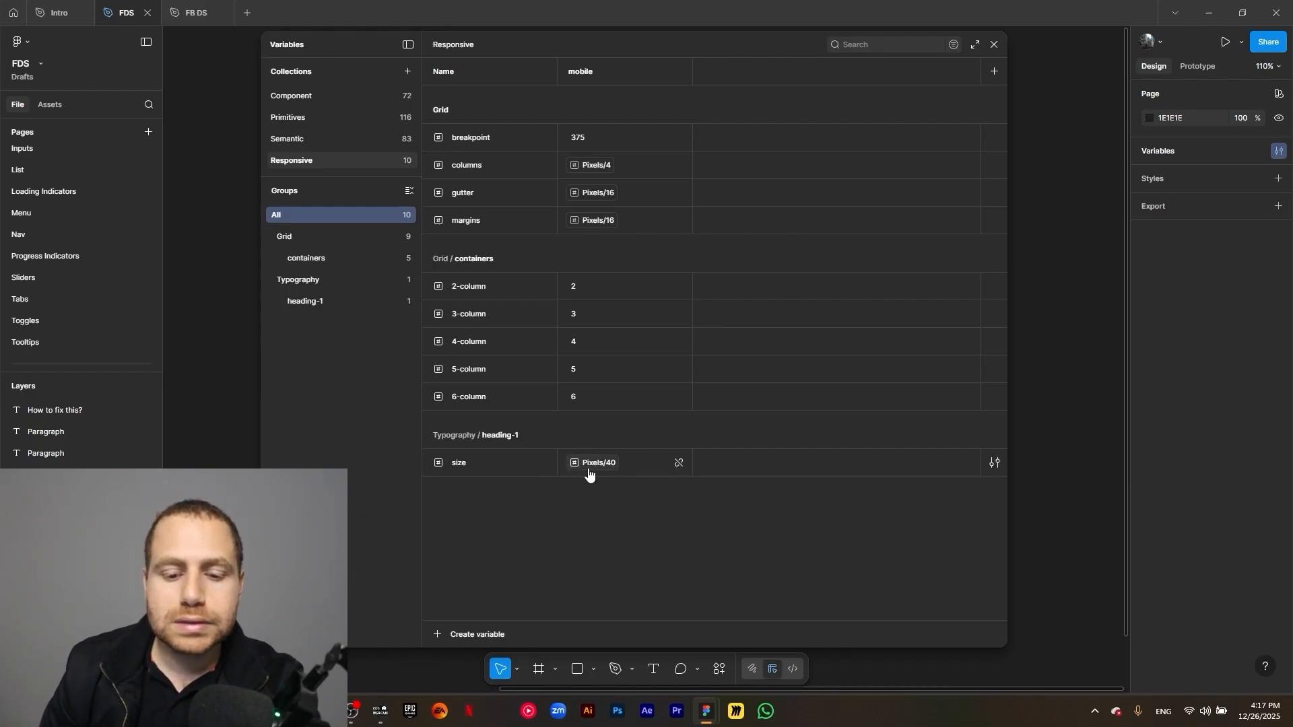
Duplicate the heading-1 size variable and name the copy line-height
{"action": "left_click", "coordinate": [530, 467]}
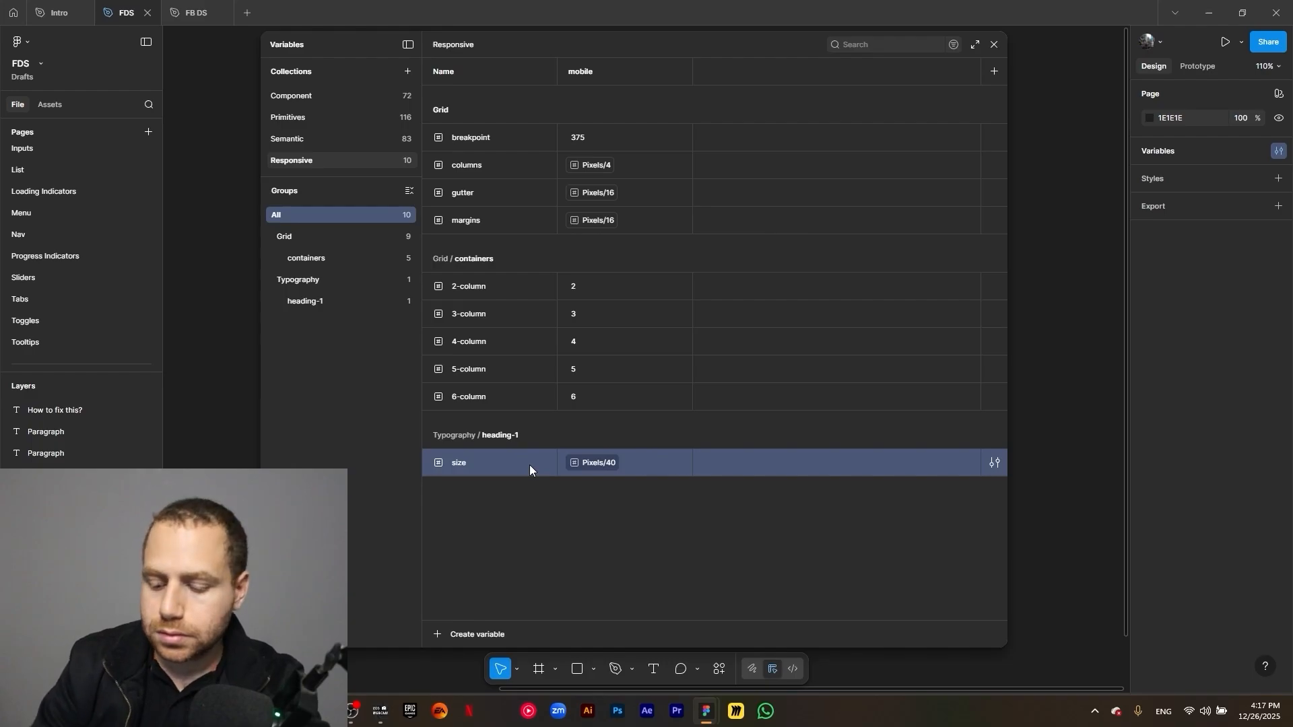
{"action": "key", "text": "ctrl+d"}
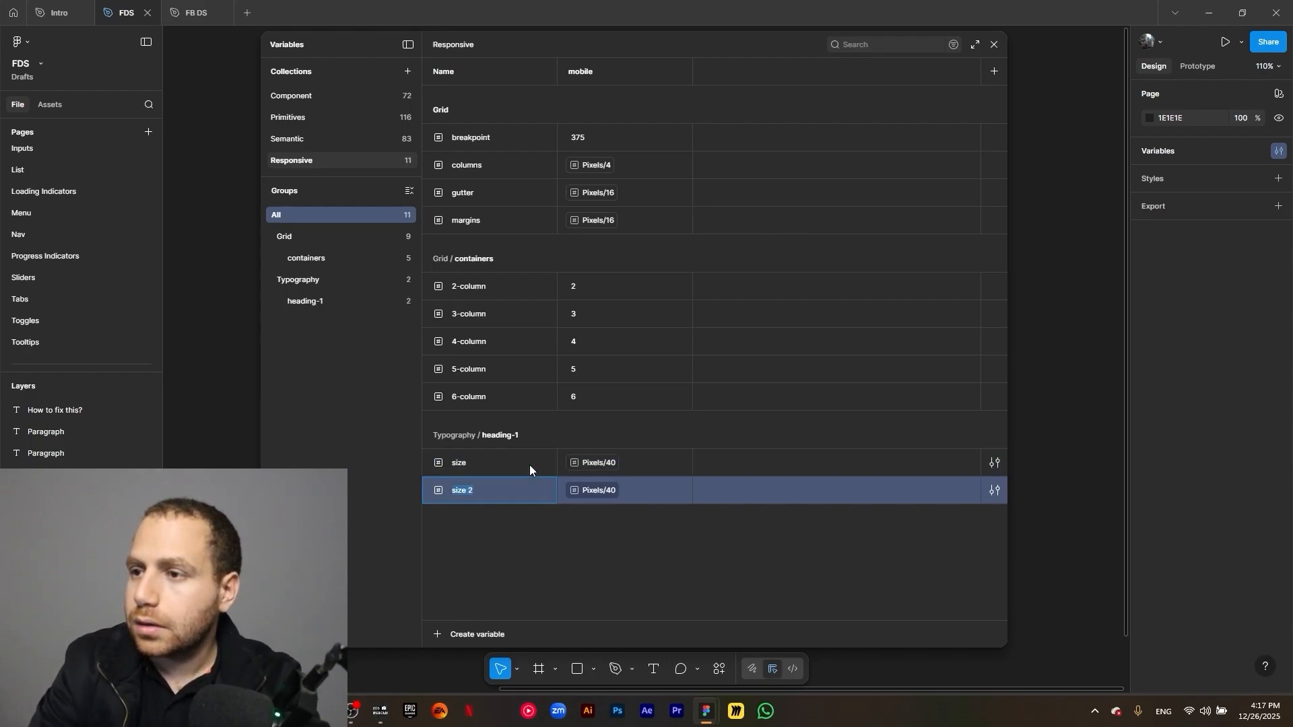
{"action": "type", "text": "line-he"}
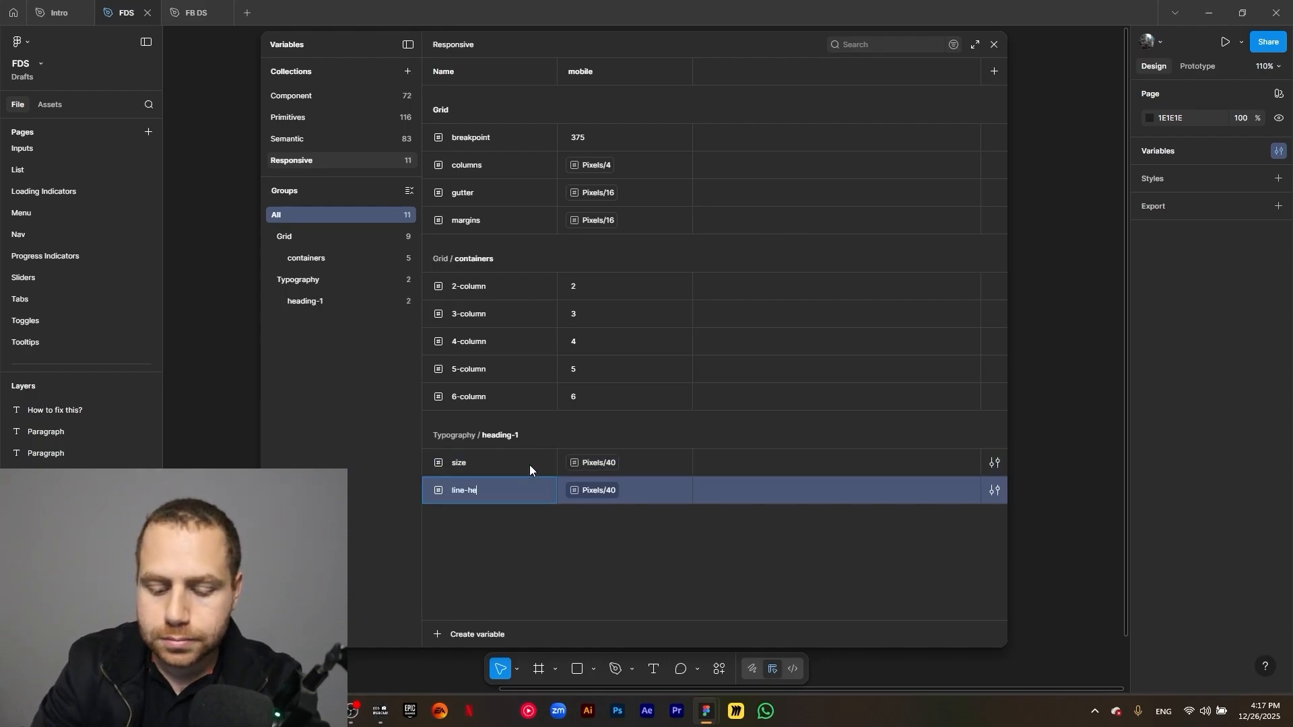
{"action": "type", "text": "ight"}
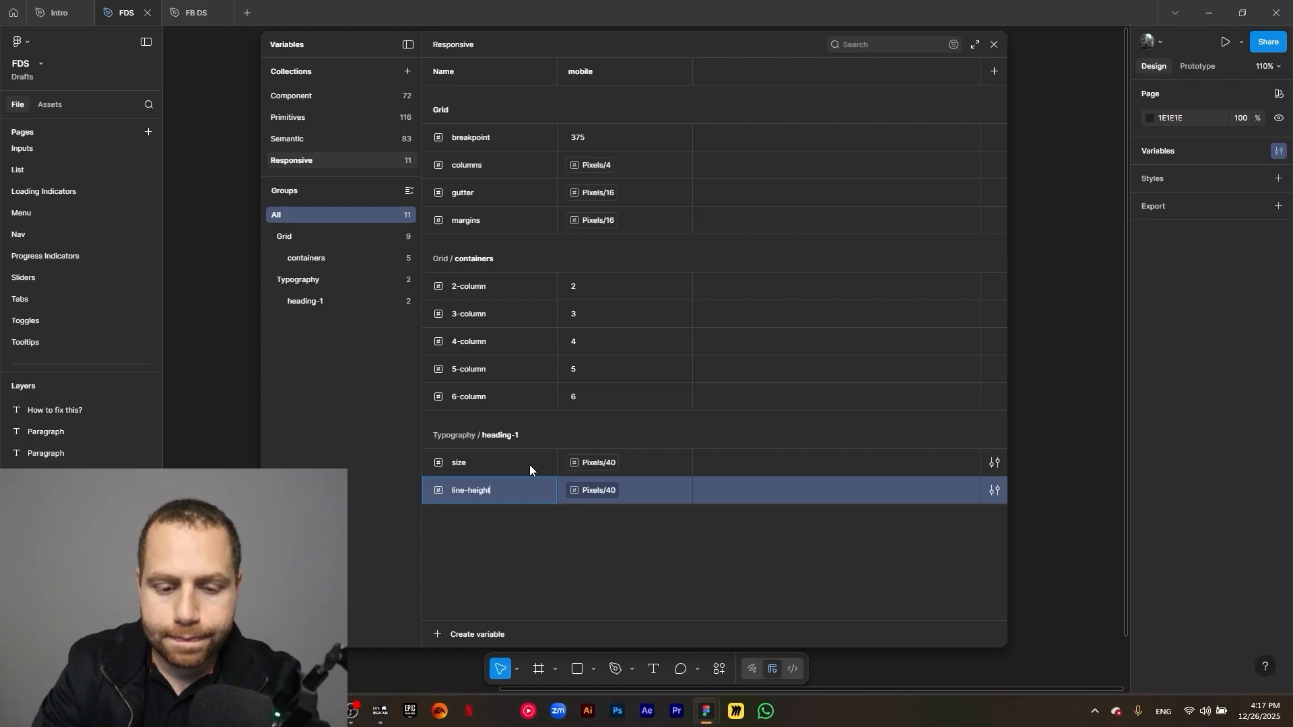
{"action": "left_click", "coordinate": [530, 517]}
Duplicate the heading-1 line-height variable and name the copy letter-spacing
{"action": "left_click", "coordinate": [535, 485]}
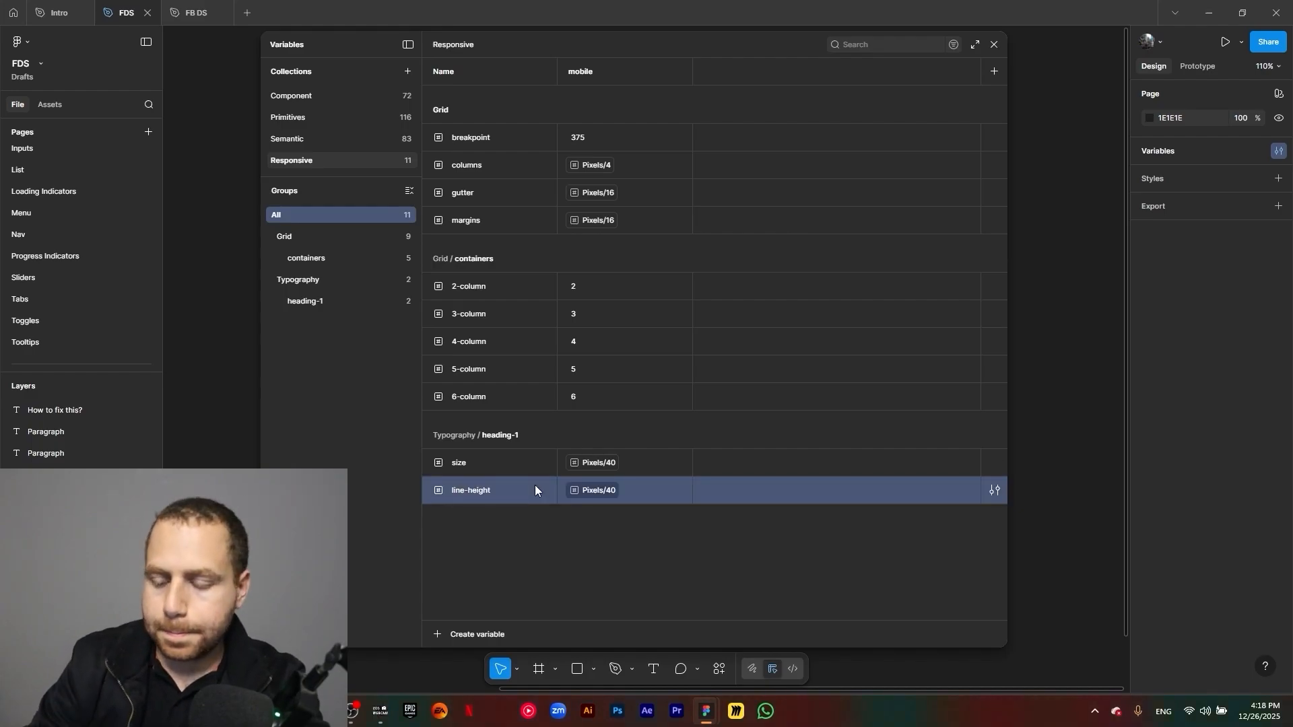
{"action": "key", "text": "ctrl+d"}
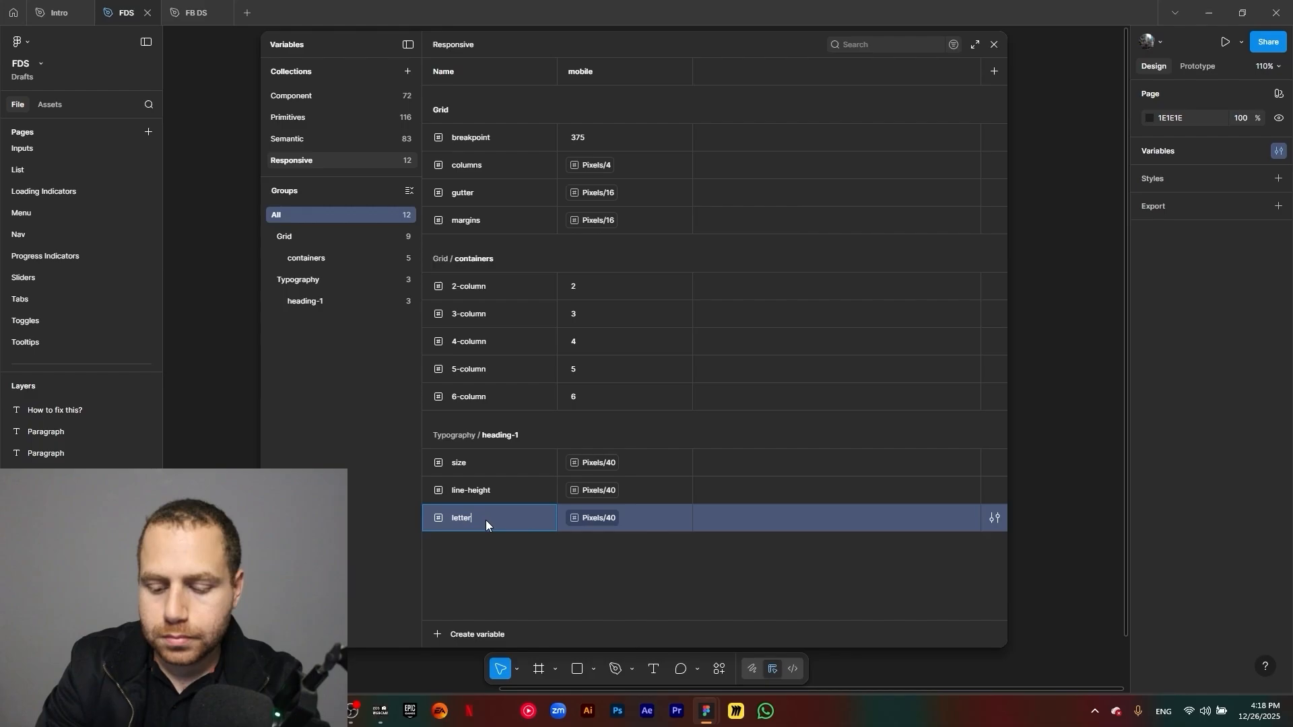
{"action": "type", "text": "ing"}
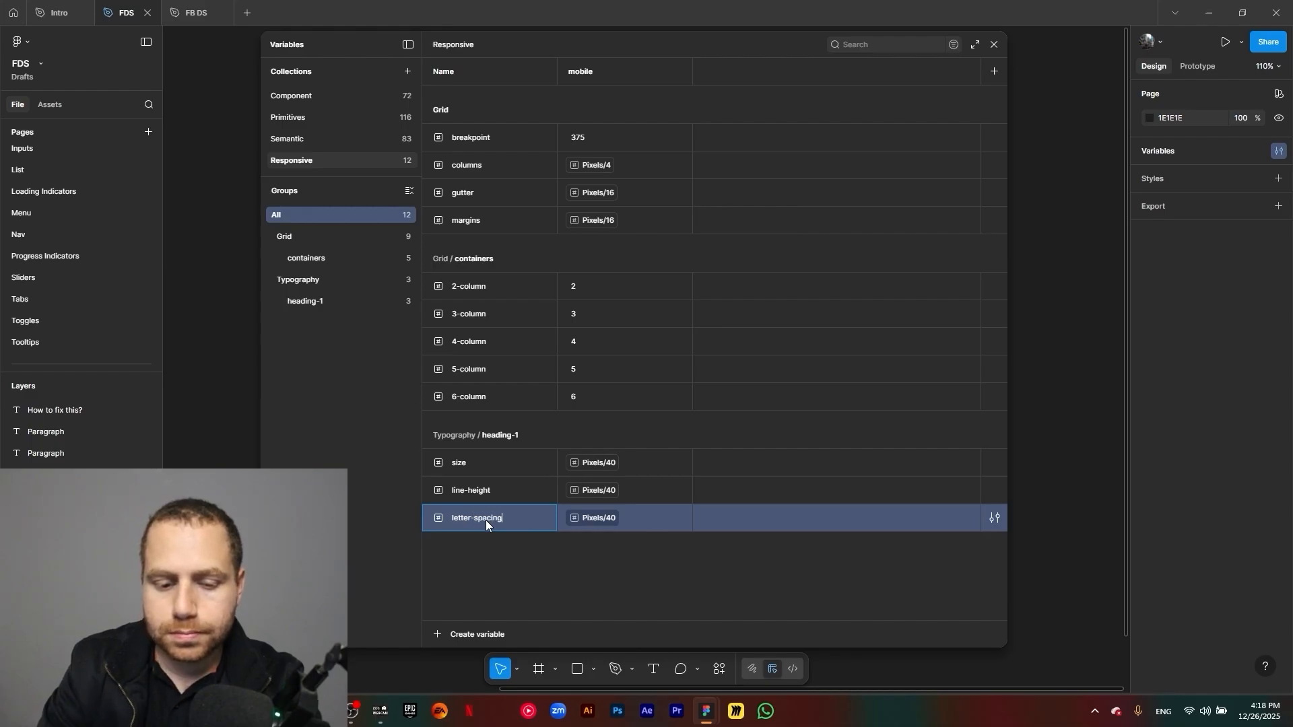
{"action": "left_click", "coordinate": [434, 568]}
Duplicate the heading-1 letter-spacing variable and name the copy paragraph-spacing
{"action": "left_click", "coordinate": [482, 522]}
{"action": "key", "text": "ctrl+d"}
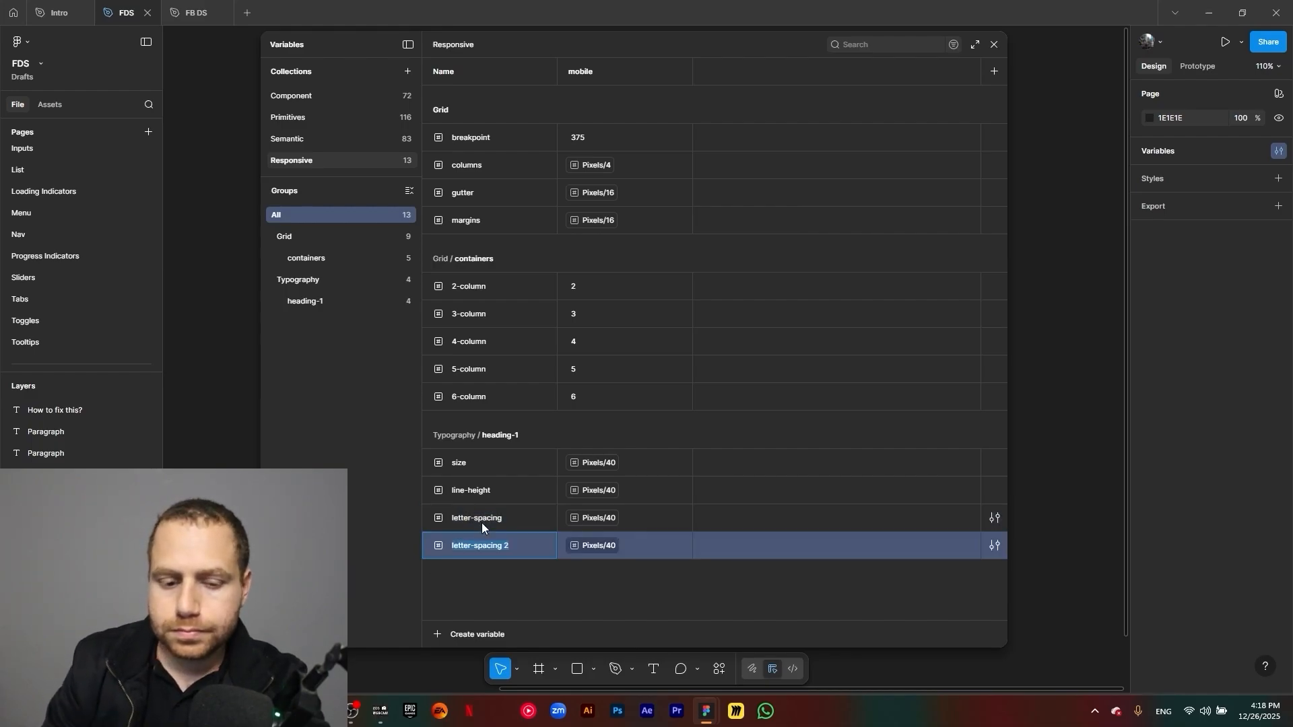
{"action": "key", "text": "Return"}
{"action": "type", "text": "paragraph"}
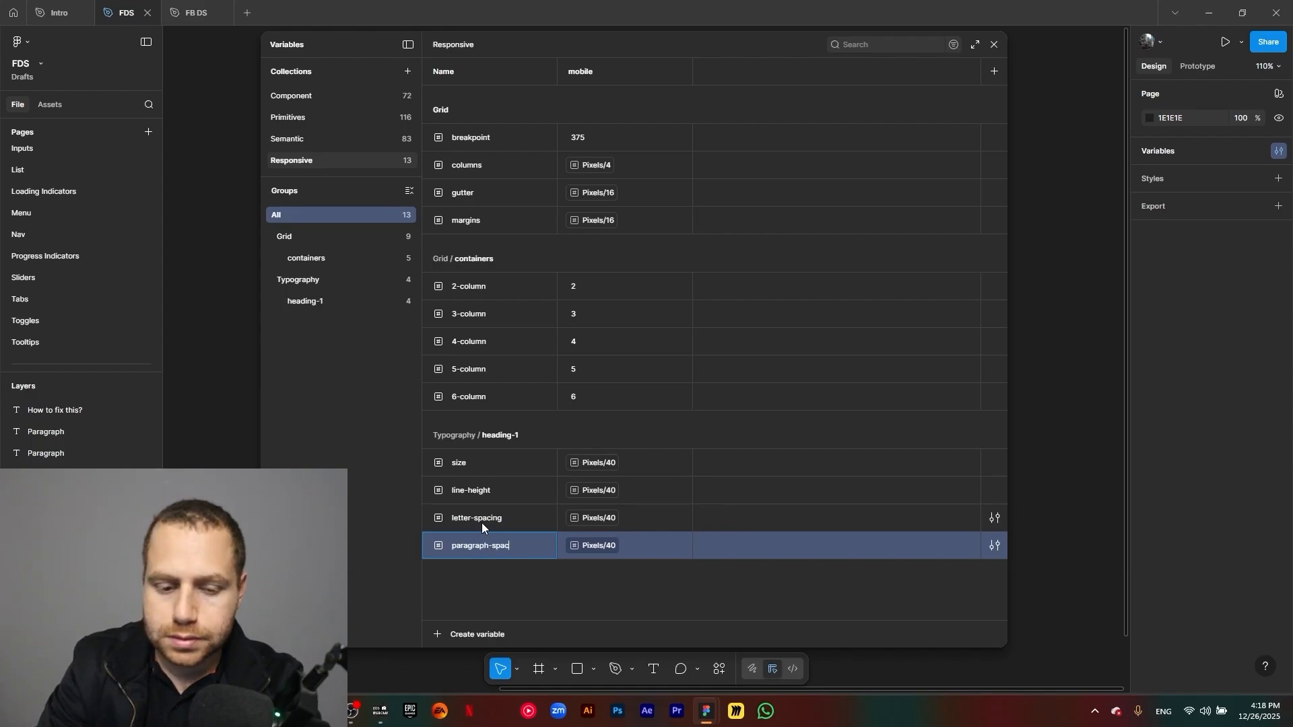
{"action": "key", "text": "Return"}
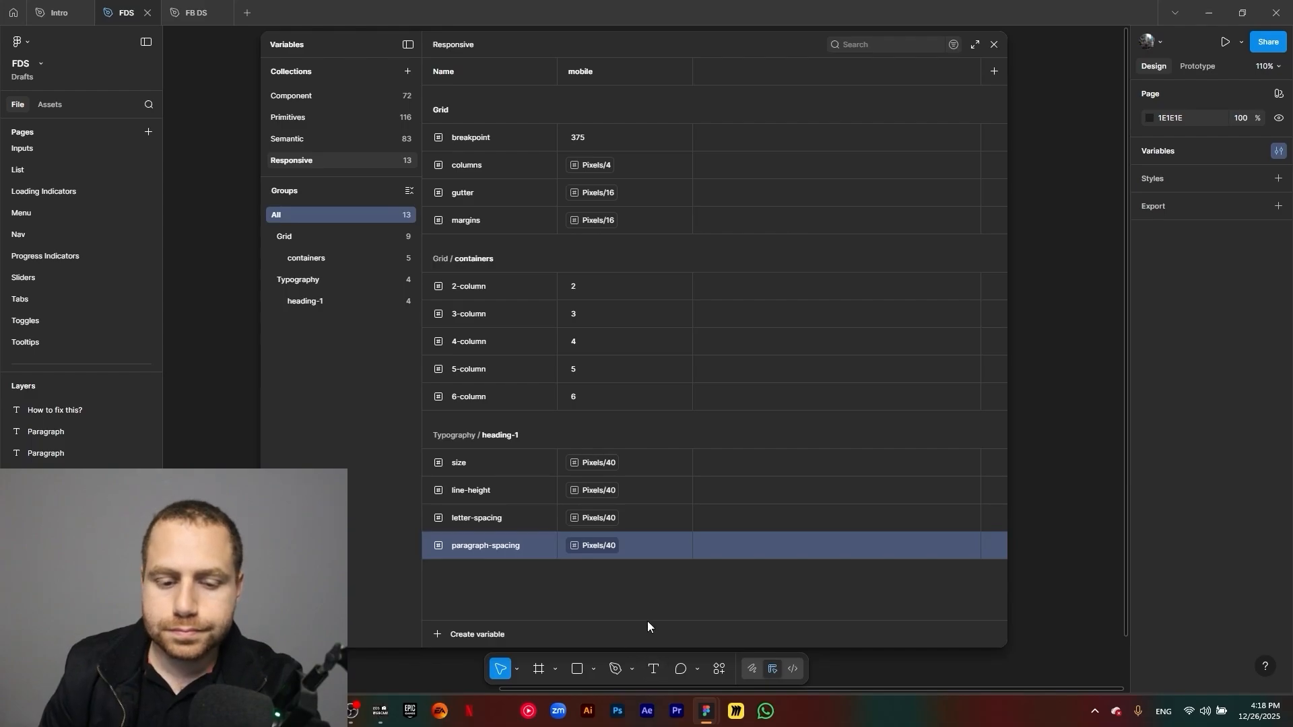
Link heading-1's mobile line-height to the primitive Pixels/48 and replace the letter-spacing link with the value 0
{"action": "left_click", "coordinate": [600, 492]}
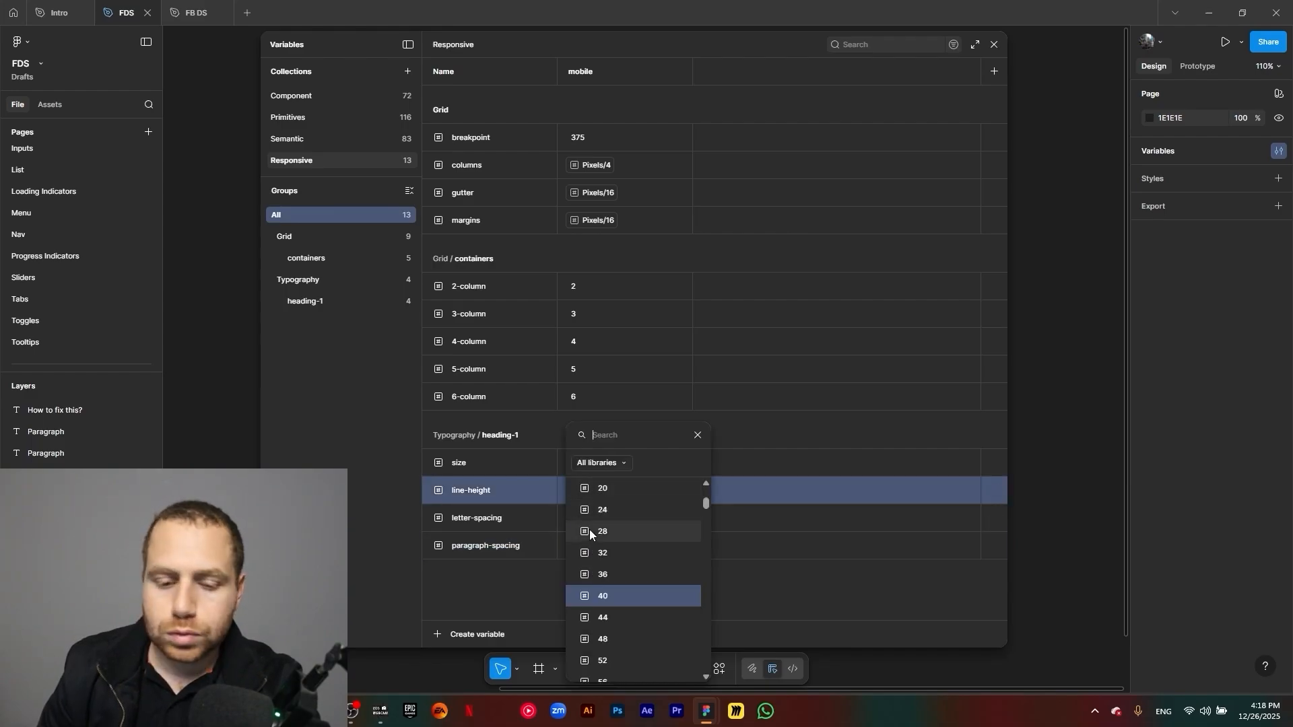
{"action": "left_click", "coordinate": [612, 630]}
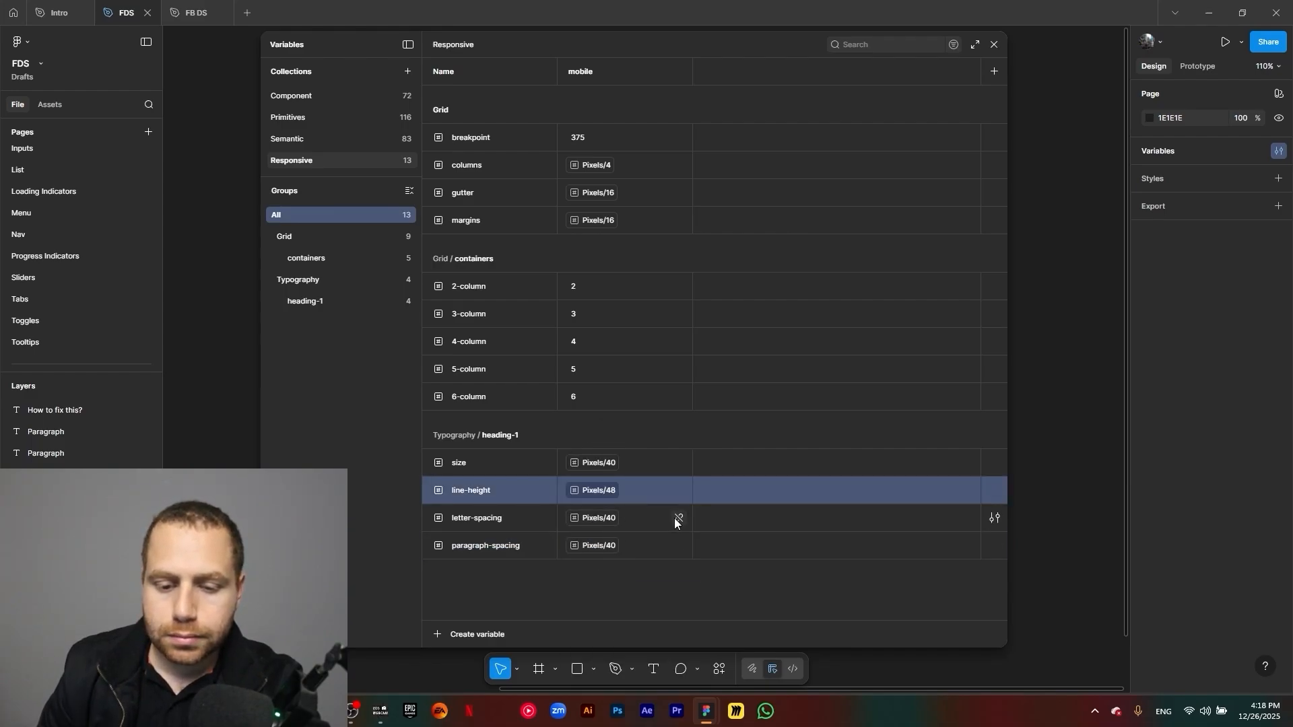
{"action": "left_click", "coordinate": [677, 518]}
{"action": "left_click", "coordinate": [620, 522]}
{"action": "type", "text": "0"}
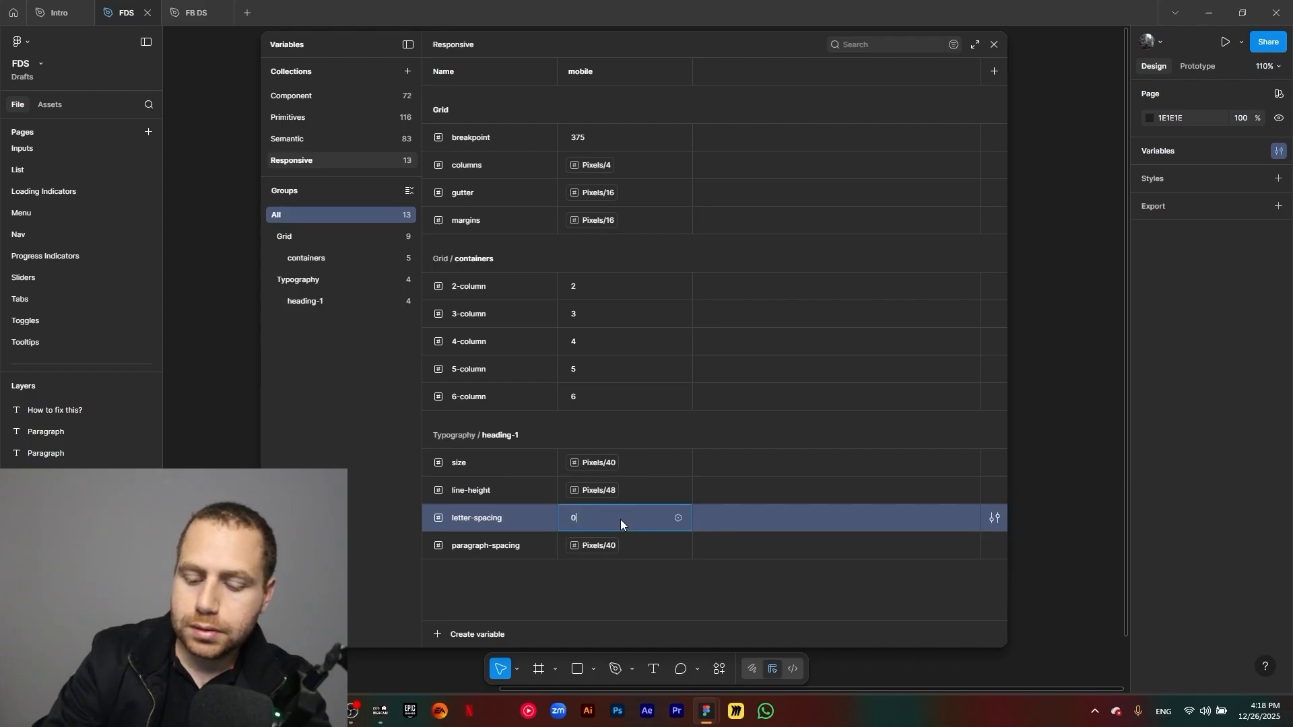
{"action": "left_click", "coordinate": [607, 587]}
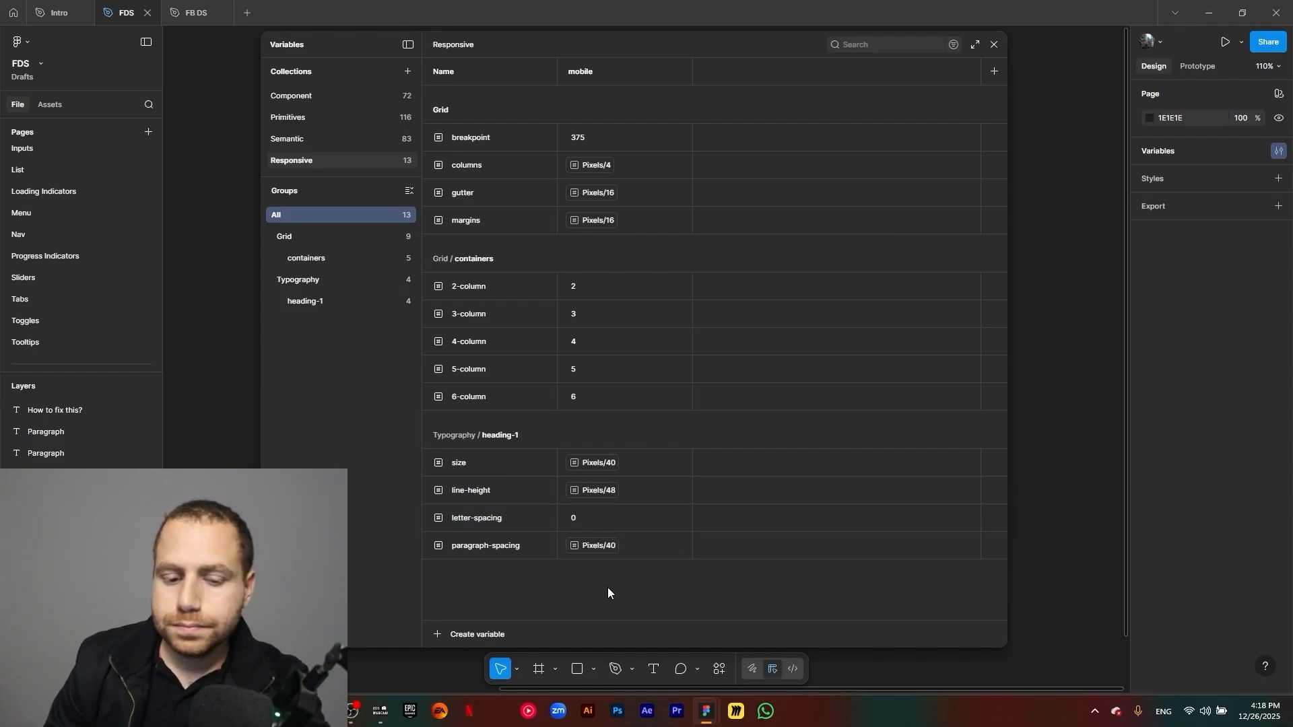
Link heading-1's mobile paragraph-spacing to the primitive Pixels/48
{"action": "left_click", "coordinate": [598, 547]}
{"action": "left_click", "coordinate": [603, 639]}
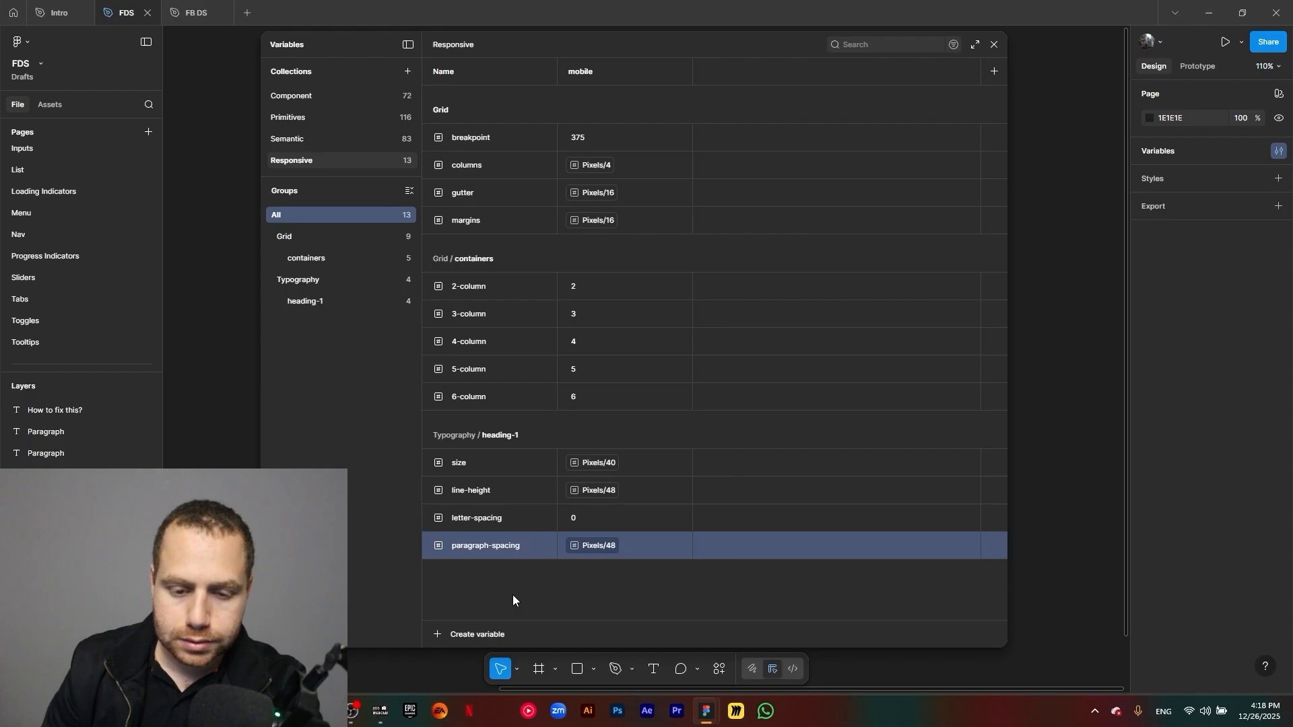
{"action": "left_click", "coordinate": [513, 590]}
Duplicate the heading-1 group within Typography and rename the copy heading-2
{"action": "left_click", "coordinate": [311, 298]}
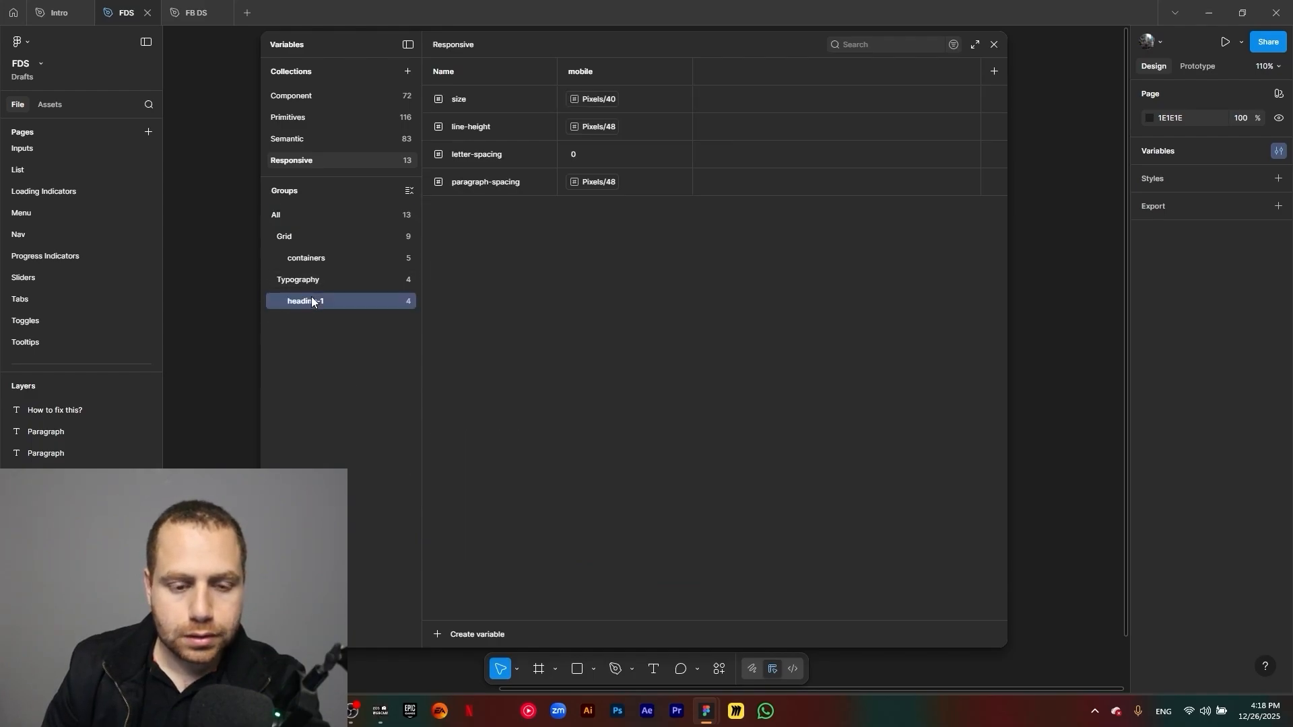
{"action": "right_click", "coordinate": [312, 298]}
{"action": "left_click", "coordinate": [333, 326]}
{"action": "double_click", "coordinate": [314, 321]}
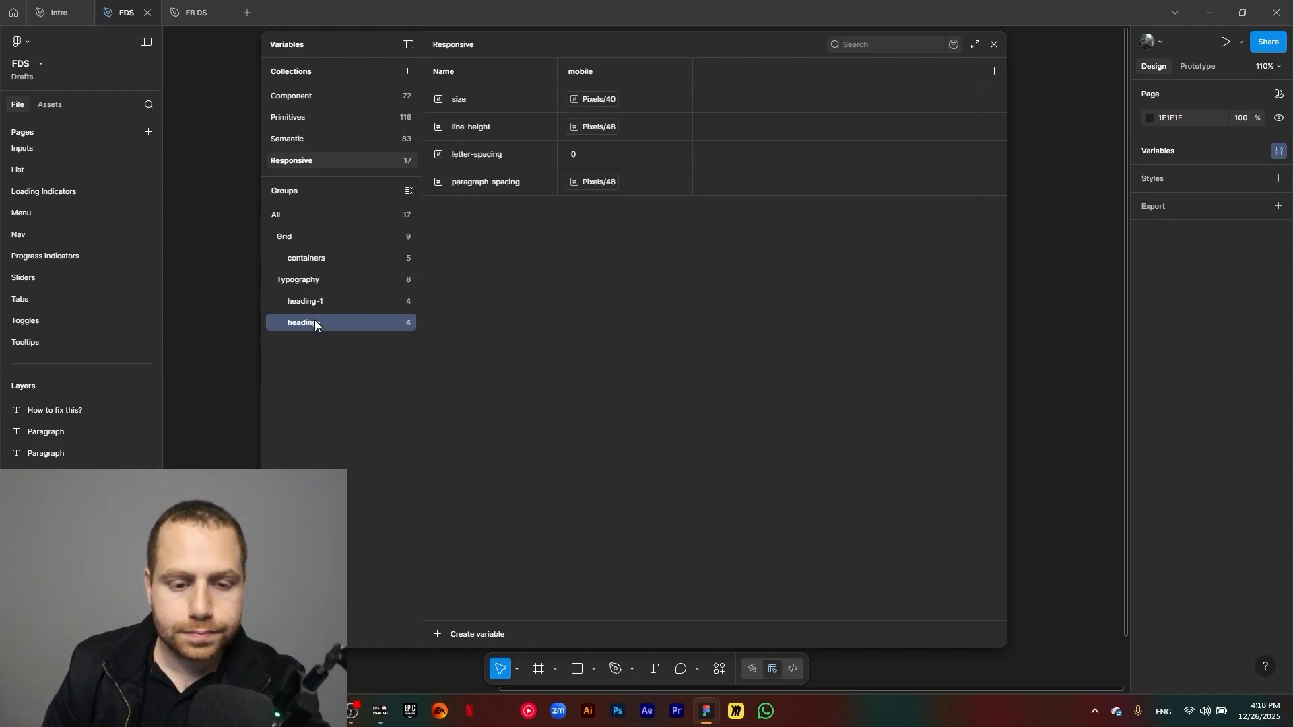
{"action": "left_click", "coordinate": [333, 324]}
{"action": "type", "text": "-2"}
{"action": "left_click", "coordinate": [319, 338]}
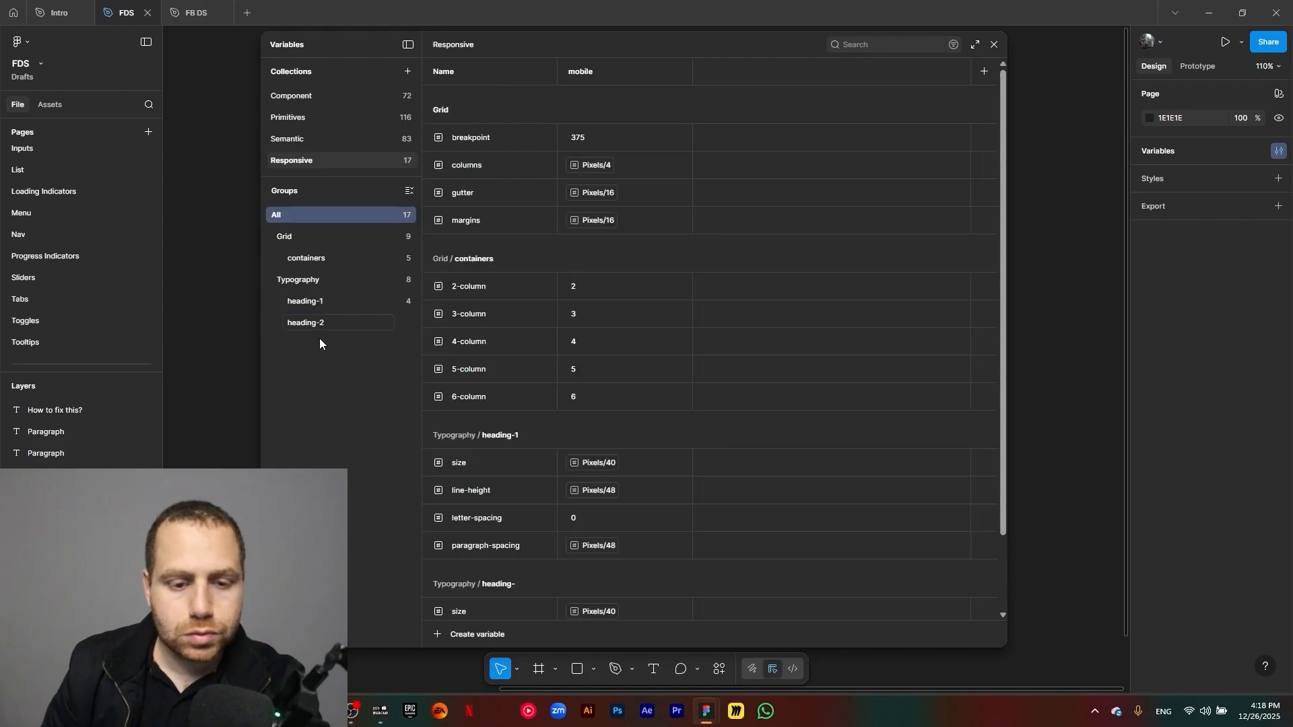
Duplicate the heading-2 group and rename the copy heading-3
{"action": "left_click", "coordinate": [318, 323]}
{"action": "right_click", "coordinate": [318, 323]}
{"action": "left_click", "coordinate": [330, 355]}
{"action": "left_click", "coordinate": [327, 349]}
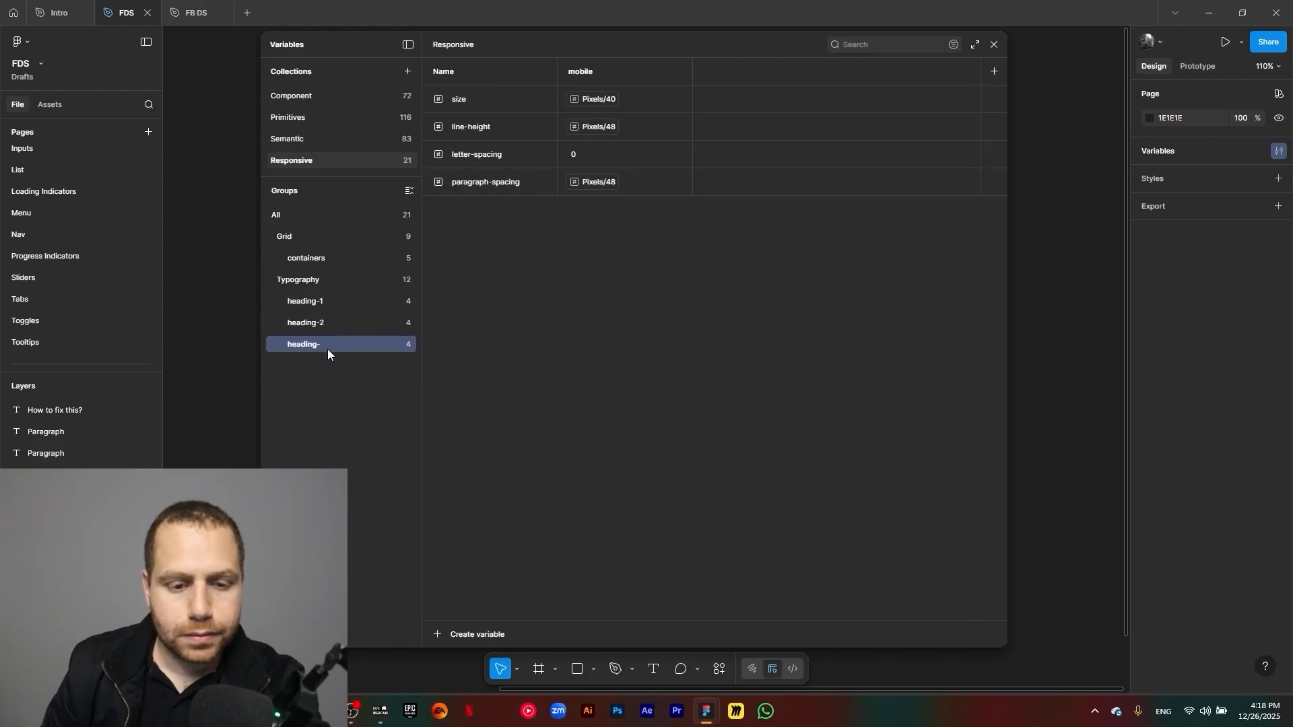
{"action": "double_click", "coordinate": [326, 343]}
{"action": "left_click", "coordinate": [325, 347]}
{"action": "type", "text": "3"}
{"action": "left_click", "coordinate": [321, 369]}
Duplicate the heading-3 group and rename the copy heading-4
{"action": "left_click", "coordinate": [323, 346]}
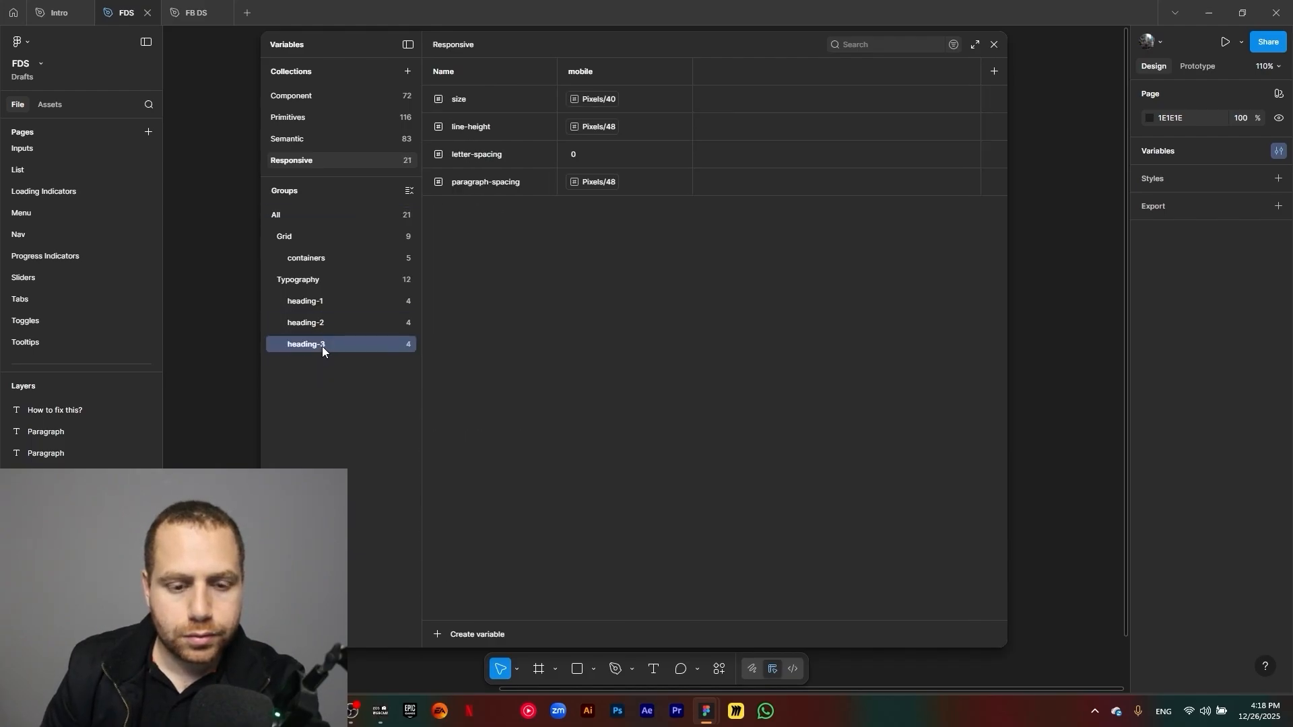
{"action": "right_click", "coordinate": [324, 344]}
{"action": "left_click", "coordinate": [333, 373]}
{"action": "double_click", "coordinate": [327, 365]}
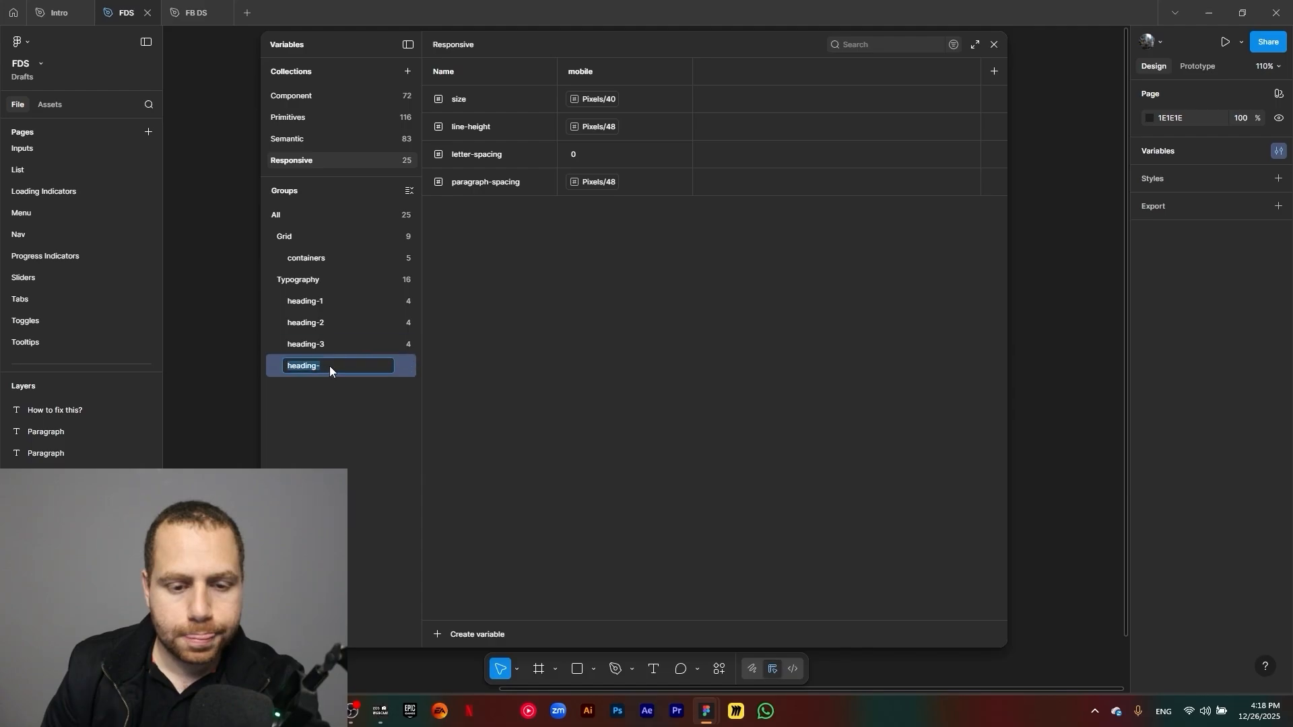
{"action": "type", "text": "4"}
{"action": "key", "text": "Return"}
Duplicate the heading-4 group and rename the copy text-xl
{"action": "right_click", "coordinate": [324, 366]}
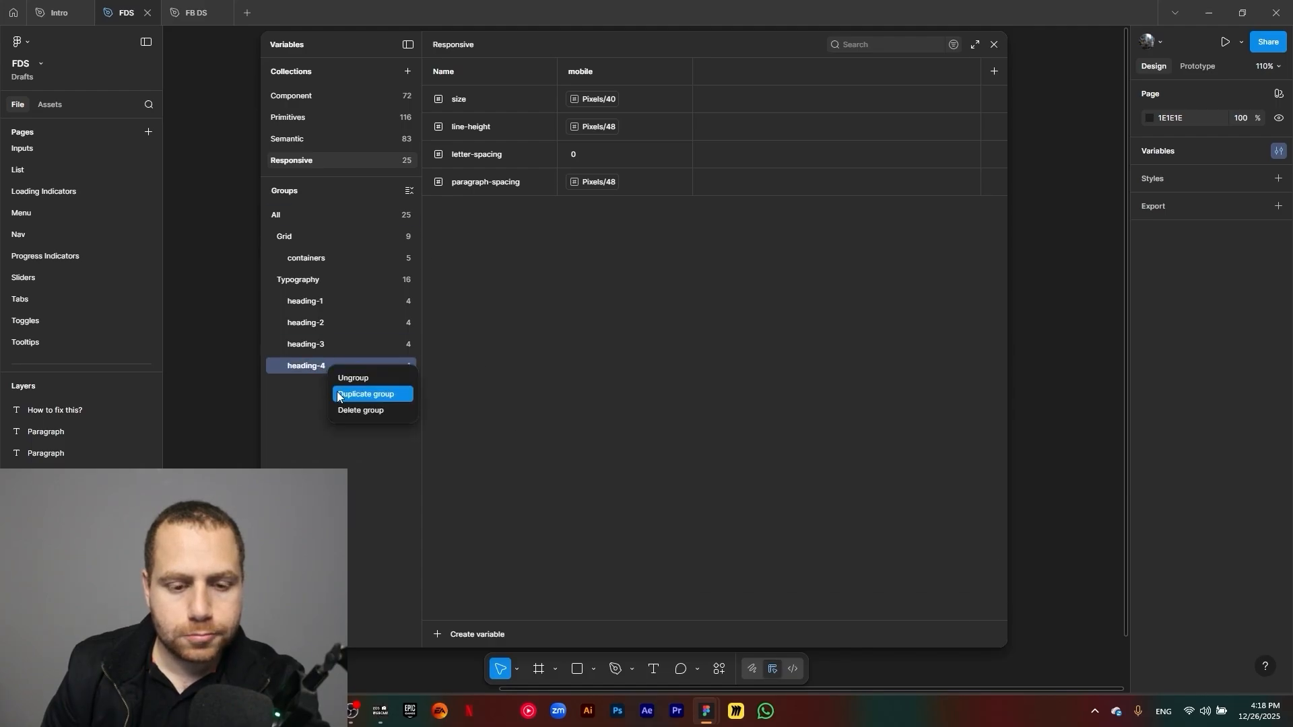
{"action": "left_click", "coordinate": [325, 393]}
{"action": "double_click", "coordinate": [307, 388]}
{"action": "type", "text": "tea"}
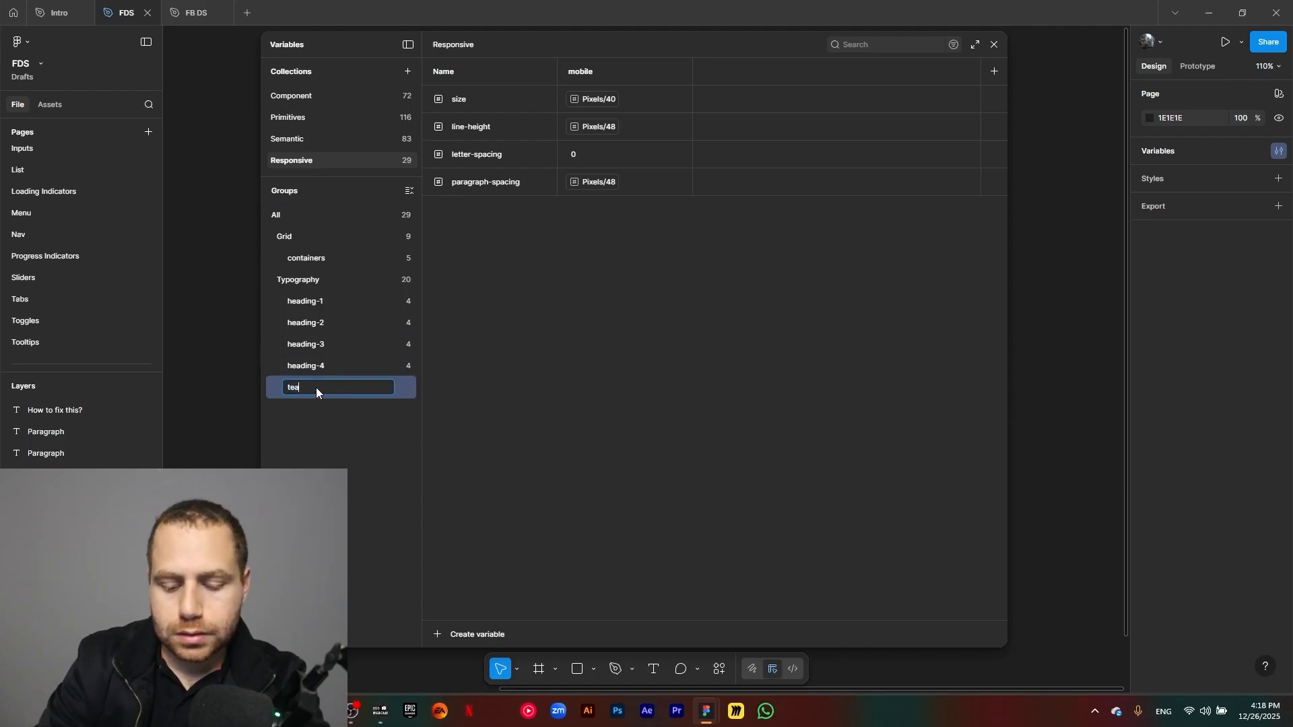
{"action": "type", "text": "xt-"}
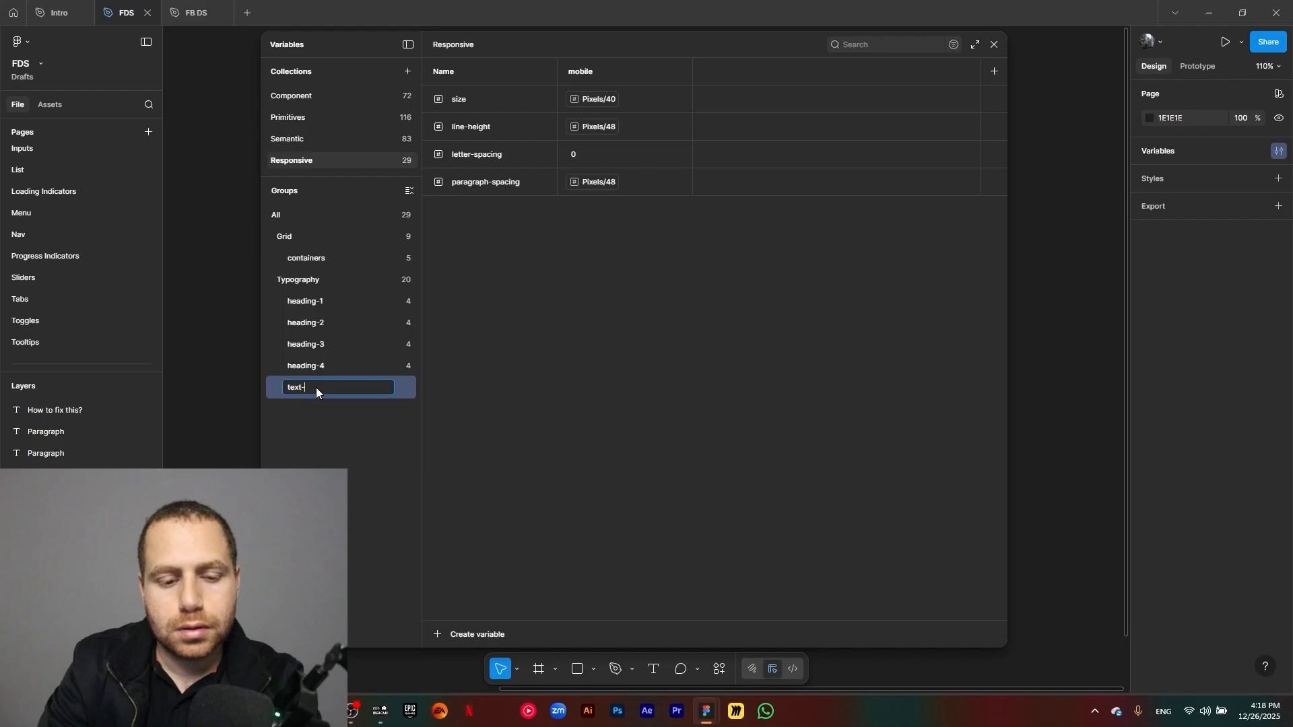
{"action": "type", "text": "xl"}
{"action": "key", "text": "Return"}
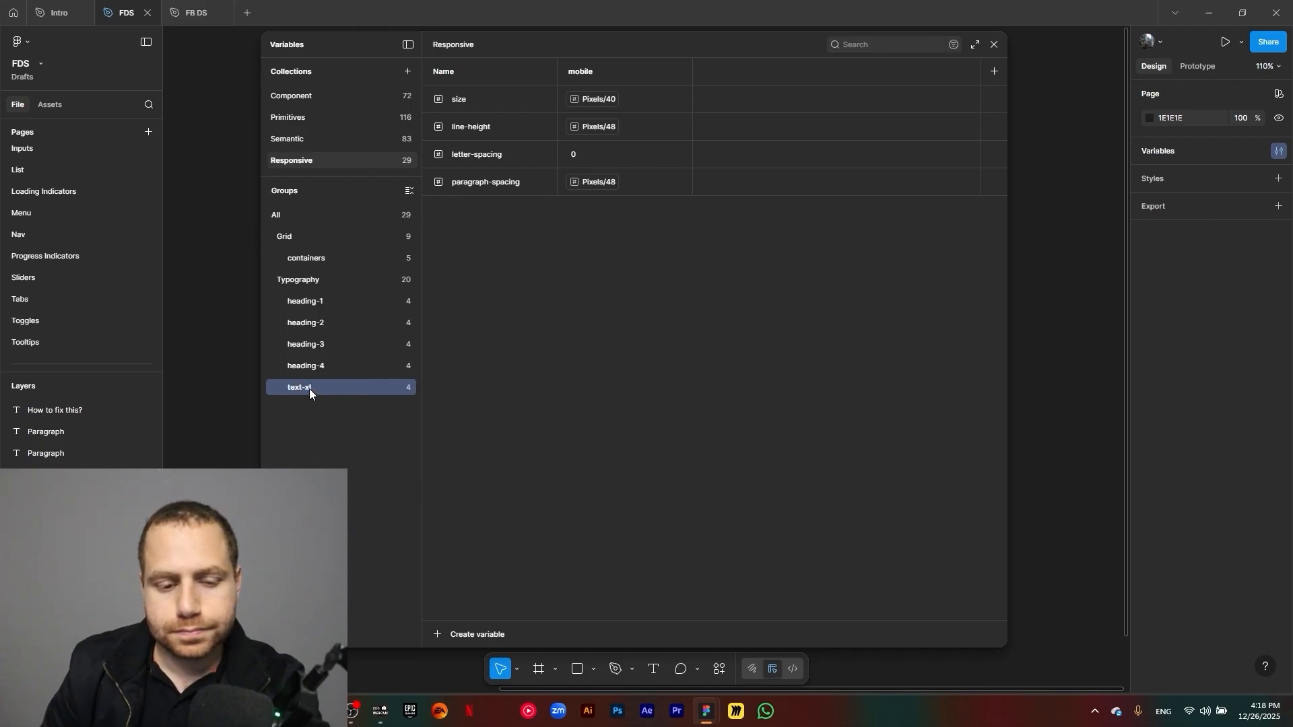
Duplicate the text-xl group and rename the copy text-lg
{"action": "right_click", "coordinate": [309, 389]}
{"action": "left_click", "coordinate": [332, 415]}
{"action": "double_click", "coordinate": [309, 410]}
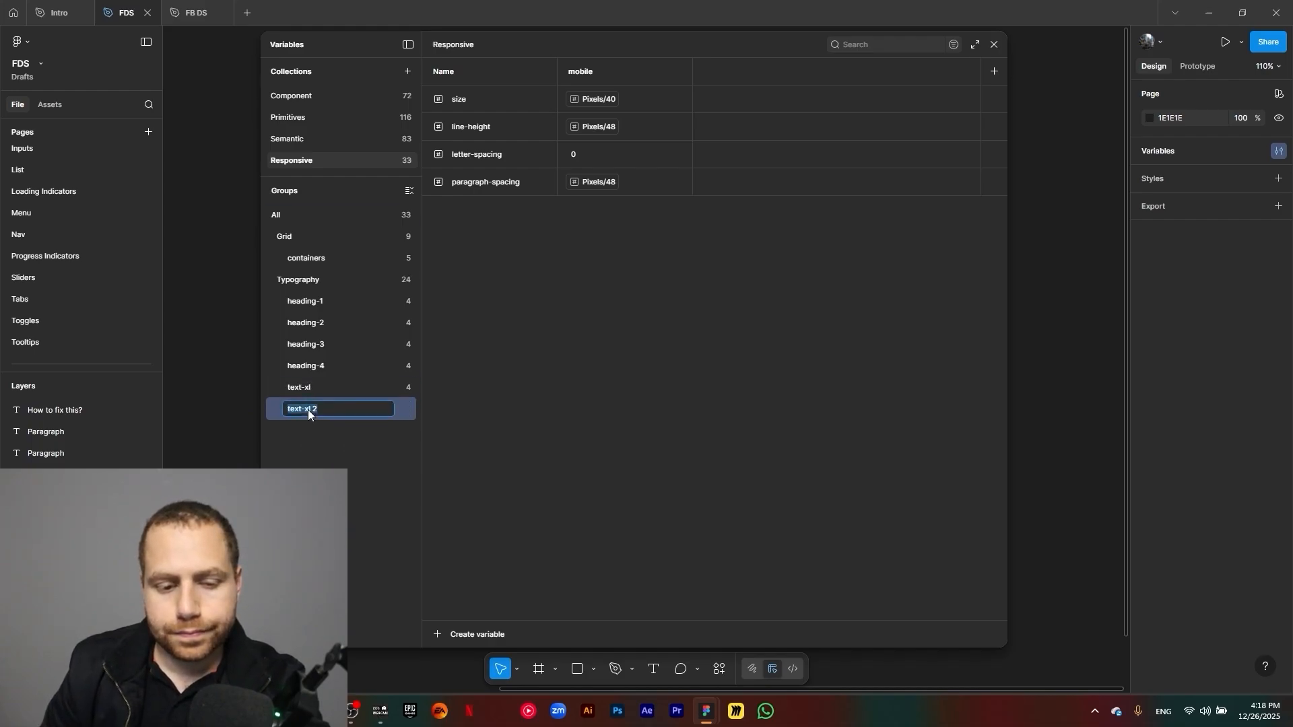
{"action": "key", "text": "BackSpace"}
{"action": "key", "text": "BackSpace"}
{"action": "key", "text": "BackSpace"}
{"action": "key", "text": "BackSpace"}
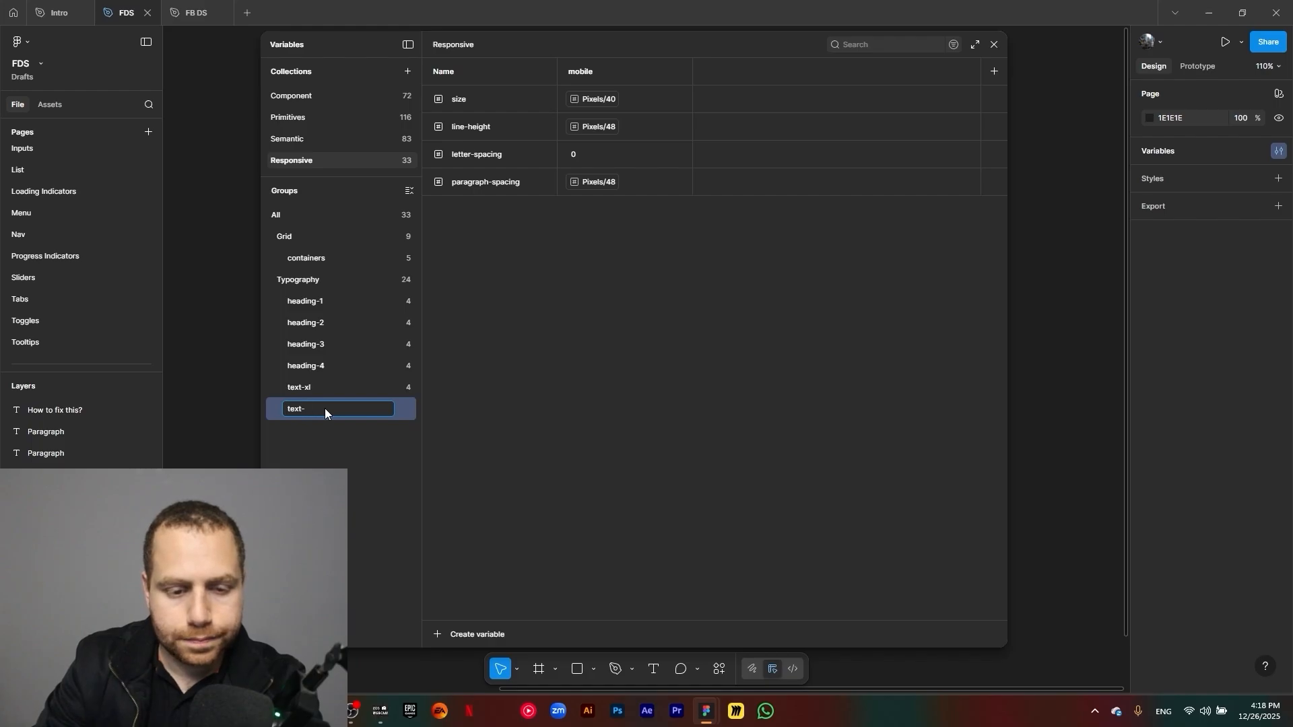
{"action": "type", "text": "lg"}
{"action": "key", "text": "Return"}
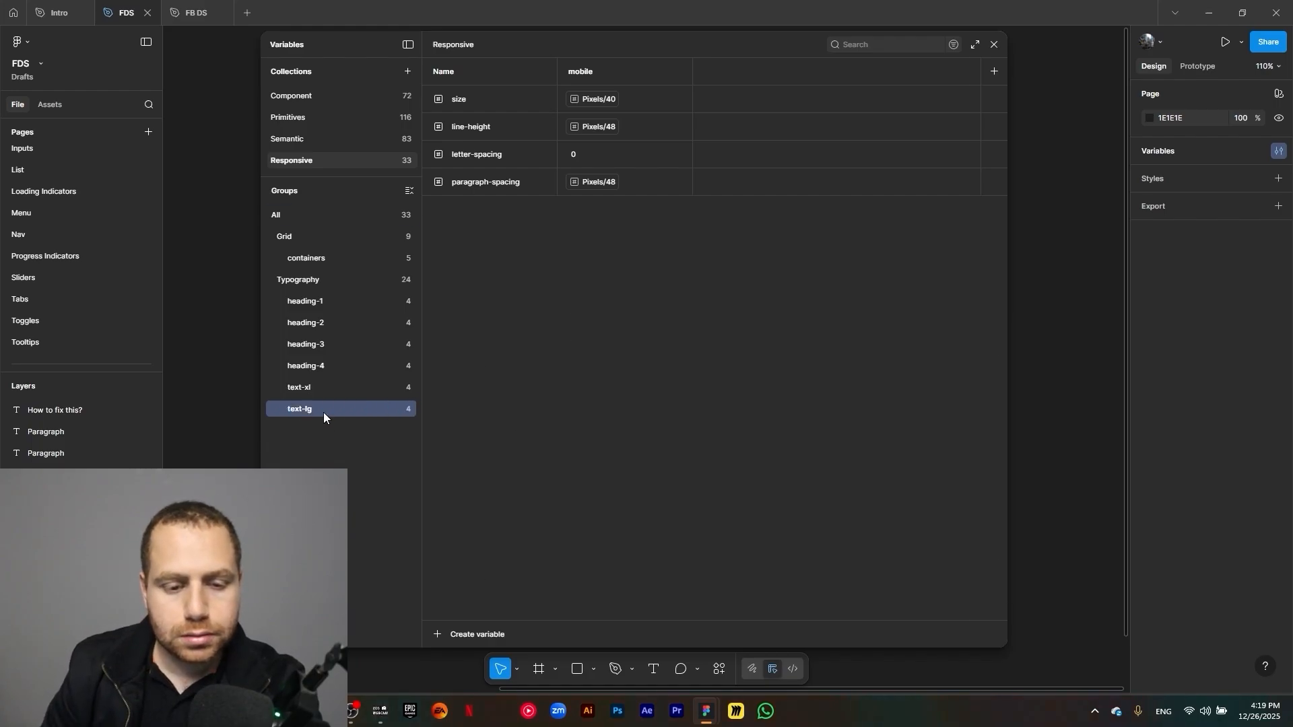
Duplicate the text-lg group and rename the copy text-md
{"action": "right_click", "coordinate": [325, 413]}
{"action": "left_click", "coordinate": [347, 443]}
{"action": "double_click", "coordinate": [316, 433]}
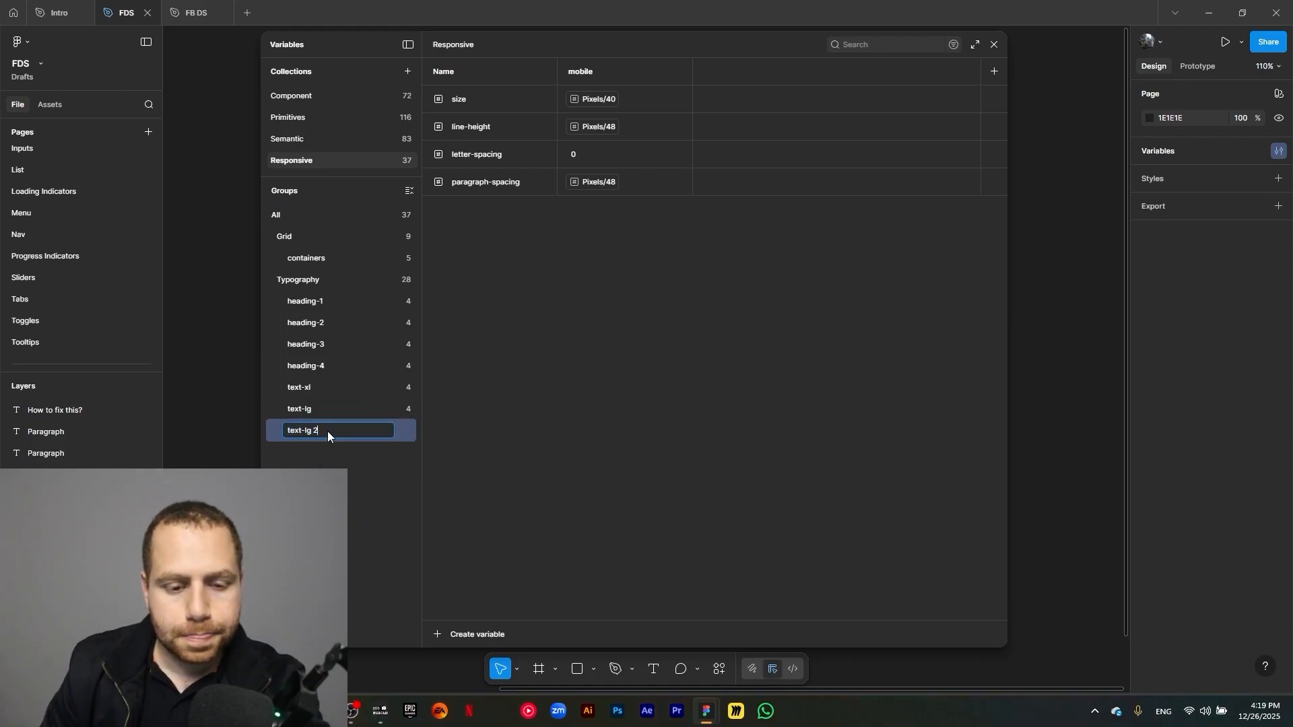
{"action": "key", "text": "BackSpace"}
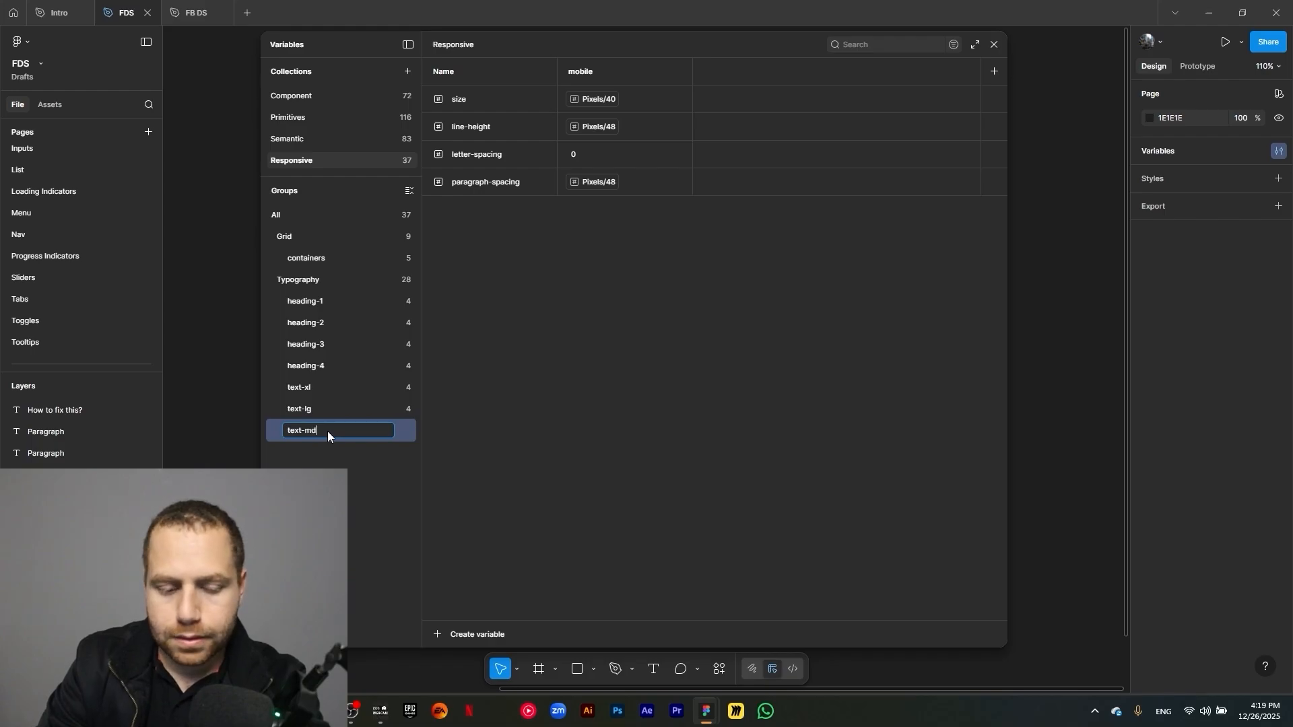
{"action": "type", "text": "md"}
{"action": "key", "text": "Return"}
Duplicate the text-md group and rename the copy text-sm
{"action": "right_click", "coordinate": [323, 429]}
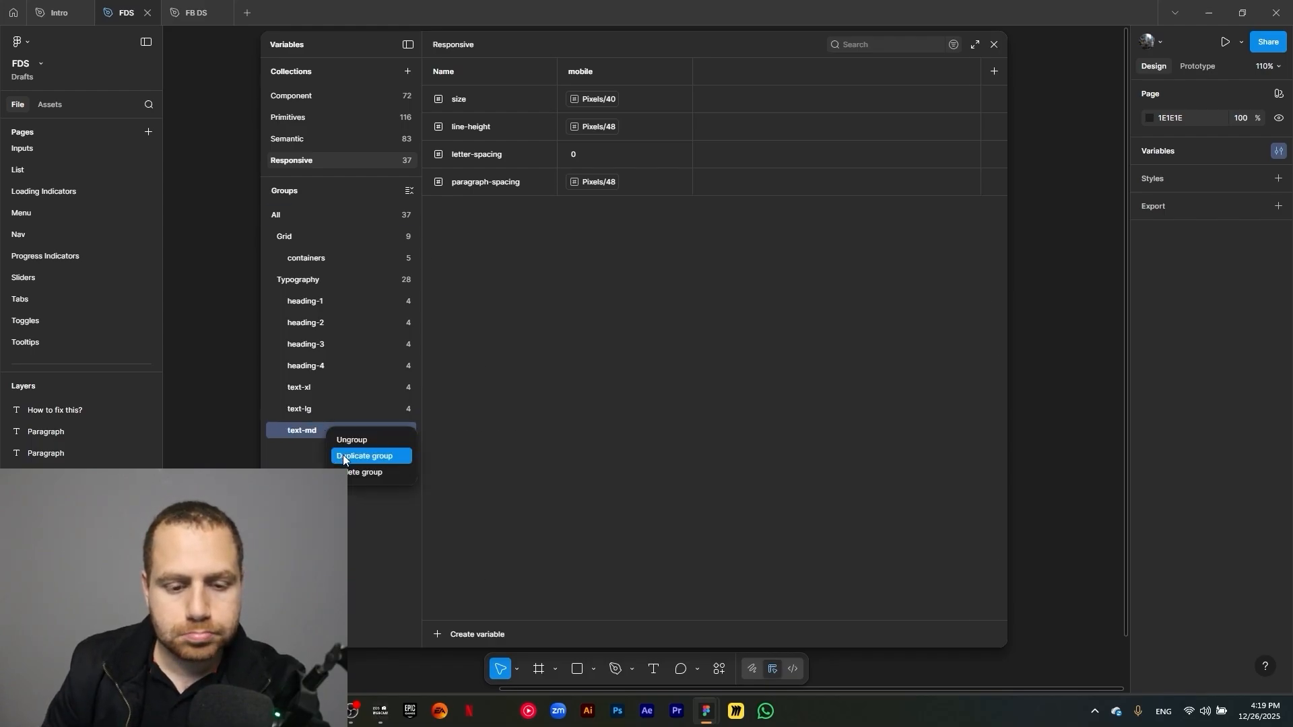
{"action": "left_click", "coordinate": [343, 456]}
{"action": "double_click", "coordinate": [317, 448]}
{"action": "left_click", "coordinate": [331, 457]}
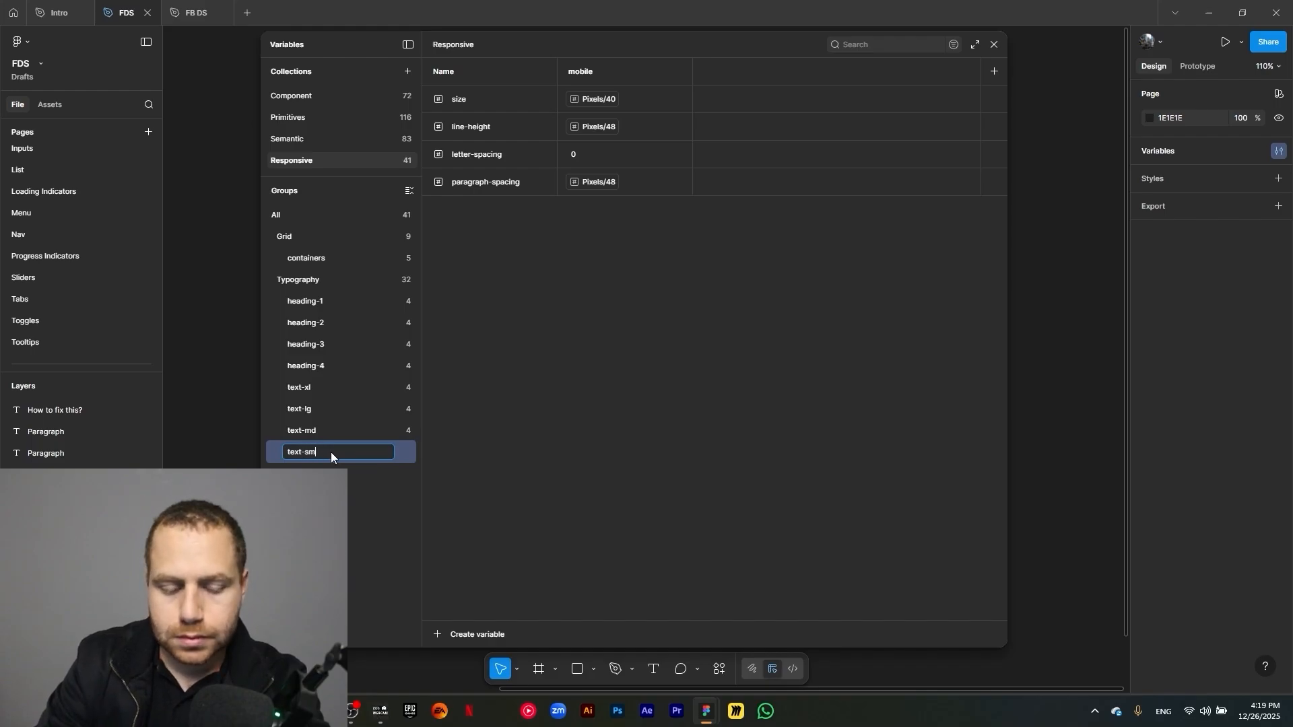
{"action": "type", "text": "sm"}
{"action": "key", "text": "Return"}
Duplicate the text-sm group, rename the copy, and show the variables of the heading-2 group
{"action": "right_click", "coordinate": [314, 456]}
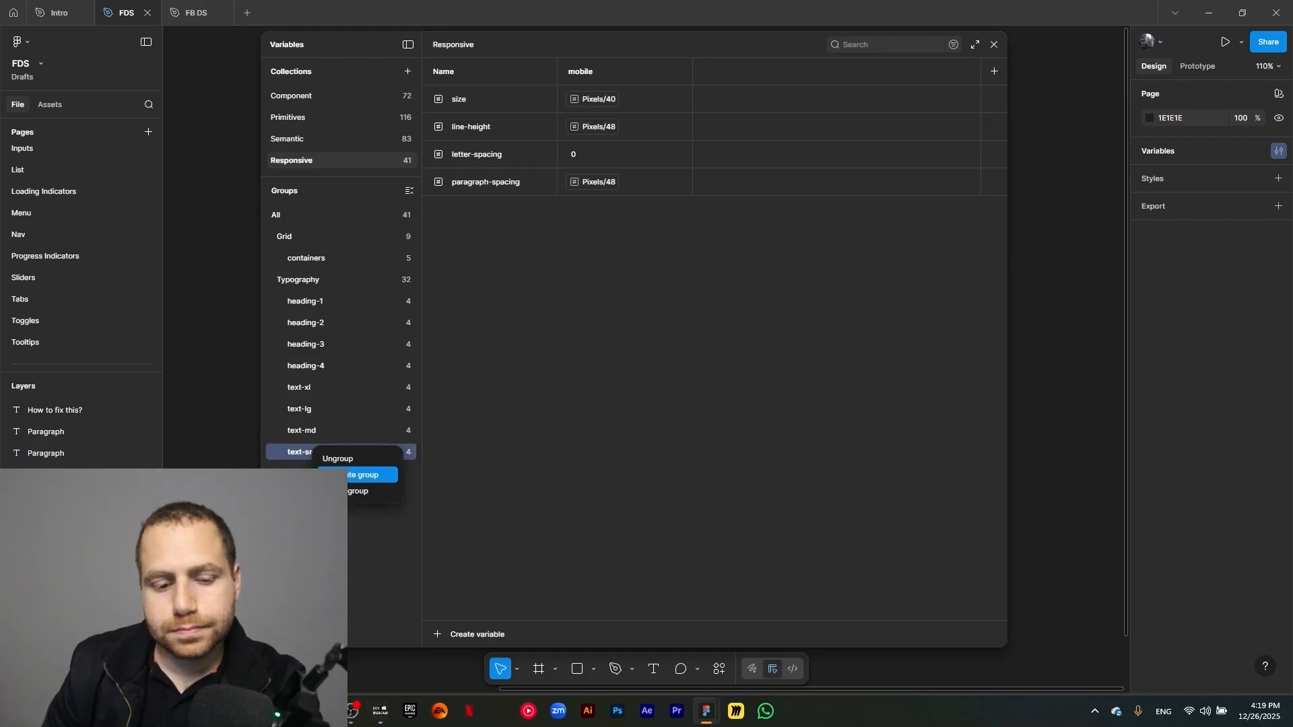
{"action": "left_click", "coordinate": [367, 475]}
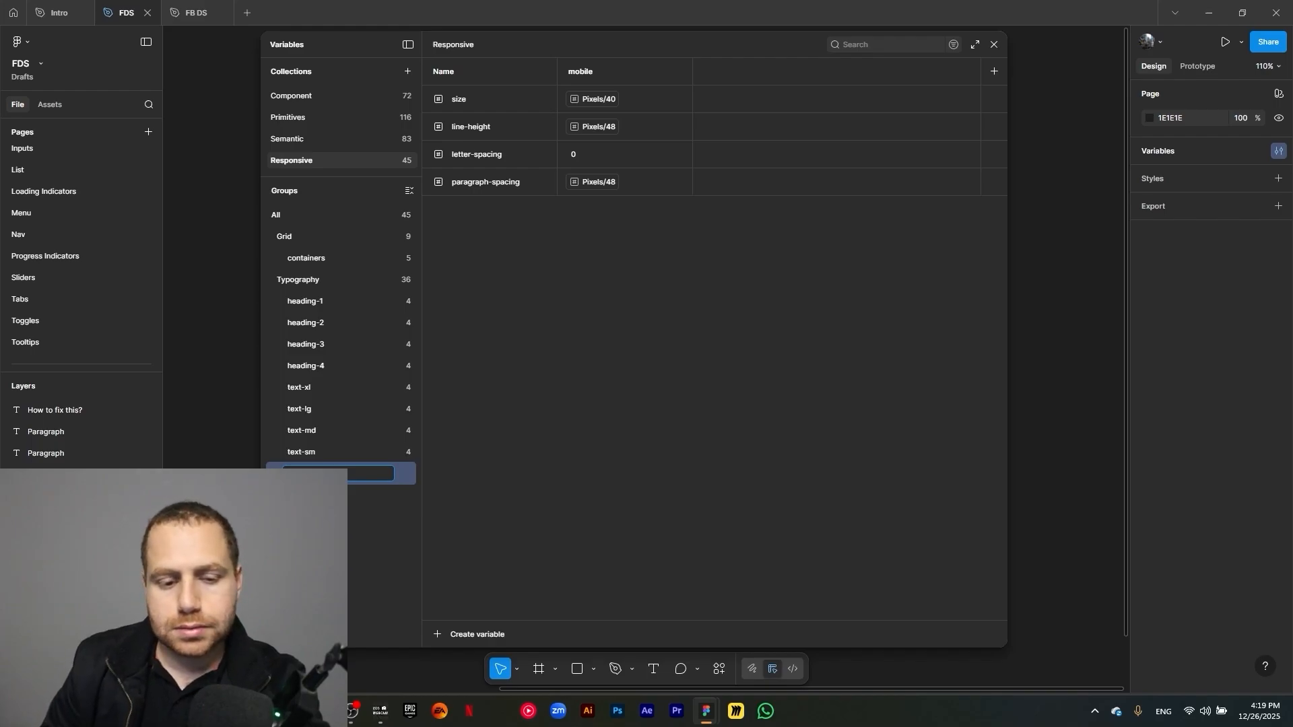
{"action": "key", "text": "Return"}
{"action": "left_click", "coordinate": [345, 323]}
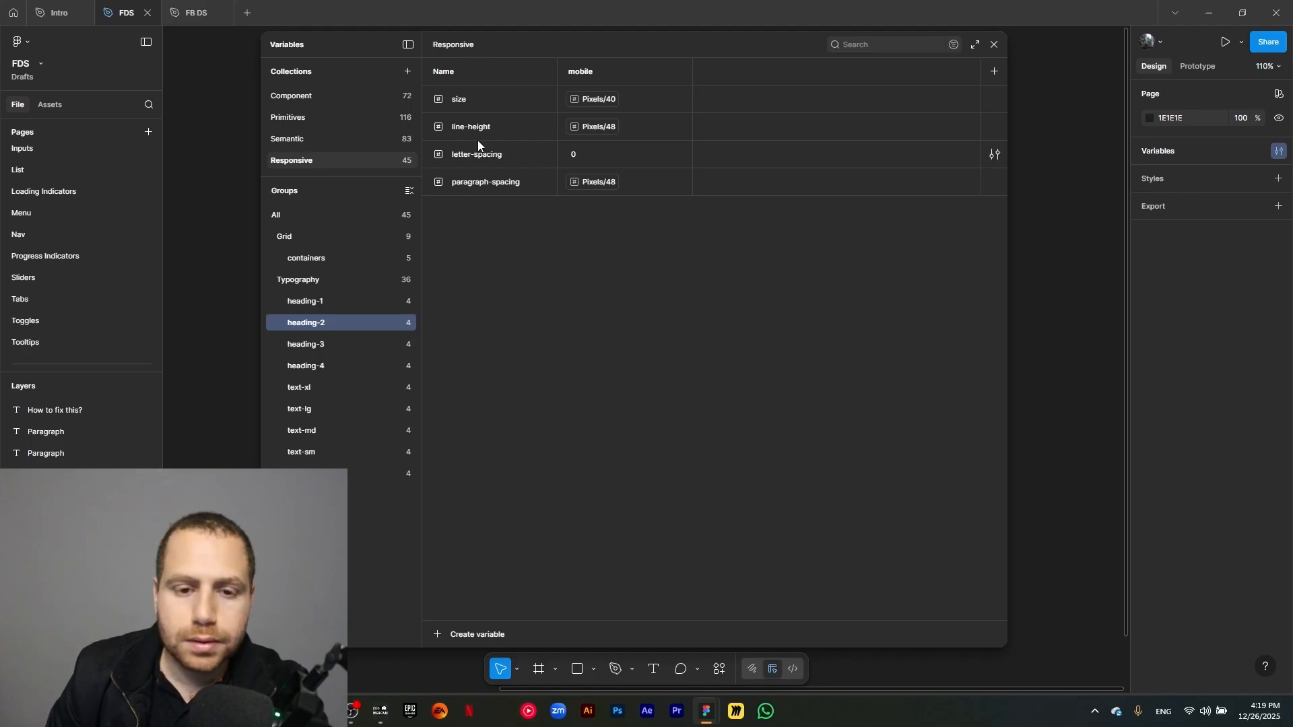
In the heading-2 group, set the mobile size to Pixels/32 and the line-height to 39
{"action": "left_click", "coordinate": [598, 100]}
{"action": "left_click", "coordinate": [636, 247]}
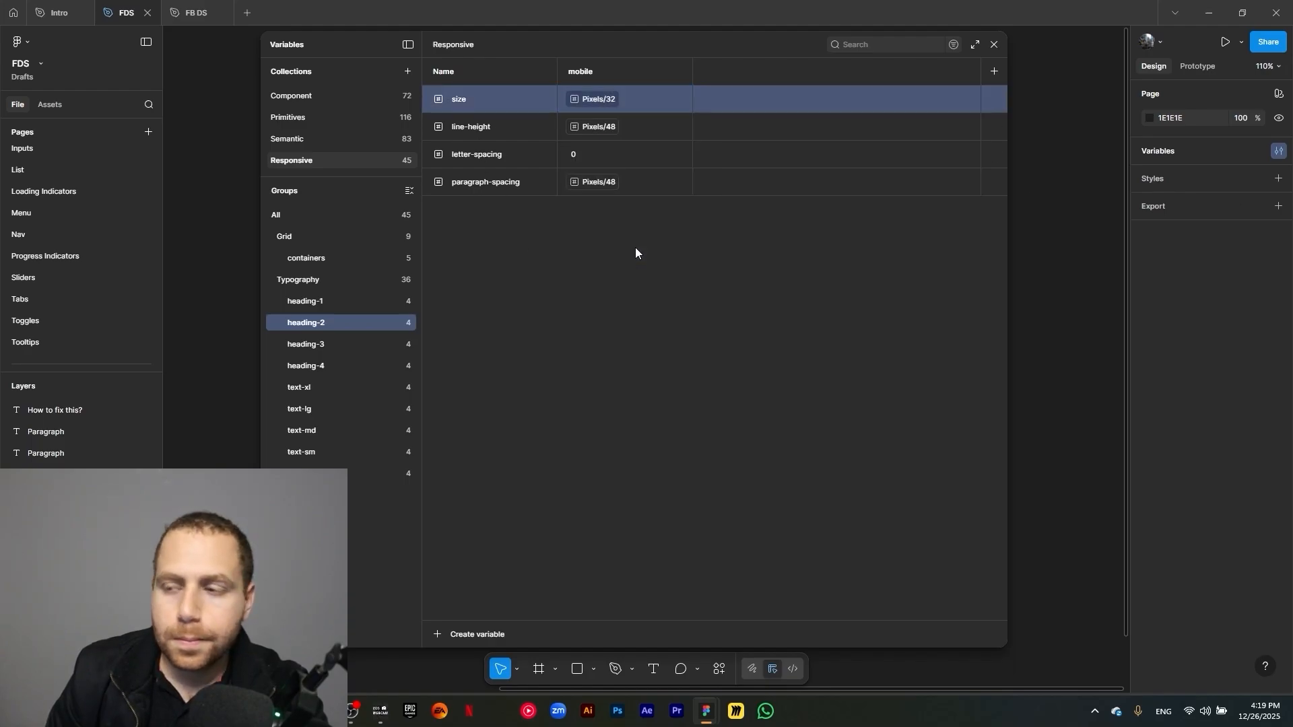
{"action": "double_click", "coordinate": [645, 128]}
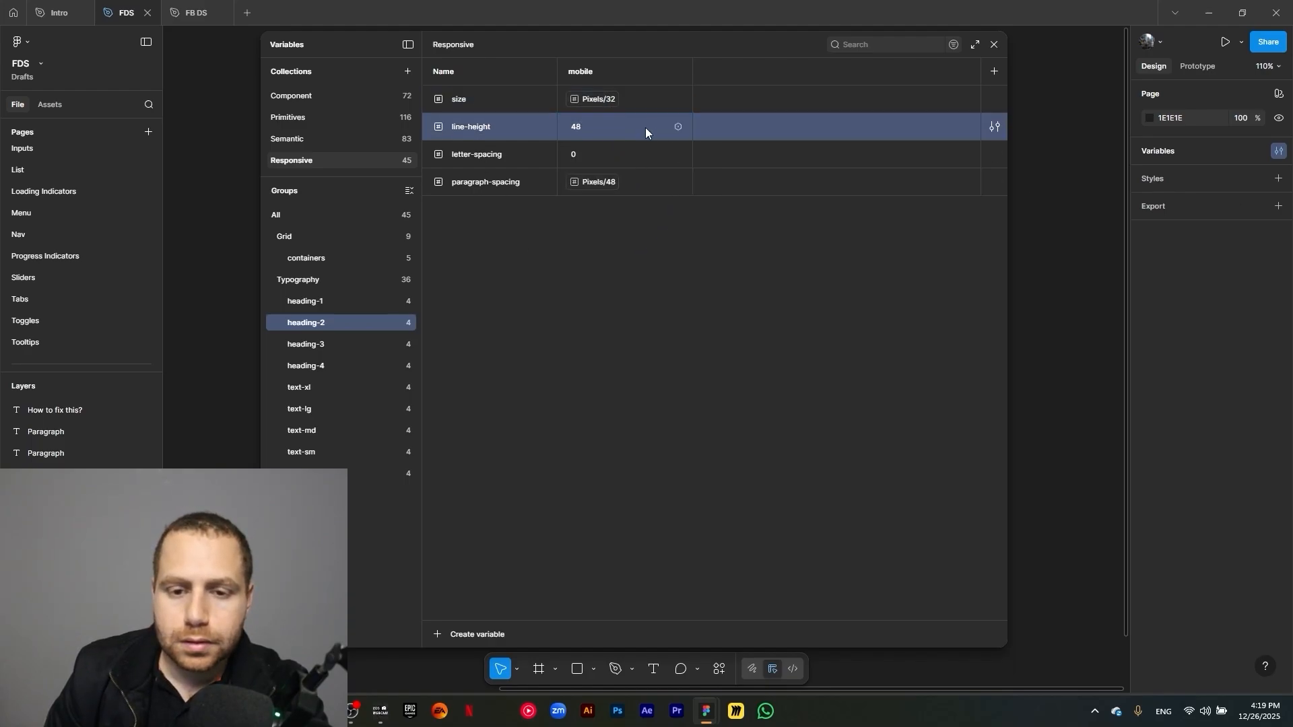
{"action": "type", "text": "39"}
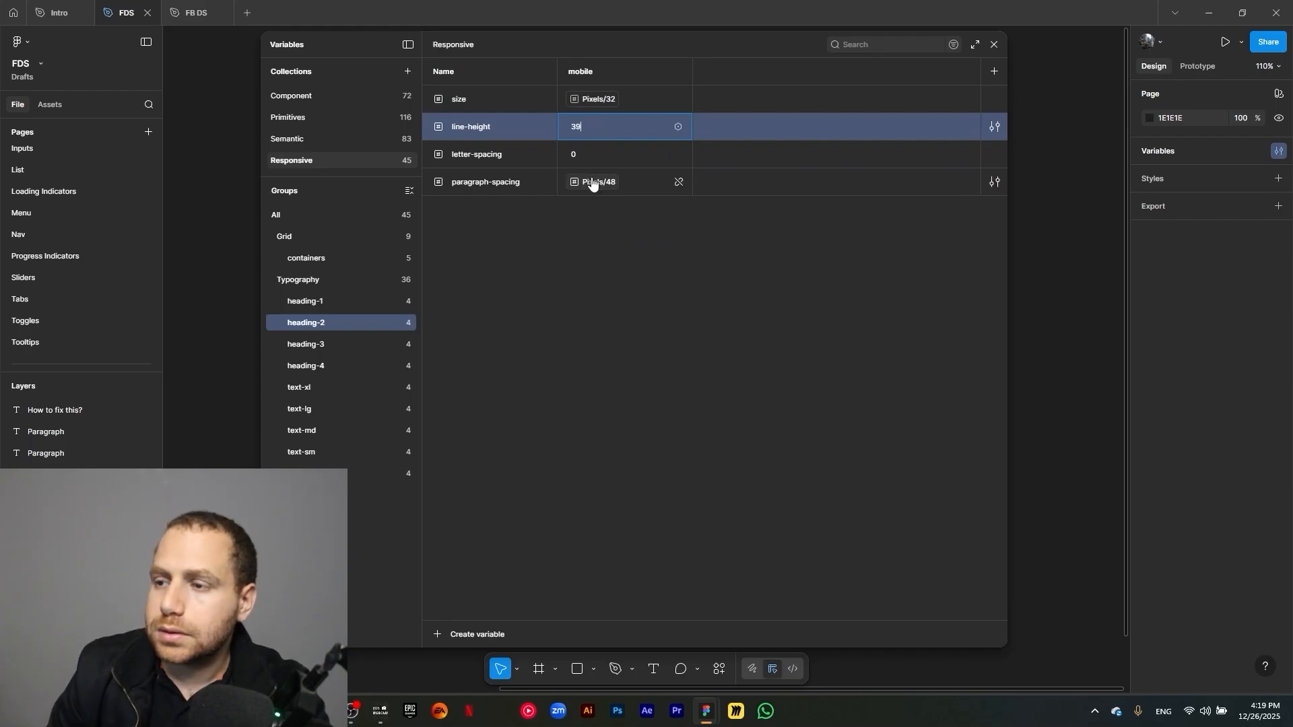
{"action": "left_click", "coordinate": [469, 232]}
In the heading-3 group, link the mobile size to the Pixels/24 variable
{"action": "left_click", "coordinate": [316, 347]}
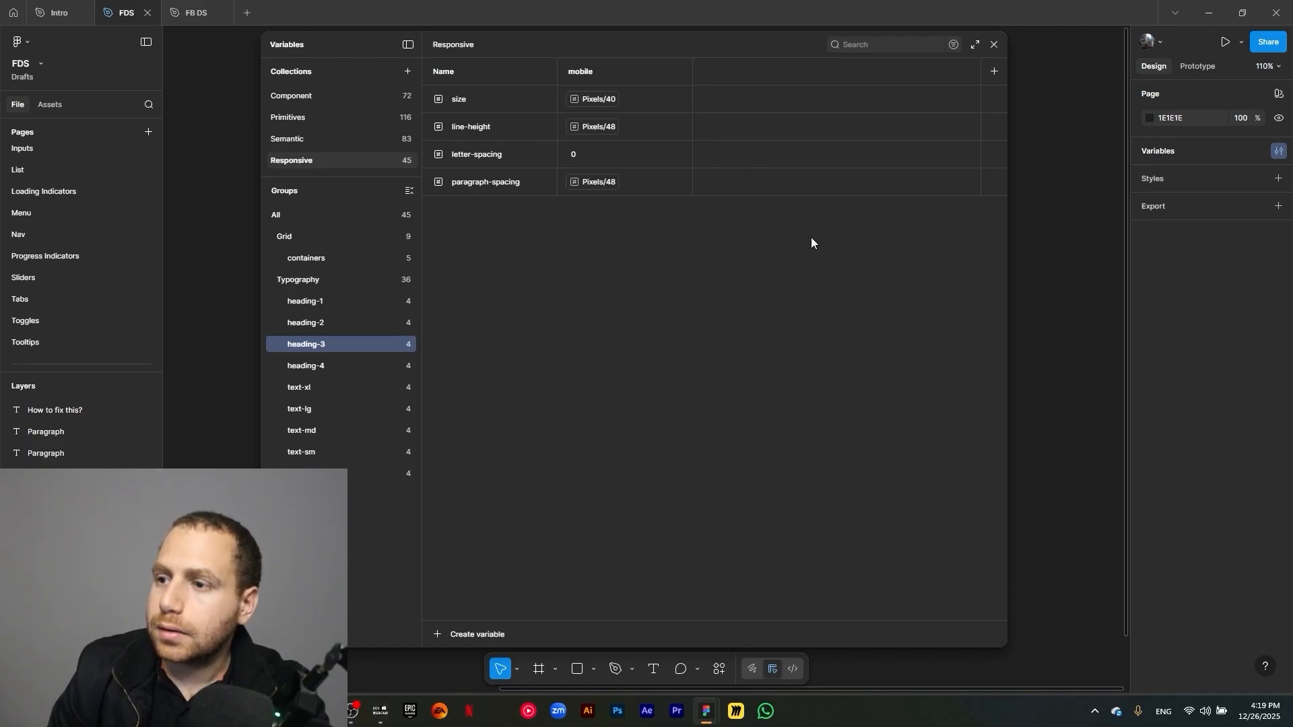
{"action": "left_click", "coordinate": [606, 103]}
{"action": "scroll", "coordinate": [645, 313], "scroll_direction": "down", "scroll_amount": 1}
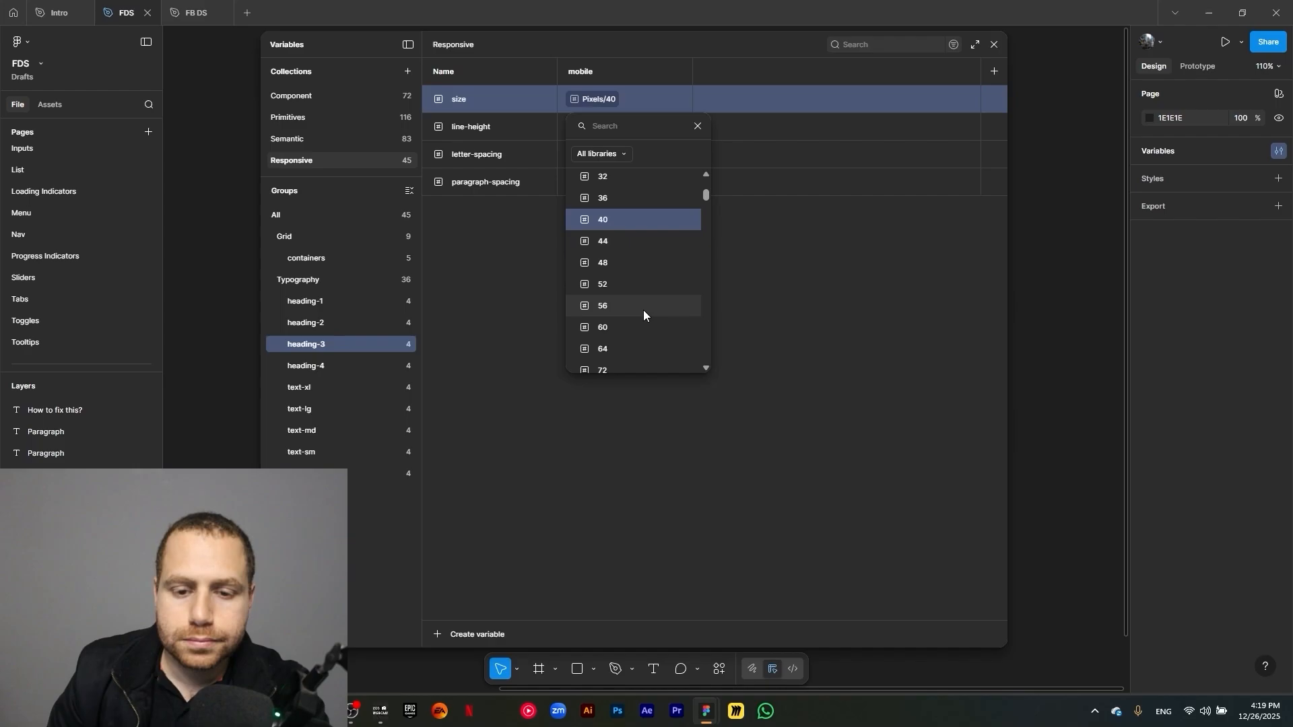
{"action": "scroll", "coordinate": [642, 309], "scroll_direction": "down", "scroll_amount": 1}
{"action": "scroll", "coordinate": [640, 306], "scroll_direction": "up", "scroll_amount": 1}
{"action": "scroll", "coordinate": [641, 306], "scroll_direction": "down", "scroll_amount": 1}
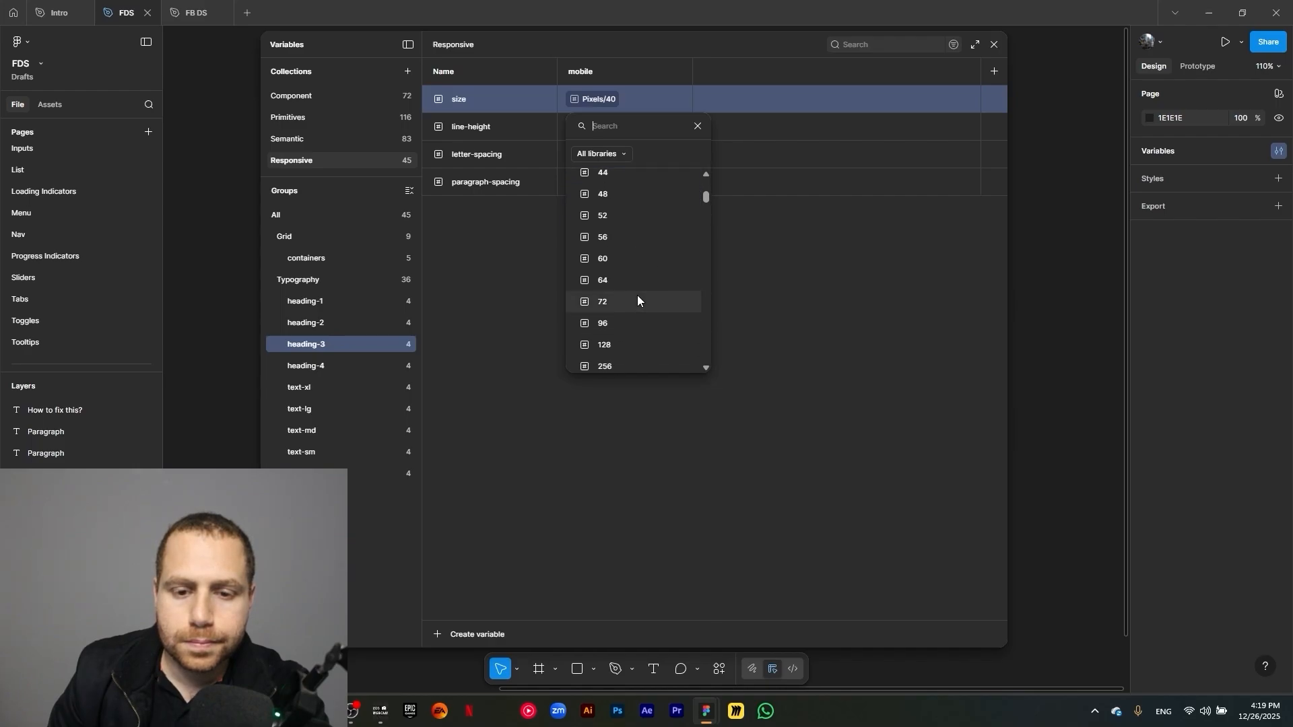
{"action": "scroll", "coordinate": [637, 295], "scroll_direction": "up", "scroll_amount": 2}
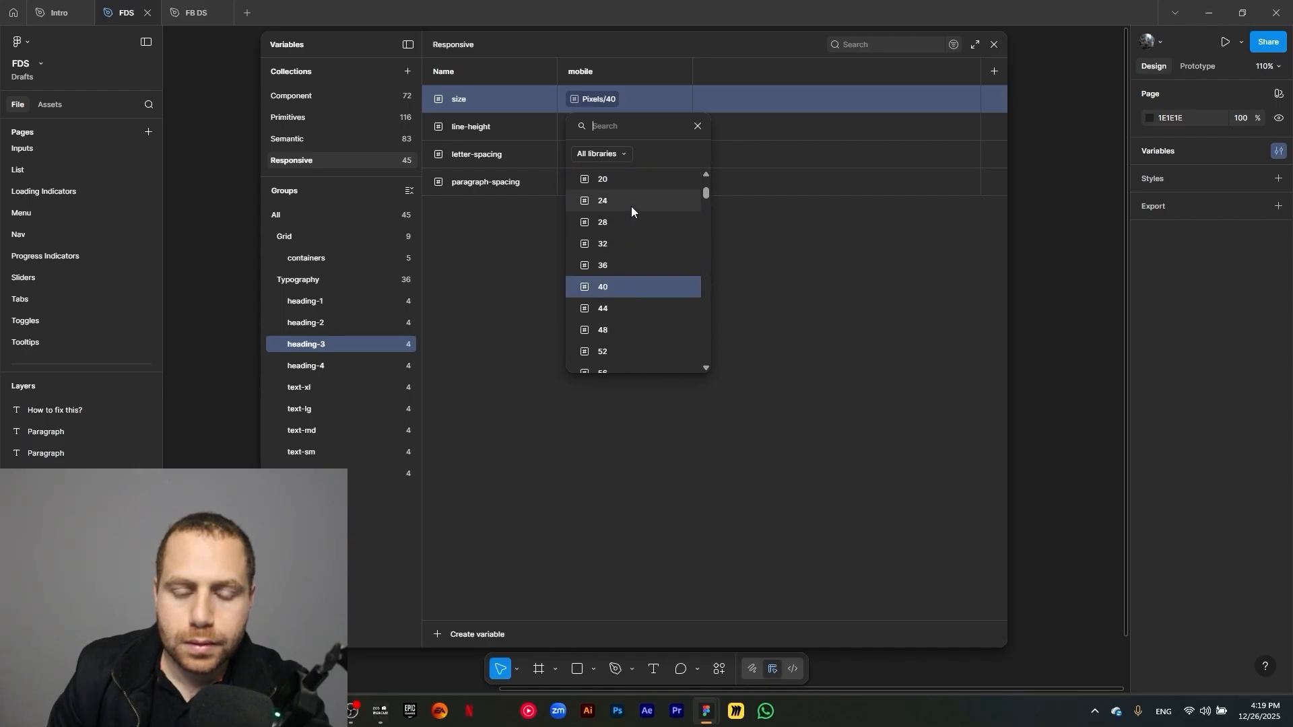
{"action": "left_click", "coordinate": [632, 206]}
Detach the heading-3 line-height from its linked variable and set its mobile value to 29
{"action": "left_click", "coordinate": [599, 128]}
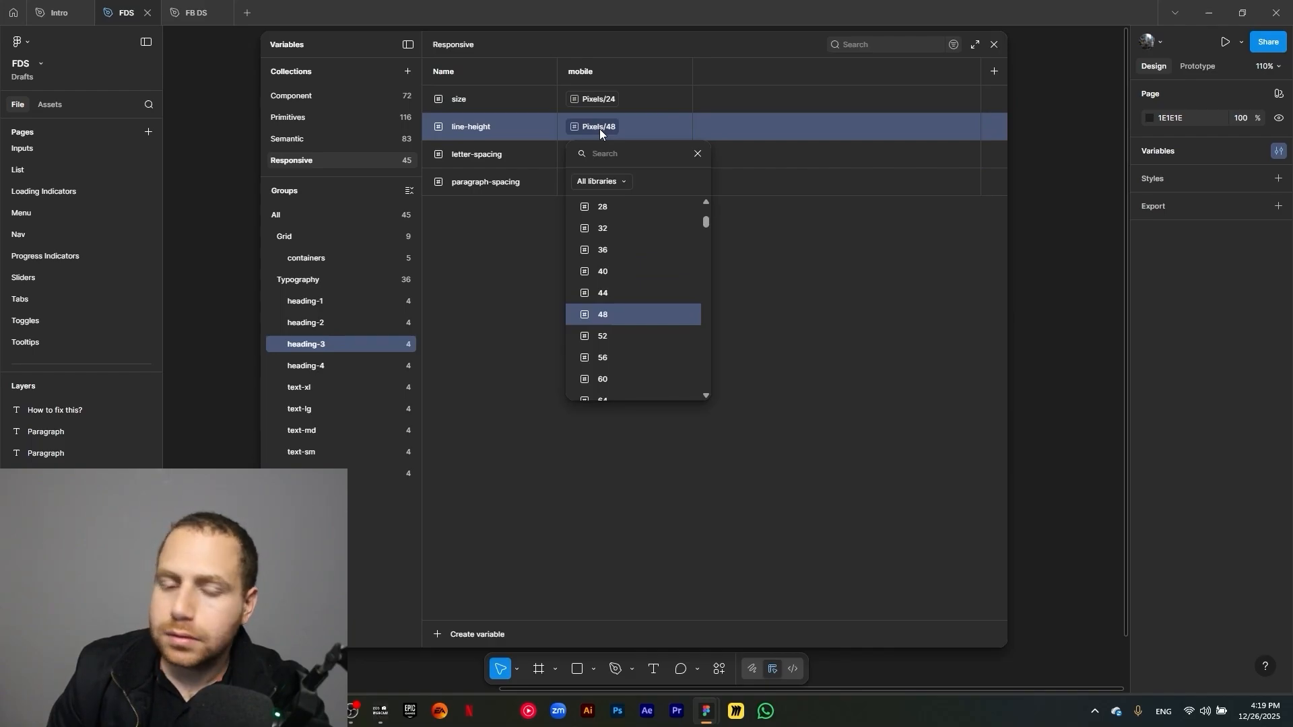
{"action": "scroll", "coordinate": [630, 287], "scroll_direction": "up", "scroll_amount": 2}
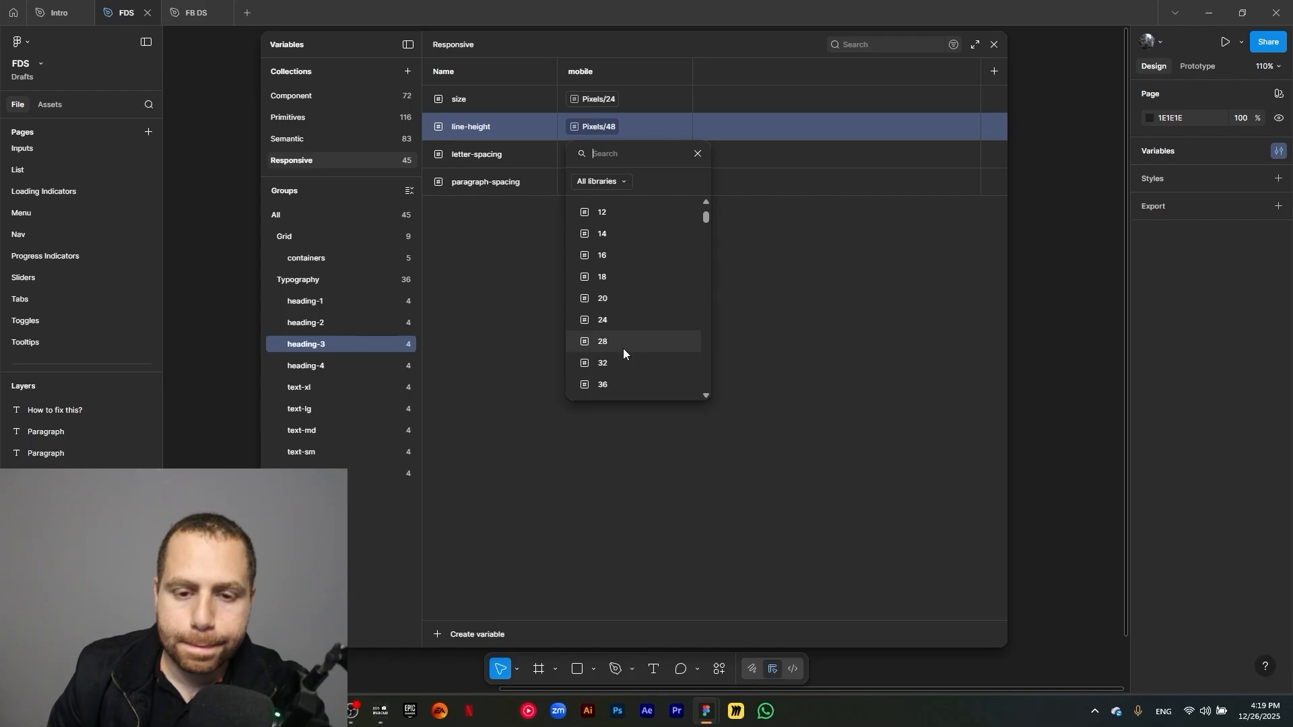
{"action": "left_click", "coordinate": [700, 157]}
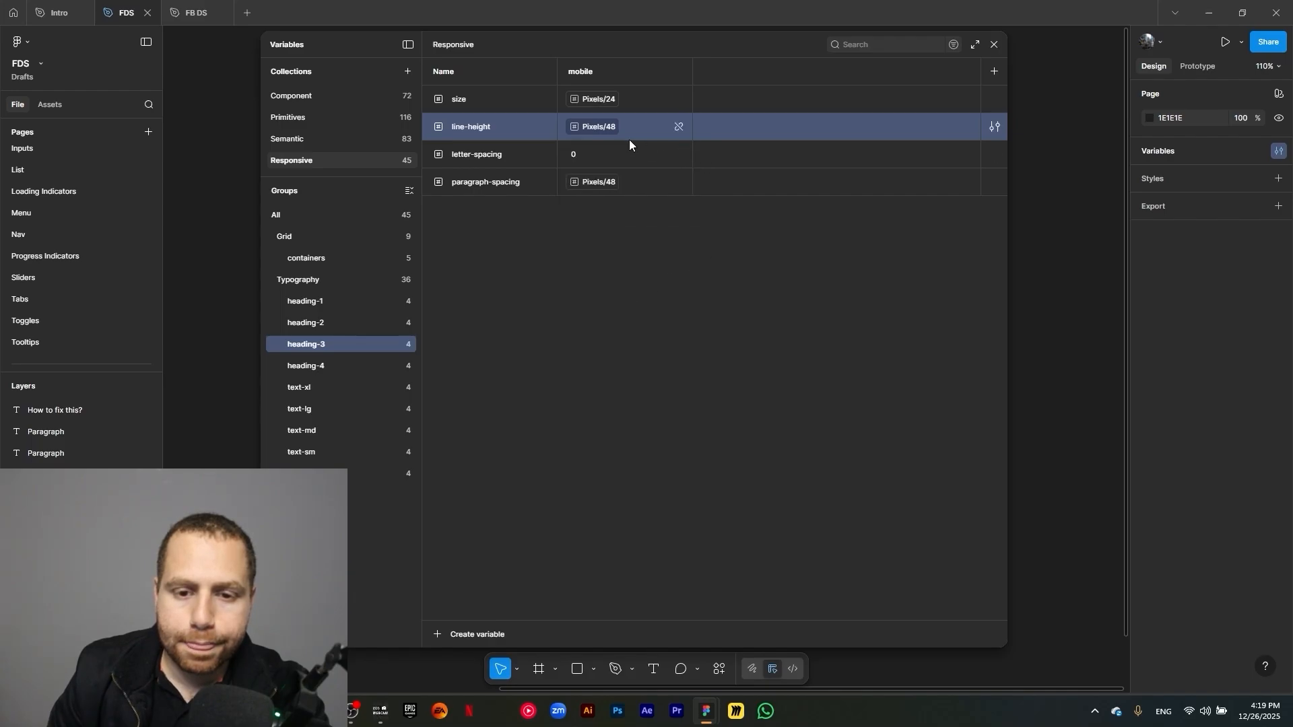
{"action": "left_click", "coordinate": [679, 128]}
{"action": "left_click", "coordinate": [603, 131]}
{"action": "type", "text": "29"}
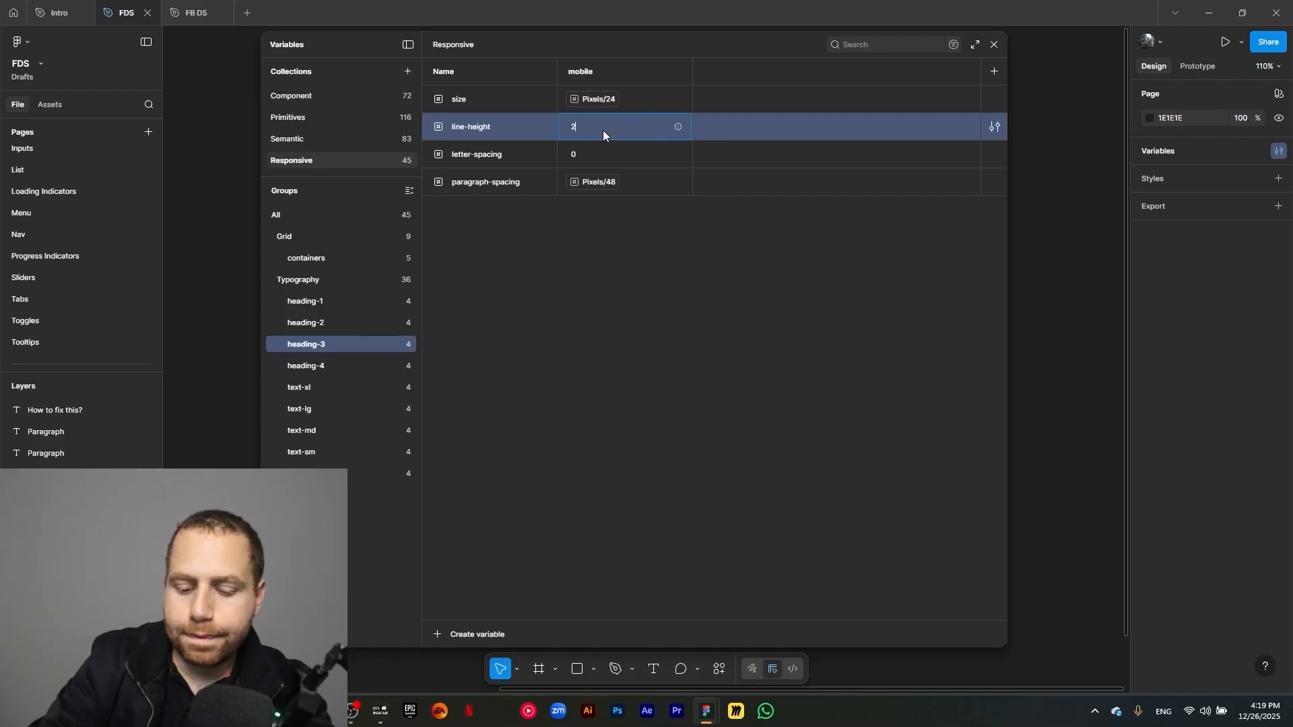
Link the heading-3 group's mobile paragraph-spacing to the Pixels/36 variable
{"action": "left_click", "coordinate": [598, 183]}
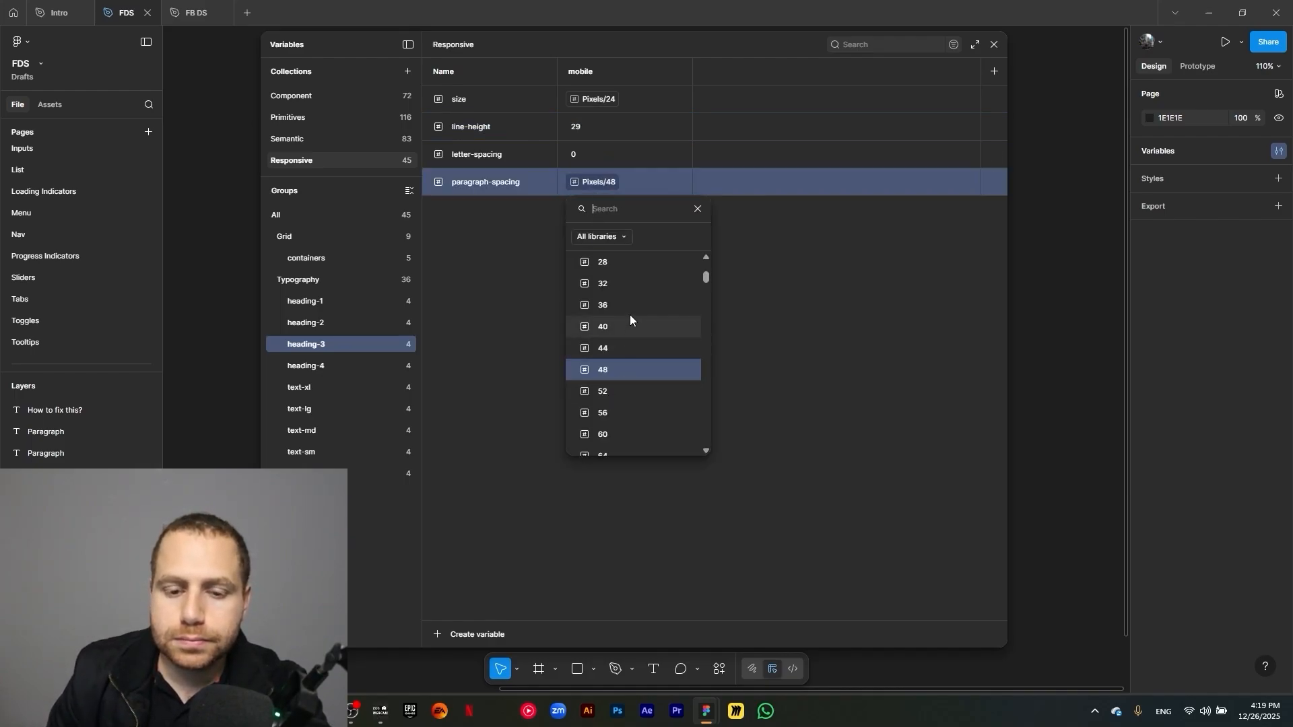
{"action": "left_click", "coordinate": [446, 269]}
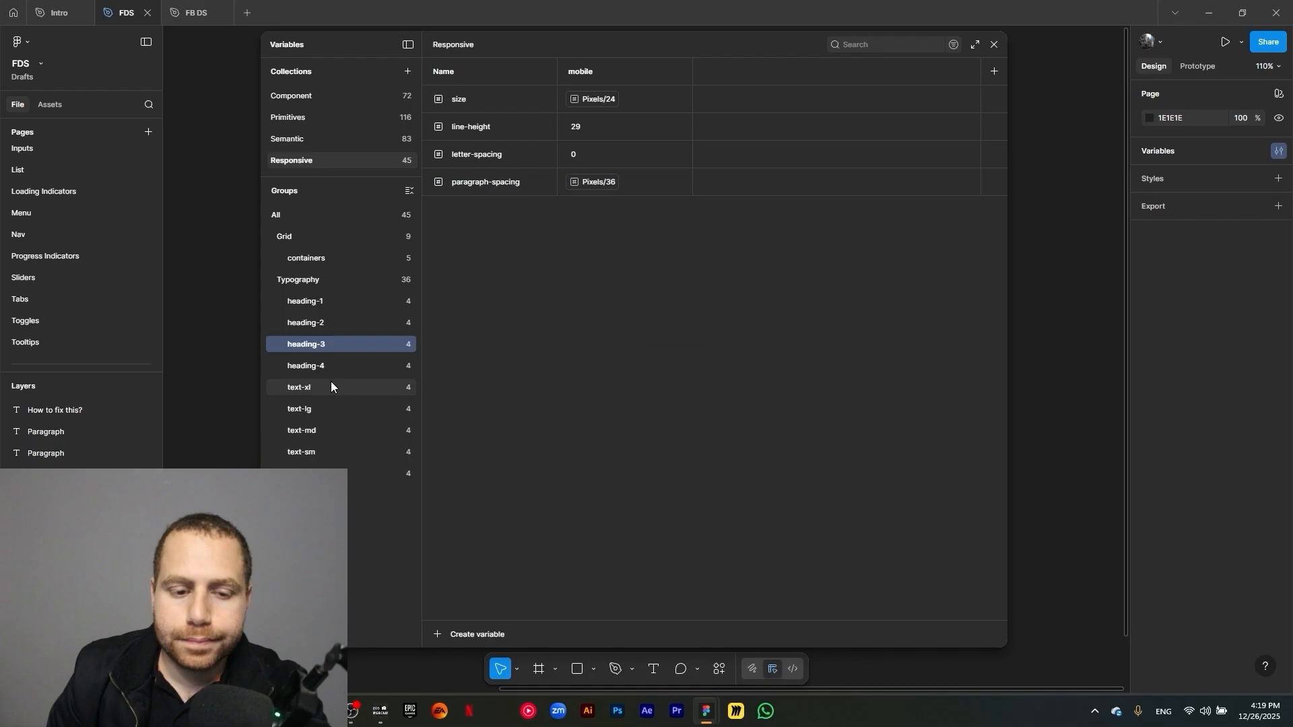
In the heading-4 group, set the mobile size to Pixels/20 and the line-height to Pixels/24
{"action": "left_click", "coordinate": [353, 366]}
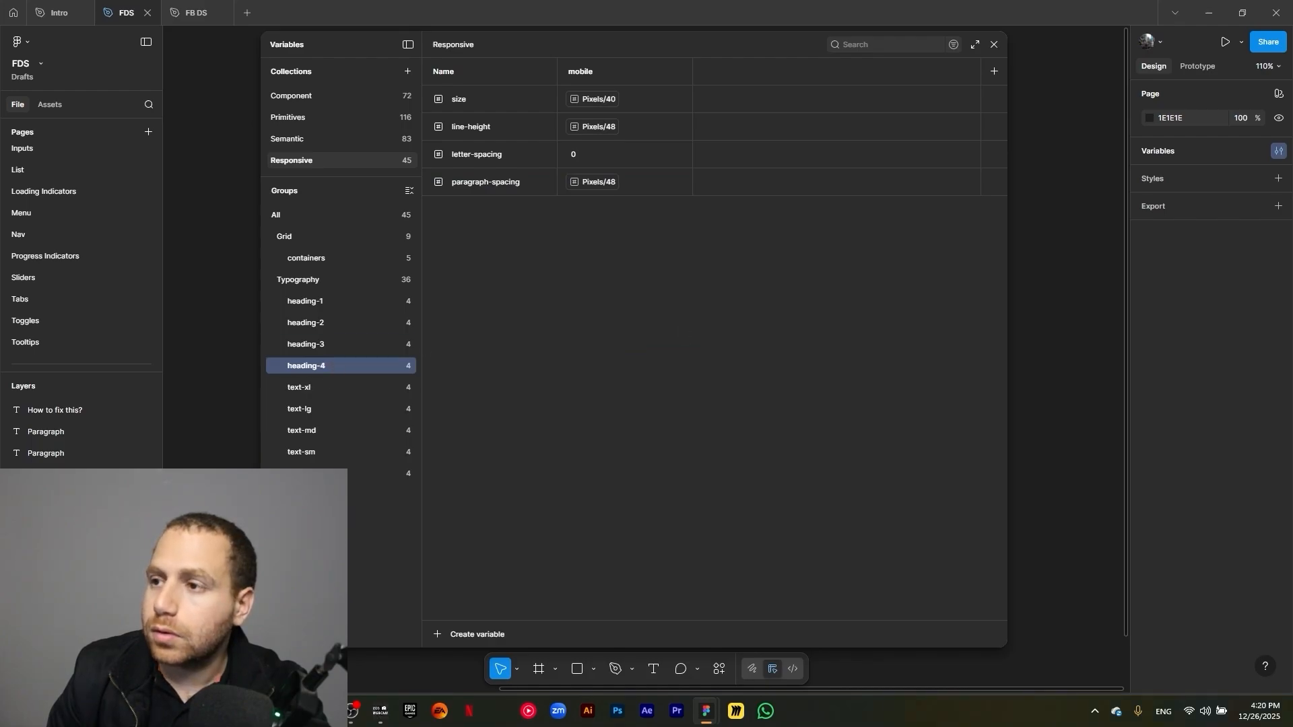
{"action": "left_click", "coordinate": [586, 99]}
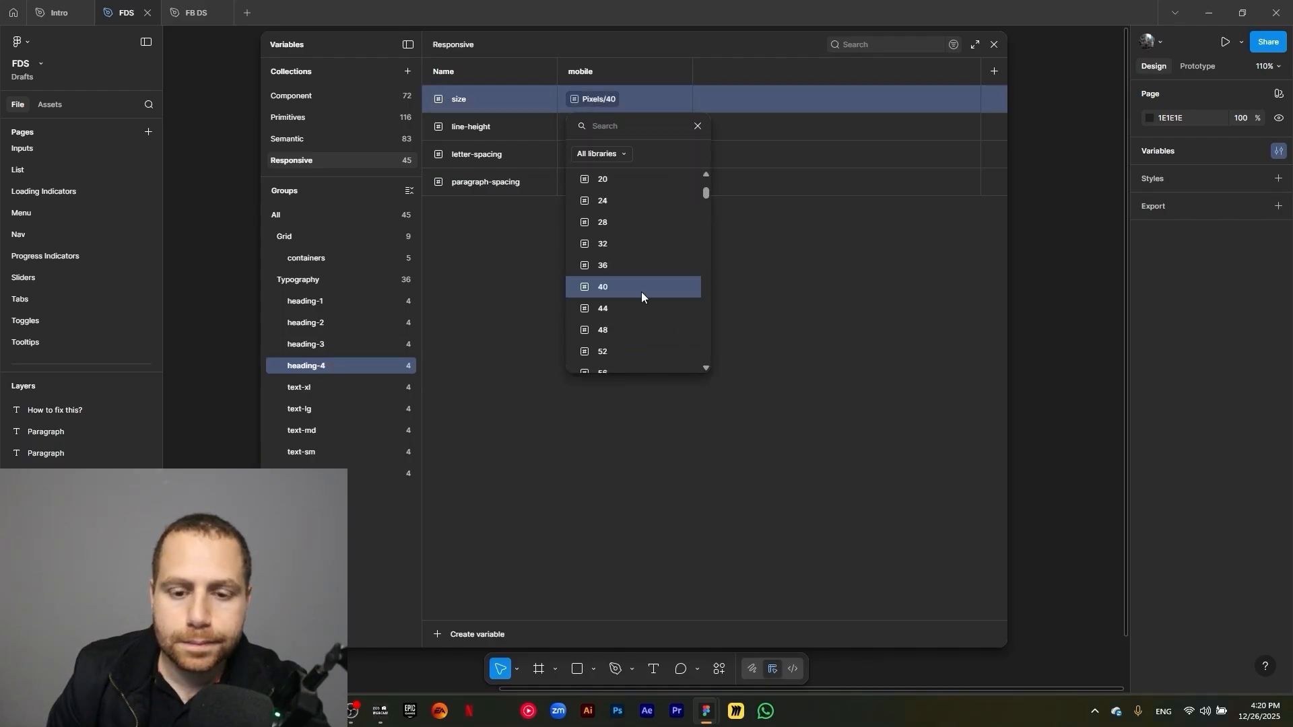
{"action": "left_click", "coordinate": [631, 179]}
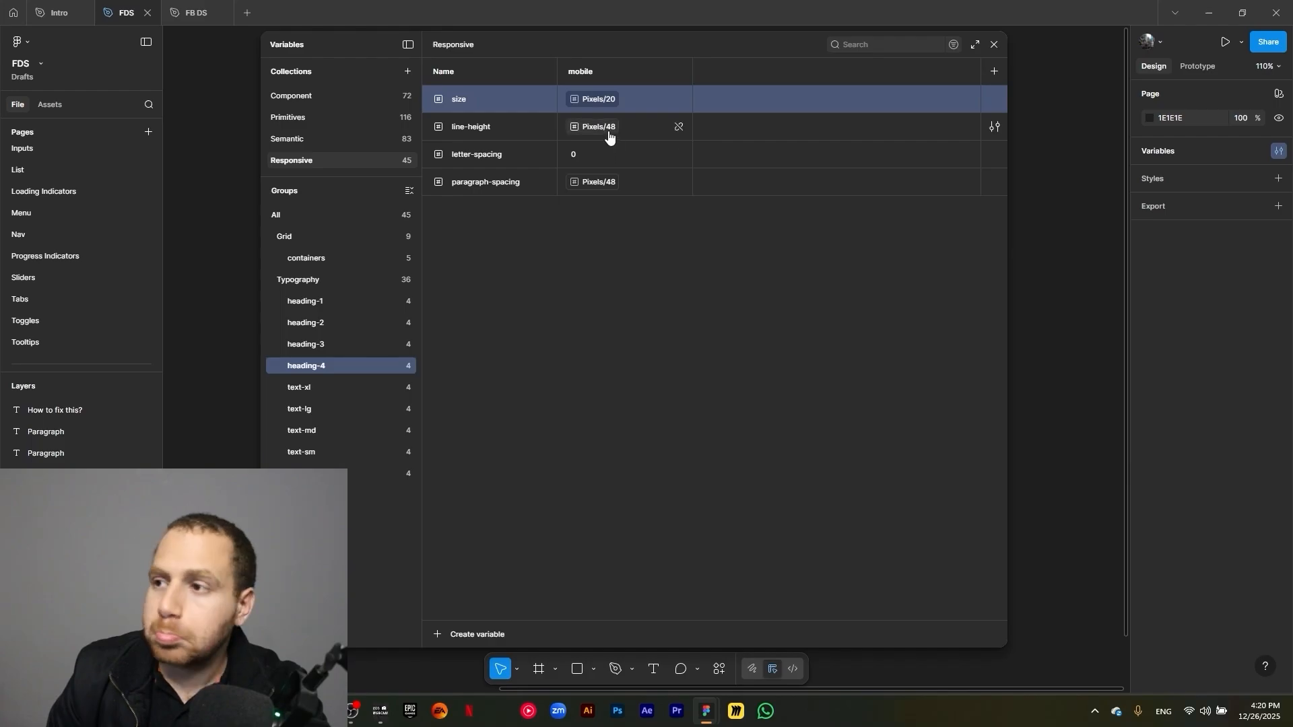
{"action": "left_click", "coordinate": [608, 133]}
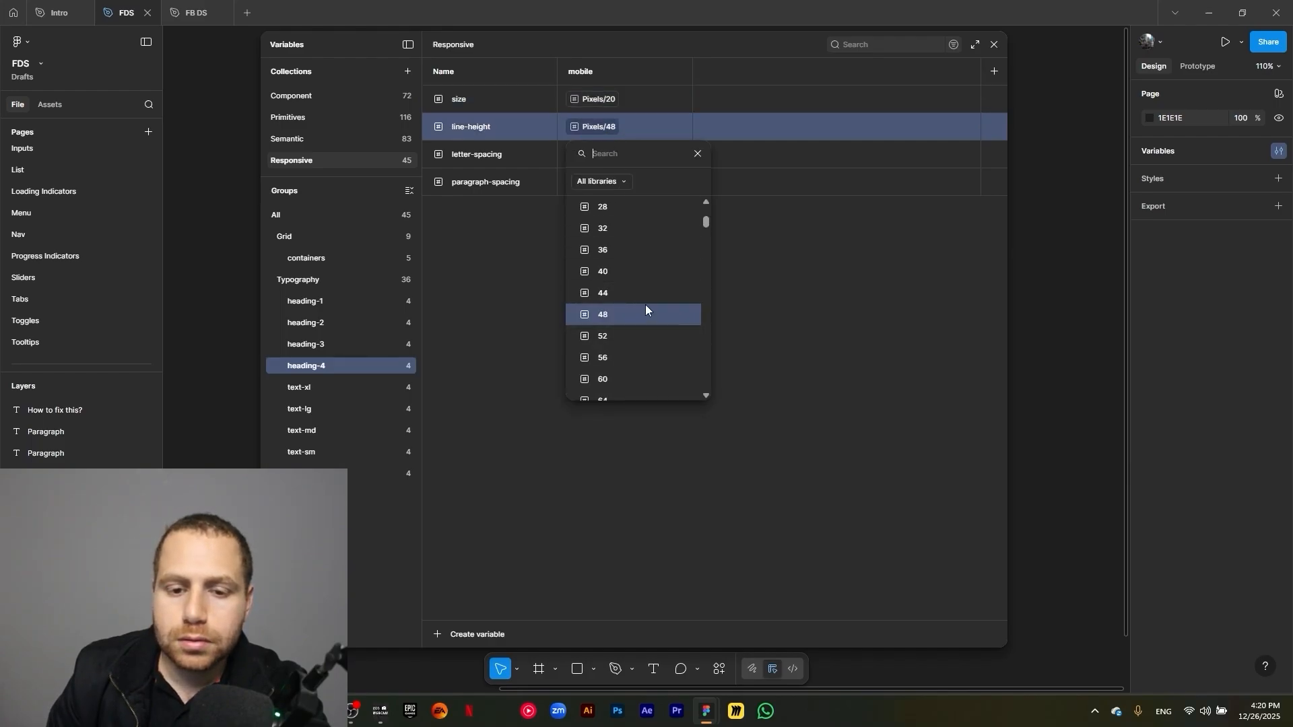
{"action": "scroll", "coordinate": [645, 304], "scroll_direction": "down", "scroll_amount": 1}
{"action": "scroll", "coordinate": [645, 305], "scroll_direction": "up", "scroll_amount": 3}
{"action": "left_click", "coordinate": [643, 250]}
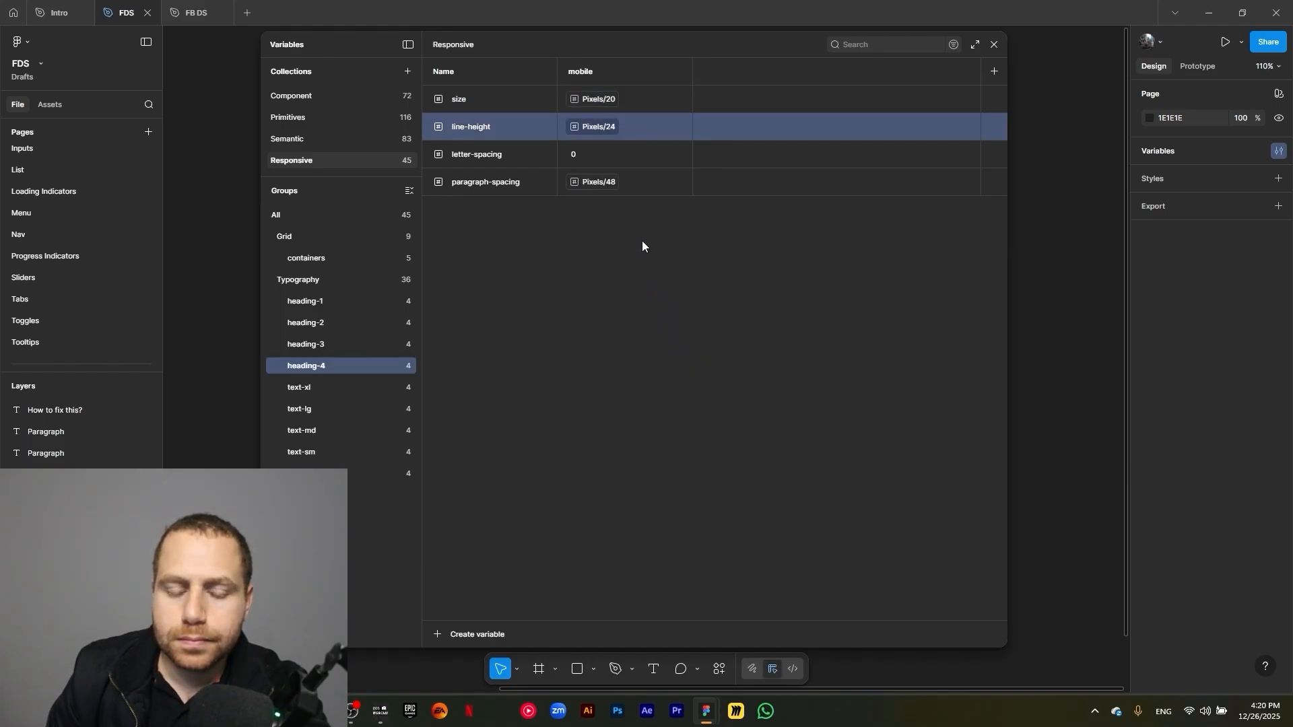
Link the heading-4 group's mobile paragraph-spacing to the Pixels/28 variable
{"action": "left_click", "coordinate": [600, 184]}
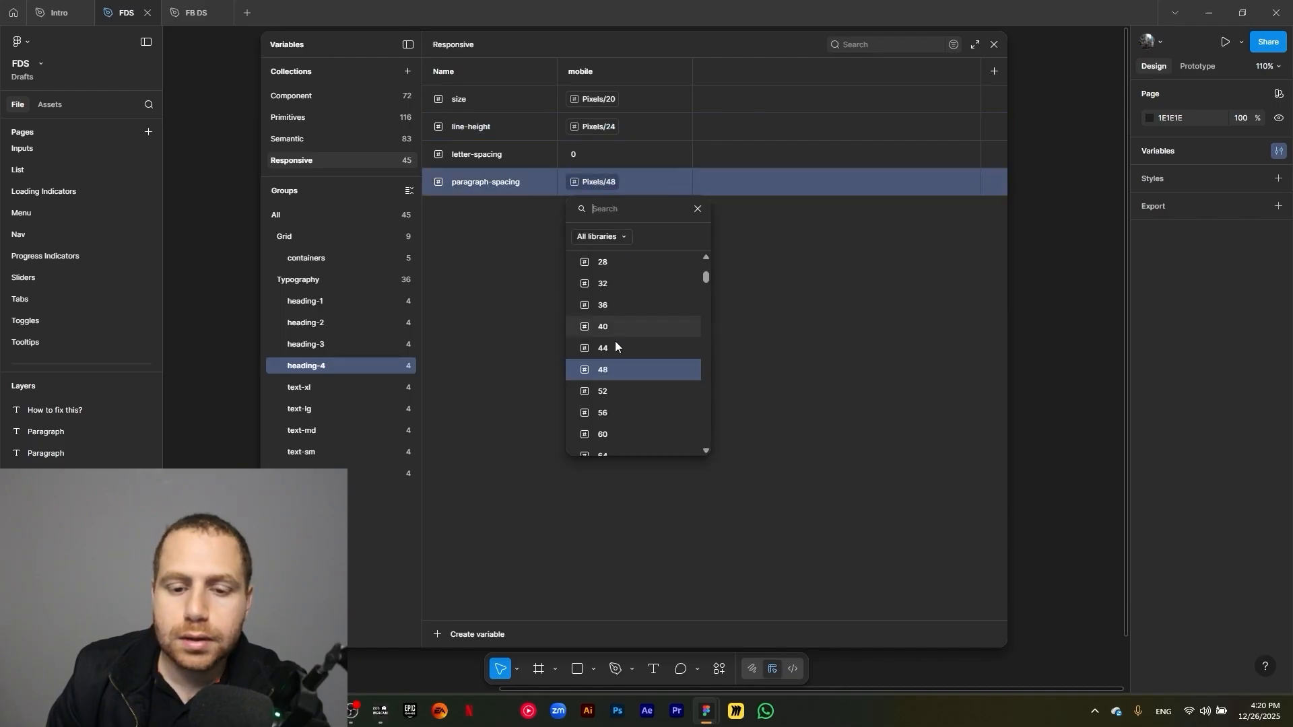
{"action": "scroll", "coordinate": [601, 373], "scroll_direction": "up", "scroll_amount": 3}
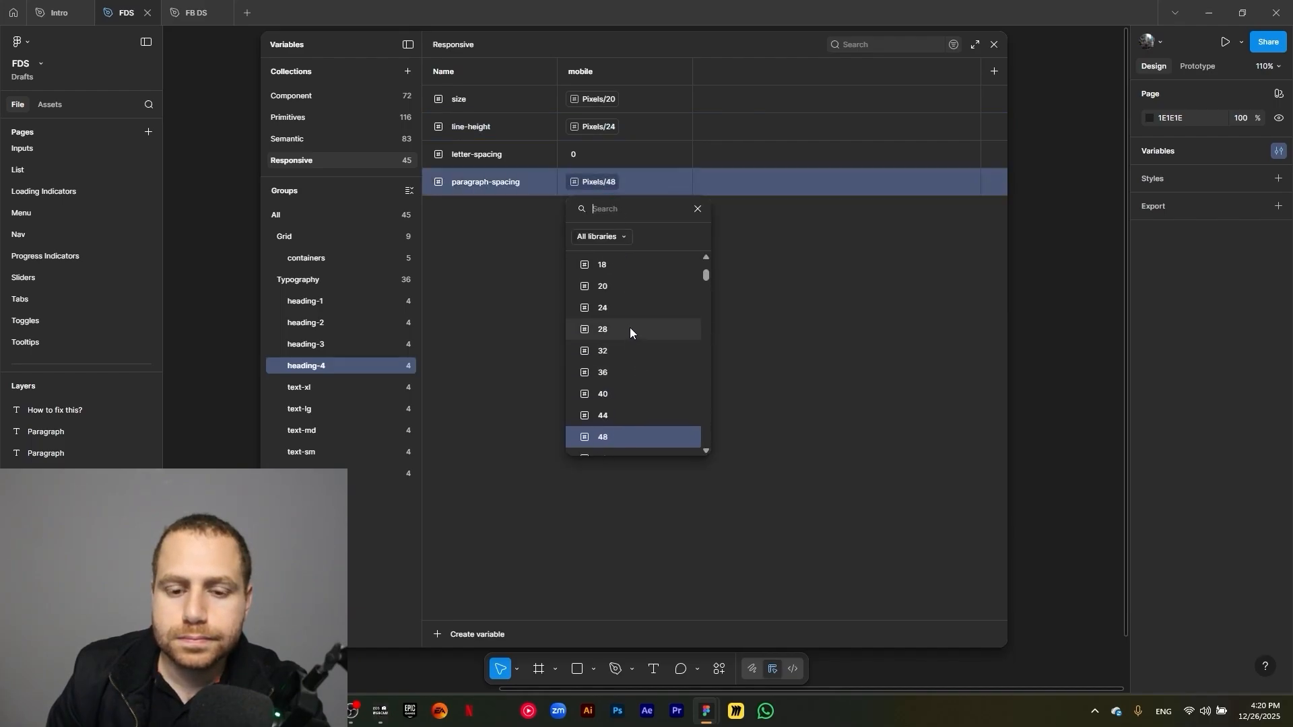
{"action": "left_click", "coordinate": [629, 327]}
In the text-xl group, set the mobile size to Pixels/20 and replace the linked line-height with 27
{"action": "left_click", "coordinate": [348, 387]}
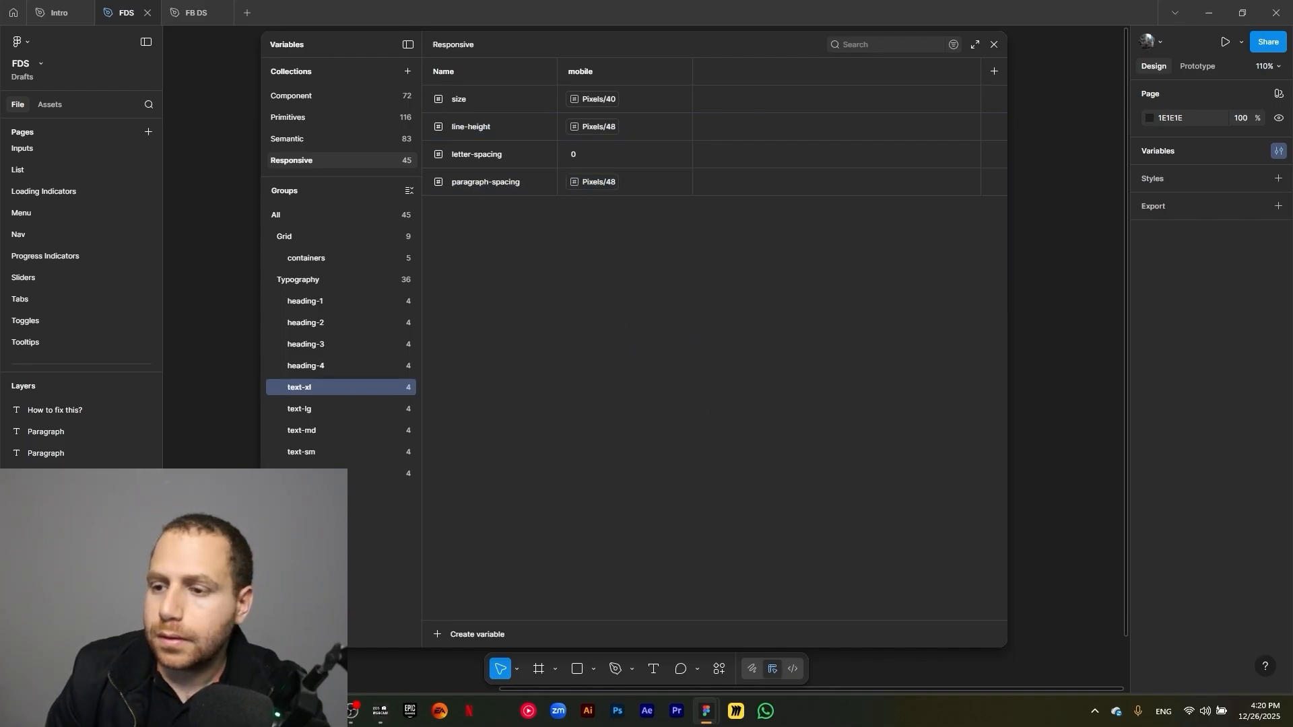
{"action": "left_click", "coordinate": [606, 106]}
{"action": "left_click", "coordinate": [633, 184]}
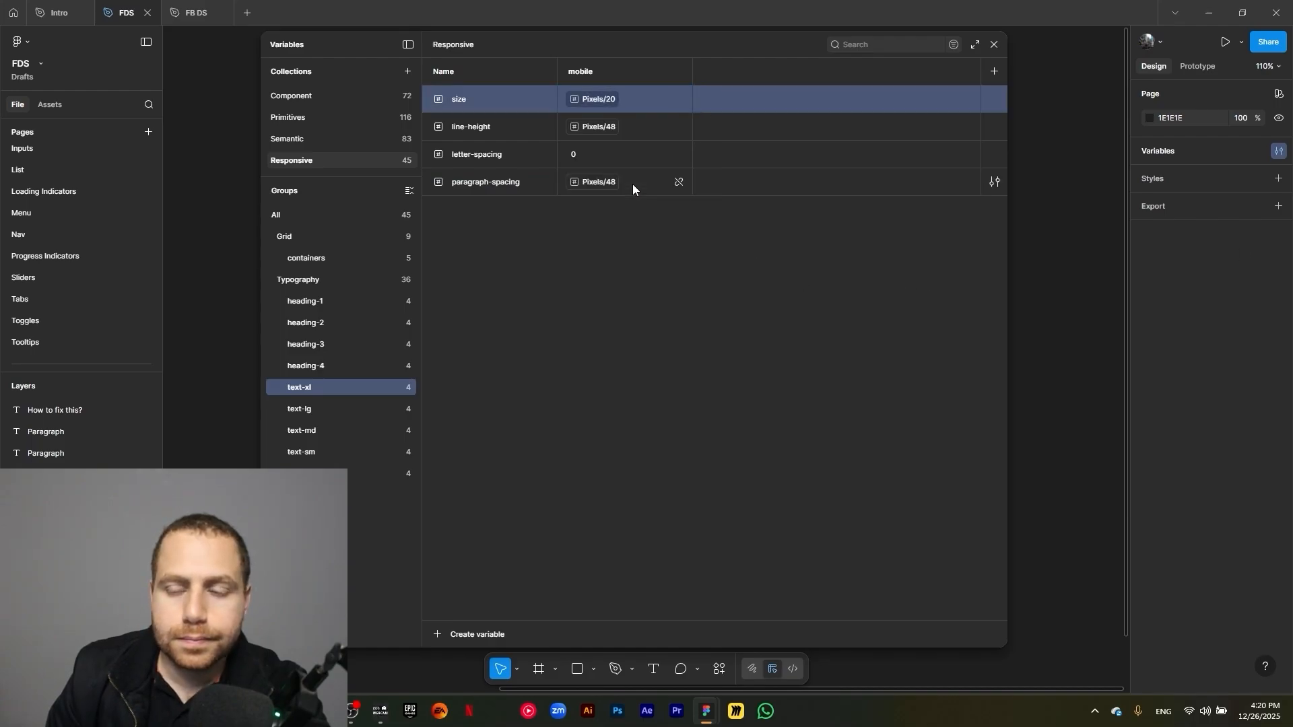
{"action": "left_click", "coordinate": [651, 128]}
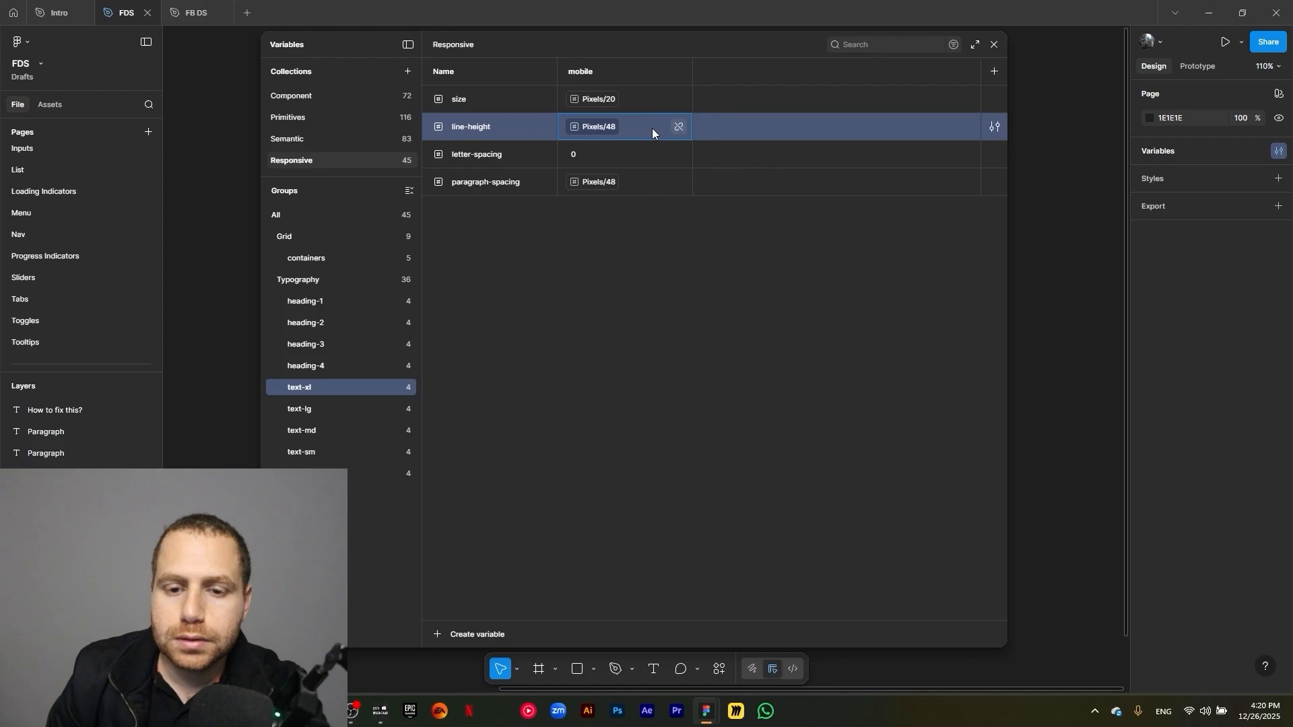
{"action": "left_click", "coordinate": [612, 129]}
{"action": "type", "text": "27"}
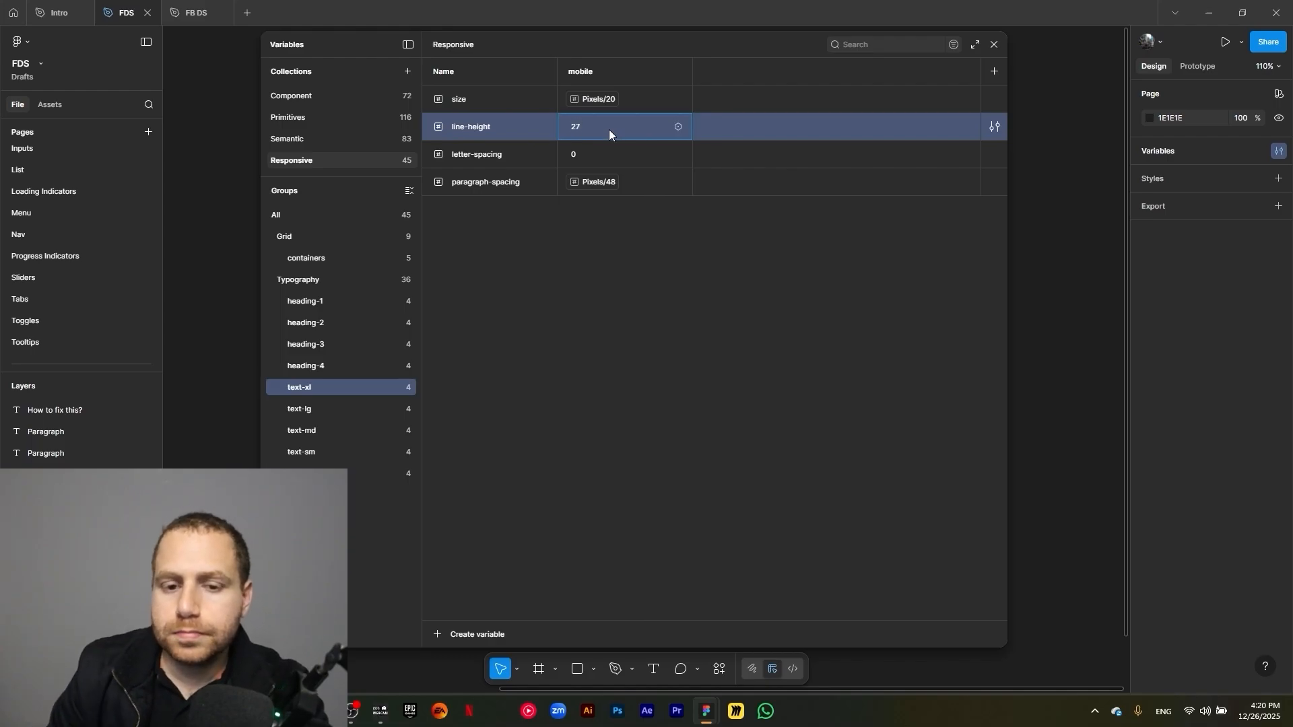
Link the text-xl group's mobile paragraph-spacing to the Pixels/20 variable
{"action": "left_click", "coordinate": [601, 183]}
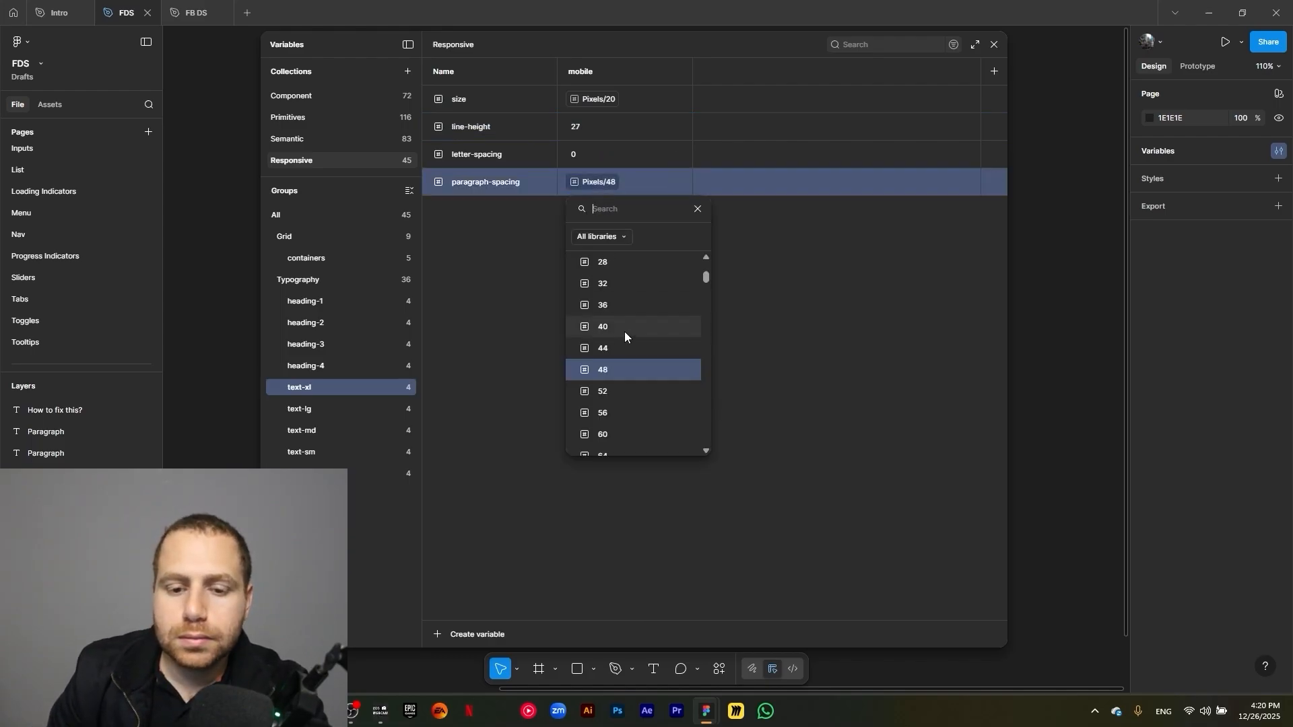
{"action": "scroll", "coordinate": [624, 281], "scroll_direction": "up", "scroll_amount": 3}
{"action": "left_click", "coordinate": [628, 288]}
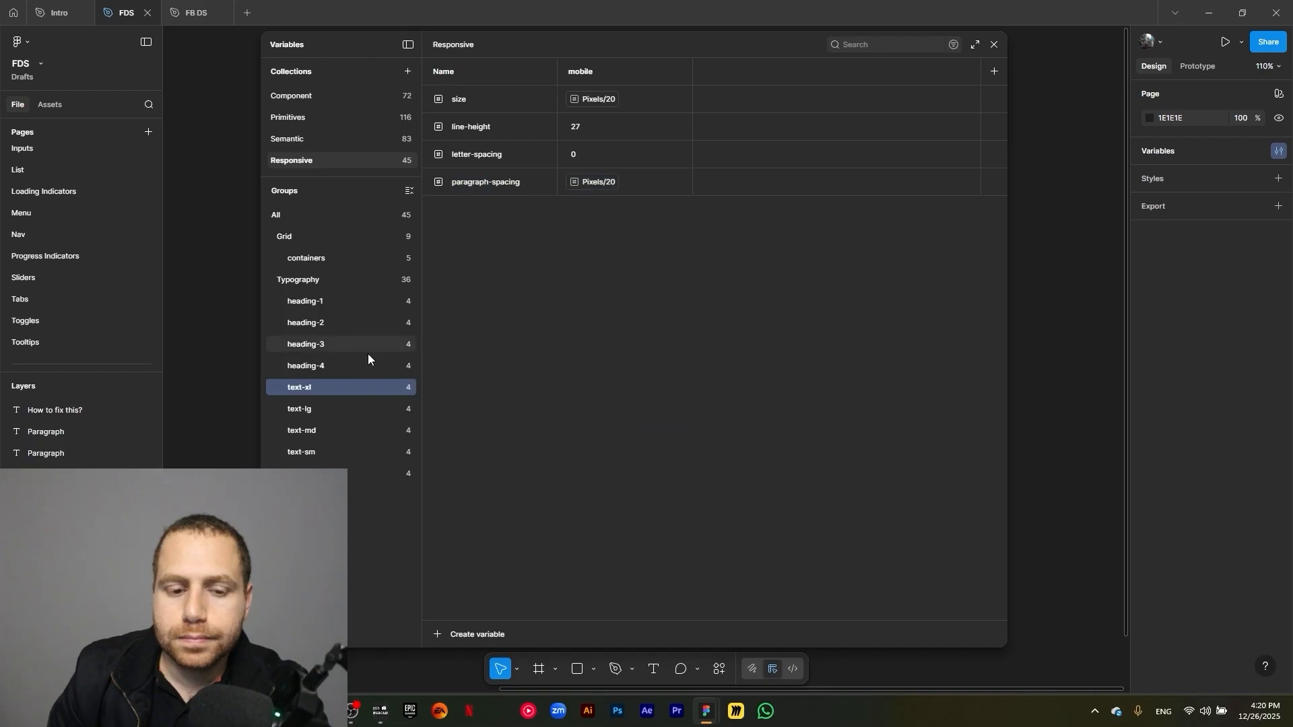
In the text-lg group, link the mobile size to the Pixels/18 variable
{"action": "left_click", "coordinate": [333, 409]}
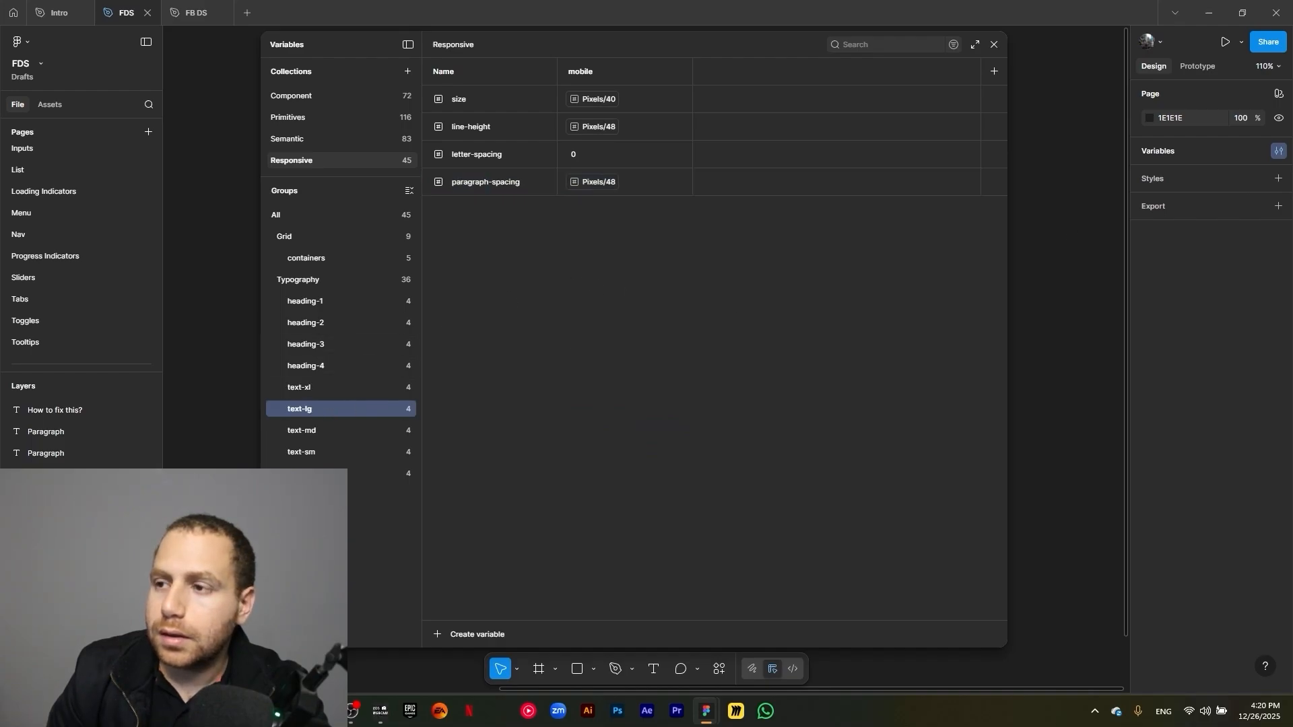
{"action": "left_click", "coordinate": [604, 110]}
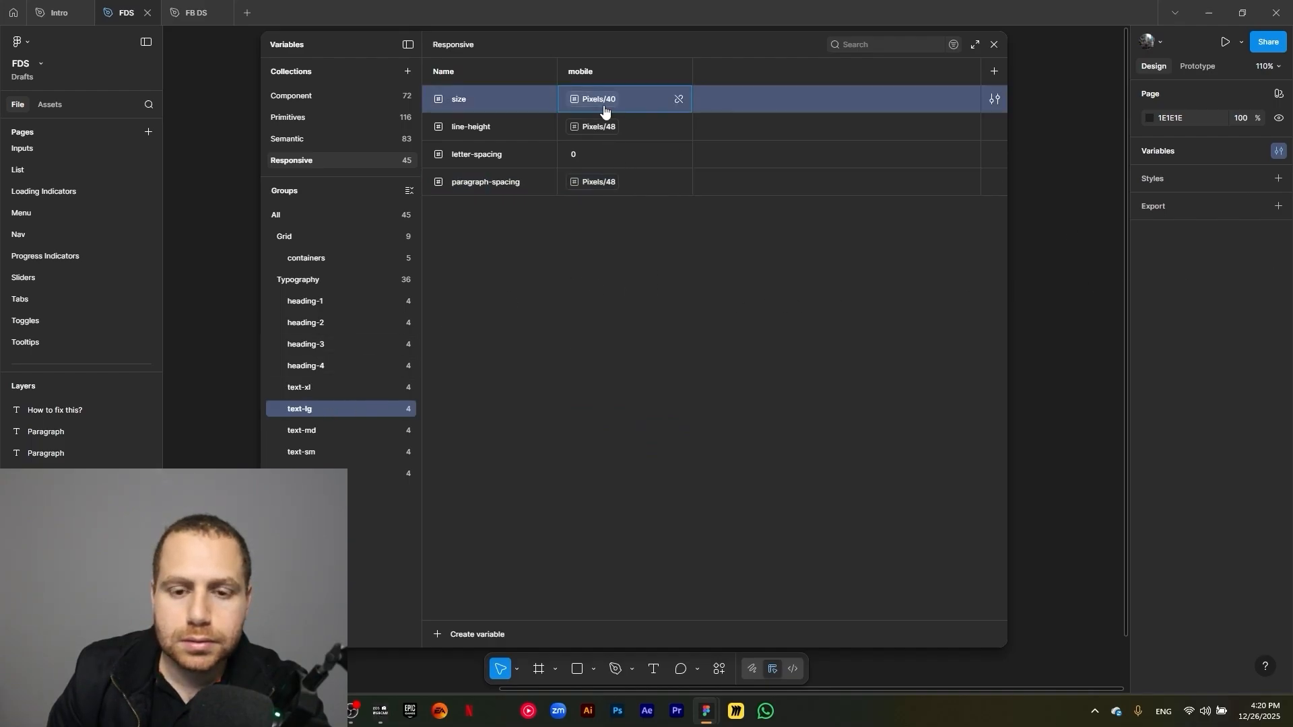
{"action": "left_click", "coordinate": [604, 107]}
{"action": "scroll", "coordinate": [637, 210], "scroll_direction": "down", "scroll_amount": 1}
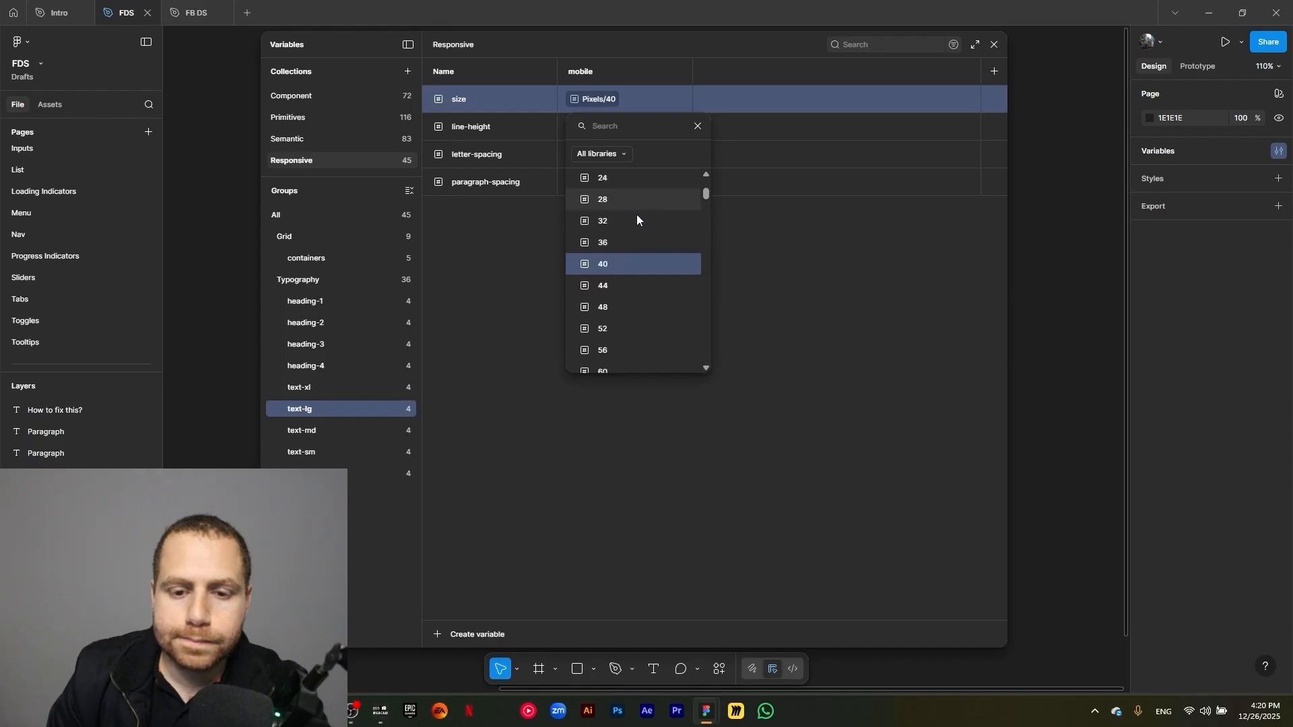
{"action": "scroll", "coordinate": [637, 229], "scroll_direction": "up", "scroll_amount": 5}
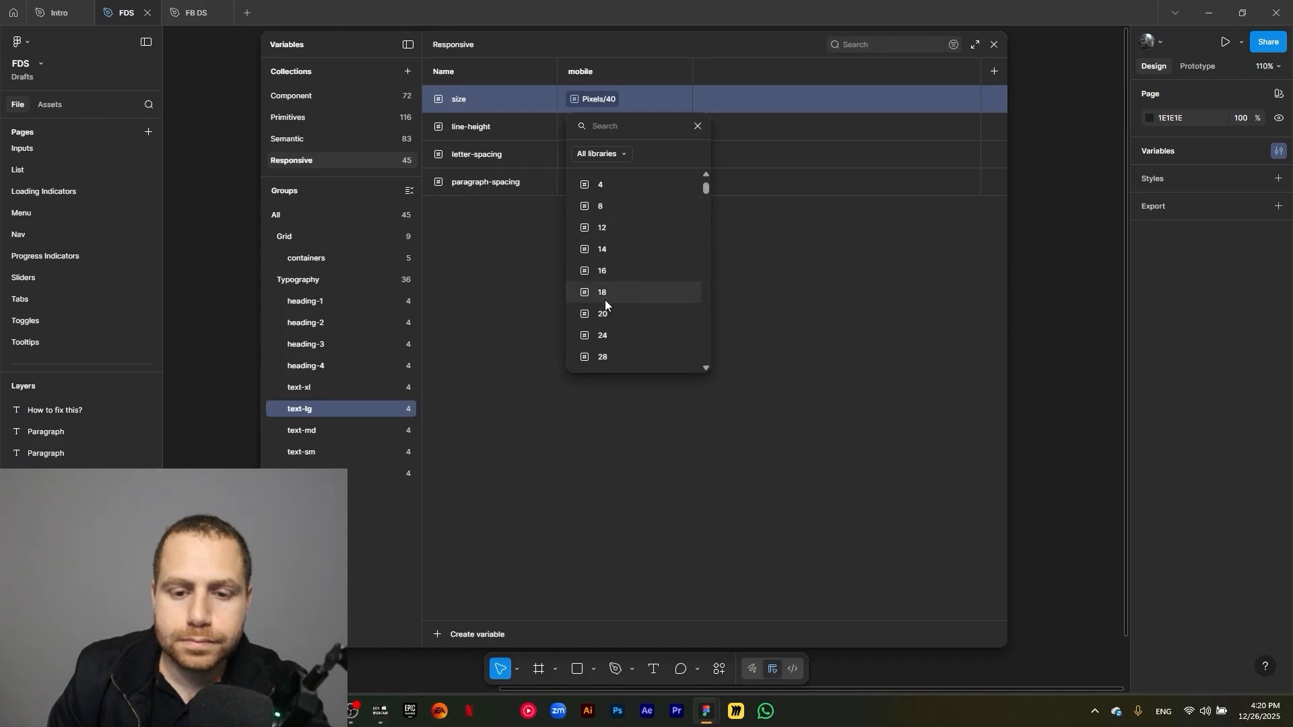
{"action": "left_click", "coordinate": [618, 294]}
Detach the text-lg line-height from its linked variable and set its mobile value to 25
{"action": "left_click", "coordinate": [604, 126]}
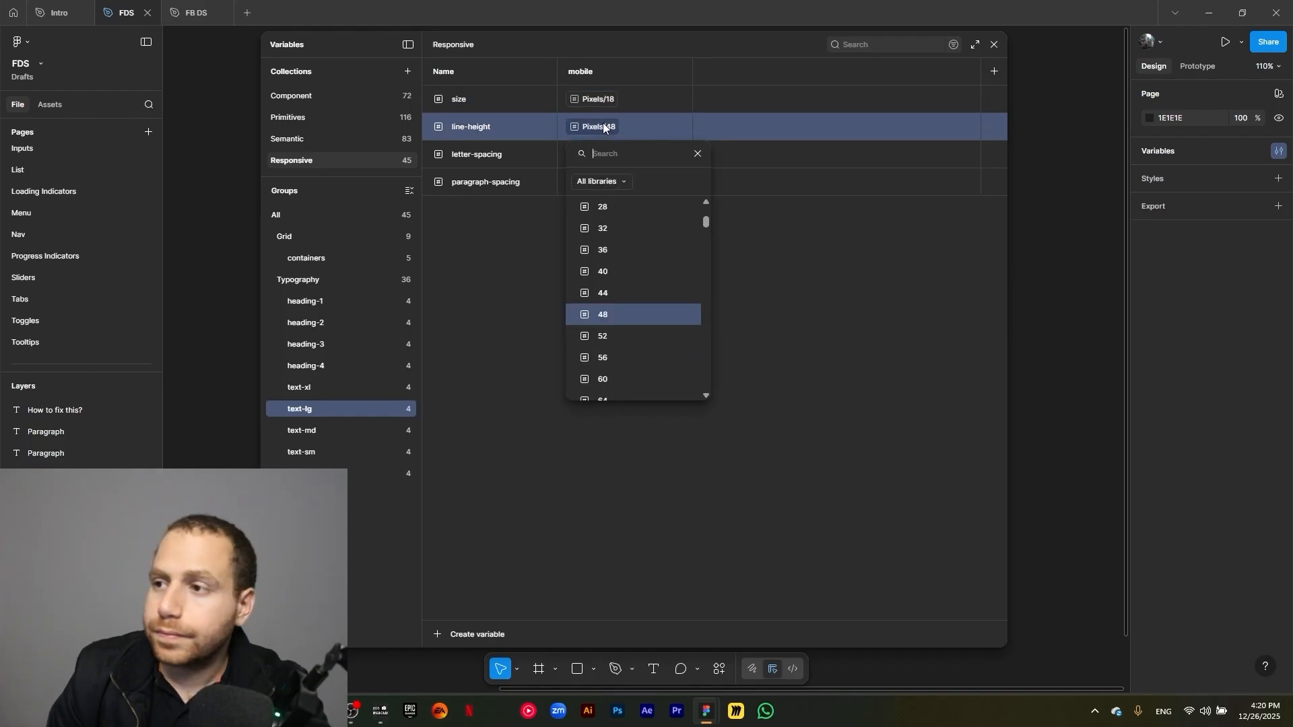
{"action": "left_click", "coordinate": [697, 154]}
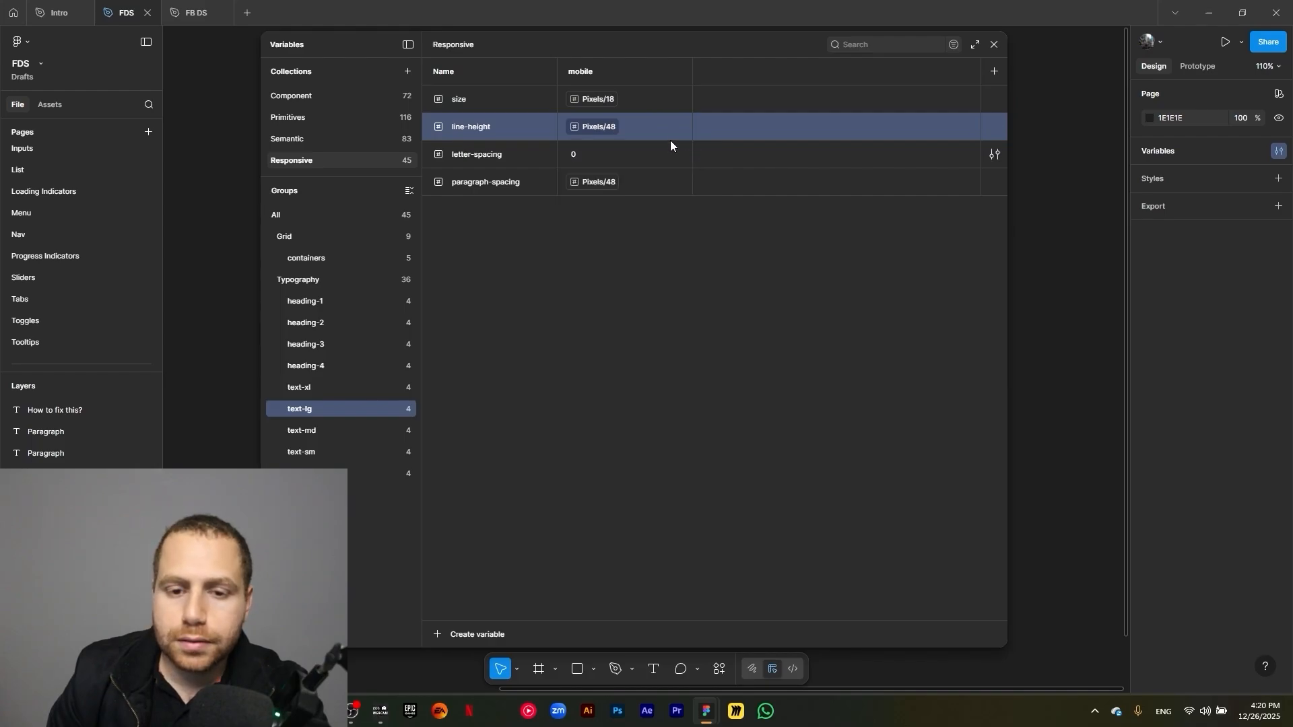
{"action": "left_click", "coordinate": [679, 129]}
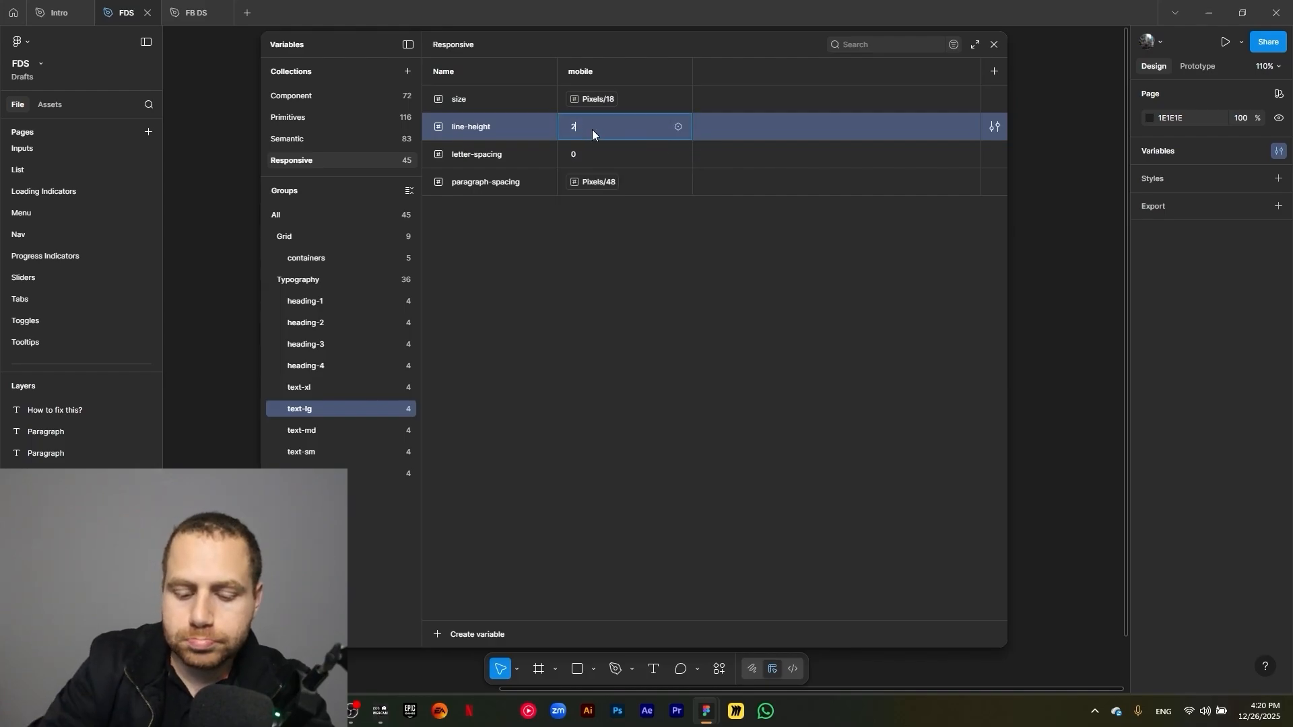
{"action": "type", "text": "25"}
Link the text-lg group's mobile paragraph-spacing to the Pixels/18 variable
{"action": "left_click", "coordinate": [599, 183]}
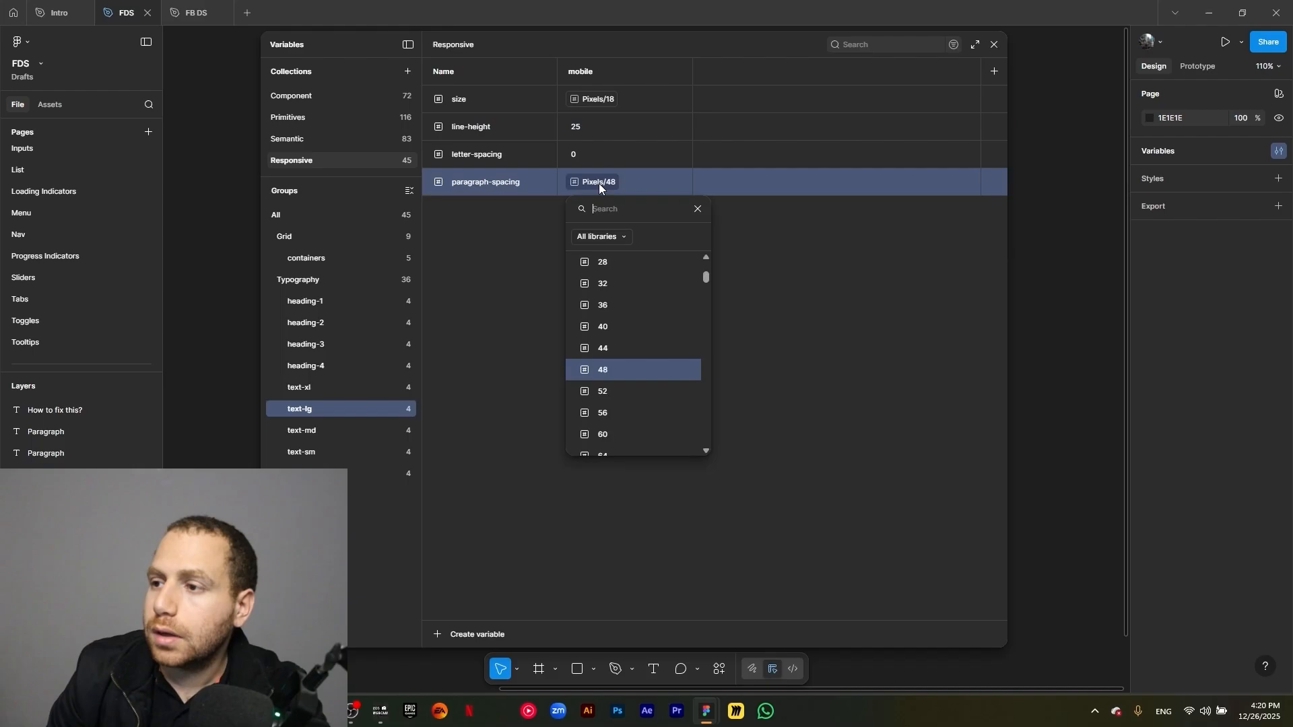
{"action": "scroll", "coordinate": [625, 303], "scroll_direction": "up", "scroll_amount": 2}
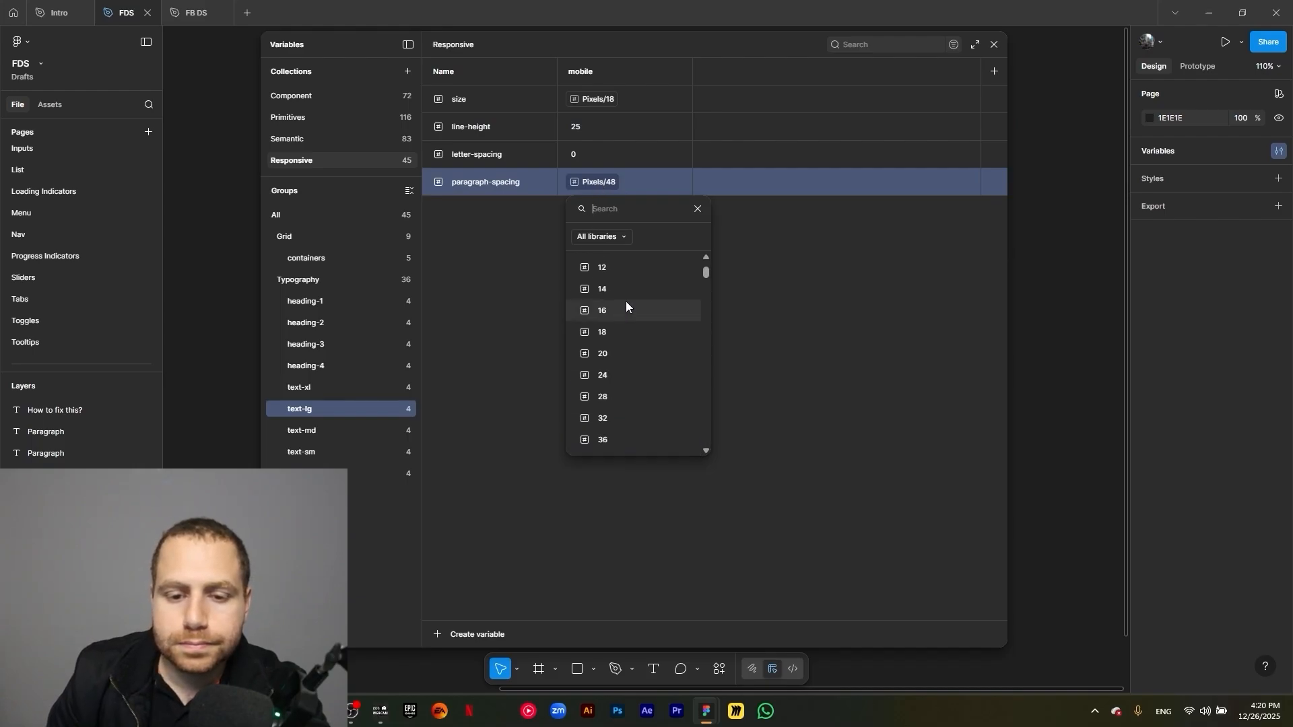
{"action": "left_click", "coordinate": [627, 323]}
In the text-md group, link the mobile size to Pixels/16 and the line-height to Pixels/24
{"action": "left_click", "coordinate": [352, 435]}
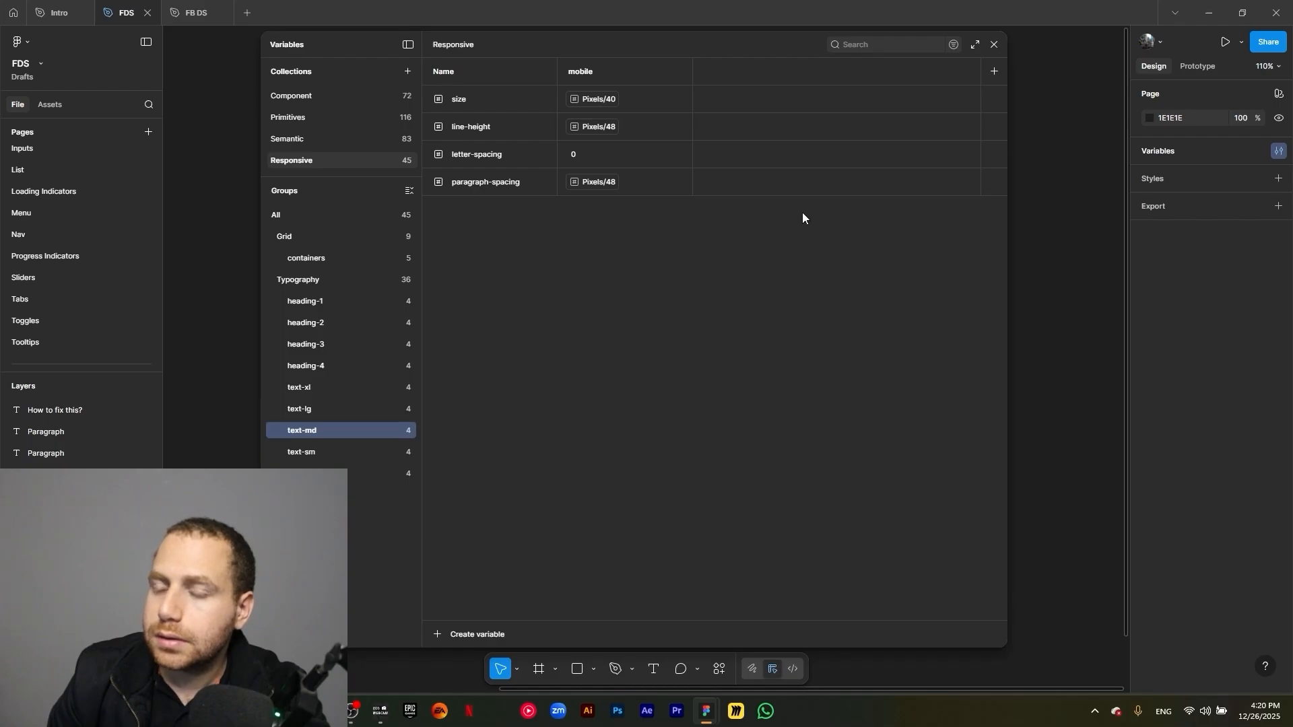
{"action": "left_click", "coordinate": [606, 101]}
{"action": "scroll", "coordinate": [627, 289], "scroll_direction": "up", "scroll_amount": 2}
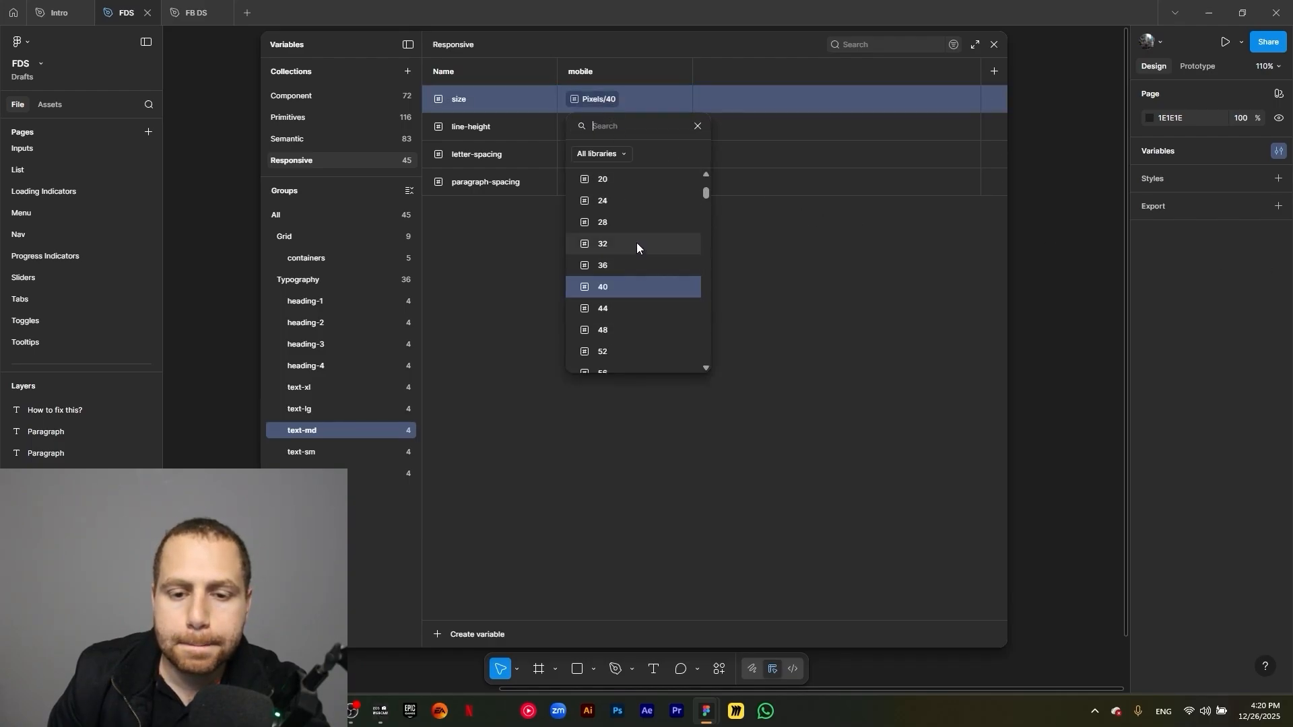
{"action": "left_click", "coordinate": [629, 219]}
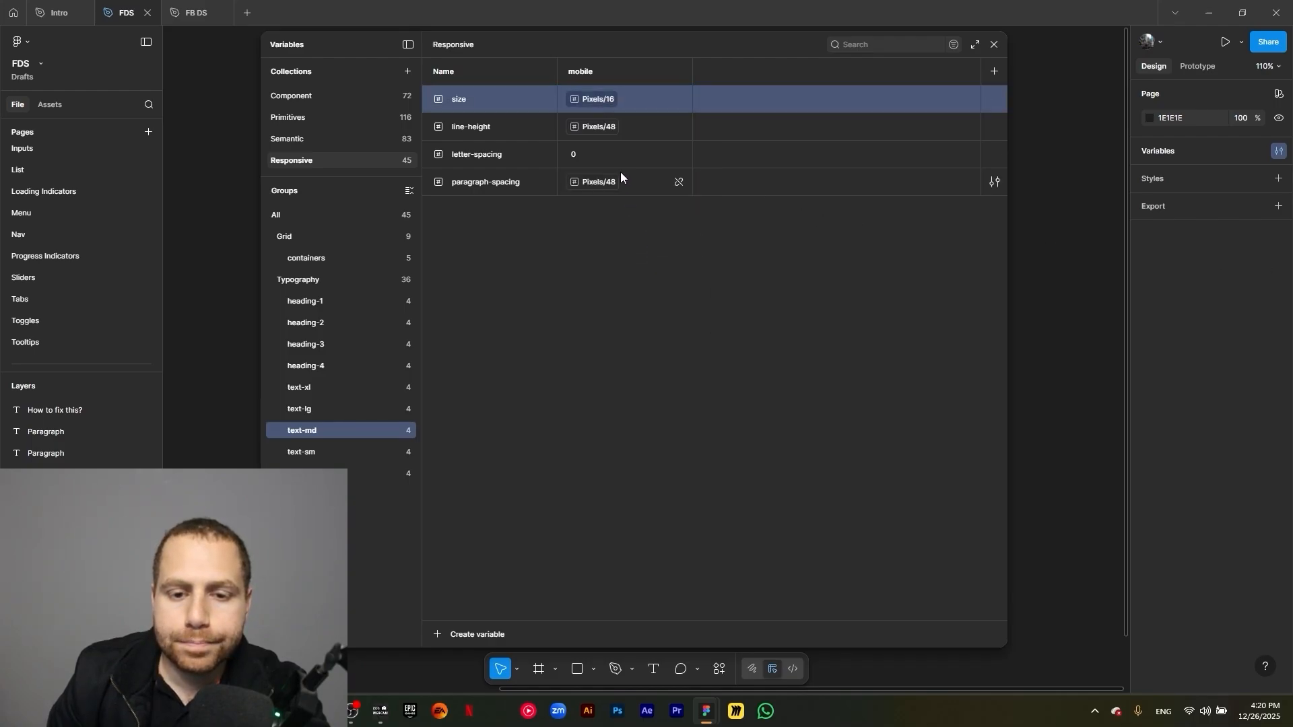
{"action": "left_click", "coordinate": [596, 129]}
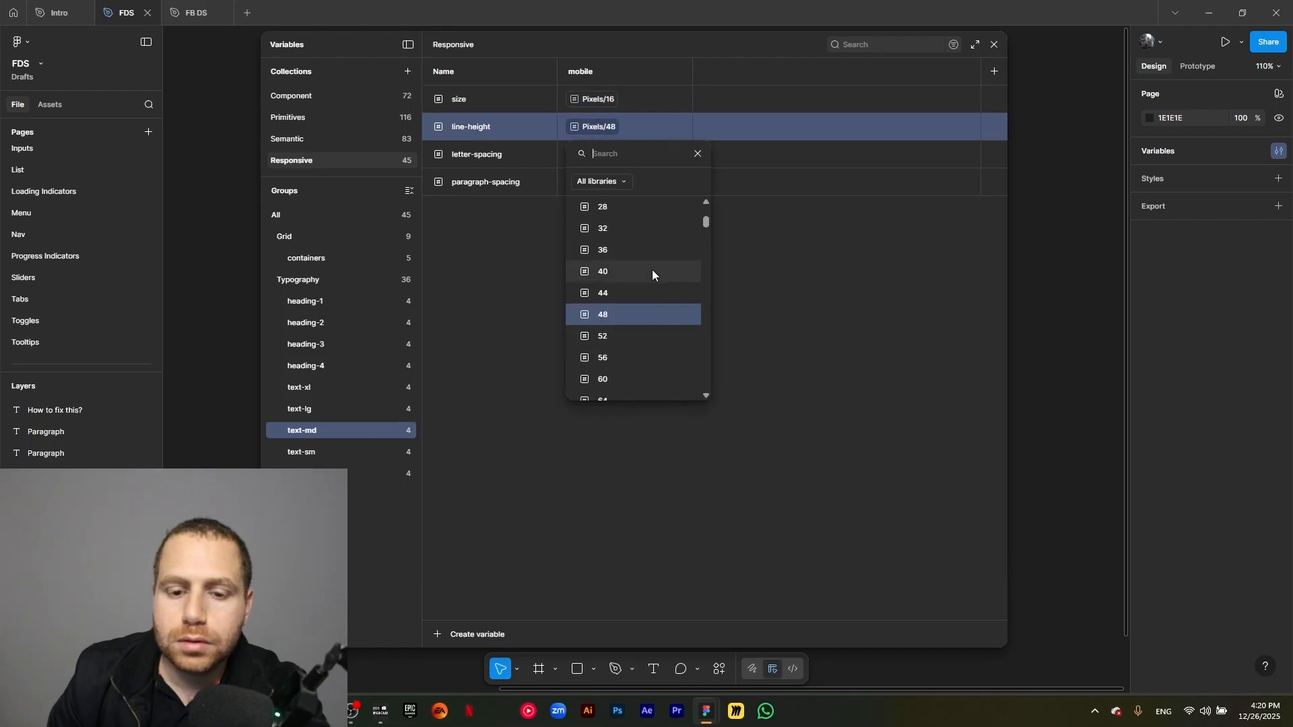
{"action": "left_click", "coordinate": [640, 253]}
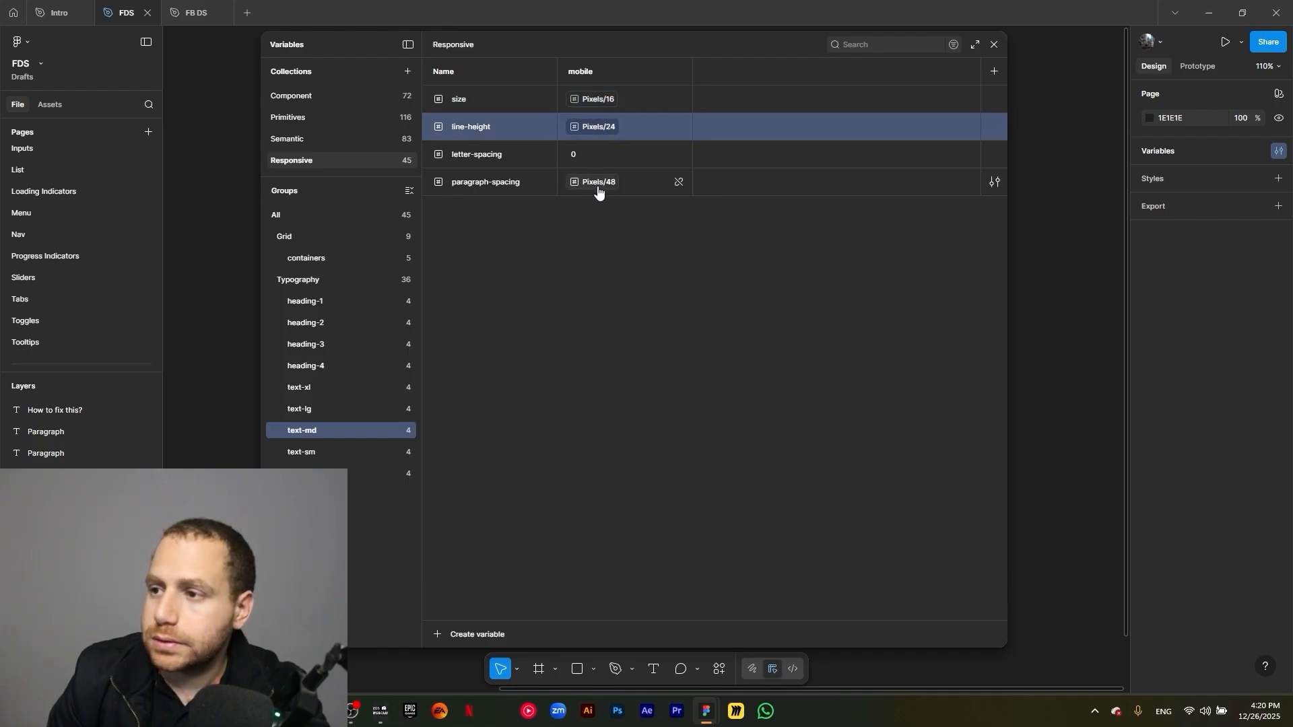
Link the text-md group's mobile paragraph-spacing to the Pixels/16 variable
{"action": "left_click", "coordinate": [592, 194]}
{"action": "scroll", "coordinate": [625, 301], "scroll_direction": "up", "scroll_amount": 3}
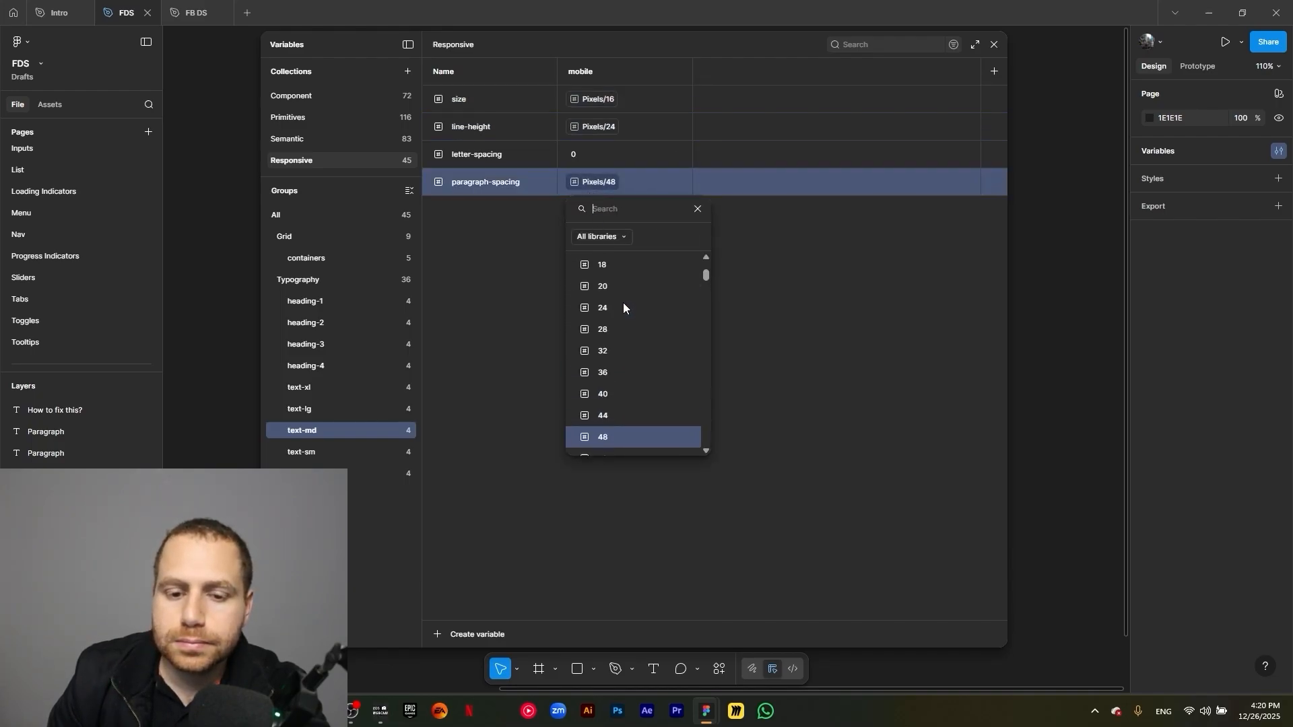
{"action": "left_click", "coordinate": [556, 291]}
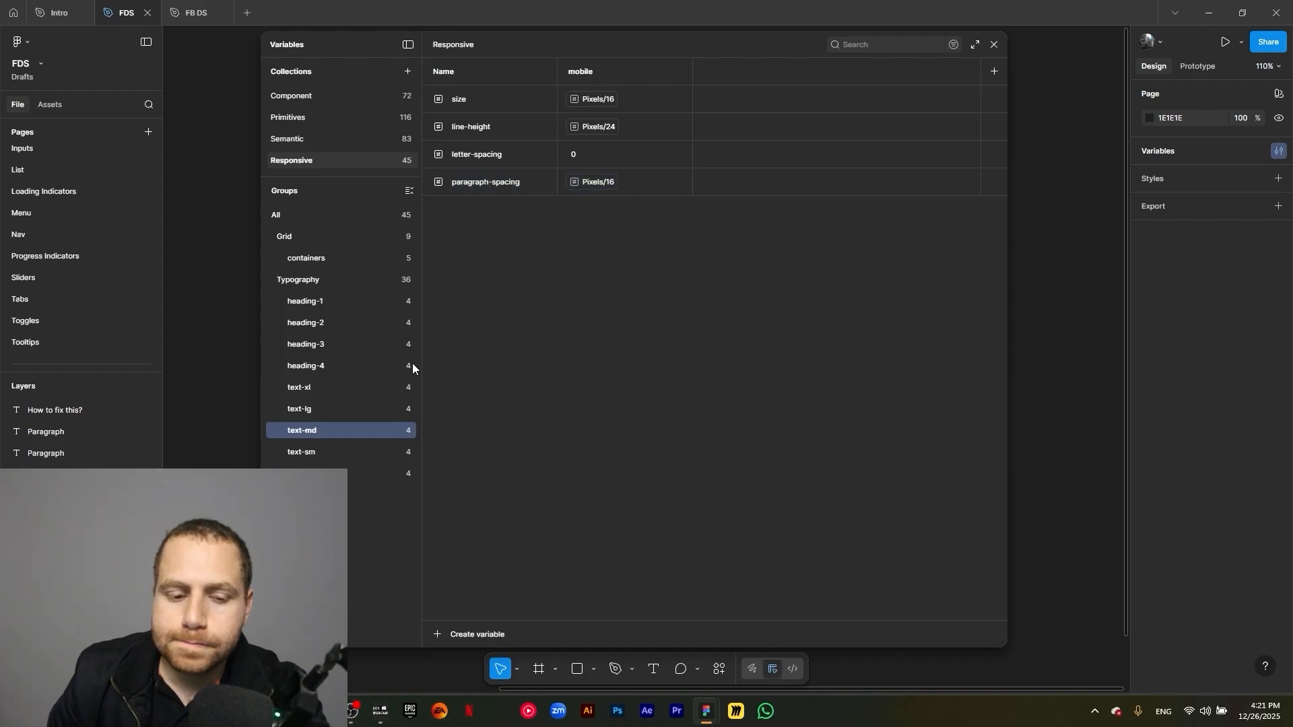
In the text-sm group, link the mobile size to the Pixels/14 variable
{"action": "left_click", "coordinate": [349, 451]}
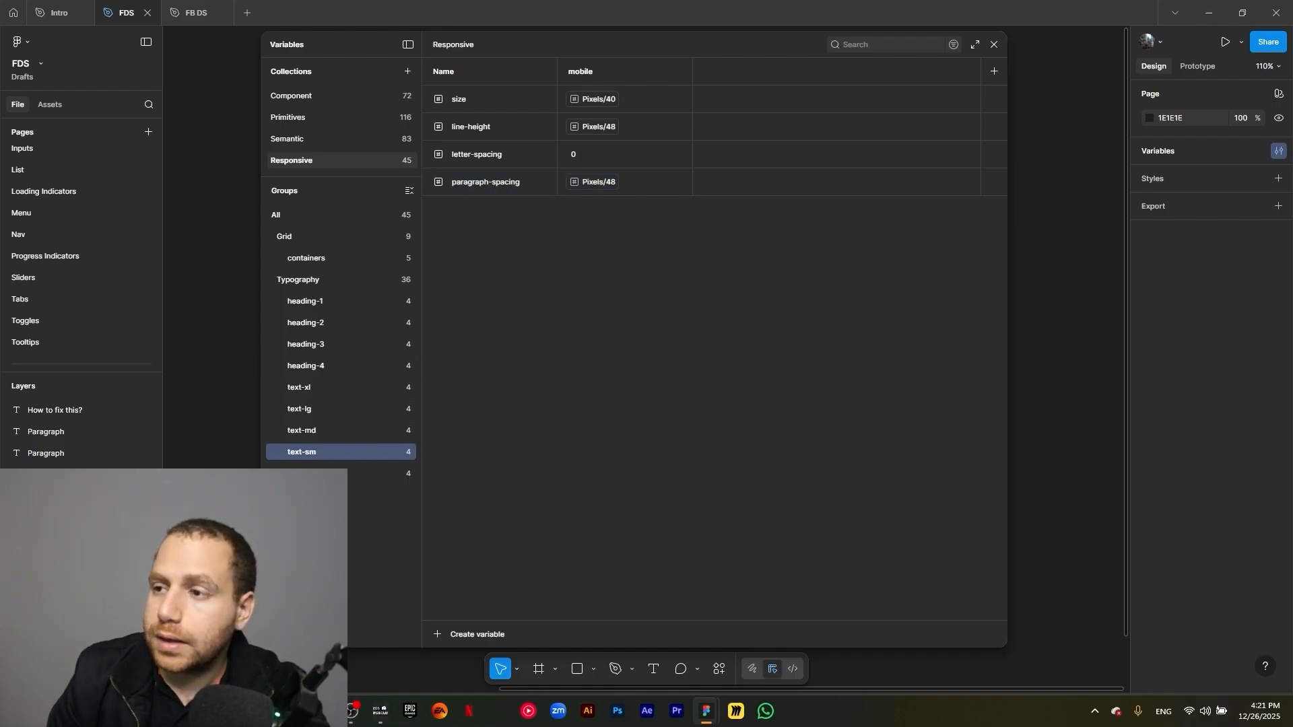
{"action": "left_click", "coordinate": [602, 101]}
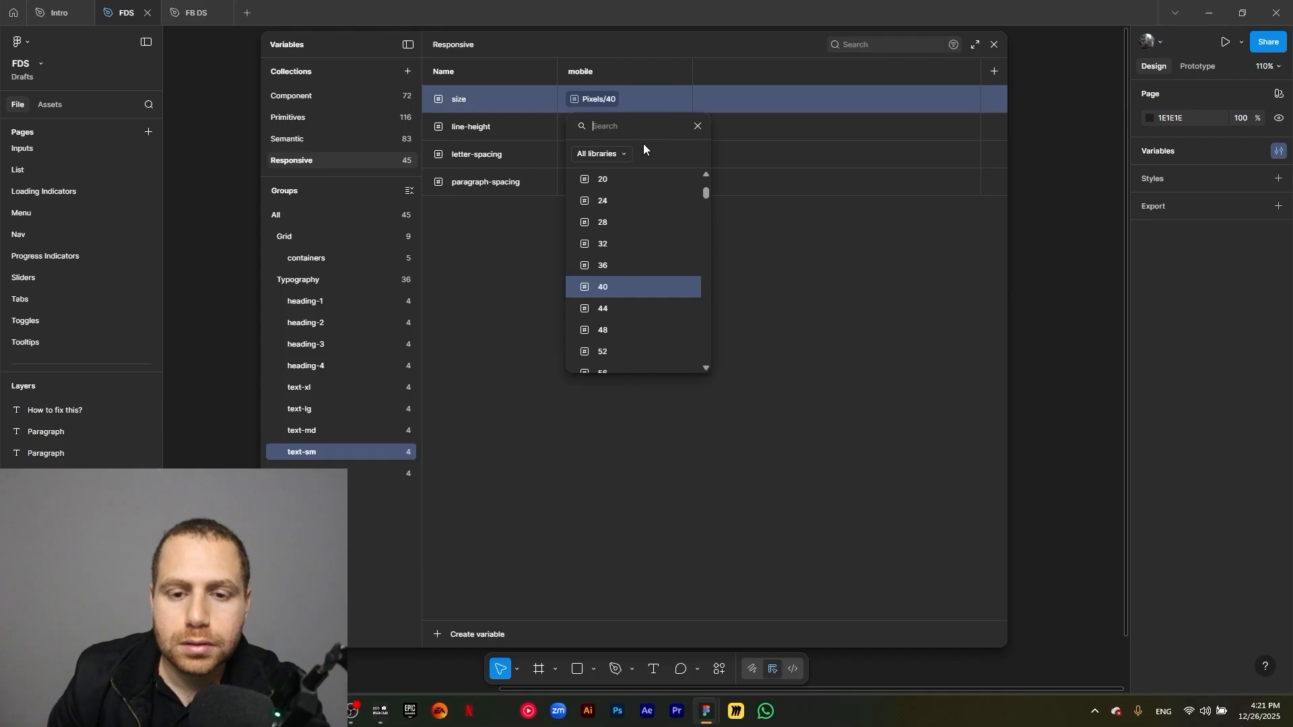
{"action": "scroll", "coordinate": [637, 258], "scroll_direction": "up", "scroll_amount": 2}
{"action": "left_click", "coordinate": [624, 202]}
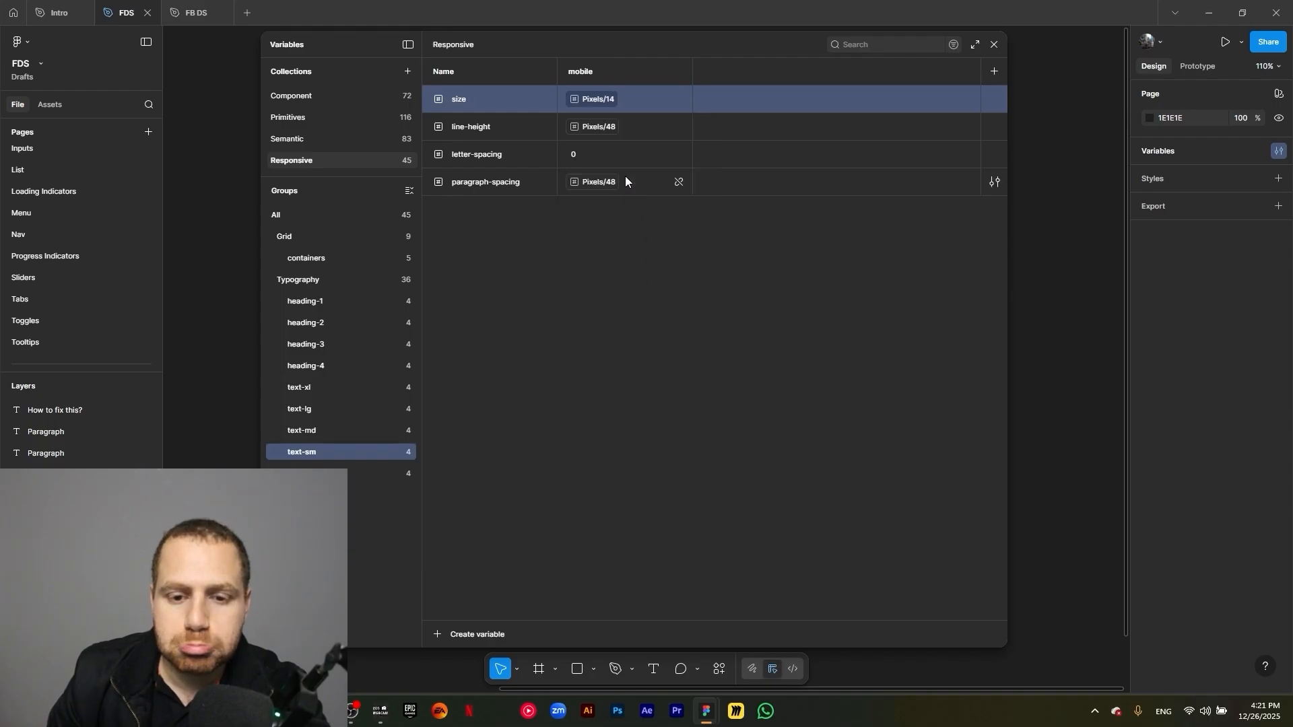
Detach the text-sm line-height from its linked variable and set its mobile value to 21
{"action": "left_click", "coordinate": [610, 128]}
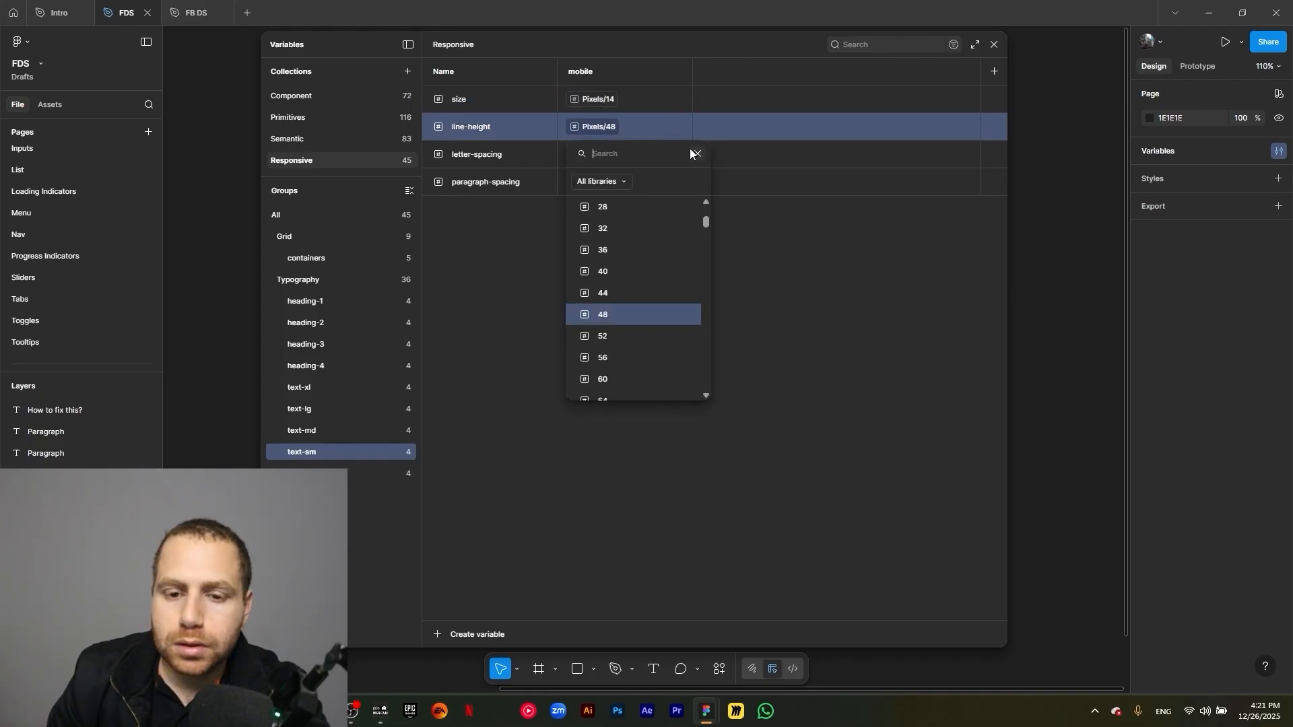
{"action": "left_click", "coordinate": [693, 153]}
{"action": "left_click", "coordinate": [679, 128]}
{"action": "left_click", "coordinate": [602, 128]}
{"action": "type", "text": "21"}
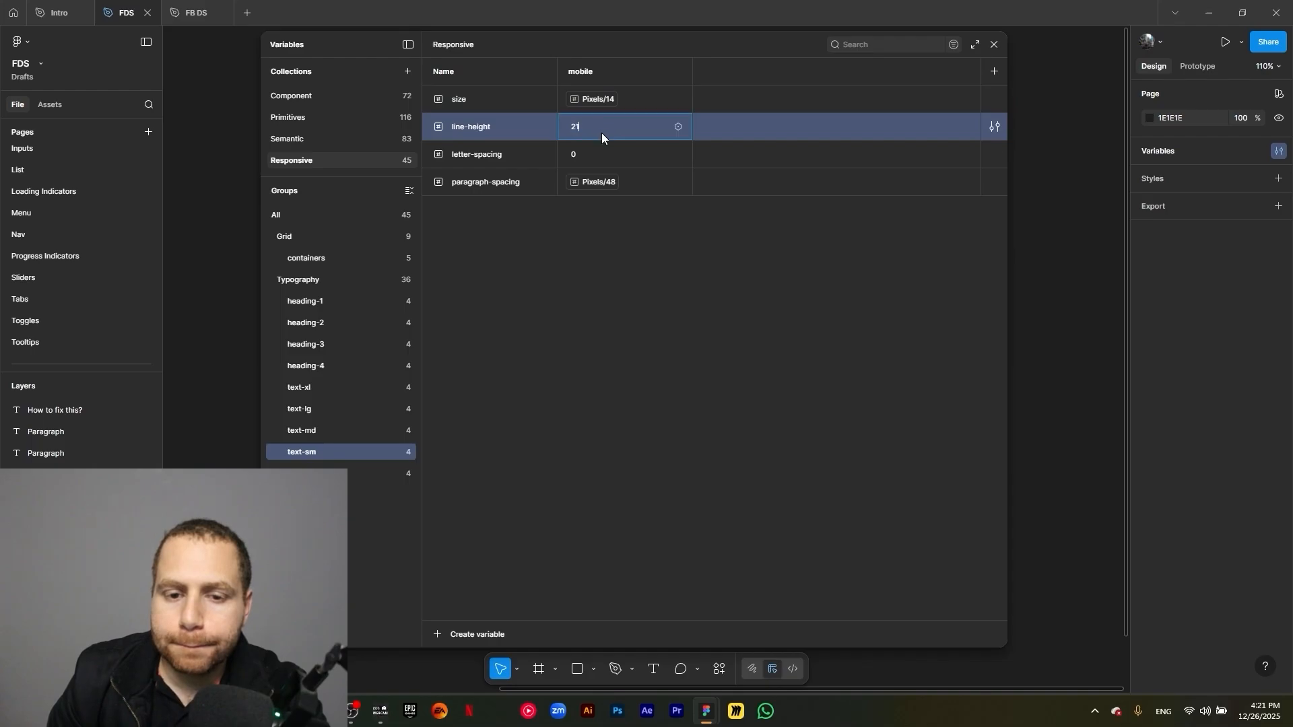
{"action": "left_click", "coordinate": [619, 229]}
Open the variable choices for the text-sm group's mobile paragraph-spacing
{"action": "left_click", "coordinate": [612, 195]}
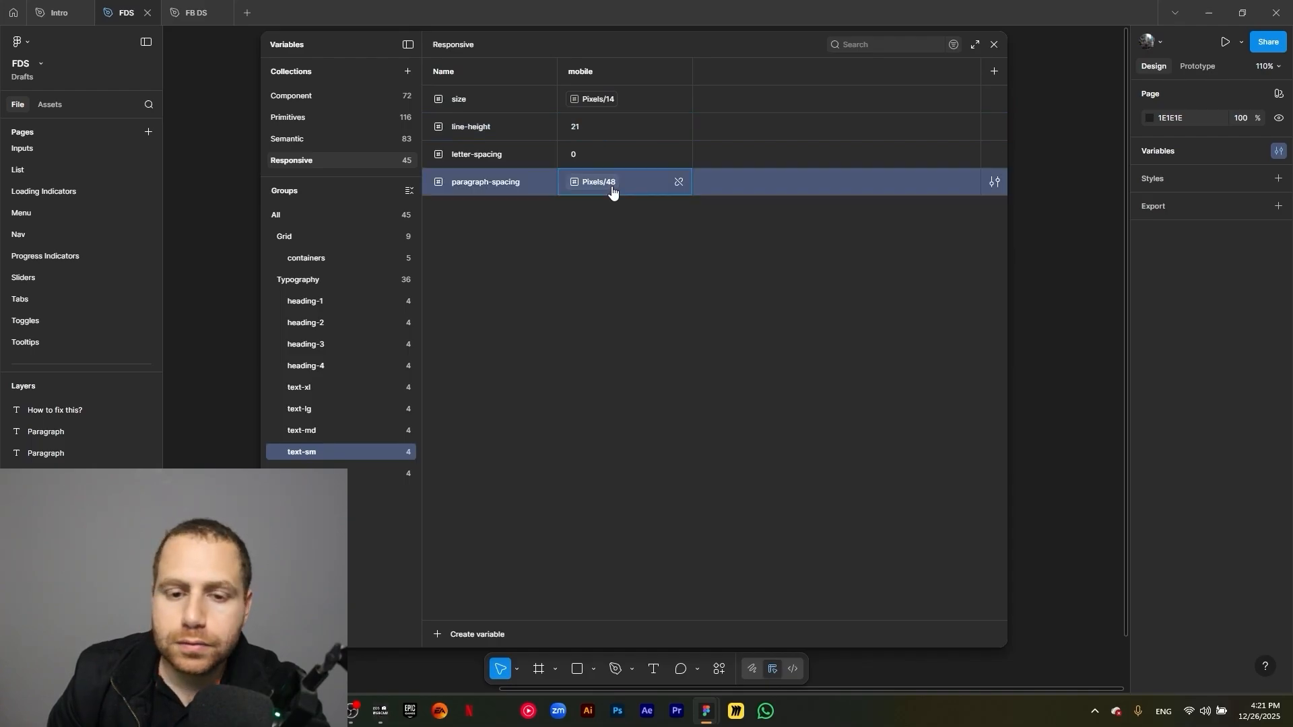
{"action": "scroll", "coordinate": [639, 292], "scroll_direction": "up", "scroll_amount": 3}
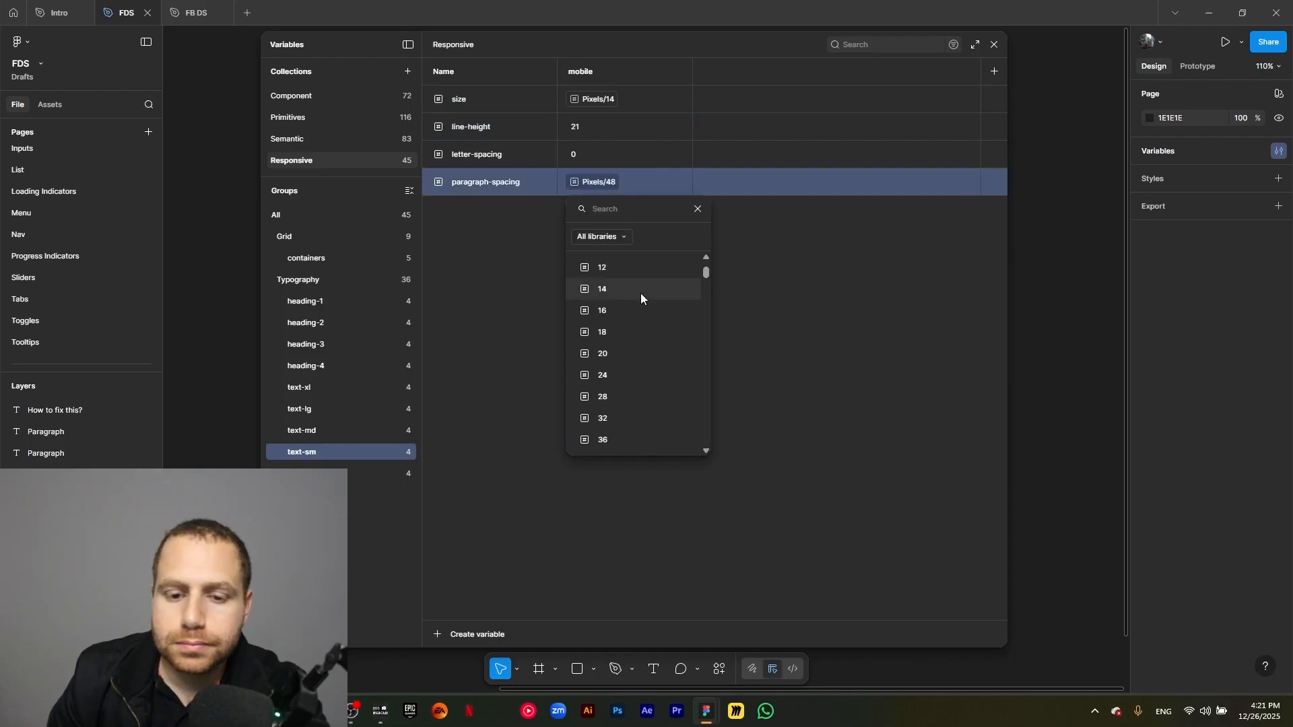
Set paragraph-spacing in the text-sm group to Pixels/14 and size in the typography group below it to Pixels/12
{"action": "left_click", "coordinate": [640, 293]}
{"action": "left_click", "coordinate": [306, 474]}
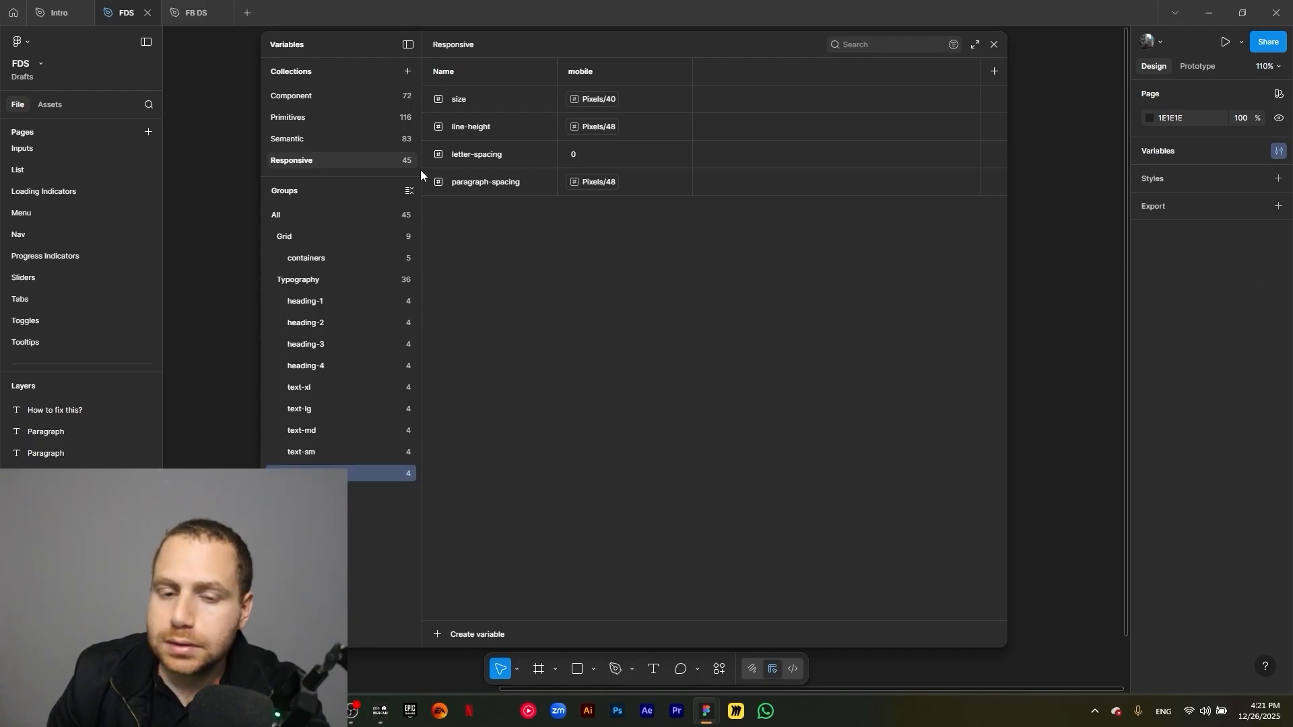
{"action": "left_click", "coordinate": [607, 101]}
{"action": "scroll", "coordinate": [647, 237], "scroll_direction": "up", "scroll_amount": 3}
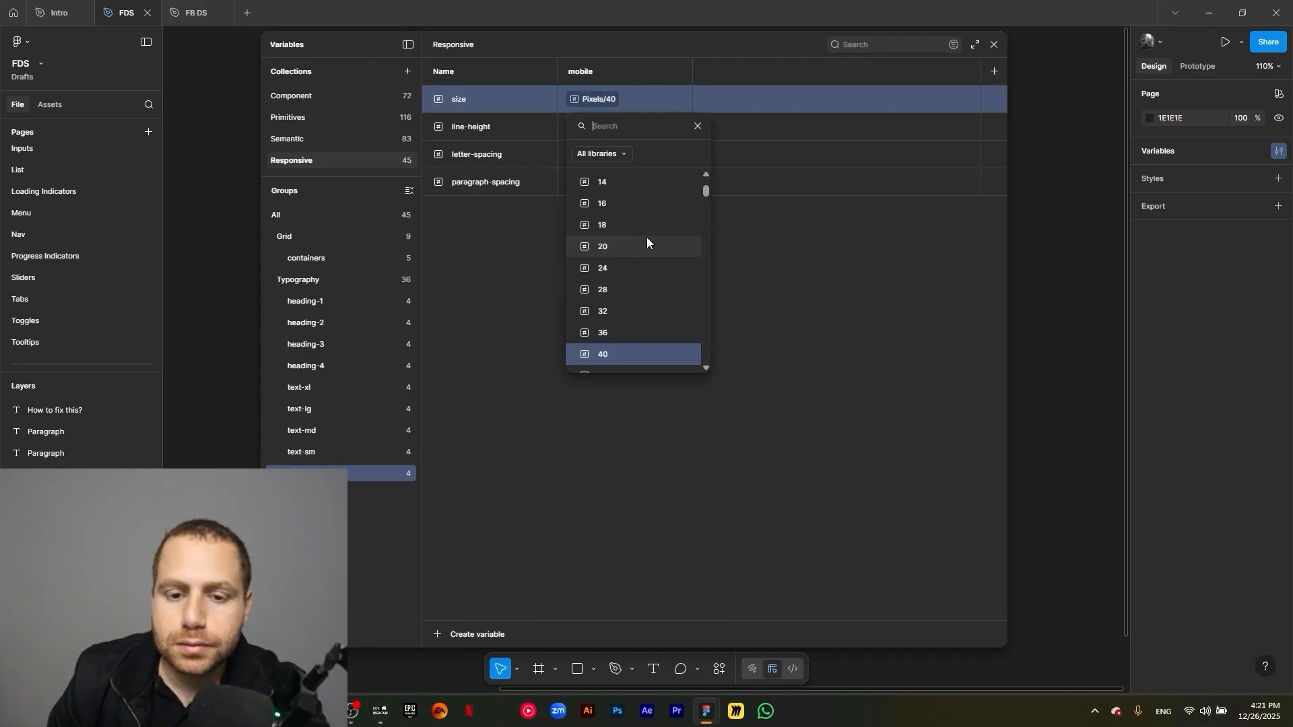
{"action": "left_click", "coordinate": [628, 303]}
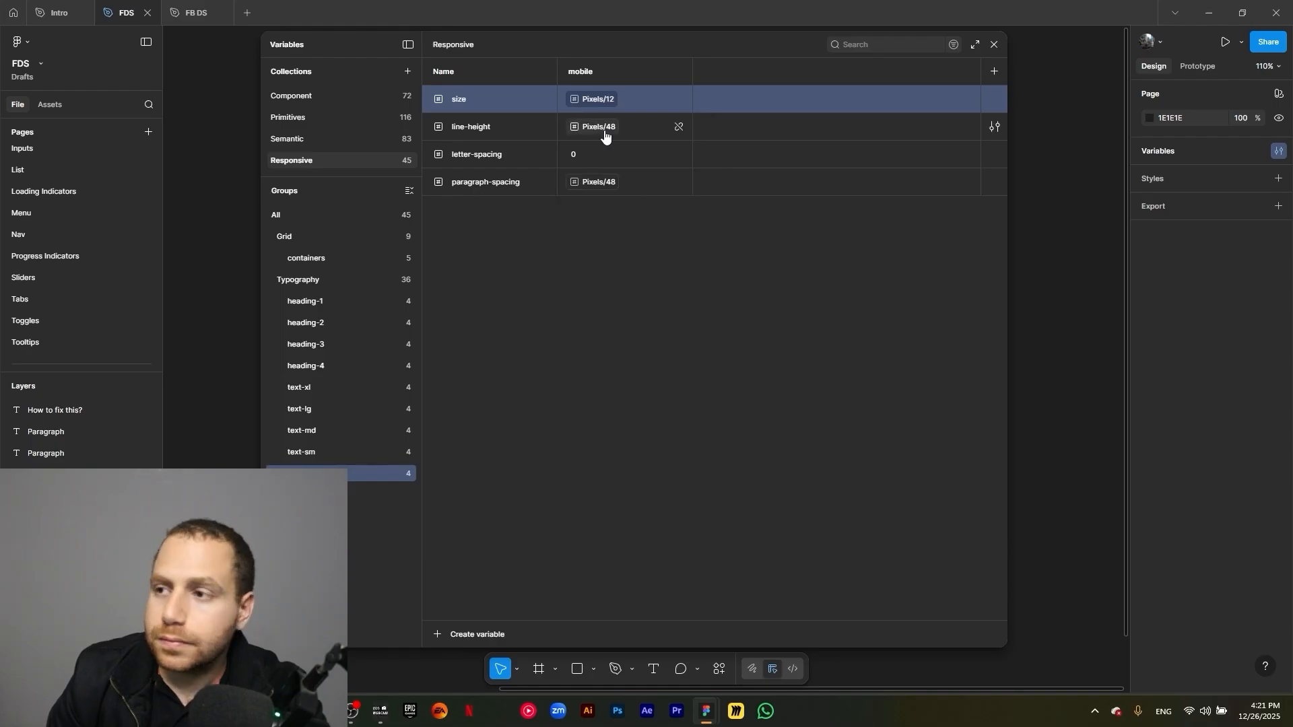
Set line-height to Pixels/18 and paragraph-spacing to Pixels/12 in the typography group below text-sm
{"action": "left_click", "coordinate": [605, 128]}
{"action": "scroll", "coordinate": [633, 263], "scroll_direction": "up", "scroll_amount": 2}
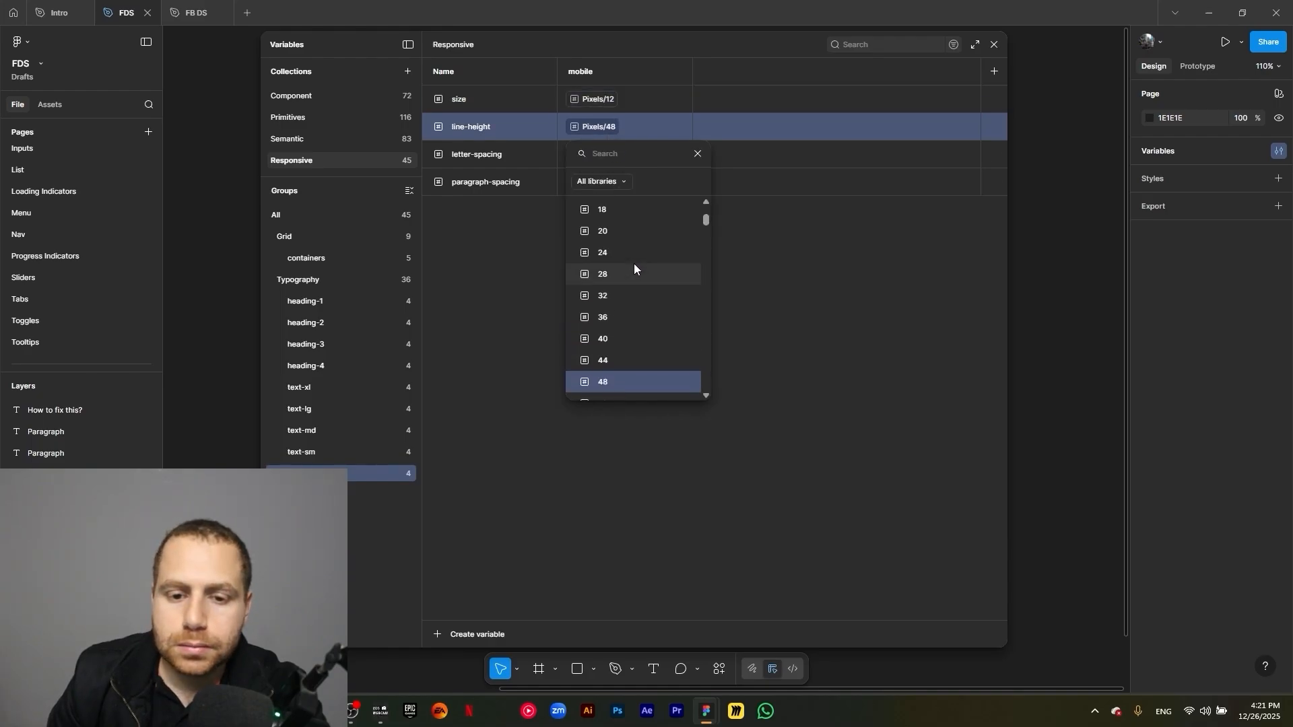
{"action": "scroll", "coordinate": [634, 263], "scroll_direction": "up", "scroll_amount": 2}
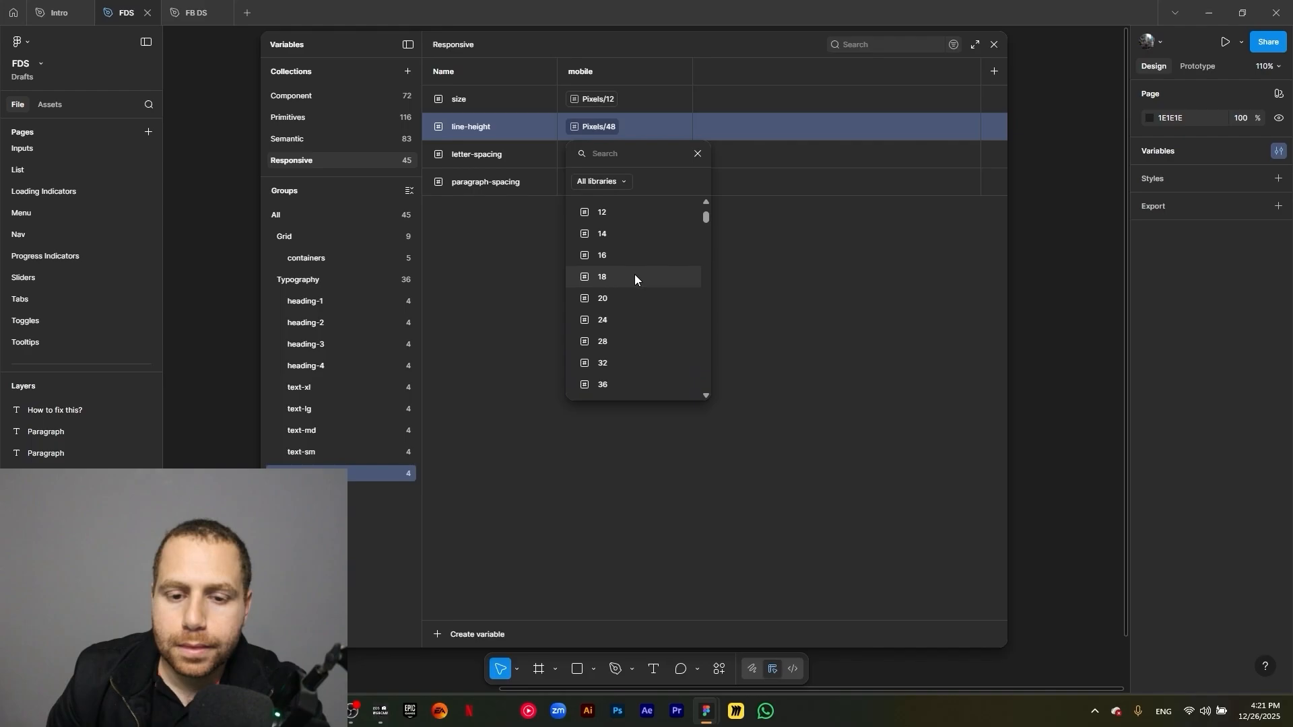
{"action": "left_click", "coordinate": [634, 273]}
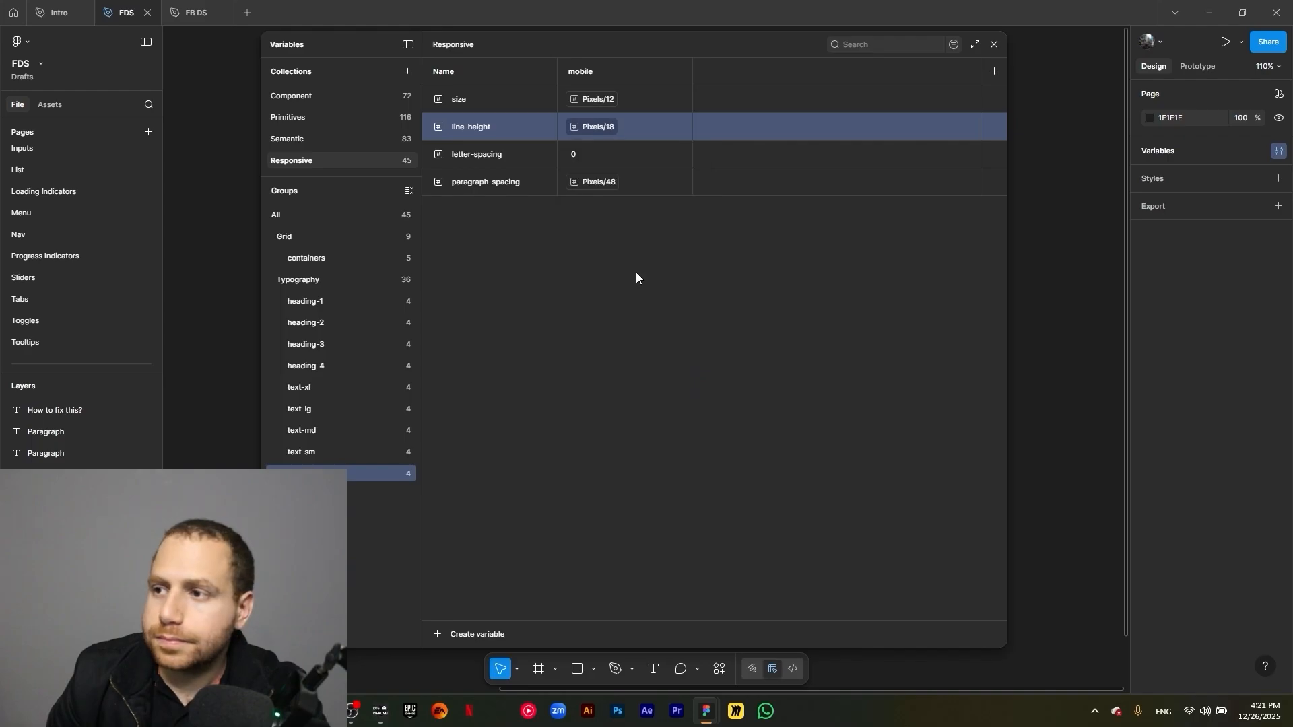
{"action": "left_click", "coordinate": [610, 187]}
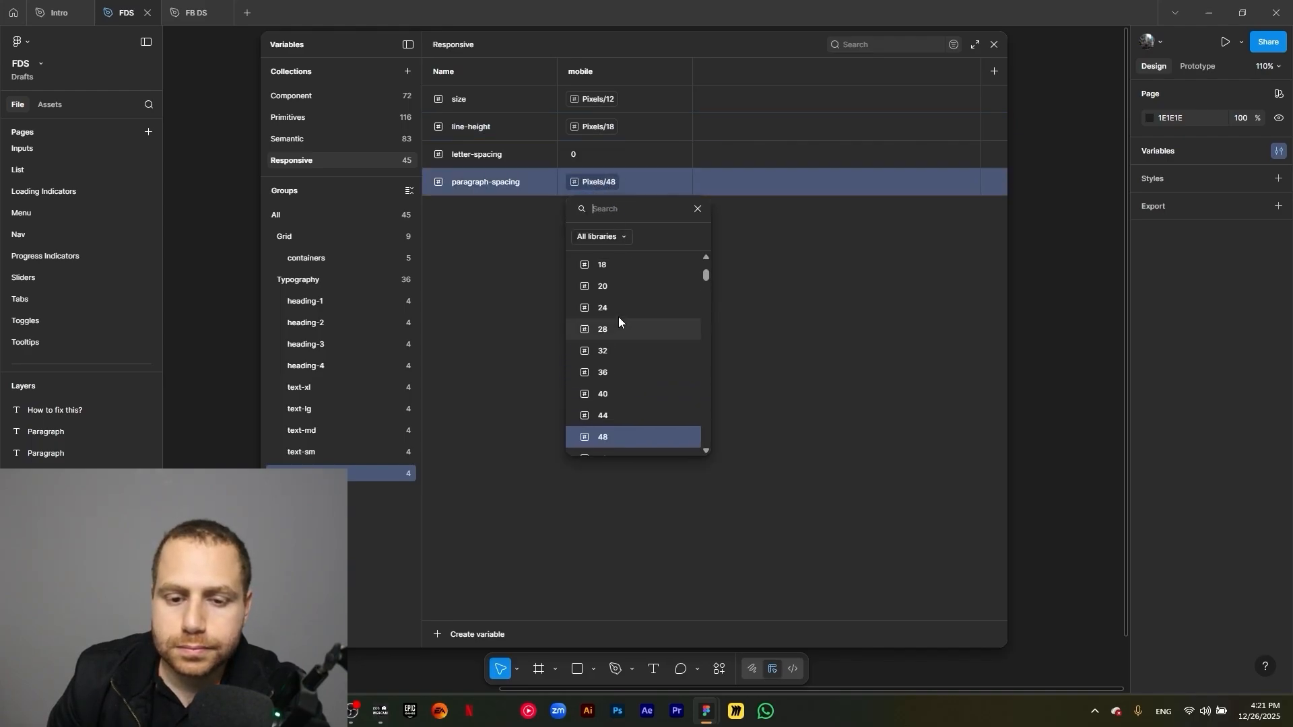
{"action": "scroll", "coordinate": [632, 272], "scroll_direction": "up", "scroll_amount": 2}
{"action": "left_click", "coordinate": [635, 285]}
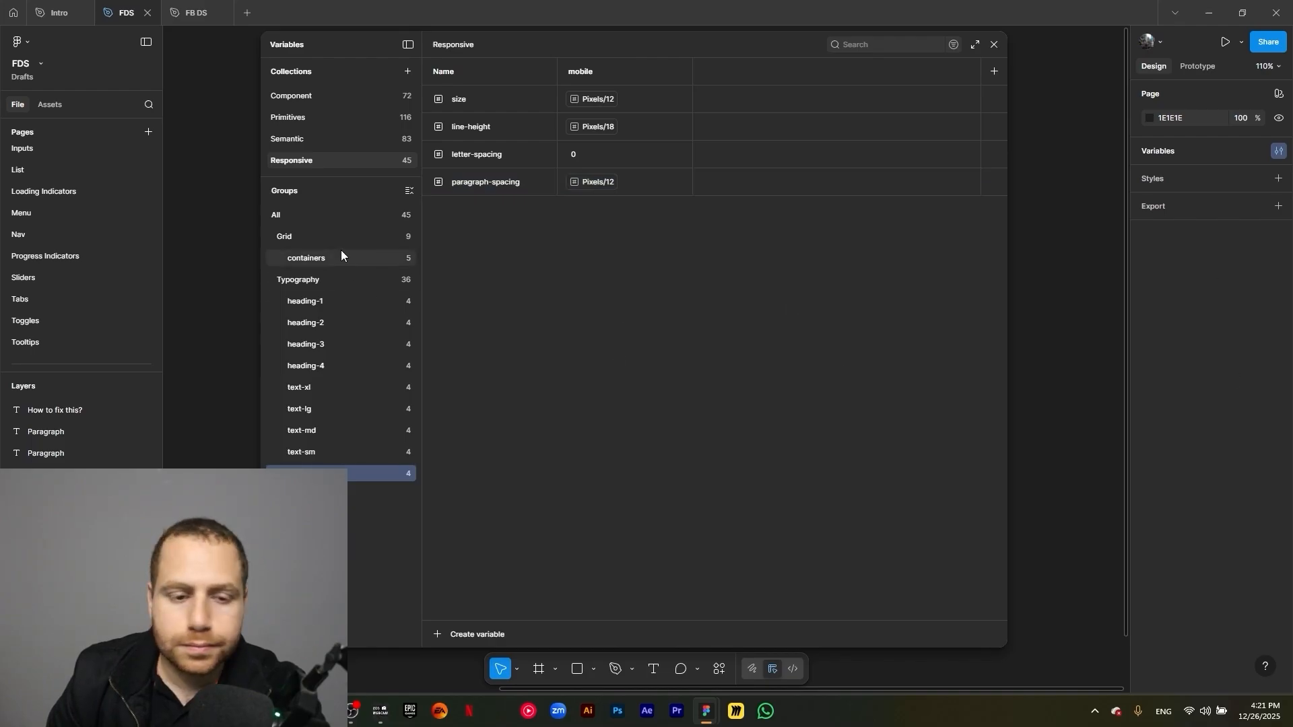
Create a number variable named Radius/button in the Responsive collection
{"action": "left_click", "coordinate": [308, 281]}
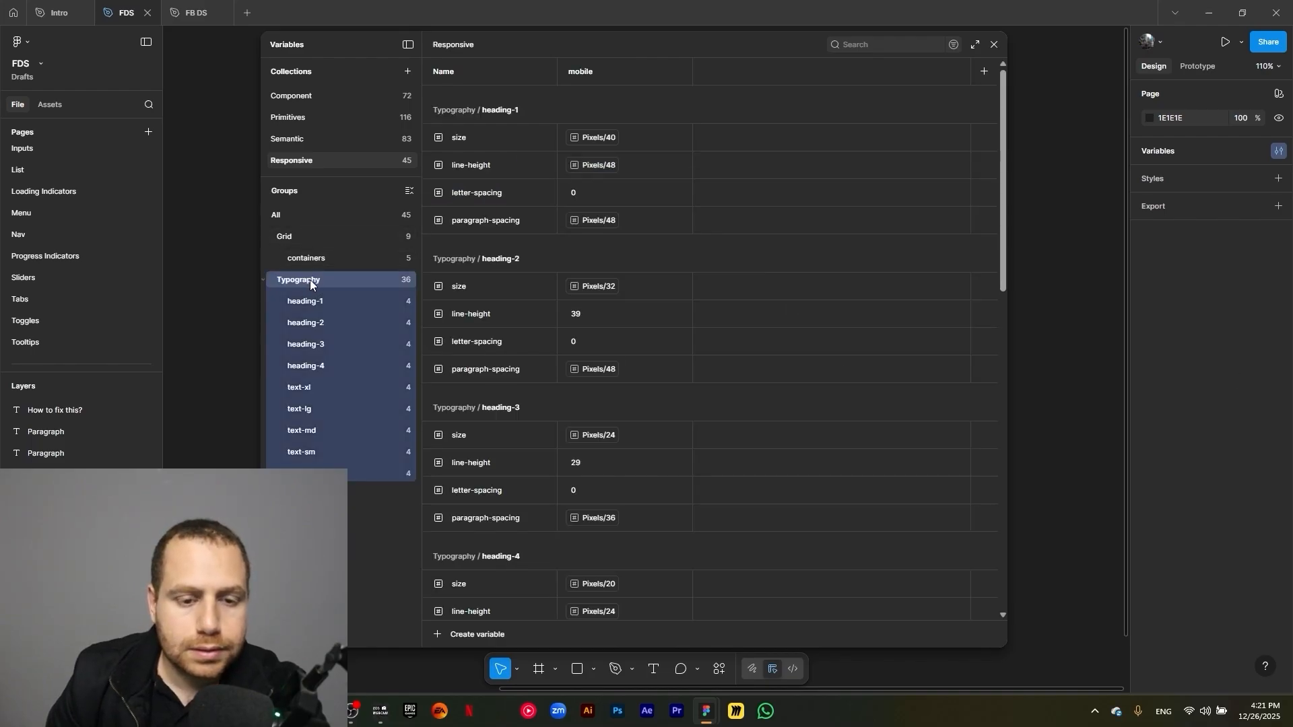
{"action": "left_click", "coordinate": [303, 217]}
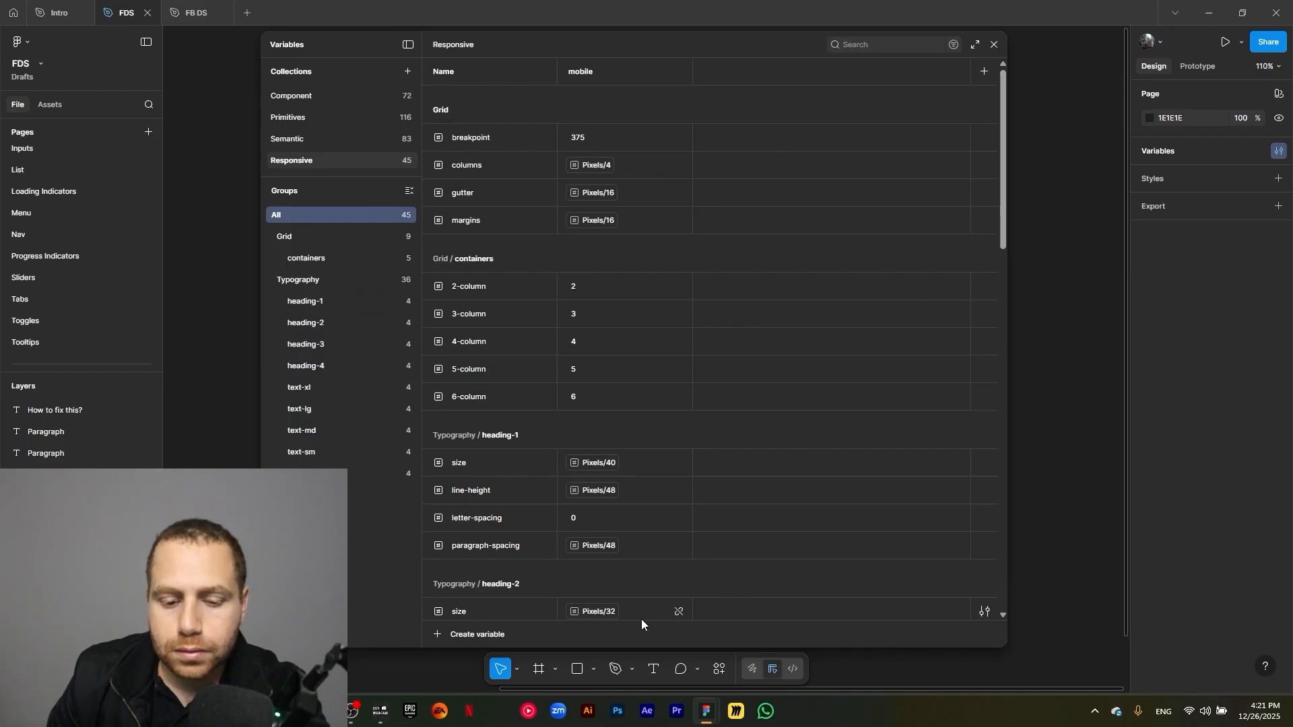
{"action": "left_click", "coordinate": [449, 633]}
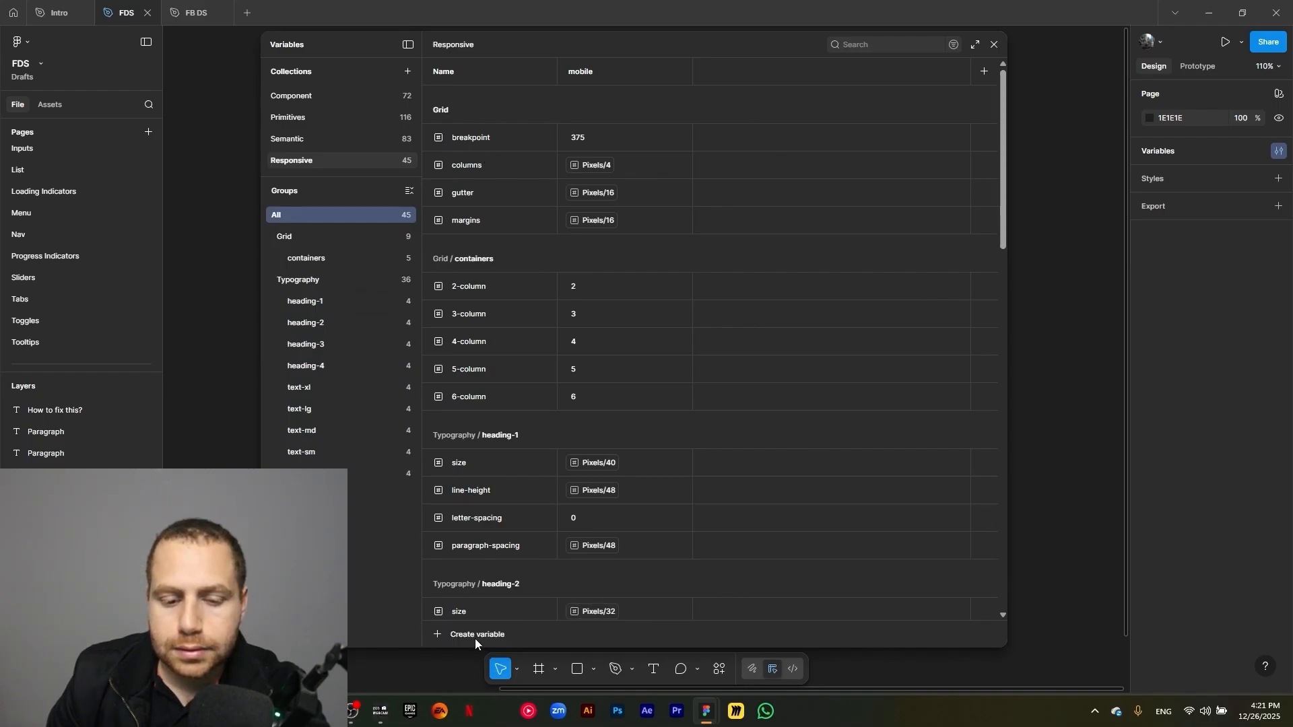
{"action": "left_click", "coordinate": [474, 638]}
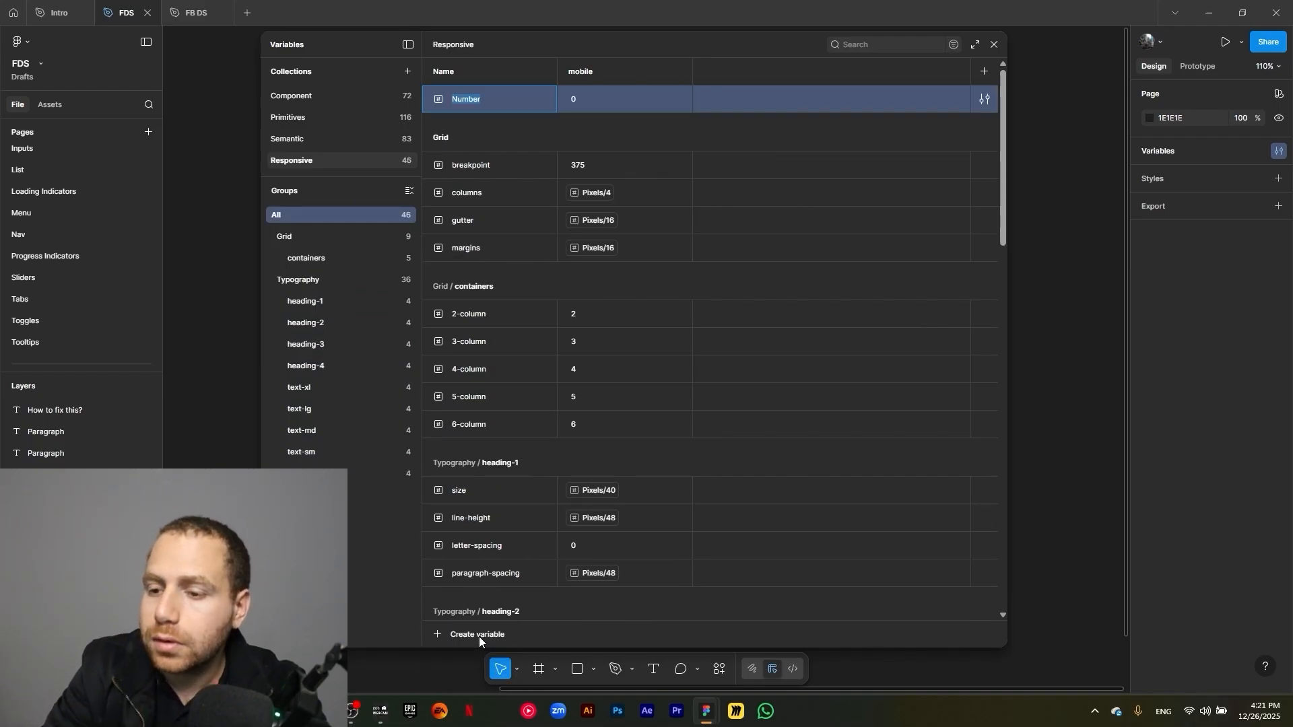
{"action": "type", "text": "Radi"}
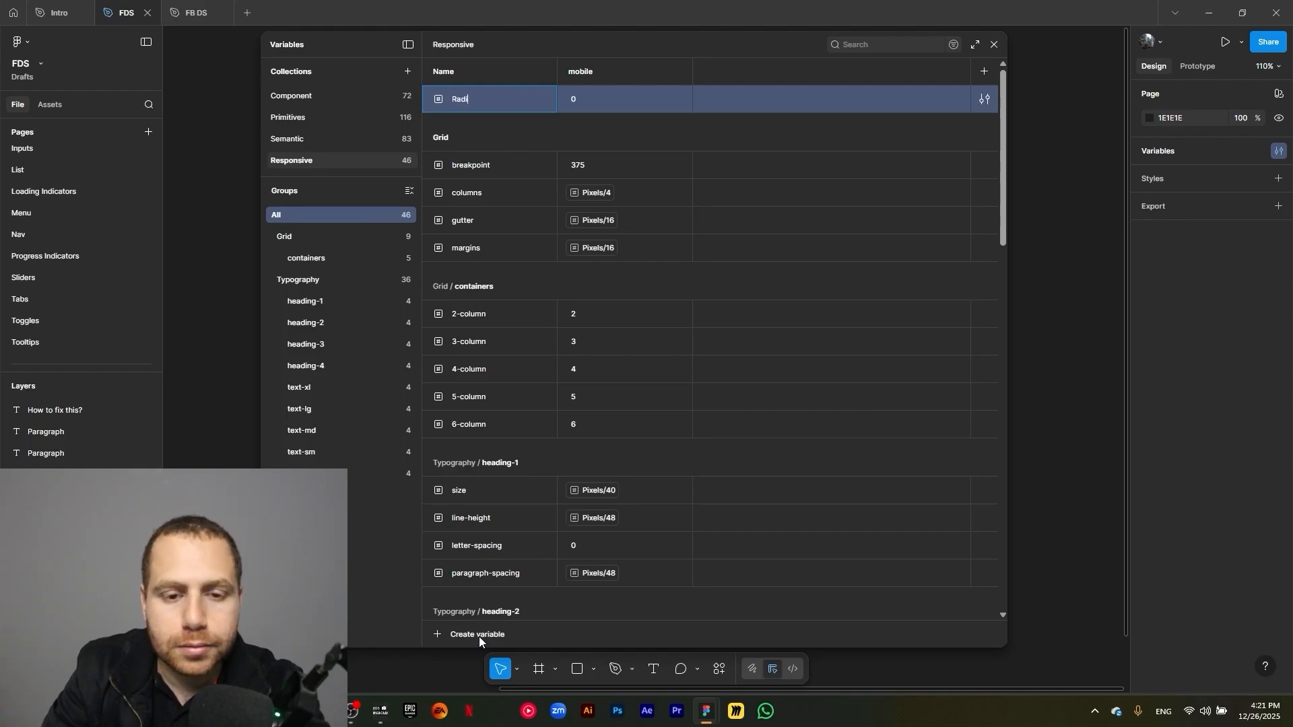
{"action": "type", "text": "us"}
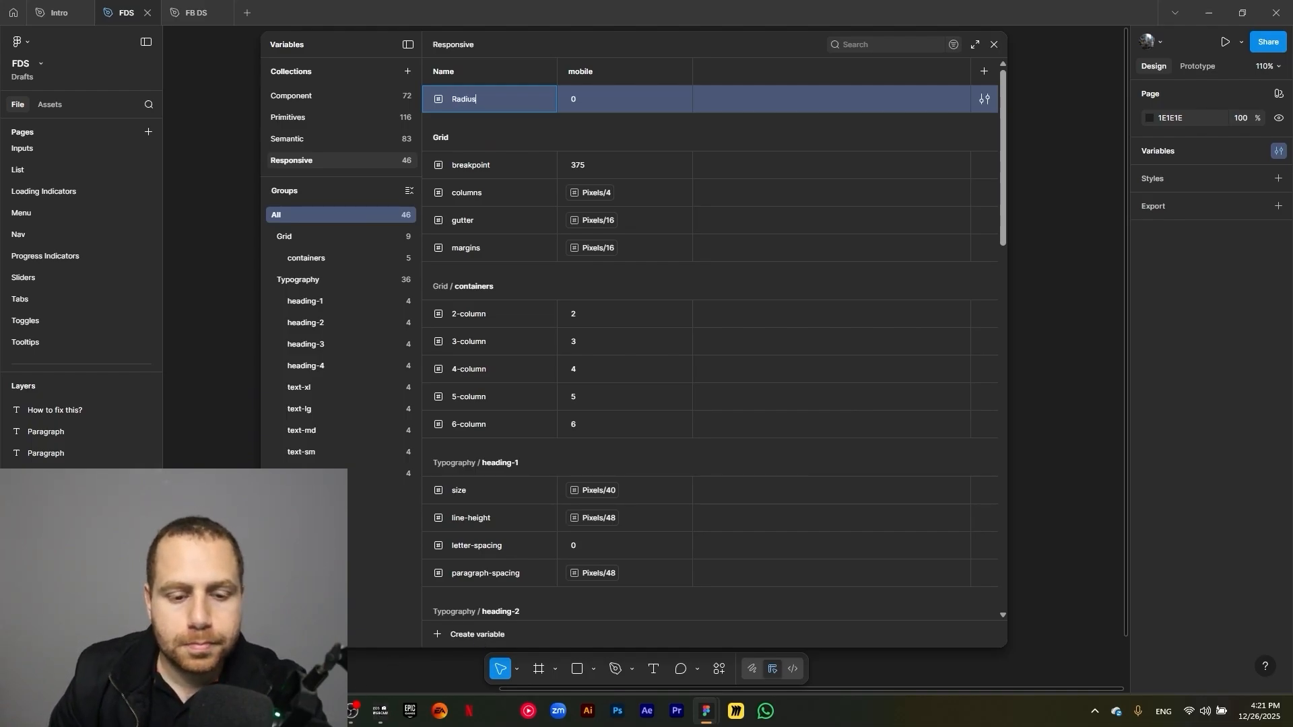
{"action": "key", "text": "Return"}
{"action": "double_click", "coordinate": [486, 101]}
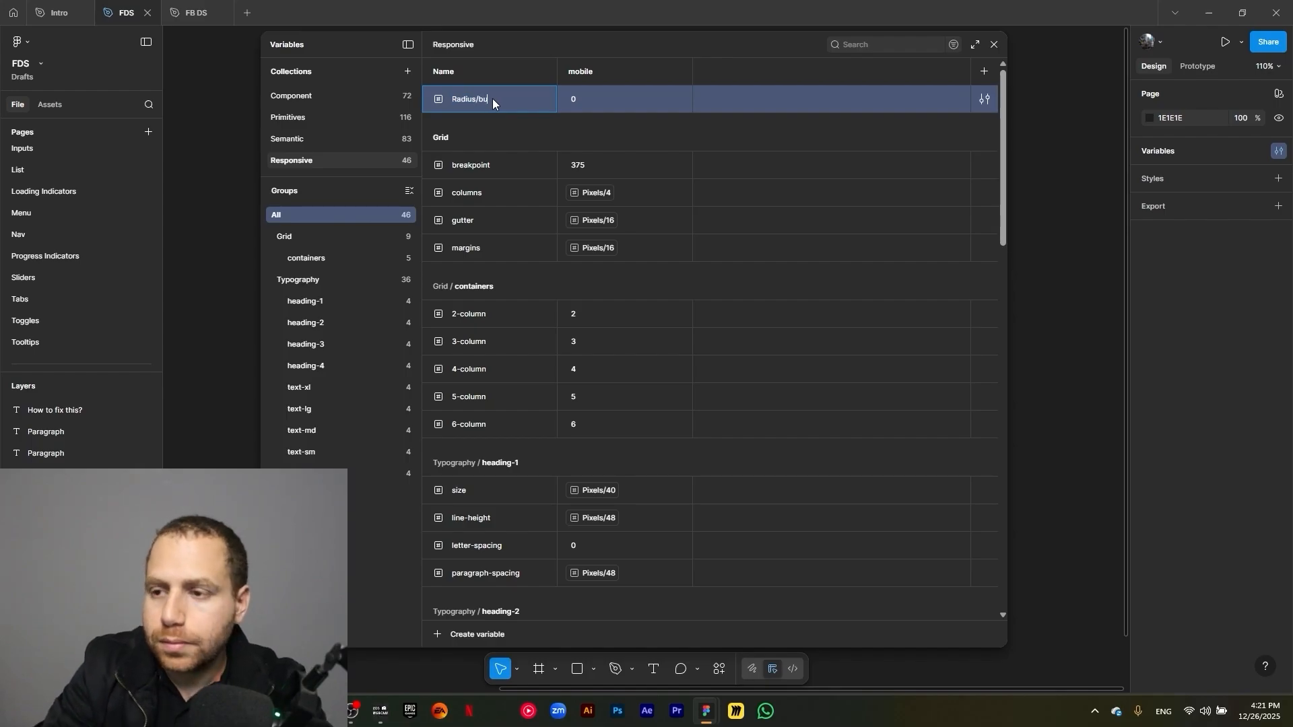
{"action": "key", "text": "Return"}
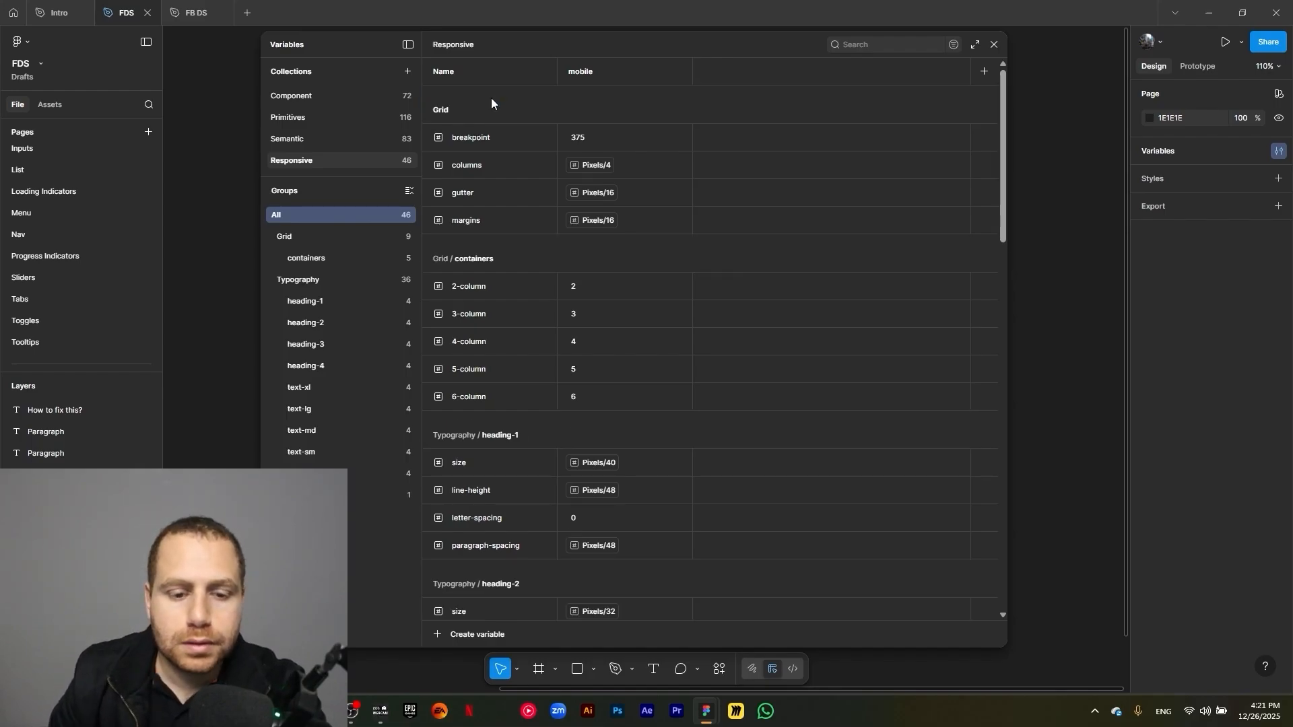
Set the mobile value of the button variable in the new Radius group to 6
{"action": "left_click", "coordinate": [381, 495]}
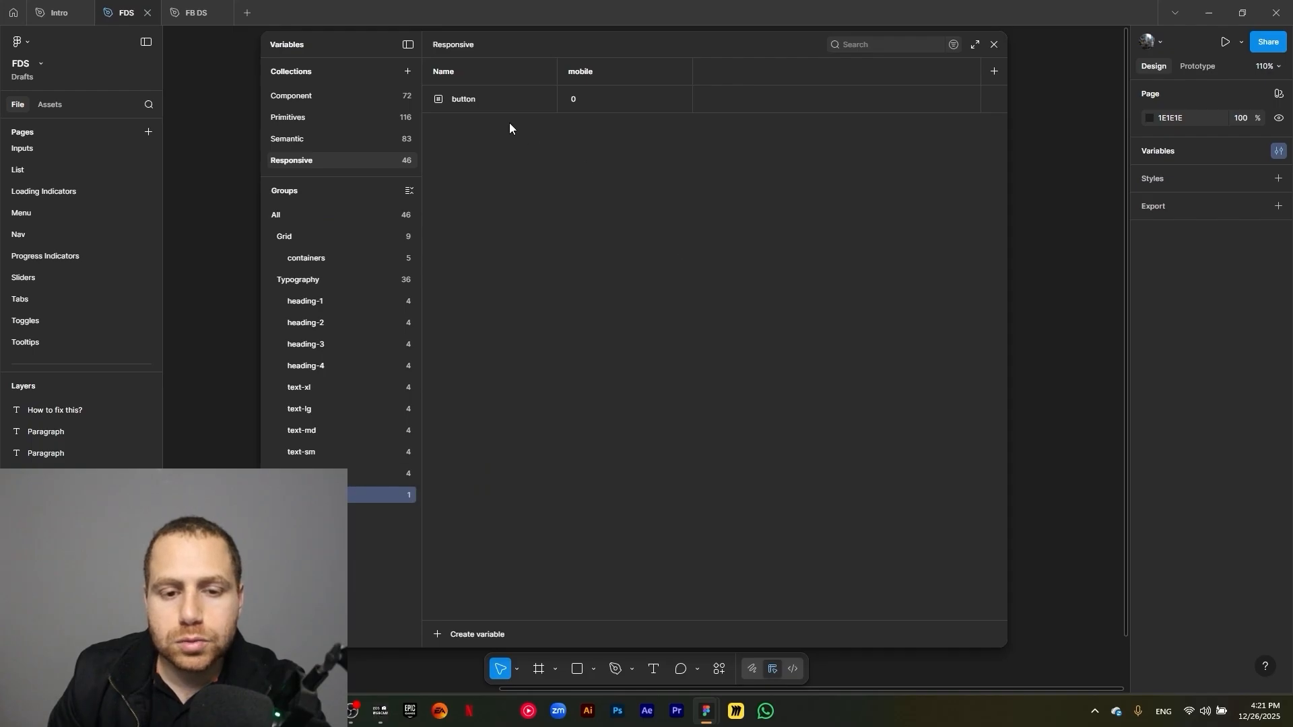
{"action": "left_click", "coordinate": [592, 99]}
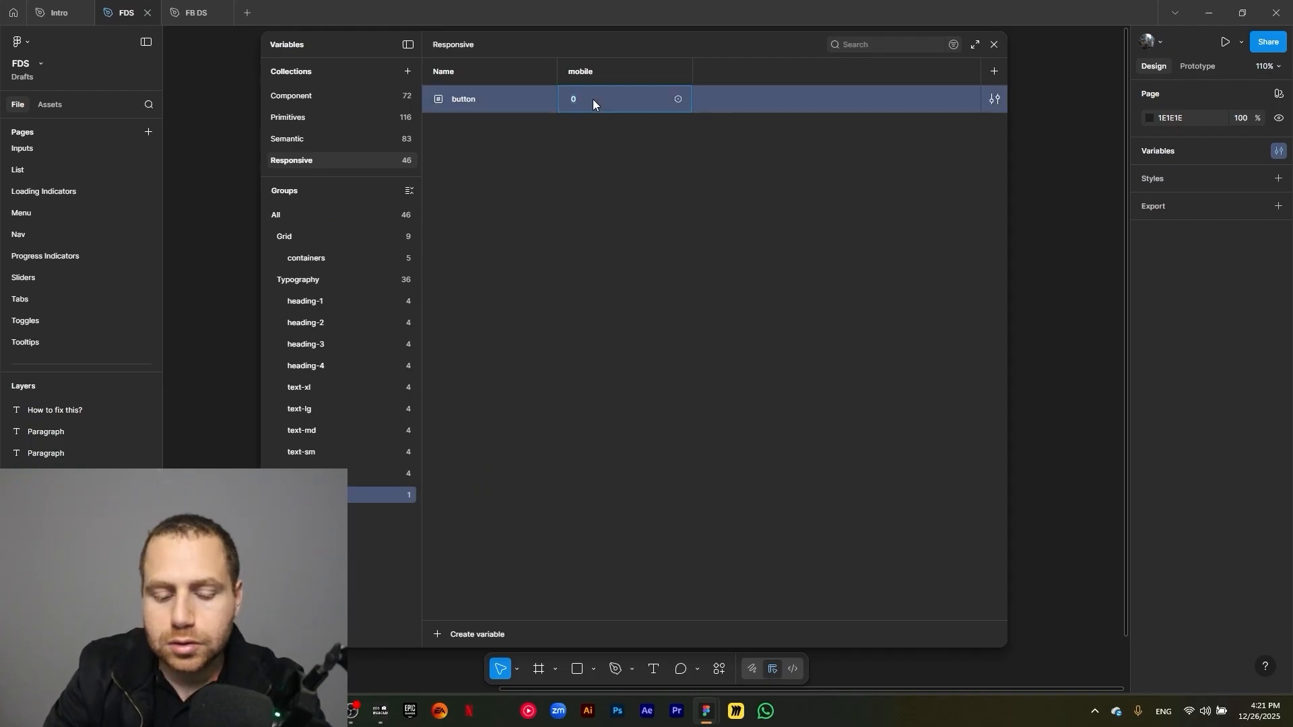
{"action": "type", "text": "6"}
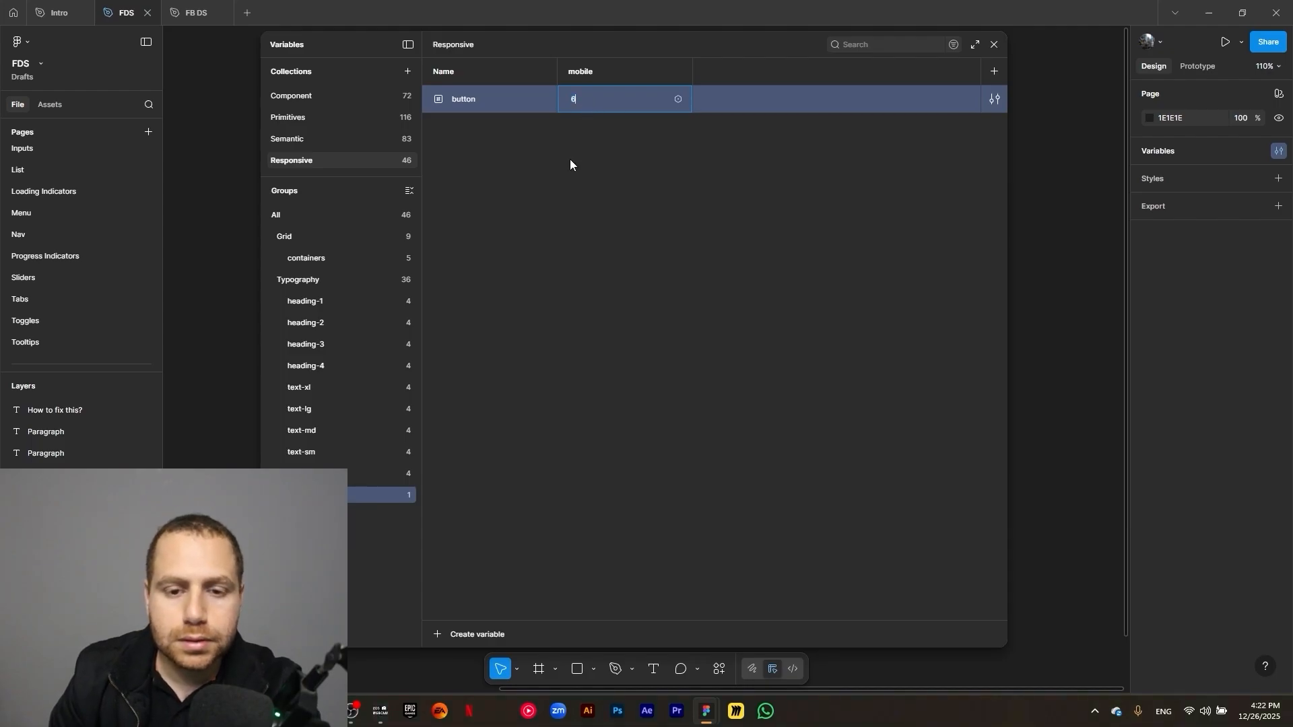
{"action": "left_click", "coordinate": [570, 159]}
Duplicate the button radius variable, name the copy cards and set its mobile value to 12
{"action": "left_click", "coordinate": [518, 107]}
{"action": "key", "text": "ctrl+d"}
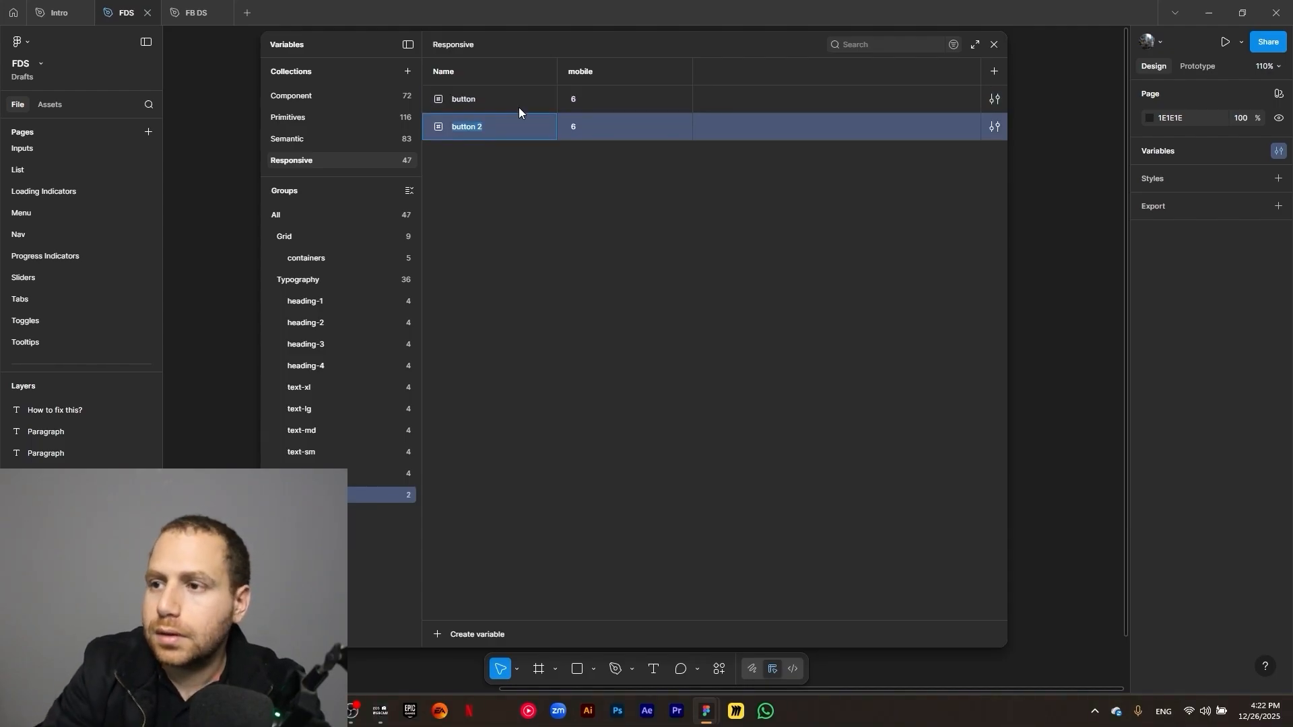
{"action": "type", "text": "cards"}
{"action": "left_click", "coordinate": [583, 128]}
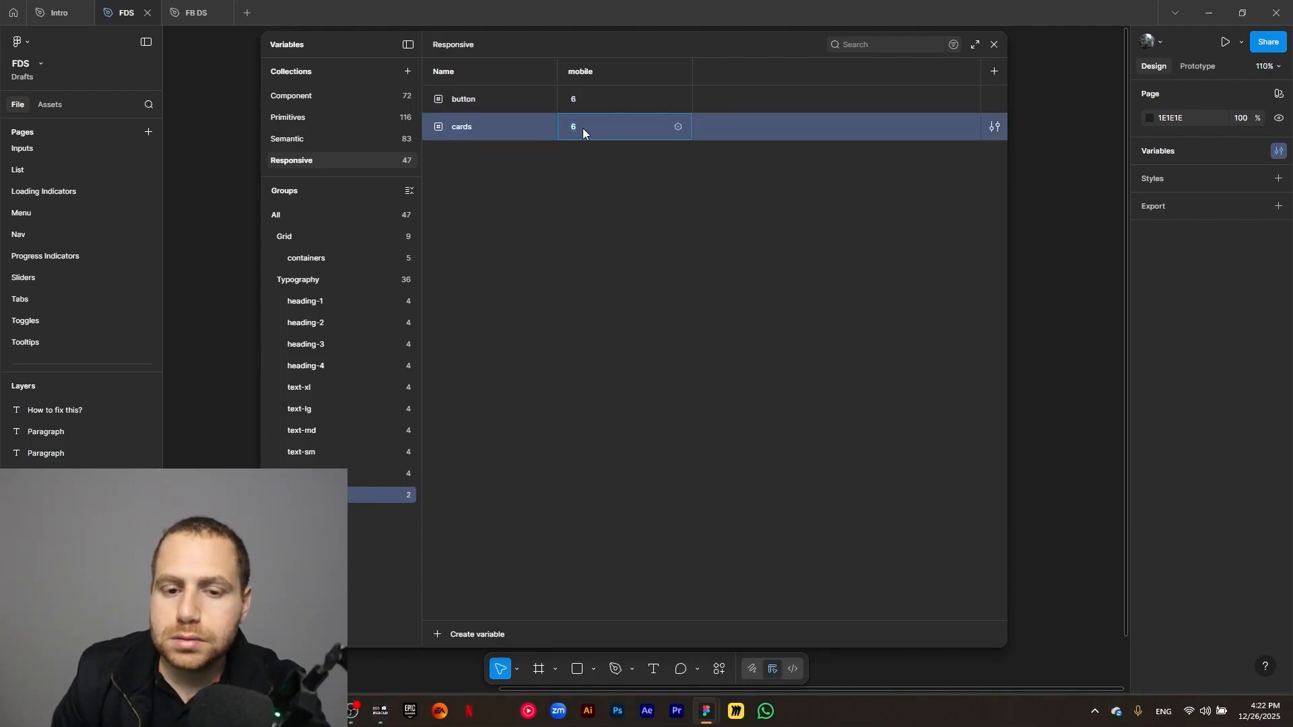
{"action": "type", "text": "12"}
{"action": "left_click", "coordinate": [512, 147]}
Duplicate the cards radius variable, name the copy avatar and set its mobile value to 9999
{"action": "left_click", "coordinate": [505, 131]}
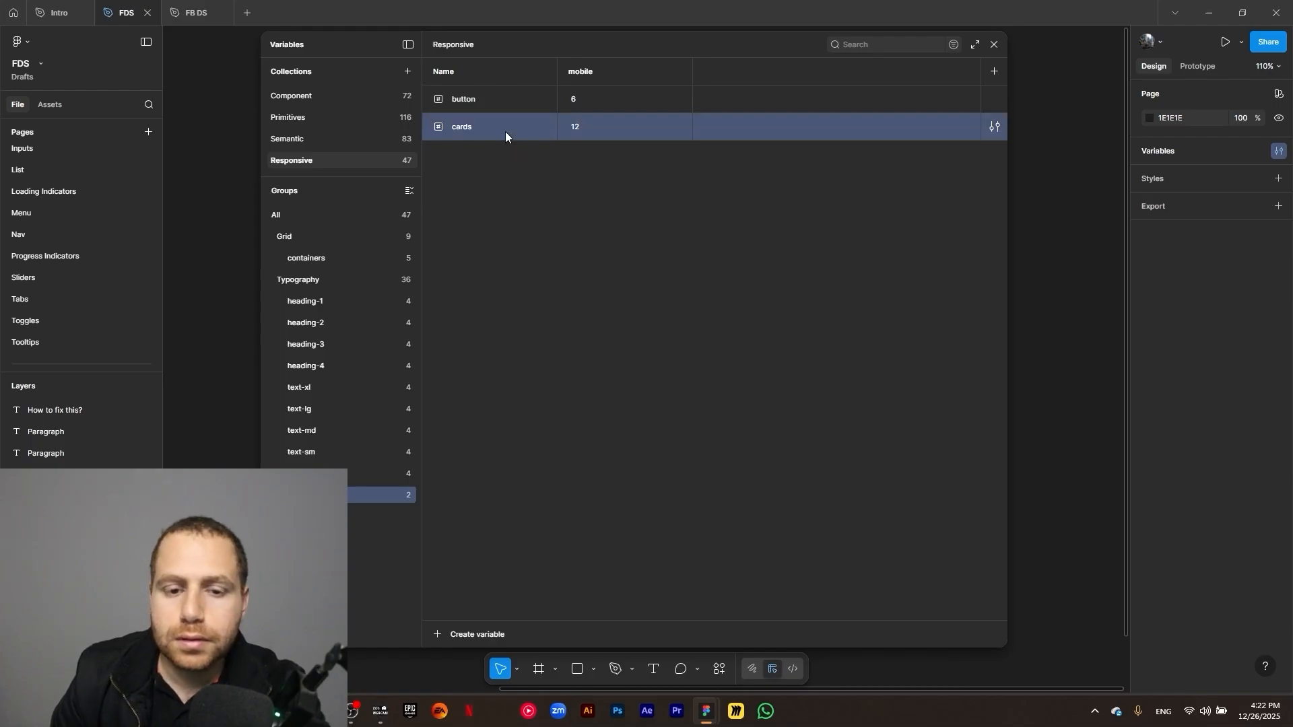
{"action": "key", "text": "ctrl+d"}
{"action": "type", "text": "avatar"}
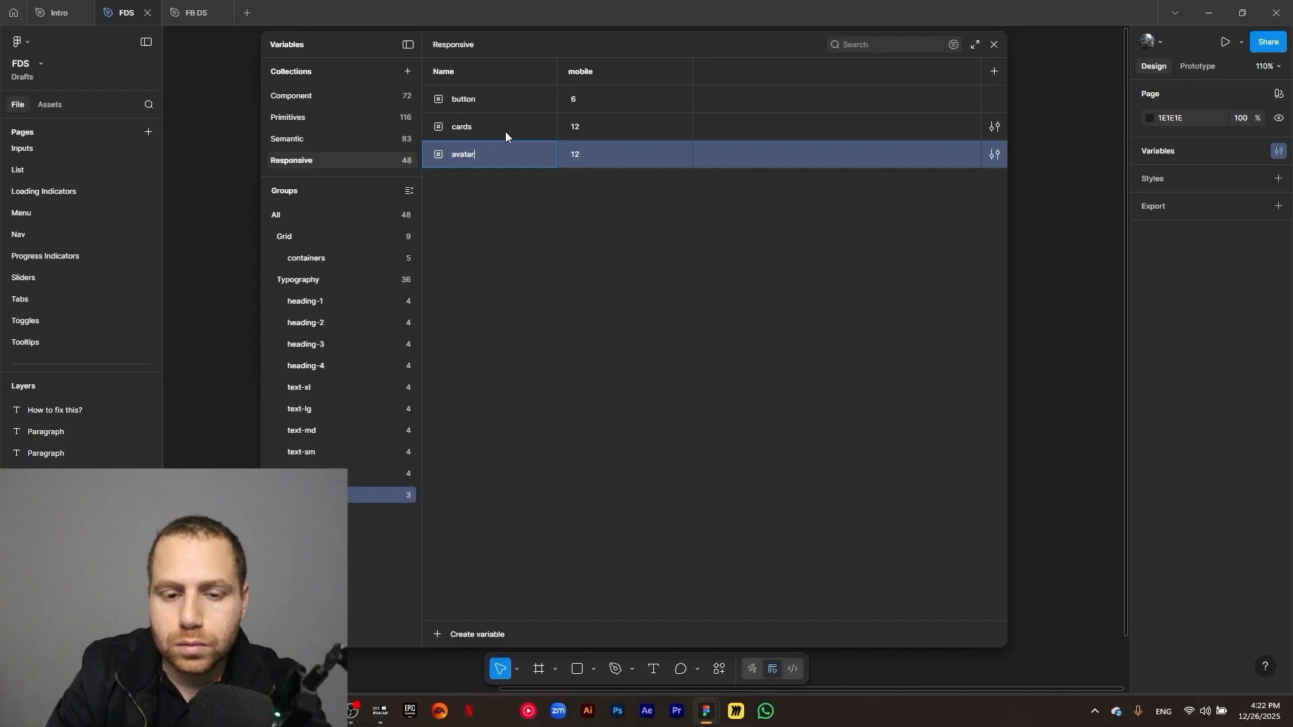
{"action": "left_click", "coordinate": [602, 154]}
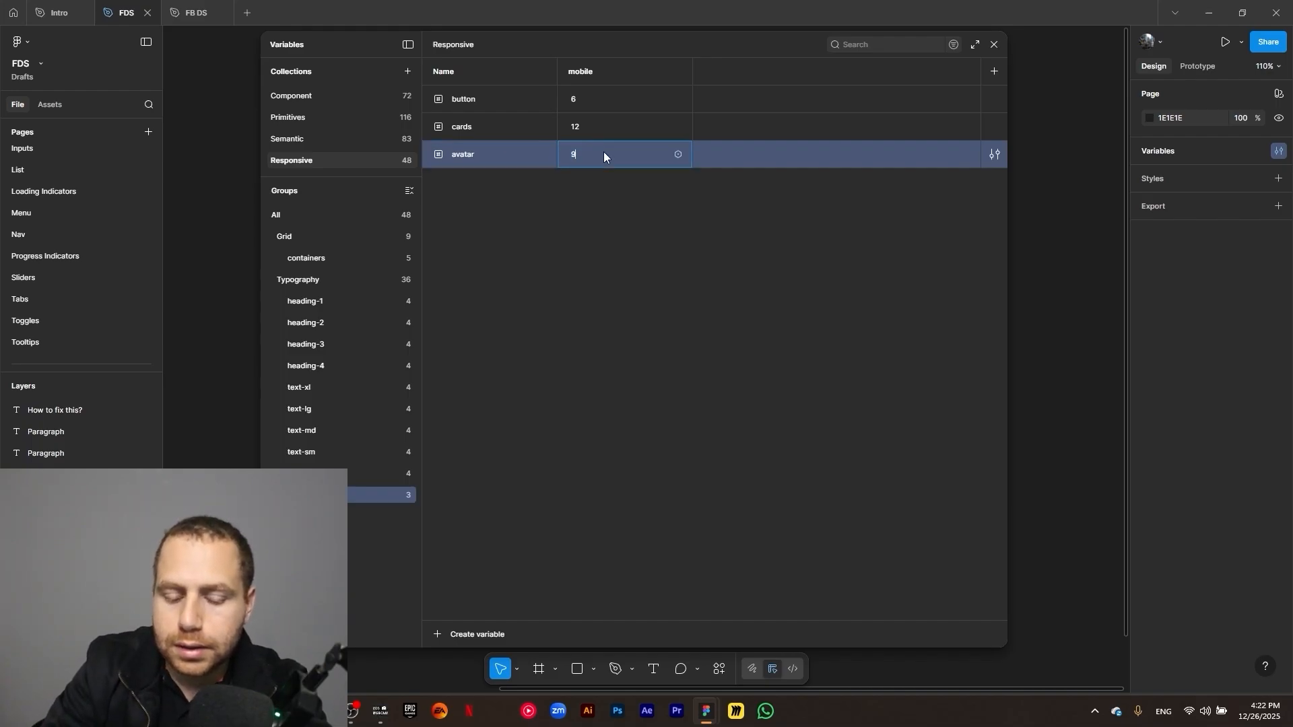
{"action": "left_click", "coordinate": [629, 337]}
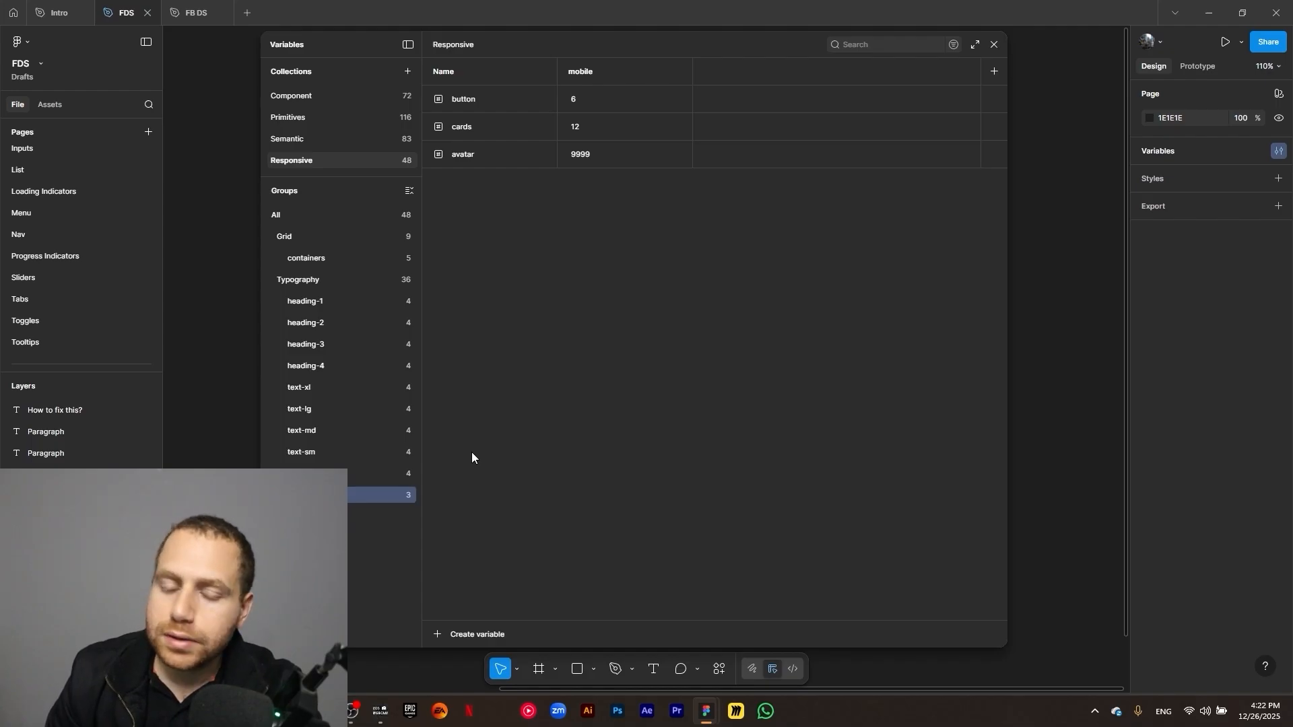
{"action": "left_click", "coordinate": [443, 640]}
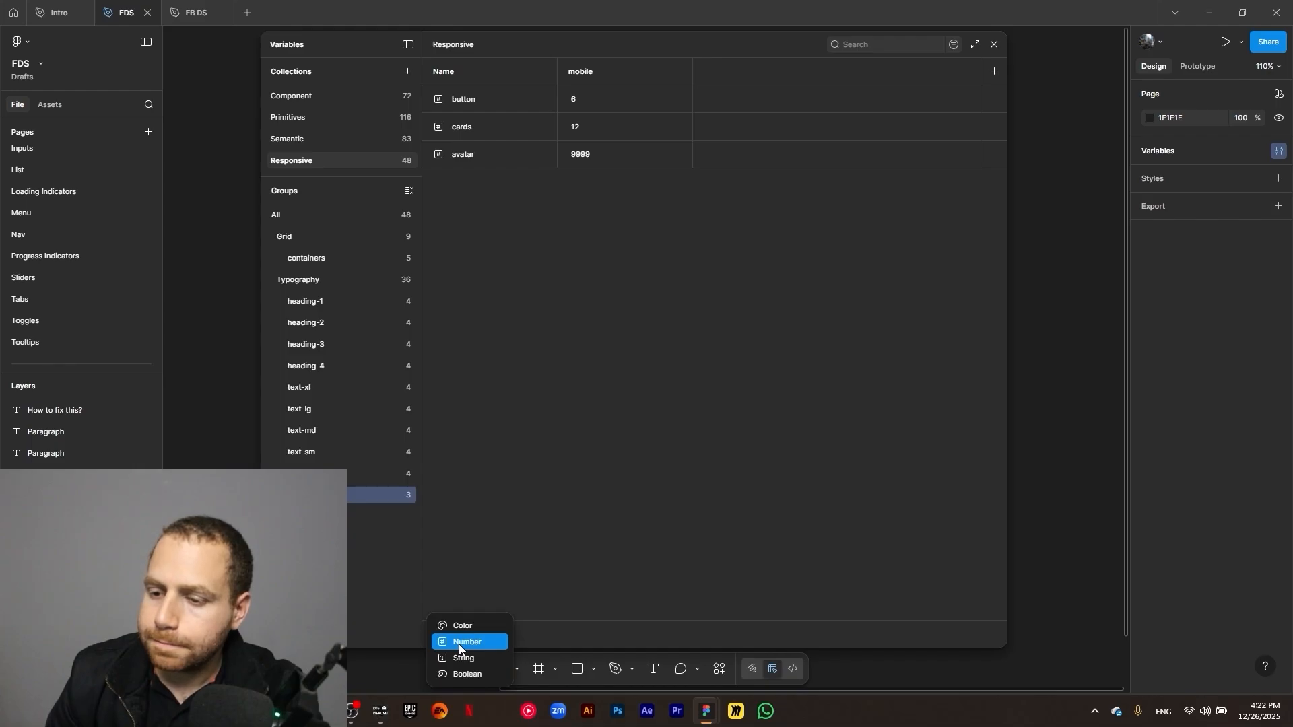
{"action": "left_click", "coordinate": [456, 520]}
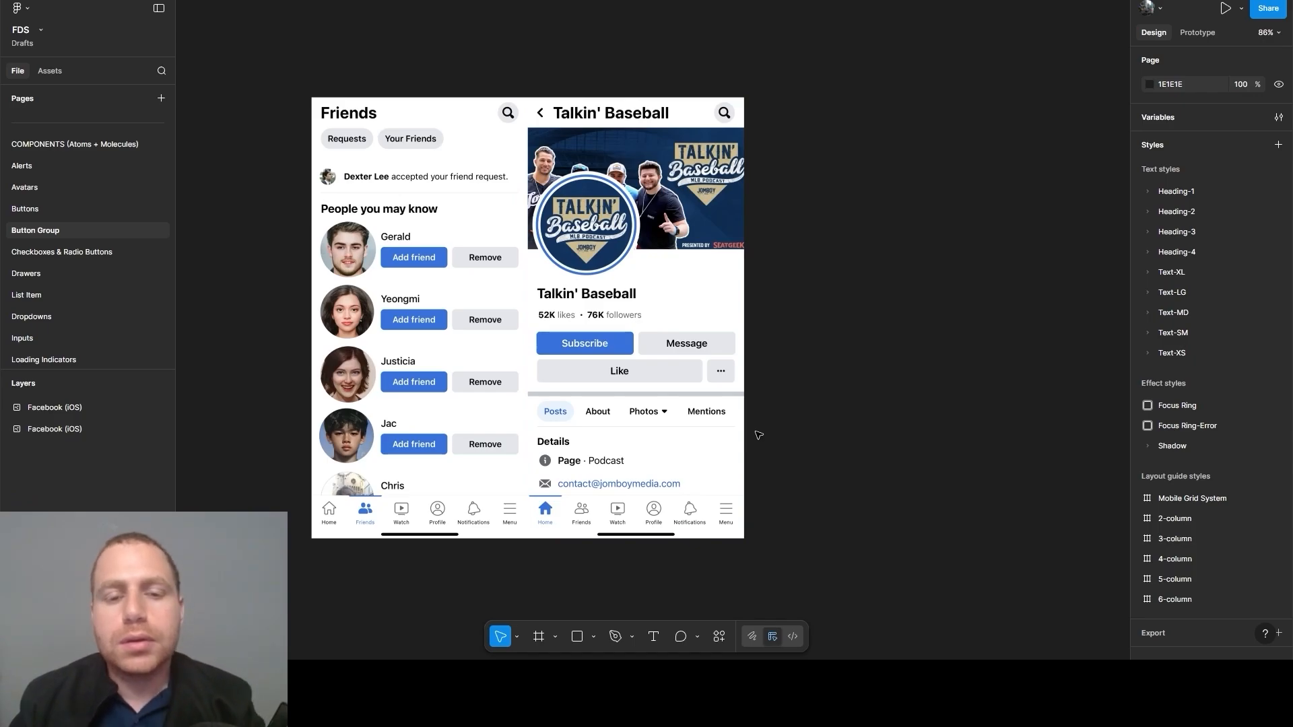
Place an instance of the Buttons CTA component on empty canvas beside the Facebook screens and turn off both its left and right icons
{"action": "left_click_drag", "start_coordinate": [867, 443], "coordinate": [686, 449]}
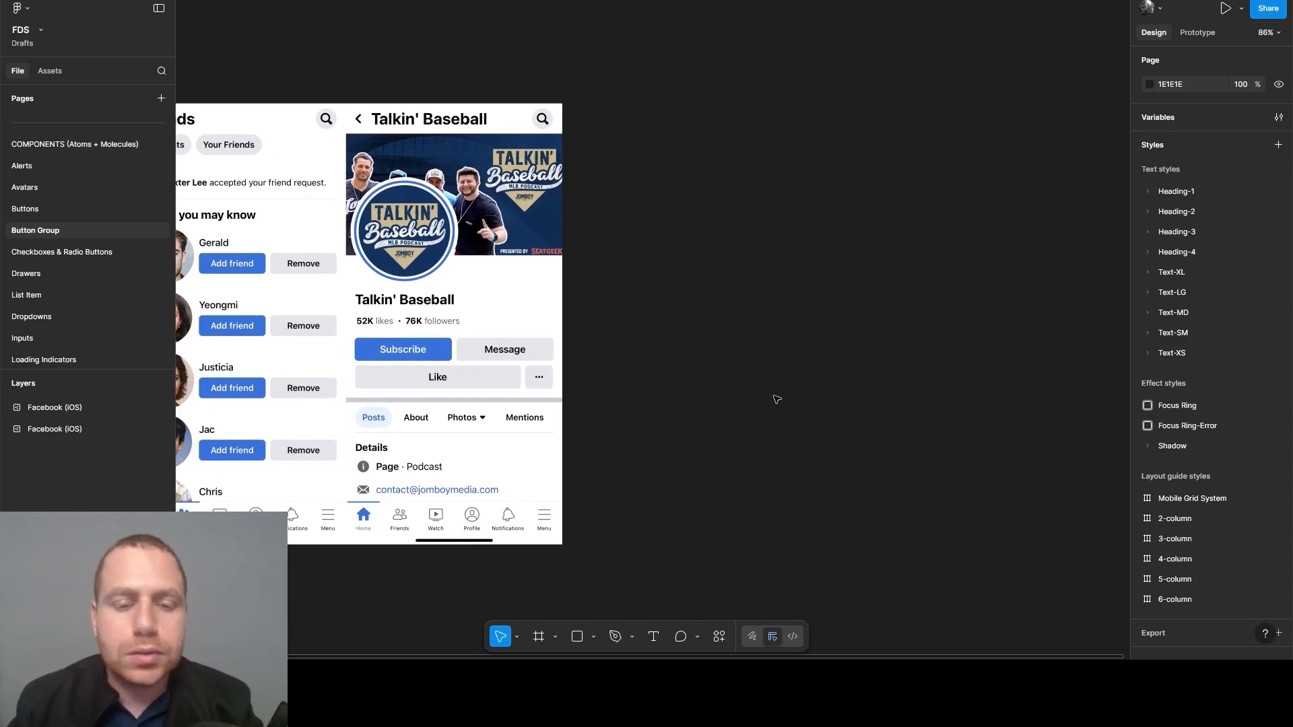
{"action": "left_click_drag", "start_coordinate": [776, 402], "coordinate": [776, 457]}
{"action": "left_click", "coordinate": [55, 71]}
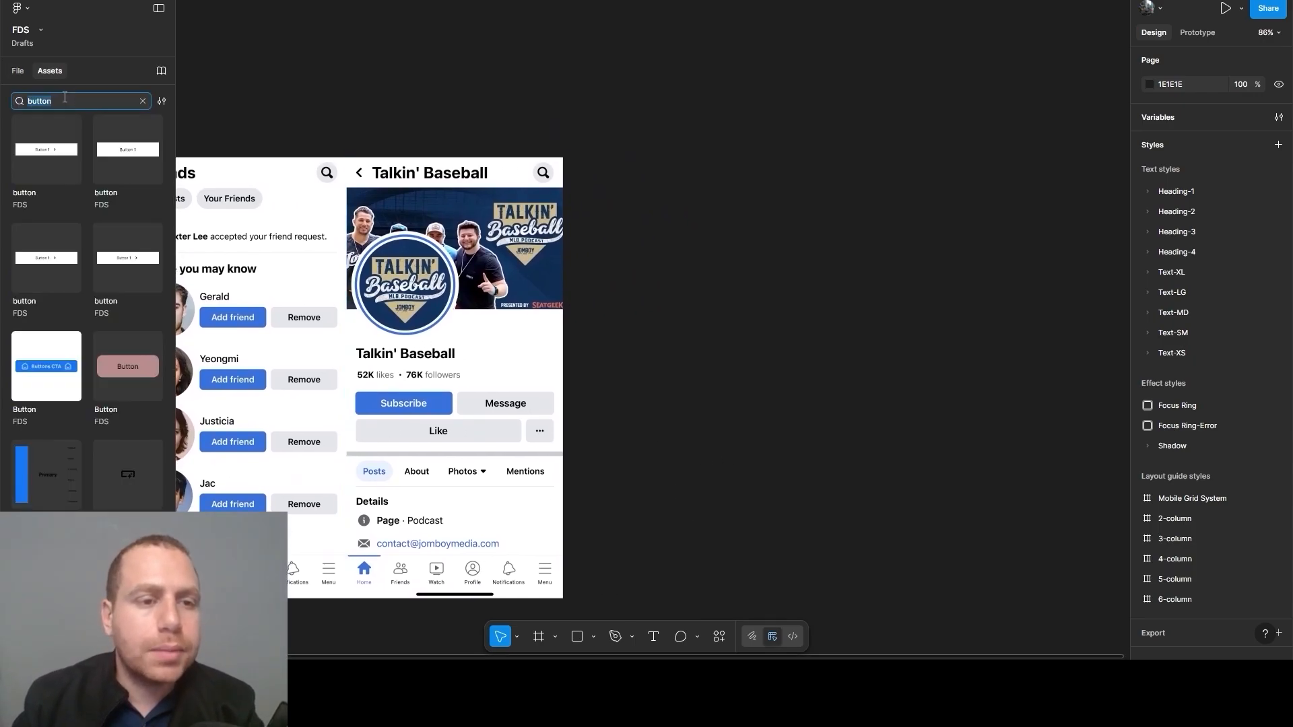
{"action": "left_click_drag", "start_coordinate": [58, 359], "coordinate": [875, 403]}
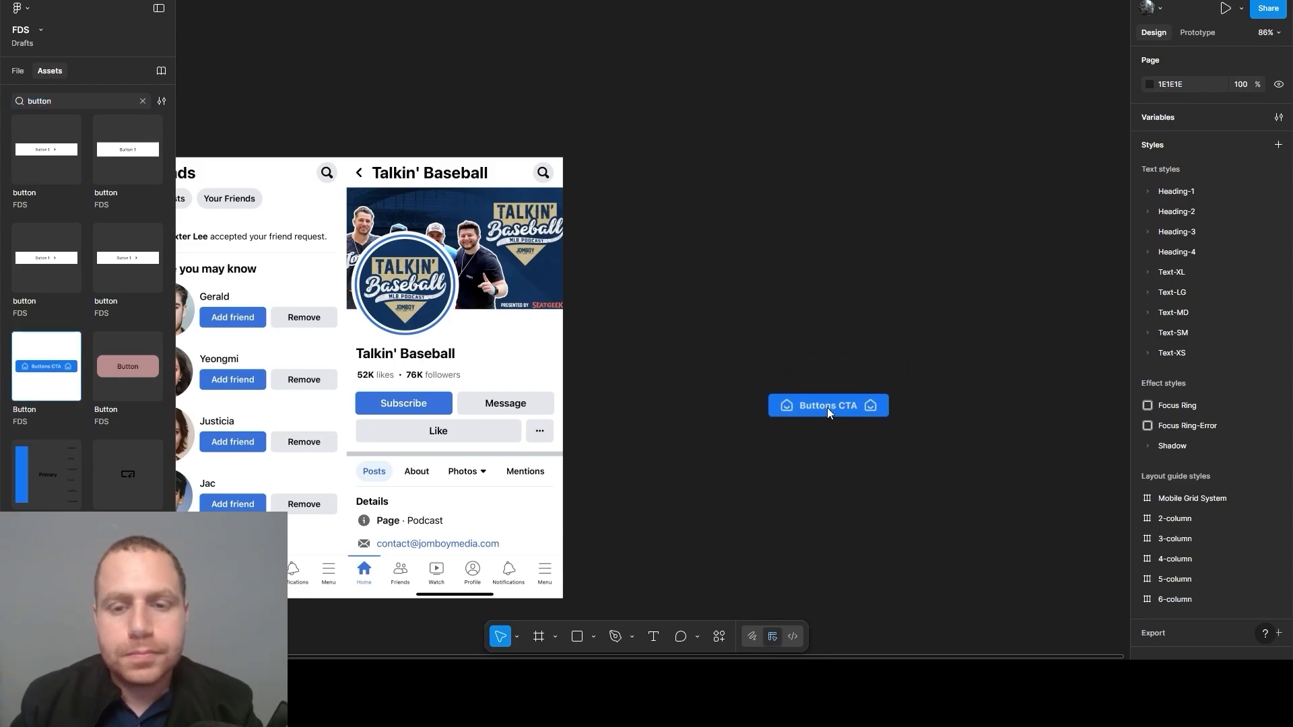
{"action": "left_click", "coordinate": [1216, 208]}
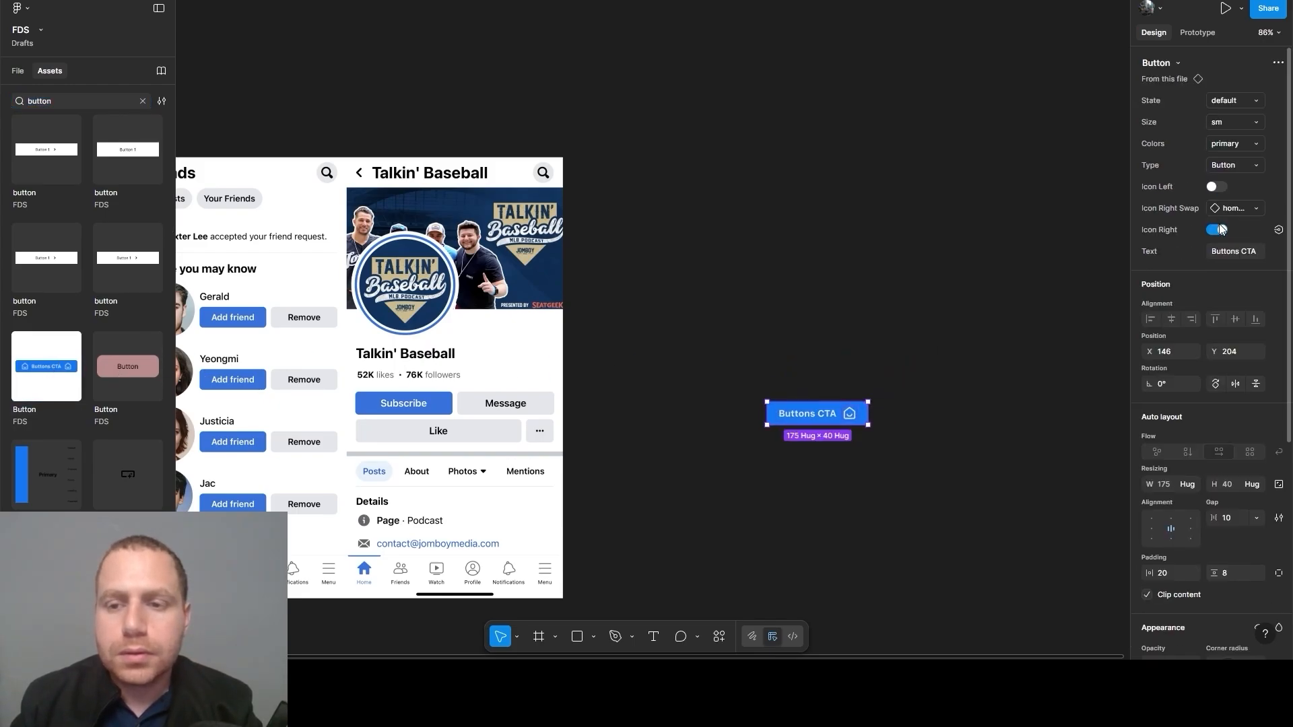
{"action": "left_click", "coordinate": [1216, 230]}
{"action": "left_click", "coordinate": [880, 476]}
Duplicate the button instance beside the original at about X 336, Y 204 and set the copy's color variant to neutral
{"action": "scroll", "coordinate": [835, 448], "scroll_direction": "down", "scroll_amount": 2}
{"action": "scroll", "coordinate": [834, 447], "scroll_direction": "right", "scroll_amount": 1}
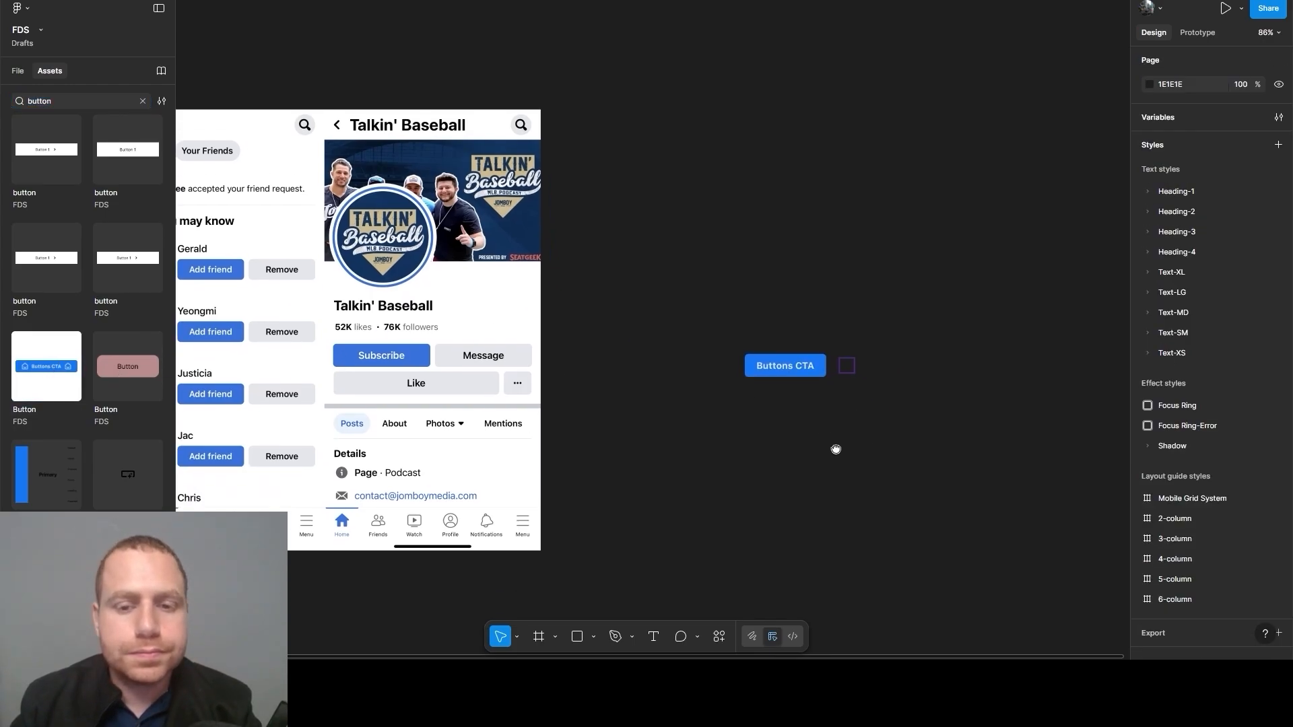
{"action": "left_click", "coordinate": [789, 374]}
{"action": "left_click_drag", "start_coordinate": [789, 374], "coordinate": [898, 374]}
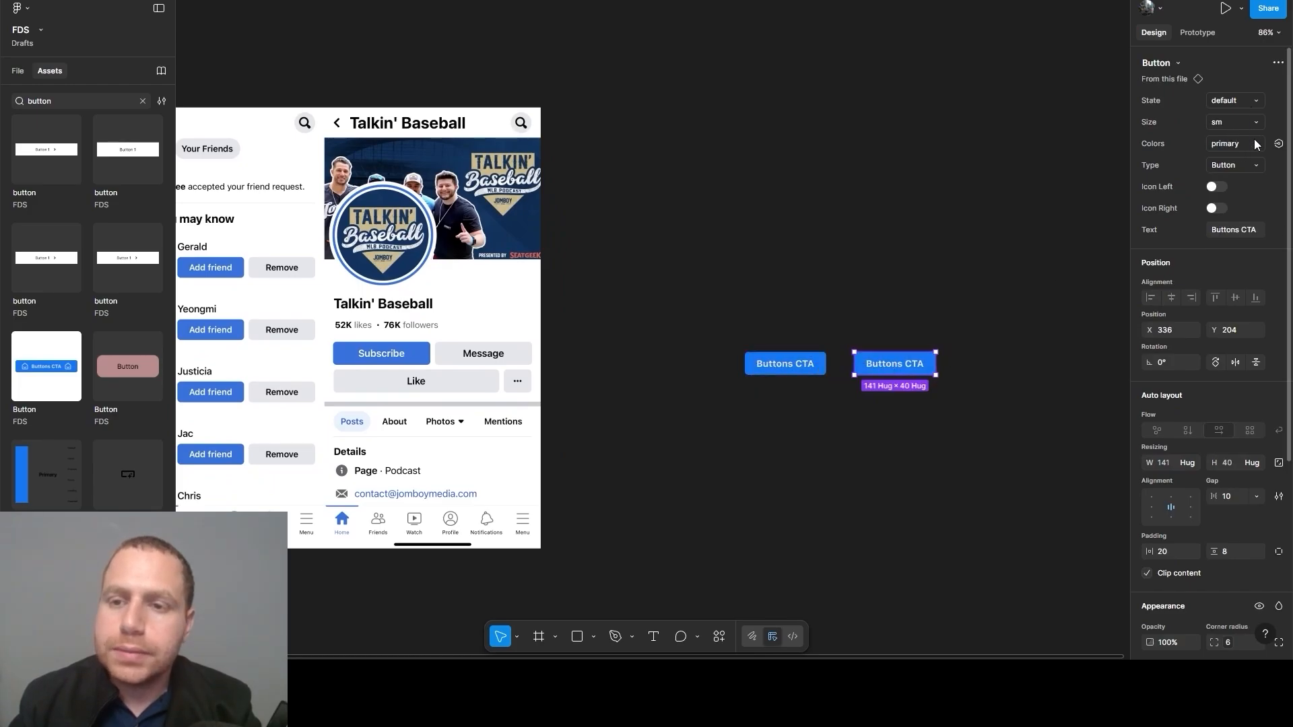
{"action": "left_click", "coordinate": [1254, 144]}
{"action": "left_click", "coordinate": [1223, 214]}
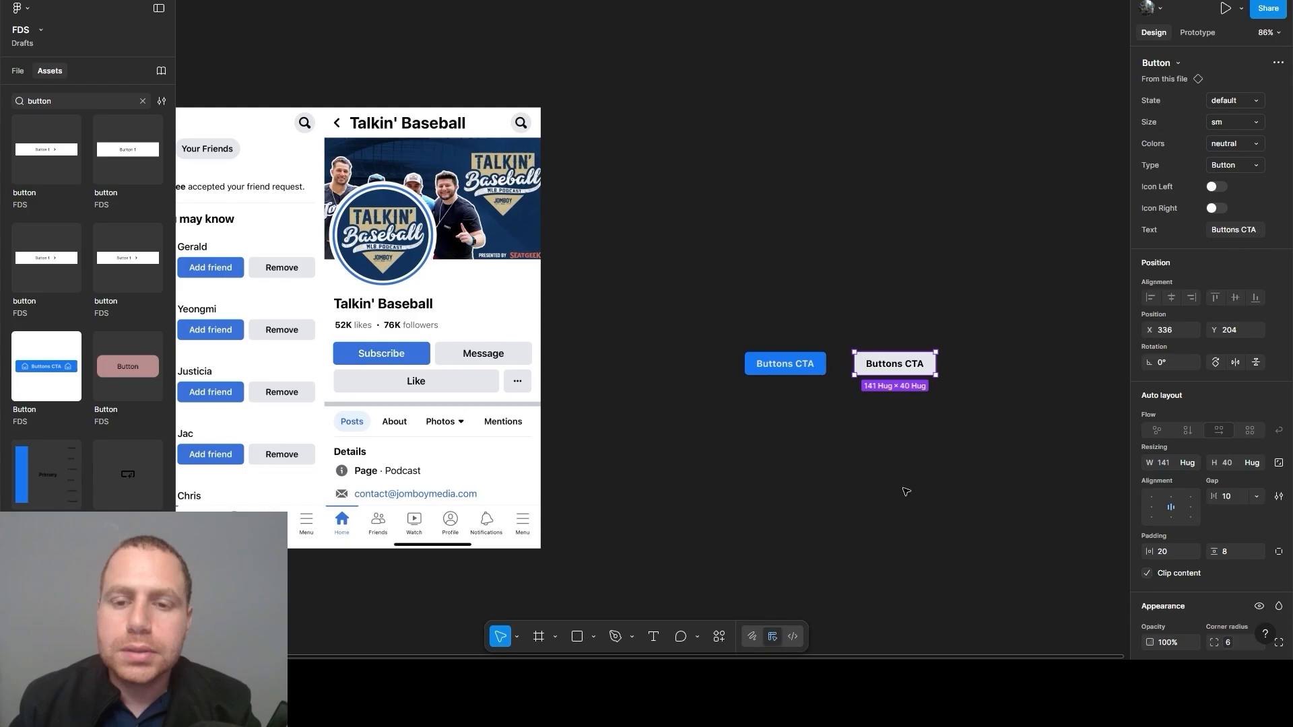
Move the neutral button to about 30 px from the primary one and wrap both buttons in a horizontal auto layout frame
{"action": "left_click", "coordinate": [905, 489]}
{"action": "left_click_drag", "start_coordinate": [882, 368], "coordinate": [871, 368]}
{"action": "left_click_drag", "start_coordinate": [744, 319], "coordinate": [1053, 447]}
{"action": "key", "text": "shift+a"}
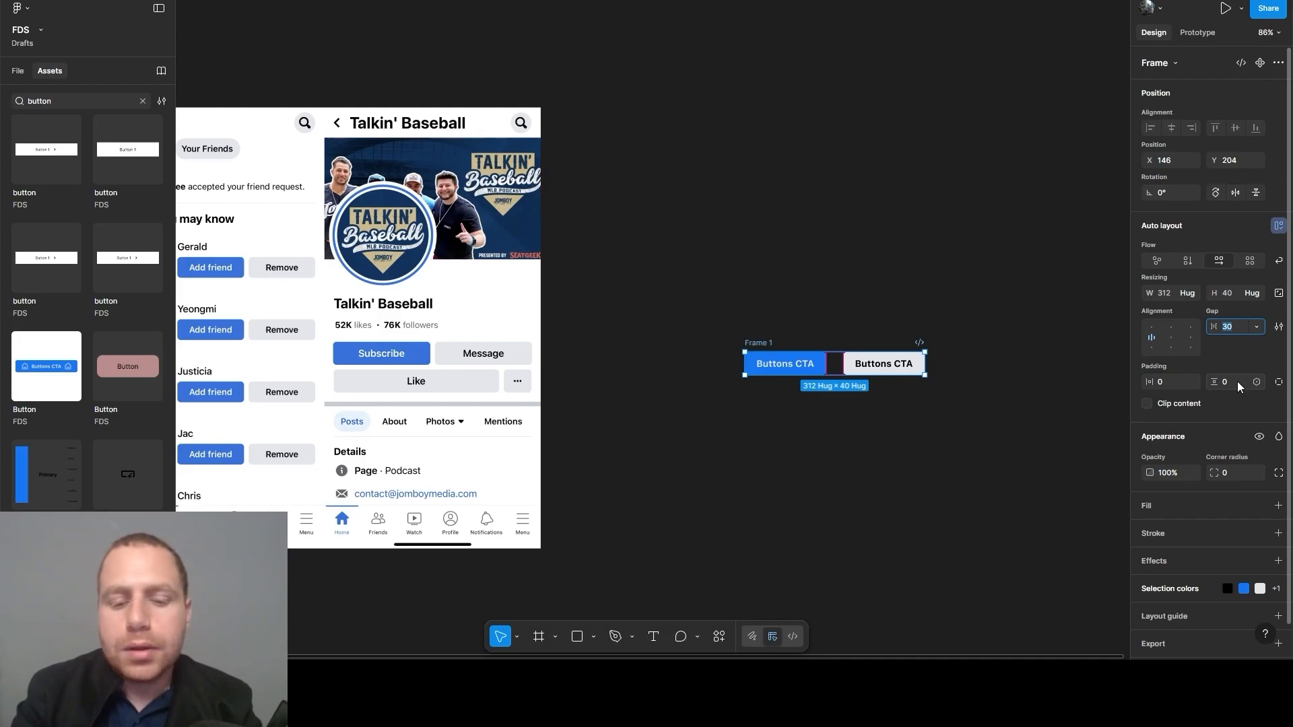
Set the auto layout frame's gap to 12 and rename the frame Button Group
{"action": "type", "text": "12"}
{"action": "key", "text": "Return"}
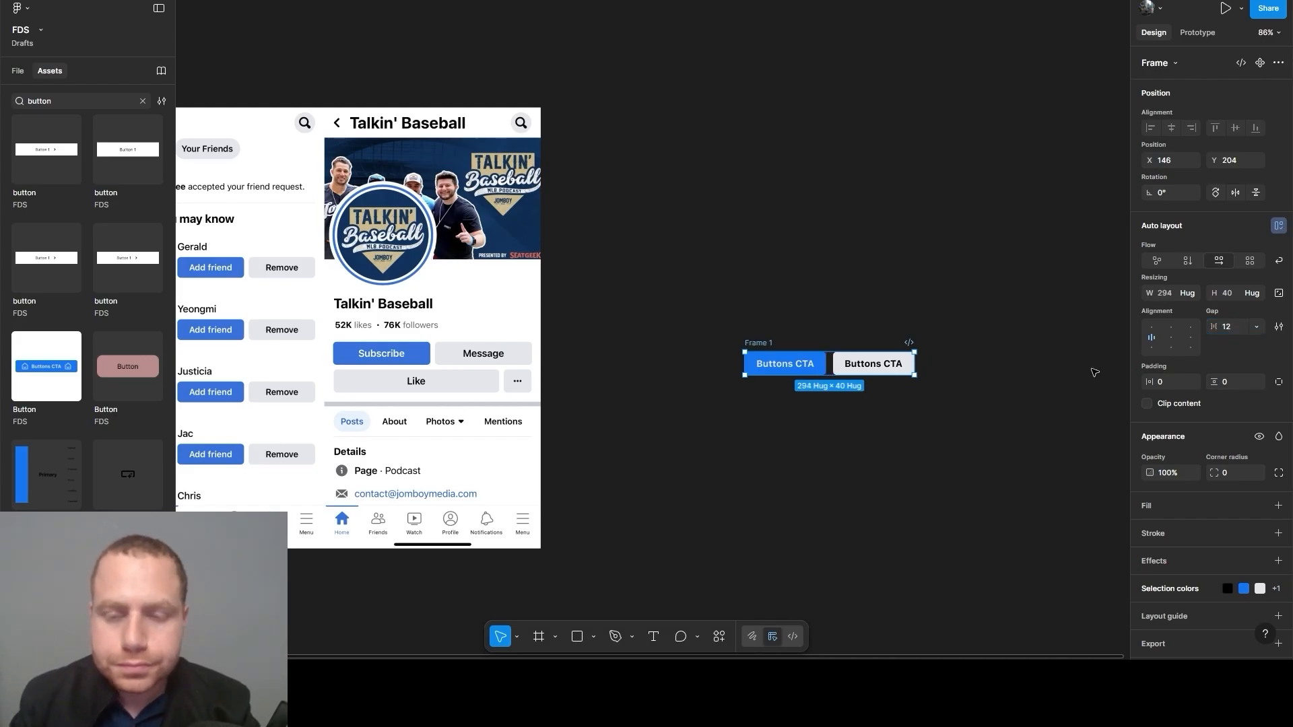
{"action": "left_click", "coordinate": [954, 532]}
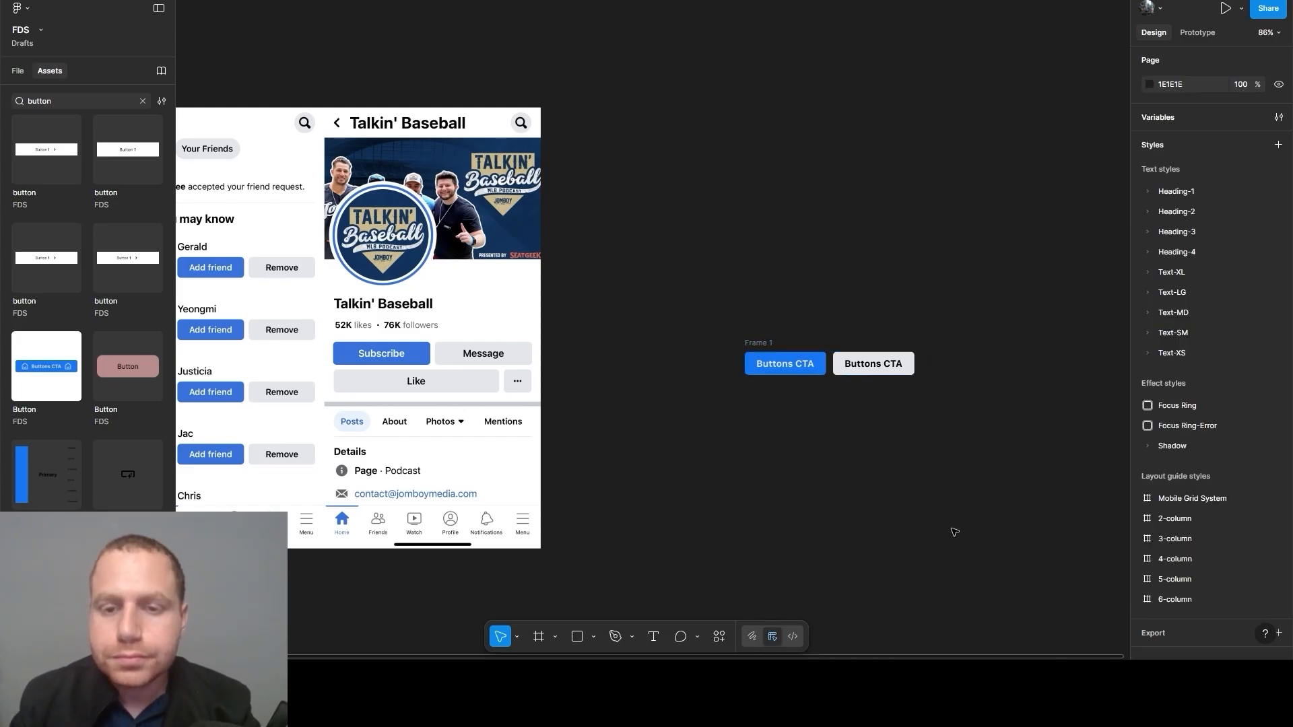
{"action": "double_click", "coordinate": [753, 342]}
{"action": "type", "text": "Button"}
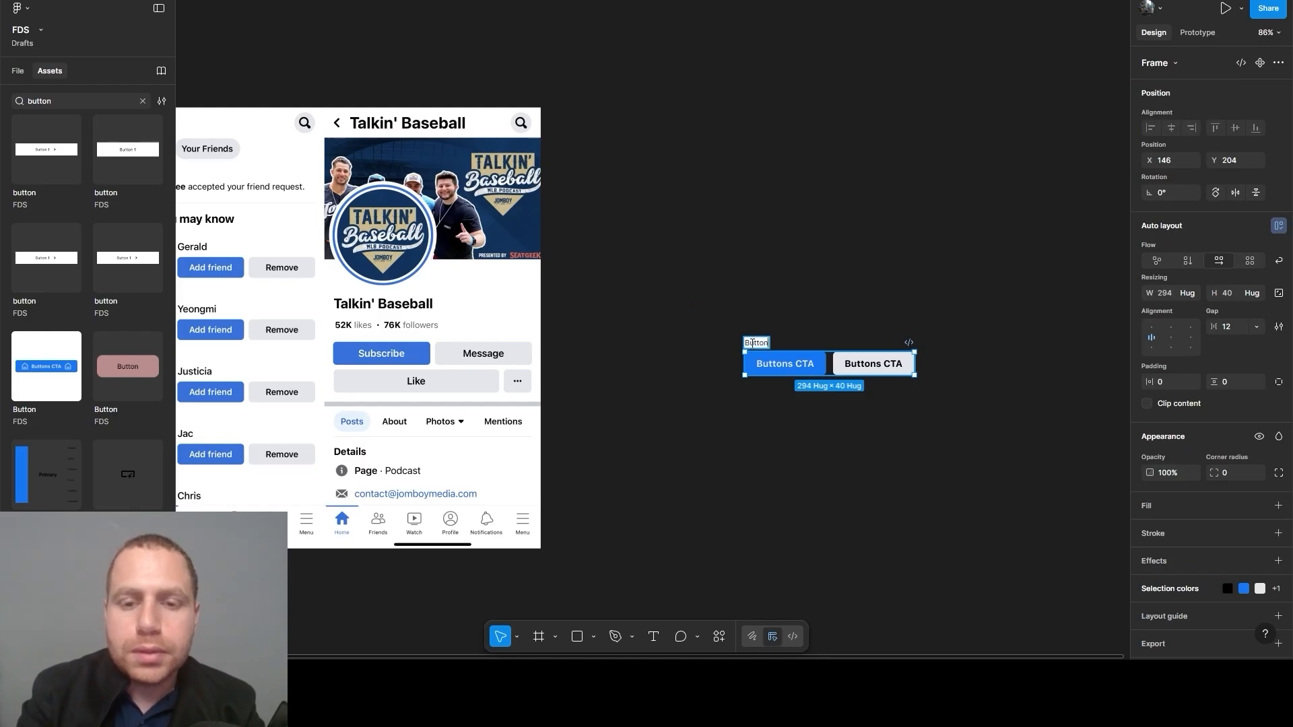
{"action": "type", "text": " Grou"}
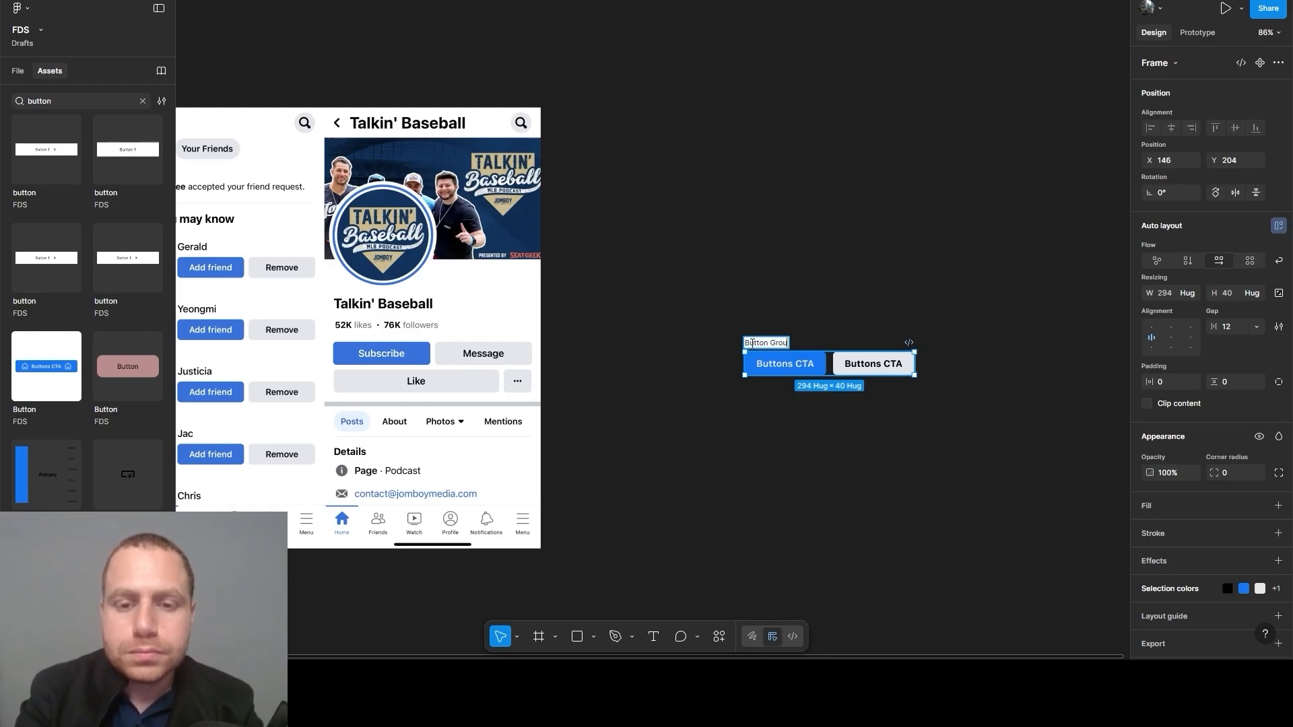
{"action": "type", "text": "p"}
{"action": "key", "text": "Return"}
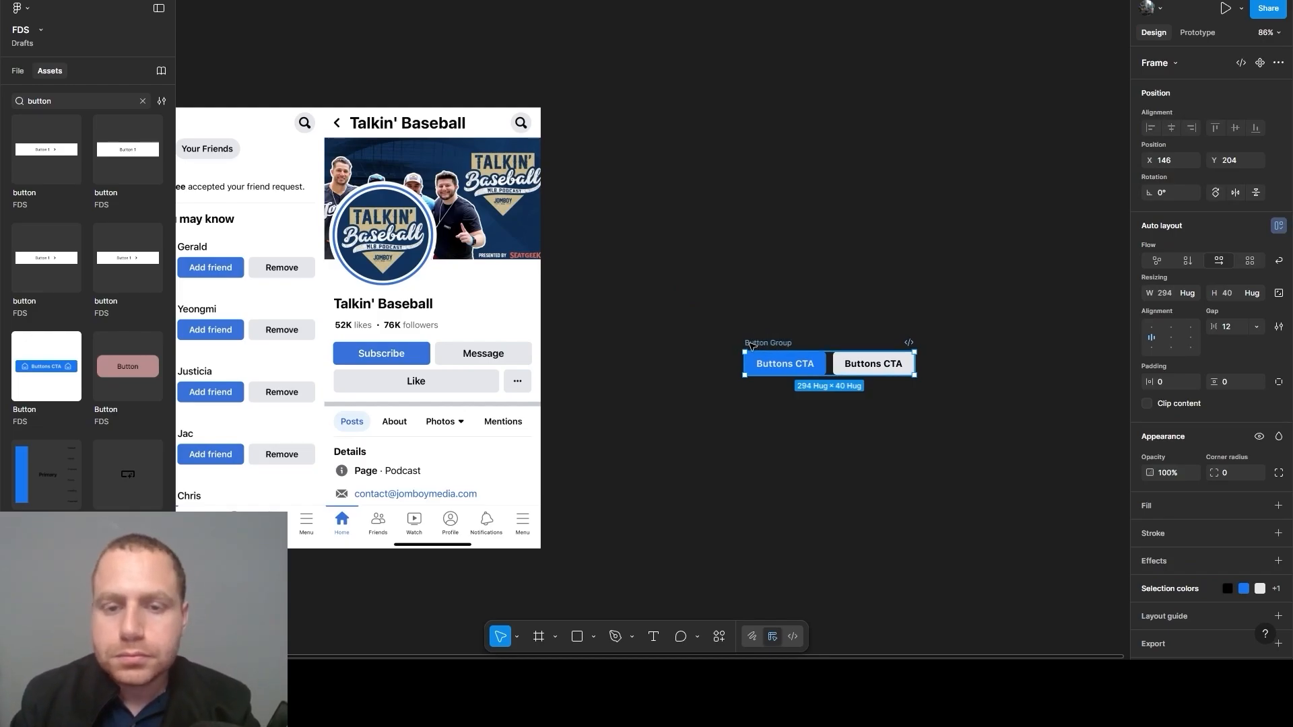
Turn the Button Group frame into a component and add a variant property named Button Group
{"action": "key", "text": "ctrl+alt+k"}
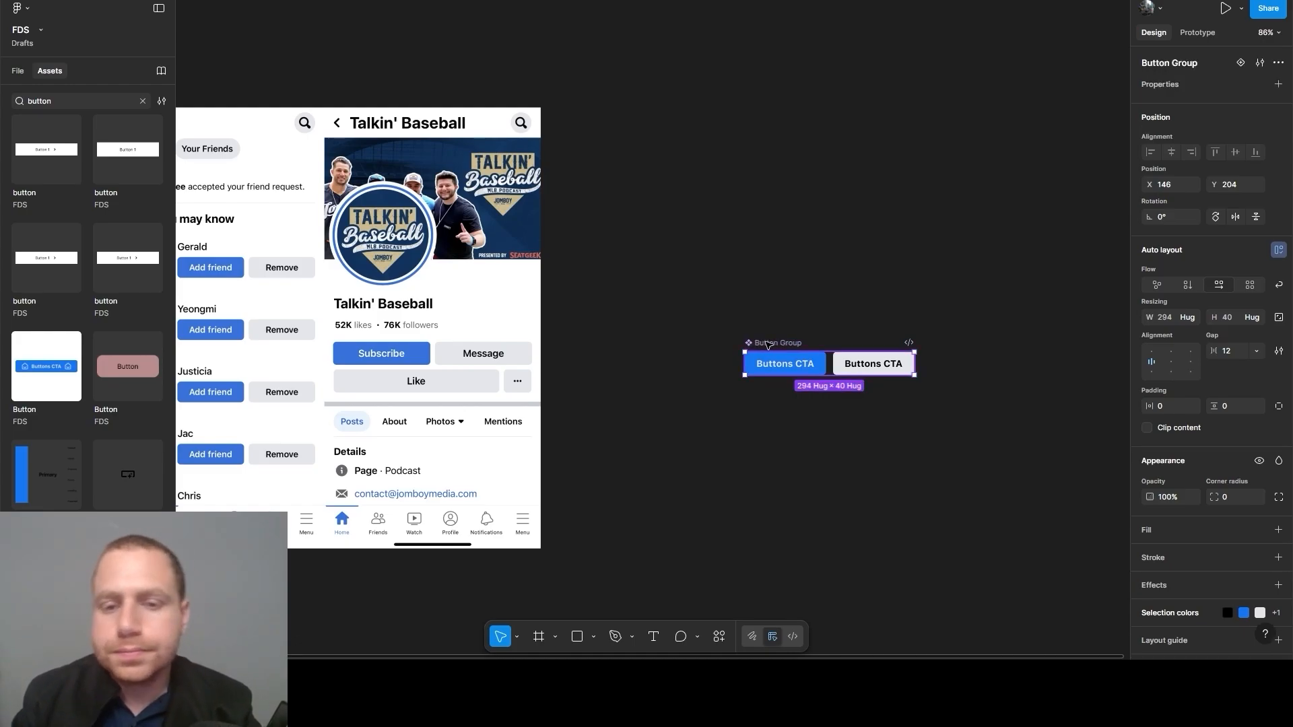
{"action": "left_click", "coordinate": [1277, 84]}
{"action": "left_click", "coordinate": [1251, 124]}
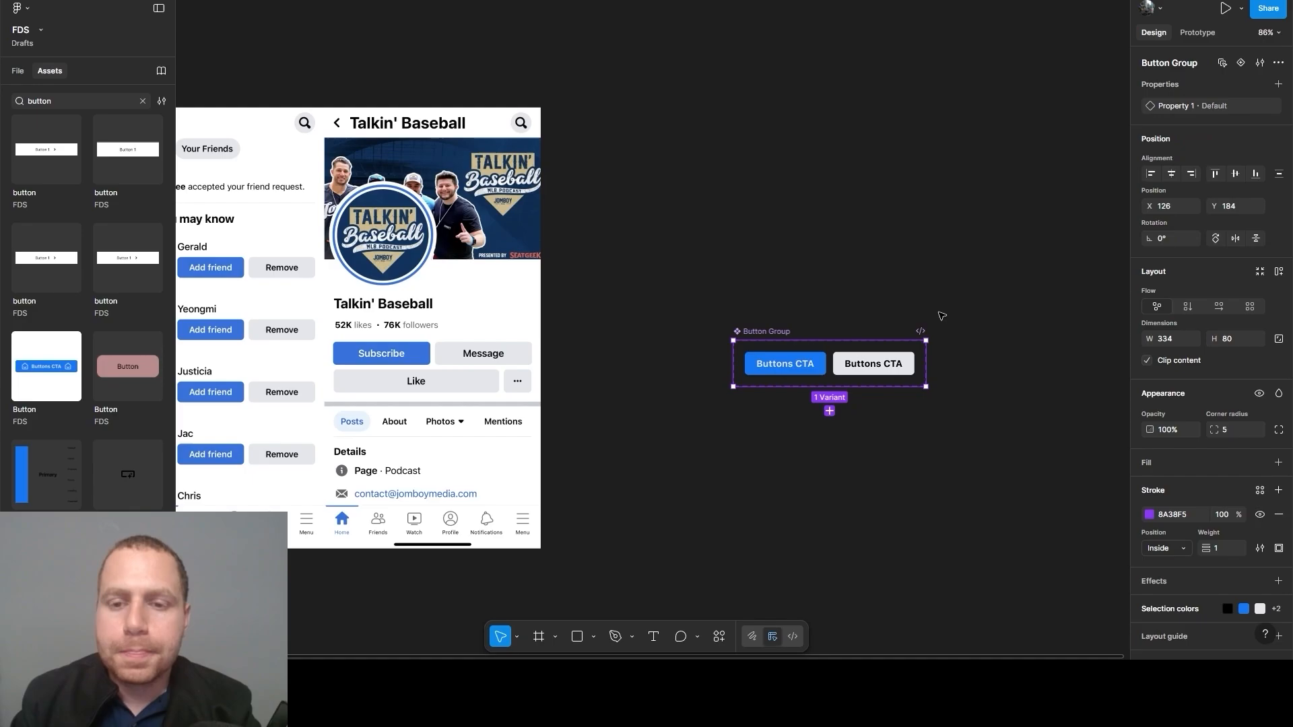
{"action": "double_click", "coordinate": [1181, 108]}
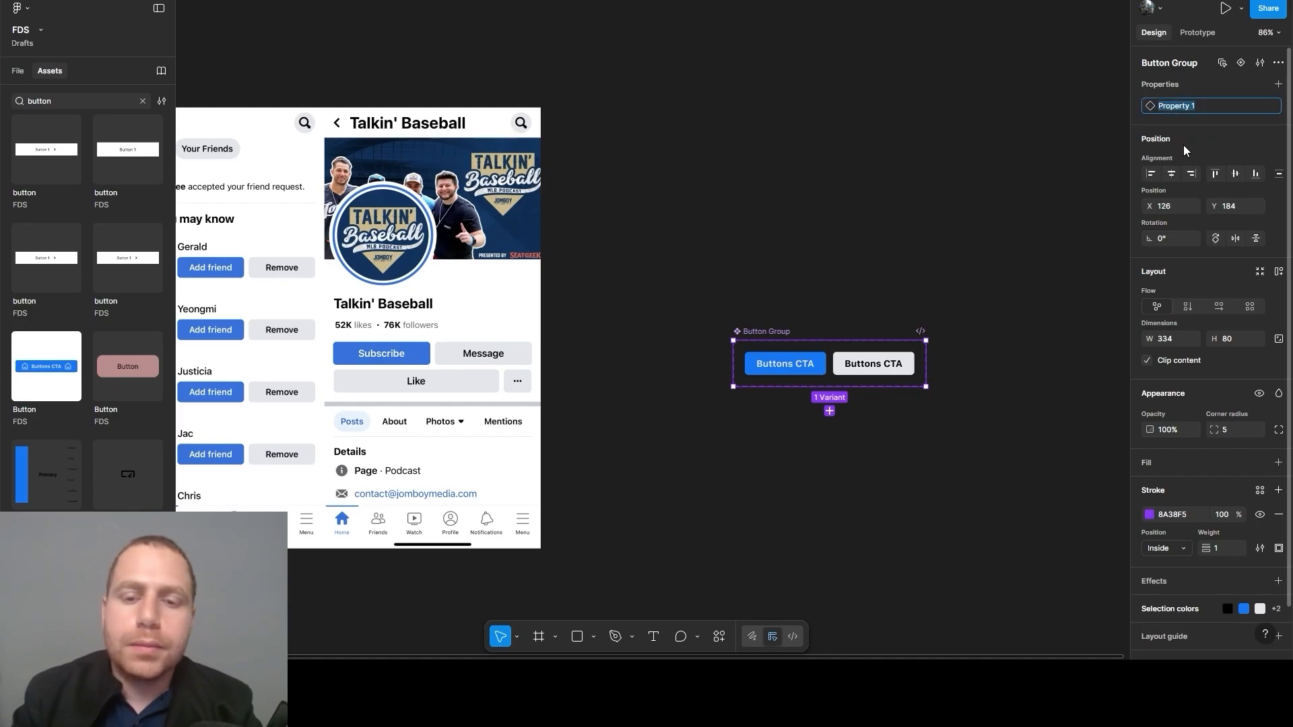
{"action": "type", "text": "Butto"}
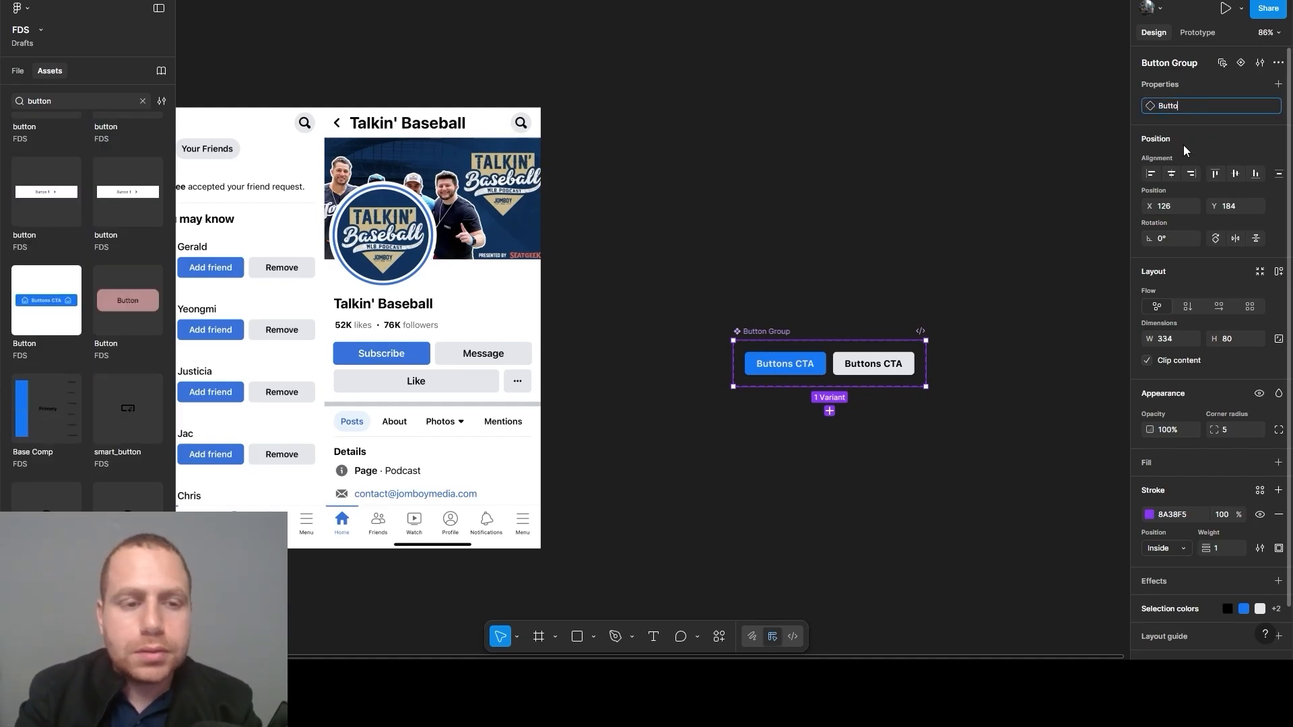
{"action": "type", "text": "n Grou"}
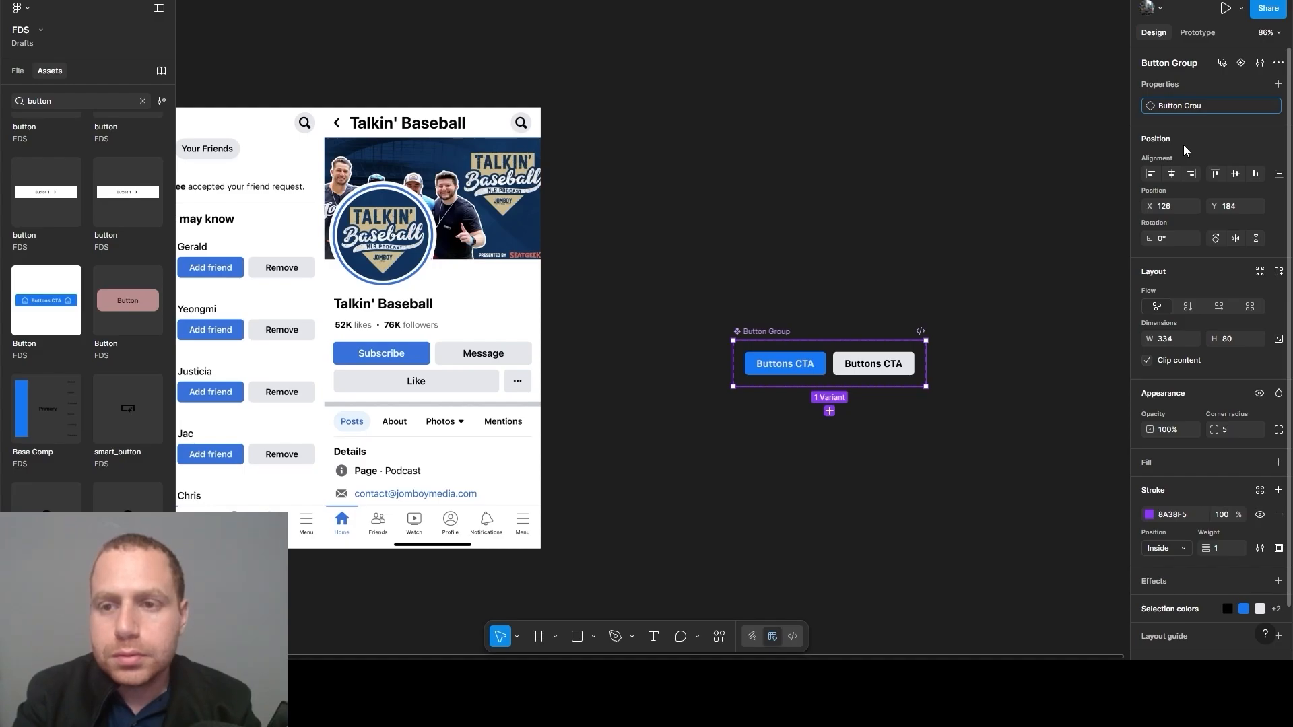
{"action": "type", "text": "p"}
{"action": "key", "text": "Return"}
Set the two-button variant's value to 2 and rename its variant property Number
{"action": "double_click", "coordinate": [856, 373]}
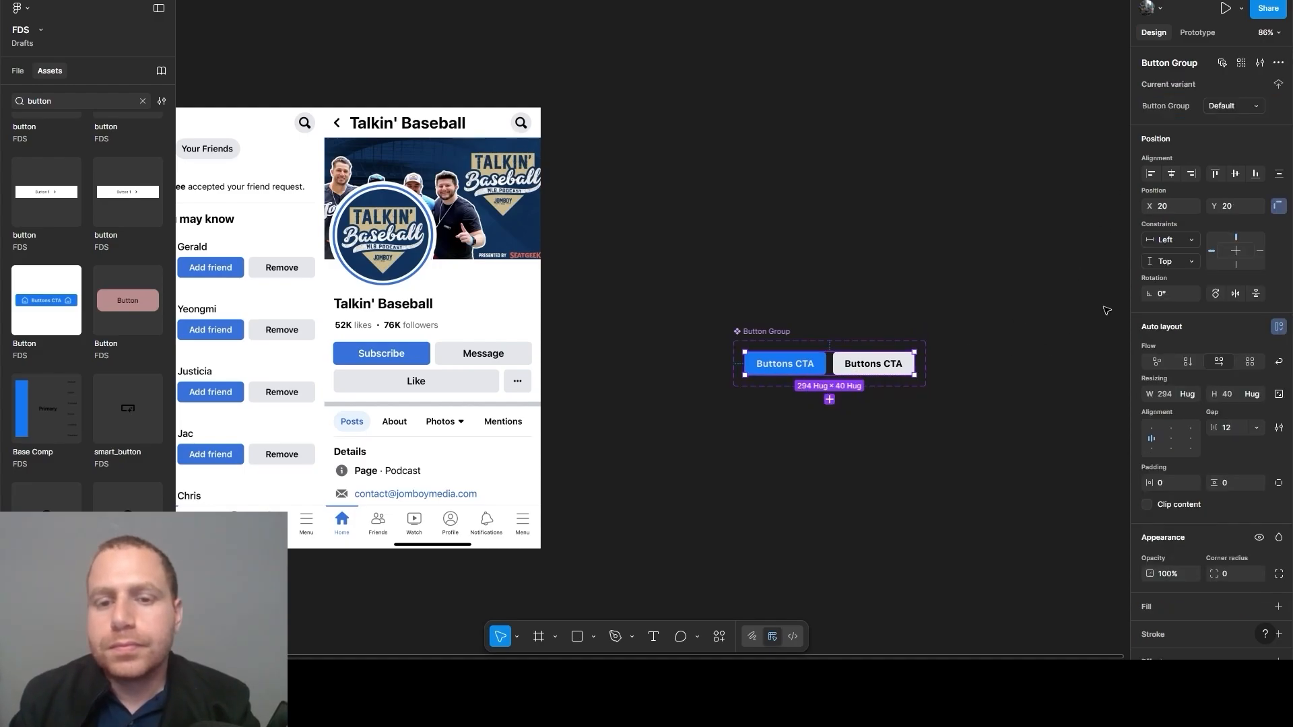
{"action": "left_click", "coordinate": [1219, 108]}
{"action": "type", "text": "2"}
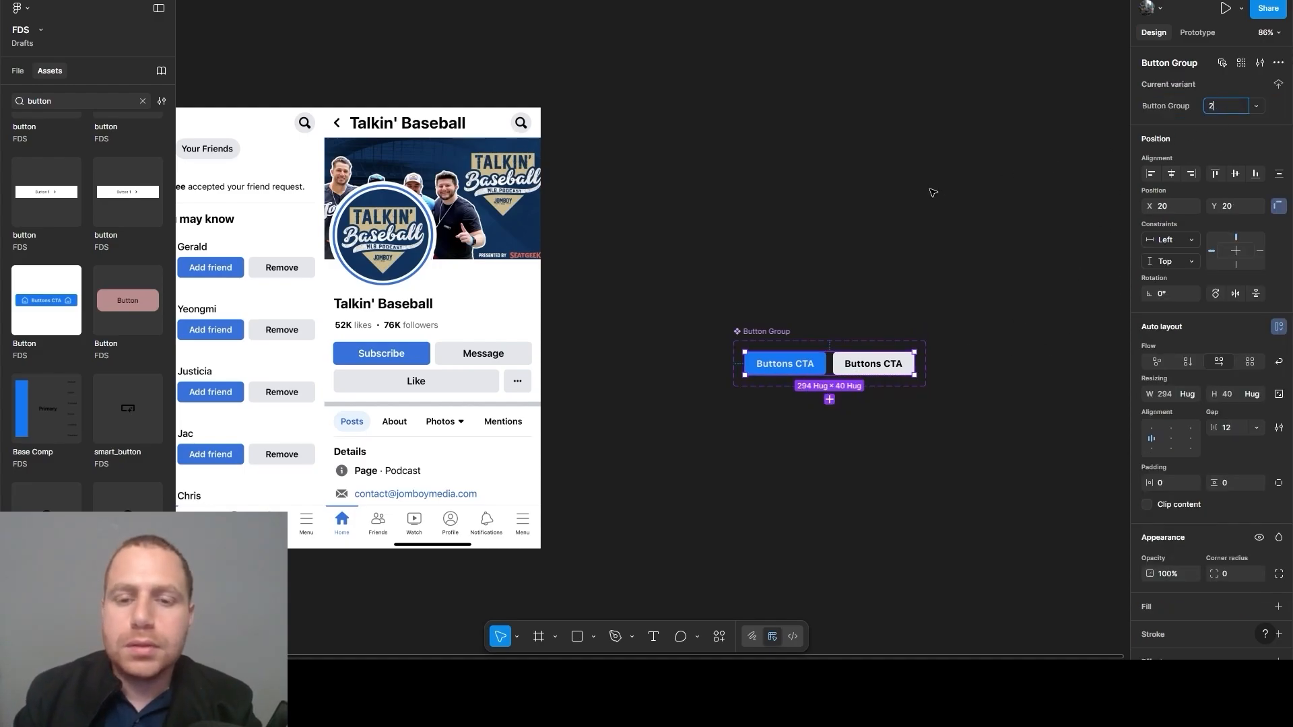
{"action": "left_click", "coordinate": [909, 279]}
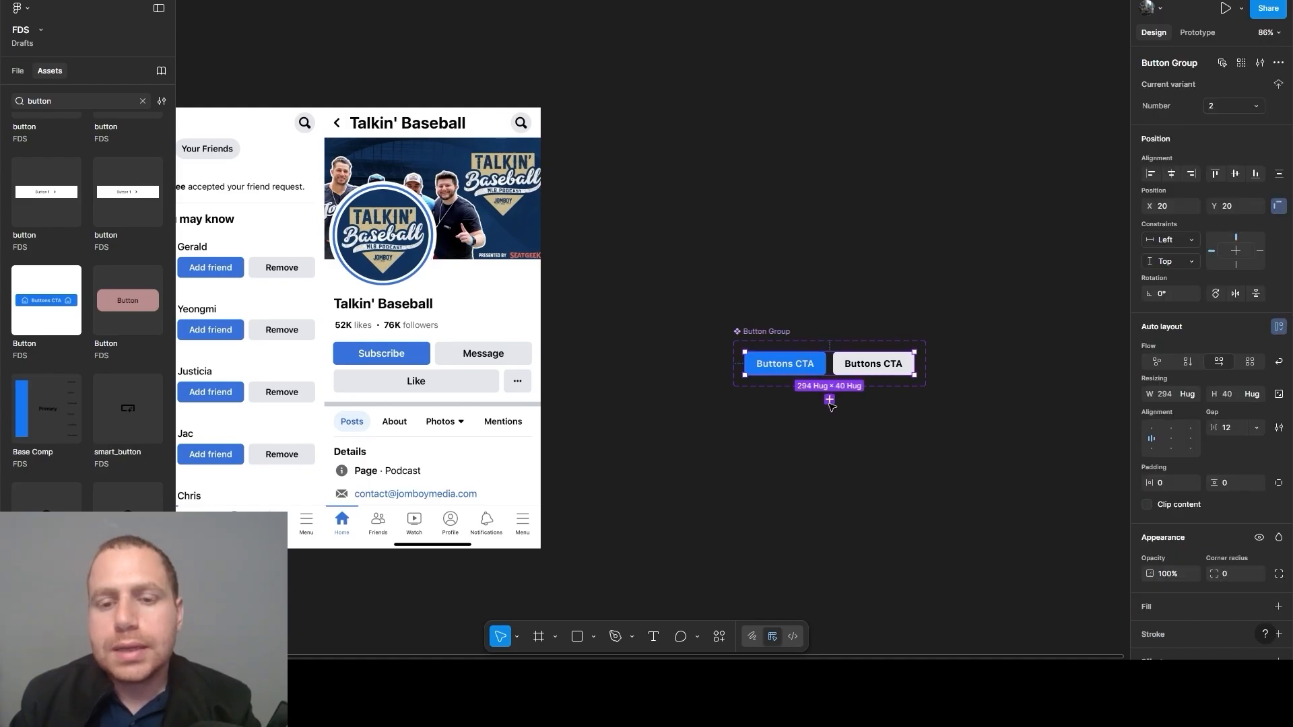
Add a second variant, enlarge the Button Group set and place the new variant below the first at X 20, Y 98
{"action": "left_click", "coordinate": [830, 400]}
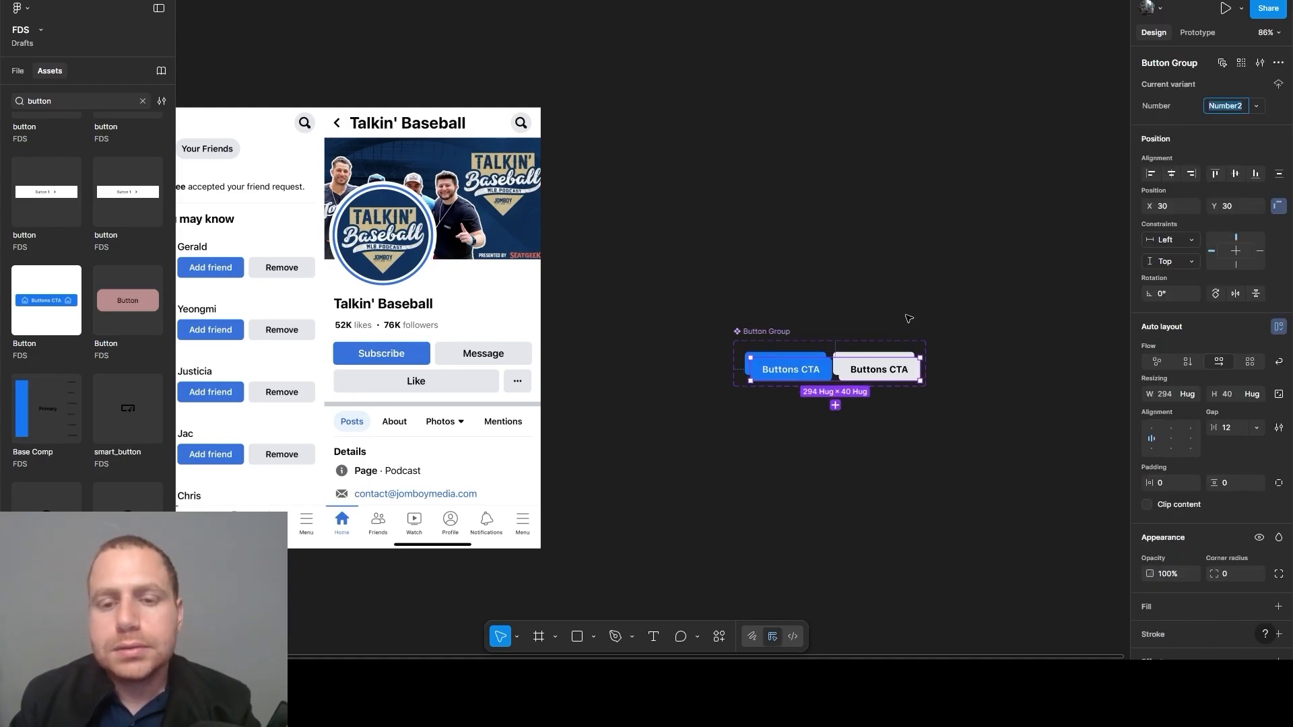
{"action": "left_click", "coordinate": [808, 288]}
{"action": "left_click", "coordinate": [752, 332]}
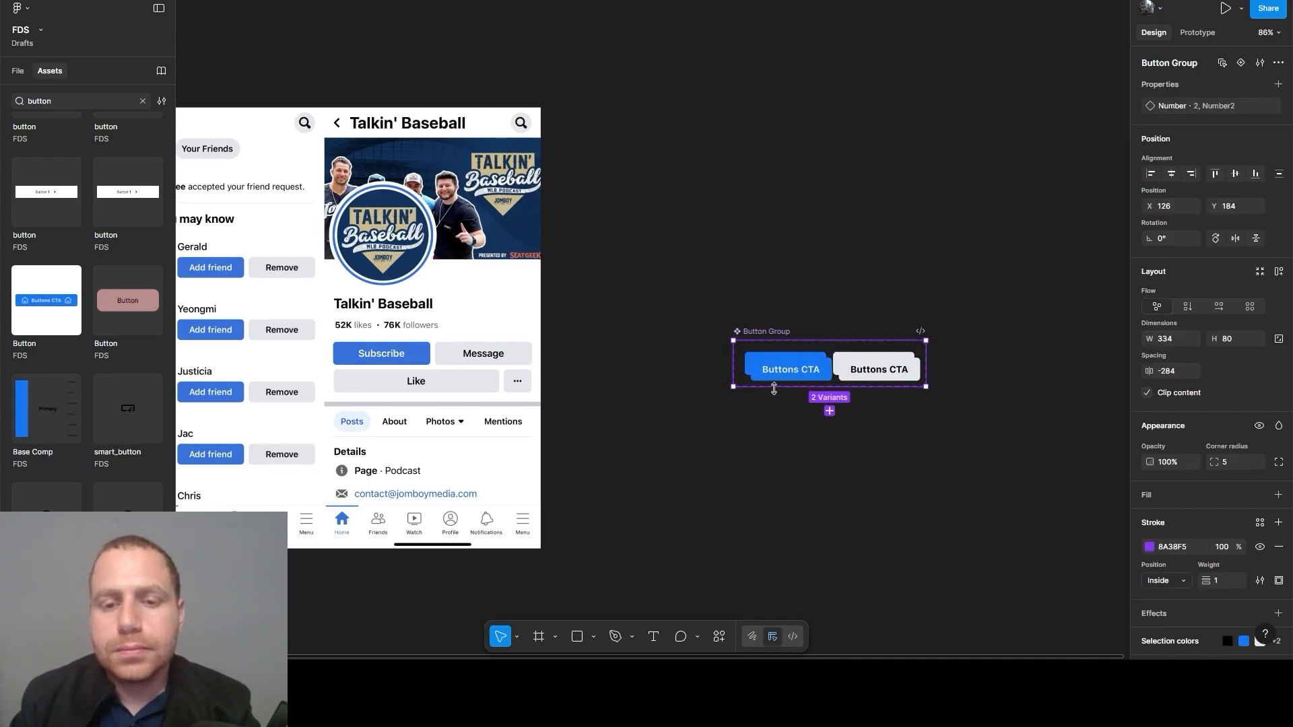
{"action": "left_click_drag", "start_coordinate": [773, 389], "coordinate": [771, 582]}
{"action": "left_click_drag", "start_coordinate": [929, 458], "coordinate": [998, 452]}
{"action": "left_click", "coordinate": [843, 370]}
{"action": "left_click_drag", "start_coordinate": [843, 370], "coordinate": [838, 408]}
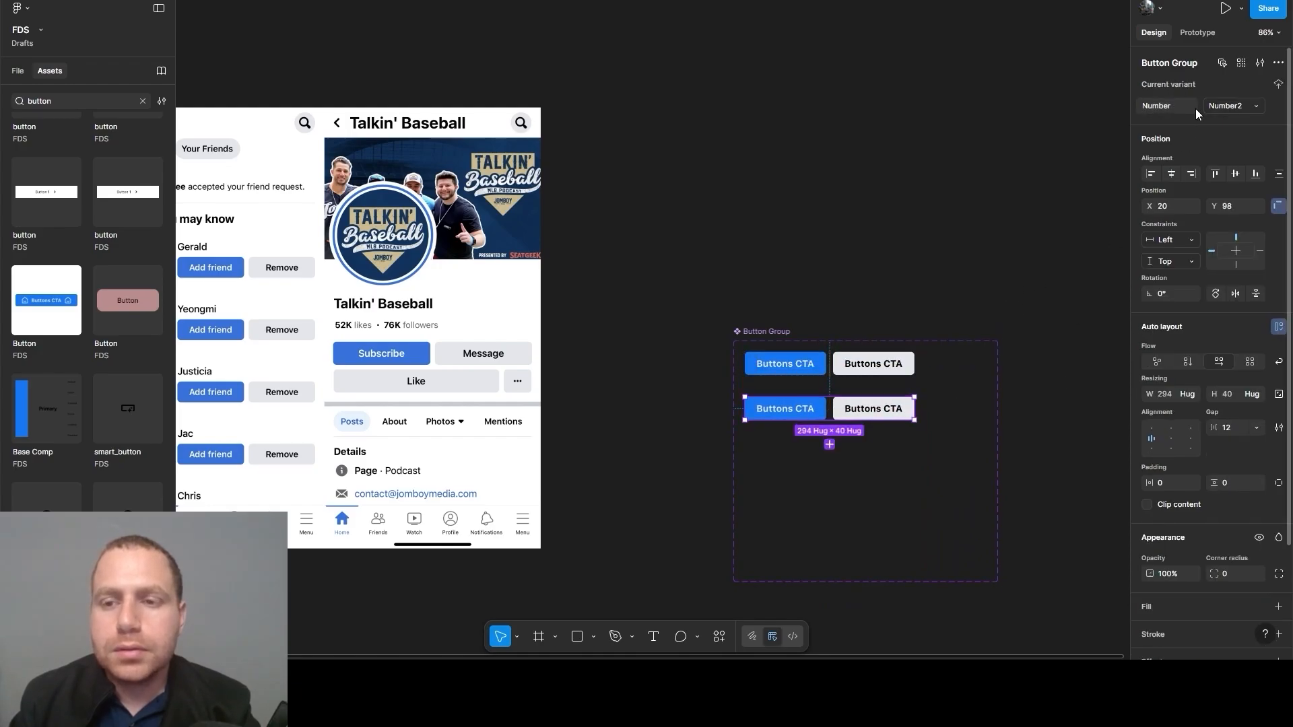
Set the second variant's Number value to 3 and duplicate its neutral button to make a third button
{"action": "left_click", "coordinate": [1239, 107]}
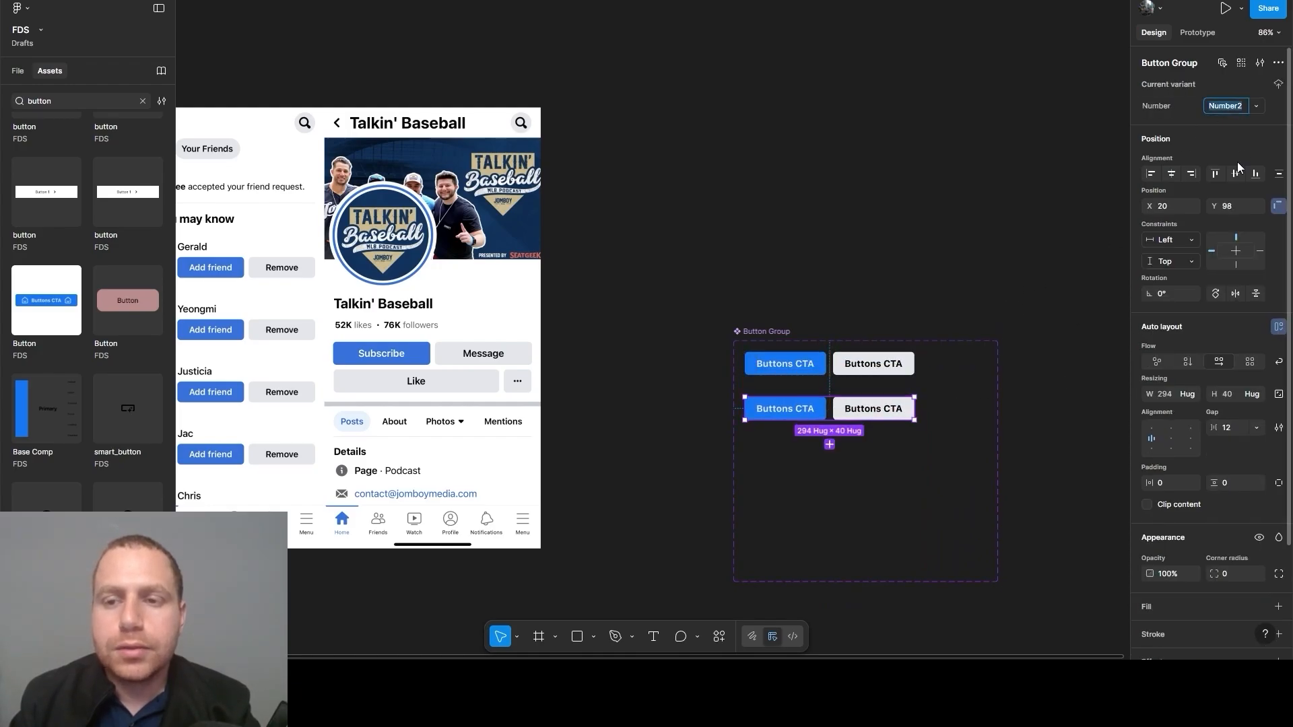
{"action": "left_click", "coordinate": [920, 252]}
{"action": "double_click", "coordinate": [881, 414]}
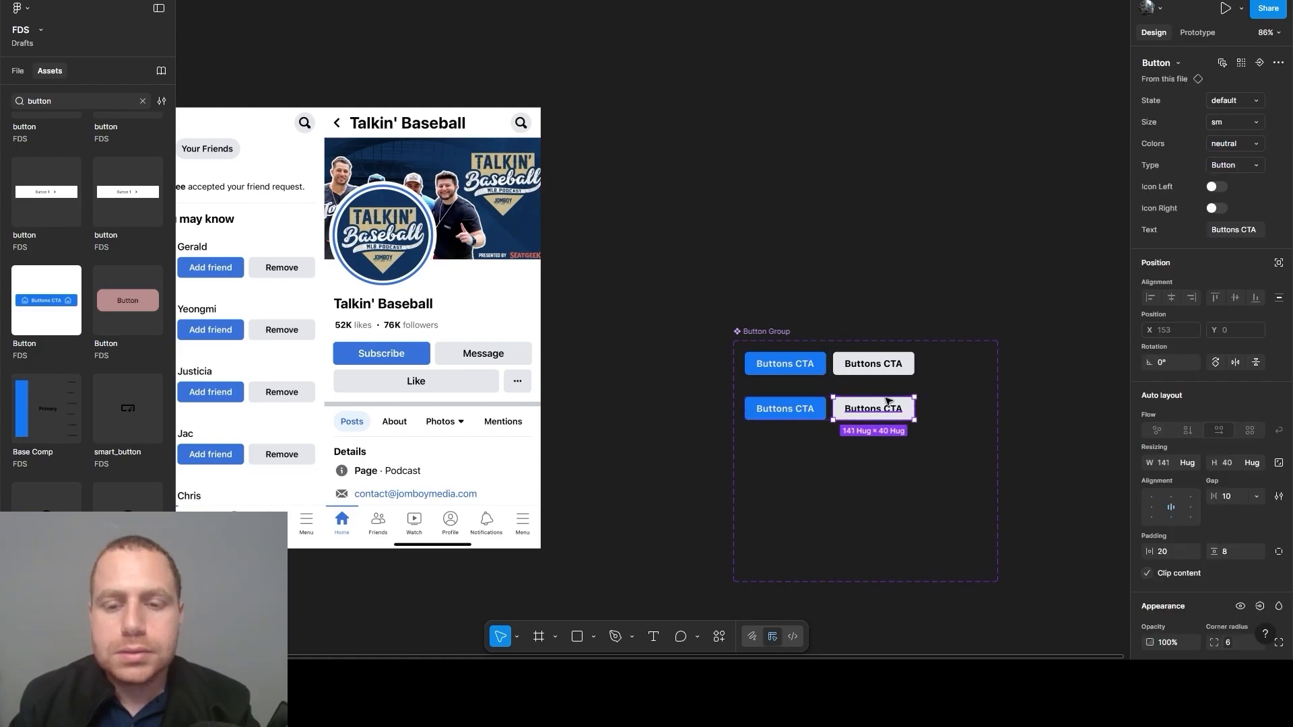
{"action": "key", "text": "ctrl+d"}
{"action": "left_click", "coordinate": [891, 270]}
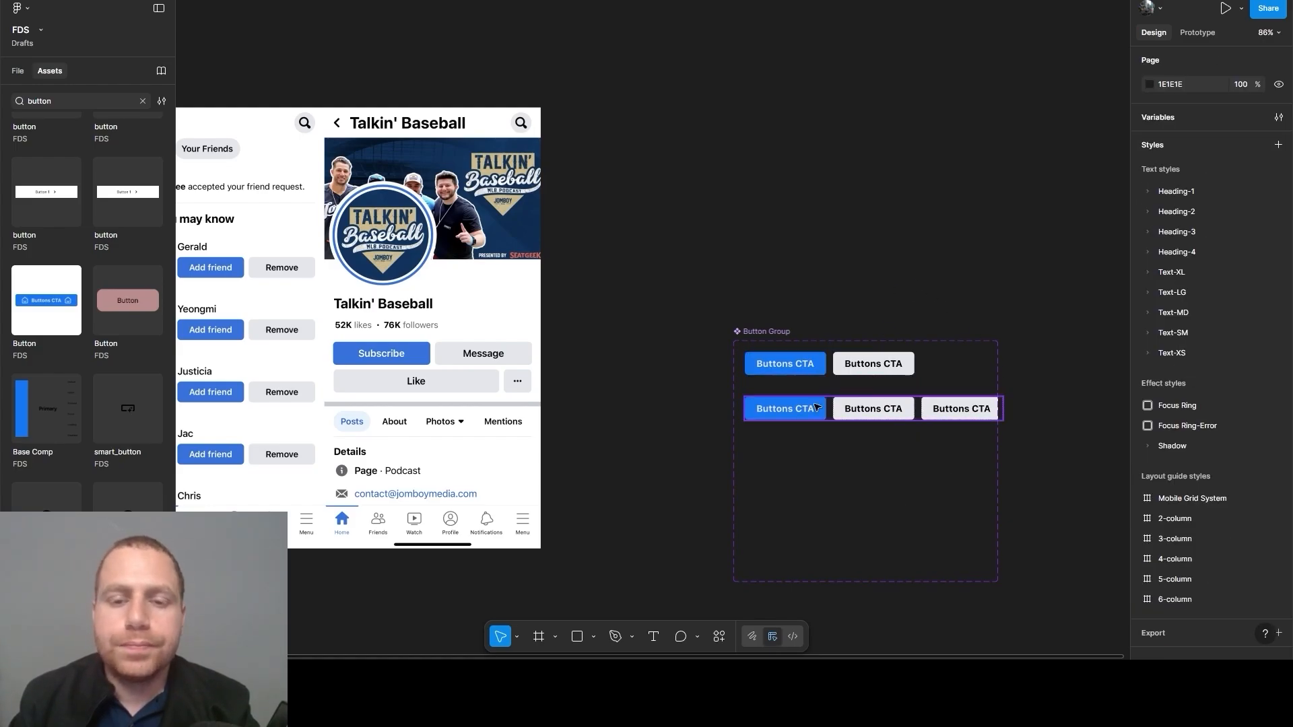
Widen the Button Group set and duplicate the three-button variant below itself, setting the copy's Number value to 4
{"action": "left_click", "coordinate": [780, 330]}
{"action": "left_click_drag", "start_coordinate": [998, 466], "coordinate": [1159, 468]}
{"action": "left_click_drag", "start_coordinate": [764, 295], "coordinate": [661, 190]}
{"action": "left_click", "coordinate": [685, 300]}
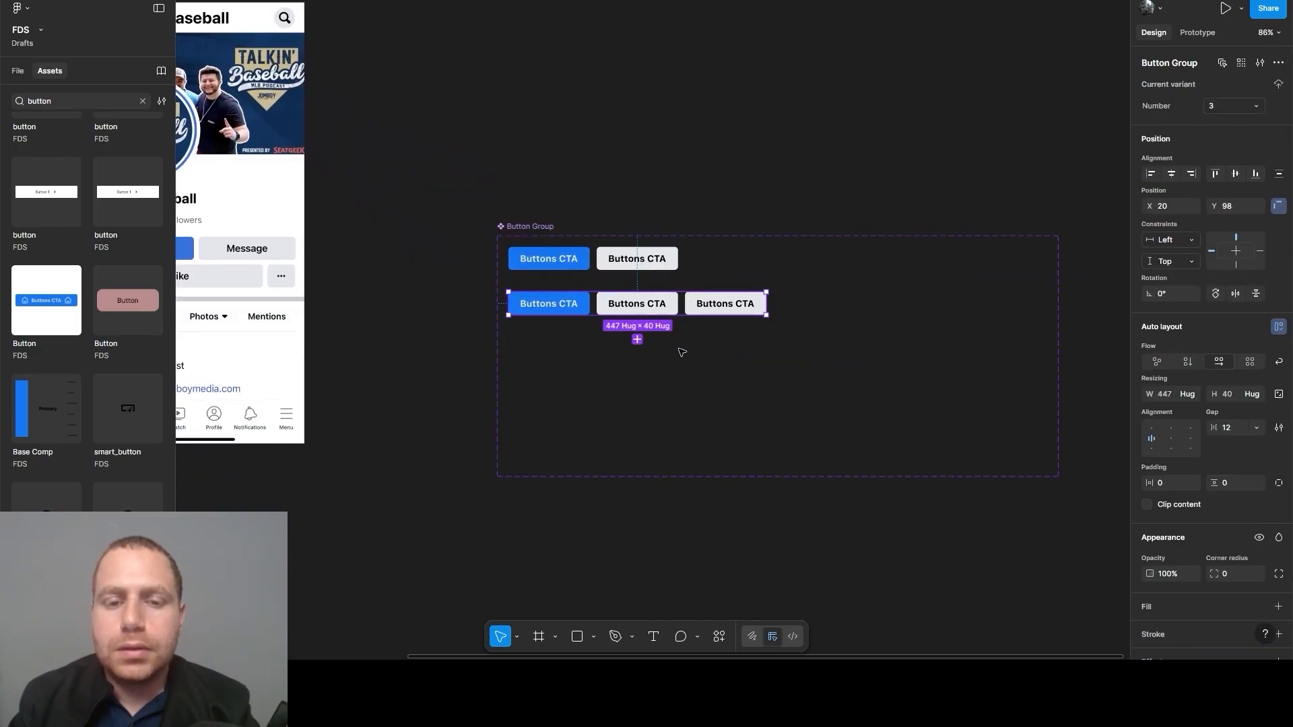
{"action": "key", "text": "ctrl+d"}
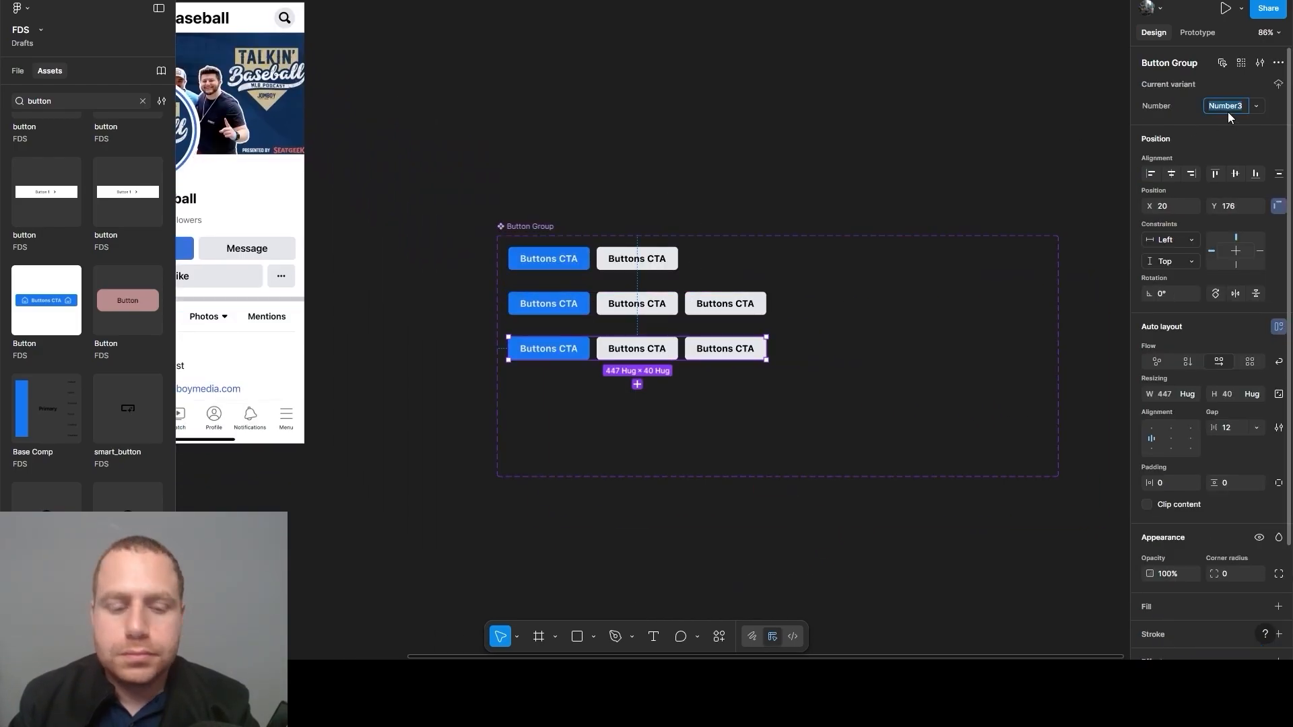
{"action": "type", "text": "4"}
{"action": "left_click", "coordinate": [725, 175]}
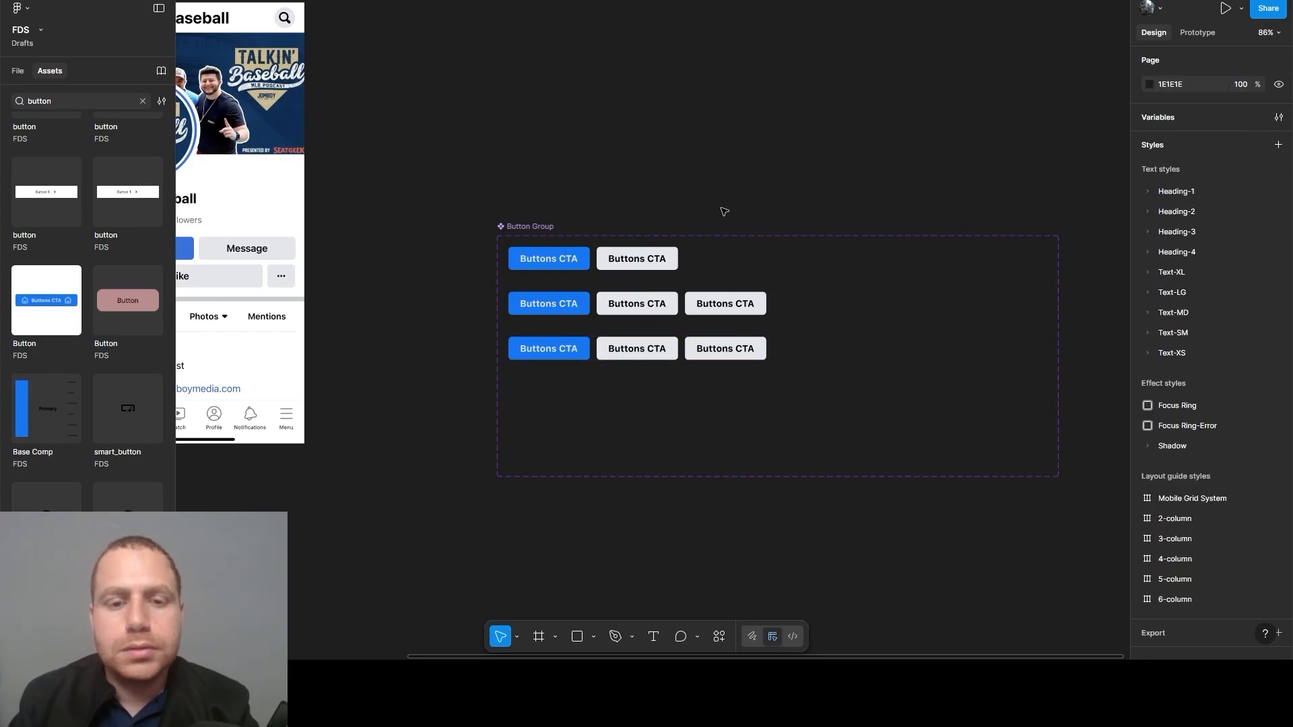
Duplicate the last neutral button in the Number 4 variant to make a fourth button
{"action": "left_click", "coordinate": [716, 347]}
{"action": "left_click", "coordinate": [716, 347]}
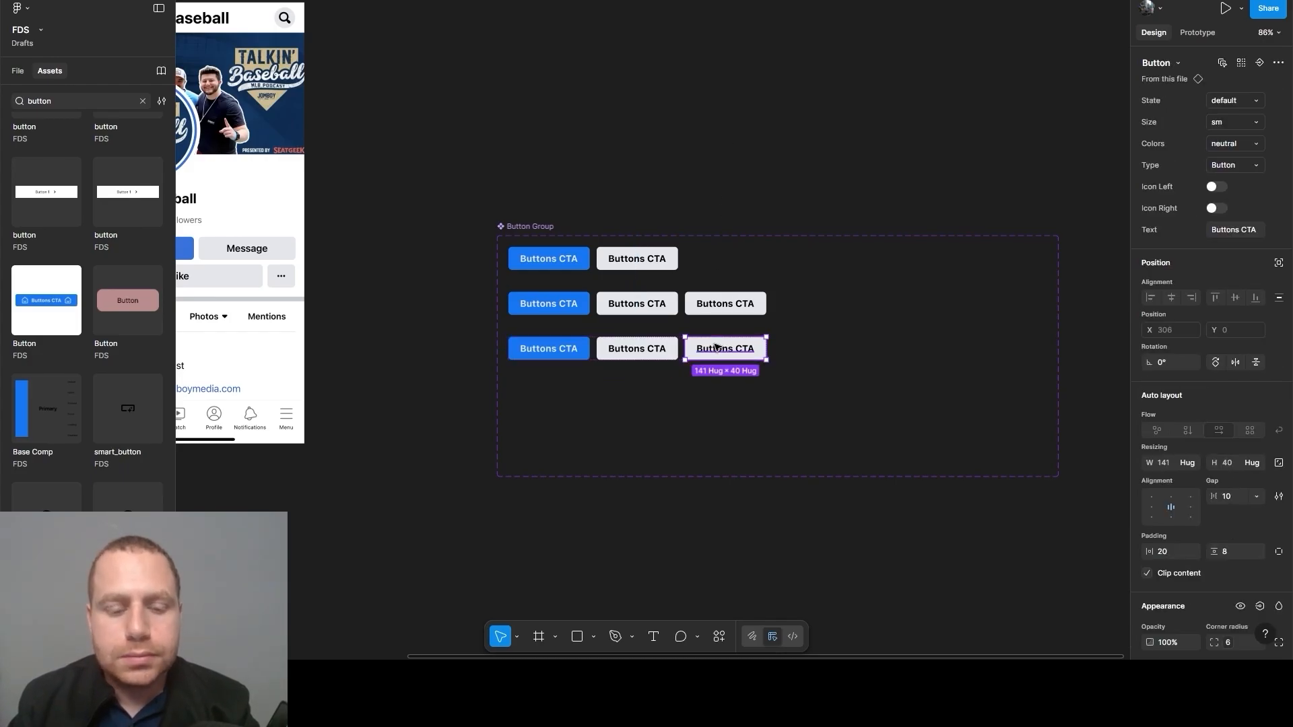
{"action": "key", "text": "ctrl+d"}
{"action": "left_click", "coordinate": [762, 156]}
Try to narrow the four-button variant from its outer edge, then undo the resize
{"action": "left_click_drag", "start_coordinate": [614, 241], "coordinate": [734, 235]}
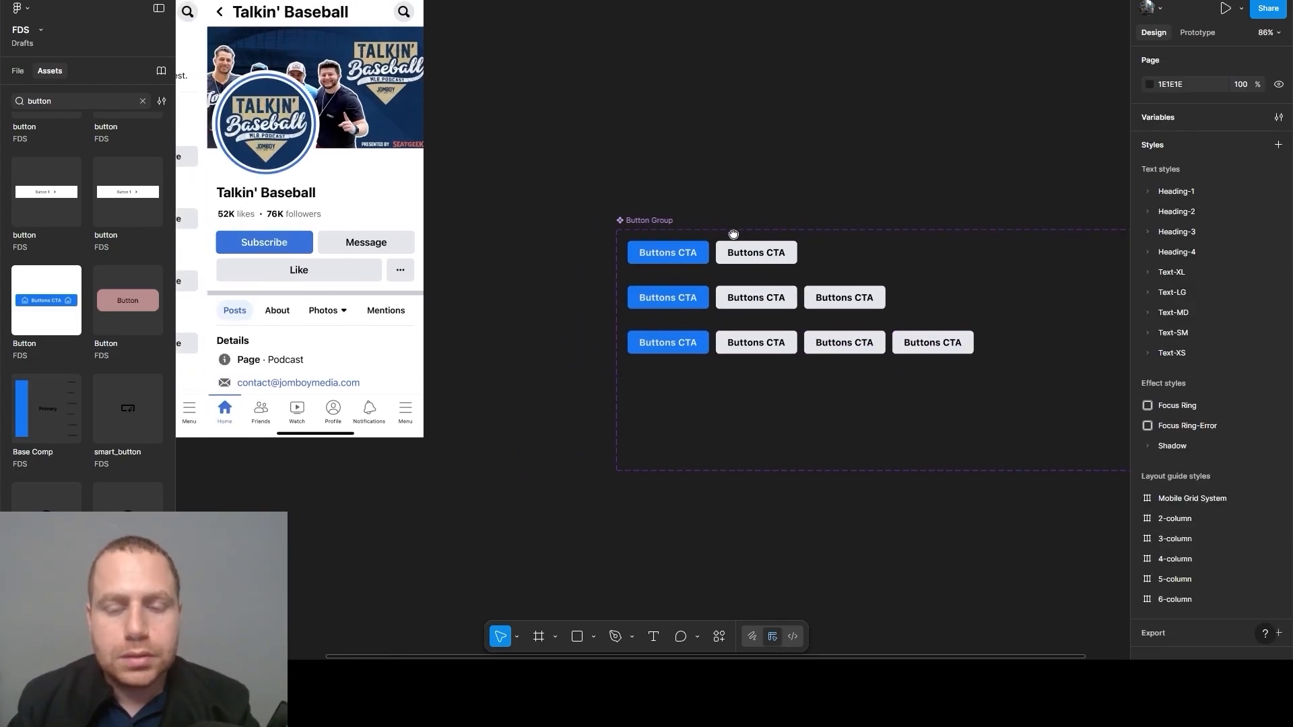
{"action": "scroll", "coordinate": [816, 377], "scroll_direction": "up", "scroll_amount": 5}
{"action": "left_click", "coordinate": [817, 404]}
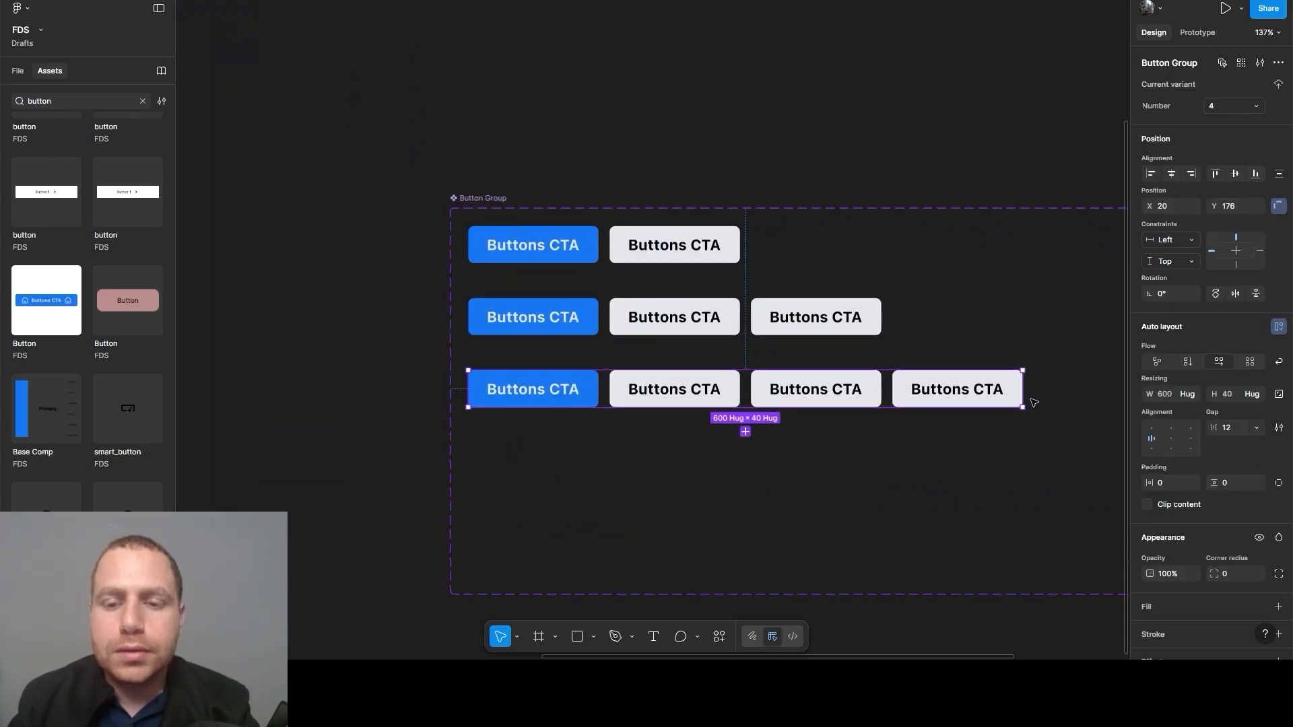
{"action": "left_click_drag", "start_coordinate": [1021, 394], "coordinate": [918, 396]}
{"action": "key", "text": "ctrl+z"}
Turn on wrapping for the four-button variant and reduce its width to about 373 px so the buttons form two rows
{"action": "double_click", "coordinate": [963, 397]}
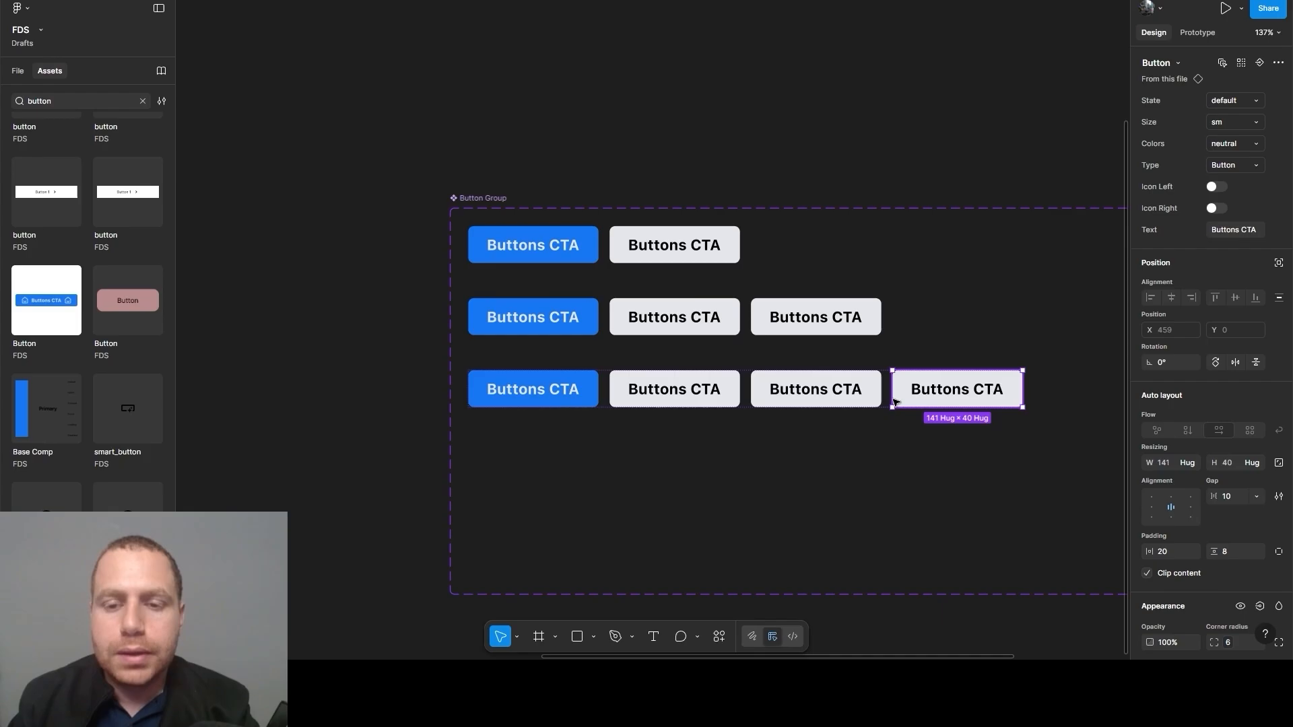
{"action": "left_click", "coordinate": [614, 398]}
{"action": "left_click", "coordinate": [596, 398]}
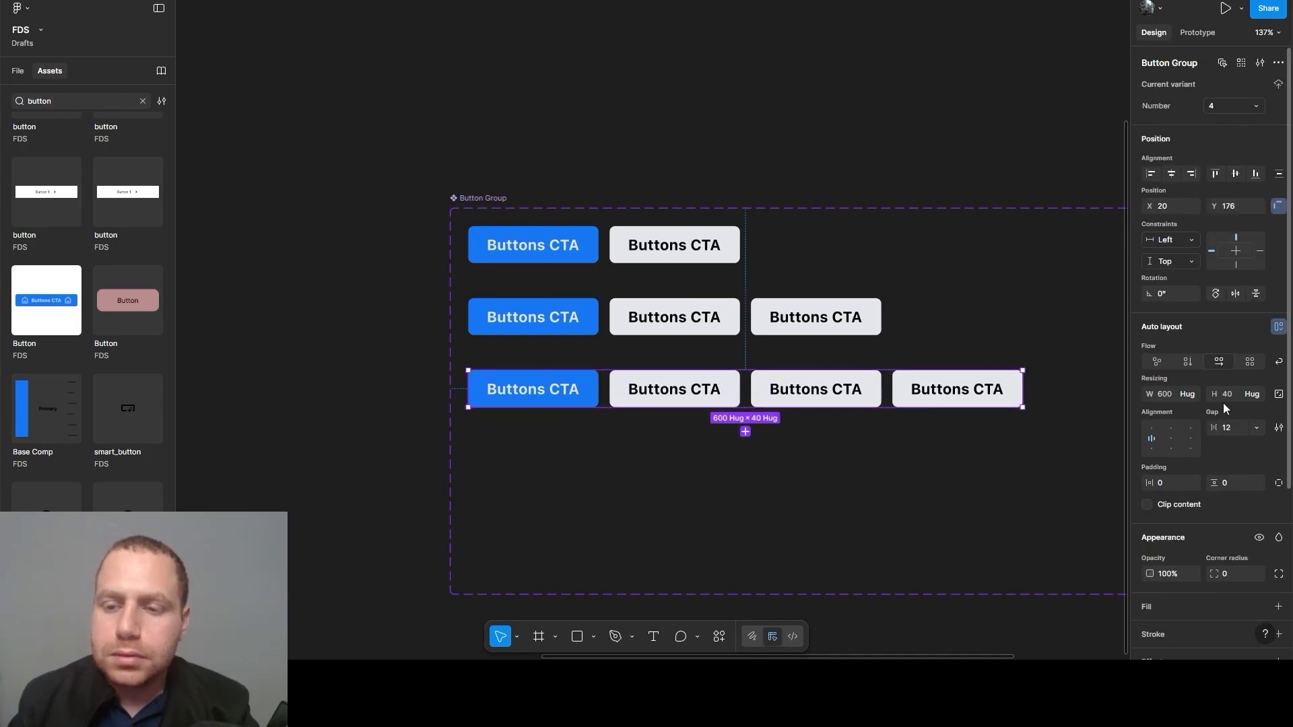
{"action": "left_click", "coordinate": [1280, 363]}
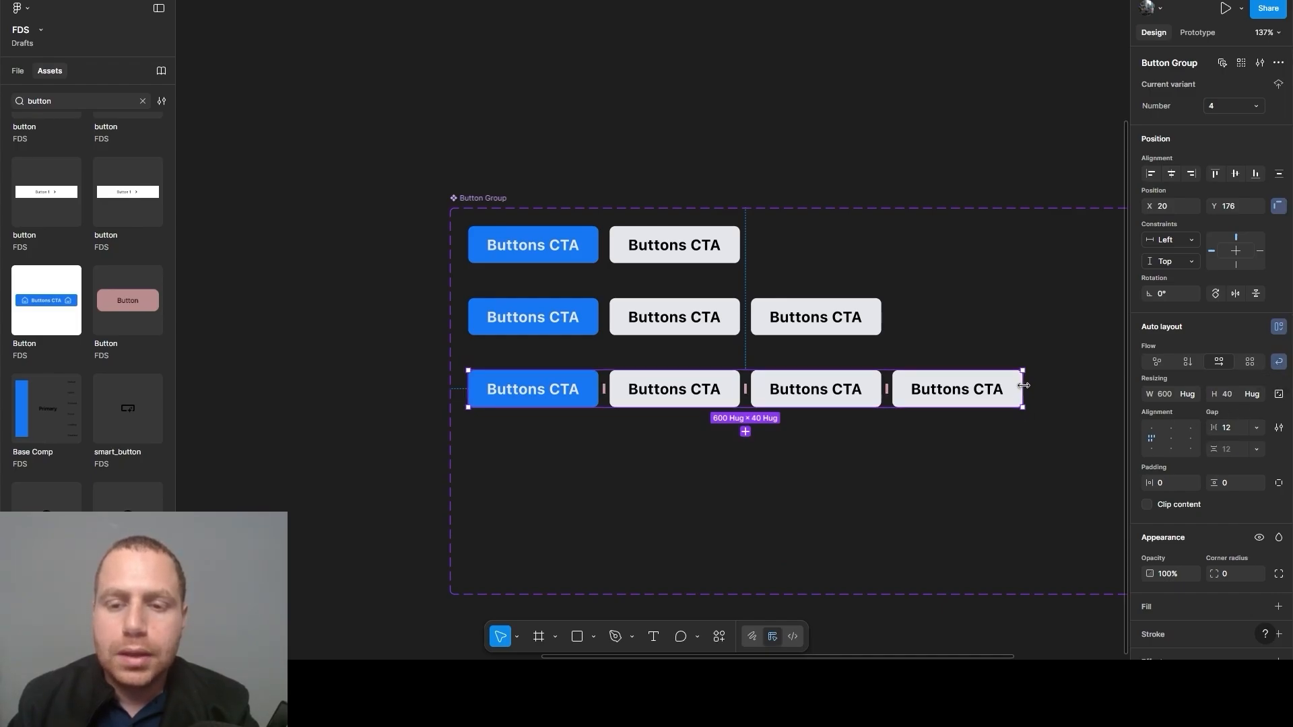
{"action": "left_click_drag", "start_coordinate": [1019, 393], "coordinate": [812, 403]}
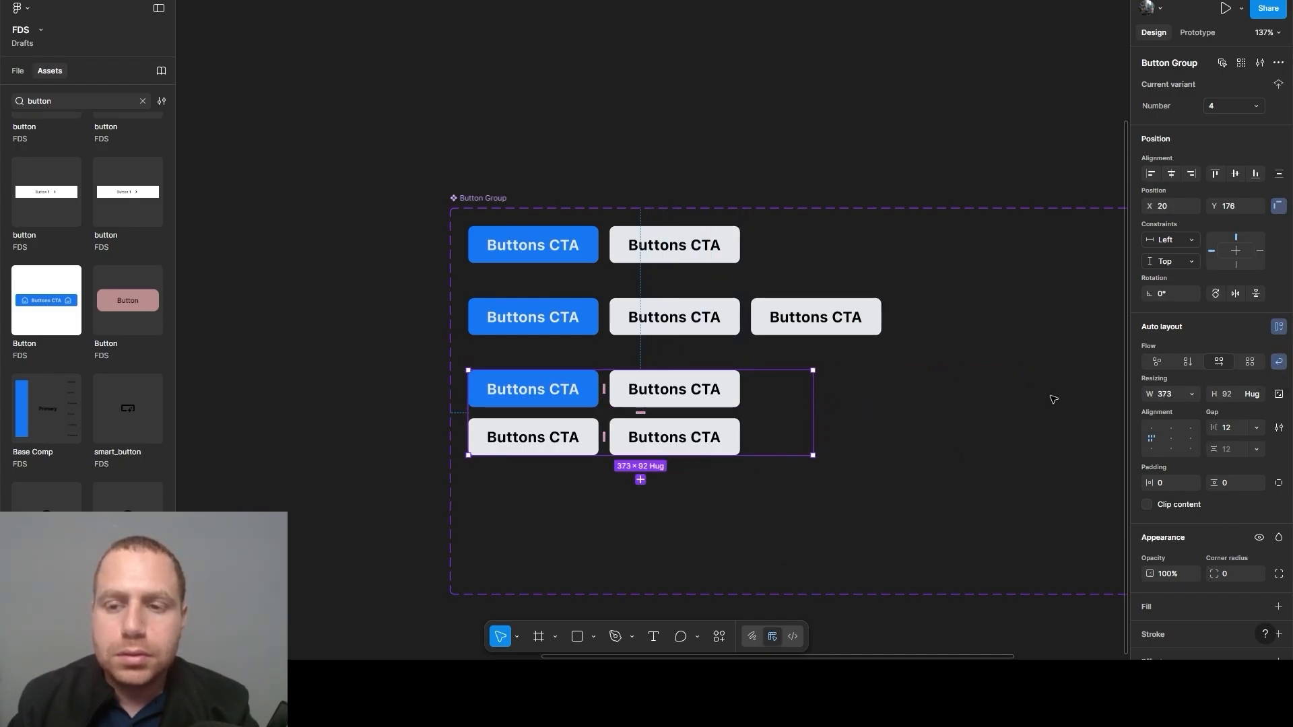
{"action": "left_click", "coordinate": [1175, 397]}
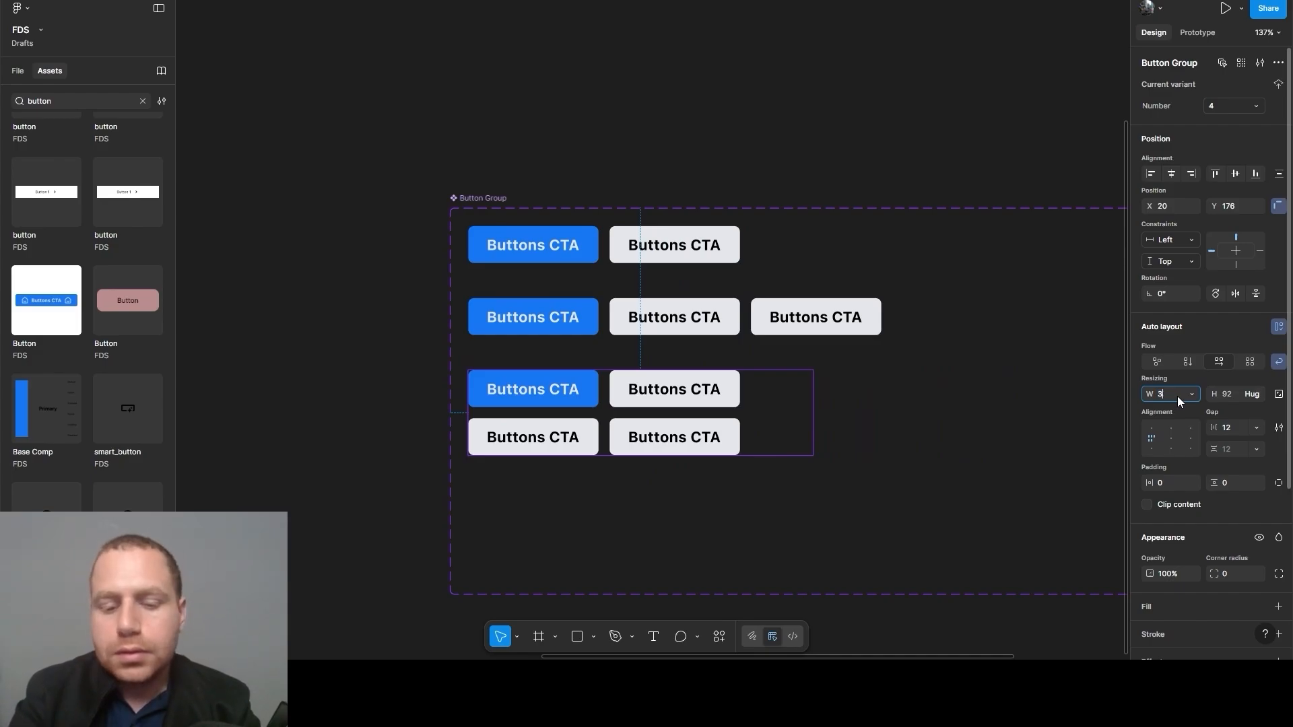
{"action": "left_click", "coordinate": [903, 456]}
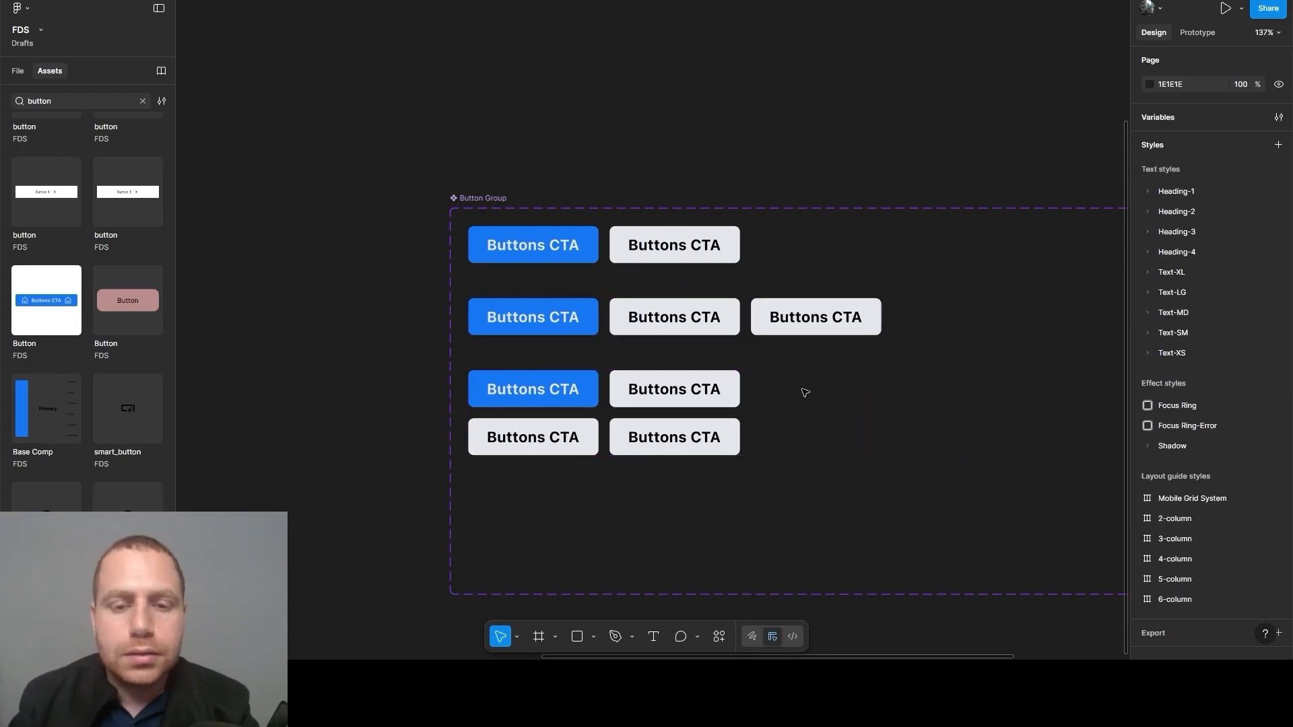
In the wrapped variant, widen the upper neutral button to about 165 px and the blue button and the one beneath it to about 186 px
{"action": "left_click", "coordinate": [713, 388]}
{"action": "left_click", "coordinate": [694, 403]}
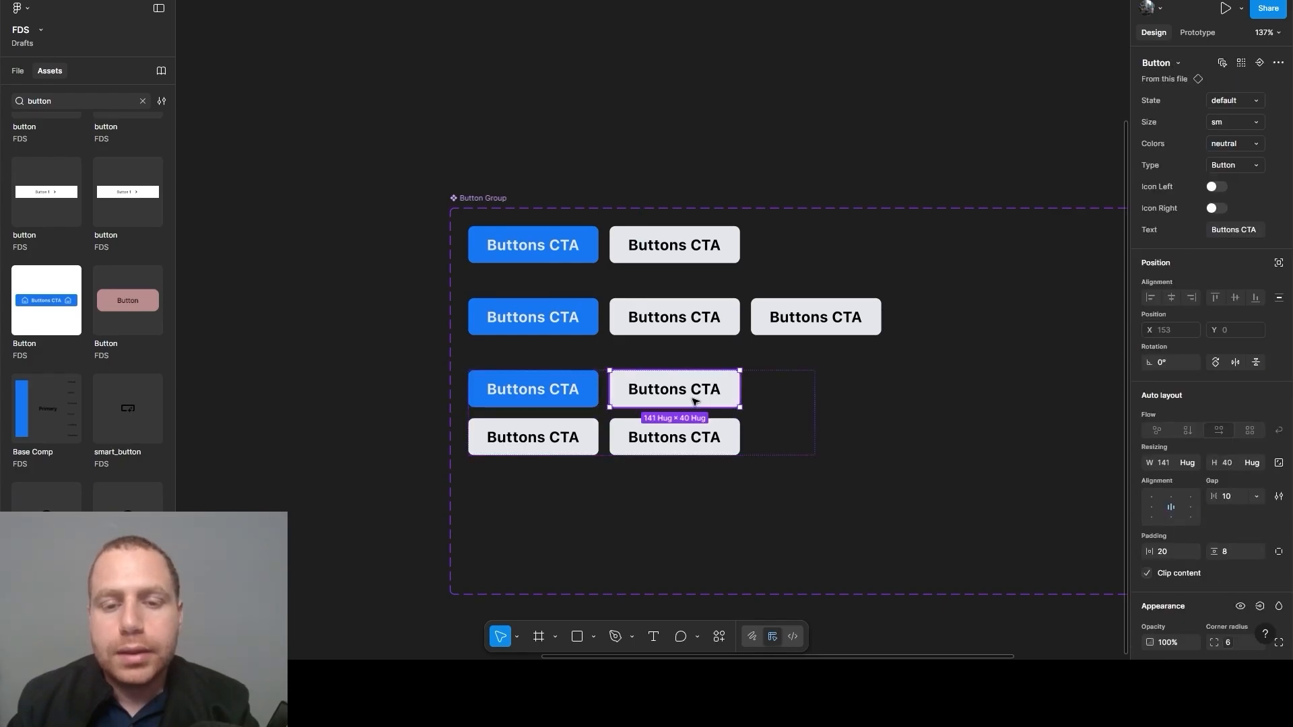
{"action": "left_click_drag", "start_coordinate": [738, 395], "coordinate": [765, 395]}
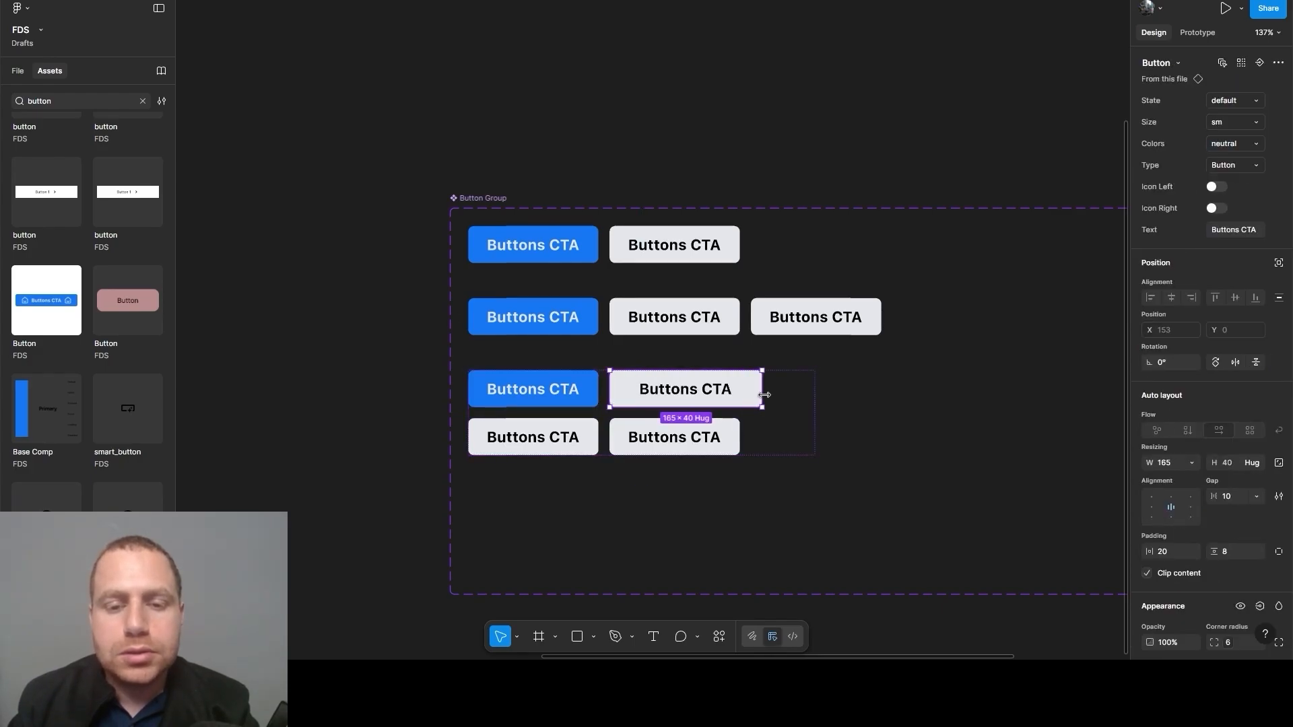
{"action": "left_click", "coordinate": [593, 394]}
{"action": "left_click_drag", "start_coordinate": [599, 393], "coordinate": [640, 393]}
{"action": "left_click", "coordinate": [590, 443]}
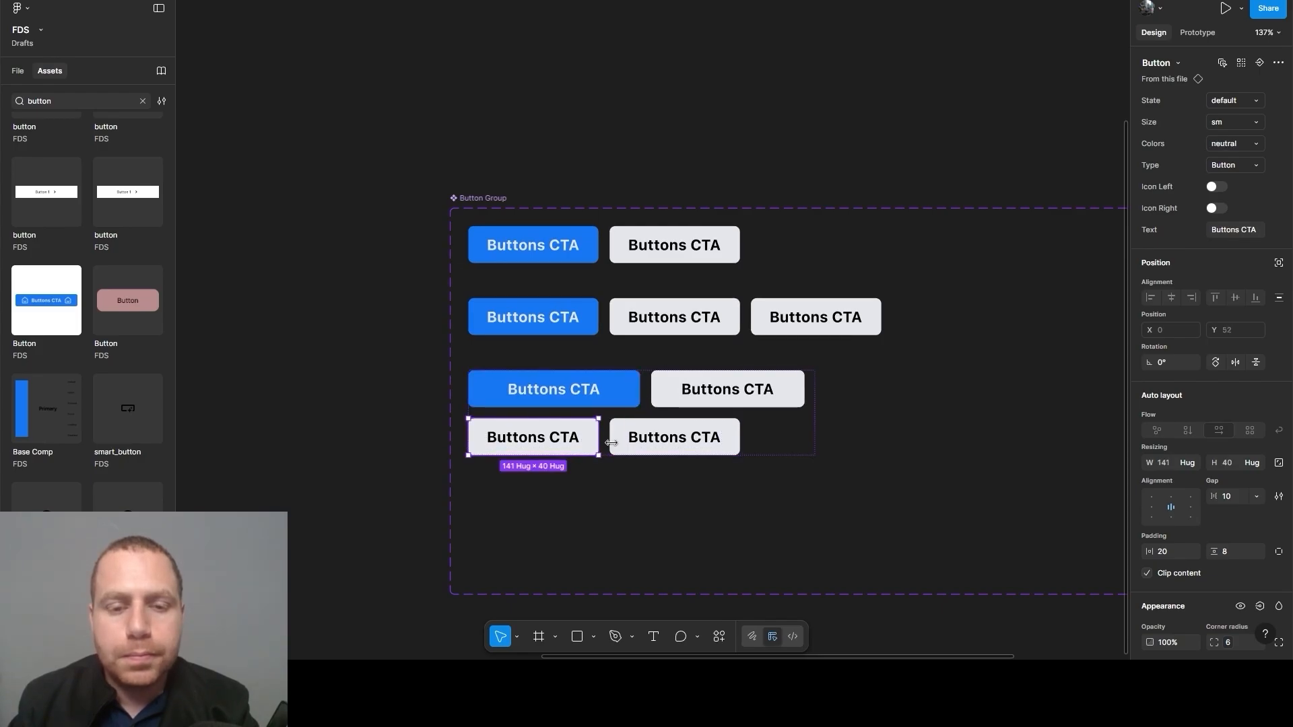
{"action": "left_click_drag", "start_coordinate": [598, 441], "coordinate": [641, 440]}
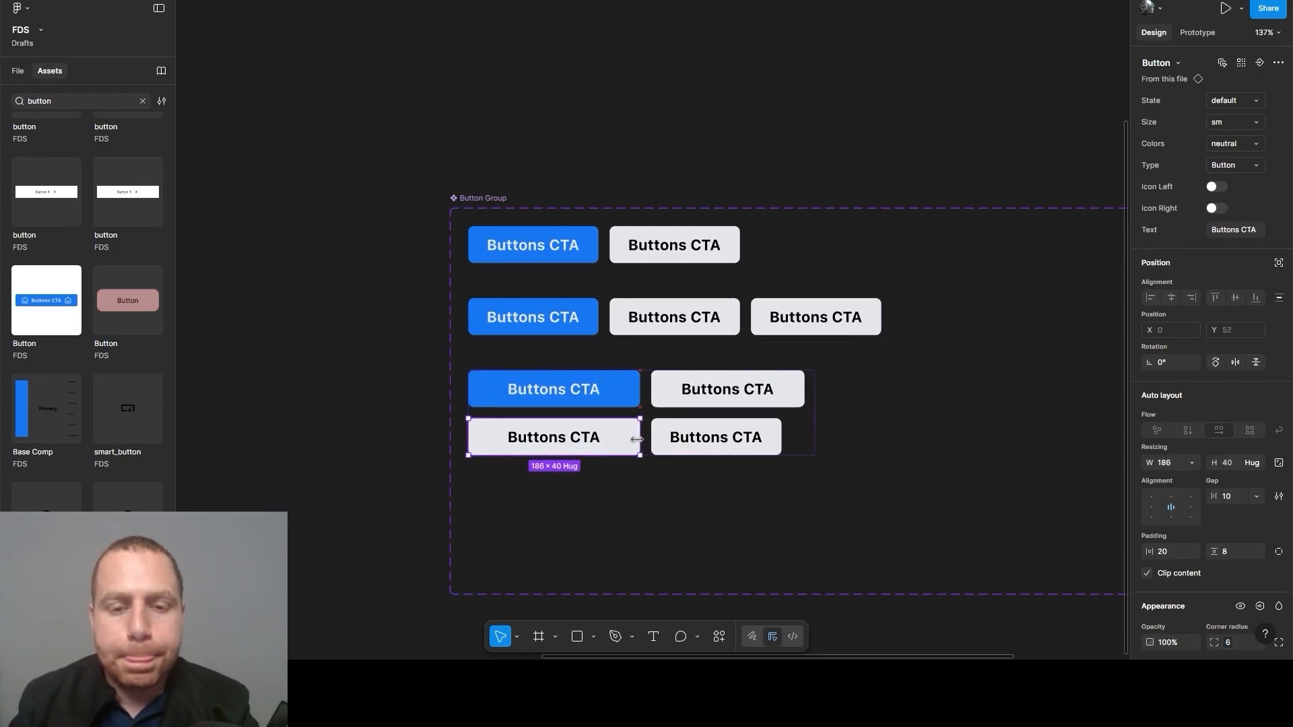
Widen the last neutral button in the wrapped four-button variant to about 166 px, matching the button above it
{"action": "left_click", "coordinate": [765, 431]}
{"action": "left_click_drag", "start_coordinate": [780, 439], "coordinate": [803, 439]}
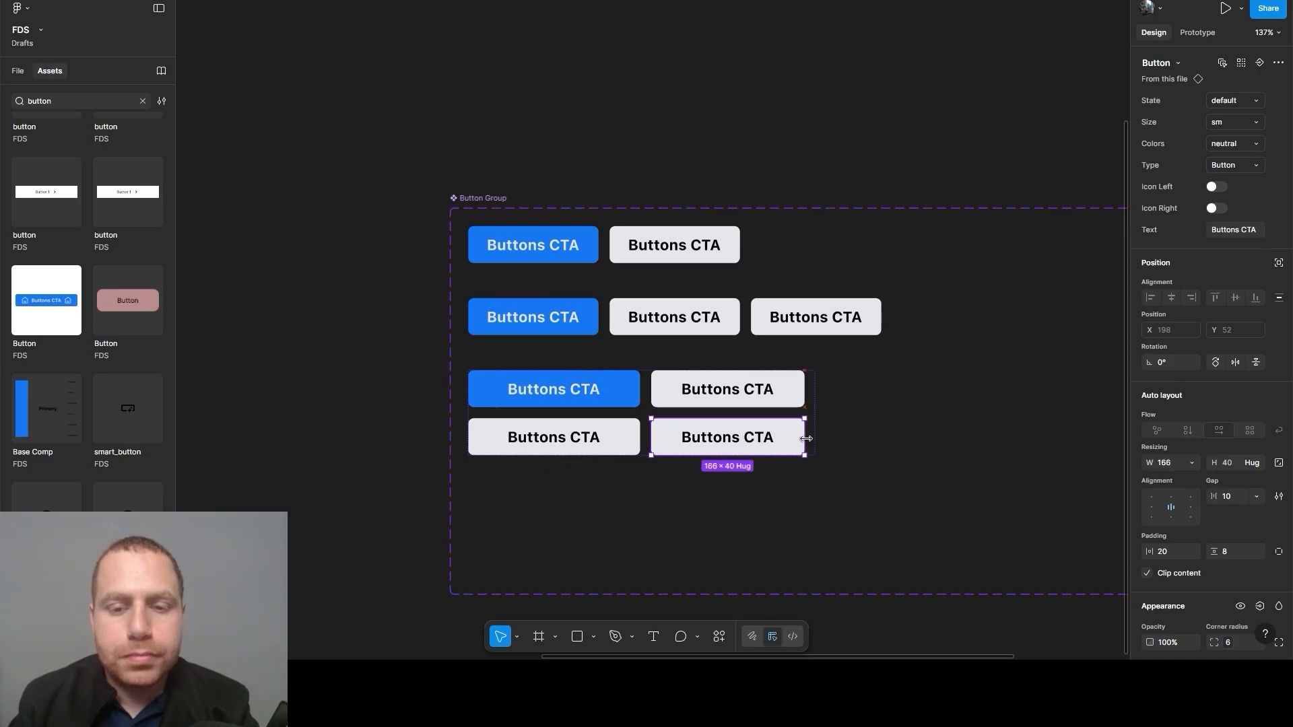
{"action": "scroll", "coordinate": [759, 392], "scroll_direction": "down", "scroll_amount": 3}
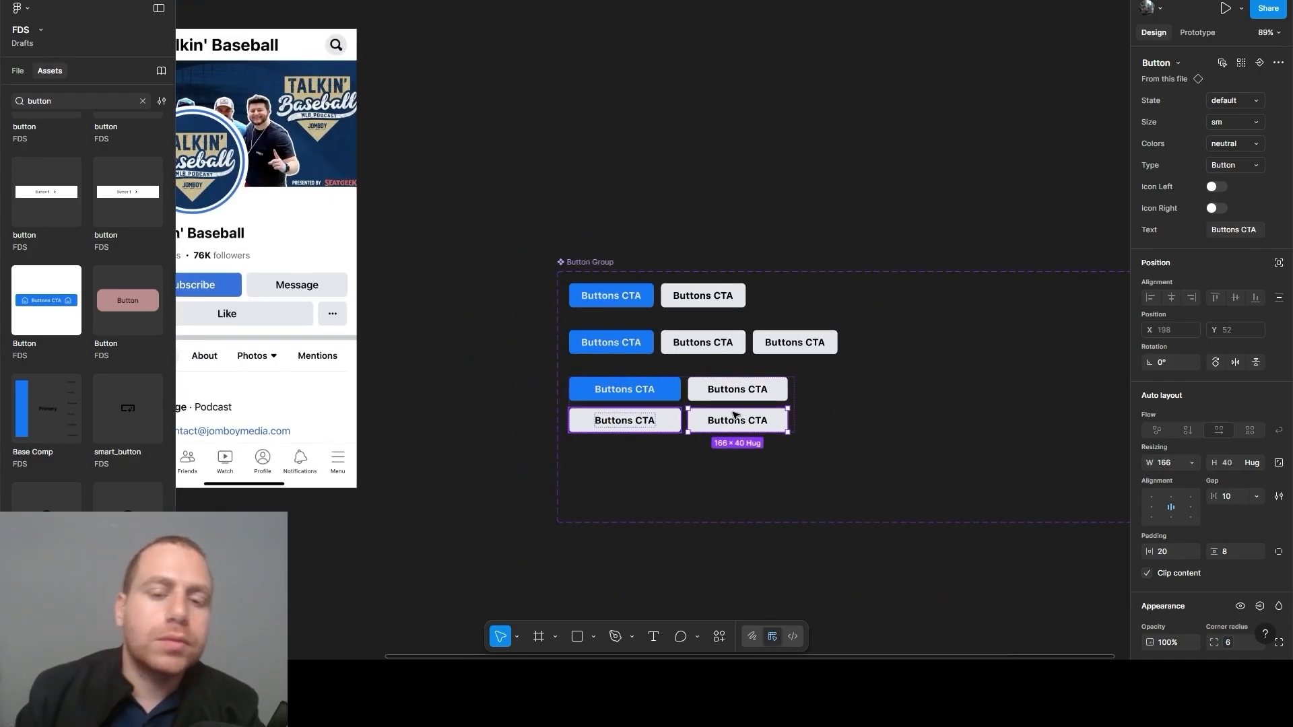
{"action": "scroll", "coordinate": [380, 334], "scroll_direction": "left", "scroll_amount": 3}
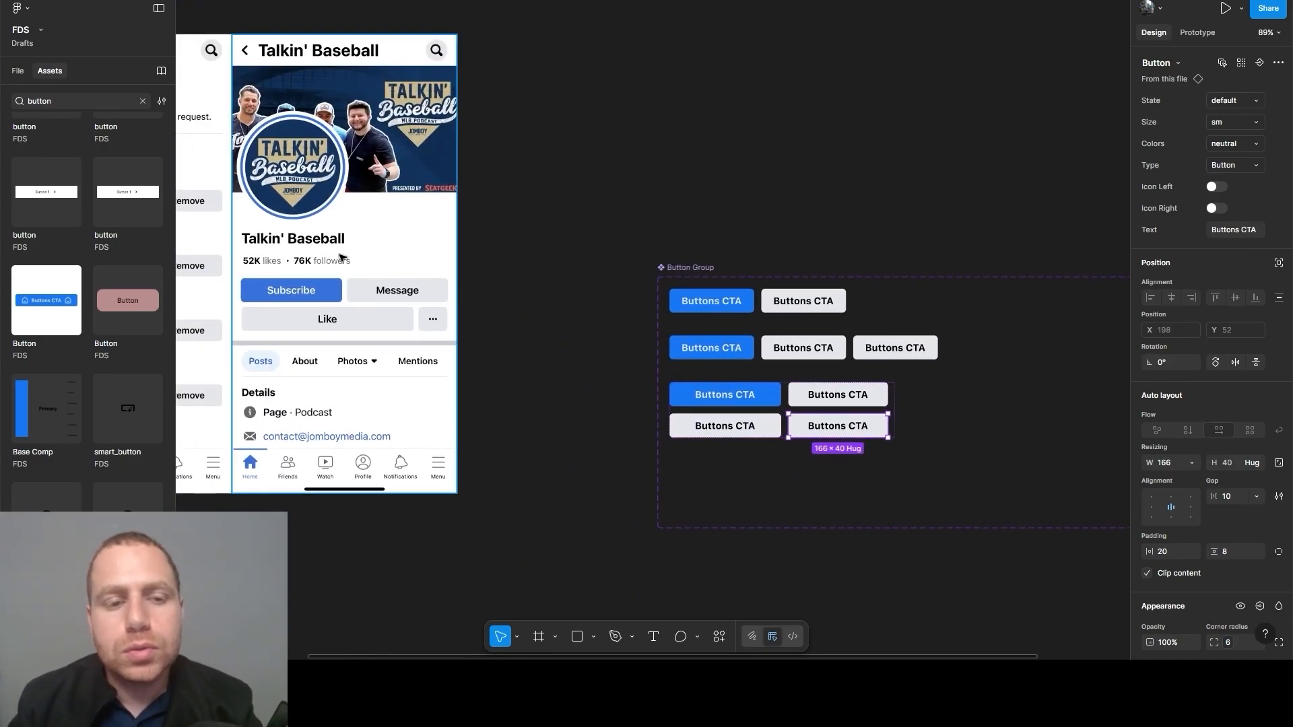
{"action": "scroll", "coordinate": [411, 353], "scroll_direction": "right", "scroll_amount": 2}
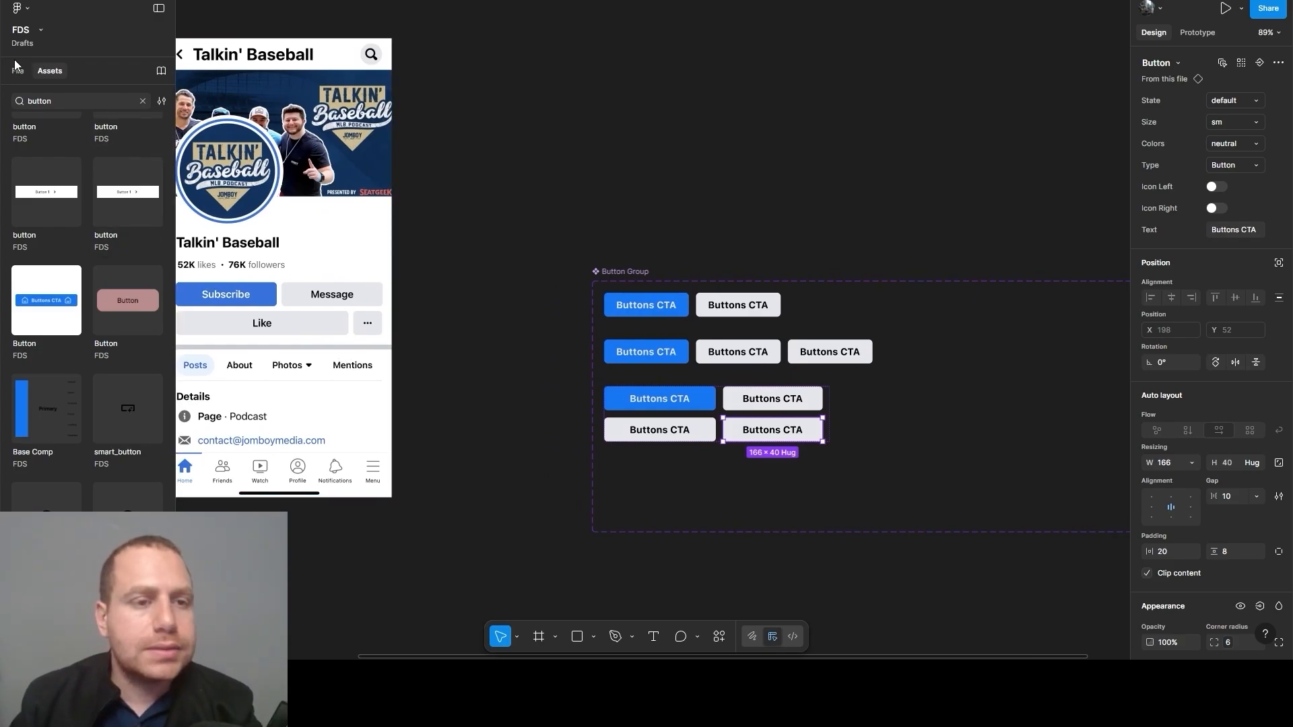
Copy the Design Annotations frame from its own page and return to the Button Group page
{"action": "left_click", "coordinate": [17, 70]}
{"action": "scroll", "coordinate": [40, 286], "scroll_direction": "up", "scroll_amount": 5}
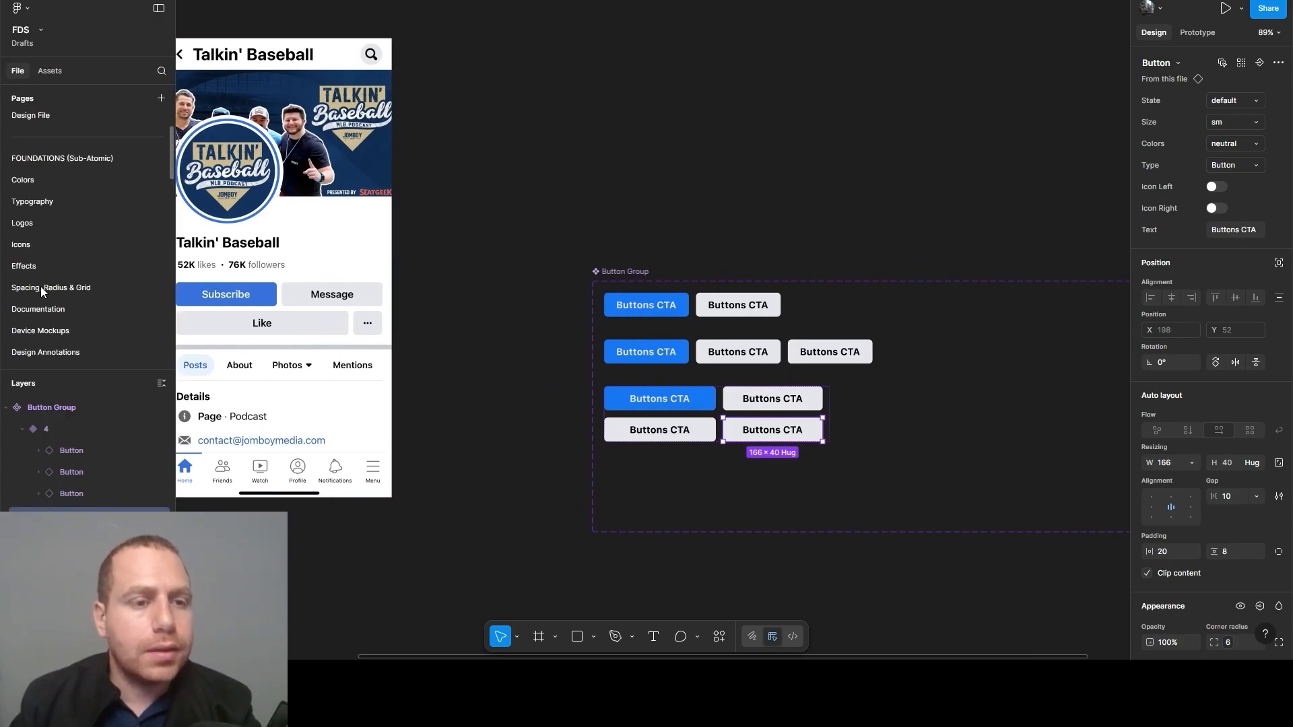
{"action": "scroll", "coordinate": [63, 273], "scroll_direction": "up", "scroll_amount": 2}
{"action": "left_click", "coordinate": [52, 301]}
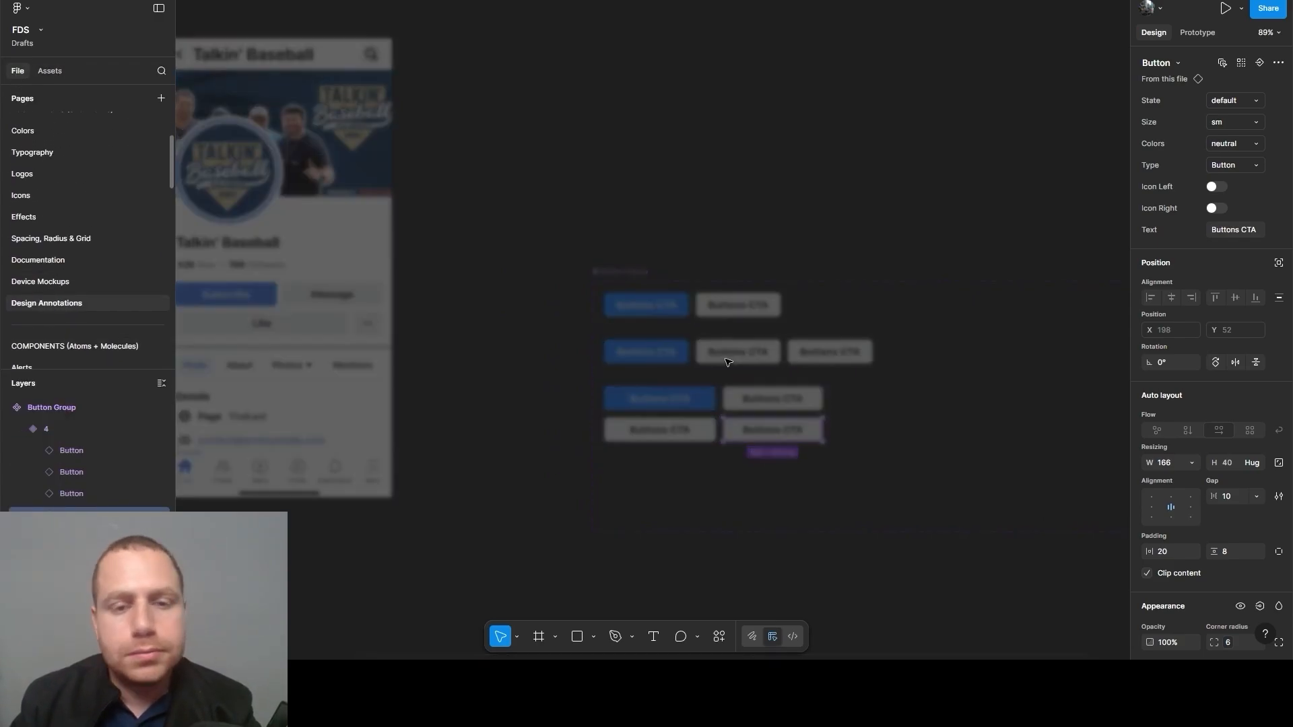
{"action": "scroll", "coordinate": [67, 249], "scroll_direction": "down", "scroll_amount": 10}
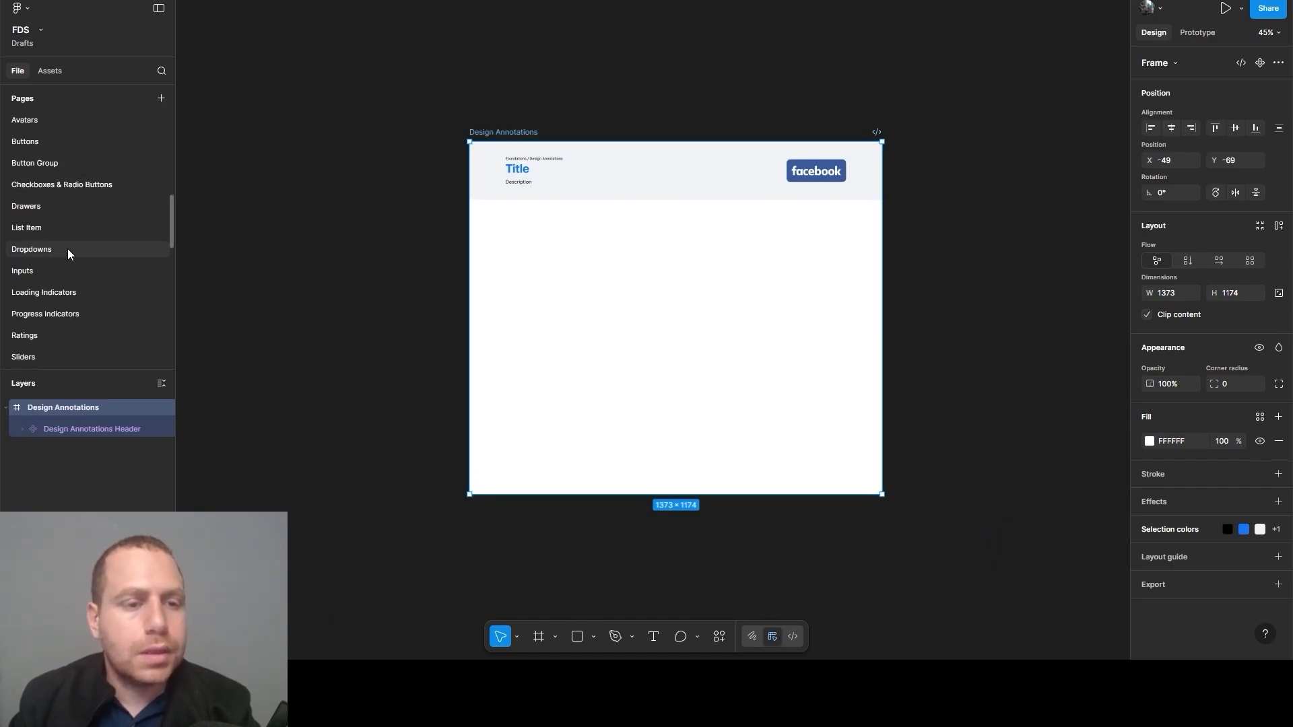
{"action": "scroll", "coordinate": [68, 289], "scroll_direction": "up", "scroll_amount": 5}
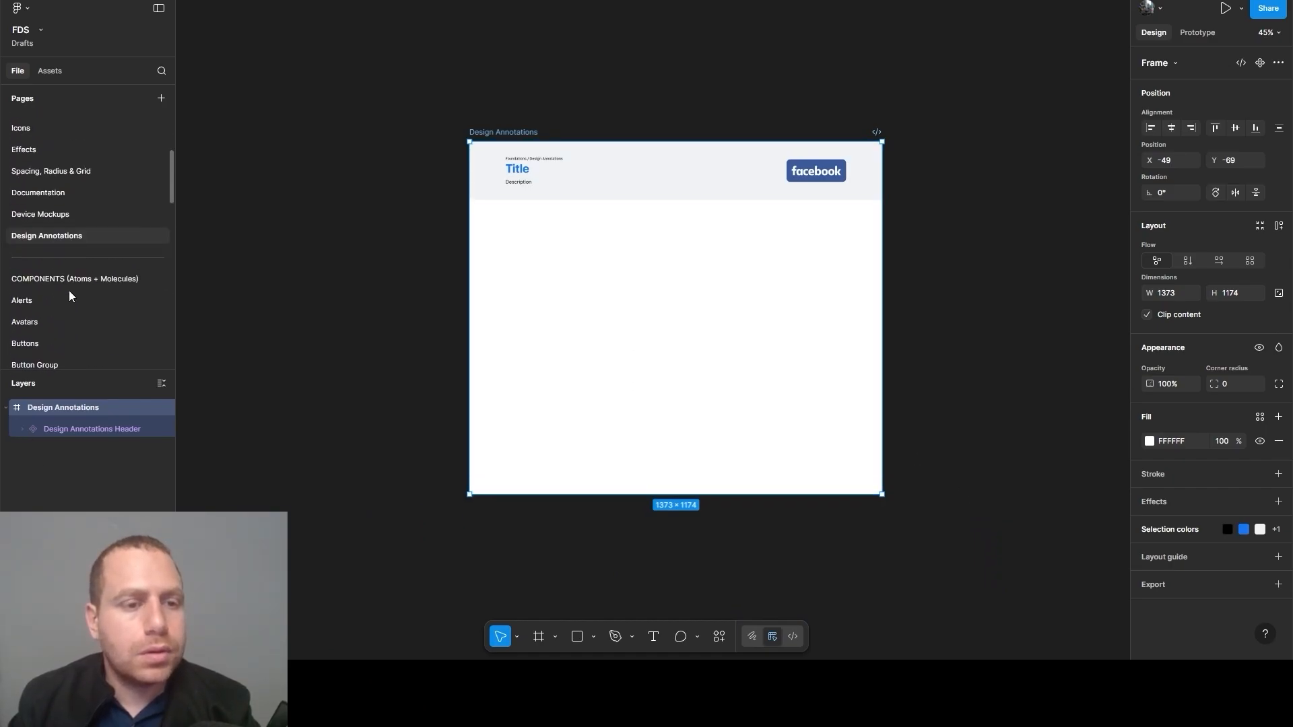
{"action": "scroll", "coordinate": [51, 319], "scroll_direction": "down", "scroll_amount": 1}
{"action": "left_click", "coordinate": [51, 300]}
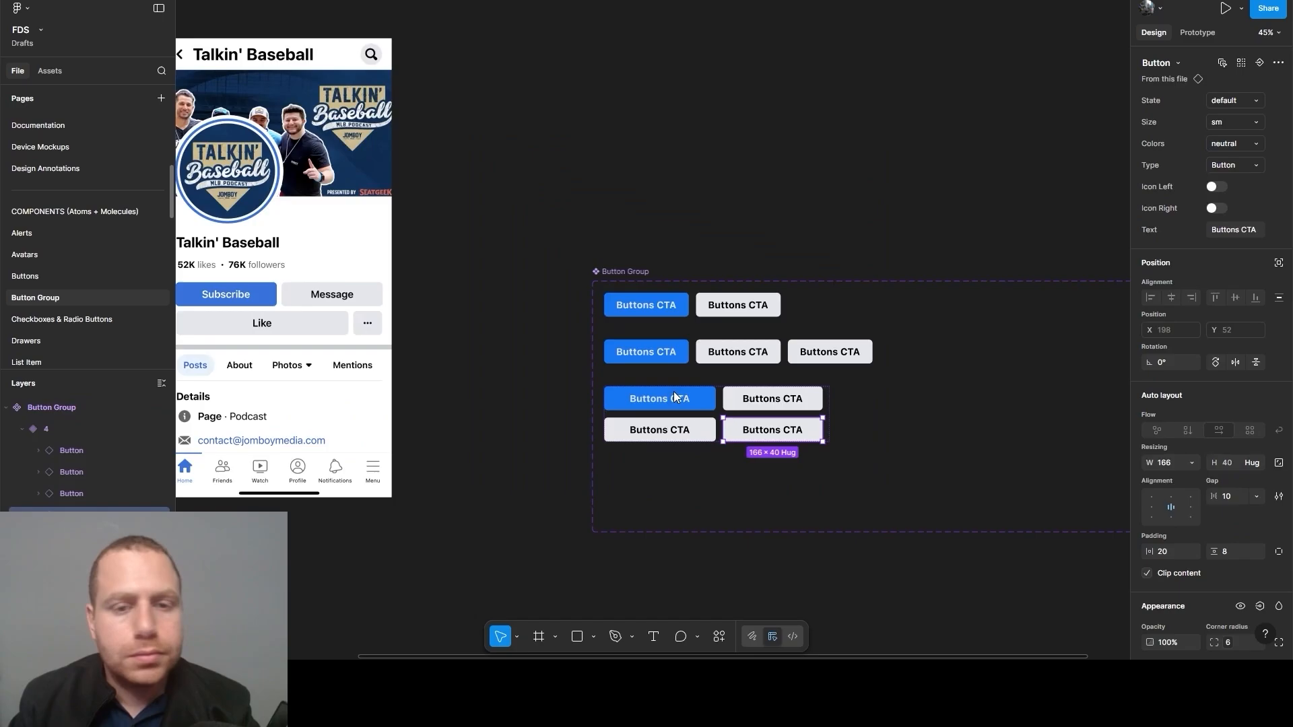
Paste the Design Annotations frame onto the empty canvas beside the Button Group component set
{"action": "scroll", "coordinate": [610, 388], "scroll_direction": "down", "scroll_amount": 1}
{"action": "scroll", "coordinate": [610, 389], "scroll_direction": "down", "scroll_amount": 2}
{"action": "left_click", "coordinate": [867, 427]}
{"action": "left_click_drag", "start_coordinate": [869, 428], "coordinate": [681, 419]}
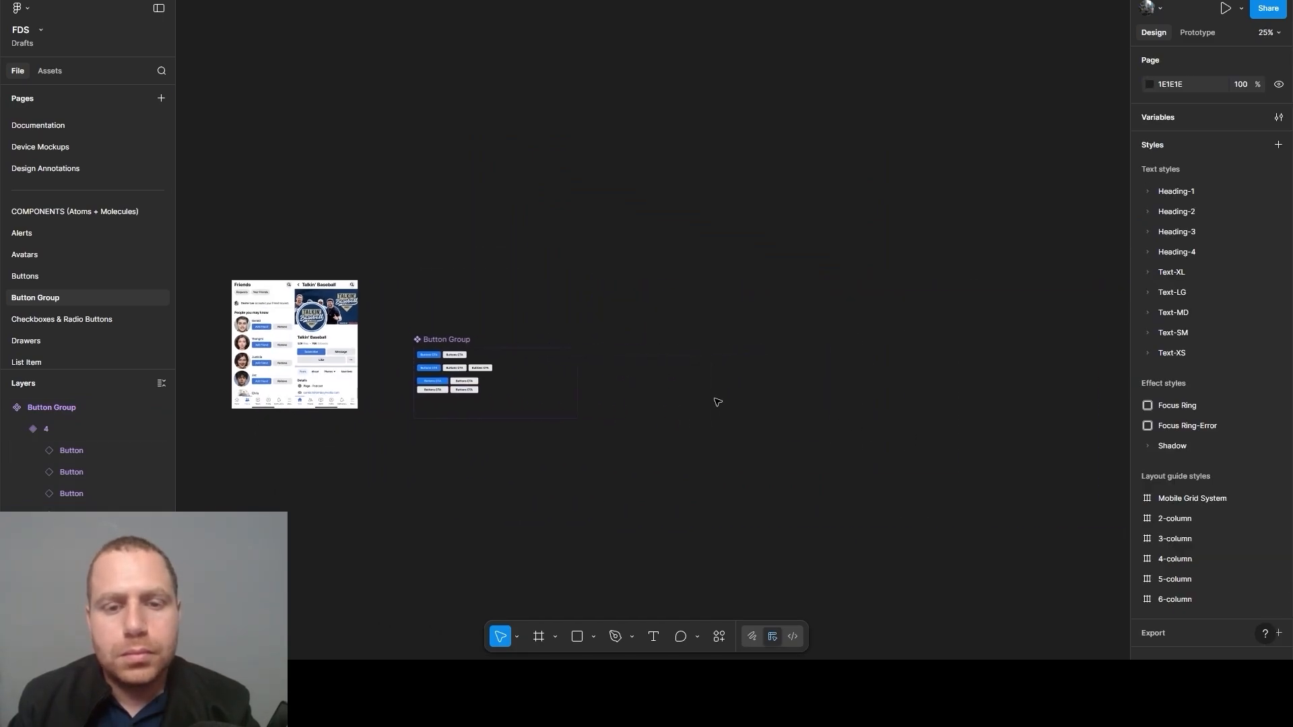
{"action": "key", "text": "ctrl+v"}
{"action": "mouse_move", "coordinate": [609, 335]}
{"action": "left_mouse_down"}
{"action": "mouse_move", "coordinate": [739, 423]}
{"action": "mouse_move", "coordinate": [713, 432]}
{"action": "left_mouse_up"}
Change the breadcrumb text in the pasted frame's header to "Components / Button Group"
{"action": "scroll", "coordinate": [680, 342], "scroll_direction": "up", "scroll_amount": 10}
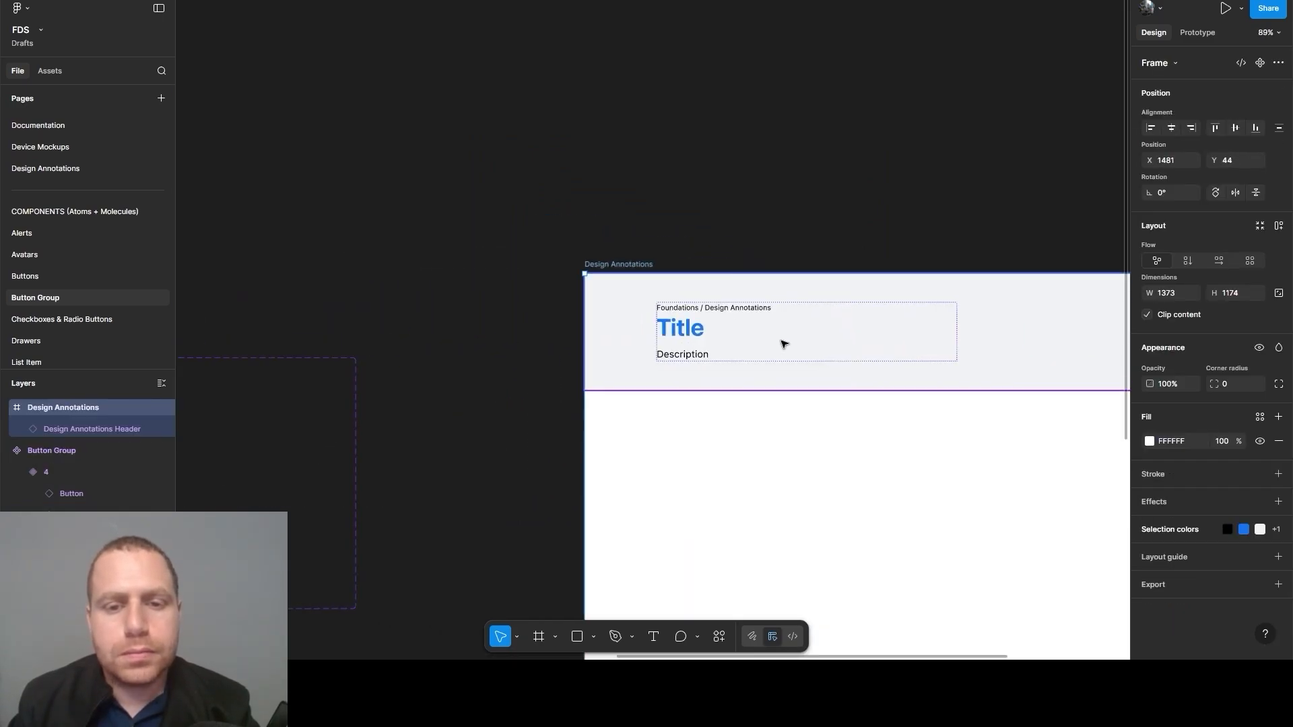
{"action": "double_click", "coordinate": [621, 287], "text": "ctrl"}
{"action": "double_click", "coordinate": [649, 287]}
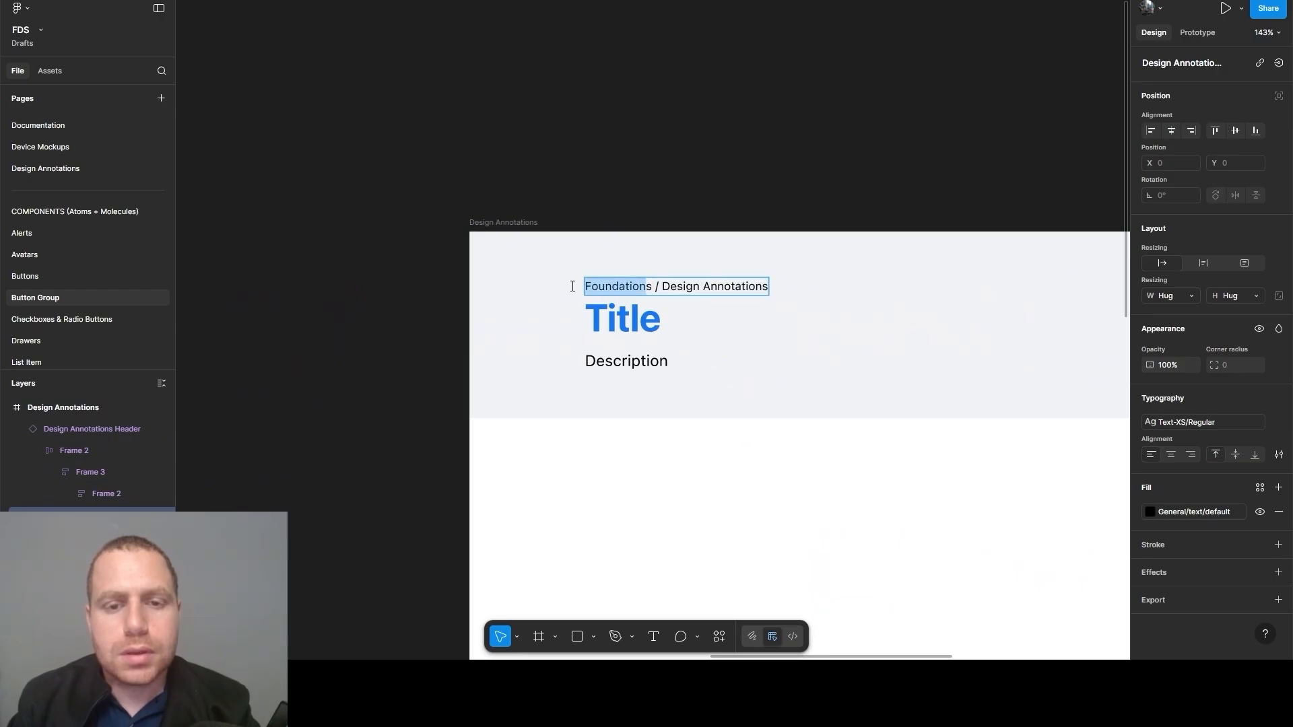
{"action": "type", "text": "Compson"}
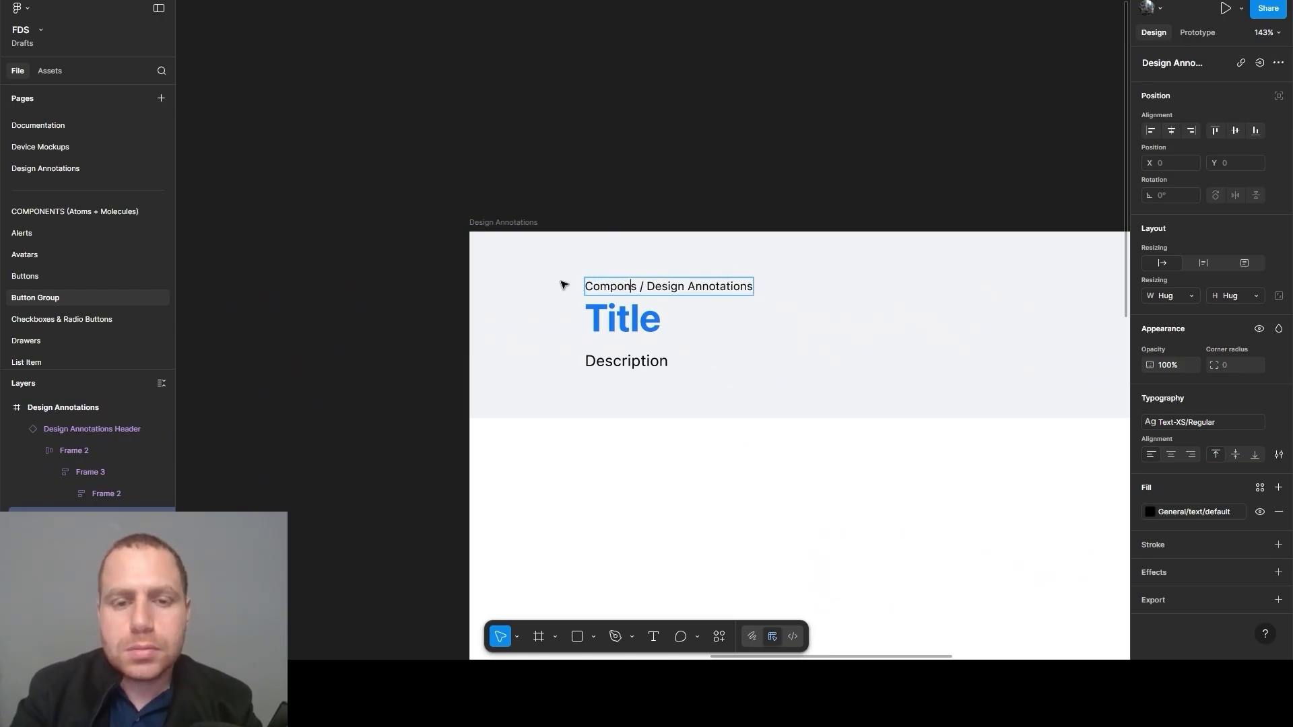
{"action": "type", "text": "ent"}
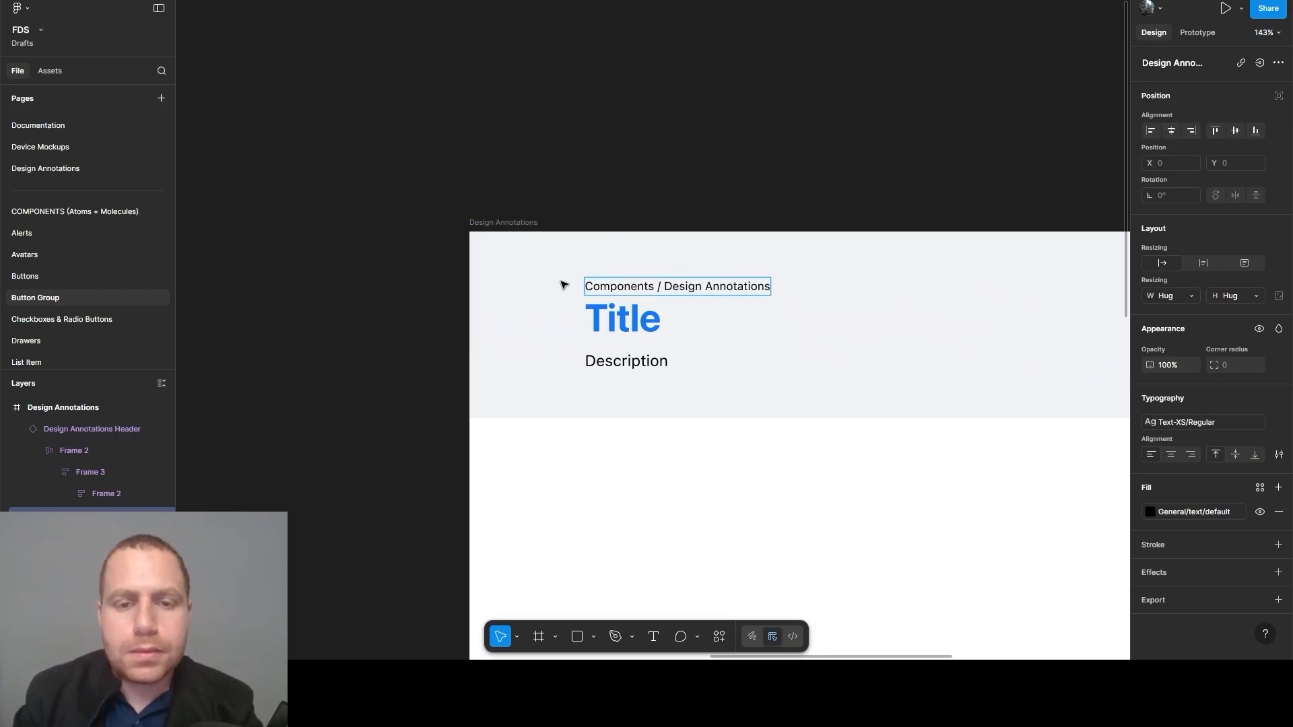
{"action": "left_click_drag", "start_coordinate": [669, 291], "coordinate": [849, 289]}
{"action": "type", "text": "Bu"}
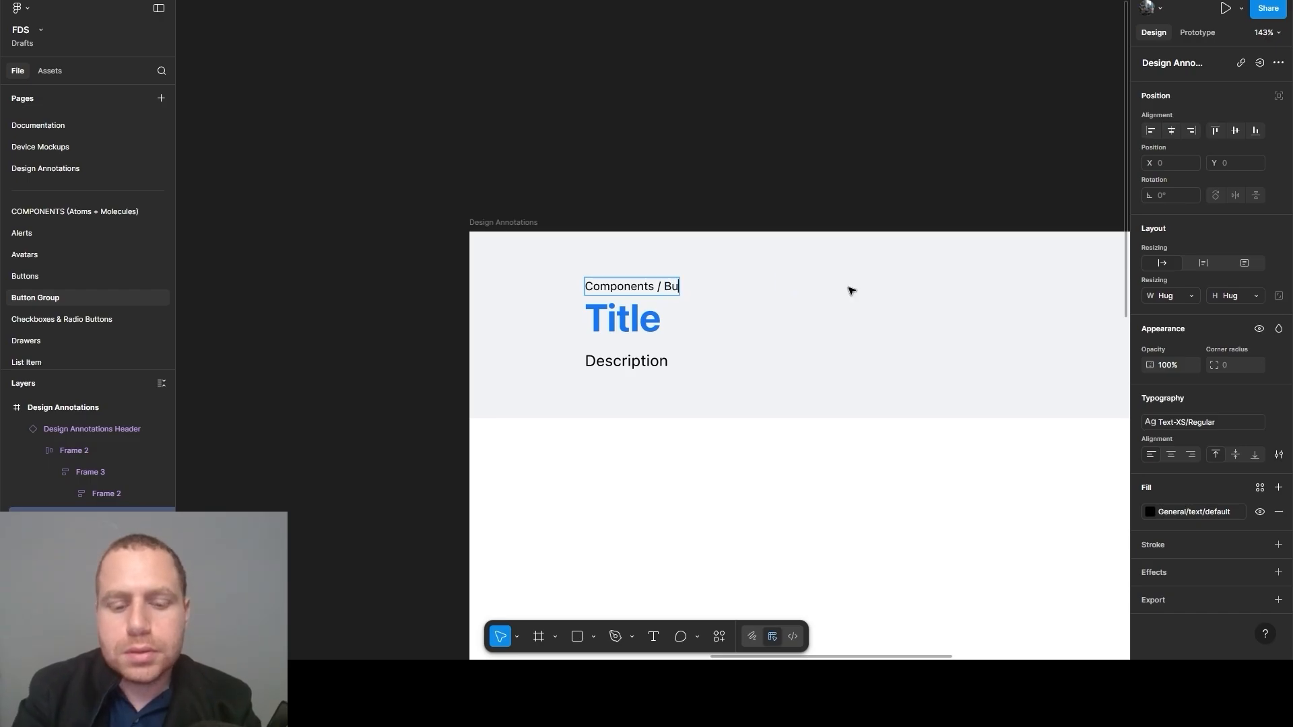
{"action": "type", "text": "tton Group"}
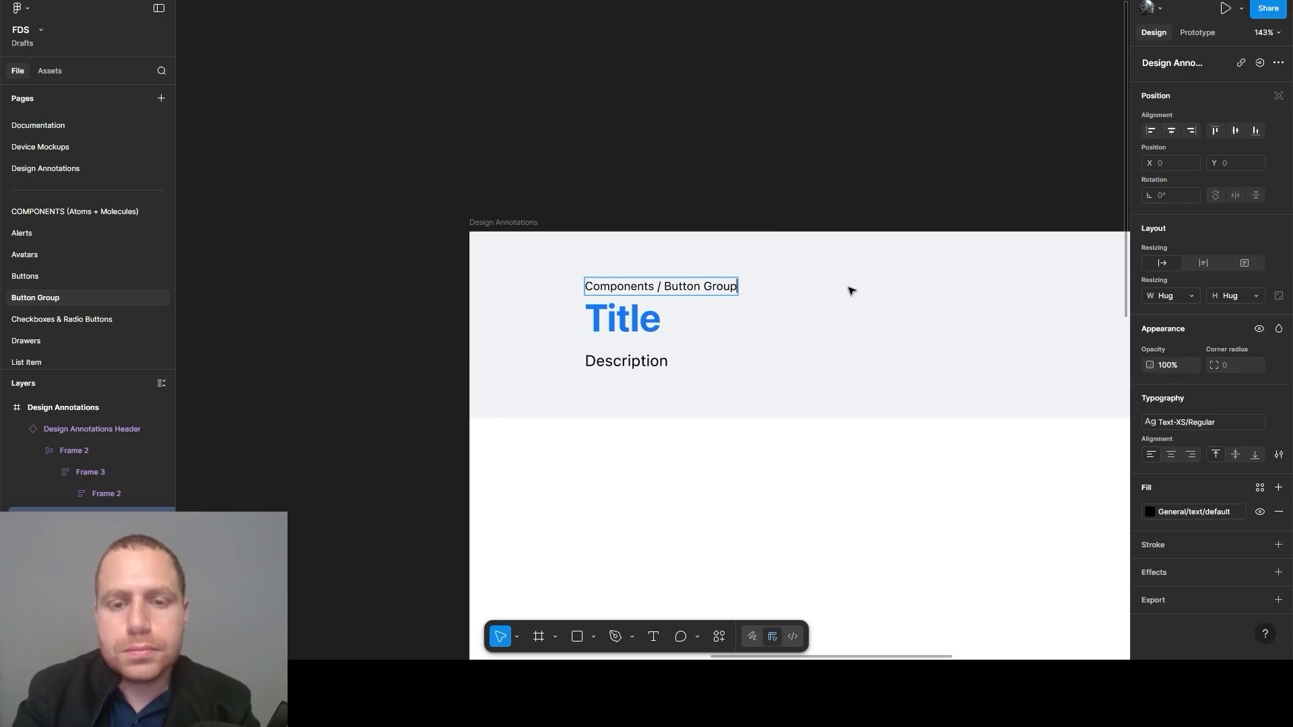
Replace the header's placeholder title with "Button Group"
{"action": "double_click", "coordinate": [626, 322]}
{"action": "type", "text": "Button Group"}
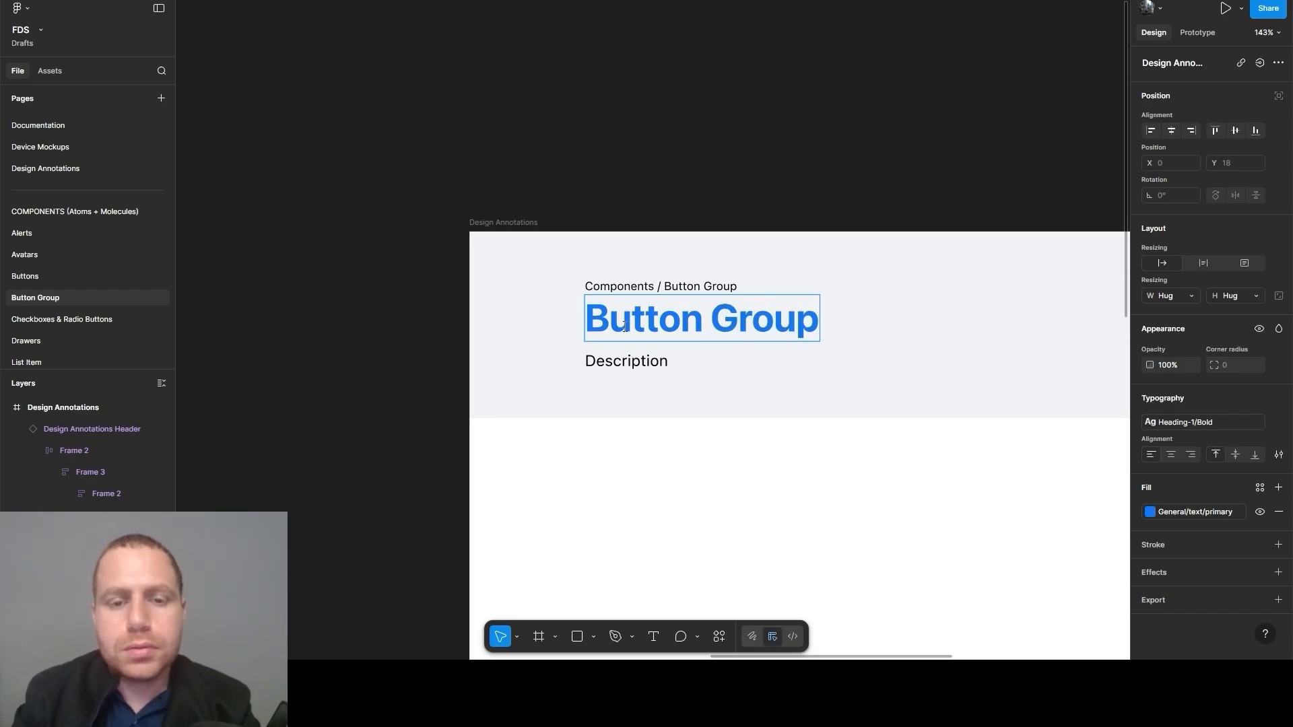
{"action": "scroll", "coordinate": [363, 330], "scroll_direction": "down", "scroll_amount": 5}
{"action": "left_click", "coordinate": [784, 196]}
Replace the header description with the paragraph beginning "Button groups combine sets of buttons into toolbars or split buttons for more complex components."
{"action": "scroll", "coordinate": [516, 345], "scroll_direction": "up", "scroll_amount": 4}
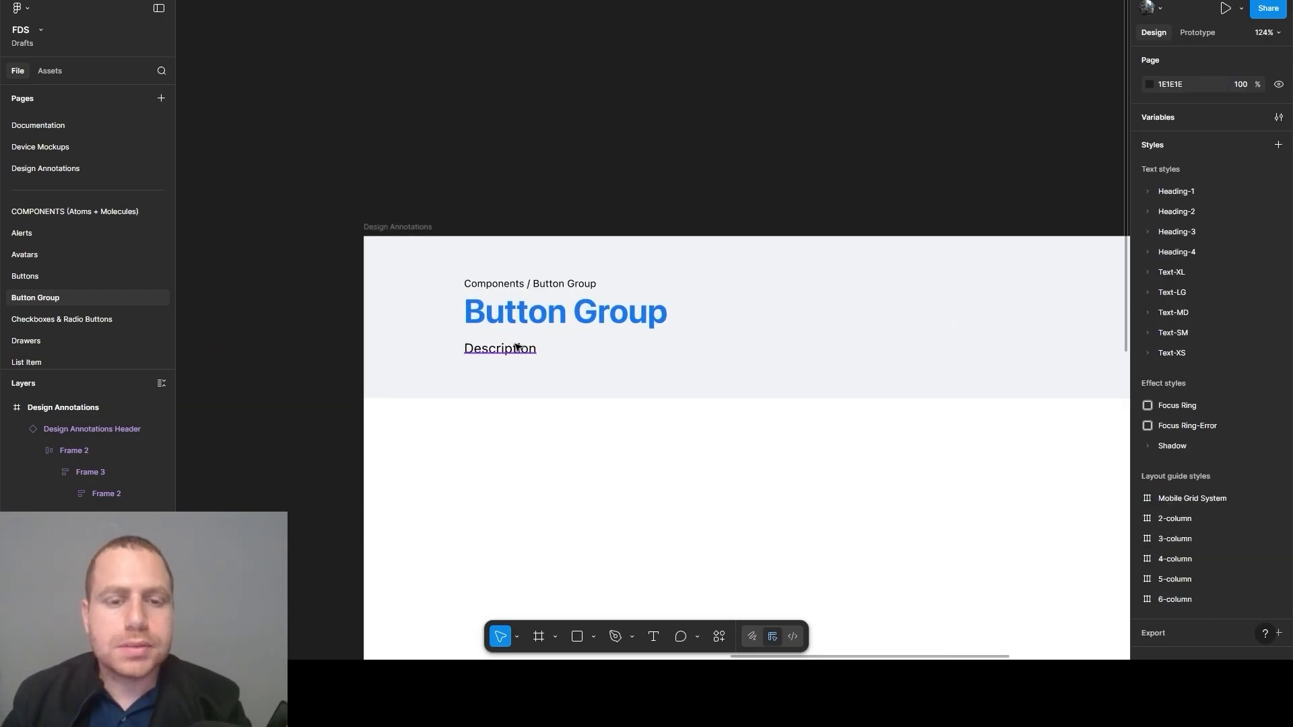
{"action": "left_click", "coordinate": [517, 347]}
{"action": "double_click", "coordinate": [517, 346]}
{"action": "type", "text": "Button groups combine sets of buttons into toolbars or split buttons for more complex components. Button groups are also useful for acting as mini stabs\" in UI, for example, switching between date ranges."}
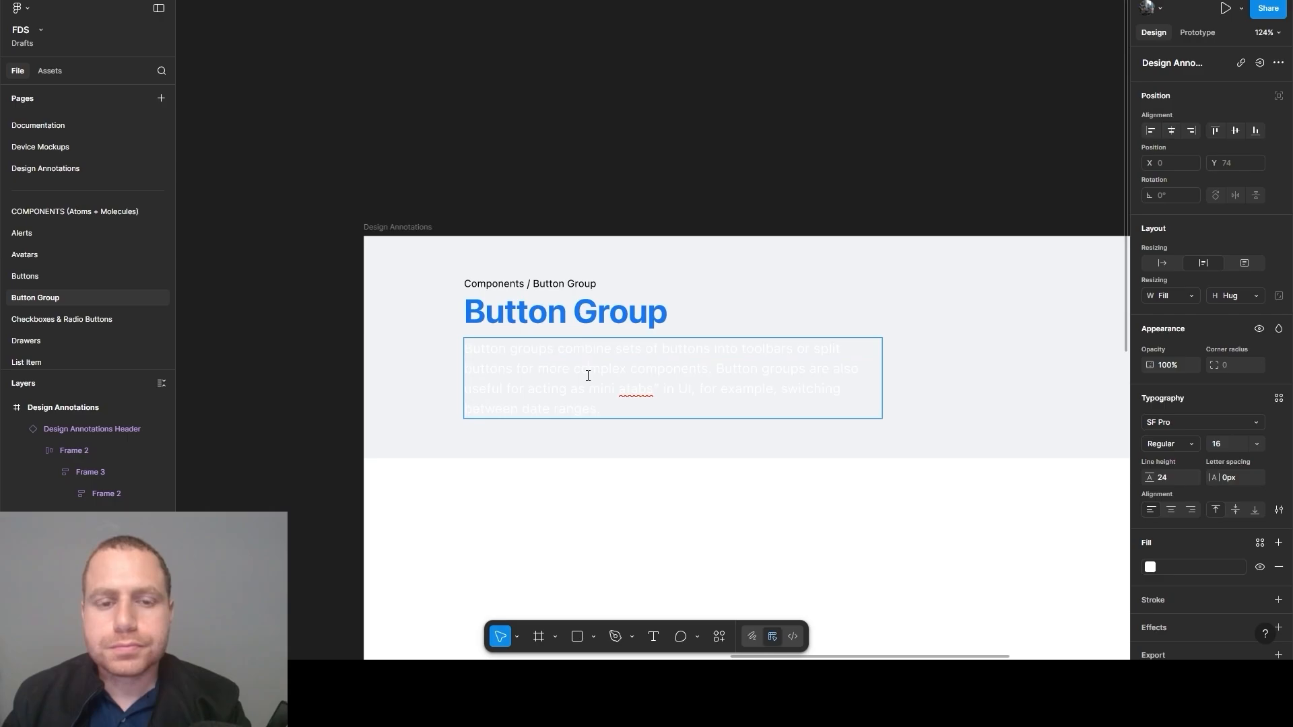
Apply the General/text/default color and the Text-MD Regular text style to the whole header description
{"action": "key", "text": "ctrl+a"}
{"action": "left_click", "coordinate": [1150, 567]}
{"action": "type", "text": "t"}
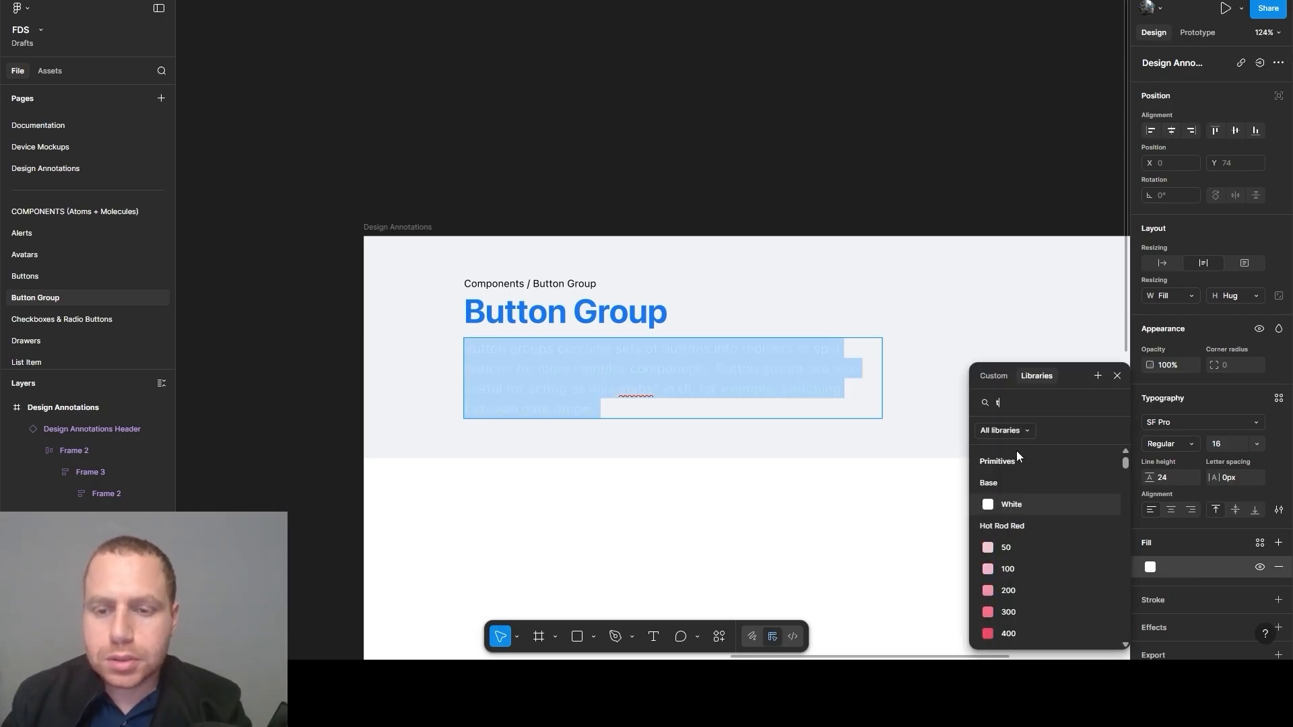
{"action": "type", "text": "ext"}
{"action": "left_click", "coordinate": [1023, 490]}
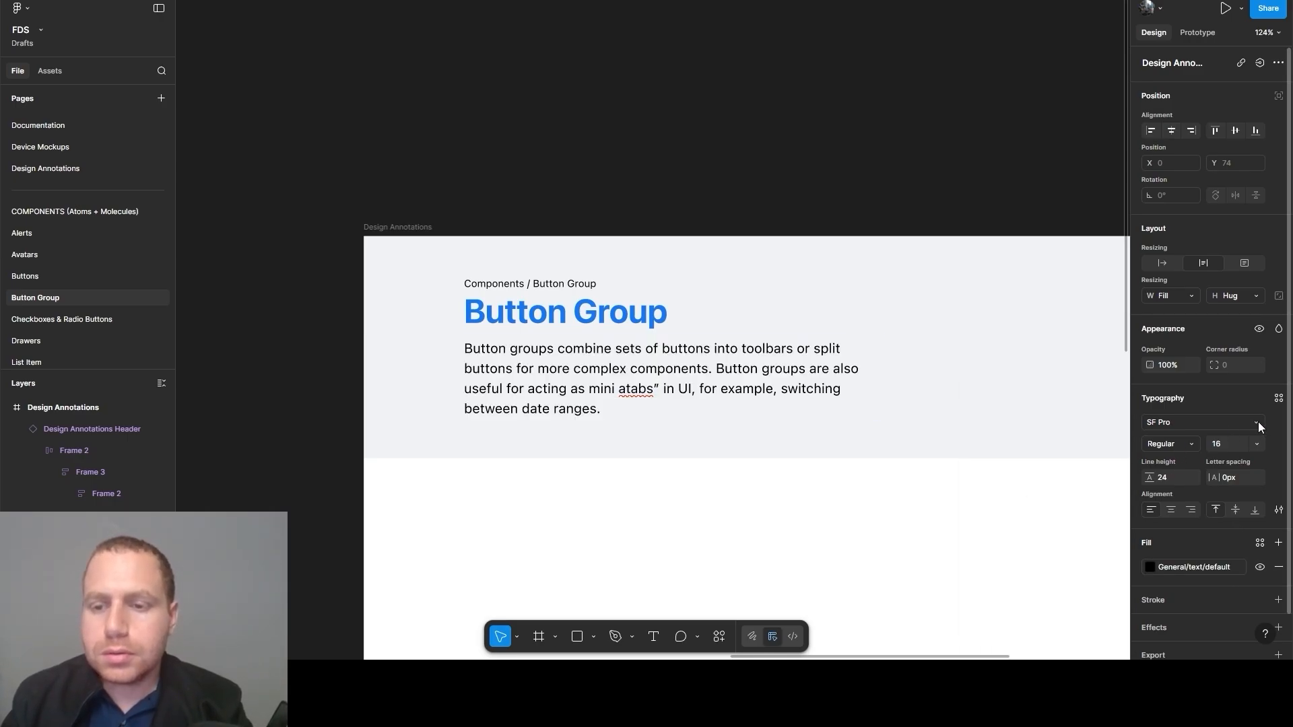
{"action": "left_click", "coordinate": [1279, 398]}
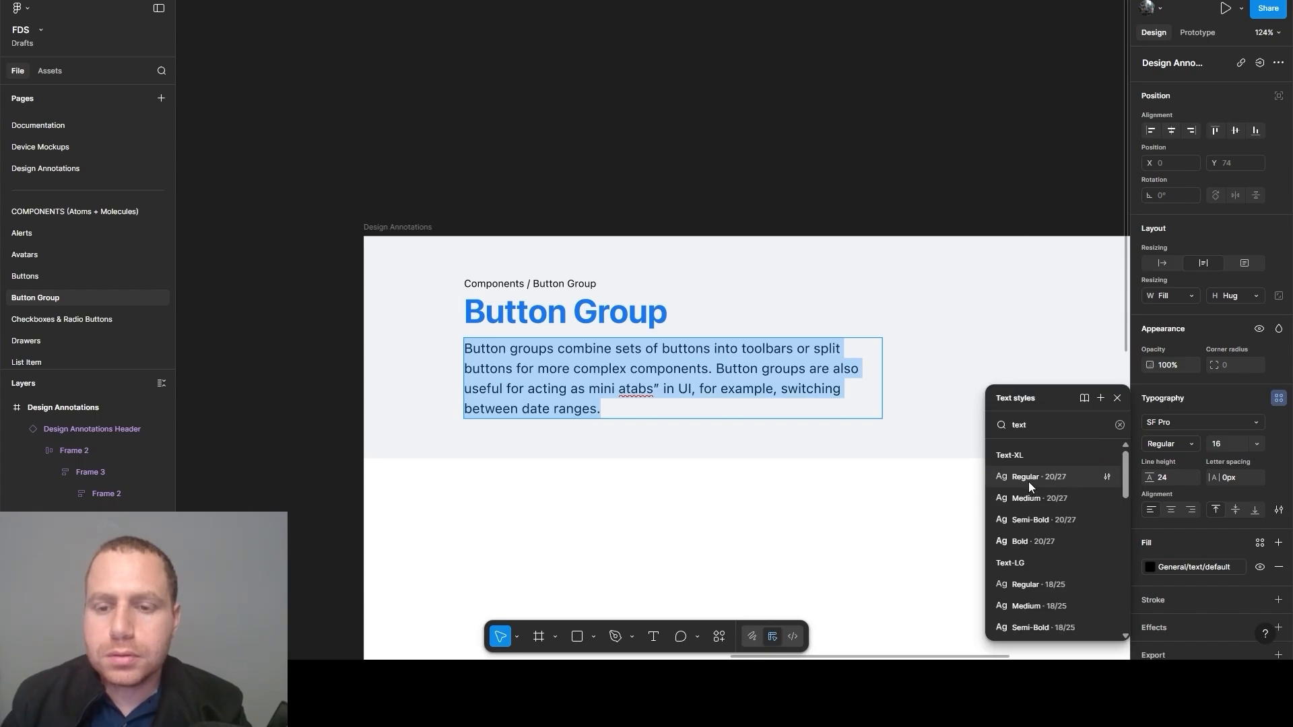
{"action": "scroll", "coordinate": [1029, 486], "scroll_direction": "down", "scroll_amount": 3}
{"action": "left_click", "coordinate": [1033, 554]}
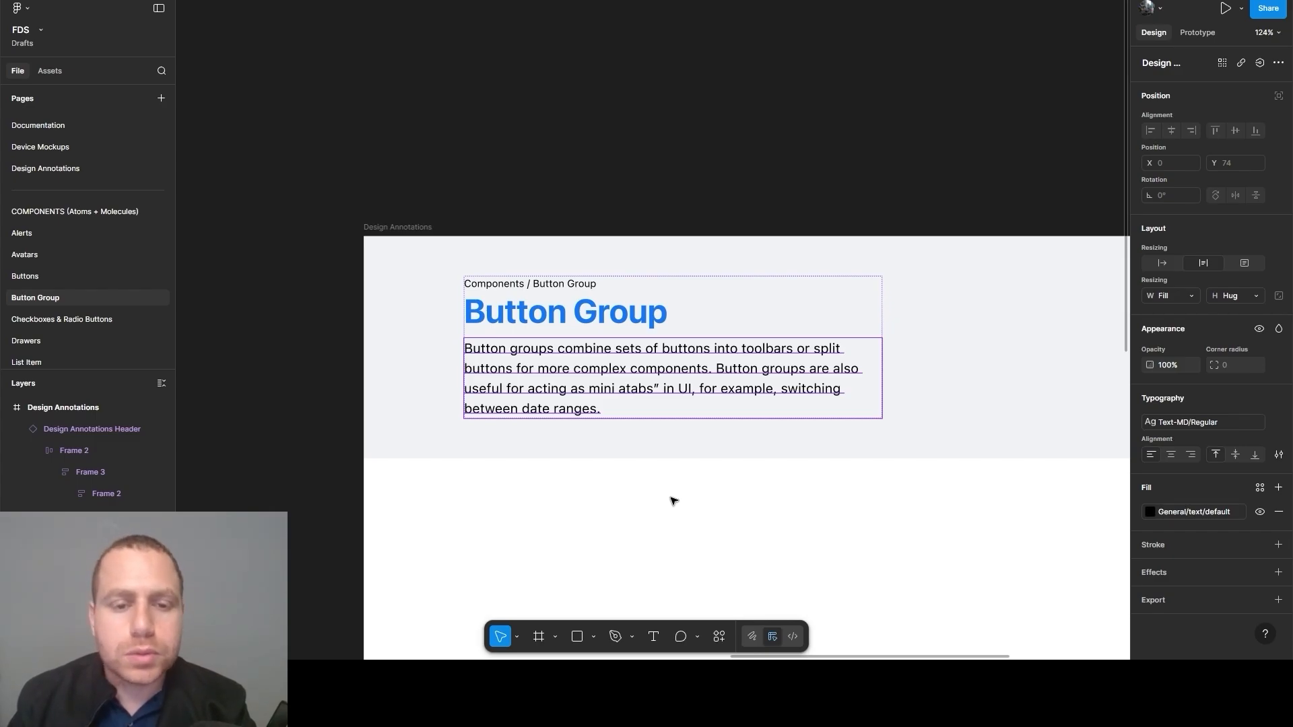
Move the Button Group component set into the Design Annotations frame, below the header
{"action": "scroll", "coordinate": [674, 505], "scroll_direction": "down", "scroll_amount": 6}
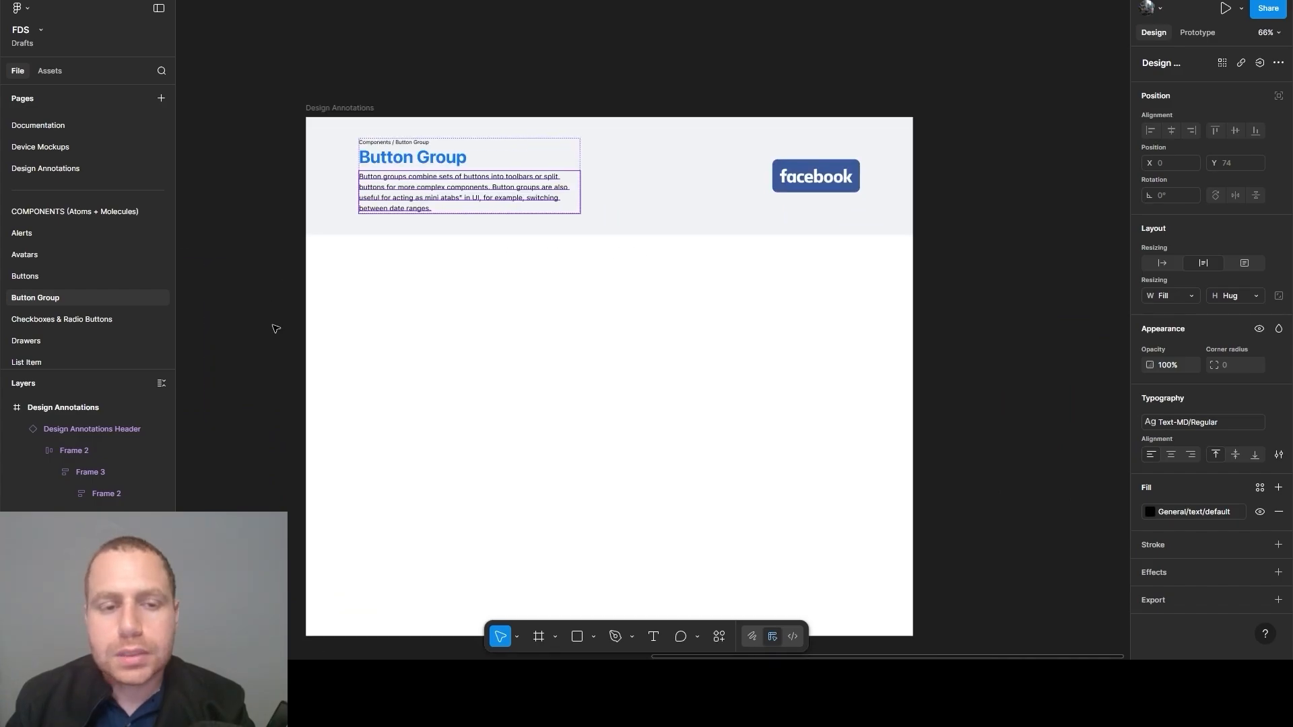
{"action": "left_click", "coordinate": [286, 341]}
{"action": "left_click_drag", "start_coordinate": [286, 341], "coordinate": [653, 315]}
{"action": "scroll", "coordinate": [653, 316], "scroll_direction": "down", "scroll_amount": 3}
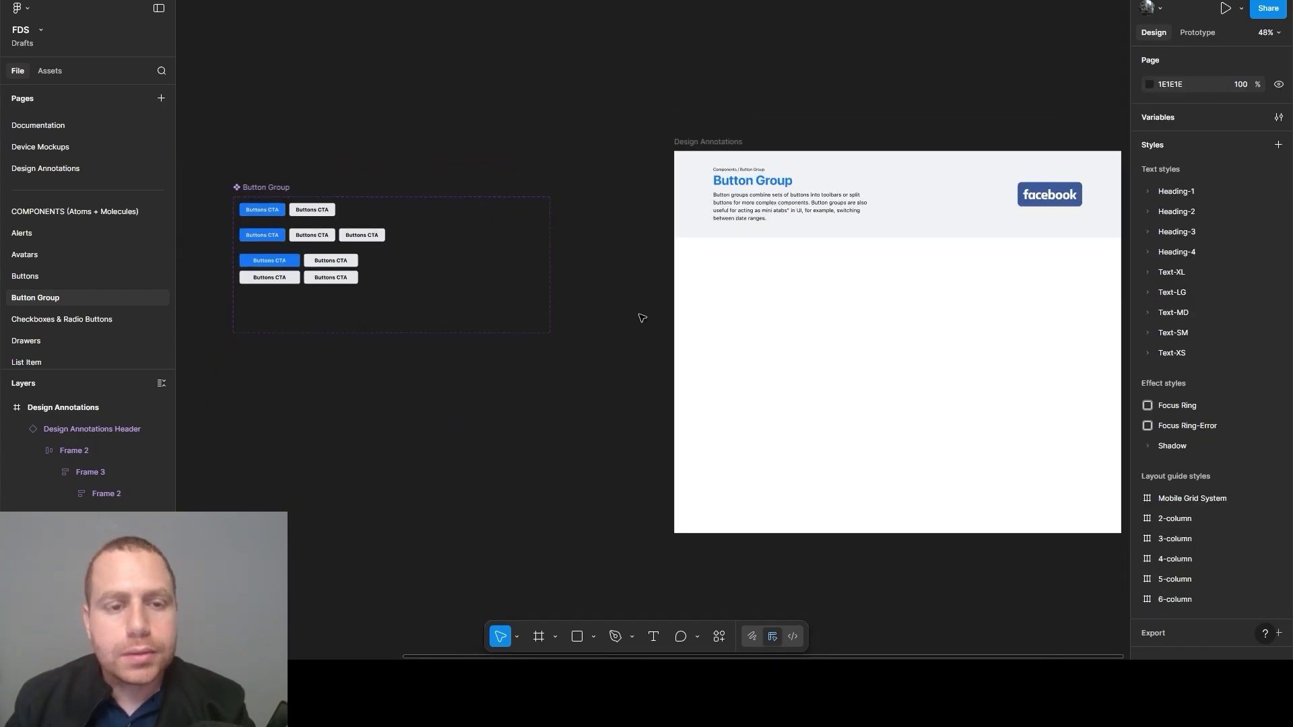
{"action": "mouse_move", "coordinate": [256, 176]}
{"action": "left_mouse_down"}
{"action": "mouse_move", "coordinate": [258, 188]}
{"action": "mouse_move", "coordinate": [834, 268]}
{"action": "left_mouse_up"}
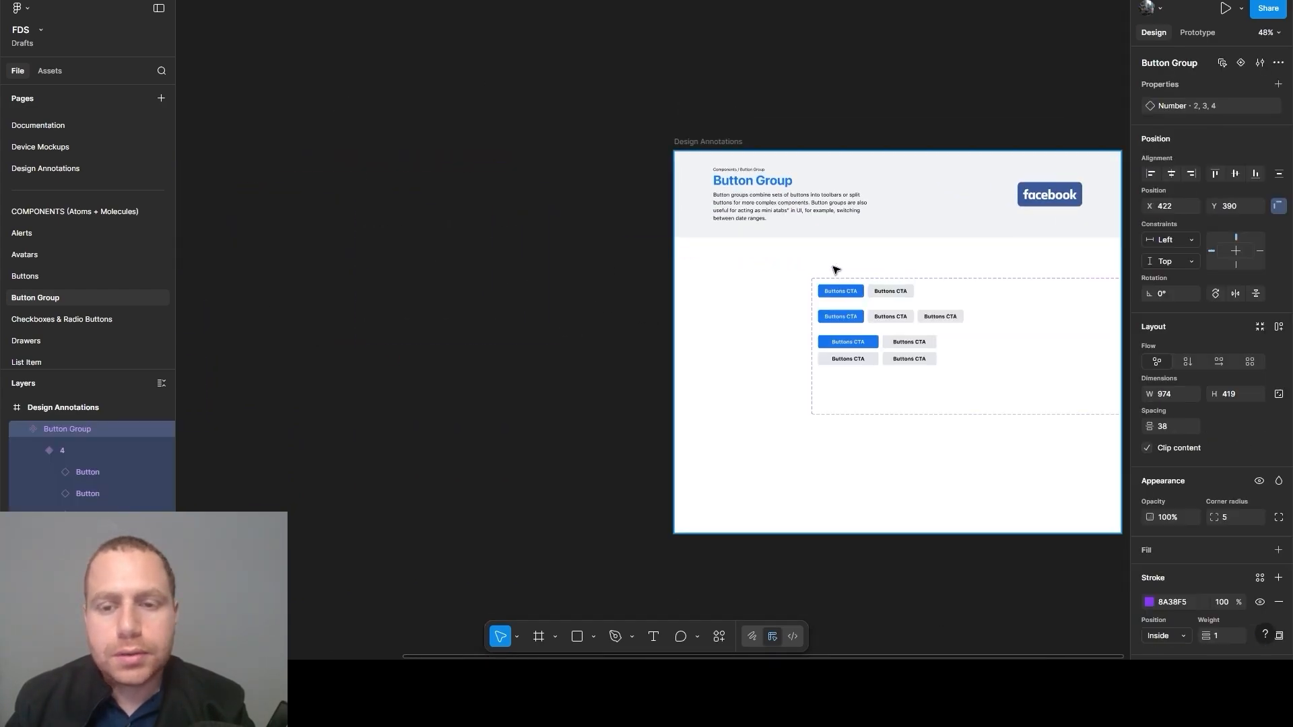
Narrow the Button Group component set inside the frame so its outer edge fits closely around the three-button variant
{"action": "scroll", "coordinate": [949, 296], "scroll_direction": "right", "scroll_amount": 3}
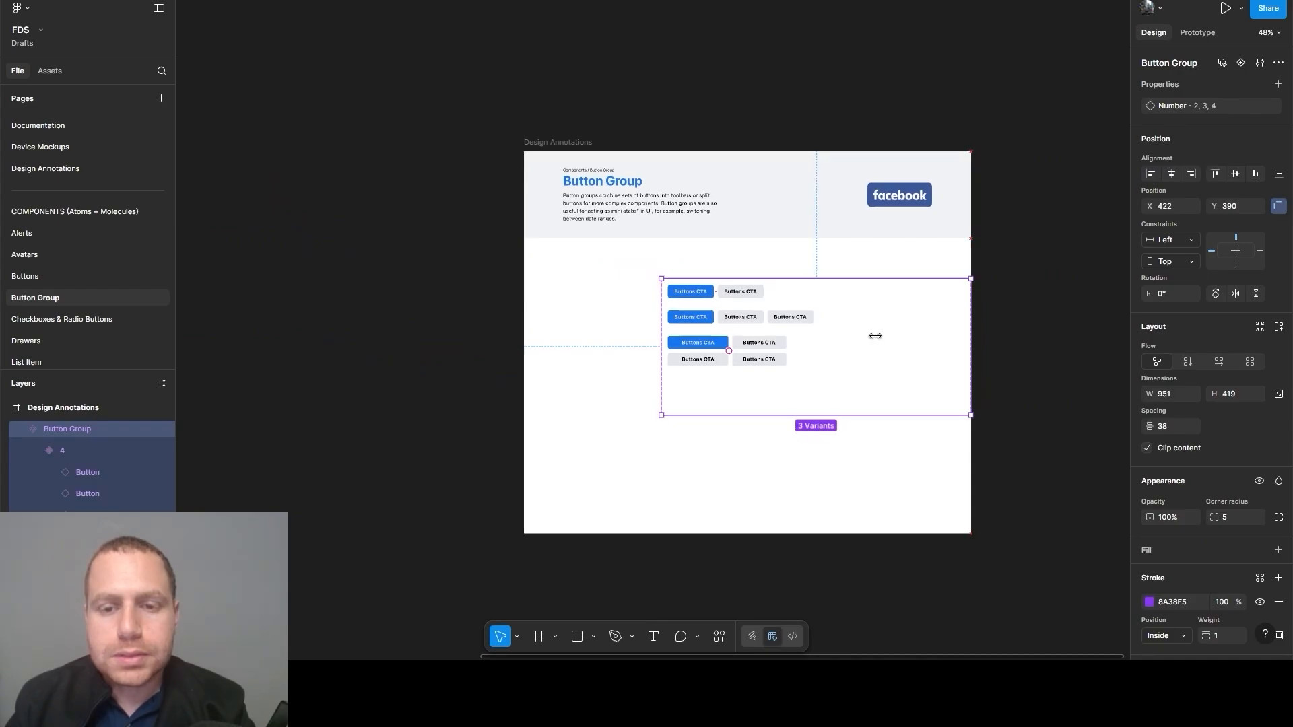
{"action": "left_click_drag", "start_coordinate": [975, 337], "coordinate": [817, 342]}
{"action": "left_click", "coordinate": [742, 396]}
{"action": "left_click_drag", "start_coordinate": [741, 396], "coordinate": [749, 395]}
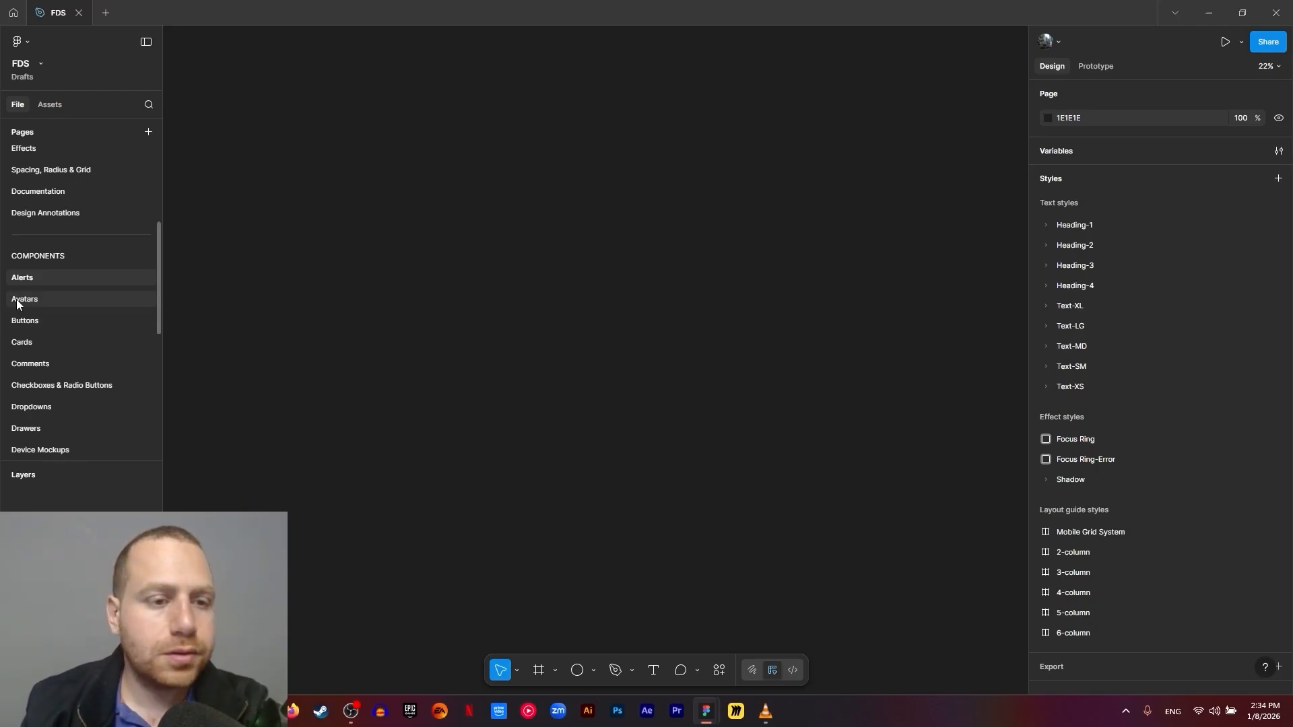
Copy the Design Annotations Block frame from the Design Annotations page and paste it onto the Alerts page
{"action": "left_click", "coordinate": [58, 212]}
{"action": "left_click_drag", "start_coordinate": [308, 324], "coordinate": [319, 361]}
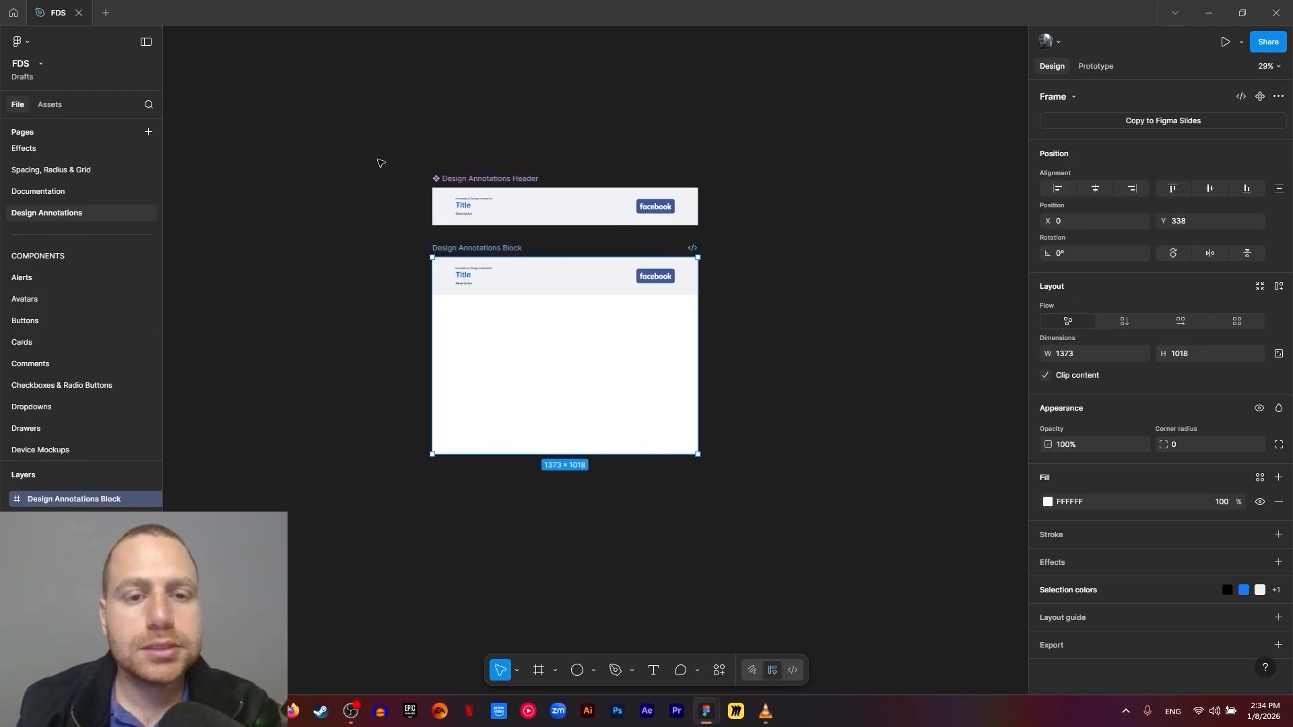
{"action": "mouse_move", "coordinate": [343, 247]}
{"action": "left_mouse_down"}
{"action": "mouse_move", "coordinate": [811, 566]}
{"action": "mouse_move", "coordinate": [805, 546]}
{"action": "left_mouse_up"}
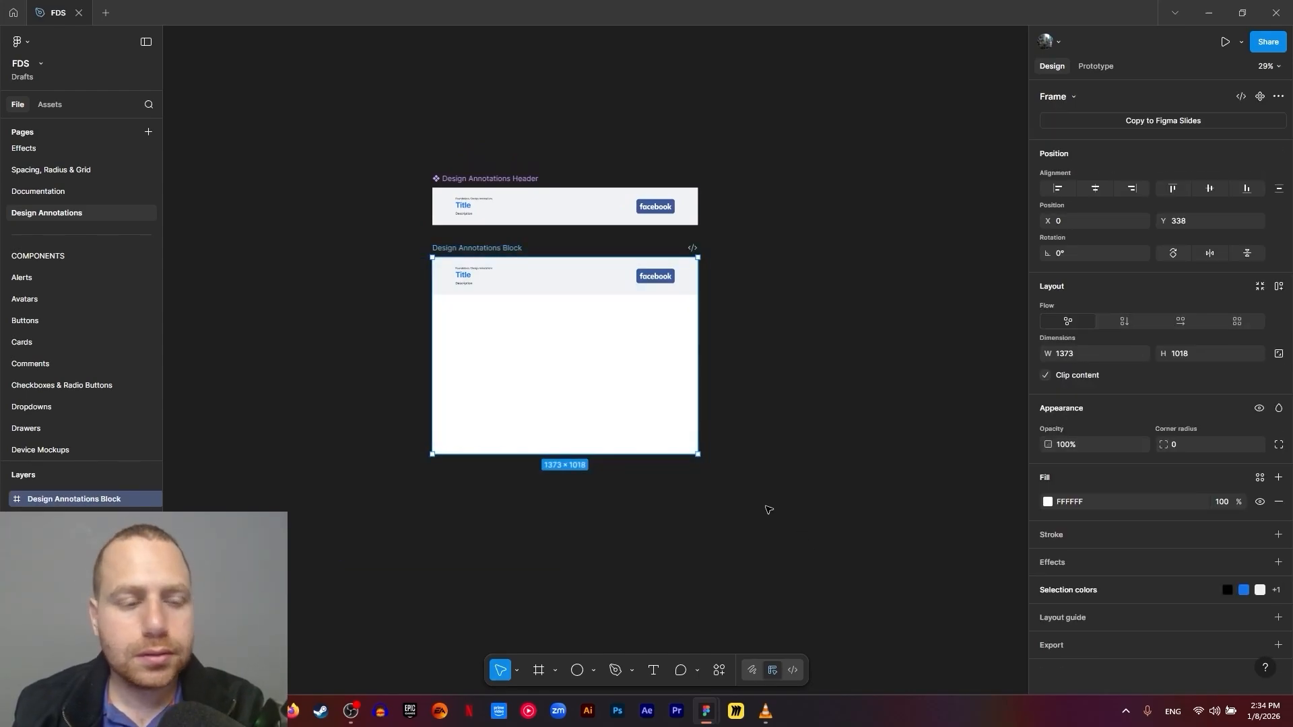
{"action": "left_click", "coordinate": [69, 286]}
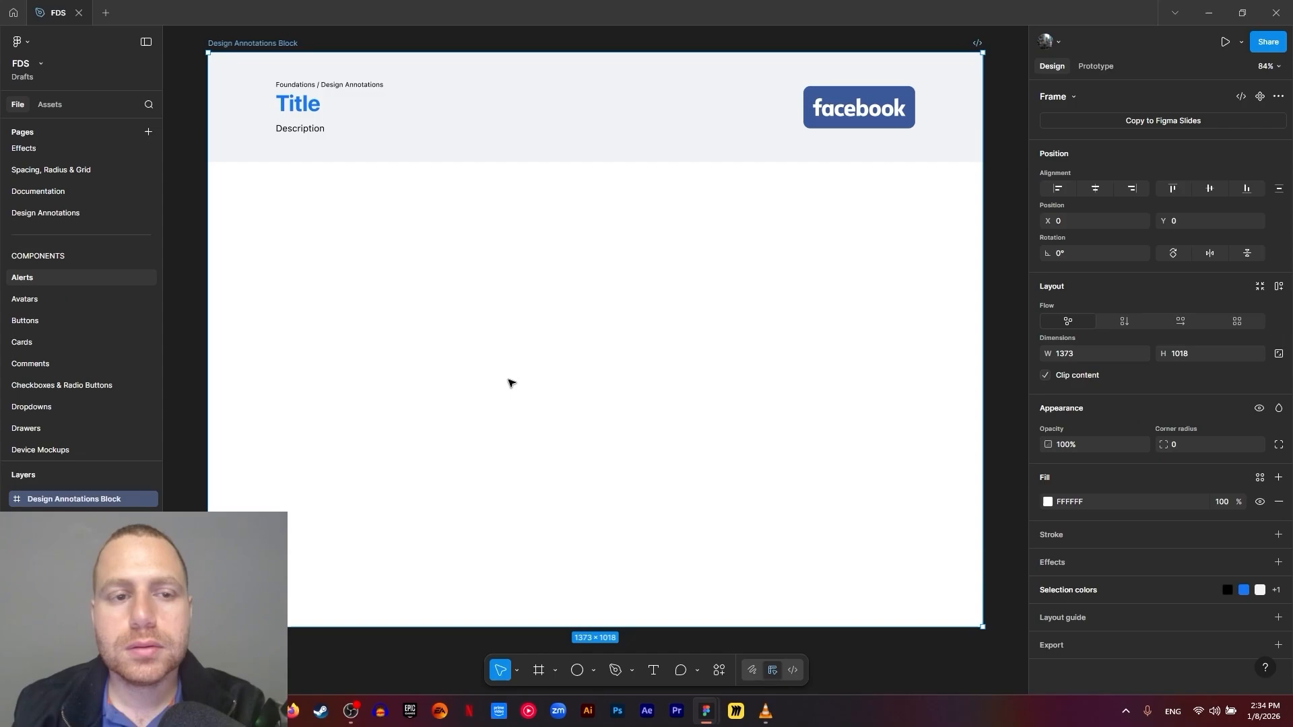
Rename the pasted Design Annotations Block frame as Alerts
{"action": "scroll", "coordinate": [498, 404], "scroll_direction": "up", "scroll_amount": 5}
{"action": "scroll", "coordinate": [243, 215], "scroll_direction": "up", "scroll_amount": 3}
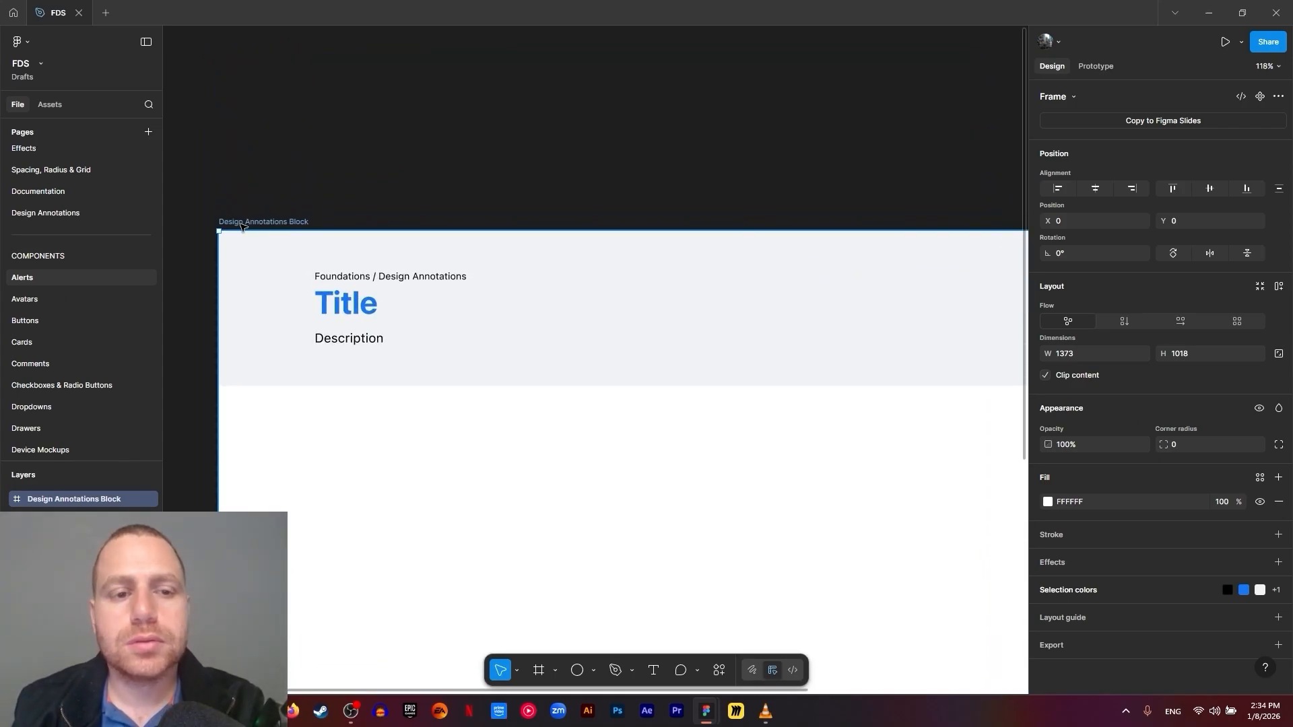
{"action": "double_click", "coordinate": [241, 223]}
{"action": "type", "text": "Al"}
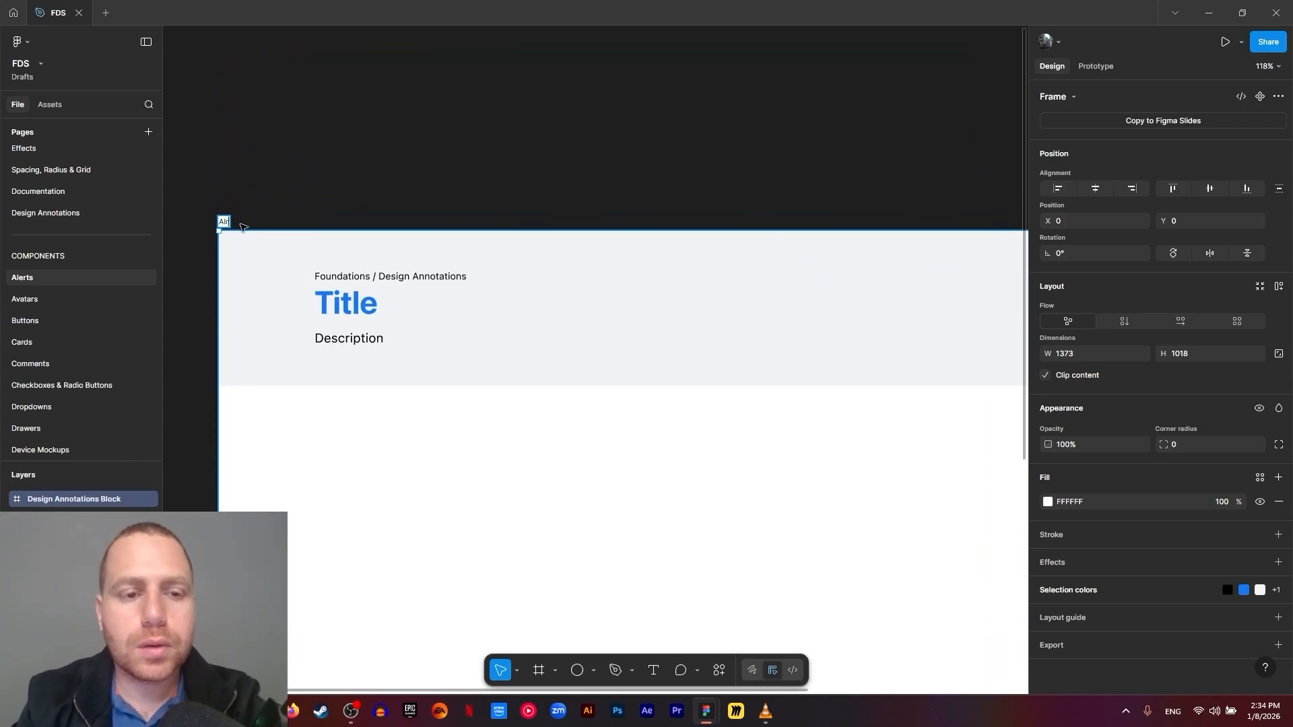
{"action": "type", "text": "erts"}
{"action": "key", "text": "Return"}
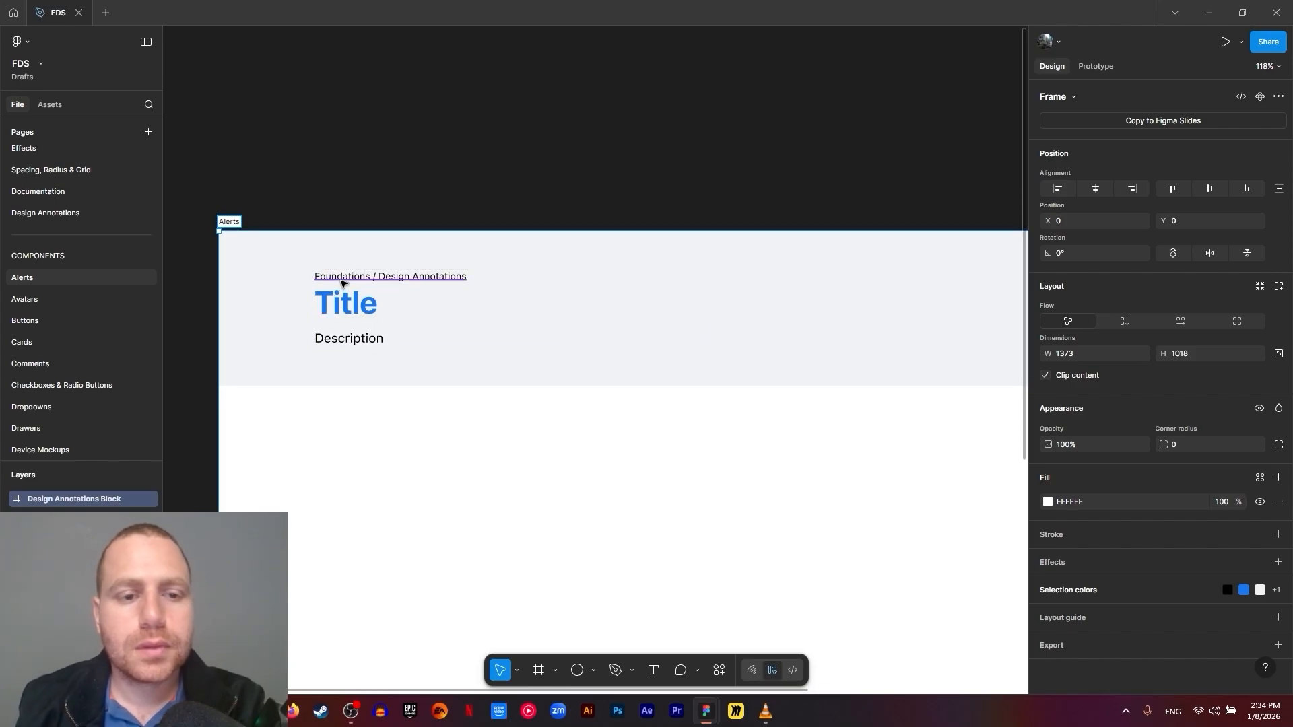
Change the breadcrumb in the Alerts frame's header to read Components / Alerts
{"action": "double_click", "coordinate": [361, 279]}
{"action": "left_click_drag", "start_coordinate": [372, 280], "coordinate": [297, 262]}
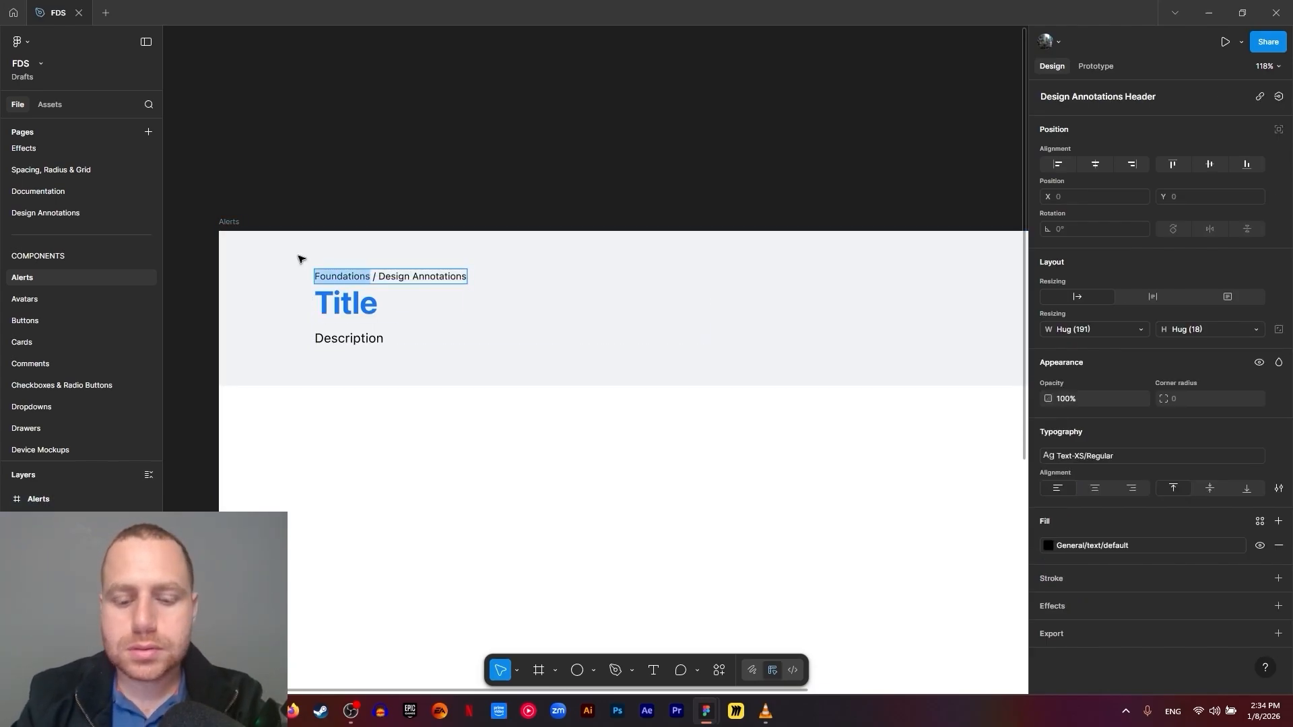
{"action": "type", "text": "Components"}
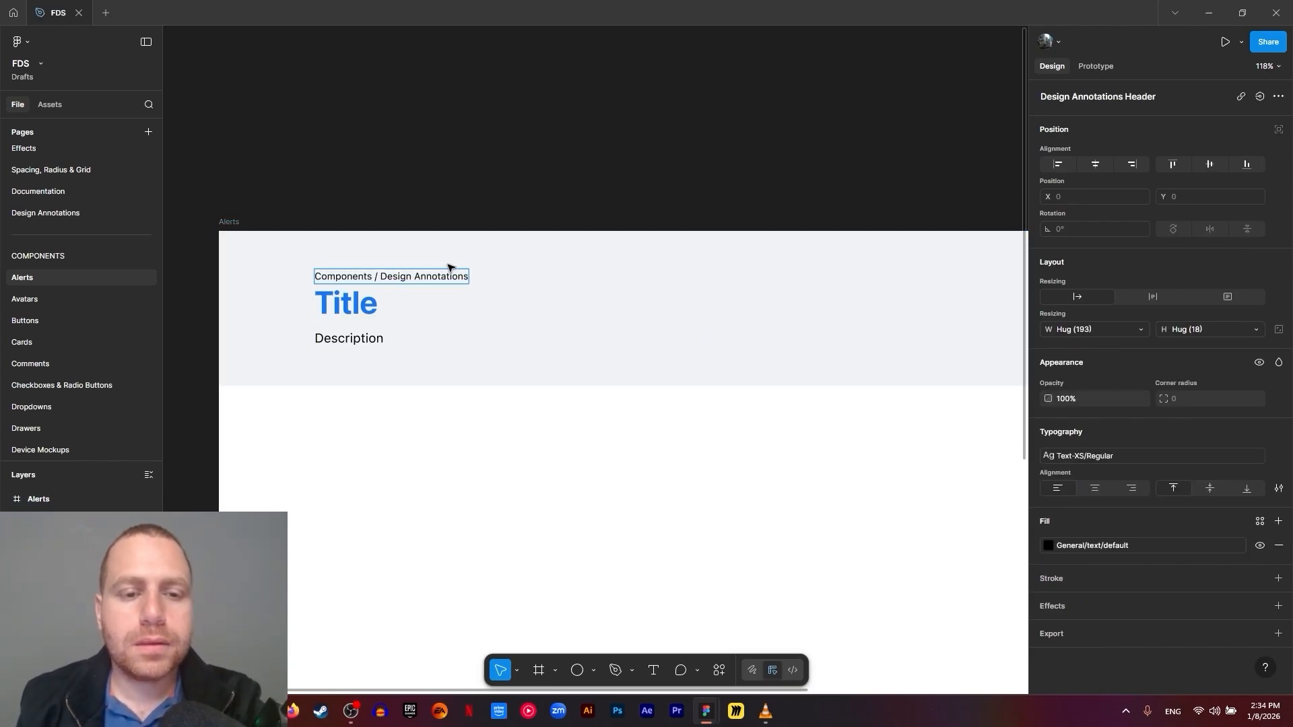
{"action": "left_click_drag", "start_coordinate": [381, 276], "coordinate": [509, 285]}
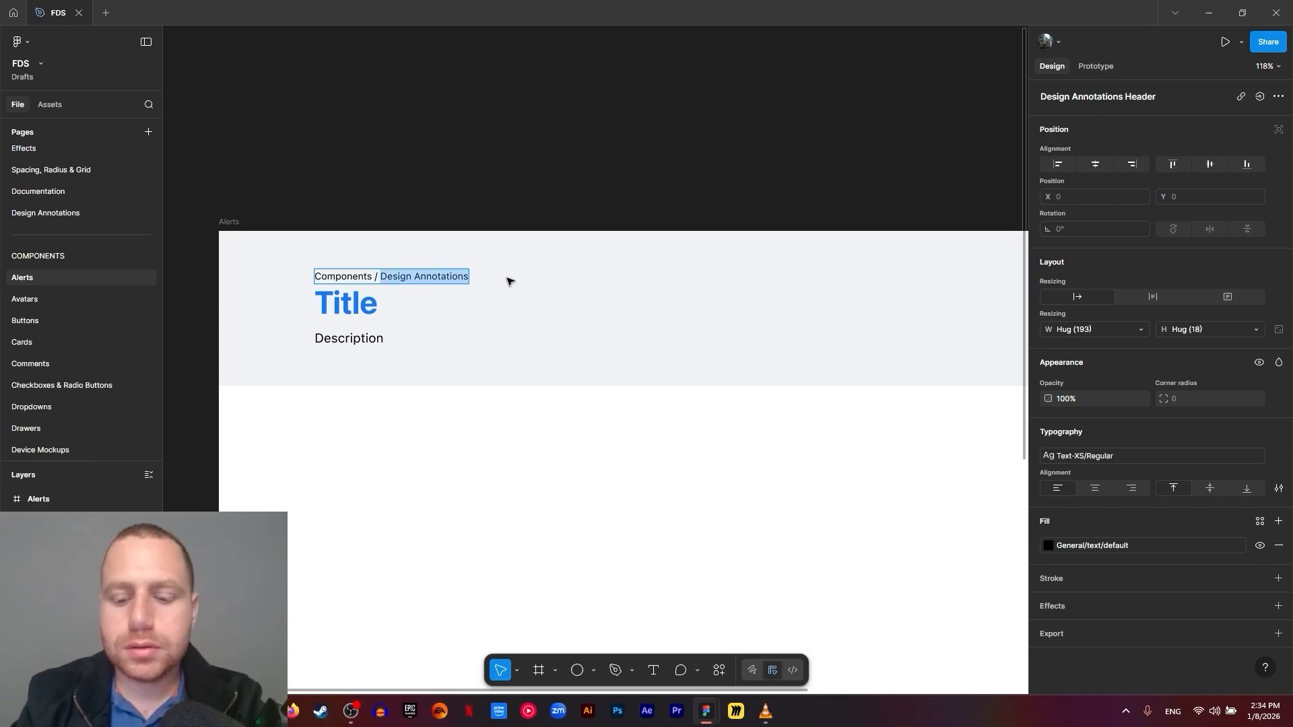
{"action": "type", "text": "Alerts"}
Set the header title to Alerts and replace the description placeholder with the paragraph on alerts as informational messages and direct feedback
{"action": "left_click", "coordinate": [336, 306]}
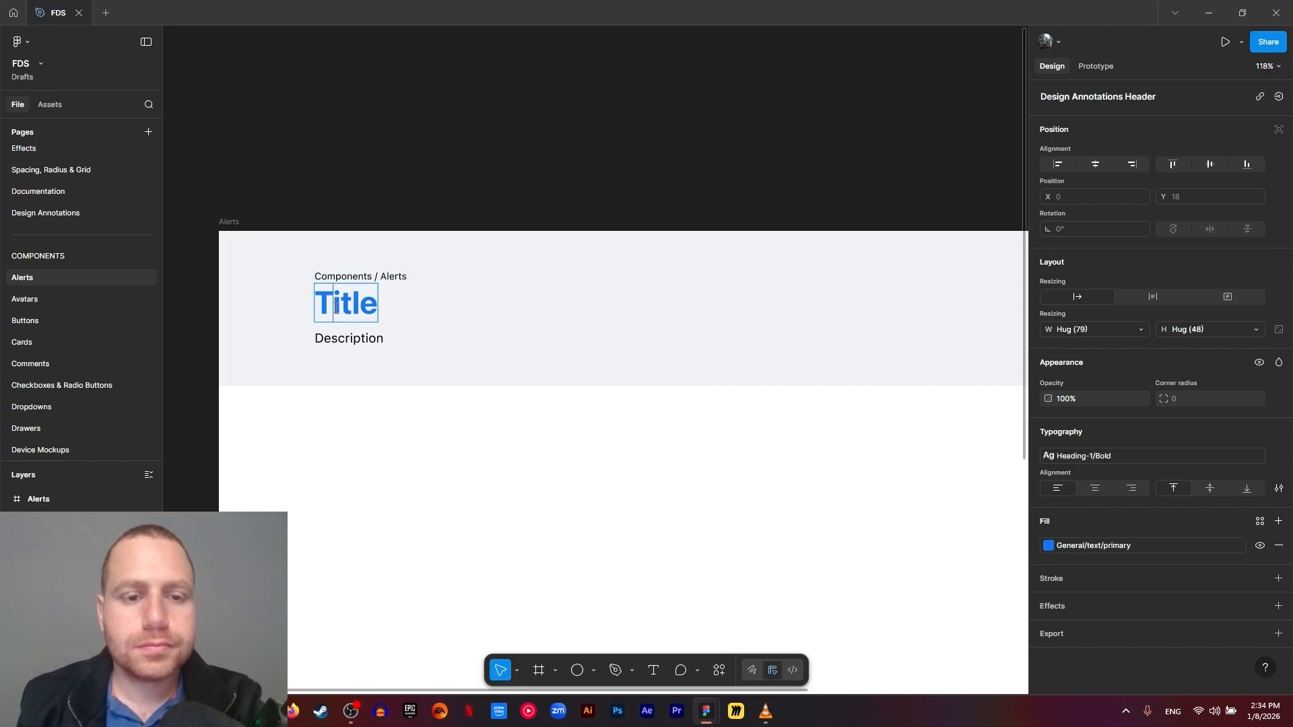
{"action": "double_click", "coordinate": [336, 307]}
{"action": "type", "text": "Alerts"}
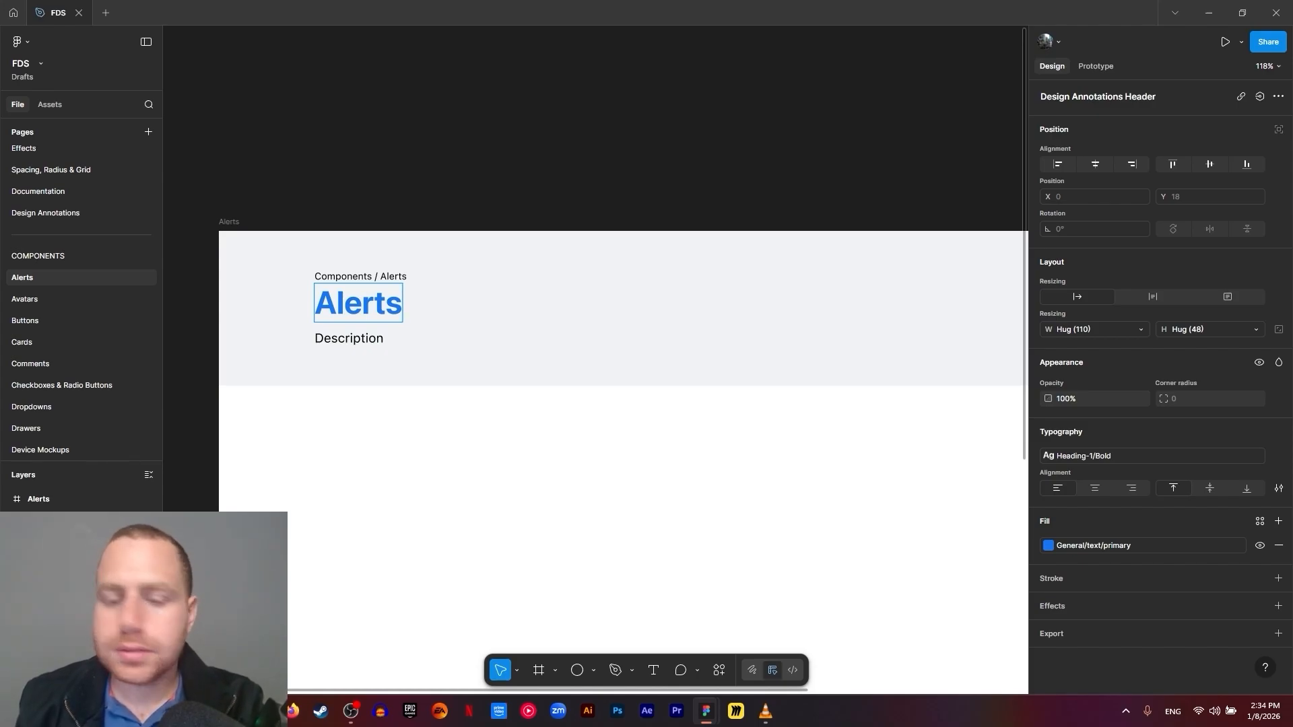
{"action": "double_click", "coordinate": [350, 338]}
{"action": "type", "text": "Alerts are an important method of communicating with important users and providing feedback. Alerts can serve as informational messages, where they provide additional information to users that may not be tied to their current action or task. They can also be used to provide direct feedback to users and actions."}
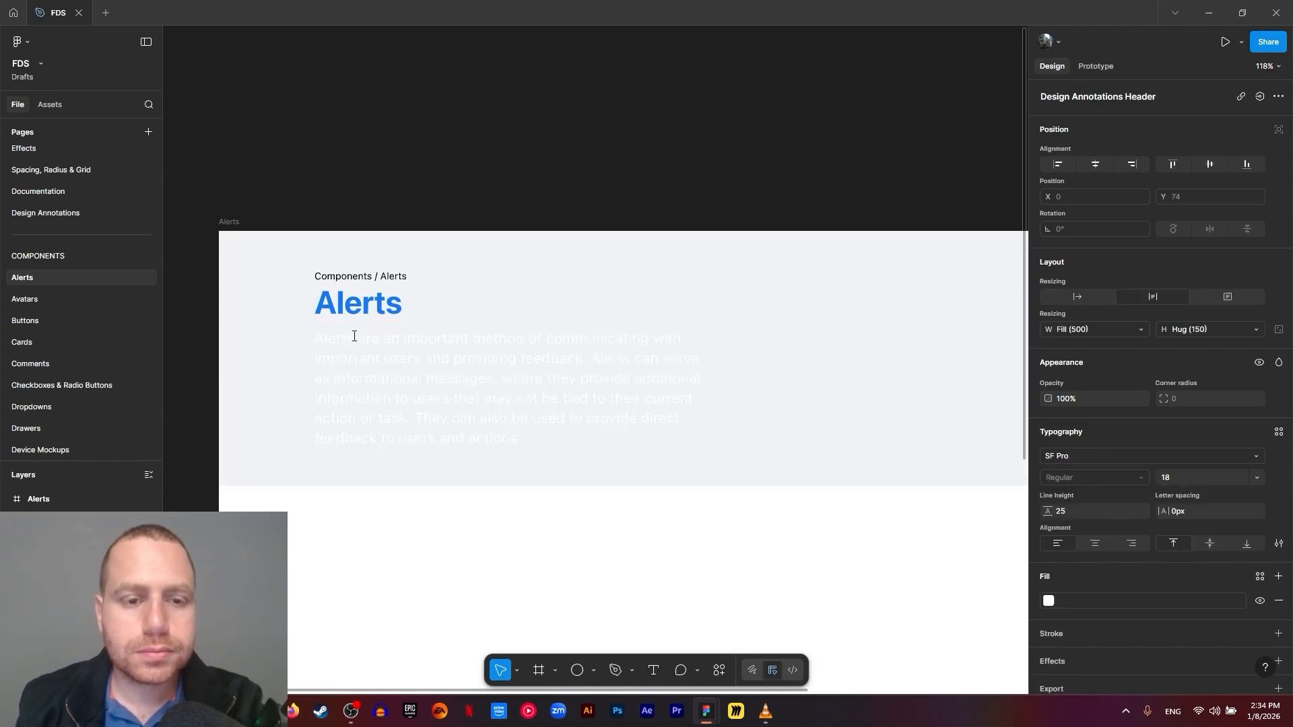
Apply the Text-MD Regular text style to the whole header description paragraph
{"action": "key", "text": "ctrl+a"}
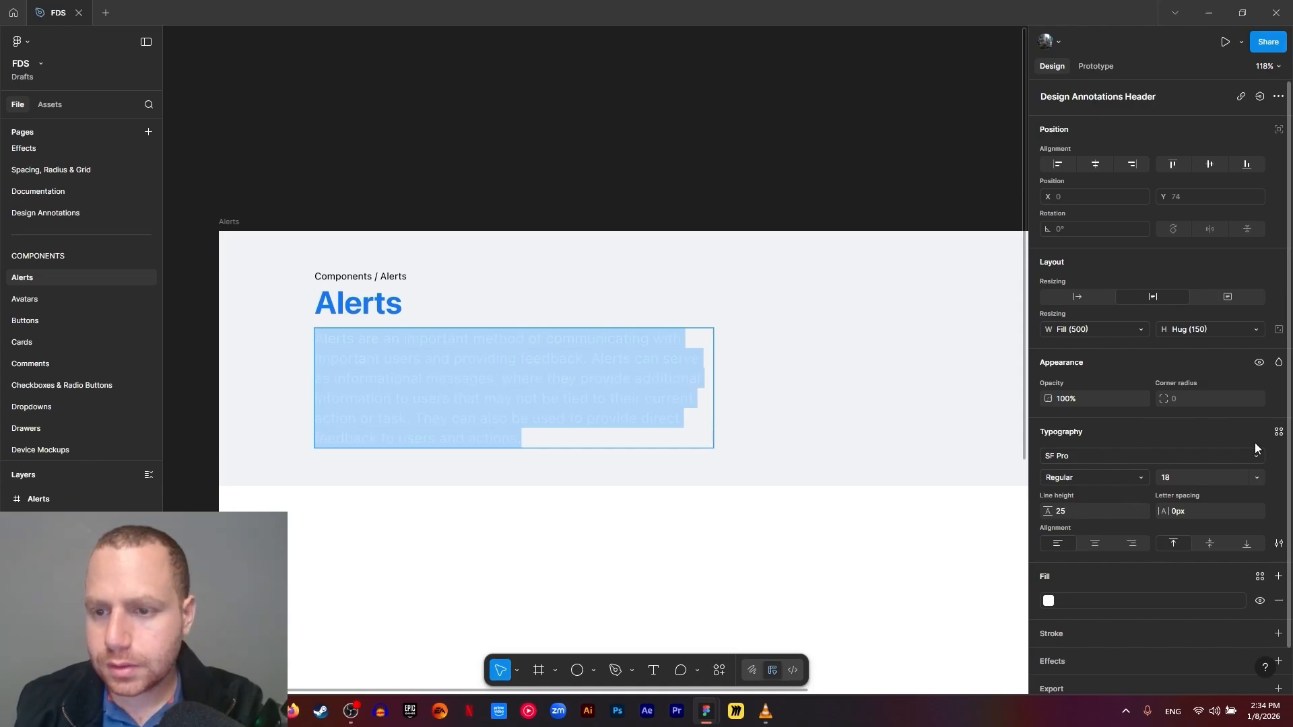
{"action": "left_click", "coordinate": [1278, 431]}
{"action": "type", "text": "text"}
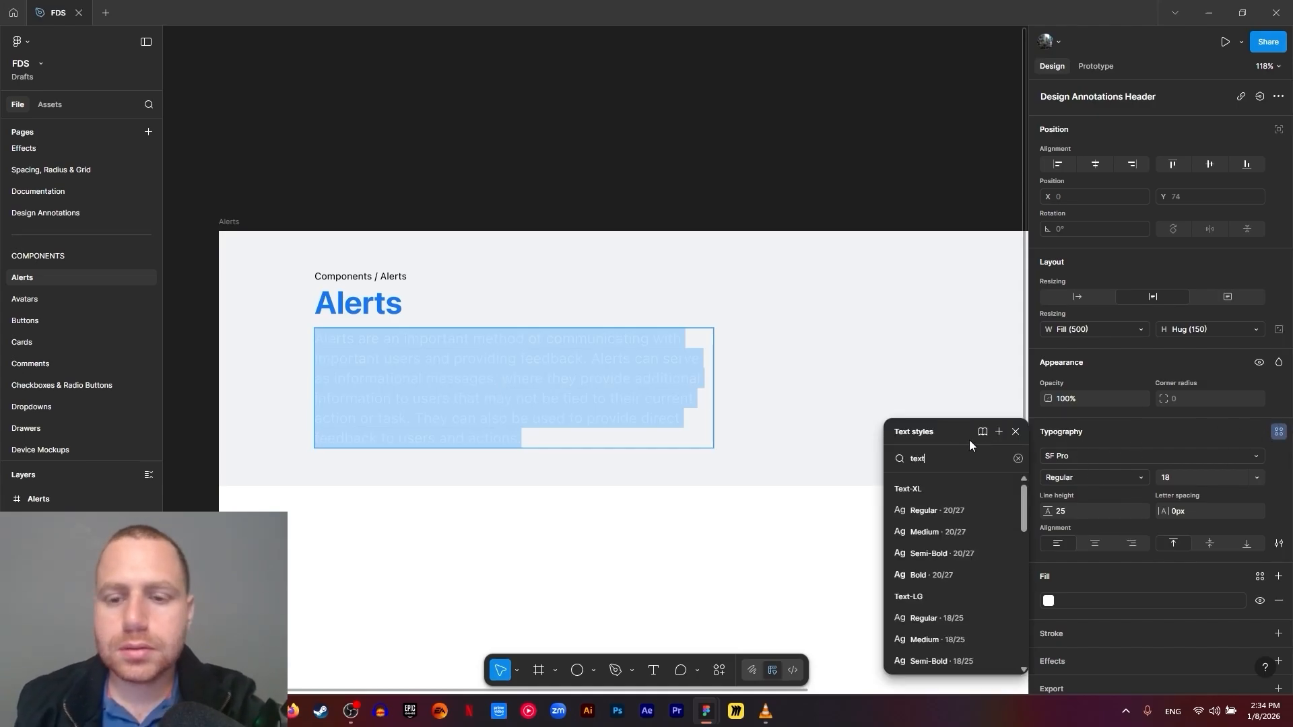
{"action": "type", "text": " md"}
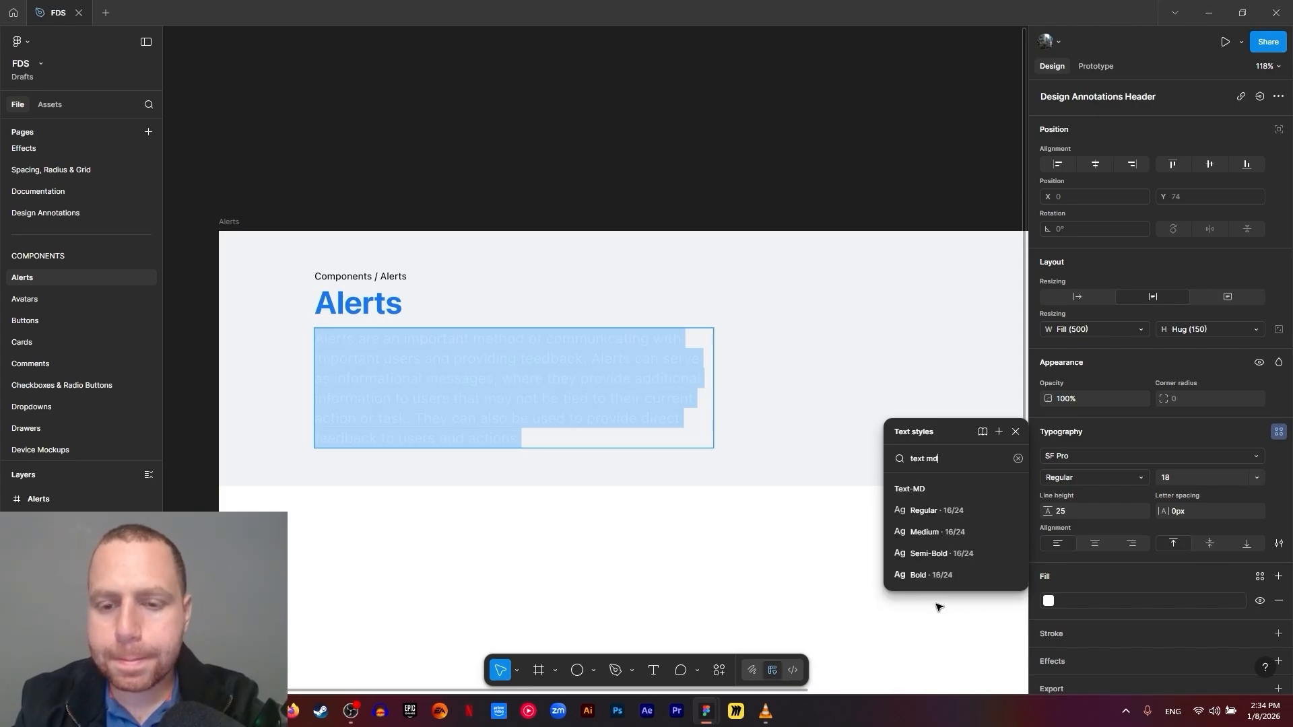
{"action": "left_click", "coordinate": [931, 515]}
Fill the header description with General/text/default and delete its first sentence so it starts with "Alerts can serve as informational messages"
{"action": "left_click", "coordinate": [397, 392]}
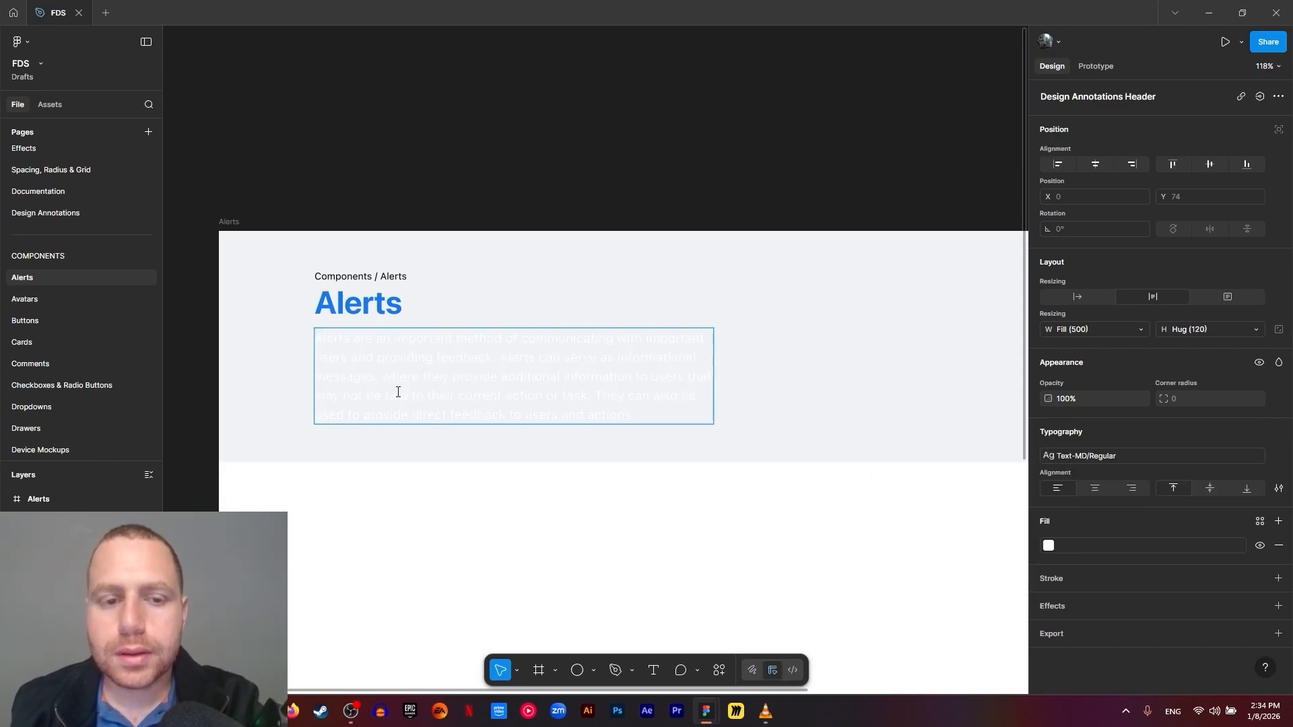
{"action": "key", "text": "ctrl+a"}
{"action": "left_click", "coordinate": [1053, 543]}
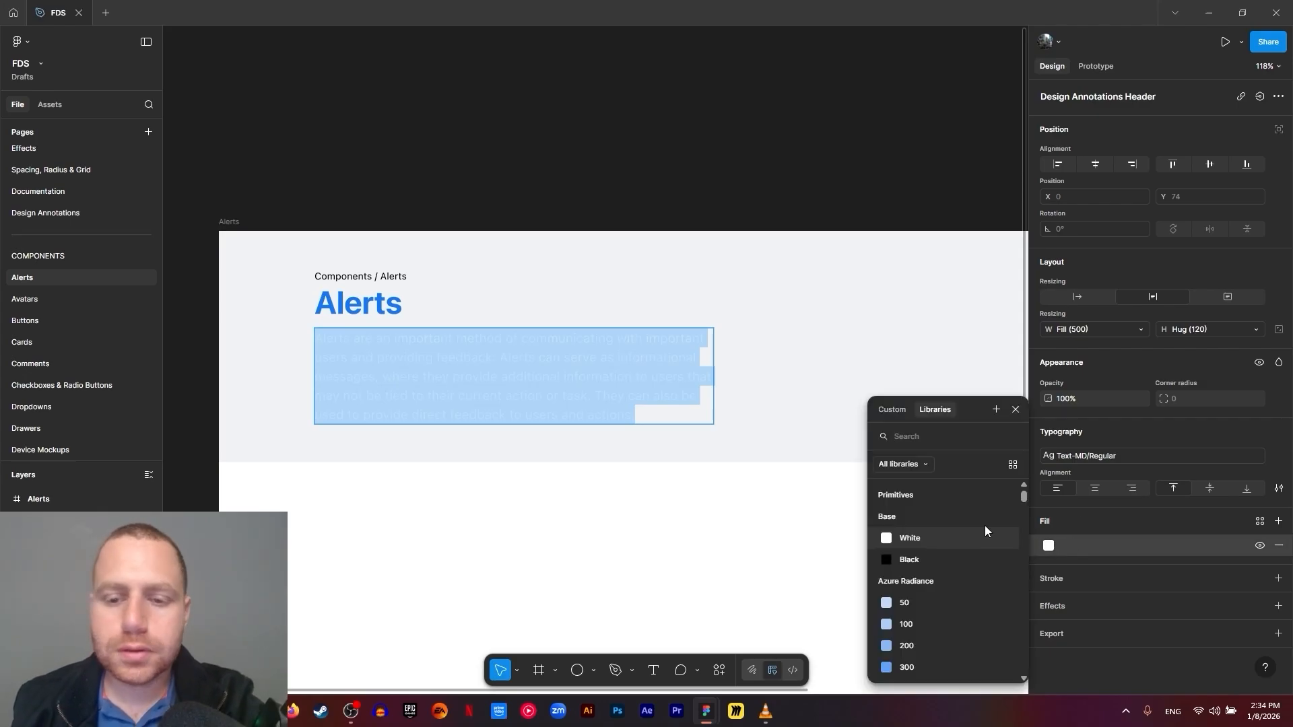
{"action": "scroll", "coordinate": [979, 528], "scroll_direction": "down", "scroll_amount": 5}
{"action": "left_click", "coordinate": [936, 522]}
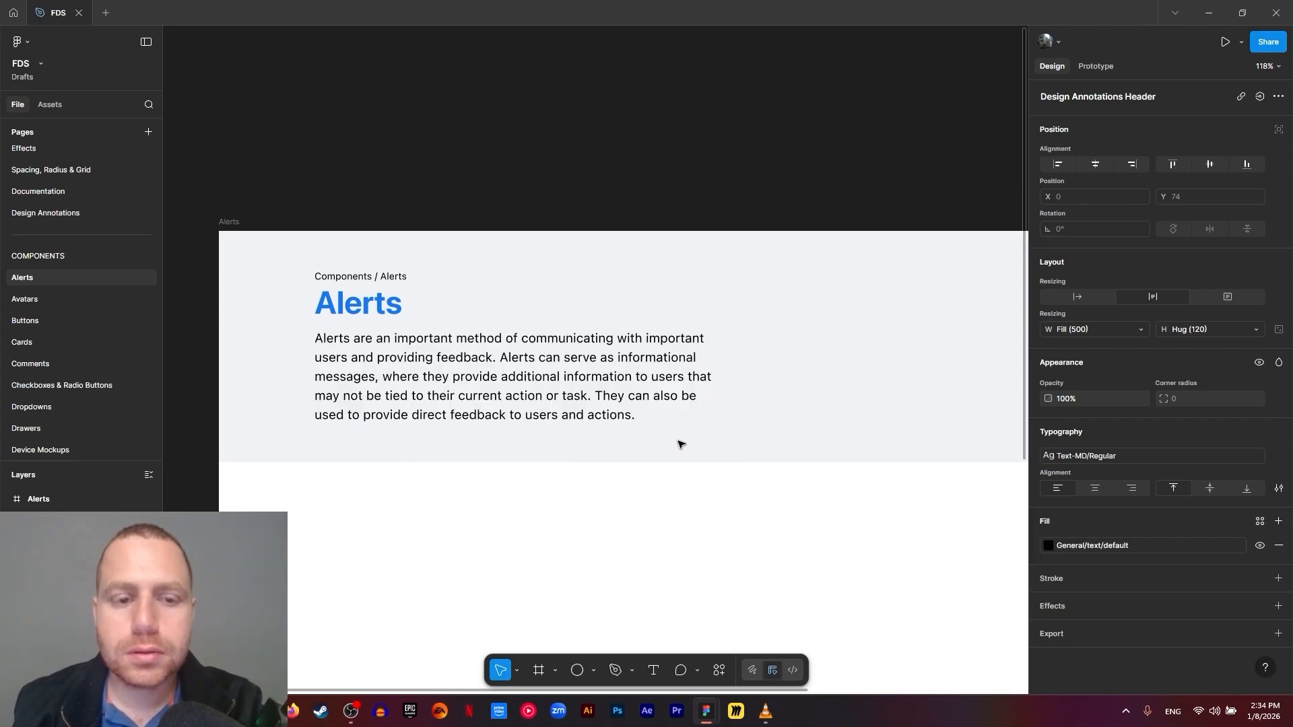
{"action": "left_click_drag", "start_coordinate": [532, 335], "coordinate": [335, 297]}
{"action": "key", "text": "BackSpace"}
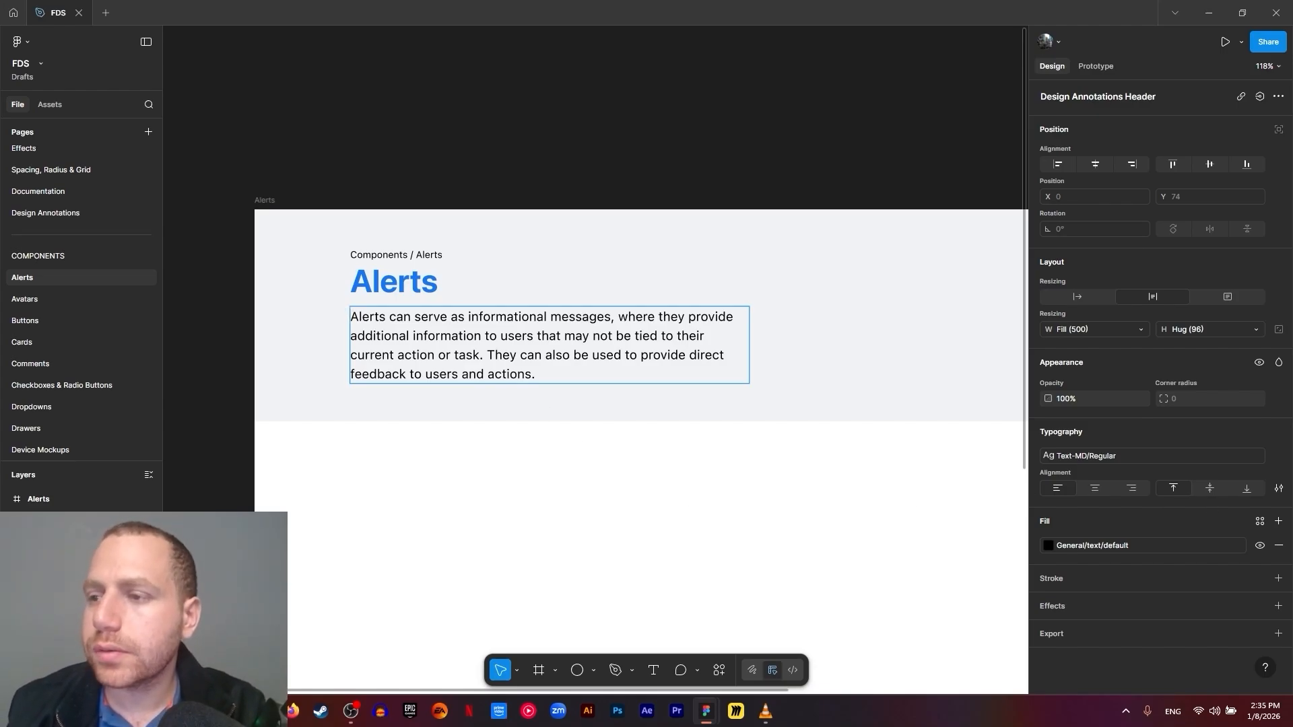
Draw a frame about 503 × 147 on the empty canvas beside the Alerts documentation frame and name it Alerts
{"action": "scroll", "coordinate": [687, 563], "scroll_direction": "down", "scroll_amount": 8}
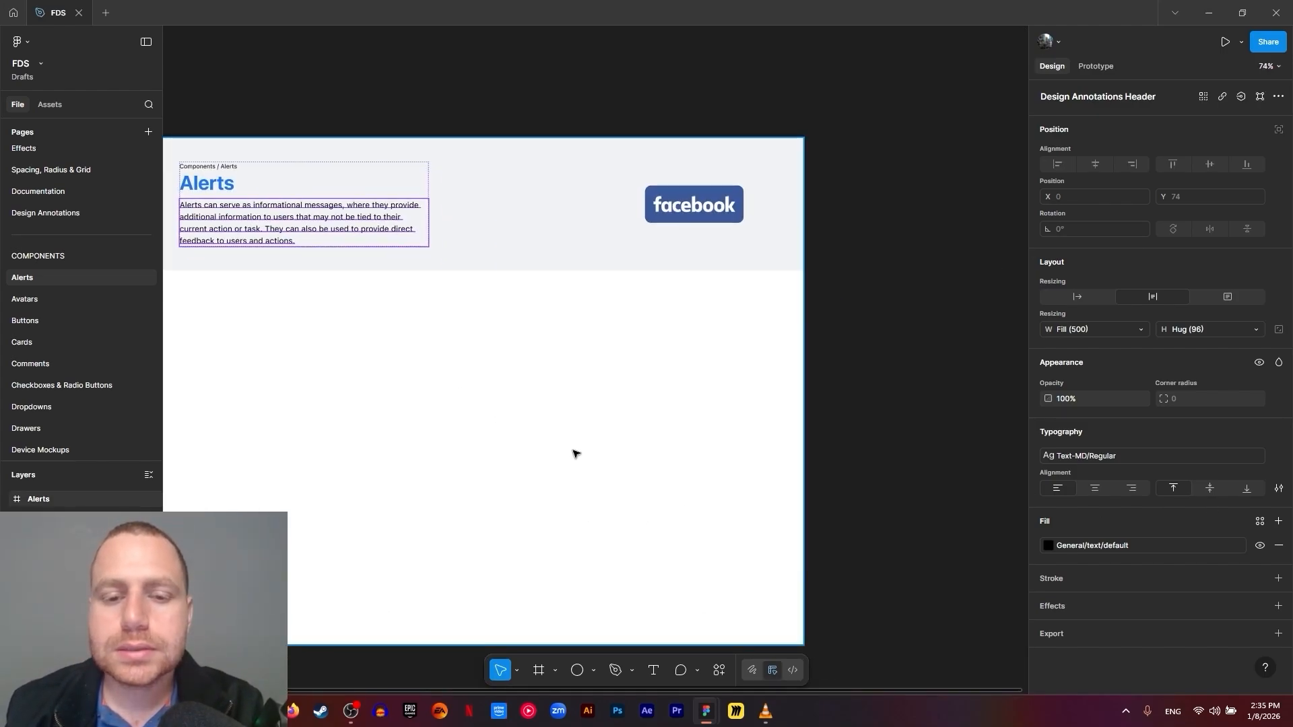
{"action": "left_click_drag", "start_coordinate": [639, 455], "coordinate": [446, 456]}
{"action": "scroll", "coordinate": [750, 395], "scroll_direction": "up", "scroll_amount": 5}
{"action": "left_click_drag", "start_coordinate": [660, 390], "coordinate": [751, 451]}
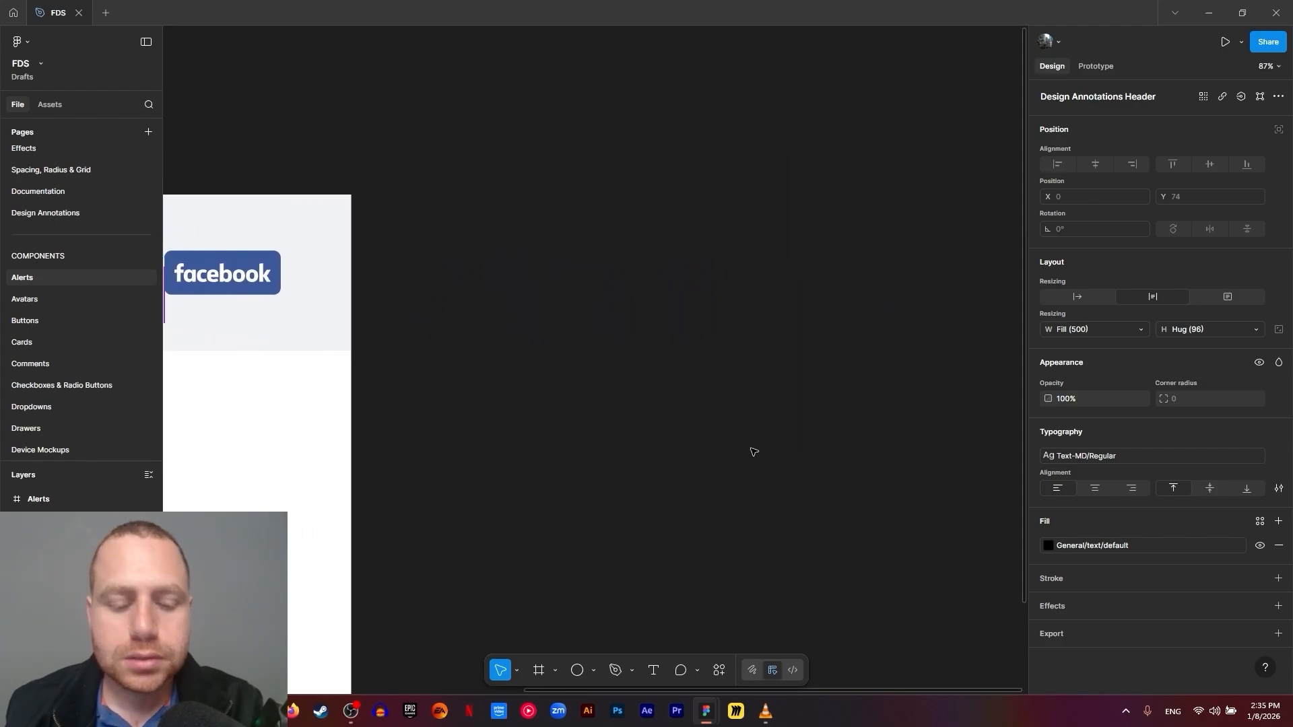
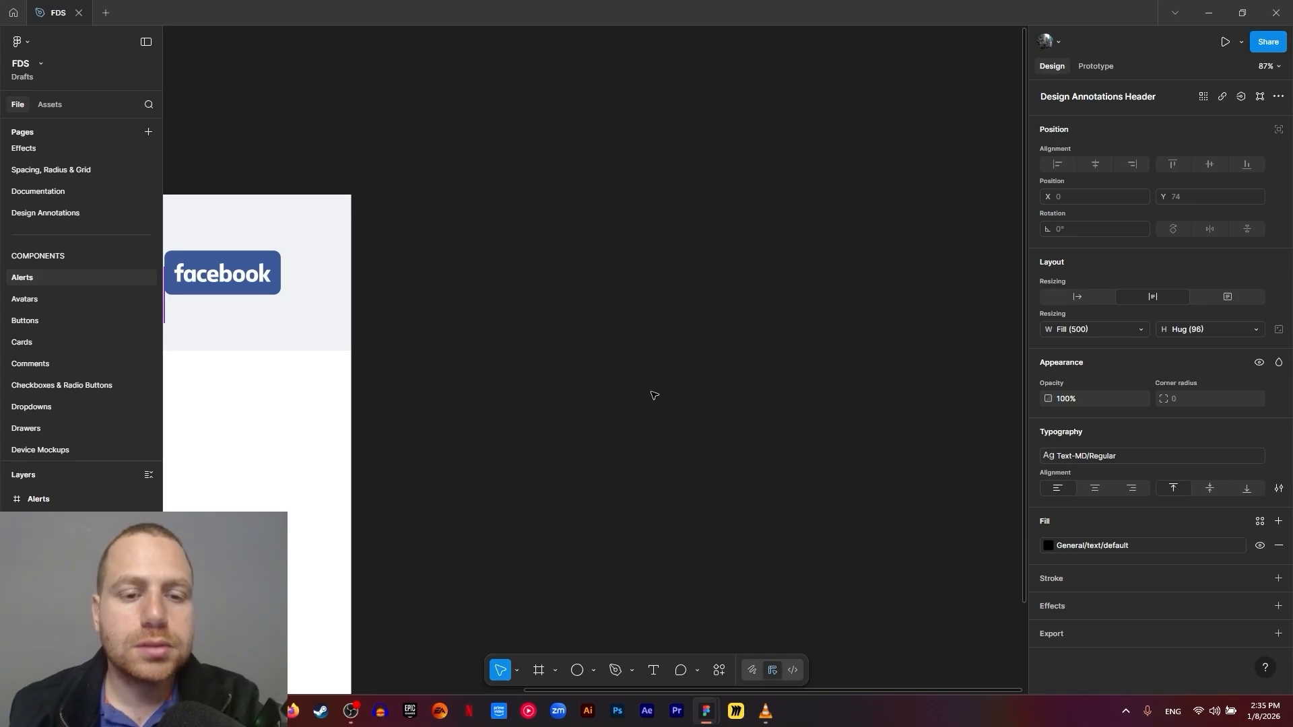
{"action": "key", "text": "f"}
{"action": "left_click_drag", "start_coordinate": [508, 361], "coordinate": [804, 448]}
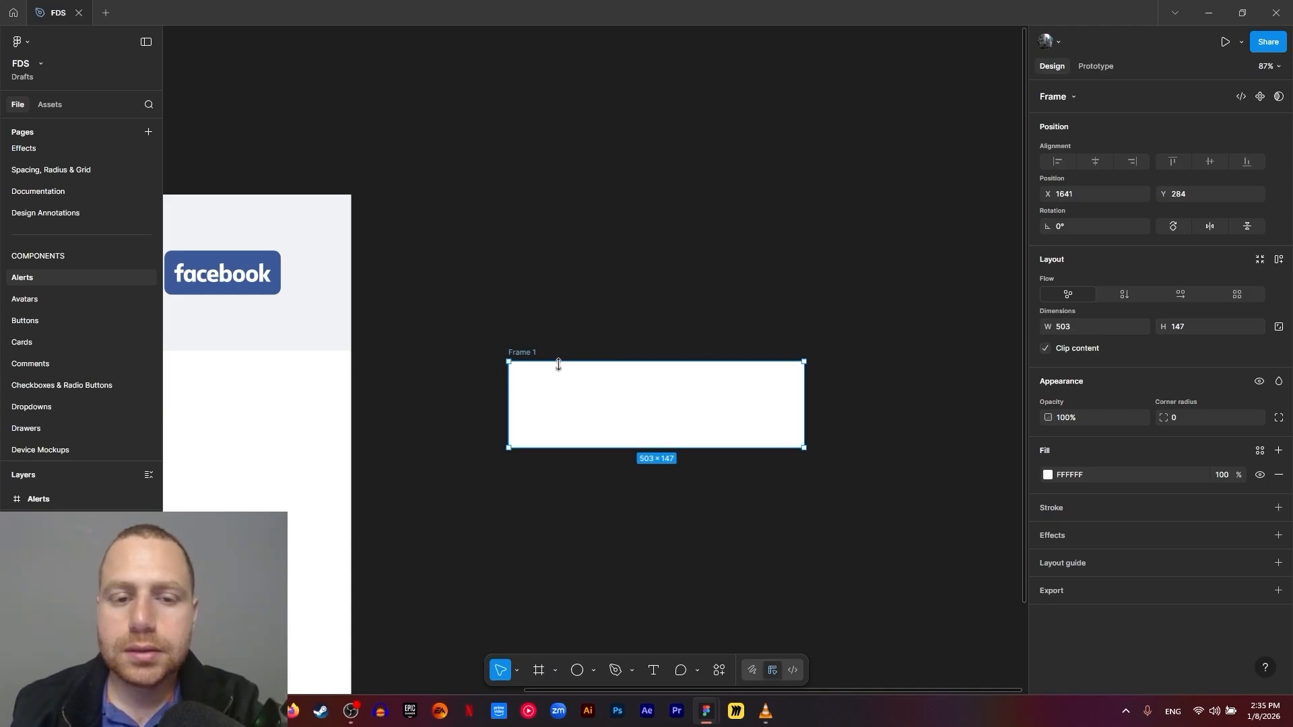
{"action": "double_click", "coordinate": [530, 352]}
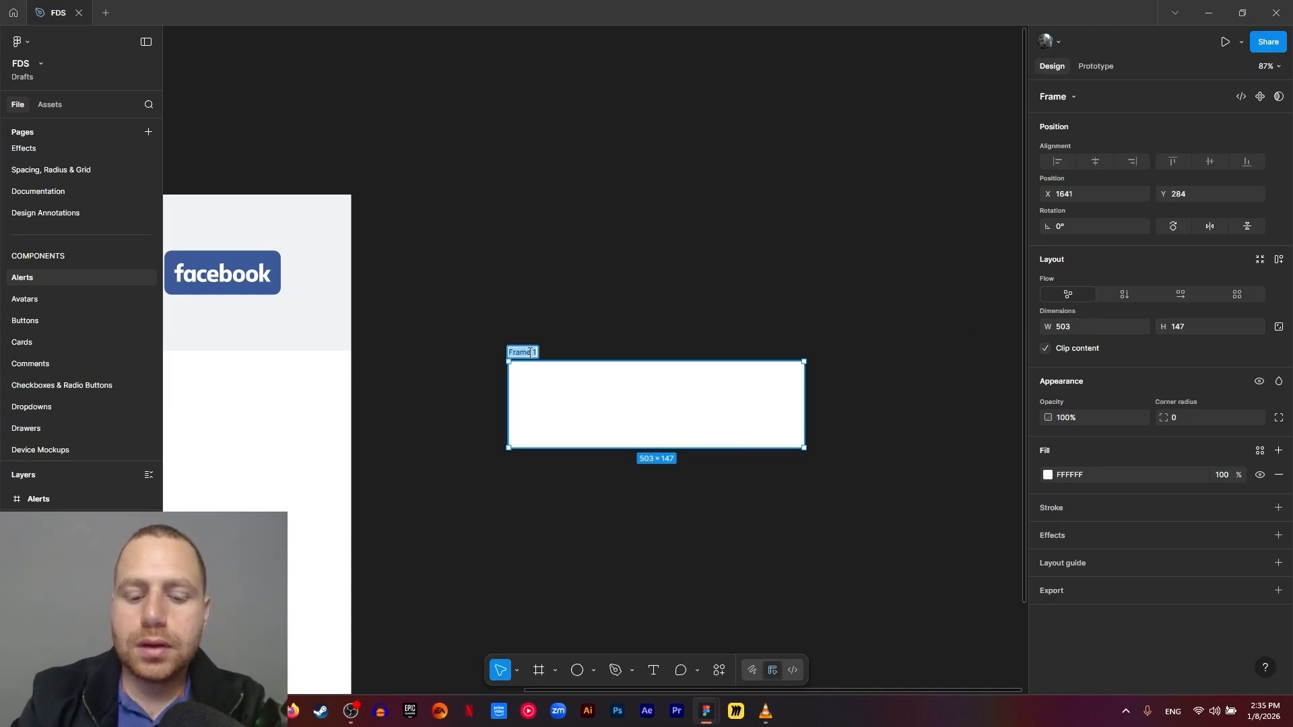
{"action": "type", "text": "Alerts"}
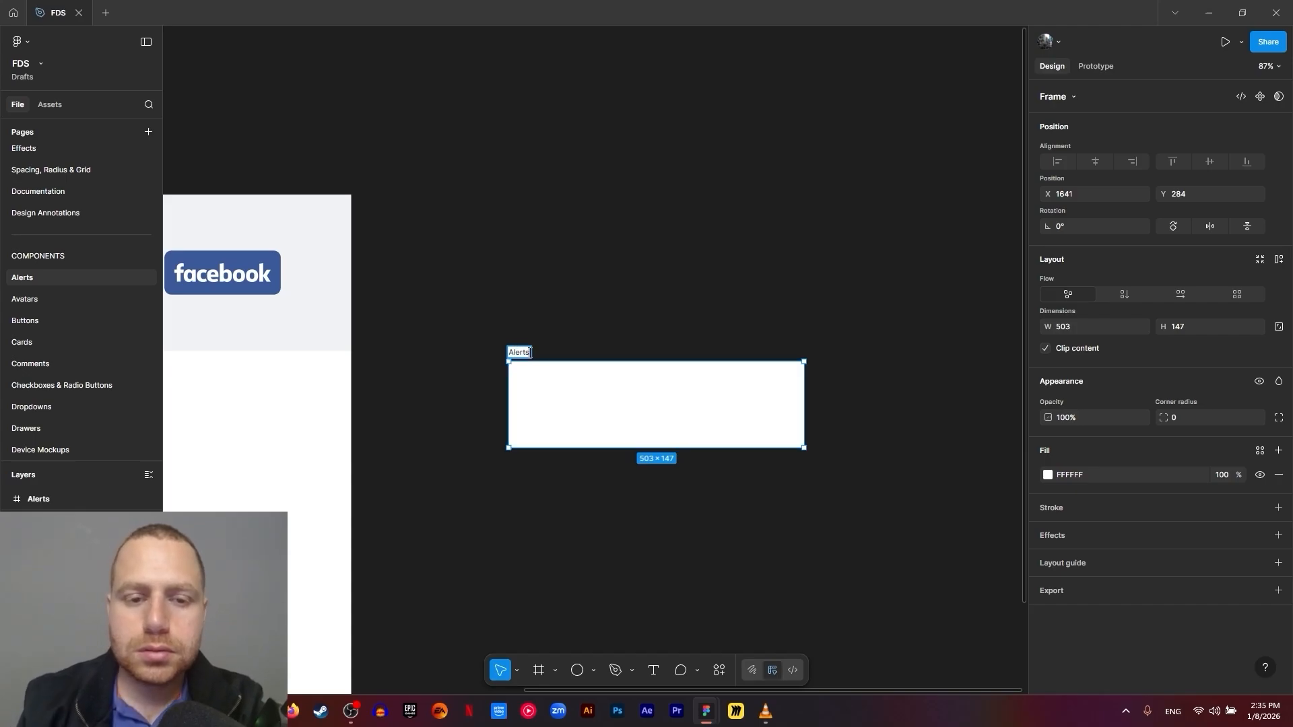
{"action": "left_click", "coordinate": [573, 309]}
Resize the new empty Alerts frame to 375 × 58 and give it a horizontal auto layout
{"action": "left_click", "coordinate": [609, 389]}
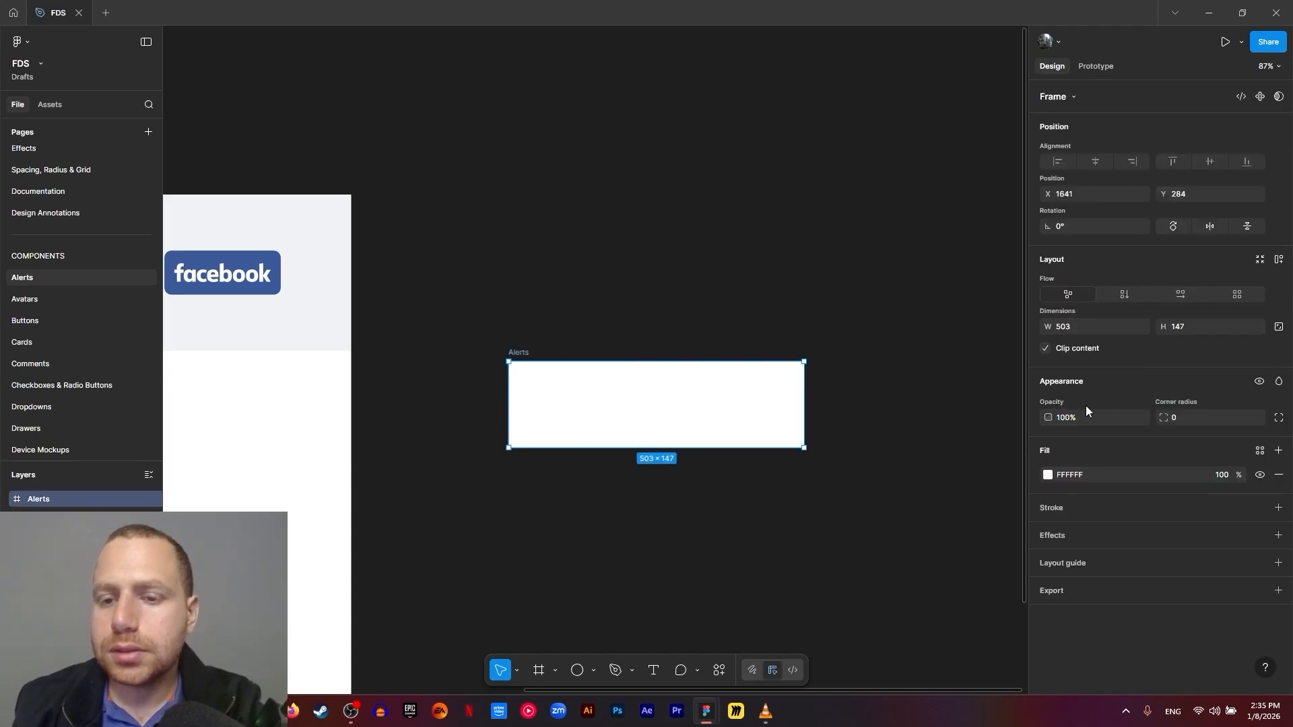
{"action": "left_click", "coordinate": [1094, 329]}
{"action": "type", "text": "37"}
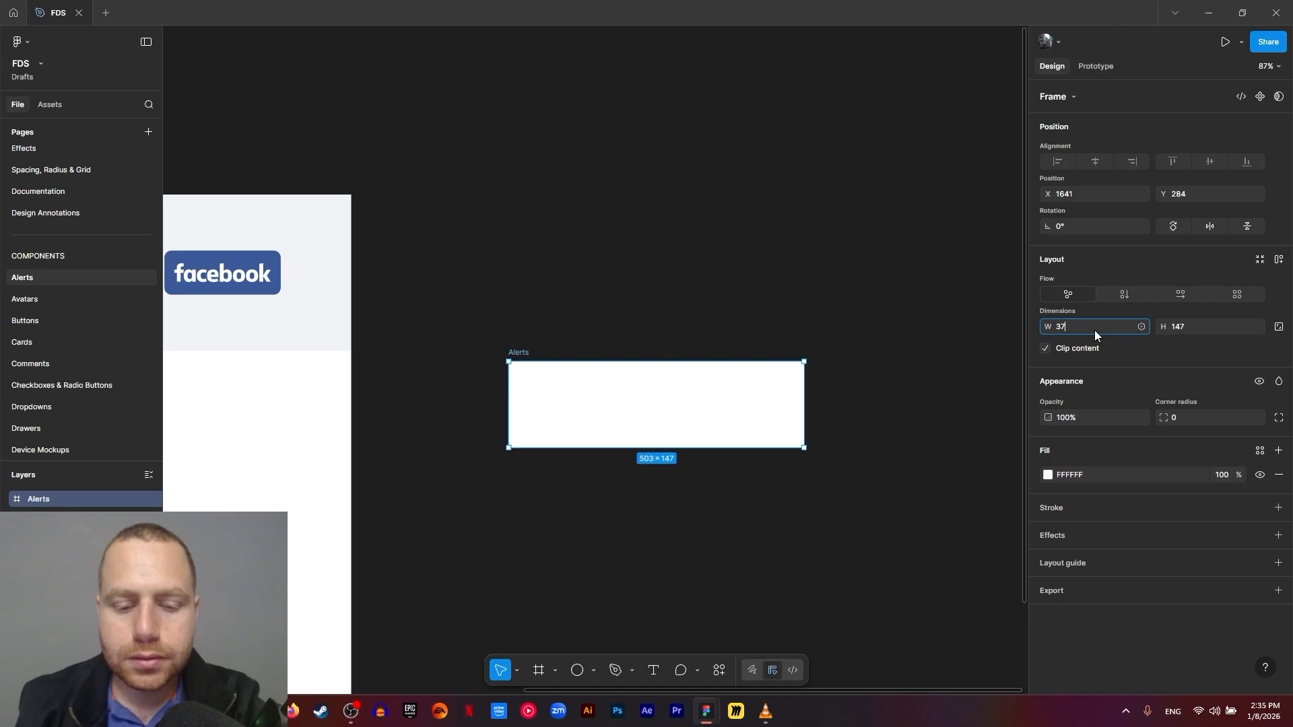
{"action": "type", "text": "5"}
{"action": "left_click", "coordinate": [1178, 329]}
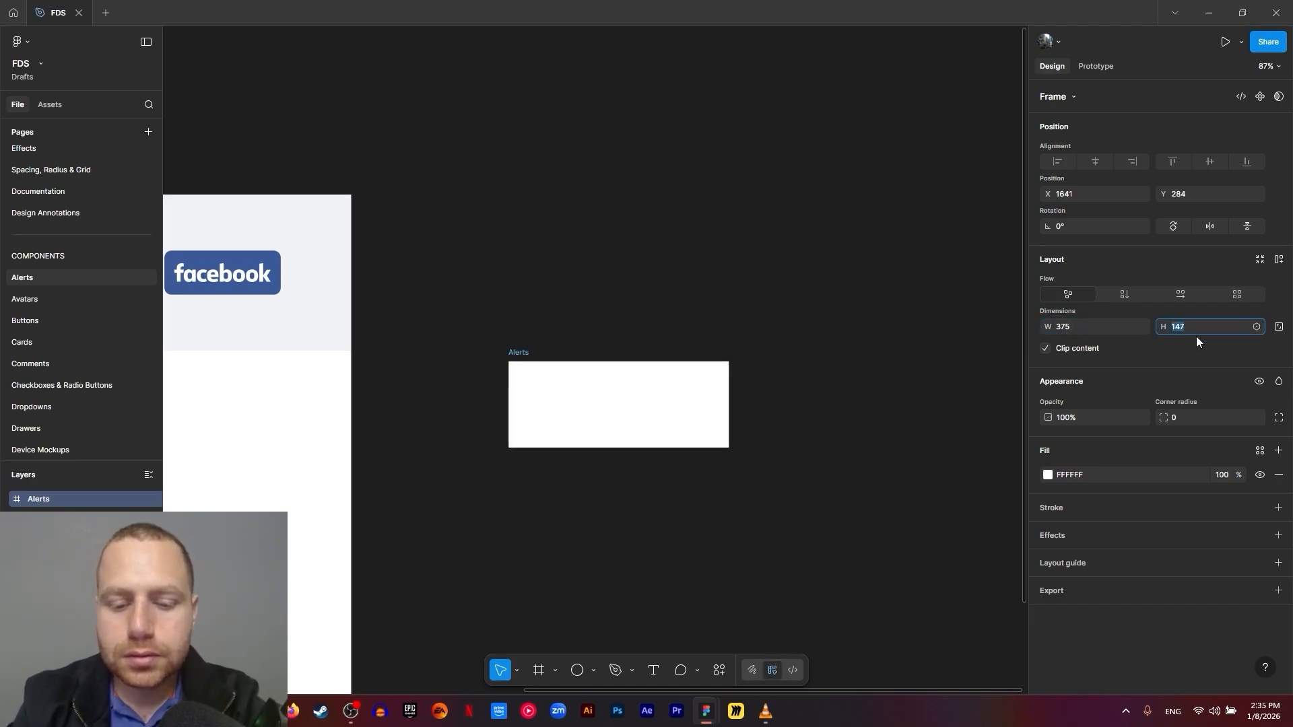
{"action": "type", "text": "58"}
{"action": "key", "text": "Return"}
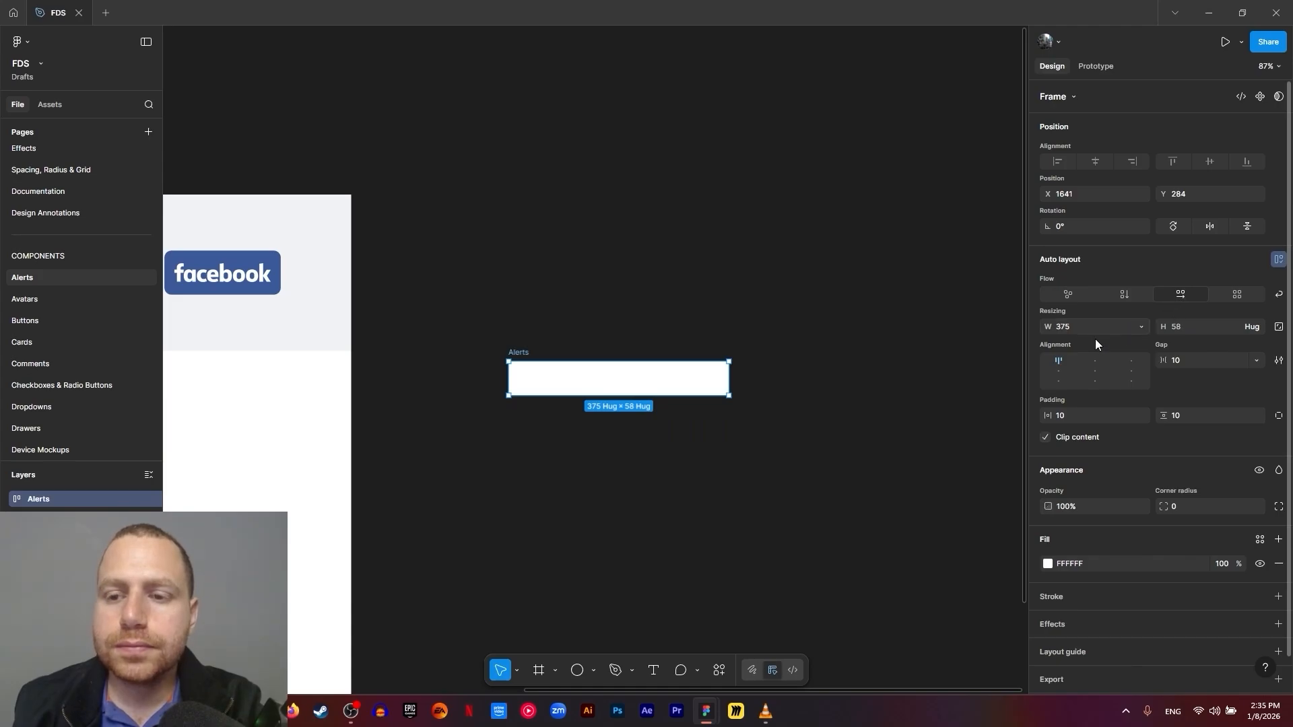
{"action": "left_click", "coordinate": [810, 463]}
Add the text "Personalized emojis base on your avatar are now abaliable" inside the small Alerts frame
{"action": "scroll", "coordinate": [538, 376], "scroll_direction": "up", "scroll_amount": 5}
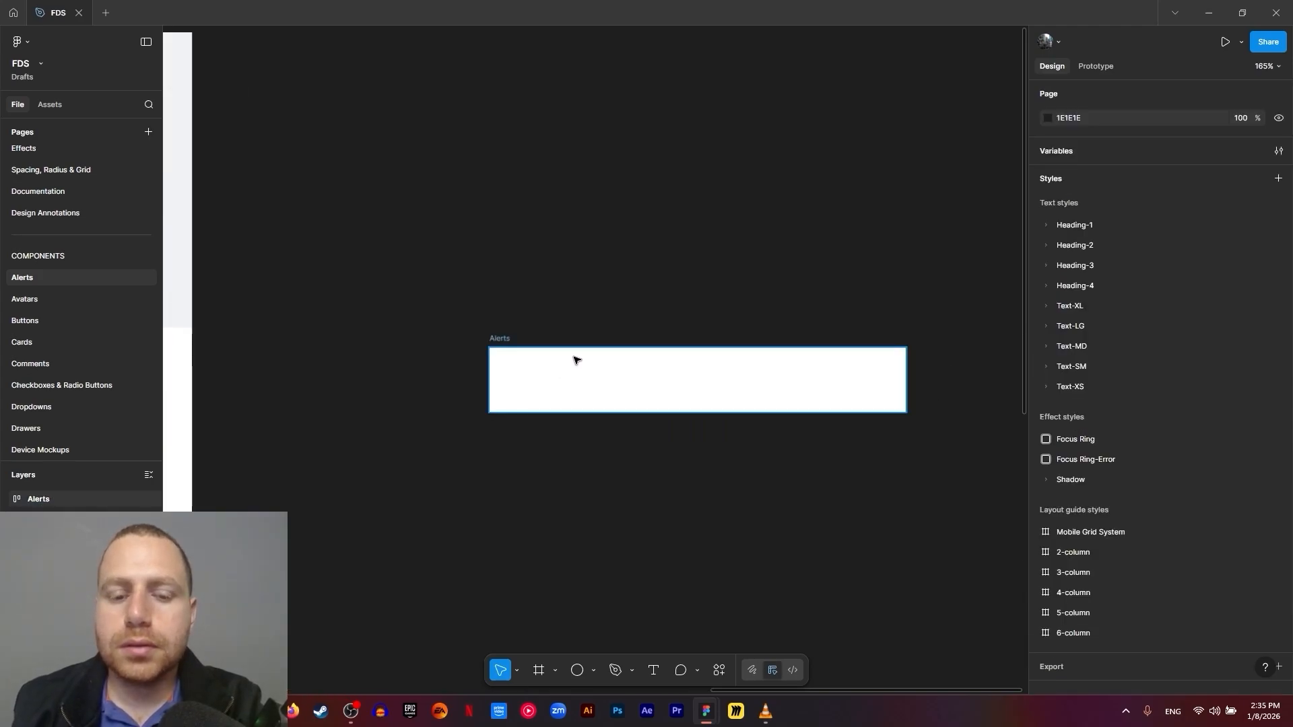
{"action": "key", "text": "t"}
{"action": "left_click", "coordinate": [526, 365]}
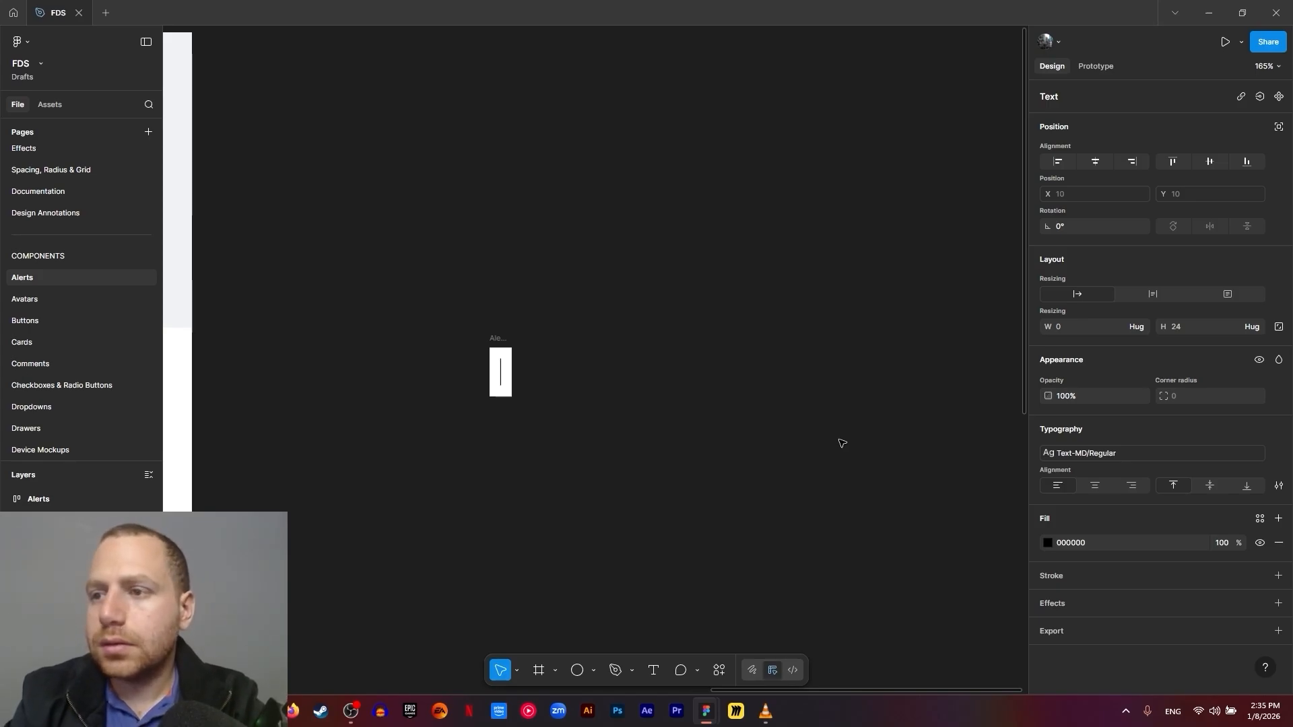
{"action": "type", "text": "Personal"}
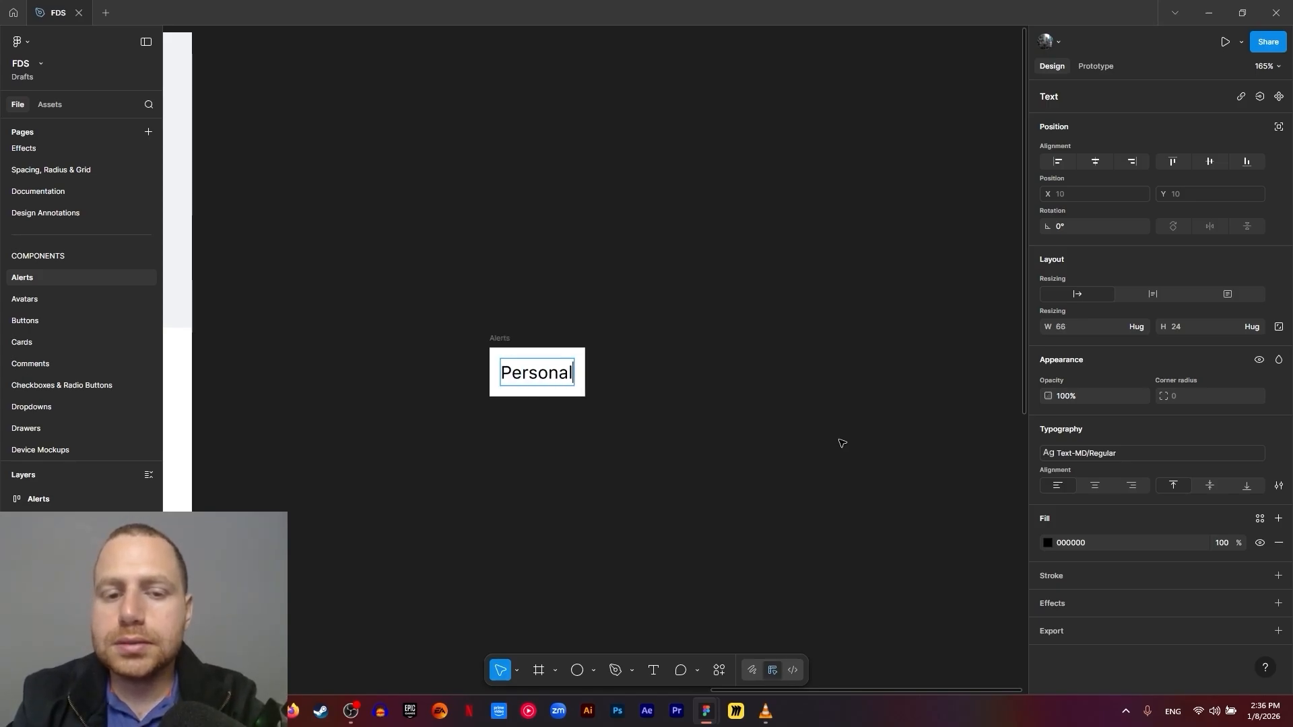
{"action": "type", "text": "ized emojis "}
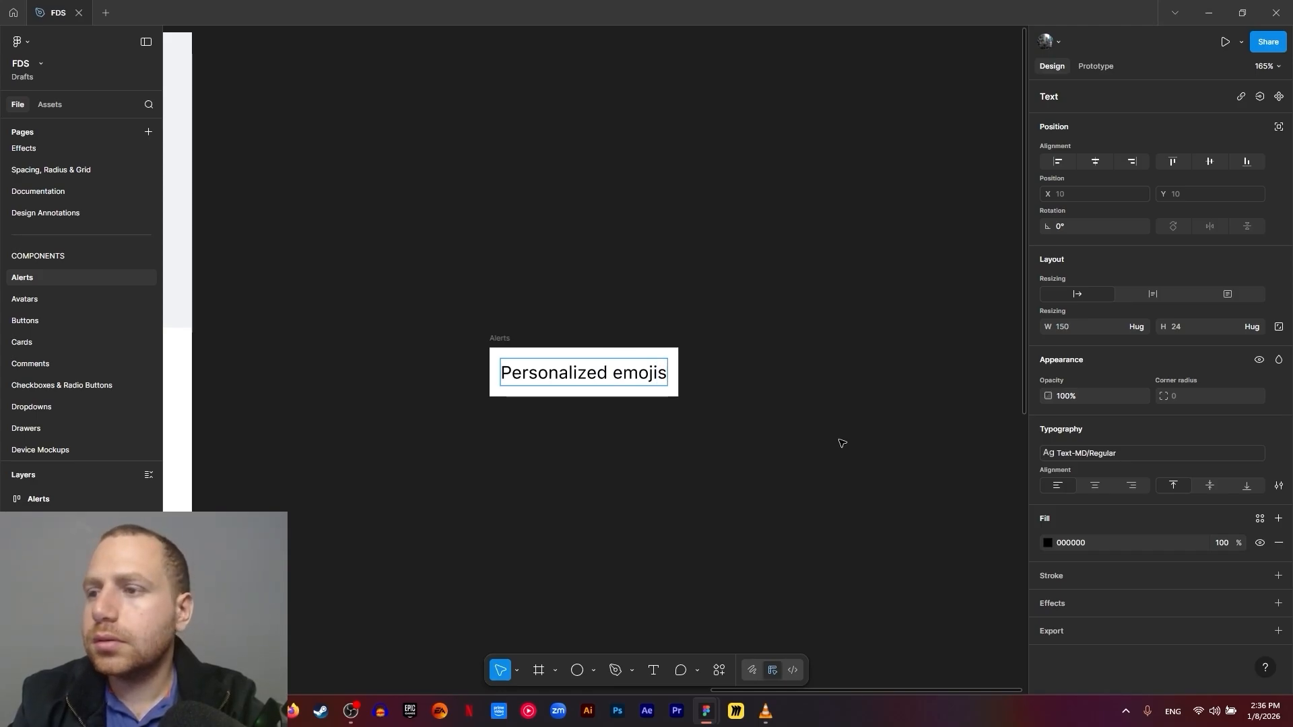
{"action": "type", "text": "base on yo"}
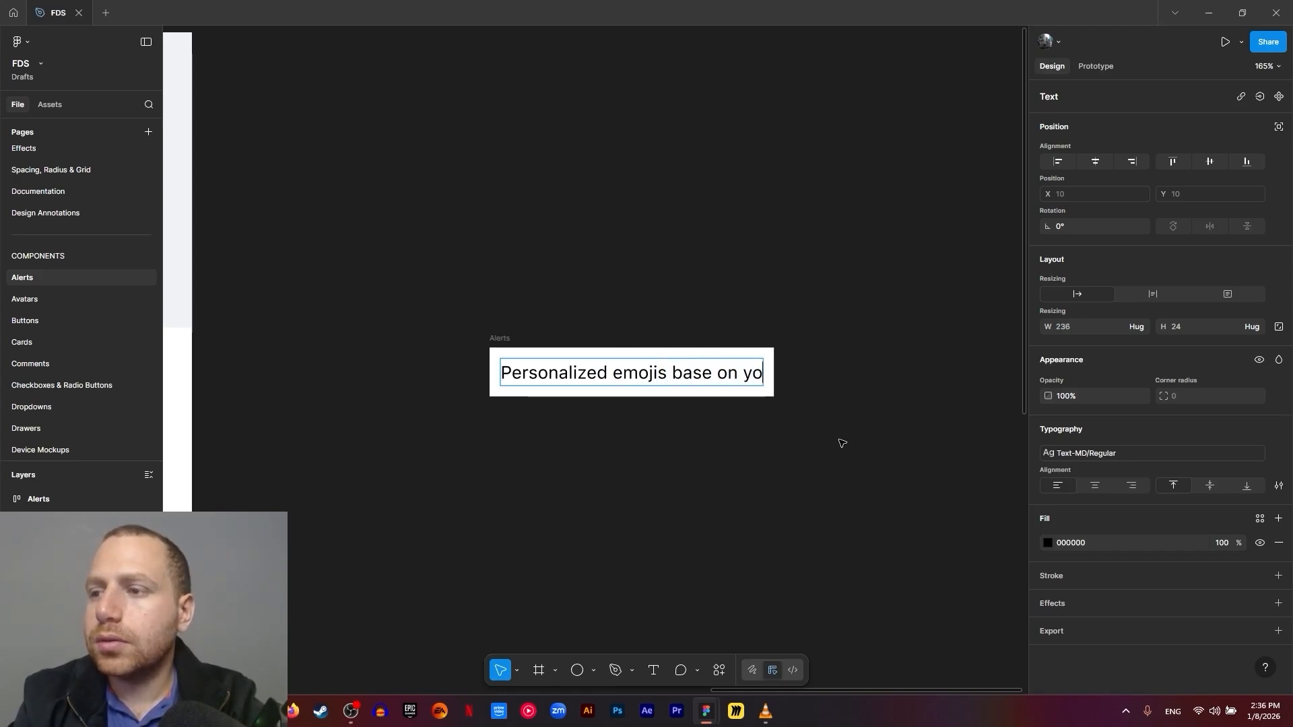
{"action": "type", "text": "ur avat"}
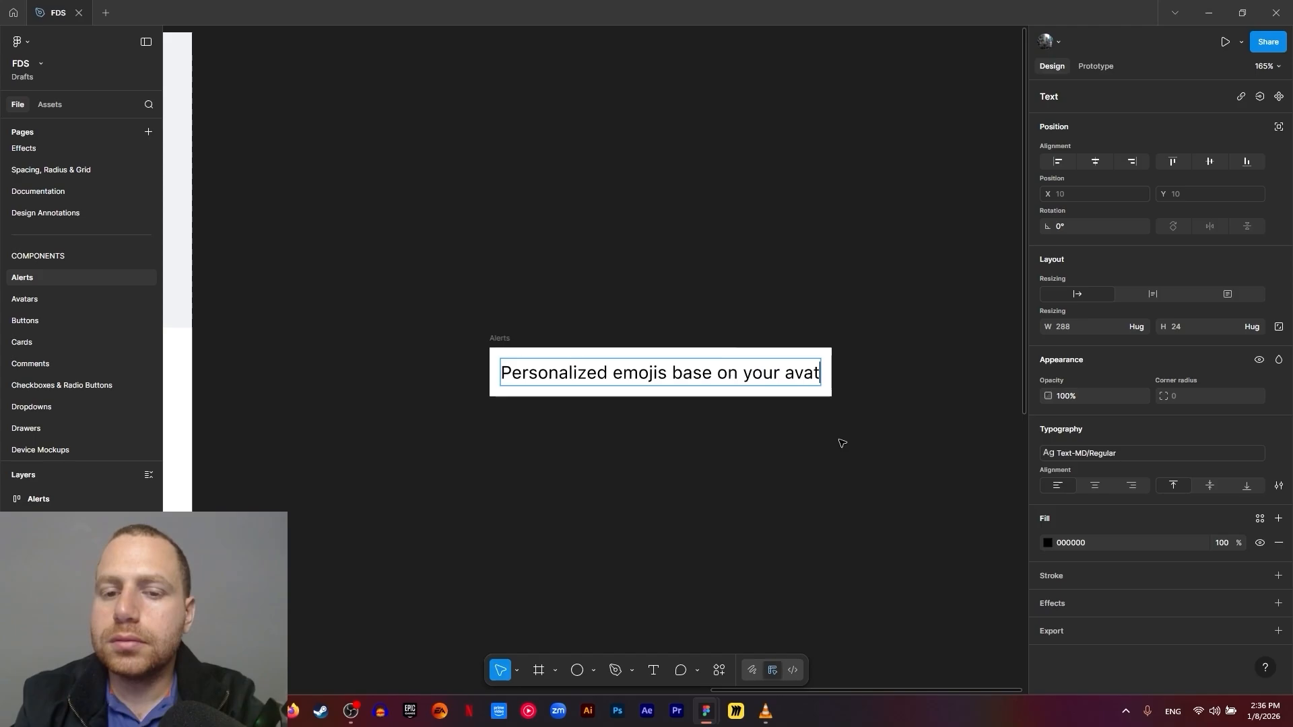
{"action": "type", "text": "ar are no"}
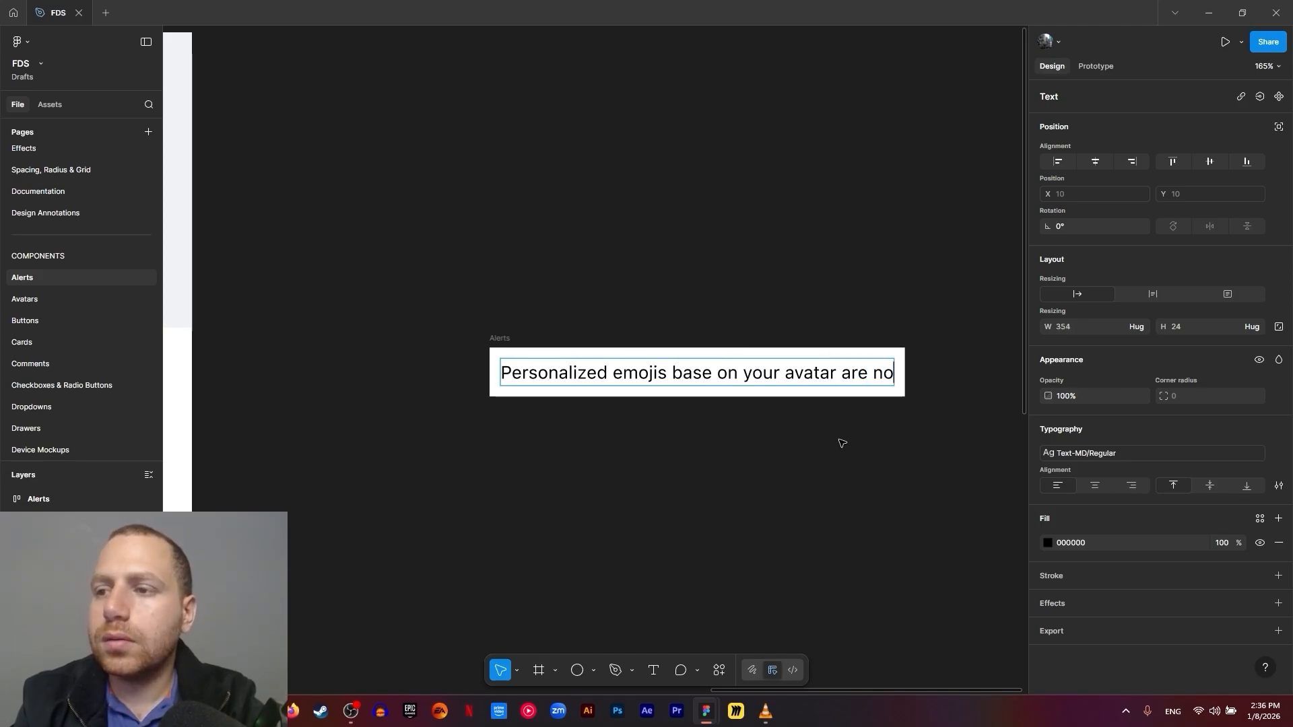
{"action": "type", "text": "w abaliable"}
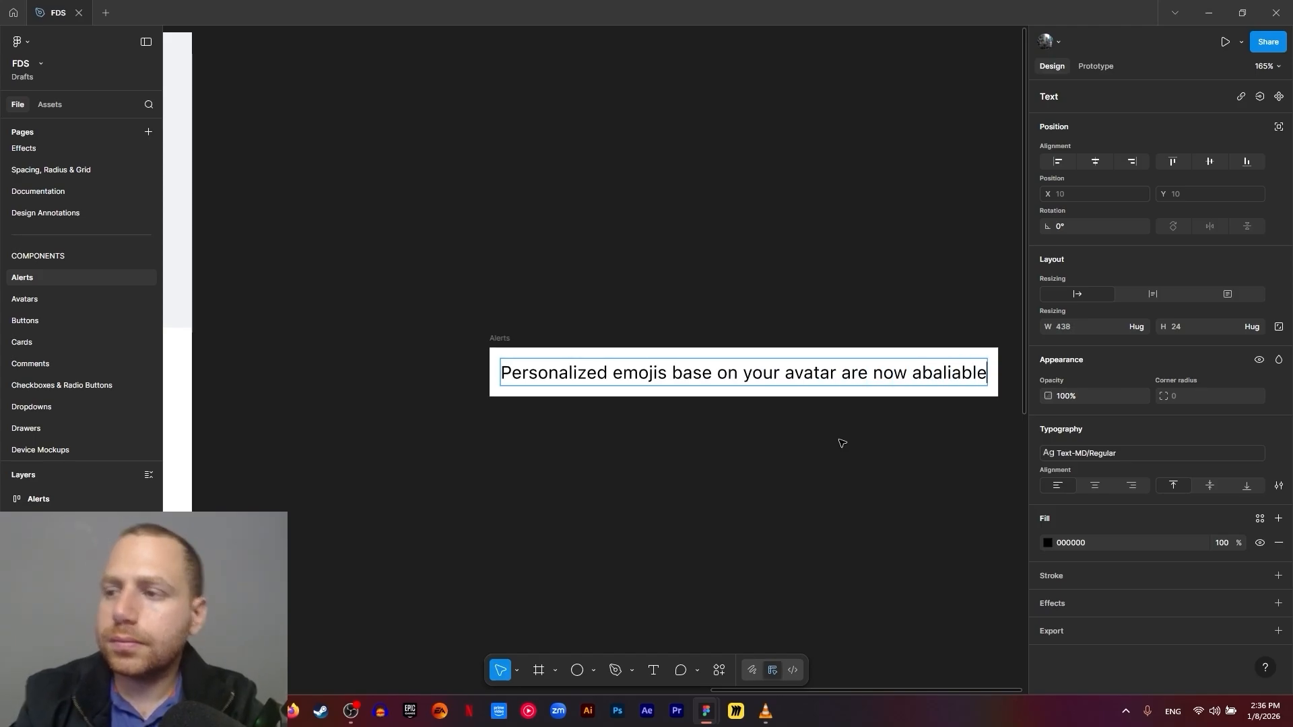
{"action": "key", "text": "Escape"}
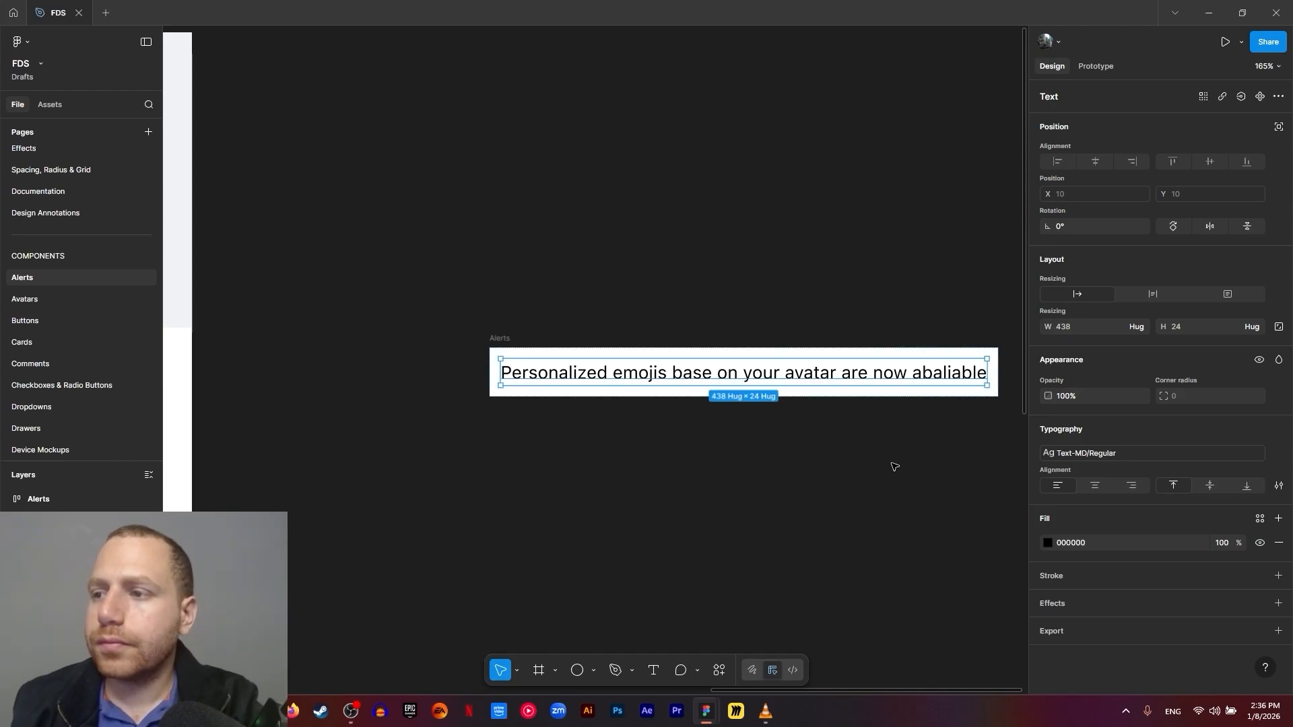
Set the small Alerts auto layout frame to a fixed width of 375
{"action": "left_click_drag", "start_coordinate": [891, 467], "coordinate": [831, 437]}
{"action": "left_click", "coordinate": [437, 306]}
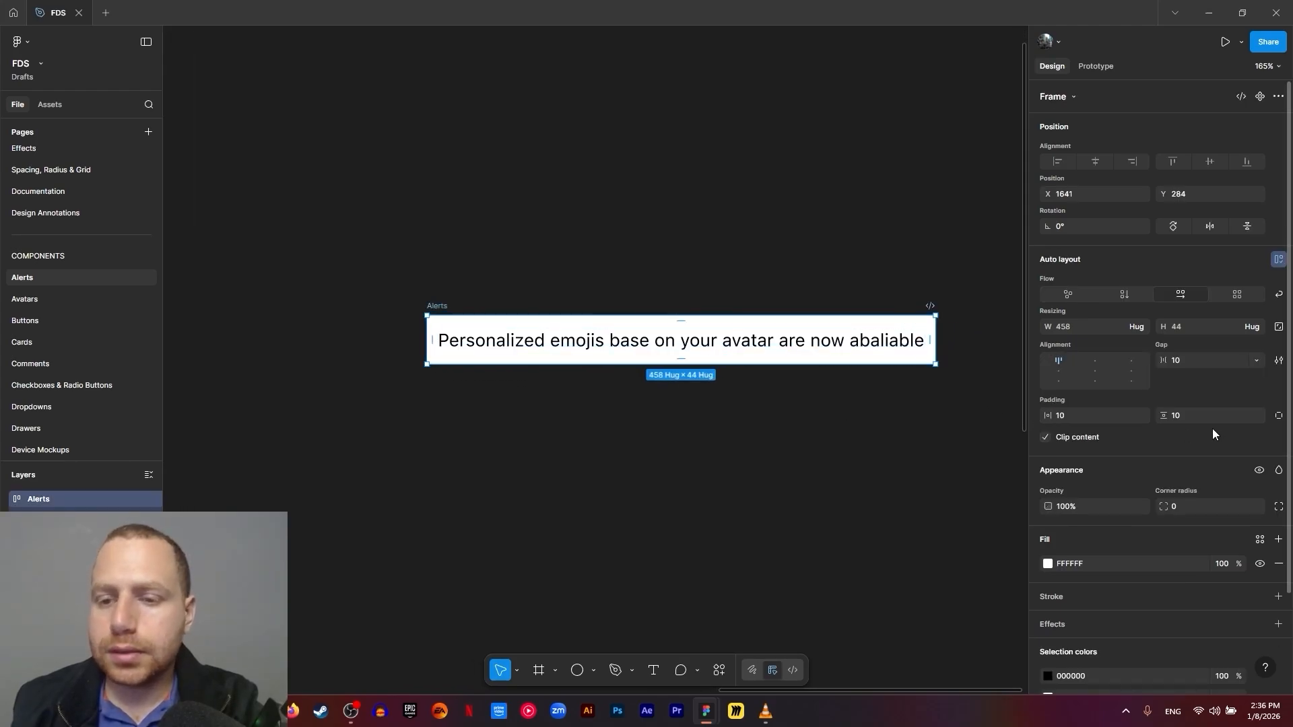
{"action": "left_click", "coordinate": [1093, 323]}
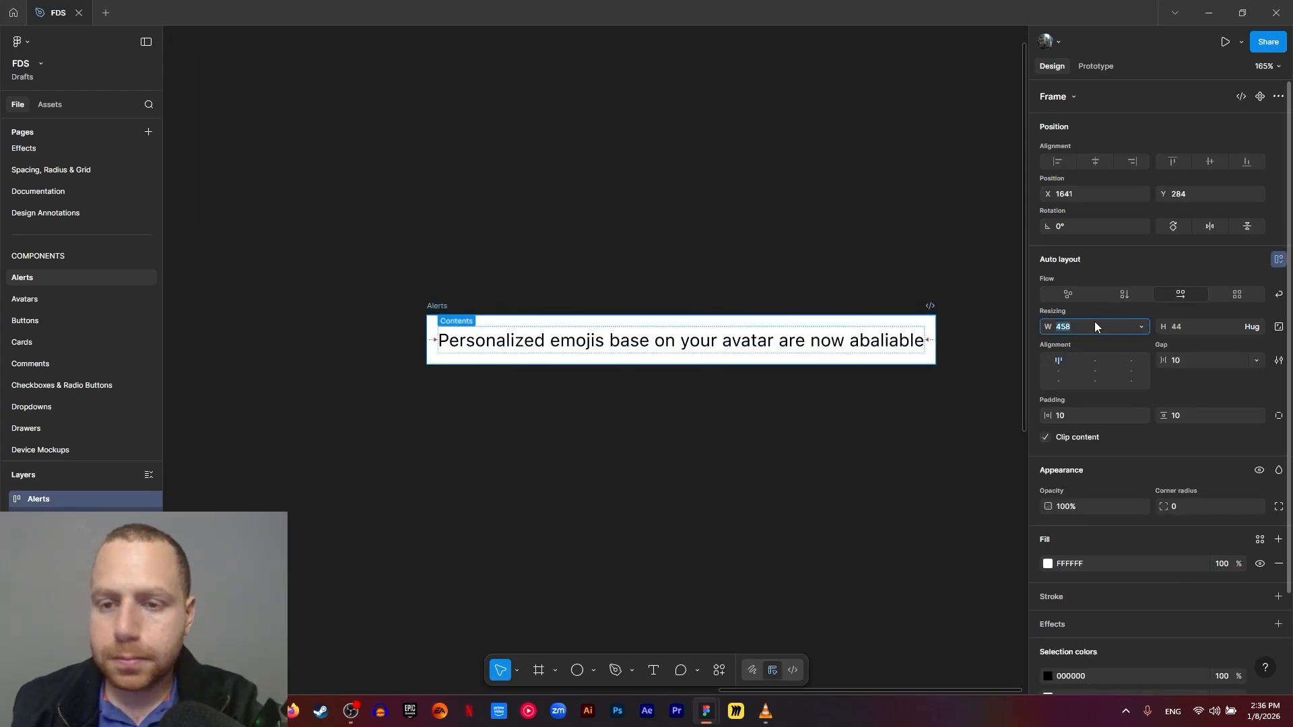
{"action": "type", "text": "375"}
{"action": "key", "text": "Return"}
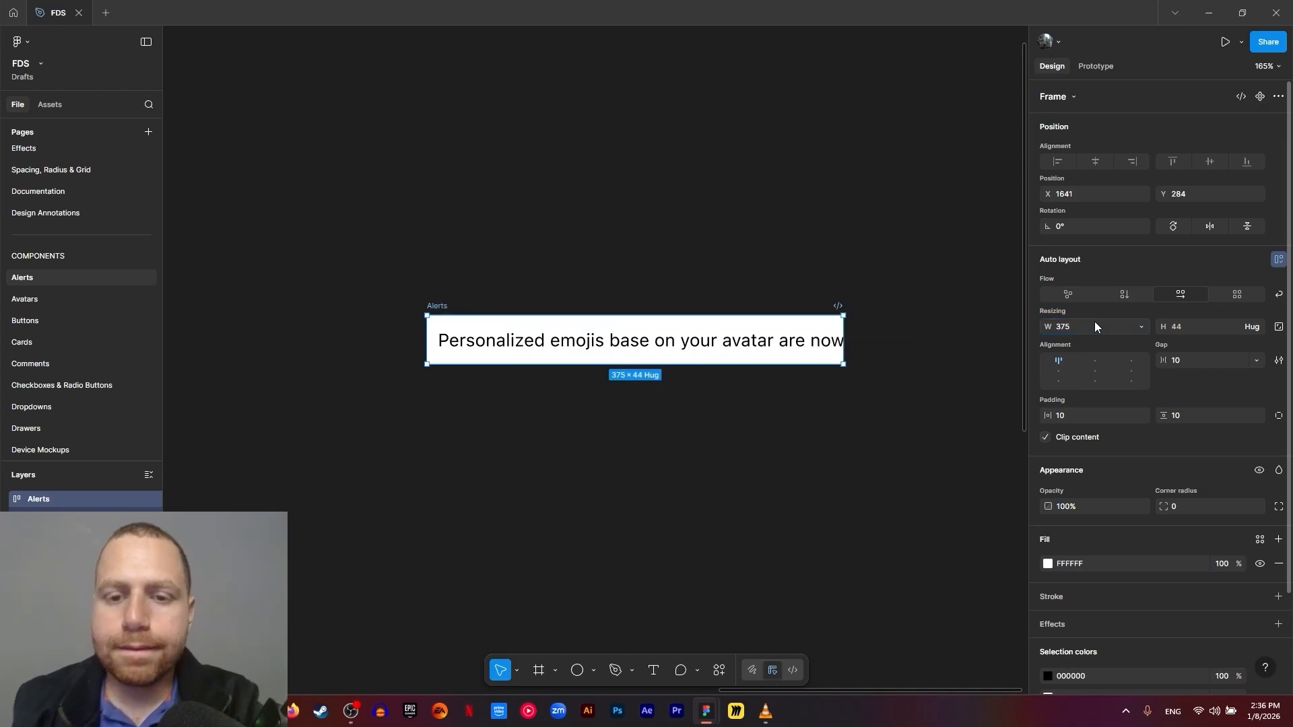
Place an instance of the blue Button component above the small Alerts frame and set its type to Icon
{"action": "left_click", "coordinate": [719, 345]}
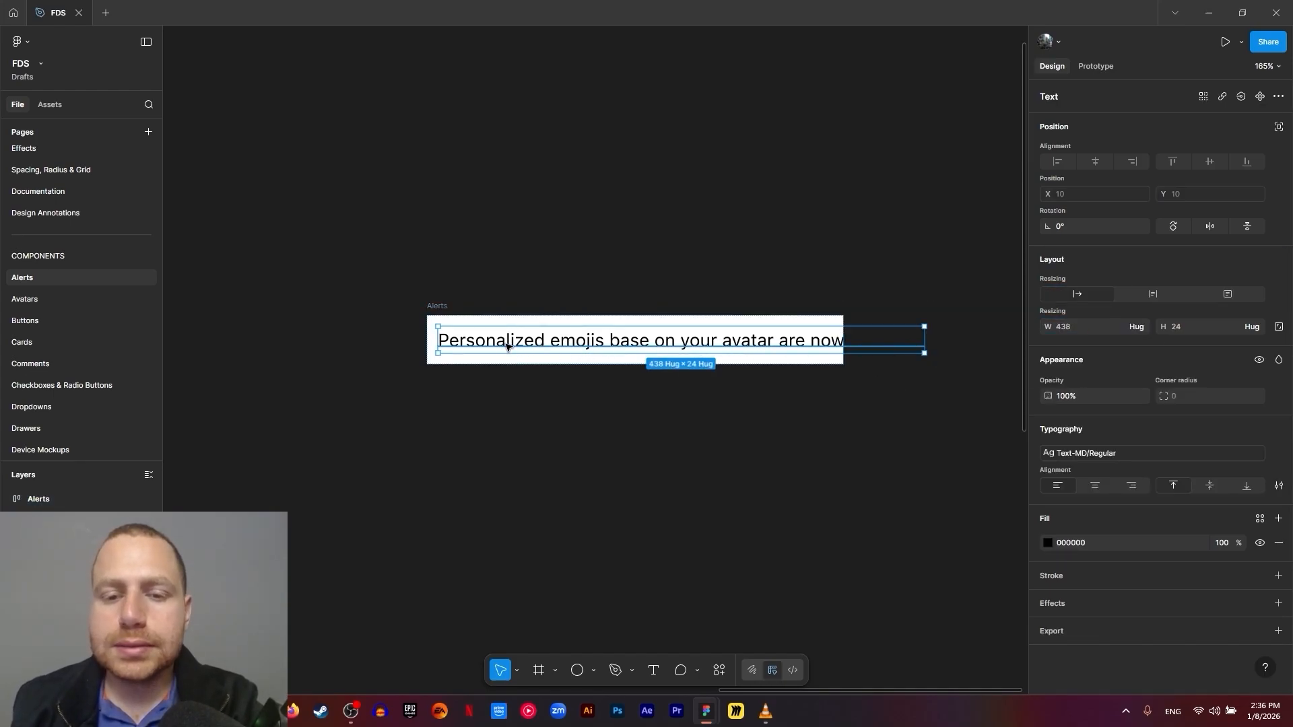
{"action": "left_click", "coordinate": [450, 282]}
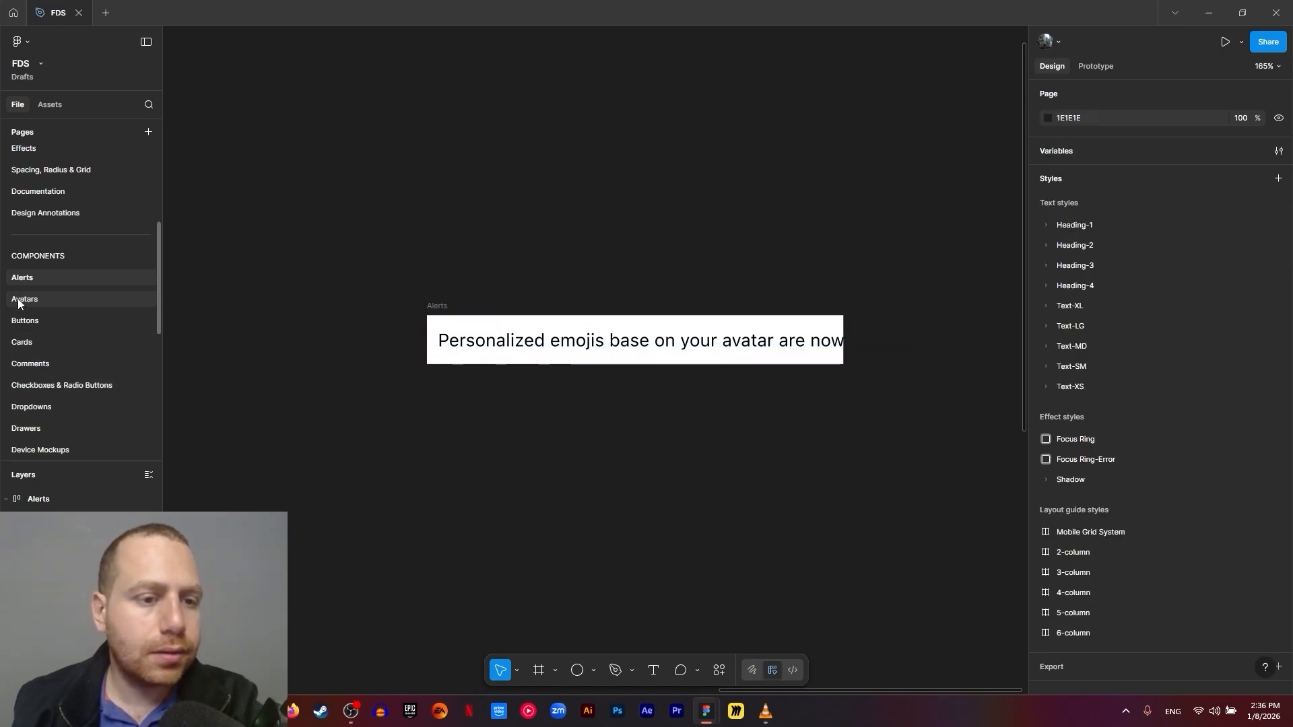
{"action": "left_click", "coordinate": [48, 105]}
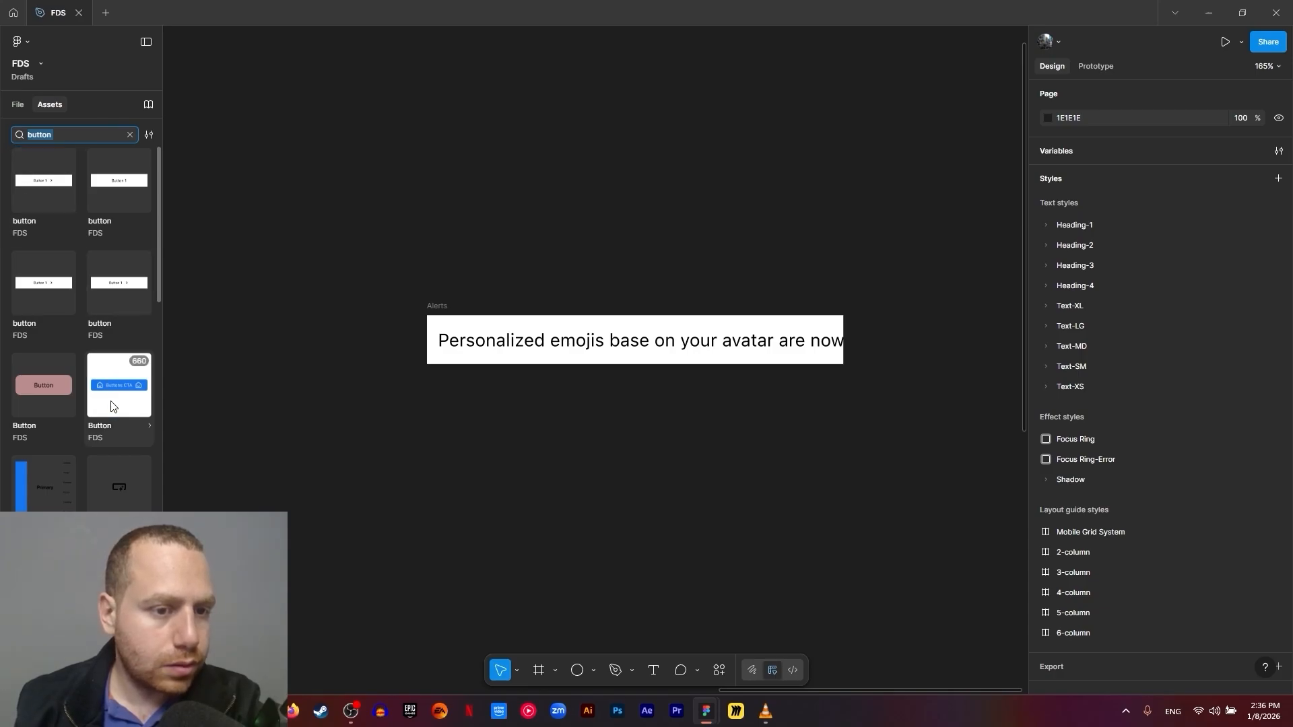
{"action": "left_click_drag", "start_coordinate": [108, 405], "coordinate": [673, 249]}
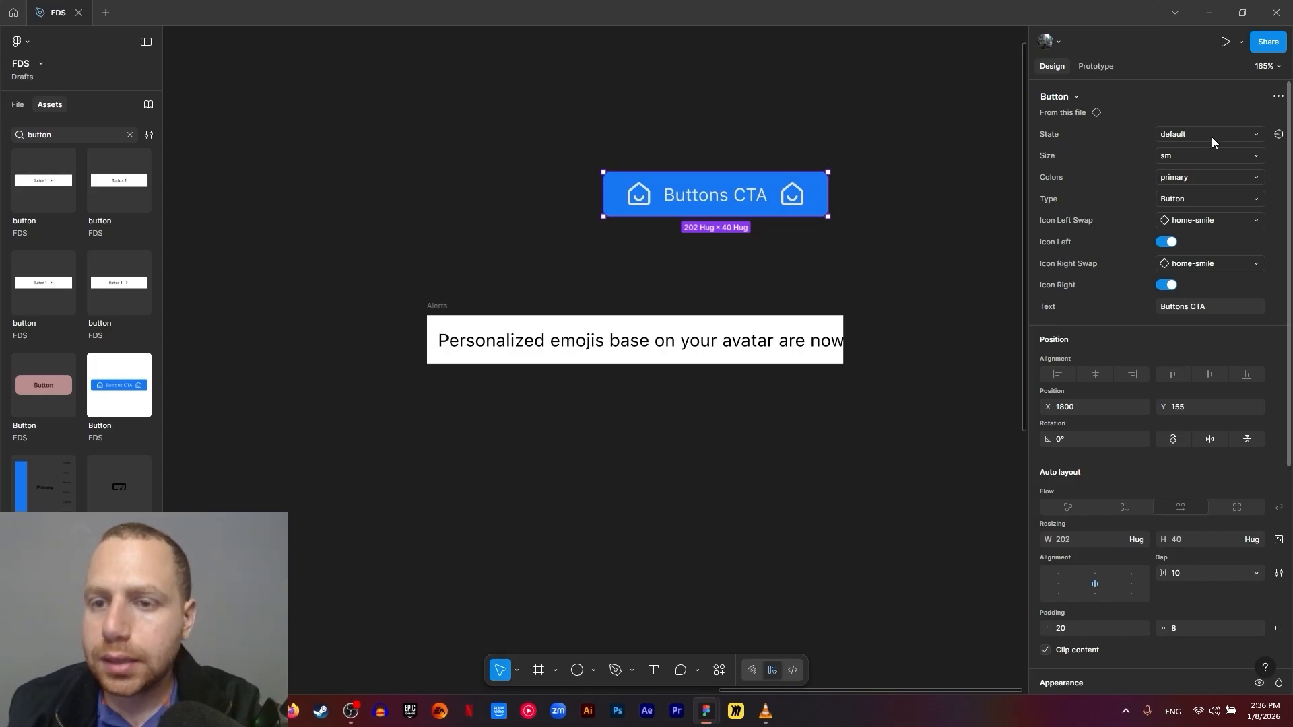
{"action": "left_click", "coordinate": [1189, 199]}
{"action": "left_click", "coordinate": [1183, 214]}
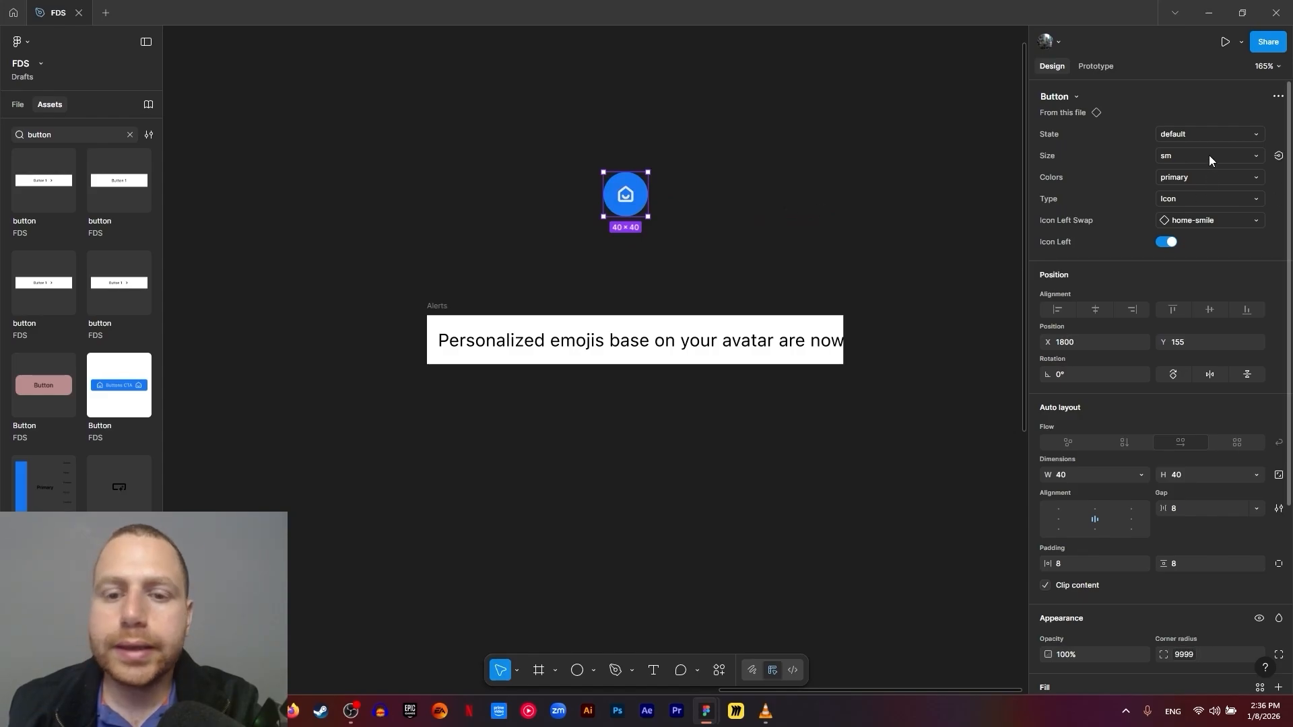
Swap the round button's icon for the close icon and set its colour variant to neutral
{"action": "left_click", "coordinate": [1181, 223]}
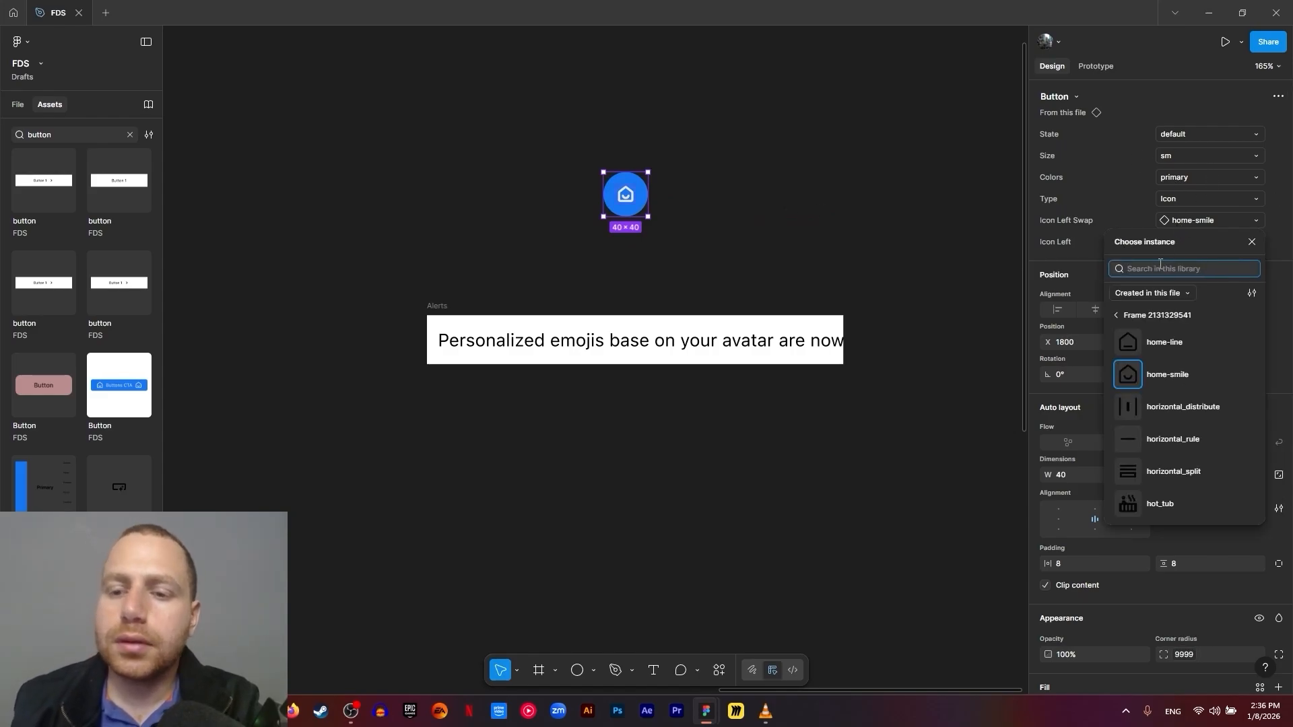
{"action": "type", "text": "close"}
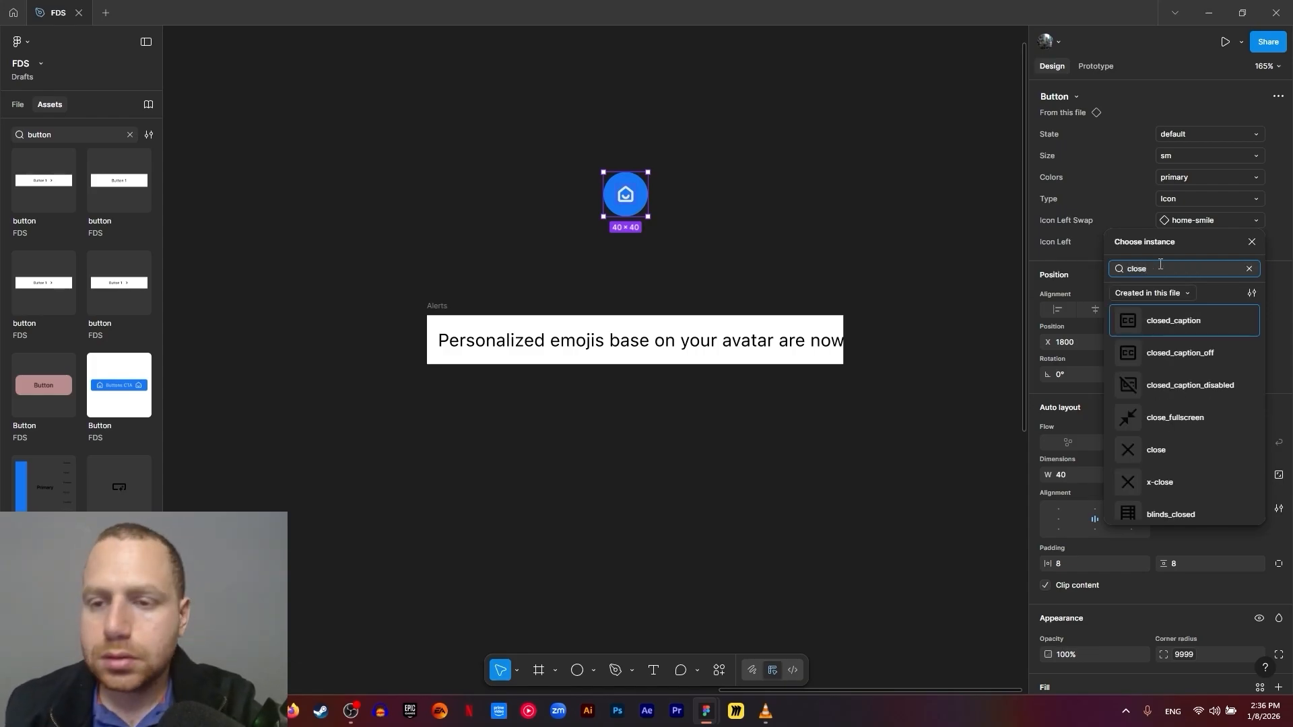
{"action": "left_click", "coordinate": [1184, 448]}
{"action": "left_click", "coordinate": [800, 184]}
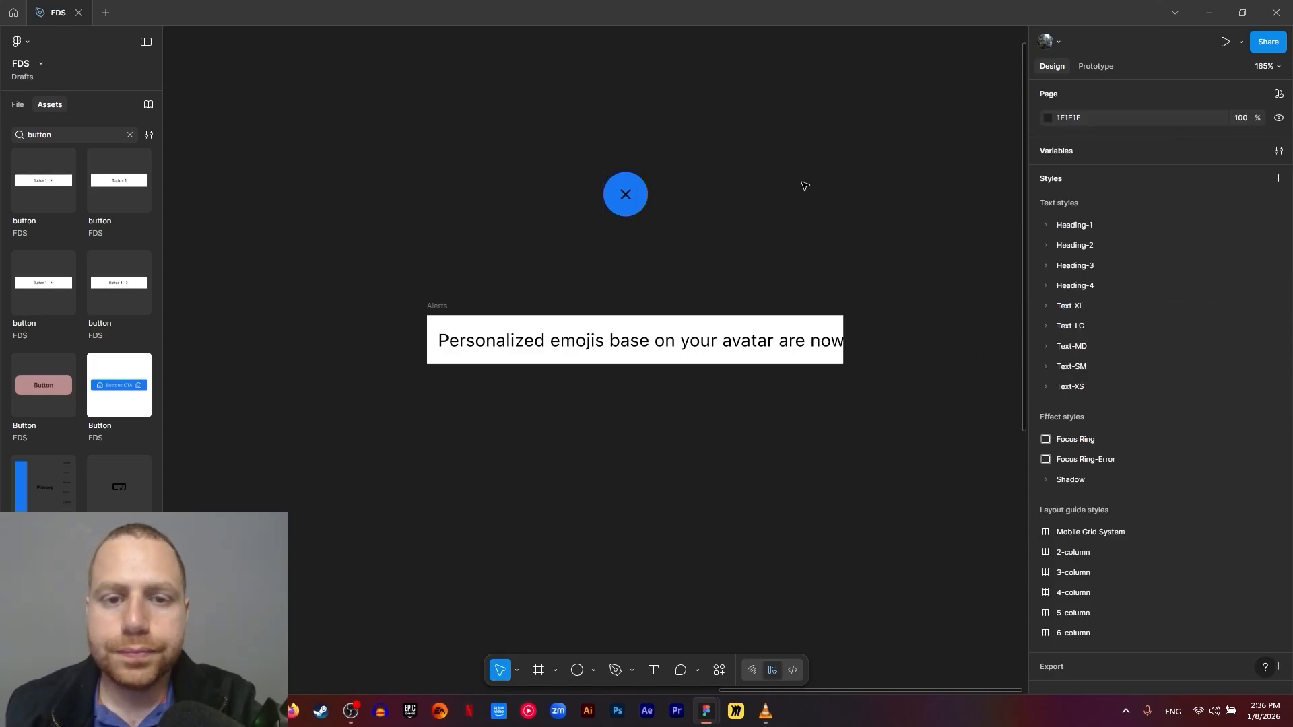
{"action": "double_click", "coordinate": [629, 201]}
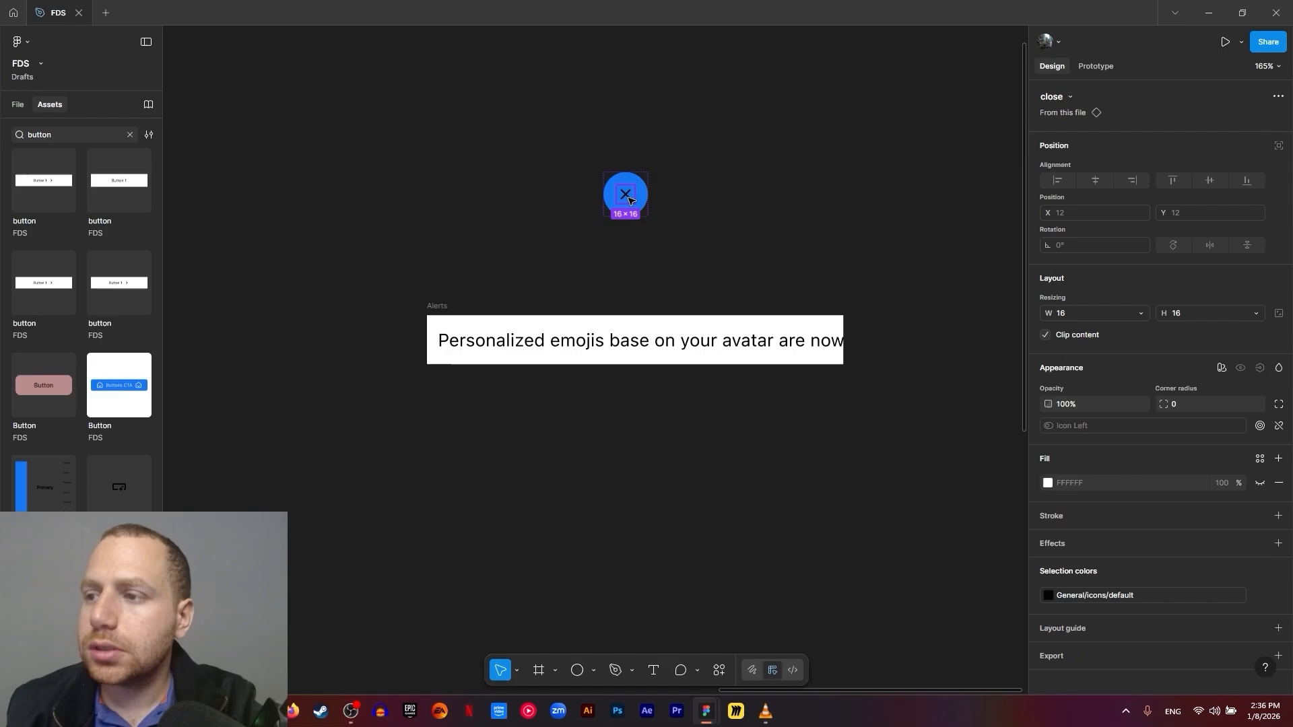
{"action": "key", "text": "Escape"}
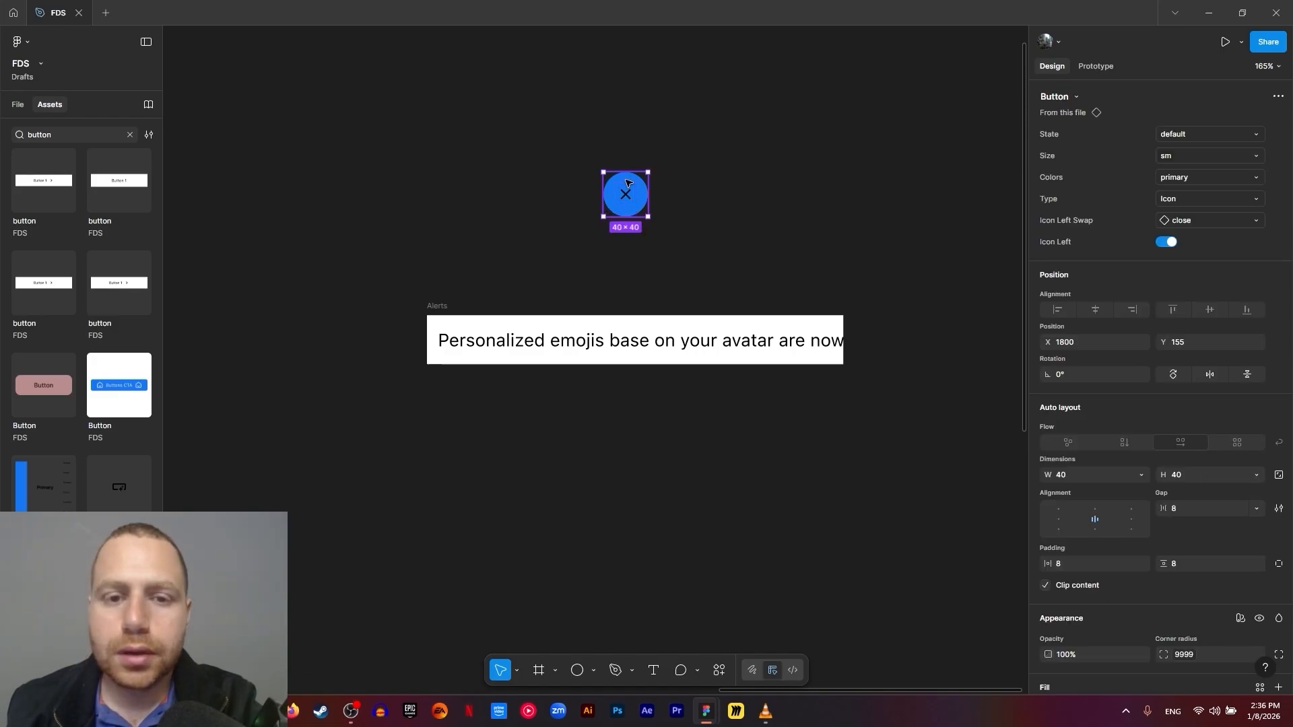
{"action": "left_click", "coordinate": [1201, 184]}
{"action": "left_click", "coordinate": [1199, 241]}
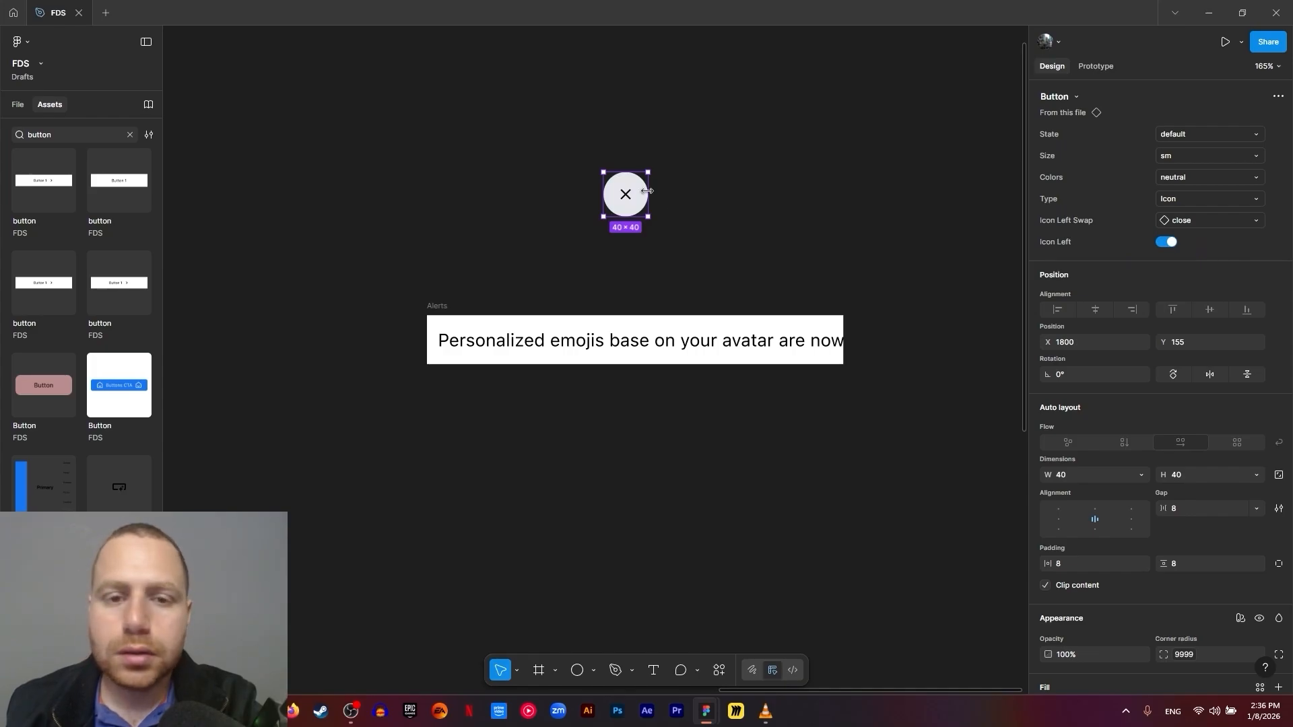
Try to apply the icon primary colour variable as the close icon frame's fill
{"action": "double_click", "coordinate": [628, 197]}
{"action": "left_click", "coordinate": [1048, 483]}
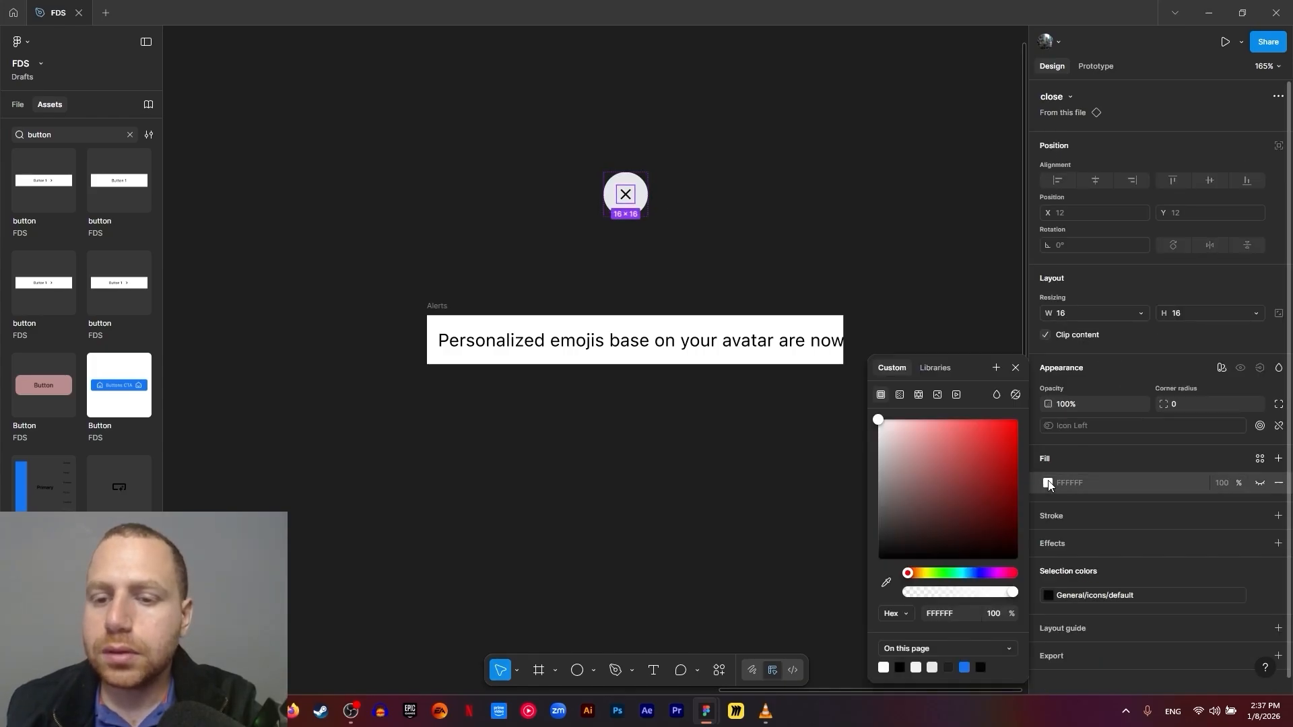
{"action": "left_click", "coordinate": [943, 375]}
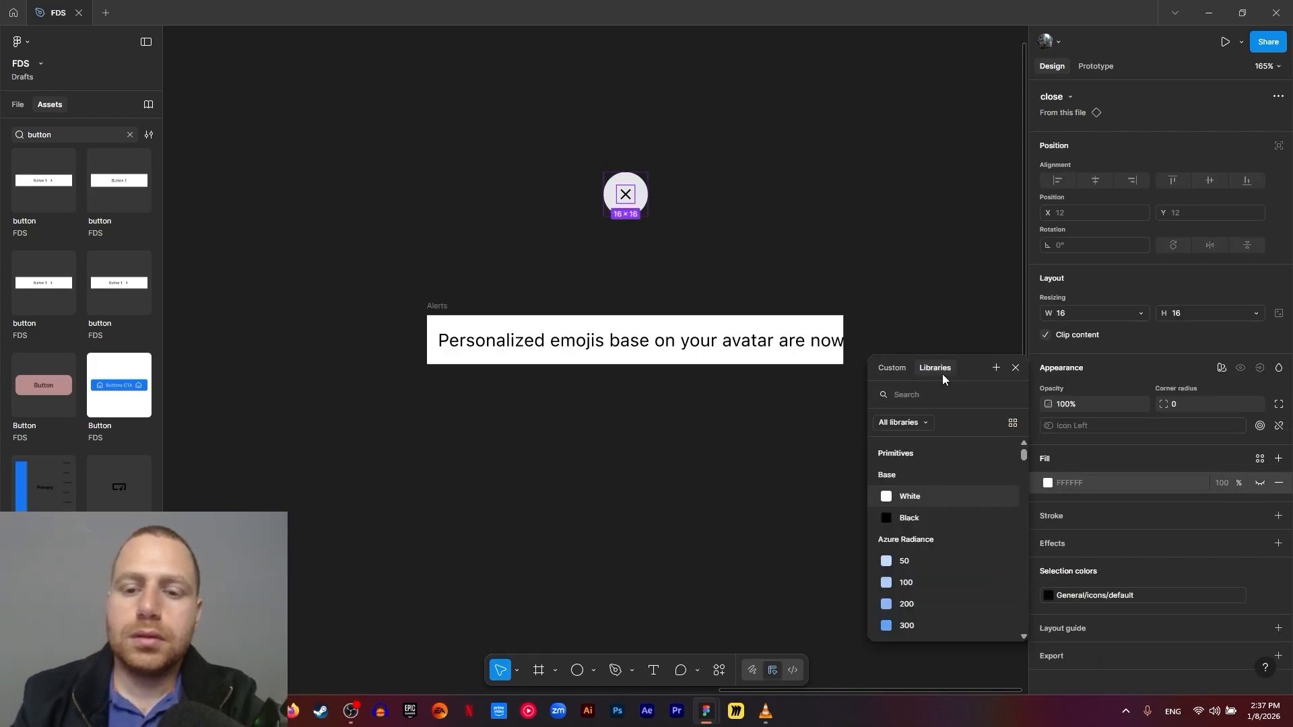
{"action": "type", "text": "icon"}
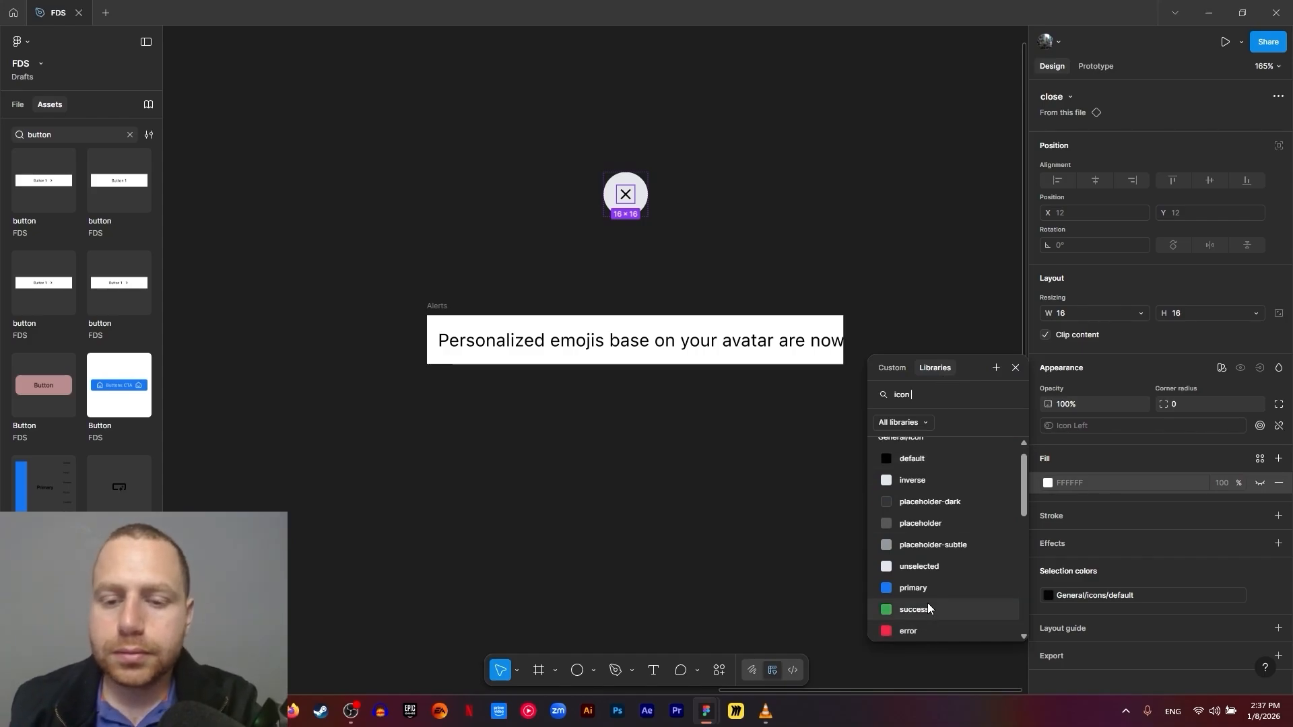
{"action": "left_click", "coordinate": [928, 603]}
{"action": "left_click", "coordinate": [686, 78]}
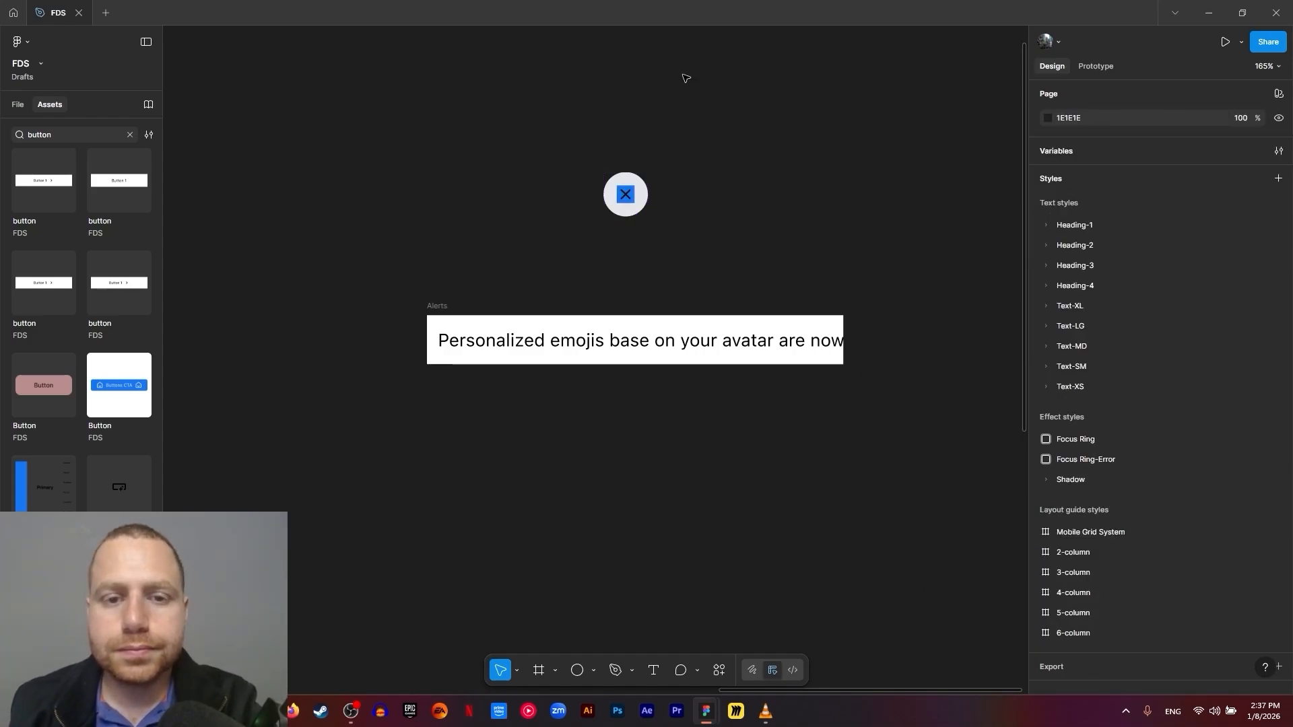
Apply the General/icon/primary colour variable to the X shape inside the close icon
{"action": "left_click", "coordinate": [641, 190]}
{"action": "double_click", "coordinate": [638, 196]}
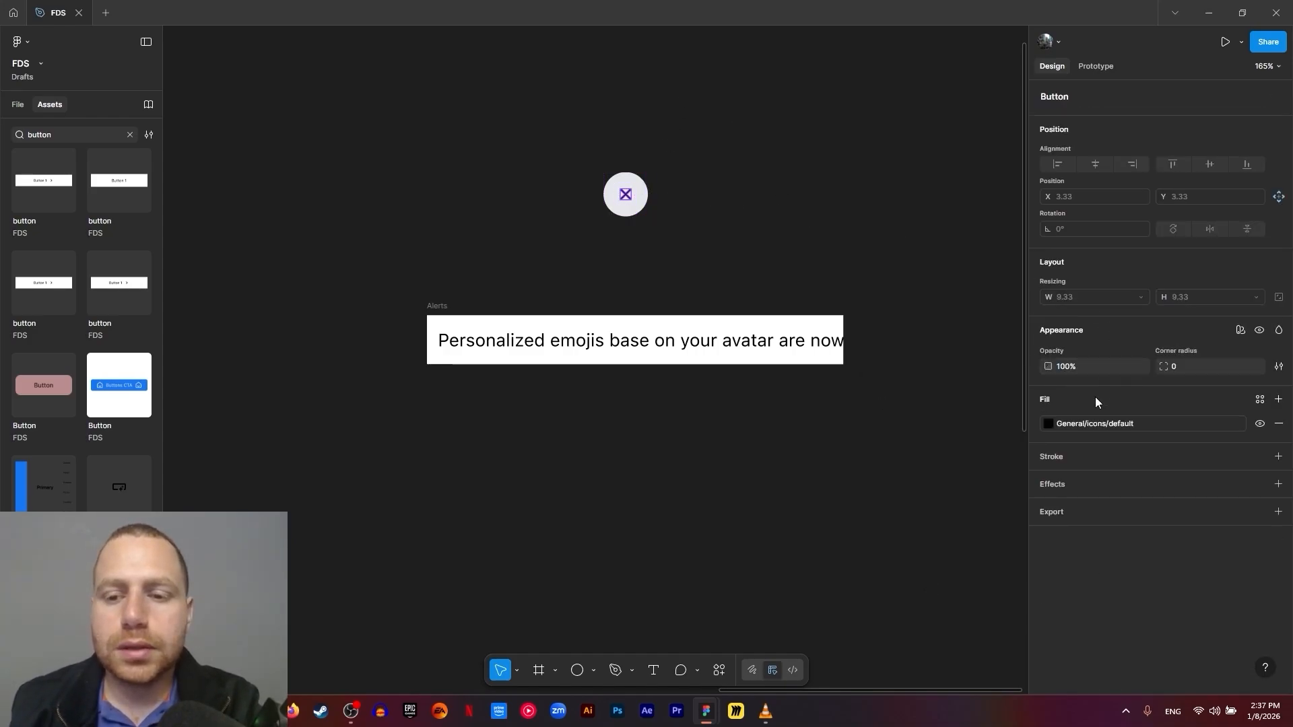
{"action": "left_click", "coordinate": [1076, 428]}
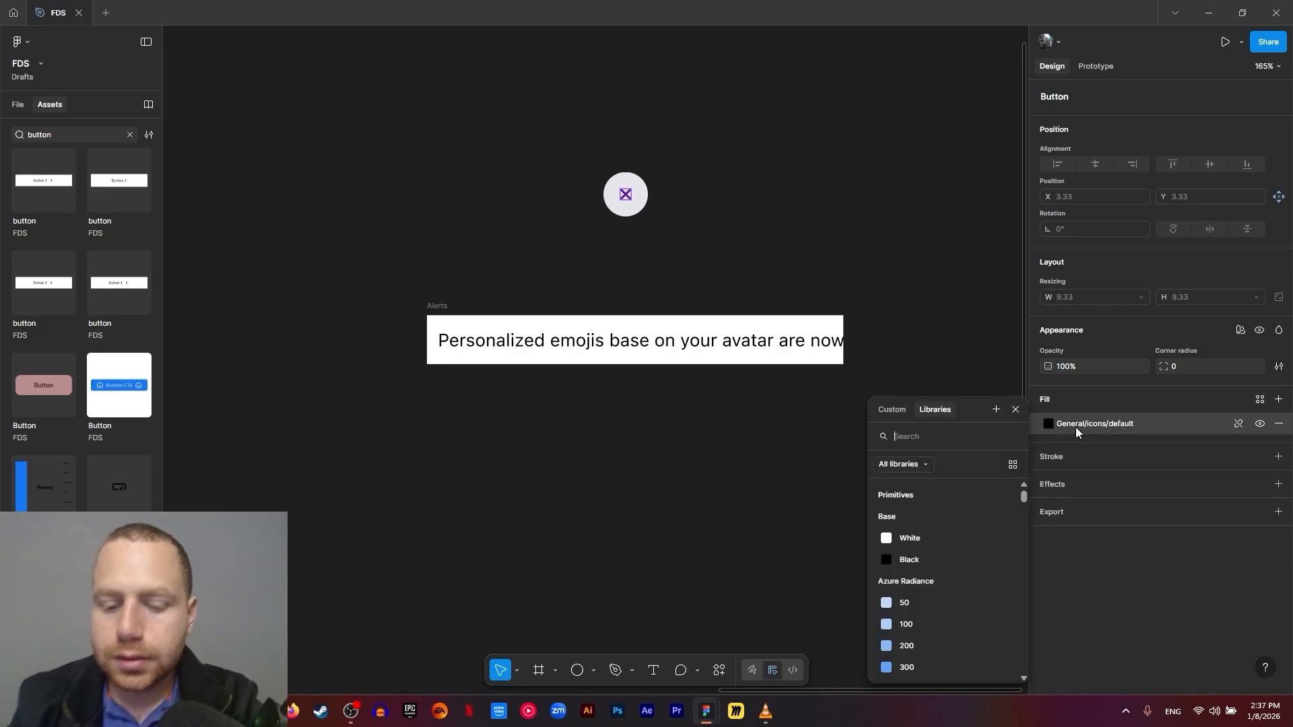
{"action": "left_click", "coordinate": [946, 633]}
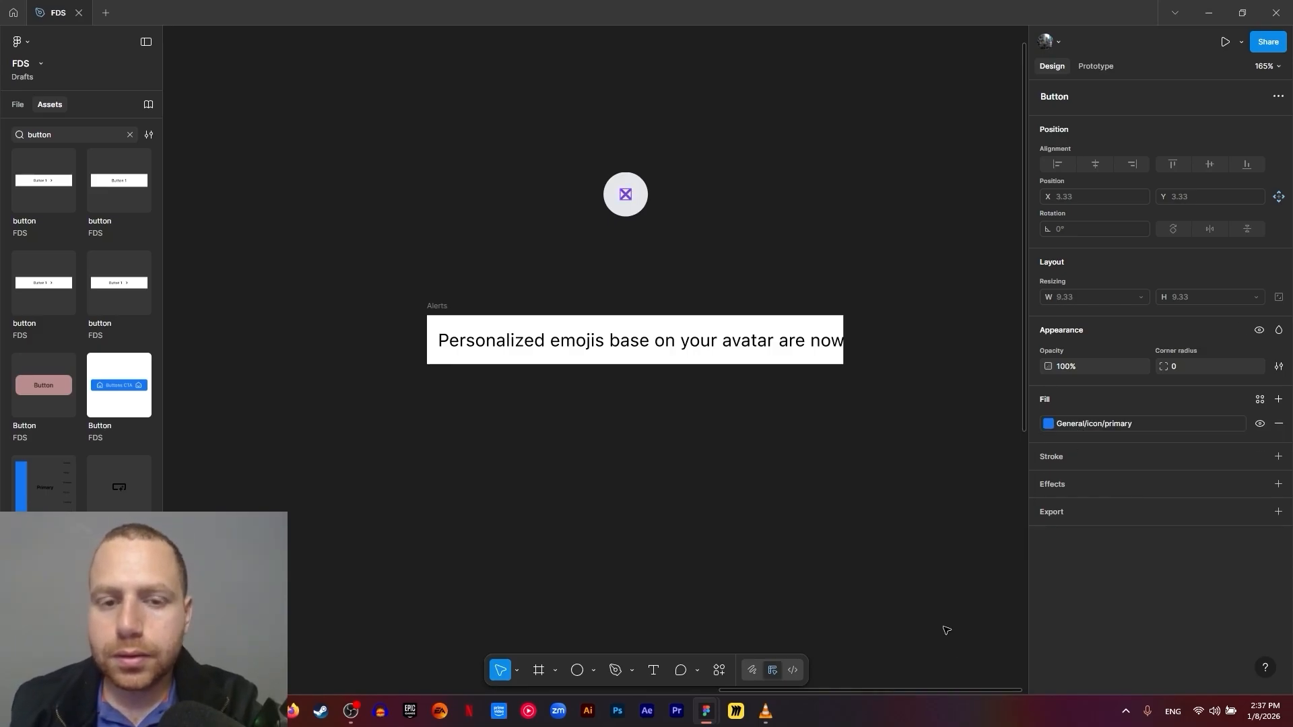
{"action": "left_click", "coordinate": [752, 273]}
{"action": "left_click", "coordinate": [627, 196]}
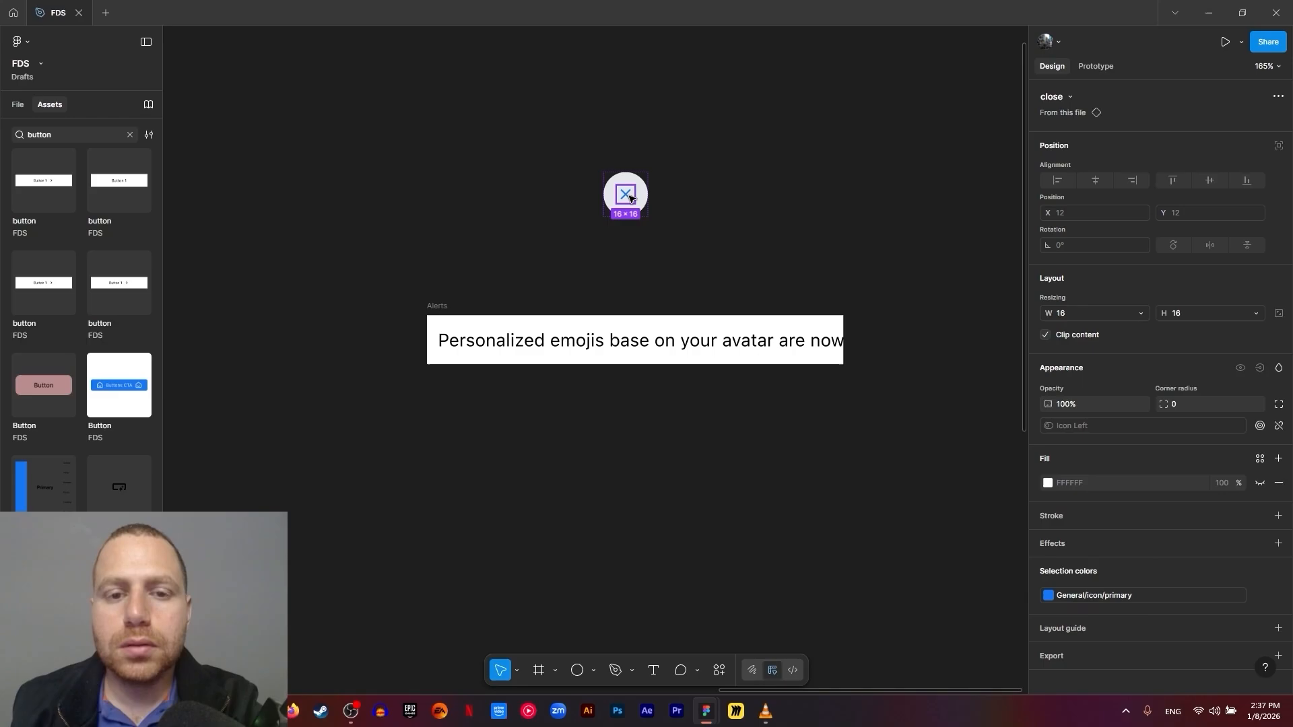
{"action": "left_click", "coordinate": [1085, 316]}
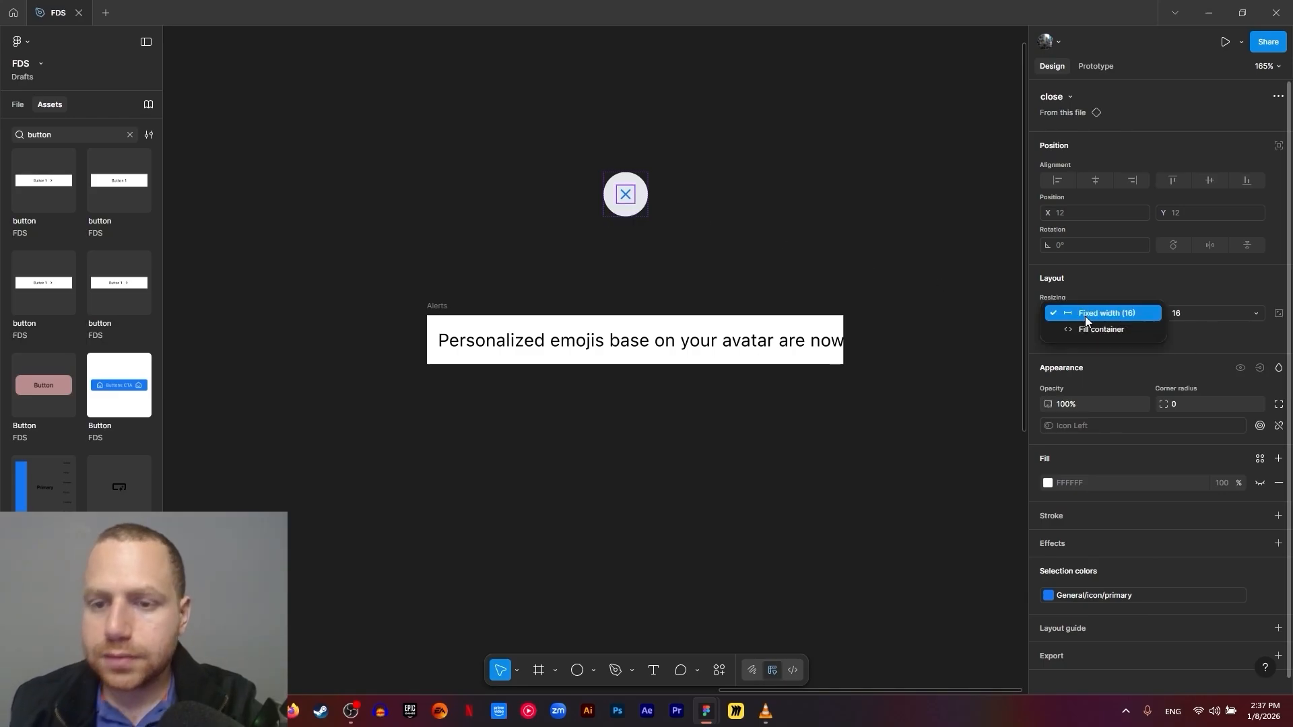
{"action": "left_click", "coordinate": [1119, 288]}
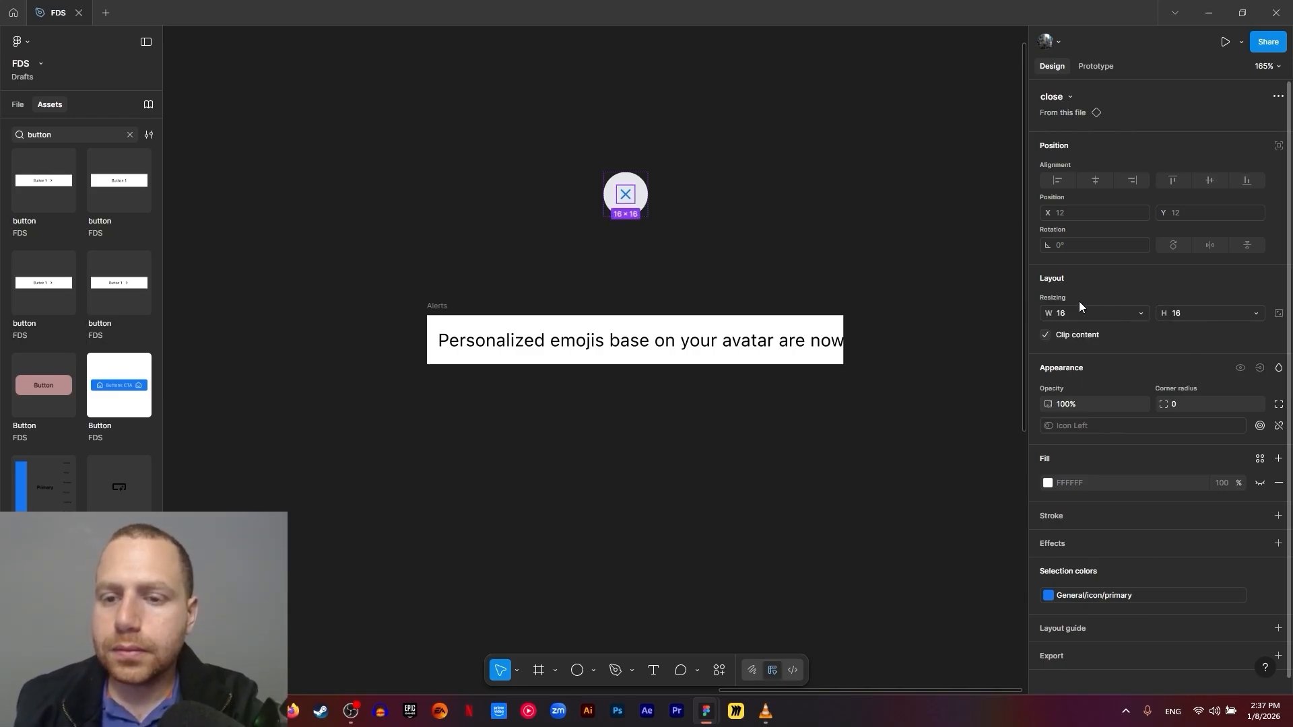
{"action": "left_click", "coordinate": [1078, 309]}
{"action": "left_click", "coordinate": [1100, 292]}
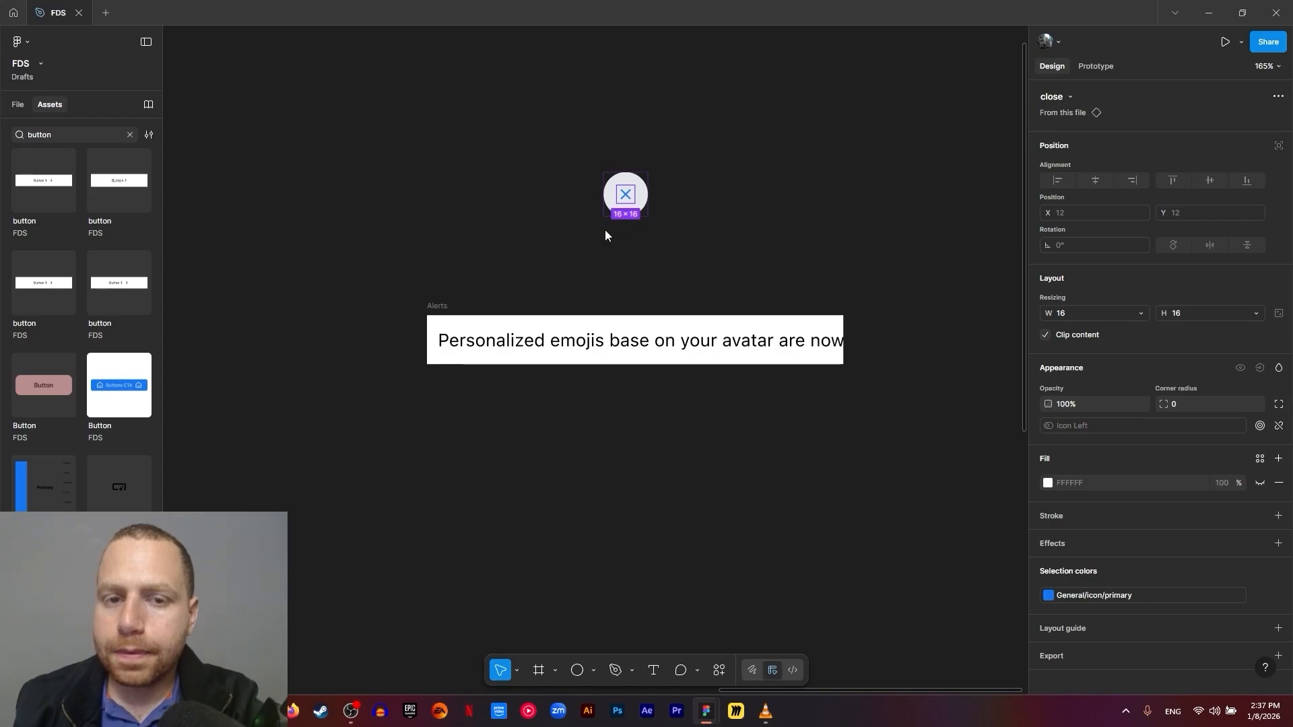
{"action": "left_click", "coordinate": [606, 231]}
Set the close icon's width and height to fill its container in the round button
{"action": "left_click", "coordinate": [628, 195]}
{"action": "left_click", "coordinate": [1082, 314]}
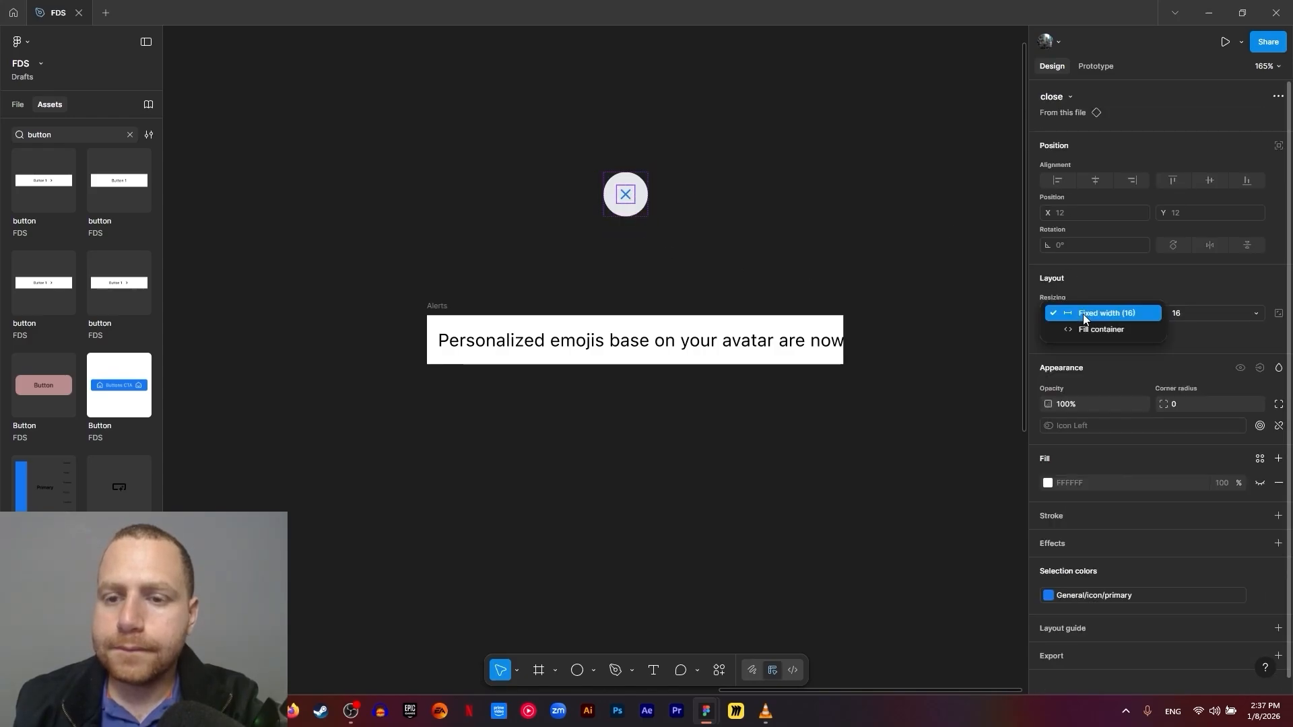
{"action": "left_click", "coordinate": [1138, 329]}
{"action": "left_click", "coordinate": [1208, 311]}
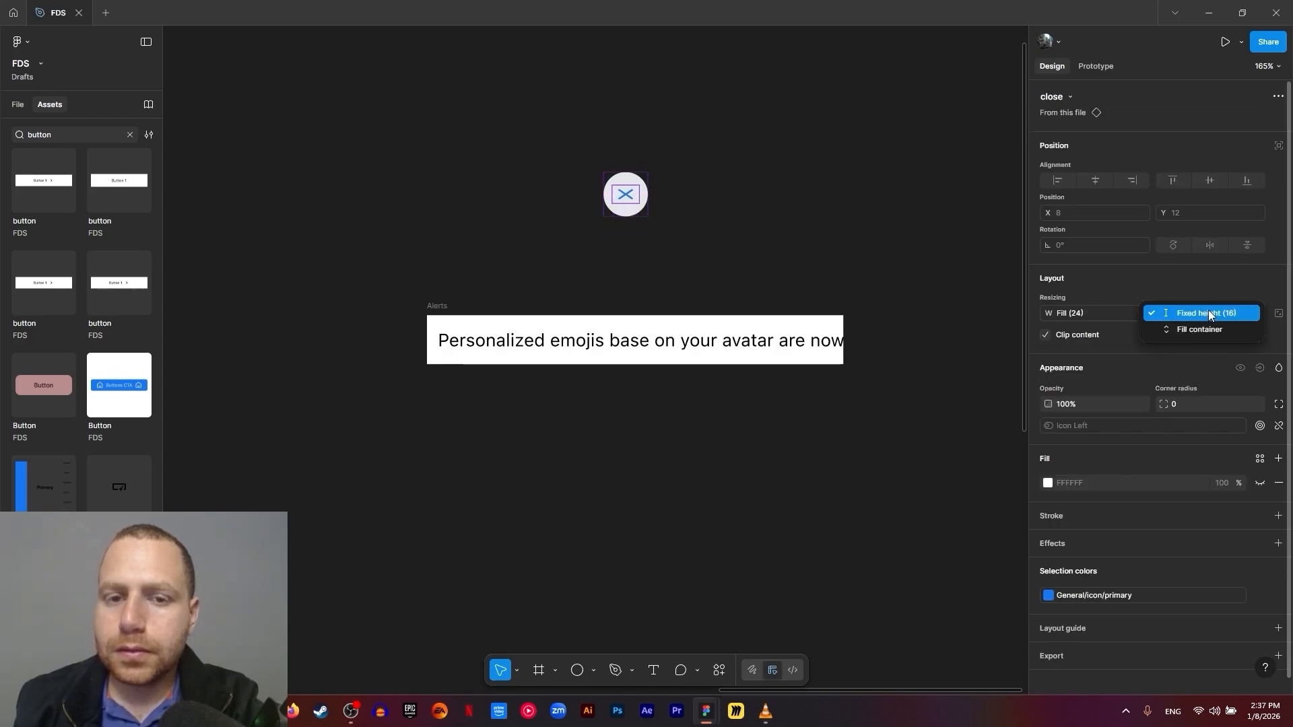
{"action": "left_click", "coordinate": [1212, 330]}
{"action": "left_click", "coordinate": [774, 239]}
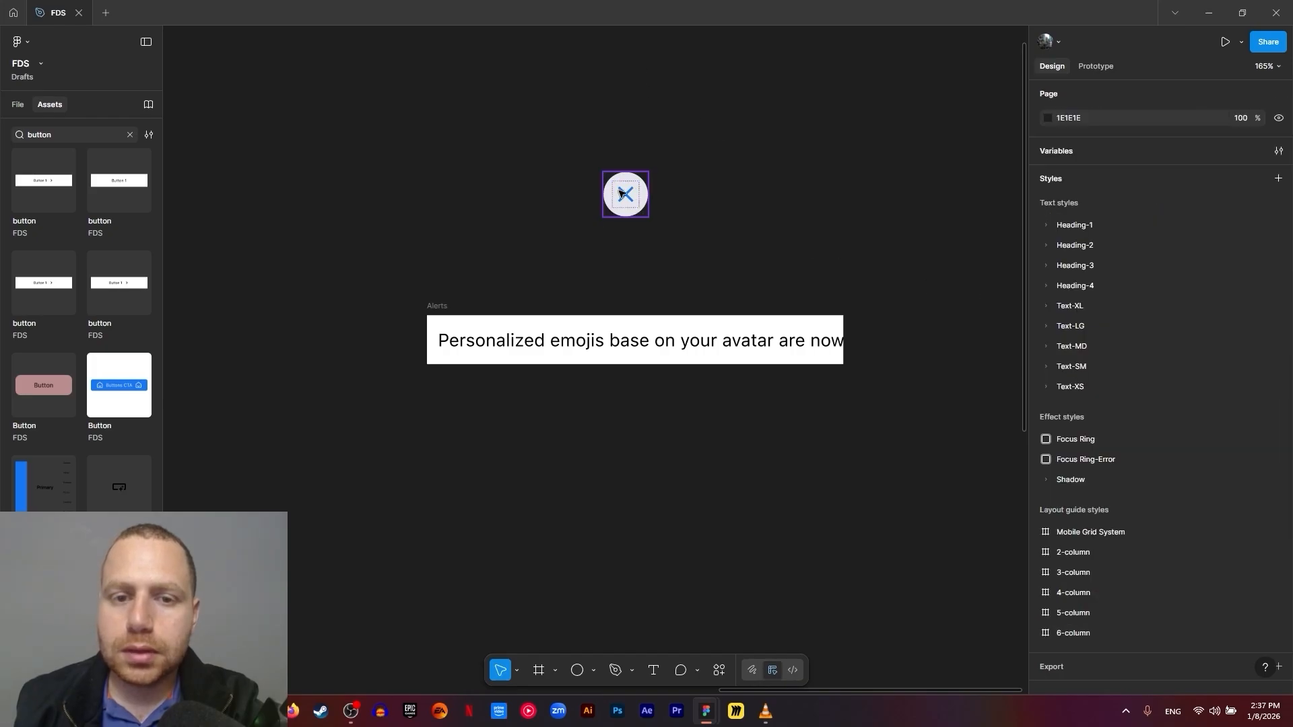
Move the round close button into the small Alerts auto layout frame, after the text
{"action": "left_click", "coordinate": [640, 214]}
{"action": "left_click_drag", "start_coordinate": [625, 197], "coordinate": [744, 334]}
{"action": "left_click", "coordinate": [458, 309]}
{"action": "left_click", "coordinate": [439, 306]}
{"action": "left_click", "coordinate": [667, 236]}
{"action": "left_click", "coordinate": [640, 222]}
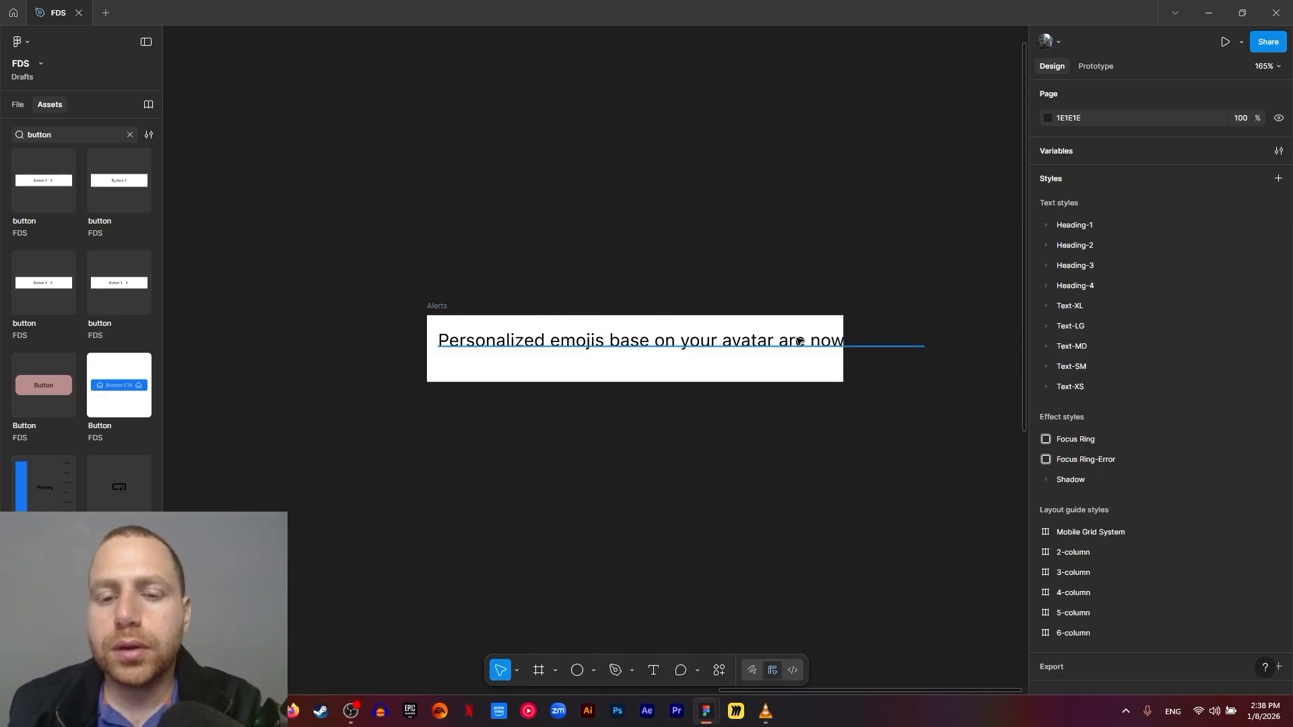
Narrow the alert text box so the message wraps onto two lines and leaves room for the close button
{"action": "left_click", "coordinate": [917, 348]}
{"action": "left_click_drag", "start_coordinate": [928, 341], "coordinate": [770, 345]}
{"action": "left_click", "coordinate": [738, 258]}
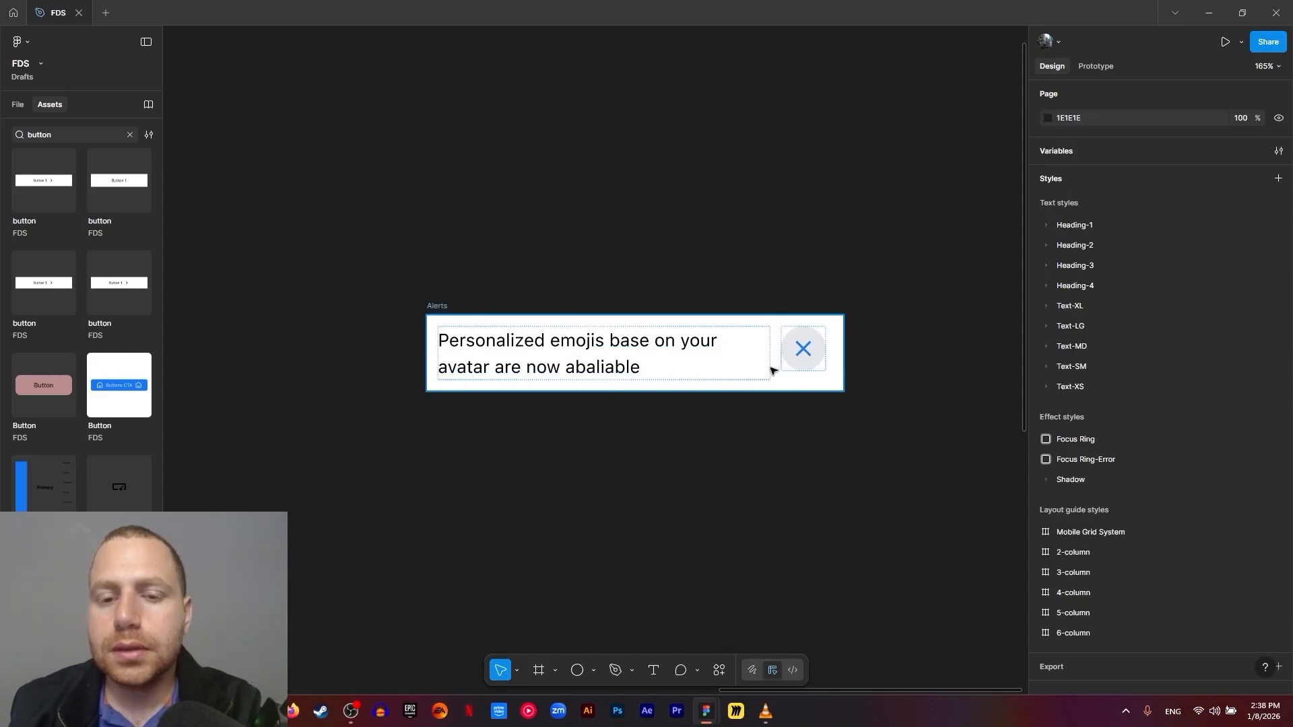
Set the gap between the text and the close button in the Alerts frame to Auto
{"action": "left_click", "coordinate": [671, 359]}
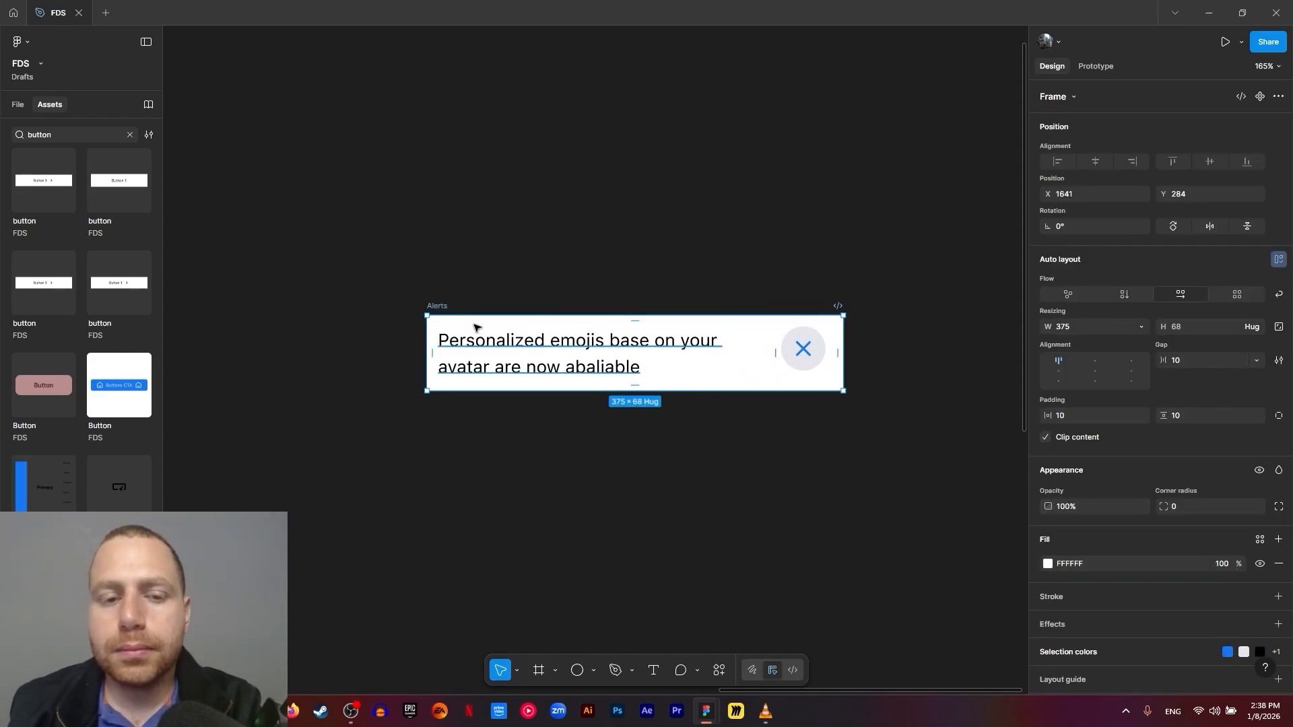
{"action": "left_click", "coordinate": [774, 351]}
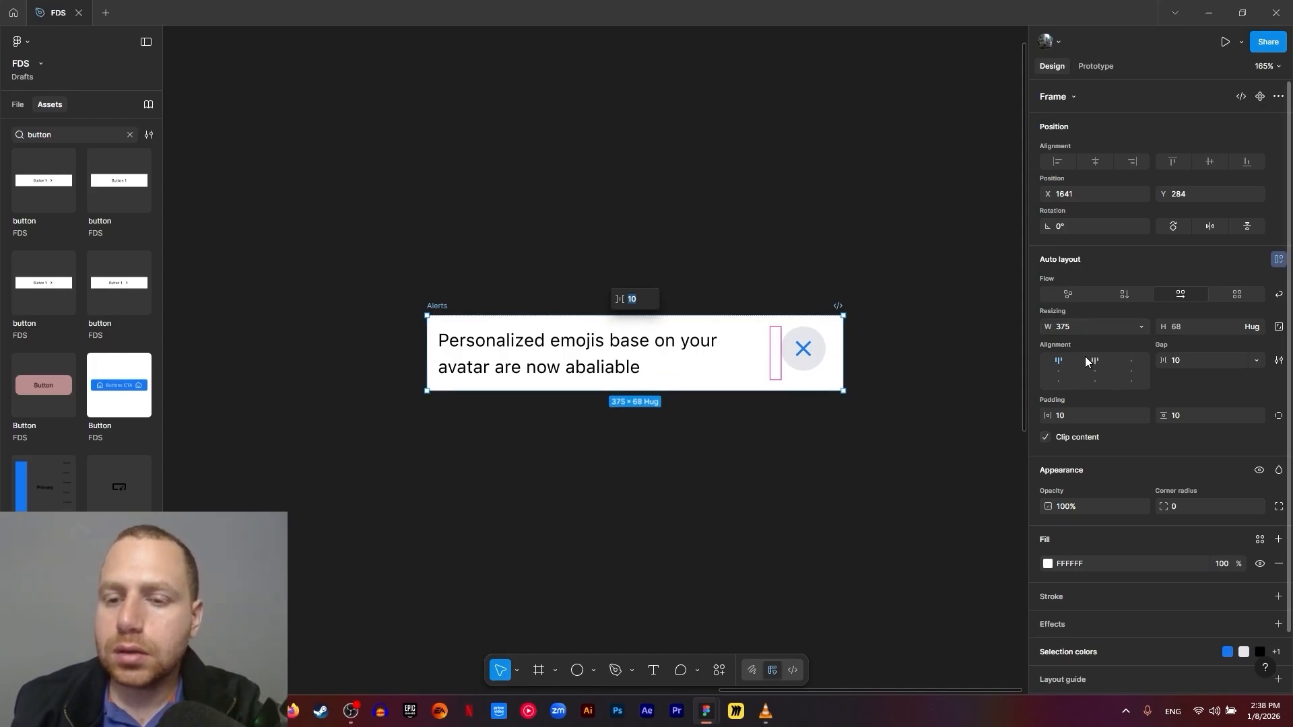
{"action": "left_click", "coordinate": [956, 394]}
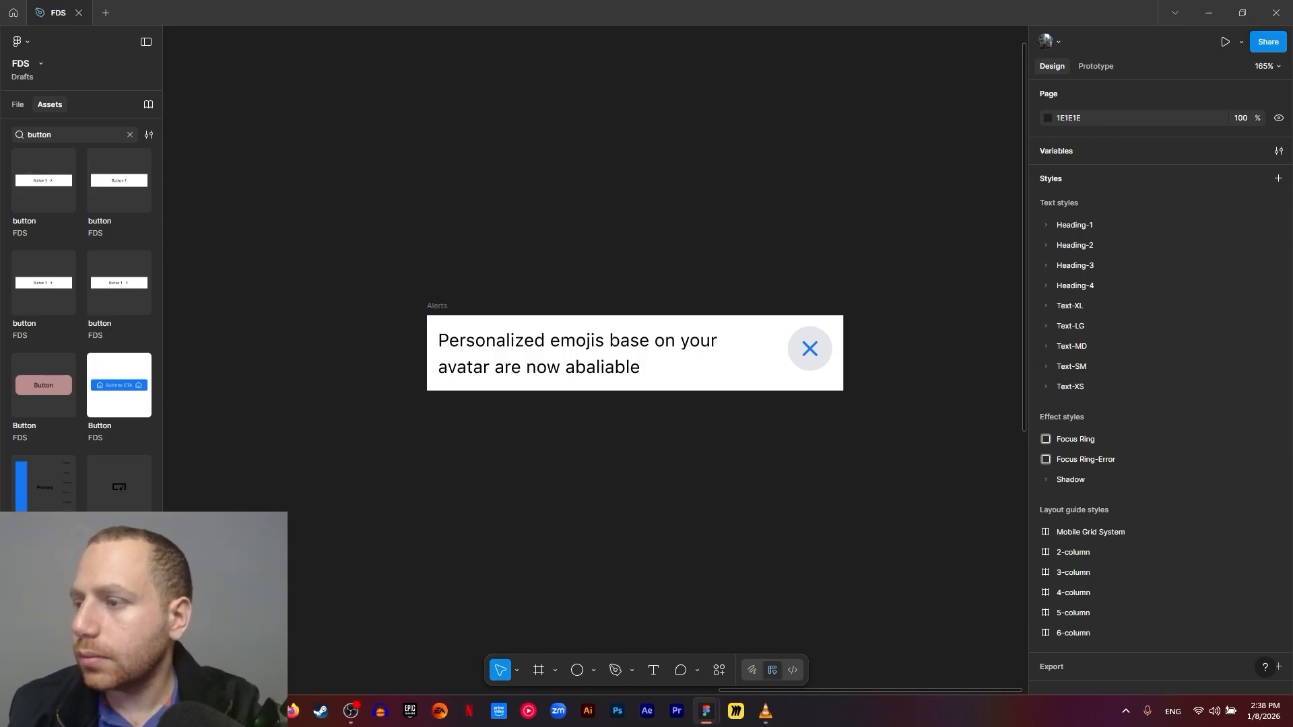
Set the Alerts frame's horizontal and vertical padding to 8
{"action": "left_click", "coordinate": [713, 365]}
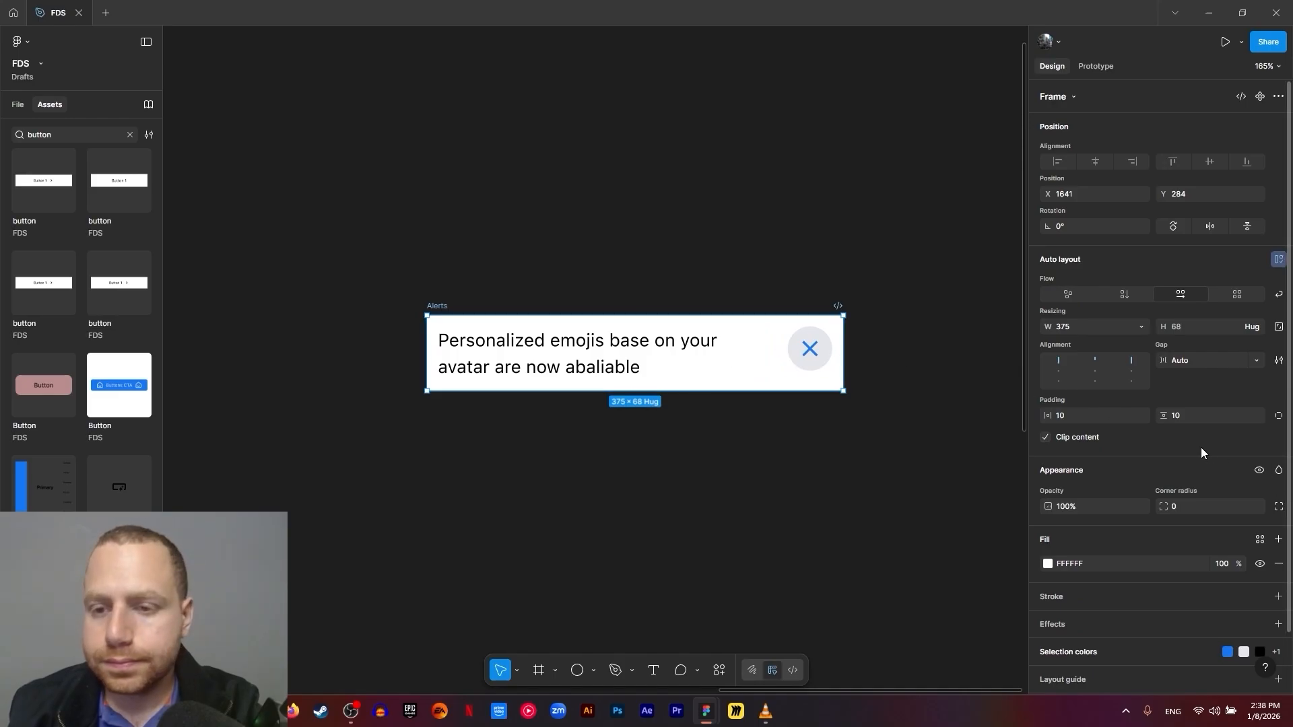
{"action": "left_click", "coordinate": [1096, 422]}
{"action": "type", "text": "8"}
{"action": "left_click", "coordinate": [1206, 418]}
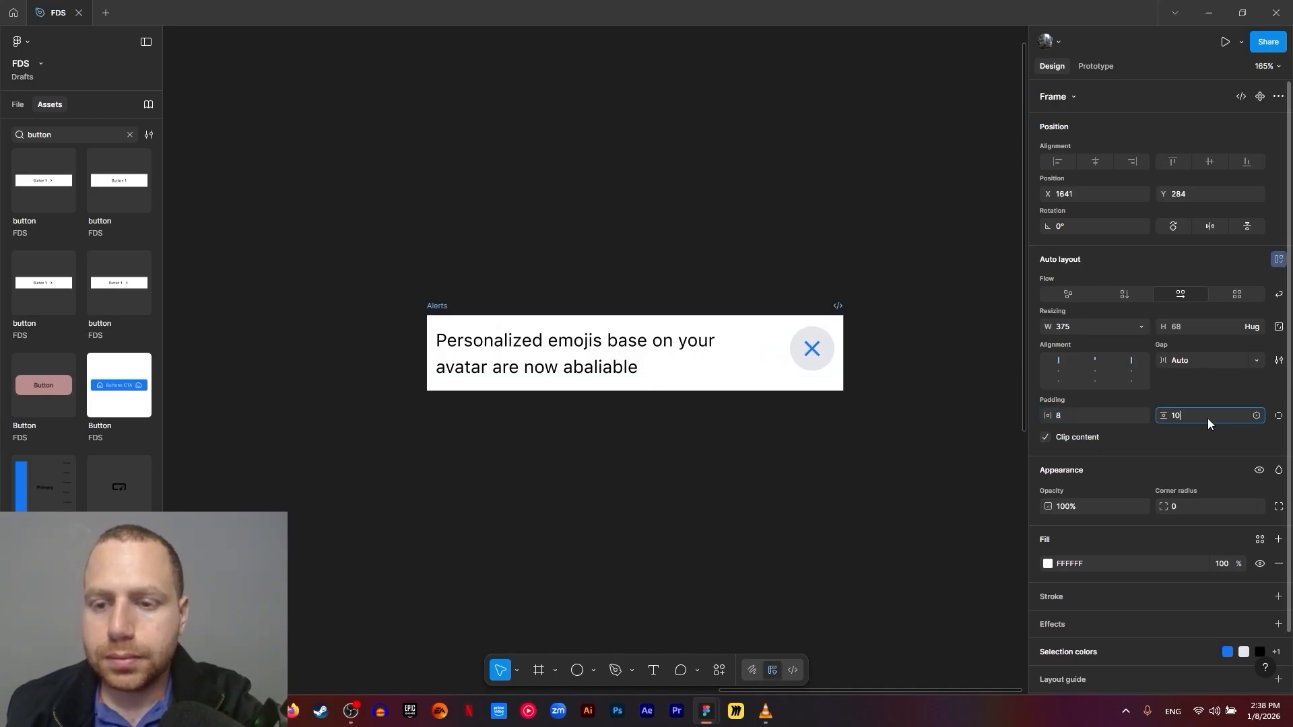
{"action": "type", "text": "8"}
{"action": "left_click", "coordinate": [798, 490]}
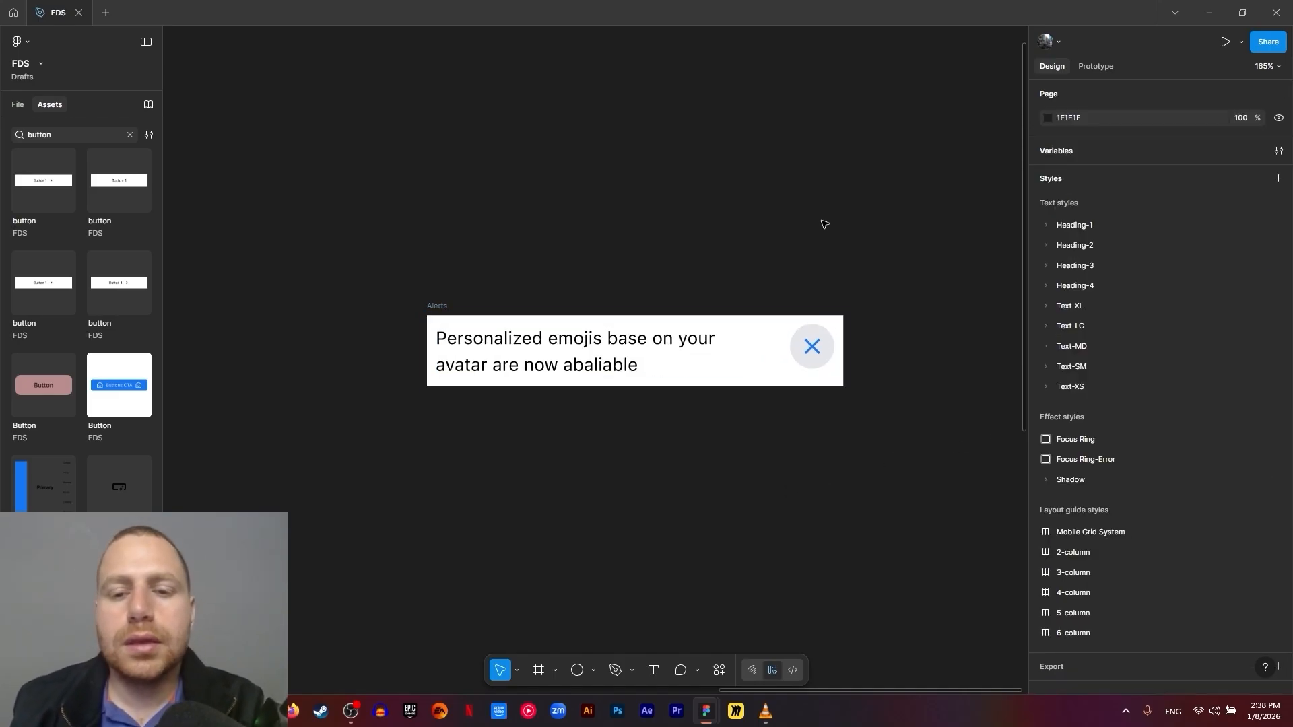
Centre the text and the close button vertically within the Alerts frame
{"action": "left_click", "coordinate": [681, 363]}
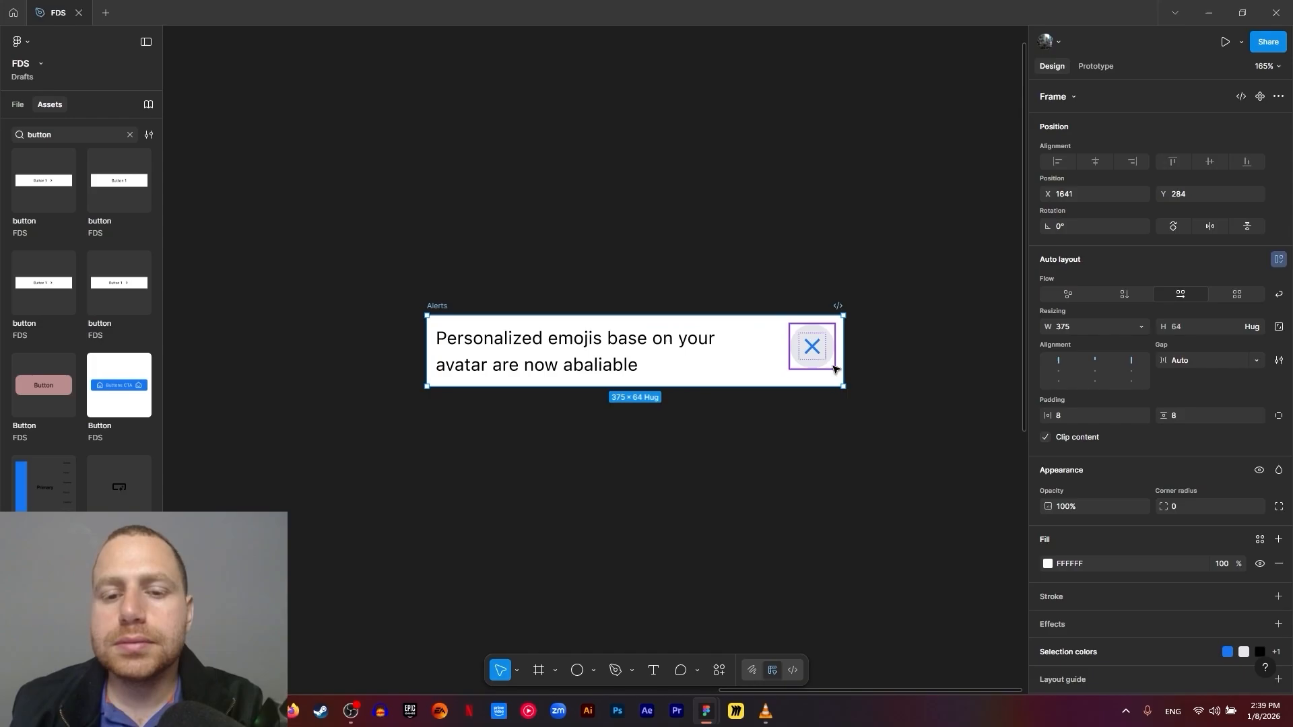
{"action": "left_click", "coordinate": [1058, 375]}
{"action": "left_click", "coordinate": [778, 211]}
{"action": "left_click_drag", "start_coordinate": [841, 233], "coordinate": [836, 216]}
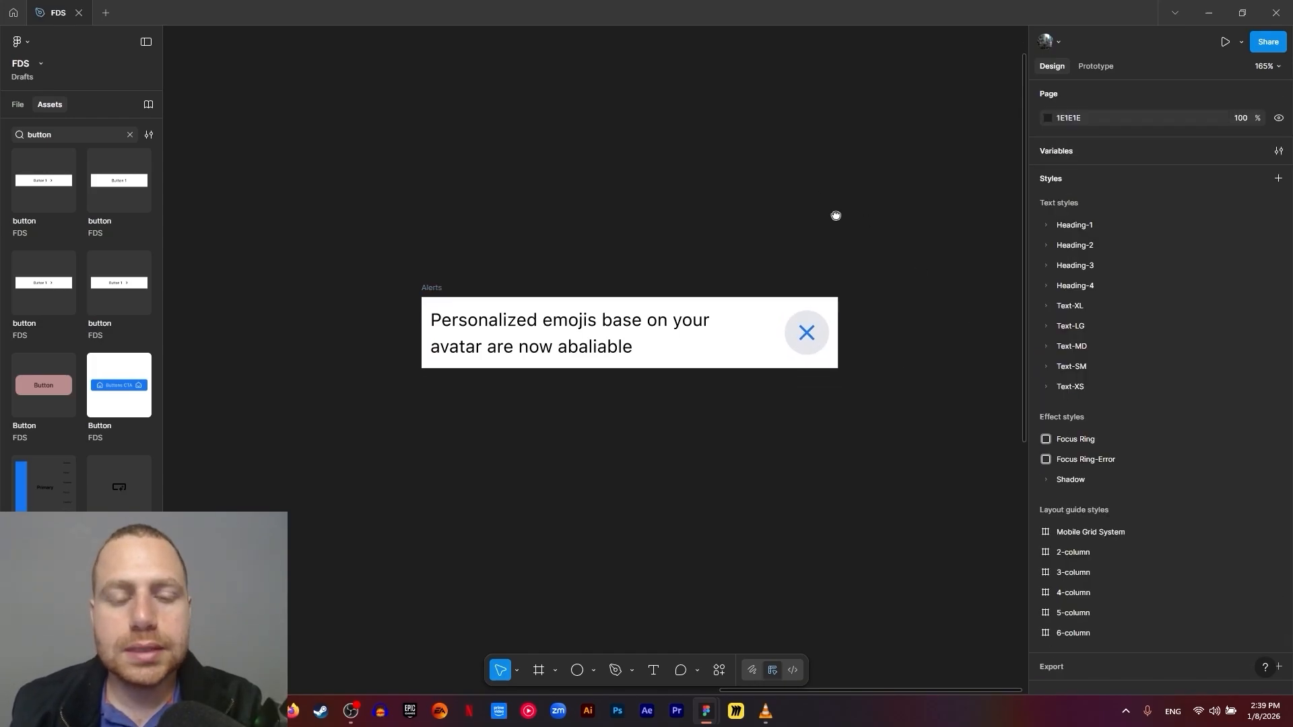
Apply the General/Surface/Primary/default colour variable to the Alerts frame's fill
{"action": "left_click", "coordinate": [431, 288]}
{"action": "scroll", "coordinate": [1122, 543], "scroll_direction": "down", "scroll_amount": 1}
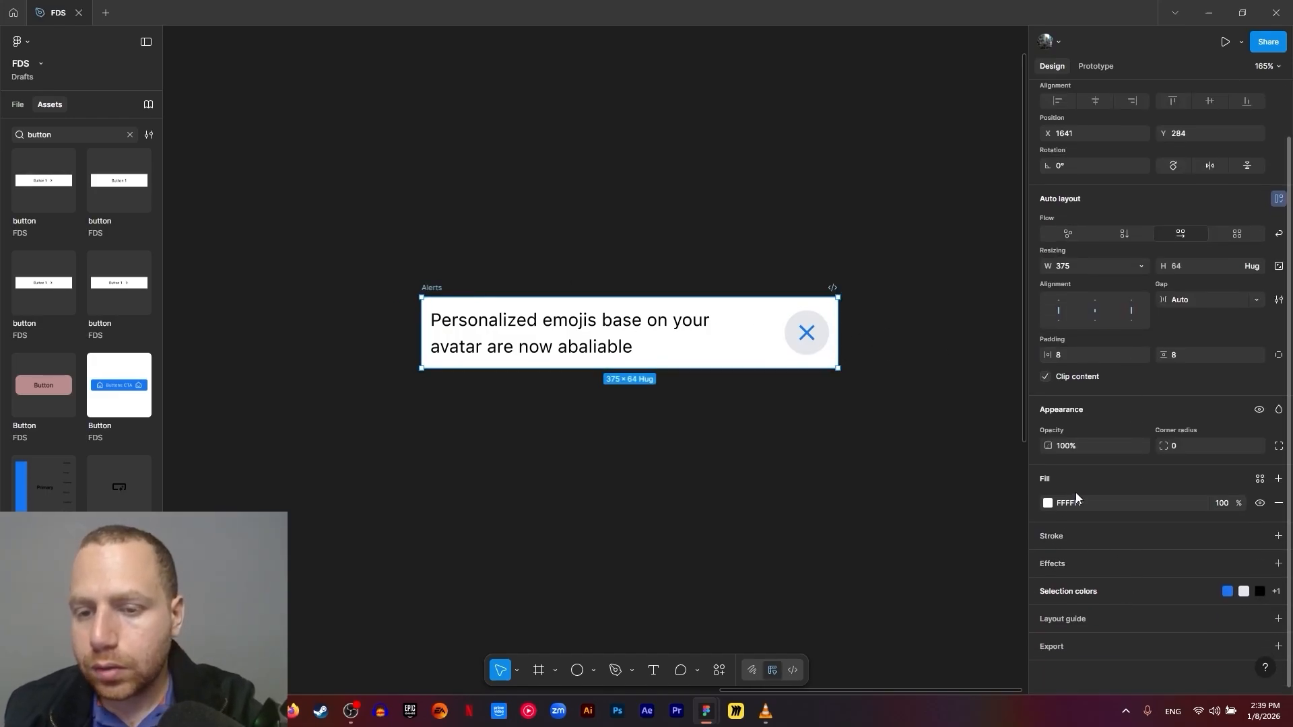
{"action": "left_click", "coordinate": [1259, 479]}
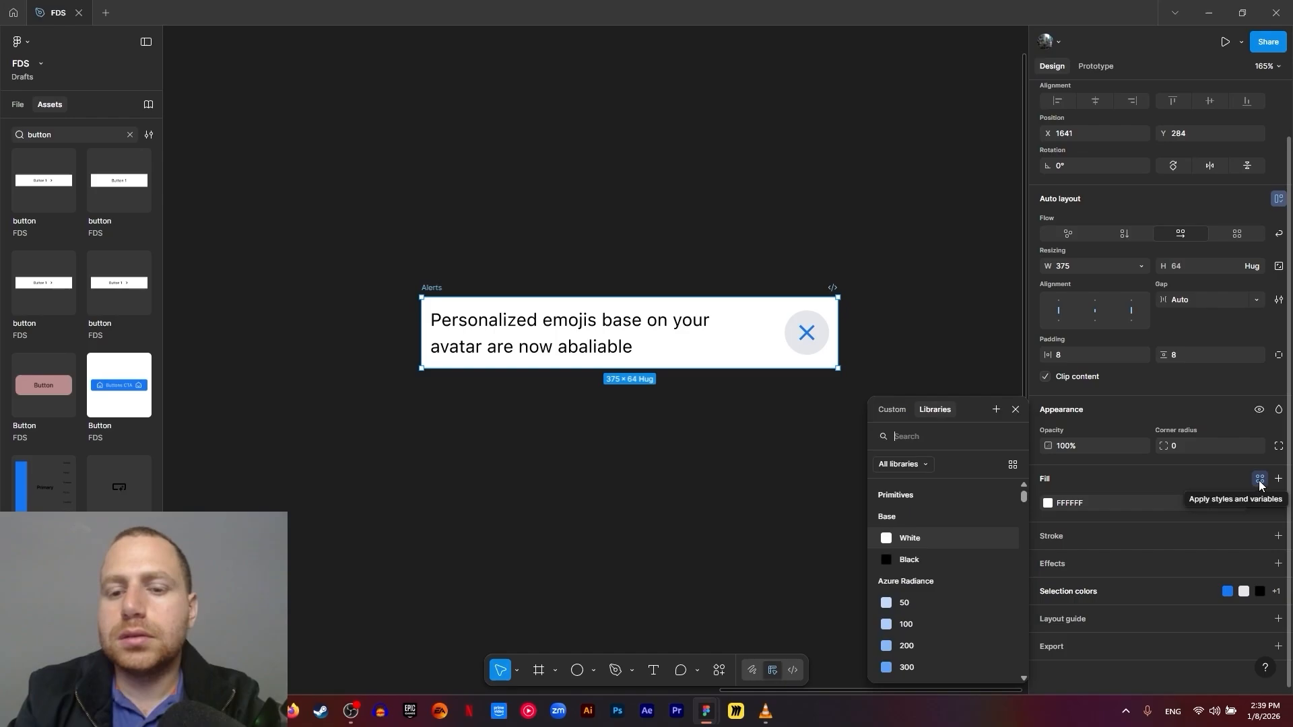
{"action": "type", "text": "surfac"}
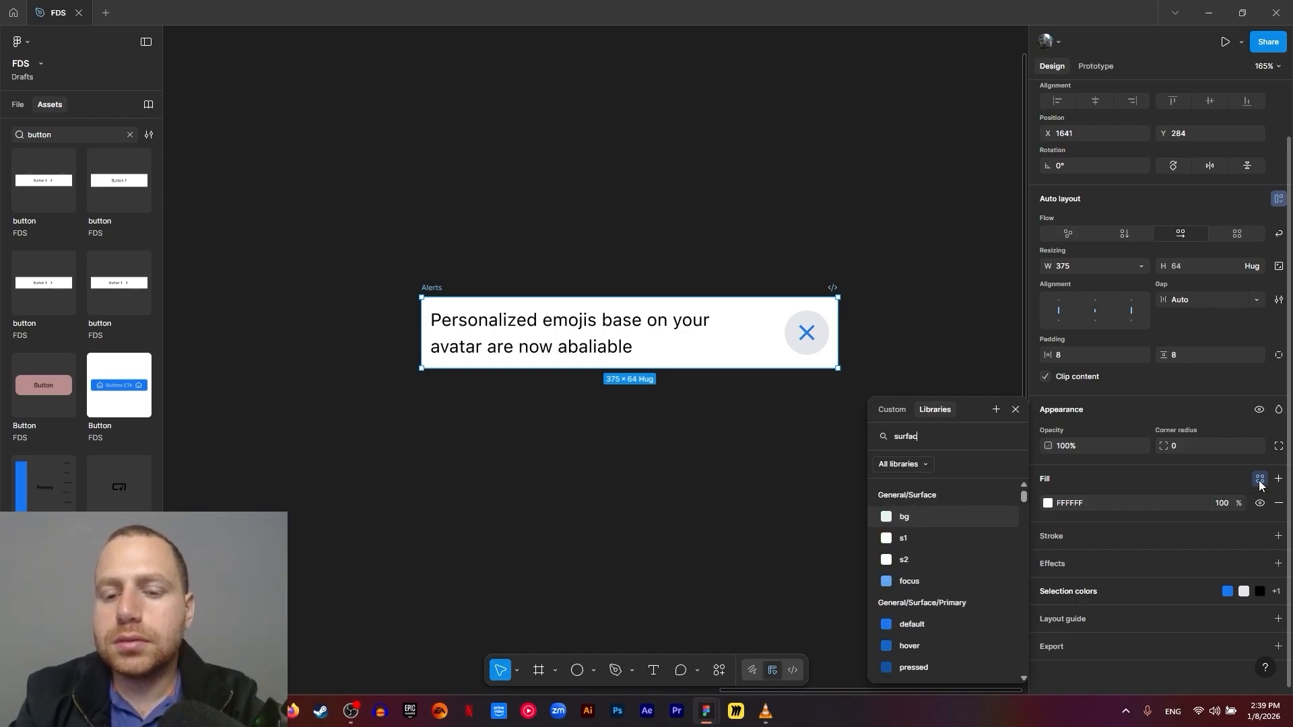
{"action": "type", "text": "e pr"}
{"action": "left_click", "coordinate": [937, 506]}
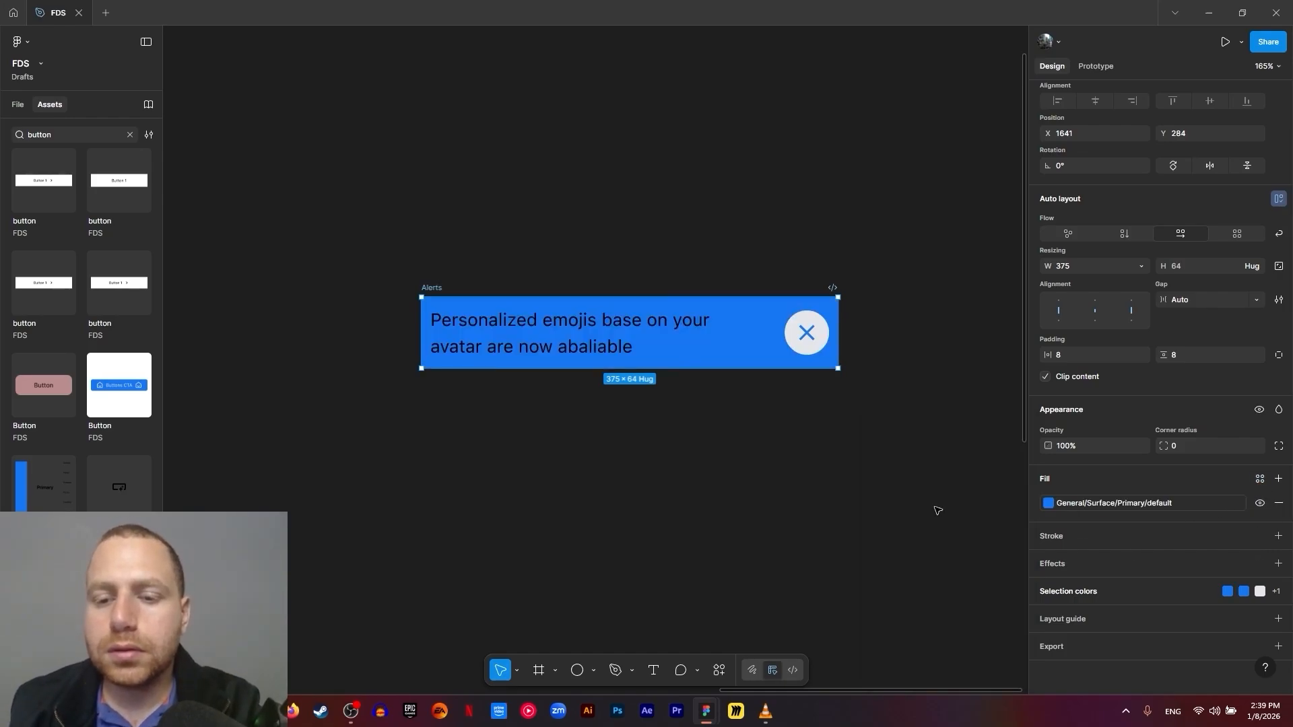
{"action": "left_click", "coordinate": [681, 476]}
Apply the General/text/inverse colour variable to the fill of the alert message text
{"action": "scroll", "coordinate": [653, 411], "scroll_direction": "down", "scroll_amount": 1}
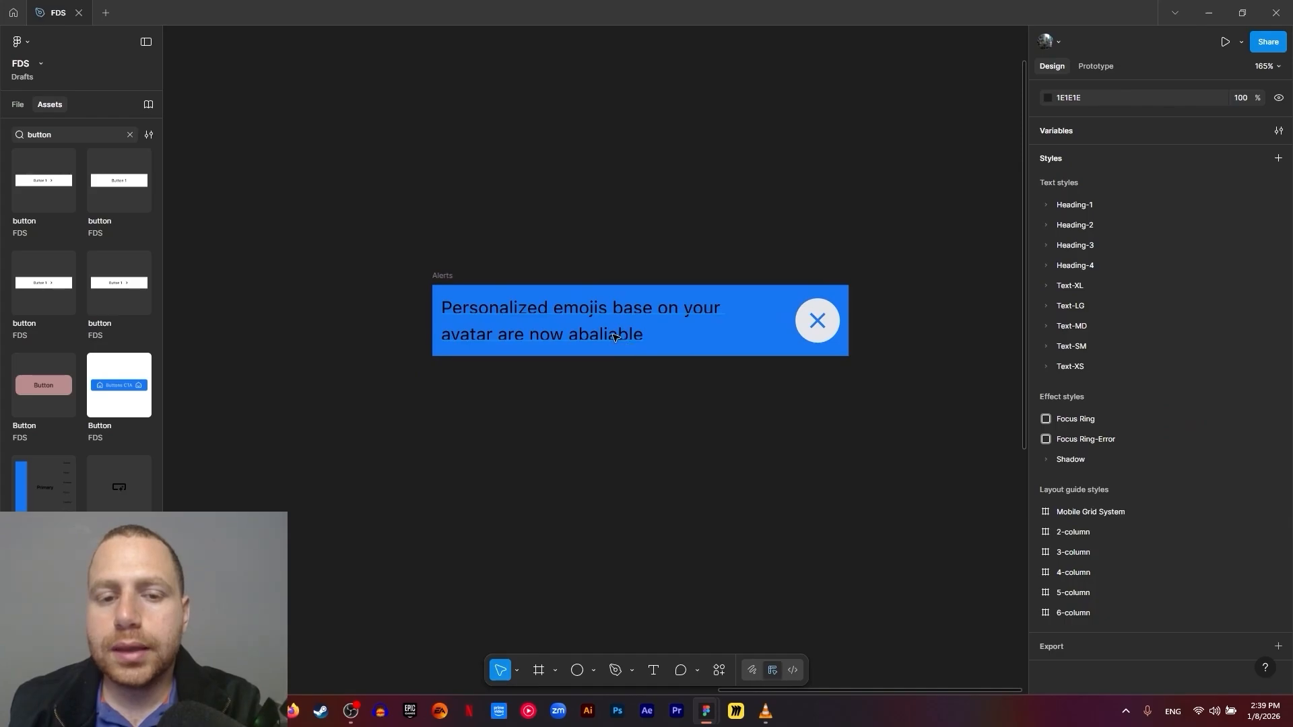
{"action": "left_click", "coordinate": [615, 336]}
{"action": "left_click", "coordinate": [1077, 453]}
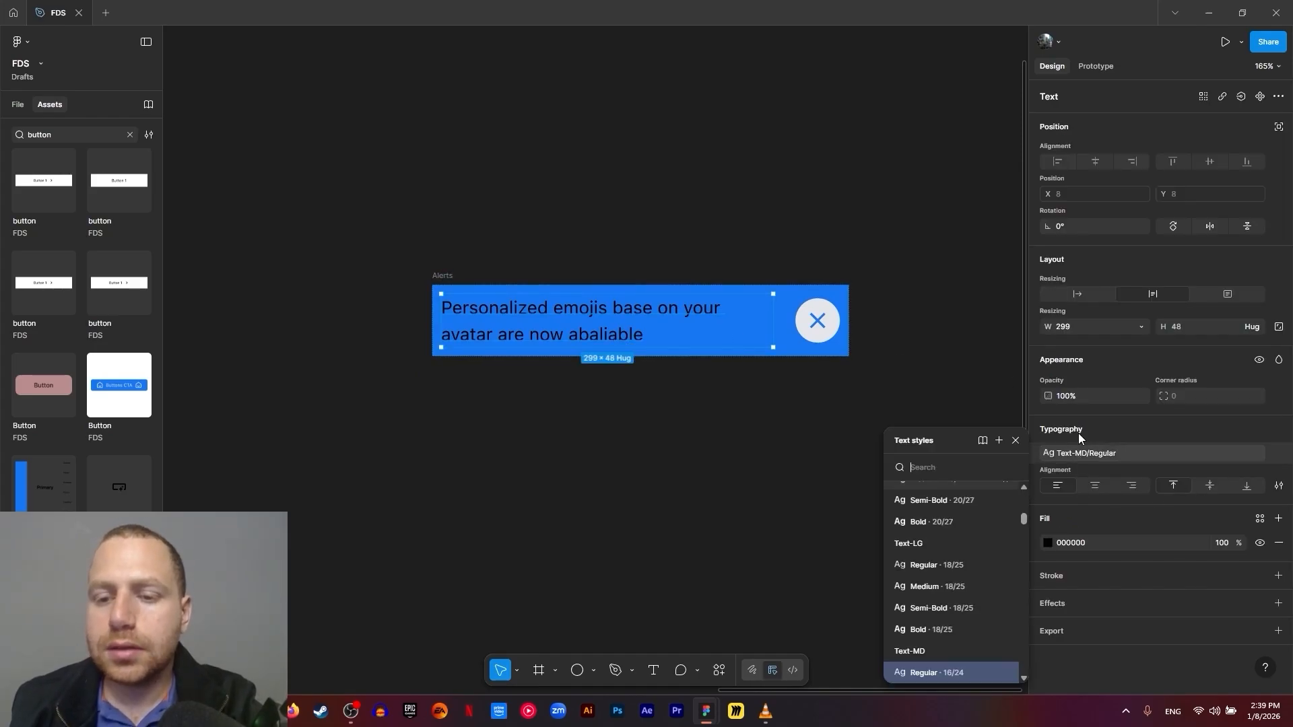
{"action": "left_click", "coordinate": [1048, 542]}
{"action": "left_click", "coordinate": [936, 370]}
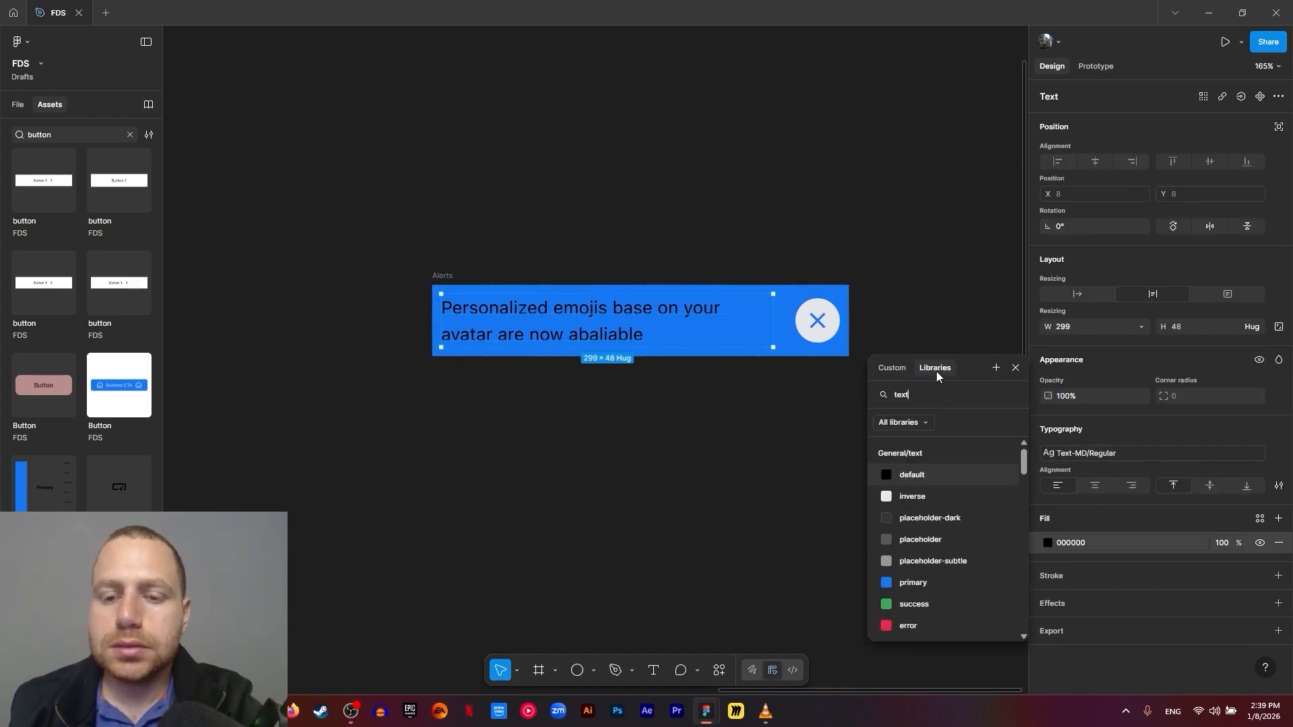
{"action": "left_click", "coordinate": [932, 503]}
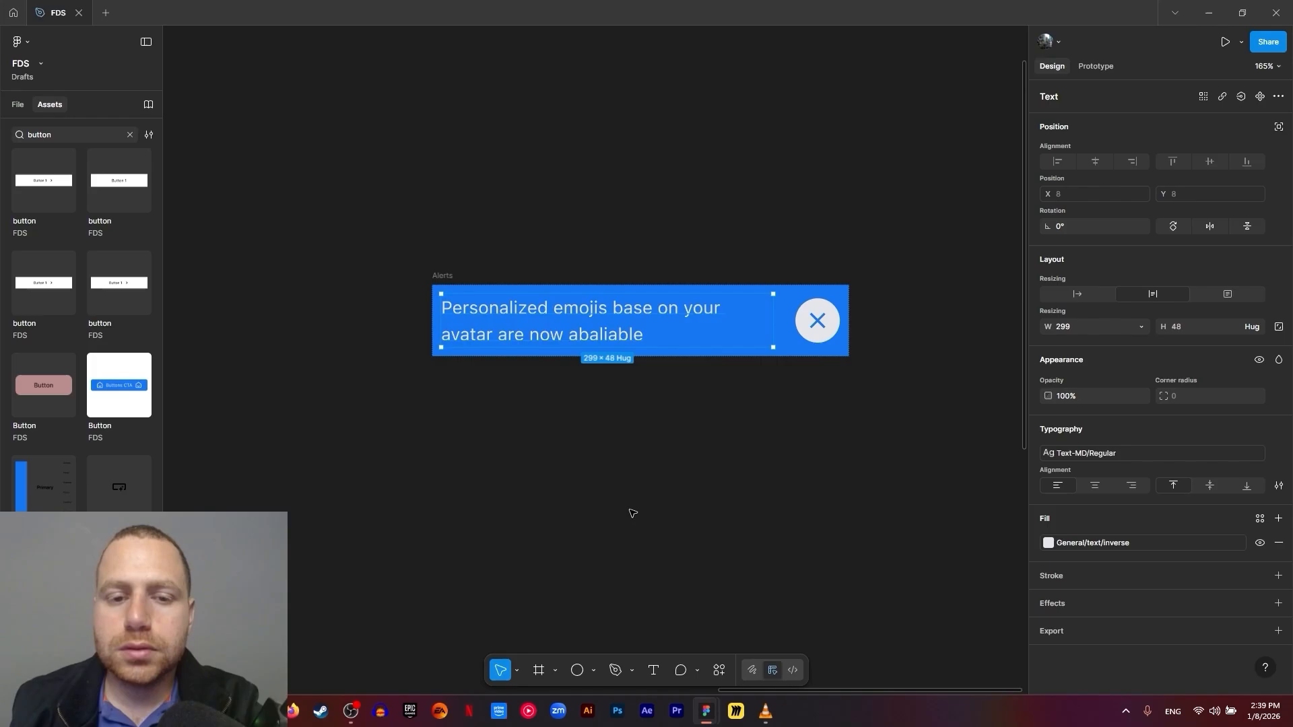
Replace the wrong letter "b" in the last word of the alert message with "v" so it reads "avaliable"
{"action": "double_click", "coordinate": [584, 336]}
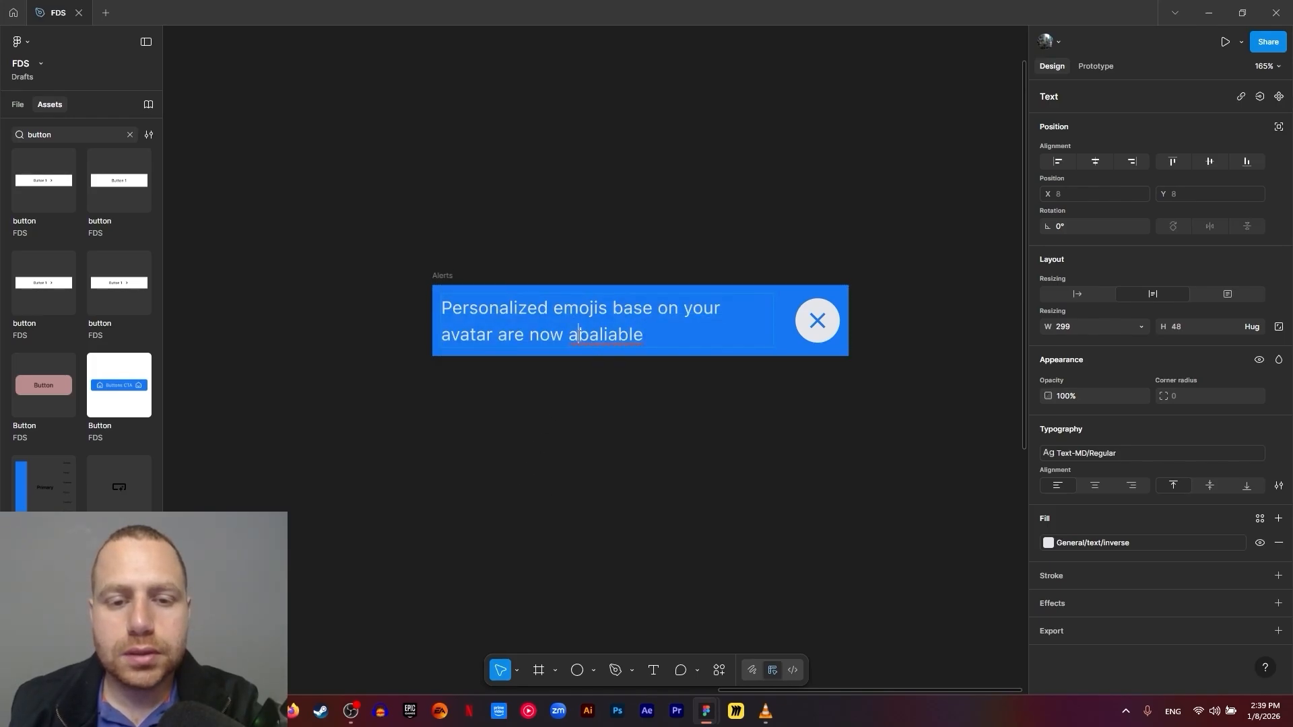
{"action": "key", "text": "Delete"}
{"action": "type", "text": "v"}
{"action": "key", "text": "Escape"}
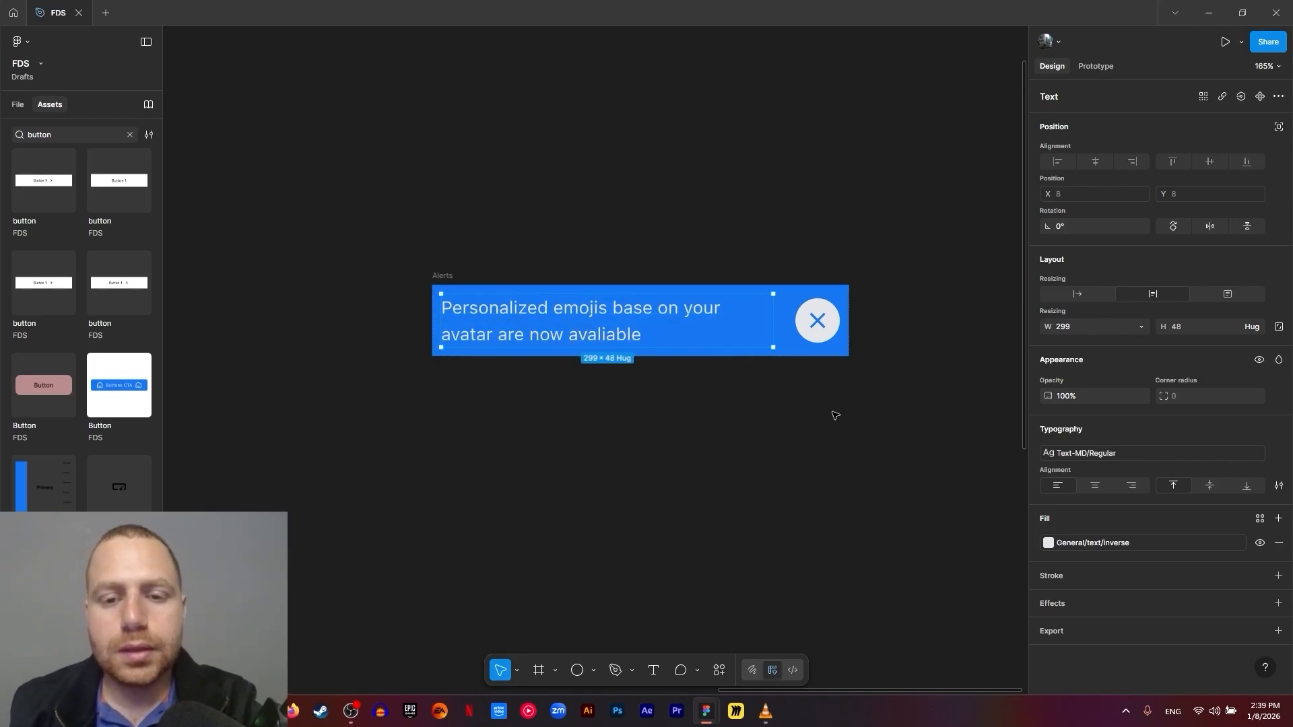
{"action": "scroll", "coordinate": [830, 431], "scroll_direction": "up", "scroll_amount": 1}
{"action": "left_click", "coordinate": [841, 486]}
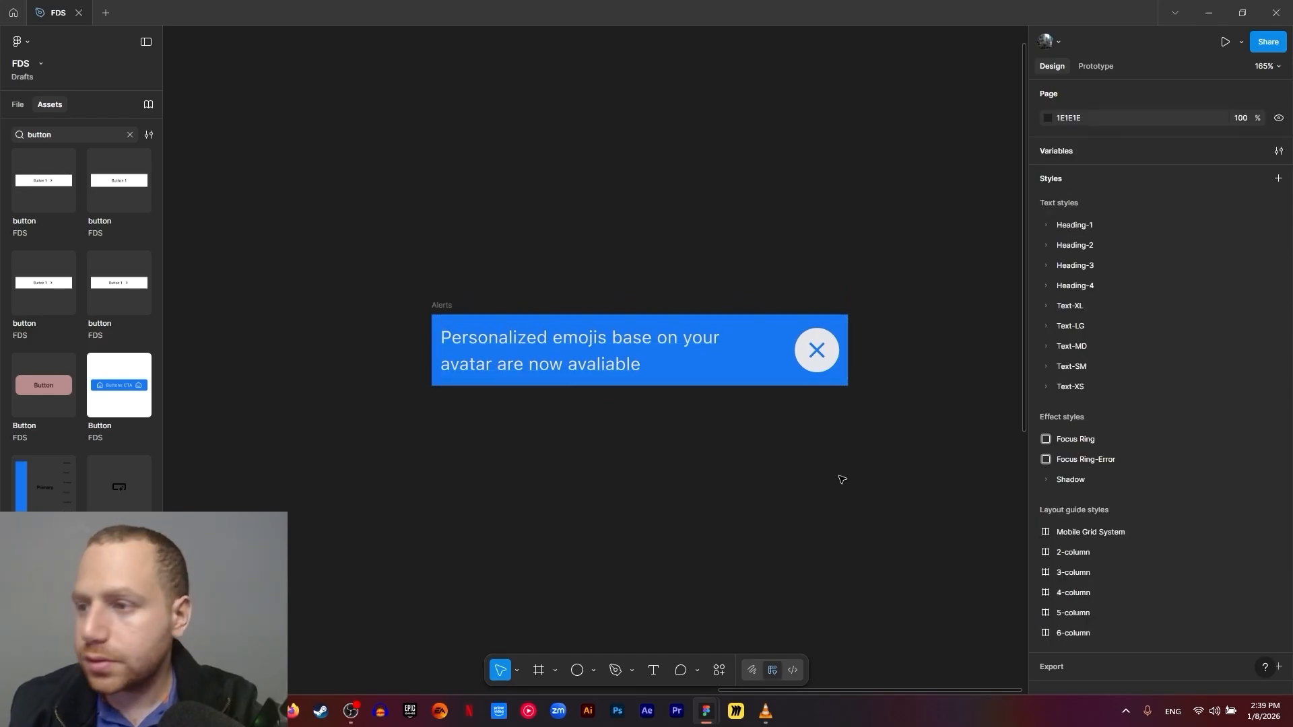
Widen the Alerts frame to about 435 and set the message text's width to Fill container
{"action": "left_click", "coordinate": [842, 363]}
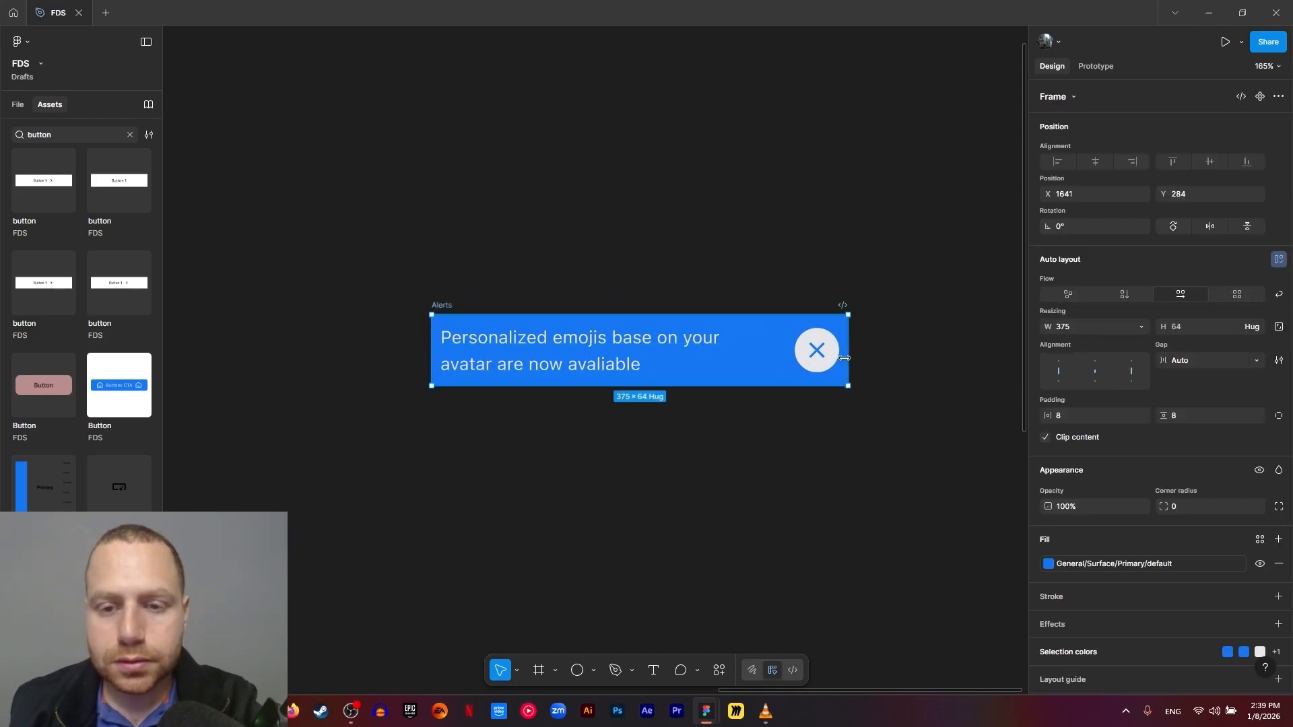
{"action": "left_click_drag", "start_coordinate": [847, 363], "coordinate": [915, 376]}
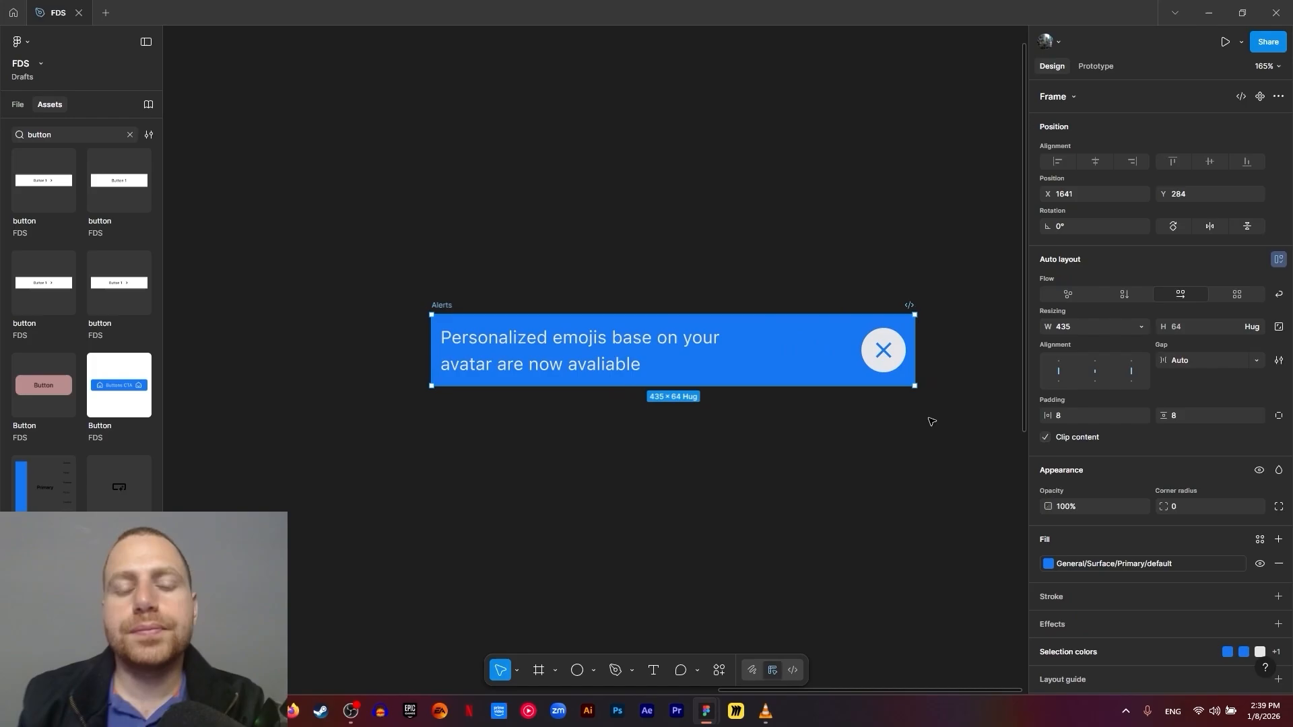
{"action": "double_click", "coordinate": [666, 340]}
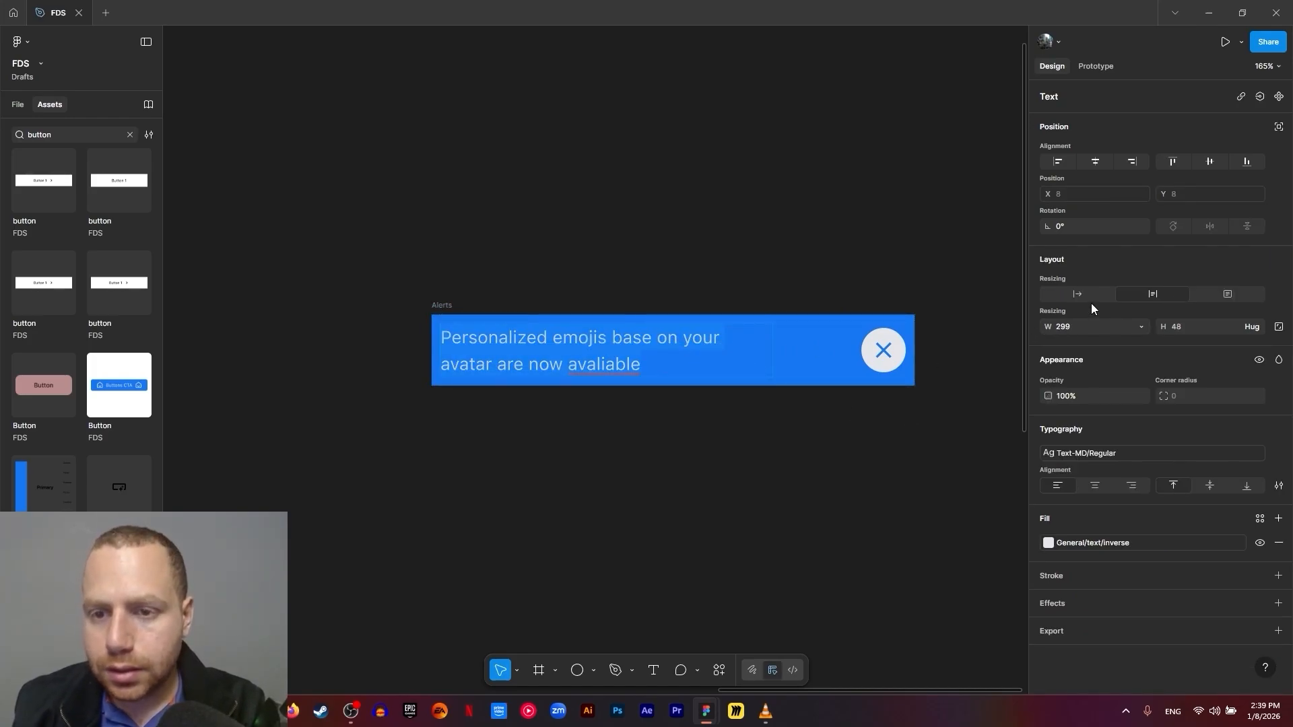
{"action": "left_click", "coordinate": [1138, 327]}
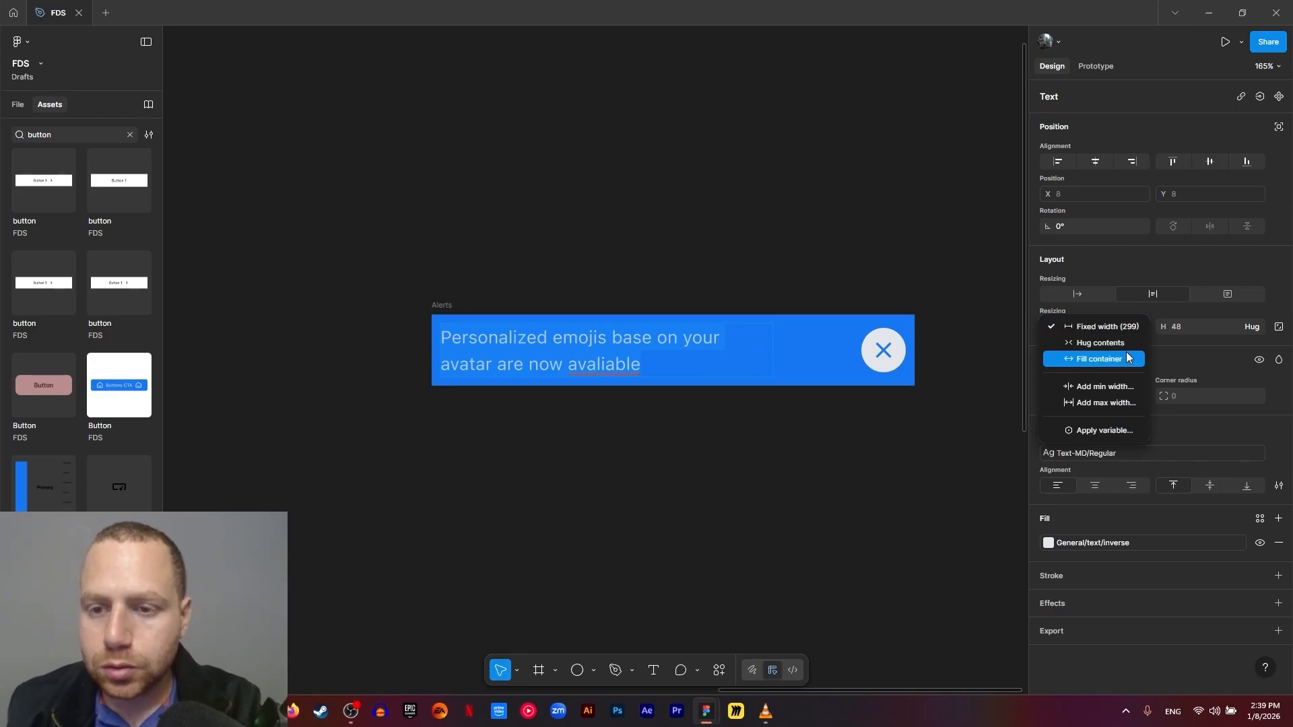
{"action": "left_click", "coordinate": [1091, 358]}
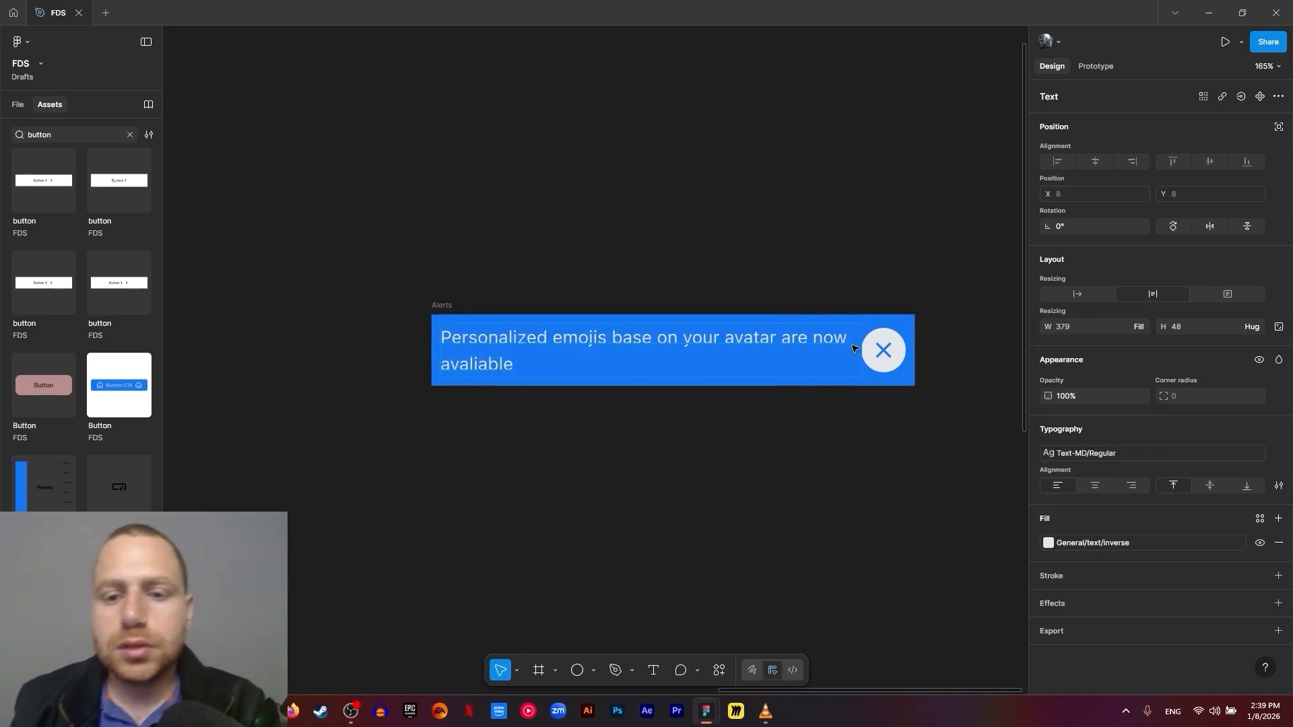
{"action": "left_click", "coordinate": [909, 409]}
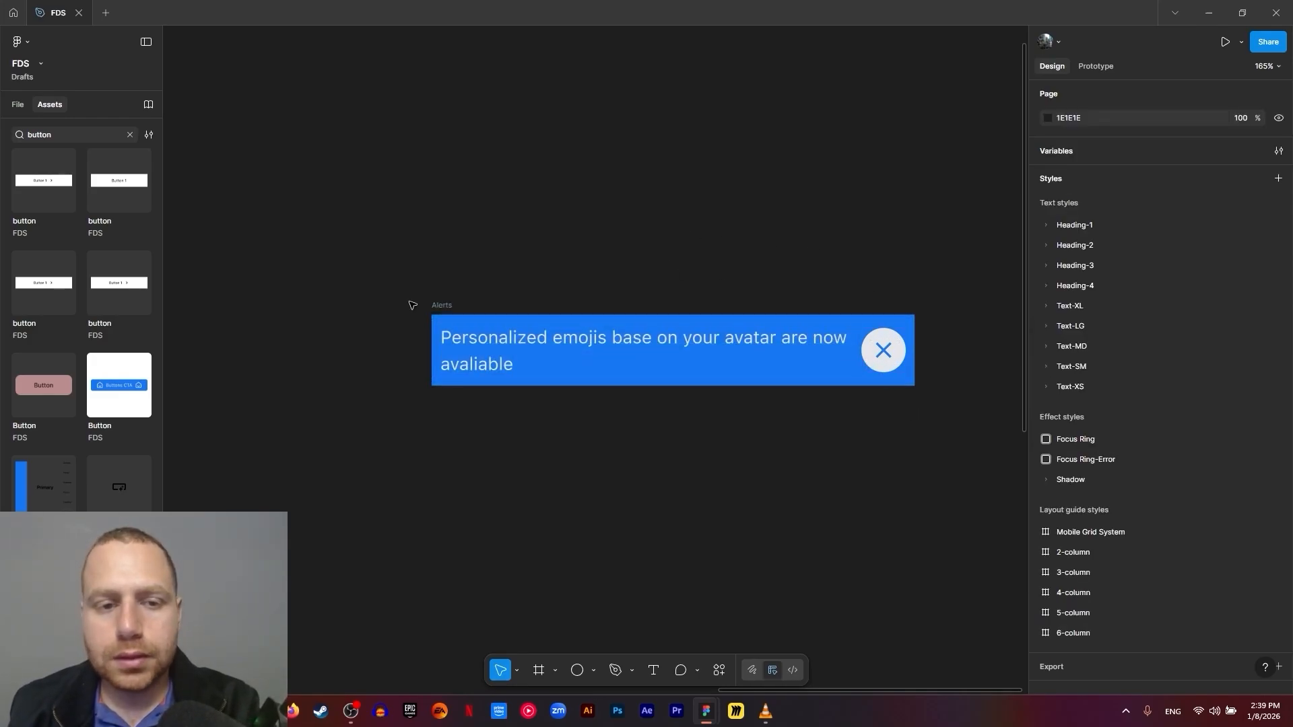
Set the gap between the message text and the close button in the Alerts frame to 12
{"action": "left_click", "coordinate": [445, 305]}
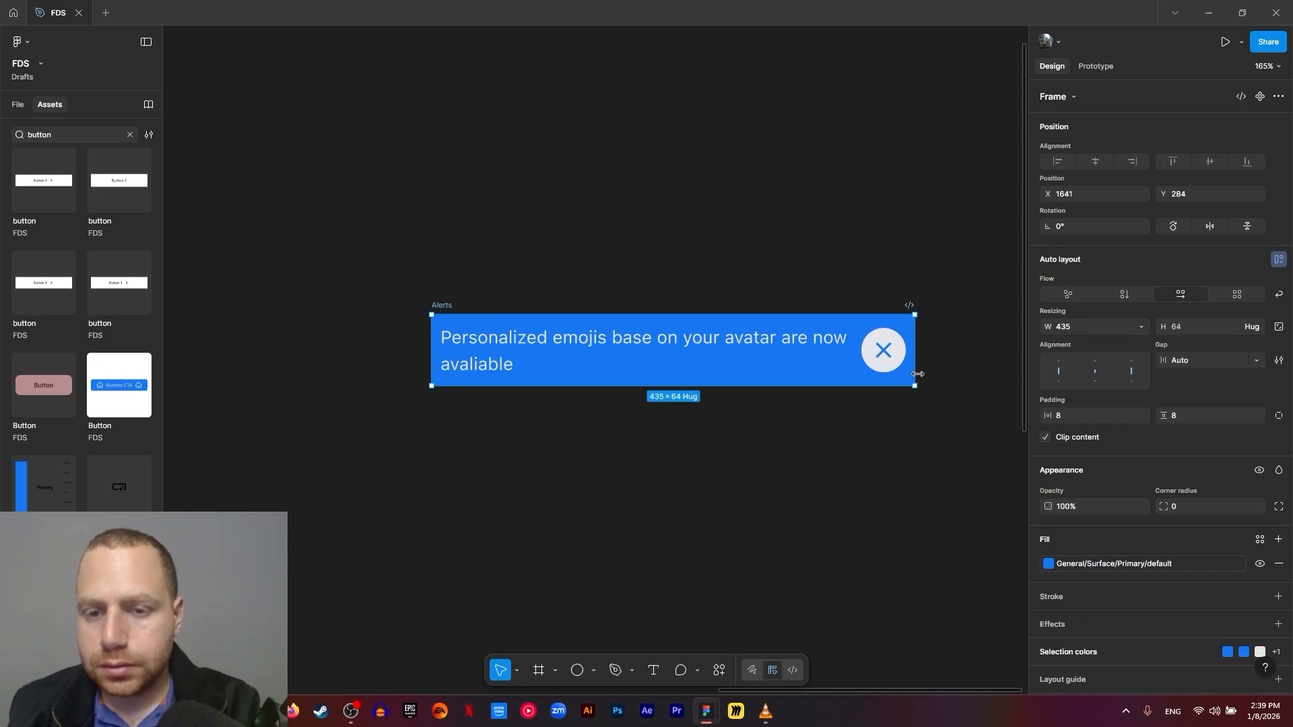
{"action": "left_click", "coordinate": [860, 348]}
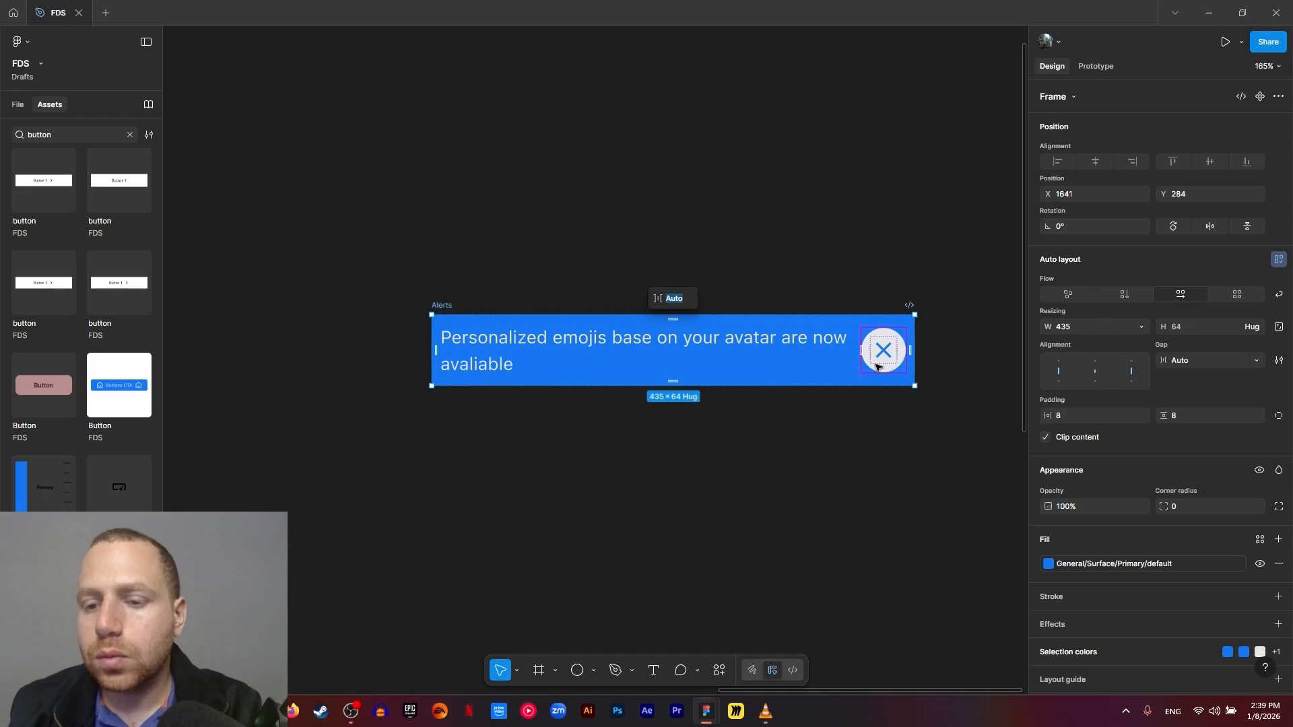
{"action": "left_click", "coordinate": [1196, 361]}
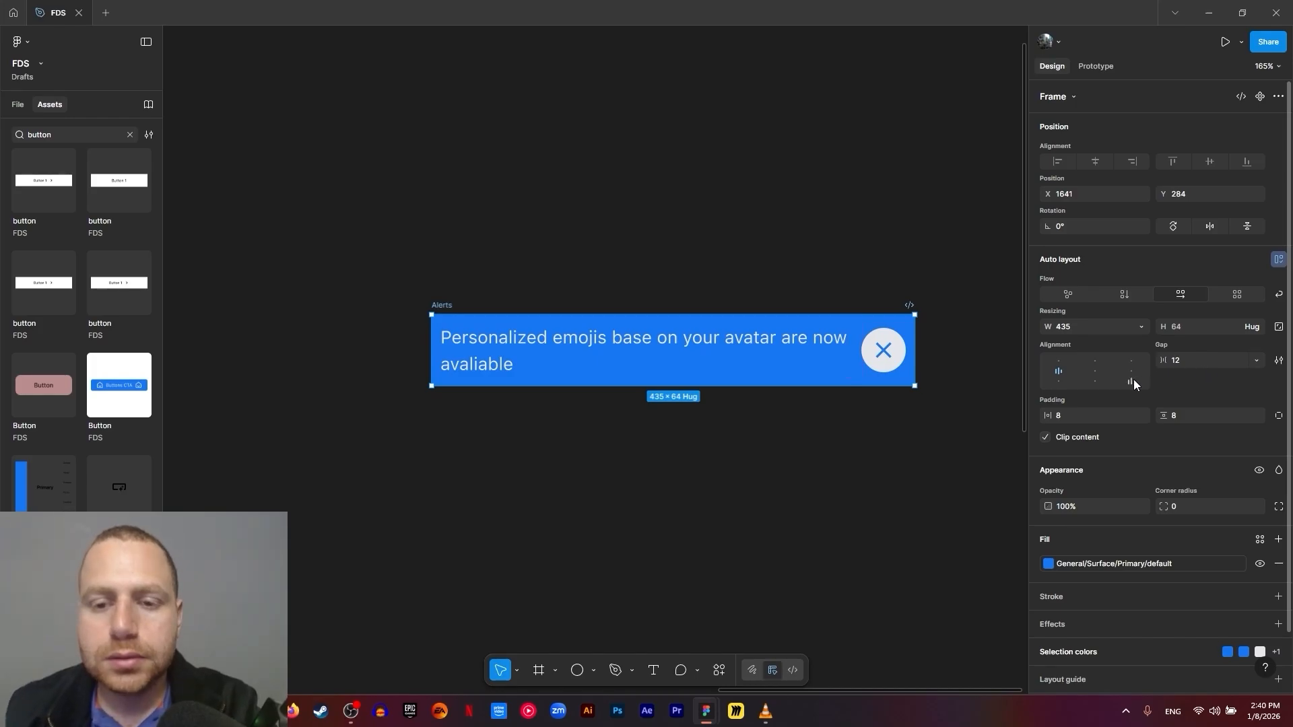
{"action": "left_click", "coordinate": [664, 483]}
Narrow the Alerts frame to about 353 to test the text wrapping, and set its width to 375
{"action": "left_click", "coordinate": [916, 363]}
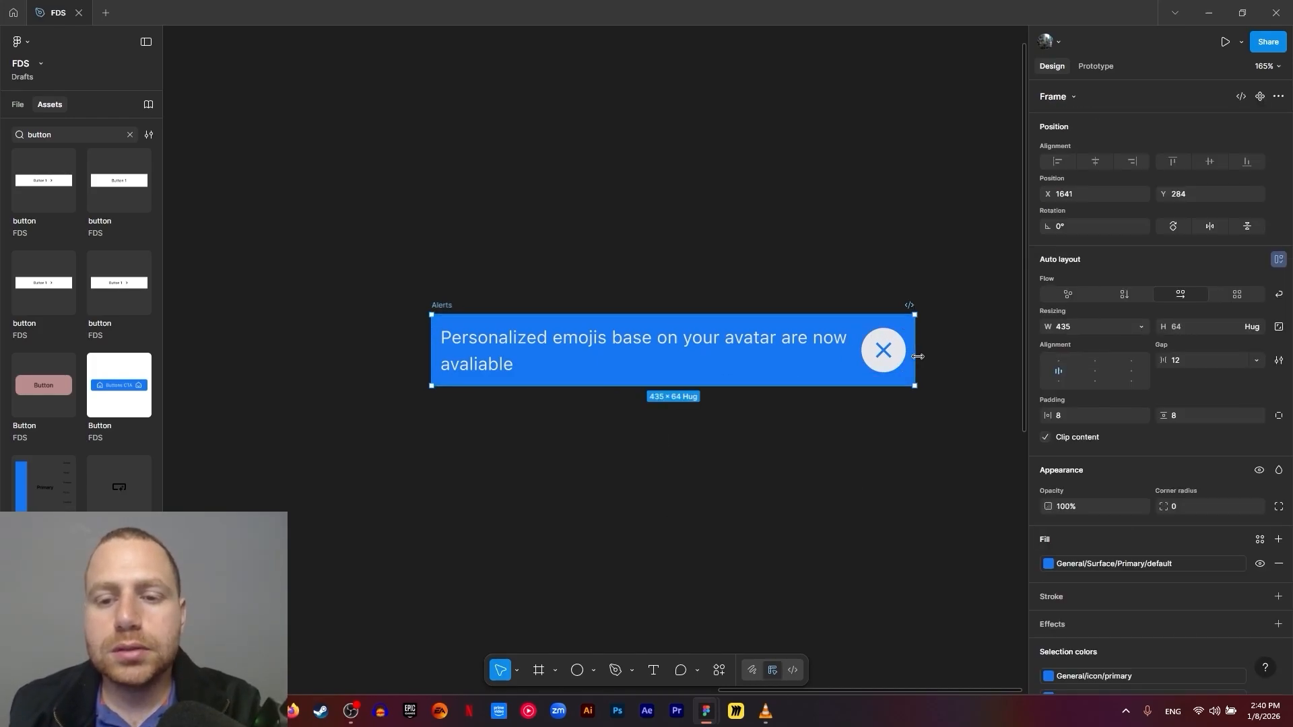
{"action": "left_click_drag", "start_coordinate": [917, 359], "coordinate": [825, 396]}
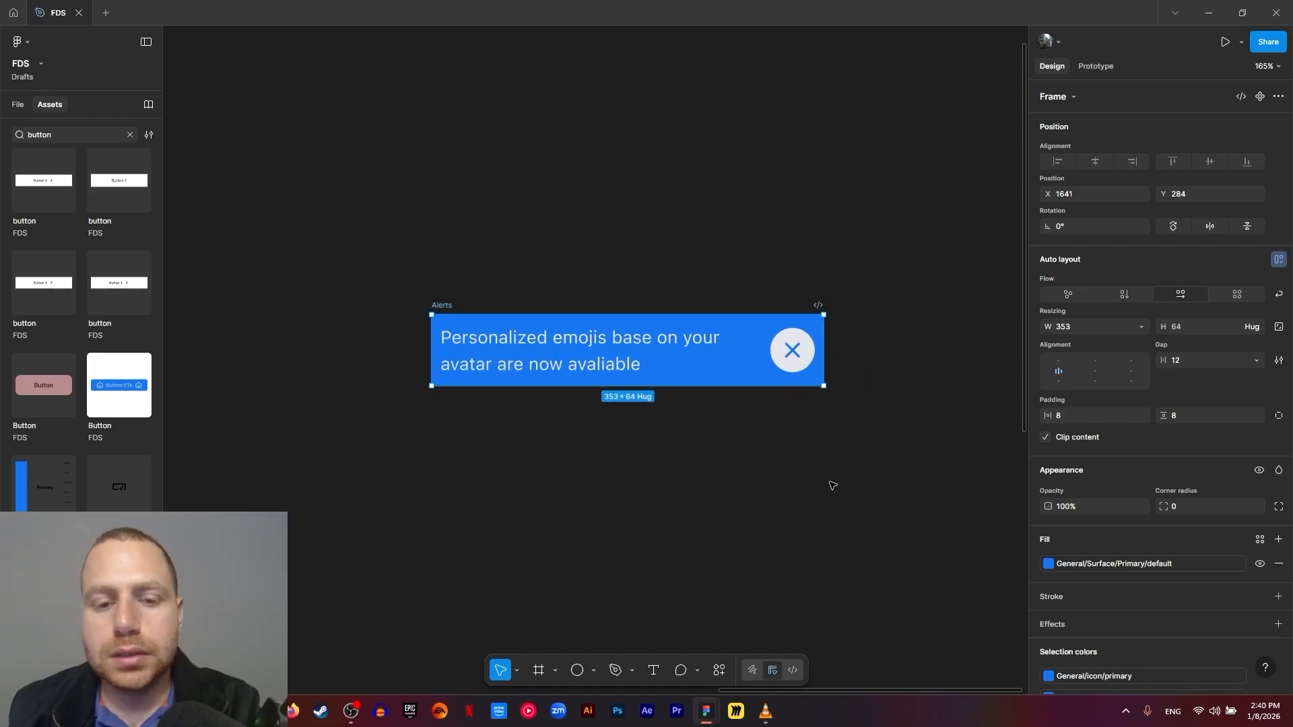
{"action": "left_click", "coordinate": [1102, 327]}
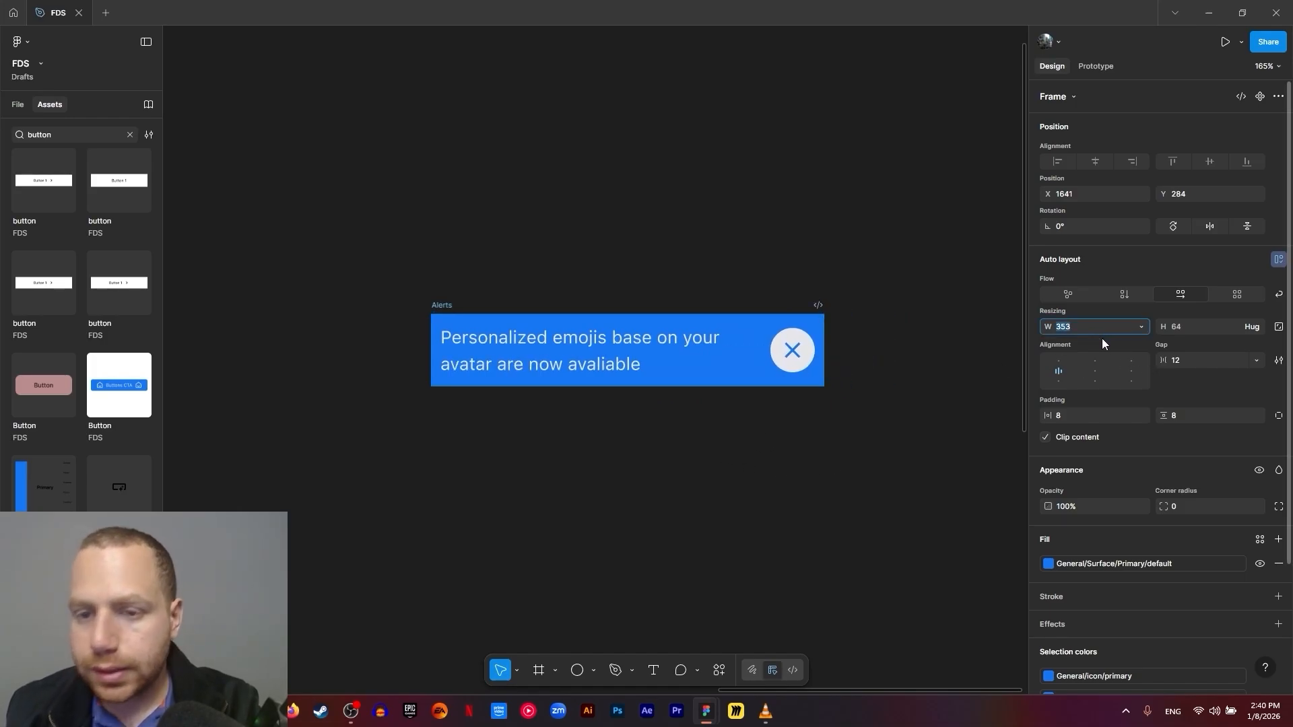
{"action": "type", "text": "375"}
{"action": "key", "text": "Return"}
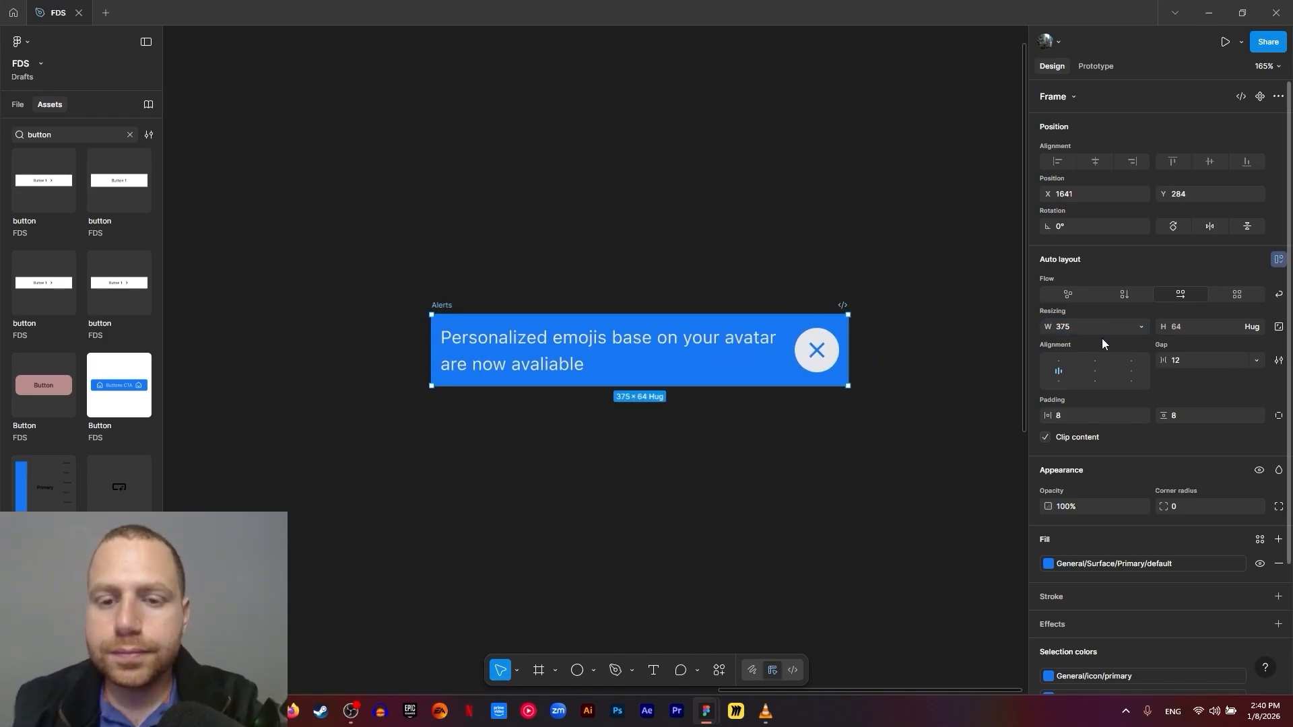
Turn the Alerts frame into a component and add a second variant to it
{"action": "left_click", "coordinate": [409, 294]}
{"action": "left_click", "coordinate": [448, 305]}
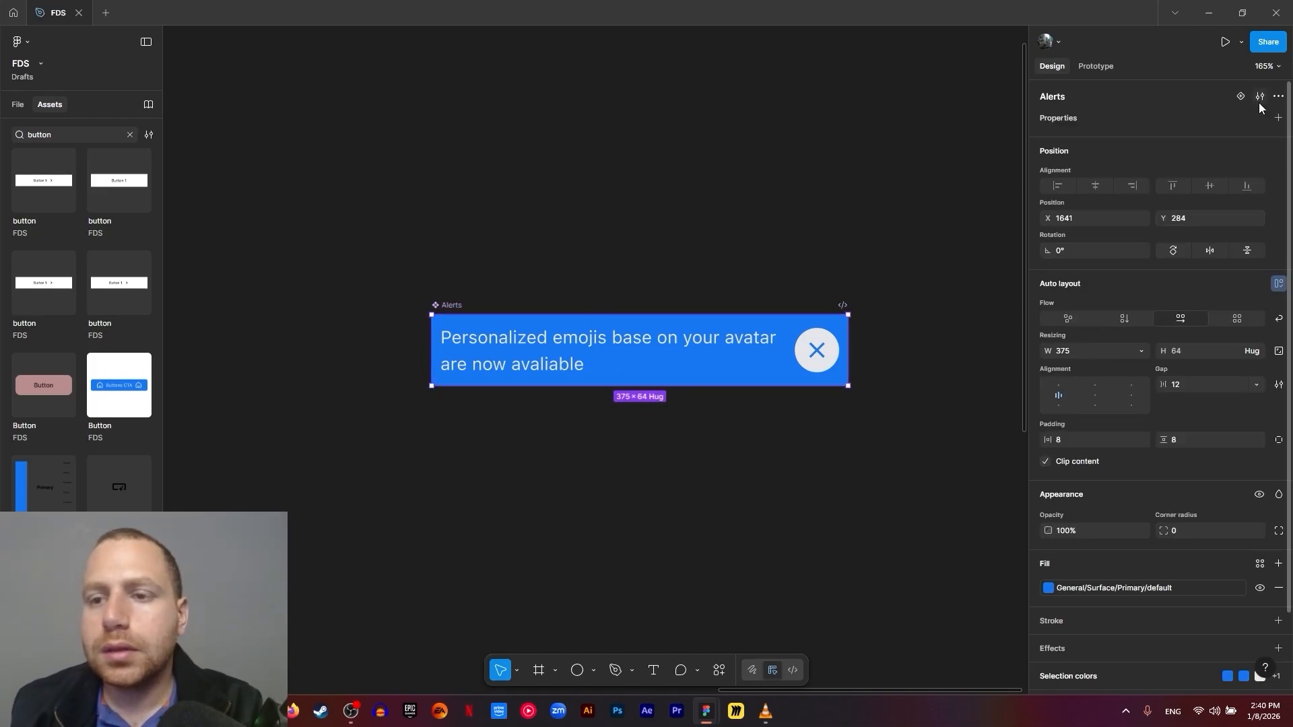
{"action": "left_click", "coordinate": [1243, 99]}
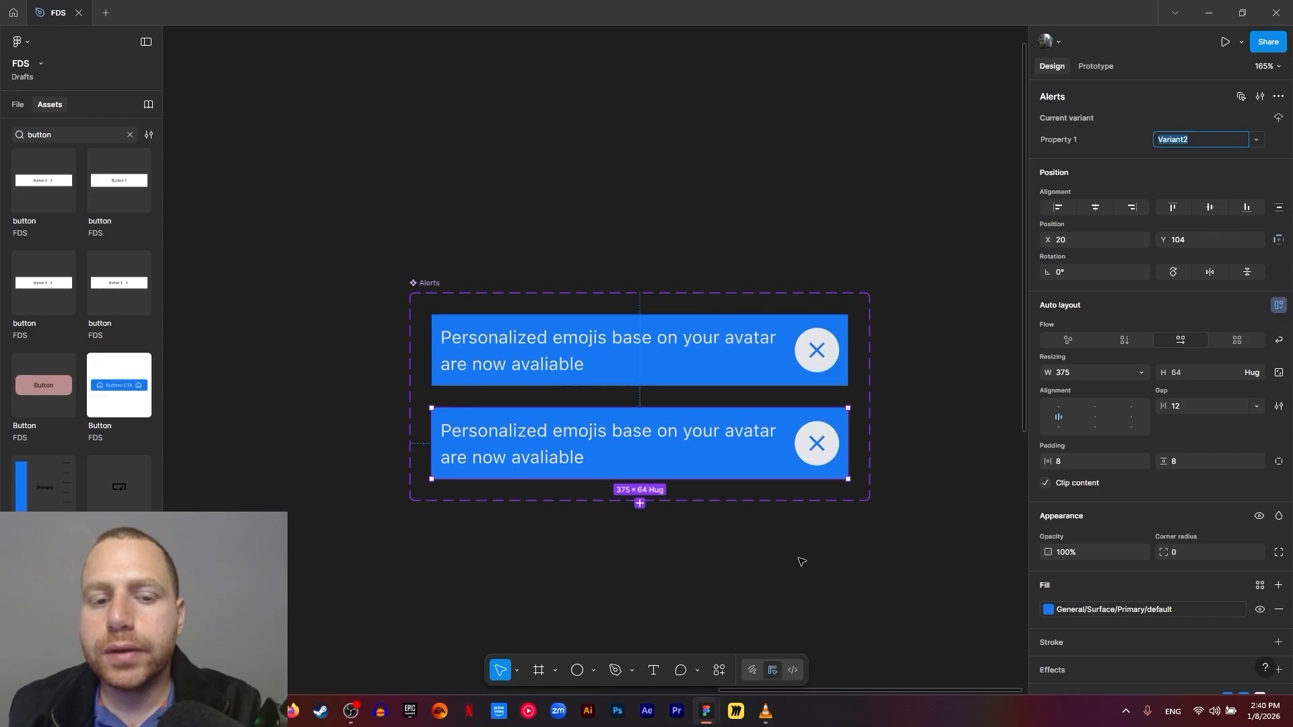
Rename the Alerts variant property to Color, with the value primary for the first variant and neutral for the second
{"action": "left_click", "coordinate": [659, 311]}
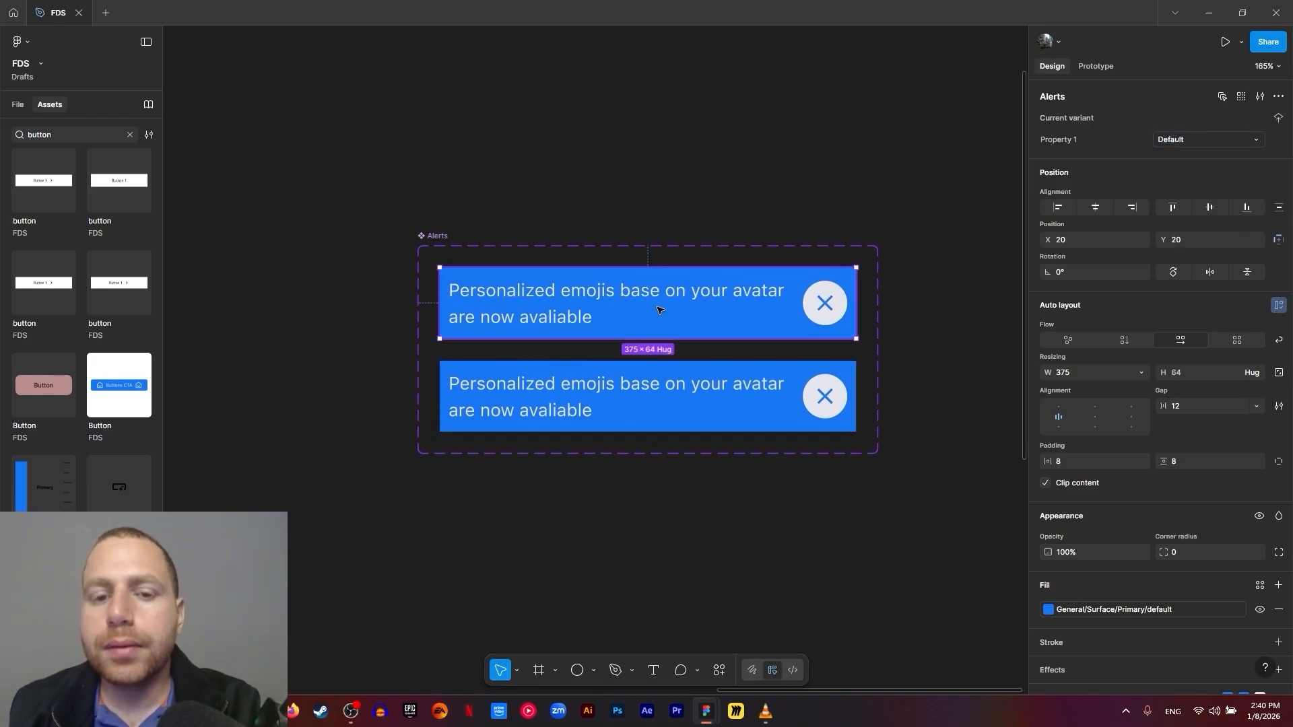
{"action": "double_click", "coordinate": [1072, 145]}
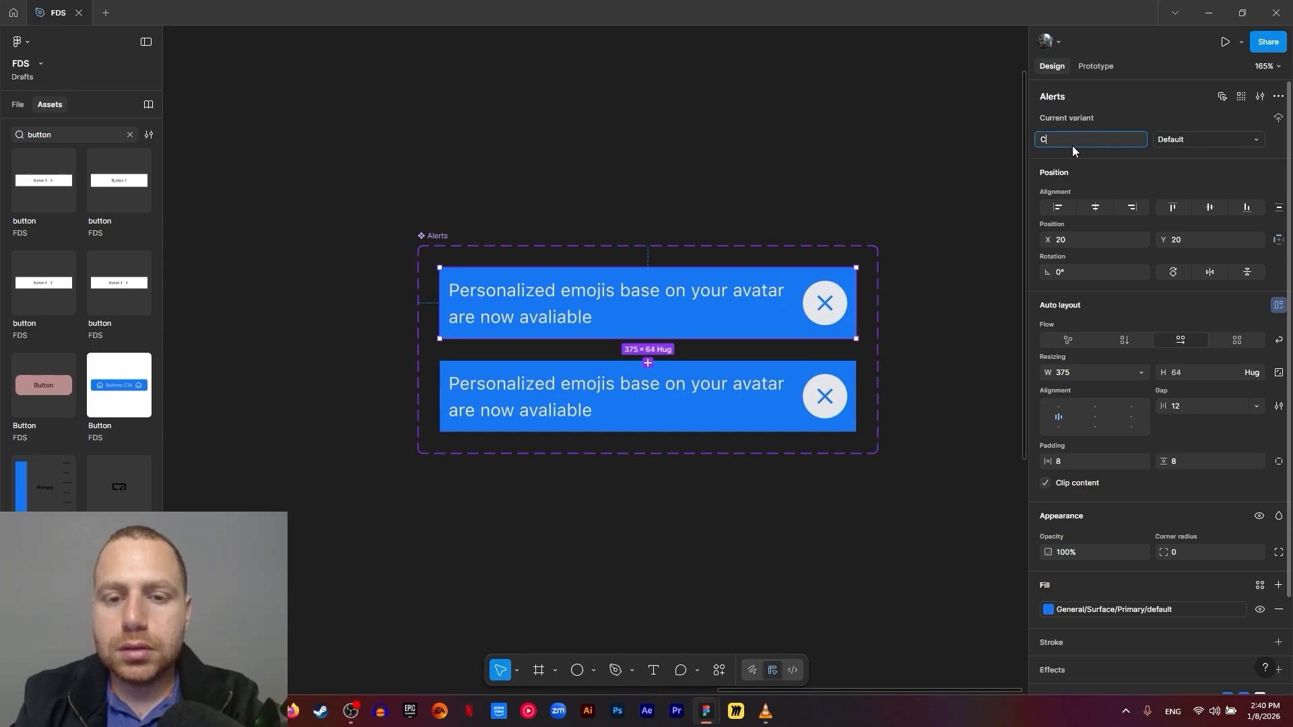
{"action": "left_click", "coordinate": [1173, 140]}
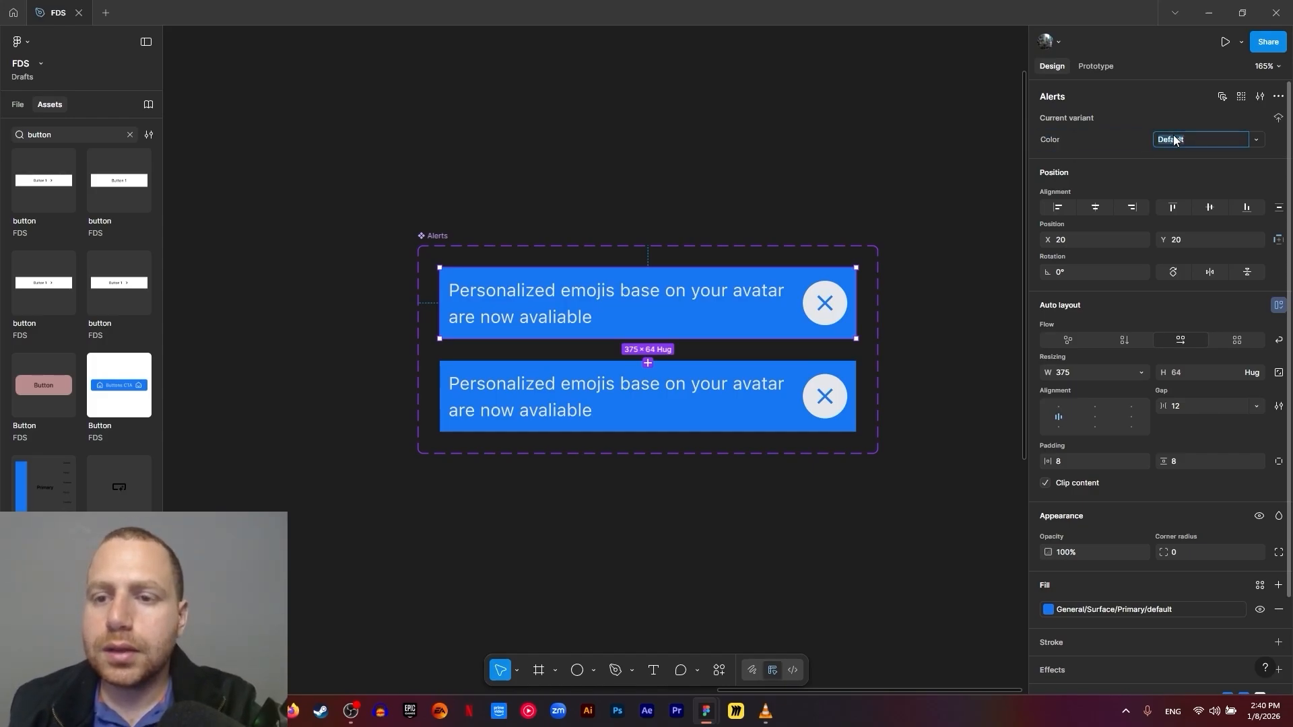
{"action": "double_click", "coordinate": [1174, 139]}
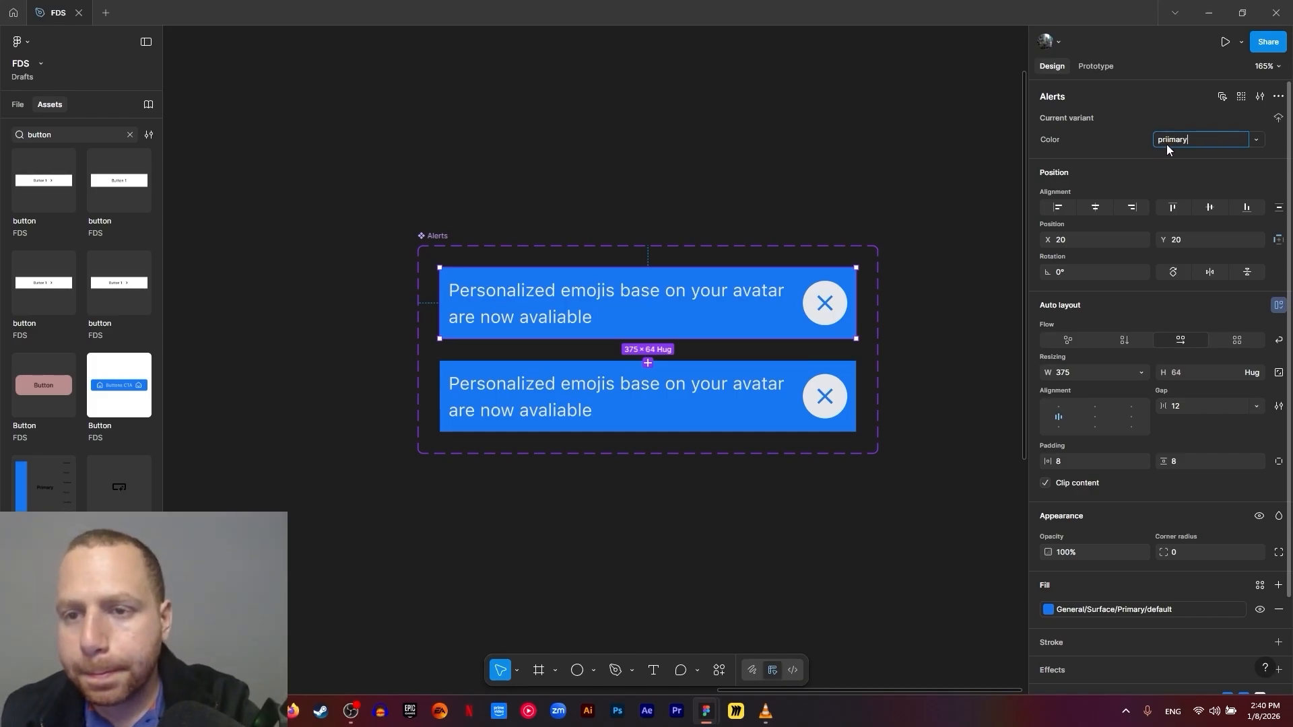
{"action": "key", "text": "BackSpace"}
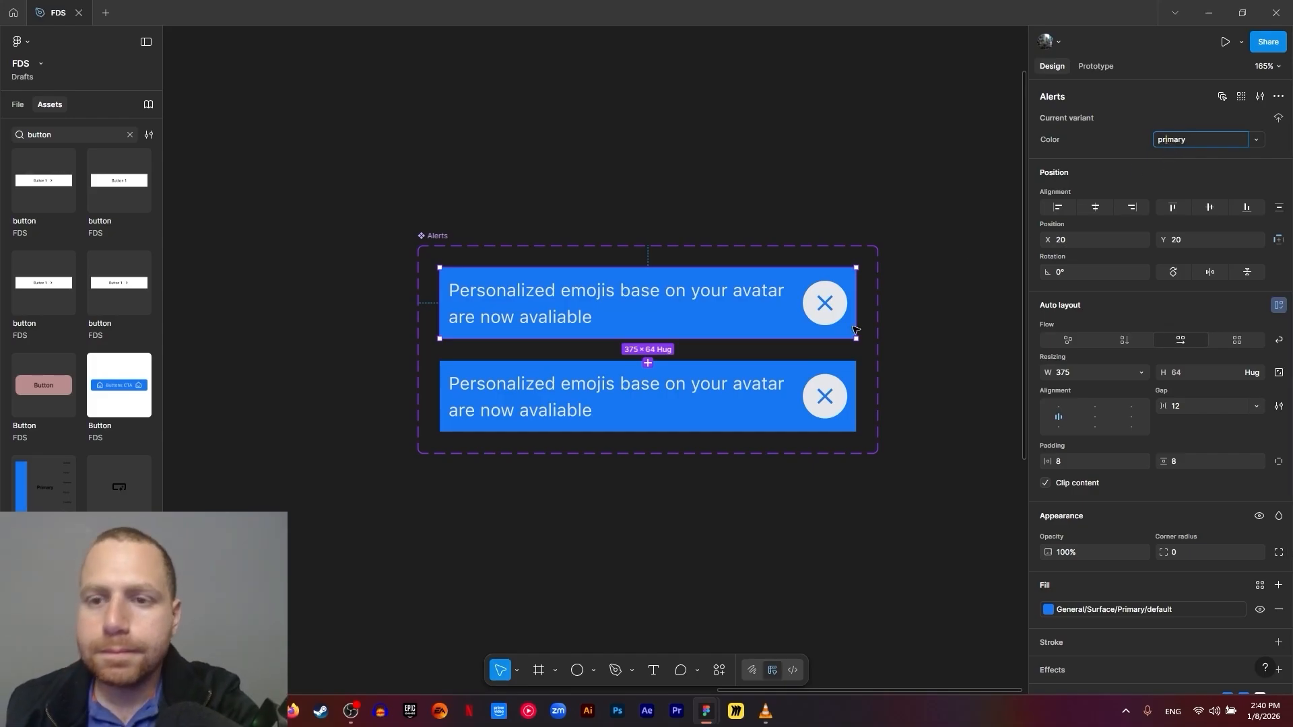
{"action": "left_click", "coordinate": [737, 524]}
{"action": "left_click", "coordinate": [771, 411]}
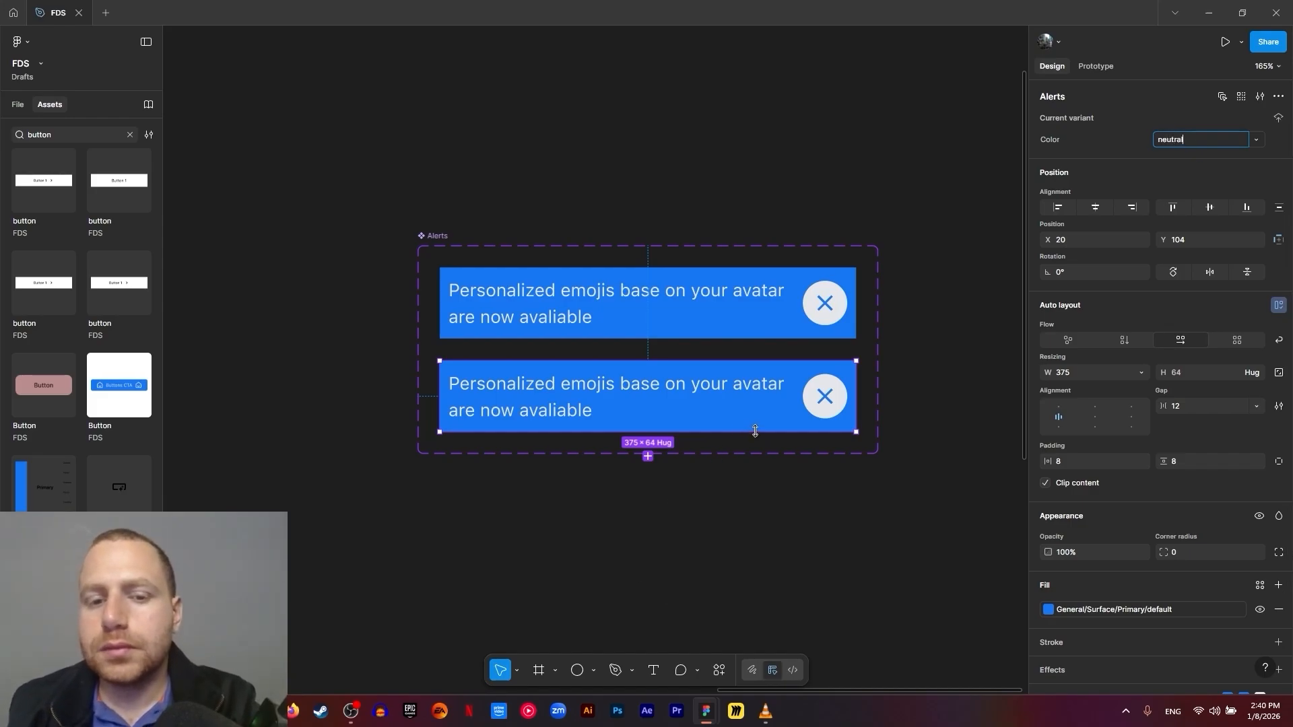
{"action": "left_click", "coordinate": [849, 544]}
Change the close icon colour of the neutral Alerts variant from the selection colours to the General/text/default variable
{"action": "left_click", "coordinate": [788, 424]}
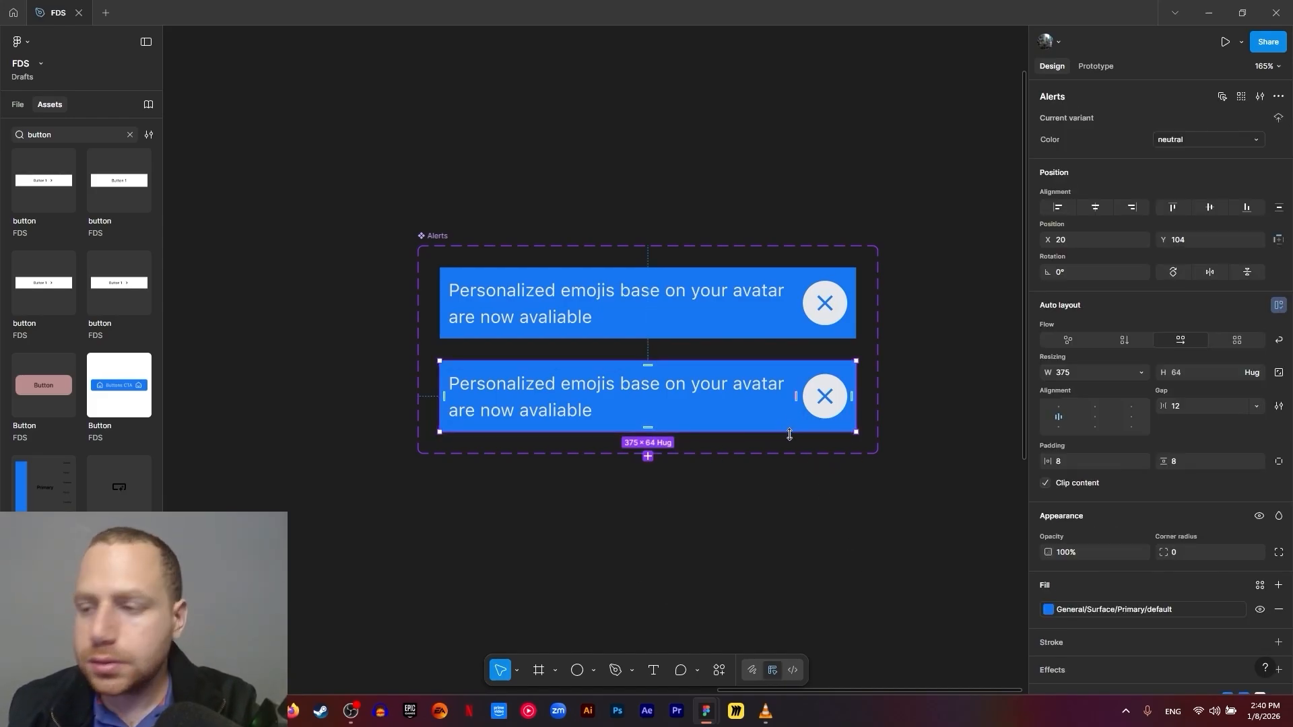
{"action": "scroll", "coordinate": [1099, 570], "scroll_direction": "down", "scroll_amount": 3}
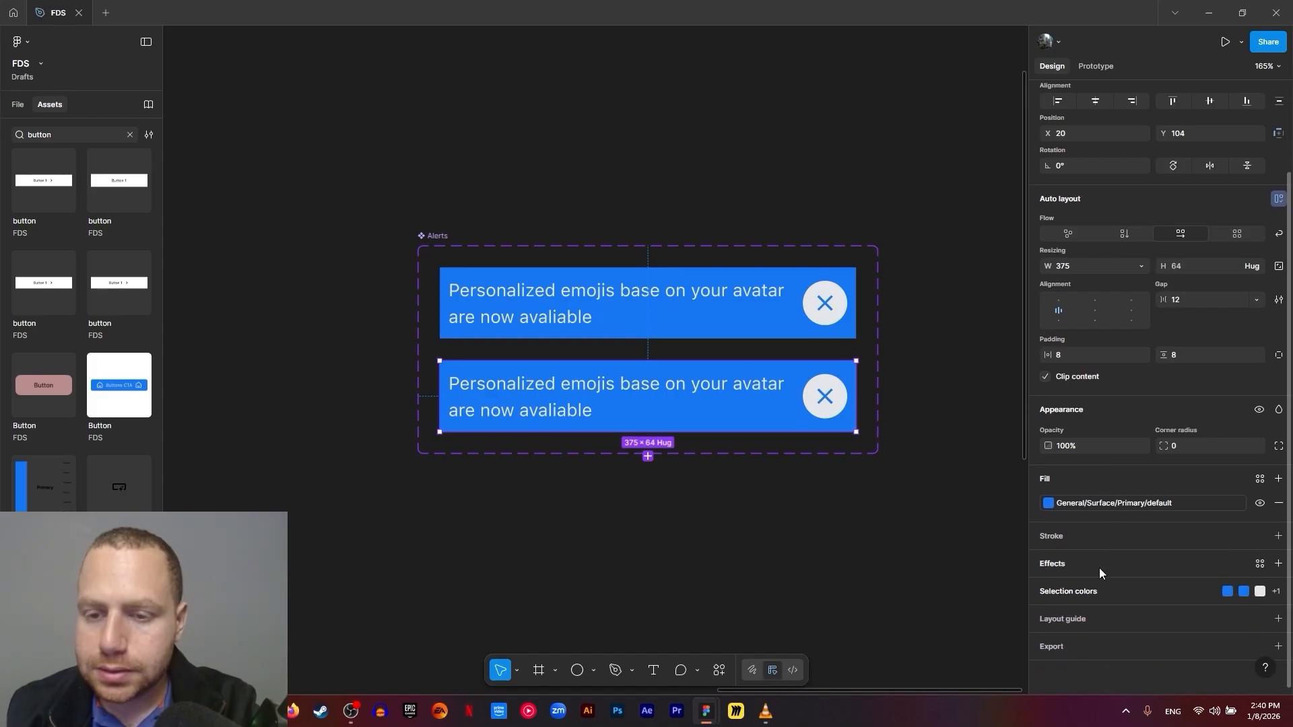
{"action": "left_click", "coordinate": [1057, 593]}
{"action": "scroll", "coordinate": [1090, 597], "scroll_direction": "down", "scroll_amount": 3}
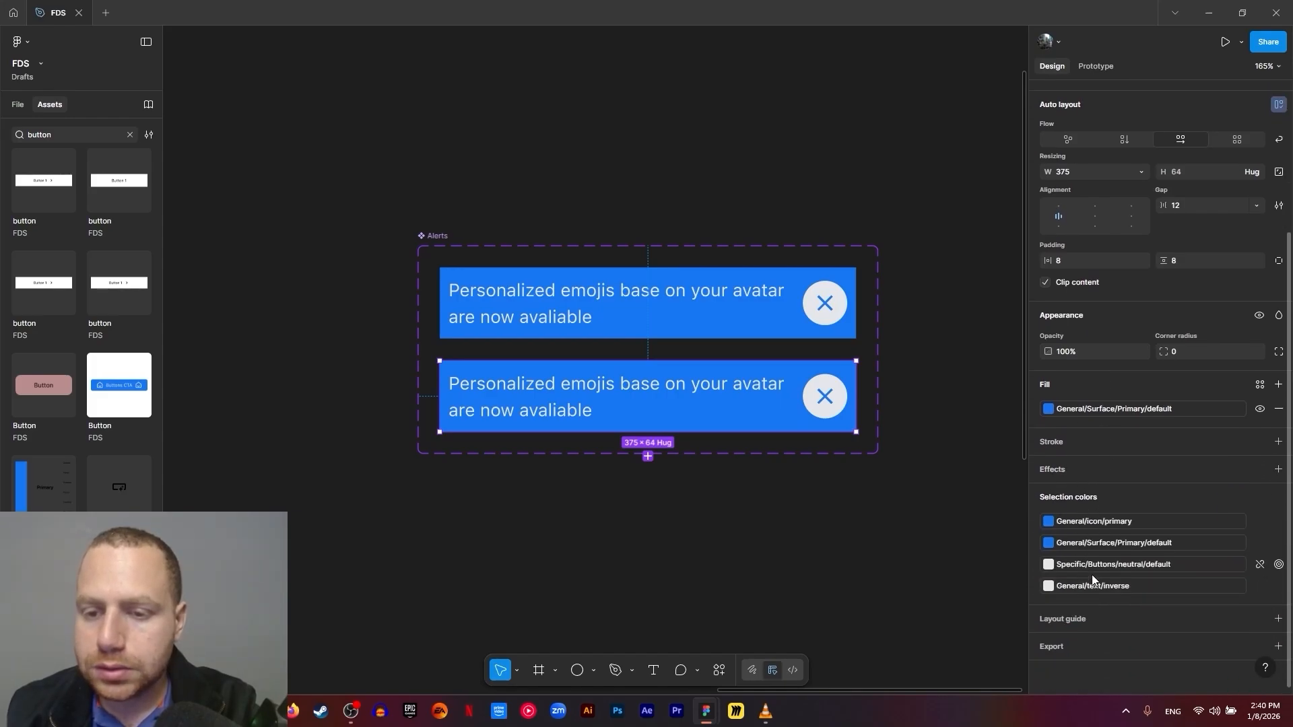
{"action": "left_click", "coordinate": [1101, 527]}
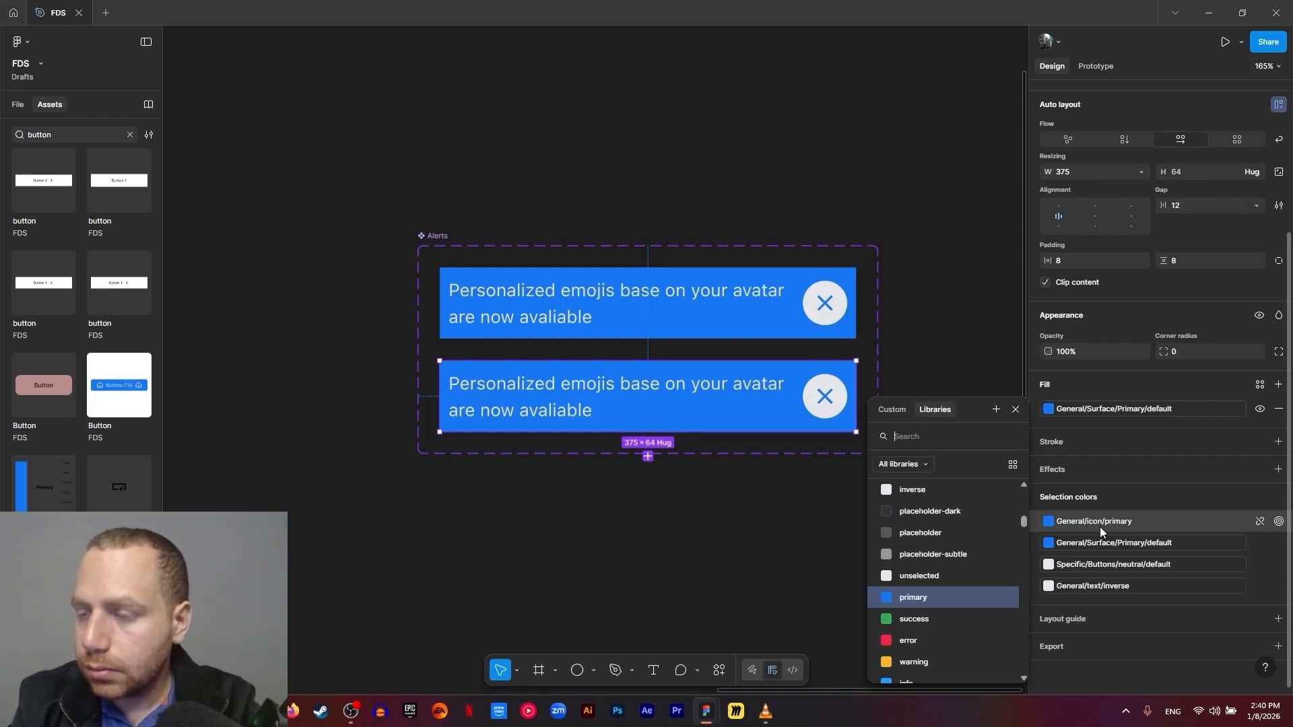
{"action": "type", "text": "text"}
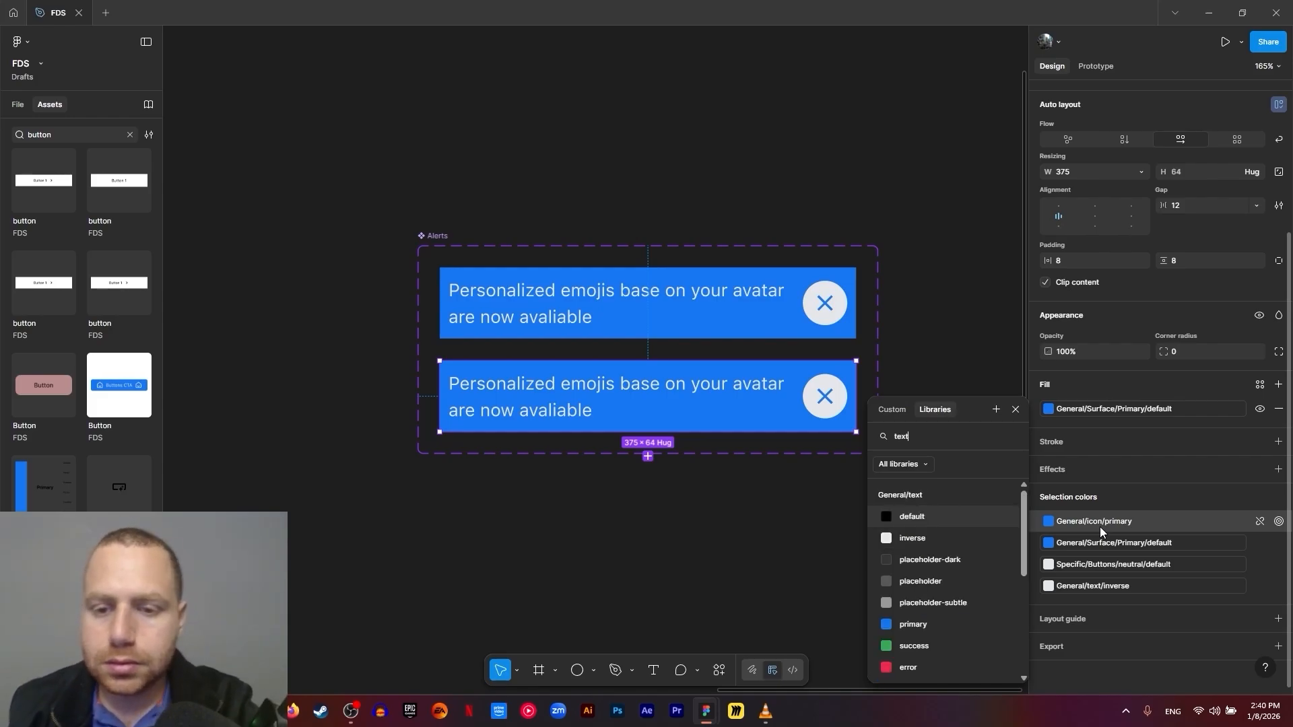
{"action": "left_click", "coordinate": [966, 517]}
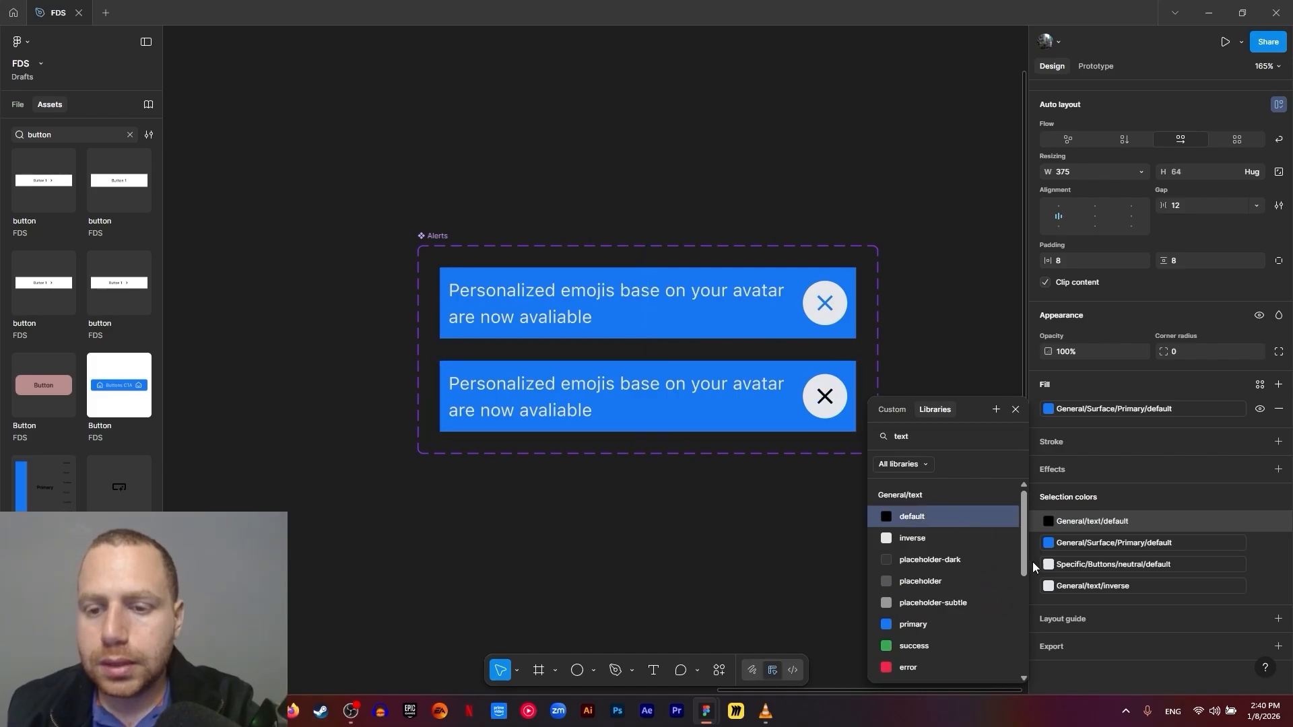
Apply the General/text/default variable to the message text of the neutral variant
{"action": "left_click", "coordinate": [1104, 587]}
{"action": "type", "text": "text"}
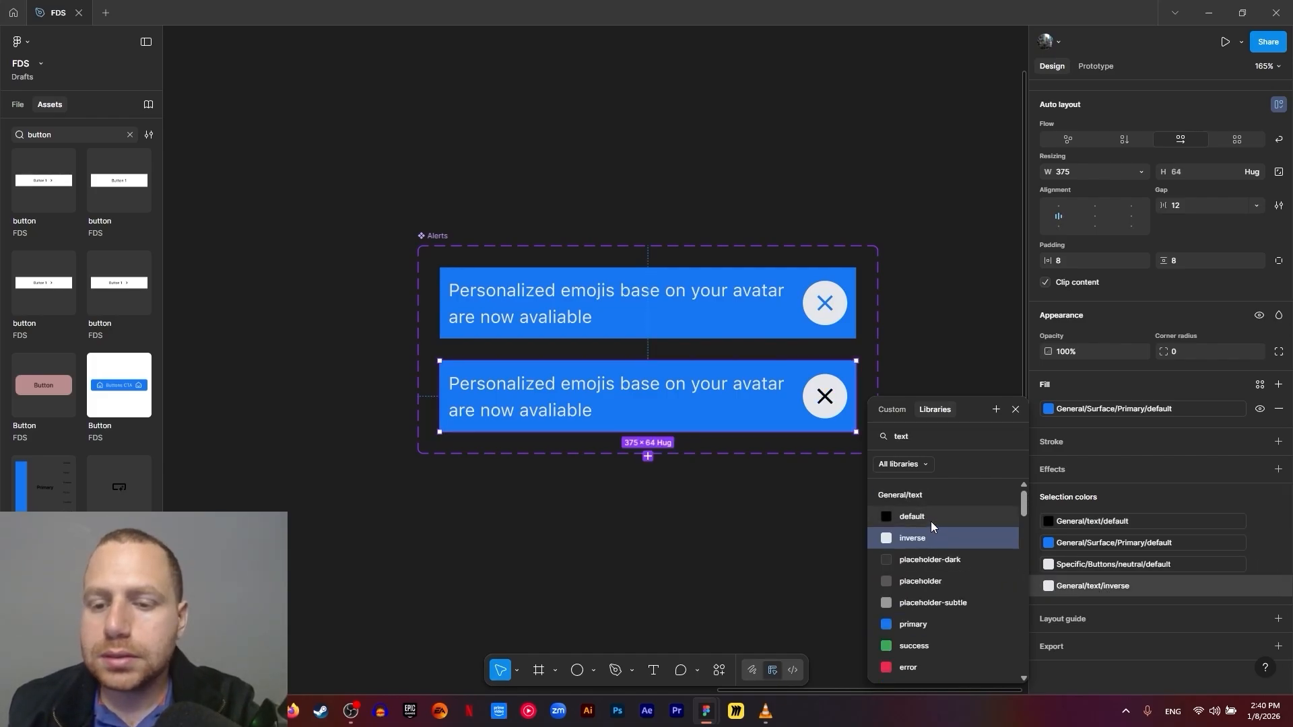
{"action": "left_click", "coordinate": [930, 518]}
Set the background of the neutral variant to the General/Surface/neutral/default variable
{"action": "left_click", "coordinate": [1096, 568]}
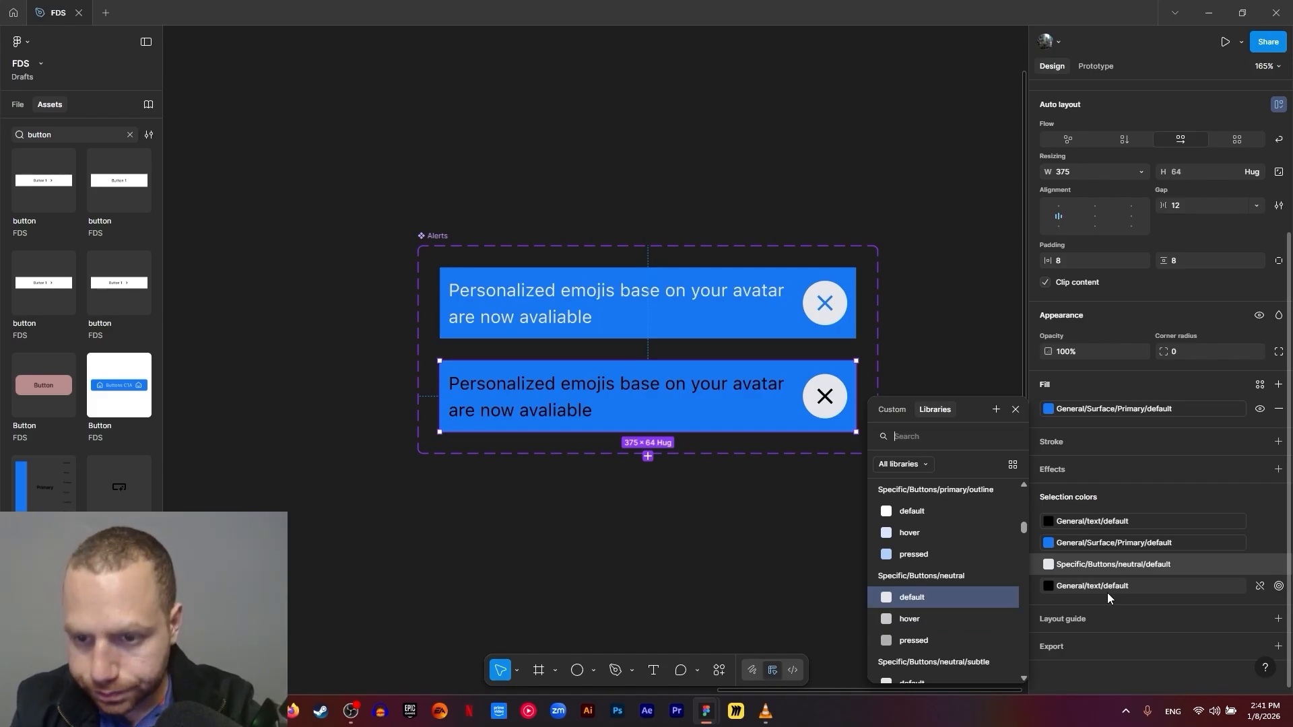
{"action": "left_click", "coordinate": [1109, 545]}
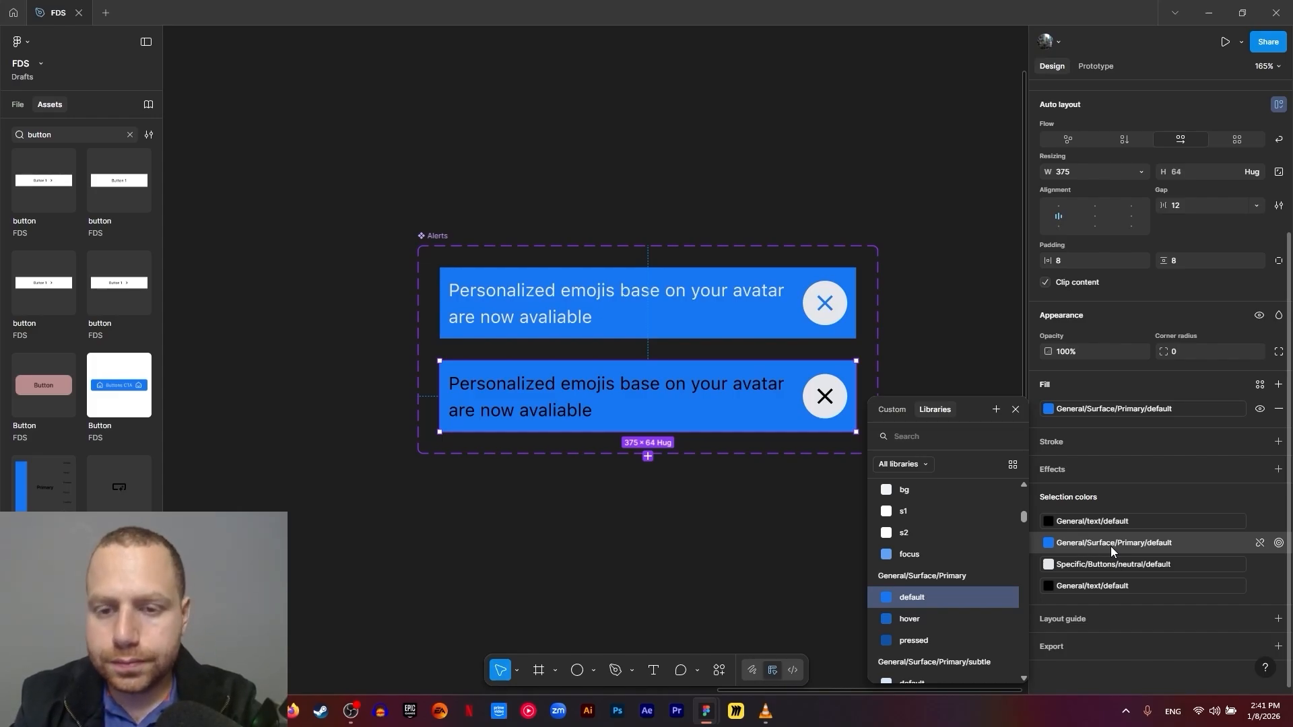
{"action": "type", "text": "surface ne"}
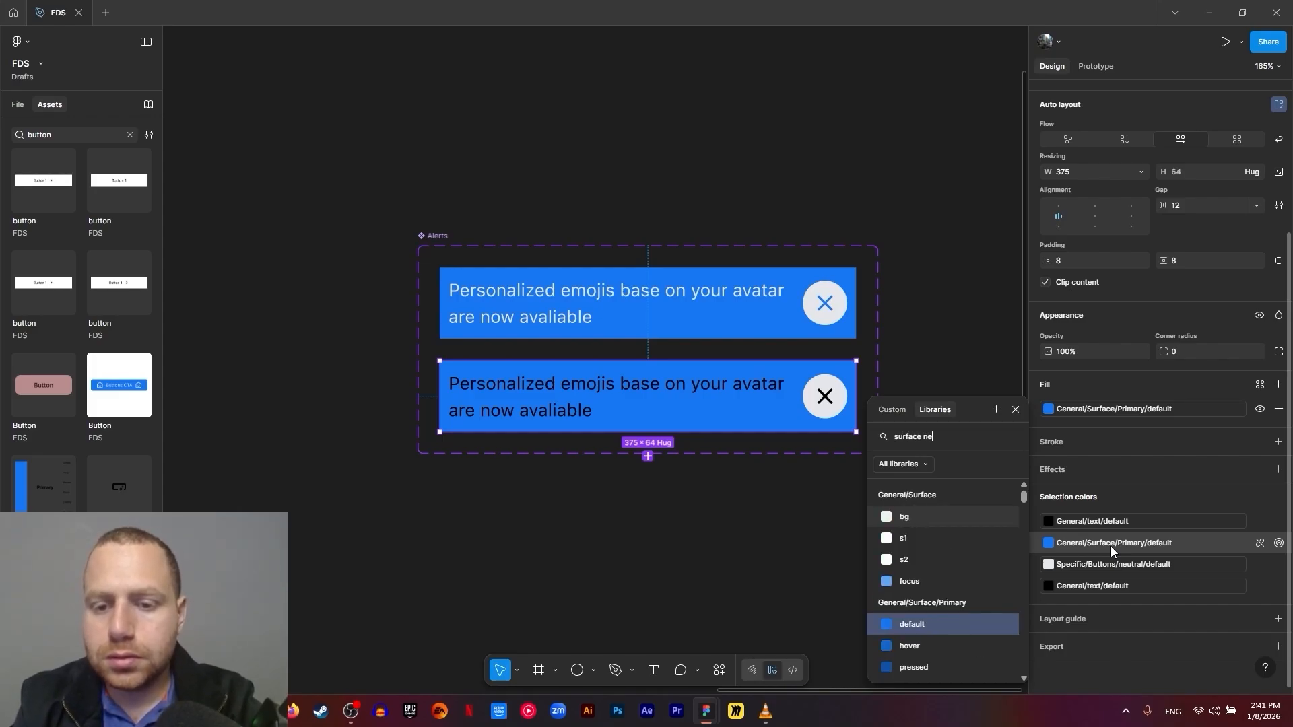
{"action": "type", "text": "ut"}
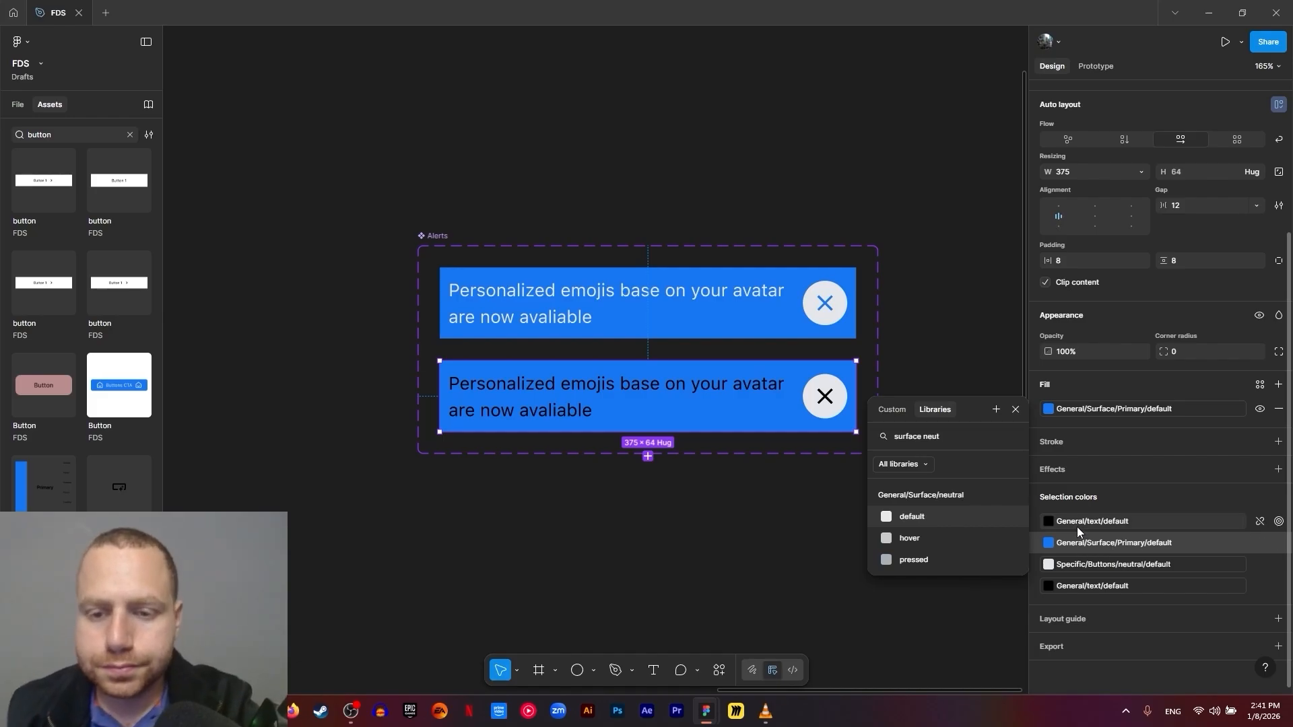
{"action": "left_click", "coordinate": [940, 516]}
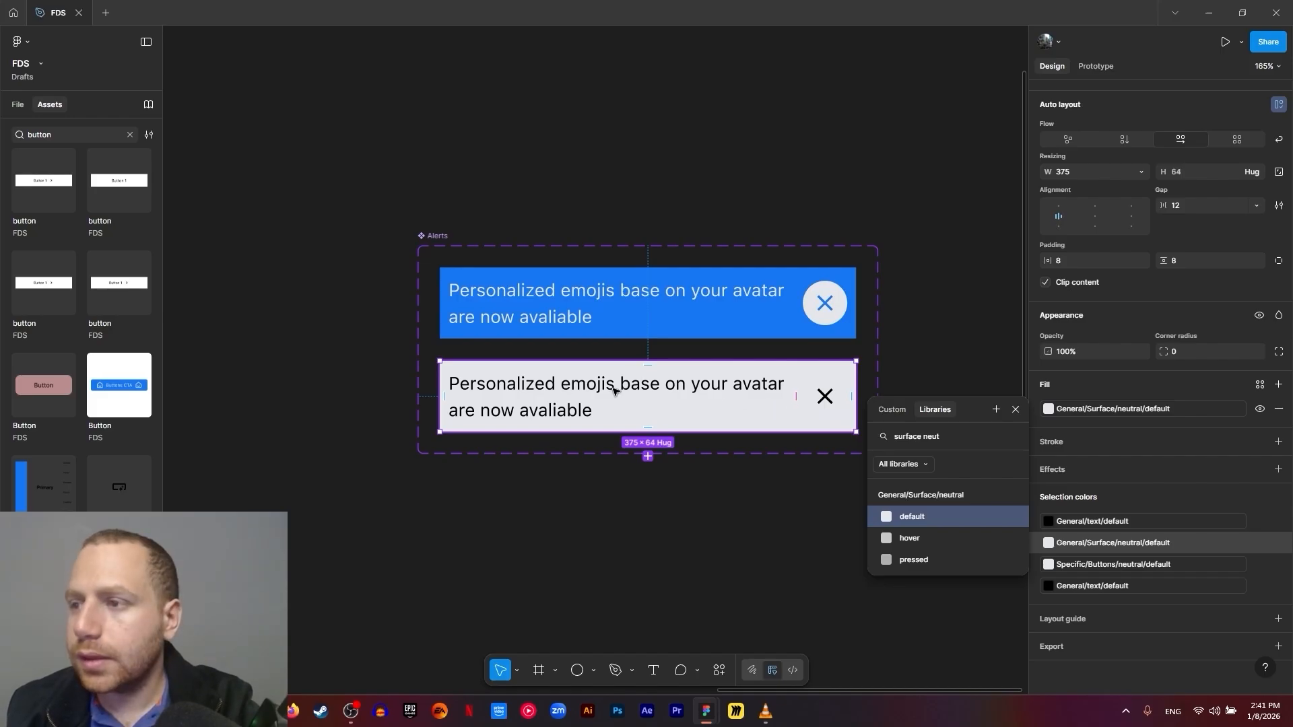
{"action": "left_click", "coordinate": [684, 544]}
{"action": "scroll", "coordinate": [684, 471], "scroll_direction": "down", "scroll_amount": 3}
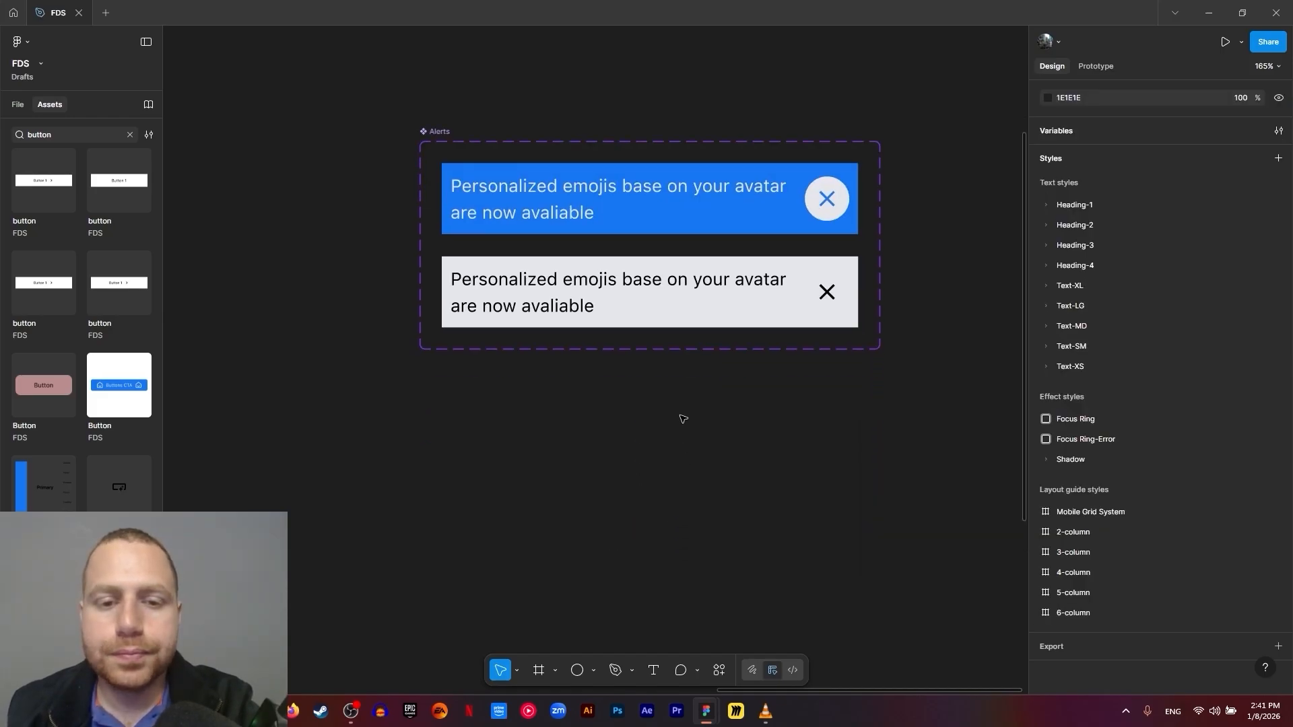
Add a third variant below the neutral one and set its Color value to success
{"action": "left_click", "coordinate": [622, 305]}
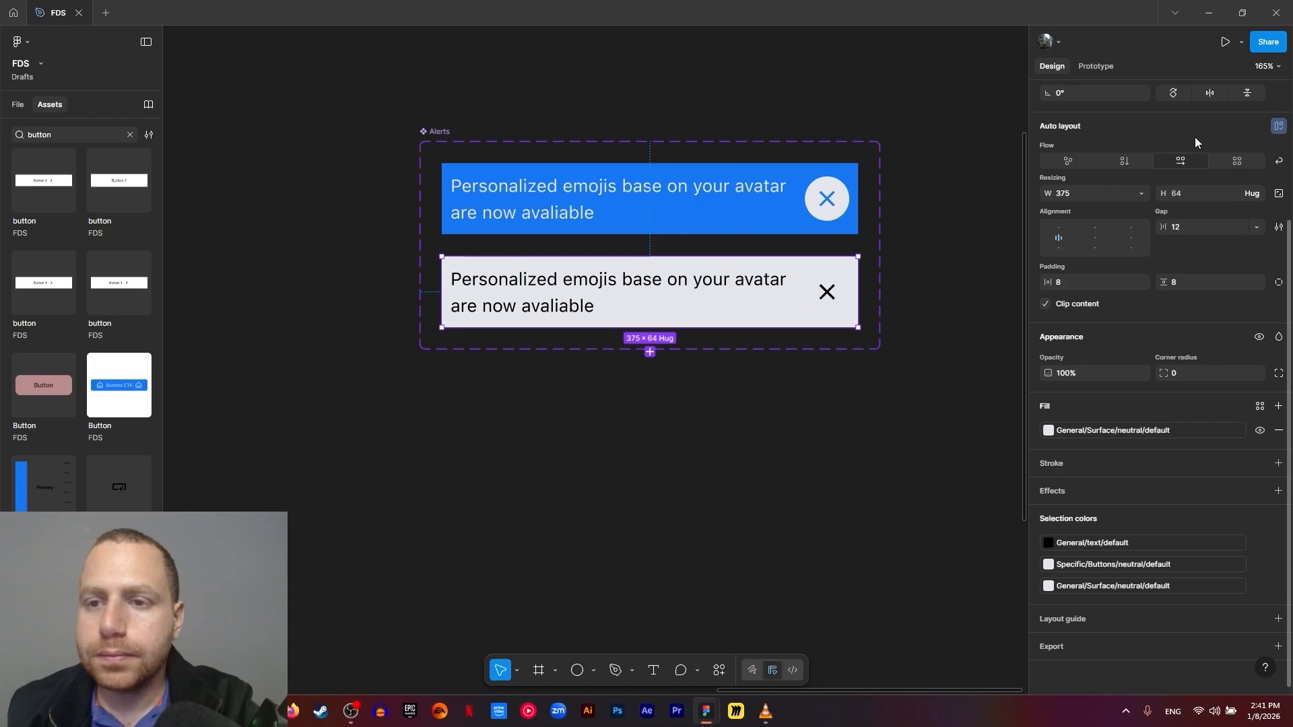
{"action": "scroll", "coordinate": [1195, 136], "scroll_direction": "up", "scroll_amount": 3}
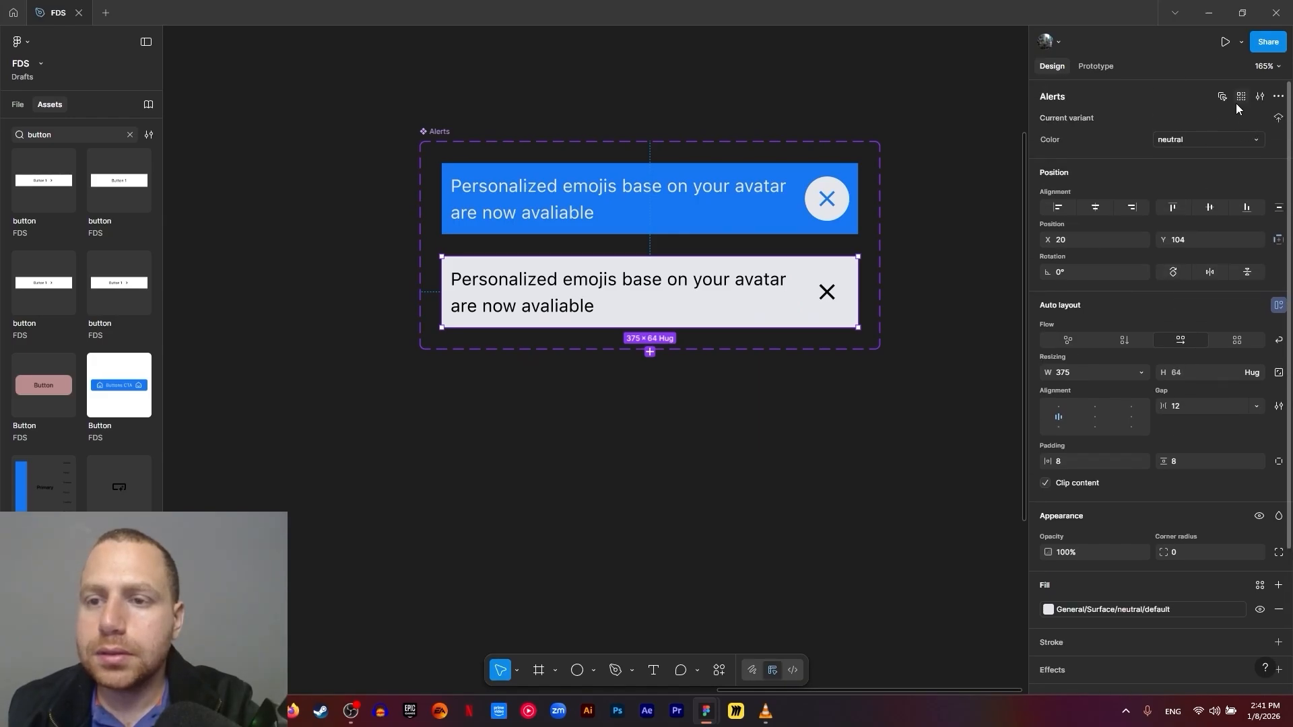
{"action": "left_click", "coordinate": [650, 352]}
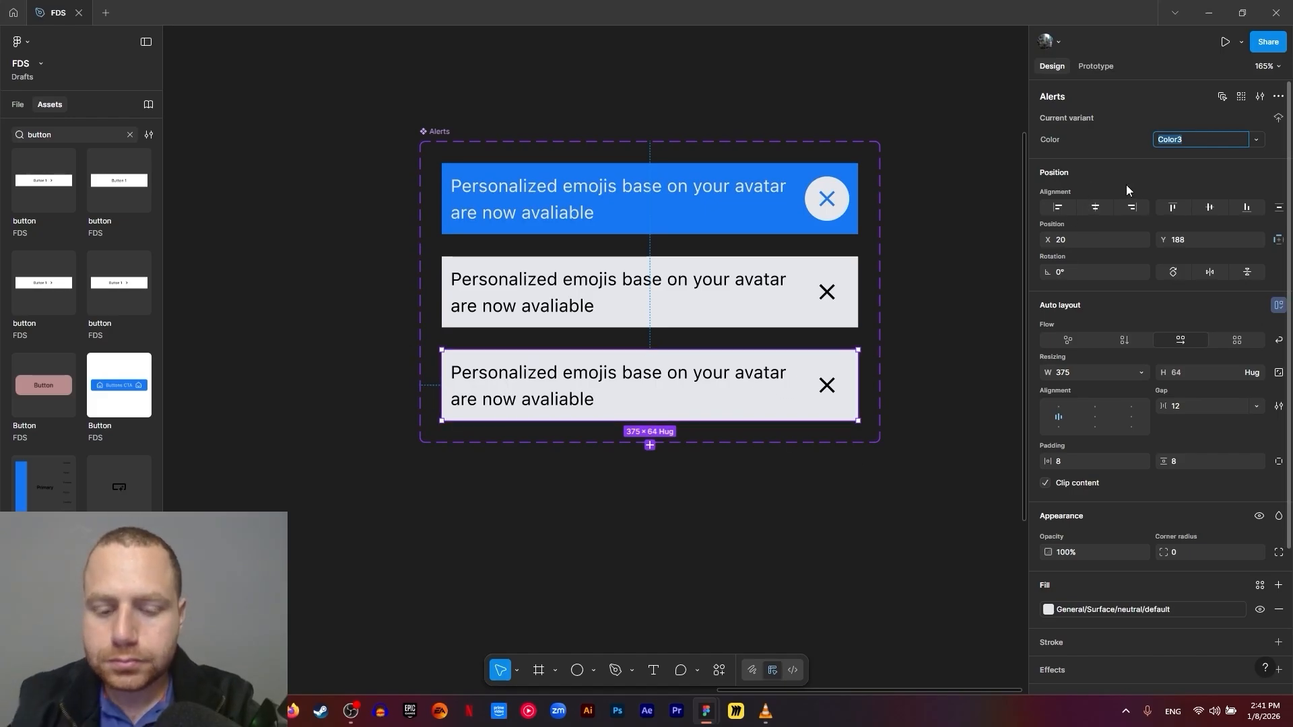
{"action": "type", "text": "success"}
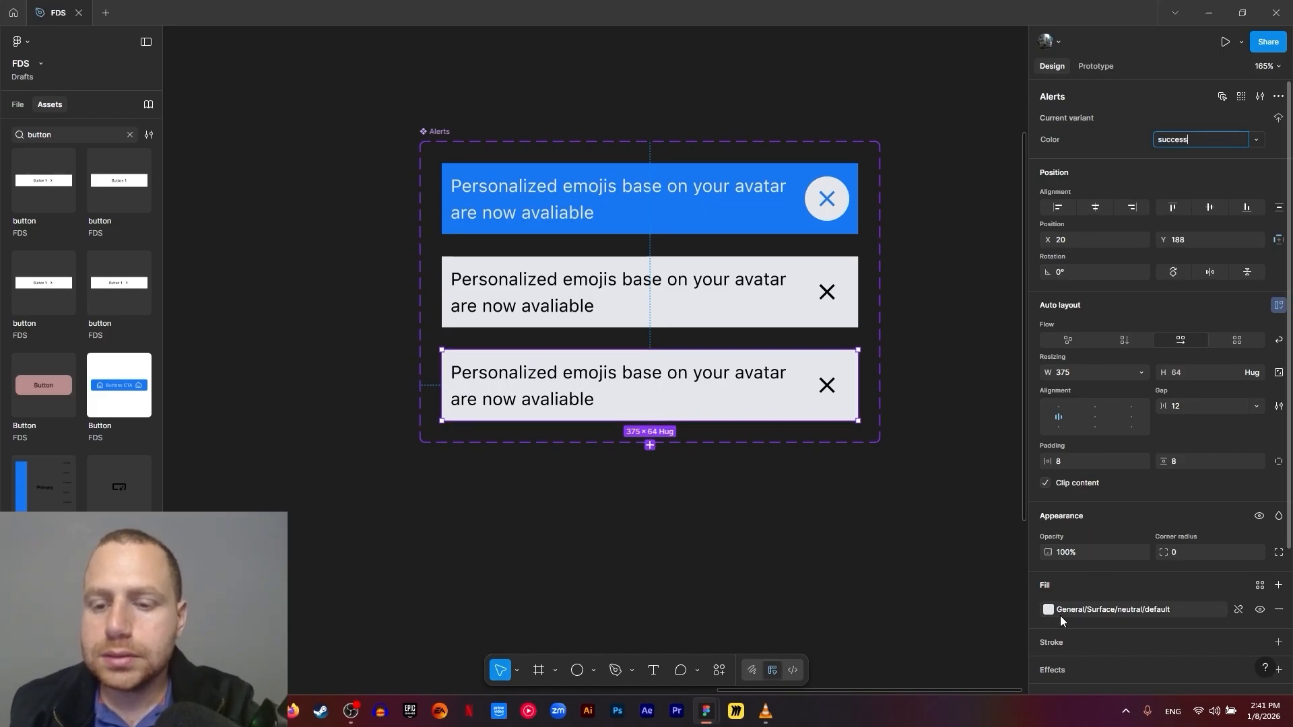
Change the message text and close icon of the success variant to the General/text/inverse variable
{"action": "scroll", "coordinate": [1060, 615], "scroll_direction": "down", "scroll_amount": 3}
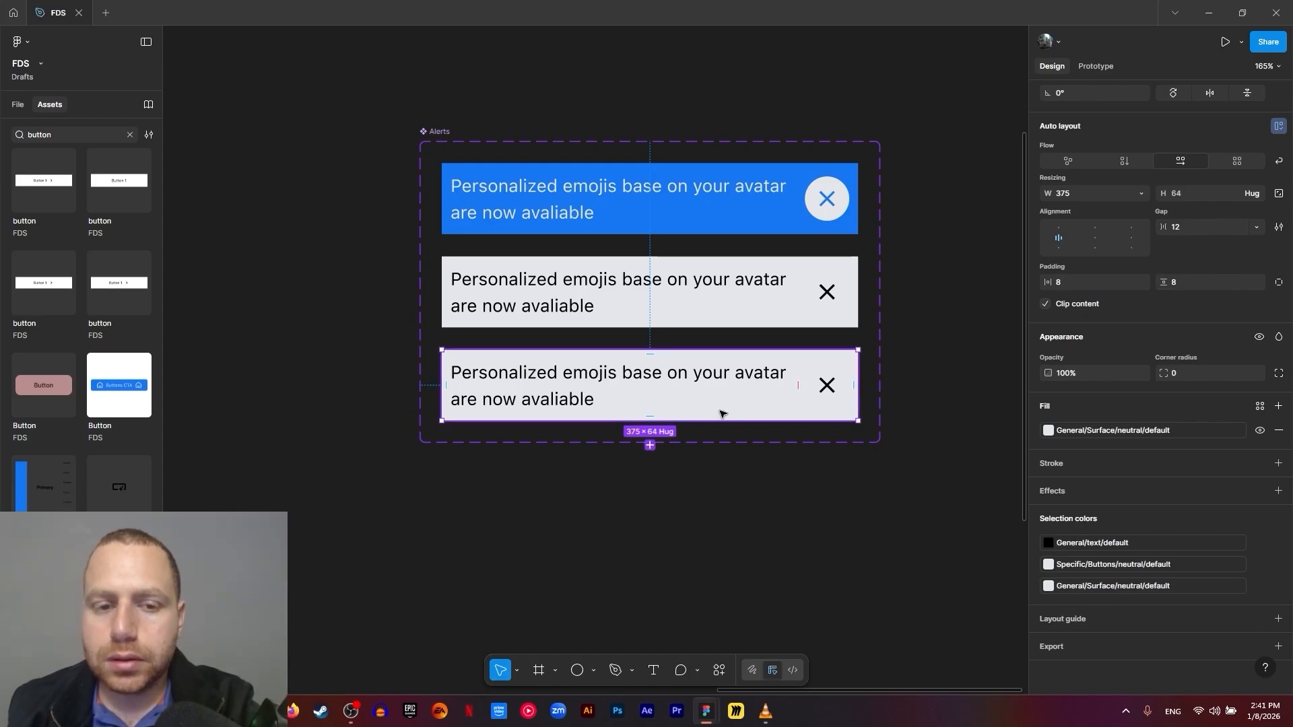
{"action": "left_click", "coordinate": [1097, 544]}
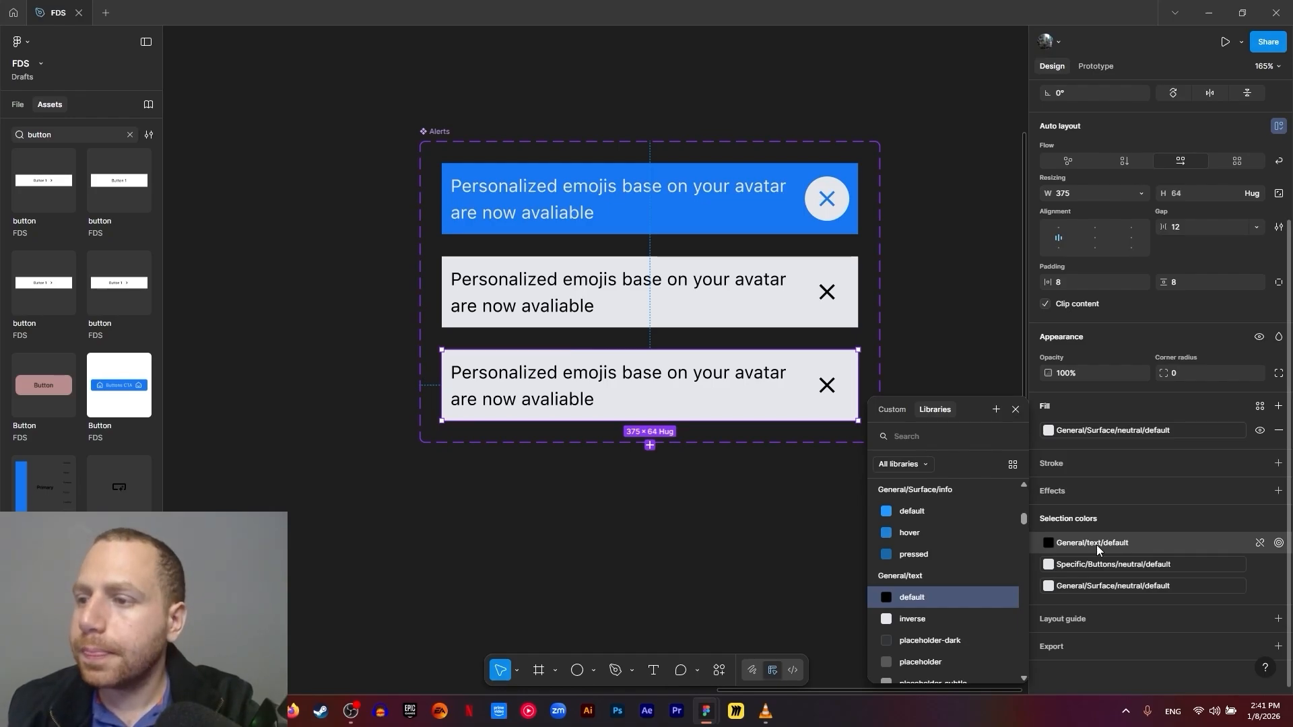
{"action": "type", "text": "text"}
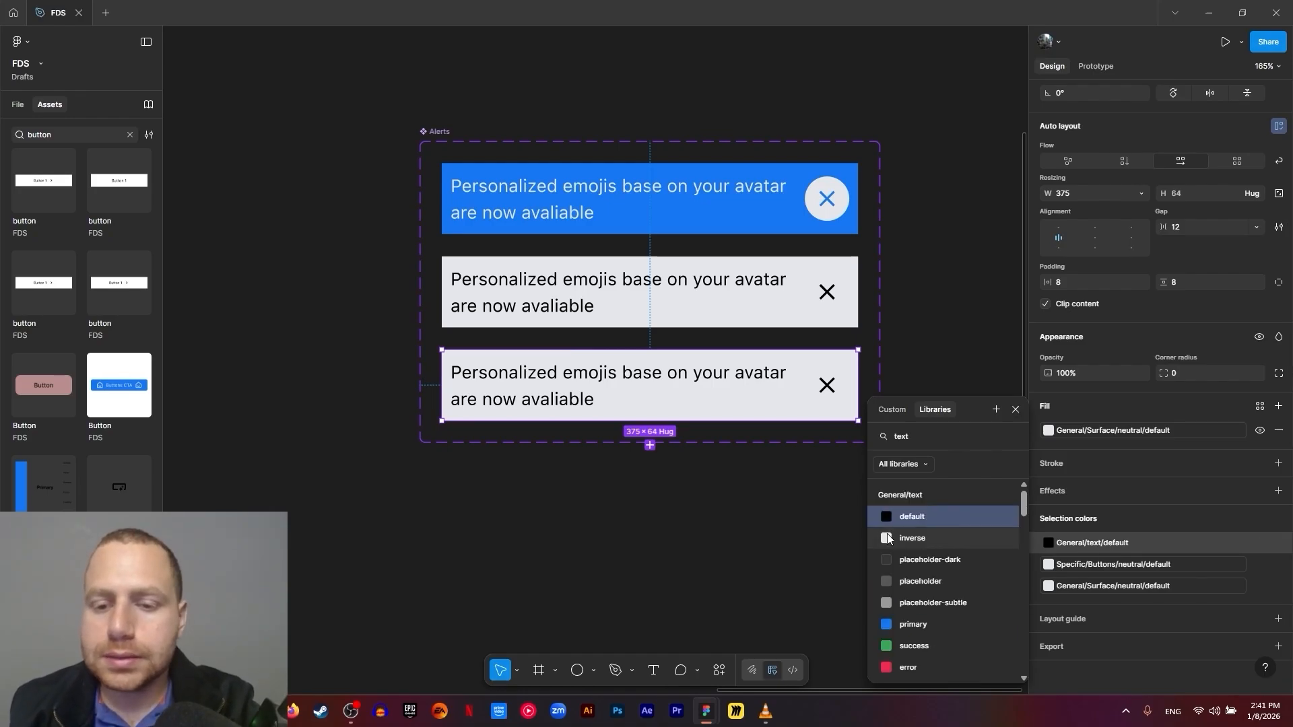
{"action": "key", "text": "Down"}
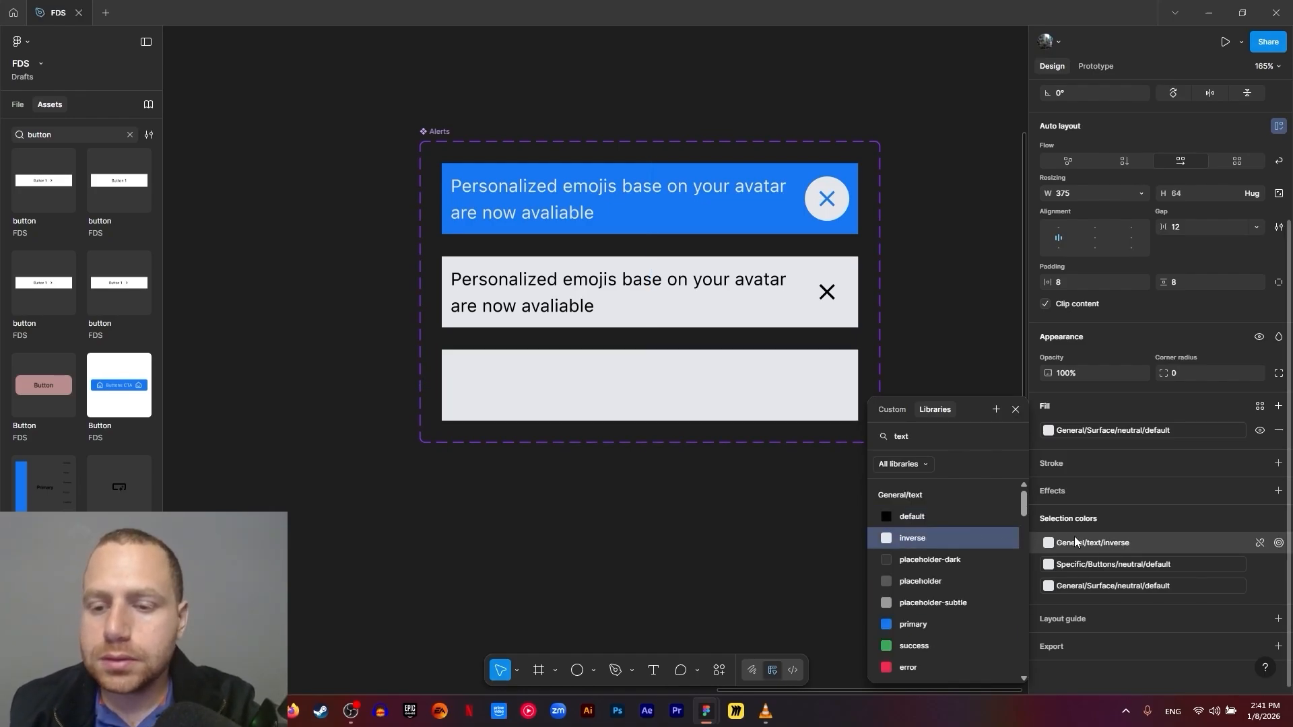
Set the background of the success variant to the General/Surface/success/default variable
{"action": "left_click", "coordinate": [1083, 592]}
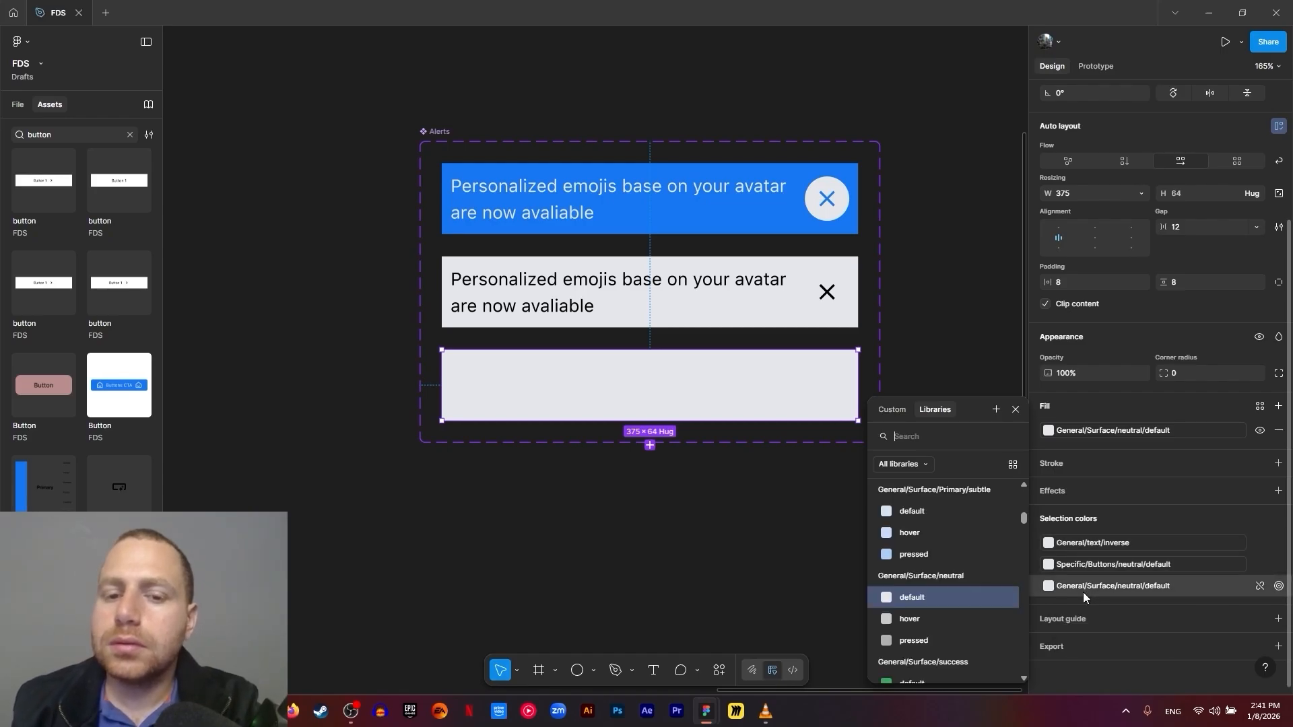
{"action": "type", "text": "succ"}
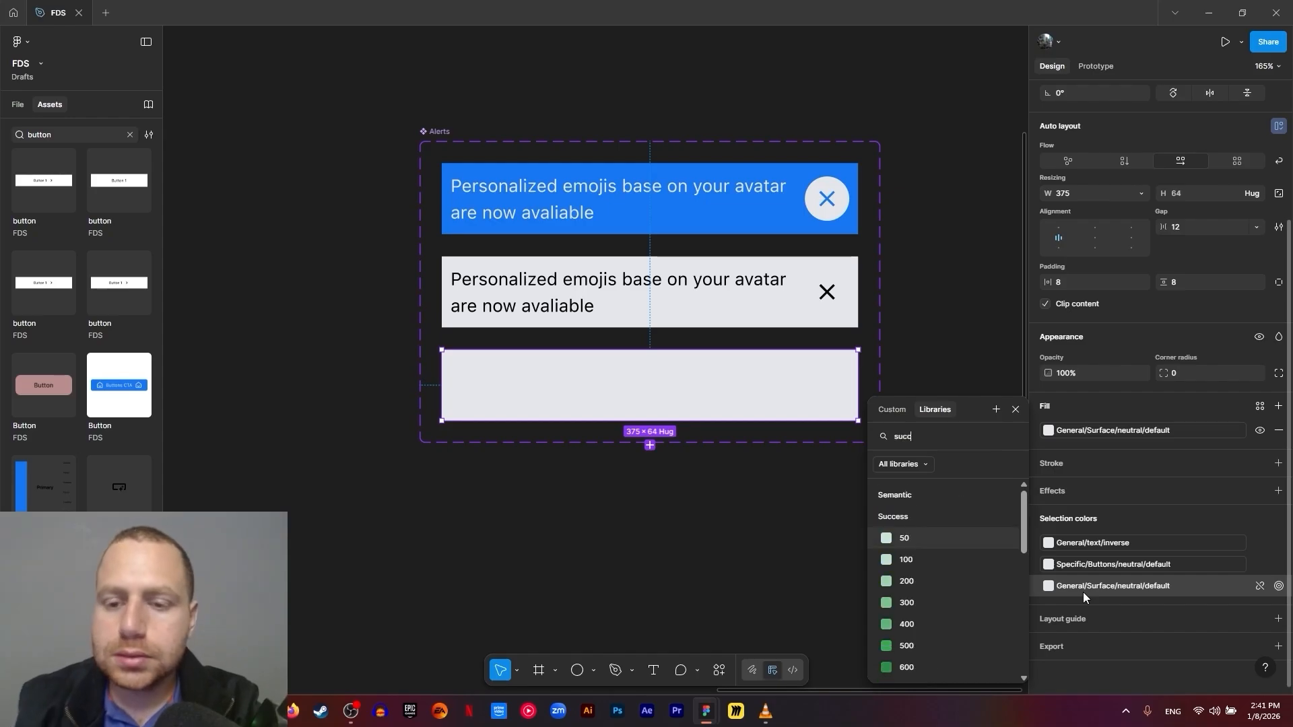
{"action": "type", "text": "ess sur"}
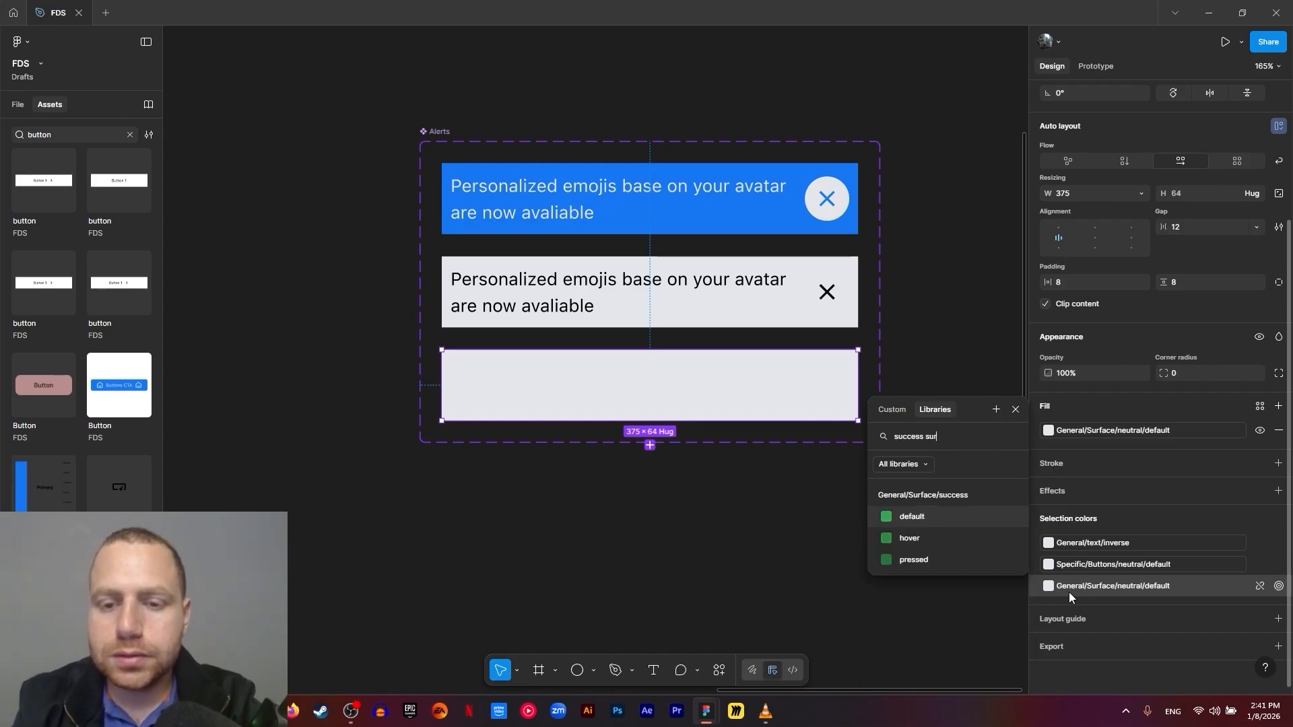
{"action": "left_click", "coordinate": [956, 518]}
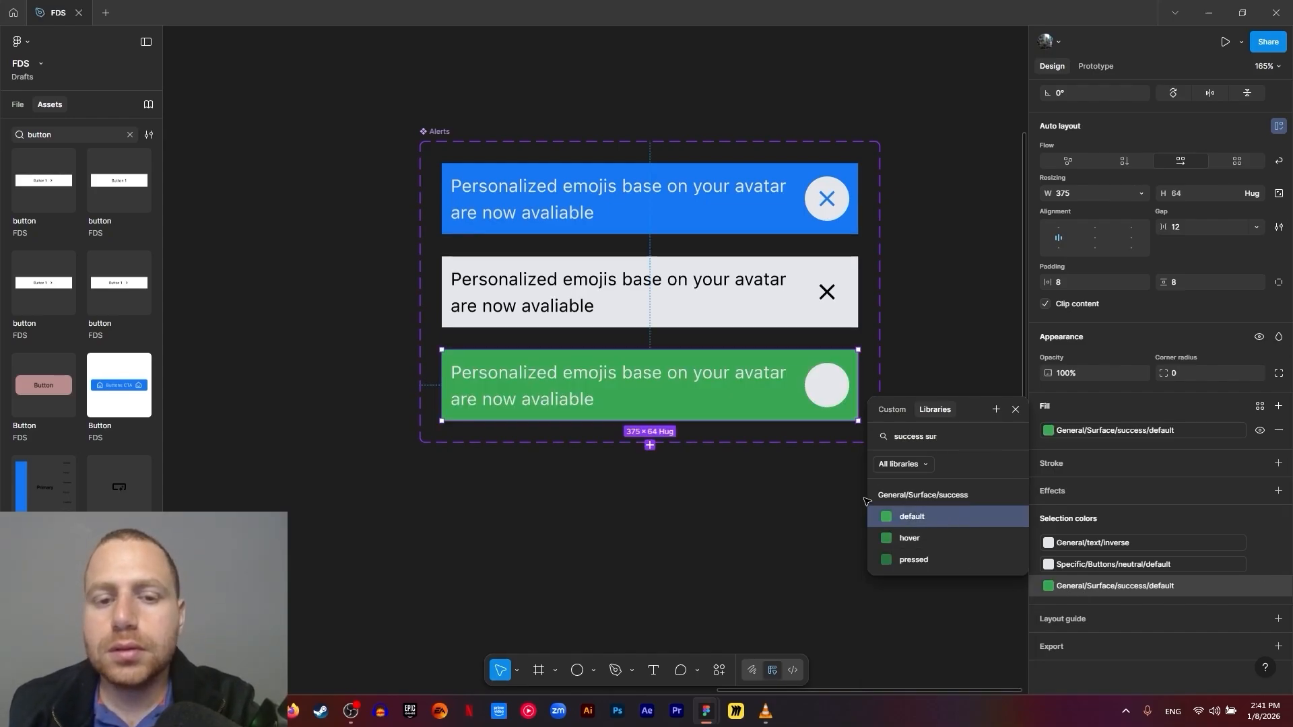
Recolour only the close icon inside the success variant's button with the General/icon/success variable
{"action": "left_click", "coordinate": [828, 390]}
{"action": "double_click", "coordinate": [831, 390]}
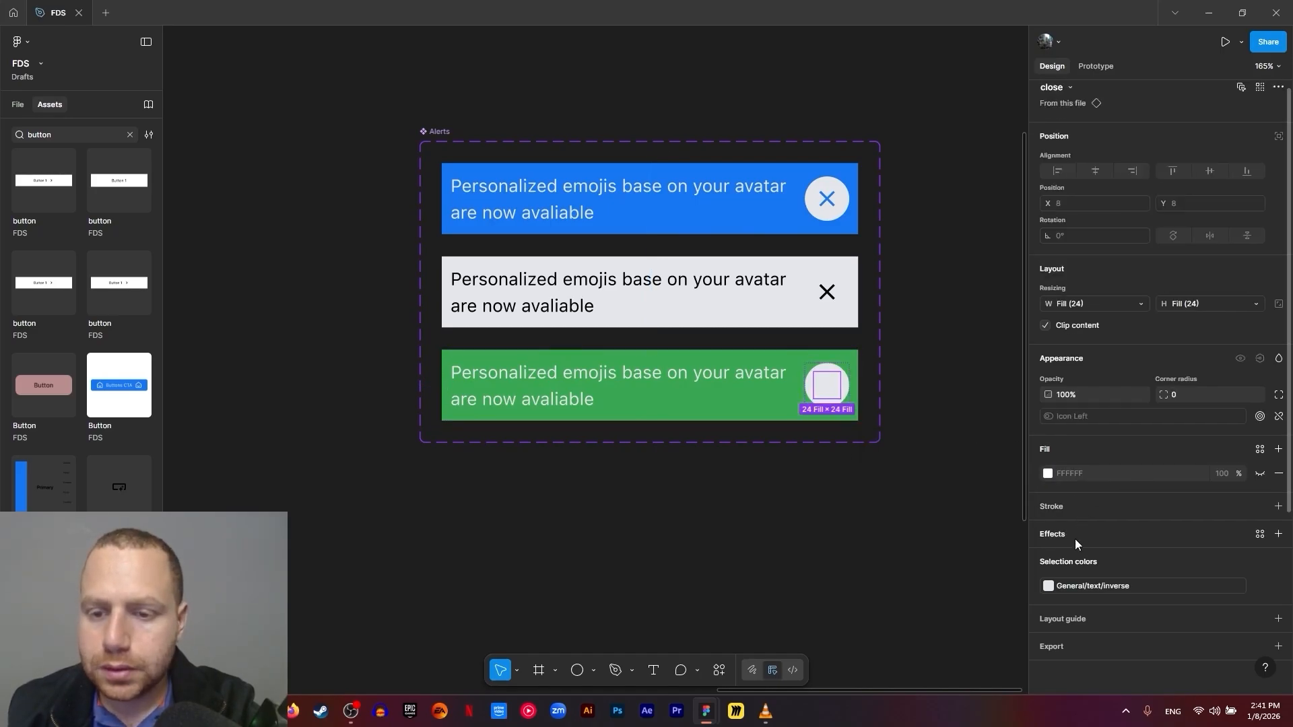
{"action": "left_click", "coordinate": [1075, 586]}
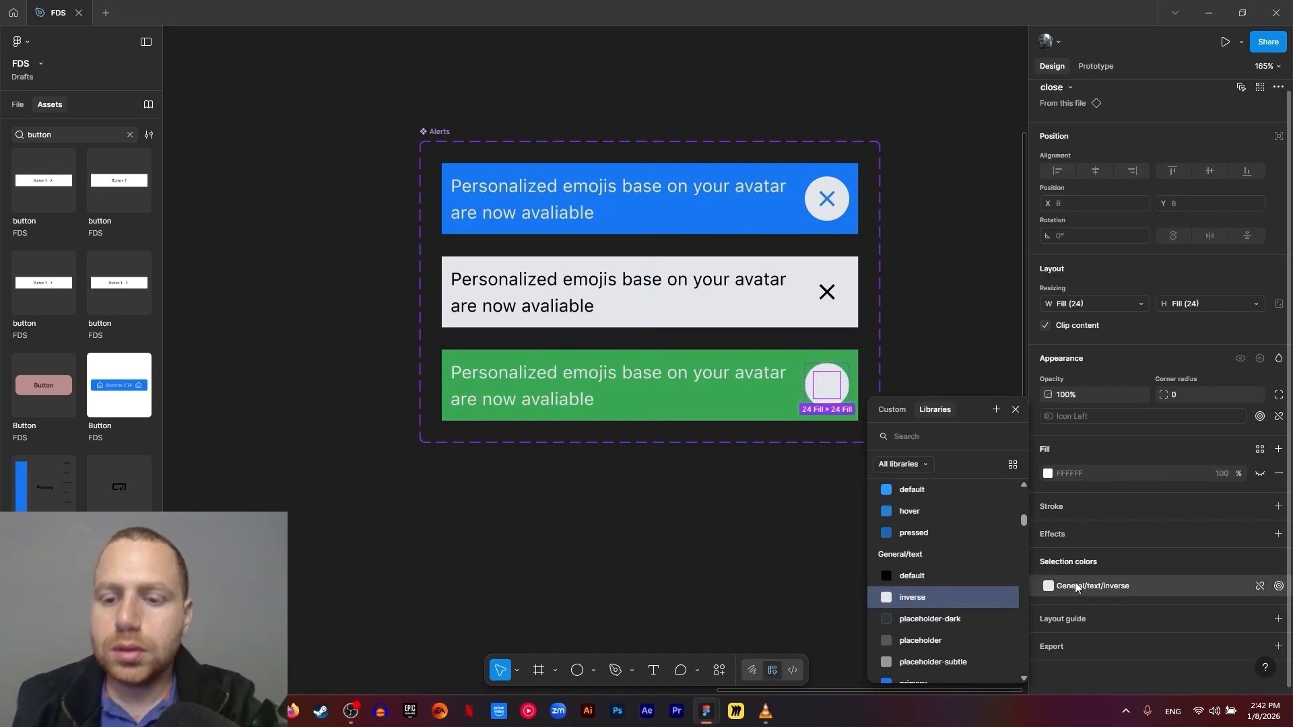
{"action": "type", "text": "icon"}
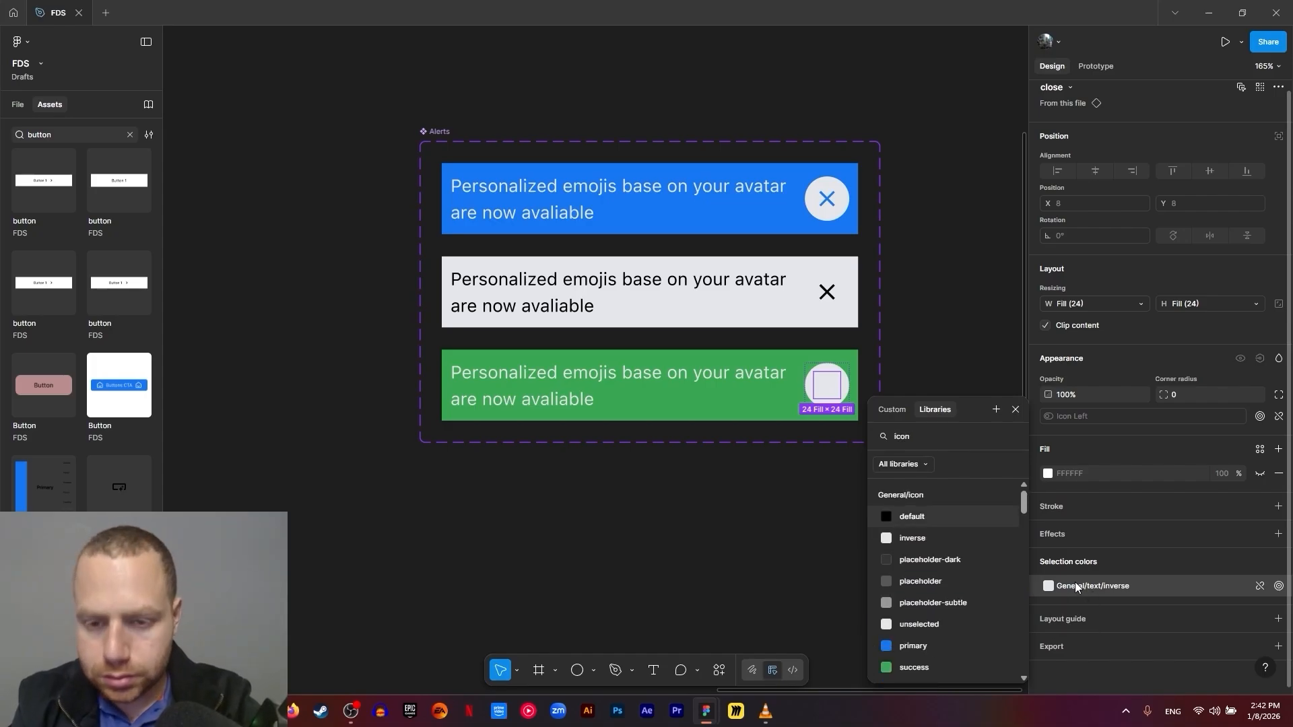
{"action": "type", "text": " succ"}
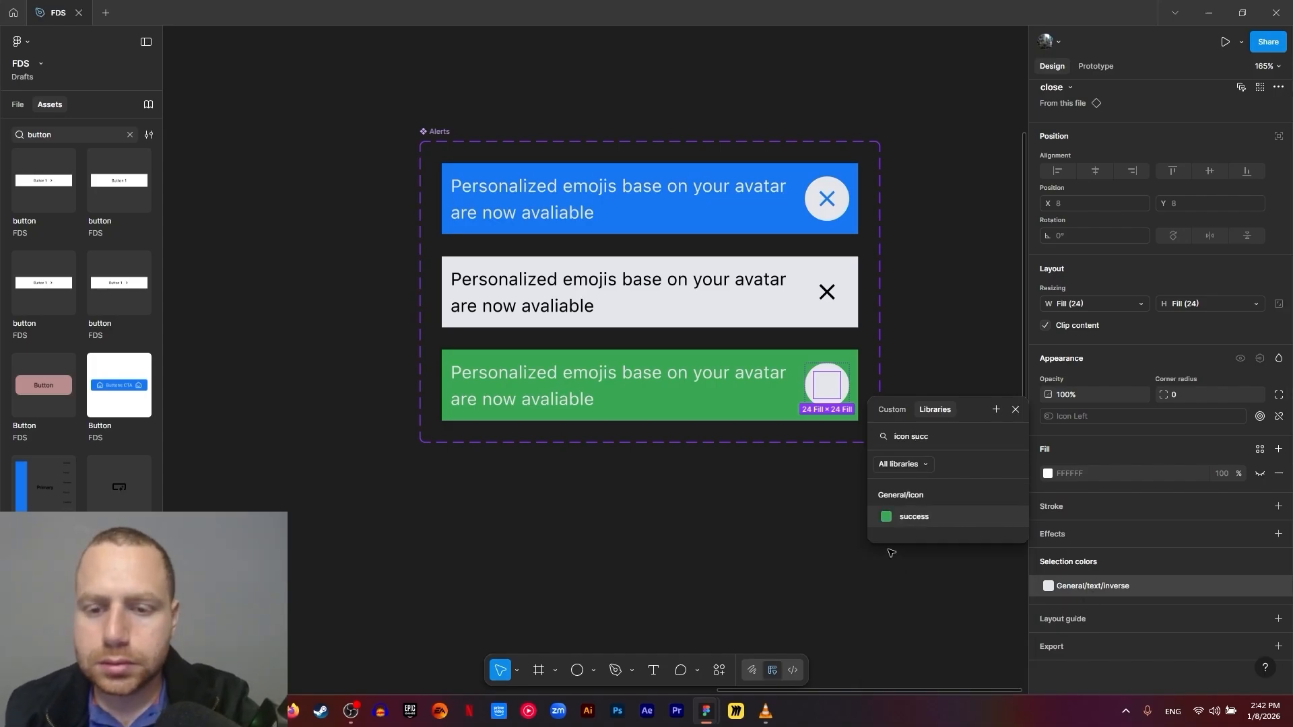
{"action": "left_click", "coordinate": [920, 514]}
{"action": "left_click", "coordinate": [788, 485]}
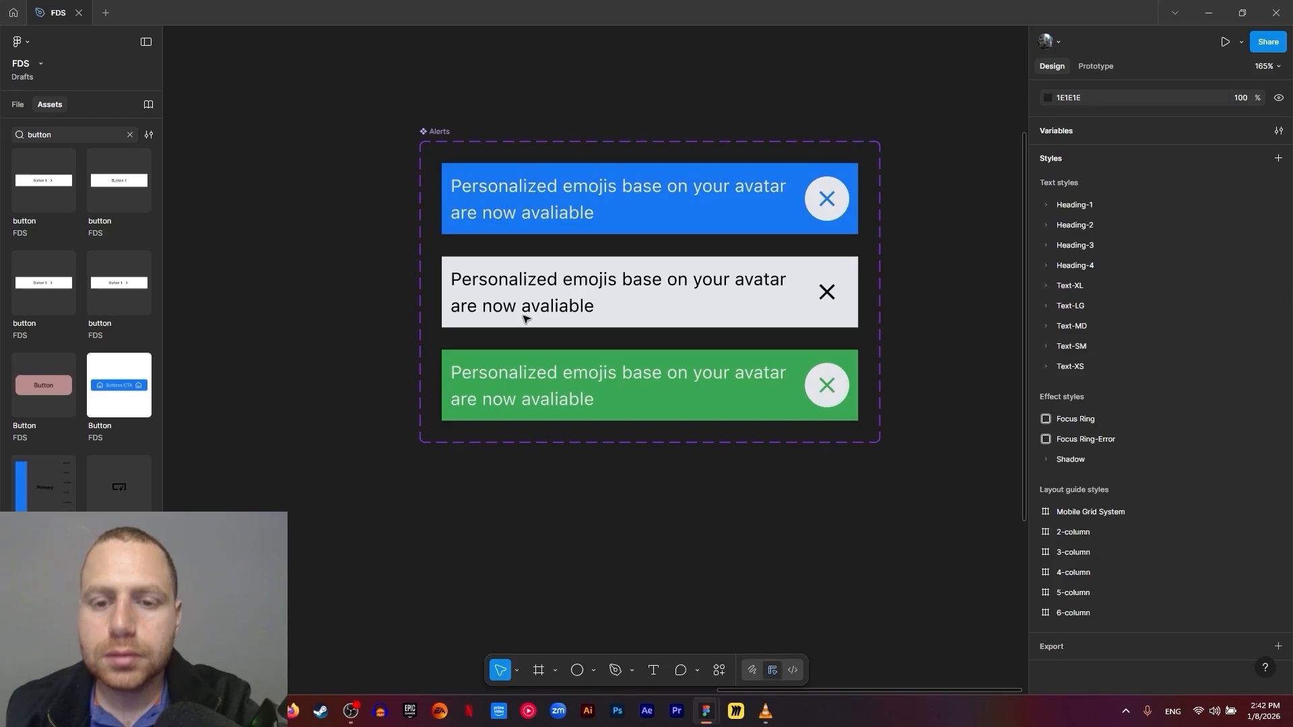
Add a fourth variant to the Alerts component, based on the success variant
{"action": "left_click_drag", "start_coordinate": [563, 402], "coordinate": [563, 306]}
{"action": "left_click", "coordinate": [597, 319]}
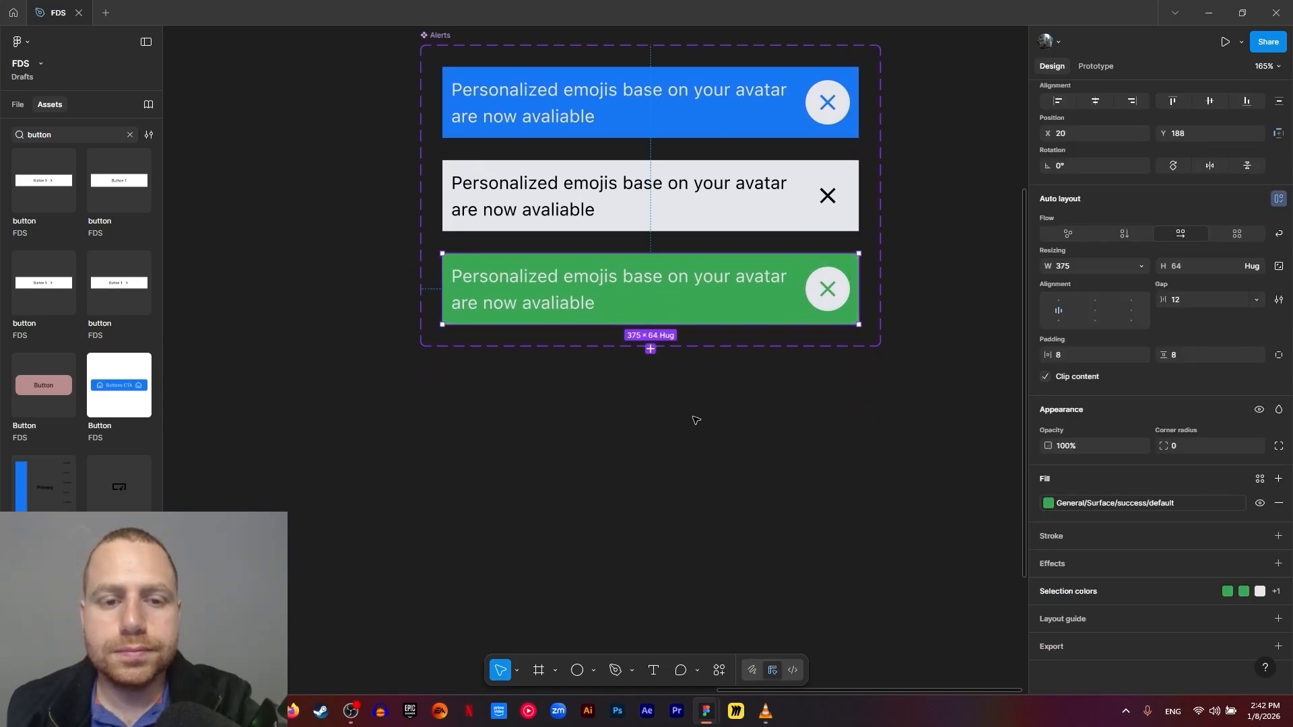
{"action": "left_click", "coordinate": [651, 350]}
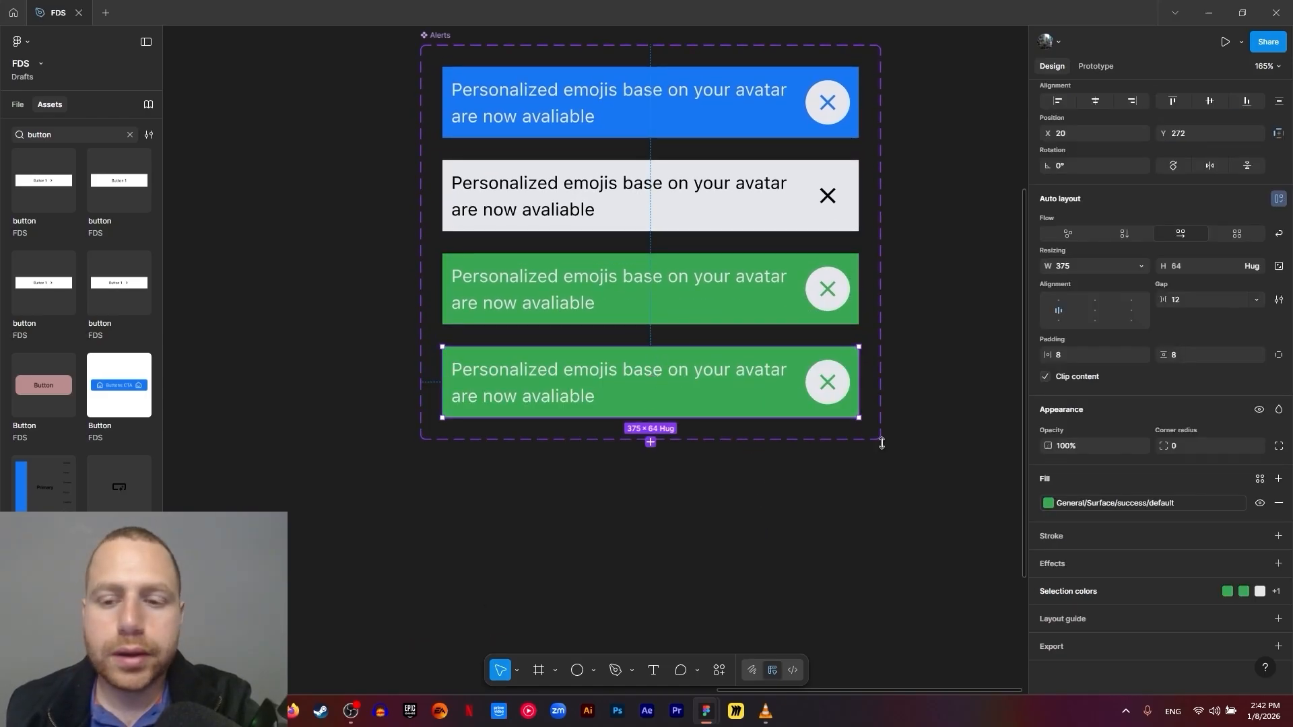
Recolour the close icon in the fourth Alerts variant with the General/icon/error variable
{"action": "left_click", "coordinate": [1068, 593]}
{"action": "scroll", "coordinate": [1097, 164], "scroll_direction": "down", "scroll_amount": 3}
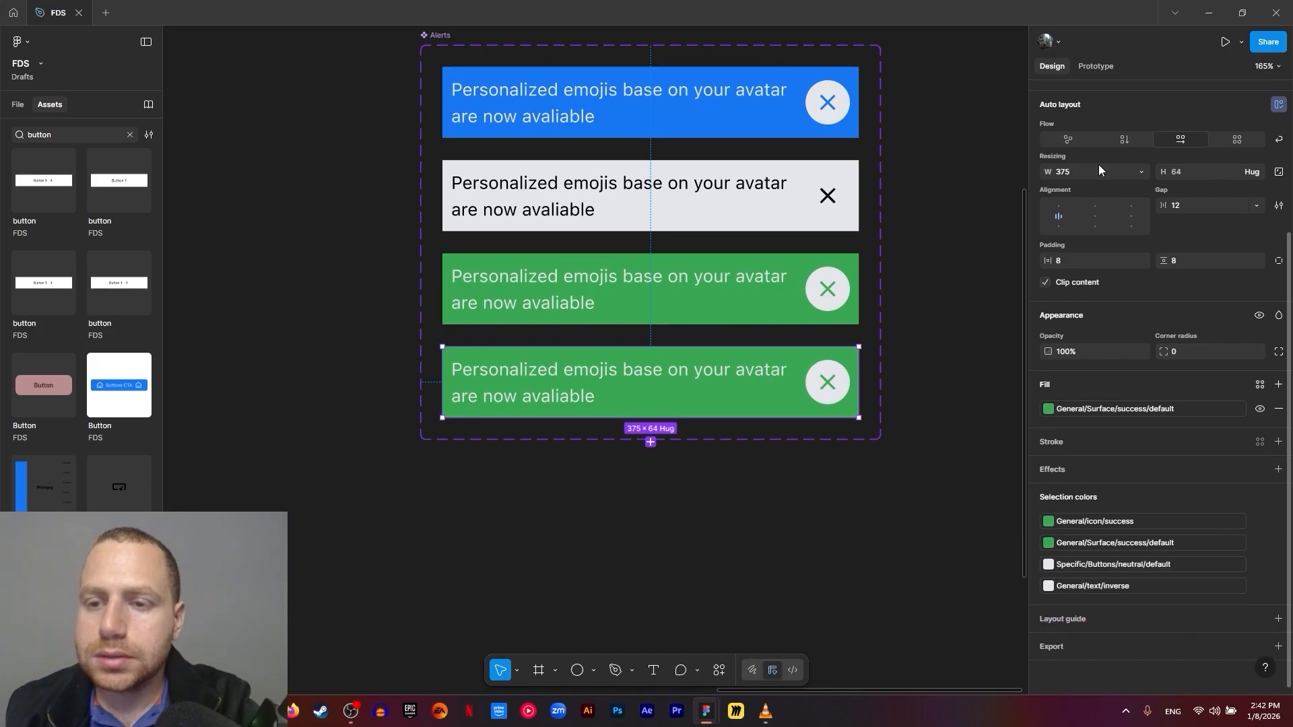
{"action": "left_click", "coordinate": [1079, 525]}
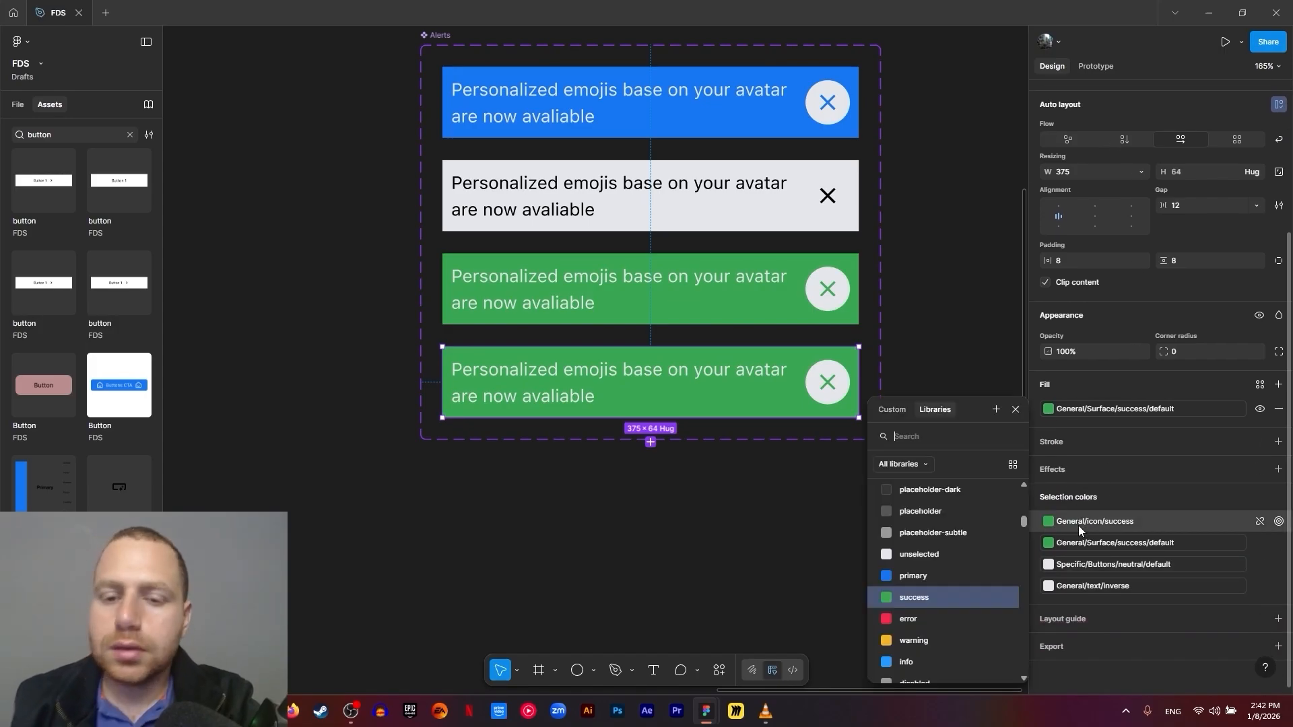
{"action": "type", "text": "error icon"}
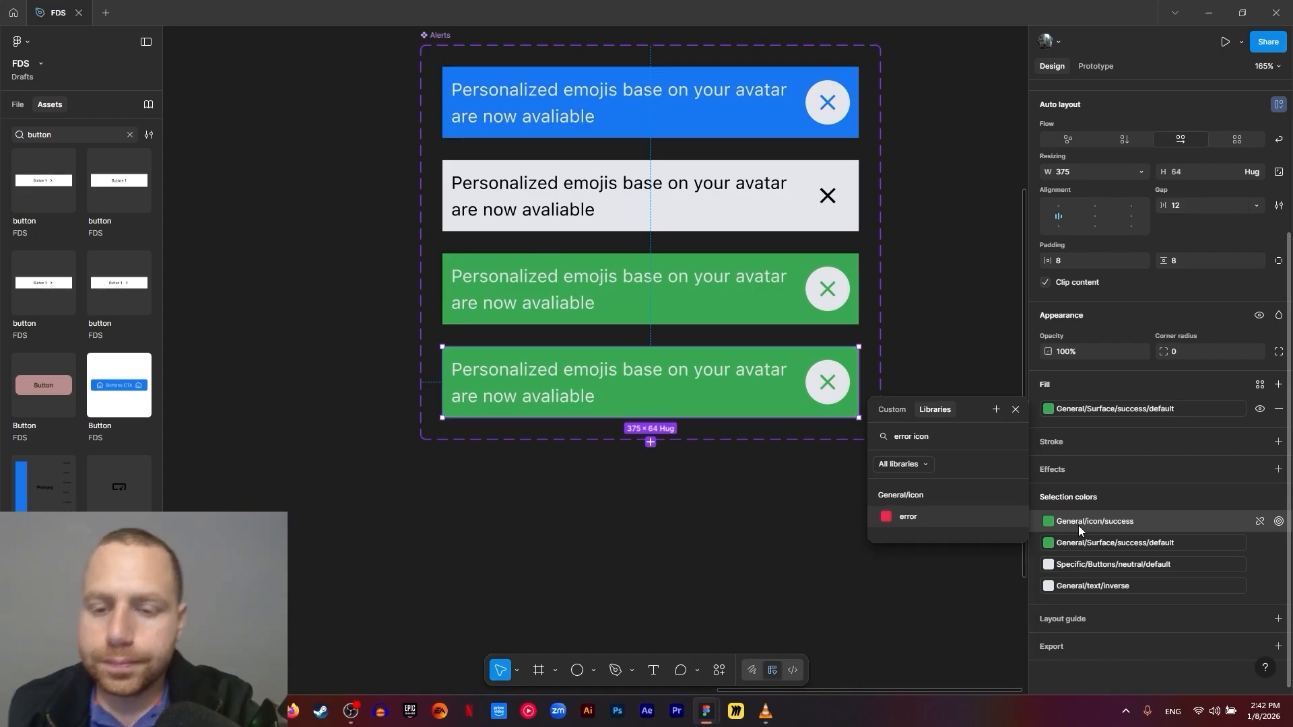
{"action": "left_click", "coordinate": [939, 520]}
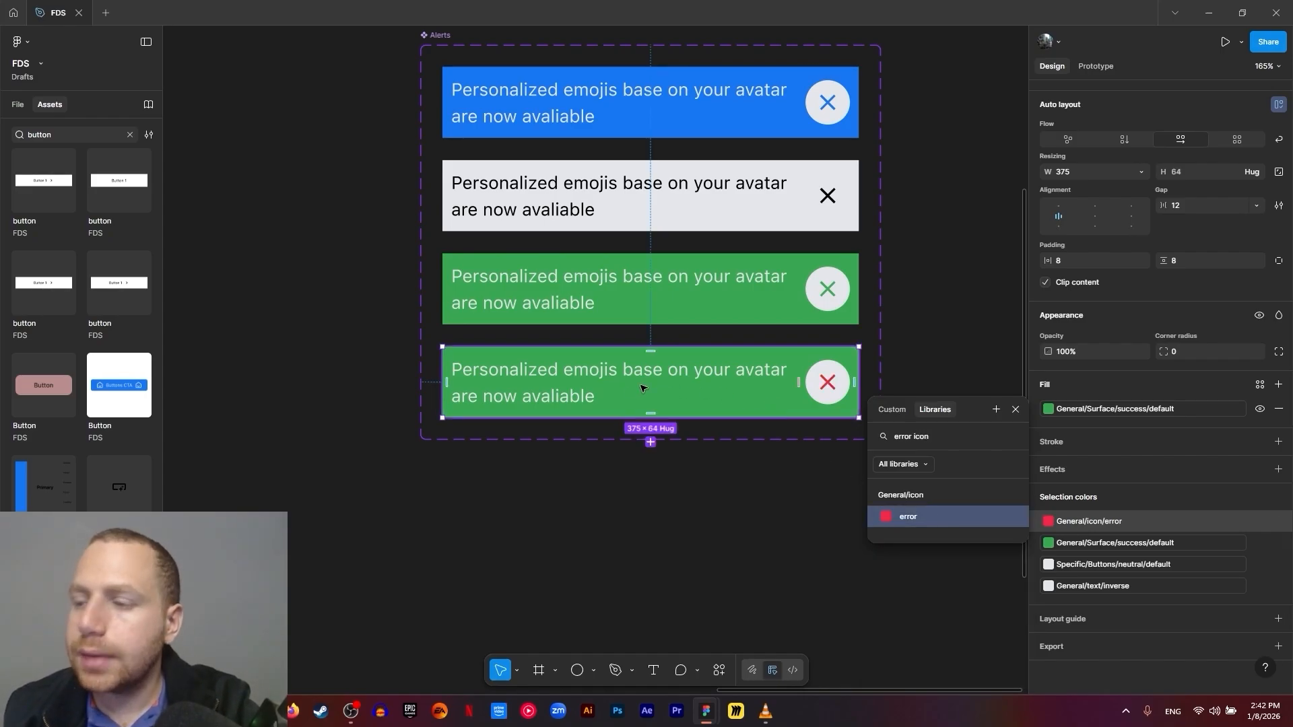
Set the fourth variant's background to the General/Surface/error/default variable
{"action": "left_click", "coordinate": [1128, 547]}
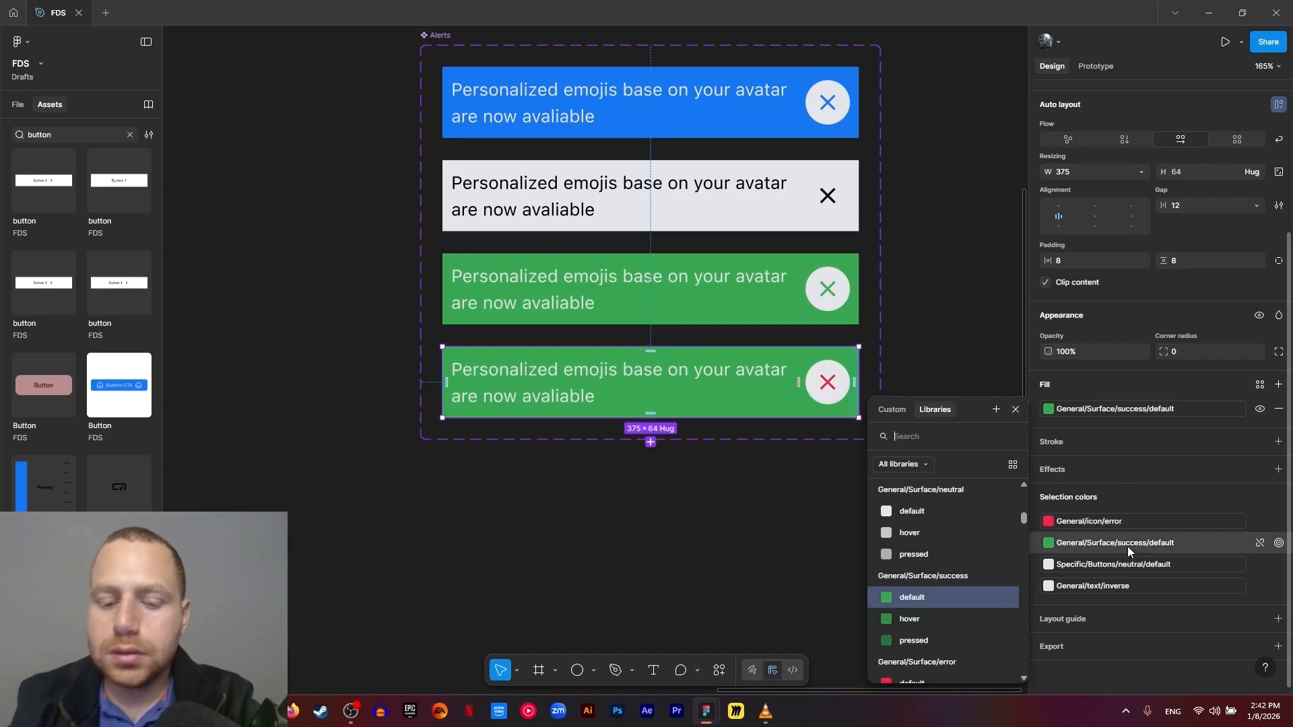
{"action": "type", "text": "error sur"}
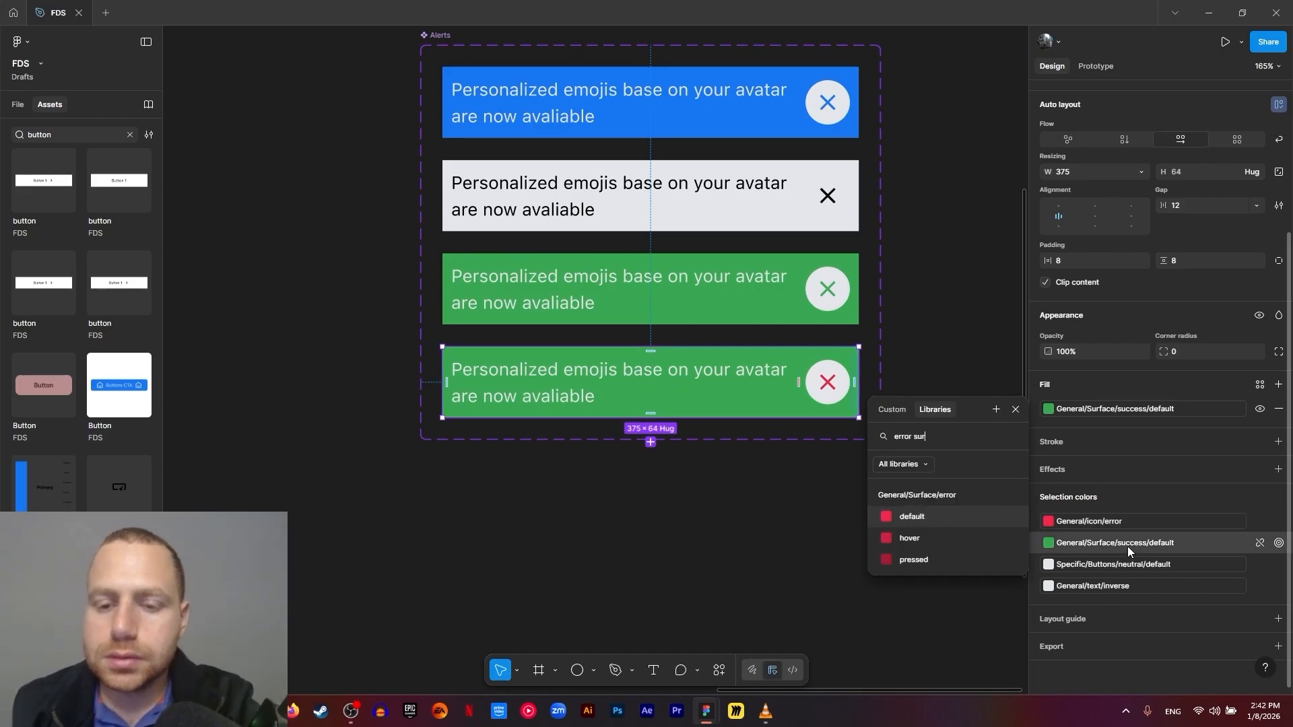
{"action": "left_click", "coordinate": [979, 518]}
{"action": "left_click", "coordinate": [708, 556]}
Add a fifth variant based on the error variant and set its background to the General/Surface/warning/default variable
{"action": "left_click", "coordinate": [681, 395]}
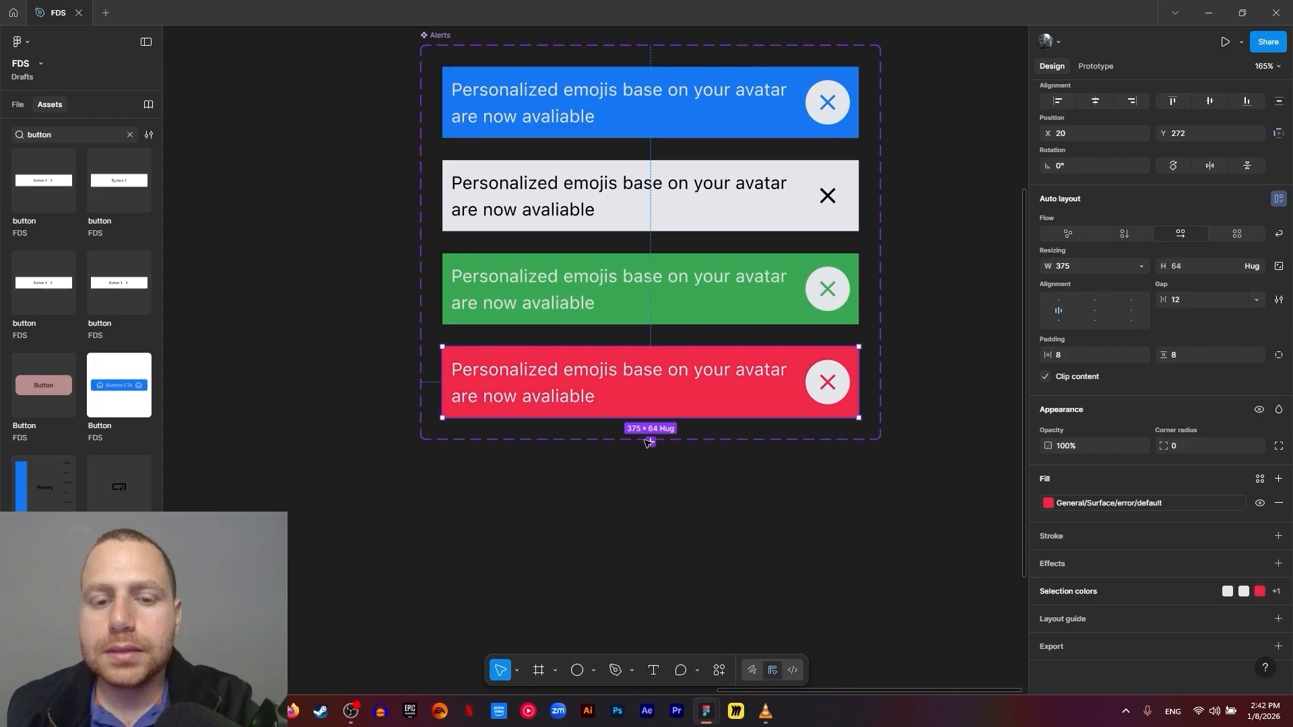
{"action": "left_click", "coordinate": [650, 443]}
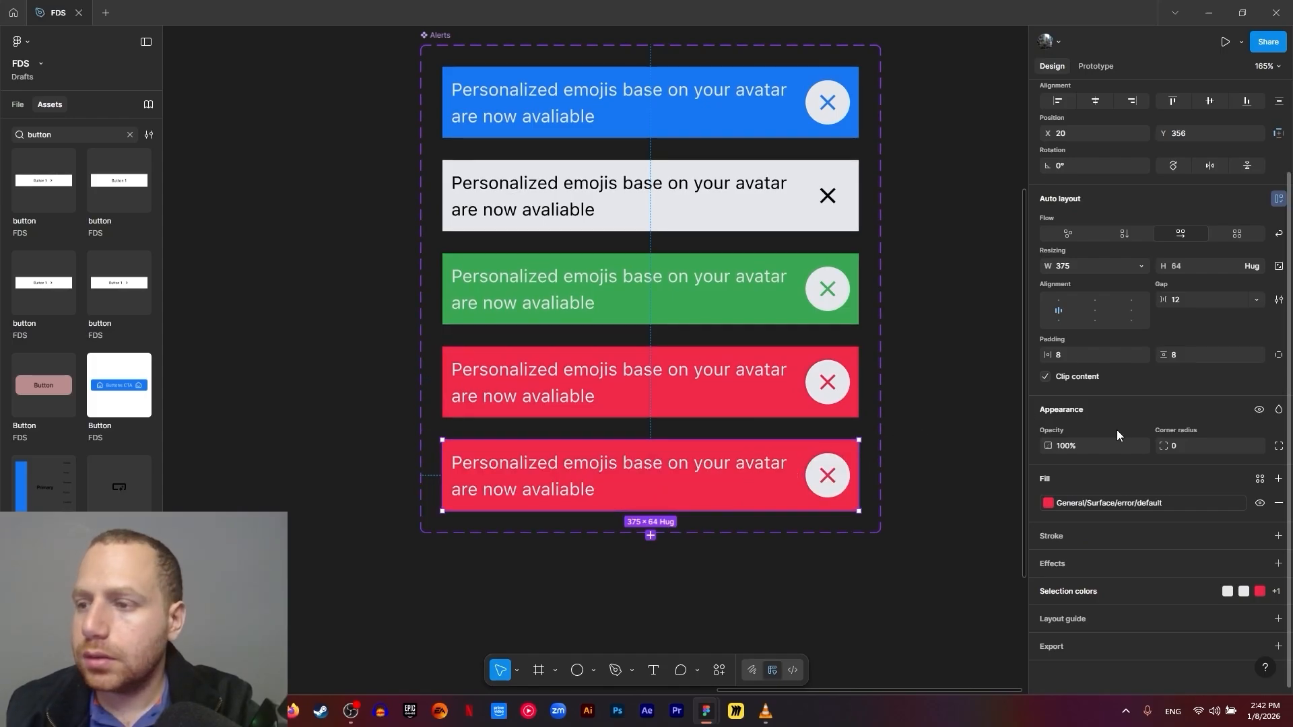
{"action": "left_click", "coordinate": [1108, 503]}
{"action": "type", "text": "warn"}
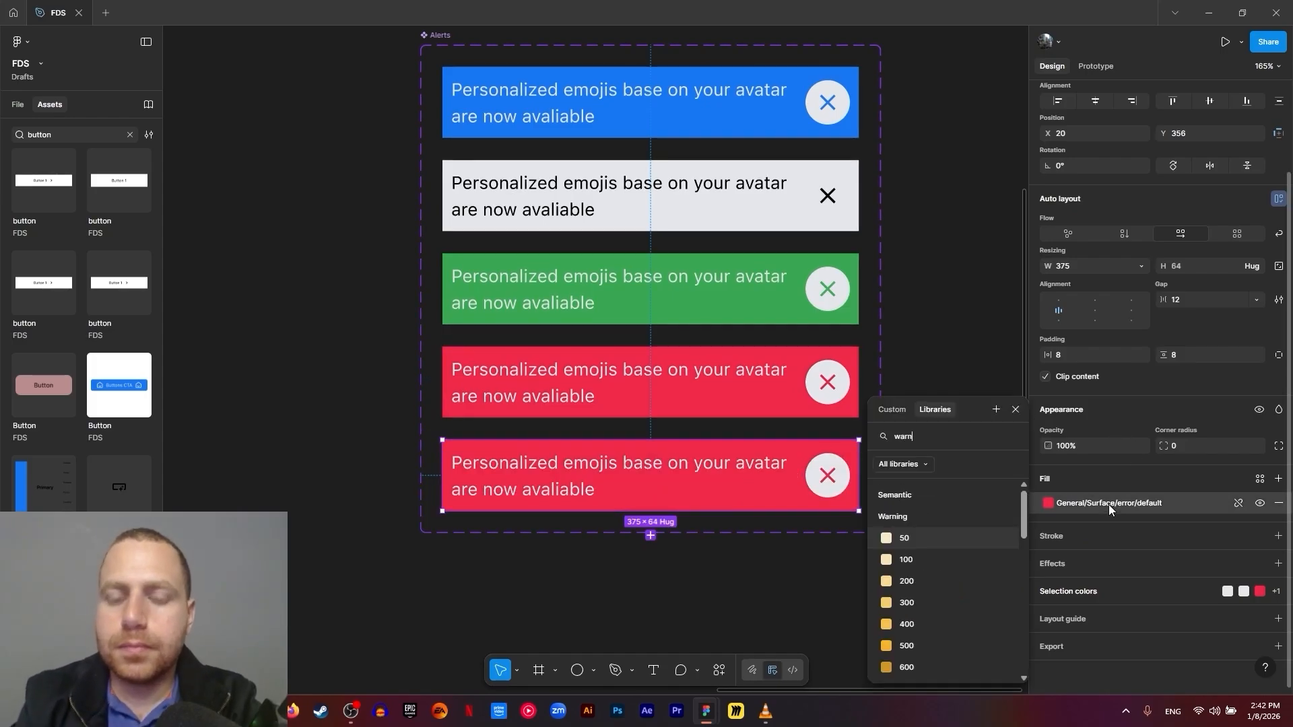
{"action": "type", "text": "ing "}
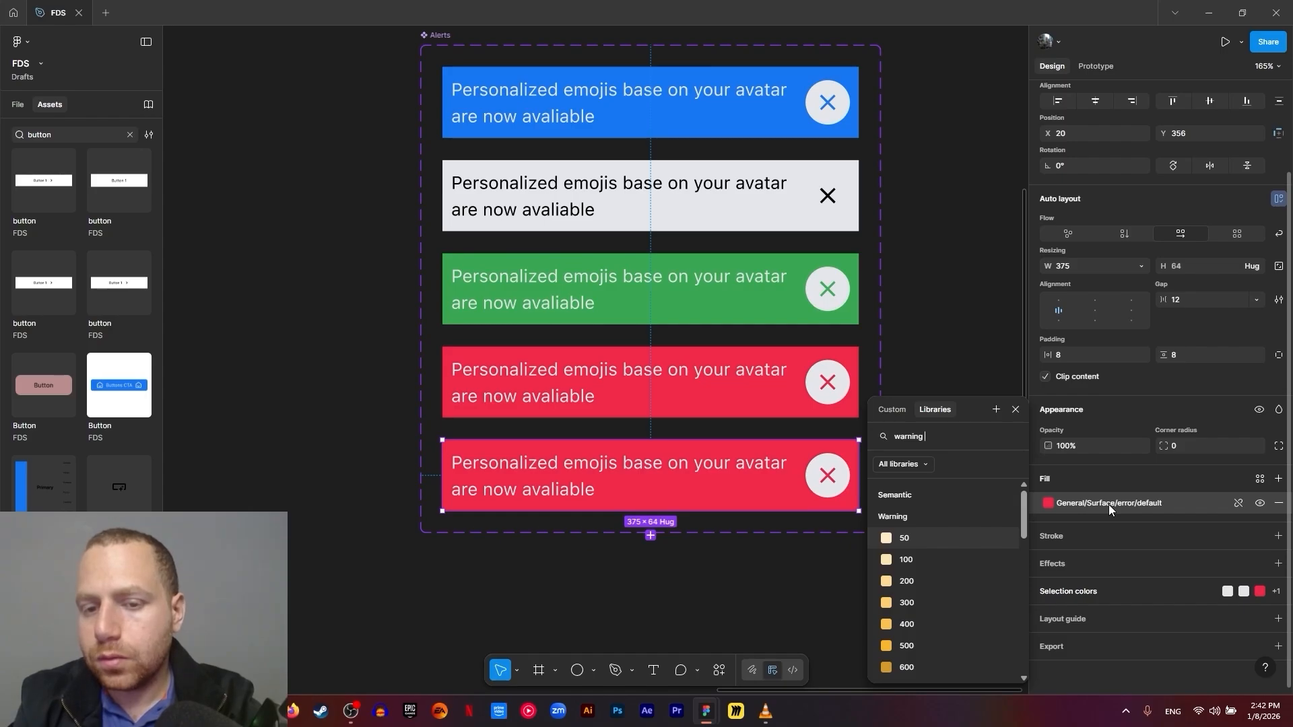
{"action": "type", "text": "su"}
{"action": "left_click", "coordinate": [971, 517]}
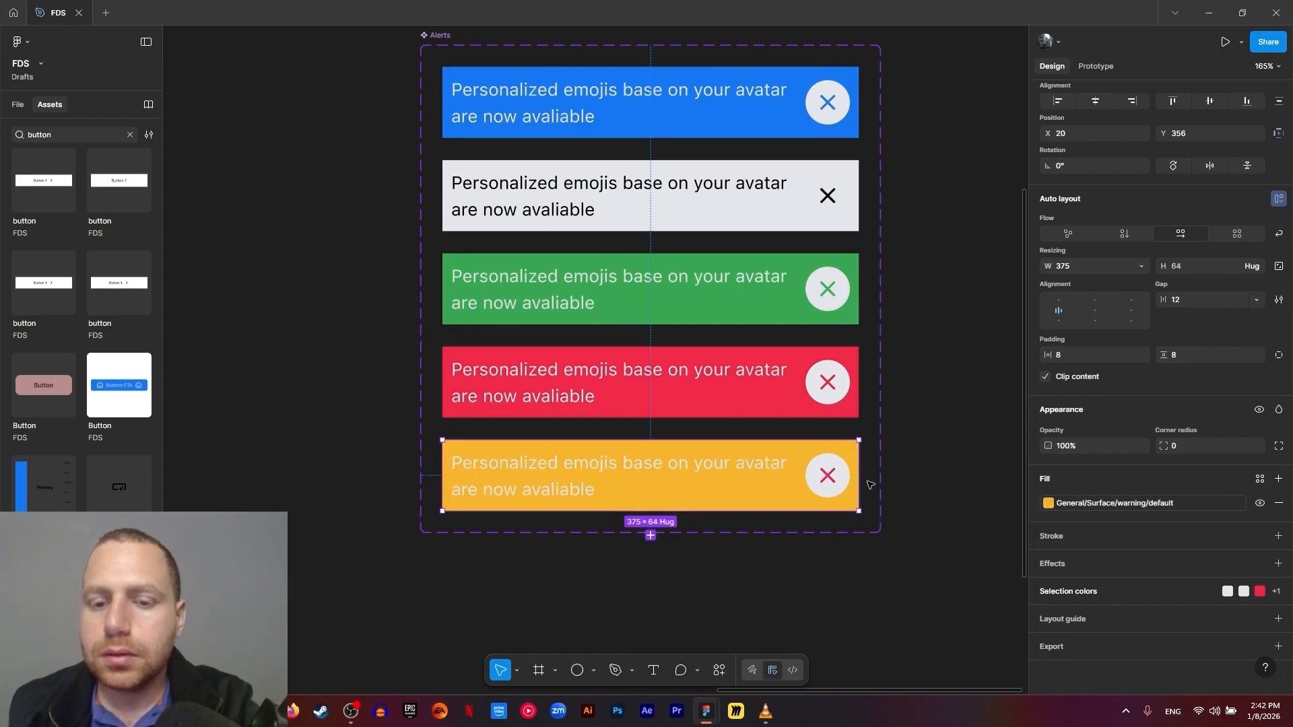
Recolour only the close icon inside the warning variant's button with the General/icon/warning variable
{"action": "left_click", "coordinate": [832, 478]}
{"action": "double_click", "coordinate": [833, 479]}
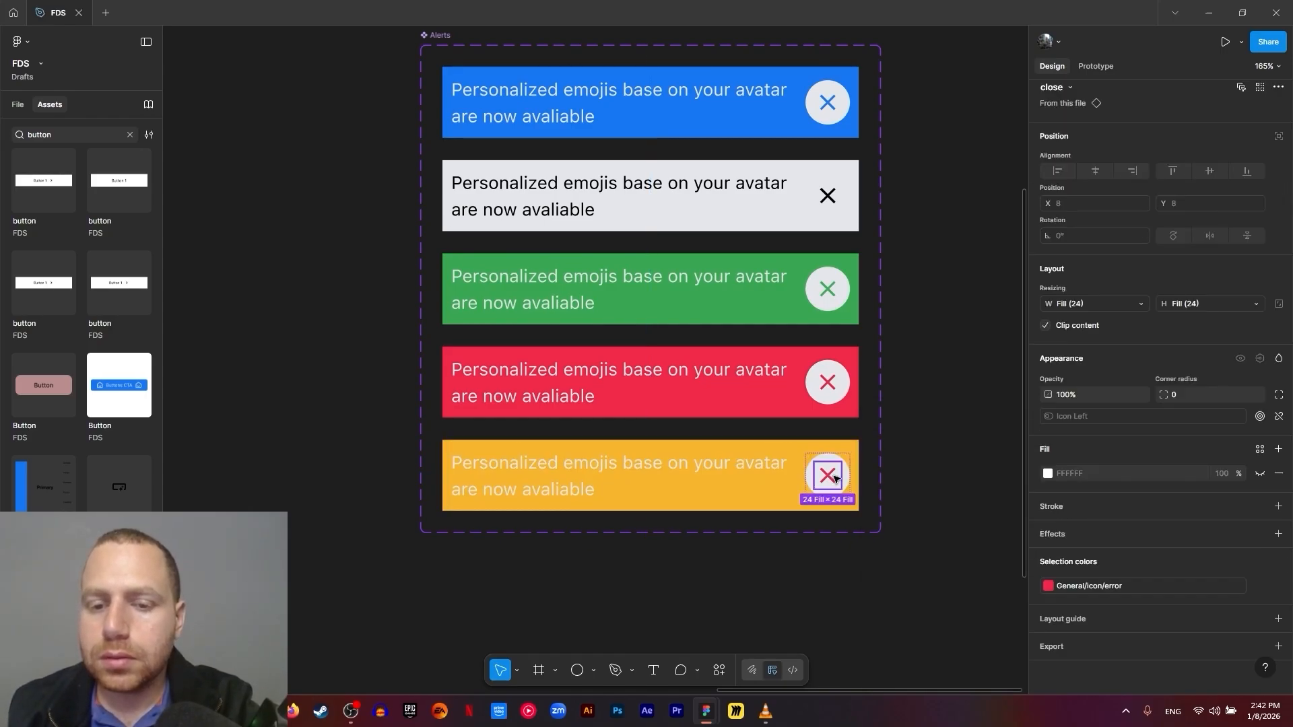
{"action": "left_click", "coordinate": [1101, 584]}
{"action": "type", "text": "war"}
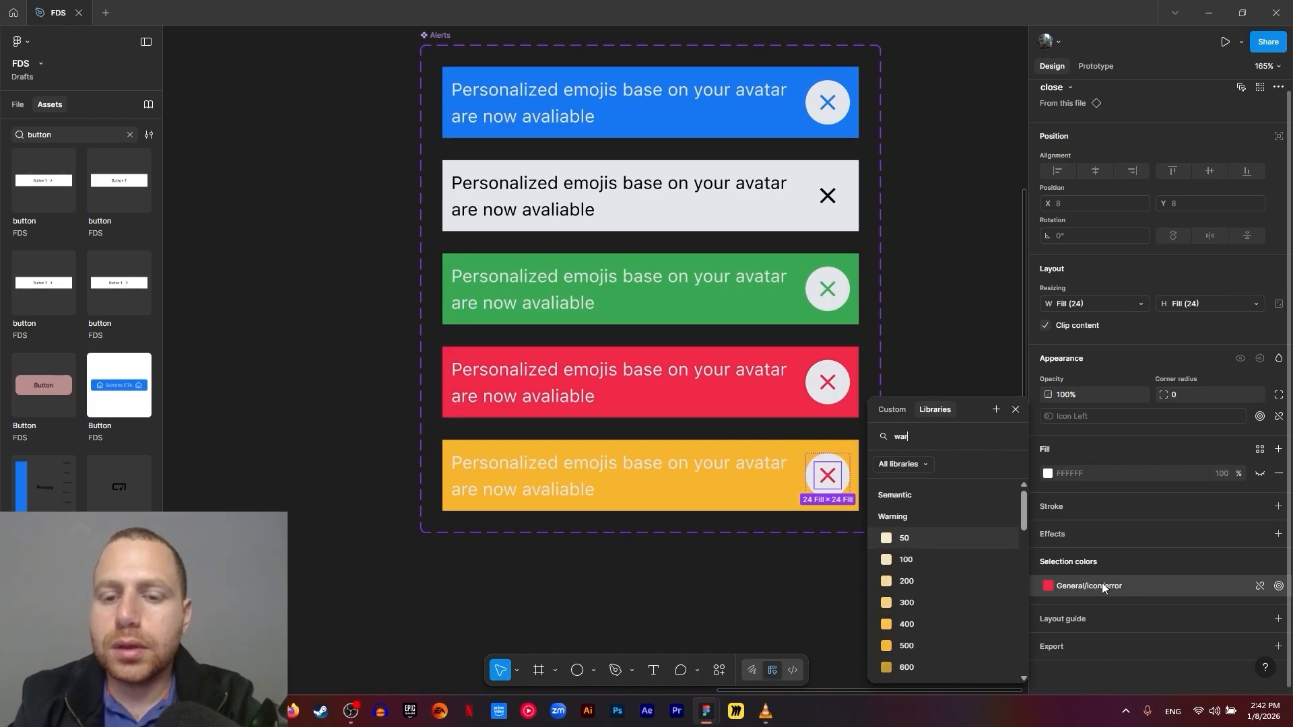
{"action": "type", "text": "ning icon"}
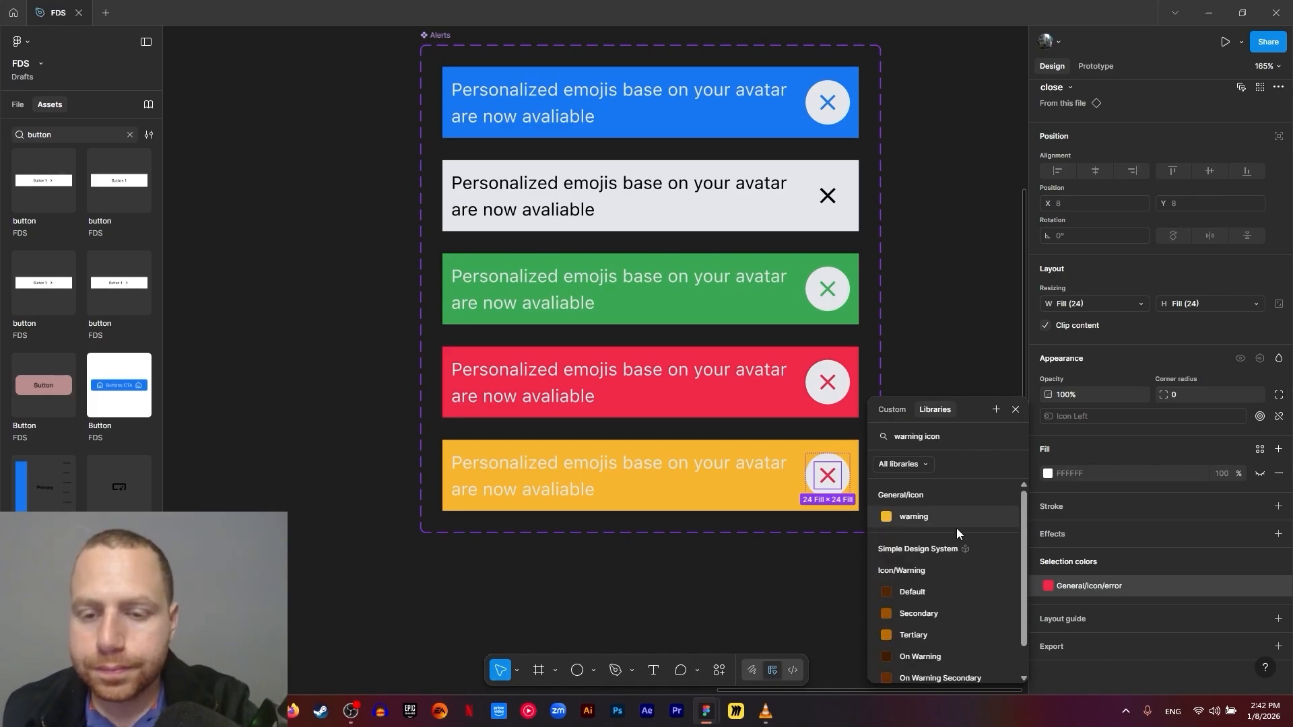
{"action": "left_click", "coordinate": [943, 519]}
{"action": "left_click", "coordinate": [721, 586]}
Add a sixth variant based on the warning variant and set its background to the General/Surface/info/default variable
{"action": "scroll", "coordinate": [725, 455], "scroll_direction": "down", "scroll_amount": 3}
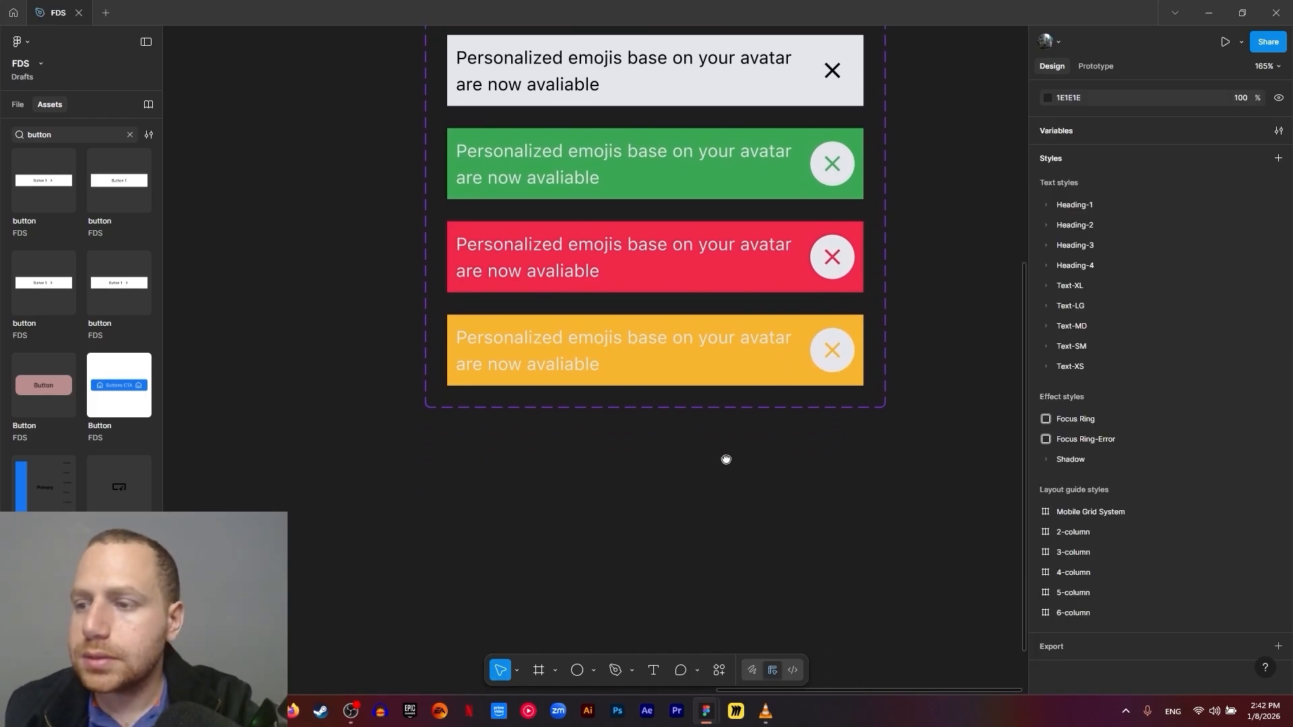
{"action": "left_click", "coordinate": [697, 372]}
{"action": "left_click", "coordinate": [655, 401]}
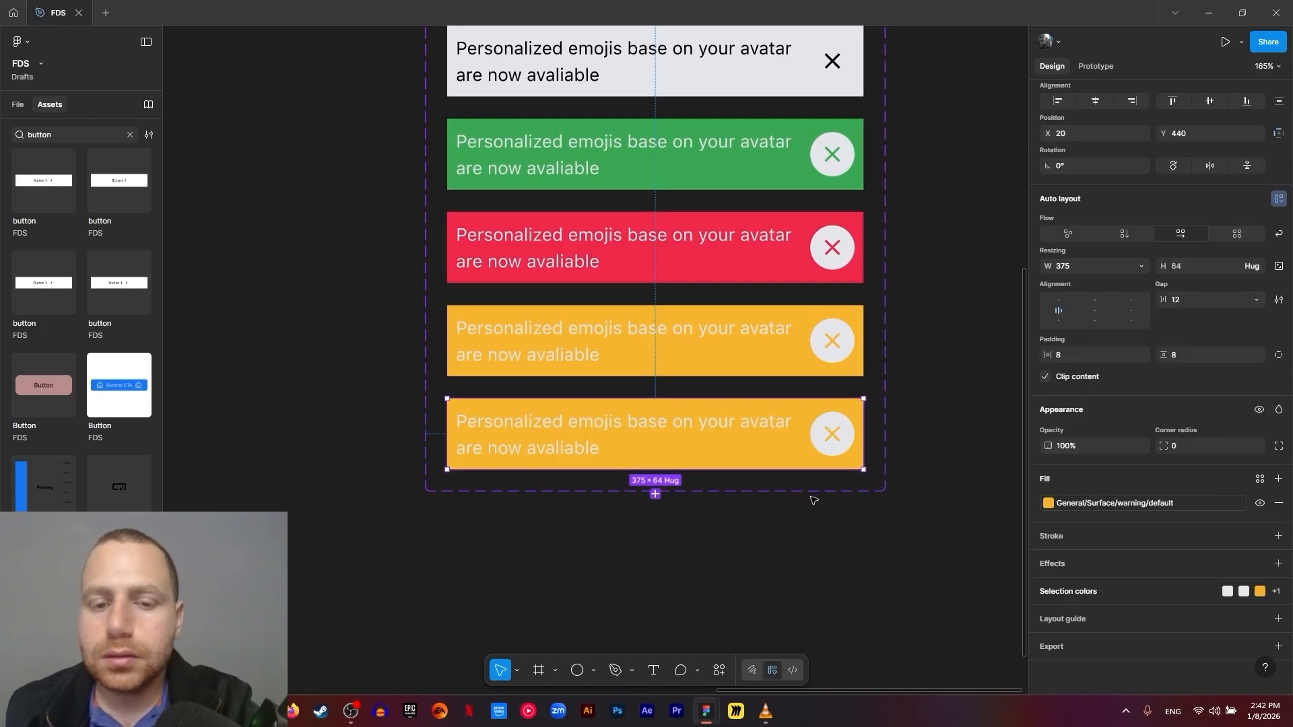
{"action": "left_click", "coordinate": [1080, 504]}
{"action": "type", "text": "info sur"}
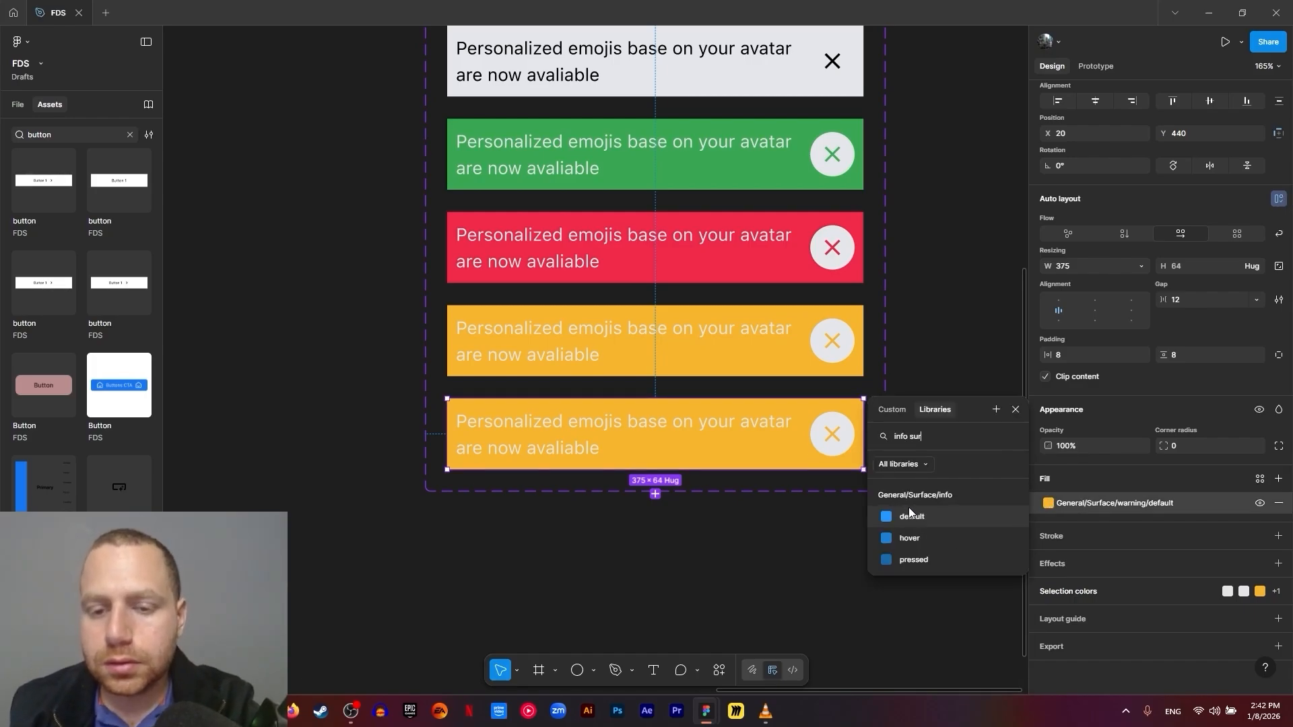
{"action": "left_click", "coordinate": [908, 507]}
{"action": "left_click", "coordinate": [796, 603]}
Recolour only the close icon inside the info variant's button with the General/icon/info variable
{"action": "left_click", "coordinate": [833, 432]}
{"action": "left_click", "coordinate": [831, 434]}
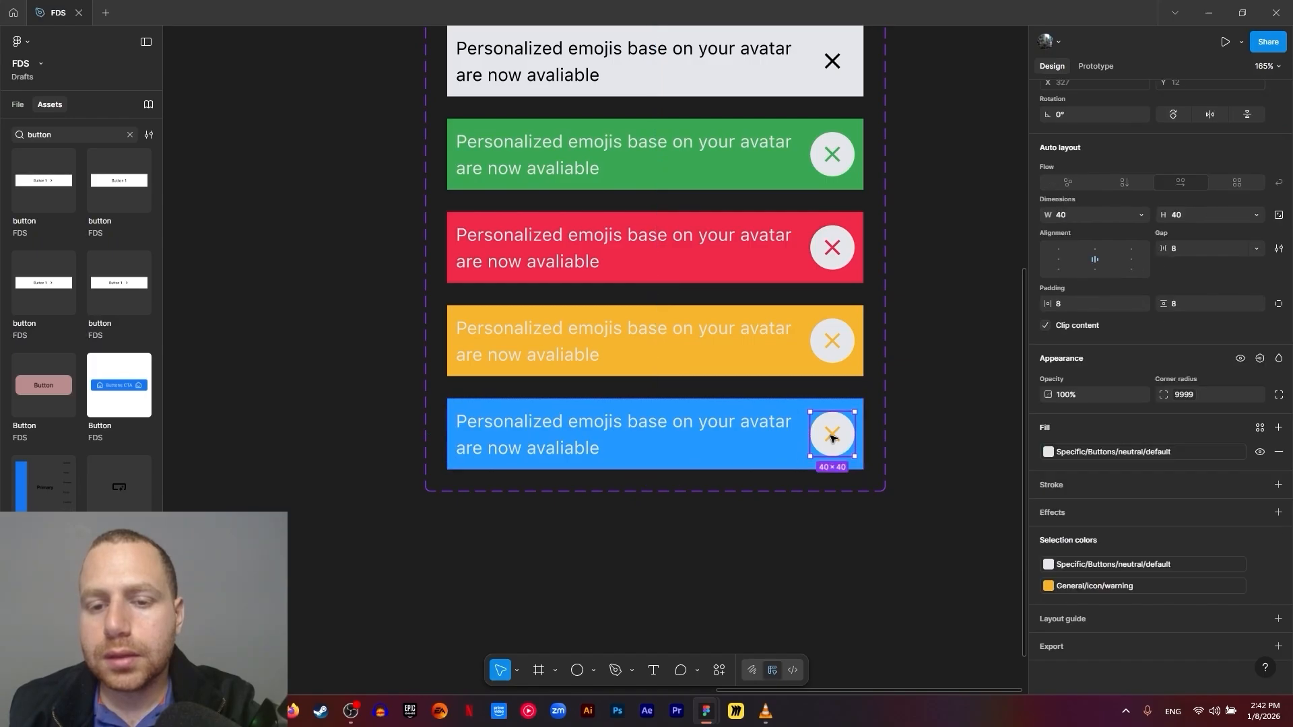
{"action": "left_click", "coordinate": [1078, 586]}
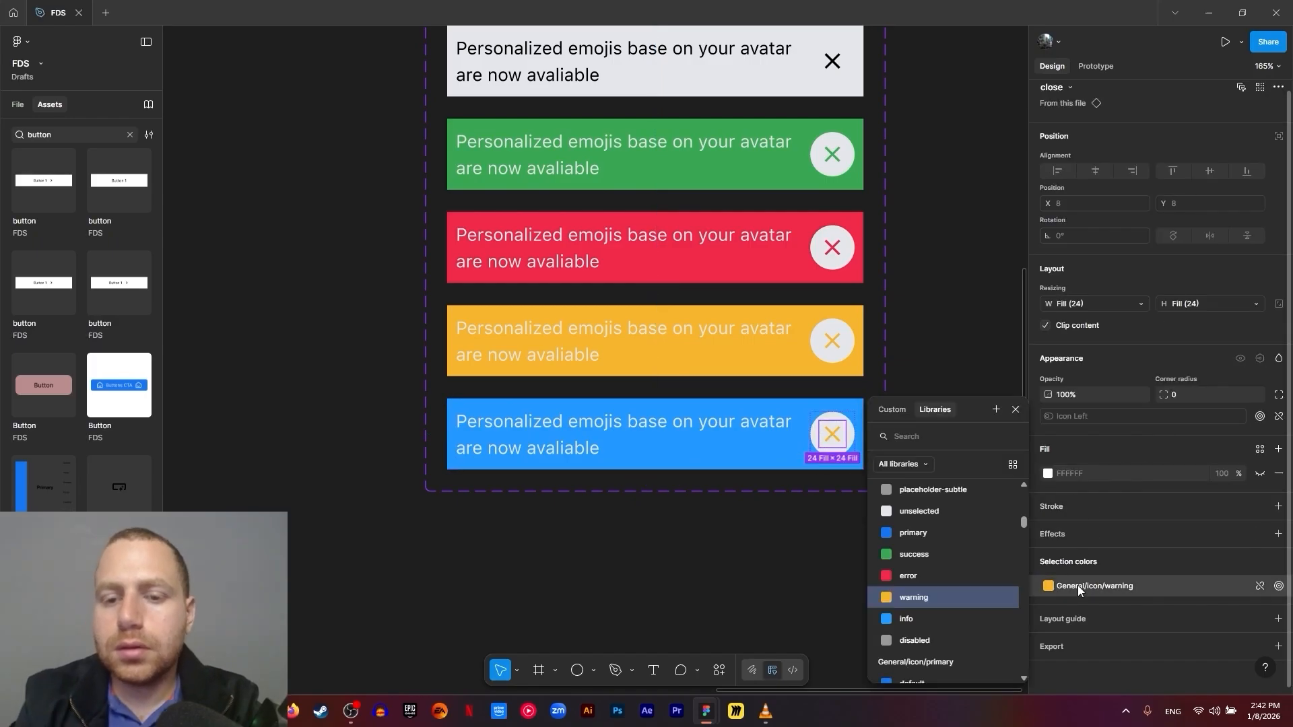
{"action": "type", "text": "icon"}
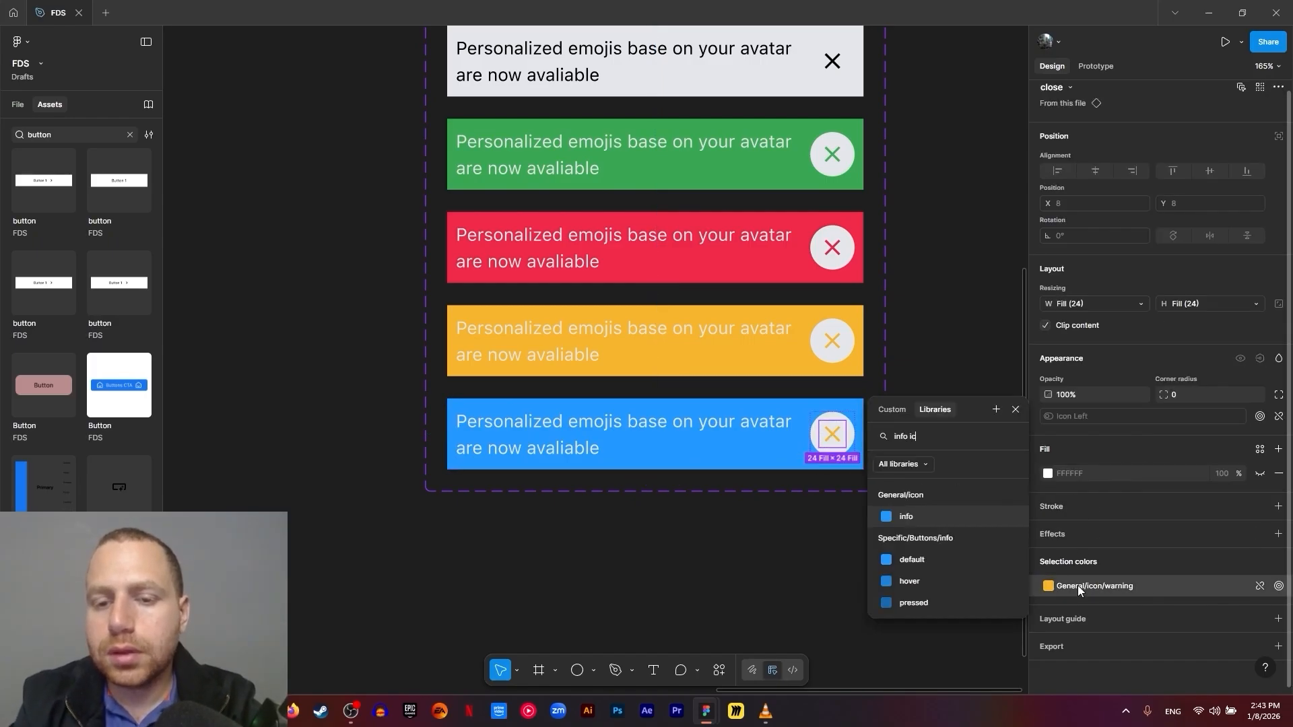
{"action": "left_click", "coordinate": [924, 518]}
{"action": "left_click", "coordinate": [924, 555]}
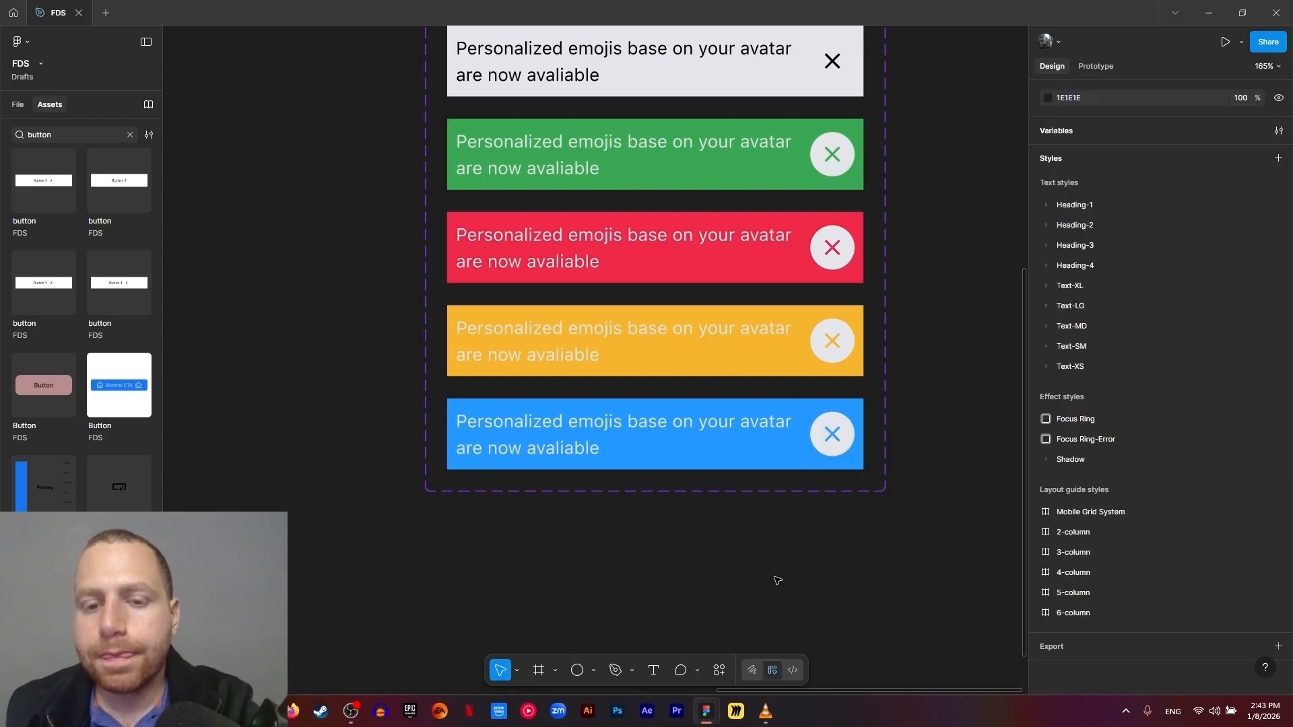
Add a stroke to the neutral variant's close button, coloured with the General/icon/default variable
{"action": "scroll", "coordinate": [872, 599], "scroll_direction": "up", "scroll_amount": 3}
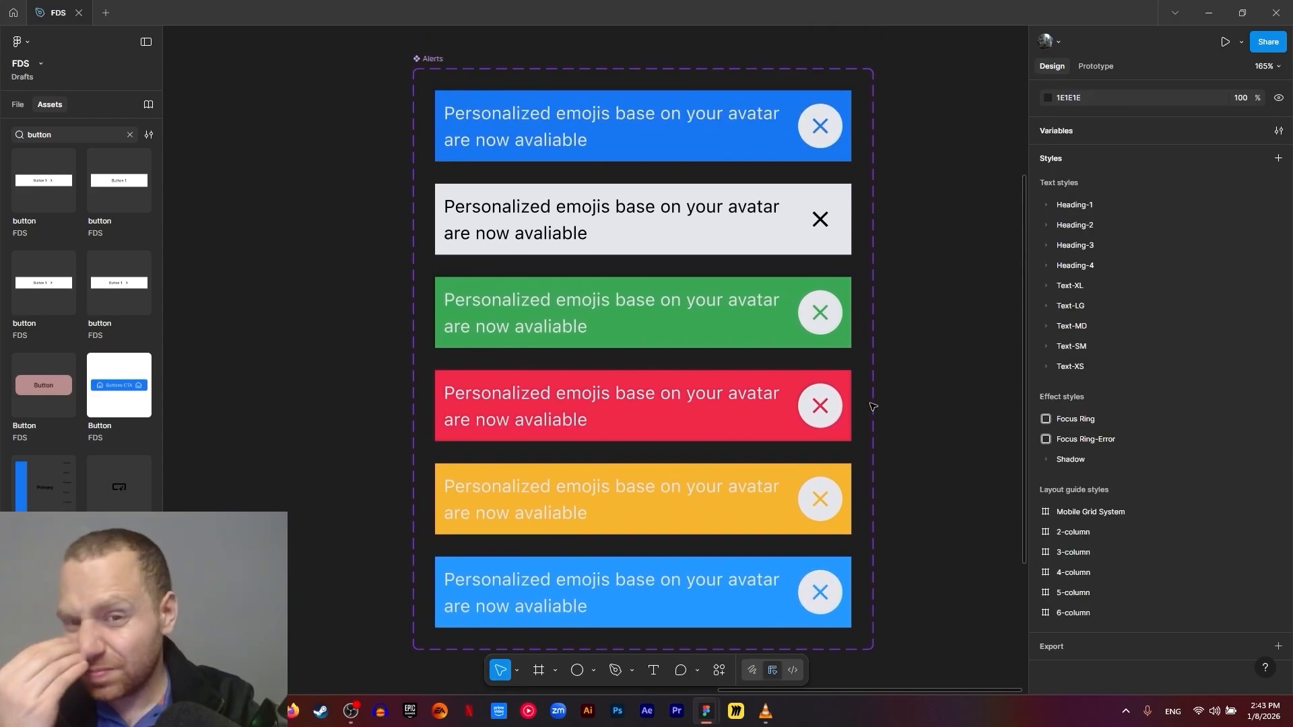
{"action": "double_click", "coordinate": [814, 233]}
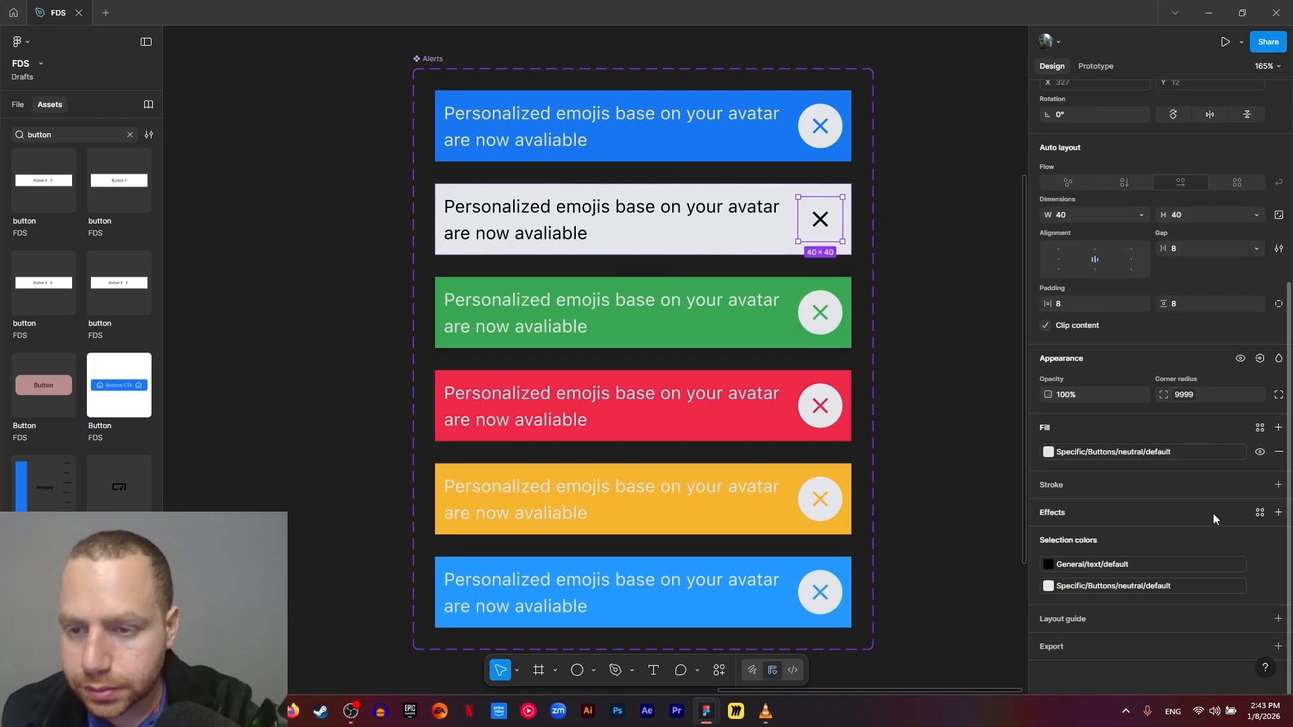
{"action": "left_click", "coordinate": [1278, 485]}
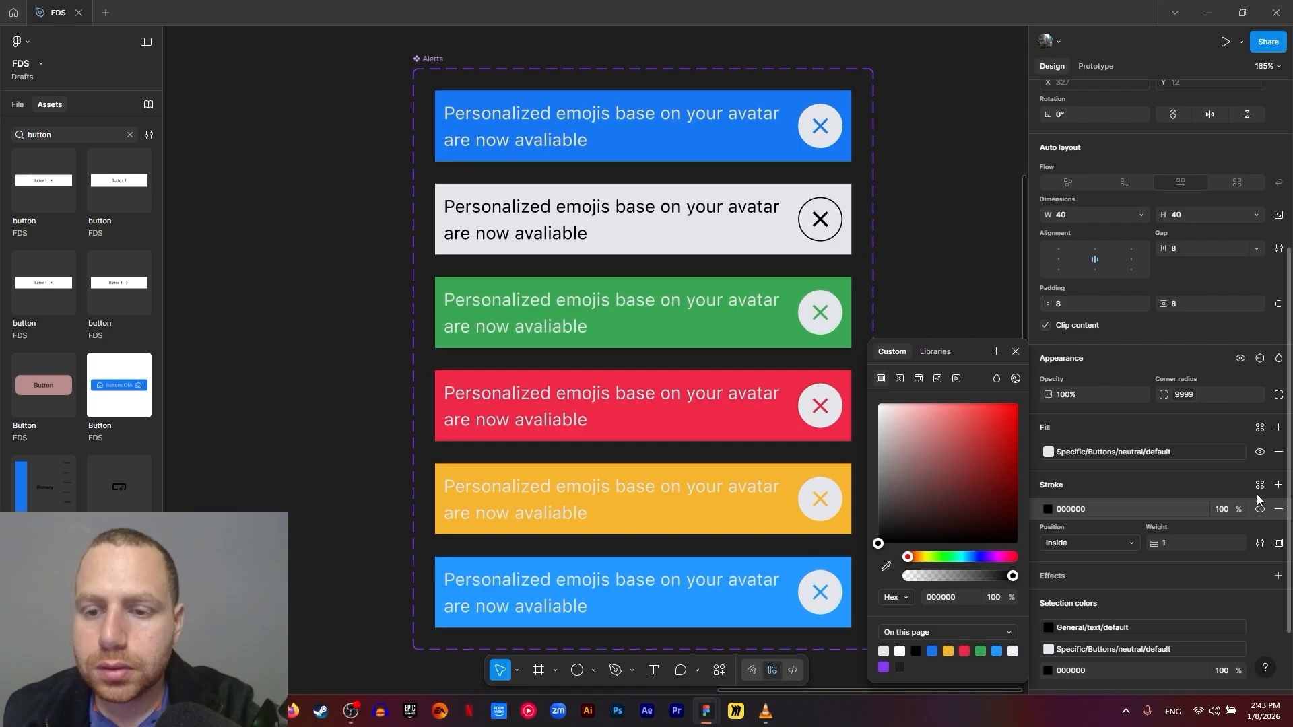
{"action": "left_click", "coordinate": [935, 351]}
{"action": "type", "text": "icon"}
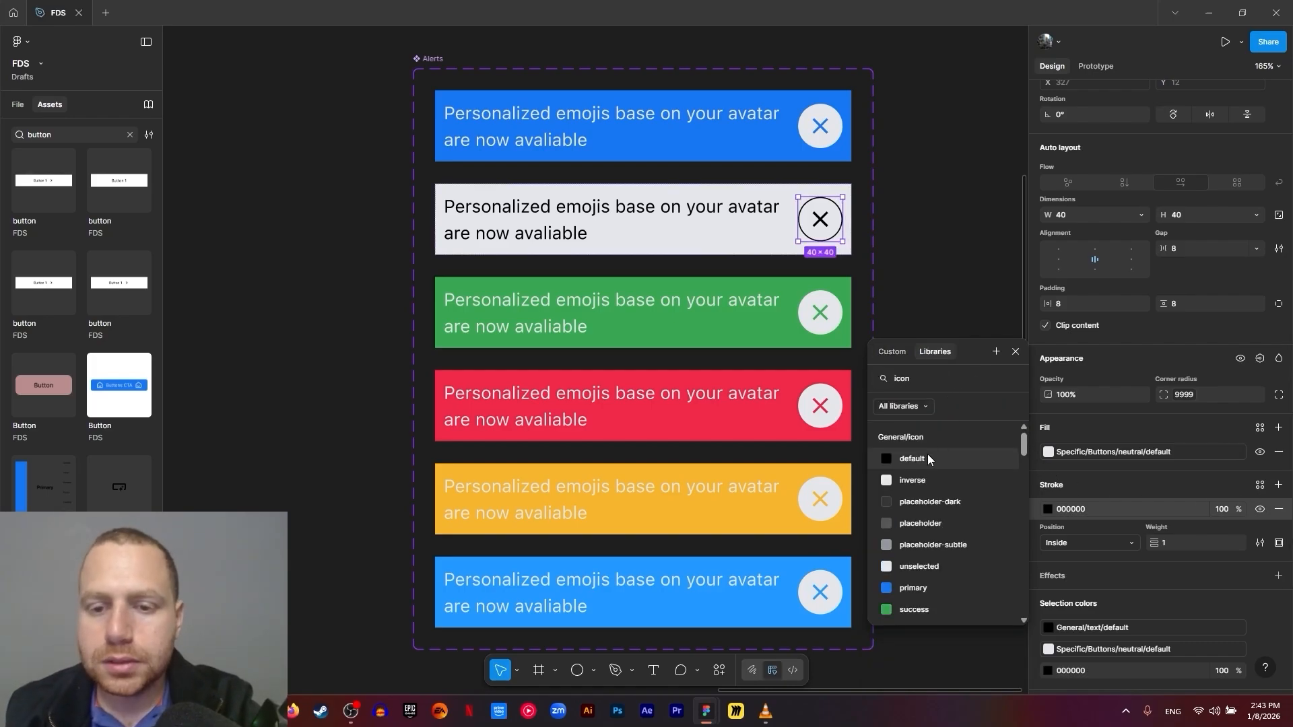
{"action": "left_click", "coordinate": [913, 463]}
{"action": "left_click", "coordinate": [916, 348]}
Move the Alerts component set into the Alerts documentation frame, centred below the header
{"action": "left_click_drag", "start_coordinate": [913, 526], "coordinate": [889, 547]}
{"action": "scroll", "coordinate": [890, 512], "scroll_direction": "down", "scroll_amount": 4}
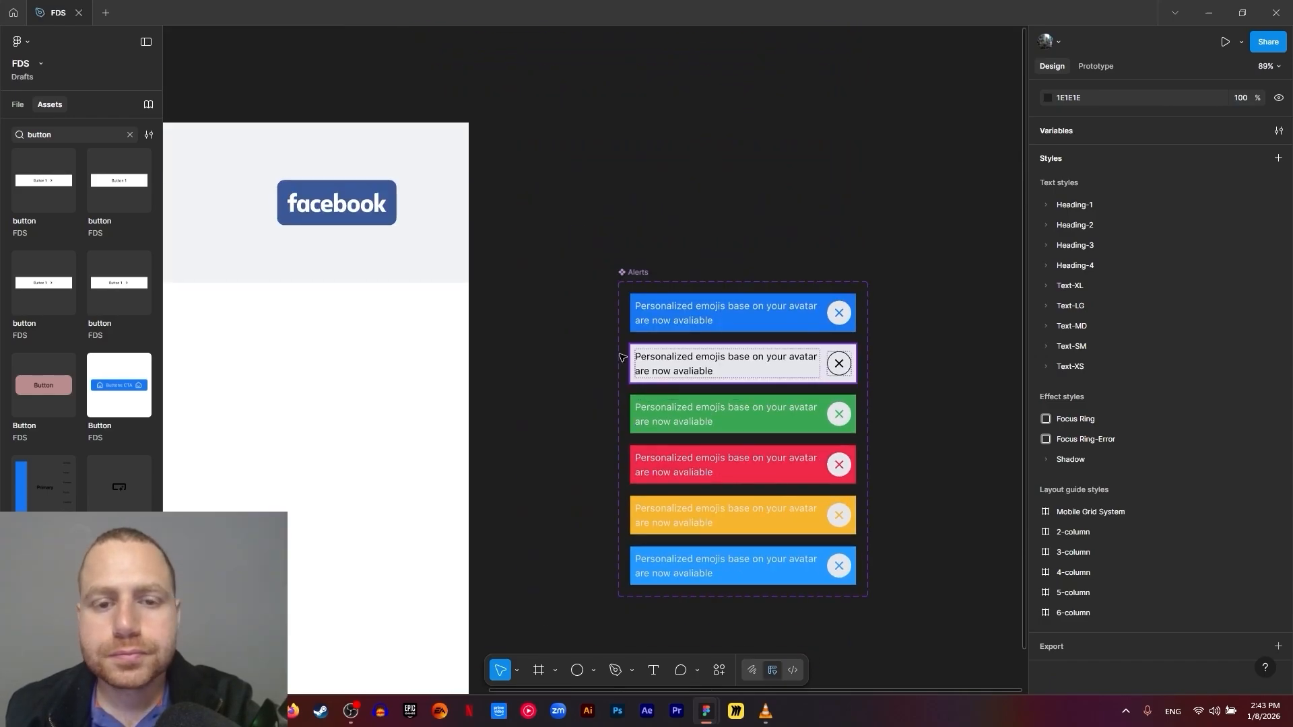
{"action": "left_click_drag", "start_coordinate": [531, 368], "coordinate": [741, 238]}
{"action": "scroll", "coordinate": [742, 239], "scroll_direction": "down", "scroll_amount": 3}
{"action": "left_click_drag", "start_coordinate": [823, 174], "coordinate": [393, 216]}
{"action": "left_click", "coordinate": [729, 376]}
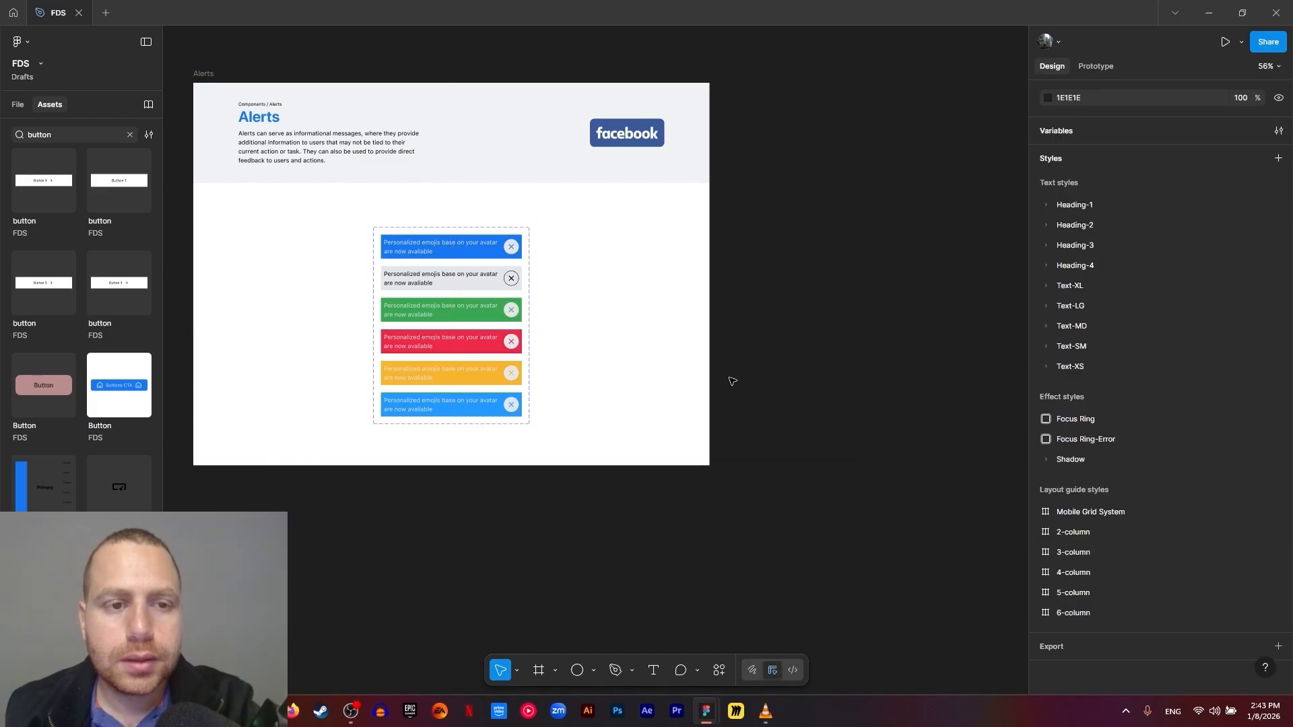
{"action": "left_click_drag", "start_coordinate": [739, 387], "coordinate": [861, 476]}
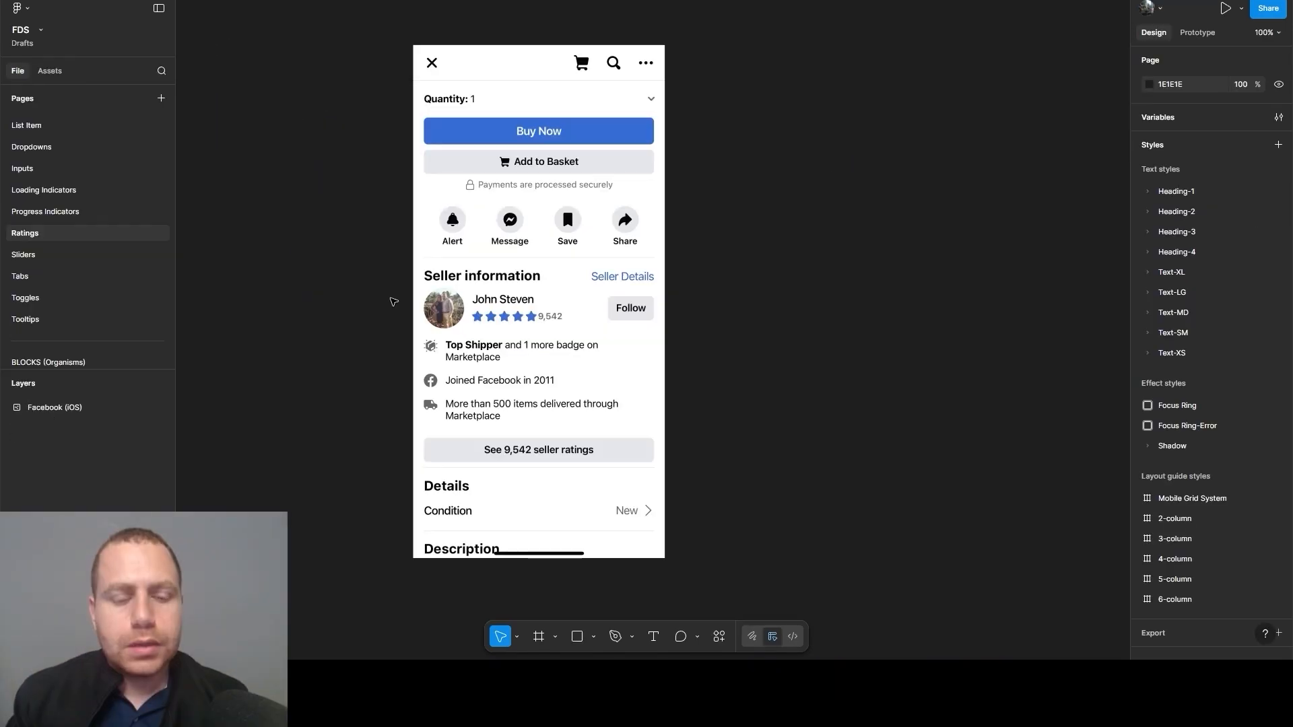
Copy the blue Star icon with 100% fill from the Icons page and paste it onto the Ratings page beside the Facebook reference screen
{"action": "scroll", "coordinate": [419, 261], "scroll_direction": "up", "scroll_amount": 5}
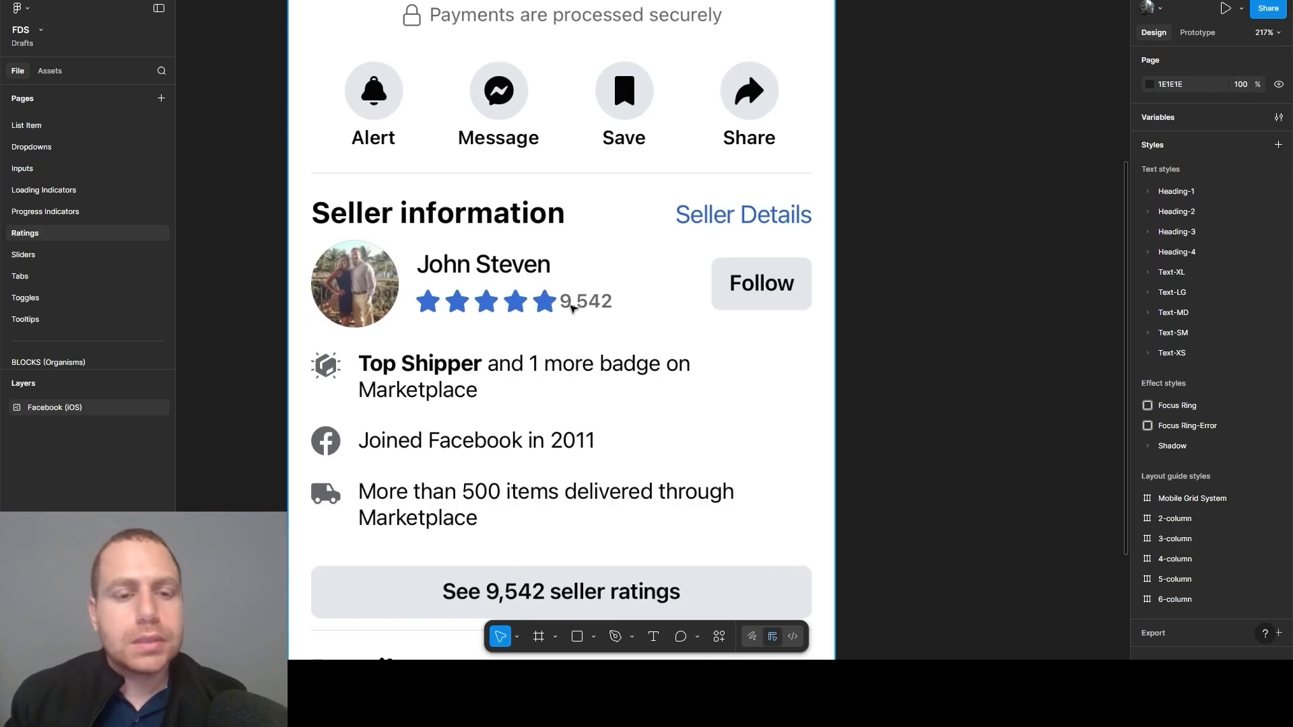
{"action": "scroll", "coordinate": [510, 394], "scroll_direction": "down", "scroll_amount": 5}
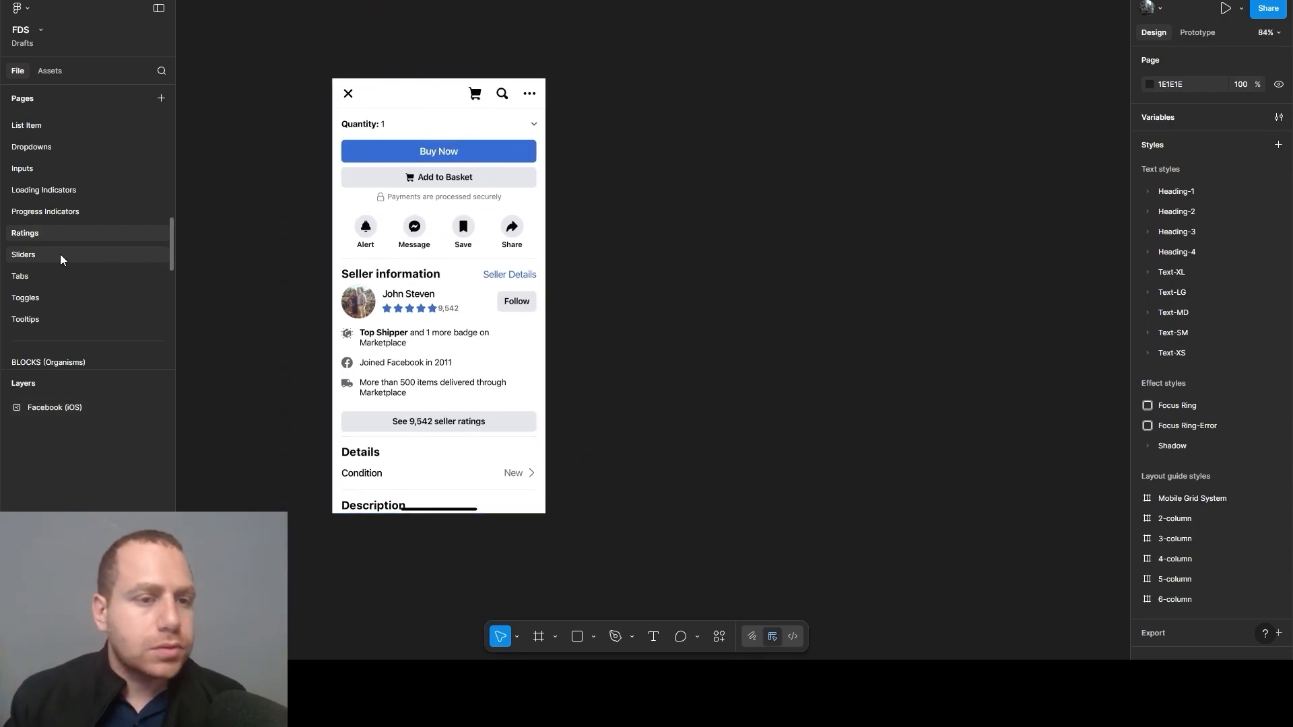
{"action": "scroll", "coordinate": [62, 254], "scroll_direction": "up", "scroll_amount": 10}
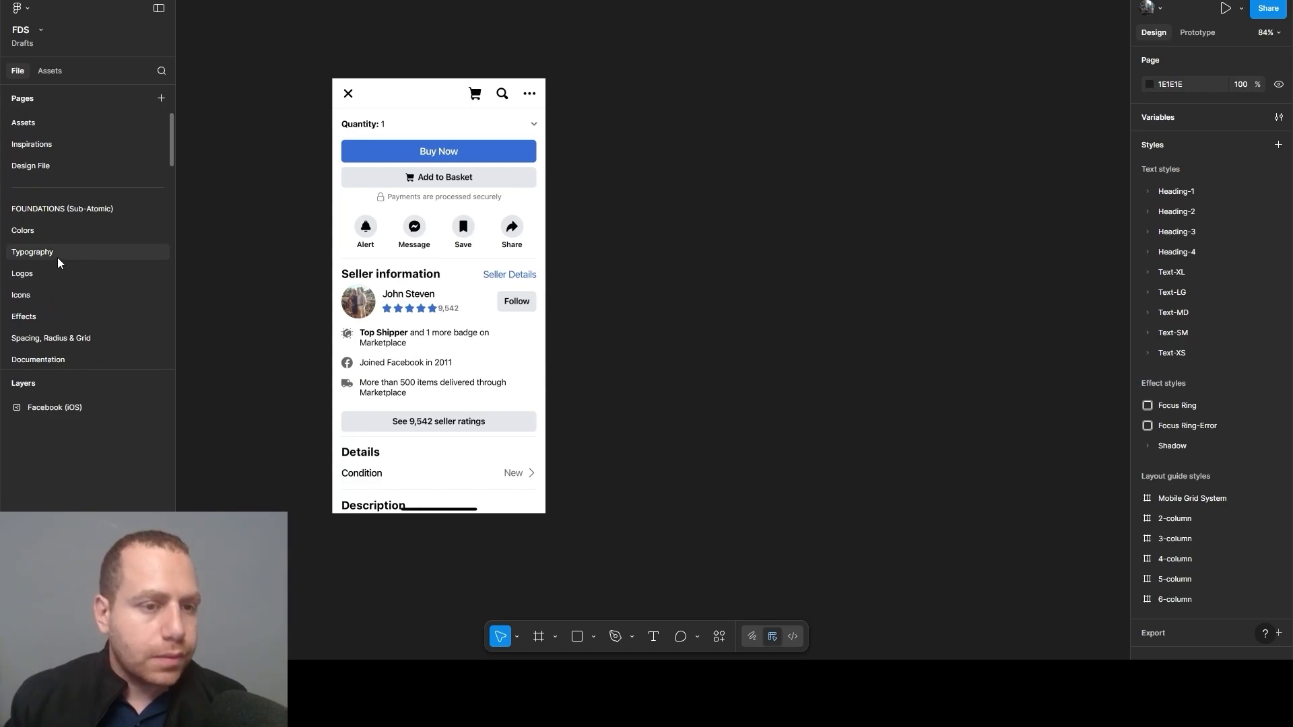
{"action": "left_click", "coordinate": [36, 293]}
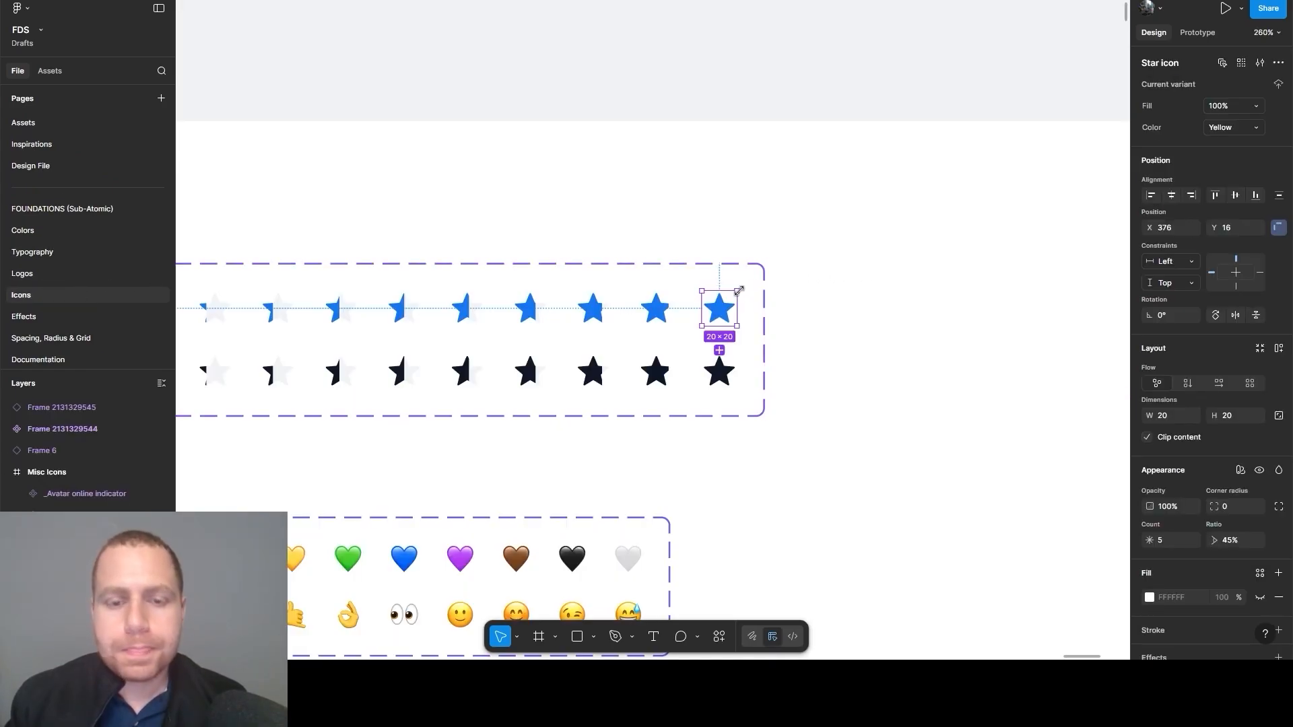
{"action": "scroll", "coordinate": [47, 282], "scroll_direction": "down", "scroll_amount": 10}
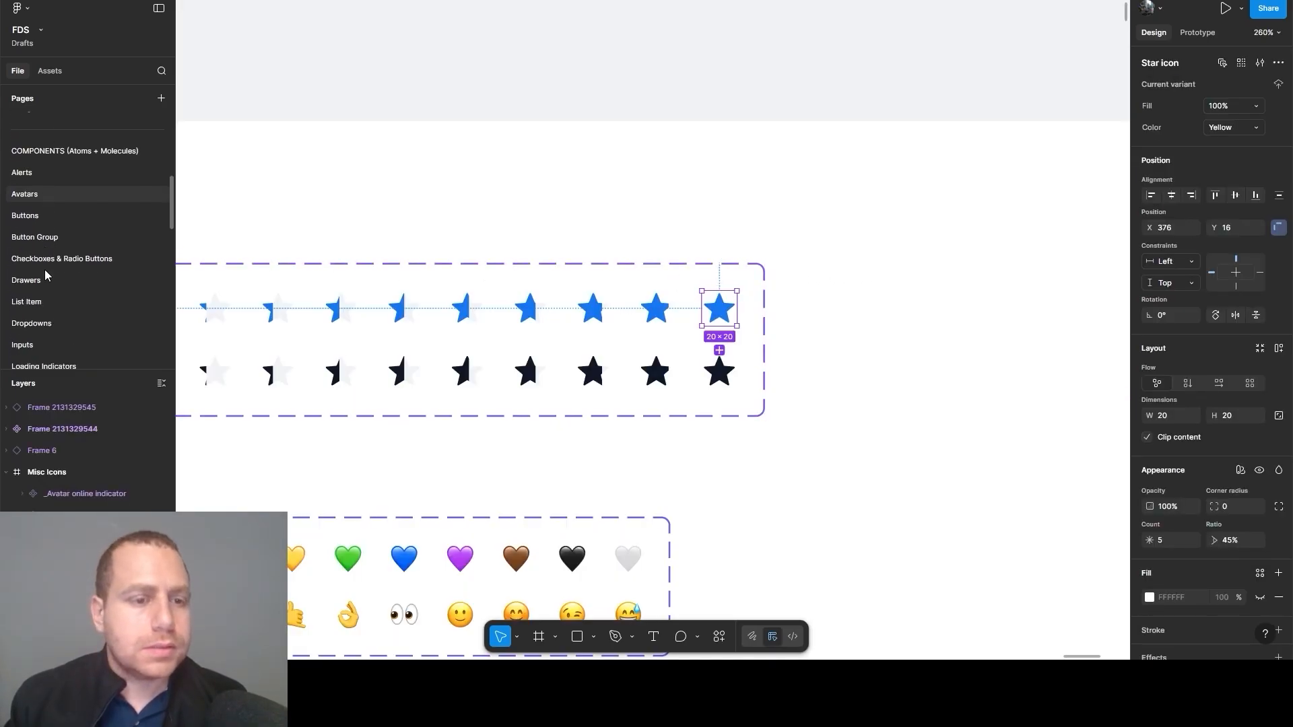
{"action": "left_click", "coordinate": [37, 304]}
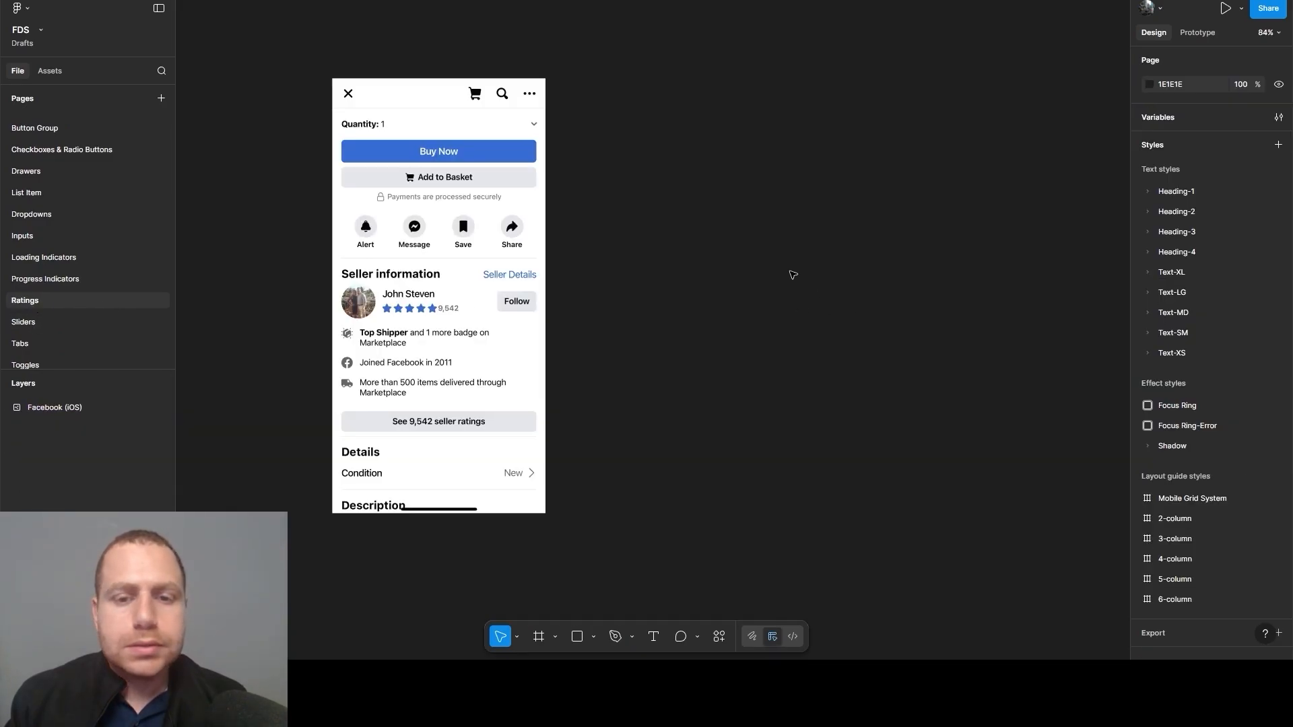
{"action": "key", "text": "ctrl+v"}
{"action": "scroll", "coordinate": [643, 311], "scroll_direction": "up", "scroll_amount": 5}
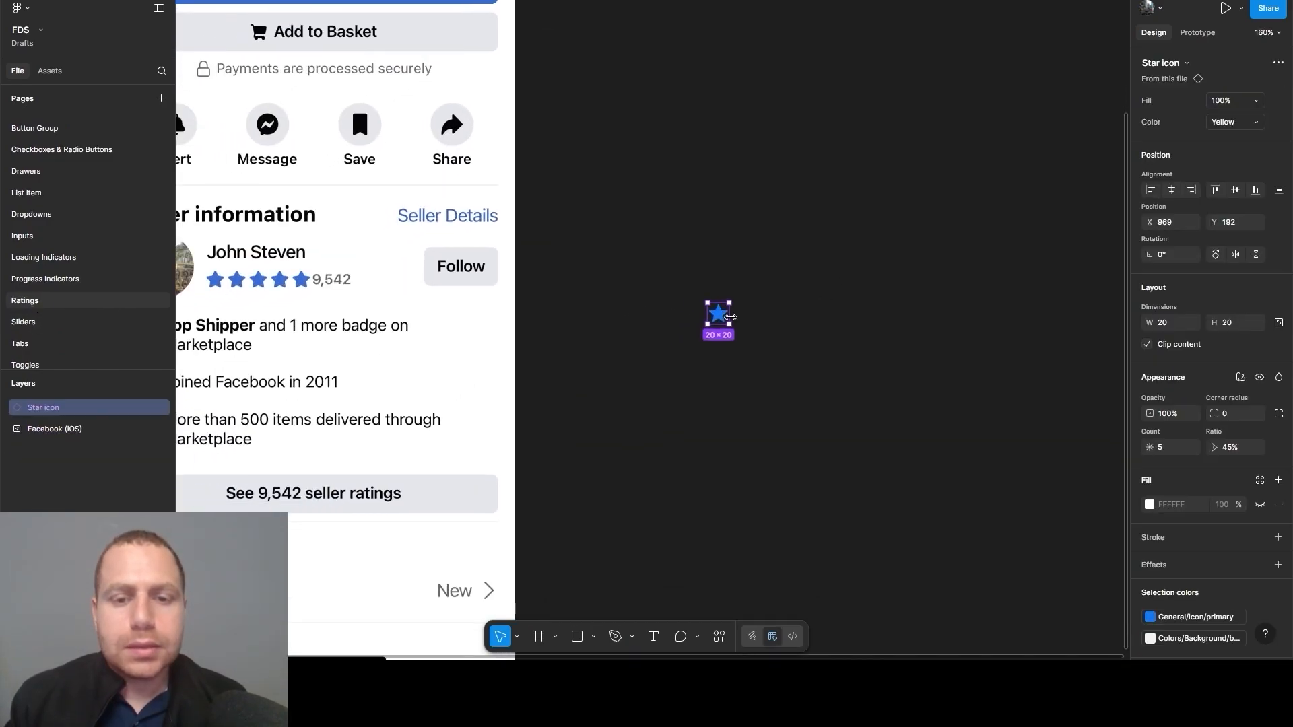
Duplicate the star into a horizontal row of five stars, spaced 8 px apart
{"action": "left_click_drag", "start_coordinate": [719, 318], "coordinate": [841, 317]}
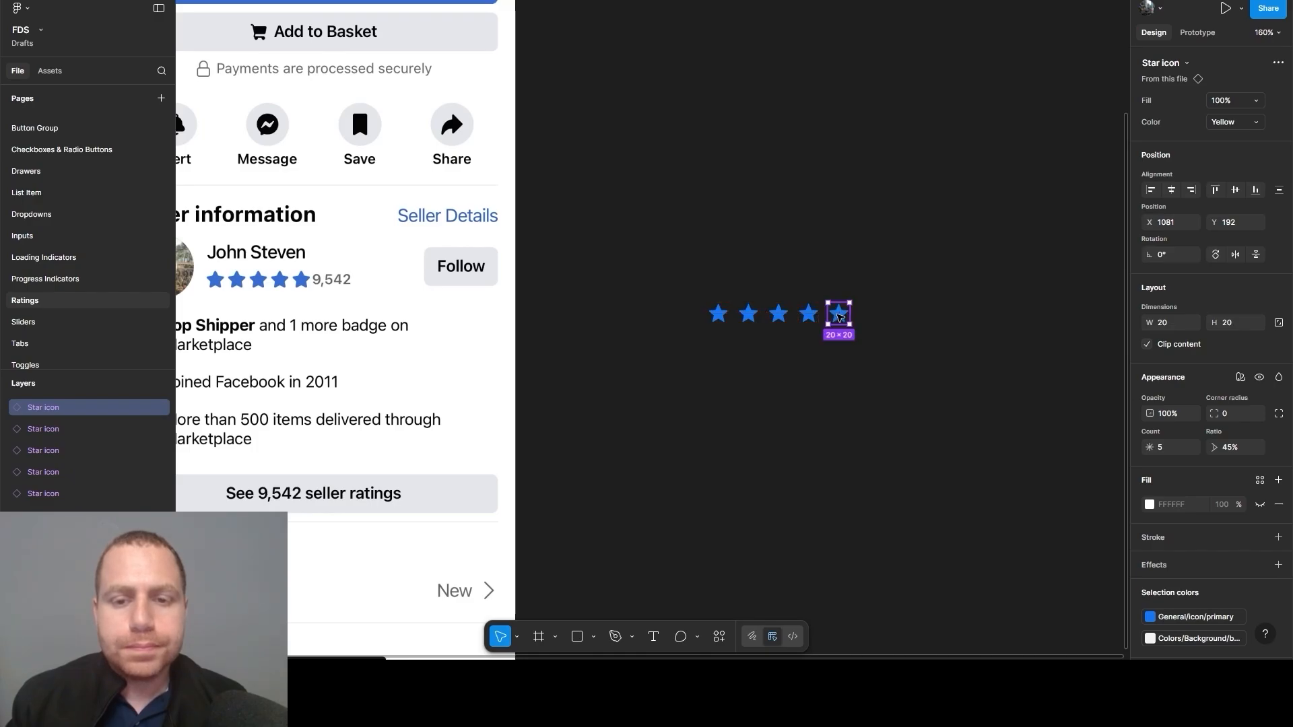
{"action": "left_click", "coordinate": [744, 352]}
{"action": "scroll", "coordinate": [592, 326], "scroll_direction": "left", "scroll_amount": 2}
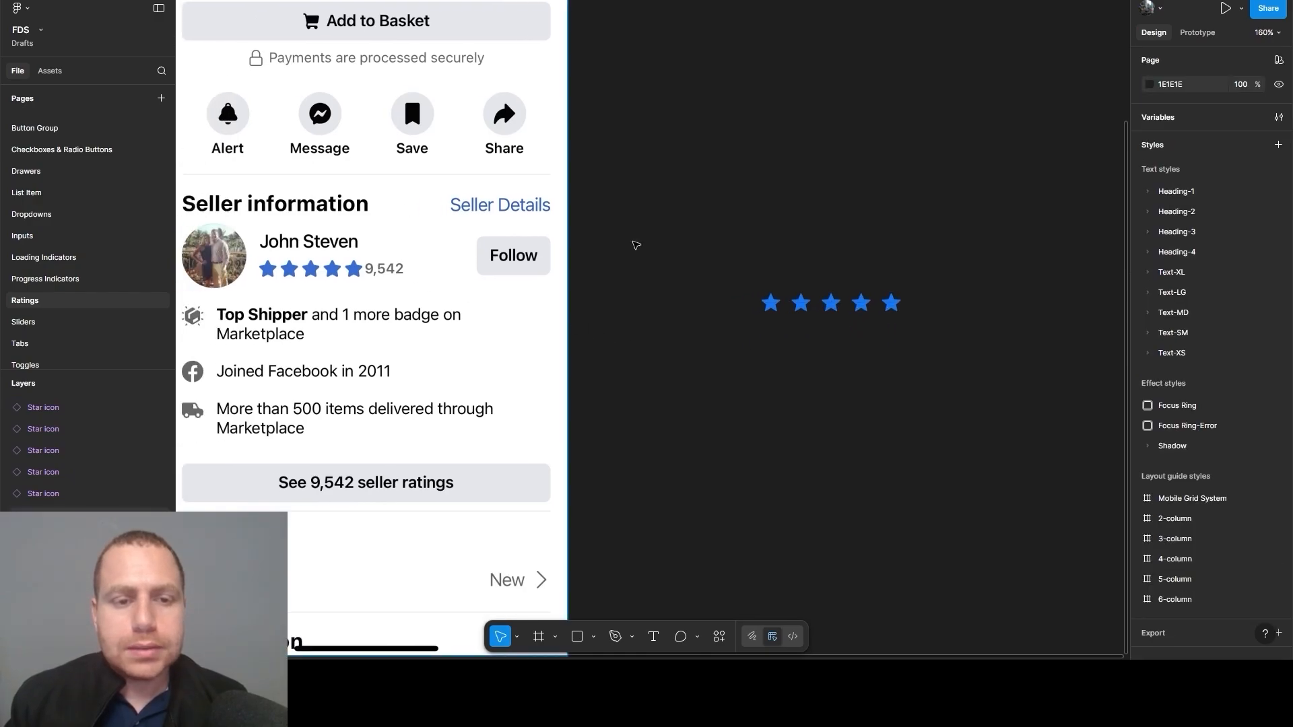
Add a text label reading "9,628" to the right of the fifth star
{"action": "scroll", "coordinate": [694, 256], "scroll_direction": "right", "scroll_amount": 5}
{"action": "key", "text": "t"}
{"action": "left_click", "coordinate": [767, 337]}
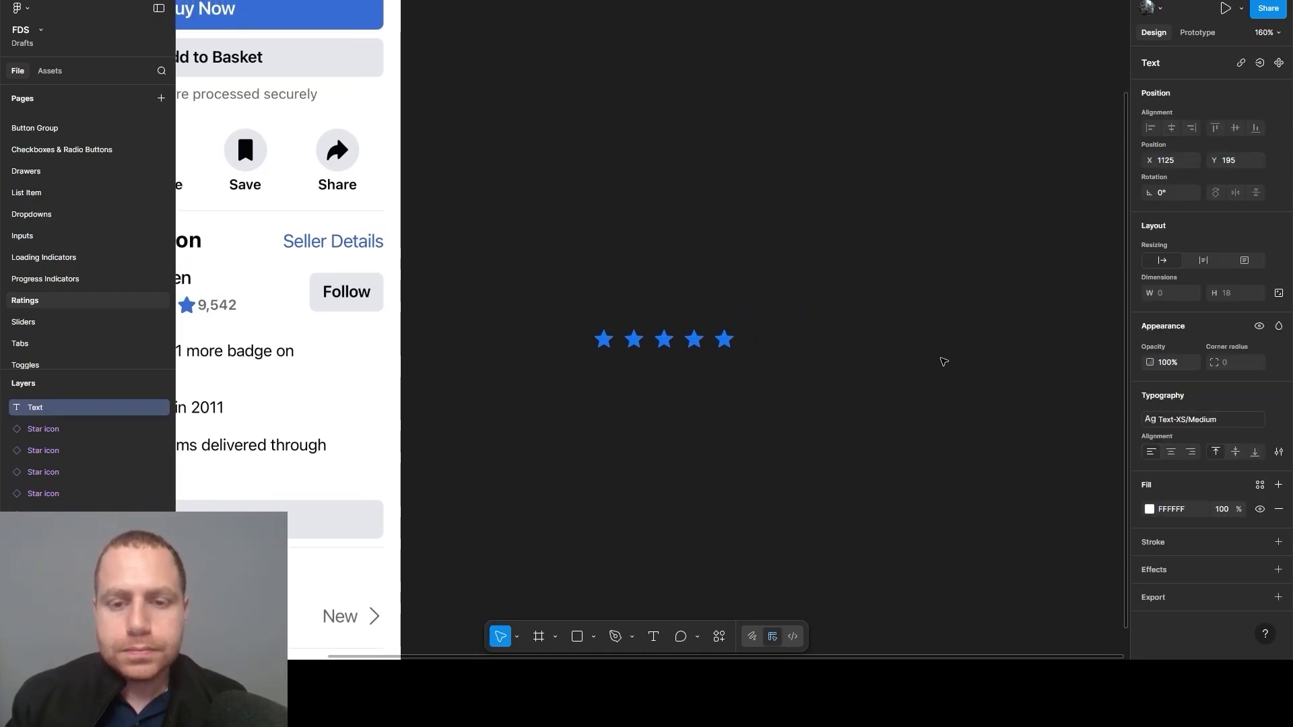
{"action": "type", "text": "9"}
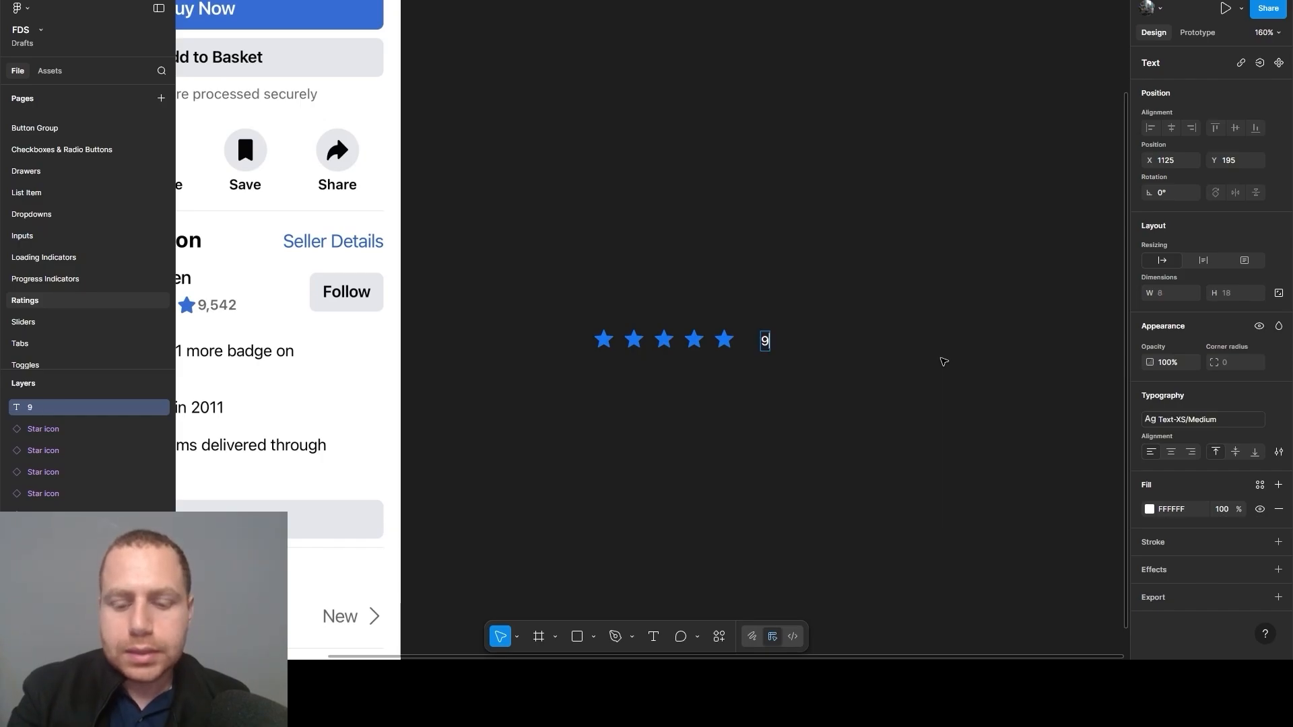
{"action": "type", "text": ",628"}
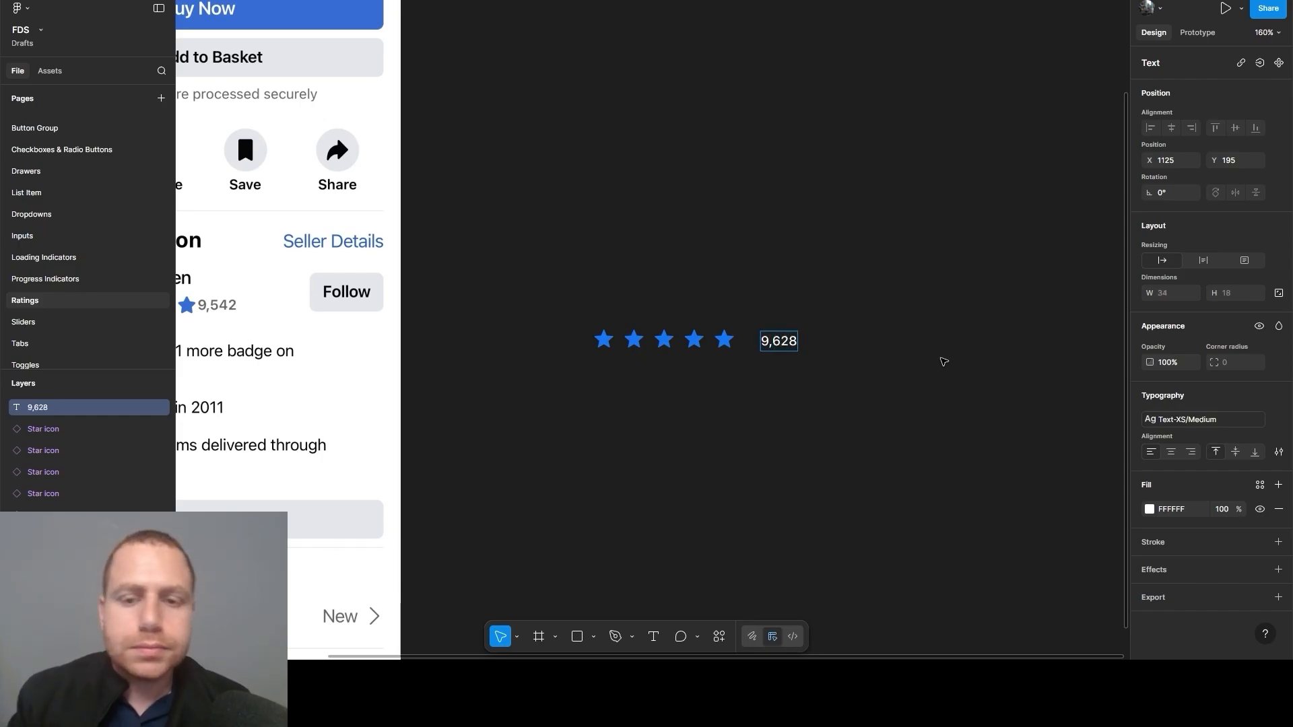
{"action": "key", "text": "Escape"}
{"action": "left_click", "coordinate": [1212, 424]}
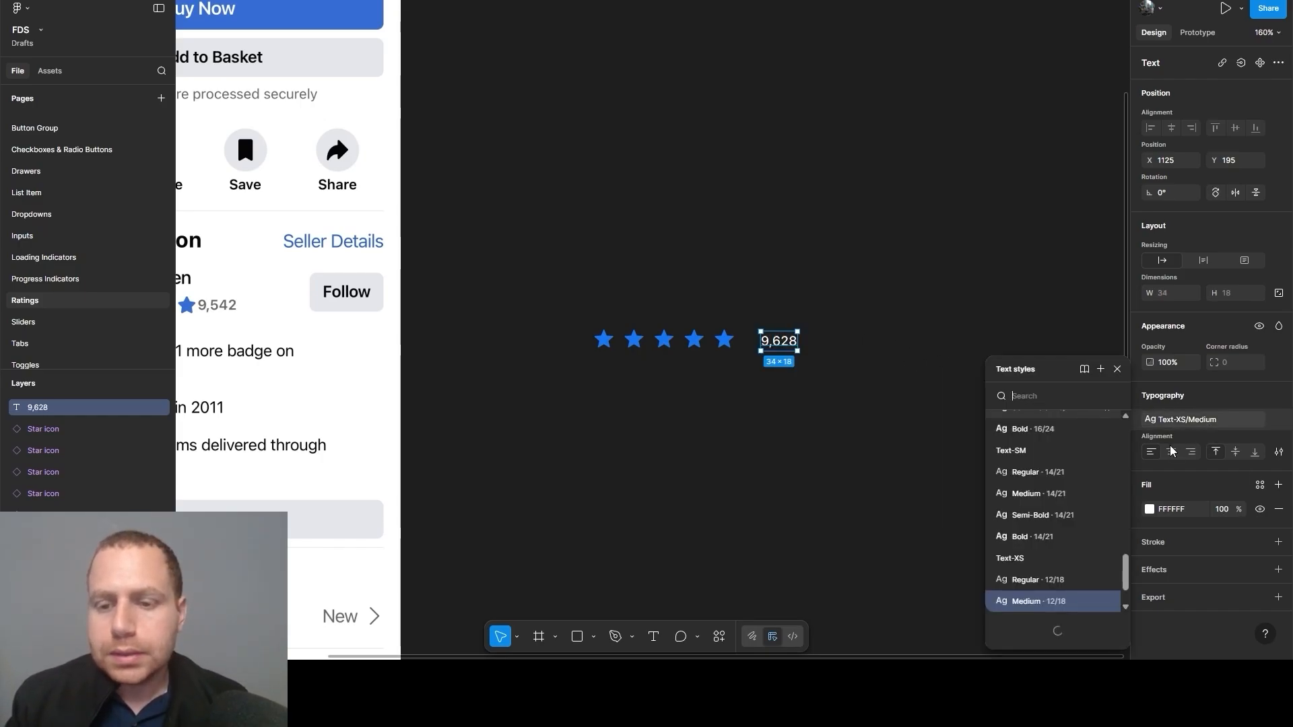
{"action": "scroll", "coordinate": [1104, 425], "scroll_direction": "up", "scroll_amount": 1}
{"action": "left_click", "coordinate": [1120, 372]}
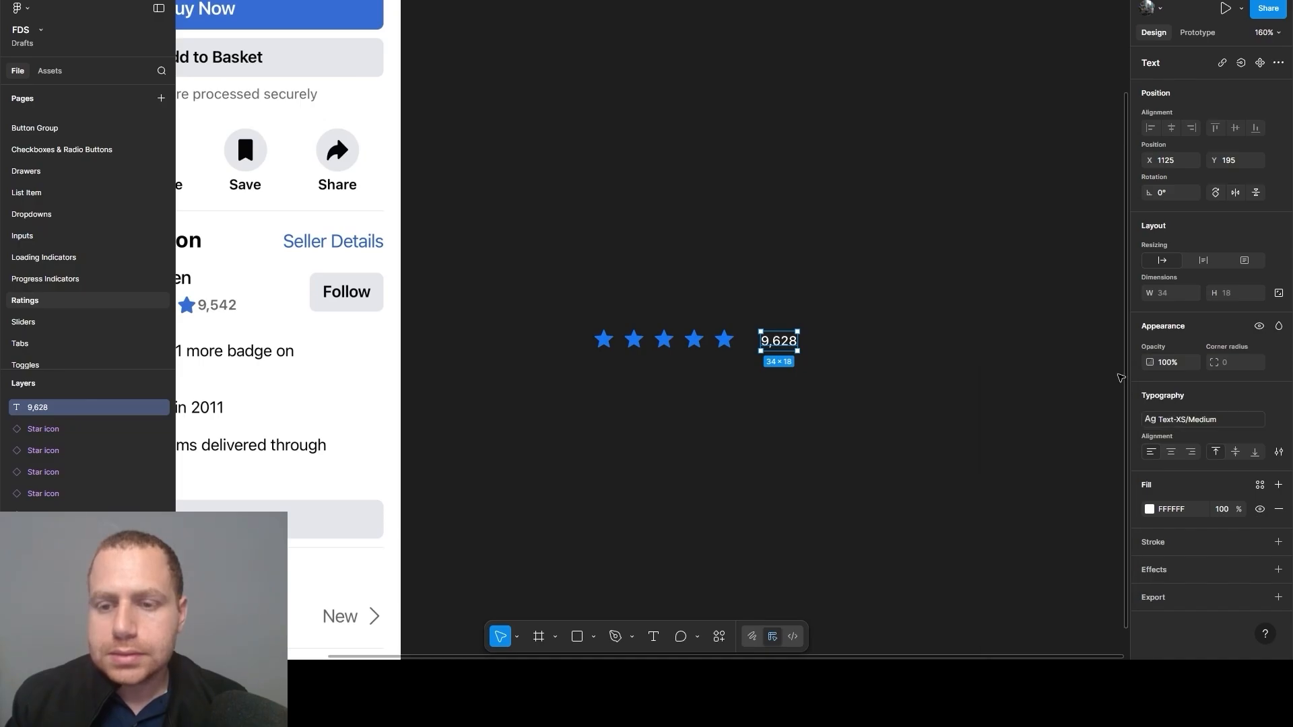
Colour the 9,628 label with the General/text/placeholder variable and place it 8 px right of the last star, vertically aligned with the row
{"action": "left_click", "coordinate": [1150, 509]}
{"action": "left_click", "coordinate": [1040, 335]}
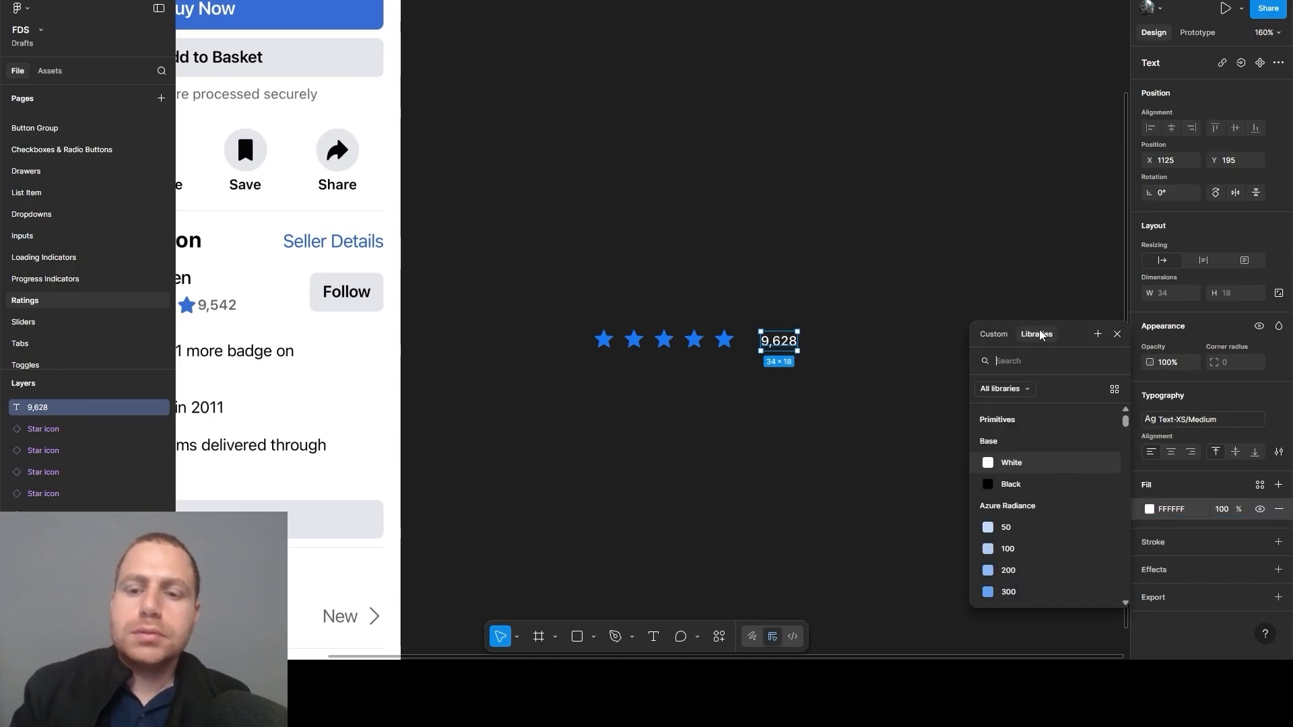
{"action": "type", "text": "text"}
{"action": "left_click", "coordinate": [1023, 513]}
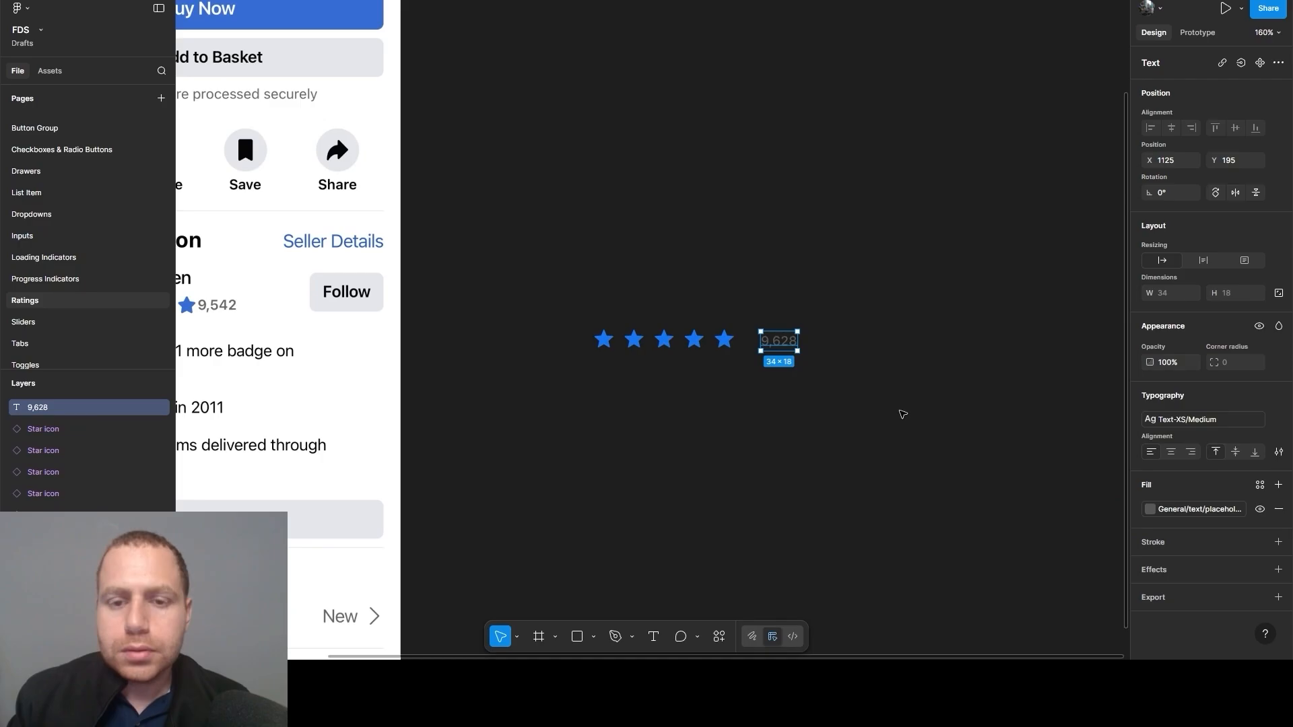
{"action": "left_click", "coordinate": [899, 409]}
{"action": "left_click_drag", "start_coordinate": [784, 345], "coordinate": [767, 342]}
{"action": "left_click", "coordinate": [765, 296]}
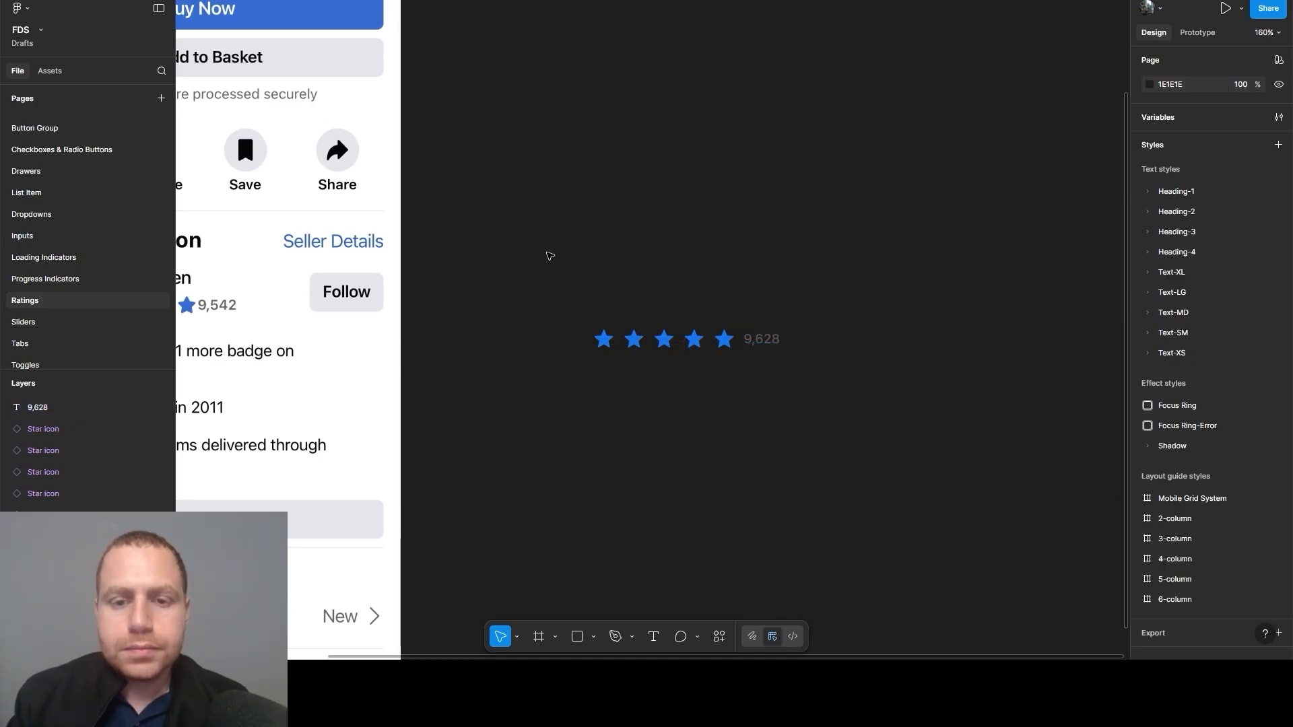
{"action": "mouse_move", "coordinate": [536, 261]}
{"action": "left_mouse_down"}
{"action": "mouse_move", "coordinate": [694, 240]}
{"action": "mouse_move", "coordinate": [538, 270]}
{"action": "left_mouse_up"}
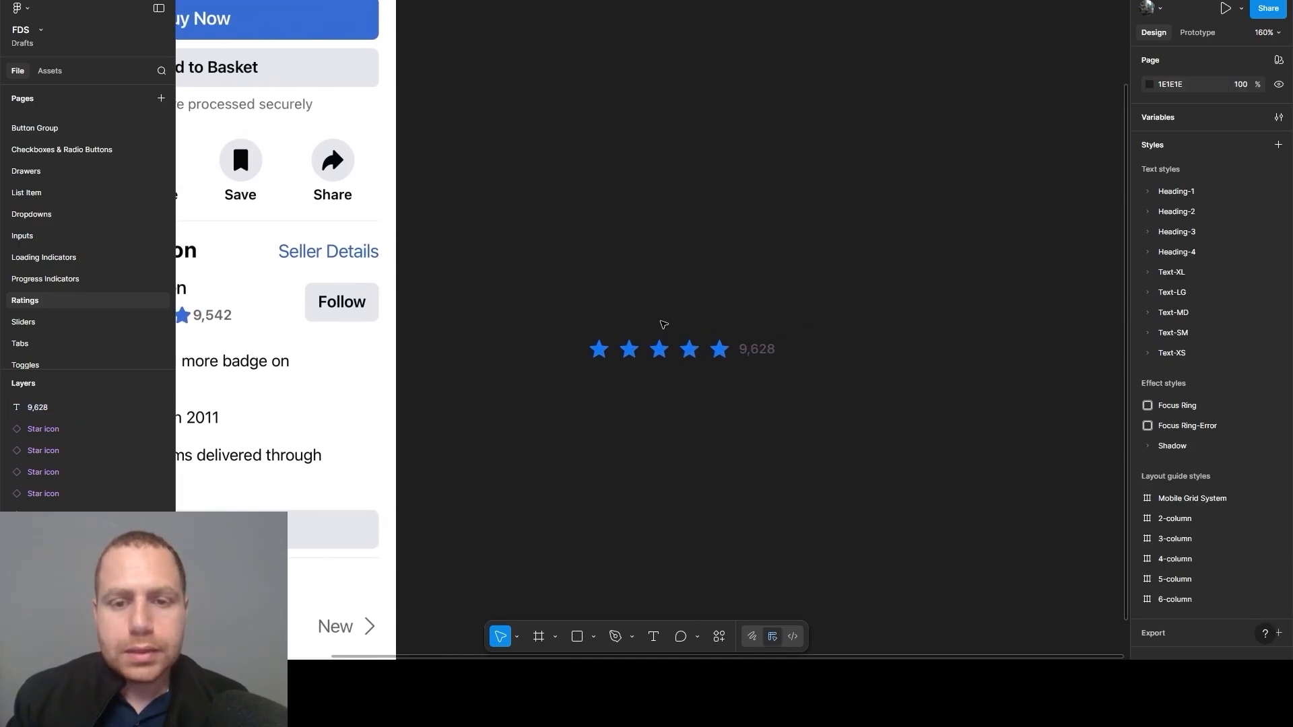
Wrap the five stars and the count label in a horizontal auto layout frame named Ratings
{"action": "scroll", "coordinate": [663, 325], "scroll_direction": "up", "scroll_amount": 3}
{"action": "left_click_drag", "start_coordinate": [447, 260], "coordinate": [919, 464]}
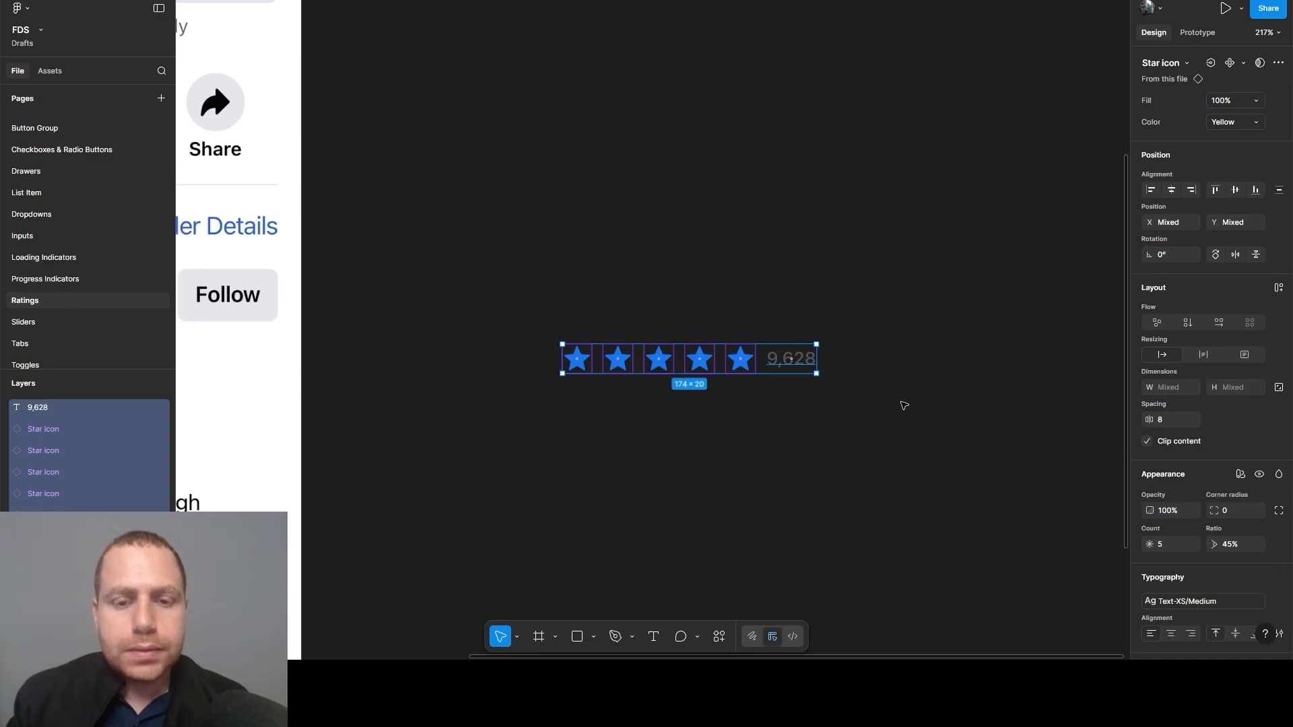
{"action": "key", "text": "shift+a"}
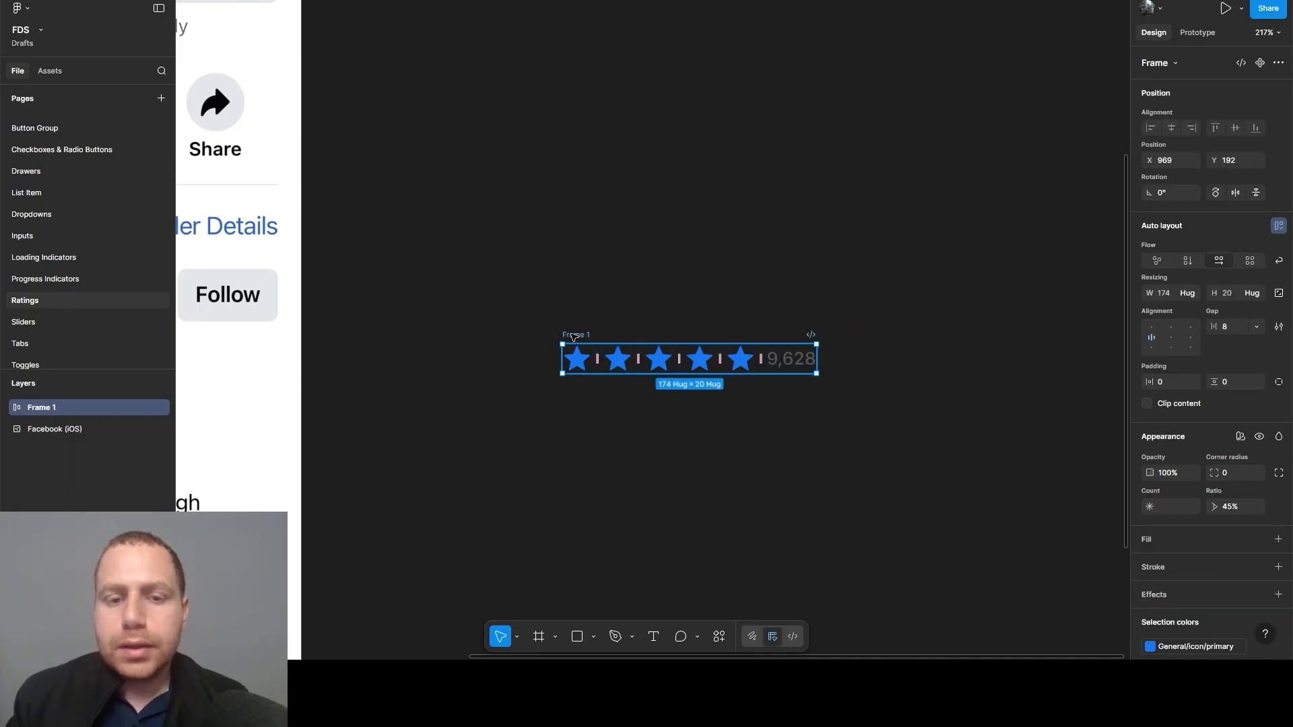
{"action": "double_click", "coordinate": [574, 335]}
{"action": "type", "text": "Ra"}
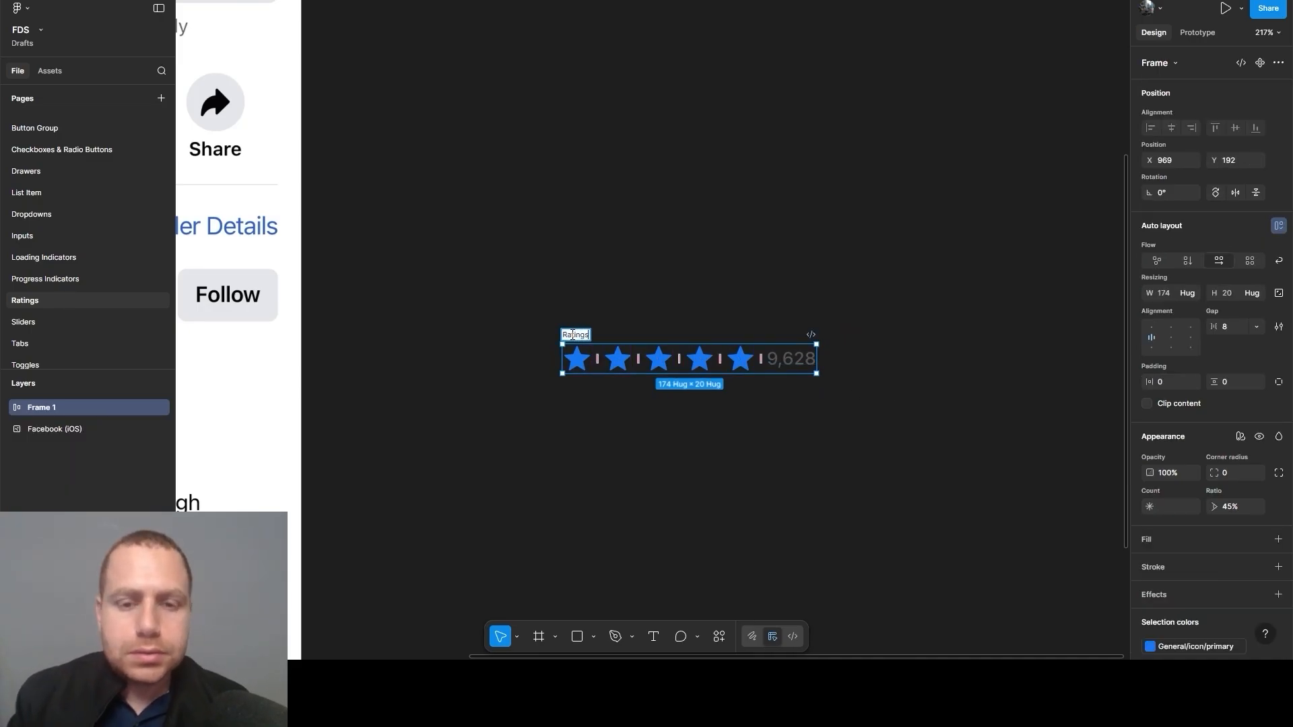
{"action": "type", "text": "tings"}
{"action": "left_click", "coordinate": [751, 249]}
Turn the Ratings frame into a component and give it a variant property named Rating
{"action": "left_click", "coordinate": [652, 336]}
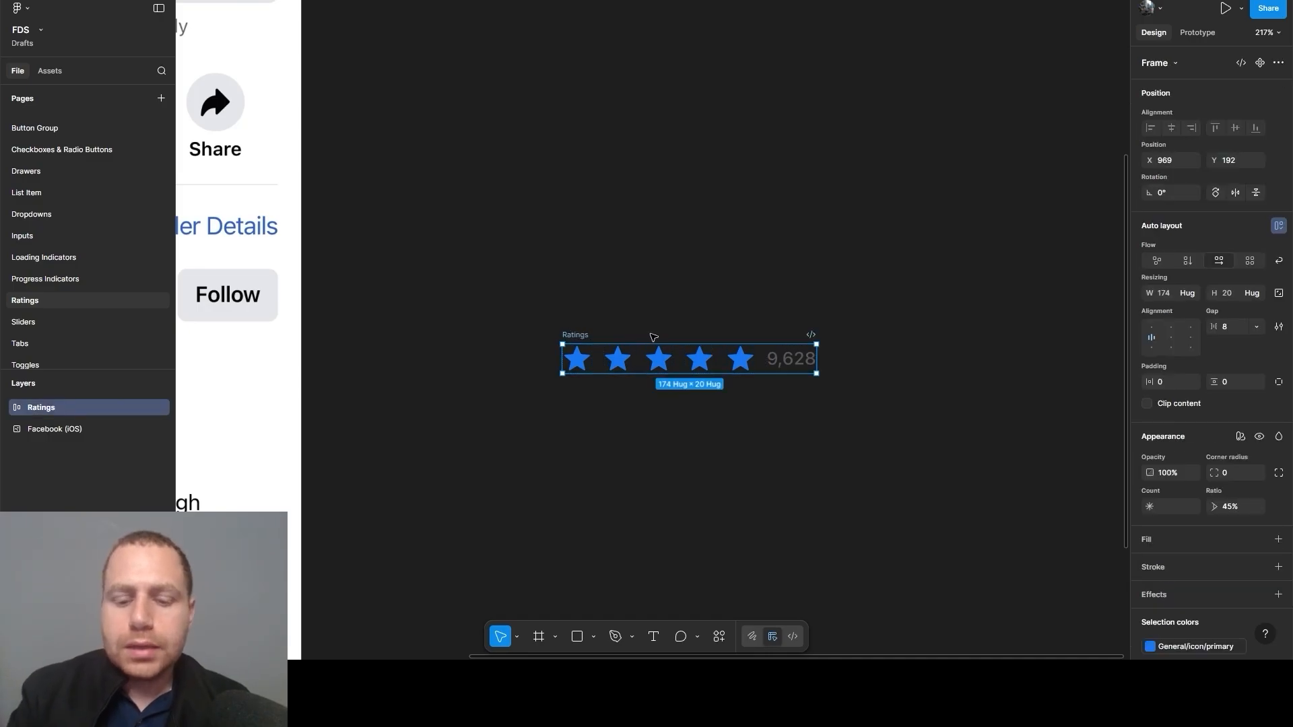
{"action": "key", "text": "ctrl+alt+k"}
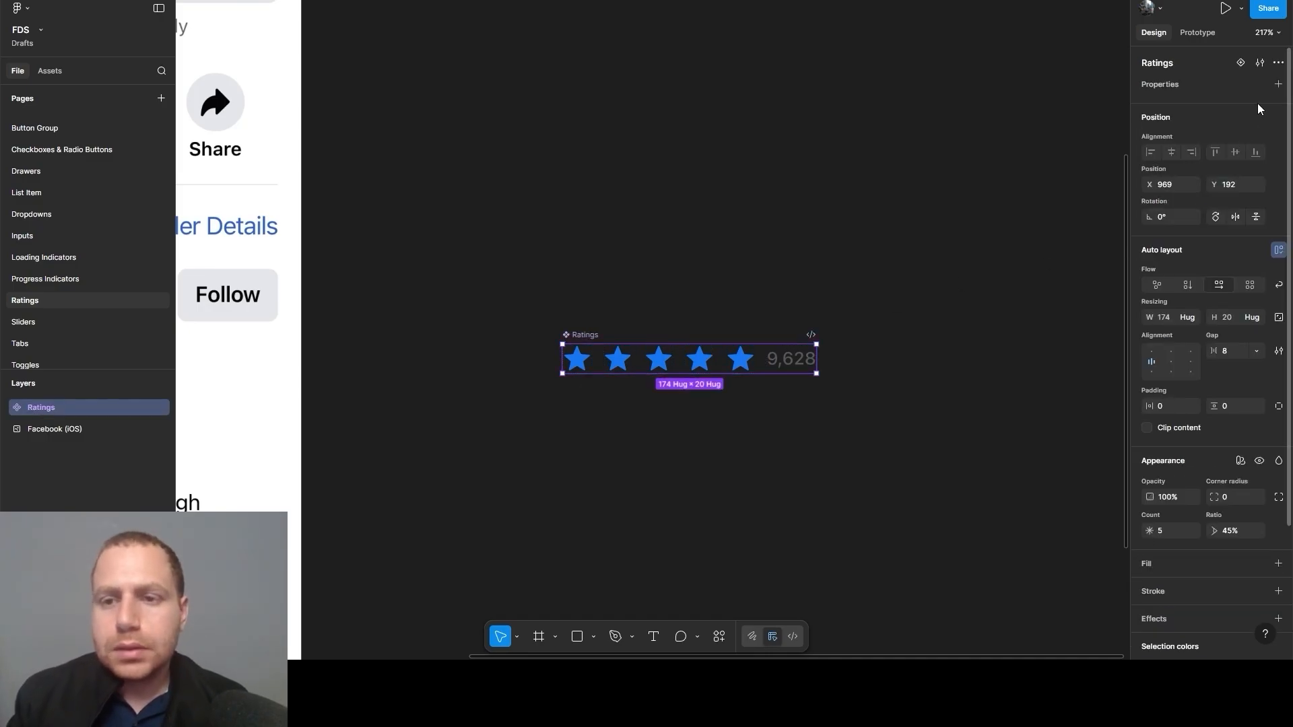
{"action": "left_click", "coordinate": [1278, 84]}
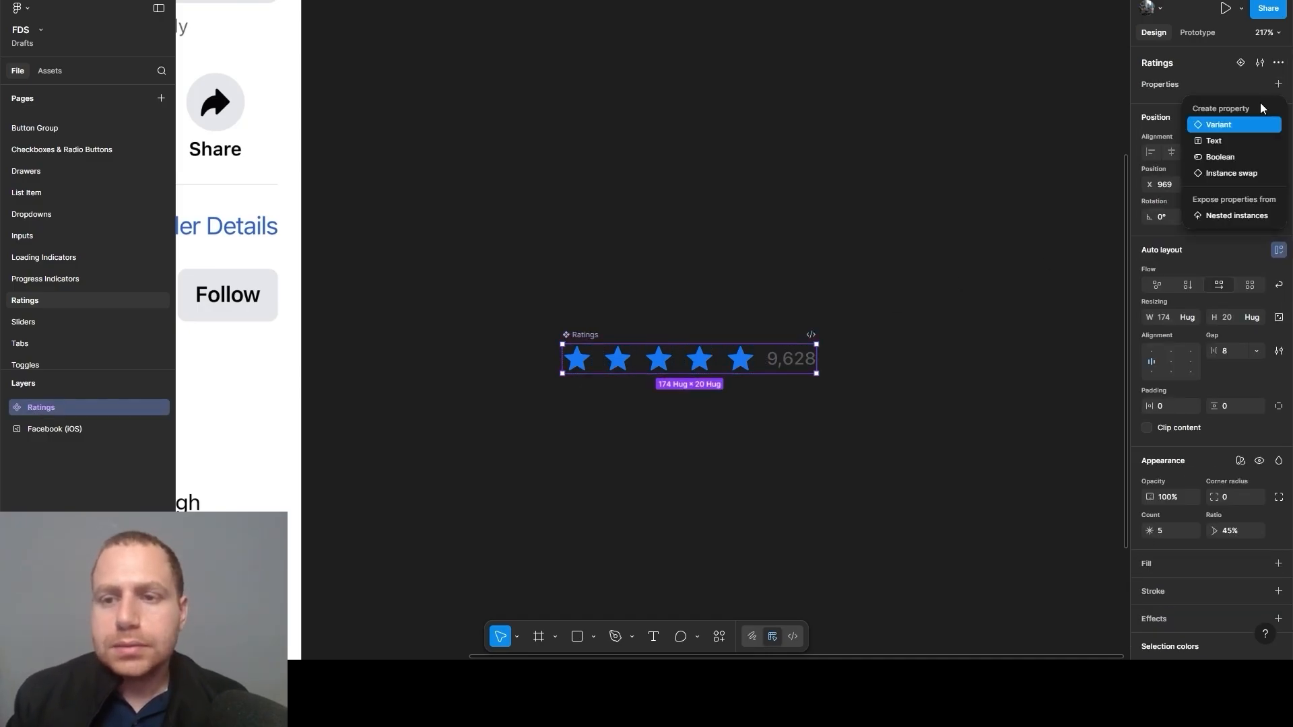
{"action": "left_click", "coordinate": [1219, 125]}
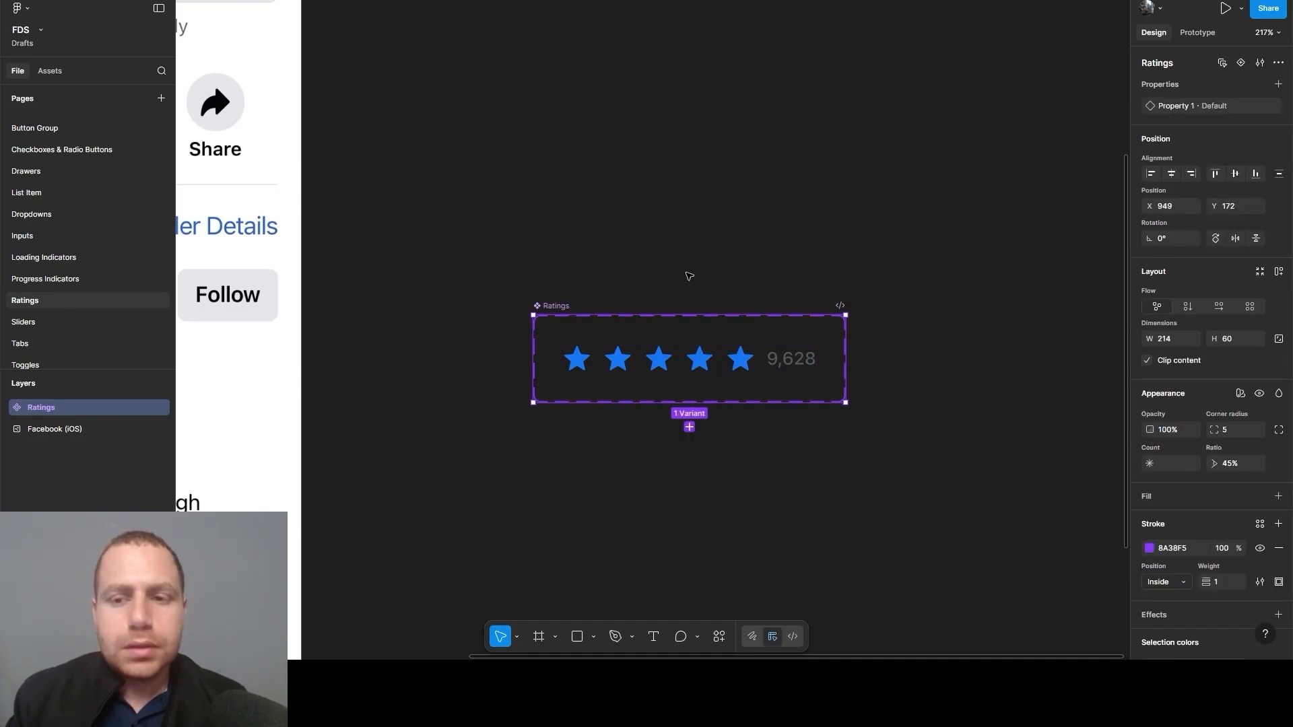
{"action": "double_click", "coordinate": [1173, 111]}
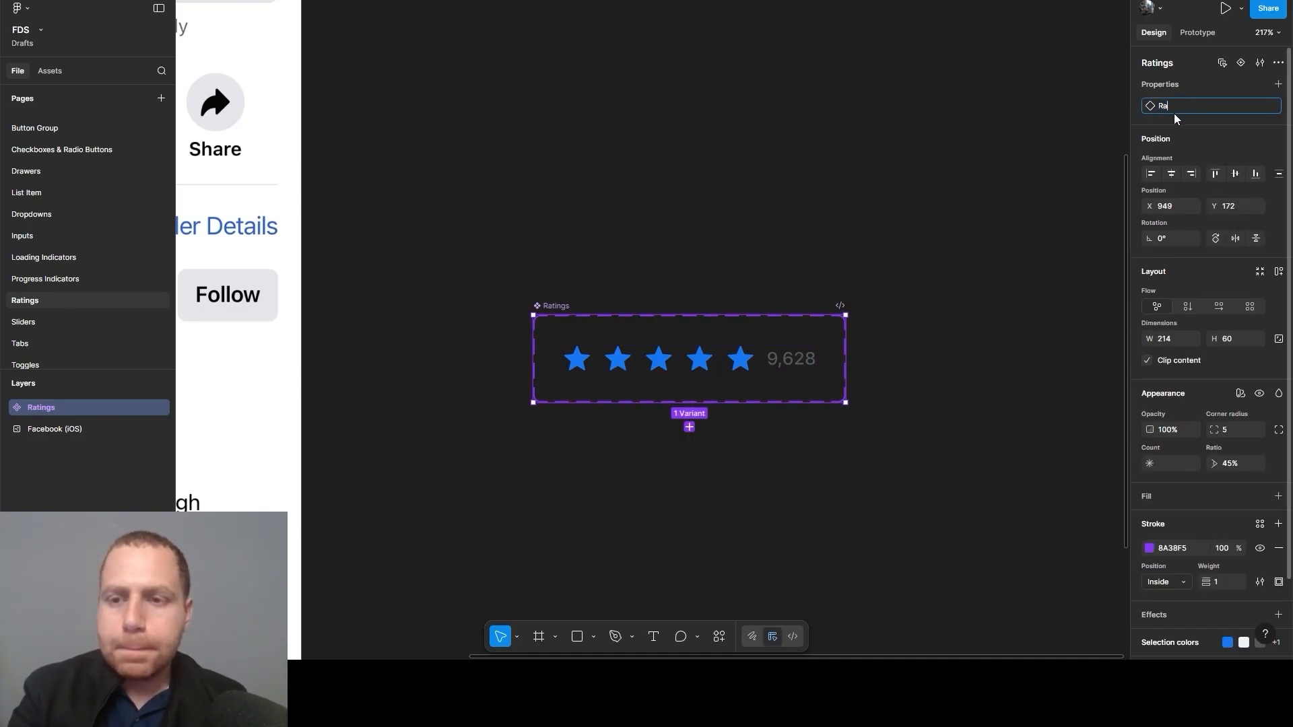
{"action": "left_click", "coordinate": [851, 208]}
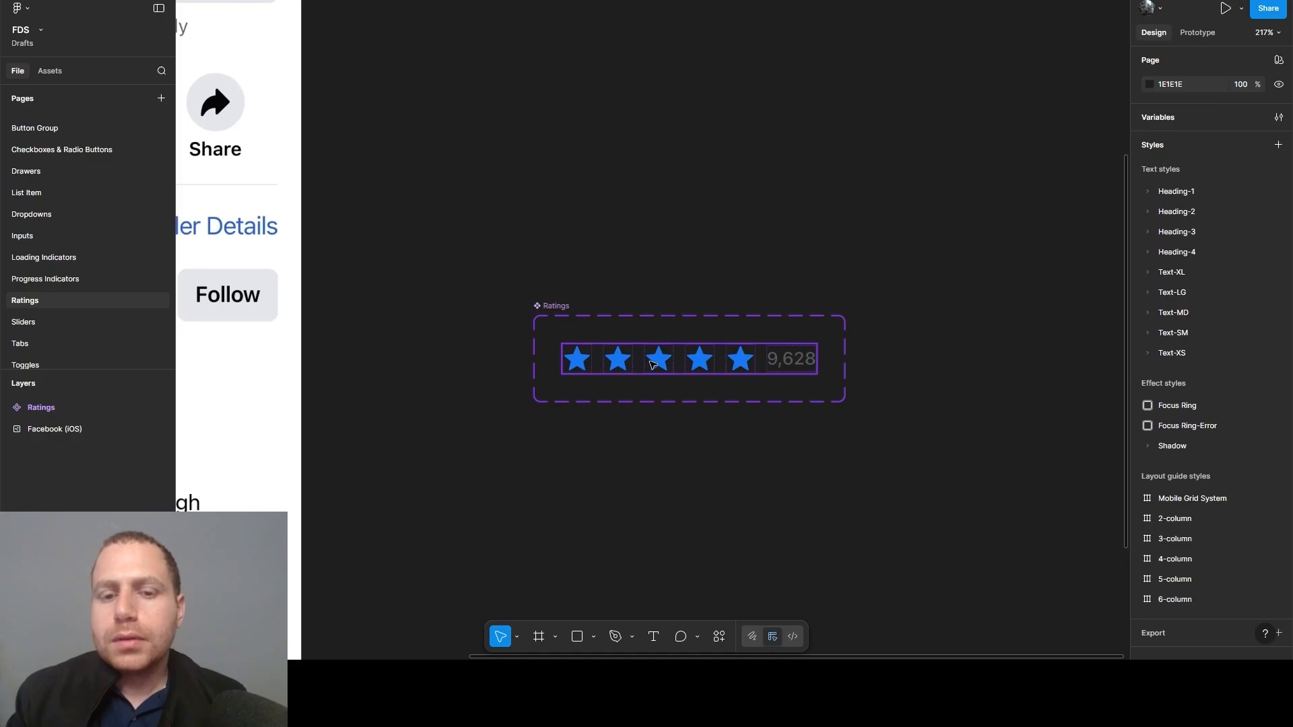
Rename the Ratings component set's variant property to 5
{"action": "left_click", "coordinate": [539, 309]}
{"action": "double_click", "coordinate": [1209, 106]}
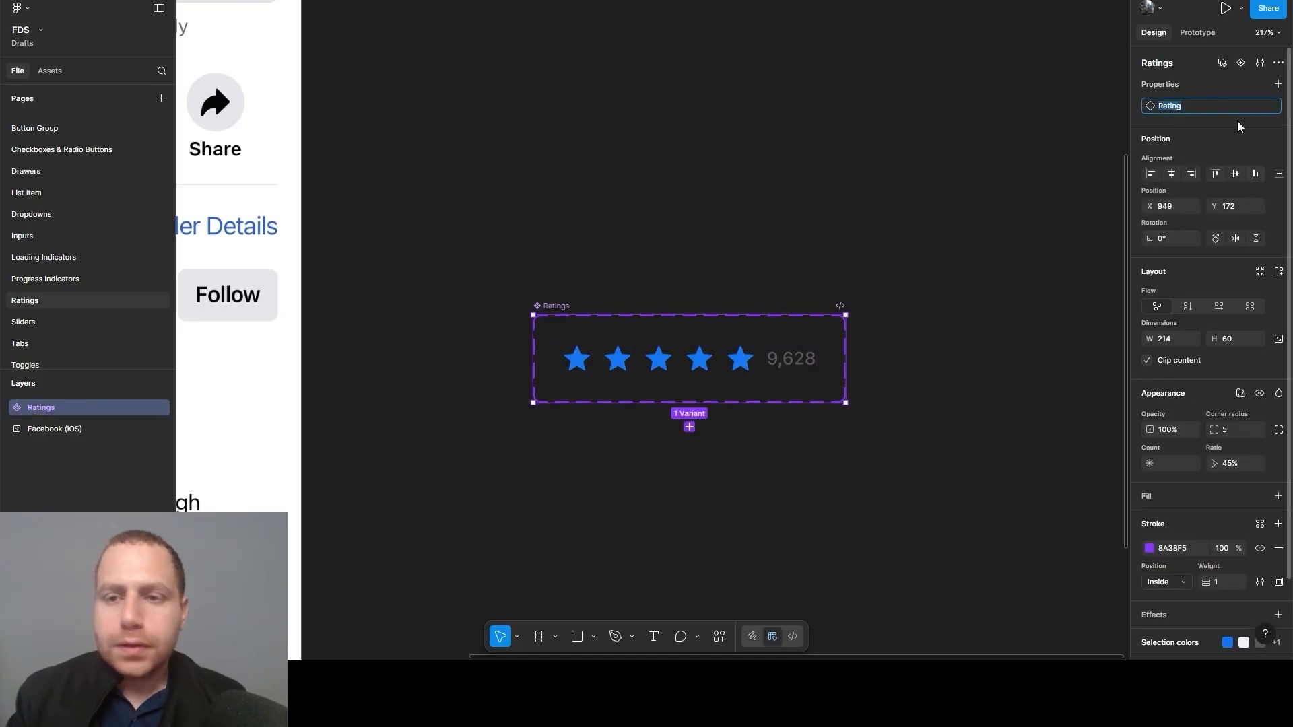
{"action": "left_click", "coordinate": [936, 182]}
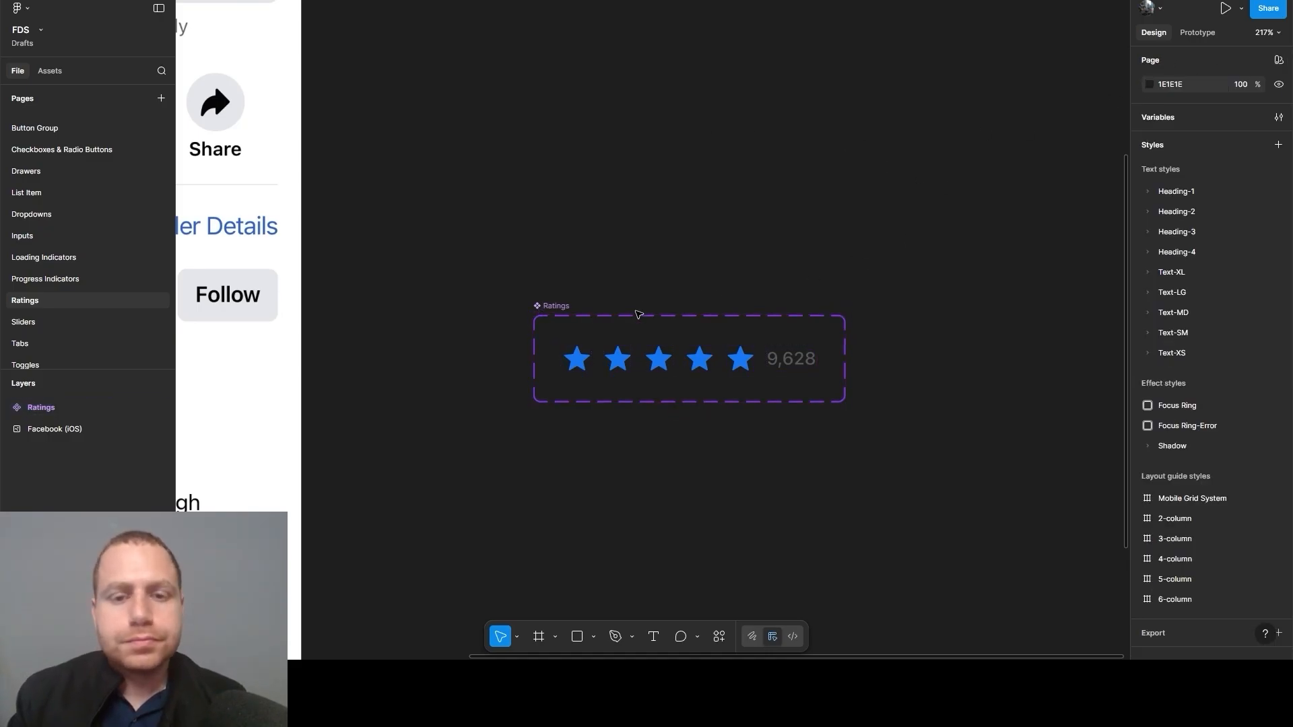
Add a second variant to the Ratings set and set its fifth star's Fill to 50%
{"action": "left_click", "coordinate": [581, 312]}
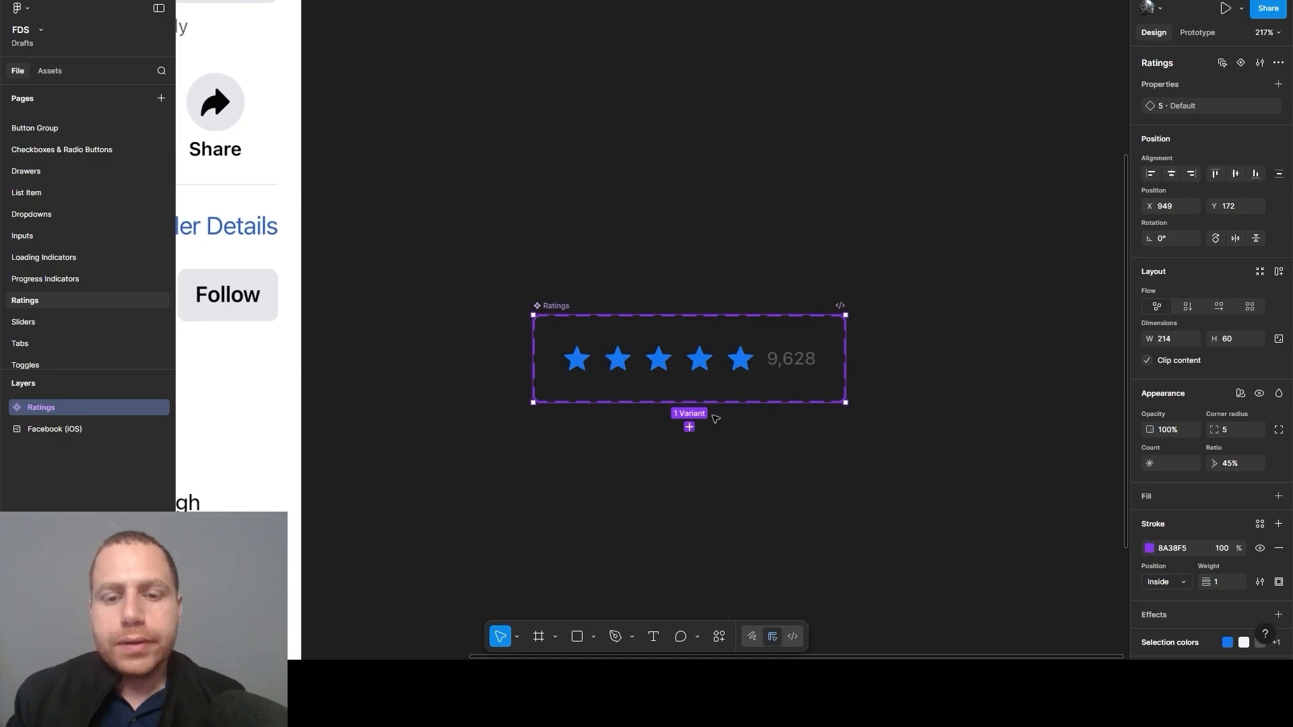
{"action": "left_click", "coordinate": [689, 427]}
{"action": "scroll", "coordinate": [734, 336], "scroll_direction": "down", "scroll_amount": 3}
{"action": "double_click", "coordinate": [736, 329]}
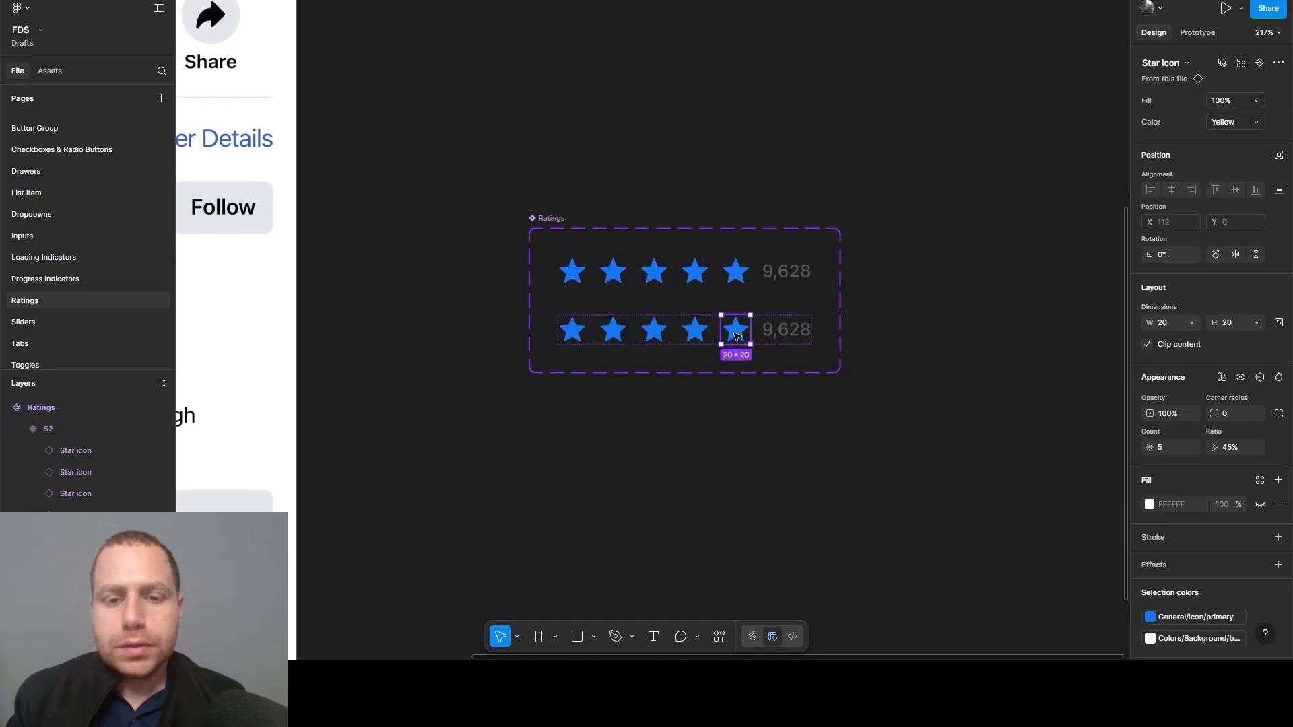
{"action": "left_click", "coordinate": [1251, 103]}
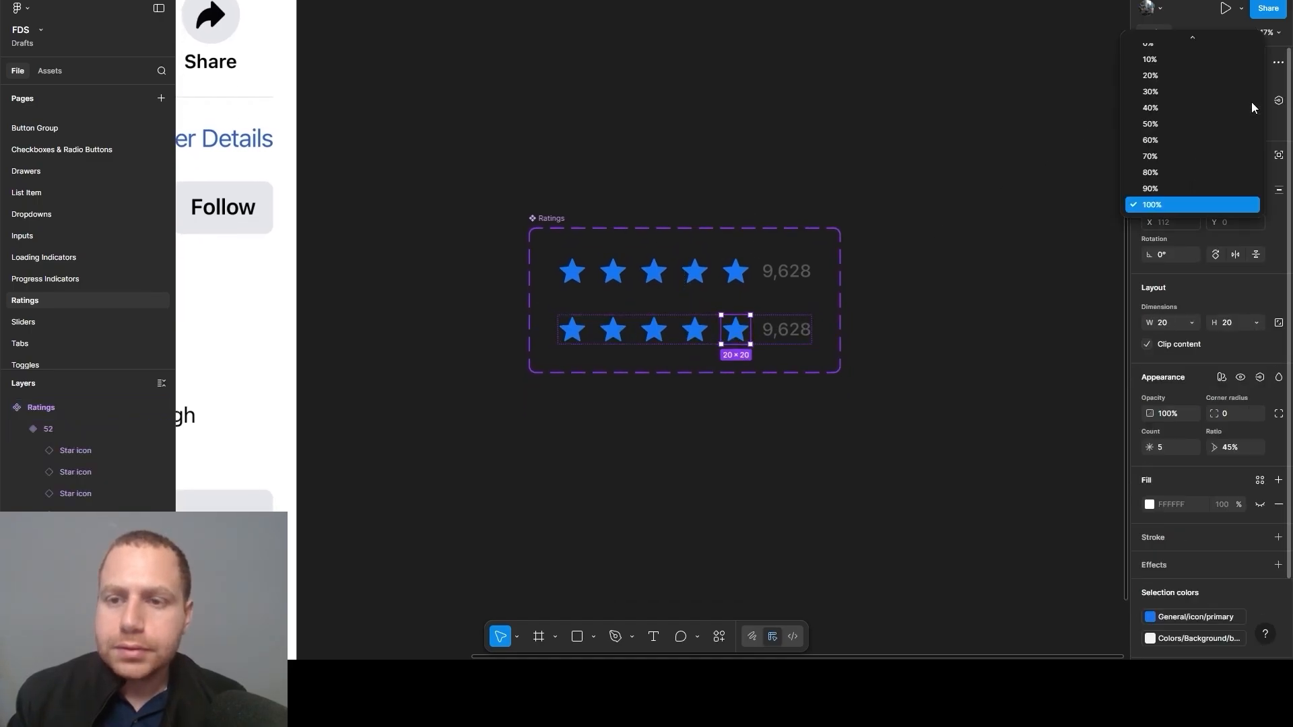
{"action": "left_click", "coordinate": [1213, 128]}
{"action": "left_click", "coordinate": [987, 329]}
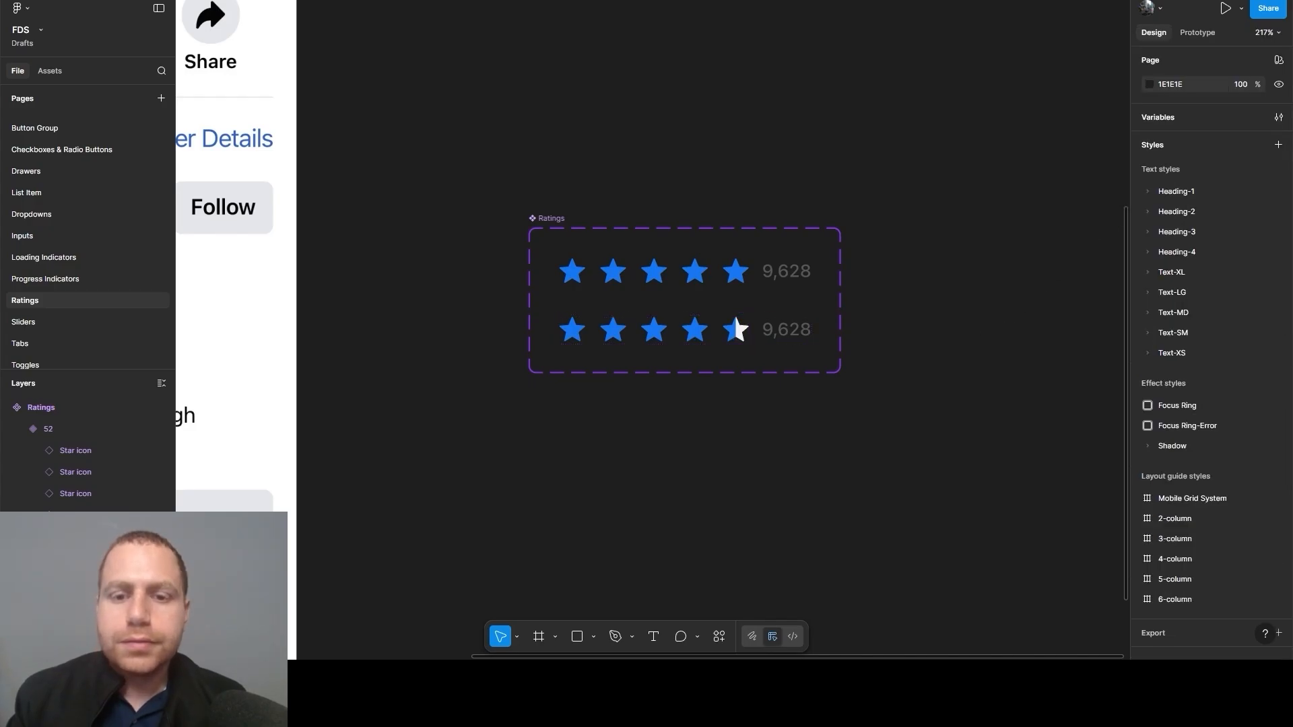
Set the half-star variant's property value to 4.5
{"action": "left_click", "coordinate": [713, 348]}
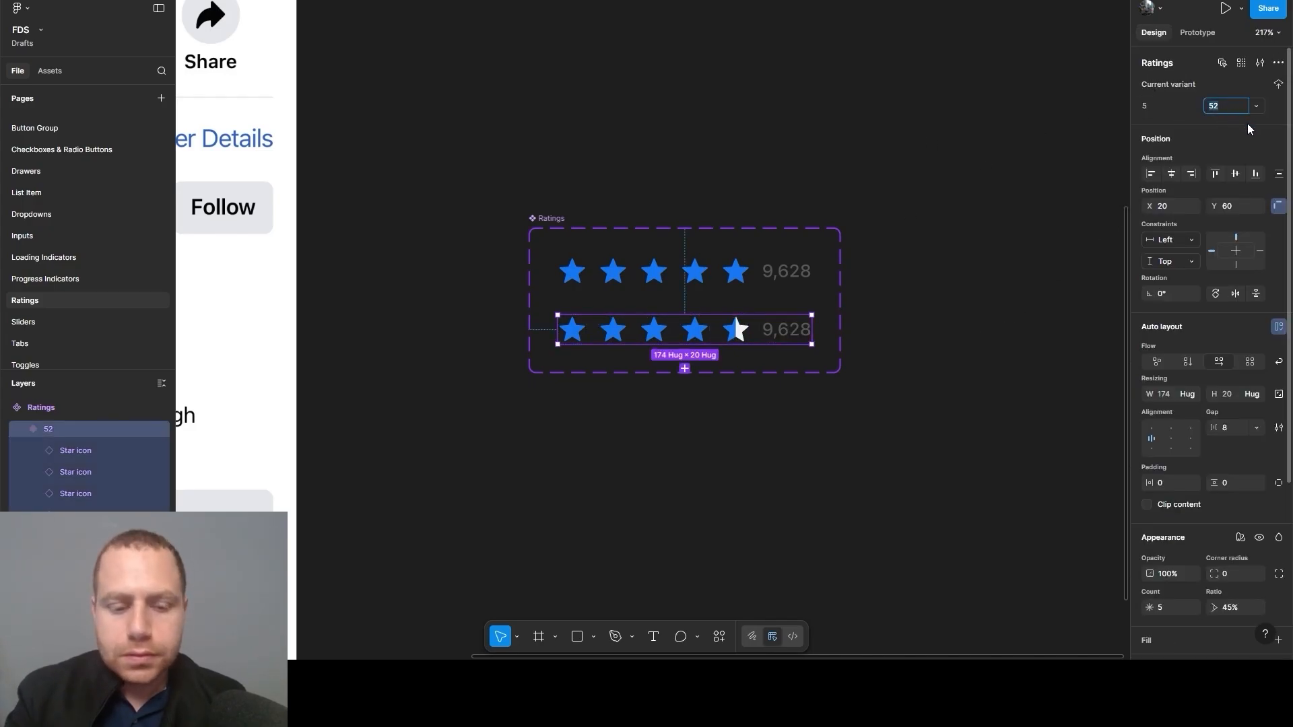
{"action": "type", "text": "4.5"}
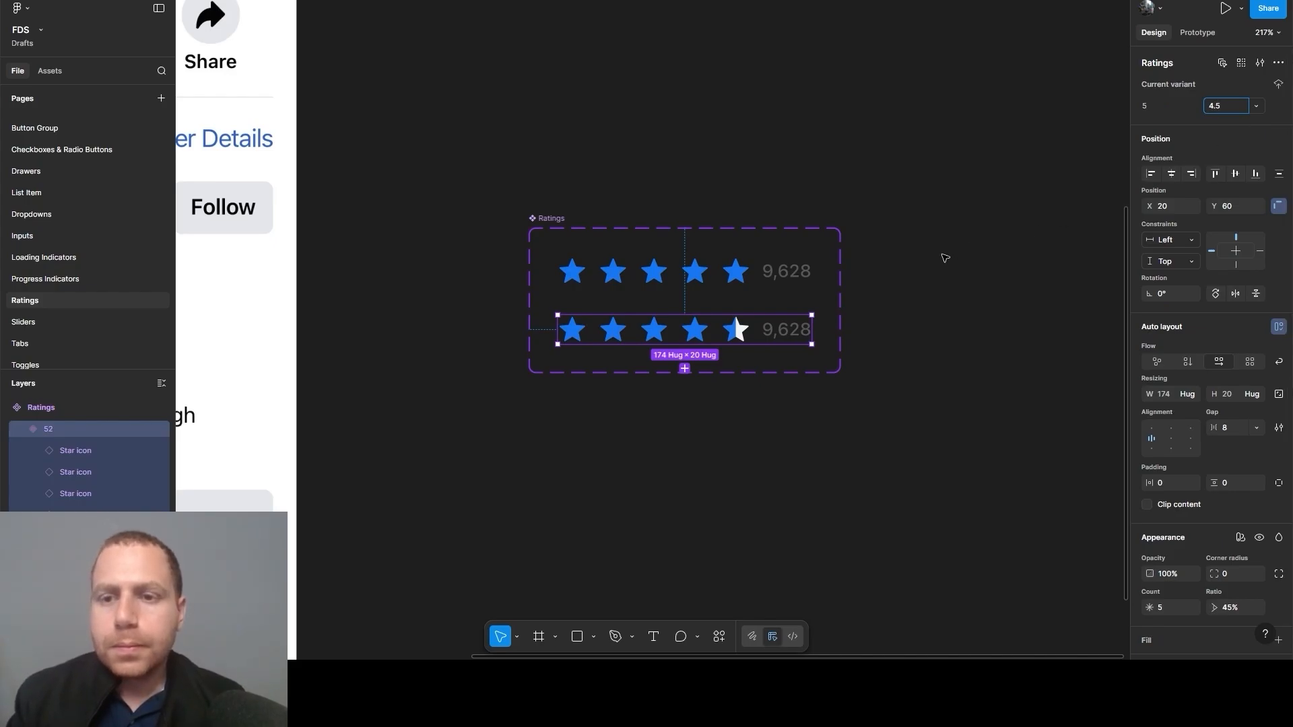
{"action": "key", "text": "Return"}
Add a third Ratings variant and set its fifth star's Fill to 0%
{"action": "left_click", "coordinate": [684, 368]}
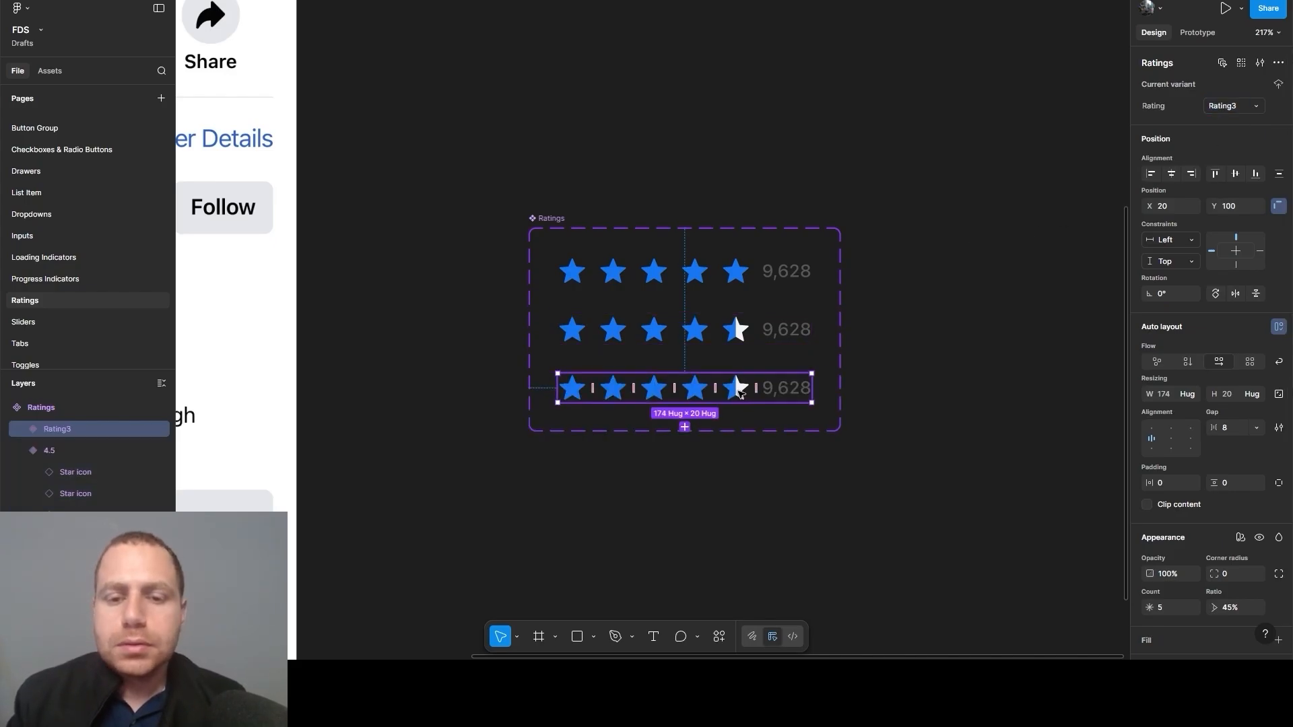
{"action": "double_click", "coordinate": [737, 393]}
{"action": "left_click", "coordinate": [1242, 101]}
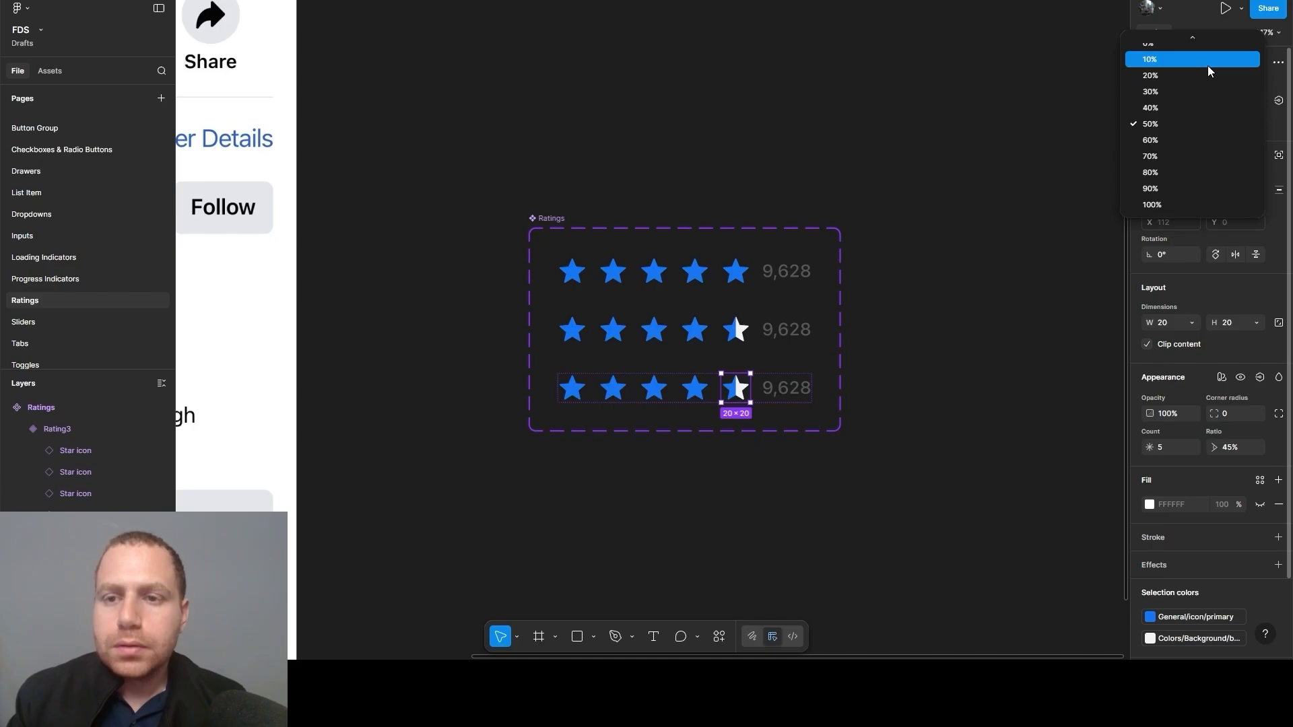
{"action": "left_click", "coordinate": [1190, 49]}
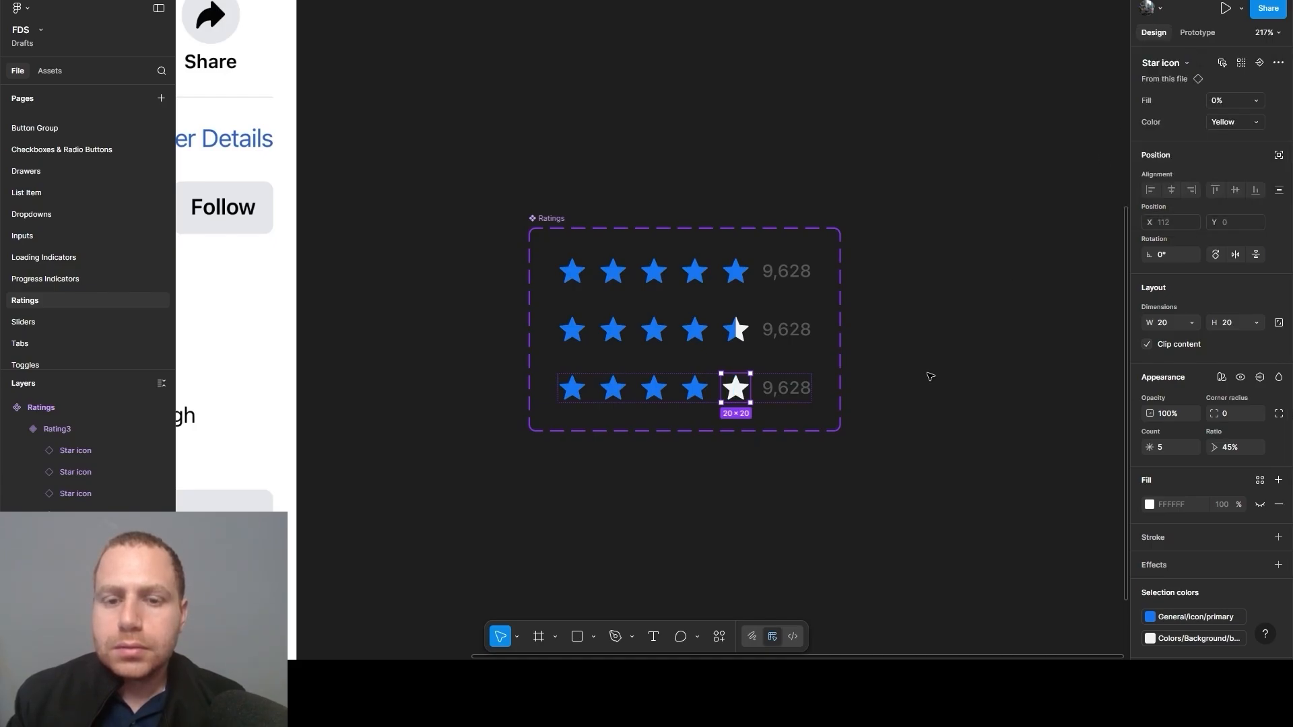
{"action": "left_click", "coordinate": [929, 375]}
Add a fourth variant based on the third, and set the third variant's Rating value to 4
{"action": "left_click", "coordinate": [714, 398]}
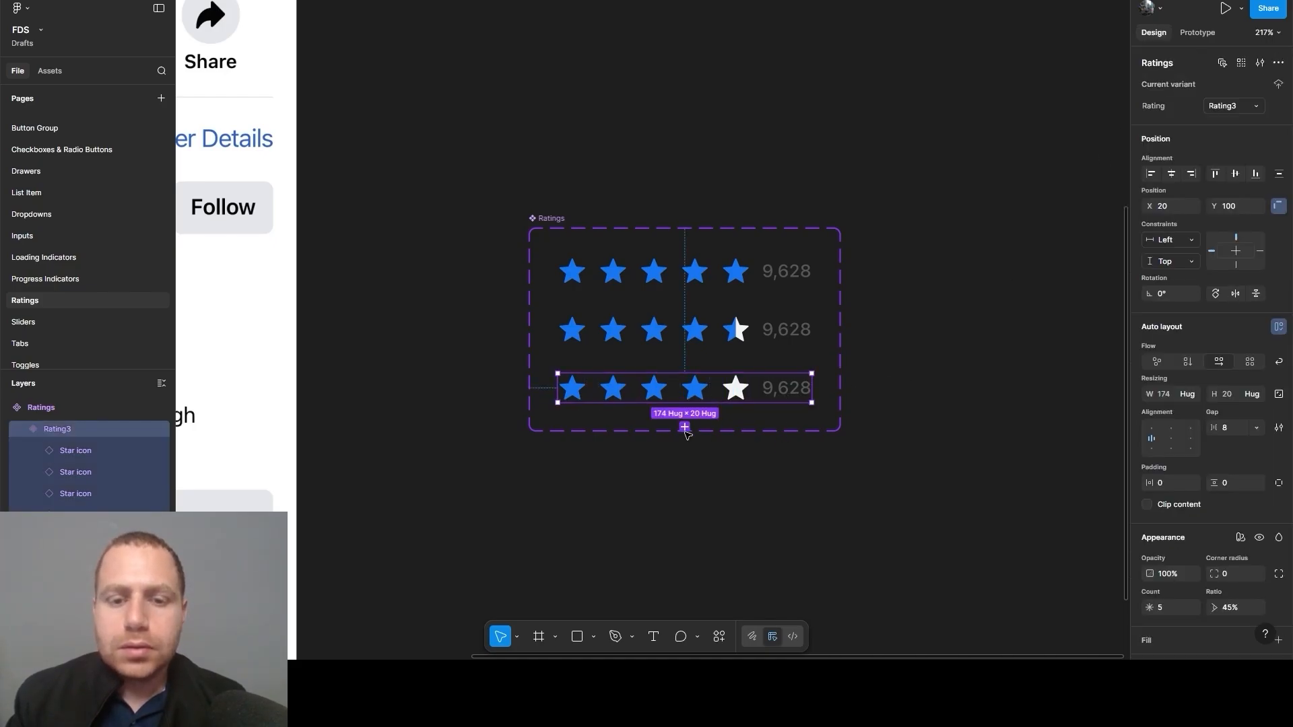
{"action": "left_click", "coordinate": [684, 428]}
{"action": "left_click", "coordinate": [709, 388]}
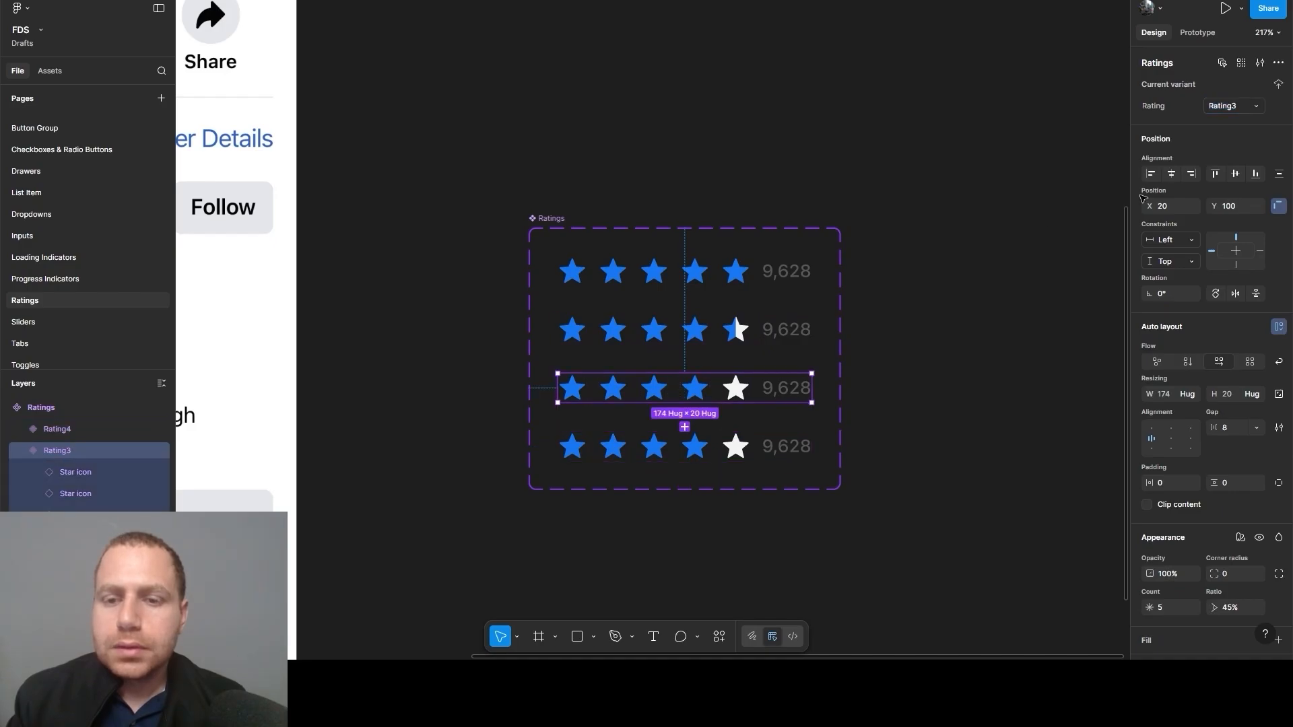
{"action": "left_click", "coordinate": [1222, 106]}
{"action": "type", "text": "4"}
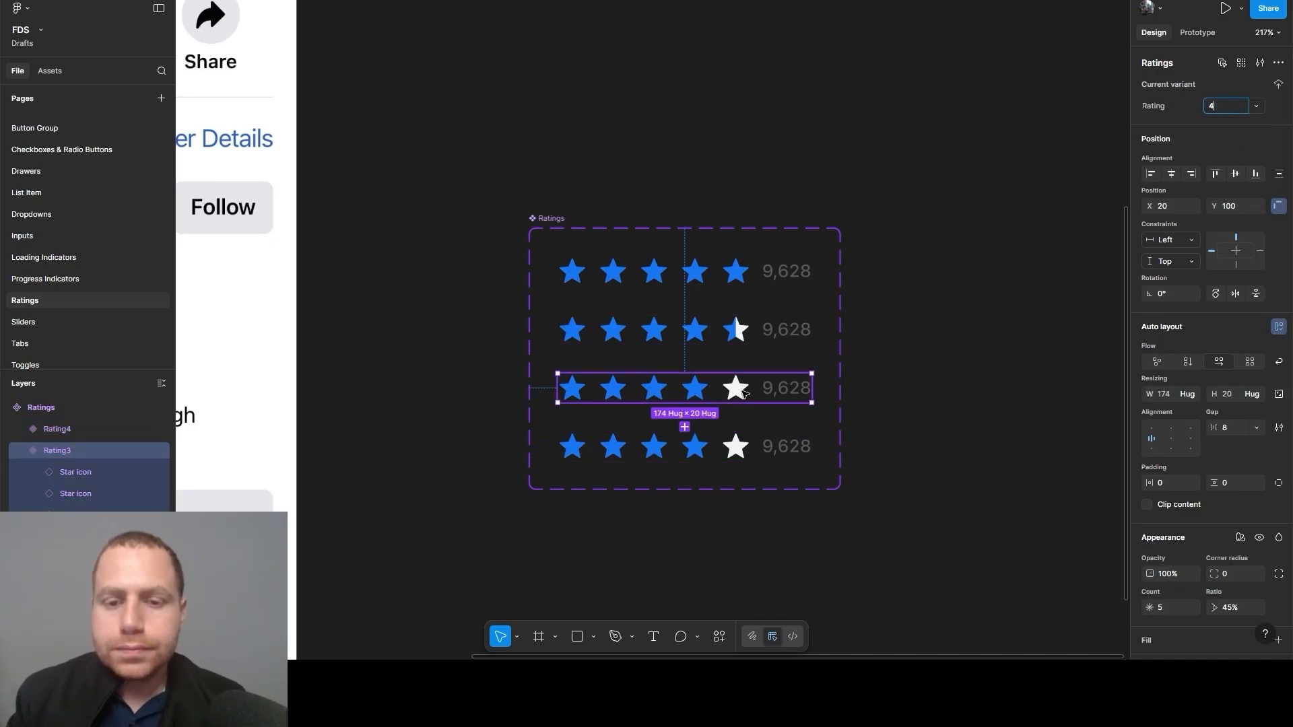
Set the fourth Ratings variant's Rating value to 3.5
{"action": "left_click", "coordinate": [757, 445]}
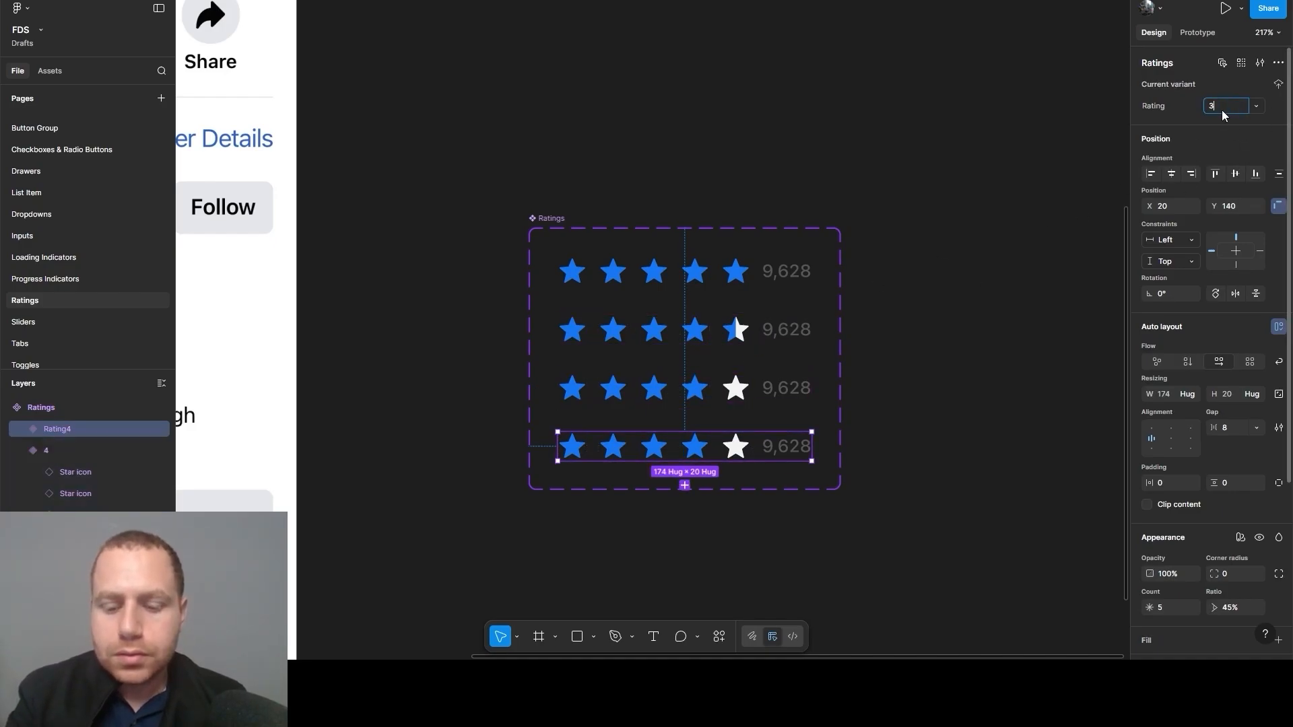
{"action": "type", "text": "3.5"}
{"action": "left_click", "coordinate": [713, 496]}
{"action": "left_click", "coordinate": [694, 452]}
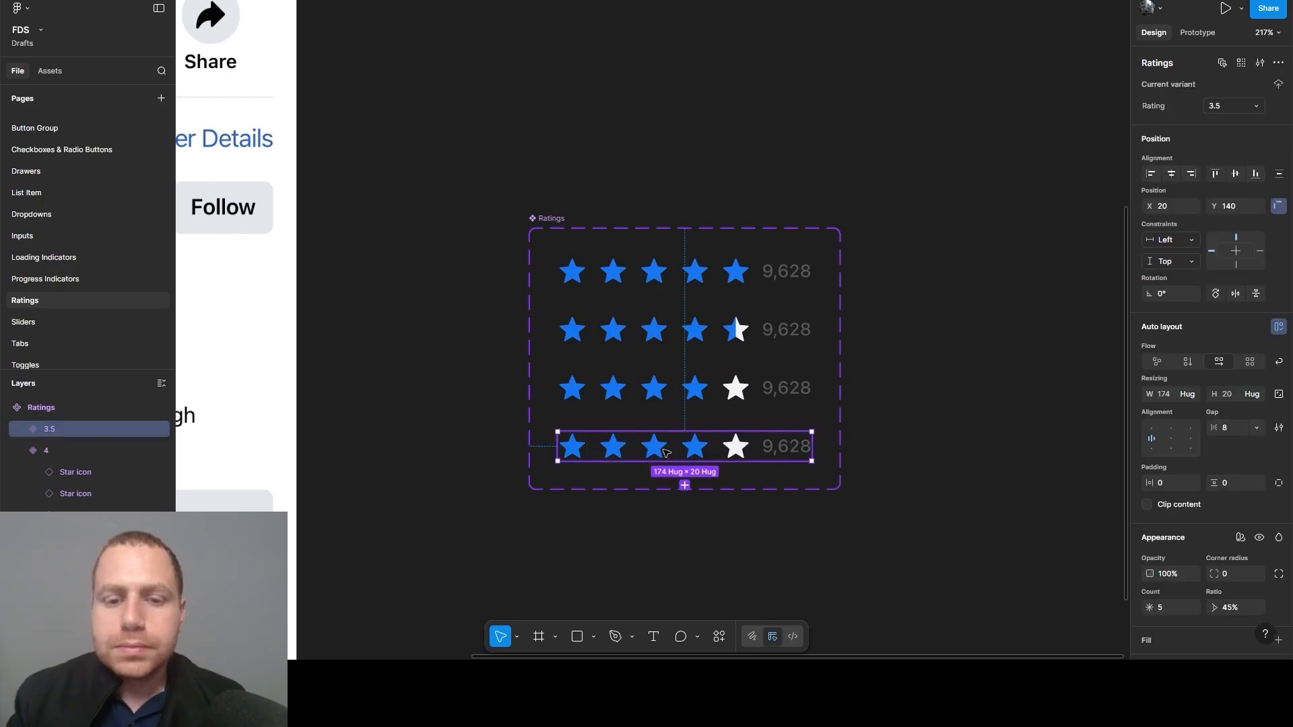
Add six more variants below the 3.5 variant so the Ratings set holds ten rows
{"action": "left_click", "coordinate": [683, 485]}
{"action": "left_click", "coordinate": [684, 544]}
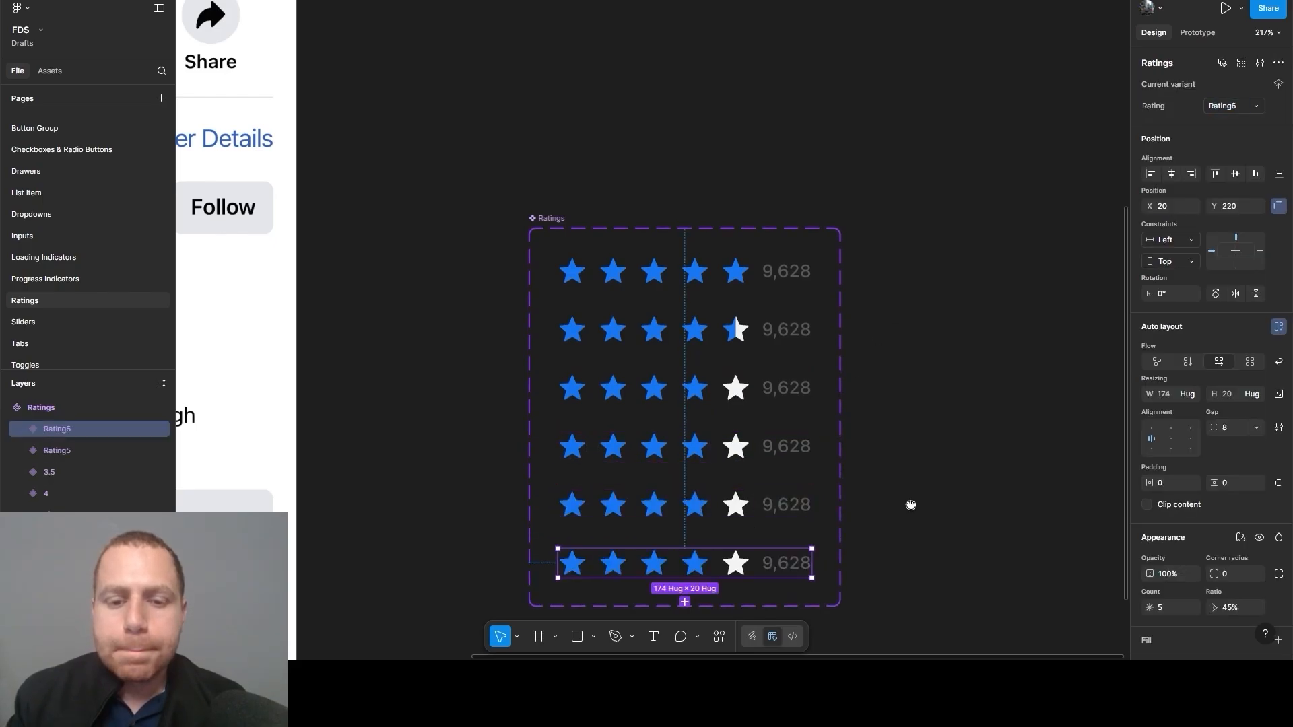
{"action": "scroll", "coordinate": [912, 507], "scroll_direction": "down", "scroll_amount": 4}
{"action": "left_click", "coordinate": [705, 336]}
{"action": "left_click", "coordinate": [703, 395]}
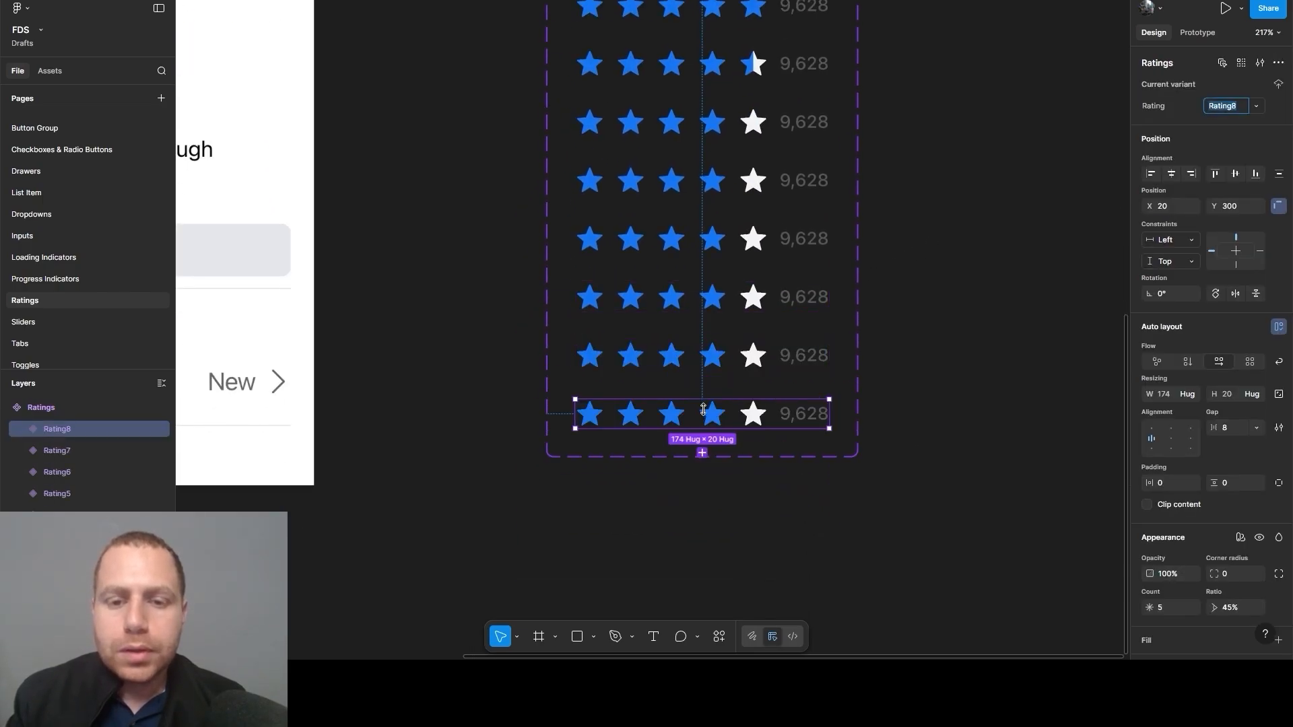
{"action": "left_click", "coordinate": [703, 454]}
{"action": "scroll", "coordinate": [968, 254], "scroll_direction": "up", "scroll_amount": 3}
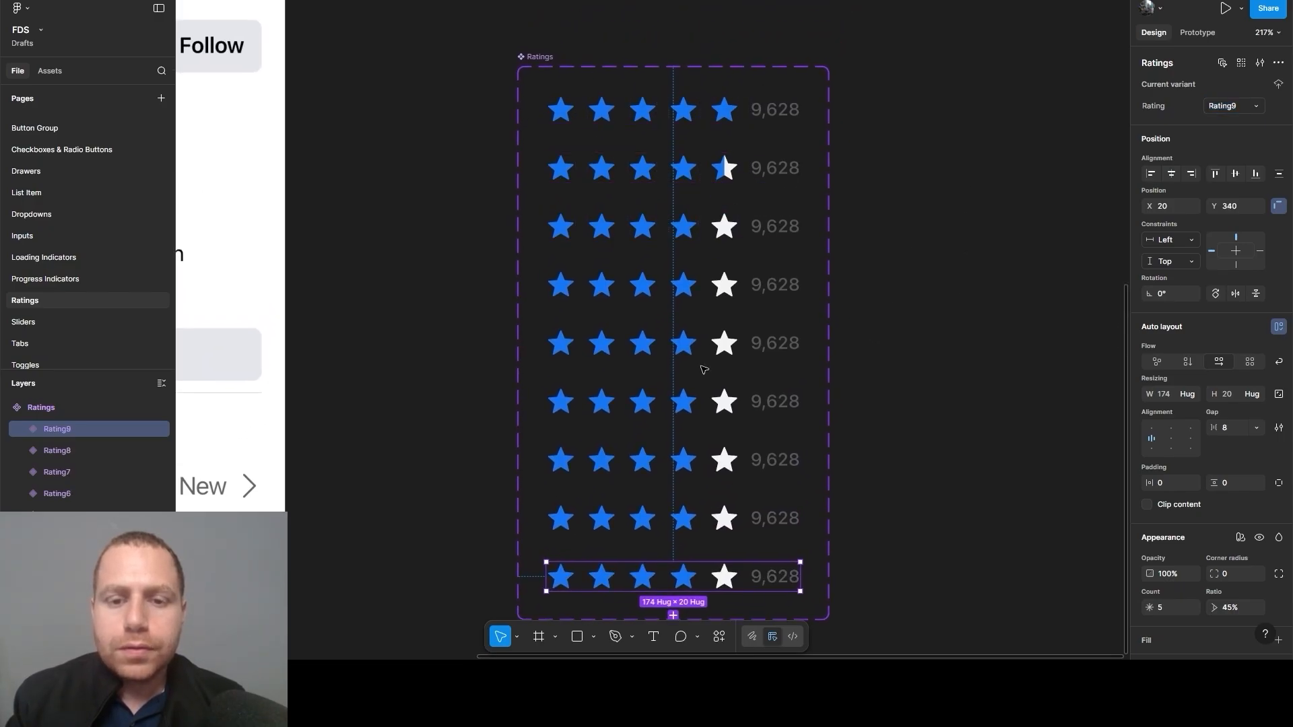
{"action": "scroll", "coordinate": [900, 219], "scroll_direction": "down", "scroll_amount": 5}
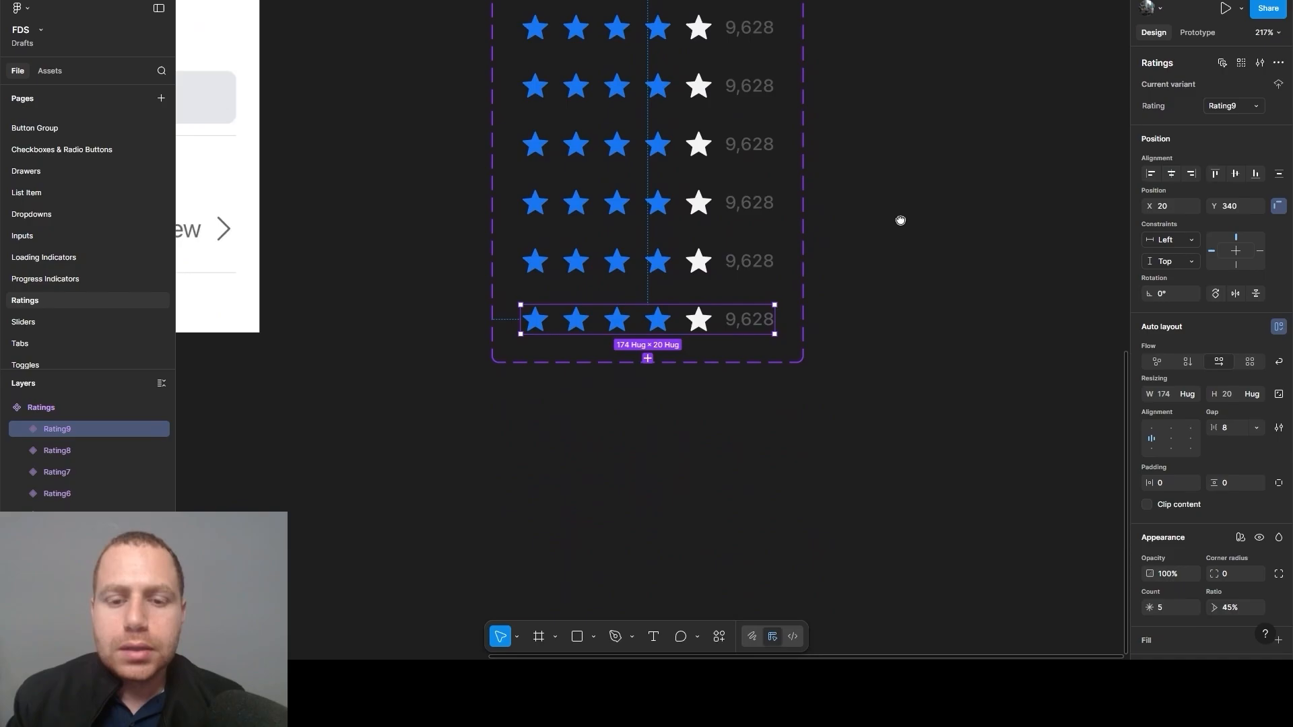
{"action": "left_click", "coordinate": [647, 340]}
{"action": "scroll", "coordinate": [918, 436], "scroll_direction": "up", "scroll_amount": 5}
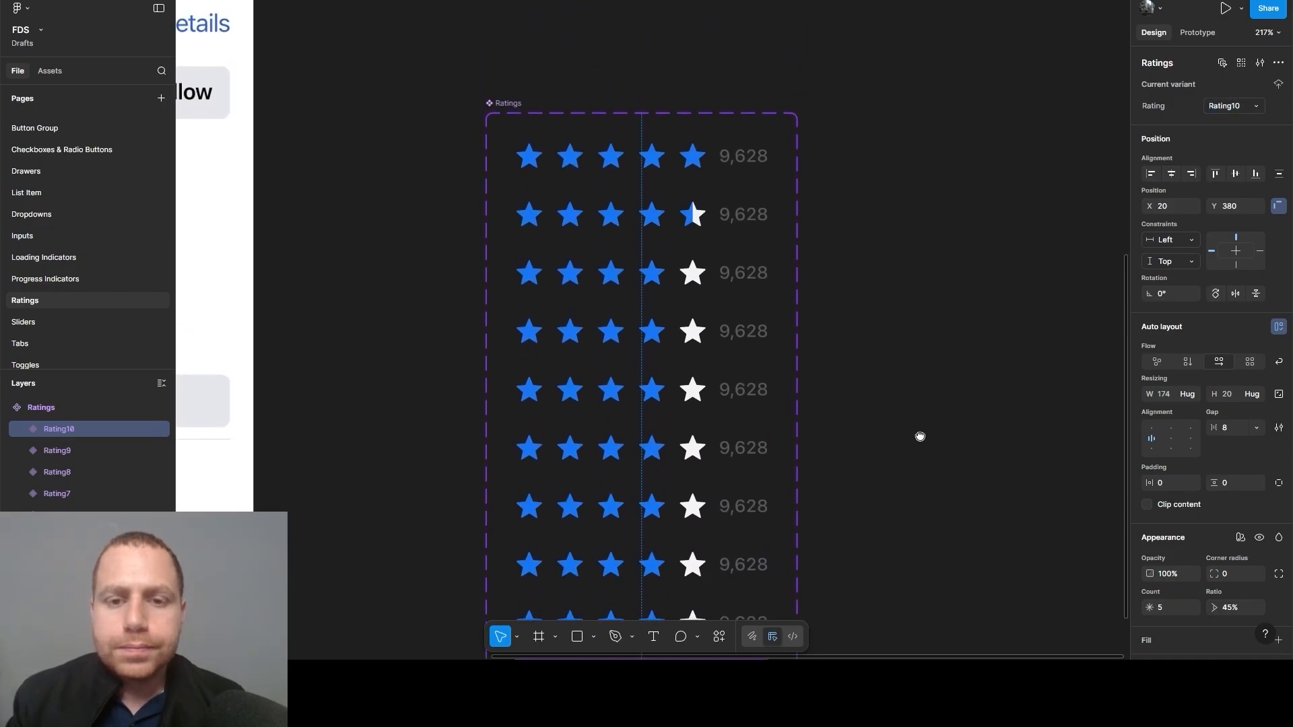
Set the Rating value to 3 on the fifth variant and 2.5 on the sixth
{"action": "left_click", "coordinate": [651, 279]}
{"action": "left_click", "coordinate": [660, 337]}
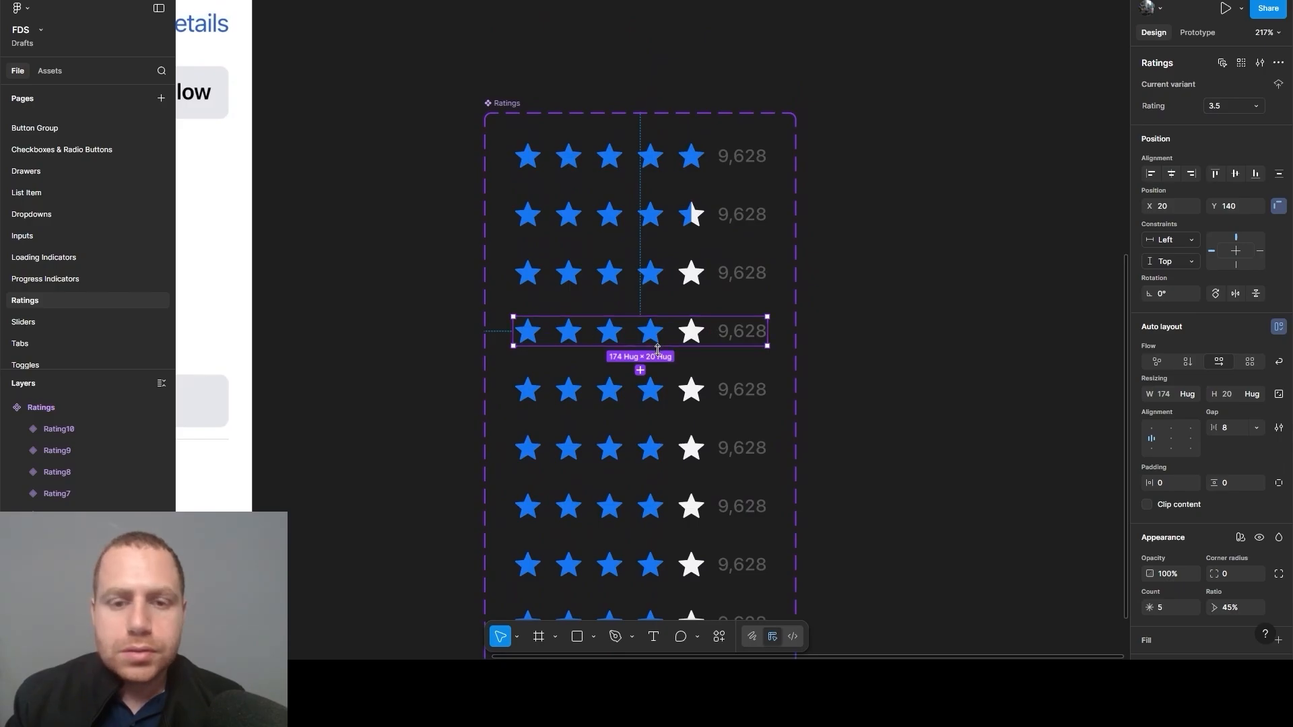
{"action": "left_click", "coordinate": [659, 390]}
{"action": "left_click", "coordinate": [1224, 107]}
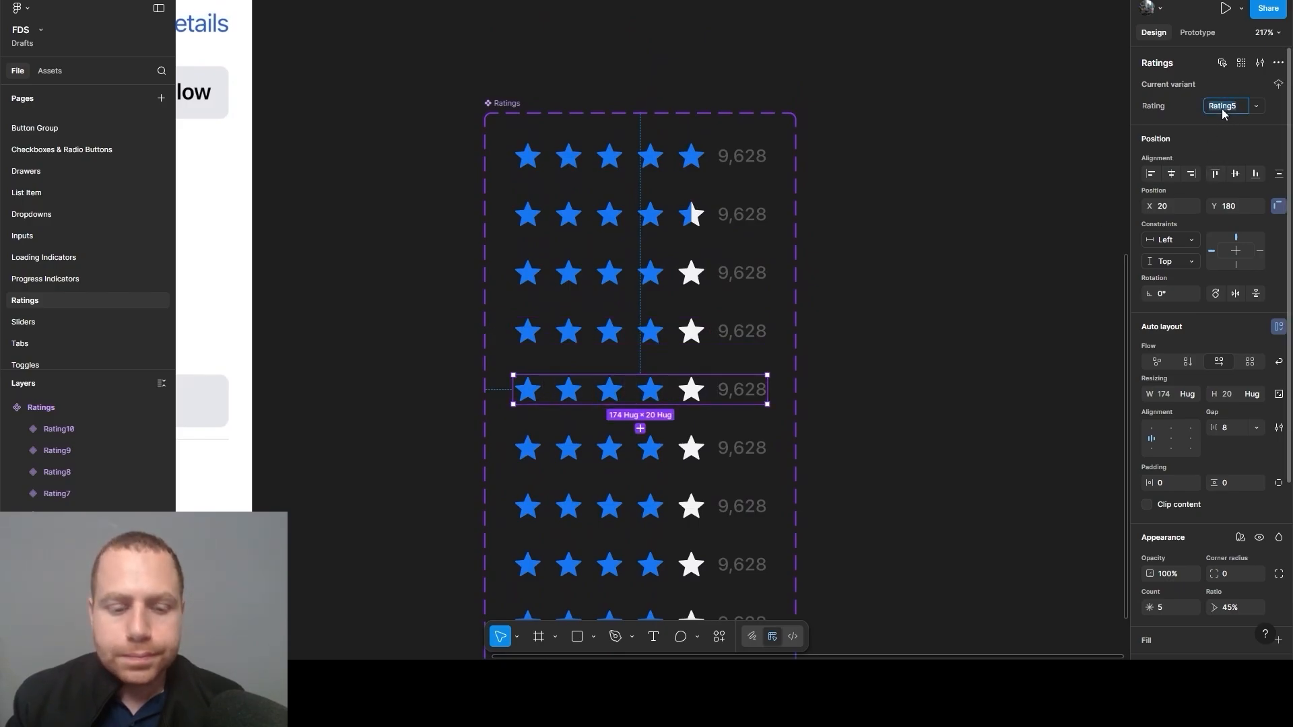
{"action": "type", "text": "3"}
{"action": "left_click", "coordinate": [638, 452]}
{"action": "left_click", "coordinate": [1223, 109]}
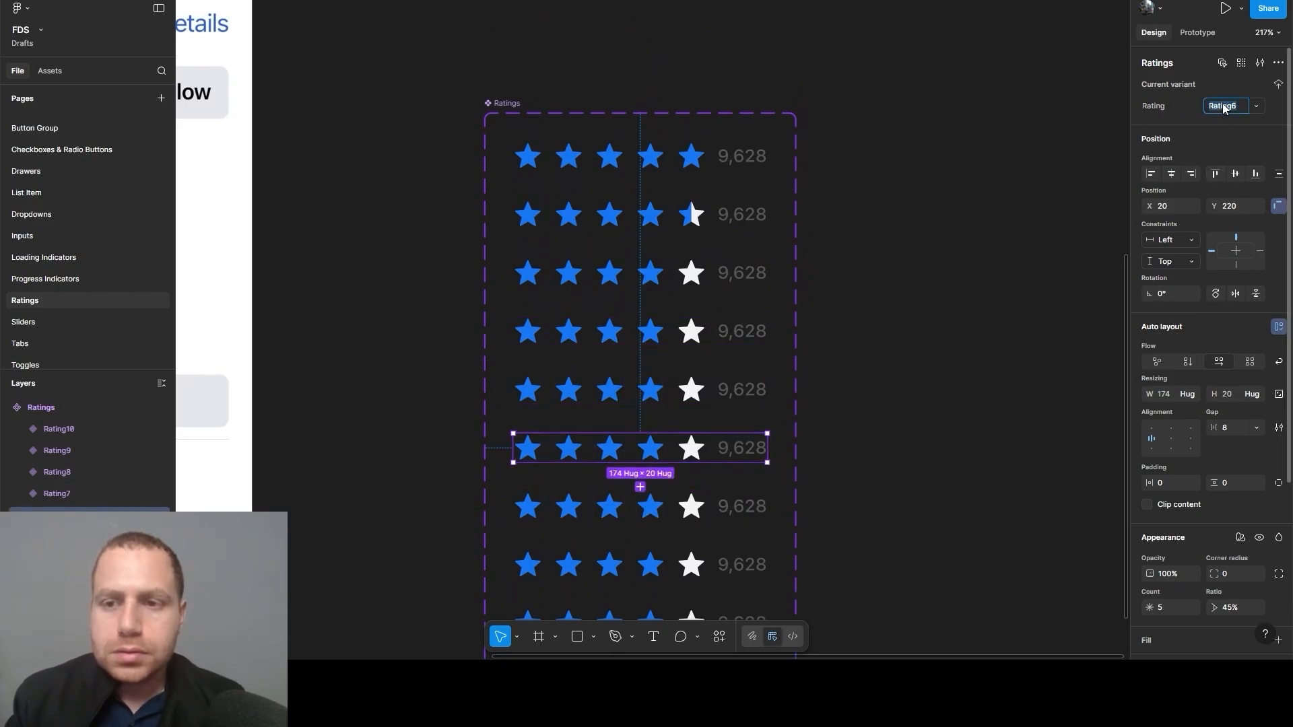
{"action": "type", "text": "2.5"}
Set the seventh variant's Rating value to 2.5
{"action": "left_click", "coordinate": [746, 506]}
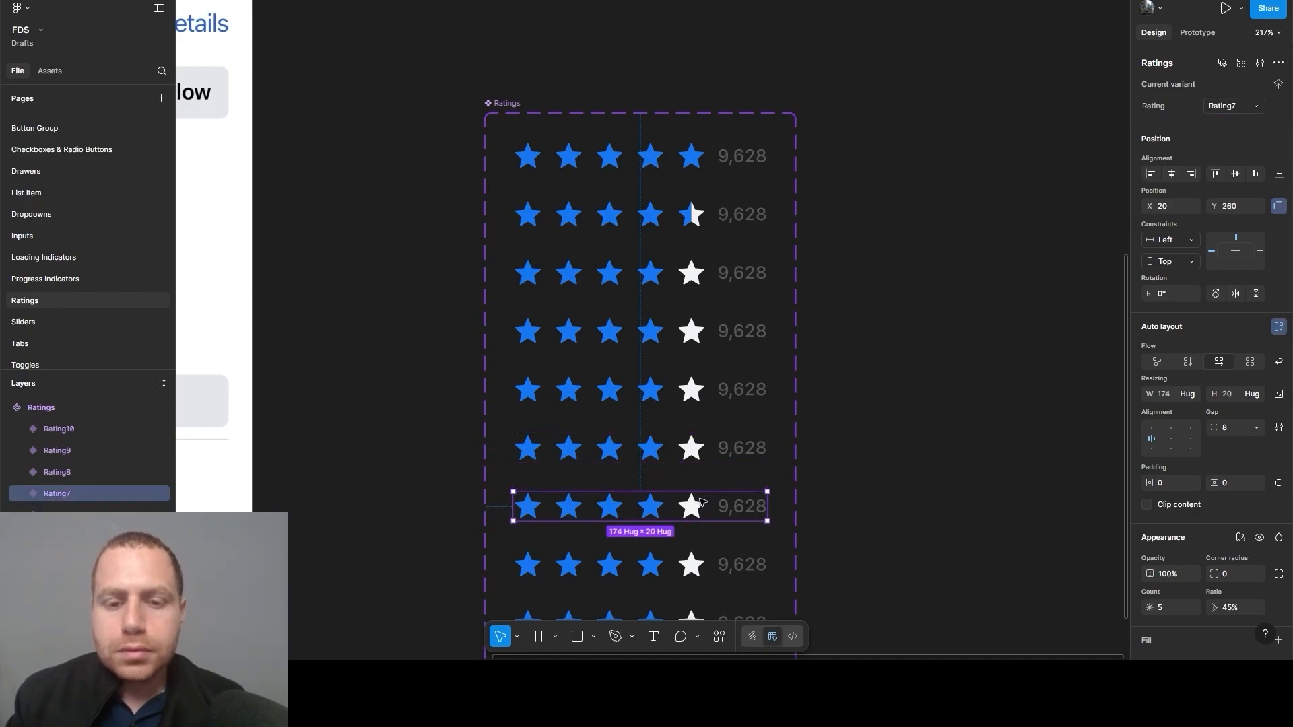
{"action": "left_click", "coordinate": [1244, 110]}
{"action": "type", "text": "2.5"}
{"action": "key", "text": "Return"}
Set the Rating value to 1.5 on the eighth variant and 1 on the ninth
{"action": "scroll", "coordinate": [811, 503], "scroll_direction": "down", "scroll_amount": 5}
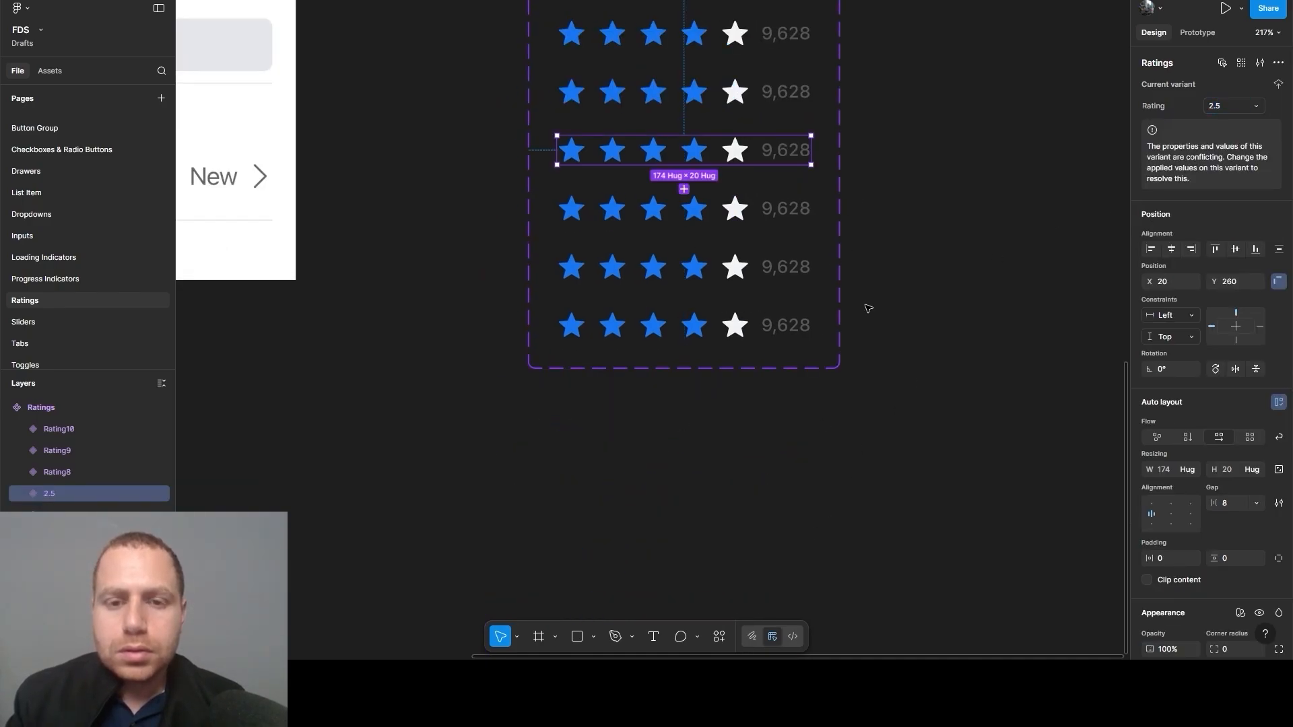
{"action": "left_click", "coordinate": [761, 210]}
{"action": "left_click", "coordinate": [1223, 106]}
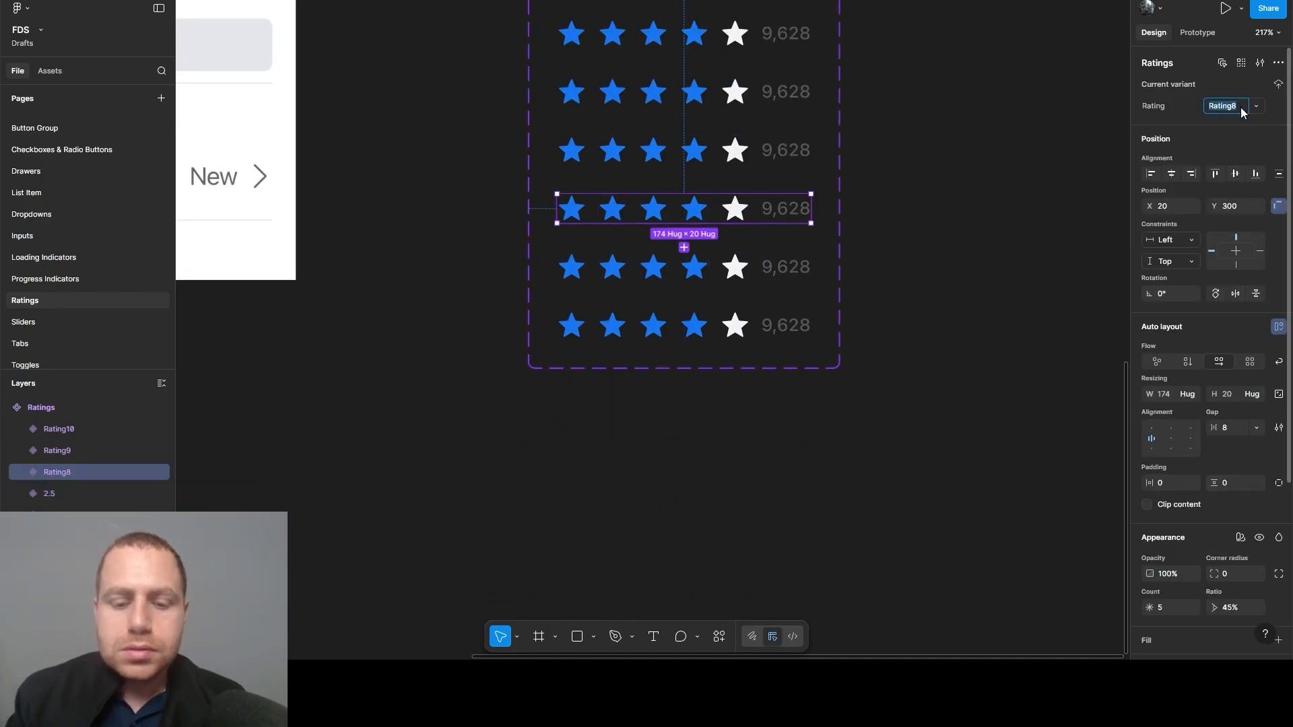
{"action": "type", "text": "1.5"}
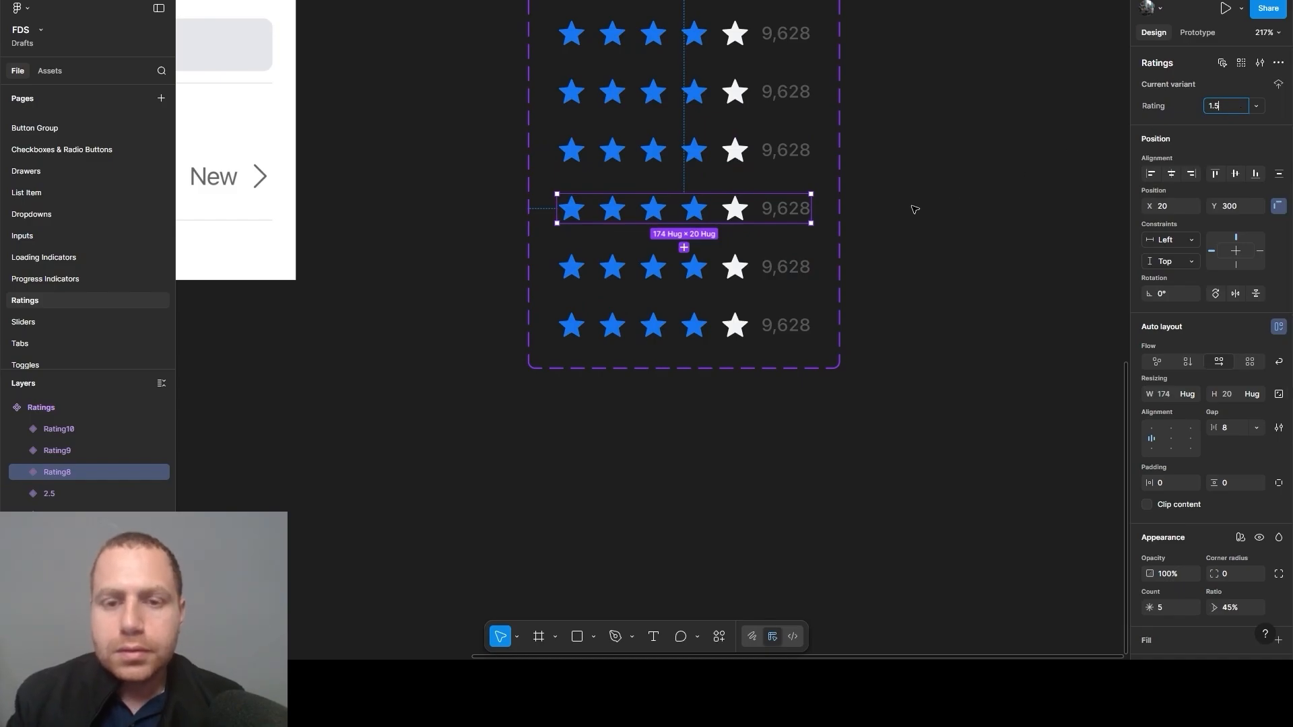
{"action": "left_click", "coordinate": [779, 268]}
{"action": "left_click", "coordinate": [1223, 110]}
{"action": "type", "text": "1"}
{"action": "left_click", "coordinate": [938, 280]}
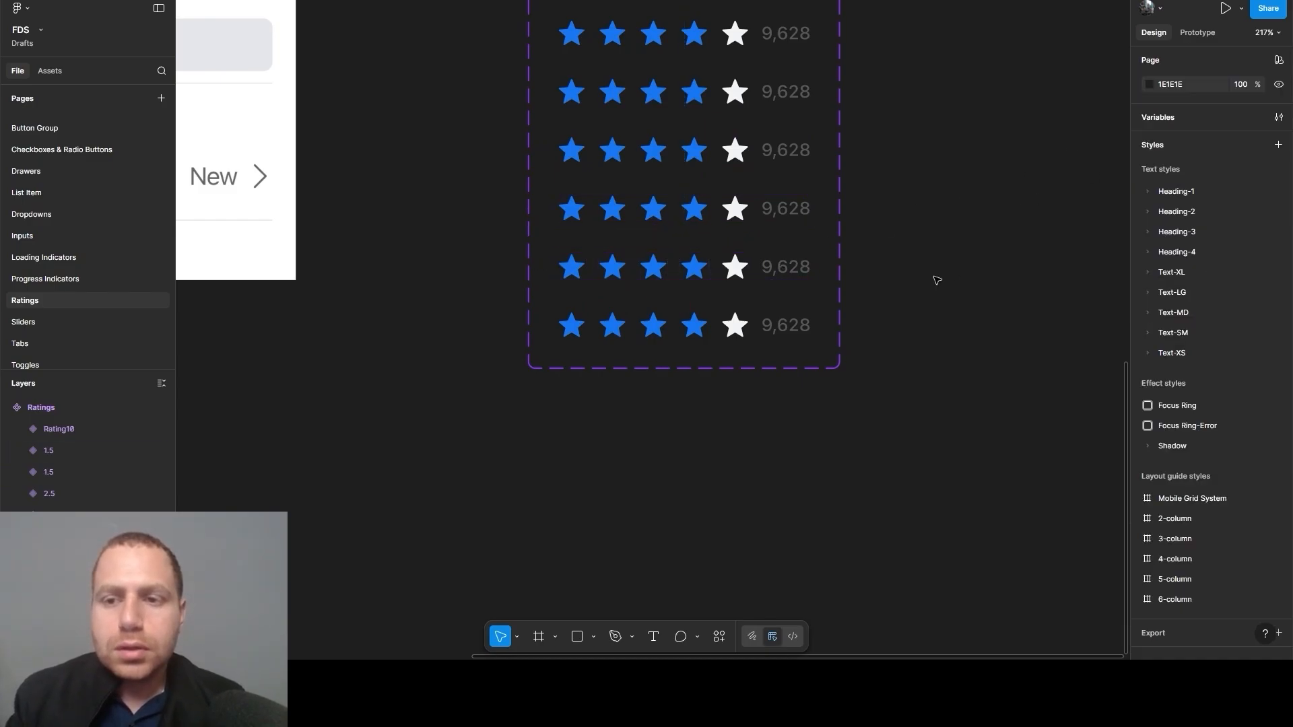
Set the tenth and last variant's Rating value to 0.5
{"action": "left_click", "coordinate": [726, 327]}
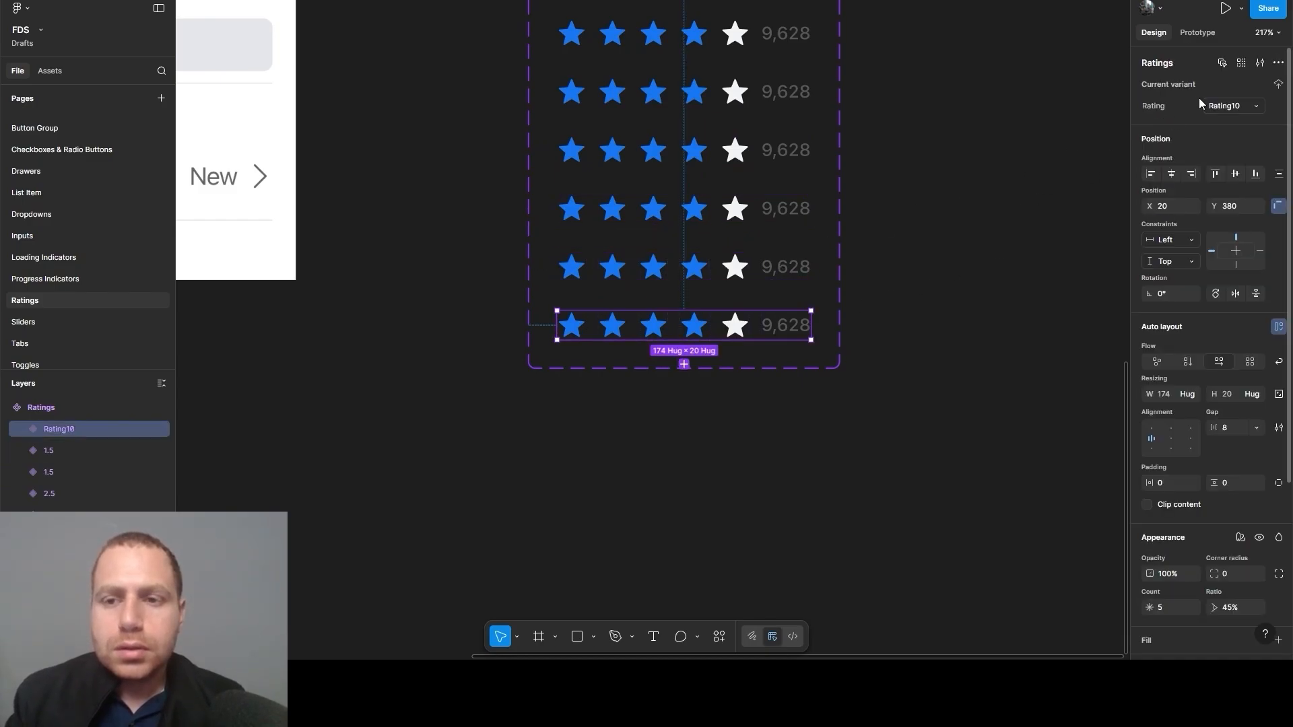
{"action": "left_click", "coordinate": [1235, 107]}
{"action": "type", "text": "0.5"}
{"action": "left_click", "coordinate": [943, 182]}
Set the fourth star's Fill to 50% in the 3.5 variant
{"action": "left_click_drag", "start_coordinate": [875, 221], "coordinate": [758, 490]}
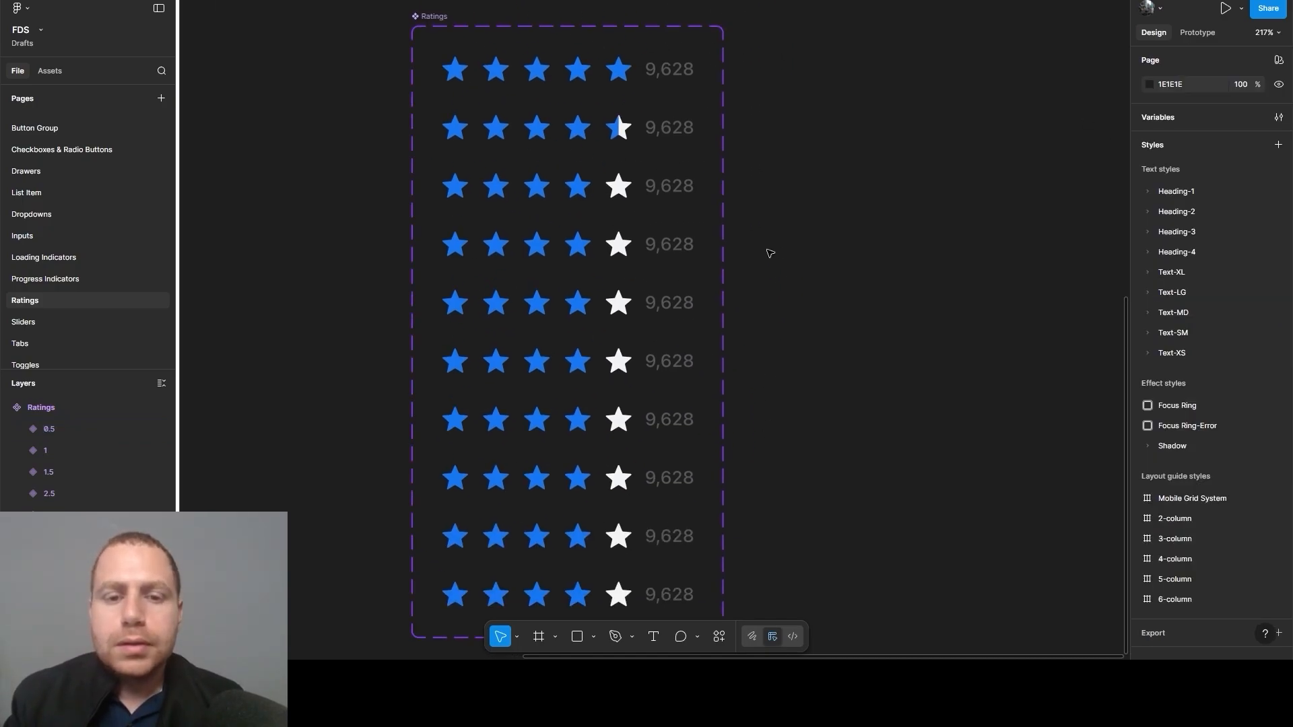
{"action": "left_click_drag", "start_coordinate": [578, 169], "coordinate": [680, 206]}
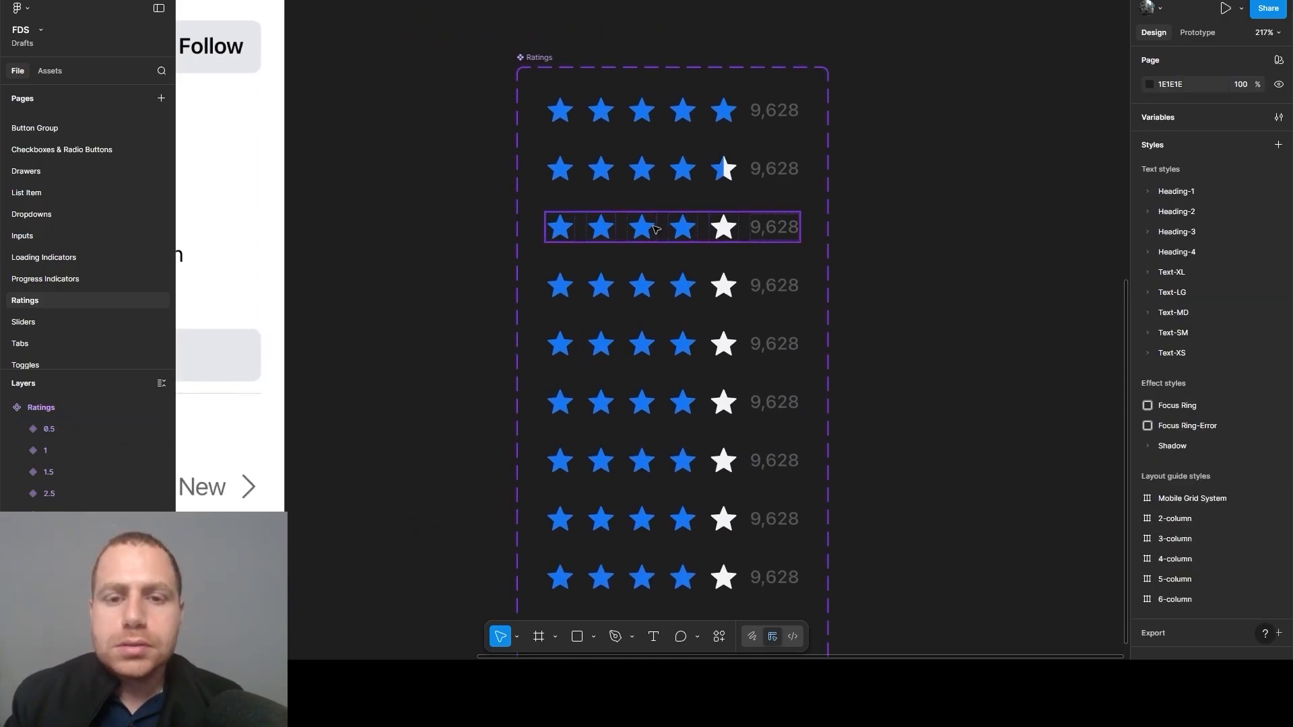
{"action": "double_click", "coordinate": [653, 227]}
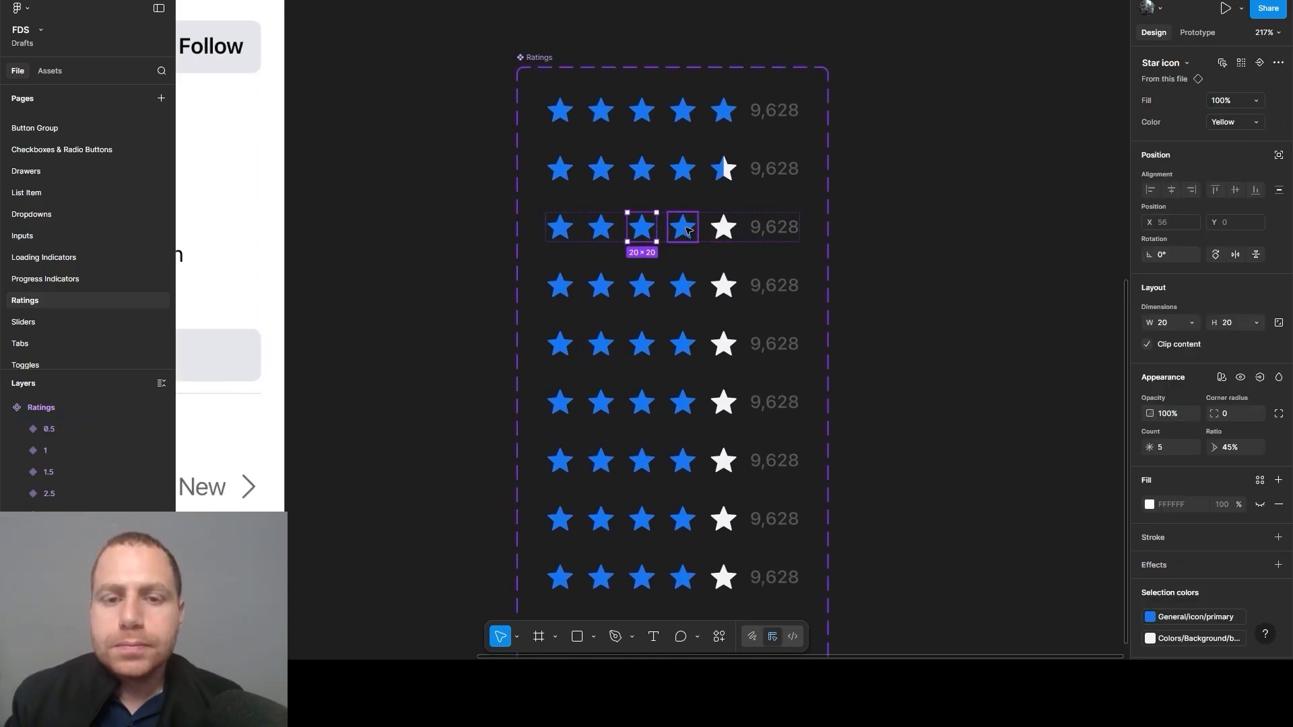
{"action": "double_click", "coordinate": [687, 294]}
{"action": "left_click", "coordinate": [1257, 101]}
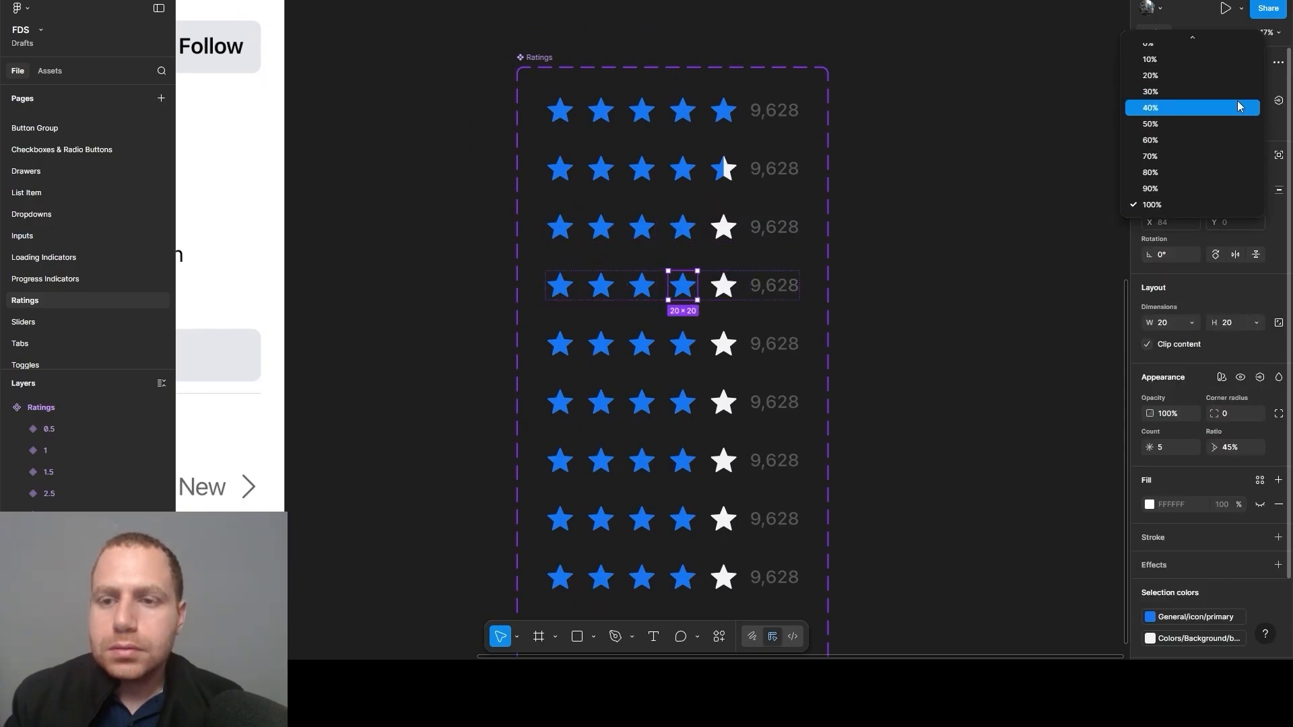
{"action": "left_click", "coordinate": [1194, 124]}
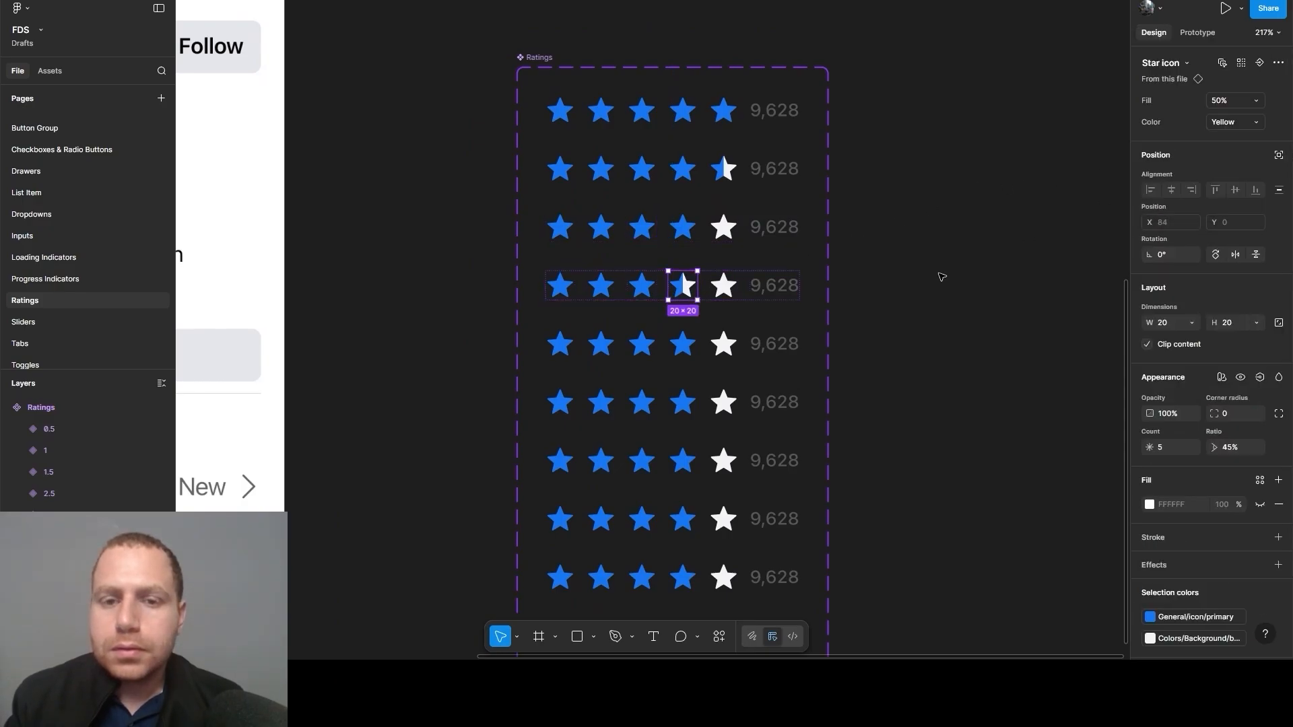
Set the fourth star's Fill to 0% in the variant rated 3
{"action": "left_click", "coordinate": [706, 338]}
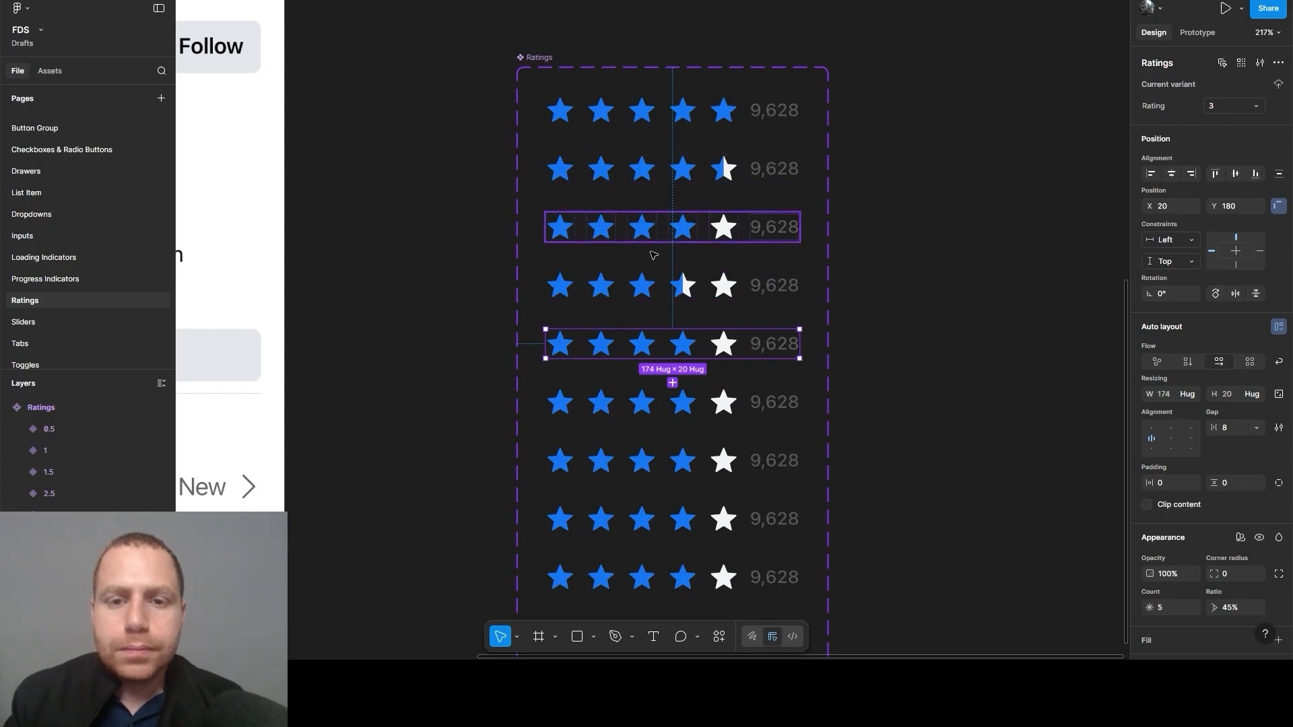
{"action": "scroll", "coordinate": [929, 303], "scroll_direction": "down", "scroll_amount": 3}
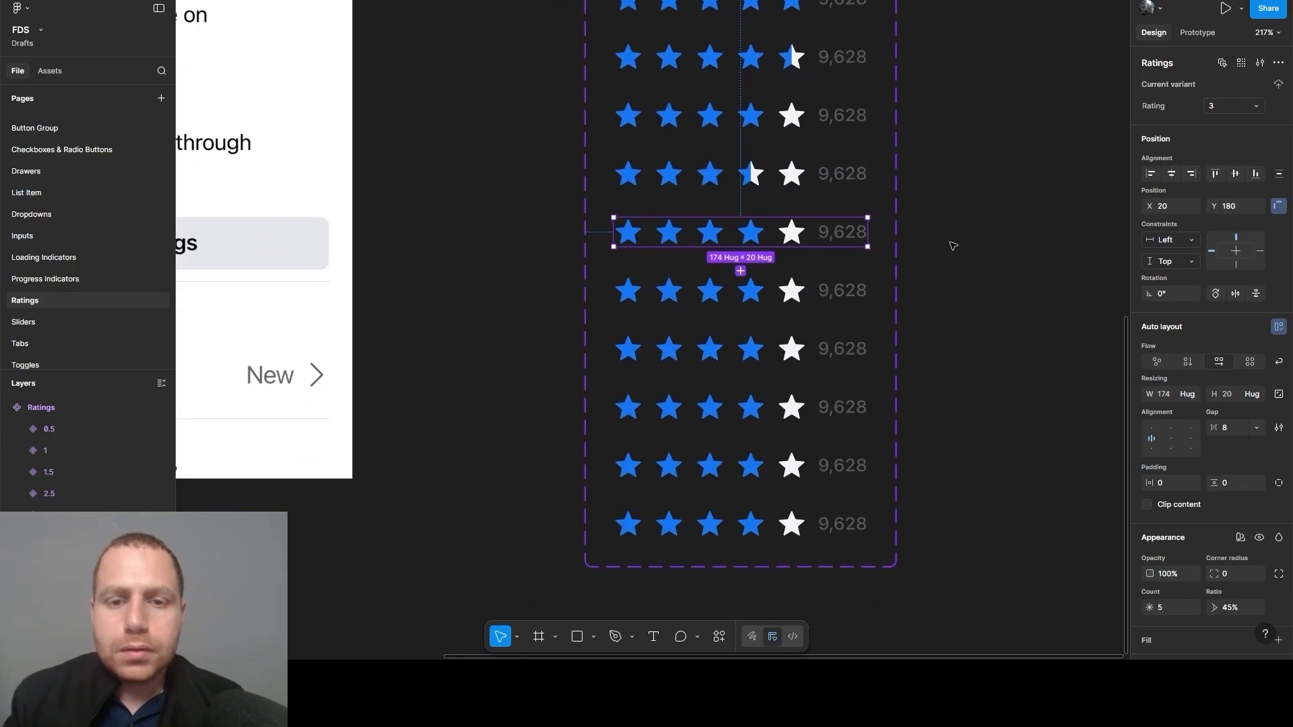
{"action": "double_click", "coordinate": [751, 229]}
{"action": "left_click", "coordinate": [1202, 108]}
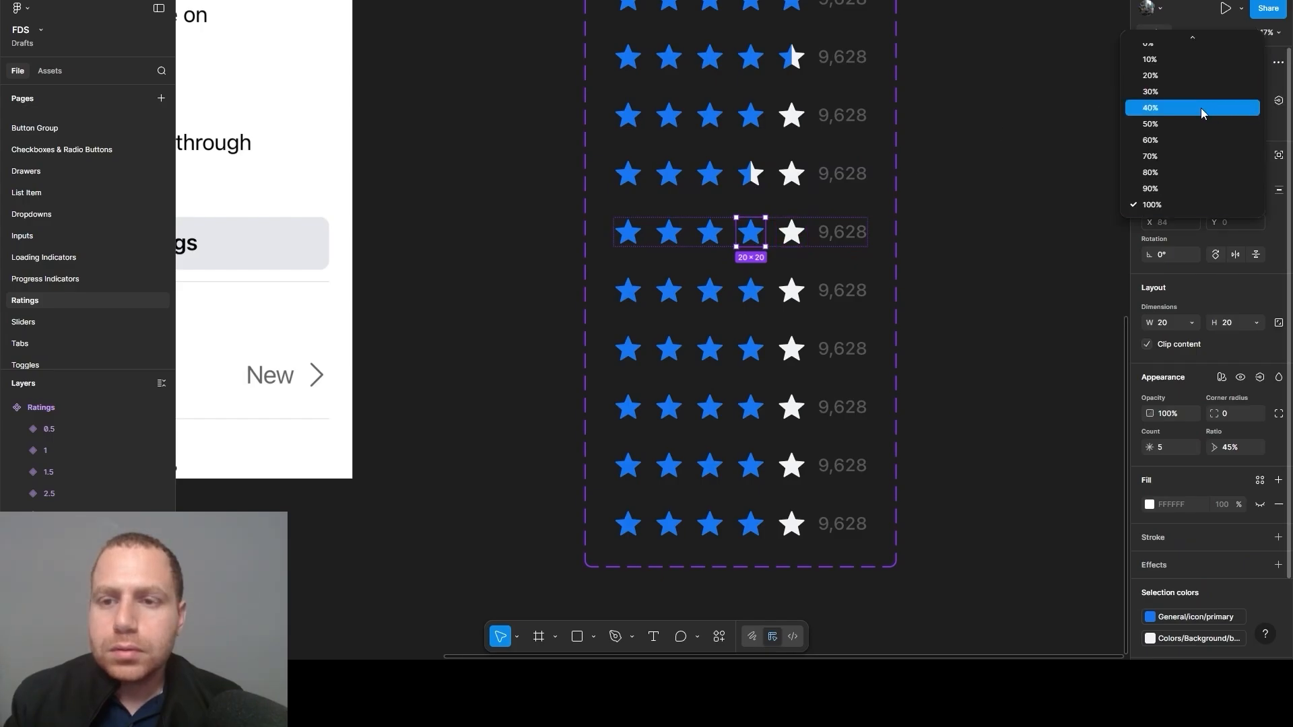
{"action": "left_click", "coordinate": [1171, 53]}
In the sixth variant, set the fourth star's Fill to 0% and the third star's Fill to 50%
{"action": "double_click", "coordinate": [750, 290]}
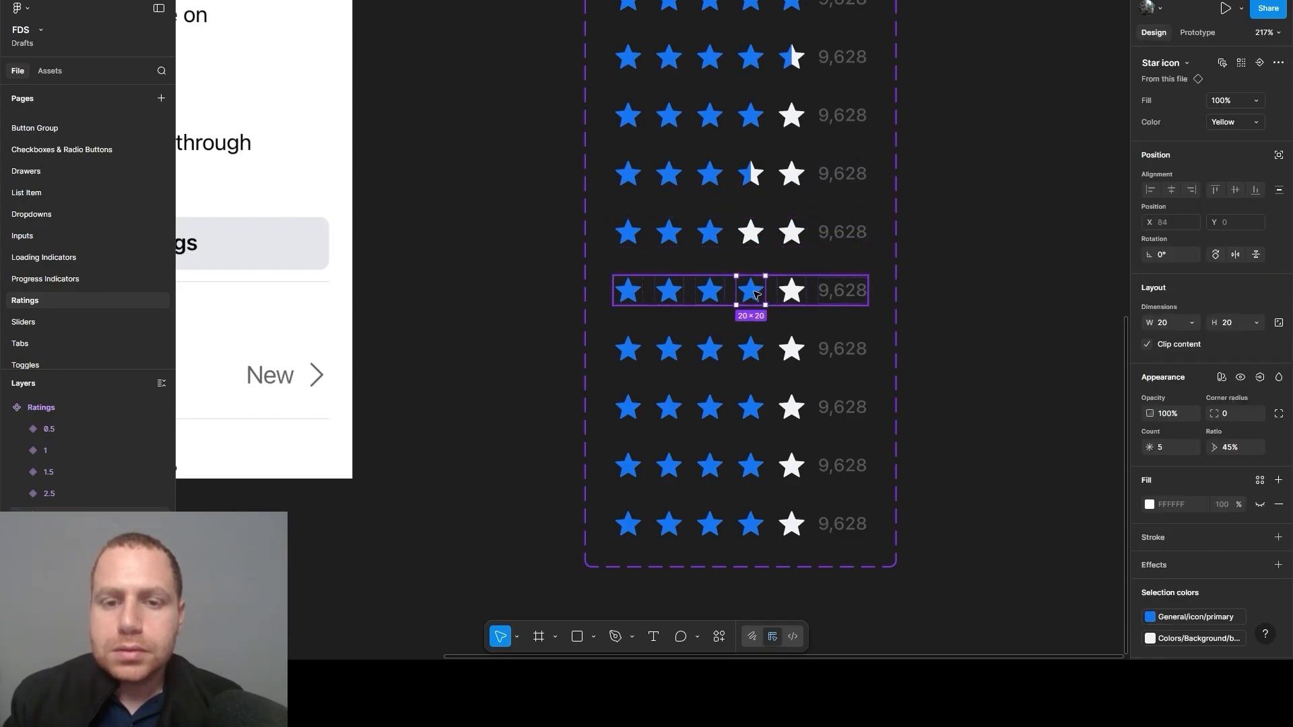
{"action": "left_click", "coordinate": [1251, 102]}
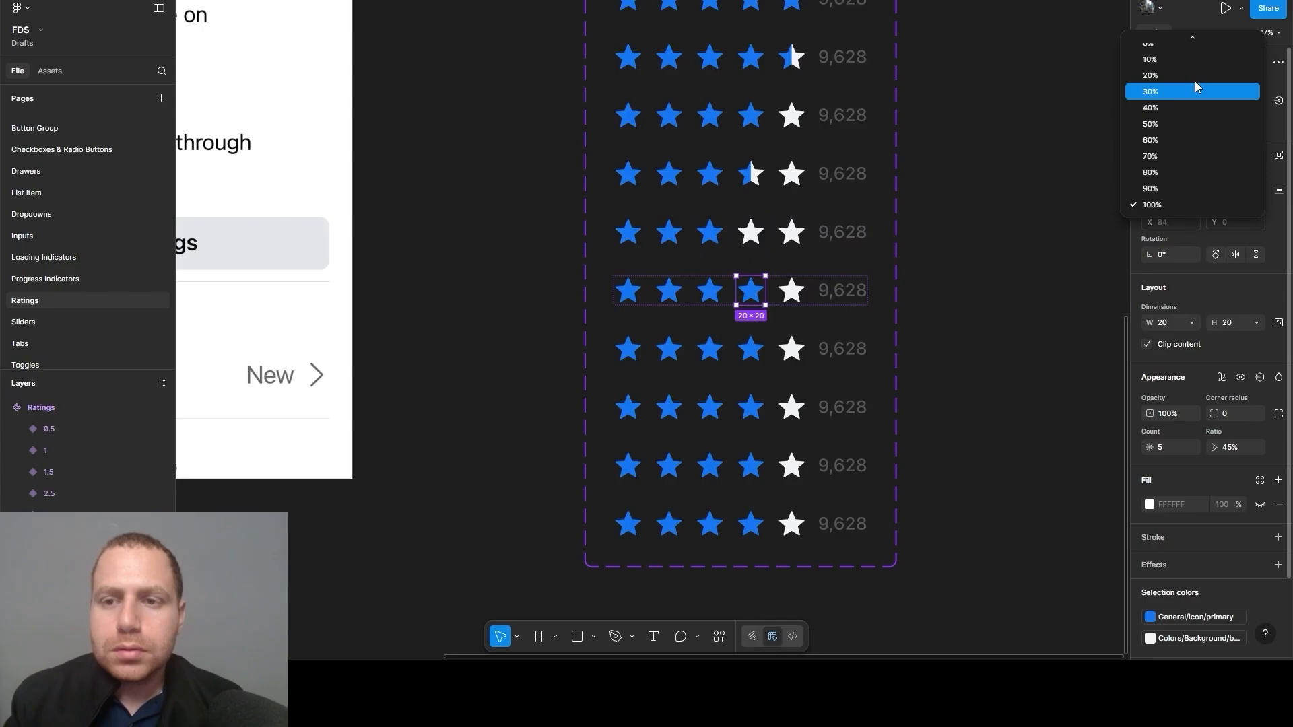
{"action": "left_click", "coordinate": [1165, 45]}
{"action": "left_click", "coordinate": [712, 294]}
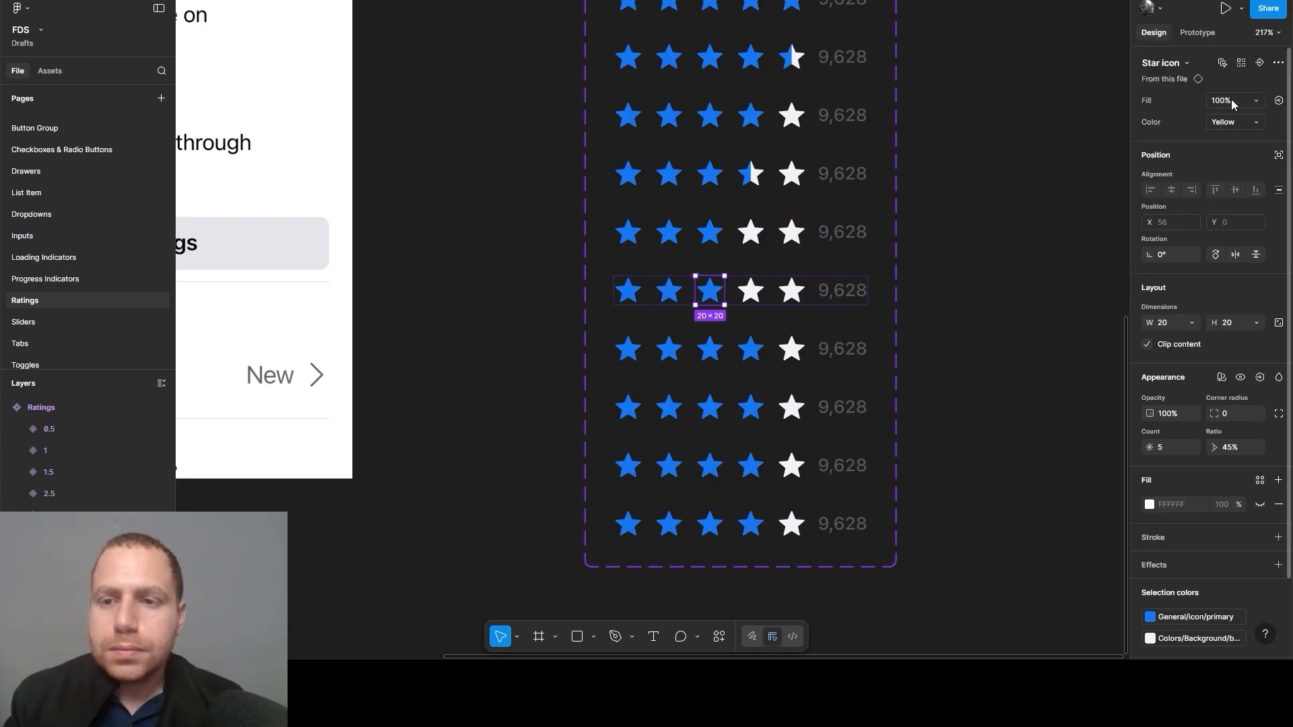
{"action": "left_click", "coordinate": [1236, 101]}
{"action": "left_click", "coordinate": [1196, 123]}
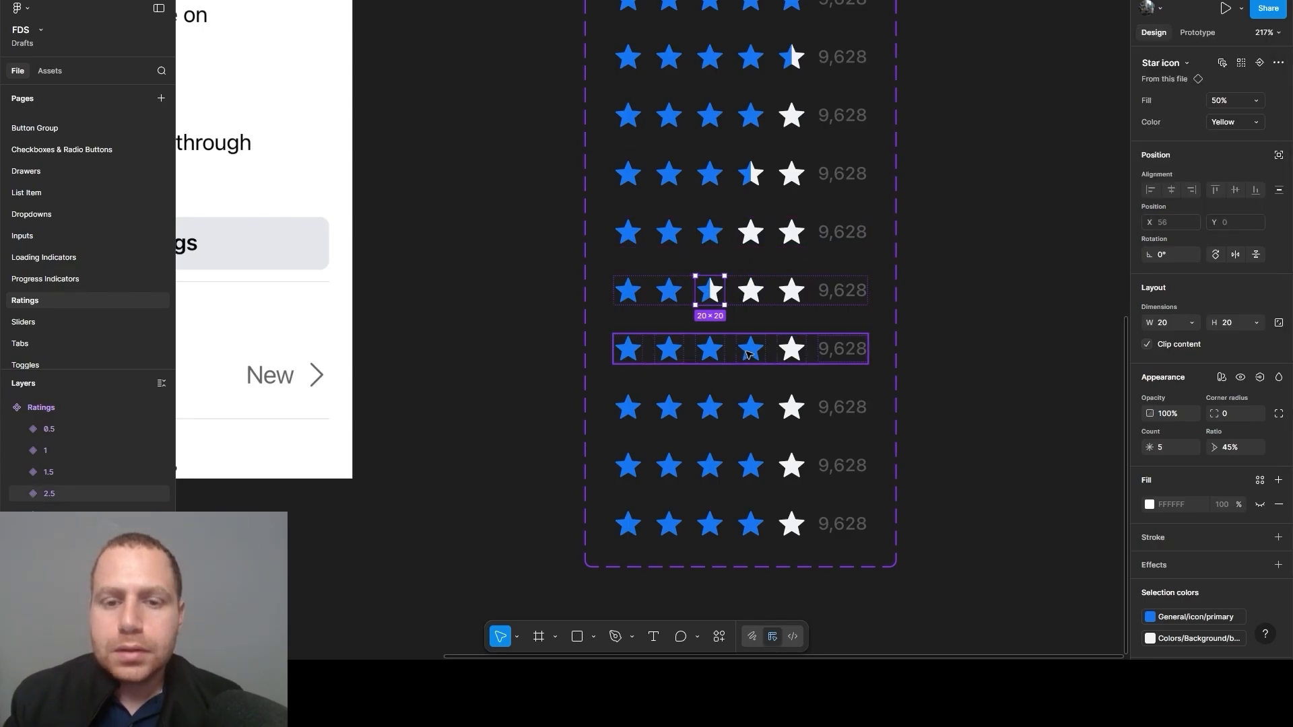
Set the Fill of the fourth and third stars to 0% in the seventh variant
{"action": "left_click", "coordinate": [748, 355]}
{"action": "left_click", "coordinate": [1235, 101]}
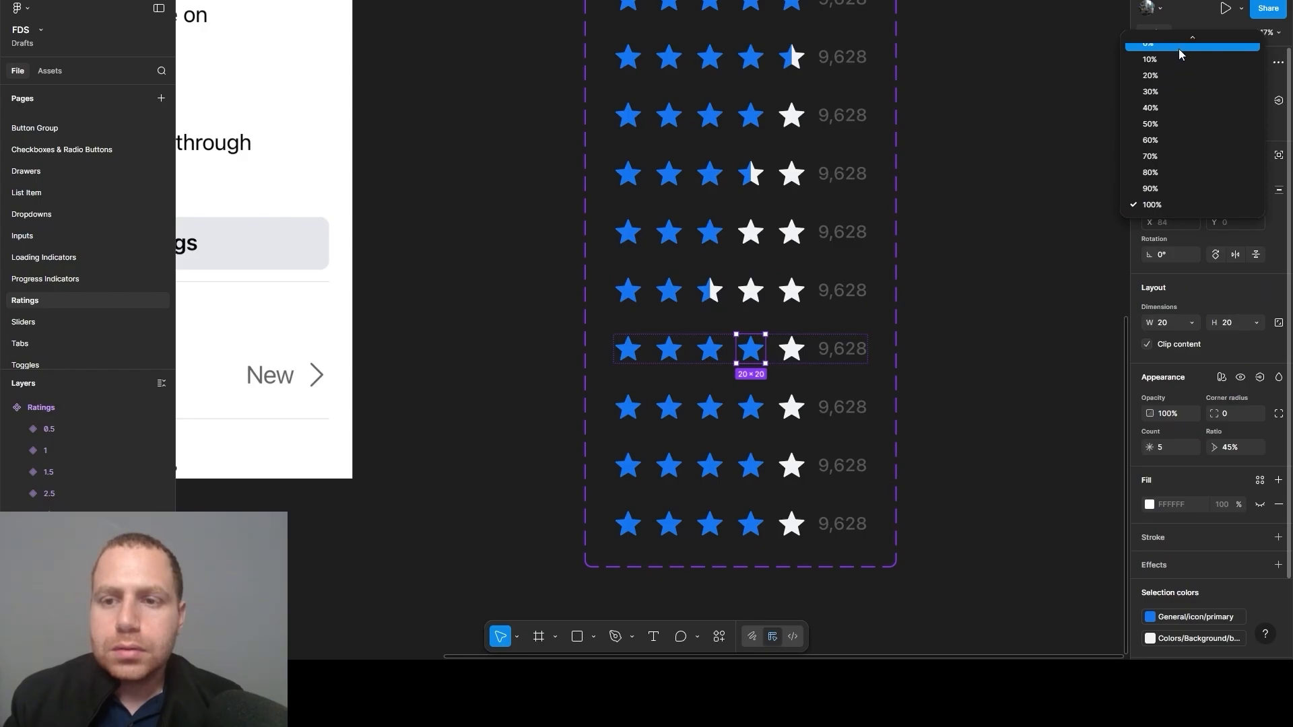
{"action": "left_click", "coordinate": [1179, 47]}
{"action": "left_click", "coordinate": [710, 348]}
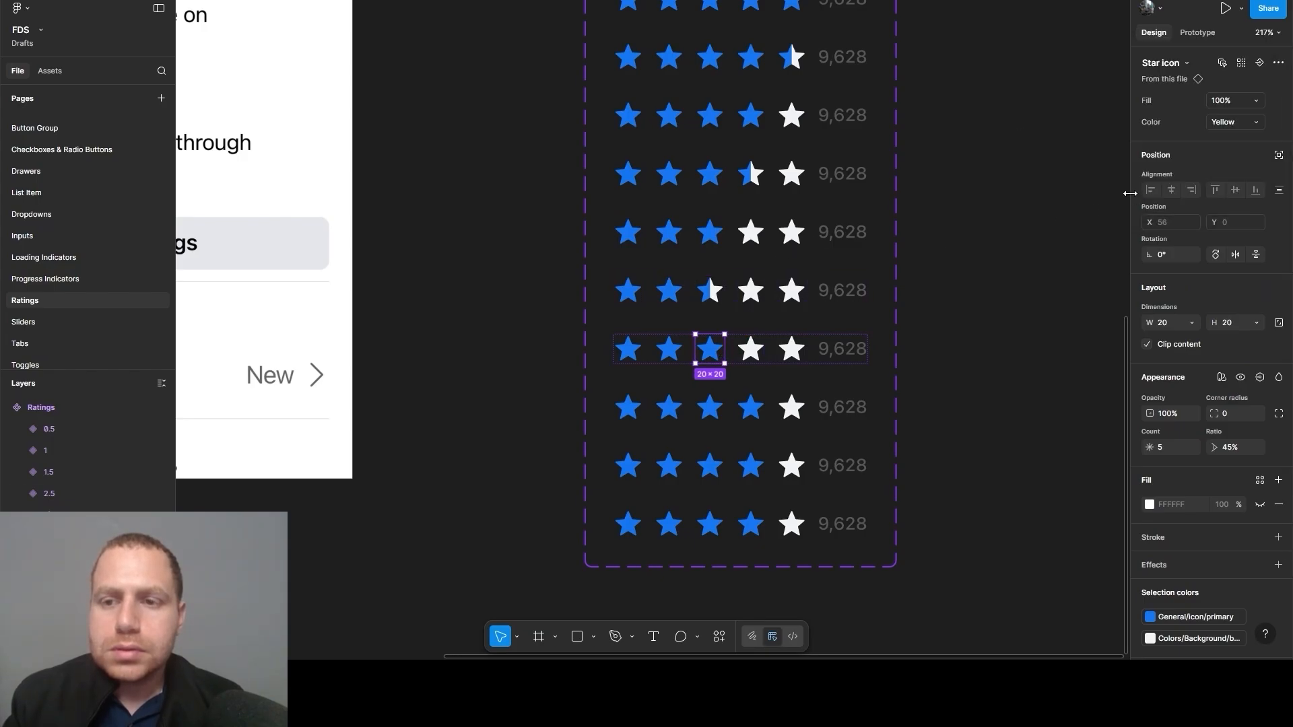
{"action": "left_click", "coordinate": [1235, 101]}
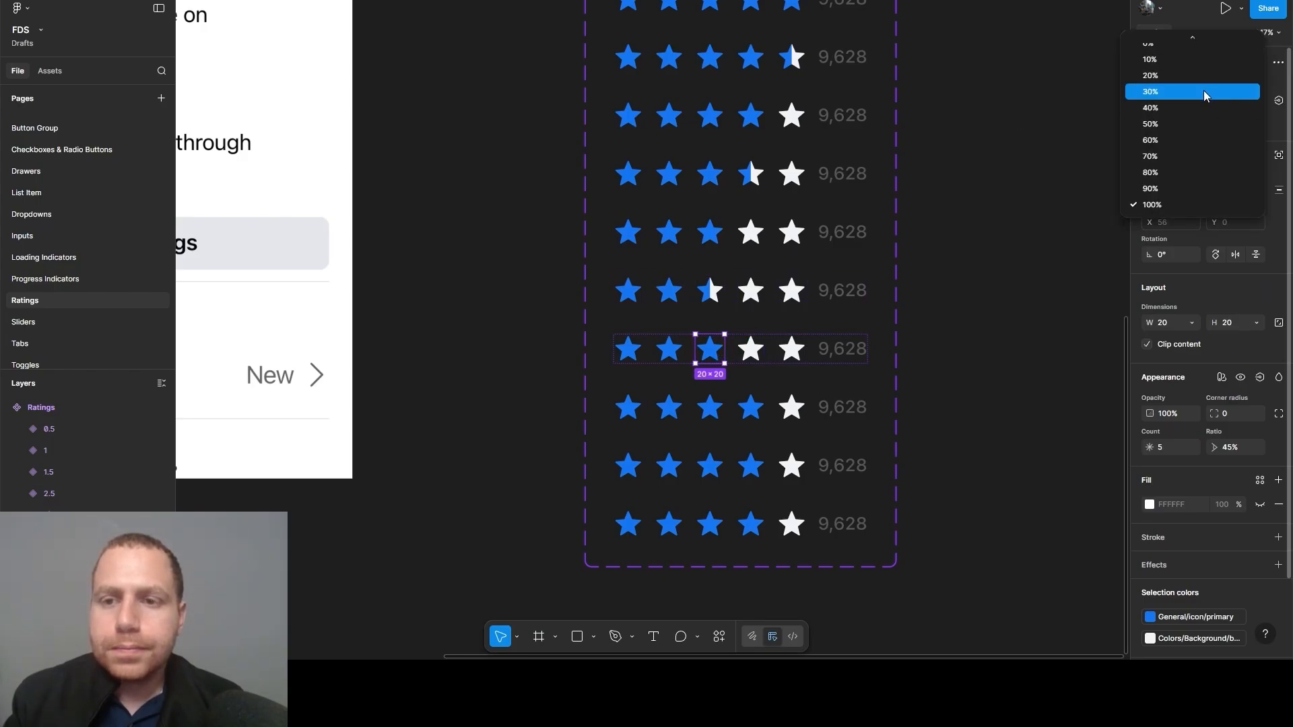
{"action": "left_click", "coordinate": [1195, 47]}
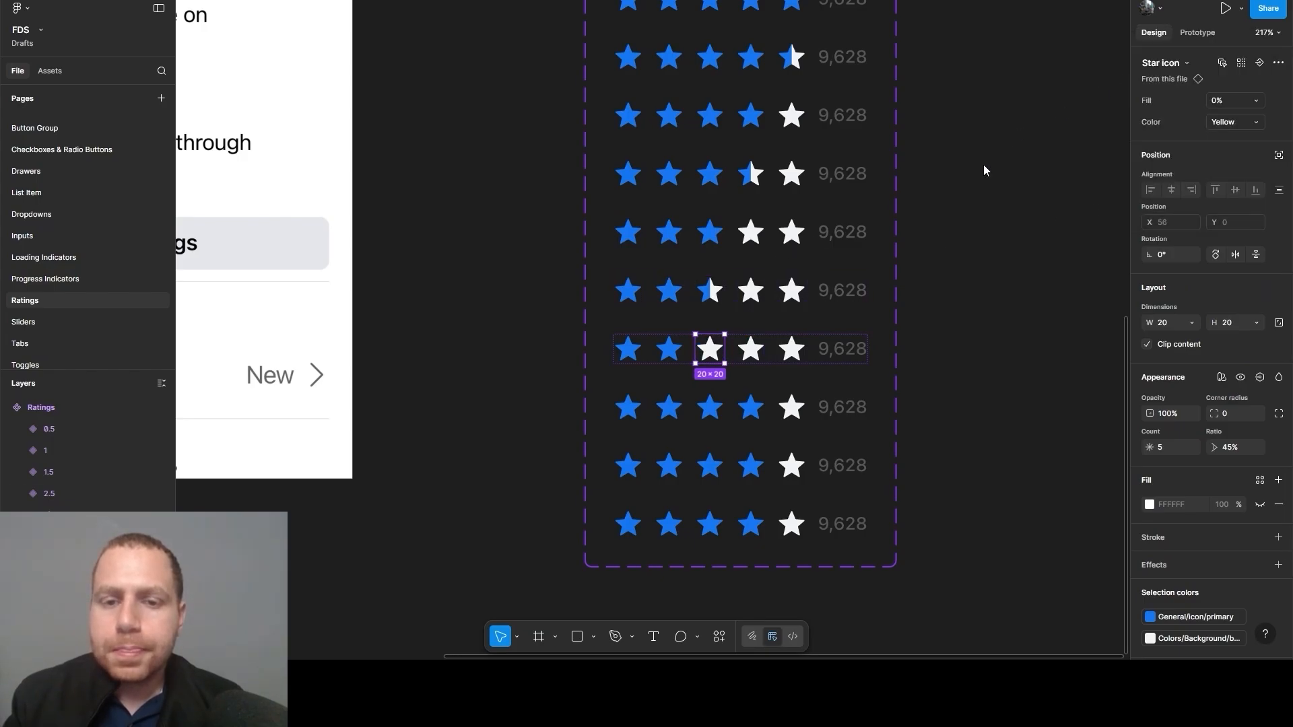
Set the Fill of the third and fourth stars to 0% in the eighth variant
{"action": "left_click", "coordinate": [713, 407]}
{"action": "left_click", "coordinate": [1237, 99]}
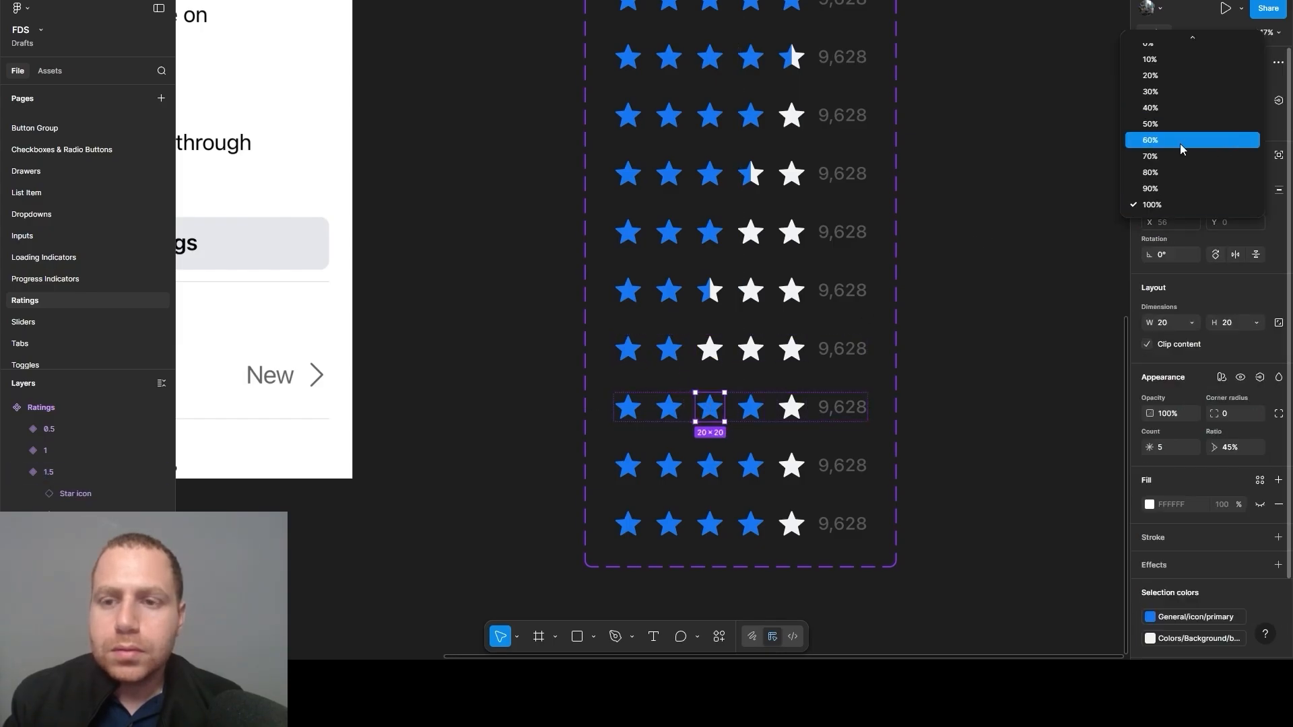
{"action": "left_click", "coordinate": [1187, 49]}
{"action": "left_click", "coordinate": [751, 407]}
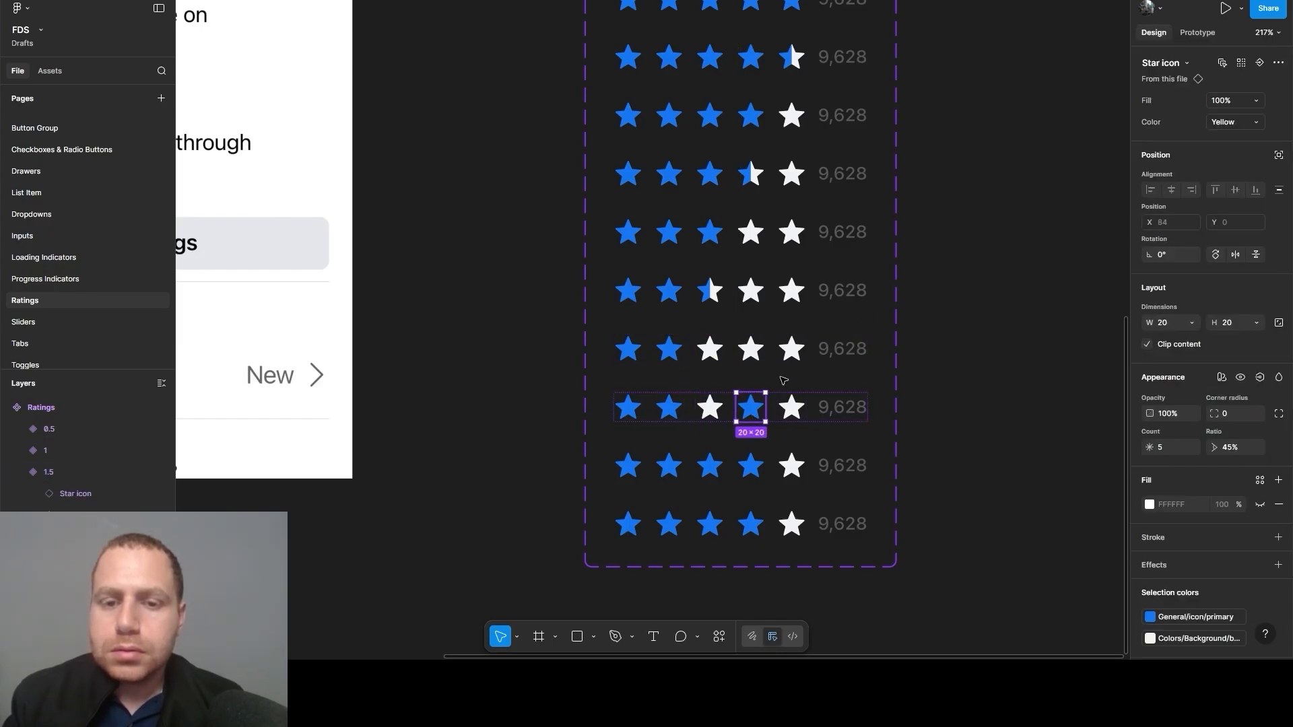
{"action": "left_click", "coordinate": [1236, 100]}
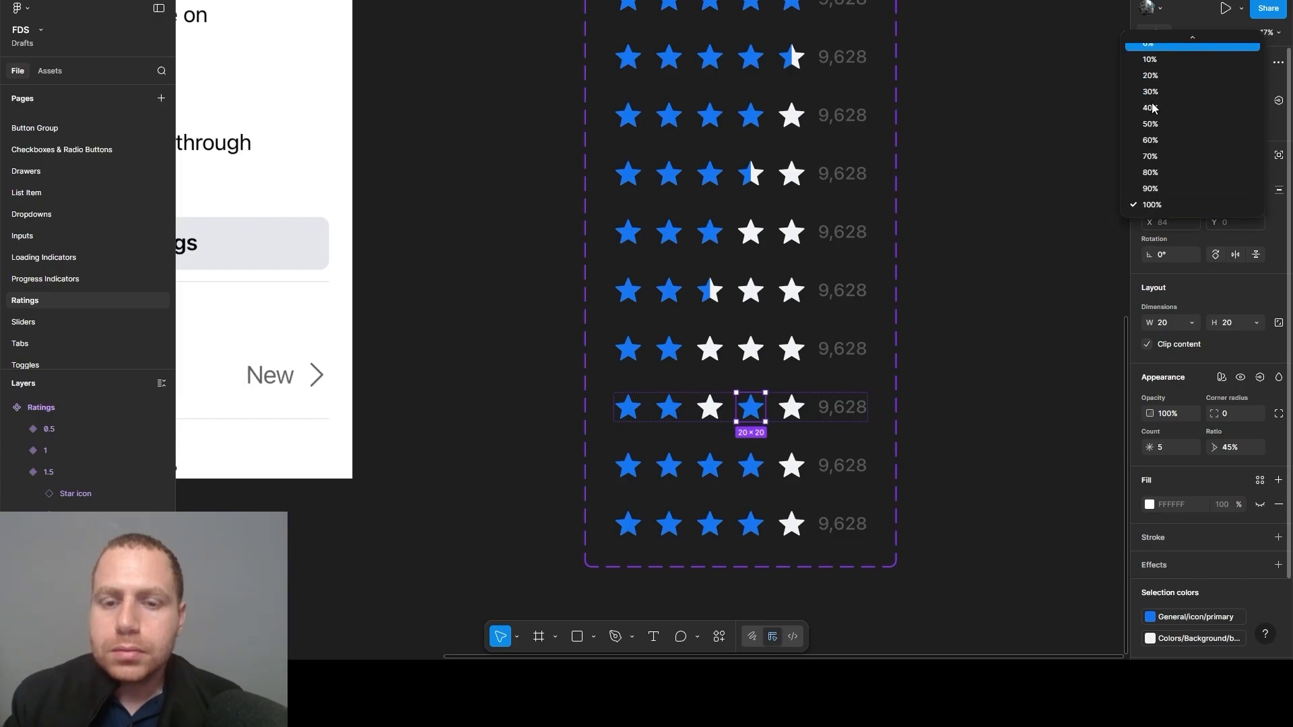
{"action": "left_click", "coordinate": [1189, 43]}
Set the Fill of the fourth and third stars to 0% in the ninth variant
{"action": "left_click", "coordinate": [755, 472]}
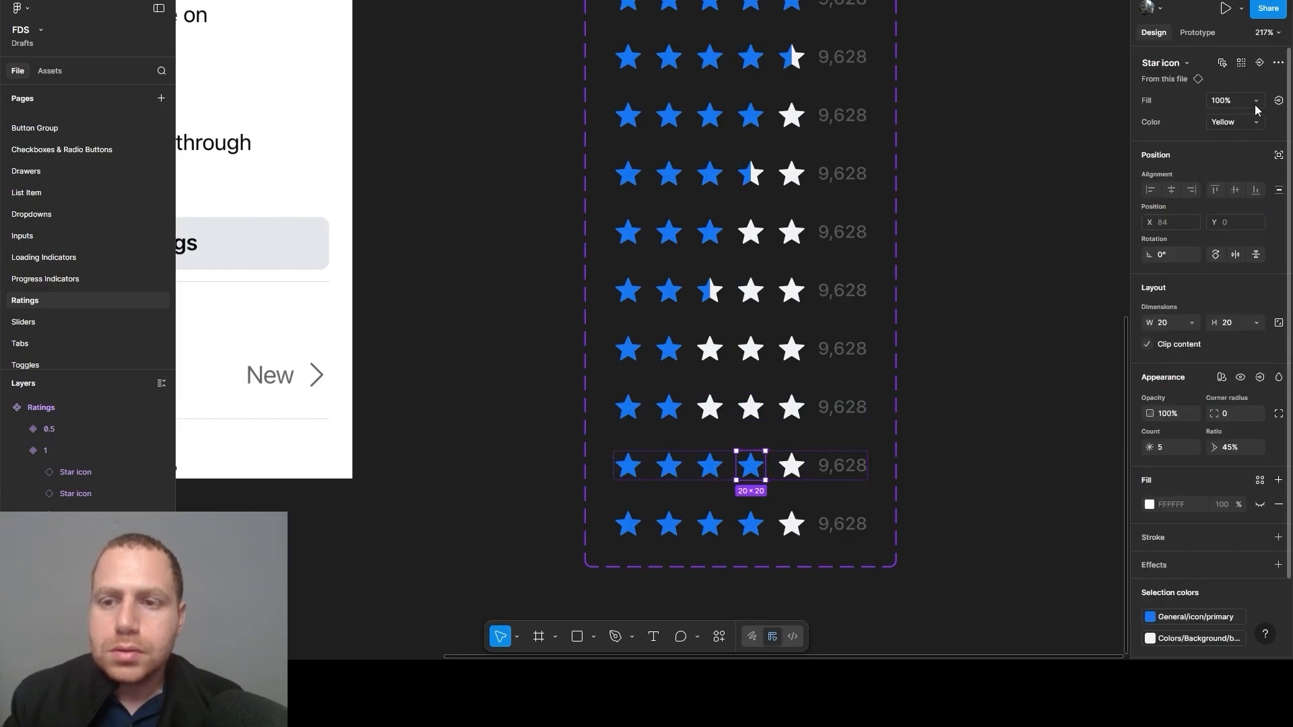
{"action": "left_click", "coordinate": [1255, 106]}
{"action": "left_click", "coordinate": [1189, 46]}
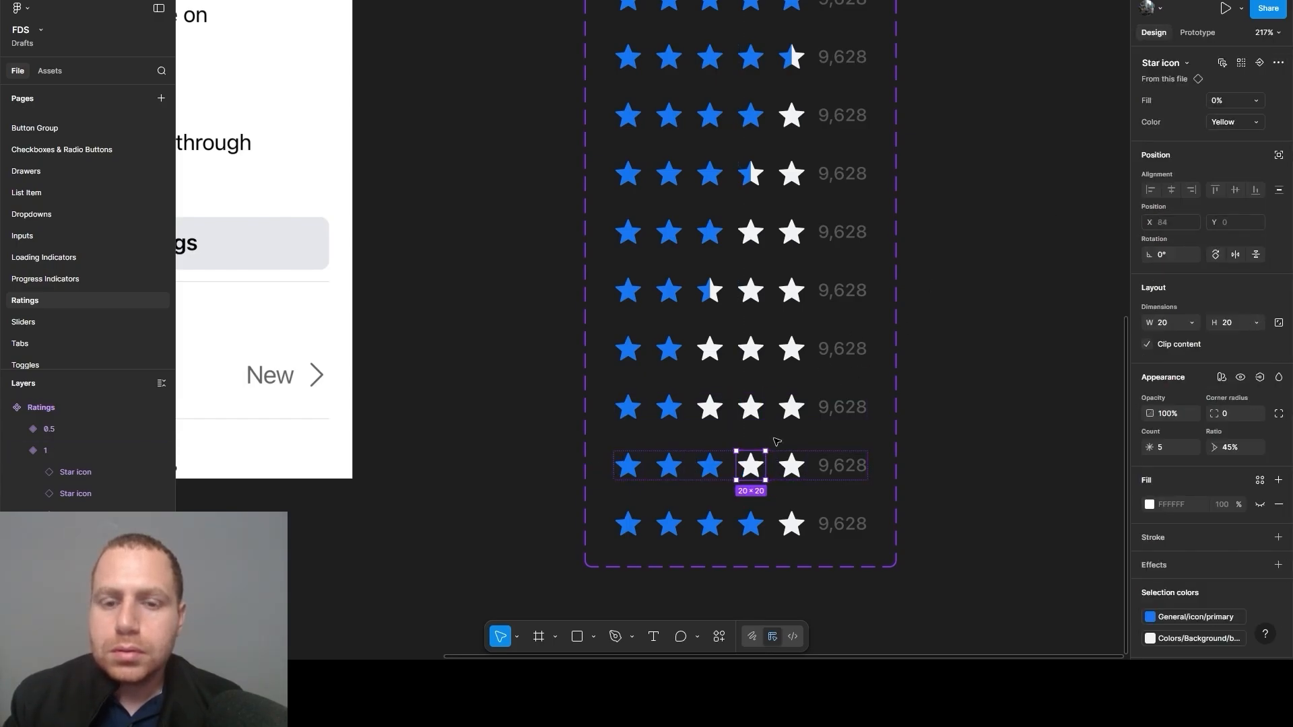
{"action": "left_click", "coordinate": [716, 475]}
{"action": "left_click", "coordinate": [1236, 100]}
{"action": "left_click", "coordinate": [1245, 46]}
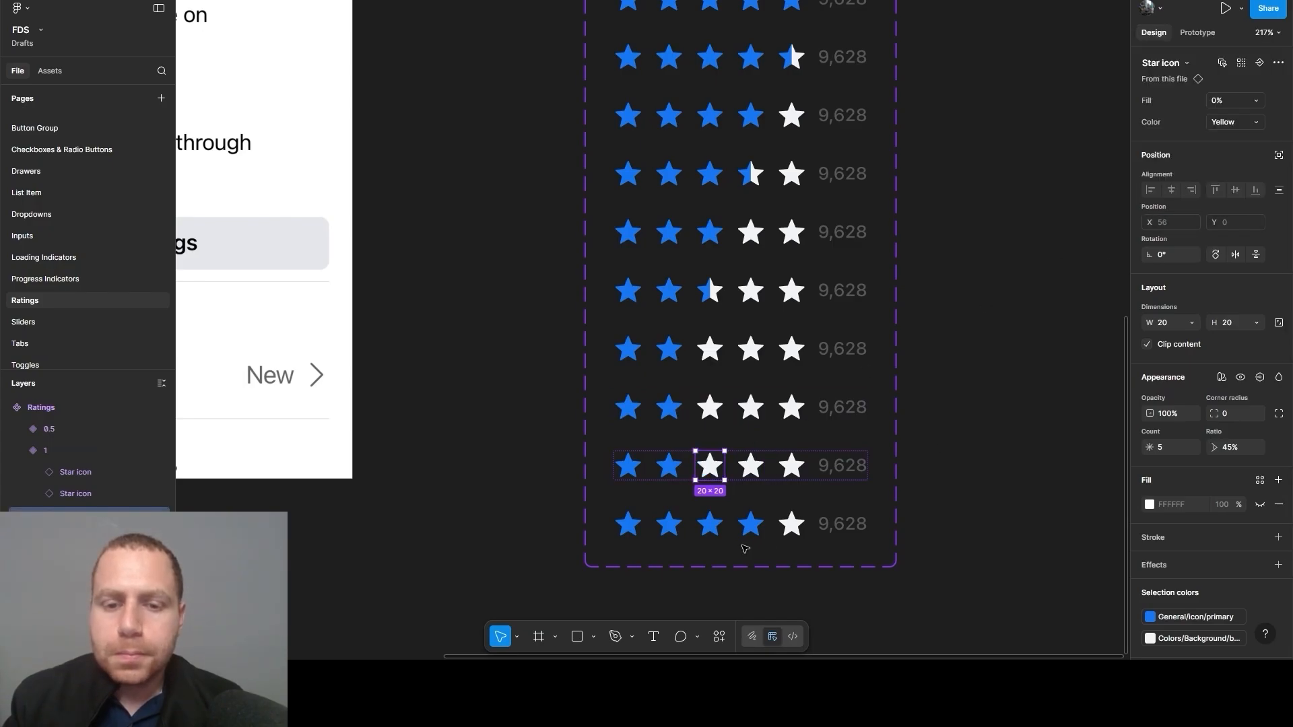
Set the Fill of the fourth and third stars to 0% in the last variant, rated 0.5
{"action": "left_click", "coordinate": [750, 524]}
{"action": "left_click", "coordinate": [750, 523]}
{"action": "left_click", "coordinate": [1242, 106]}
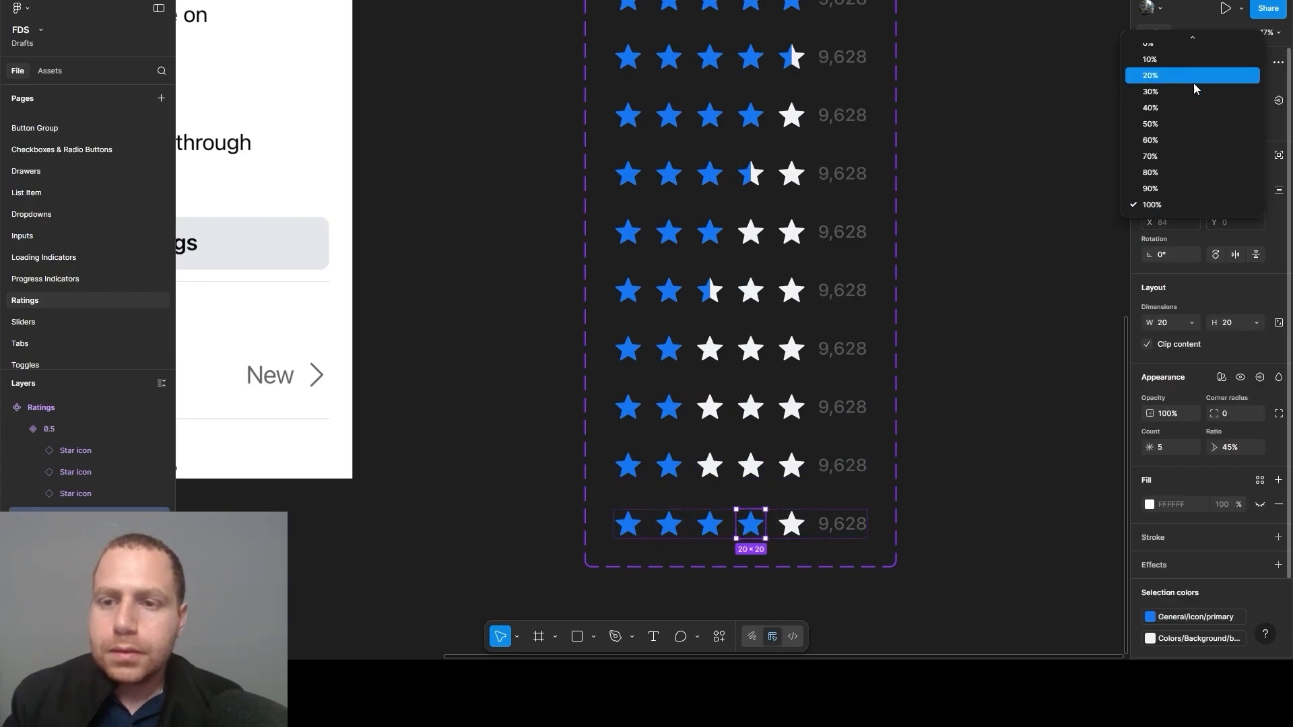
{"action": "left_click", "coordinate": [1192, 44]}
{"action": "left_click", "coordinate": [710, 523]}
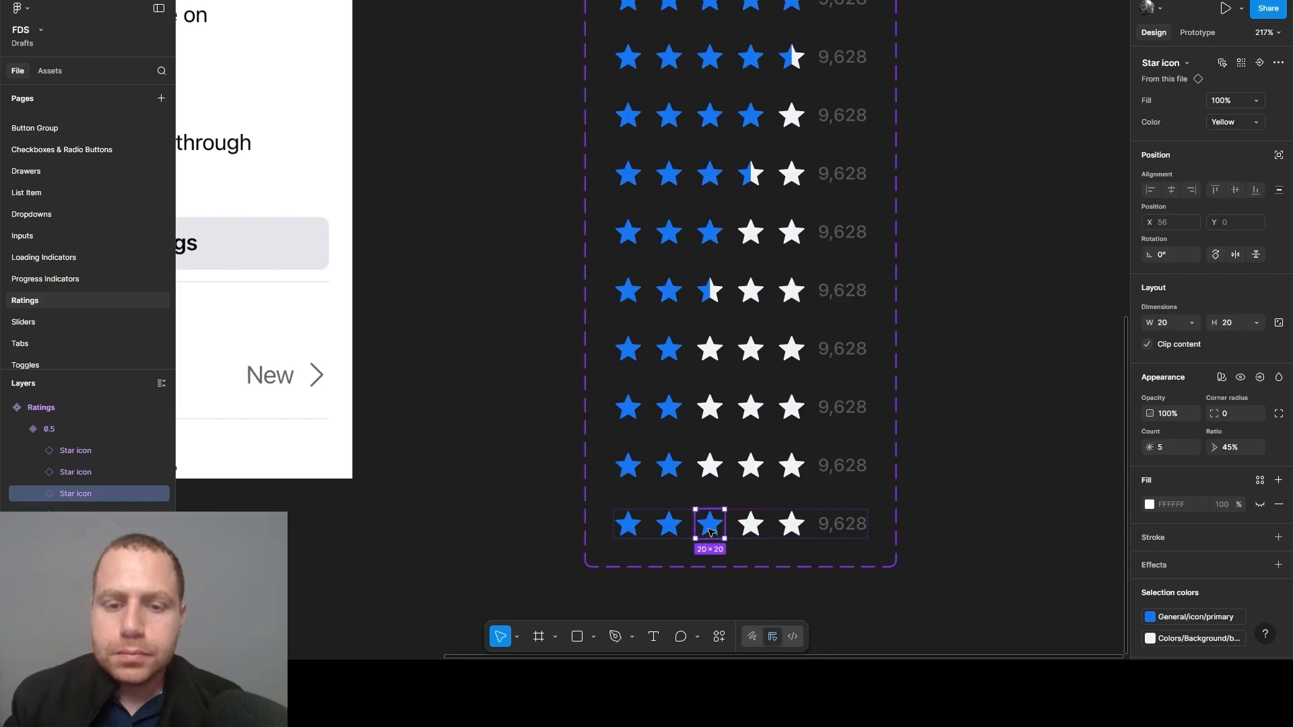
{"action": "left_click", "coordinate": [1235, 100]}
{"action": "left_click", "coordinate": [1164, 47]}
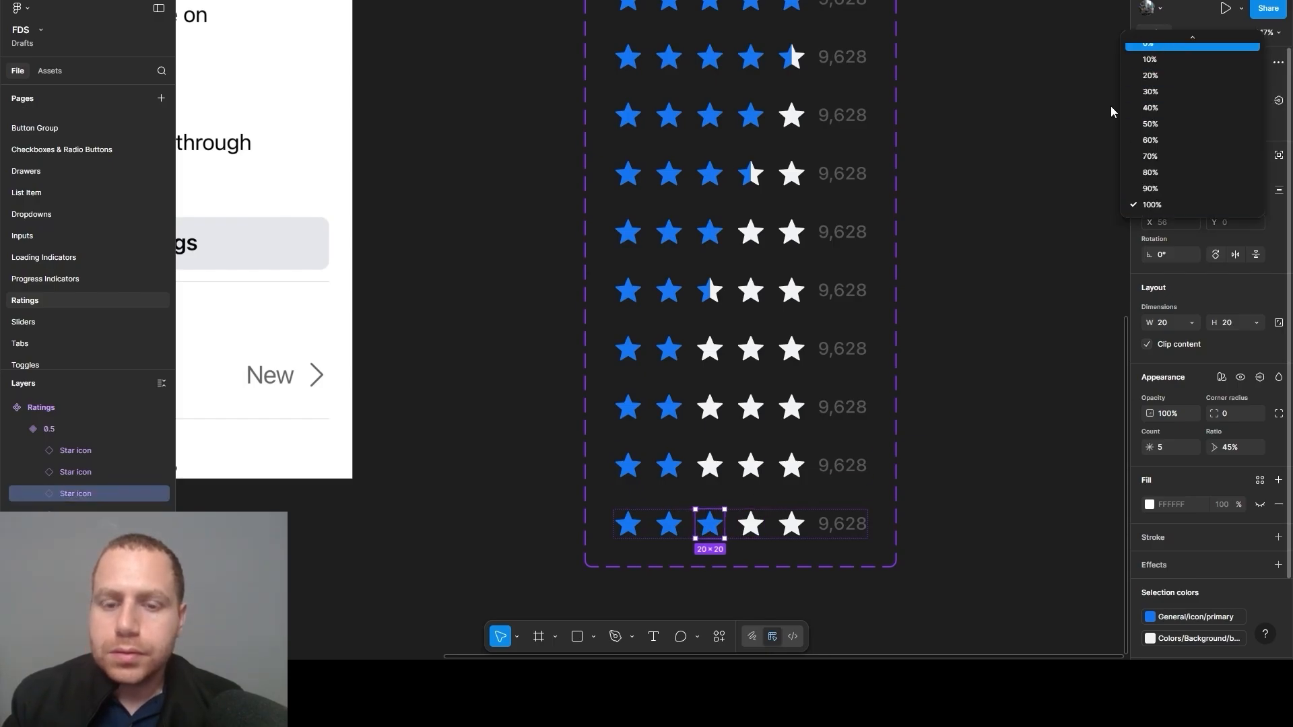
In the 0.5 variant, set the second star's Fill to 0% and the first star's Fill to 50%
{"action": "left_click", "coordinate": [666, 529]}
{"action": "left_click", "coordinate": [1235, 100]}
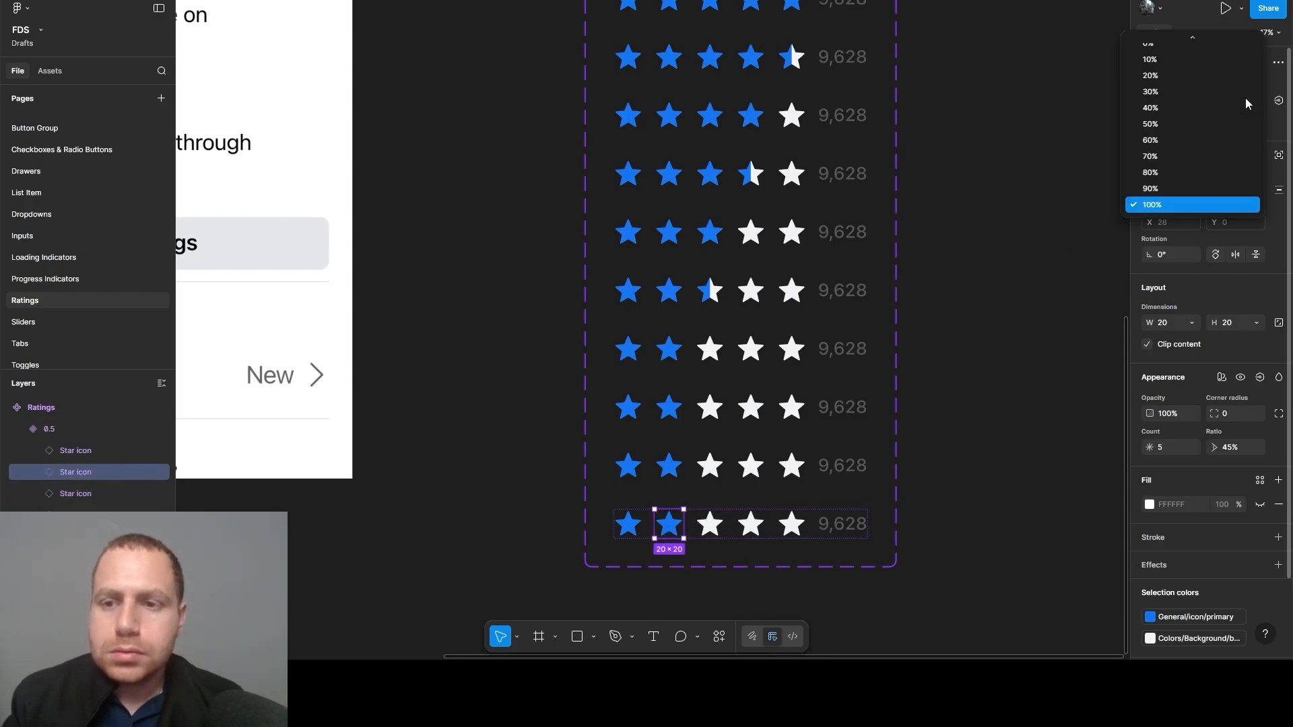
{"action": "left_click", "coordinate": [1192, 44]}
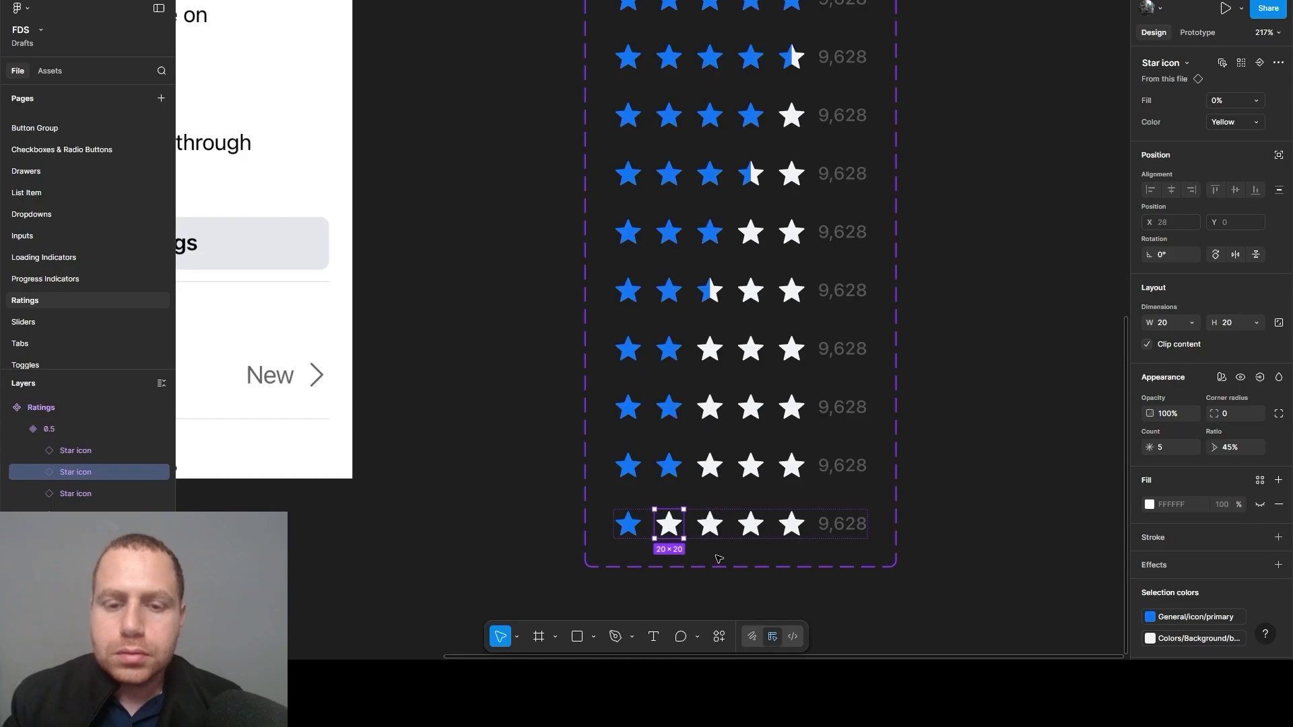
{"action": "left_click", "coordinate": [1254, 100]}
{"action": "left_click", "coordinate": [1171, 124]}
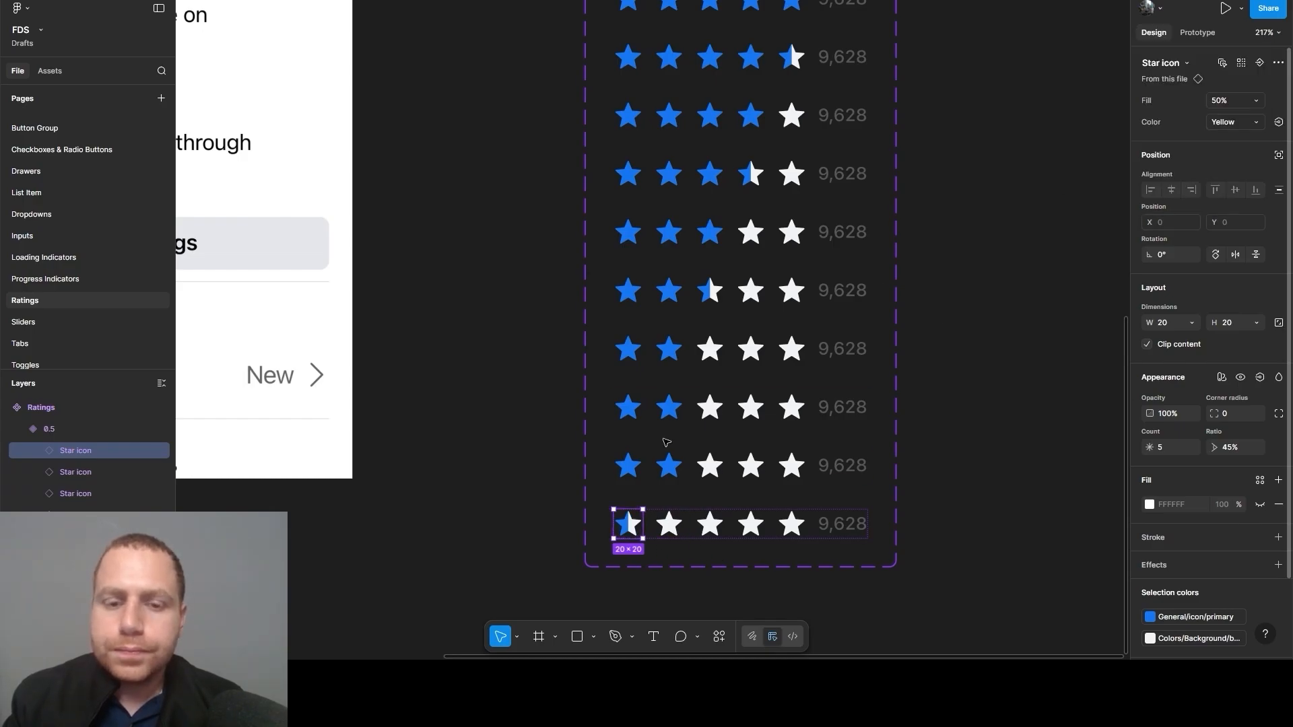
Set the second star's Fill to 0% in the ninth variant, rated 1
{"action": "left_click", "coordinate": [669, 468]}
{"action": "left_click", "coordinate": [669, 468]}
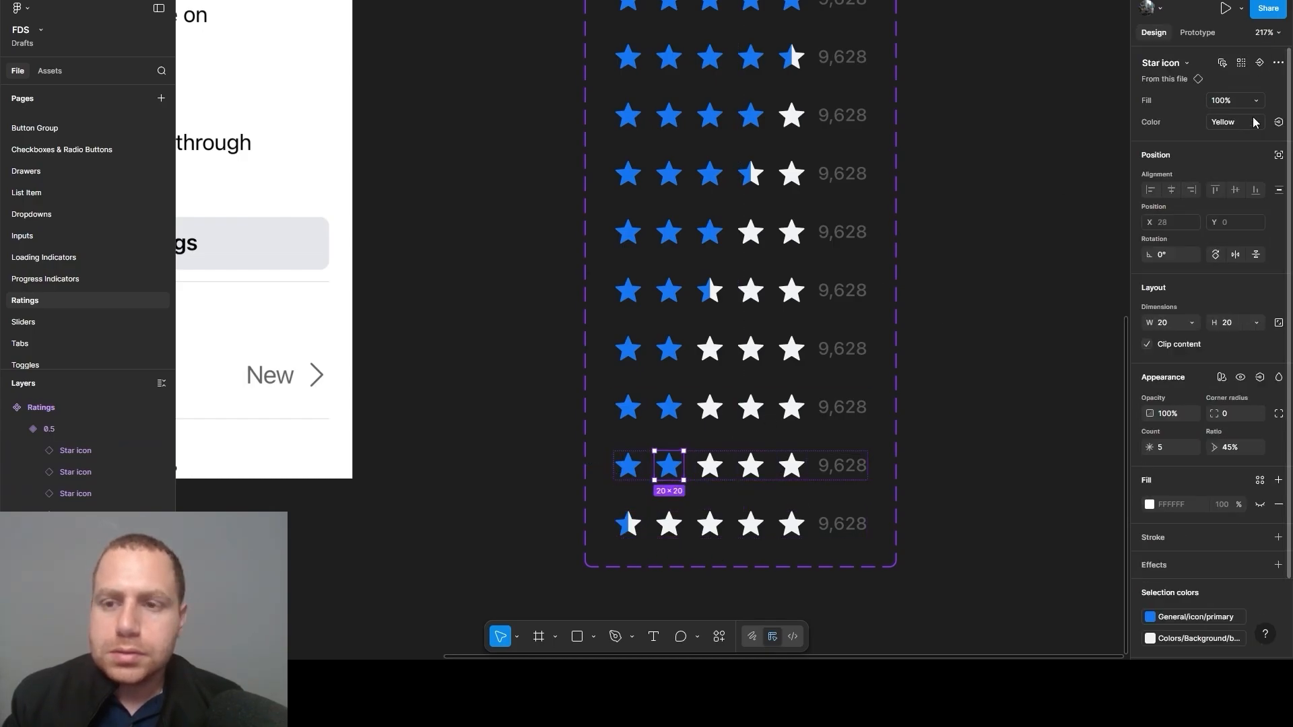
{"action": "left_click", "coordinate": [1234, 100]}
{"action": "left_click", "coordinate": [1202, 45]}
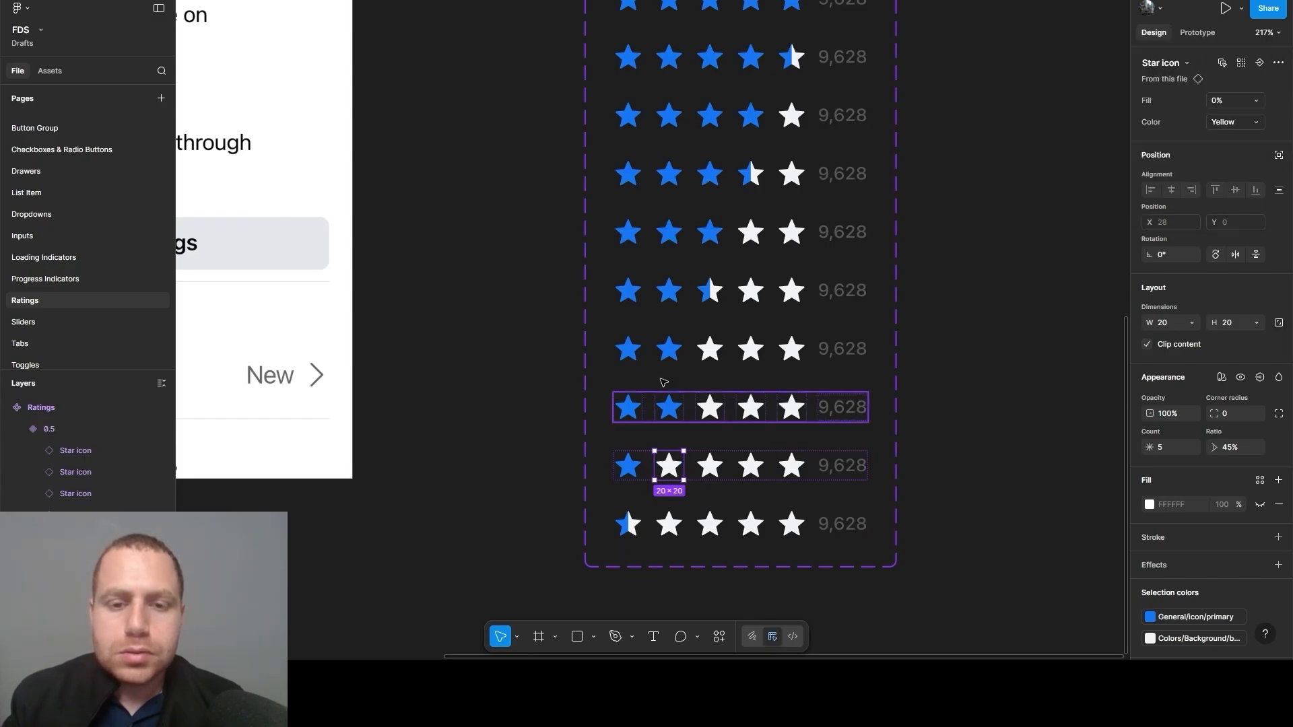
Set the second star's Fill to 50% in the eighth variant, rated 1.5
{"action": "left_click", "coordinate": [709, 349]}
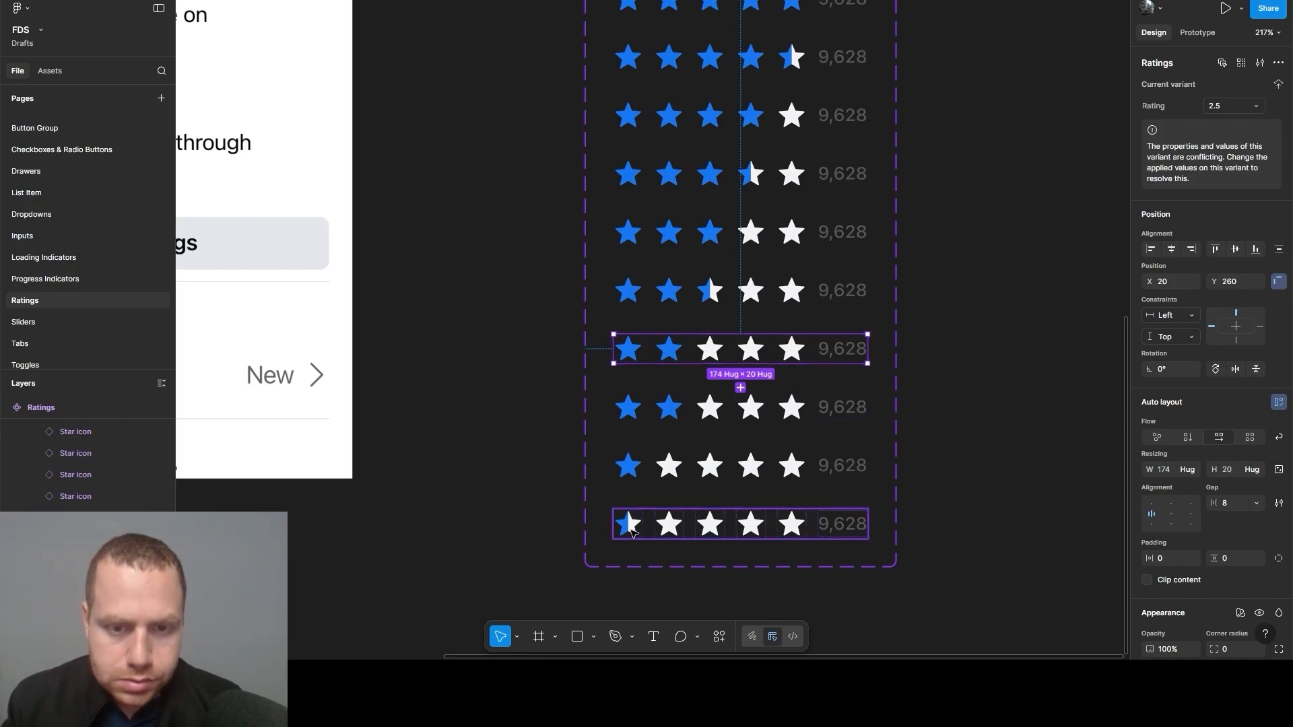
{"action": "double_click", "coordinate": [680, 409]}
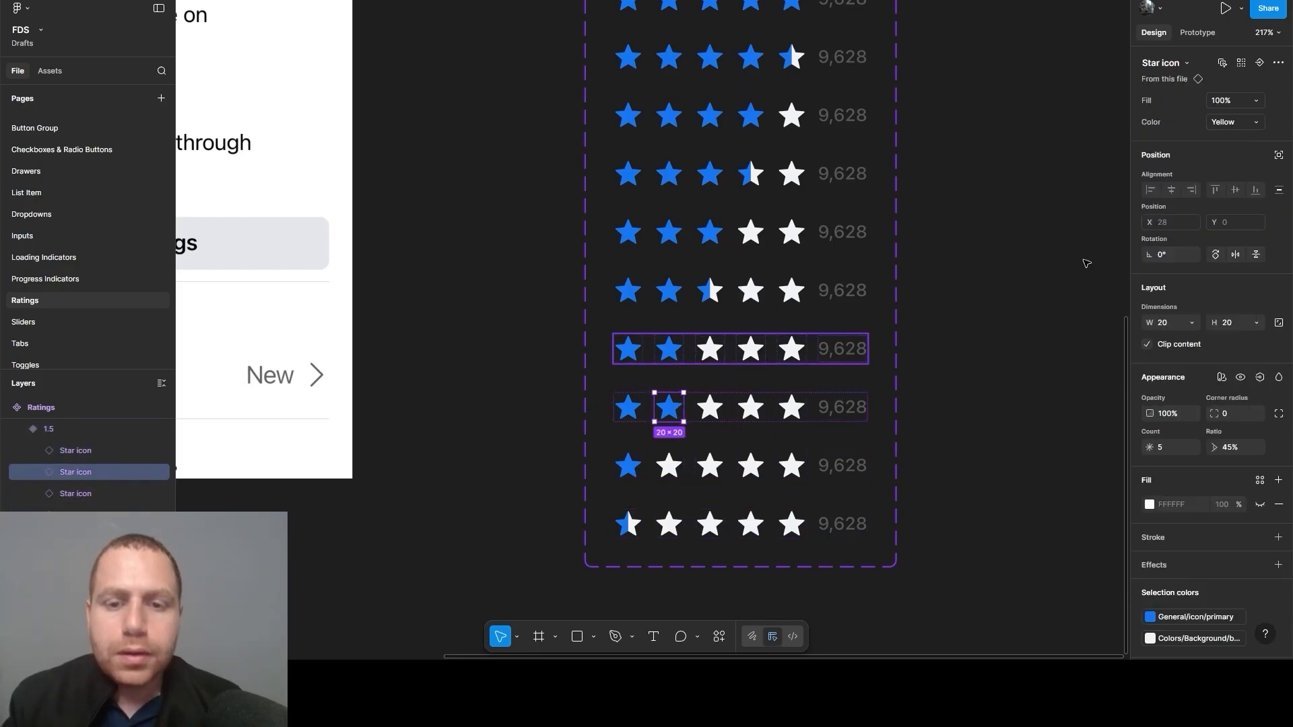
{"action": "left_click", "coordinate": [1233, 106]}
{"action": "left_click", "coordinate": [1175, 125]}
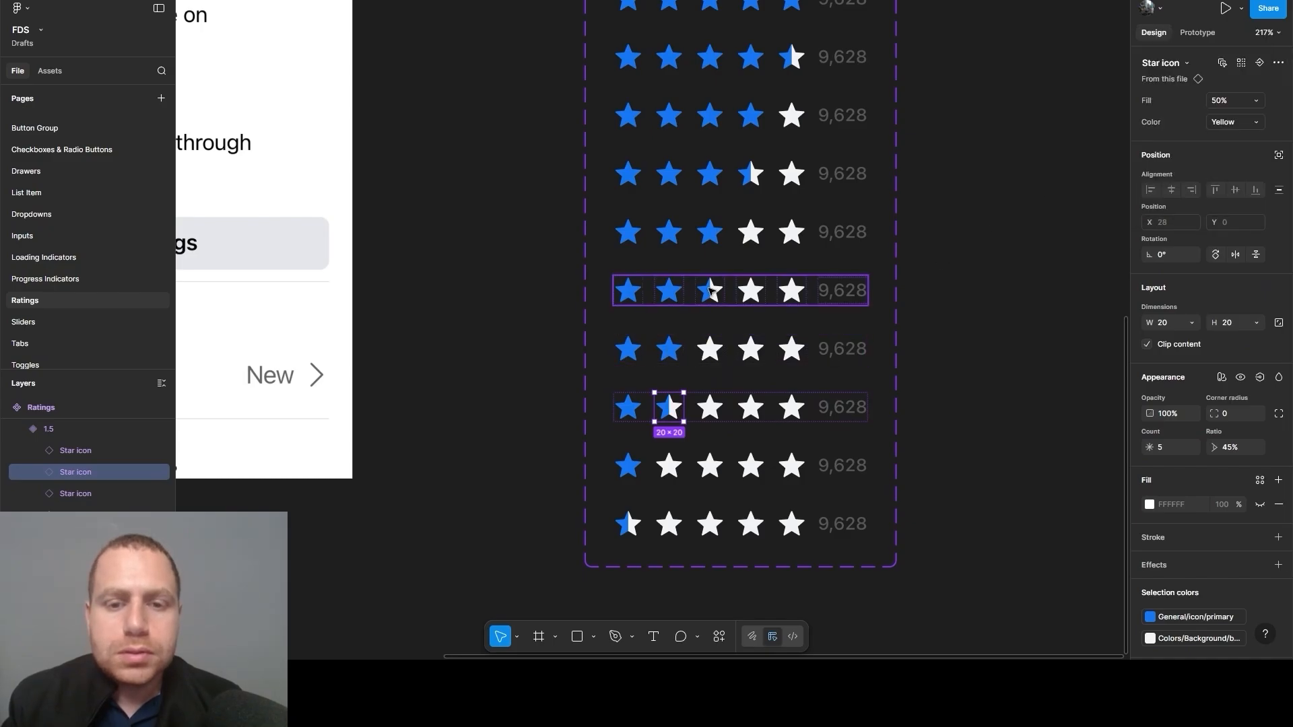
{"action": "left_click", "coordinate": [909, 418]}
Place an instance of the 1.5 variant on the empty canvas beside the Ratings component set and check its Rating options
{"action": "left_click", "coordinate": [839, 523]}
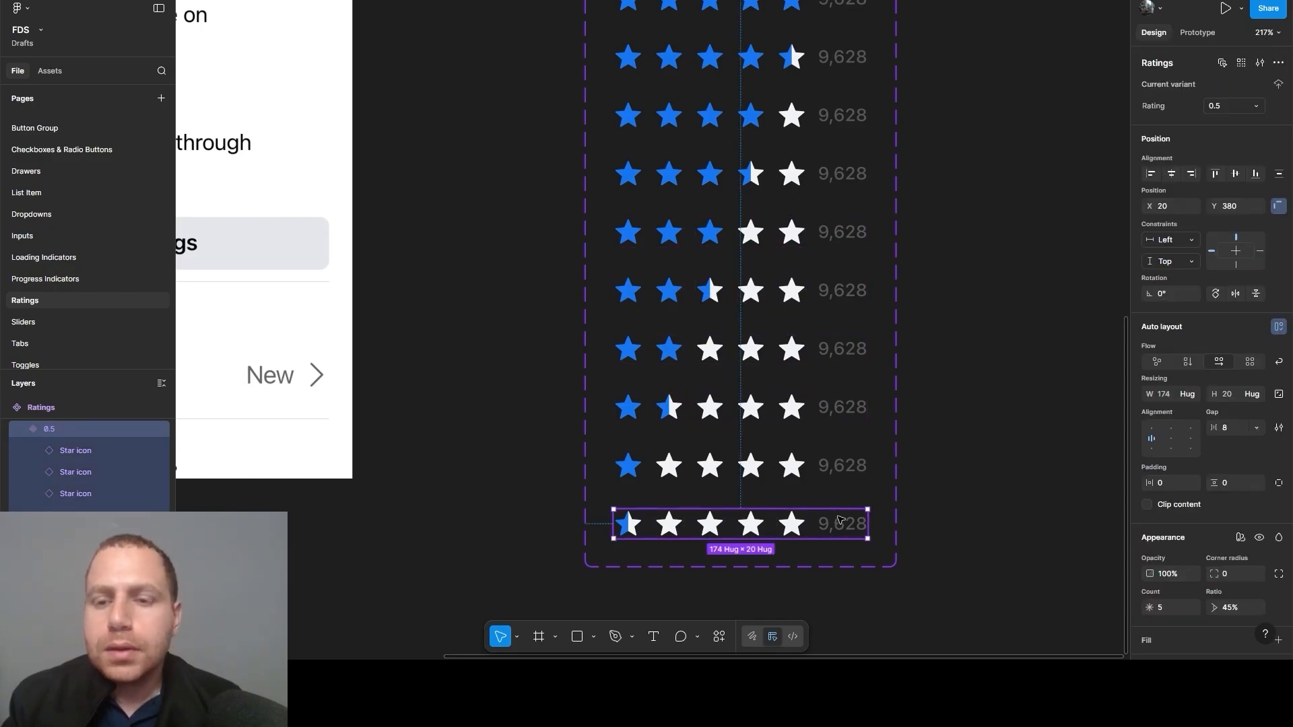
{"action": "scroll", "coordinate": [899, 472], "scroll_direction": "down", "scroll_amount": 2}
{"action": "left_click", "coordinate": [946, 367]}
{"action": "scroll", "coordinate": [817, 410], "scroll_direction": "right", "scroll_amount": 5}
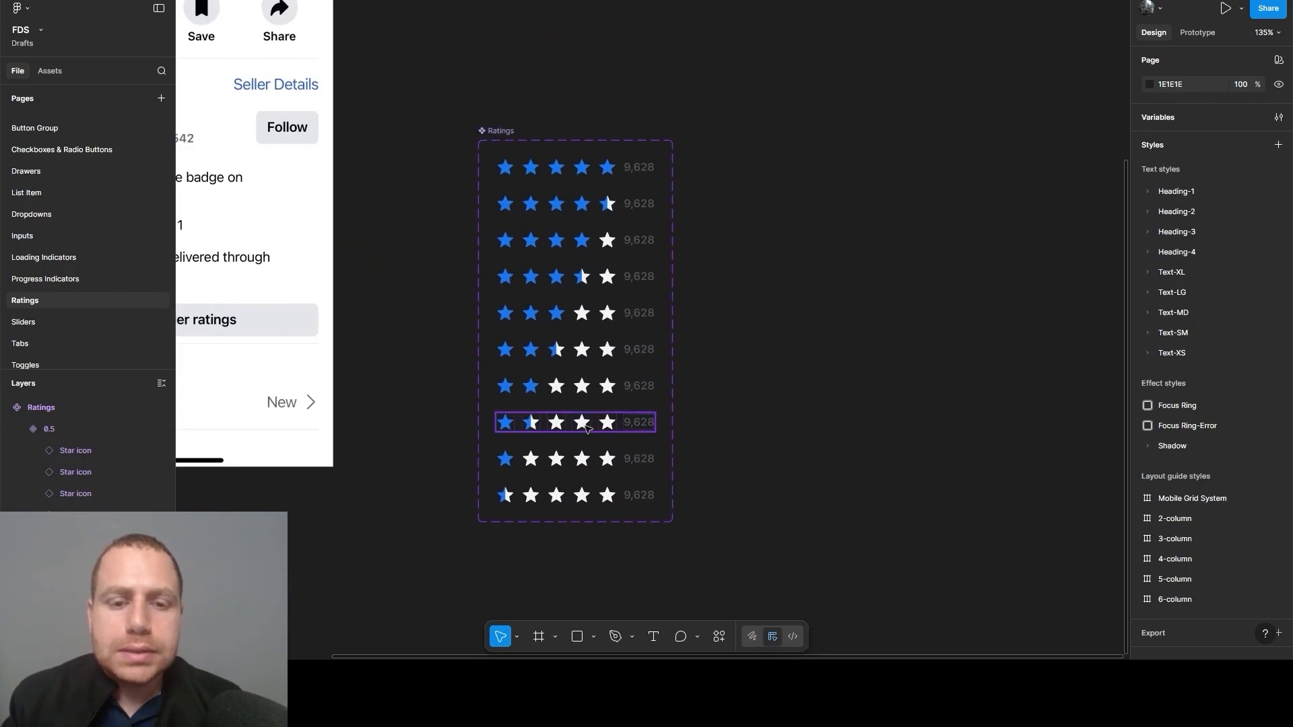
{"action": "left_click", "coordinate": [584, 425]}
{"action": "left_click_drag", "start_coordinate": [585, 426], "coordinate": [953, 415]}
{"action": "scroll", "coordinate": [866, 545], "scroll_direction": "right", "scroll_amount": 4}
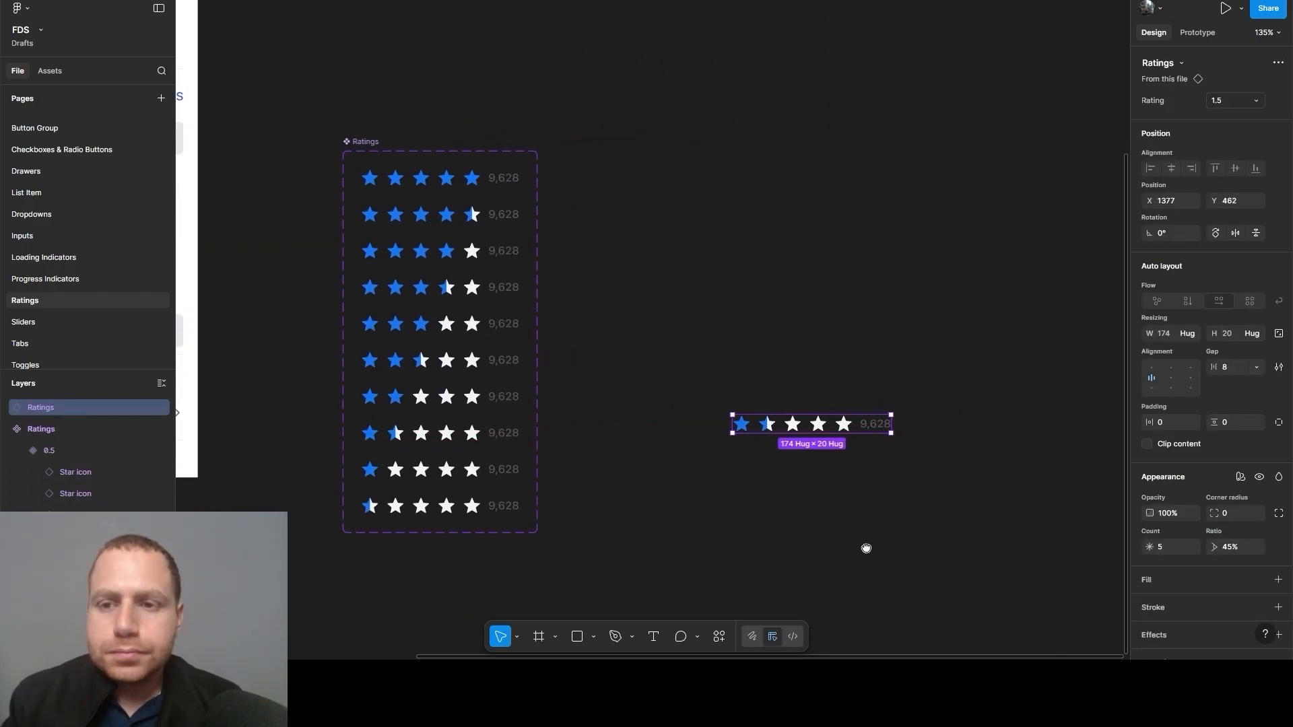
{"action": "left_click", "coordinate": [1243, 100]}
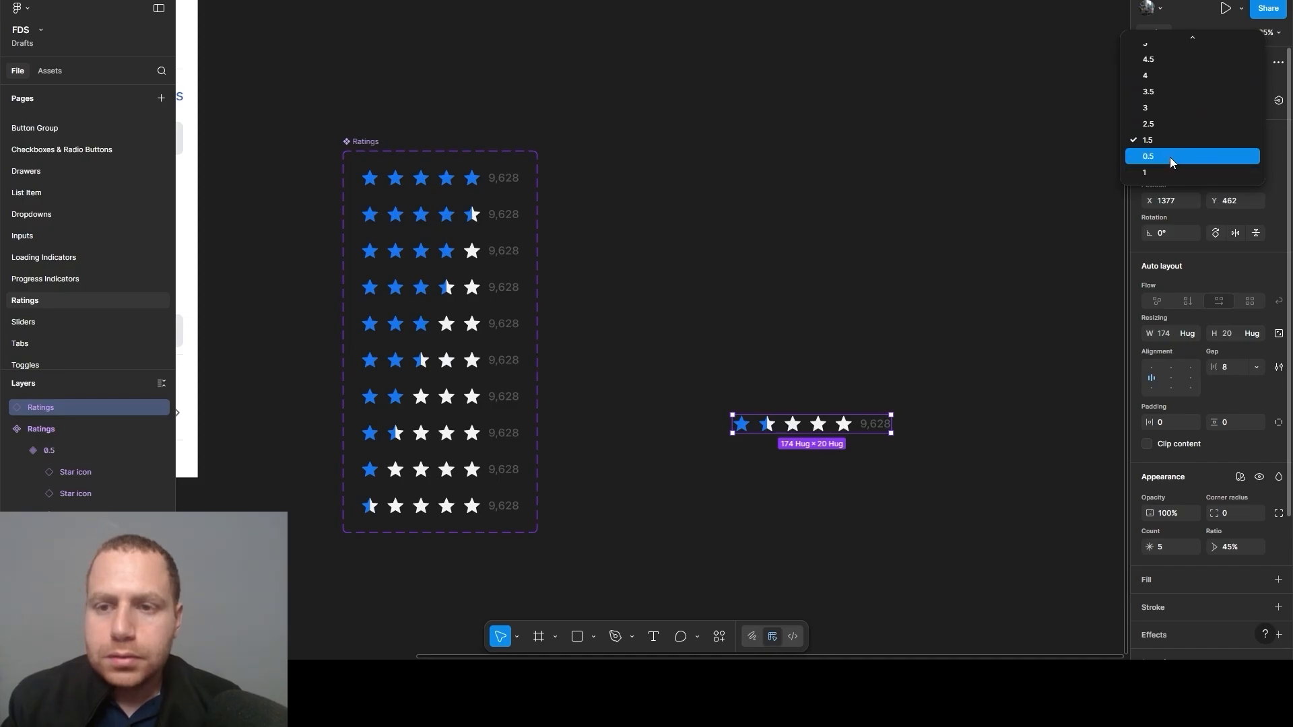
{"action": "key", "text": "Escape"}
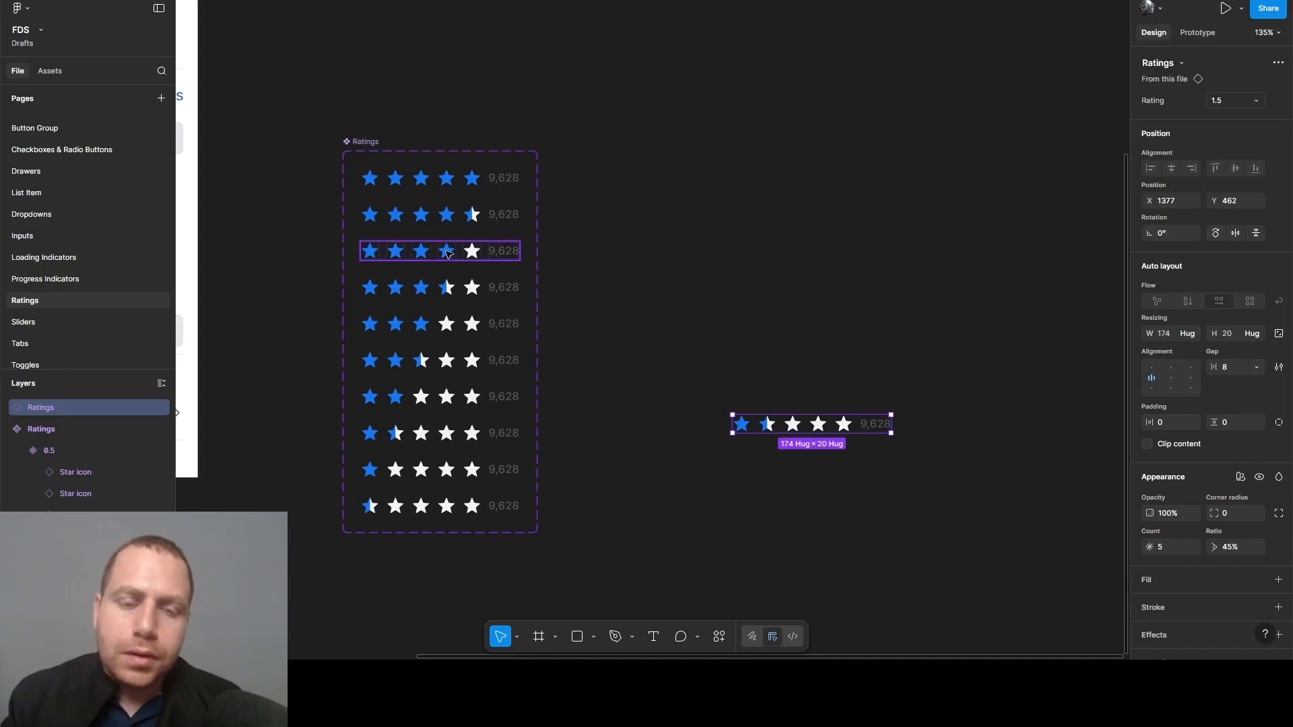
Reorder the Rating property's values on the Ratings component set so that 1 comes before 0.5
{"action": "left_click", "coordinate": [367, 141]}
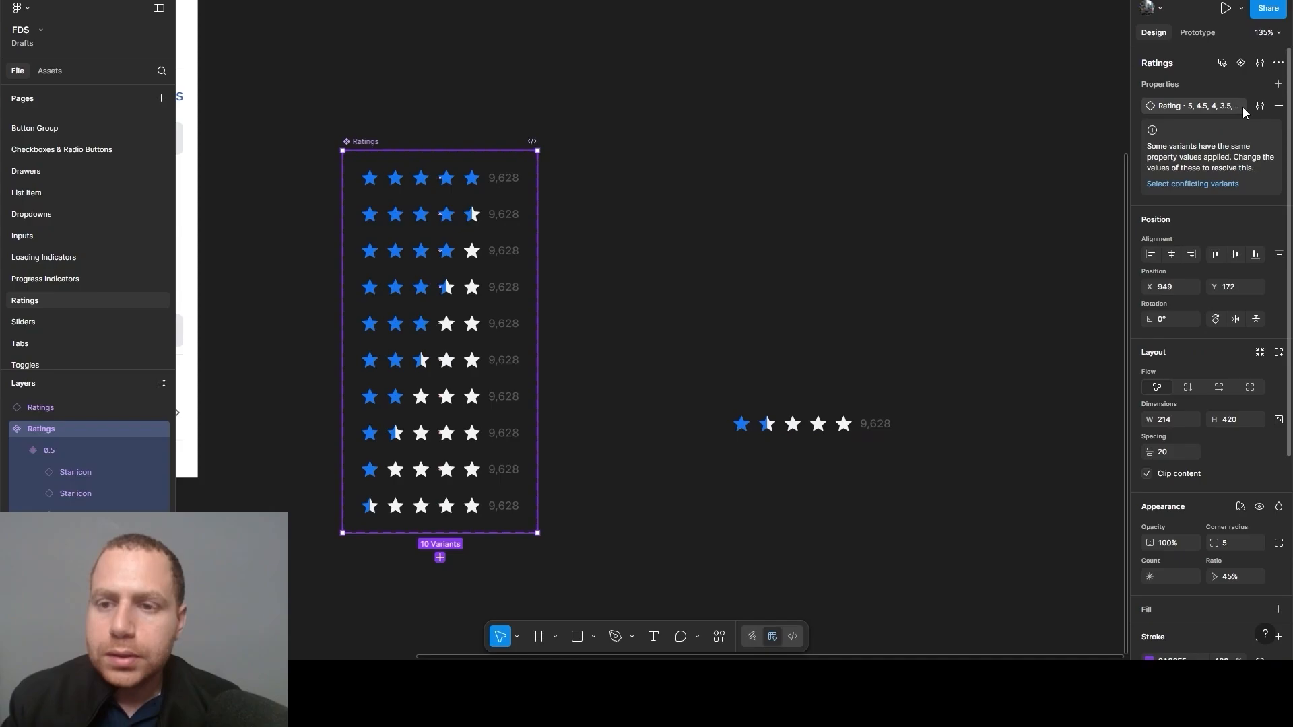
{"action": "left_click", "coordinate": [1259, 105]}
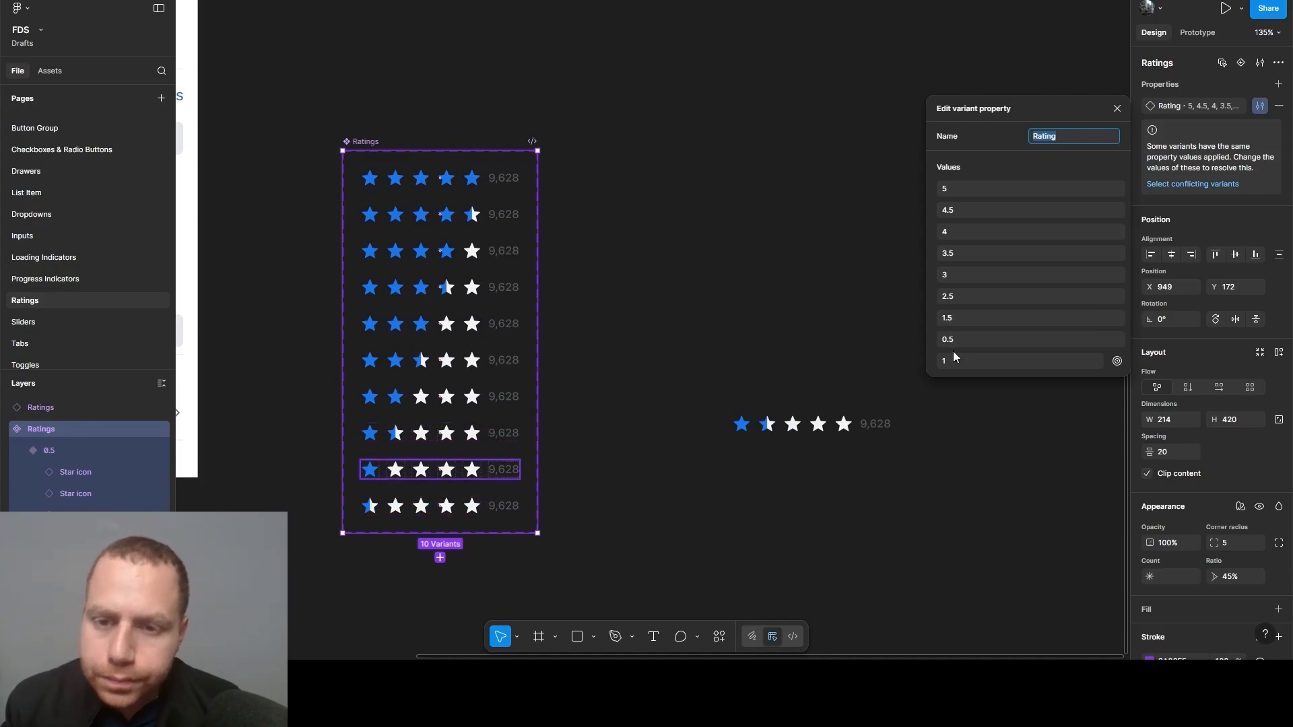
{"action": "left_click", "coordinate": [930, 362]}
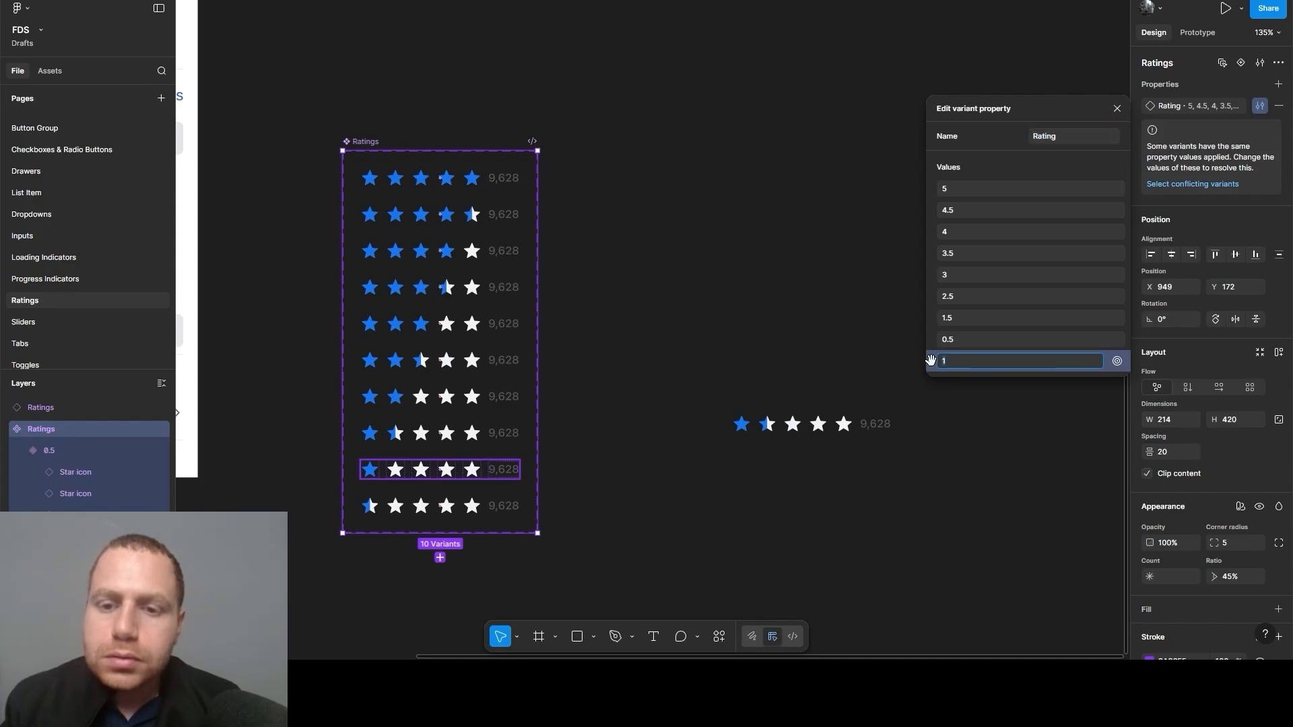
{"action": "left_click_drag", "start_coordinate": [930, 362], "coordinate": [931, 322]}
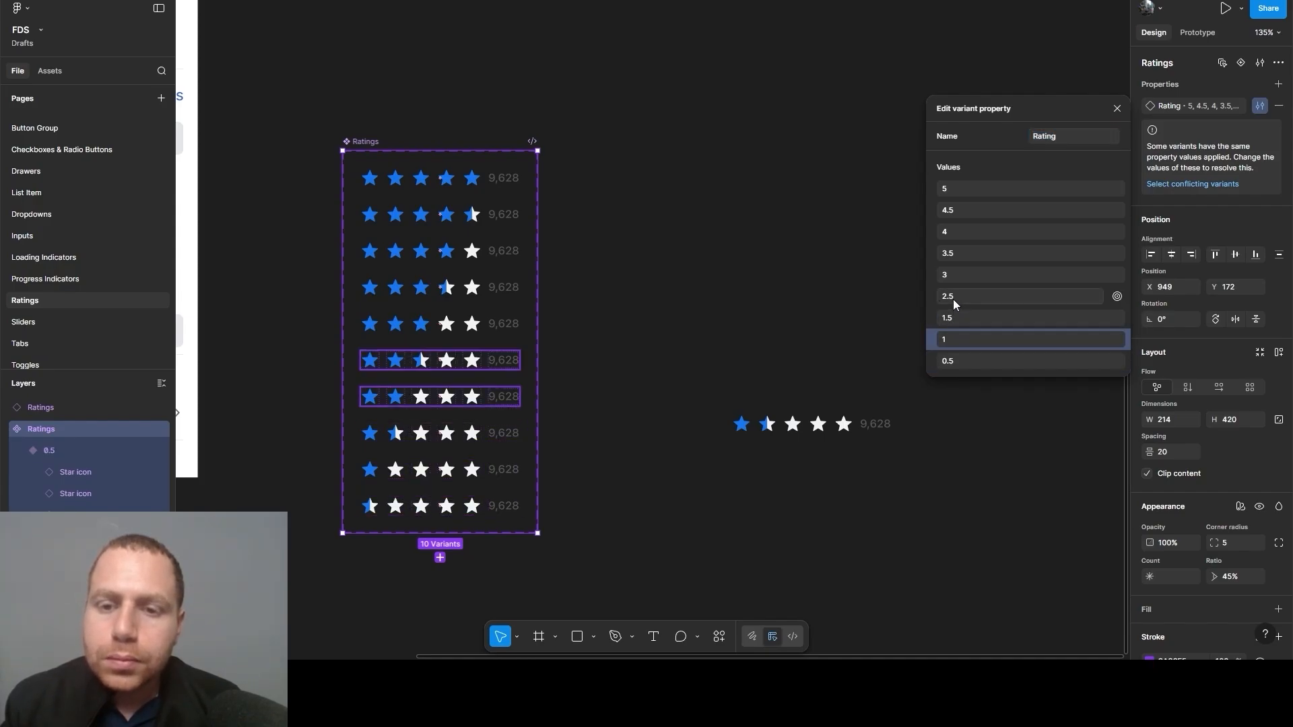
{"action": "left_click", "coordinate": [749, 316]}
Set the Rating of the seventh variant, with two full stars, to 2
{"action": "left_click", "coordinate": [438, 440]}
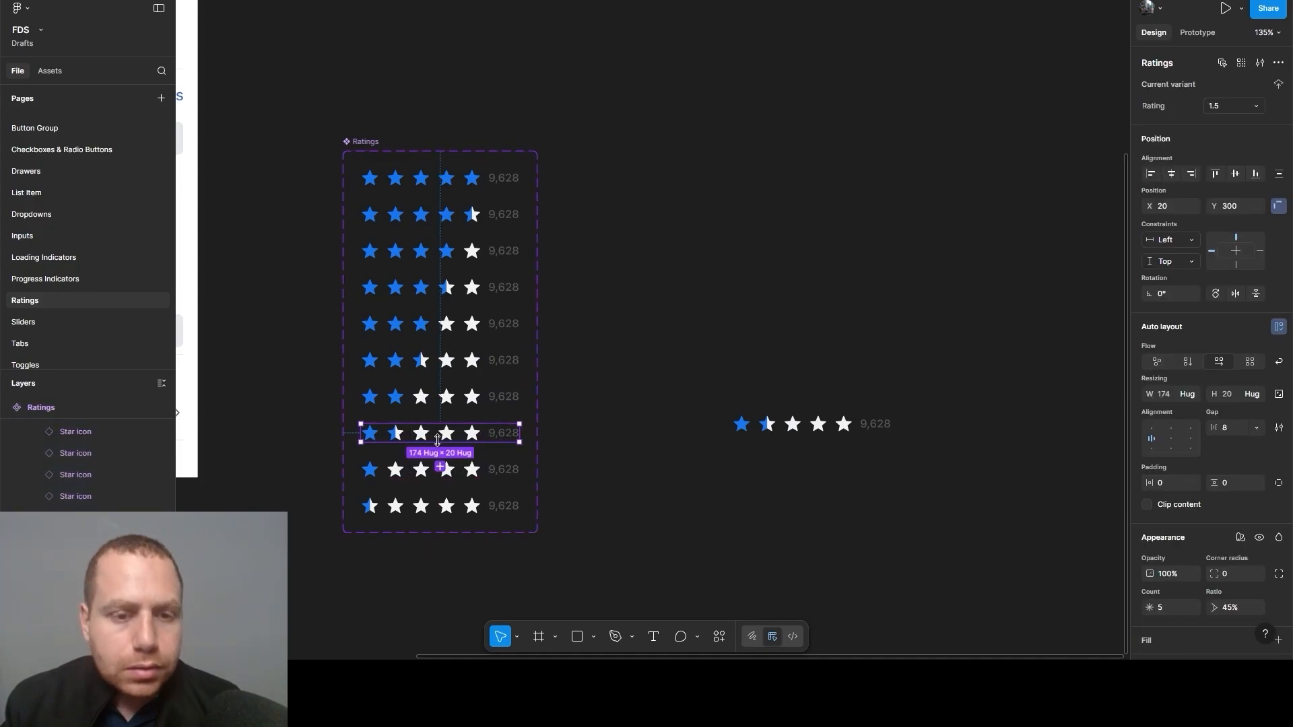
{"action": "left_click", "coordinate": [420, 402]}
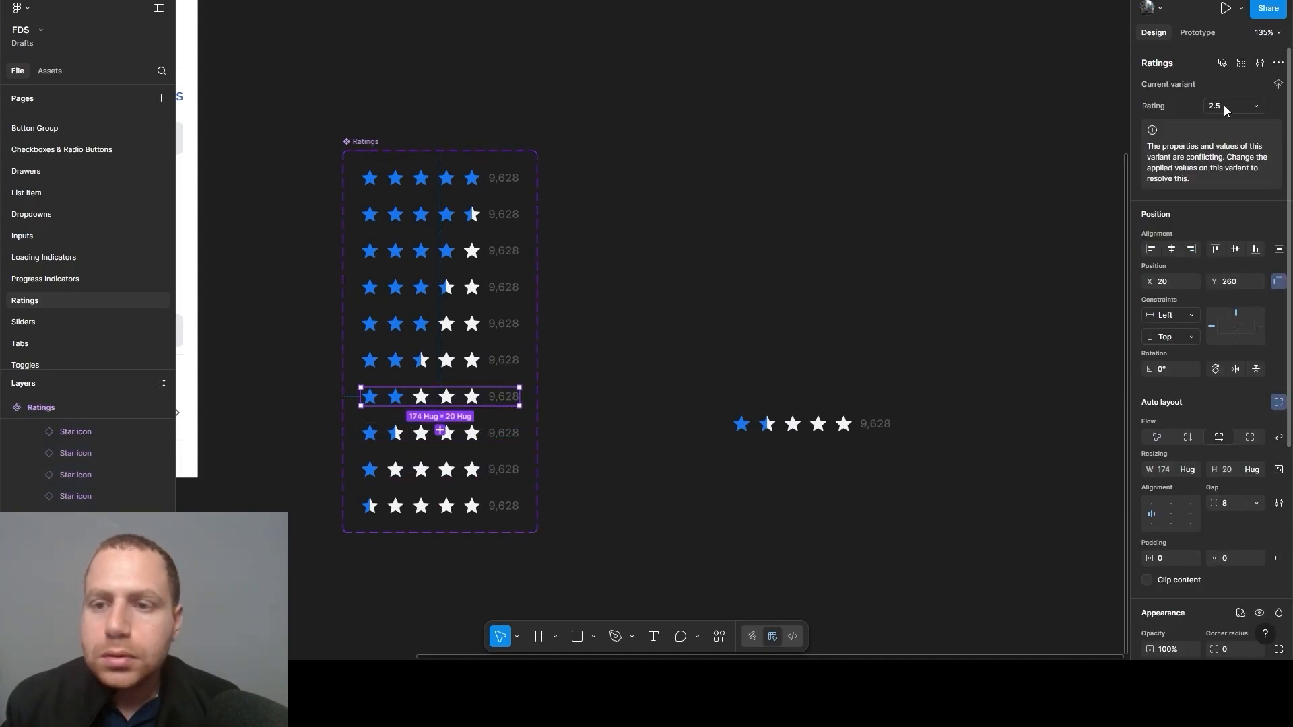
{"action": "type", "text": "2"}
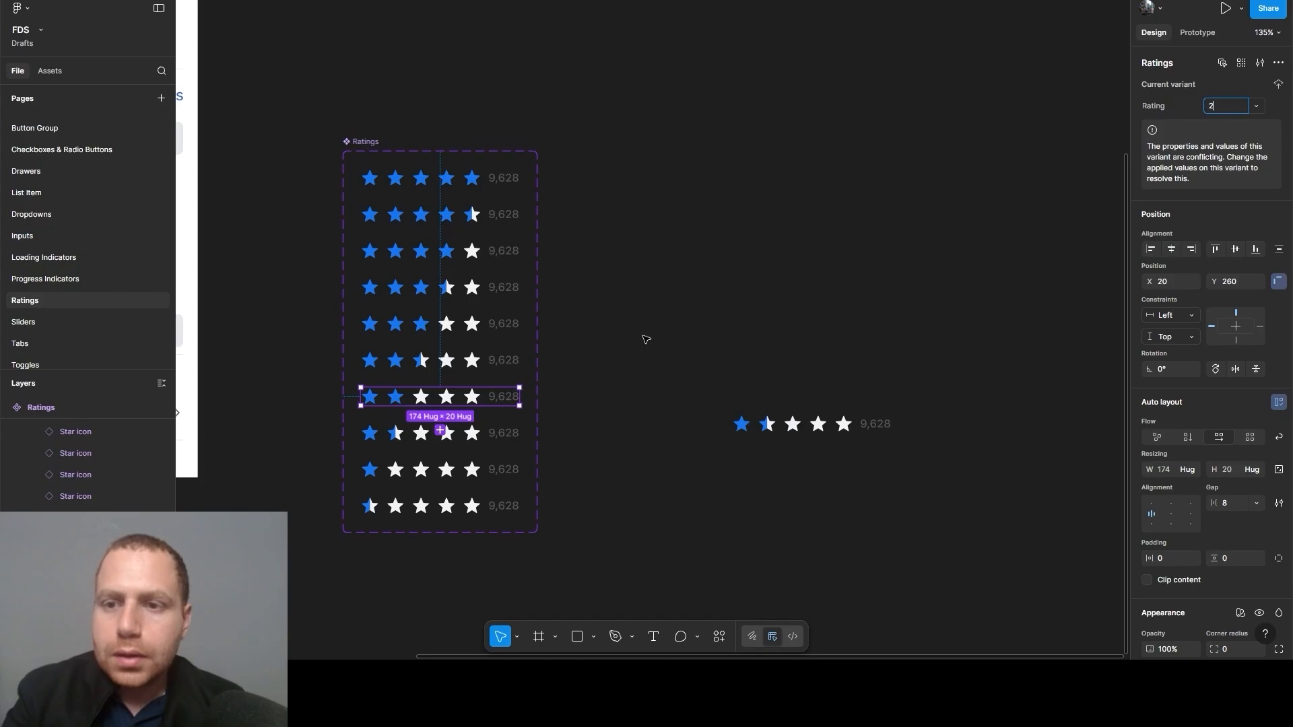
{"action": "key", "text": "Return"}
{"action": "left_click", "coordinate": [423, 367]}
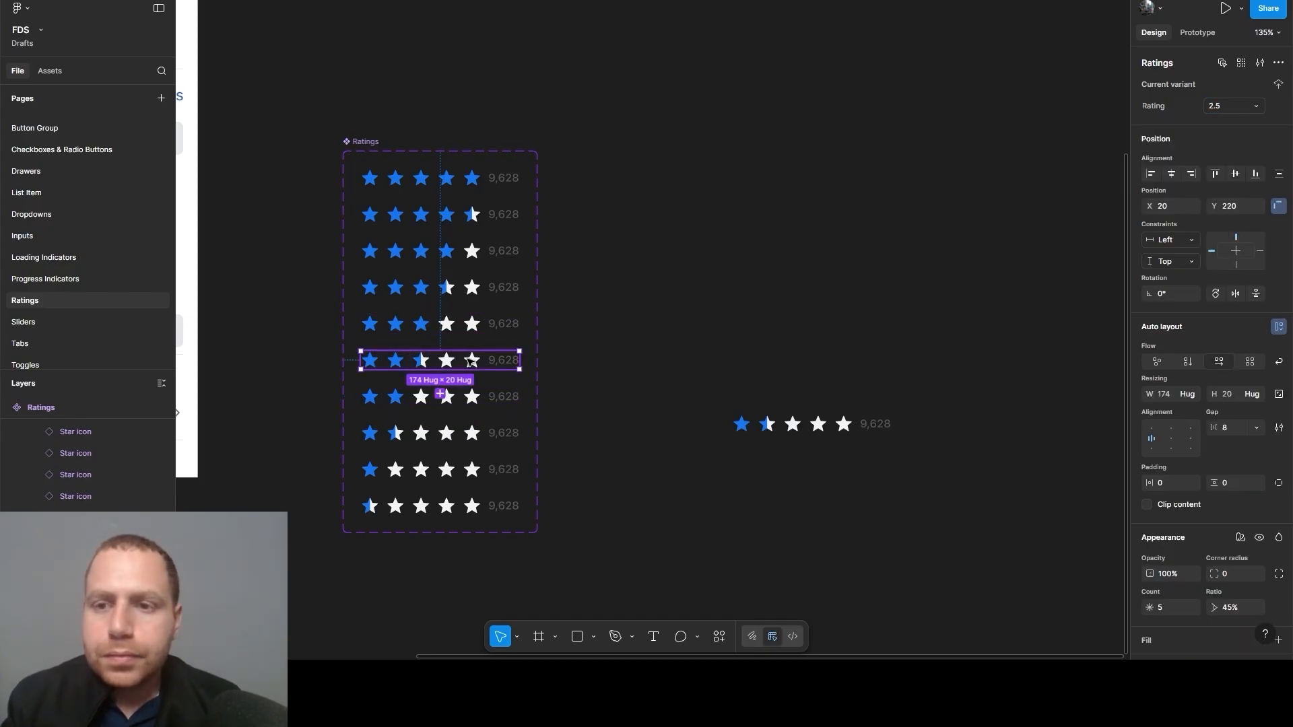
{"action": "left_click", "coordinate": [584, 347]}
Check the instance's Rating options and move value 2 between 2.5 and 1.5 in the component set's Rating property
{"action": "left_click", "coordinate": [815, 430]}
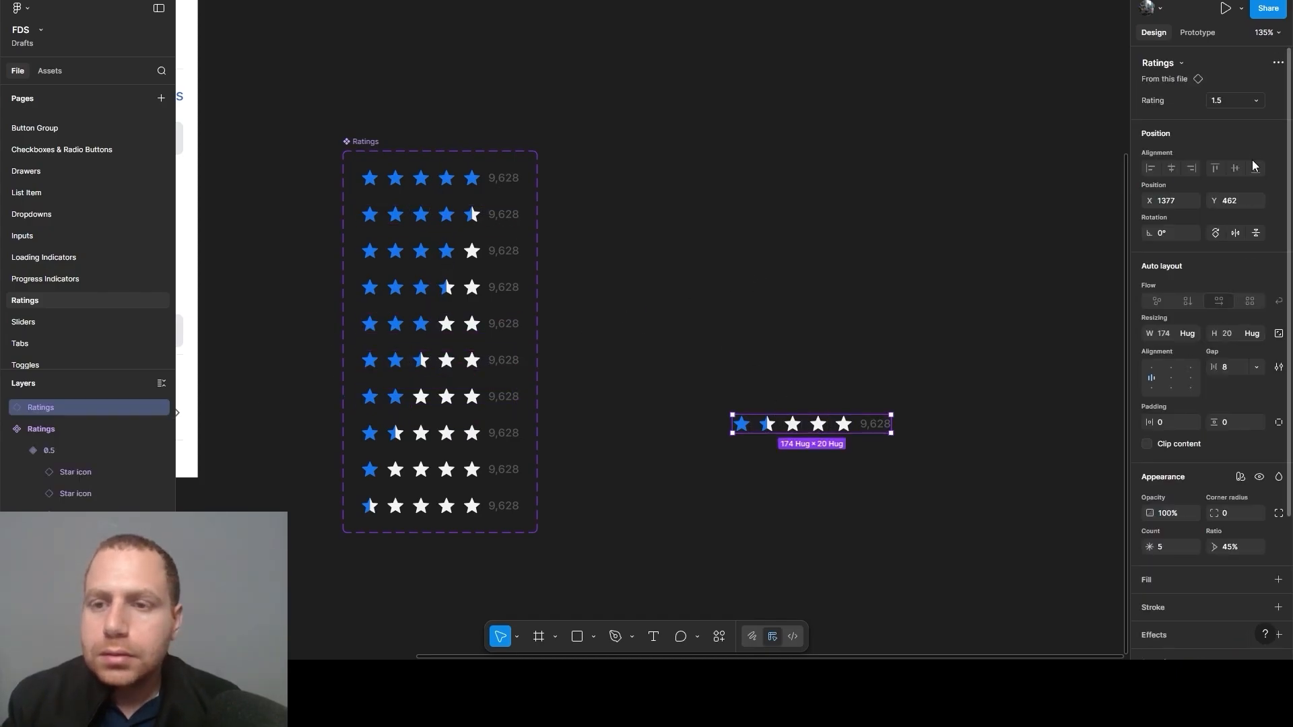
{"action": "left_click", "coordinate": [1252, 107]}
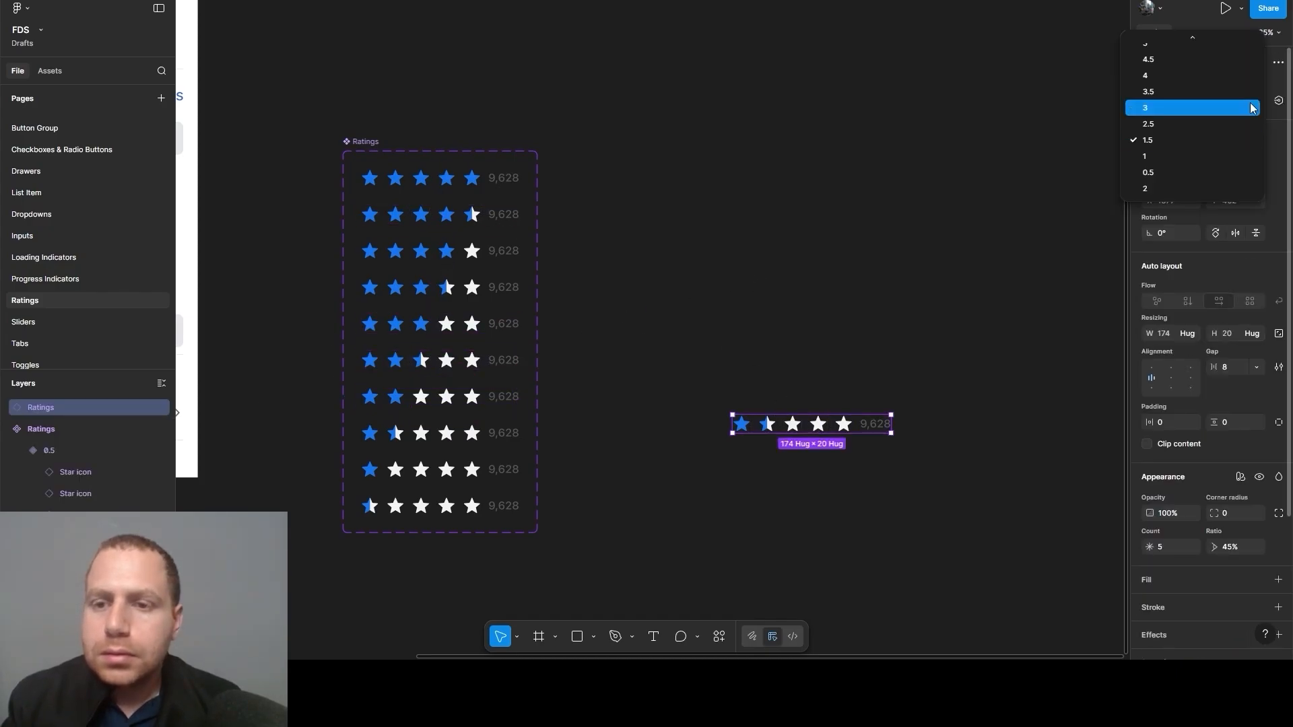
{"action": "left_click", "coordinate": [966, 225]}
{"action": "left_click", "coordinate": [364, 141]}
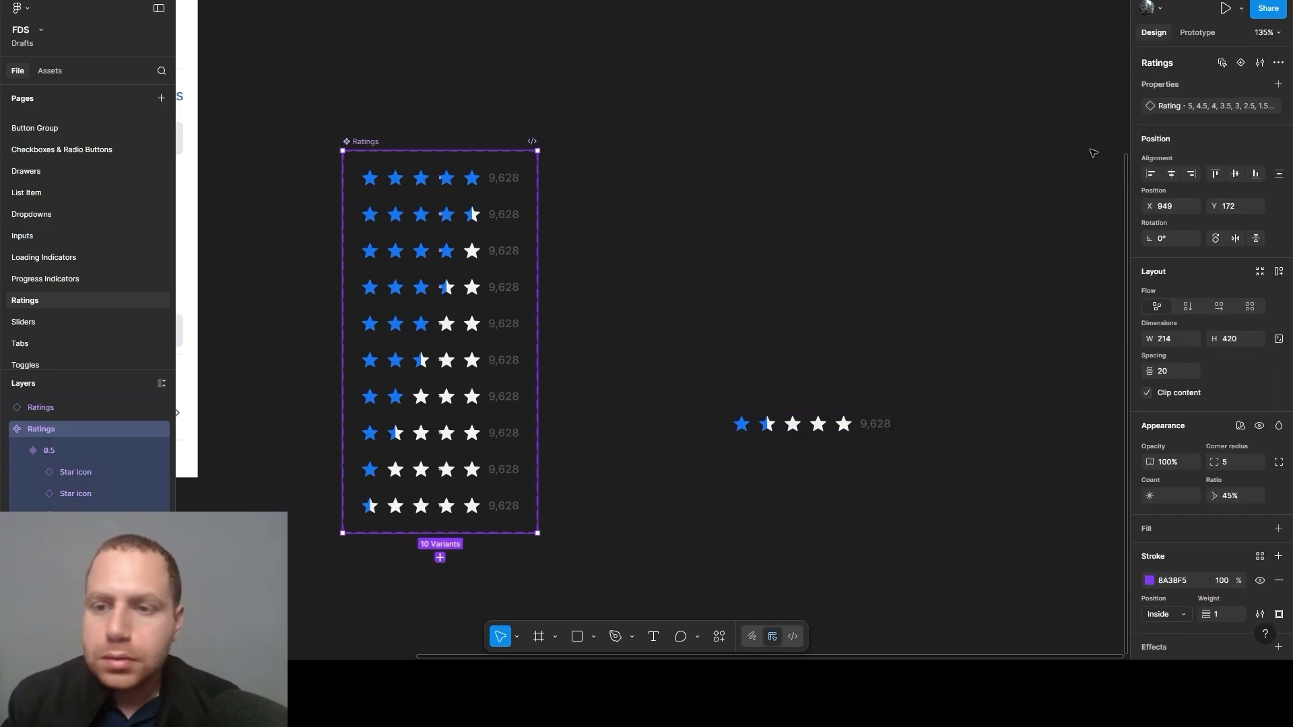
{"action": "left_click", "coordinate": [1259, 106]}
{"action": "scroll", "coordinate": [1028, 301], "scroll_direction": "down", "scroll_amount": 1}
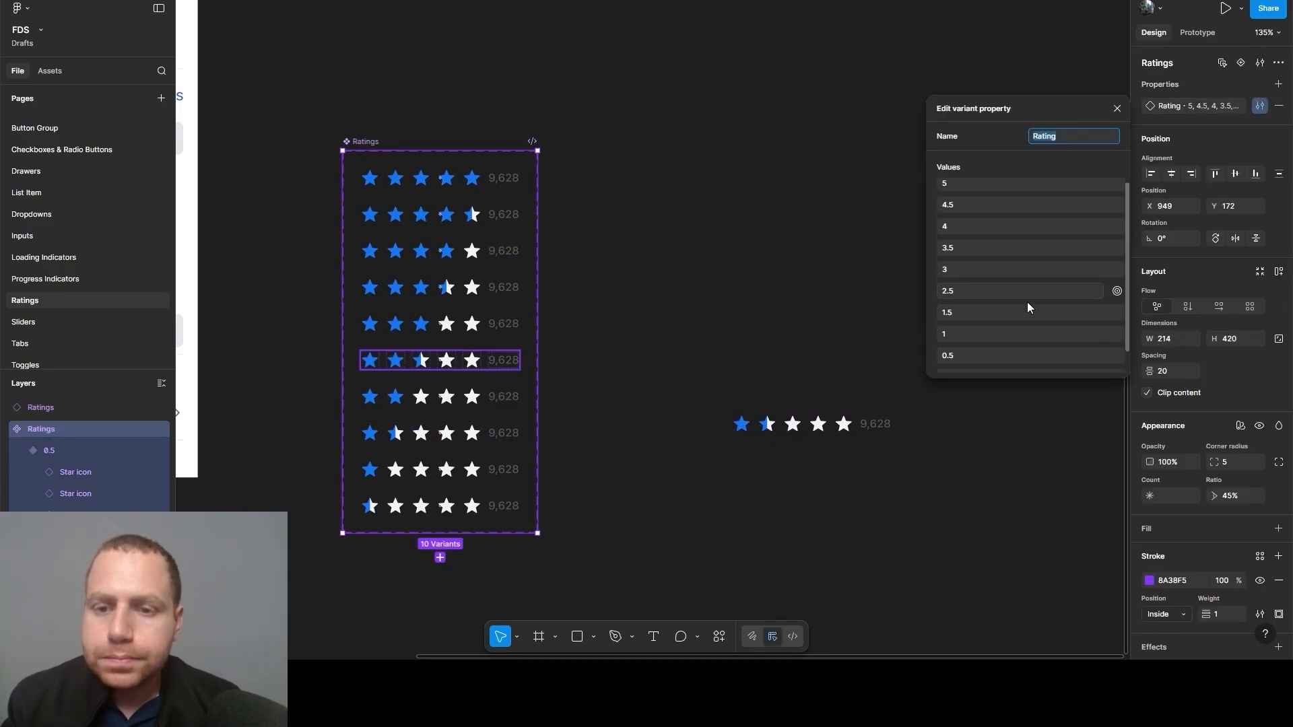
{"action": "left_click_drag", "start_coordinate": [932, 362], "coordinate": [929, 291]}
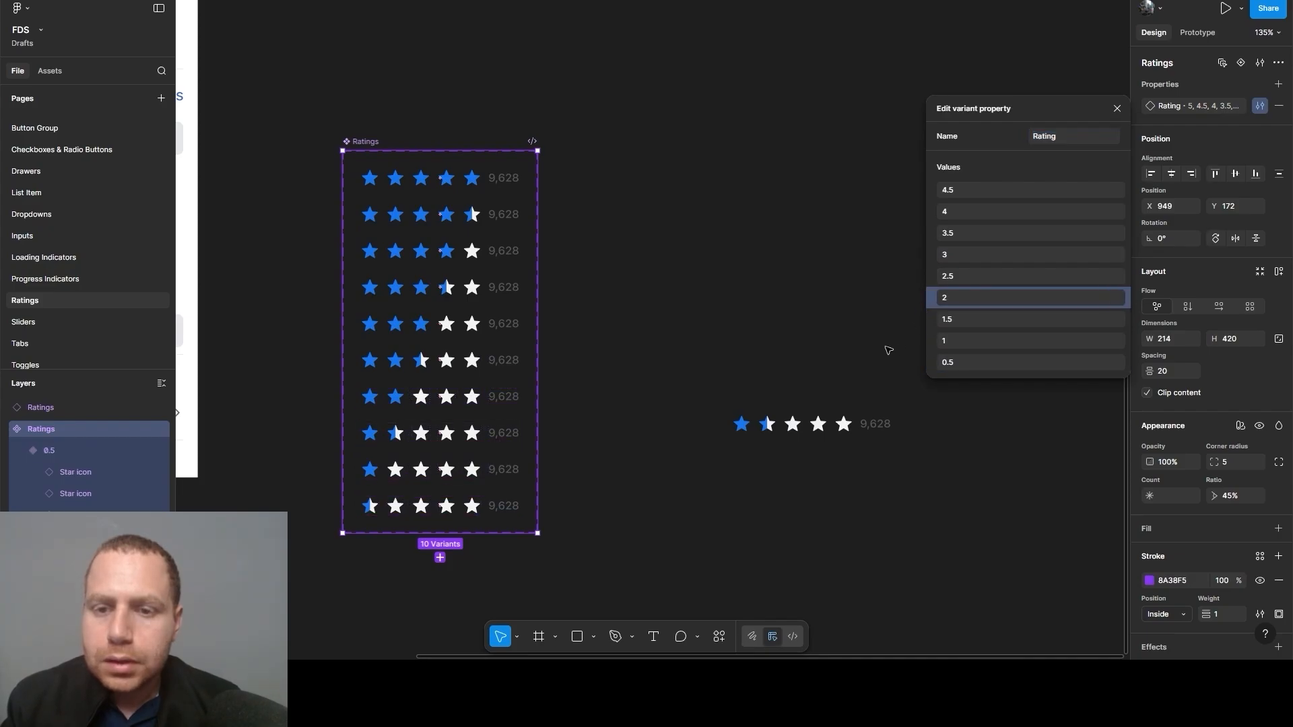
Check the order of the Rating options on the standalone Ratings instance, and delete that instance from the canvas
{"action": "left_click", "coordinate": [1117, 108]}
{"action": "left_click", "coordinate": [761, 424]}
{"action": "left_click", "coordinate": [1258, 99]}
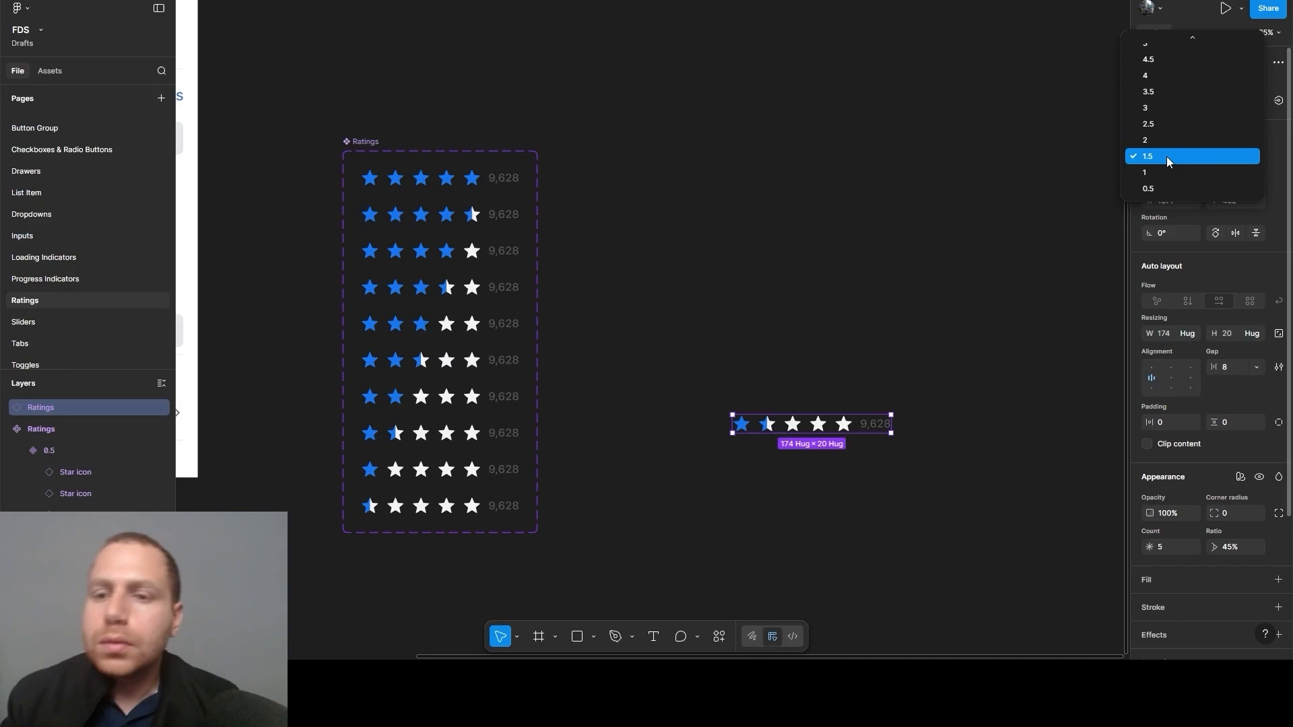
{"action": "left_click", "coordinate": [747, 334]}
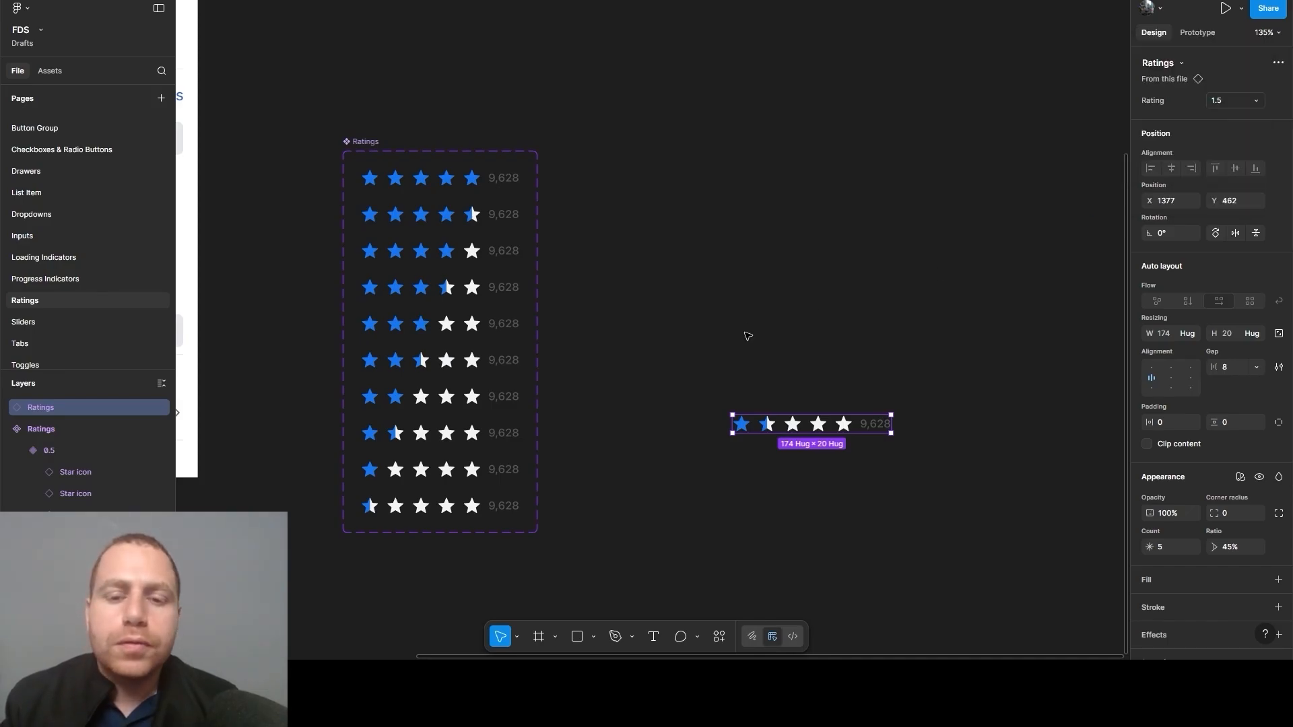
{"action": "left_click_drag", "start_coordinate": [747, 343], "coordinate": [1018, 511]}
{"action": "key", "text": "Delete"}
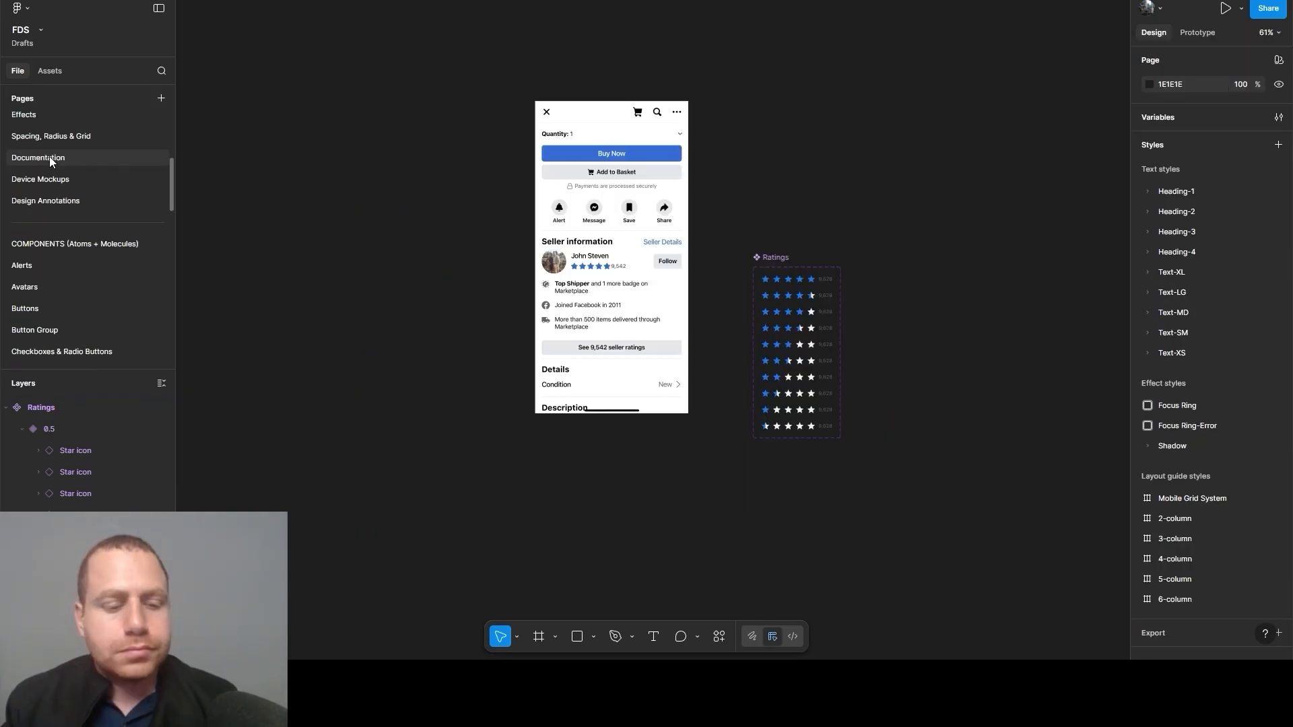
Copy the Design Annotations Header from the Design Annotations page and paste an instance beside the component set on the Ratings page
{"action": "left_click", "coordinate": [60, 201]}
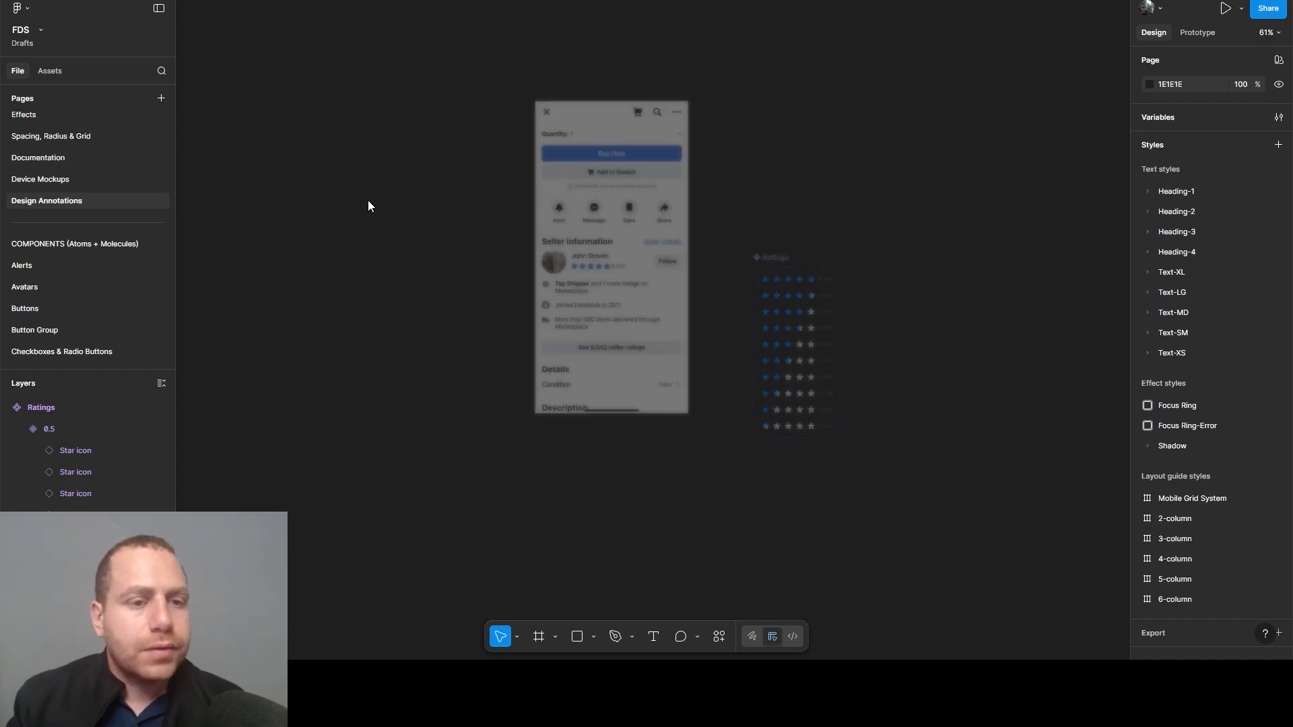
{"action": "scroll", "coordinate": [565, 221], "scroll_direction": "down", "scroll_amount": 5}
{"action": "left_click_drag", "start_coordinate": [236, 151], "coordinate": [1006, 457]}
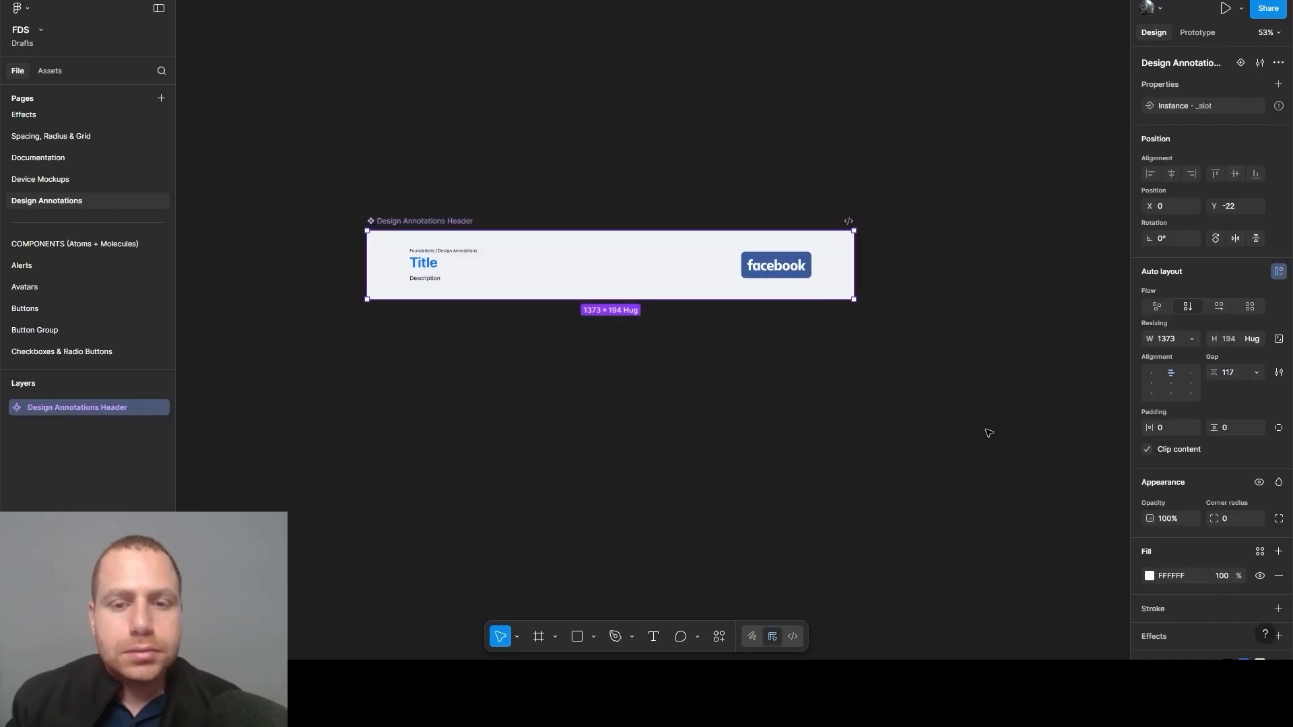
{"action": "scroll", "coordinate": [88, 286], "scroll_direction": "down", "scroll_amount": 10}
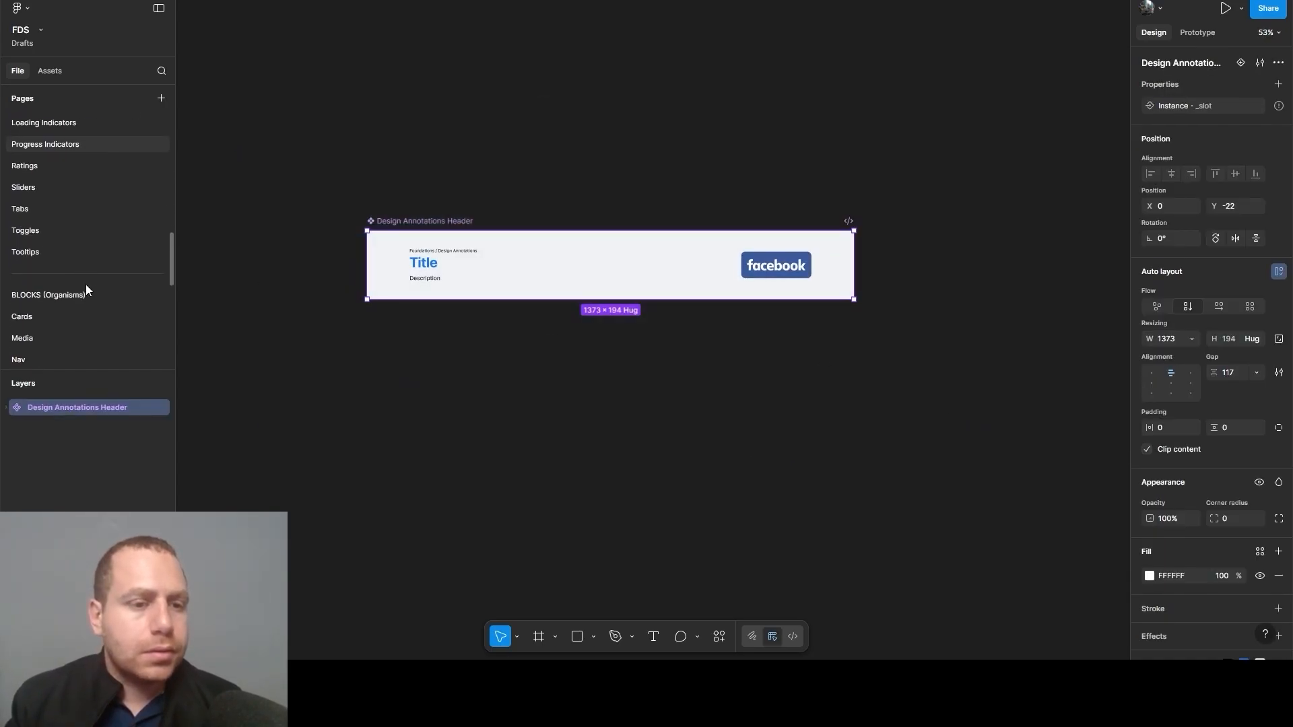
{"action": "left_click", "coordinate": [75, 165]}
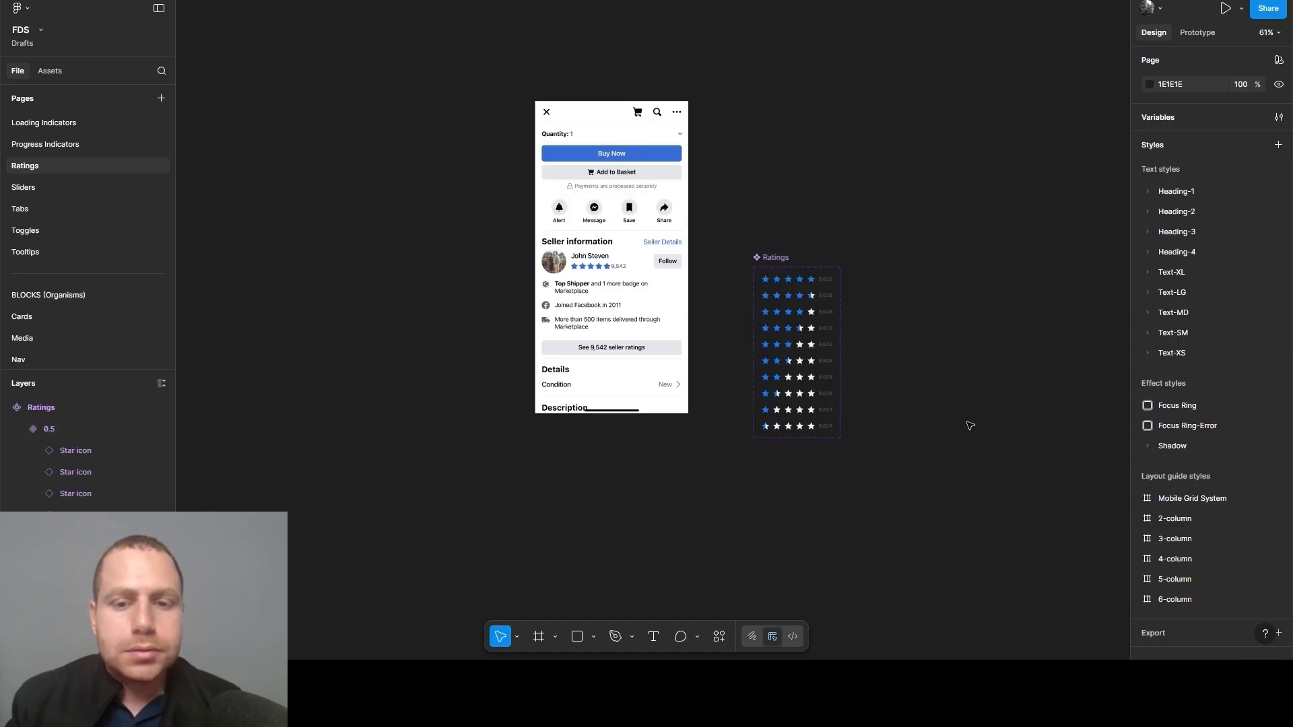
{"action": "scroll", "coordinate": [418, 386], "scroll_direction": "right", "scroll_amount": 8}
{"action": "key", "text": "ctrl+v"}
{"action": "scroll", "coordinate": [418, 386], "scroll_direction": "left", "scroll_amount": 3}
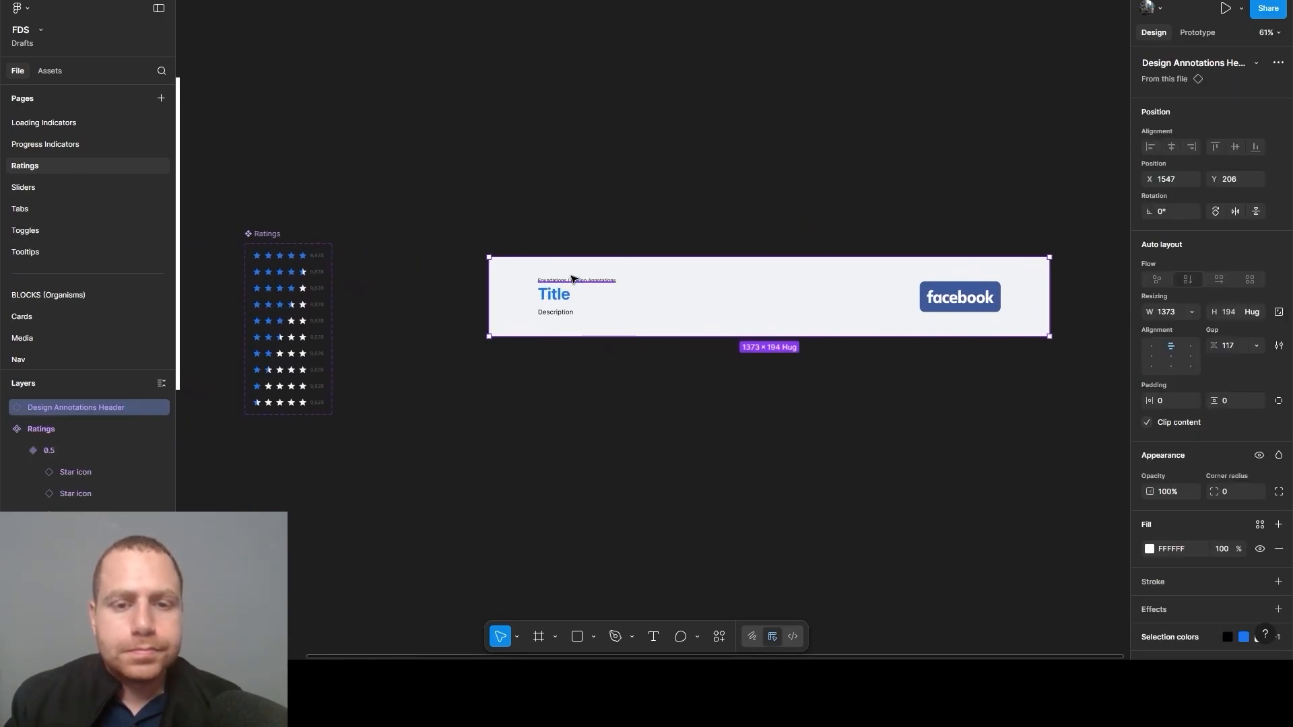
Replace "Foundations" with "Components" in the small breadcrumb text above the pasted header's title
{"action": "scroll", "coordinate": [551, 281], "scroll_direction": "up", "scroll_amount": 5}
{"action": "double_click", "coordinate": [556, 286]}
{"action": "left_click_drag", "start_coordinate": [557, 286], "coordinate": [490, 285]}
{"action": "key", "text": "BackSpace"}
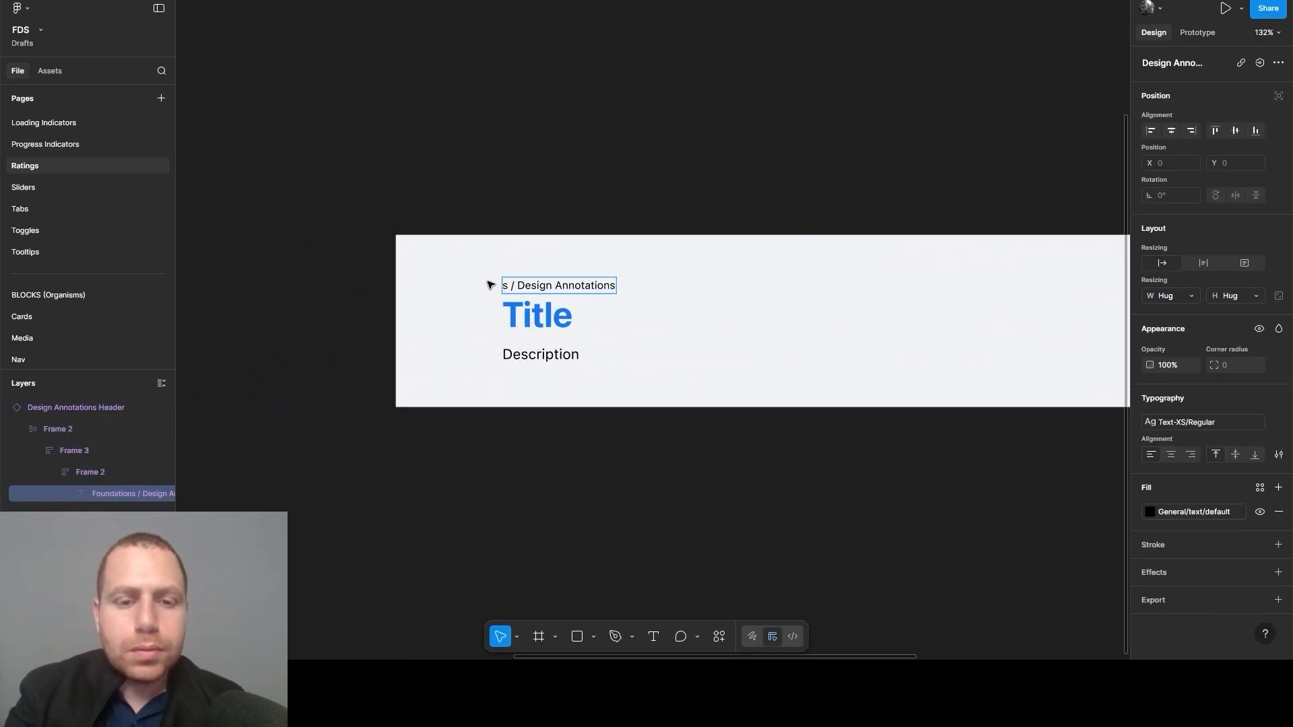
{"action": "key", "text": "Delete"}
{"action": "type", "text": "Cpmo"}
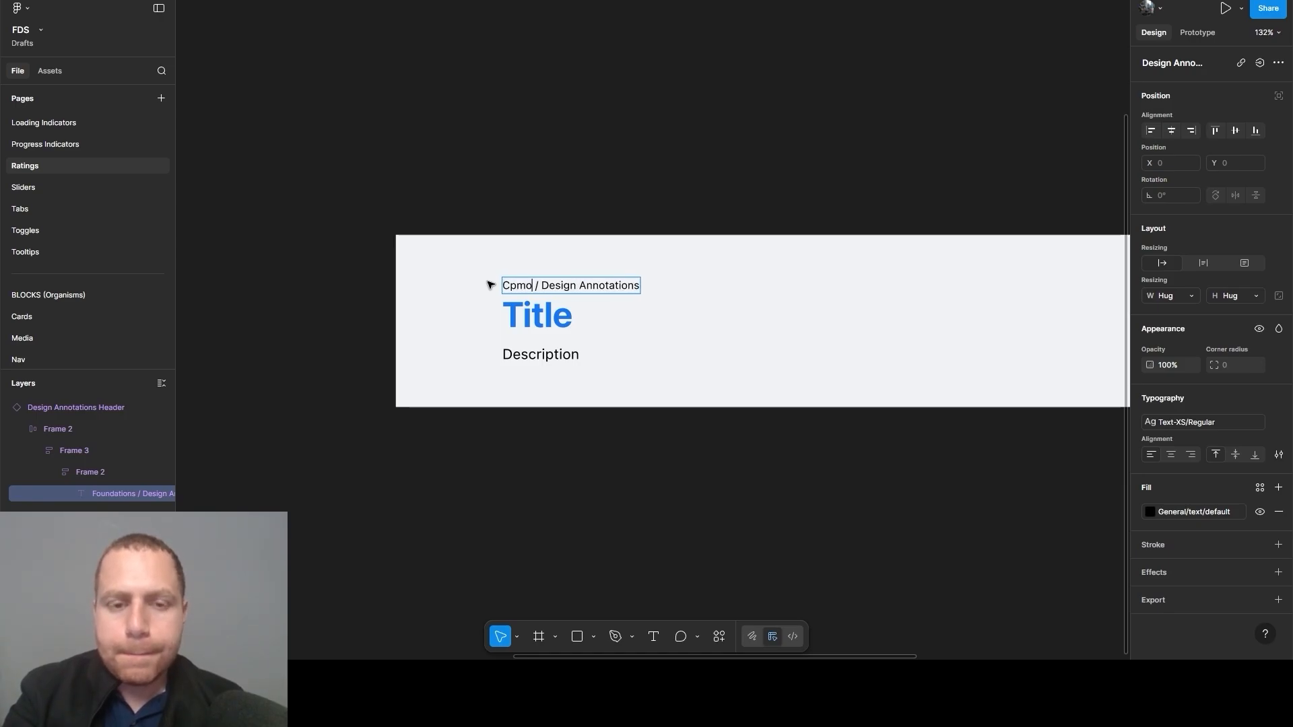
{"action": "key", "text": "BackSpace"}
{"action": "key", "text": "BackSpace"}
{"action": "key", "text": "BackSpace"}
{"action": "key", "text": "BackSpace"}
{"action": "type", "text": "Components"}
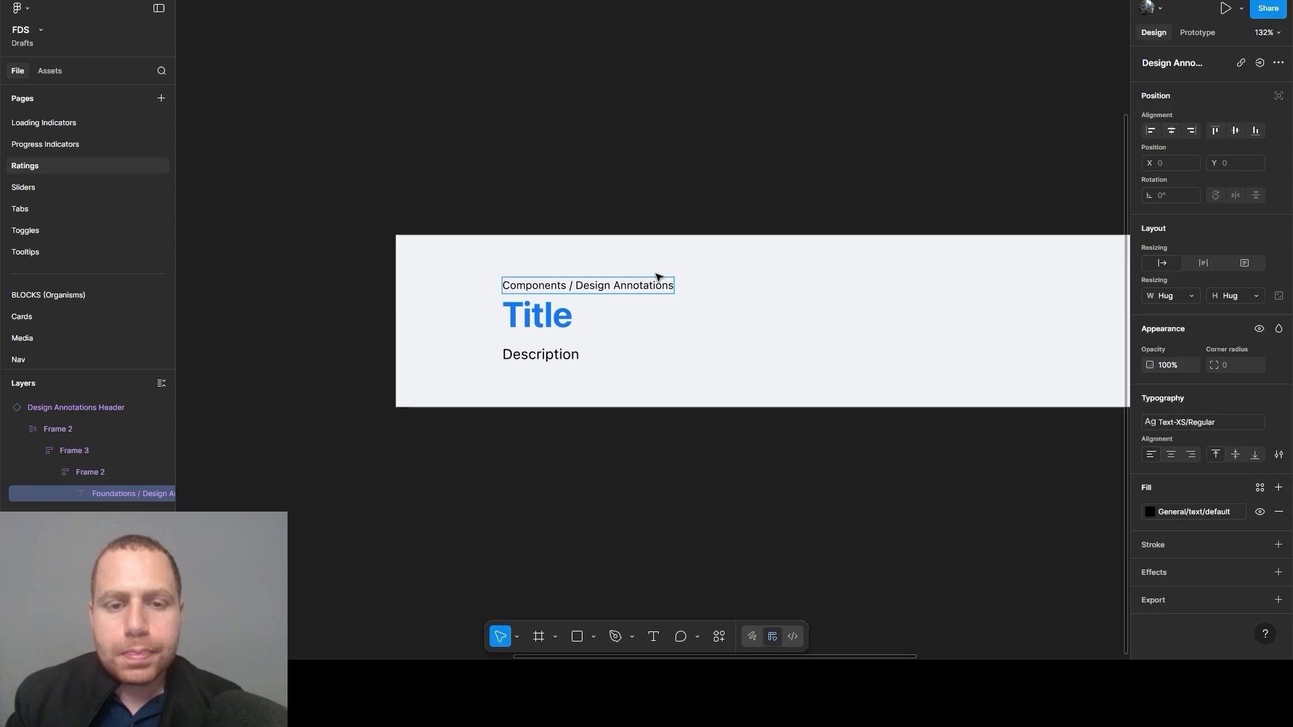
Replace "Design Annotations" with "Ratings" in the header's breadcrumb text
{"action": "left_click_drag", "start_coordinate": [581, 287], "coordinate": [709, 286]}
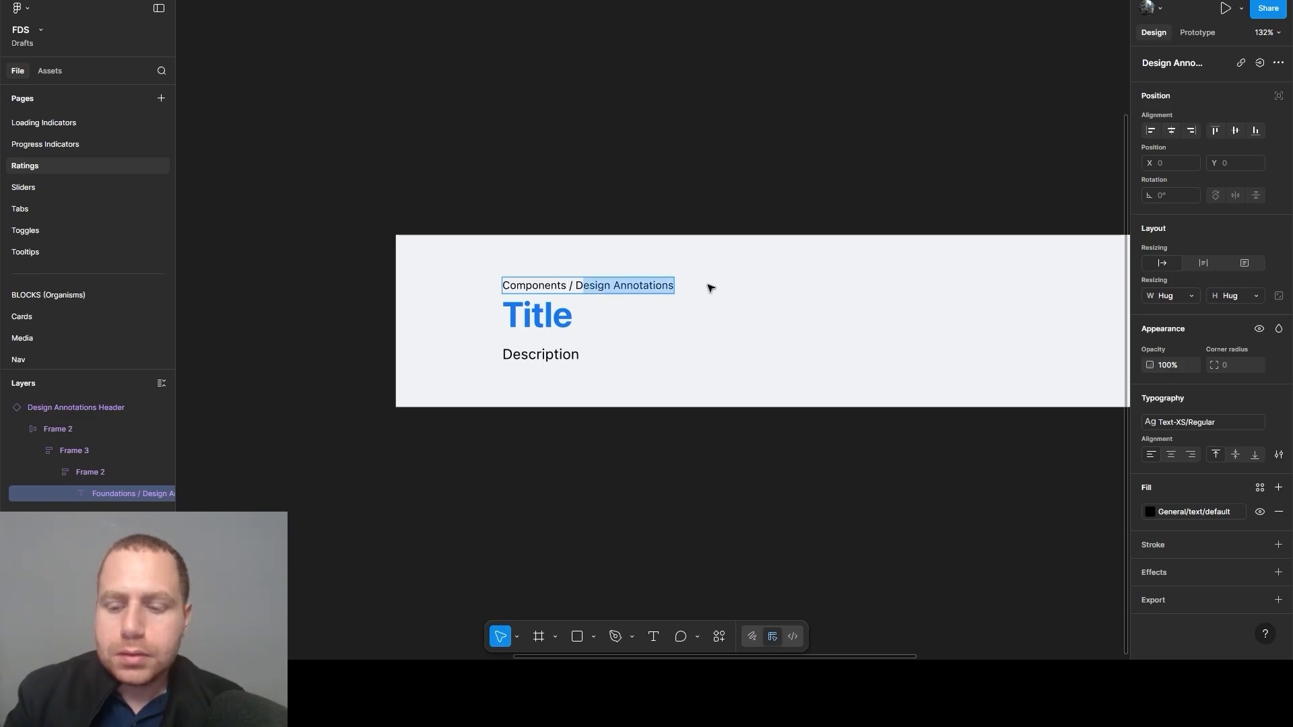
{"action": "key", "text": "BackSpace"}
{"action": "key", "text": "BackSpace"}
{"action": "key", "text": "BackSpace"}
{"action": "type", "text": "Ratings"}
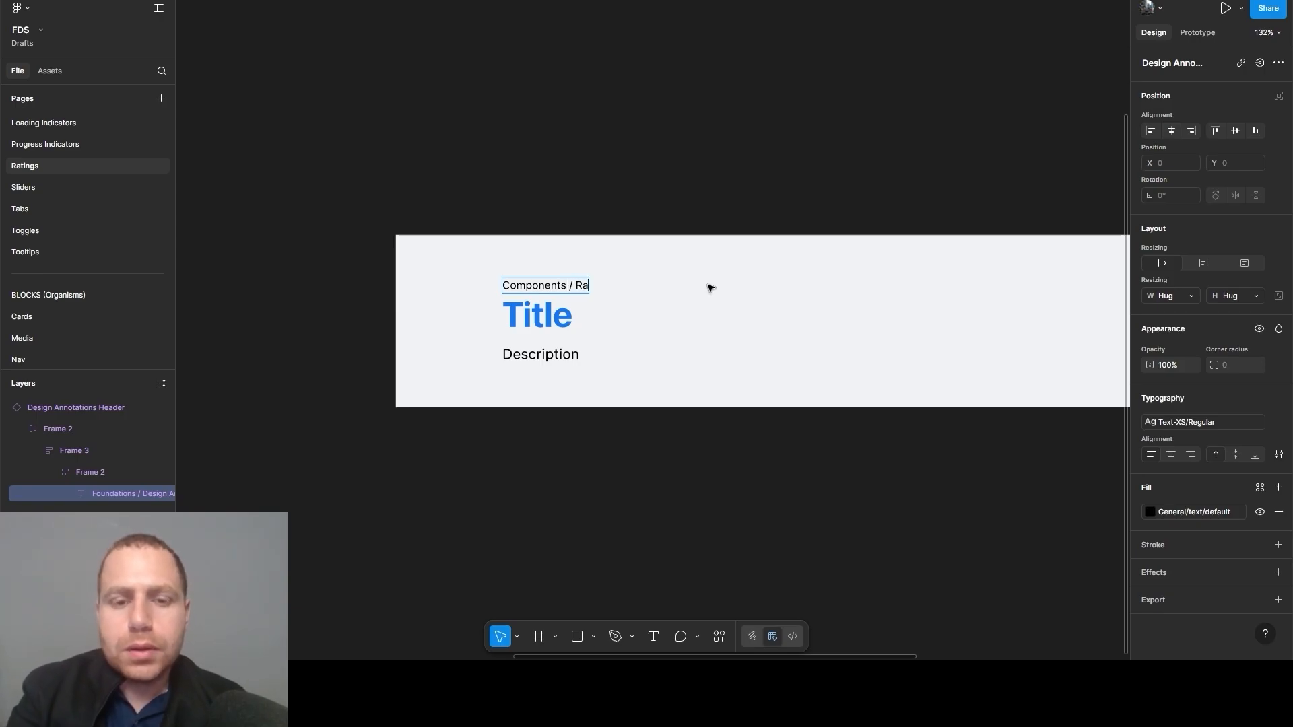
Set the header title to "Ratings" and describe the Rating component as a molecule visualizing or collecting user sentiment to communicate quality and social proof
{"action": "double_click", "coordinate": [519, 317]}
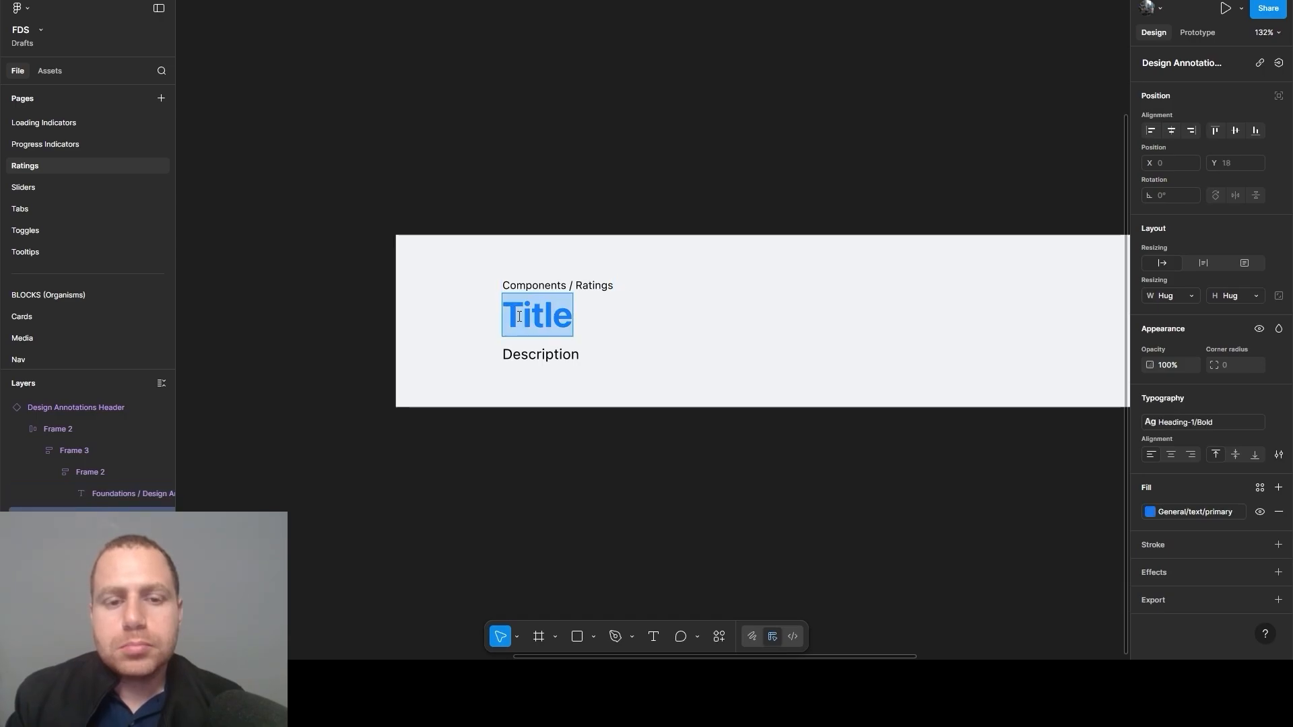
{"action": "type", "text": "Ratings"}
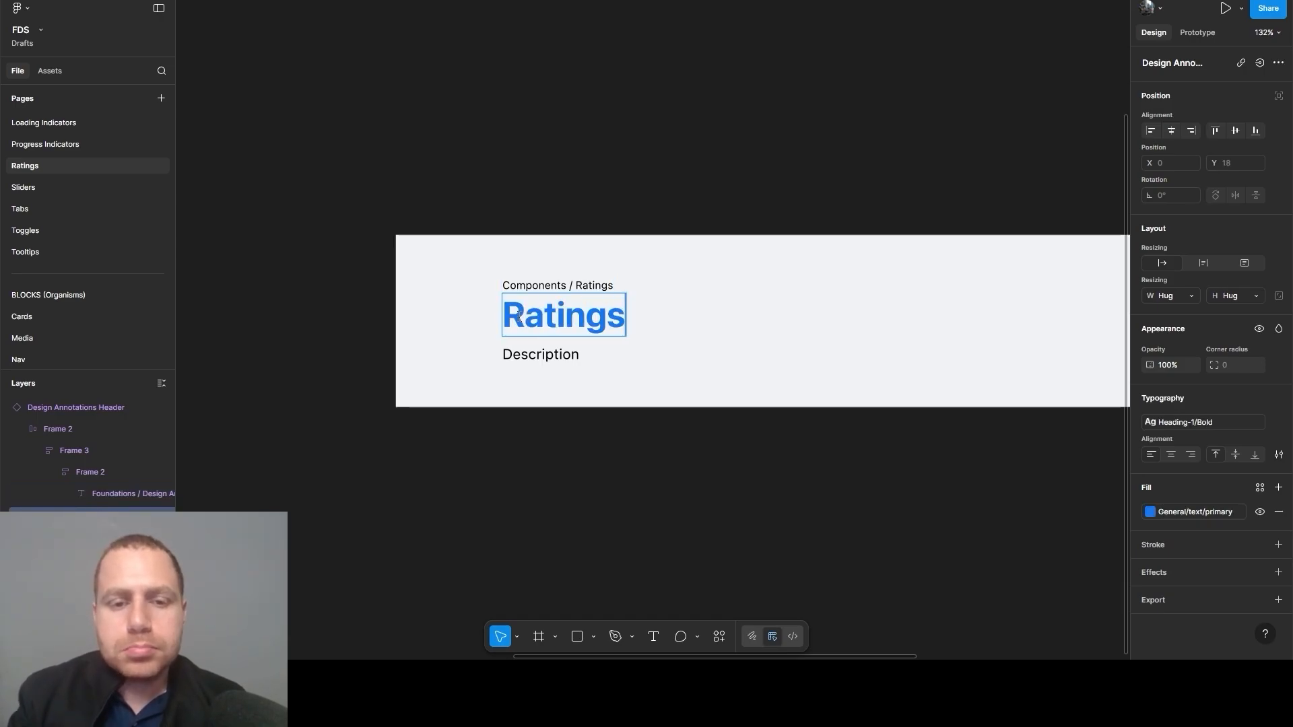
{"action": "key", "text": "Tab"}
{"action": "key", "text": "Escape"}
{"action": "double_click", "coordinate": [549, 356]}
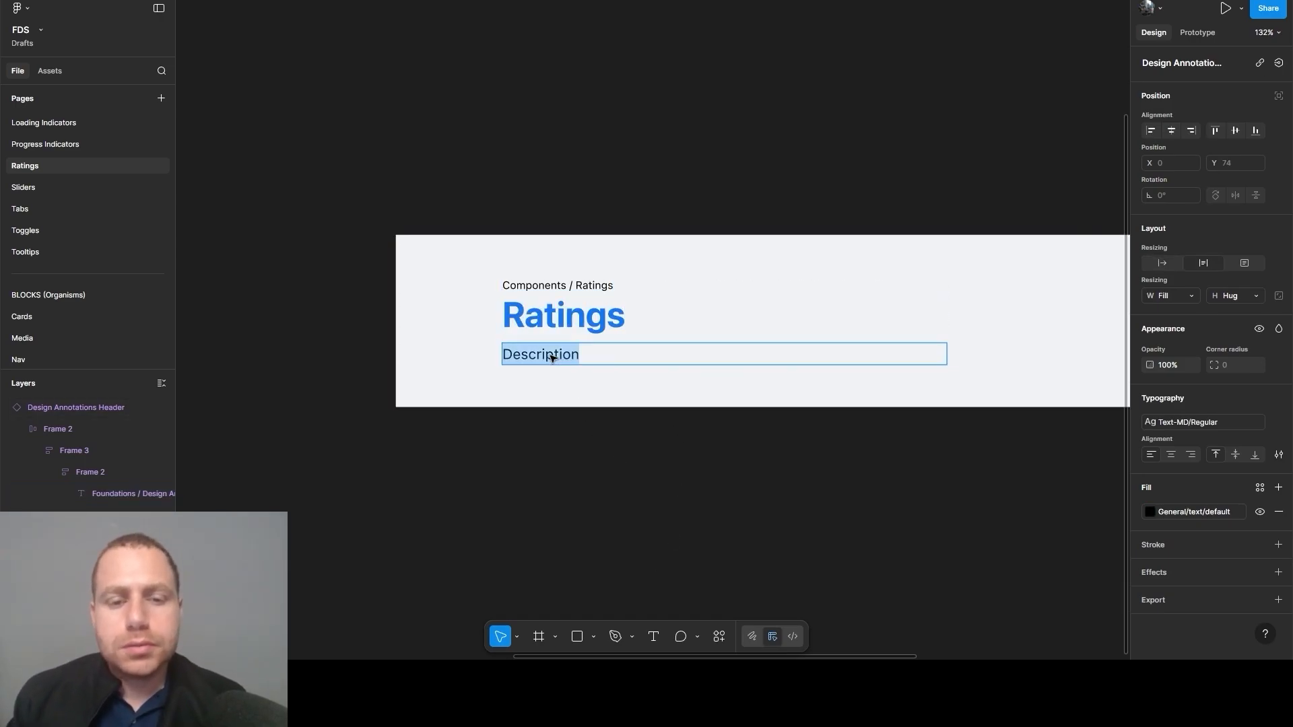
{"action": "type", "text": "The Rating component is a molecule used to visualize or collect user sentiment through a series of repeating icons. It primarily serves to communicate quality and social proof across the platform."}
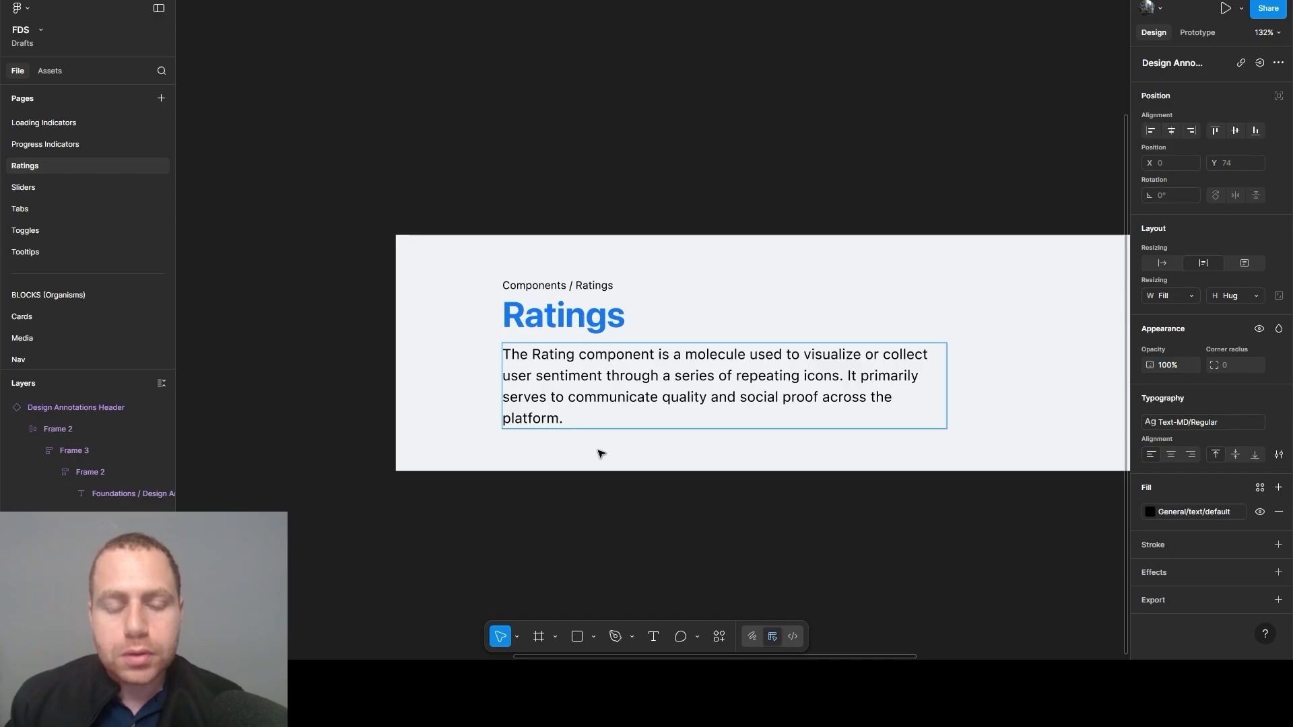
{"action": "triple_click", "coordinate": [611, 420]}
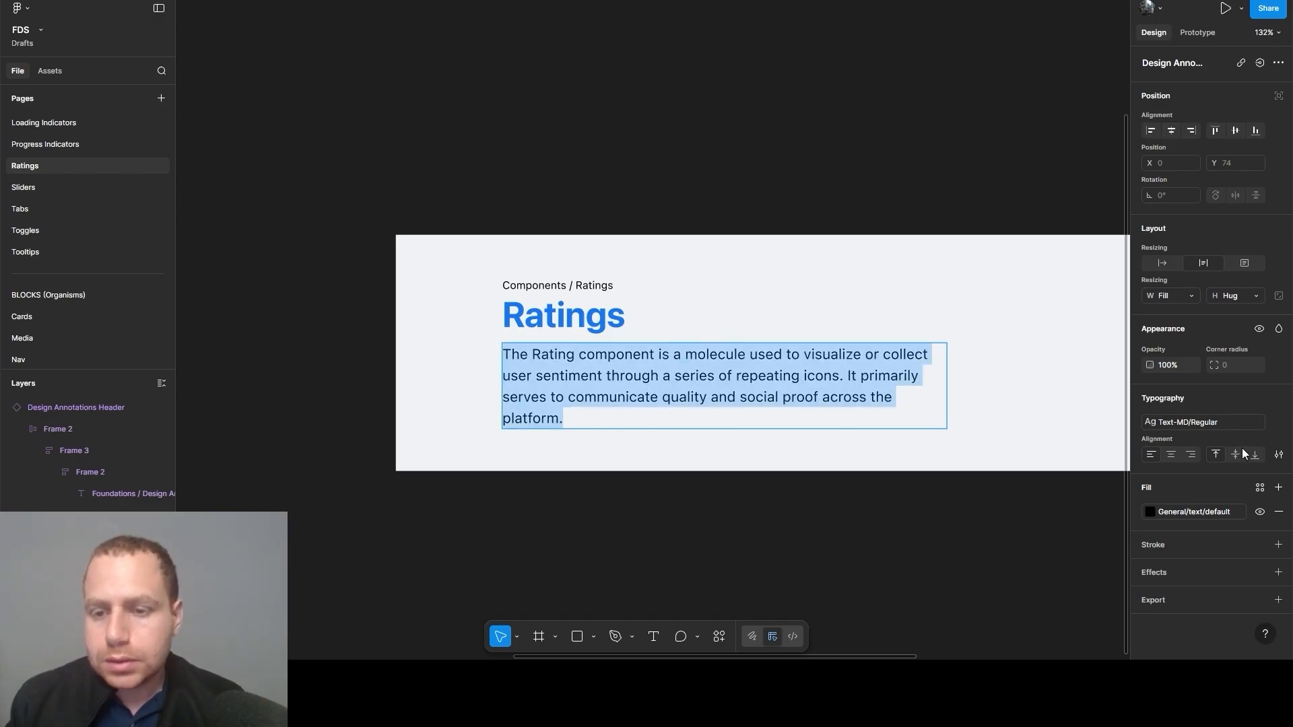
{"action": "left_click", "coordinate": [1190, 514]}
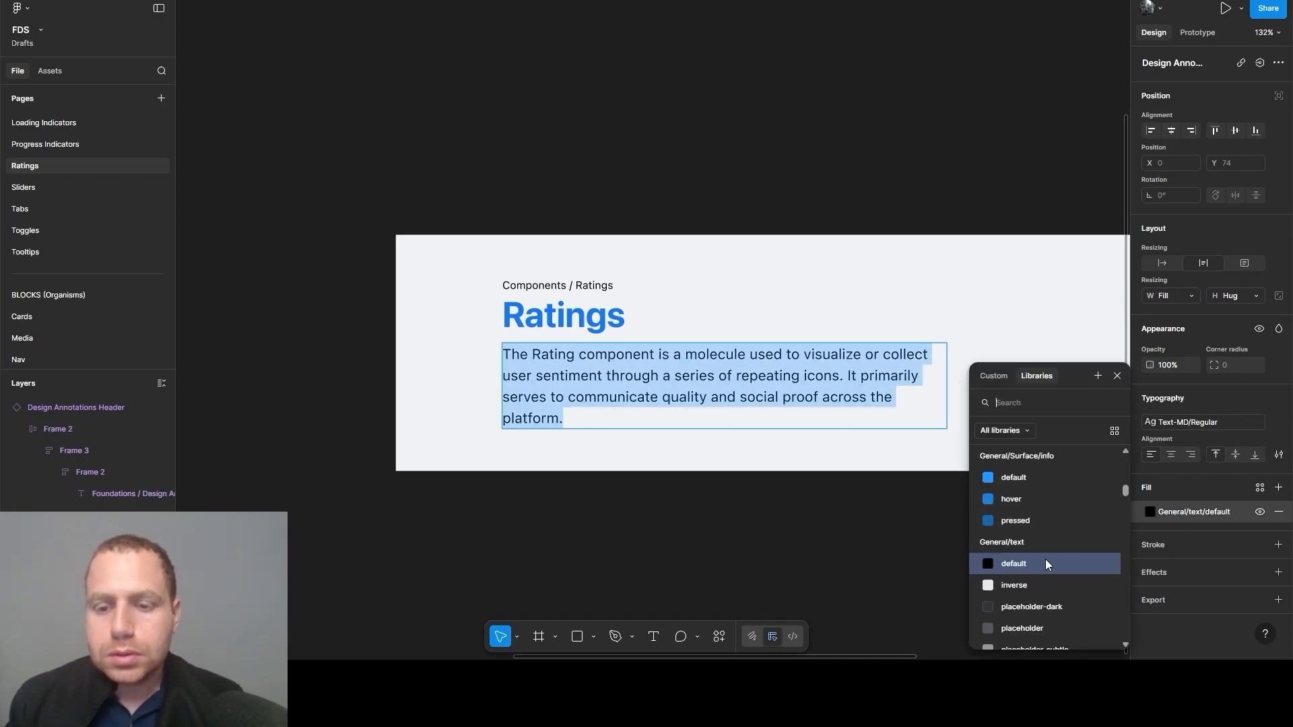
{"action": "key", "text": "Escape"}
{"action": "key", "text": "Escape"}
Extend the Design Annotations Header frame downward to a height of 1024
{"action": "key", "text": "shift+1"}
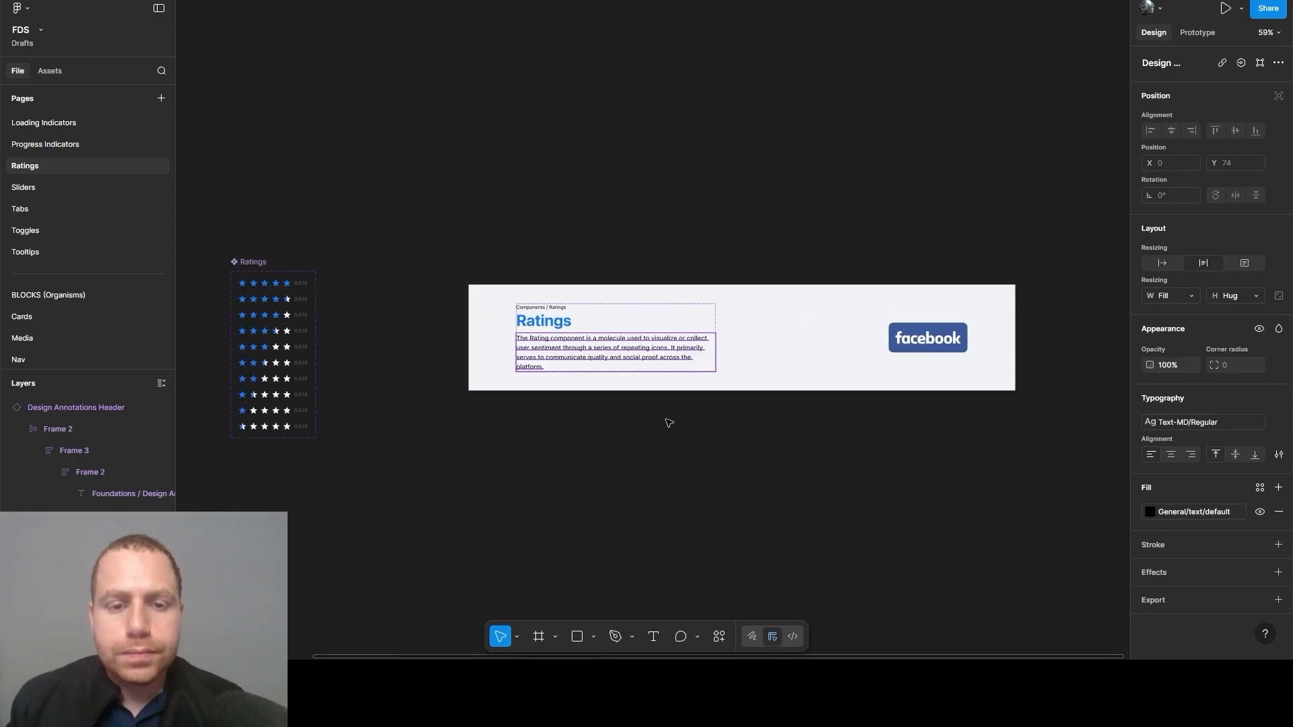
{"action": "left_click", "coordinate": [750, 289]}
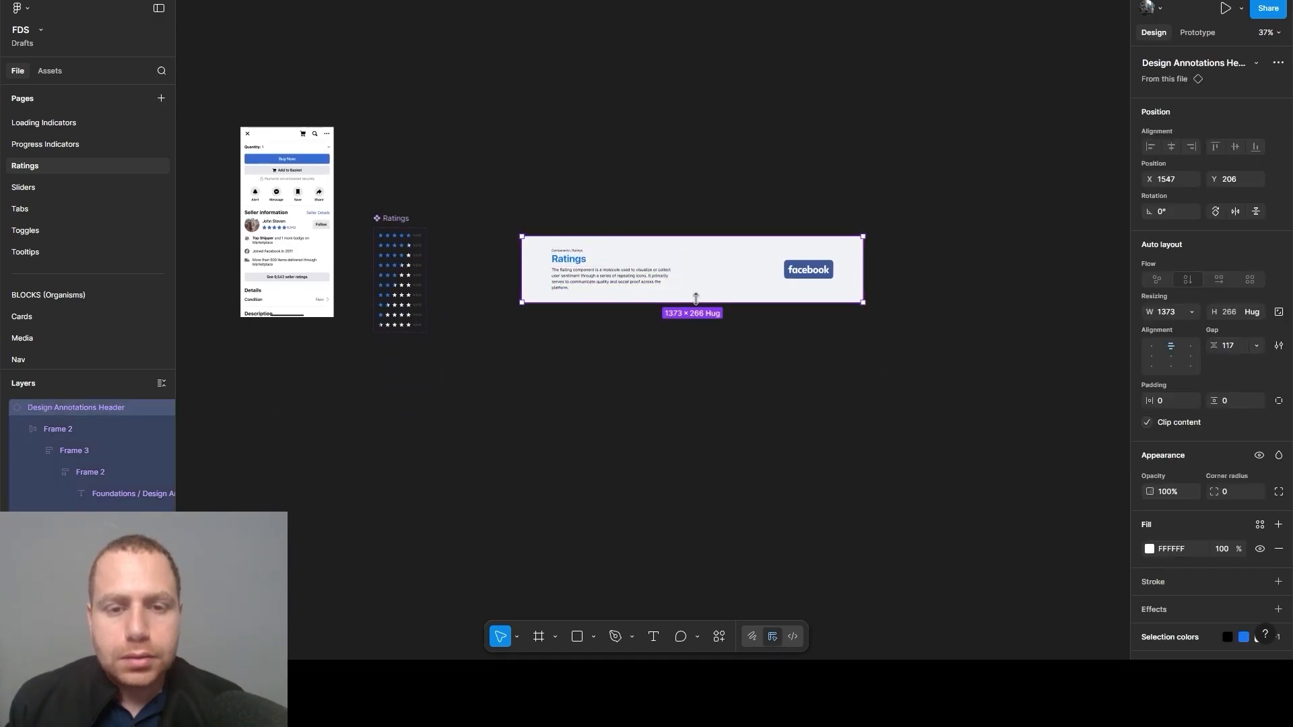
{"action": "left_click_drag", "start_coordinate": [691, 327], "coordinate": [644, 490]}
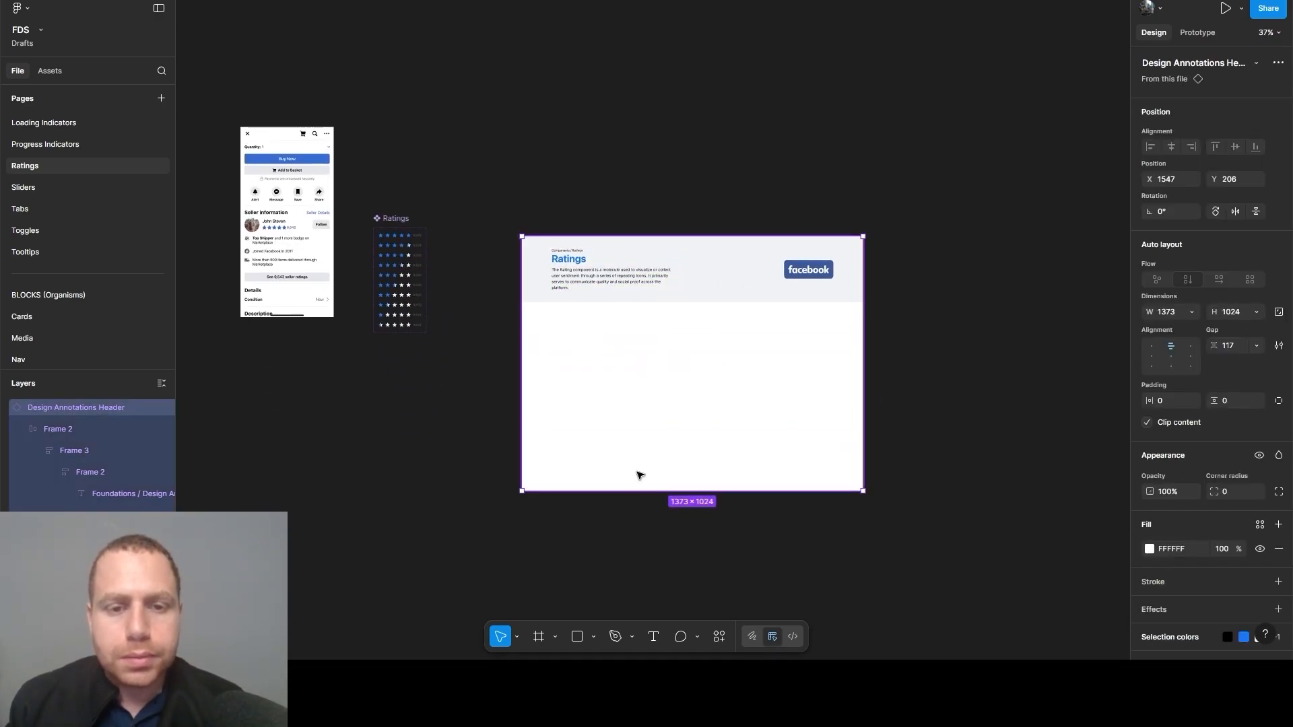
Move the Ratings component set into the white area below the header, horizontally centred in the frame
{"action": "left_click", "coordinate": [397, 214]}
{"action": "mouse_move", "coordinate": [387, 218]}
{"action": "left_mouse_down"}
{"action": "mouse_move", "coordinate": [707, 346]}
{"action": "mouse_move", "coordinate": [681, 326]}
{"action": "left_mouse_up"}
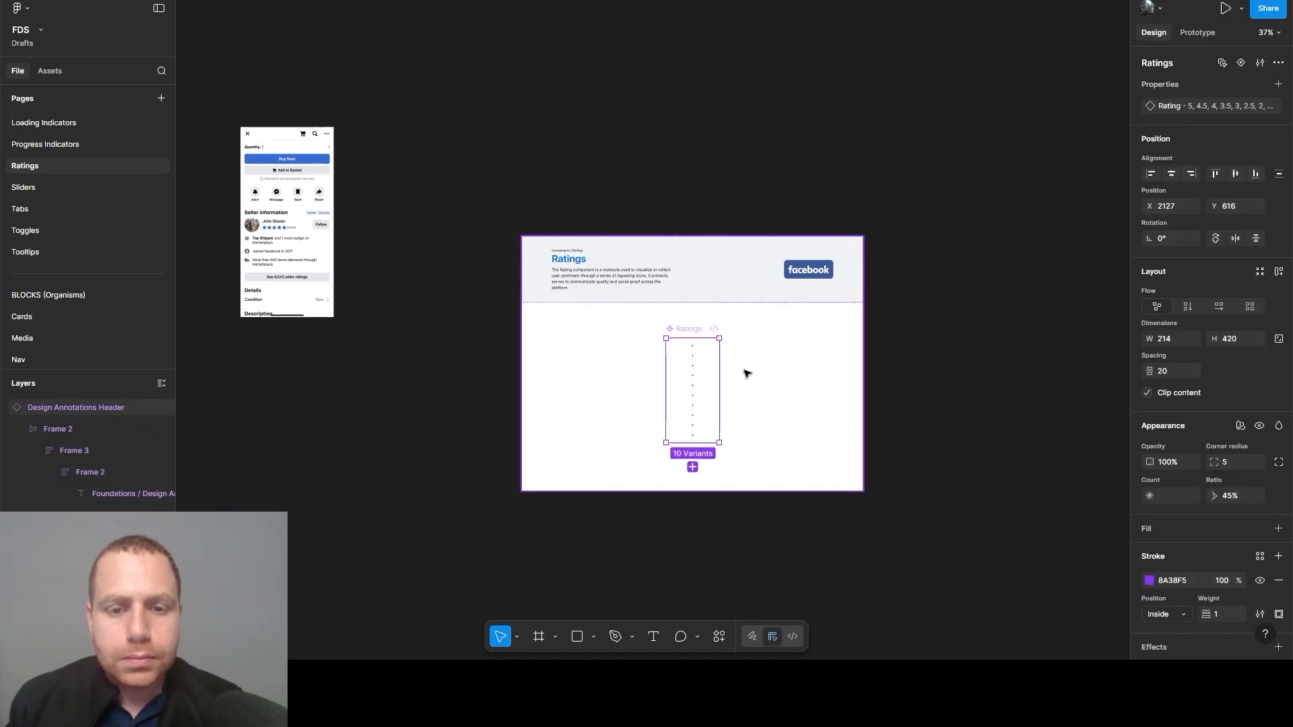
{"action": "scroll", "coordinate": [714, 372], "scroll_direction": "up", "scroll_amount": 5}
{"action": "scroll", "coordinate": [684, 433], "scroll_direction": "up", "scroll_amount": 3}
{"action": "scroll", "coordinate": [626, 441], "scroll_direction": "down", "scroll_amount": 4}
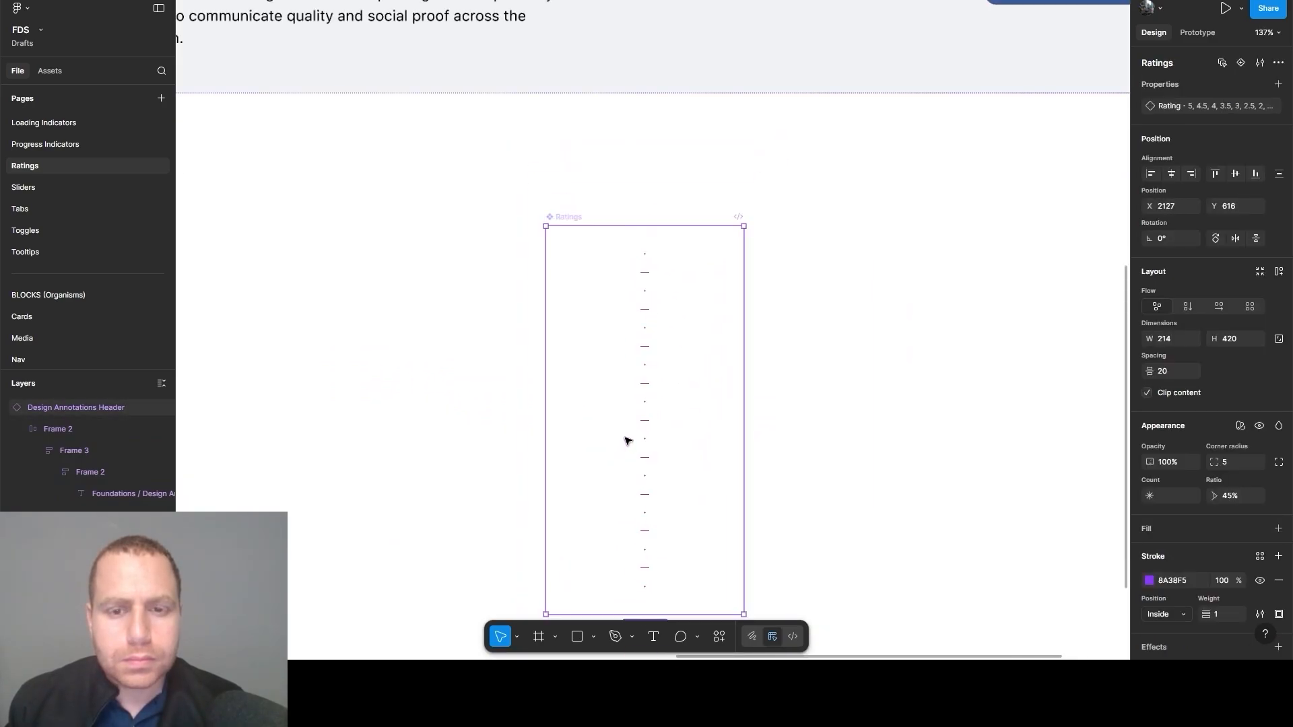
{"action": "left_click", "coordinate": [357, 303]}
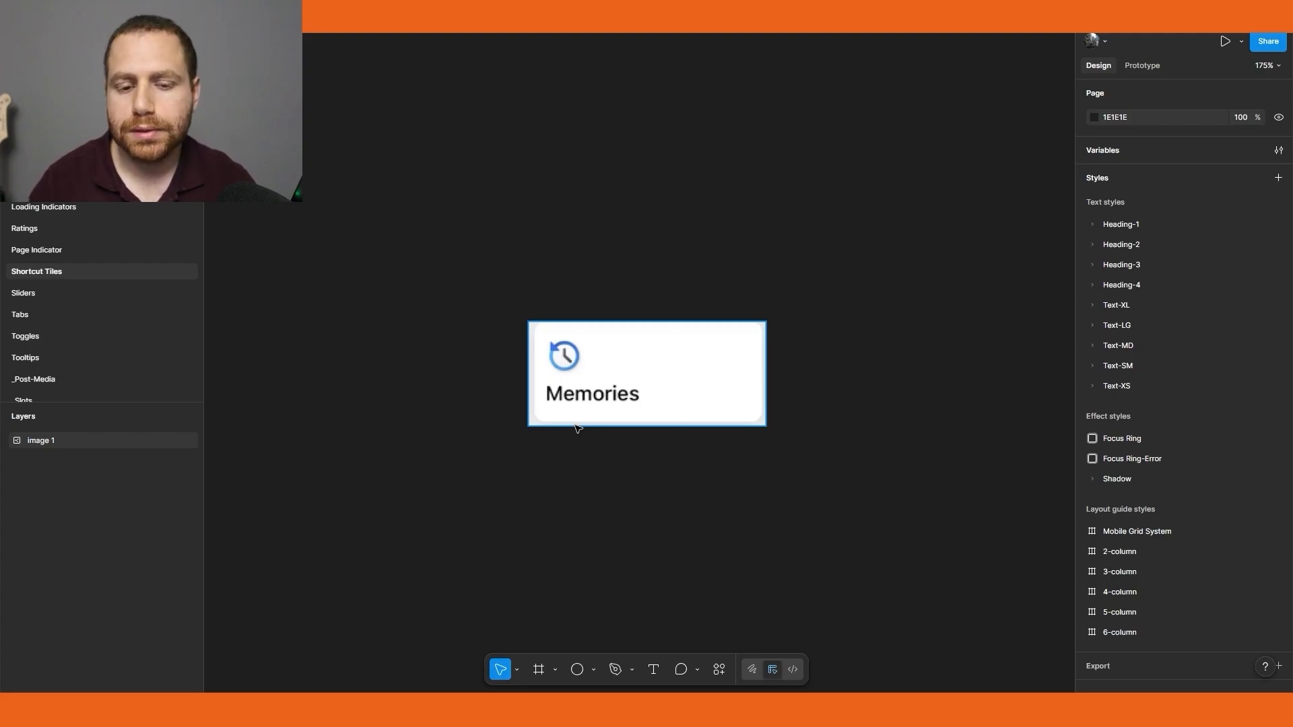
Paste the copied Shortcut Tiles documentation frame on the Shortcut Tiles page, to the right of the Memories reference image
{"action": "left_click", "coordinate": [531, 450]}
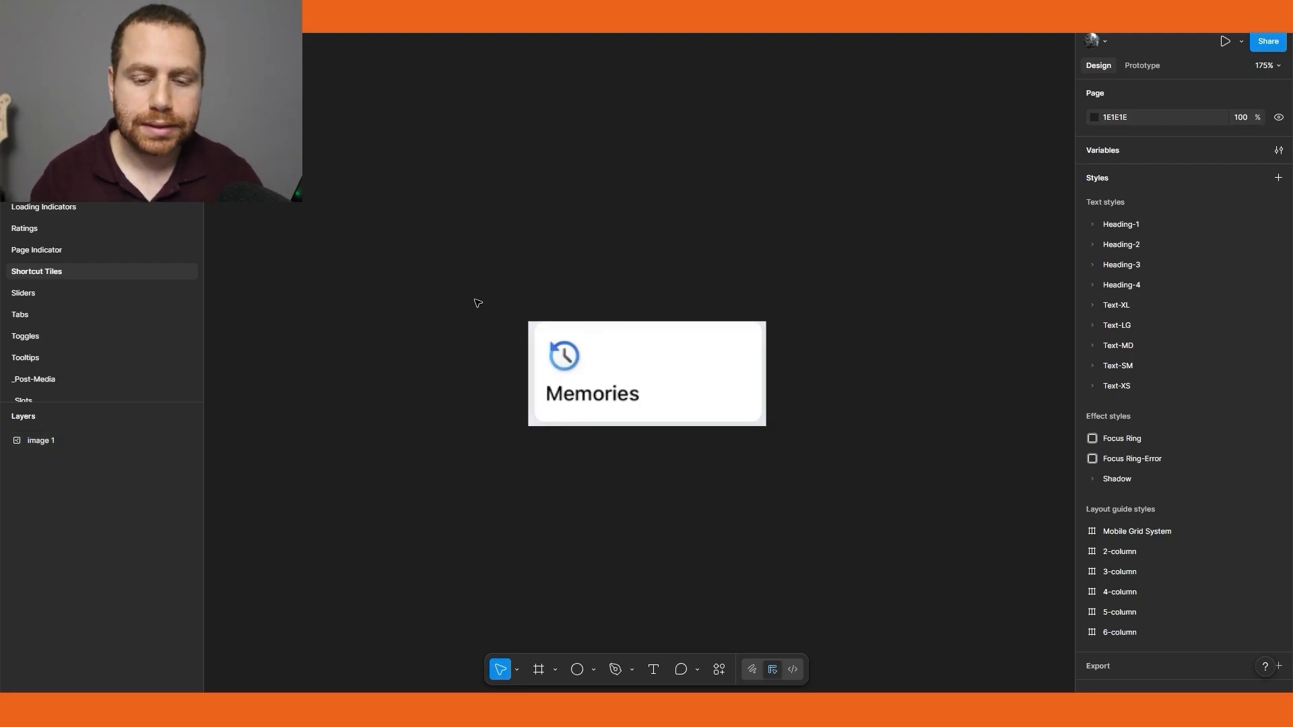
{"action": "scroll", "coordinate": [555, 319], "scroll_direction": "down", "scroll_amount": 2}
{"action": "left_click_drag", "start_coordinate": [725, 349], "coordinate": [710, 393]}
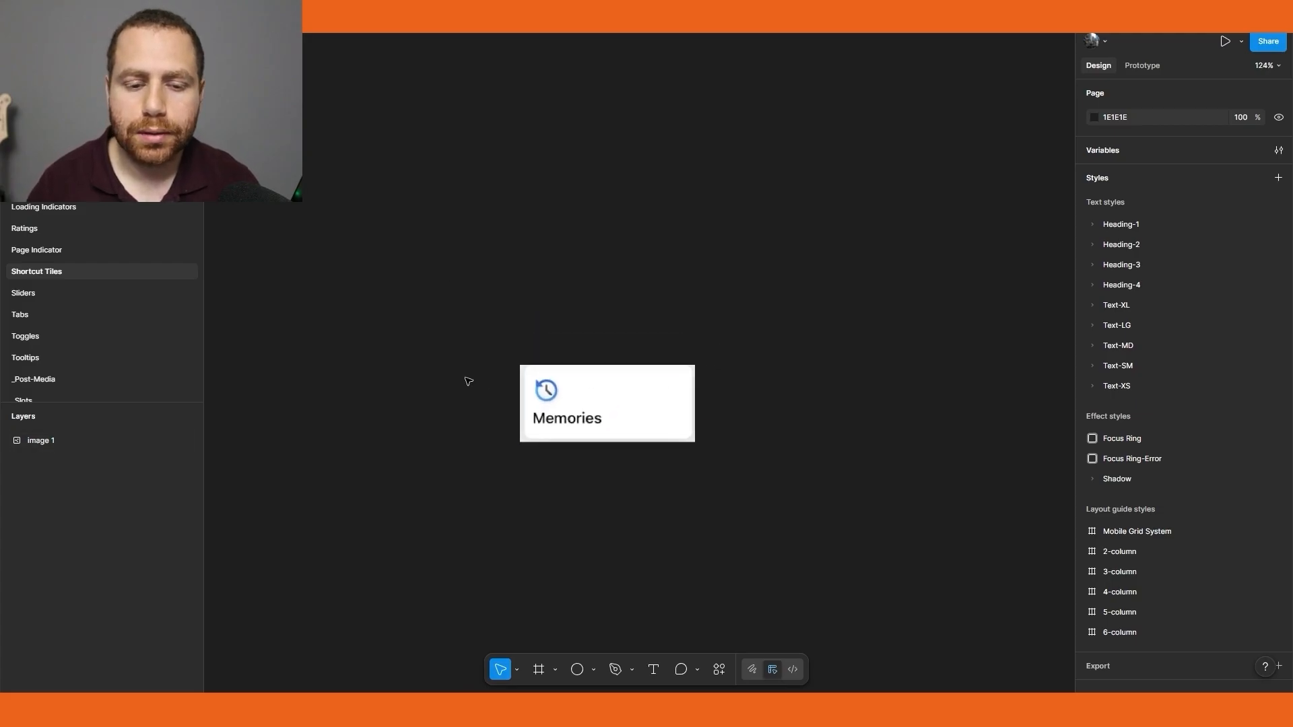
{"action": "scroll", "coordinate": [465, 378], "scroll_direction": "up", "scroll_amount": 3}
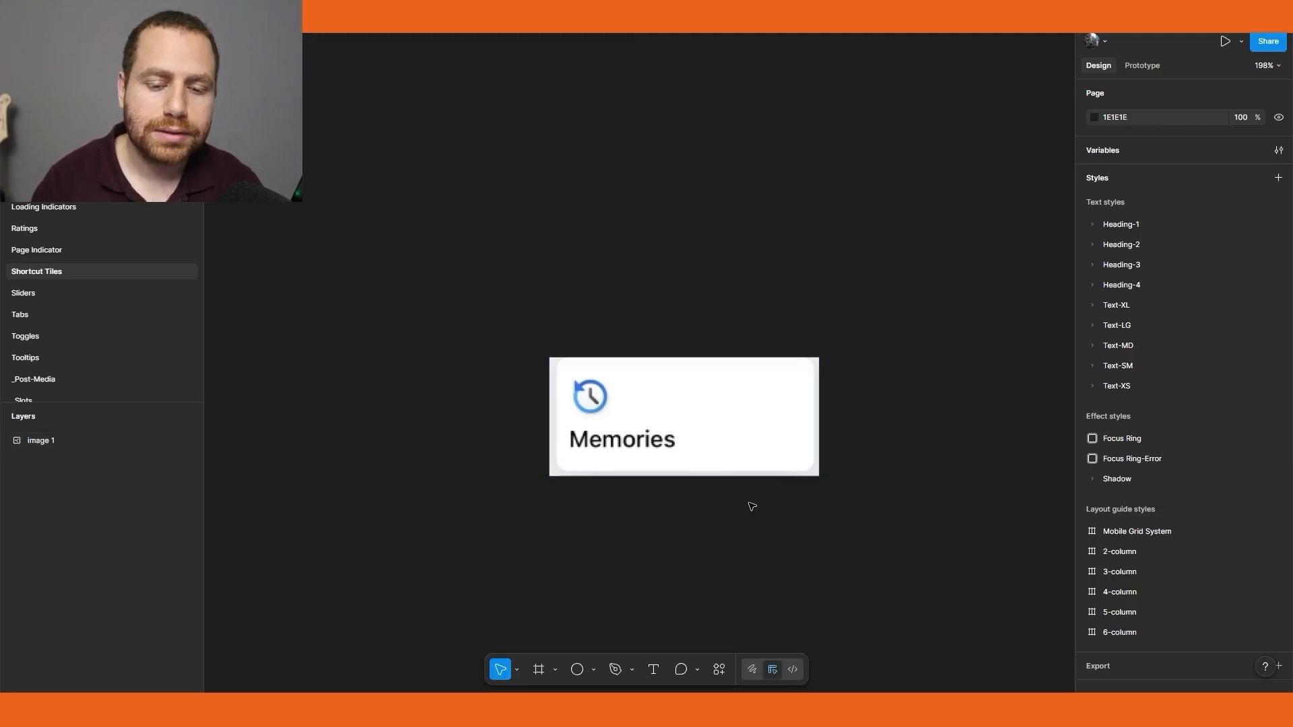
{"action": "scroll", "coordinate": [876, 511], "scroll_direction": "right", "scroll_amount": 3}
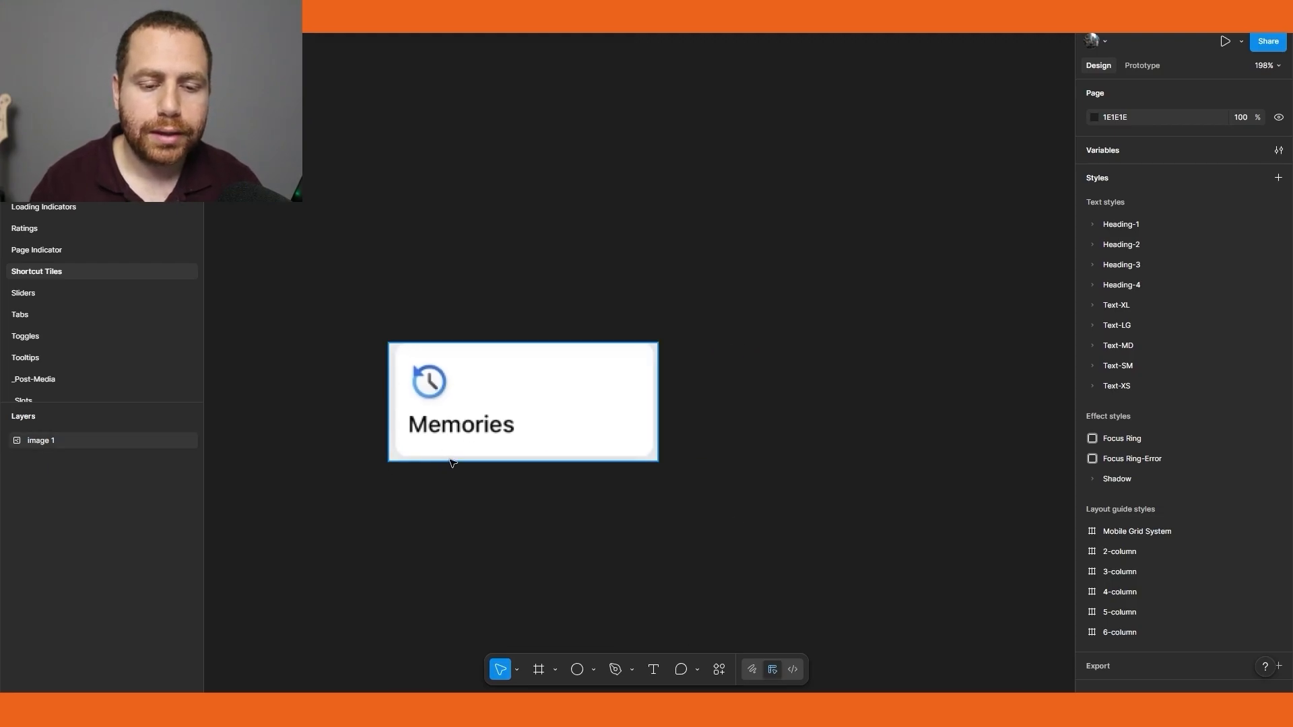
{"action": "left_click_drag", "start_coordinate": [802, 517], "coordinate": [678, 497]}
{"action": "key", "text": "ctrl+v"}
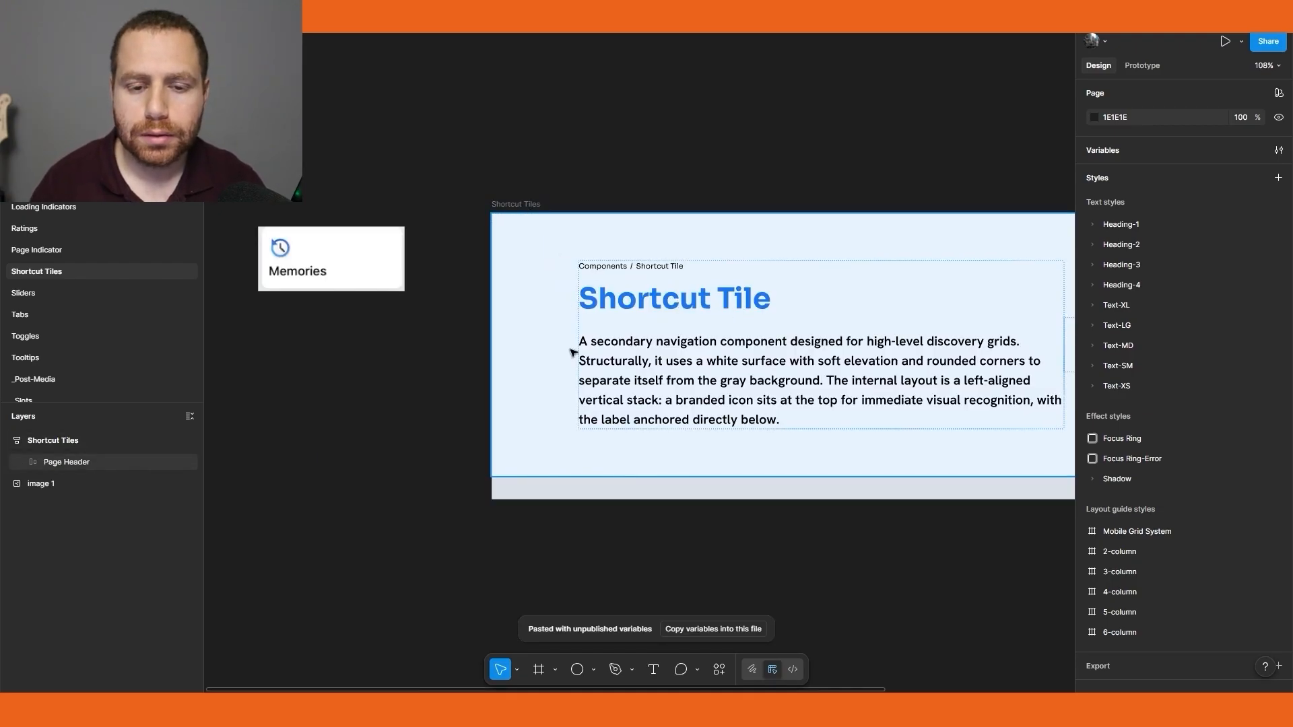
{"action": "scroll", "coordinate": [783, 362], "scroll_direction": "right", "scroll_amount": 2}
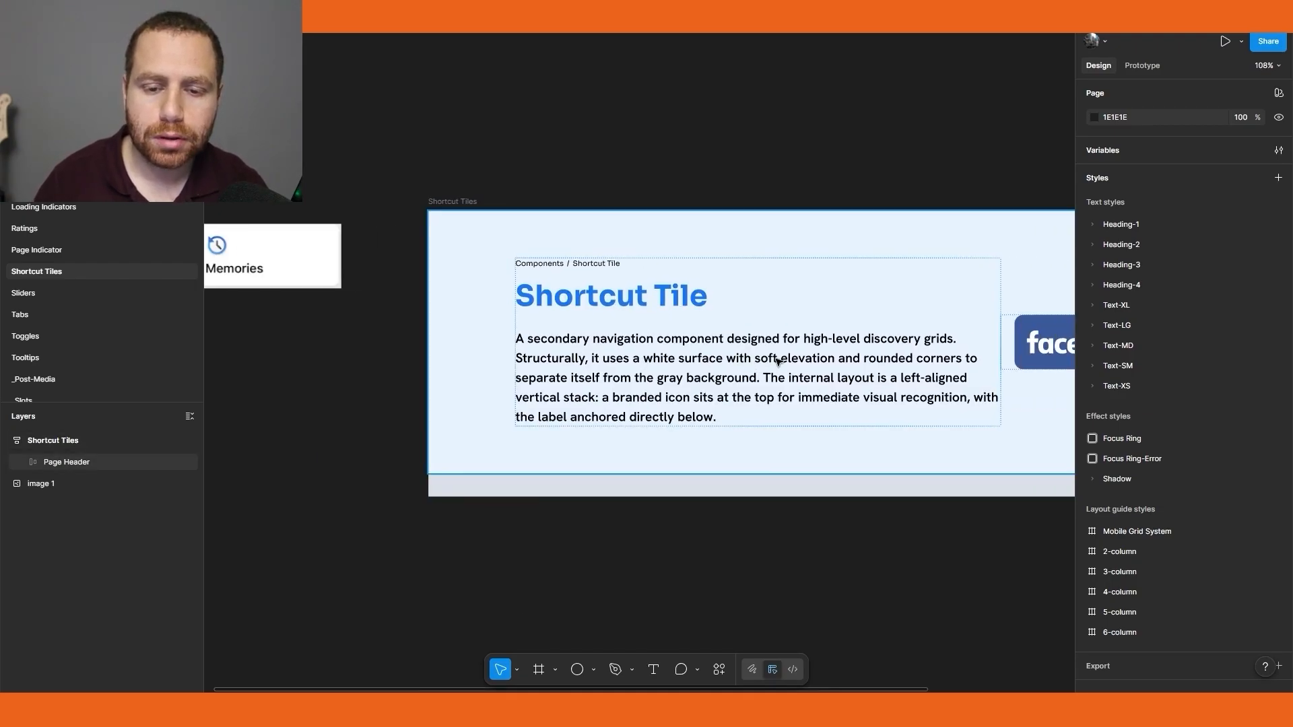
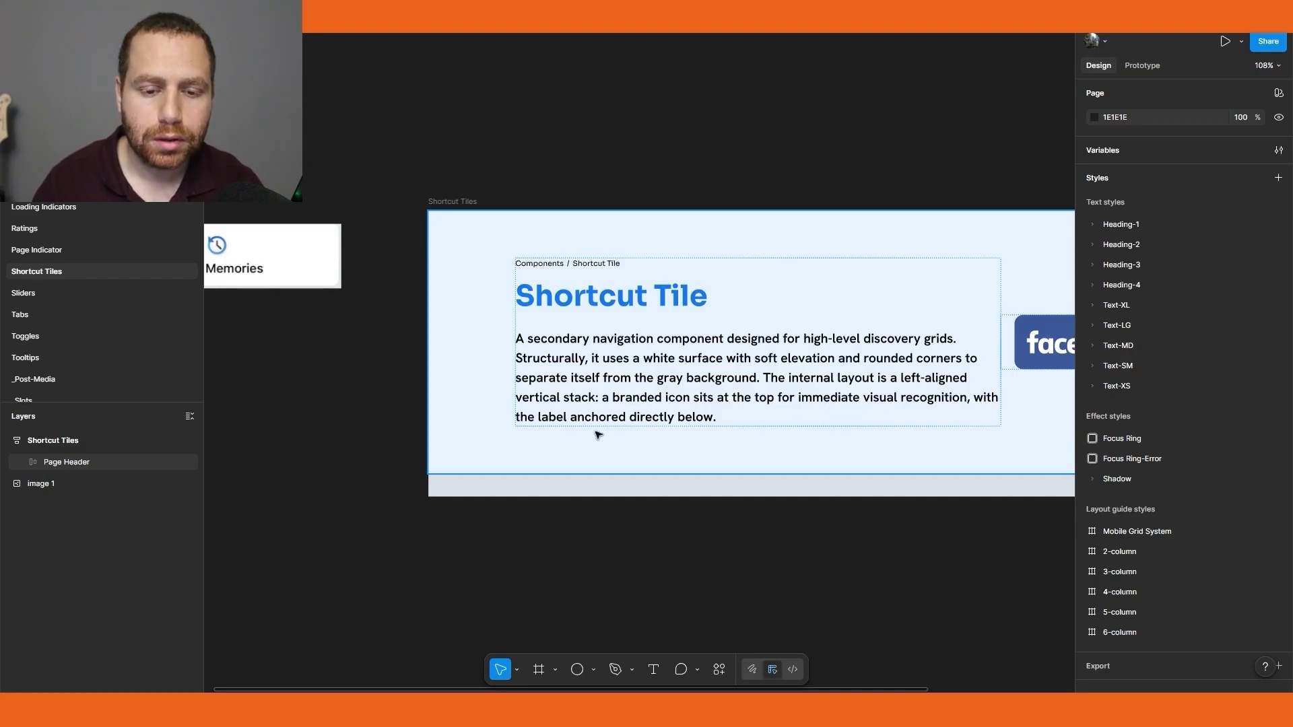
Place an instance of the FDS Marketplace icon on the canvas to the left of the Memories reference image
{"action": "left_click_drag", "start_coordinate": [256, 451], "coordinate": [439, 433]}
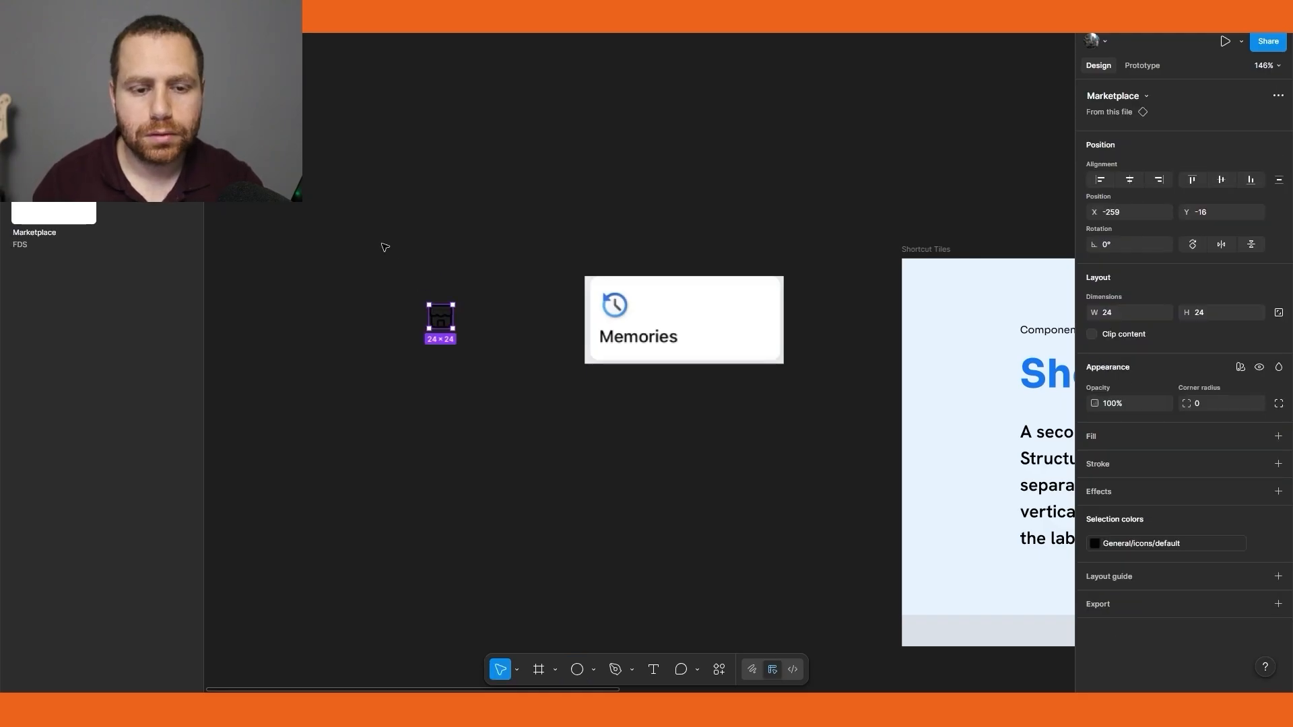
{"action": "left_click", "coordinate": [386, 248]}
{"action": "scroll", "coordinate": [378, 350], "scroll_direction": "left", "scroll_amount": 2}
{"action": "scroll", "coordinate": [378, 350], "scroll_direction": "up", "scroll_amount": 1}
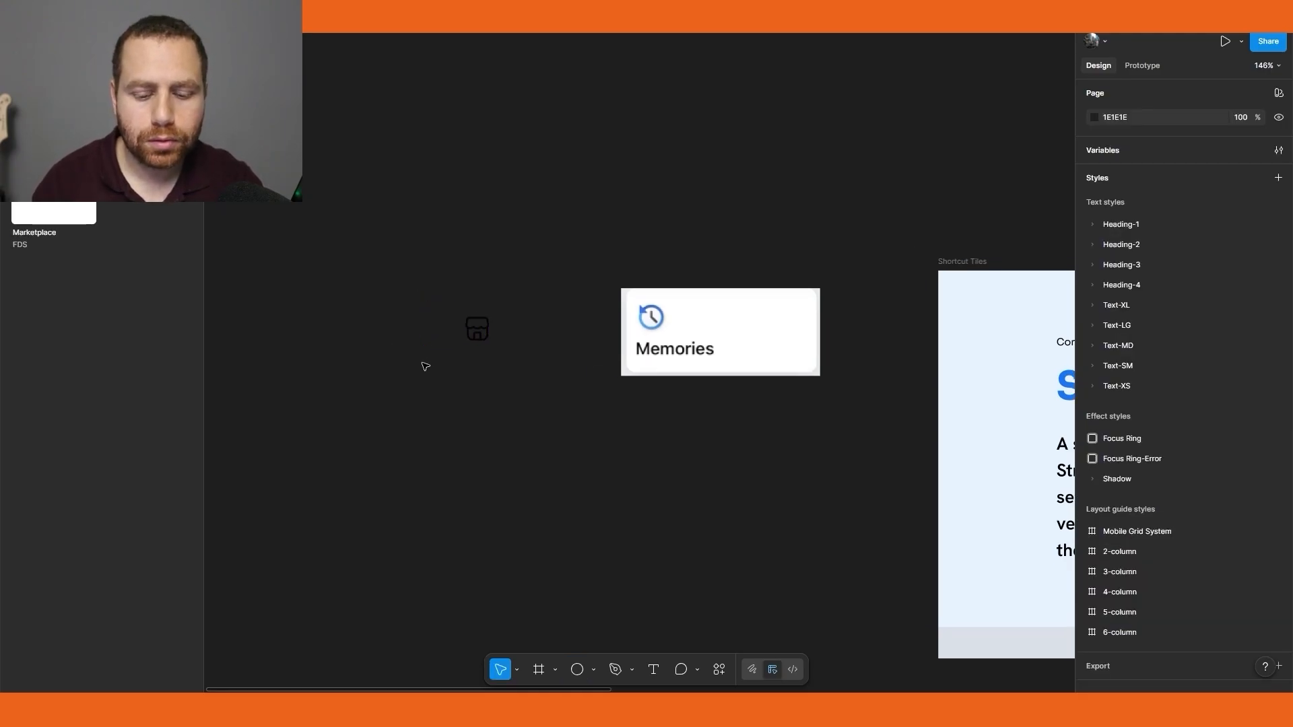
Add a text label reading "Memories" directly below the Marketplace icon
{"action": "key", "text": "t"}
{"action": "left_click", "coordinate": [451, 357]}
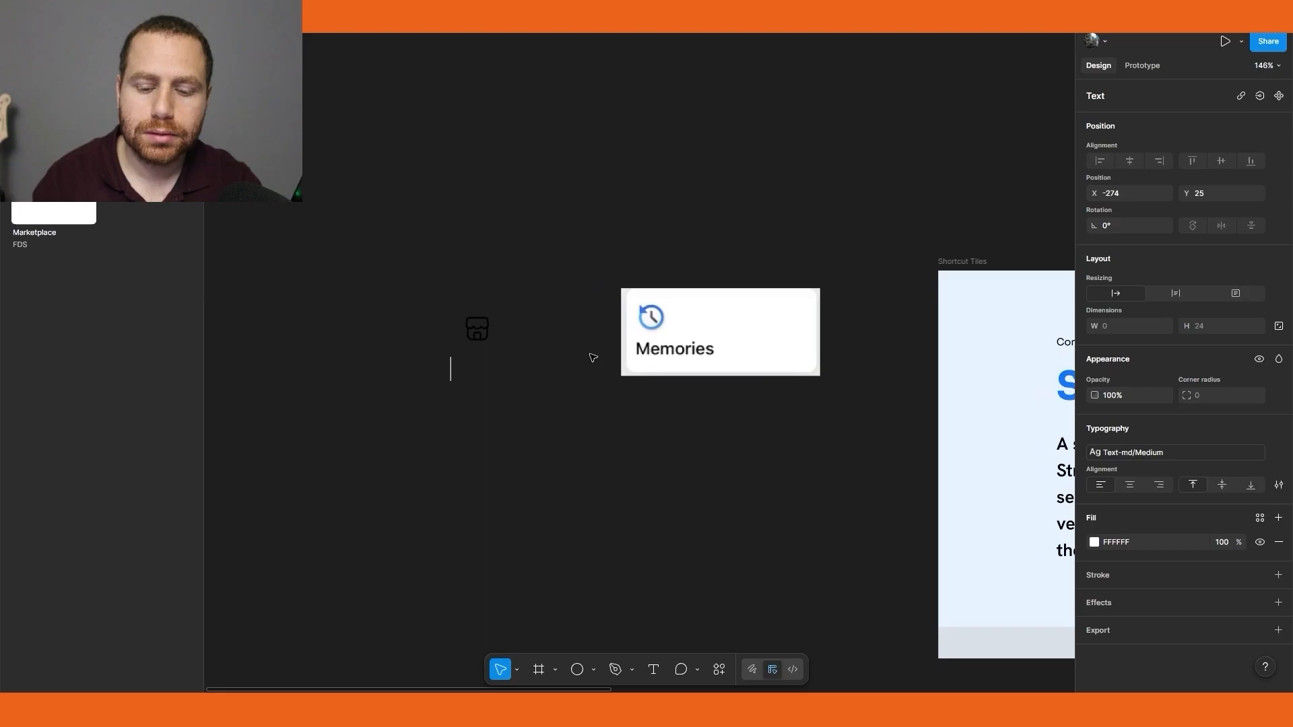
{"action": "type", "text": "Memories"}
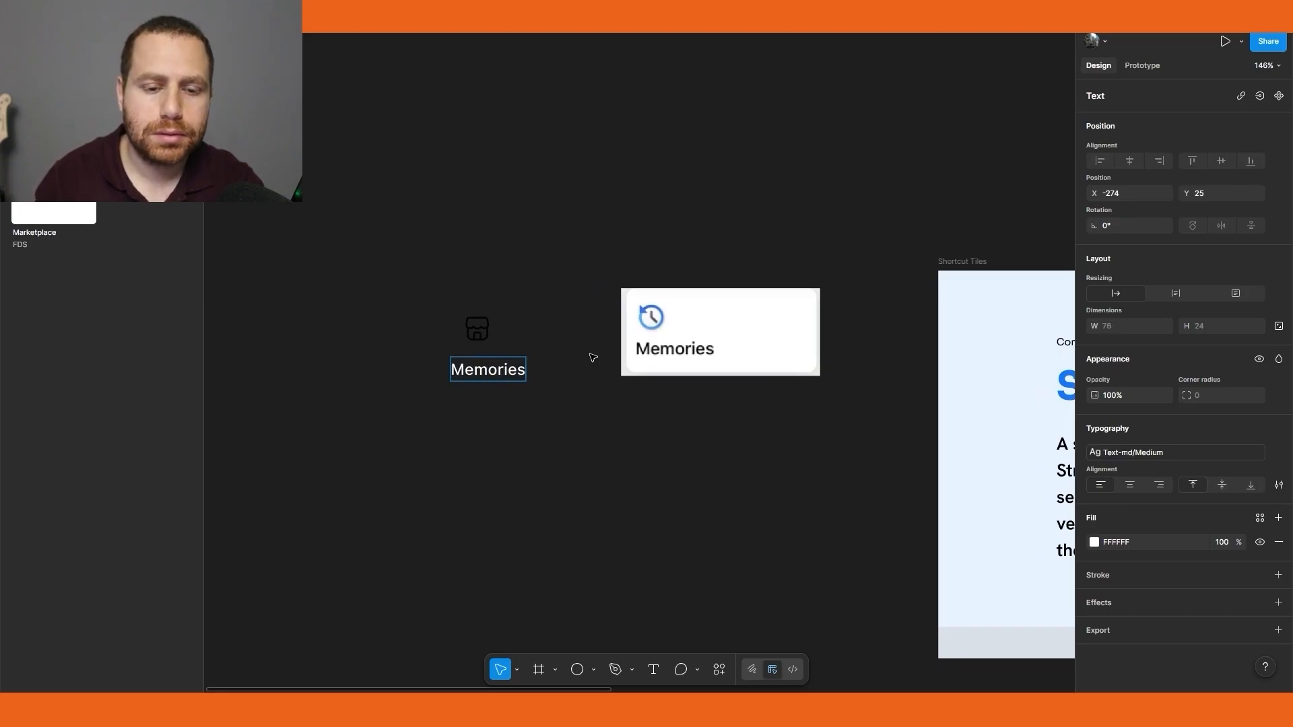
{"action": "key", "text": "Escape"}
Apply the General/text/default library color as the fill of the Memories label
{"action": "double_click", "coordinate": [503, 375]}
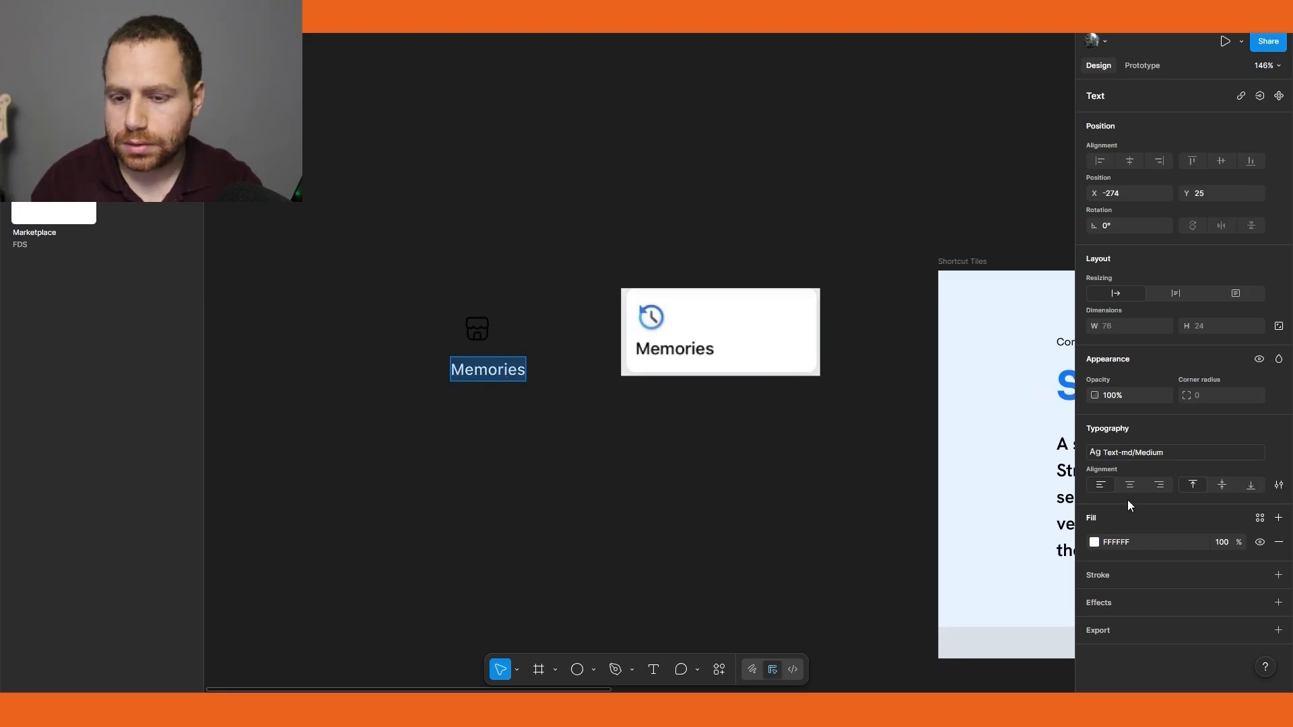
{"action": "left_click", "coordinate": [1094, 542]}
{"action": "left_click", "coordinate": [983, 367]}
{"action": "type", "text": "text"}
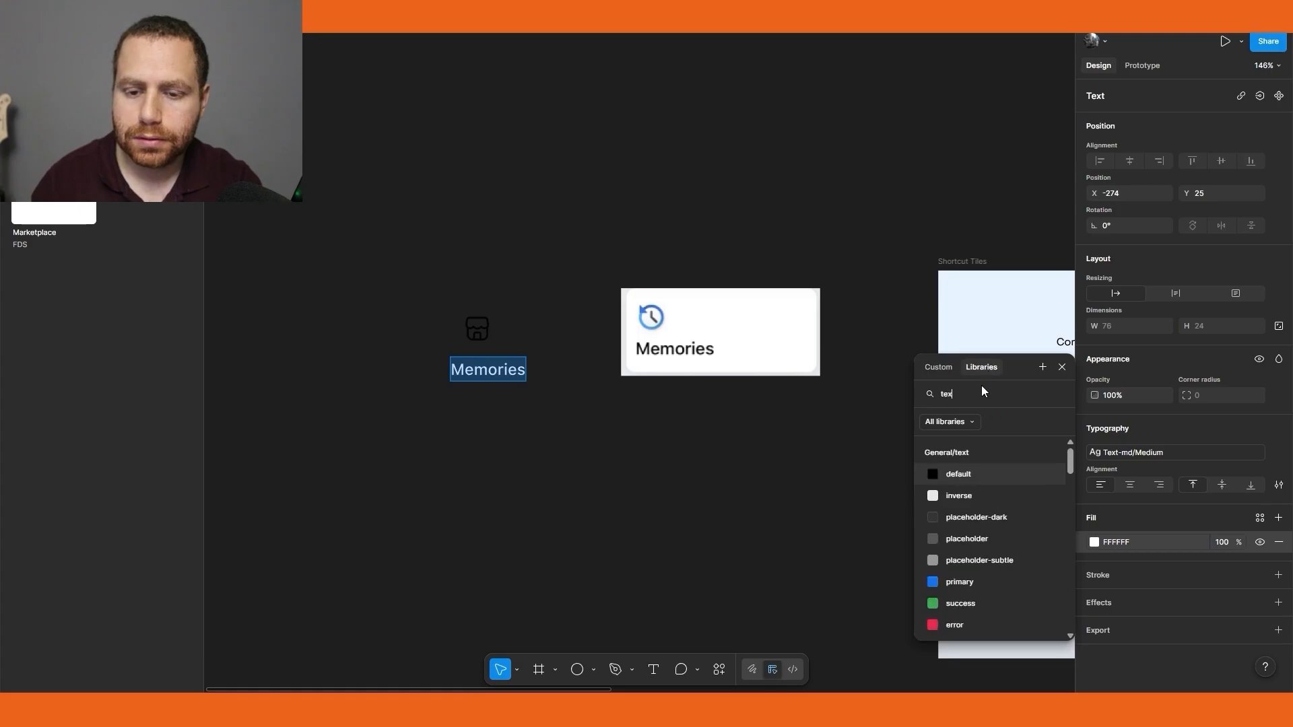
{"action": "left_click", "coordinate": [974, 480]}
{"action": "left_click", "coordinate": [1138, 452]}
{"action": "left_click", "coordinate": [614, 445]}
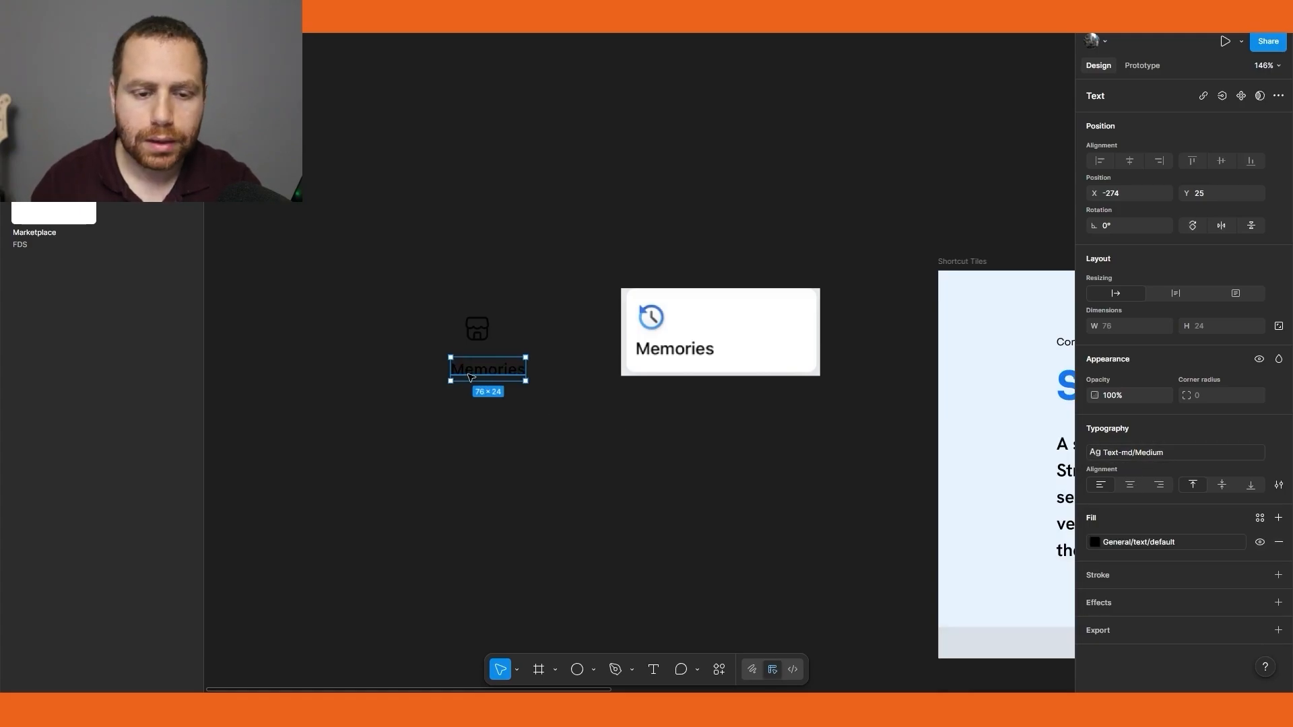
{"action": "left_click", "coordinate": [1144, 453]}
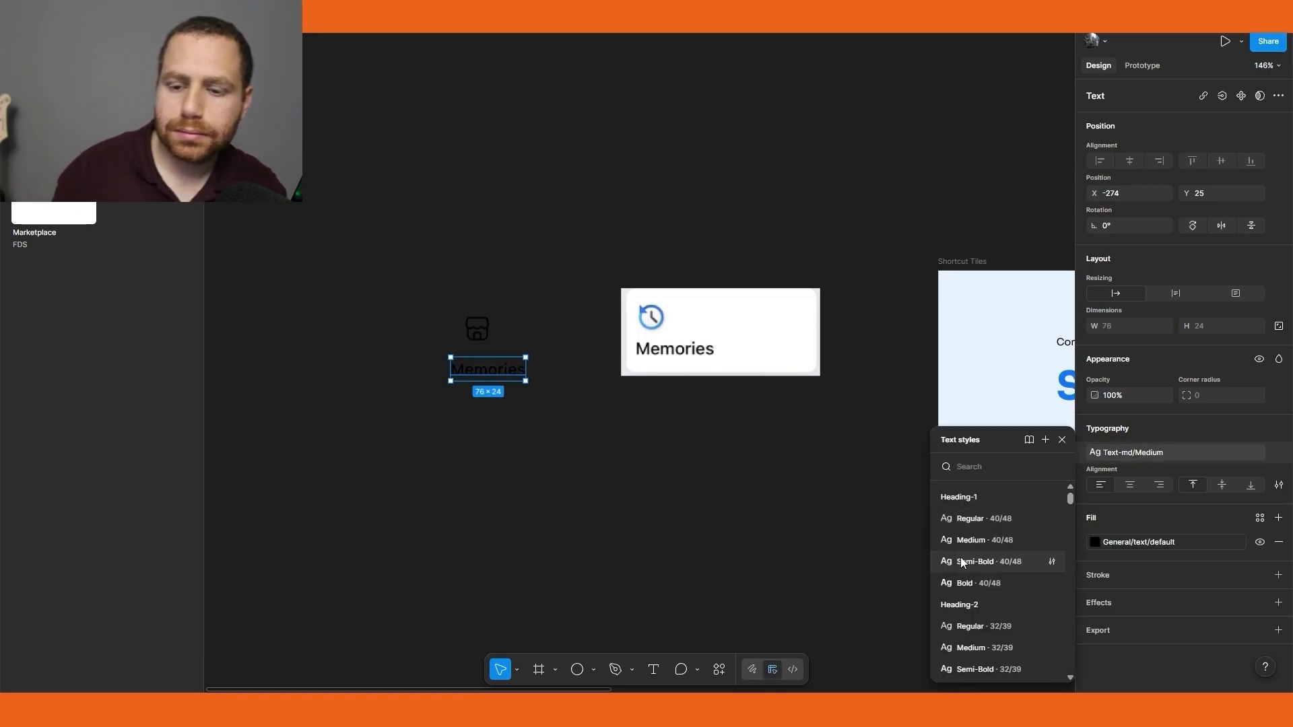
{"action": "left_click", "coordinate": [509, 461]}
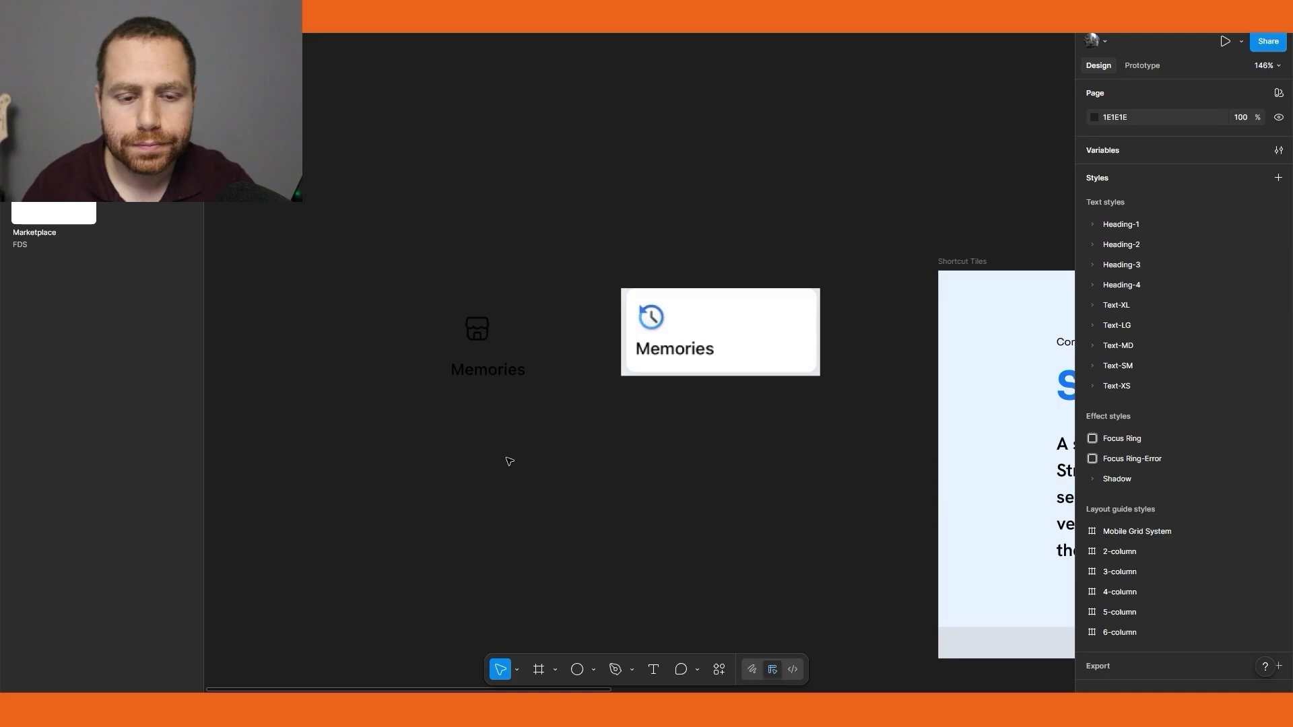
Wrap the Marketplace icon and the Memories label in a vertical auto layout frame with a gap of 4
{"action": "left_click", "coordinate": [488, 372]}
{"action": "left_click", "coordinate": [477, 328], "text": "shift"}
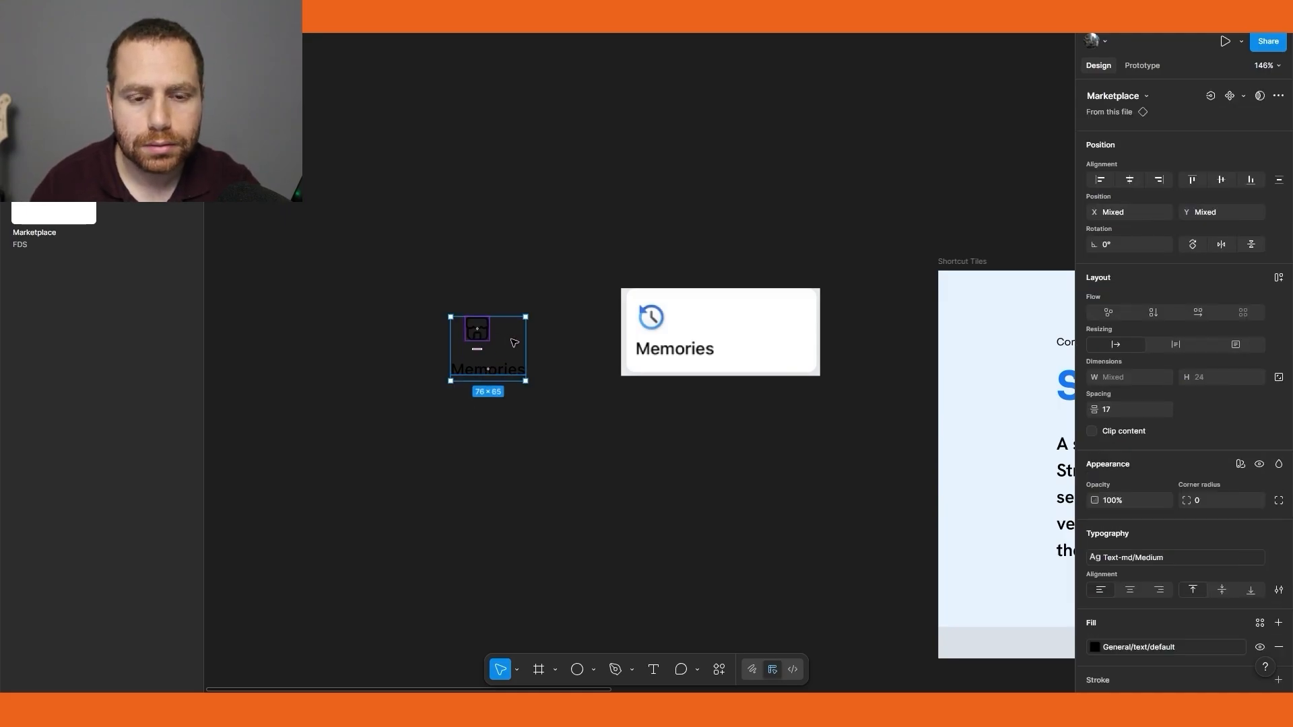
{"action": "key", "text": "shift+a"}
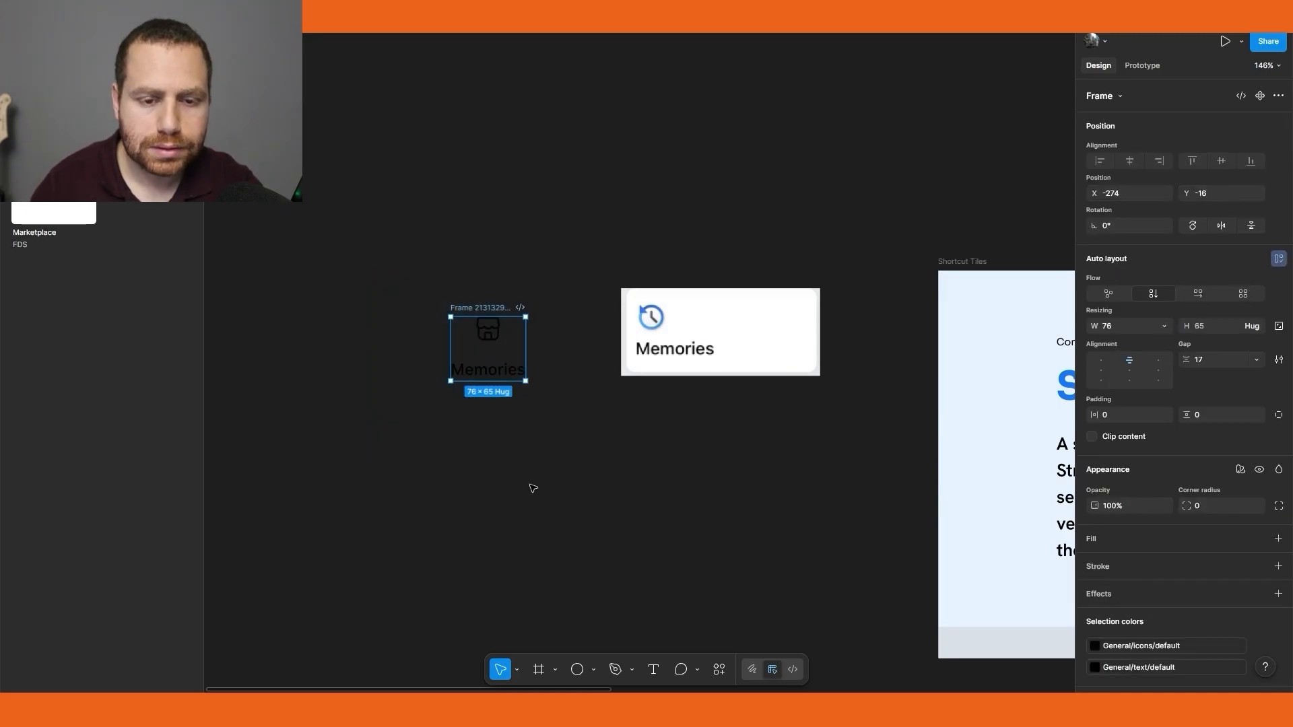
{"action": "left_click", "coordinate": [1231, 359]}
{"action": "type", "text": "4"}
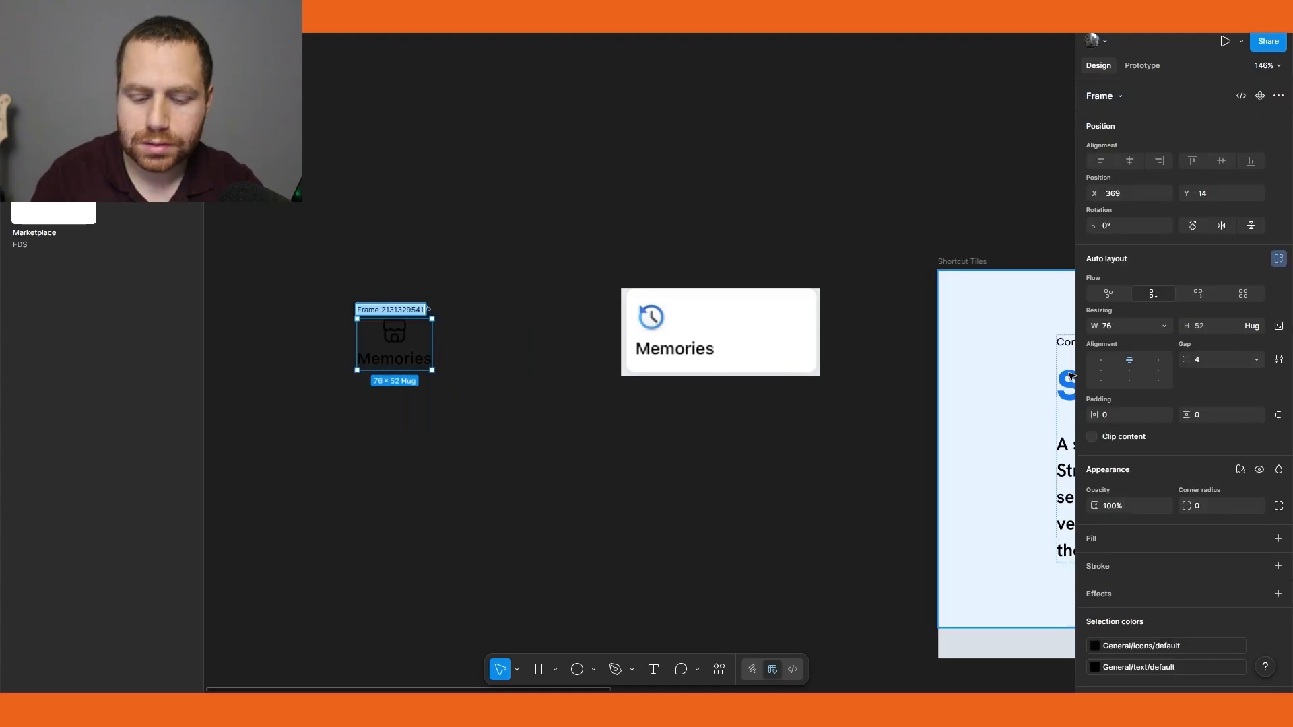
Rename the auto layout frame holding the icon and label as "Shortcut Tile"
{"action": "type", "text": "Shortcu"}
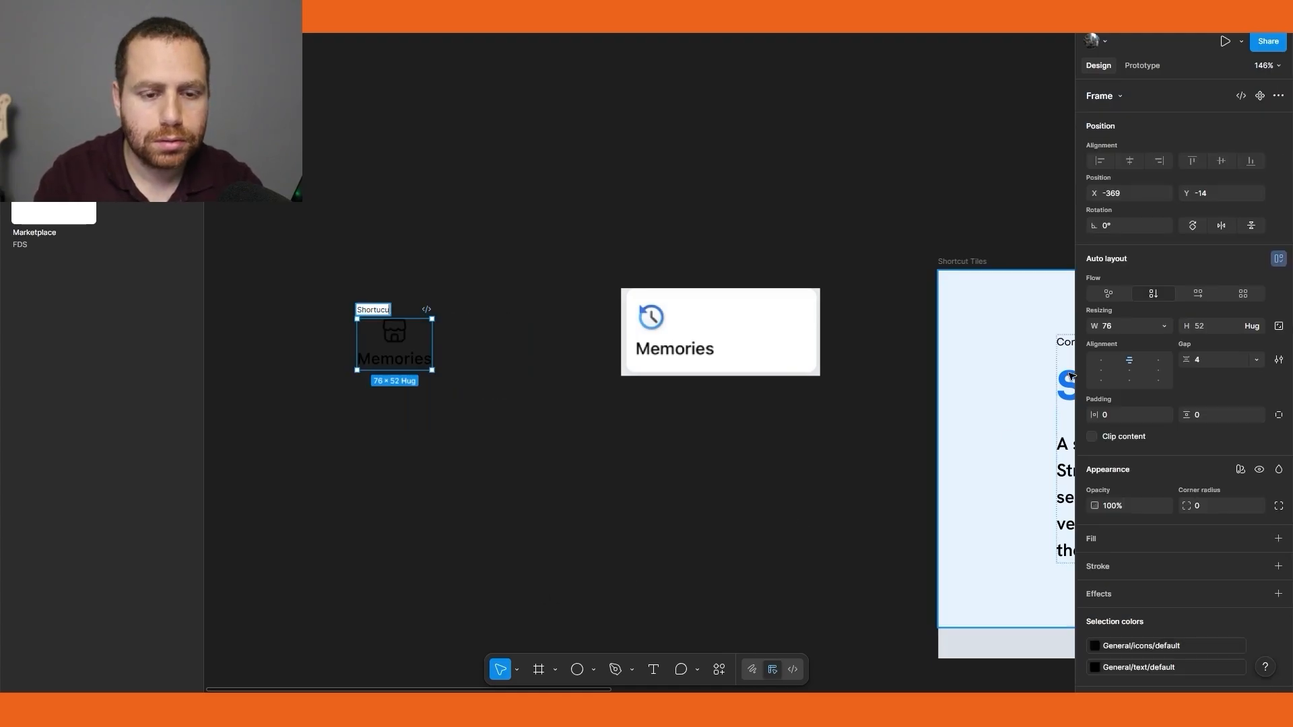
{"action": "type", "text": "t"}
{"action": "key", "text": "BackSpace"}
{"action": "key", "text": "BackSpace"}
{"action": "key", "text": "BackSpace"}
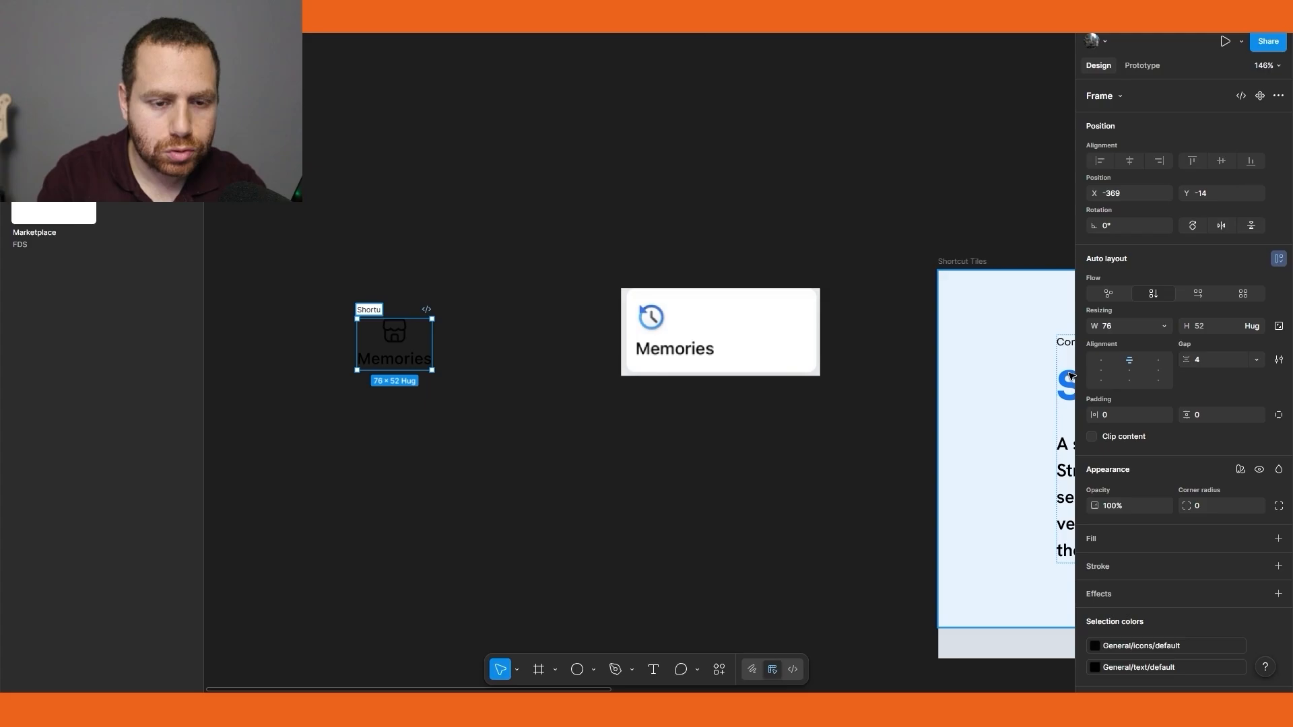
{"action": "type", "text": "cut Tiles"}
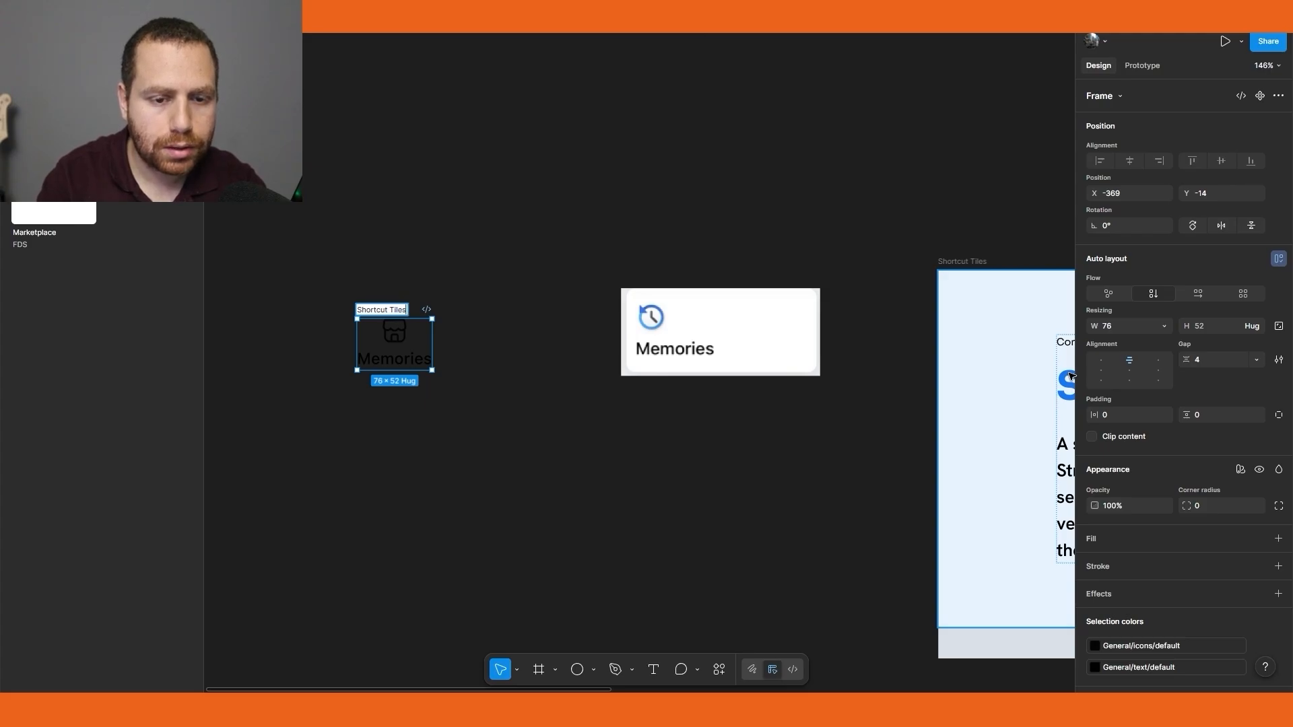
{"action": "key", "text": "BackSpace"}
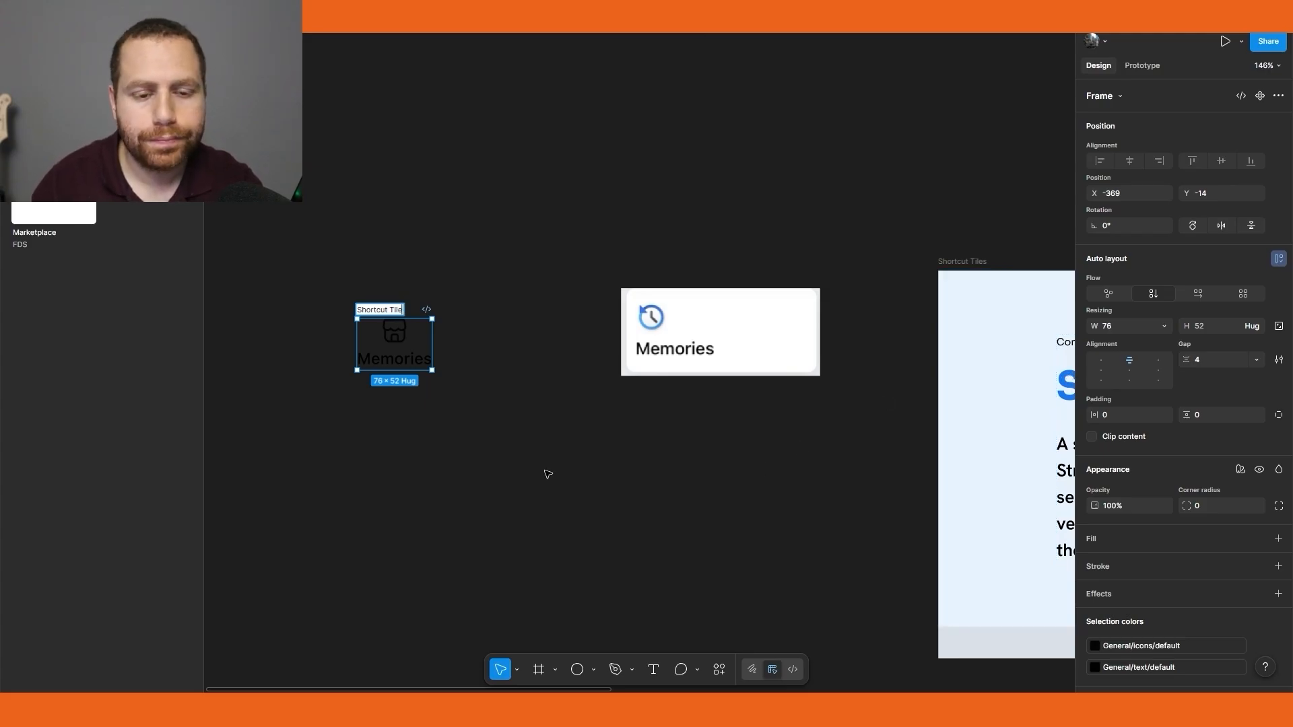
Resize the Shortcut Tile frame to a width of 170 and a height of 76
{"action": "left_click", "coordinate": [548, 470]}
{"action": "left_click", "coordinate": [374, 308]}
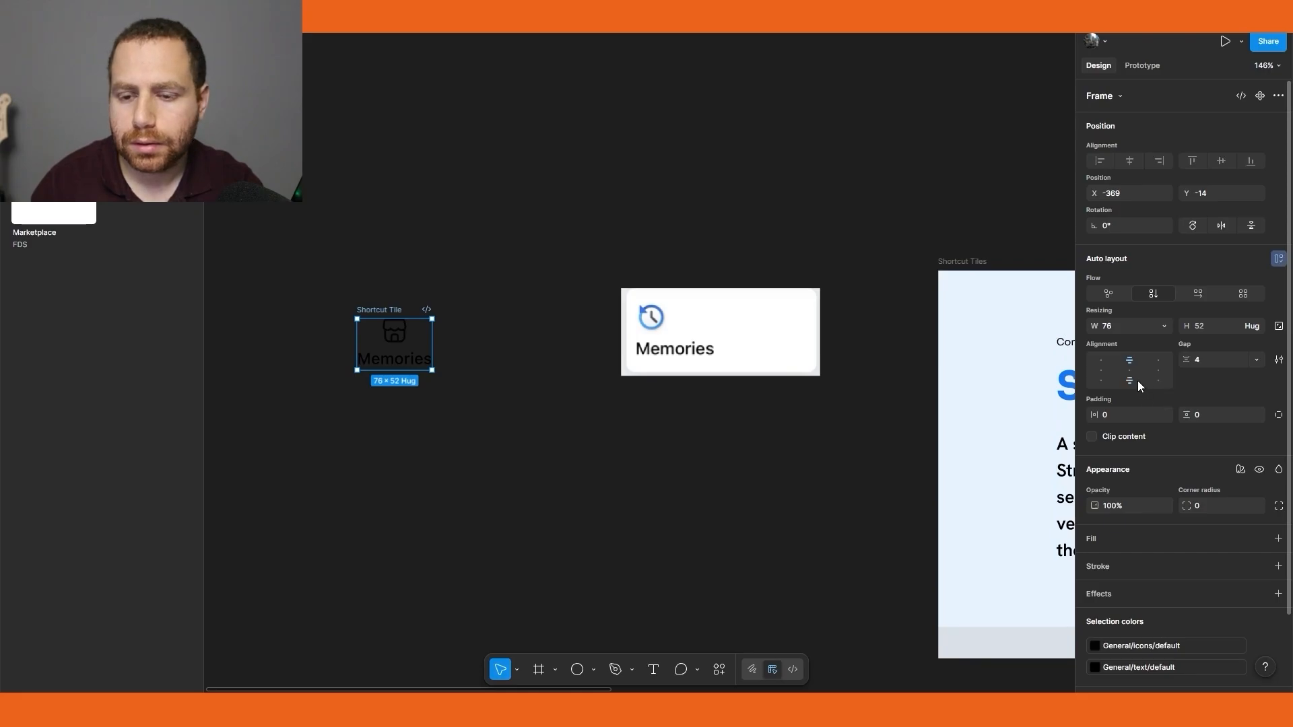
{"action": "left_click", "coordinate": [1125, 326]}
{"action": "type", "text": "170"}
{"action": "left_click", "coordinate": [1217, 327]}
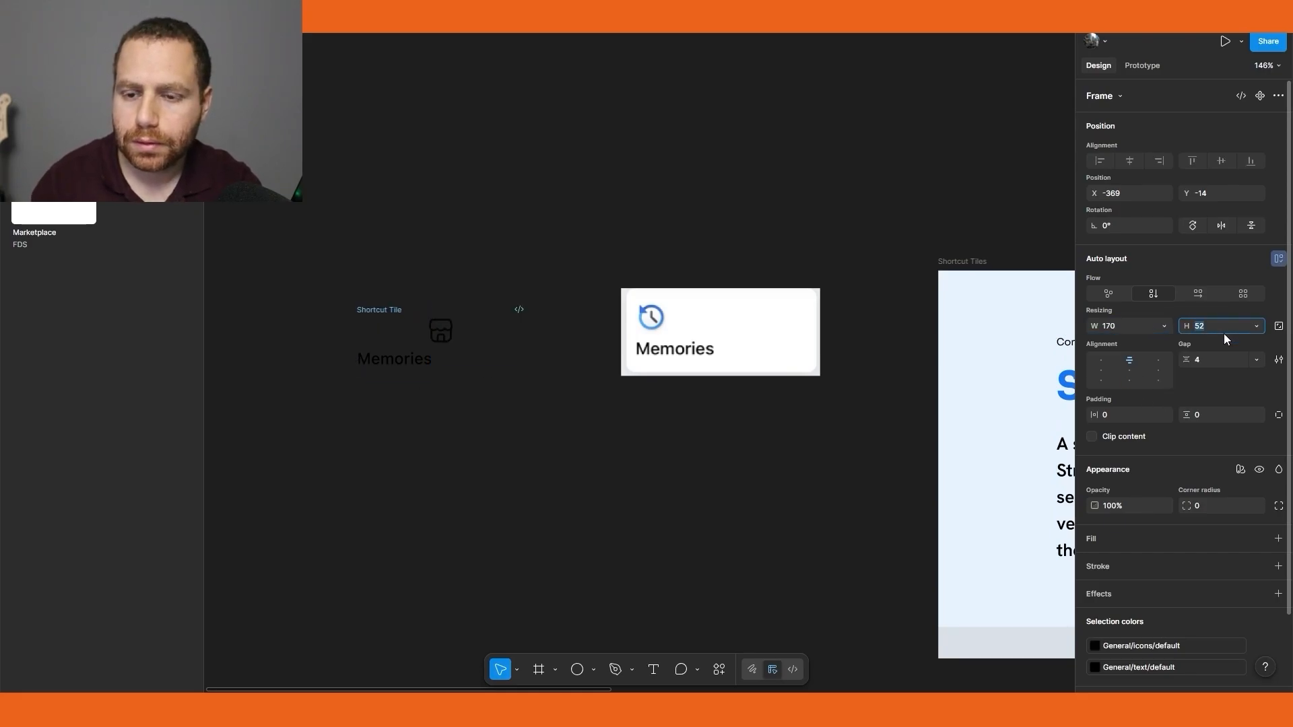
{"action": "type", "text": "76"}
{"action": "key", "text": "Return"}
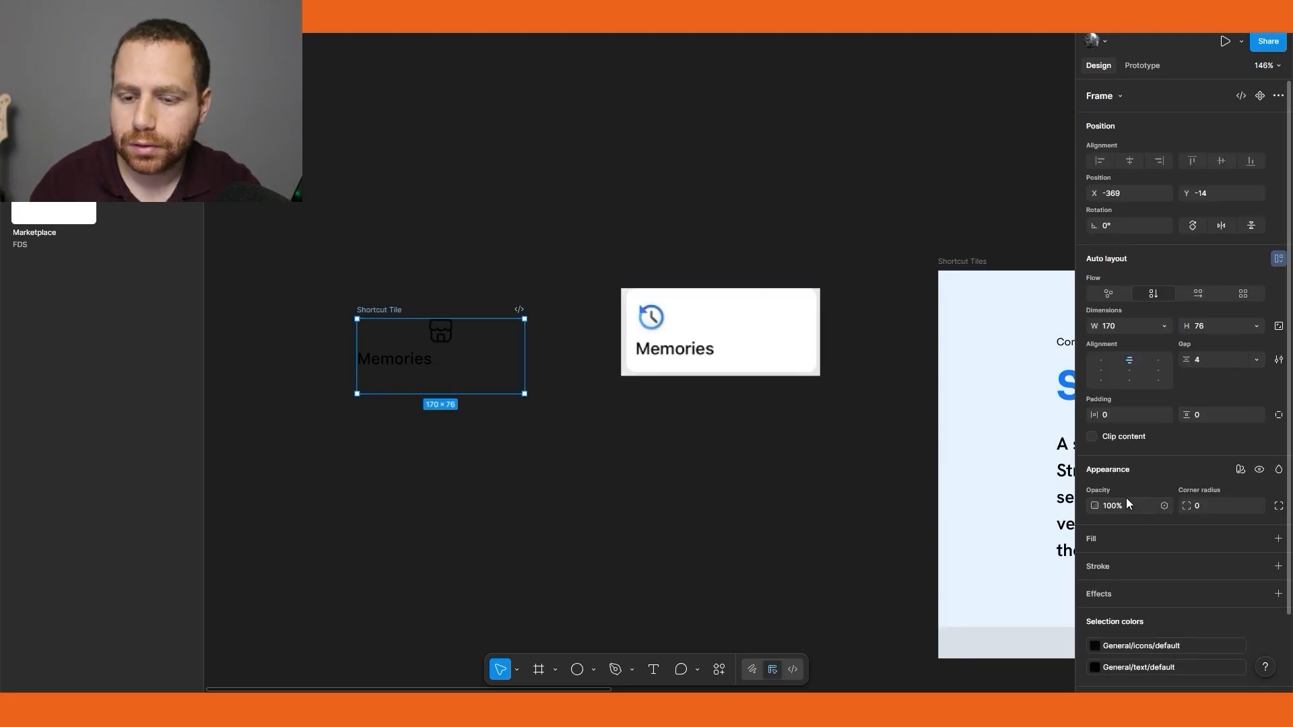
Set the Shortcut Tile's auto layout padding to 8 horizontally and 12 vertically
{"action": "type", "text": "8"}
{"action": "key", "text": "Tab"}
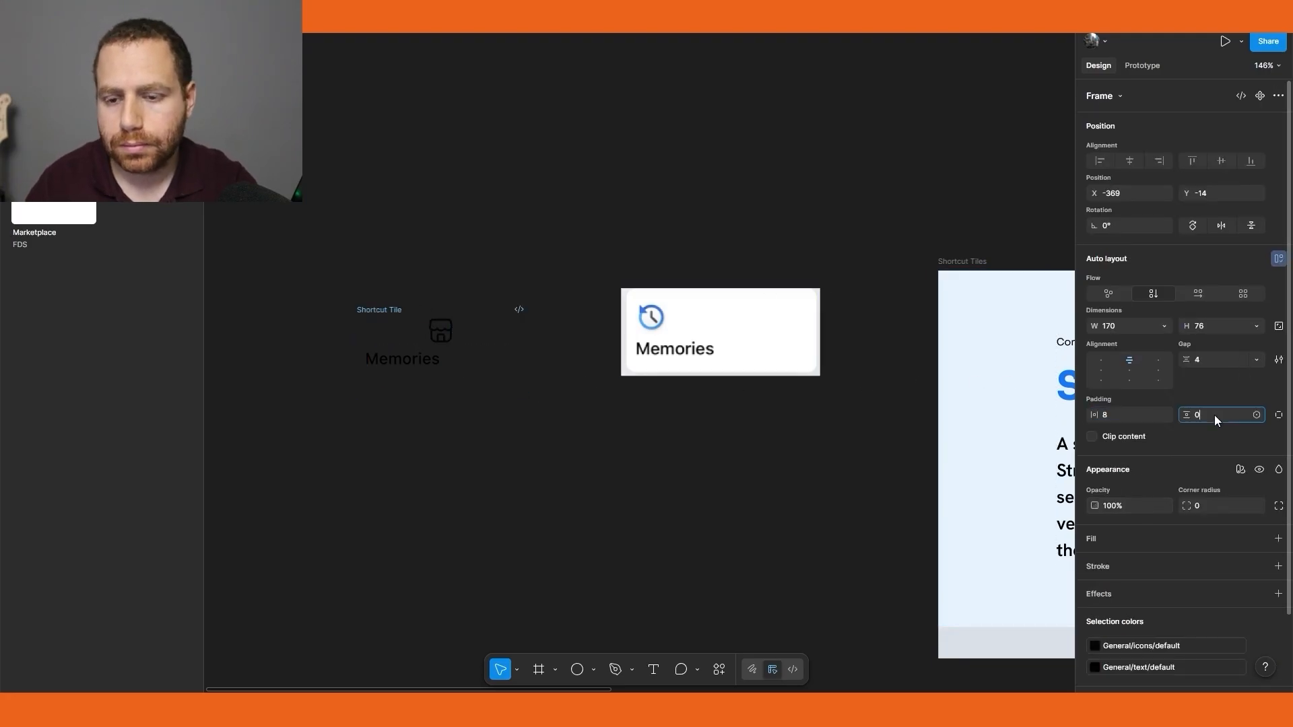
{"action": "type", "text": "12"}
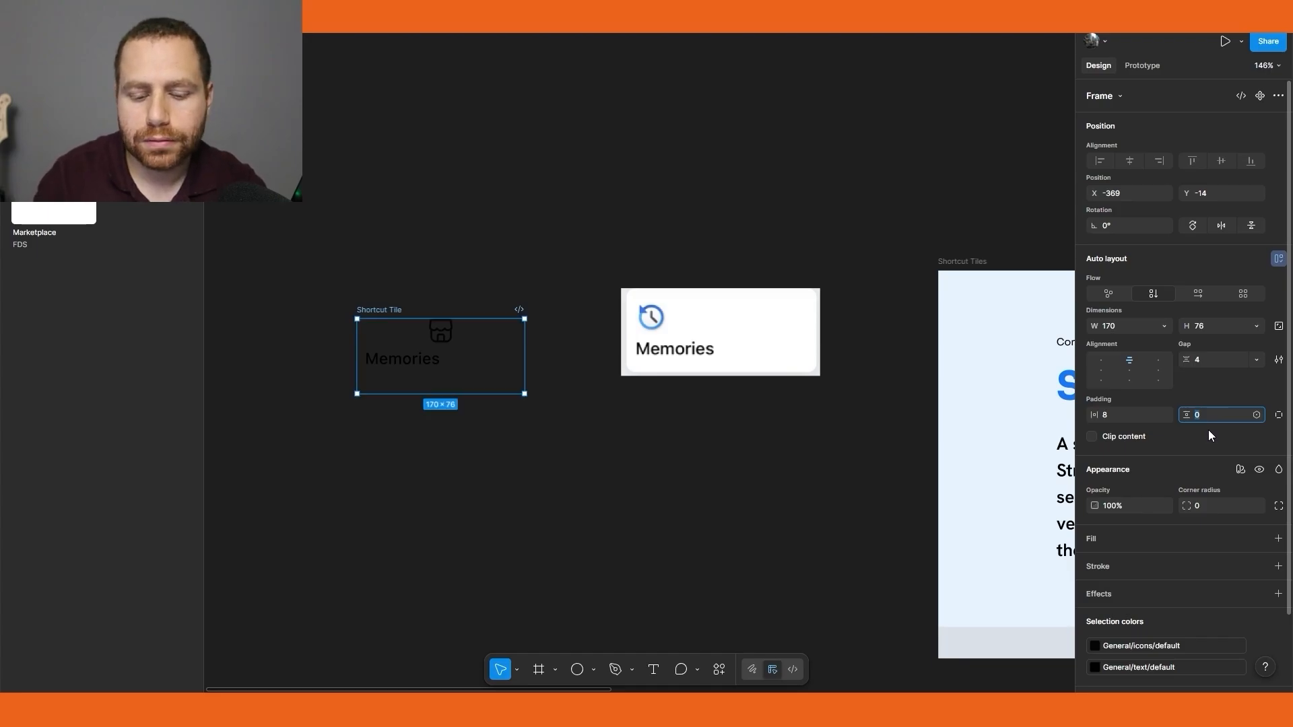
{"action": "key", "text": "Return"}
{"action": "key", "text": "Escape"}
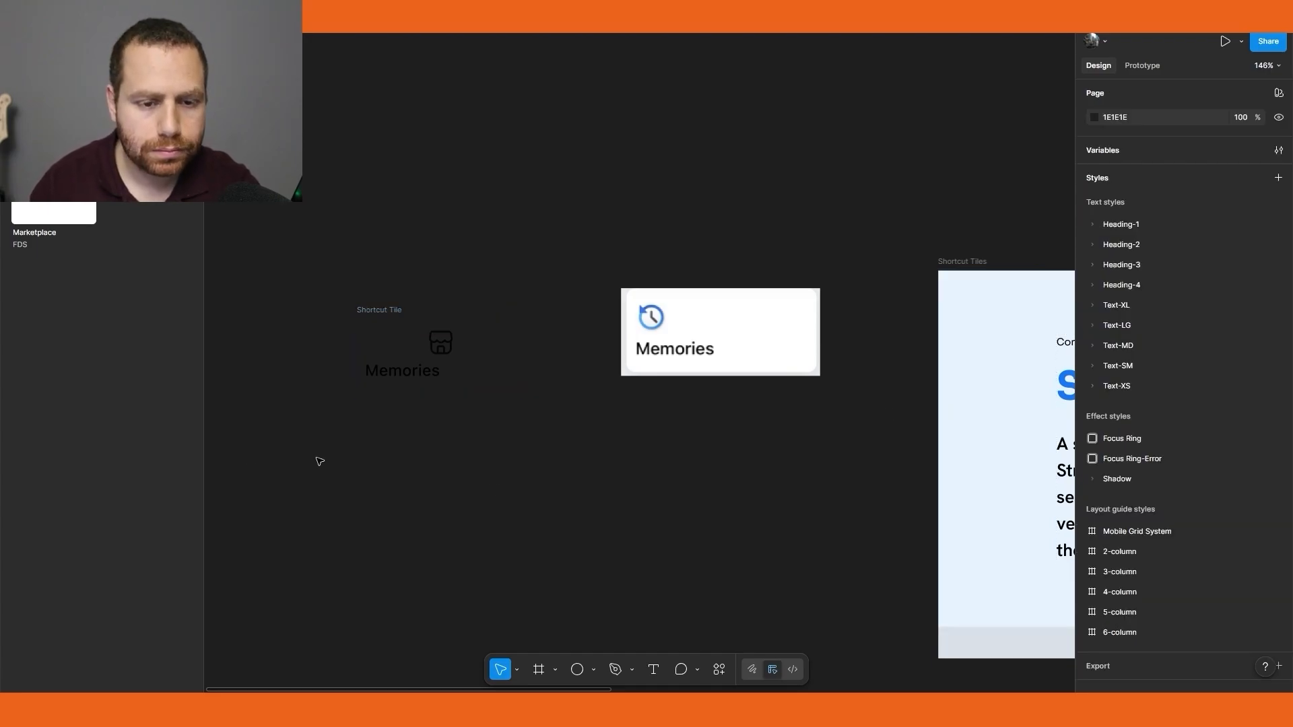
{"action": "left_click", "coordinate": [386, 309]}
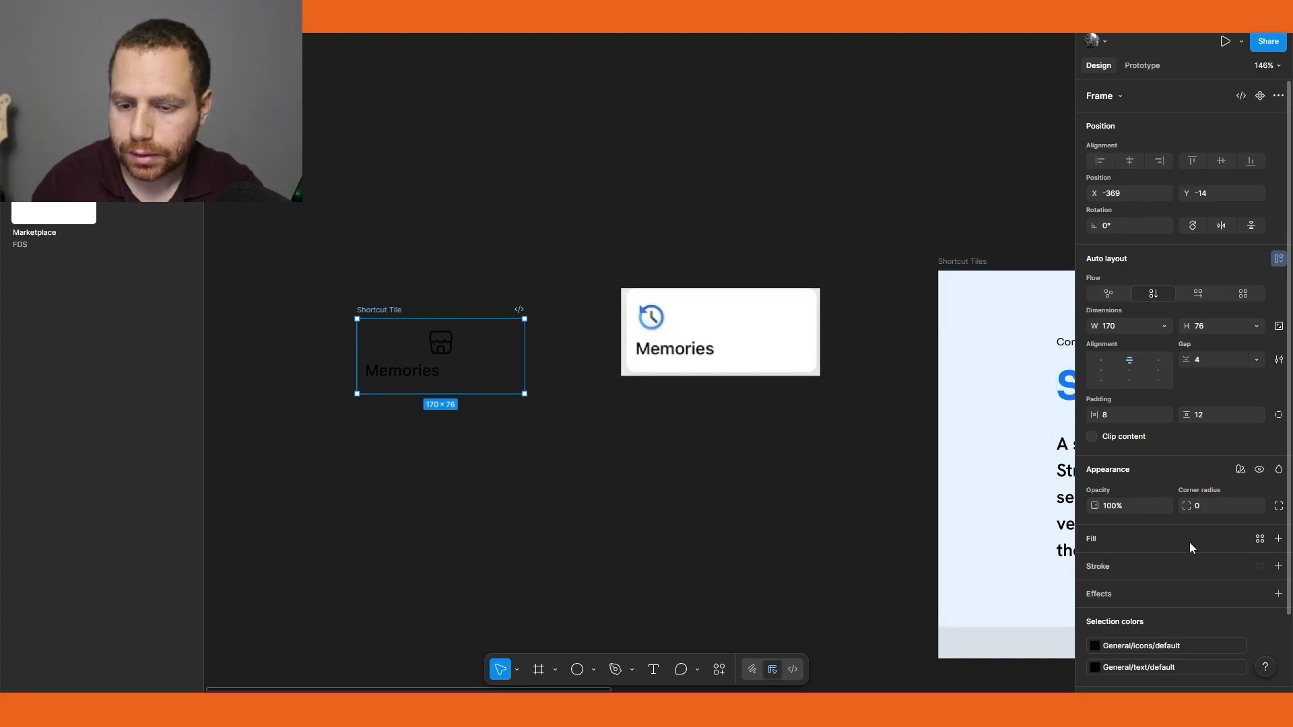
{"action": "left_click", "coordinate": [670, 506]}
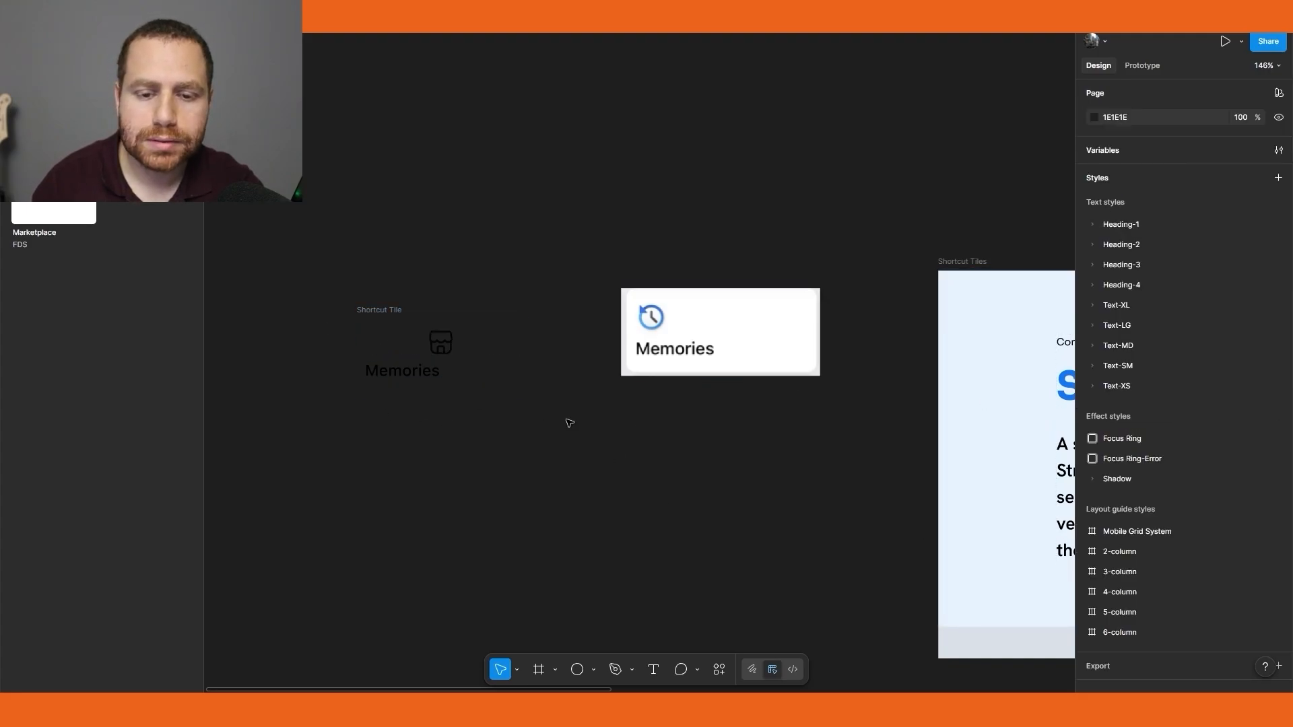
Create a color variable named subtle/default in the General/Surface/neutral group
{"action": "left_click_drag", "start_coordinate": [630, 388], "coordinate": [728, 393]}
{"action": "left_click", "coordinate": [1278, 150]}
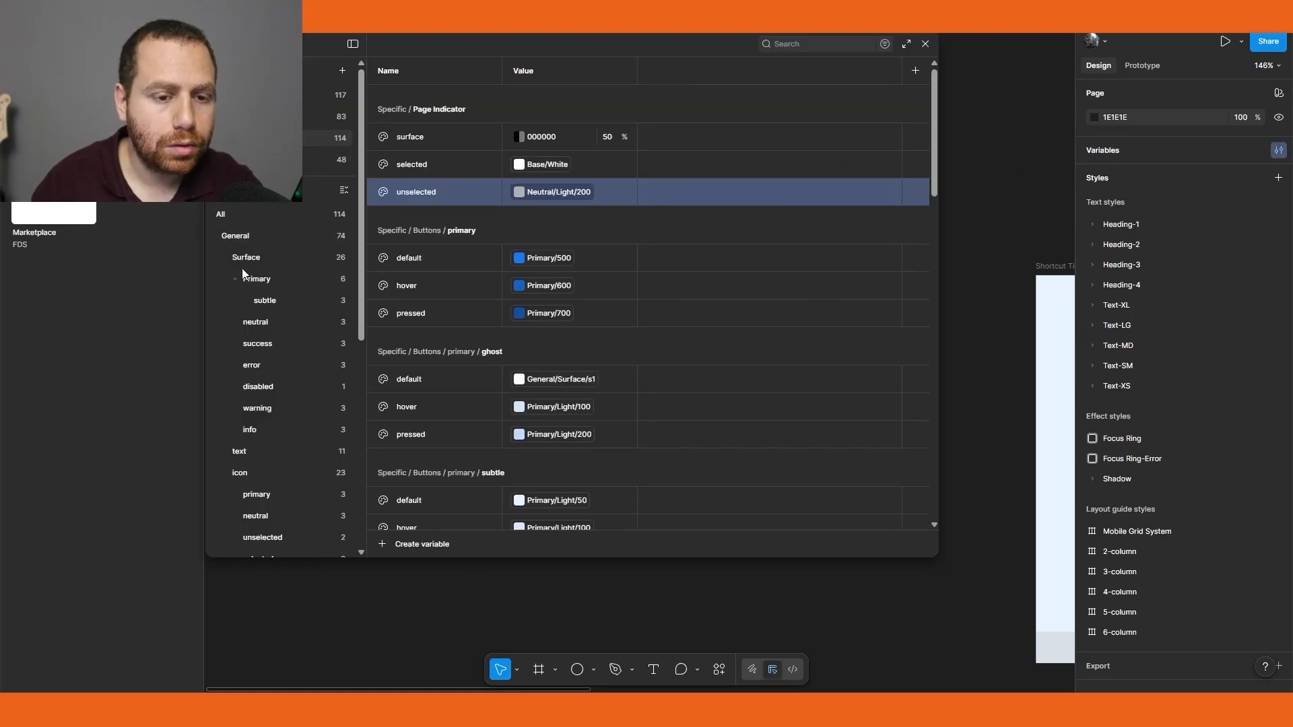
{"action": "left_click", "coordinate": [254, 325]}
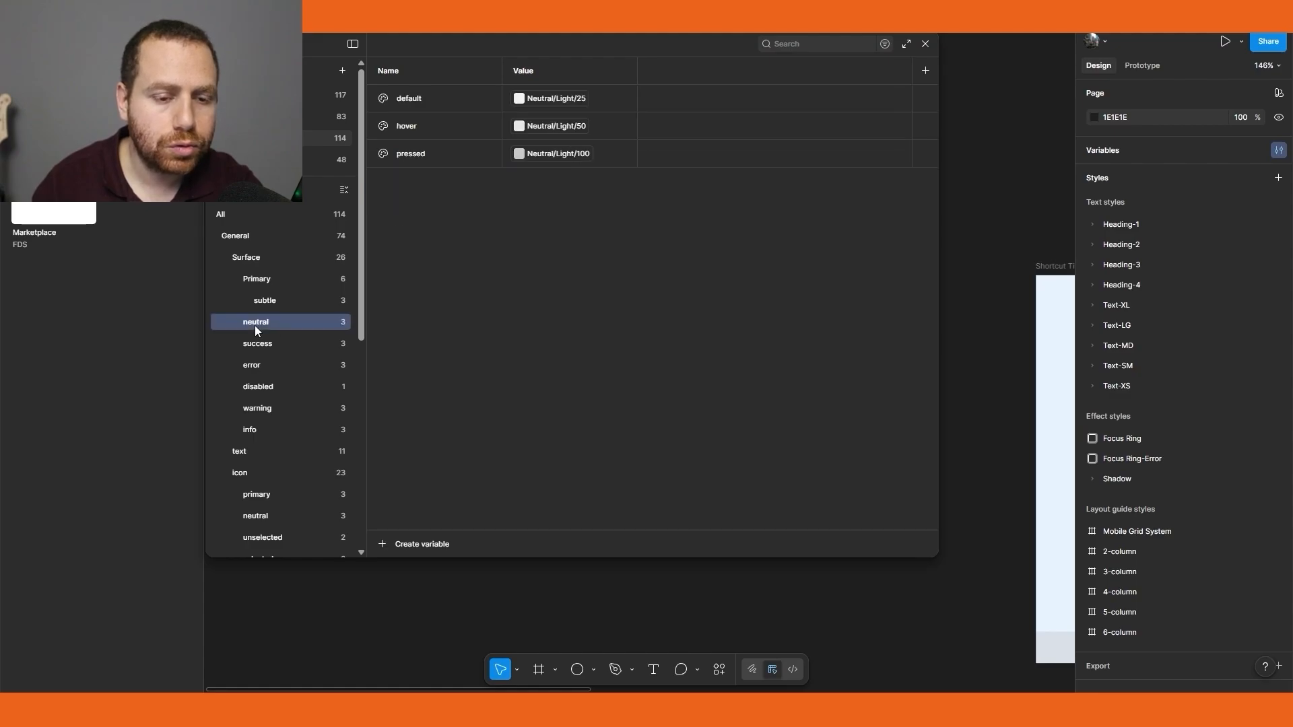
{"action": "left_click", "coordinate": [381, 545]}
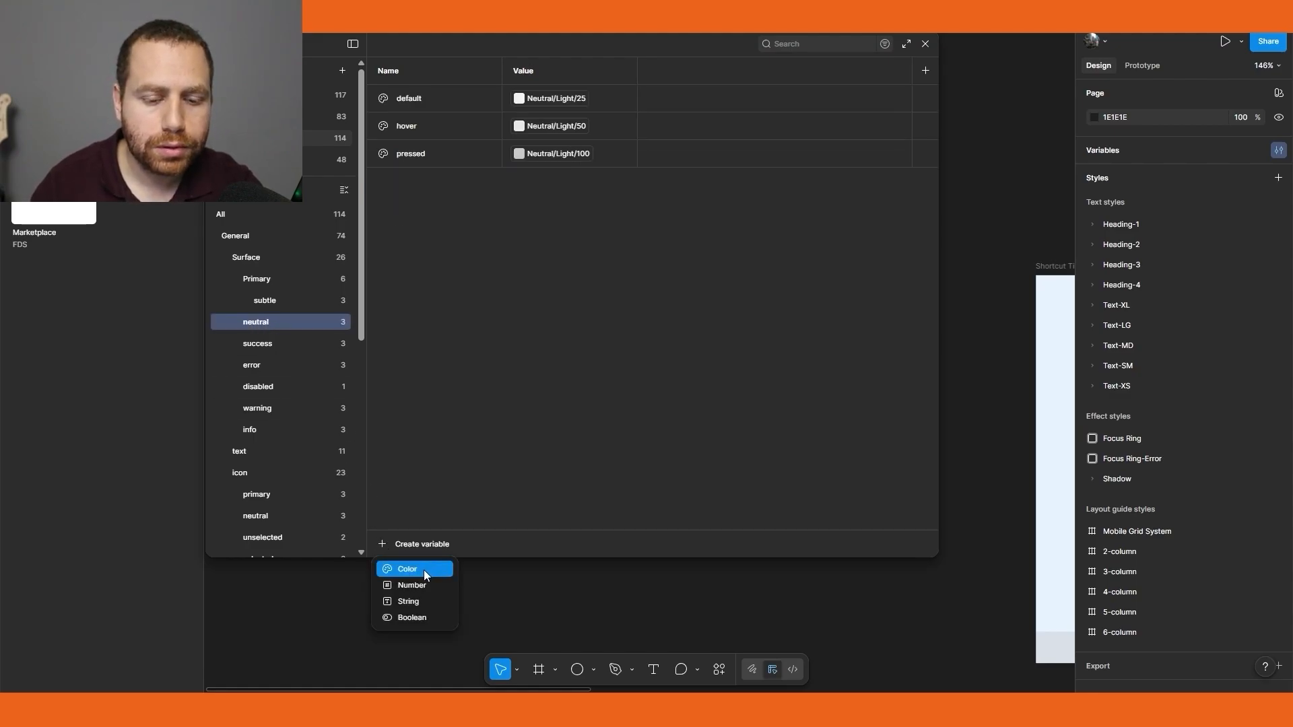
{"action": "left_click", "coordinate": [418, 571]}
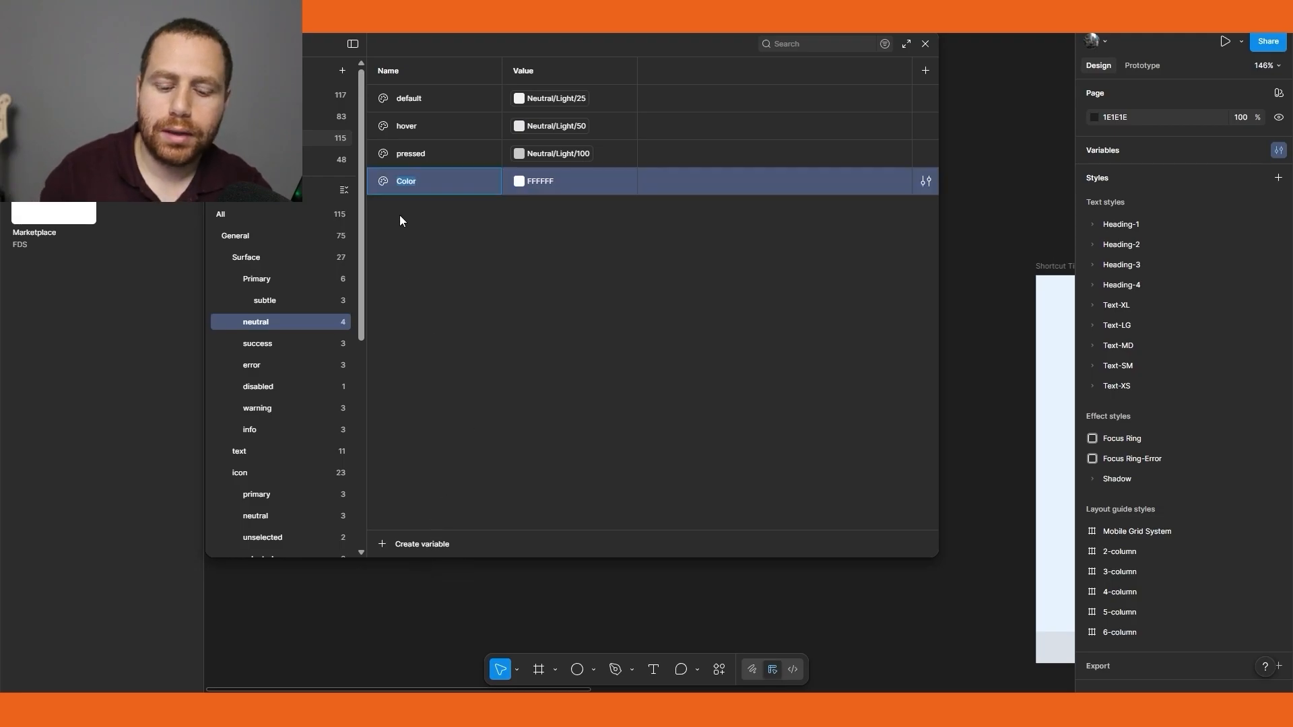
{"action": "type", "text": "subtle"}
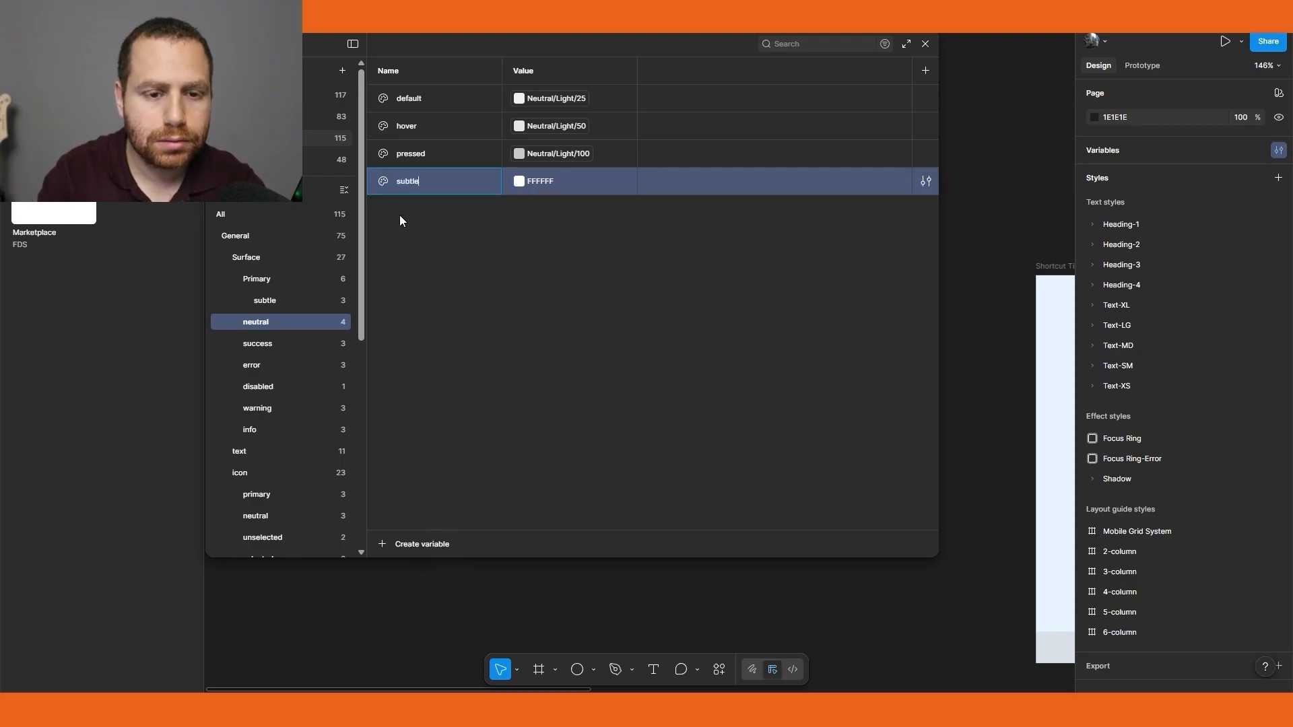
{"action": "type", "text": "/default"}
{"action": "key", "text": "Return"}
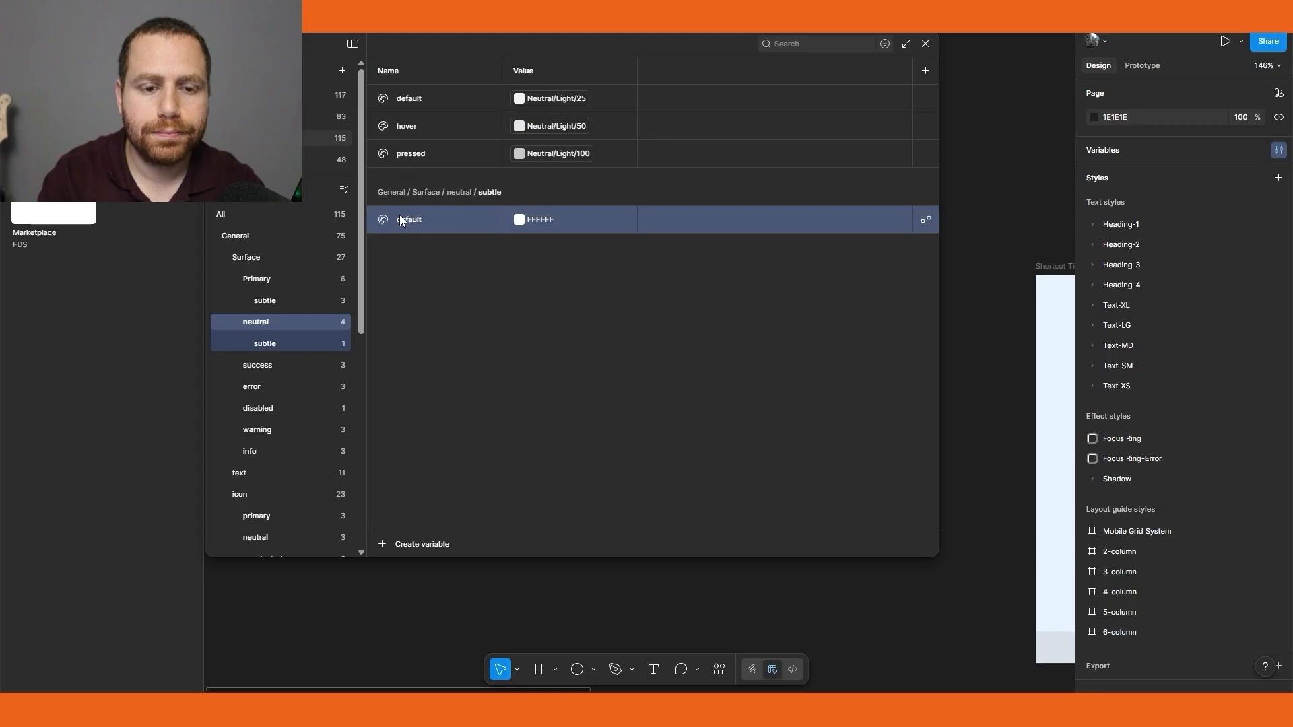
Link the neutral/subtle default variable to the General/Surface/s1 library color
{"action": "left_click", "coordinate": [525, 225]}
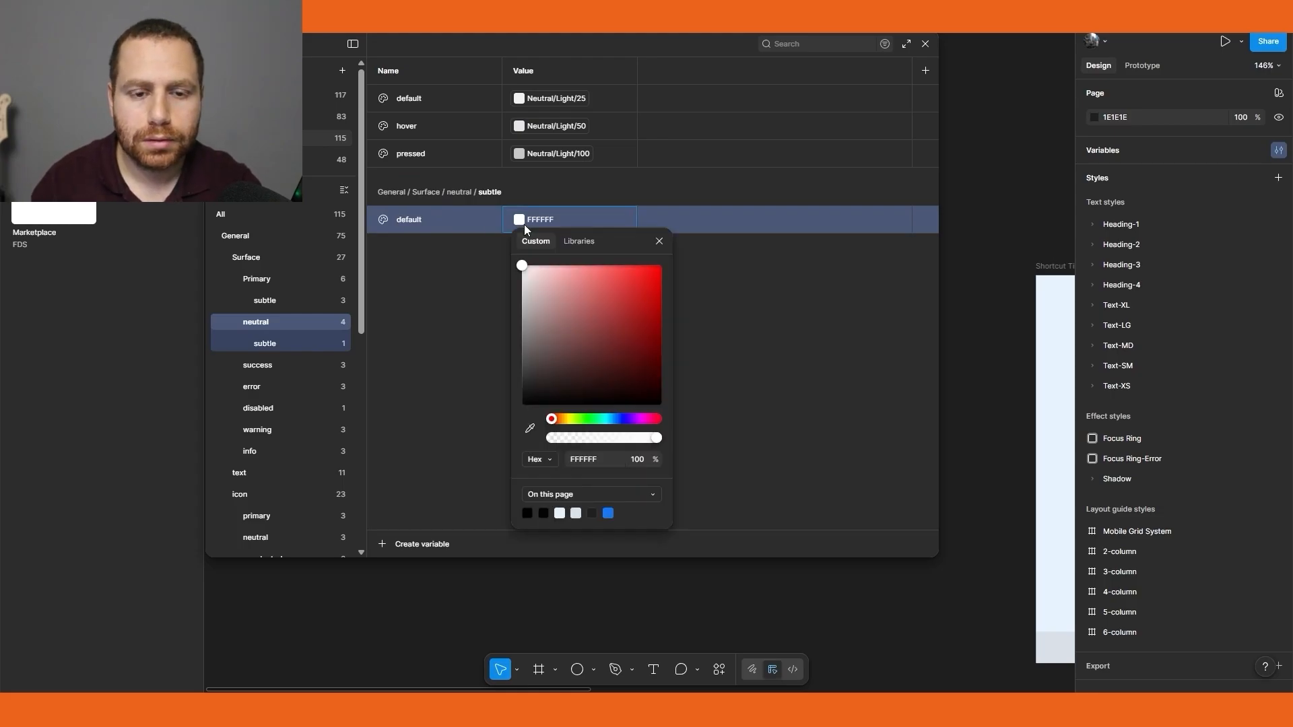
{"action": "left_click", "coordinate": [579, 244]}
{"action": "type", "text": "s1"}
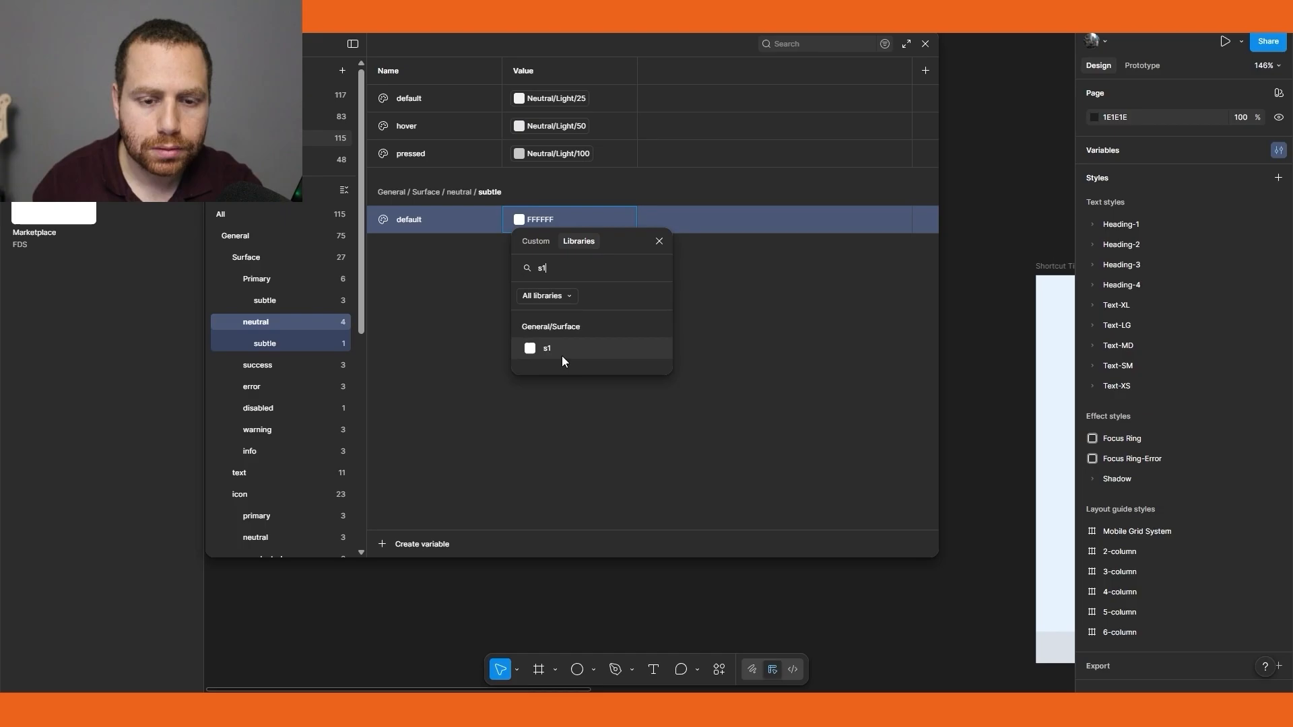
{"action": "left_click", "coordinate": [561, 352]}
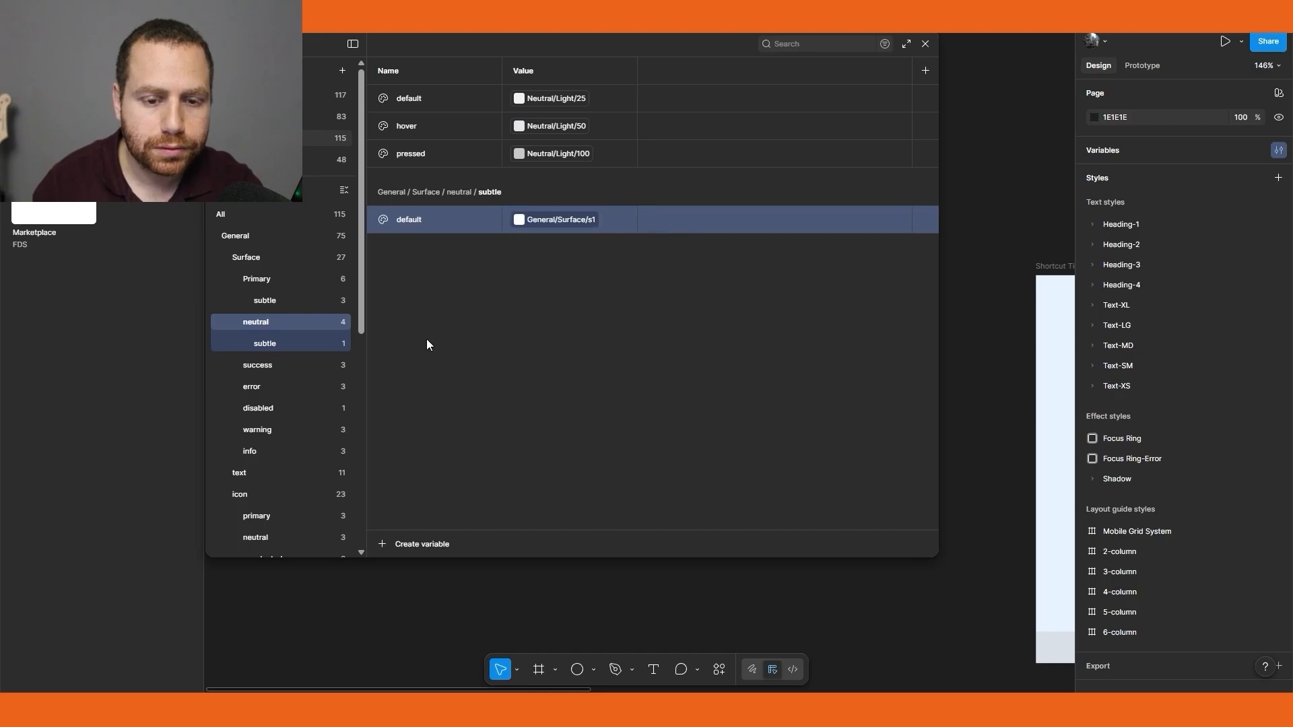
Duplicate the neutral/subtle default variable twice and name the copies hover and pressed
{"action": "key", "text": "ctrl+d"}
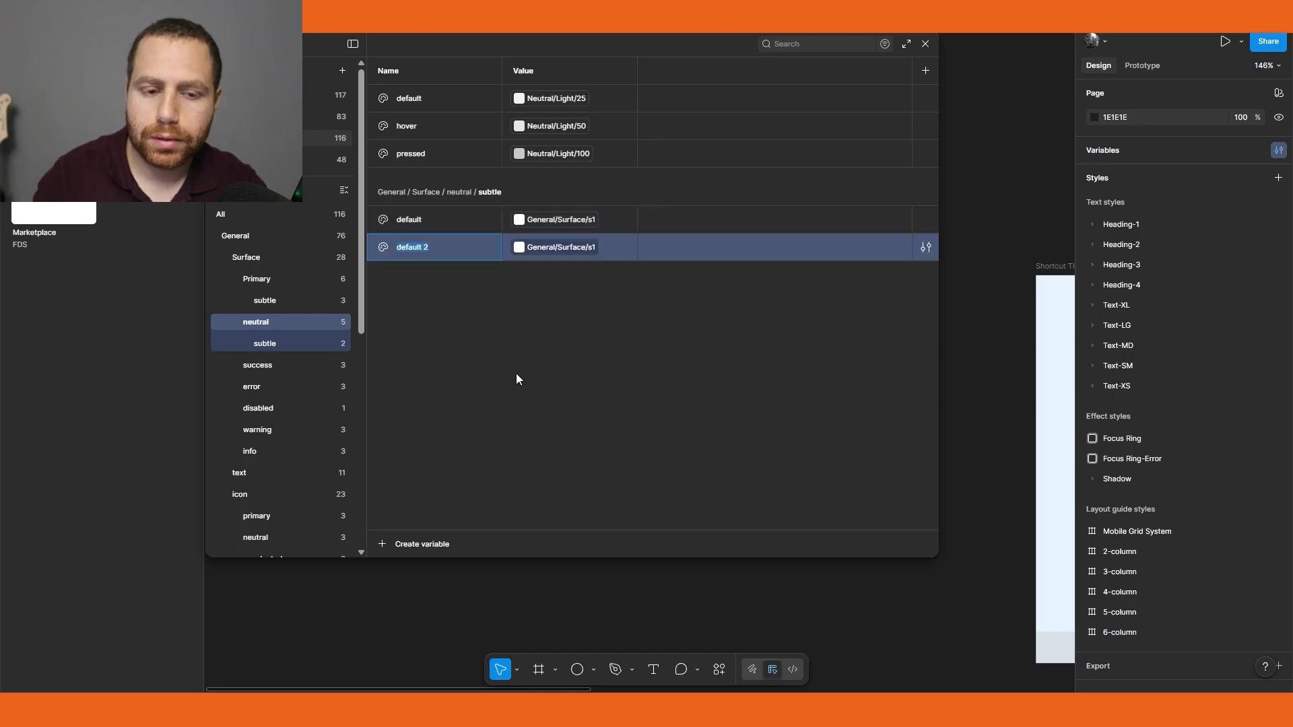
{"action": "key", "text": "ctrl+d"}
{"action": "double_click", "coordinate": [410, 249]}
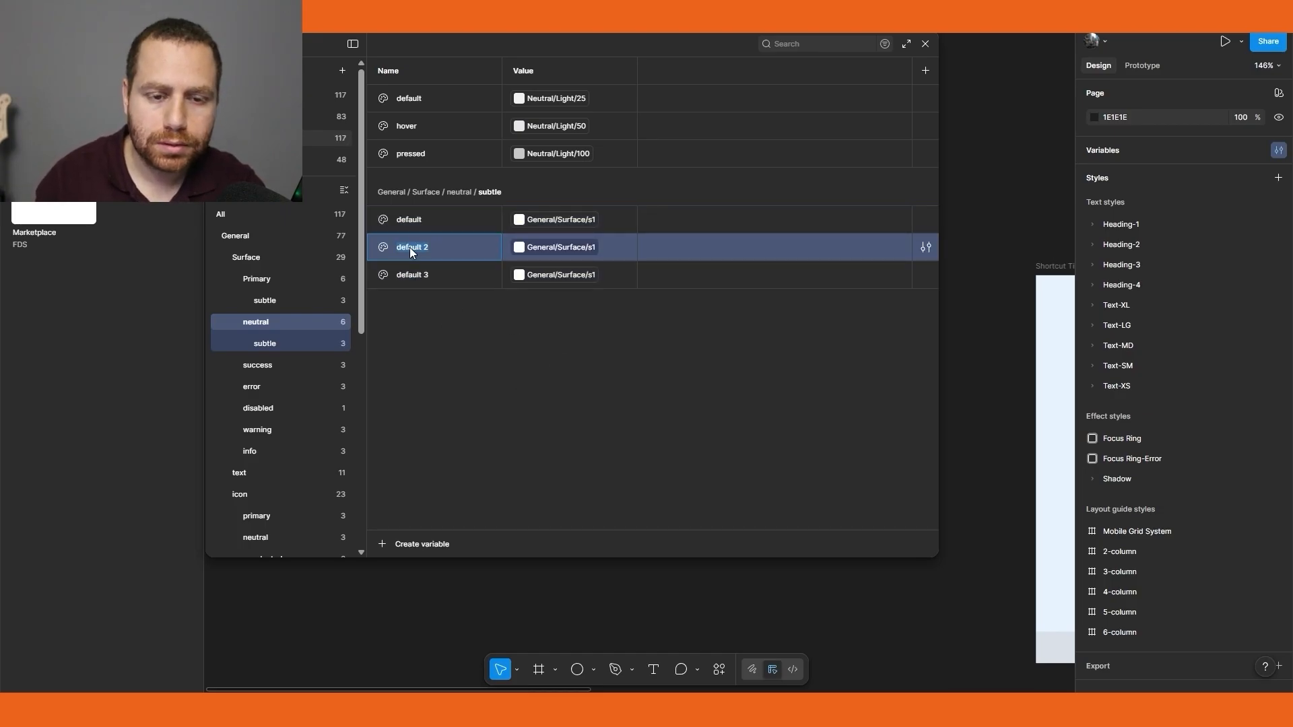
{"action": "type", "text": "hover"}
{"action": "double_click", "coordinate": [413, 274]}
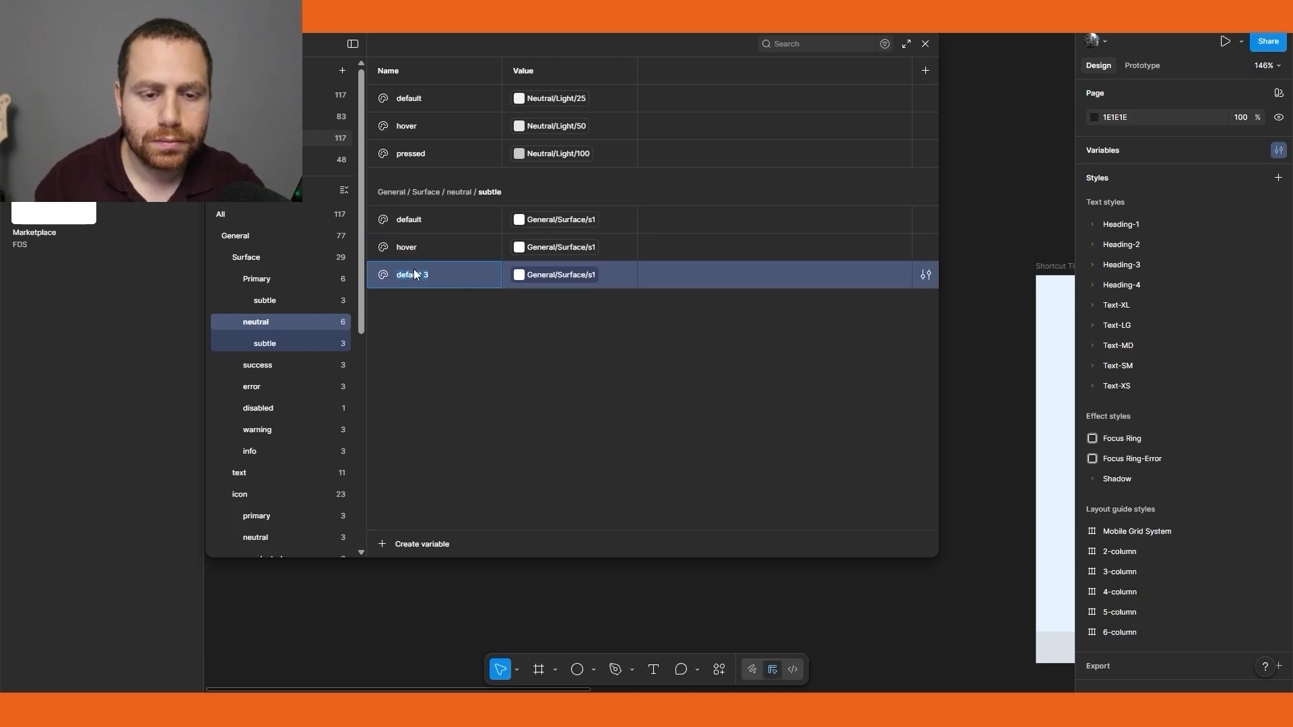
{"action": "type", "text": "pressed"}
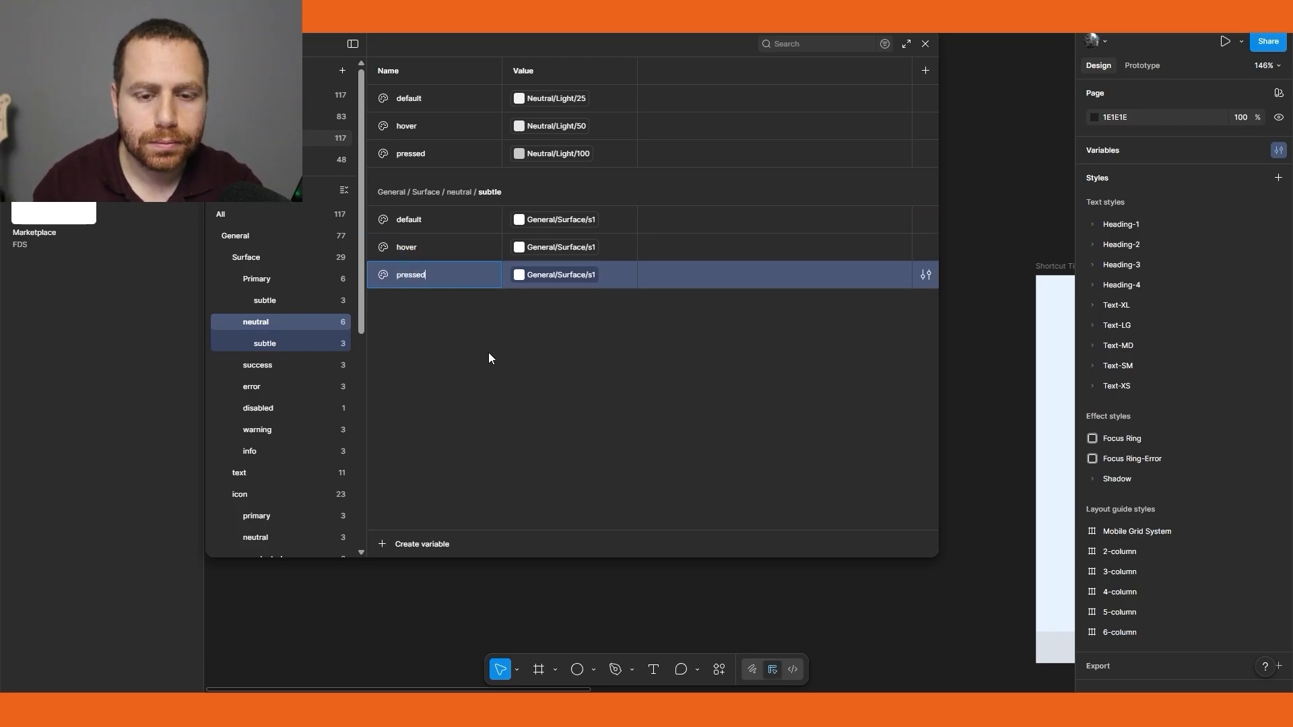
{"action": "left_click", "coordinate": [487, 353]}
Link the neutral/subtle hover variable to Neutral/Light/25 and the pressed variable to Neutral/Light/50, and close the variables
{"action": "left_click", "coordinate": [559, 247]}
{"action": "type", "text": "neutral"}
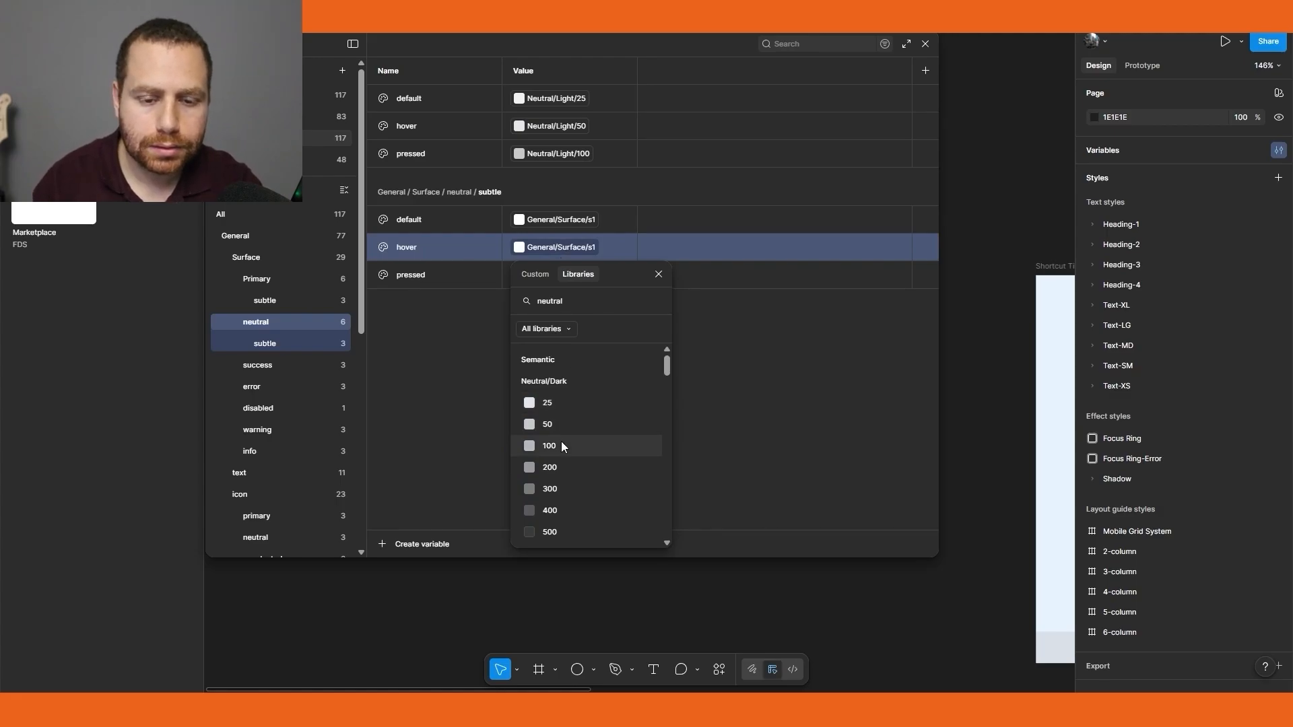
{"action": "scroll", "coordinate": [574, 461], "scroll_direction": "down", "scroll_amount": 5}
{"action": "left_click", "coordinate": [569, 477]}
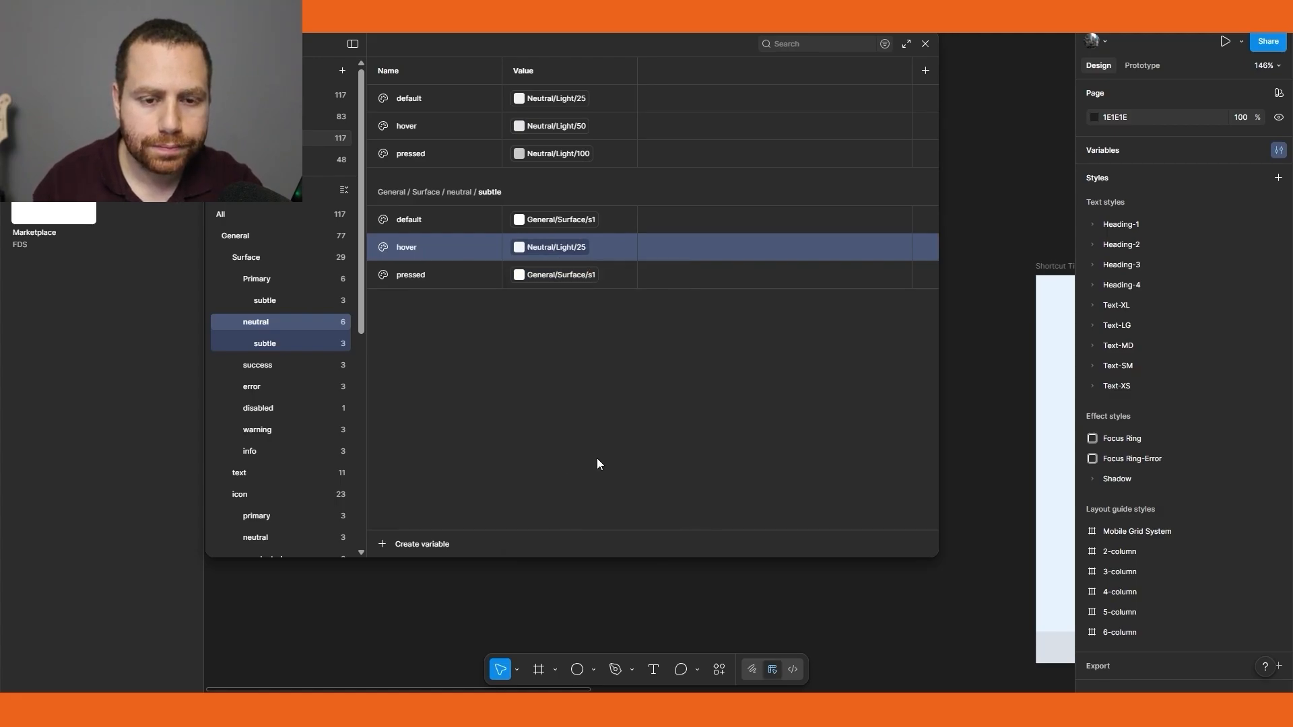
{"action": "left_click", "coordinate": [539, 277]}
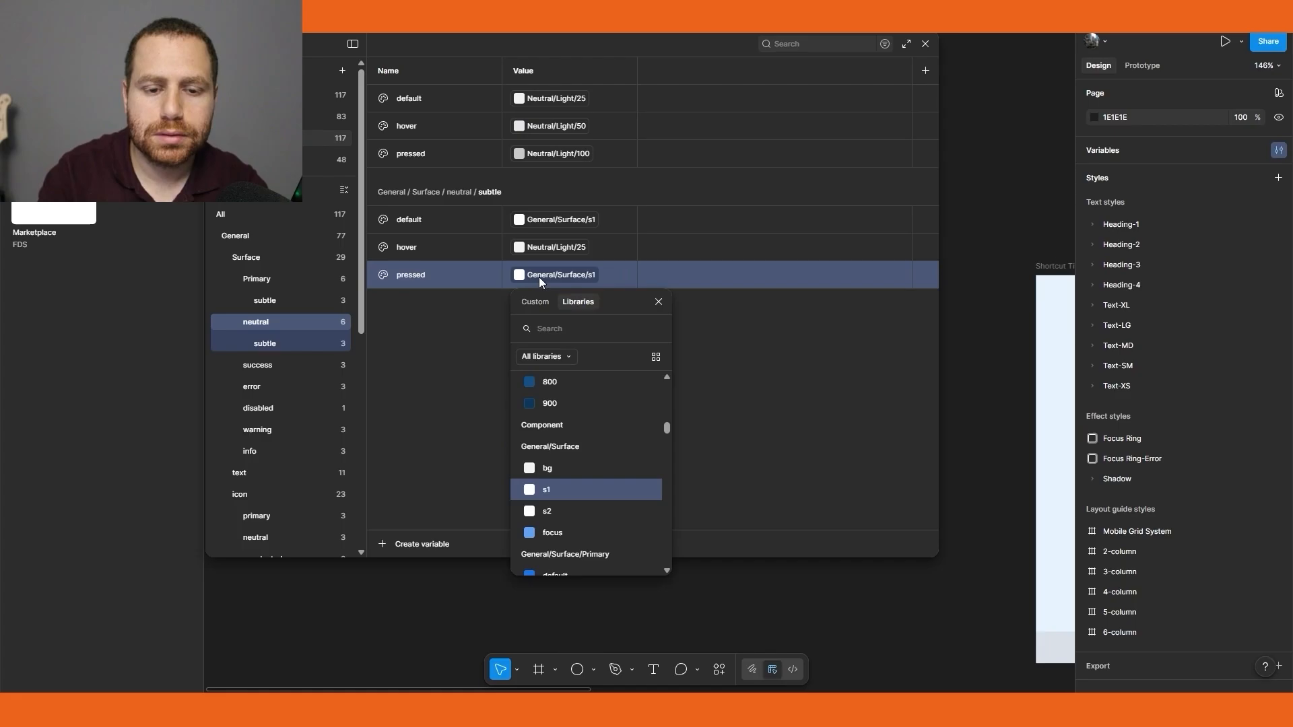
{"action": "type", "text": "neutral light"}
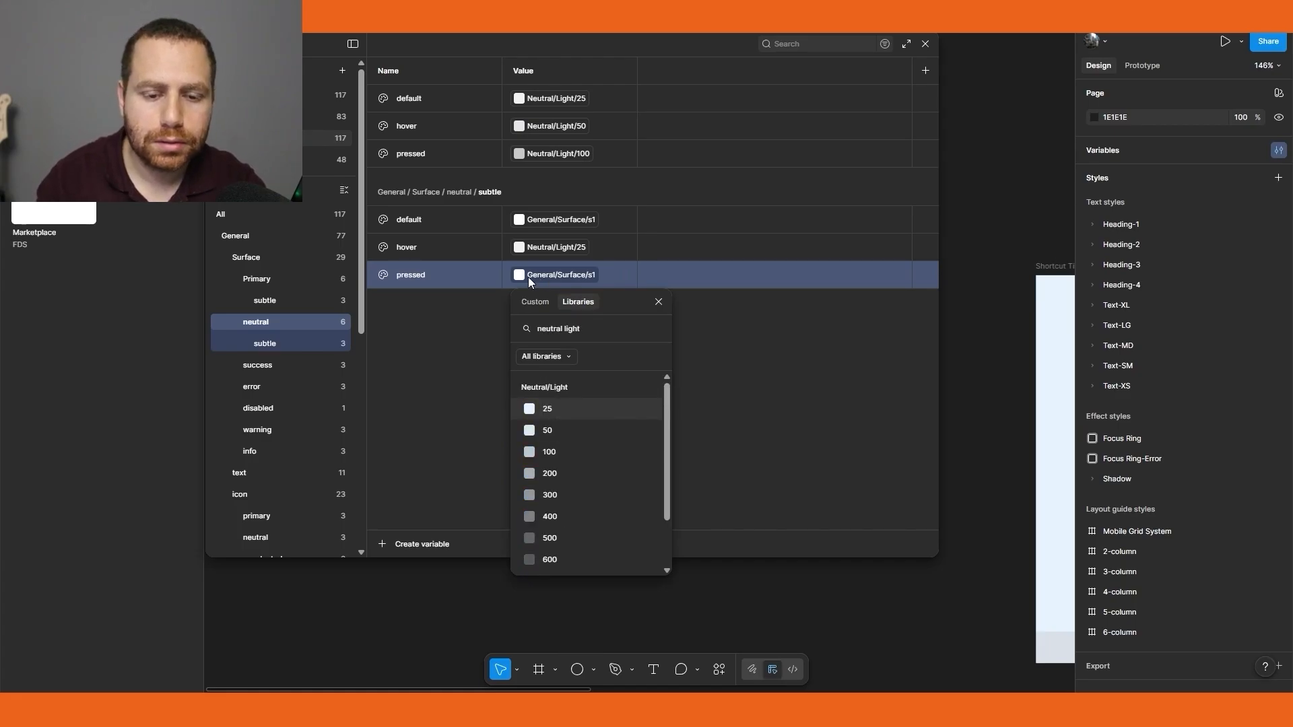
{"action": "left_click", "coordinate": [532, 430]}
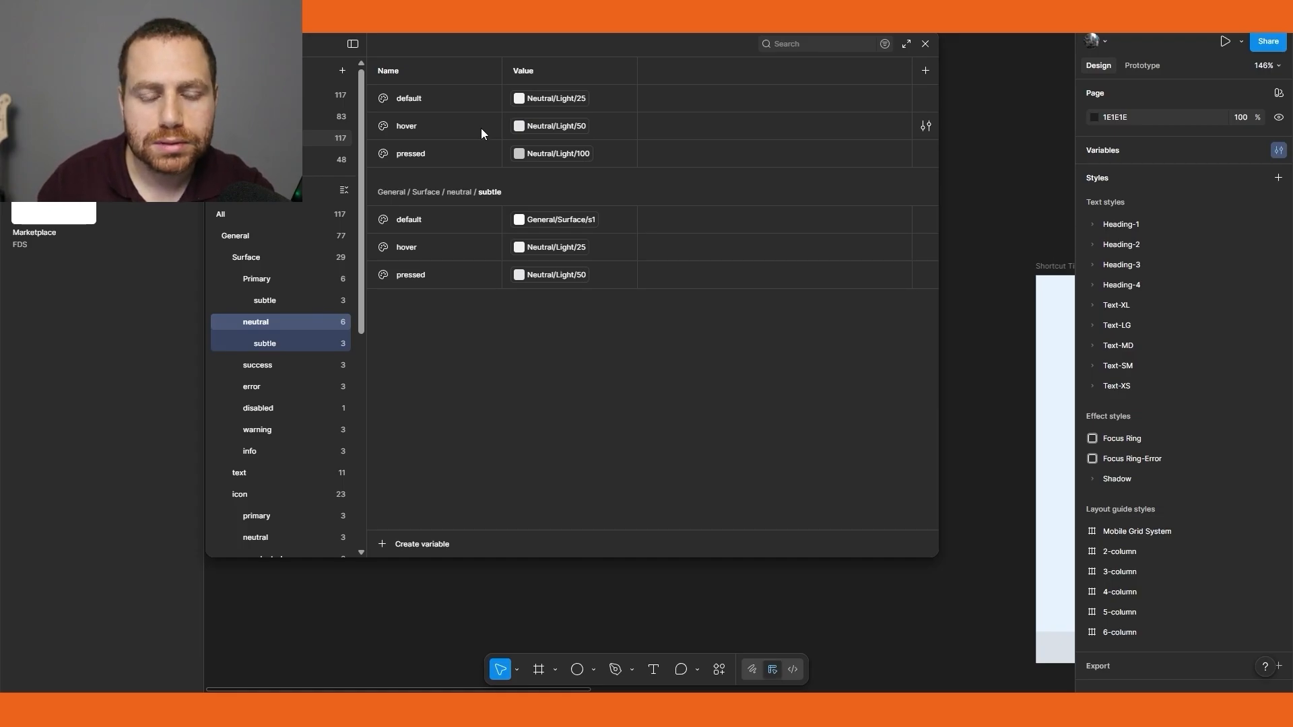
{"action": "left_click", "coordinate": [926, 45]}
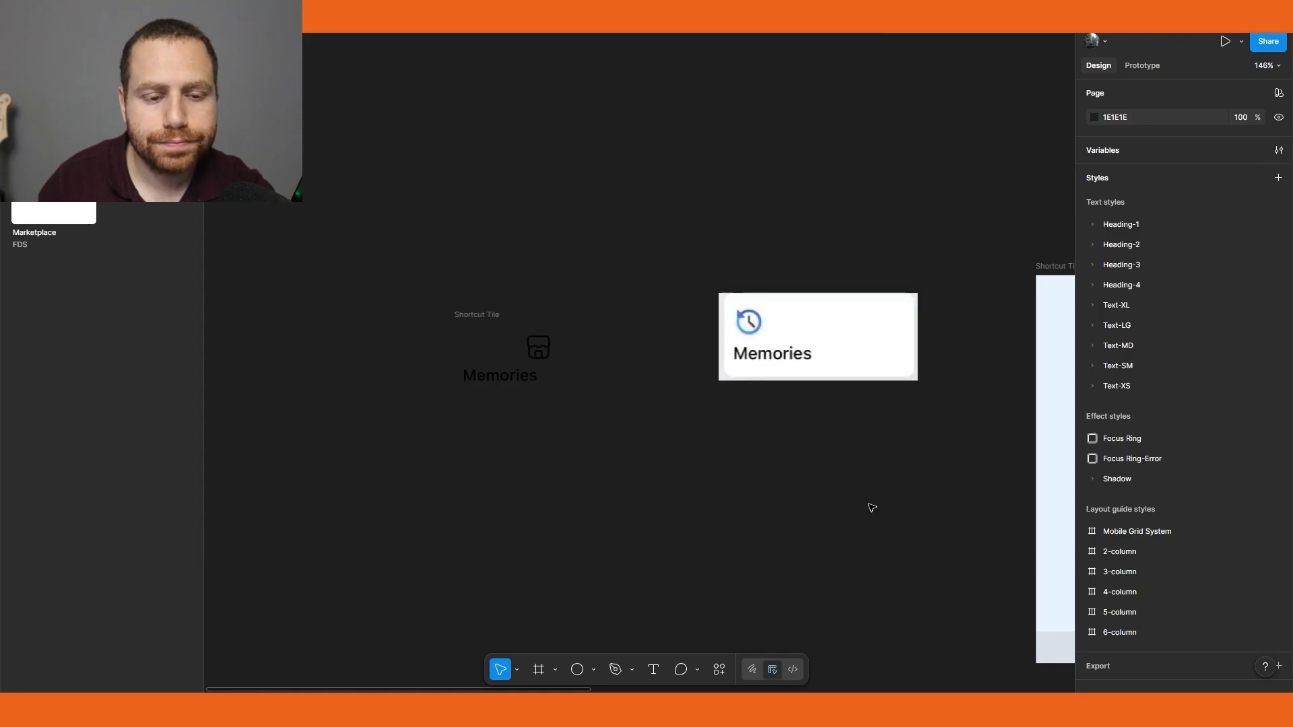
Apply the General/Surface/neutral/subtle/default library color as the fill of the Shortcut Tile frame
{"action": "scroll", "coordinate": [538, 483], "scroll_direction": "up", "scroll_amount": 1}
{"action": "left_click", "coordinate": [494, 341]}
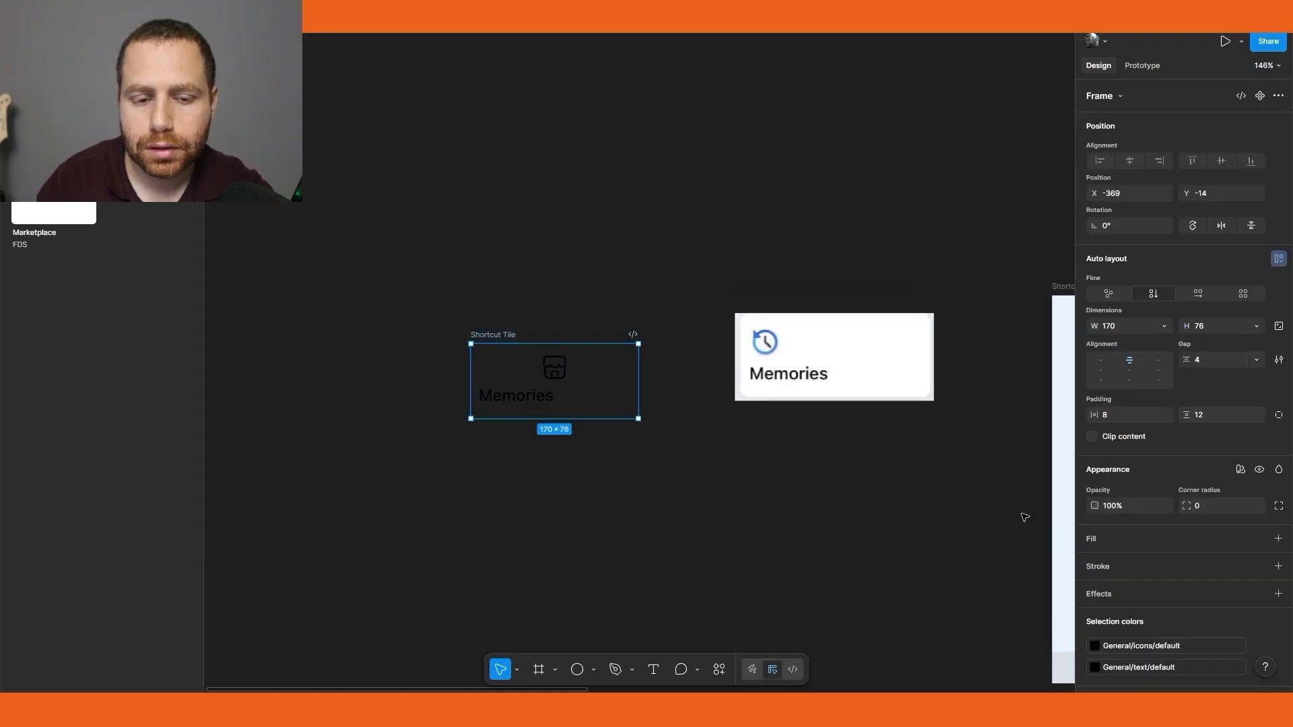
{"action": "left_click", "coordinate": [1259, 539]}
{"action": "type", "text": "ne"}
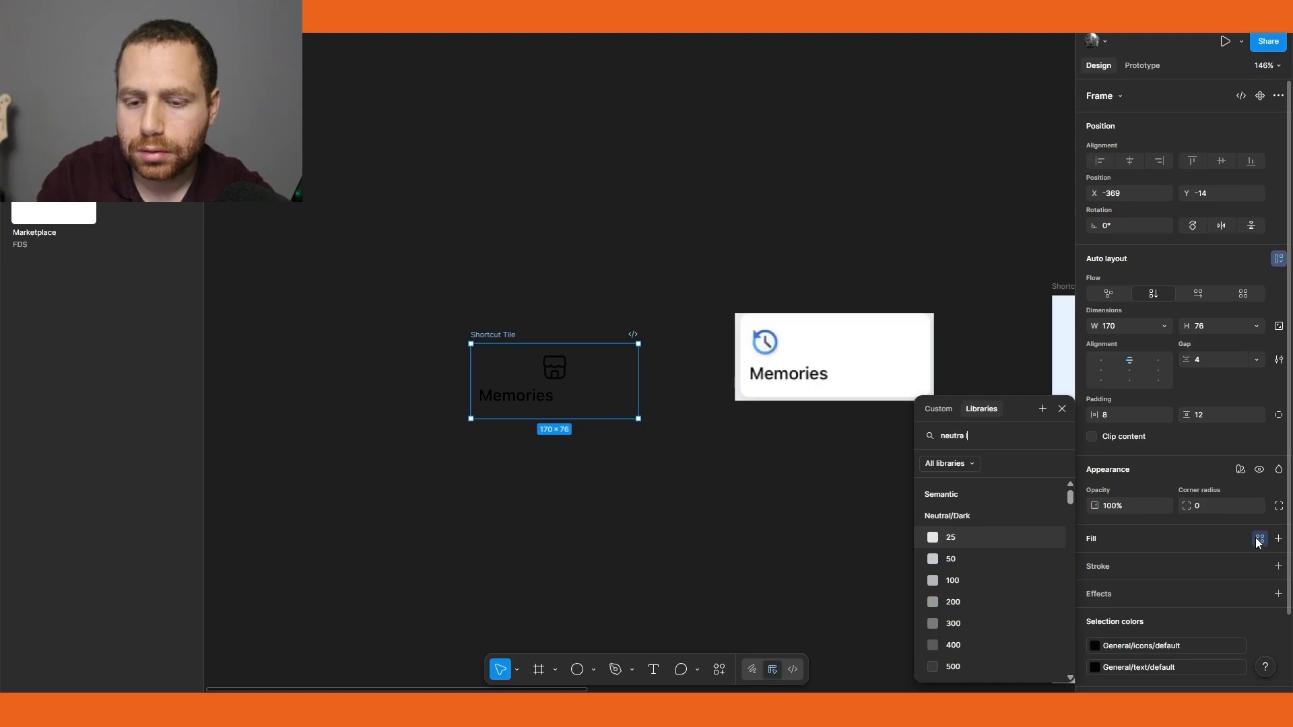
{"action": "type", "text": "utral lgi"}
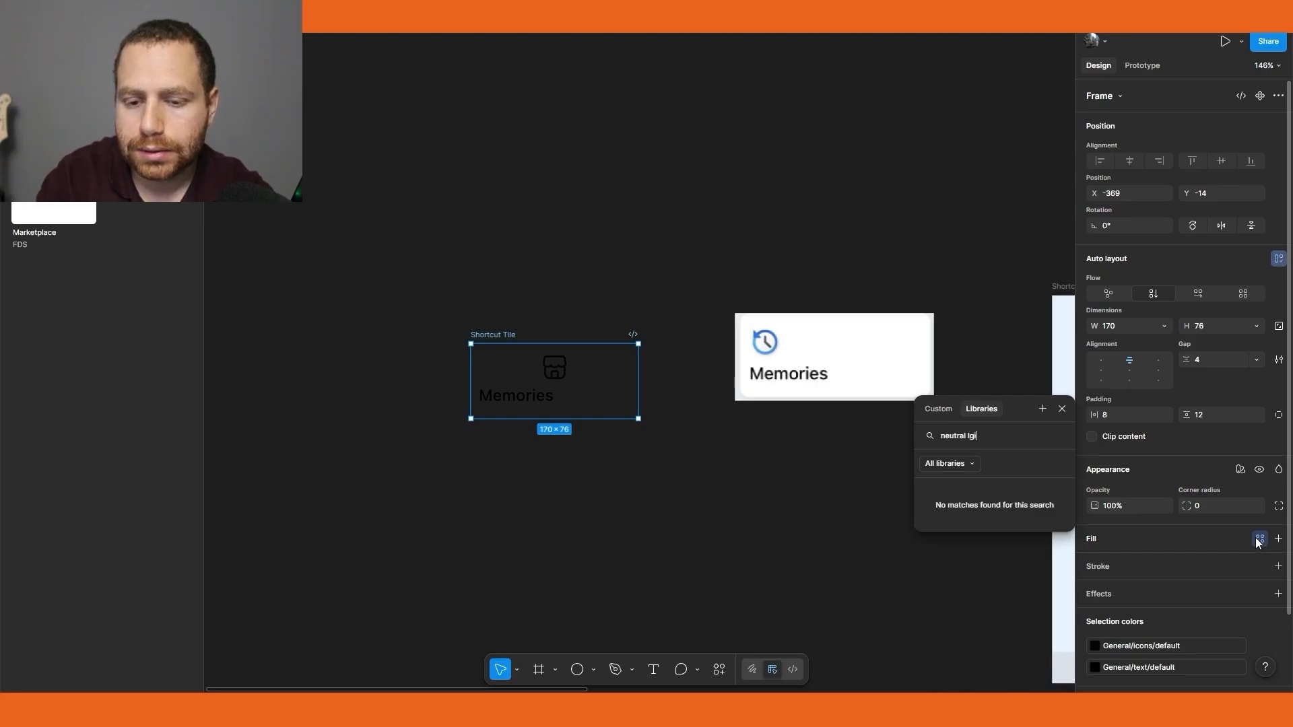
{"action": "key", "text": "BackSpace"}
{"action": "key", "text": "BackSpace"}
{"action": "type", "text": "ight"}
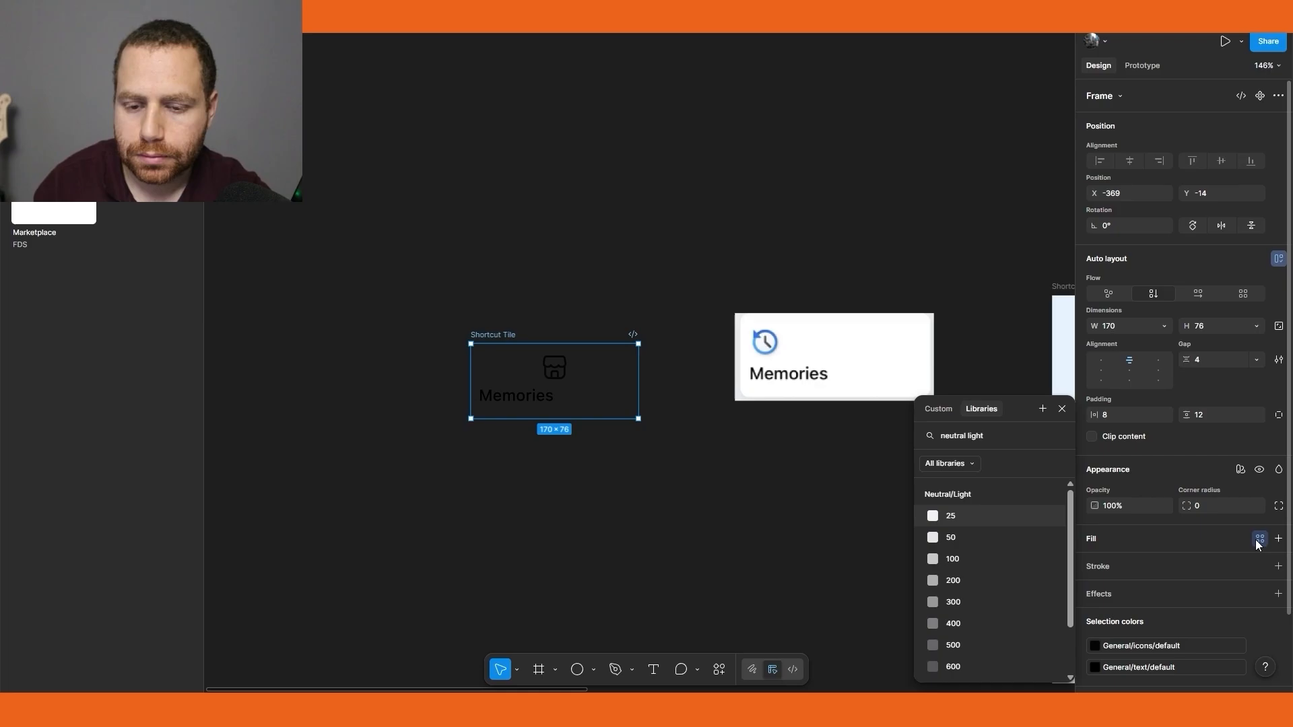
{"action": "key", "text": "BackSpace"}
{"action": "key", "text": "BackSpace"}
{"action": "key", "text": "BackSpace"}
{"action": "key", "text": "BackSpace"}
{"action": "type", "text": "s"}
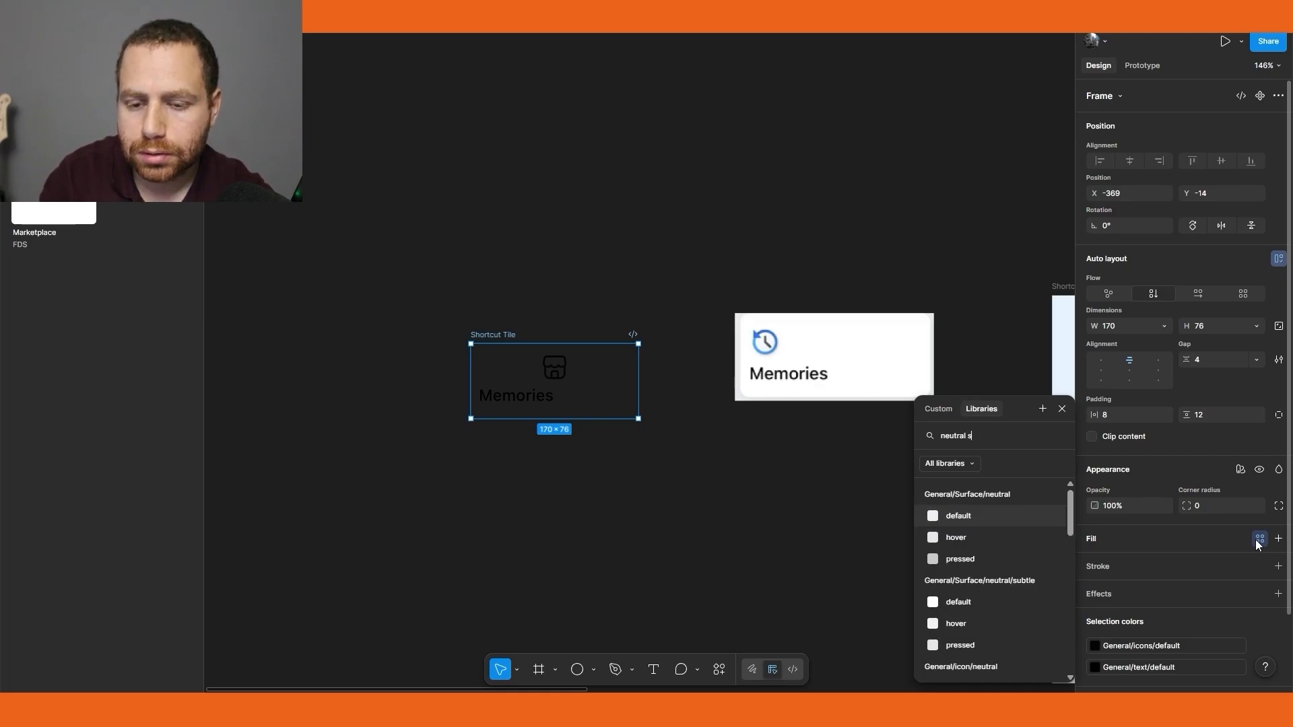
{"action": "type", "text": "ub"}
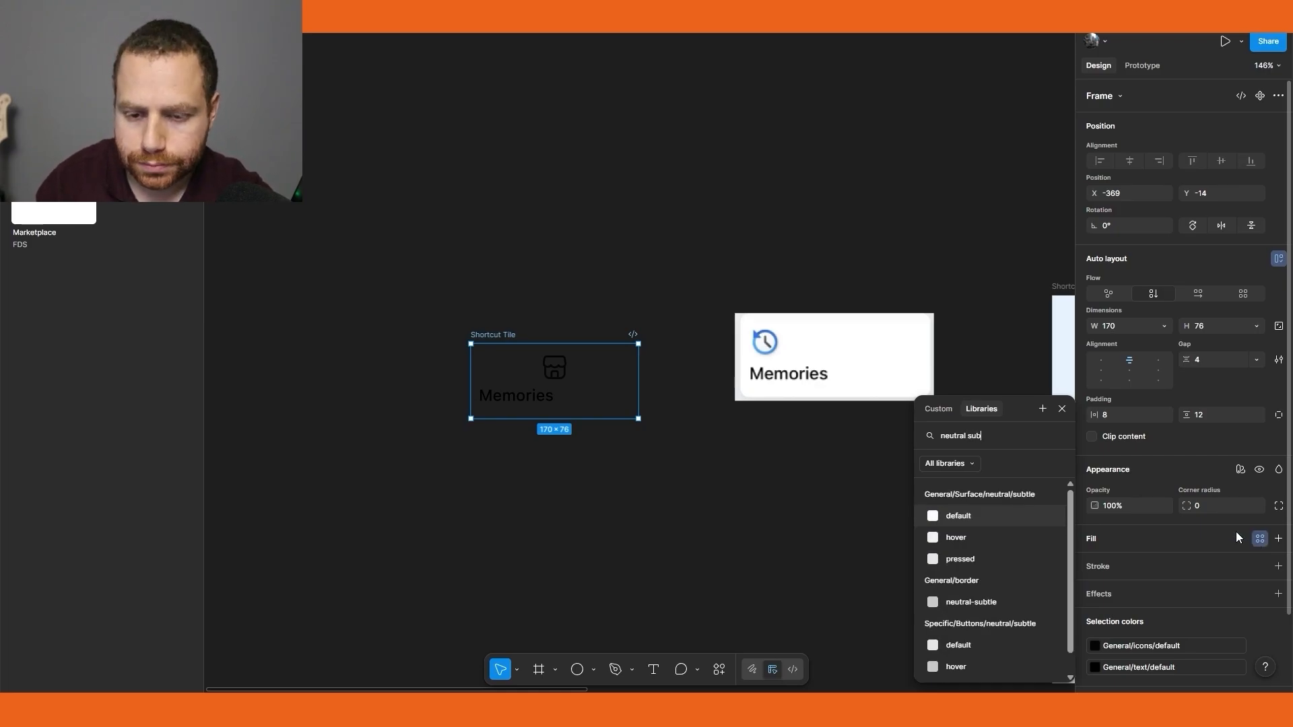
{"action": "left_click", "coordinate": [990, 516]}
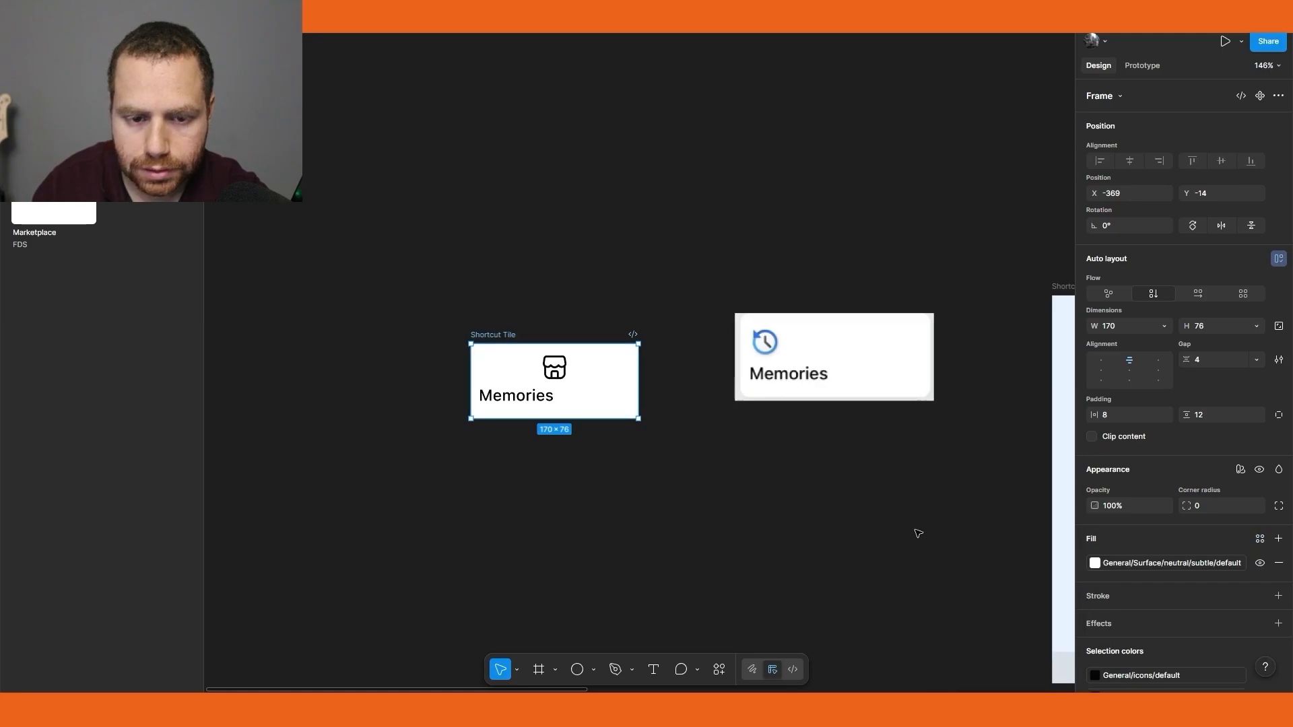
{"action": "left_click", "coordinate": [713, 540]}
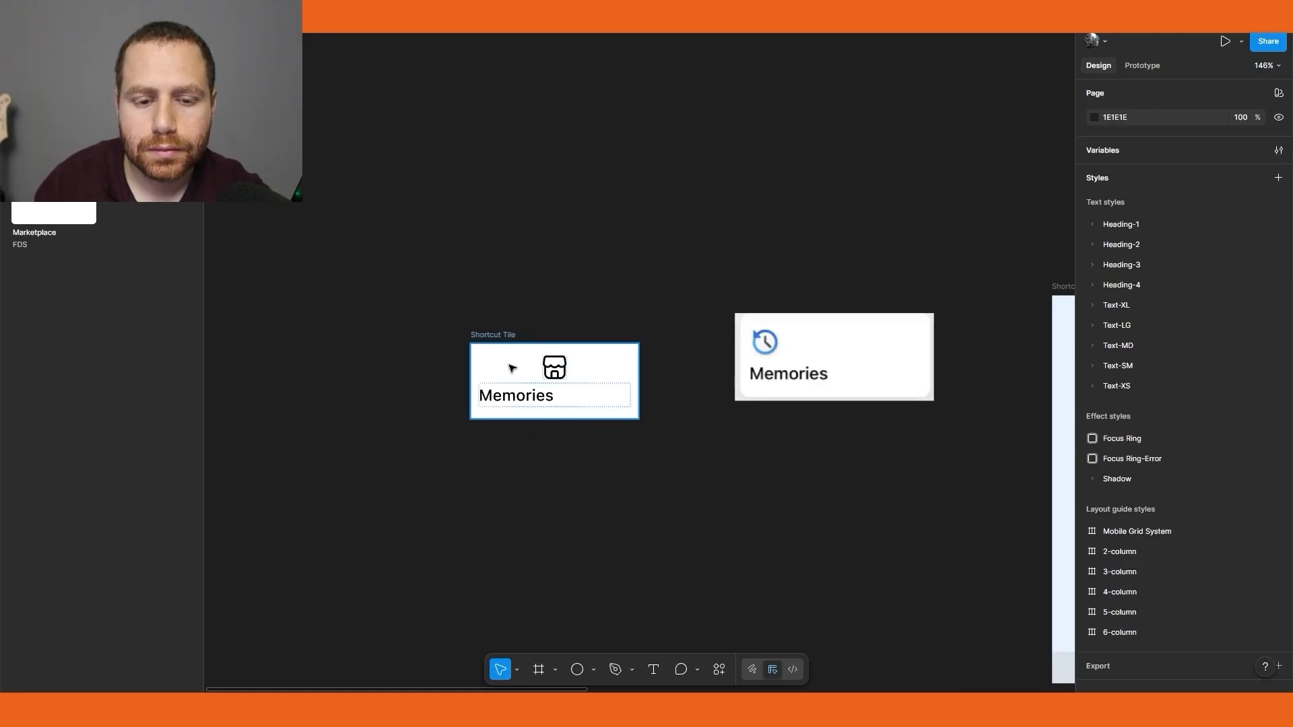
Align the Shortcut Tile frame's icon and label to the left, vertically centred
{"action": "left_click", "coordinate": [562, 374]}
{"action": "left_click", "coordinate": [565, 376]}
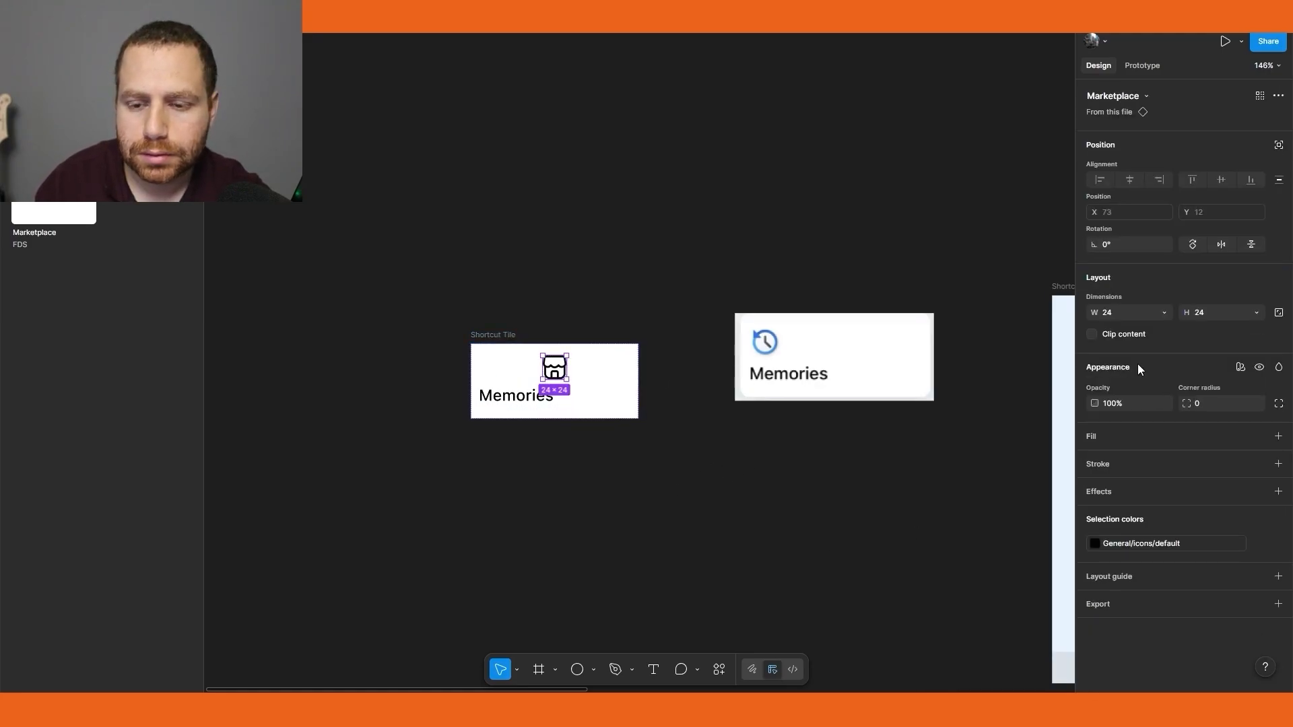
{"action": "key", "text": "Escape"}
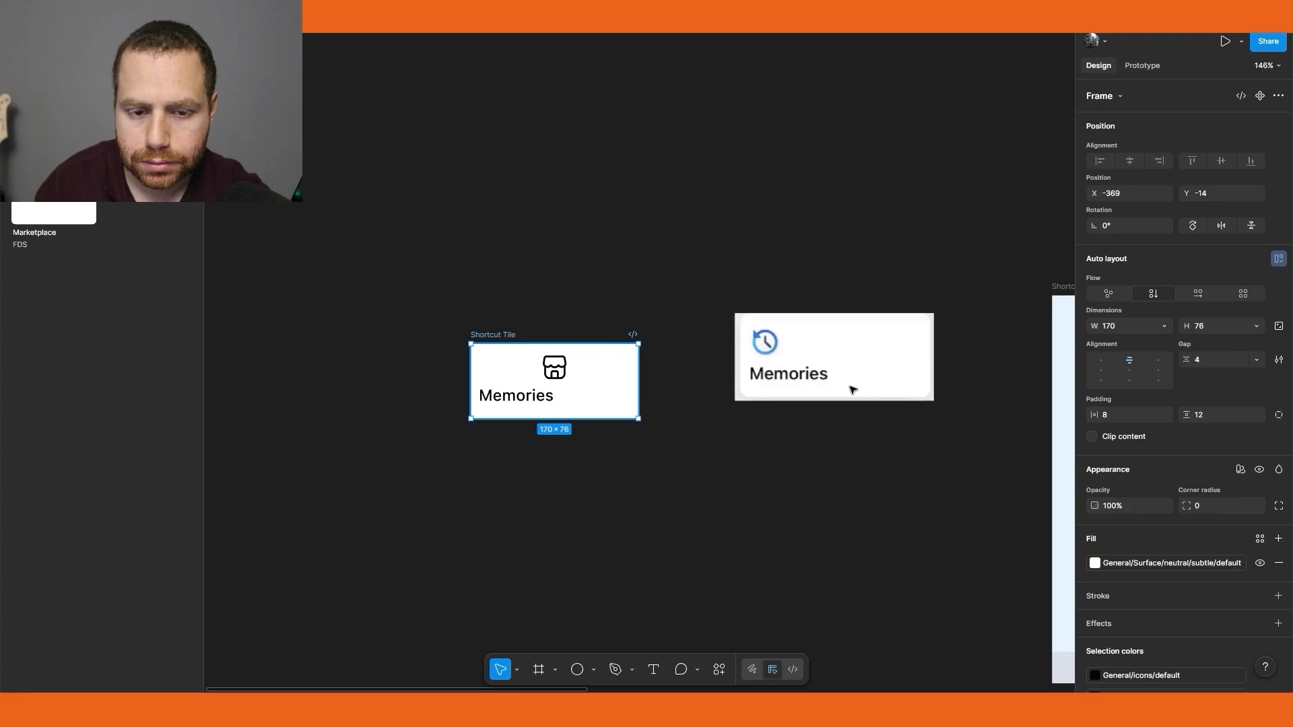
{"action": "left_click", "coordinate": [1101, 361]}
{"action": "left_click", "coordinate": [572, 439]}
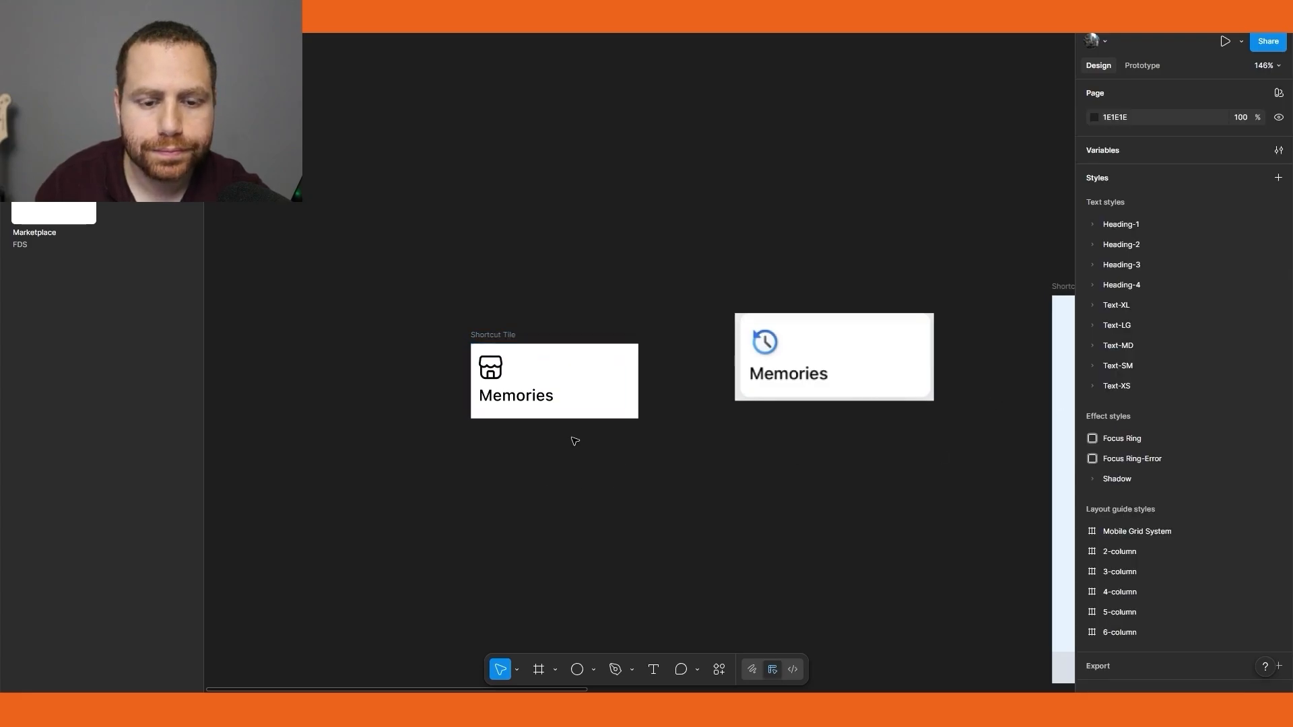
Set the Shortcut Tile frame's corner radius to 10
{"action": "left_click", "coordinate": [626, 398]}
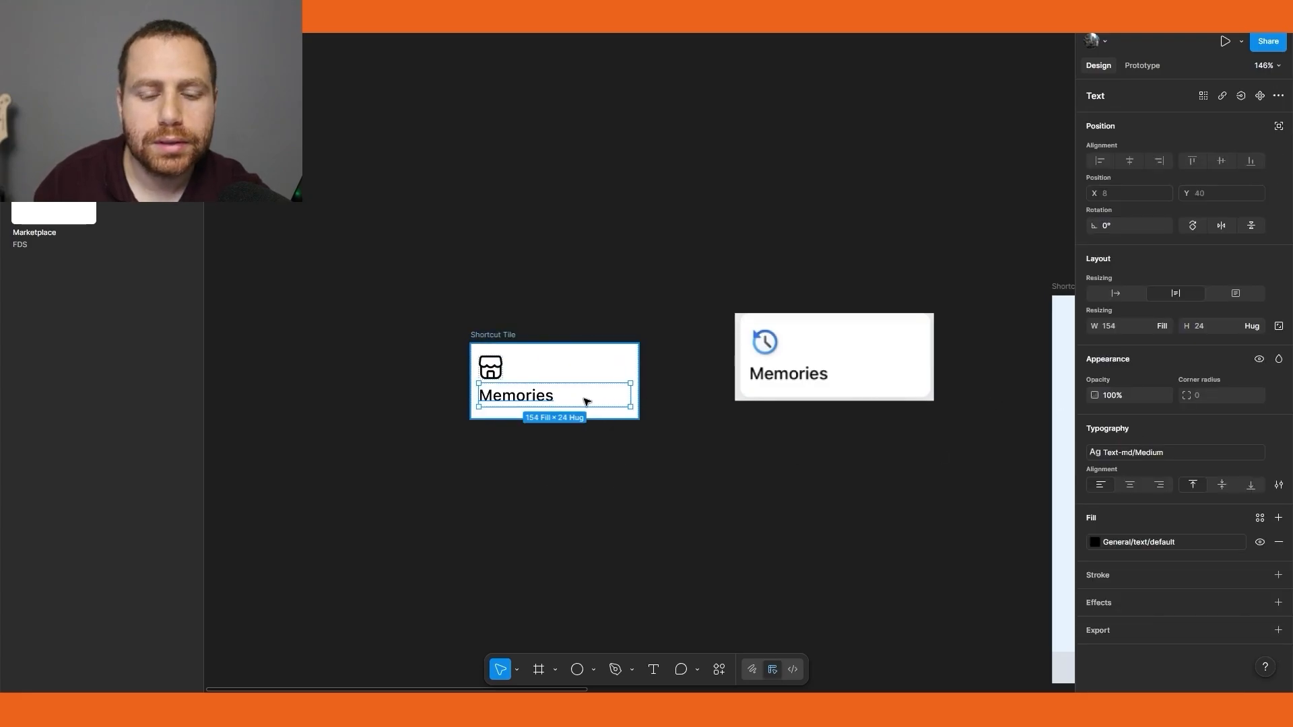
{"action": "key", "text": "Escape"}
{"action": "scroll", "coordinate": [807, 495], "scroll_direction": "down", "scroll_amount": 5}
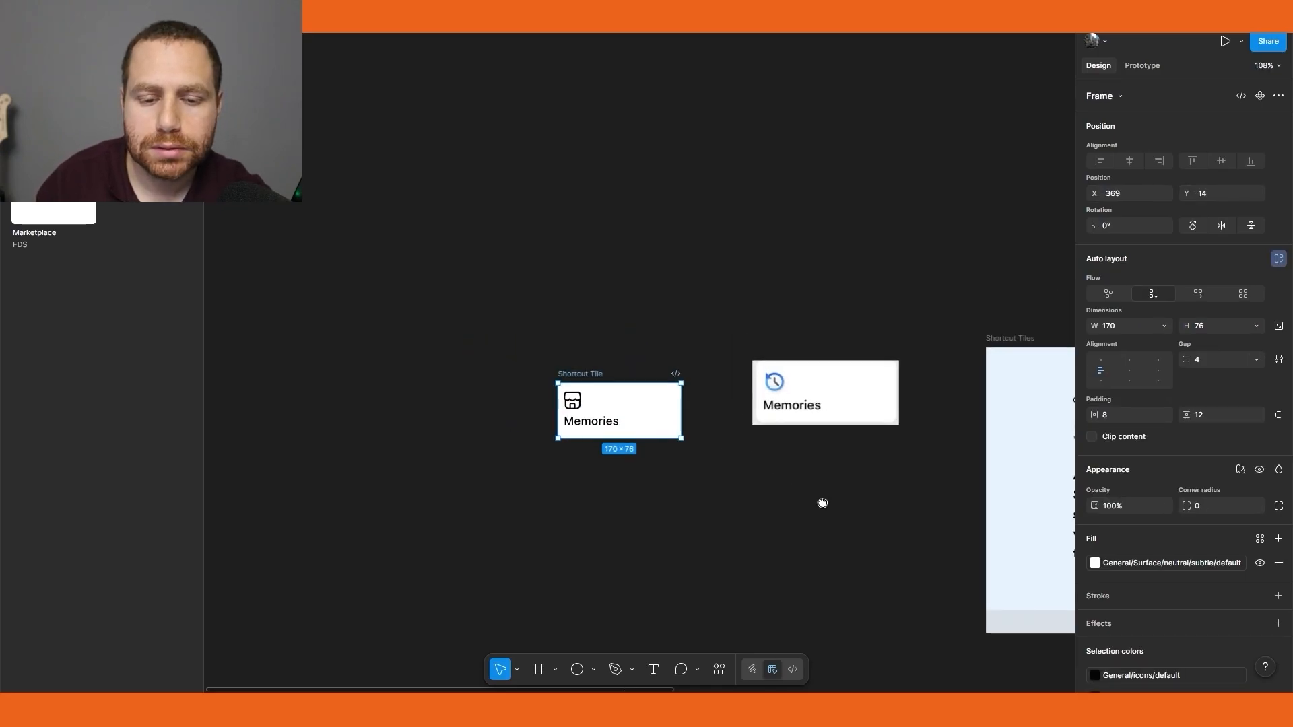
{"action": "left_click_drag", "start_coordinate": [671, 335], "coordinate": [455, 539]}
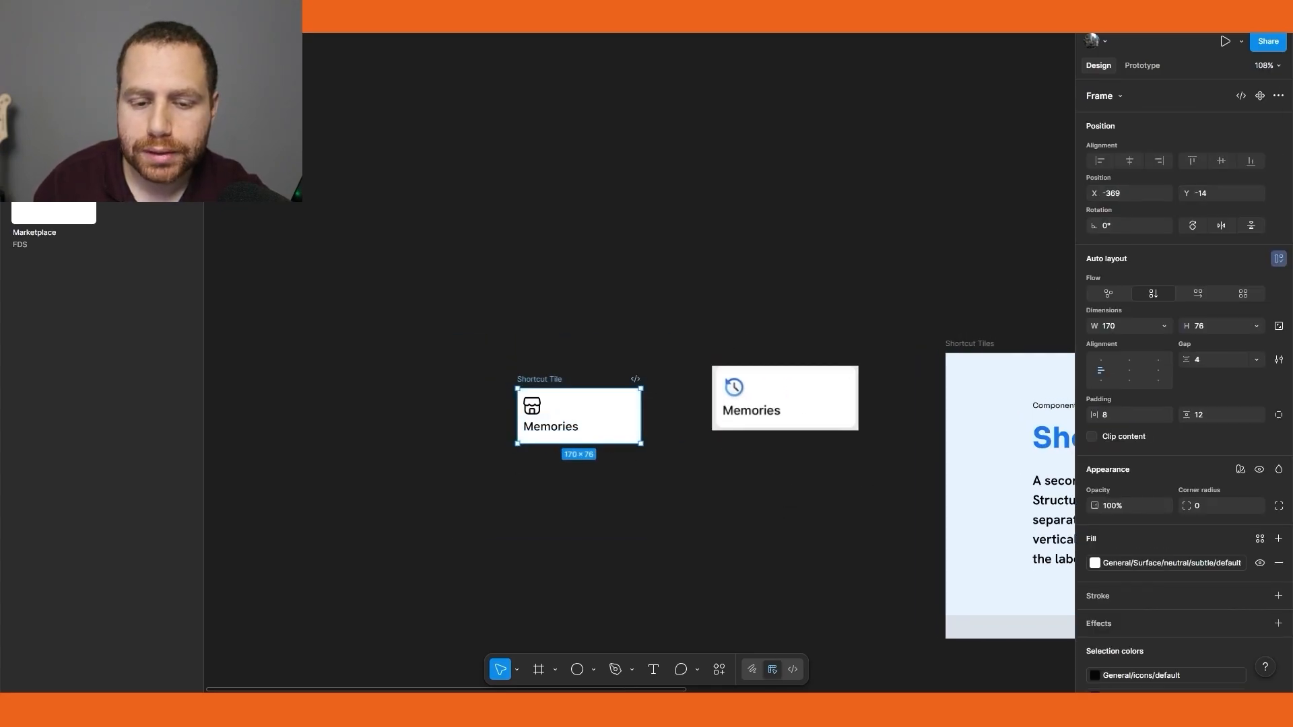
{"action": "left_click", "coordinate": [1206, 361]}
{"action": "left_click", "coordinate": [1207, 503]}
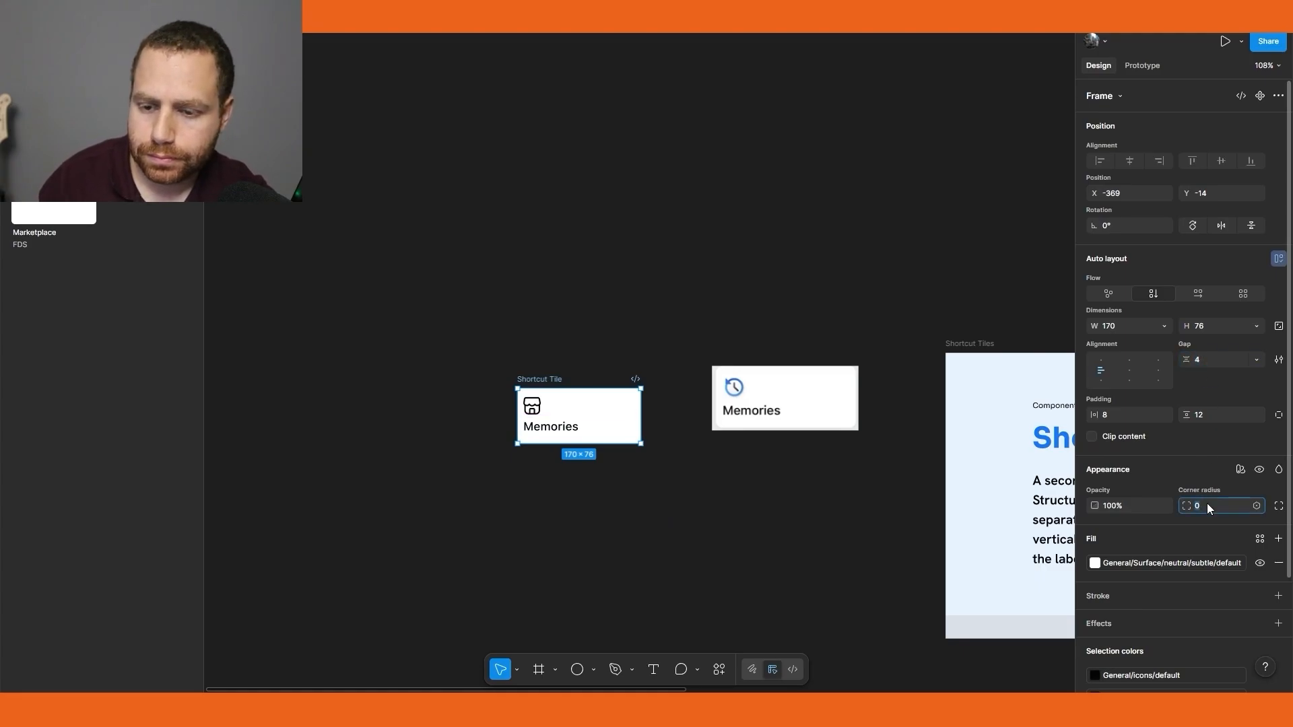
{"action": "type", "text": "10"}
{"action": "key", "text": "Return"}
{"action": "left_click", "coordinate": [677, 497]}
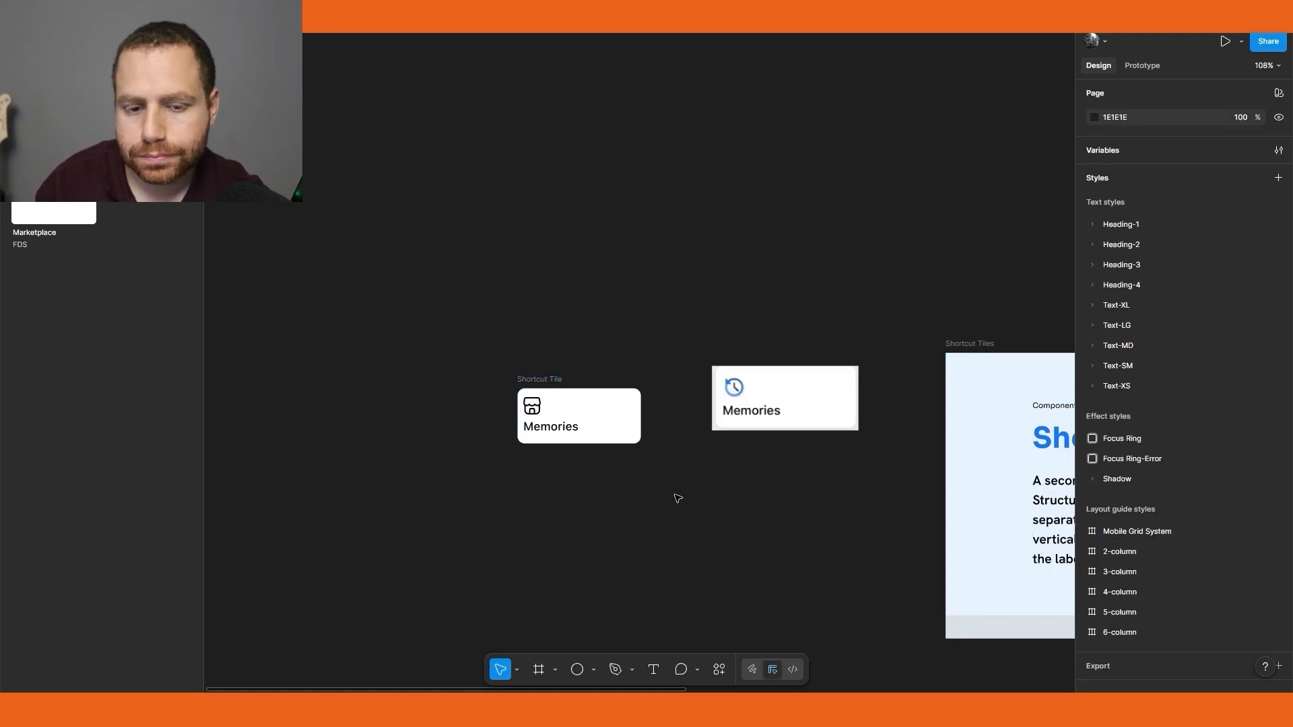
Convert the Shortcut Tile frame into a component
{"action": "scroll", "coordinate": [756, 513], "scroll_direction": "down", "scroll_amount": 3}
{"action": "left_click_drag", "start_coordinate": [783, 547], "coordinate": [628, 342]}
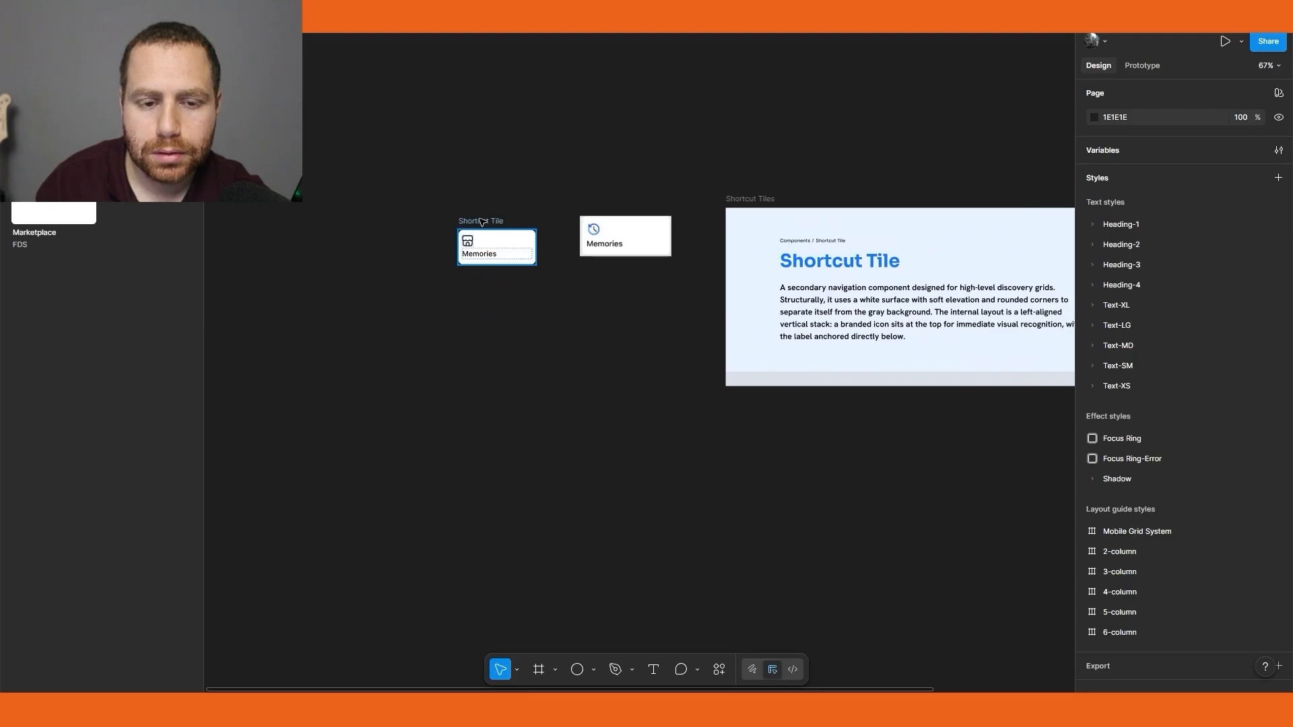
{"action": "left_click", "coordinate": [489, 223]}
{"action": "key", "text": "ctrl+alt+k"}
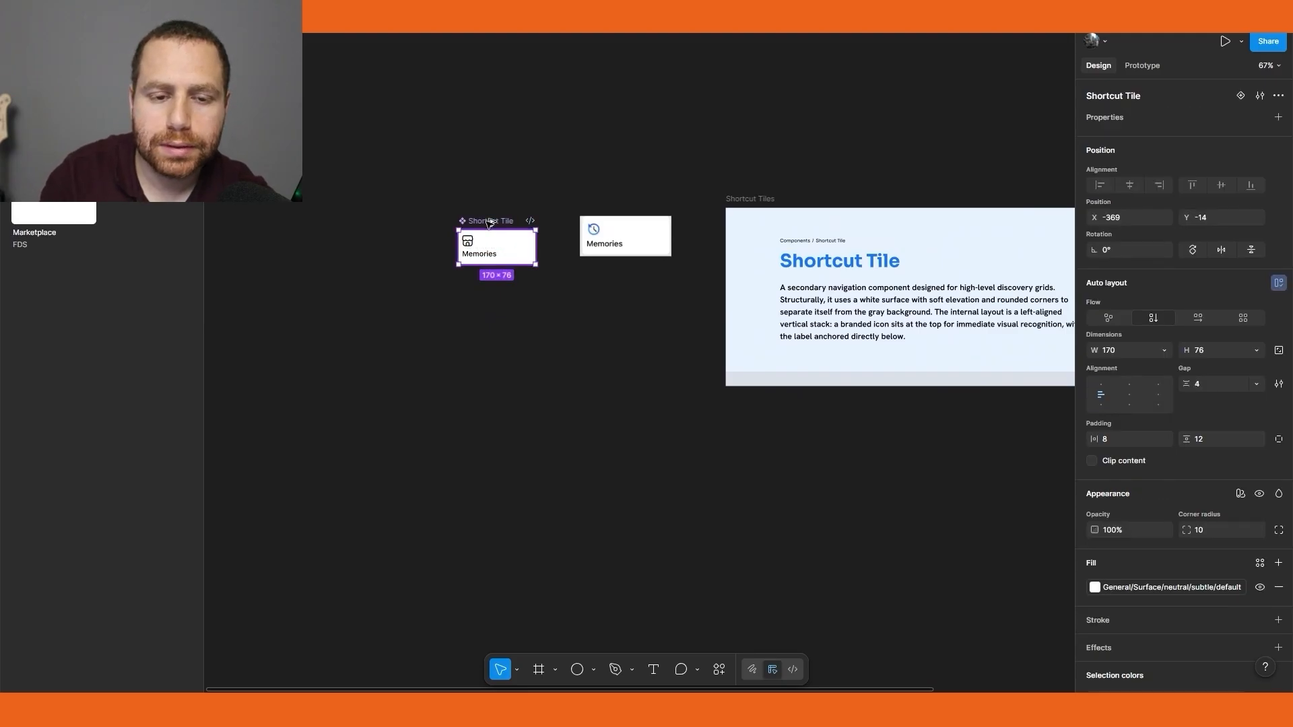
{"action": "left_click", "coordinate": [467, 189]}
{"action": "left_click", "coordinate": [477, 222]}
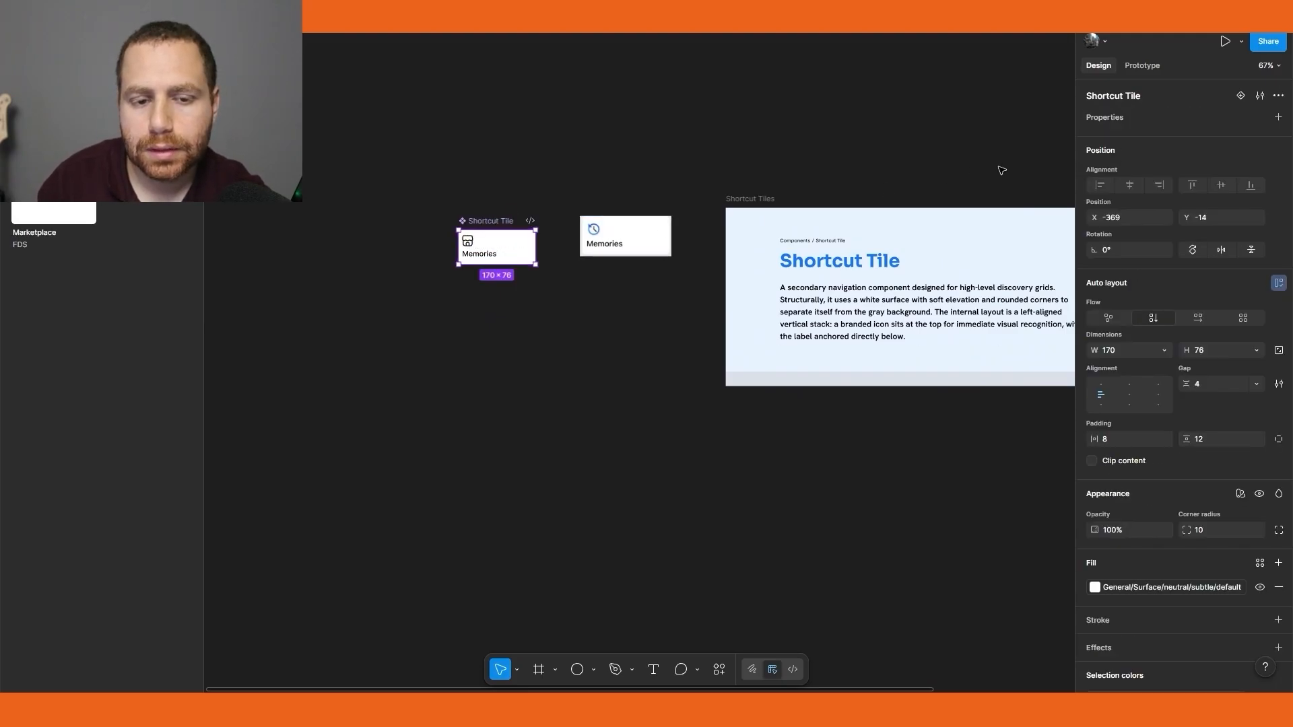
Add a variant property named States to the Shortcut Tile component
{"action": "left_click", "coordinate": [1277, 117]}
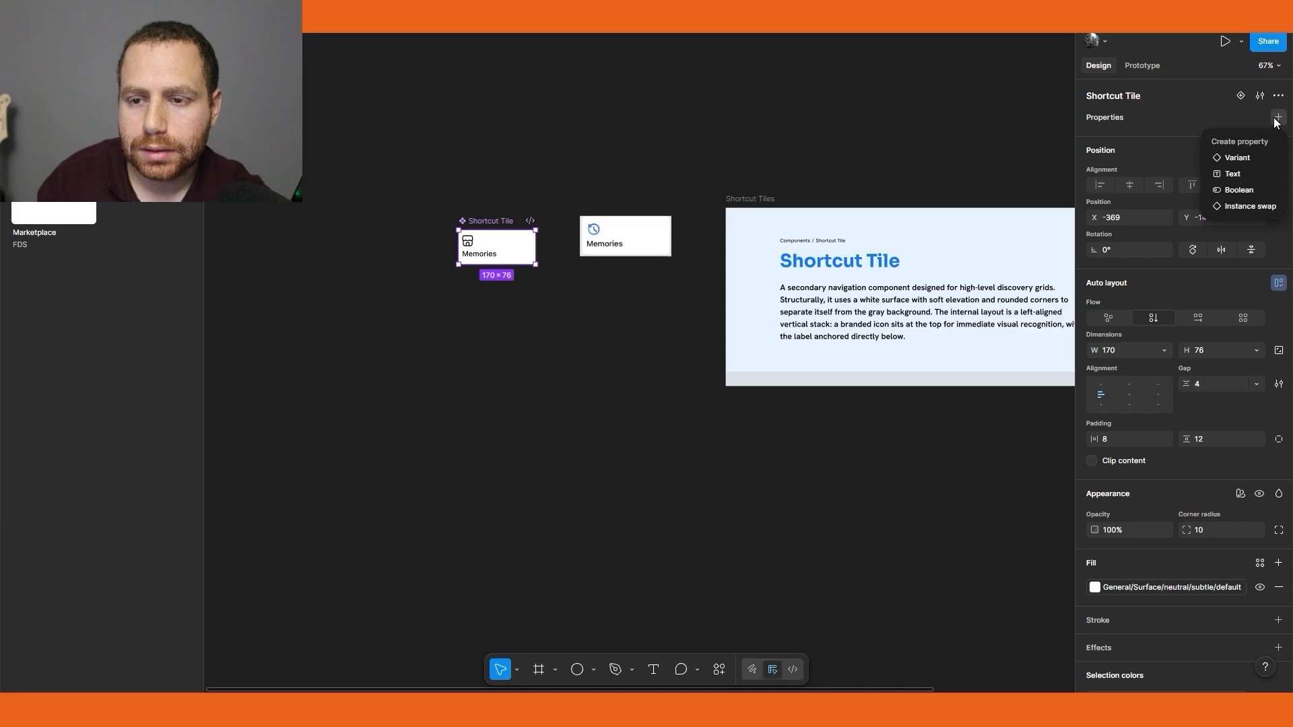
{"action": "left_click", "coordinate": [1217, 156]}
{"action": "double_click", "coordinate": [1124, 138]}
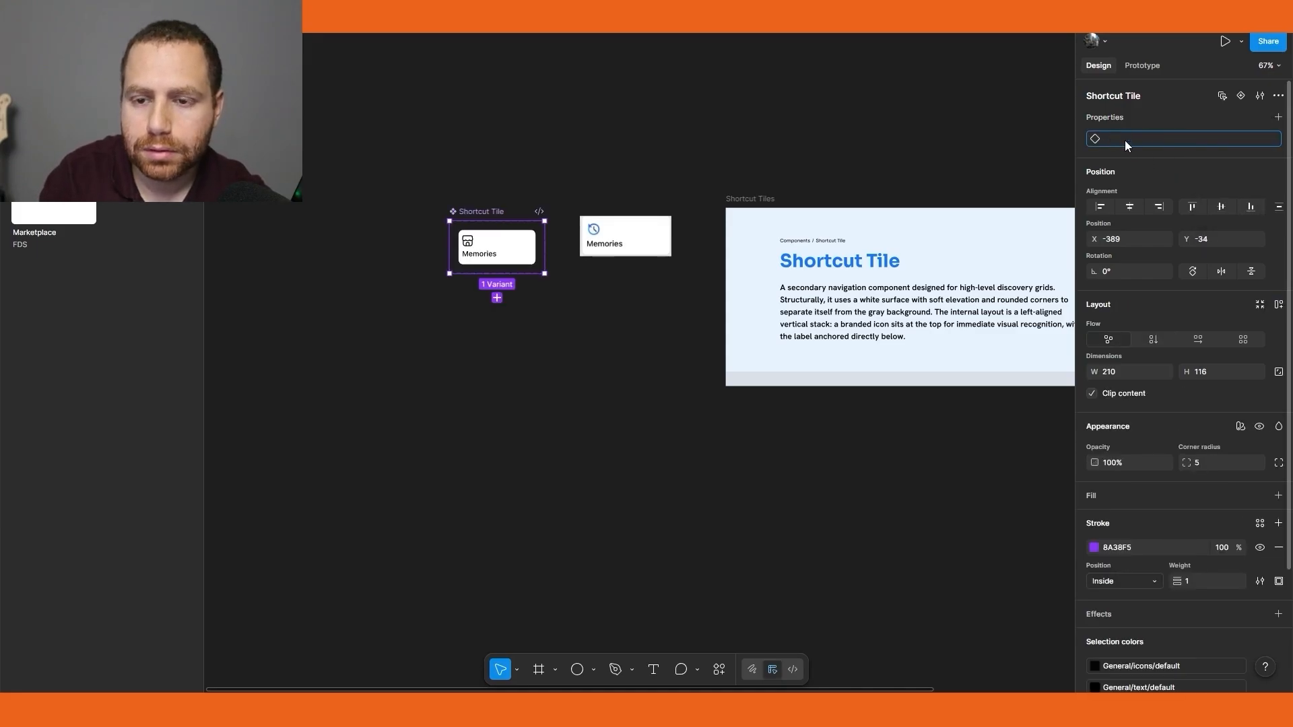
{"action": "type", "text": "States"}
{"action": "key", "text": "Return"}
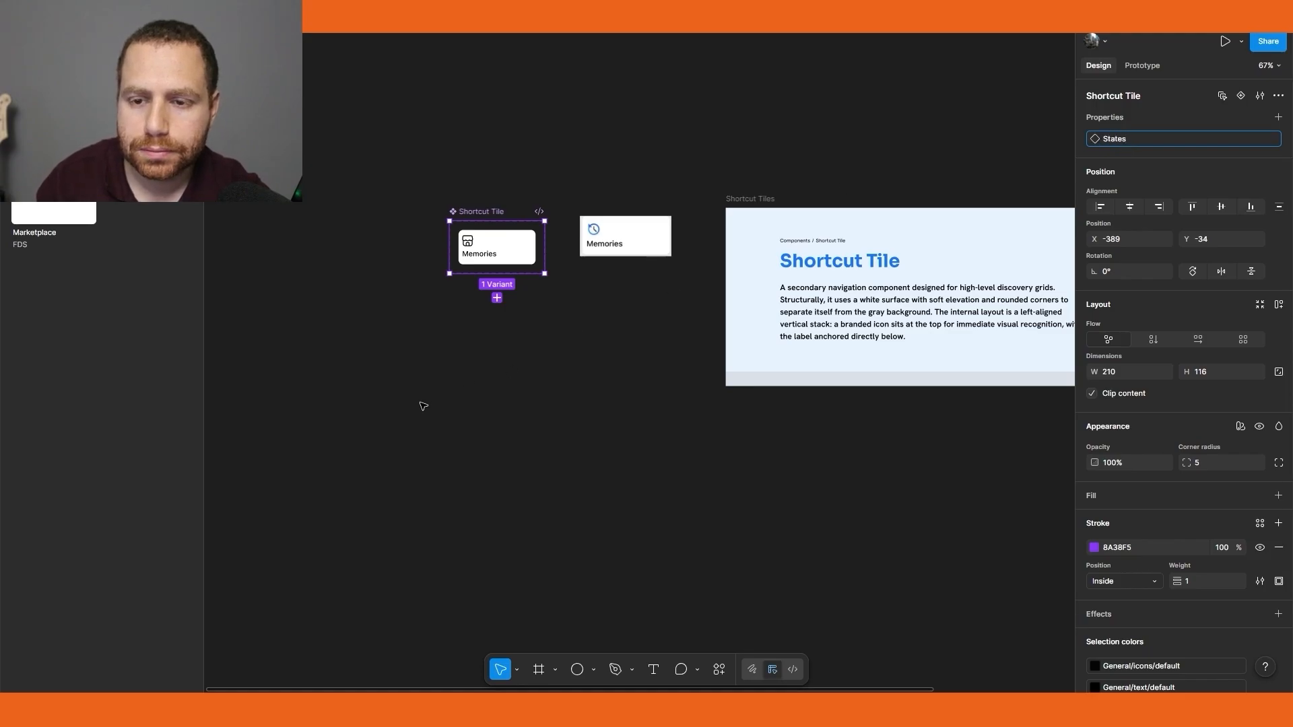
Add two more variants to the Shortcut Tile component set
{"action": "left_click", "coordinate": [423, 406]}
{"action": "left_click", "coordinate": [505, 260]}
{"action": "left_click", "coordinate": [510, 270]}
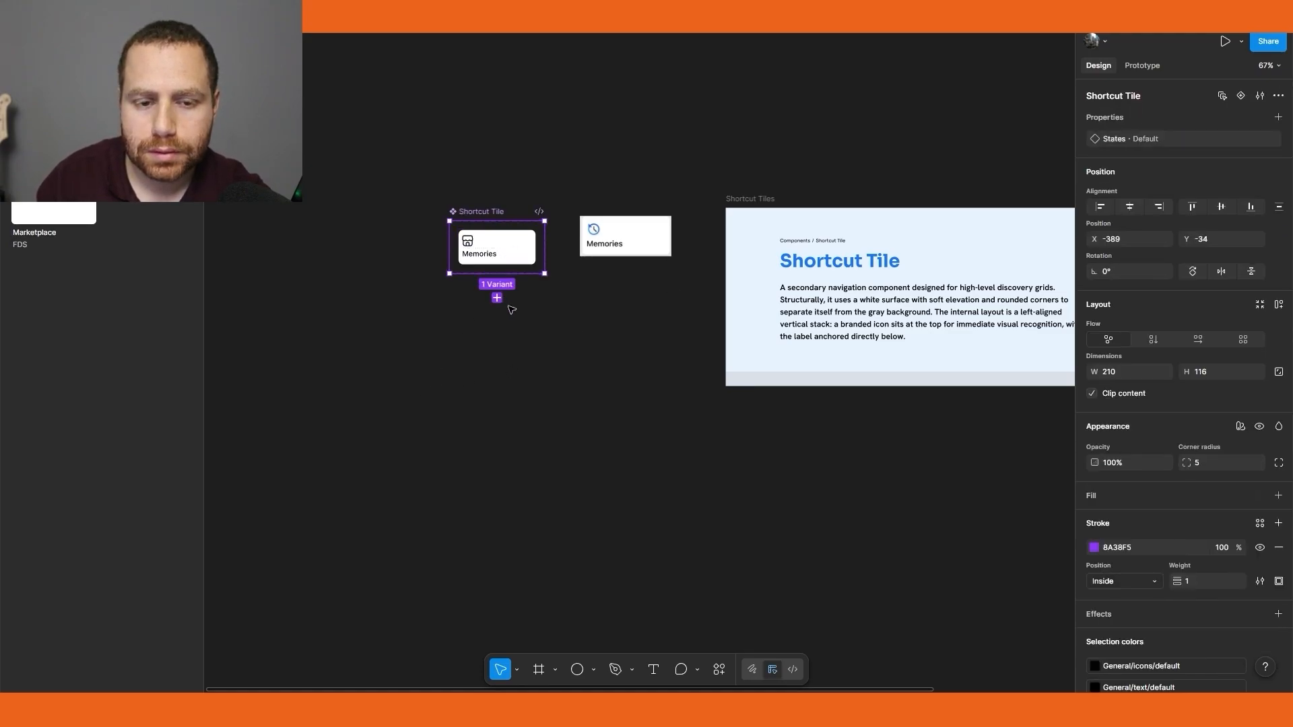
{"action": "left_click", "coordinate": [497, 298]}
{"action": "left_click", "coordinate": [497, 329]}
{"action": "left_click", "coordinate": [576, 429]}
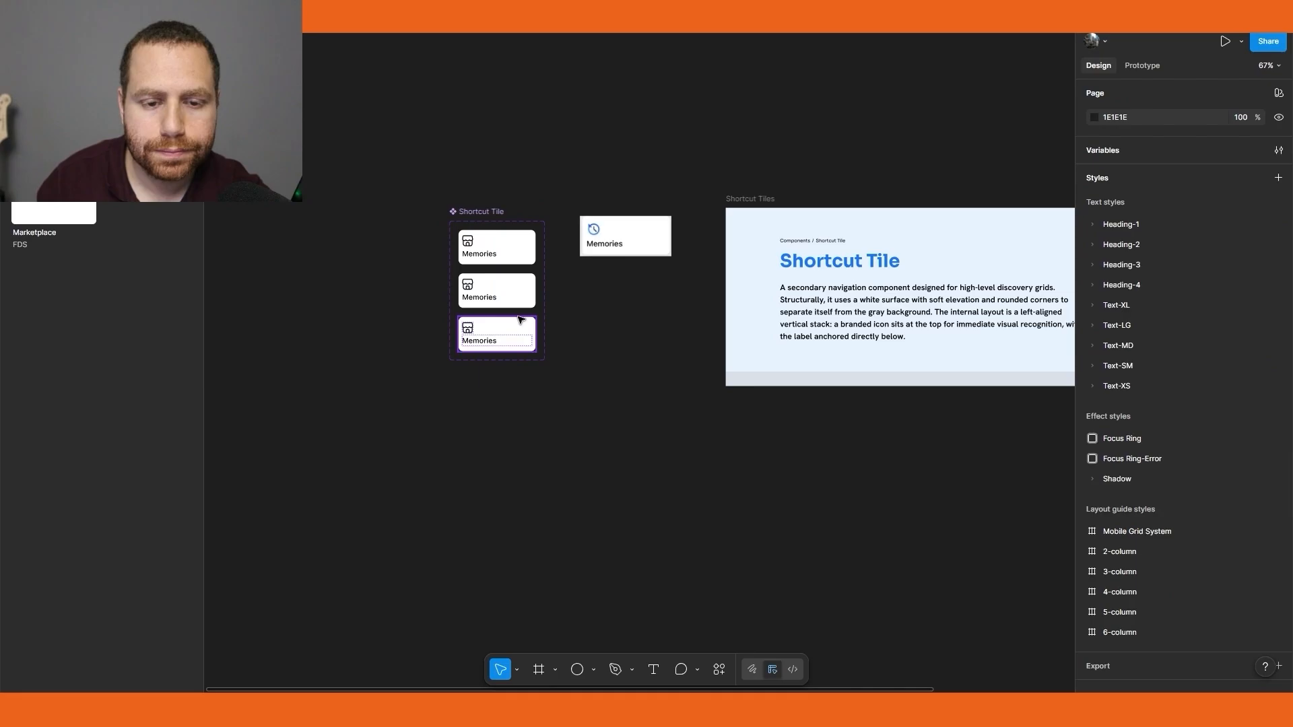
Set the States value of the second Shortcut Tile variant to Hover and of the third to Pressed
{"action": "left_click", "coordinate": [513, 300]}
{"action": "left_click", "coordinate": [1198, 139]}
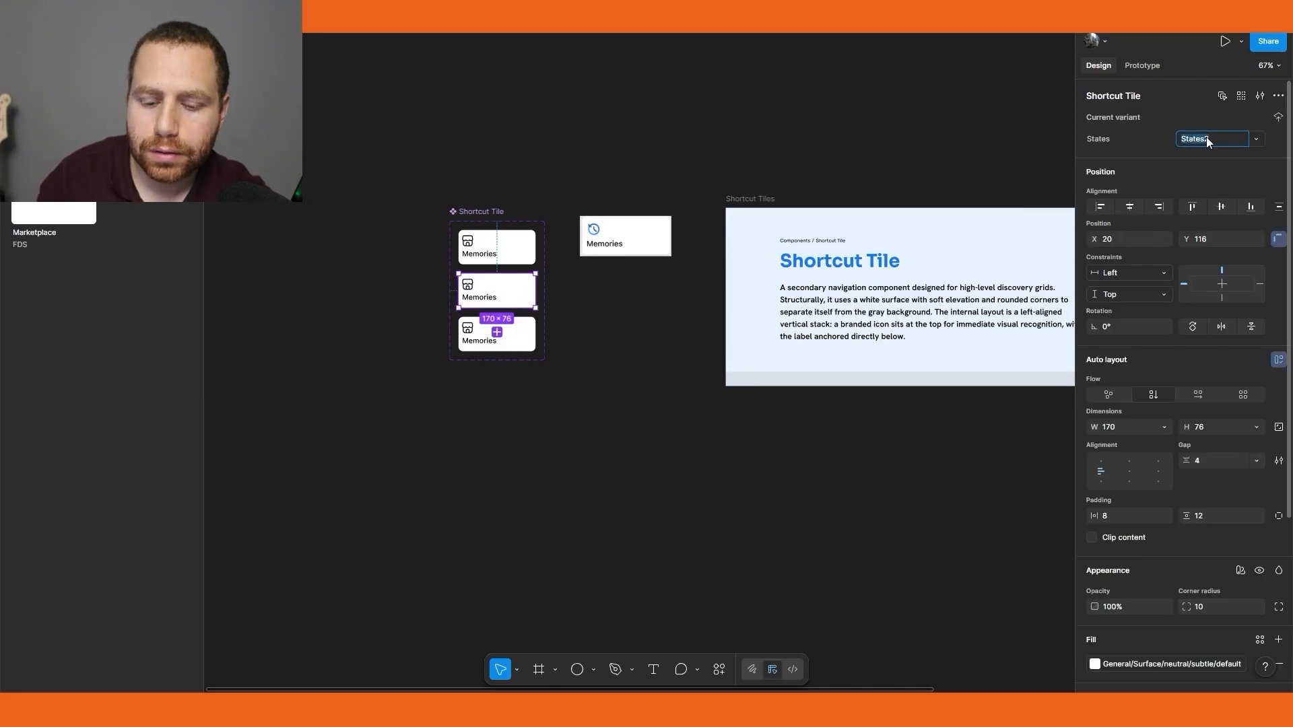
{"action": "type", "text": "Hover"}
{"action": "left_click", "coordinate": [513, 342]}
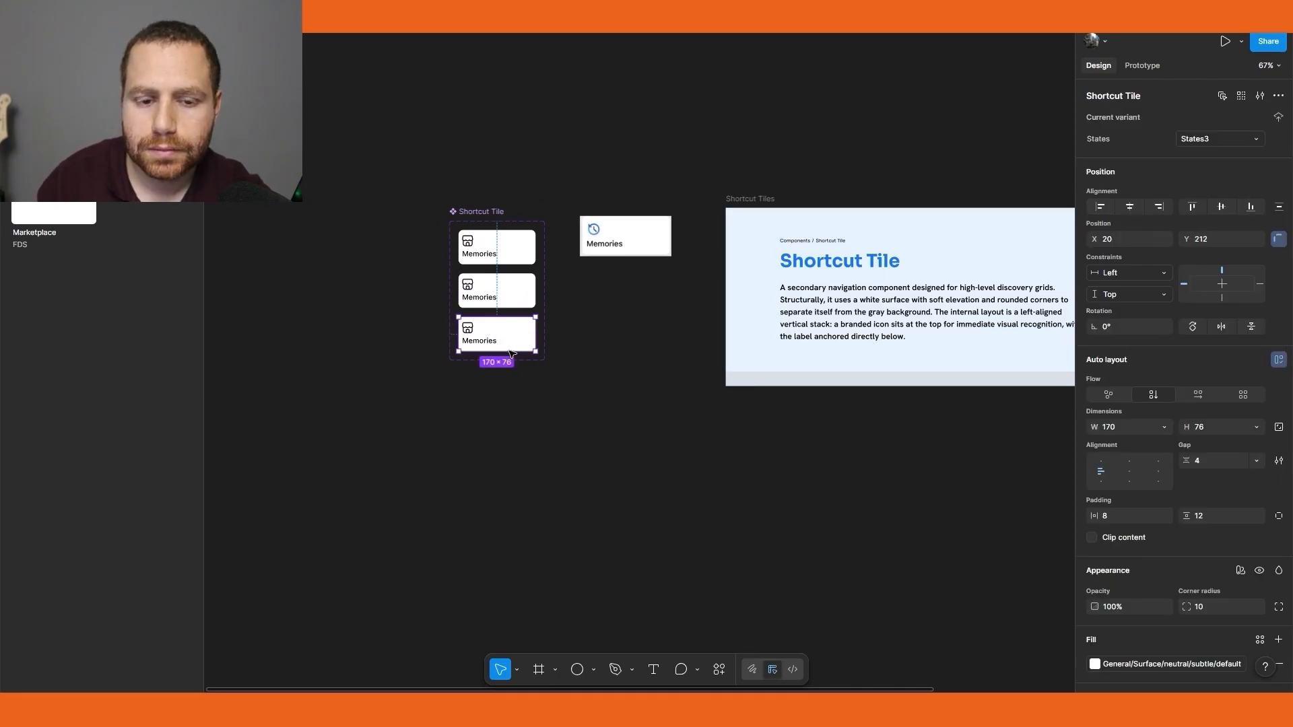
{"action": "left_click", "coordinate": [1203, 138]}
{"action": "type", "text": "Pressed"}
{"action": "left_click", "coordinate": [641, 378]}
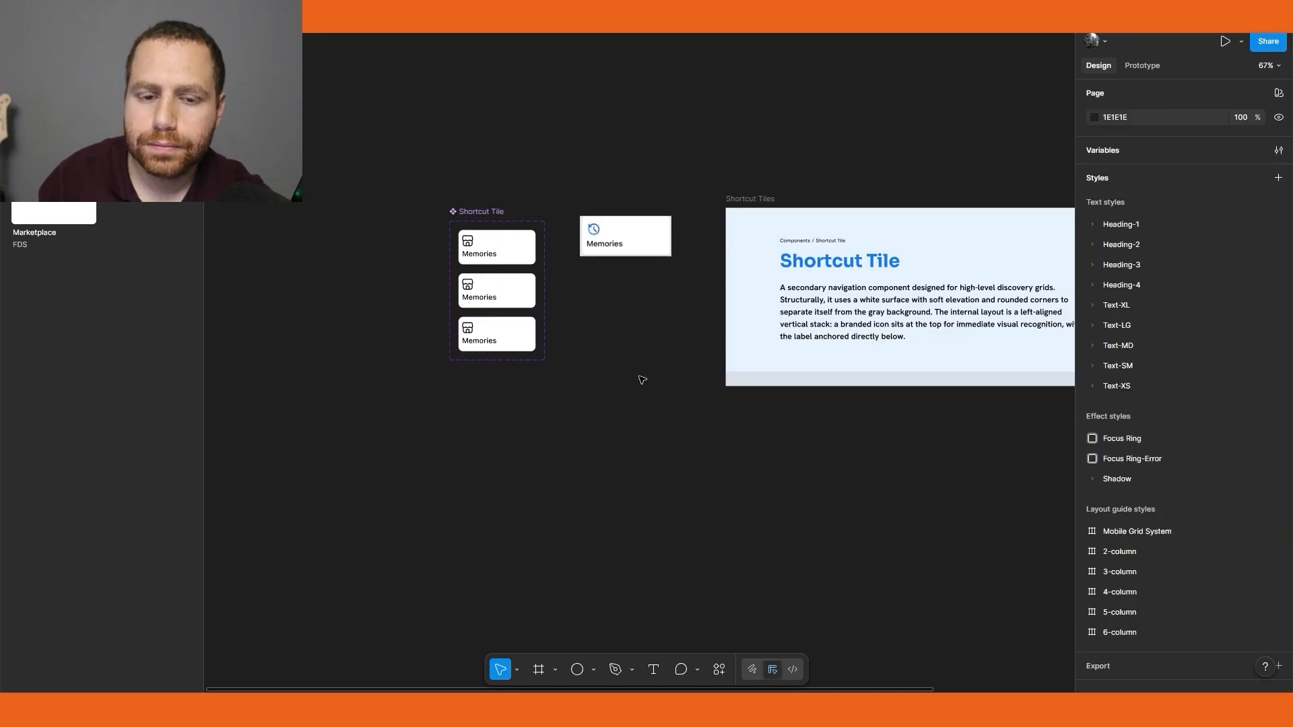
Apply the General/Surface/neutral/subtle/hover library color as the fill of the Hover variant
{"action": "left_click", "coordinate": [491, 258]}
{"action": "left_click", "coordinate": [519, 471]}
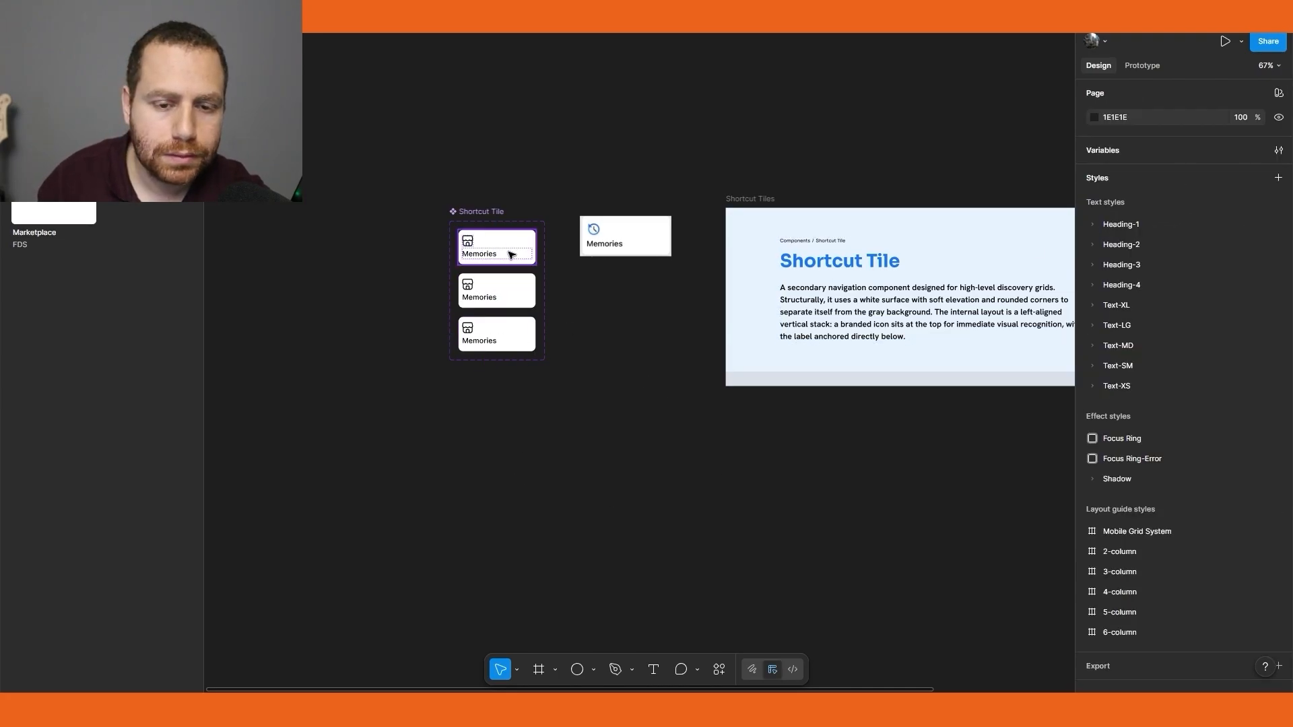
{"action": "left_click", "coordinate": [513, 291]}
{"action": "scroll", "coordinate": [1156, 597], "scroll_direction": "down", "scroll_amount": 3}
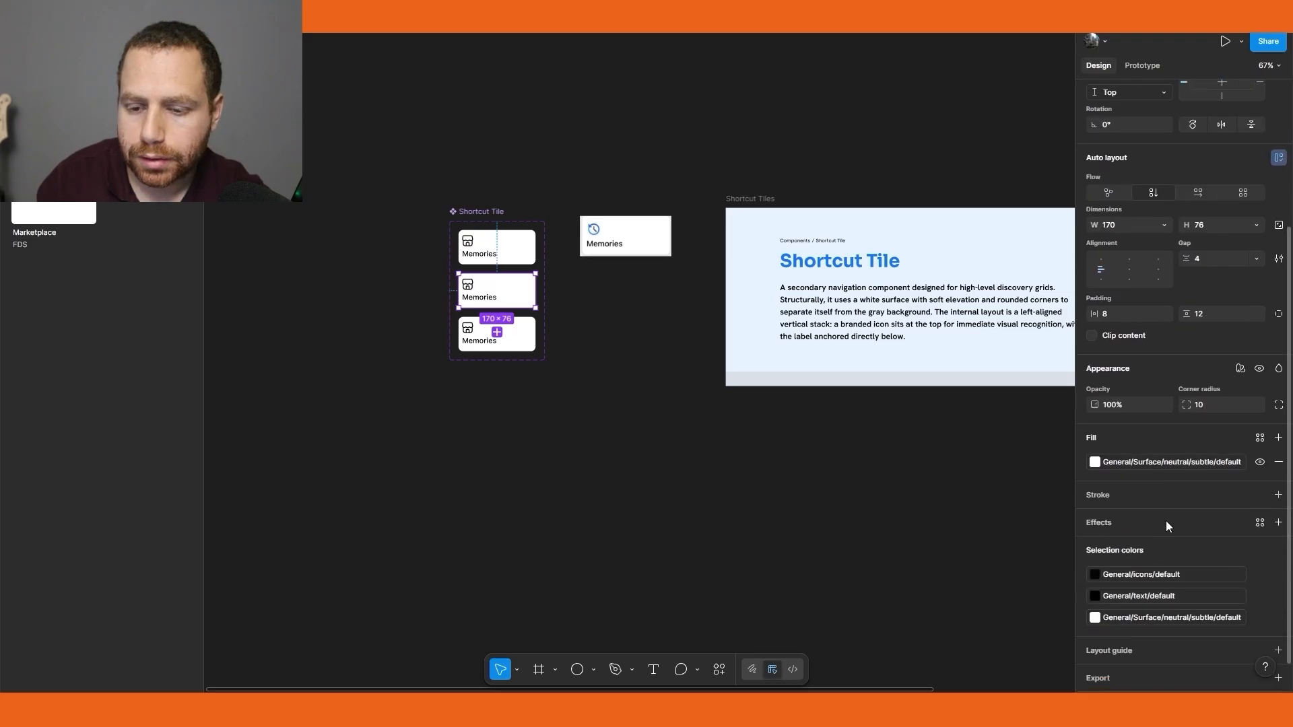
{"action": "left_click", "coordinate": [1178, 462]}
{"action": "left_click", "coordinate": [984, 616]}
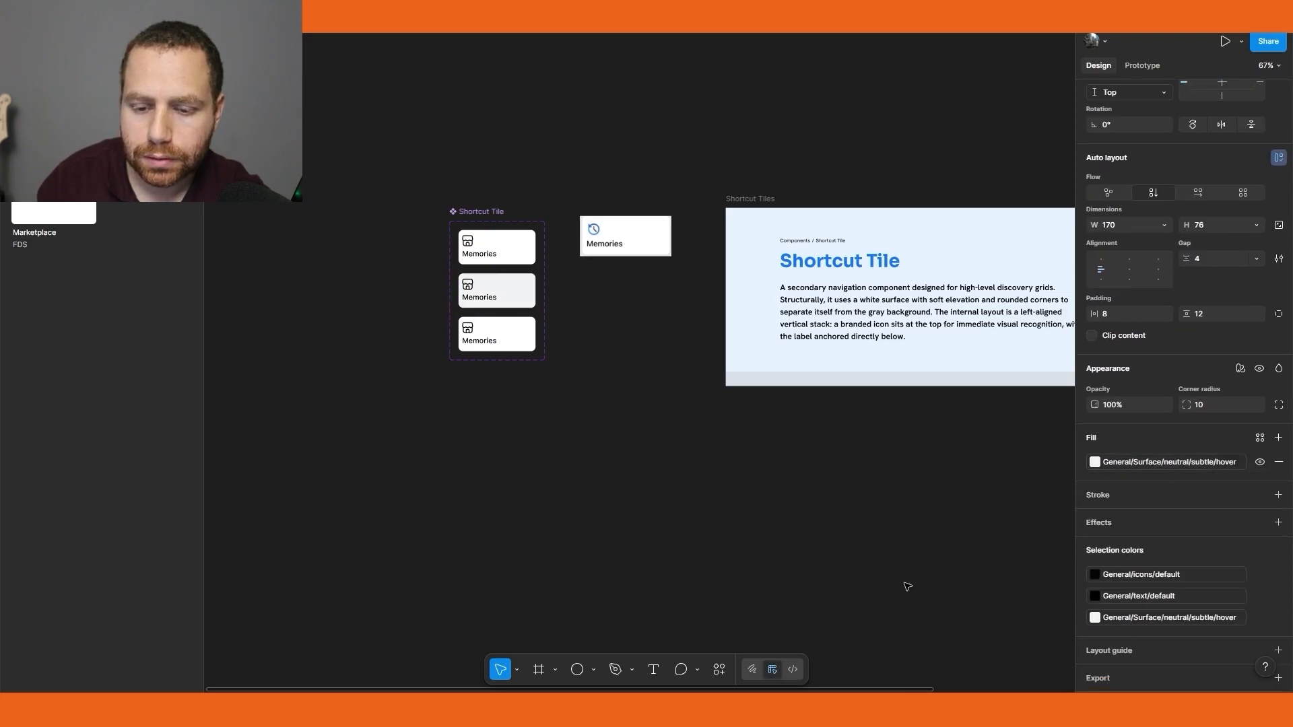
Apply the General/Surface/neutral/subtle/pressed library color as the fill of the Pressed variant
{"action": "left_click", "coordinate": [515, 342]}
{"action": "left_click", "coordinate": [1179, 464]}
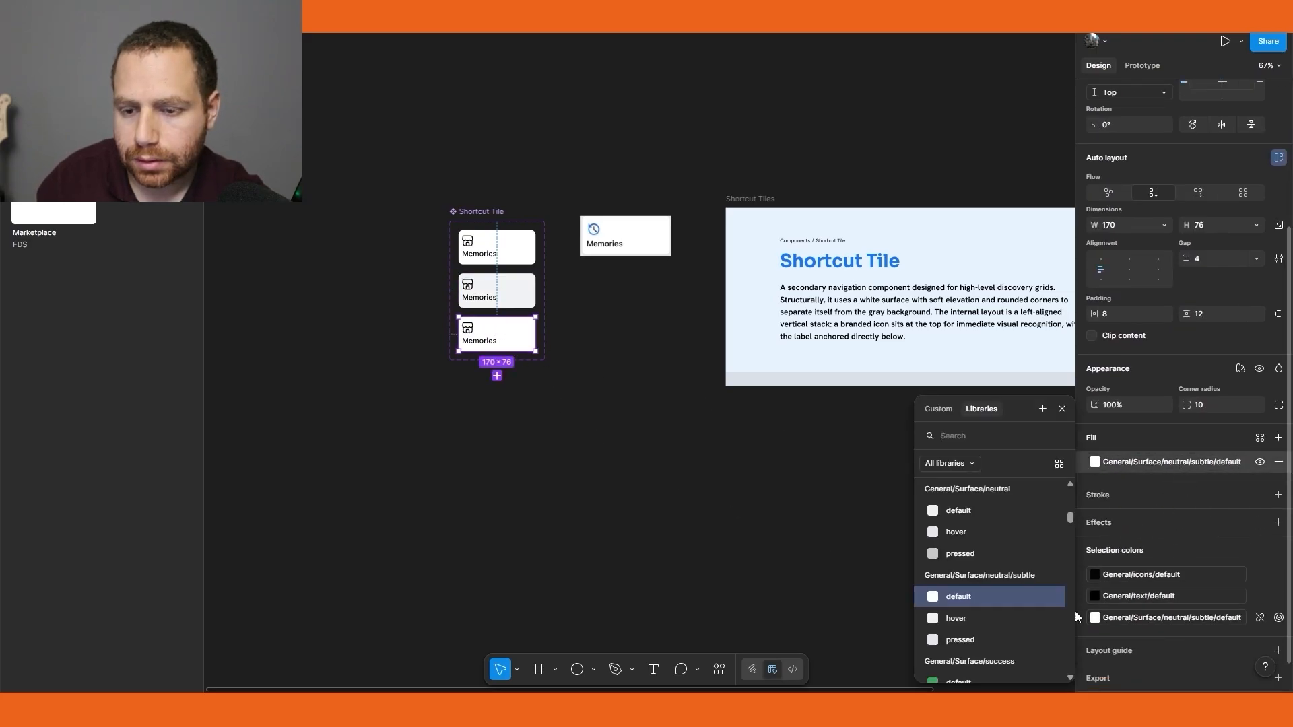
{"action": "left_click", "coordinate": [960, 572]}
{"action": "left_click", "coordinate": [808, 595]}
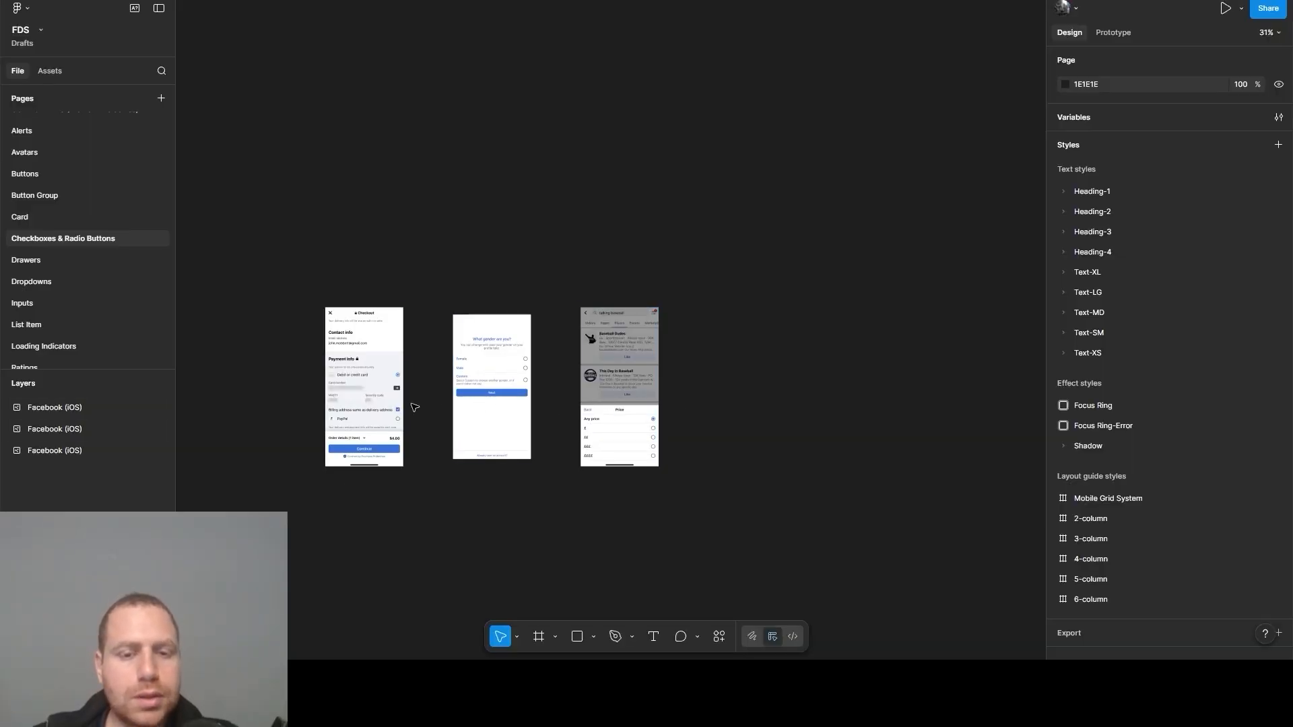
Examine the radio buttons and the checkbox up close in the Checkout reference screenshot on the Checkboxes & Radio Buttons page
{"action": "scroll", "coordinate": [397, 387], "scroll_direction": "up", "scroll_amount": 3}
{"action": "scroll", "coordinate": [404, 374], "scroll_direction": "up", "scroll_amount": 10}
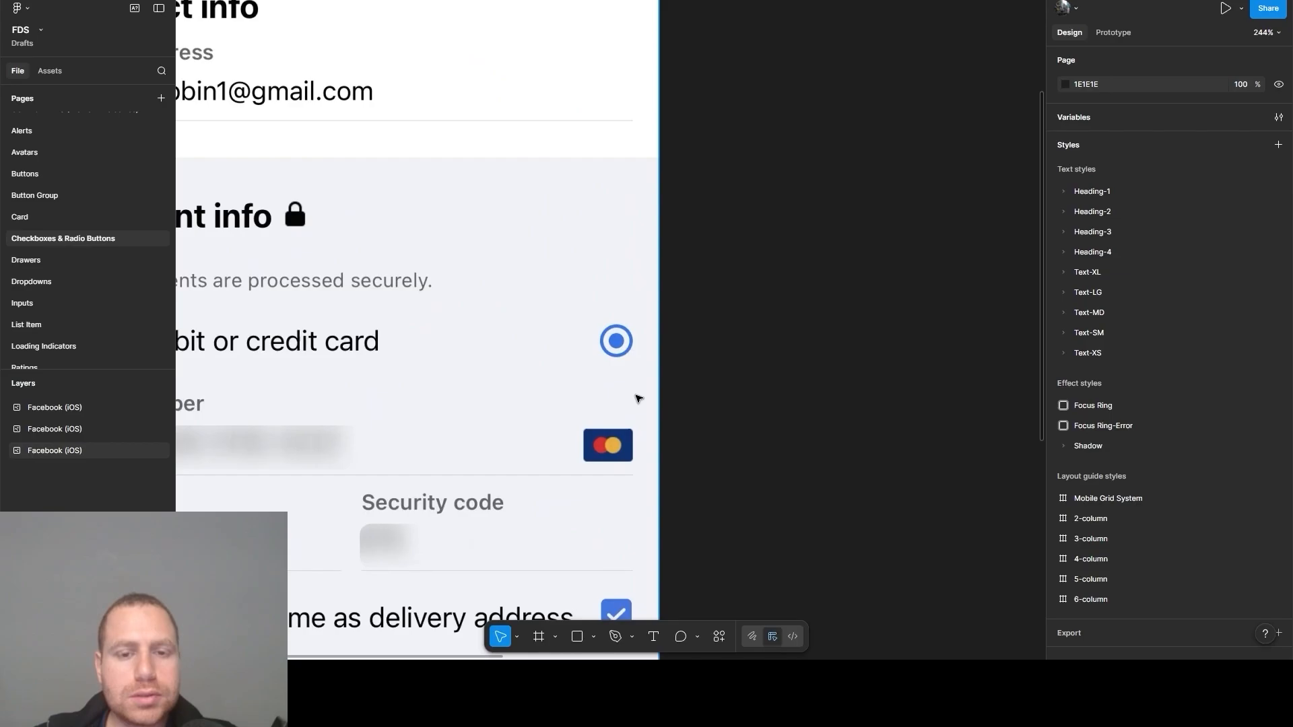
{"action": "scroll", "coordinate": [605, 314], "scroll_direction": "up", "scroll_amount": 5}
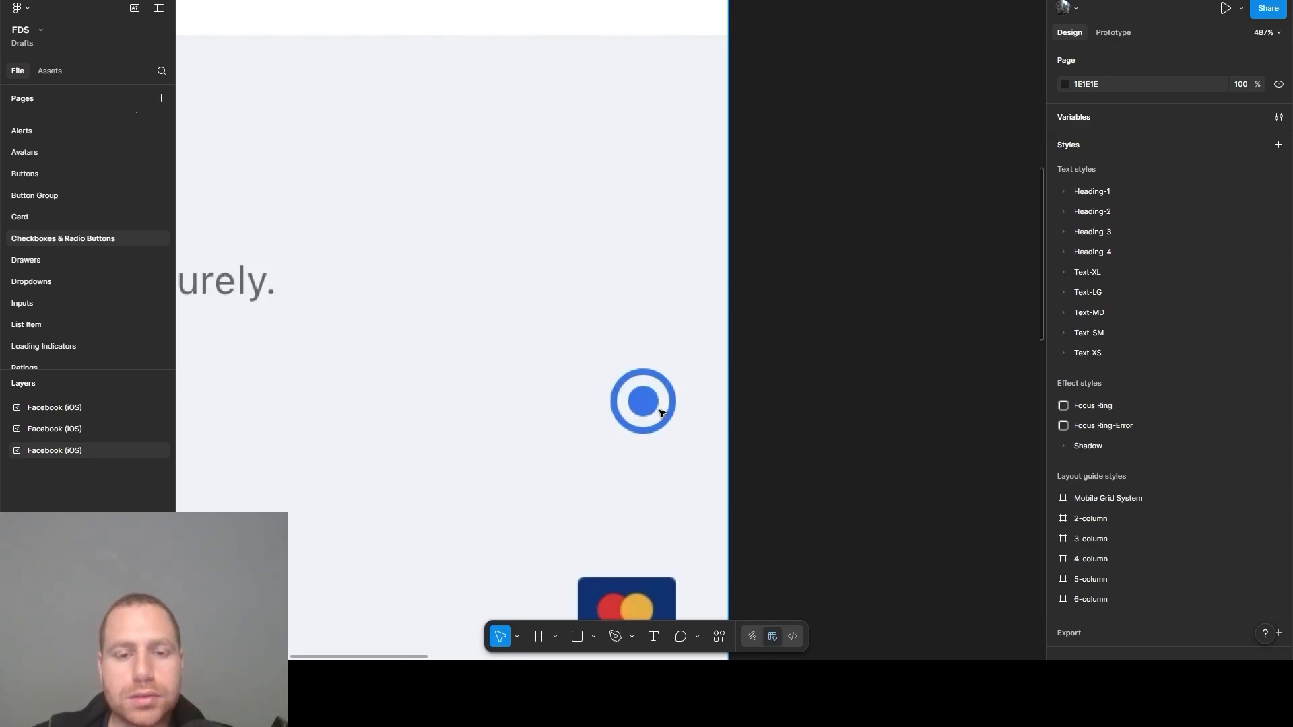
{"action": "left_click", "coordinate": [739, 482]}
{"action": "scroll", "coordinate": [761, 431], "scroll_direction": "down", "scroll_amount": 3}
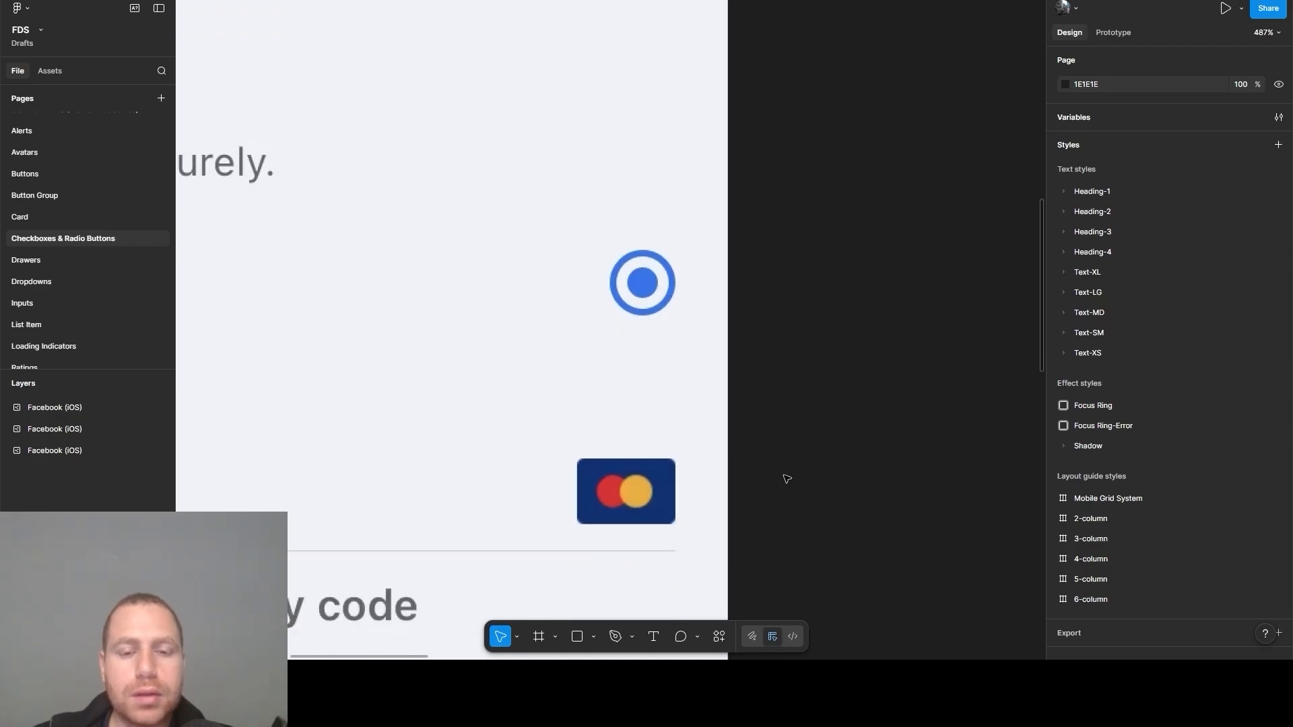
{"action": "scroll", "coordinate": [787, 479], "scroll_direction": "down", "scroll_amount": 5, "text": "ctrl"}
{"action": "scroll", "coordinate": [741, 404], "scroll_direction": "down", "scroll_amount": 3}
{"action": "scroll", "coordinate": [677, 265], "scroll_direction": "up", "scroll_amount": 8, "text": "ctrl"}
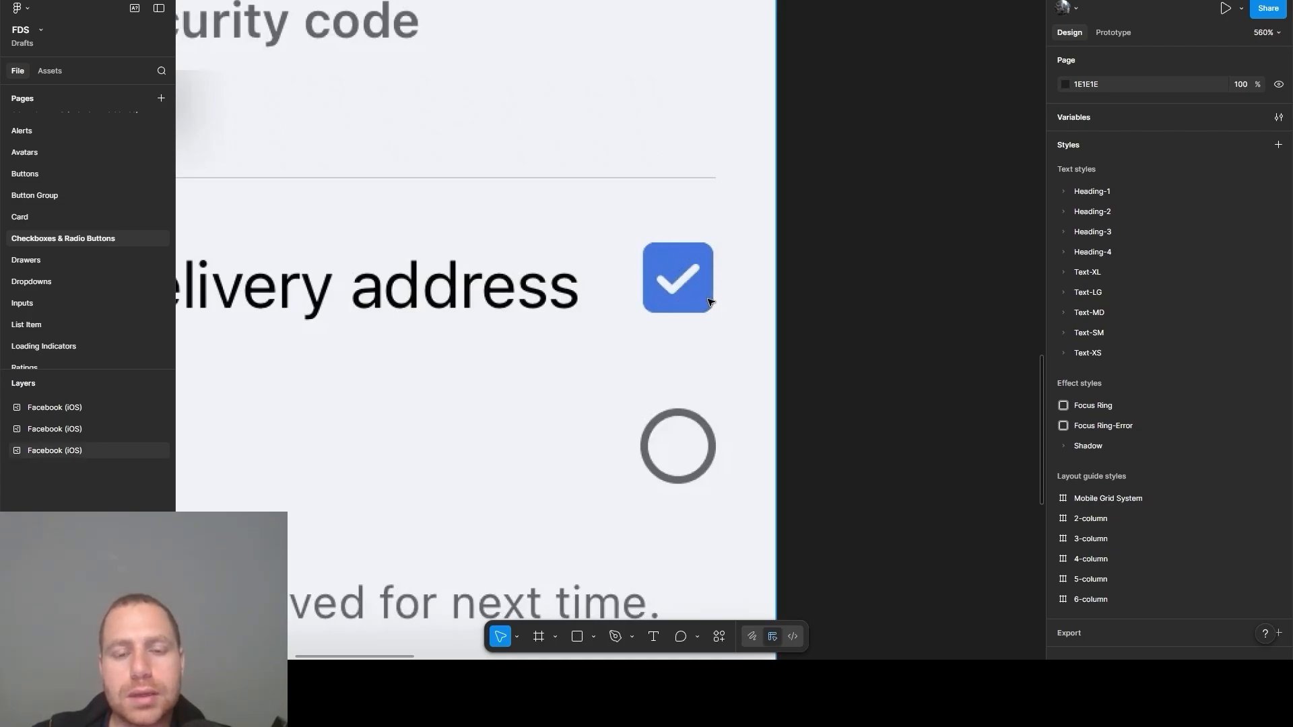
{"action": "left_click_drag", "start_coordinate": [729, 446], "coordinate": [740, 294]}
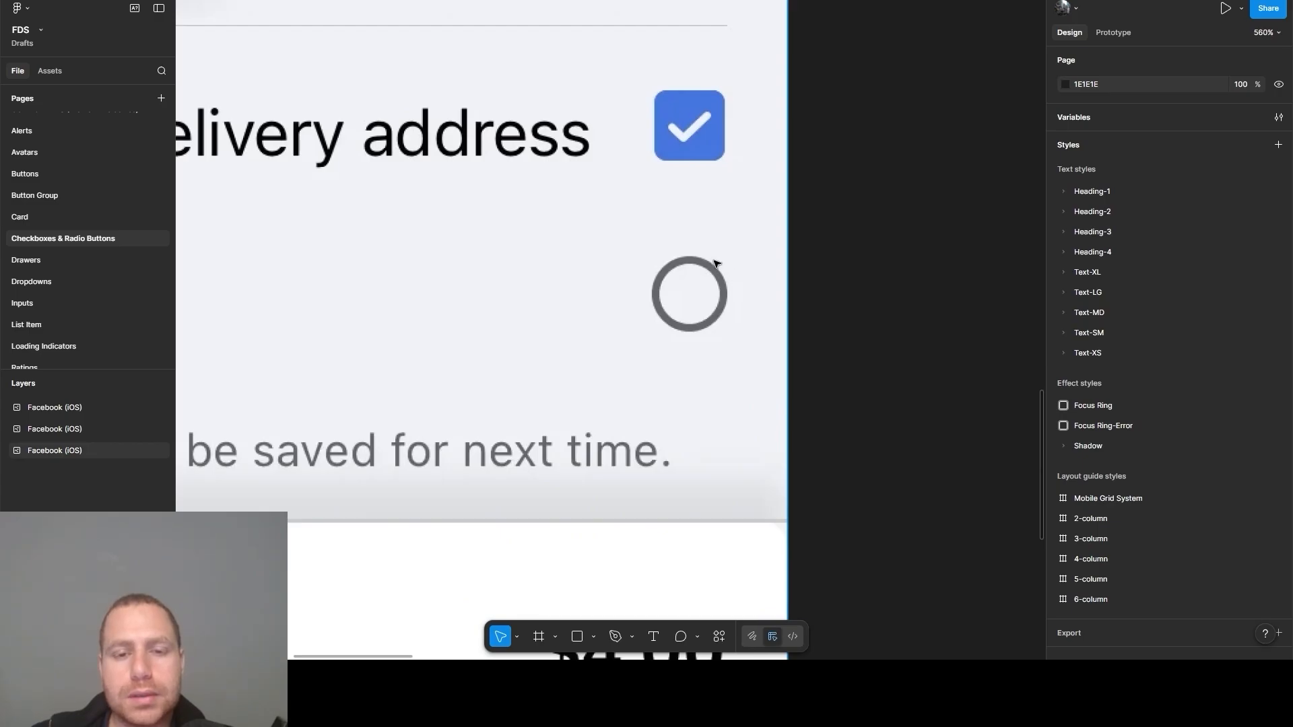
{"action": "scroll", "coordinate": [736, 338], "scroll_direction": "up", "scroll_amount": 2}
{"action": "scroll", "coordinate": [678, 269], "scroll_direction": "up", "scroll_amount": 5}
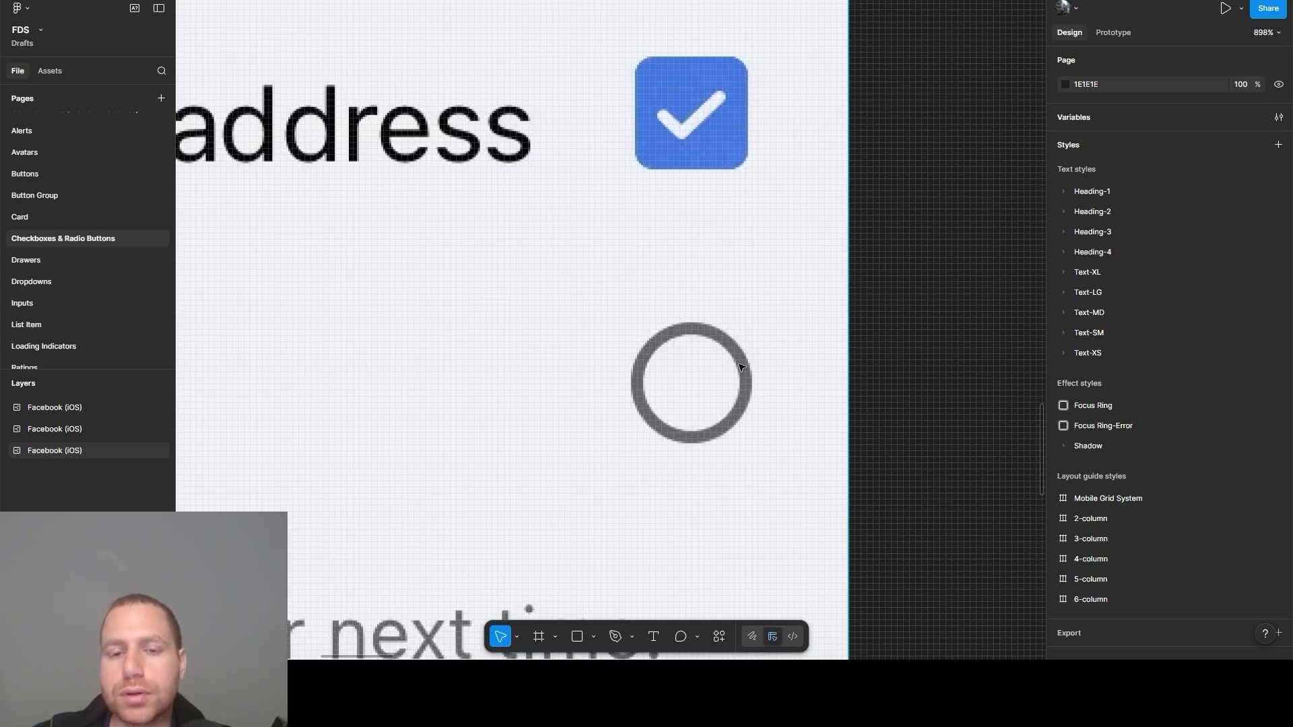
{"action": "scroll", "coordinate": [728, 361], "scroll_direction": "down", "scroll_amount": 10}
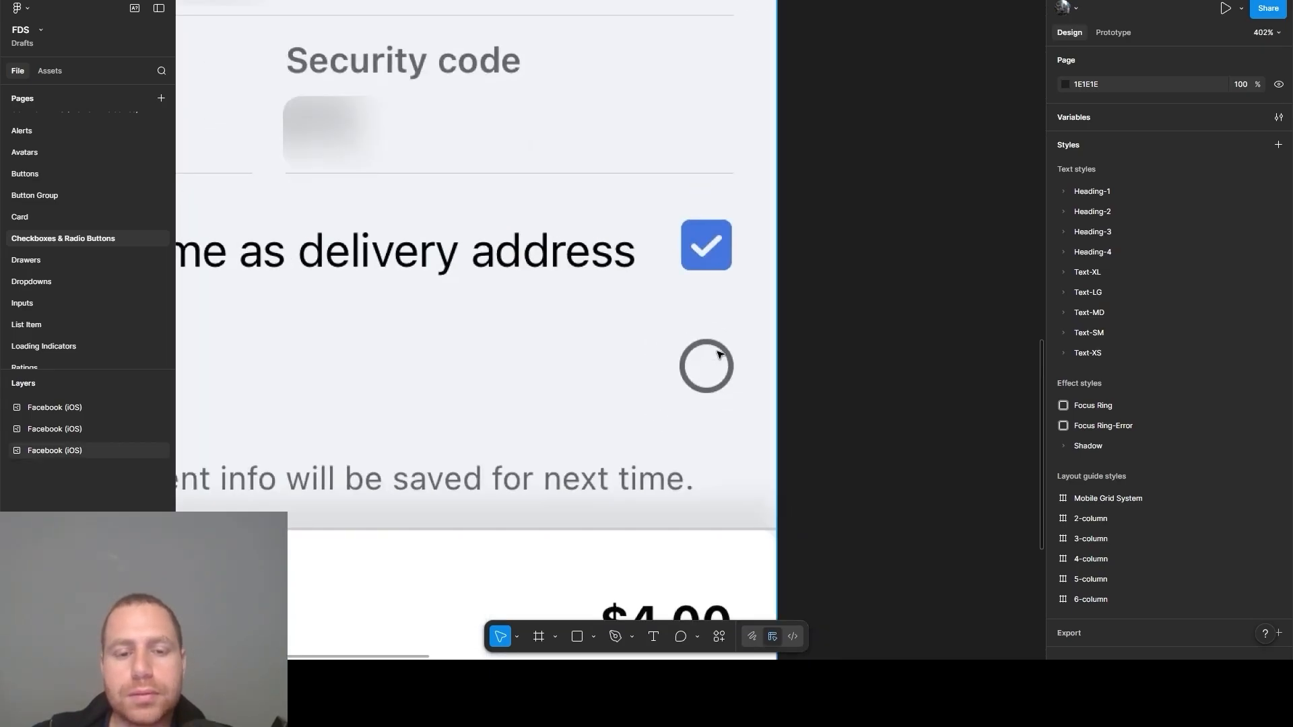
{"action": "scroll", "coordinate": [679, 333], "scroll_direction": "down", "scroll_amount": 5}
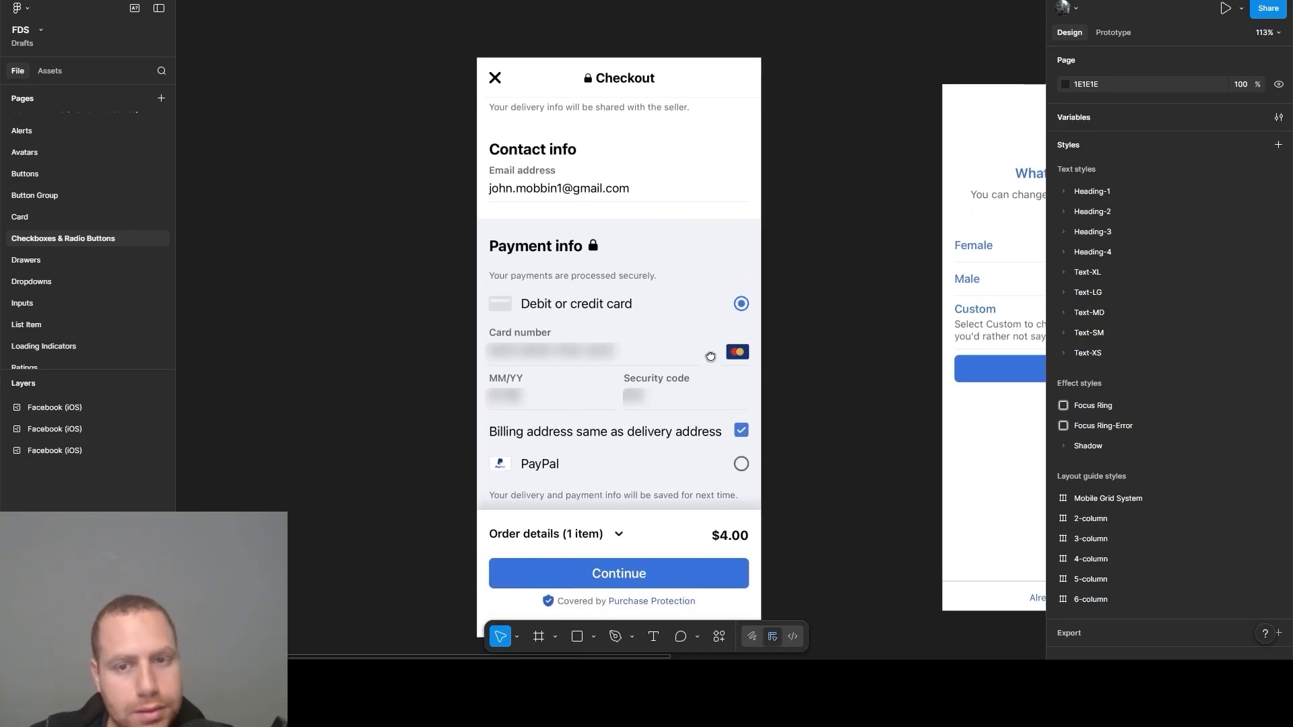
Open the Design Annotations page of the FDS file
{"action": "scroll", "coordinate": [41, 263], "scroll_direction": "up", "scroll_amount": 6}
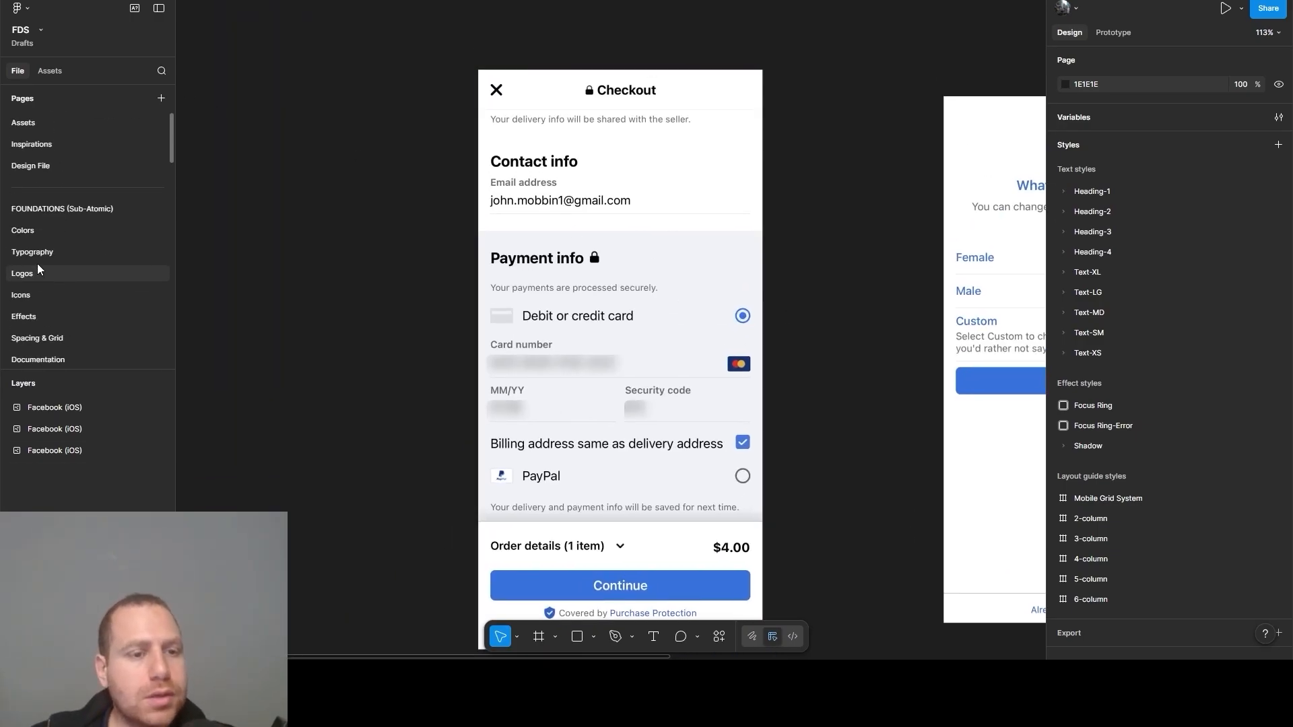
{"action": "scroll", "coordinate": [60, 202], "scroll_direction": "down", "scroll_amount": 3}
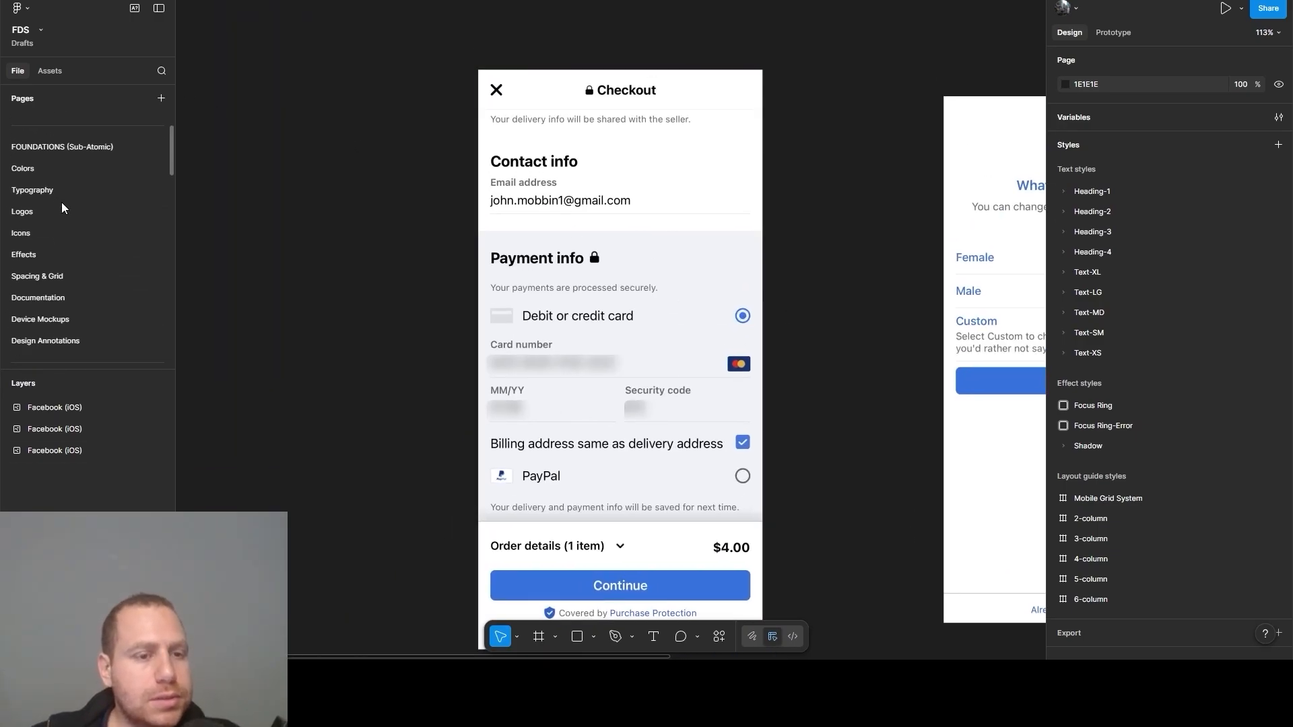
{"action": "left_click", "coordinate": [47, 335]}
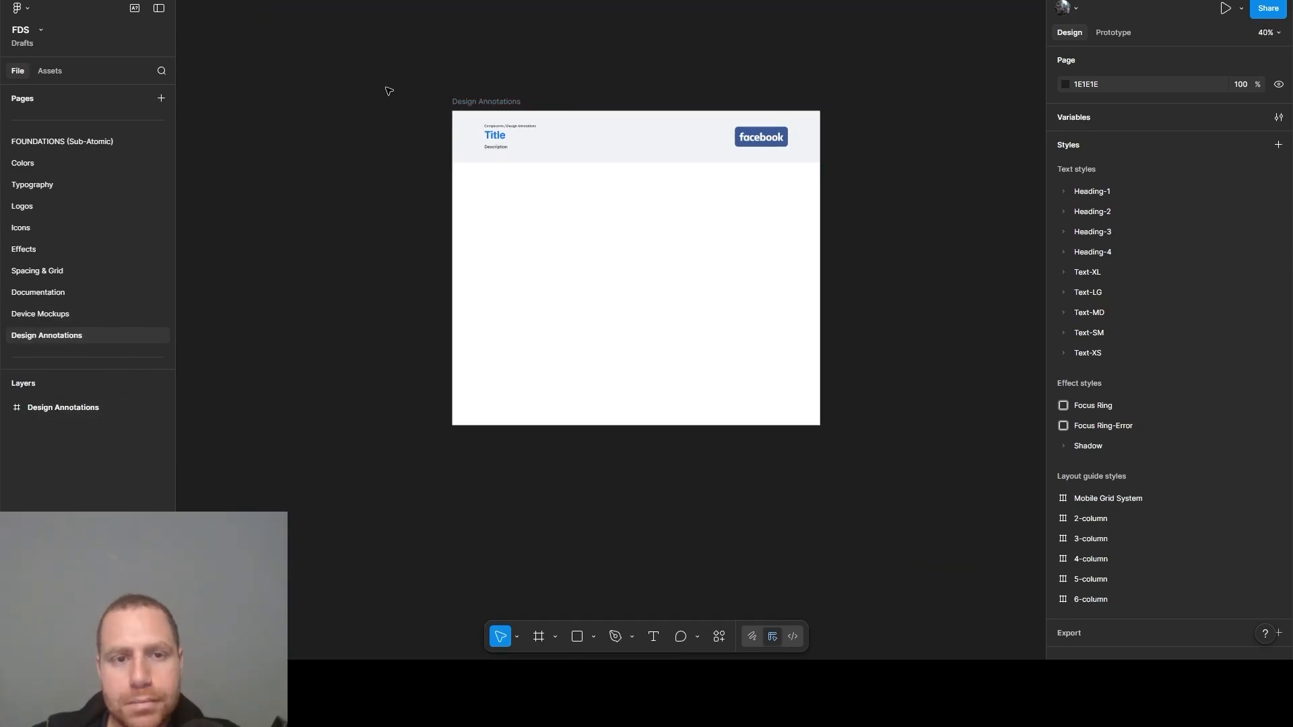
Copy the Design Annotations template frame onto the Checkboxes & Radio Buttons page, placing it beside the reference screenshots
{"action": "left_click_drag", "start_coordinate": [367, 79], "coordinate": [935, 536]}
{"action": "scroll", "coordinate": [47, 279], "scroll_direction": "down", "scroll_amount": 10}
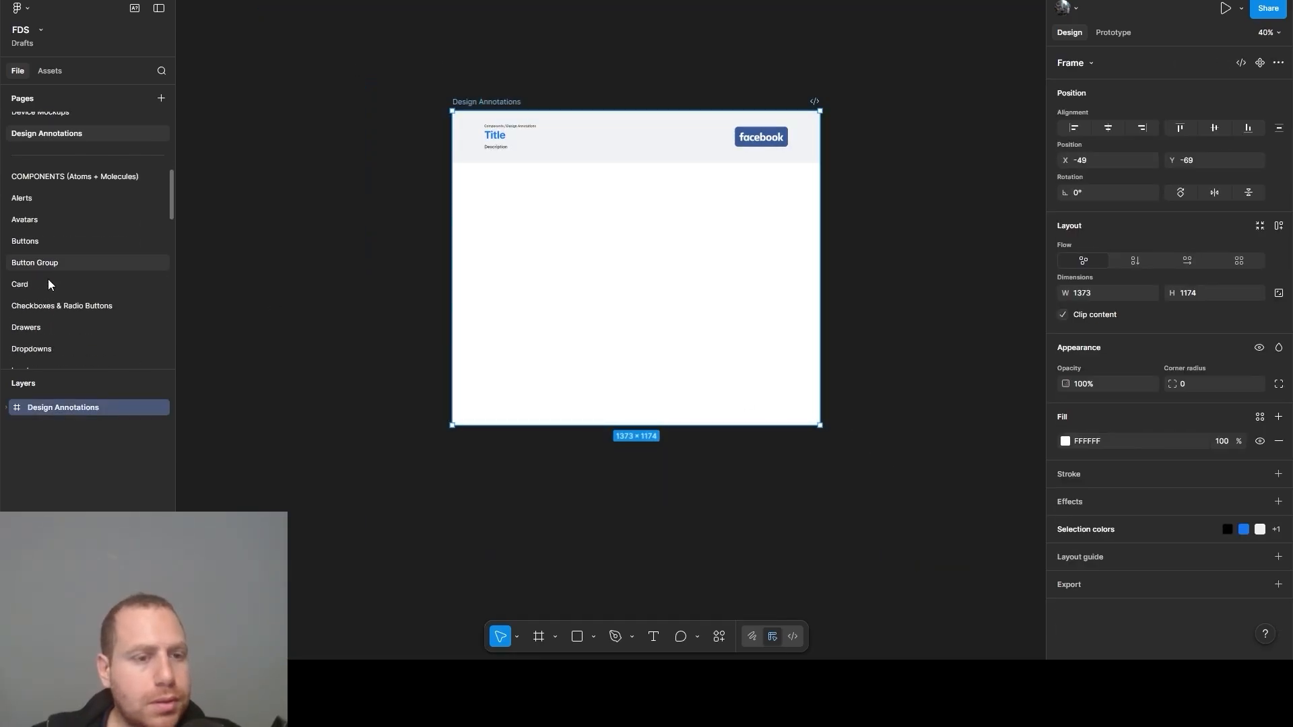
{"action": "left_click", "coordinate": [101, 172]}
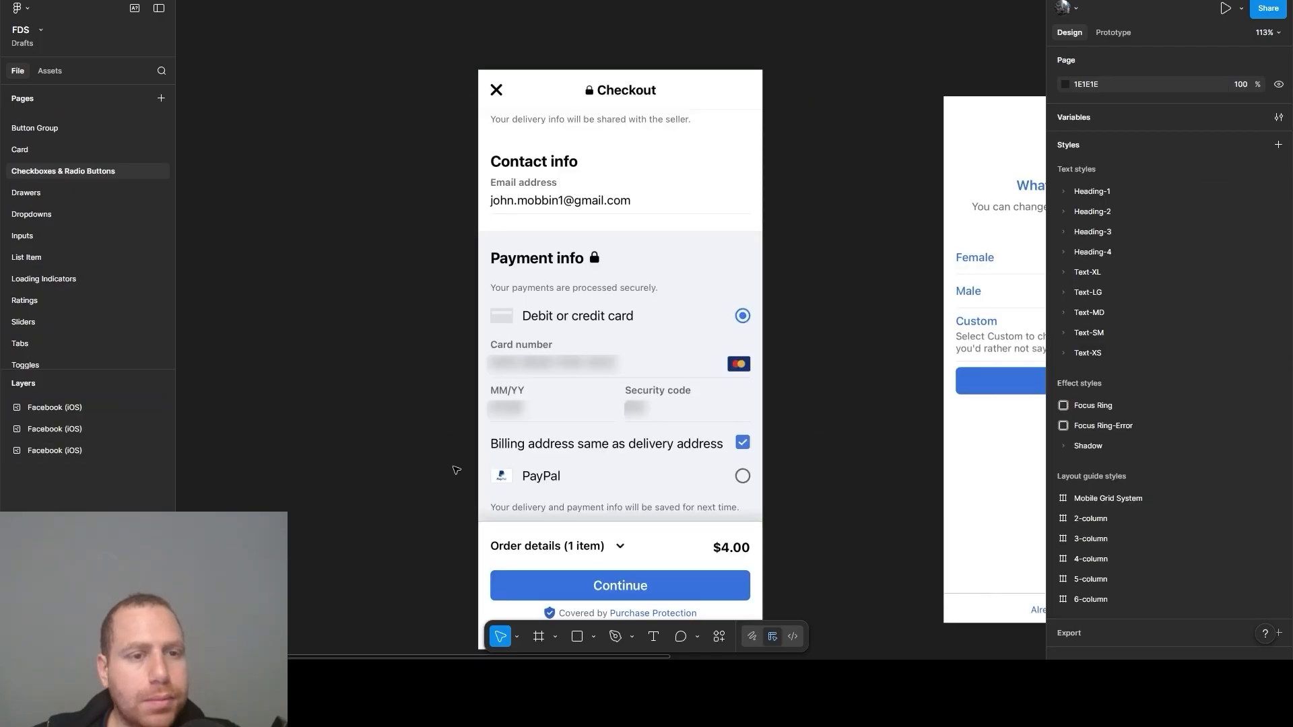
{"action": "key", "text": "ctrl+v"}
{"action": "scroll", "coordinate": [431, 370], "scroll_direction": "down", "scroll_amount": 5}
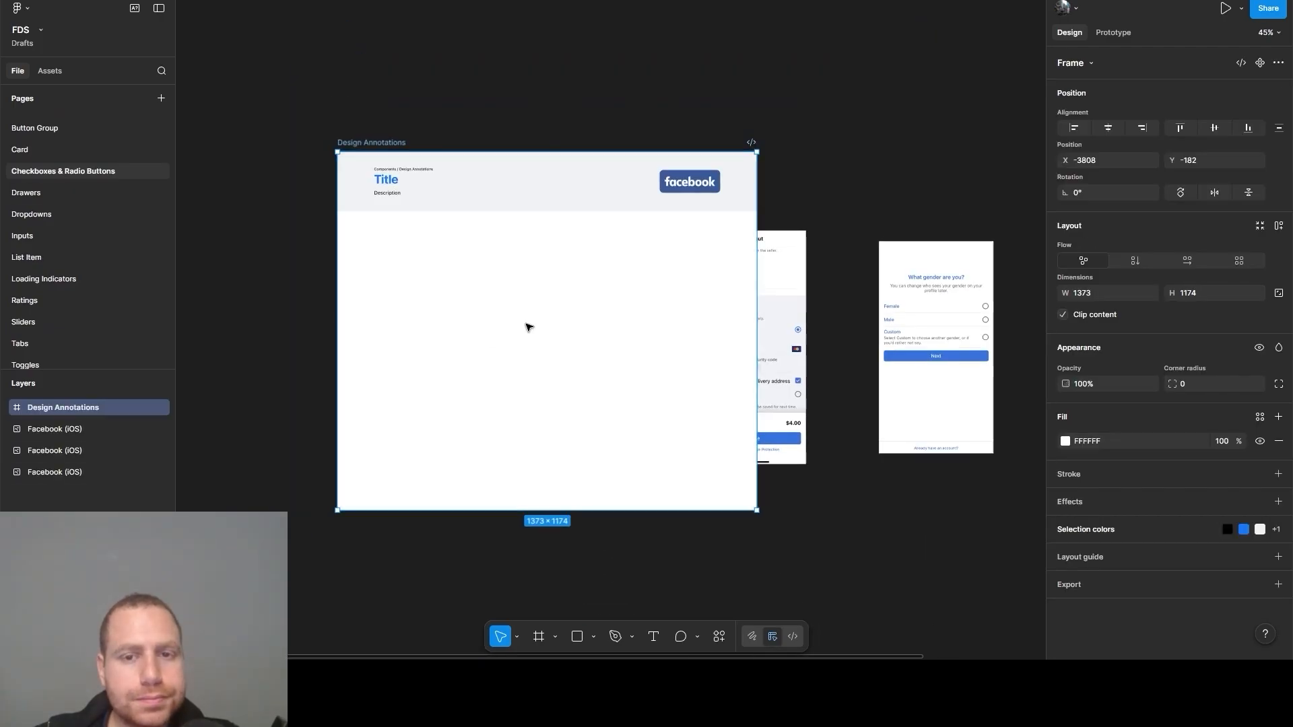
{"action": "scroll", "coordinate": [384, 373], "scroll_direction": "up", "scroll_amount": 1}
{"action": "left_click", "coordinate": [370, 139]}
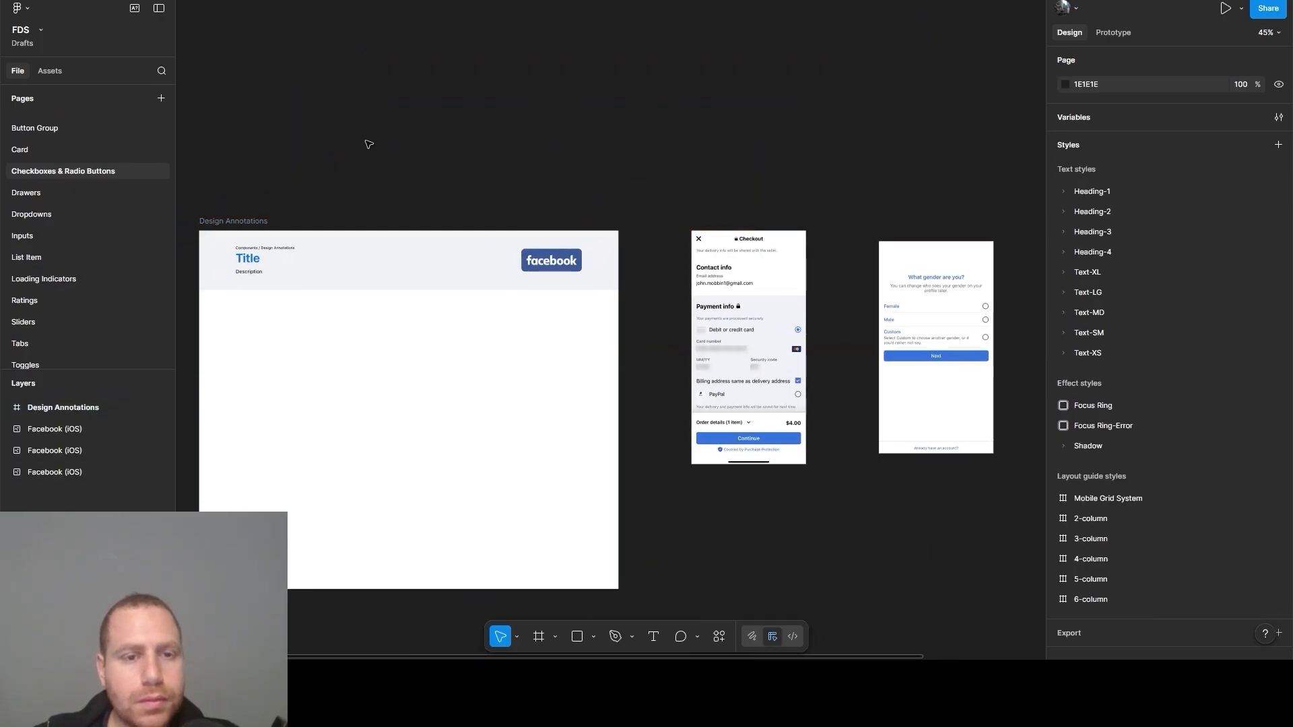
Change the breadcrumb text in the copied frame's header to "Components / Checkbox & Radio Button"
{"action": "scroll", "coordinate": [589, 191], "scroll_direction": "left", "scroll_amount": 5}
{"action": "scroll", "coordinate": [462, 283], "scroll_direction": "up", "scroll_amount": 5}
{"action": "scroll", "coordinate": [462, 283], "scroll_direction": "up", "scroll_amount": 5}
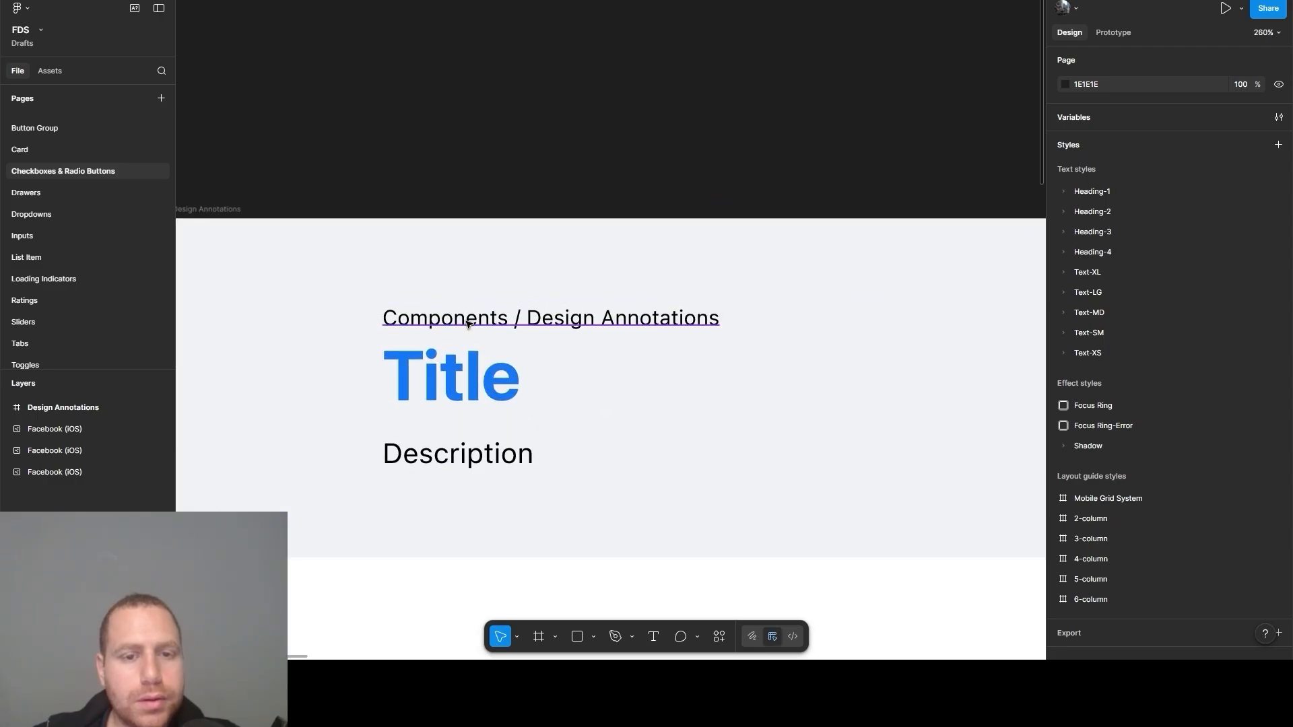
{"action": "double_click", "coordinate": [468, 323]}
{"action": "left_click_drag", "start_coordinate": [527, 320], "coordinate": [732, 327]}
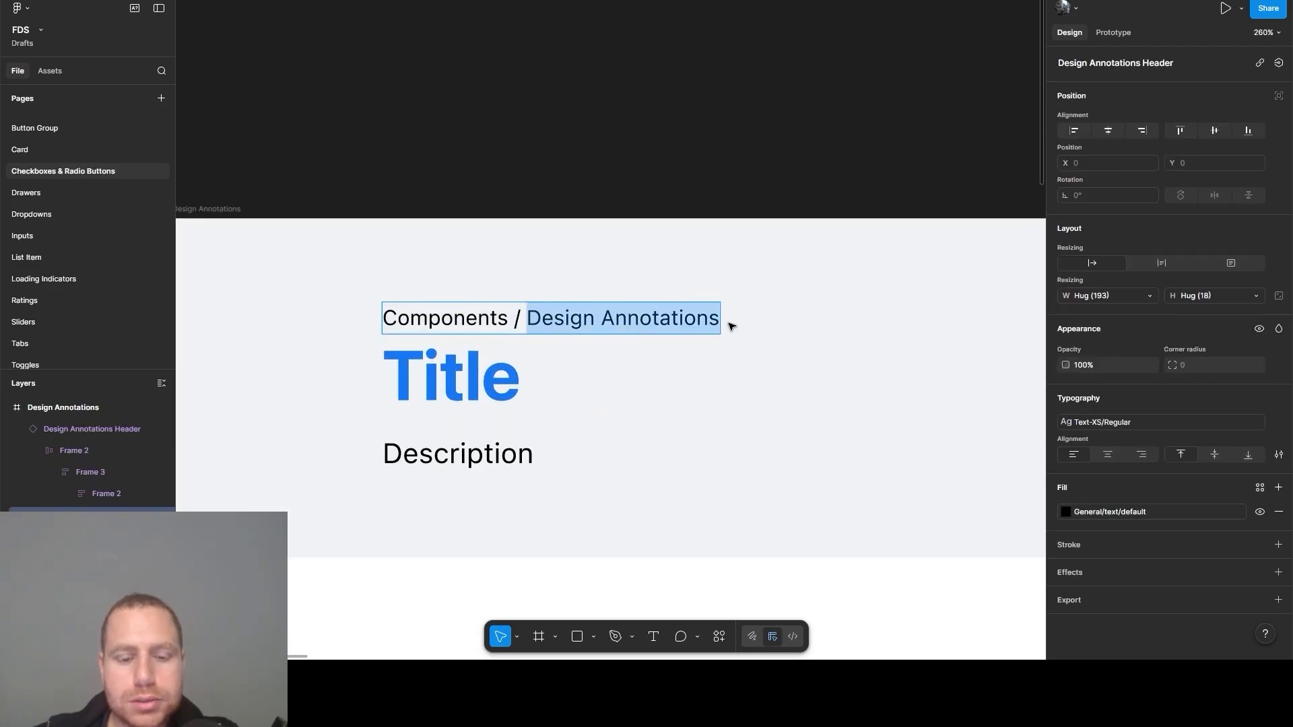
{"action": "type", "text": "Checkbox "}
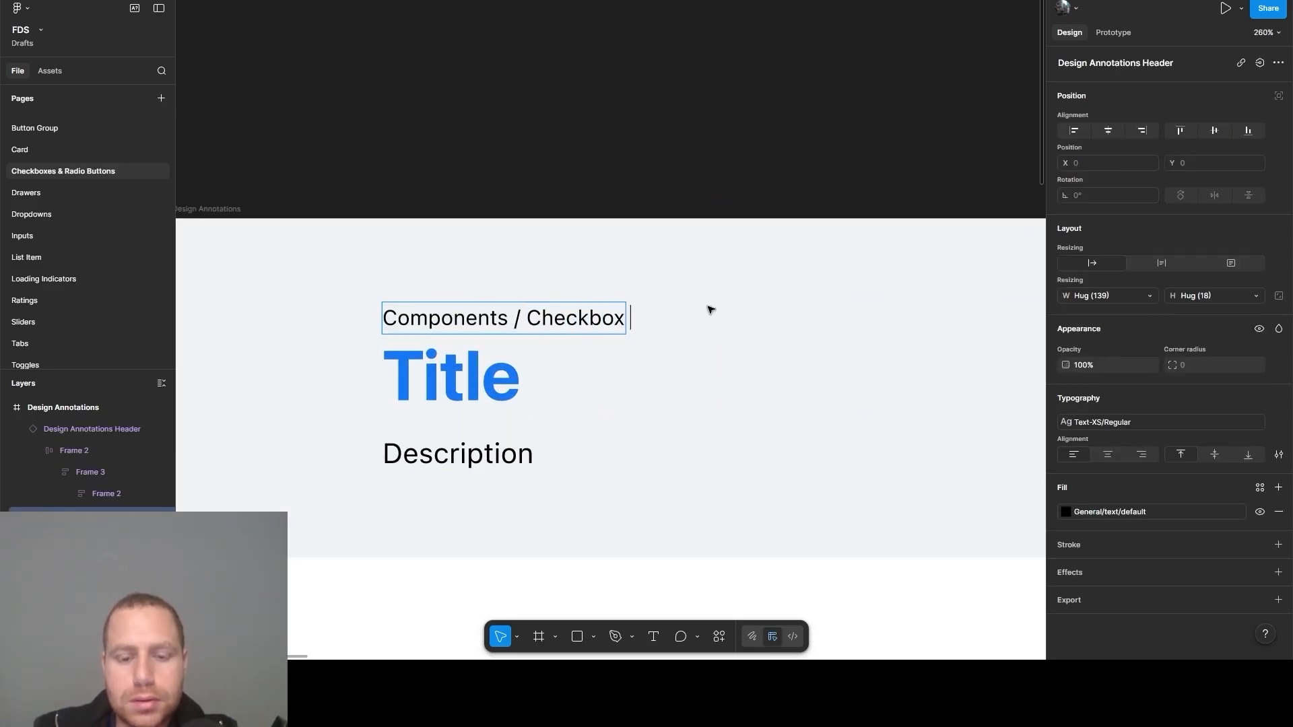
{"action": "type", "text": "& Radio"}
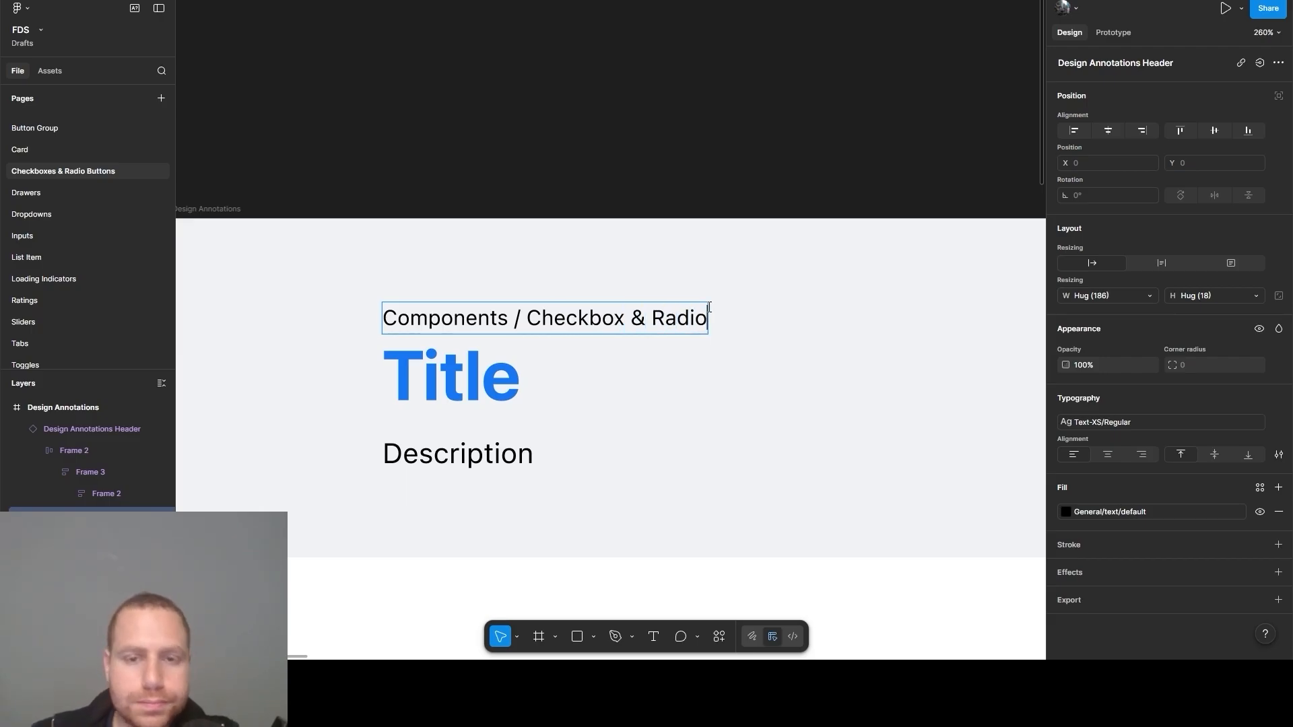
{"action": "type", "text": " Button"}
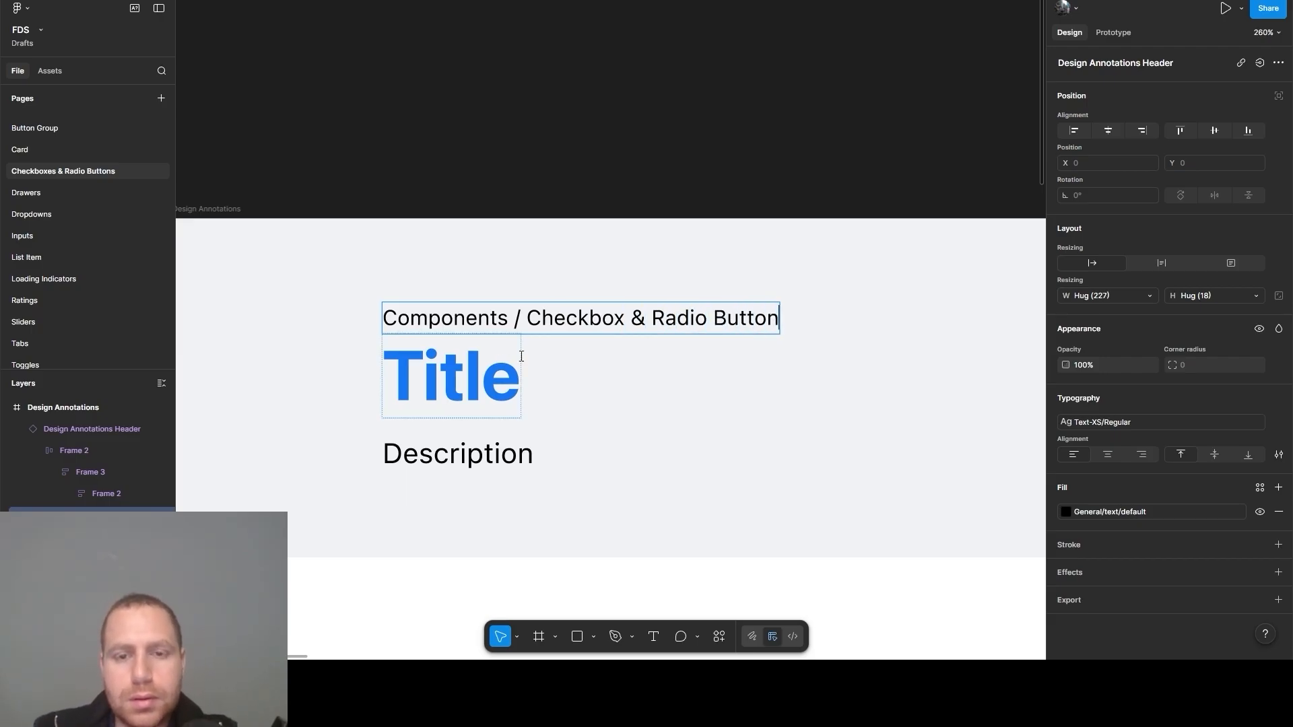
Replace the header's title placeholder with "Checkbox & Radio Button"
{"action": "double_click", "coordinate": [492, 345]}
{"action": "type", "text": "C"}
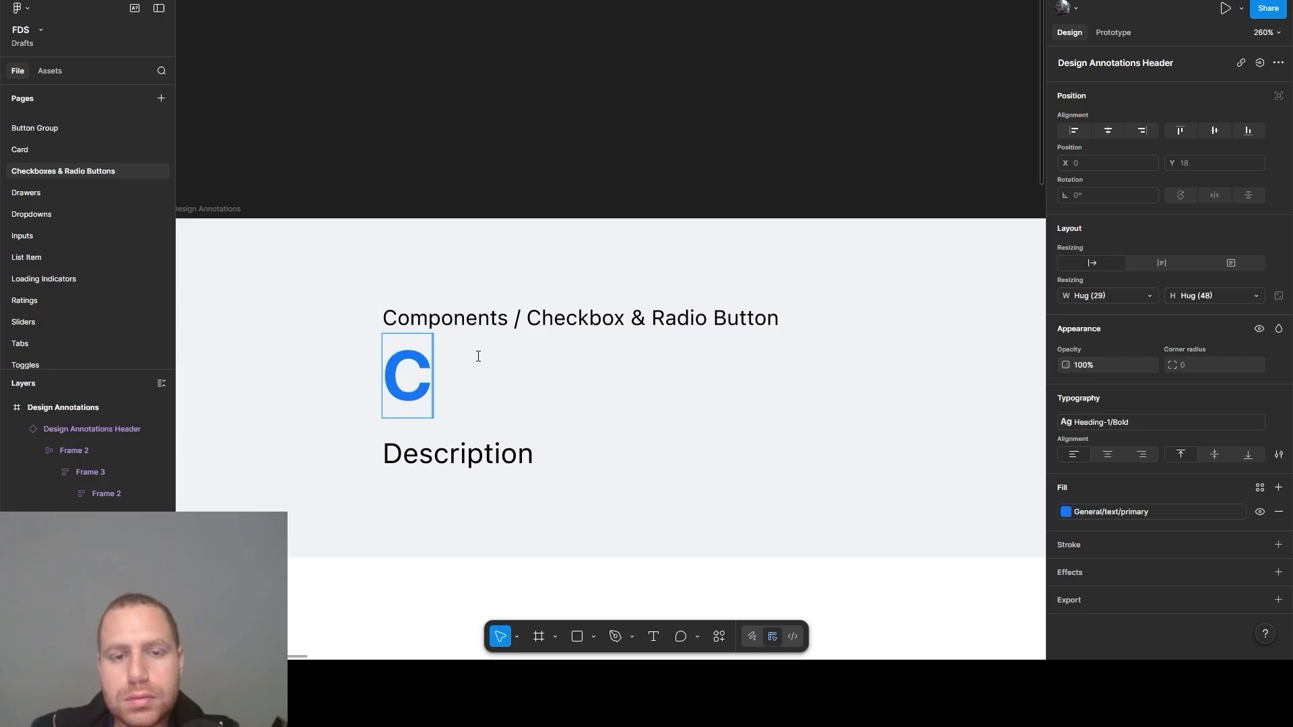
{"action": "type", "text": "heckbox "}
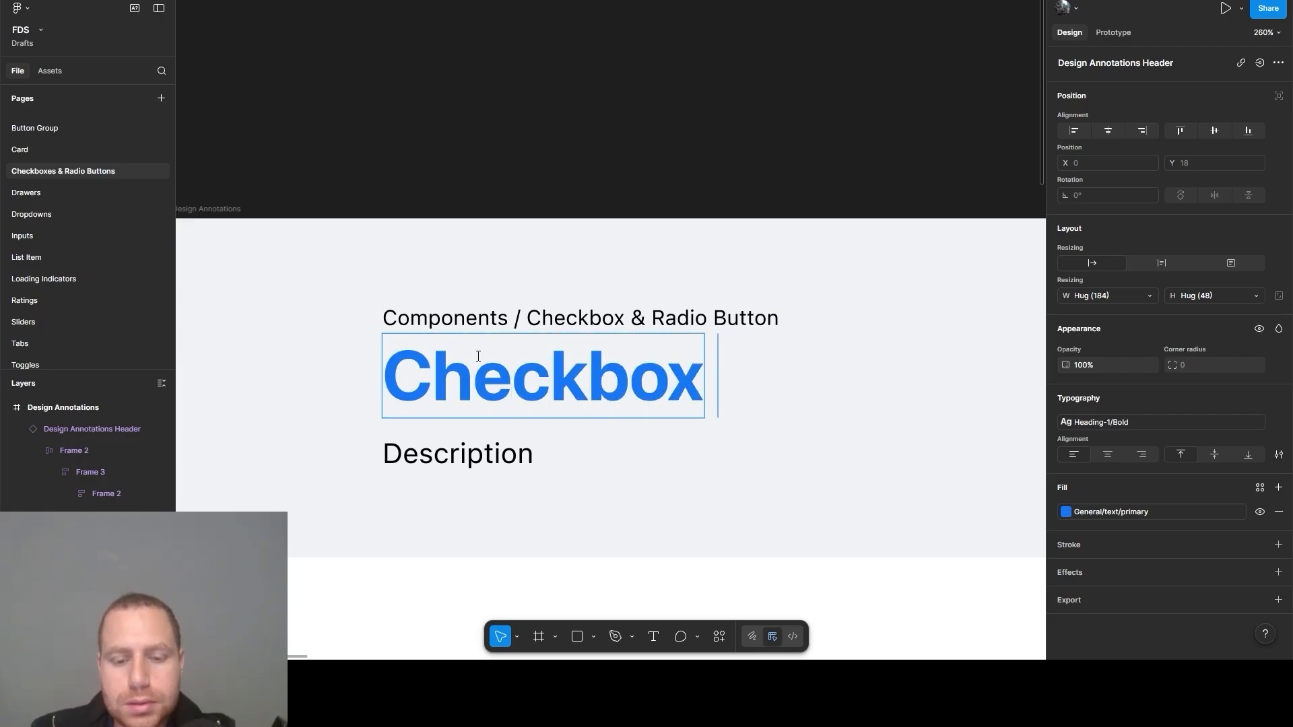
{"action": "type", "text": "& Radio Bu"}
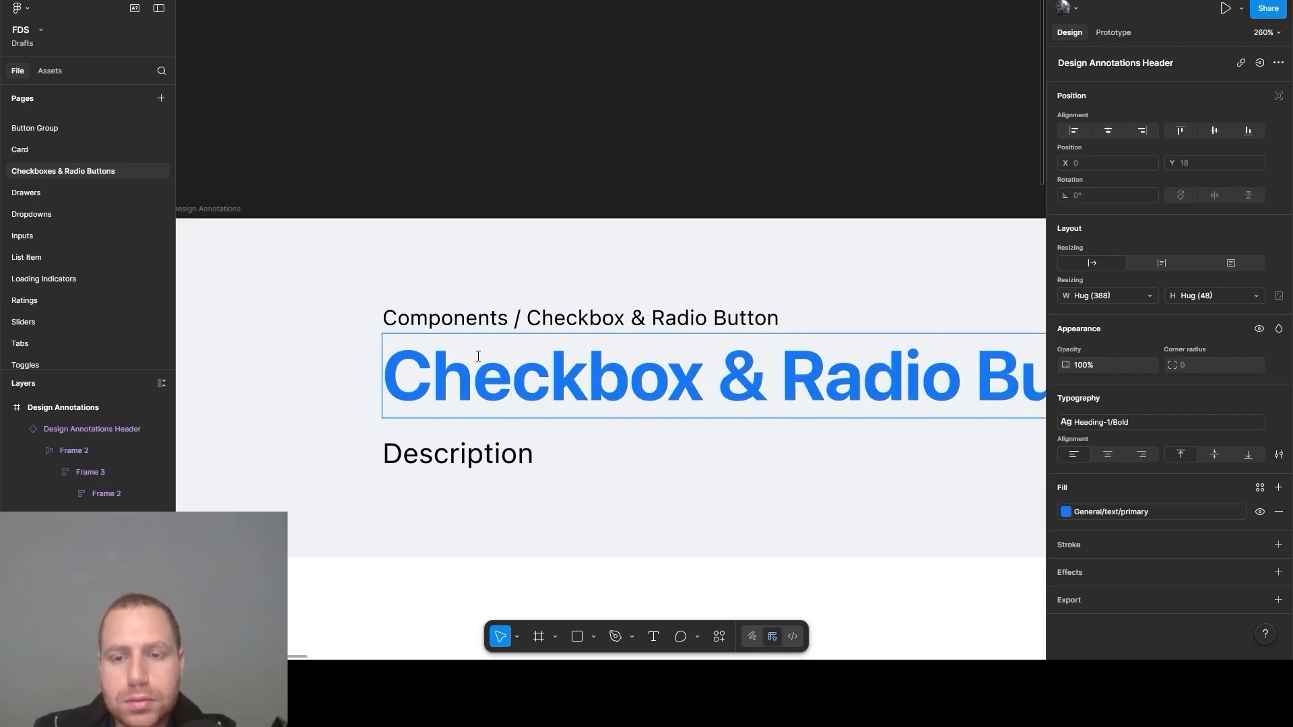
{"action": "key", "text": "Escape"}
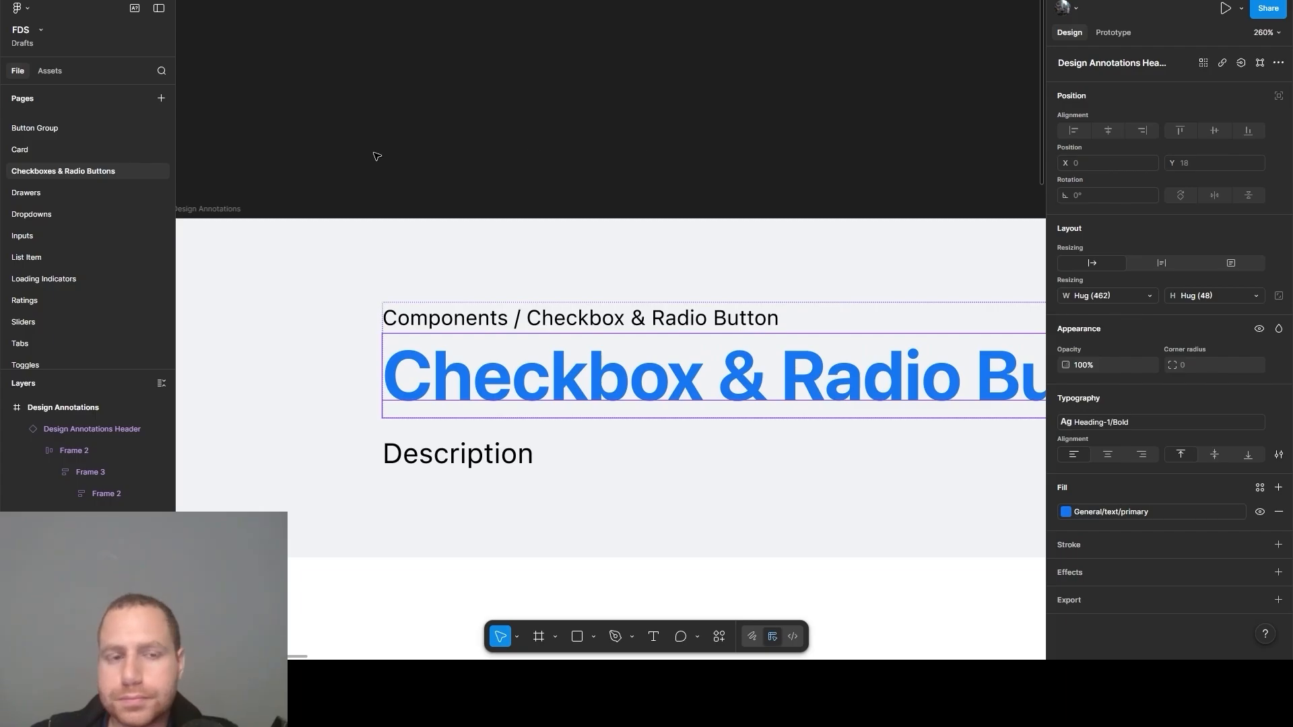
Rename the copied documentation frame as "Checkbox & Radio Button"
{"action": "left_click", "coordinate": [208, 209]}
{"action": "double_click", "coordinate": [208, 210]}
{"action": "type", "text": "Chec"}
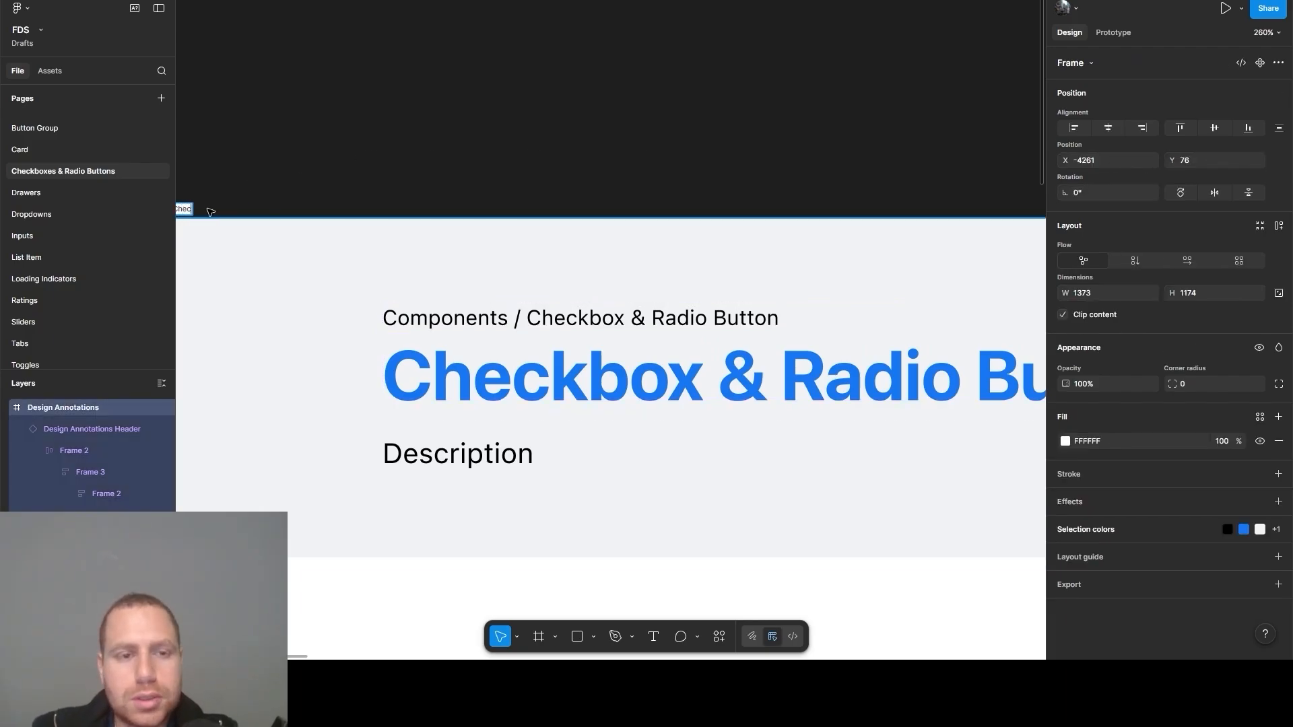
{"action": "type", "text": "kbox"}
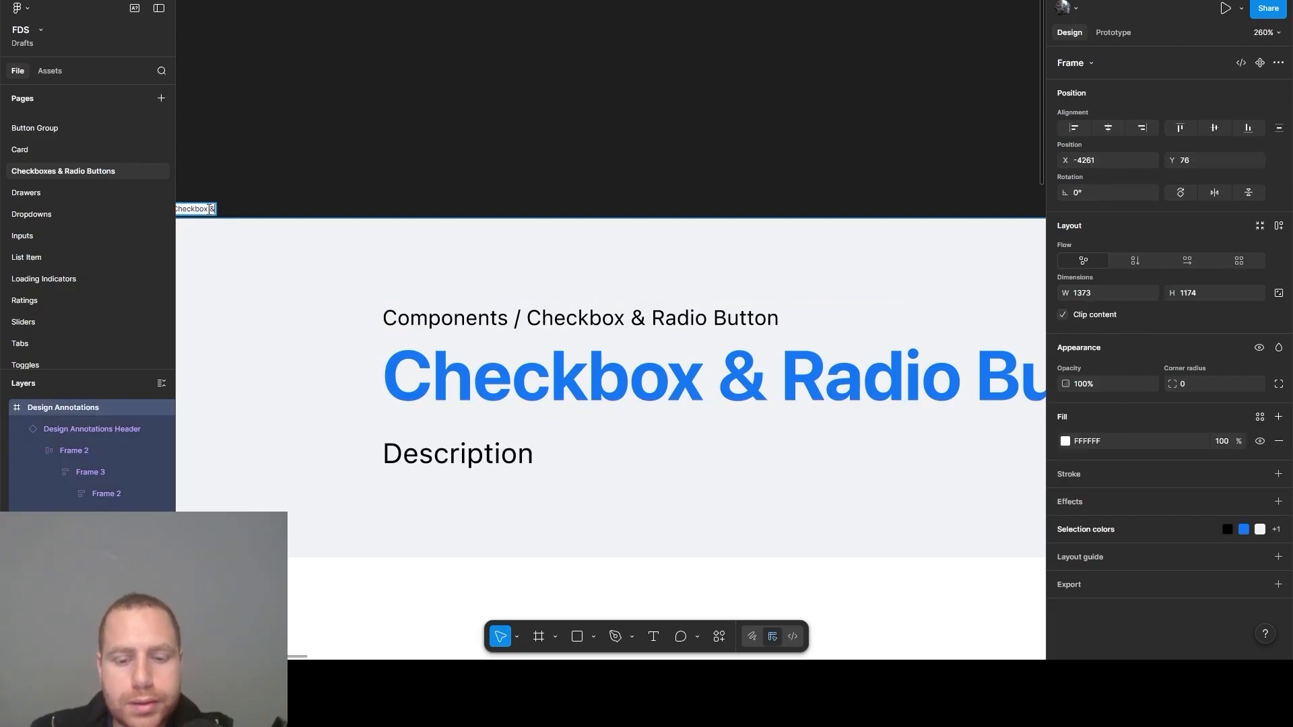
{"action": "type", "text": " & Radio Button"}
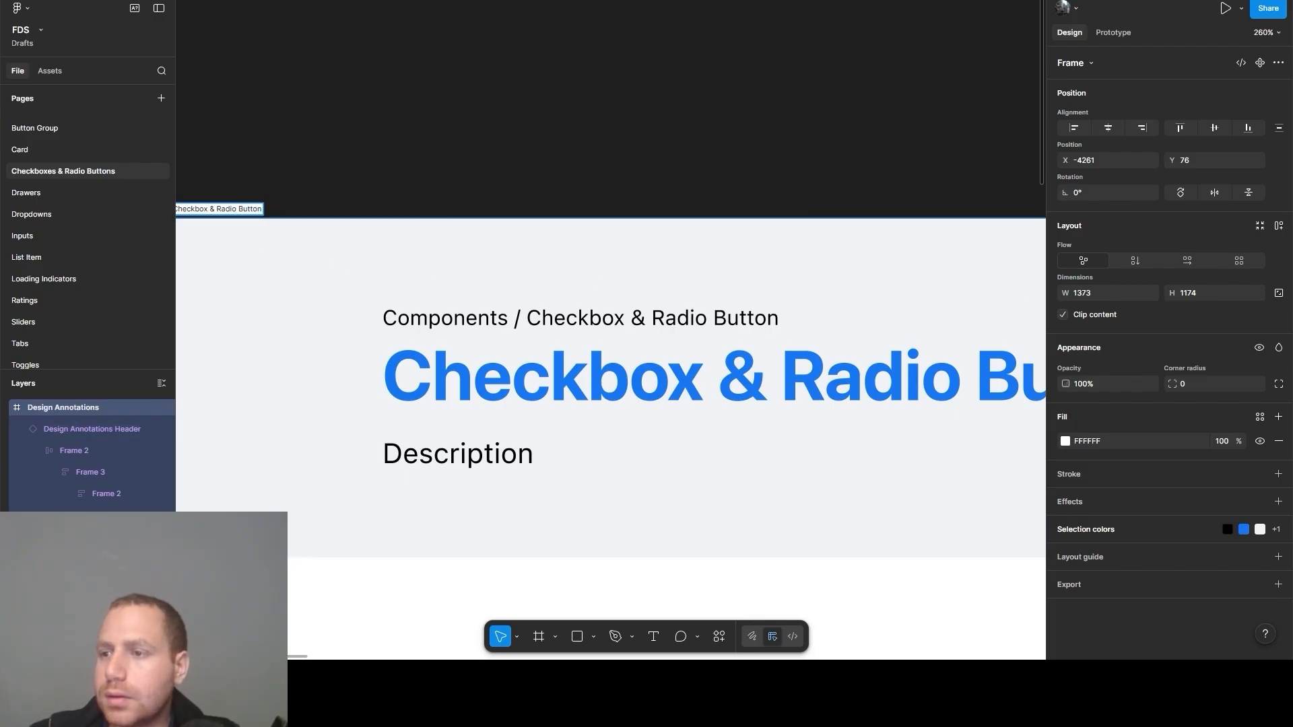
{"action": "key", "text": "Return"}
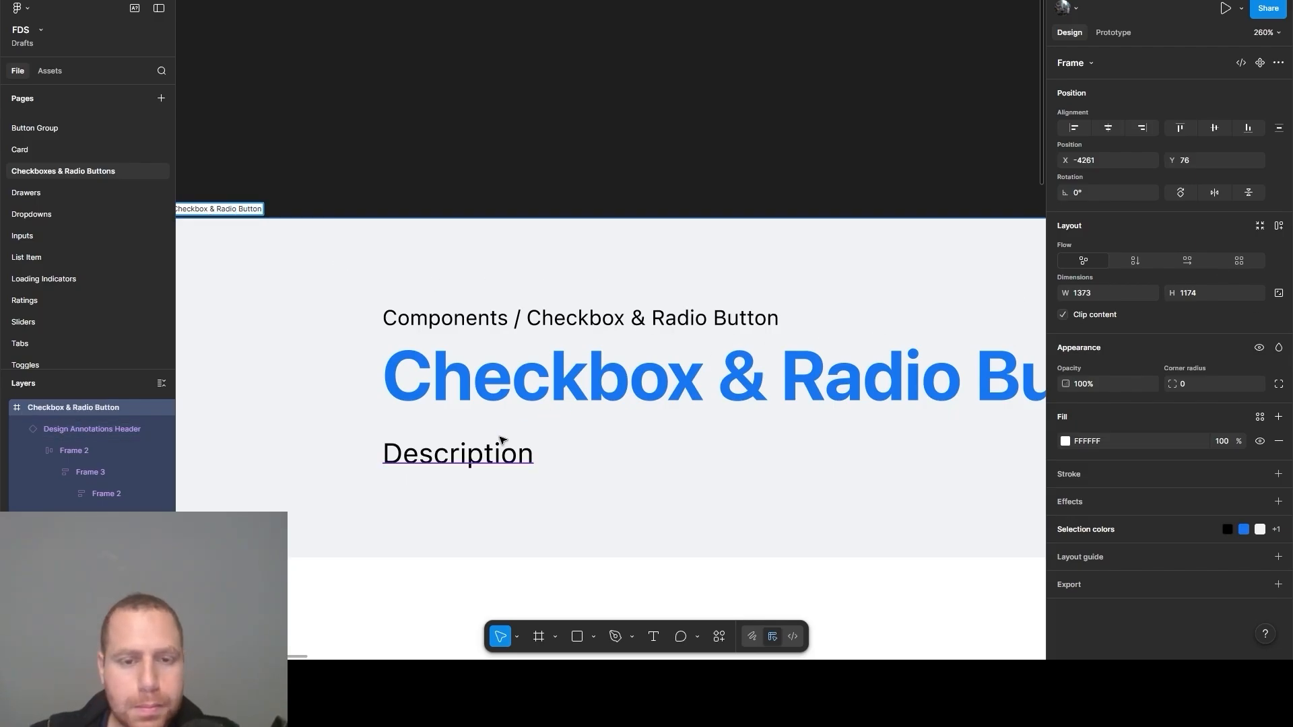
Replace the header's description placeholder with the copied paragraph explaining what checkboxes and radio buttons allow users to select
{"action": "double_click", "coordinate": [490, 452], "text": "ctrl"}
{"action": "key", "text": "ctrl+v"}
{"action": "key", "text": "ctrl+a"}
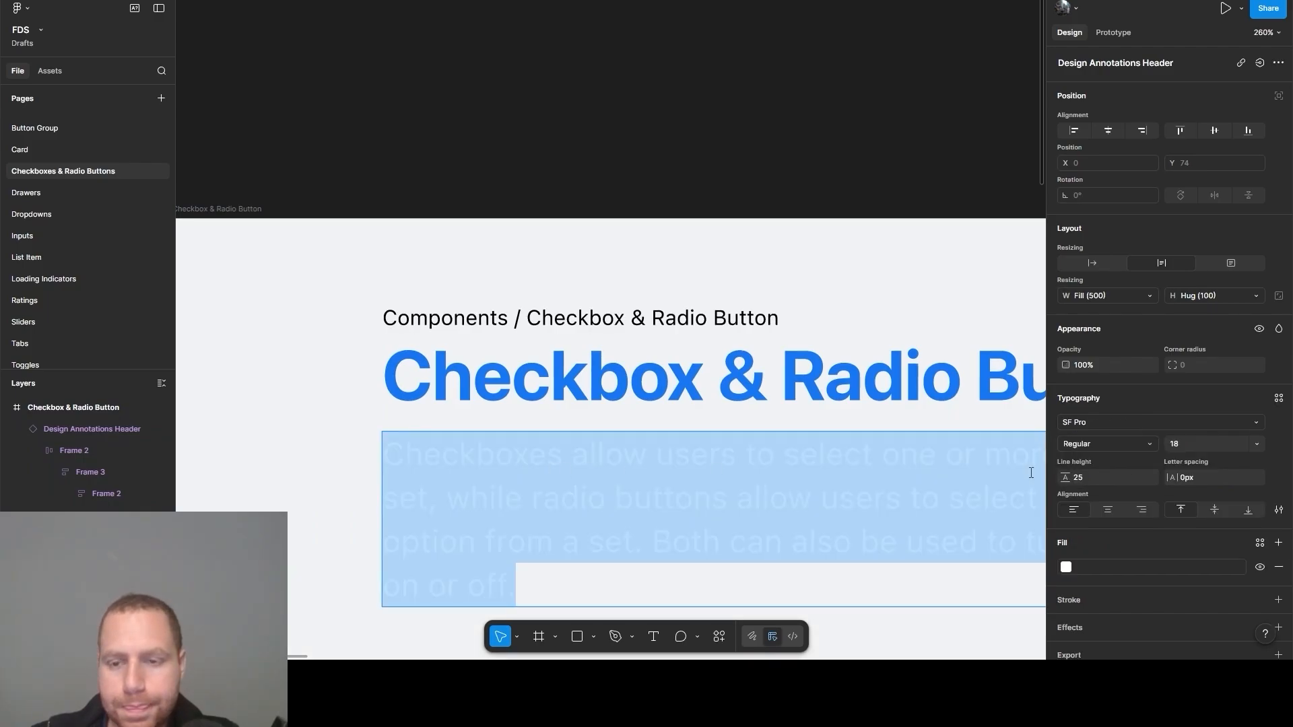
Apply the Text-MD/Regular text style and the General/text/default fill color to the description paragraph
{"action": "left_click", "coordinate": [1279, 397]}
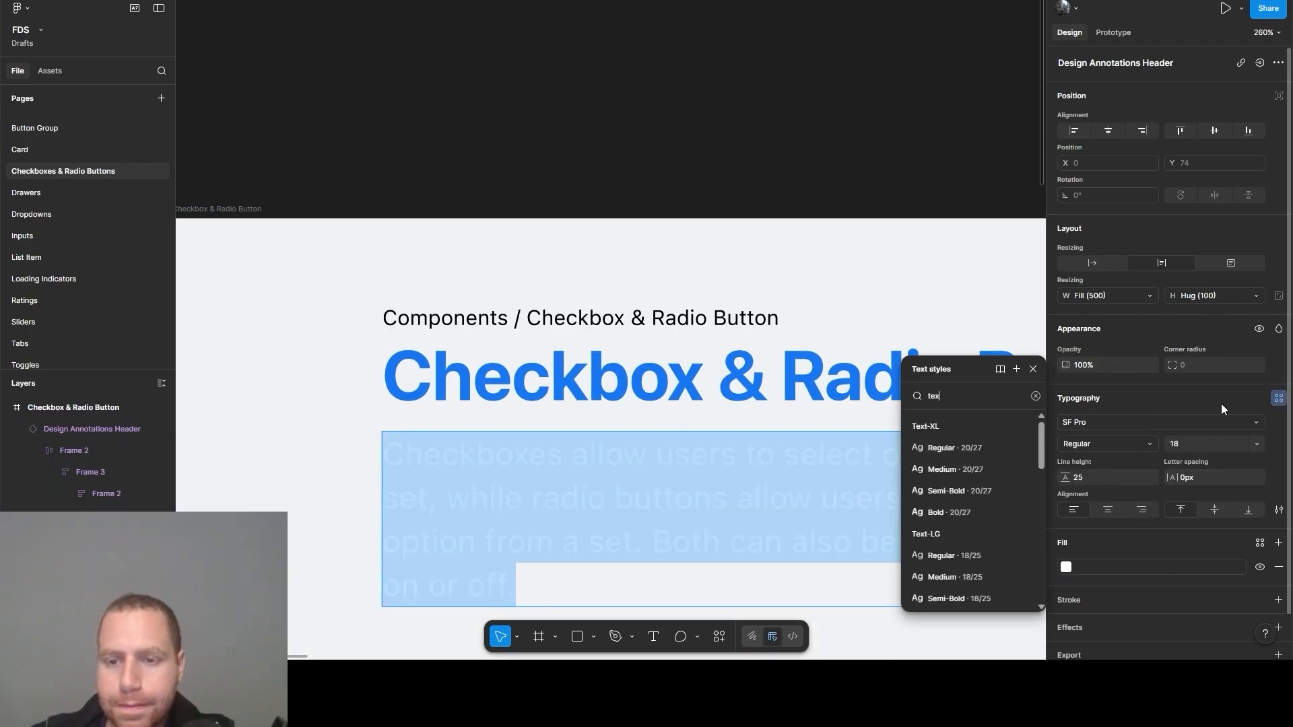
{"action": "scroll", "coordinate": [962, 462], "scroll_direction": "down", "scroll_amount": 3}
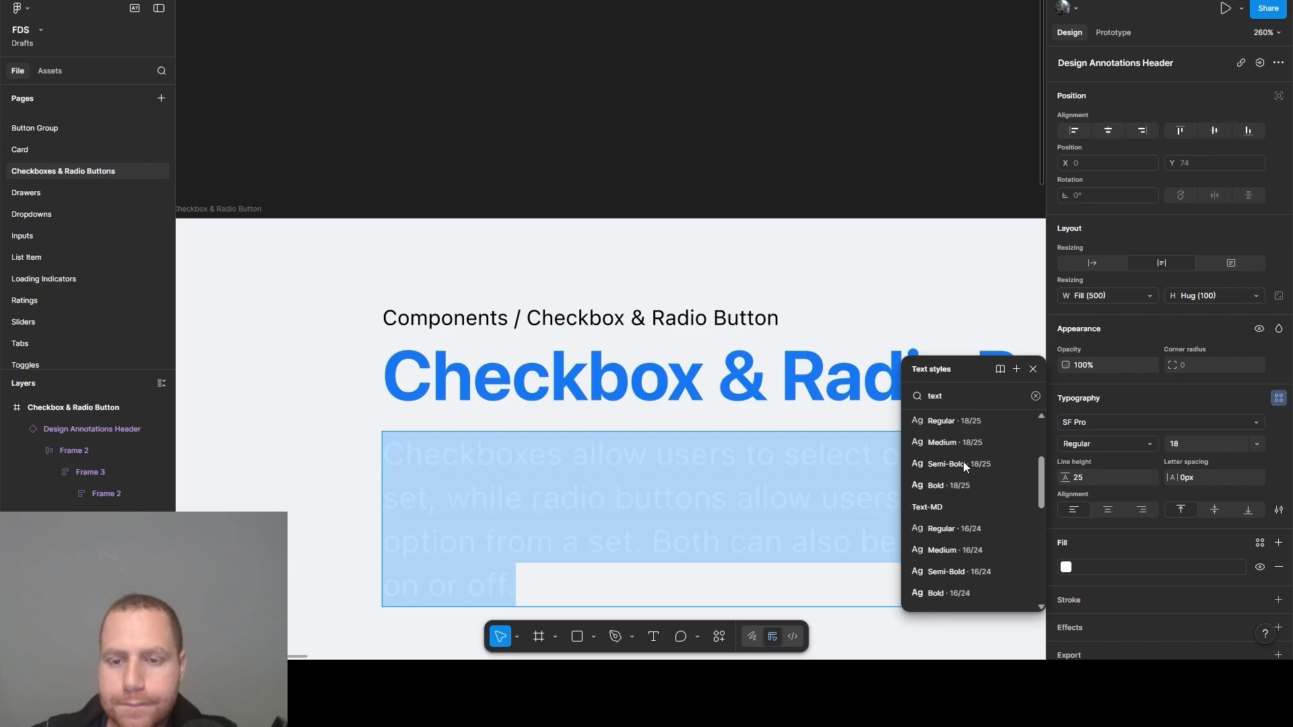
{"action": "left_click", "coordinate": [956, 528]}
{"action": "left_click", "coordinate": [1101, 510]}
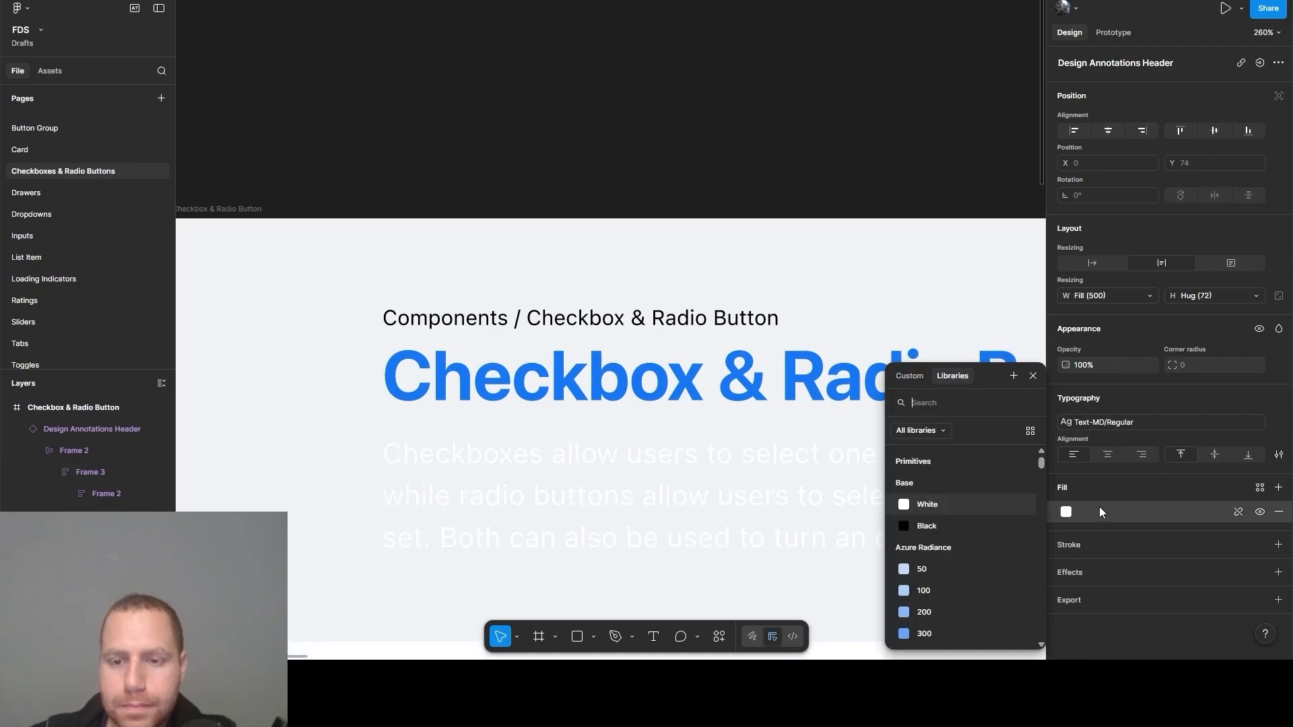
{"action": "type", "text": "text"}
{"action": "left_click", "coordinate": [960, 488]}
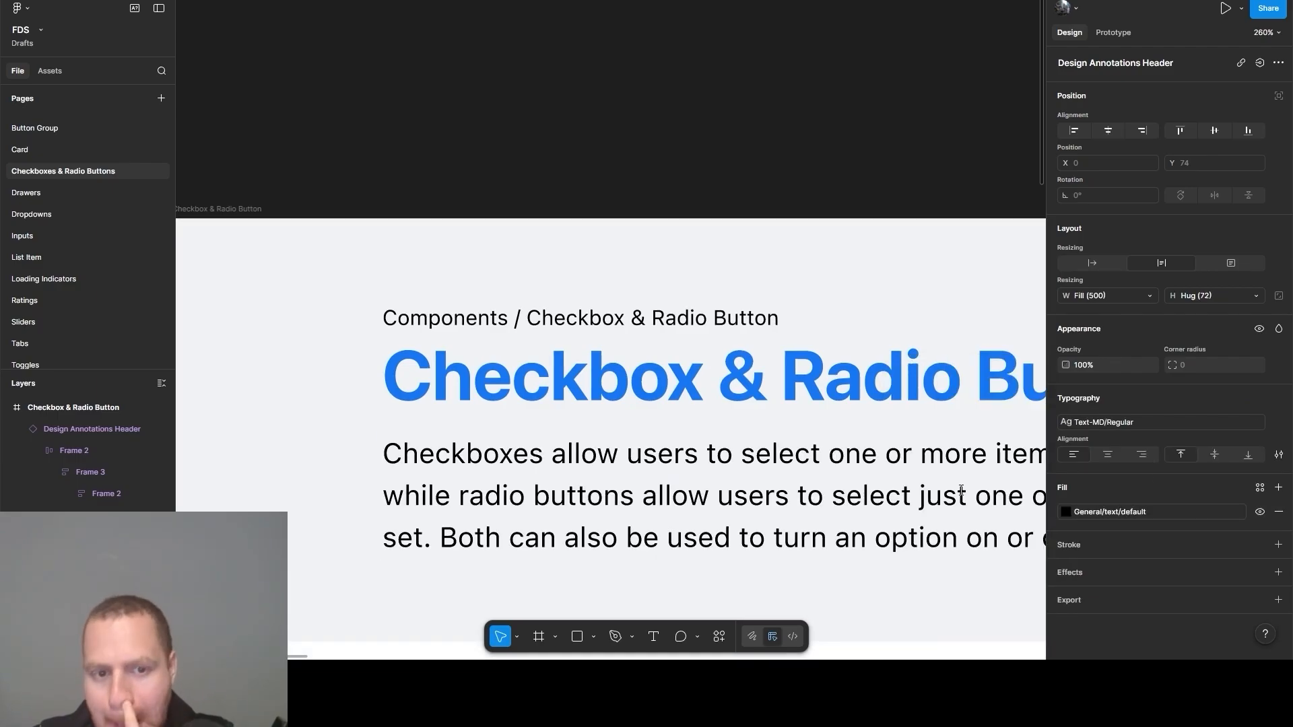
Read through the header's title and description of checkboxes and radio buttons
{"action": "left_click", "coordinate": [742, 360]}
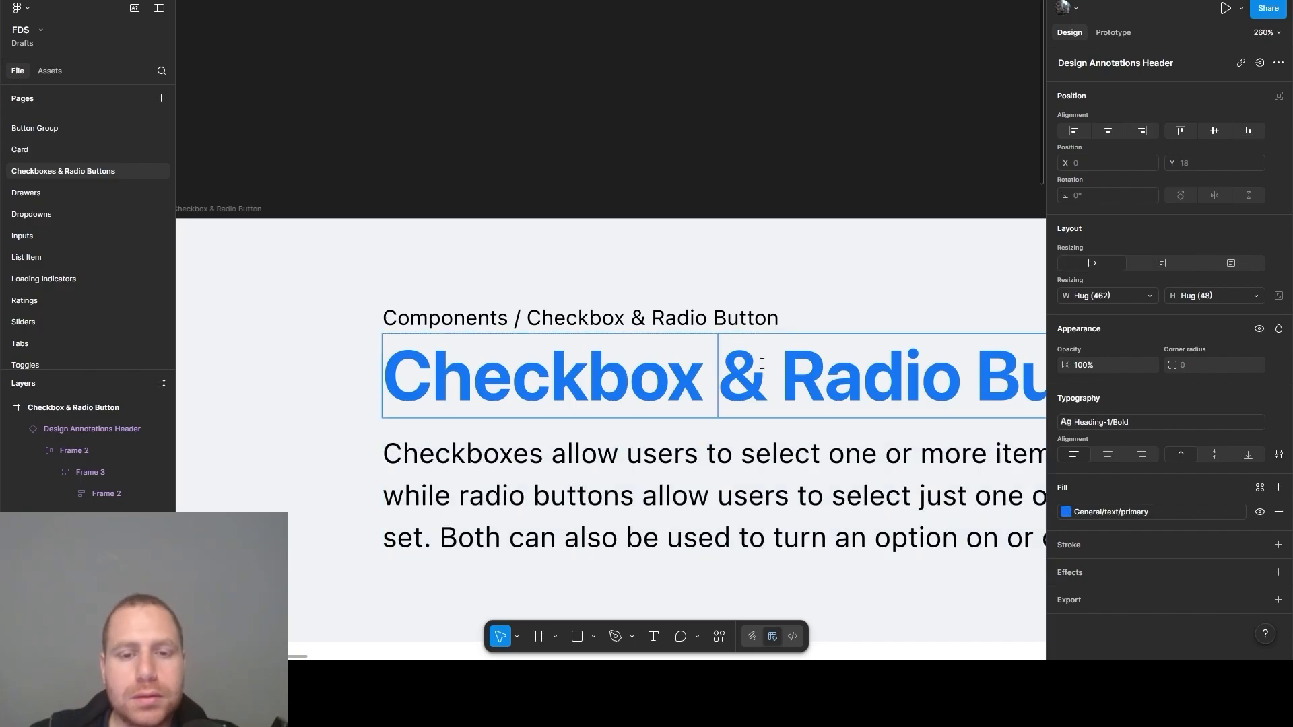
{"action": "scroll", "coordinate": [760, 337], "scroll_direction": "down", "scroll_amount": 1}
{"action": "scroll", "coordinate": [759, 336], "scroll_direction": "right", "scroll_amount": 1}
{"action": "scroll", "coordinate": [621, 369], "scroll_direction": "right", "scroll_amount": 5}
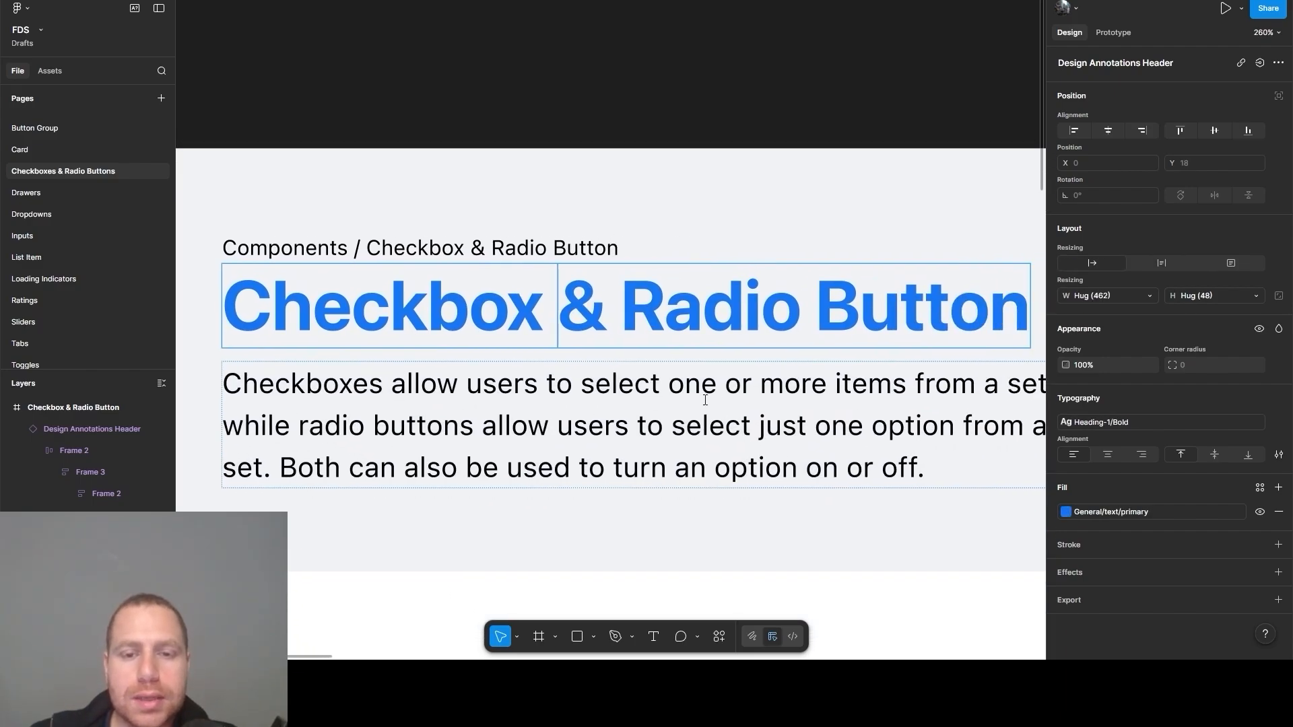
{"action": "scroll", "coordinate": [679, 386], "scroll_direction": "left", "scroll_amount": 5}
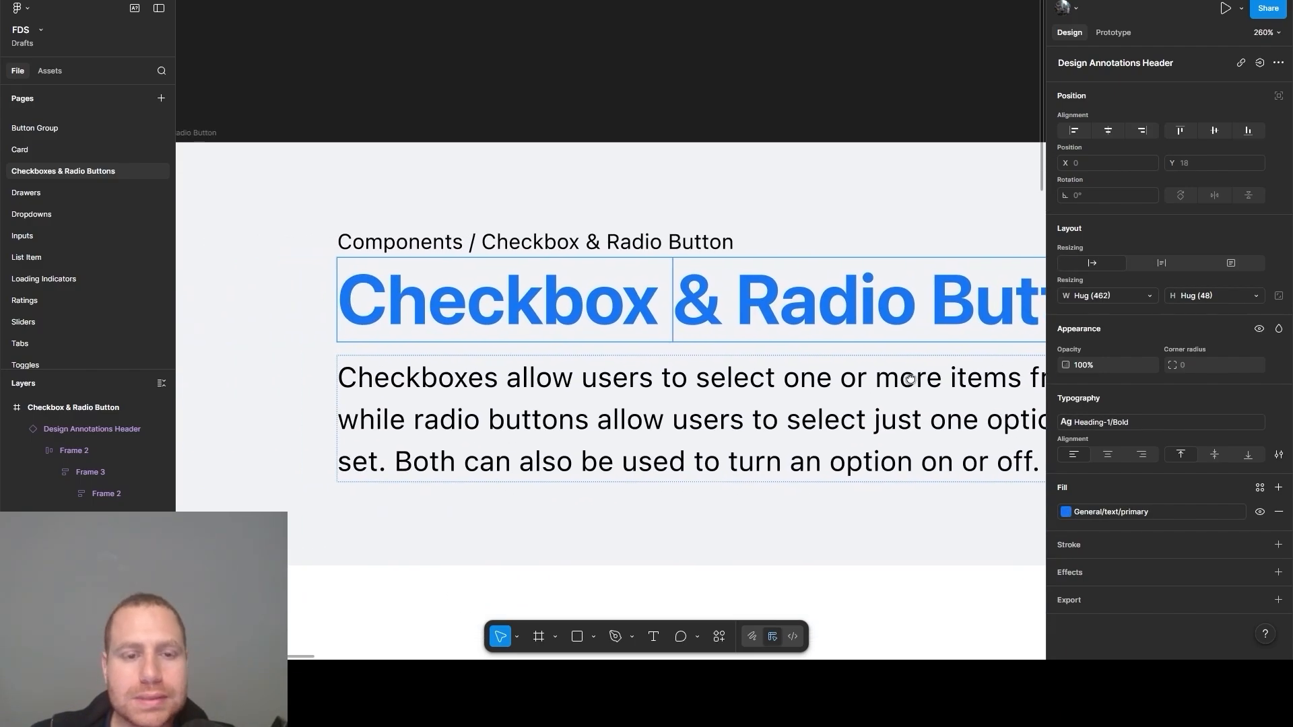
{"action": "scroll", "coordinate": [624, 423], "scroll_direction": "right", "scroll_amount": 3}
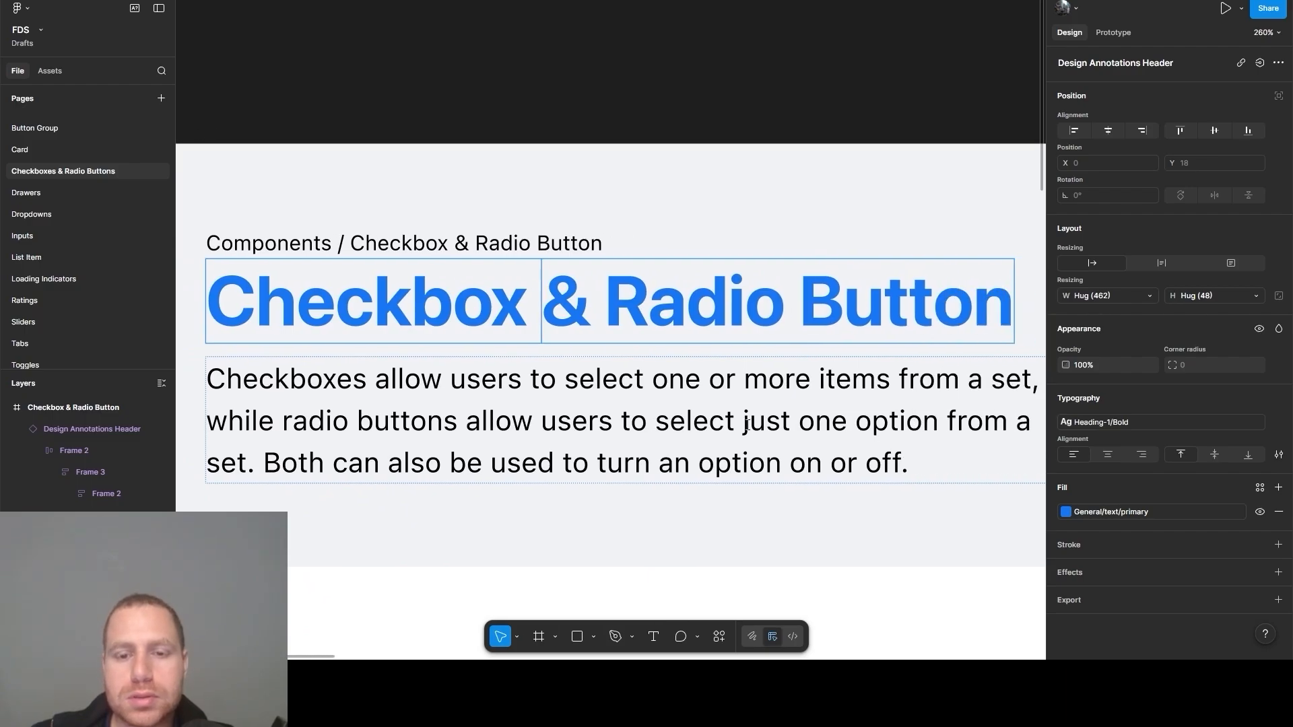
{"action": "scroll", "coordinate": [509, 449], "scroll_direction": "left", "scroll_amount": 3}
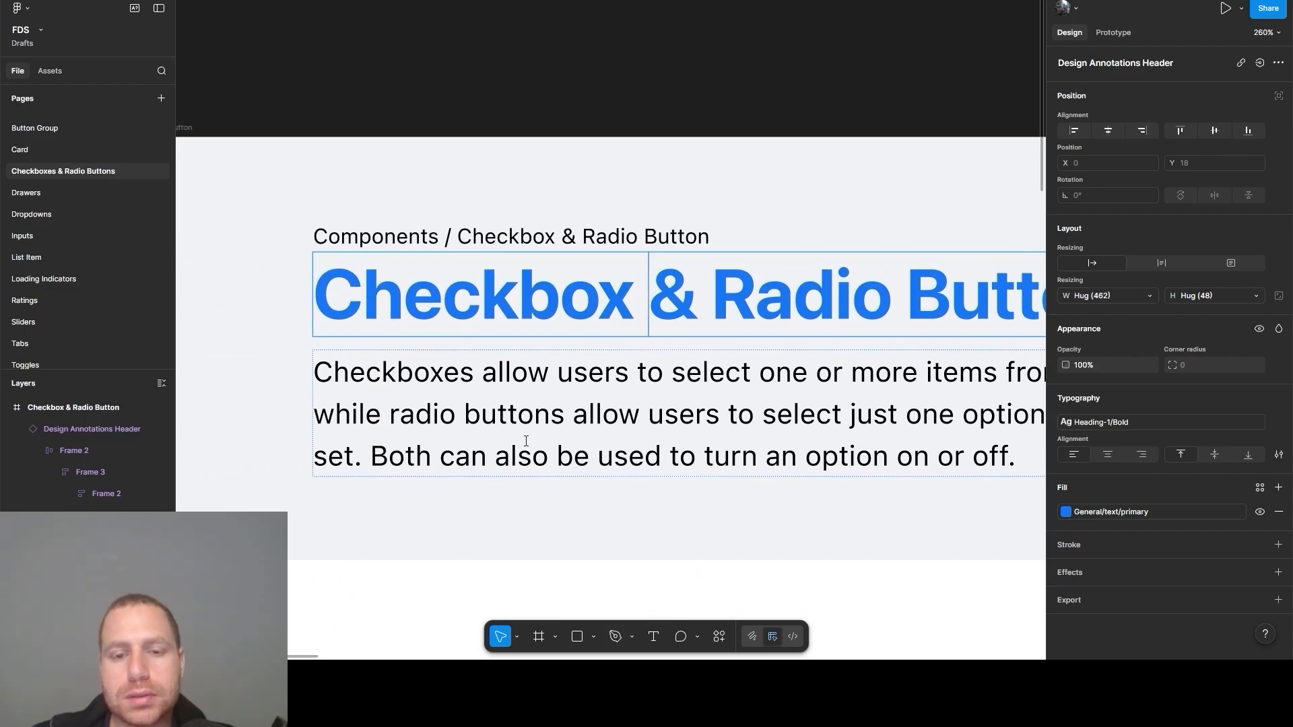
{"action": "scroll", "coordinate": [719, 491], "scroll_direction": "down", "scroll_amount": 5}
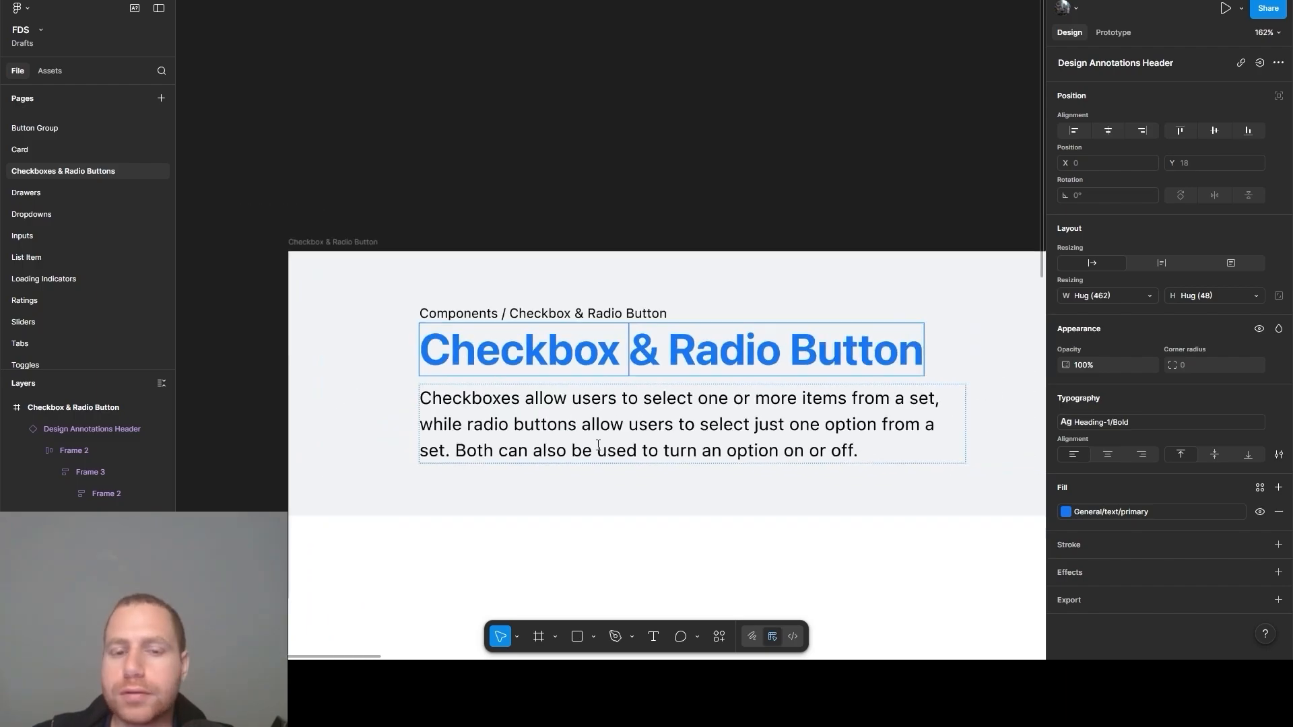
{"action": "scroll", "coordinate": [719, 490], "scroll_direction": "down", "scroll_amount": 5}
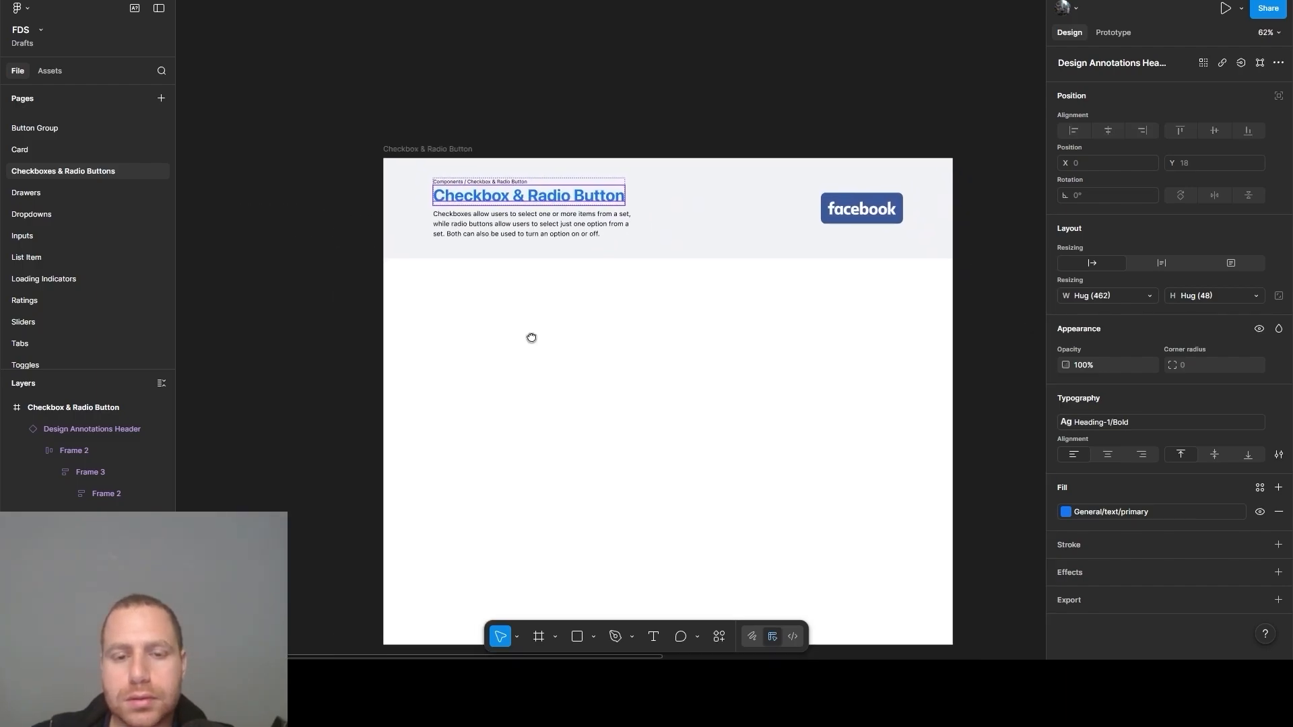
Draw a square frame of about 73 × 73 on the empty canvas beside the documentation frame
{"action": "left_click_drag", "start_coordinate": [313, 372], "coordinate": [822, 436]}
{"action": "scroll", "coordinate": [571, 381], "scroll_direction": "up", "scroll_amount": 3}
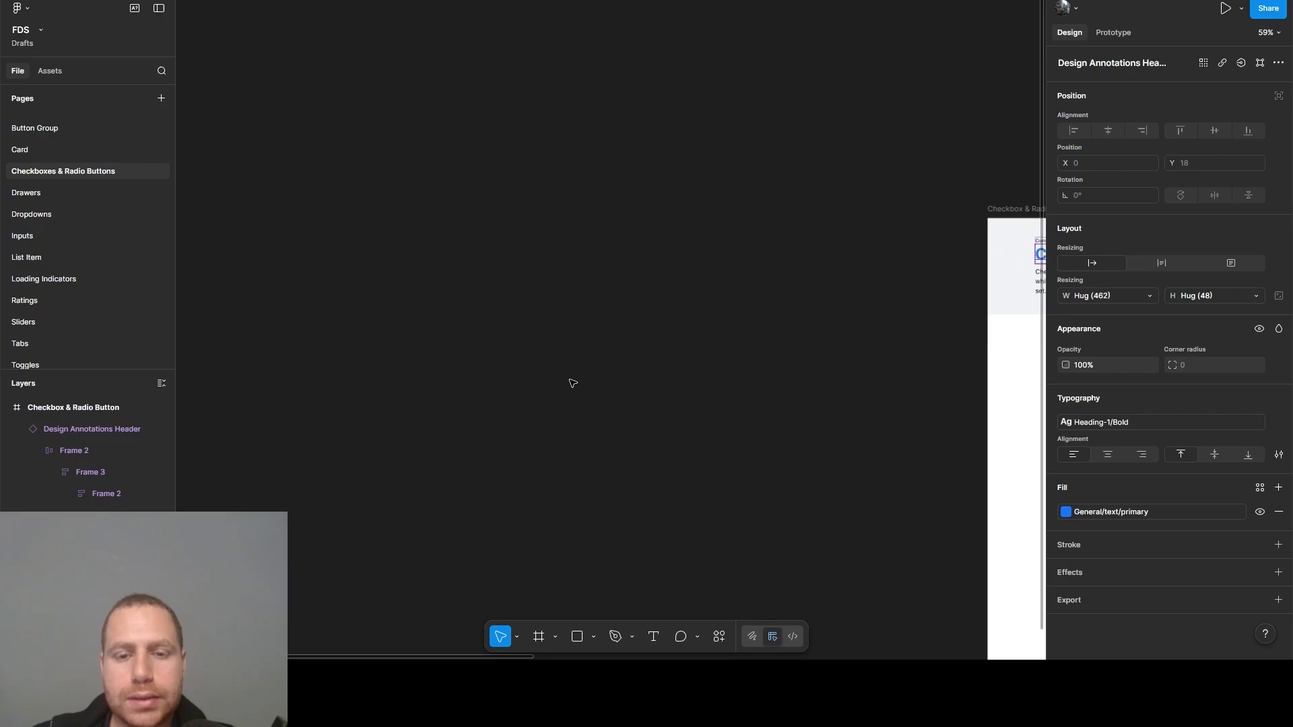
{"action": "left_click", "coordinate": [701, 357]}
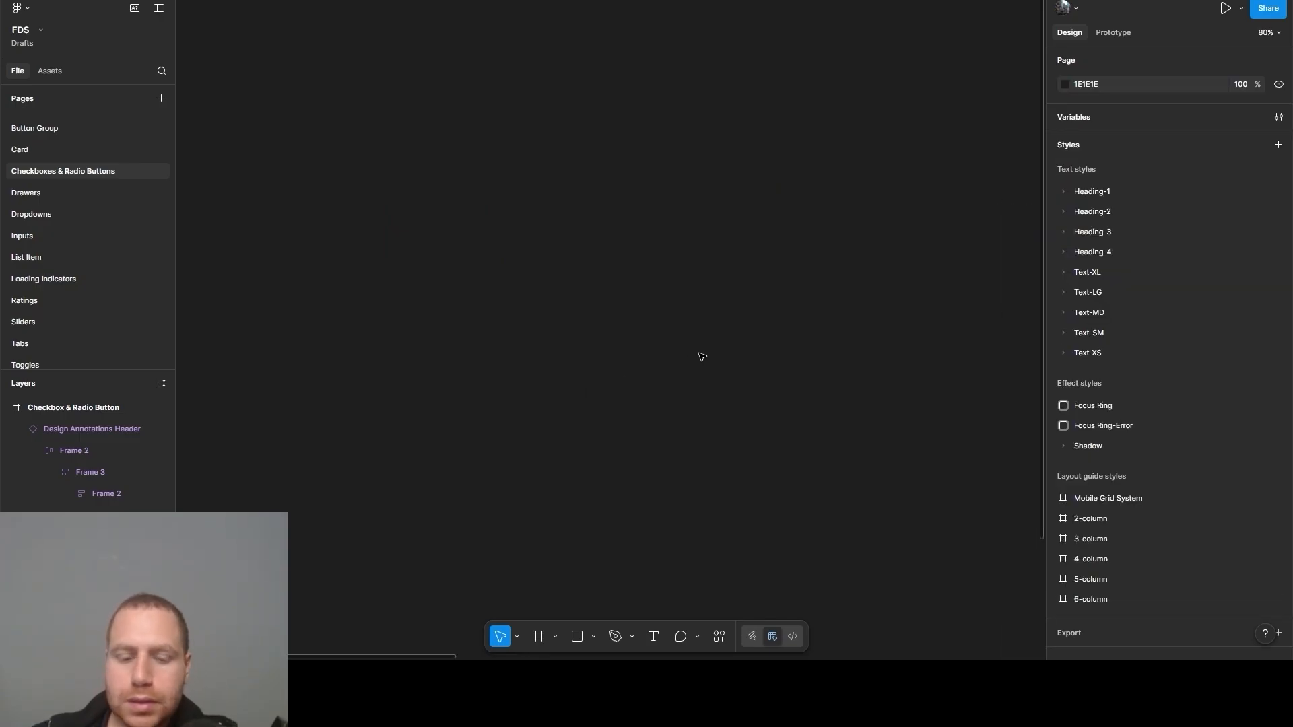
{"action": "key", "text": "f"}
{"action": "left_click_drag", "start_coordinate": [497, 277], "coordinate": [536, 307]}
{"action": "scroll", "coordinate": [528, 300], "scroll_direction": "up", "scroll_amount": 2}
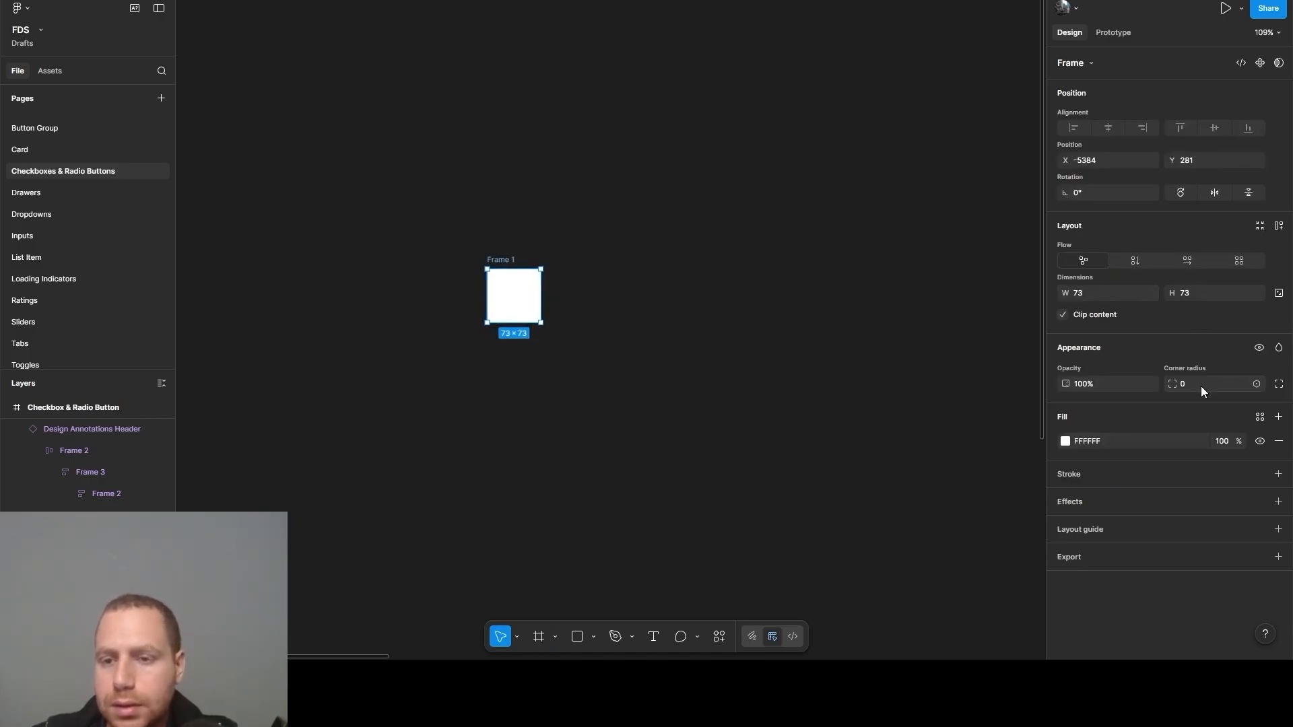
Set the new frame's width and height to 20 each
{"action": "left_click", "coordinate": [1103, 296]}
{"action": "type", "text": "29"}
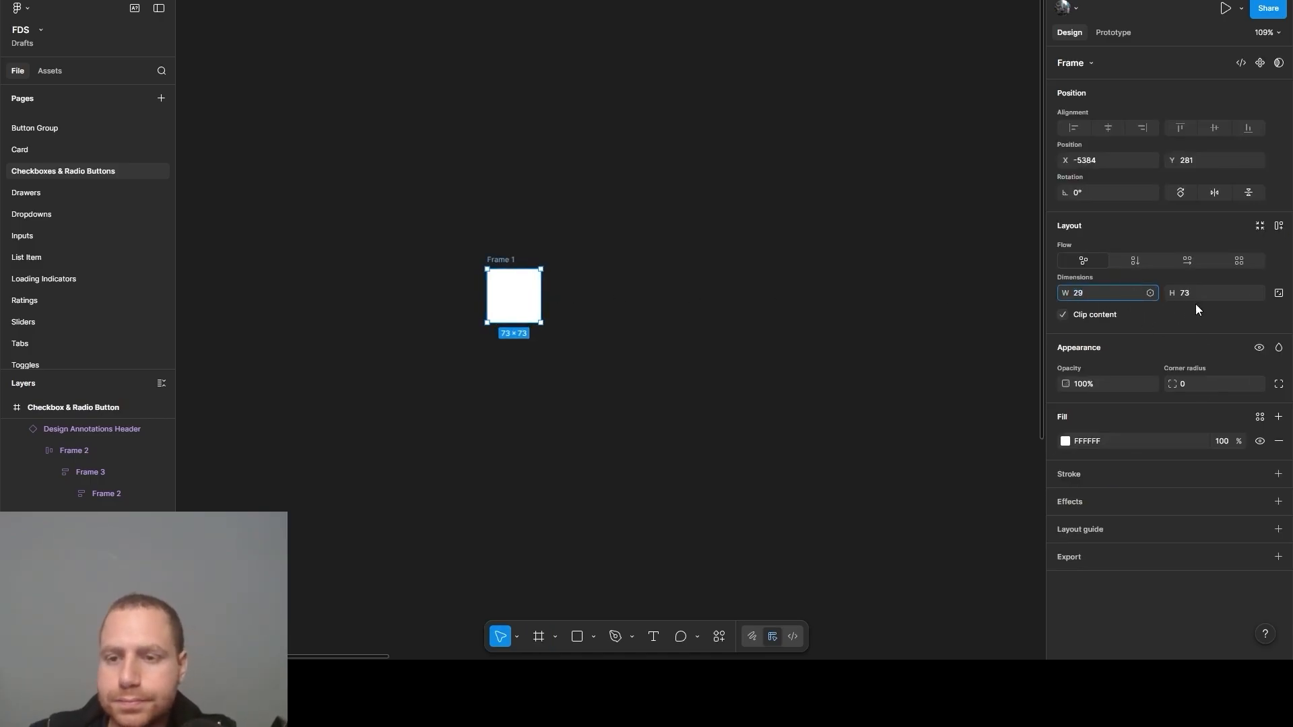
{"action": "left_click", "coordinate": [1195, 296]}
{"action": "type", "text": "10"}
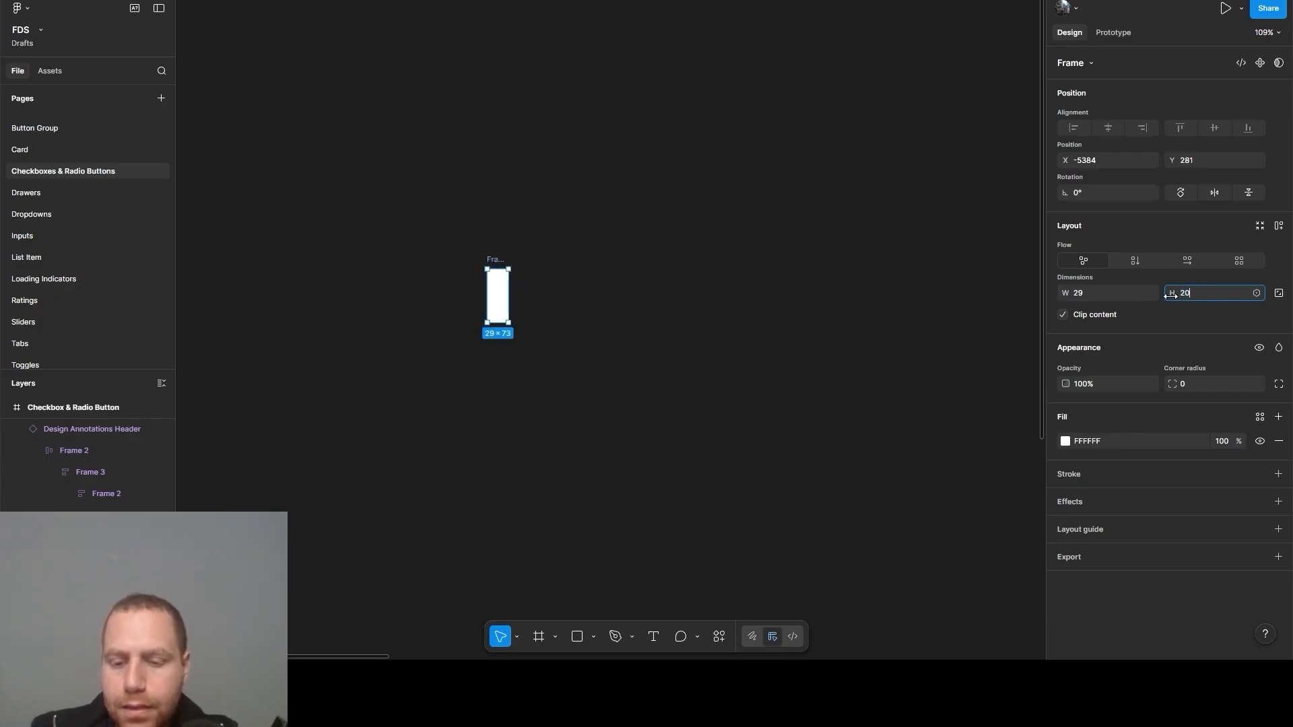
{"action": "left_click", "coordinate": [1111, 298]}
{"action": "type", "text": "20"}
{"action": "key", "text": "Return"}
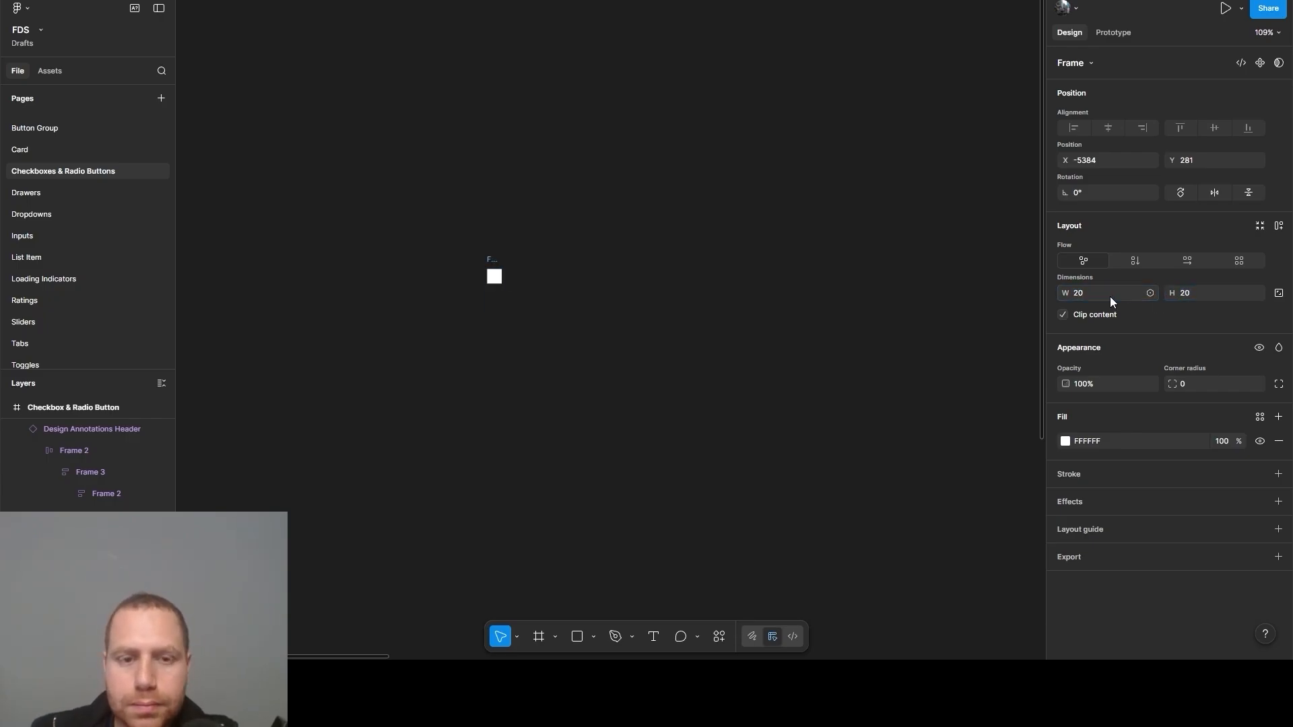
Set the corner radius of the 20 × 20 frame to 4
{"action": "left_click", "coordinate": [436, 310]}
{"action": "scroll", "coordinate": [491, 229], "scroll_direction": "up", "scroll_amount": 10}
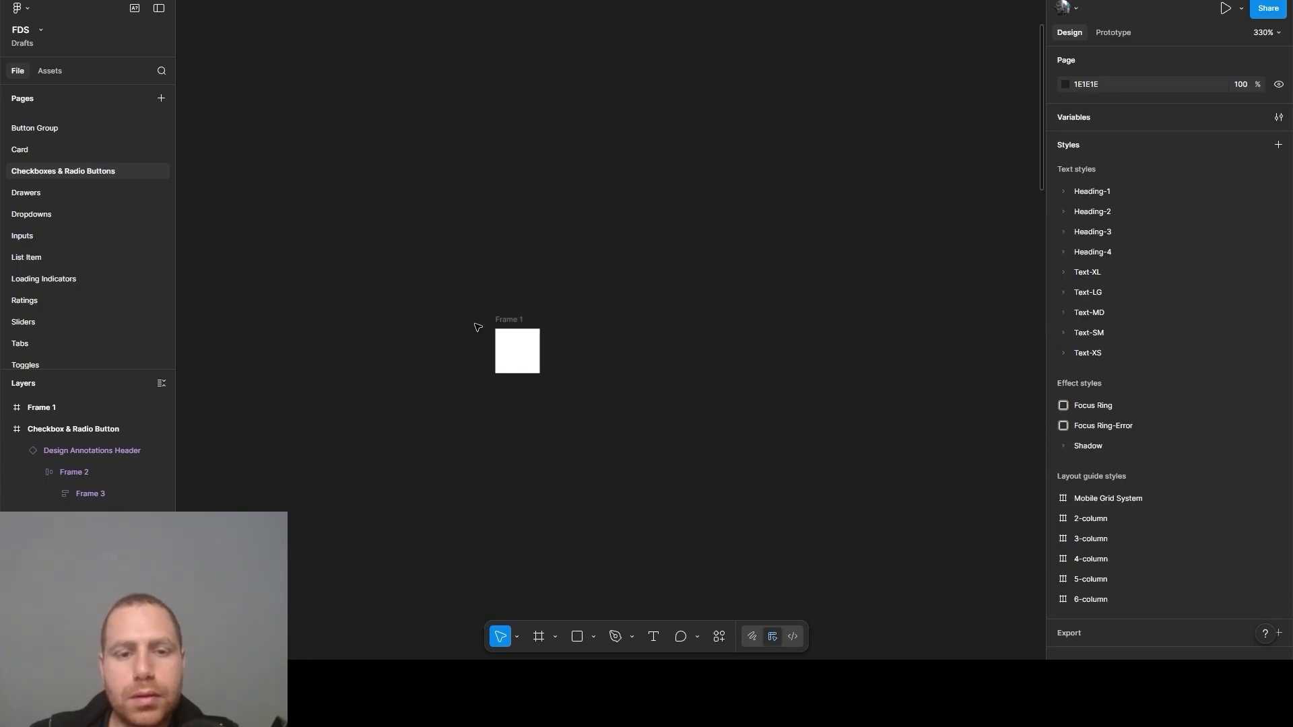
{"action": "left_click", "coordinate": [538, 361]}
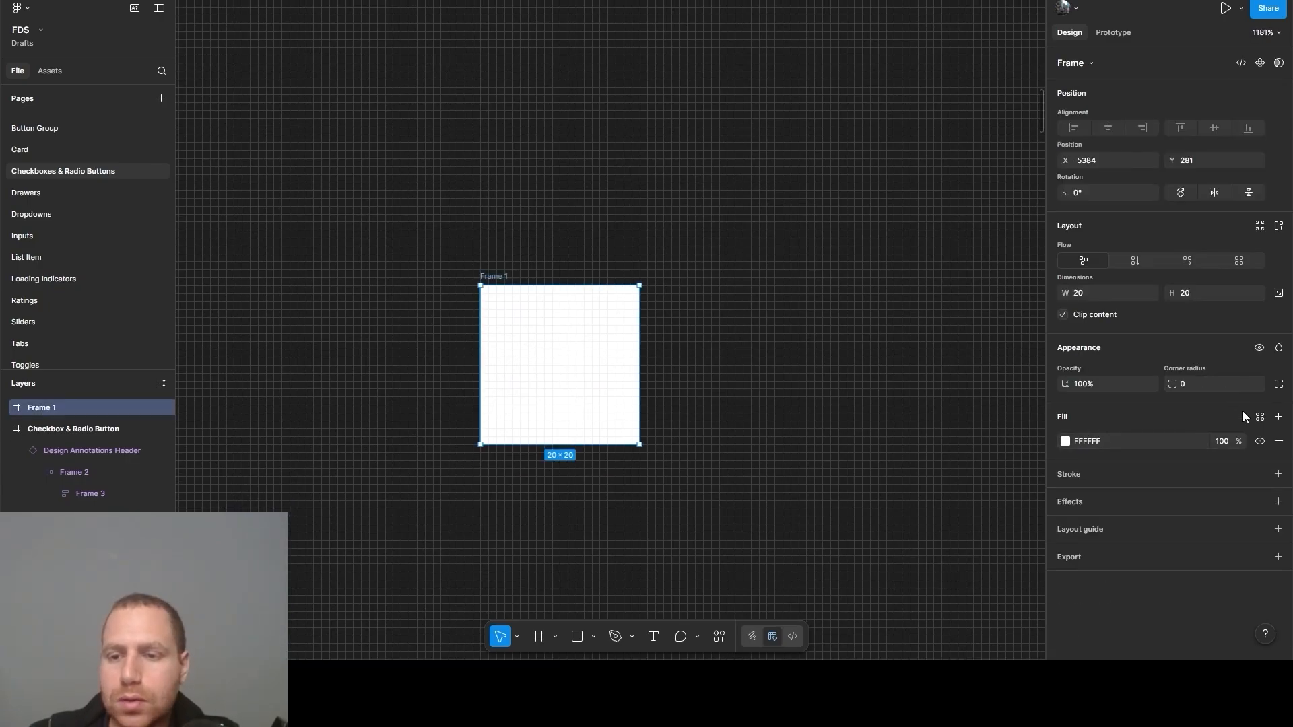
{"action": "left_click", "coordinate": [1210, 387]}
{"action": "type", "text": "4"}
{"action": "key", "text": "Return"}
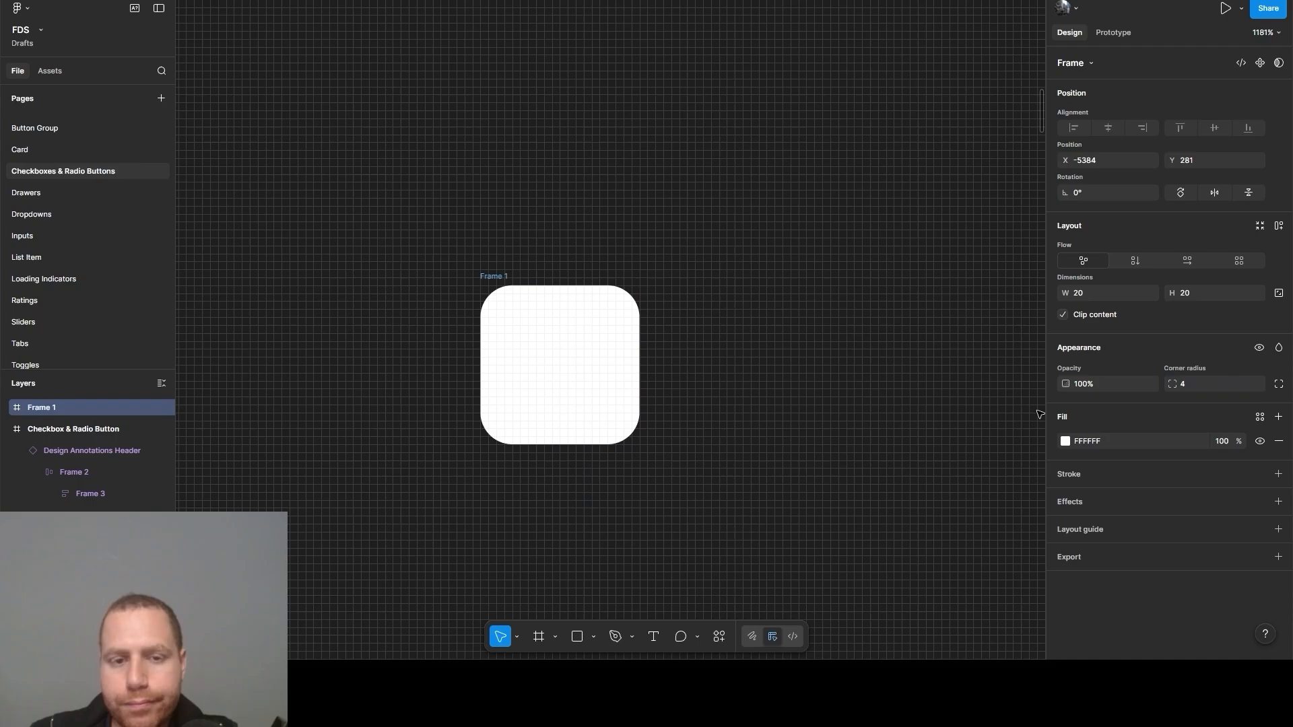
{"action": "left_click", "coordinate": [734, 397]}
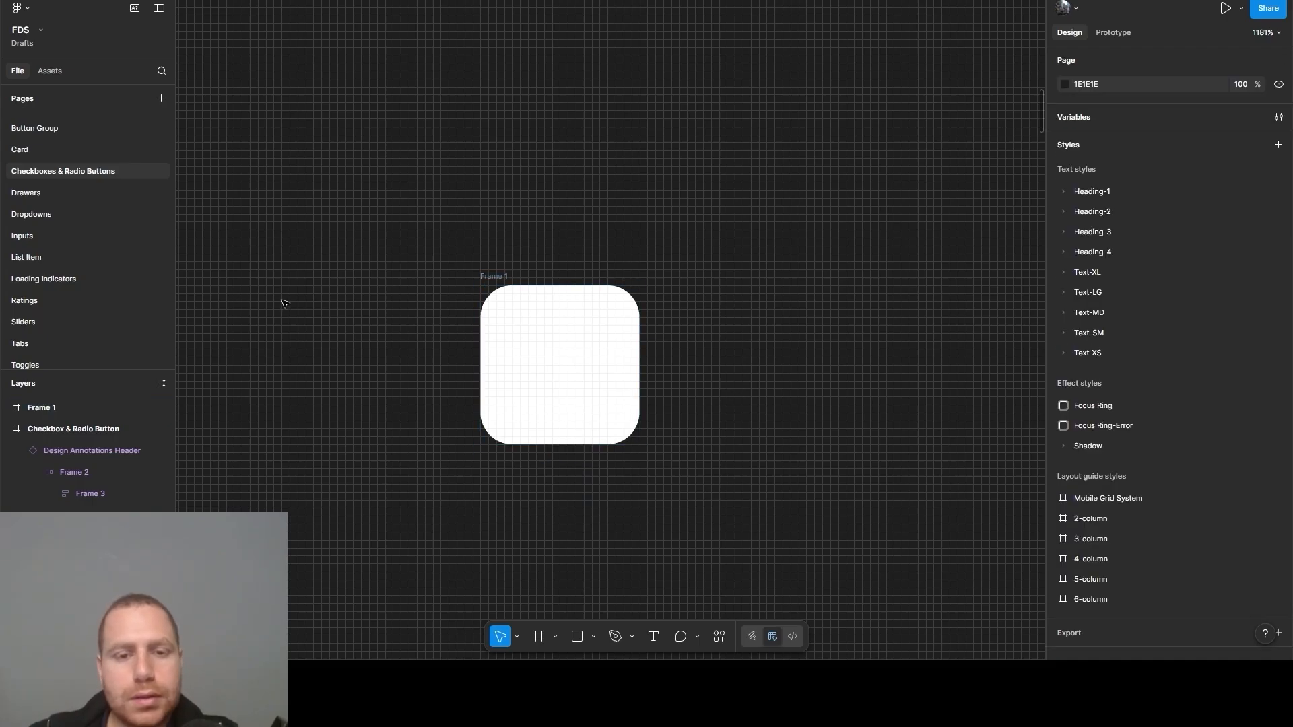
Apply the General/border/placeholder color as the small frame's stroke, and delete any stray rectangle placed on the canvas
{"action": "left_click", "coordinate": [526, 309]}
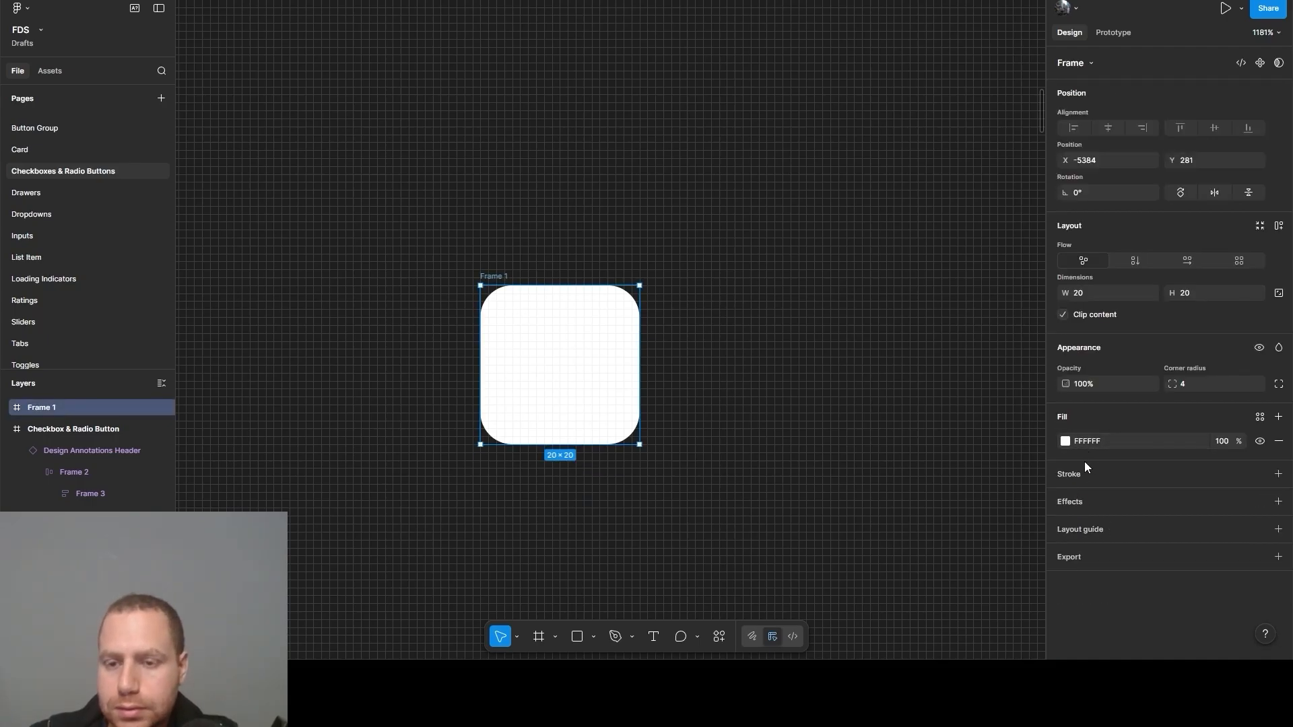
{"action": "left_click", "coordinate": [1258, 477]}
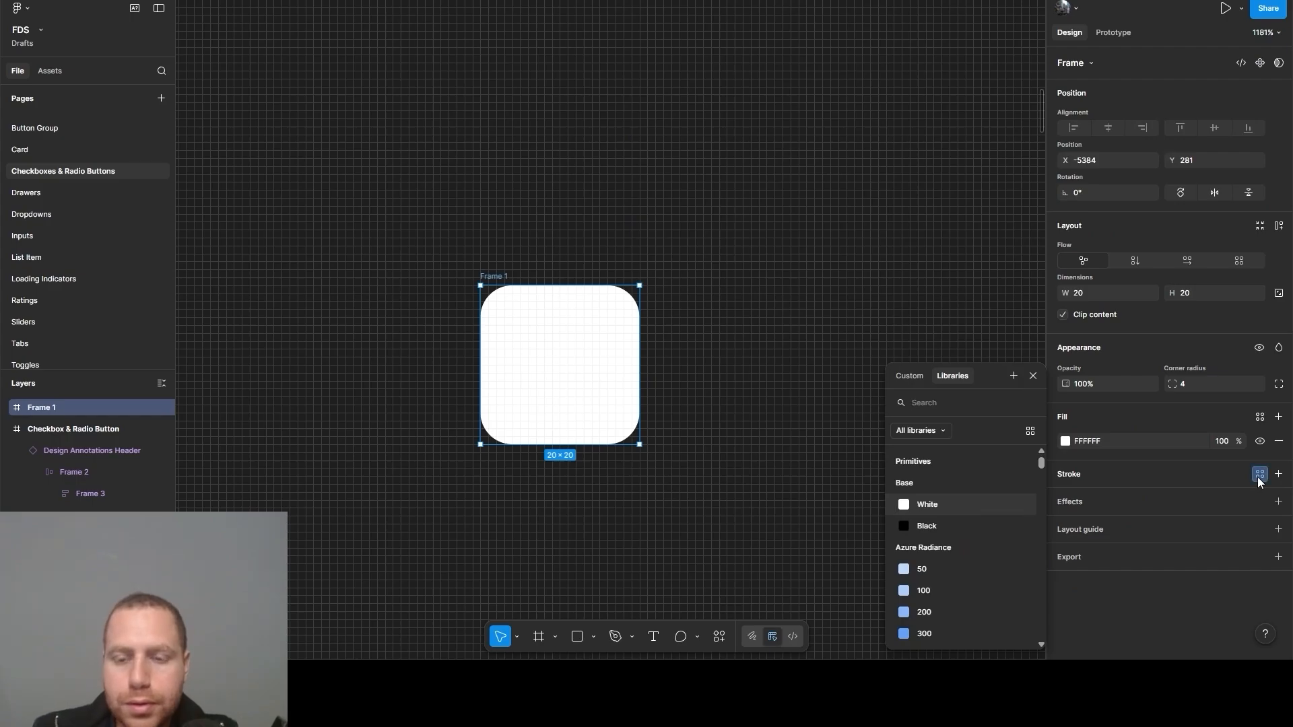
{"action": "left_click", "coordinate": [1258, 478]}
{"action": "key", "text": "r"}
{"action": "left_click", "coordinate": [1259, 475]}
{"action": "type", "text": "bo"}
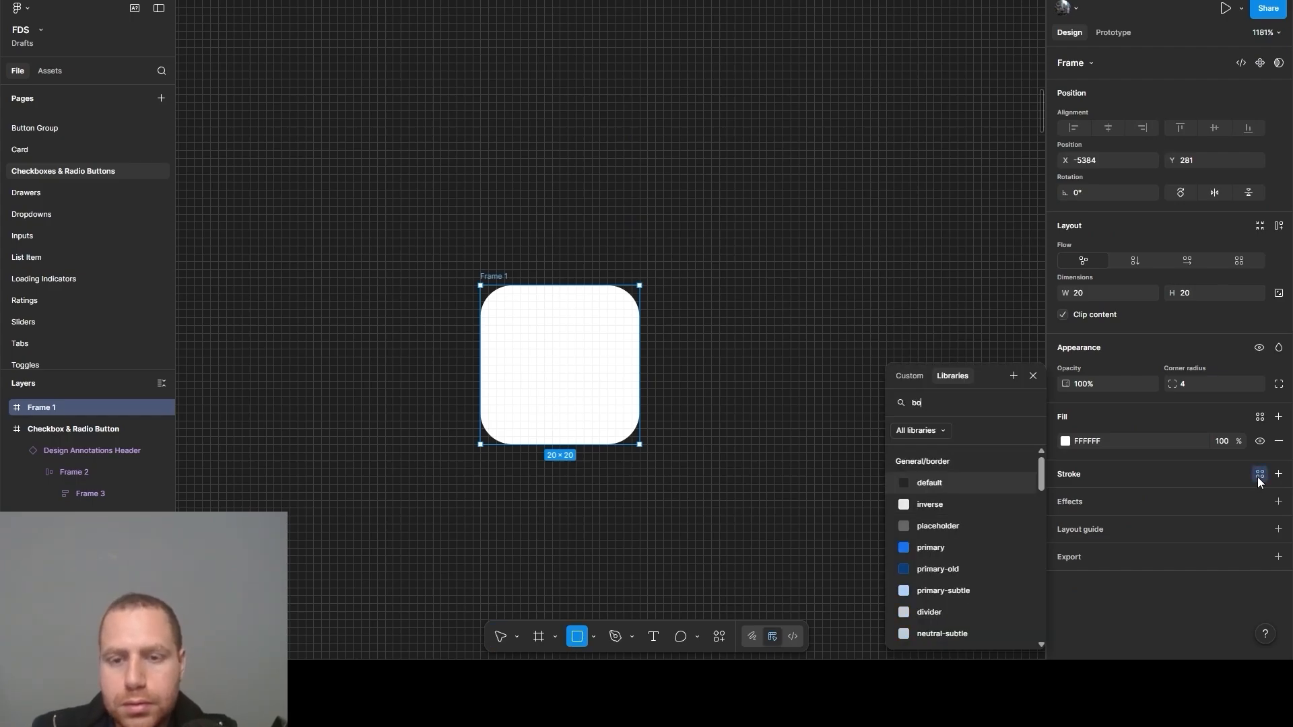
{"action": "type", "text": "rder p"}
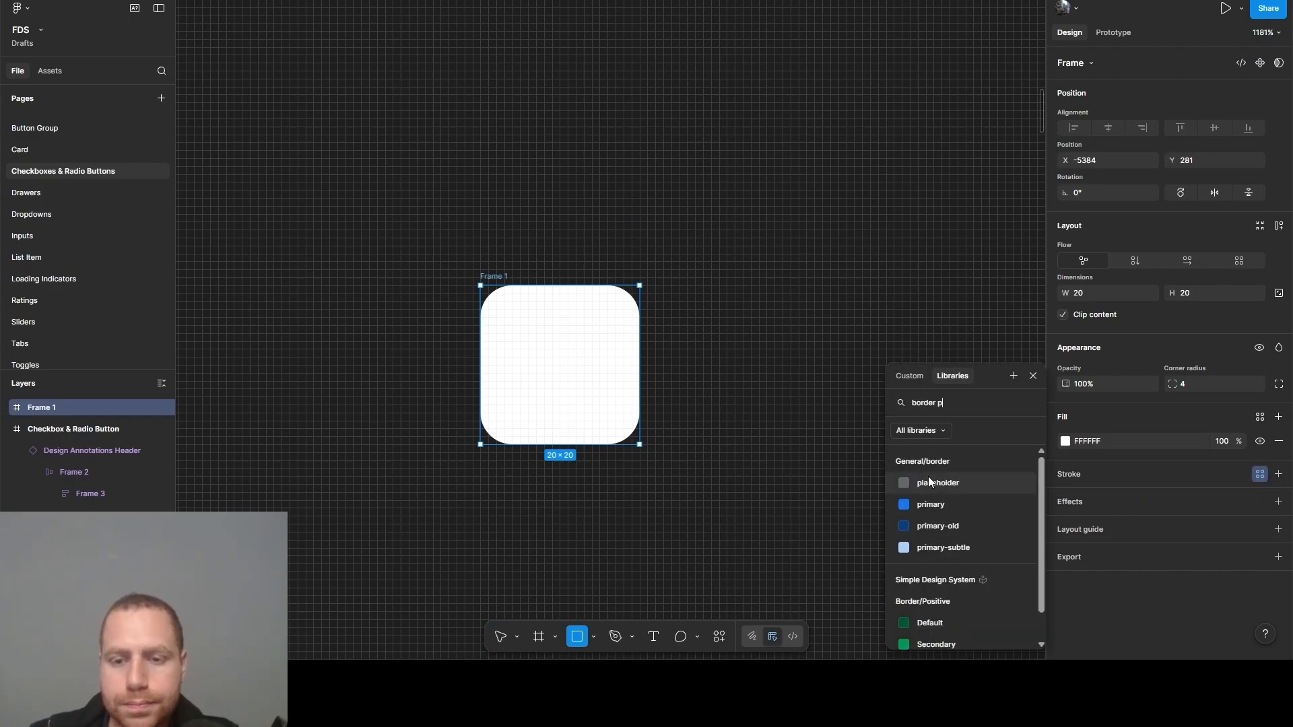
{"action": "left_click", "coordinate": [937, 482]}
{"action": "left_click", "coordinate": [791, 441]}
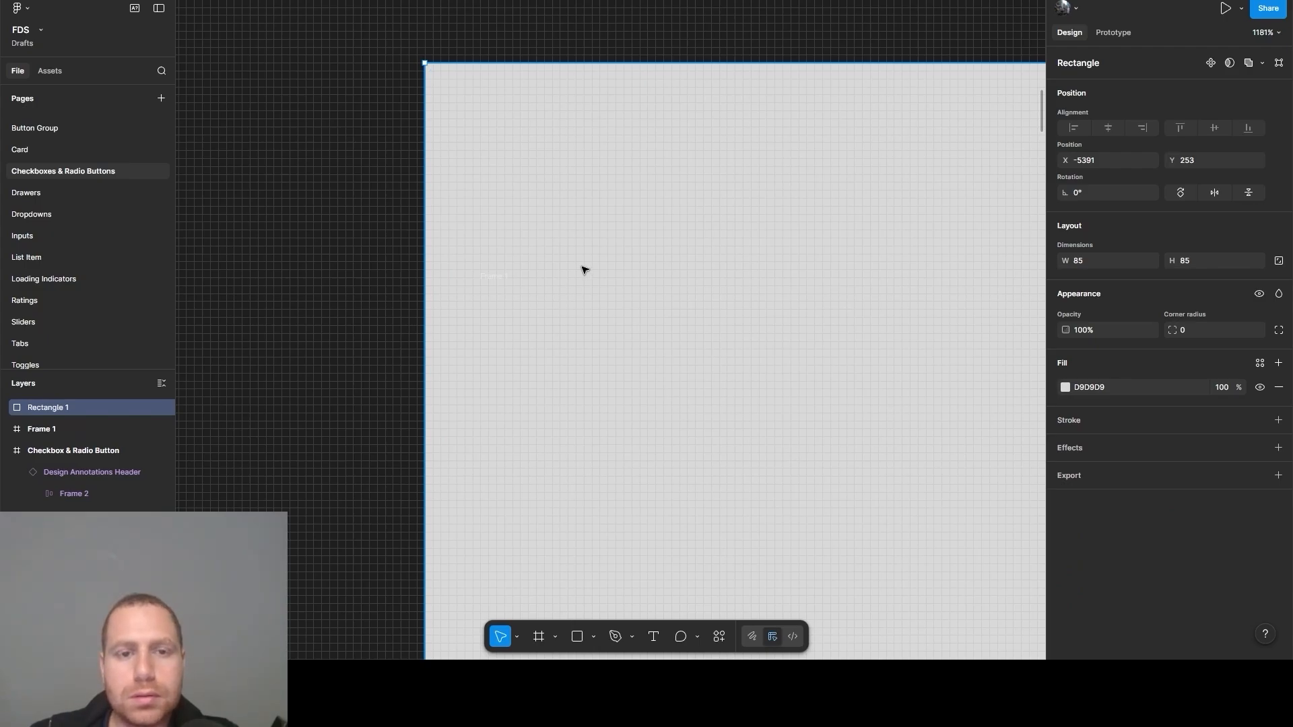
{"action": "key", "text": "Delete"}
Replace the small frame's white fill with the General/icon/unselected/default library color
{"action": "left_click", "coordinate": [568, 309]}
{"action": "scroll", "coordinate": [559, 337], "scroll_direction": "up", "scroll_amount": 3}
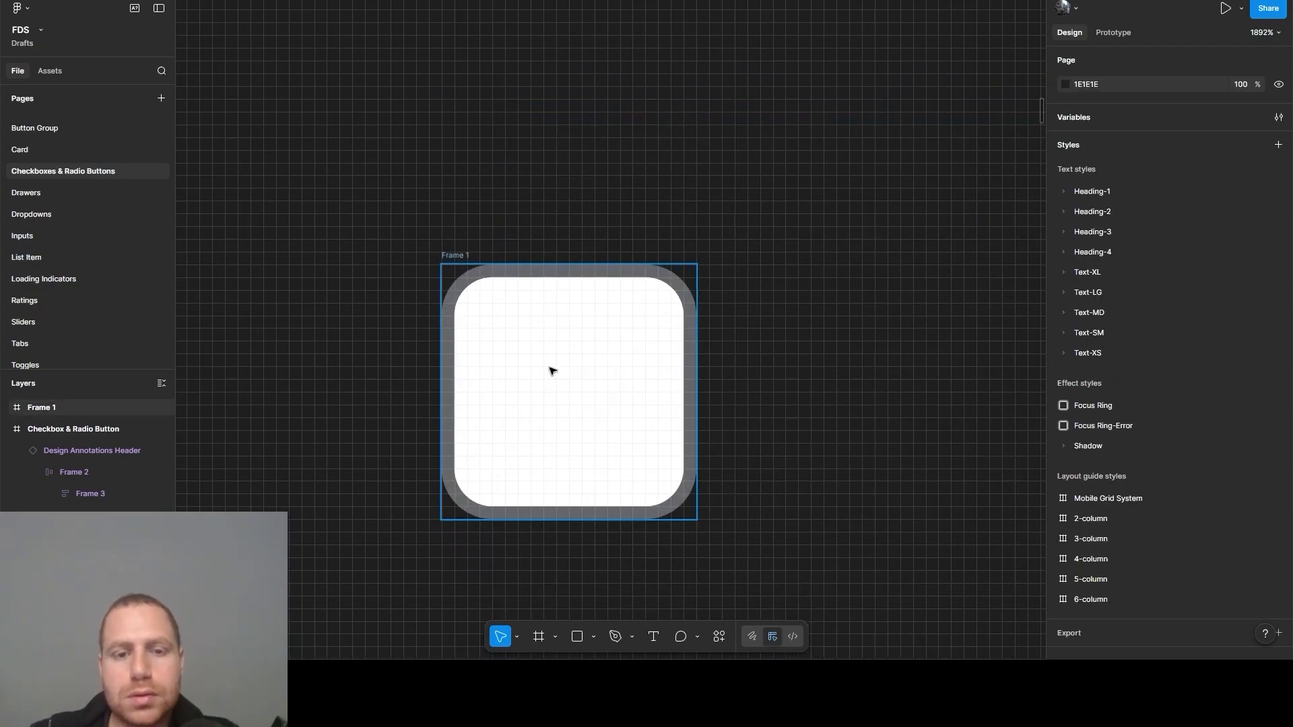
{"action": "left_click", "coordinate": [1065, 442]}
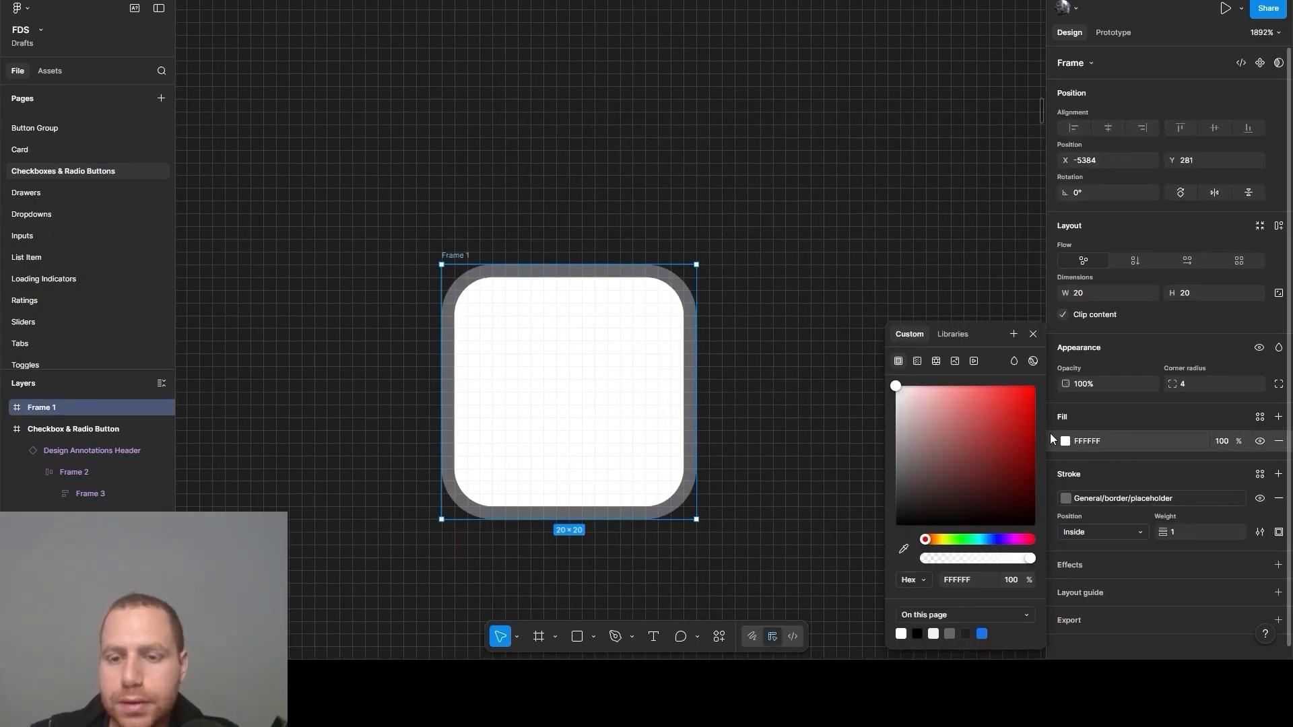
{"action": "left_click", "coordinate": [955, 337]}
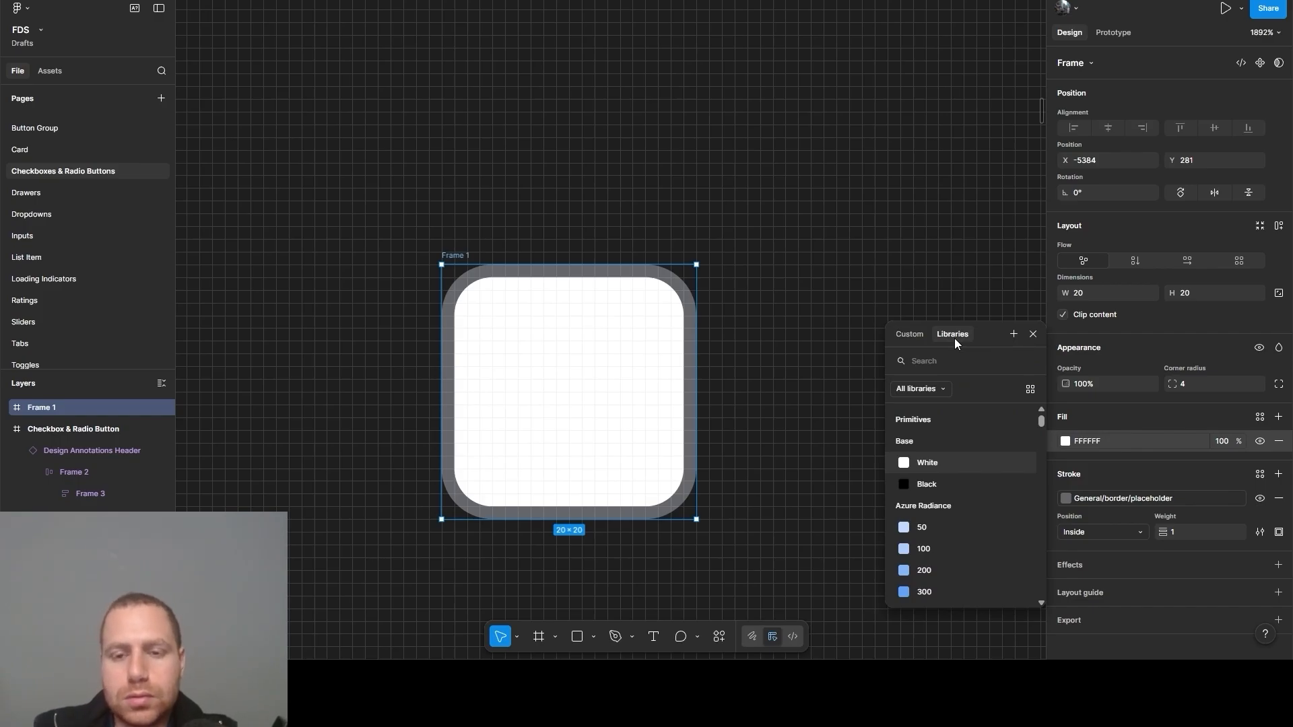
{"action": "type", "text": "icon sur"}
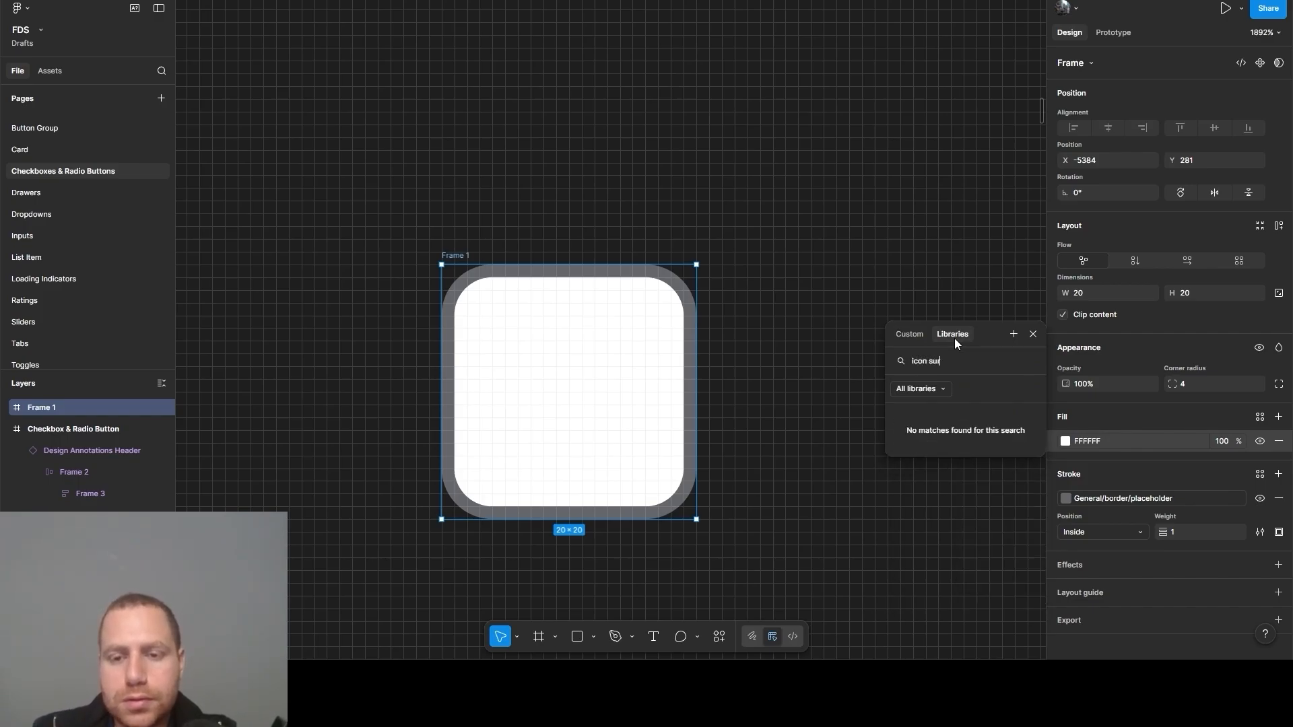
{"action": "key", "text": "BackSpace"}
{"action": "key", "text": "BackSpace"}
{"action": "key", "text": "BackSpace"}
{"action": "type", "text": "un"}
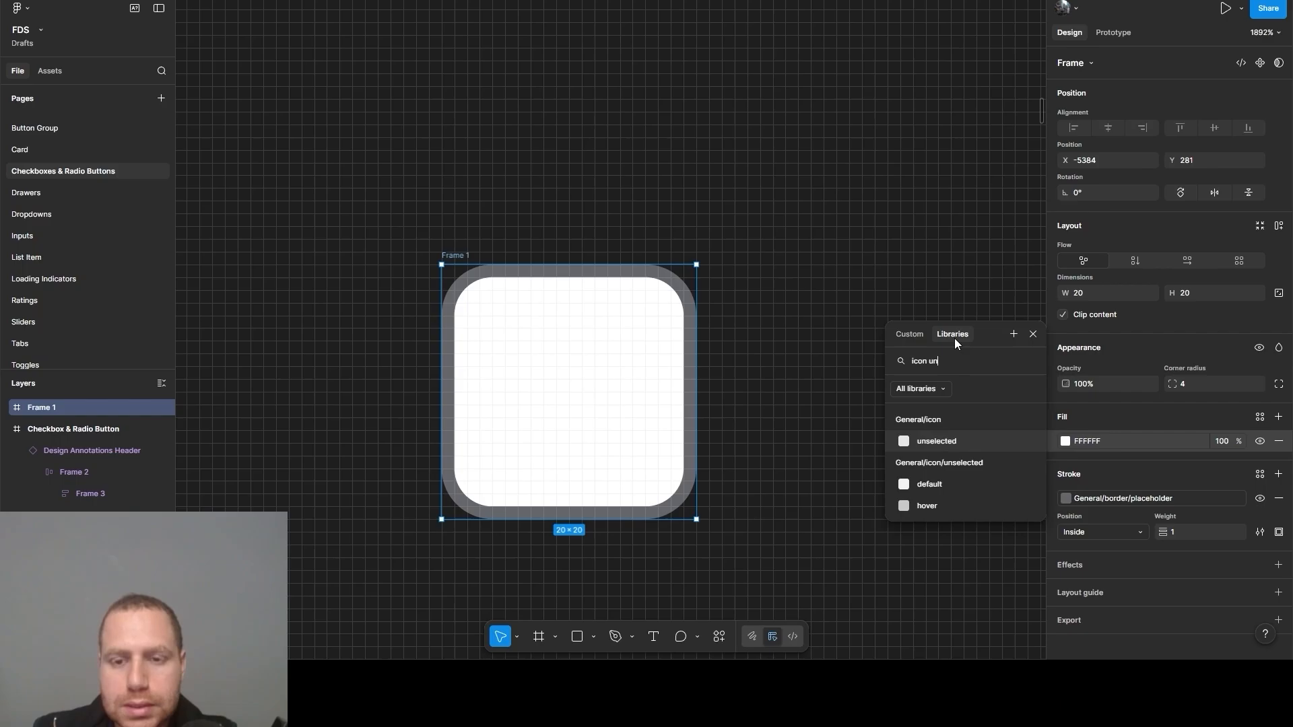
{"action": "left_click", "coordinate": [954, 484]}
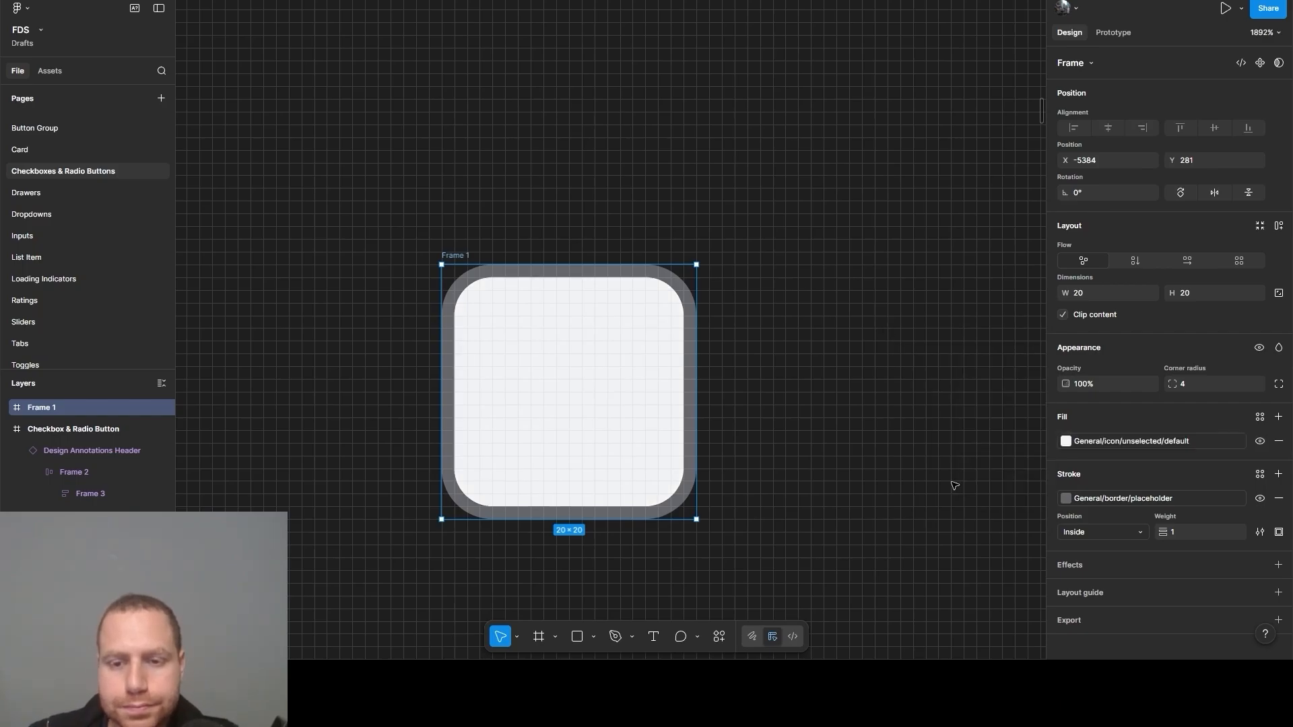
{"action": "left_click", "coordinate": [808, 405]}
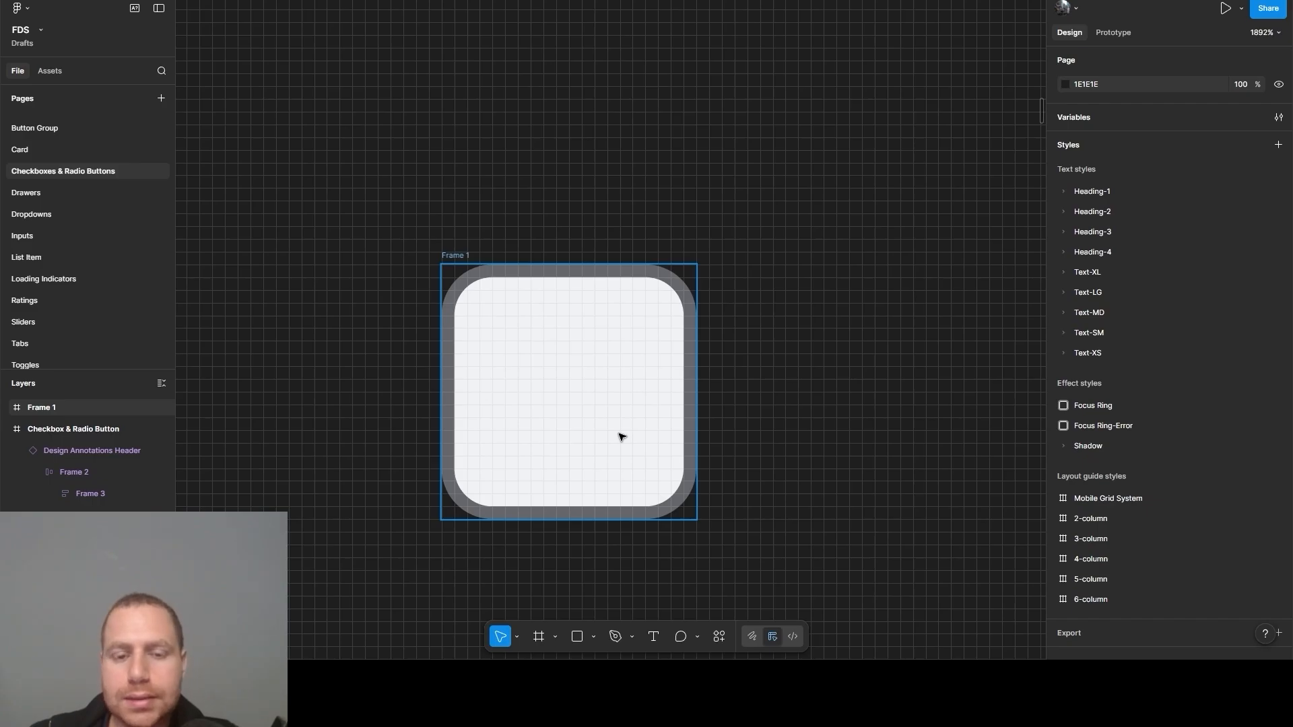
Rename the small frame as Checkbox and convert it into a component
{"action": "scroll", "coordinate": [756, 505], "scroll_direction": "down", "scroll_amount": 1}
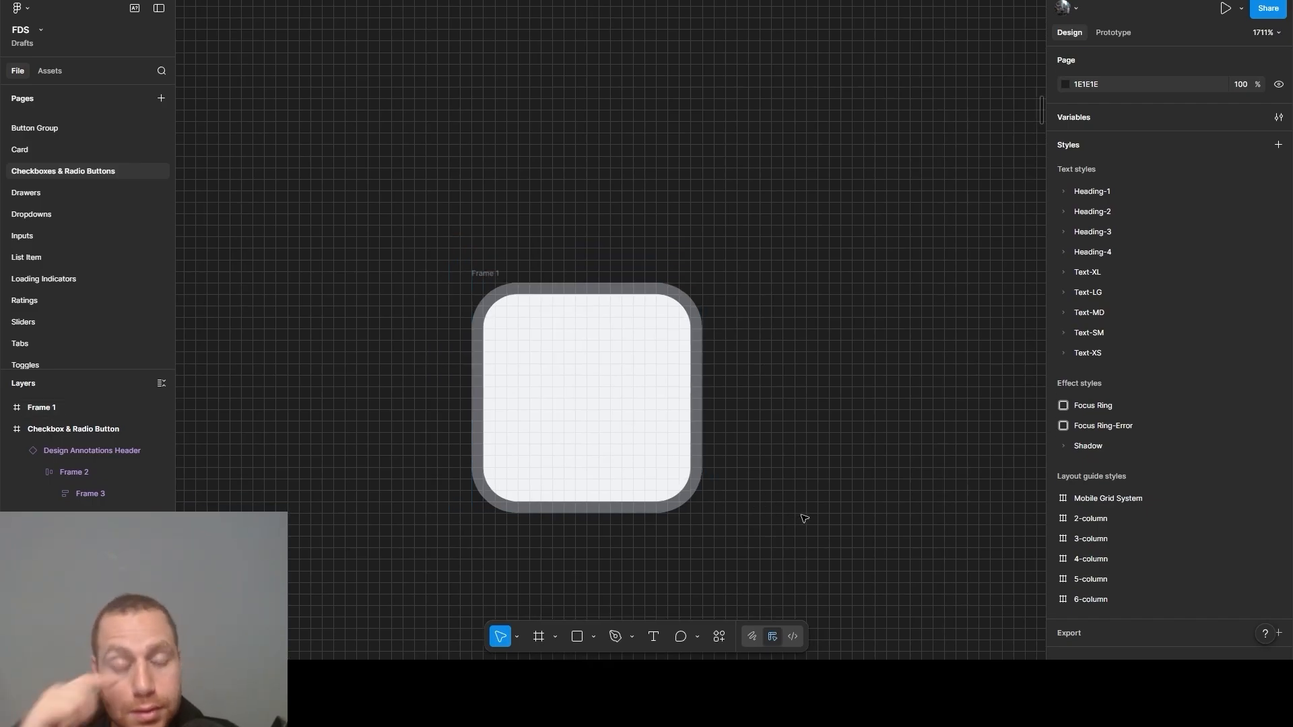
{"action": "scroll", "coordinate": [803, 519], "scroll_direction": "down", "scroll_amount": 5}
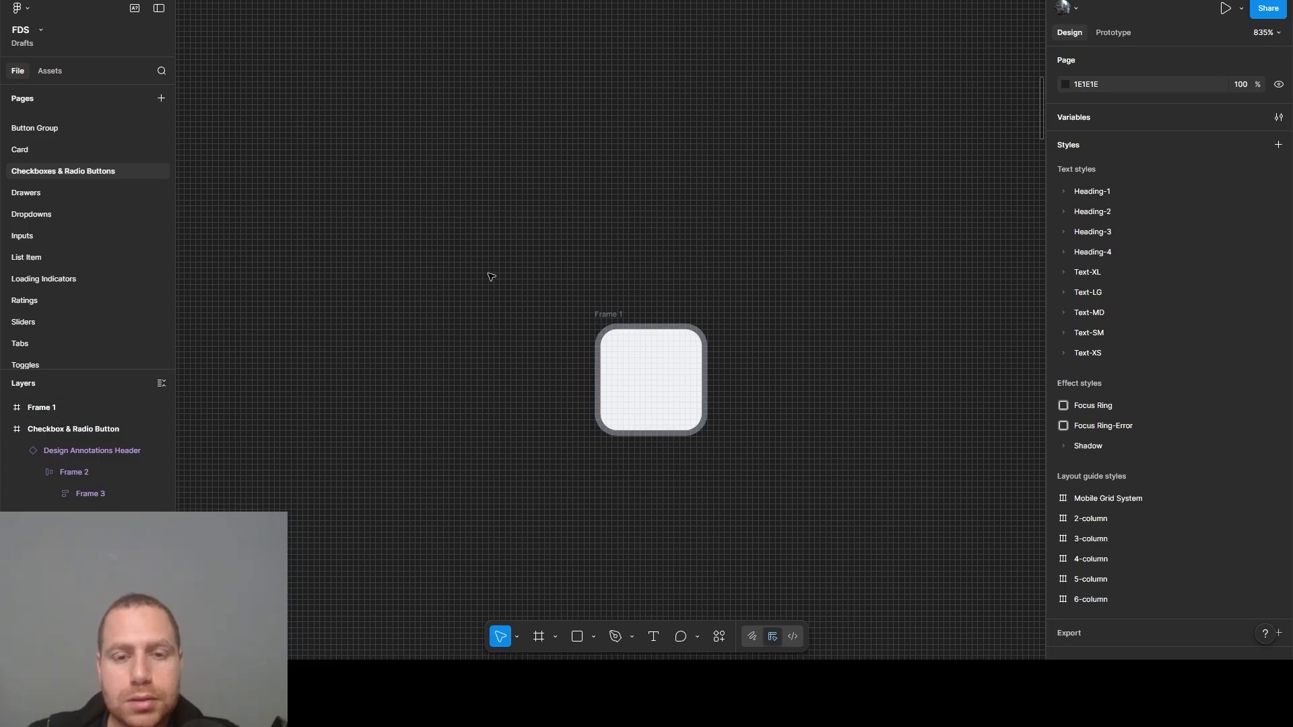
{"action": "double_click", "coordinate": [619, 313]}
{"action": "type", "text": "Checkbox"}
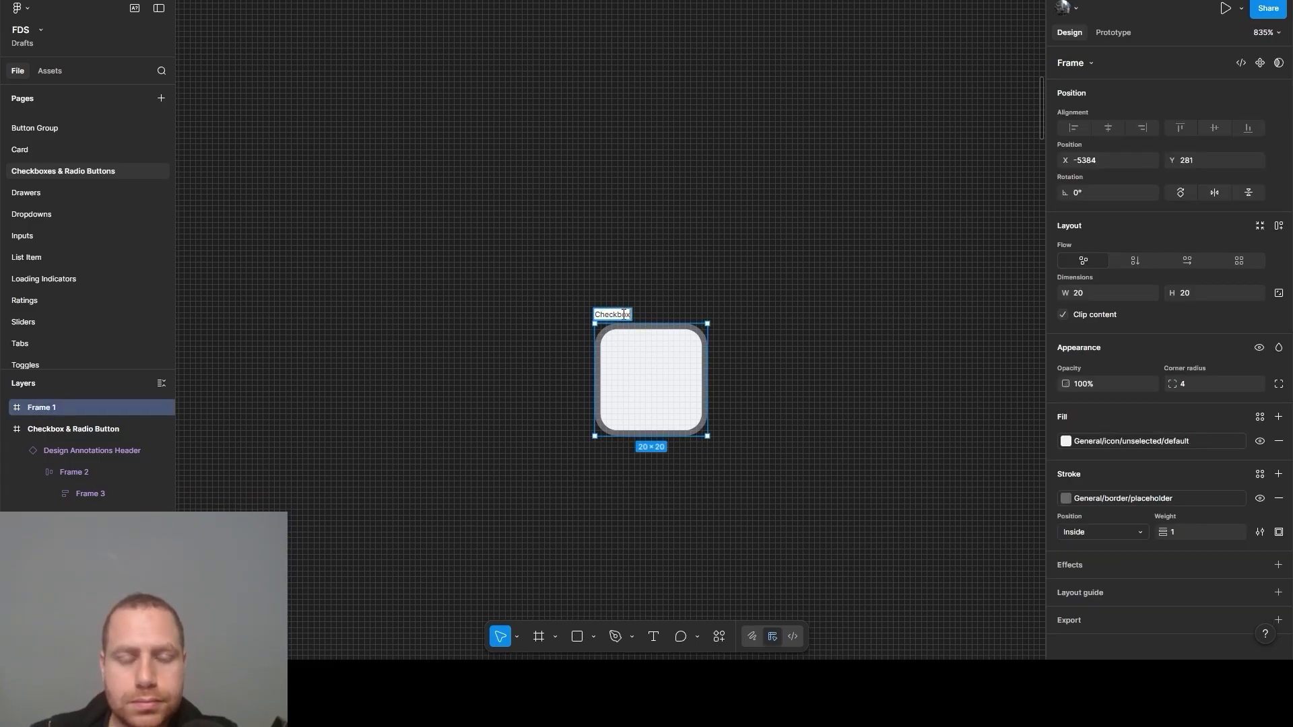
{"action": "left_click", "coordinate": [651, 226]}
{"action": "left_click_drag", "start_coordinate": [537, 262], "coordinate": [913, 548]}
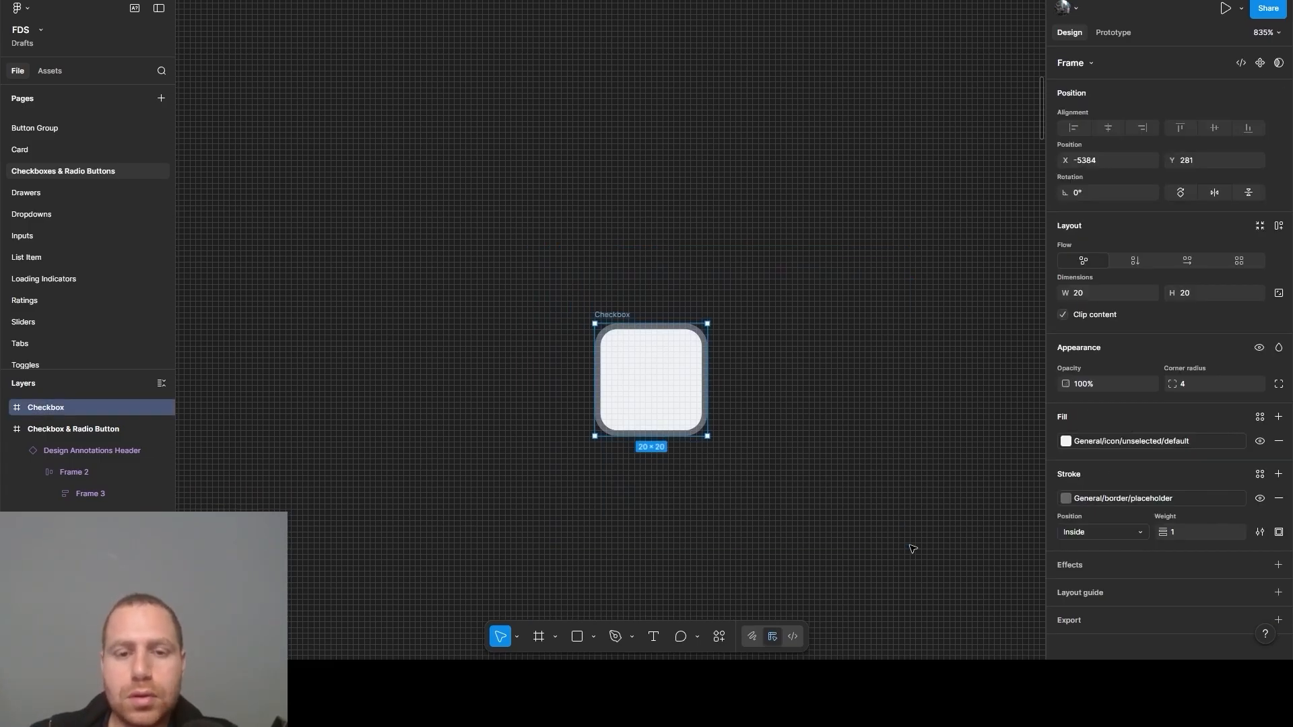
{"action": "key", "text": "ctrl+alt+k"}
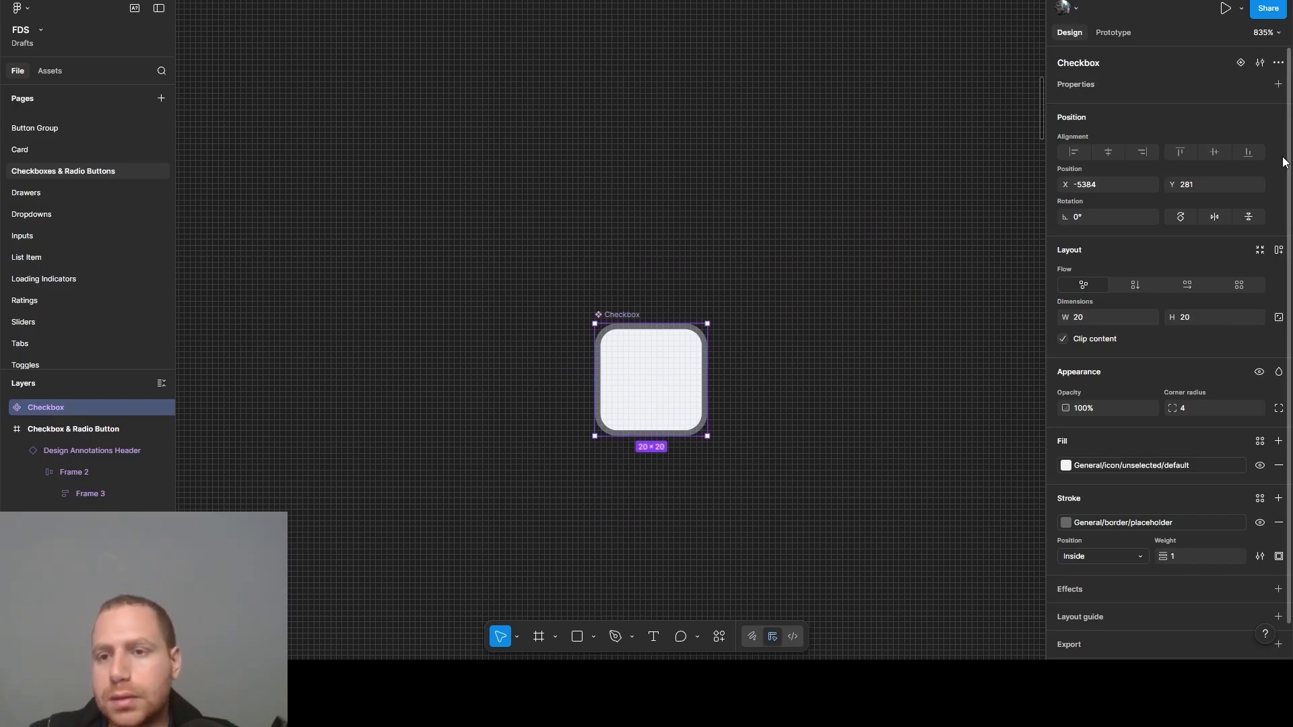
Add a variant property named Size to the Checkbox component and set its variant's value to md
{"action": "left_click", "coordinate": [1278, 84]}
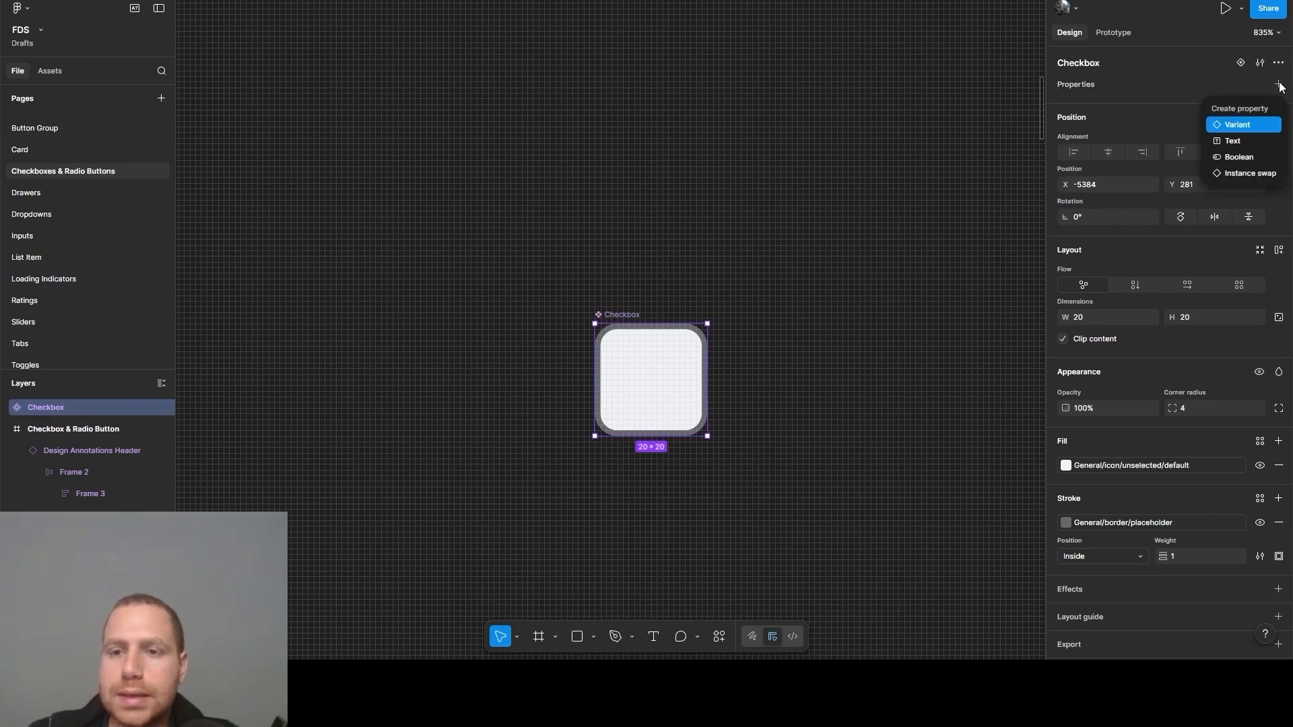
{"action": "left_click", "coordinate": [1239, 124]}
{"action": "double_click", "coordinate": [1093, 106]}
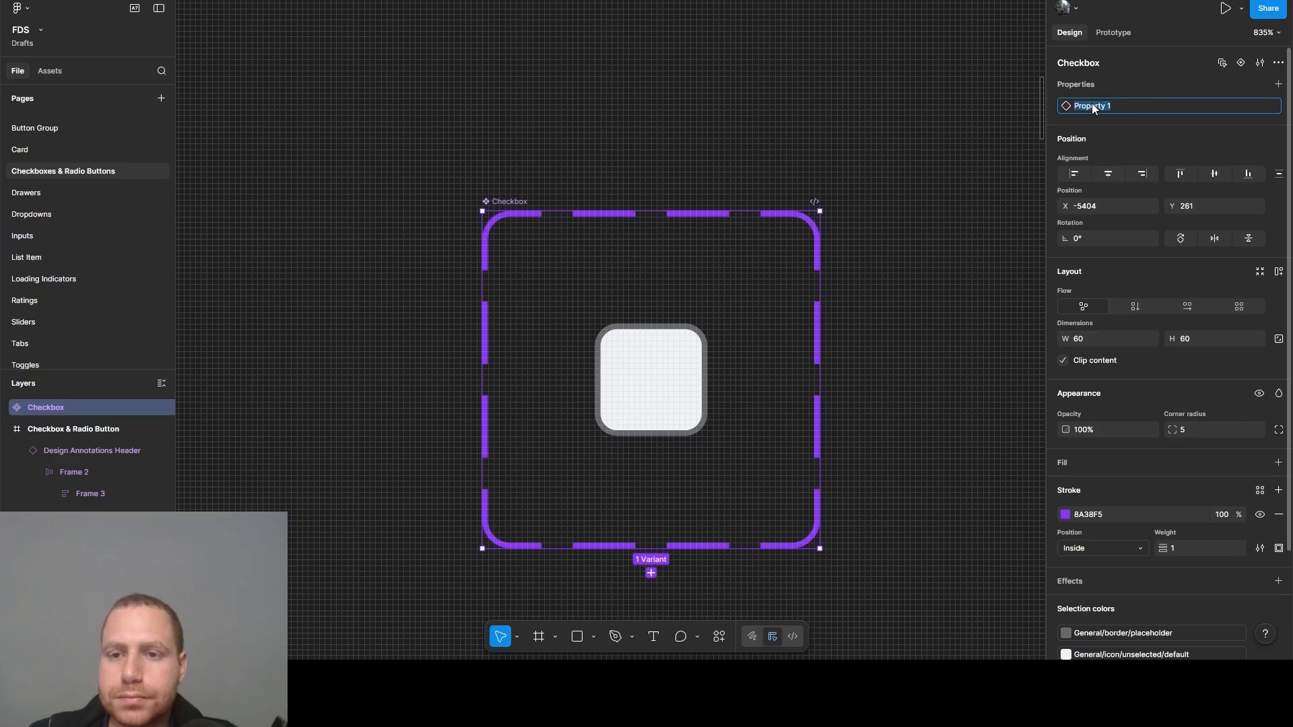
{"action": "left_click", "coordinate": [914, 140]}
{"action": "left_click", "coordinate": [671, 357]}
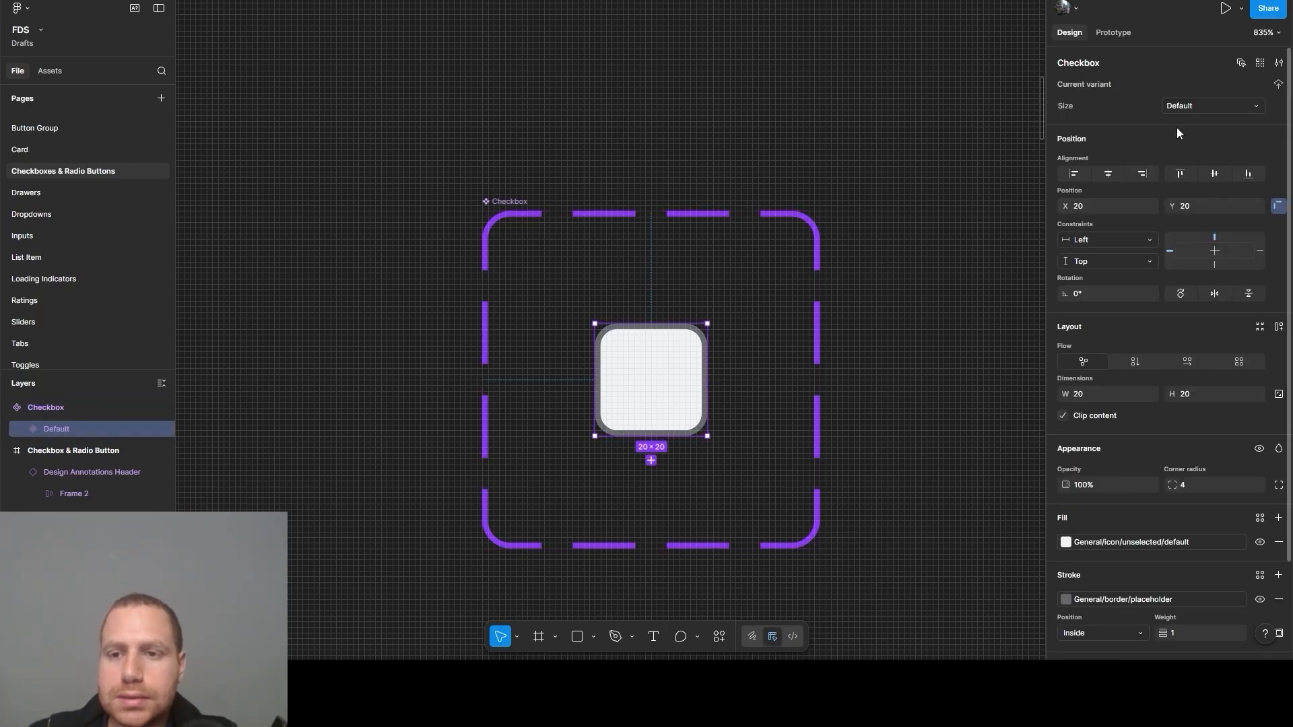
{"action": "type", "text": "md"}
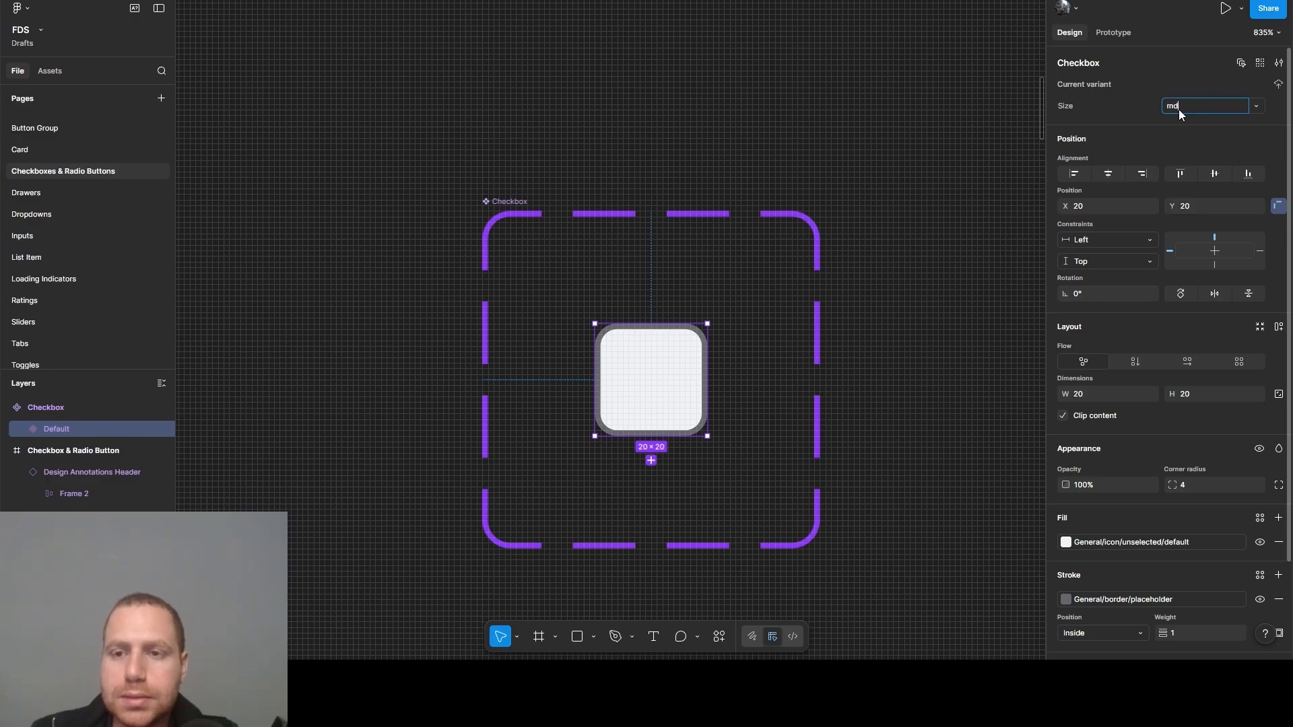
{"action": "key", "text": "Return"}
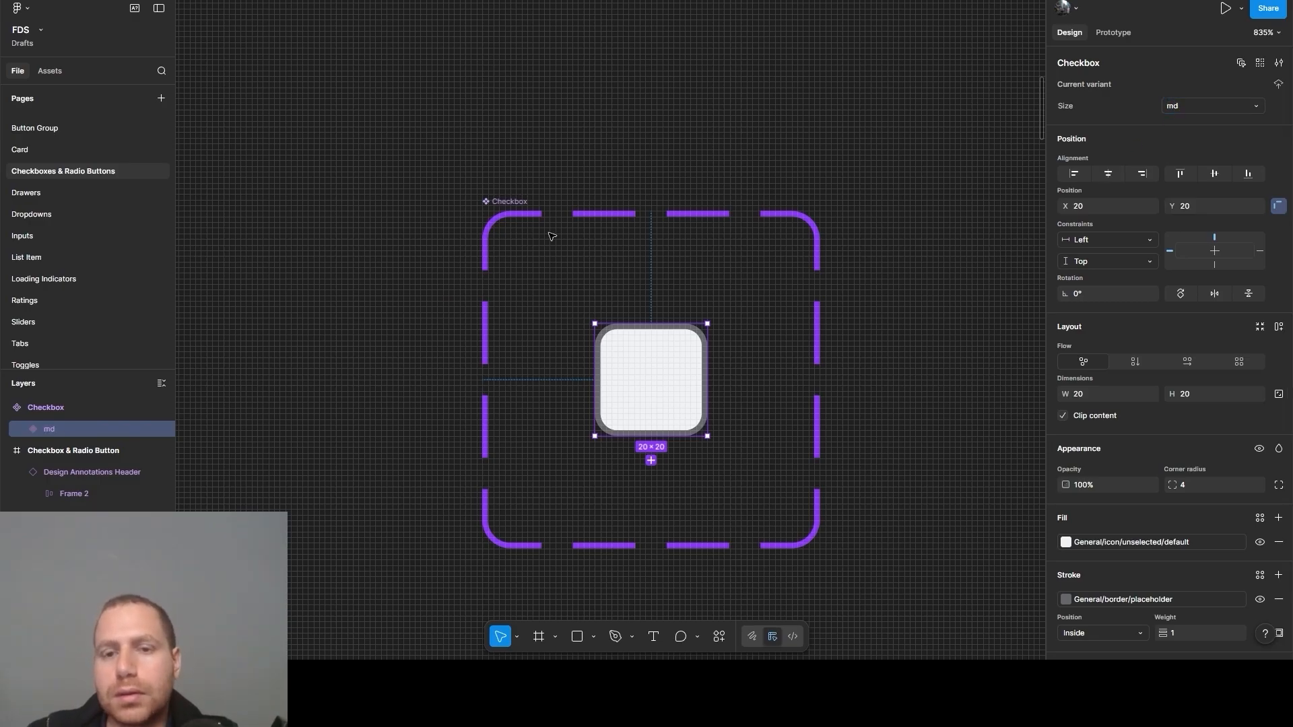
Create a second variant property named State with the value Default on the Checkbox component set
{"action": "left_click", "coordinate": [488, 203]}
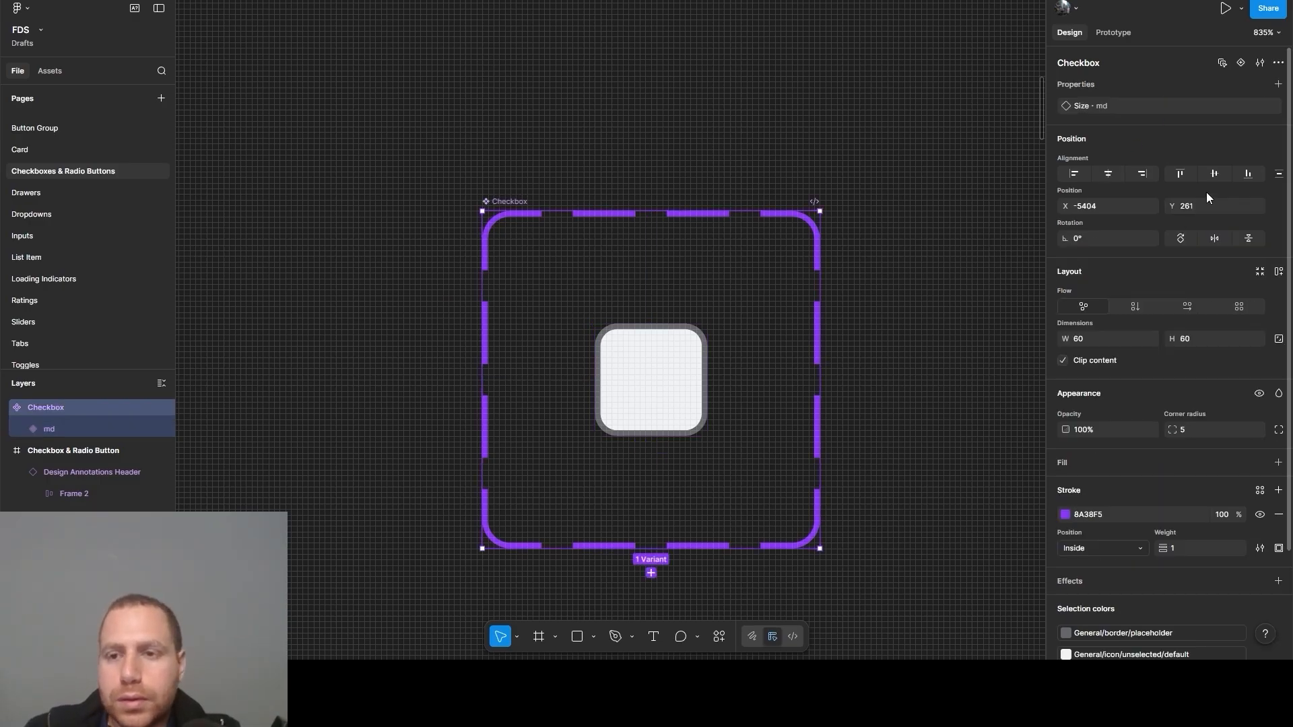
{"action": "left_click", "coordinate": [1278, 84]}
{"action": "left_click", "coordinate": [1258, 124]}
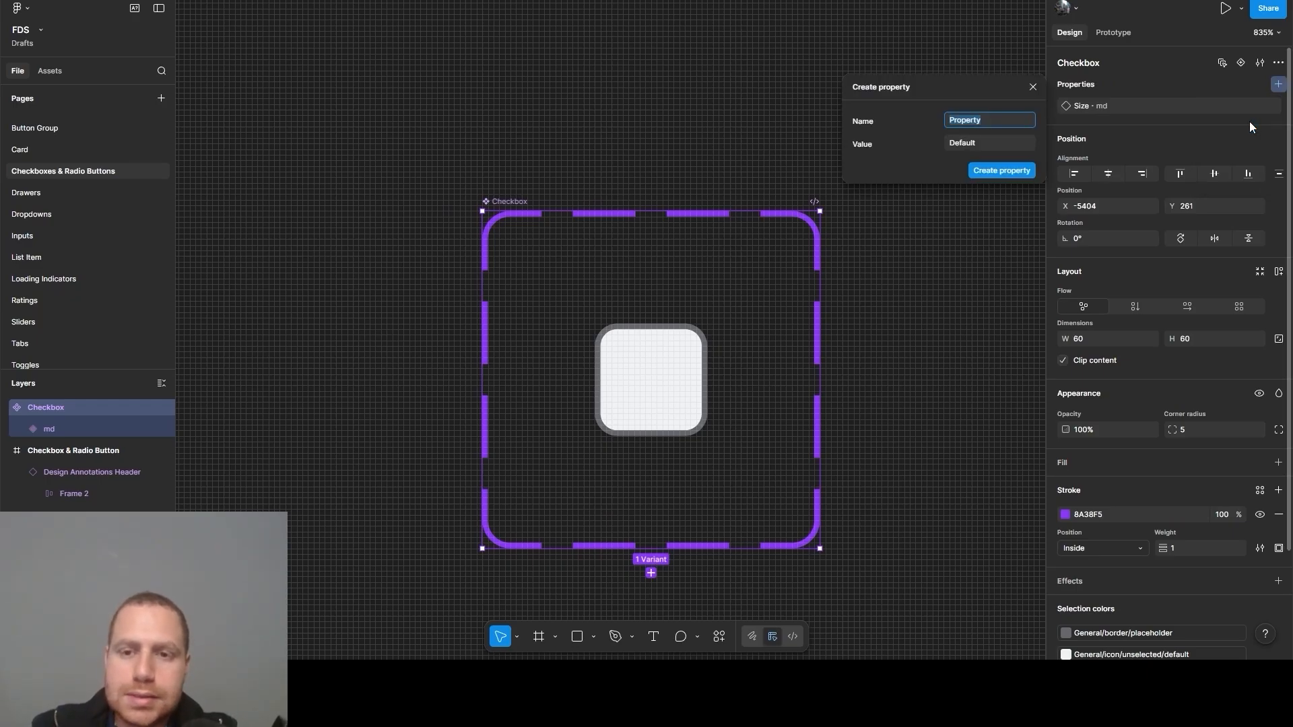
{"action": "type", "text": "State"}
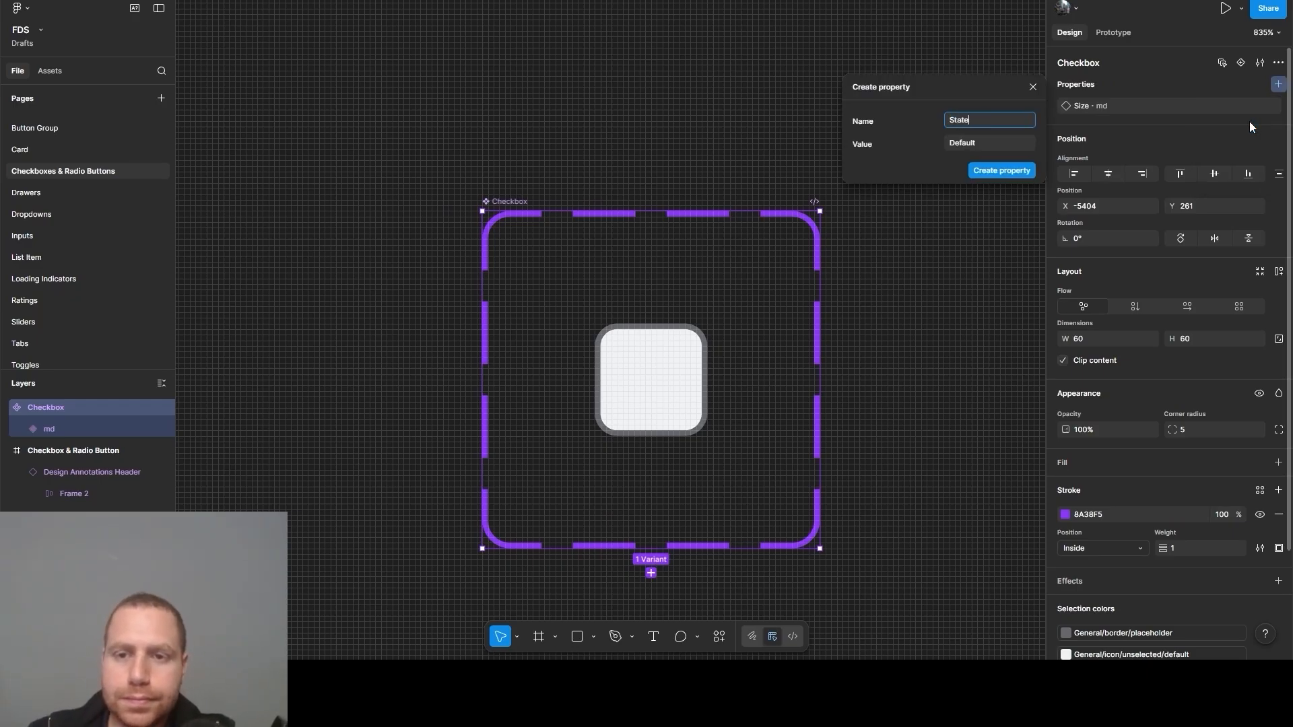
{"action": "left_click", "coordinate": [988, 170]}
{"action": "left_click", "coordinate": [941, 347]}
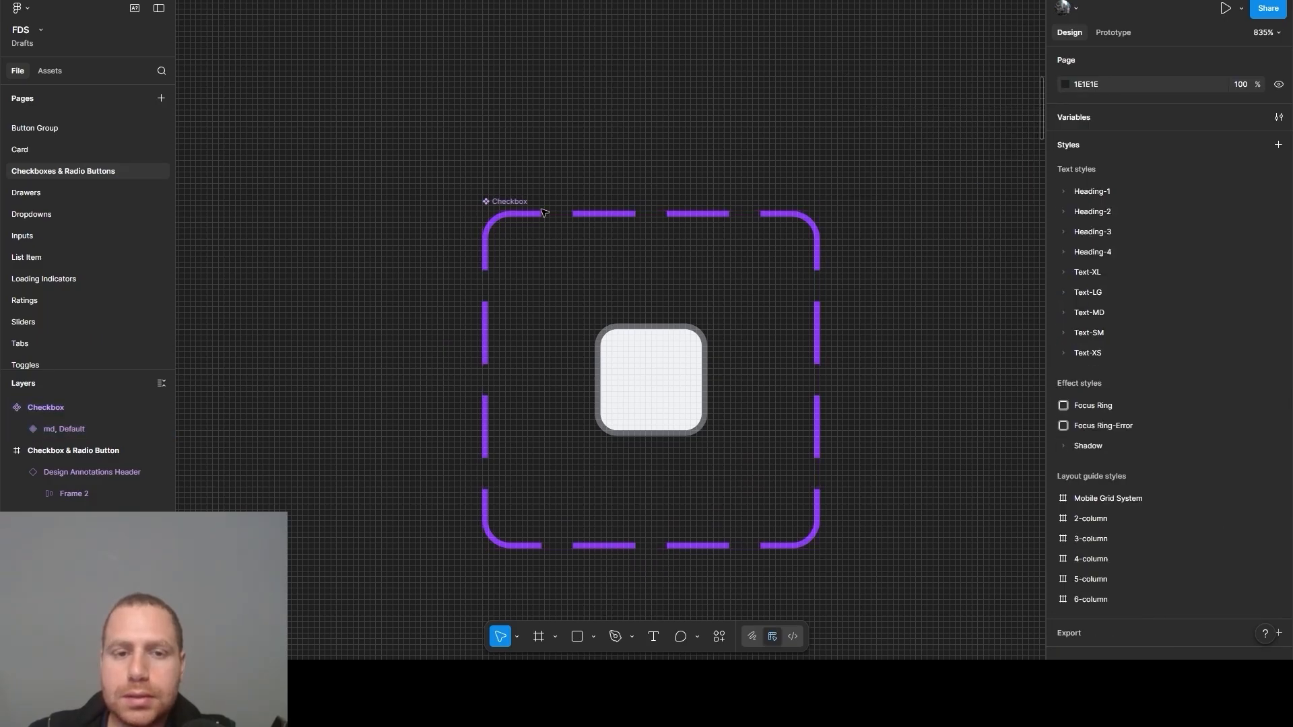
Create a third variant property named Selected with the value No on the Checkbox component set
{"action": "left_click_drag", "start_coordinate": [501, 201], "coordinate": [506, 201]}
{"action": "left_click", "coordinate": [1279, 84]}
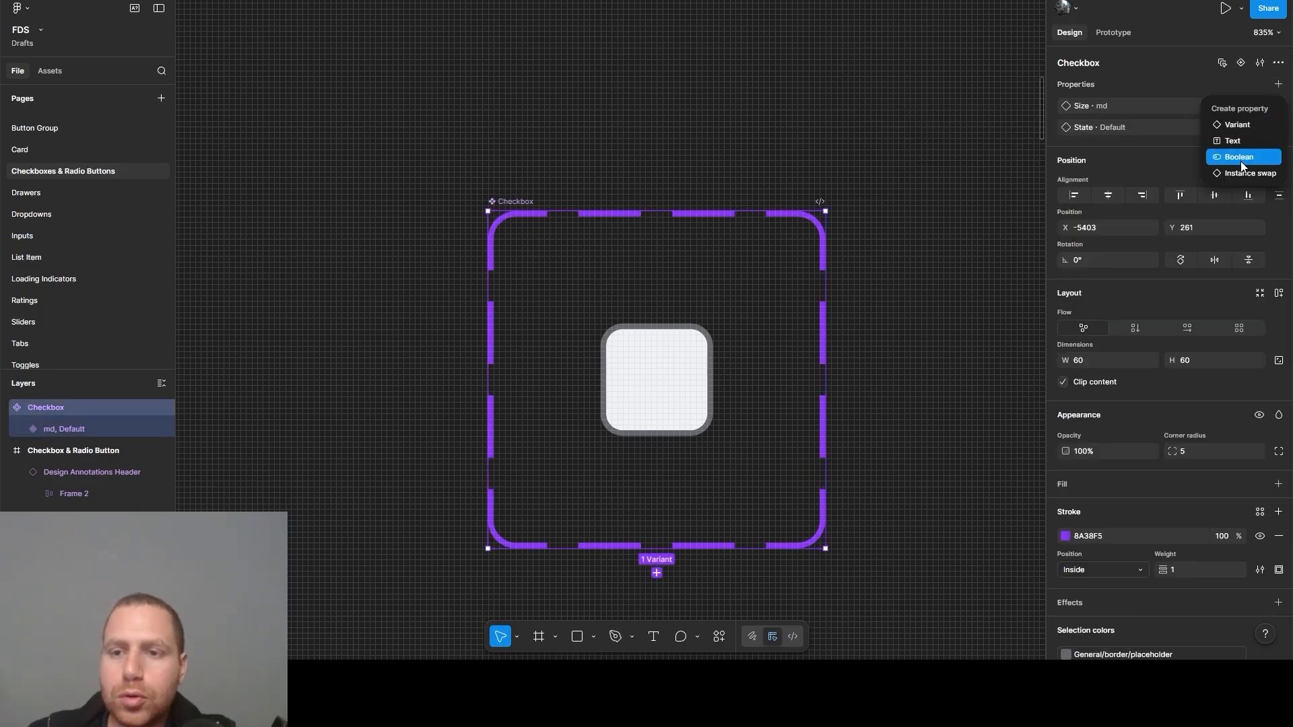
{"action": "left_click", "coordinate": [1239, 125]}
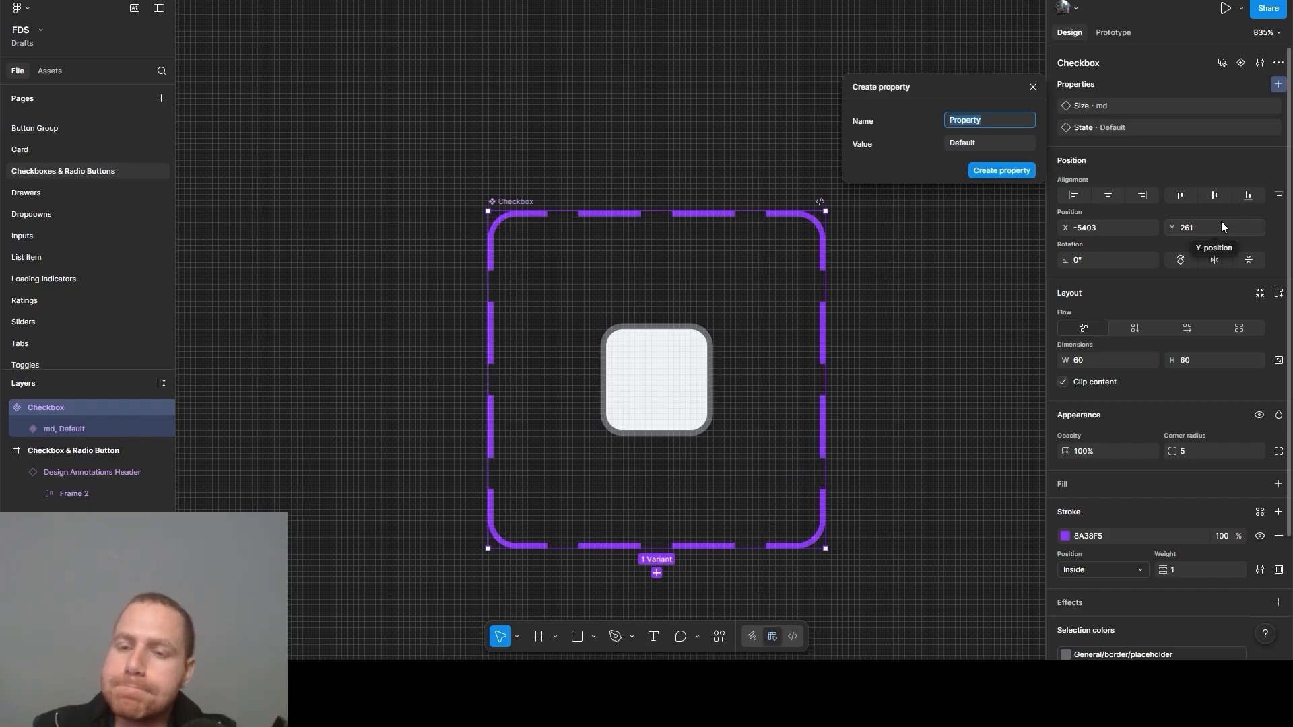
{"action": "type", "text": "Selected"}
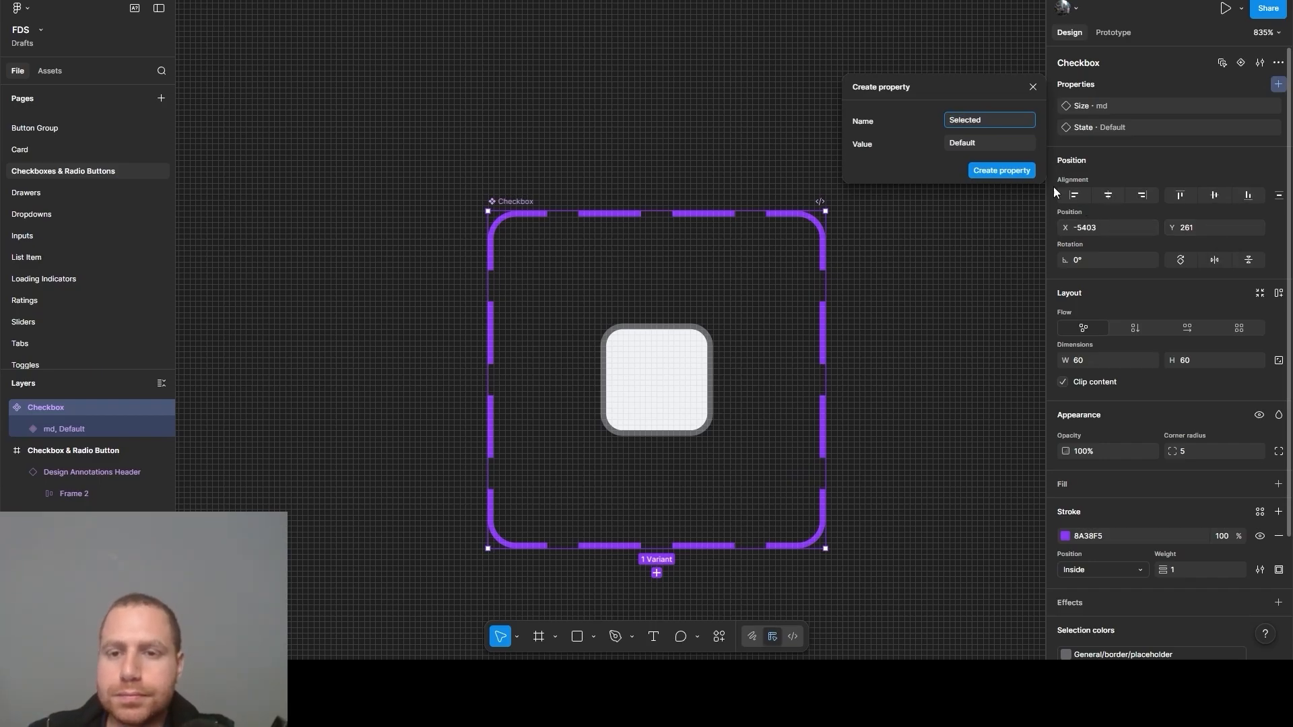
{"action": "left_click", "coordinate": [983, 140]}
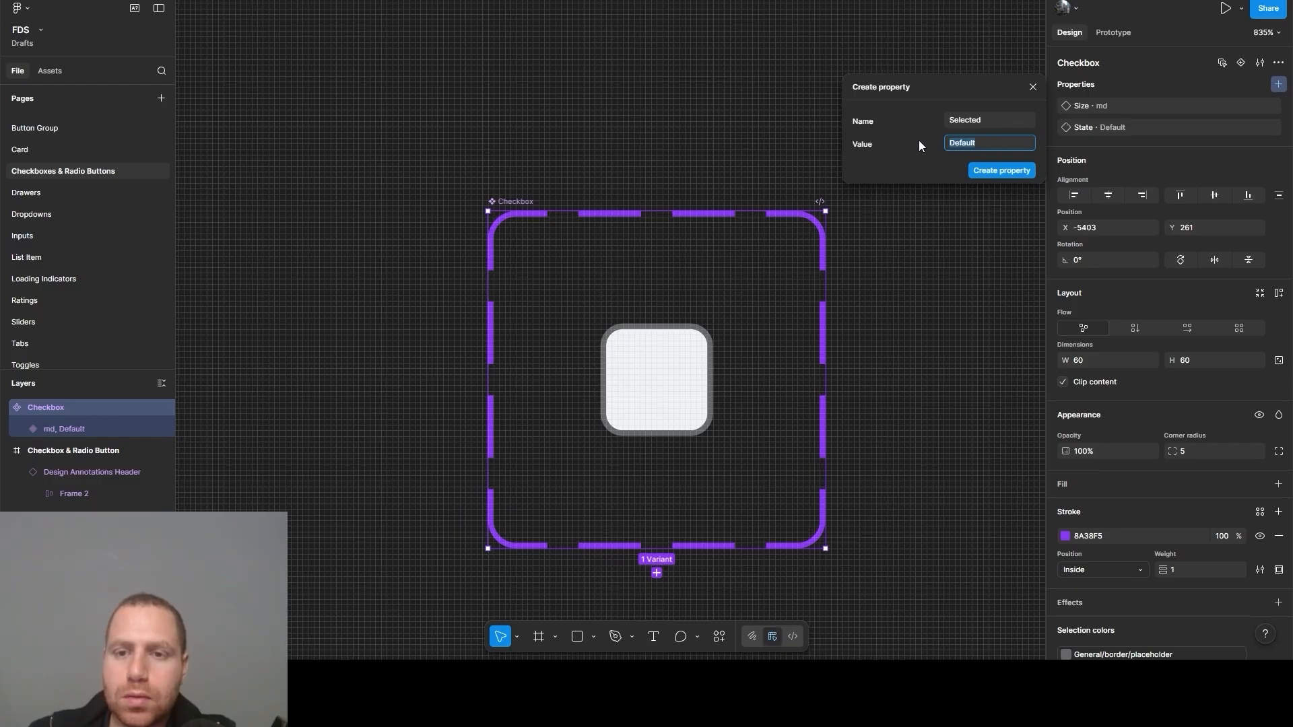
{"action": "type", "text": "No"}
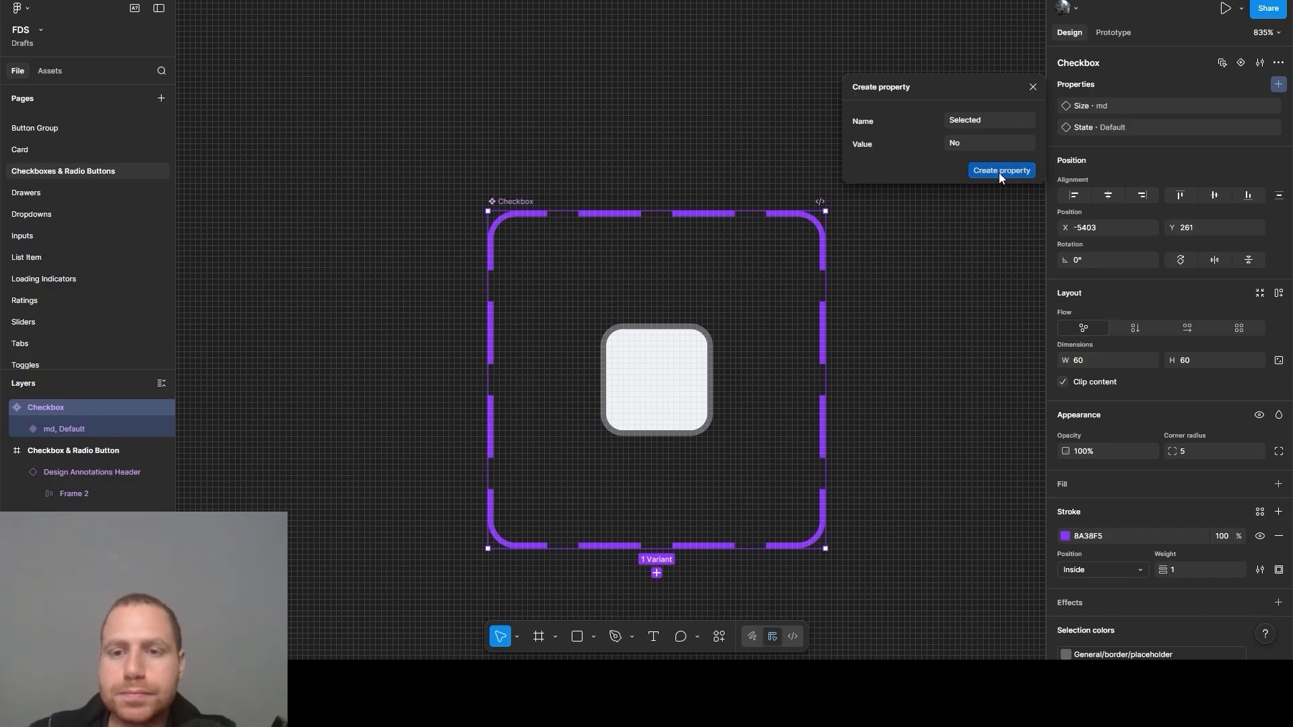
{"action": "left_click", "coordinate": [1000, 172]}
{"action": "left_click", "coordinate": [981, 470]}
Add a second variant to the Checkbox set, lengthen the set downward, and place the new variant beneath the first at X 20, Y 48
{"action": "scroll", "coordinate": [736, 356], "scroll_direction": "down", "scroll_amount": 2}
{"action": "scroll", "coordinate": [736, 357], "scroll_direction": "right", "scroll_amount": 2}
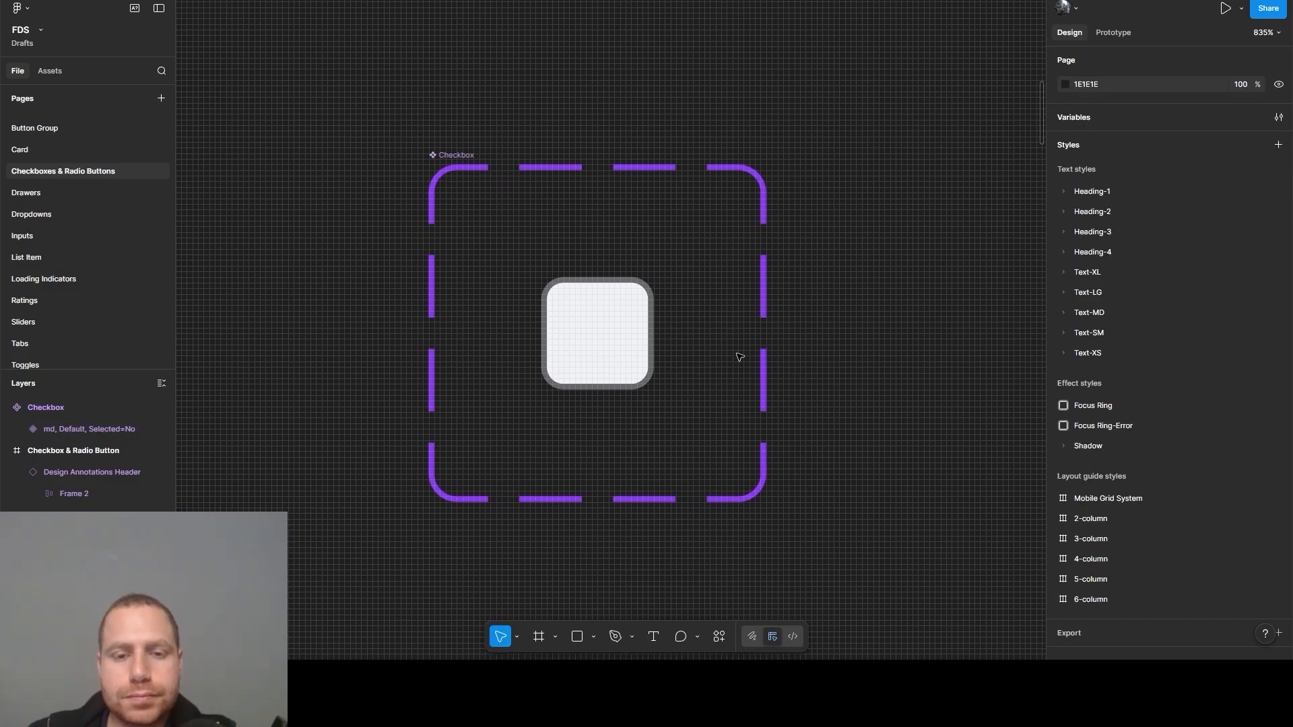
{"action": "left_click", "coordinate": [445, 157]}
{"action": "left_click", "coordinate": [583, 355]}
{"action": "left_click", "coordinate": [597, 415]}
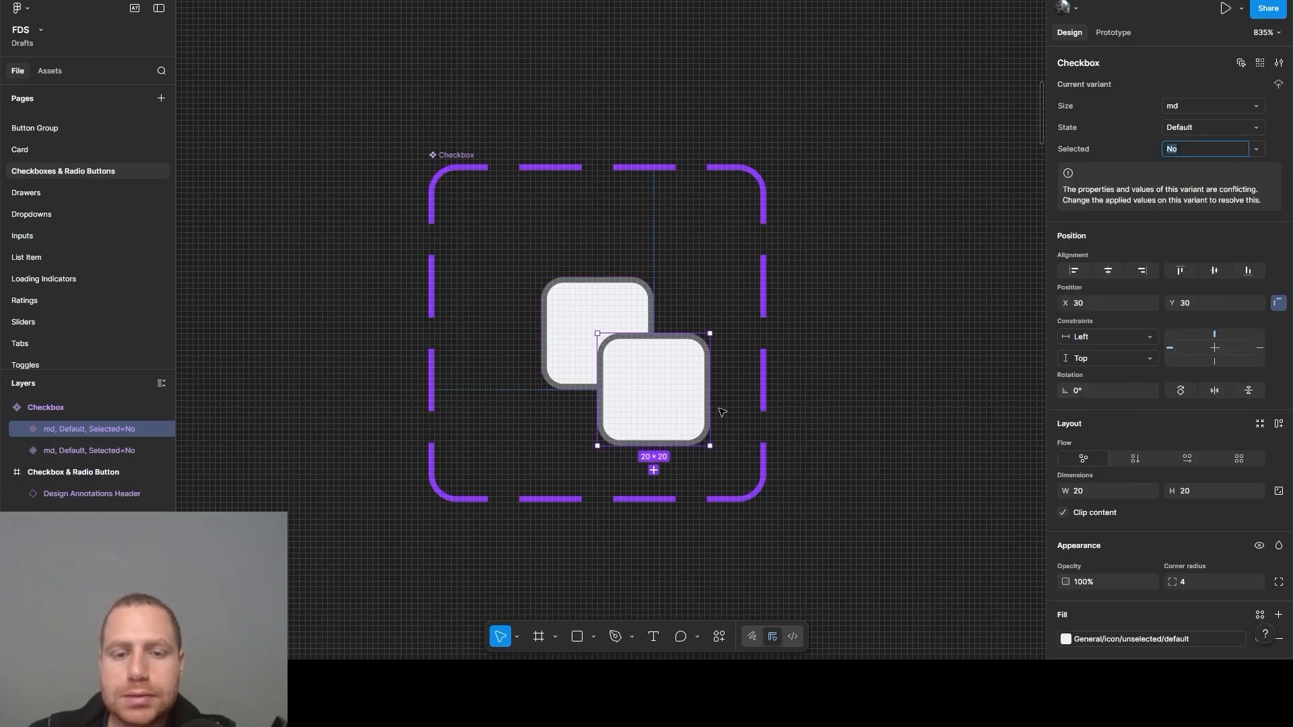
{"action": "left_click", "coordinate": [528, 477]}
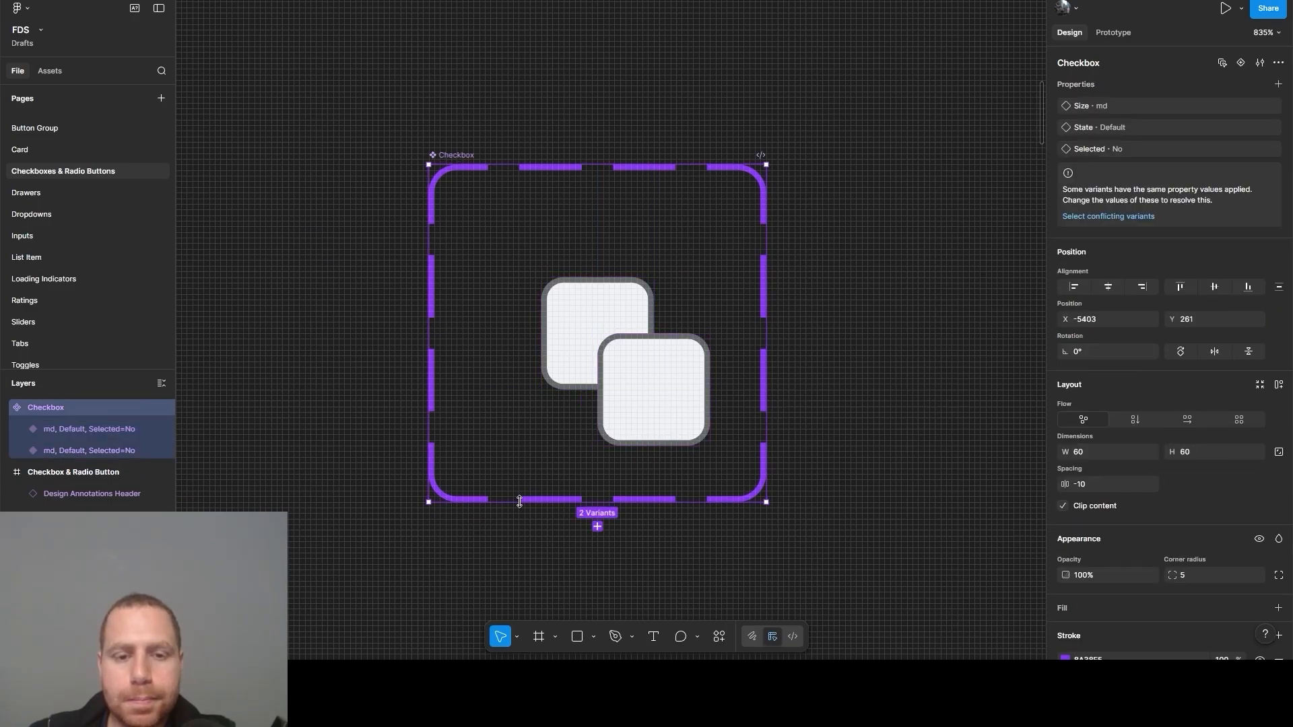
{"action": "left_click_drag", "start_coordinate": [520, 502], "coordinate": [520, 684]}
{"action": "left_click_drag", "start_coordinate": [630, 284], "coordinate": [579, 388]}
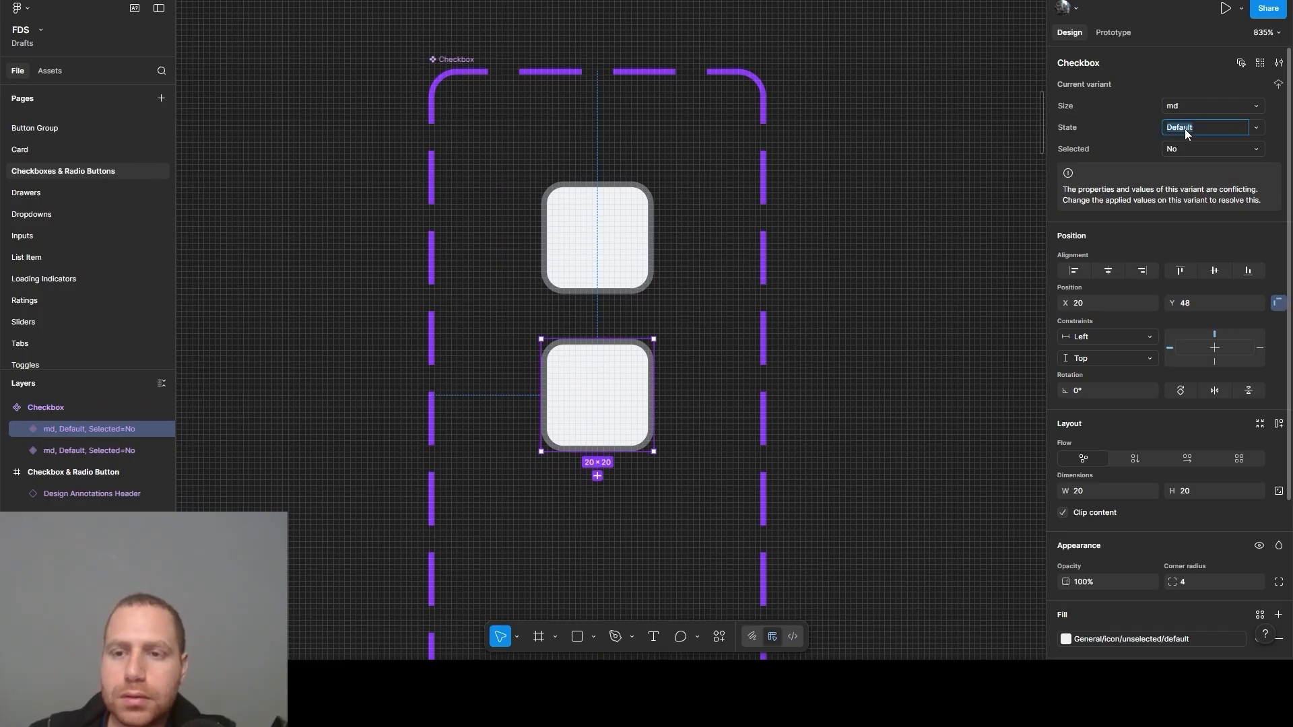
Set the second variant's State to Hover and its fill to the General/icon/unselected/hover library color
{"action": "type", "text": "over"}
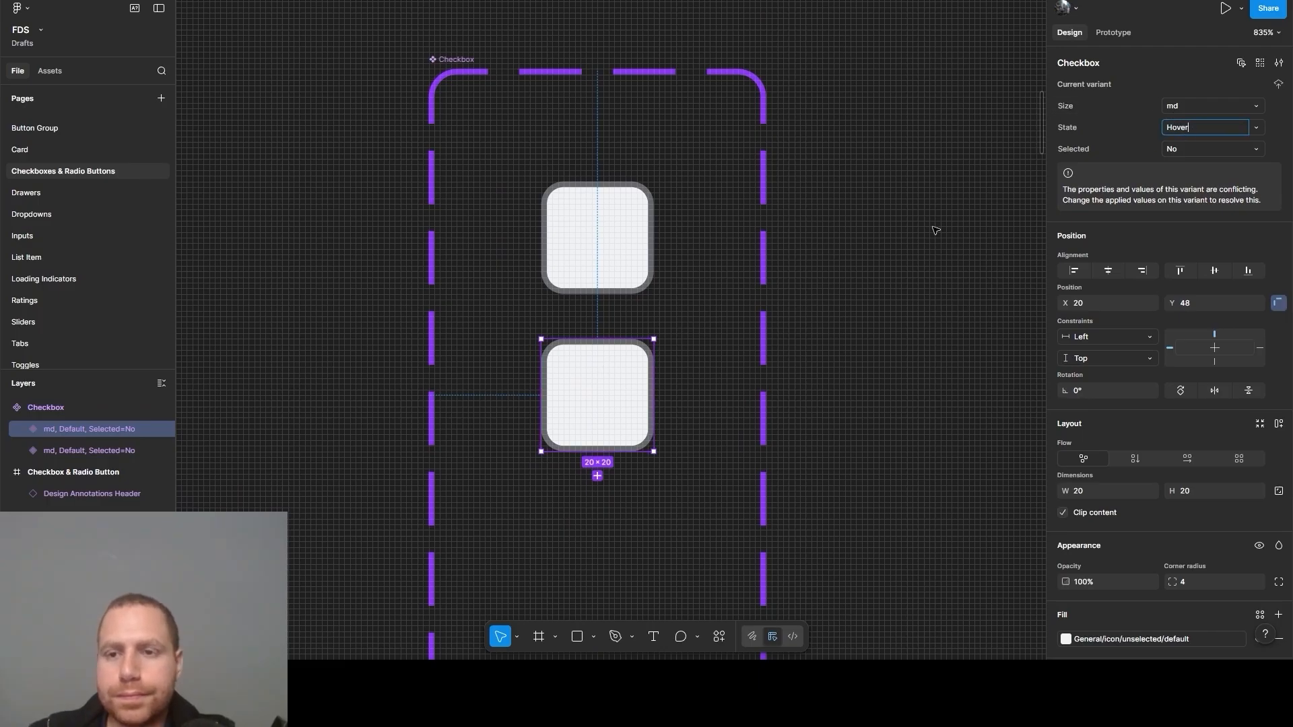
{"action": "left_click", "coordinate": [856, 233]}
{"action": "left_click", "coordinate": [606, 378]}
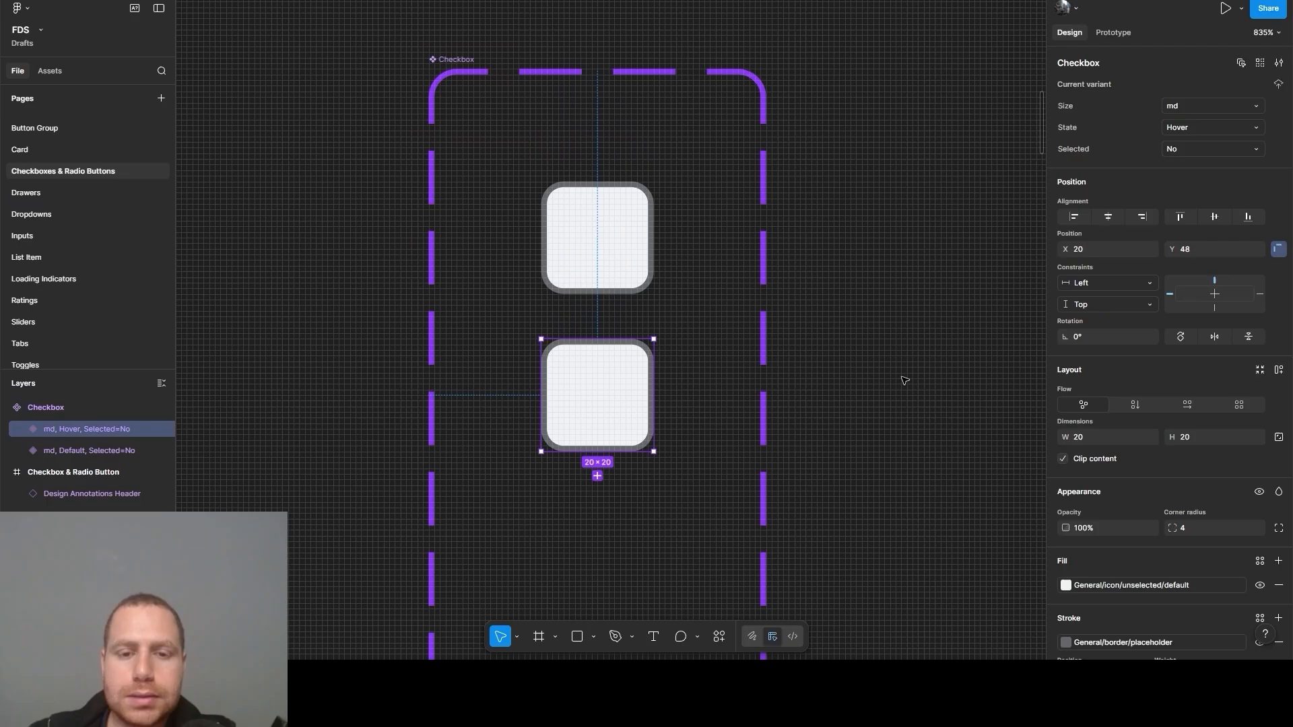
{"action": "scroll", "coordinate": [1146, 451], "scroll_direction": "down", "scroll_amount": 3}
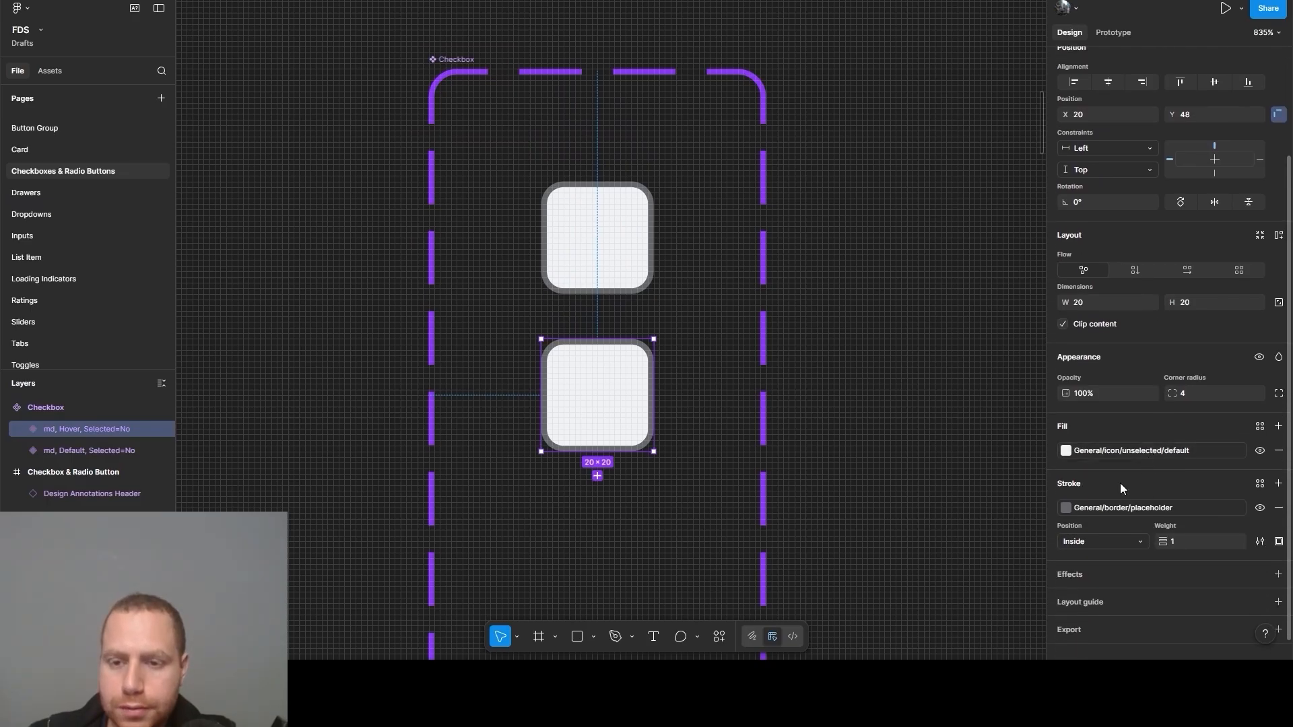
{"action": "left_click", "coordinate": [1112, 450]}
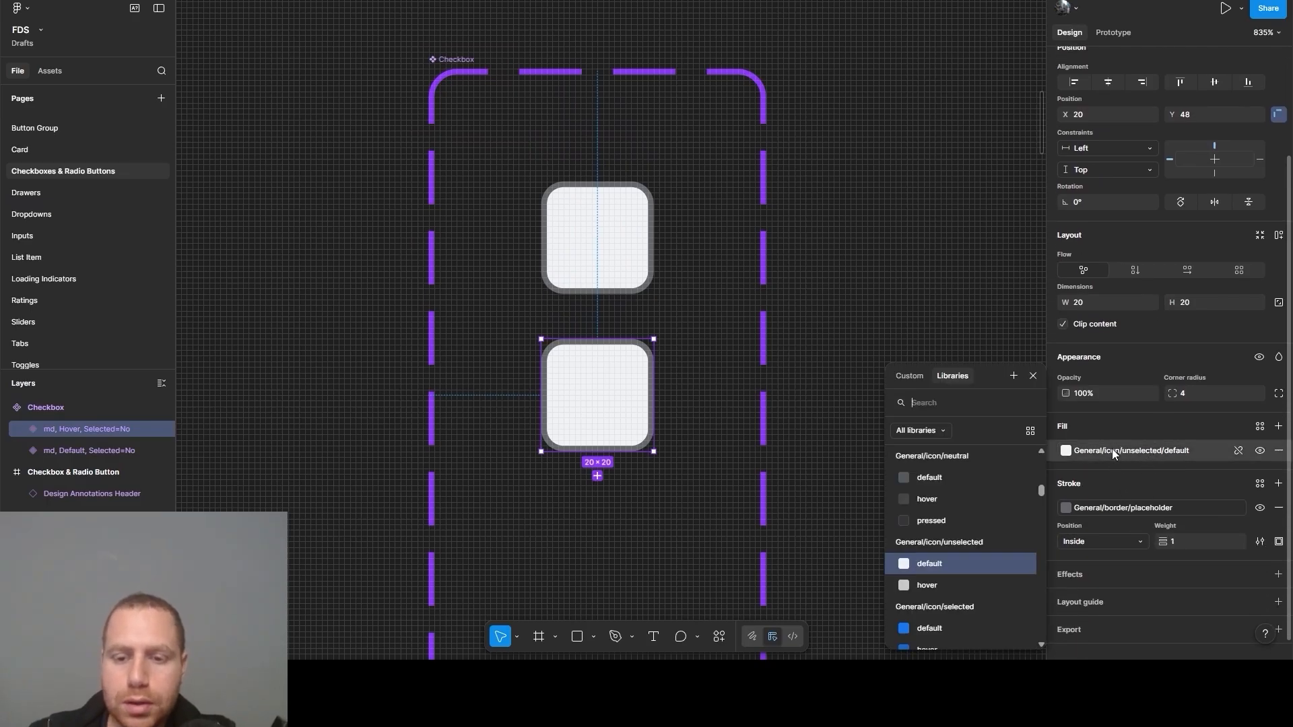
{"action": "left_click", "coordinate": [949, 587]}
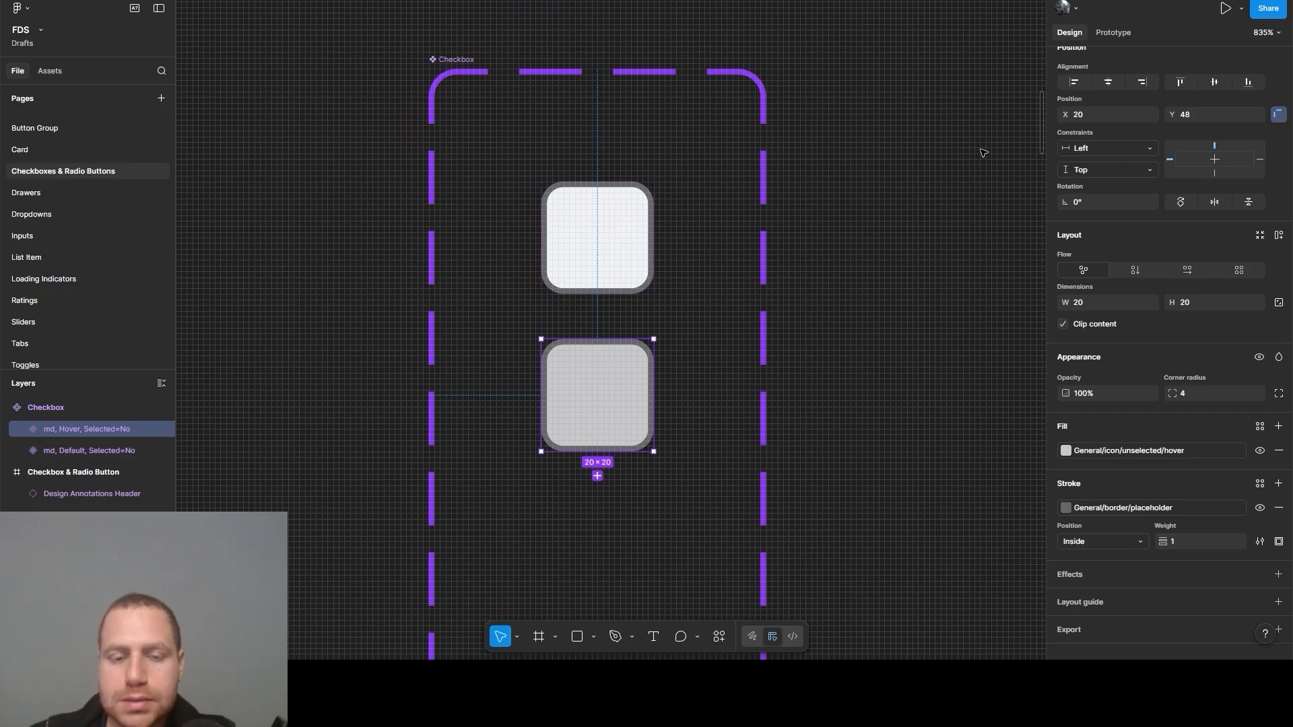
{"action": "left_click", "coordinate": [788, 387]}
Duplicate the Default variant as a third one below the Hover variant and apply the Focus Ring effect style to it
{"action": "scroll", "coordinate": [817, 402], "scroll_direction": "down", "scroll_amount": 3}
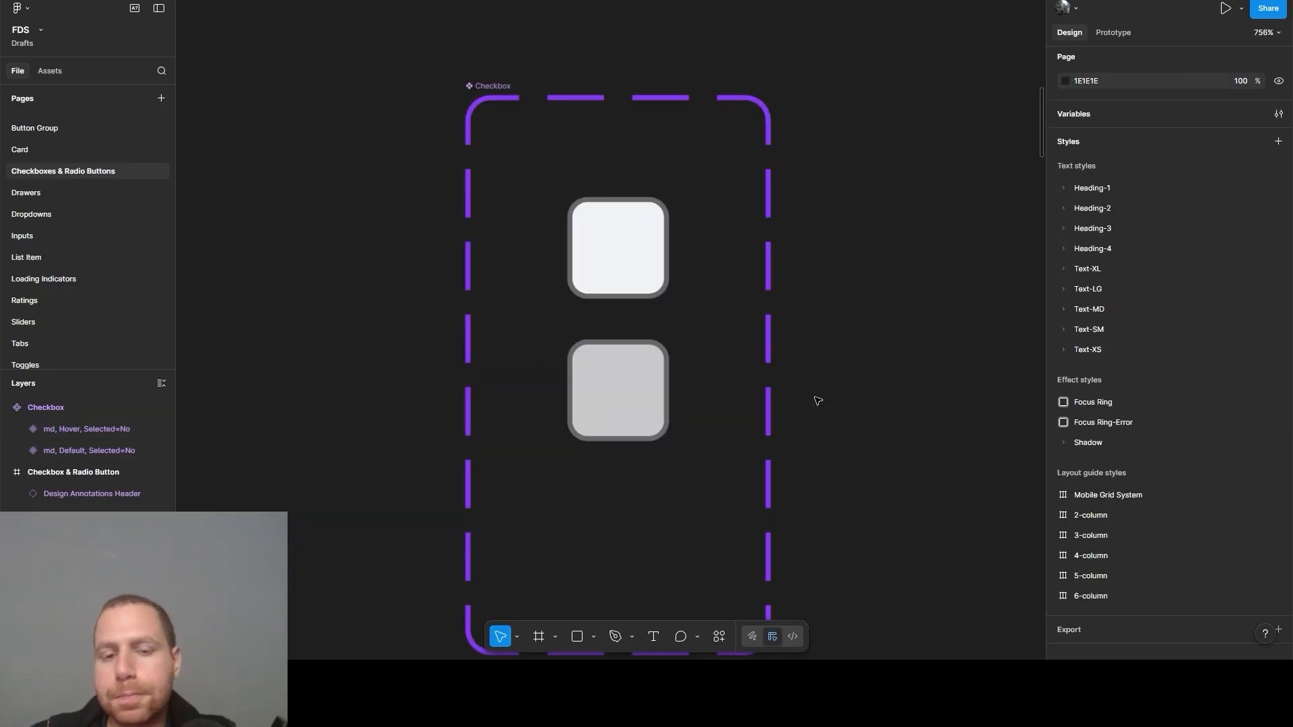
{"action": "left_click", "coordinate": [539, 343]}
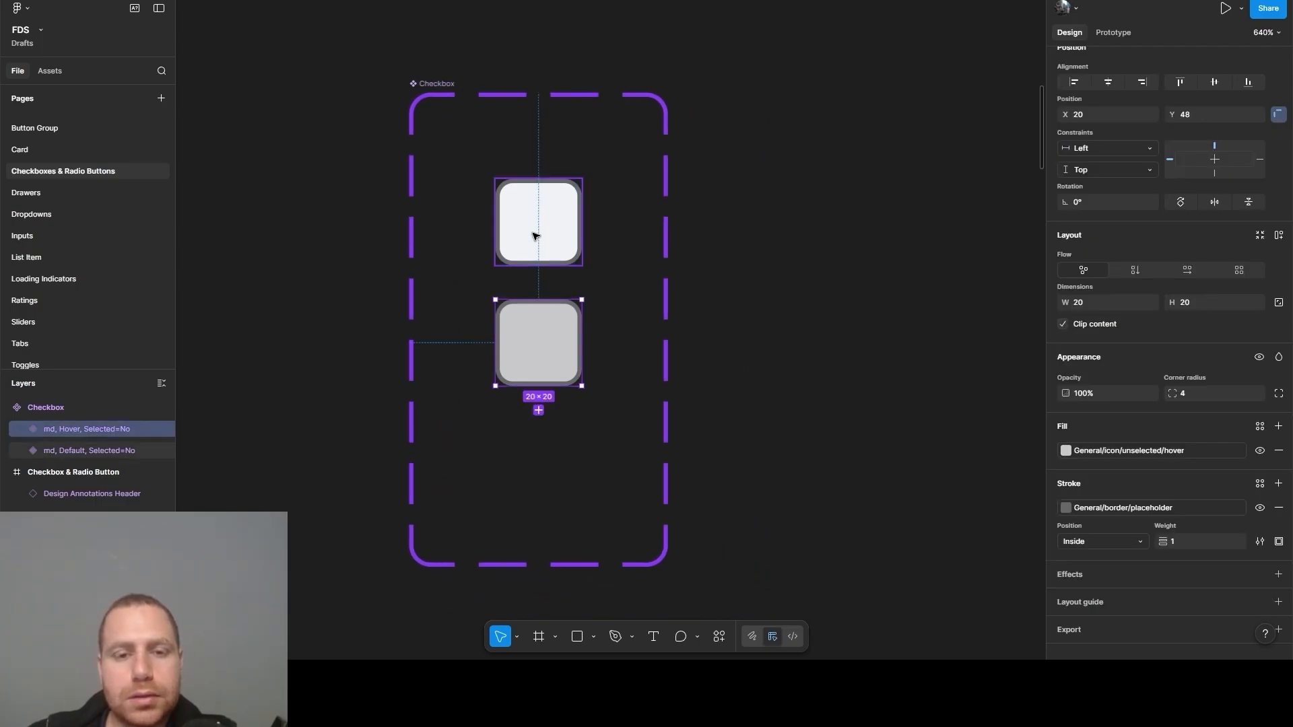
{"action": "left_click", "coordinate": [537, 244]}
{"action": "key", "text": "ctrl+d"}
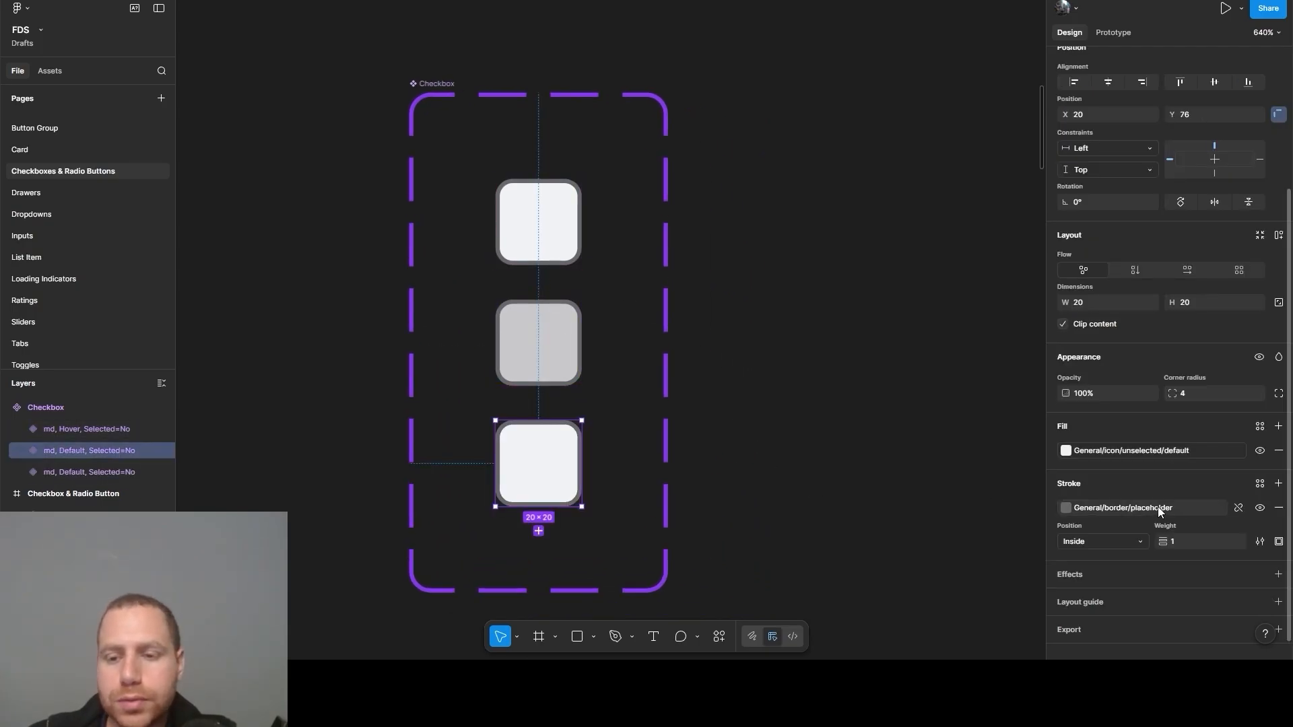
{"action": "scroll", "coordinate": [1138, 507], "scroll_direction": "down", "scroll_amount": 1}
{"action": "left_click", "coordinate": [1258, 557]}
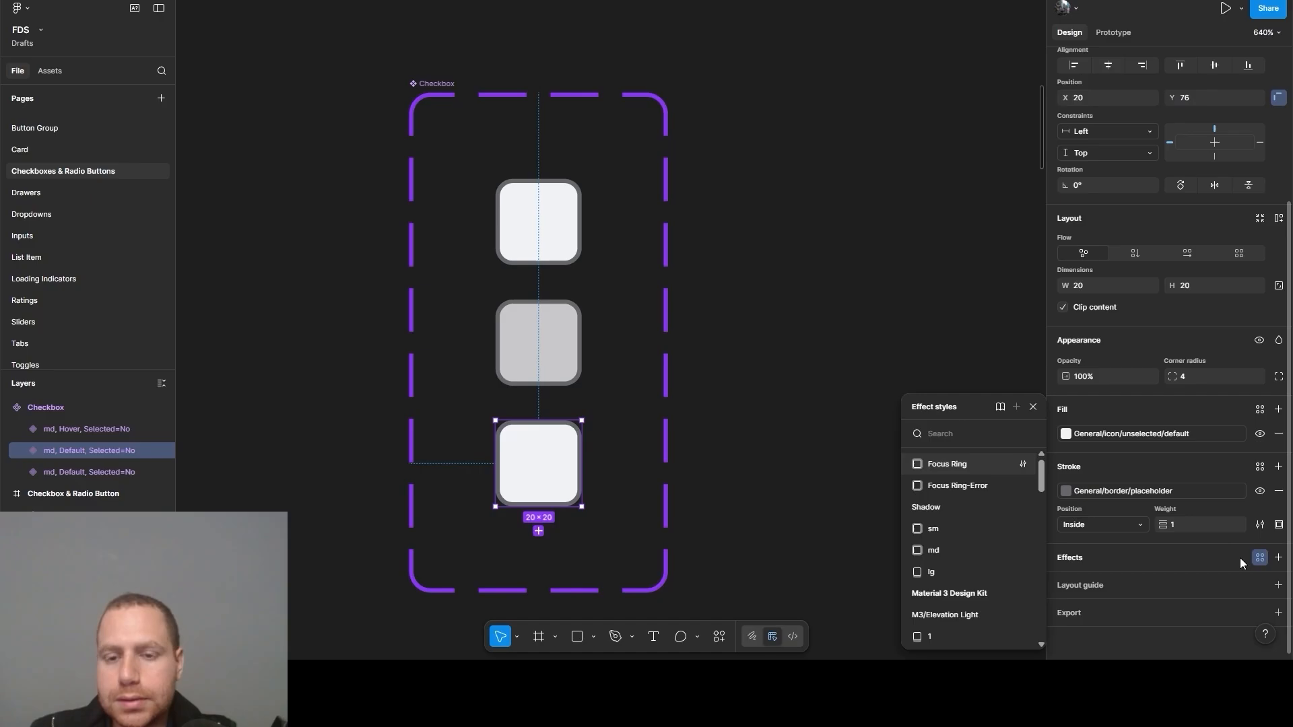
{"action": "left_click", "coordinate": [990, 460]}
{"action": "left_click", "coordinate": [866, 577]}
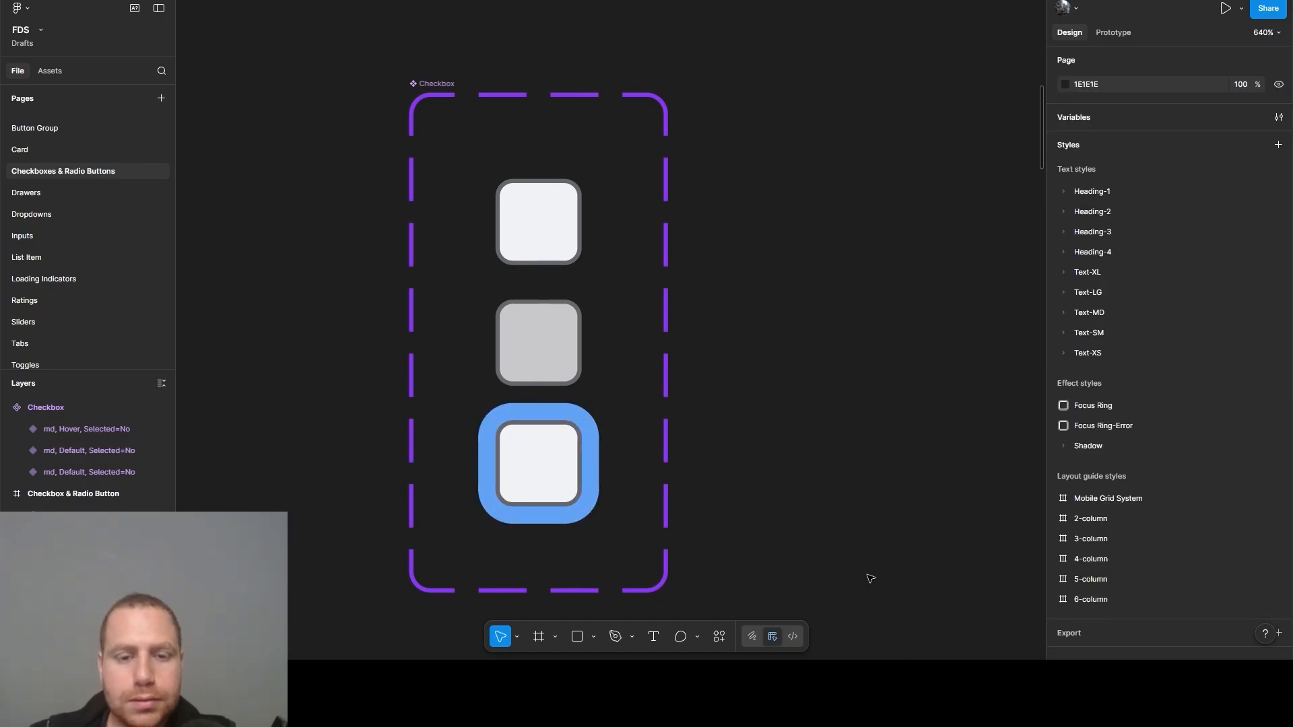
Duplicate the Default variant as a fourth one and replace its fill with the General/Surface/disabled/default library color
{"action": "scroll", "coordinate": [863, 528], "scroll_direction": "down", "scroll_amount": 2}
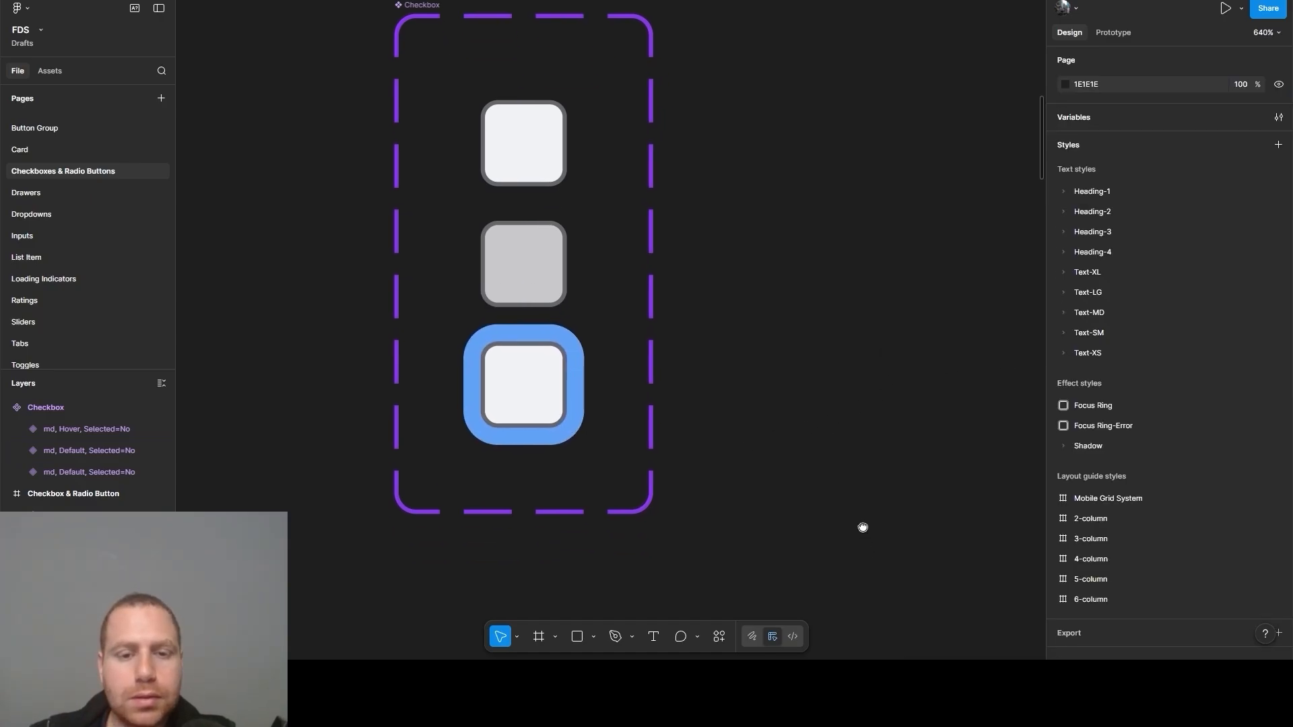
{"action": "left_click", "coordinate": [511, 162]}
{"action": "key", "text": "ctrl+d"}
{"action": "scroll", "coordinate": [1230, 480], "scroll_direction": "down", "scroll_amount": 4}
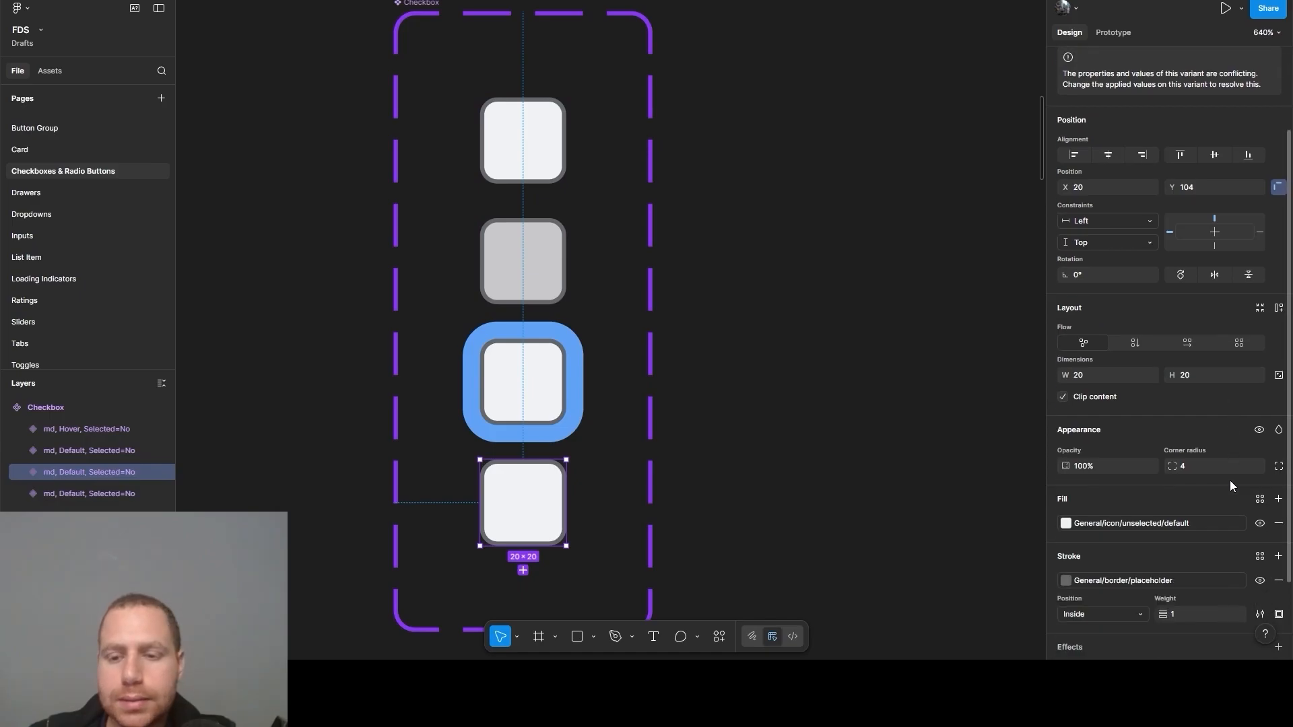
{"action": "left_click", "coordinate": [1102, 439]}
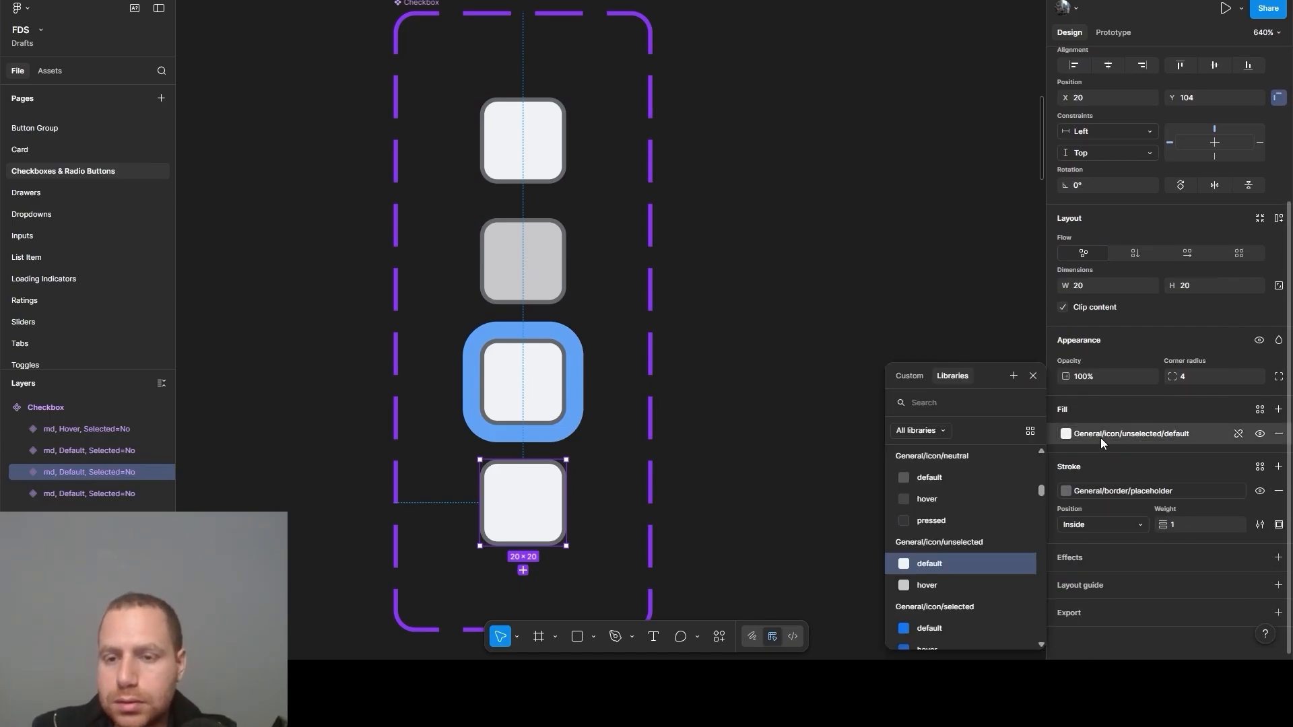
{"action": "type", "text": "disabled sur"}
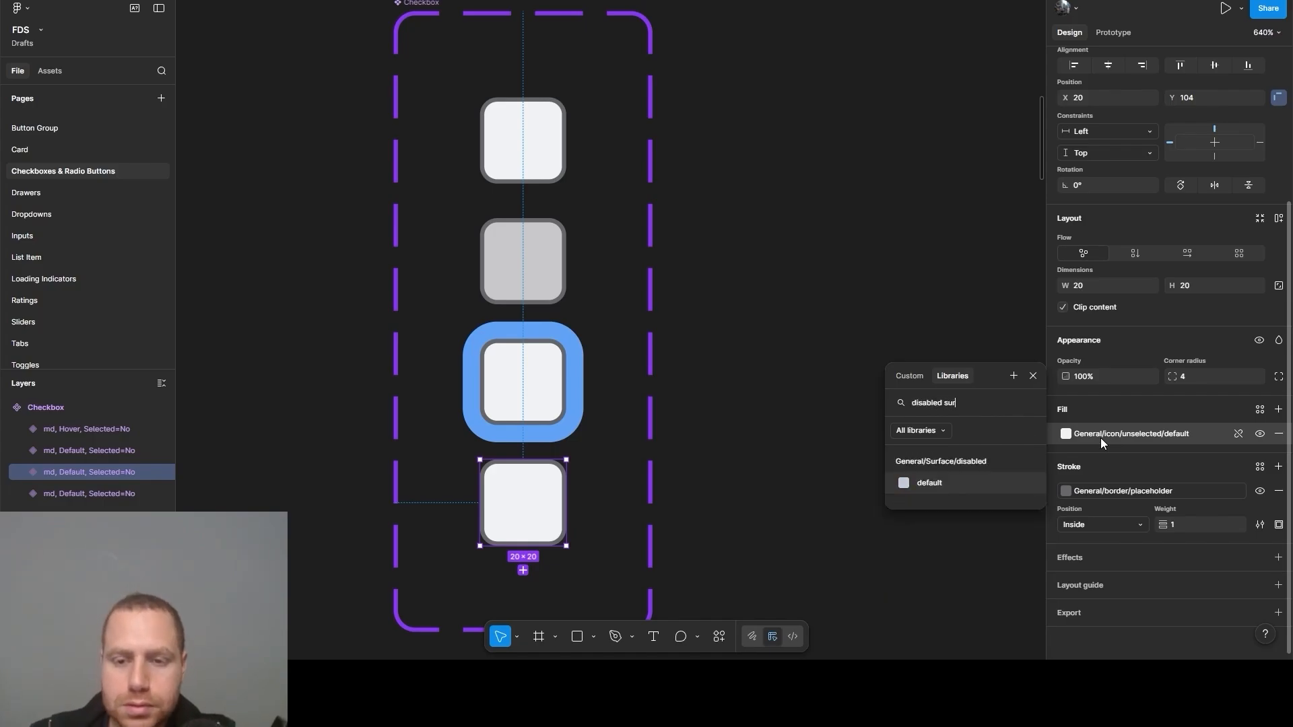
{"action": "left_click", "coordinate": [934, 485]}
{"action": "left_click", "coordinate": [820, 404]}
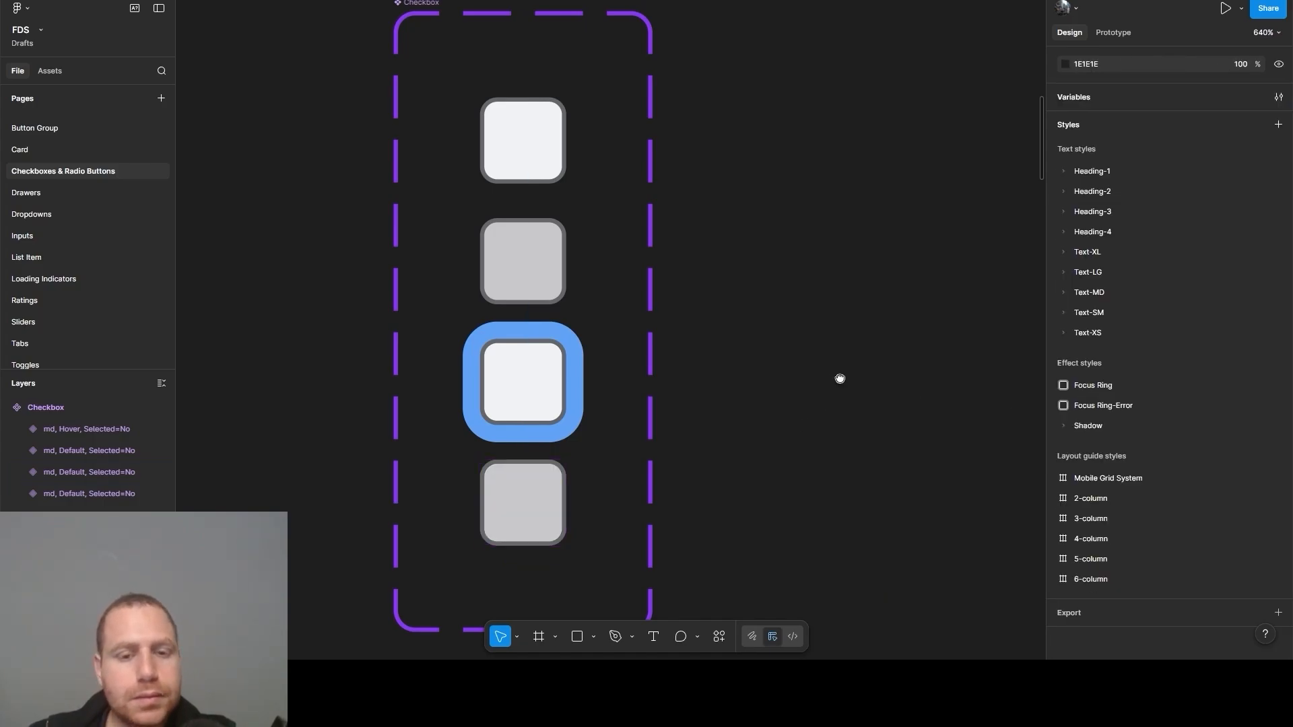
Widen the Checkbox component set to about 105 and duplicate all four variants into a second column at X 57
{"action": "scroll", "coordinate": [839, 375], "scroll_direction": "down", "scroll_amount": 3}
{"action": "left_click", "coordinate": [506, 129]}
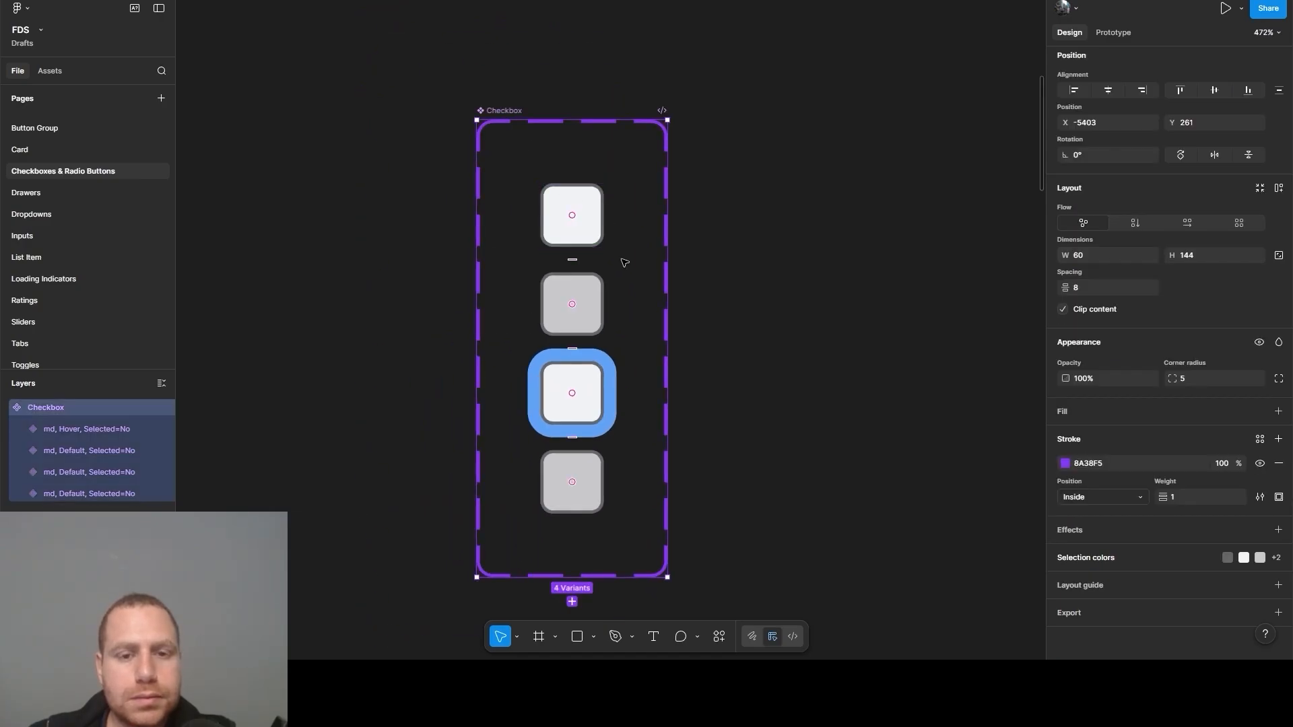
{"action": "left_click_drag", "start_coordinate": [665, 297], "coordinate": [808, 301]}
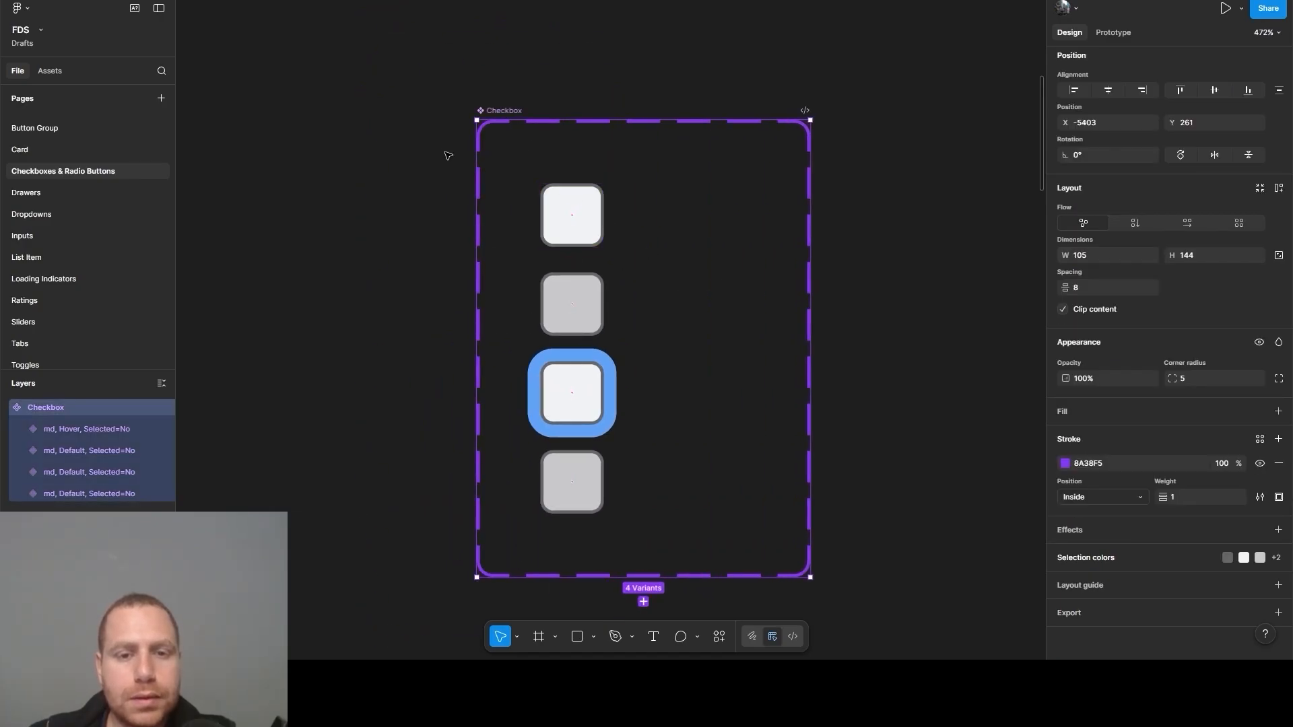
{"action": "left_click_drag", "start_coordinate": [428, 152], "coordinate": [687, 539]}
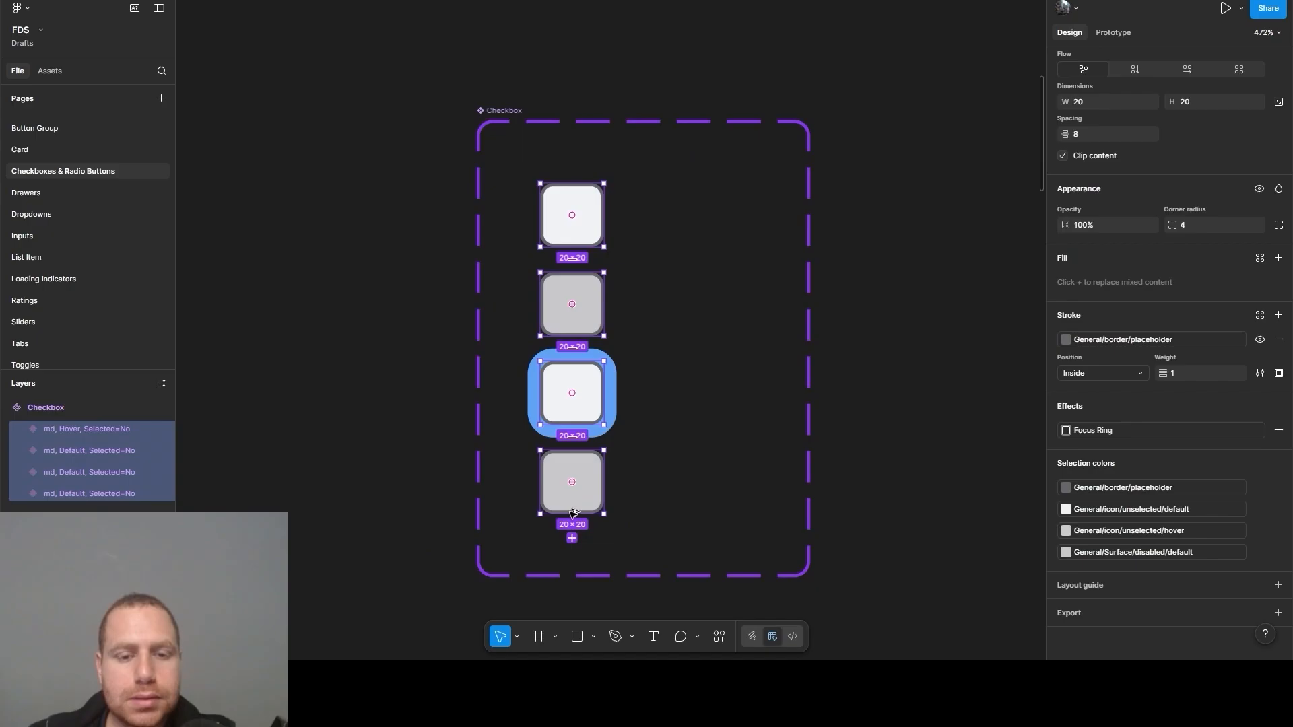
{"action": "left_click", "coordinate": [571, 539]}
{"action": "left_click_drag", "start_coordinate": [585, 558], "coordinate": [702, 206]}
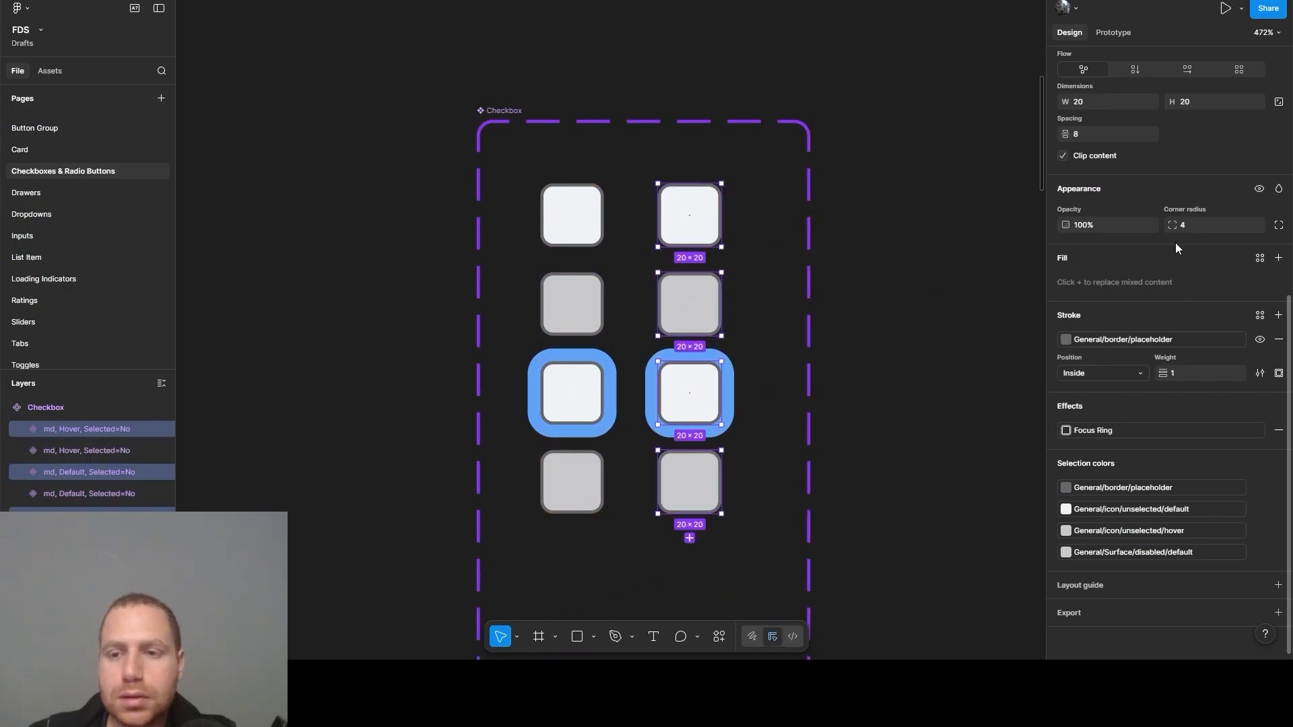
Set the Selected property to Yes for the four variants in the second column
{"action": "scroll", "coordinate": [1194, 163], "scroll_direction": "up", "scroll_amount": 5}
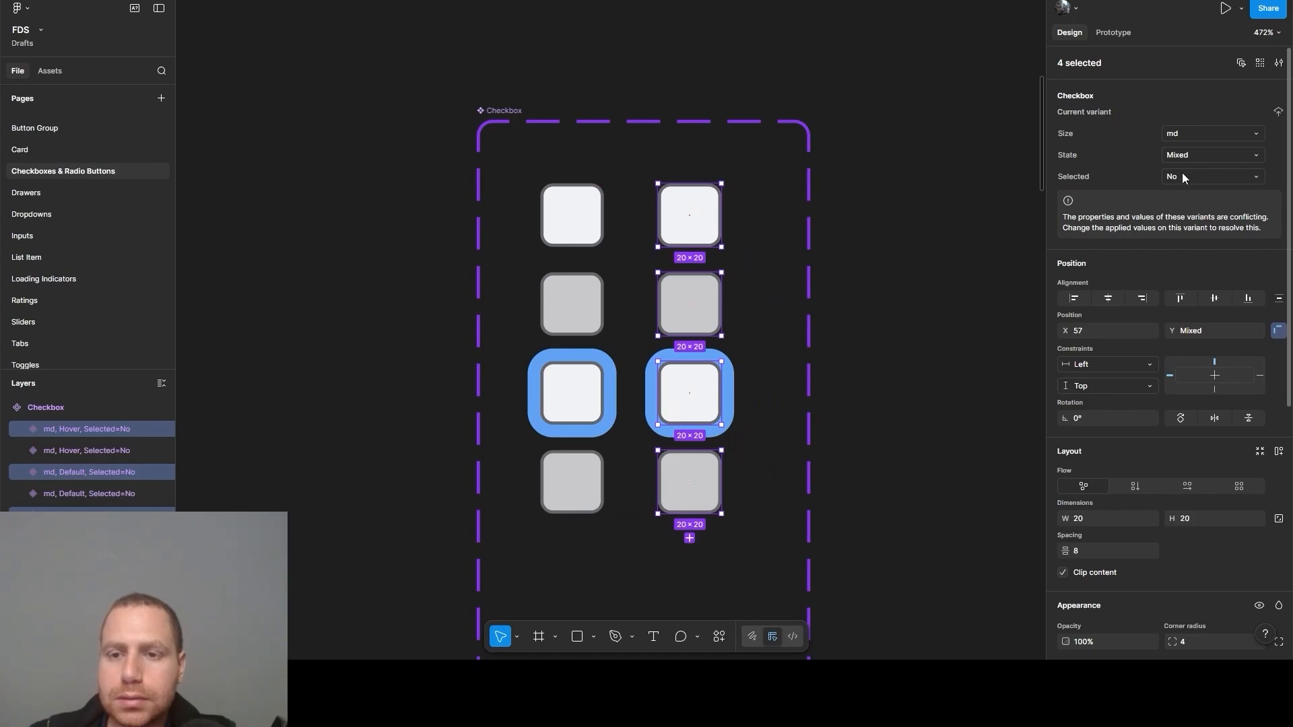
{"action": "left_click", "coordinate": [1183, 176]}
{"action": "type", "text": "Yes"}
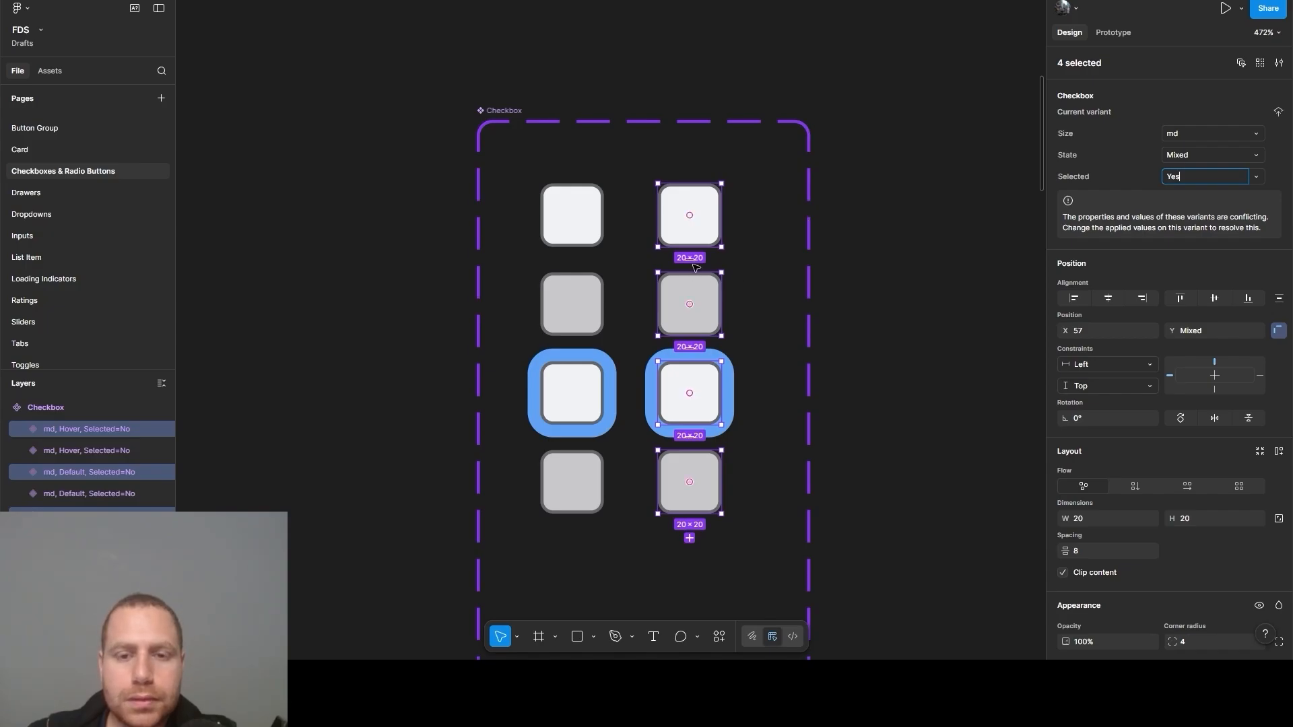
{"action": "scroll", "coordinate": [1138, 462], "scroll_direction": "down", "scroll_amount": 6}
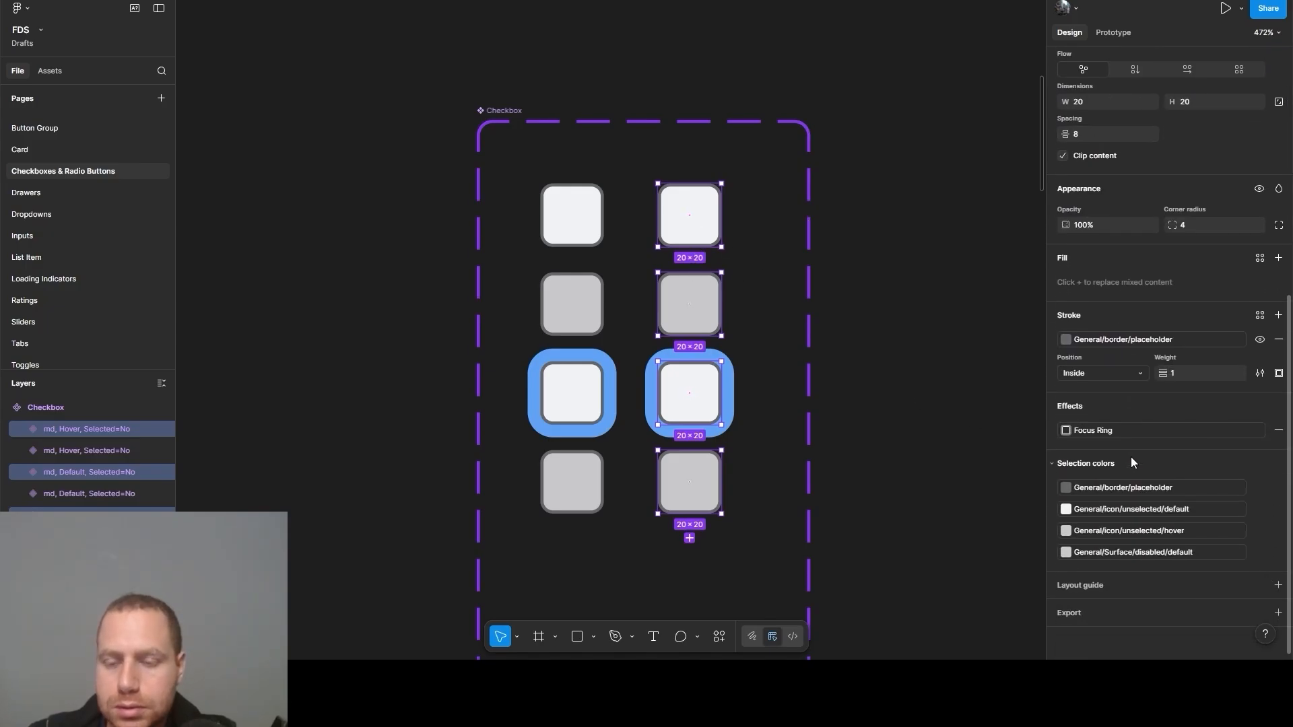
Set the State of the fourth variant in the first column to Disabled
{"action": "left_click", "coordinate": [715, 309]}
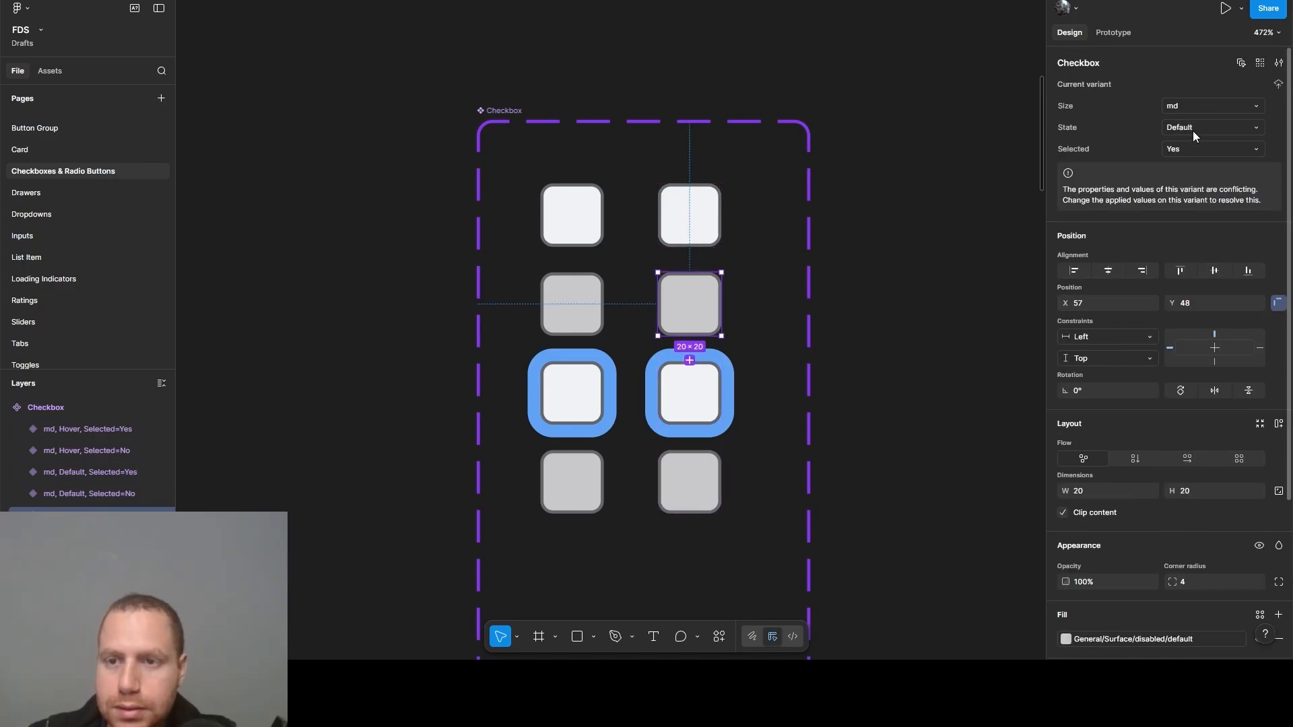
{"action": "left_click", "coordinate": [572, 465]}
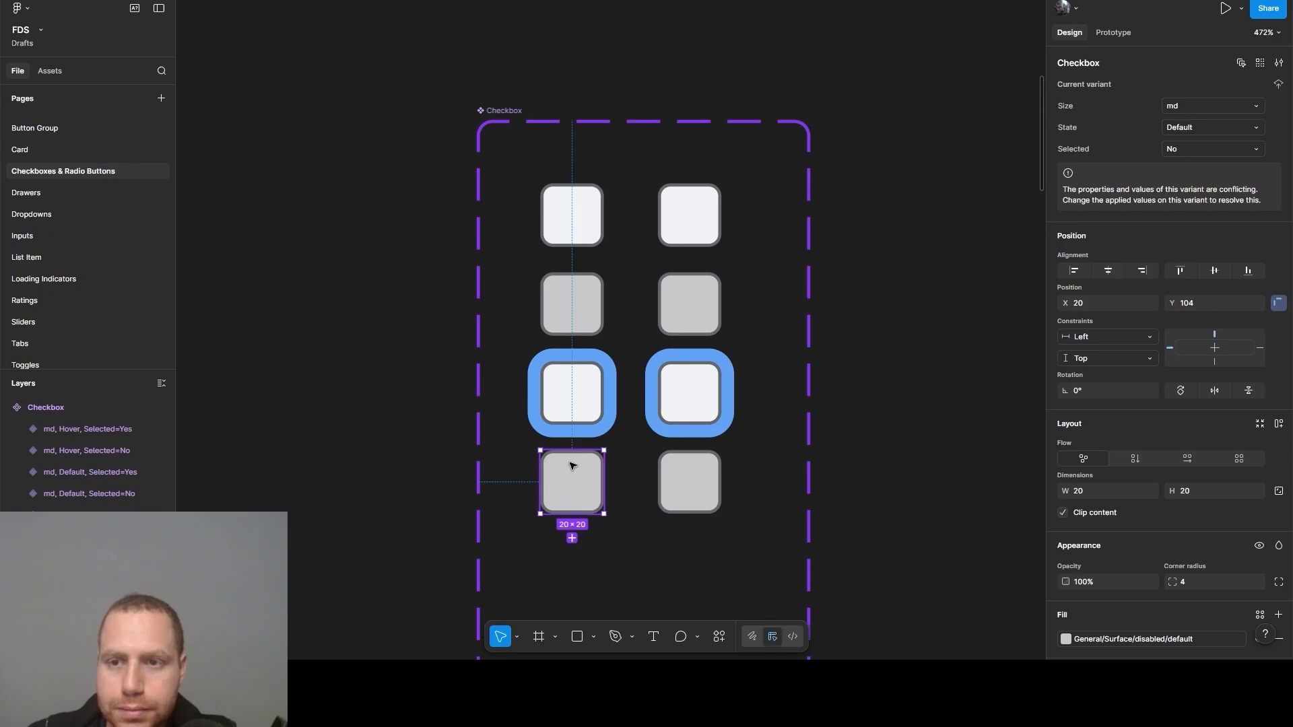
{"action": "left_click", "coordinate": [1194, 124]}
{"action": "type", "text": "Disabled"}
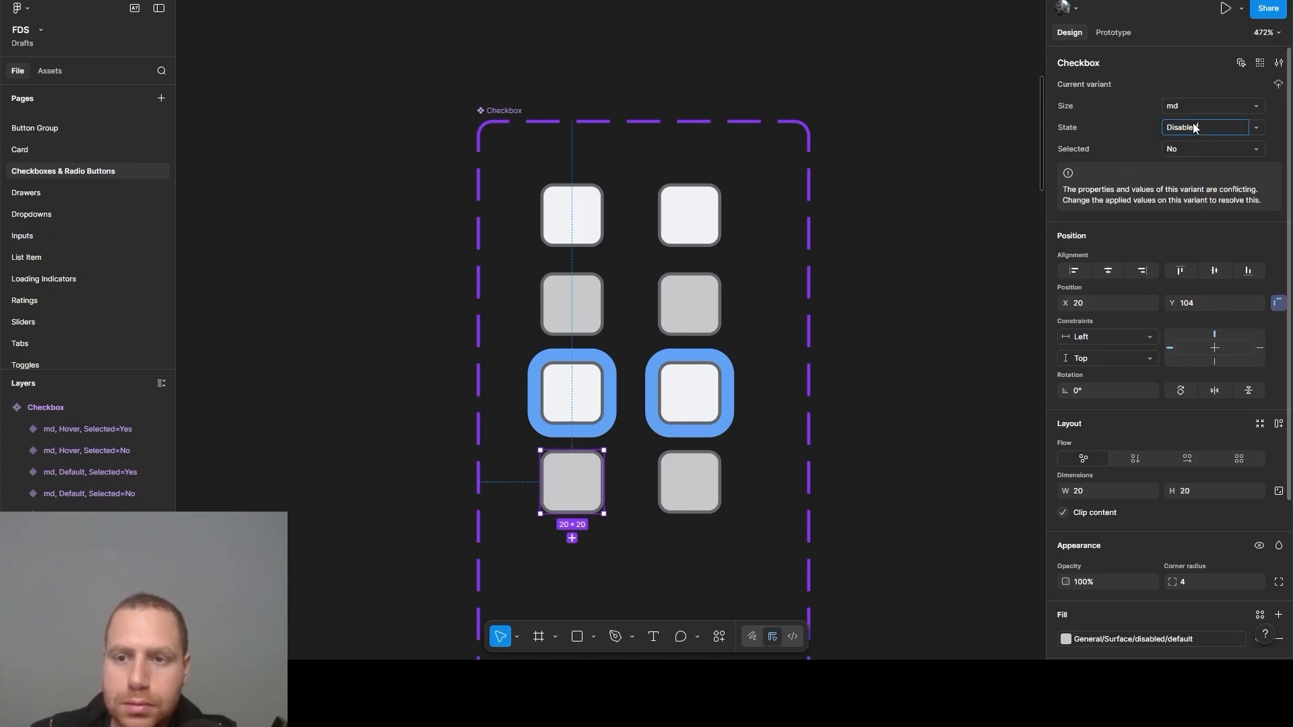
{"action": "left_click", "coordinate": [714, 317]}
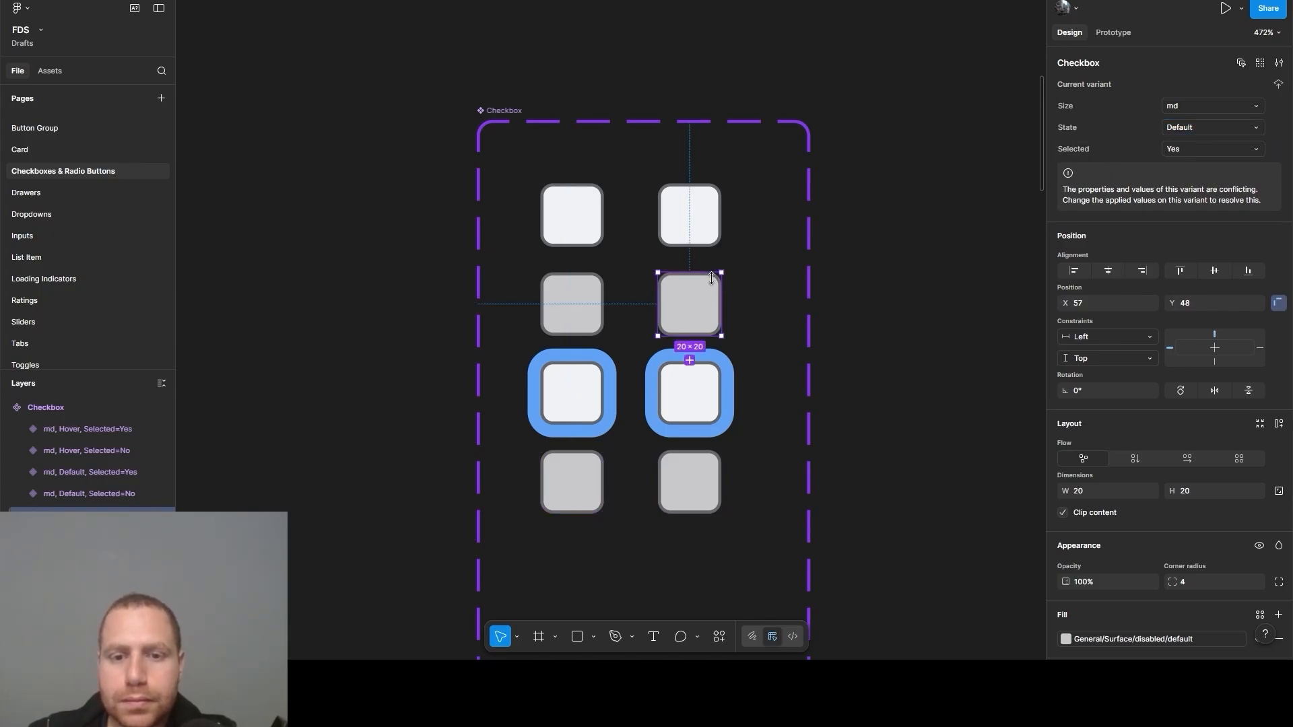
Set the State of the second-row variant in the second column to Disabled and swap its place with the fourth-row variant
{"action": "left_click", "coordinate": [1201, 128]}
{"action": "type", "text": "Disabled"}
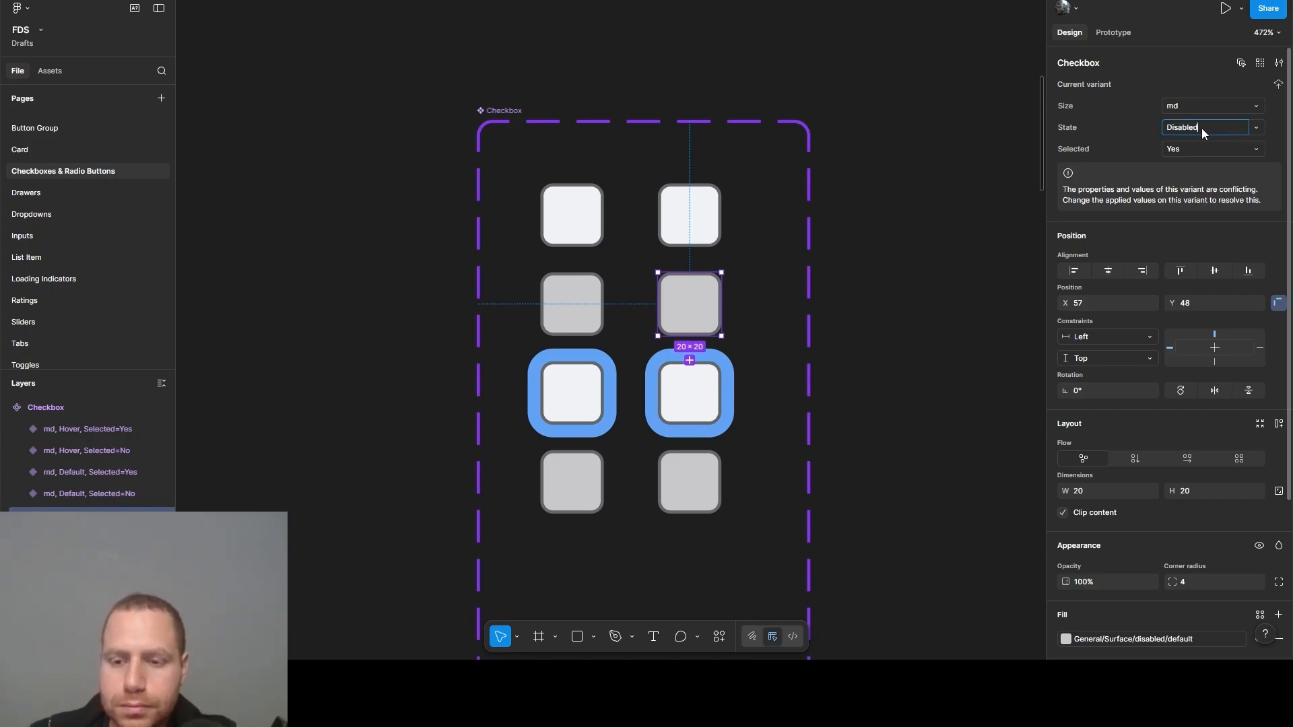
{"action": "scroll", "coordinate": [1205, 471], "scroll_direction": "down", "scroll_amount": 2}
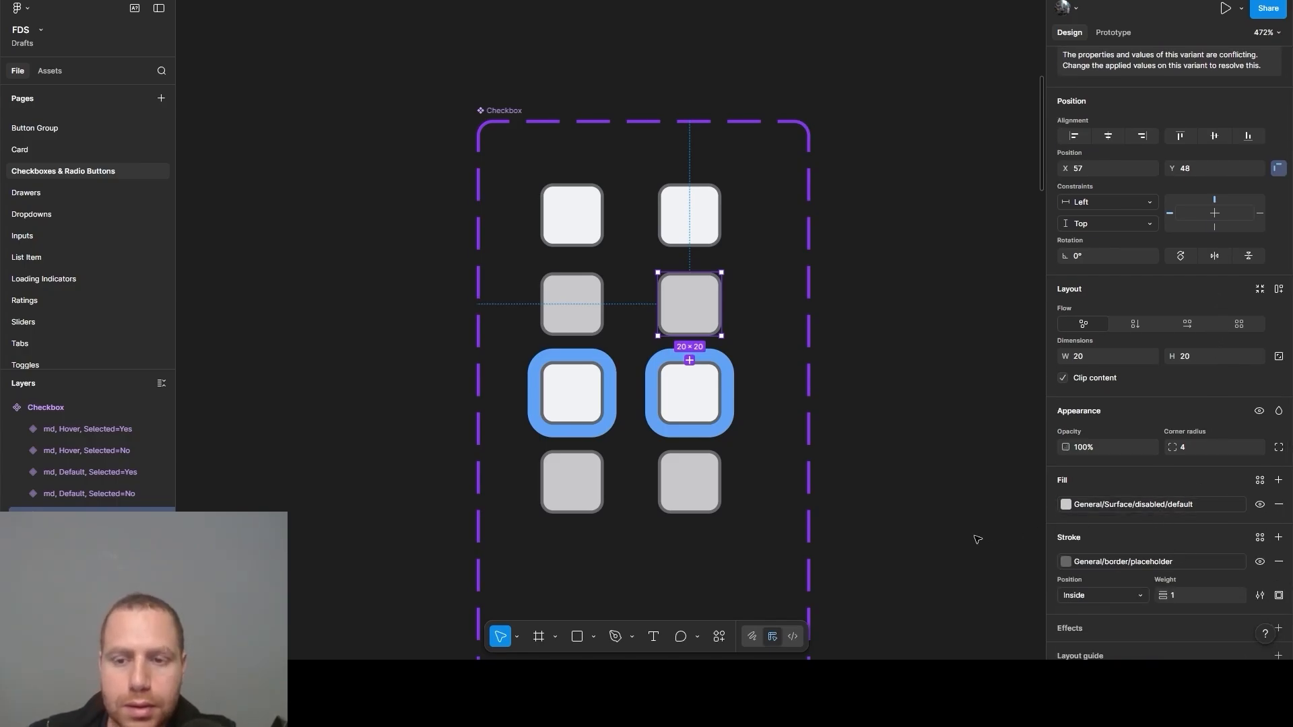
{"action": "left_click", "coordinate": [745, 326]}
{"action": "left_click", "coordinate": [680, 299]}
{"action": "left_click_drag", "start_coordinate": [679, 299], "coordinate": [768, 496]}
{"action": "left_click_drag", "start_coordinate": [684, 482], "coordinate": [673, 292]}
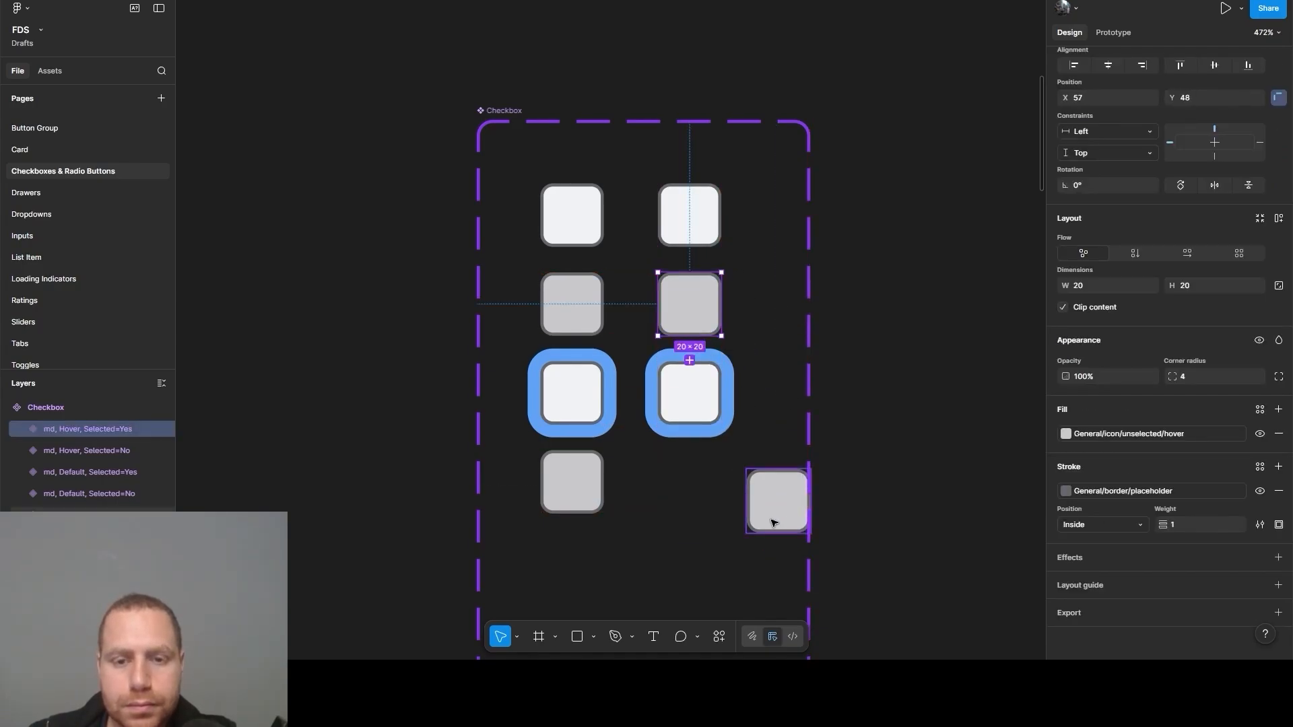
{"action": "left_click_drag", "start_coordinate": [775, 498], "coordinate": [687, 481]}
{"action": "left_click", "coordinate": [794, 451]}
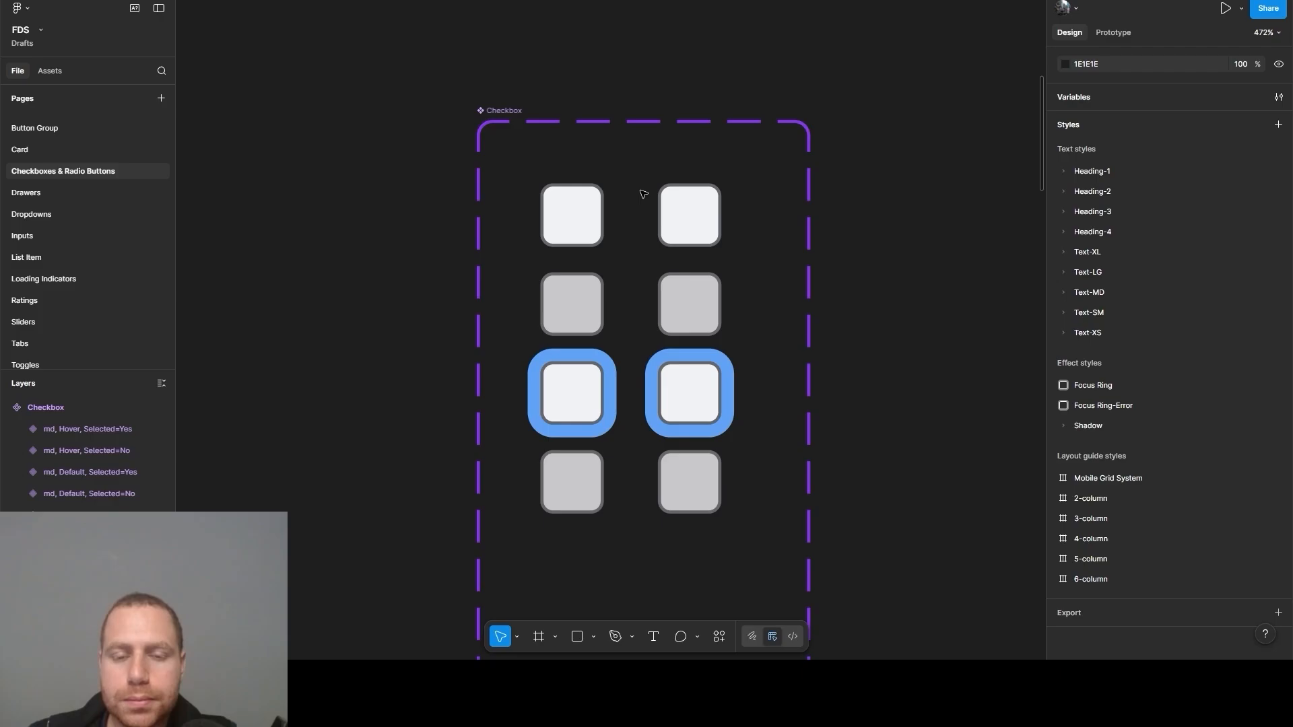
Change the stroke of the first three variants in the second column to the General/border/primary library color
{"action": "left_click_drag", "start_coordinate": [620, 144], "coordinate": [788, 548]}
{"action": "left_click", "coordinate": [749, 264]}
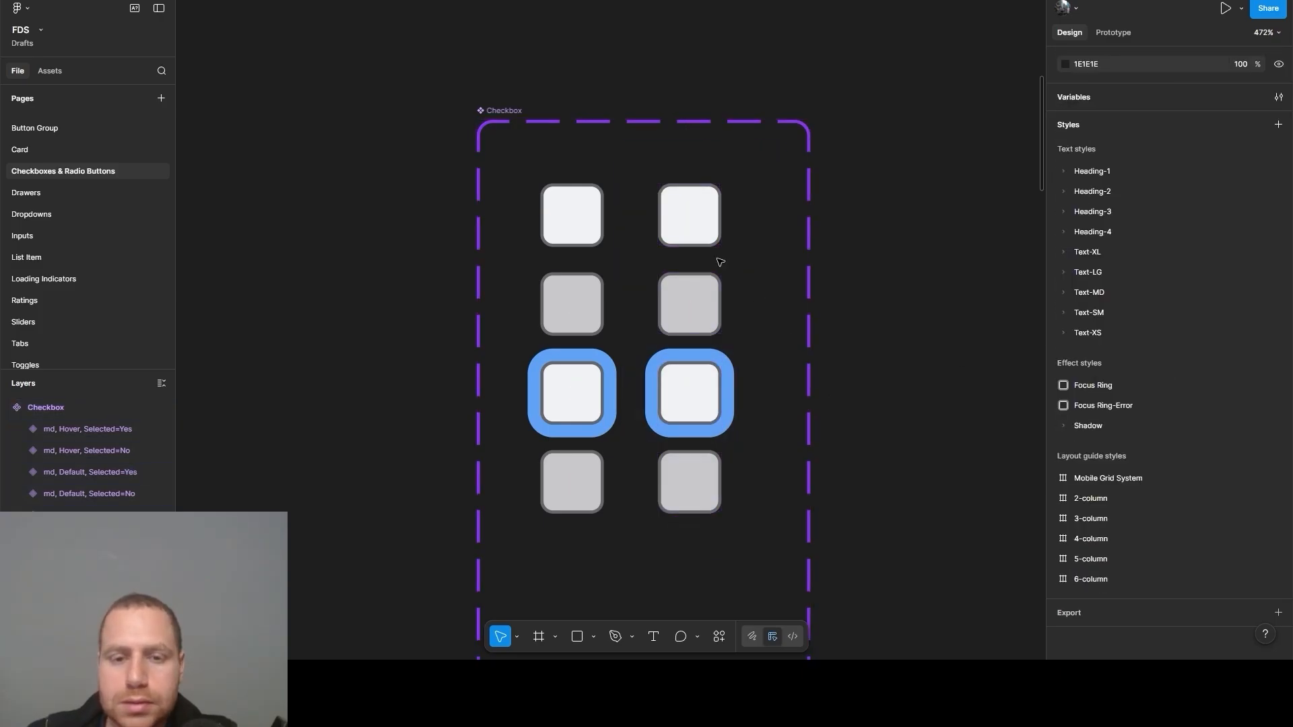
{"action": "left_click_drag", "start_coordinate": [622, 157], "coordinate": [786, 450]}
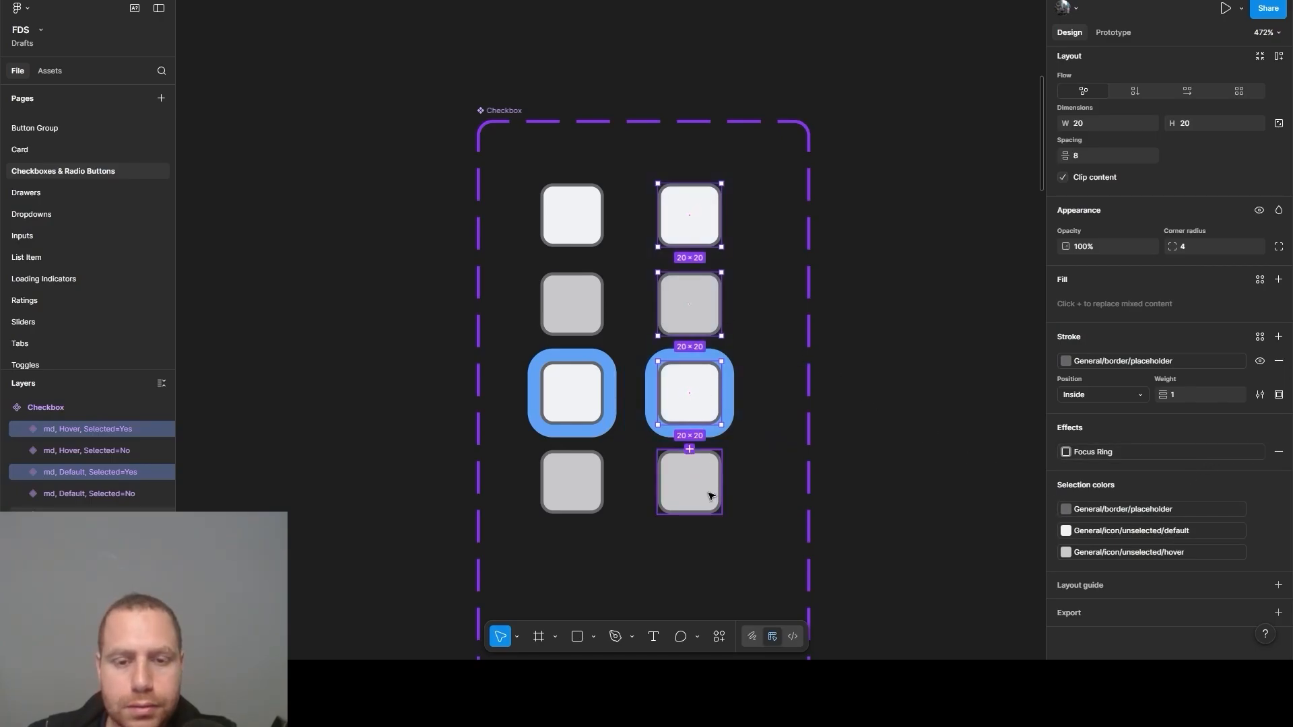
{"action": "left_click", "coordinate": [1150, 509]}
{"action": "type", "text": "b"}
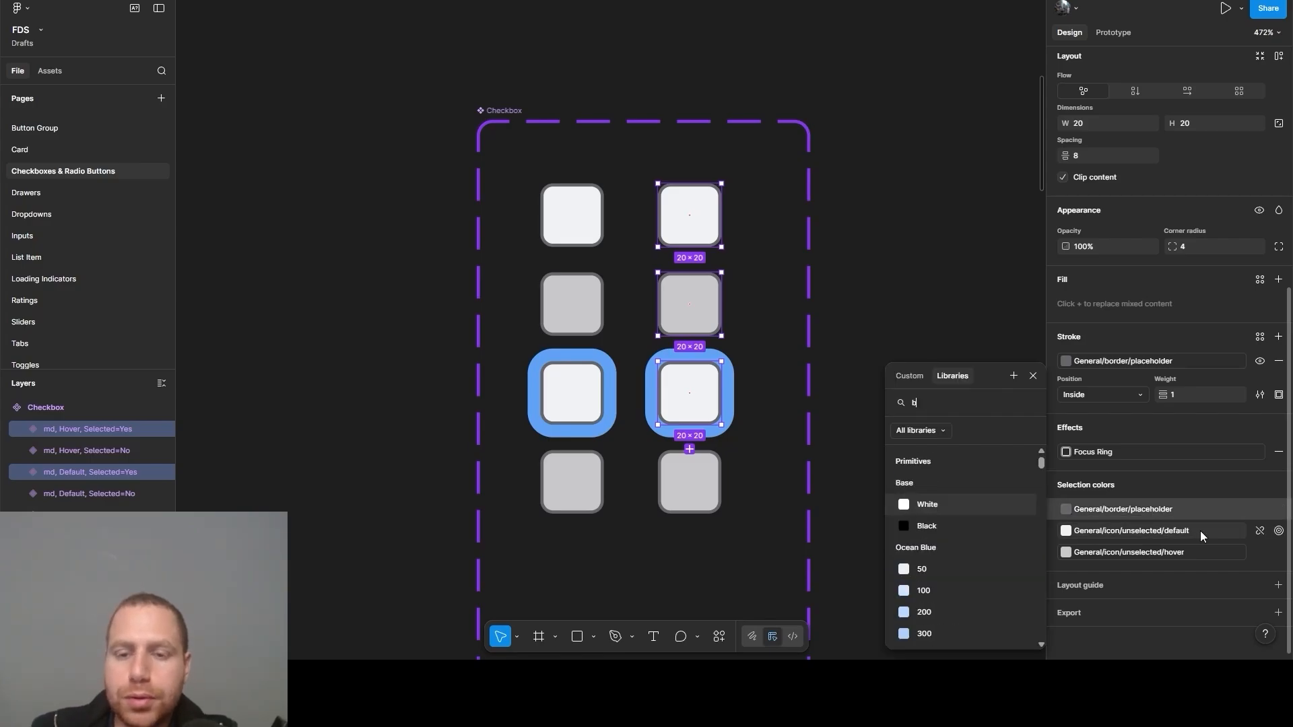
{"action": "type", "text": "order"}
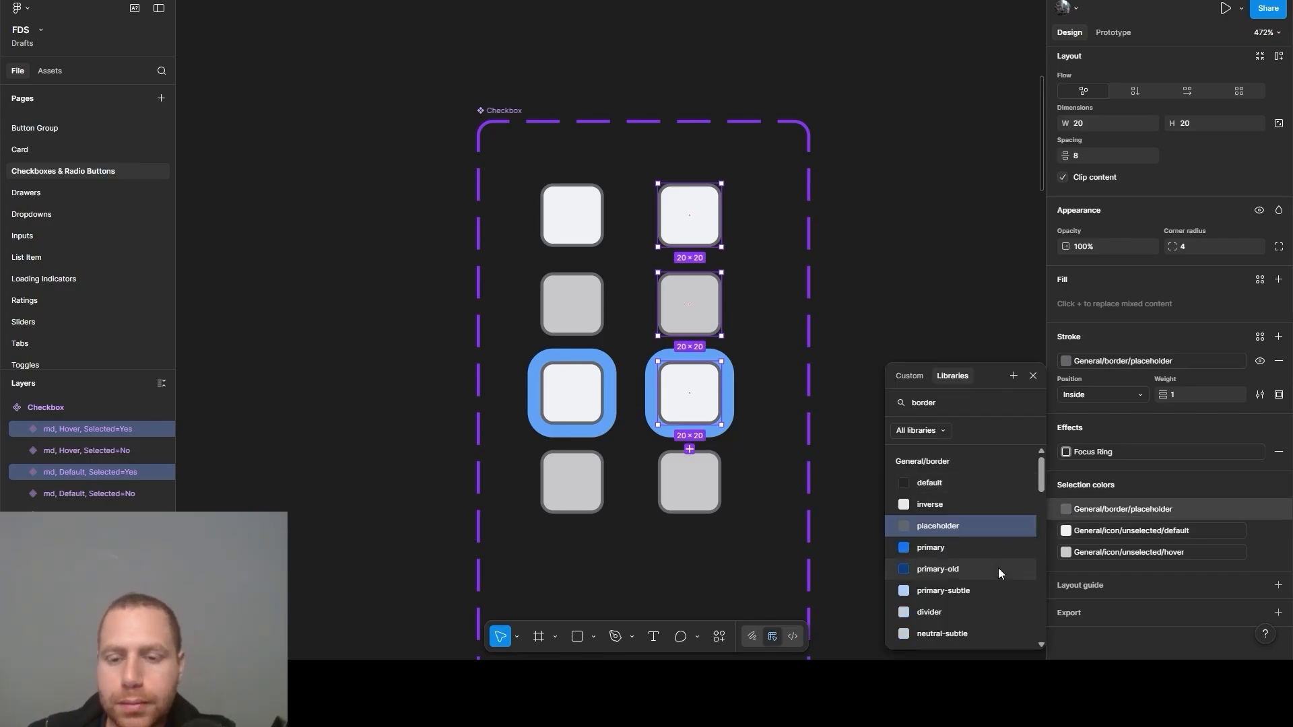
{"action": "left_click", "coordinate": [952, 548]}
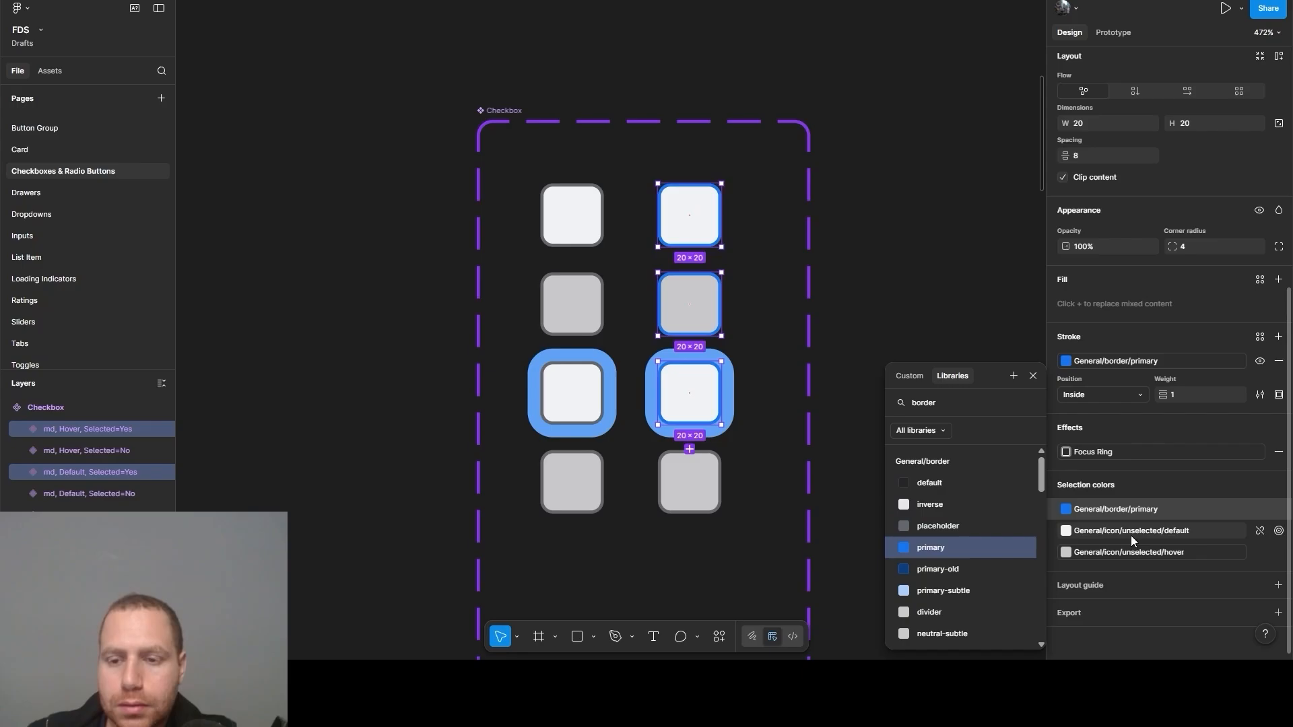
Recolor the fills of those three variants, using General/icon/selected/default for default and focus and General/icon/selected/hover for hover
{"action": "left_click", "coordinate": [1130, 535]}
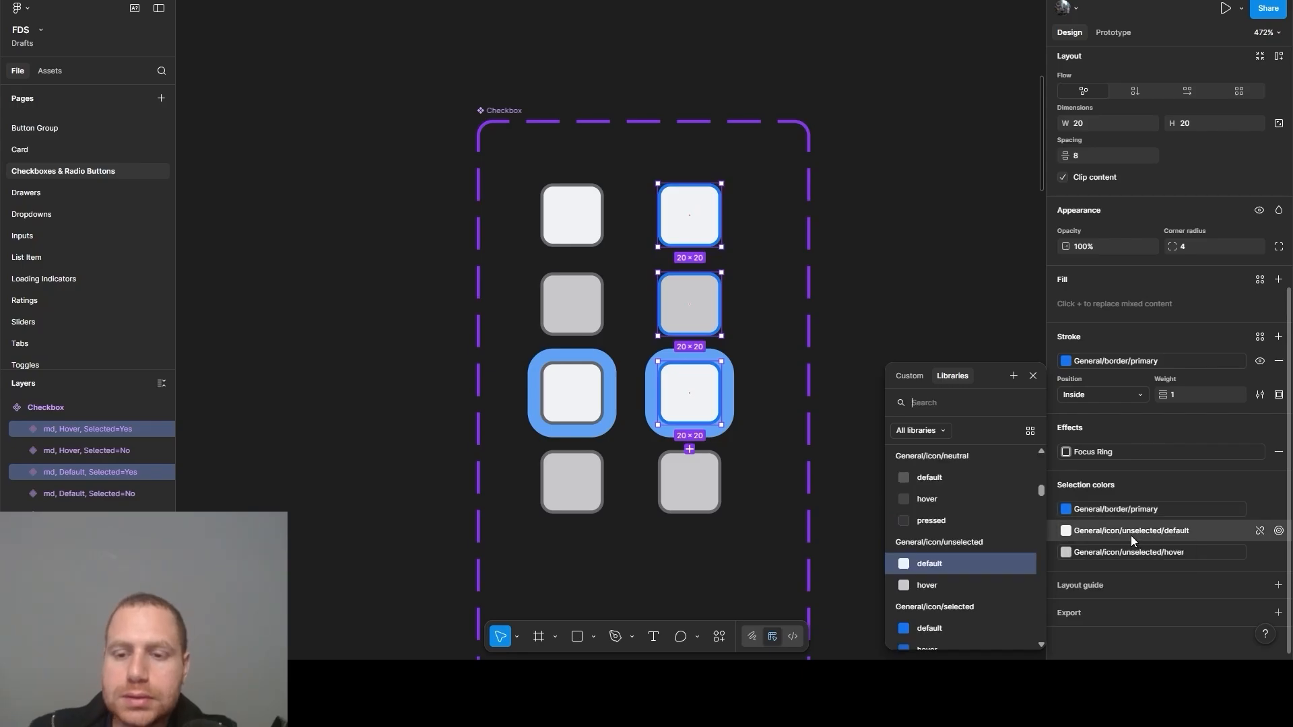
{"action": "type", "text": "selec"}
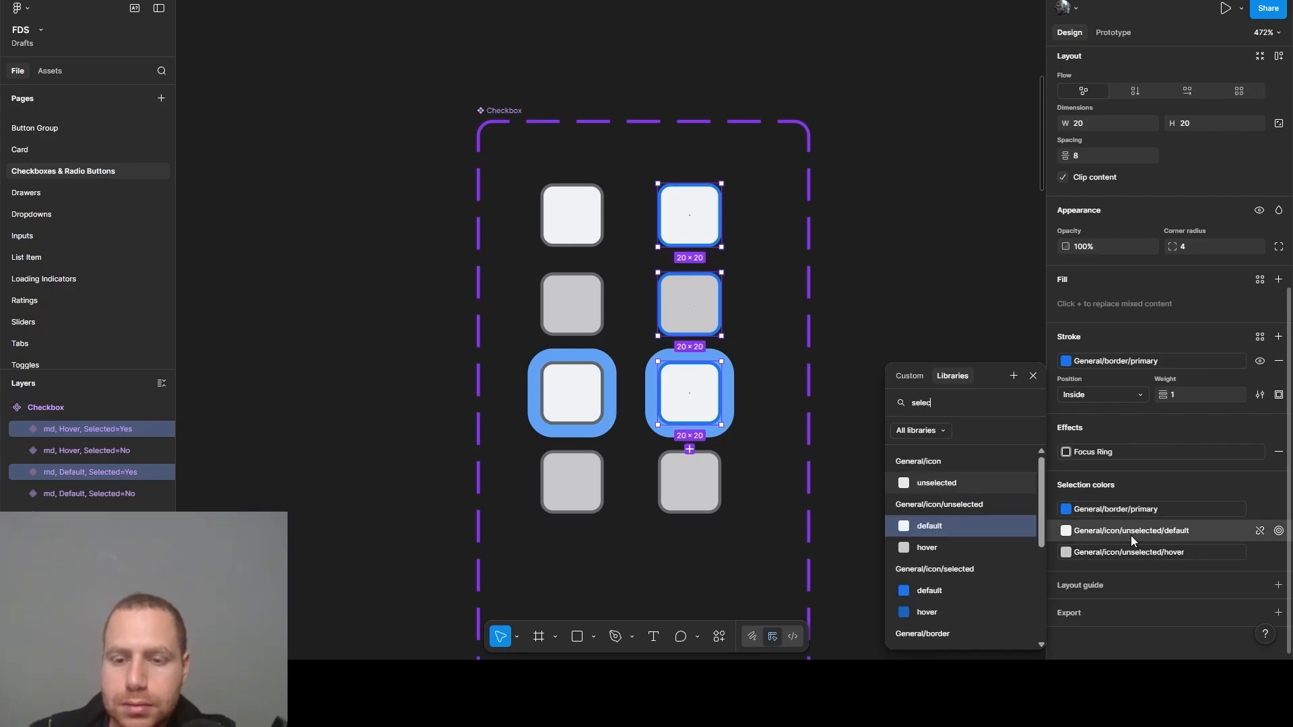
{"action": "type", "text": "ted"}
{"action": "left_click", "coordinate": [966, 585]}
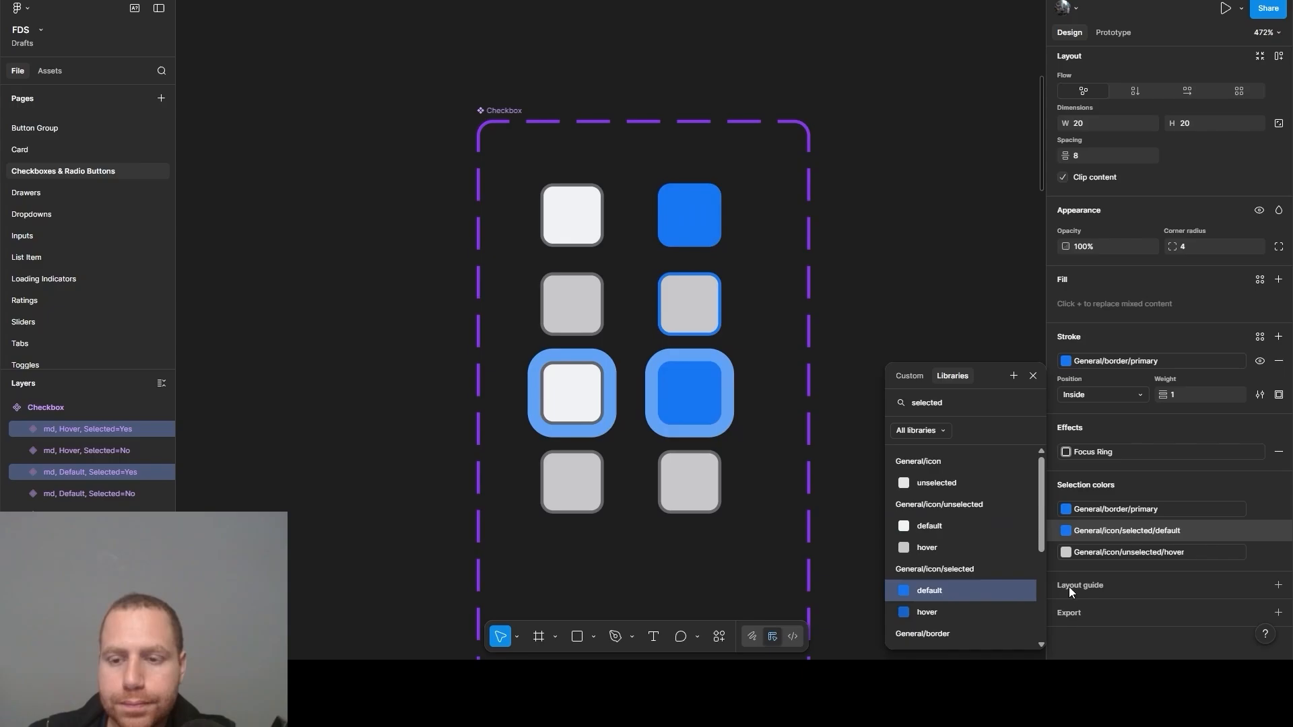
{"action": "left_click", "coordinate": [1130, 559]}
{"action": "type", "text": "select"}
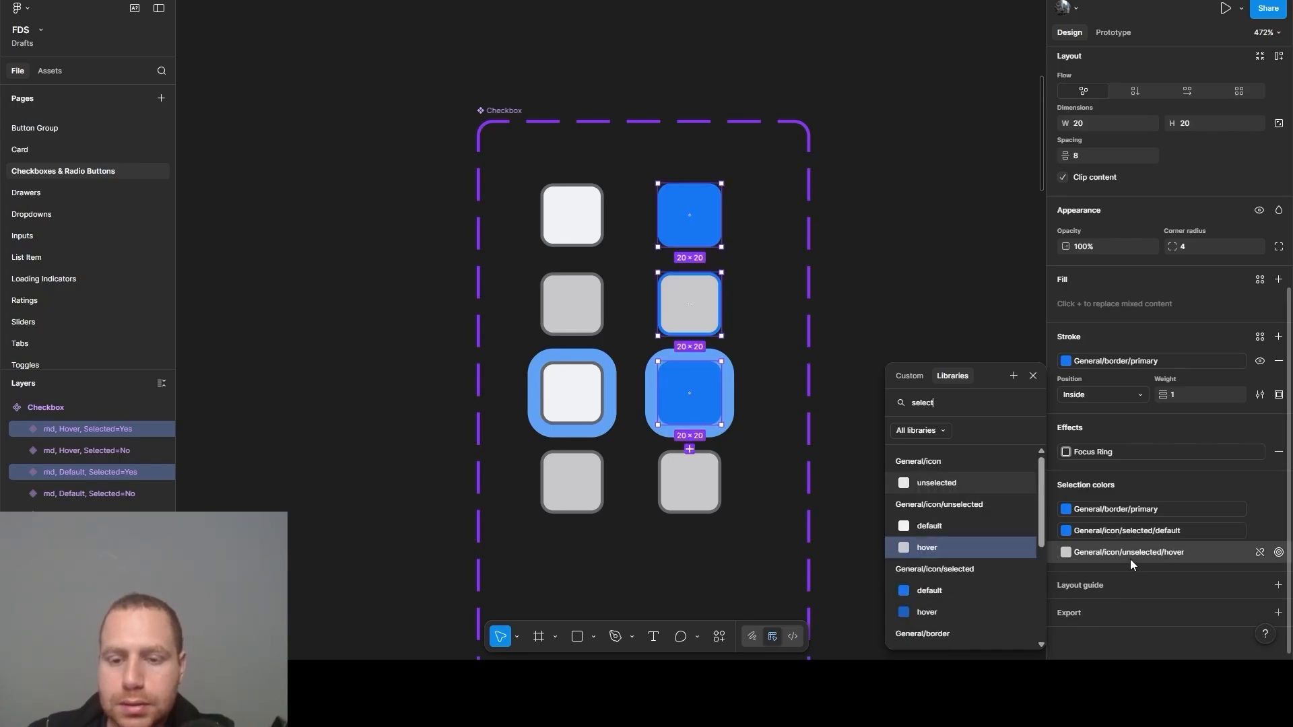
{"action": "left_click", "coordinate": [960, 612]}
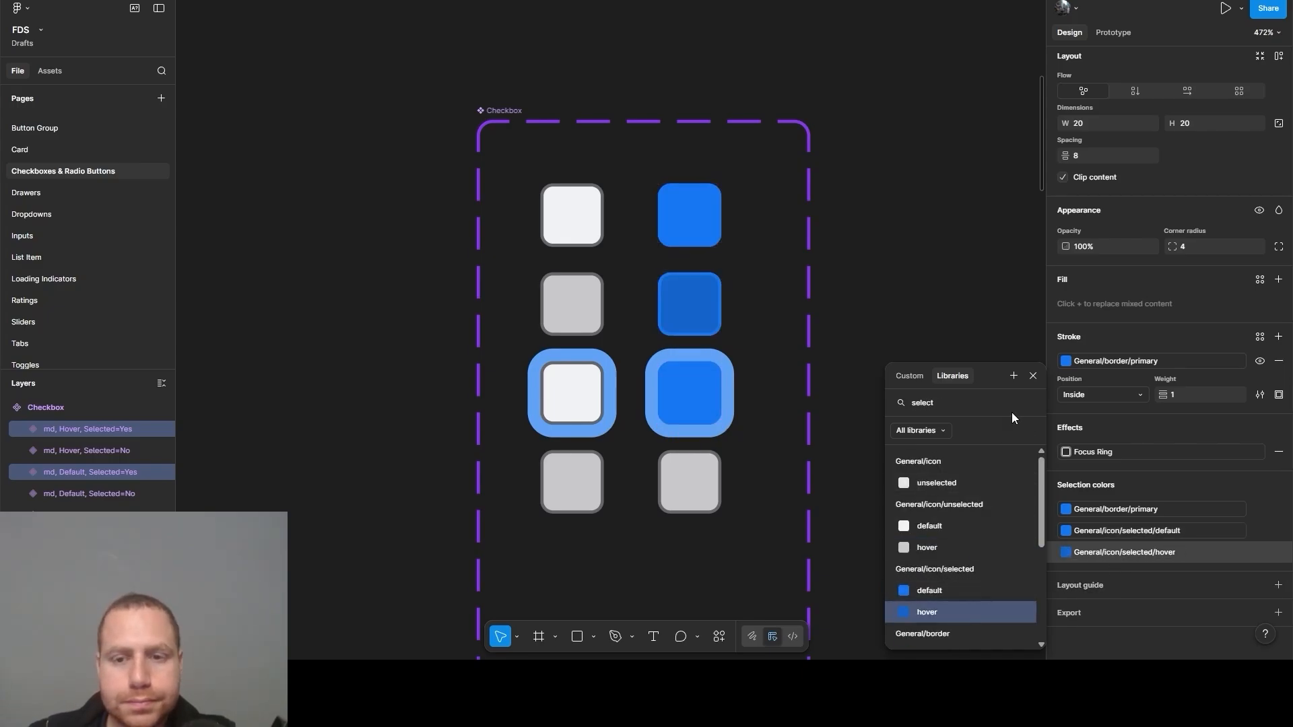
{"action": "left_click", "coordinate": [1033, 381]}
{"action": "left_click", "coordinate": [891, 417]}
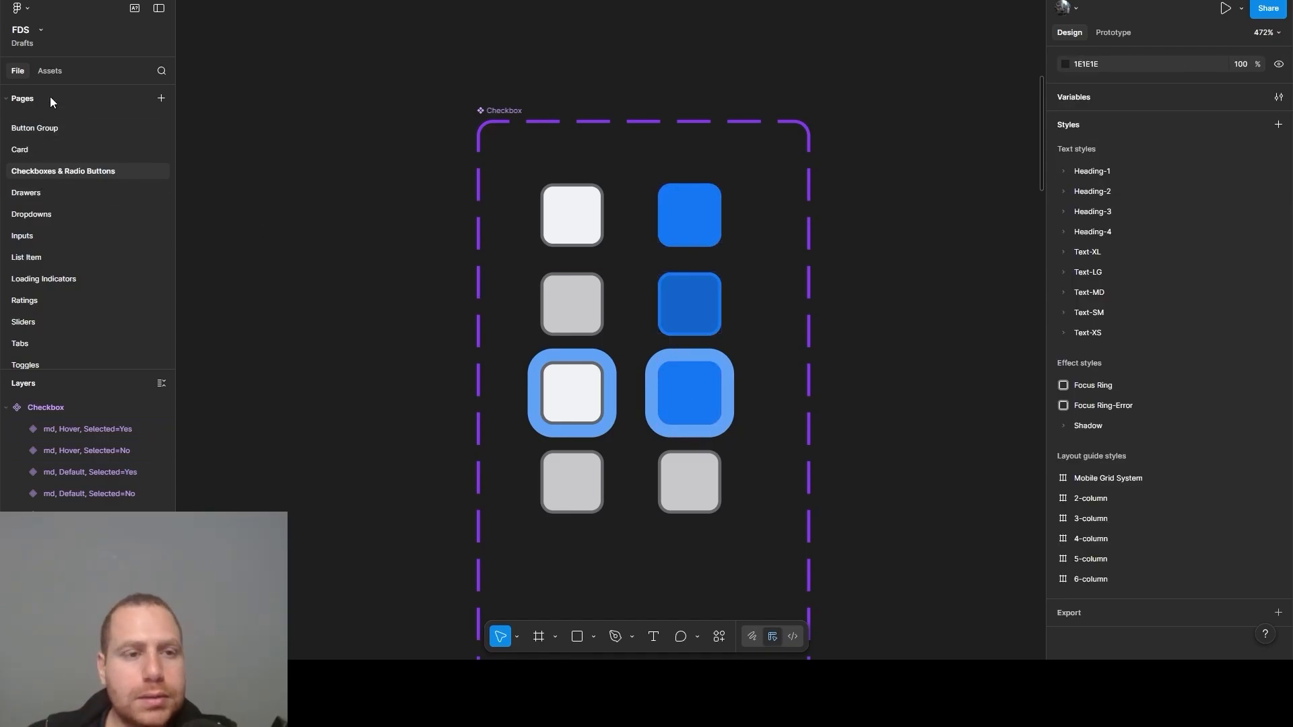
Search the assets for "check" and place an instance of the check icon beside the Checkbox component set
{"action": "left_click", "coordinate": [50, 71]}
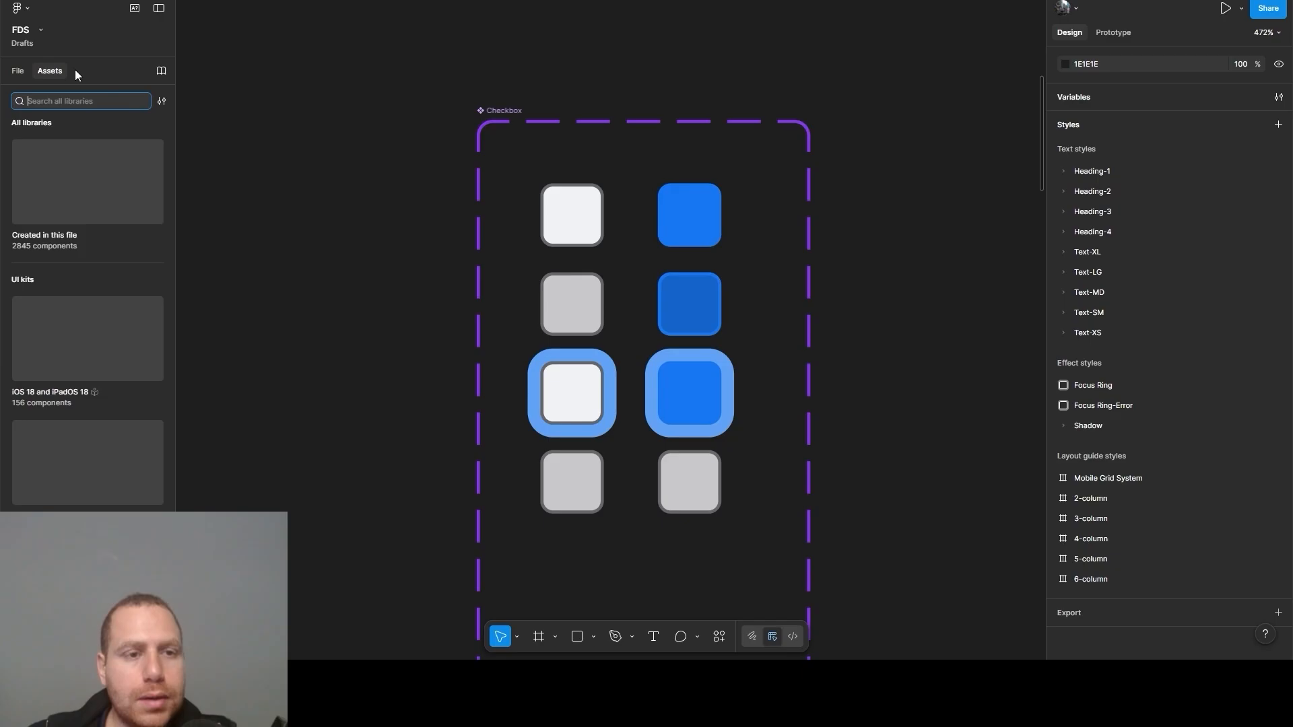
{"action": "key", "text": "v"}
{"action": "left_click", "coordinate": [55, 102]}
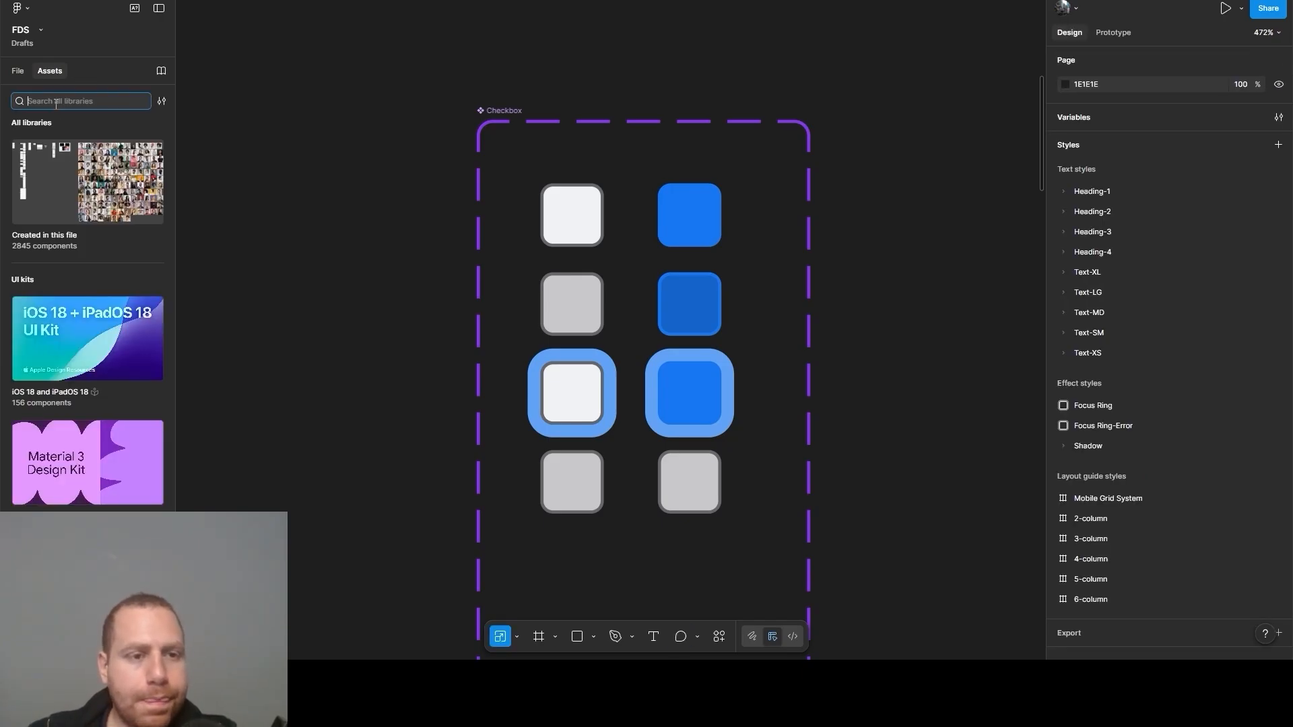
{"action": "type", "text": "check"}
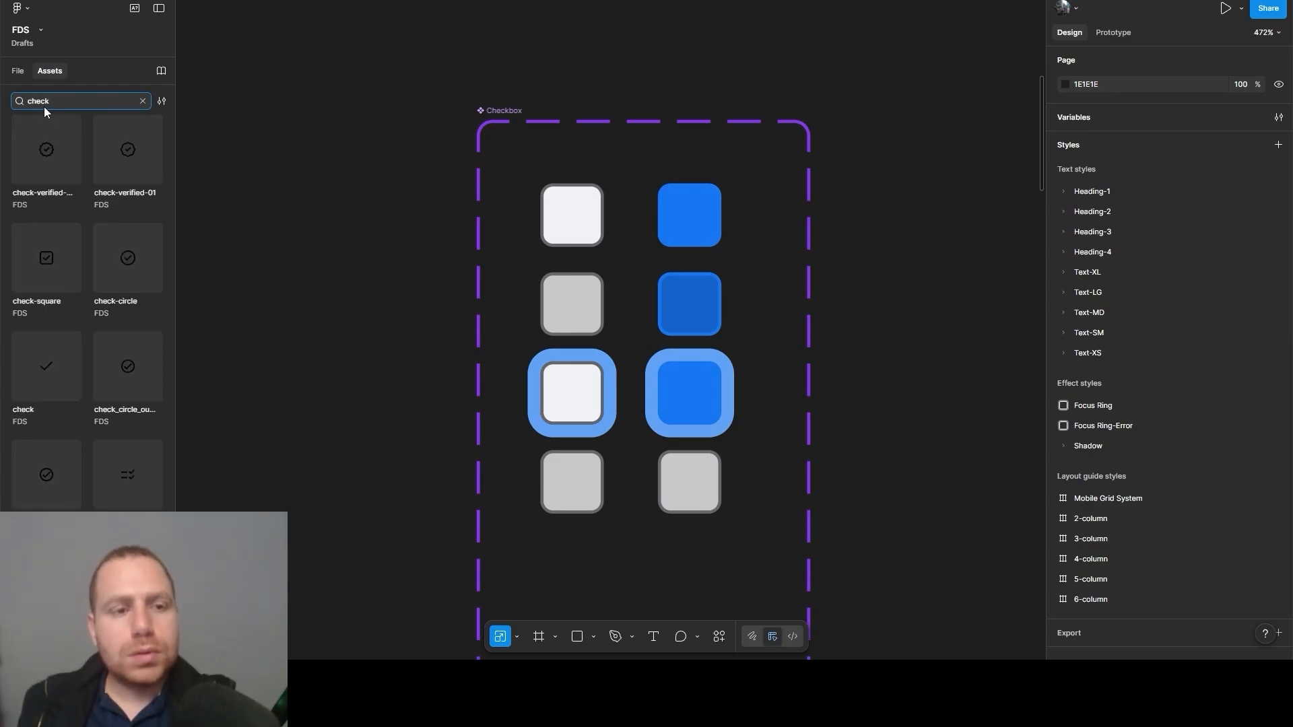
{"action": "left_click_drag", "start_coordinate": [37, 367], "coordinate": [860, 191]}
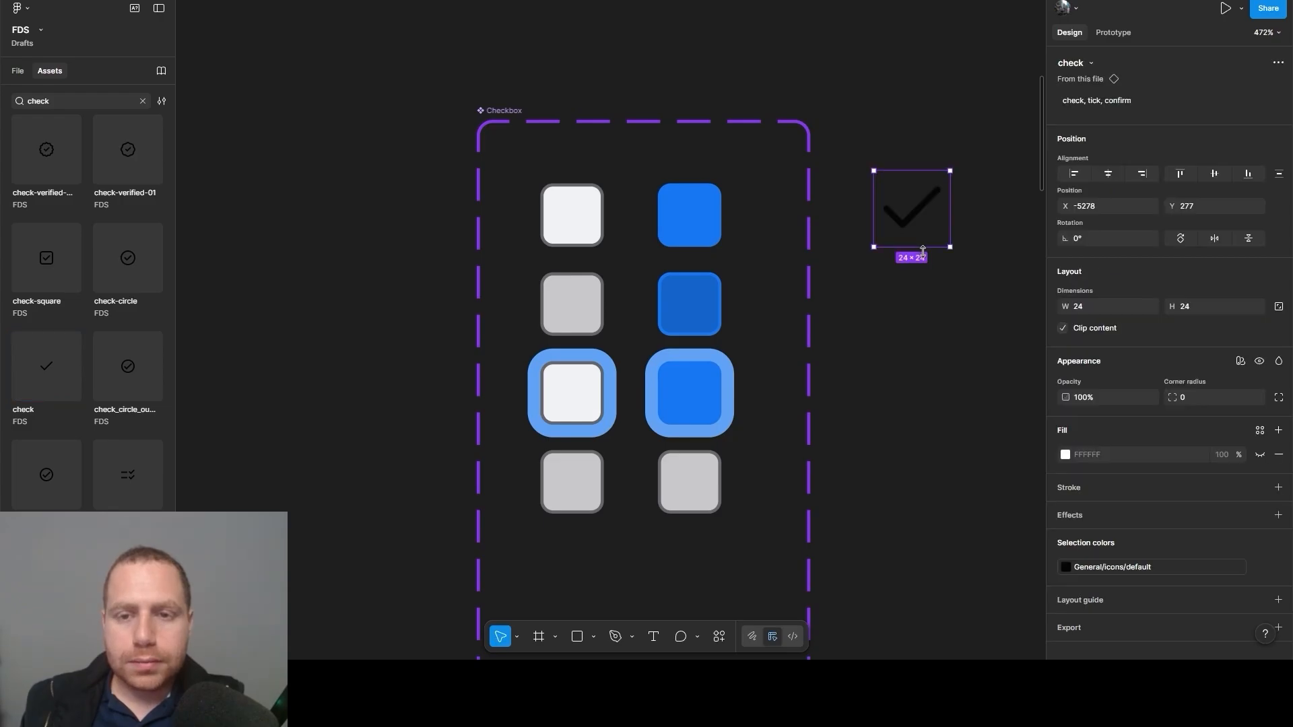
Resize the check icon to 16 × 16 and move it into the first variant of the second column at X 2, Y 2
{"action": "left_click", "coordinate": [1100, 309]}
{"action": "type", "text": "1"}
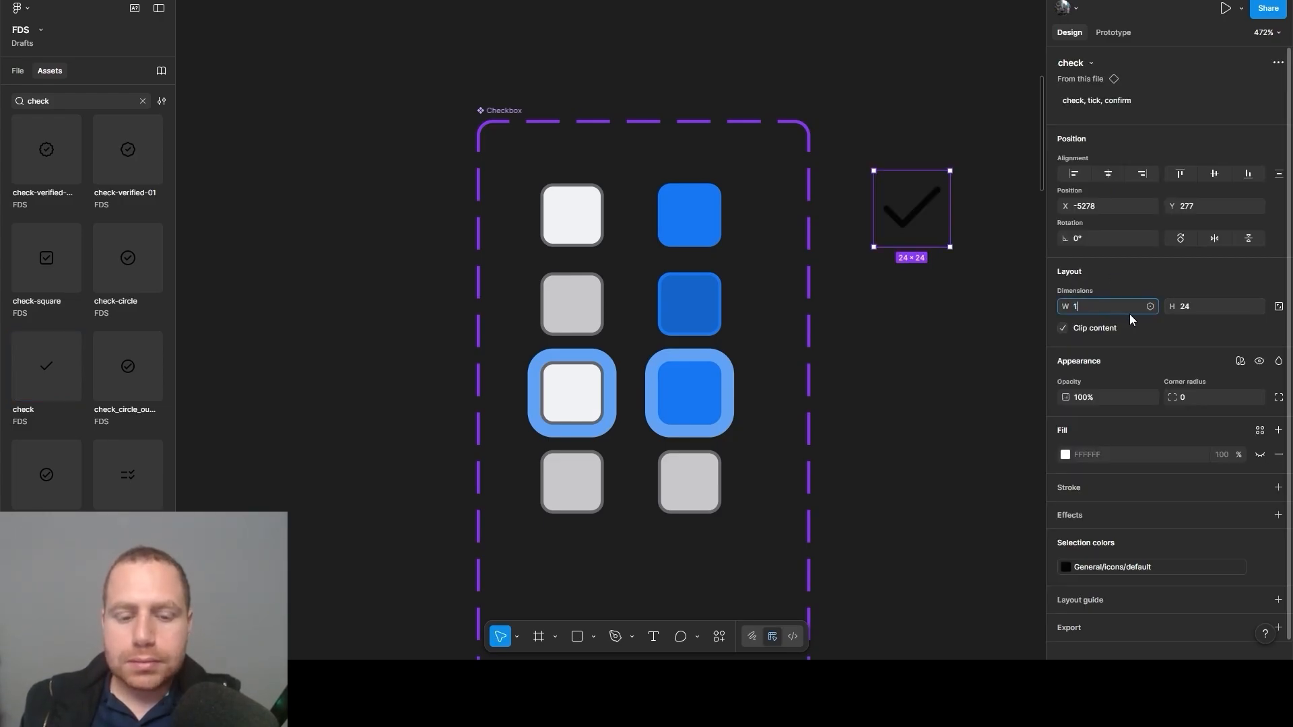
{"action": "type", "text": "6"}
{"action": "left_click", "coordinate": [1206, 311]}
{"action": "type", "text": "16"}
{"action": "left_click", "coordinate": [990, 320]}
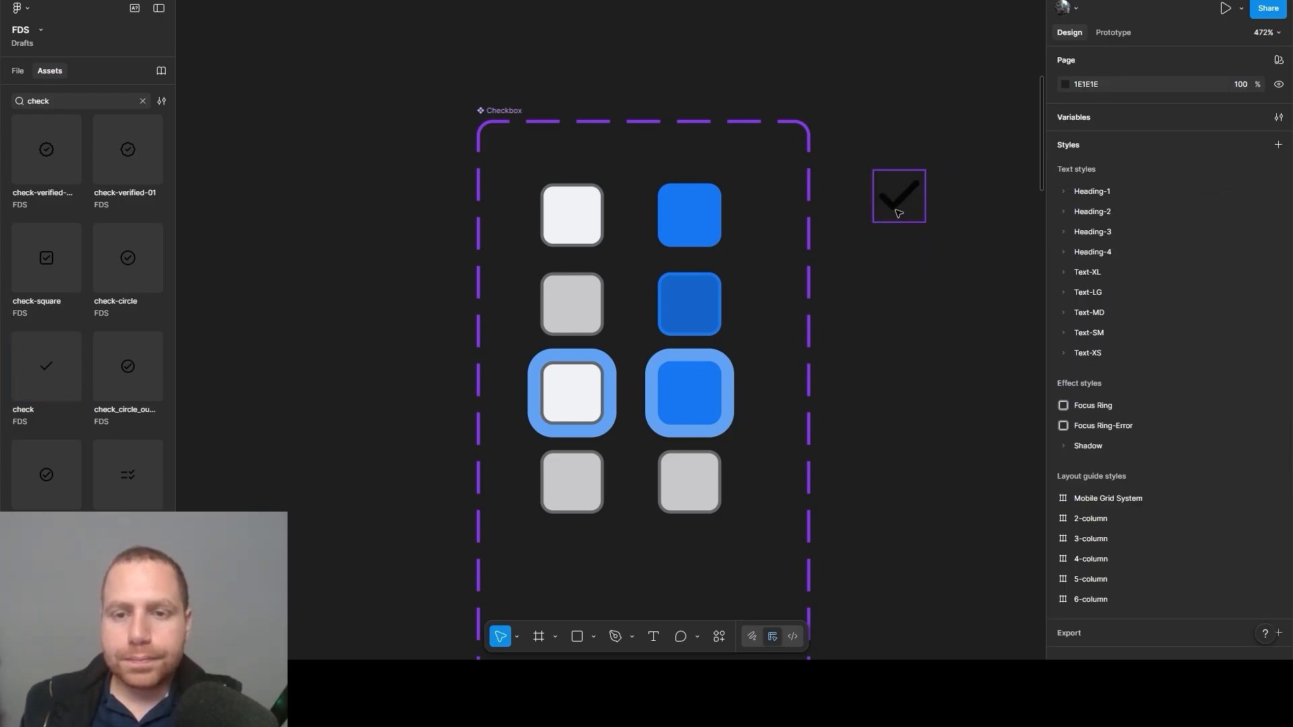
{"action": "left_click_drag", "start_coordinate": [898, 213], "coordinate": [692, 225]}
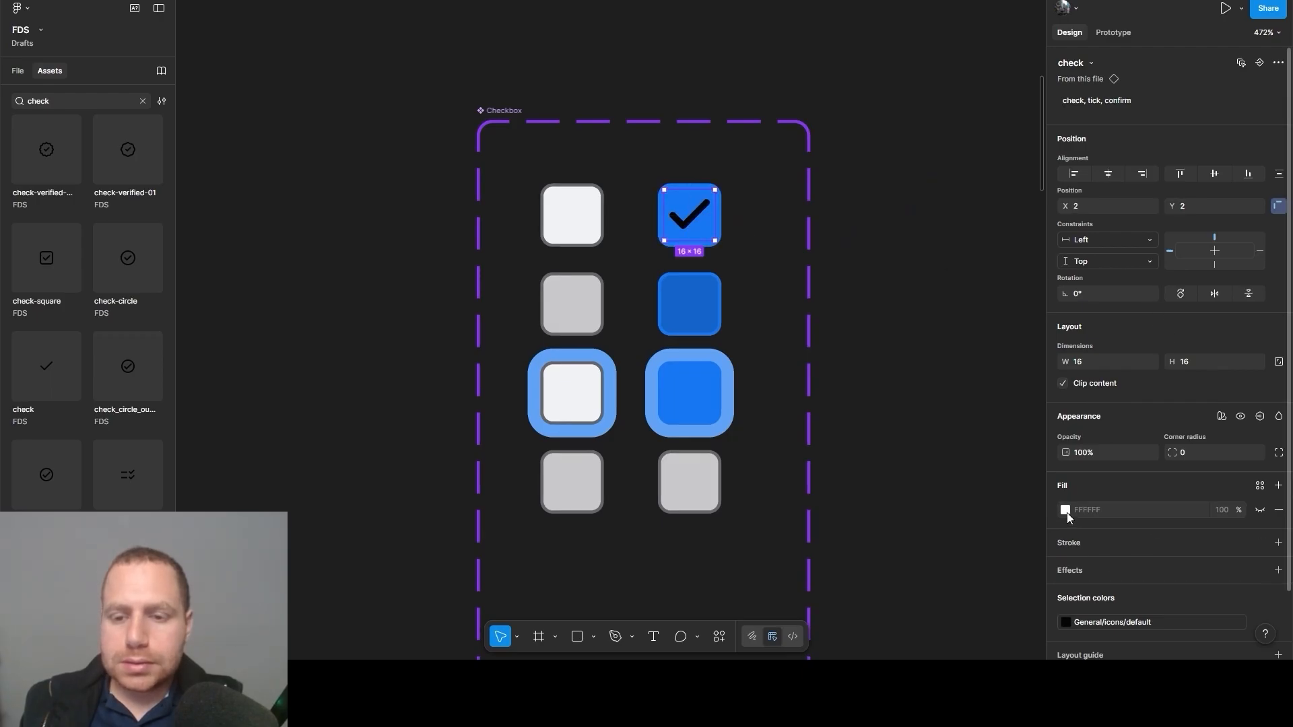
Replace the check icon's color with the General/icon/inverse library color
{"action": "left_click", "coordinate": [1067, 623]}
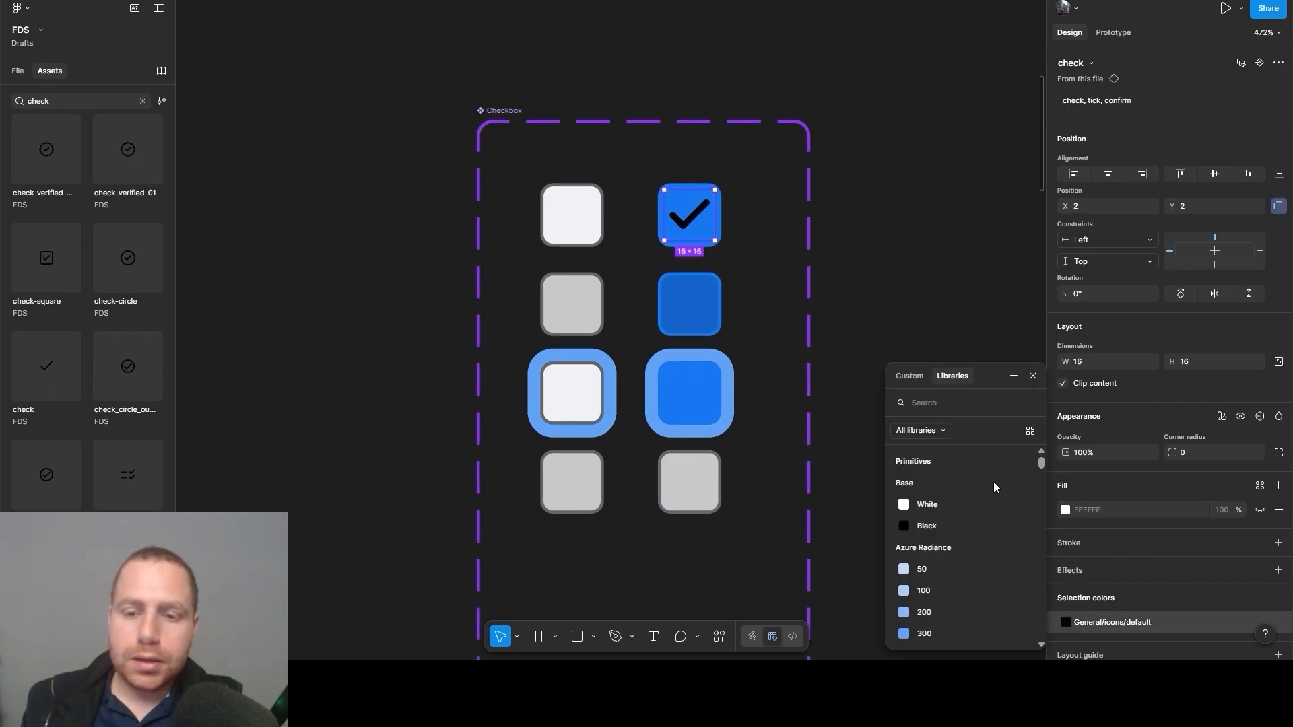
{"action": "type", "text": "ci"}
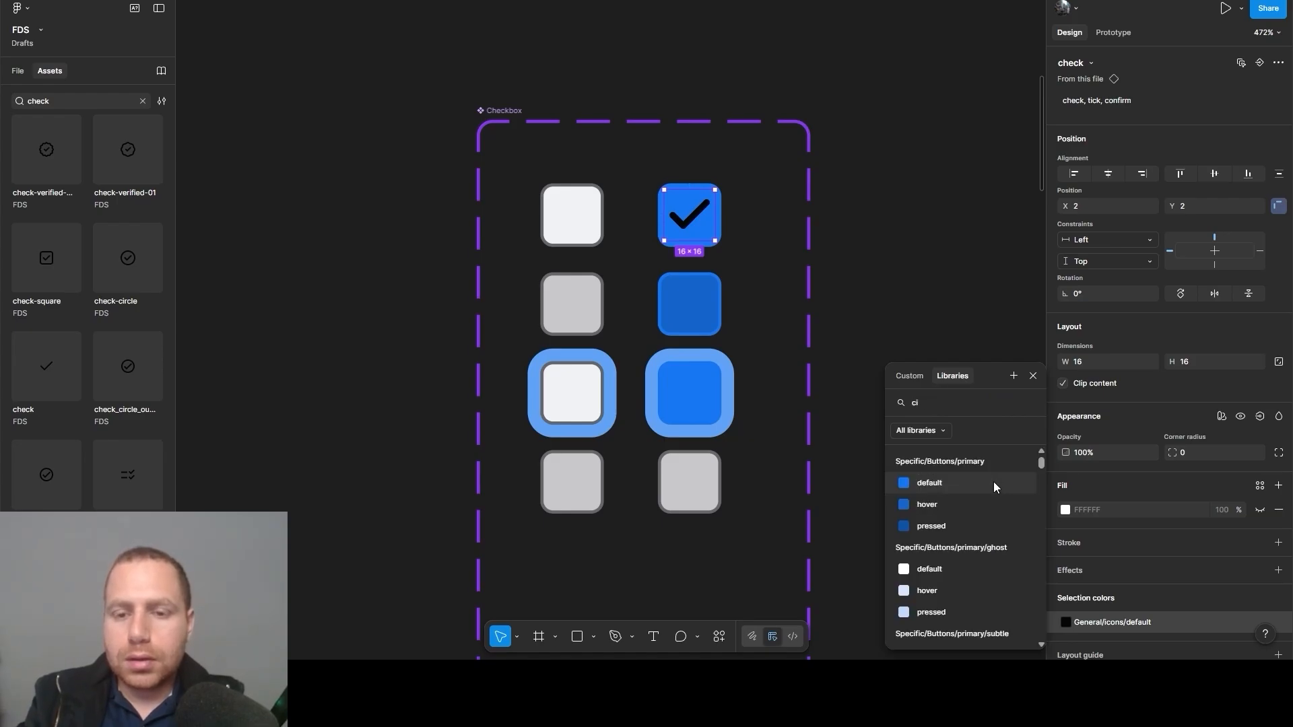
{"action": "key", "text": "BackSpace"}
{"action": "key", "text": "BackSpace"}
{"action": "type", "text": "icon"}
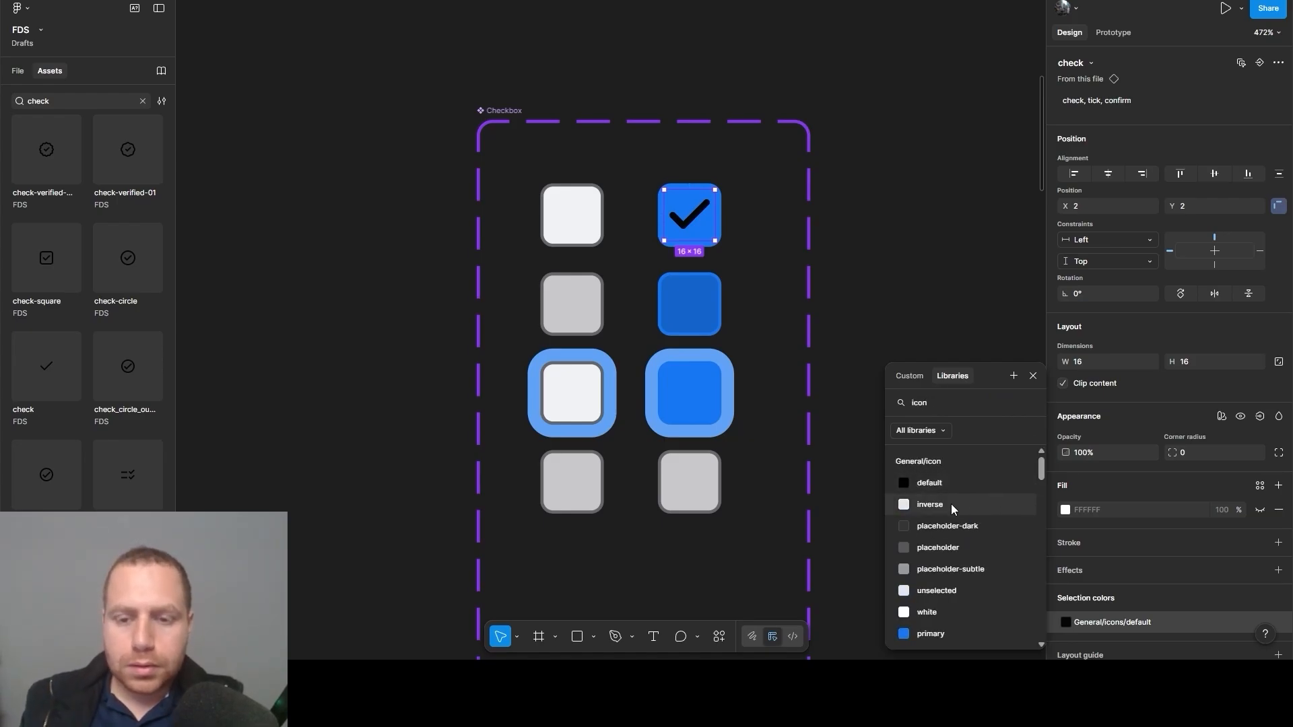
{"action": "left_click", "coordinate": [951, 504]}
{"action": "left_click", "coordinate": [907, 210]}
Copy the check icon into the hover, focus and disabled variants of the second column
{"action": "double_click", "coordinate": [690, 219]}
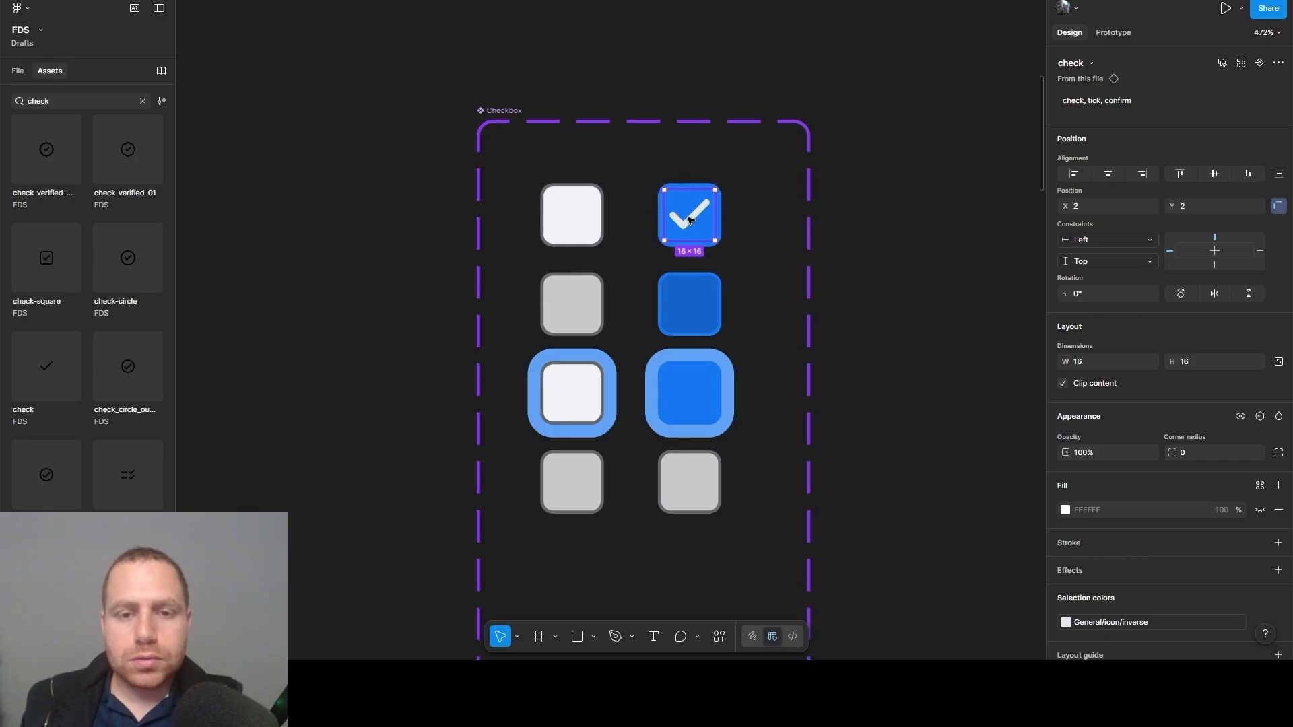
{"action": "left_click_drag", "start_coordinate": [686, 219], "coordinate": [691, 486]}
{"action": "left_click", "coordinate": [965, 388]}
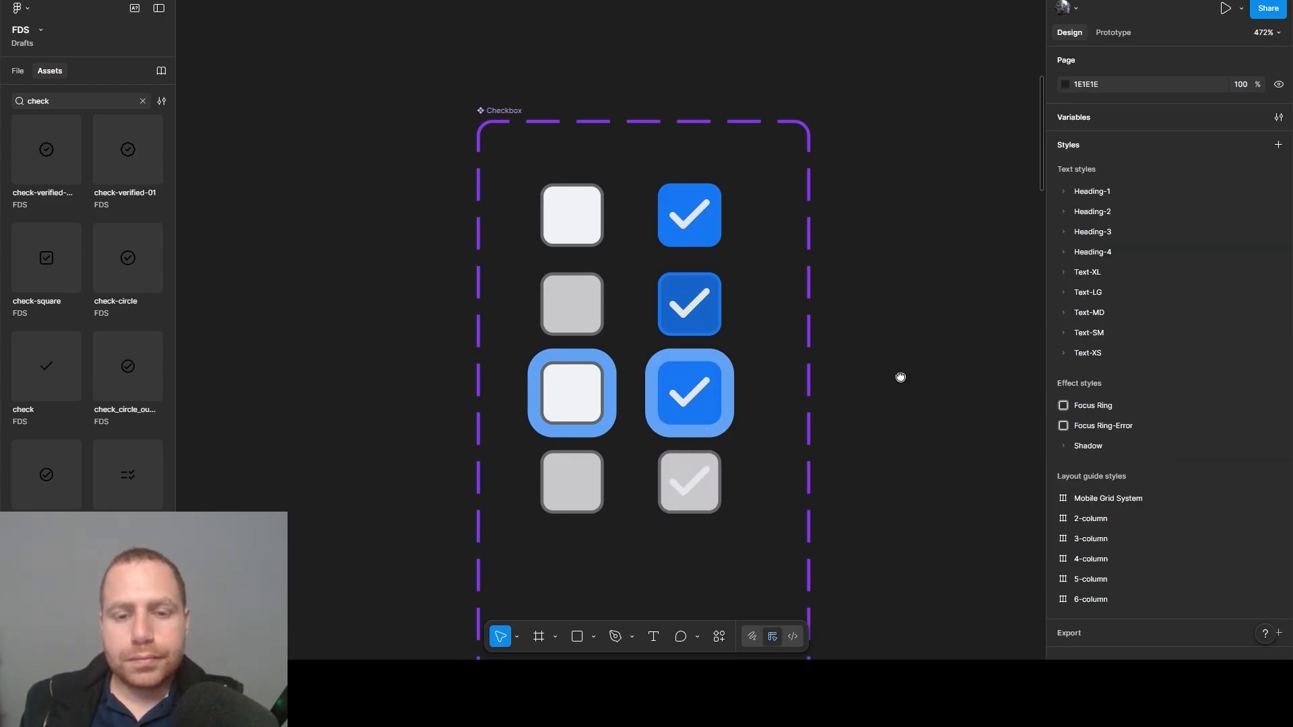
Check the properties of the checked variants and set the State of the third one in the second column to Focus
{"action": "scroll", "coordinate": [900, 377], "scroll_direction": "down", "scroll_amount": 5}
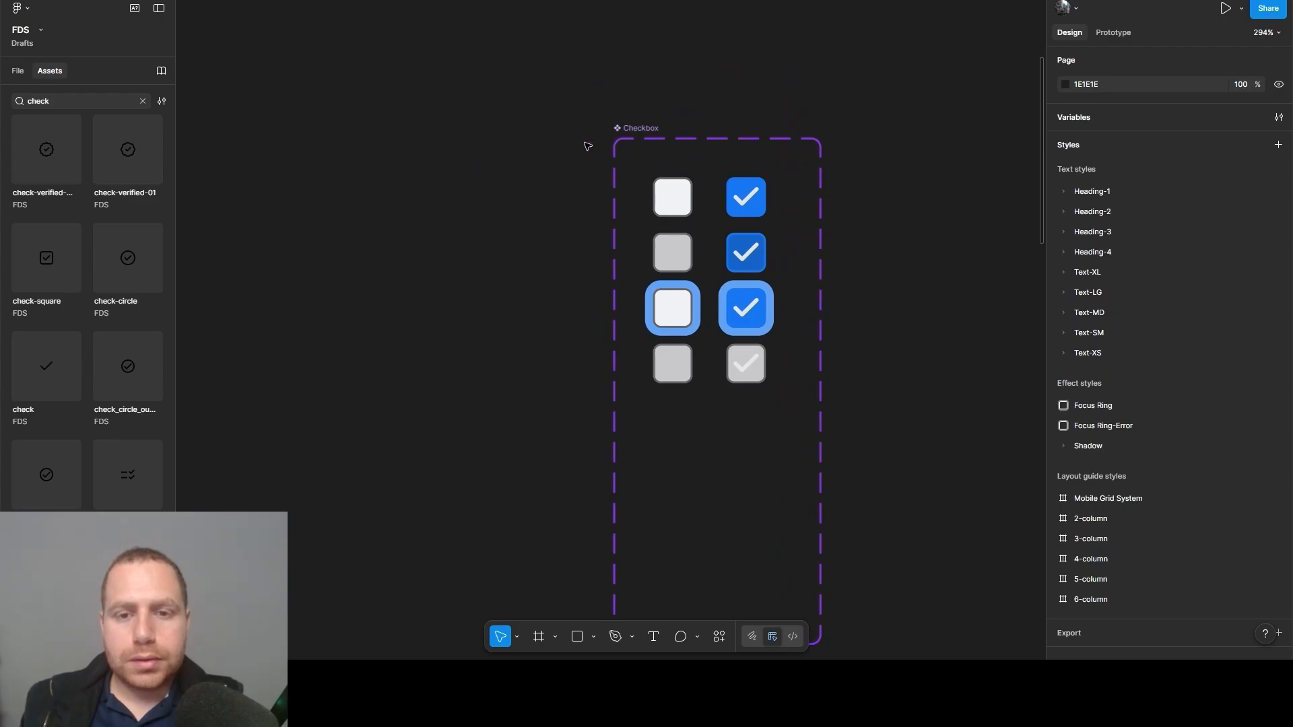
{"action": "left_click_drag", "start_coordinate": [587, 146], "coordinate": [847, 419]}
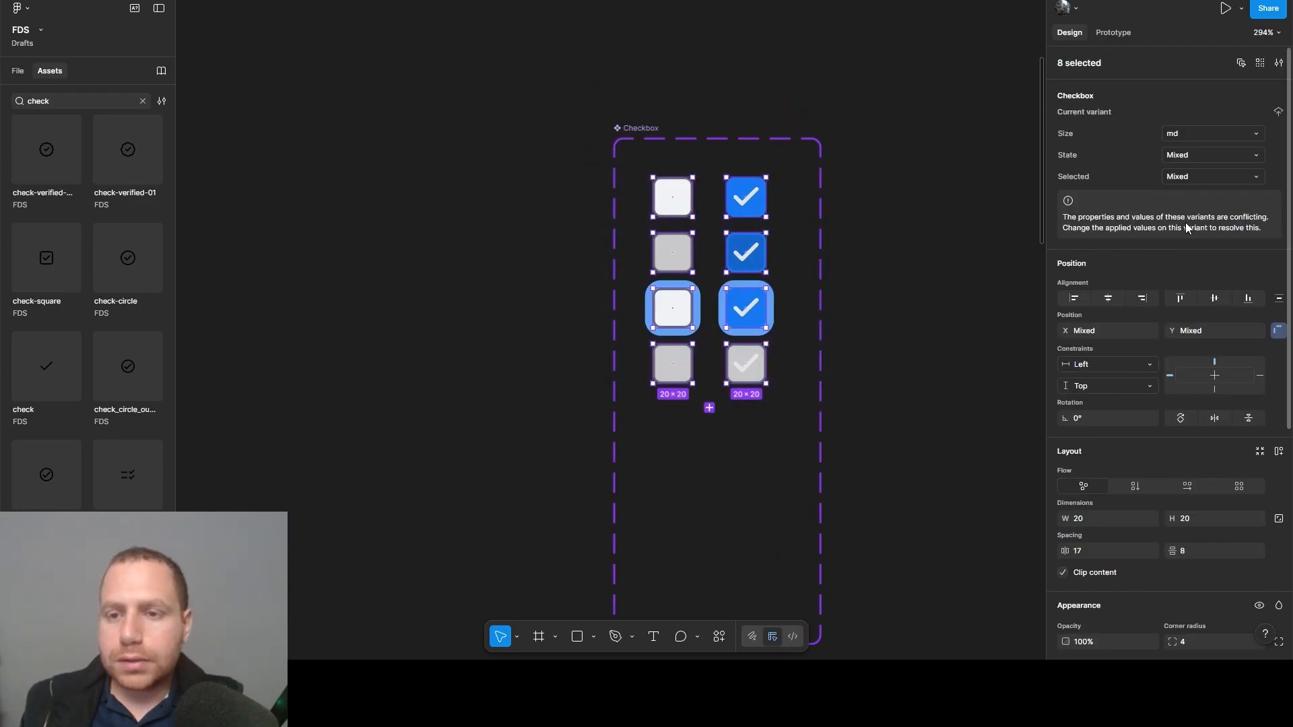
{"action": "left_click", "coordinate": [930, 222]}
{"action": "left_click", "coordinate": [745, 210]}
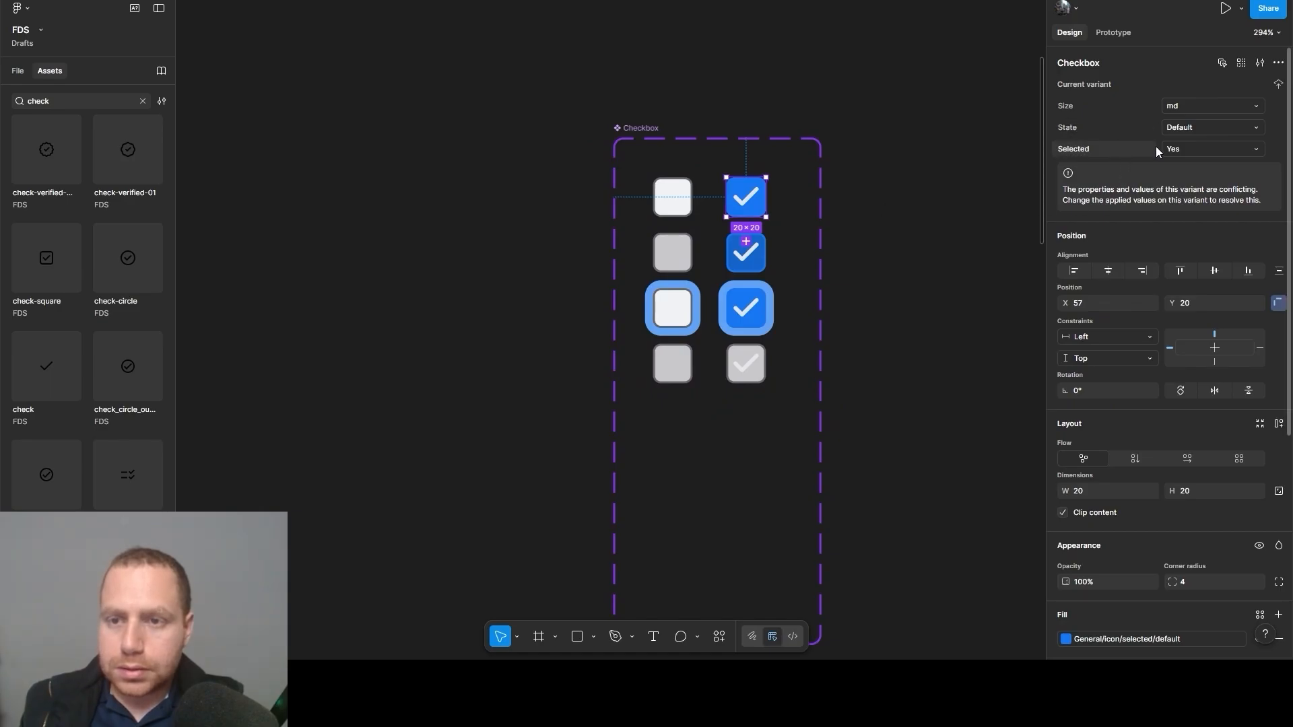
{"action": "left_click", "coordinate": [757, 260]}
{"action": "key", "text": "Tab"}
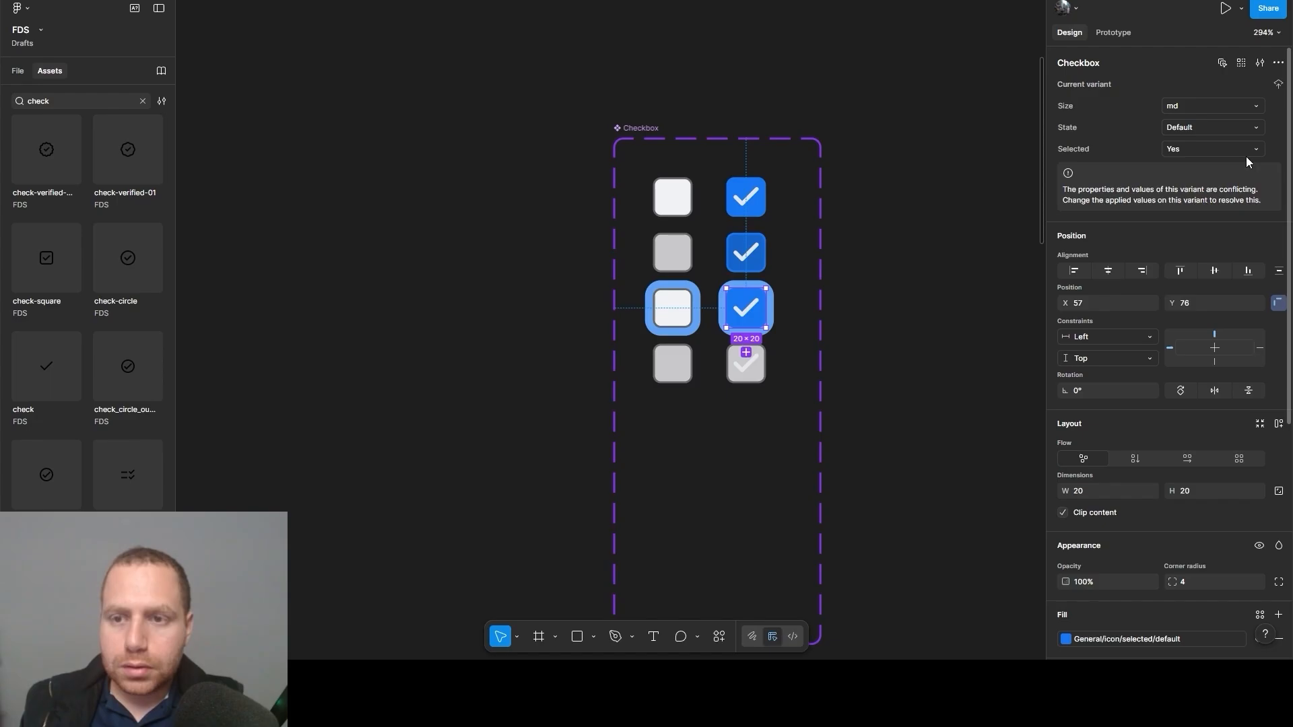
{"action": "left_click", "coordinate": [1186, 131]}
{"action": "type", "text": "Focus"}
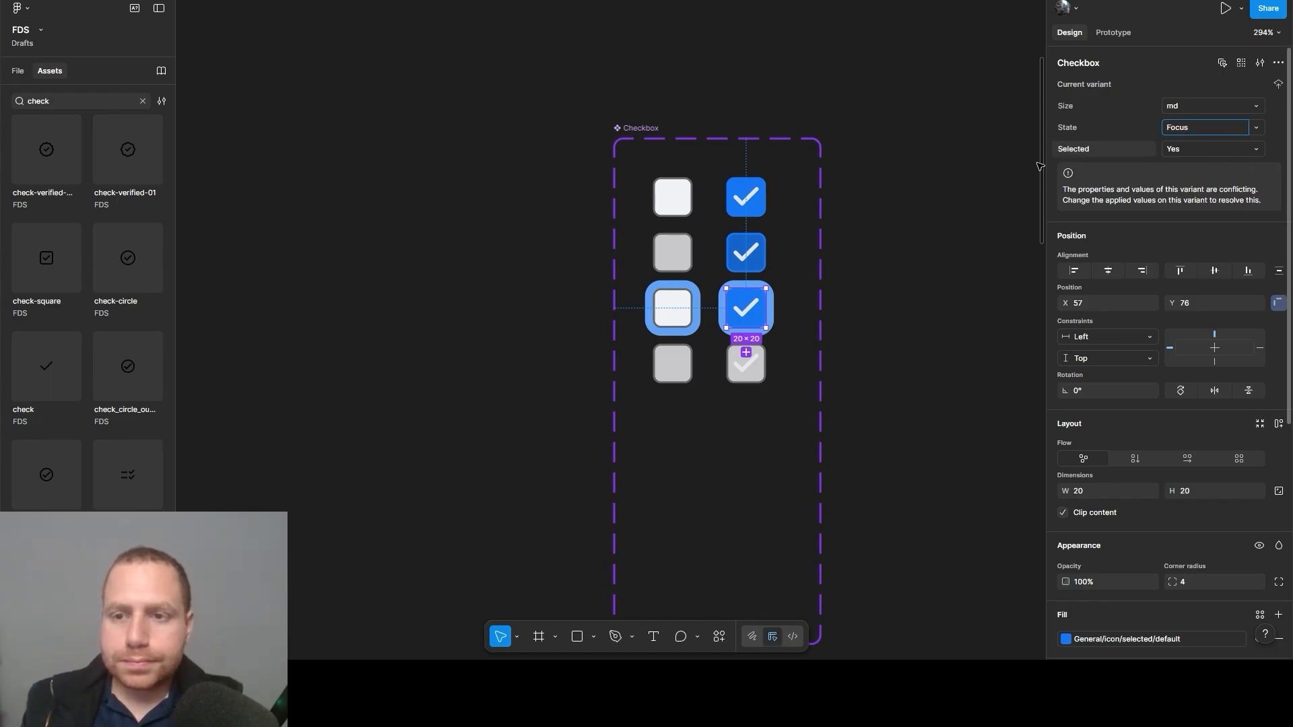
Change the State of the fourth variant in the second column to the existing Disabled option
{"action": "left_click", "coordinate": [756, 367]}
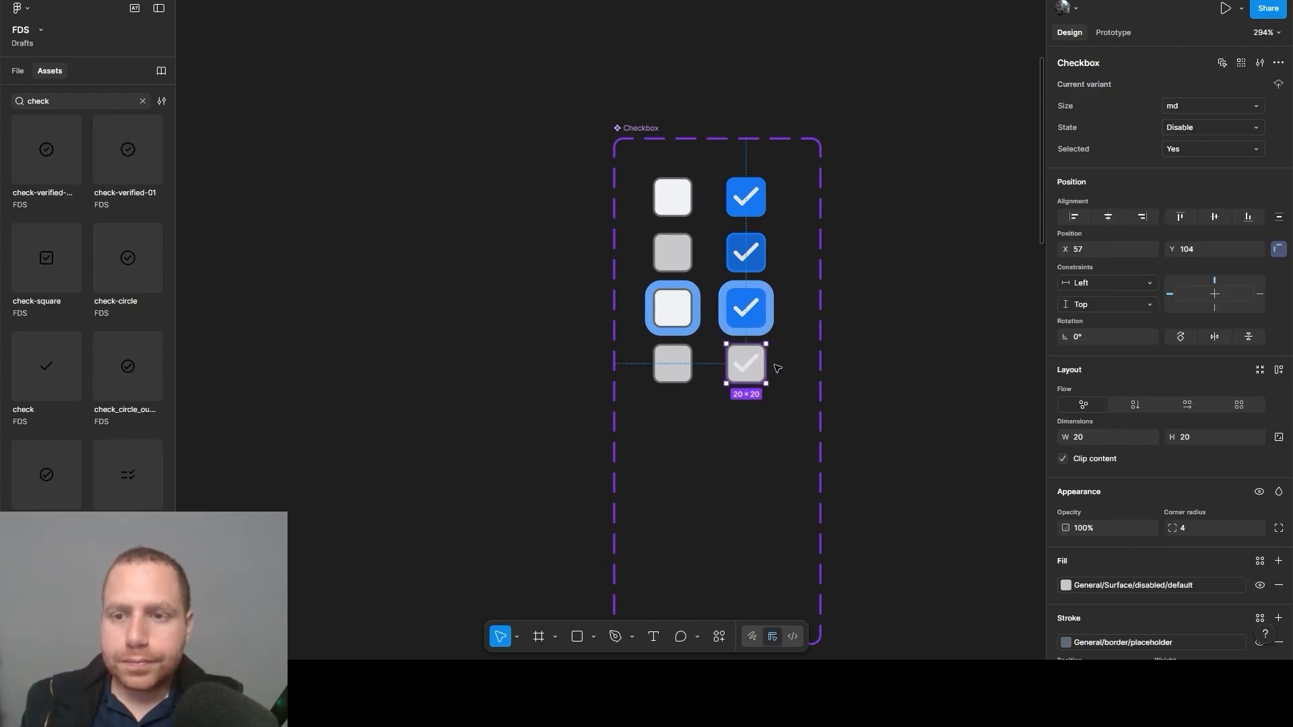
{"action": "left_click", "coordinate": [1202, 128]}
{"action": "left_click", "coordinate": [1257, 128]}
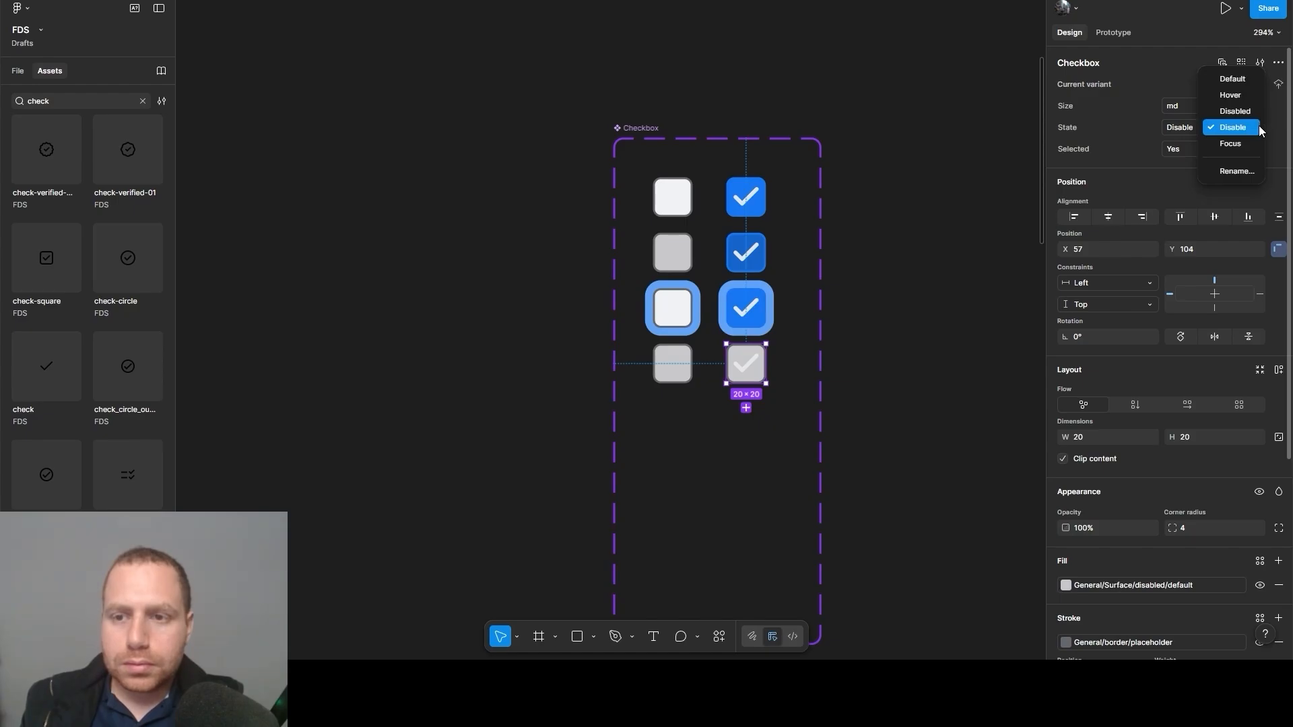
{"action": "left_click", "coordinate": [1254, 112]}
Set the State of the third unchecked Checkbox variant in the first column to Focus
{"action": "left_click", "coordinate": [673, 304]}
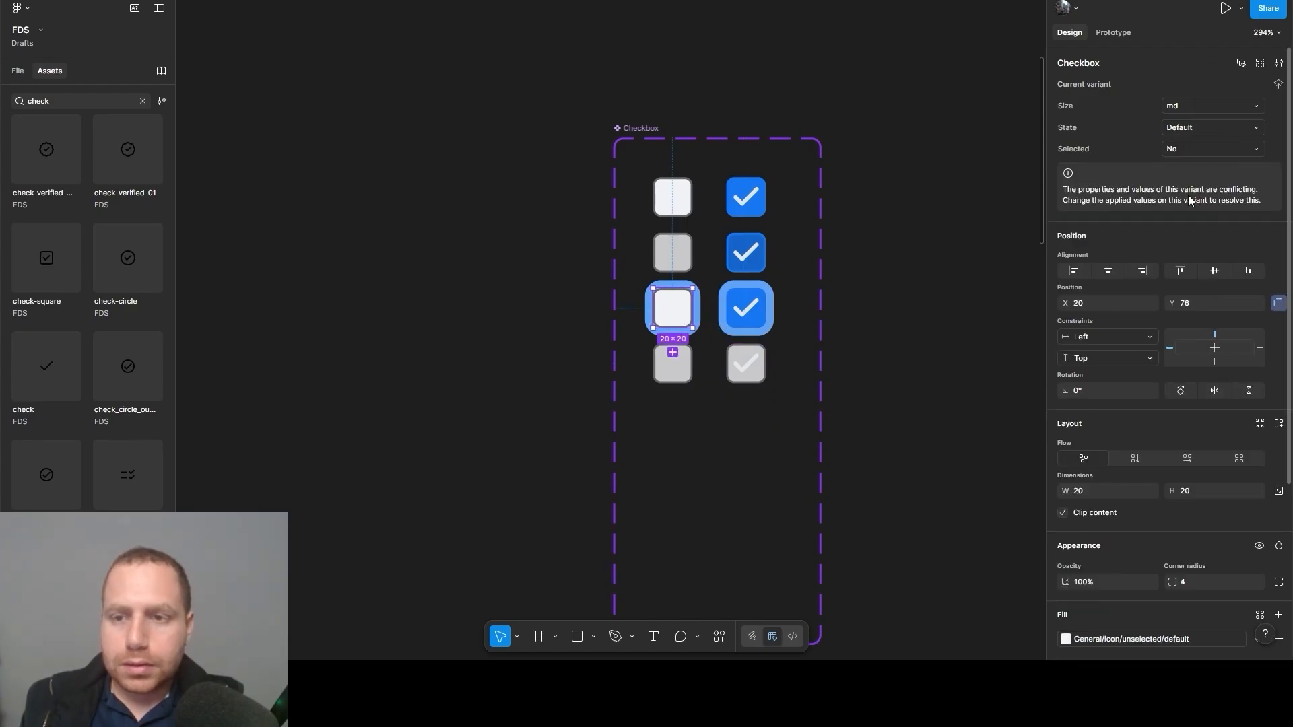
{"action": "left_click", "coordinate": [1250, 129]}
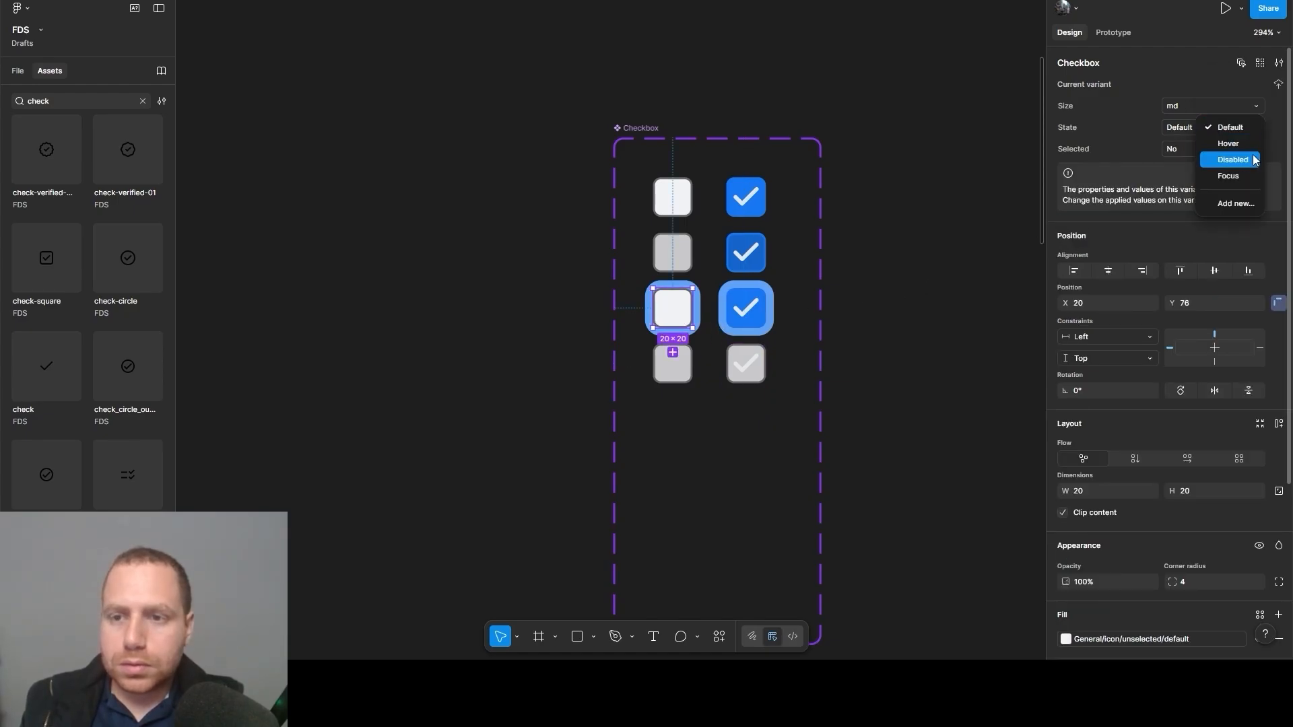
{"action": "left_click", "coordinate": [1231, 175]}
{"action": "left_click", "coordinate": [916, 359]}
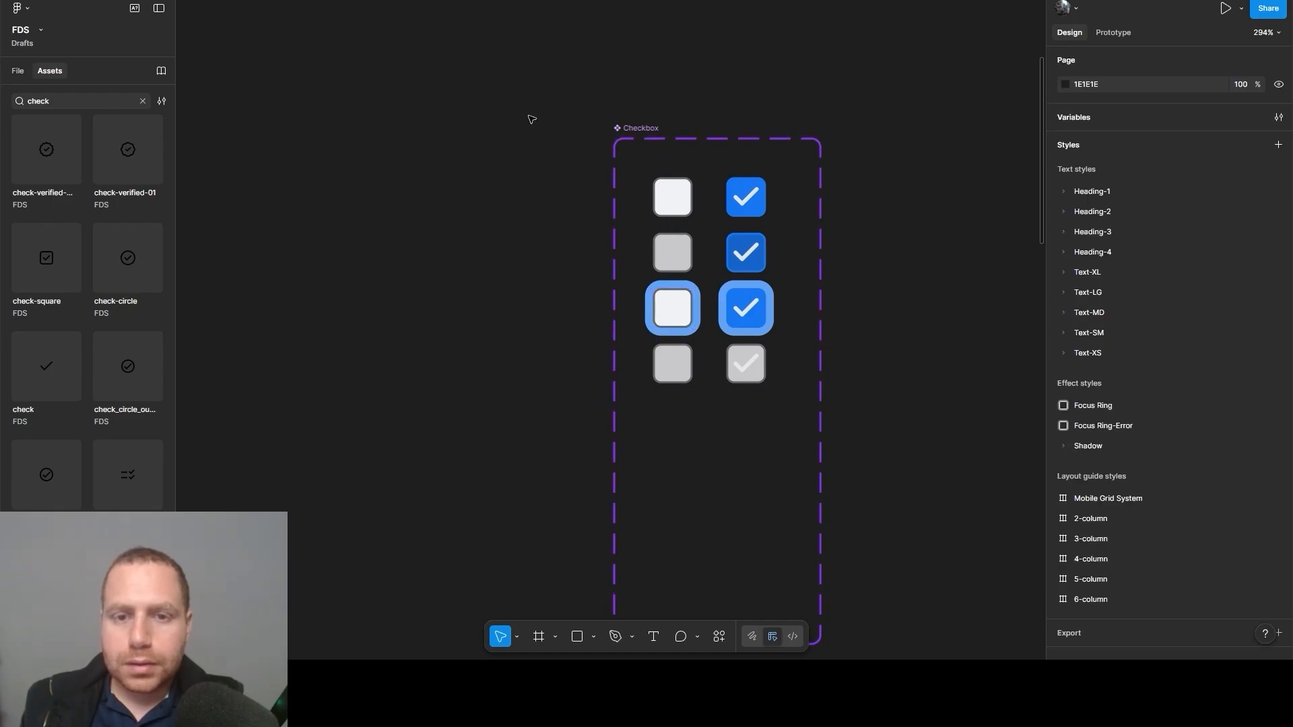
{"action": "left_click", "coordinate": [626, 128]}
{"action": "left_click", "coordinate": [890, 211]}
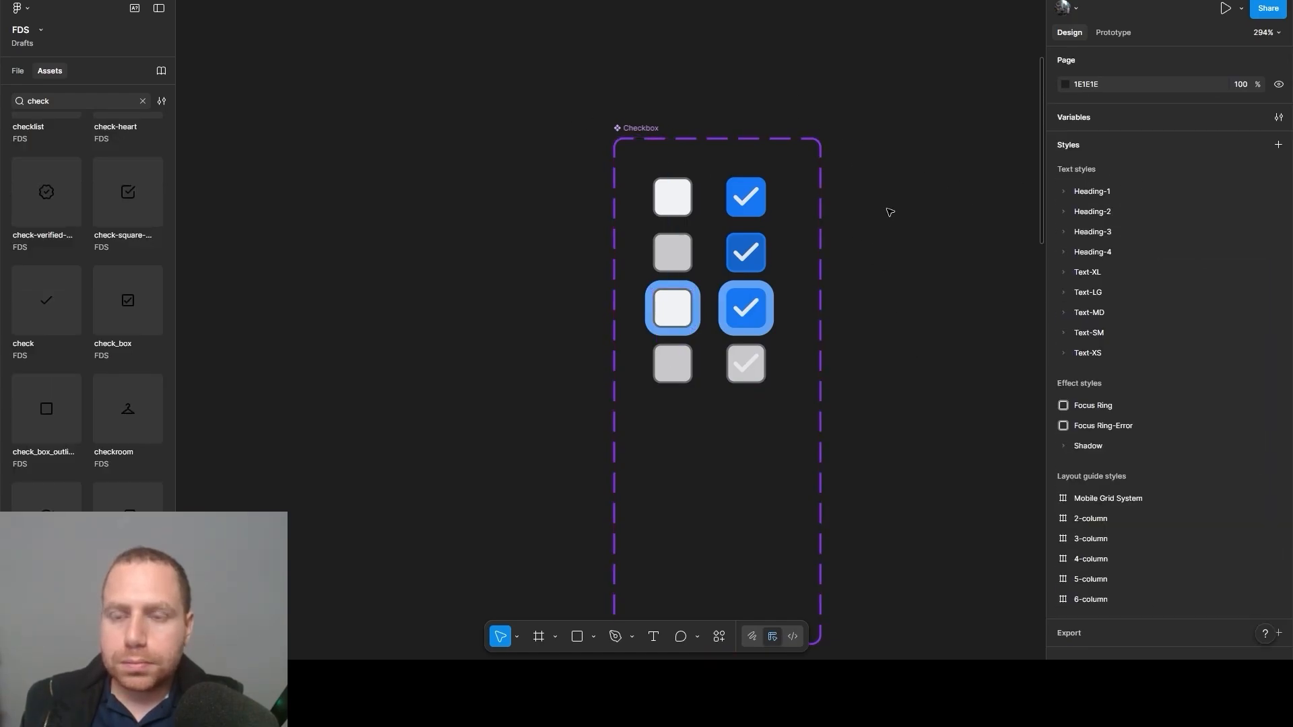
Widen the Checkbox component set's frame to about 318 px, extending it to the right of the variants
{"action": "left_click_drag", "start_coordinate": [925, 283], "coordinate": [701, 277]}
{"action": "scroll", "coordinate": [701, 277], "scroll_direction": "down", "scroll_amount": 1}
{"action": "left_click", "coordinate": [469, 154]}
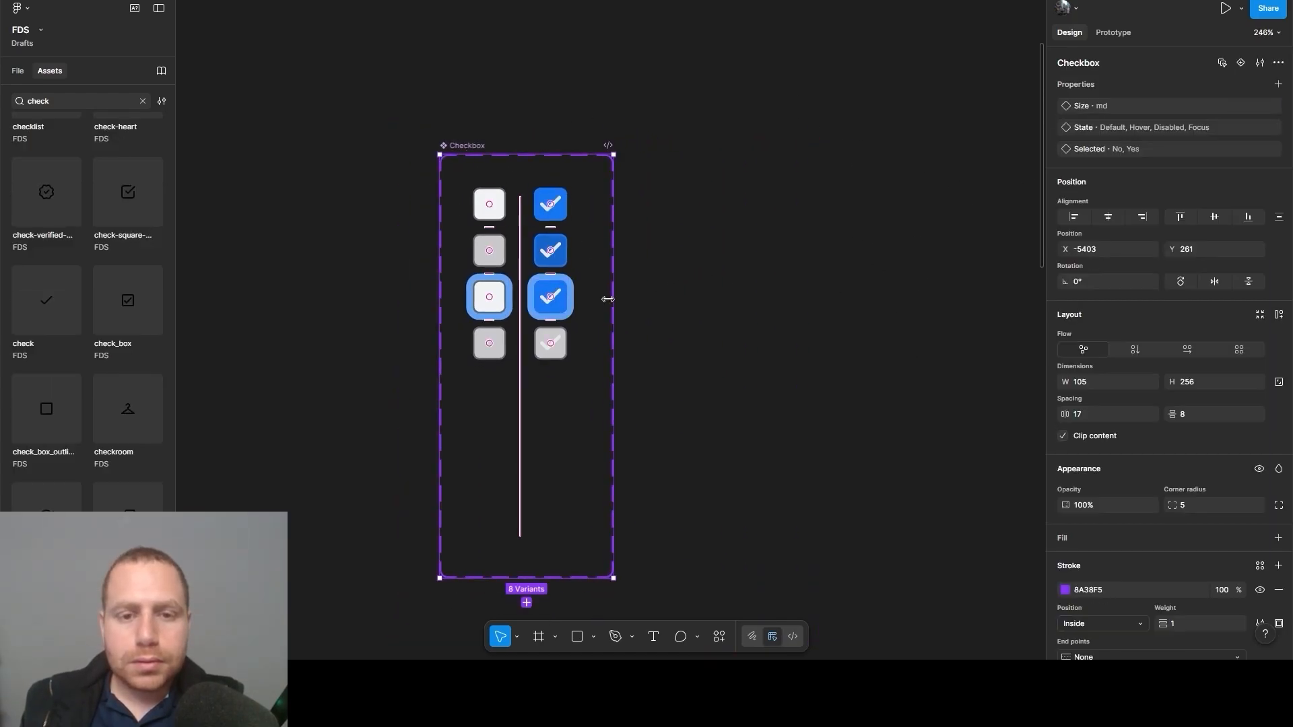
{"action": "left_click_drag", "start_coordinate": [614, 299], "coordinate": [967, 300]}
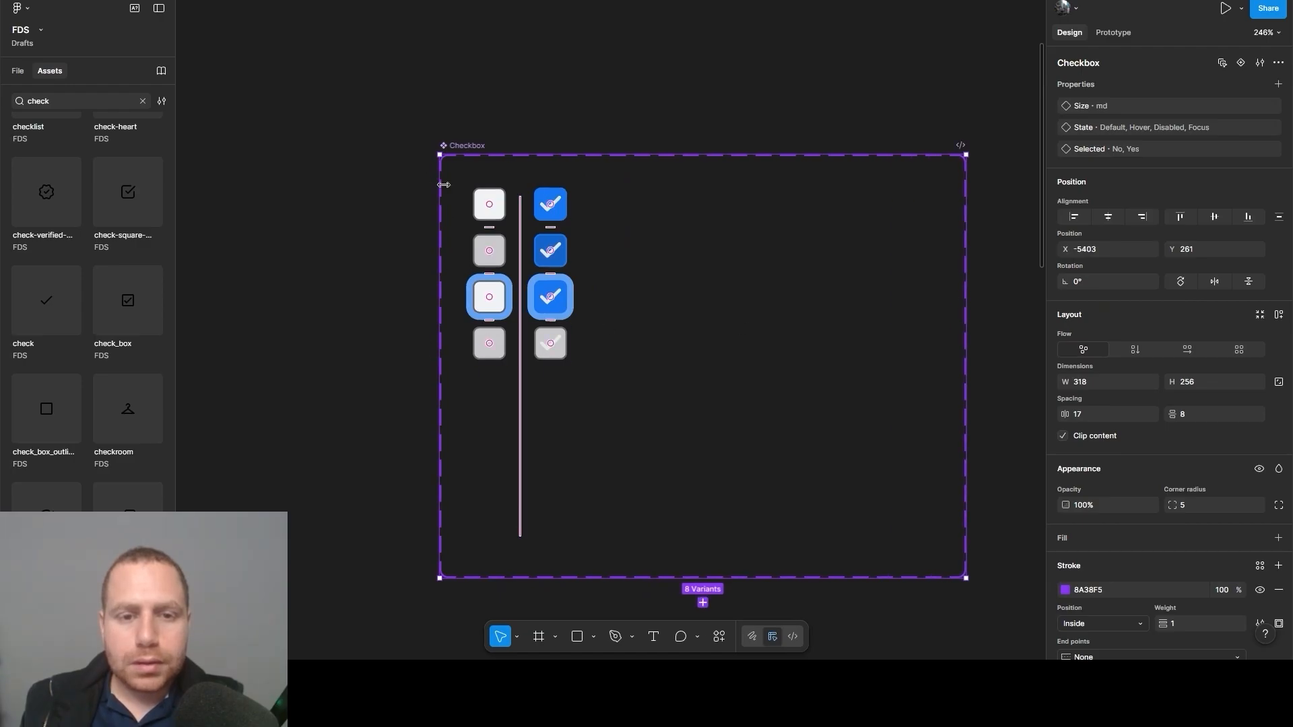
Move the eight Checkbox variants to the middle of the widened frame and place a duplicate set in the space to their left
{"action": "left_click_drag", "start_coordinate": [397, 151], "coordinate": [703, 423]}
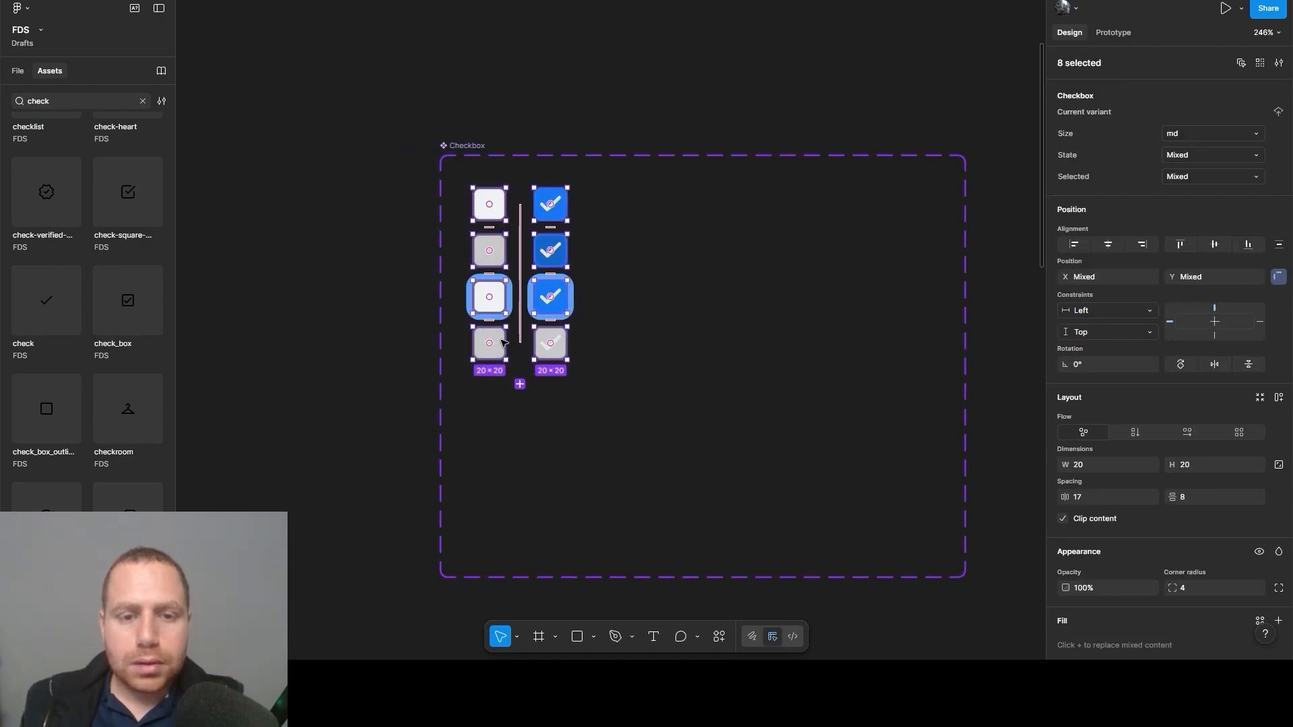
{"action": "left_click_drag", "start_coordinate": [501, 342], "coordinate": [657, 316]}
{"action": "left_click", "coordinate": [704, 384]}
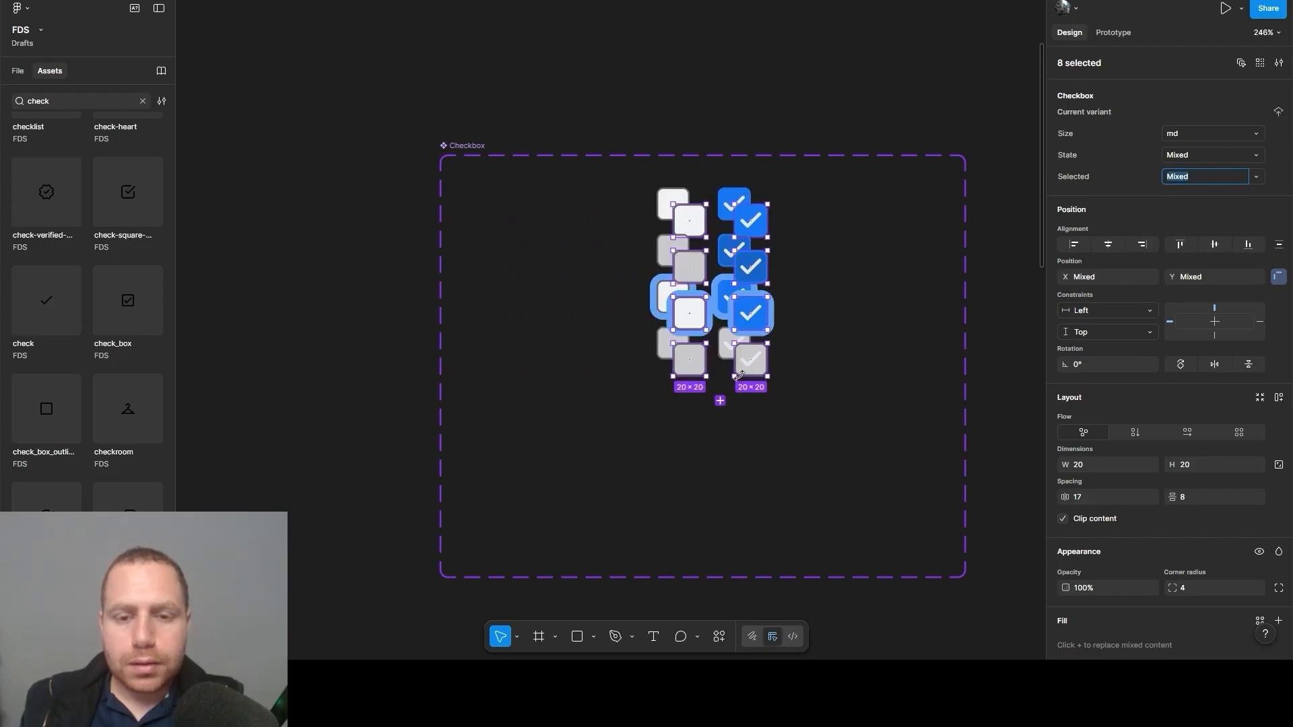
{"action": "left_click_drag", "start_coordinate": [693, 372], "coordinate": [489, 359]}
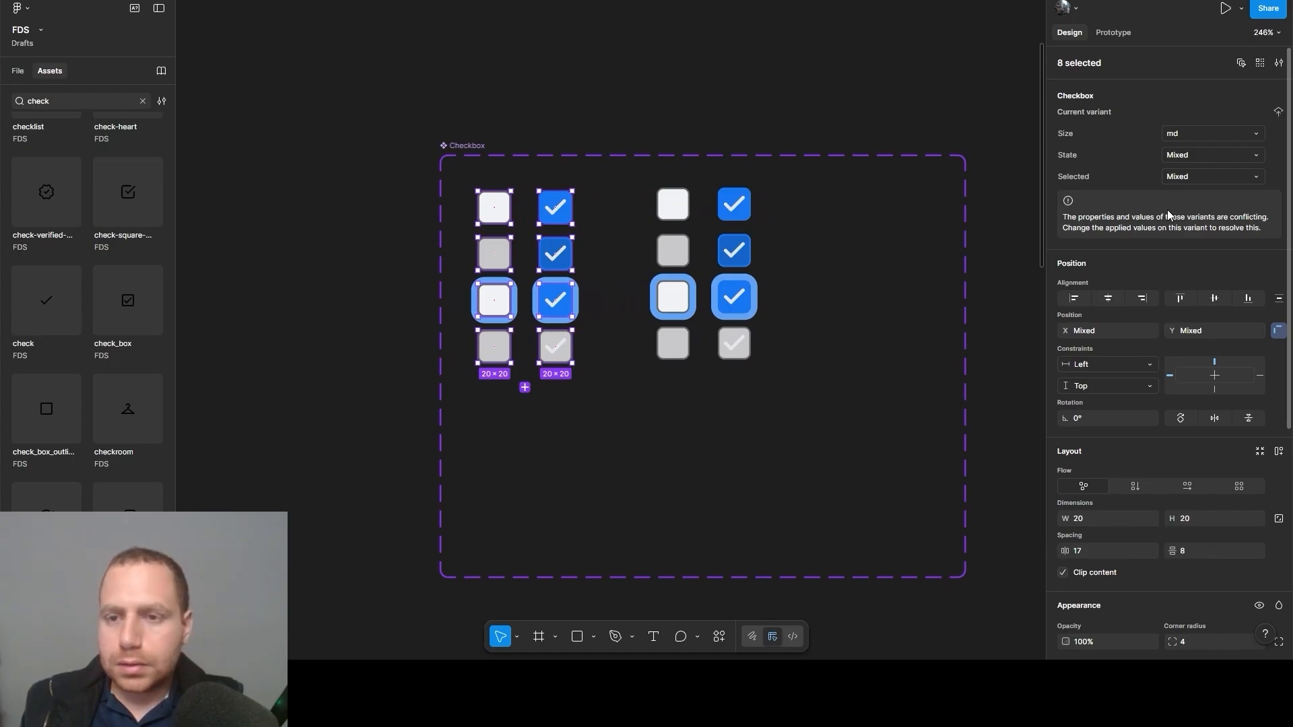
Set the Size property of the eight duplicated variants to sm
{"action": "double_click", "coordinate": [1189, 138]}
{"action": "type", "text": "sm"}
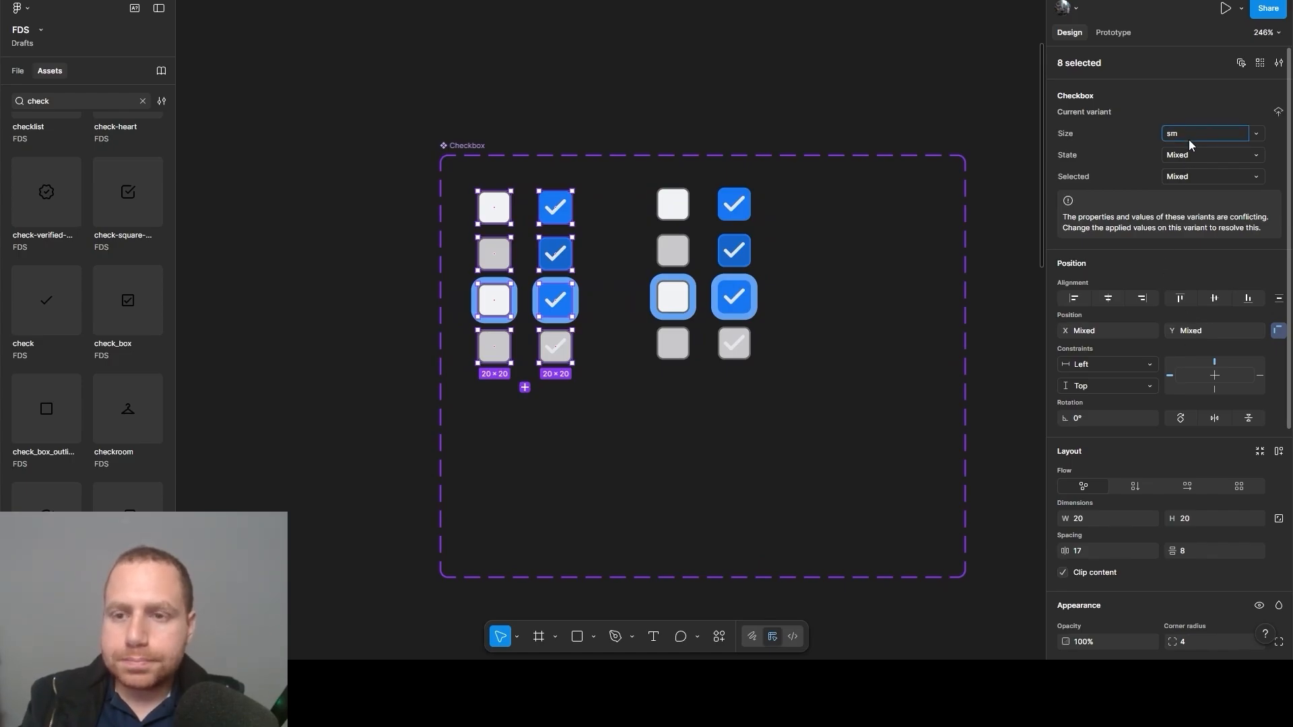
{"action": "key", "text": "Return"}
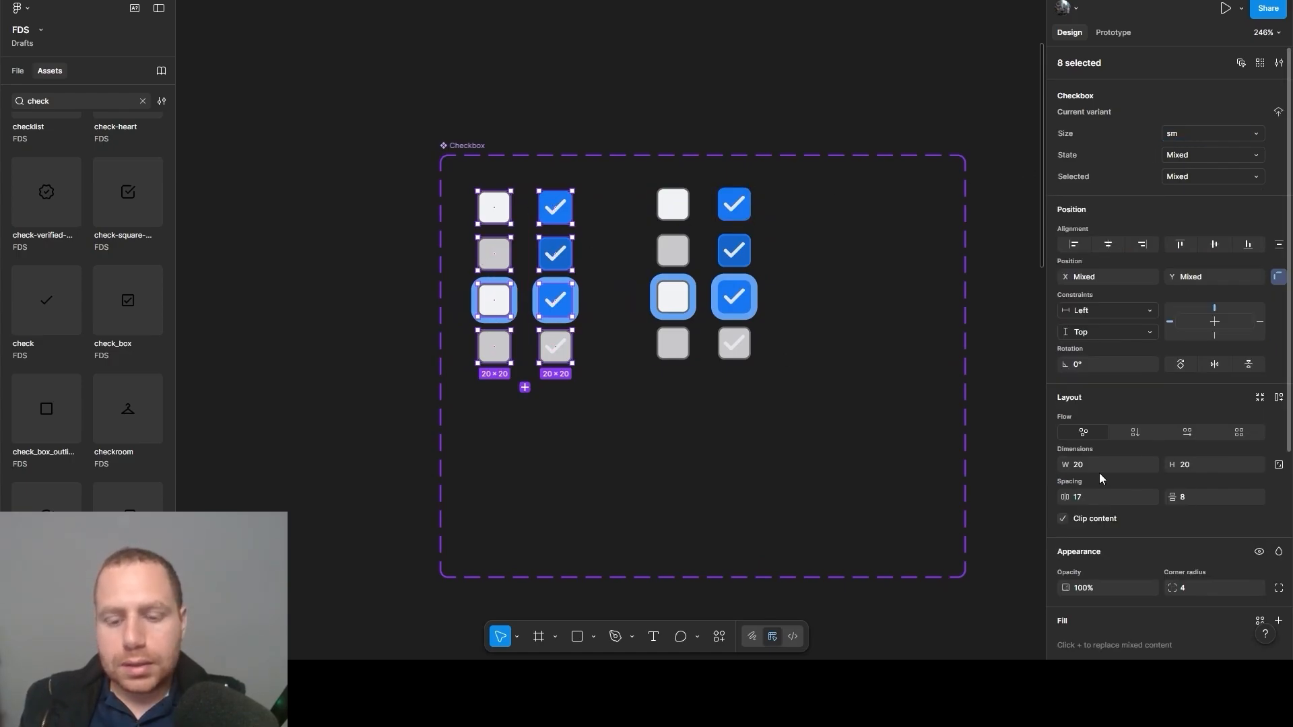
Scale the eight sm variants proportionally to a width of 16 px
{"action": "key", "text": "k"}
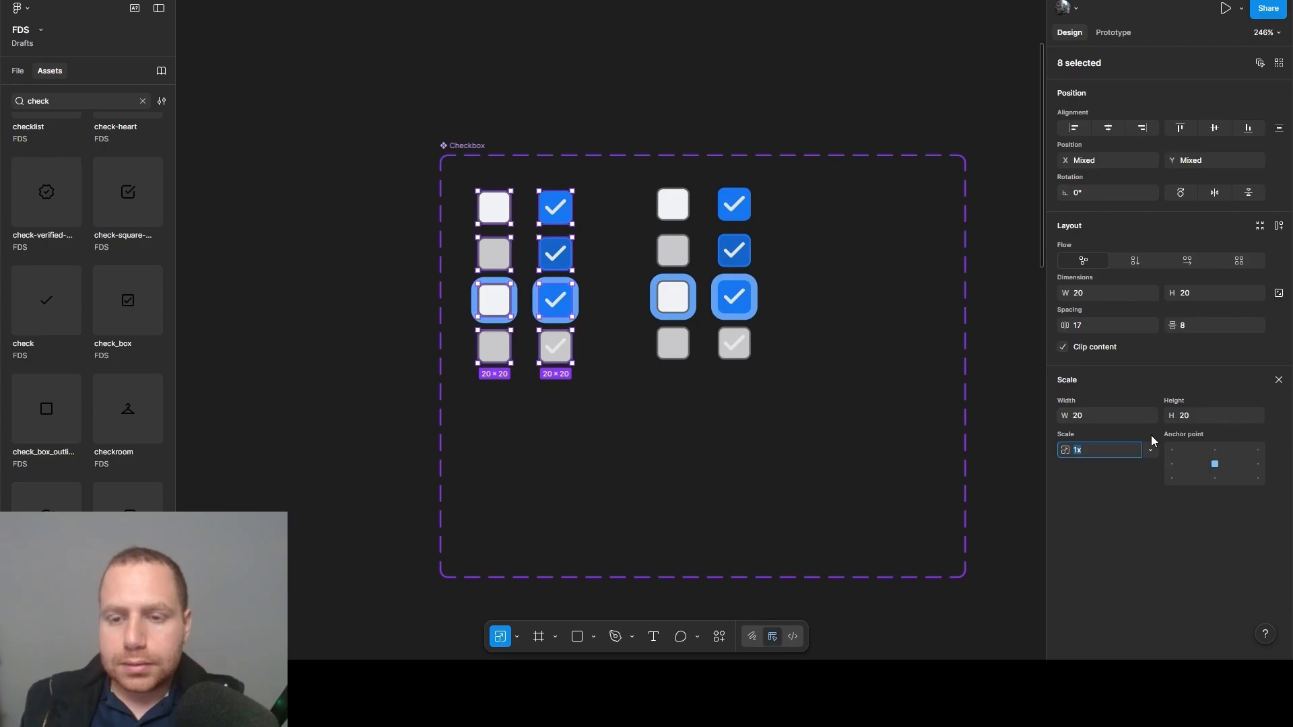
{"action": "left_click", "coordinate": [1099, 414]}
{"action": "type", "text": "16"}
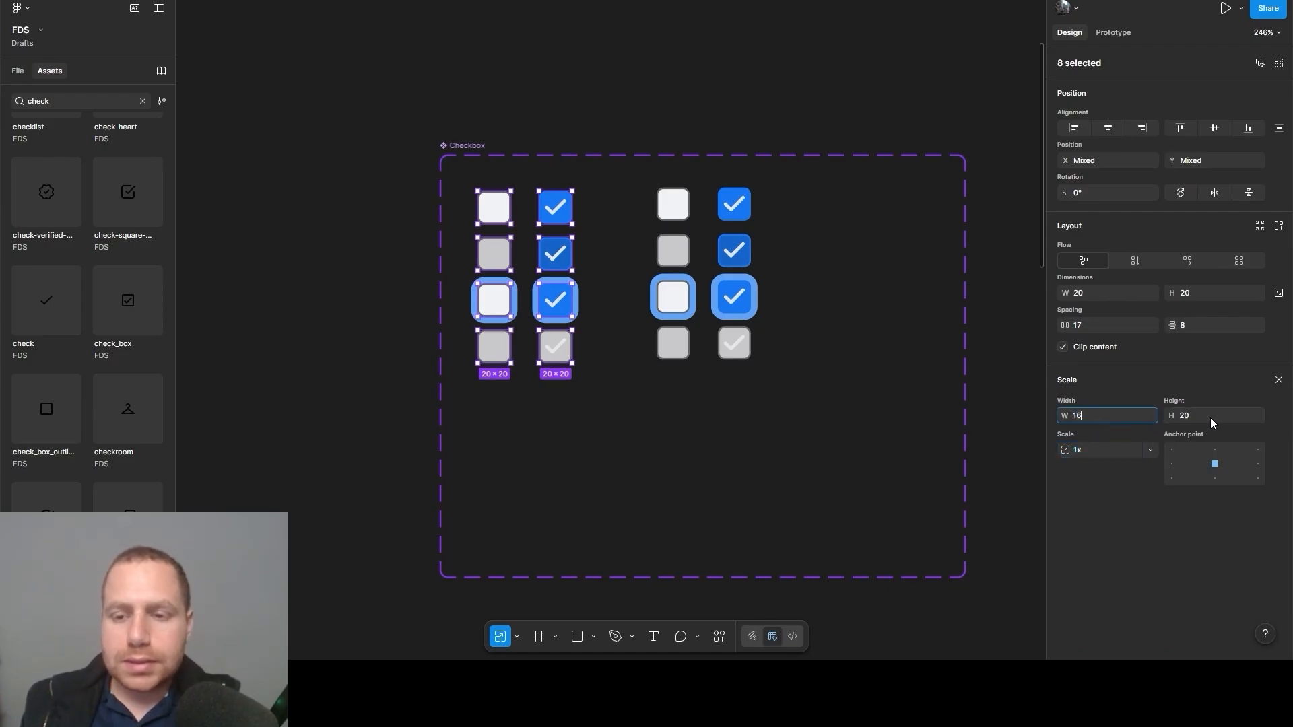
{"action": "left_click", "coordinate": [1210, 416]}
{"action": "left_click", "coordinate": [567, 132]}
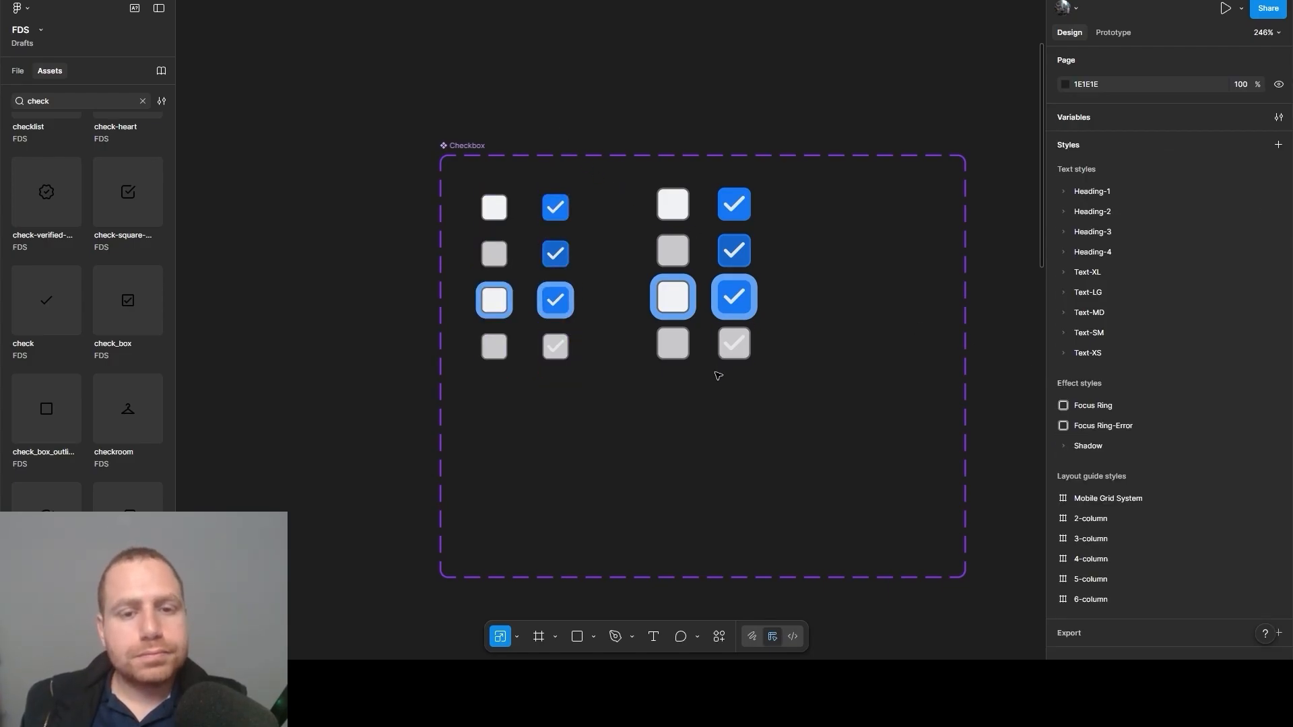
Duplicate the eight md variants and place the copies to their right inside the Checkbox frame
{"action": "mouse_move", "coordinate": [601, 106]}
{"action": "left_mouse_down"}
{"action": "mouse_move", "coordinate": [681, 240]}
{"action": "mouse_move", "coordinate": [831, 427]}
{"action": "mouse_move", "coordinate": [837, 383]}
{"action": "left_mouse_up"}
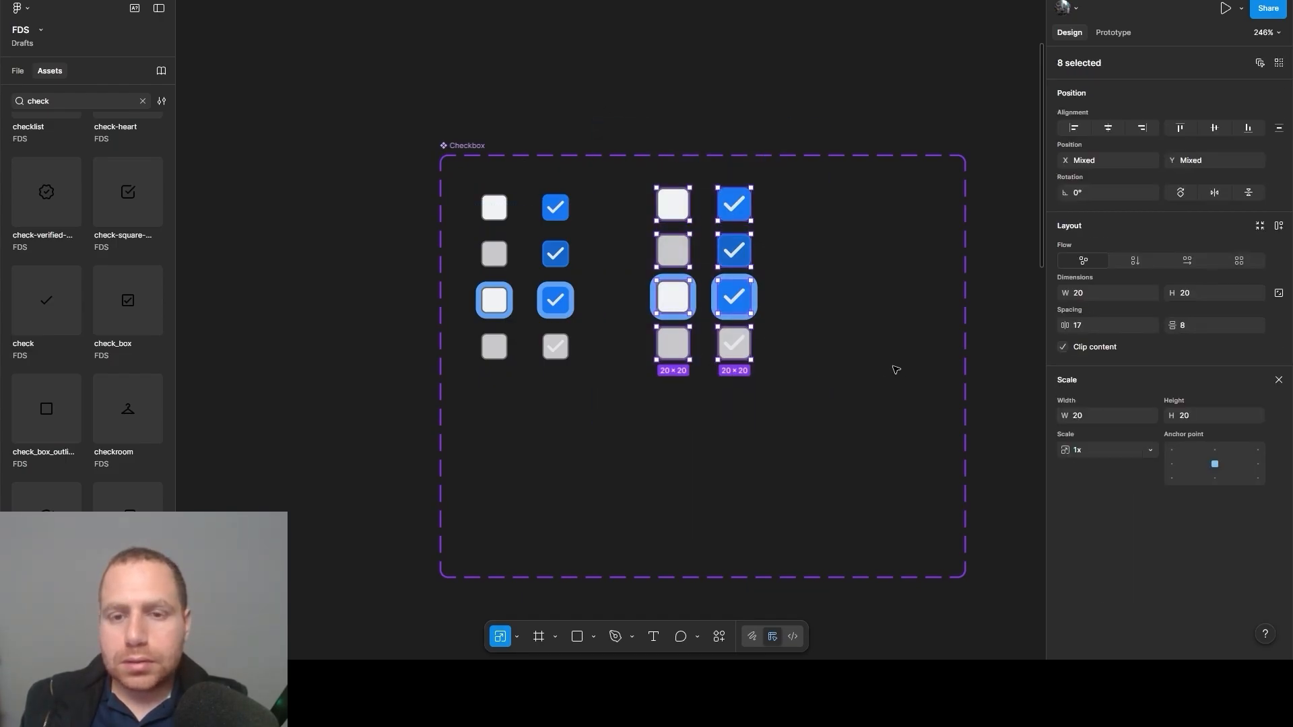
{"action": "left_click", "coordinate": [790, 81]}
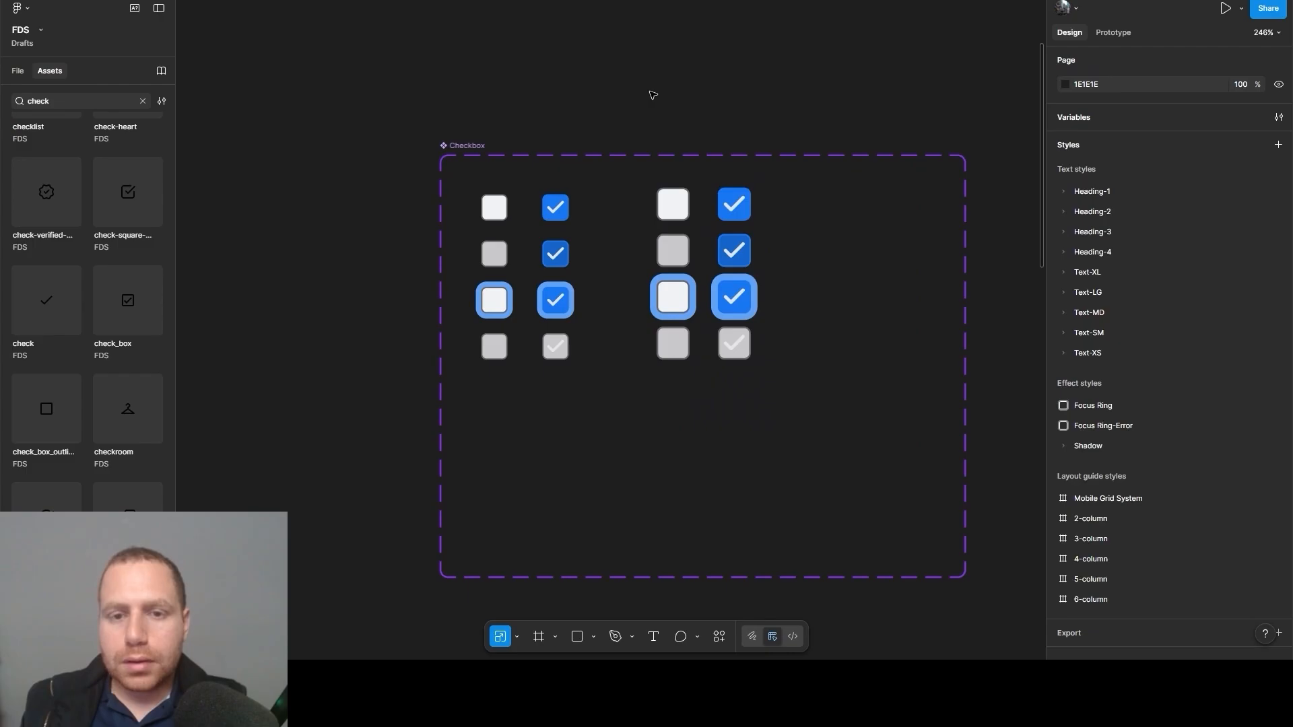
{"action": "left_click_drag", "start_coordinate": [616, 116], "coordinate": [891, 420]}
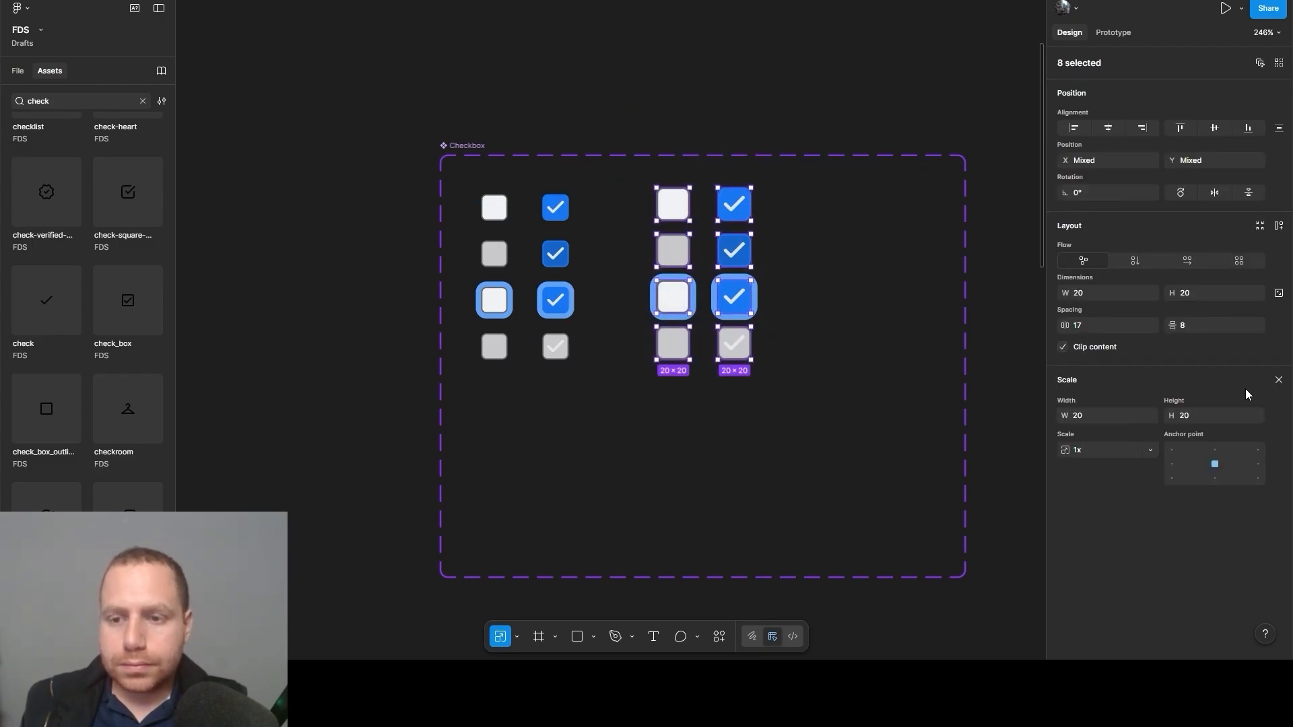
{"action": "left_click", "coordinate": [1278, 380]}
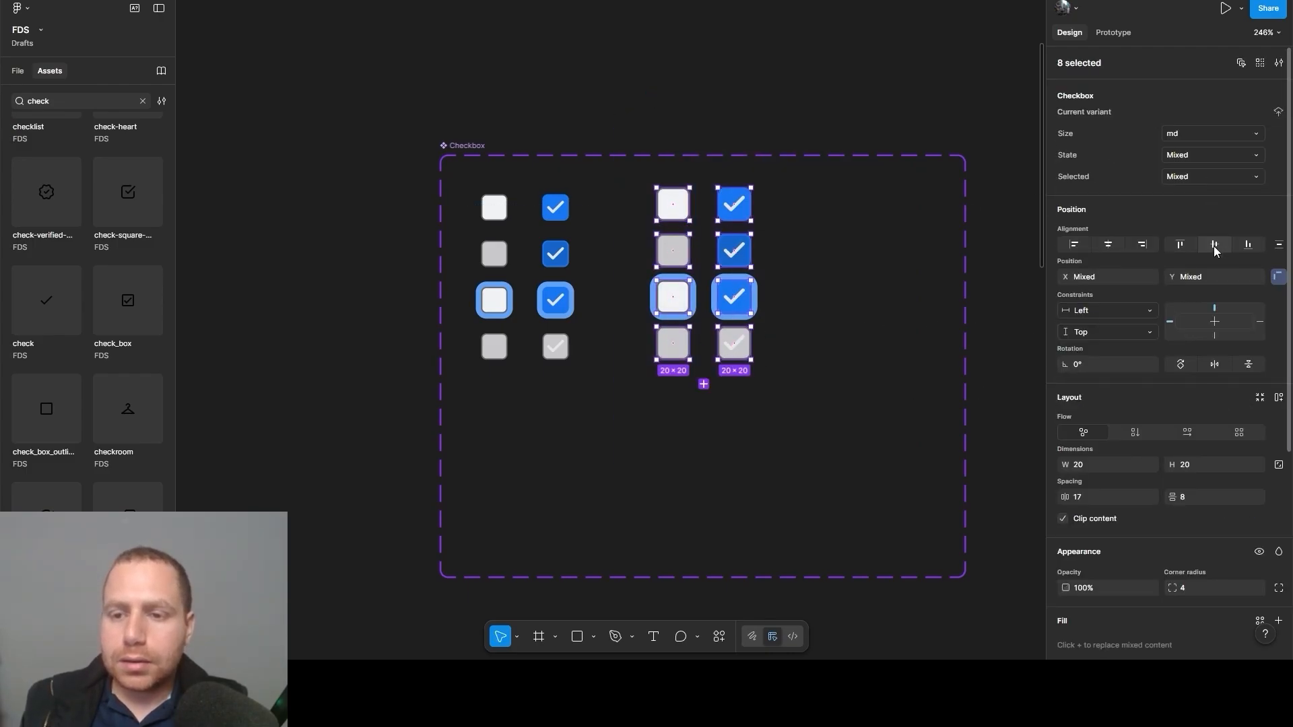
{"action": "left_click", "coordinate": [704, 384]}
{"action": "left_click_drag", "start_coordinate": [746, 375], "coordinate": [888, 354]}
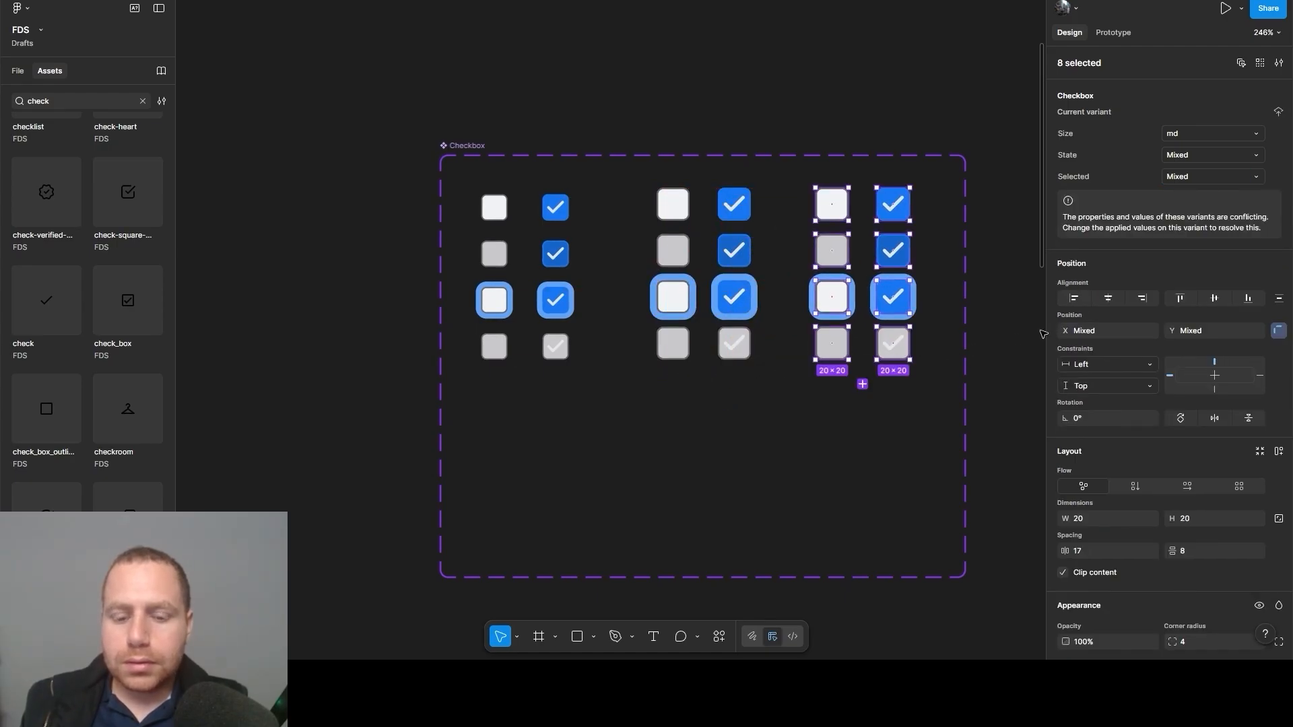
Scale the eight copied variants in the rightmost group proportionally to 24 × 24 px
{"action": "key", "text": "k"}
{"action": "left_click", "coordinate": [1103, 420]}
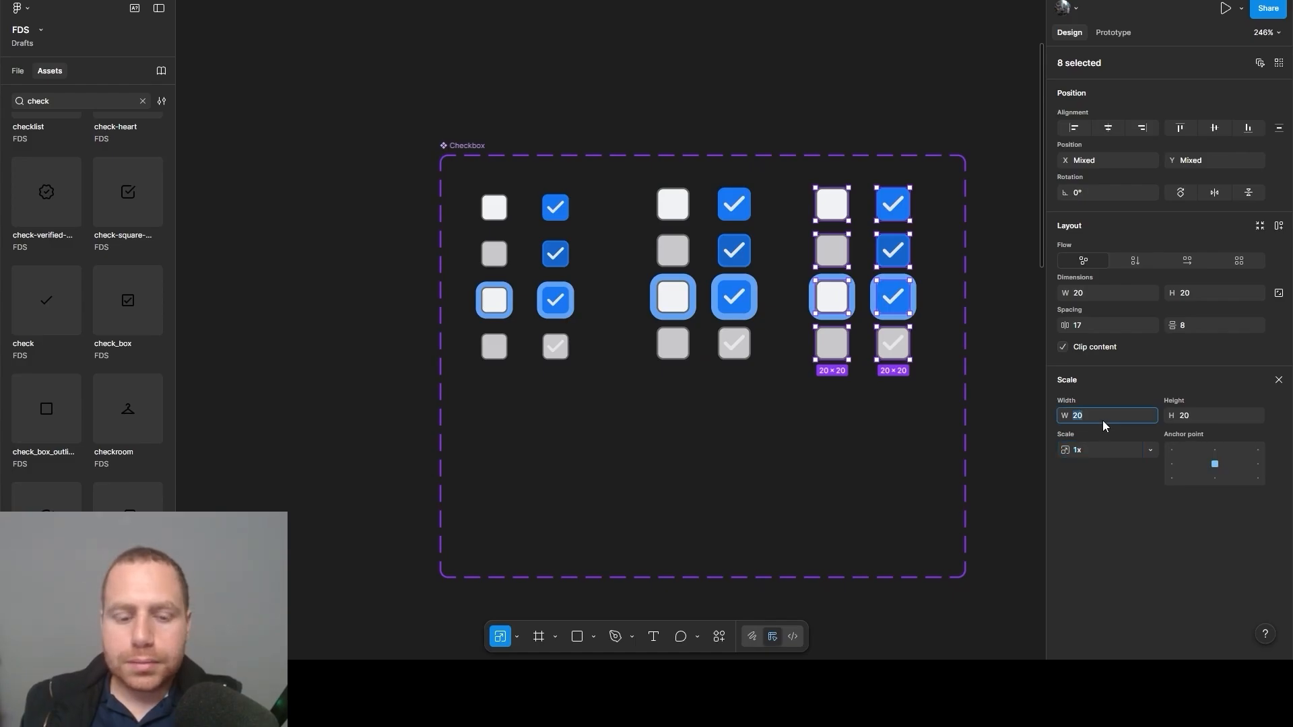
{"action": "key", "text": "Return"}
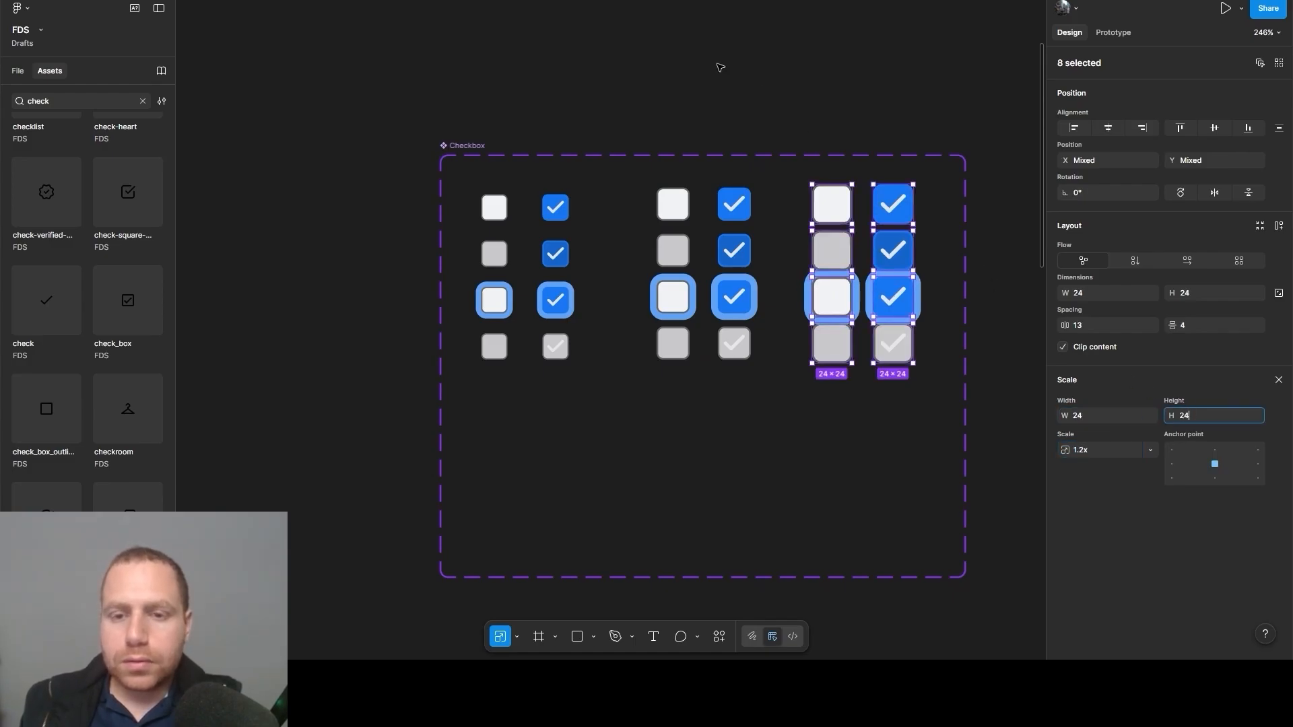
{"action": "left_click", "coordinate": [724, 67]}
Reduce the Checkbox component set's height to about 148 px without scaling the variants inside
{"action": "scroll", "coordinate": [734, 98], "scroll_direction": "right", "scroll_amount": 3}
{"action": "scroll", "coordinate": [734, 98], "scroll_direction": "down", "scroll_amount": 1}
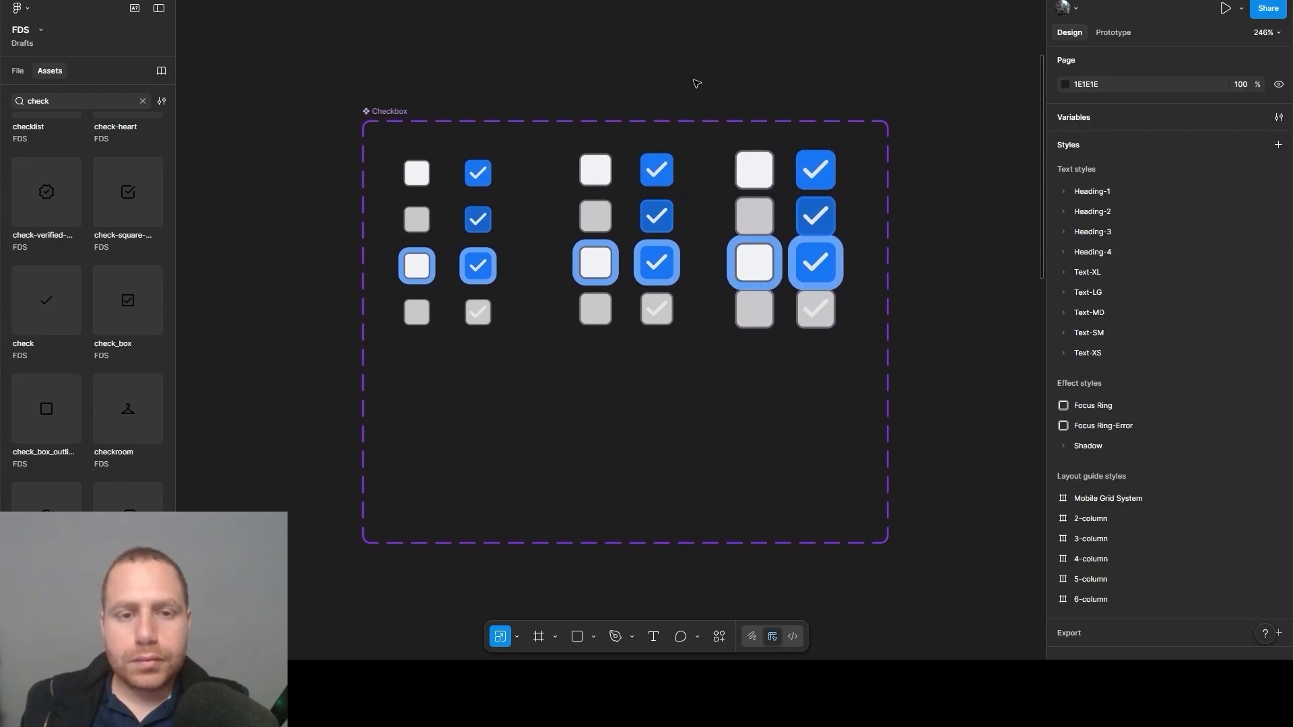
{"action": "scroll", "coordinate": [462, 119], "scroll_direction": "down", "scroll_amount": 2, "text": "ctrl"}
{"action": "left_click", "coordinate": [431, 107]}
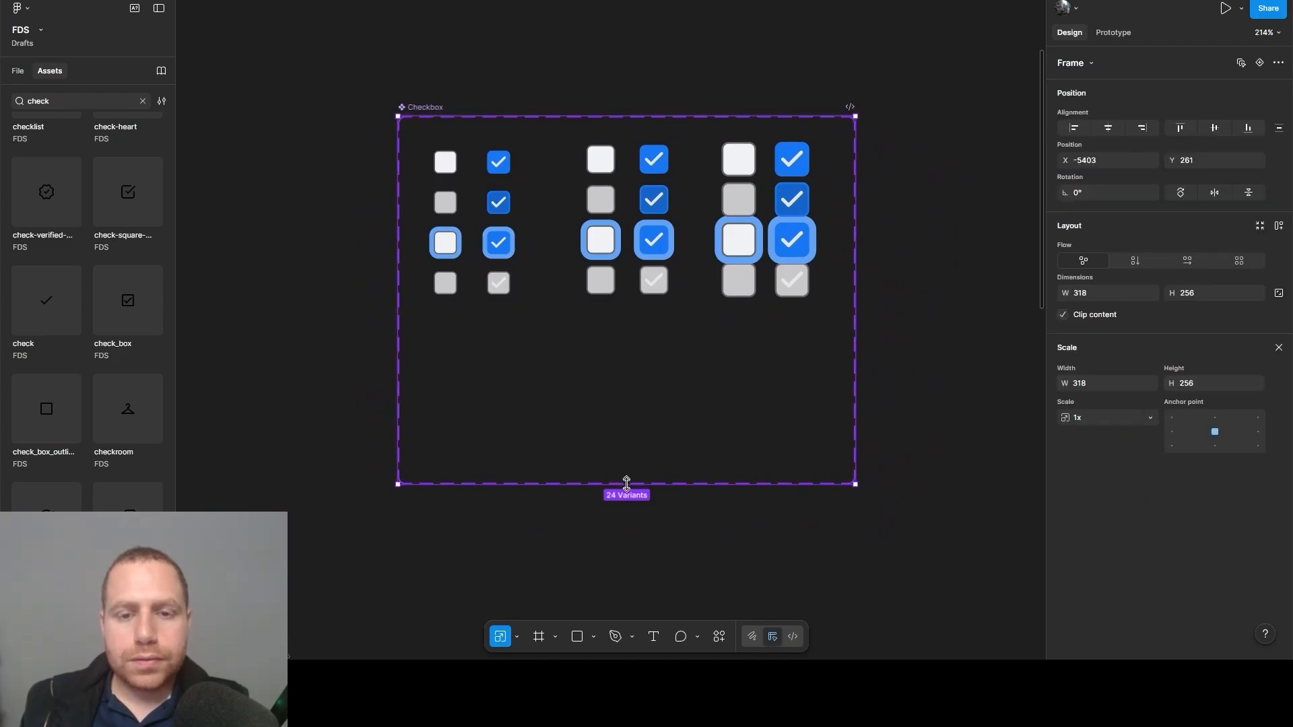
{"action": "left_click_drag", "start_coordinate": [626, 484], "coordinate": [633, 324]}
{"action": "key", "text": "ctrl+z"}
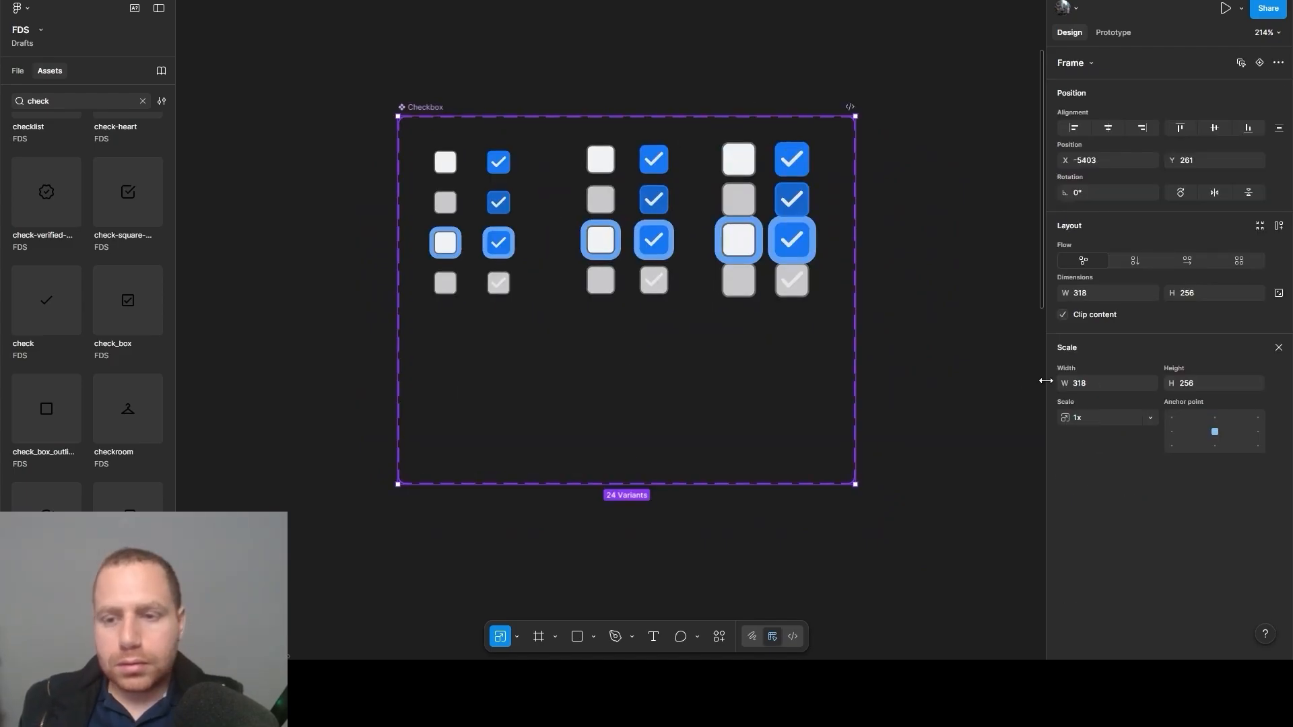
{"action": "key", "text": "v"}
{"action": "left_click_drag", "start_coordinate": [688, 487], "coordinate": [690, 331]}
Set the Size property of the eight 24 px variants to lg
{"action": "left_click_drag", "start_coordinate": [694, 86], "coordinate": [934, 384]}
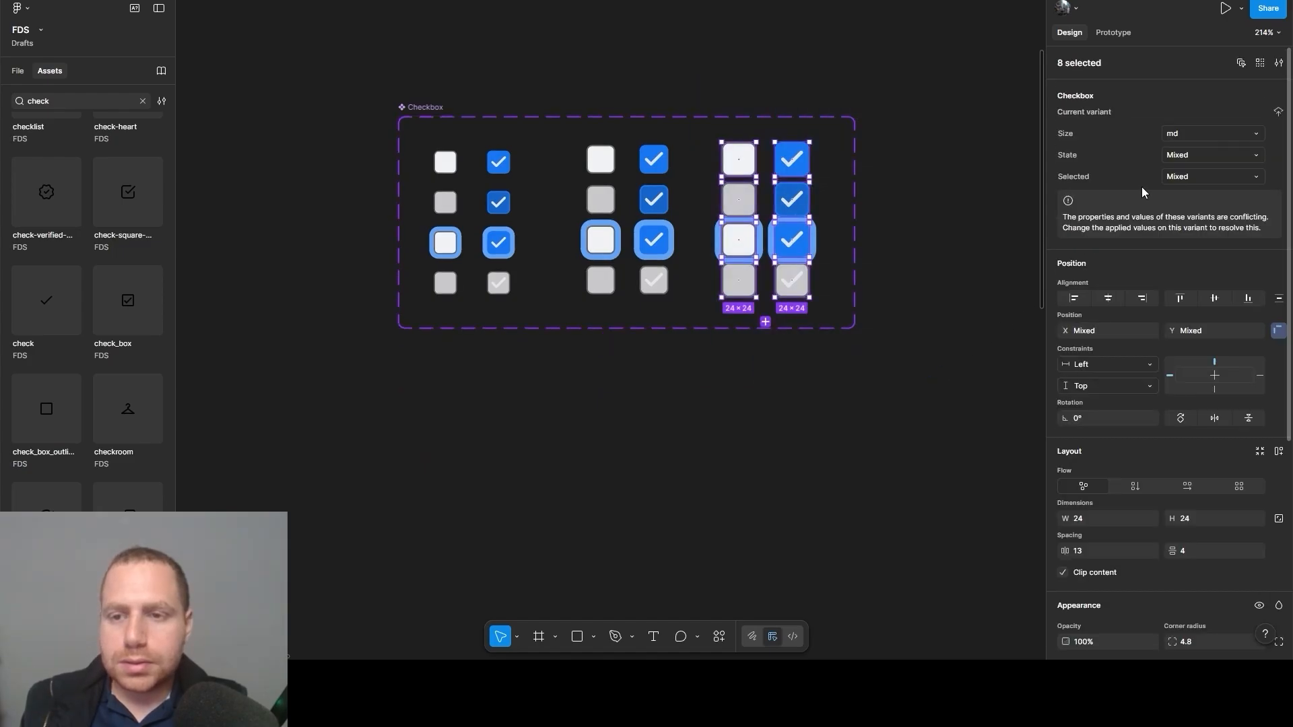
{"action": "type", "text": "lg"}
{"action": "key", "text": "Return"}
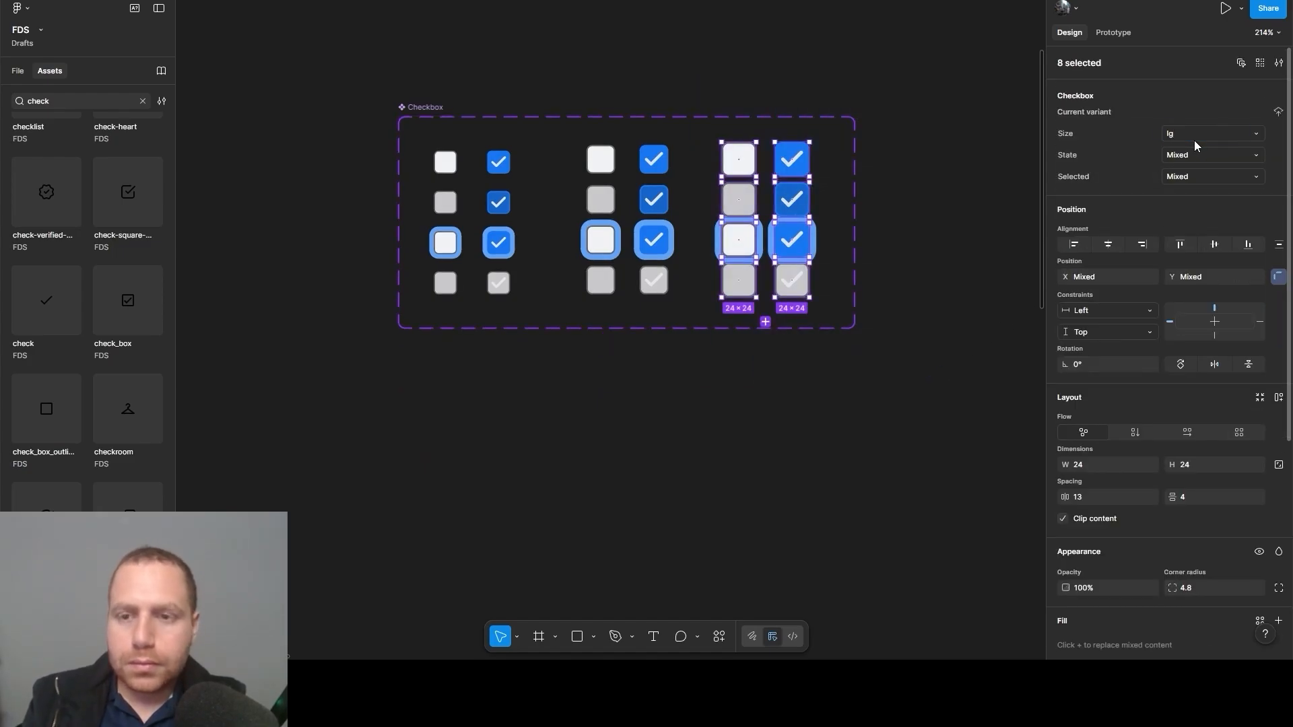
{"action": "key", "text": "Escape"}
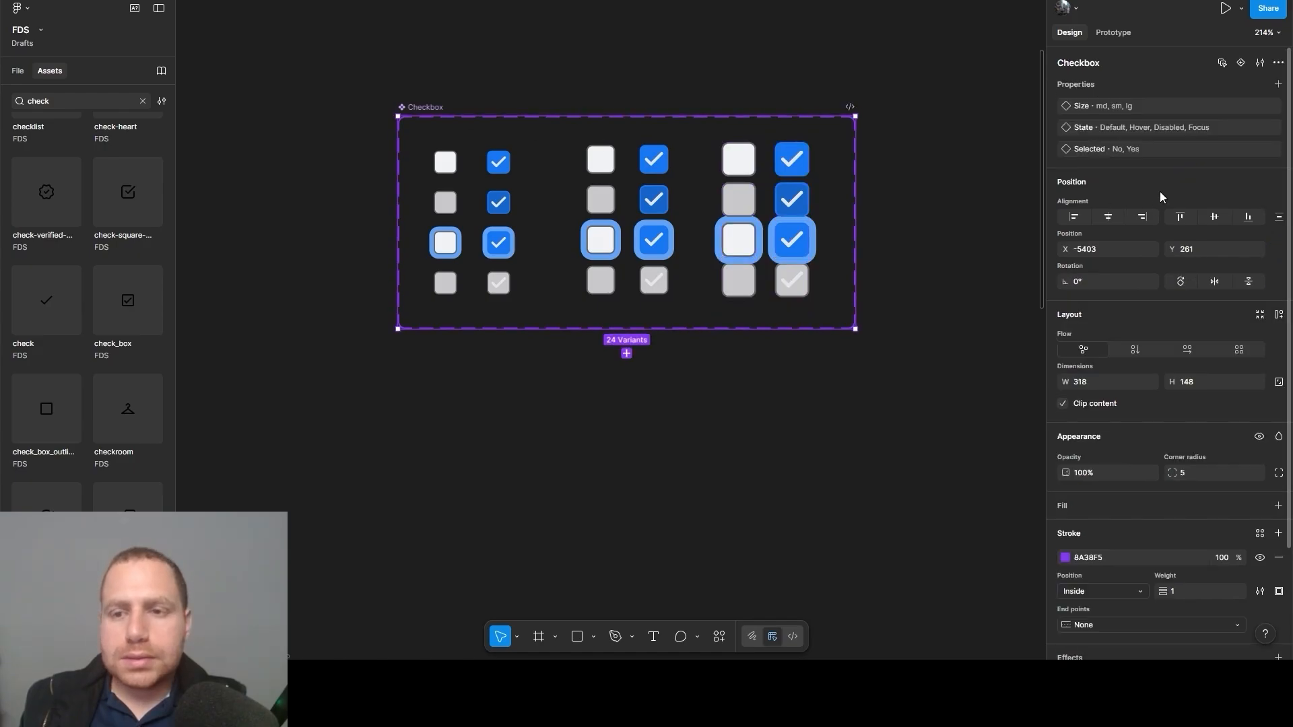
Reorder the Checkbox Size property's values to sm, md, lg
{"action": "left_click_drag", "start_coordinate": [350, 327], "coordinate": [495, 345]}
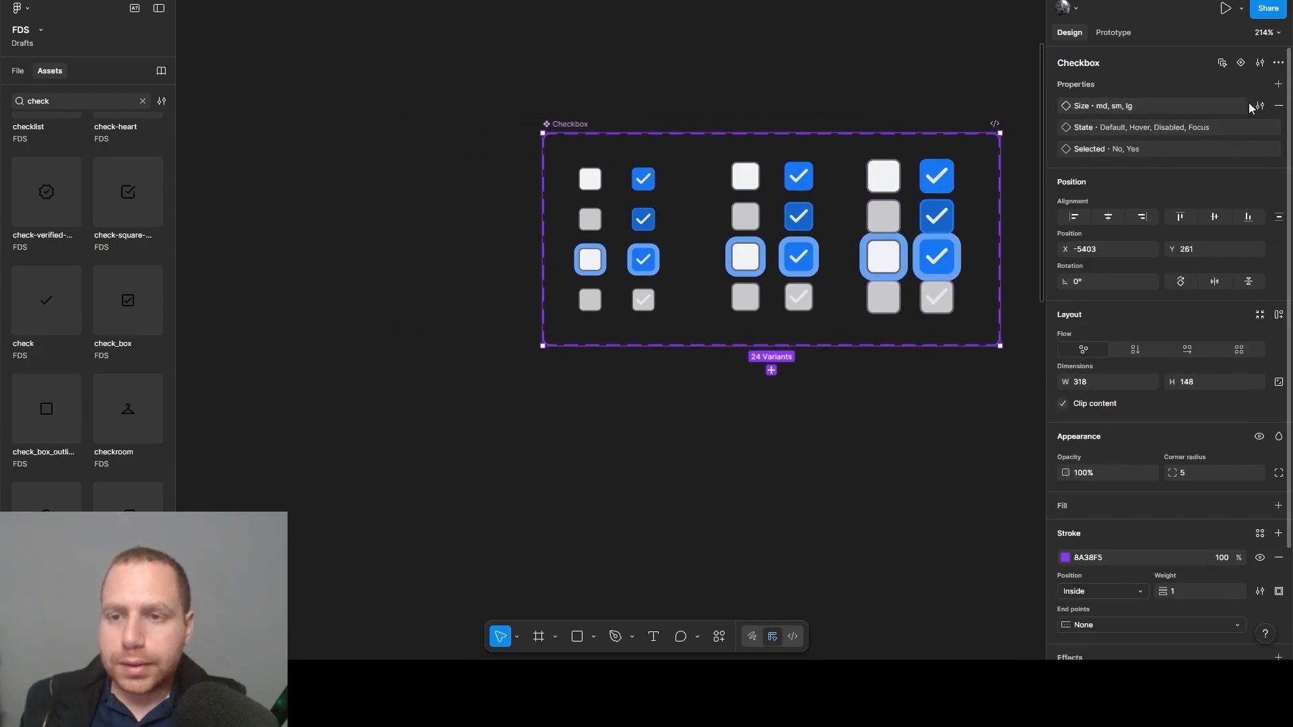
{"action": "left_click", "coordinate": [1260, 106]}
{"action": "left_click_drag", "start_coordinate": [850, 210], "coordinate": [845, 187]}
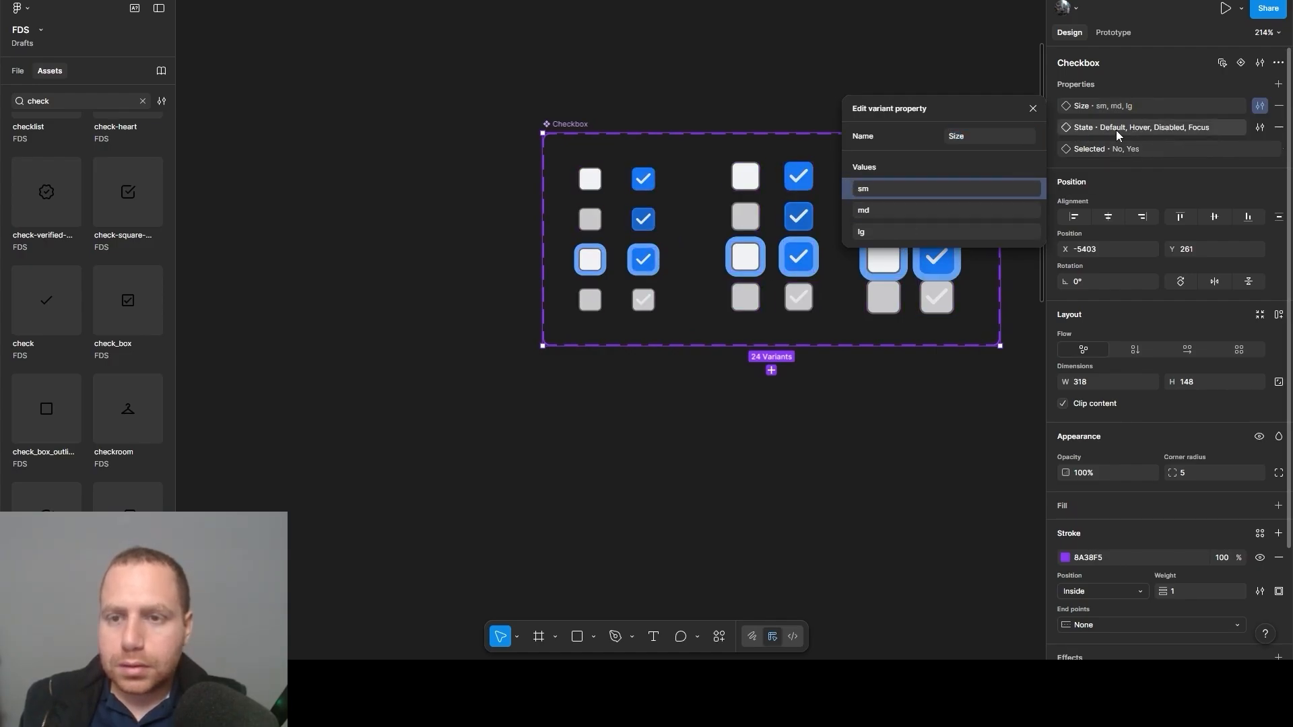
Reorder the State property's values to Default, Hover, Focus, Disabled
{"action": "left_click", "coordinate": [1259, 127]}
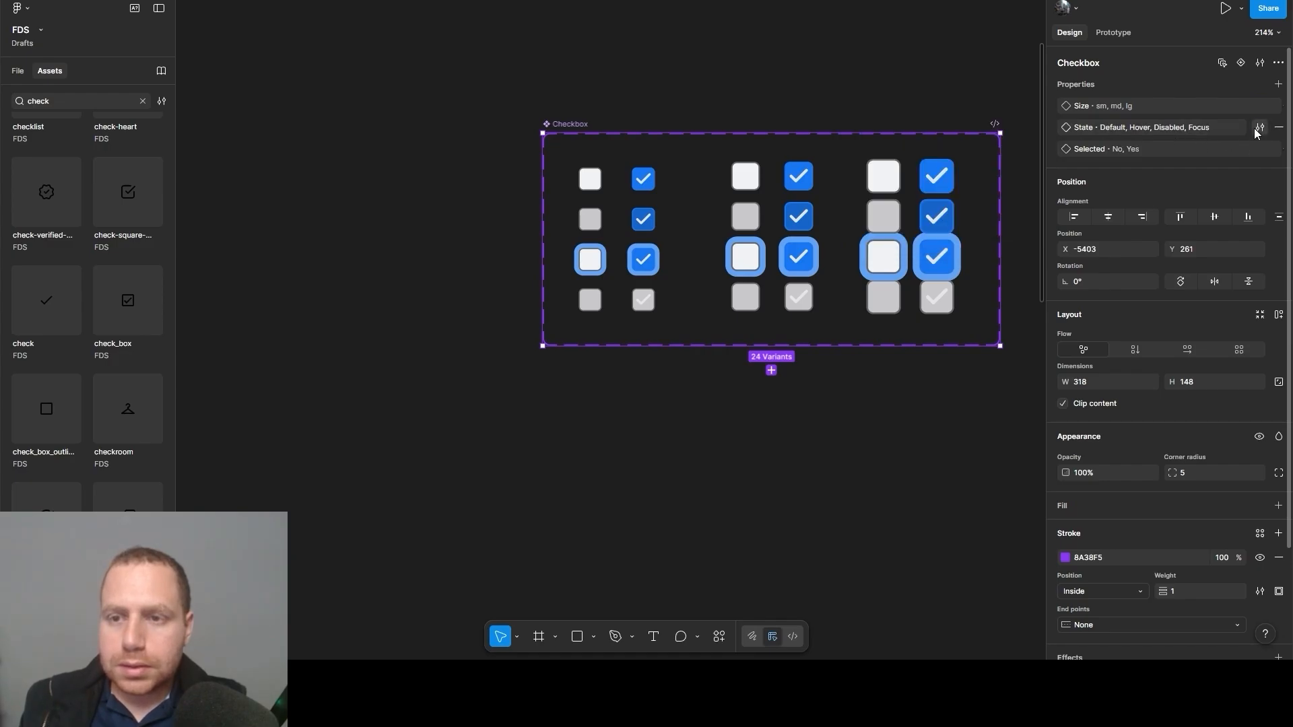
{"action": "left_click_drag", "start_coordinate": [843, 275], "coordinate": [847, 253]}
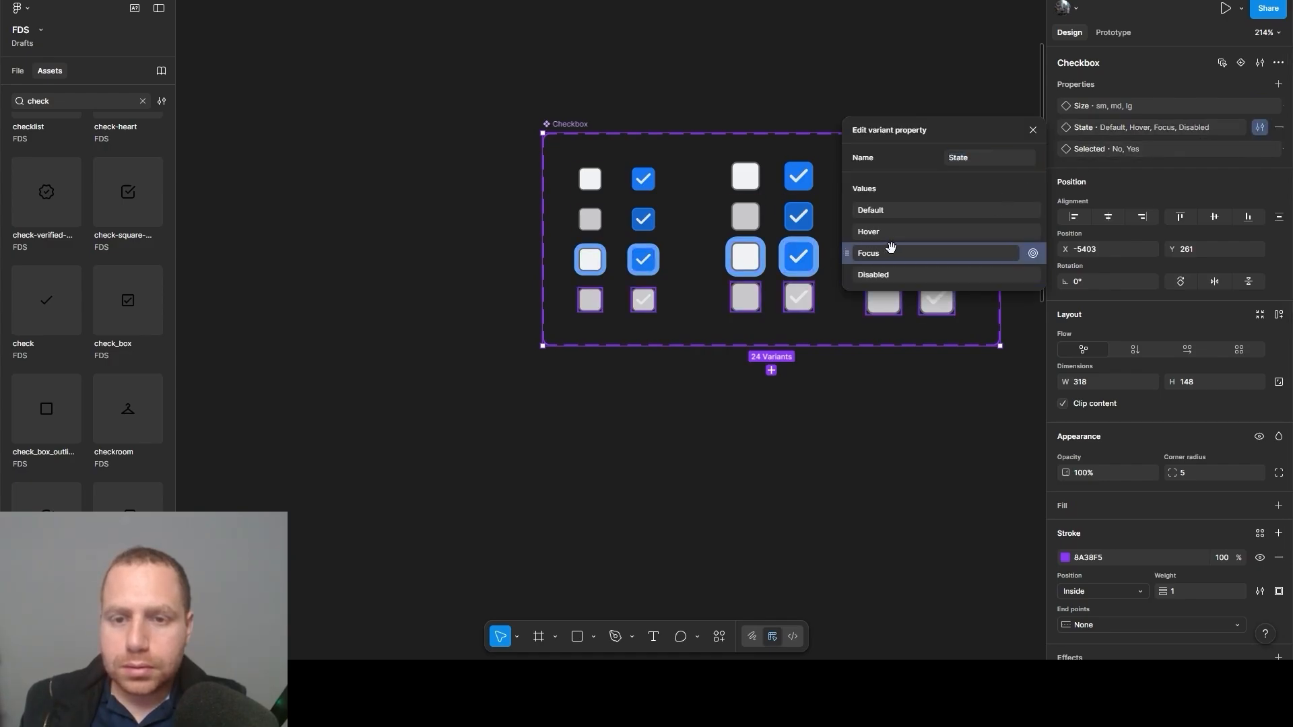
{"action": "left_click", "coordinate": [1032, 130]}
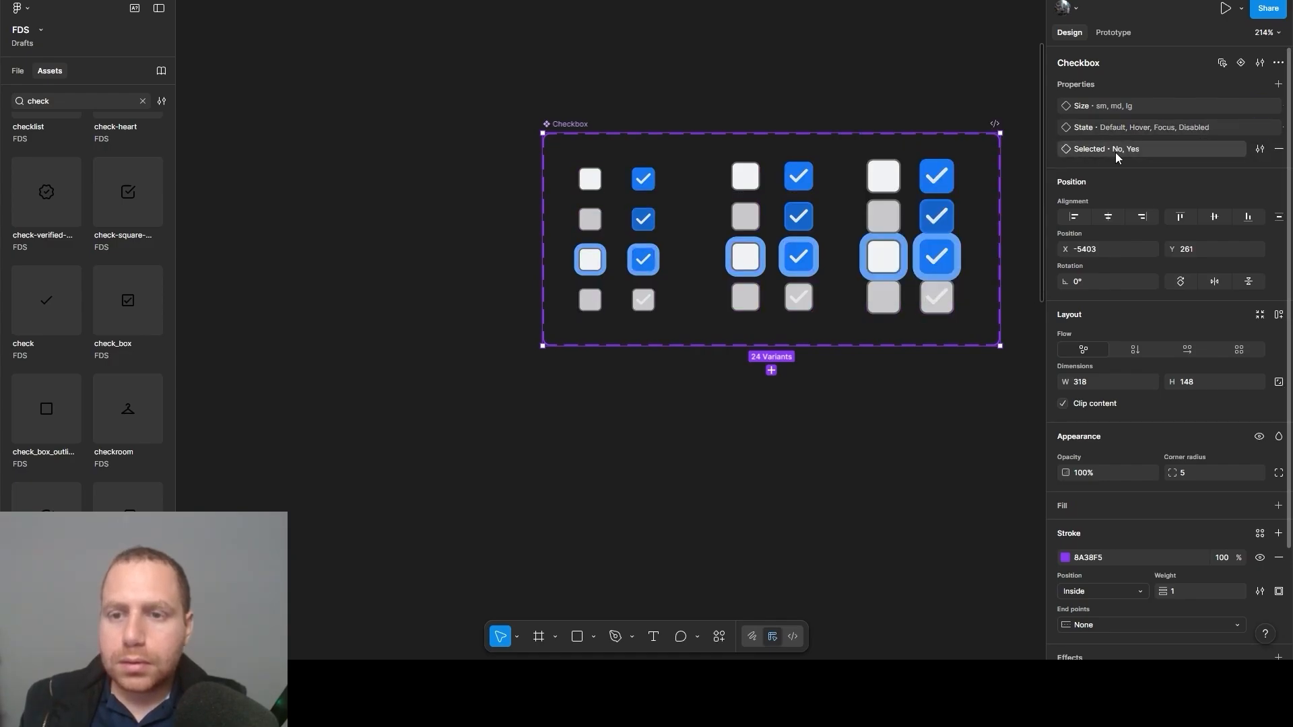
Reorder the Selected property's values to Yes, No and move Selected above Size and State in the property list
{"action": "left_click", "coordinate": [1260, 149]}
{"action": "left_click_drag", "start_coordinate": [844, 254], "coordinate": [847, 229]}
{"action": "left_click", "coordinate": [1033, 154]}
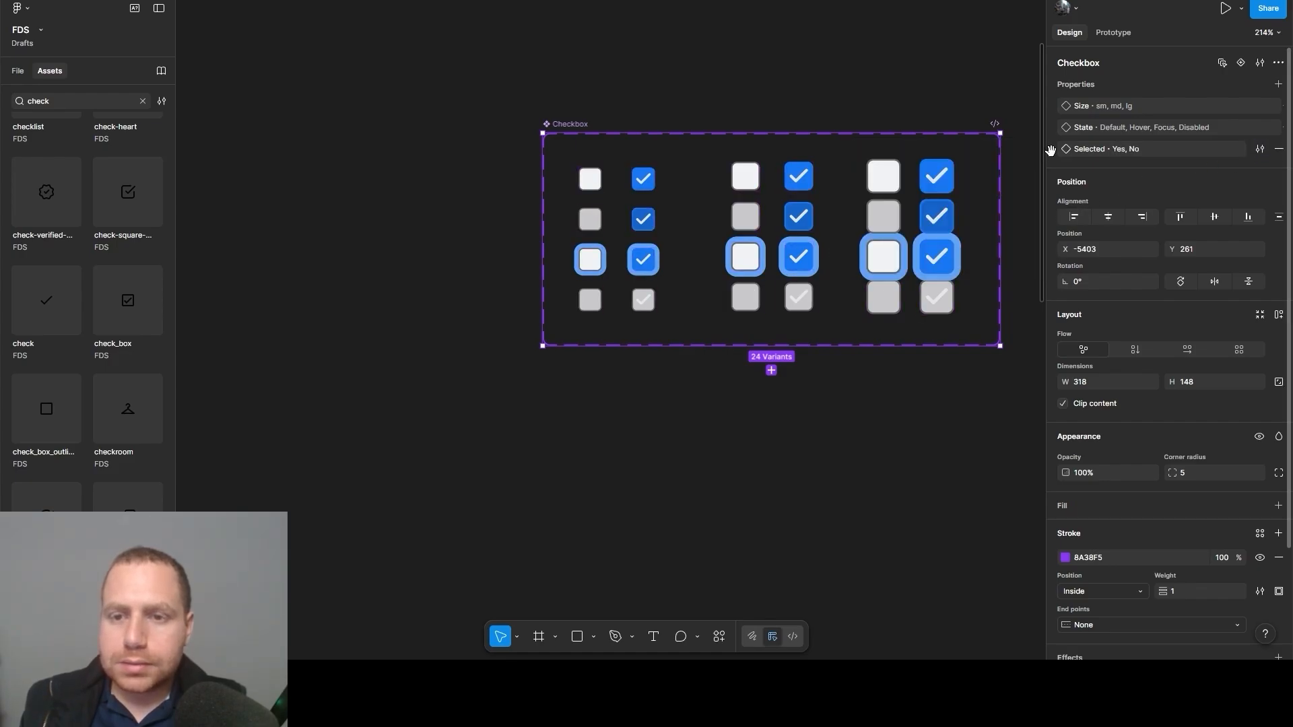
{"action": "left_click_drag", "start_coordinate": [1051, 149], "coordinate": [1052, 101]}
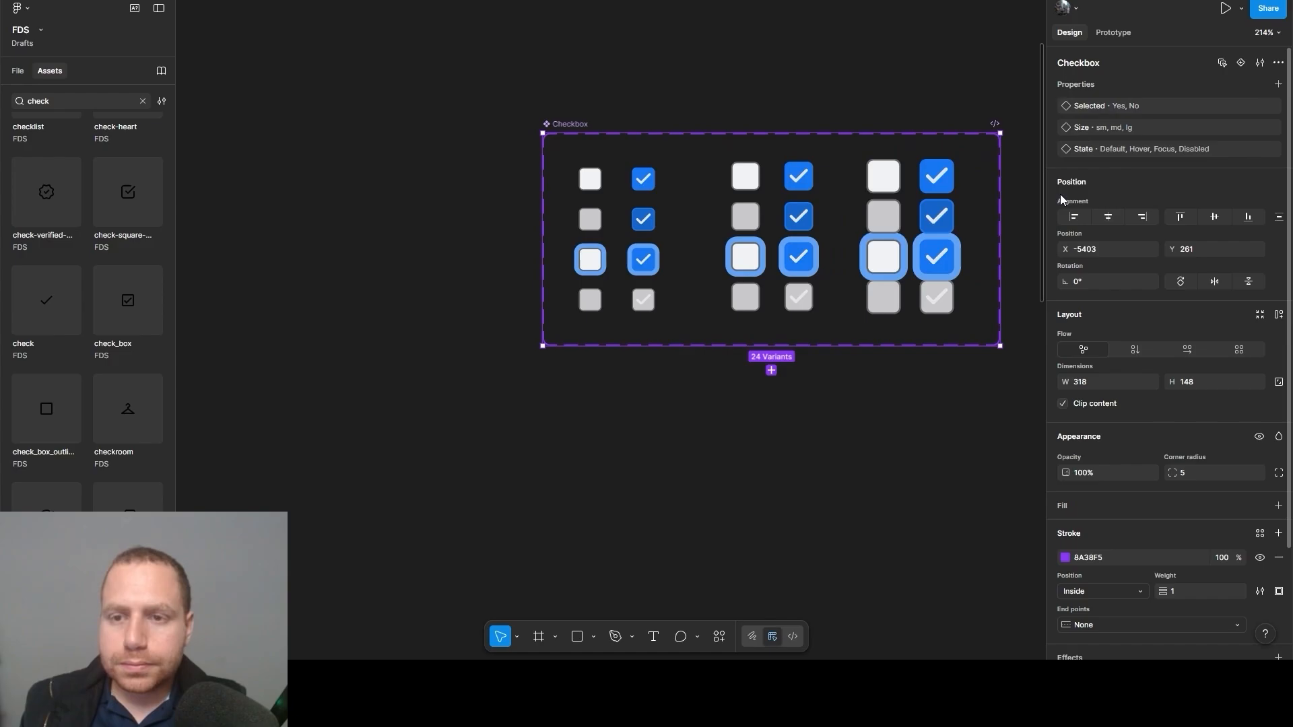
{"action": "left_click", "coordinate": [1003, 117]}
{"action": "left_click_drag", "start_coordinate": [933, 297], "coordinate": [749, 275]}
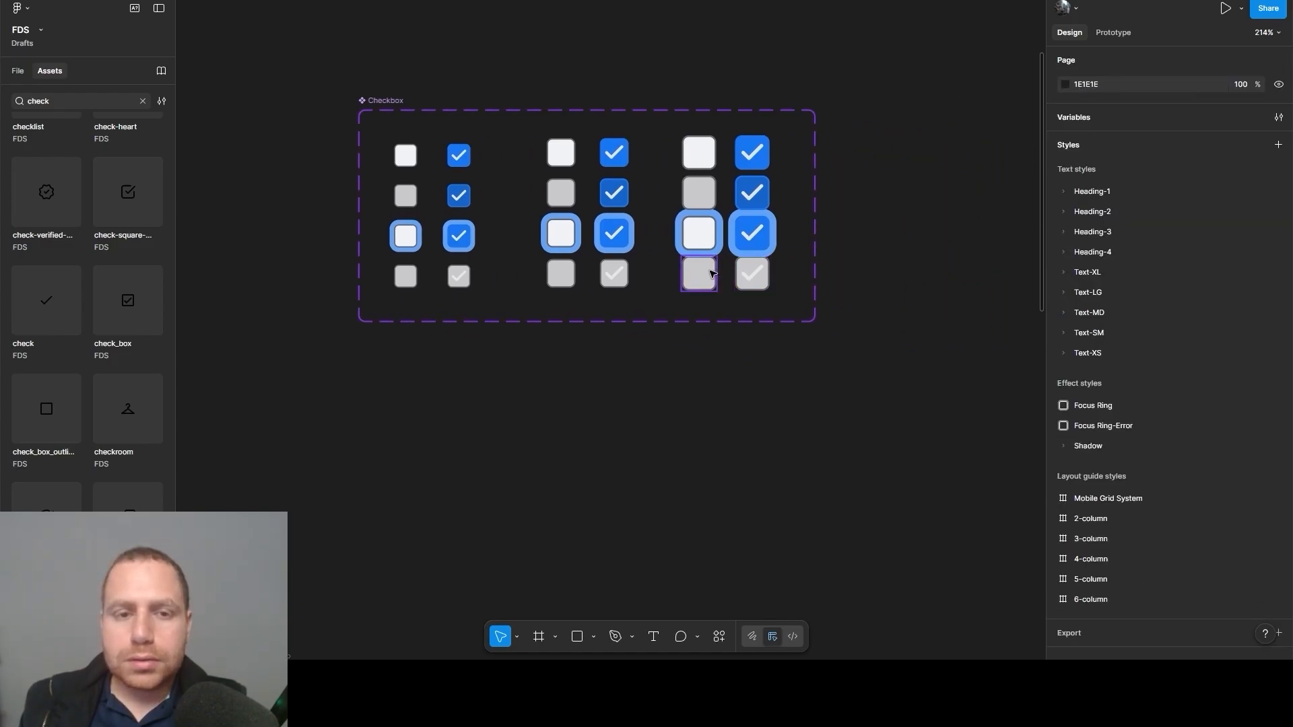
Draw a circle below the Checkbox component set and set its width and height to 16
{"action": "scroll", "coordinate": [709, 273], "scroll_direction": "down", "scroll_amount": 3}
{"action": "scroll", "coordinate": [544, 379], "scroll_direction": "up", "scroll_amount": 3}
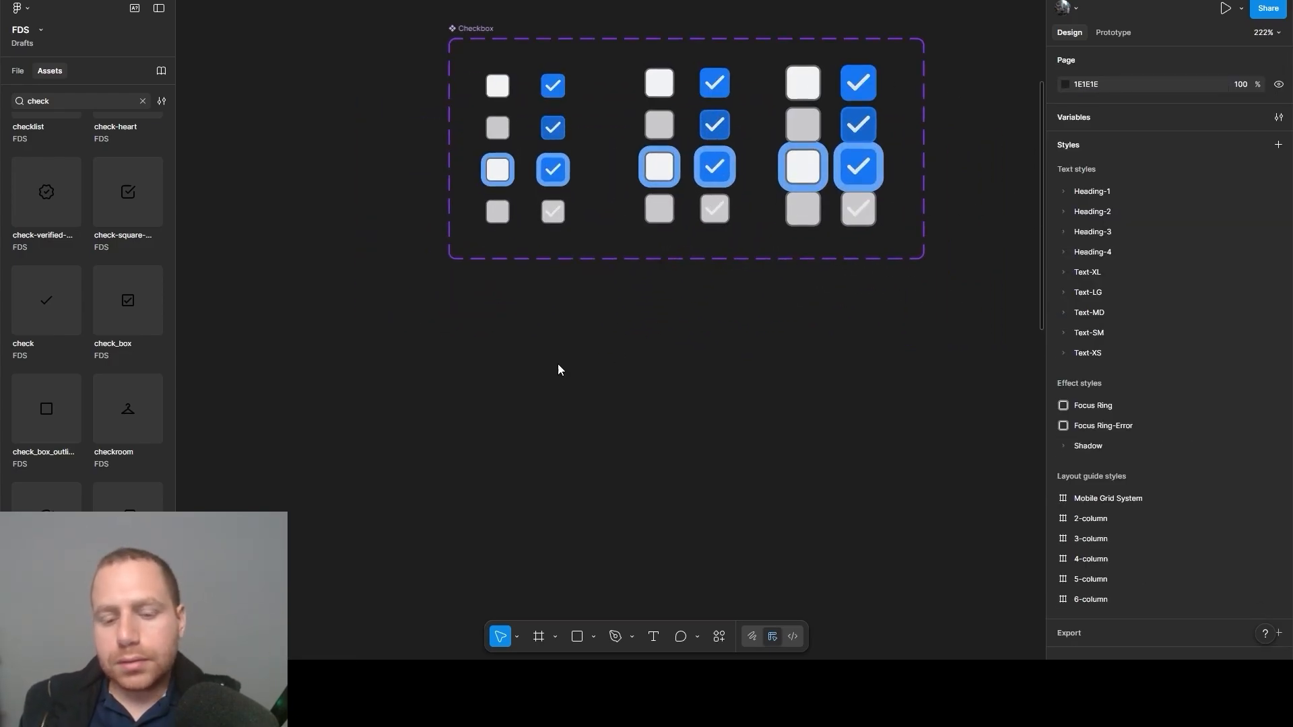
{"action": "key", "text": "o"}
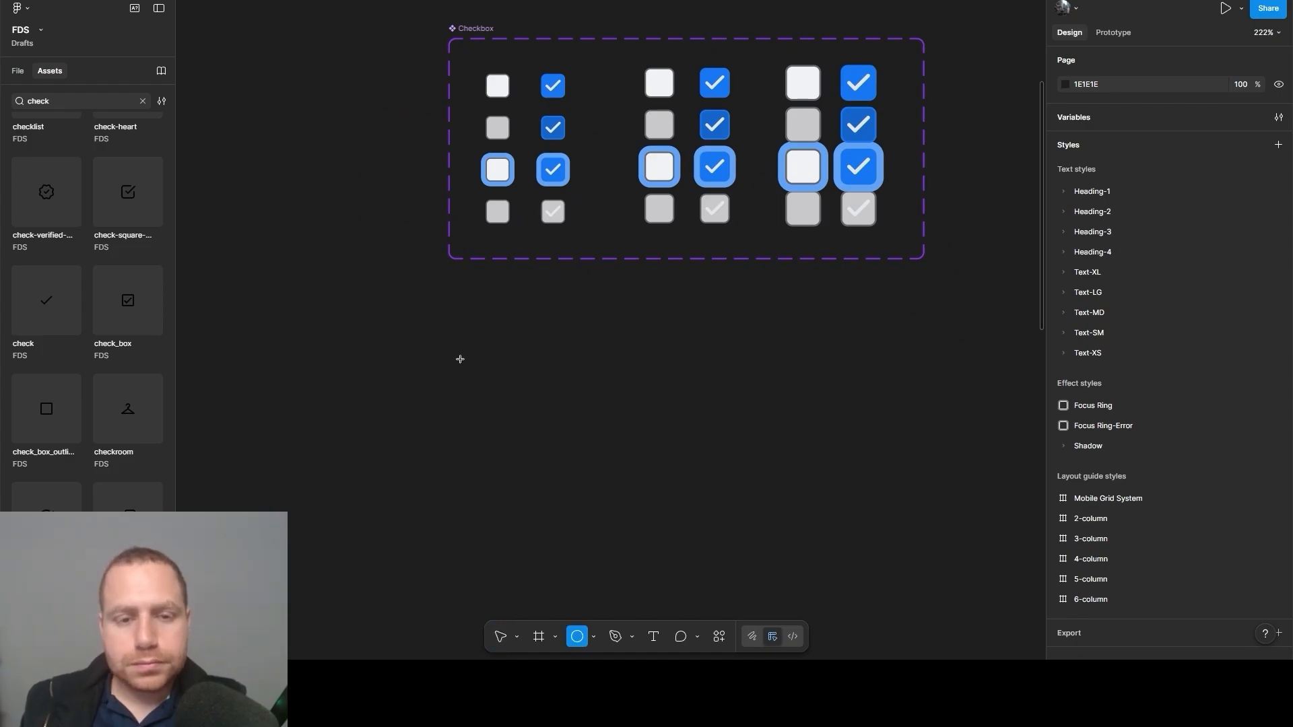
{"action": "left_click_drag", "start_coordinate": [458, 359], "coordinate": [491, 391]}
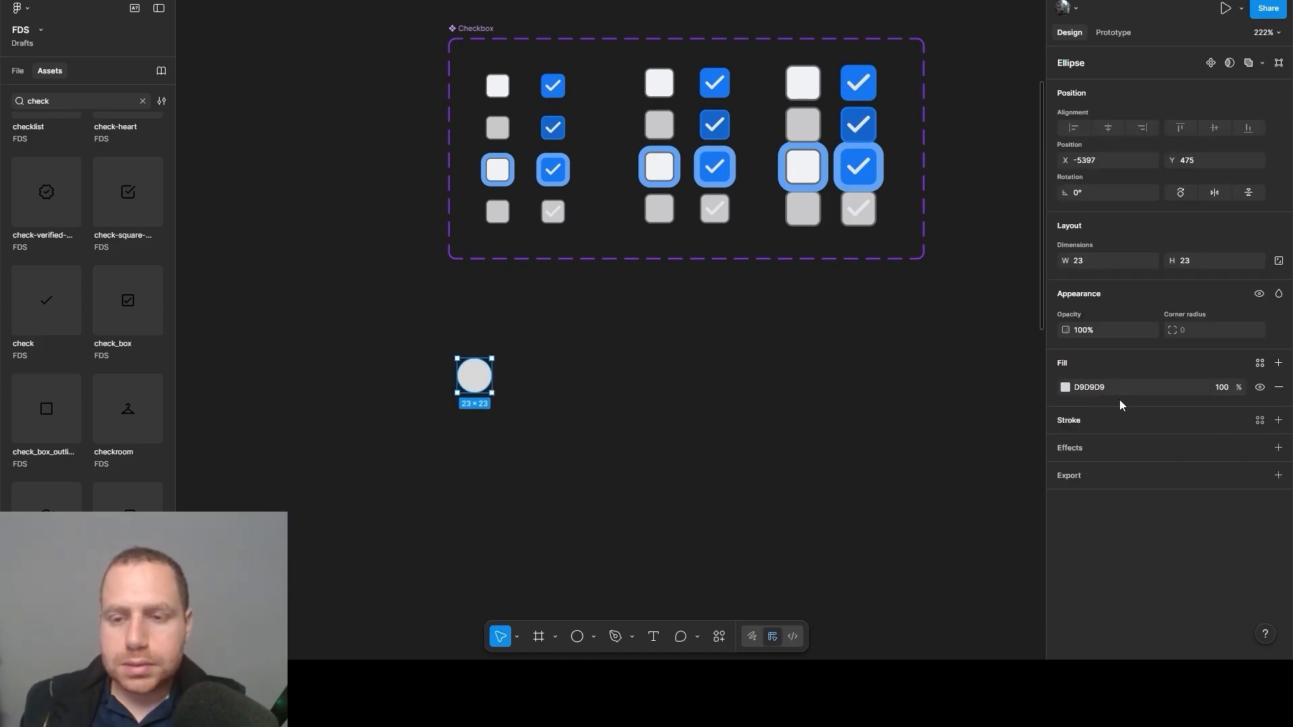
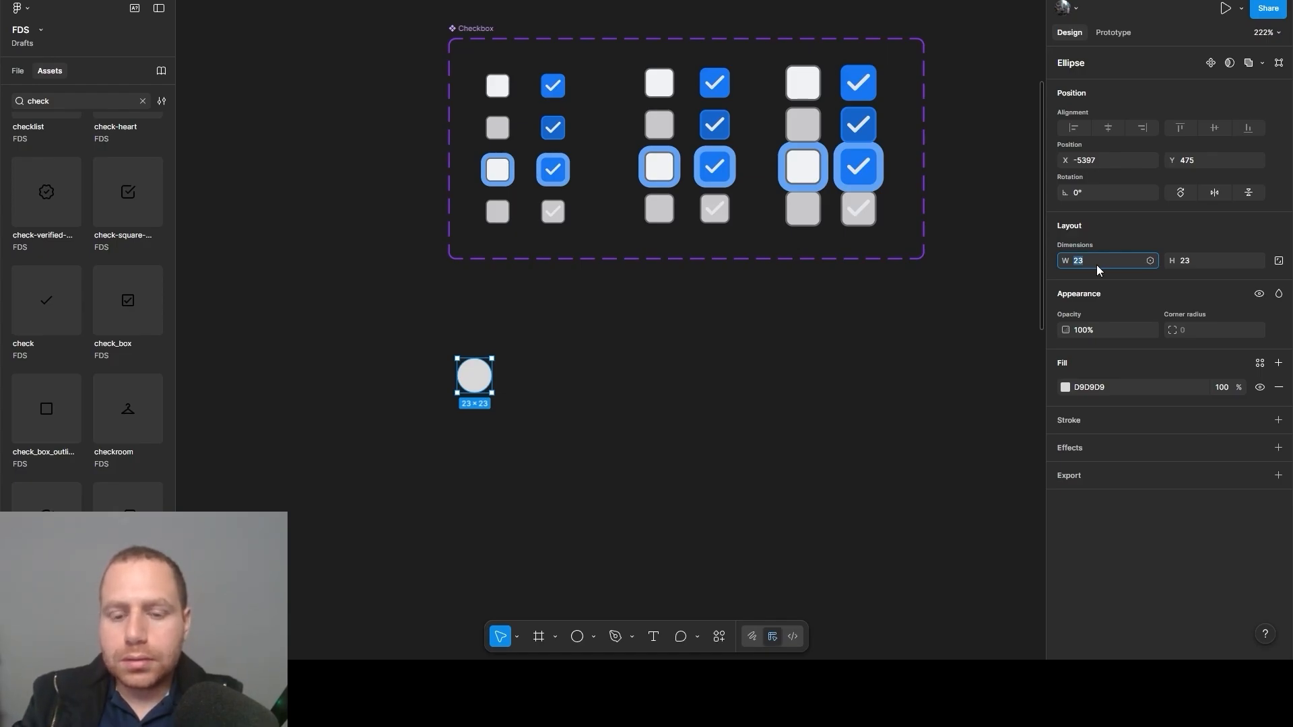
{"action": "type", "text": "16"}
{"action": "key", "text": "Tab"}
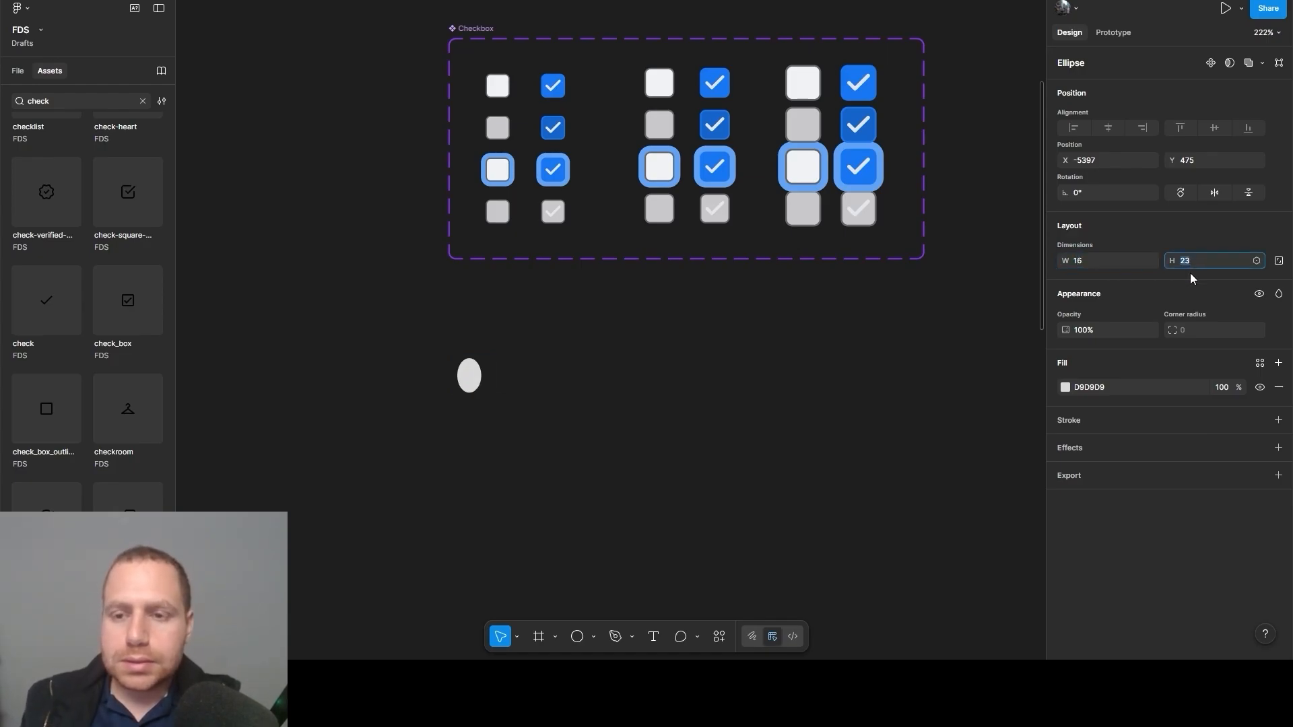
{"action": "type", "text": "16"}
{"action": "left_click", "coordinate": [563, 444]}
{"action": "scroll", "coordinate": [471, 377], "scroll_direction": "up", "scroll_amount": 10}
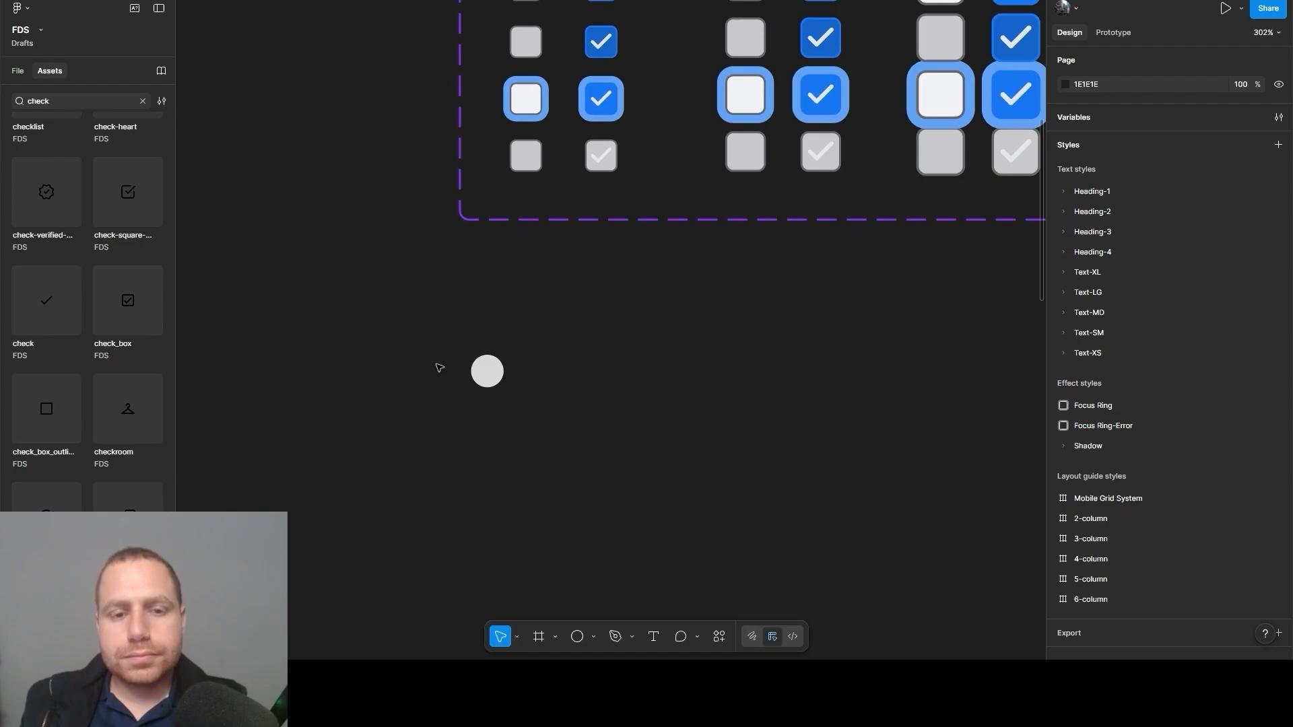
Fill the circle with the General/icon/unselected/default library color
{"action": "left_click", "coordinate": [514, 374]}
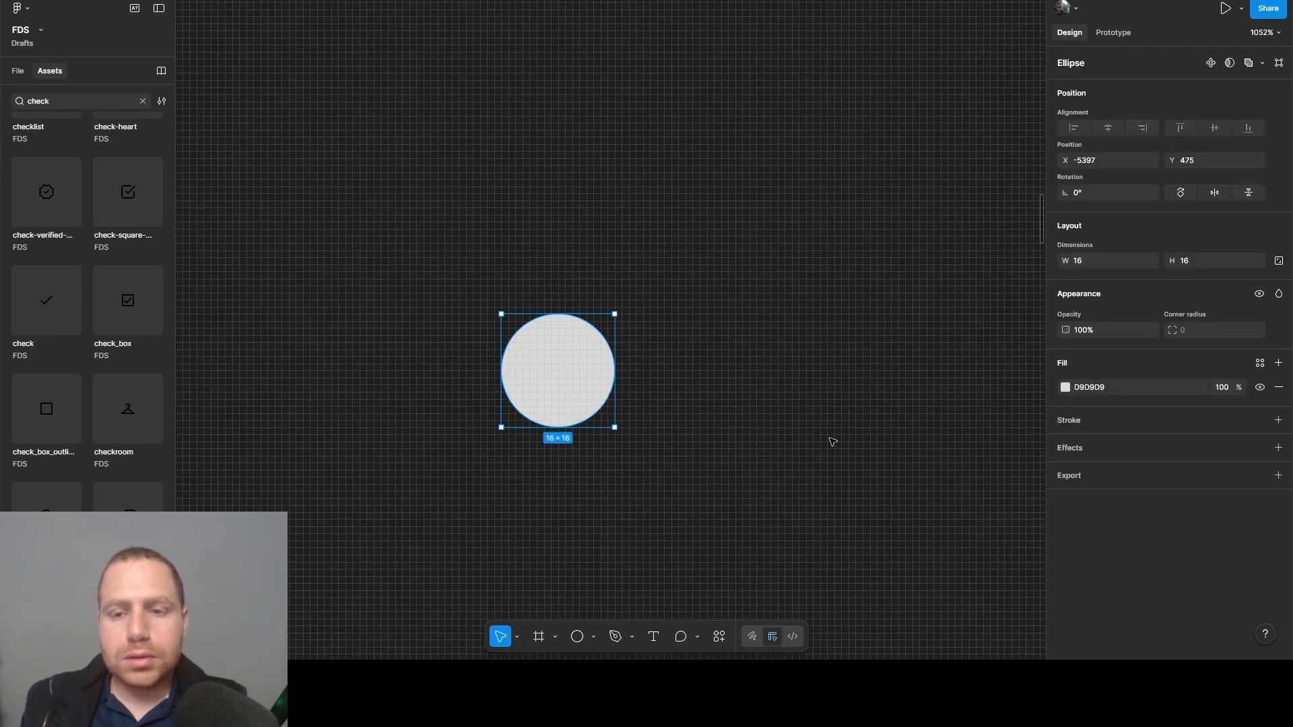
{"action": "left_click", "coordinate": [1070, 388]}
{"action": "left_click", "coordinate": [955, 317]}
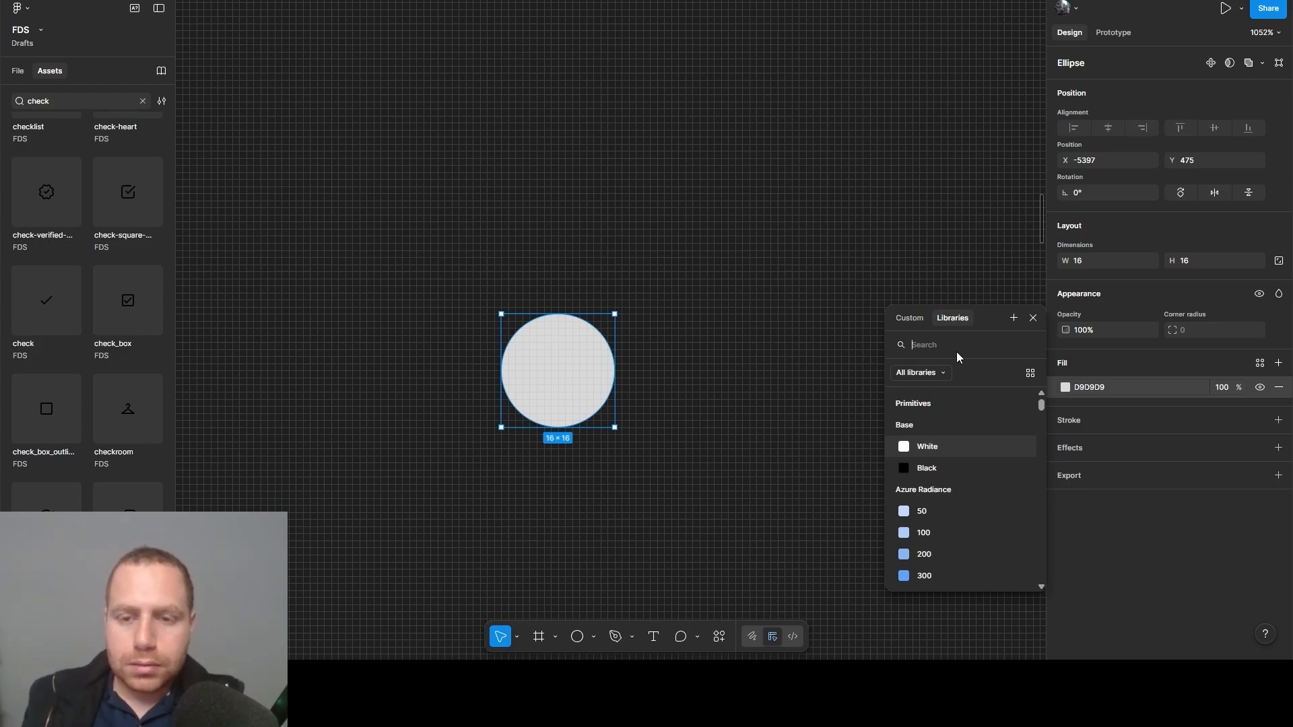
{"action": "type", "text": "unselec"}
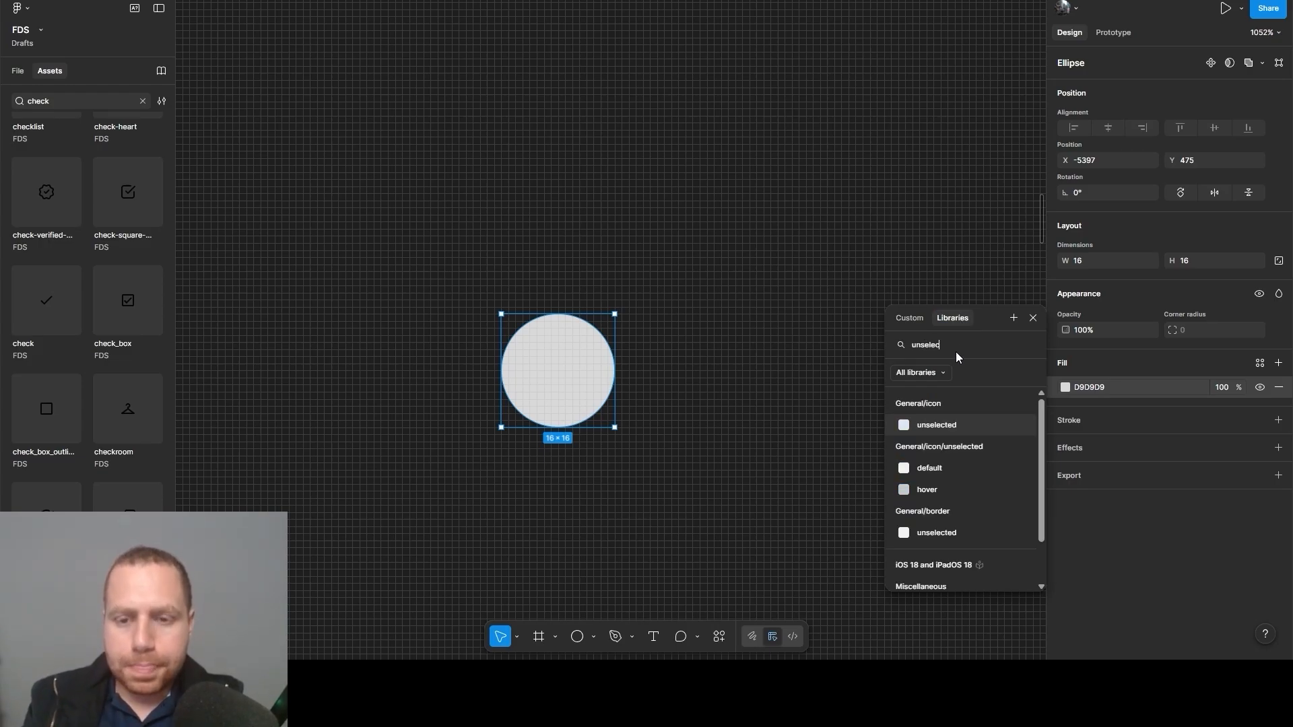
{"action": "type", "text": "ted"}
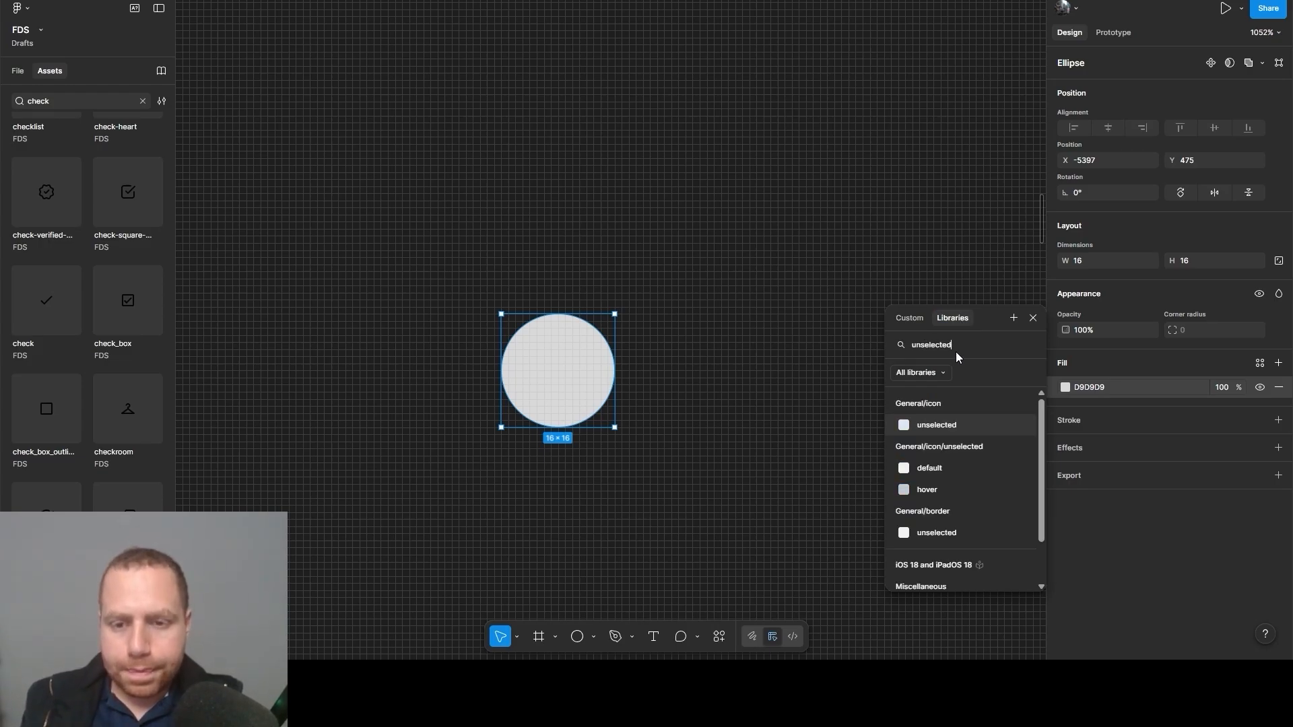
{"action": "left_click", "coordinate": [952, 472]}
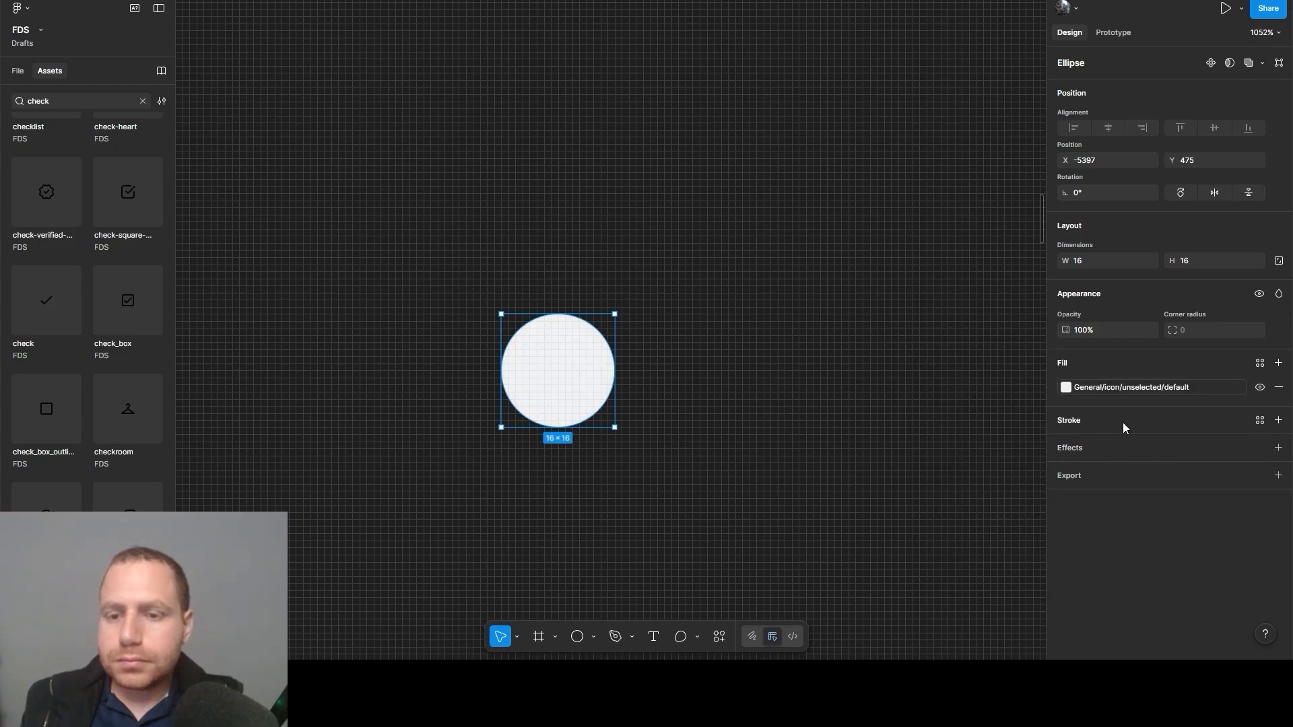
Apply the General/border/placeholder library color as the circle's stroke
{"action": "left_click", "coordinate": [1260, 420]}
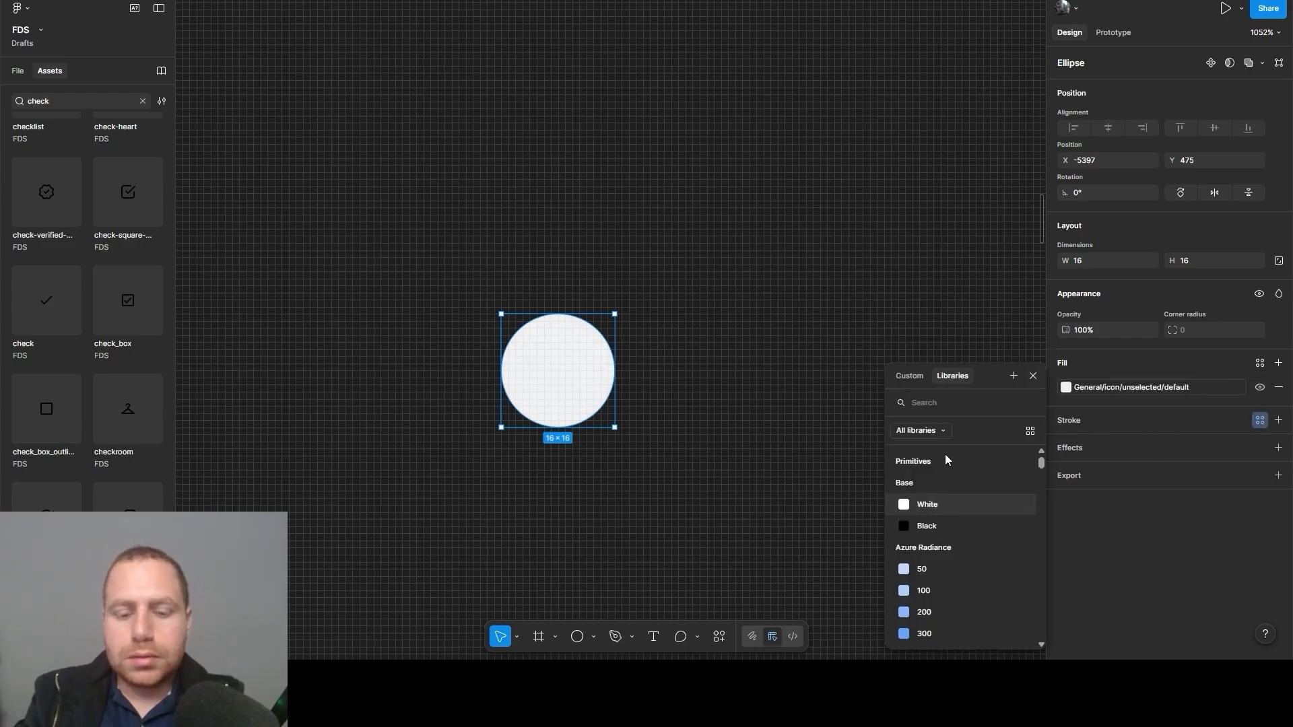
{"action": "type", "text": "border"}
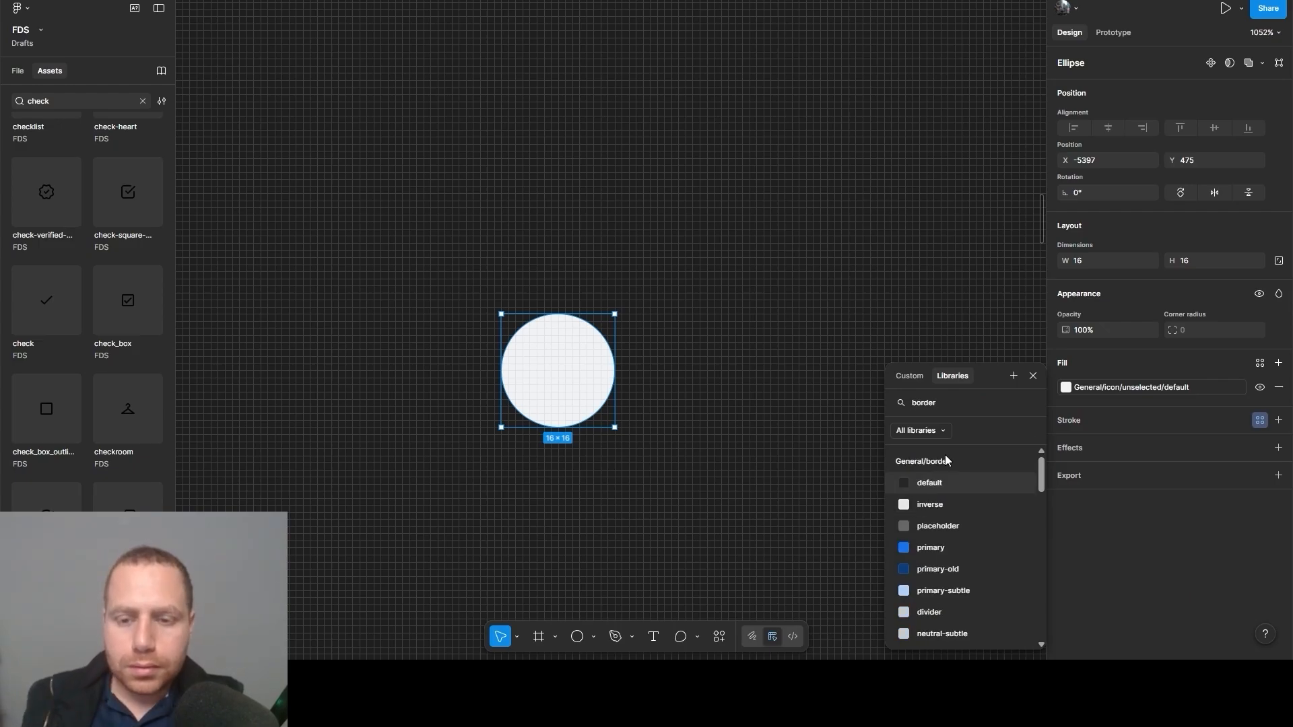
{"action": "left_click", "coordinate": [953, 513]}
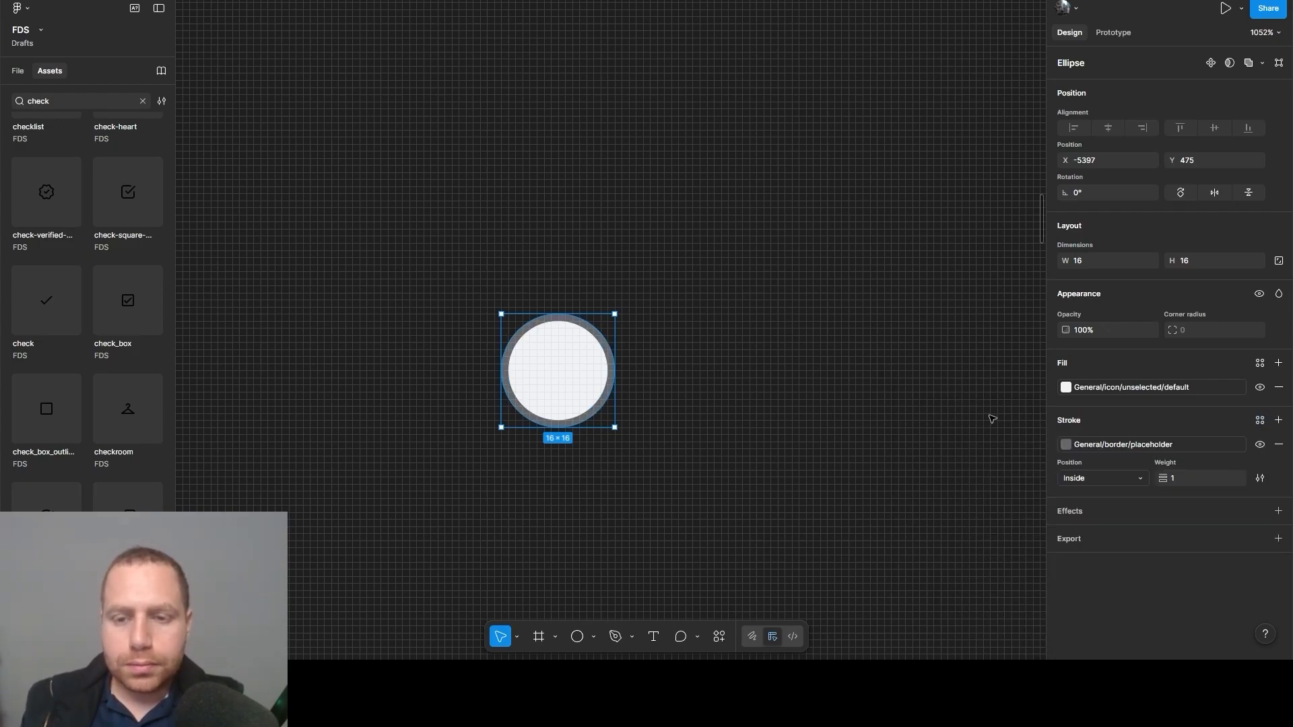
{"action": "left_click", "coordinate": [773, 364]}
{"action": "left_click", "coordinate": [572, 368]}
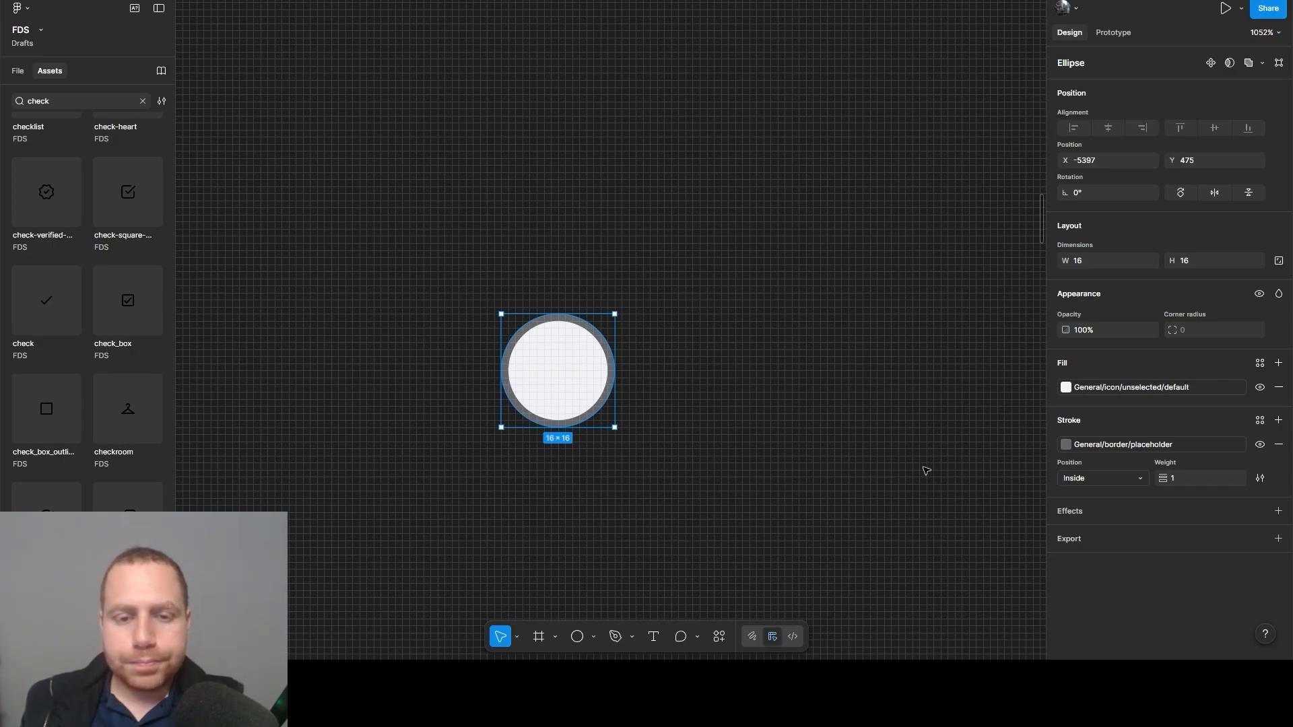
Turn the circle into a component and rename it Radio Button
{"action": "scroll", "coordinate": [714, 448], "scroll_direction": "down", "scroll_amount": 3}
{"action": "left_click_drag", "start_coordinate": [483, 294], "coordinate": [849, 514]}
{"action": "key", "text": "ctrl+alt+k"}
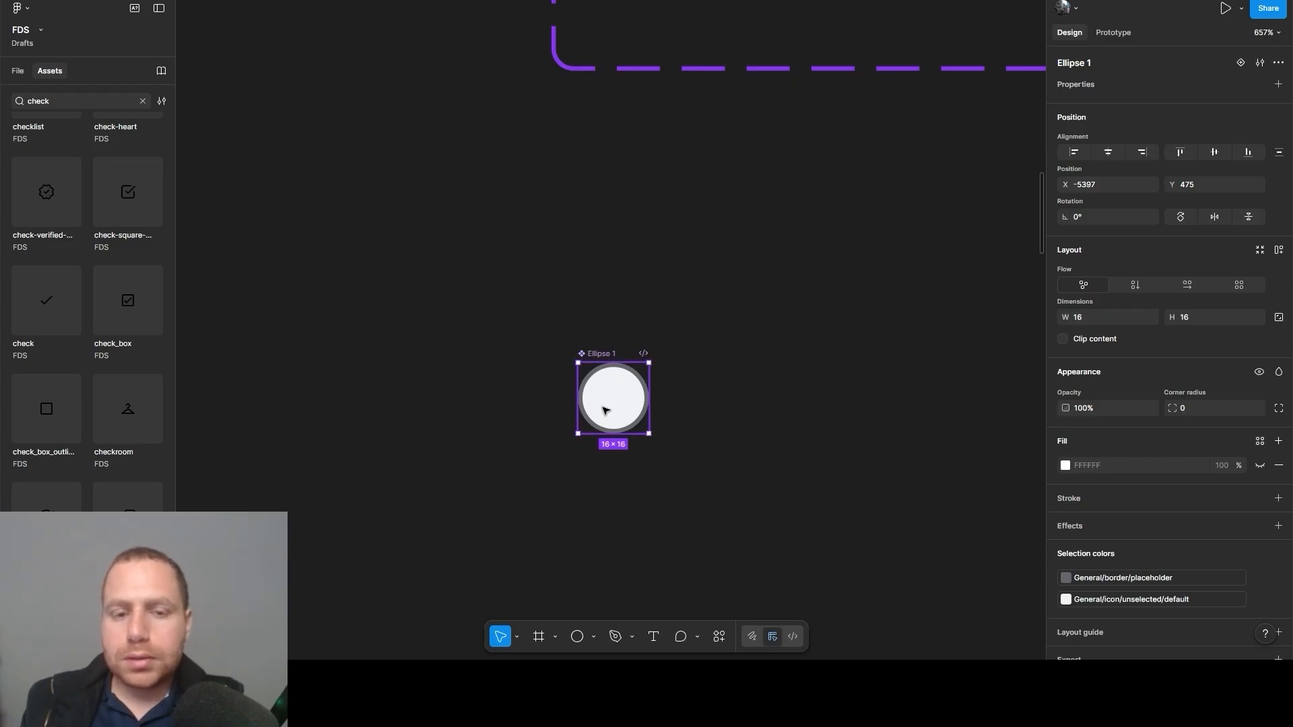
{"action": "double_click", "coordinate": [593, 354]}
{"action": "type", "text": "R"}
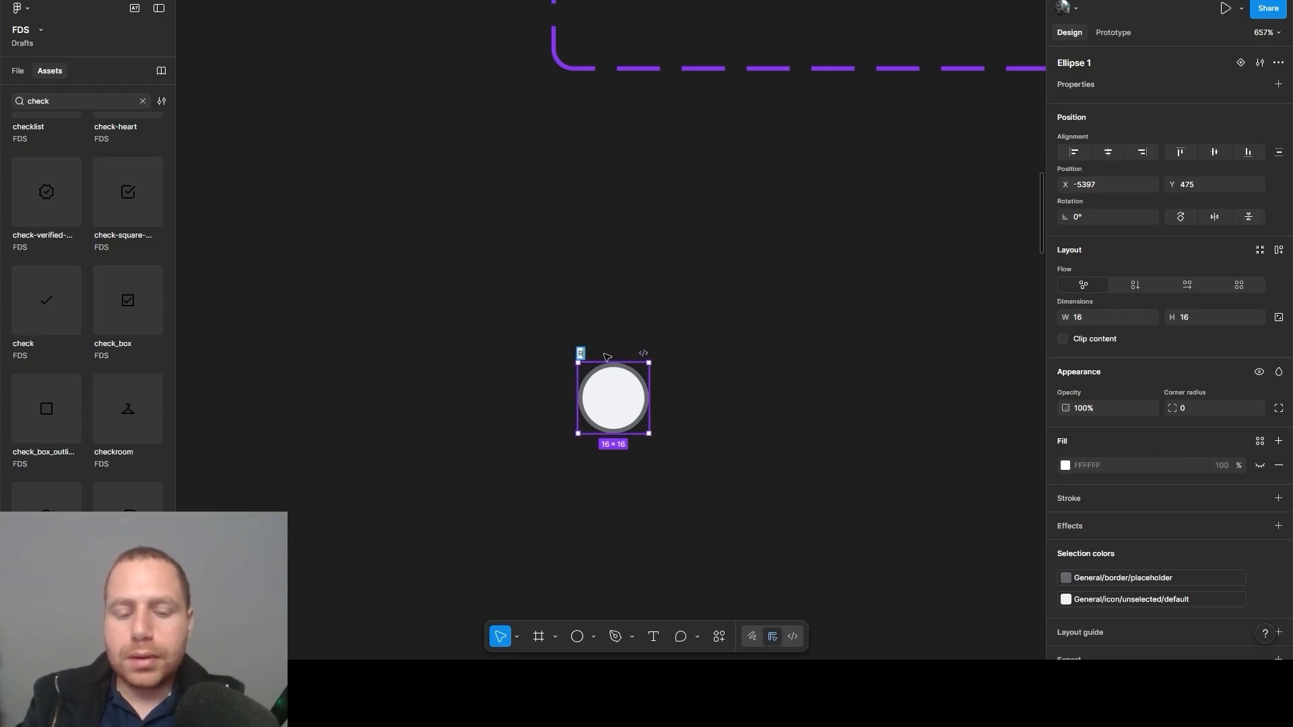
{"action": "type", "text": "adio Button"}
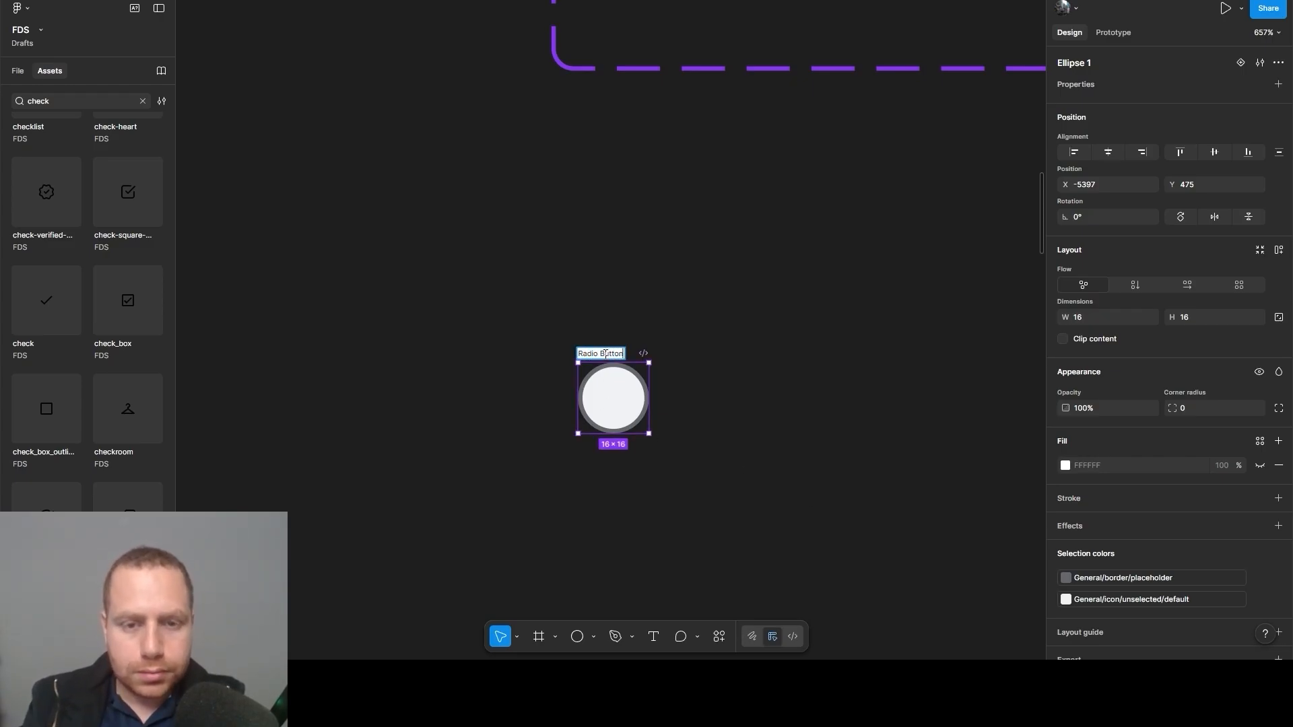
{"action": "left_click", "coordinate": [596, 203]}
Add a variant property to the Radio Button component and name it Size
{"action": "left_click", "coordinate": [616, 396]}
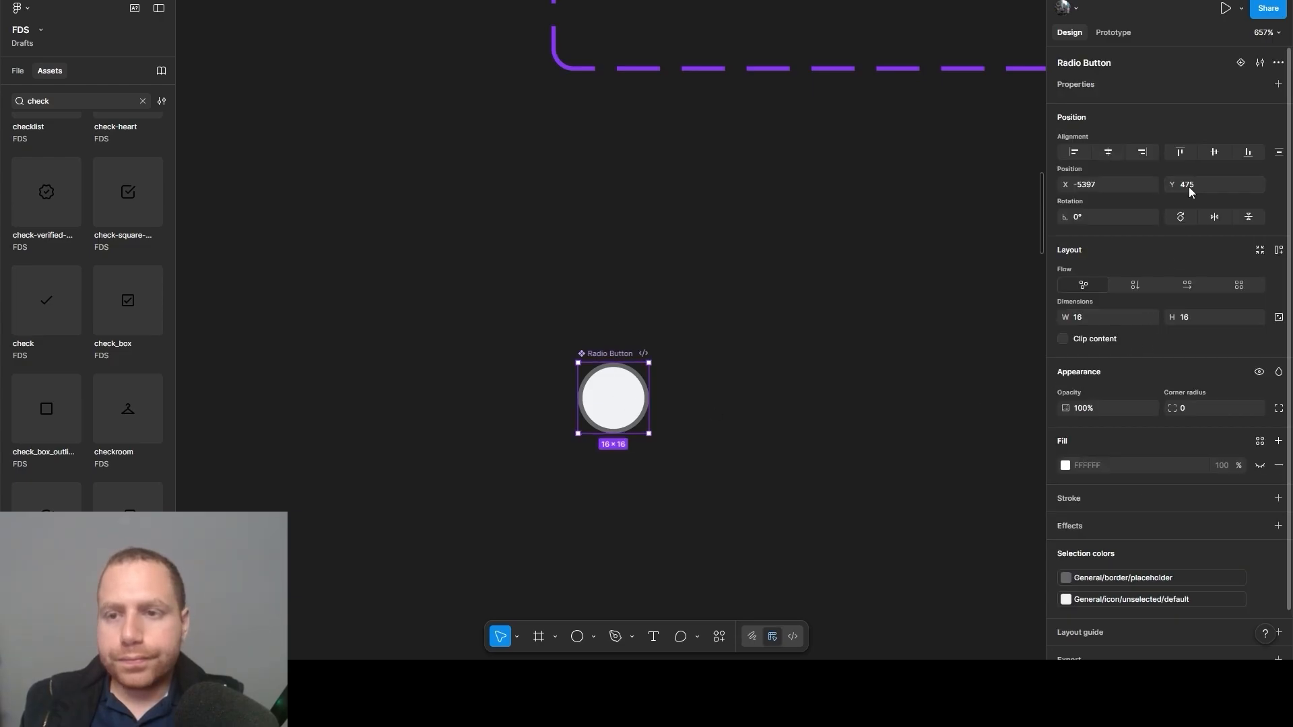
{"action": "left_click", "coordinate": [1278, 84]}
{"action": "left_click", "coordinate": [1251, 123]}
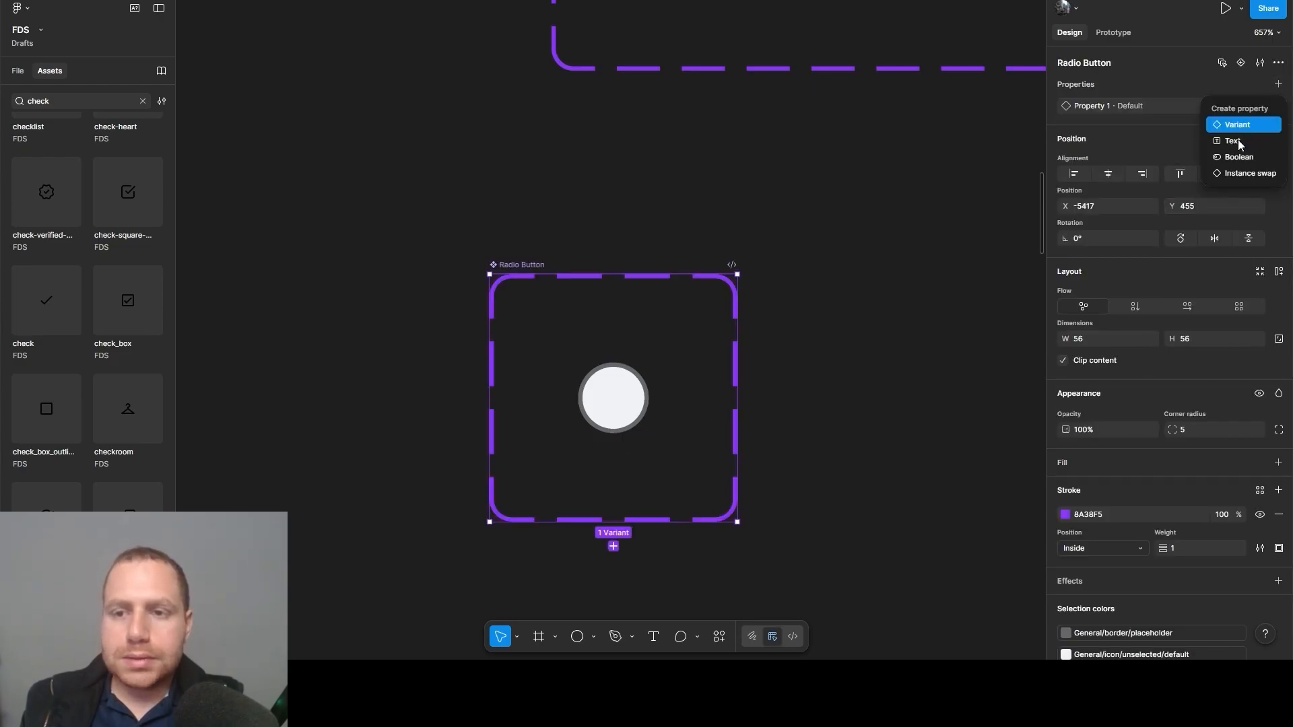
{"action": "double_click", "coordinate": [1100, 111]}
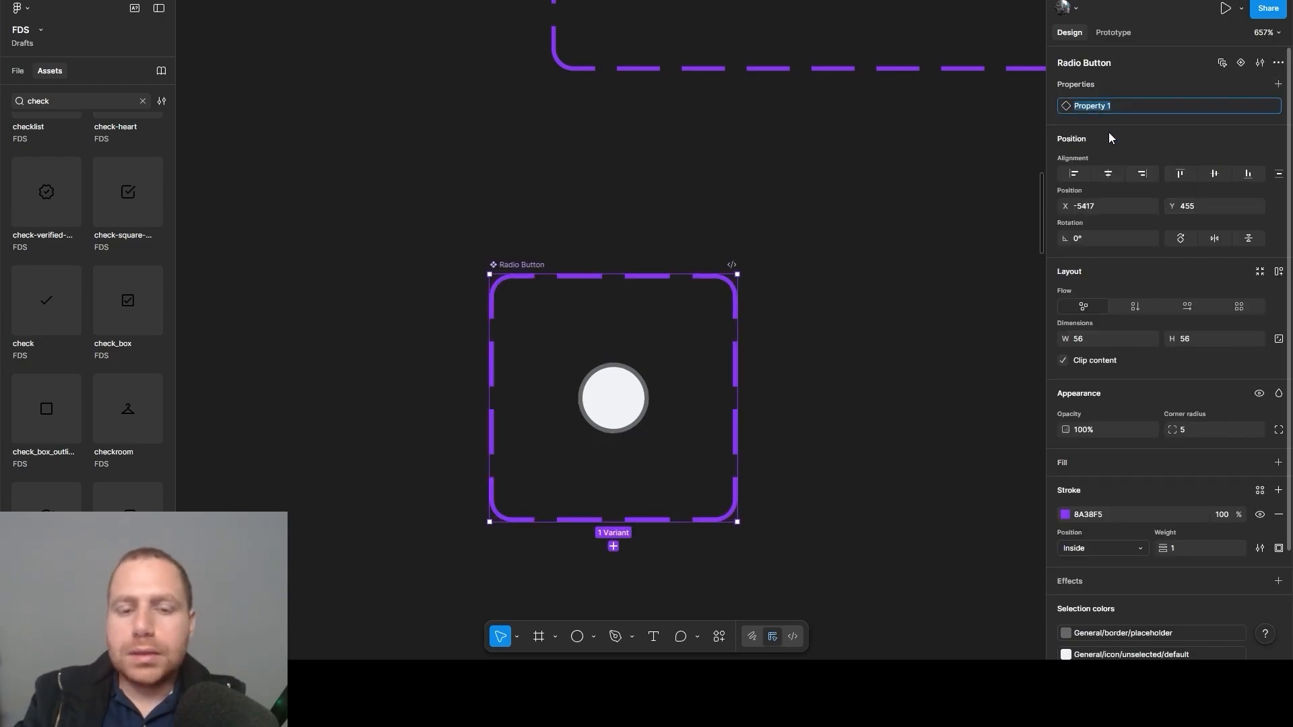
{"action": "type", "text": "Size"}
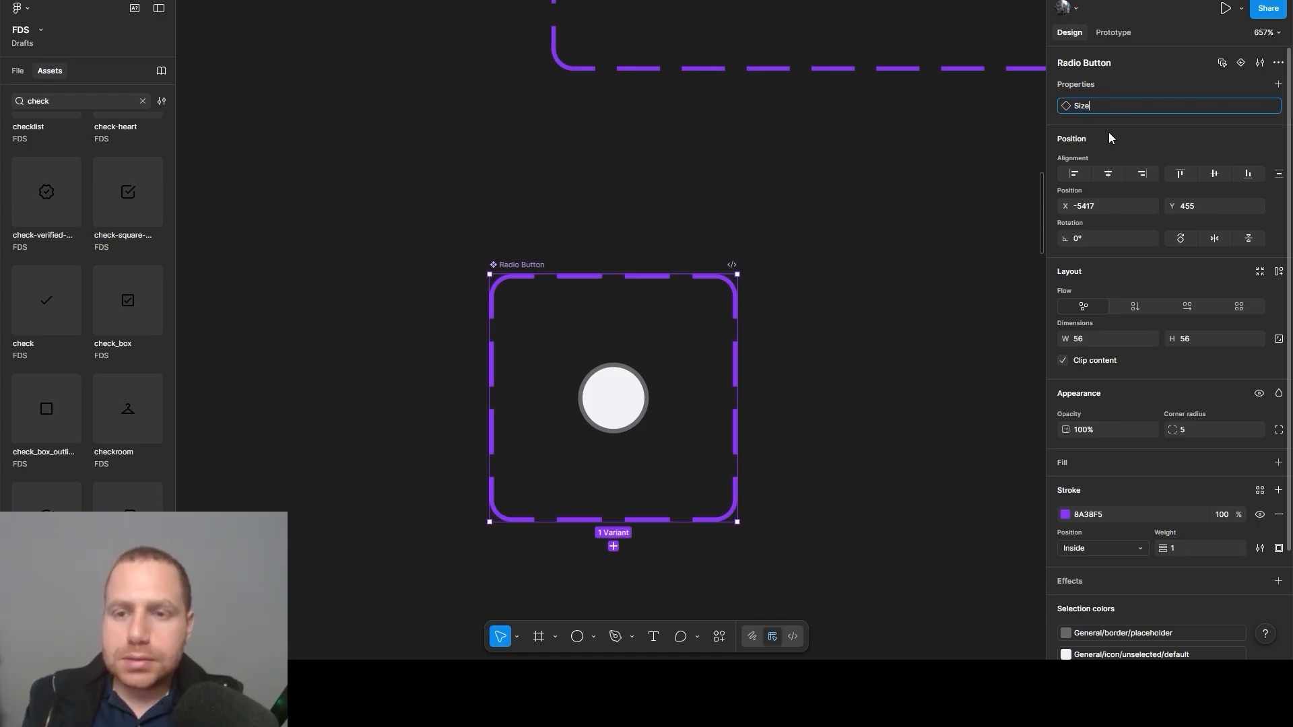
{"action": "key", "text": "Return"}
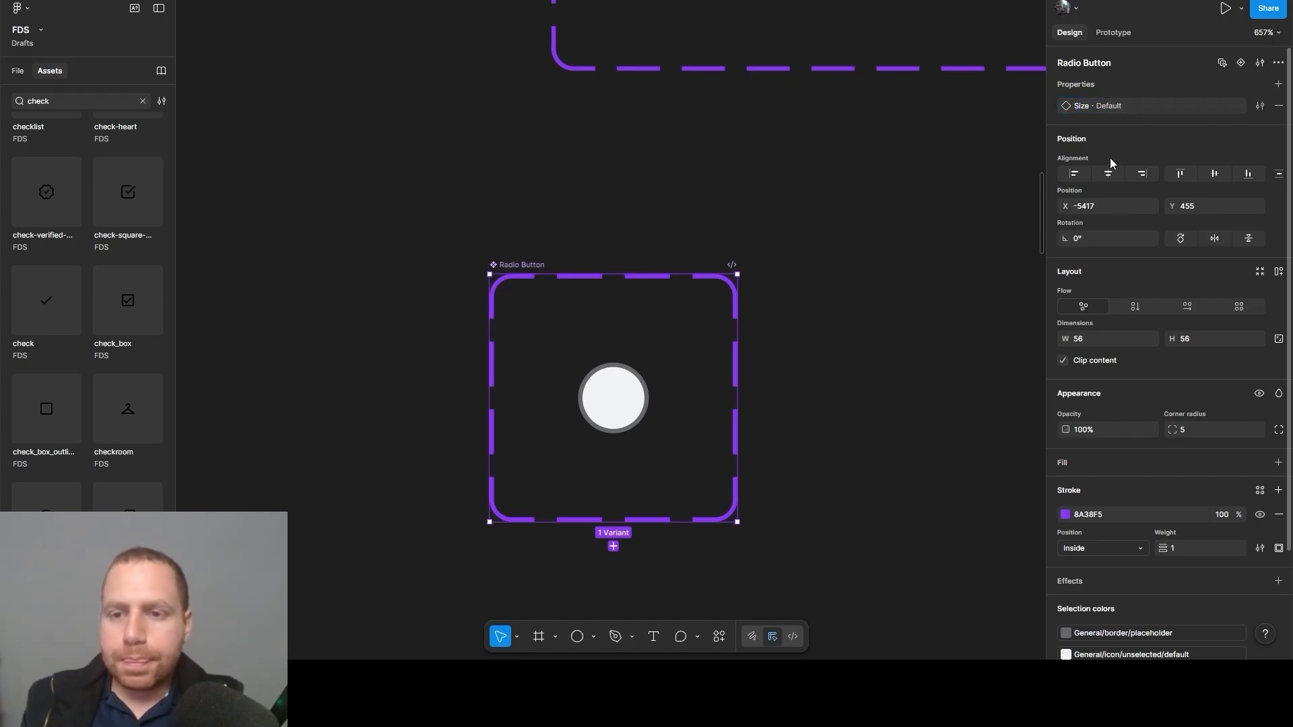
{"action": "left_click", "coordinate": [906, 194]}
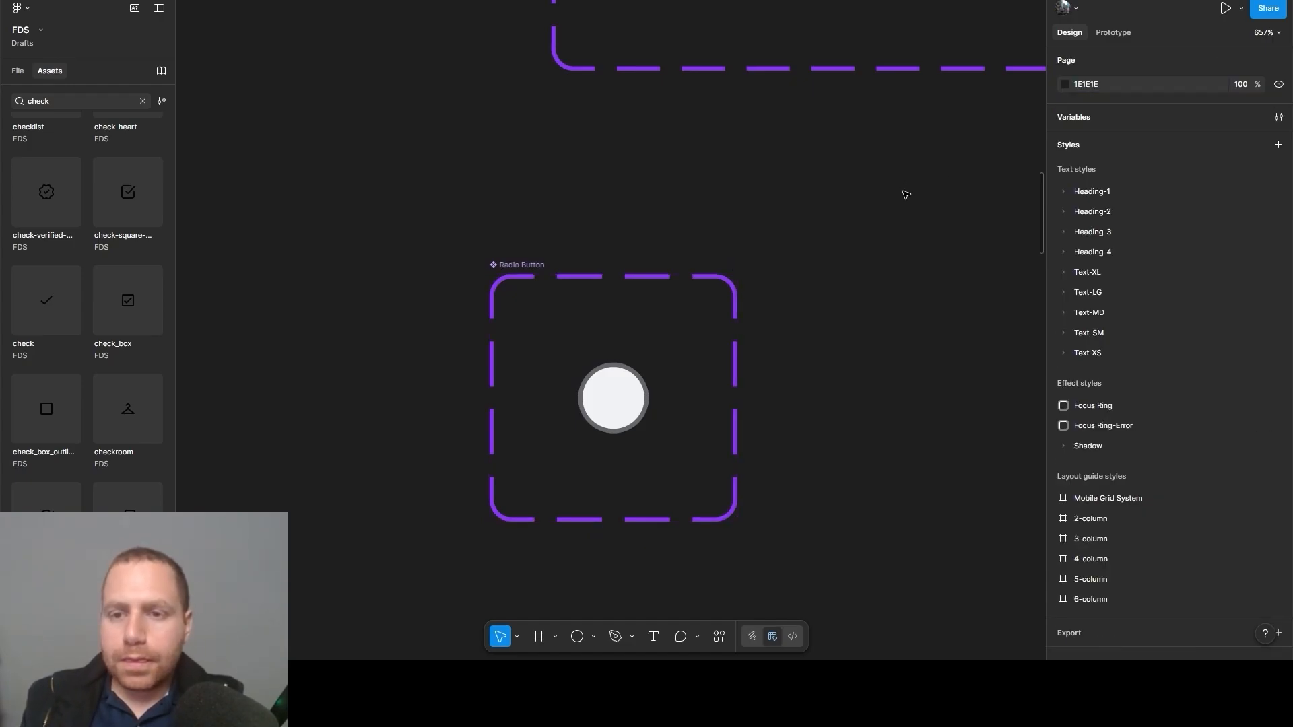
Create a State variant property with the value Default on the Radio Button set
{"action": "left_click", "coordinate": [522, 265]}
{"action": "left_click", "coordinate": [1278, 85]}
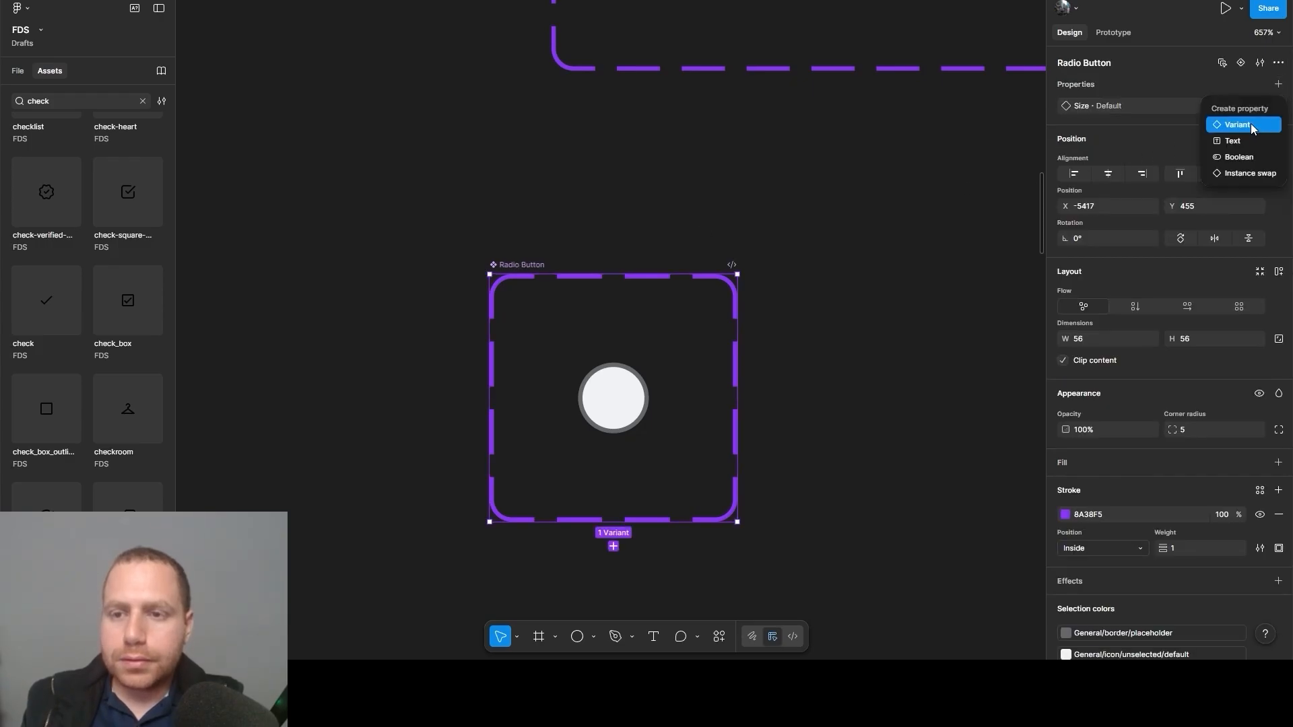
{"action": "left_click", "coordinate": [1250, 123]}
{"action": "type", "text": "State"}
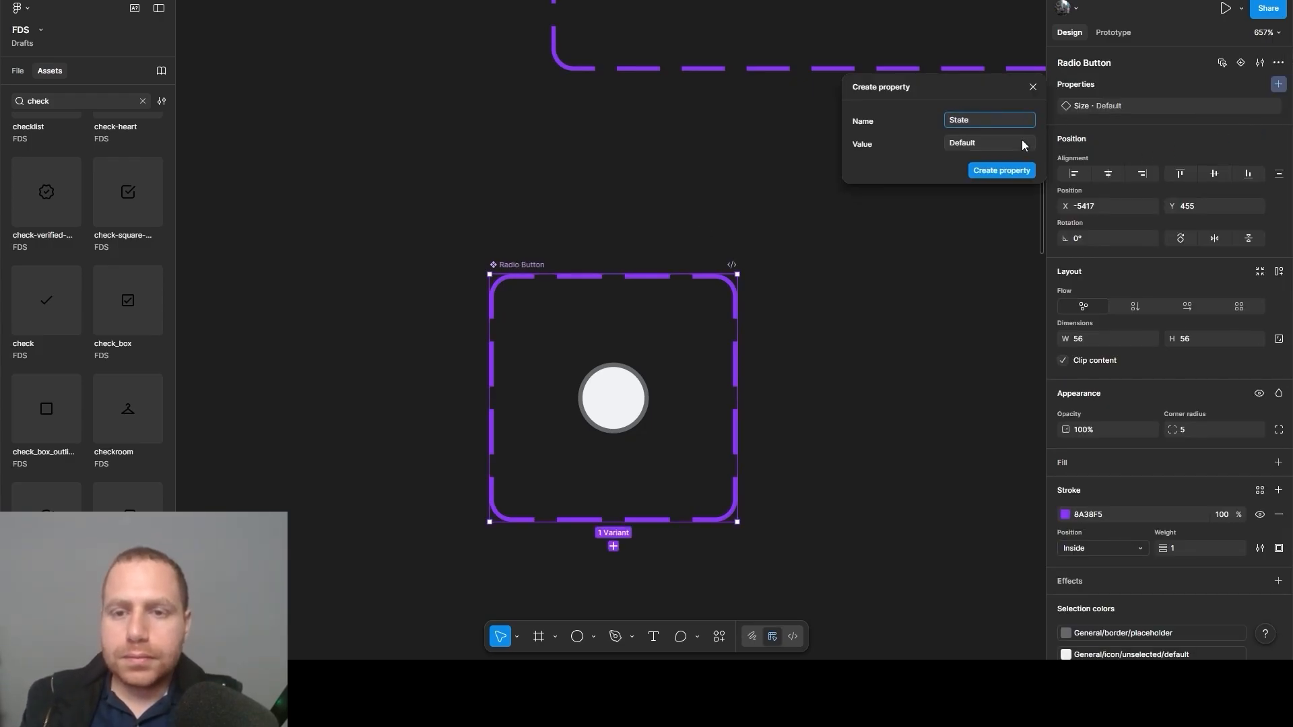
{"action": "key", "text": "Return"}
Create a Selected variant property with the value No on the Radio Button set
{"action": "left_click", "coordinate": [1278, 84]}
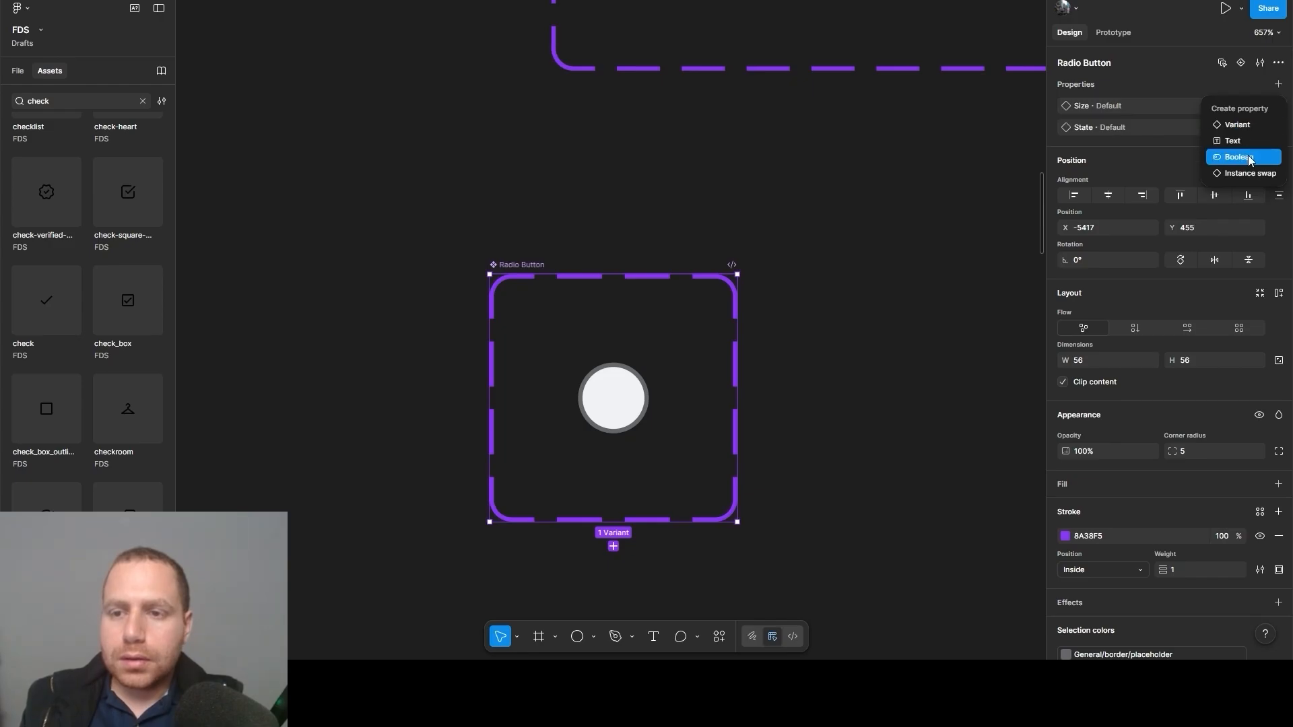
{"action": "left_click", "coordinate": [1239, 125]}
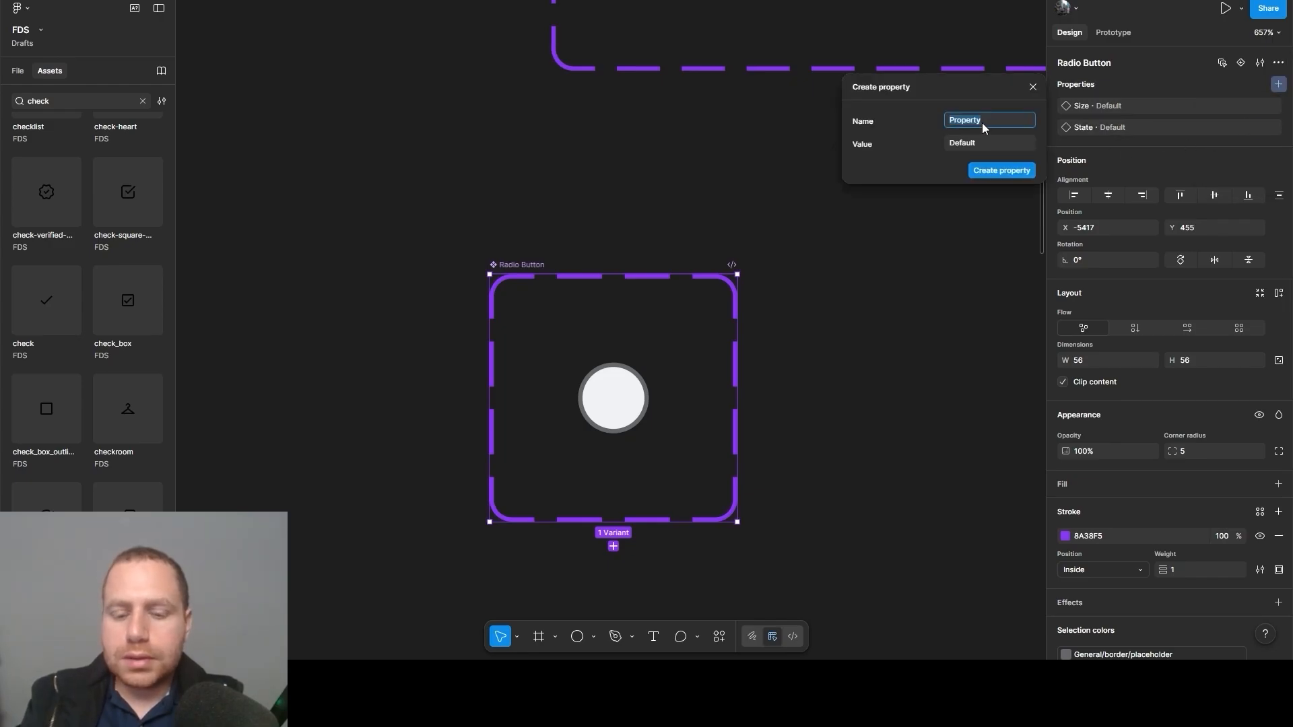
{"action": "type", "text": "Type"}
{"action": "key", "text": "Return"}
{"action": "left_click", "coordinate": [792, 186]}
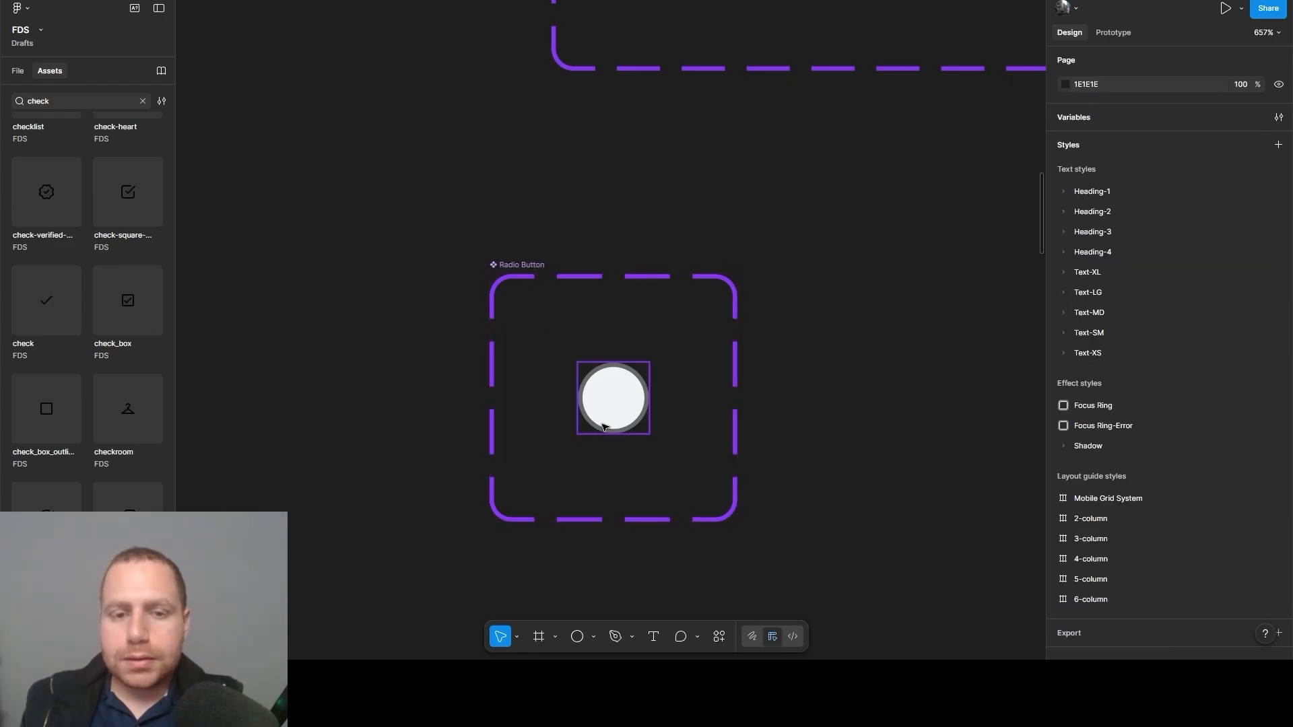
Set the radio button variant's Size value to sm
{"action": "left_click", "coordinate": [606, 425]}
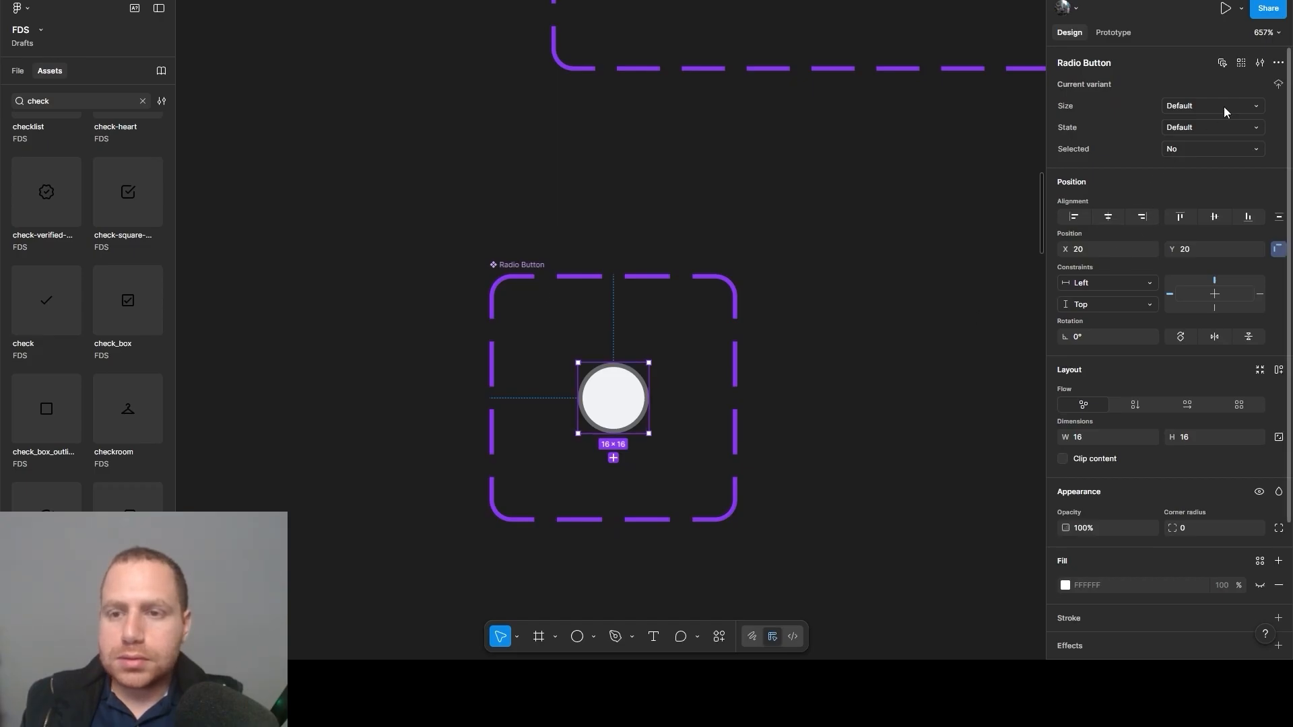
{"action": "double_click", "coordinate": [1195, 106]}
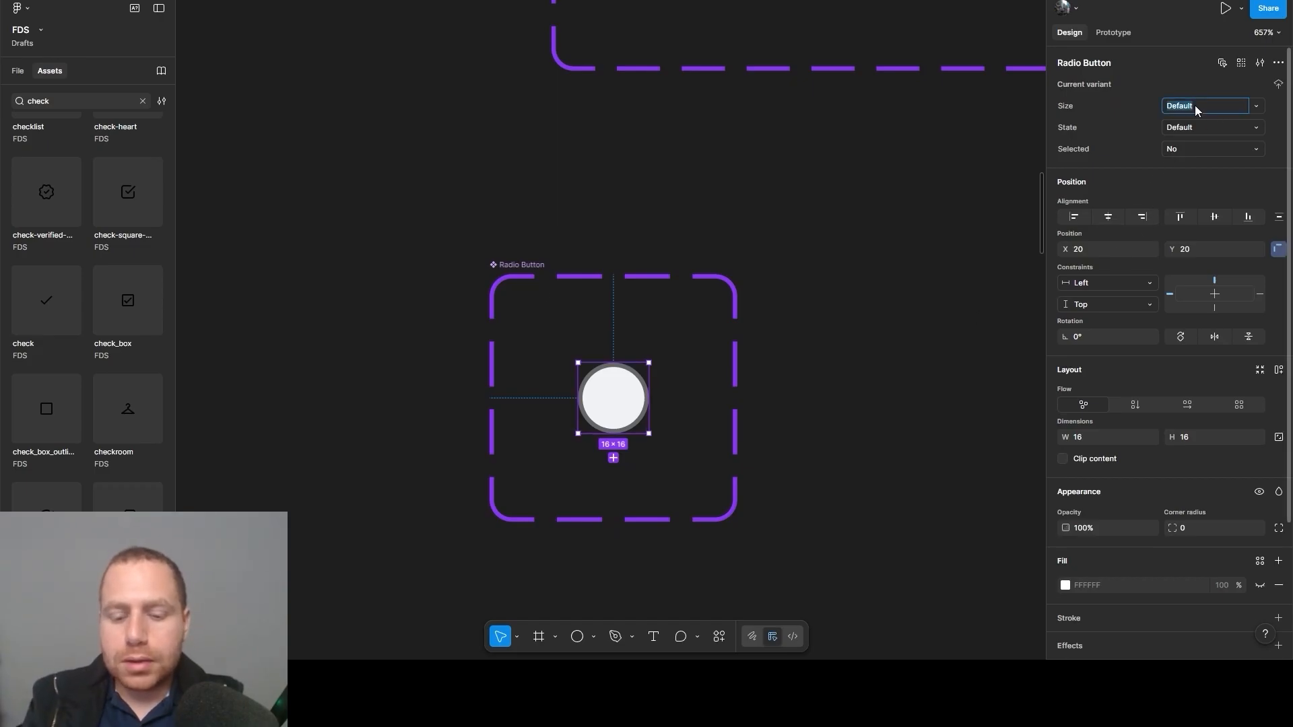
{"action": "type", "text": "sm"}
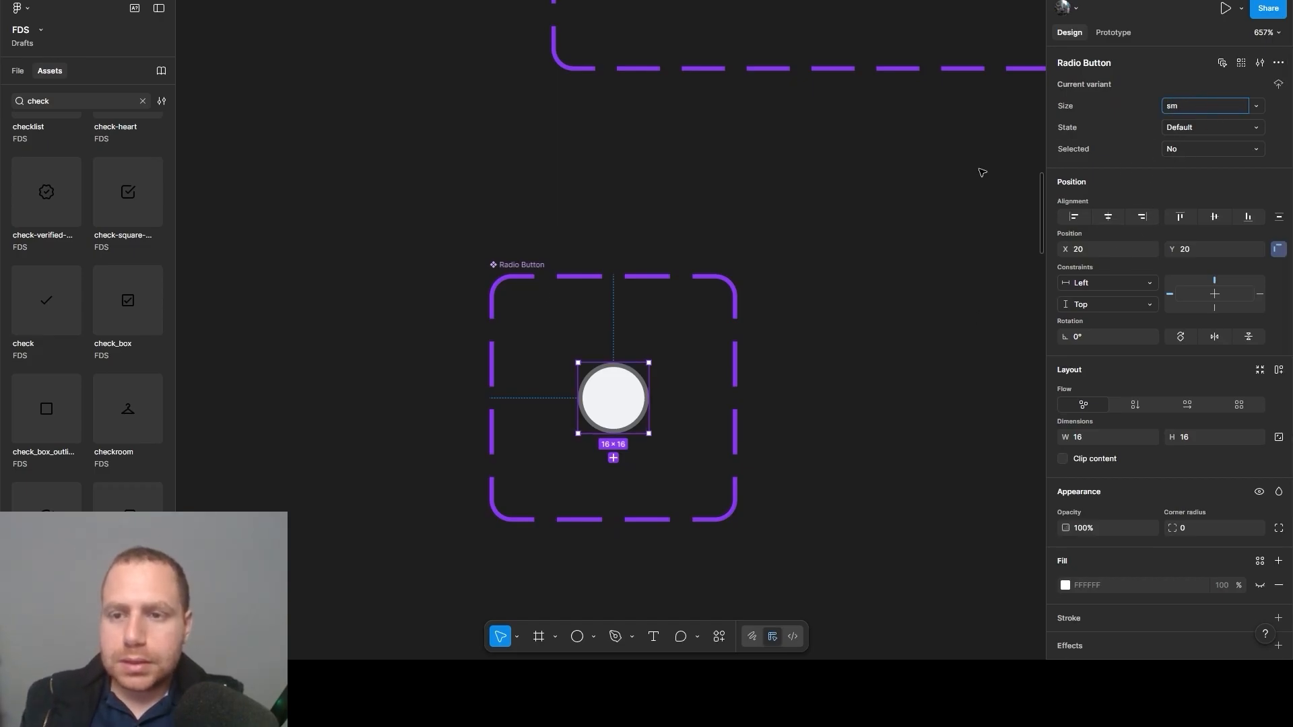
{"action": "left_click", "coordinate": [748, 410]}
Enlarge the Radio Button component set frame downward and to the right to make room for more variants
{"action": "left_click", "coordinate": [514, 266]}
{"action": "scroll", "coordinate": [677, 377], "scroll_direction": "down", "scroll_amount": 3}
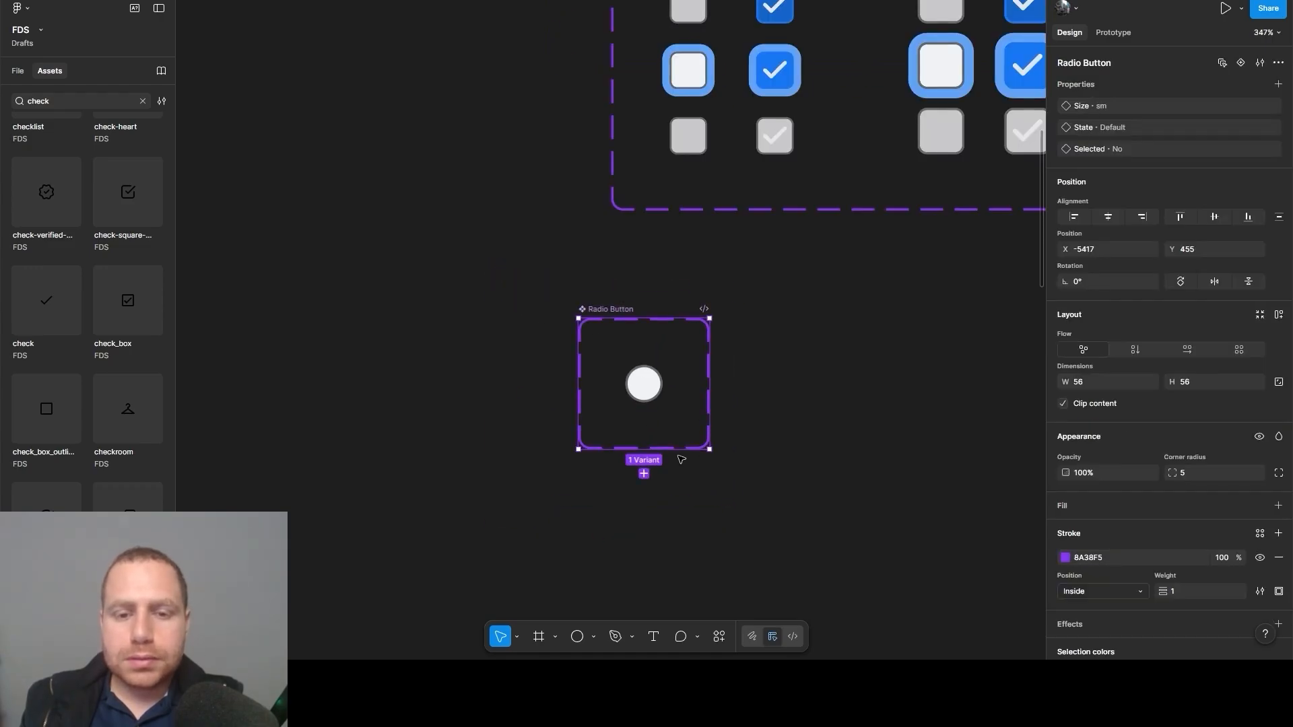
{"action": "left_click_drag", "start_coordinate": [680, 450], "coordinate": [682, 657]}
{"action": "left_click_drag", "start_coordinate": [709, 510], "coordinate": [1108, 508]}
{"action": "scroll", "coordinate": [539, 361], "scroll_direction": "up", "scroll_amount": 5}
Add a second sm radio button variant and place it directly below the first at X 20, Y 41
{"action": "left_click", "coordinate": [565, 317]}
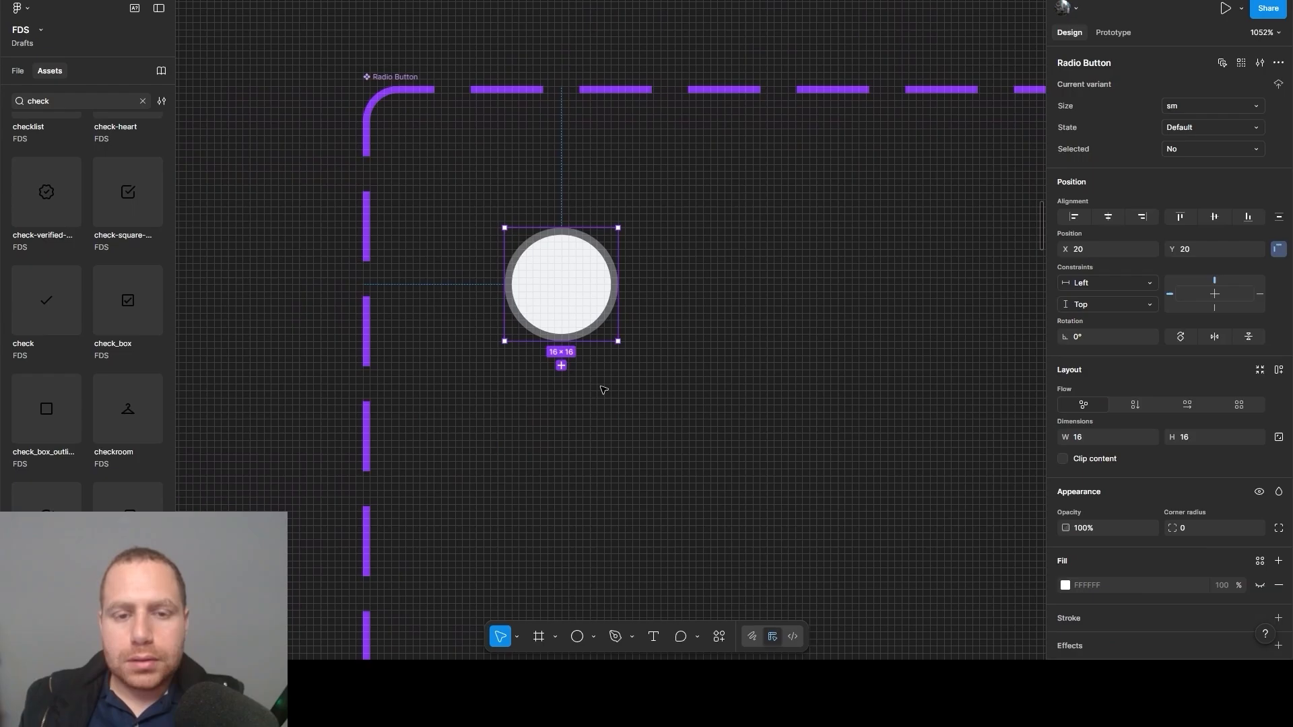
{"action": "left_click", "coordinate": [563, 367]}
{"action": "left_click_drag", "start_coordinate": [641, 367], "coordinate": [570, 442]}
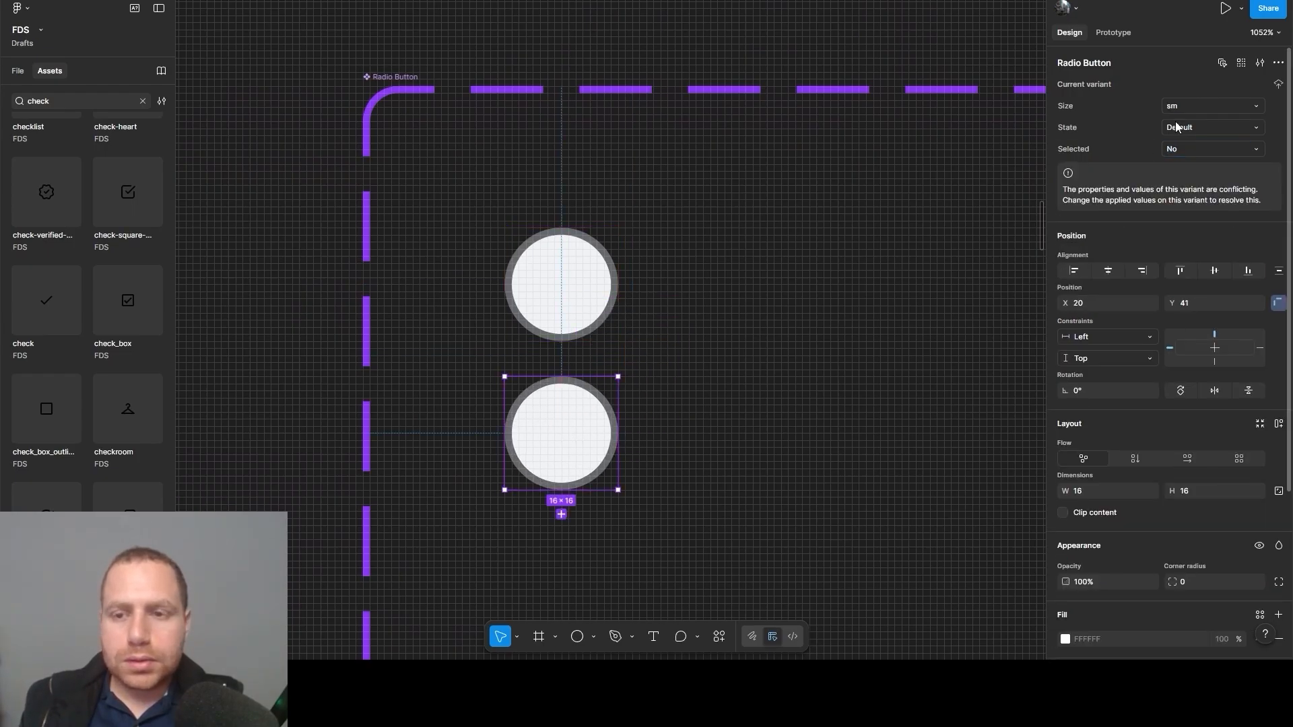
Set the second radio button variant's State to Hover and change its fill colour to General/icon/unselected/hover
{"action": "left_click", "coordinate": [1196, 128]}
{"action": "type", "text": "Hover"}
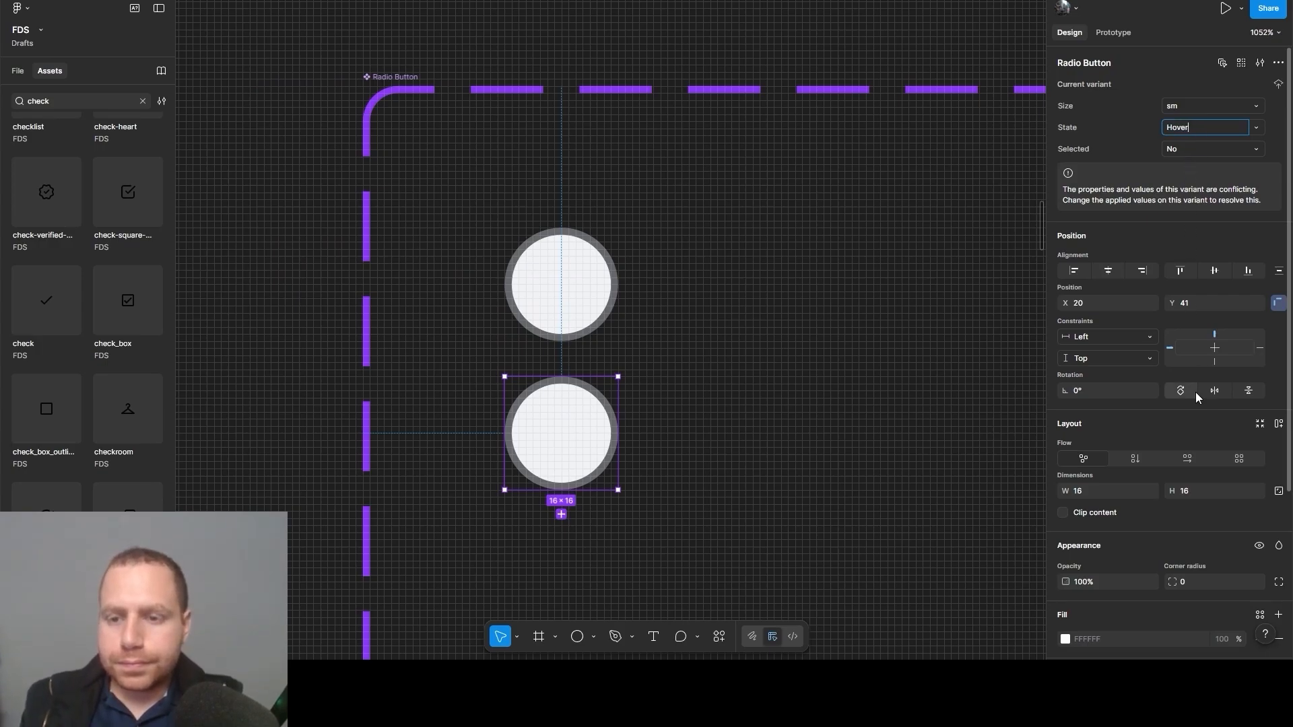
{"action": "scroll", "coordinate": [1173, 450], "scroll_direction": "down", "scroll_amount": 2}
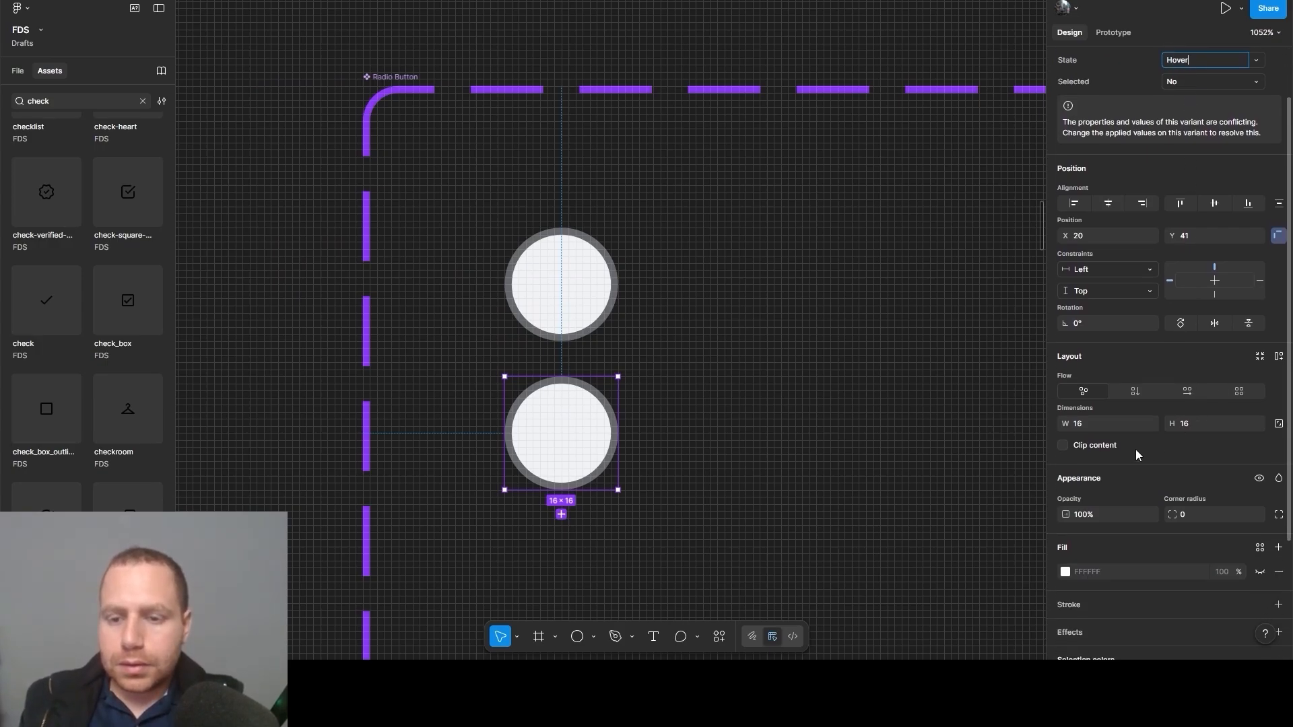
{"action": "scroll", "coordinate": [1120, 435], "scroll_direction": "down", "scroll_amount": 4}
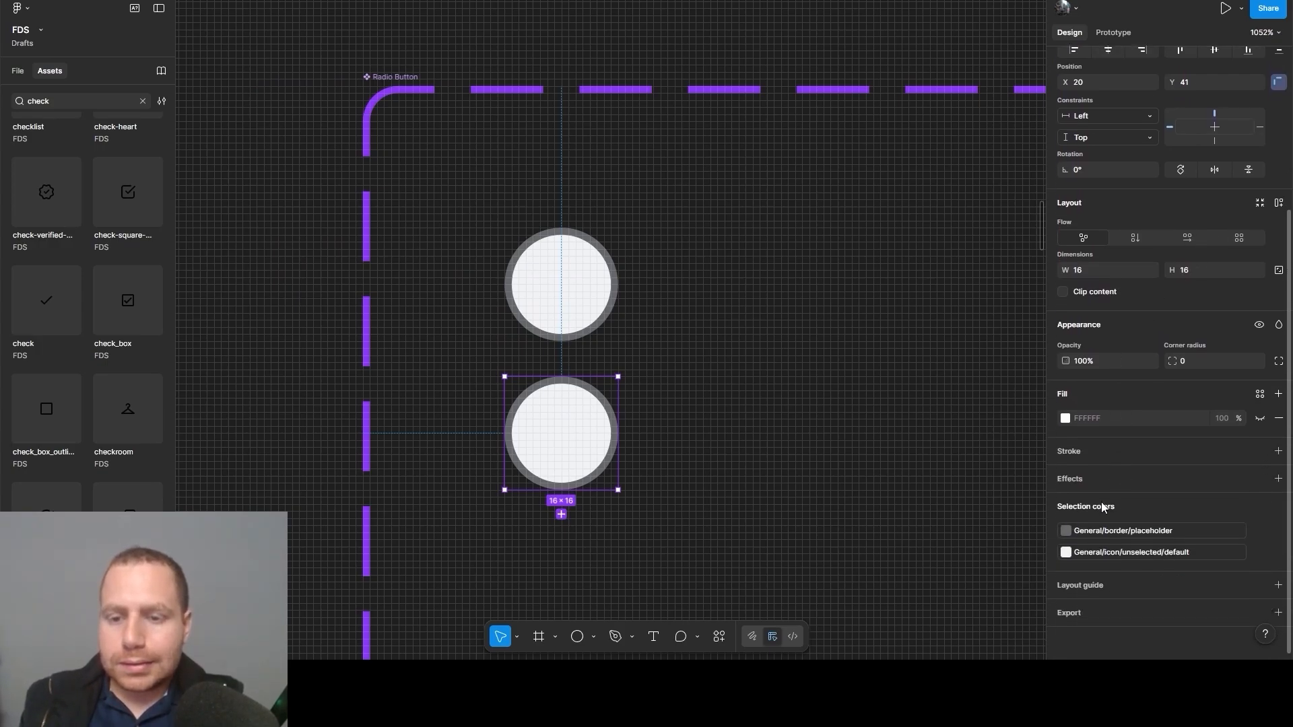
{"action": "left_click", "coordinate": [1118, 556]}
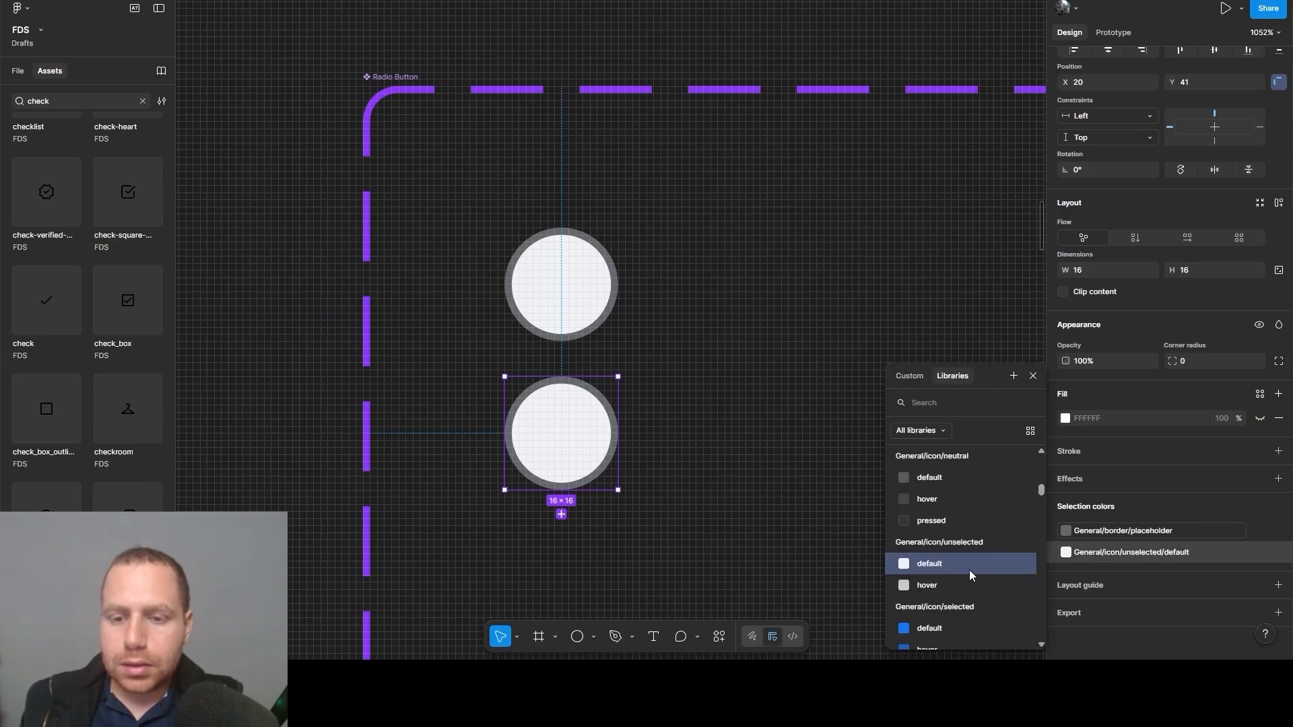
{"action": "left_click", "coordinate": [963, 583]}
{"action": "left_click", "coordinate": [1031, 377]}
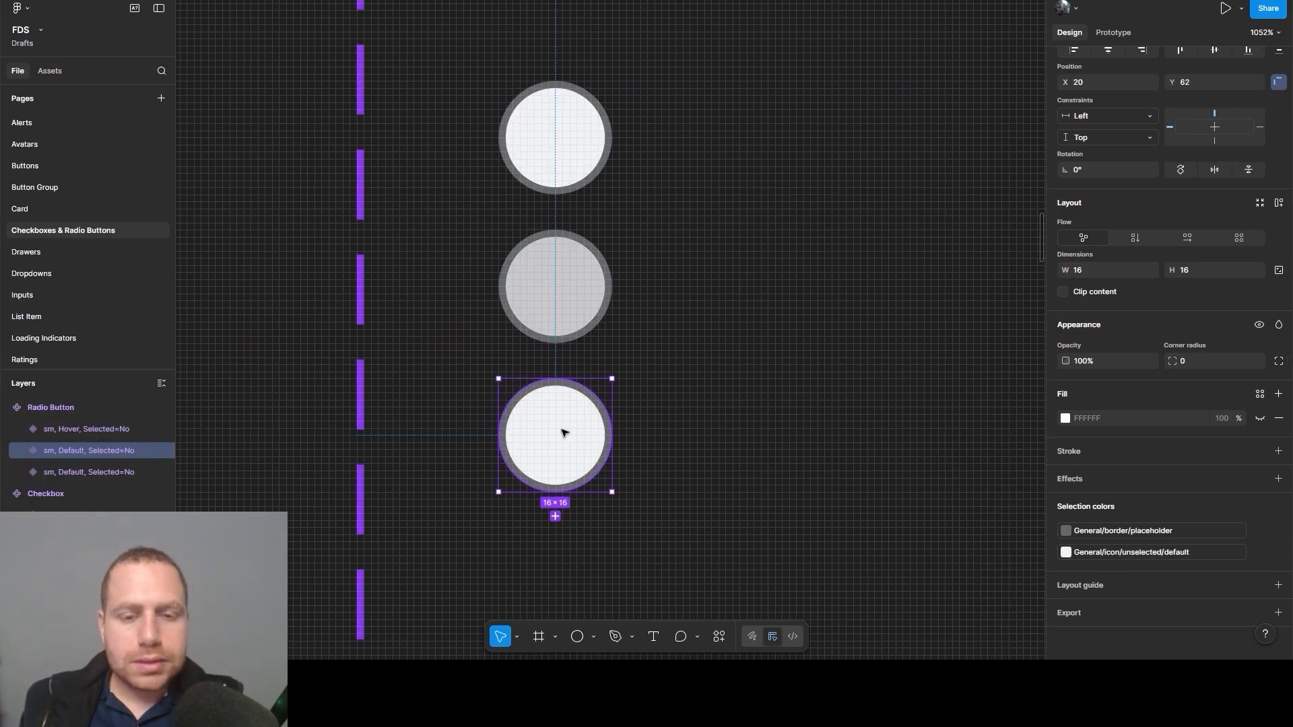
Add a third sm radio button variant at X 20, Y 62 and apply the Focus Ring effect style to its ellipse
{"action": "double_click", "coordinate": [566, 433]}
{"action": "double_click", "coordinate": [564, 432]}
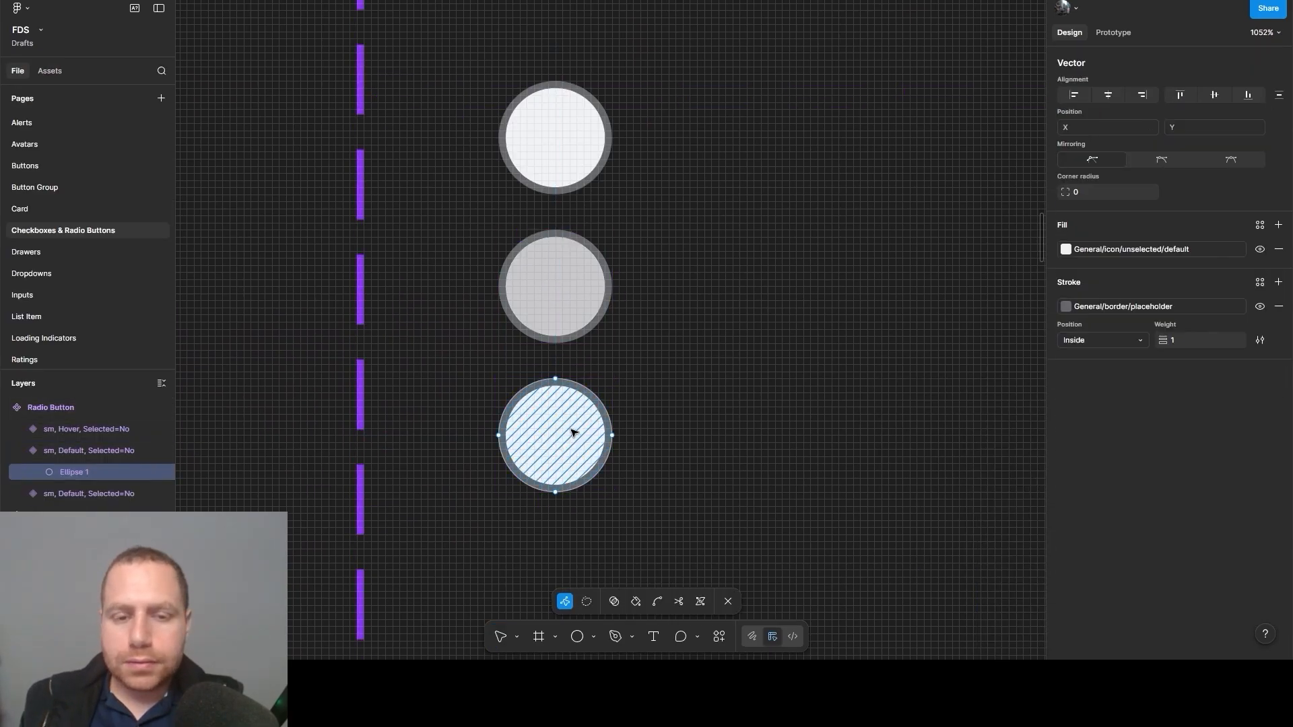
{"action": "key", "text": "Escape"}
{"action": "double_click", "coordinate": [577, 448]}
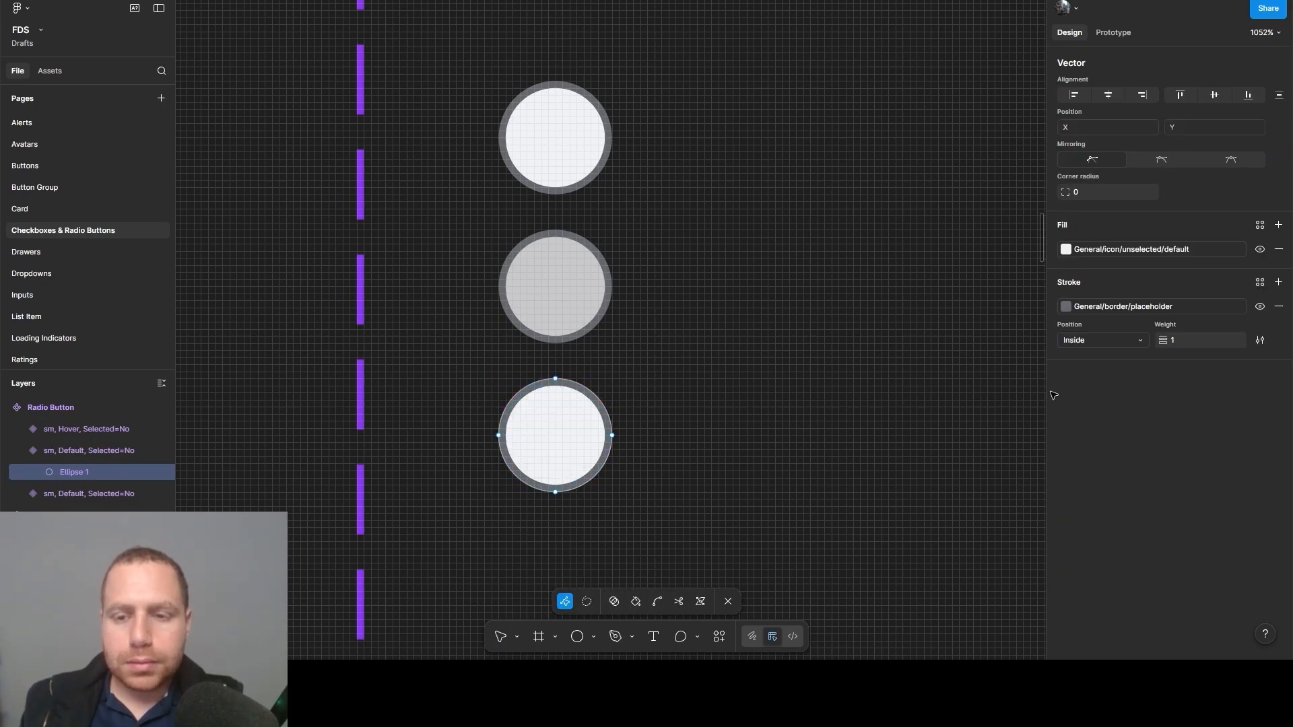
{"action": "key", "text": "Escape"}
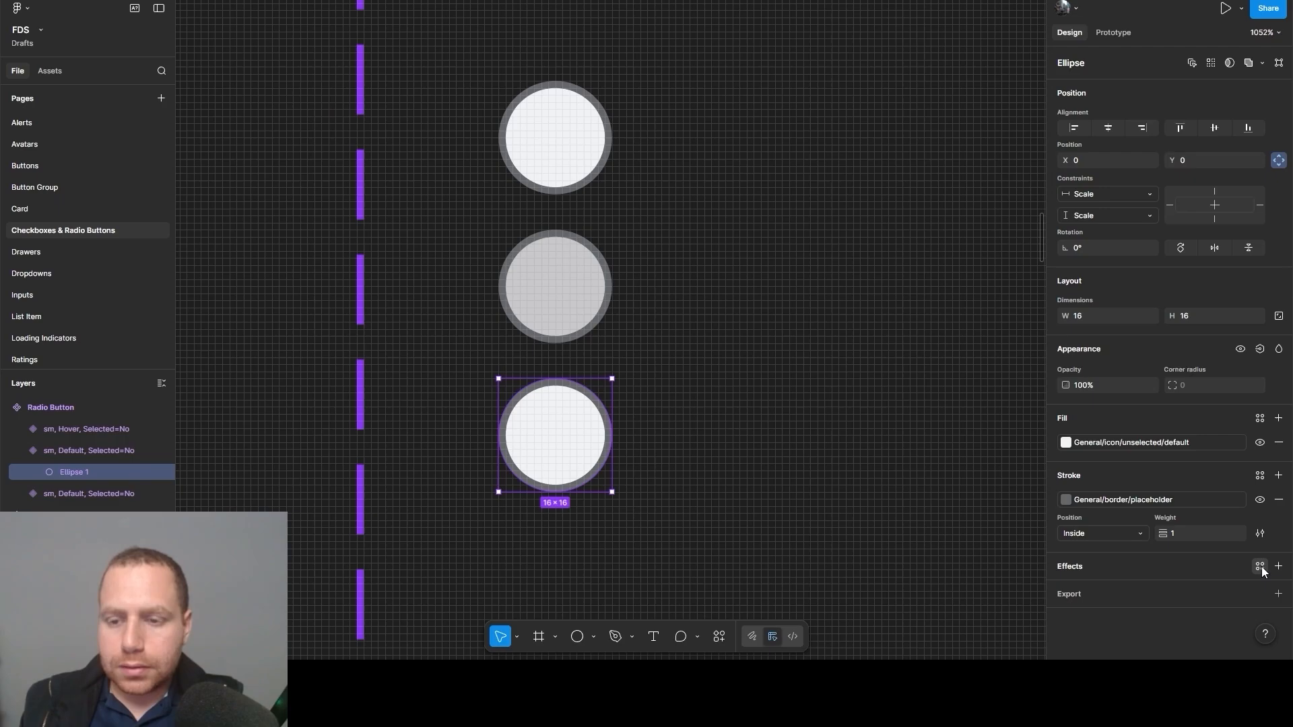
{"action": "left_click", "coordinate": [1260, 567]}
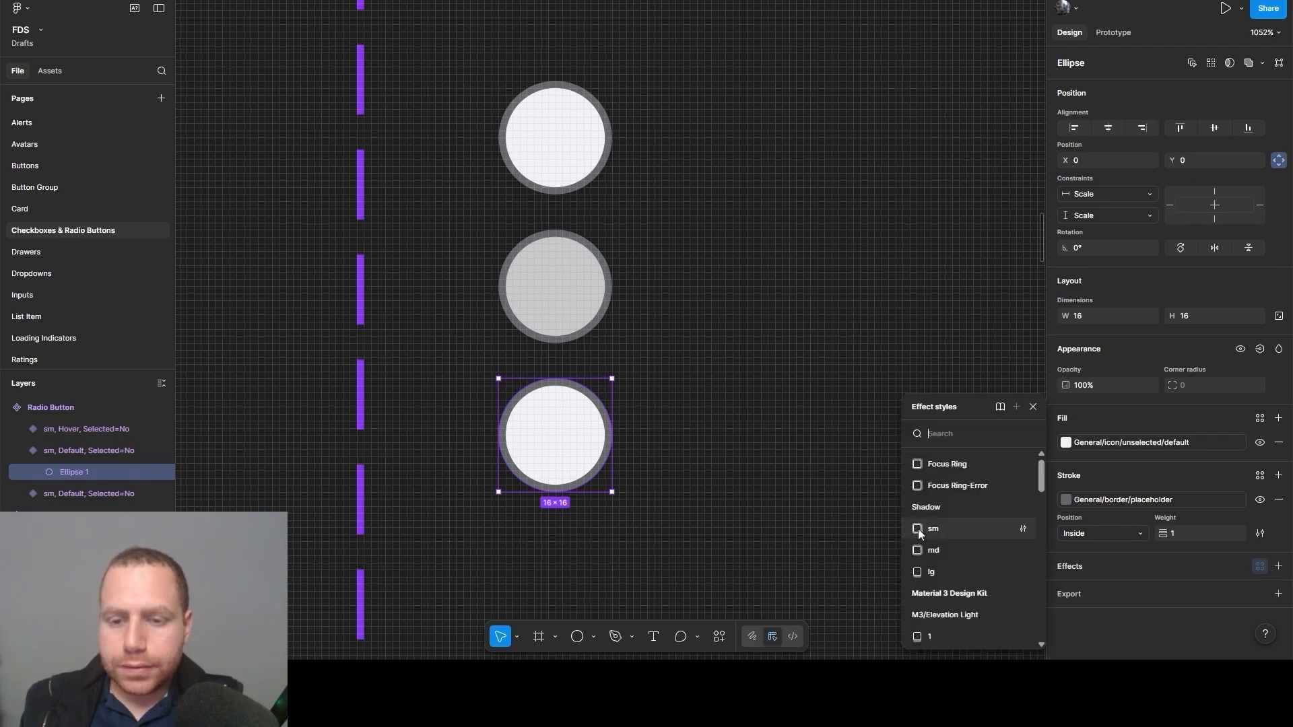
{"action": "left_click", "coordinate": [967, 459]}
{"action": "left_click", "coordinate": [786, 505]}
{"action": "scroll", "coordinate": [781, 438], "scroll_direction": "down", "scroll_amount": 3}
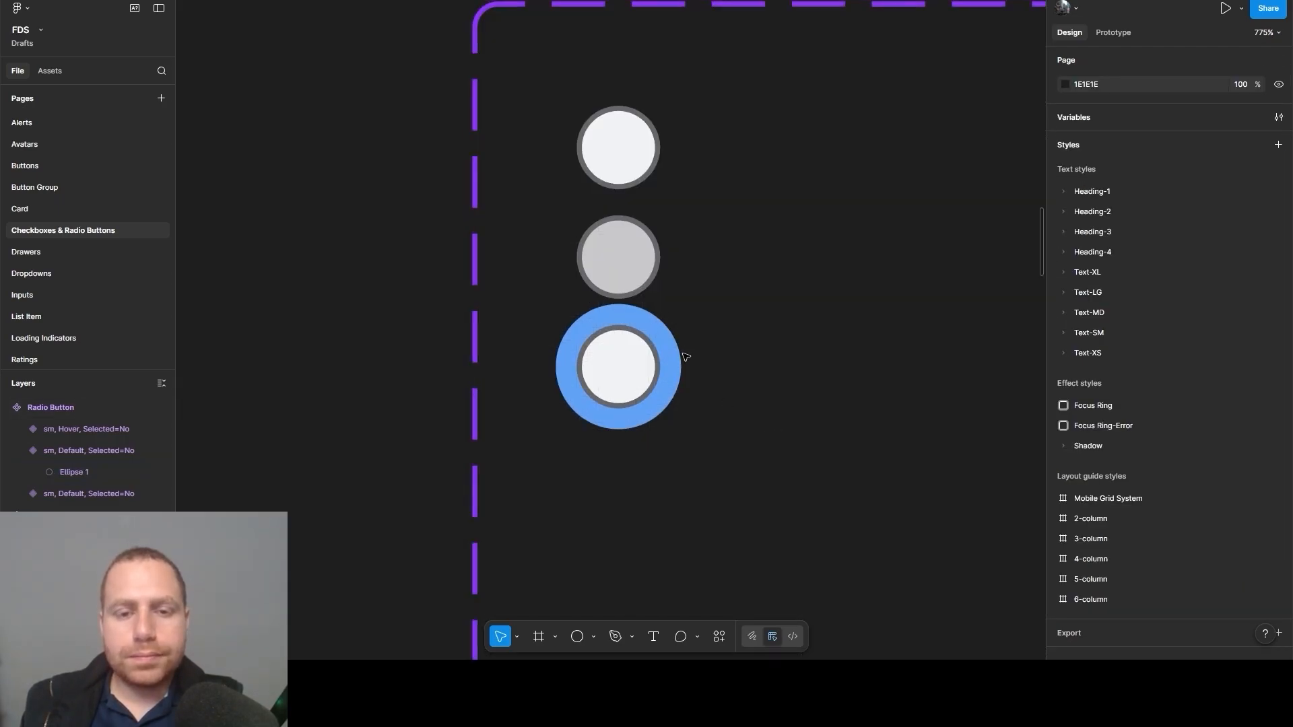
Add a fourth sm radio button variant at X 20, Y 83 and change its fill colour to General/Surface/disabled/default
{"action": "left_click", "coordinate": [626, 167]}
{"action": "left_click", "coordinate": [618, 214]}
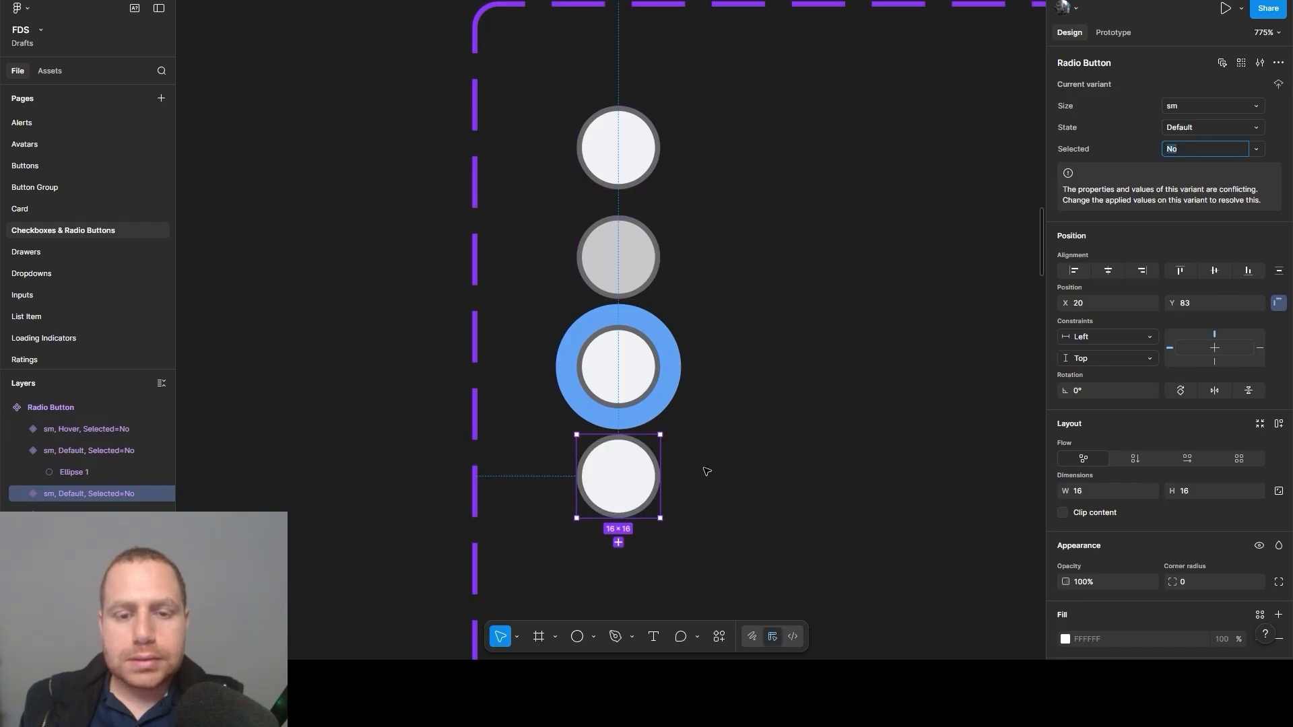
{"action": "scroll", "coordinate": [610, 513], "scroll_direction": "up", "scroll_amount": 3}
{"action": "scroll", "coordinate": [1153, 540], "scroll_direction": "down", "scroll_amount": 3}
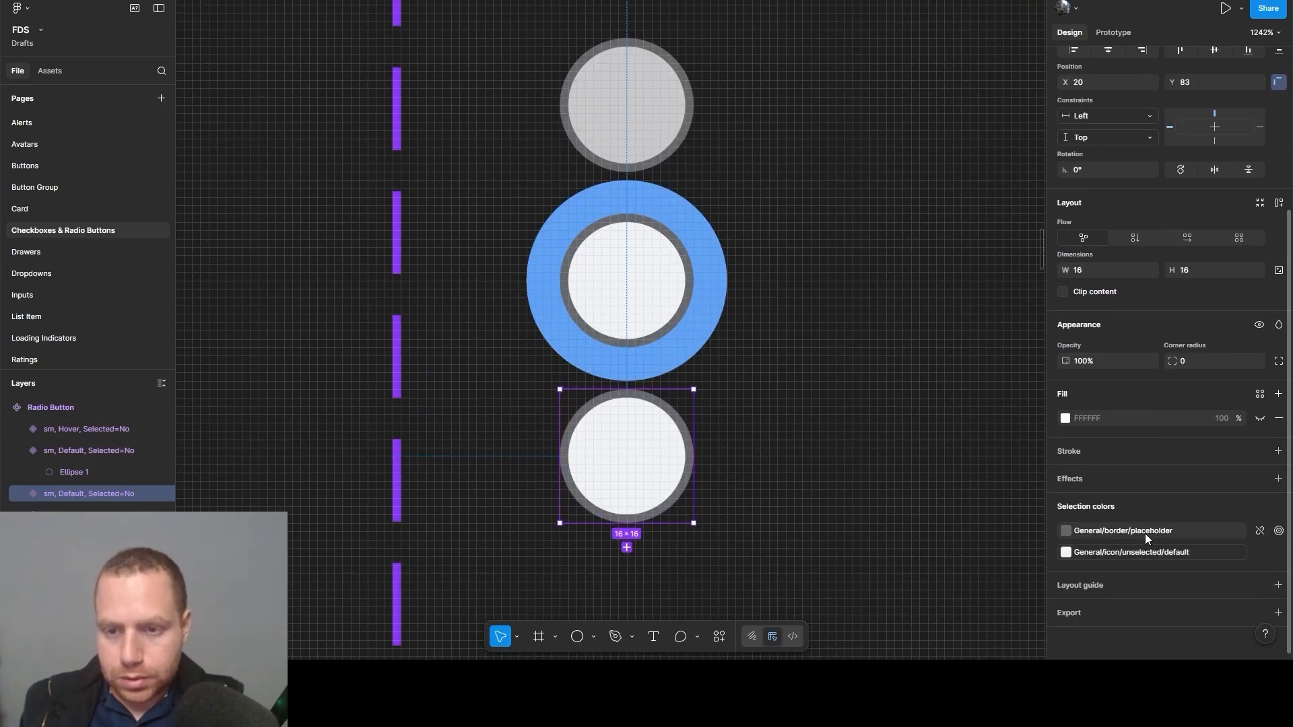
{"action": "left_click", "coordinate": [1147, 554]}
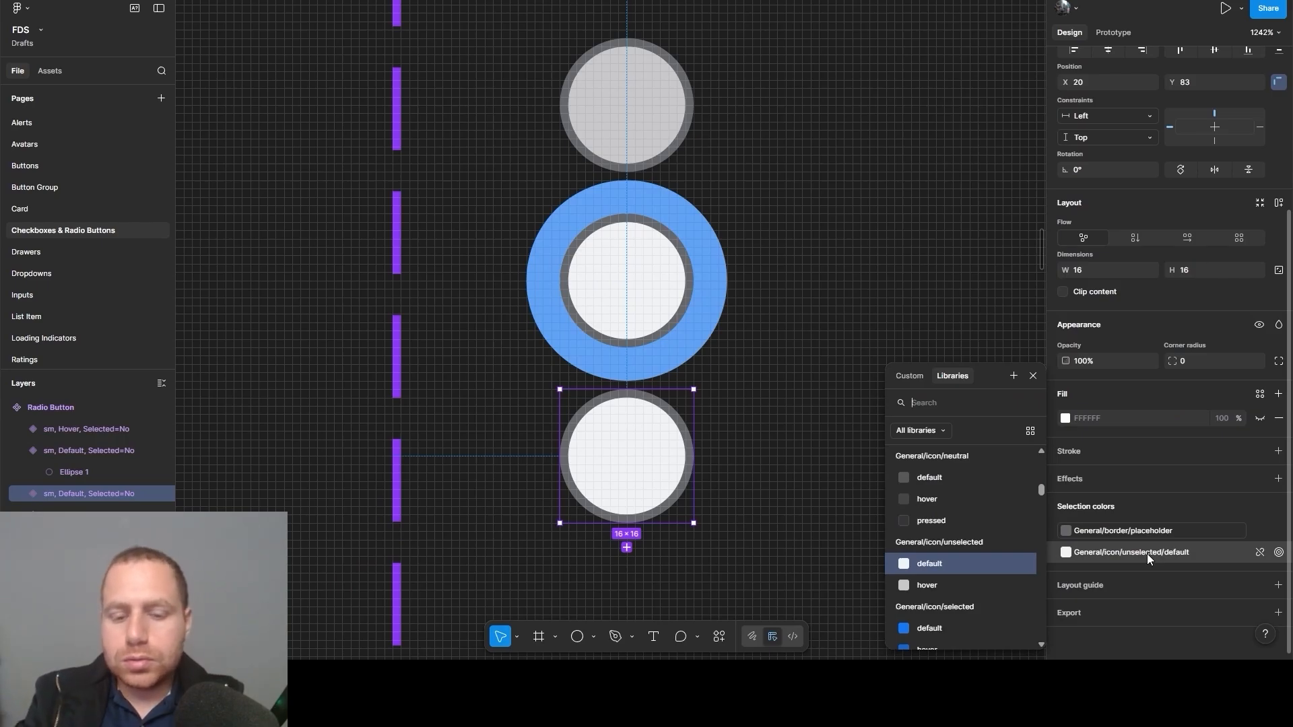
{"action": "type", "text": "disab"}
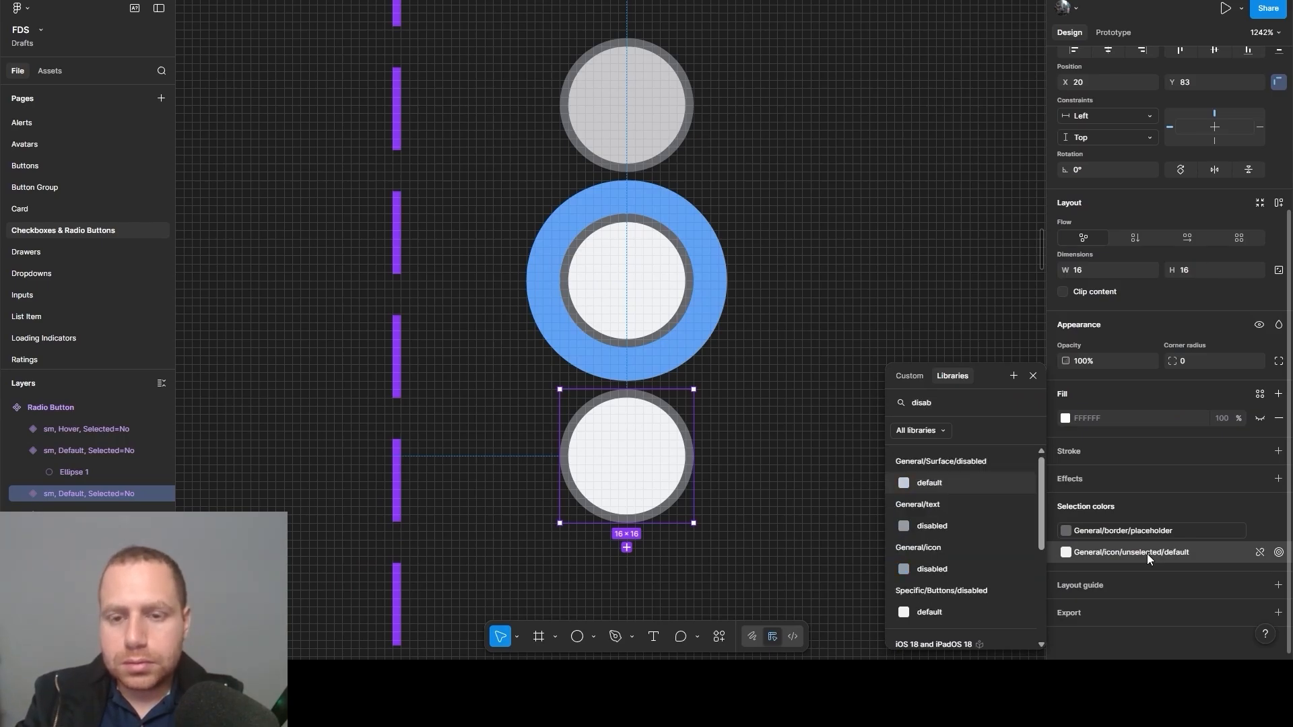
{"action": "type", "text": "led su"}
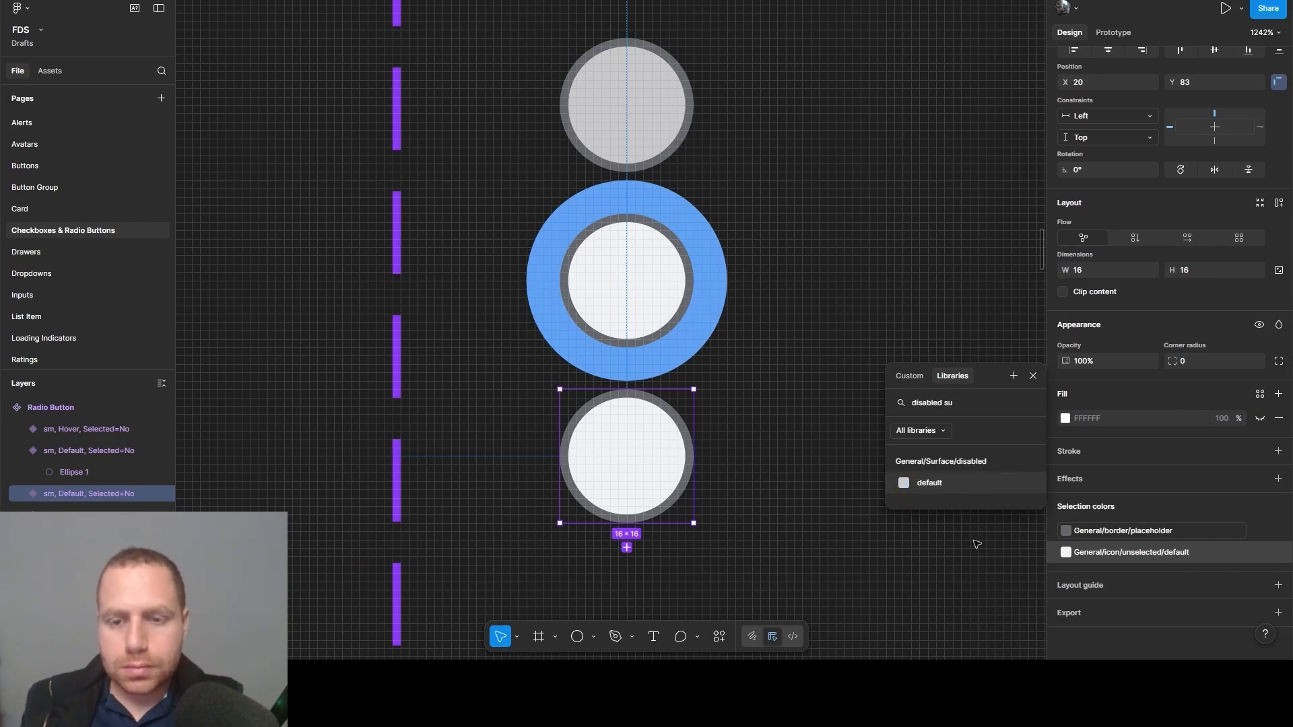
{"action": "left_click", "coordinate": [964, 483]}
{"action": "left_click", "coordinate": [1033, 376]}
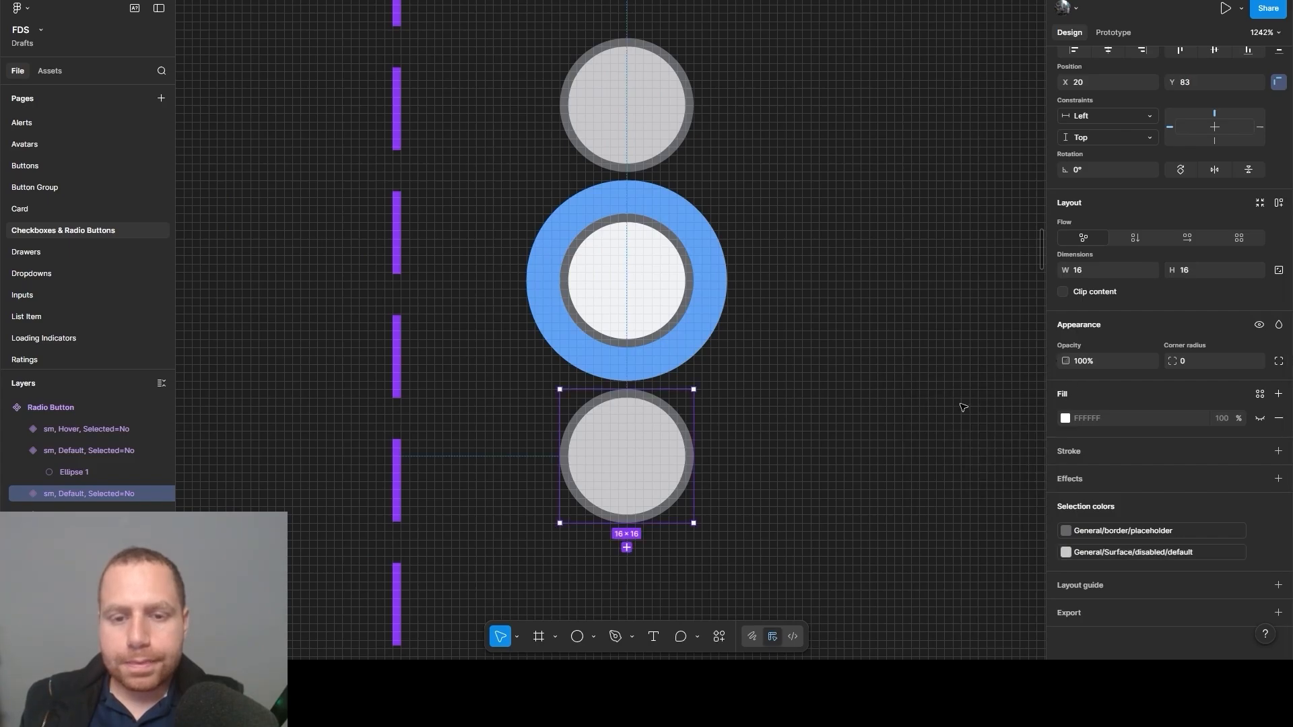
Set the State of the fourth radio button variant to Disabled
{"action": "left_click", "coordinate": [935, 445]}
{"action": "scroll", "coordinate": [934, 443], "scroll_direction": "down", "scroll_amount": 5}
{"action": "left_click_drag", "start_coordinate": [936, 437], "coordinate": [618, 373]}
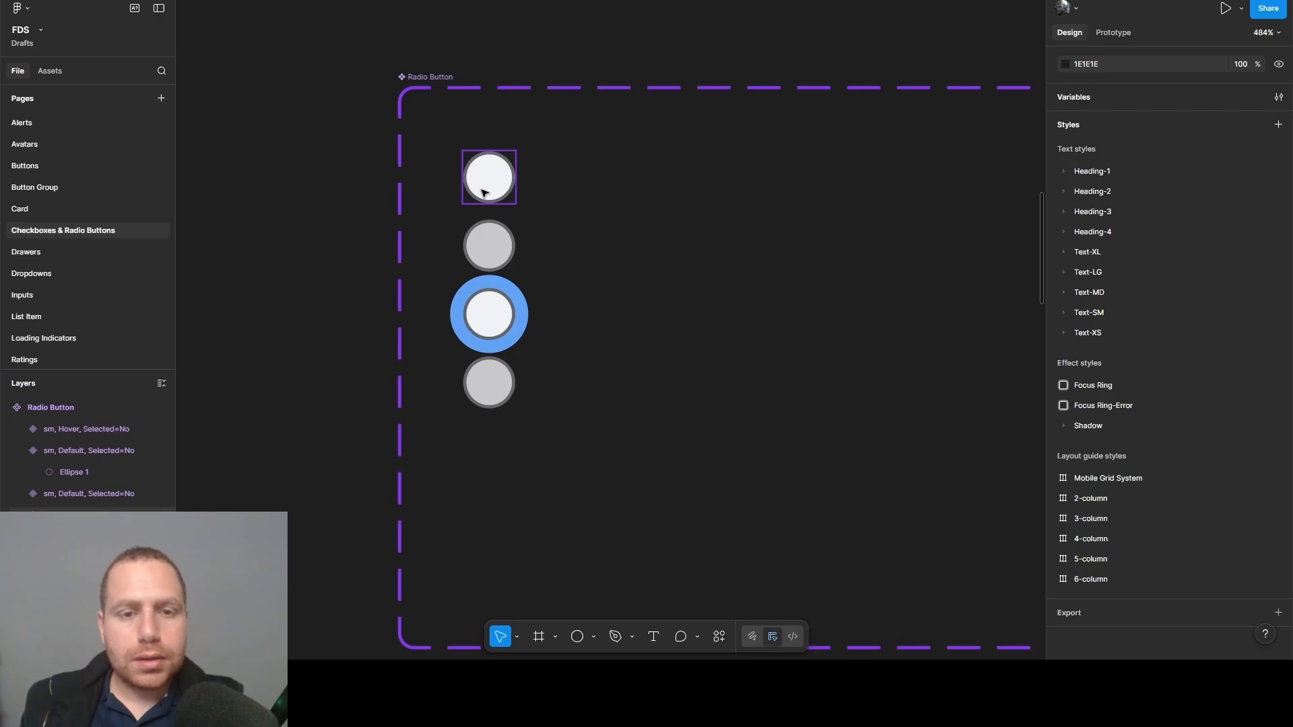
{"action": "left_click", "coordinate": [490, 397]}
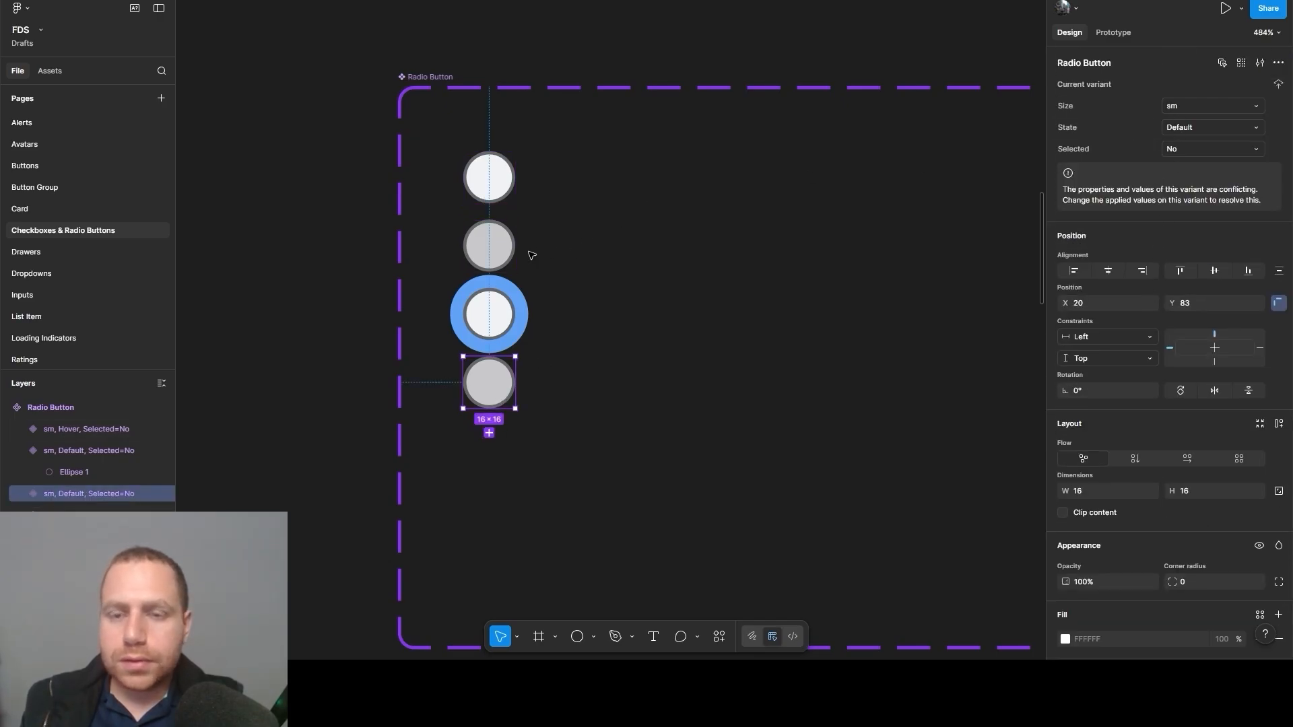
{"action": "left_click", "coordinate": [487, 312]}
{"action": "left_click", "coordinate": [488, 384]}
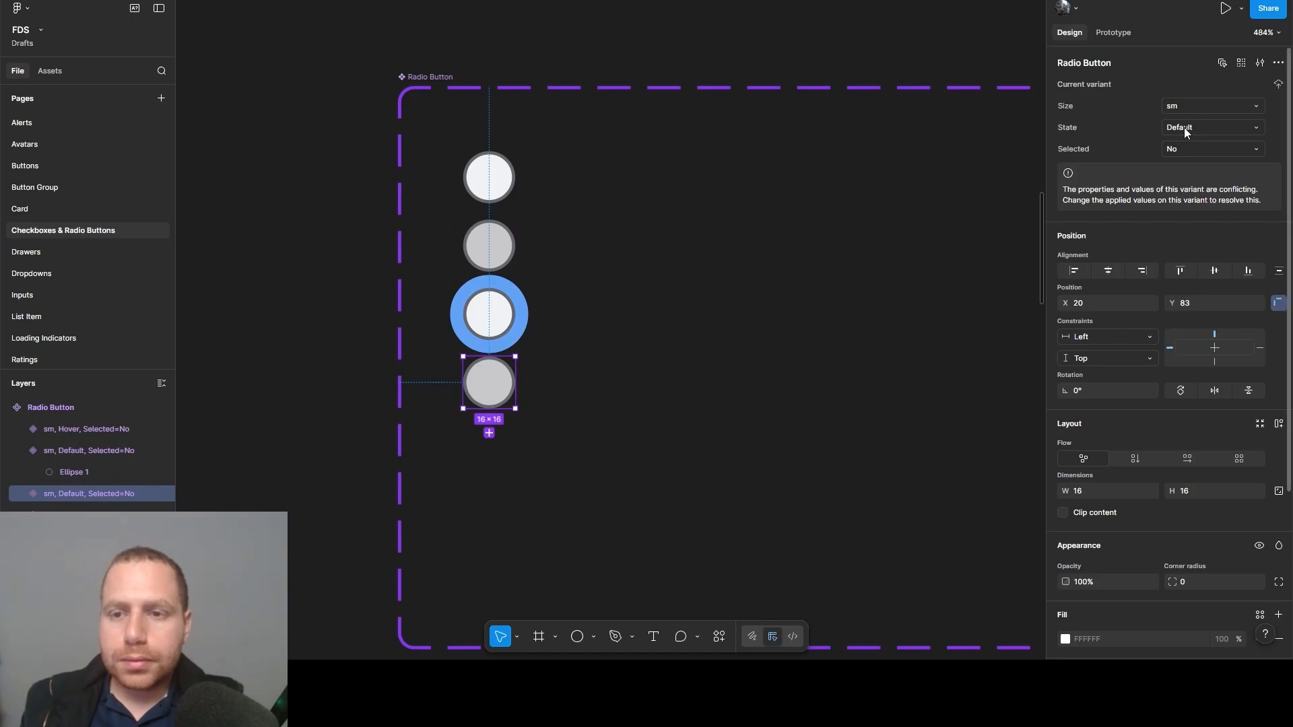
{"action": "type", "text": "Dia"}
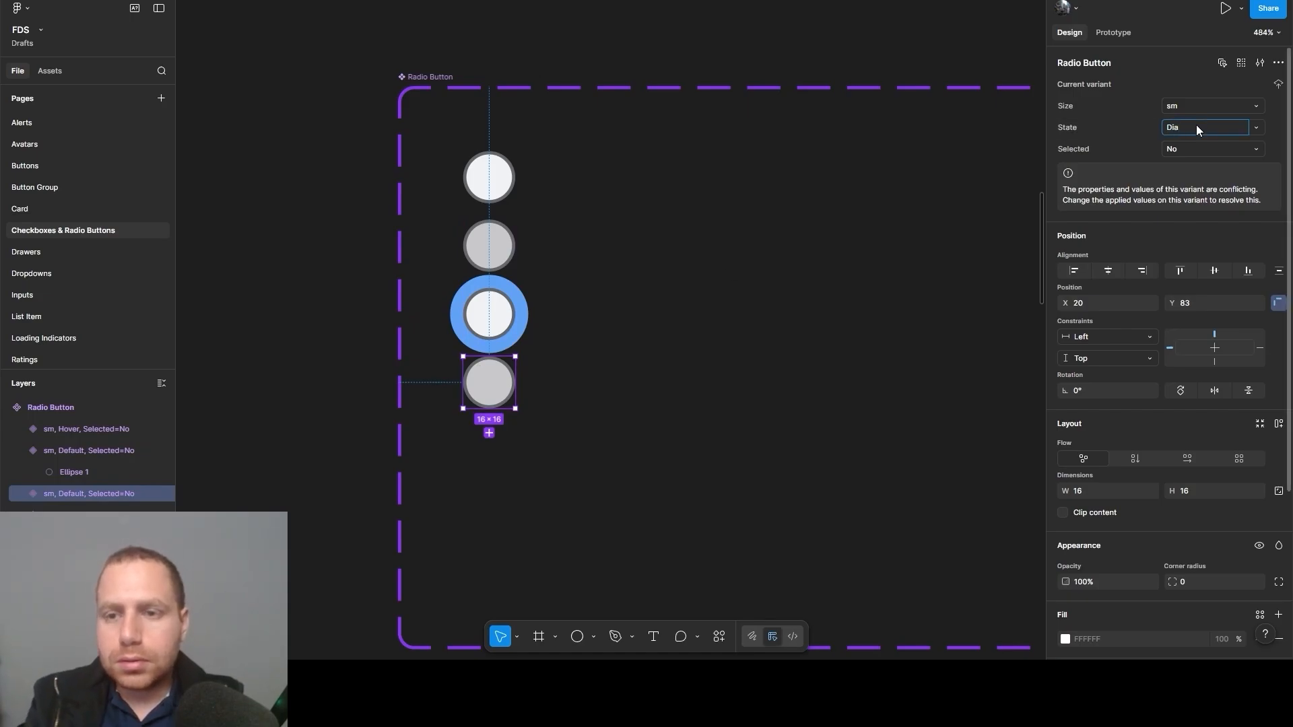
{"action": "type", "text": "abled"}
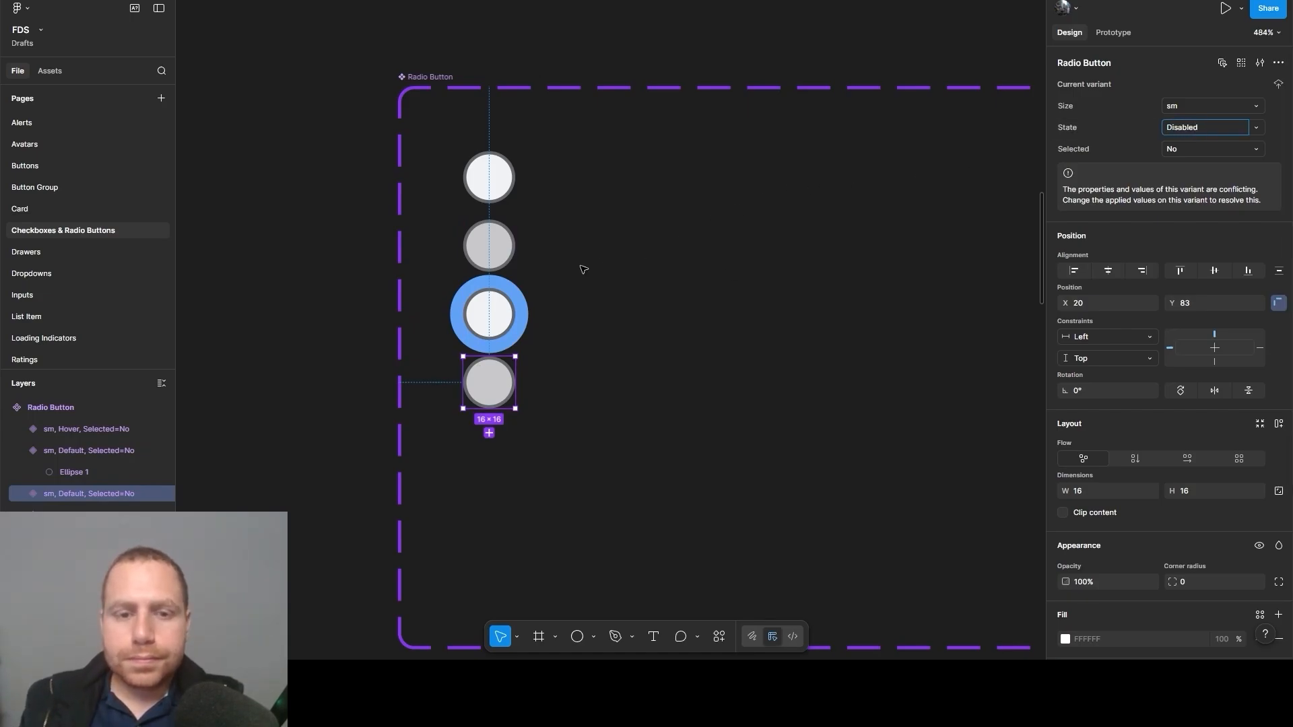
Set the State of the radio button variant with the blue focus ring to Focus
{"action": "left_click", "coordinate": [493, 313]}
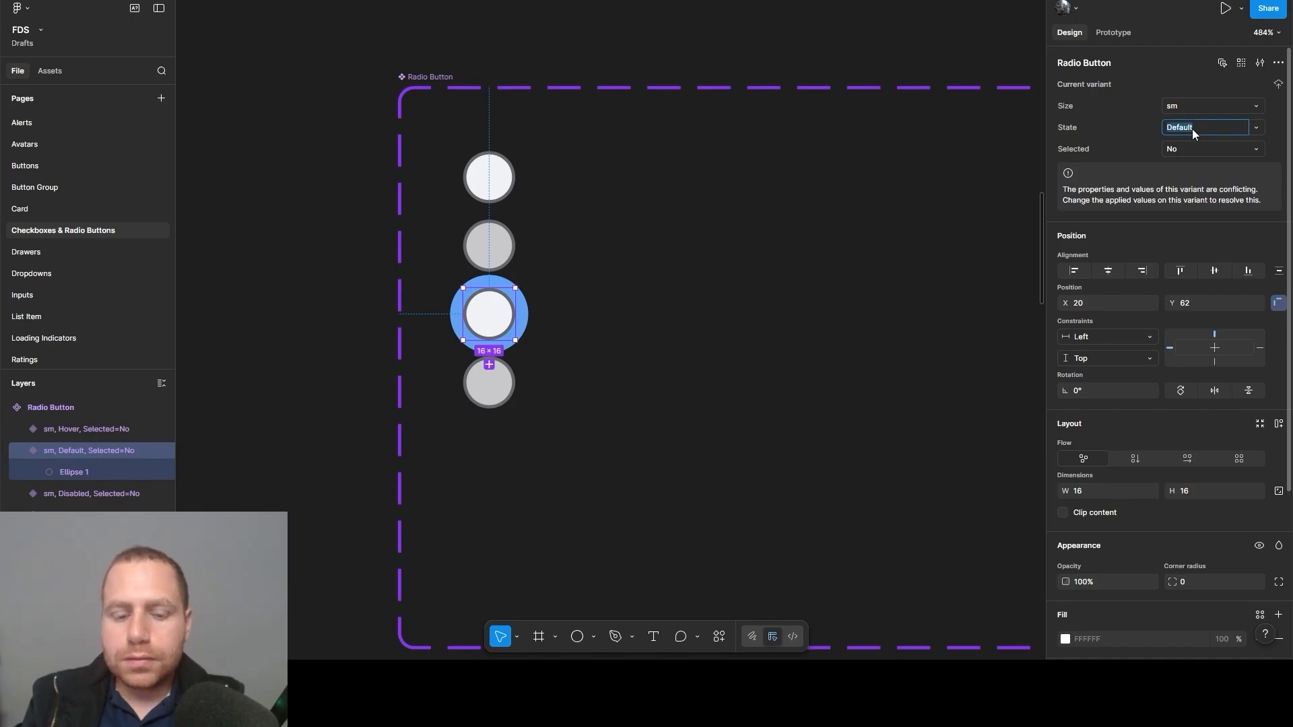
{"action": "type", "text": "Focus"}
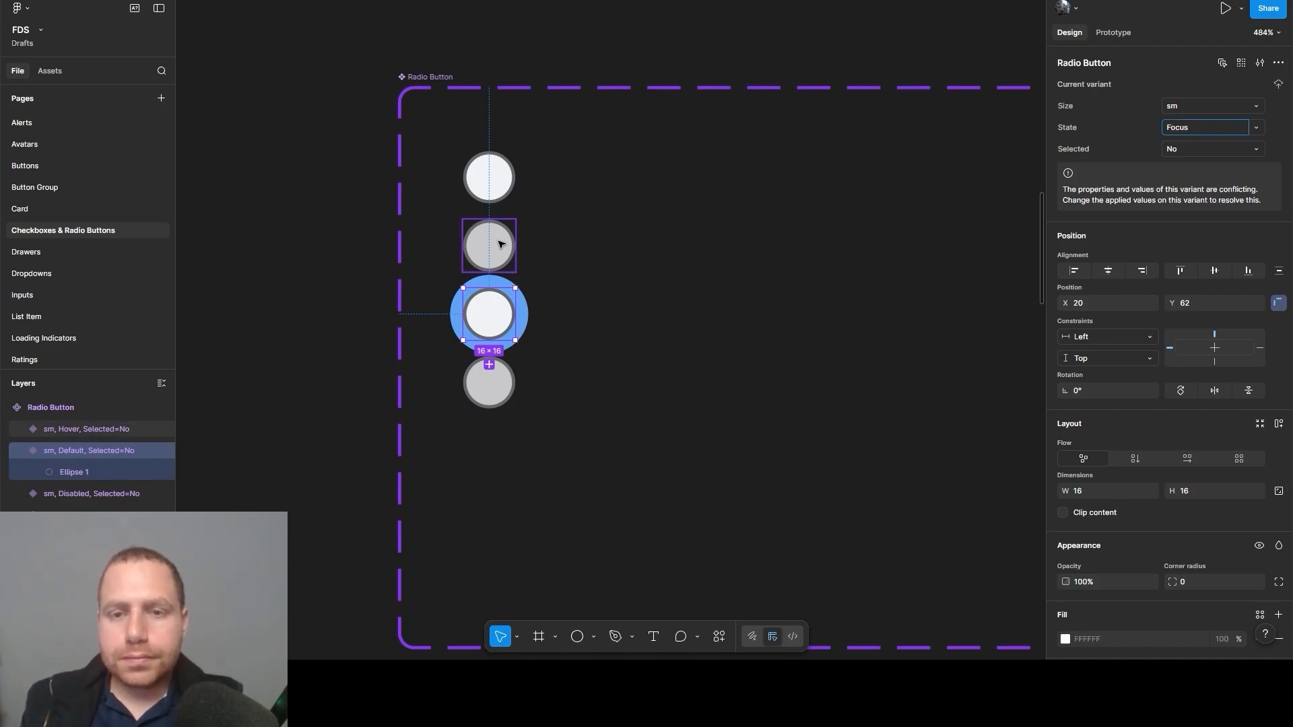
{"action": "left_click", "coordinate": [493, 177]}
{"action": "left_click", "coordinate": [534, 241]}
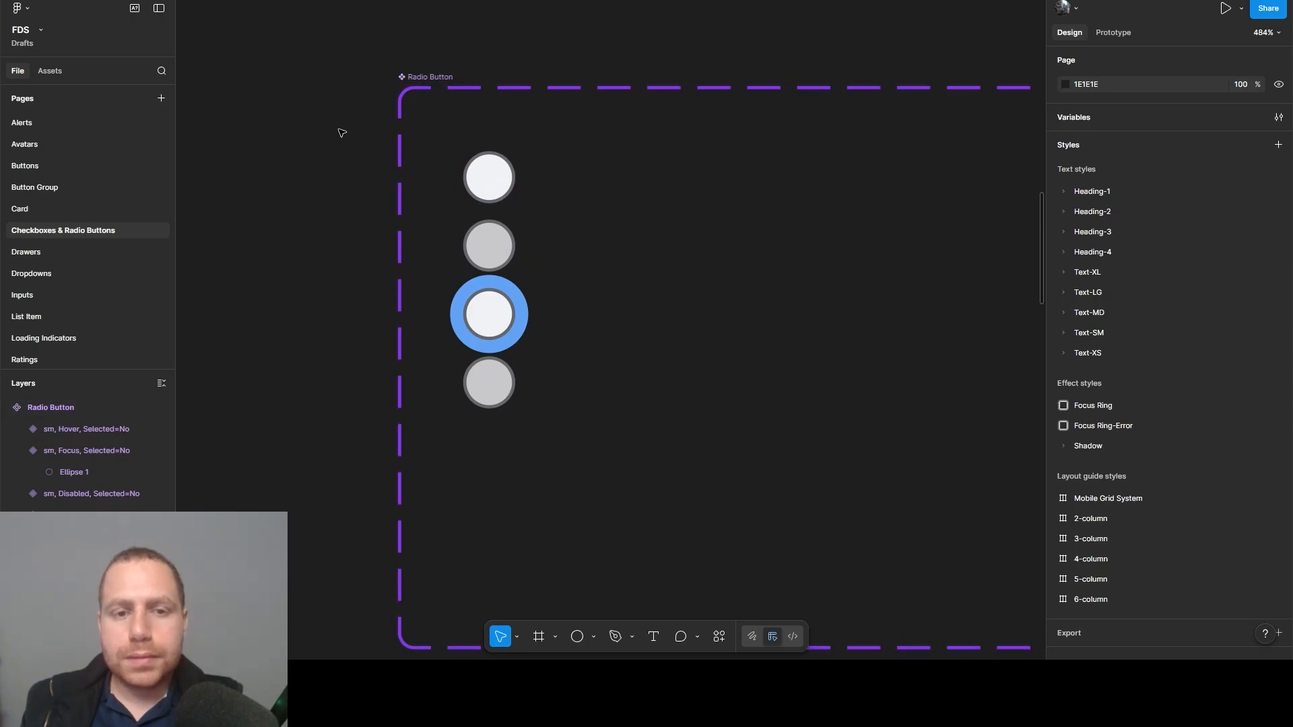
Duplicate the four variants into a second column at X 46 and swap its Disabled and Hover copies to match the first column's order
{"action": "left_click_drag", "start_coordinate": [342, 133], "coordinate": [592, 177]}
{"action": "key", "text": "ctrl+d"}
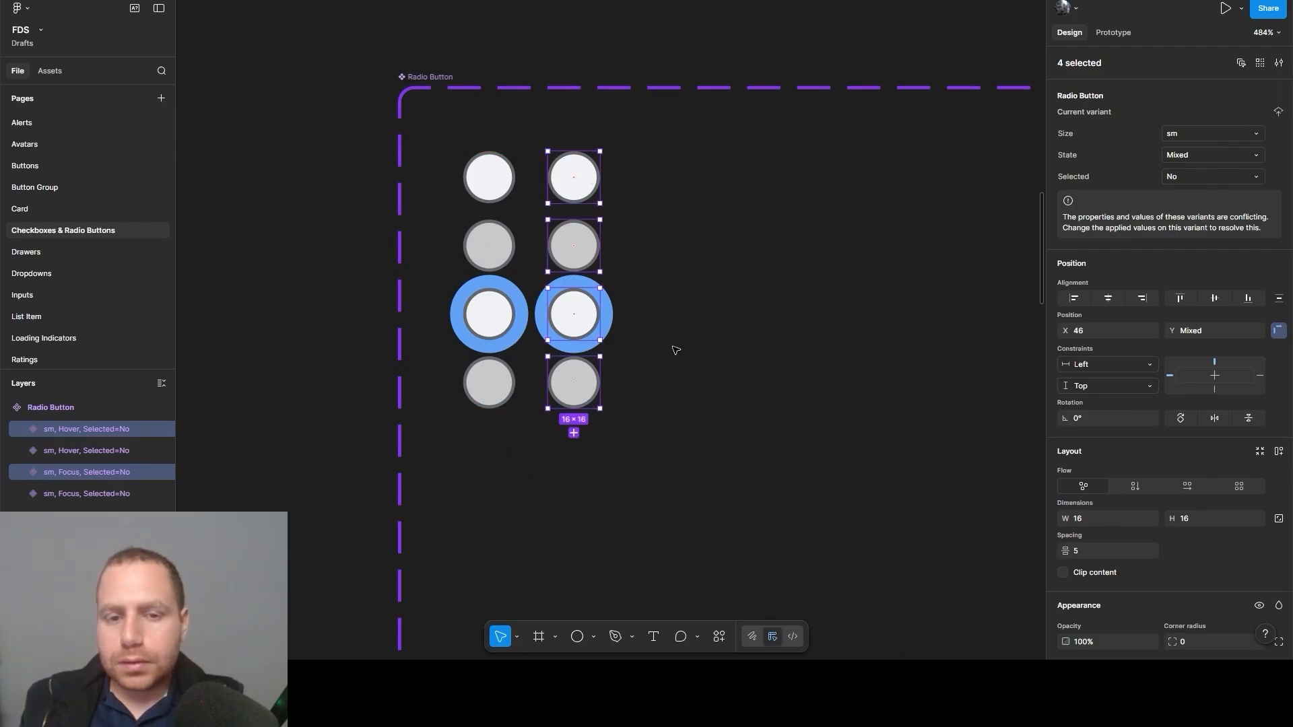
{"action": "left_click", "coordinate": [592, 261]}
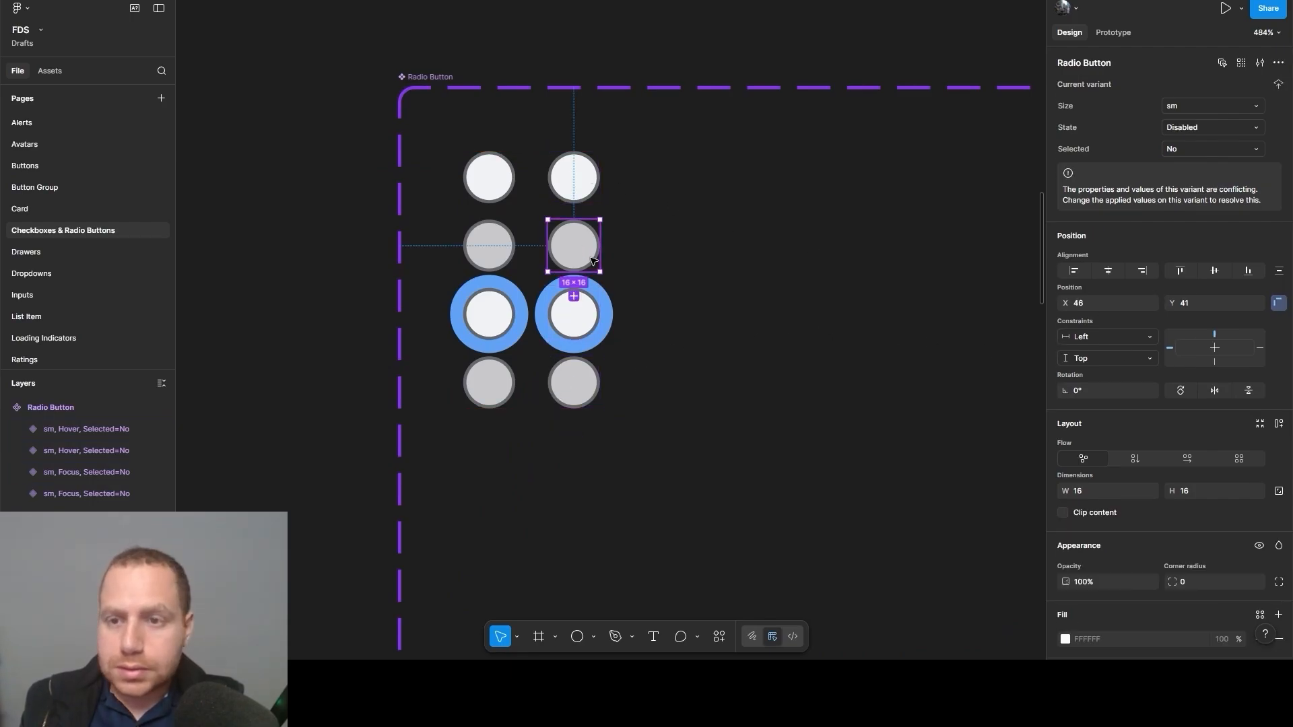
{"action": "left_click_drag", "start_coordinate": [592, 261], "coordinate": [733, 262]}
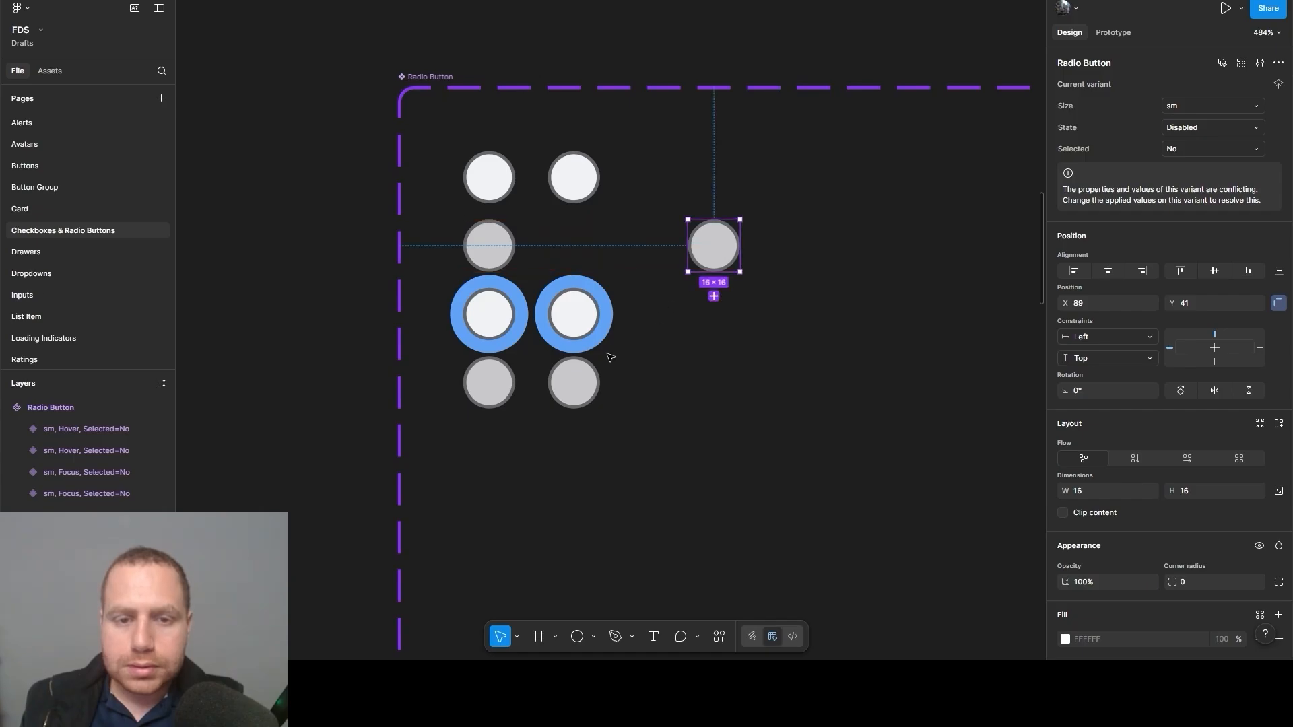
{"action": "left_click", "coordinate": [596, 385]}
{"action": "left_click_drag", "start_coordinate": [596, 385], "coordinate": [598, 249]}
{"action": "left_click", "coordinate": [712, 247]}
{"action": "left_click_drag", "start_coordinate": [713, 246], "coordinate": [585, 375]}
{"action": "left_click", "coordinate": [722, 348]}
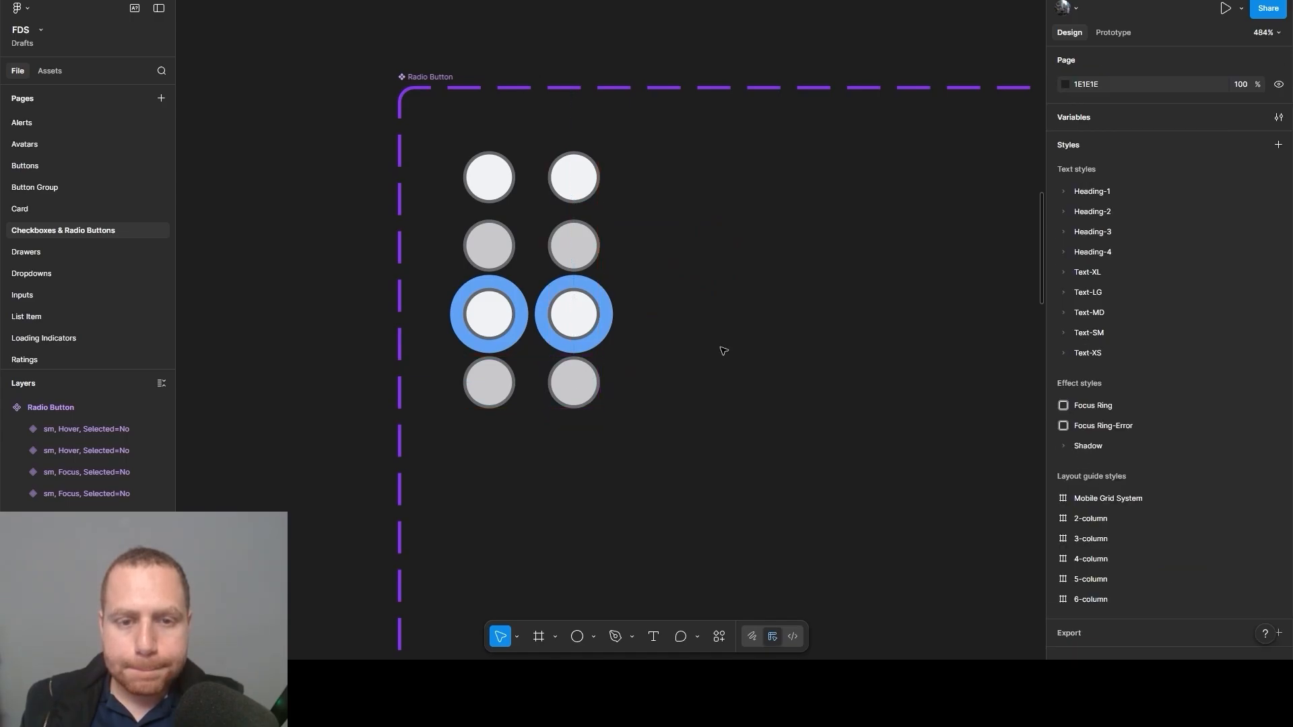
Change the border colour of the second column's Default, Hover and Focus radio buttons to General/border/primary
{"action": "left_click", "coordinate": [590, 232]}
{"action": "left_click_drag", "start_coordinate": [531, 124], "coordinate": [647, 347]}
{"action": "scroll", "coordinate": [1194, 369], "scroll_direction": "down", "scroll_amount": 4}
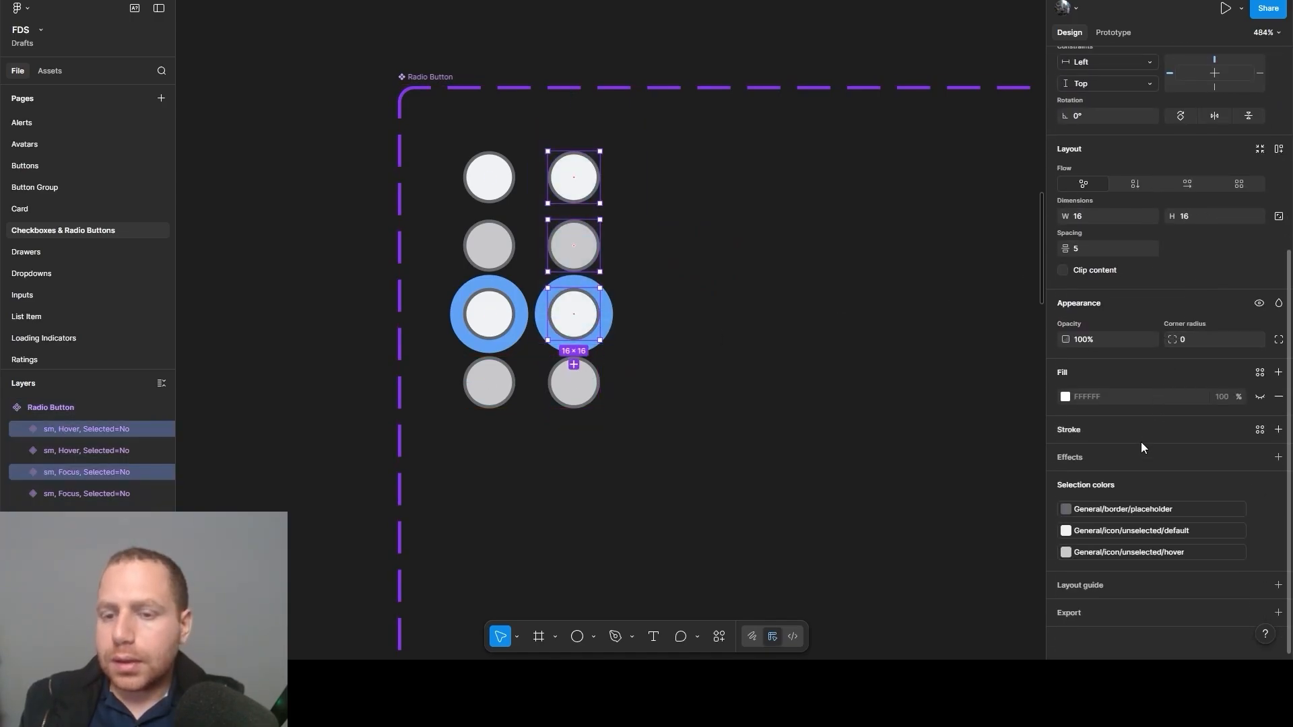
{"action": "left_click", "coordinate": [1109, 513]}
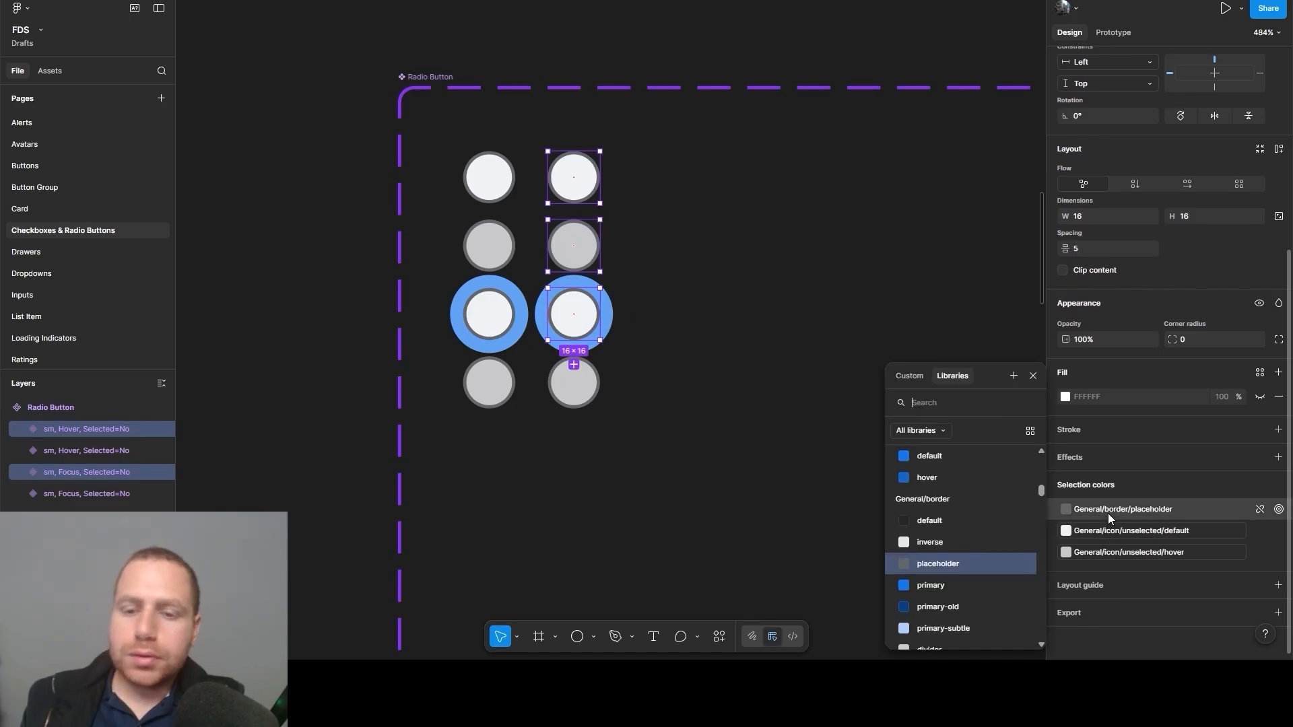
{"action": "left_click", "coordinate": [917, 587]}
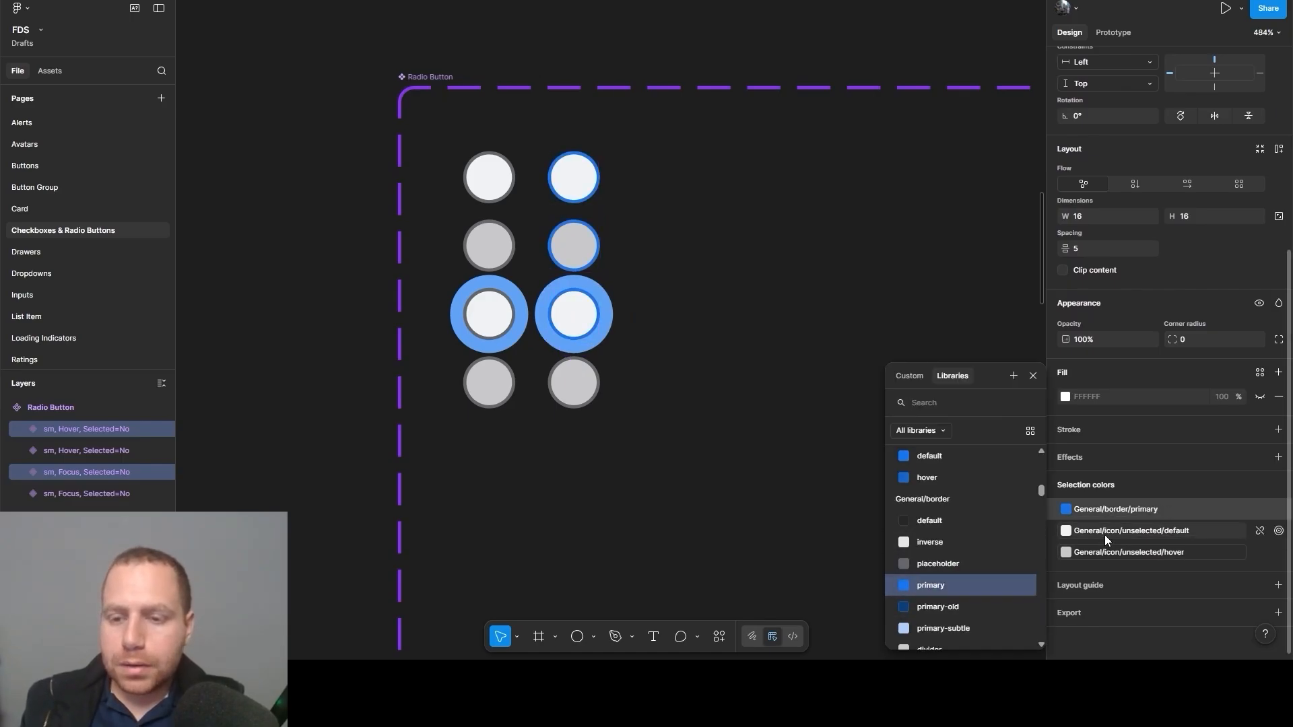
Recolour the second column's Default and Focus fills to General/icon/selected/default and its Hover fill to General/icon/selected/hover
{"action": "left_click", "coordinate": [1107, 532]}
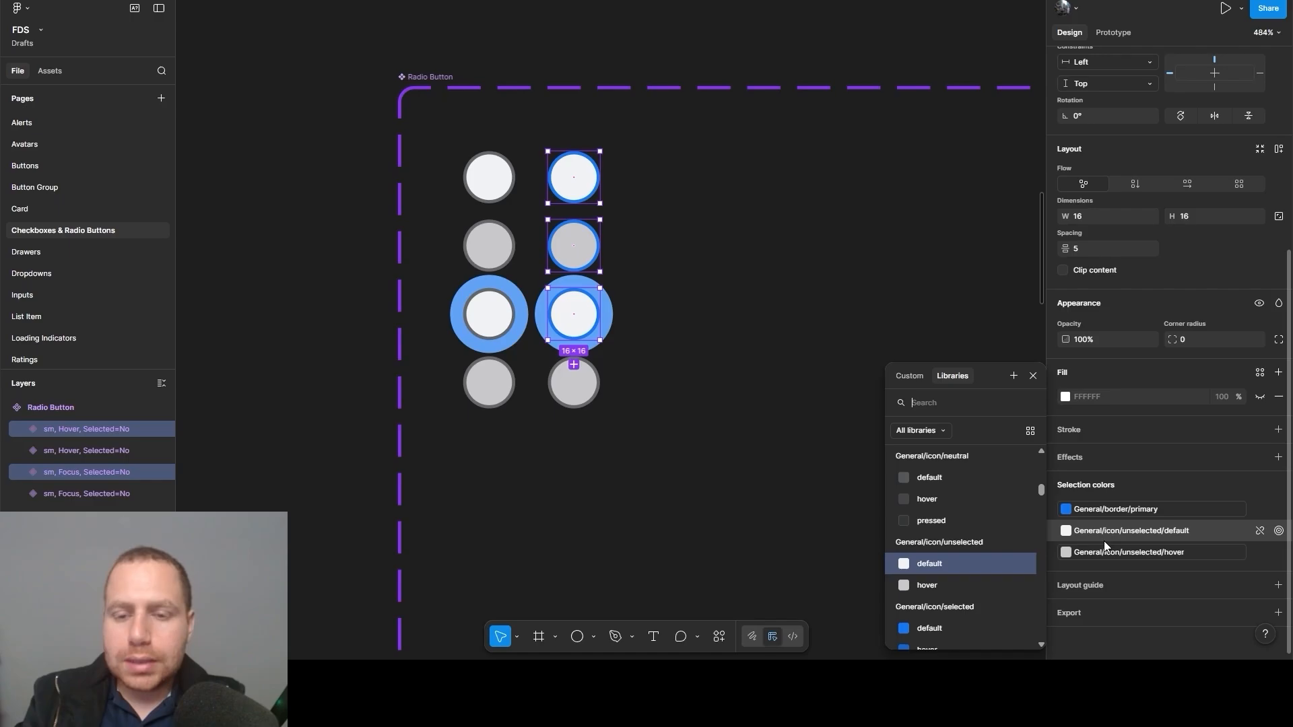
{"action": "scroll", "coordinate": [951, 628], "scroll_direction": "down", "scroll_amount": 1}
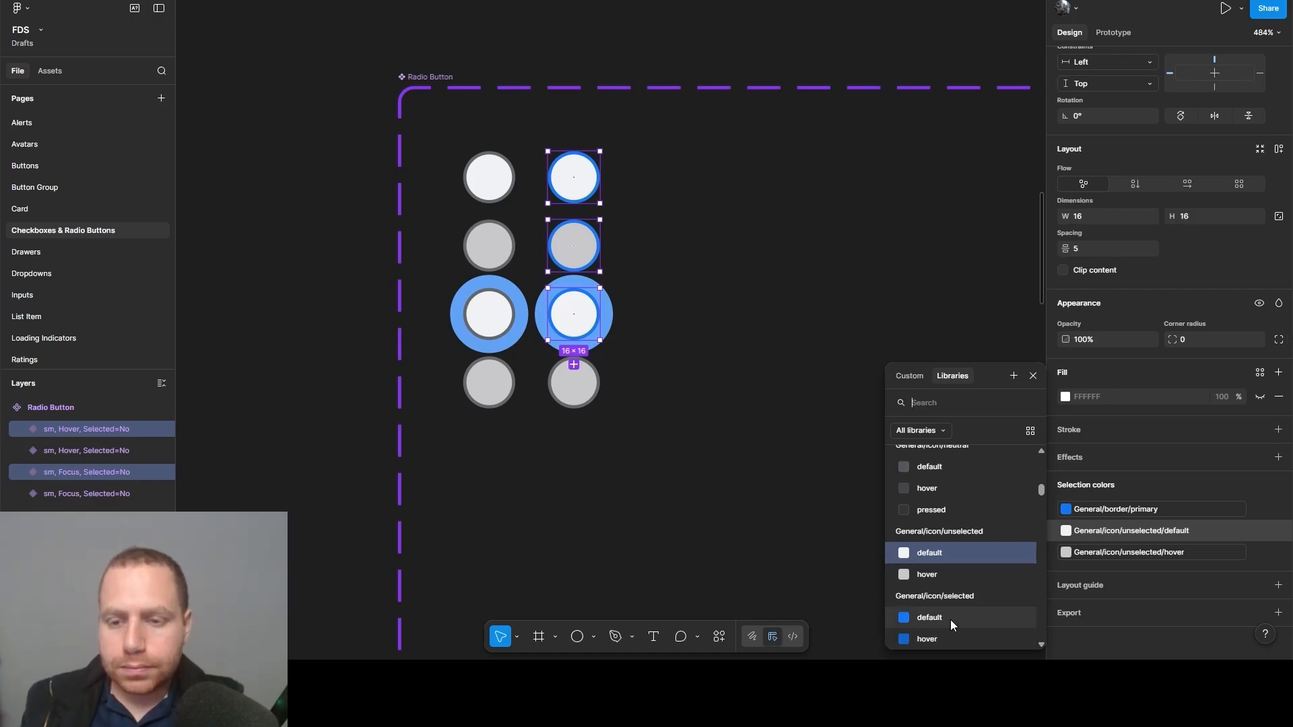
{"action": "left_click", "coordinate": [951, 618]}
{"action": "left_click", "coordinate": [1125, 558]}
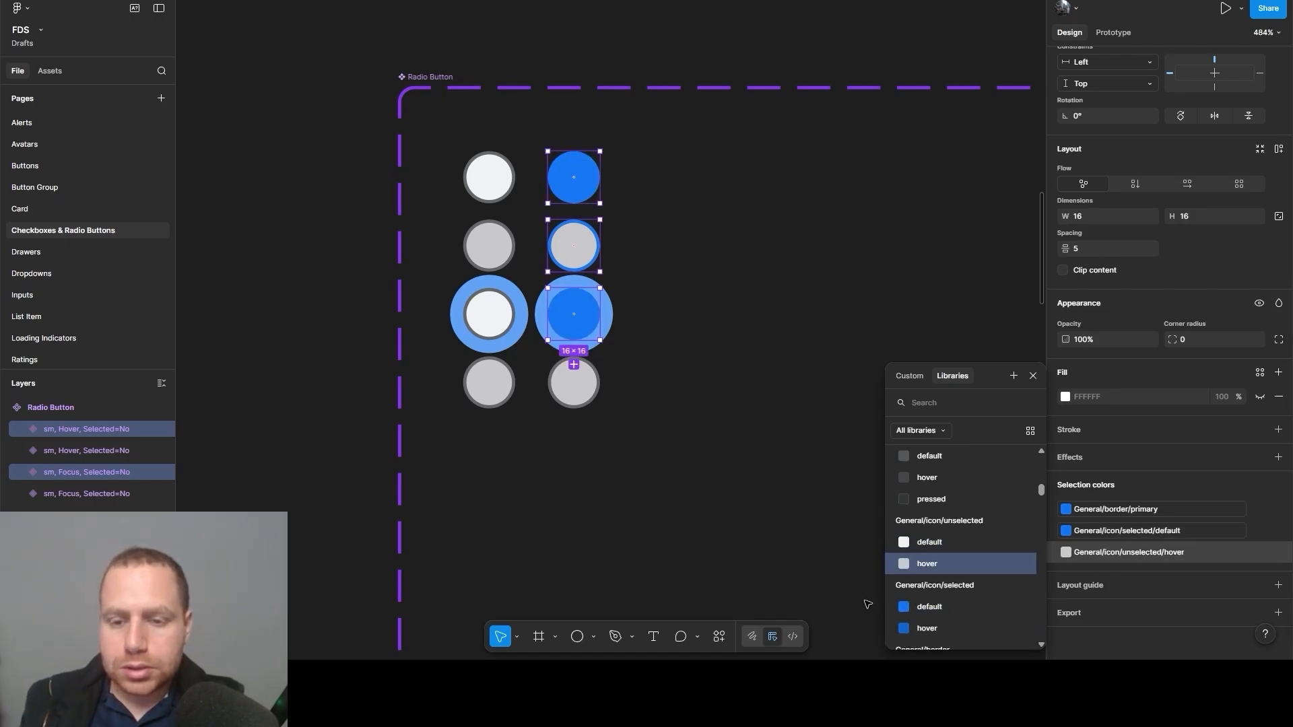
{"action": "left_click", "coordinate": [952, 623]}
{"action": "left_click", "coordinate": [1033, 376]}
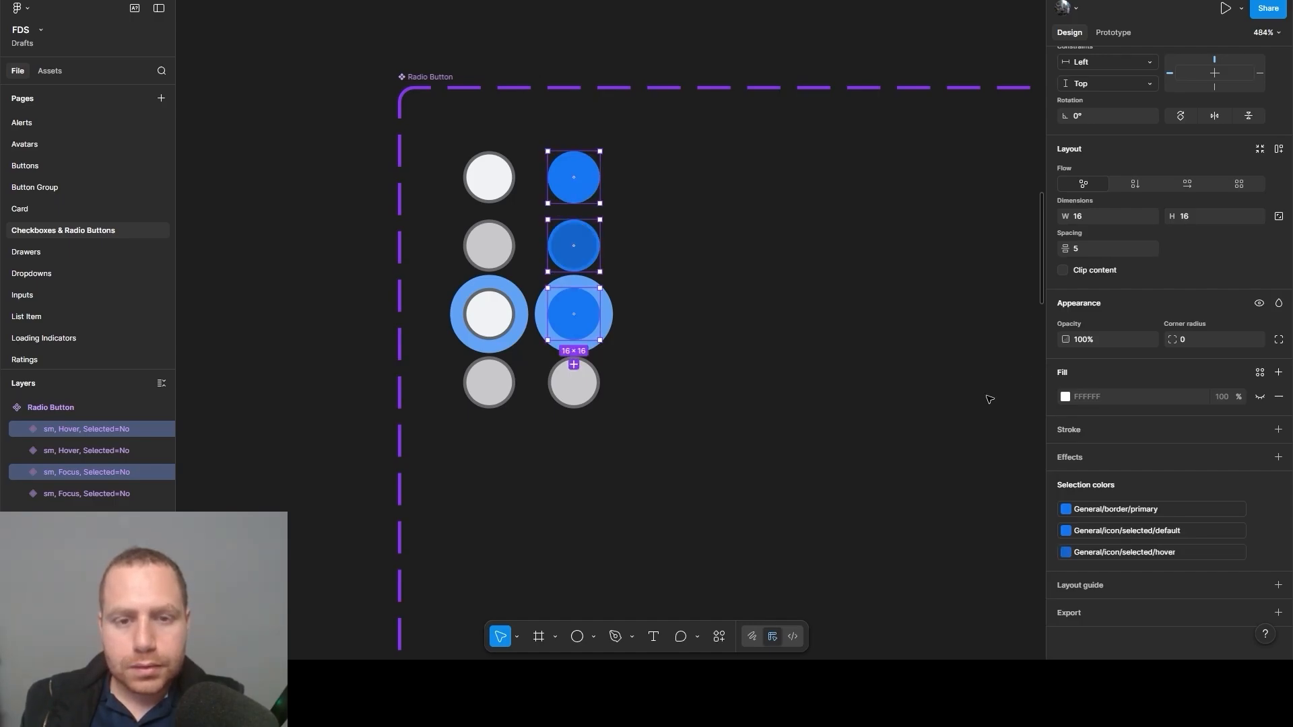
Draw an ellipse on the empty canvas beside the Radio Button set and size it to 14 × 14
{"action": "scroll", "coordinate": [535, 285], "scroll_direction": "up", "scroll_amount": 3}
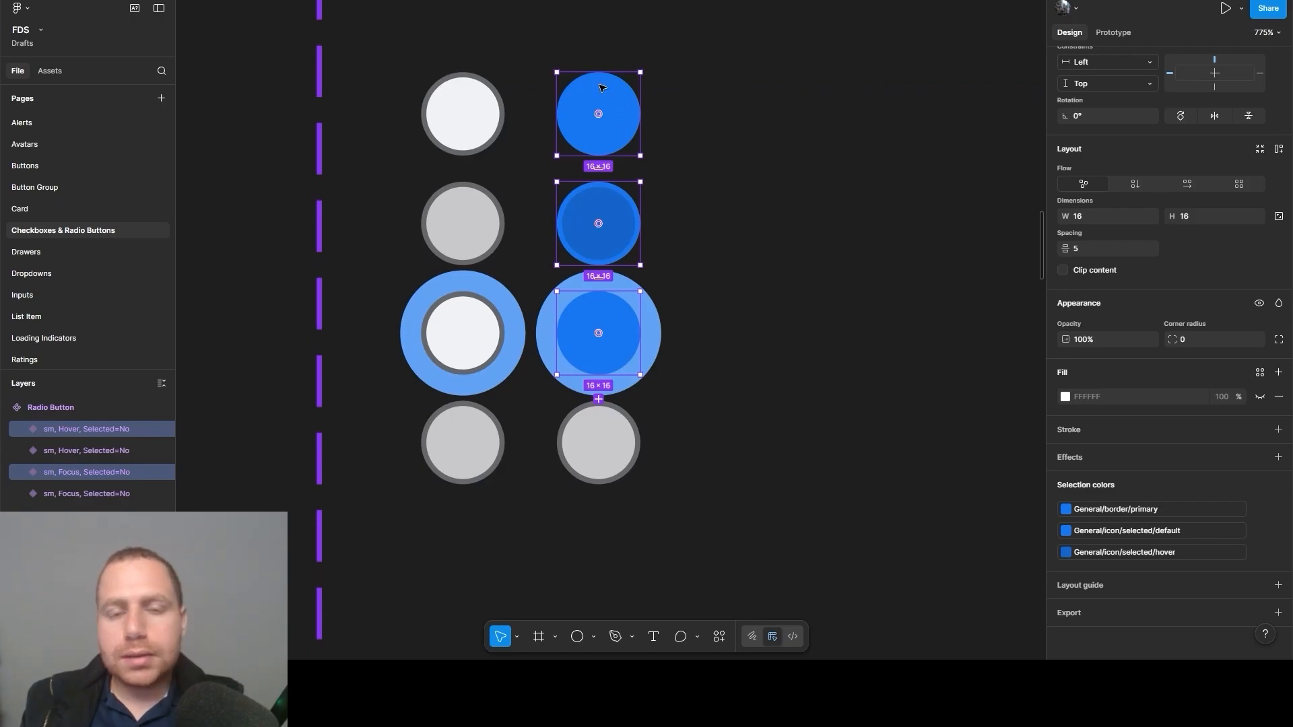
{"action": "scroll", "coordinate": [601, 87], "scroll_direction": "down", "scroll_amount": 2}
{"action": "scroll", "coordinate": [393, 109], "scroll_direction": "left", "scroll_amount": 5}
{"action": "scroll", "coordinate": [393, 109], "scroll_direction": "up", "scroll_amount": 3}
{"action": "left_click", "coordinate": [478, 267]}
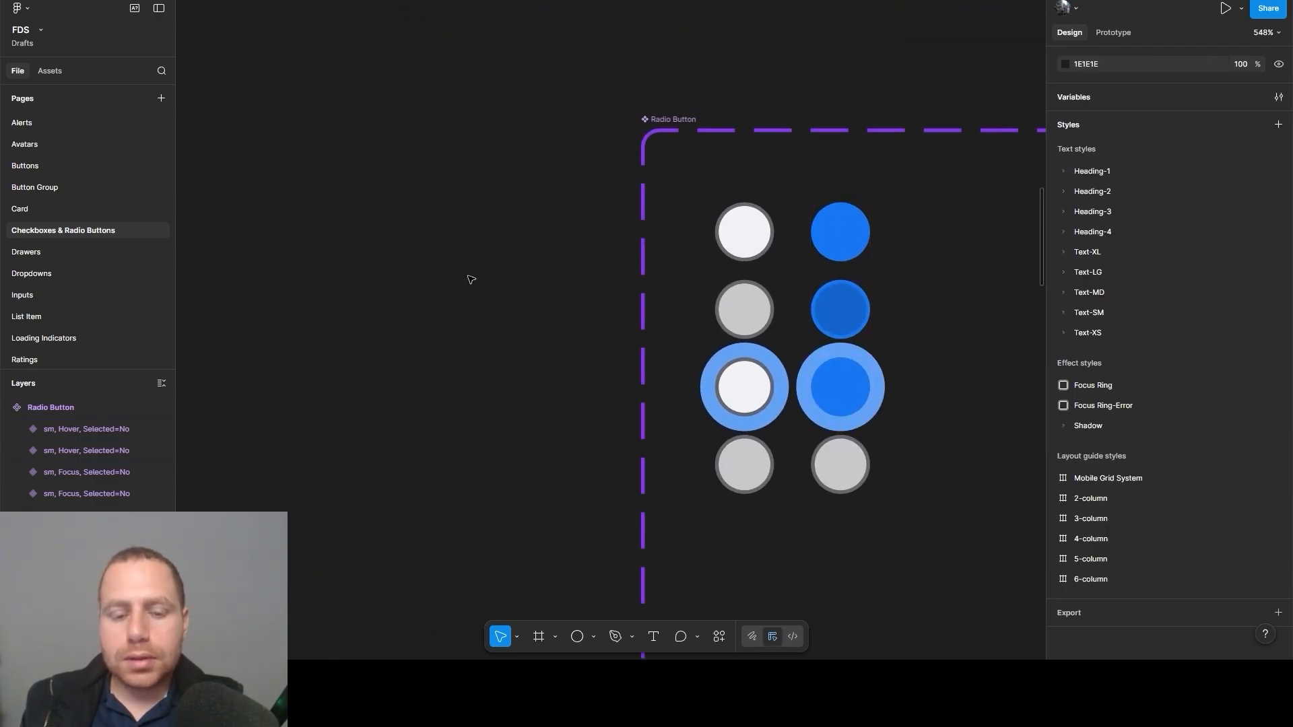
{"action": "left_click_drag", "start_coordinate": [420, 286], "coordinate": [446, 290]}
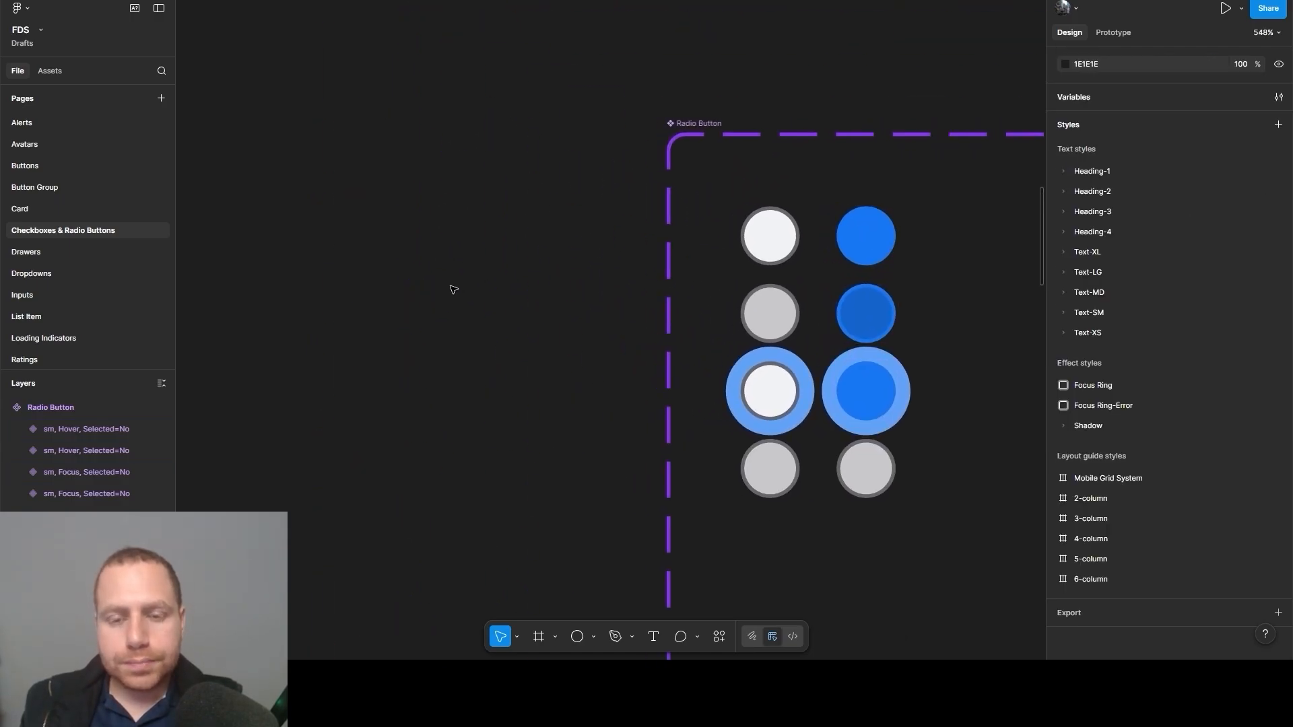
{"action": "left_click", "coordinate": [859, 230]}
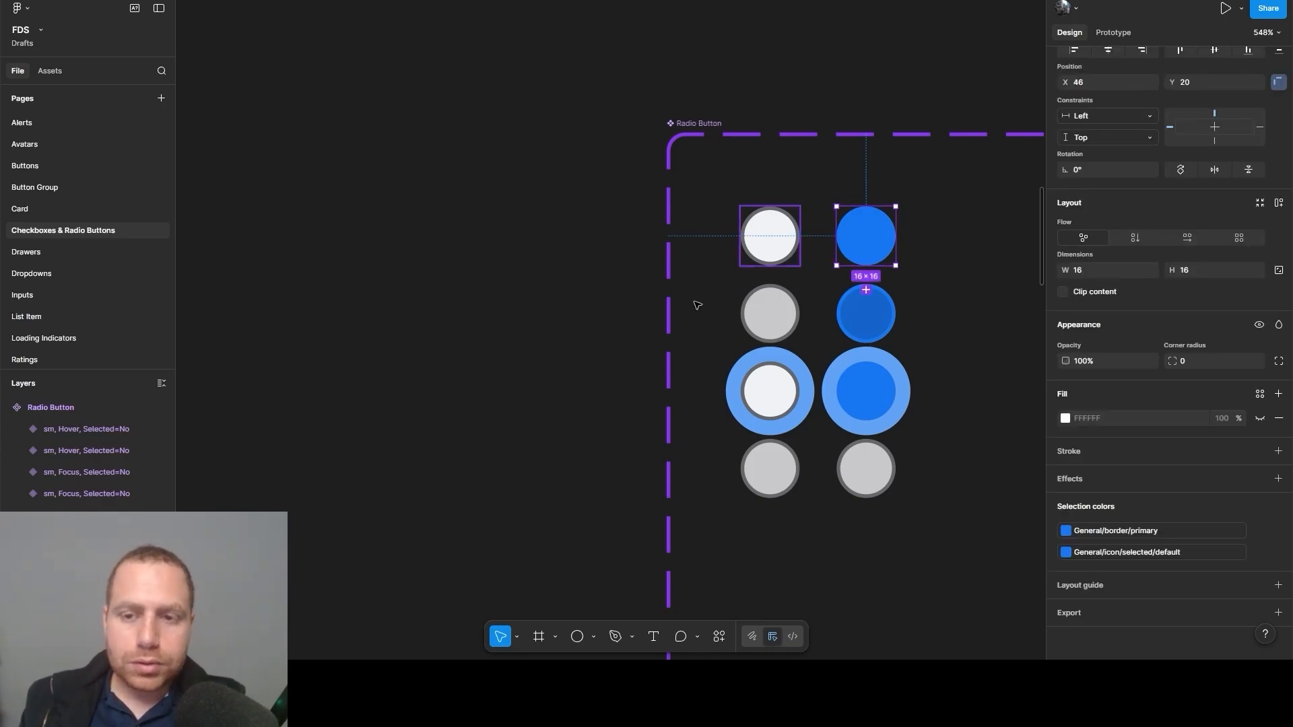
{"action": "left_click", "coordinate": [413, 343]}
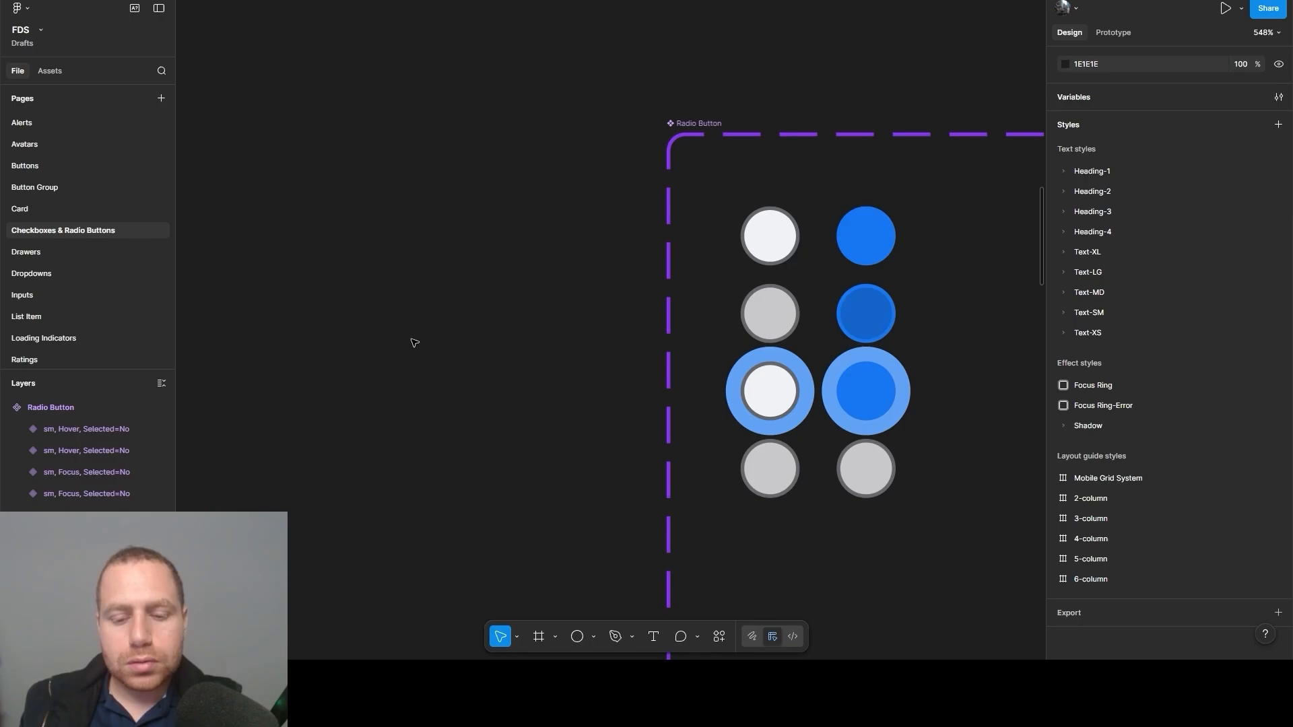
{"action": "key", "text": "o"}
{"action": "left_click_drag", "start_coordinate": [367, 332], "coordinate": [419, 373]}
{"action": "left_click", "coordinate": [1109, 260]}
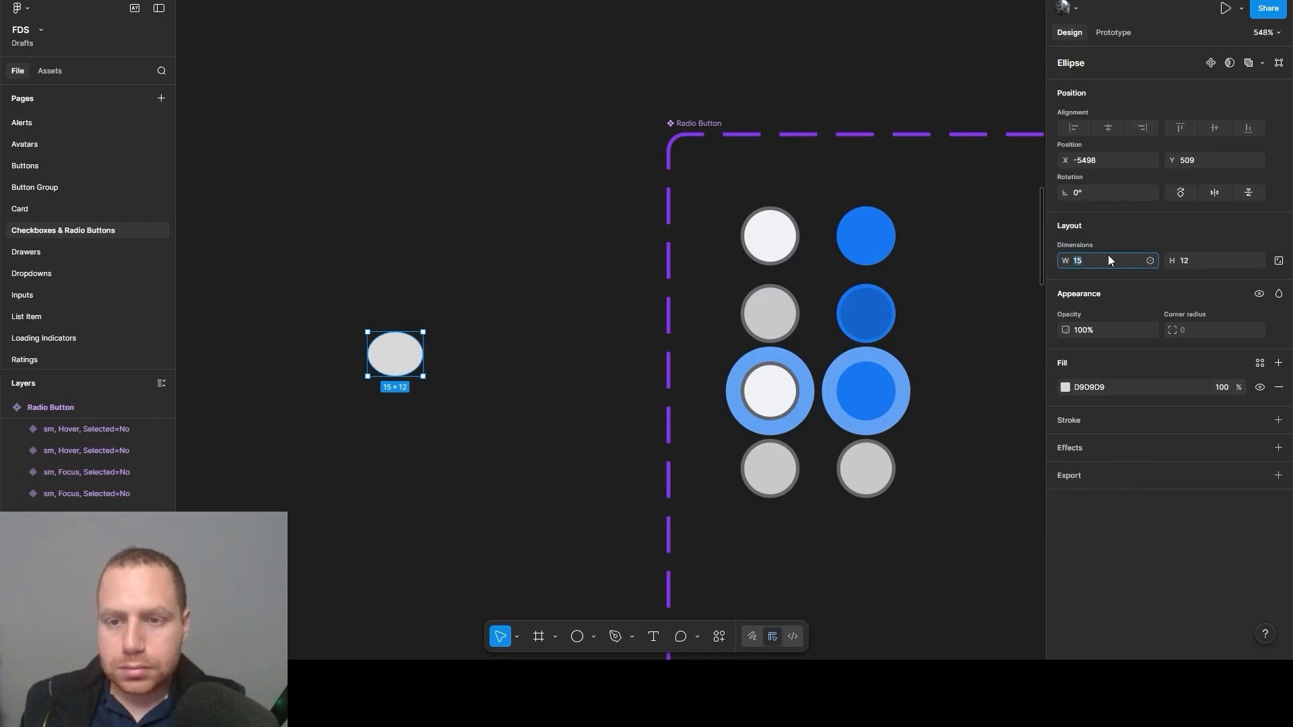
{"action": "type", "text": "14"}
{"action": "left_click", "coordinate": [1219, 260]}
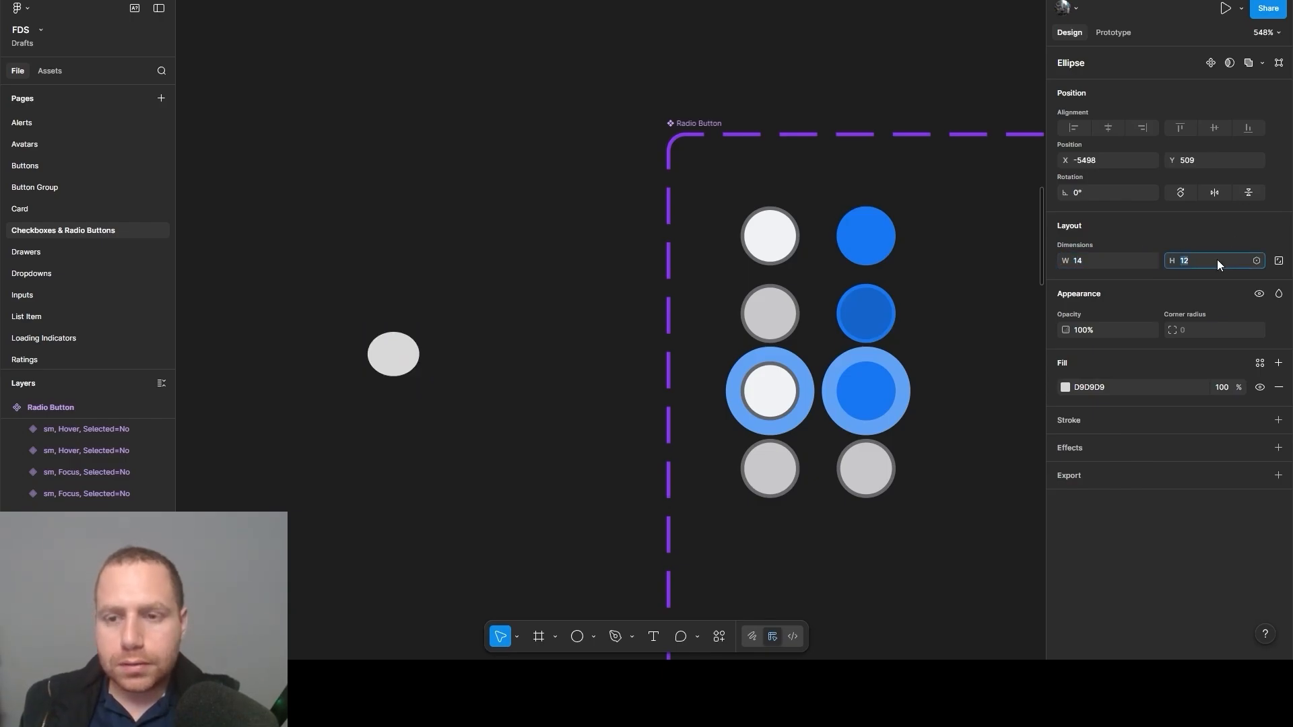
{"action": "type", "text": "14"}
{"action": "left_click", "coordinate": [403, 252]}
{"action": "left_click", "coordinate": [381, 370]}
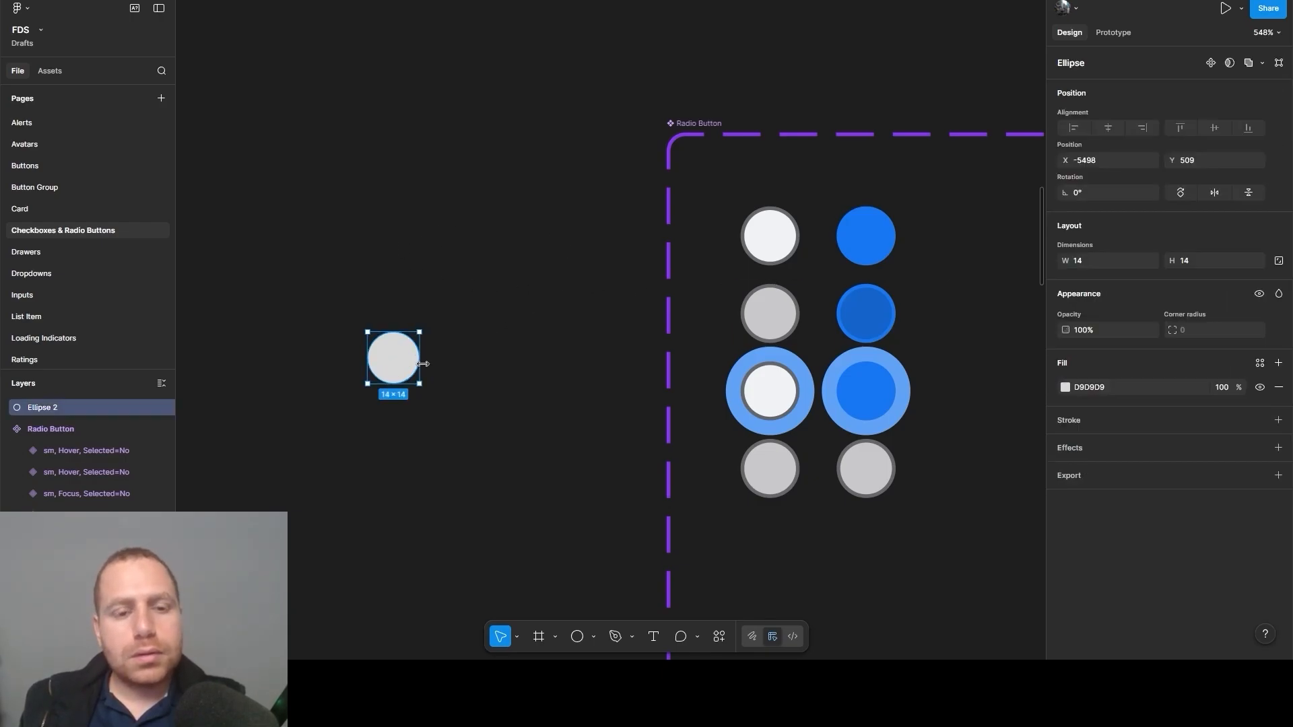
Turn the 14 × 14 circle into a full ring with a 100% sweep and an inner ratio of about 67.63%
{"action": "scroll", "coordinate": [404, 364], "scroll_direction": "up", "scroll_amount": 5}
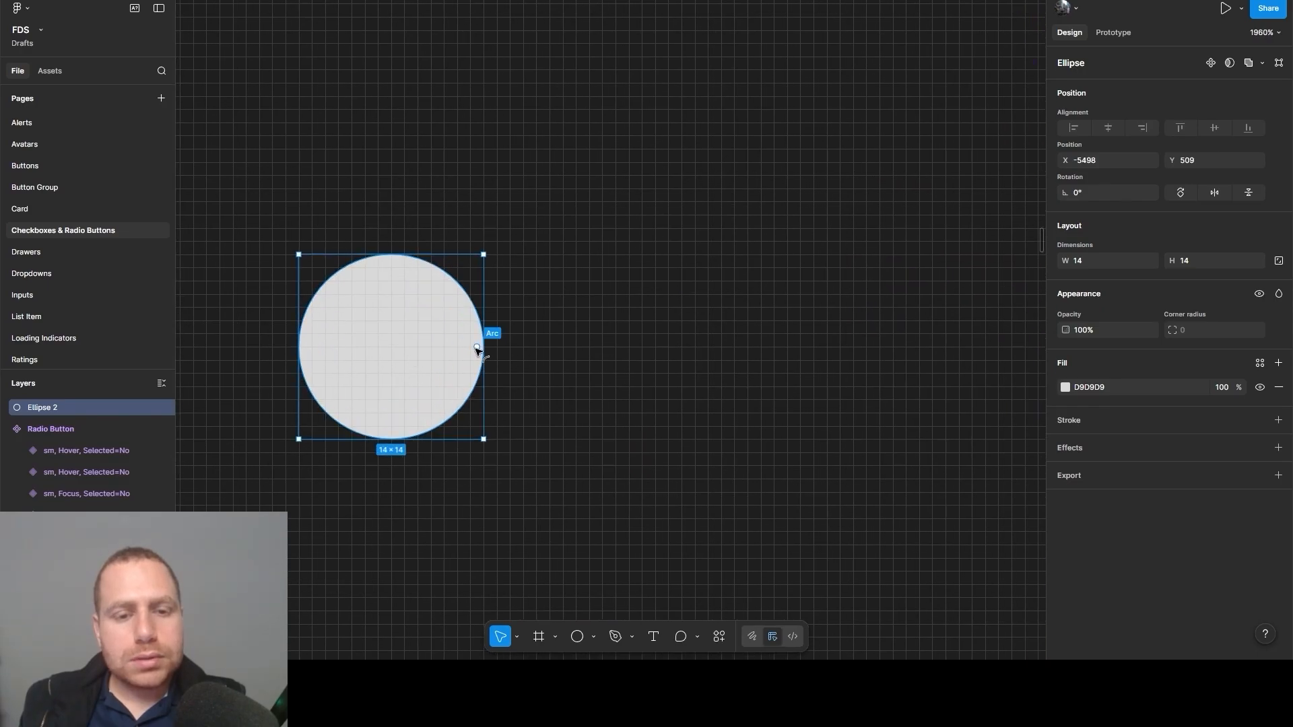
{"action": "left_click_drag", "start_coordinate": [478, 348], "coordinate": [473, 307]}
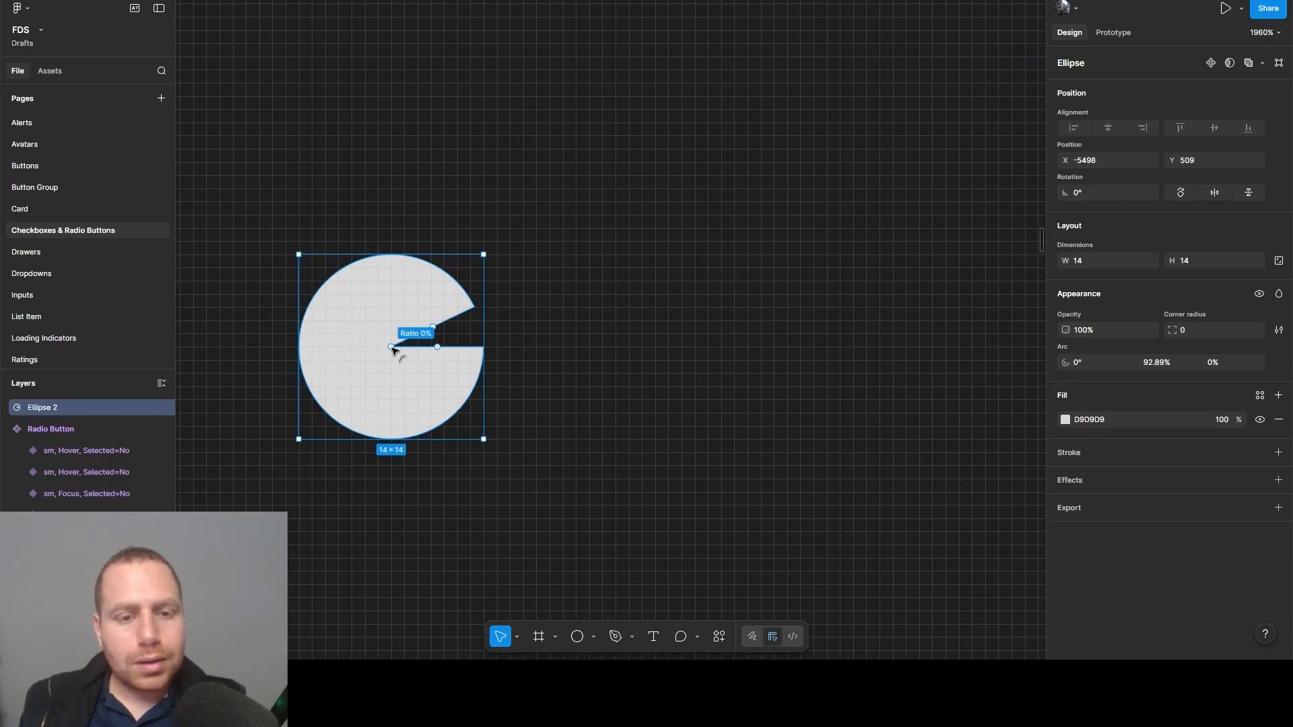
{"action": "left_click_drag", "start_coordinate": [393, 350], "coordinate": [475, 350]}
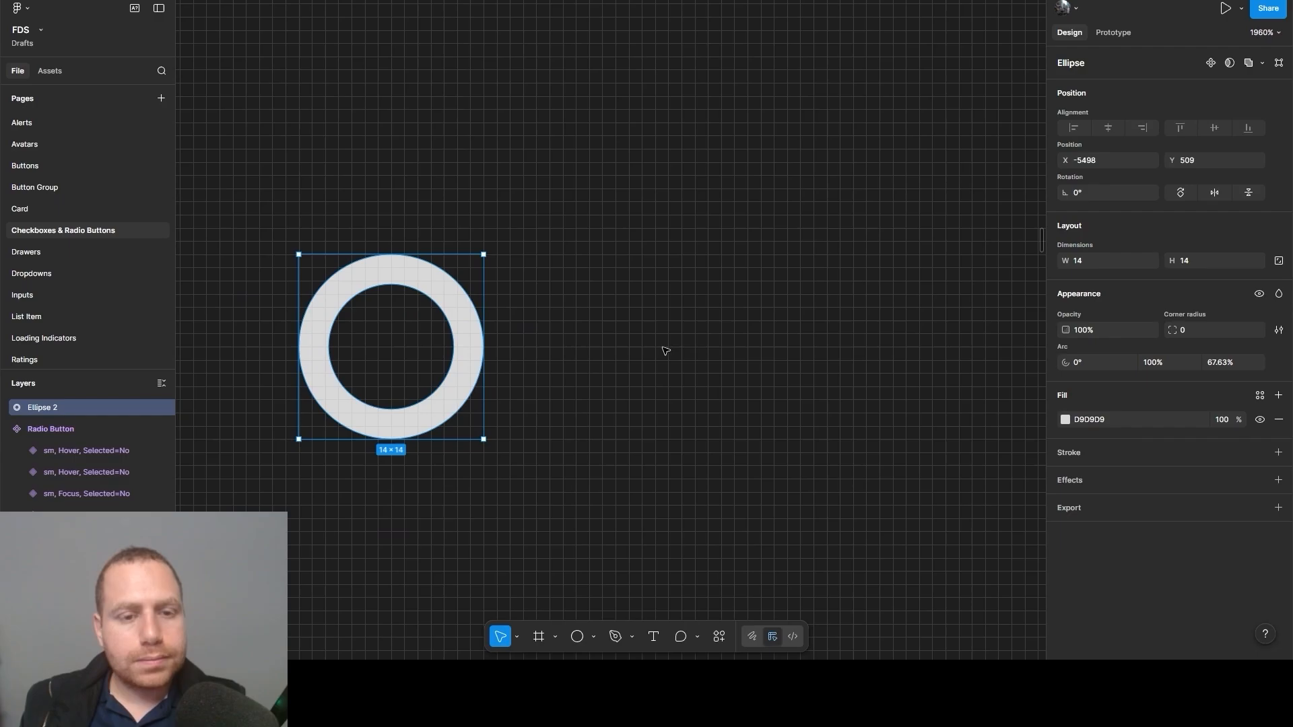
{"action": "left_click", "coordinate": [903, 335]}
Move the ring into the second column's Default radio button, centred at X 1, Y 1
{"action": "scroll", "coordinate": [639, 274], "scroll_direction": "down", "scroll_amount": 3}
{"action": "scroll", "coordinate": [653, 280], "scroll_direction": "down", "scroll_amount": 3}
{"action": "left_click_drag", "start_coordinate": [689, 282], "coordinate": [481, 329]}
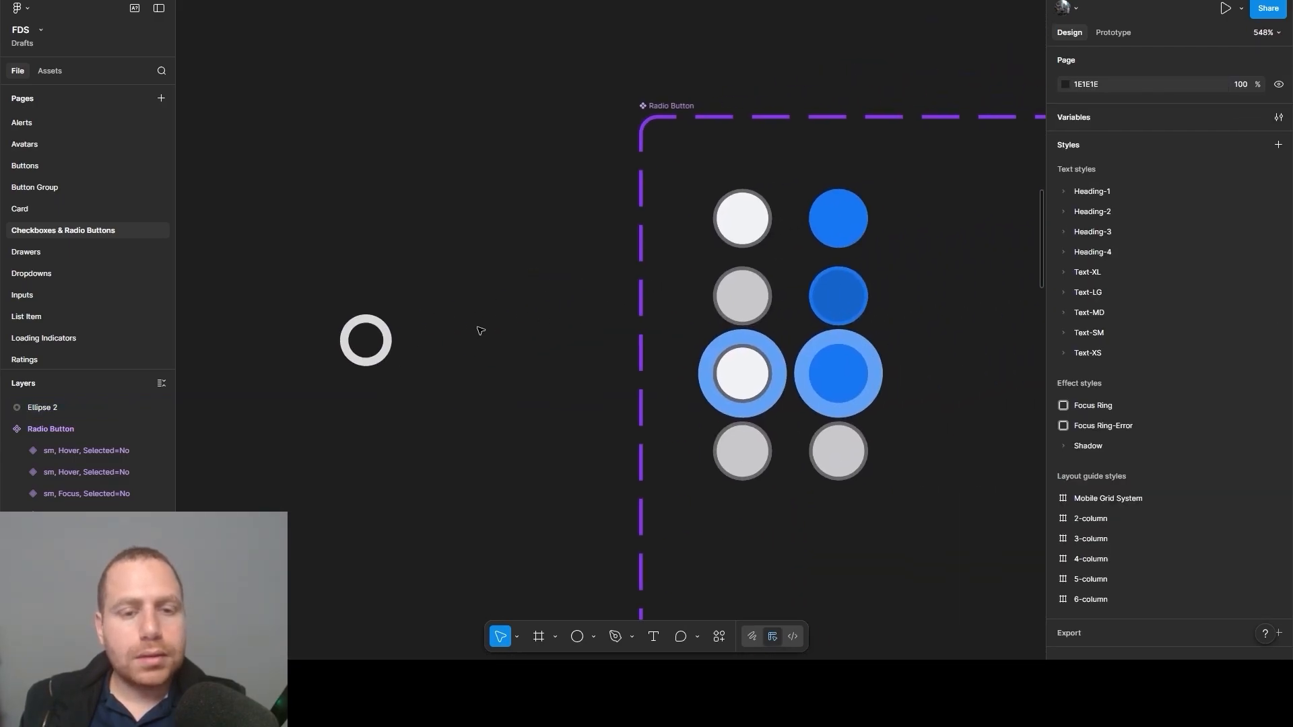
{"action": "left_click", "coordinate": [389, 349]}
{"action": "left_click_drag", "start_coordinate": [376, 355], "coordinate": [846, 236]}
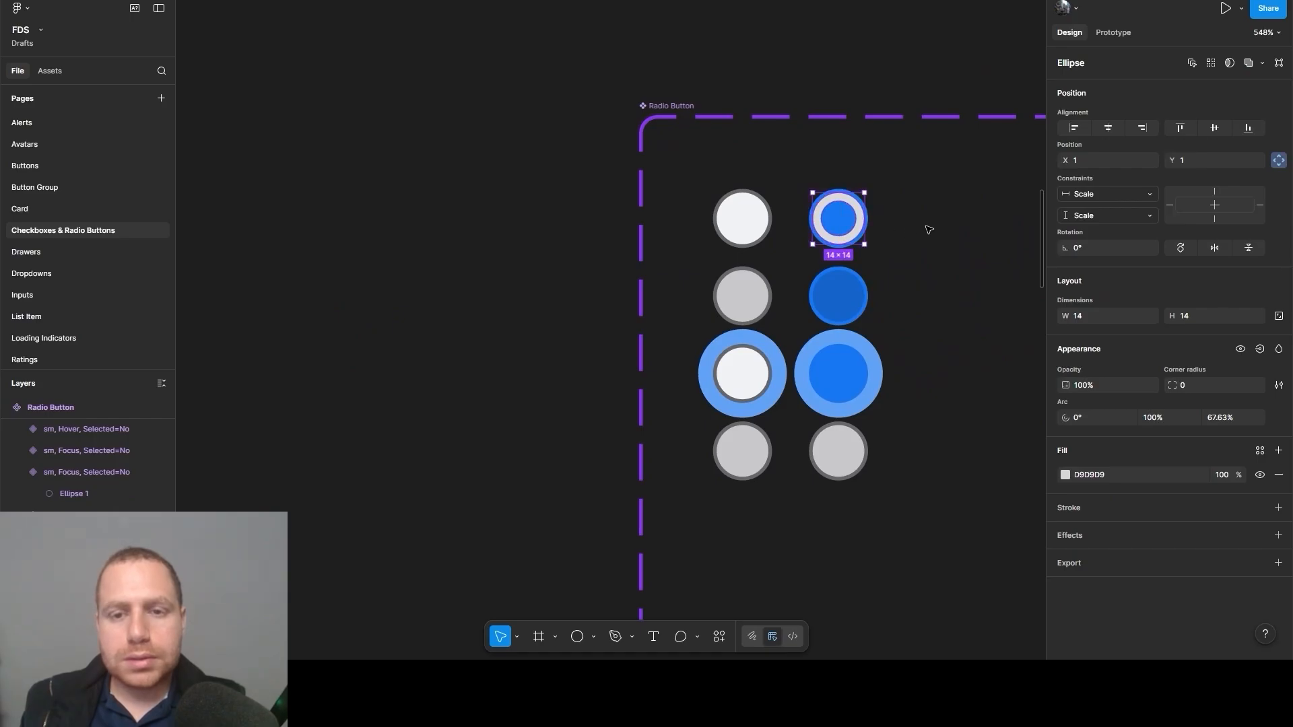
Set the ring's fill to the General/icon/white variable
{"action": "scroll", "coordinate": [841, 283], "scroll_direction": "up", "scroll_amount": 3}
{"action": "scroll", "coordinate": [776, 282], "scroll_direction": "up", "scroll_amount": 3}
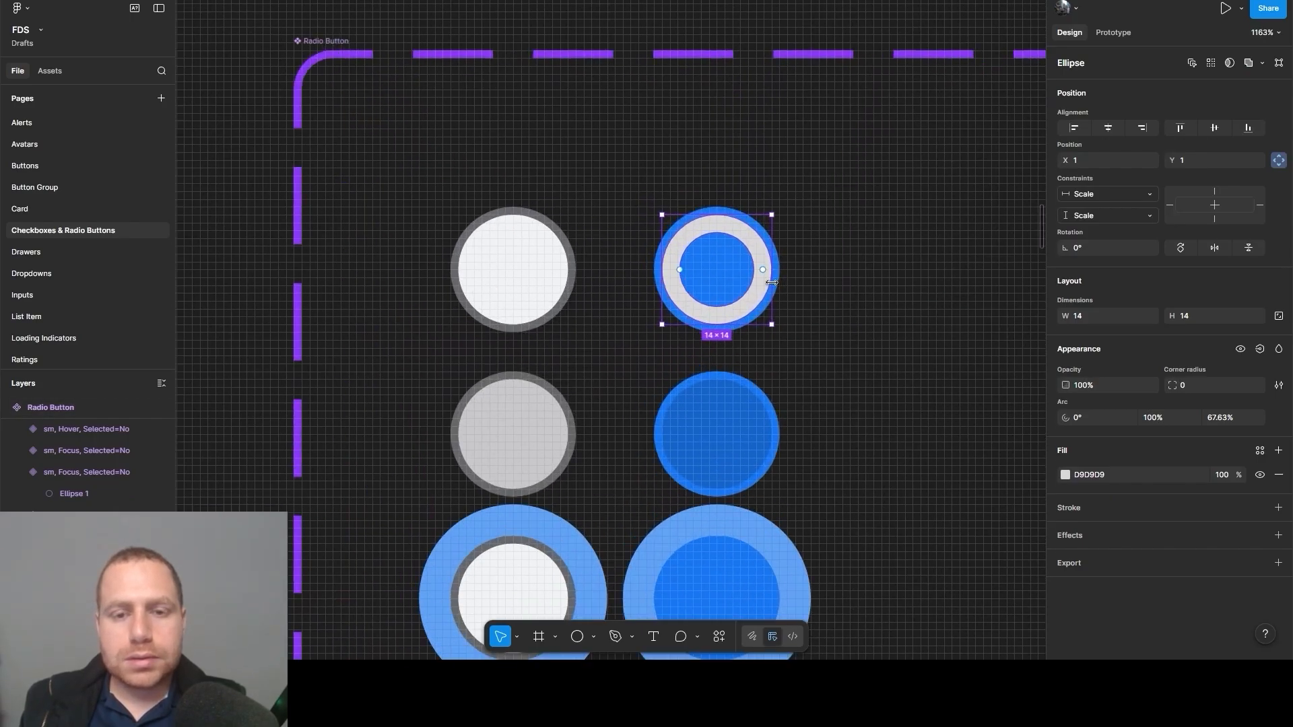
{"action": "left_click", "coordinate": [1065, 475]}
{"action": "left_click", "coordinate": [958, 323]}
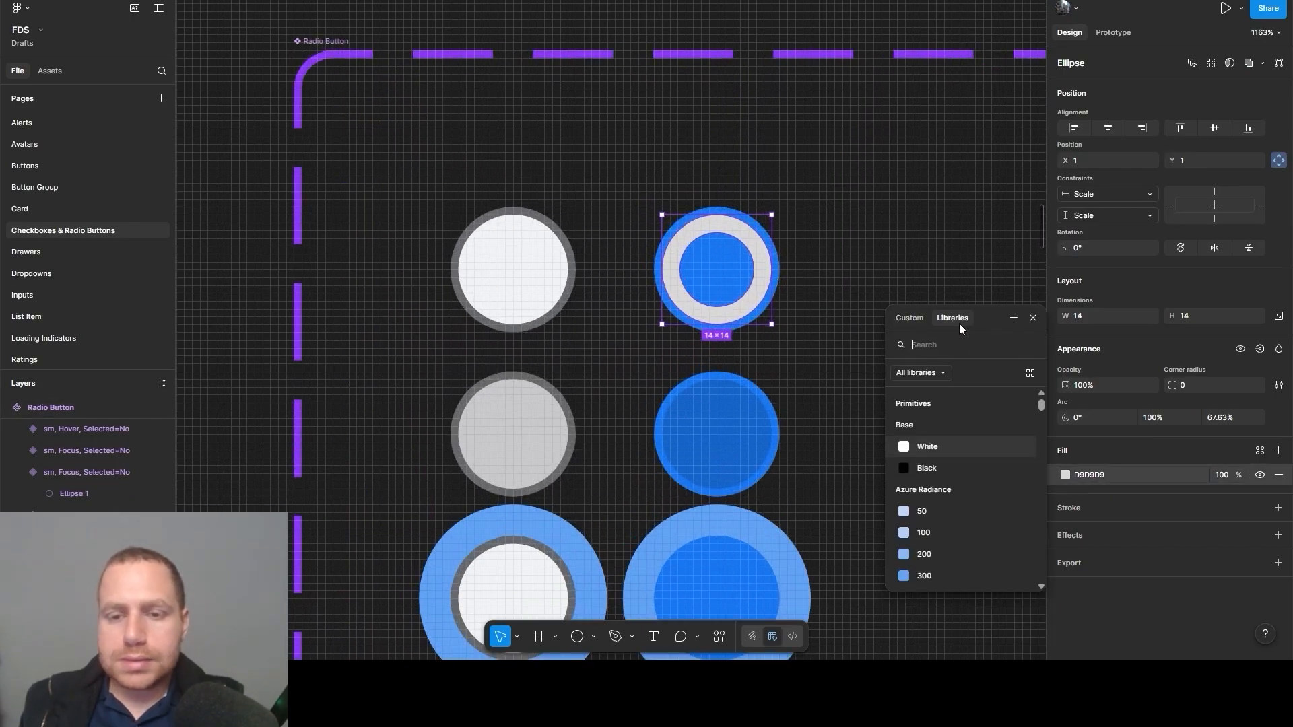
{"action": "type", "text": "icon"}
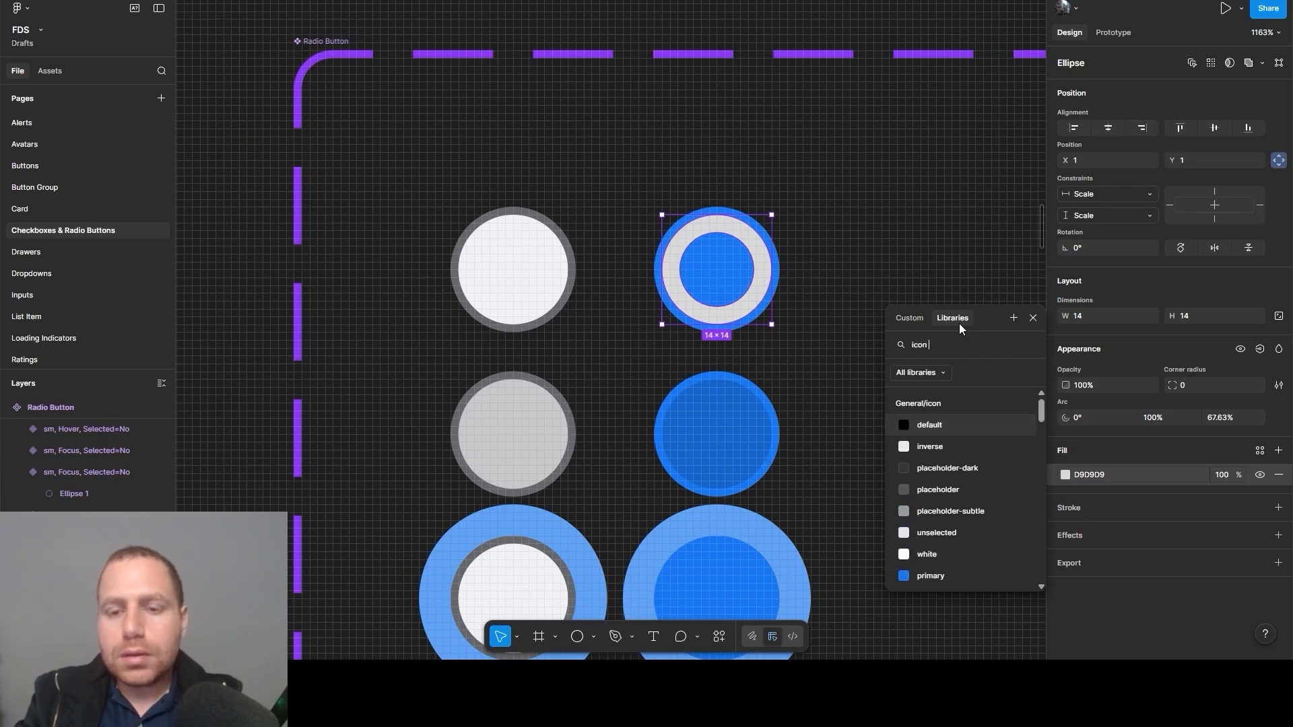
{"action": "left_click", "coordinate": [950, 555]}
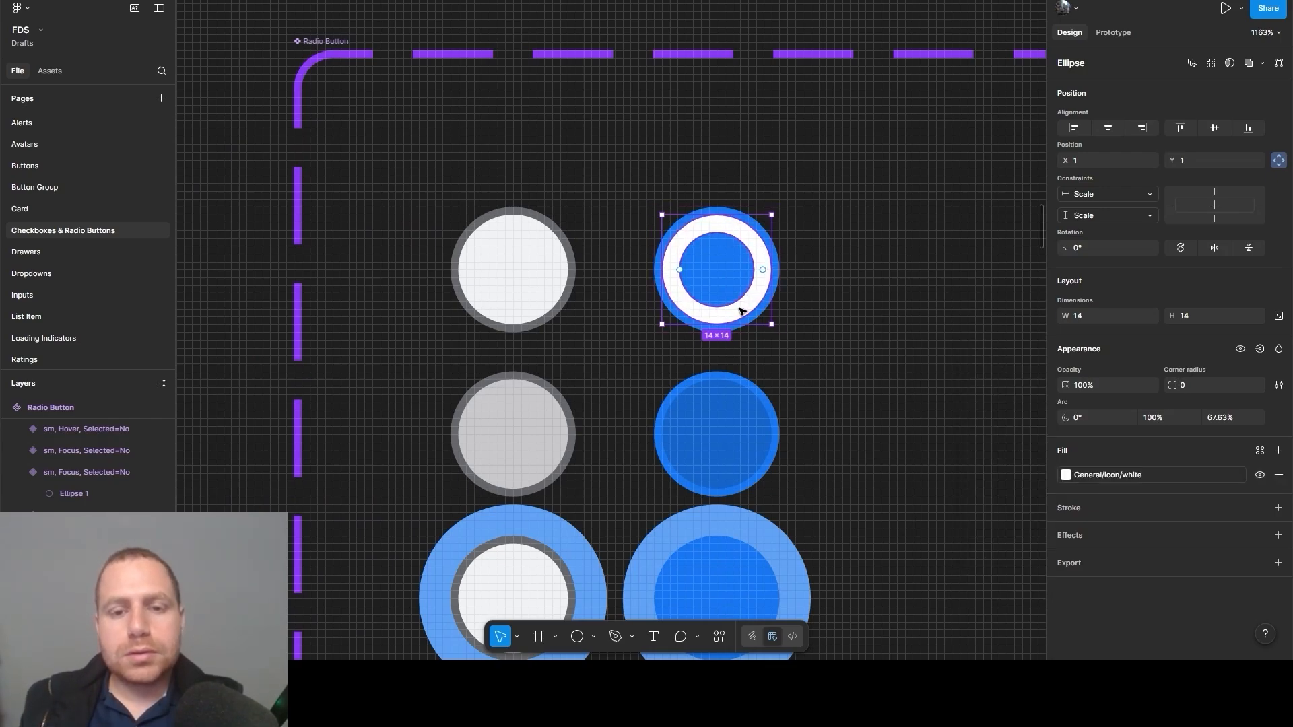
Copy the white ring into the second column's Hover, Focus and Disabled radio buttons, centred in each
{"action": "left_click_drag", "start_coordinate": [741, 309], "coordinate": [741, 475]}
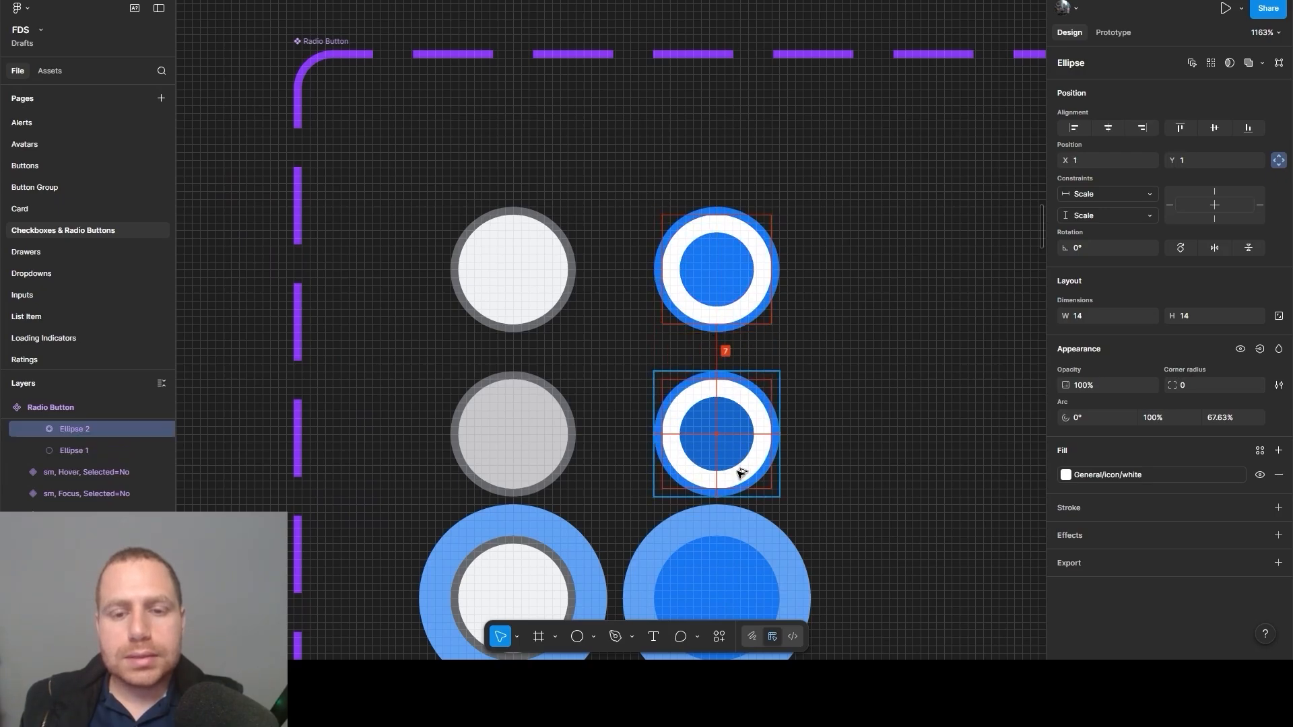
{"action": "scroll", "coordinate": [842, 444], "scroll_direction": "down", "scroll_amount": 3}
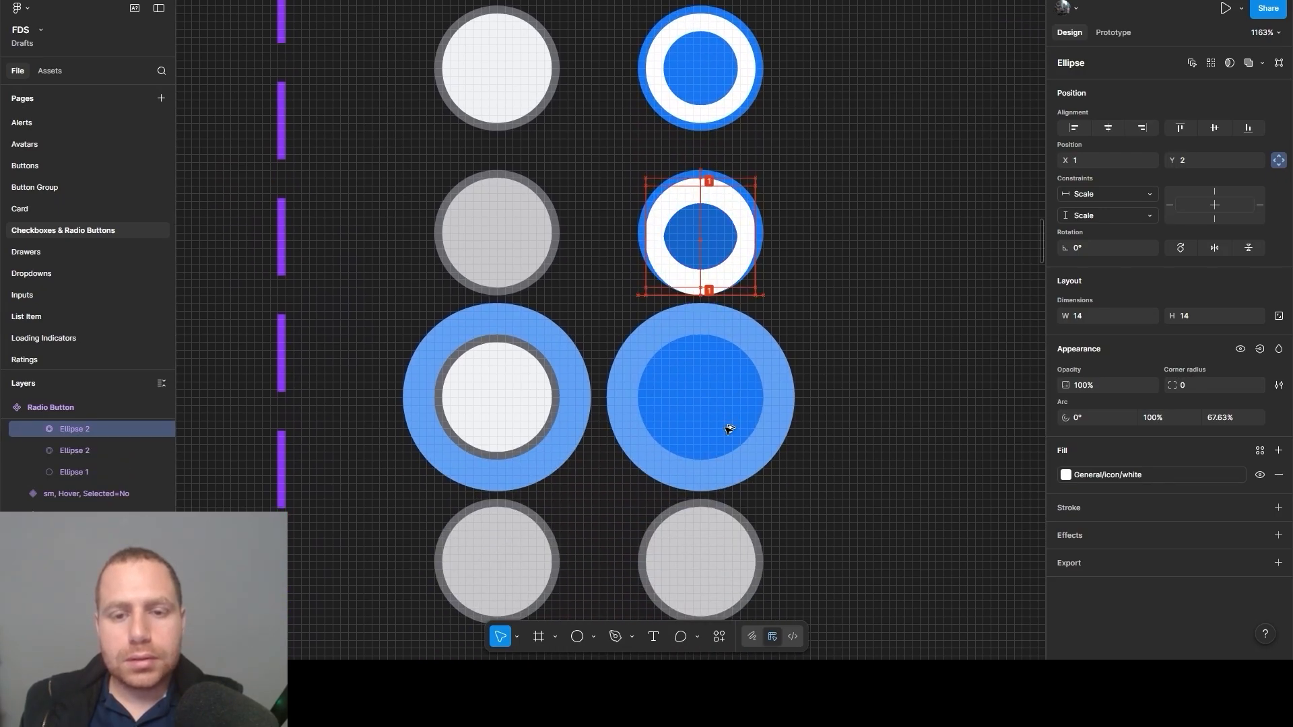
{"action": "left_click_drag", "start_coordinate": [729, 429], "coordinate": [708, 440]}
{"action": "scroll", "coordinate": [741, 258], "scroll_direction": "down", "scroll_amount": 3}
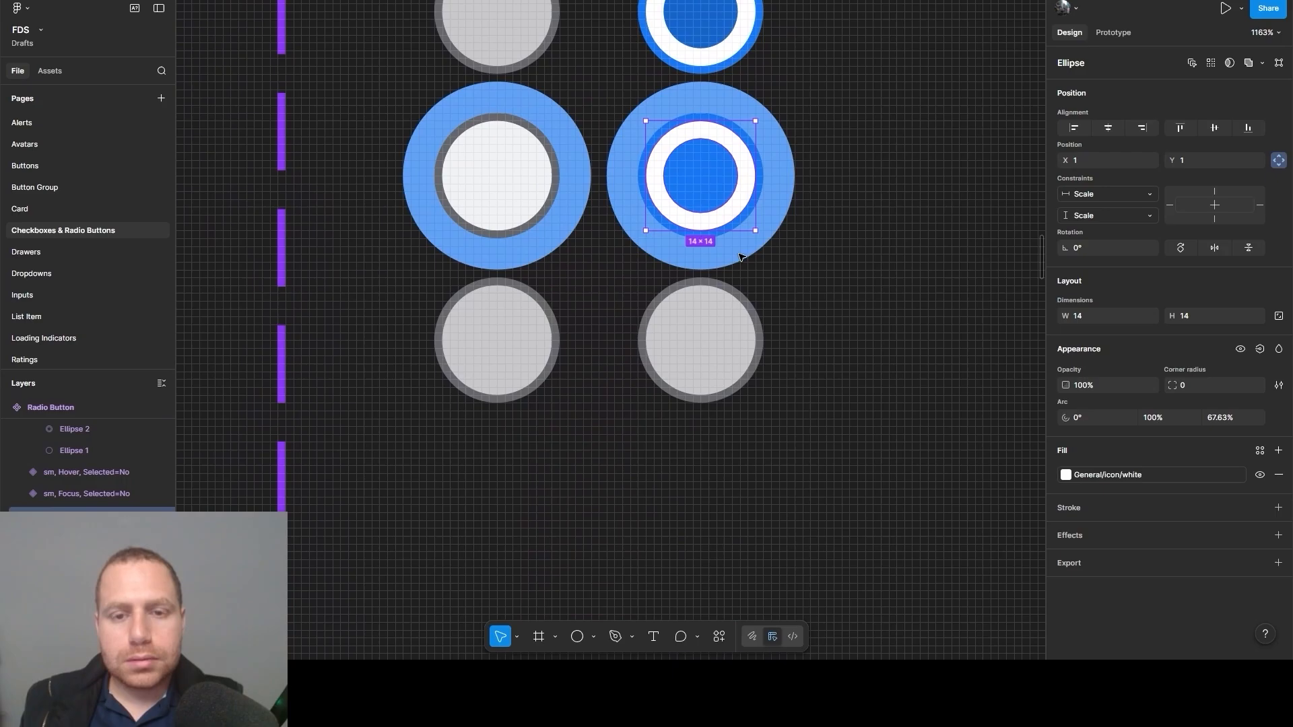
{"action": "left_click_drag", "start_coordinate": [726, 226], "coordinate": [726, 389]}
{"action": "left_click", "coordinate": [929, 294]}
Compare the selected radio buttons with the one beside "Debit or credit card" in the Checkout reference screen
{"action": "scroll", "coordinate": [946, 202], "scroll_direction": "down", "scroll_amount": 3}
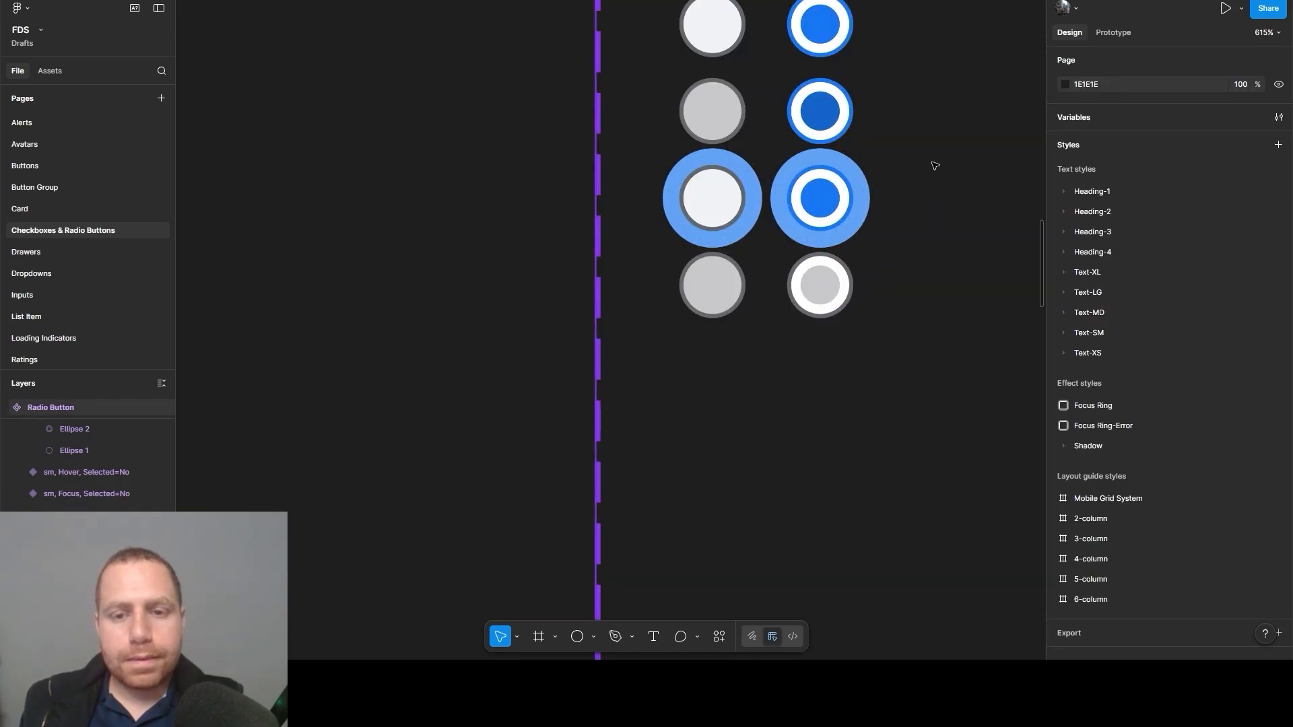
{"action": "scroll", "coordinate": [935, 166], "scroll_direction": "down", "scroll_amount": 2}
{"action": "scroll", "coordinate": [889, 191], "scroll_direction": "right", "scroll_amount": 4}
{"action": "scroll", "coordinate": [808, 215], "scroll_direction": "up", "scroll_amount": 2}
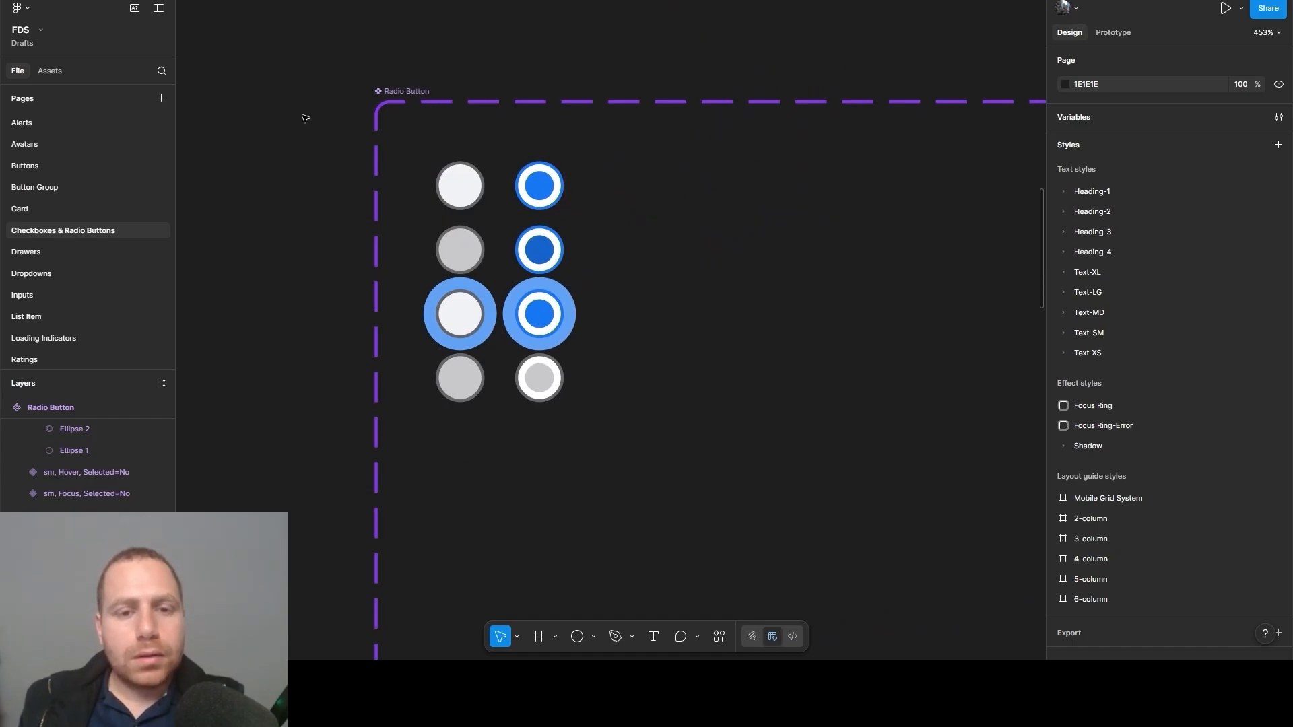
{"action": "scroll", "coordinate": [512, 146], "scroll_direction": "down", "scroll_amount": 5}
{"action": "left_click_drag", "start_coordinate": [701, 200], "coordinate": [269, 202]}
{"action": "left_click_drag", "start_coordinate": [1023, 214], "coordinate": [631, 243]}
{"action": "scroll", "coordinate": [632, 246], "scroll_direction": "down", "scroll_amount": 2}
{"action": "scroll", "coordinate": [632, 246], "scroll_direction": "right", "scroll_amount": 3}
{"action": "scroll", "coordinate": [782, 317], "scroll_direction": "up", "scroll_amount": 2}
{"action": "scroll", "coordinate": [725, 306], "scroll_direction": "down", "scroll_amount": 6}
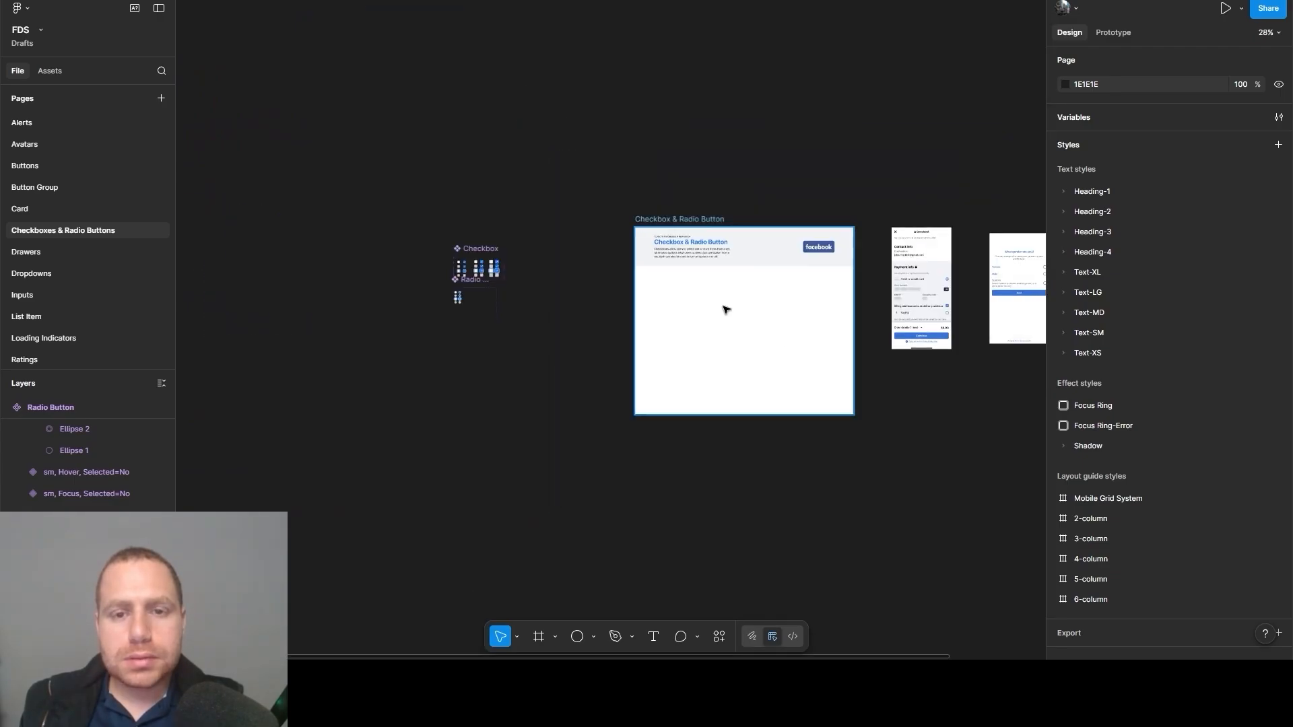
{"action": "left_click_drag", "start_coordinate": [605, 330], "coordinate": [406, 314]}
{"action": "scroll", "coordinate": [741, 289], "scroll_direction": "up", "scroll_amount": 10}
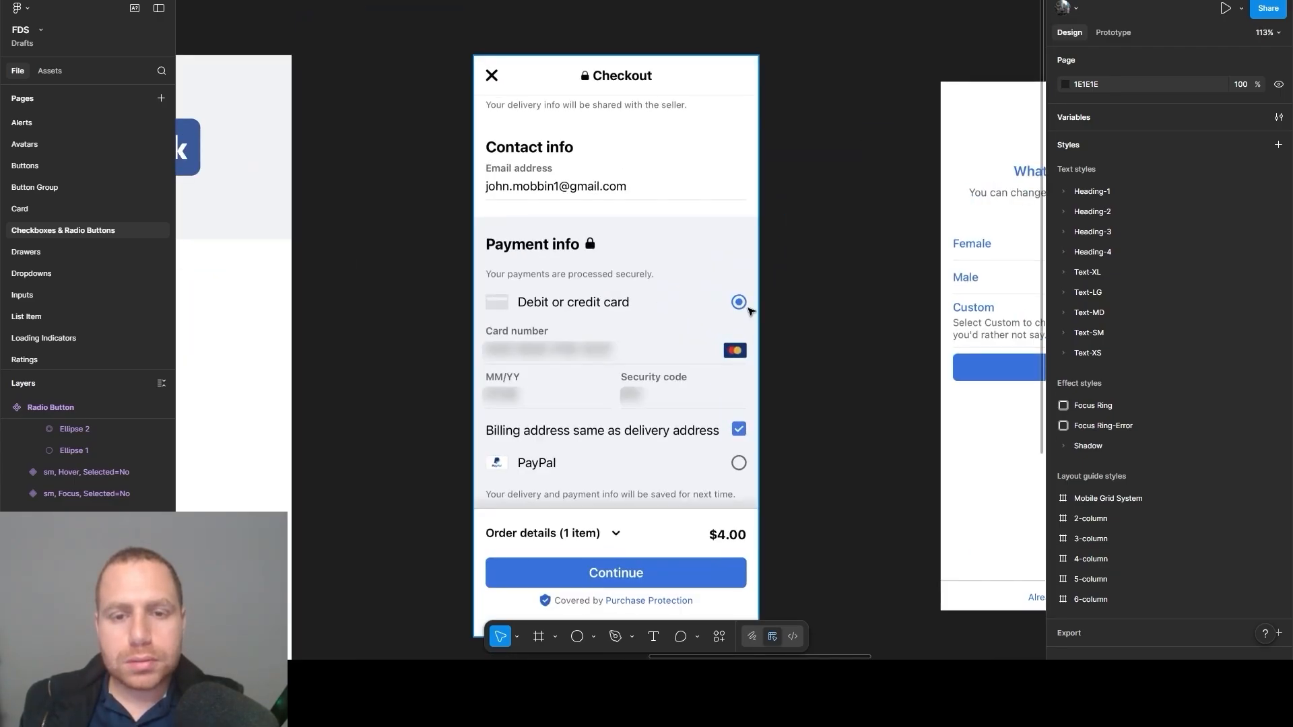
{"action": "scroll", "coordinate": [709, 309], "scroll_direction": "up", "scroll_amount": 3}
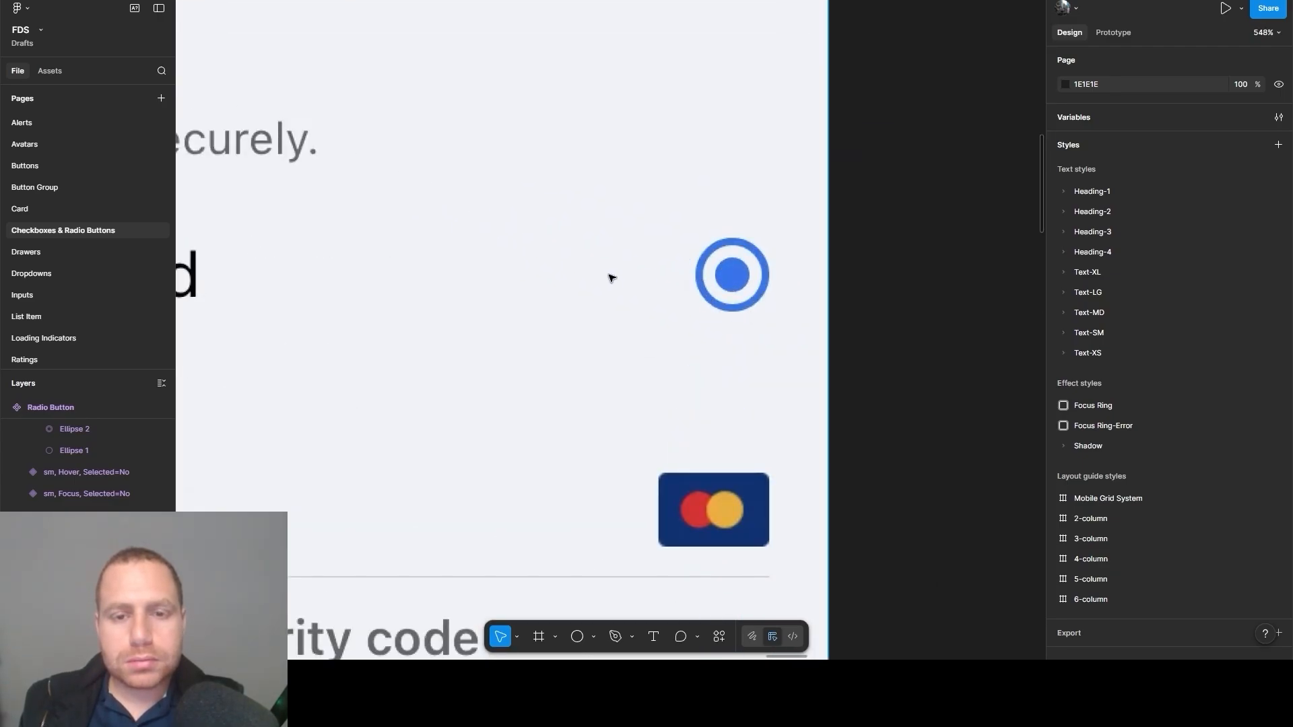
{"action": "scroll", "coordinate": [611, 278], "scroll_direction": "down", "scroll_amount": 9}
{"action": "left_click_drag", "start_coordinate": [438, 292], "coordinate": [1019, 278]}
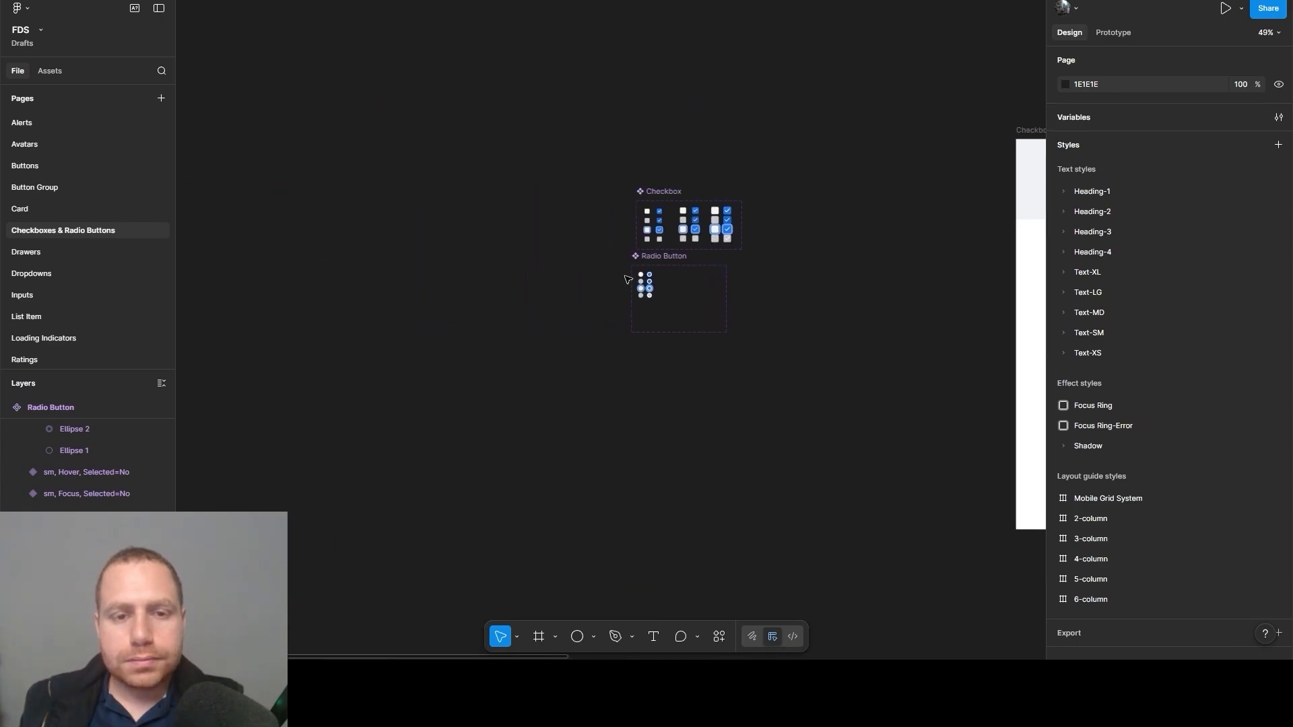
Set the Selected property of the second column's four radio button variants to Yes
{"action": "scroll", "coordinate": [627, 279], "scroll_direction": "up", "scroll_amount": 10}
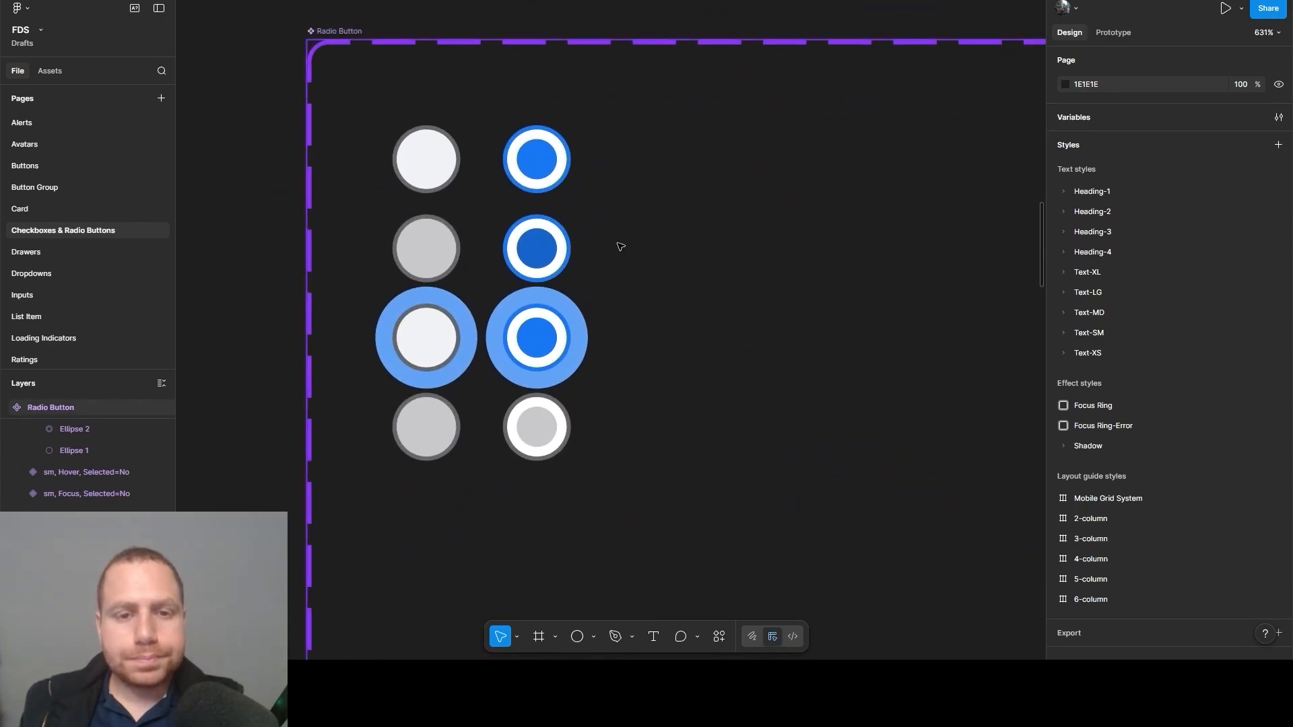
{"action": "scroll", "coordinate": [609, 241], "scroll_direction": "up", "scroll_amount": 1}
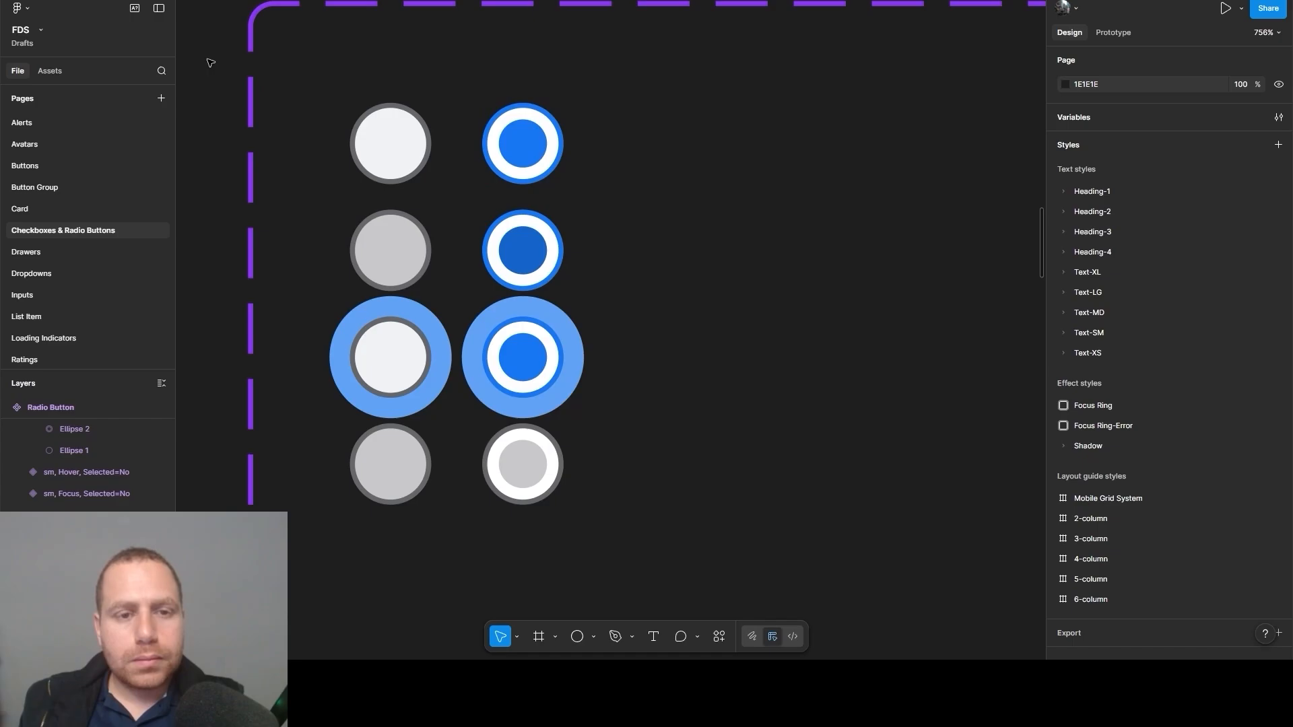
{"action": "left_click_drag", "start_coordinate": [209, 59], "coordinate": [769, 596]}
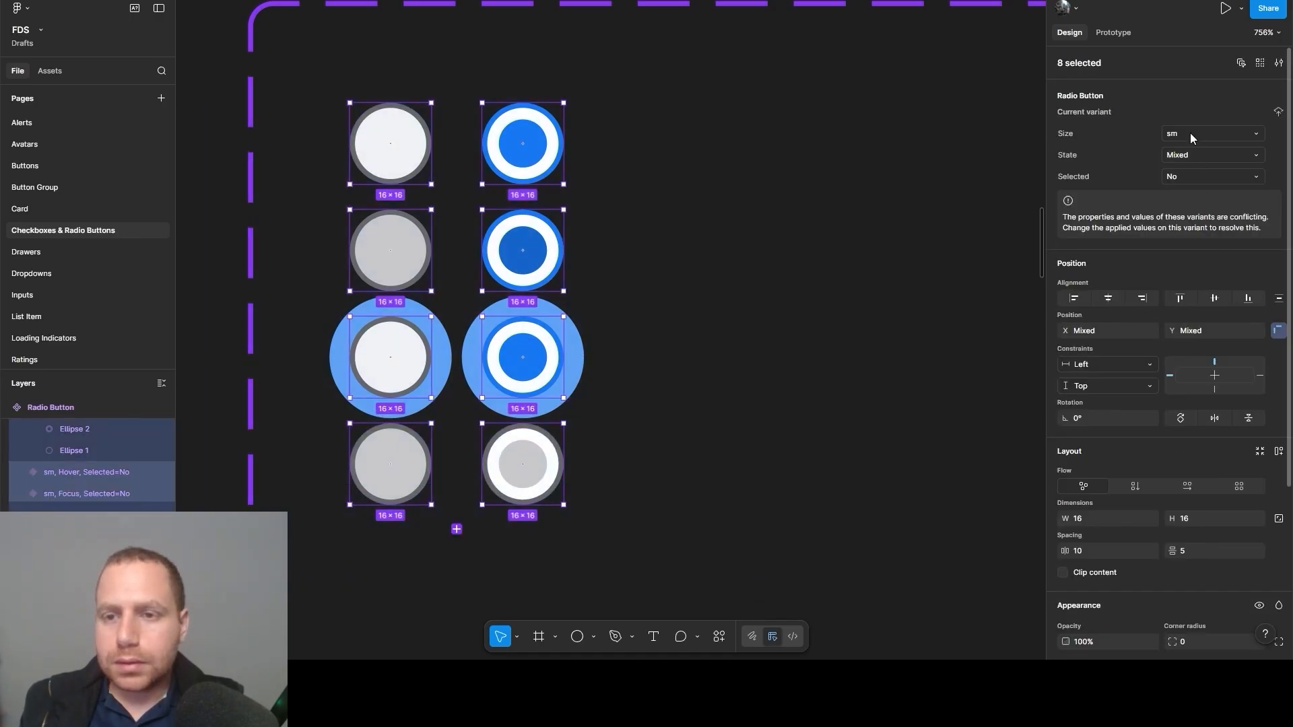
{"action": "left_click", "coordinate": [846, 273]}
{"action": "left_click", "coordinate": [520, 143]}
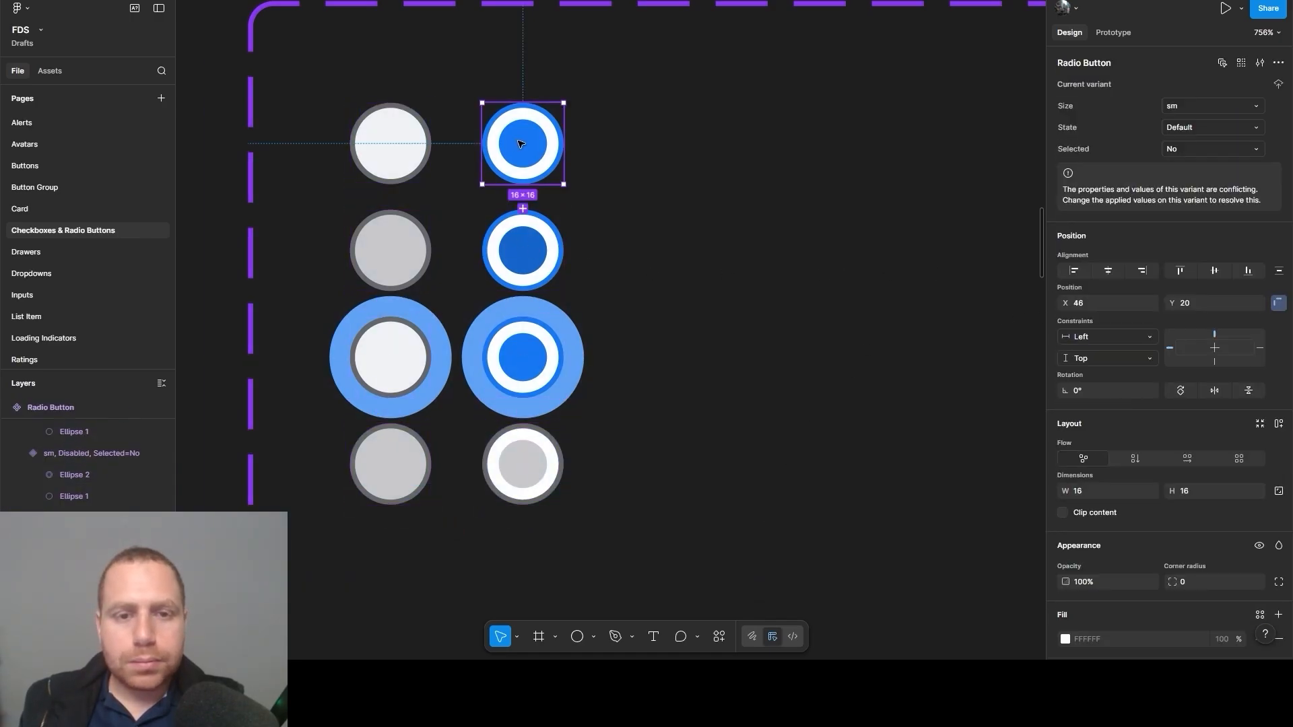
{"action": "left_click", "coordinate": [522, 250], "text": "shift"}
{"action": "left_click", "coordinate": [523, 356], "text": "shift"}
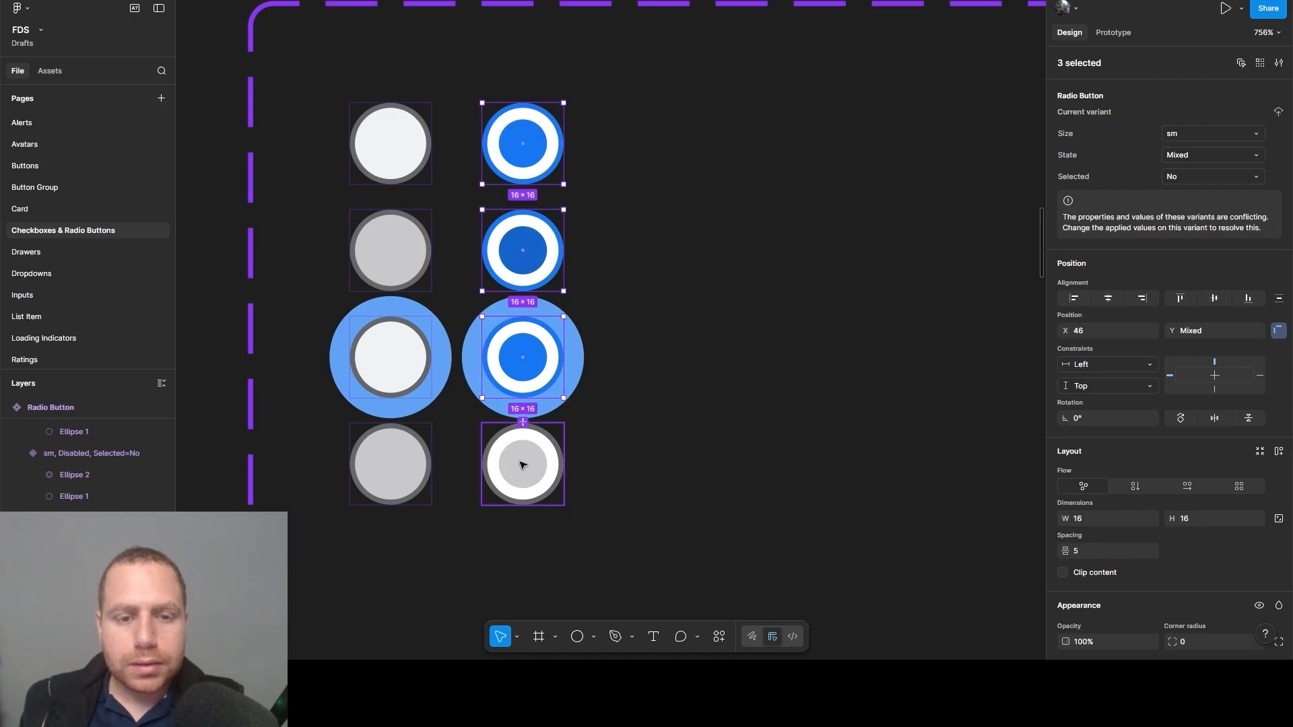
{"action": "left_click", "coordinate": [522, 464], "text": "shift"}
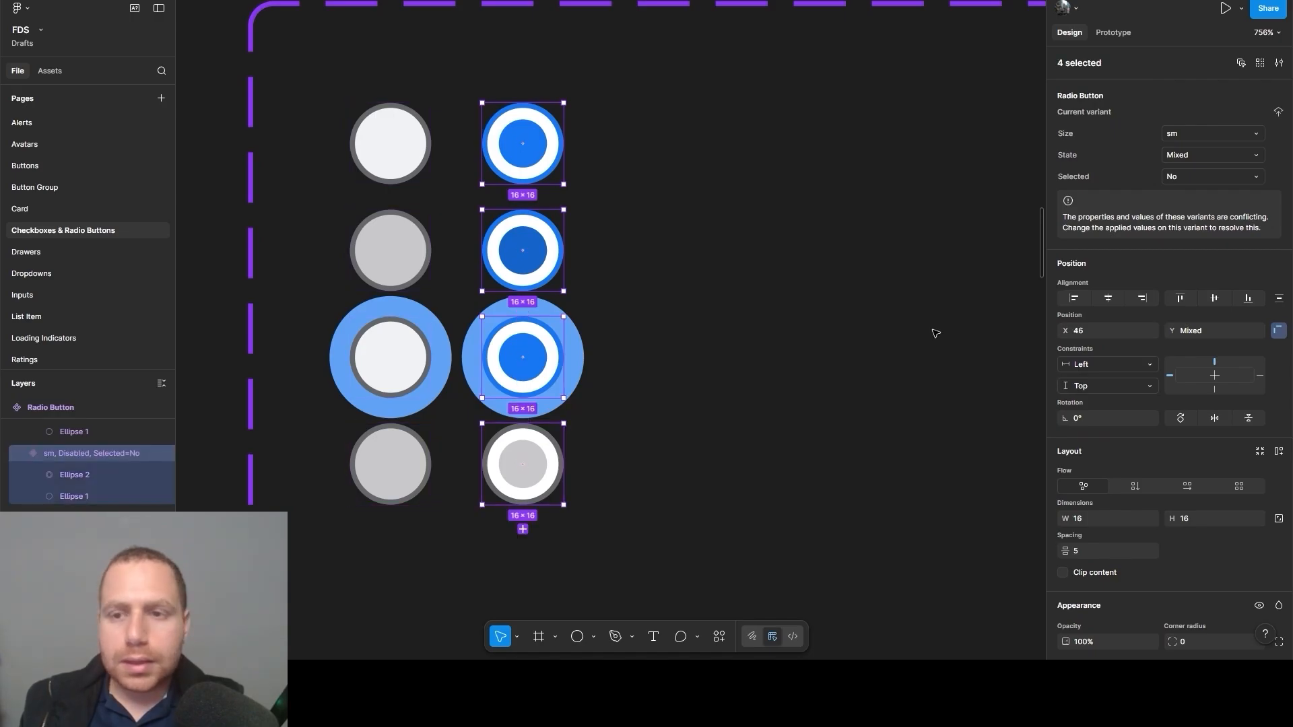
{"action": "left_click", "coordinate": [1193, 177]}
{"action": "type", "text": "Yes"}
{"action": "left_click", "coordinate": [712, 235]}
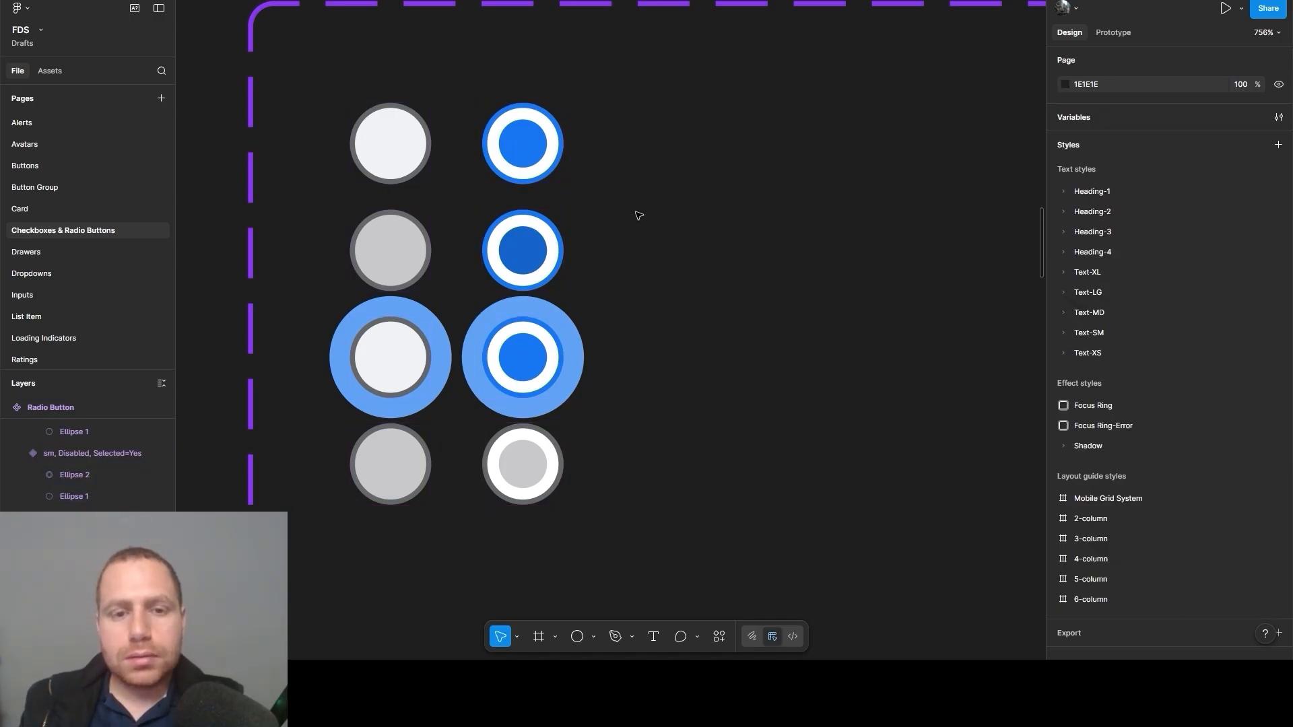
Duplicate all eight small radio button variants beside the originals, aligned with the same rows
{"action": "left_click_drag", "start_coordinate": [207, 66], "coordinate": [741, 587]}
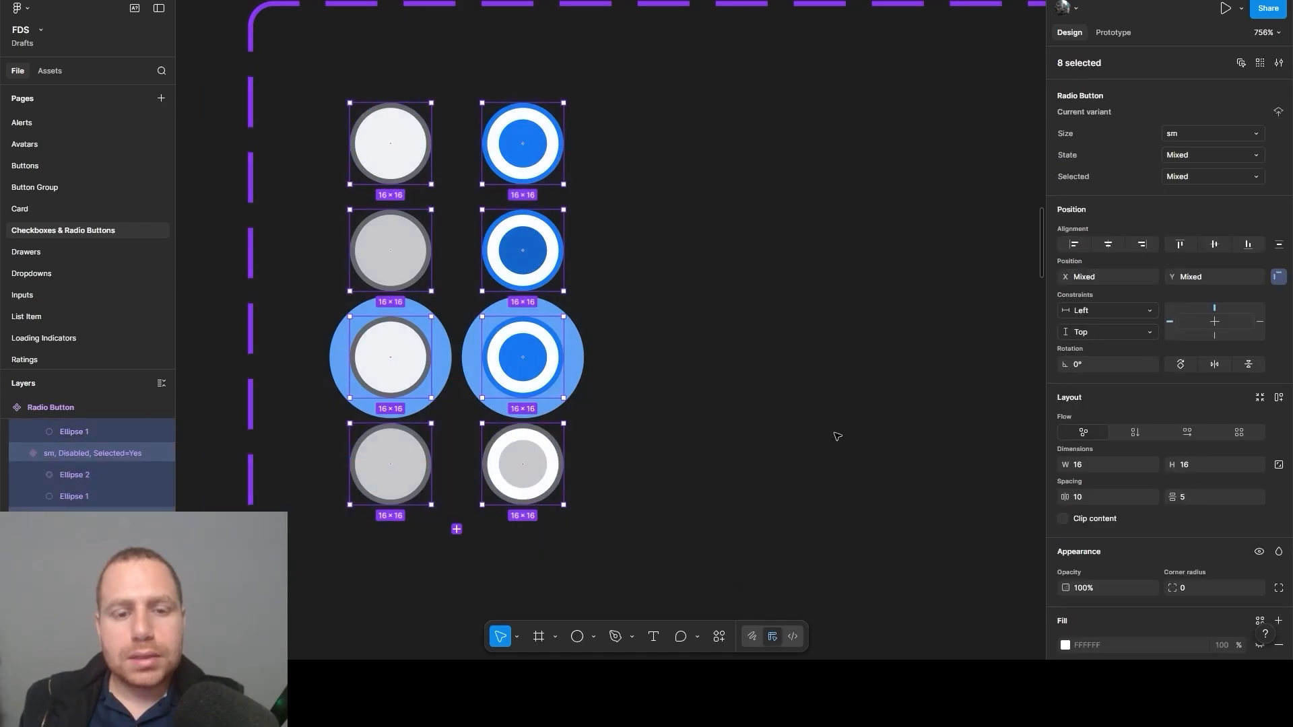
{"action": "left_click_drag", "start_coordinate": [512, 468], "coordinate": [828, 464]}
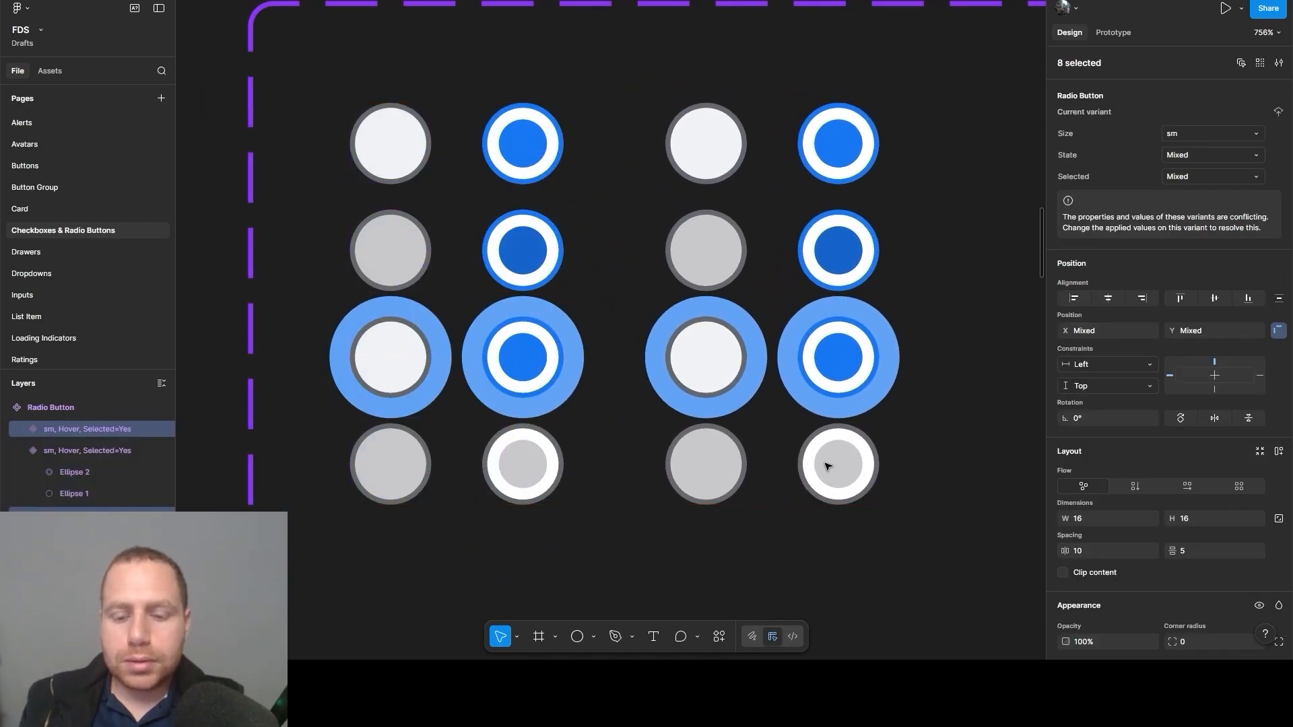
Scale the eight duplicated radio button variants proportionally to 20 × 20 and set their Size property to md
{"action": "key", "text": "k"}
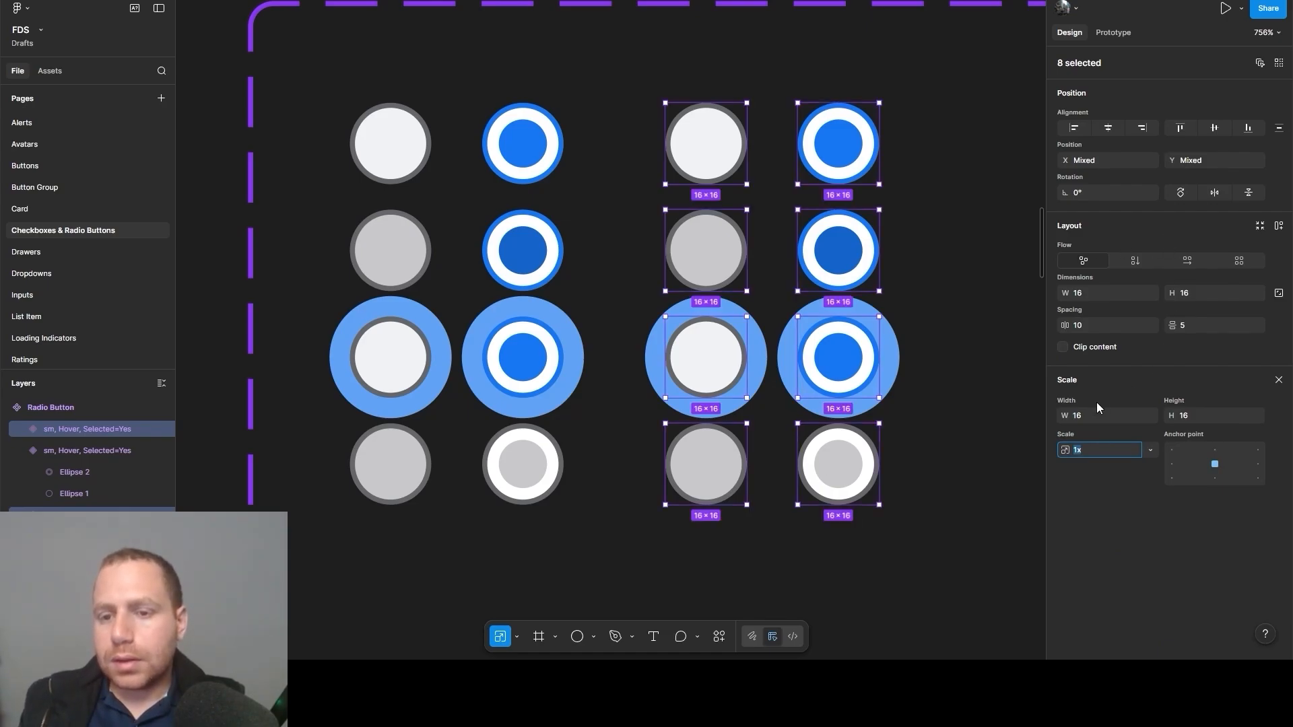
{"action": "type", "text": "20"}
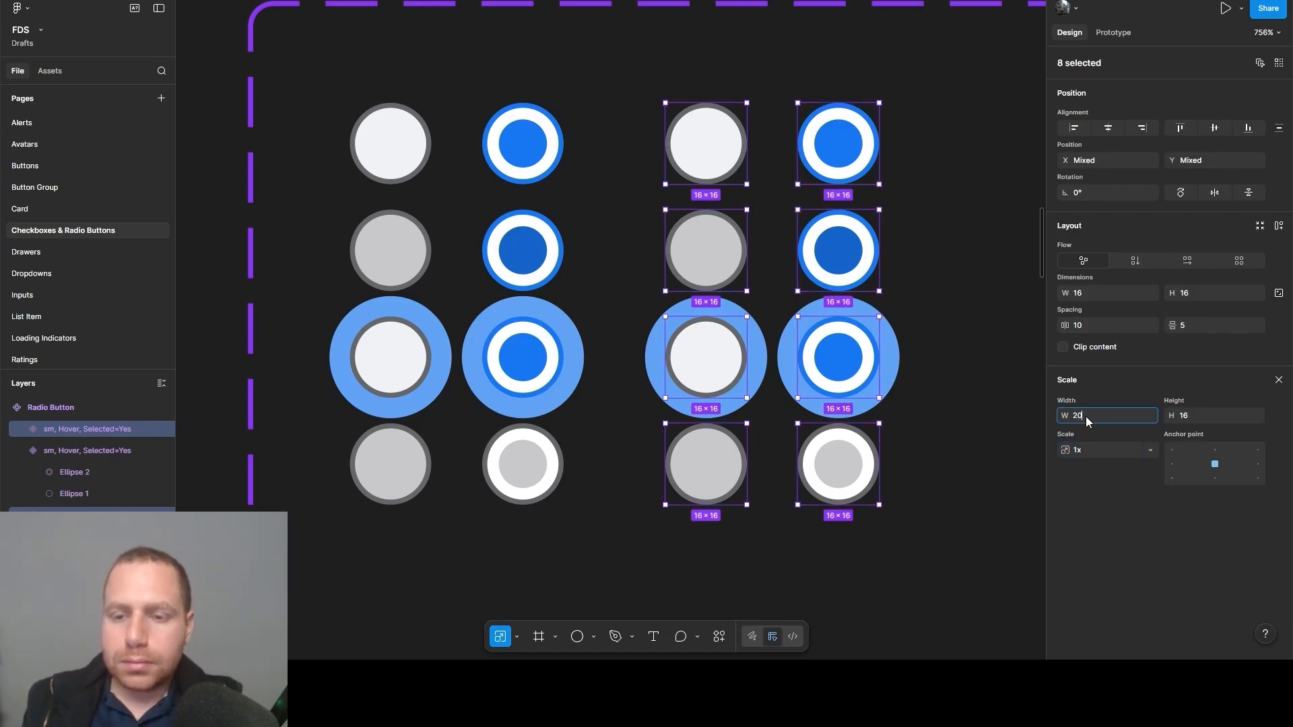
{"action": "left_click", "coordinate": [1207, 420]}
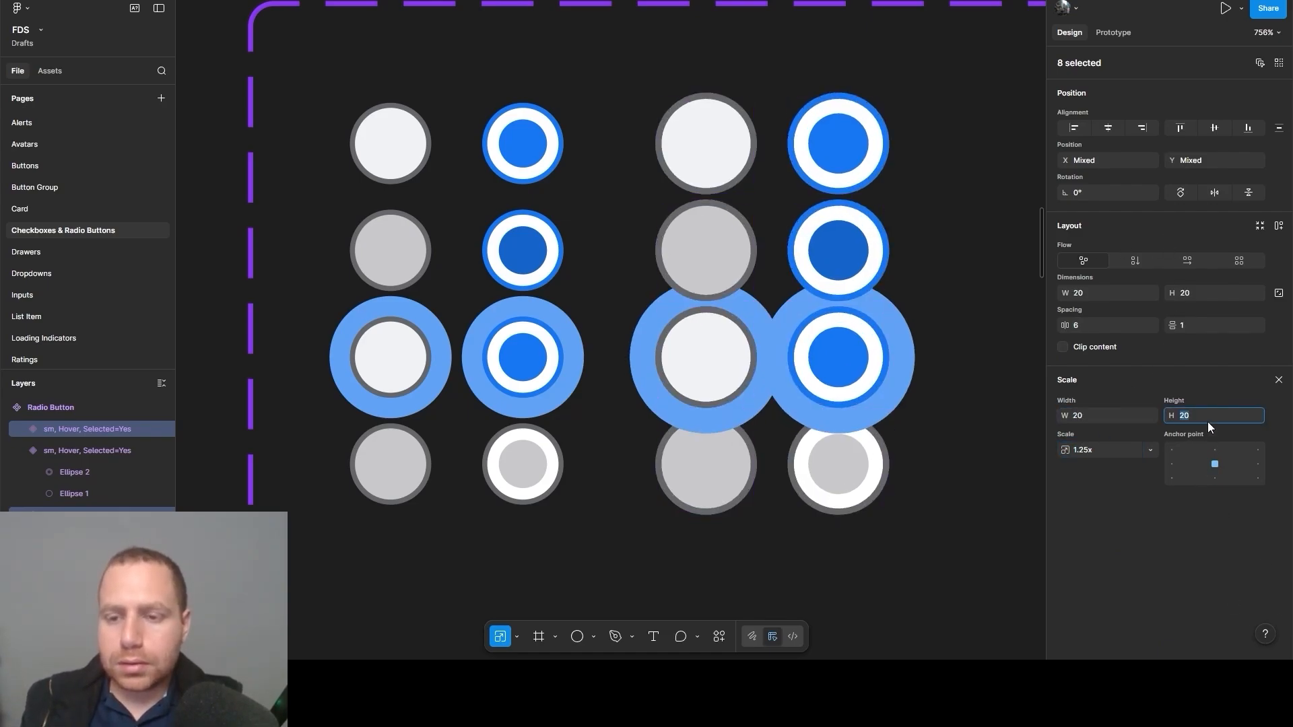
{"action": "left_click", "coordinate": [1278, 380]}
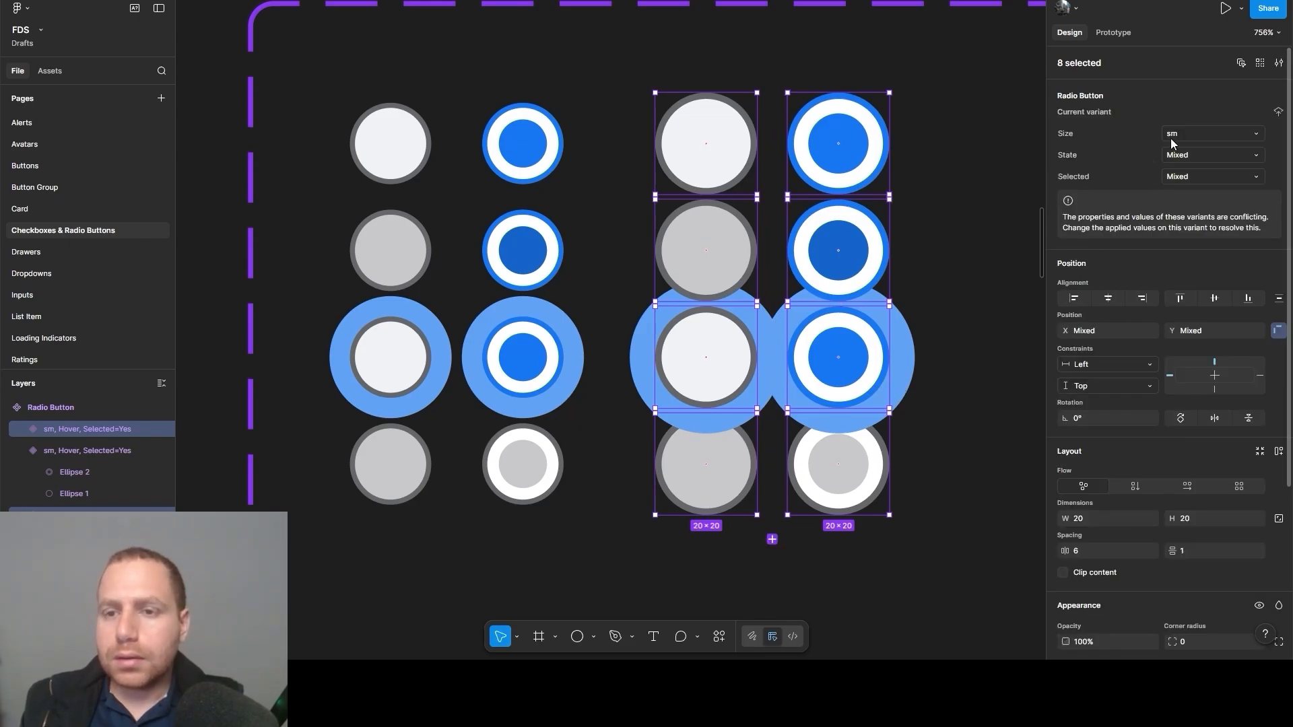
{"action": "type", "text": "md"}
{"action": "key", "text": "Return"}
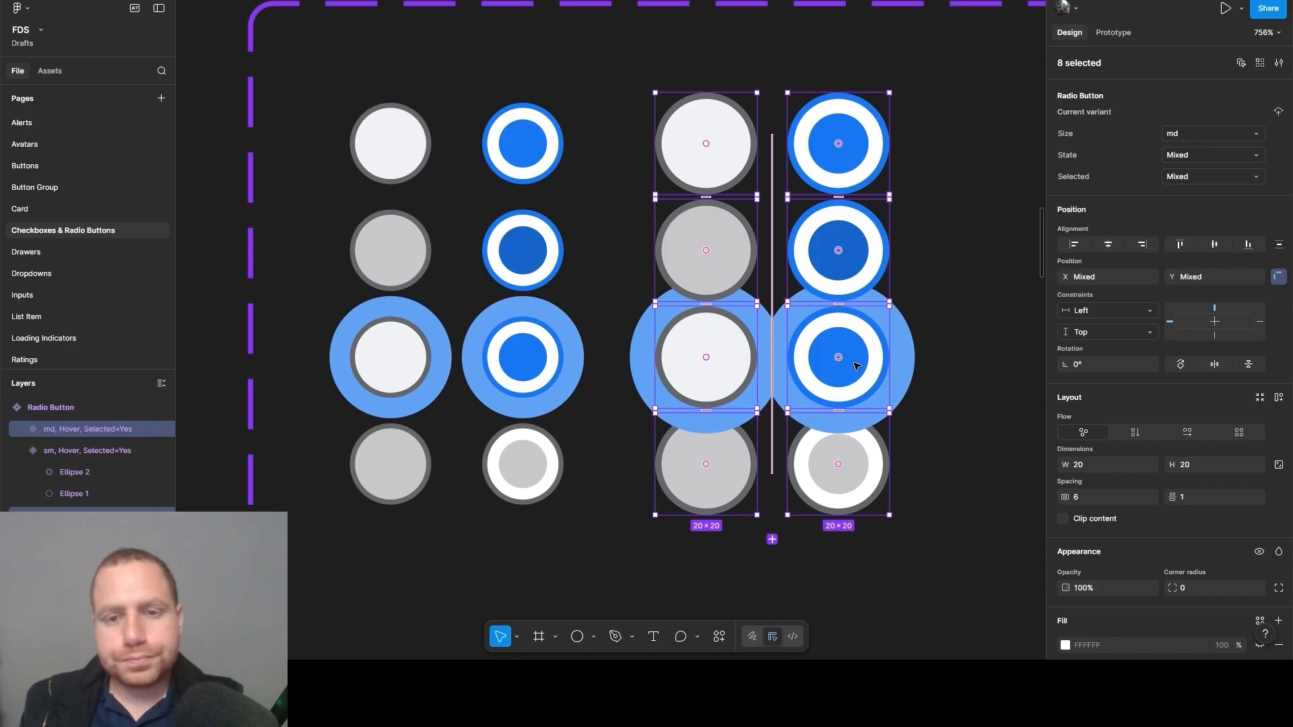
Spread out the eight md radio button variants with a horizontal spacing of 11 and a vertical spacing of 5
{"action": "scroll", "coordinate": [939, 373], "scroll_direction": "down", "scroll_amount": 5}
{"action": "left_click_drag", "start_coordinate": [939, 373], "coordinate": [742, 355]}
{"action": "scroll", "coordinate": [1133, 410], "scroll_direction": "down", "scroll_amount": 3}
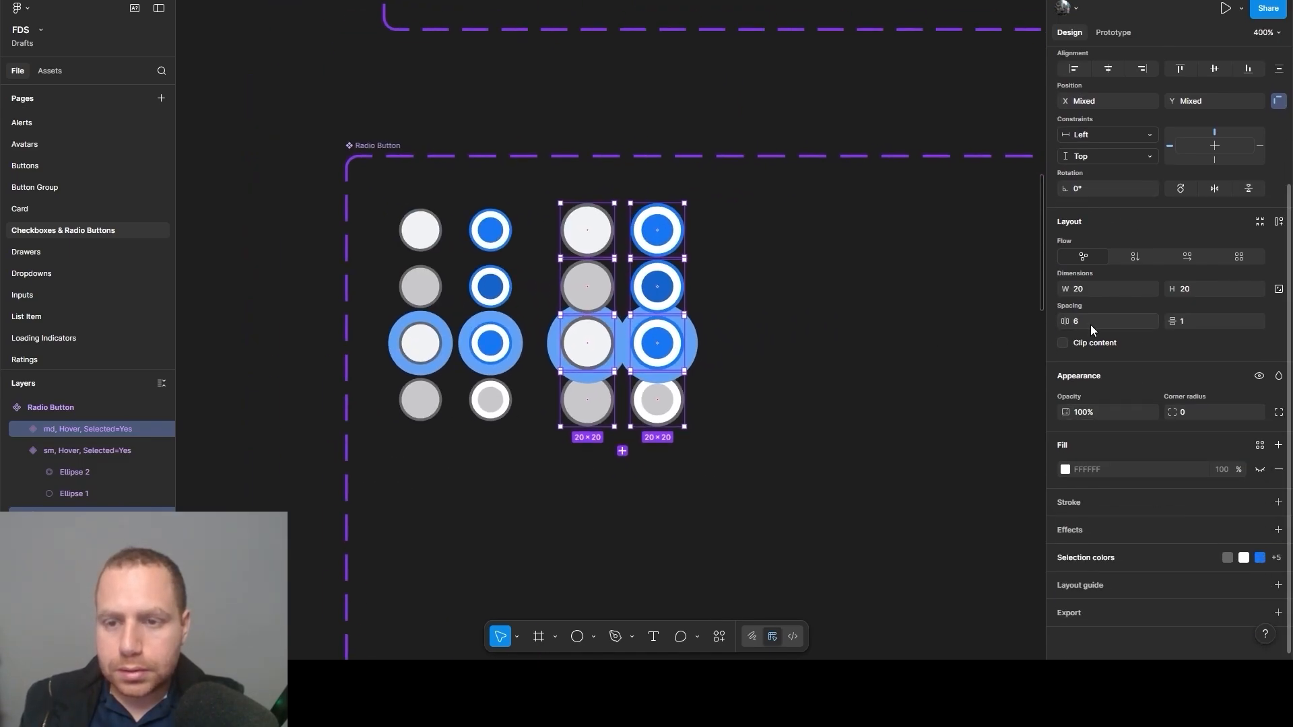
{"action": "left_click_drag", "start_coordinate": [1060, 321], "coordinate": [1071, 321]}
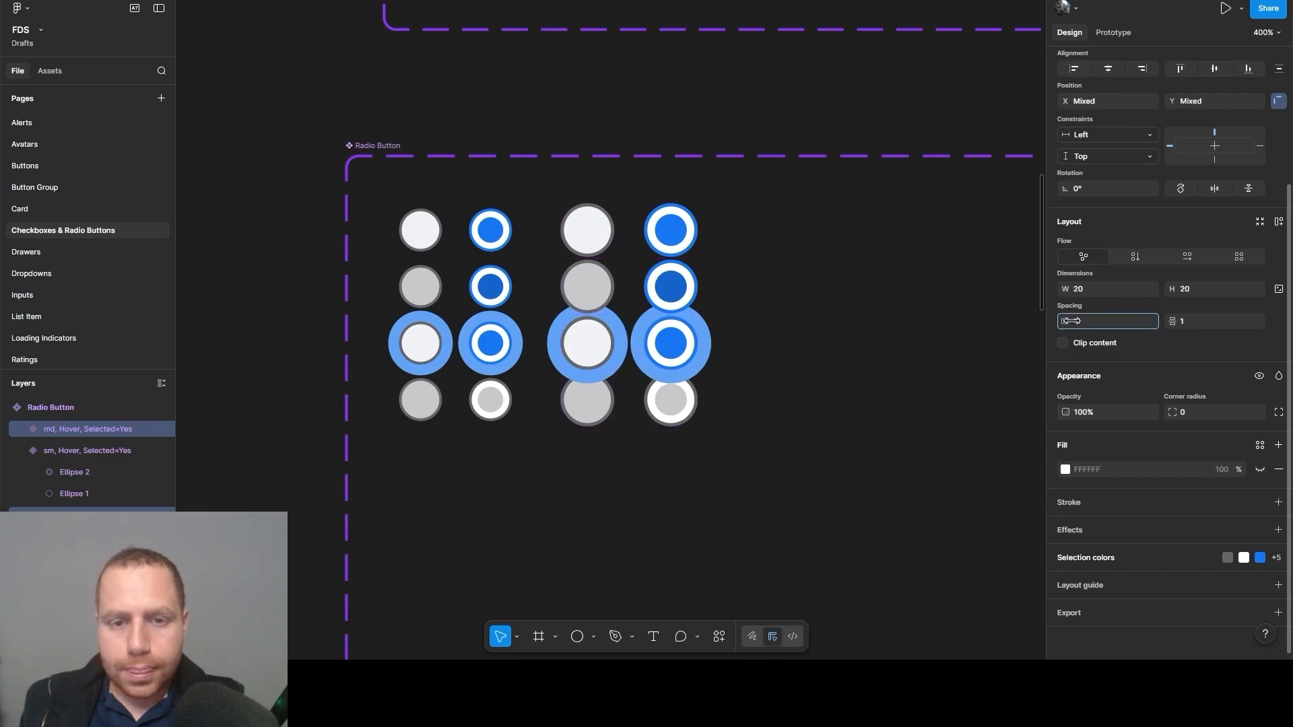
{"action": "left_click_drag", "start_coordinate": [1173, 321], "coordinate": [1179, 322]}
Duplicate all eight md radio button variants into the empty area beside them, aligned with the same rows
{"action": "scroll", "coordinate": [560, 272], "scroll_direction": "down", "scroll_amount": 3}
{"action": "scroll", "coordinate": [559, 272], "scroll_direction": "right", "scroll_amount": 5}
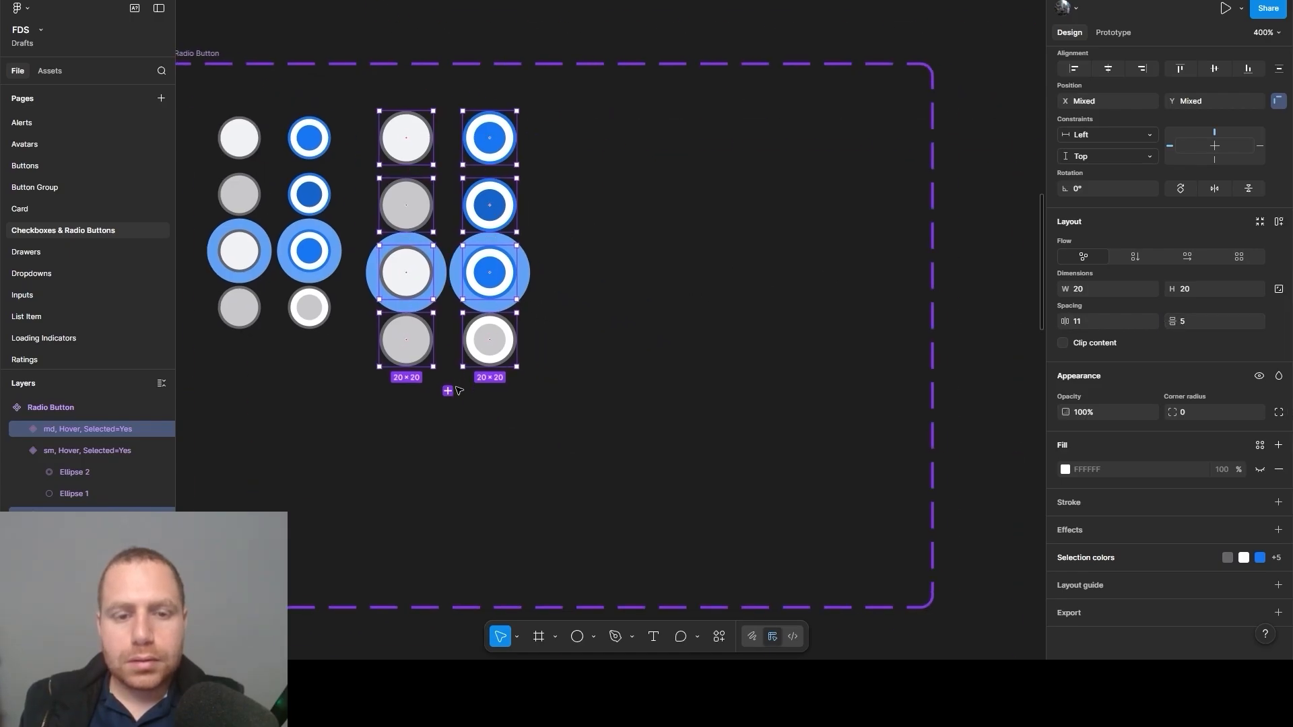
{"action": "left_click_drag", "start_coordinate": [479, 350], "coordinate": [666, 350]}
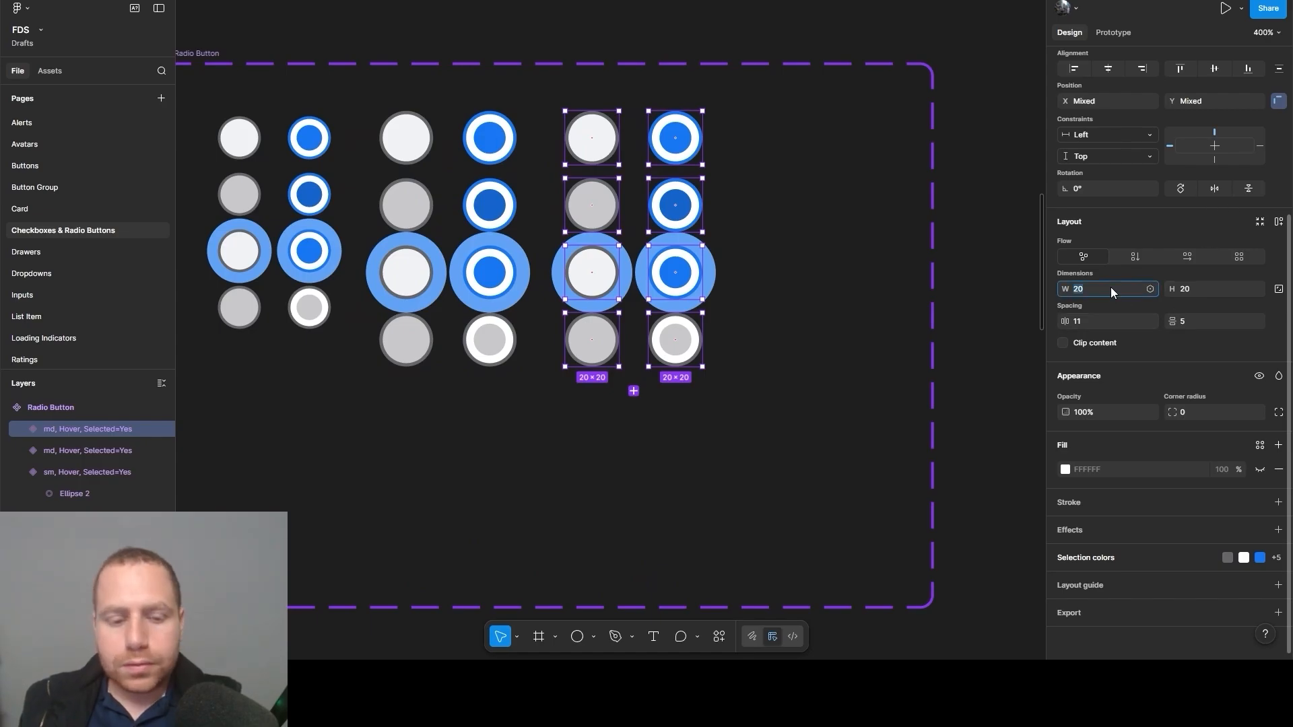
Set the width and height of the eight radio buttons in the third group to 24
{"action": "type", "text": "24"}
{"action": "left_click", "coordinate": [1194, 288]}
{"action": "type", "text": "24"}
{"action": "left_click", "coordinate": [776, 237]}
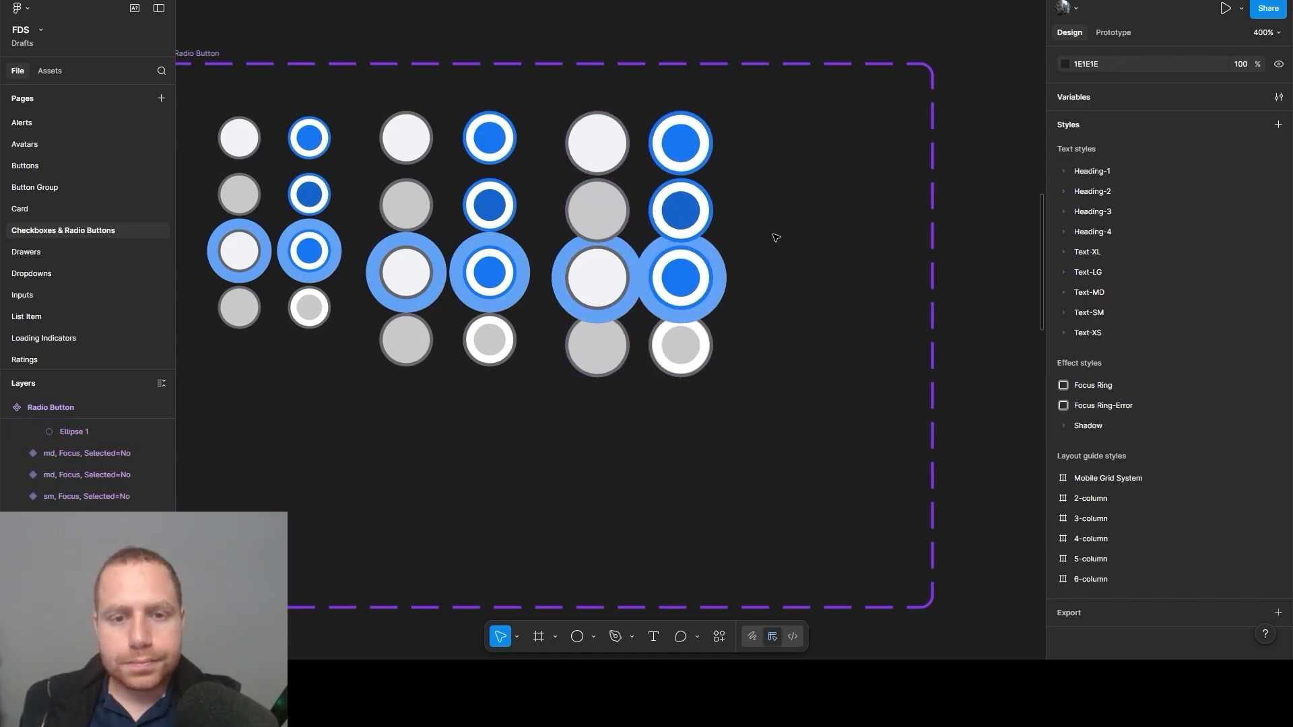
Assign the lg size to the eight largest radio button variants and space them 12 horizontally and 6 vertically
{"action": "left_click_drag", "start_coordinate": [528, 62], "coordinate": [805, 441]}
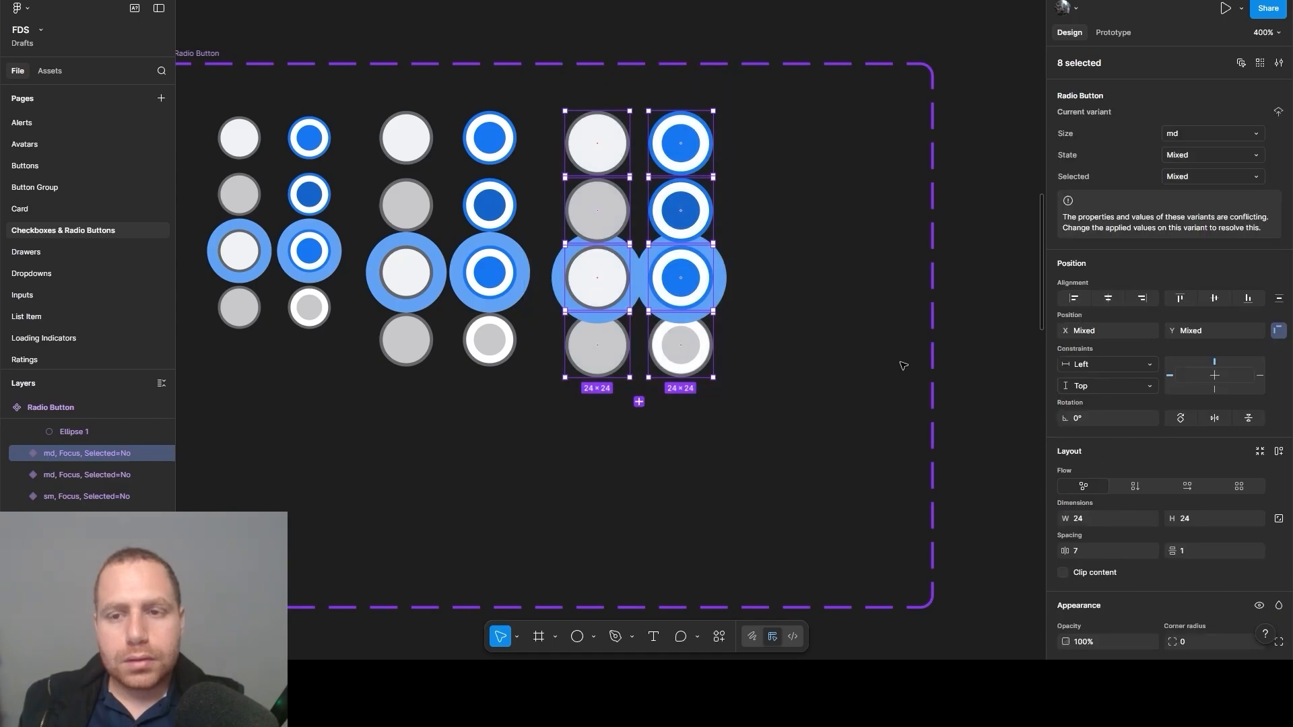
{"action": "left_click", "coordinate": [1194, 132]}
{"action": "type", "text": "lg"}
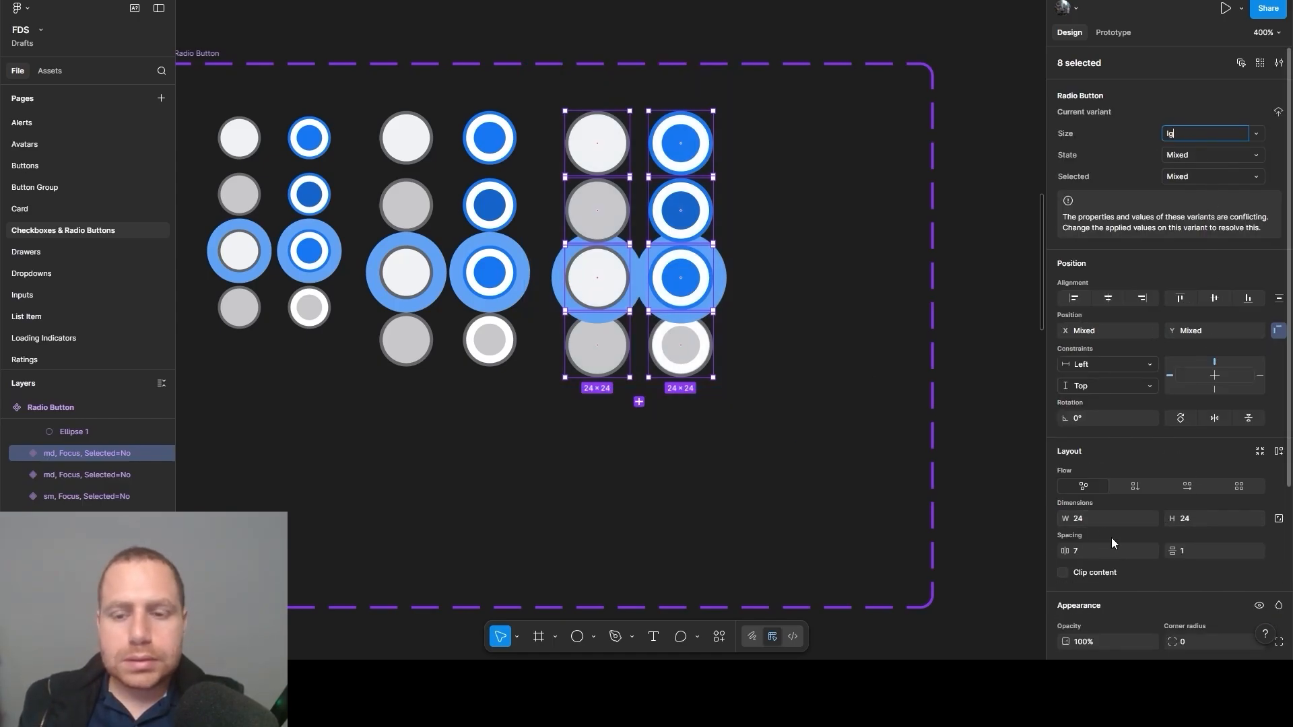
{"action": "left_click_drag", "start_coordinate": [1060, 554], "coordinate": [1066, 553]}
{"action": "left_click_drag", "start_coordinate": [1171, 552], "coordinate": [1182, 552]}
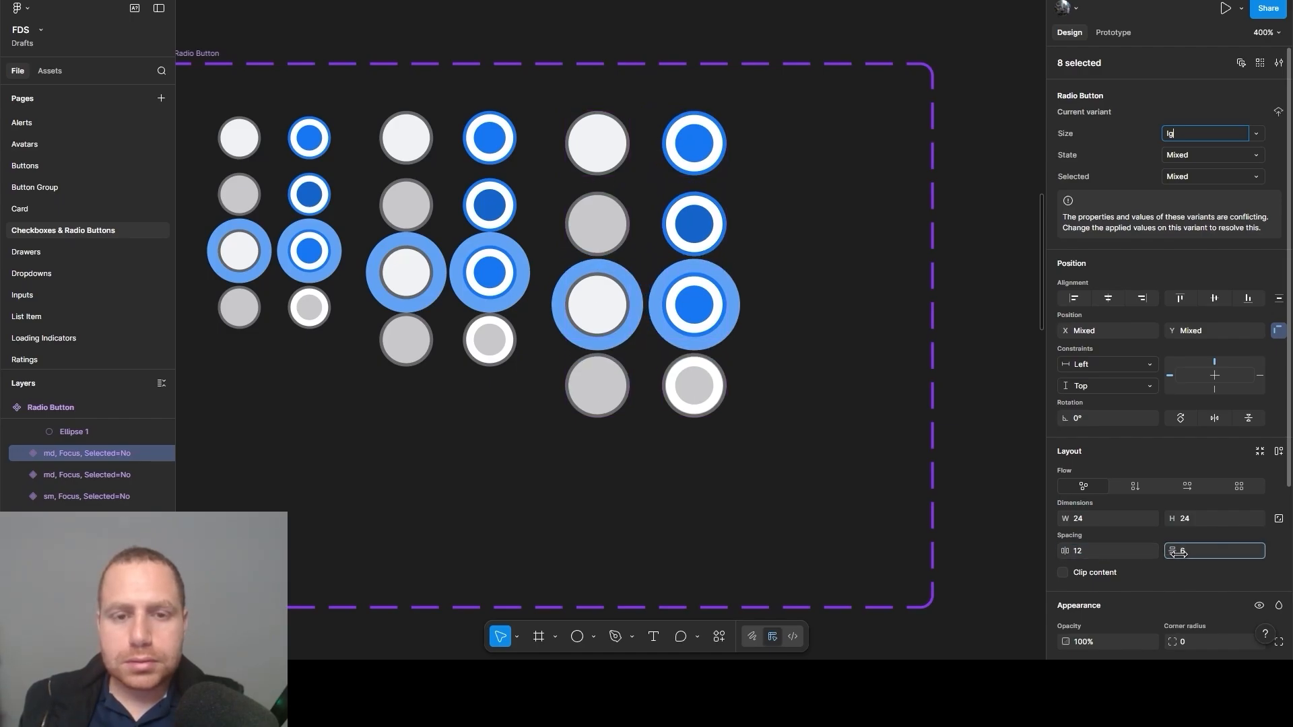
Shrink the Radio Button component set frame around its variants to about 229 by 150
{"action": "left_click", "coordinate": [518, 29]}
{"action": "scroll", "coordinate": [750, 64], "scroll_direction": "down", "scroll_amount": 5}
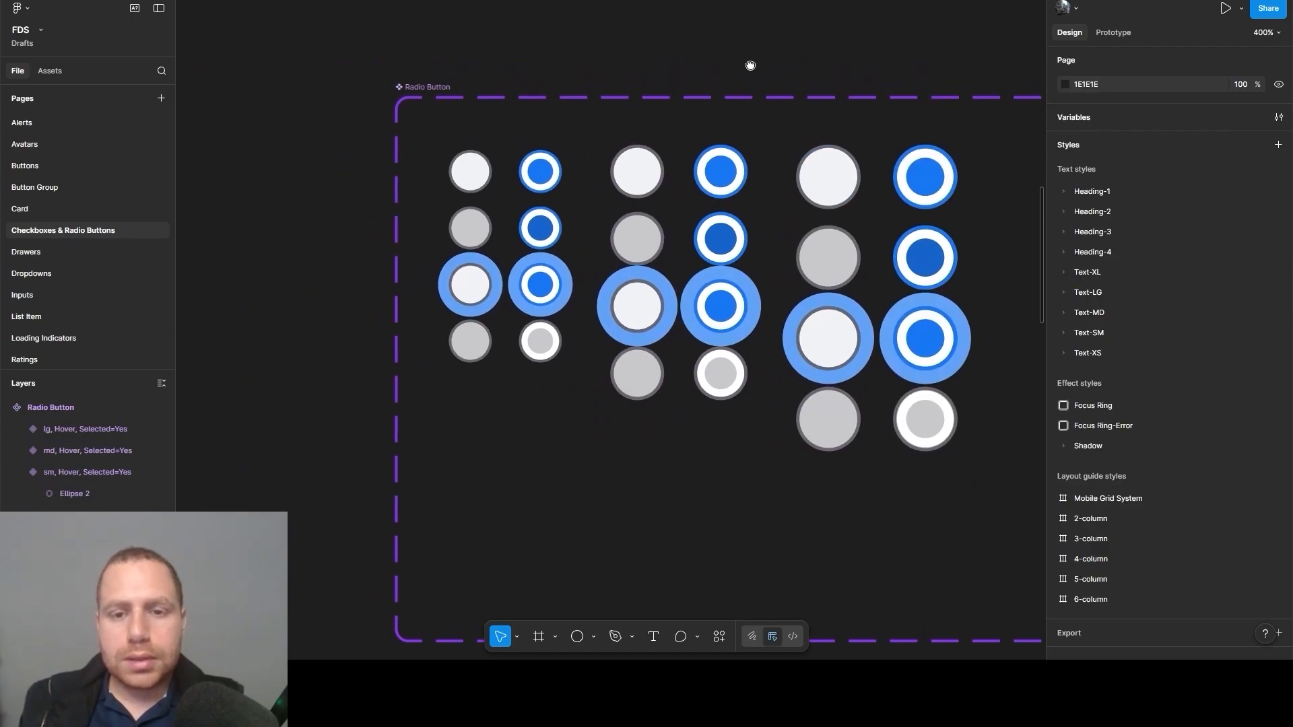
{"action": "left_click", "coordinate": [828, 264]}
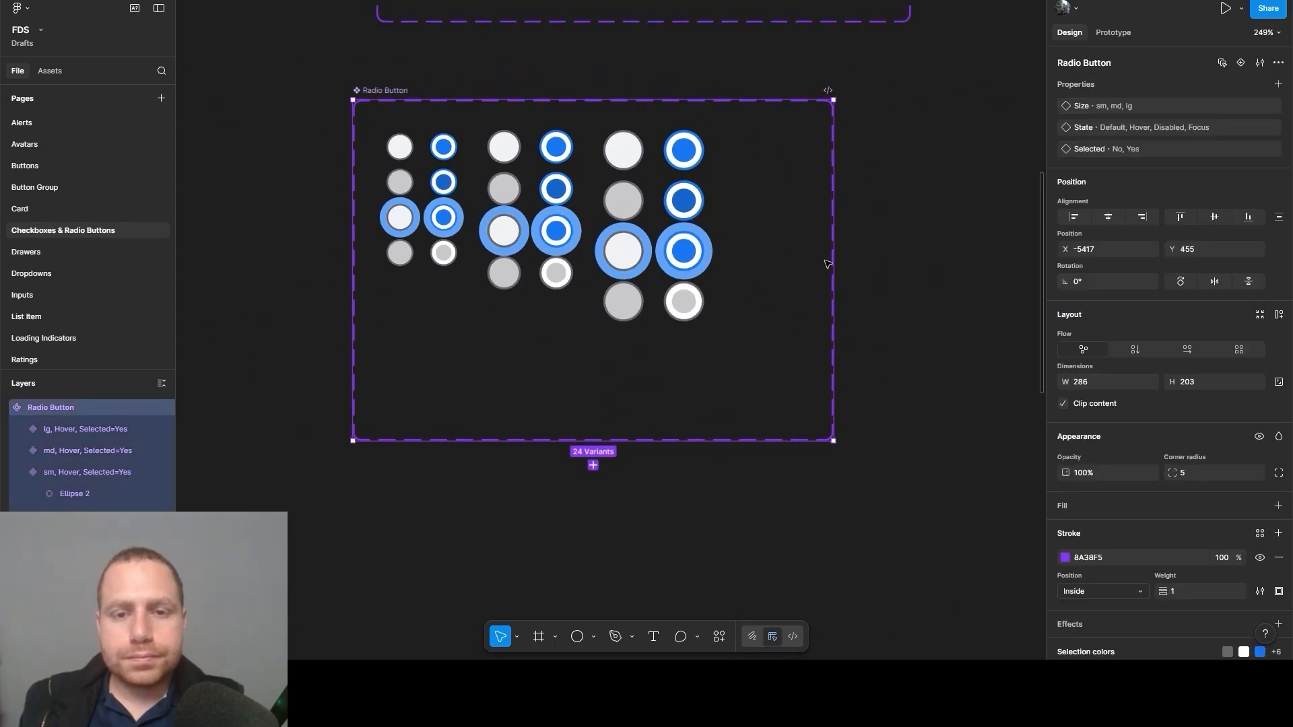
{"action": "left_click_drag", "start_coordinate": [831, 267], "coordinate": [738, 268]}
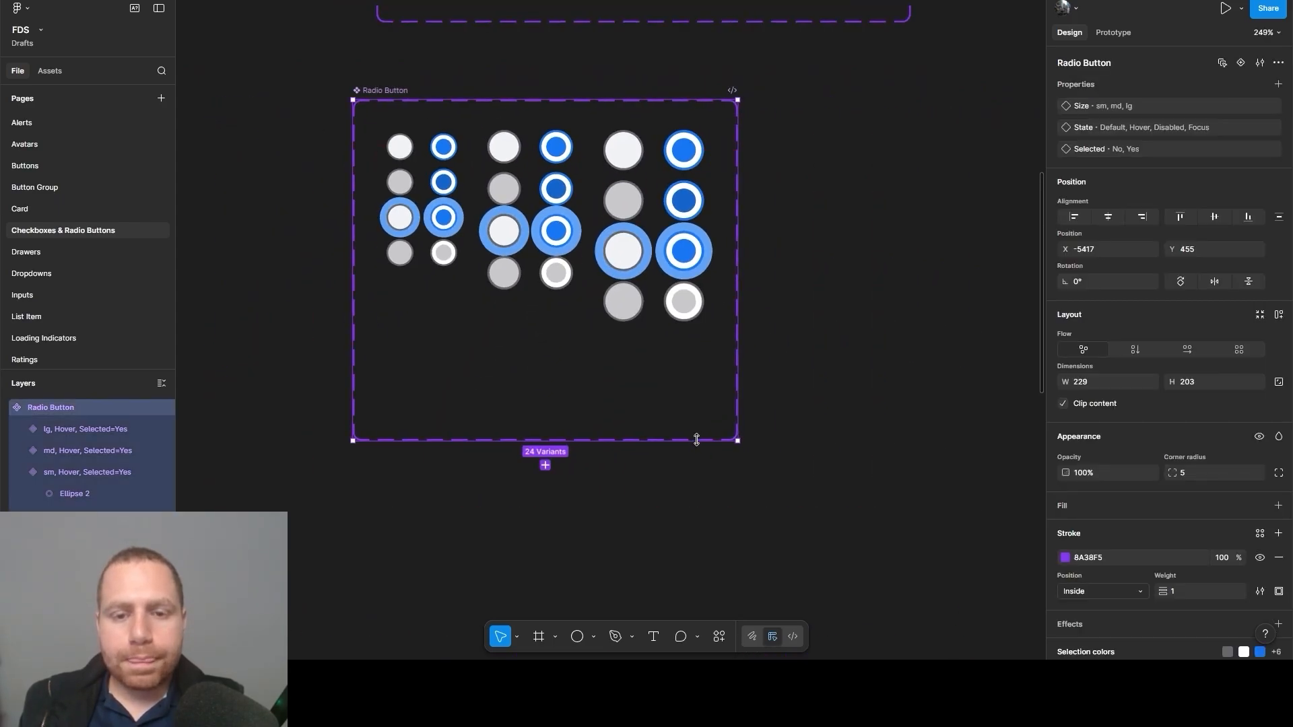
{"action": "left_click_drag", "start_coordinate": [696, 440], "coordinate": [688, 350]}
Check the lg radio button variants and compare the property order of the Radio Button and Checkbox component sets
{"action": "left_click_drag", "start_coordinate": [580, 80], "coordinate": [810, 455]}
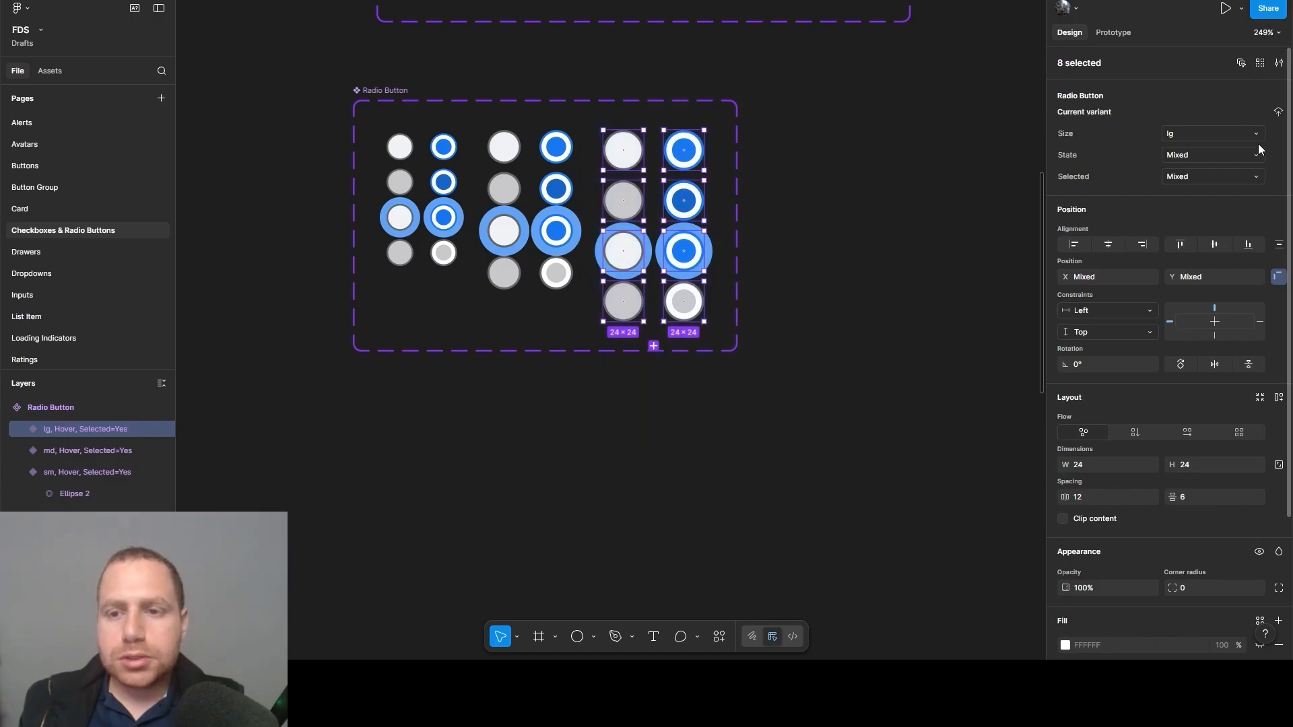
{"action": "left_click", "coordinate": [829, 92]}
{"action": "scroll", "coordinate": [823, 75], "scroll_direction": "down", "scroll_amount": 2}
{"action": "left_click_drag", "start_coordinate": [773, 99], "coordinate": [699, 279]}
{"action": "left_click", "coordinate": [485, 271]}
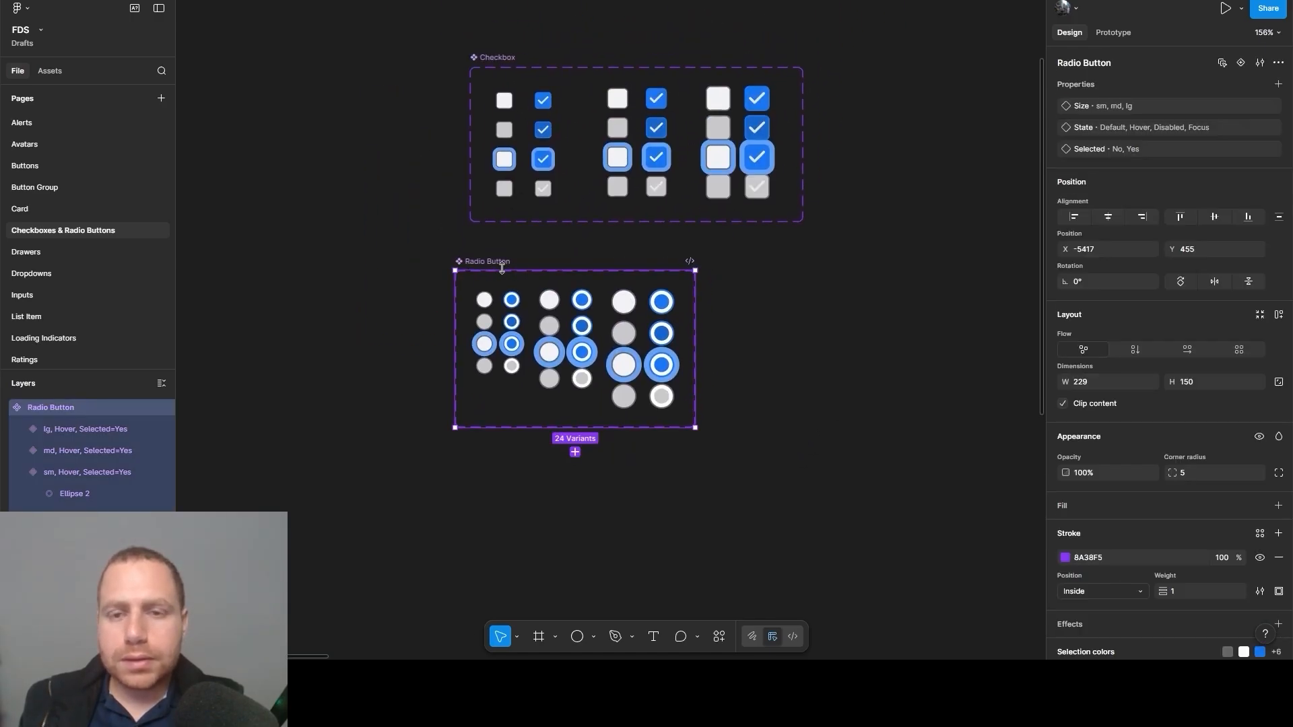
{"action": "left_click", "coordinate": [600, 112]}
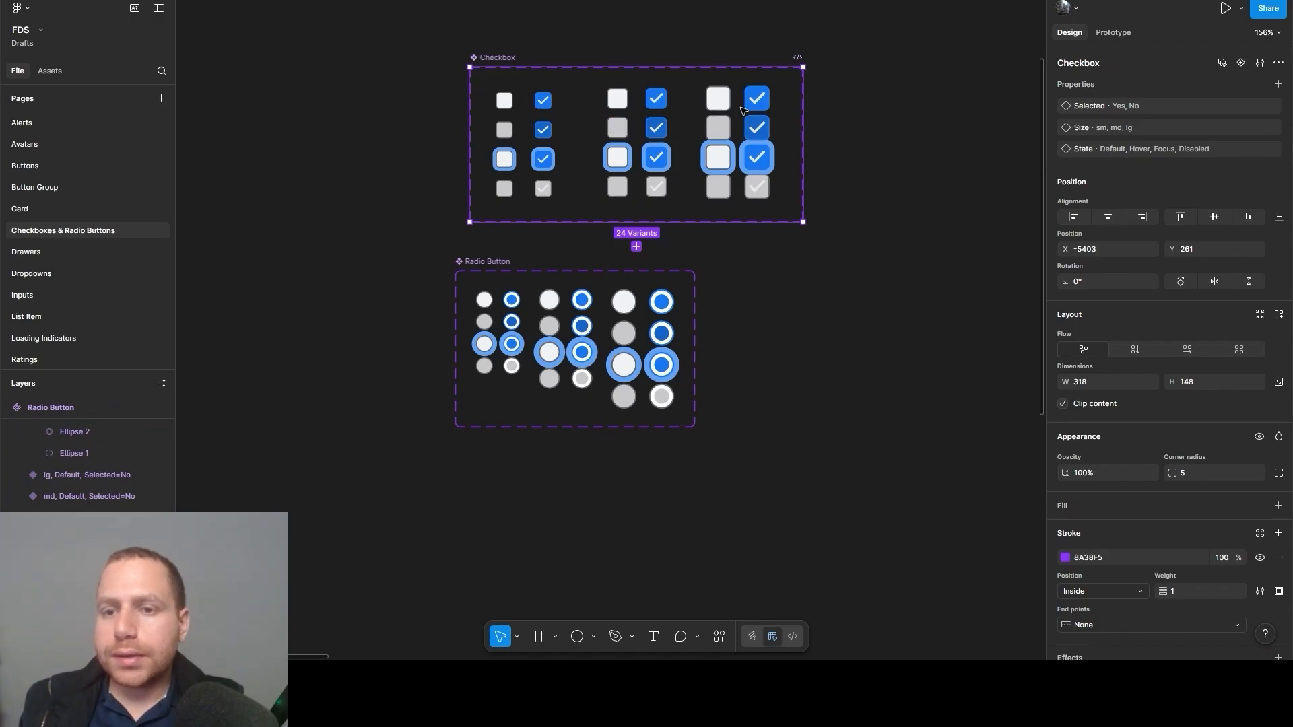
{"action": "left_click_drag", "start_coordinate": [736, 116], "coordinate": [745, 107]}
Reorder the Radio Button properties to Selected, Size, State, and place the Focus value before Disabled in State
{"action": "left_click", "coordinate": [471, 254]}
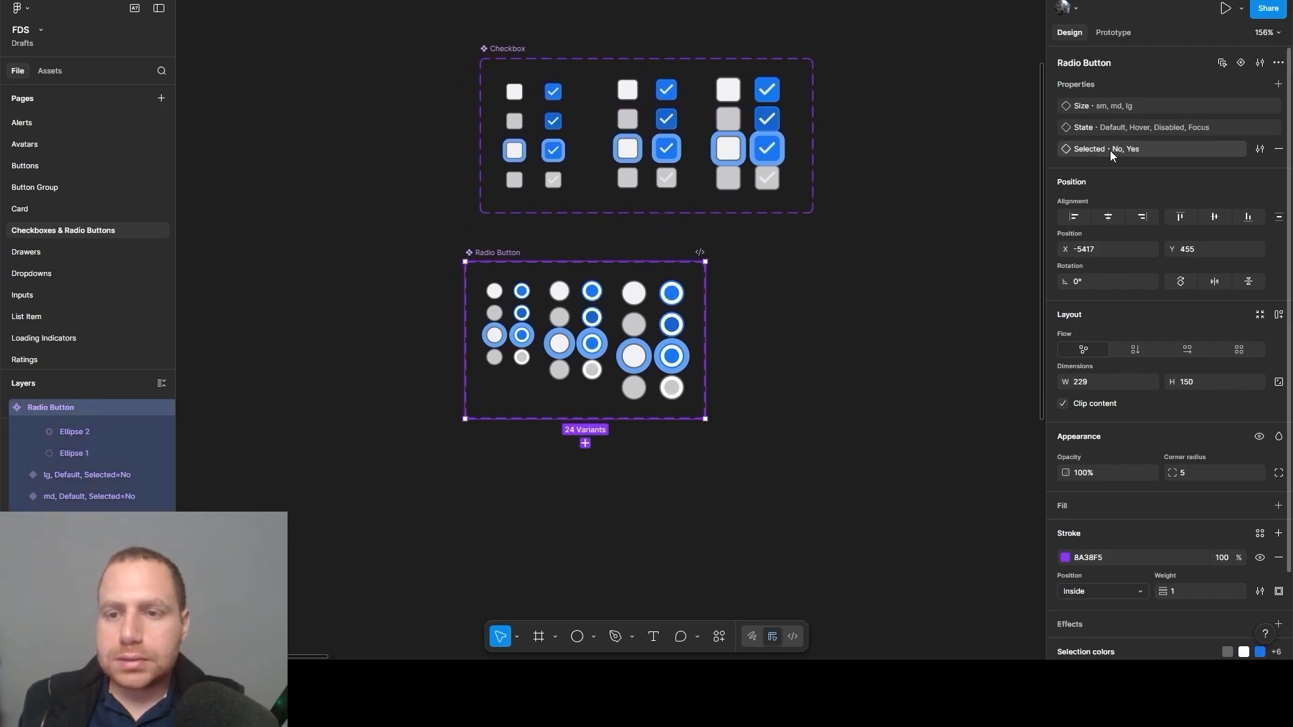
{"action": "left_click_drag", "start_coordinate": [1052, 149], "coordinate": [1049, 102]}
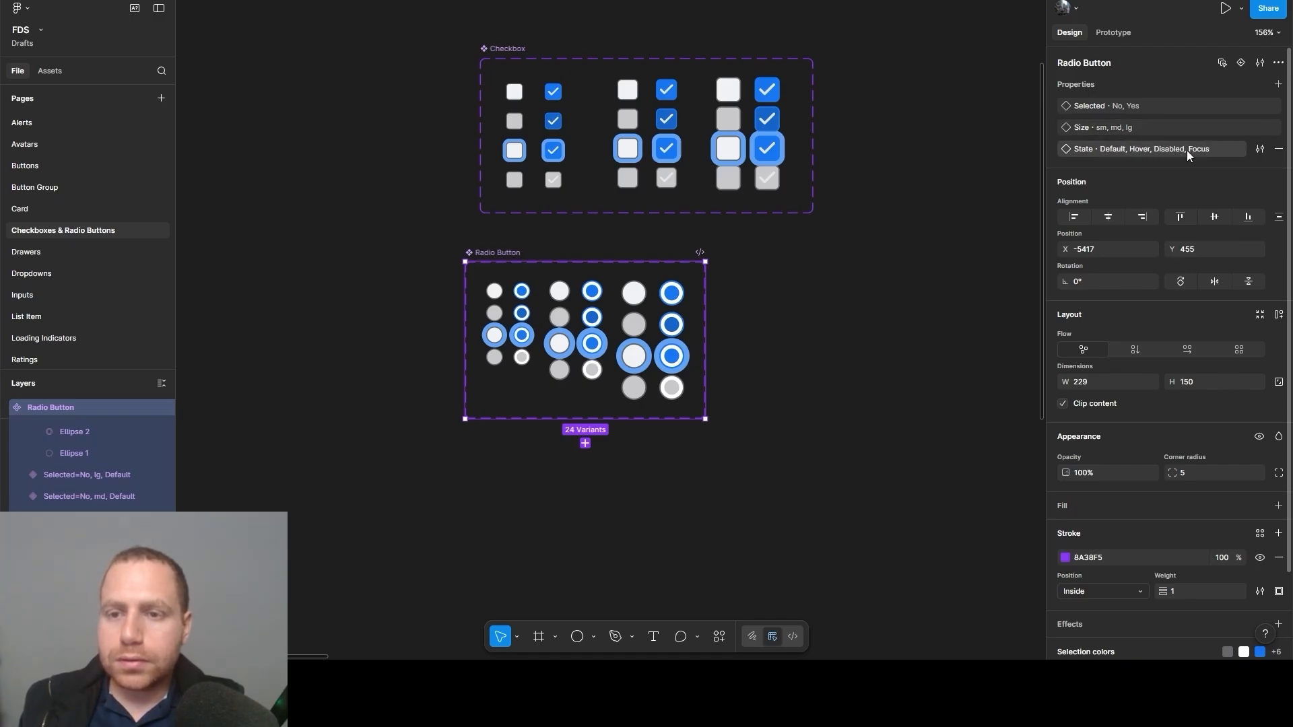
{"action": "left_click", "coordinate": [1260, 149]}
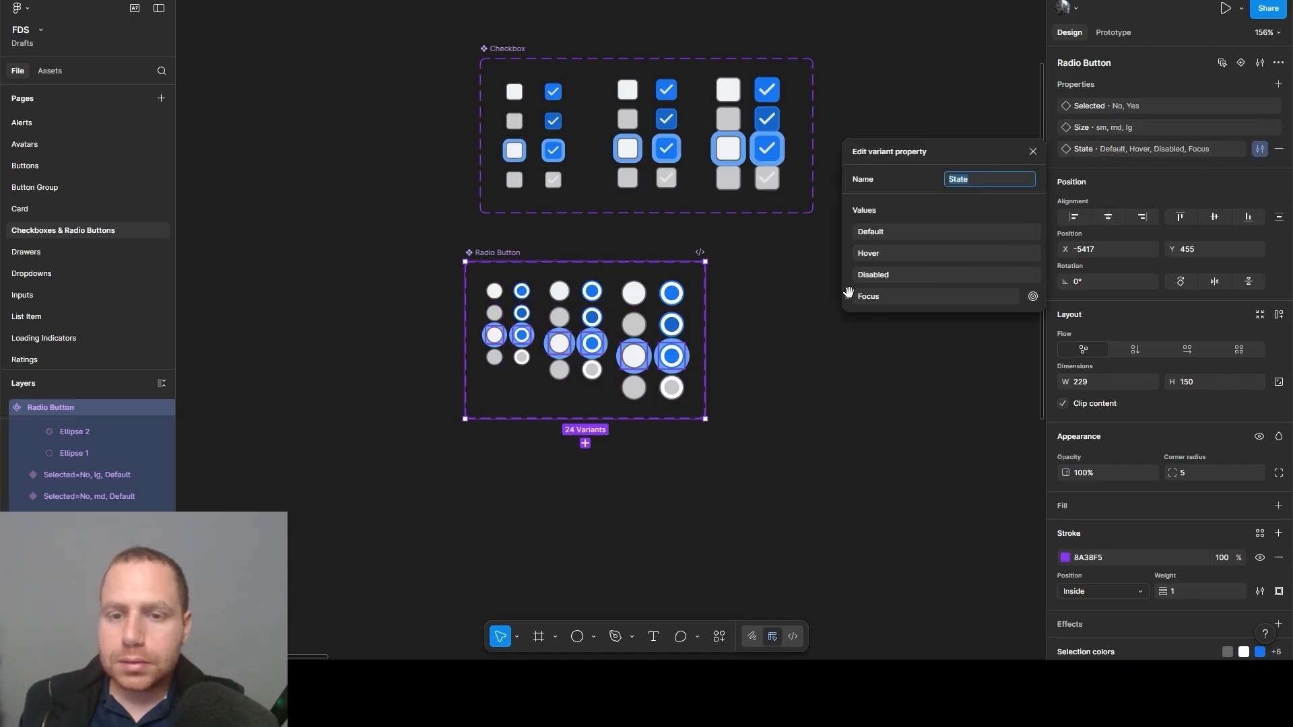
{"action": "left_click_drag", "start_coordinate": [849, 291], "coordinate": [849, 273]}
{"action": "left_click", "coordinate": [1033, 151]}
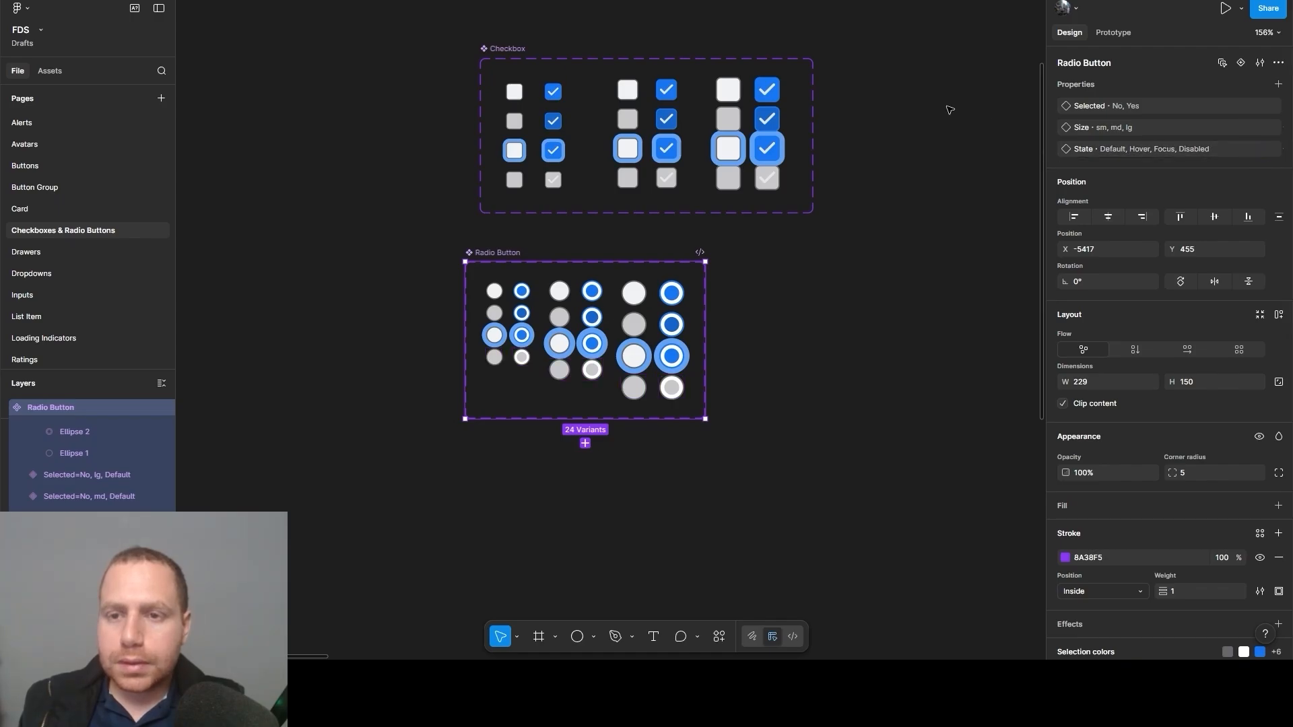
Move the Checkbox and Radio Button component sets together into the white Checkbox & Radio Button frame
{"action": "left_click", "coordinate": [950, 110]}
{"action": "scroll", "coordinate": [759, 127], "scroll_direction": "right", "scroll_amount": 3}
{"action": "scroll", "coordinate": [747, 128], "scroll_direction": "down", "scroll_amount": 3}
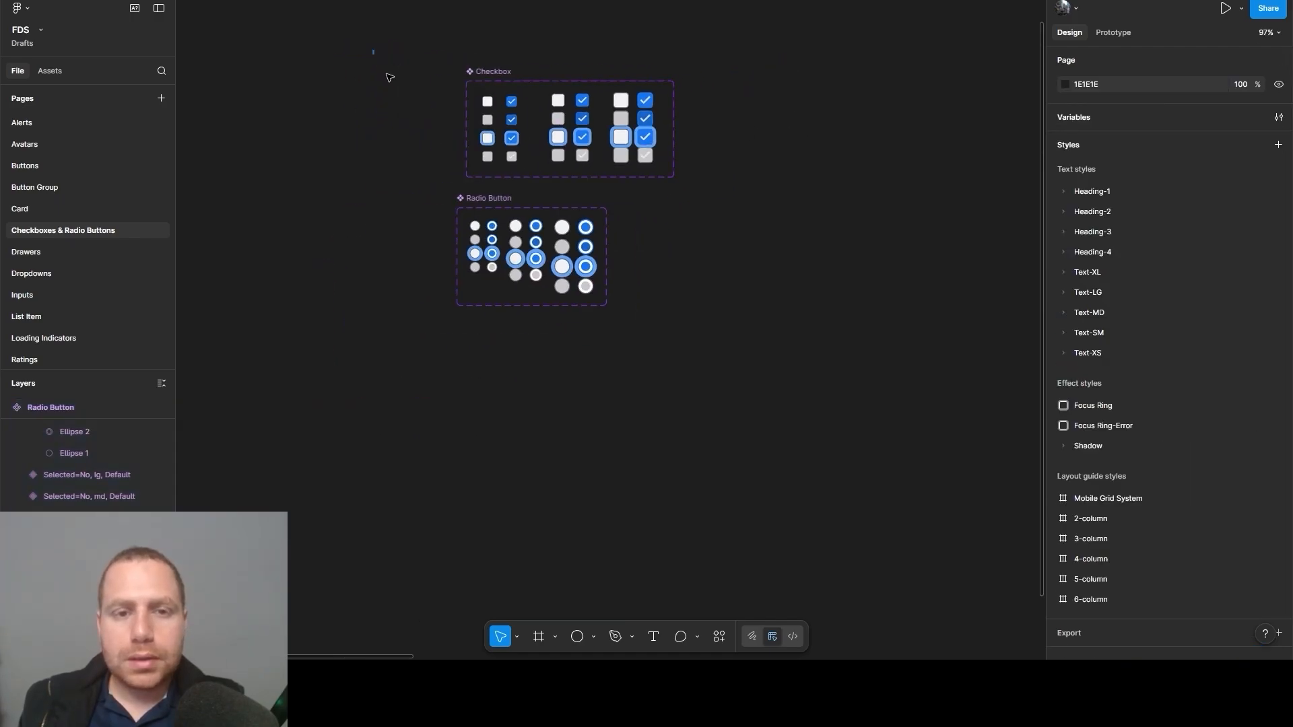
{"action": "left_click_drag", "start_coordinate": [389, 78], "coordinate": [831, 360]}
{"action": "scroll", "coordinate": [848, 323], "scroll_direction": "down", "scroll_amount": 5}
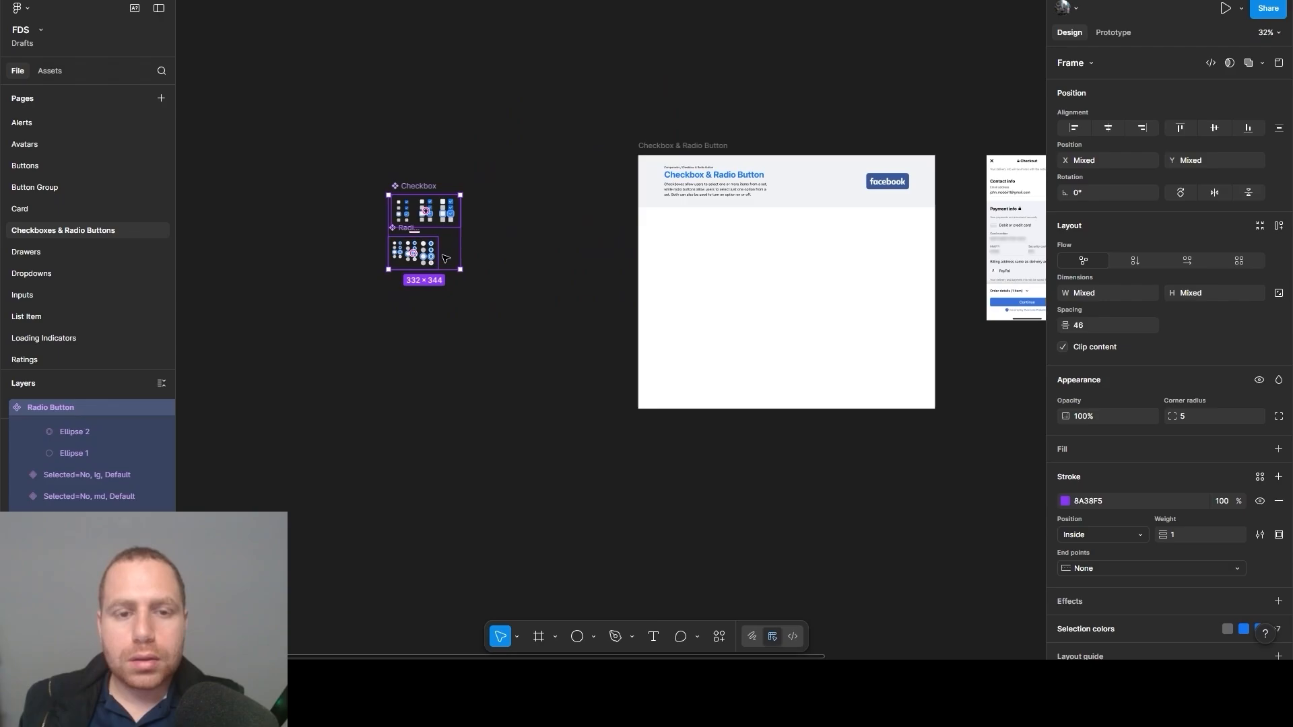
{"action": "left_click_drag", "start_coordinate": [444, 258], "coordinate": [763, 239]}
Reposition the Radio Button component set beneath the Checkbox set inside the Checkbox & Radio Button frame
{"action": "scroll", "coordinate": [795, 297], "scroll_direction": "up", "scroll_amount": 5}
{"action": "left_click", "coordinate": [768, 297]}
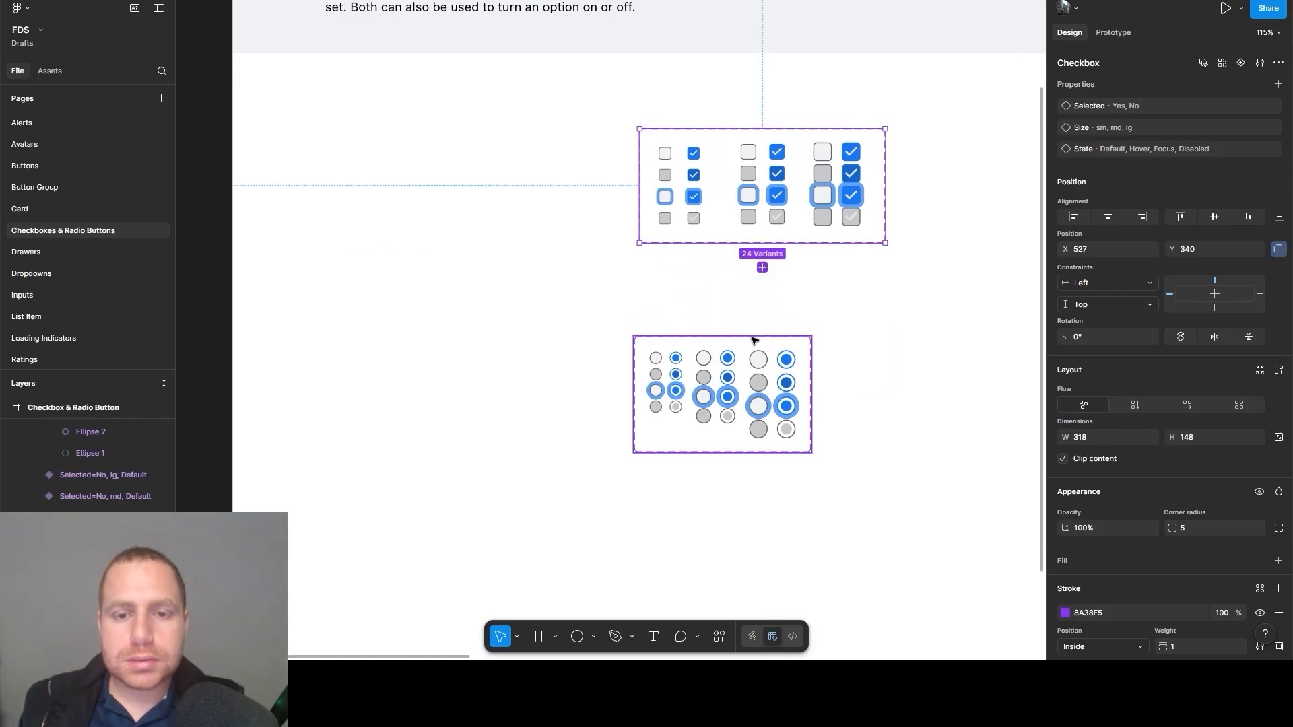
{"action": "left_click", "coordinate": [754, 341]}
{"action": "left_click_drag", "start_coordinate": [758, 346], "coordinate": [811, 318]}
{"action": "scroll", "coordinate": [827, 284], "scroll_direction": "down", "scroll_amount": 2}
{"action": "left_click", "coordinate": [904, 315]}
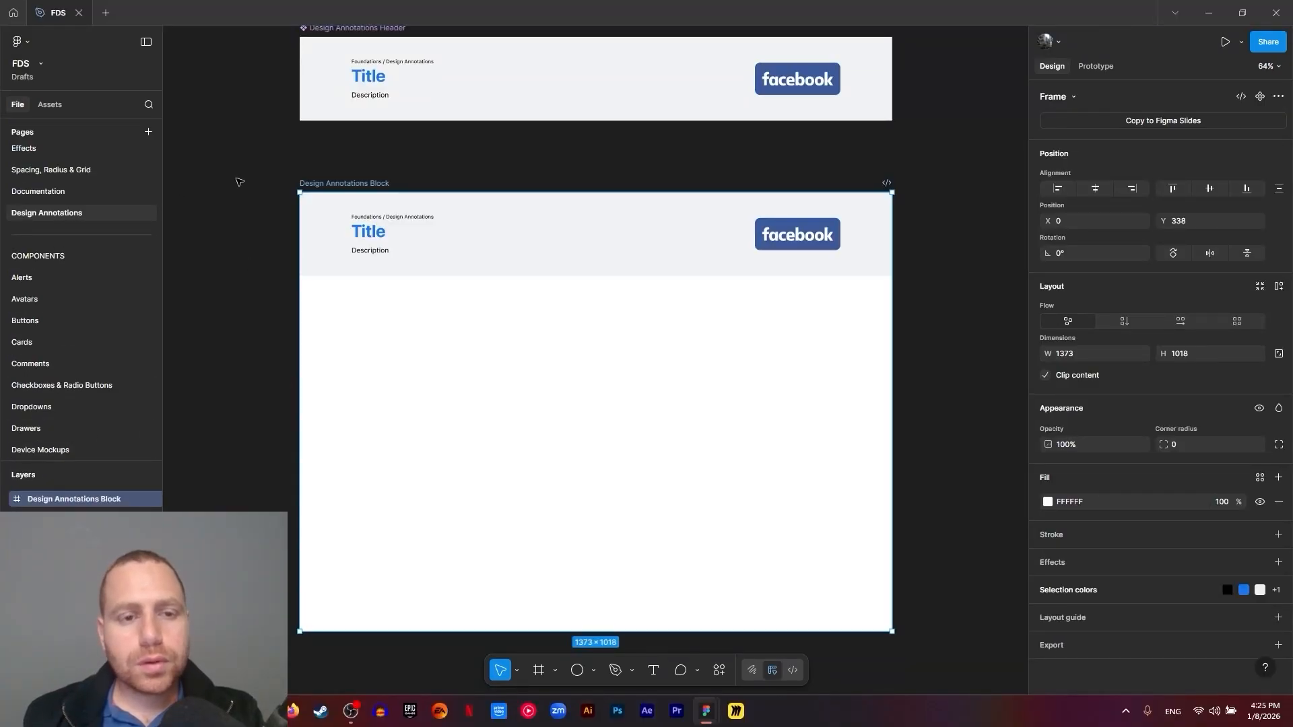
Copy the Design Annotations Block frame onto the Toggles page
{"action": "mouse_move", "coordinate": [239, 182]}
{"action": "left_mouse_down"}
{"action": "mouse_move", "coordinate": [761, 552]}
{"action": "mouse_move", "coordinate": [967, 664]}
{"action": "mouse_move", "coordinate": [954, 658]}
{"action": "left_mouse_up"}
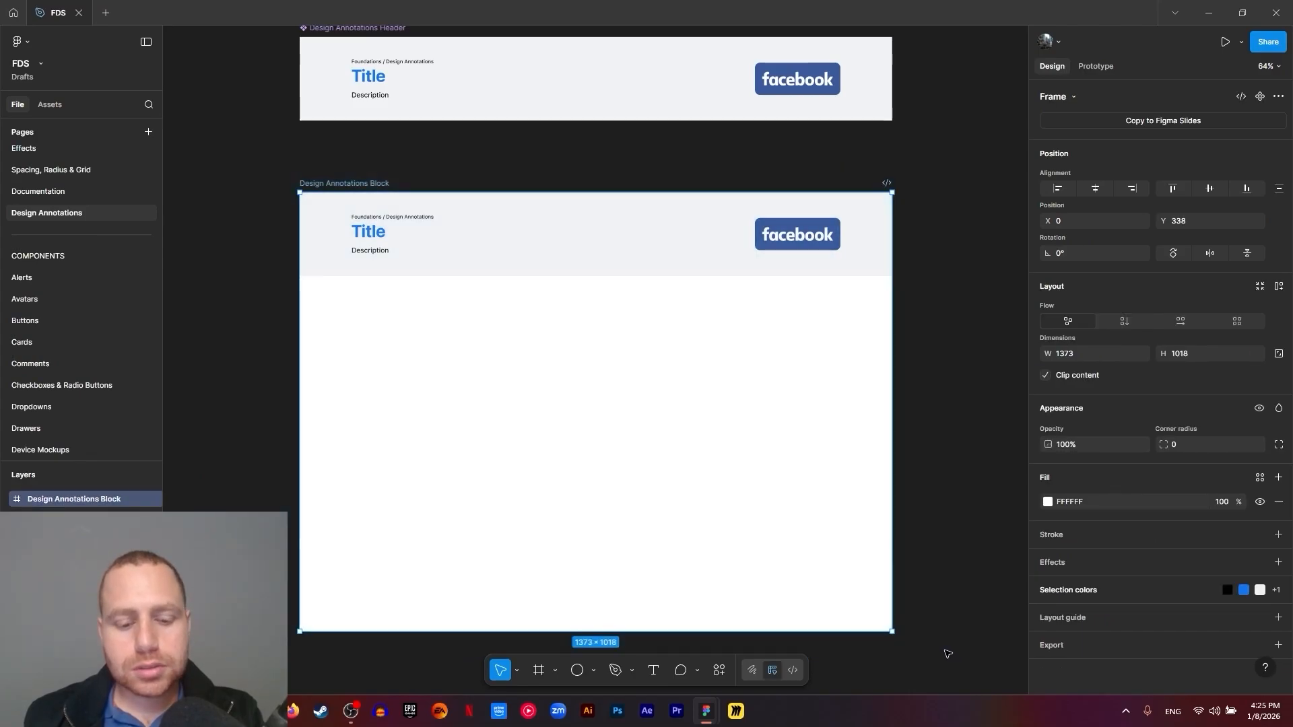
{"action": "scroll", "coordinate": [74, 431], "scroll_direction": "down", "scroll_amount": 4}
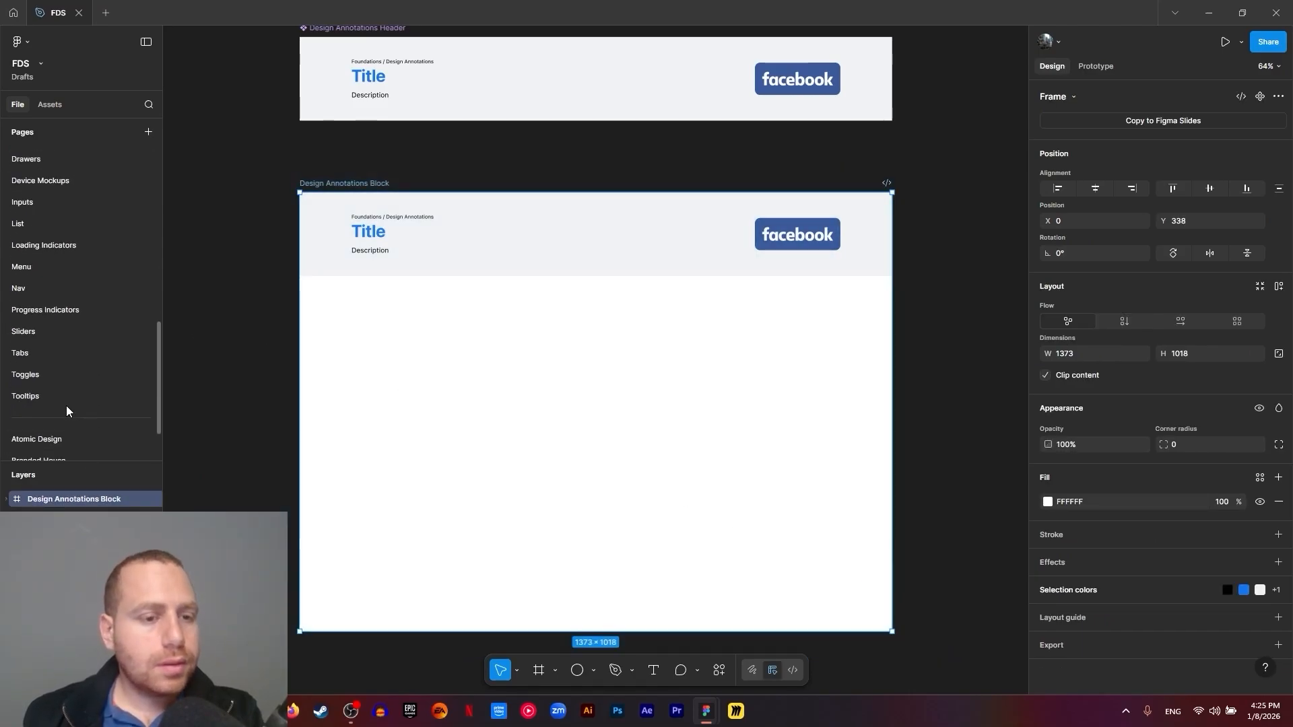
{"action": "scroll", "coordinate": [67, 390], "scroll_direction": "down", "scroll_amount": 2}
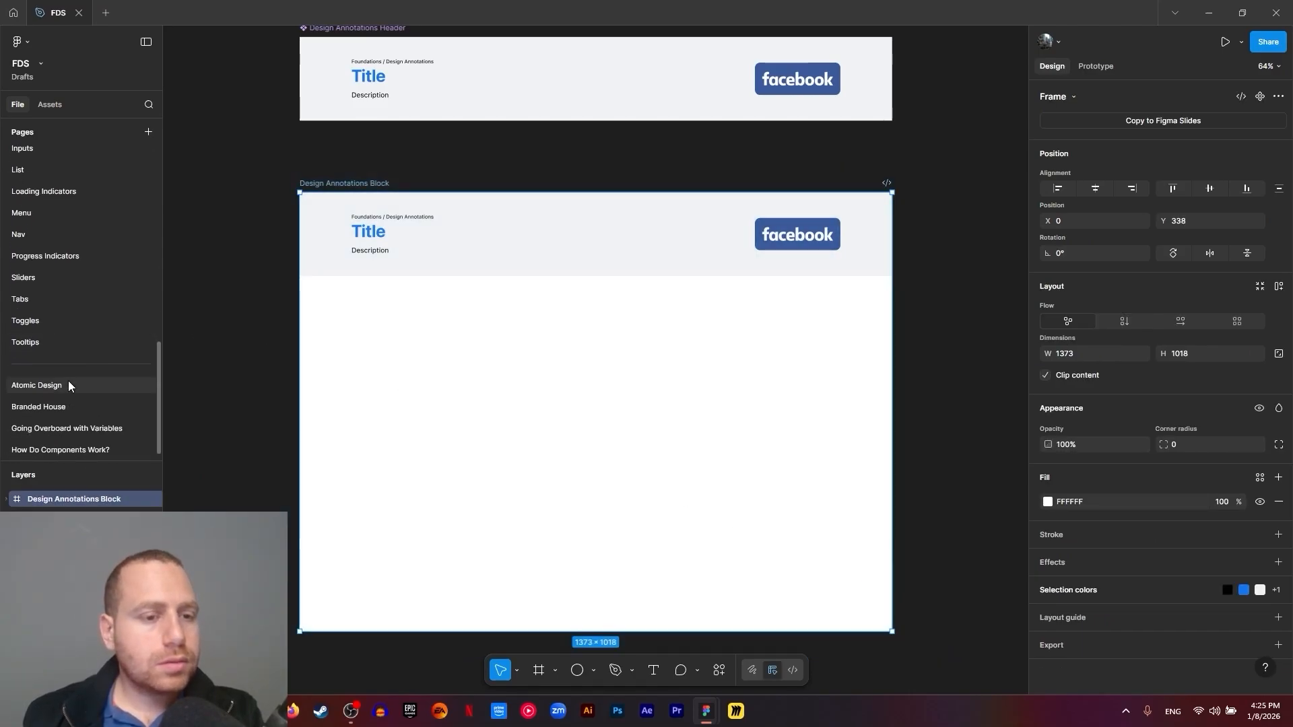
{"action": "left_click", "coordinate": [70, 321]}
{"action": "scroll", "coordinate": [606, 461], "scroll_direction": "up", "scroll_amount": 3}
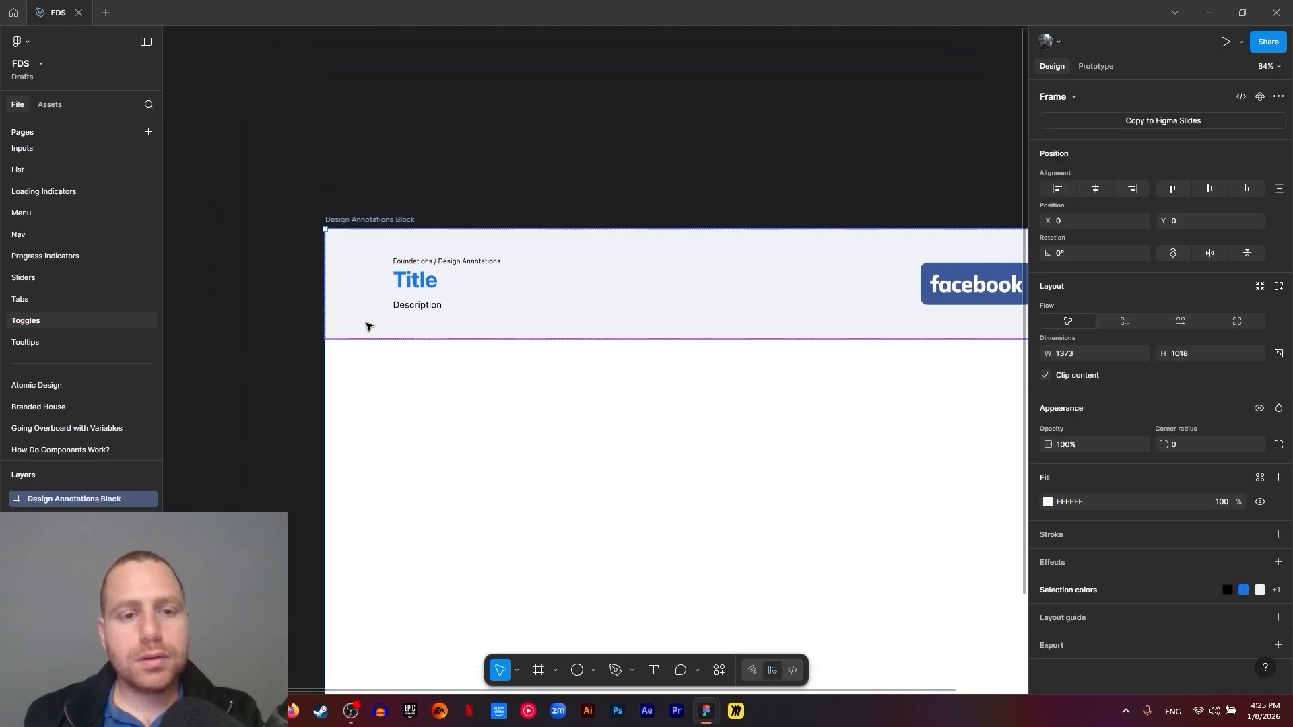
Rename the pasted Design Annotations Block frame as Toggles
{"action": "double_click", "coordinate": [352, 220]}
{"action": "type", "text": "To"}
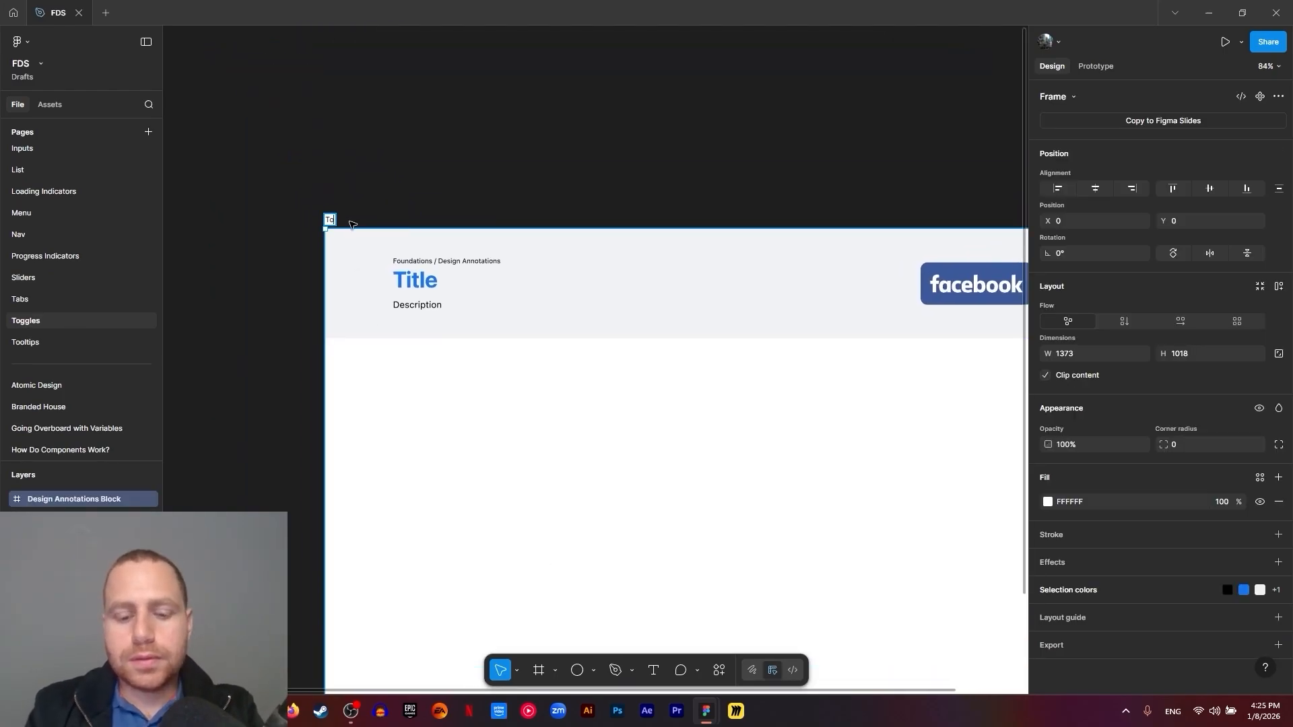
{"action": "type", "text": "ggles"}
Change the header's breadcrumb text to "Components / Toggles"
{"action": "left_click", "coordinate": [424, 262]}
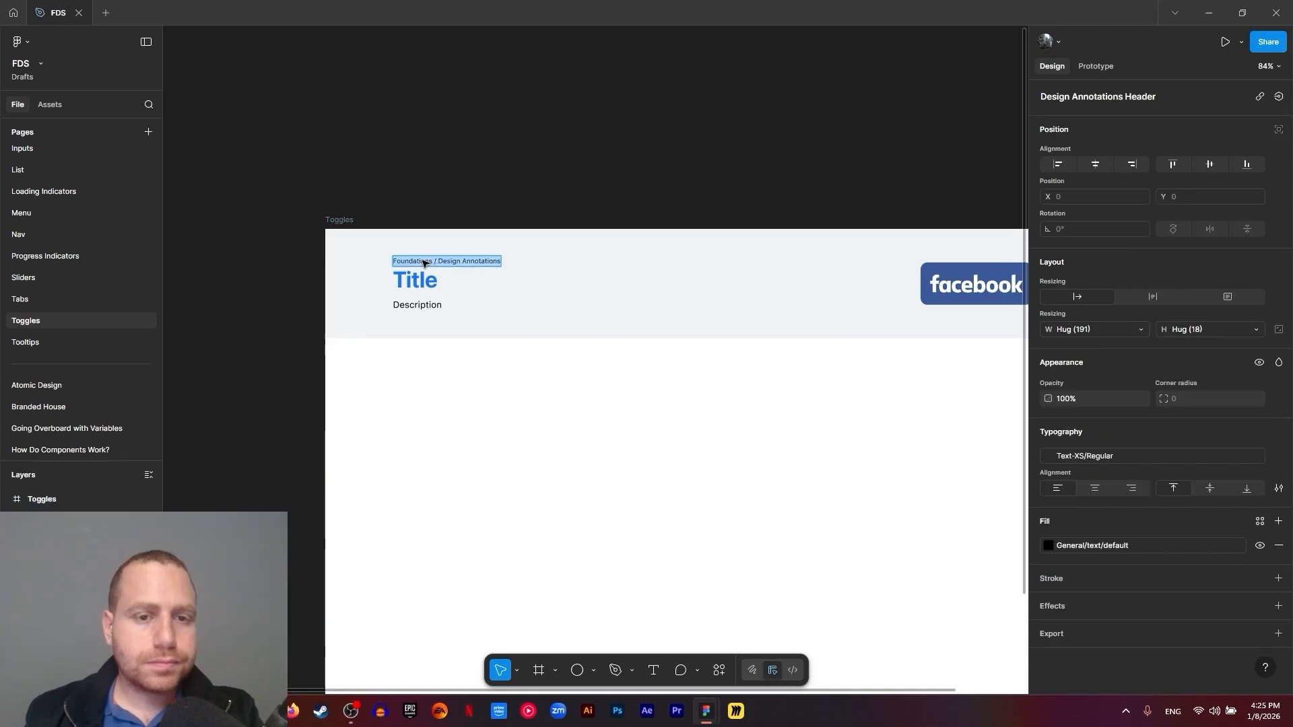
{"action": "scroll", "coordinate": [423, 262], "scroll_direction": "up", "scroll_amount": 3}
{"action": "left_click_drag", "start_coordinate": [442, 261], "coordinate": [346, 262]}
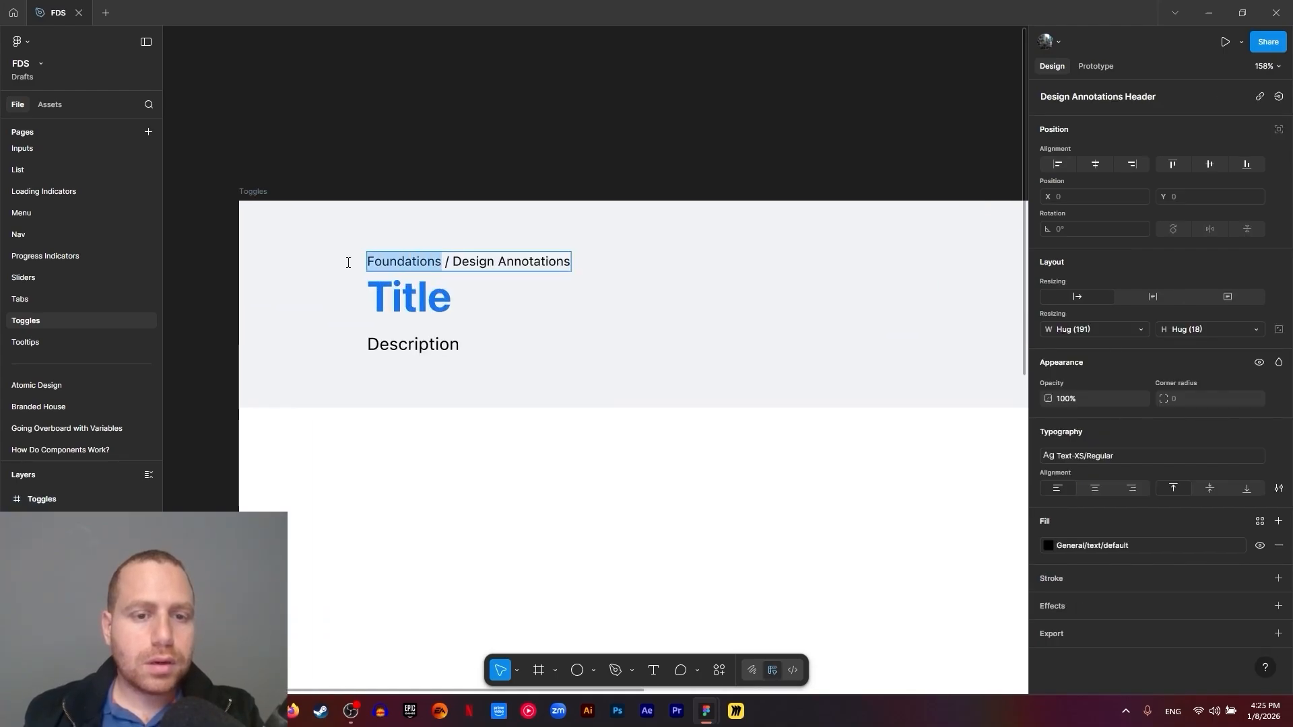
{"action": "type", "text": "Components"}
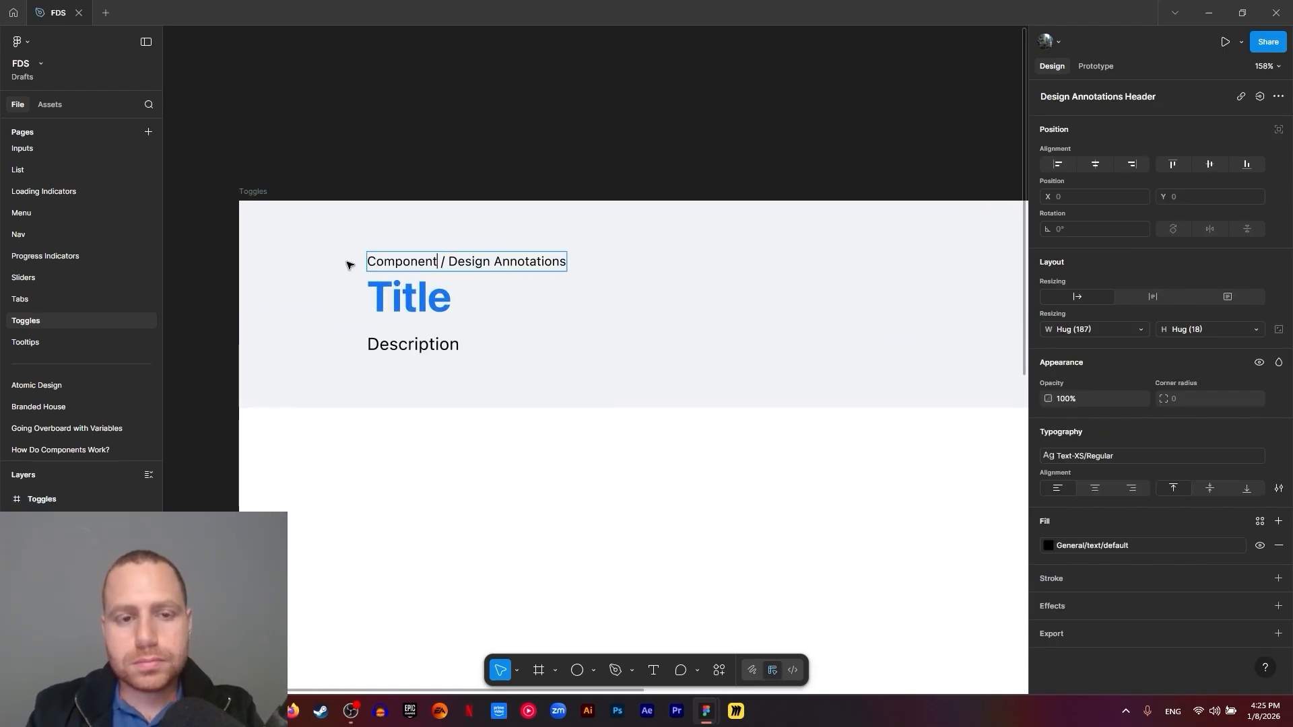
{"action": "left_click_drag", "start_coordinate": [456, 262], "coordinate": [651, 258]}
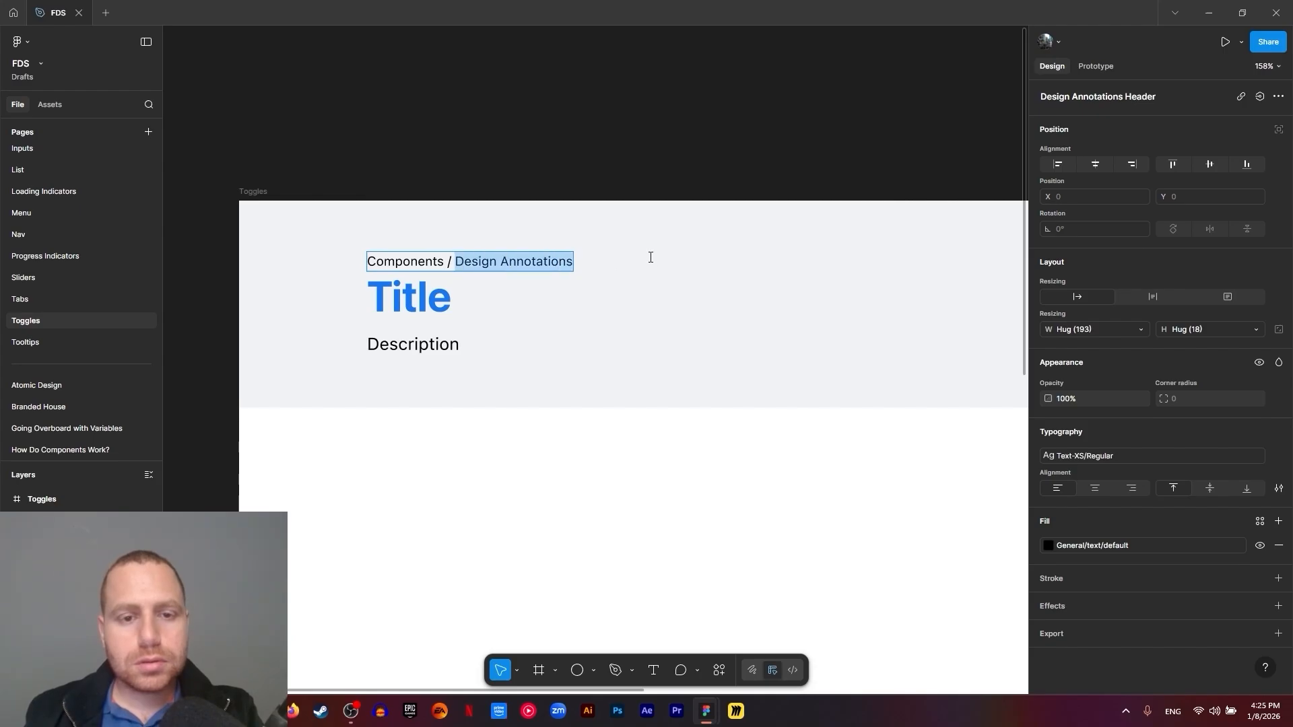
{"action": "type", "text": "Toggles"}
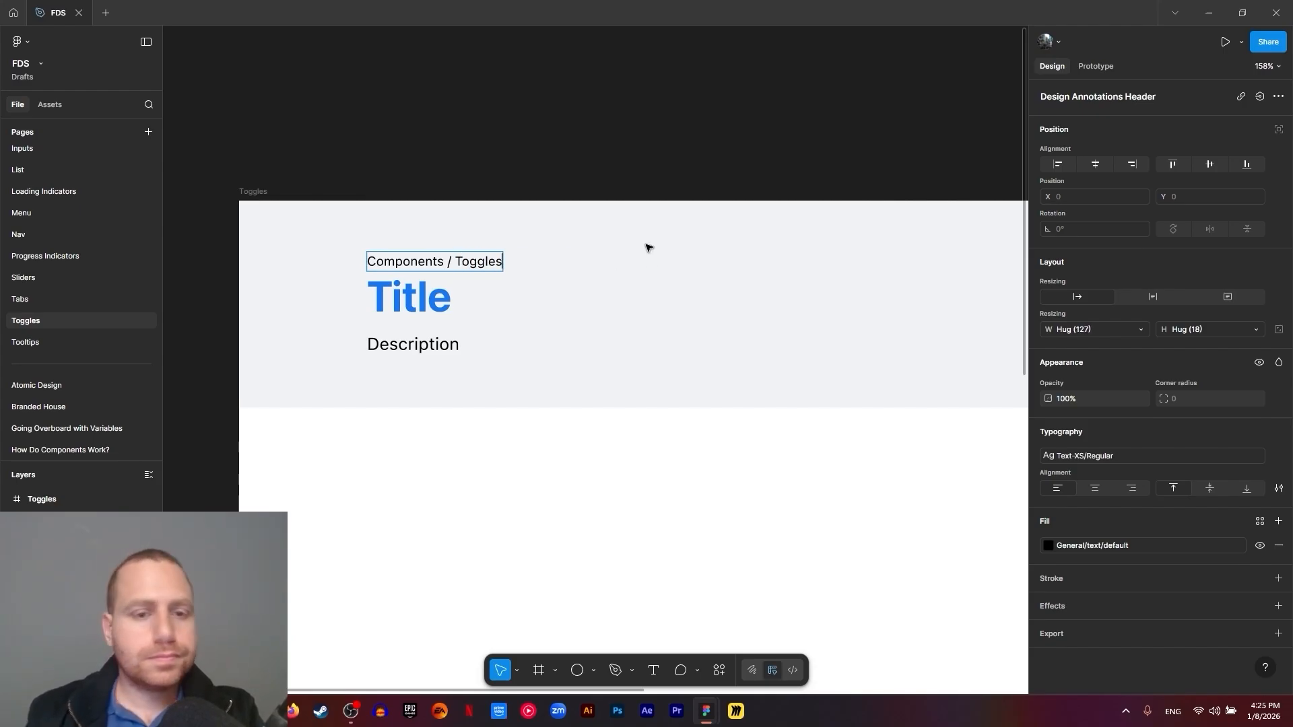
Set the header title to "Toggles" and replace the description with the paragraph starting "Toggles (also known as “switches”) are a UI control"
{"action": "double_click", "coordinate": [384, 302]}
{"action": "type", "text": "Toggles"}
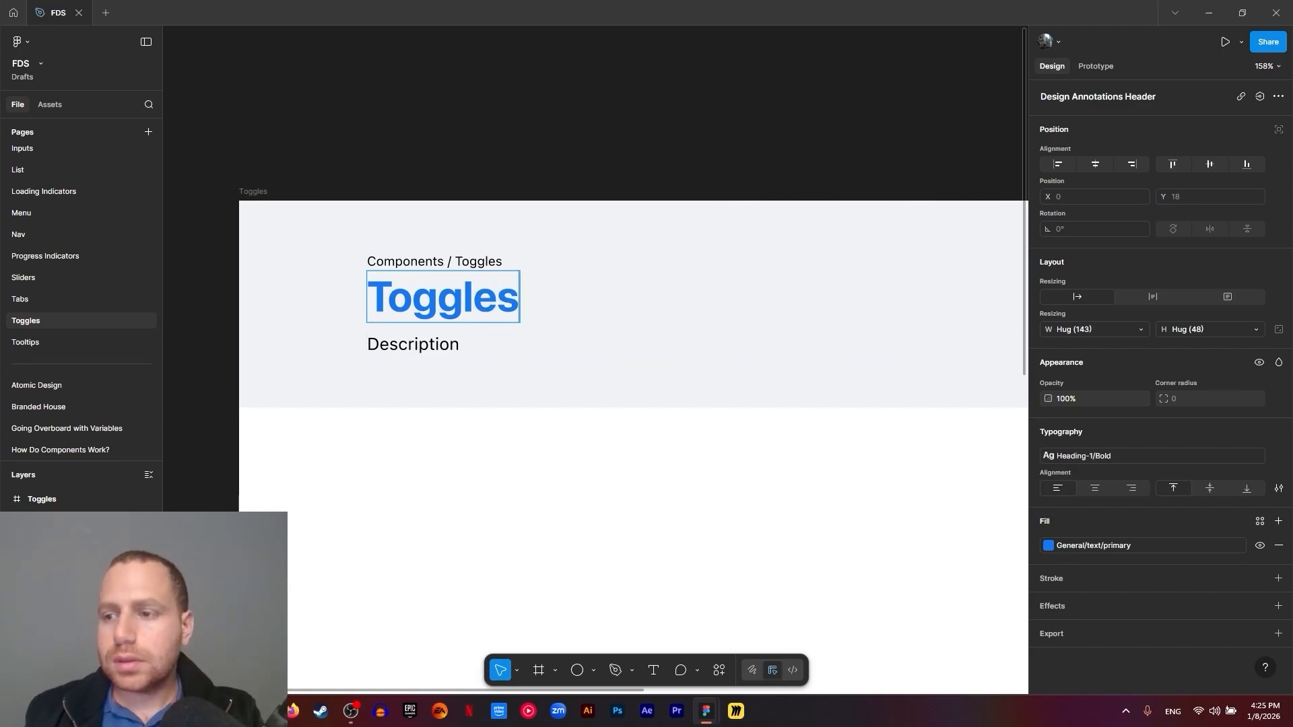
{"action": "double_click", "coordinate": [424, 347]}
{"action": "type", "text": "Toggles (also known as \"switches\") are a UI control that has two mutually-exclusive states, which are ON and OFF. The design and functionality of this component is based on a physical switch that allows users to turn things ON or OFF. Toggles are a great visual cue for settings, especially on mobile, because they take less screen estate (in comparison with two radio buttons)."}
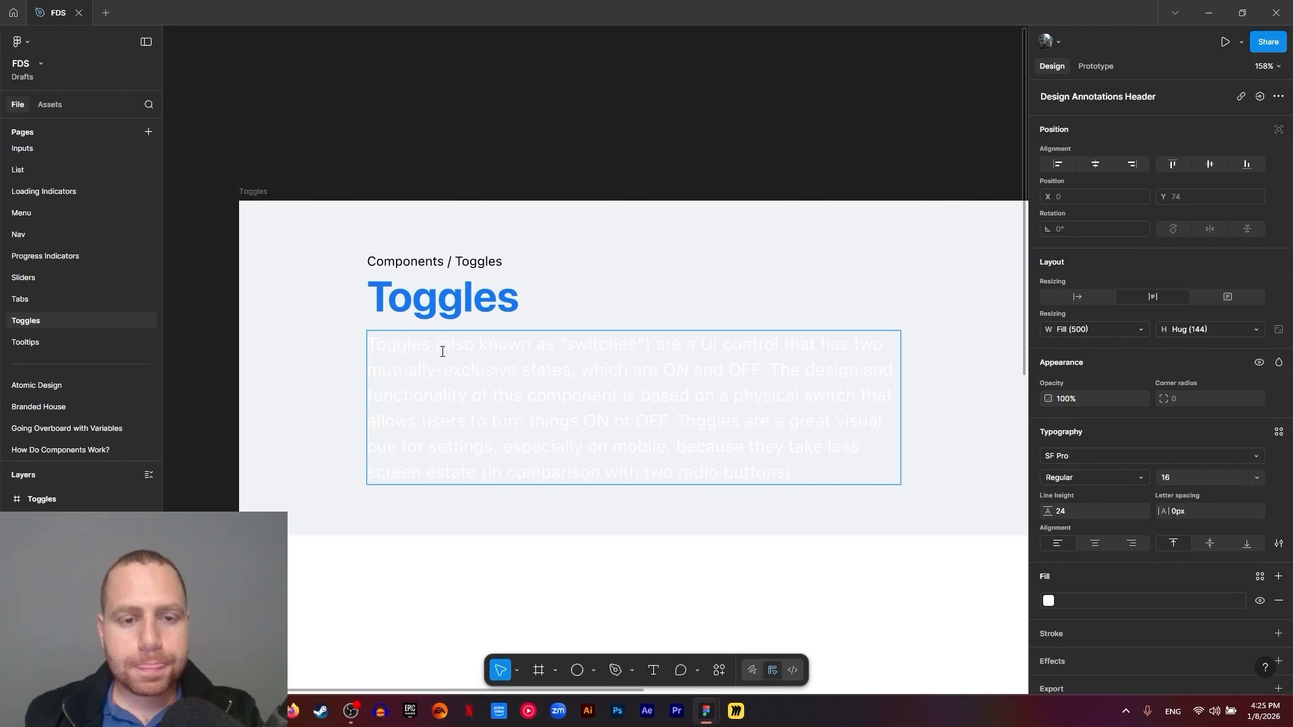
Apply the Text-MD Regular text style and the General/text/default fill to the whole description paragraph
{"action": "key", "text": "ctrl+a"}
{"action": "left_click", "coordinate": [1278, 431]}
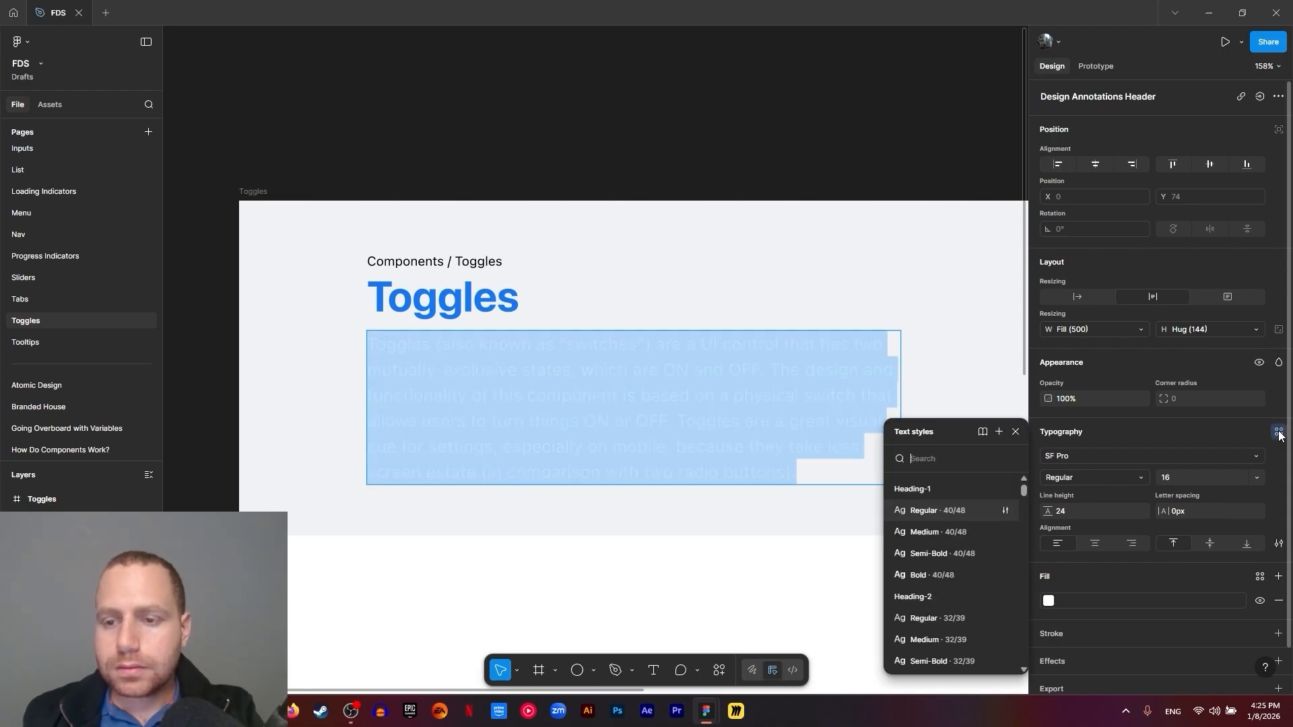
{"action": "type", "text": "text md"}
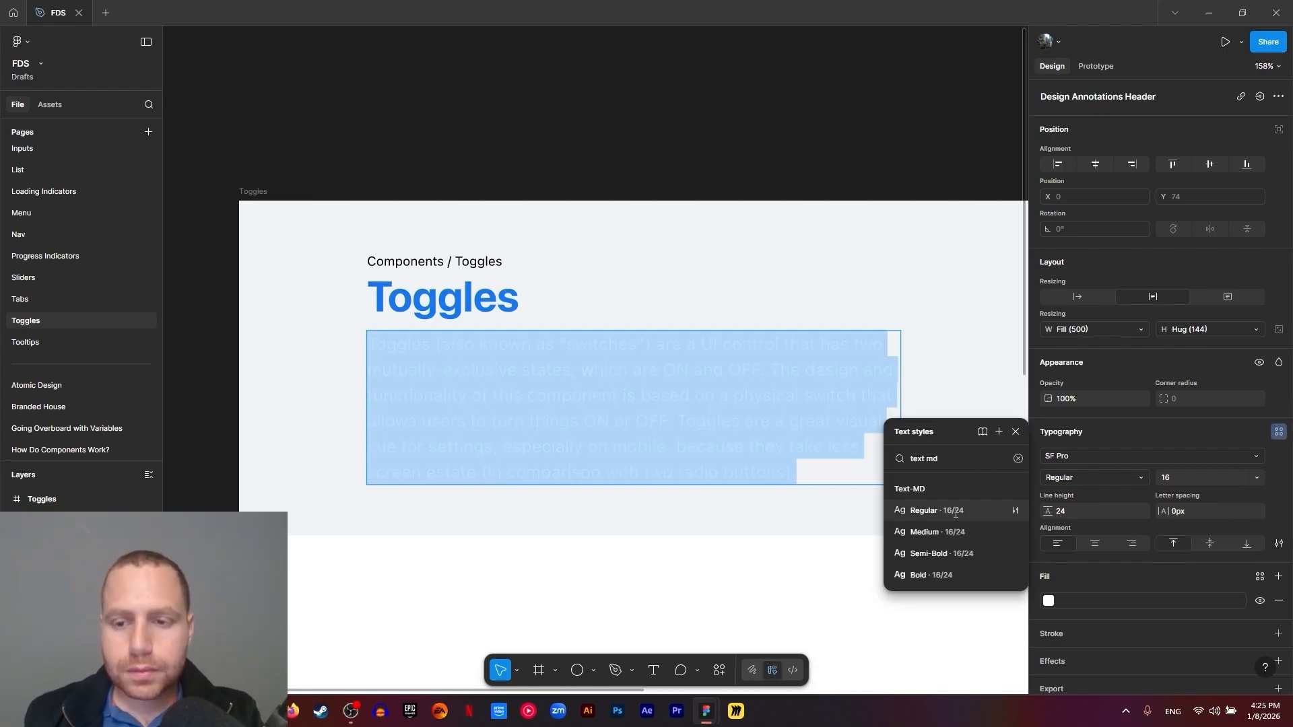
{"action": "left_click", "coordinate": [916, 511]}
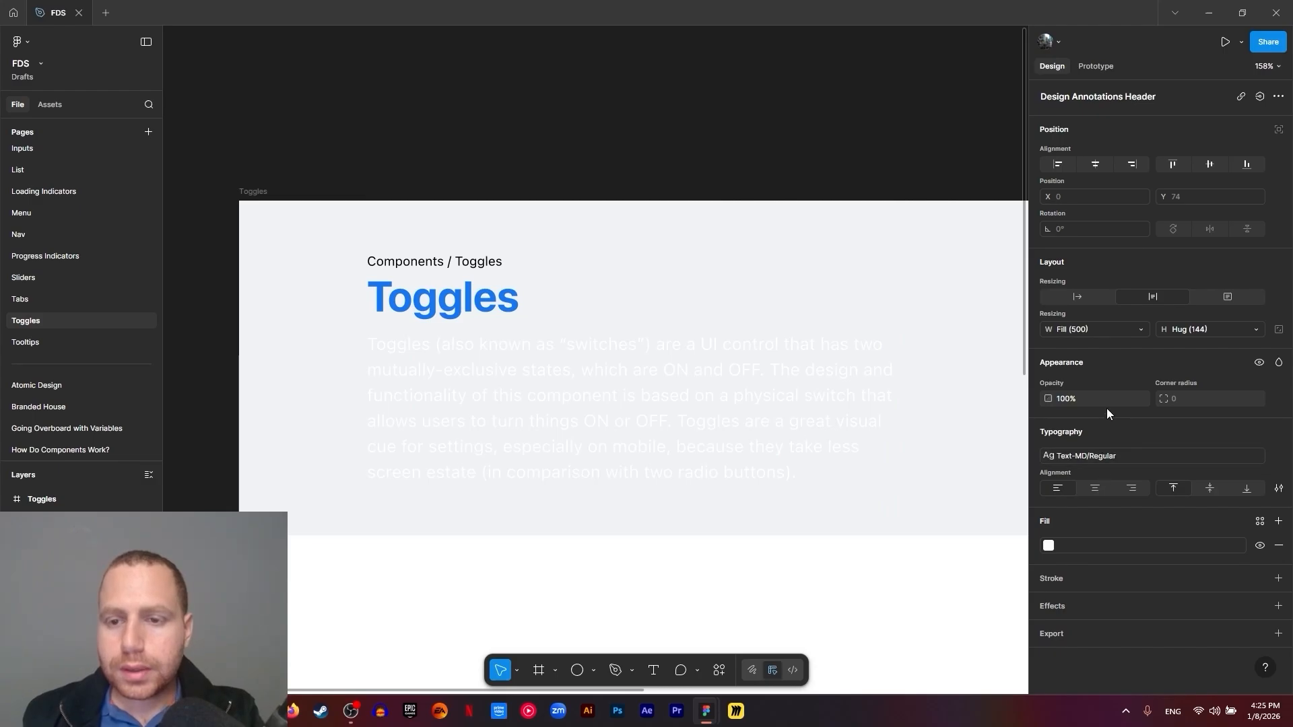
{"action": "left_click", "coordinate": [1068, 536]}
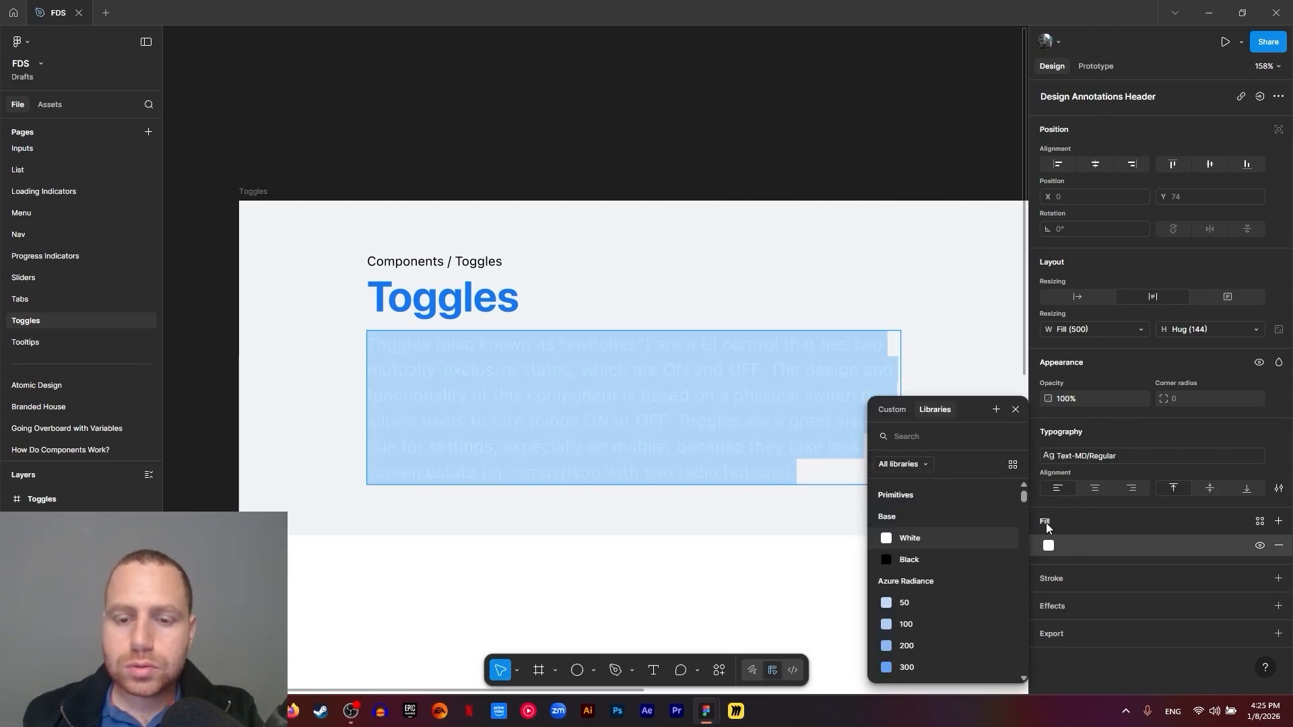
{"action": "type", "text": "text"}
{"action": "left_click", "coordinate": [948, 511]}
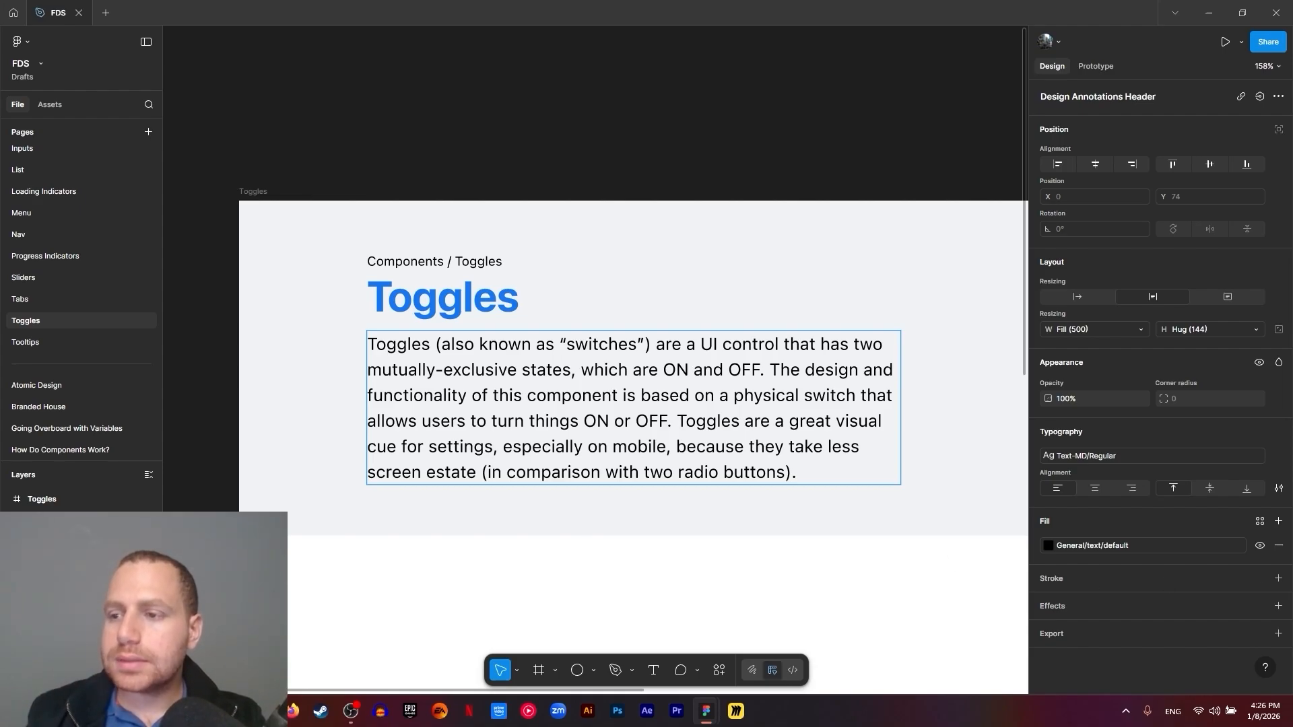
Draw a frame about 192 by 94 on the empty canvas beside the Toggles documentation frame
{"action": "left_click", "coordinate": [663, 579]}
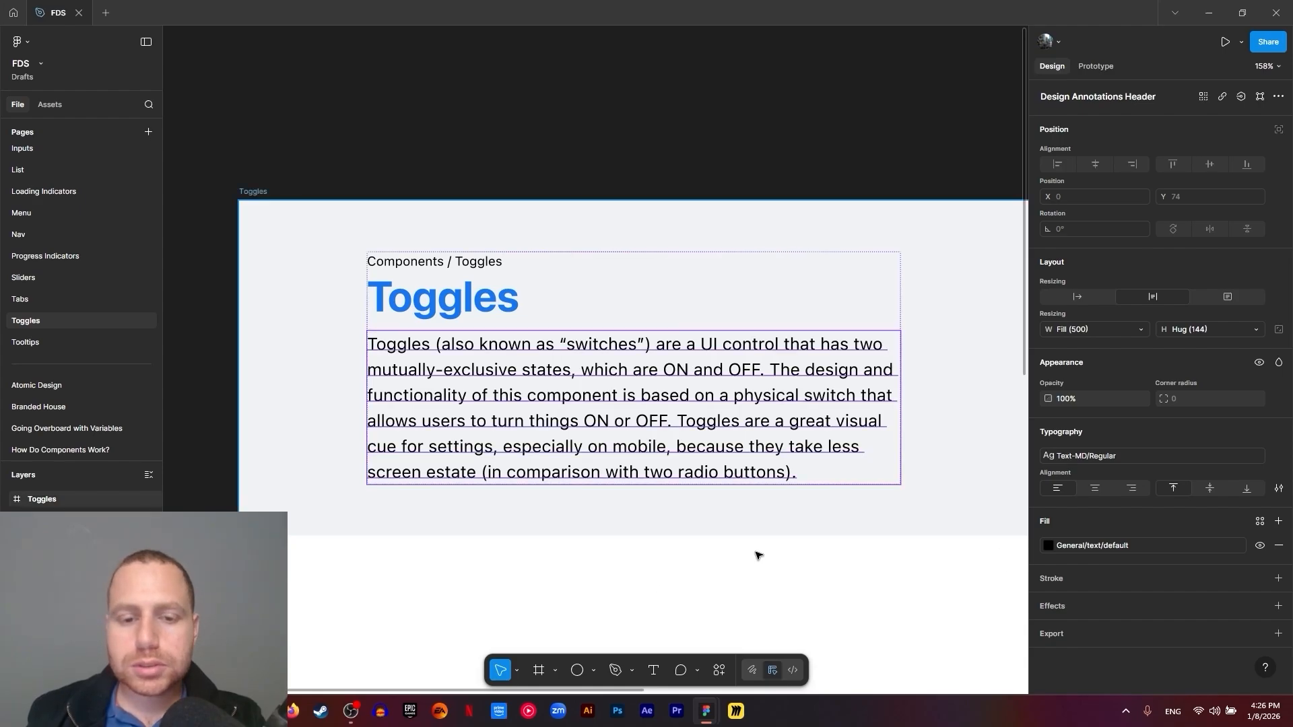
{"action": "scroll", "coordinate": [758, 554], "scroll_direction": "down", "scroll_amount": 3}
{"action": "left_click_drag", "start_coordinate": [802, 558], "coordinate": [477, 485]}
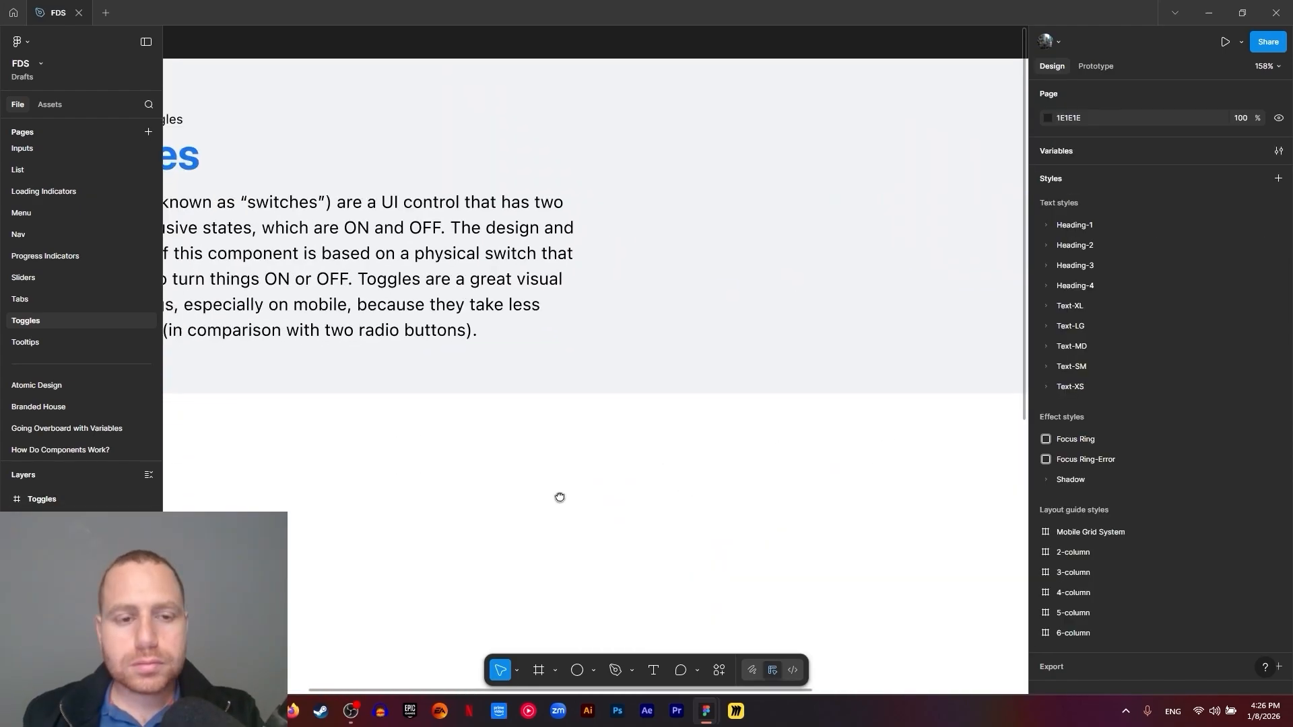
{"action": "left_click_drag", "start_coordinate": [560, 497], "coordinate": [487, 552]}
{"action": "scroll", "coordinate": [797, 503], "scroll_direction": "right", "scroll_amount": 8}
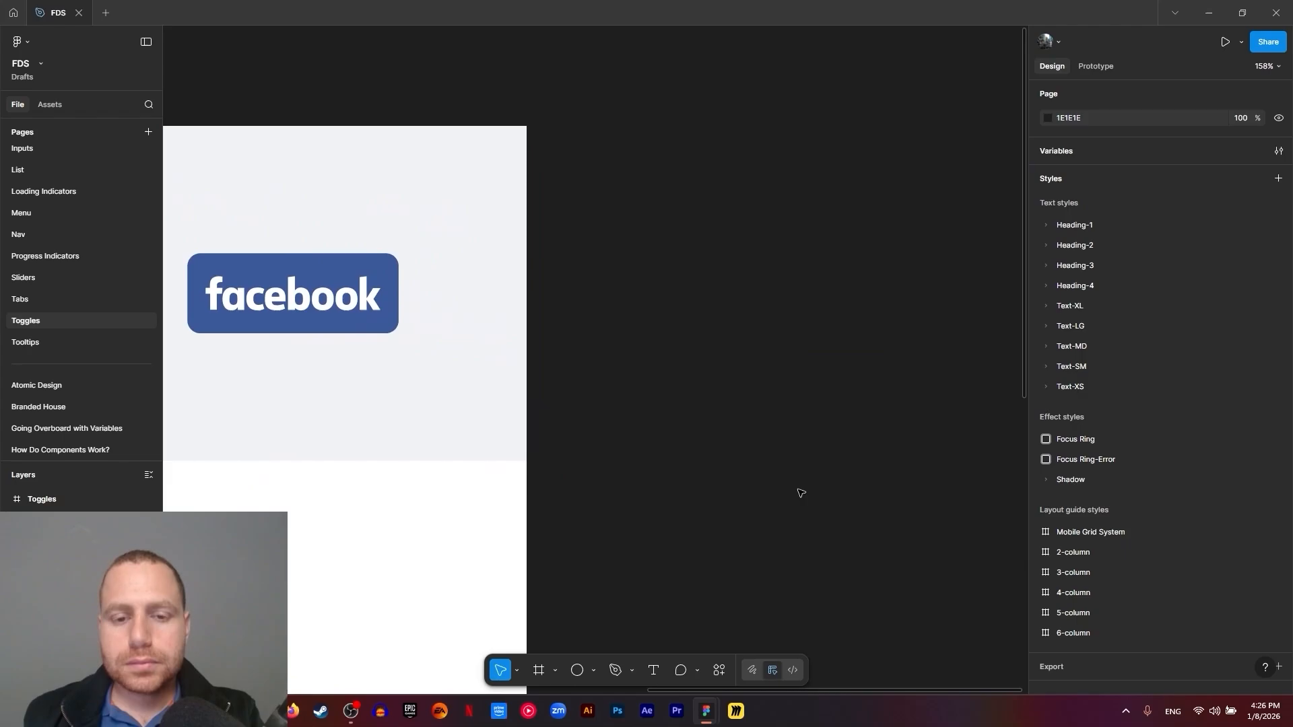
{"action": "key", "text": "f"}
{"action": "mouse_move", "coordinate": [669, 465]}
{"action": "left_mouse_down"}
{"action": "mouse_move", "coordinate": [889, 563]}
{"action": "mouse_move", "coordinate": [874, 565]}
{"action": "left_mouse_up"}
{"action": "scroll", "coordinate": [741, 431], "scroll_direction": "down", "scroll_amount": 2}
{"action": "scroll", "coordinate": [741, 431], "scroll_direction": "right", "scroll_amount": 4}
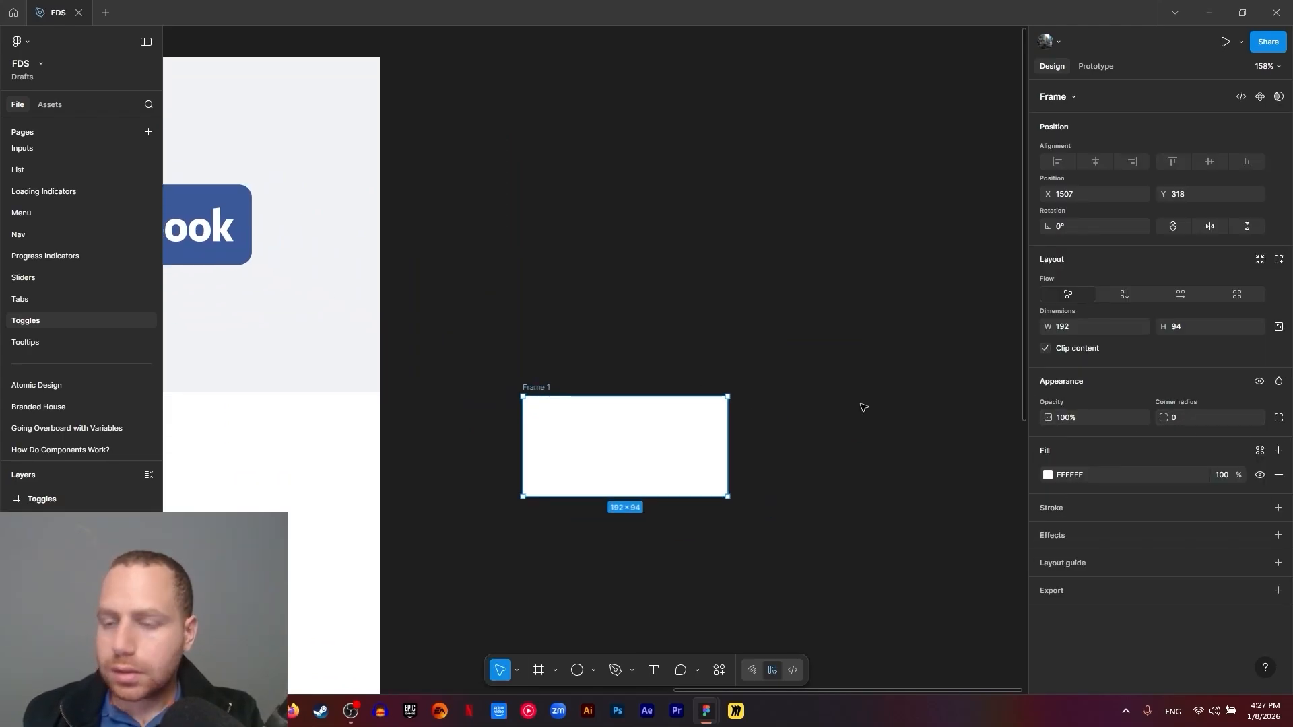
Resize the new frame to 36 wide by 20 high
{"action": "left_click", "coordinate": [1074, 328]}
{"action": "type", "text": "3"}
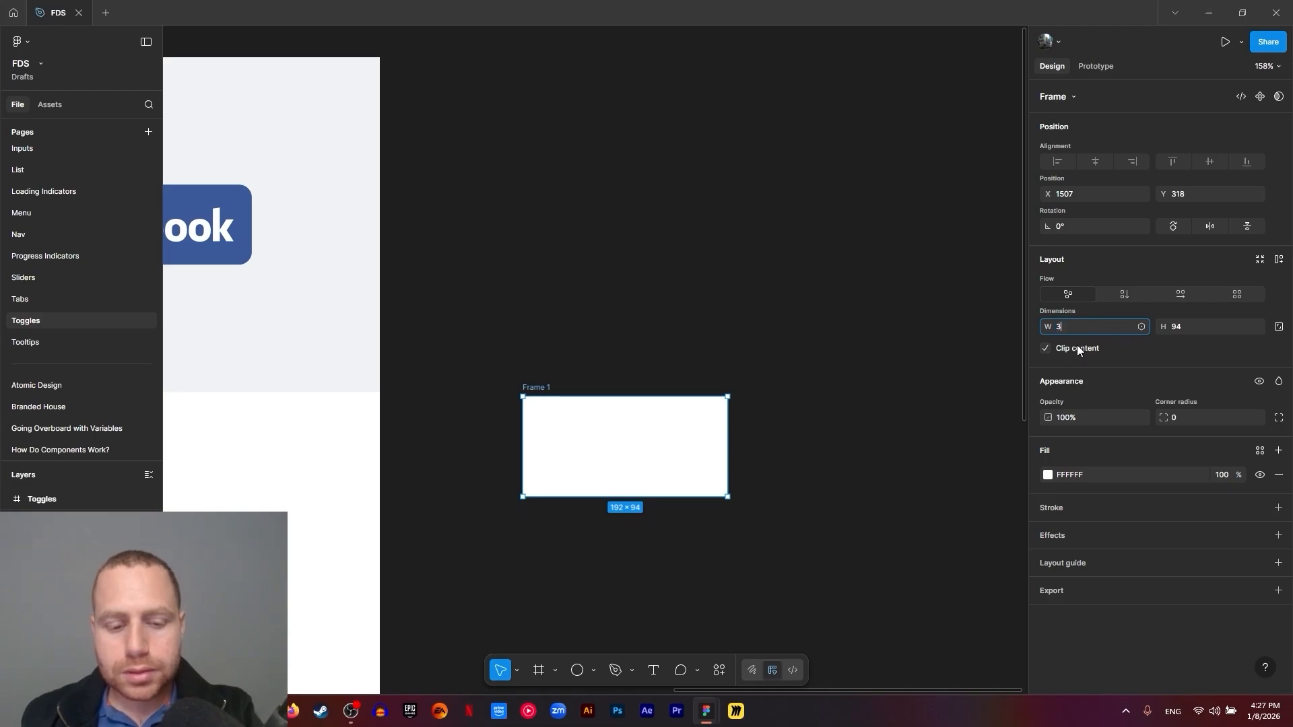
{"action": "type", "text": "6"}
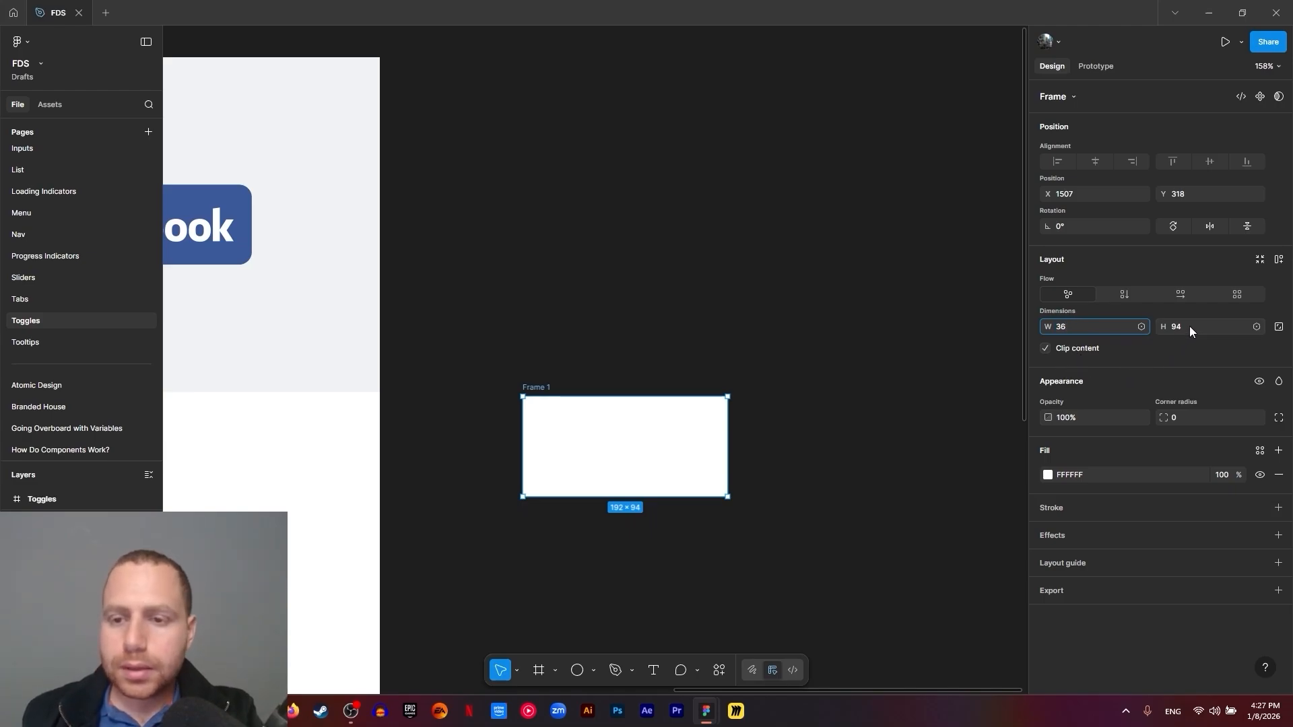
{"action": "key", "text": "Tab"}
{"action": "type", "text": "20"}
{"action": "key", "text": "Return"}
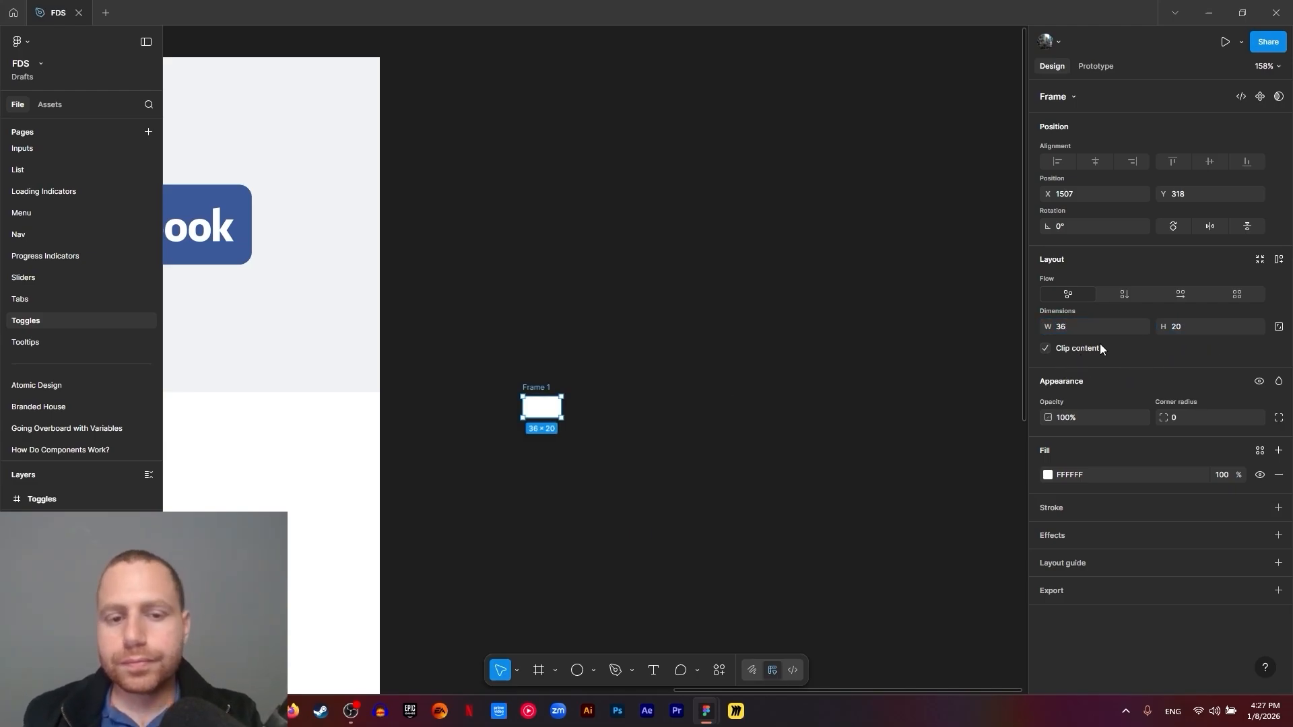
Apply the avatar radius variable to the corners of the 36 by 20 frame
{"action": "scroll", "coordinate": [385, 359], "scroll_direction": "up", "scroll_amount": 8}
{"action": "left_click_drag", "start_coordinate": [756, 500], "coordinate": [630, 454]}
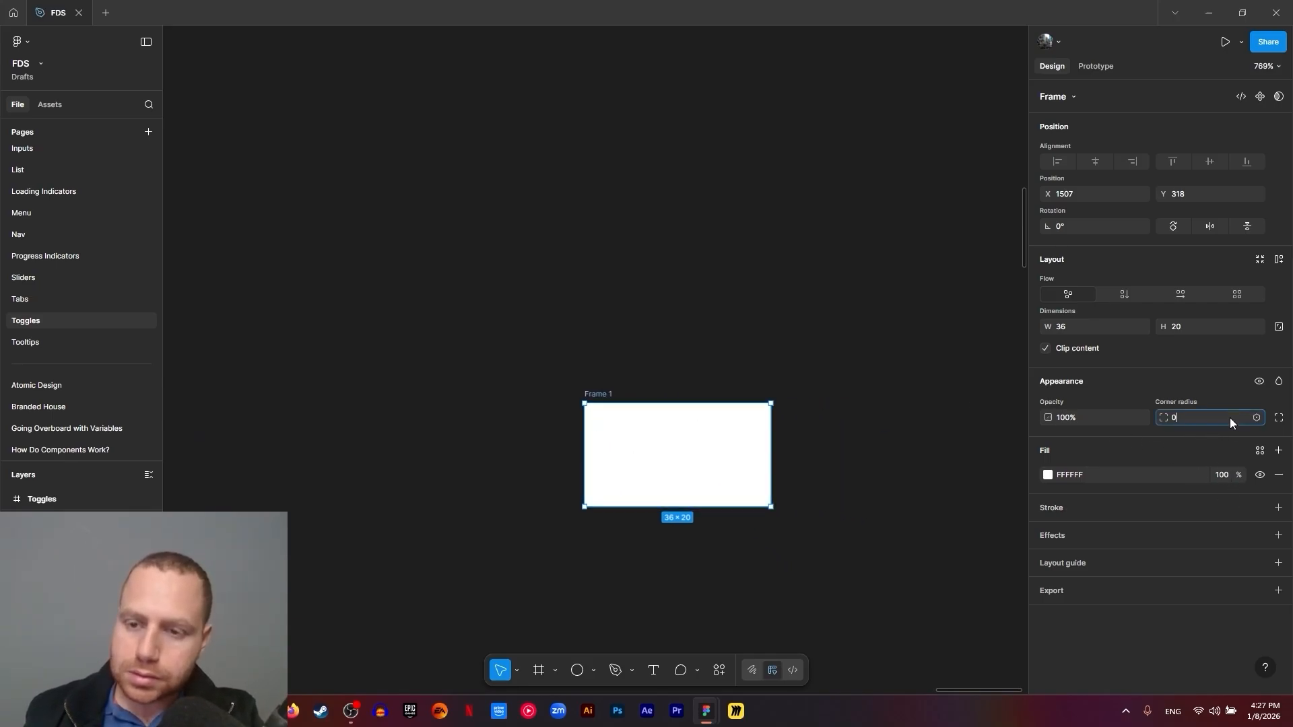
{"action": "left_click", "coordinate": [1257, 419]}
{"action": "type", "text": "av"}
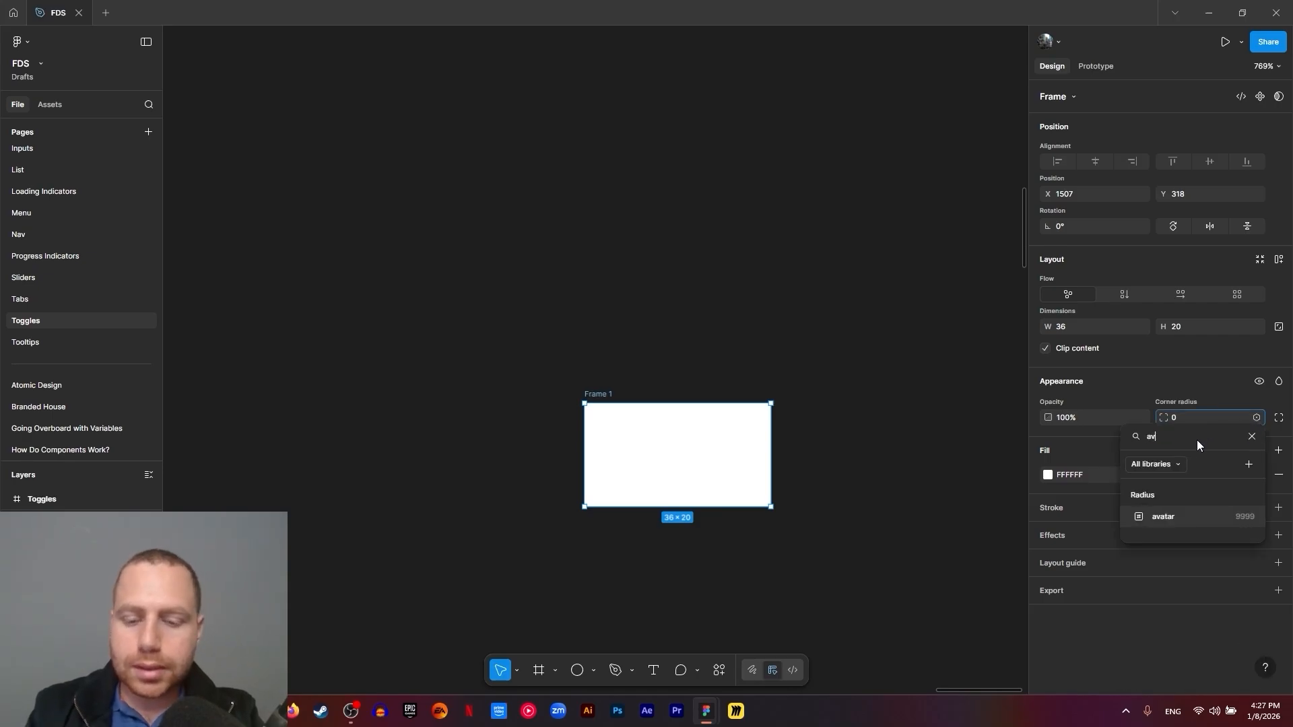
{"action": "type", "text": "atar"}
{"action": "left_click", "coordinate": [1175, 512]}
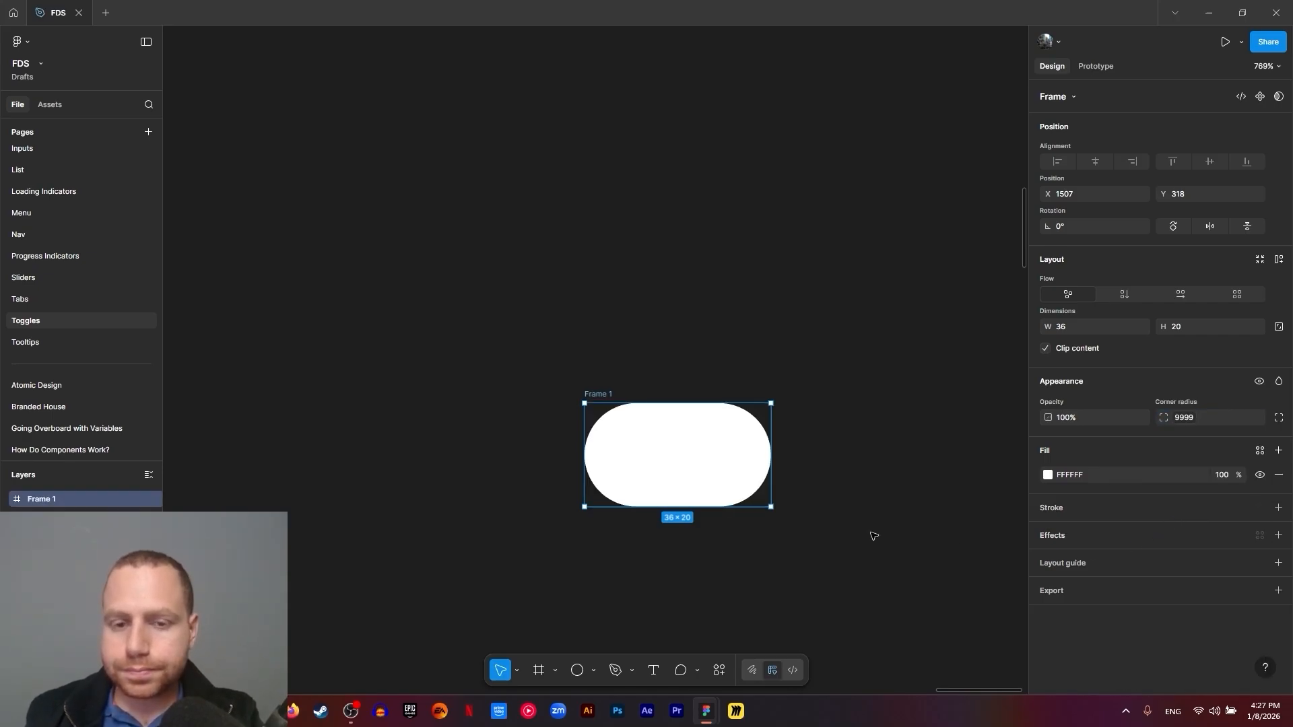
{"action": "left_click", "coordinate": [855, 551]}
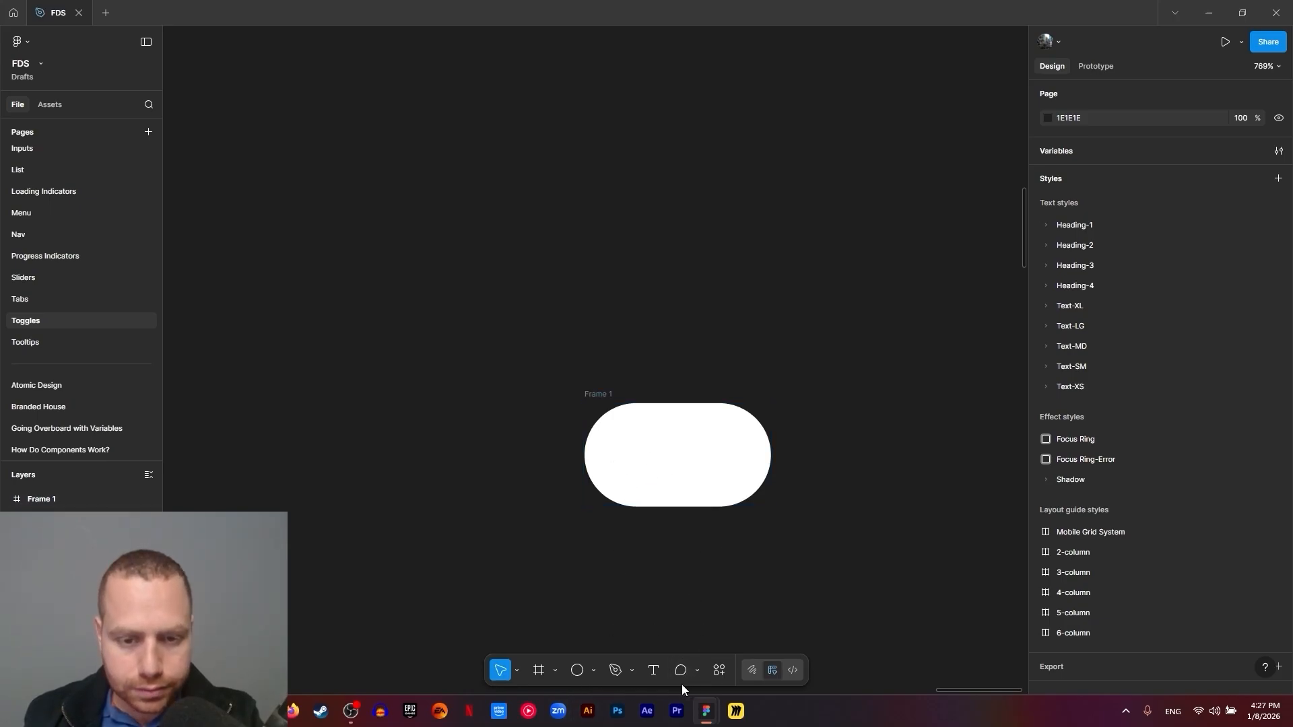
Add a 16 by 16 circle inside the pill-shaped frame at X 2, Y 2 as the toggle knob
{"action": "left_click", "coordinate": [578, 673]}
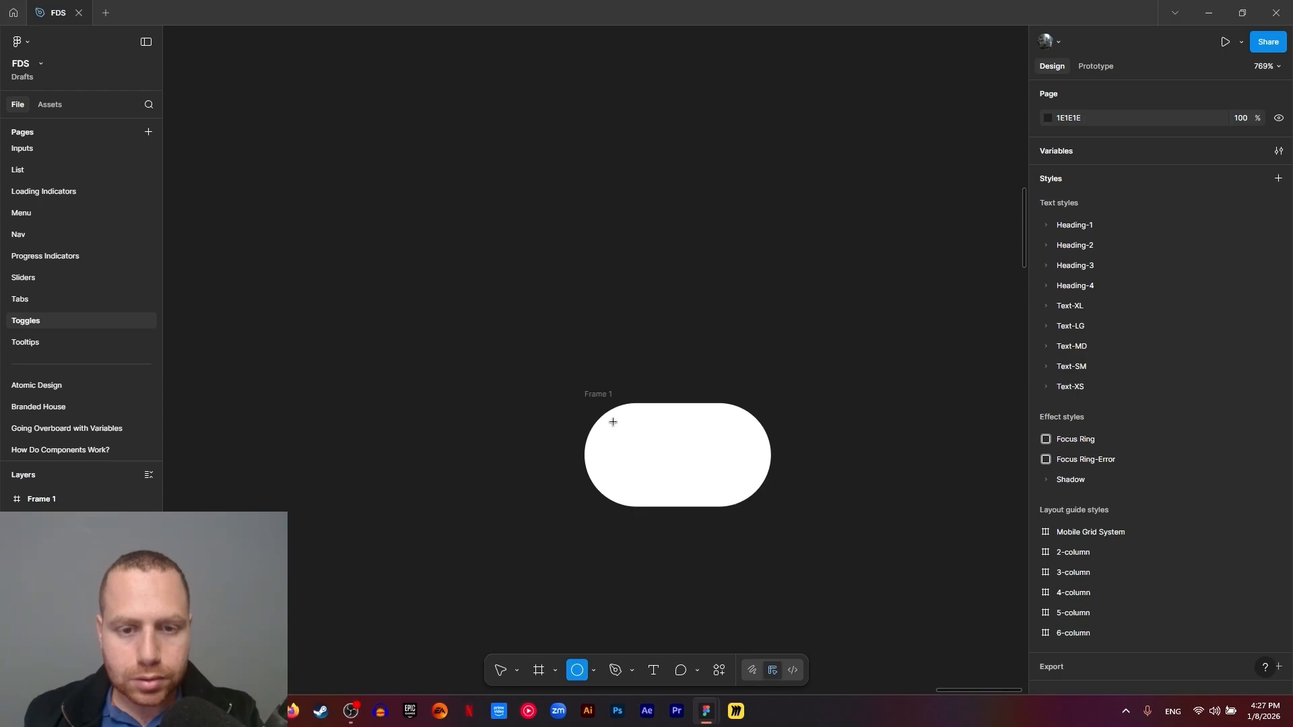
{"action": "left_click_drag", "start_coordinate": [610, 425], "coordinate": [674, 486]}
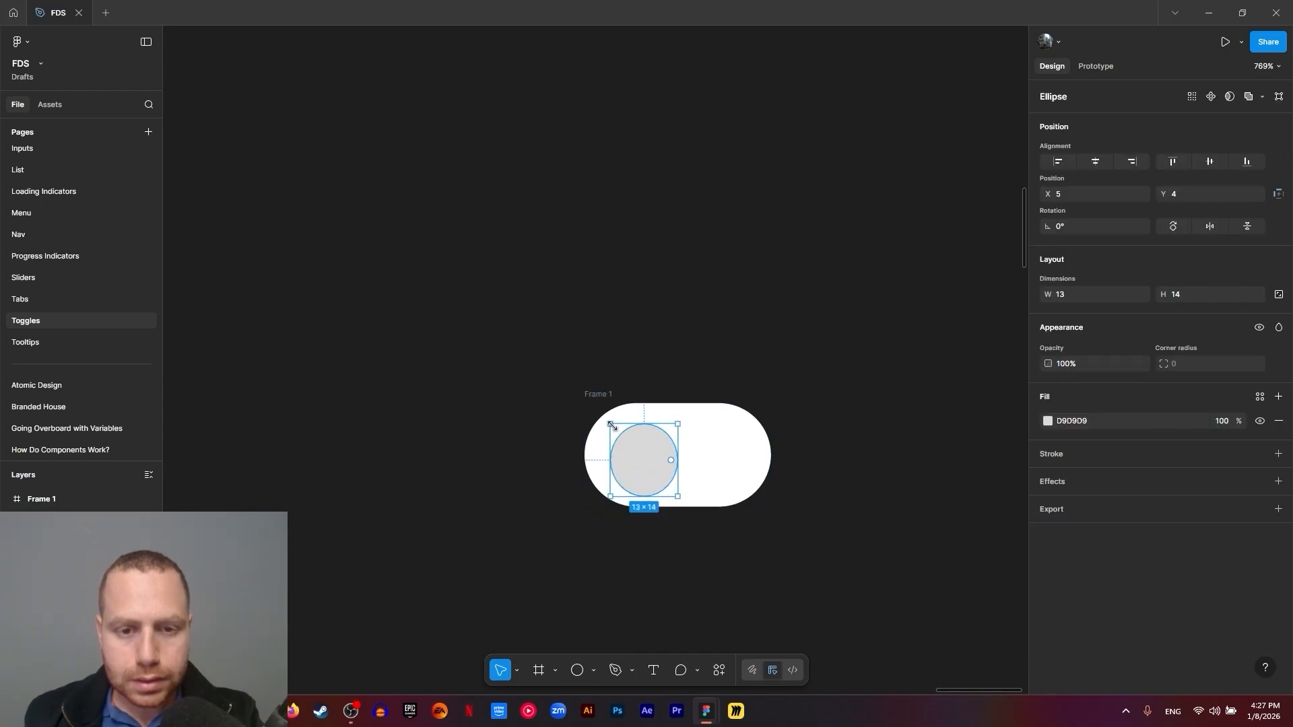
{"action": "left_click_drag", "start_coordinate": [610, 424], "coordinate": [592, 412]}
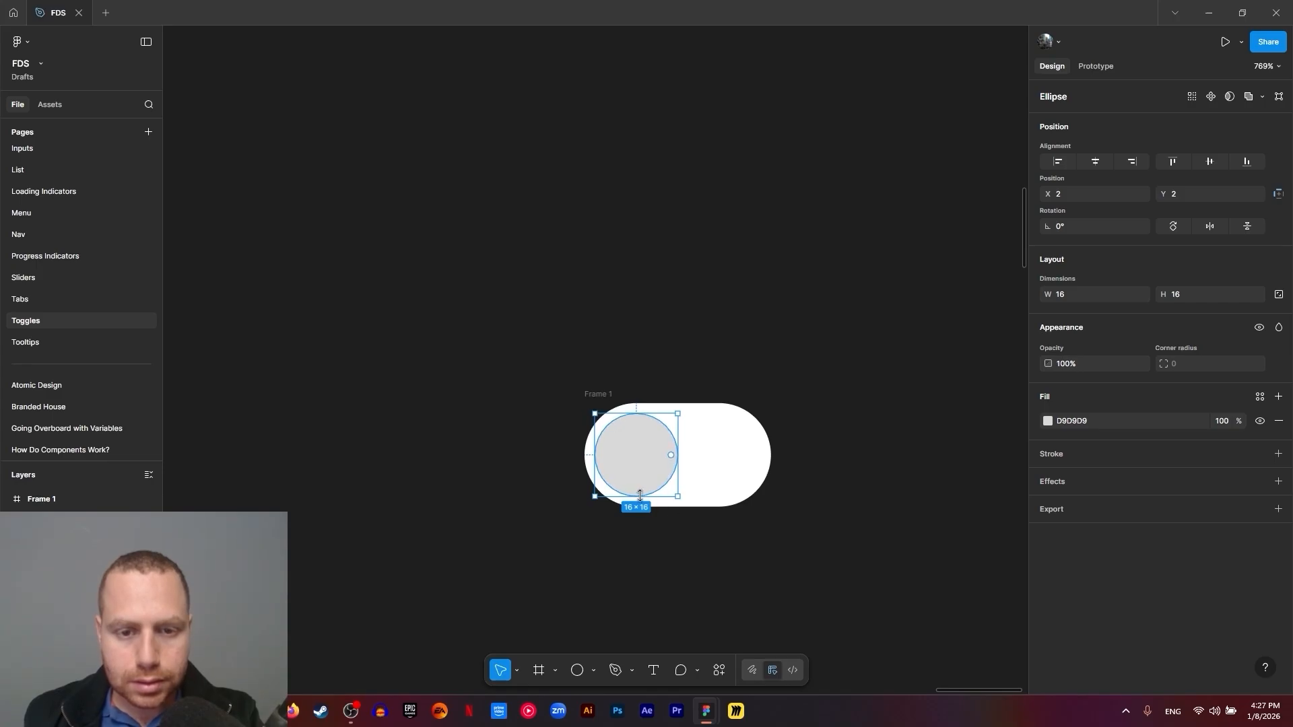
{"action": "left_click", "coordinate": [660, 583]}
Apply the General/icon/white color variable to the knob circle's fill
{"action": "scroll", "coordinate": [670, 488], "scroll_direction": "up", "scroll_amount": 5, "text": "ctrl"}
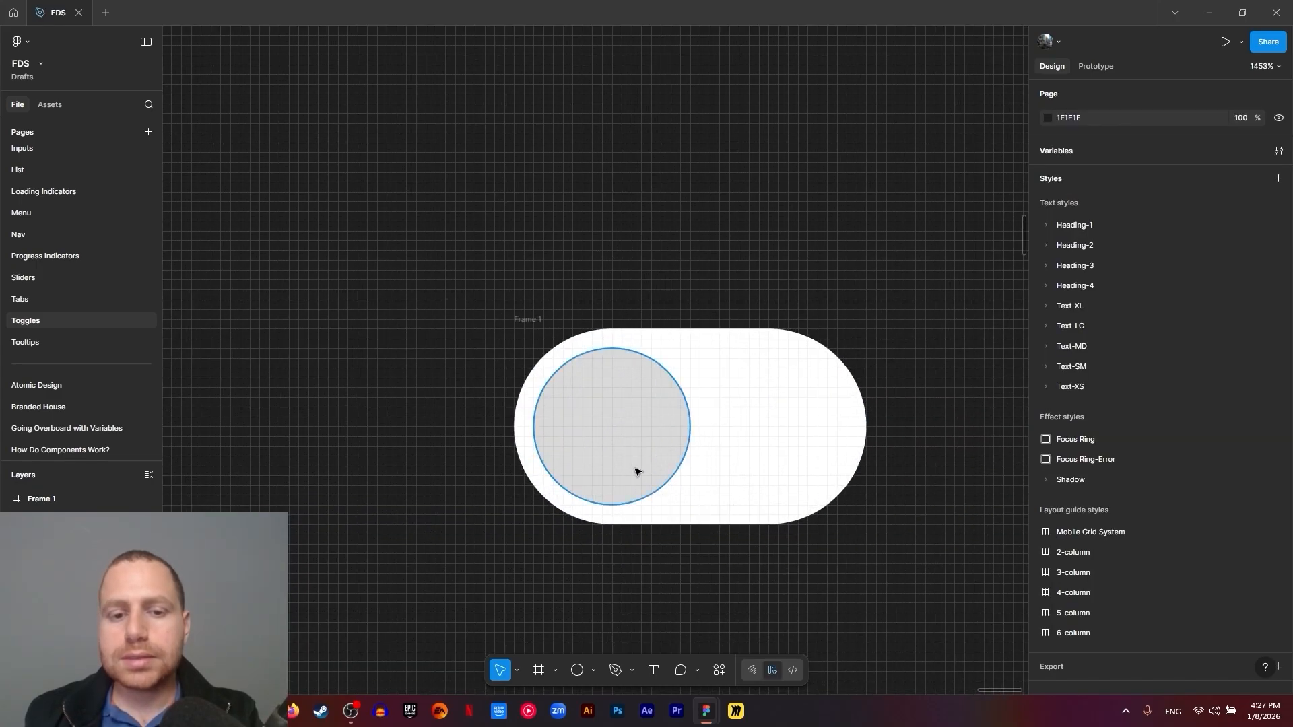
{"action": "left_click", "coordinate": [638, 472]}
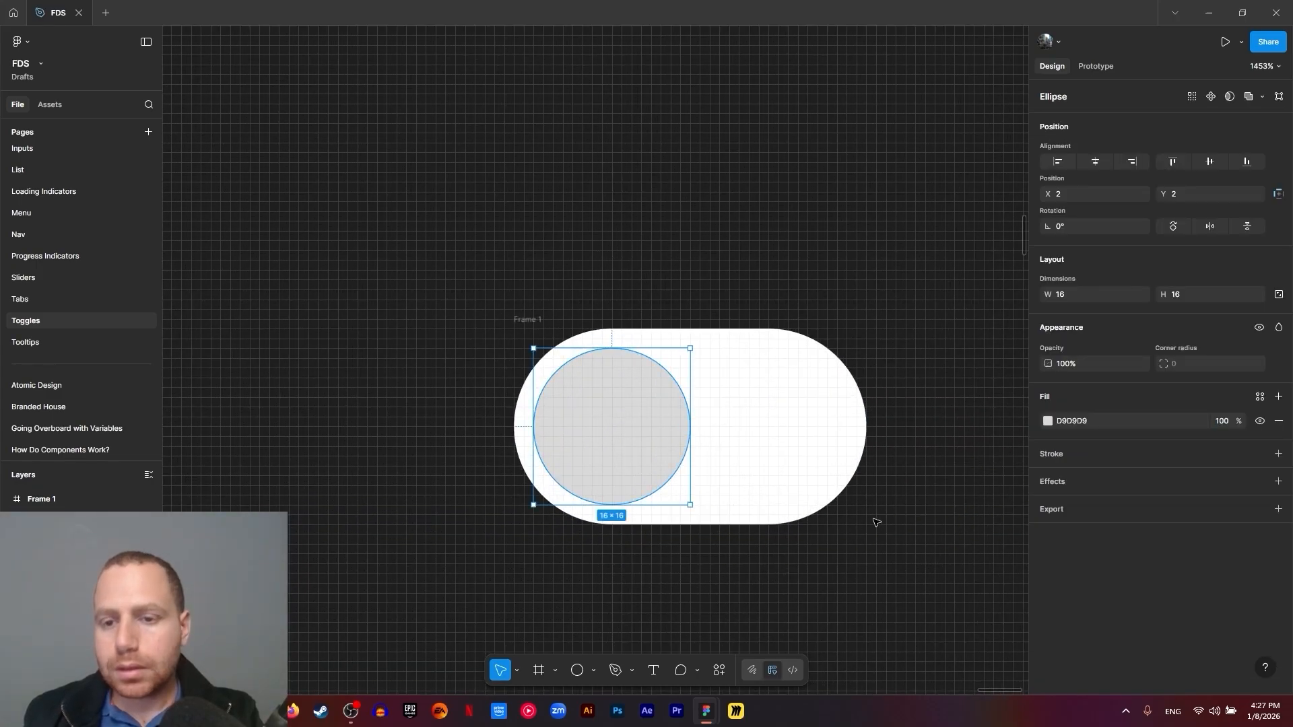
{"action": "left_click", "coordinate": [1260, 399]}
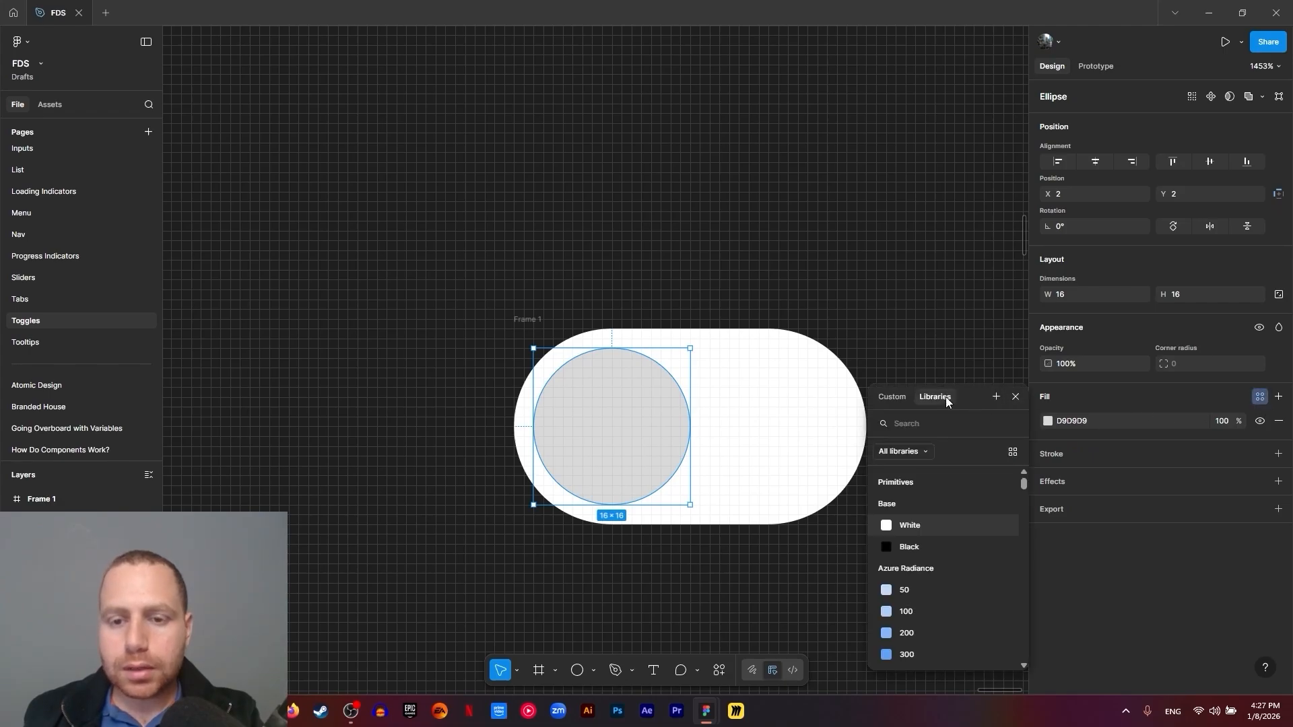
{"action": "left_click", "coordinate": [935, 423]}
{"action": "type", "text": "icon "}
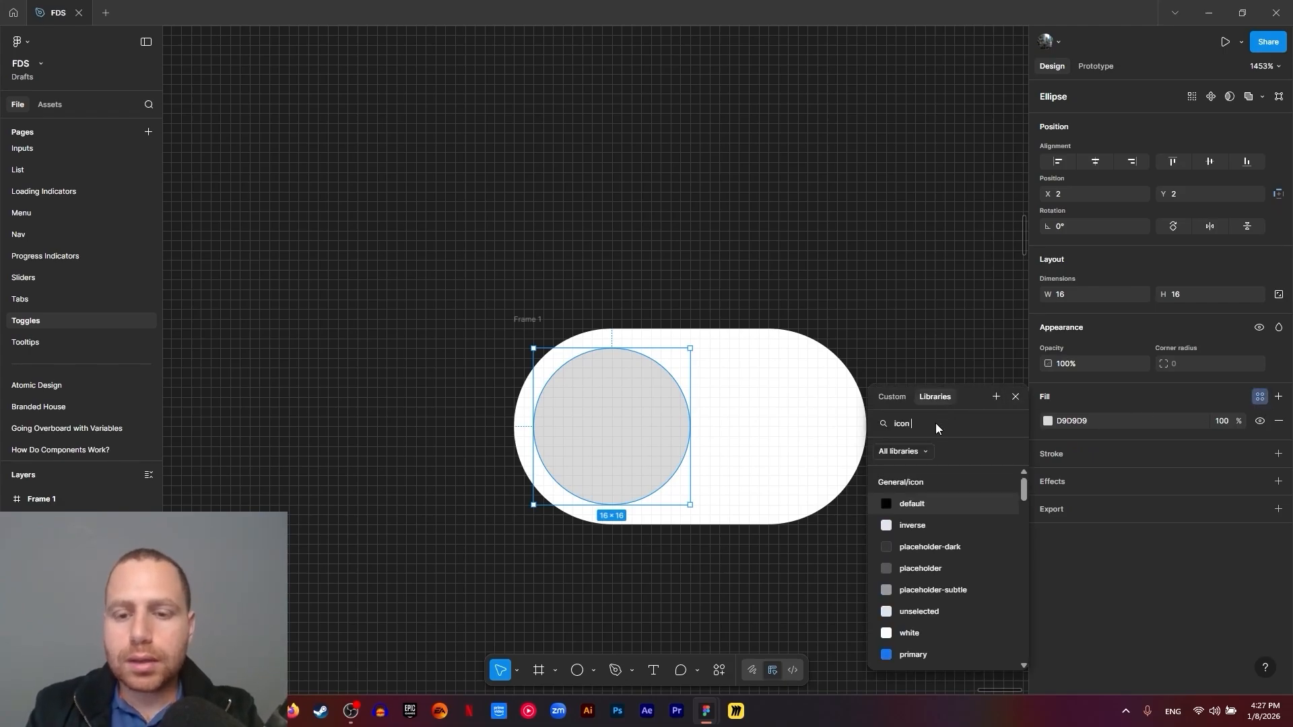
{"action": "type", "text": "whi"}
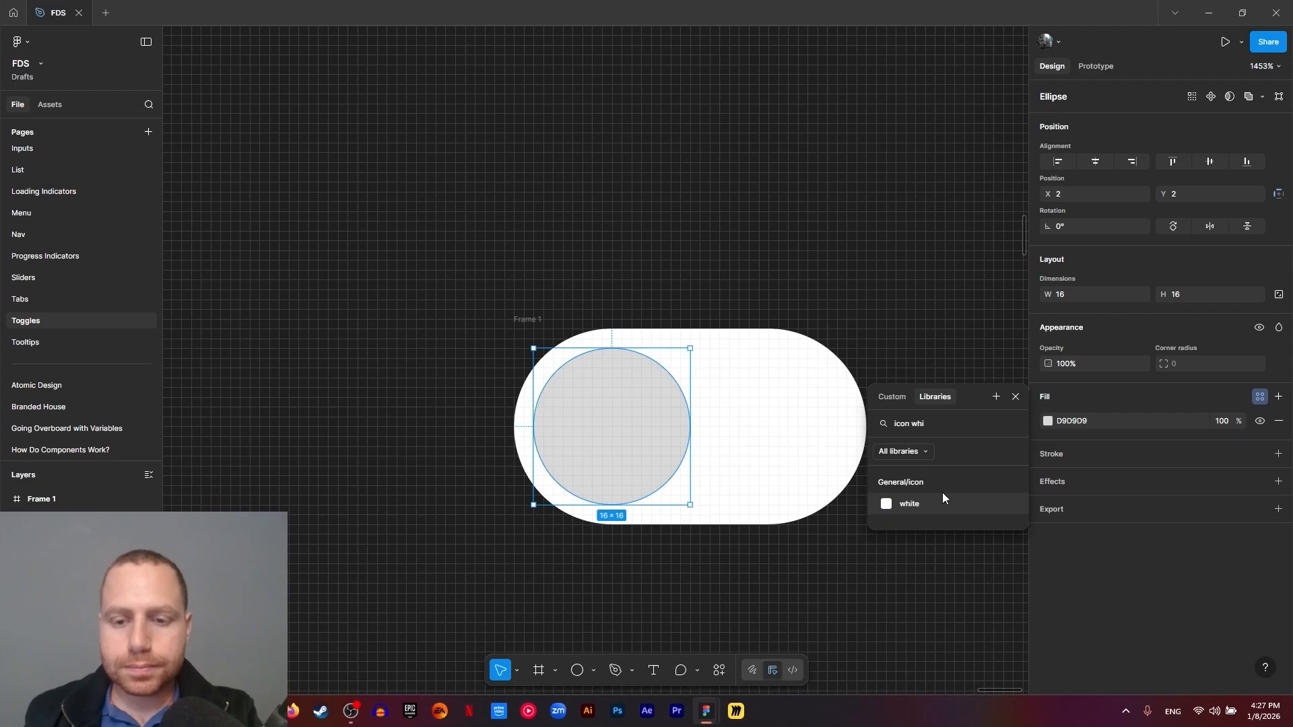
{"action": "left_click", "coordinate": [939, 499]}
{"action": "left_click", "coordinate": [875, 593]}
Apply the General/icon/unselected/default color variable to the fill of the pill-shaped frame
{"action": "left_click", "coordinate": [548, 329]}
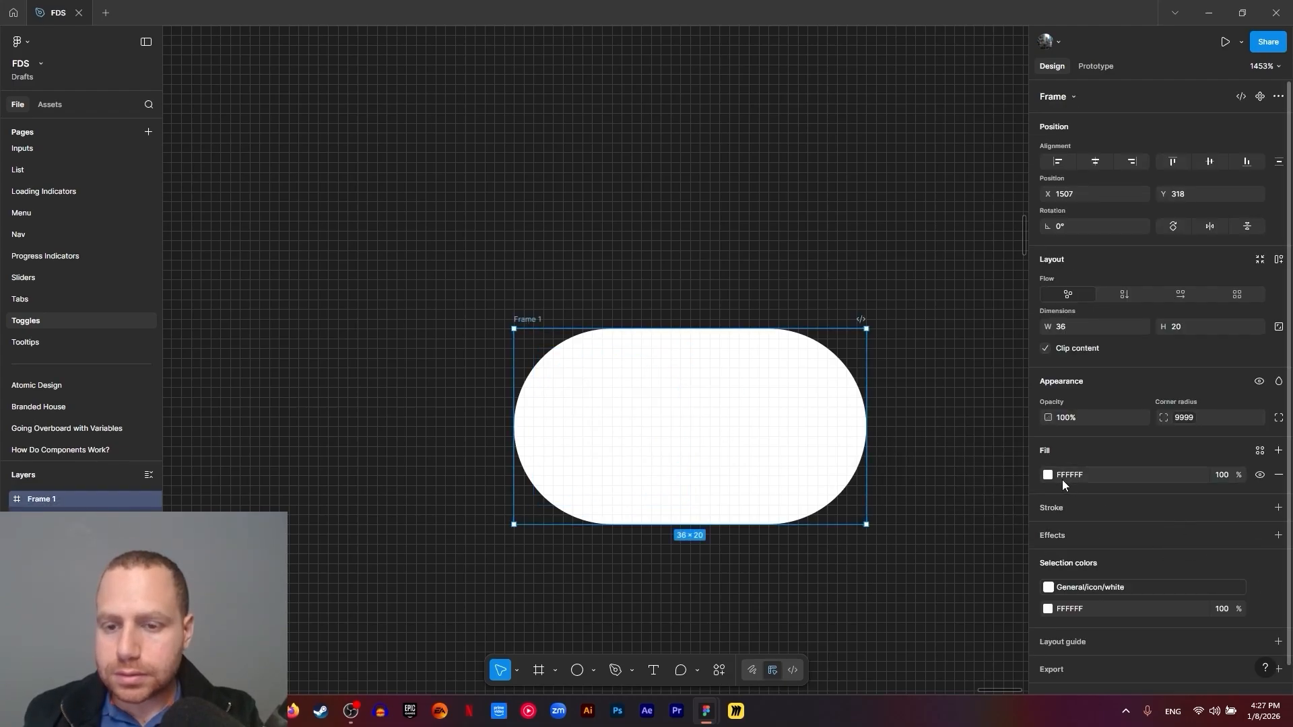
{"action": "left_click", "coordinate": [1259, 451]}
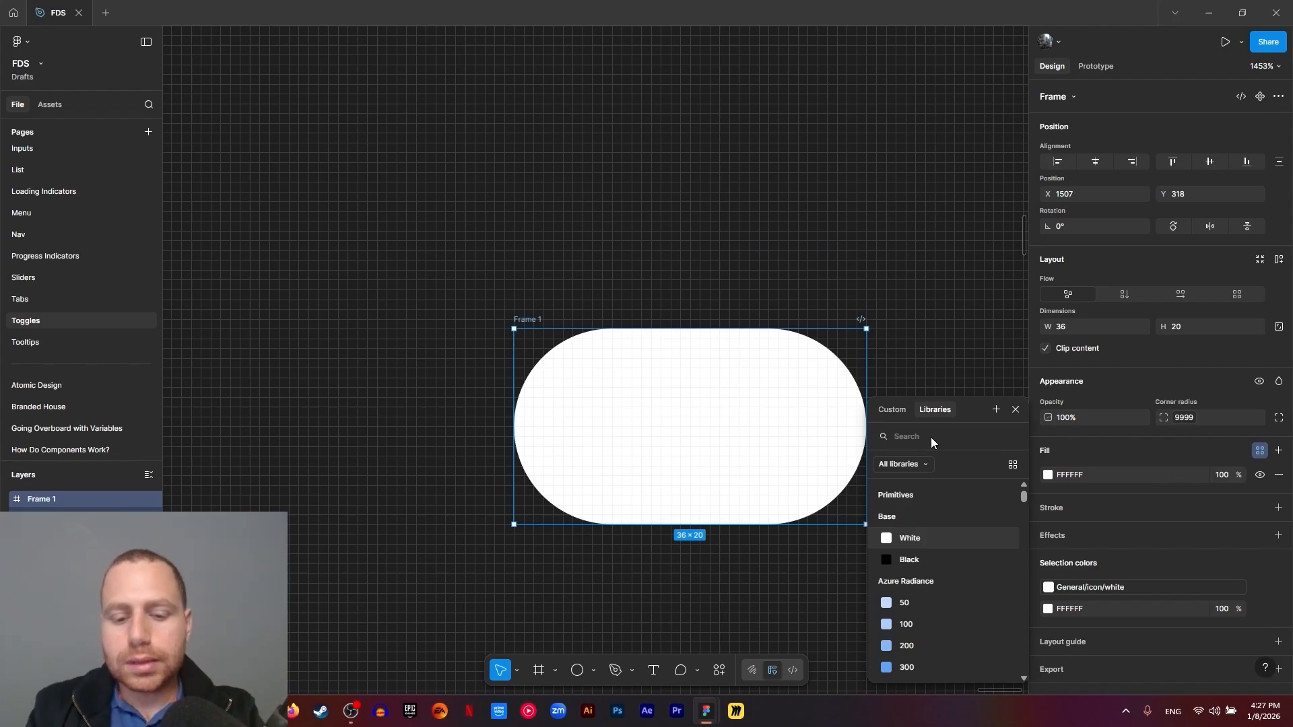
{"action": "type", "text": "uns"}
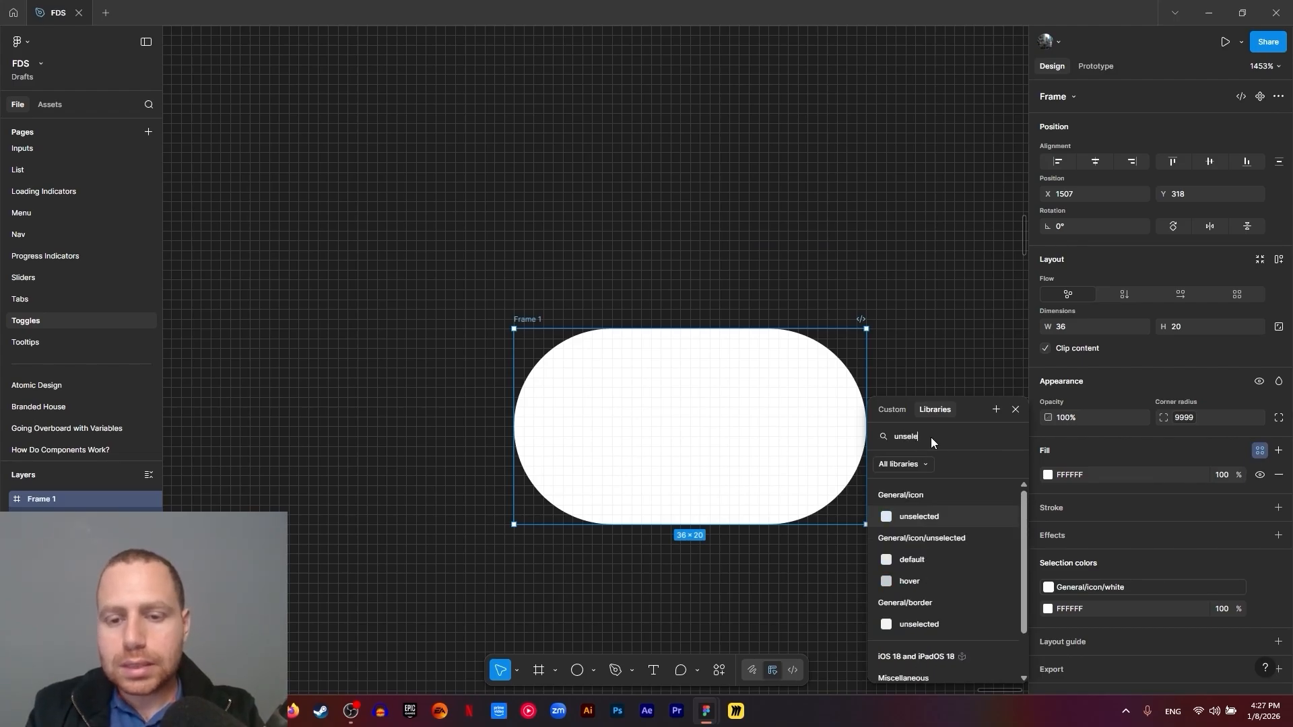
{"action": "type", "text": "ele"}
{"action": "left_click", "coordinate": [933, 558]}
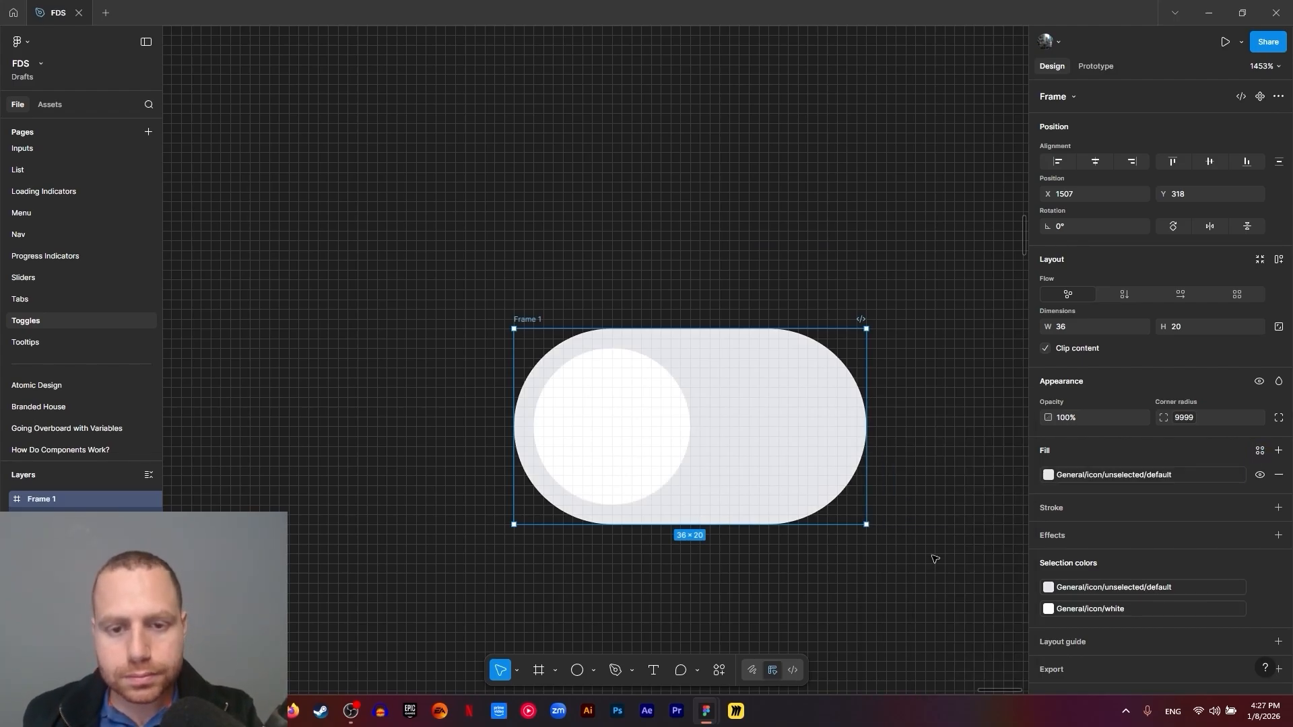
{"action": "left_click", "coordinate": [876, 619]}
Rename the pill-shaped frame as Toggle Switch
{"action": "left_click_drag", "start_coordinate": [903, 506], "coordinate": [868, 517]}
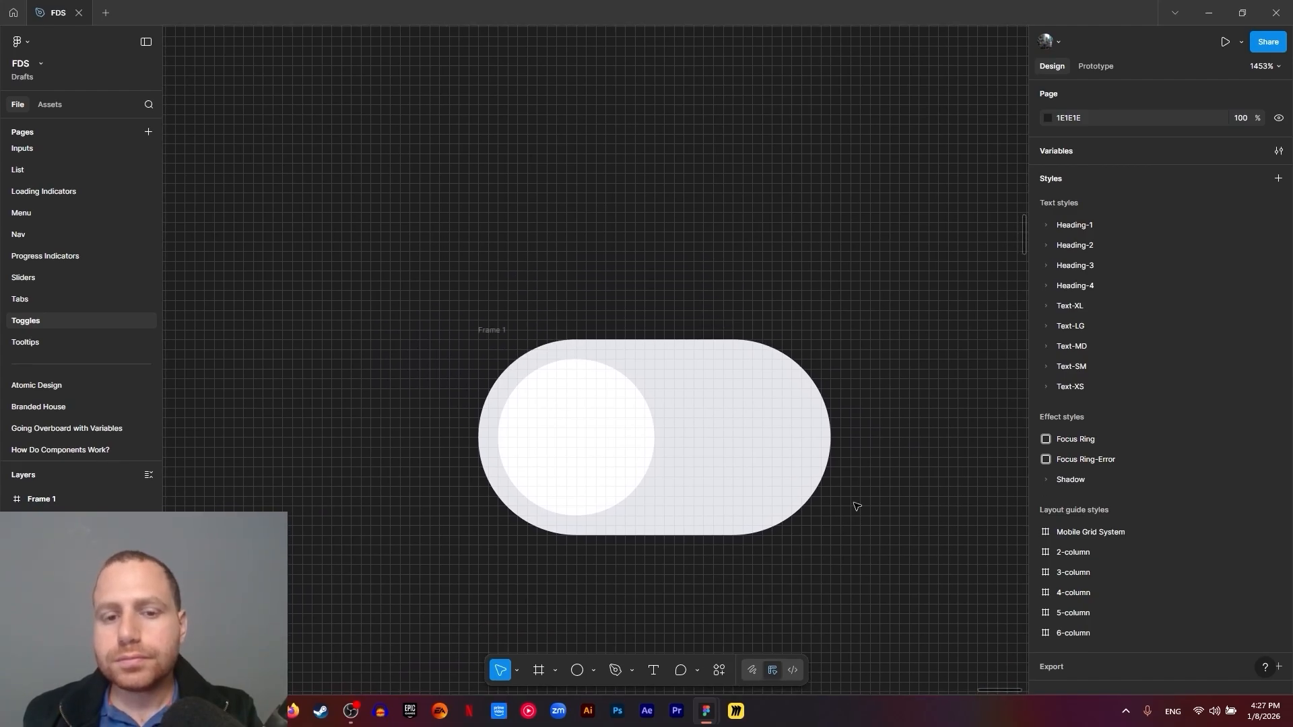
{"action": "left_click", "coordinate": [501, 391]}
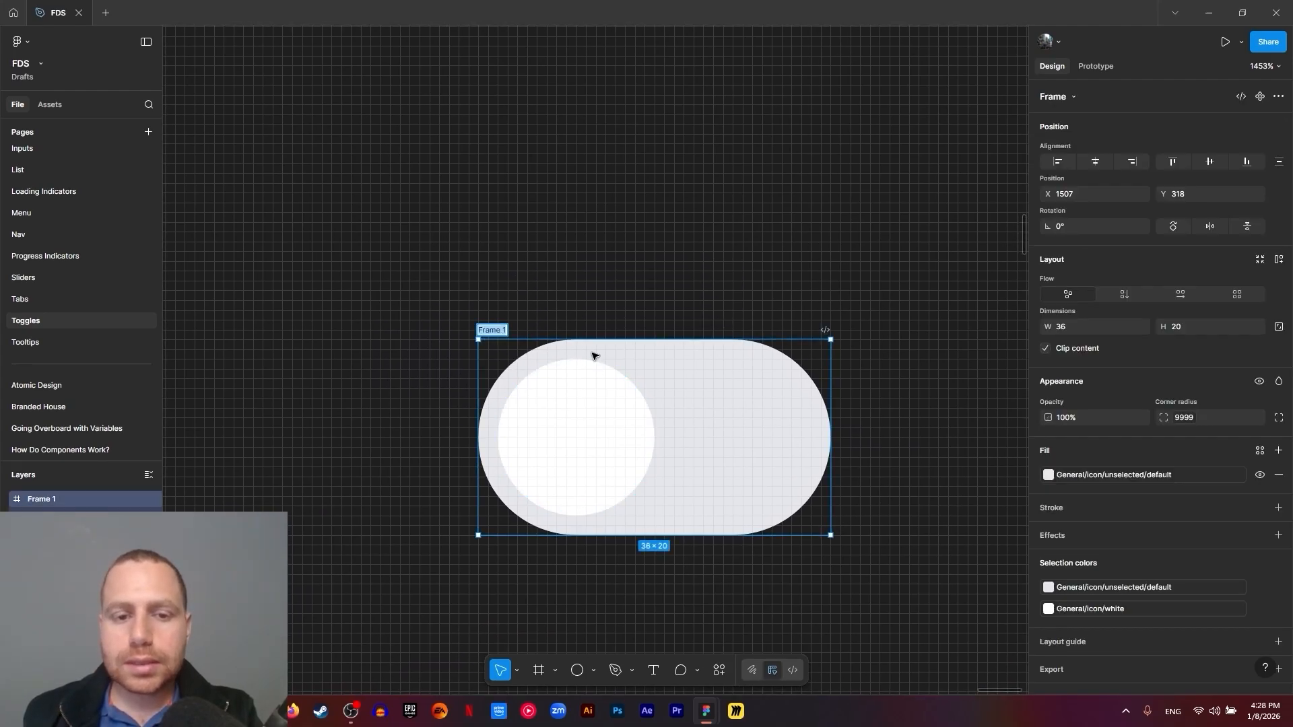
{"action": "type", "text": "Toggle S"}
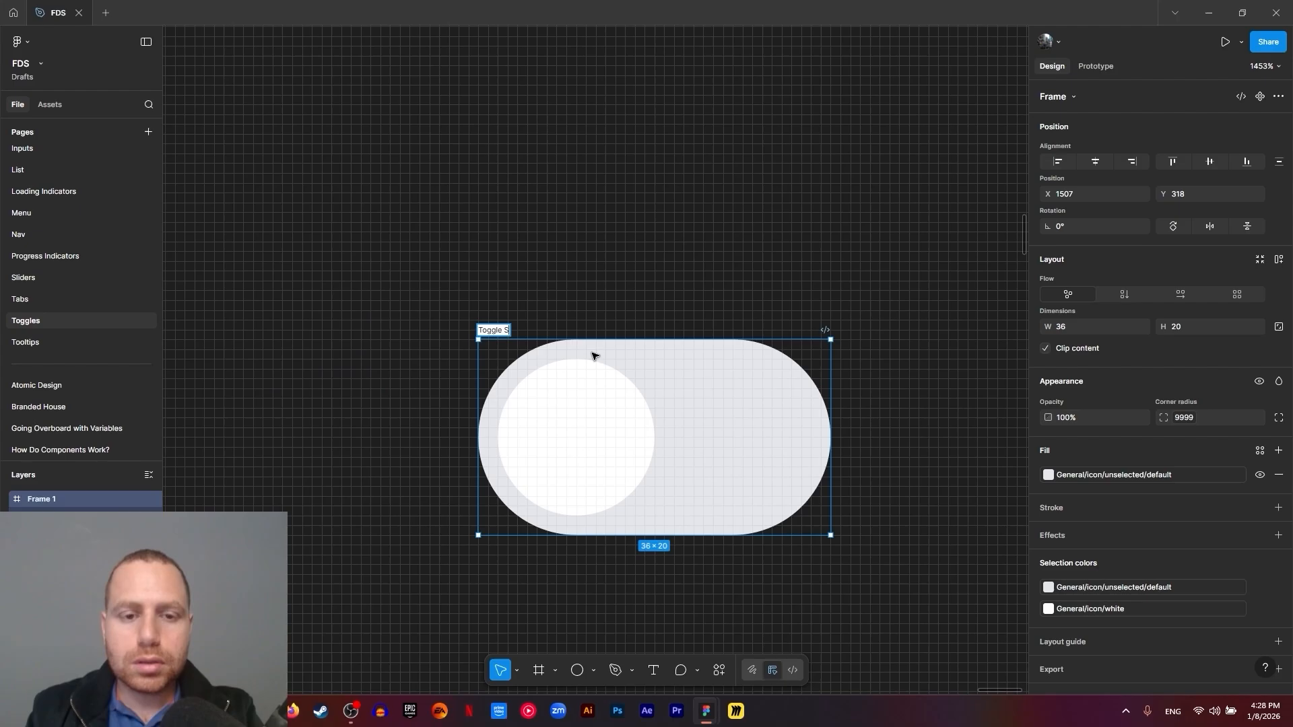
{"action": "type", "text": "witch"}
{"action": "key", "text": "Return"}
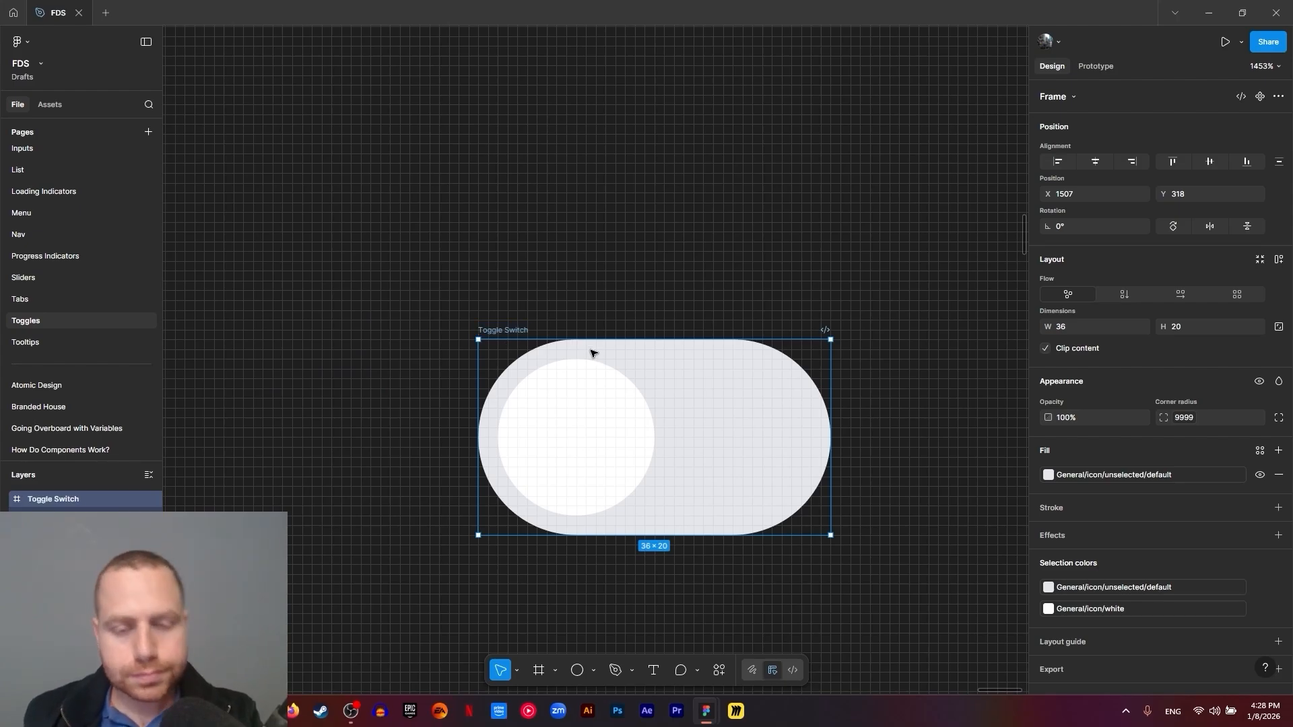
{"action": "left_click", "coordinate": [539, 277]}
Convert the Toggle Switch frame into a component
{"action": "left_click_drag", "start_coordinate": [361, 249], "coordinate": [961, 574]}
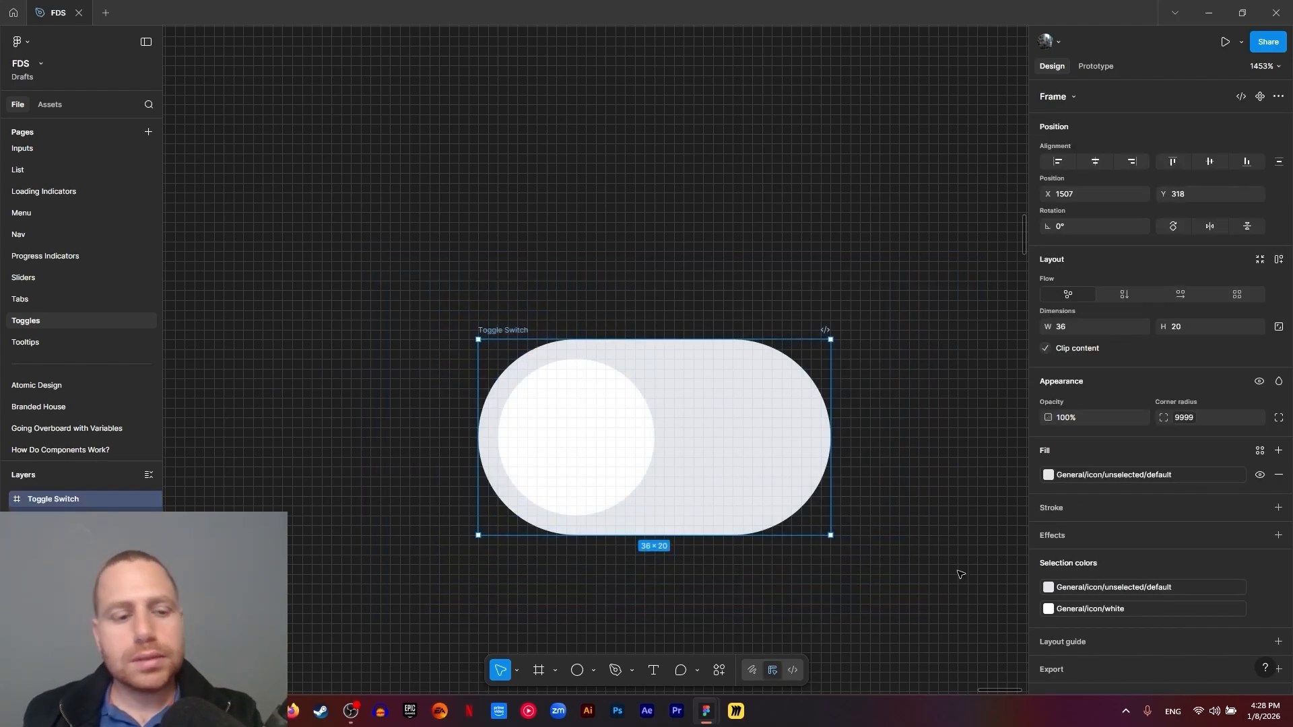
{"action": "key", "text": "ctrl+alt+k"}
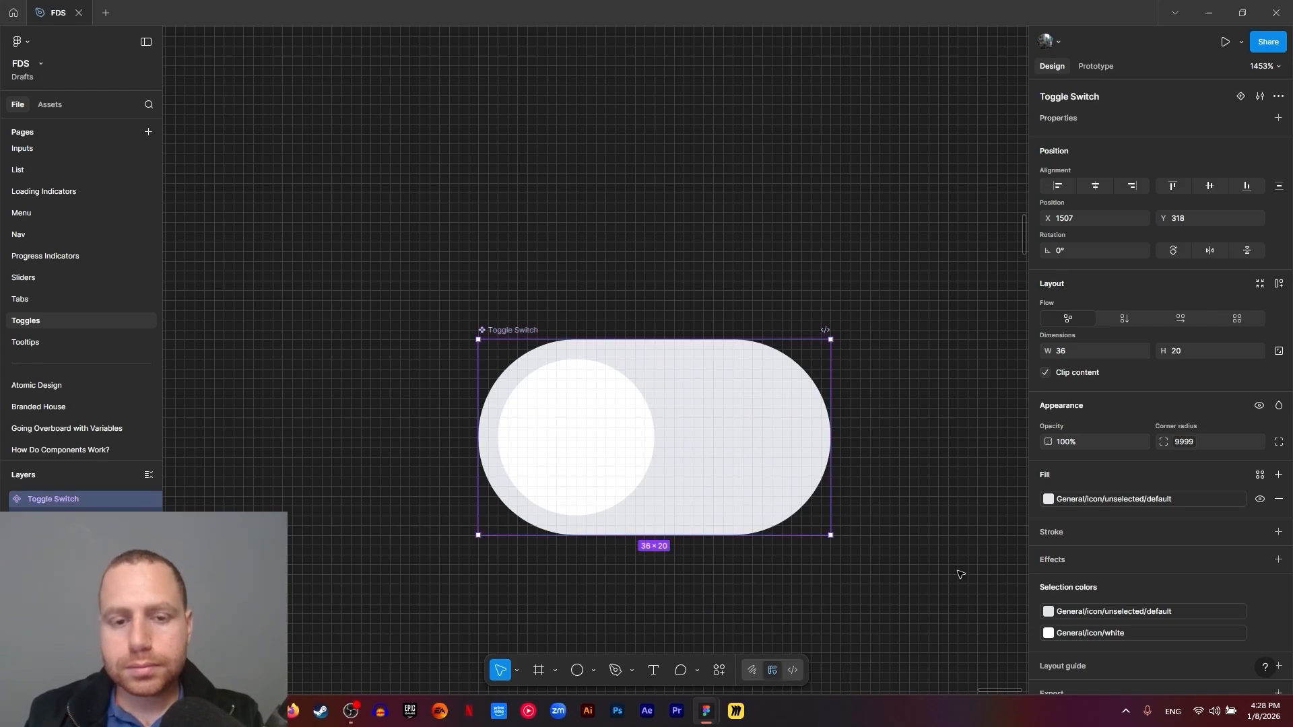
{"action": "left_click", "coordinate": [882, 576]}
Add a second variant to the Toggle Switch component
{"action": "left_click_drag", "start_coordinate": [886, 577], "coordinate": [810, 470]}
{"action": "left_click", "coordinate": [671, 416]}
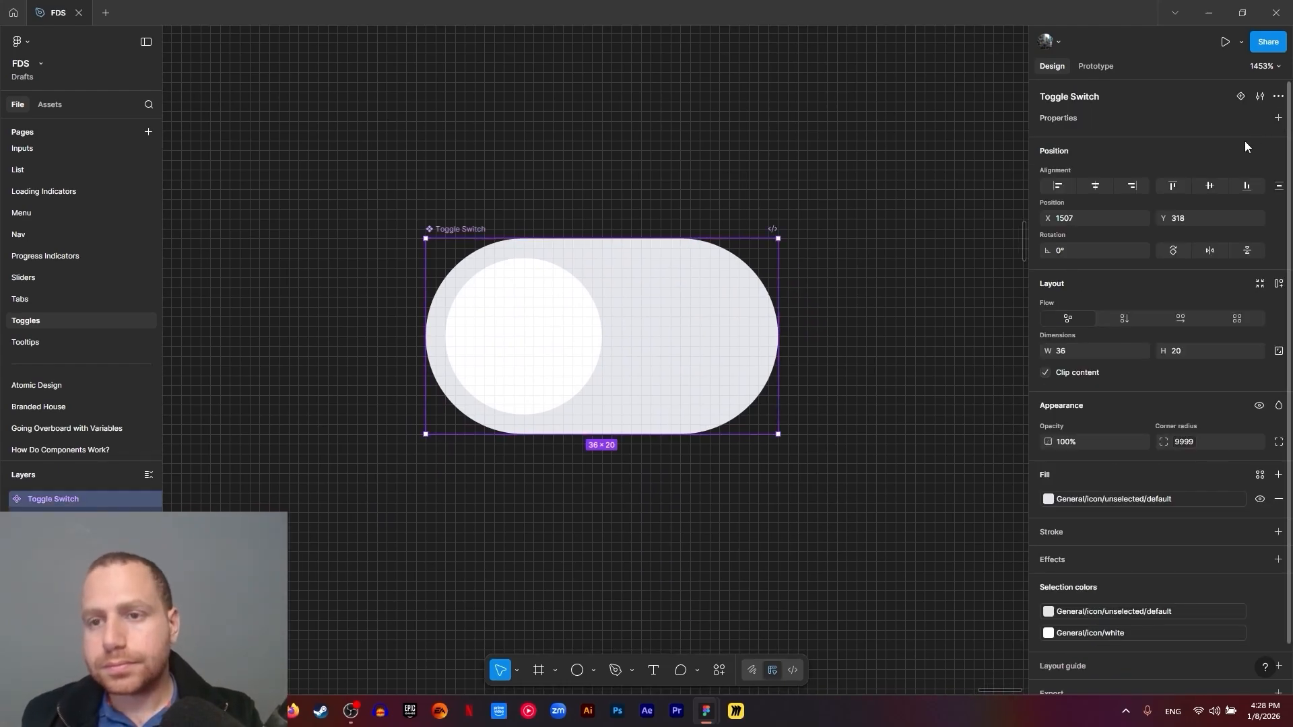
{"action": "left_click", "coordinate": [1241, 96]}
{"action": "left_click_drag", "start_coordinate": [692, 536], "coordinate": [627, 222]}
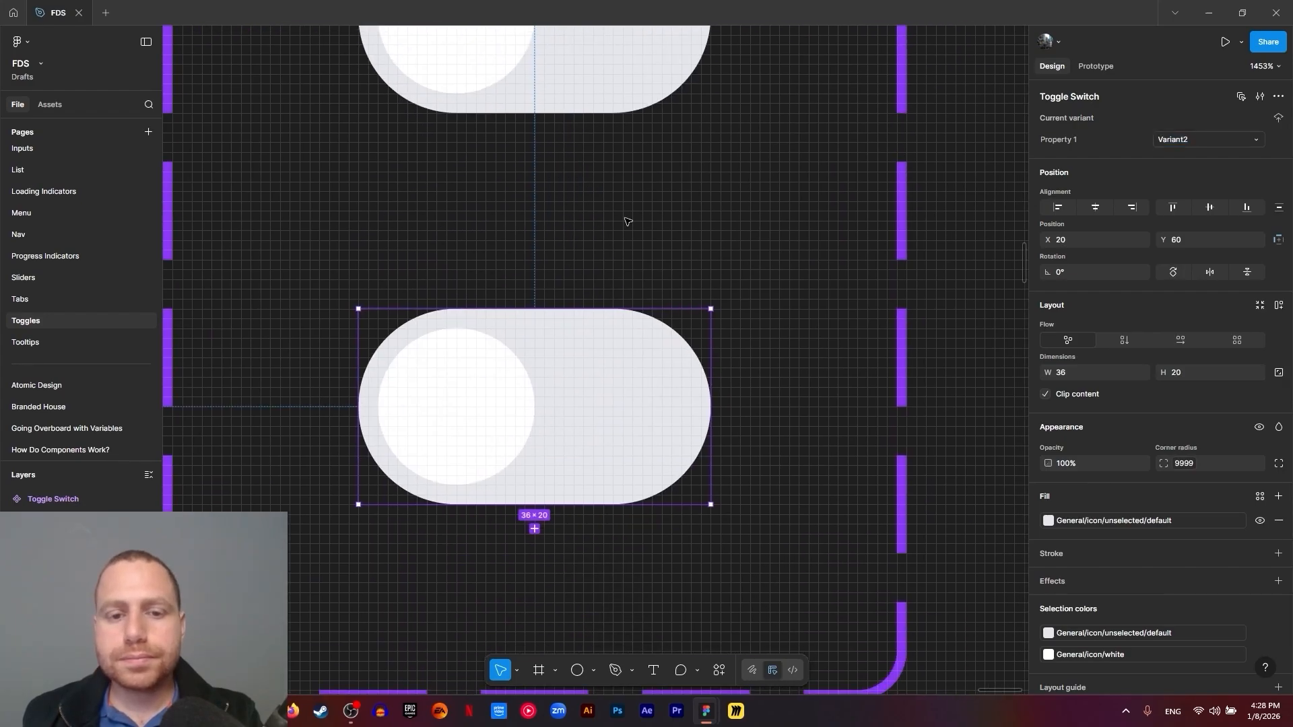
Rename the Toggle Switch component's variant property as States
{"action": "scroll", "coordinate": [635, 255], "scroll_direction": "down", "scroll_amount": 5}
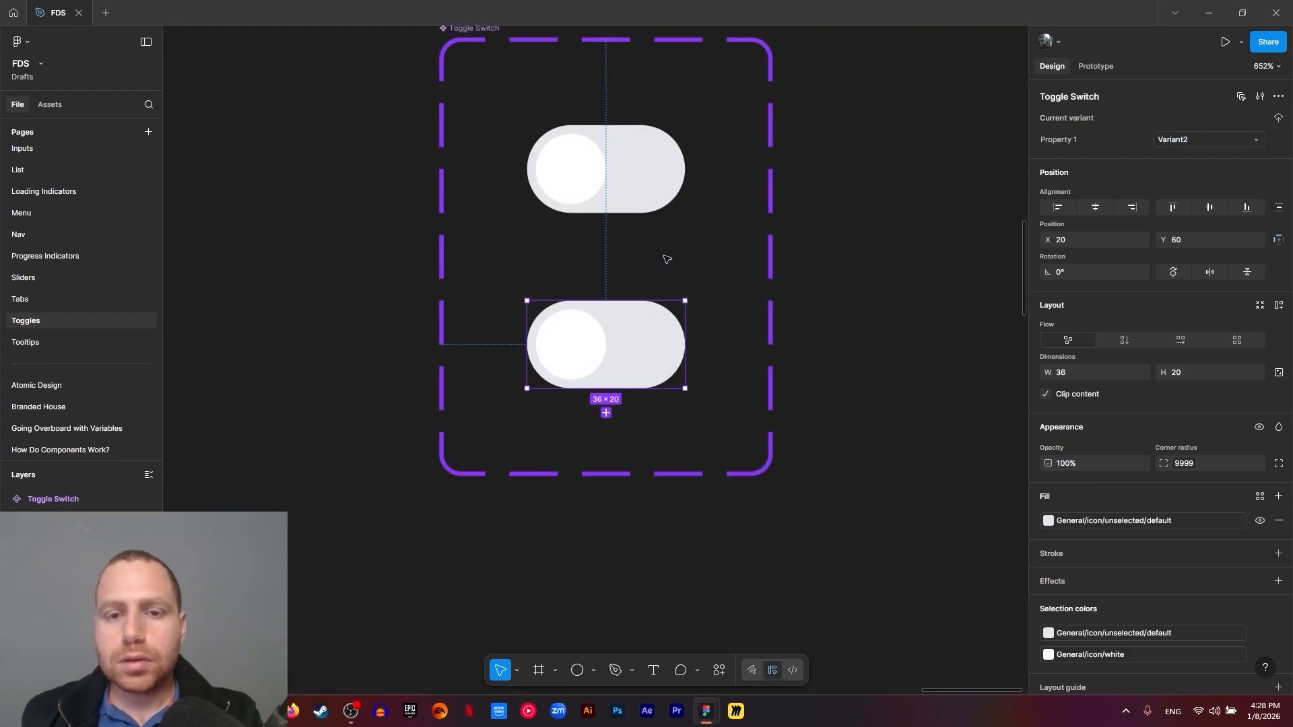
{"action": "left_click", "coordinate": [651, 329]}
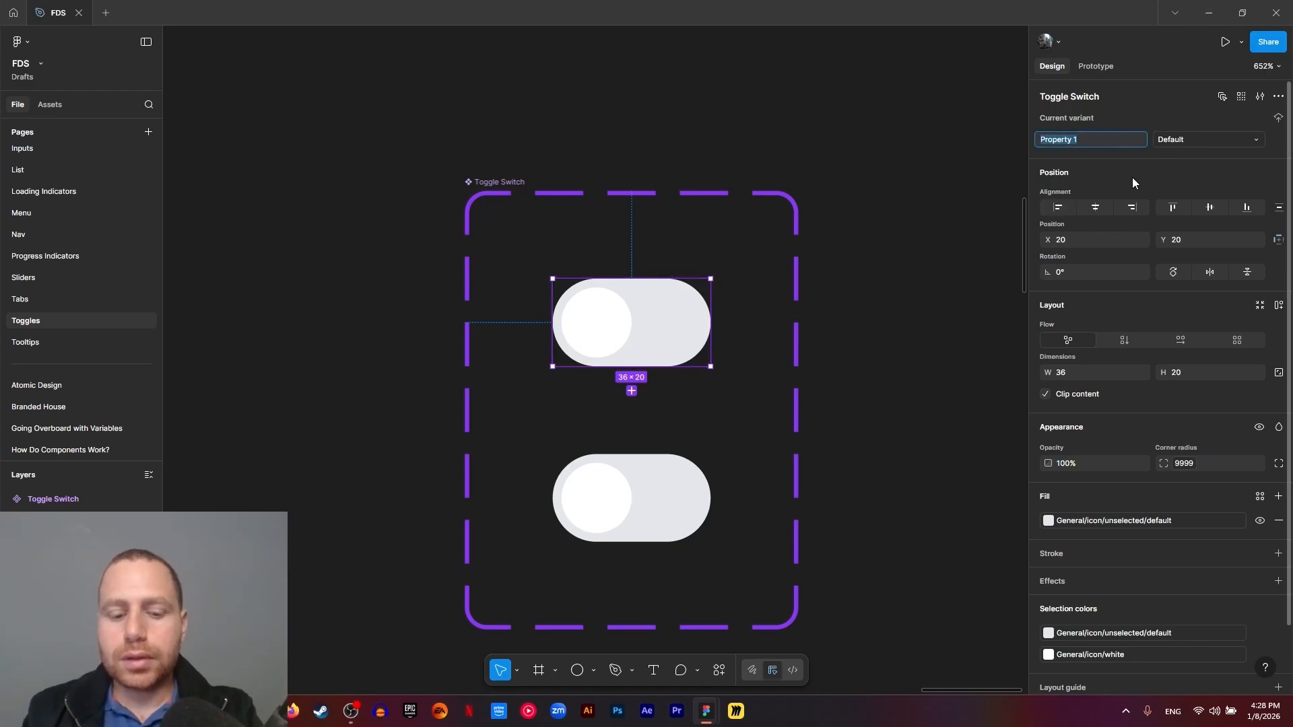
{"action": "type", "text": "States"}
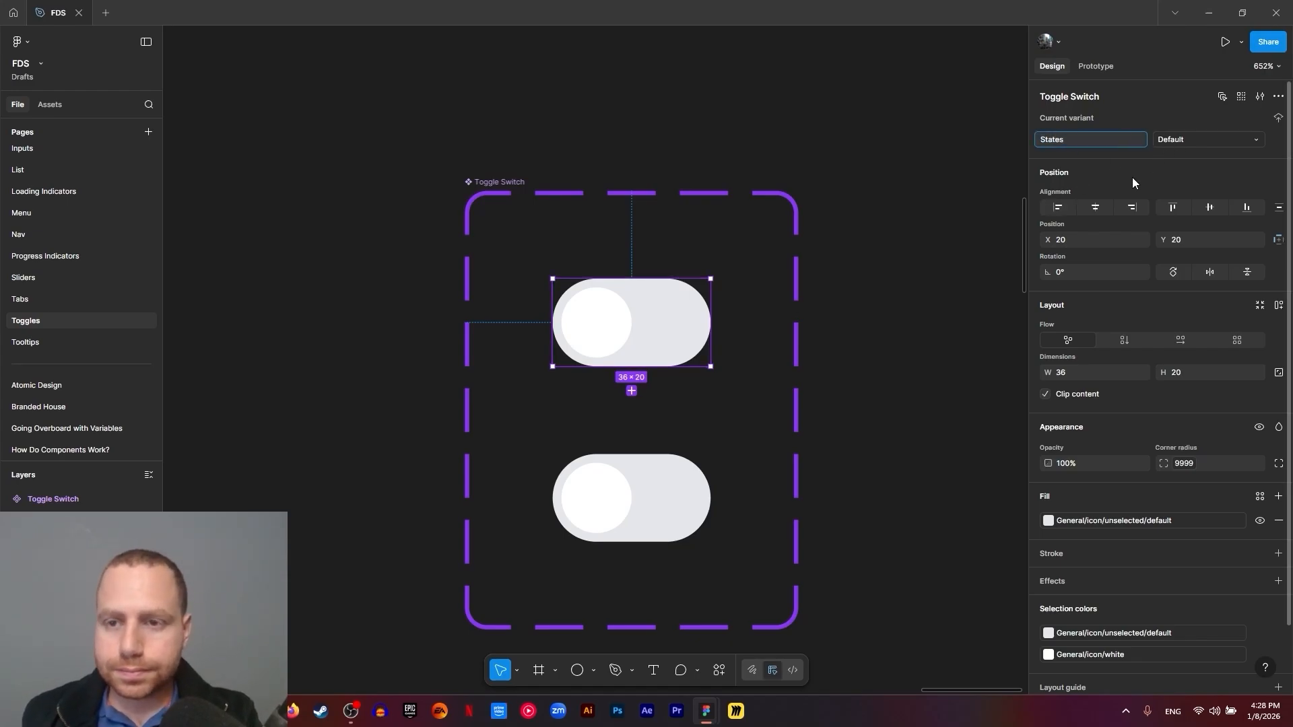
{"action": "left_click", "coordinate": [666, 497]}
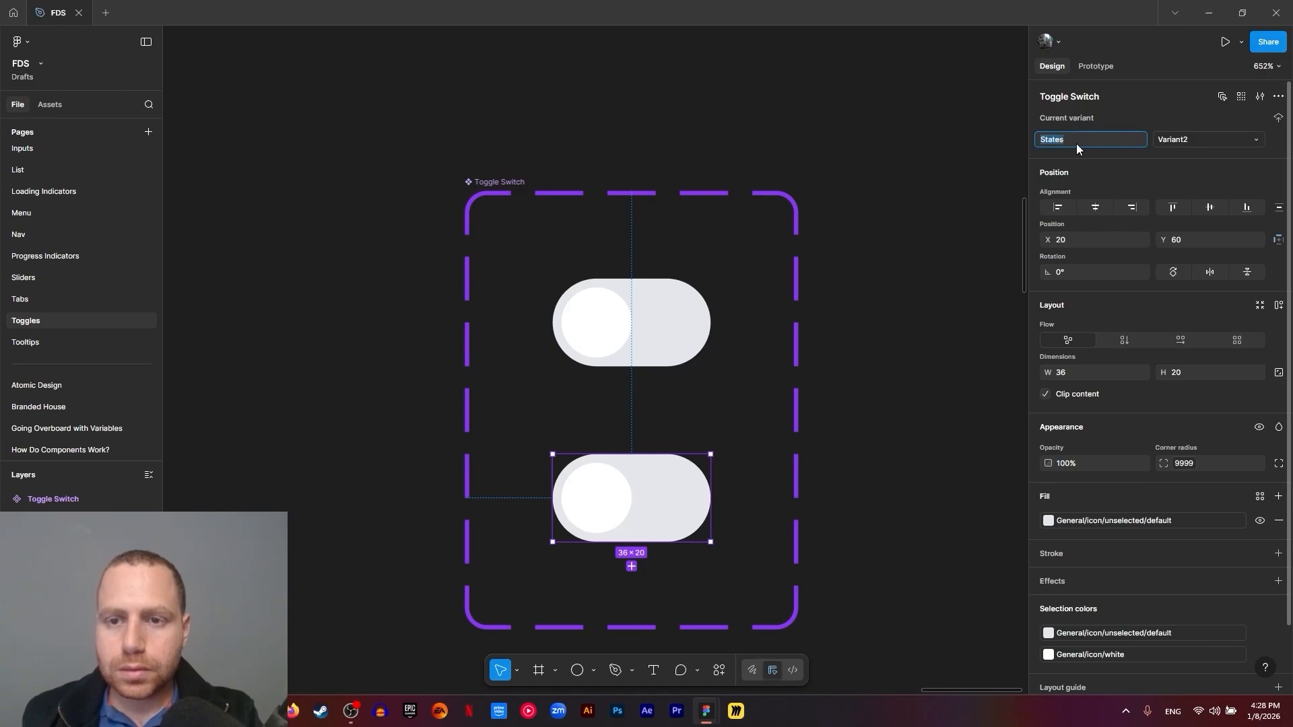
Set the second toggle variant's States value to hover
{"action": "left_click", "coordinate": [1205, 140]}
{"action": "type", "text": "Hov"}
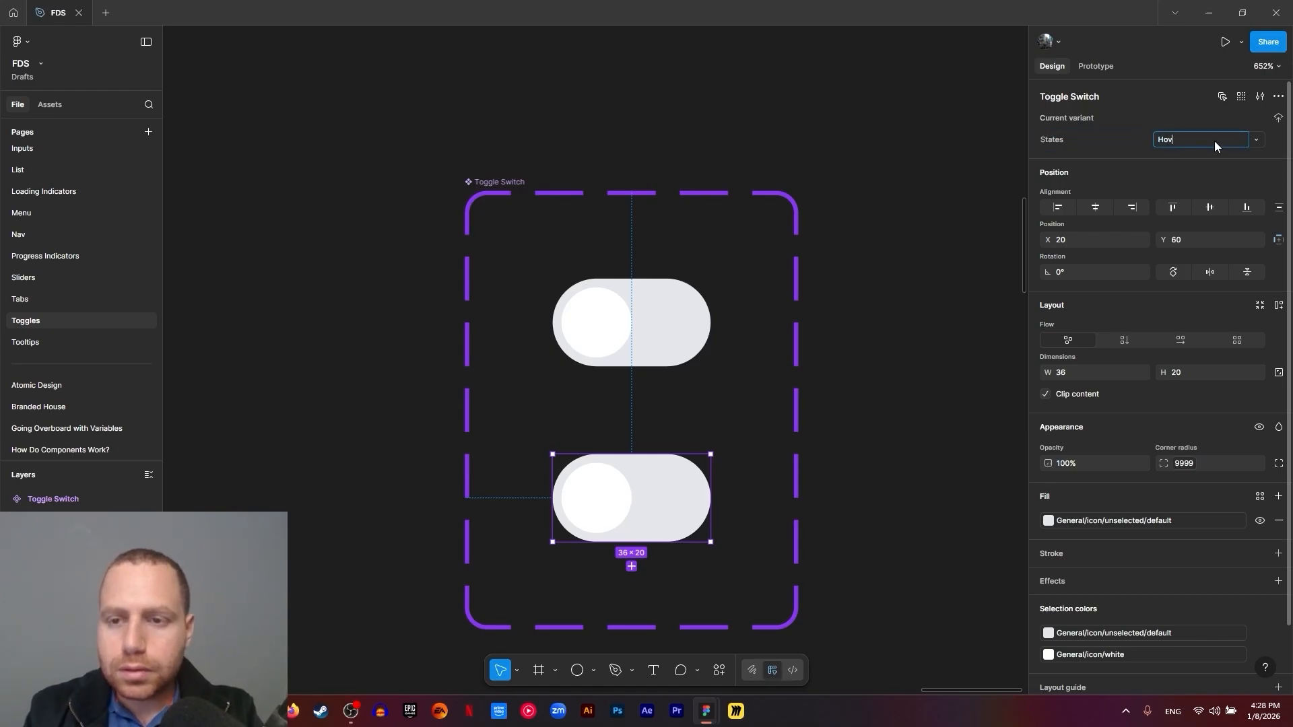
{"action": "type", "text": "er"}
{"action": "key", "text": "BackSpace"}
{"action": "key", "text": "BackSpace"}
{"action": "key", "text": "BackSpace"}
{"action": "key", "text": "BackSpace"}
{"action": "key", "text": "BackSpace"}
{"action": "type", "text": "hover"}
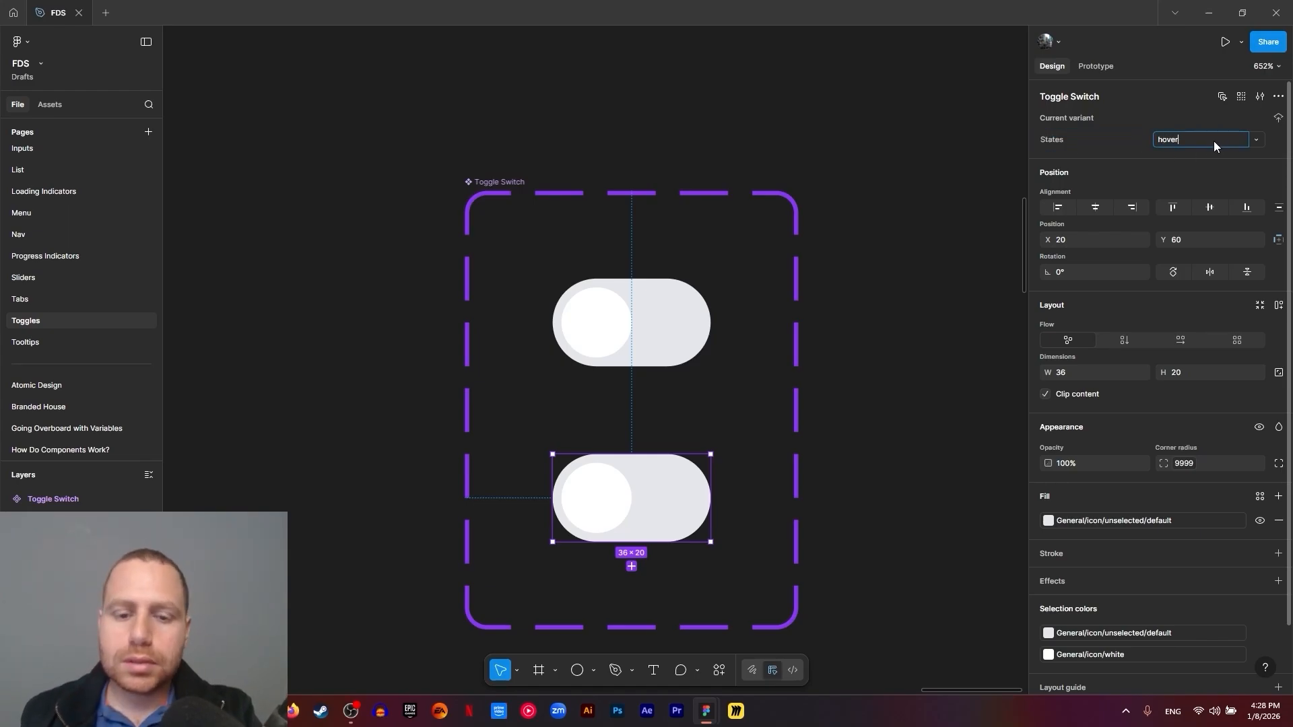
{"action": "left_click", "coordinate": [835, 550]}
Add a third variant below the hover toggle and set its States value to focus
{"action": "left_click_drag", "start_coordinate": [856, 549], "coordinate": [833, 448]}
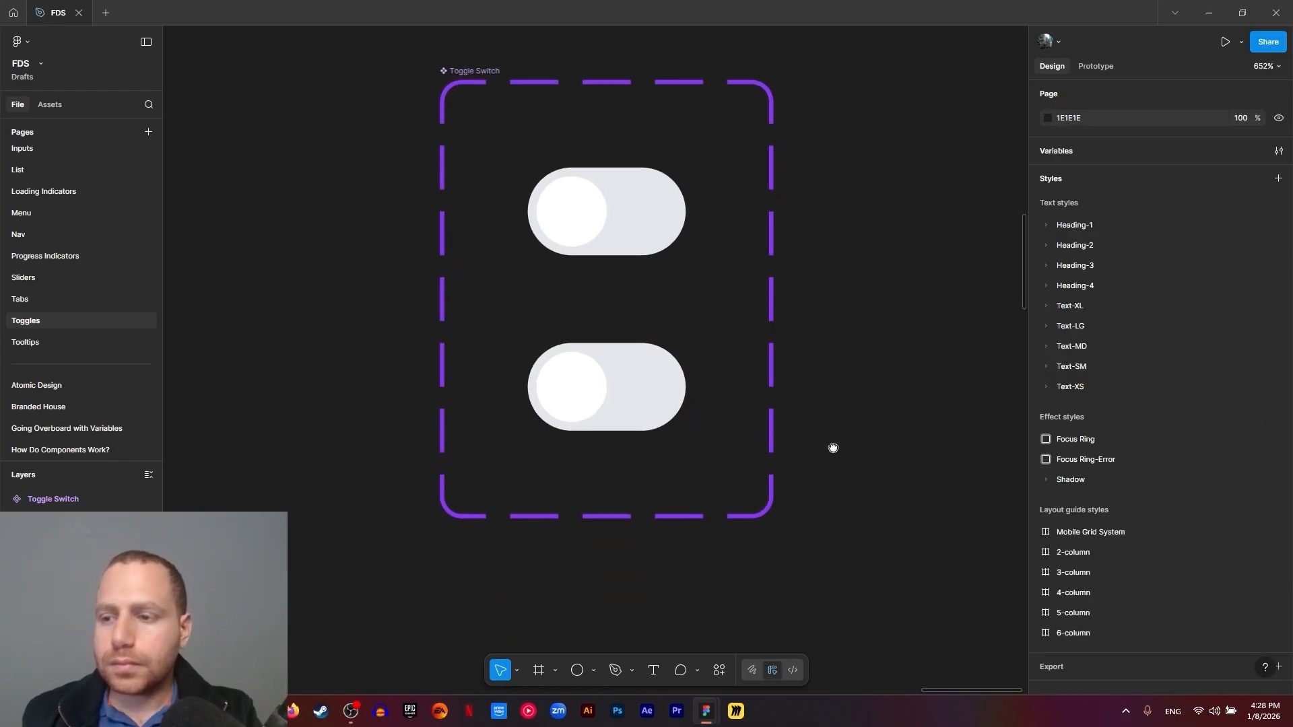
{"action": "left_click", "coordinate": [587, 413]}
{"action": "left_click", "coordinate": [601, 455]}
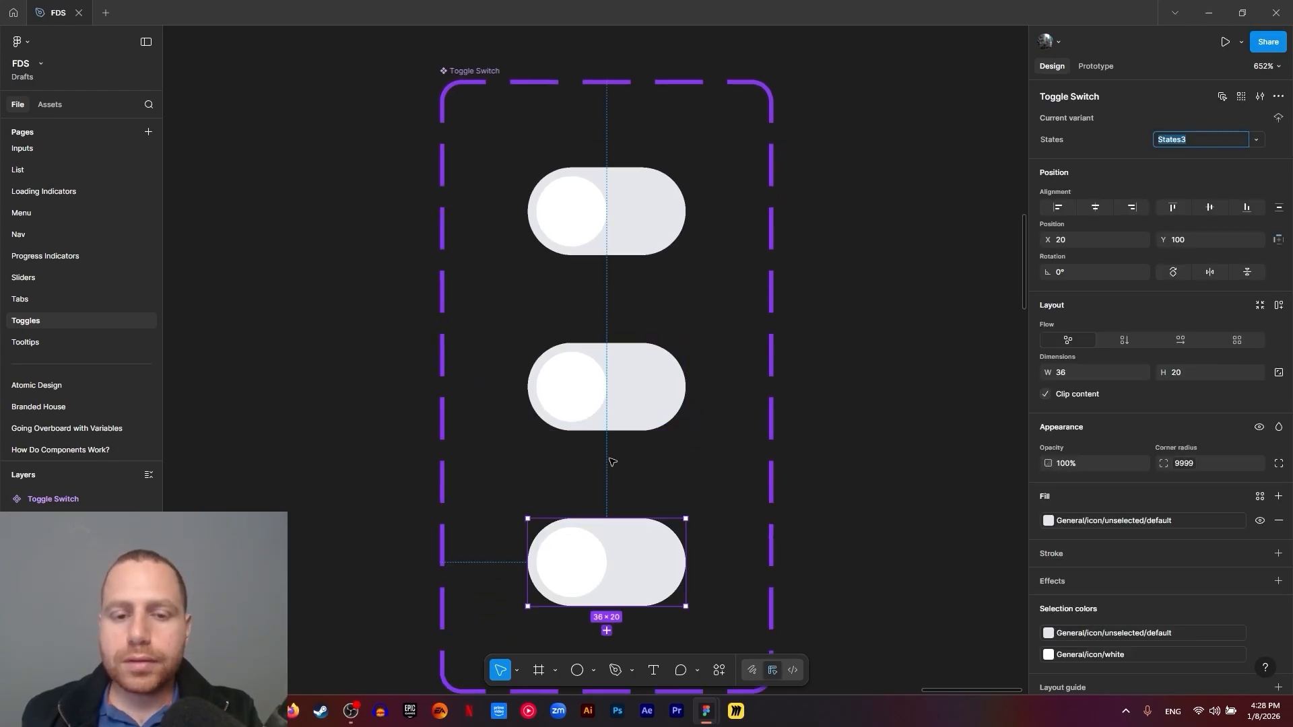
{"action": "scroll", "coordinate": [603, 456], "scroll_direction": "down", "scroll_amount": 2}
{"action": "scroll", "coordinate": [604, 456], "scroll_direction": "down", "scroll_amount": 1}
{"action": "left_click", "coordinate": [1180, 138]}
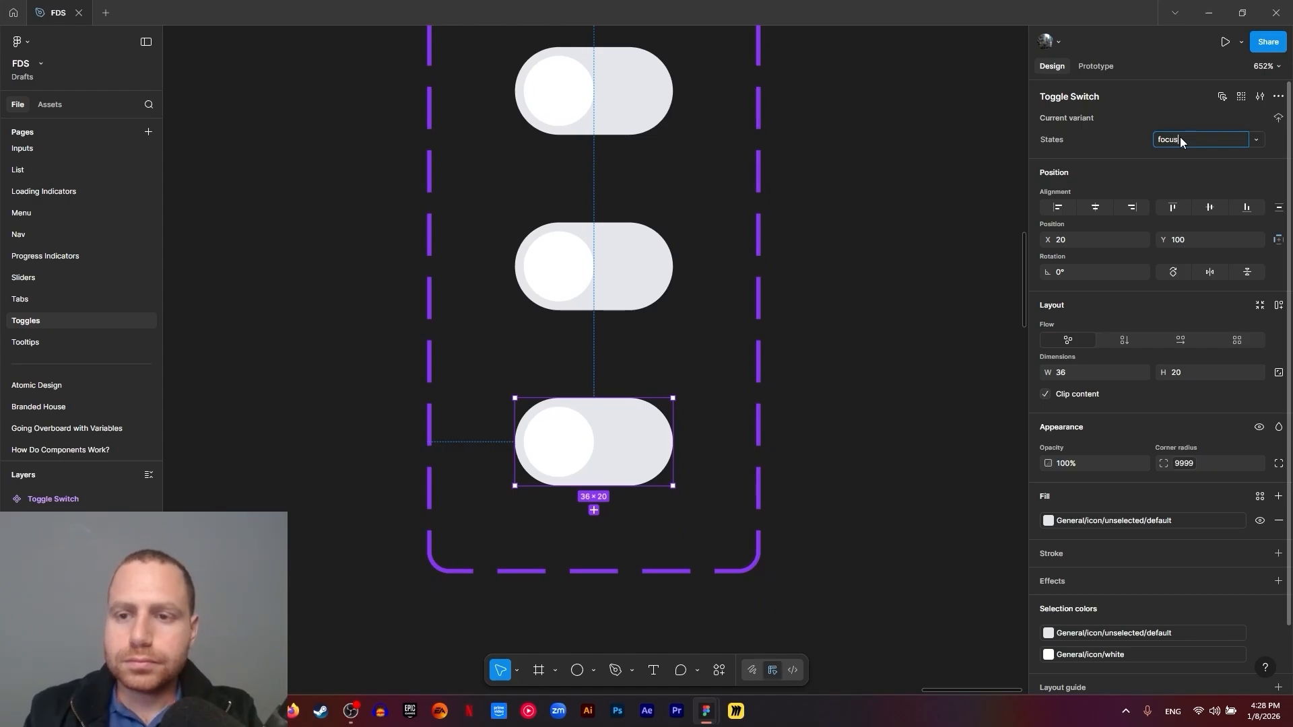
Apply the Focus Ring effect style to the focus variant
{"action": "left_click", "coordinate": [577, 444]}
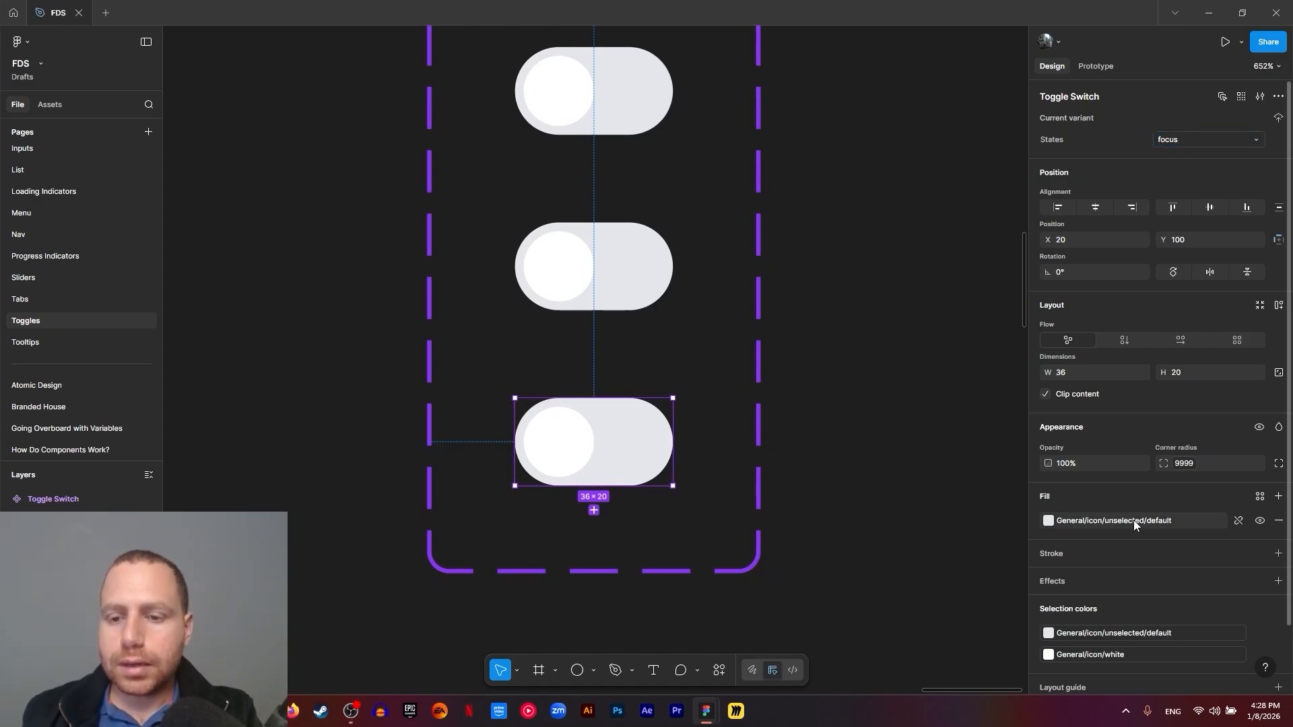
{"action": "left_click", "coordinate": [1259, 581]}
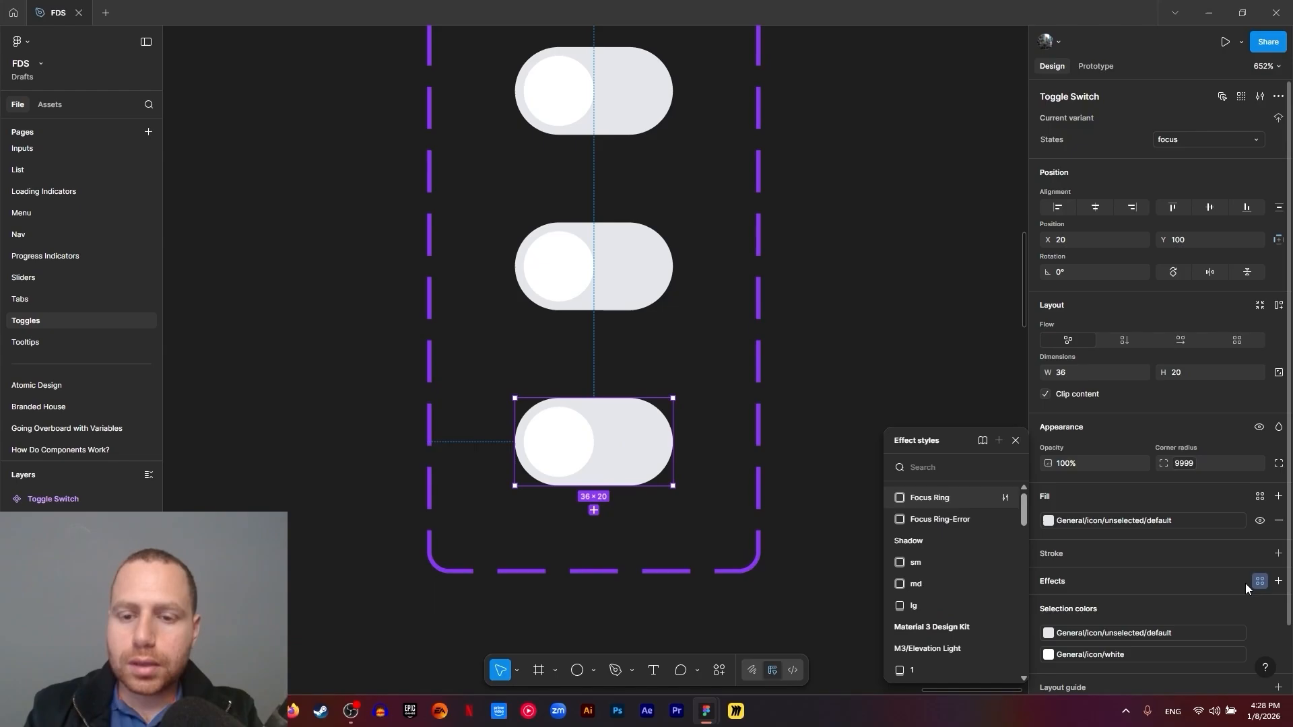
{"action": "left_click", "coordinate": [933, 499]}
{"action": "left_click", "coordinate": [843, 534]}
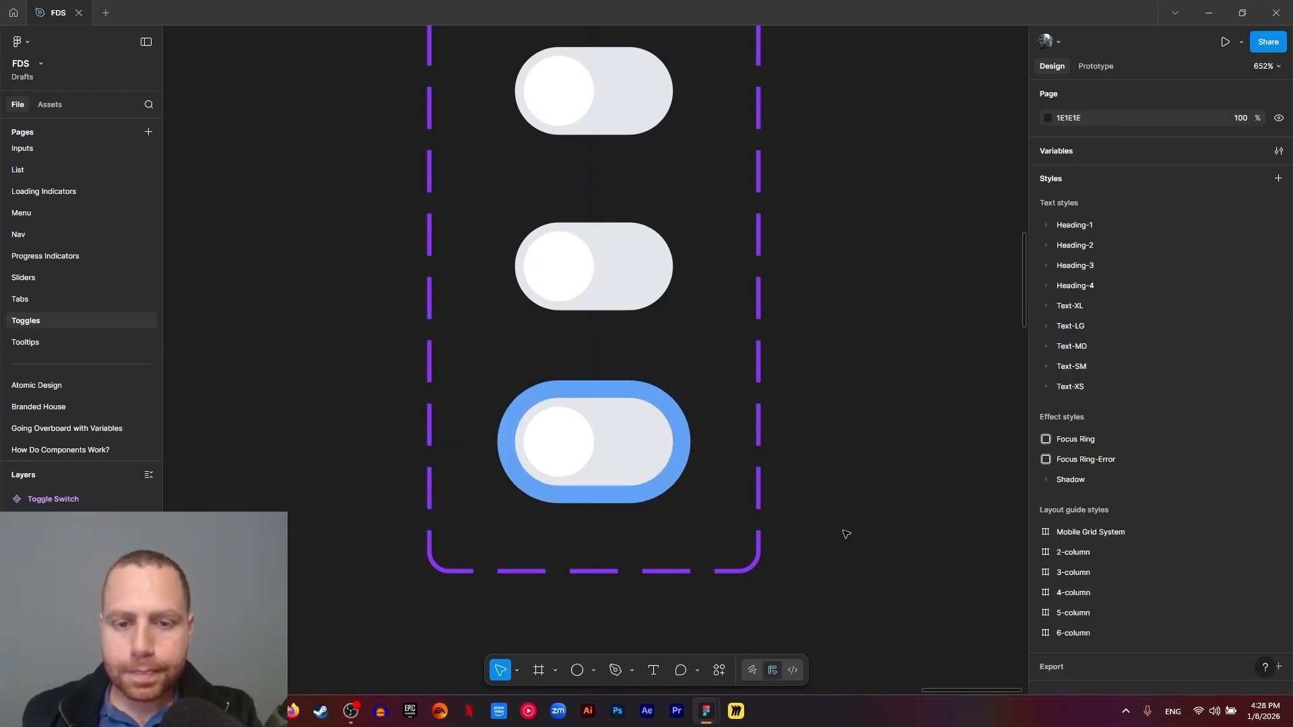
Add a fourth variant below the focus toggle and set its States value to disabled
{"action": "scroll", "coordinate": [863, 563], "scroll_direction": "down", "scroll_amount": 2}
{"action": "left_click", "coordinate": [617, 355]}
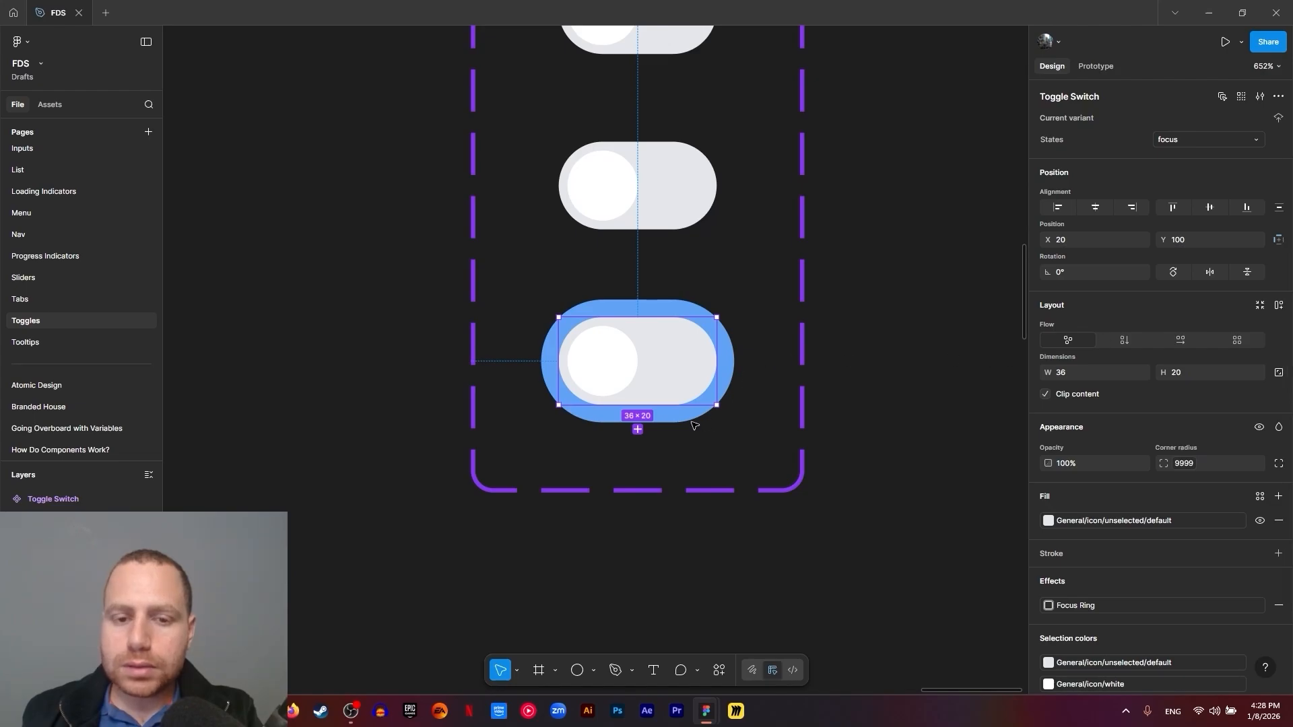
{"action": "left_click", "coordinate": [637, 429]}
{"action": "type", "text": "dis"}
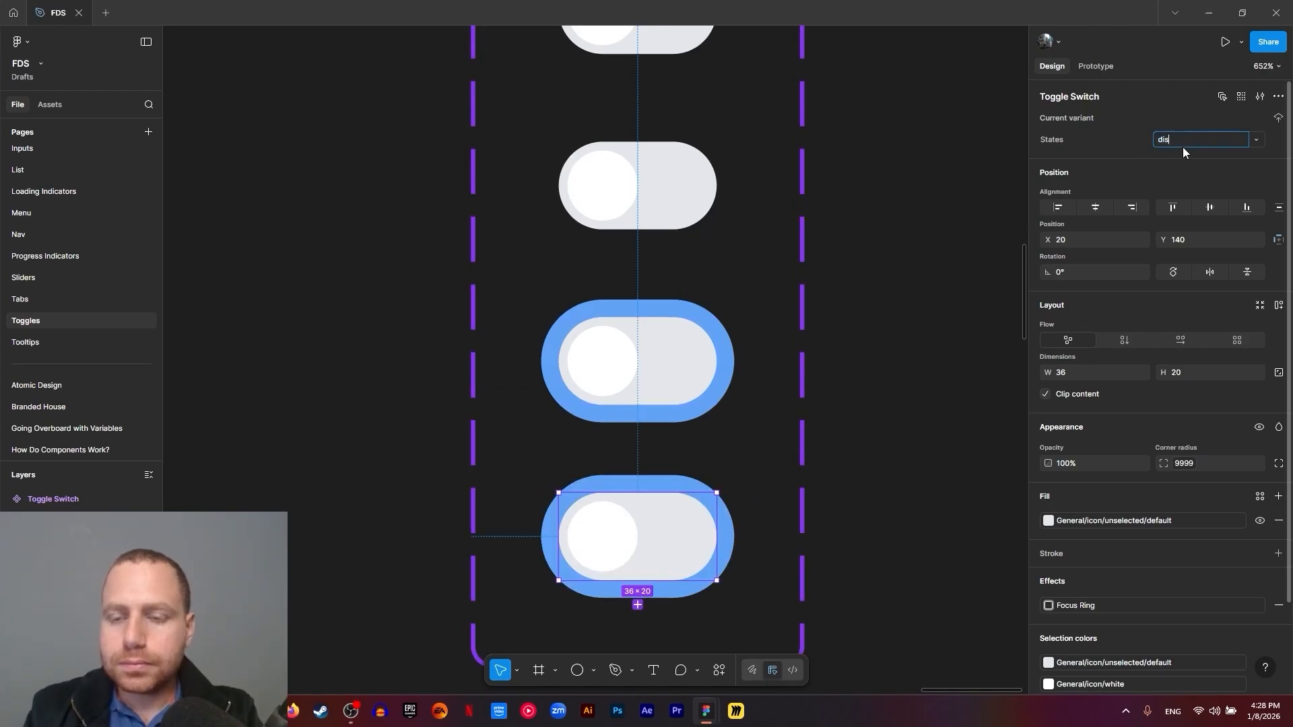
{"action": "type", "text": "abled"}
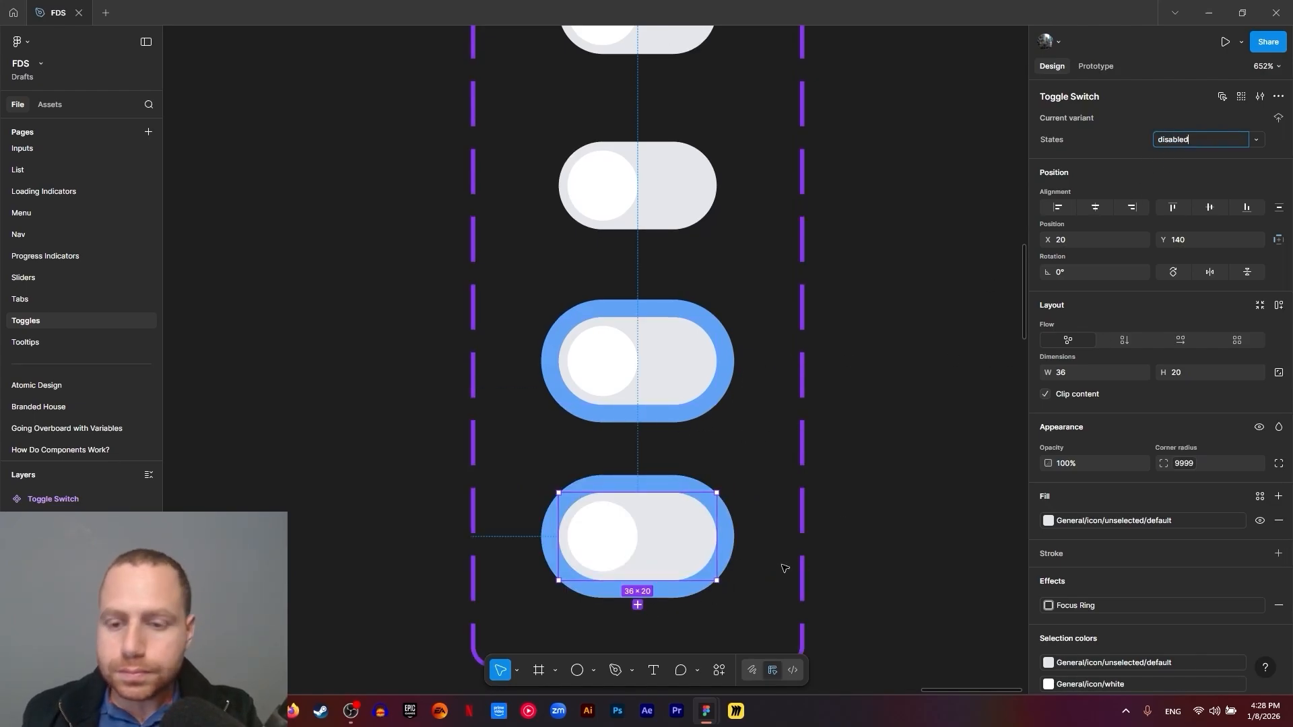
Change the disabled variant's track colour to the General/icon/disabled variable
{"action": "scroll", "coordinate": [1101, 588], "scroll_direction": "down", "scroll_amount": 2}
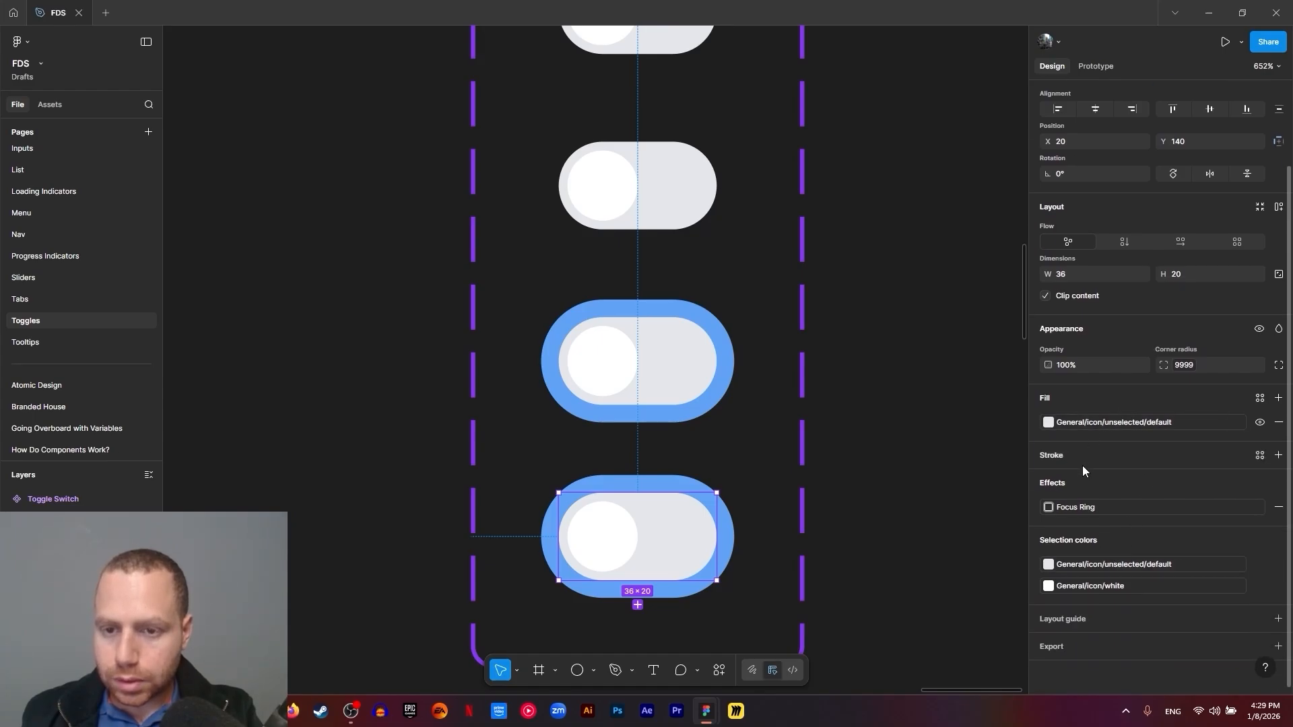
{"action": "left_click", "coordinate": [1094, 569]}
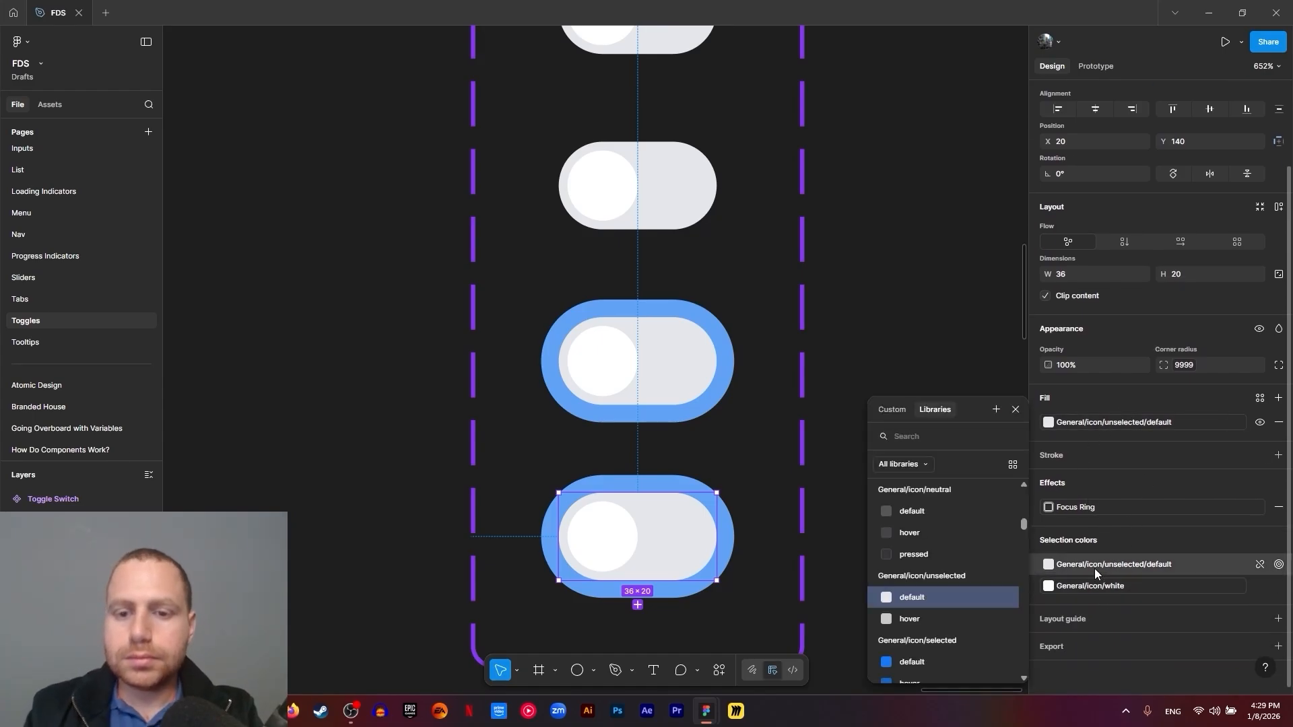
{"action": "type", "text": "icon di"}
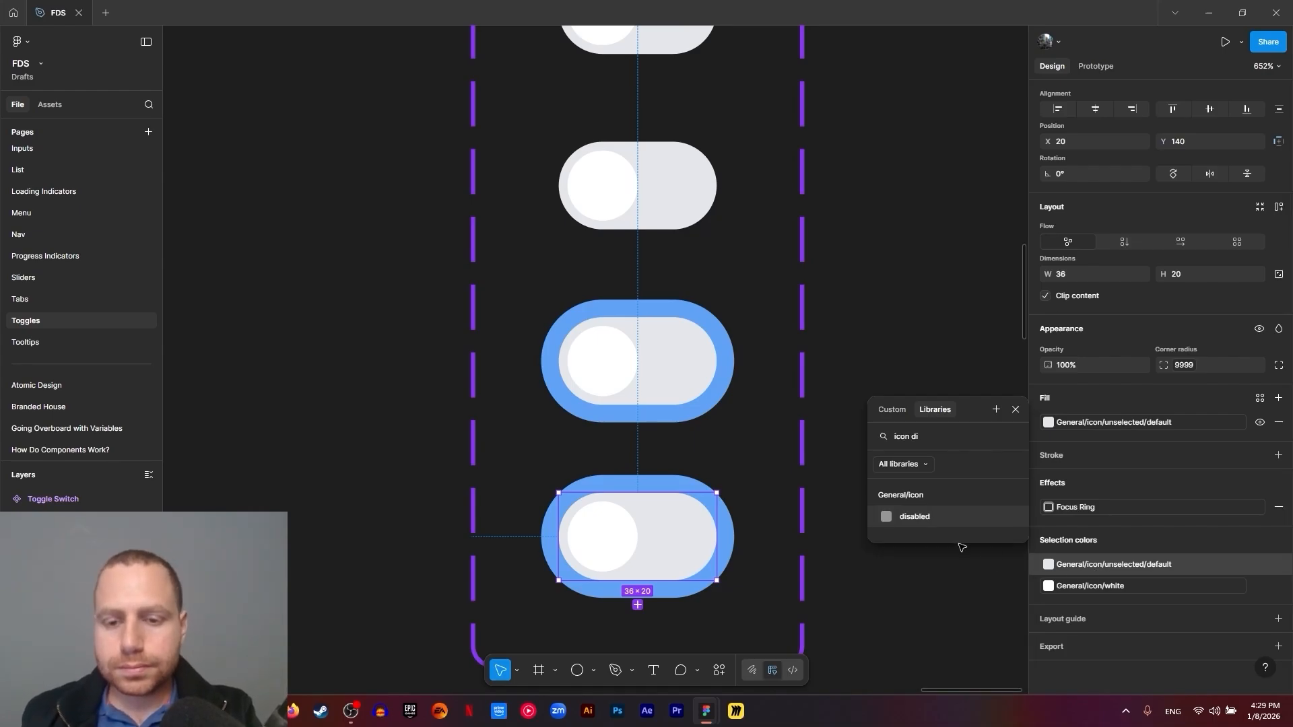
{"action": "left_click", "coordinate": [937, 517]}
{"action": "left_click", "coordinate": [1015, 410]}
{"action": "left_click", "coordinate": [835, 617]}
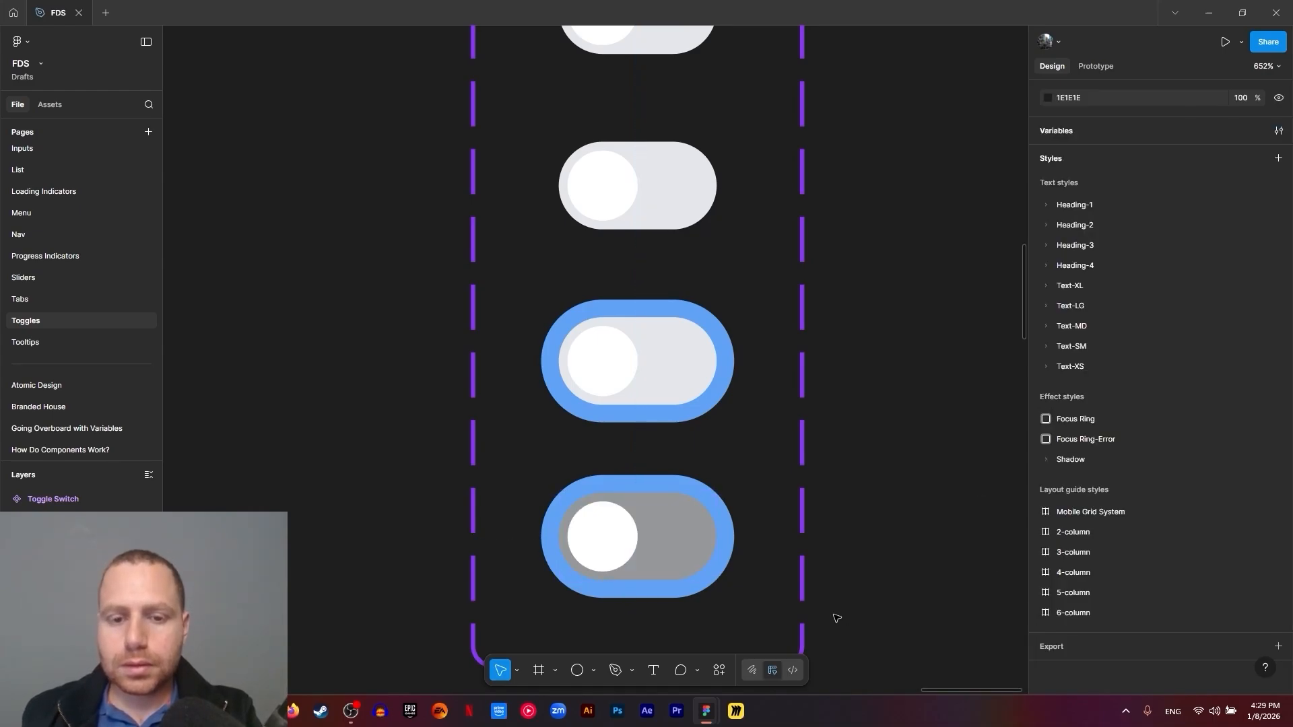
Remove the Focus Ring effect from the disabled variant
{"action": "left_click", "coordinate": [730, 569]}
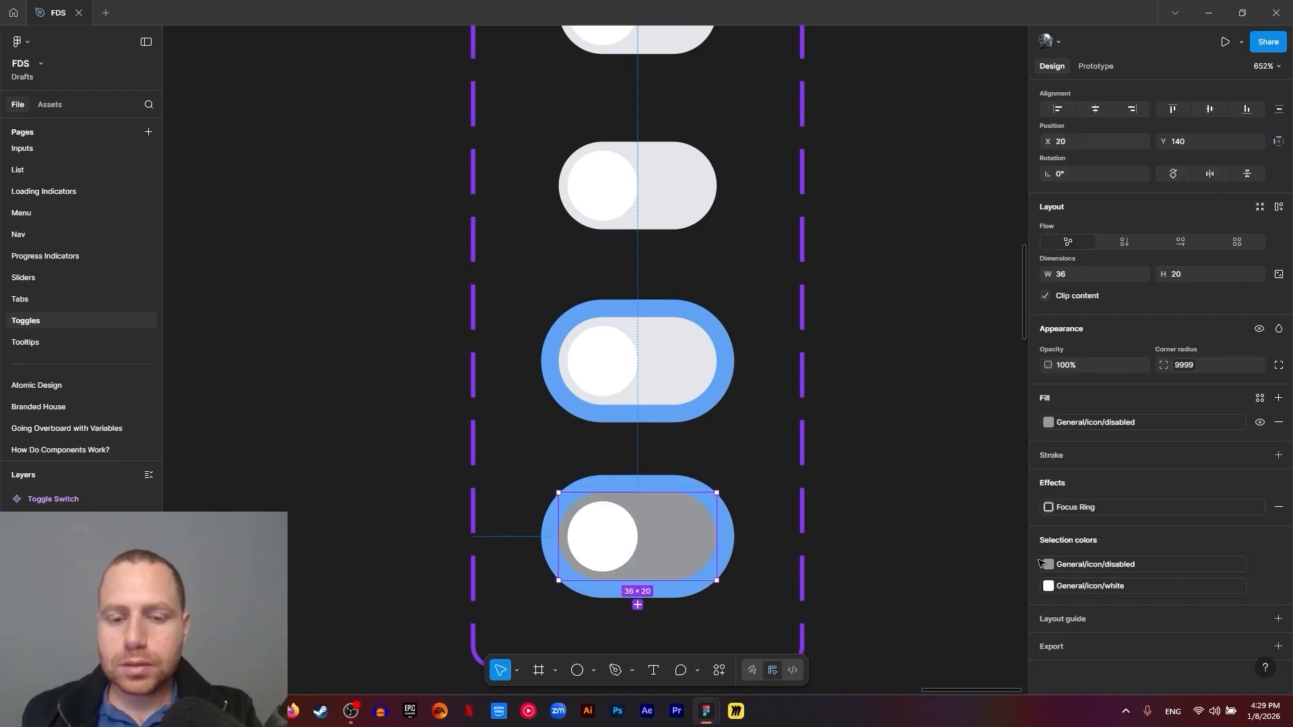
{"action": "left_click", "coordinate": [1278, 510]}
{"action": "left_click", "coordinate": [909, 504]}
Widen the Toggle Switch component set to about 298 to make room beside the toggles
{"action": "scroll", "coordinate": [915, 485], "scroll_direction": "down", "scroll_amount": 5}
{"action": "scroll", "coordinate": [920, 468], "scroll_direction": "right", "scroll_amount": 5}
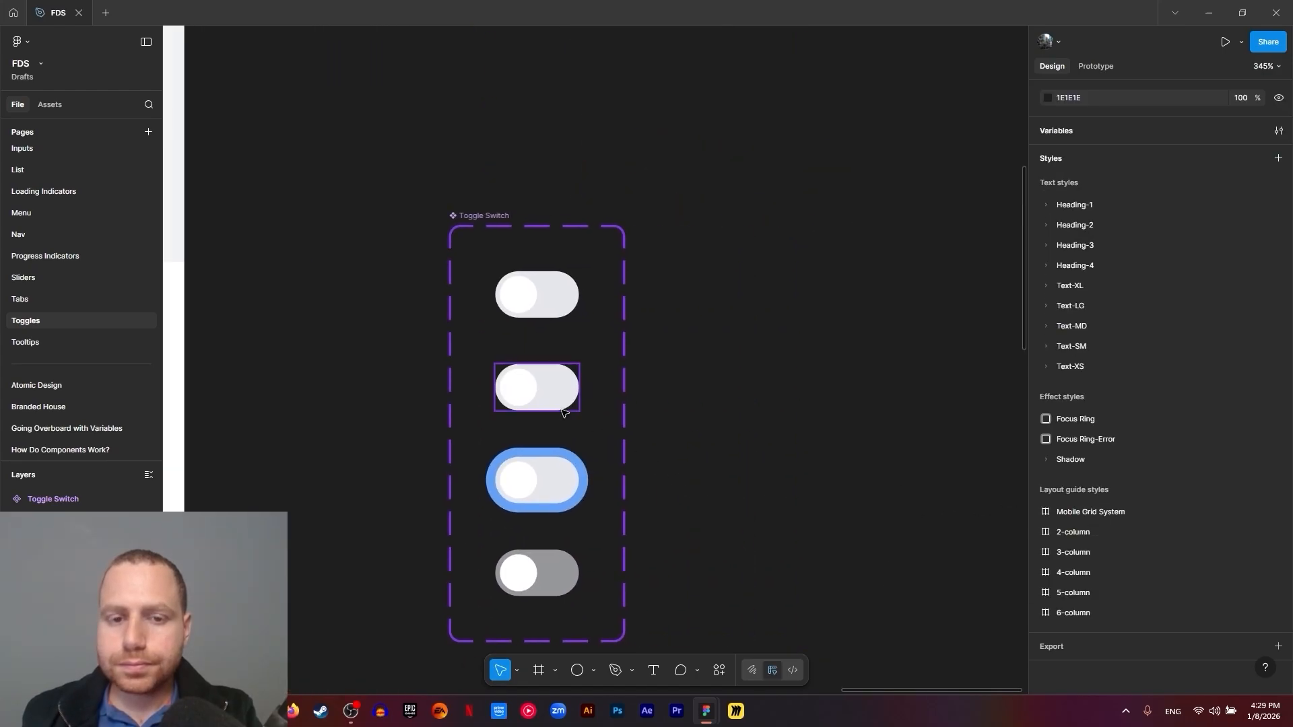
{"action": "left_click", "coordinate": [535, 387]}
{"action": "left_click", "coordinate": [488, 229]}
{"action": "left_click_drag", "start_coordinate": [630, 404], "coordinate": [1022, 423]}
{"action": "left_click_drag", "start_coordinate": [552, 442], "coordinate": [465, 361]}
{"action": "left_click", "coordinate": [327, 222]}
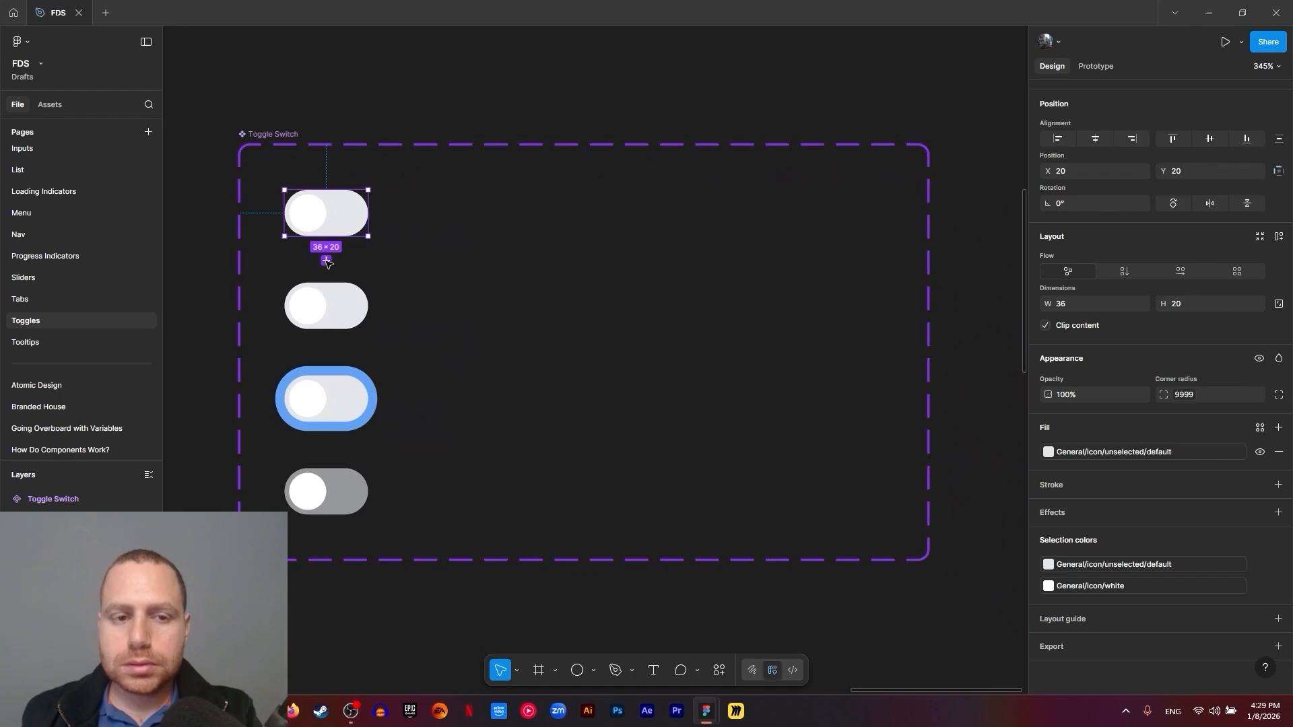
{"action": "left_click", "coordinate": [326, 311], "text": "shift"}
{"action": "left_click", "coordinate": [326, 388], "text": "shift"}
{"action": "left_click", "coordinate": [336, 492], "text": "shift"}
{"action": "scroll", "coordinate": [624, 534], "scroll_direction": "up", "scroll_amount": 3}
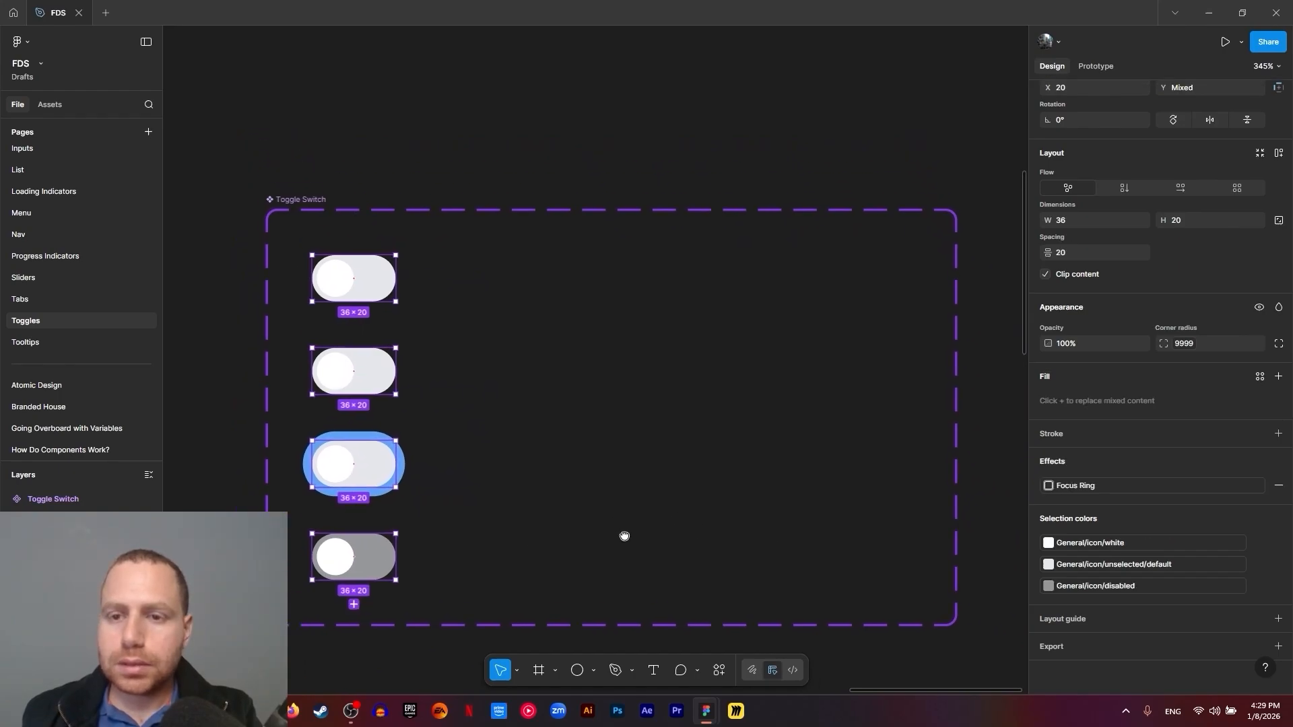
Add a variant property named Selected with the value False to the Toggle Switch component set
{"action": "left_click", "coordinate": [310, 222]}
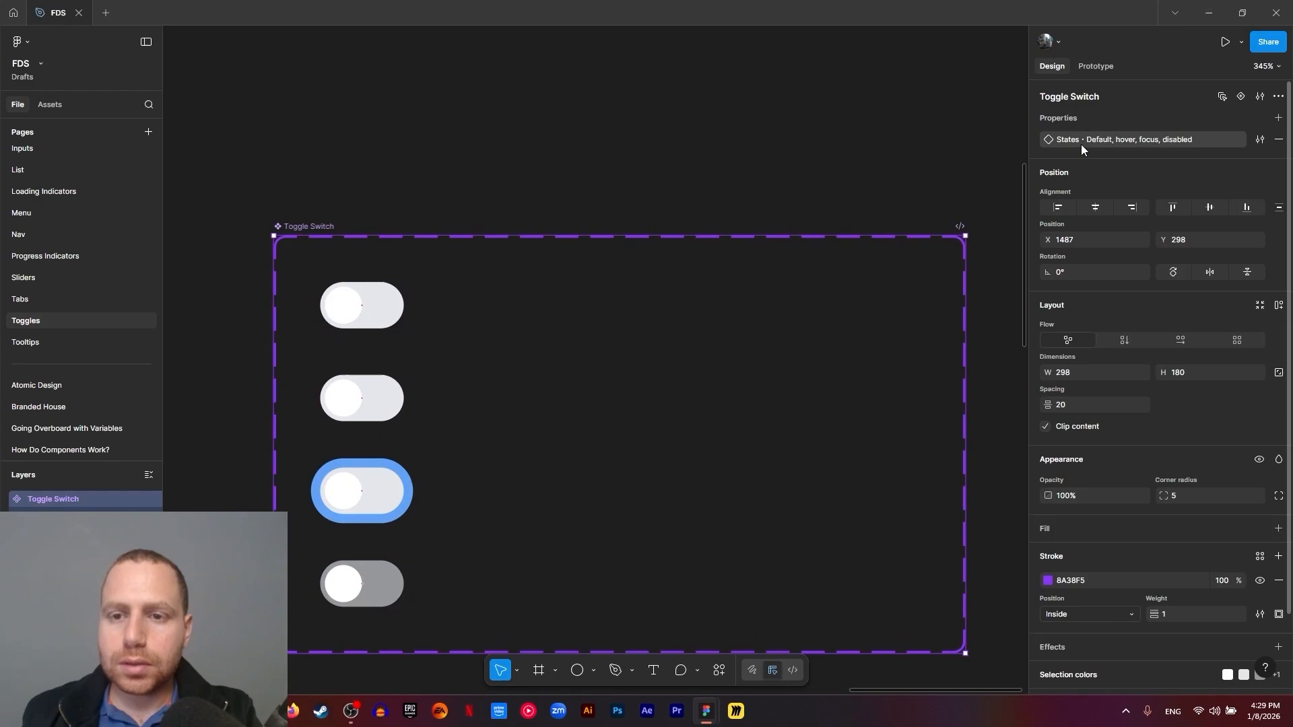
{"action": "left_click", "coordinate": [1279, 118]}
{"action": "left_click", "coordinate": [1234, 173]}
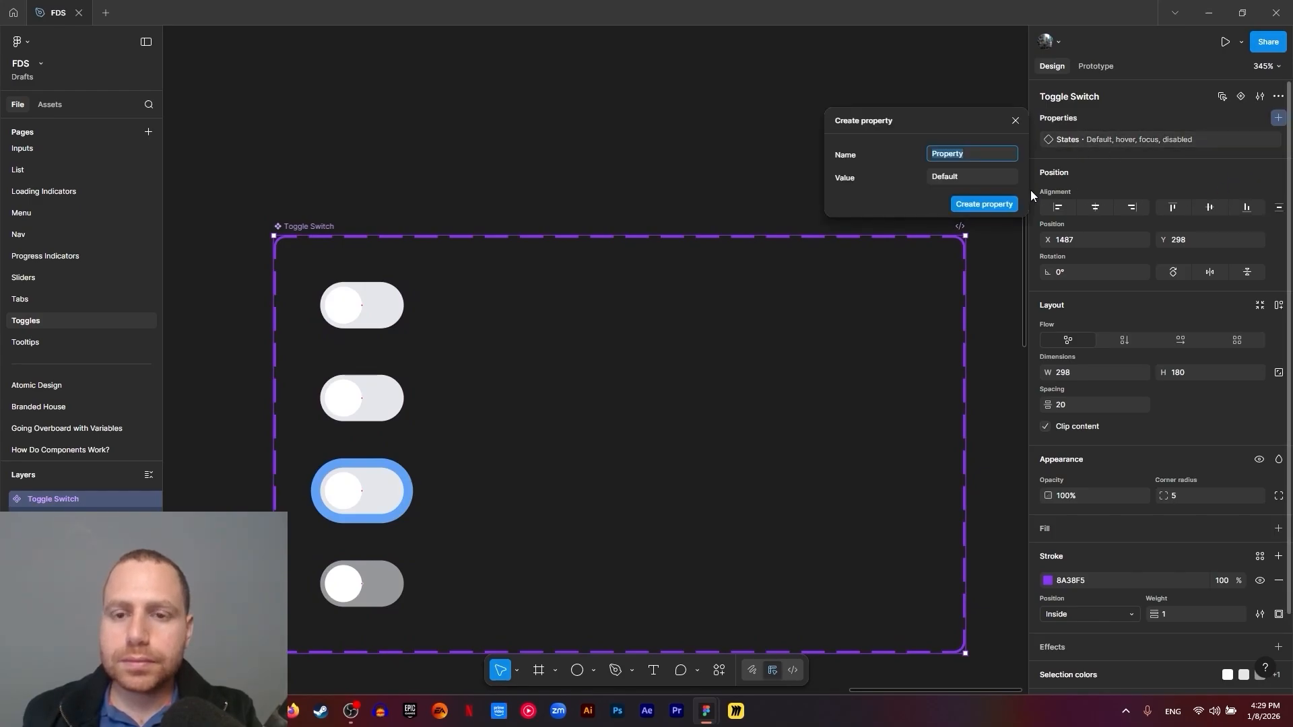
{"action": "type", "text": "Uns"}
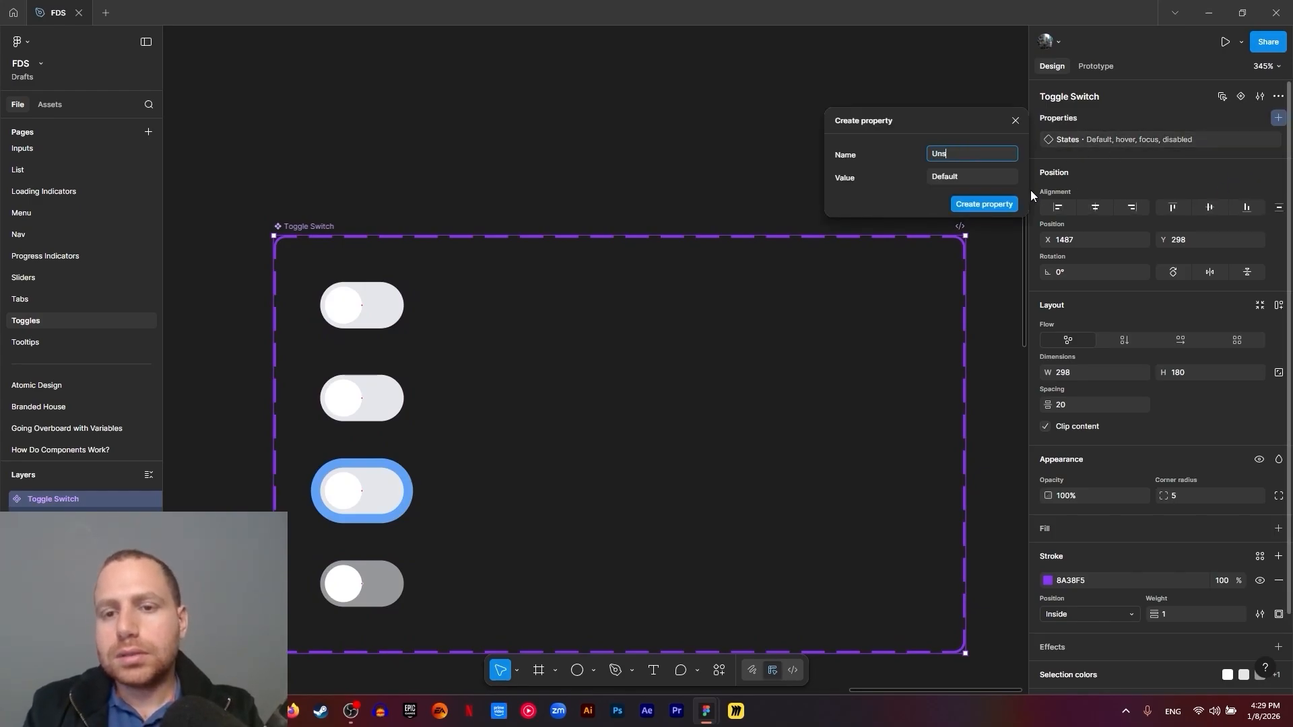
{"action": "key", "text": "BackSpace"}
{"action": "key", "text": "BackSpace"}
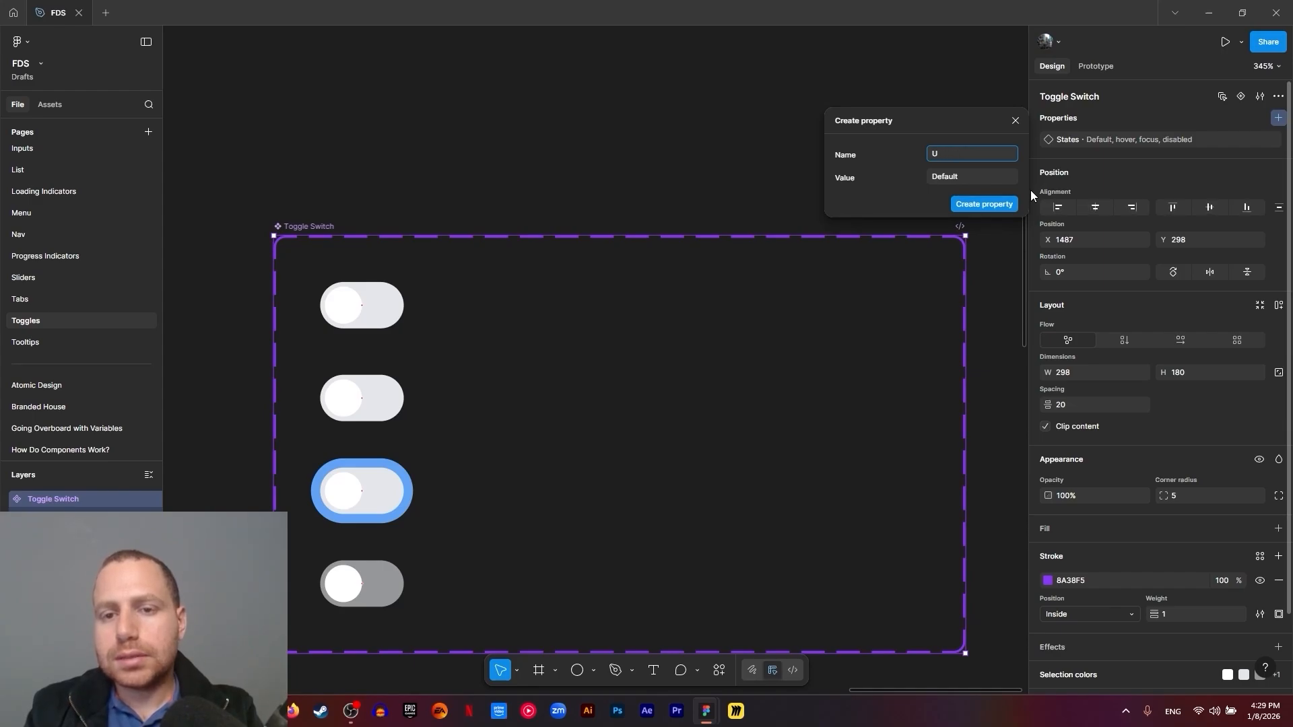
{"action": "key", "text": "BackSpace"}
{"action": "type", "text": "Selected"}
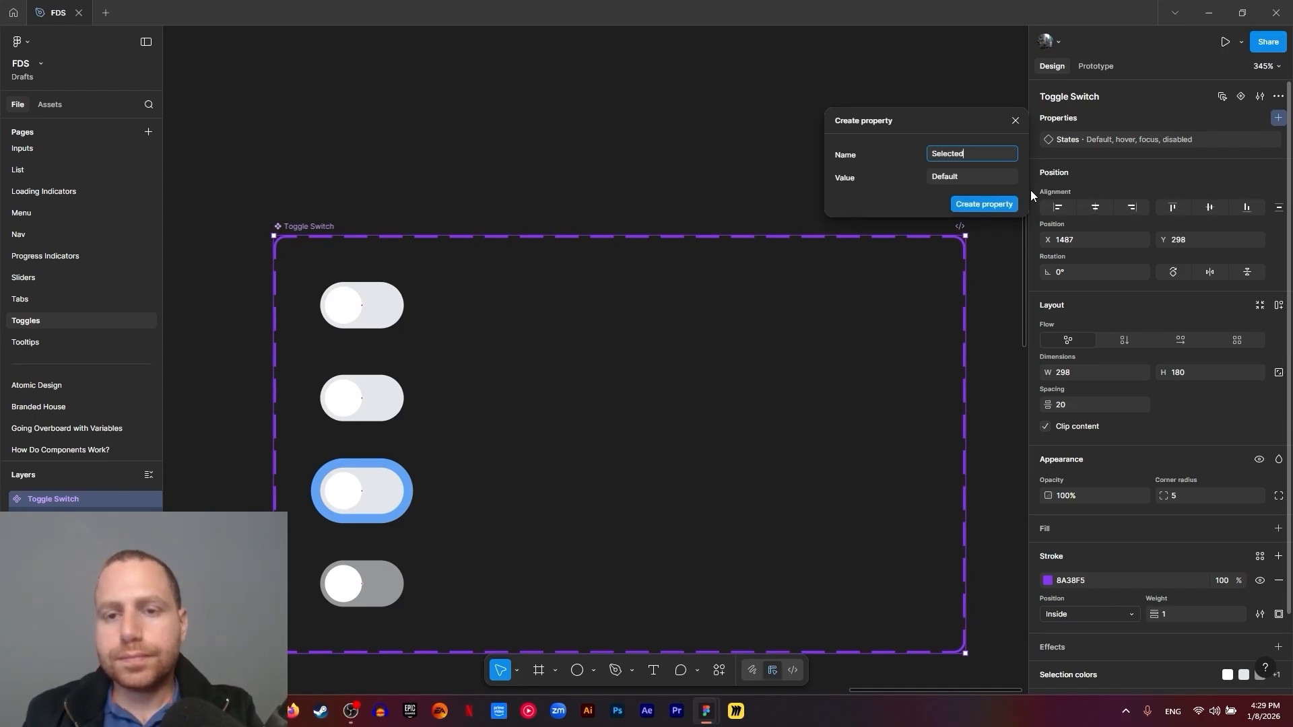
{"action": "left_click", "coordinate": [970, 178]}
{"action": "type", "text": "False"}
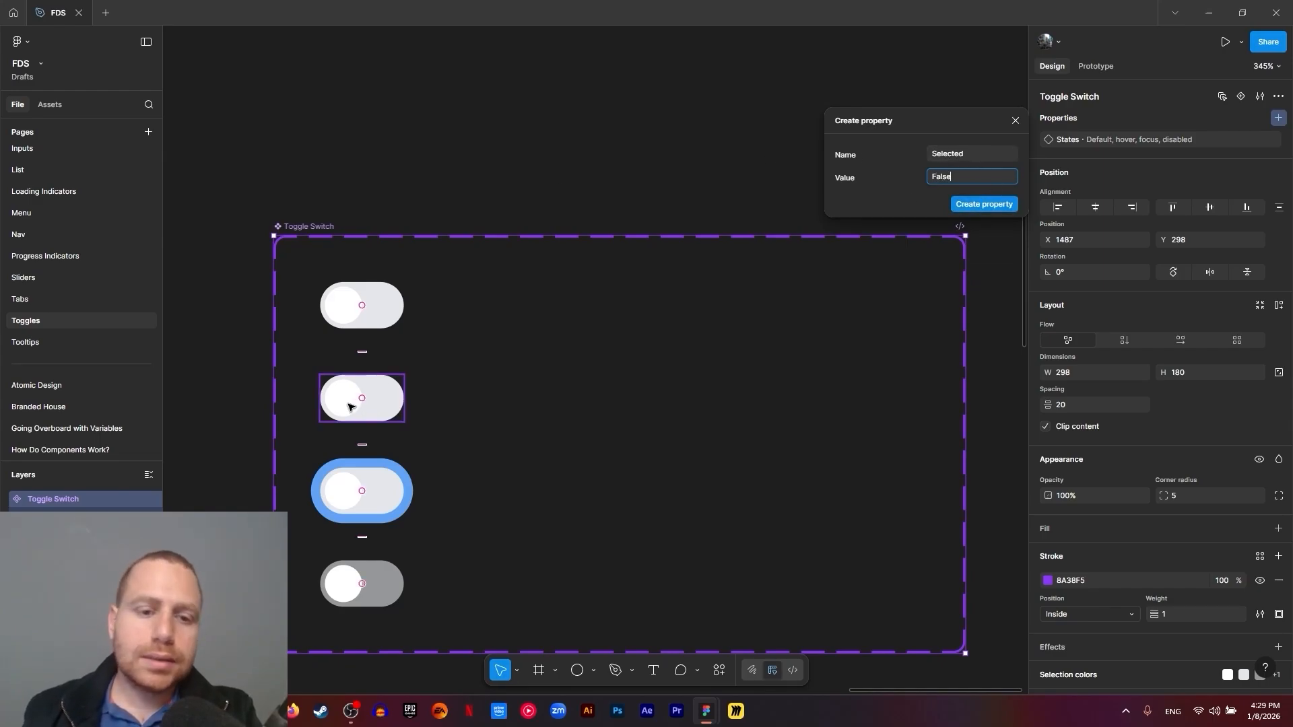
{"action": "left_click", "coordinate": [956, 210]}
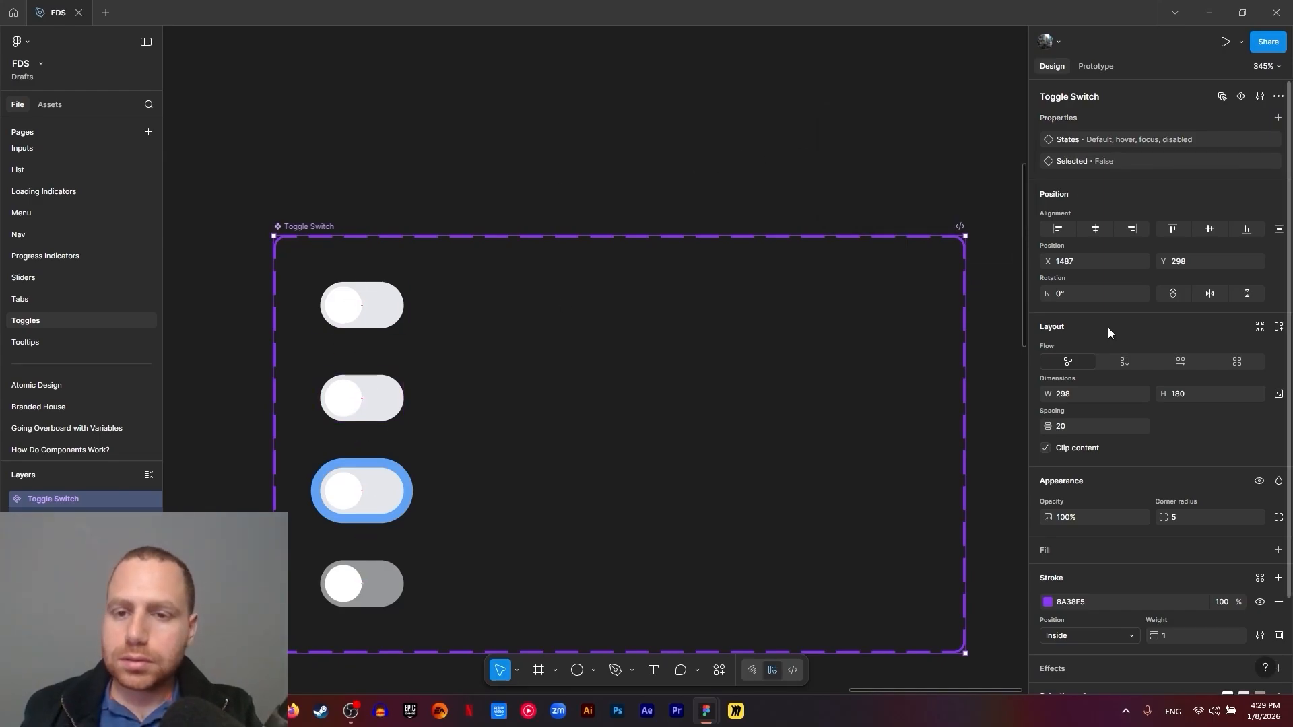
Duplicate all four toggle variants and place the copies as a second column aligned beside the originals, at about X 75
{"action": "left_click", "coordinate": [363, 306]}
{"action": "left_click", "coordinate": [369, 411]}
{"action": "left_click", "coordinate": [376, 485], "text": "shift"}
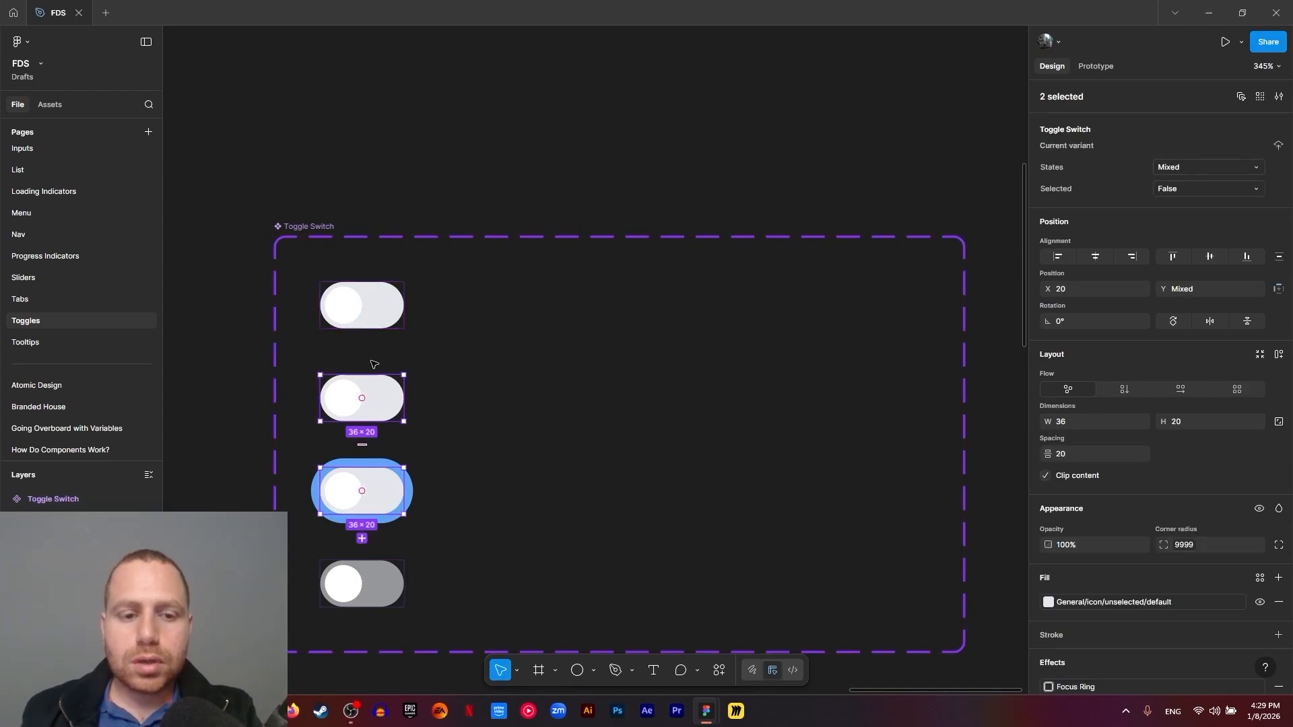
{"action": "left_click", "coordinate": [375, 313], "text": "shift"}
{"action": "left_click", "coordinate": [363, 606], "text": "shift"}
{"action": "key", "text": "ctrl+d"}
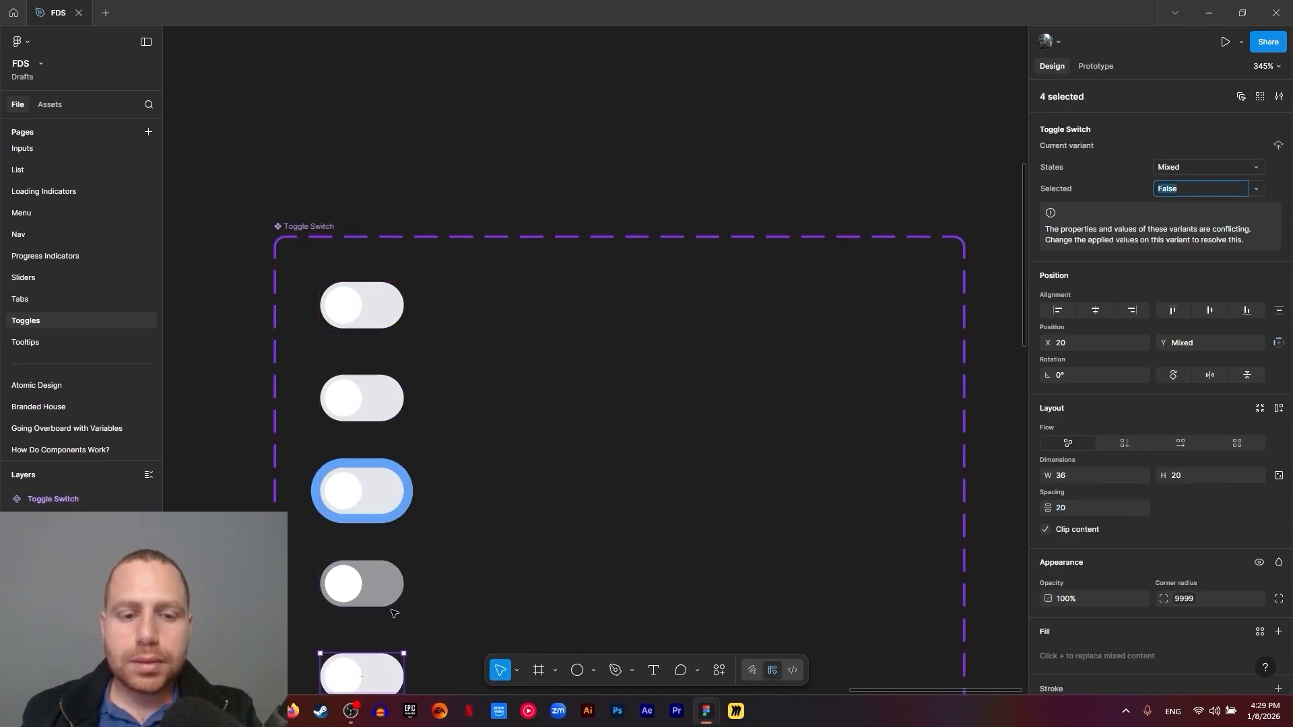
{"action": "left_click_drag", "start_coordinate": [409, 630], "coordinate": [398, 349]}
{"action": "left_click_drag", "start_coordinate": [359, 401], "coordinate": [486, 157]}
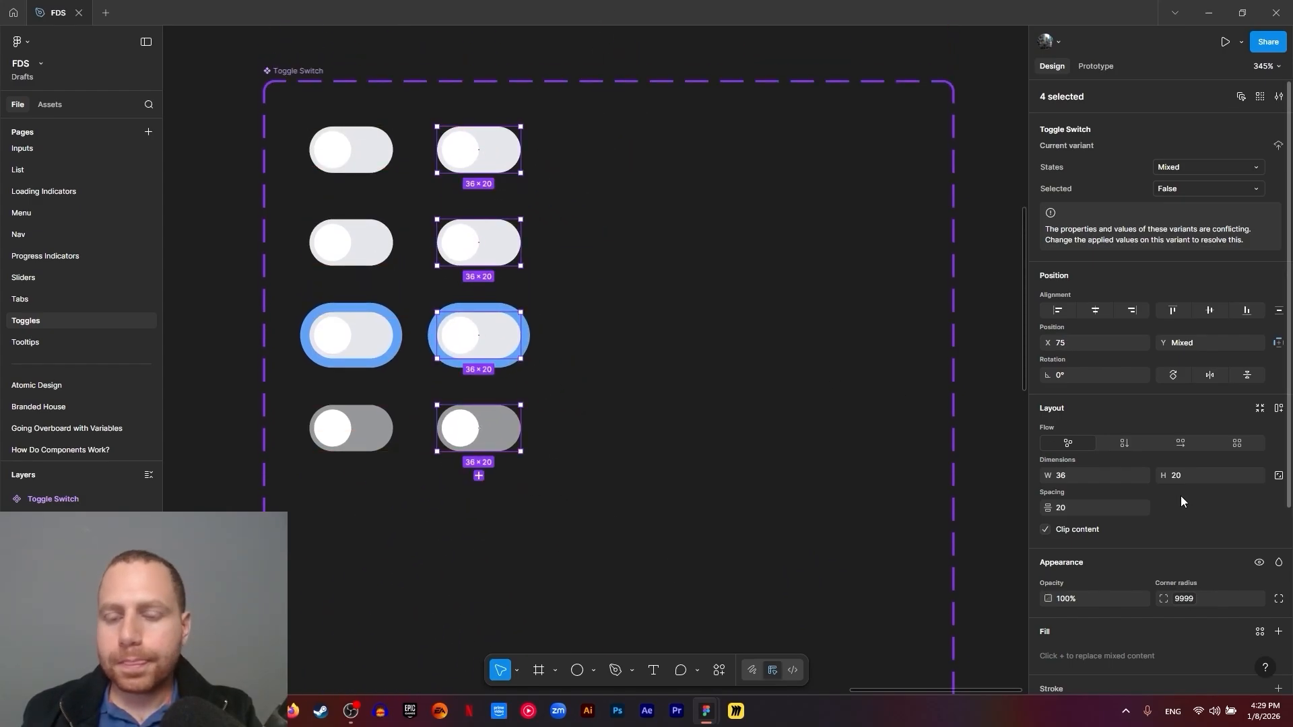
Recolour the unselected tracks in the second column with the General/icon/selected/default variable
{"action": "scroll", "coordinate": [1197, 503], "scroll_direction": "down", "scroll_amount": 4}
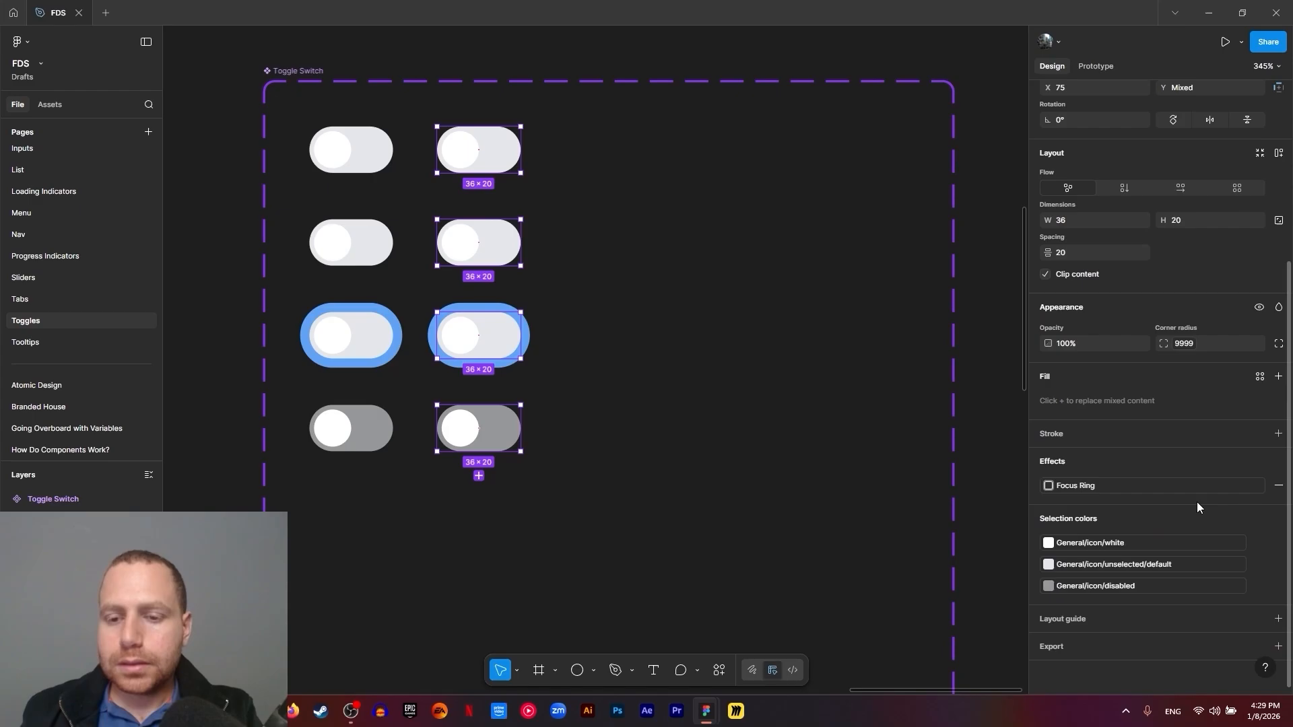
{"action": "left_click", "coordinate": [1142, 569]}
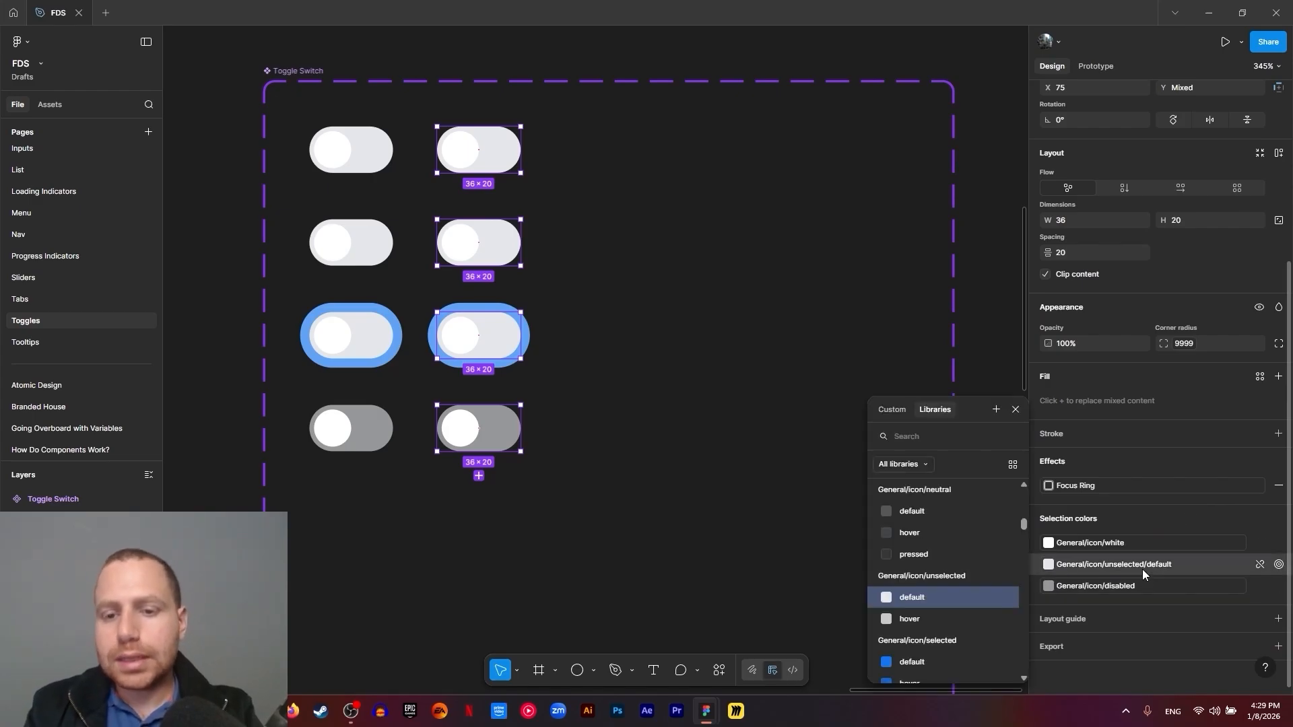
{"action": "type", "text": "icon sel"}
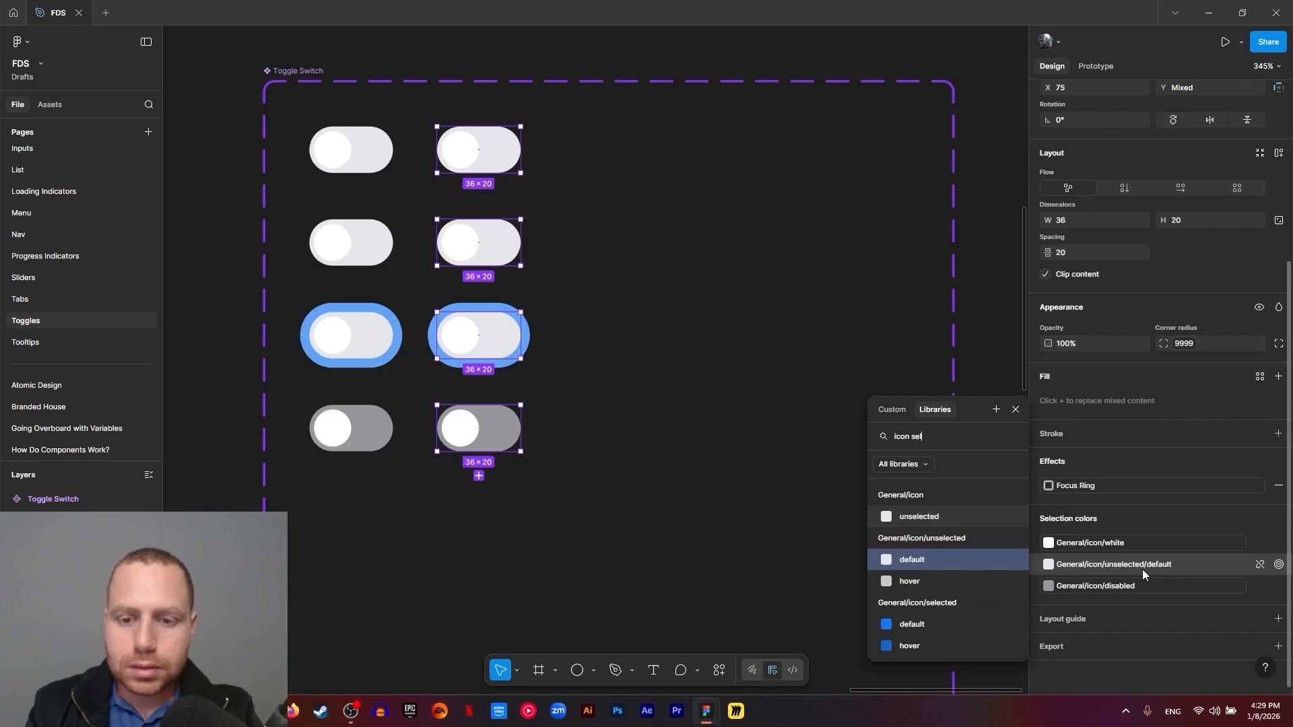
{"action": "left_click", "coordinate": [960, 624]}
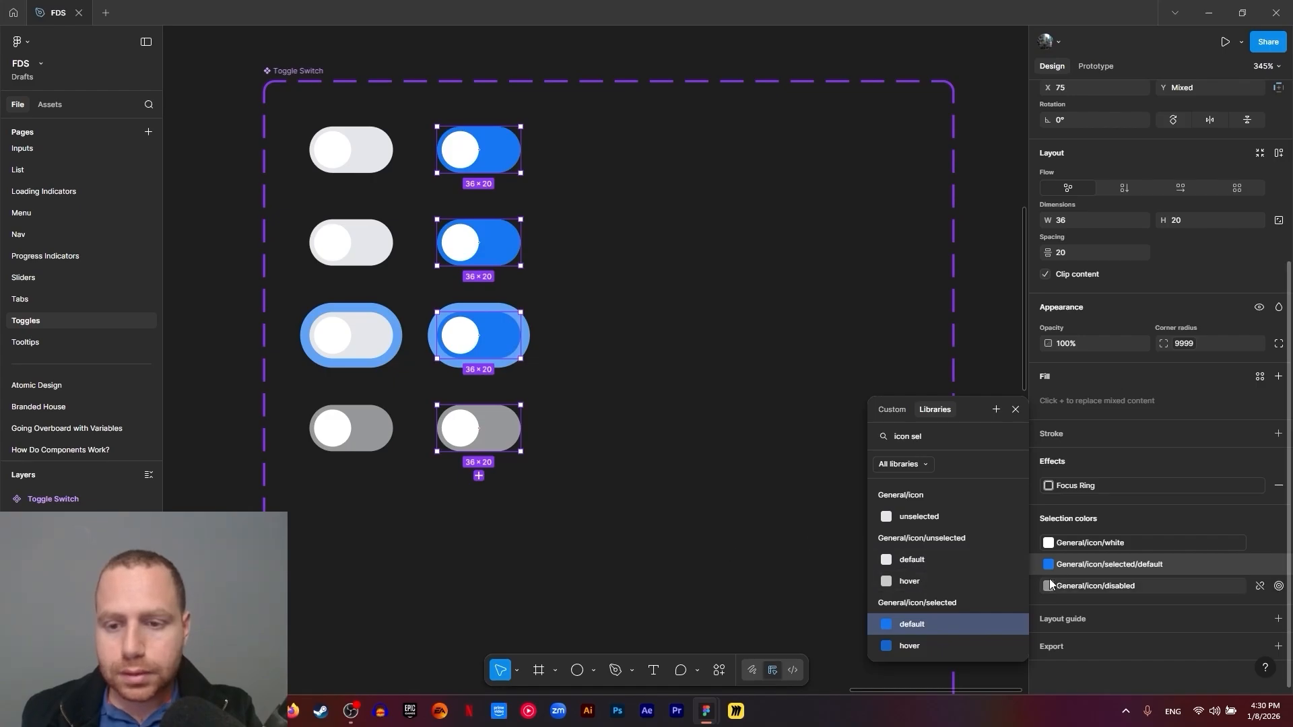
Recolour the hover toggle's track in the second column with the General/icon/selected/hover variable
{"action": "left_click", "coordinate": [508, 256]}
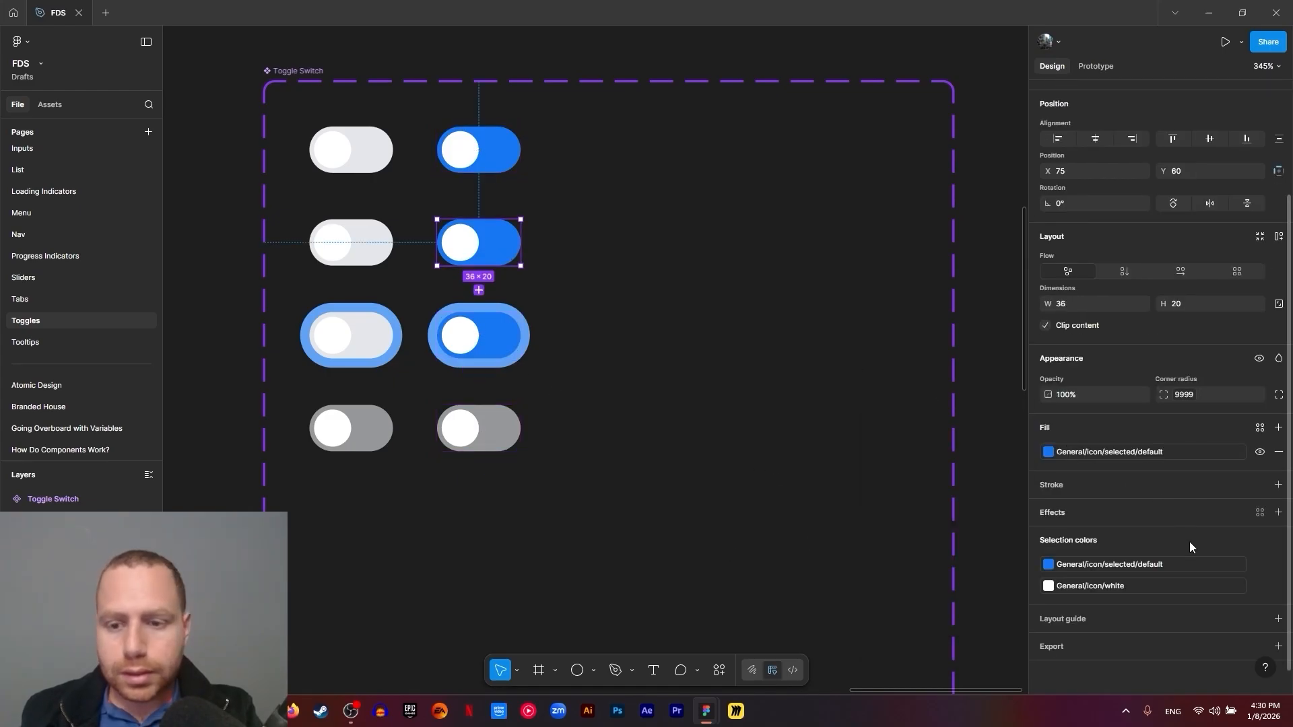
{"action": "left_click", "coordinate": [1154, 567]}
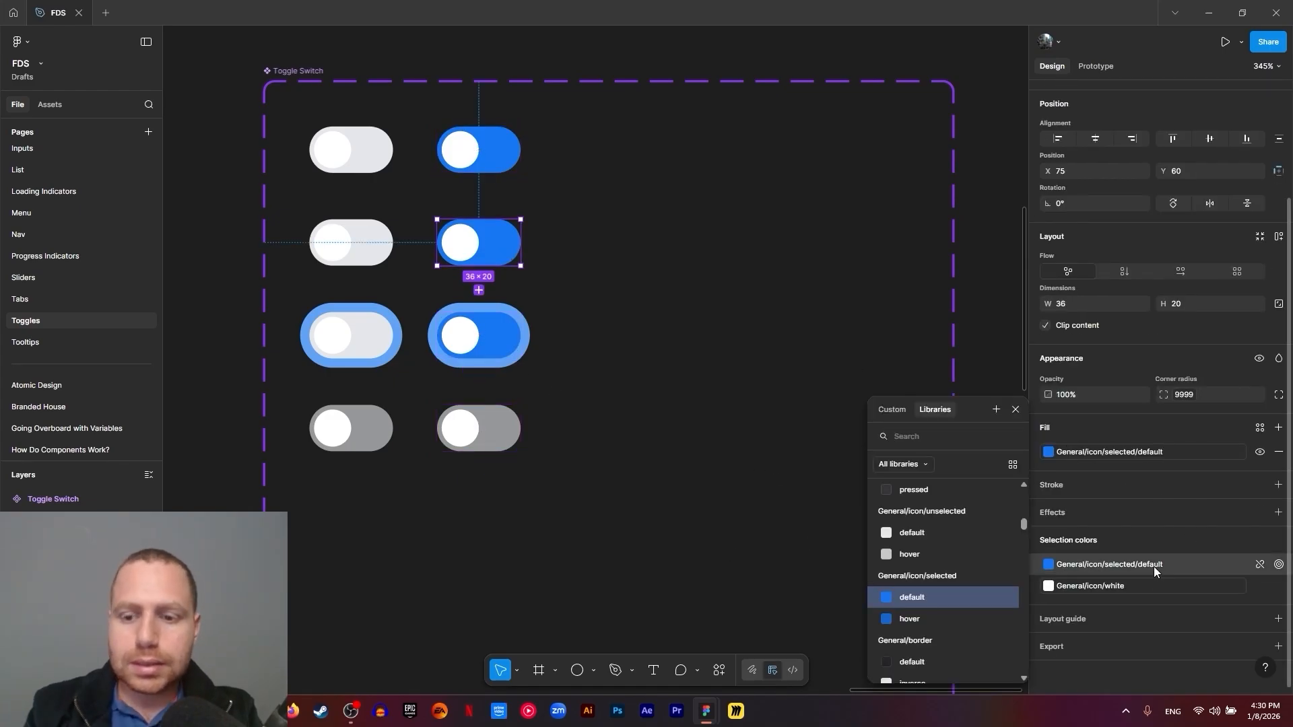
{"action": "left_click", "coordinate": [952, 621]}
Recolour the hover toggle's track in the first column with the General/icon/unselected/hover variable
{"action": "left_click", "coordinate": [369, 237]}
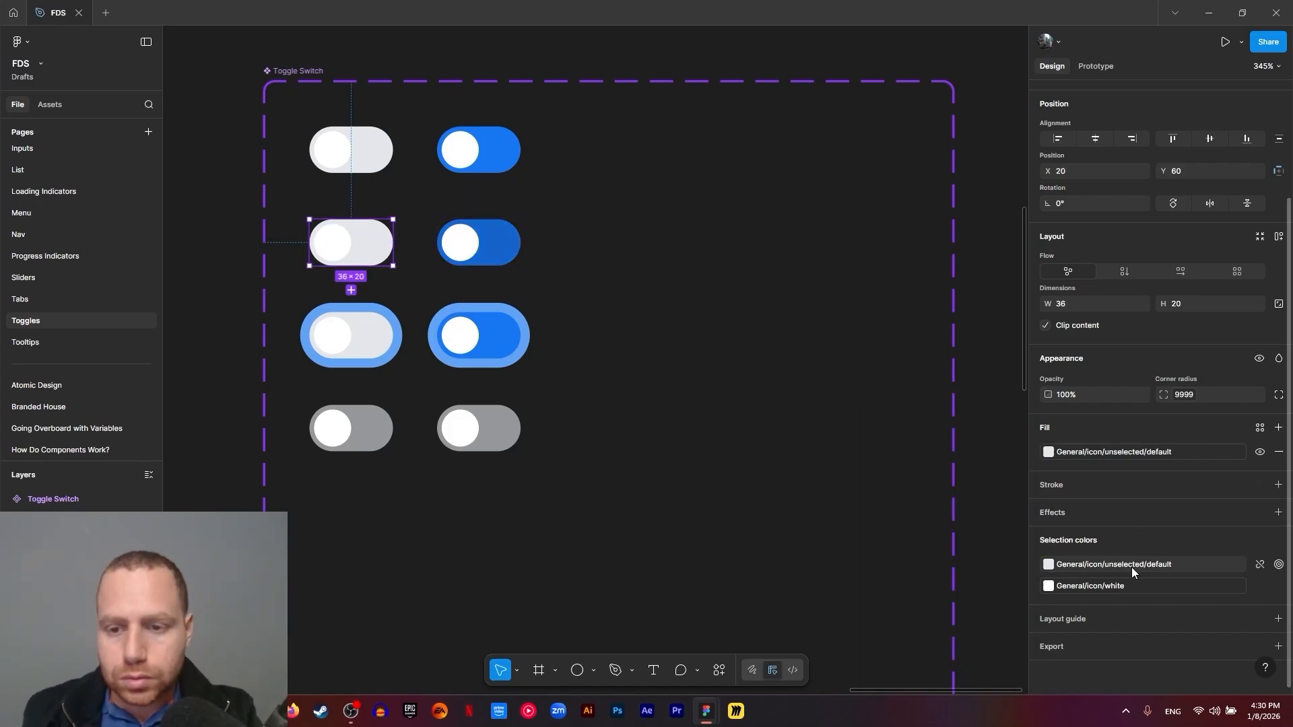
{"action": "left_click", "coordinate": [1137, 456]}
{"action": "left_click", "coordinate": [978, 616]}
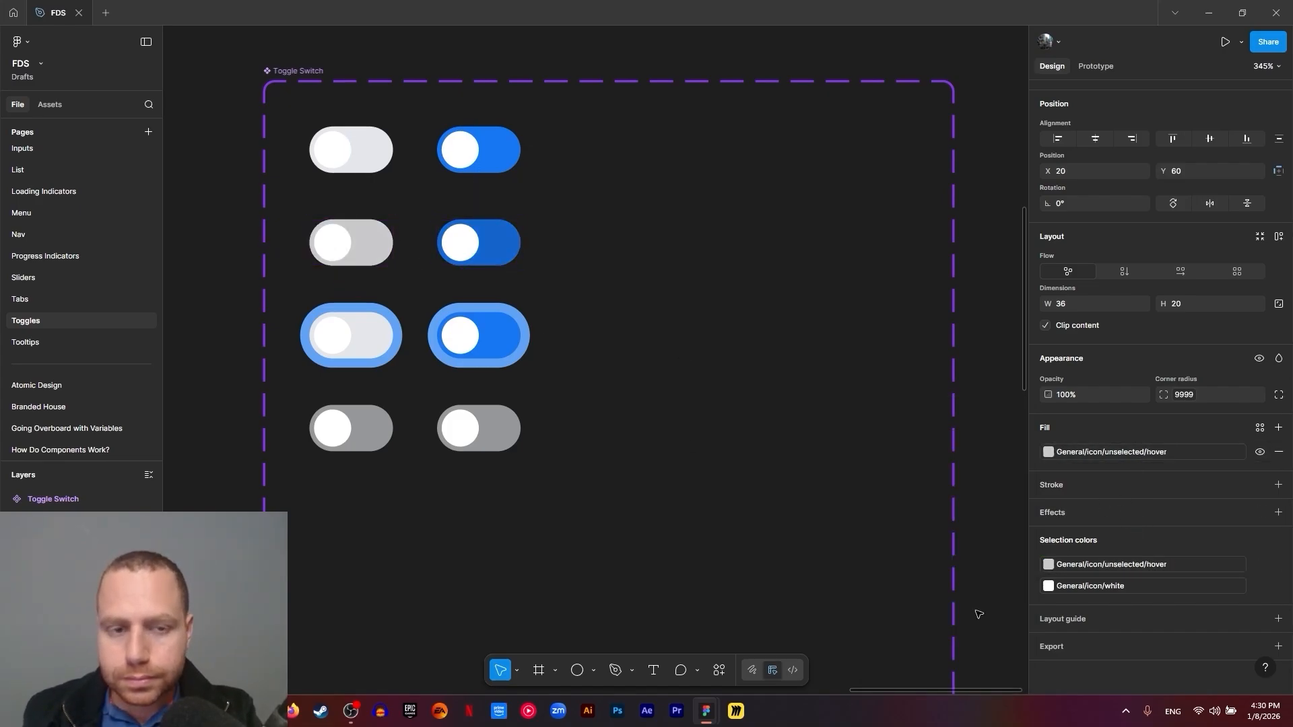
{"action": "left_click", "coordinate": [897, 565]}
Add a variant property named Size with the value sm to the Toggle Switch component set
{"action": "left_click_drag", "start_coordinate": [623, 381], "coordinate": [669, 410]}
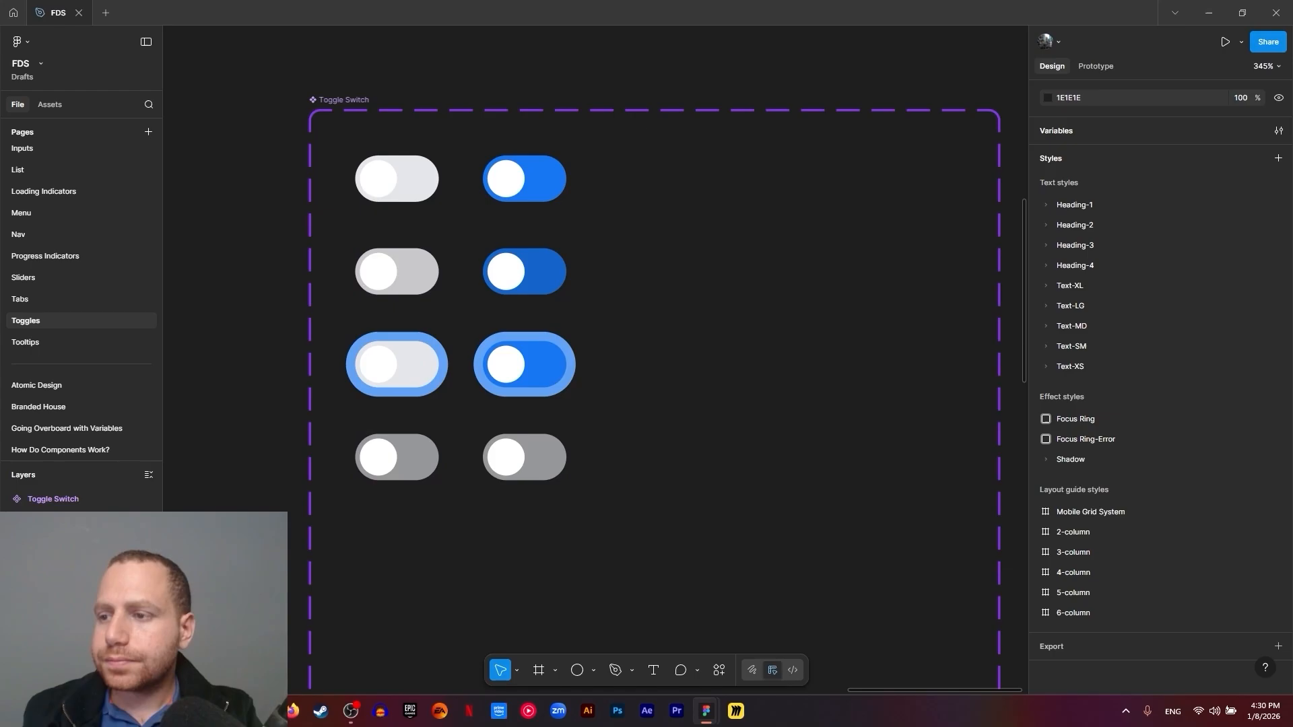
{"action": "scroll", "coordinate": [597, 404], "scroll_direction": "down", "scroll_amount": 3}
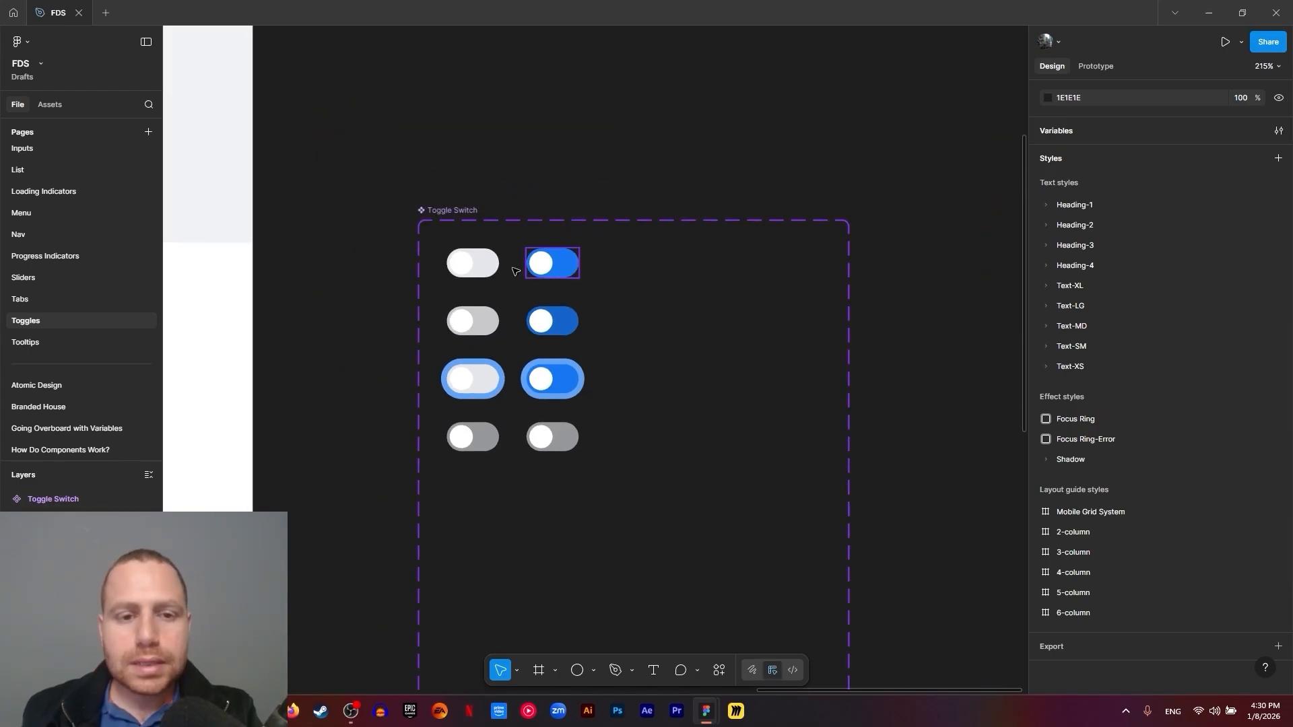
{"action": "left_click", "coordinate": [445, 217]}
{"action": "scroll", "coordinate": [630, 398], "scroll_direction": "down", "scroll_amount": 3}
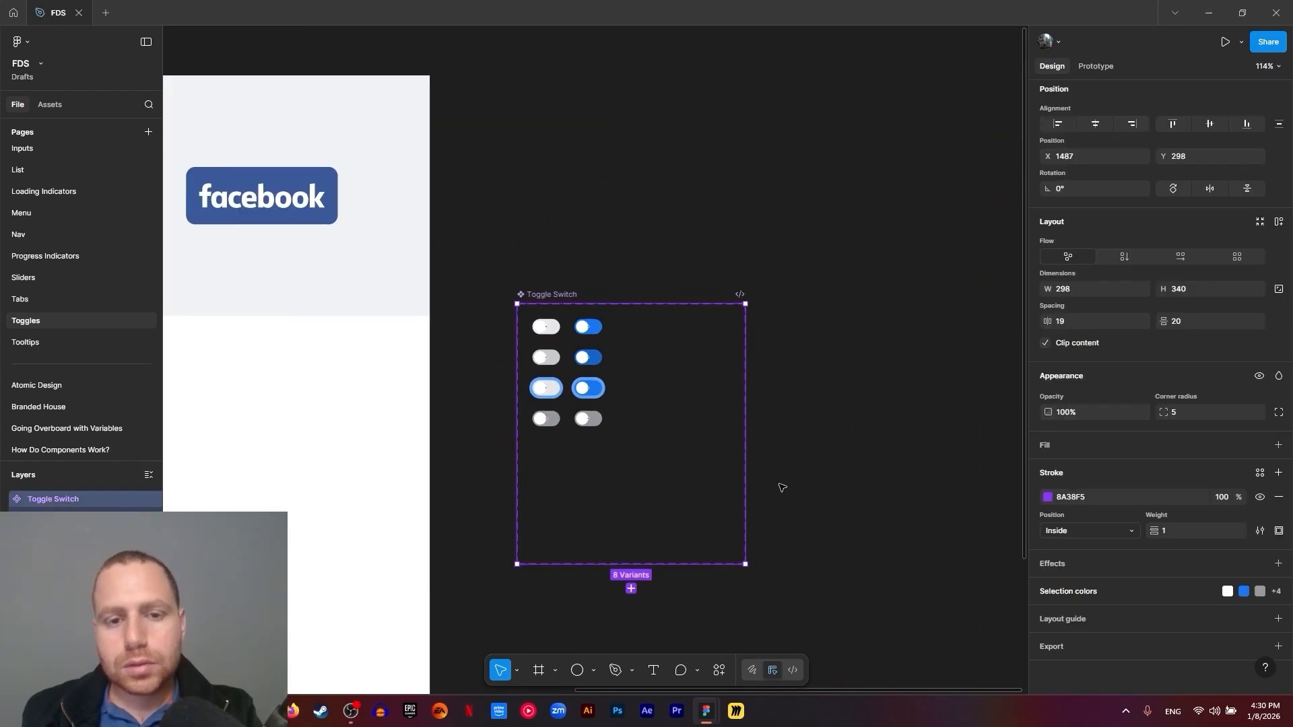
{"action": "scroll", "coordinate": [586, 458], "scroll_direction": "up", "scroll_amount": 2}
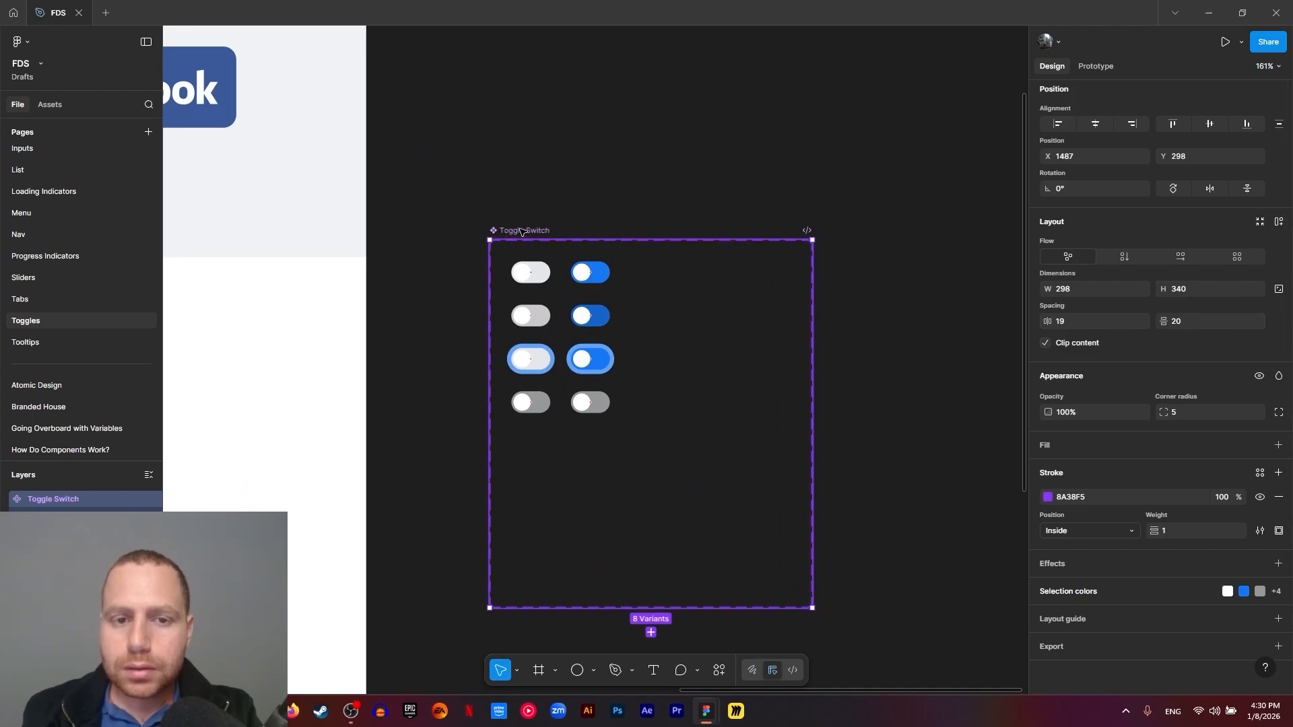
{"action": "scroll", "coordinate": [1211, 253], "scroll_direction": "up", "scroll_amount": 3}
{"action": "left_click", "coordinate": [1278, 119]}
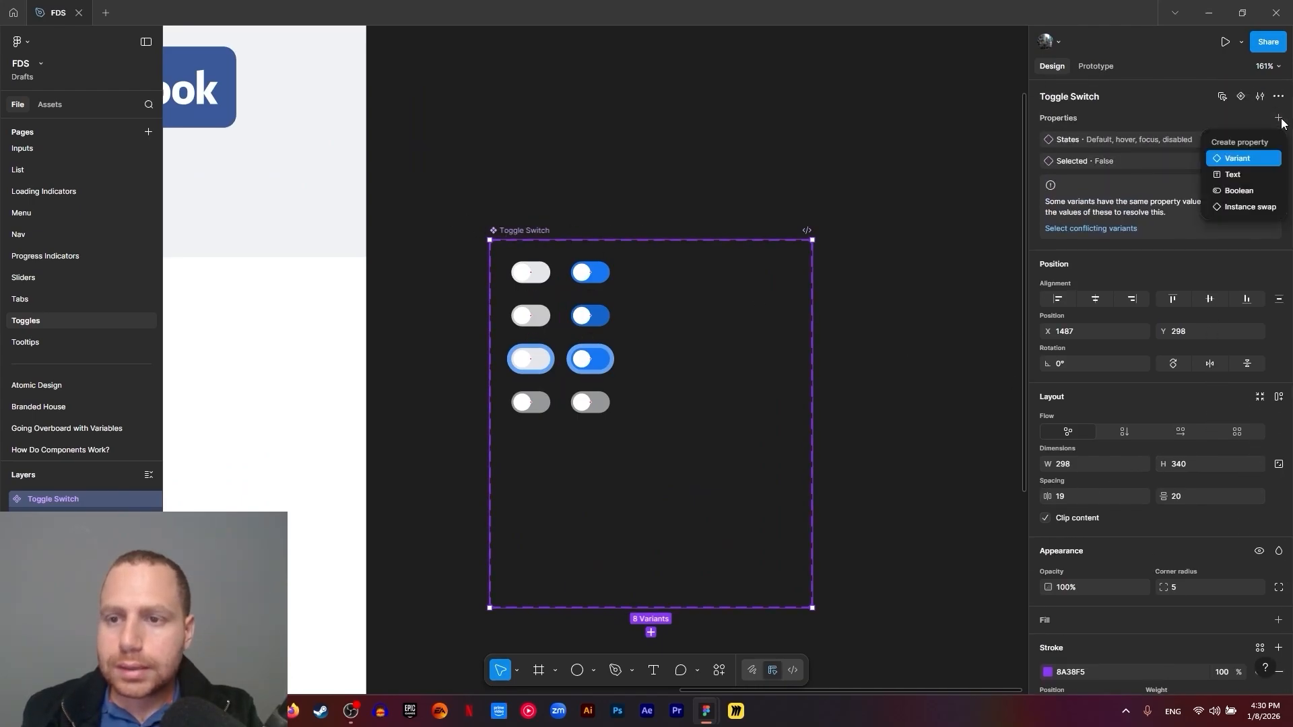
{"action": "left_click", "coordinate": [1244, 159]}
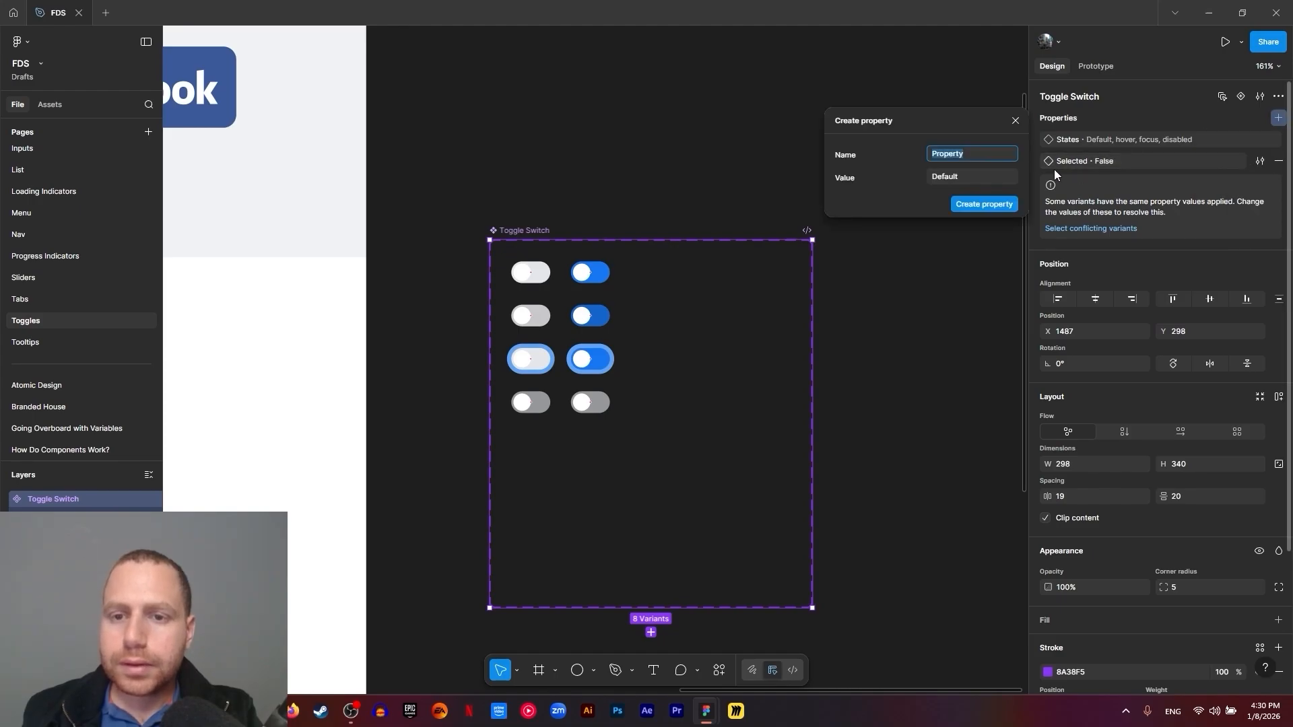
{"action": "type", "text": "Size"}
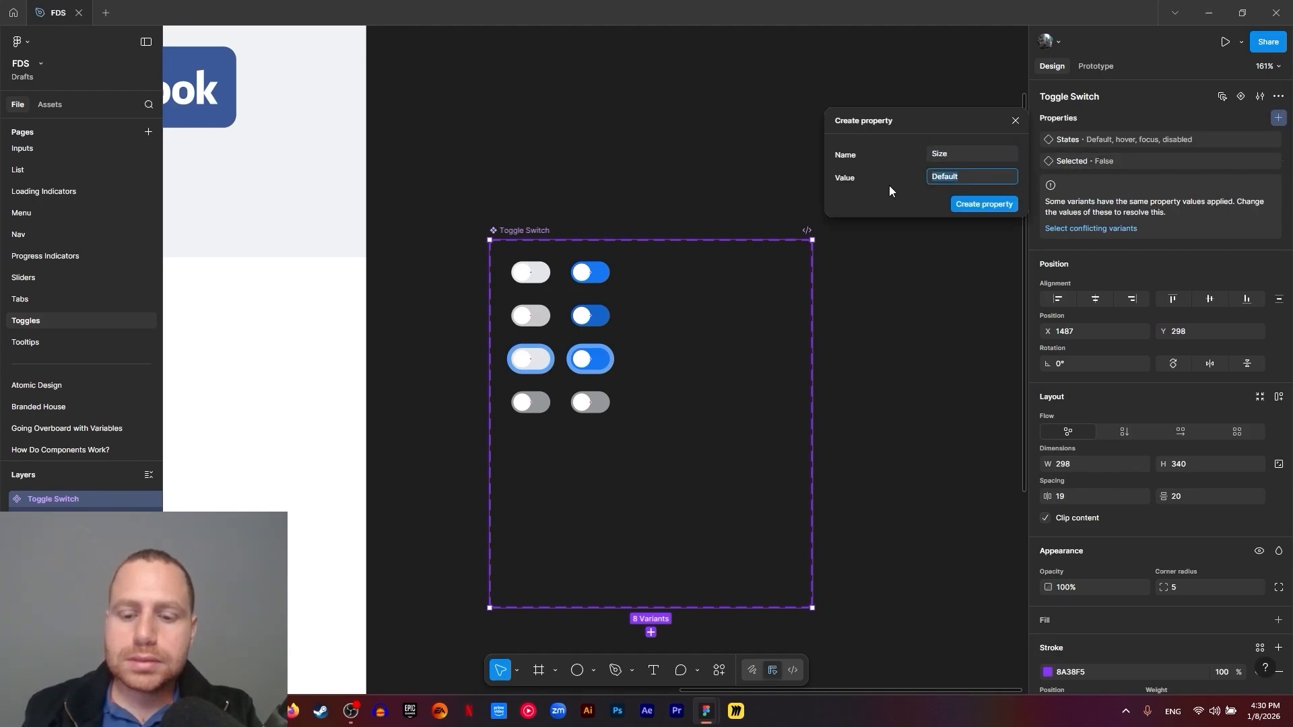
{"action": "type", "text": "sm"}
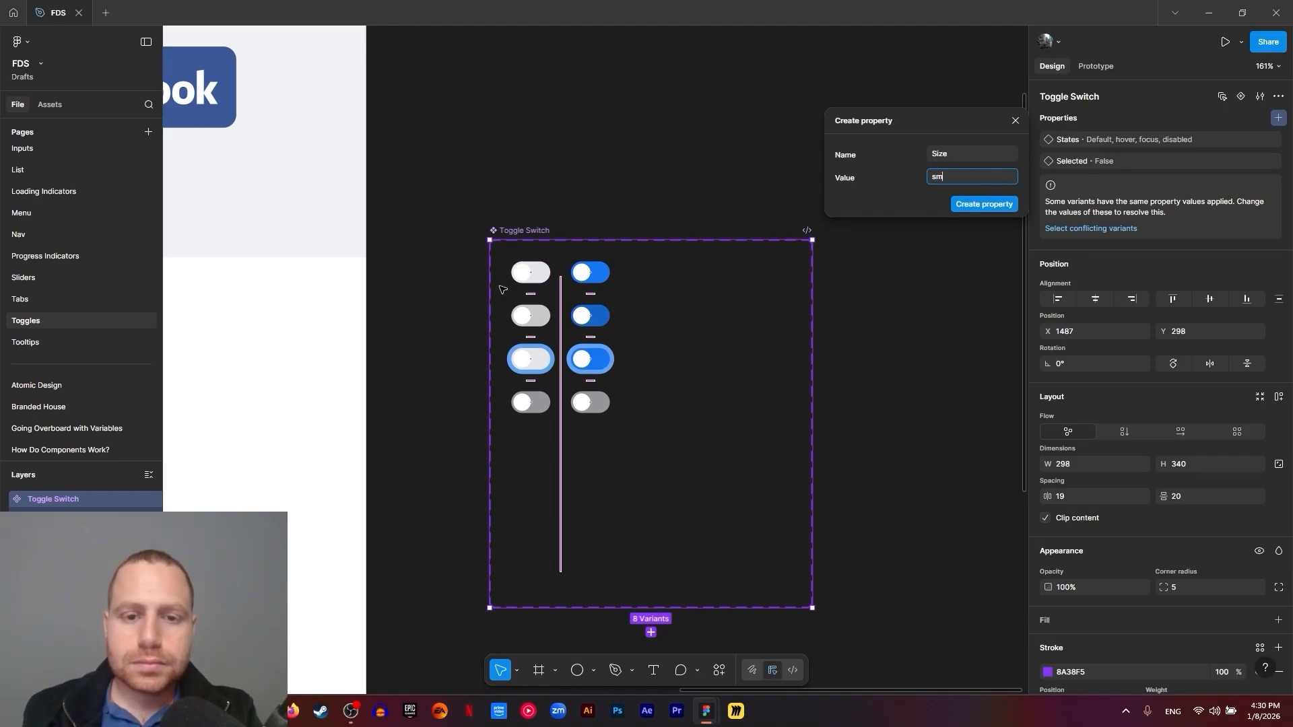
{"action": "left_click", "coordinate": [988, 208]}
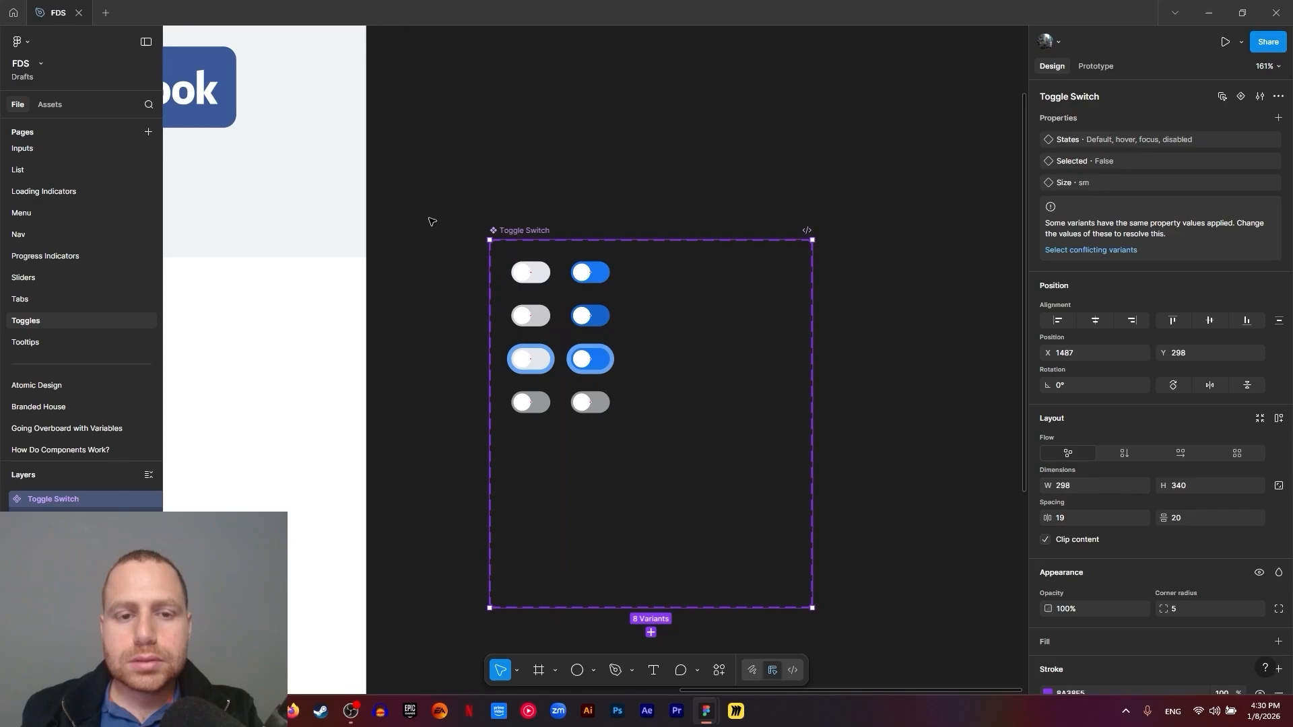
Duplicate all eight toggle variants beside the originals, starting at about X 136, and set the copies' width to 44
{"action": "left_click_drag", "start_coordinate": [436, 216], "coordinate": [719, 411]}
{"action": "left_click", "coordinate": [561, 438]}
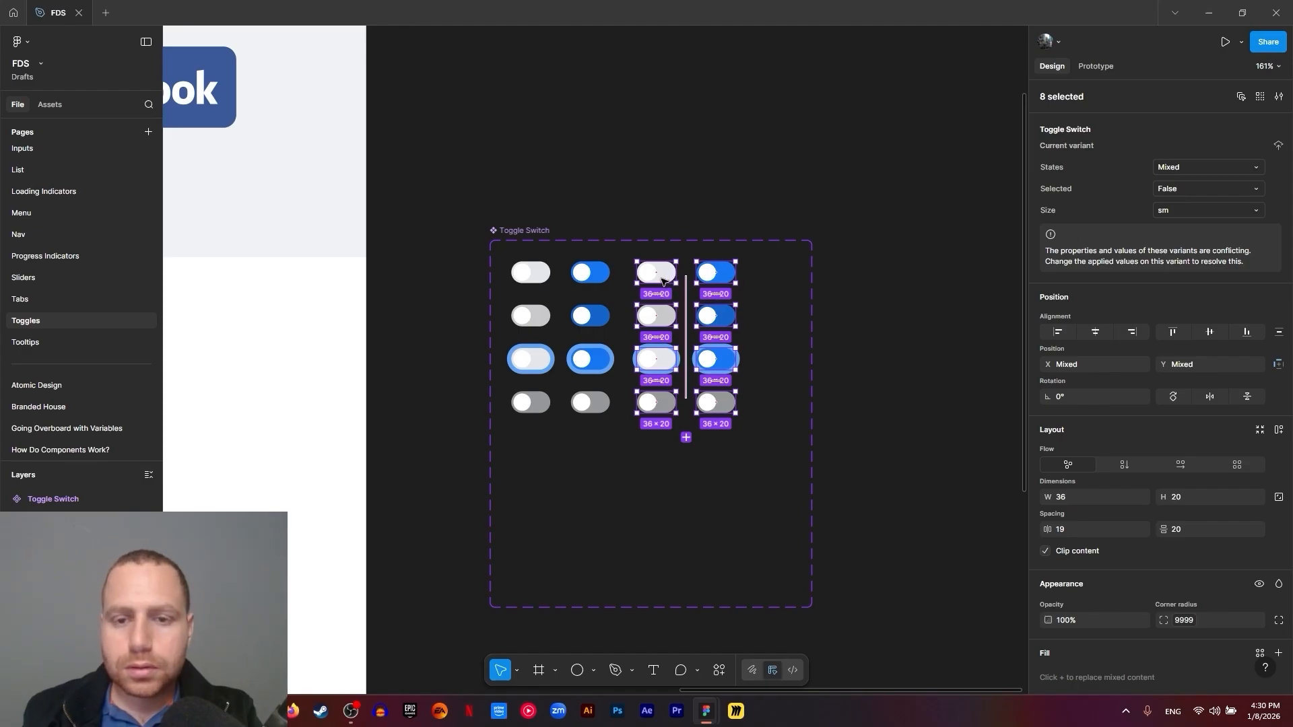
{"action": "left_click", "coordinate": [1090, 499]}
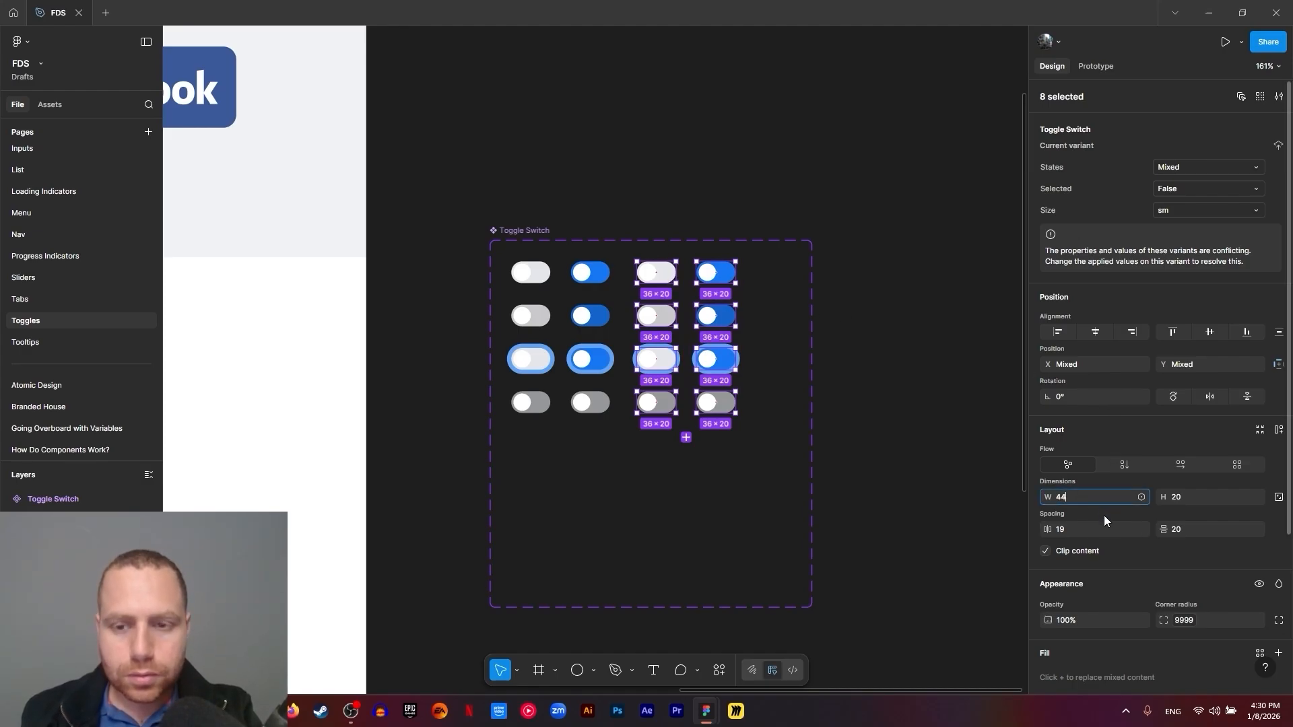
{"action": "type", "text": "44"}
{"action": "left_click", "coordinate": [816, 504]}
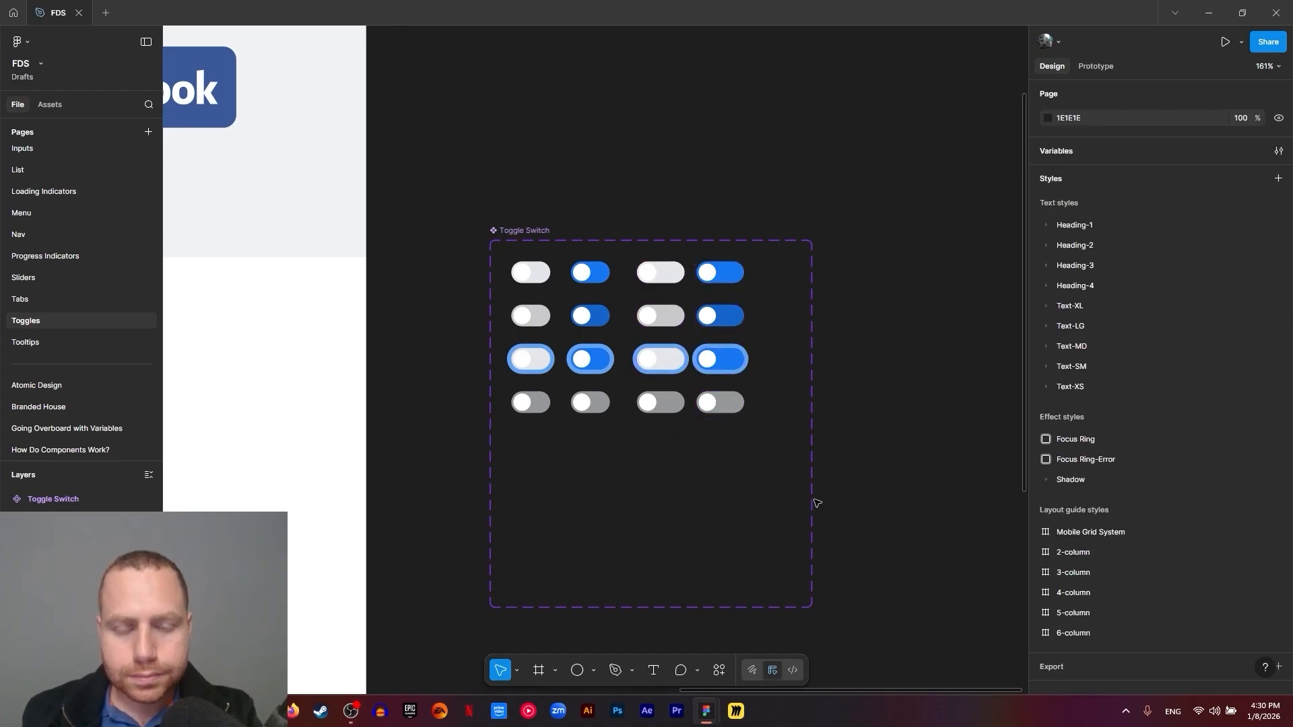
Set the height of all eight toggles in the third and fourth columns to 24
{"action": "left_click_drag", "start_coordinate": [761, 495], "coordinate": [703, 467]}
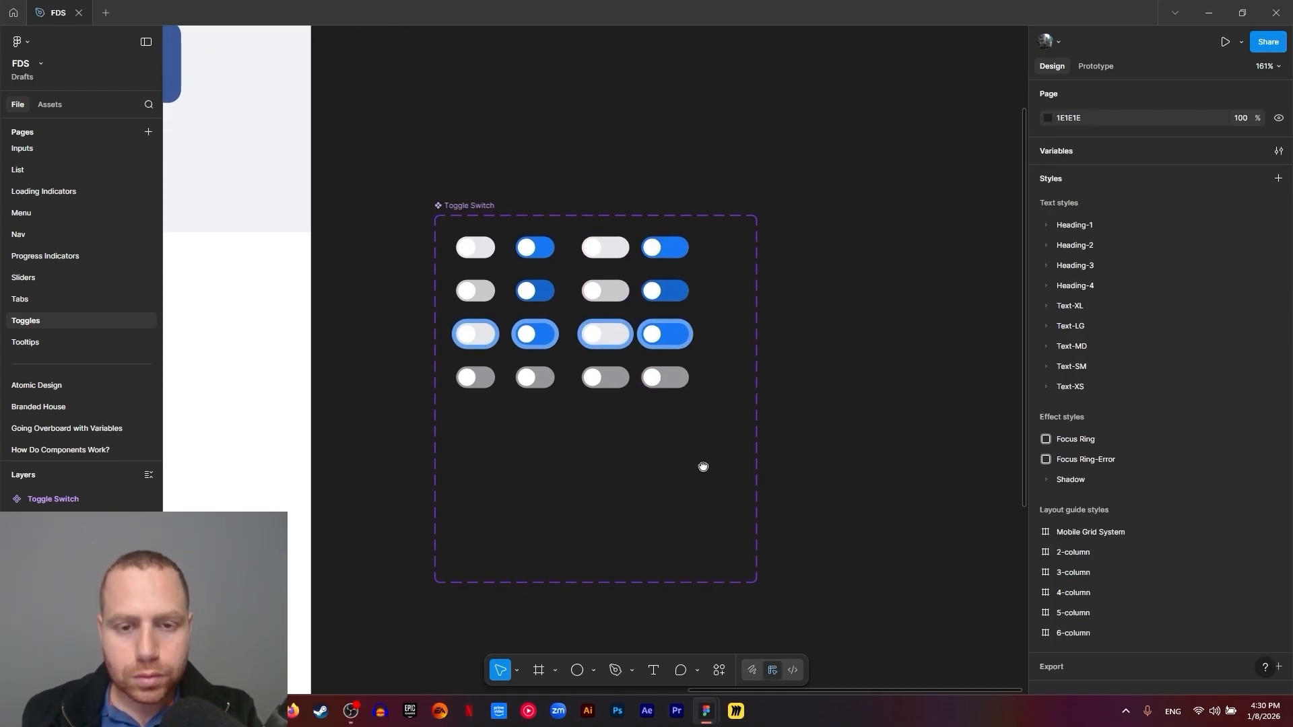
{"action": "left_click", "coordinate": [622, 258]}
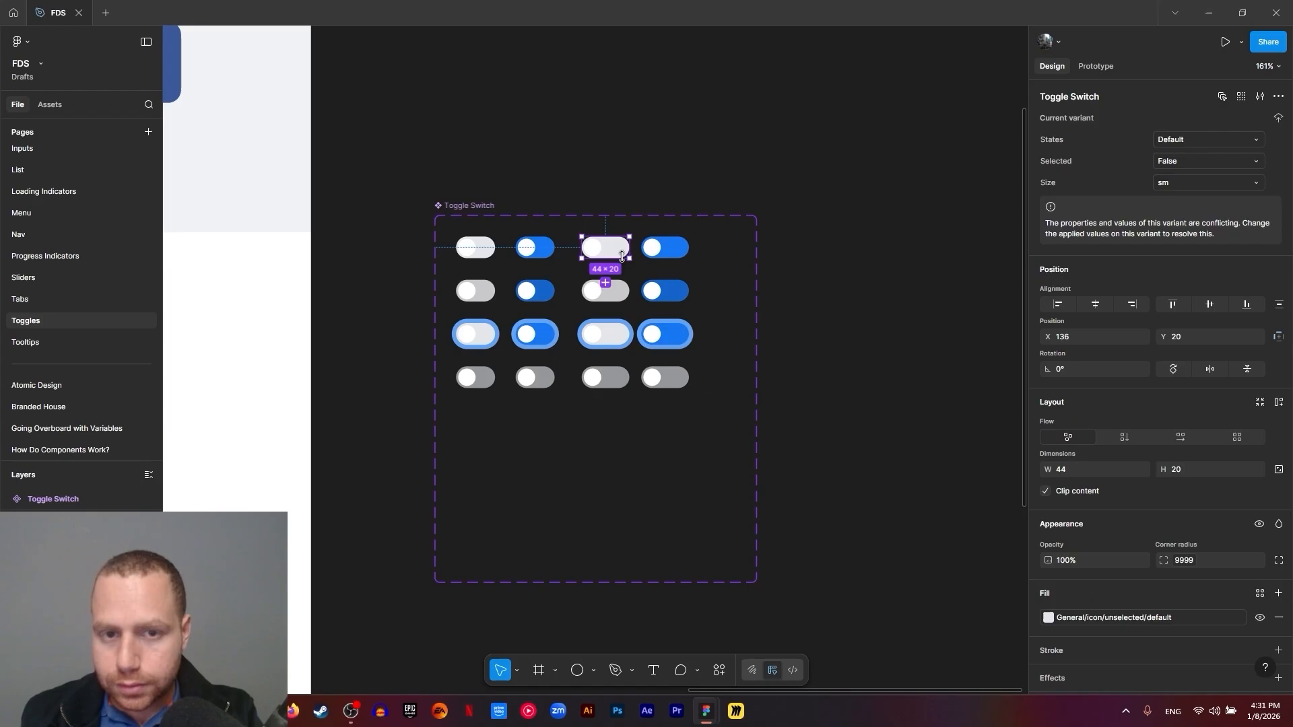
{"action": "left_click", "coordinate": [665, 247], "text": "shift"}
{"action": "left_click", "coordinate": [665, 291], "text": "shift"}
{"action": "left_click", "coordinate": [605, 291], "text": "shift"}
{"action": "left_click", "coordinate": [608, 335], "text": "shift"}
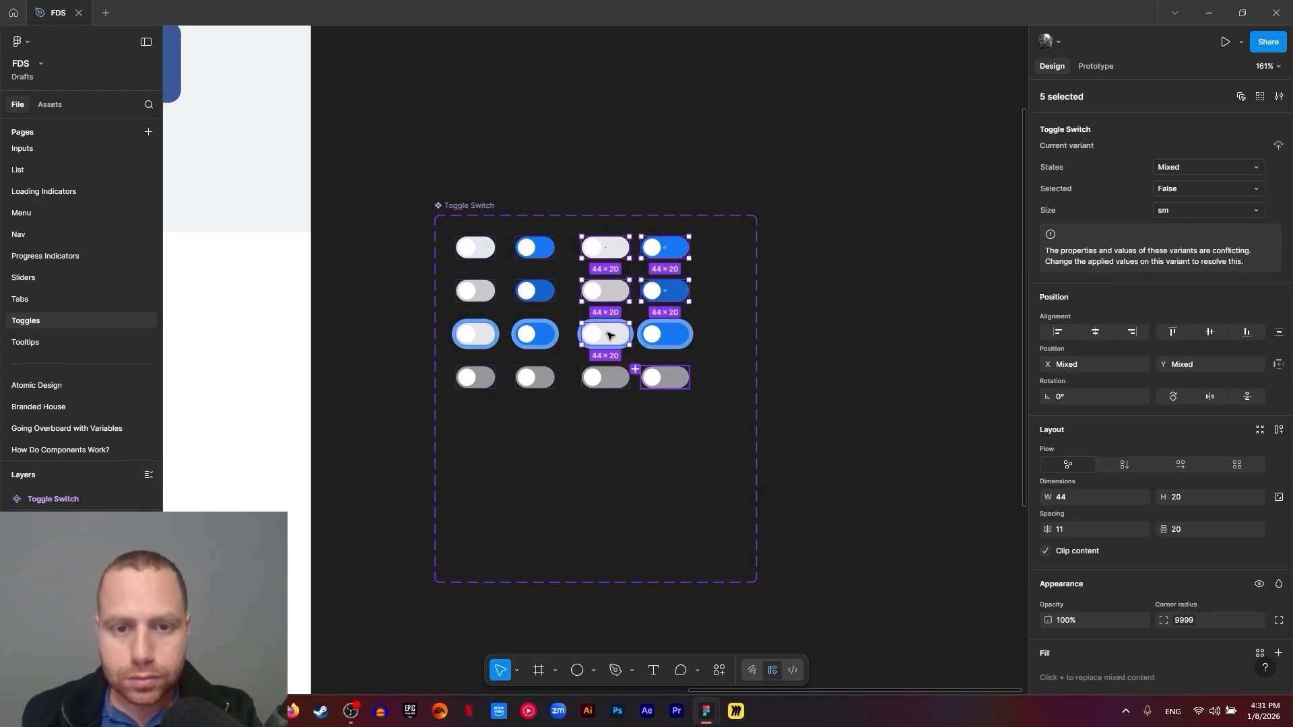
{"action": "left_click", "coordinate": [664, 335], "text": "shift"}
{"action": "left_click", "coordinate": [665, 377], "text": "shift"}
{"action": "left_click", "coordinate": [605, 377], "text": "shift"}
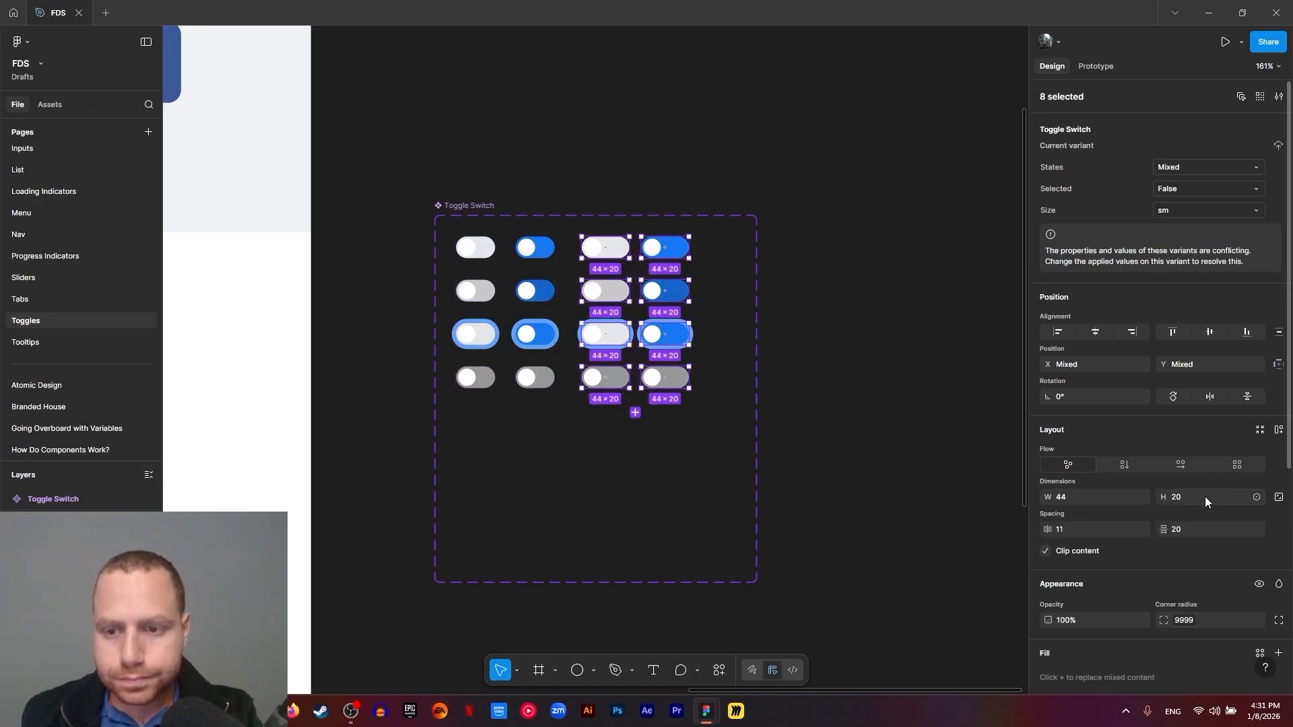
{"action": "type", "text": "24"}
{"action": "left_click", "coordinate": [771, 519]}
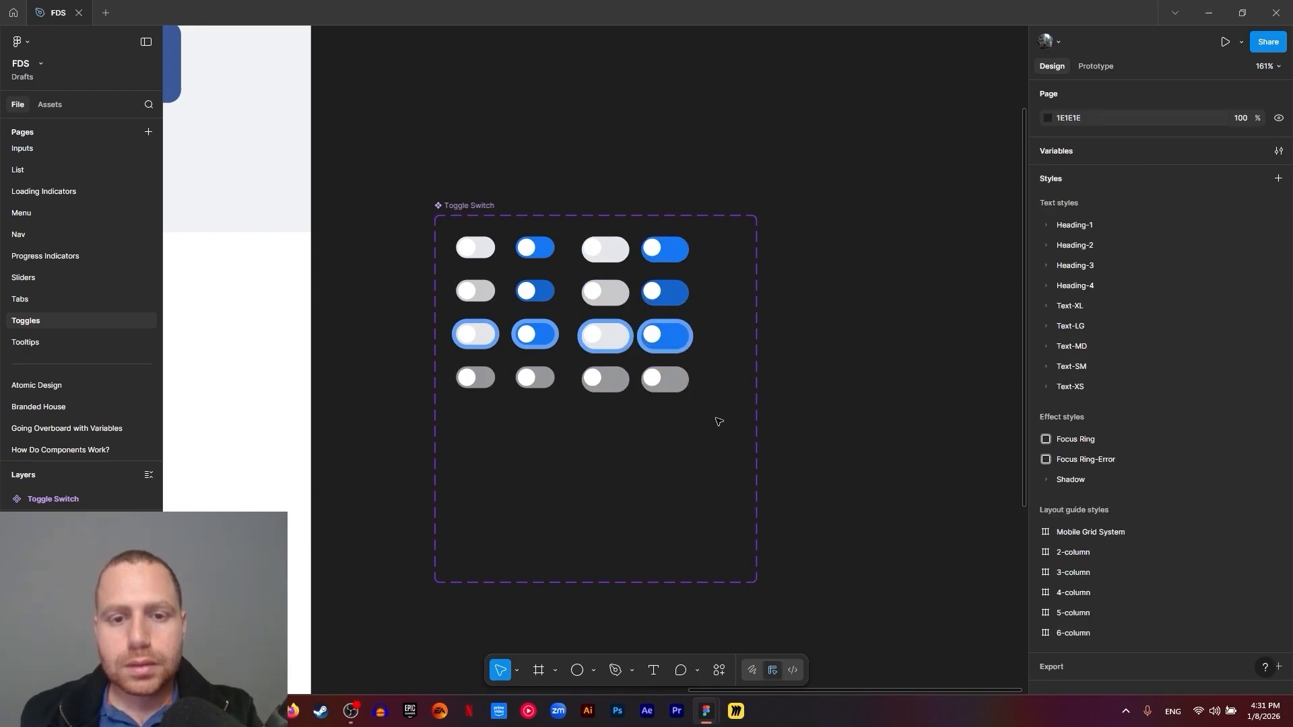
Enlarge the white knob of the larger unselected default toggle in the third column to 20 × 20
{"action": "scroll", "coordinate": [629, 323], "scroll_direction": "up", "scroll_amount": 5}
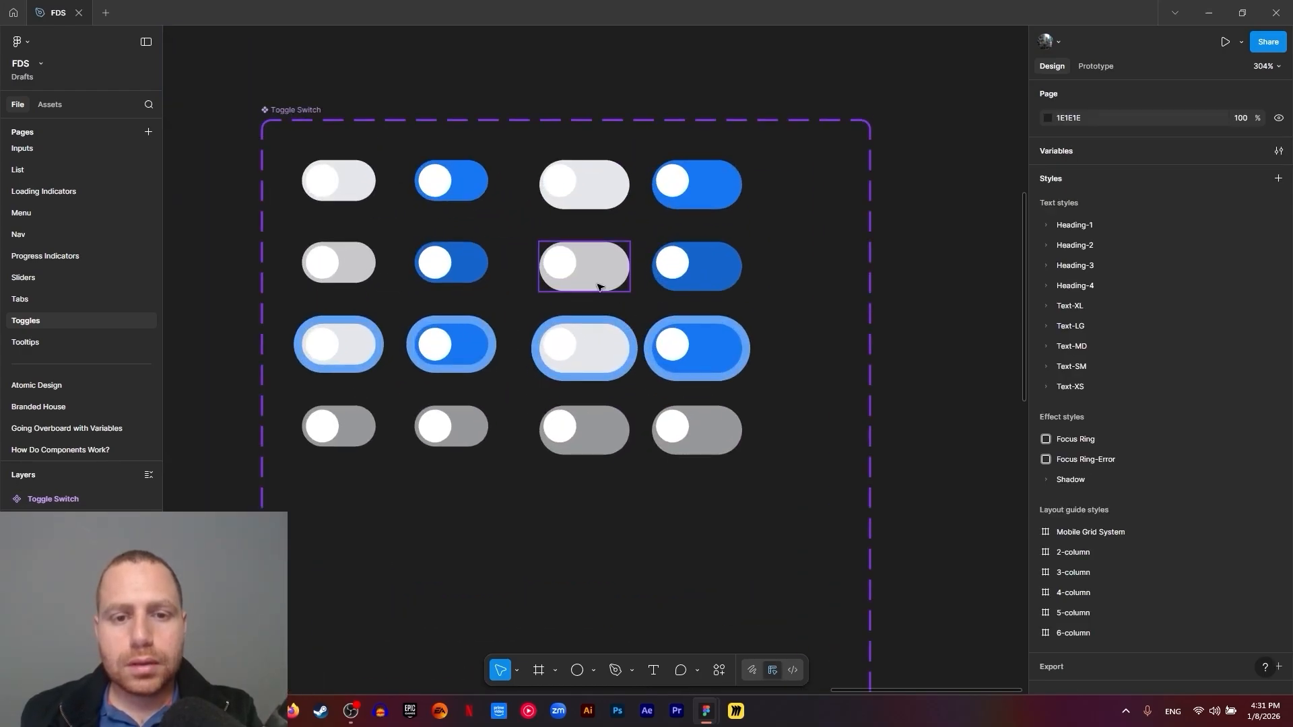
{"action": "left_click", "coordinate": [564, 189]}
{"action": "scroll", "coordinate": [559, 189], "scroll_direction": "up", "scroll_amount": 7}
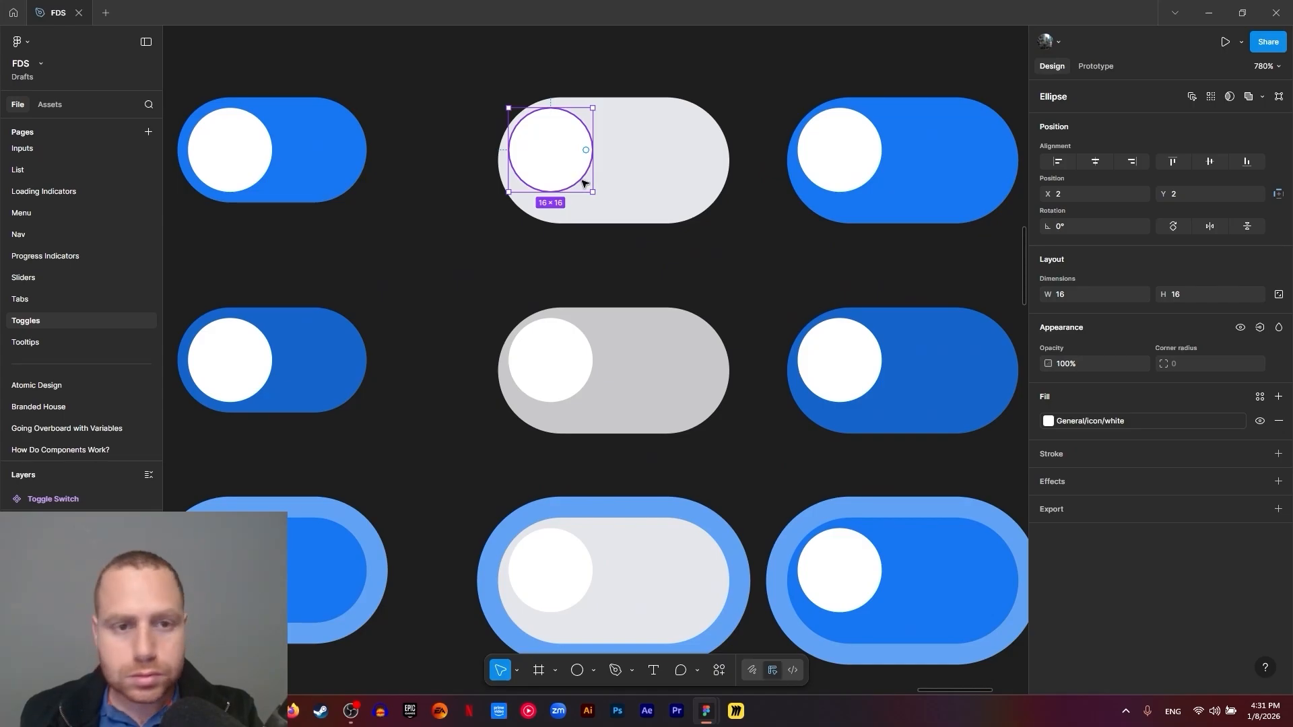
{"action": "left_click_drag", "start_coordinate": [593, 193], "coordinate": [603, 212]}
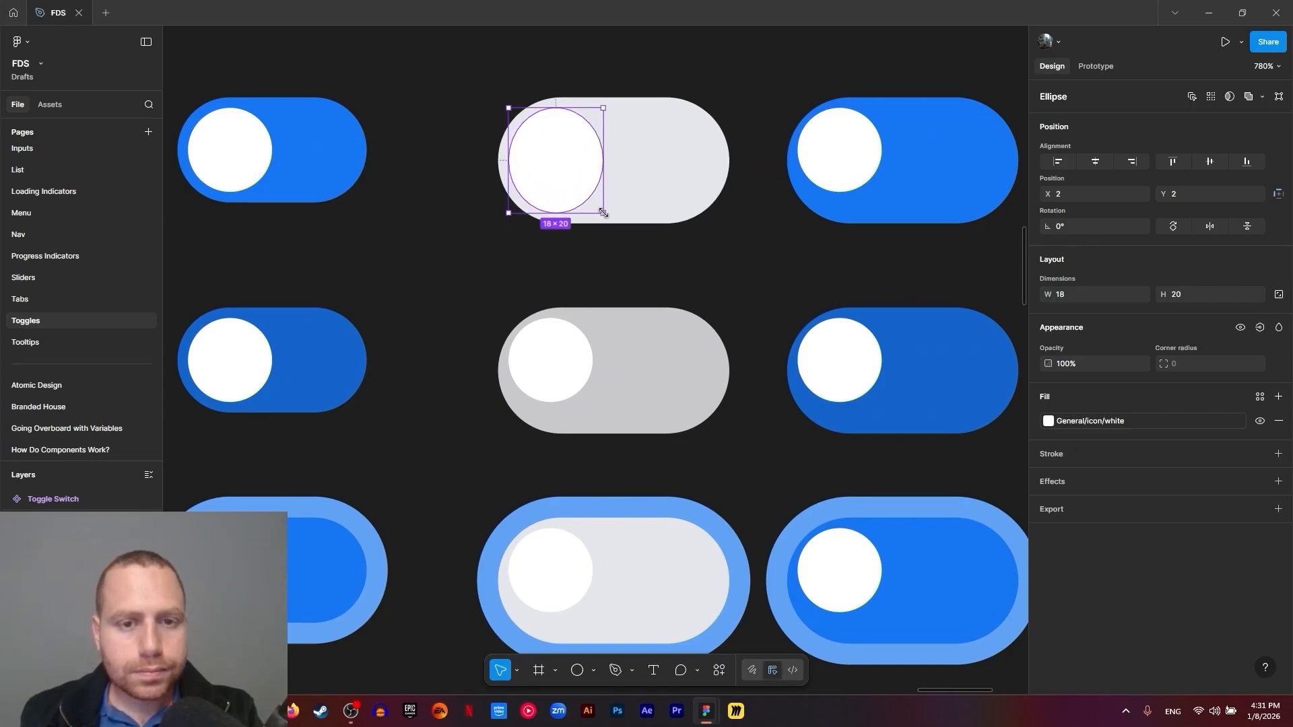
{"action": "left_click_drag", "start_coordinate": [602, 213], "coordinate": [612, 211]}
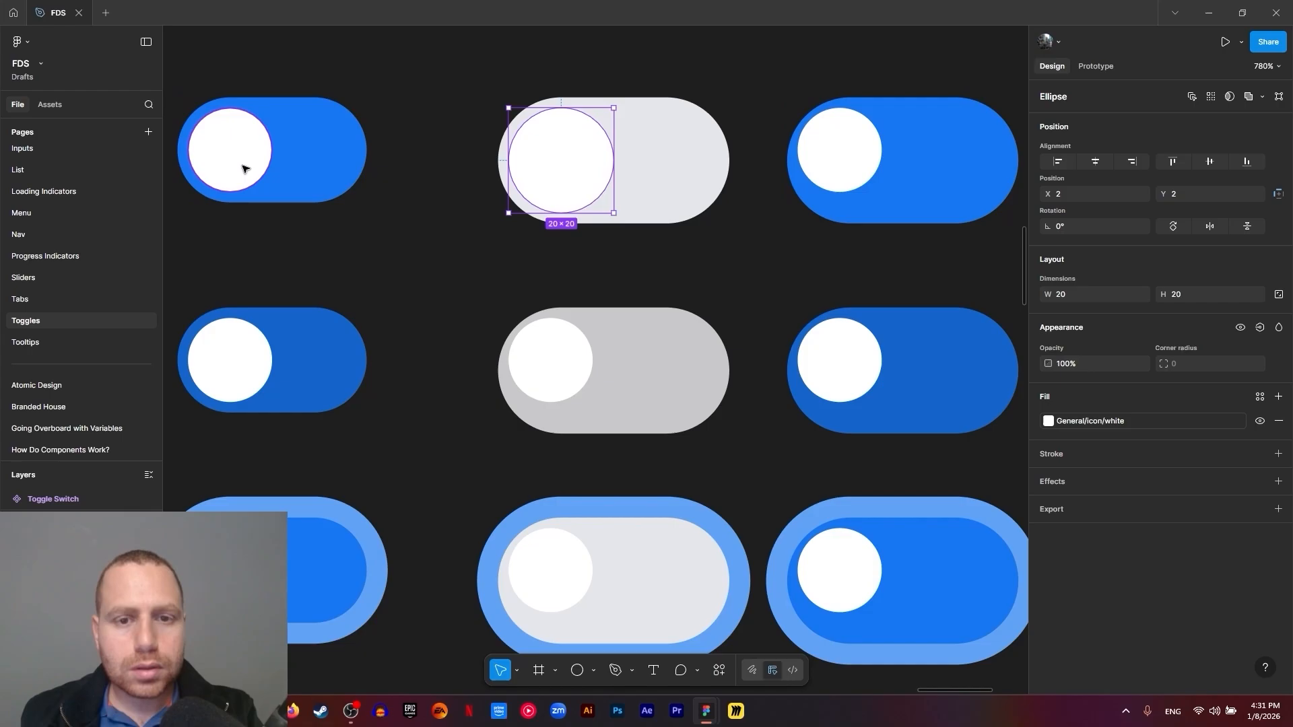
Set the knobs of the fourth column's default toggle and both larger columns' hover and focus toggles to 20 × 20
{"action": "scroll", "coordinate": [519, 260], "scroll_direction": "right", "scroll_amount": 5}
{"action": "left_click", "coordinate": [613, 173]}
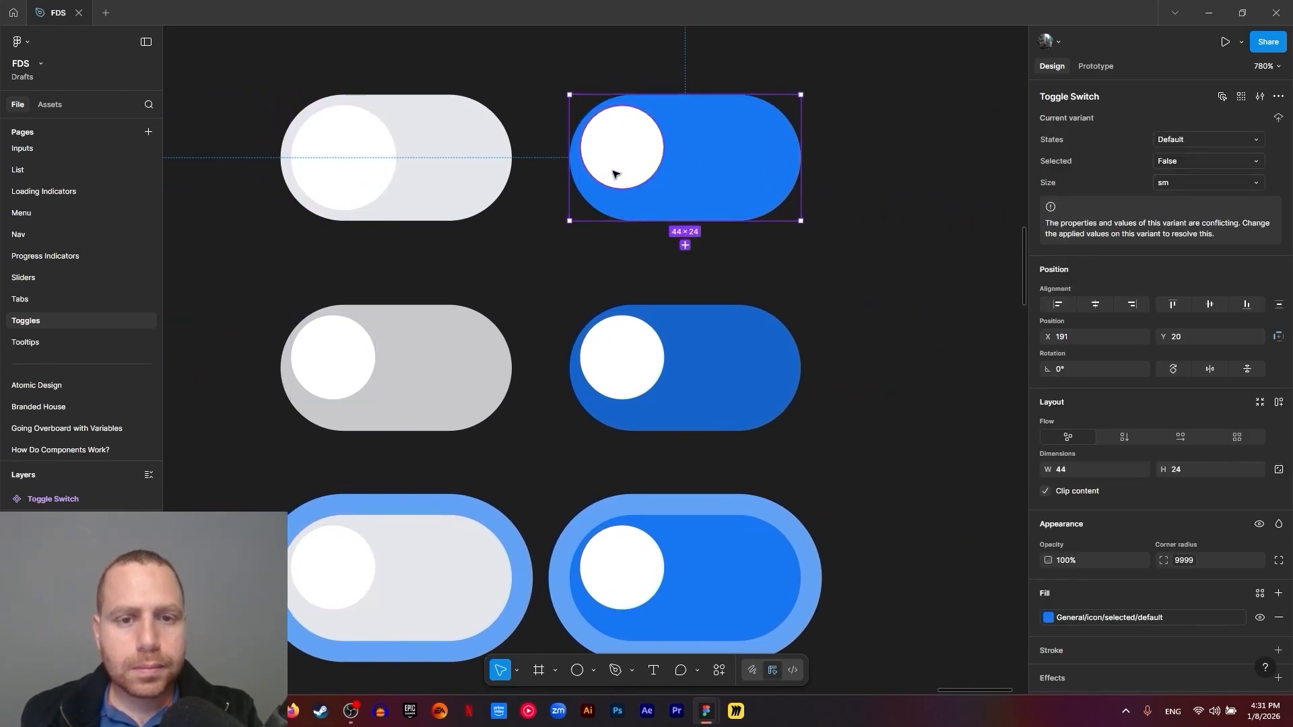
{"action": "left_click", "coordinate": [614, 173]}
{"action": "left_click", "coordinate": [620, 364], "text": "shift"}
{"action": "left_click", "coordinate": [355, 378], "text": "shift"}
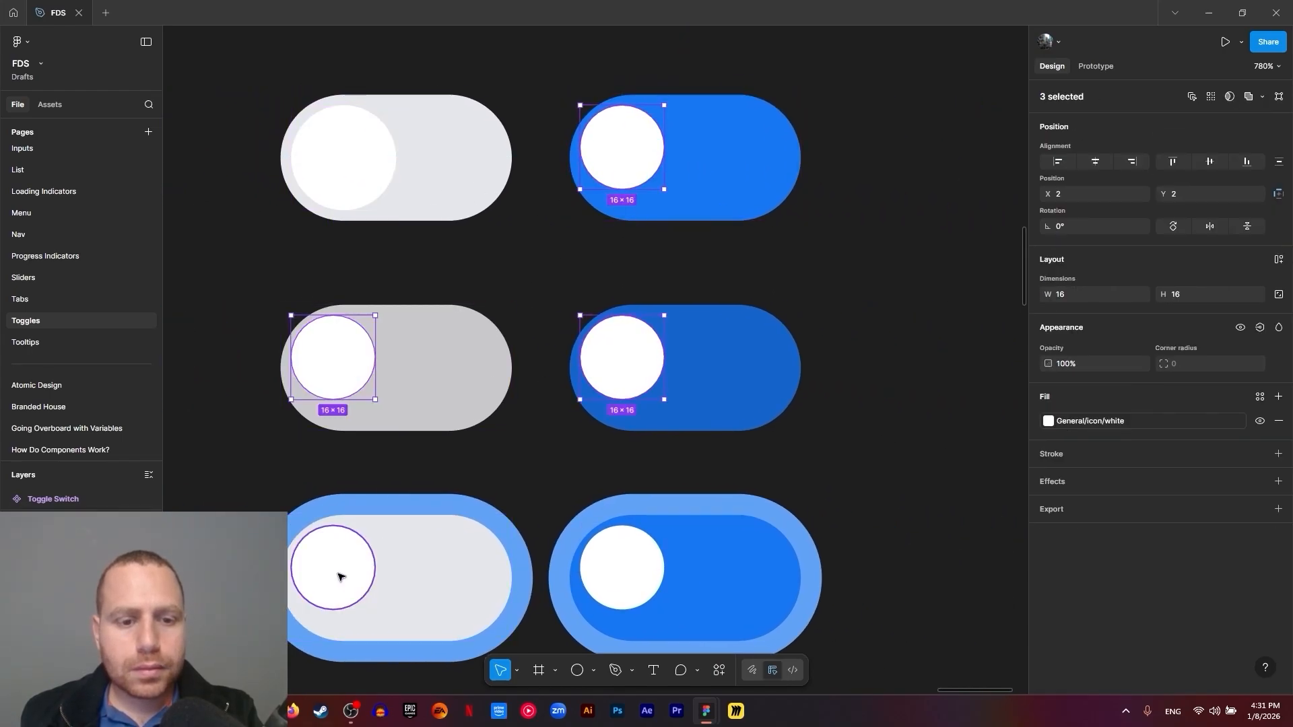
{"action": "left_click", "coordinate": [340, 577], "text": "shift"}
{"action": "left_click", "coordinate": [652, 594], "text": "shift"}
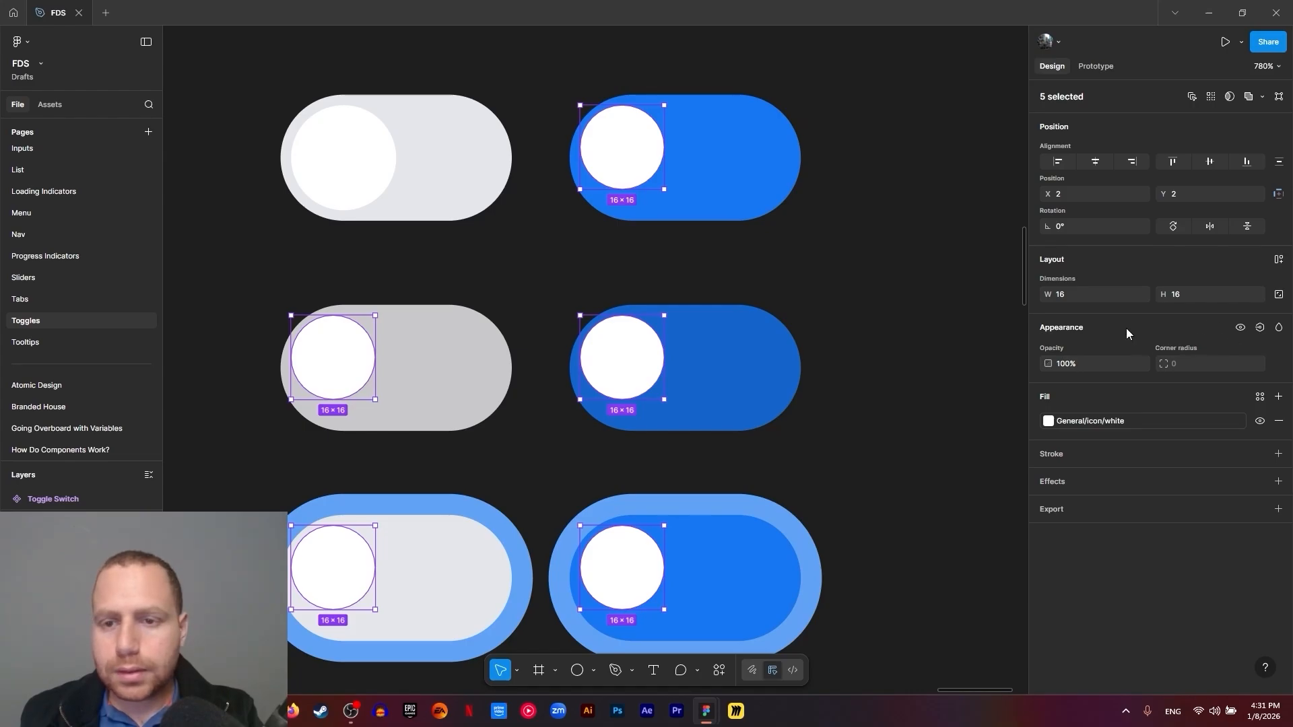
{"action": "left_click", "coordinate": [1190, 291]}
{"action": "type", "text": "20"}
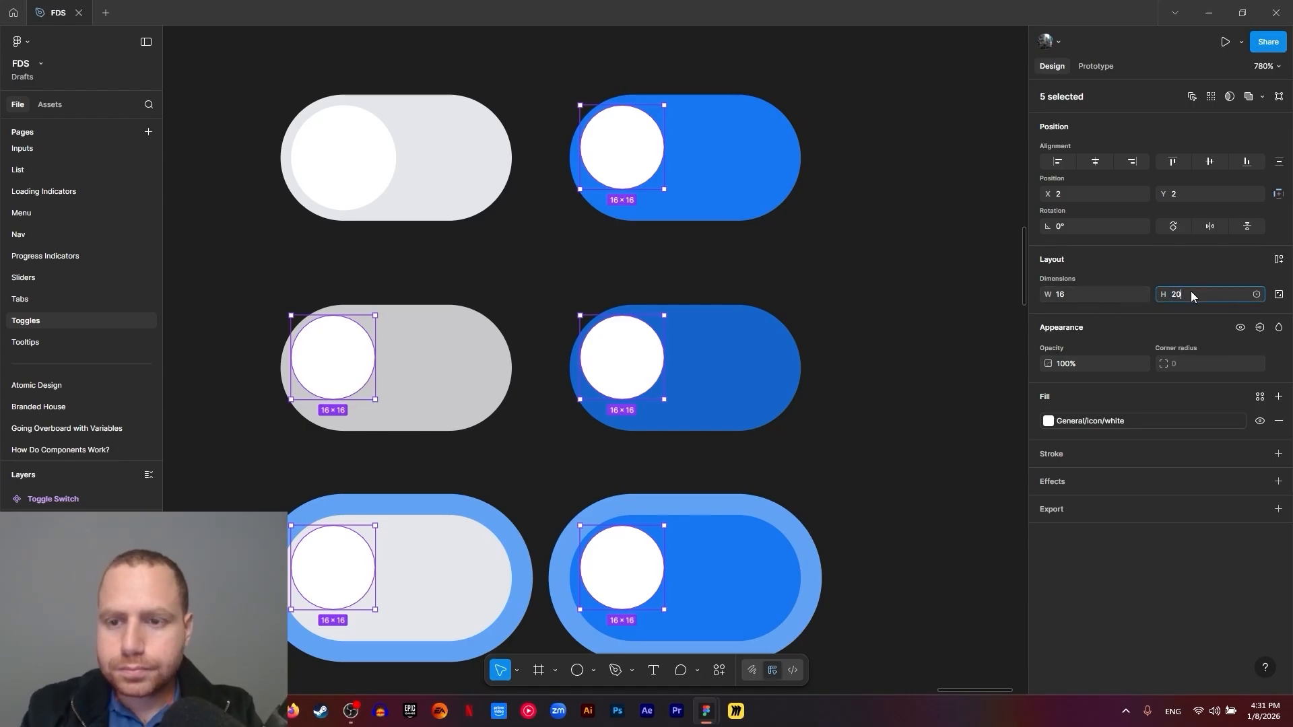
{"action": "left_click", "coordinate": [1118, 292]}
{"action": "type", "text": "20"}
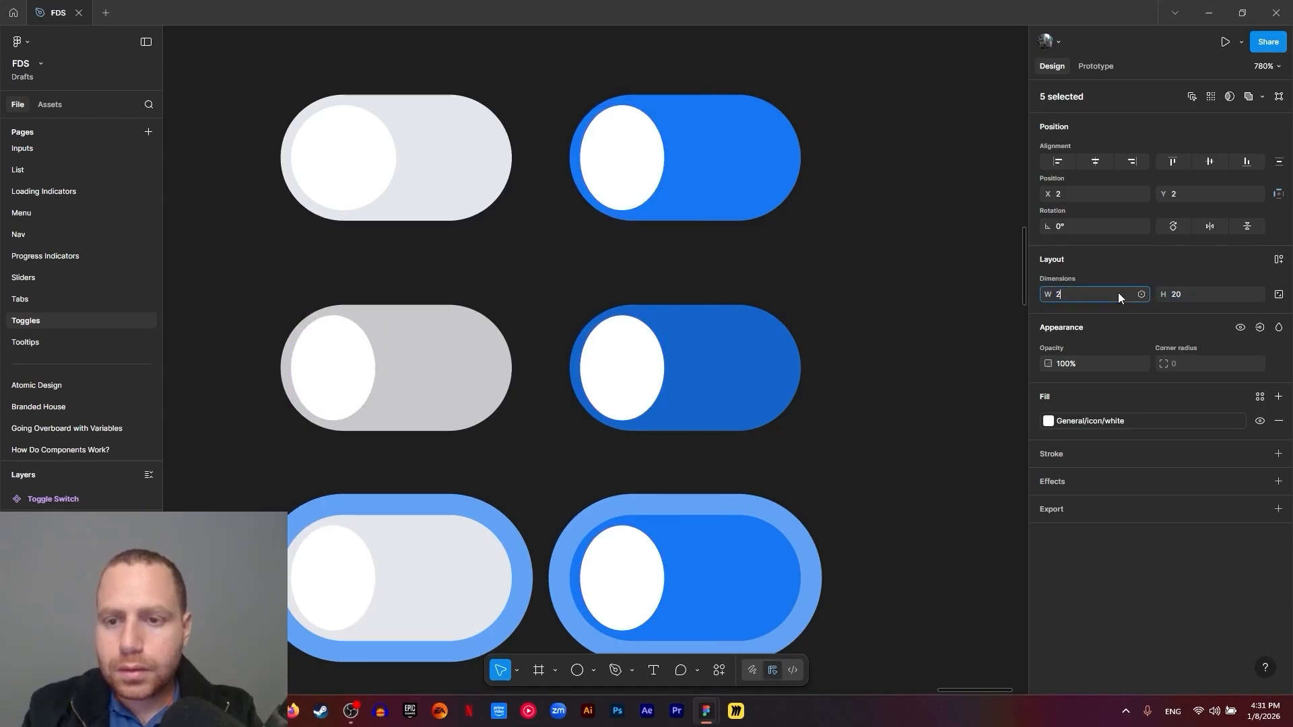
{"action": "key", "text": "Return"}
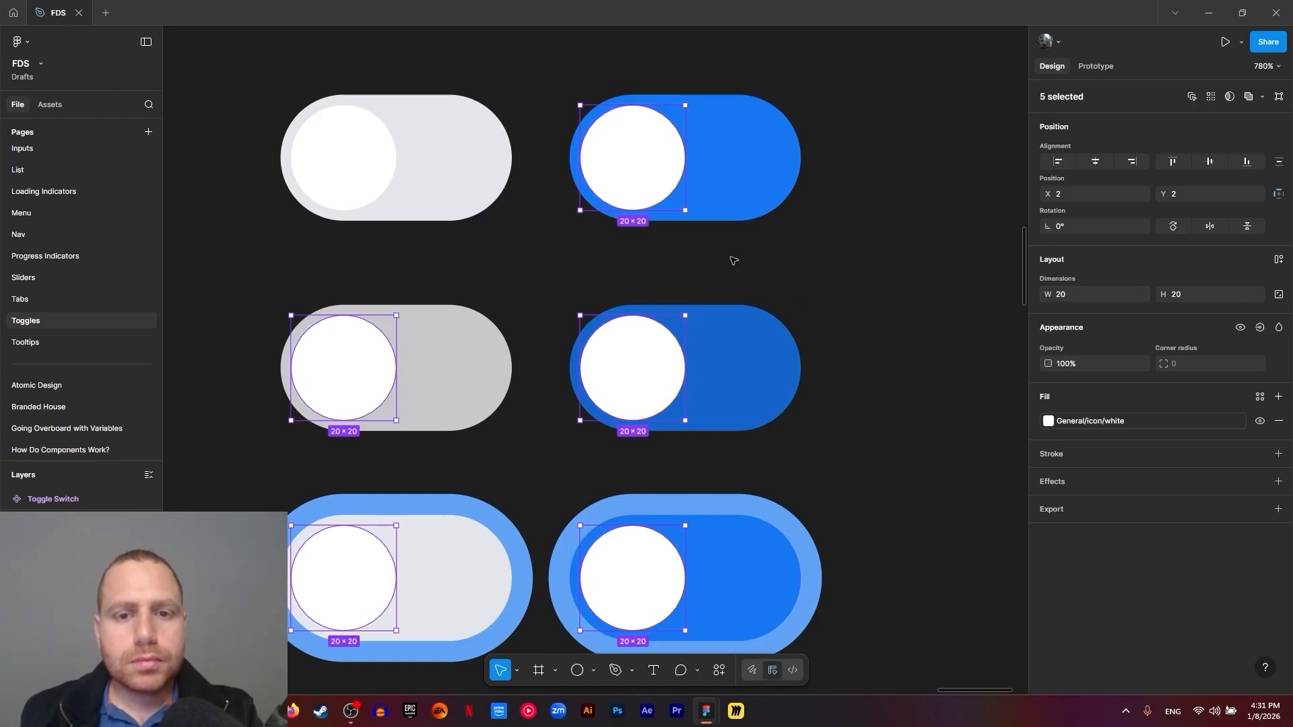
{"action": "left_click", "coordinate": [735, 260]}
Apply the Shadow/sm effect style to the white knobs of all sixteen toggle variants
{"action": "scroll", "coordinate": [471, 397], "scroll_direction": "down", "scroll_amount": 5}
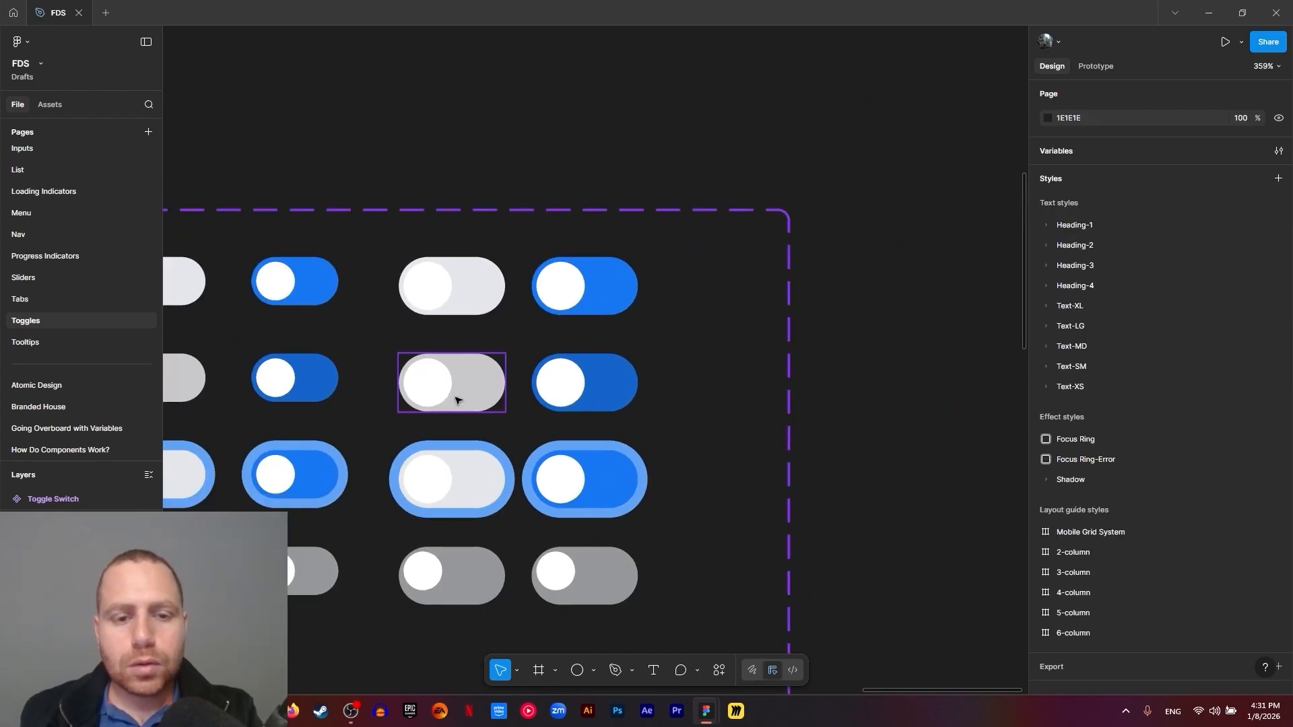
{"action": "scroll", "coordinate": [455, 401], "scroll_direction": "down", "scroll_amount": 3}
{"action": "scroll", "coordinate": [456, 400], "scroll_direction": "left", "scroll_amount": 5}
{"action": "scroll", "coordinate": [514, 216], "scroll_direction": "right", "scroll_amount": 3}
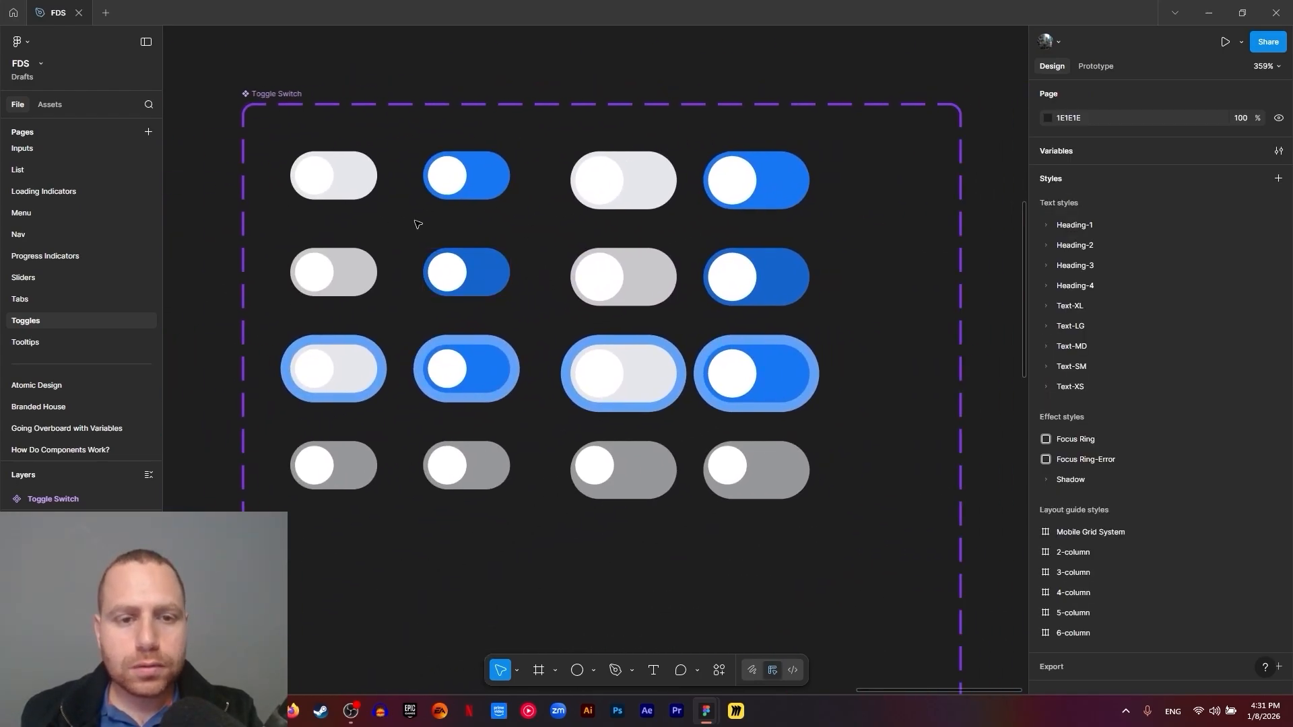
{"action": "left_click", "coordinate": [317, 176], "text": "ctrl"}
{"action": "left_click", "coordinate": [447, 174], "text": "ctrl+shift"}
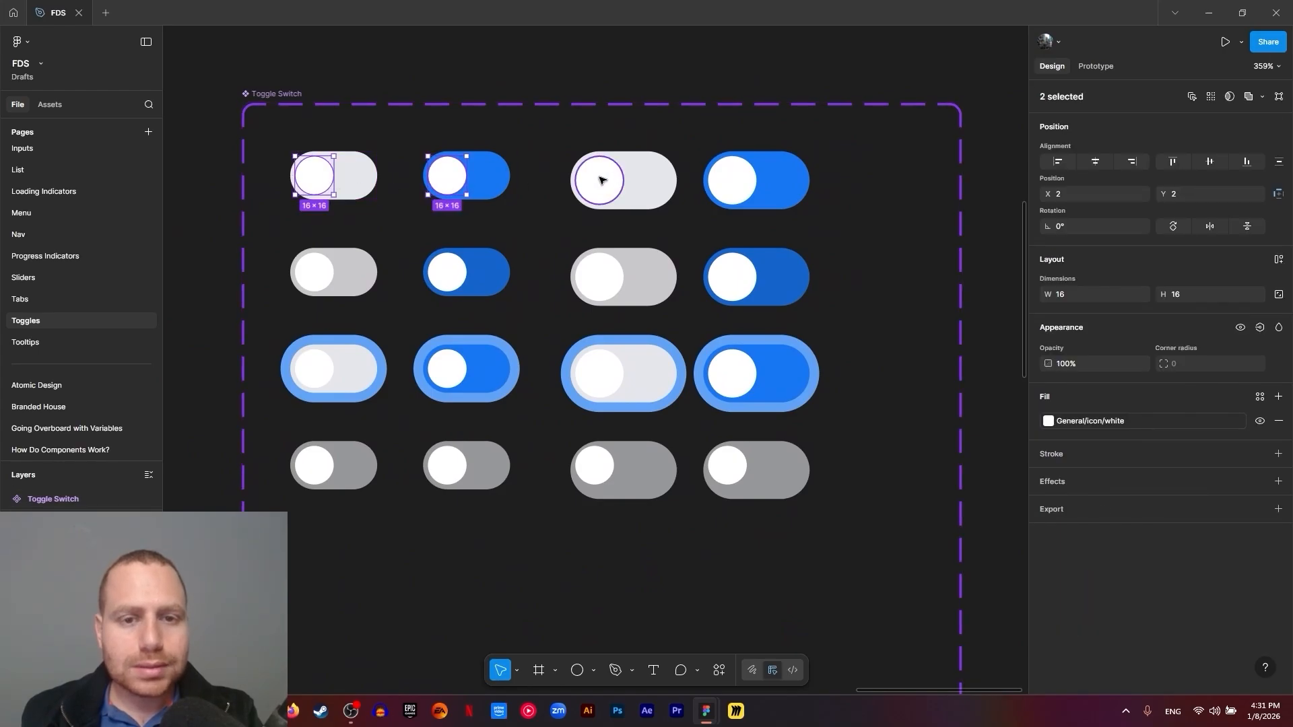
{"action": "left_click", "coordinate": [602, 180], "text": "ctrl+shift"}
{"action": "left_click", "coordinate": [732, 181], "text": "ctrl+shift"}
{"action": "left_click", "coordinate": [733, 276], "text": "ctrl+shift"}
{"action": "left_click", "coordinate": [599, 277], "text": "ctrl+shift"}
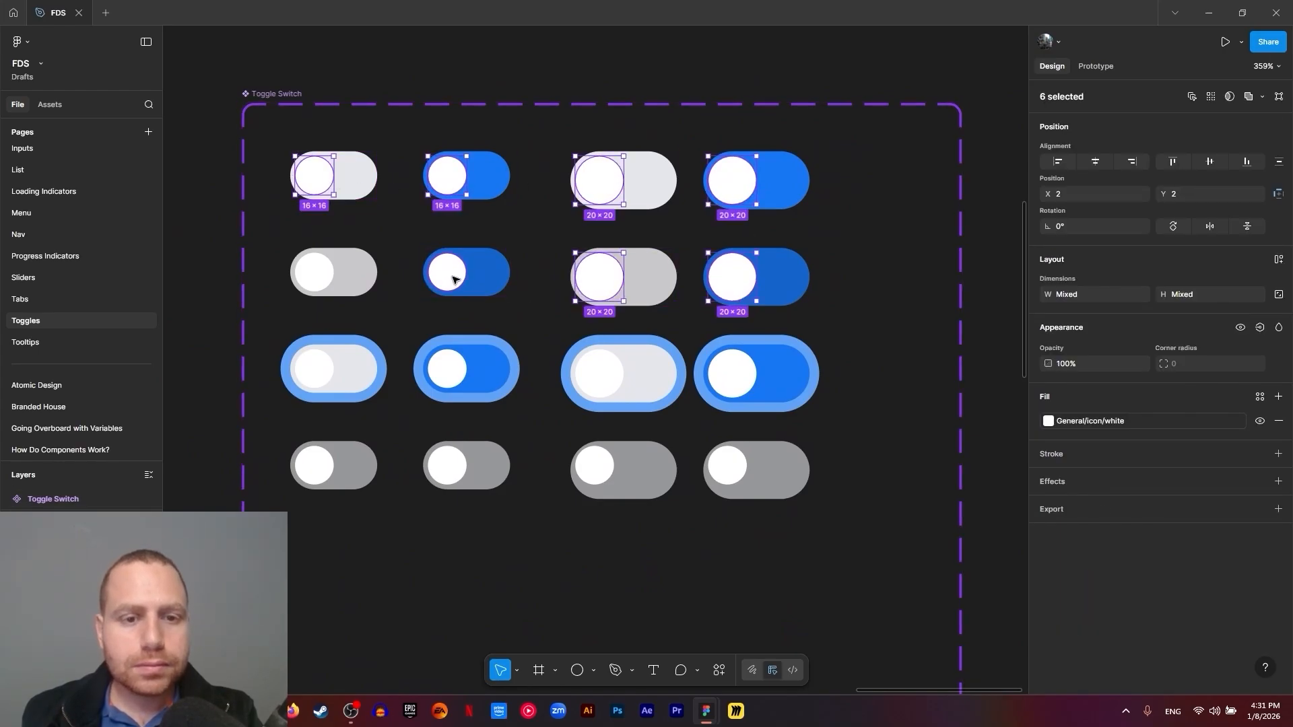
{"action": "left_click", "coordinate": [451, 276], "text": "ctrl+shift"}
{"action": "left_click", "coordinate": [314, 272], "text": "ctrl+shift"}
{"action": "left_click", "coordinate": [314, 369], "text": "ctrl+shift"}
{"action": "left_click", "coordinate": [447, 369], "text": "ctrl+shift"}
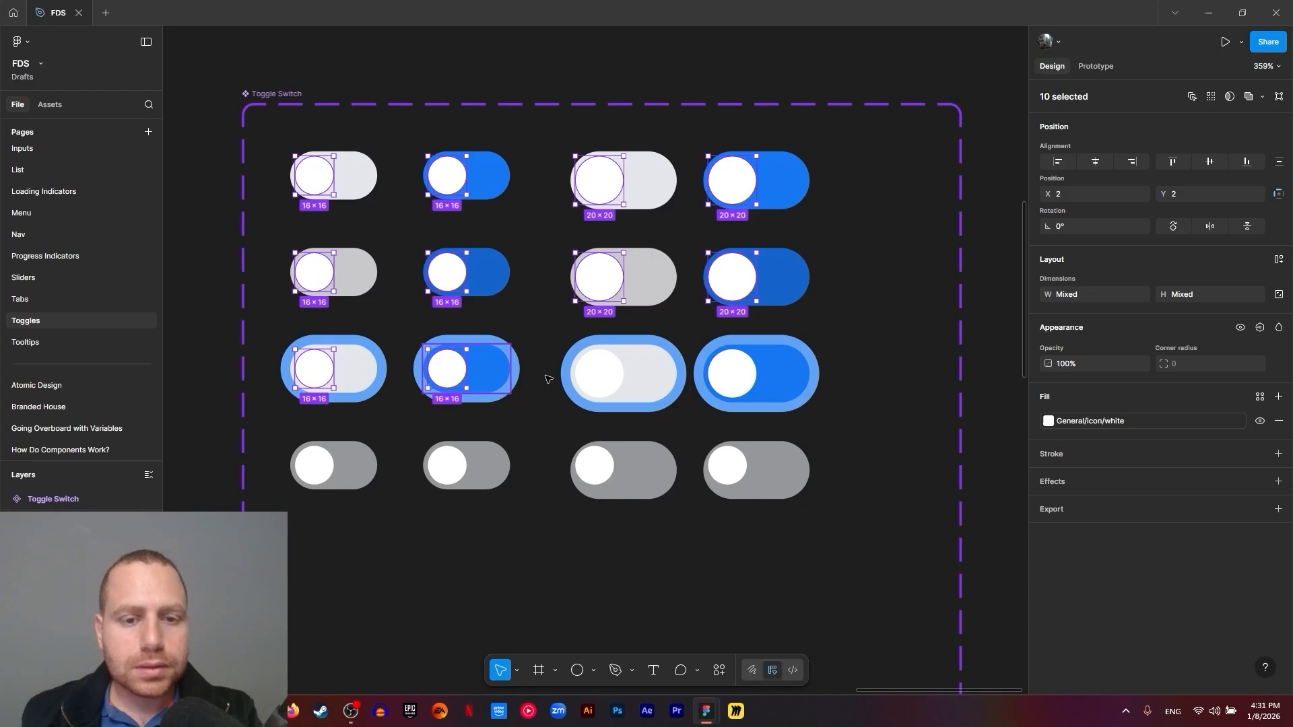
{"action": "left_click", "coordinate": [600, 373], "text": "ctrl+shift"}
{"action": "left_click", "coordinate": [732, 373], "text": "ctrl+shift"}
{"action": "left_click", "coordinate": [728, 465], "text": "ctrl+shift"}
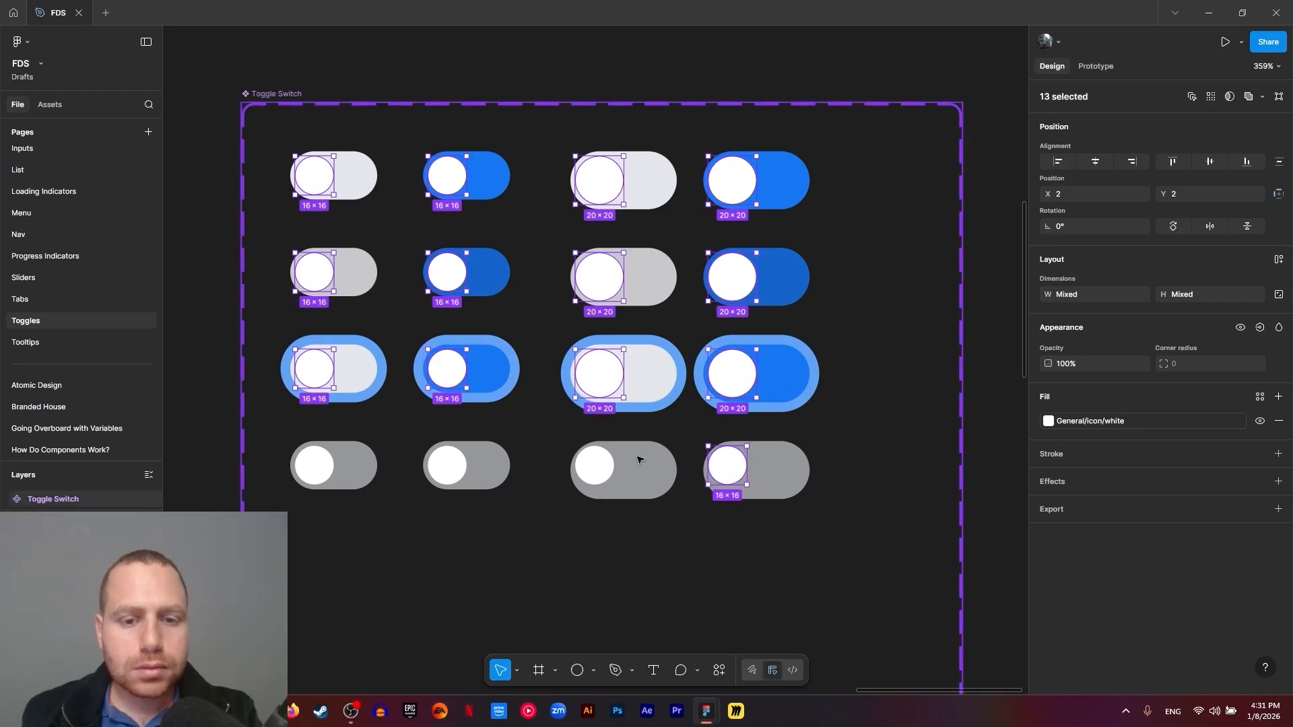
{"action": "left_click", "coordinate": [591, 463], "text": "ctrl+shift"}
{"action": "left_click", "coordinate": [444, 465], "text": "ctrl+shift"}
{"action": "left_click", "coordinate": [314, 465], "text": "ctrl+shift"}
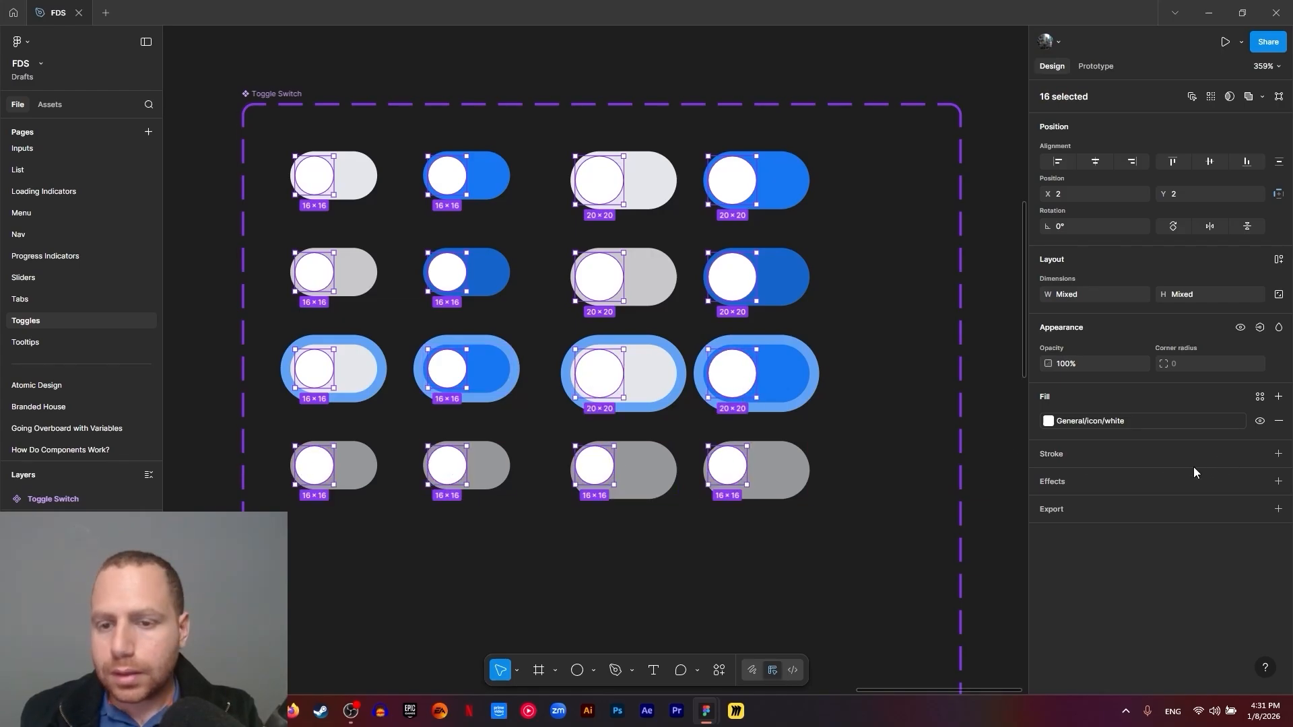
{"action": "left_click", "coordinate": [1259, 481]}
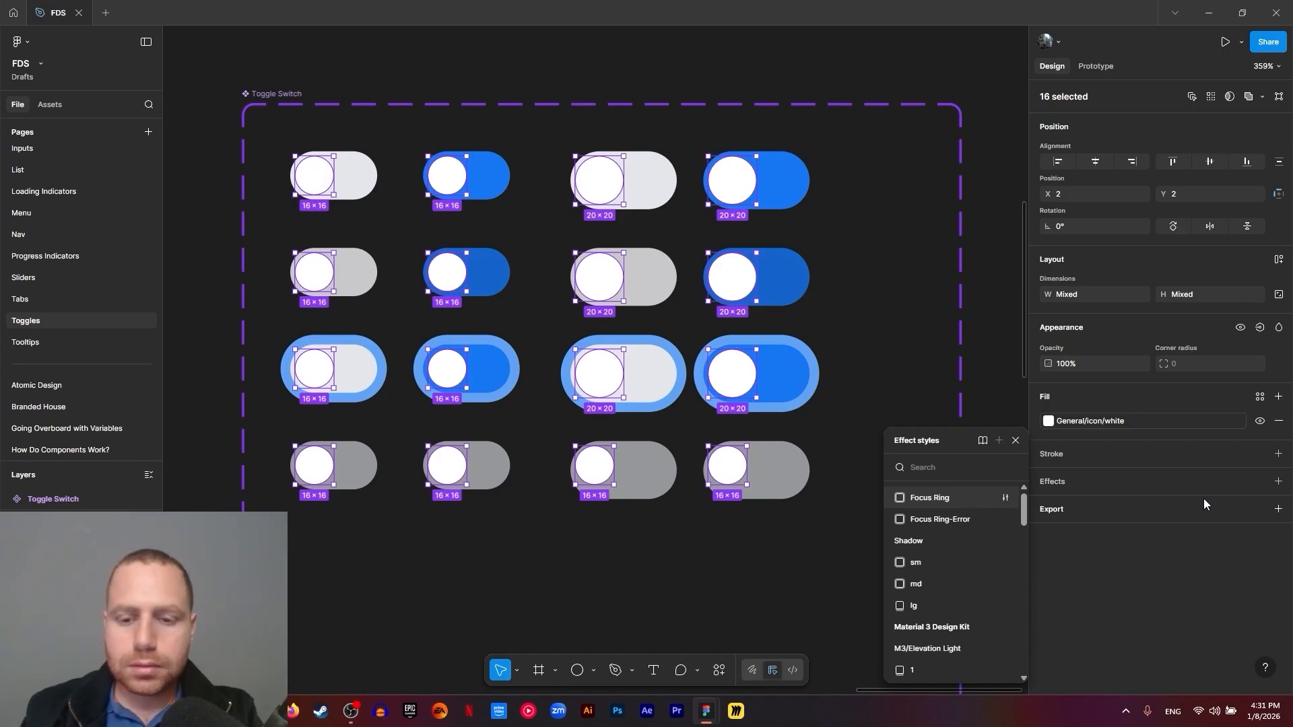
{"action": "left_click", "coordinate": [959, 564]}
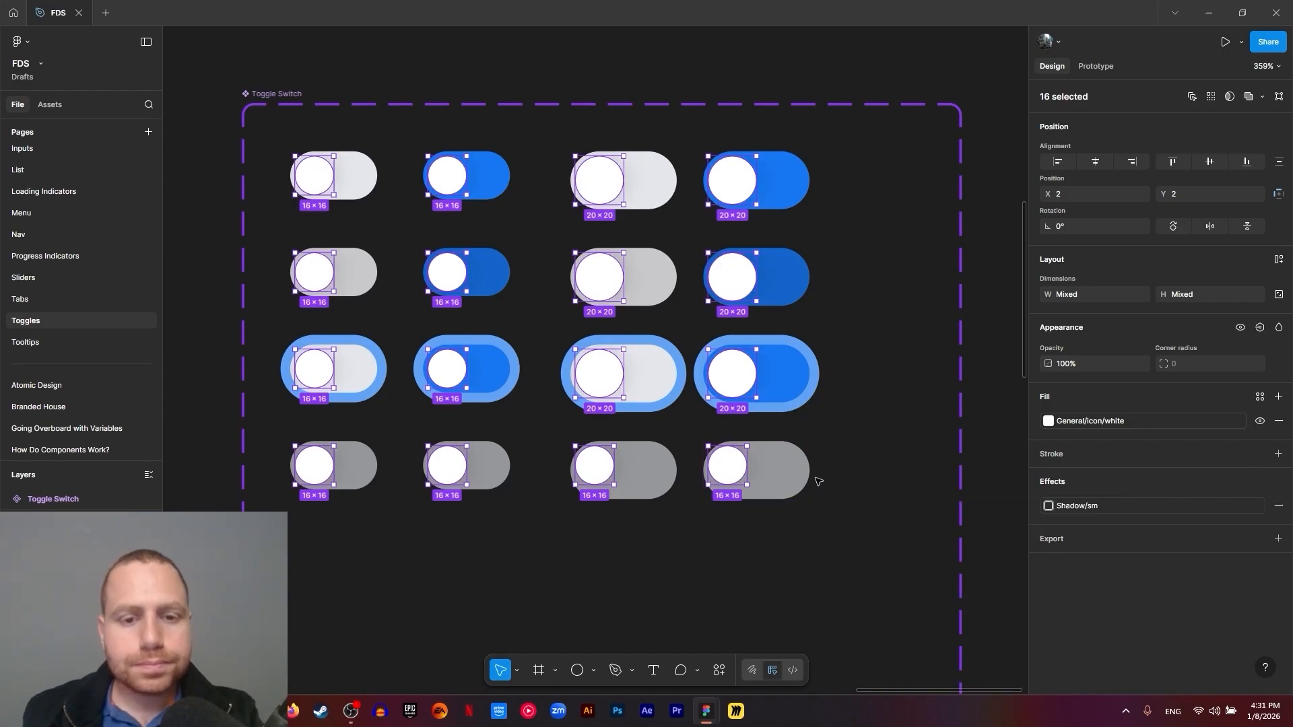
Set the white knobs of the two larger disabled toggles in the third and fourth columns to 20 × 20
{"action": "left_click", "coordinate": [786, 470]}
{"action": "scroll", "coordinate": [639, 431], "scroll_direction": "up", "scroll_amount": 1}
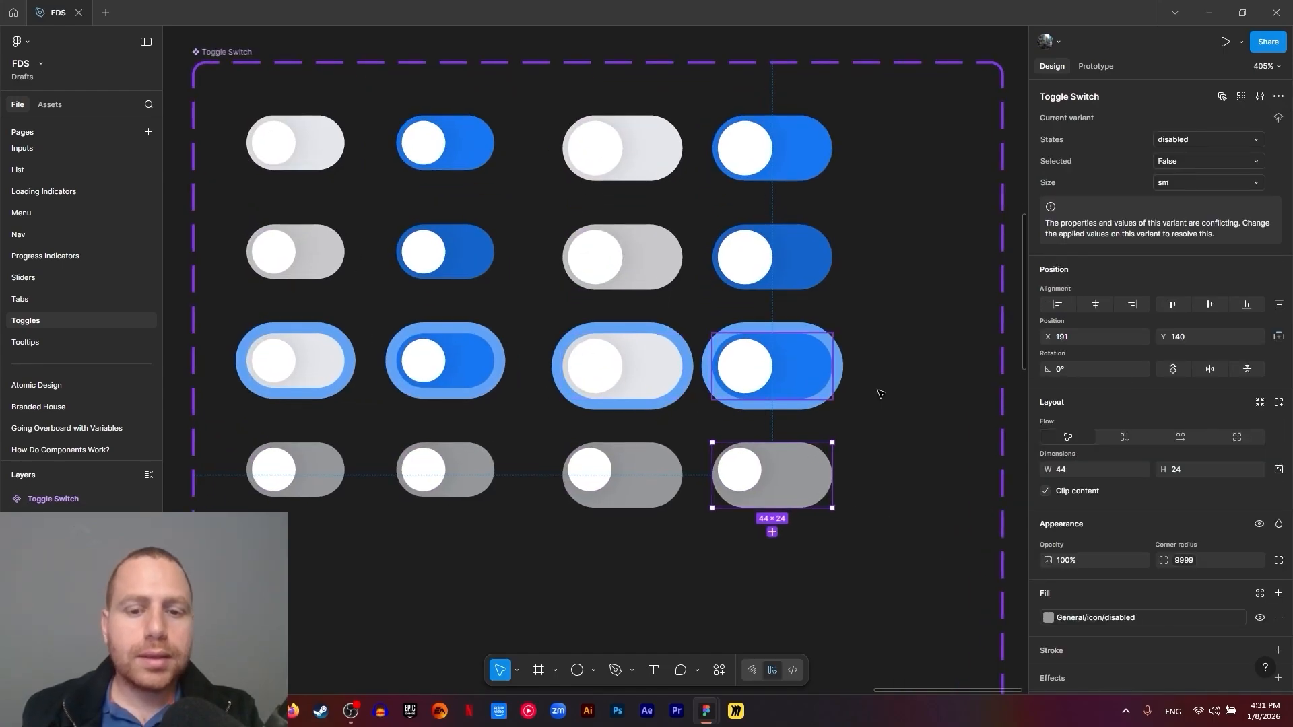
{"action": "left_click", "coordinate": [609, 484], "text": "ctrl"}
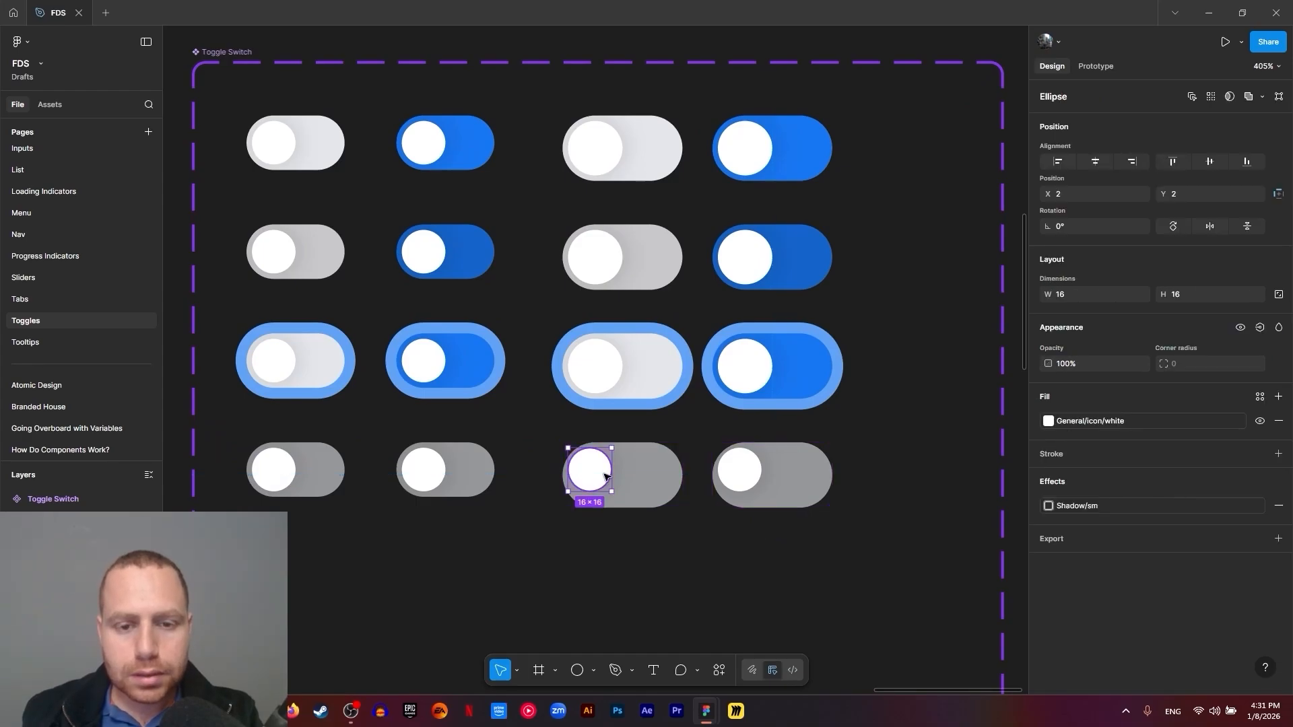
{"action": "left_click", "coordinate": [730, 471], "text": "ctrl+shift"}
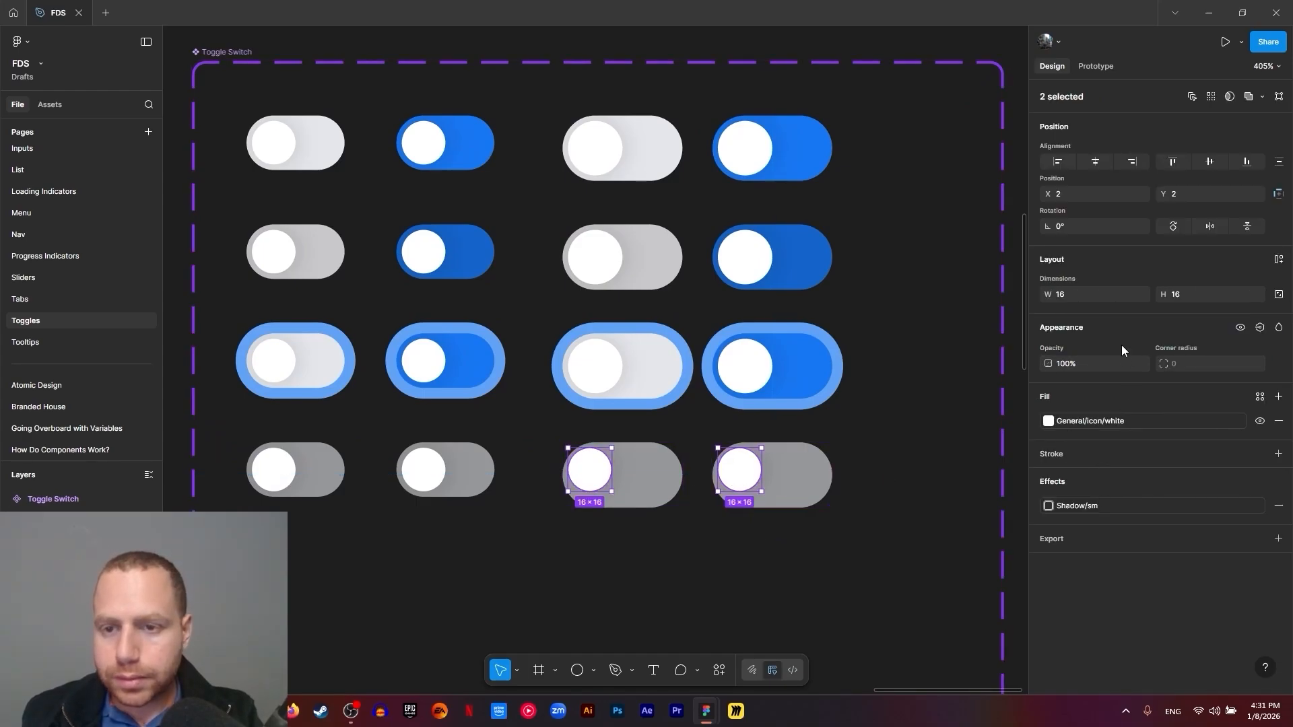
{"action": "left_click", "coordinate": [1085, 292]}
{"action": "type", "text": "20"}
{"action": "key", "text": "Tab"}
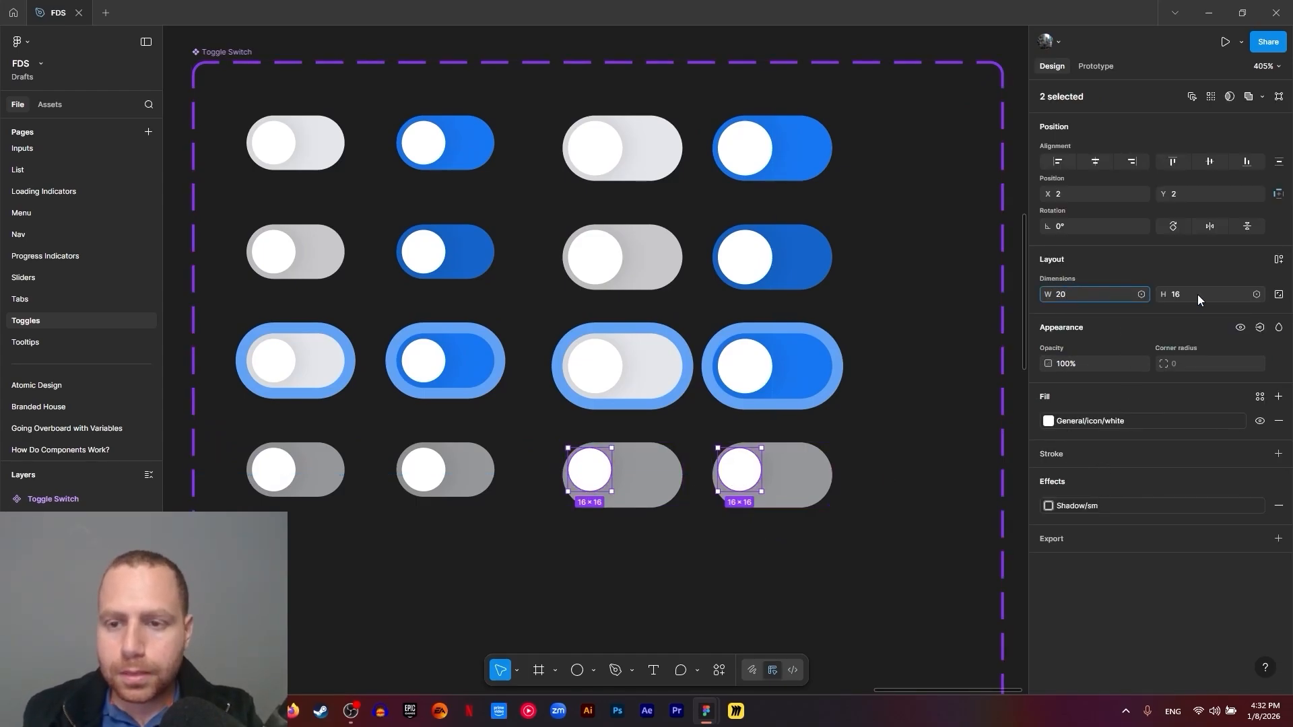
{"action": "type", "text": "20"}
{"action": "key", "text": "Return"}
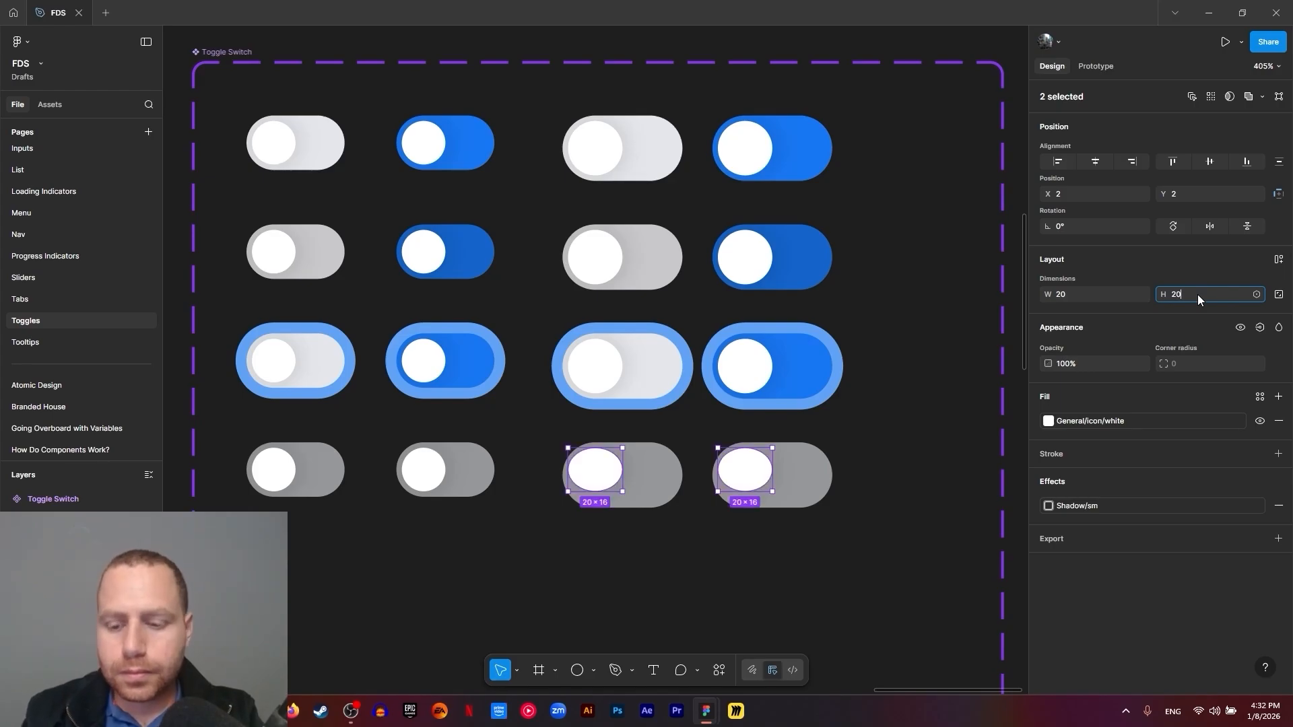
Widen the Toggle Switch component set to about 523 to make room for more variants
{"action": "scroll", "coordinate": [694, 428], "scroll_direction": "down", "scroll_amount": 3}
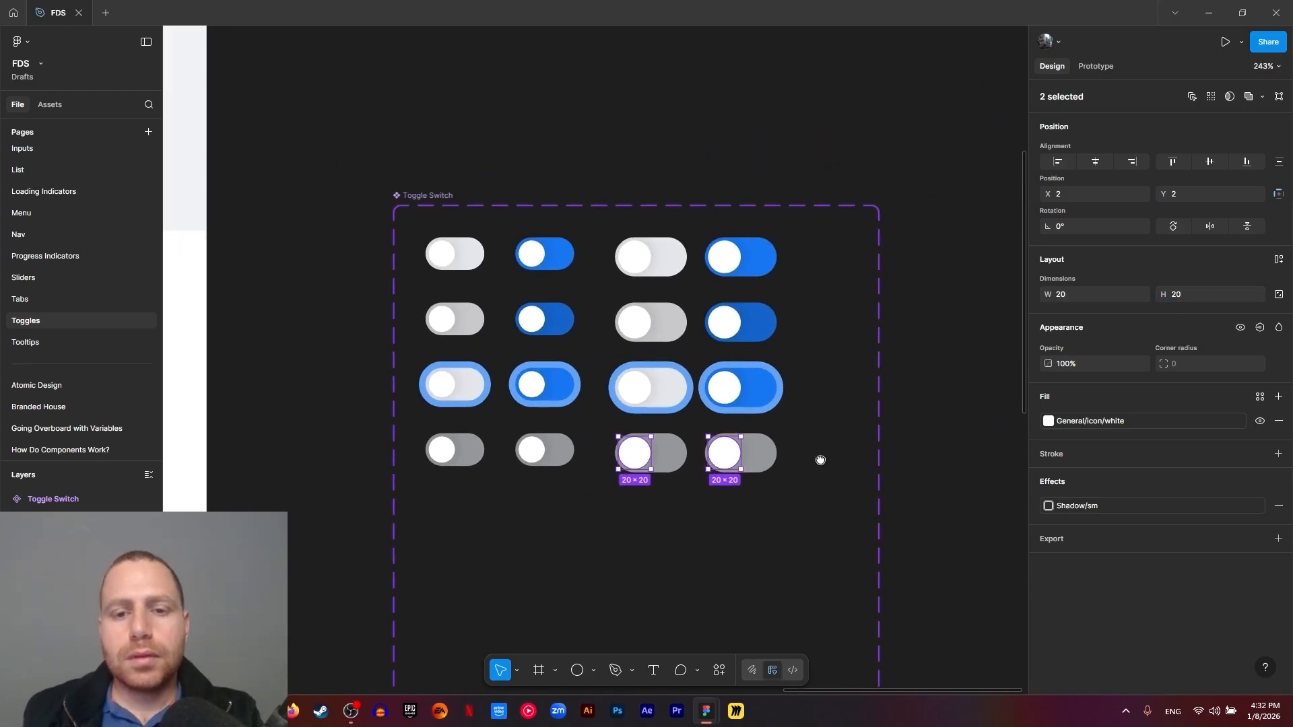
{"action": "left_click", "coordinate": [721, 301]}
{"action": "left_click_drag", "start_coordinate": [821, 460], "coordinate": [769, 335]}
{"action": "scroll", "coordinate": [721, 300], "scroll_direction": "down", "scroll_amount": 4}
{"action": "left_click", "coordinate": [407, 186]}
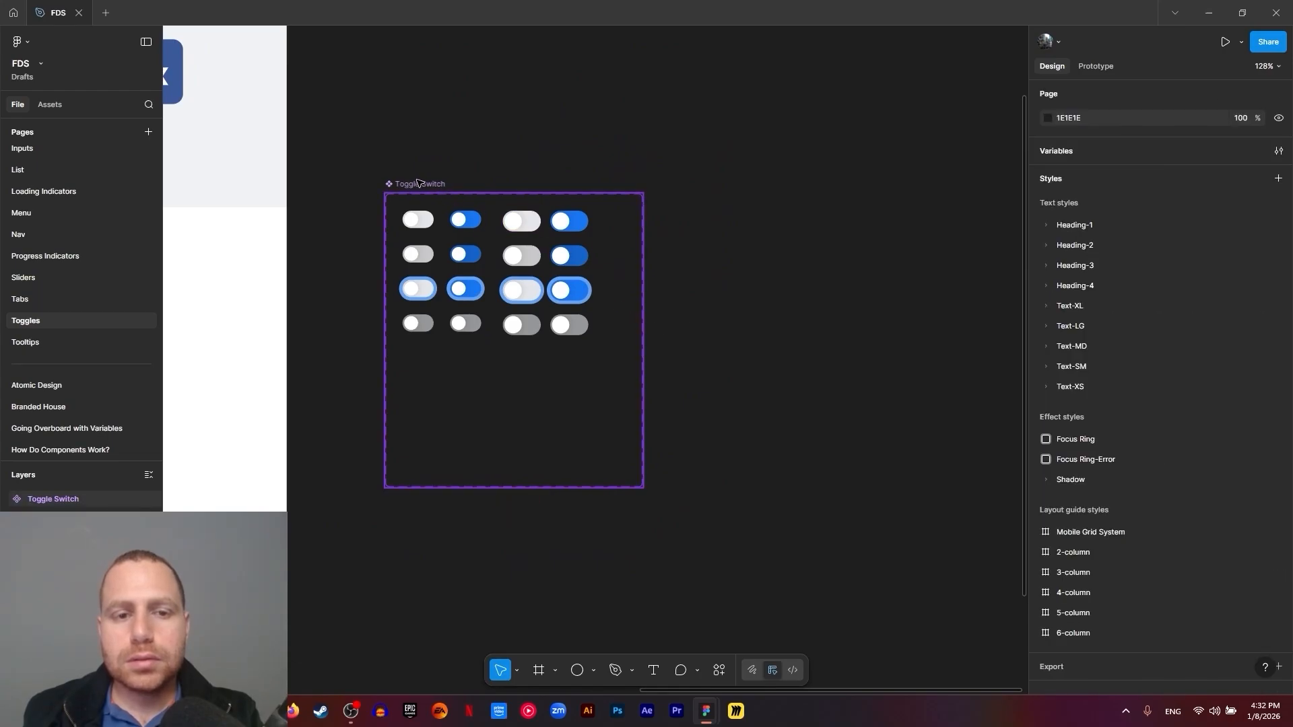
{"action": "left_click", "coordinate": [417, 183]}
{"action": "left_click_drag", "start_coordinate": [672, 308], "coordinate": [837, 309]}
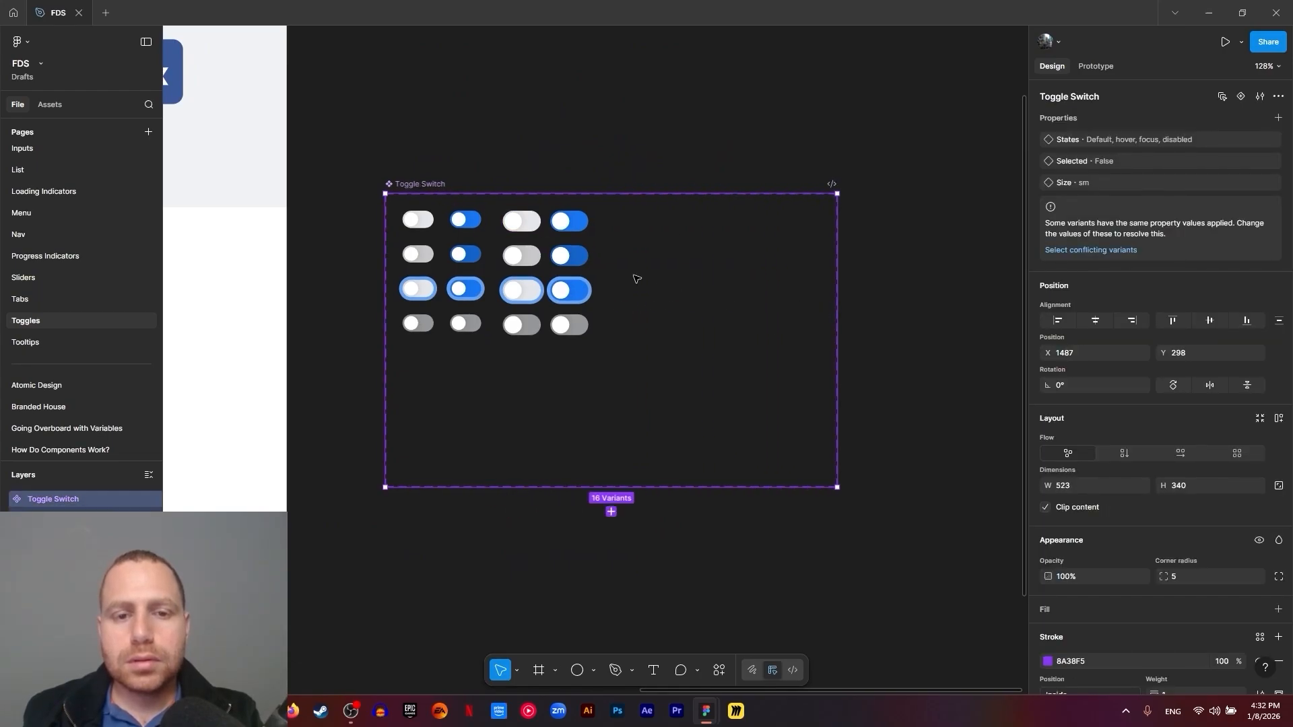
Set the Size property of the eight larger toggles in the third and fourth columns to md
{"action": "scroll", "coordinate": [636, 279], "scroll_direction": "up", "scroll_amount": 5}
{"action": "key", "text": "Escape"}
{"action": "left_click_drag", "start_coordinate": [402, 128], "coordinate": [620, 422]}
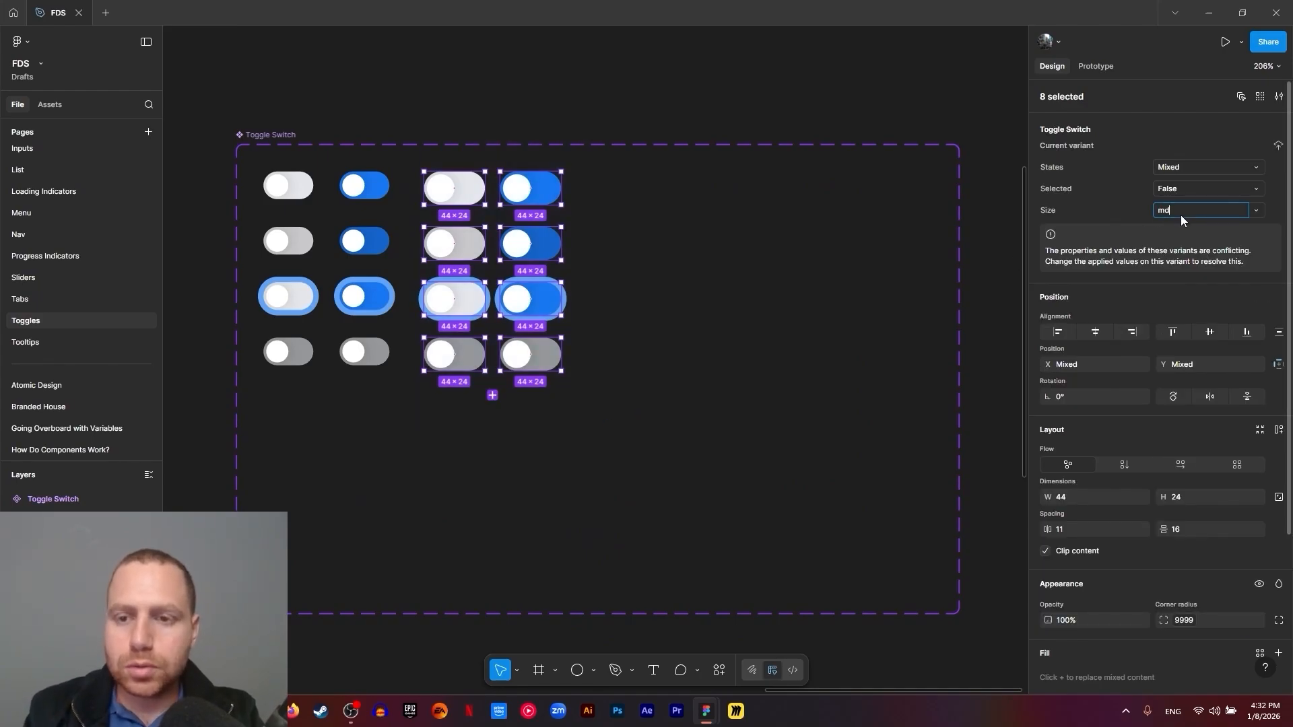
{"action": "left_click", "coordinate": [509, 114]}
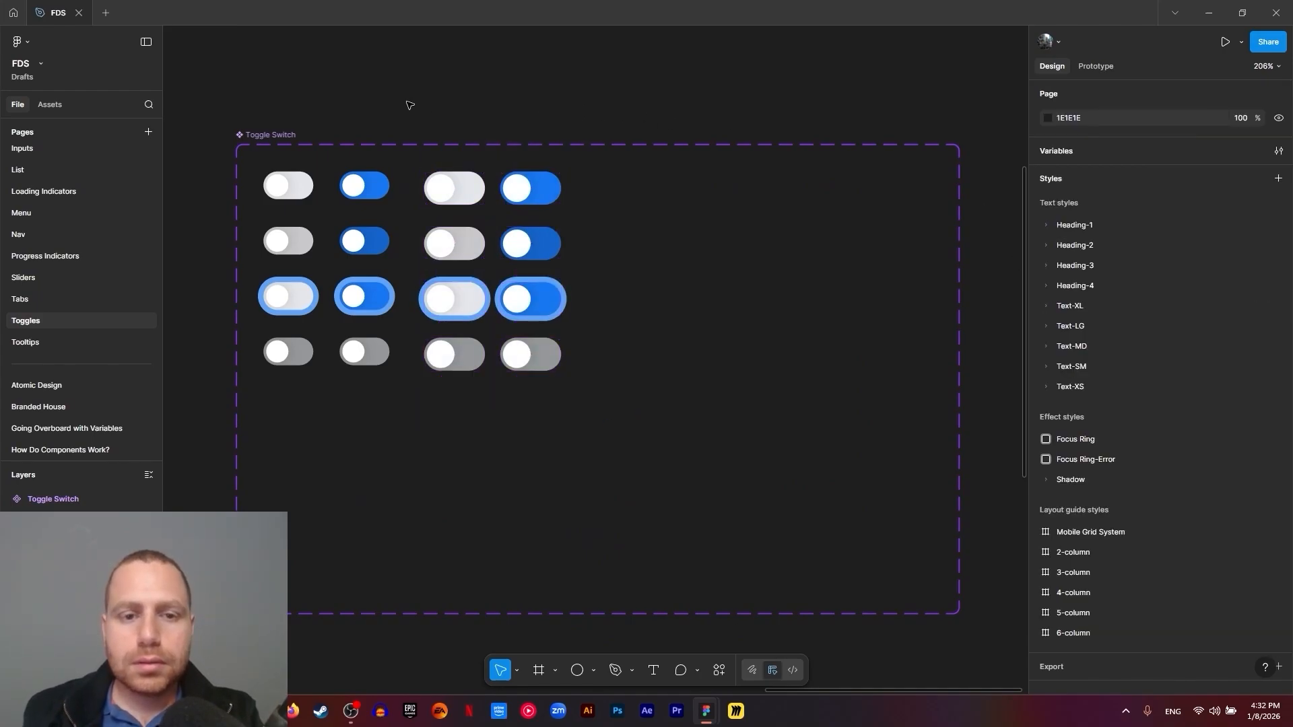
{"action": "left_click_drag", "start_coordinate": [409, 105], "coordinate": [653, 433]}
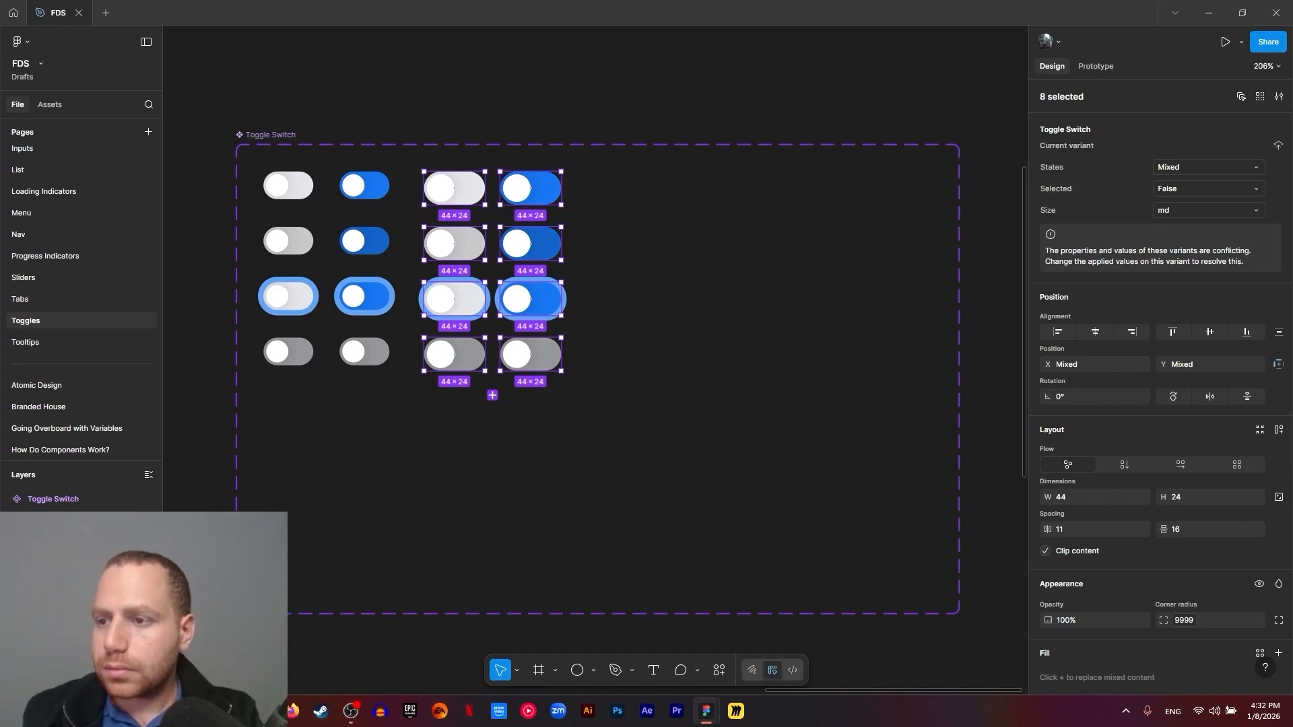
Set the Selected property of the four small toggles in the second column to True
{"action": "left_click_drag", "start_coordinate": [320, 113], "coordinate": [406, 430]}
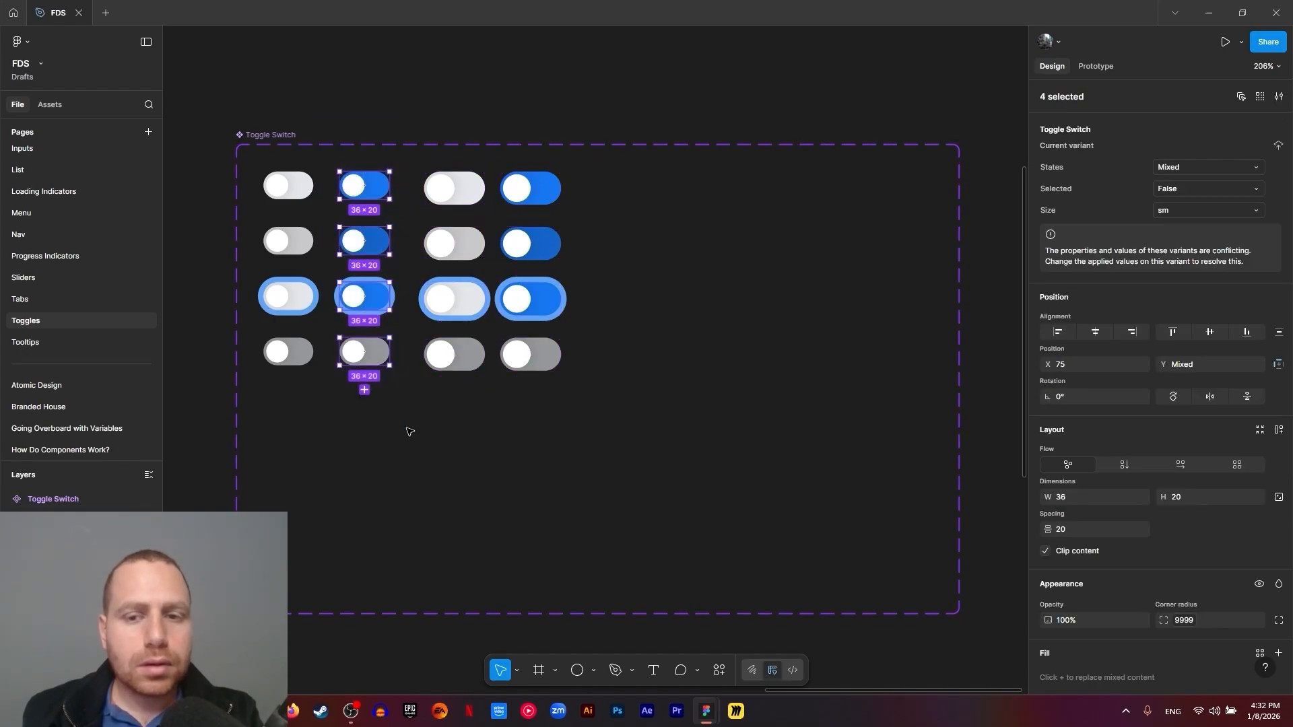
{"action": "left_click", "coordinate": [1187, 192]}
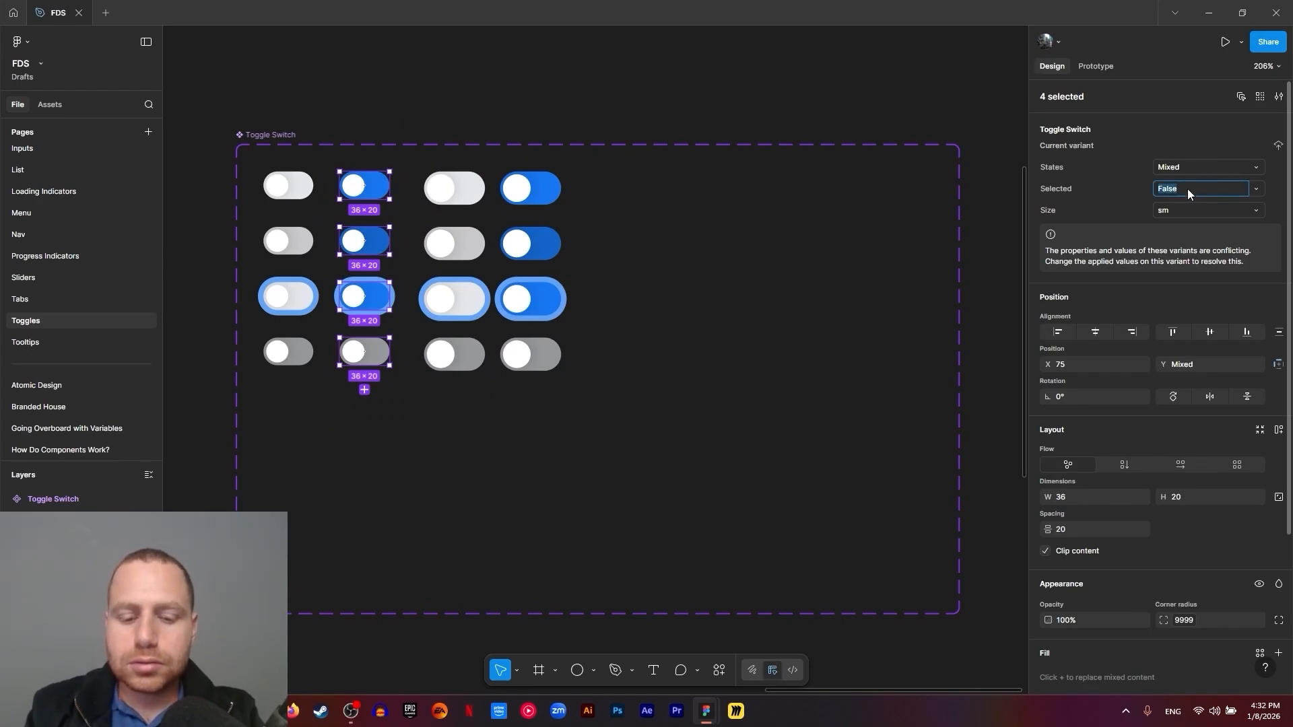
{"action": "key", "text": "Return"}
{"action": "left_click", "coordinate": [413, 112]}
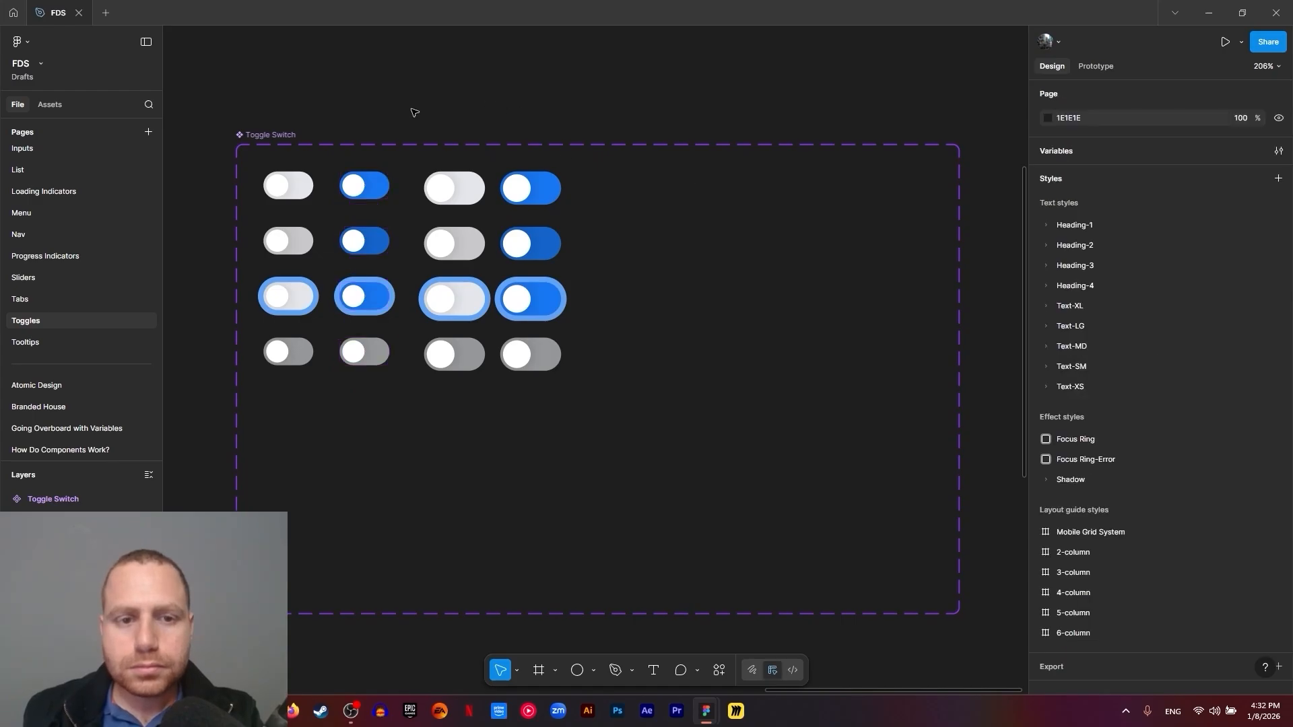
Set the Selected property of the four md toggles in the fourth column to True and check the component set's properties
{"action": "left_click_drag", "start_coordinate": [405, 109], "coordinate": [494, 402]}
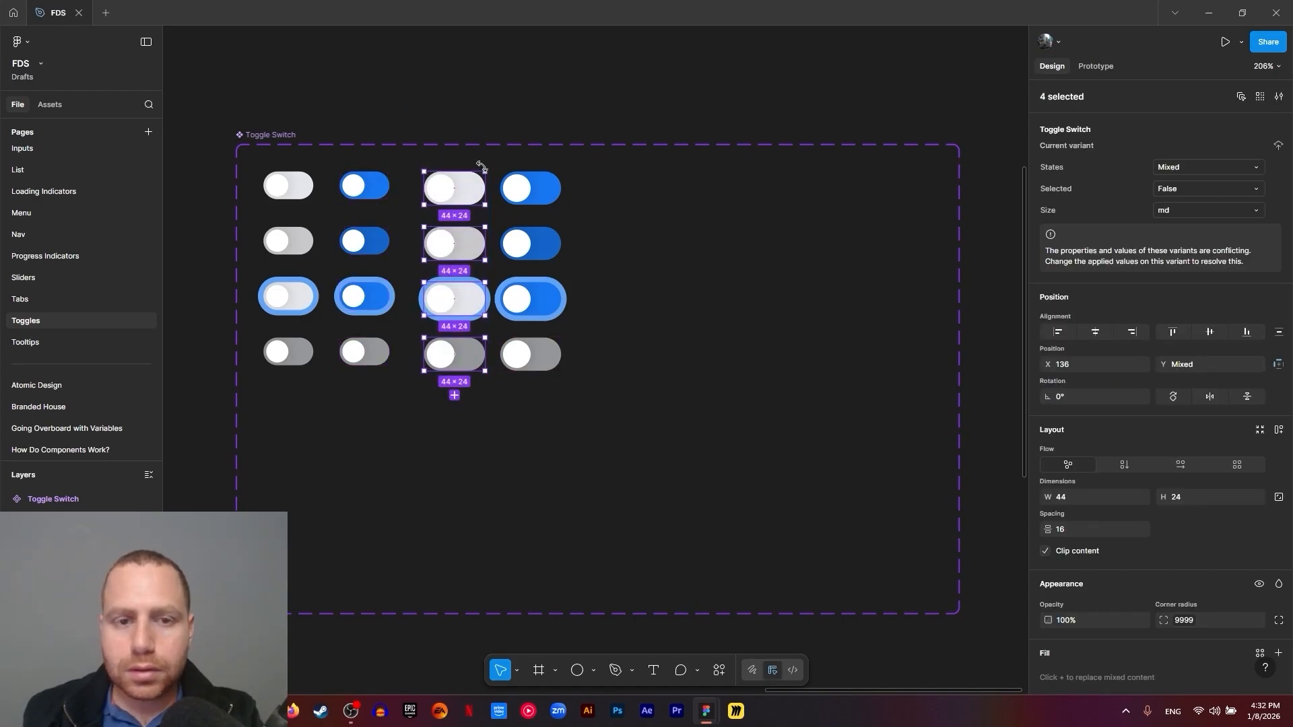
{"action": "left_click_drag", "start_coordinate": [487, 128], "coordinate": [584, 426]}
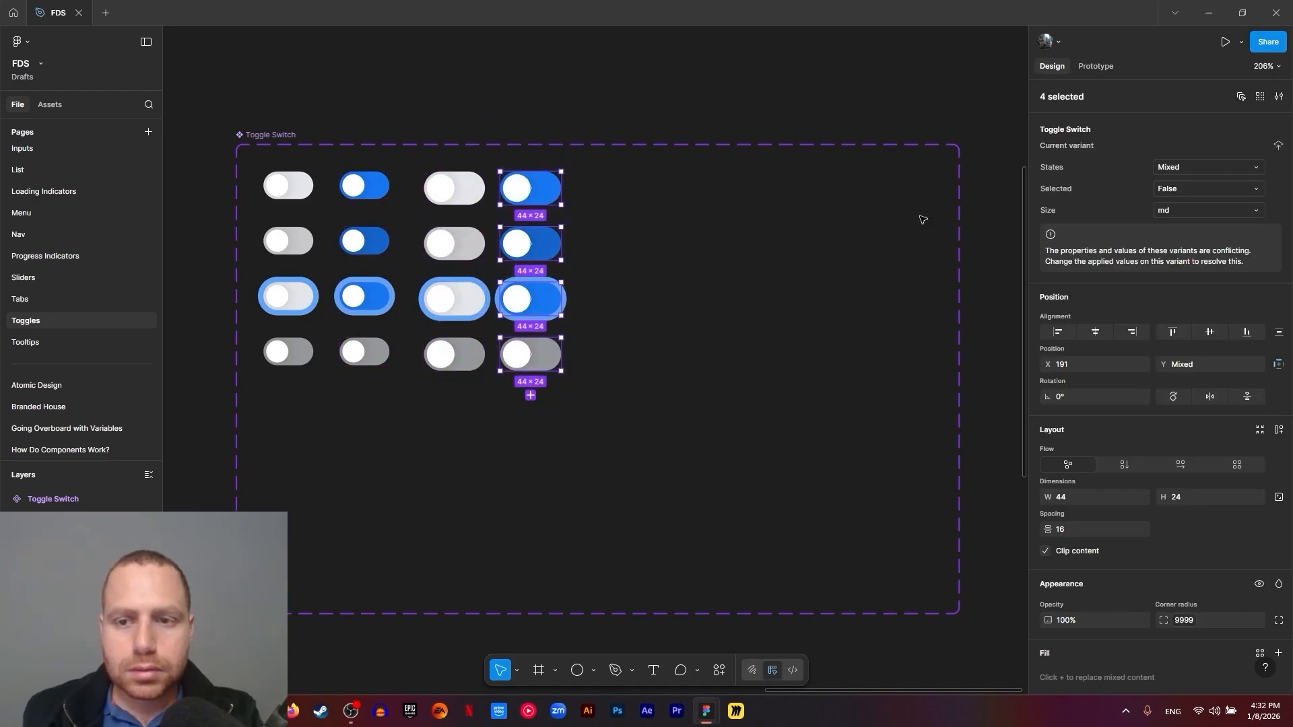
{"action": "left_click", "coordinate": [1192, 191]}
{"action": "type", "text": "True"}
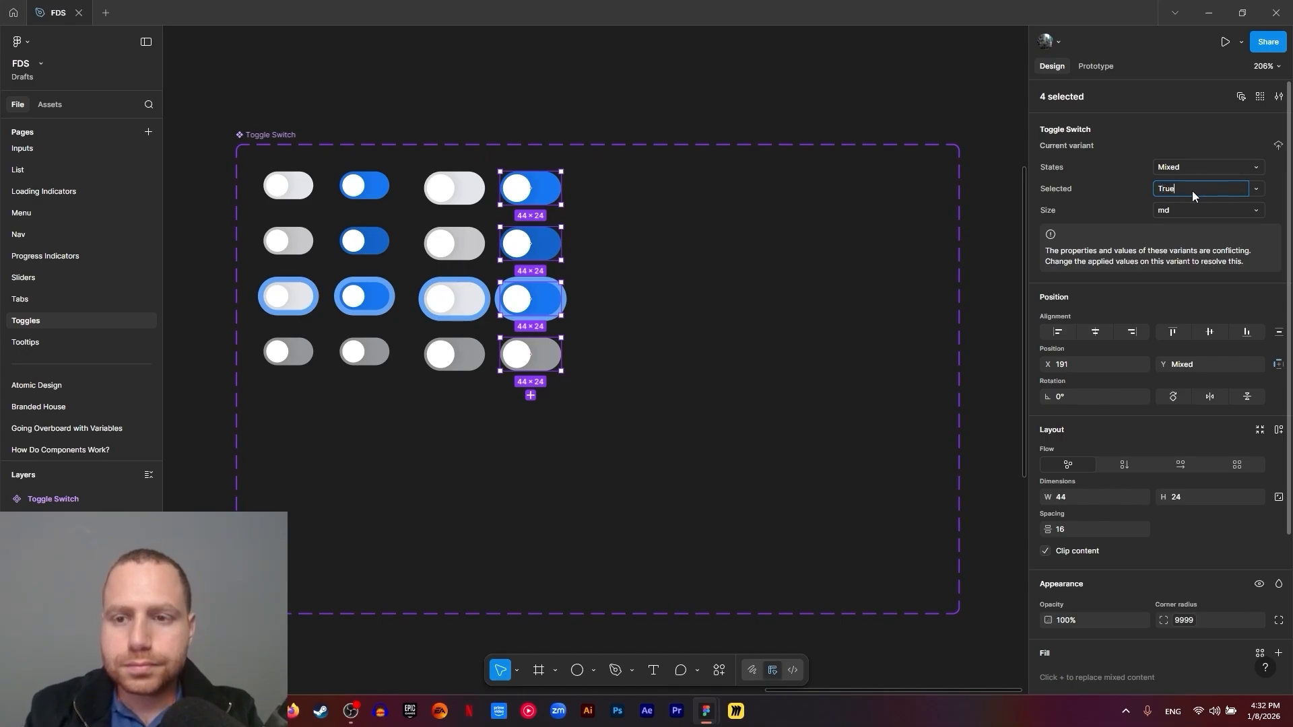
{"action": "left_click", "coordinate": [679, 81]}
{"action": "left_click", "coordinate": [284, 129]}
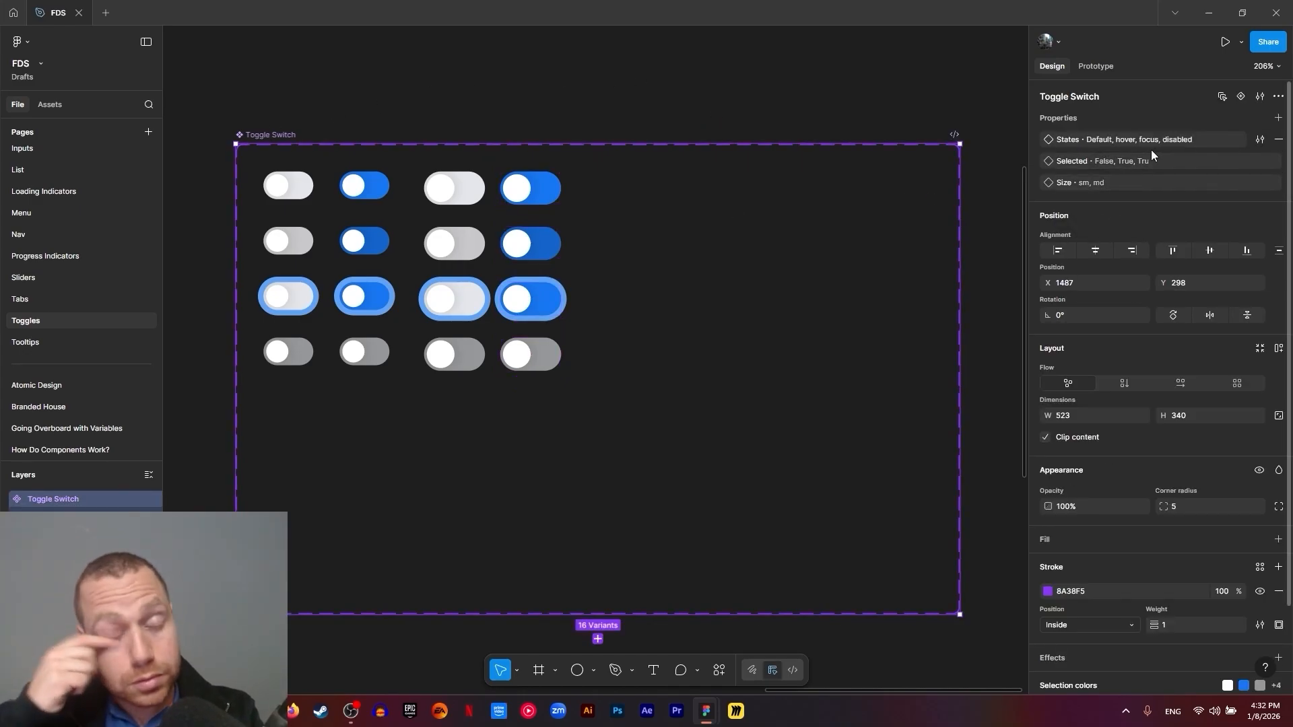
Duplicate the eight md toggles as new variants and place them beside the originals as a fifth and sixth column
{"action": "left_click_drag", "start_coordinate": [393, 110], "coordinate": [584, 475]}
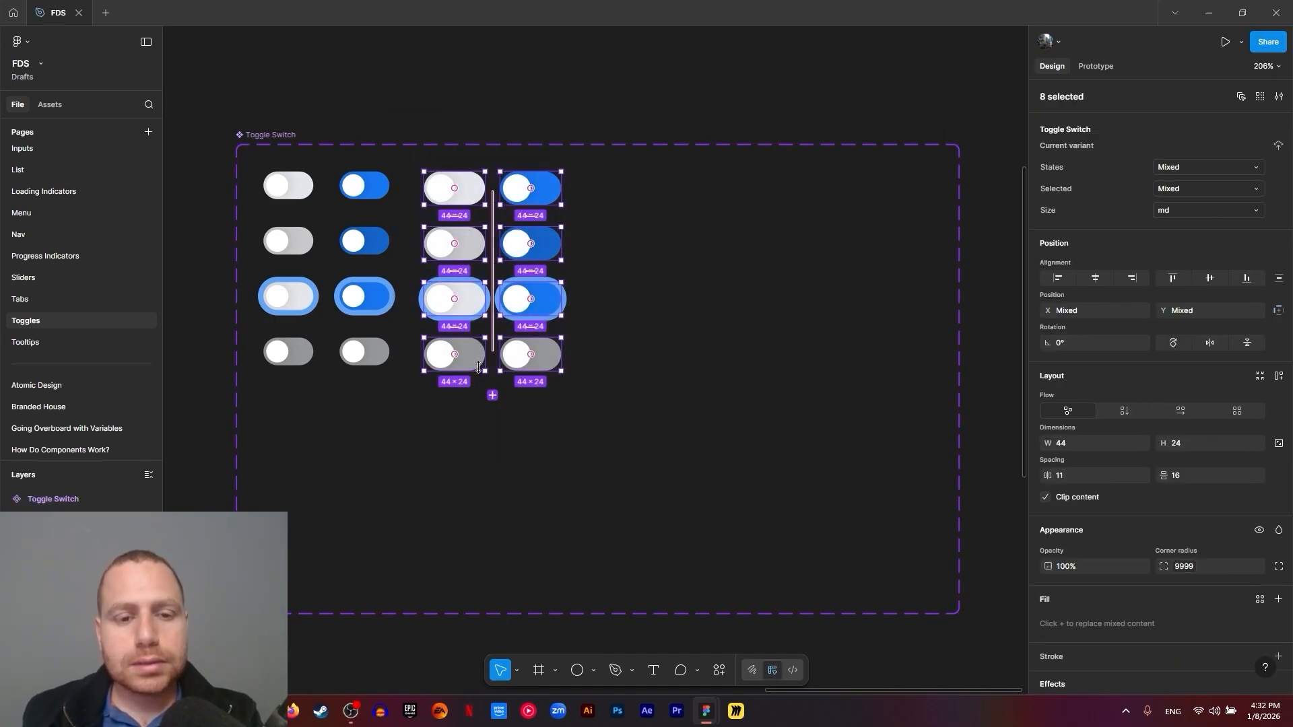
{"action": "left_click_drag", "start_coordinate": [478, 362], "coordinate": [655, 361]}
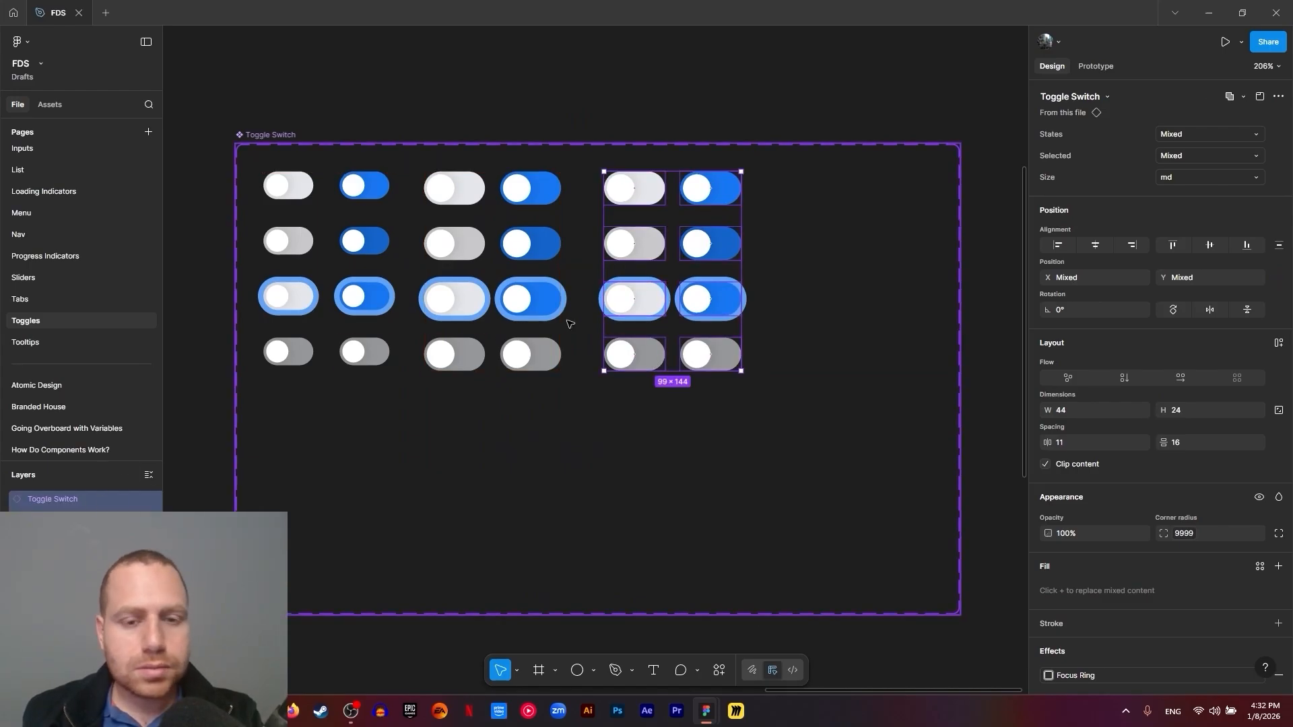
{"action": "key", "text": "ctrl+z"}
{"action": "left_click", "coordinate": [492, 395]}
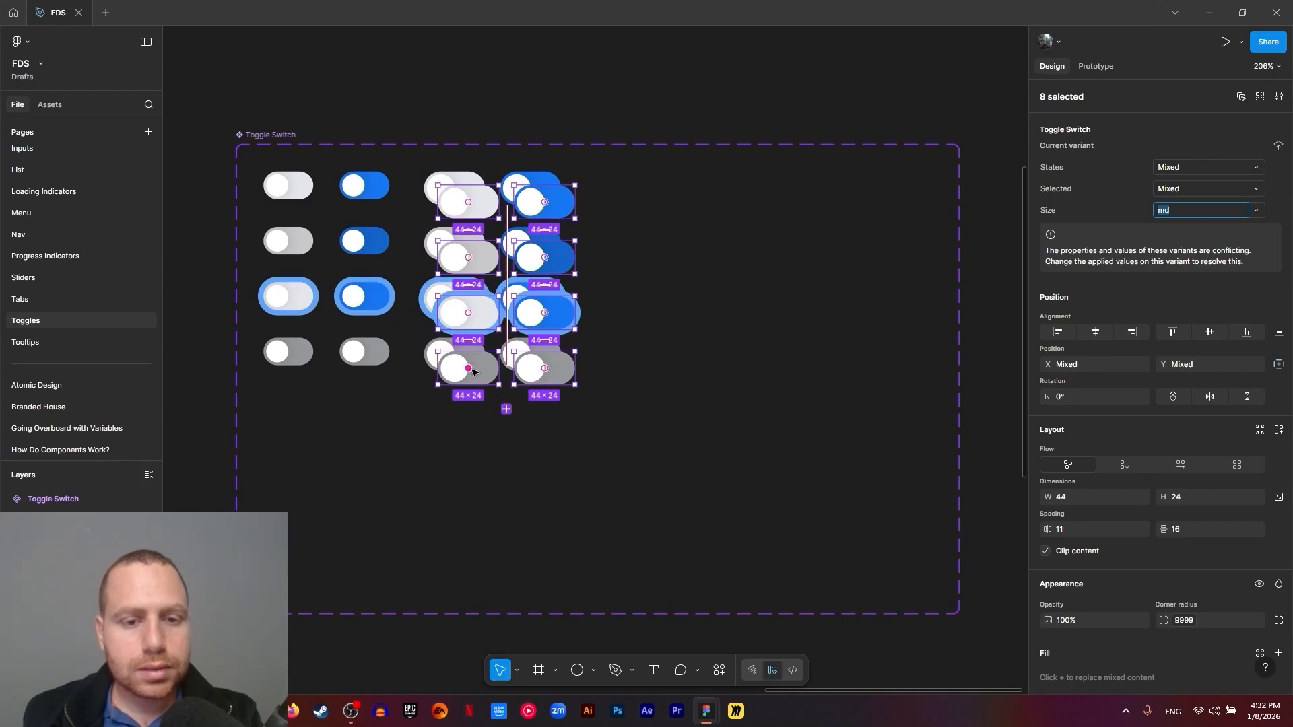
{"action": "left_click_drag", "start_coordinate": [479, 378], "coordinate": [651, 365]}
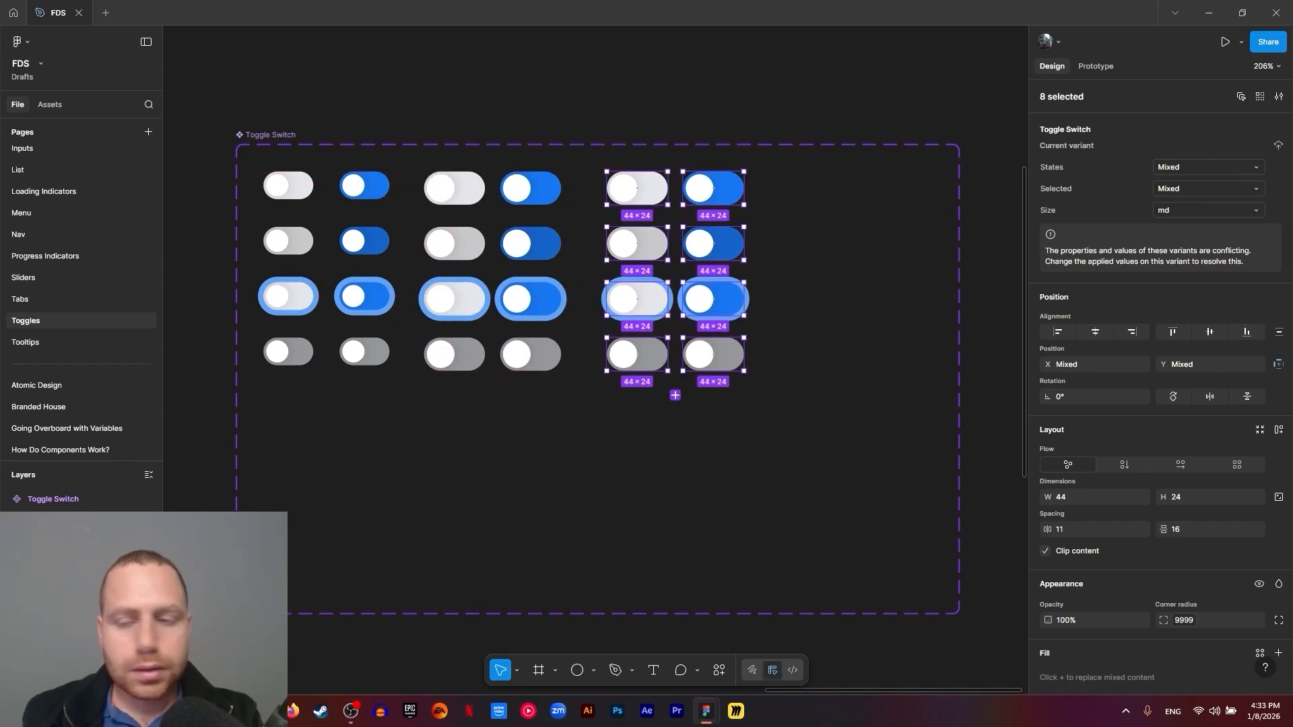
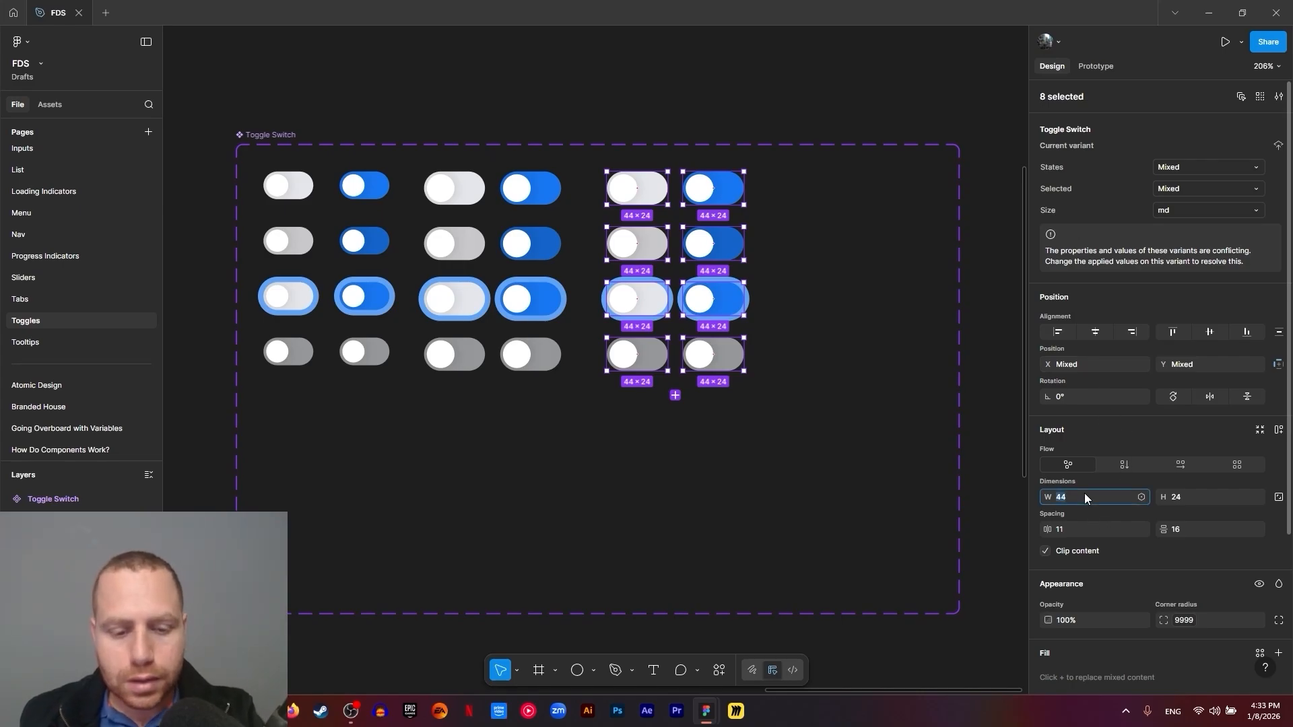
Set the eight toggles in the fifth and sixth columns to 52 wide and 30 high
{"action": "type", "text": "52"}
{"action": "left_click", "coordinate": [1198, 497]}
{"action": "type", "text": "4"}
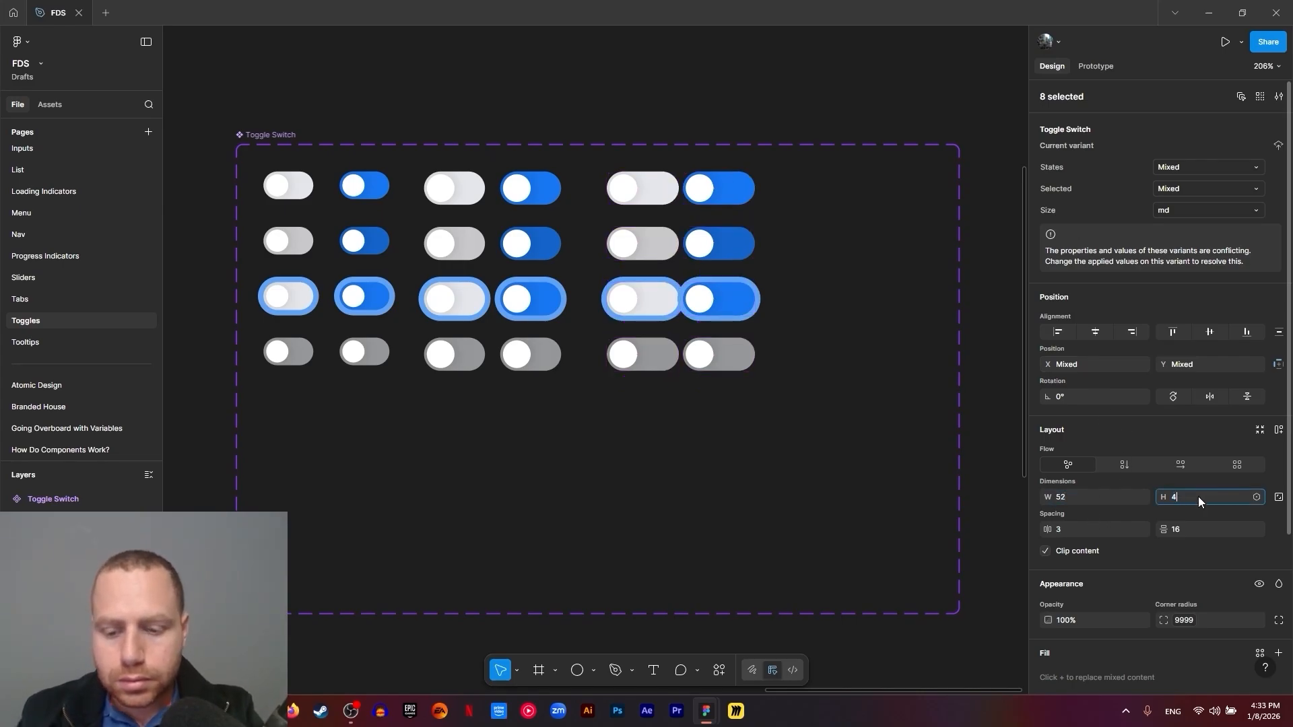
{"action": "type", "text": "0"}
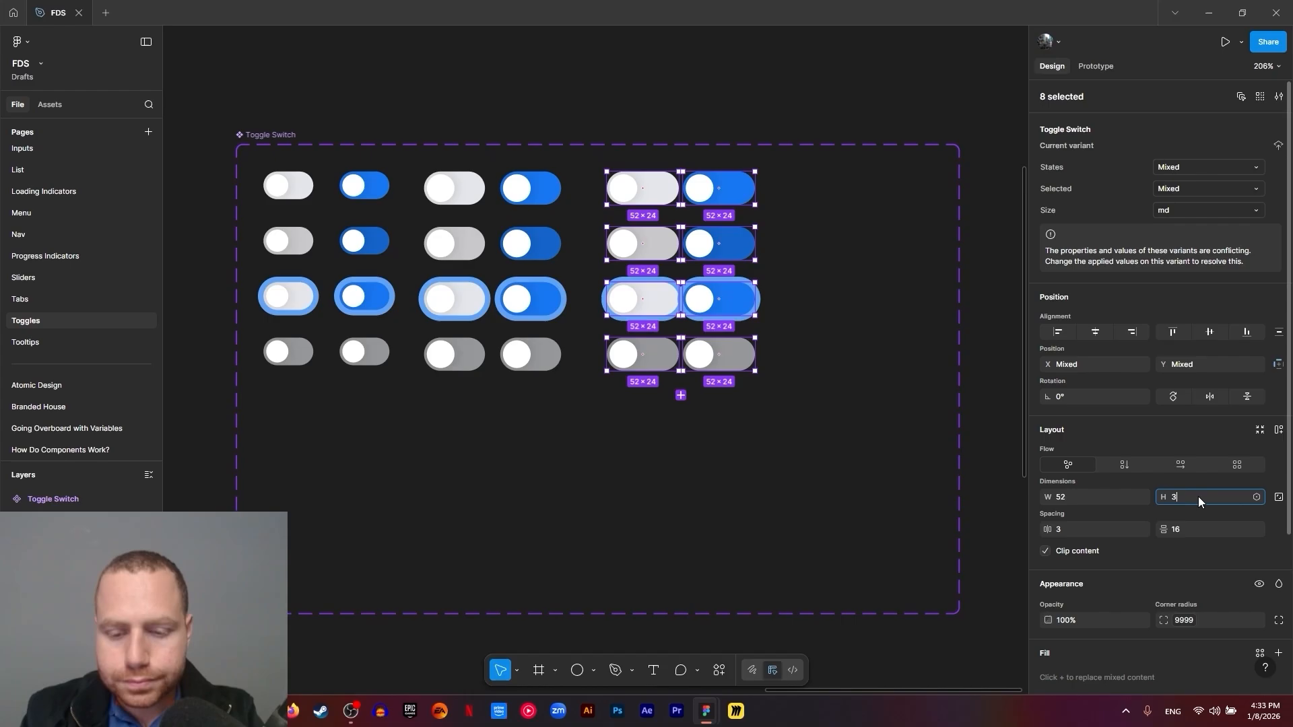
{"action": "left_click", "coordinate": [638, 139]}
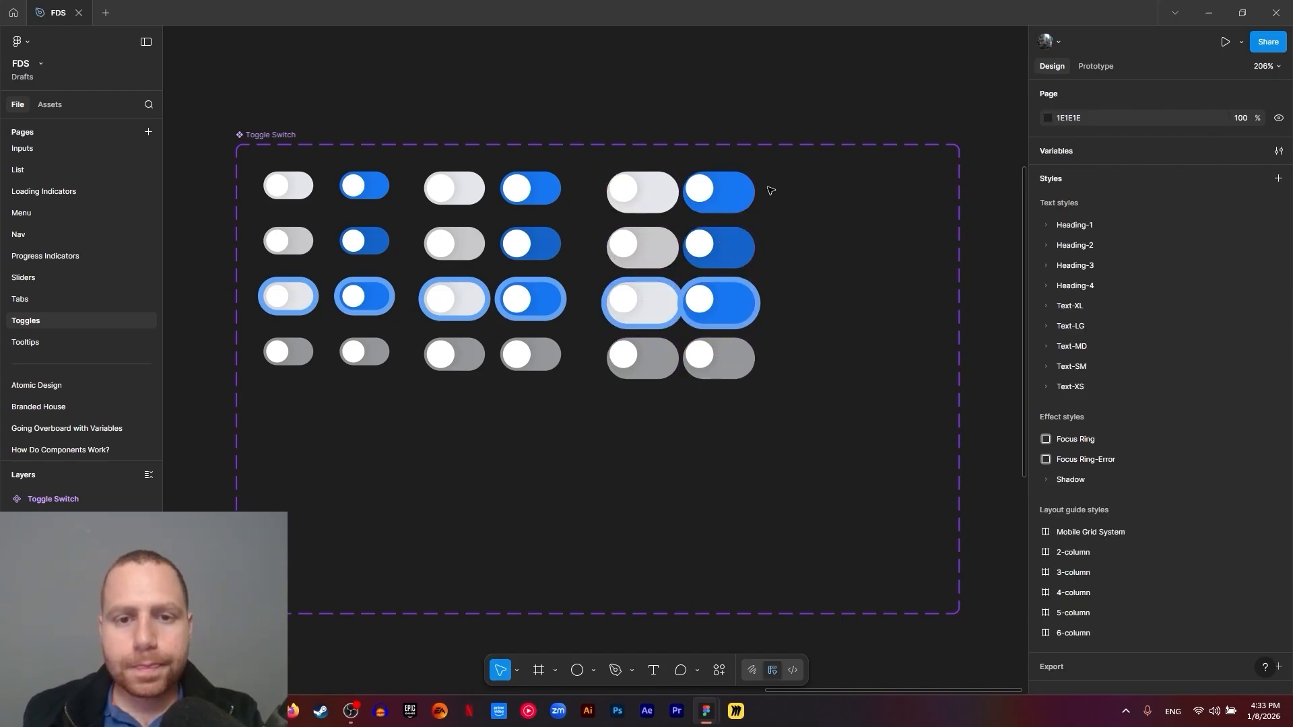
Set the knob circles of the eight large toggles in the fifth and sixth columns to 24 wide and 24 high
{"action": "scroll", "coordinate": [640, 203], "scroll_direction": "up", "scroll_amount": 5}
{"action": "left_click", "coordinate": [610, 177], "text": "ctrl"}
{"action": "left_click", "coordinate": [753, 177], "text": "ctrl+shift"}
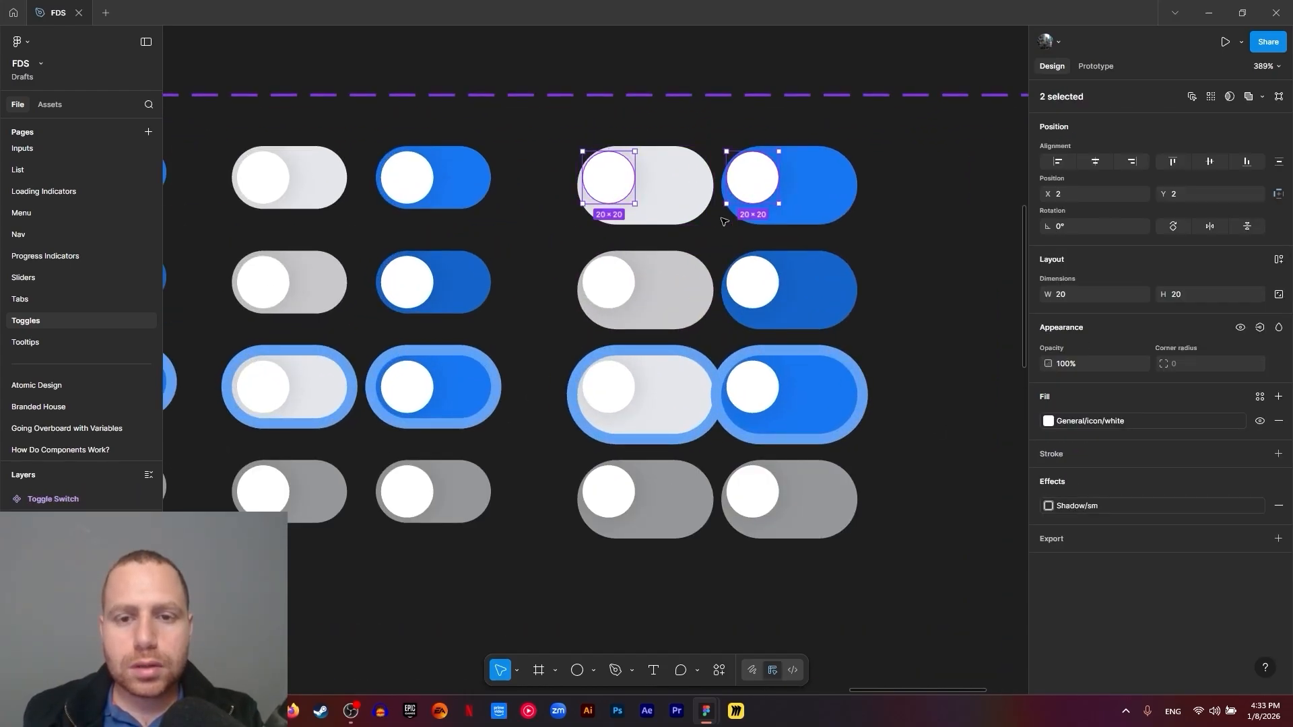
{"action": "left_click", "coordinate": [630, 295], "text": "ctrl+shift"}
{"action": "left_click", "coordinate": [752, 283], "text": "ctrl+shift"}
{"action": "left_click", "coordinate": [609, 385], "text": "ctrl+shift"}
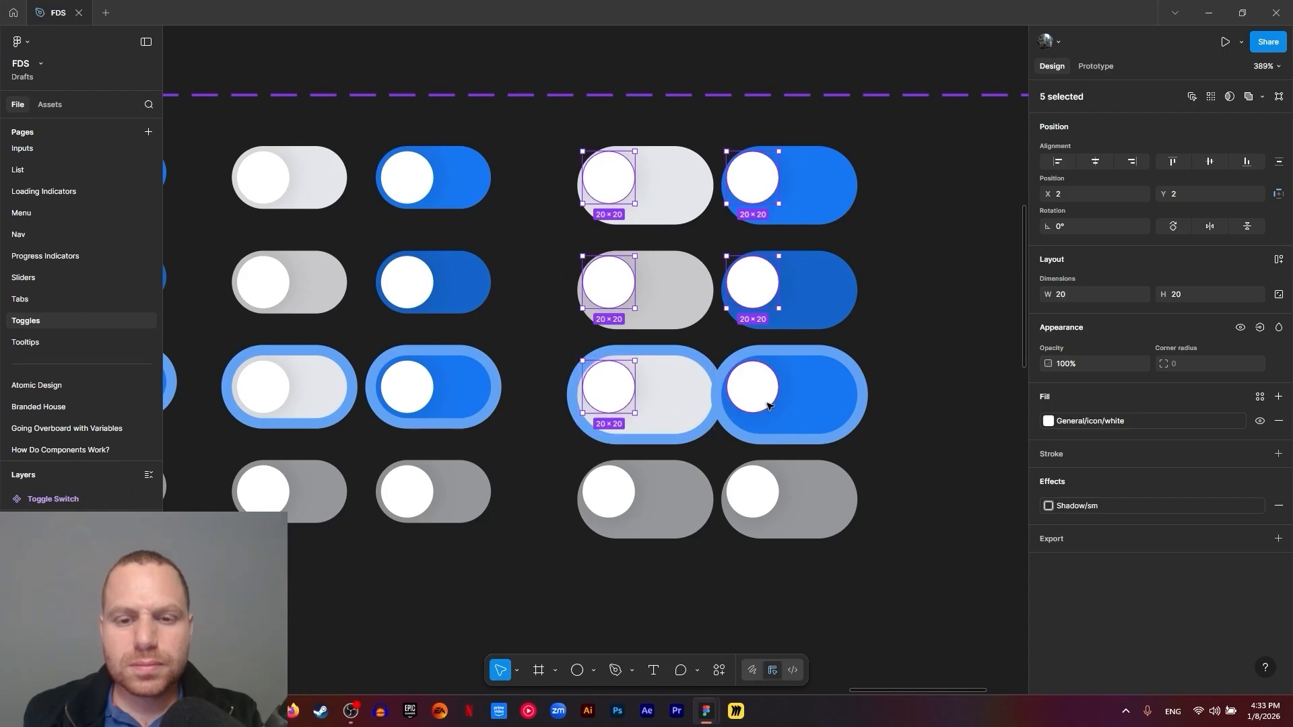
{"action": "left_click", "coordinate": [752, 387], "text": "ctrl+shift"}
{"action": "left_click", "coordinate": [625, 502], "text": "ctrl+shift"}
{"action": "left_click", "coordinate": [774, 499], "text": "ctrl+shift"}
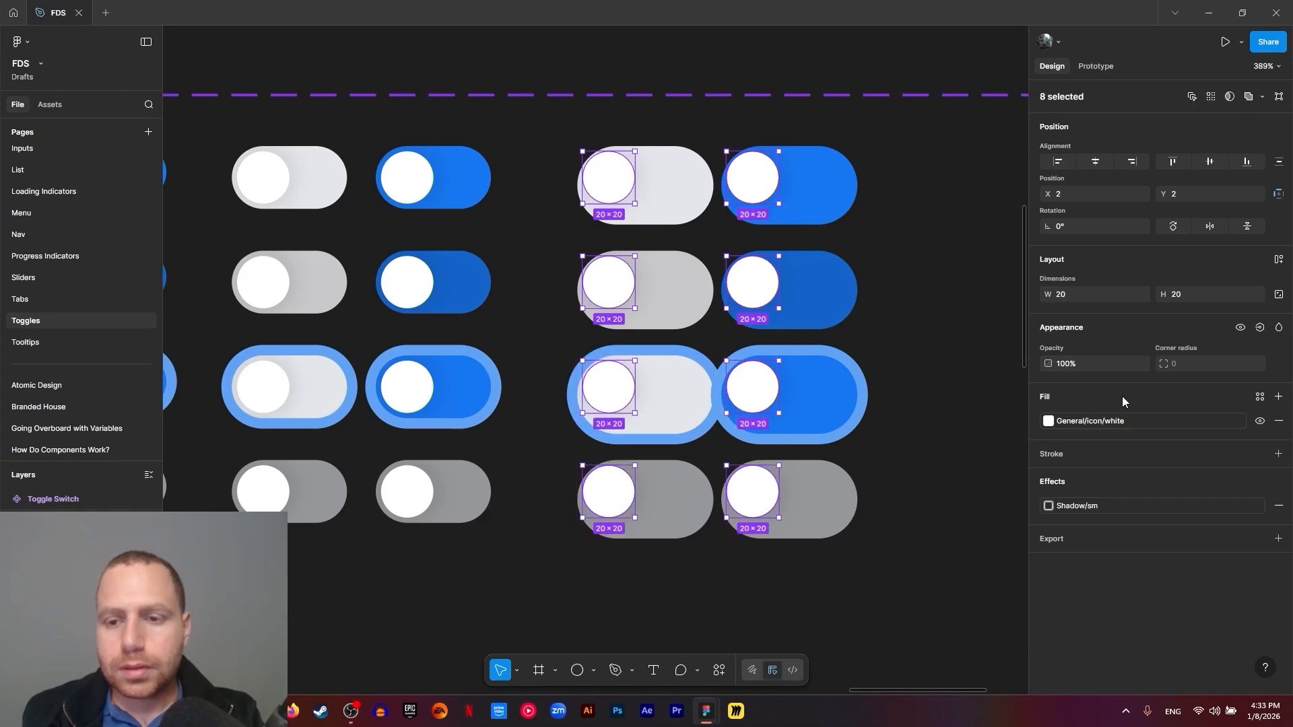
{"action": "left_click", "coordinate": [1094, 295]}
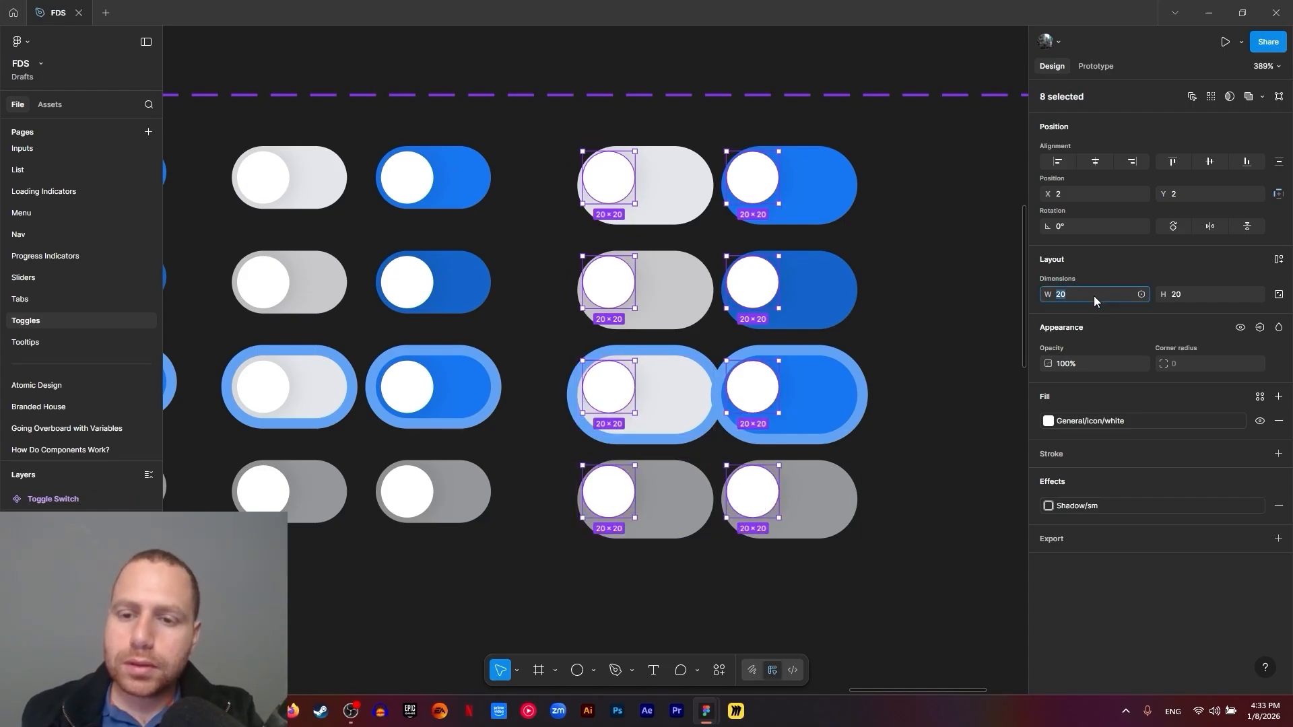
{"action": "type", "text": "24"}
{"action": "key", "text": "Return"}
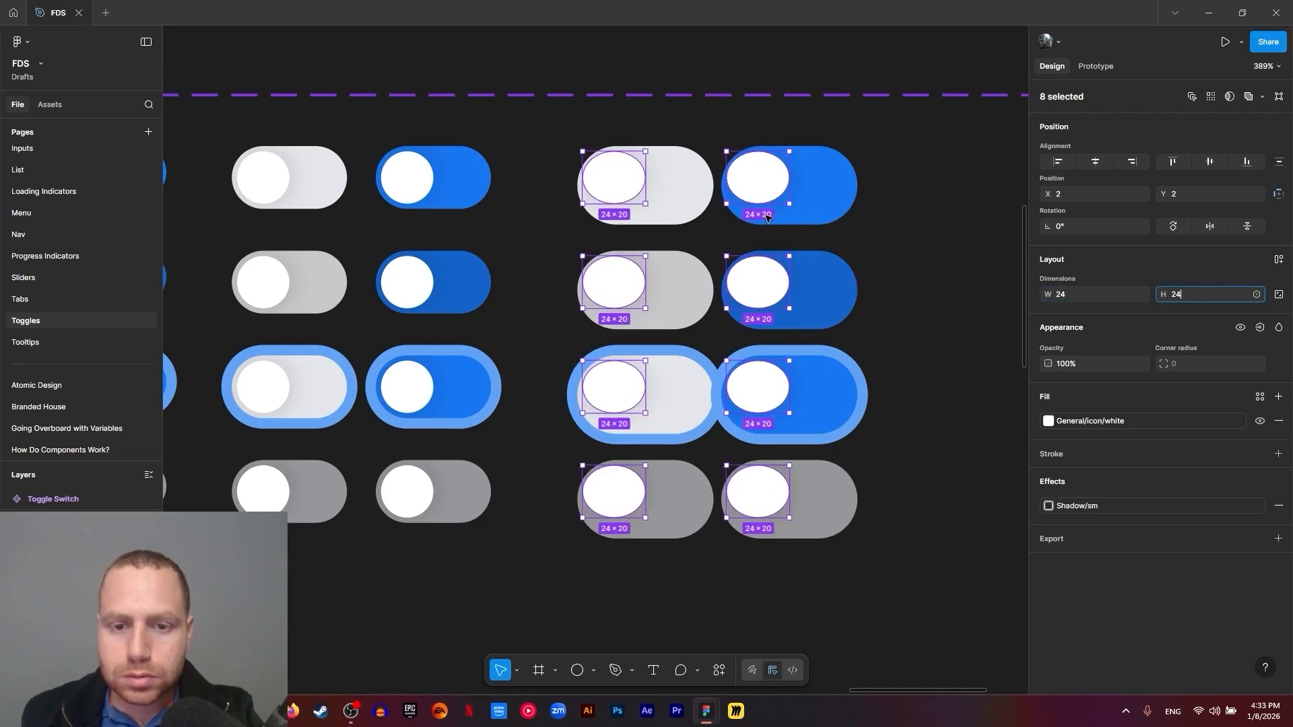
Enlarge the knob circles of all eight toggles in the fifth and sixth columns to 26 by 26
{"action": "left_click", "coordinate": [758, 192]}
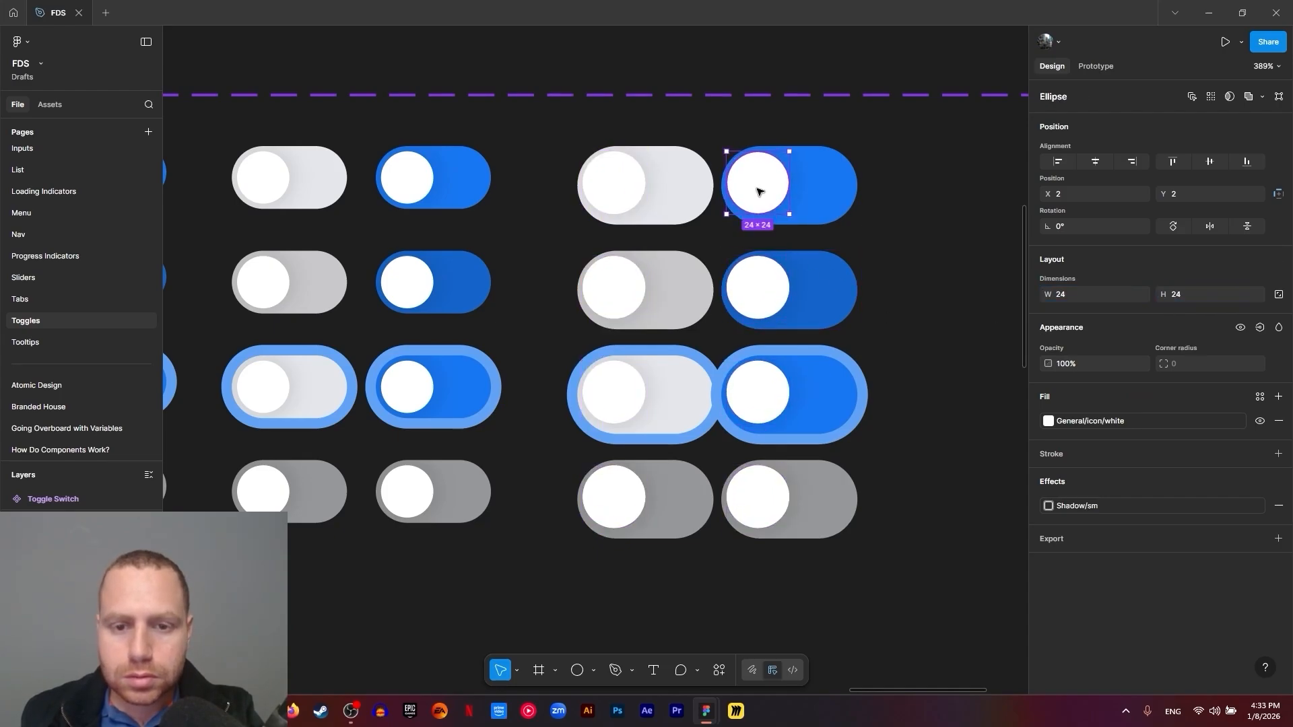
{"action": "left_click", "coordinate": [615, 193]}
{"action": "left_click", "coordinate": [759, 191], "text": "shift"}
{"action": "left_click", "coordinate": [756, 282], "text": "shift"}
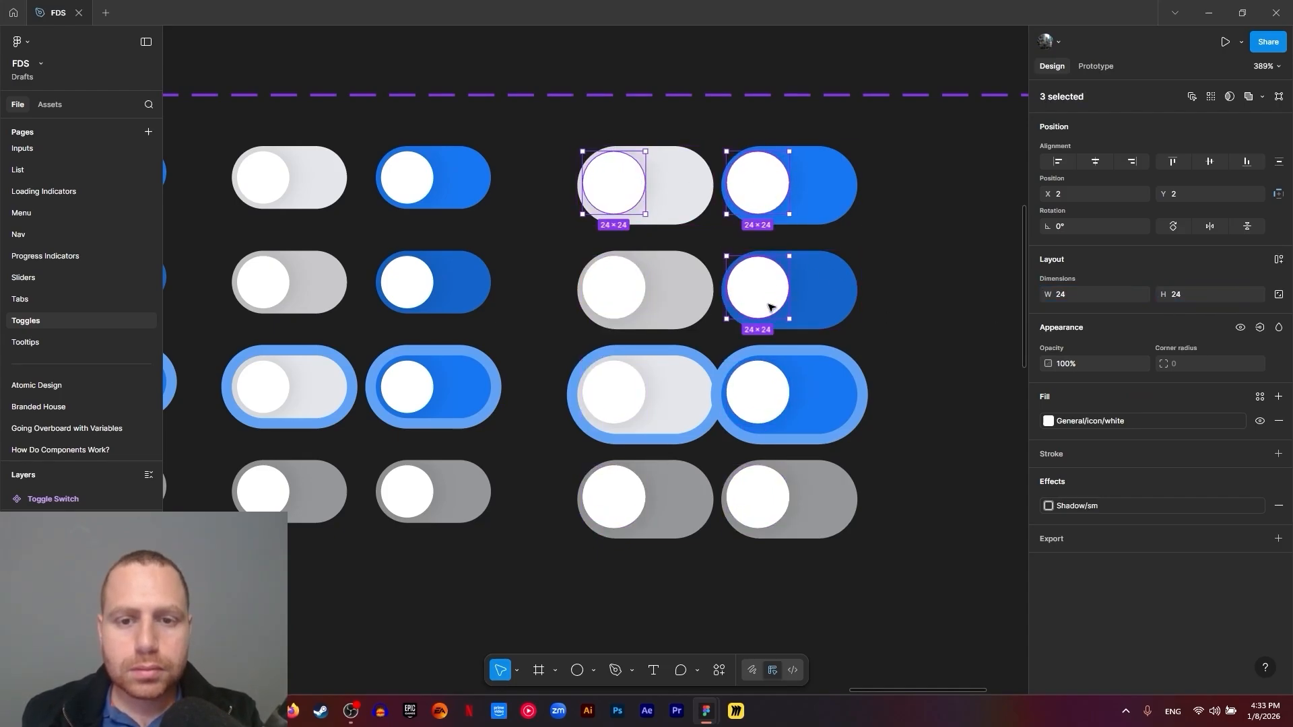
{"action": "left_click", "coordinate": [609, 307], "text": "shift"}
{"action": "left_click", "coordinate": [615, 404], "text": "shift"}
{"action": "left_click", "coordinate": [759, 410], "text": "shift"}
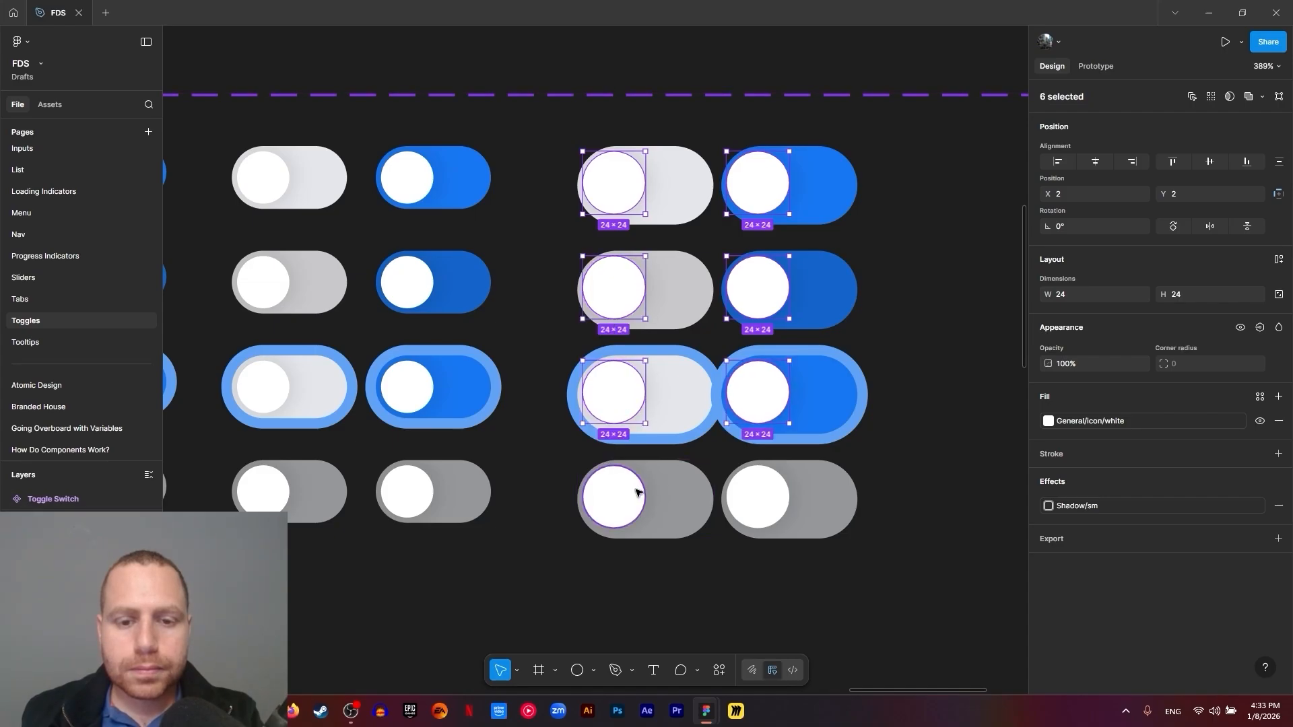
{"action": "left_click", "coordinate": [633, 491], "text": "shift"}
{"action": "left_click", "coordinate": [756, 502], "text": "shift"}
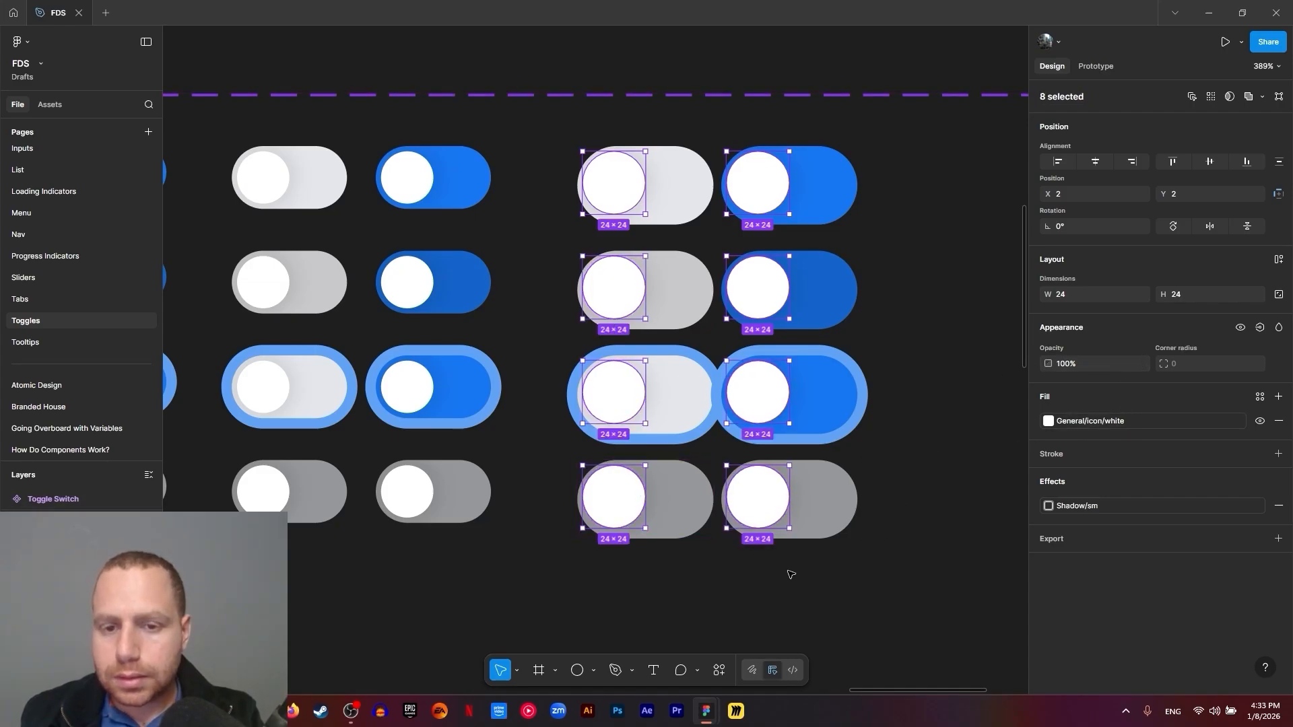
{"action": "left_click_drag", "start_coordinate": [793, 532], "coordinate": [796, 534]}
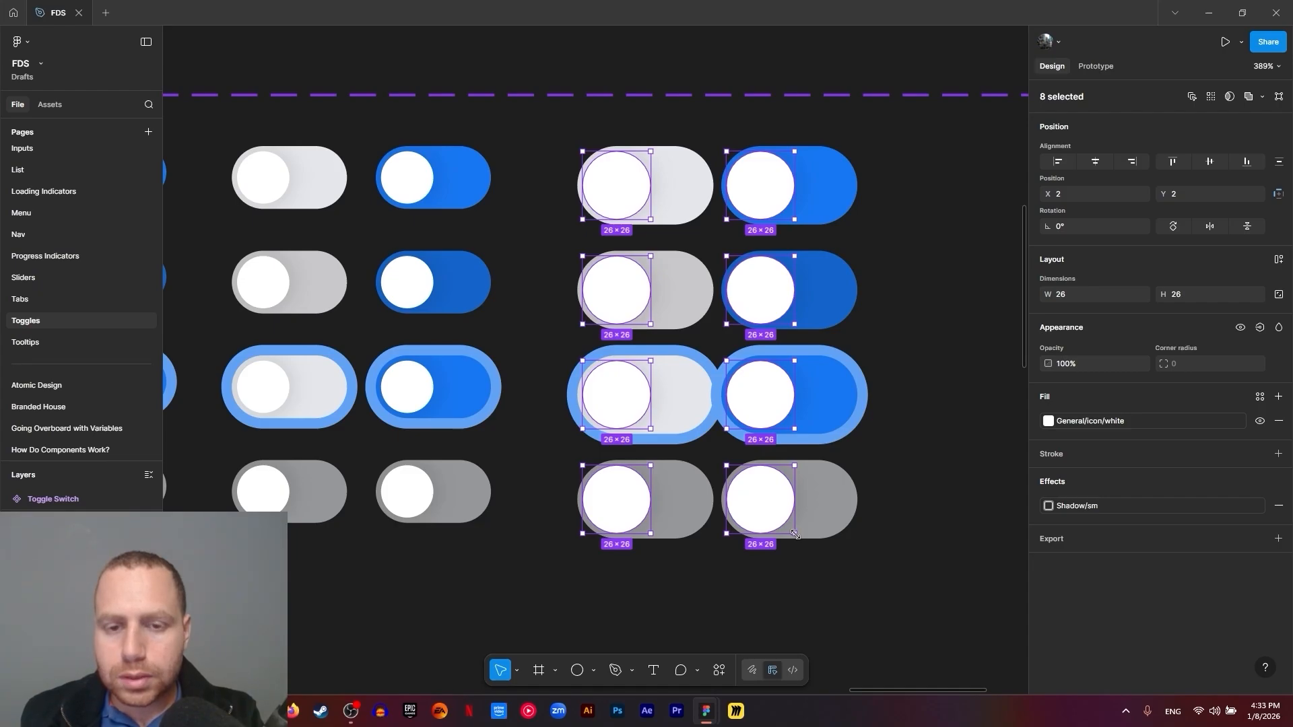
{"action": "left_click", "coordinate": [715, 69]}
Move the four blue and grey toggles of the sixth column away from the fifth column to X 337
{"action": "scroll", "coordinate": [775, 270], "scroll_direction": "down", "scroll_amount": 2}
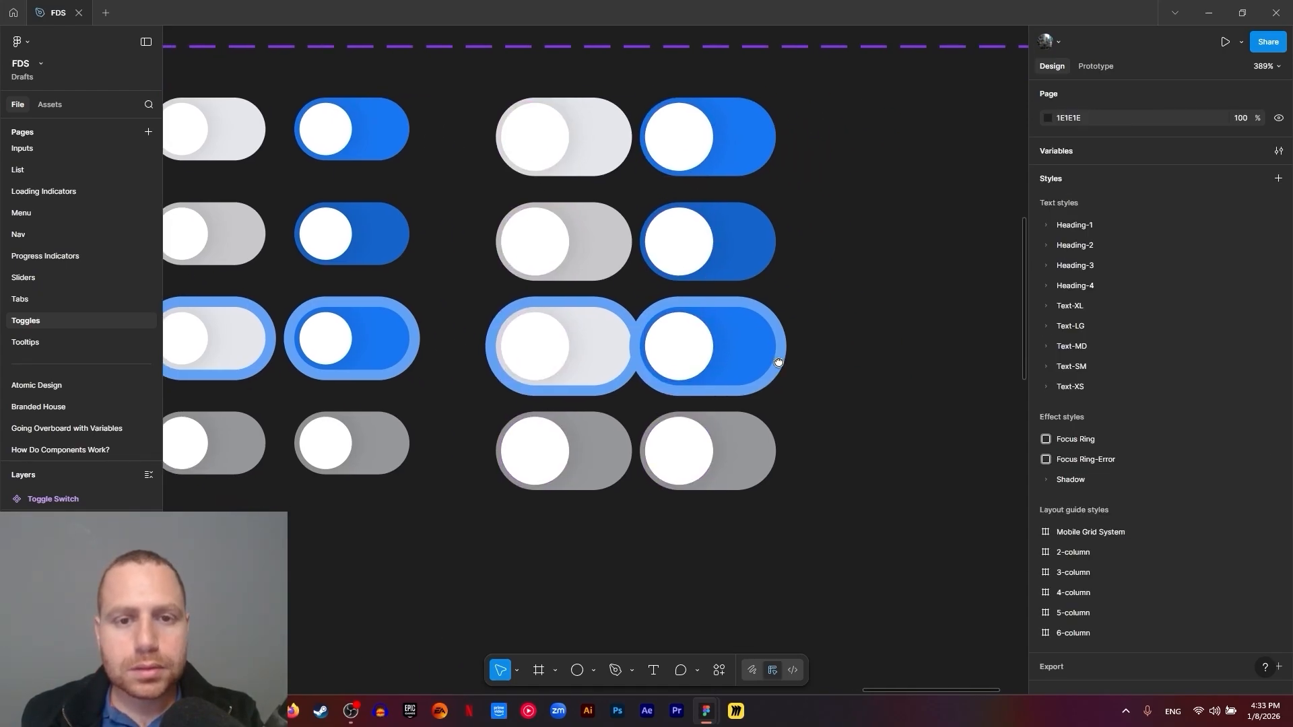
{"action": "left_click", "coordinate": [746, 125]}
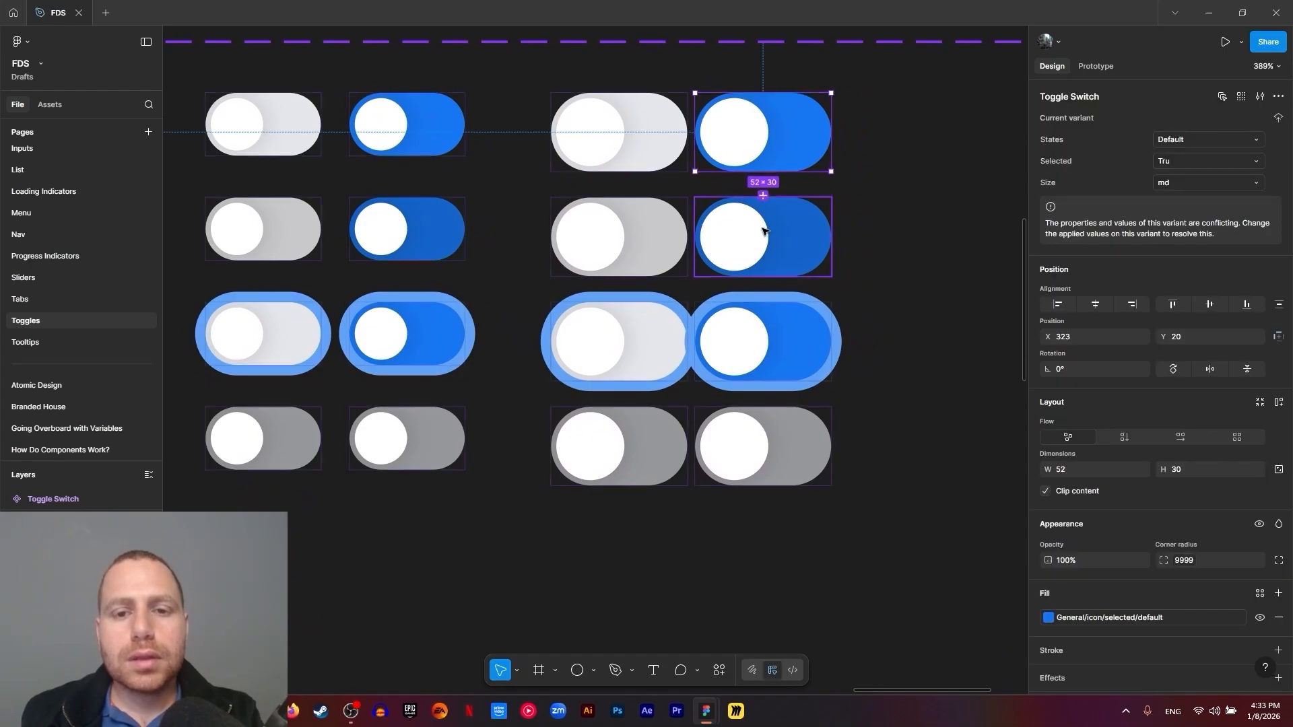
{"action": "left_click", "coordinate": [765, 231], "text": "shift"}
{"action": "left_click", "coordinate": [768, 367], "text": "shift"}
{"action": "left_click", "coordinate": [742, 434], "text": "shift"}
{"action": "key", "text": "Right"}
{"action": "key", "text": "Right"}
{"action": "key", "text": "Right"}
{"action": "key", "text": "Right"}
{"action": "key", "text": "Right"}
{"action": "key", "text": "Right"}
{"action": "key", "text": "Right"}
{"action": "key", "text": "Right"}
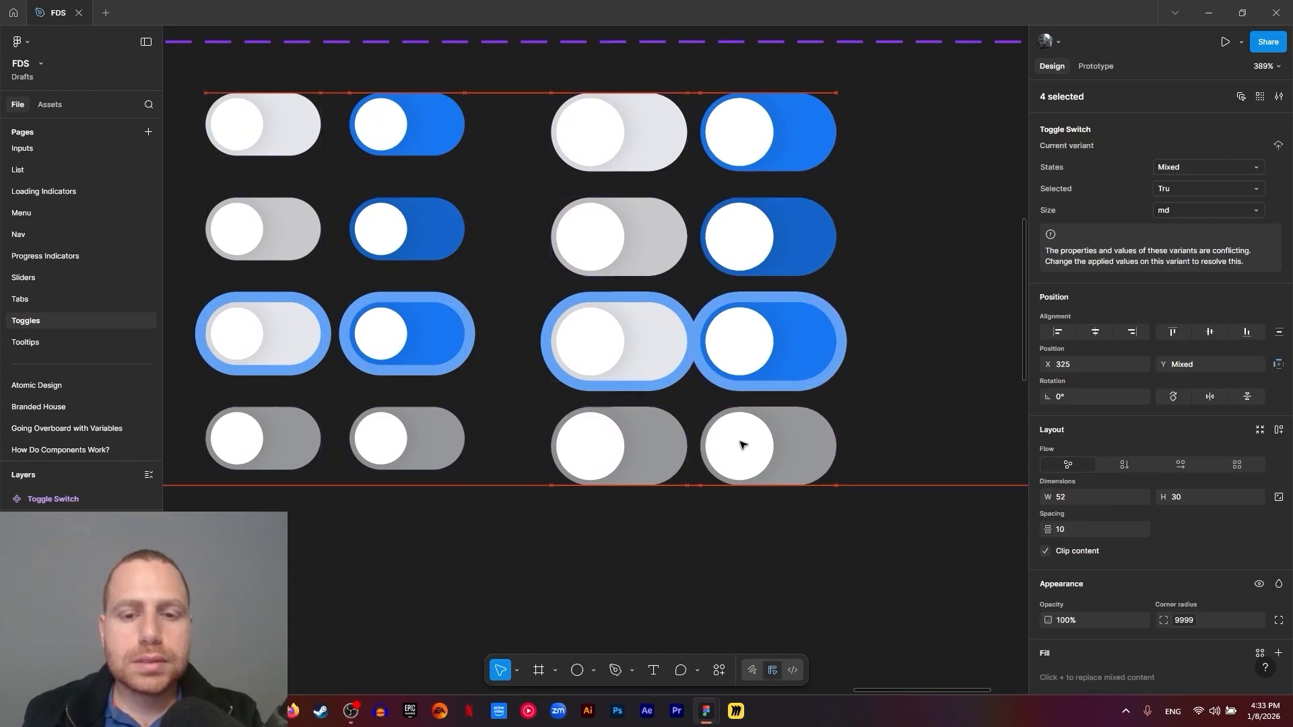
{"action": "key", "text": "Right"}
{"action": "key", "text": "Right"}
{"action": "key", "text": "Right"}
{"action": "key", "text": "Right"}
{"action": "key", "text": "Right"}
{"action": "key", "text": "Right"}
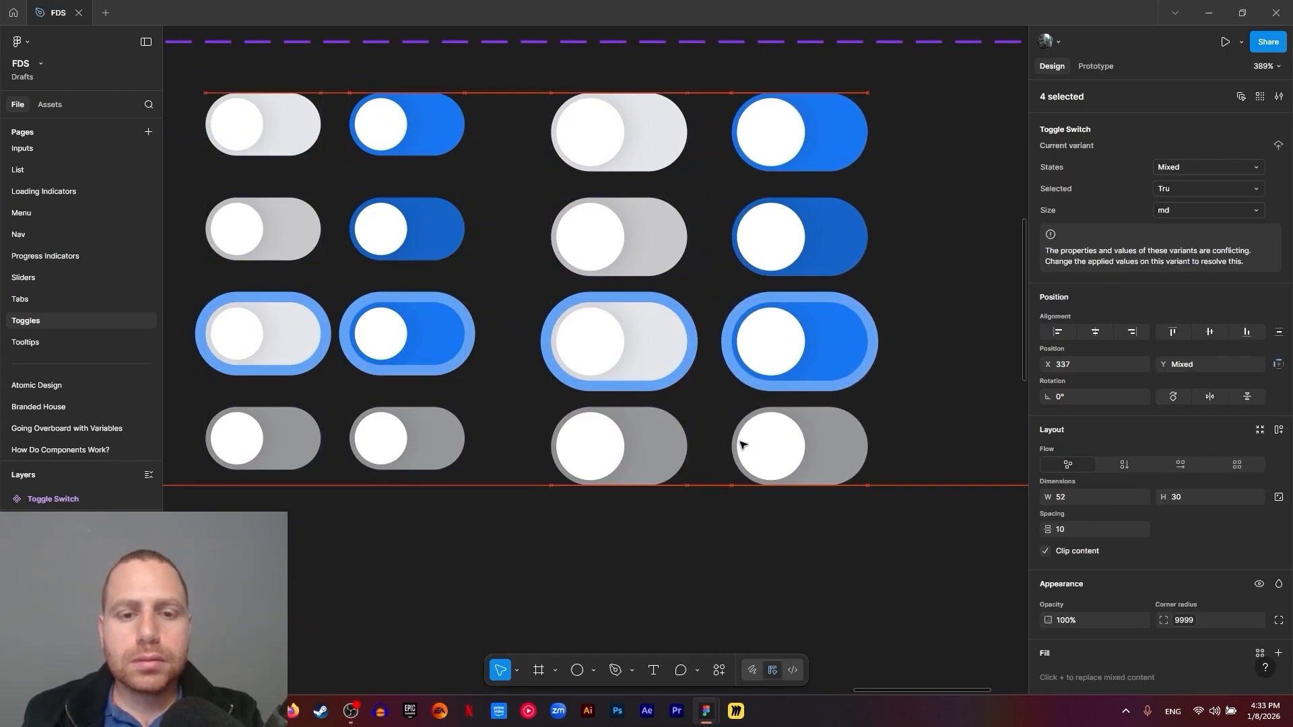
Set the Size property of the eight toggles in the fifth and sixth columns to lg and check the component set's properties
{"action": "scroll", "coordinate": [741, 441], "scroll_direction": "down", "scroll_amount": 5, "text": "ctrl"}
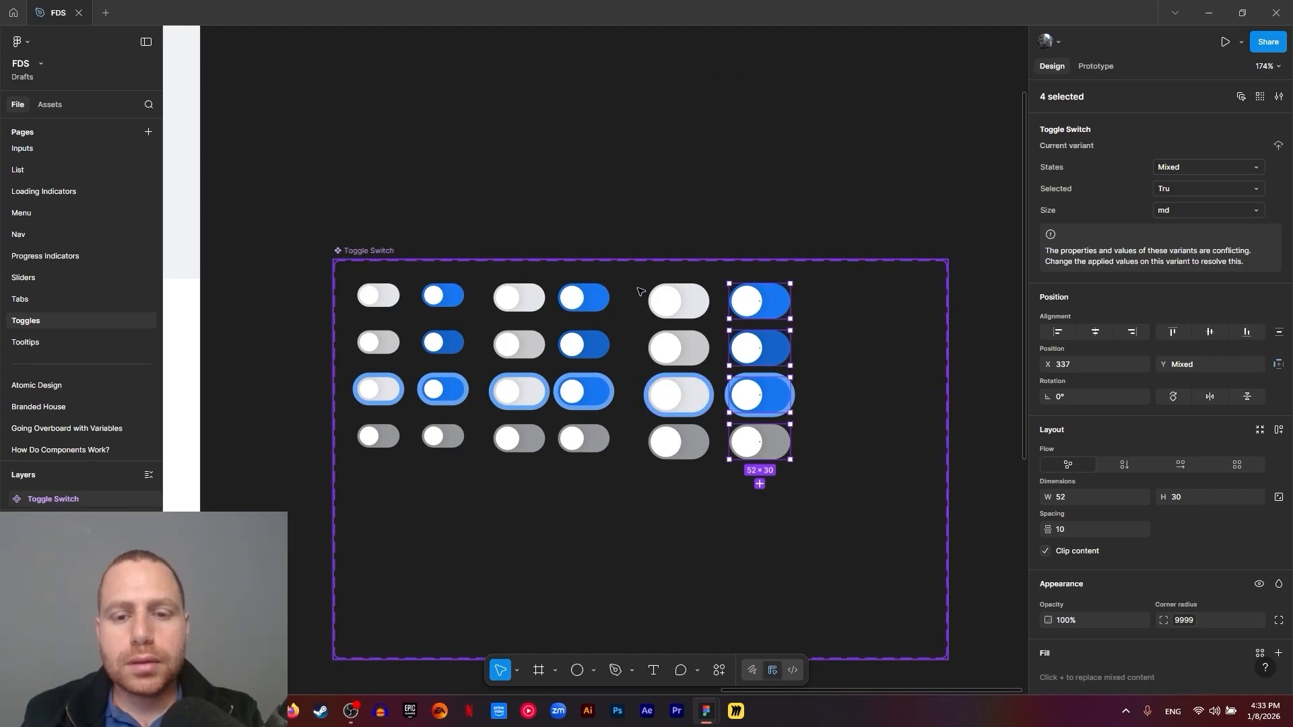
{"action": "left_click_drag", "start_coordinate": [615, 177], "coordinate": [875, 530]}
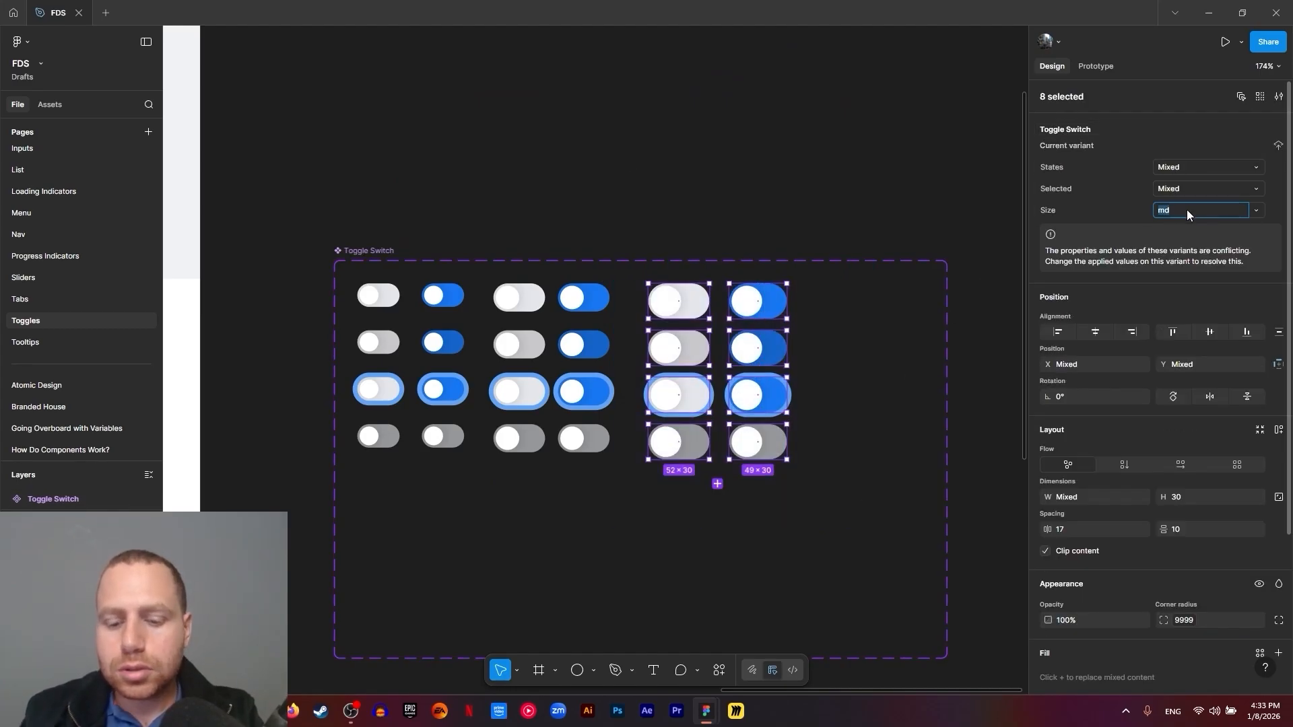
{"action": "left_click", "coordinate": [608, 193]}
{"action": "left_click", "coordinate": [404, 262]}
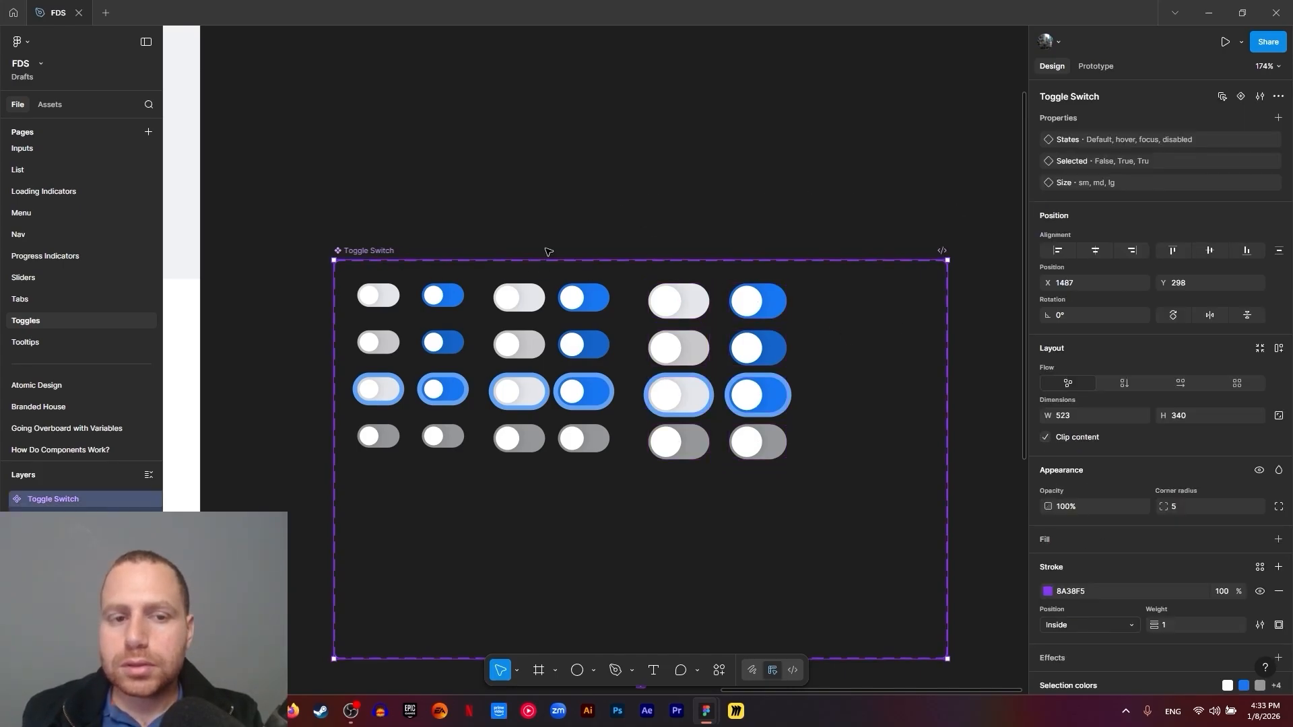
Shrink the Toggle Switch component set's frame around its variants to 403 wide and 194 high
{"action": "left_click_drag", "start_coordinate": [632, 208], "coordinate": [578, 148]}
{"action": "key", "text": "Escape"}
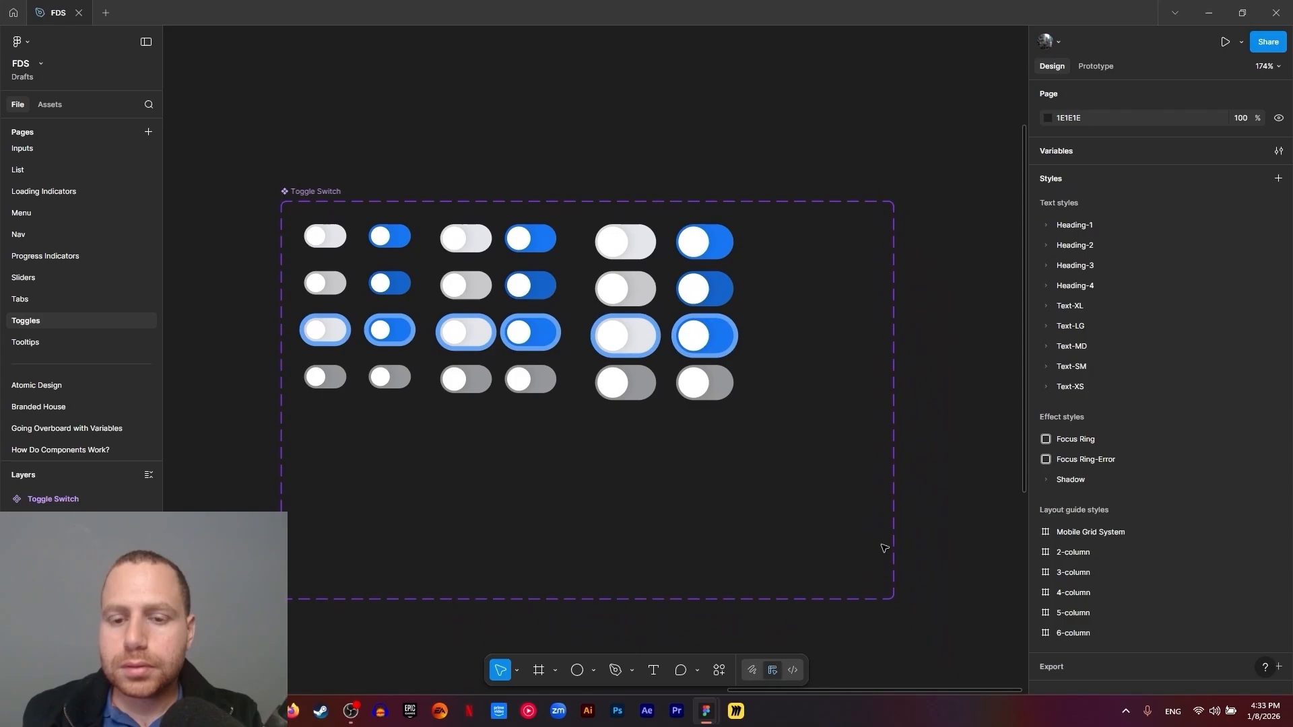
{"action": "left_click", "coordinate": [827, 391]}
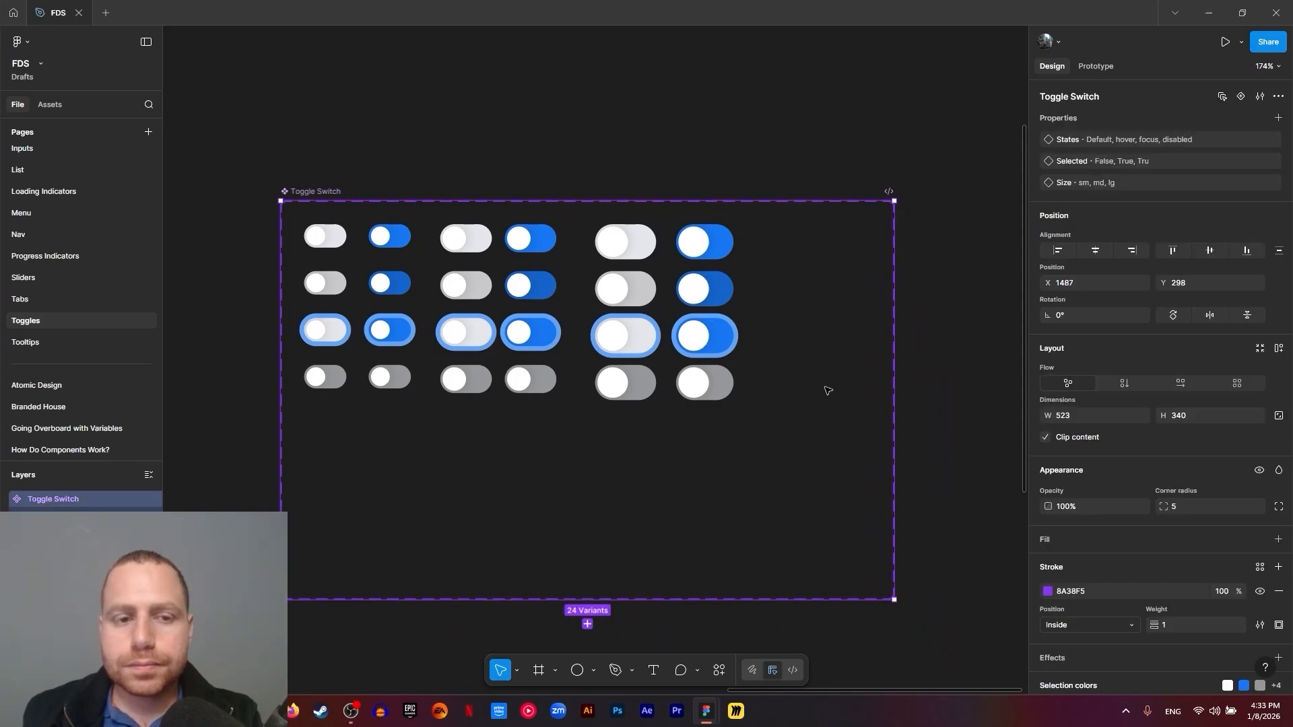
{"action": "left_click_drag", "start_coordinate": [894, 602], "coordinate": [753, 428]}
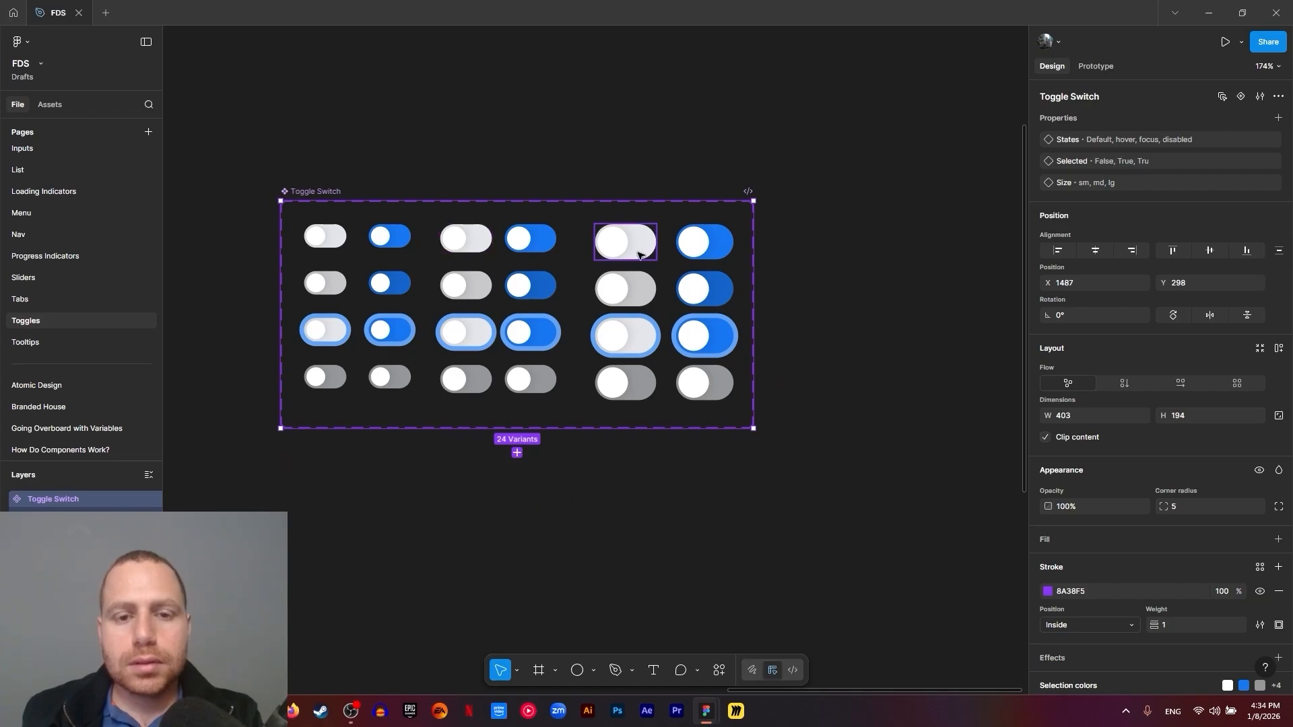
Correct the Selected property's misspelled value Tru to True and check the component set's properties
{"action": "left_click", "coordinate": [618, 240]}
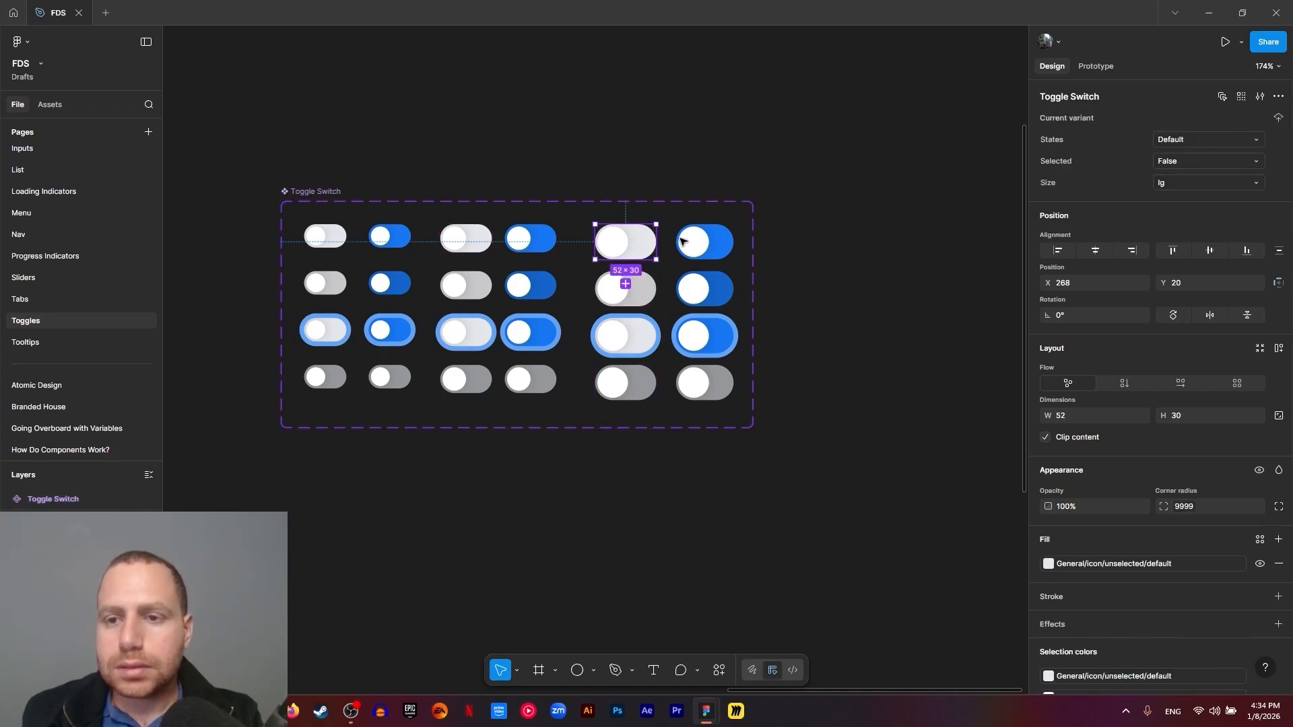
{"action": "left_click", "coordinate": [717, 243]}
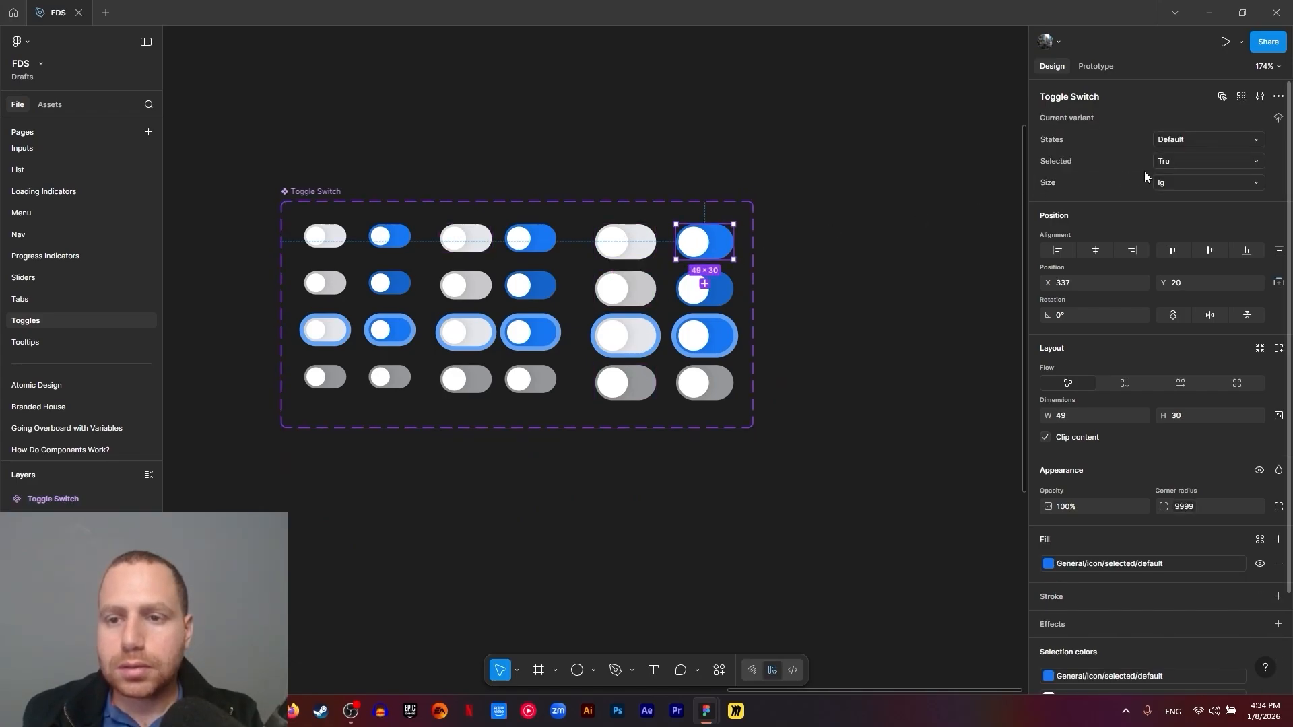
{"action": "key", "text": "Escape"}
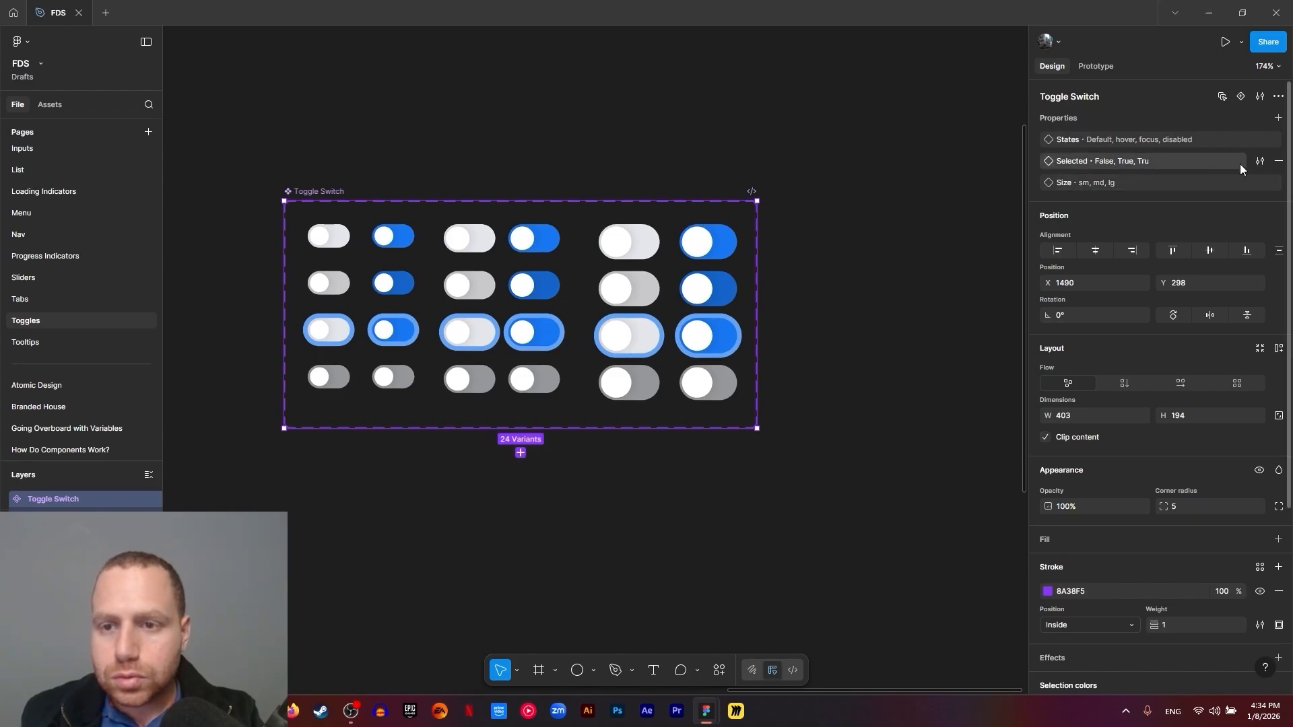
{"action": "left_click", "coordinate": [1259, 161]}
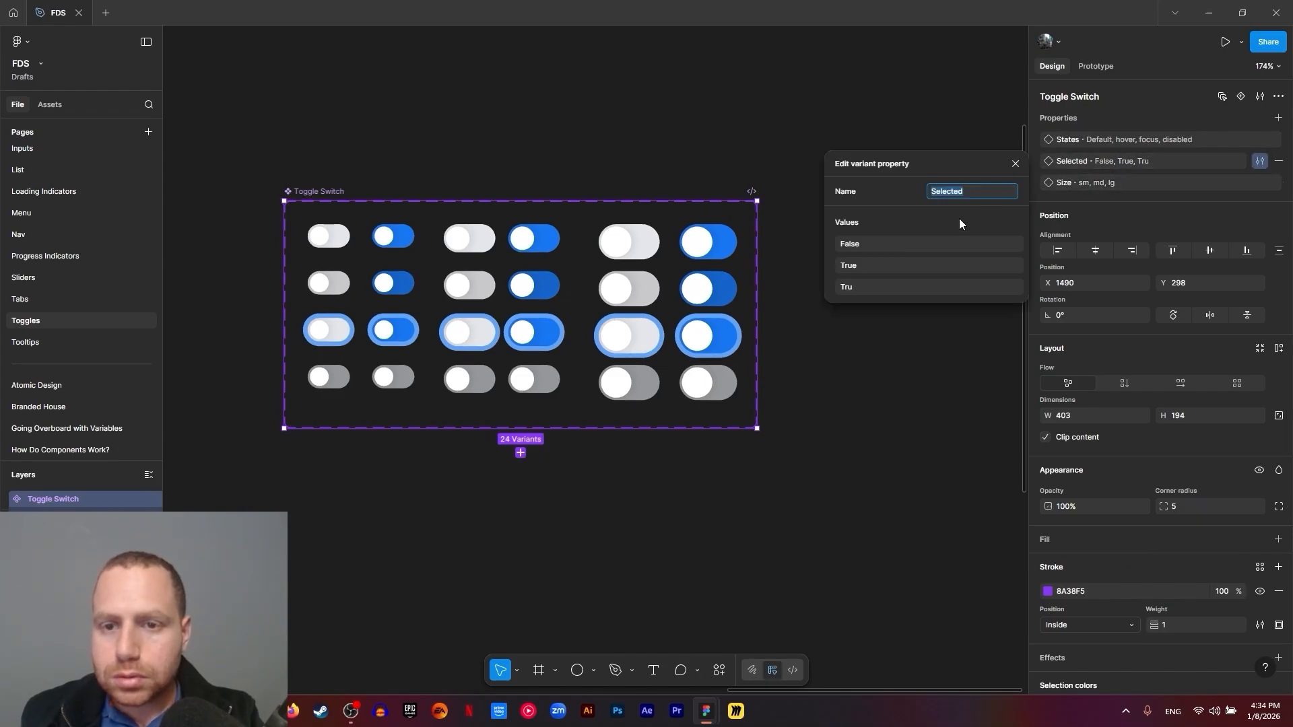
{"action": "left_click", "coordinate": [866, 283]}
{"action": "type", "text": "e"}
{"action": "left_click", "coordinate": [897, 372]}
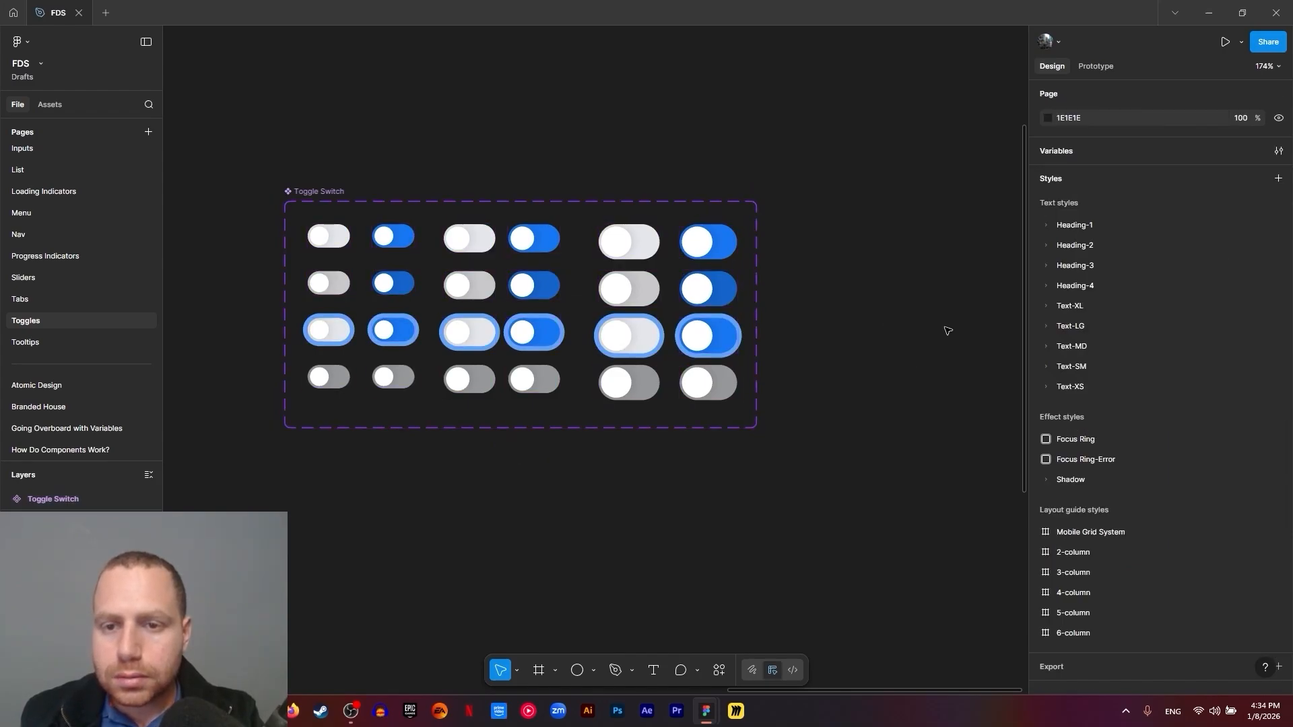
{"action": "left_click", "coordinate": [310, 193]}
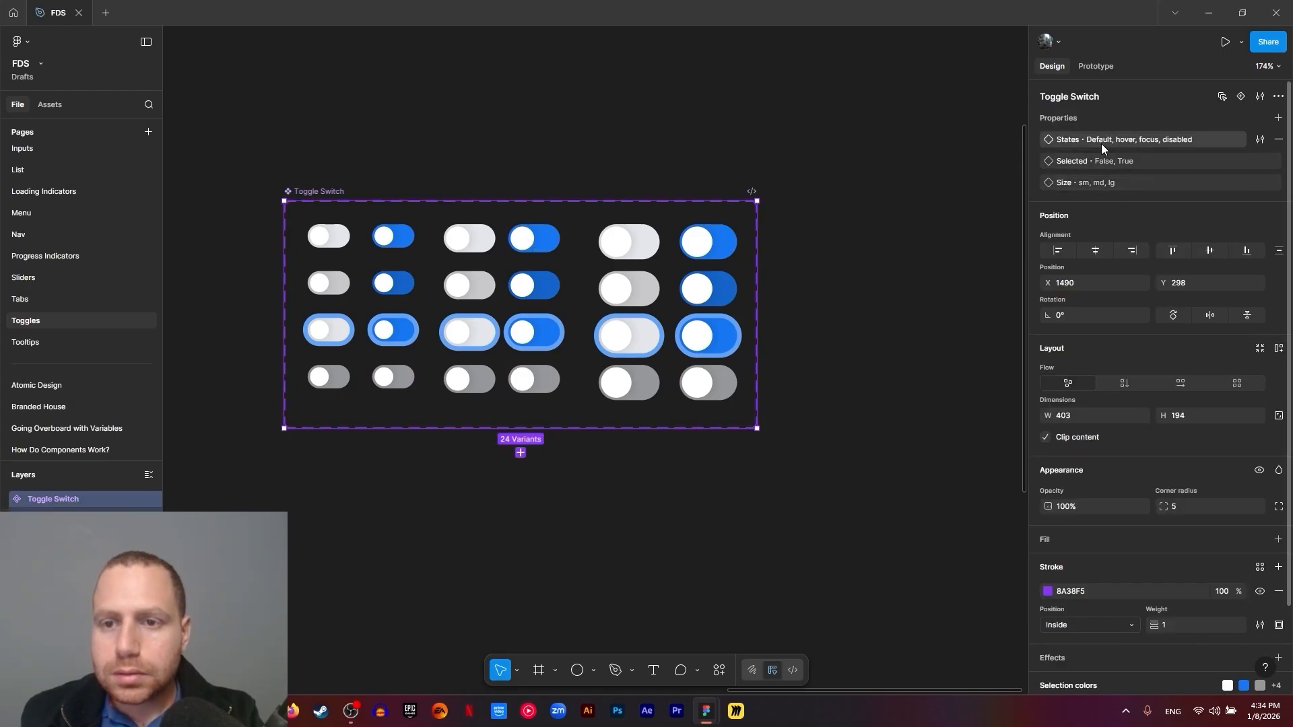
{"action": "left_click", "coordinate": [830, 388]}
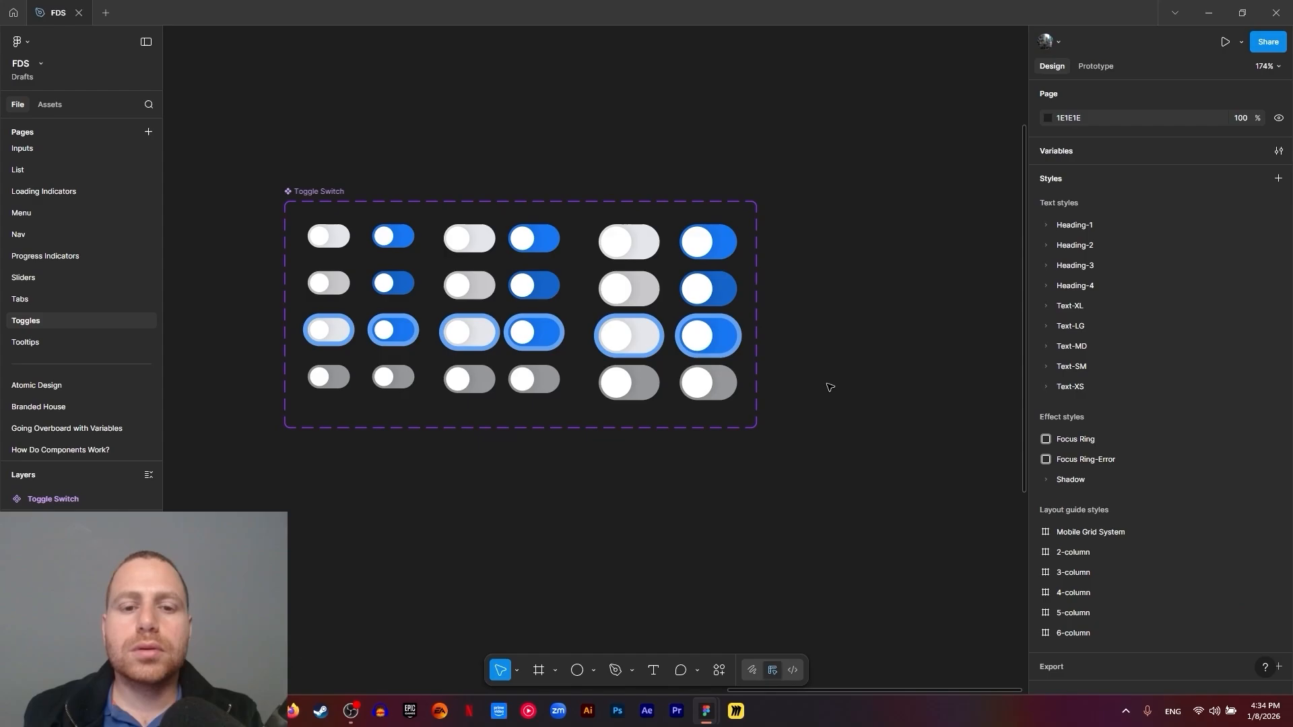
Move the Toggle Switch component set into the Toggles frame, below the header at X 418, Y 371
{"action": "scroll", "coordinate": [298, 470], "scroll_direction": "down", "scroll_amount": 2}
{"action": "left_click_drag", "start_coordinate": [299, 470], "coordinate": [675, 330]}
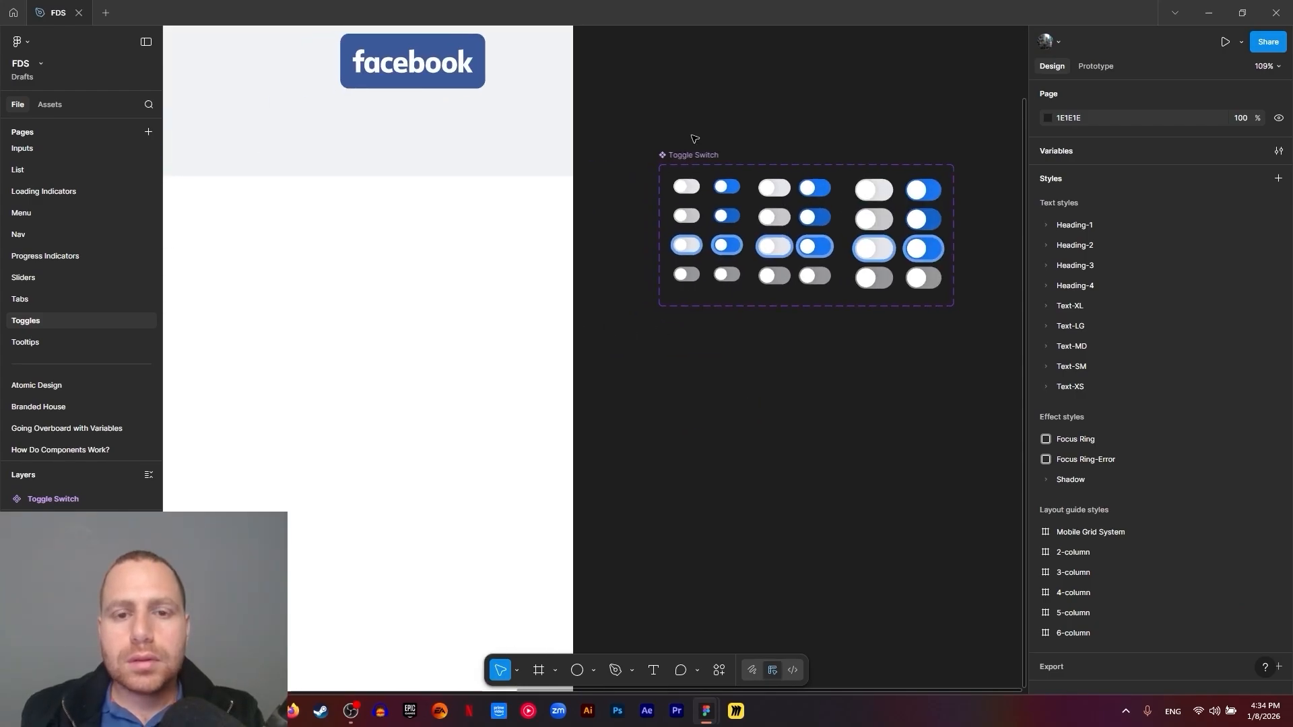
{"action": "left_click_drag", "start_coordinate": [685, 154], "coordinate": [218, 290]}
{"action": "left_click_drag", "start_coordinate": [332, 247], "coordinate": [1016, 216]}
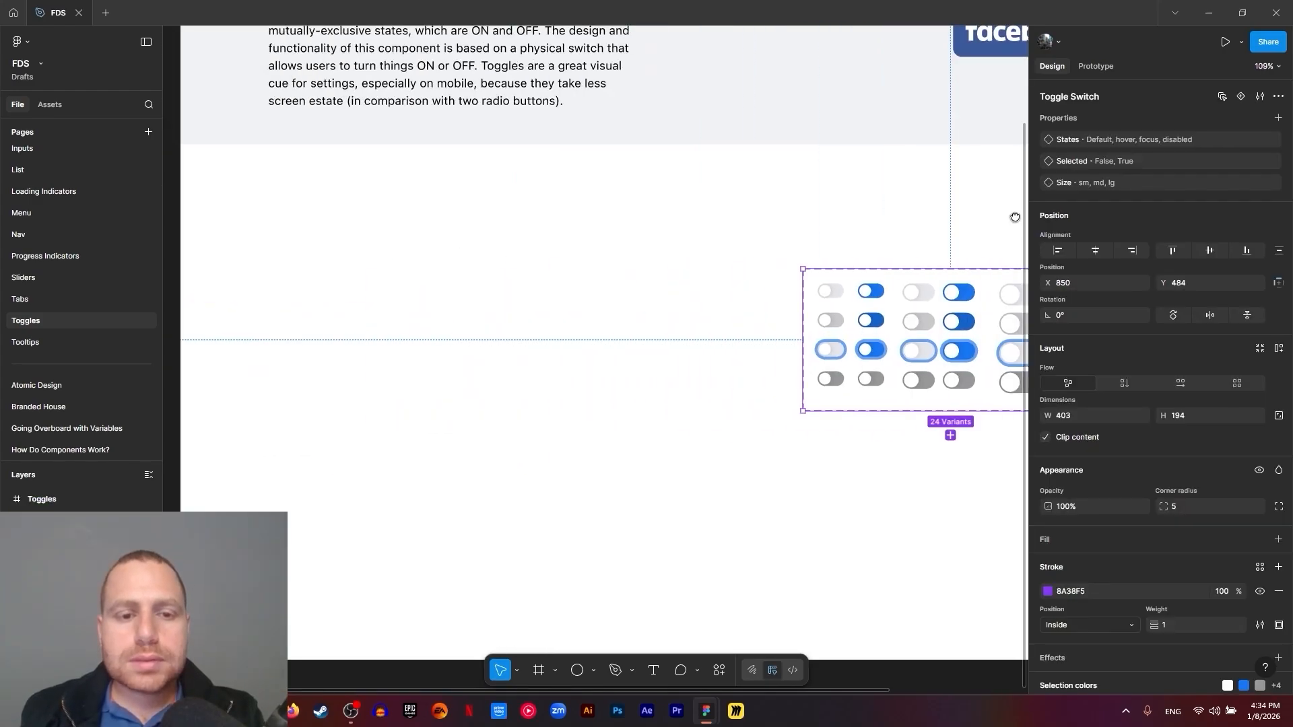
{"action": "left_click_drag", "start_coordinate": [918, 280], "coordinate": [604, 198]}
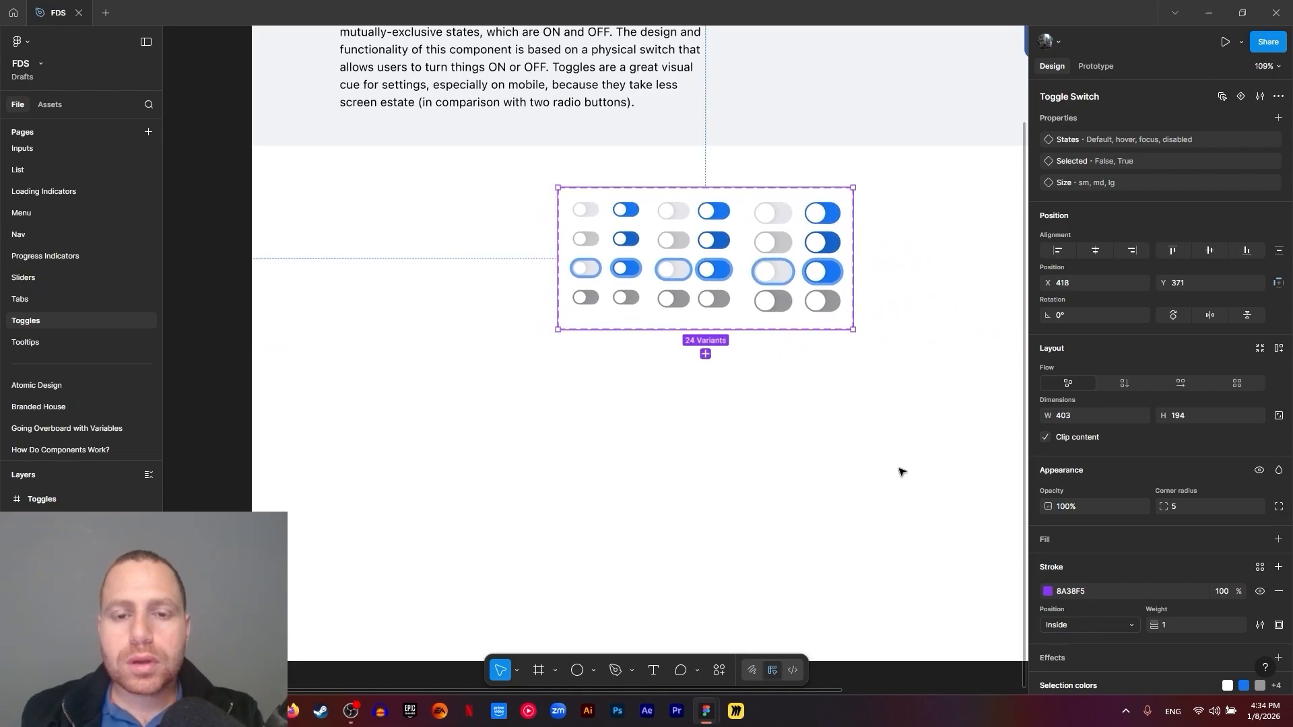
{"action": "scroll", "coordinate": [702, 405], "scroll_direction": "down", "scroll_amount": 3}
{"action": "left_click_drag", "start_coordinate": [702, 406], "coordinate": [663, 402]}
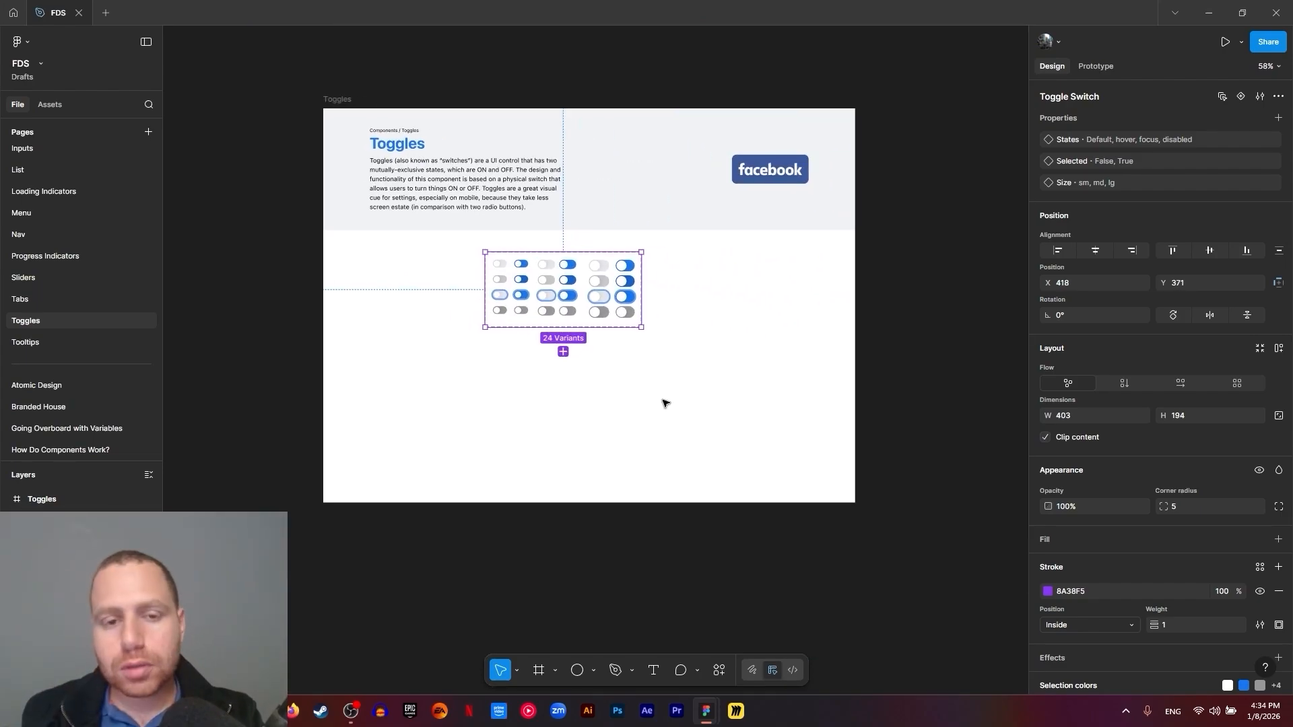
{"action": "left_click_drag", "start_coordinate": [602, 287], "coordinate": [656, 246]}
{"action": "scroll", "coordinate": [490, 361], "scroll_direction": "up", "scroll_amount": 3}
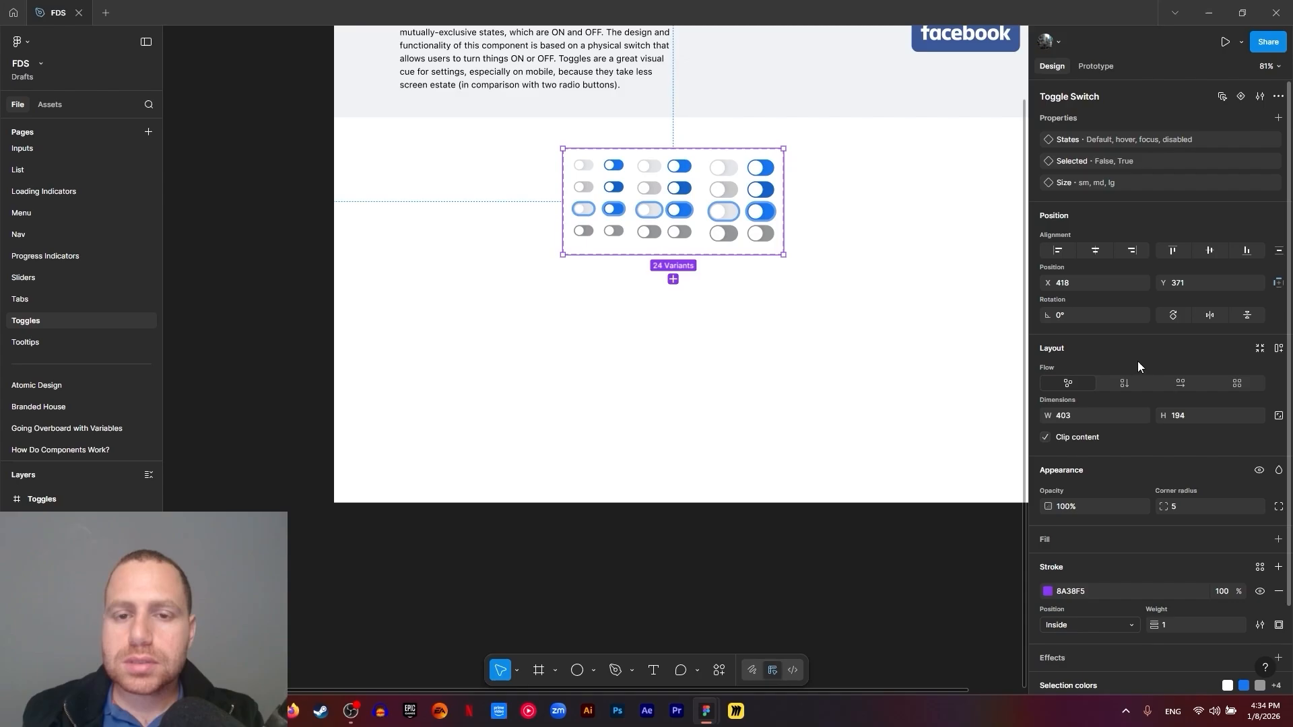
{"action": "scroll", "coordinate": [739, 442], "scroll_direction": "down", "scroll_amount": 2}
{"action": "scroll", "coordinate": [700, 469], "scroll_direction": "right", "scroll_amount": 3}
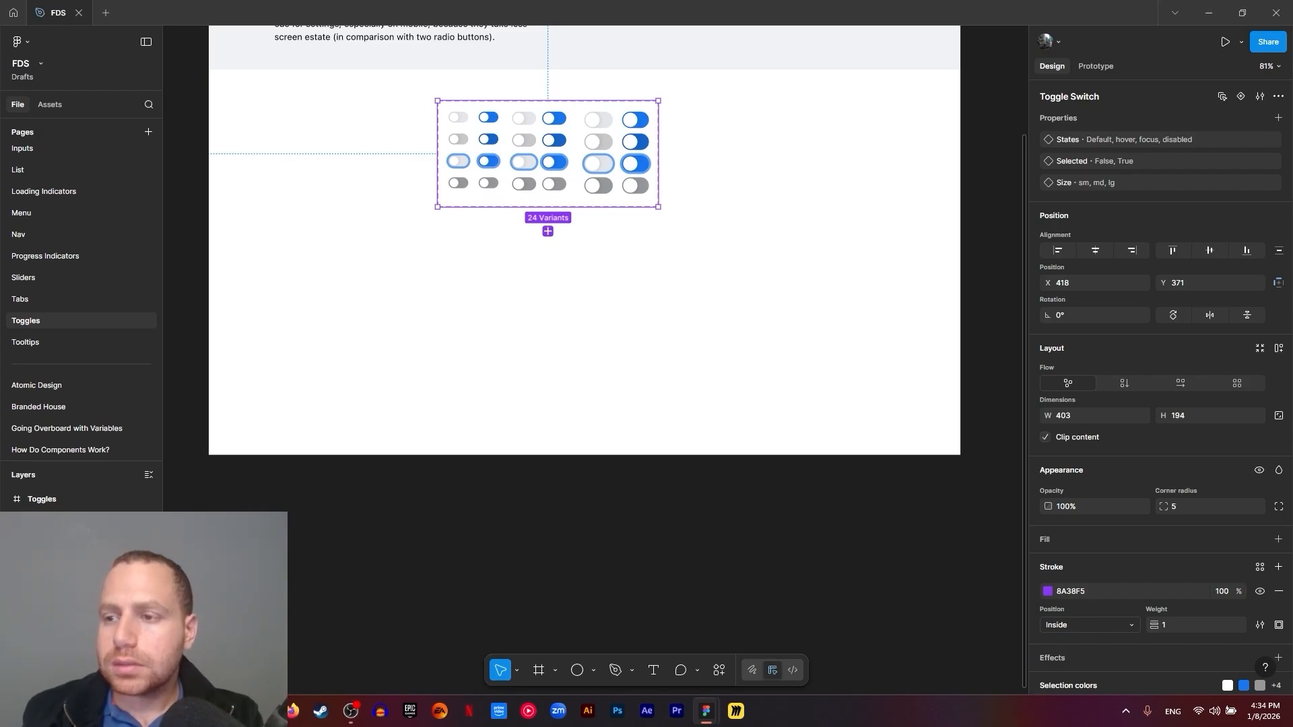
Deselect the component set and search the file's assets for "icon"
{"action": "key", "text": "Escape"}
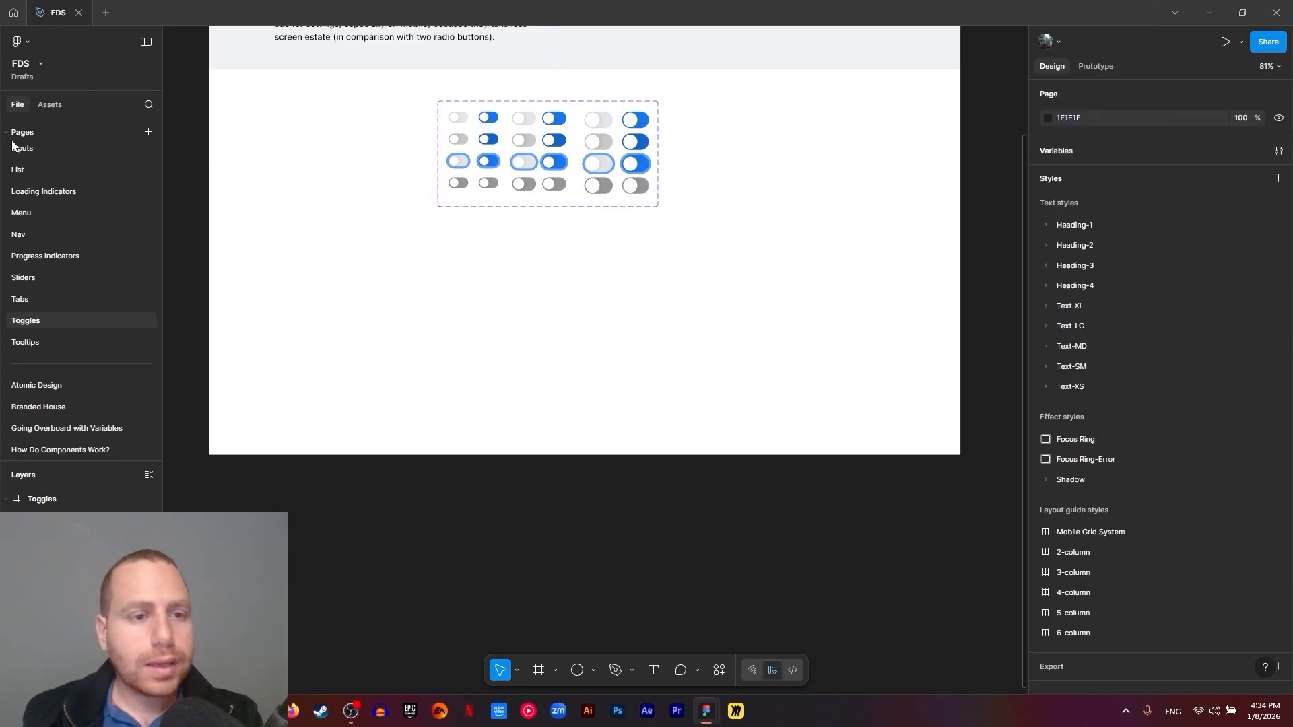
{"action": "left_click", "coordinate": [49, 104]}
{"action": "type", "text": "icon"}
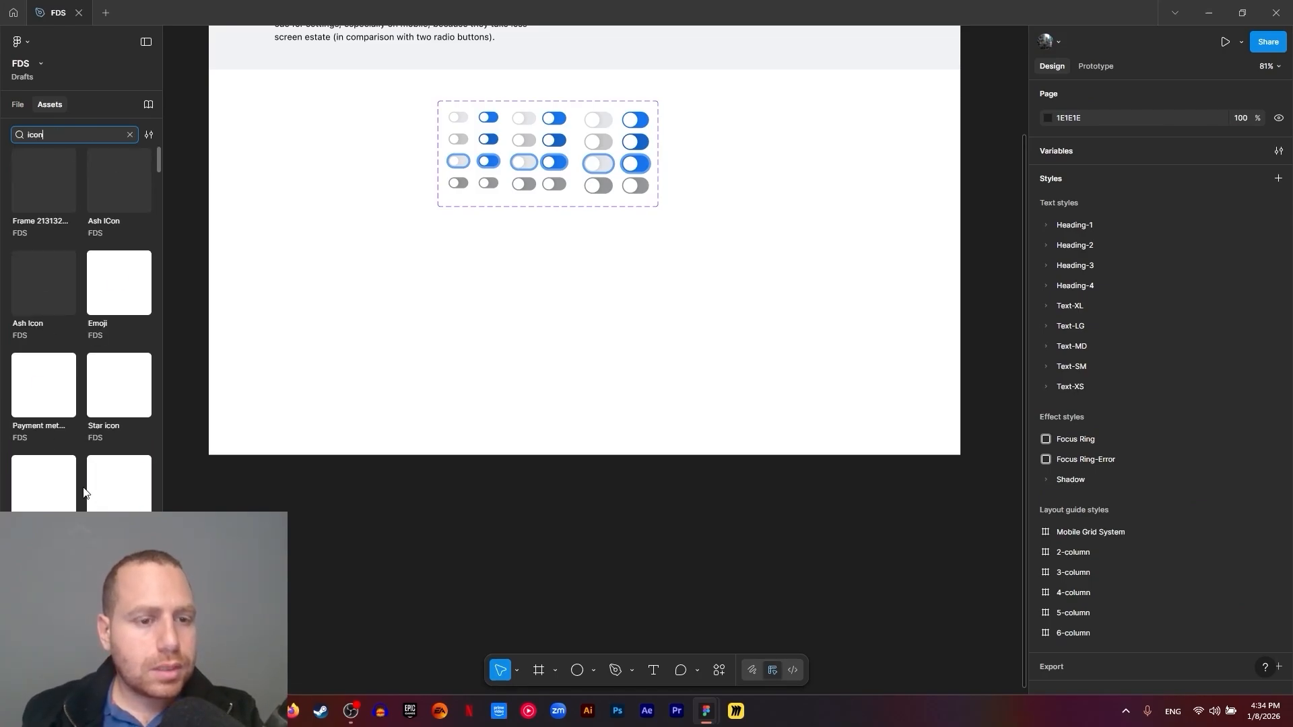
Place an instance of the content_copy icon on the empty canvas below the Toggles frame
{"action": "scroll", "coordinate": [45, 312], "scroll_direction": "down", "scroll_amount": 5}
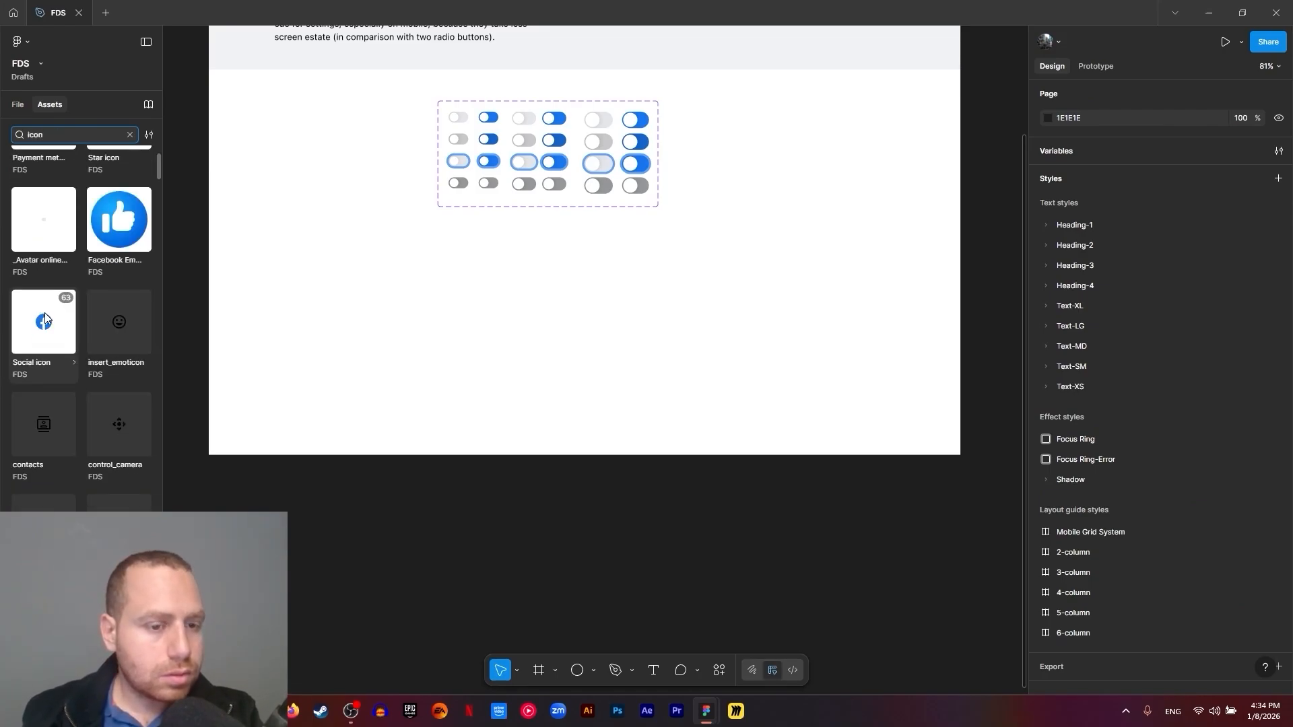
{"action": "scroll", "coordinate": [91, 337], "scroll_direction": "down", "scroll_amount": 1}
{"action": "left_click_drag", "start_coordinate": [117, 501], "coordinate": [671, 597]}
{"action": "left_click_drag", "start_coordinate": [756, 598], "coordinate": [681, 502]}
{"action": "scroll", "coordinate": [622, 524], "scroll_direction": "up", "scroll_amount": 3}
{"action": "scroll", "coordinate": [620, 524], "scroll_direction": "up", "scroll_amount": 2}
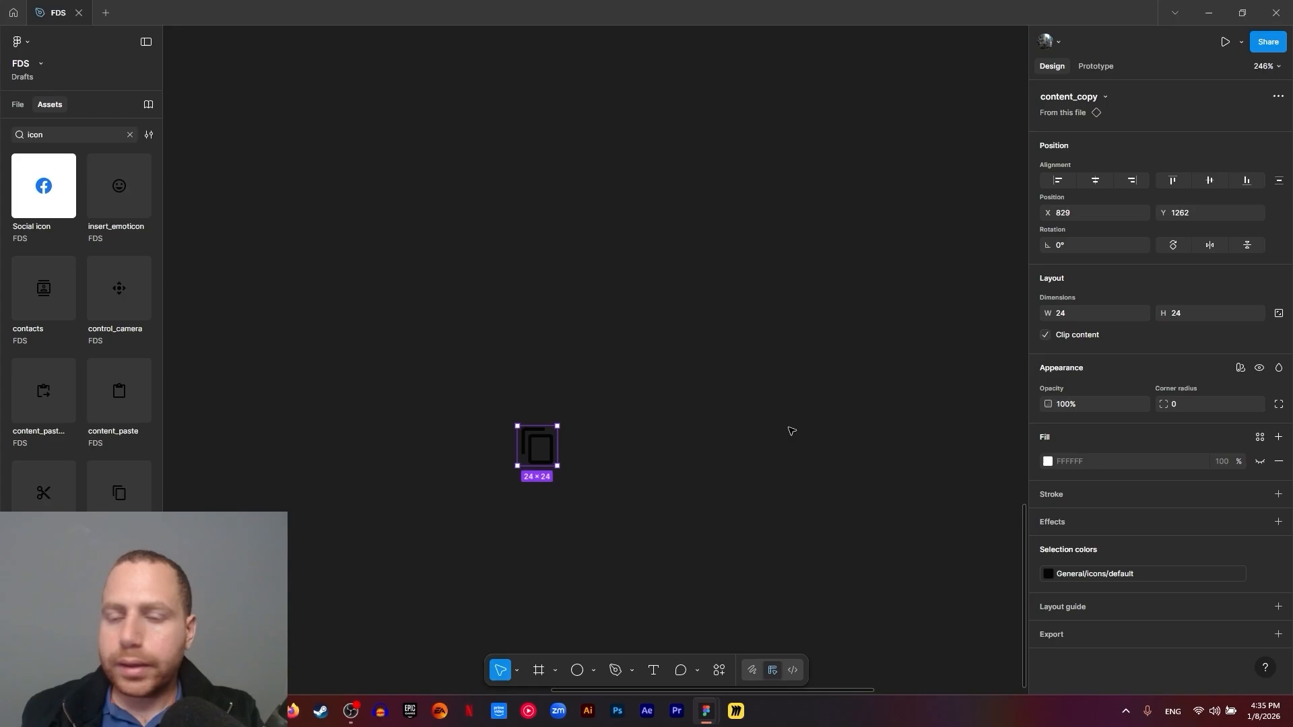
Add a "Remember me" text layer to the right of the copy icon, using the Text-SM/Medium style
{"action": "key", "text": "t"}
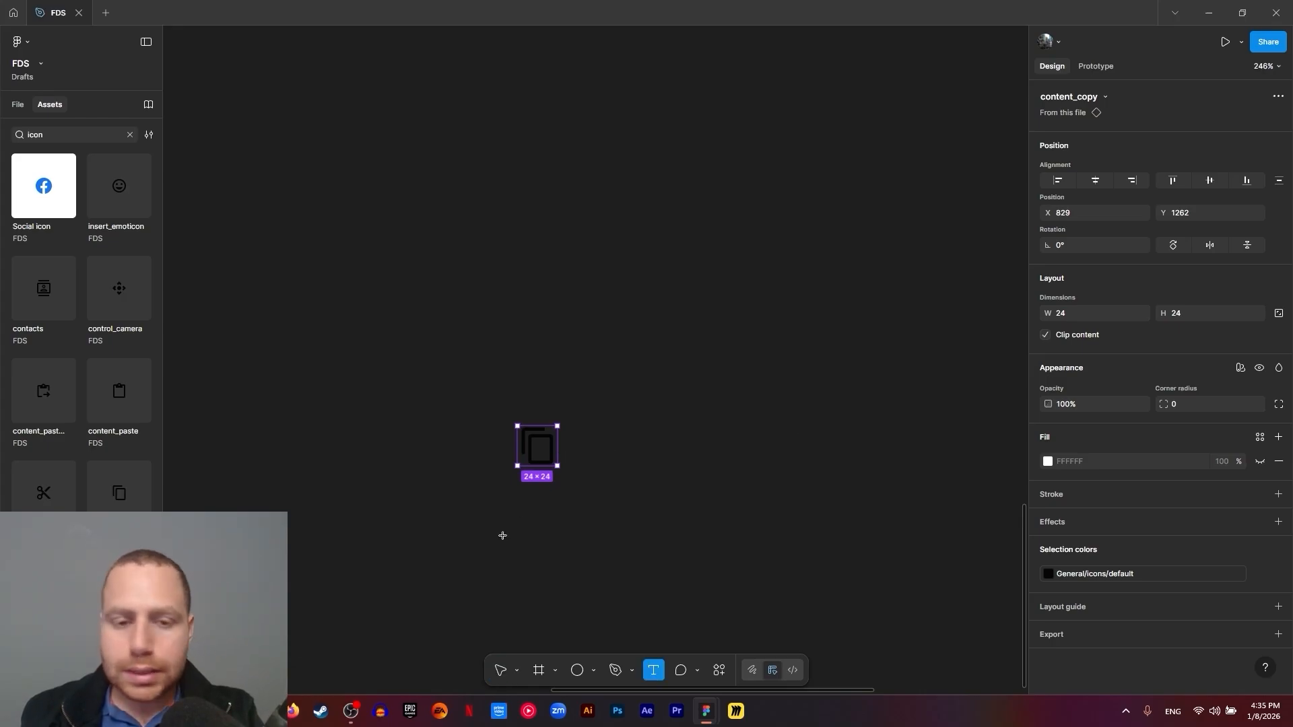
{"action": "left_click", "coordinate": [598, 418]}
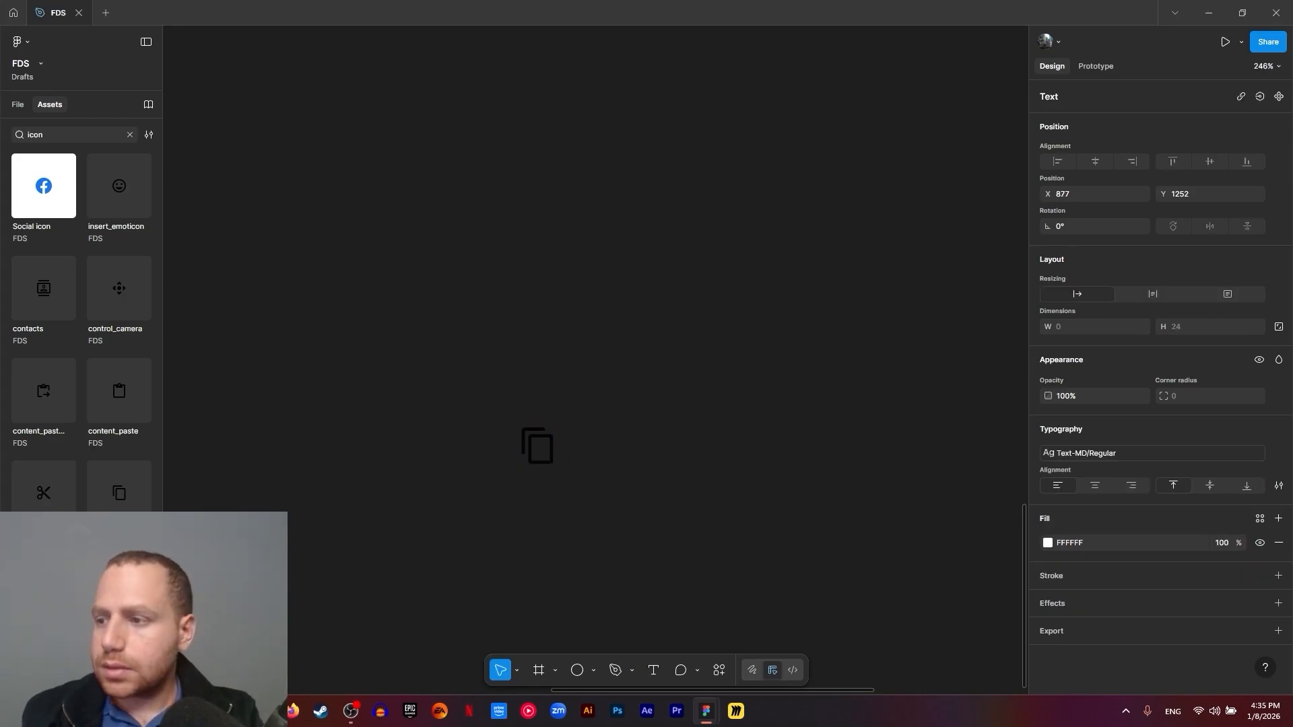
{"action": "left_click", "coordinate": [633, 407]}
{"action": "left_click", "coordinate": [594, 412]}
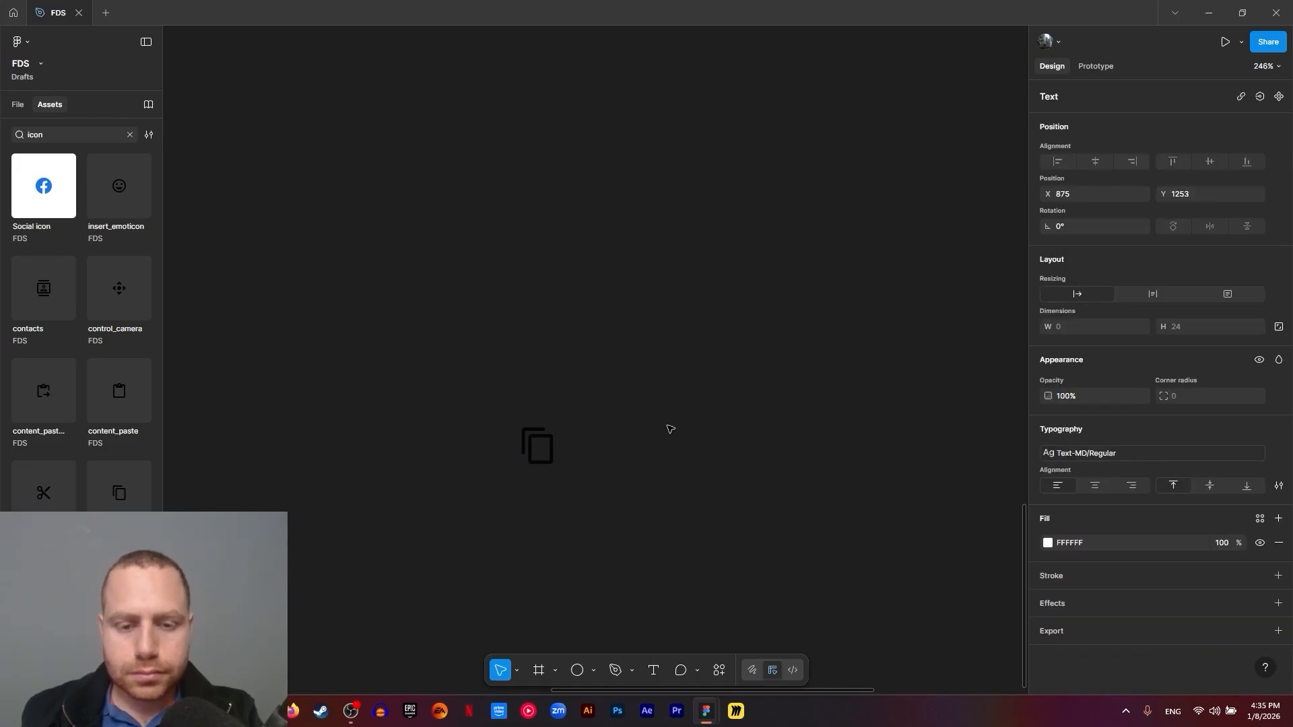
{"action": "left_click", "coordinate": [1118, 461]}
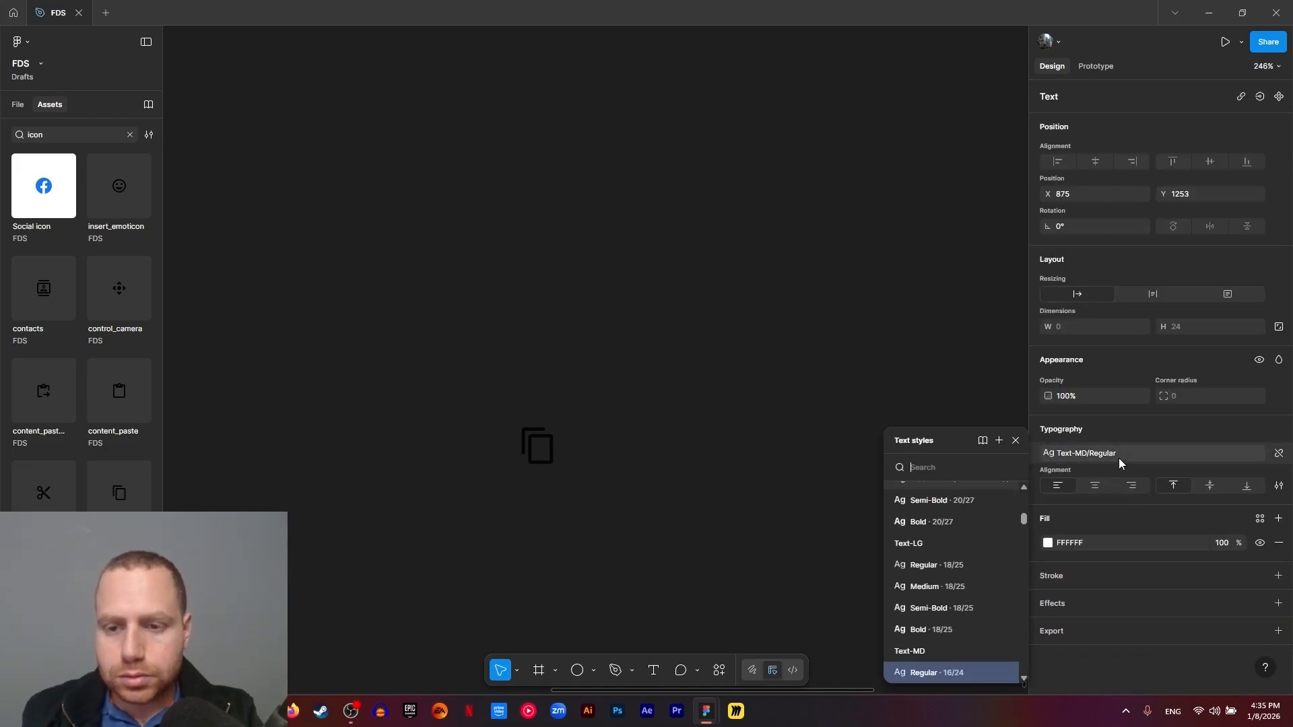
{"action": "type", "text": "sm"}
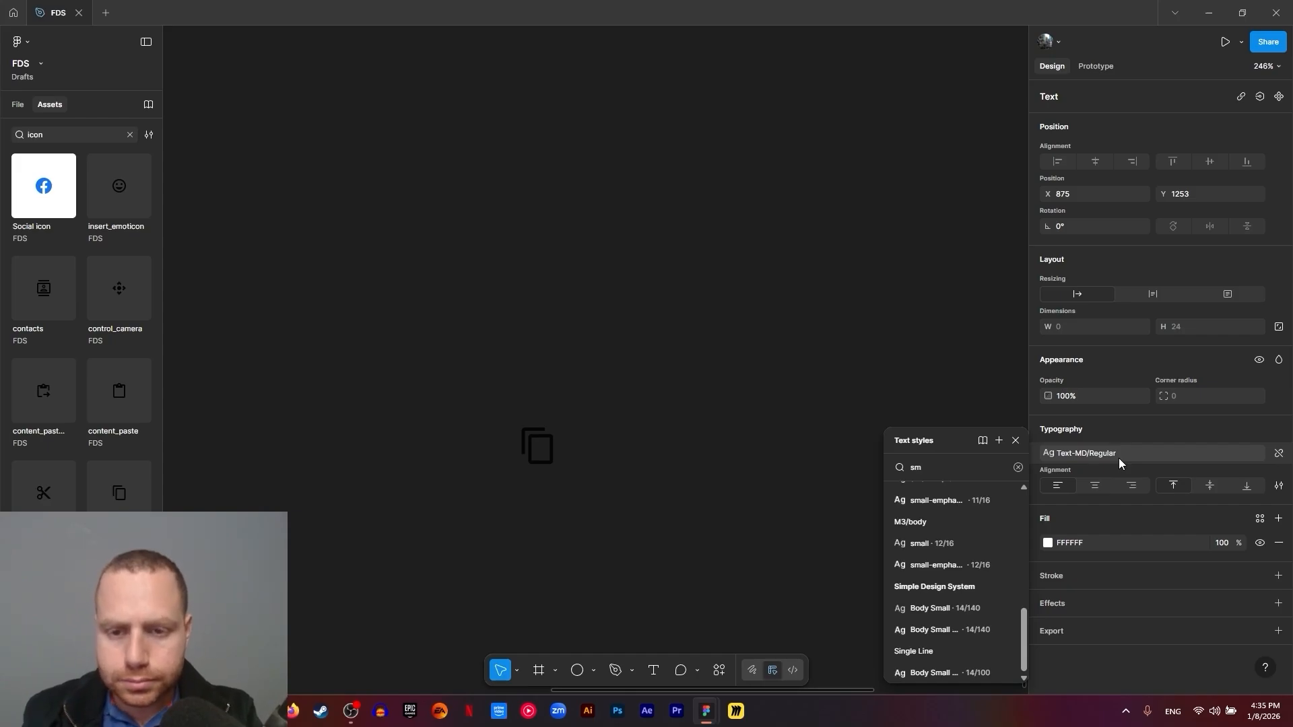
{"action": "scroll", "coordinate": [936, 575], "scroll_direction": "up", "scroll_amount": 5}
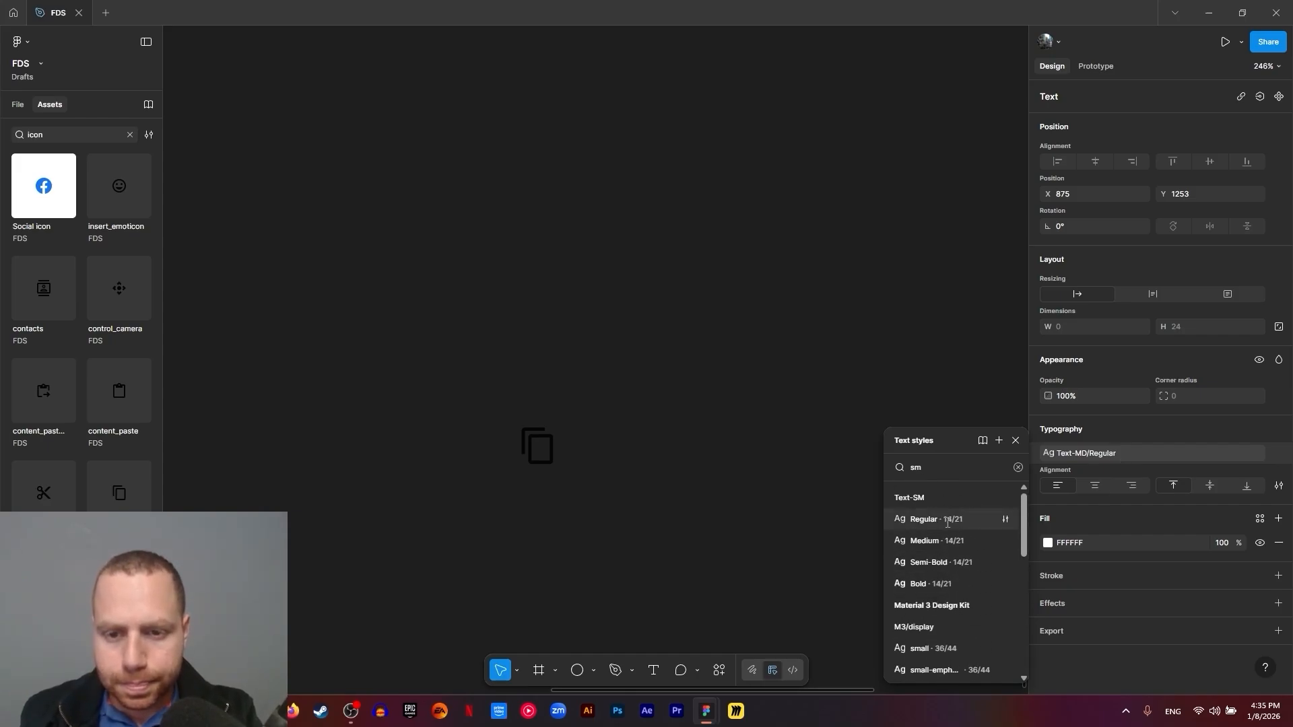
{"action": "left_click", "coordinate": [936, 540]}
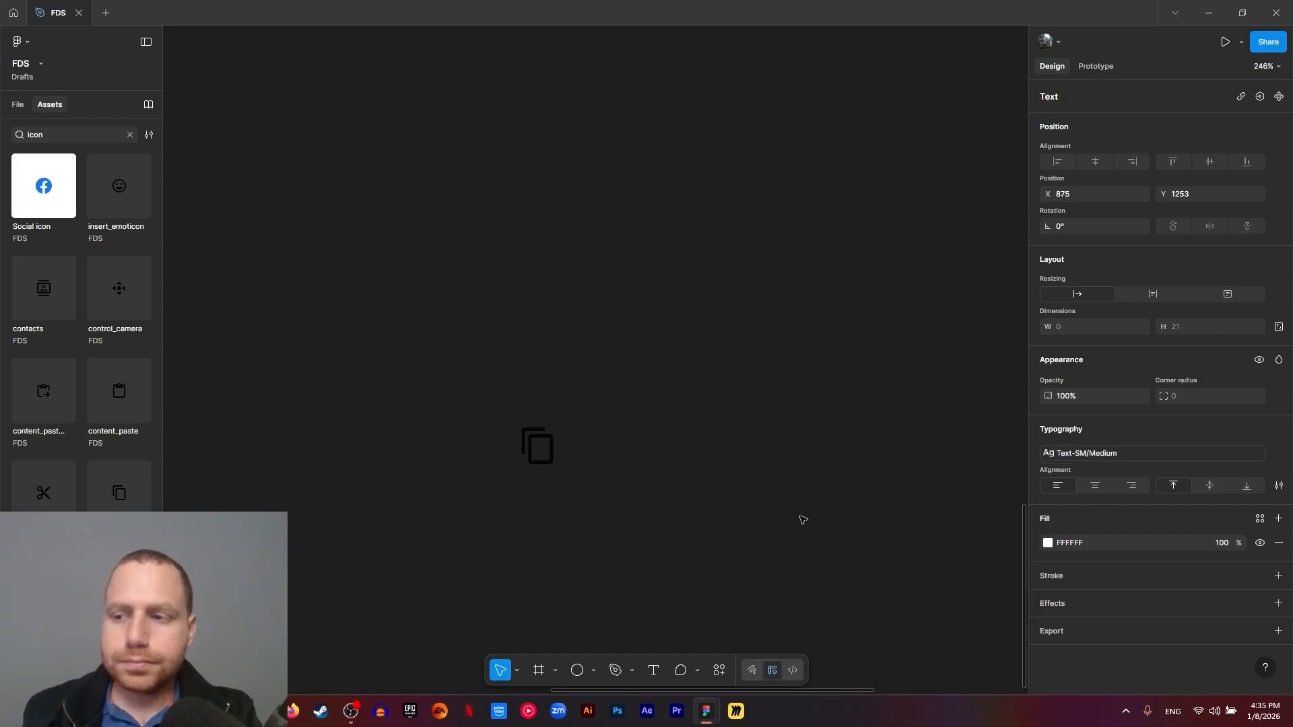
{"action": "type", "text": "Reme"}
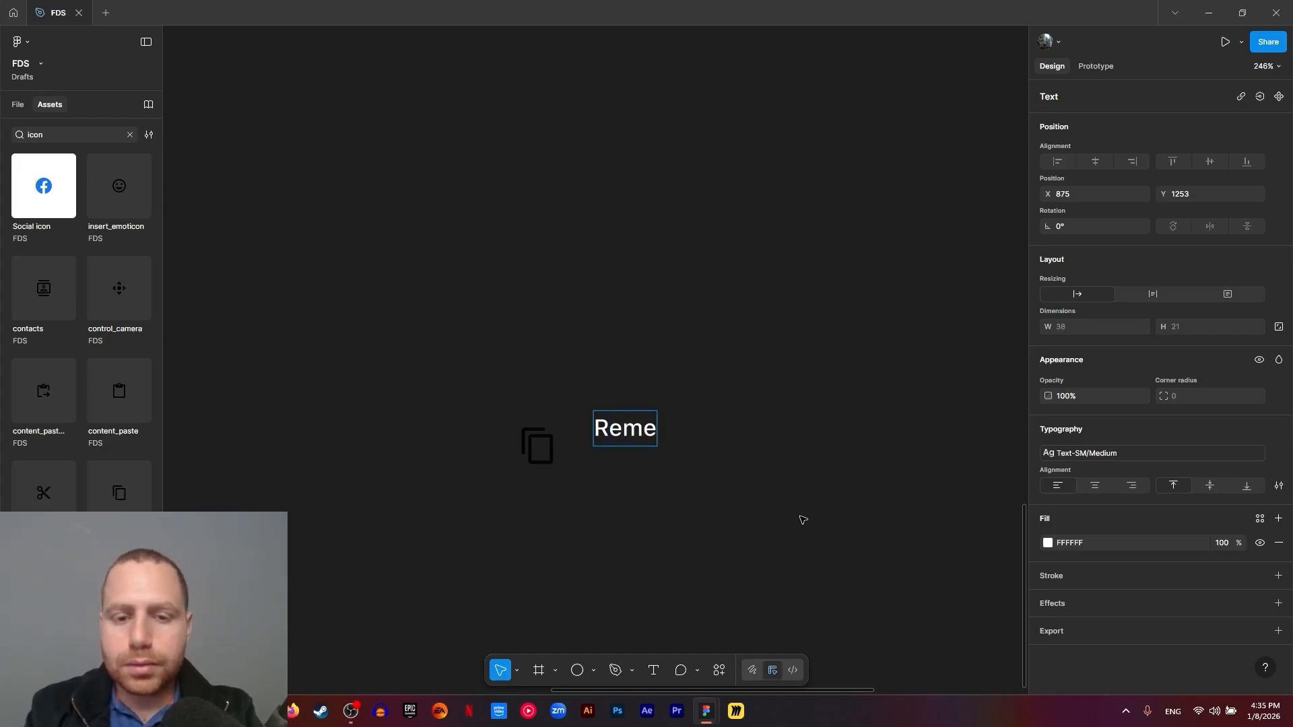
{"action": "type", "text": "mber me"}
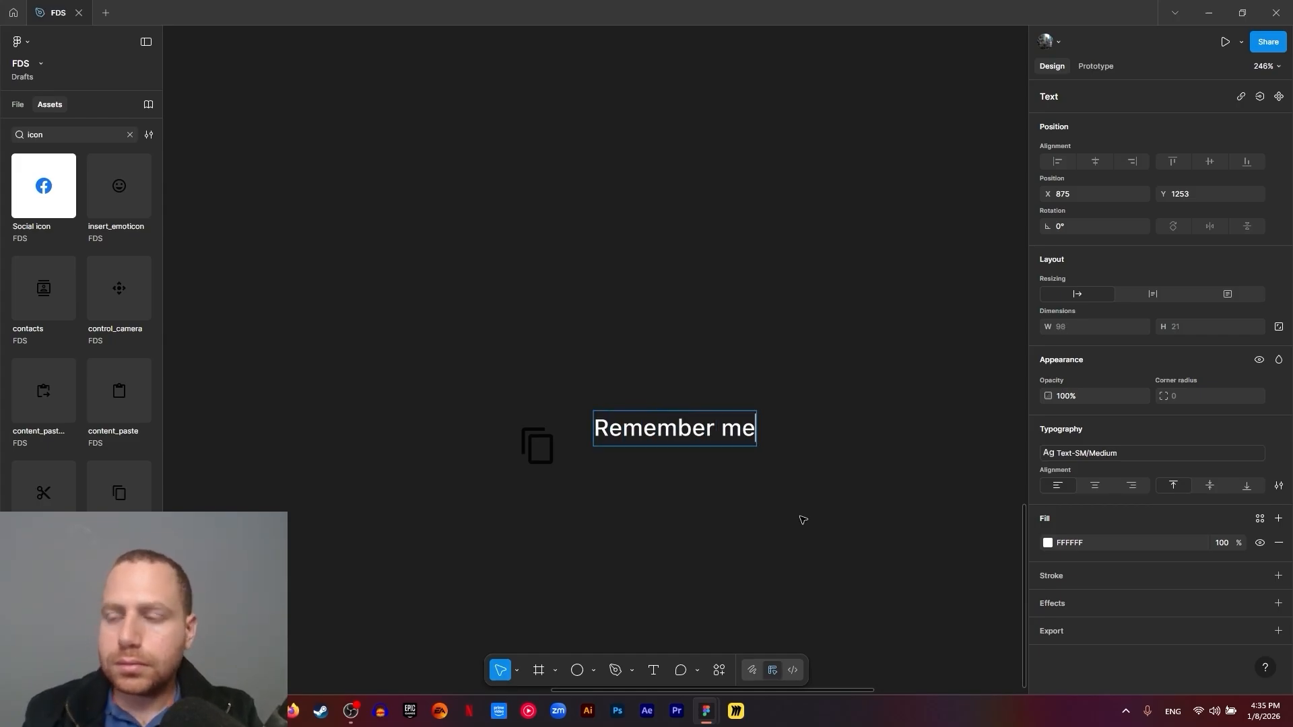
{"action": "key", "text": "Escape"}
Set the fill of the "Remember me" text to the General/text/default variable
{"action": "double_click", "coordinate": [626, 437]}
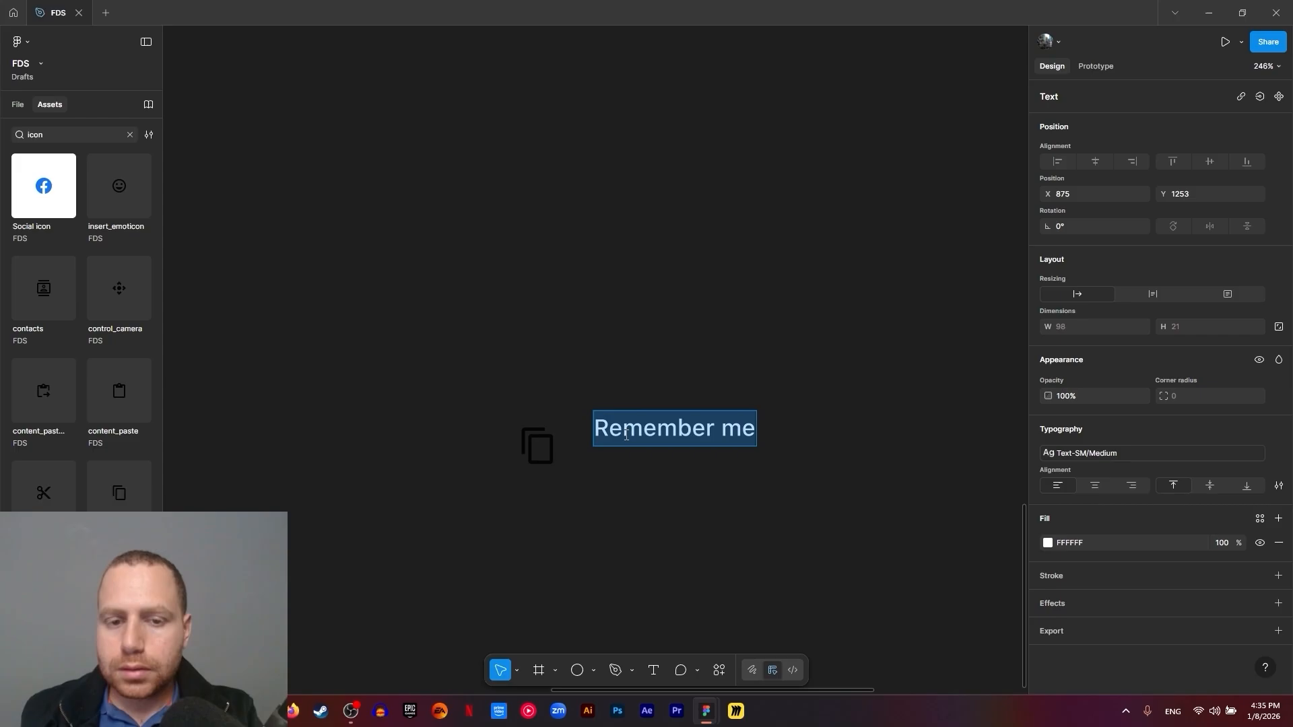
{"action": "left_click", "coordinate": [1049, 542]}
{"action": "left_click", "coordinate": [928, 349]}
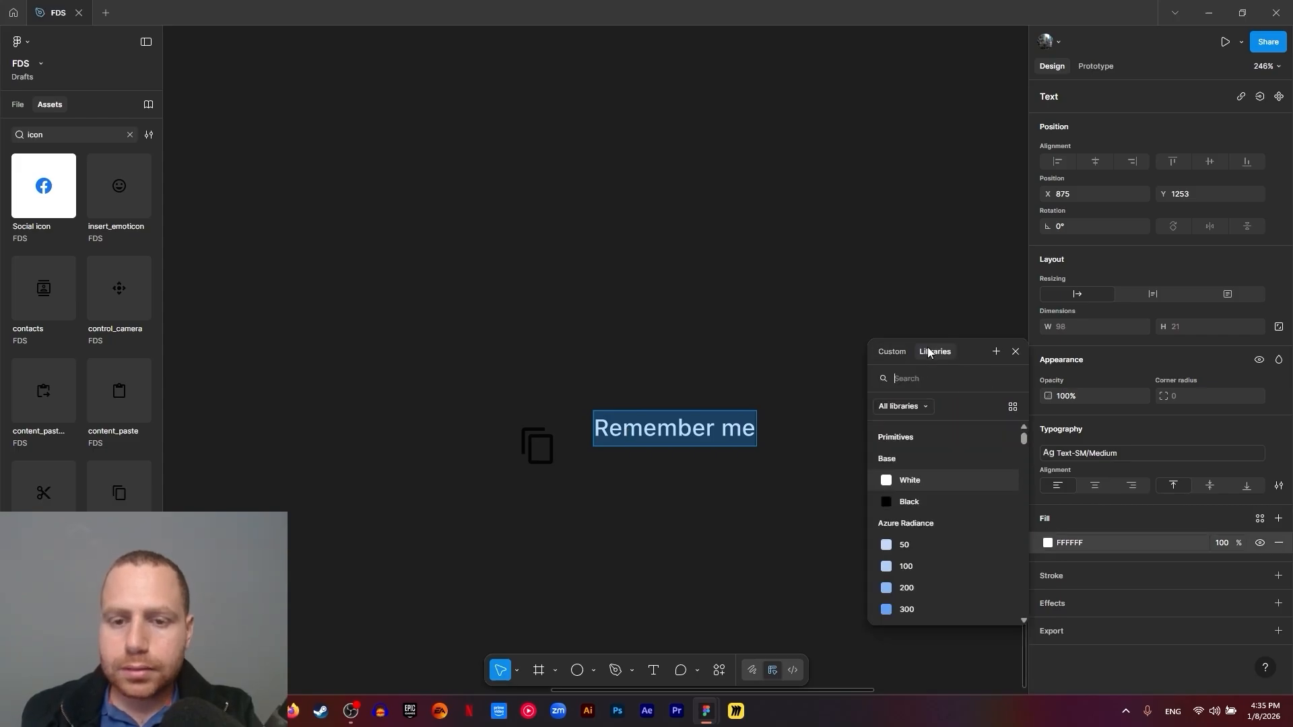
{"action": "type", "text": "text"}
{"action": "left_click", "coordinate": [932, 457]}
{"action": "key", "text": "Escape"}
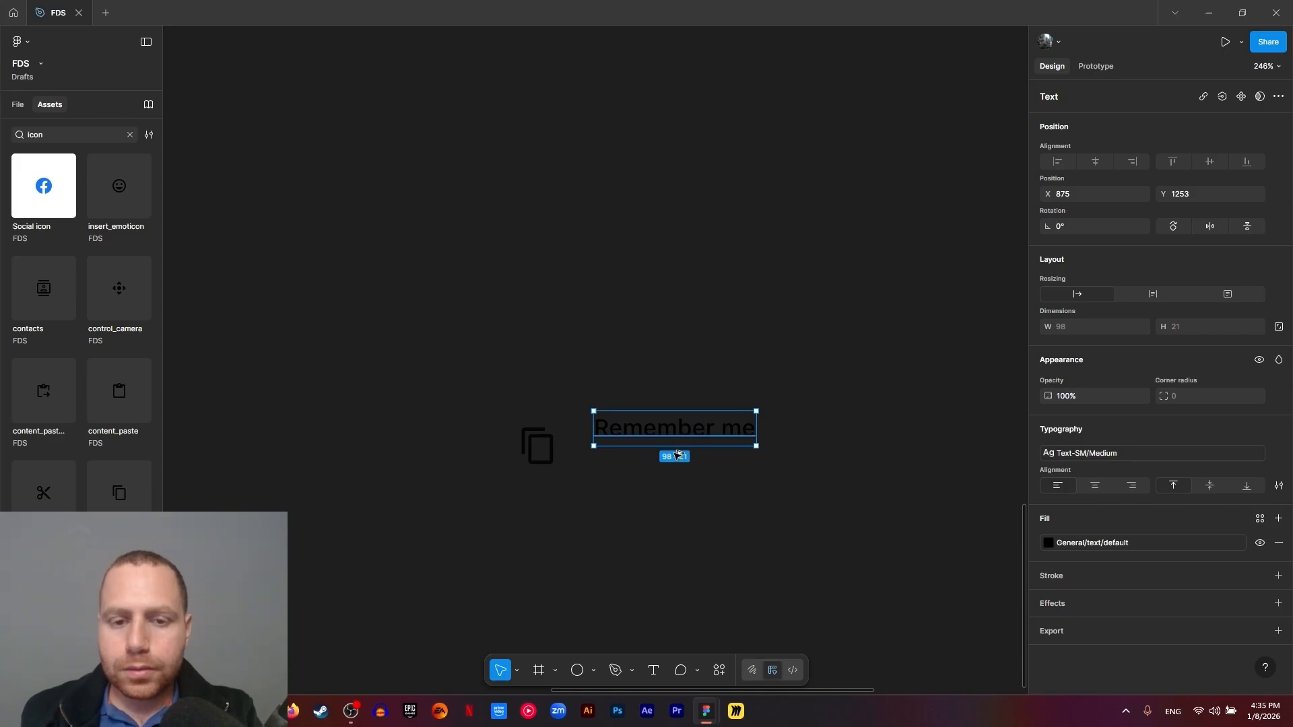
Duplicate the "Remember me" text directly below it and change the copy to "Save my login details for next time"
{"action": "left_click_drag", "start_coordinate": [674, 436], "coordinate": [671, 483], "text": "alt"}
{"action": "double_click", "coordinate": [672, 482]}
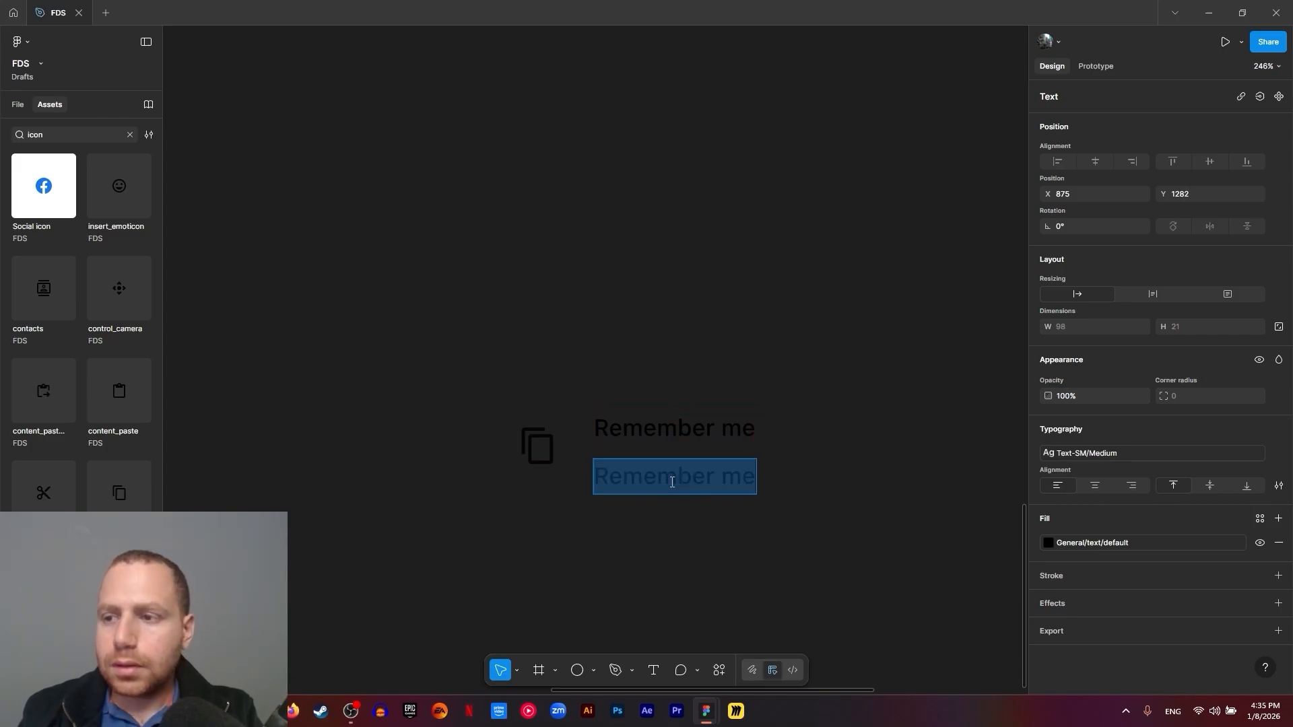
{"action": "type", "text": "Sav"}
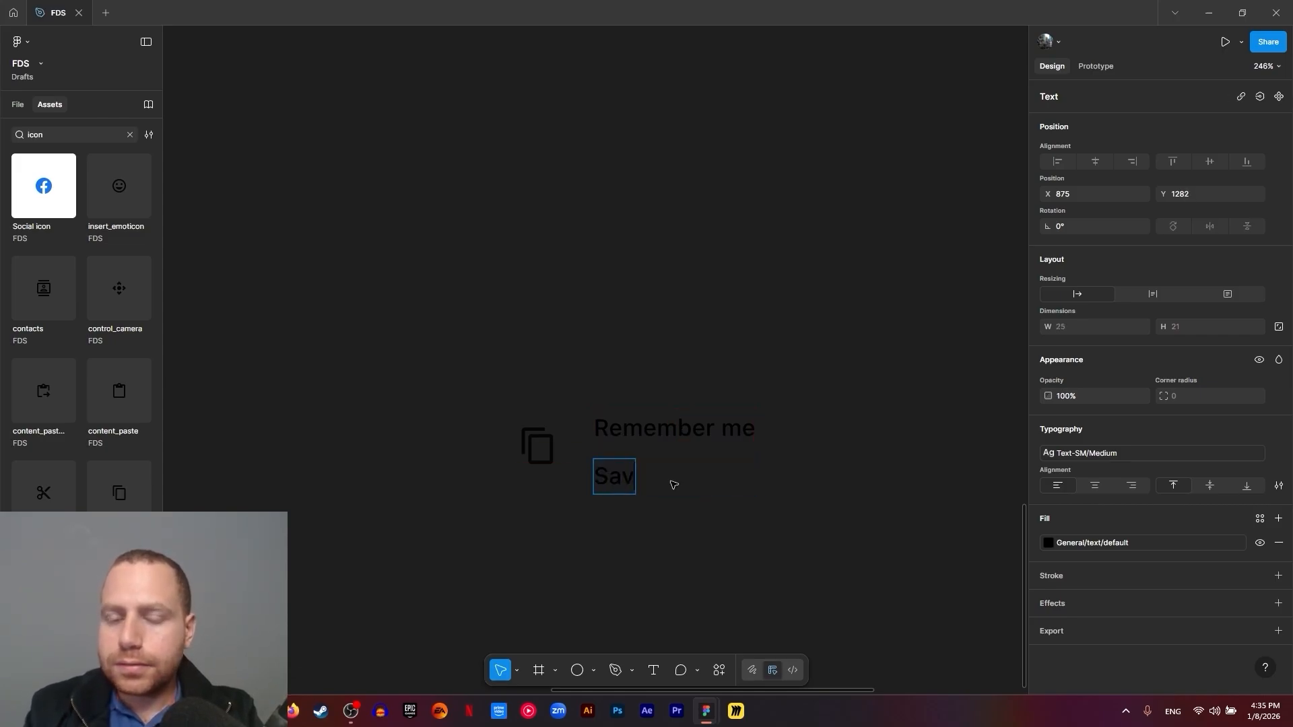
{"action": "type", "text": "e my"}
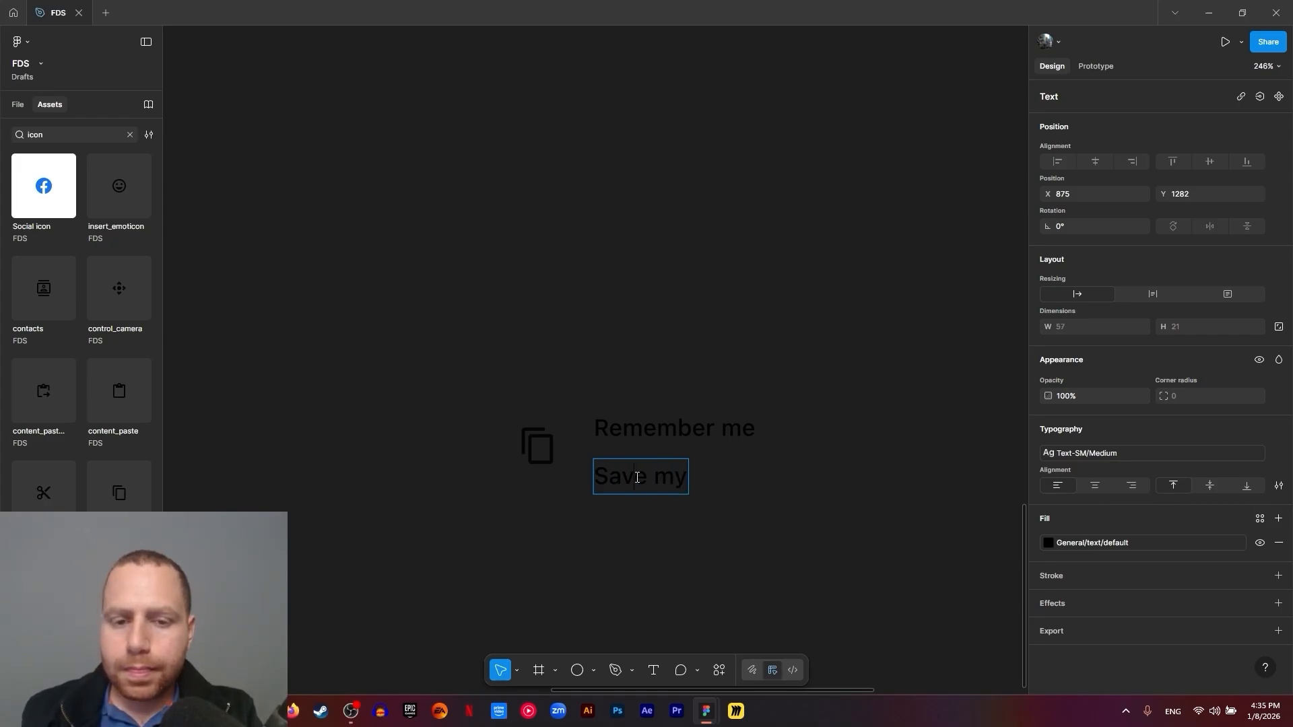
{"action": "key", "text": "ctrl+a"}
{"action": "left_click", "coordinate": [687, 478]}
{"action": "type", "text": "lo"}
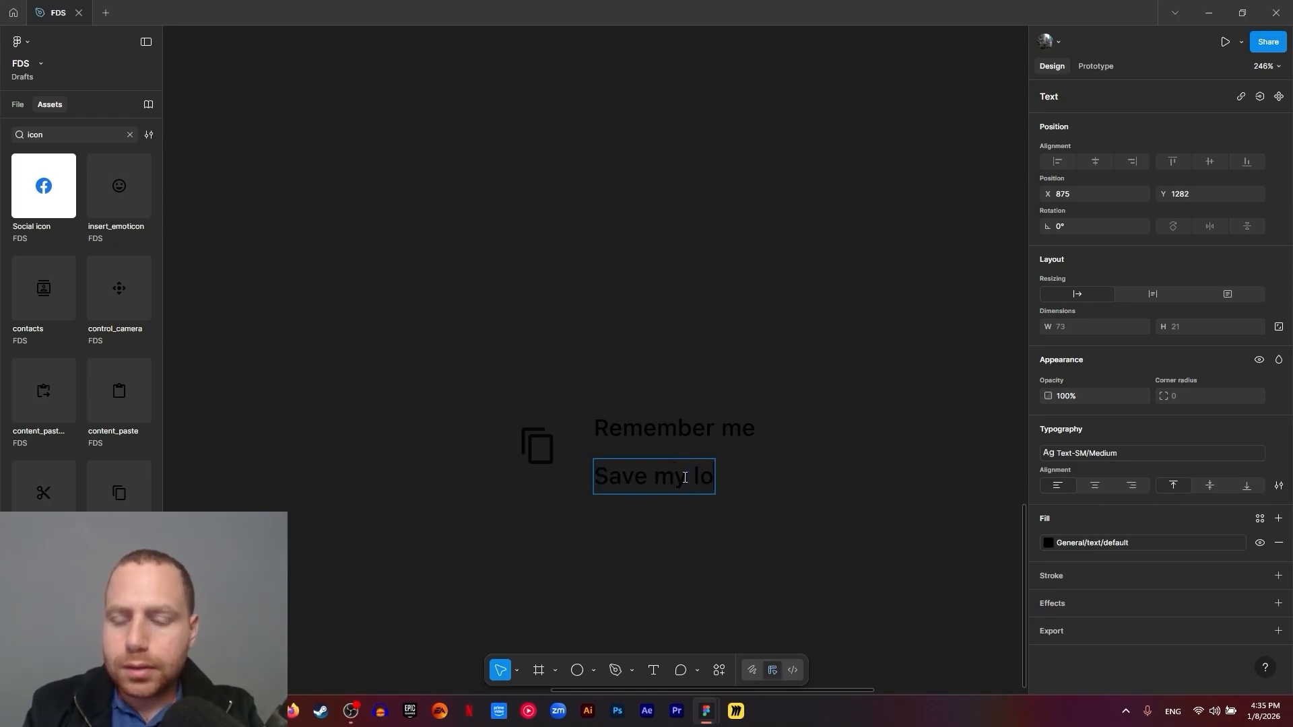
{"action": "type", "text": "gin detais o"}
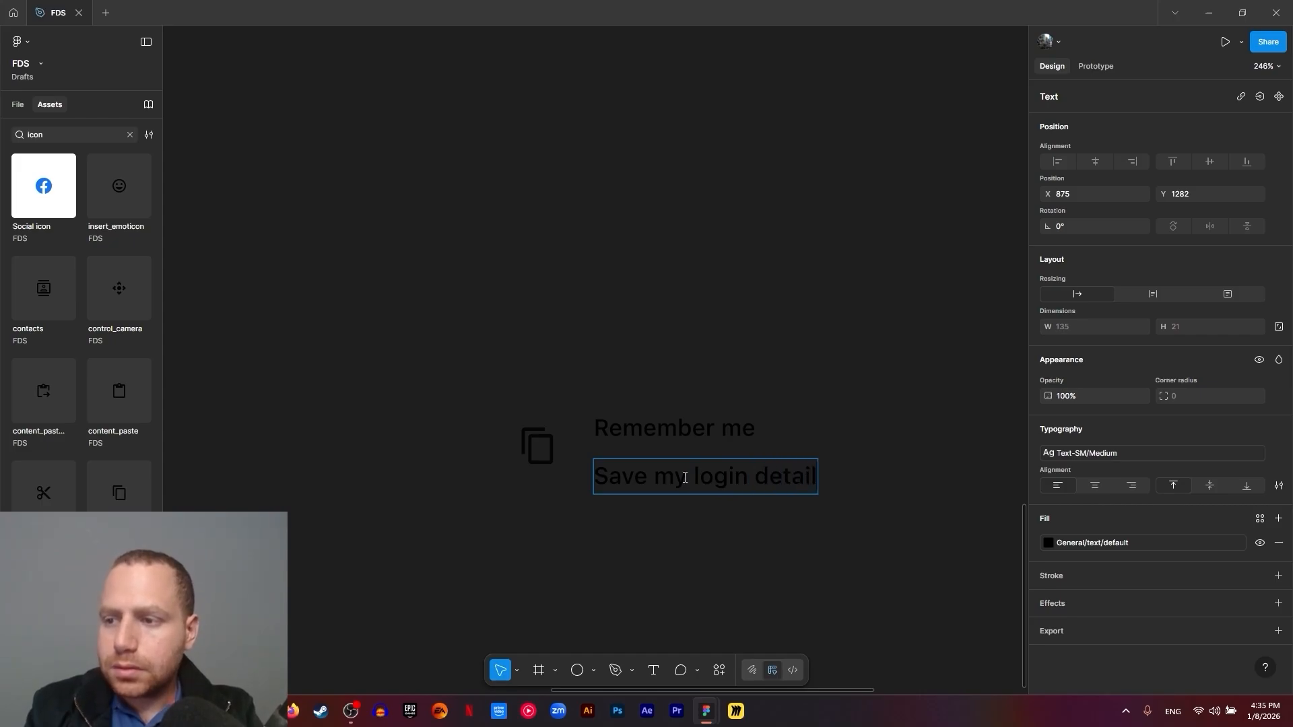
{"action": "key", "text": "BackSpace"}
{"action": "key", "text": "BackSpace"}
{"action": "key", "text": "BackSpace"}
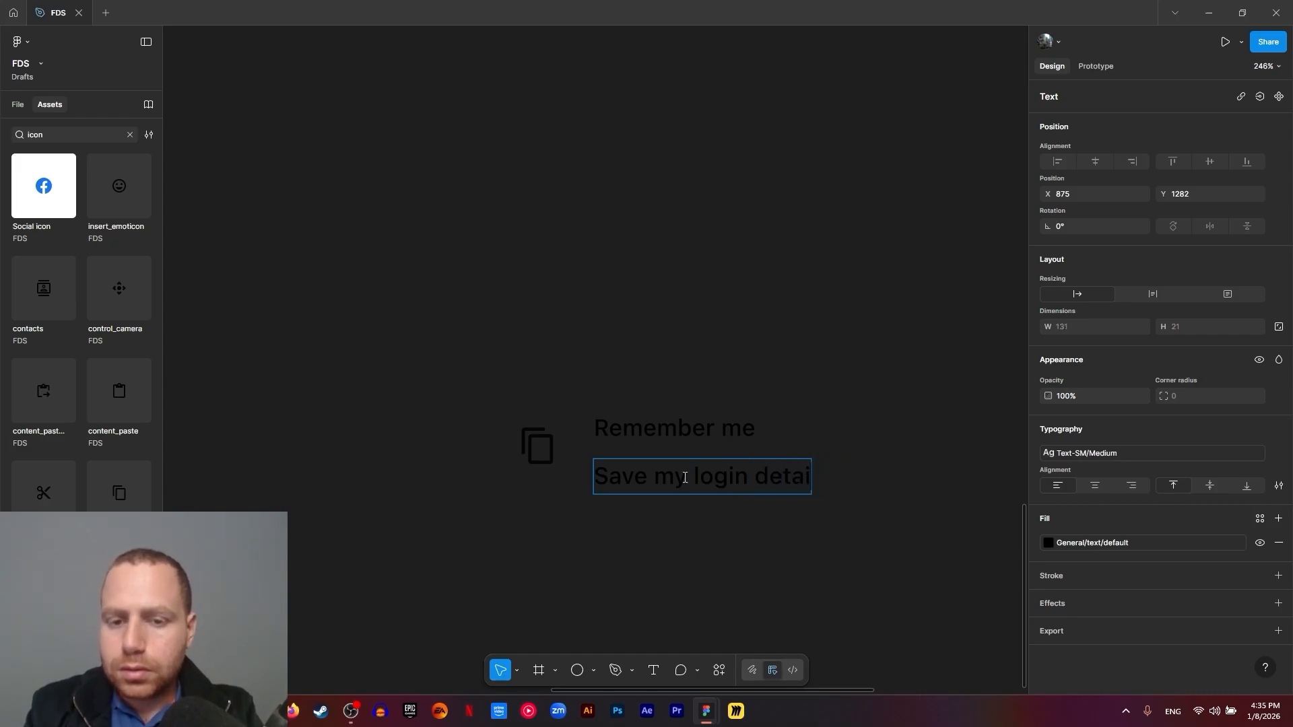
{"action": "type", "text": "ls for"}
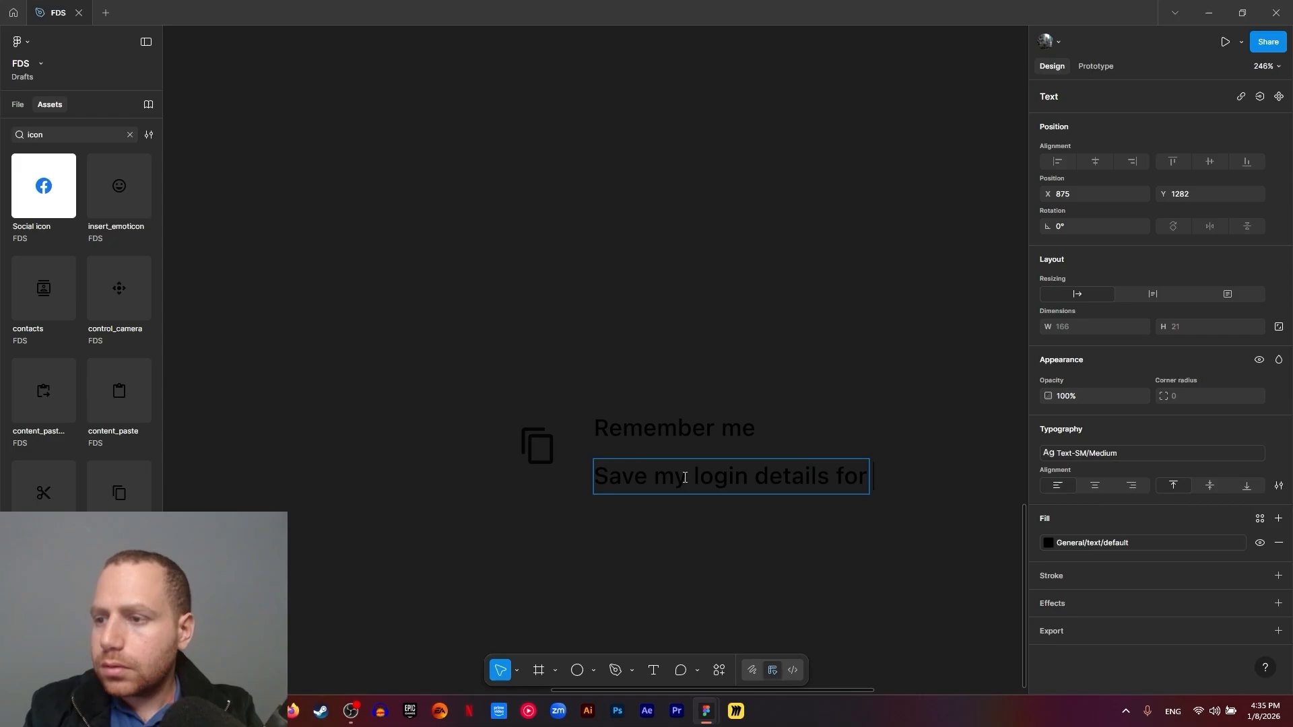
{"action": "type", "text": " next time"}
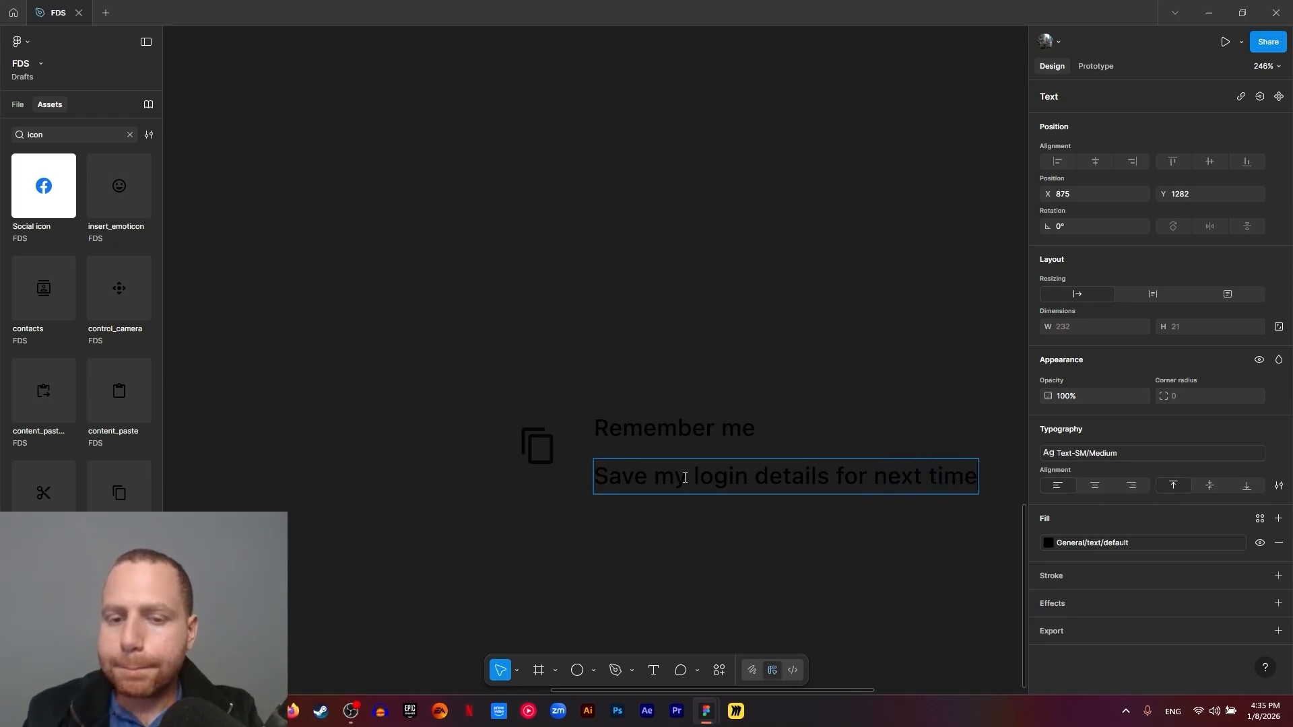
{"action": "key", "text": "Escape"}
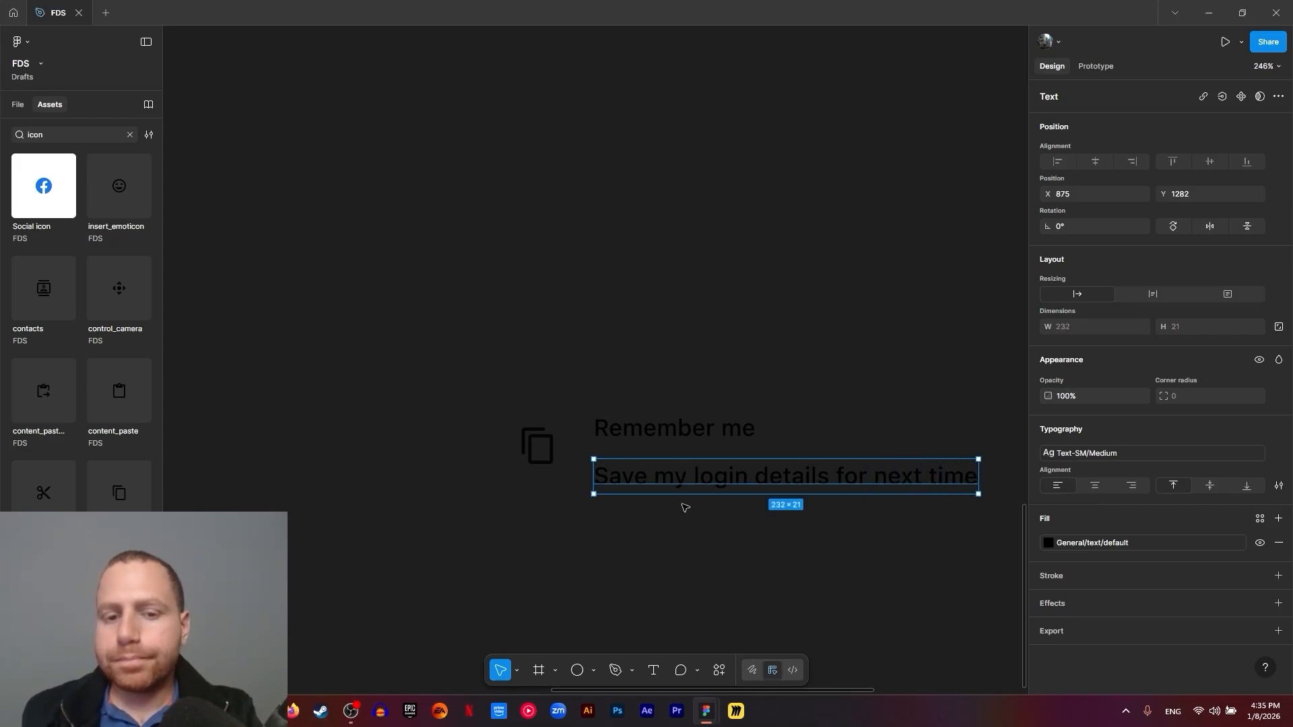
Give the "Save my login details for next time" text the General/text/placeholder fill and the Text-SM/Regular style
{"action": "left_click", "coordinate": [1086, 543]}
{"action": "left_click", "coordinate": [925, 634]}
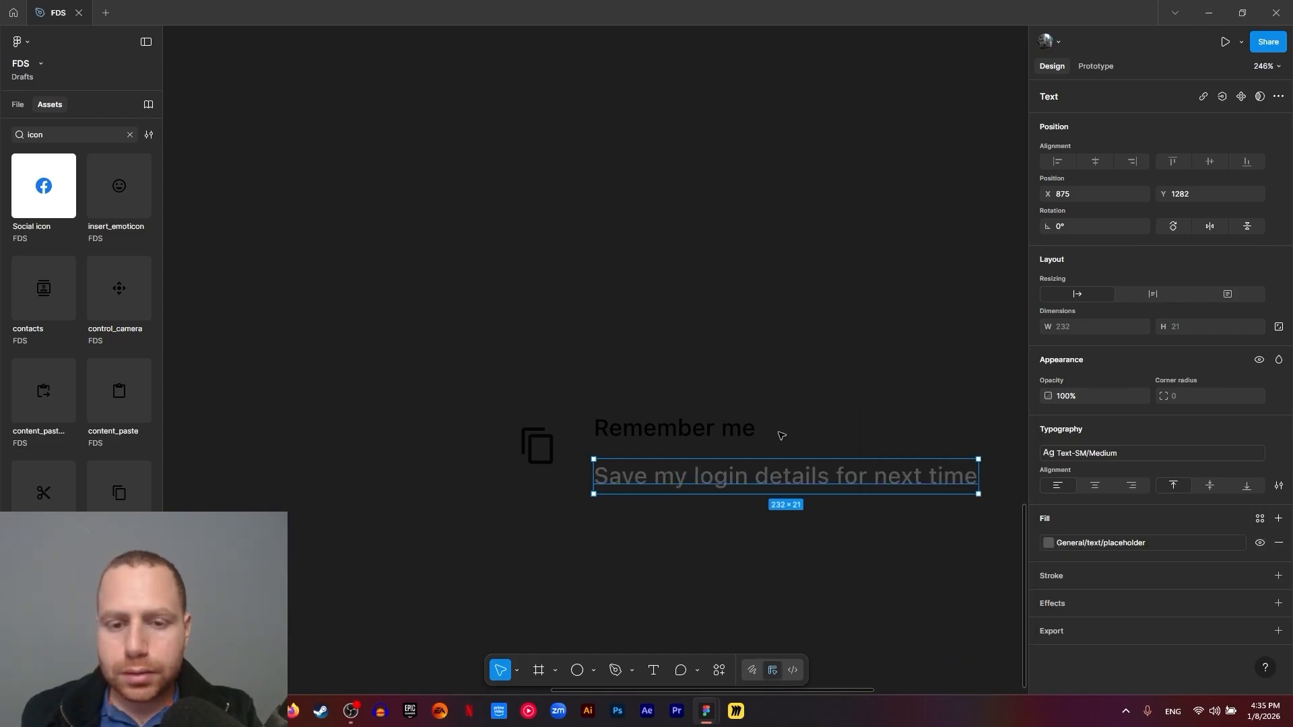
{"action": "key", "text": "Return"}
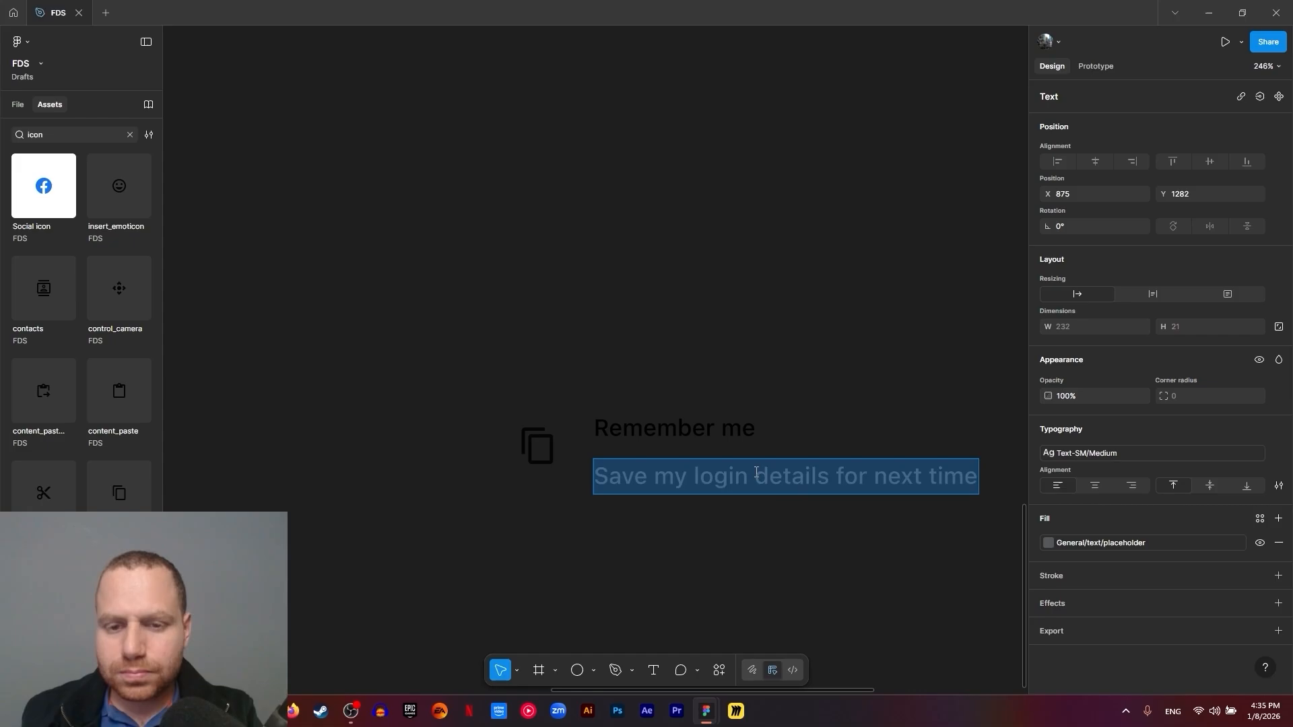
{"action": "left_click", "coordinate": [1094, 454]}
{"action": "left_click", "coordinate": [957, 650]}
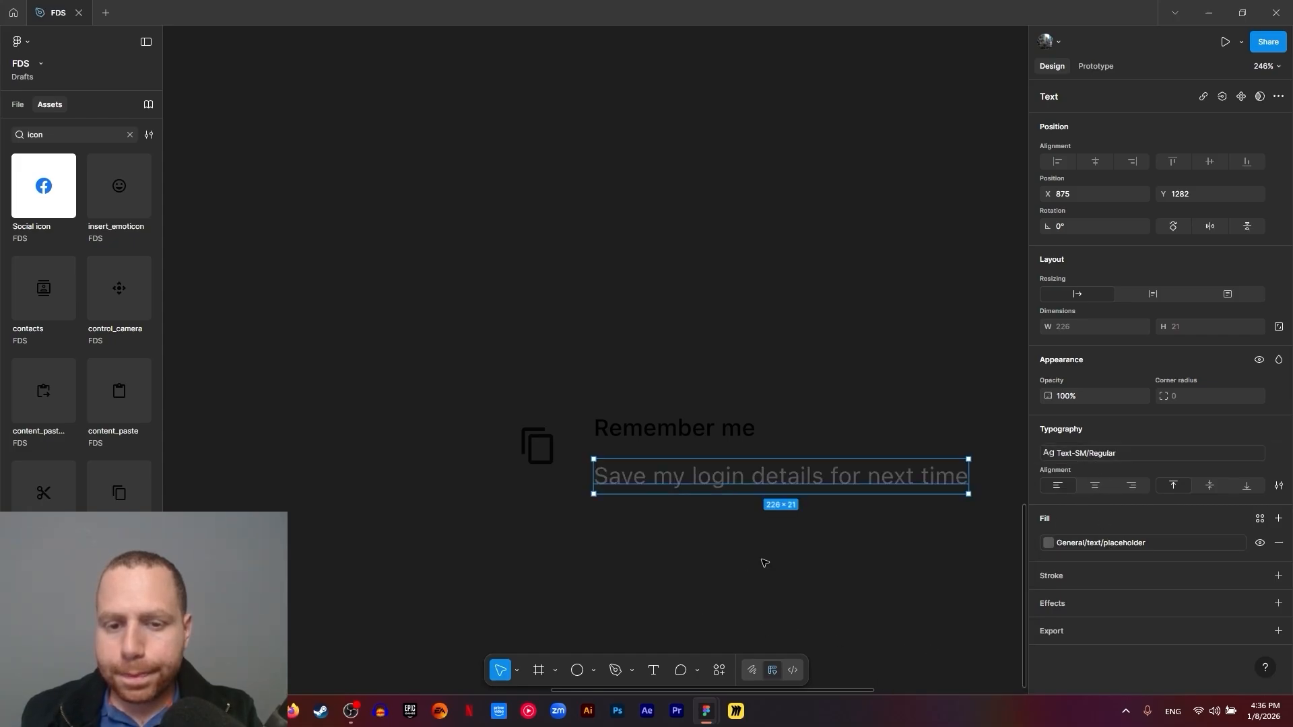
Place an instance of the selected default md Toggle Switch to the right of the two text lines, at X 1176, Y 1269
{"action": "scroll", "coordinate": [764, 563], "scroll_direction": "down", "scroll_amount": 2}
{"action": "scroll", "coordinate": [764, 532], "scroll_direction": "right", "scroll_amount": 3}
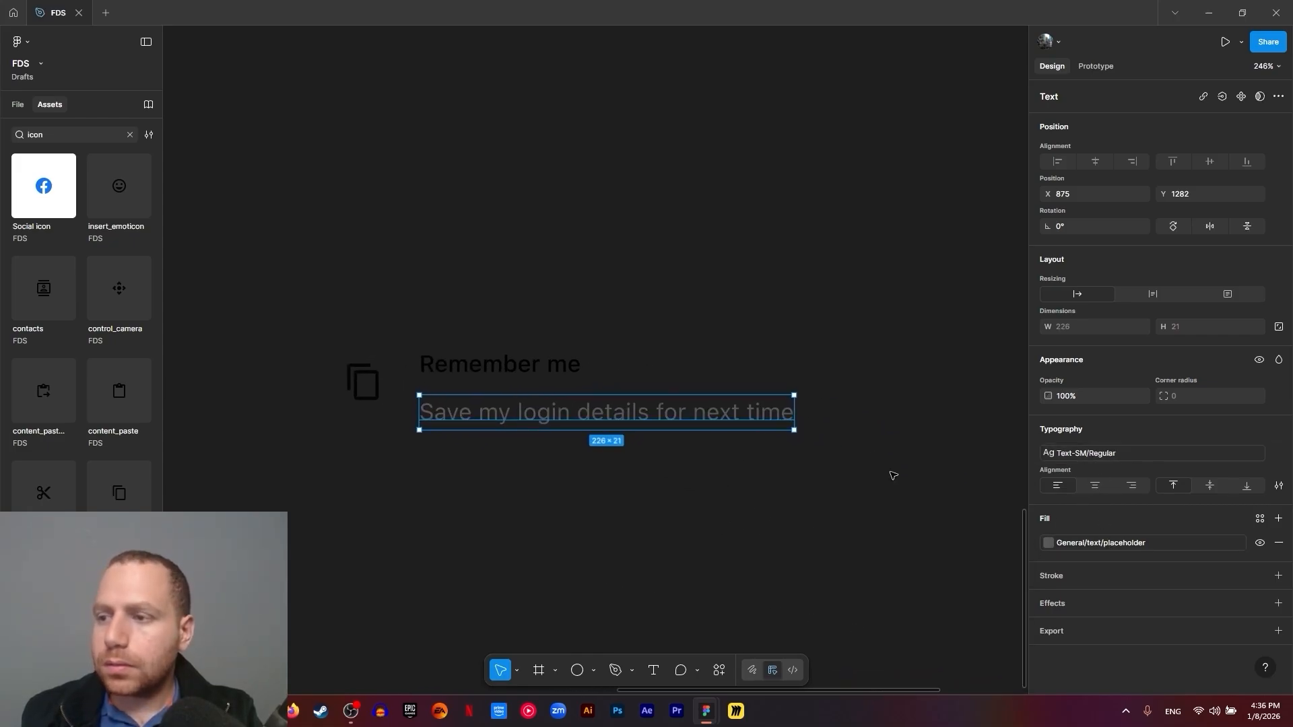
{"action": "left_click_drag", "start_coordinate": [887, 474], "coordinate": [765, 470]}
{"action": "scroll", "coordinate": [684, 434], "scroll_direction": "down", "scroll_amount": 5}
{"action": "left_click_drag", "start_coordinate": [684, 333], "coordinate": [815, 478]}
{"action": "scroll", "coordinate": [814, 478], "scroll_direction": "down", "scroll_amount": 5}
{"action": "scroll", "coordinate": [723, 259], "scroll_direction": "up", "scroll_amount": 2}
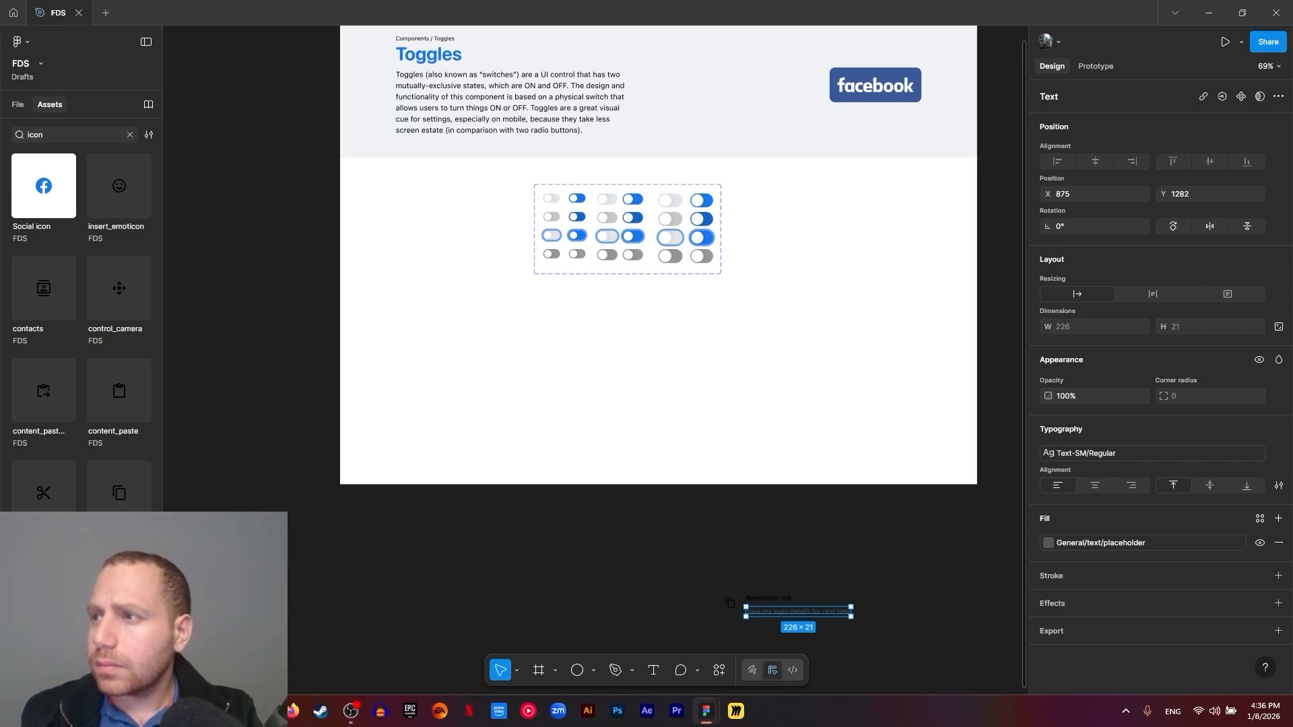
{"action": "left_click", "coordinate": [638, 201]}
{"action": "left_click_drag", "start_coordinate": [638, 201], "coordinate": [781, 497]}
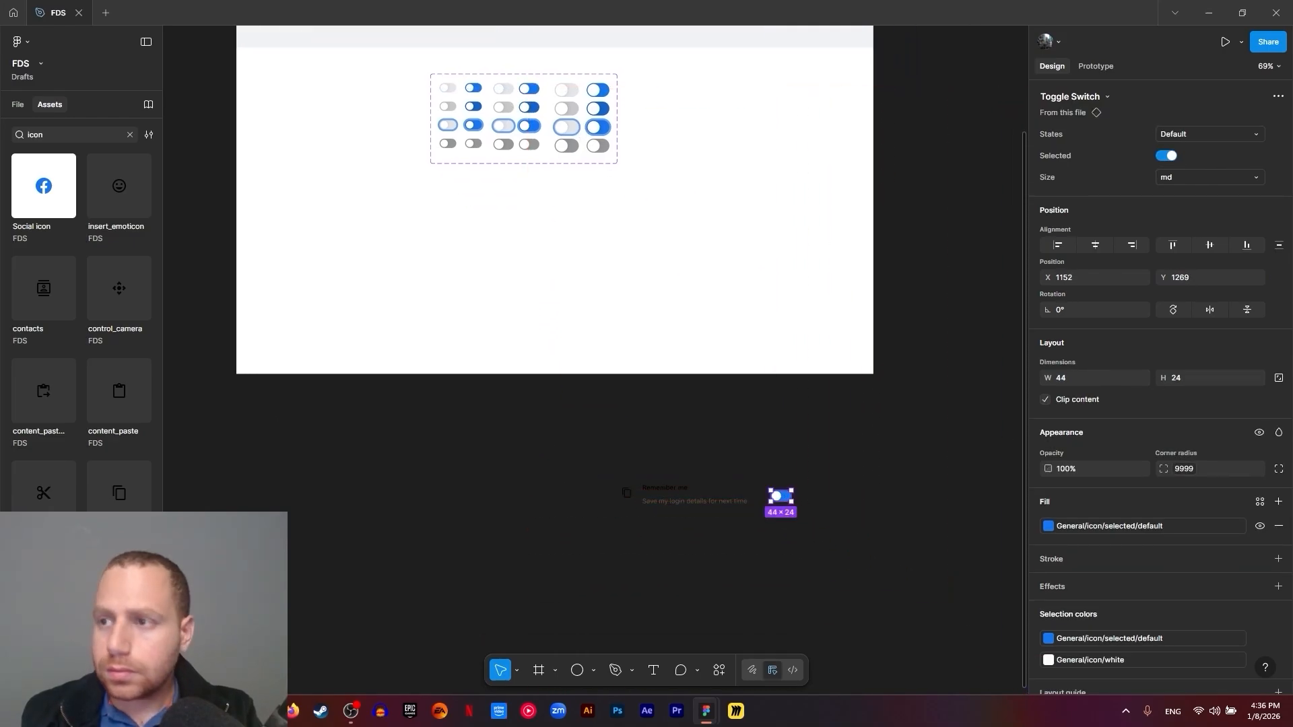
{"action": "scroll", "coordinate": [758, 508], "scroll_direction": "up", "scroll_amount": 5}
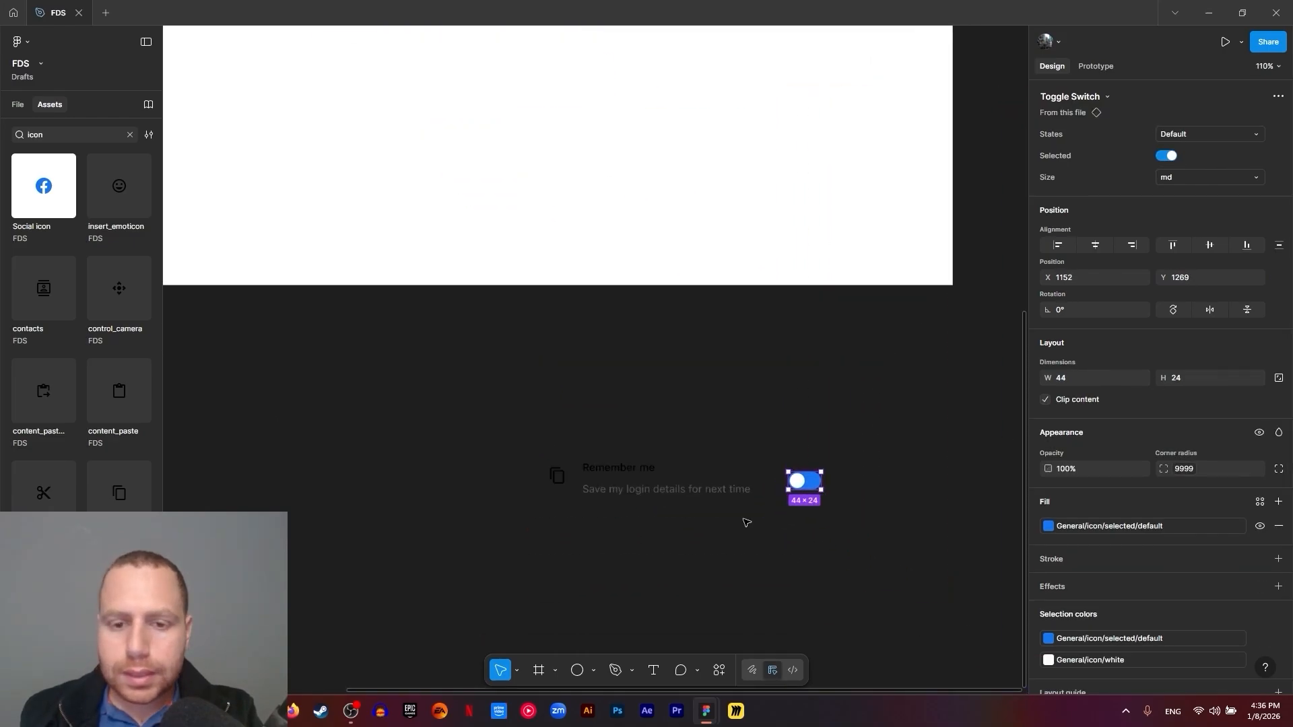
{"action": "left_click_drag", "start_coordinate": [818, 473], "coordinate": [852, 476]}
Add an "Anywhere" text layer and position it just left of the toggle switch at X 1111, Y 1272
{"action": "key", "text": "t"}
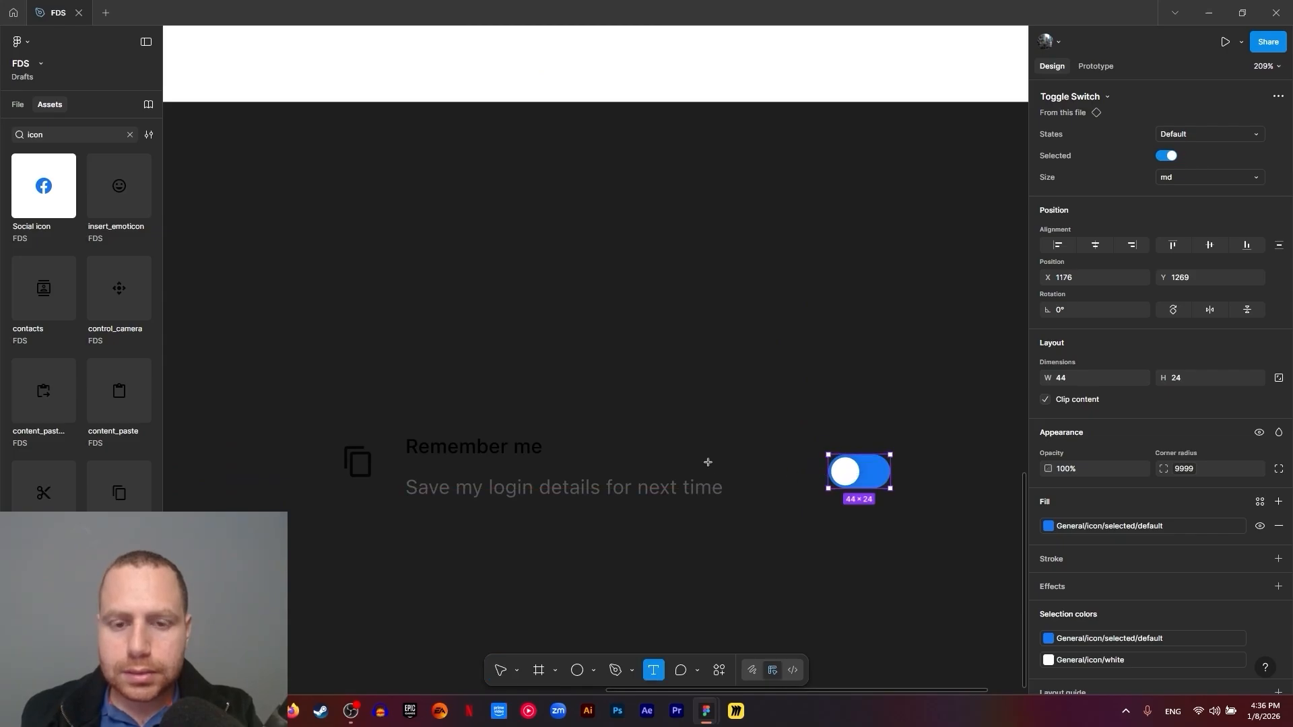
{"action": "left_click", "coordinate": [751, 466]}
{"action": "type", "text": "An"}
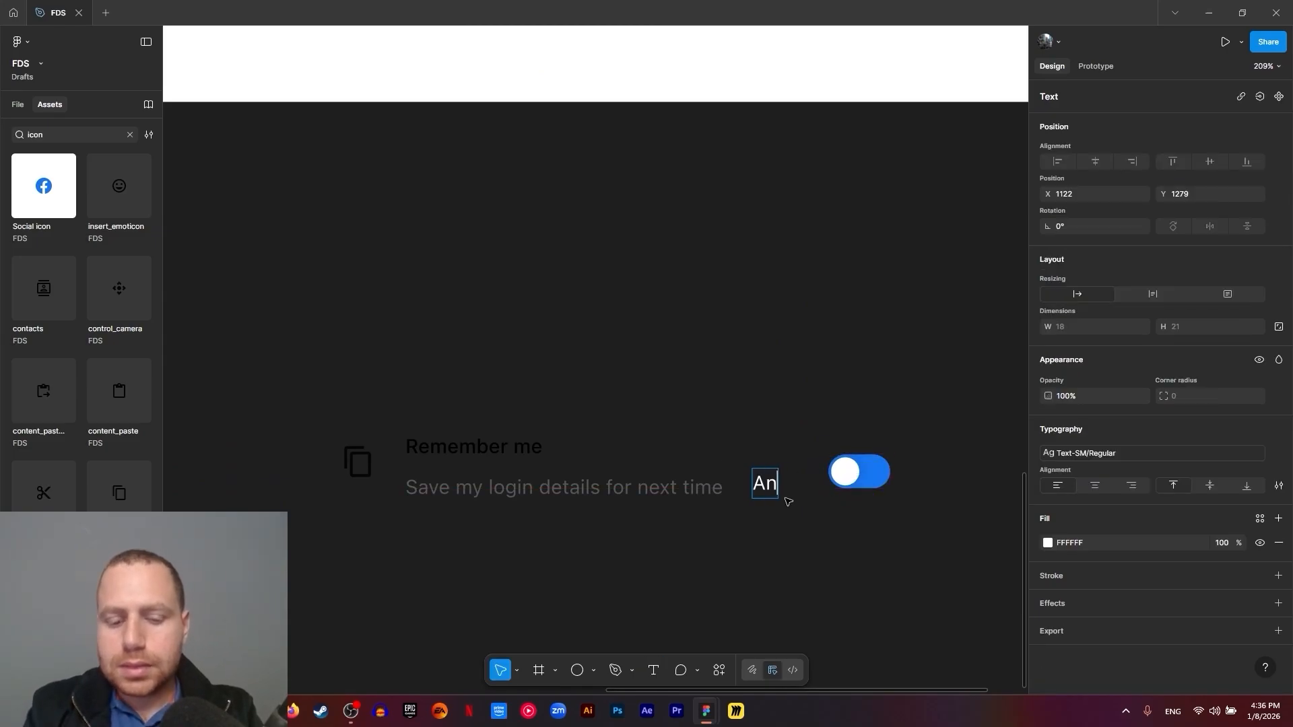
{"action": "type", "text": "ywhere"}
{"action": "key", "text": "Escape"}
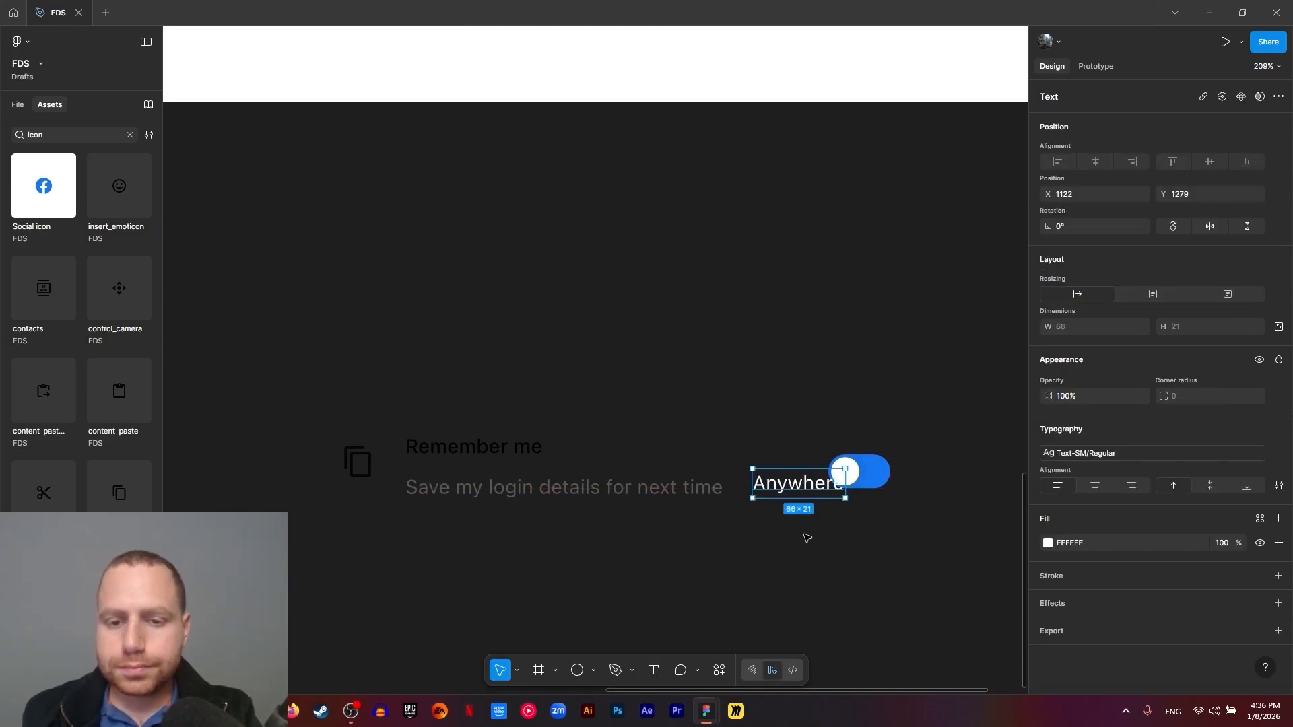
{"action": "left_click_drag", "start_coordinate": [785, 481], "coordinate": [785, 472]}
Give the "Anywhere" text the General/text/placeholder-subtle fill and the Text-SM/Semi-Bold style
{"action": "double_click", "coordinate": [784, 472]}
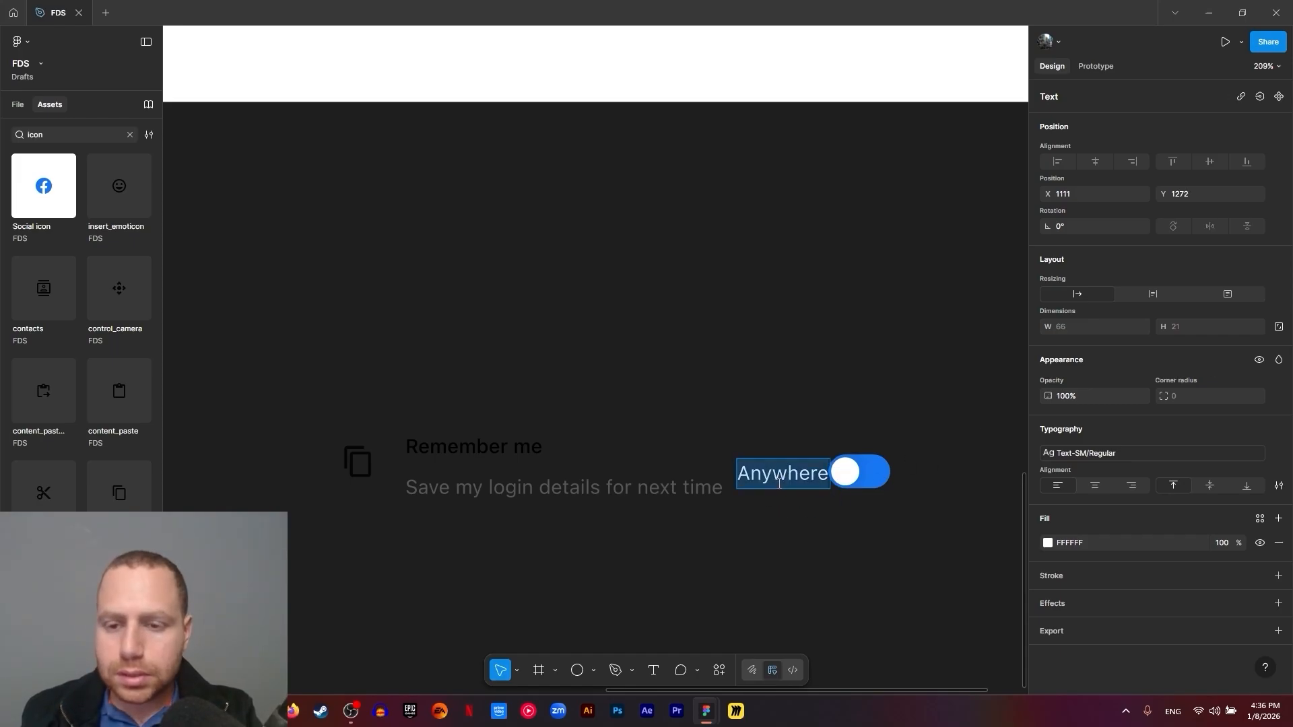
{"action": "left_click", "coordinate": [1048, 542]}
{"action": "left_click", "coordinate": [945, 352]}
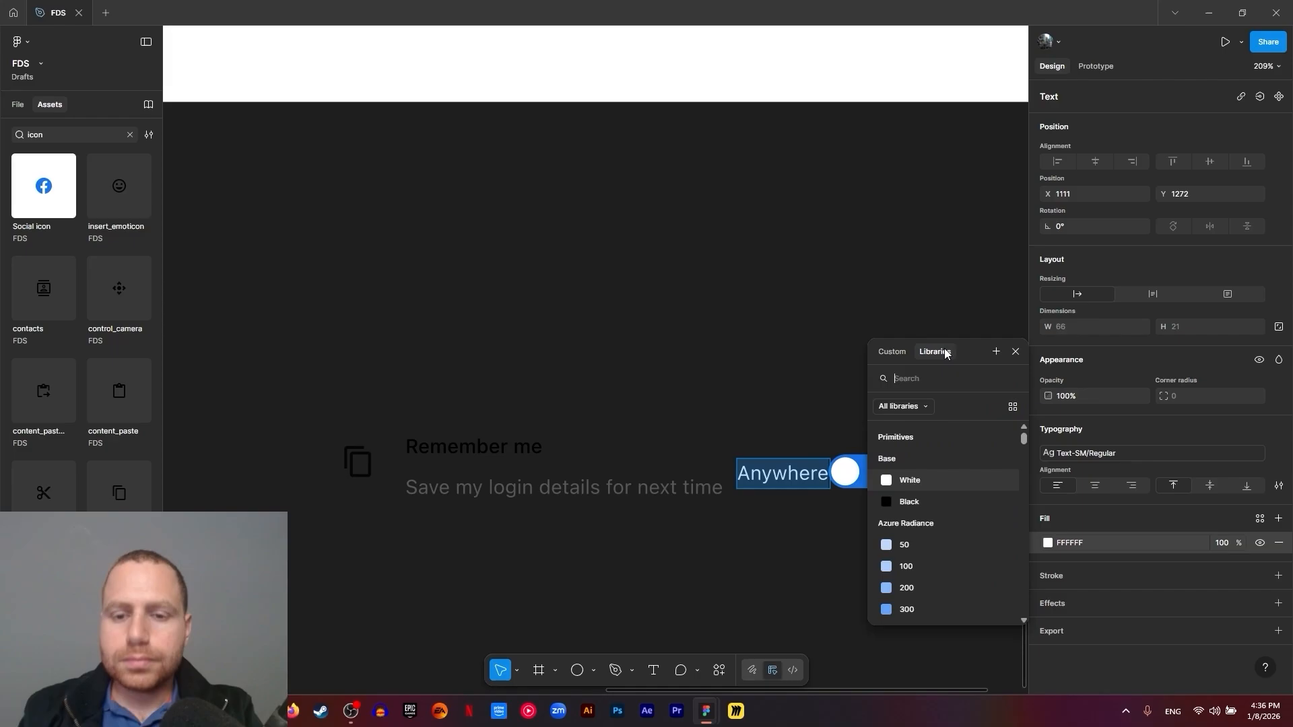
{"action": "type", "text": "text pl"}
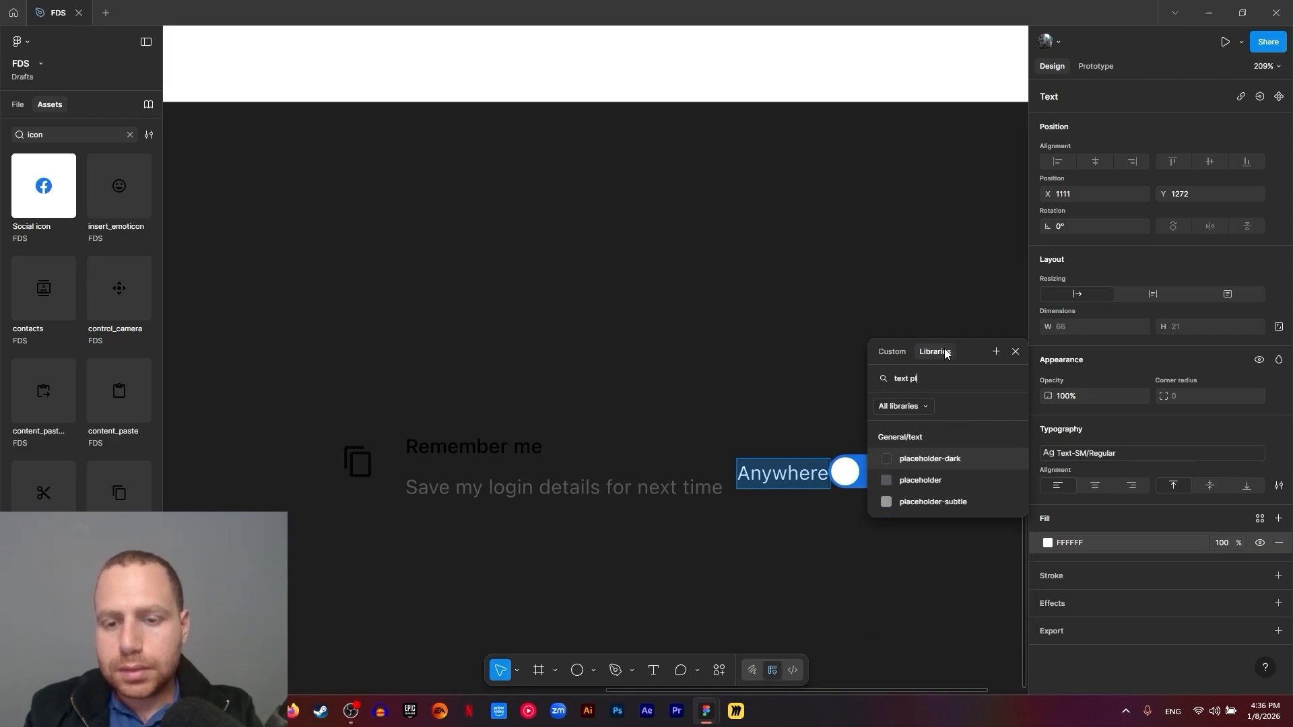
{"action": "left_click", "coordinate": [948, 500]}
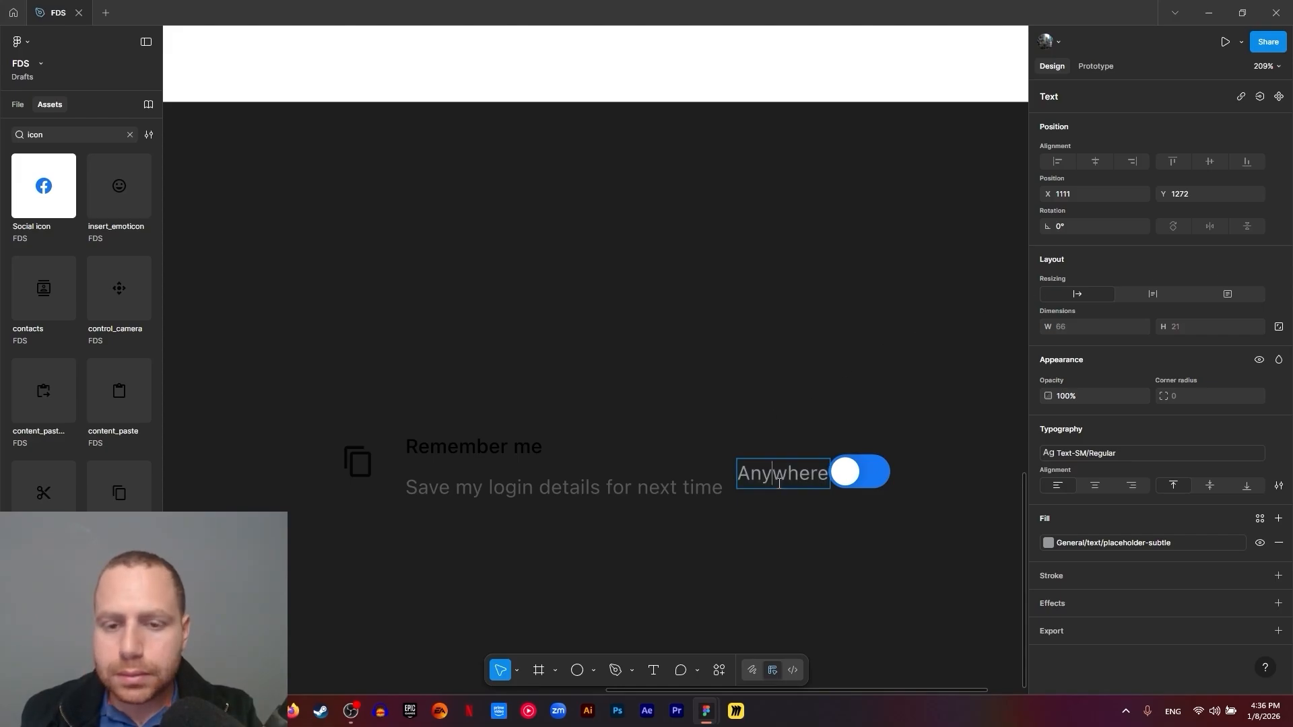
{"action": "left_click", "coordinate": [1082, 457]}
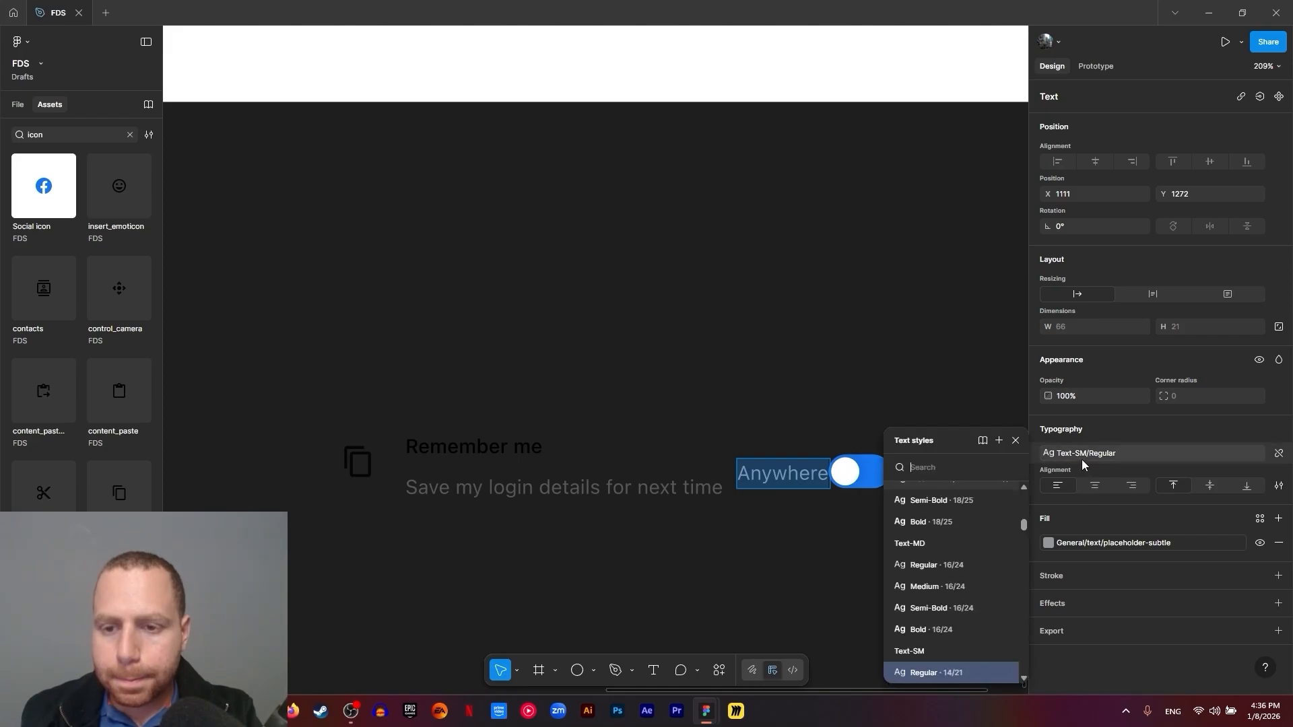
{"action": "scroll", "coordinate": [956, 649], "scroll_direction": "down", "scroll_amount": 2}
{"action": "left_click", "coordinate": [954, 650]}
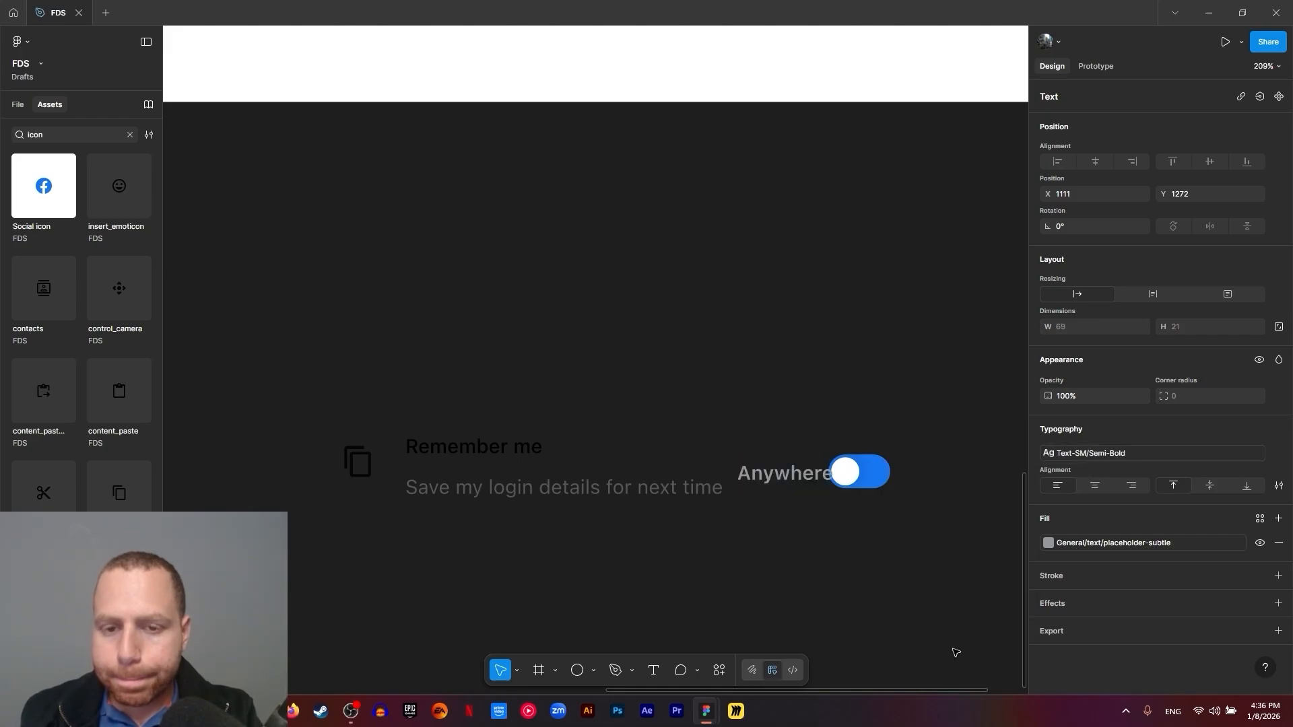
Space the "Anywhere" text and the toggle switch 5 px apart, with the text at X 1116, Y 1272
{"action": "left_click", "coordinate": [861, 475]}
{"action": "left_click_drag", "start_coordinate": [861, 475], "coordinate": [820, 474]}
{"action": "scroll", "coordinate": [711, 522], "scroll_direction": "down", "scroll_amount": 2}
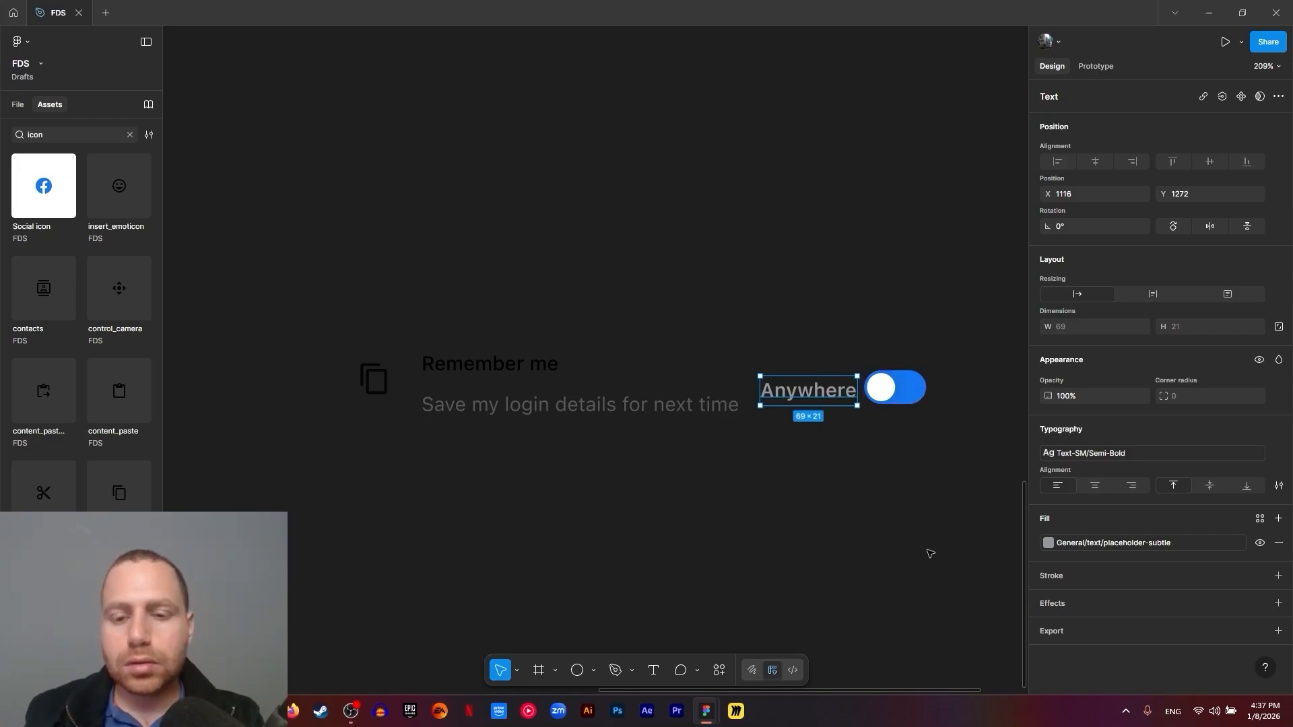
{"action": "left_click", "coordinate": [510, 525]}
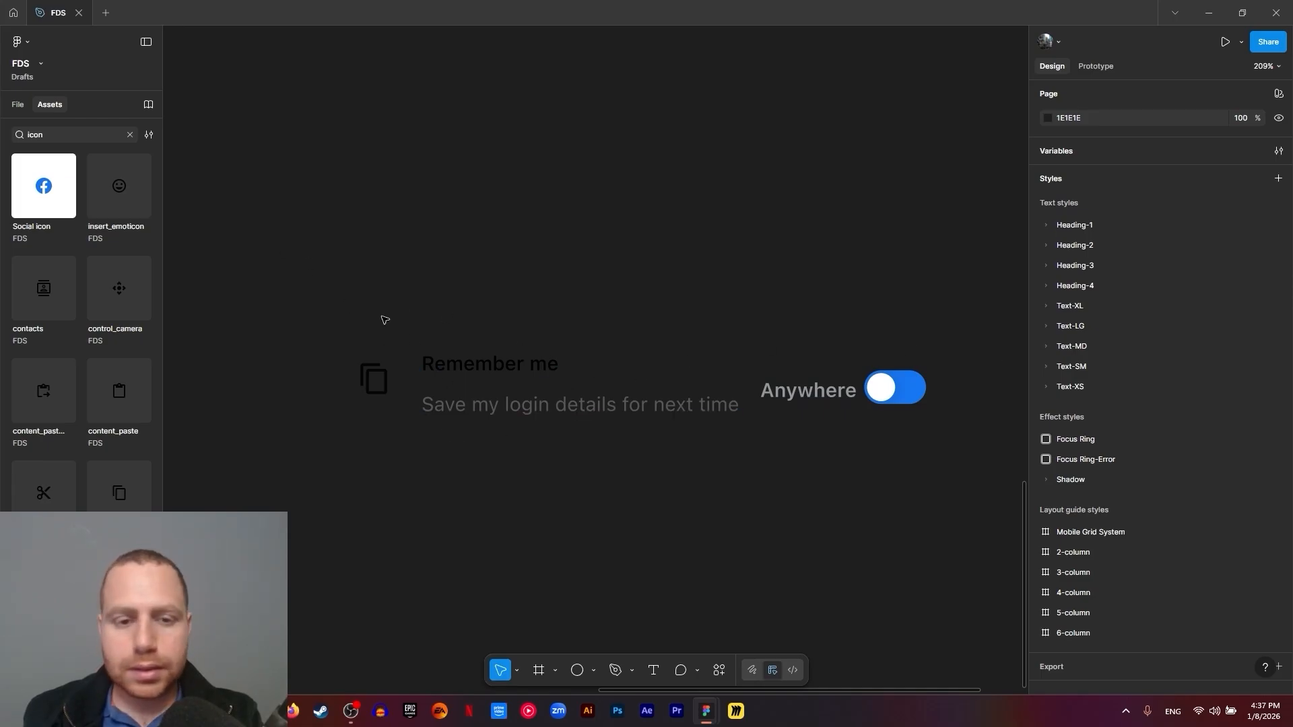
Wrap the "Remember me" title and its description in a vertical auto layout frame with a gap of 5
{"action": "left_click", "coordinate": [485, 367]}
{"action": "left_click", "coordinate": [576, 404], "text": "shift"}
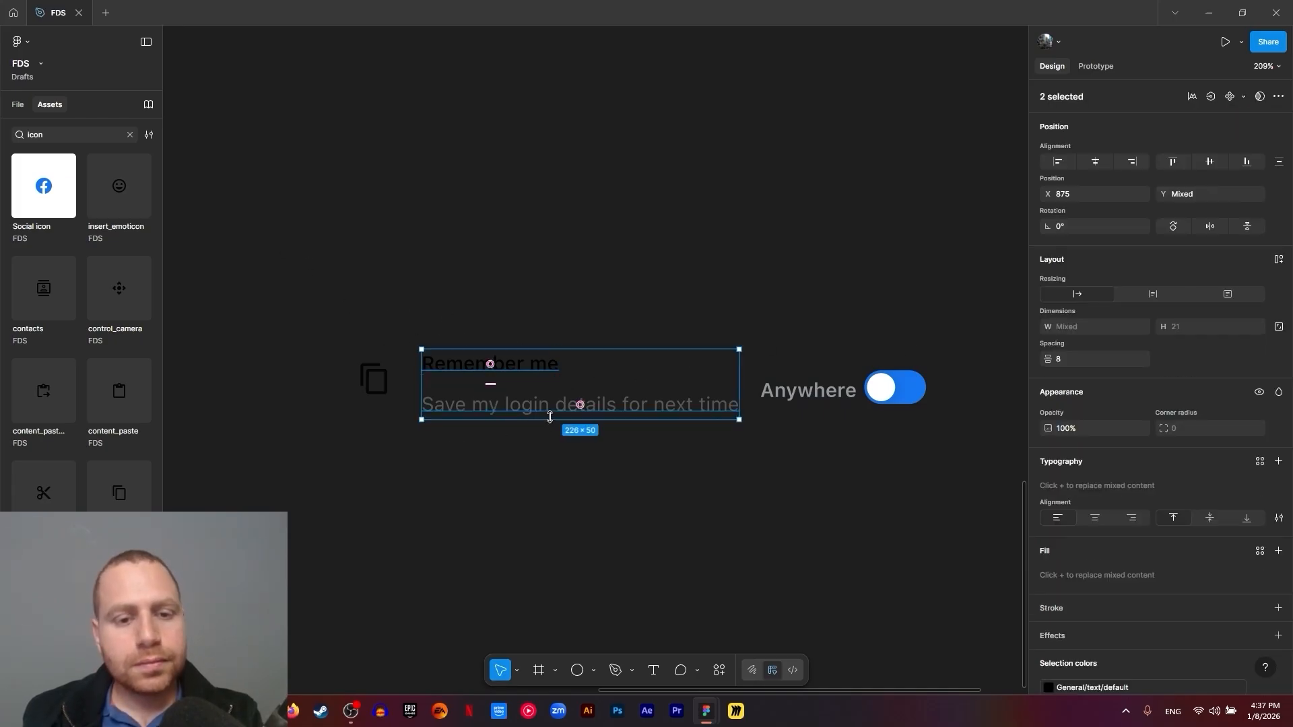
{"action": "key", "text": "shift+a"}
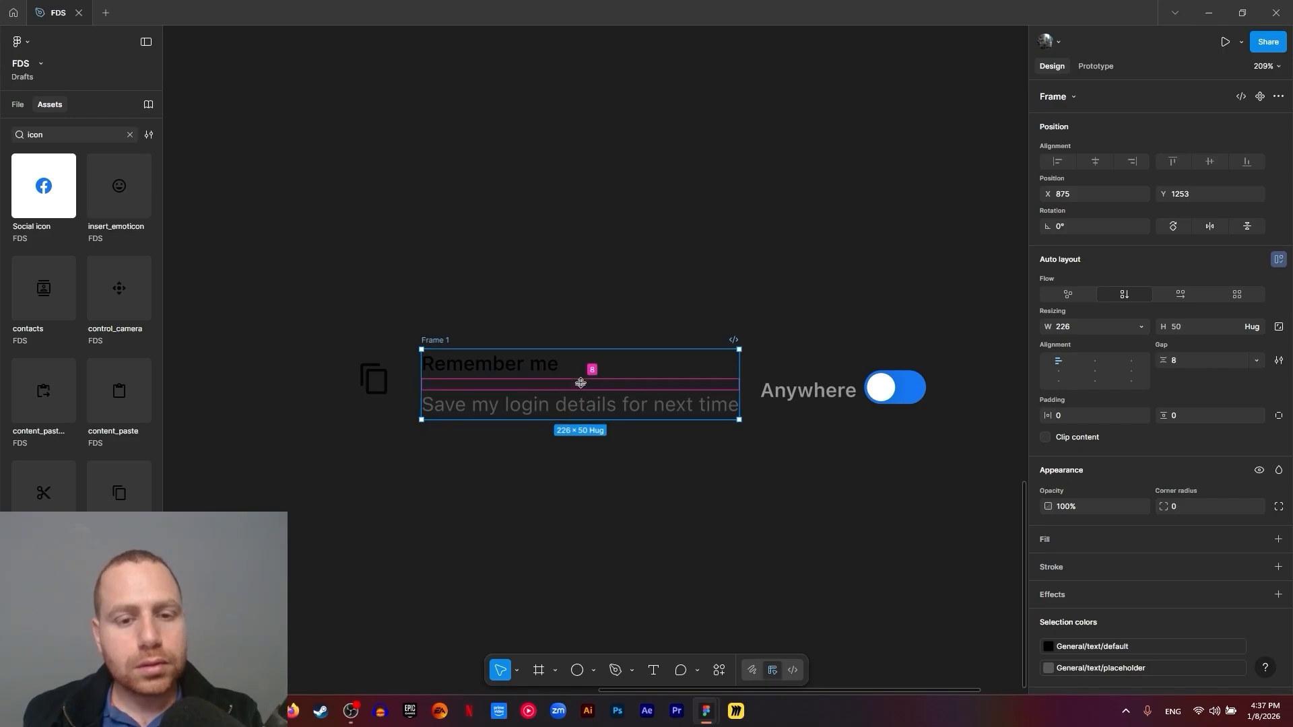
{"action": "left_click_drag", "start_coordinate": [587, 372], "coordinate": [580, 382]}
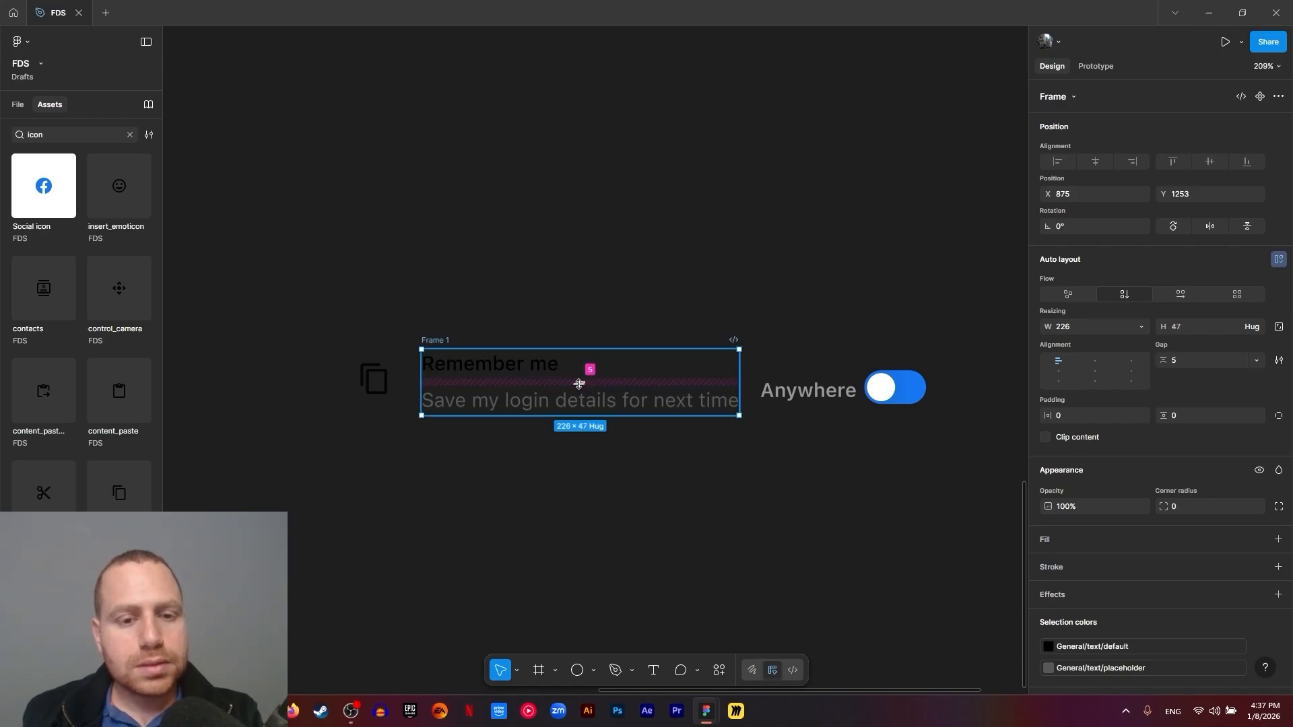
{"action": "left_click", "coordinate": [599, 492]}
Wrap the "Anywhere" text and the toggle switch in a horizontal auto layout frame
{"action": "scroll", "coordinate": [632, 490], "scroll_direction": "right", "scroll_amount": 2}
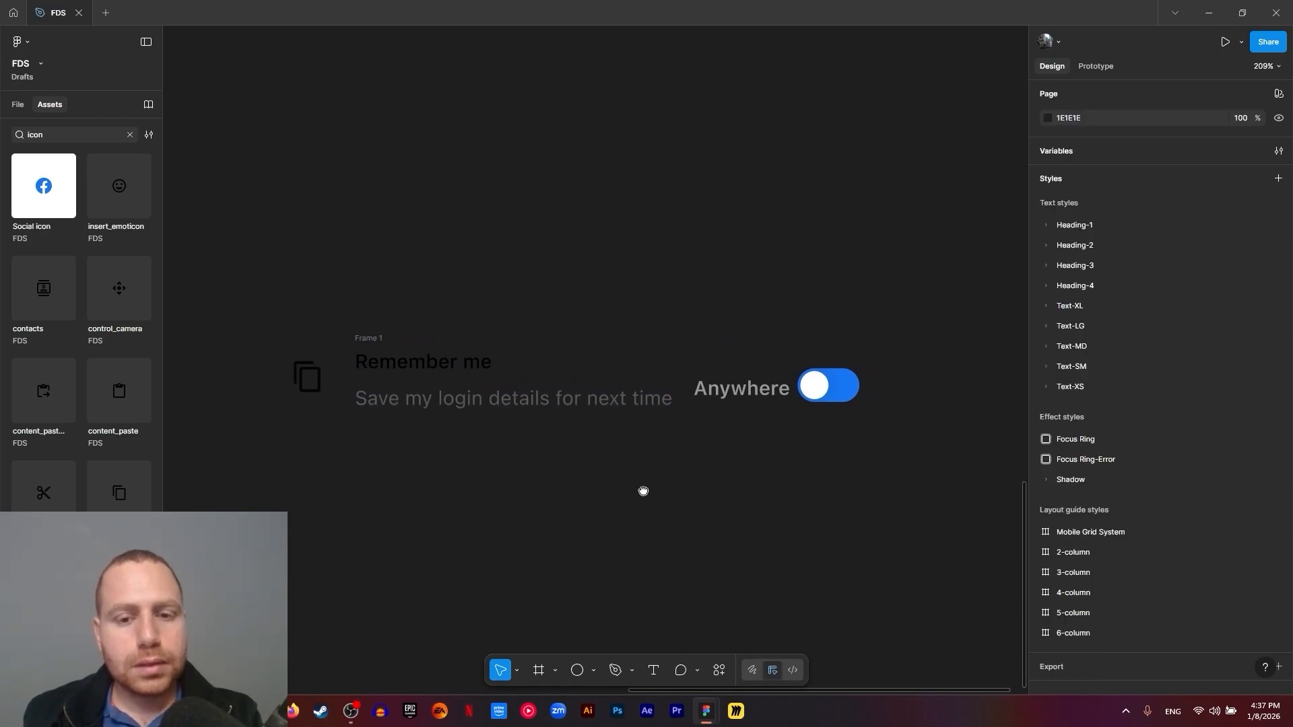
{"action": "left_click", "coordinate": [741, 389]}
{"action": "left_click", "coordinate": [842, 387], "text": "shift"}
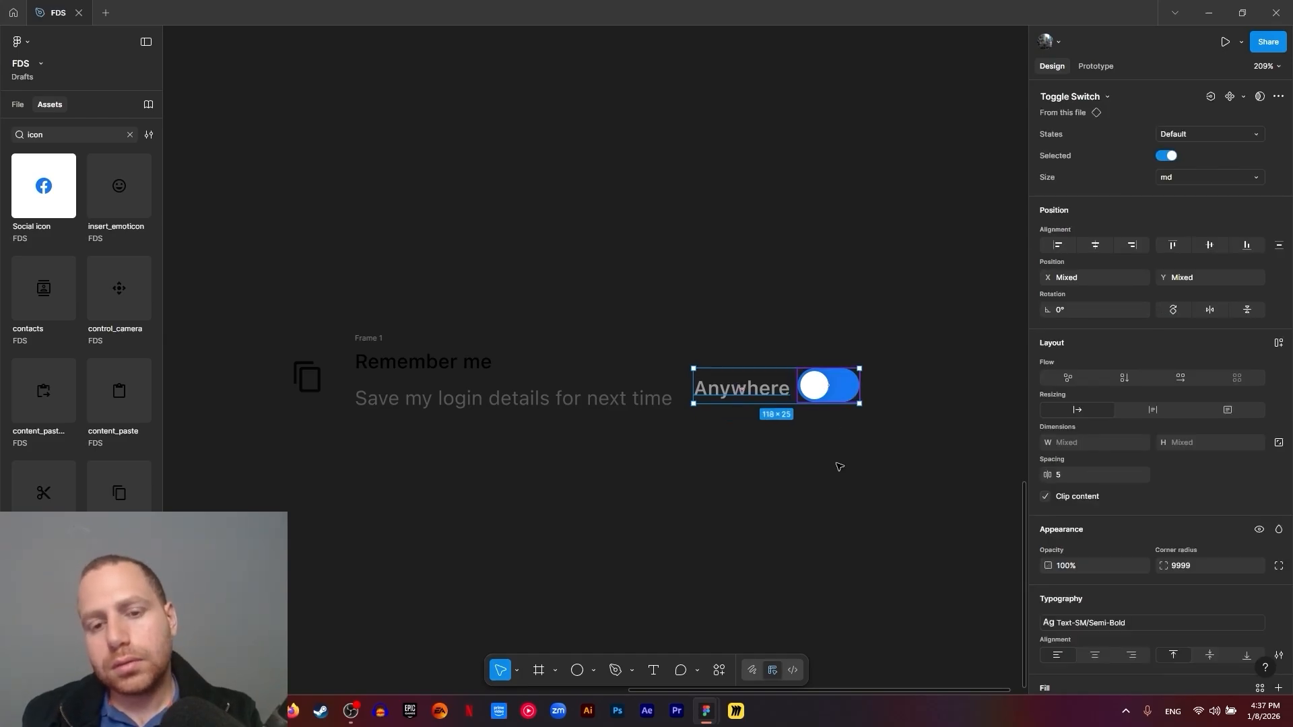
{"action": "key", "text": "shift+a"}
{"action": "left_click", "coordinate": [690, 463]}
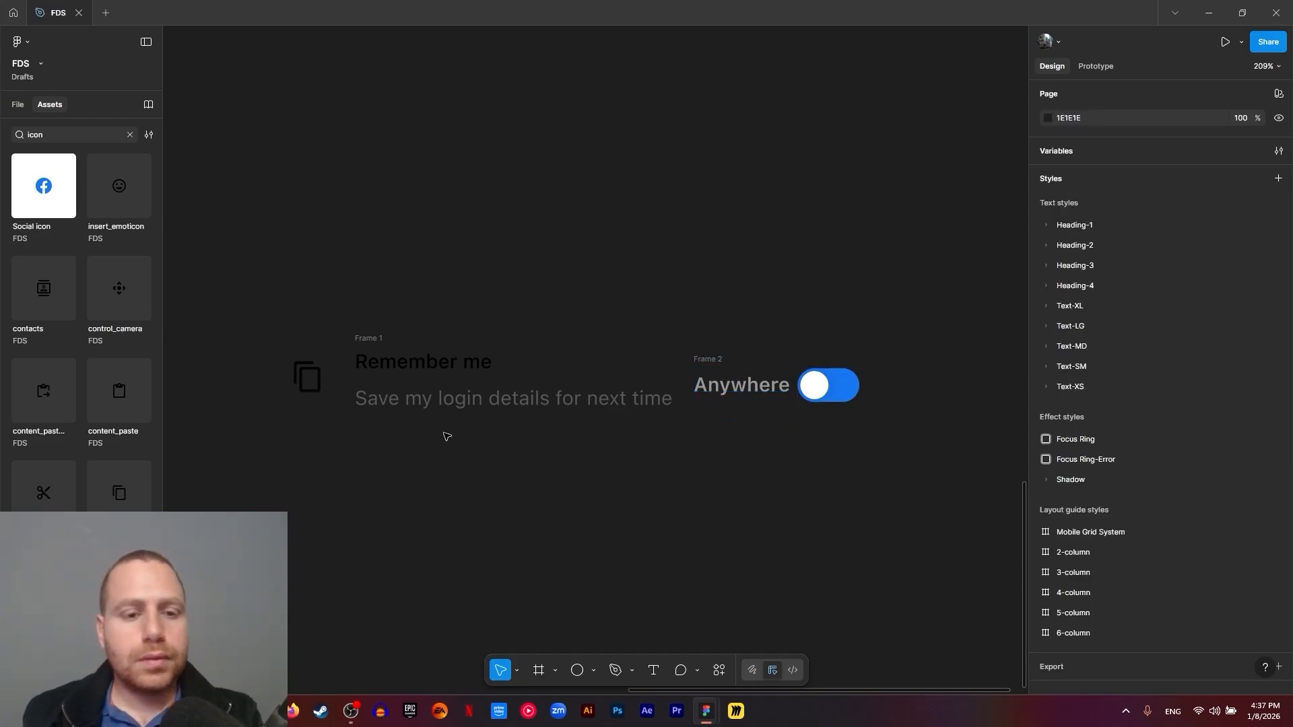
Combine the copy icon and title block in a horizontal auto layout, and wrap that with the "Anywhere" toggle group in an outer horizontal auto layout
{"action": "left_click", "coordinate": [307, 371]}
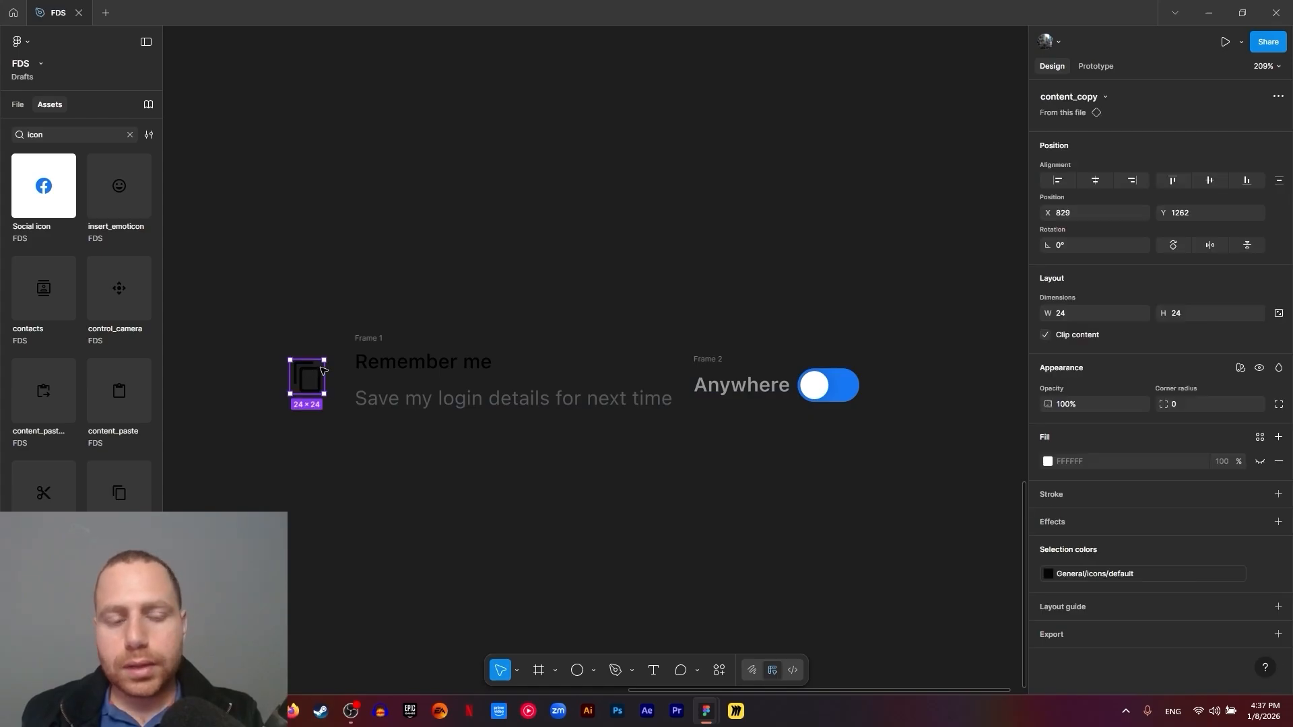
{"action": "left_click", "coordinate": [381, 336], "text": "shift"}
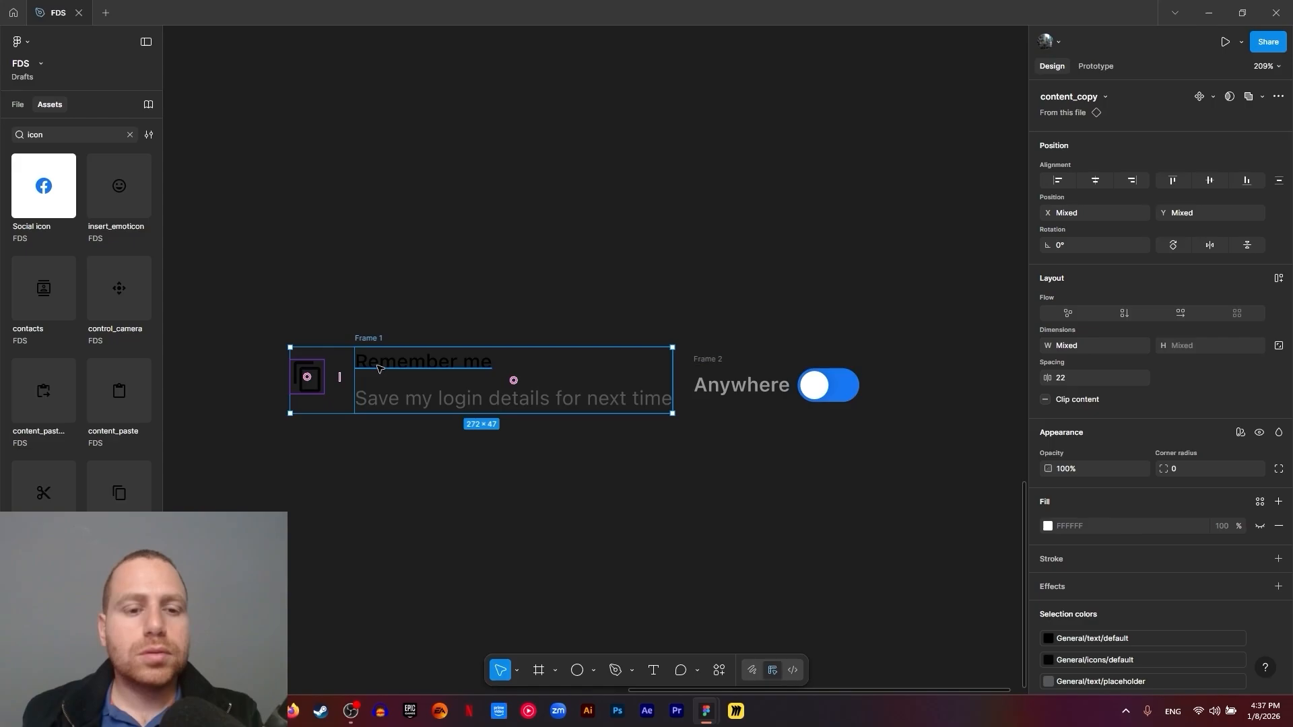
{"action": "key", "text": "shift+a"}
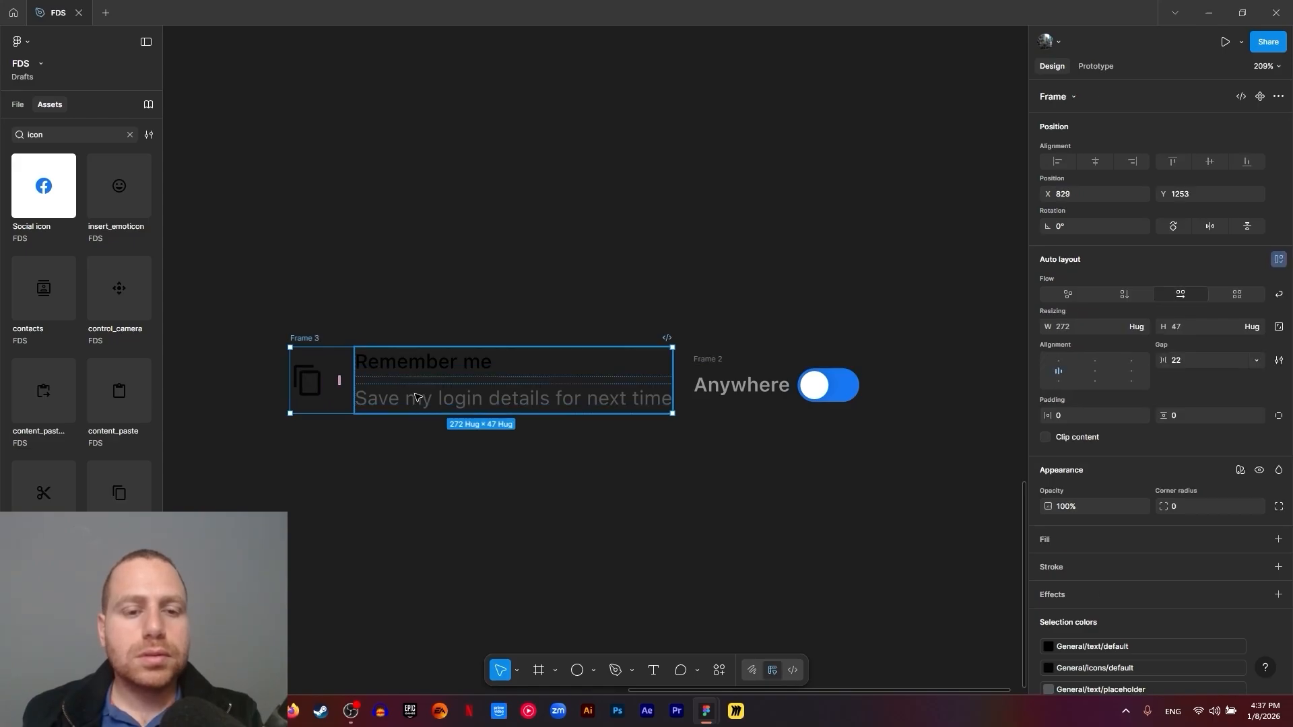
{"action": "left_click", "coordinate": [722, 357], "text": "shift"}
{"action": "key", "text": "shift+a"}
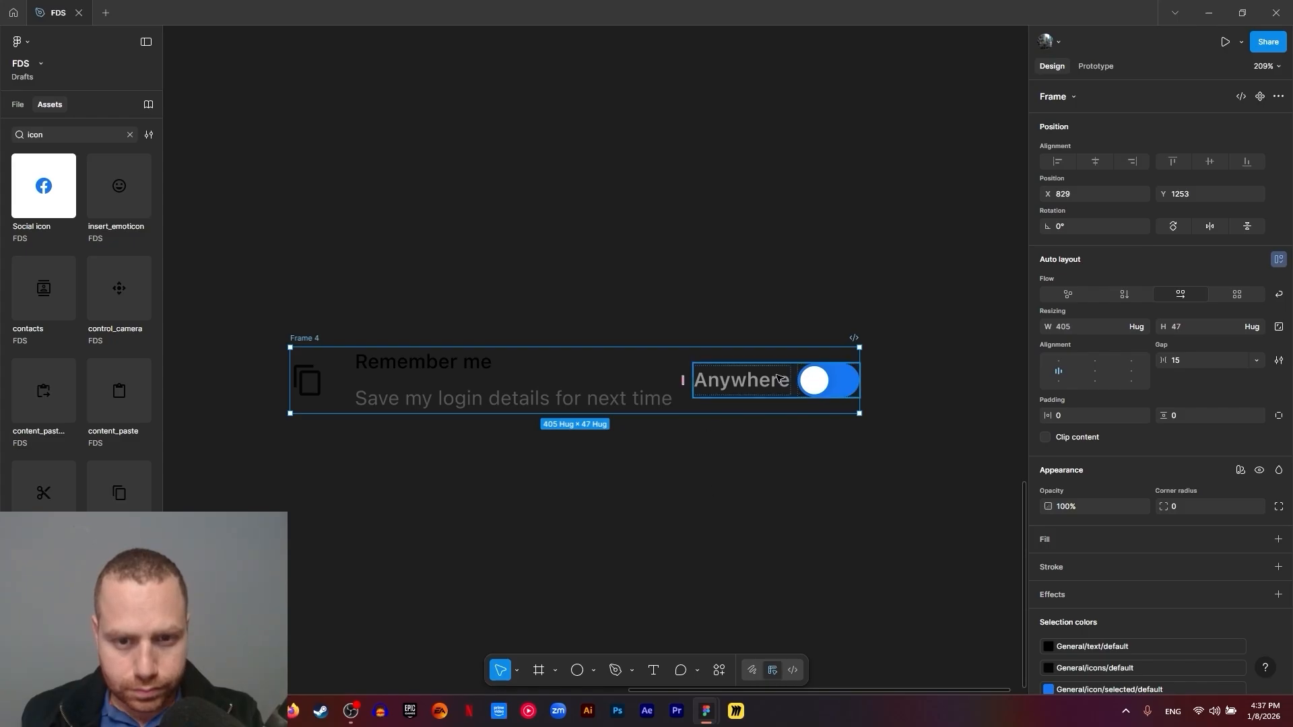
{"action": "left_click", "coordinate": [813, 474]}
{"action": "mouse_move", "coordinate": [820, 470]}
{"action": "left_mouse_down"}
{"action": "mouse_move", "coordinate": [808, 459]}
{"action": "mouse_move", "coordinate": [838, 452]}
{"action": "left_mouse_up"}
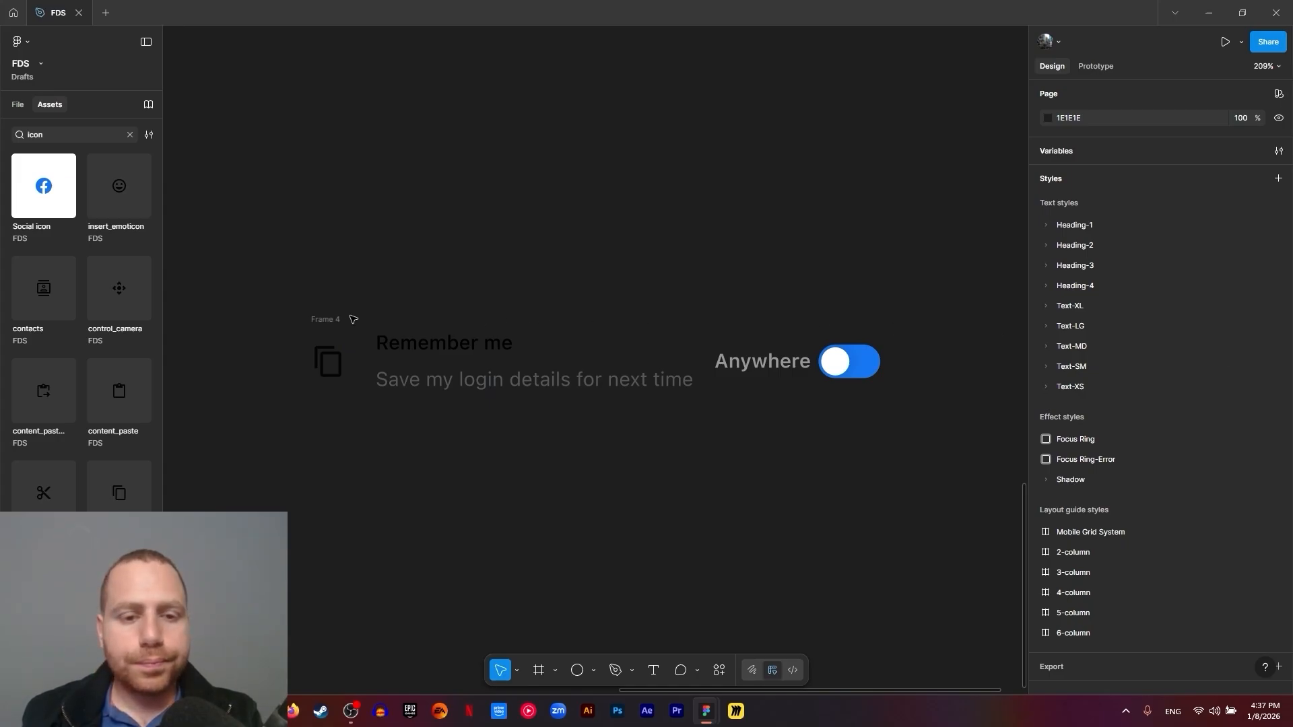
Convert the complete row frame into a component named "Filter Toggle"
{"action": "left_click", "coordinate": [324, 315]}
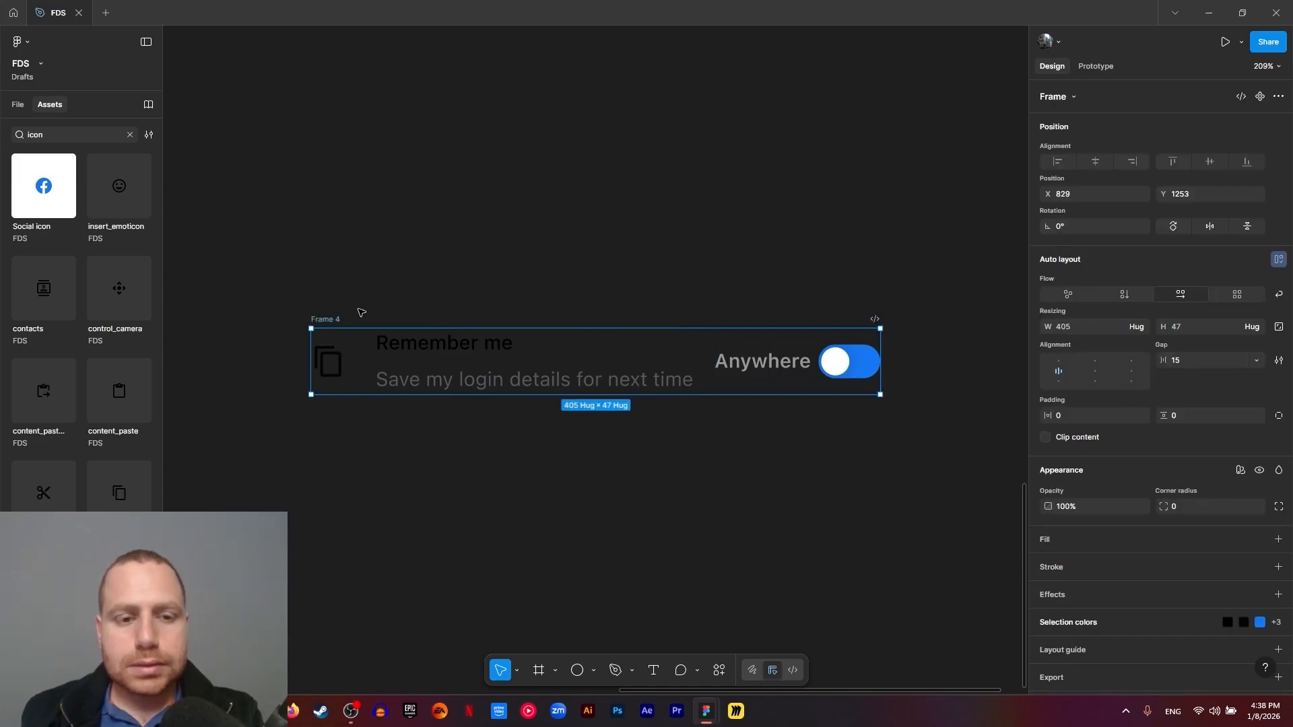
{"action": "key", "text": "ctrl+alt+k"}
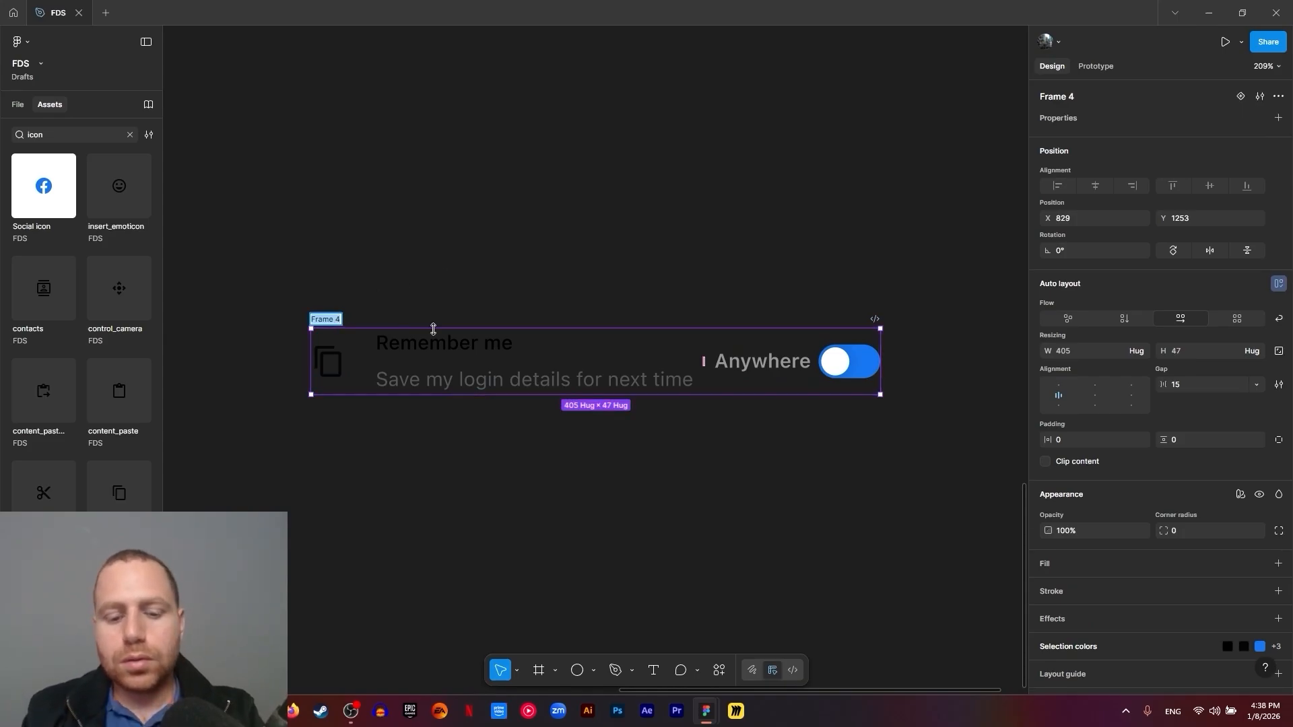
{"action": "type", "text": "Filter T"}
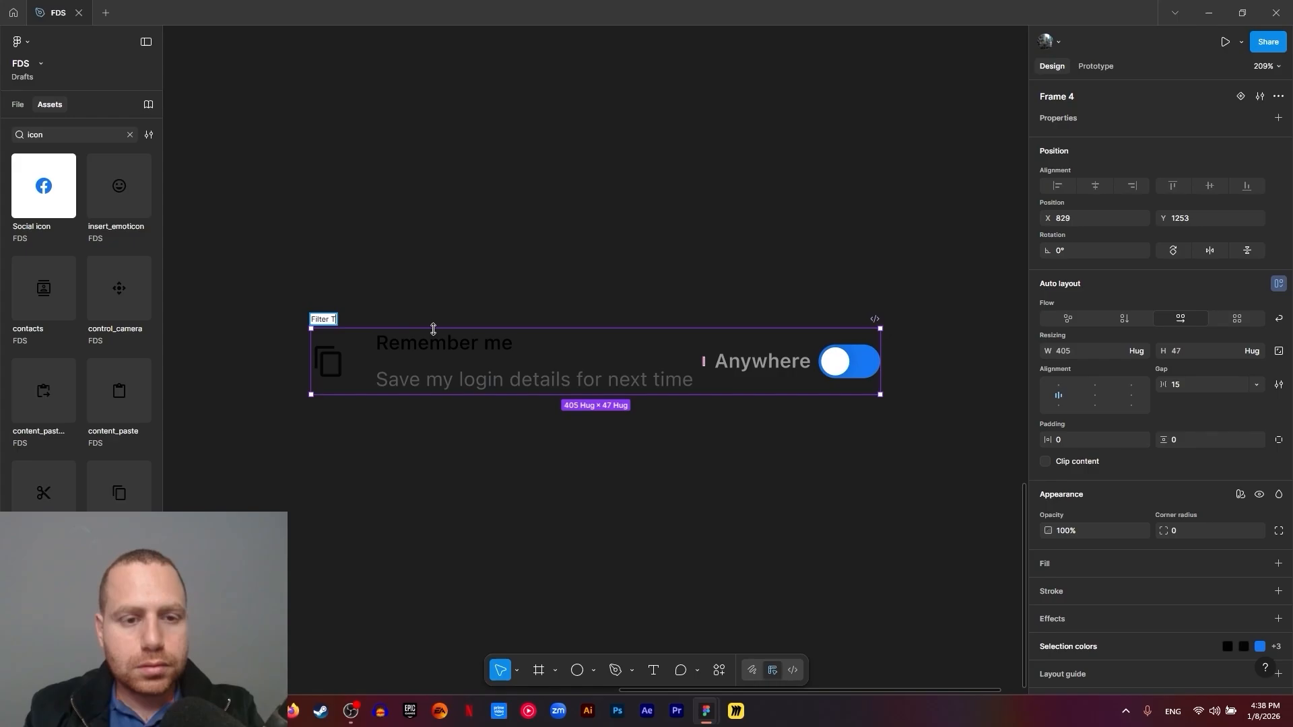
{"action": "type", "text": "oggle"}
{"action": "left_click", "coordinate": [498, 284]}
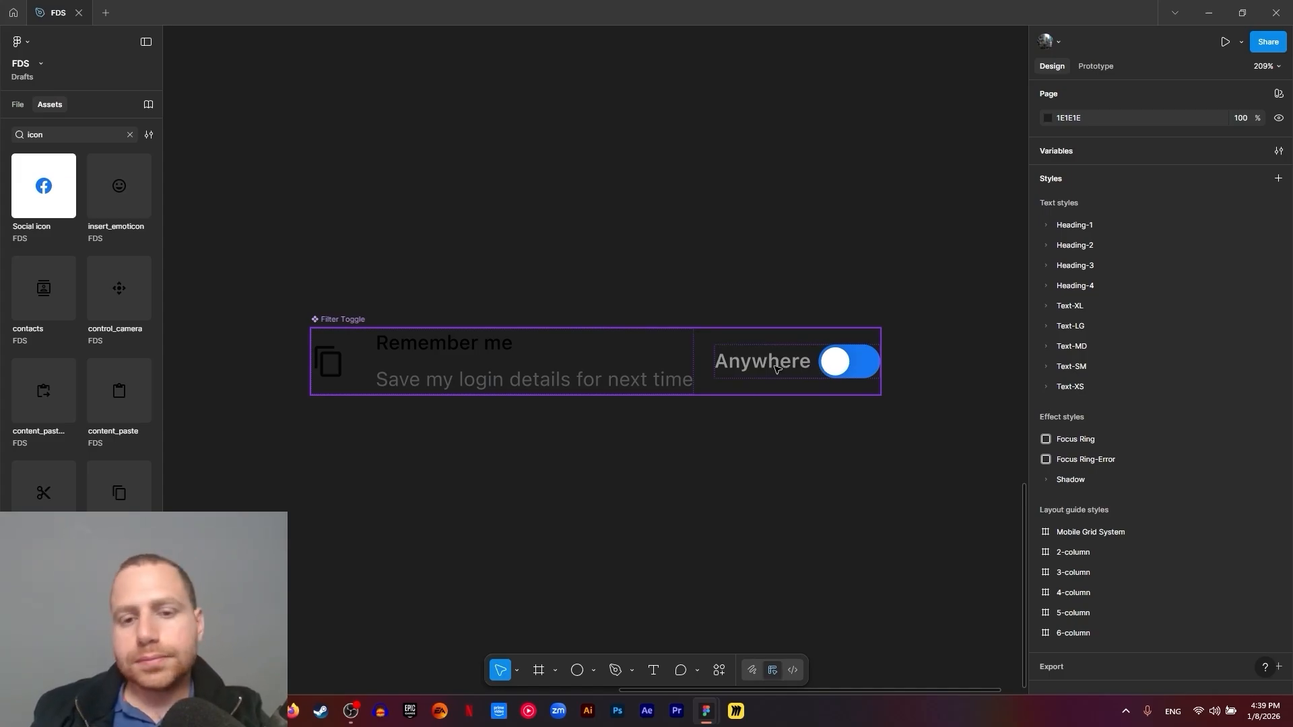
Create a visibility property named "Text Right" with value True for the "Anywhere" text in the Filter Toggle component
{"action": "double_click", "coordinate": [803, 368]}
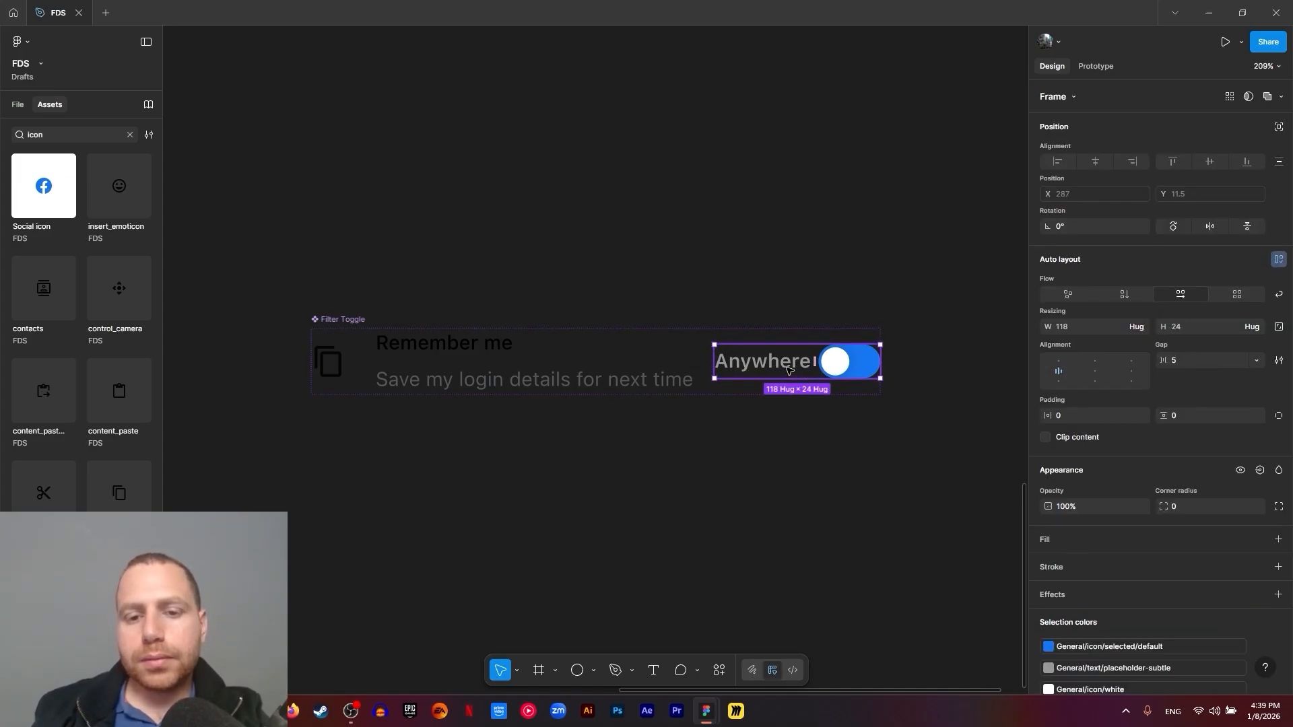
{"action": "left_click", "coordinate": [784, 369]}
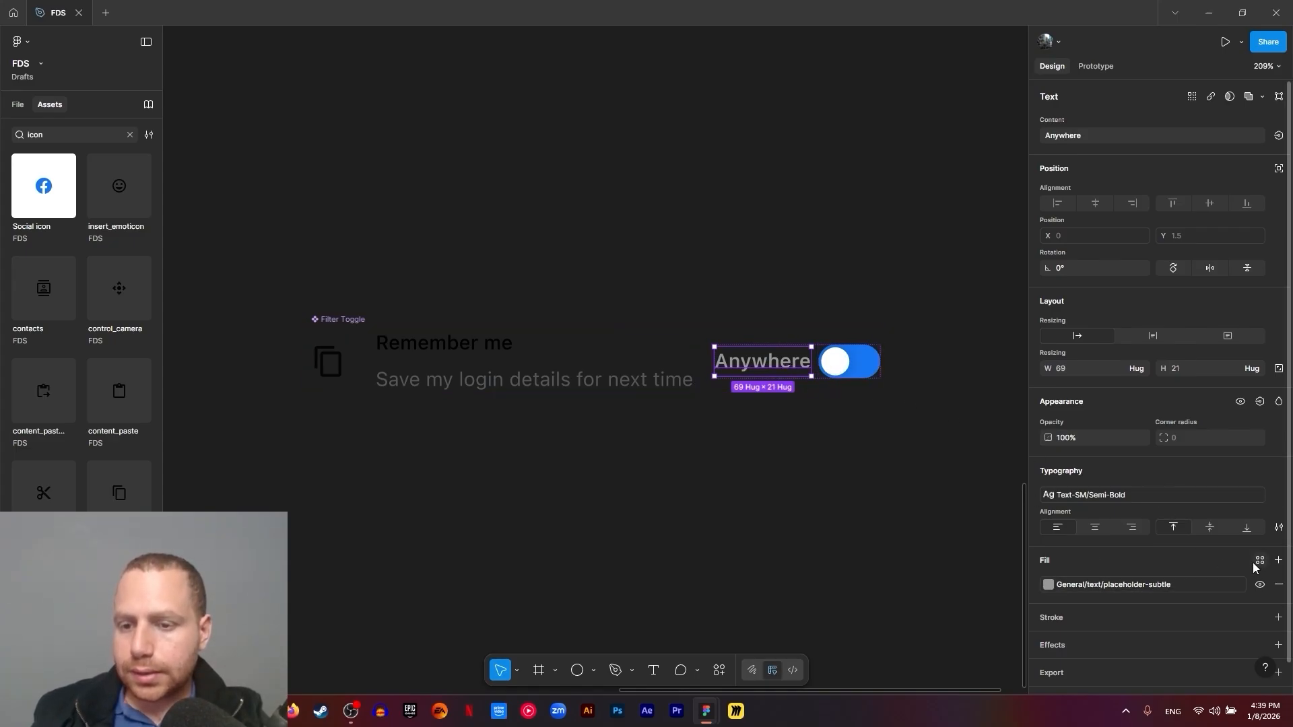
{"action": "left_click", "coordinate": [1260, 402]}
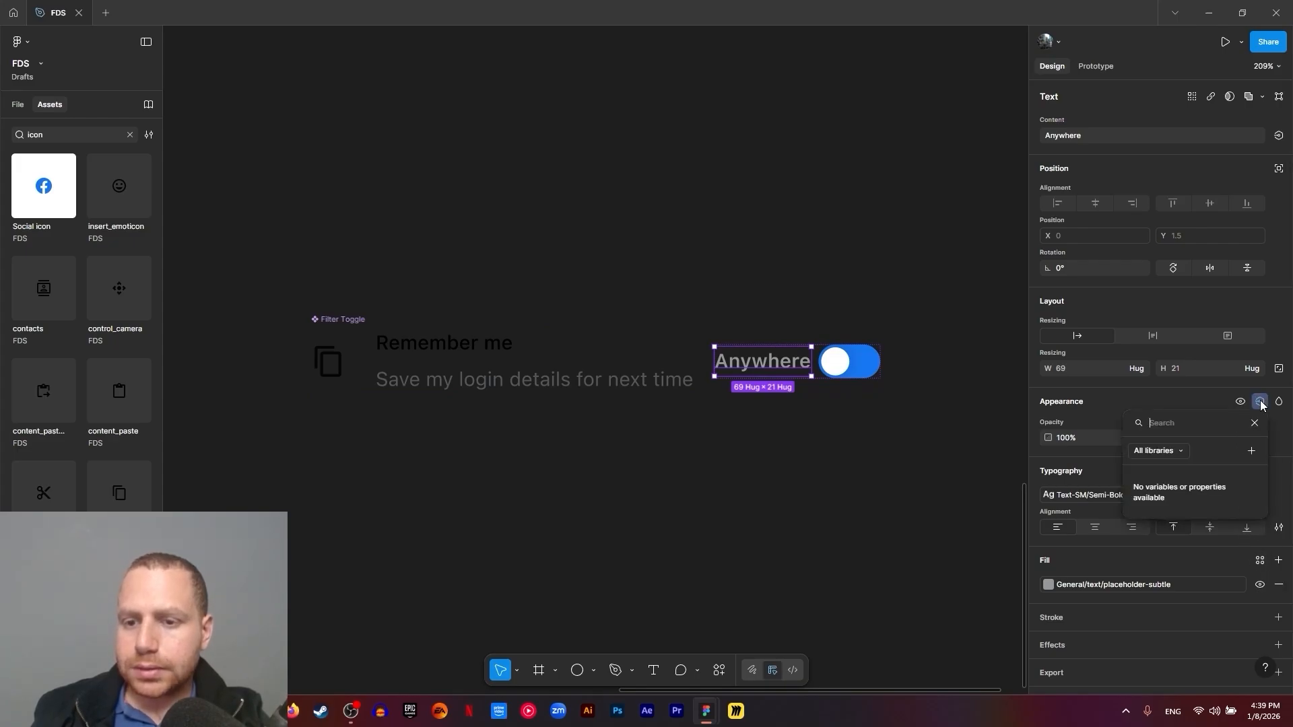
{"action": "left_click", "coordinate": [1252, 451]}
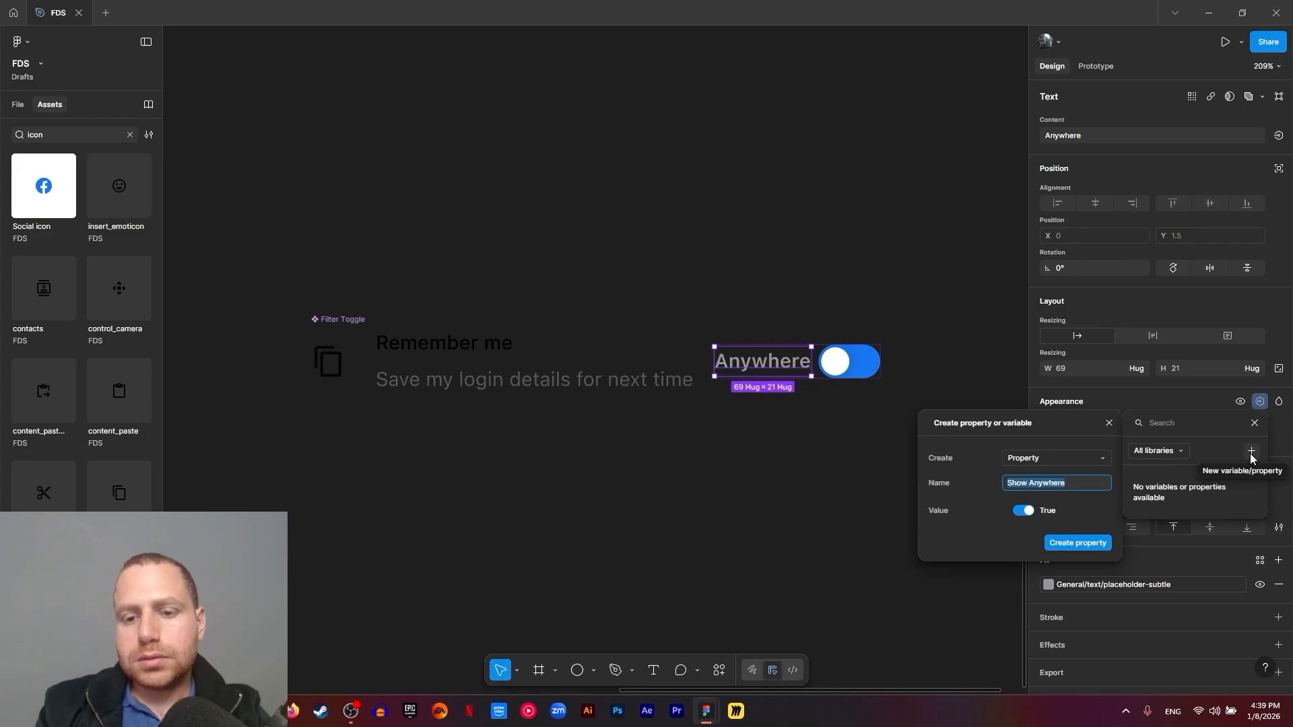
{"action": "type", "text": "Text Right"}
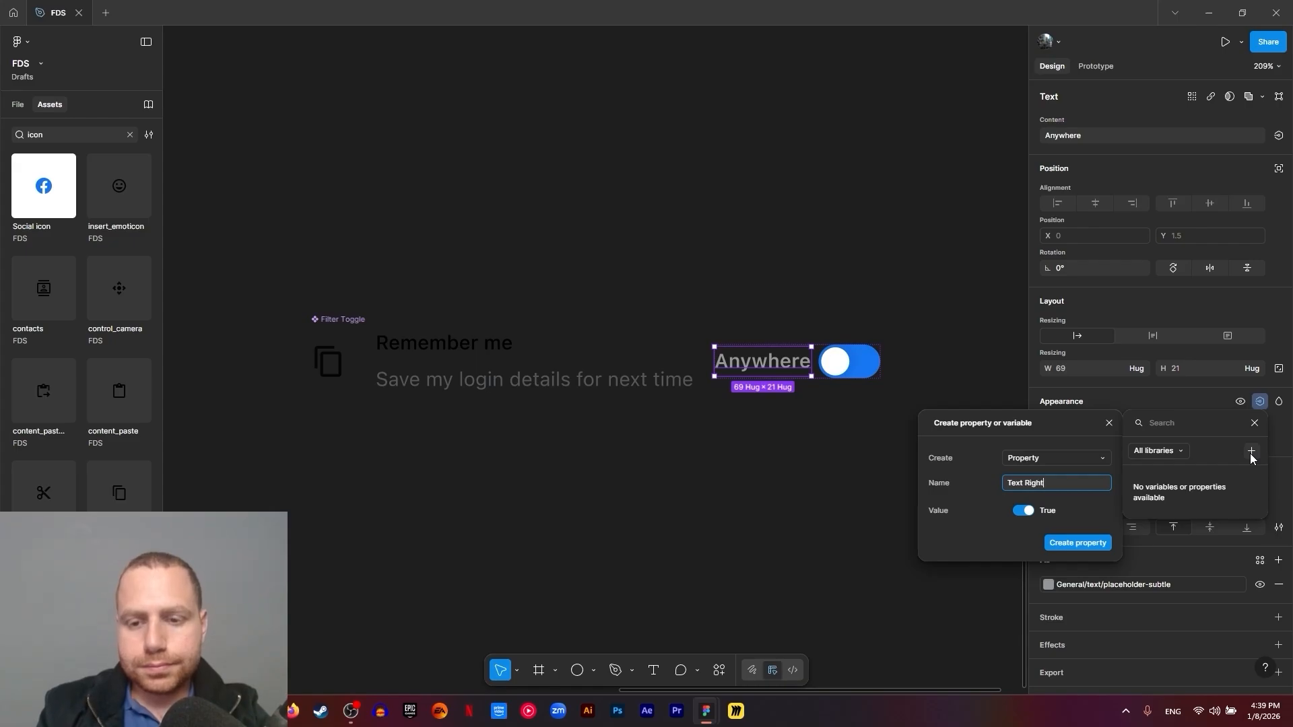
{"action": "left_click", "coordinate": [1077, 543]}
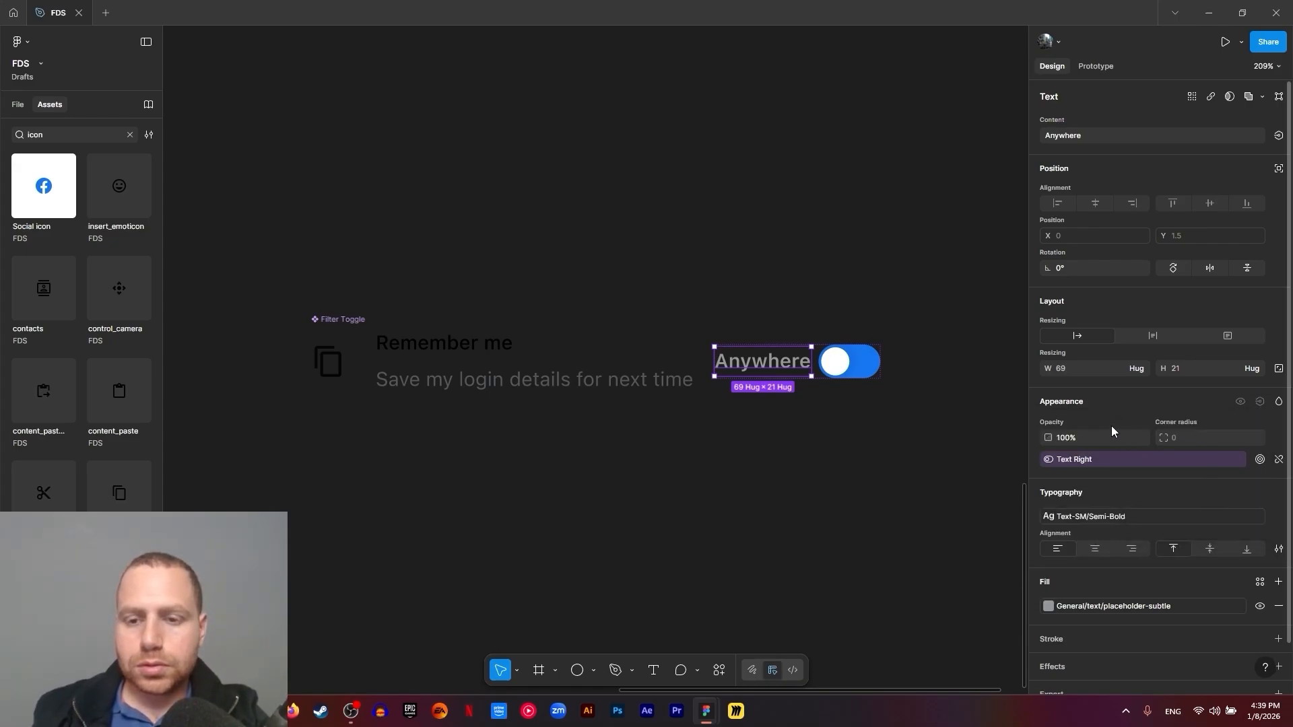
Create a visibility property named "Toggle Right" with value True for the toggle switch in the Filter Toggle component
{"action": "key", "text": "Tab"}
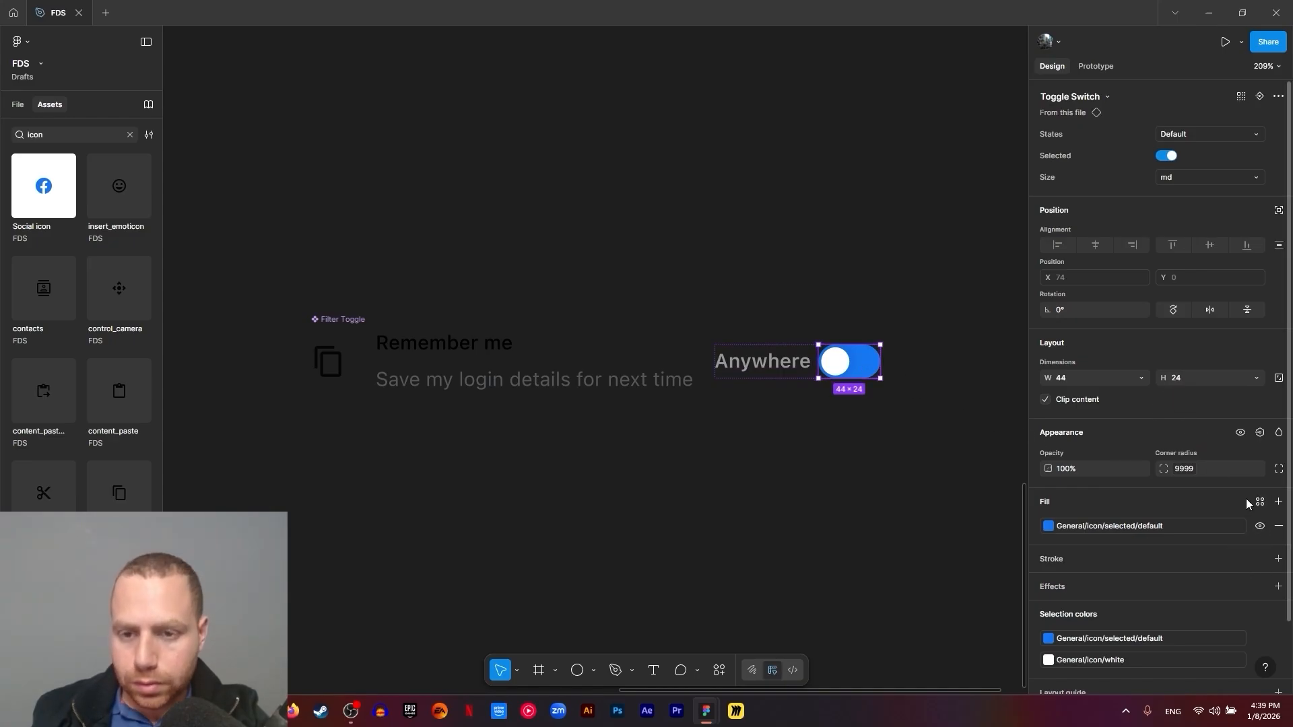
{"action": "left_click", "coordinate": [1258, 435]}
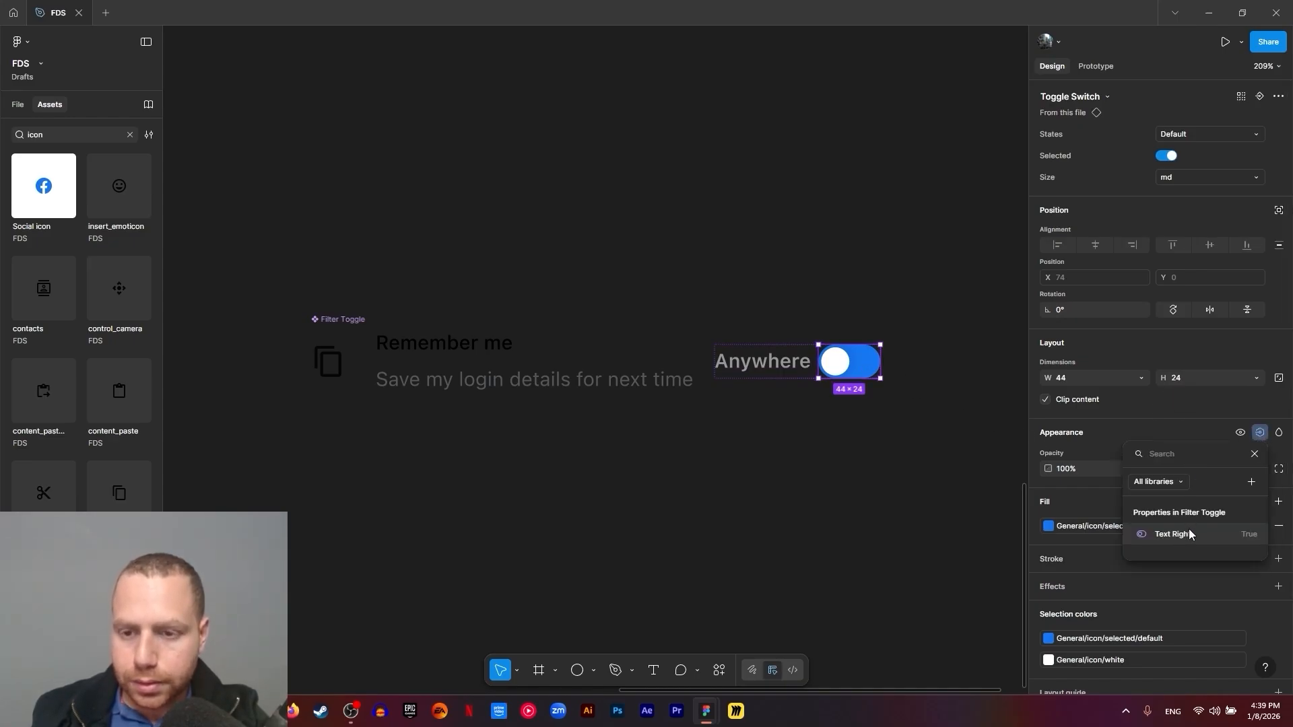
{"action": "left_click", "coordinate": [1253, 483]}
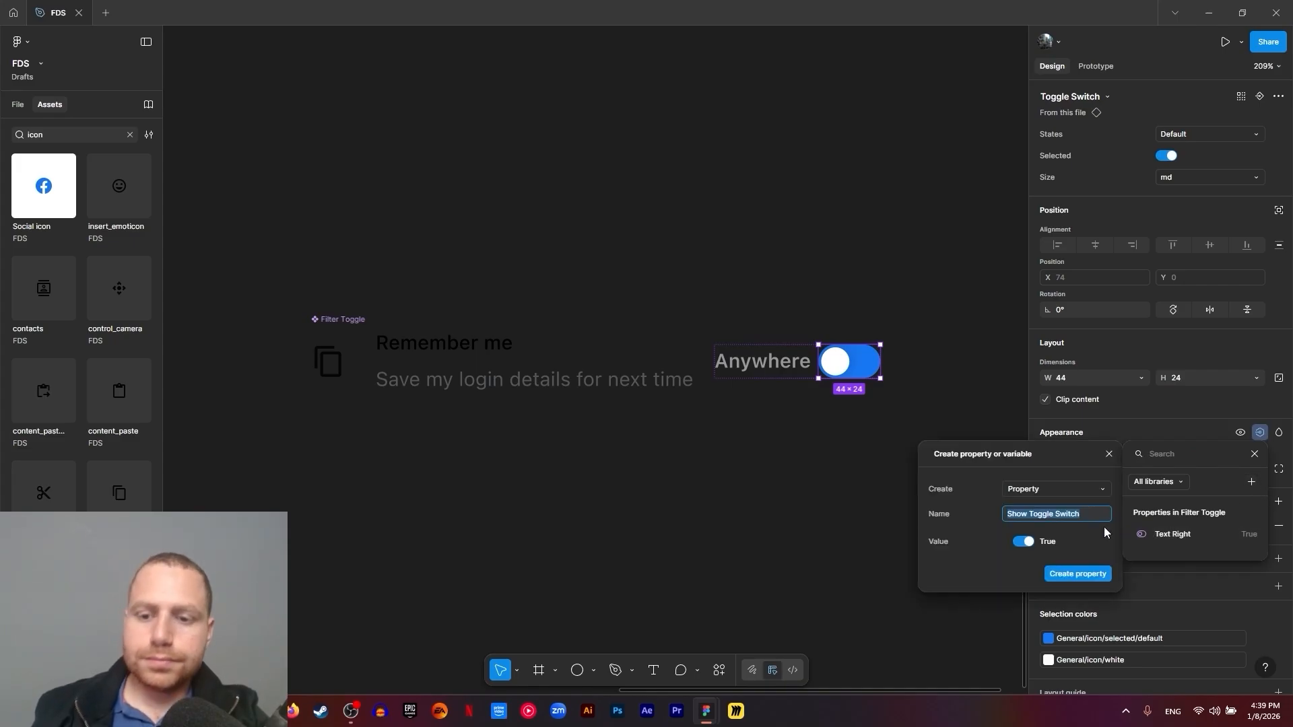
{"action": "type", "text": "Togg"}
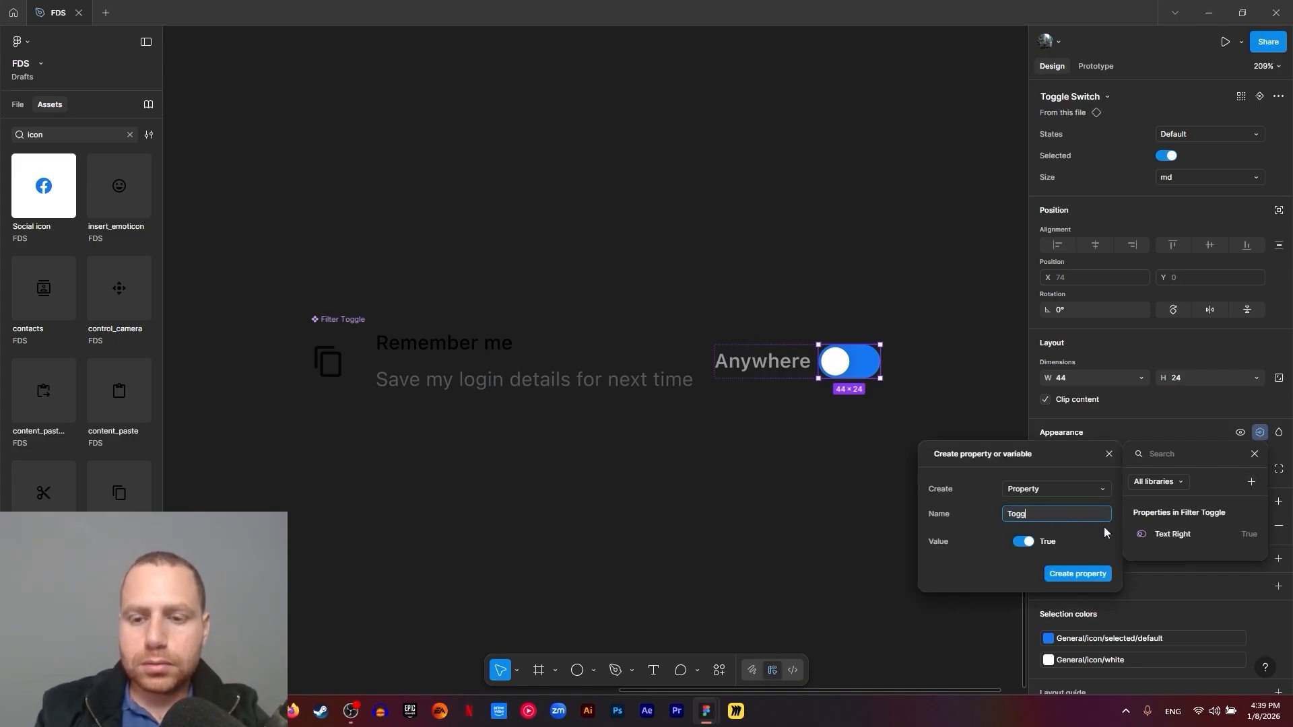
{"action": "type", "text": "le Right"}
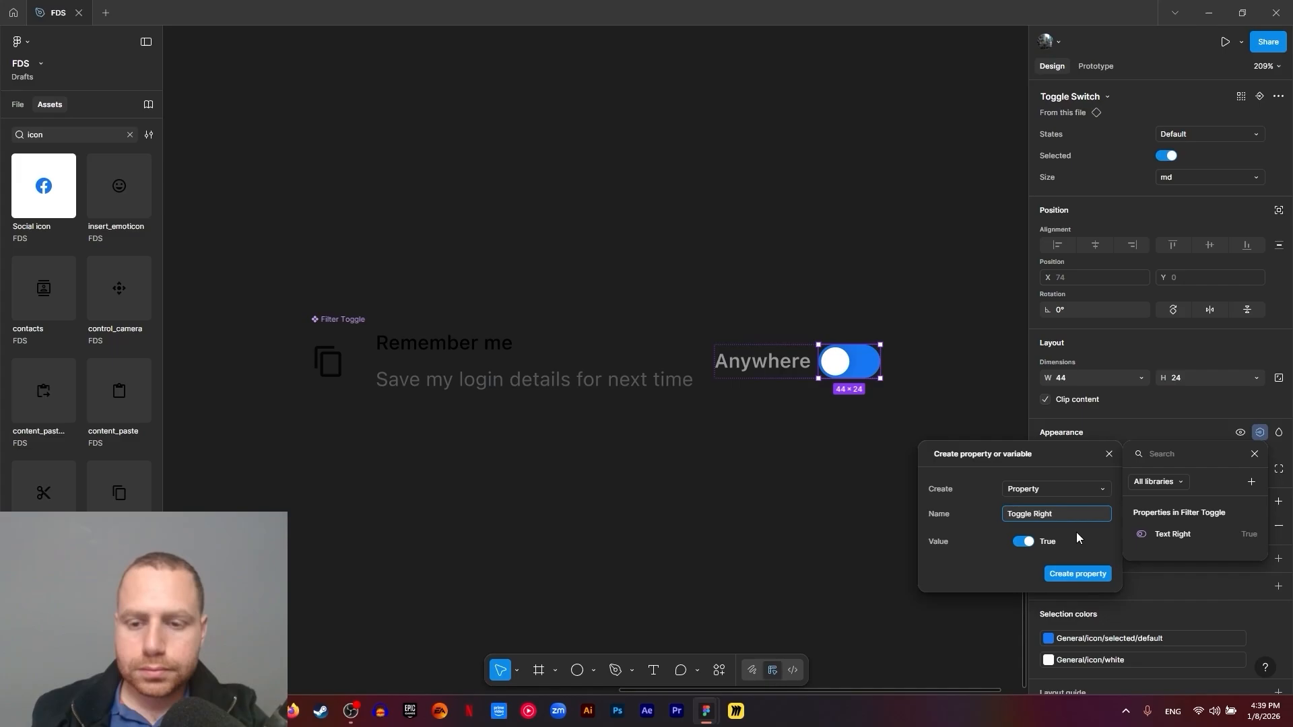
{"action": "left_click", "coordinate": [1076, 574]}
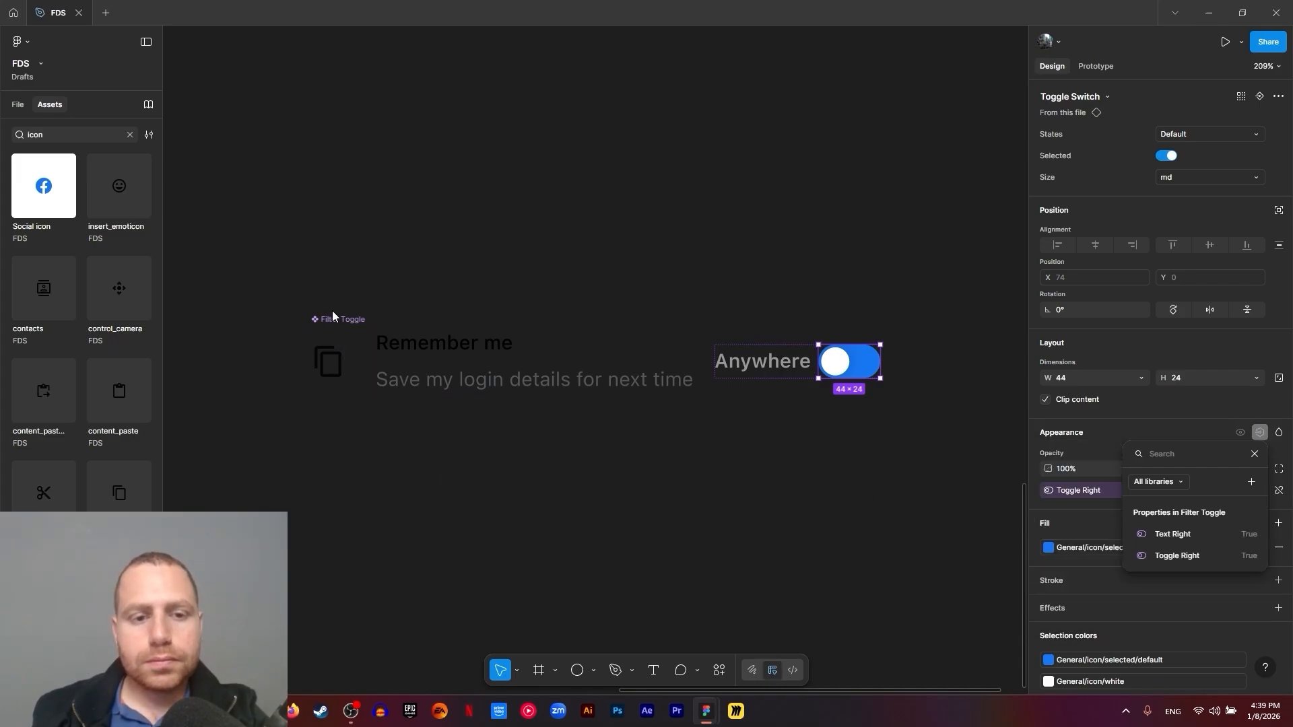
Add a second variant to the Filter Toggle component and rename its variant property to "Border"
{"action": "key", "text": "Escape"}
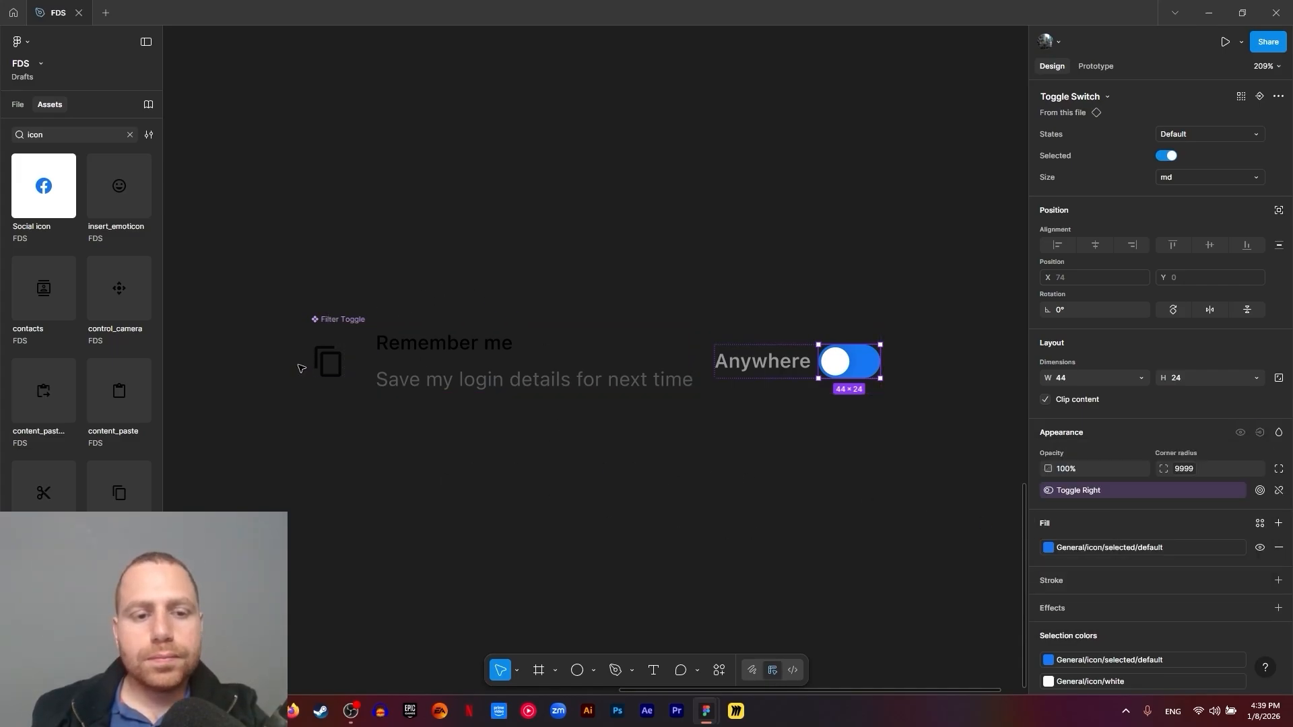
{"action": "left_click_drag", "start_coordinate": [441, 359], "coordinate": [436, 333]}
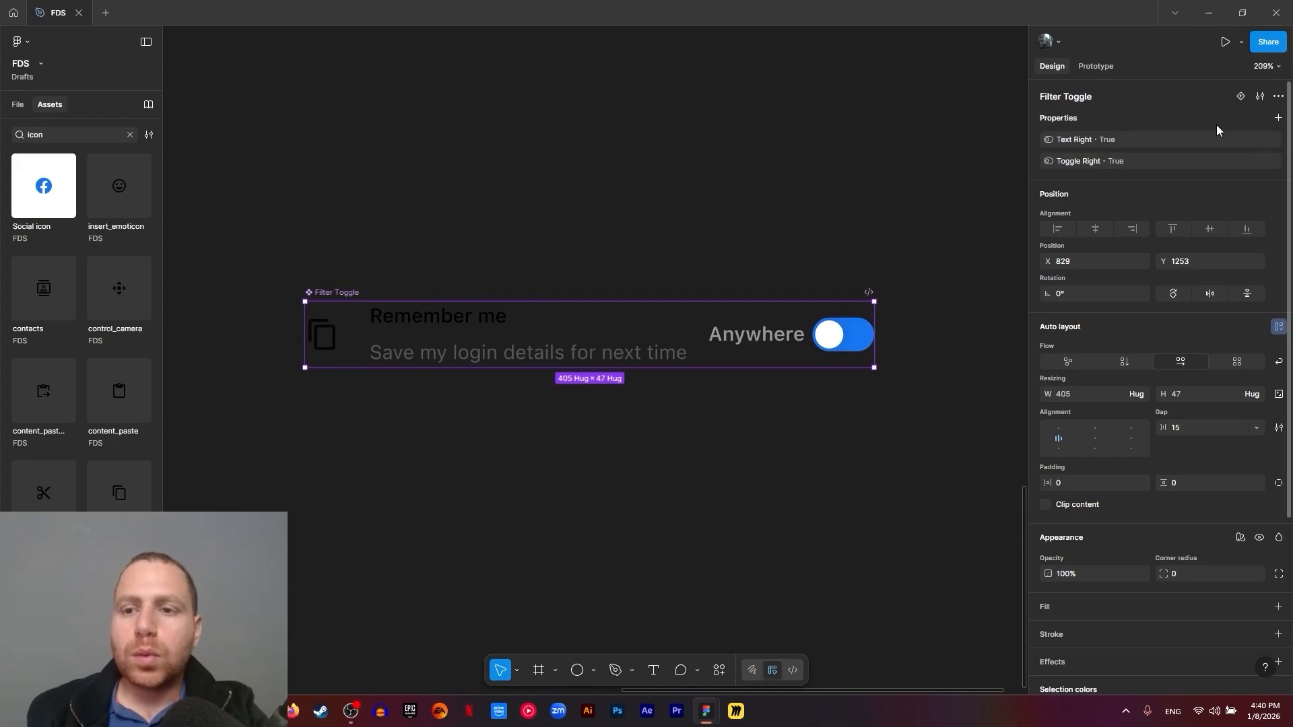
{"action": "left_click", "coordinate": [1240, 97]}
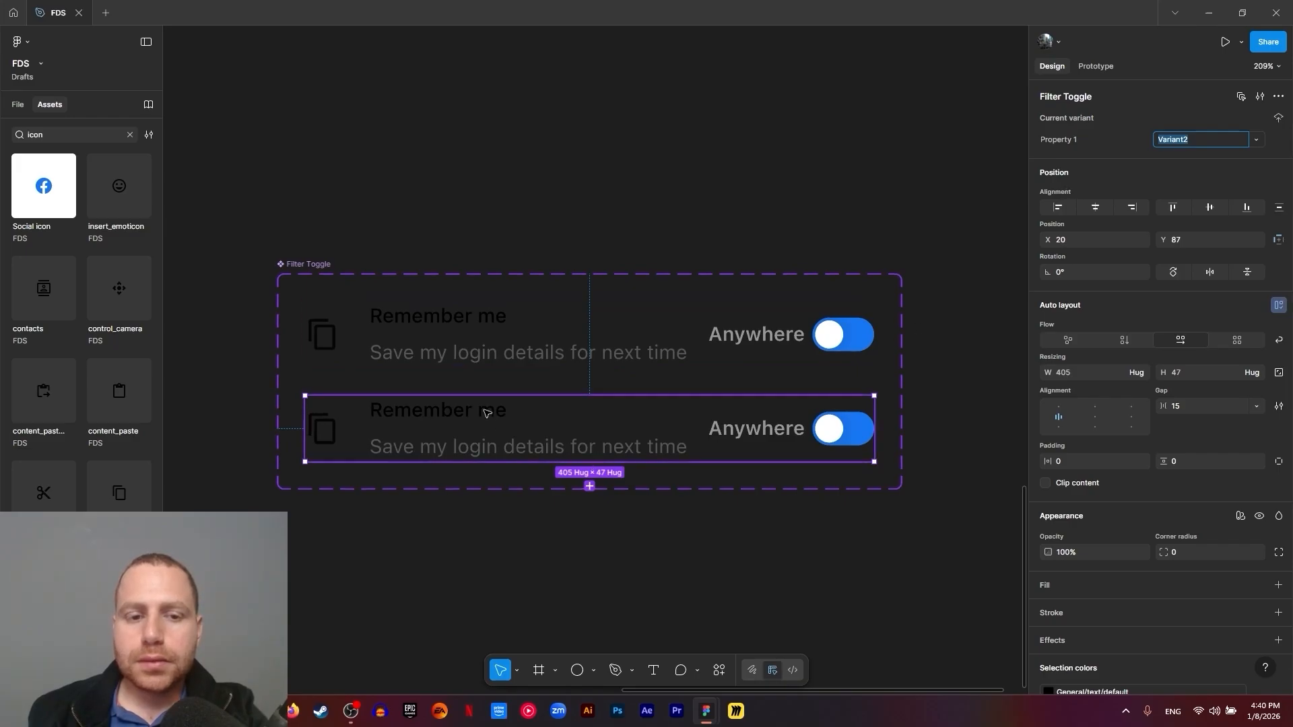
{"action": "left_click", "coordinate": [1074, 142]}
{"action": "type", "text": "Border"}
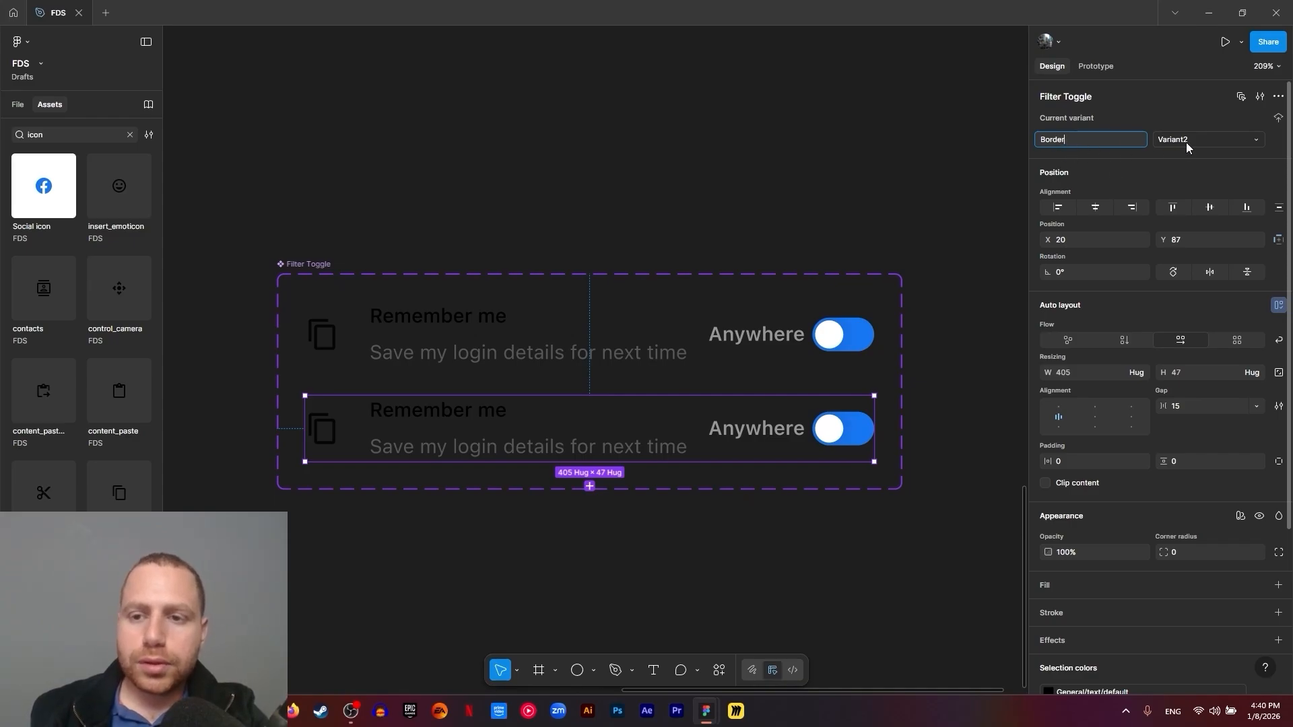
Set the Border property to Yes on the new lower variant and No on the original upper variant
{"action": "left_click", "coordinate": [1185, 143]}
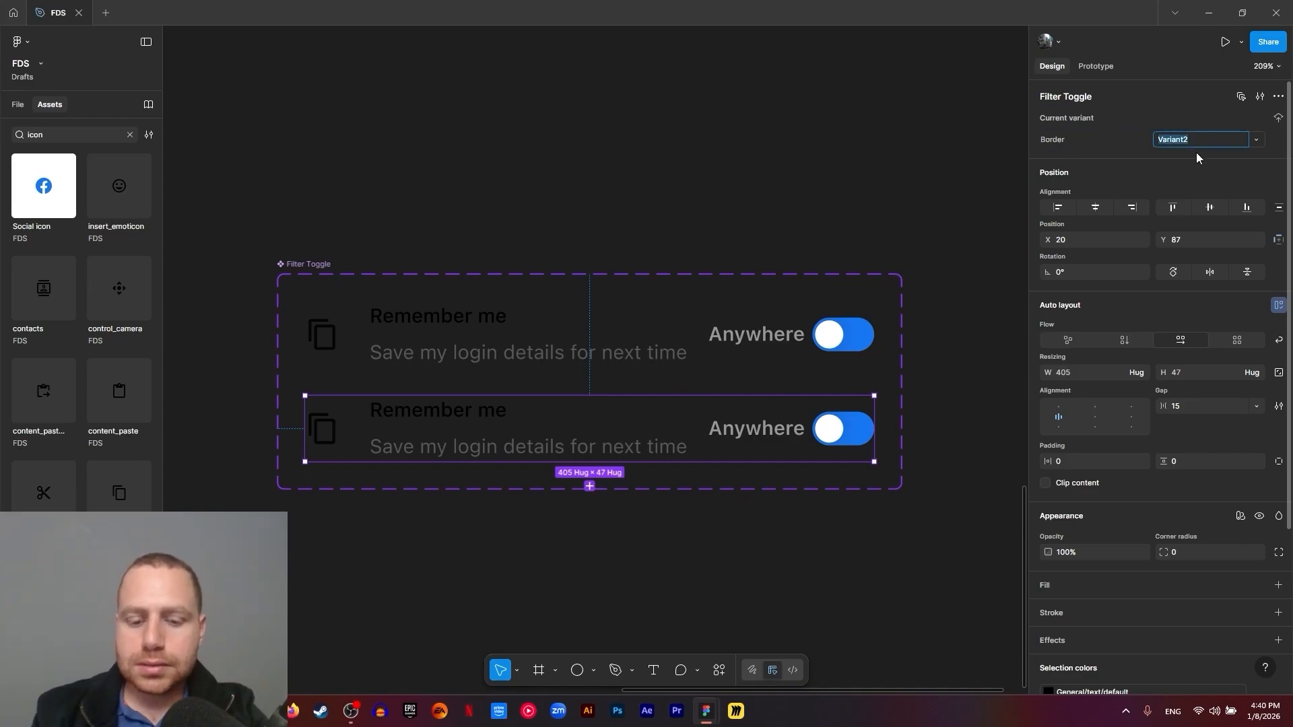
{"action": "type", "text": "Yes"}
{"action": "left_click", "coordinate": [632, 342]}
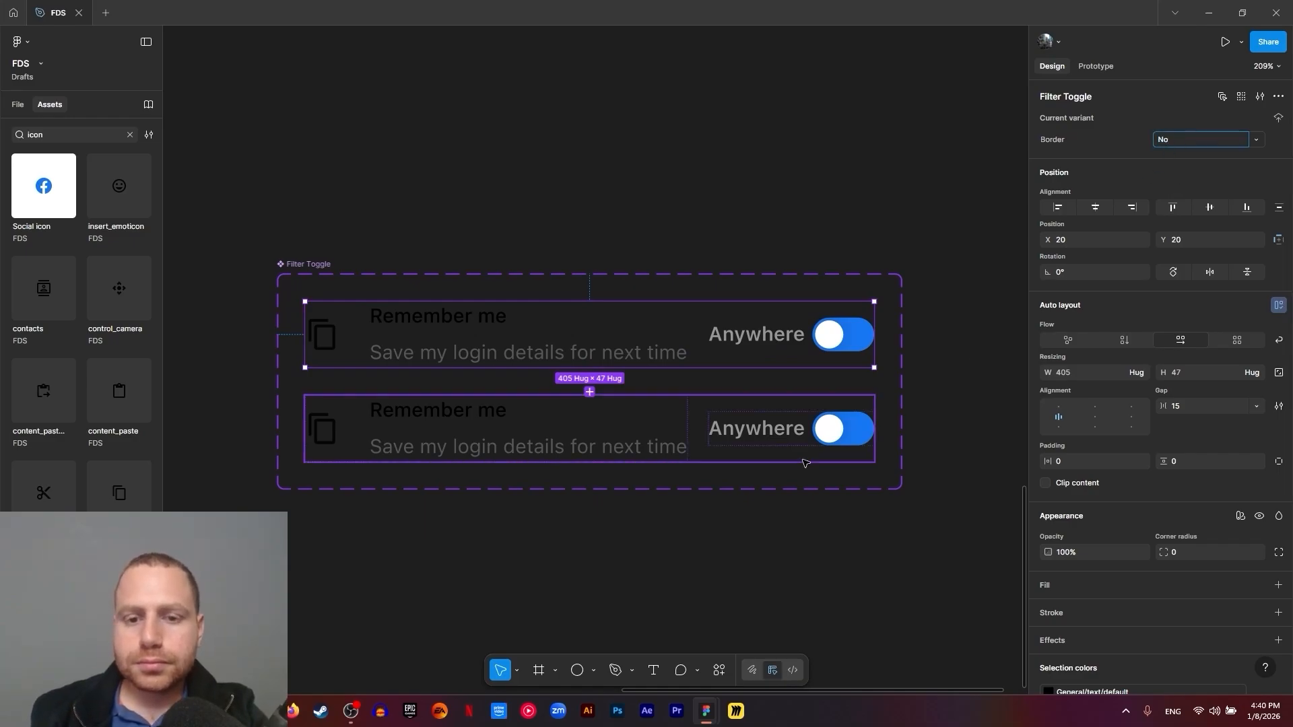
Apply the General/border/placeholder color variable as a stroke on the Border=Yes variant
{"action": "left_click", "coordinate": [647, 449]}
{"action": "scroll", "coordinate": [1103, 548], "scroll_direction": "down", "scroll_amount": 1}
{"action": "scroll", "coordinate": [1103, 549], "scroll_direction": "down", "scroll_amount": 1}
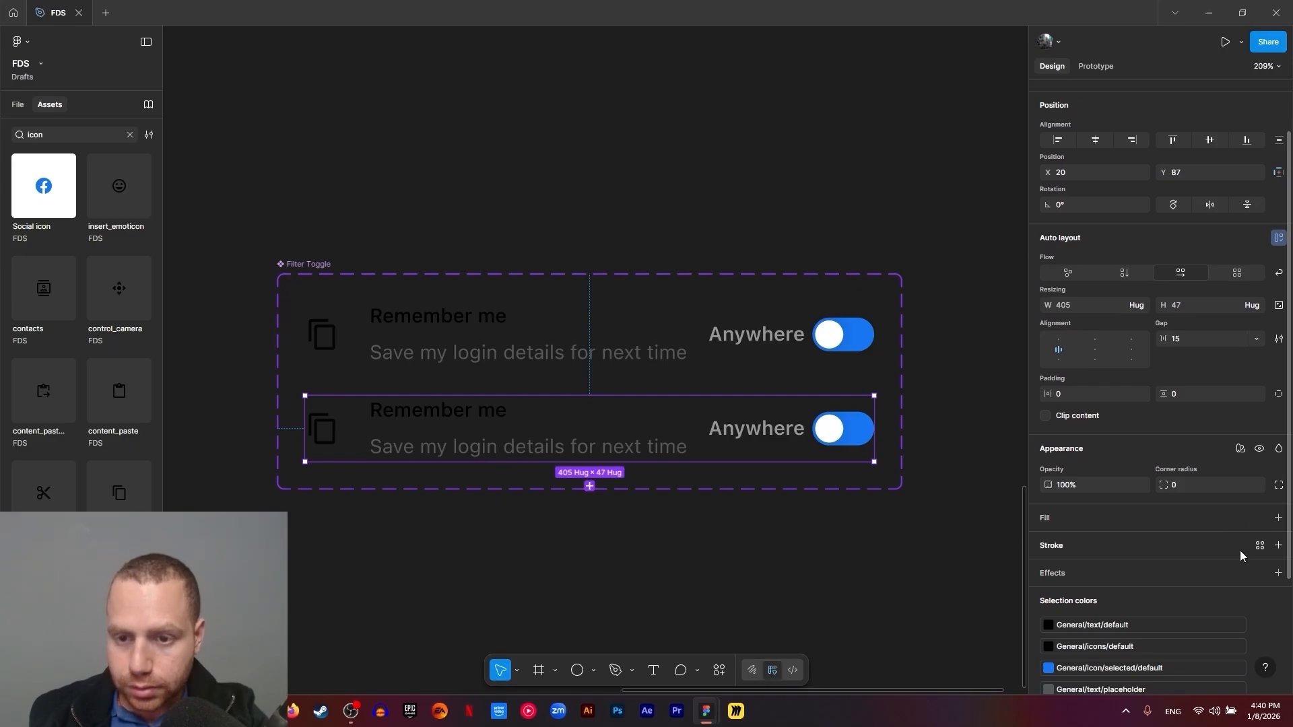
{"action": "left_click", "coordinate": [1259, 548]}
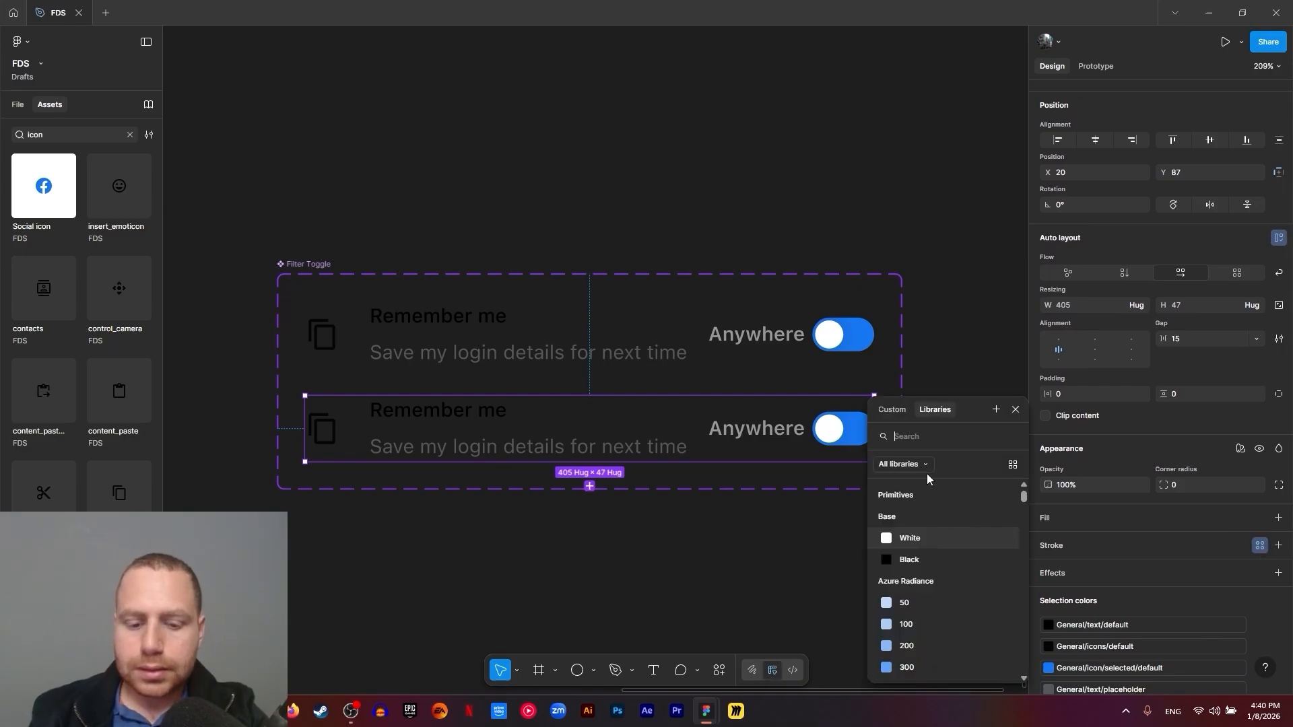
{"action": "type", "text": "border"}
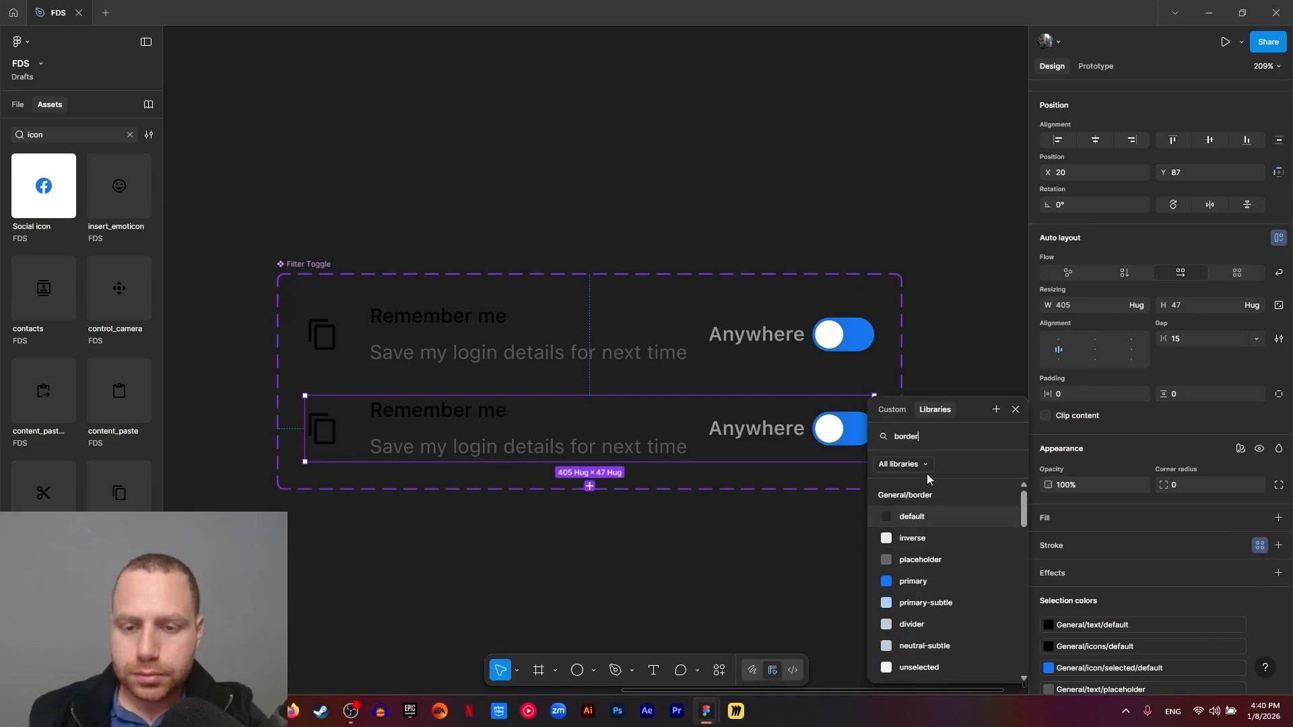
{"action": "left_click", "coordinate": [935, 561]}
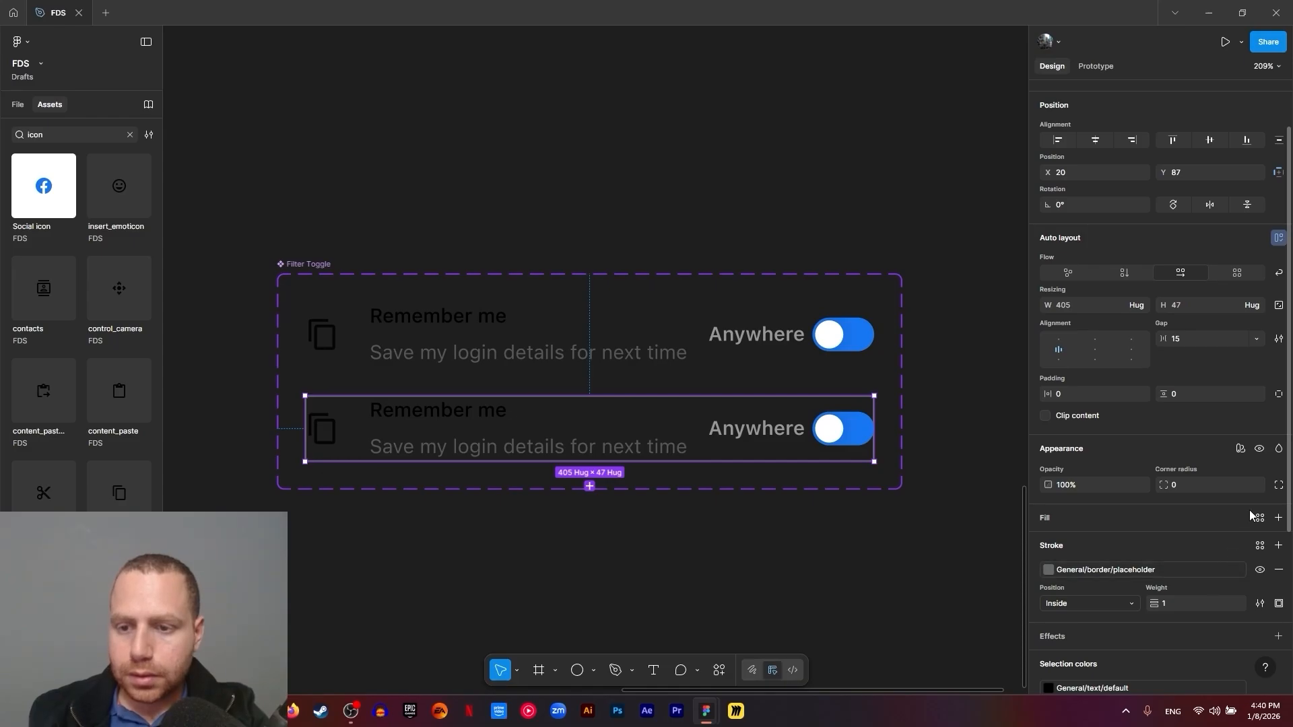
Limit the Border=Yes variant's stroke to the bottom side only
{"action": "left_click", "coordinate": [1260, 603]}
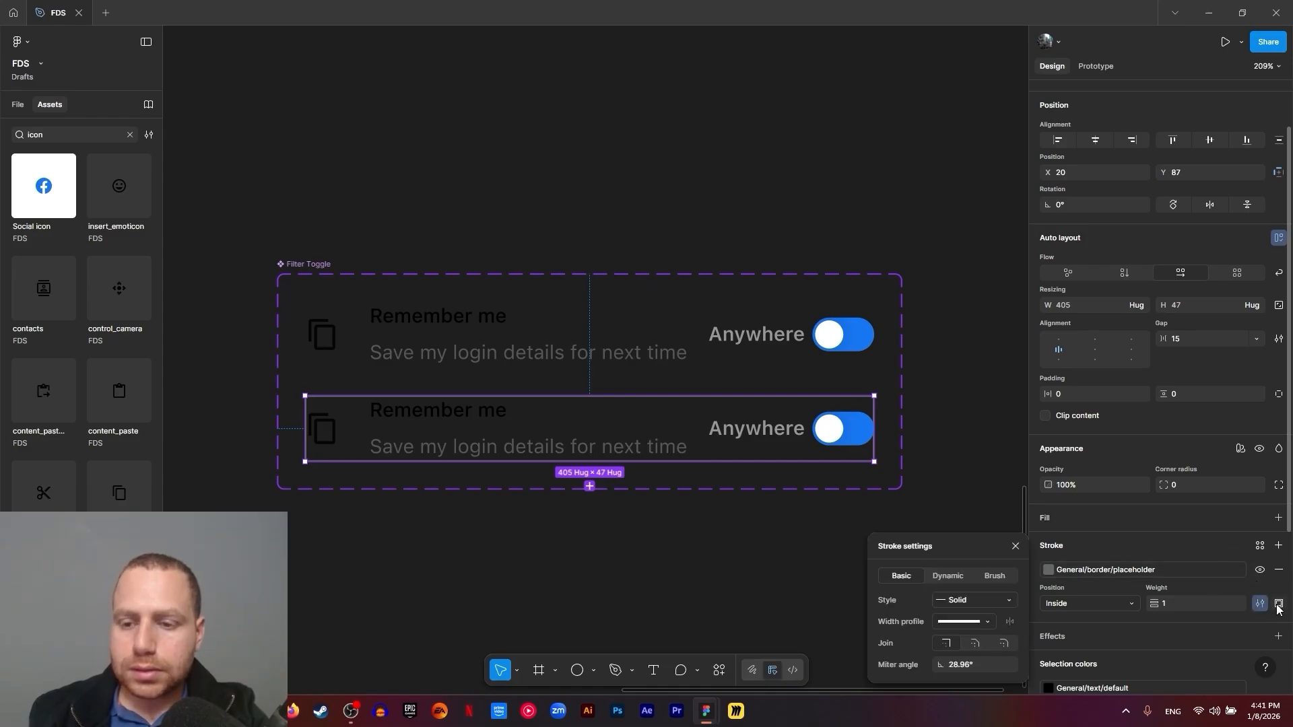
{"action": "left_click", "coordinate": [1279, 603]}
{"action": "left_click", "coordinate": [1260, 520]}
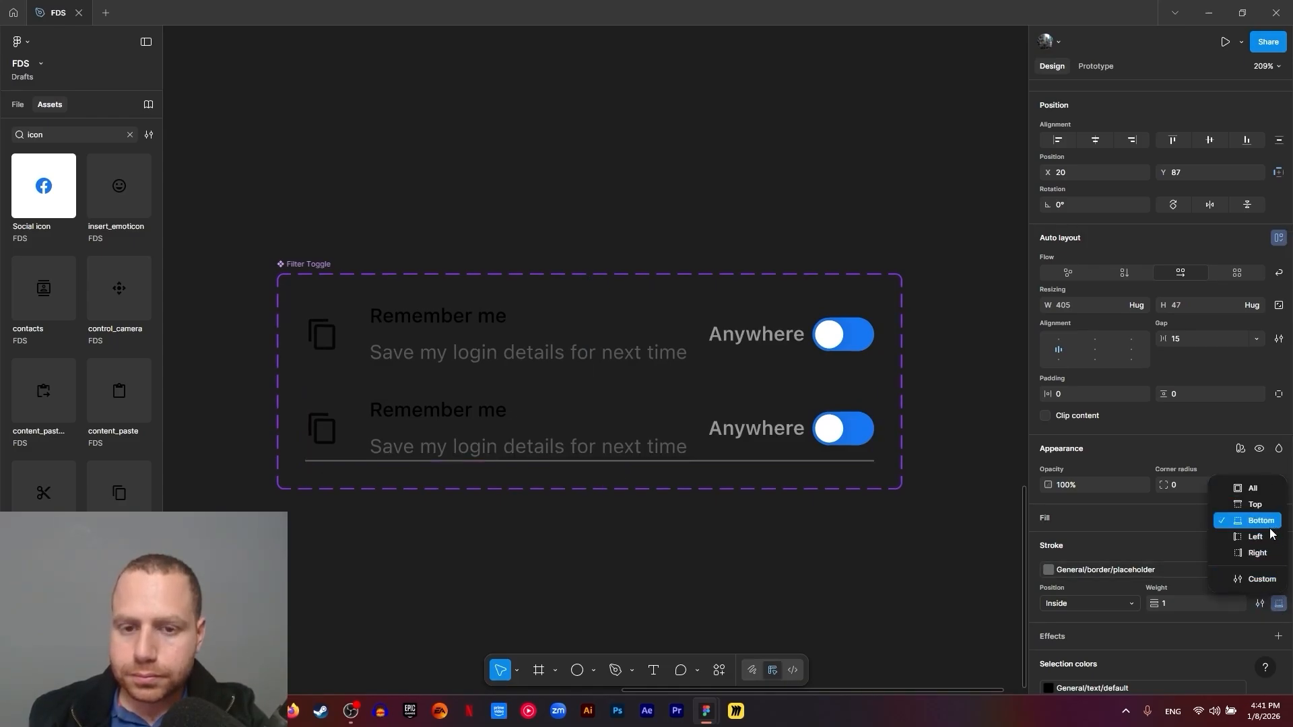
{"action": "left_click", "coordinate": [774, 580]}
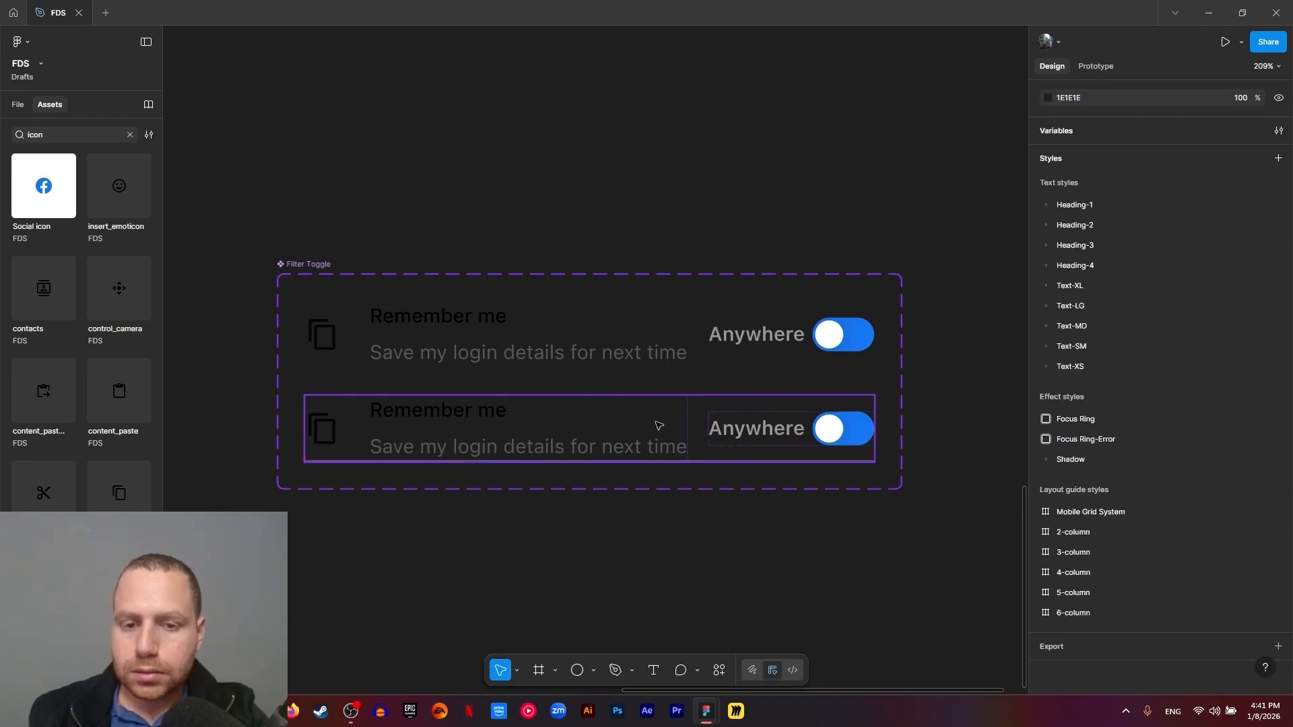
Set both the horizontal and vertical padding of the two Filter Toggle variants to 8
{"action": "left_click", "coordinate": [639, 450]}
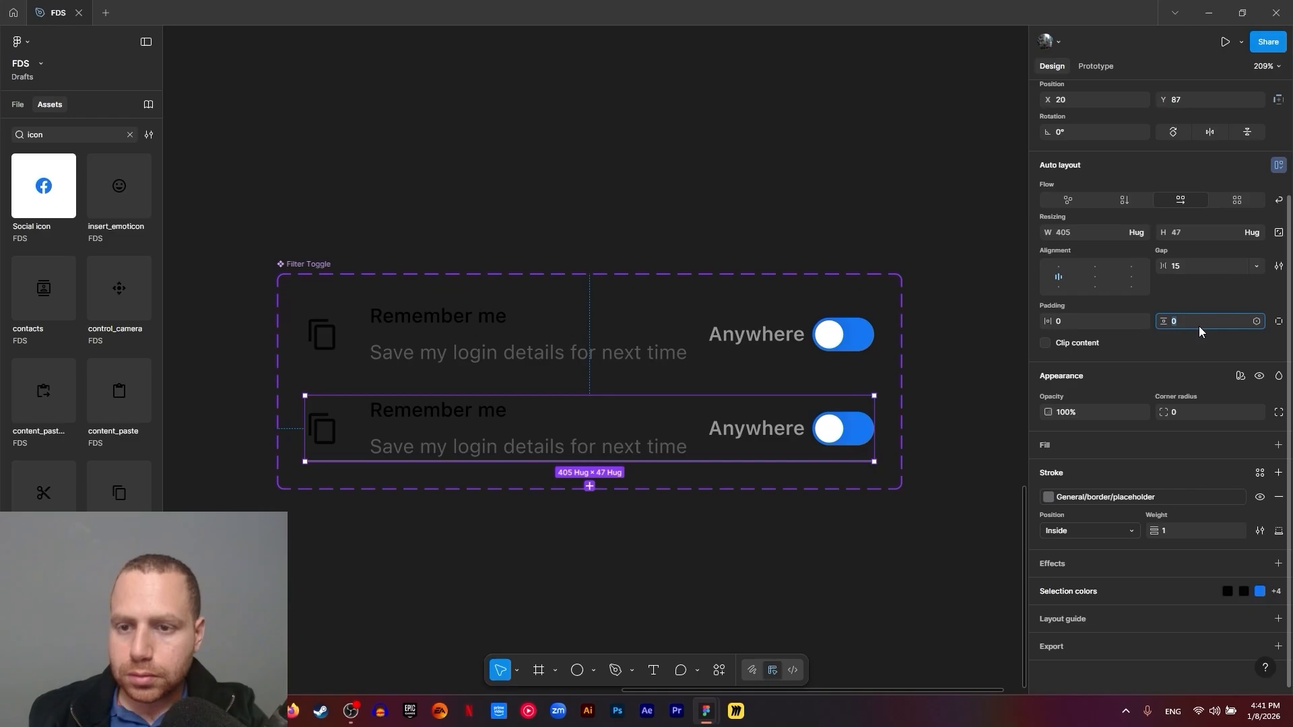
{"action": "left_click", "coordinate": [542, 333]}
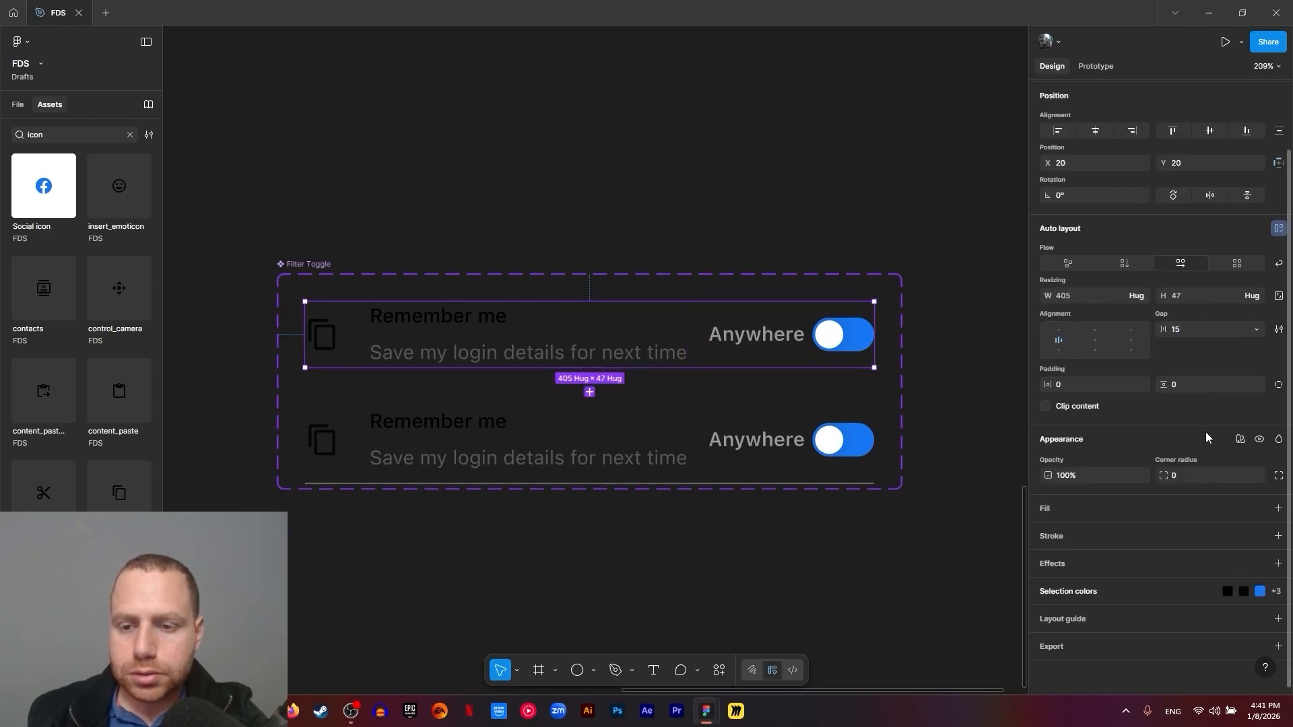
{"action": "left_click", "coordinate": [1198, 387]}
{"action": "type", "text": "8"}
{"action": "key", "text": "Return"}
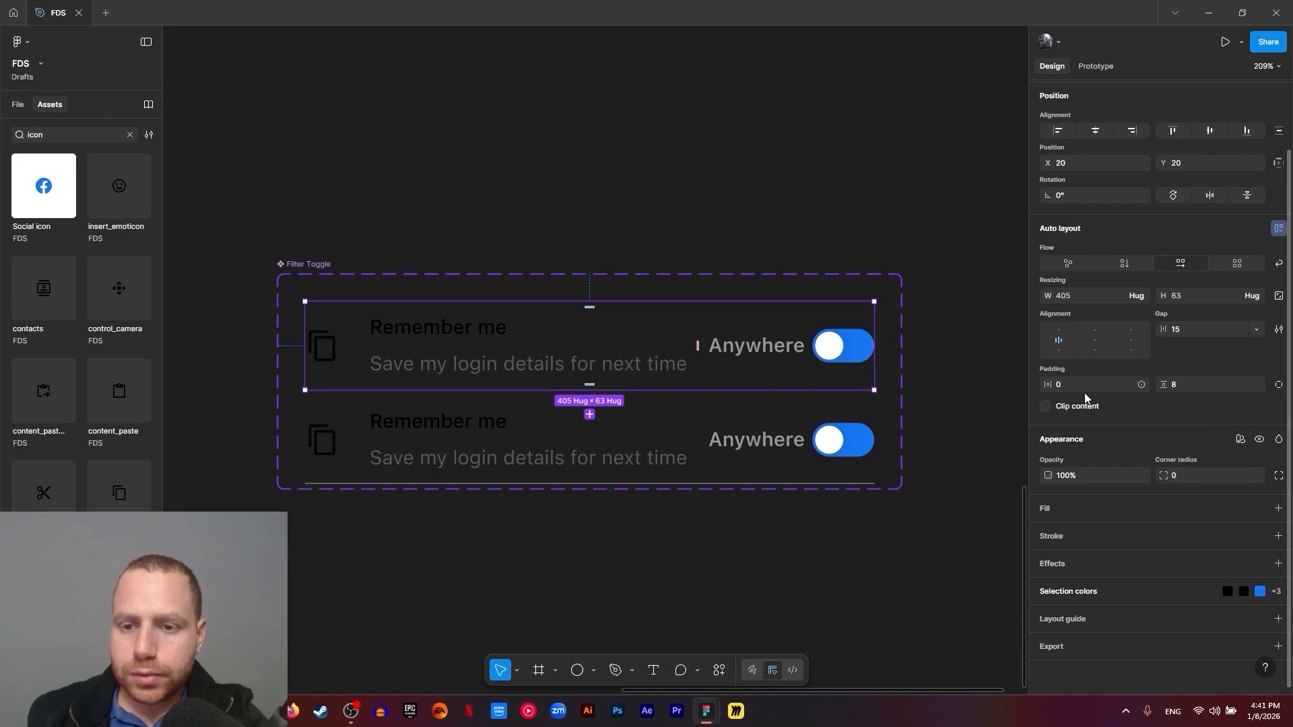
{"action": "left_click", "coordinate": [479, 417]}
{"action": "left_click", "coordinate": [785, 569]}
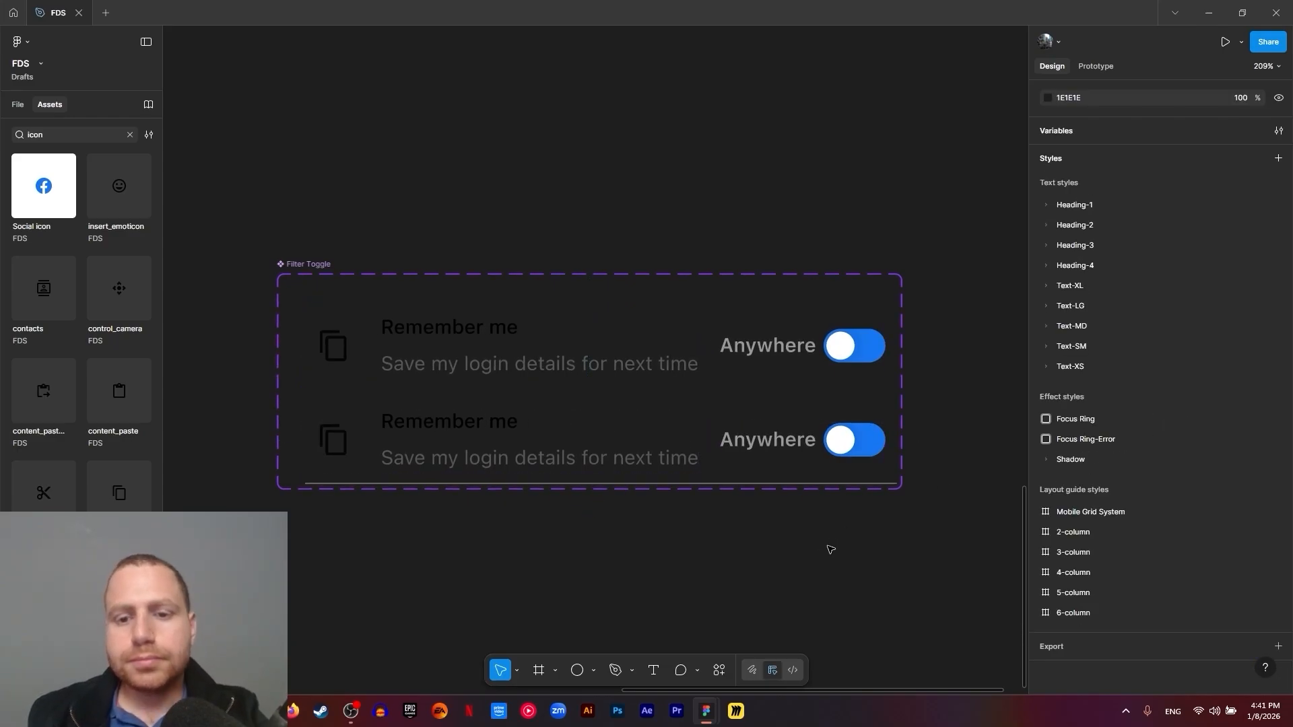
Enlarge the Filter Toggle component set frame to about 1358 × 192 to make room beside the variants
{"action": "scroll", "coordinate": [889, 540], "scroll_direction": "right", "scroll_amount": 2}
{"action": "left_click", "coordinate": [274, 243]}
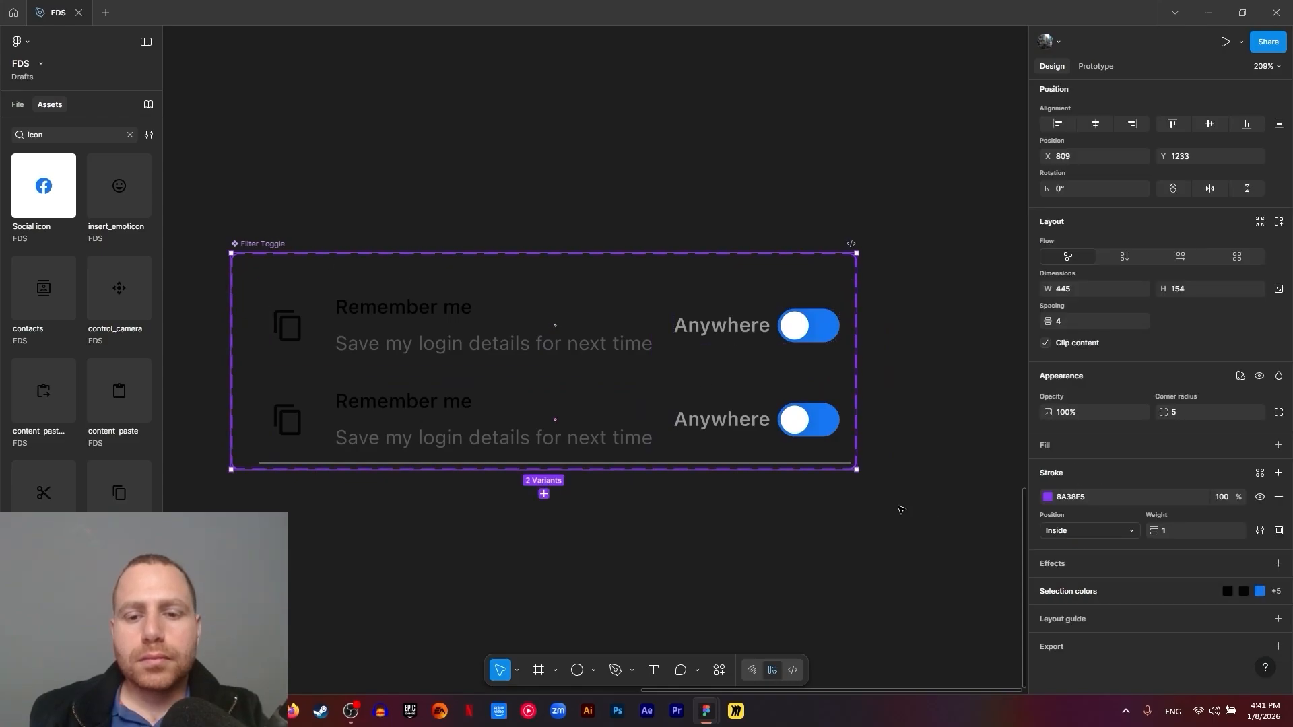
{"action": "left_click_drag", "start_coordinate": [858, 471], "coordinate": [1037, 391]}
{"action": "left_click_drag", "start_coordinate": [1289, 389], "coordinate": [1290, 381]}
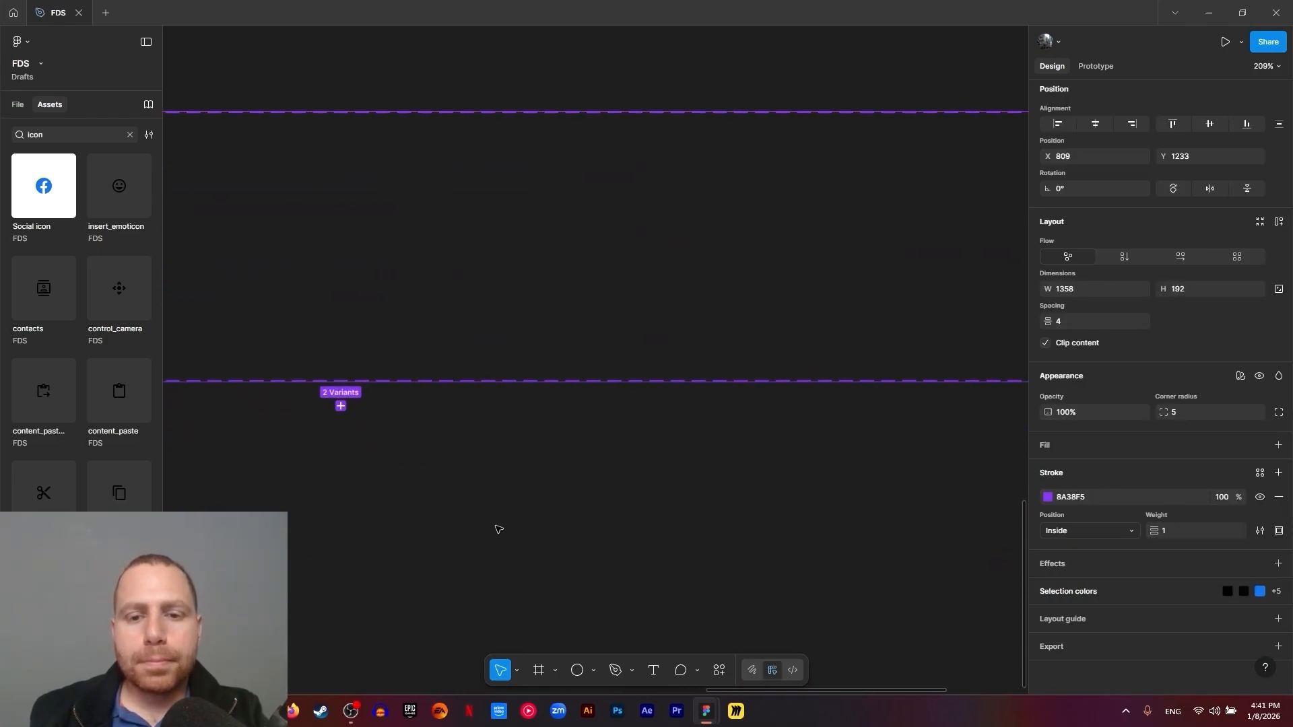
{"action": "left_click_drag", "start_coordinate": [499, 530], "coordinate": [775, 564]}
{"action": "scroll", "coordinate": [424, 488], "scroll_direction": "down", "scroll_amount": 3}
{"action": "scroll", "coordinate": [431, 464], "scroll_direction": "up", "scroll_amount": 5}
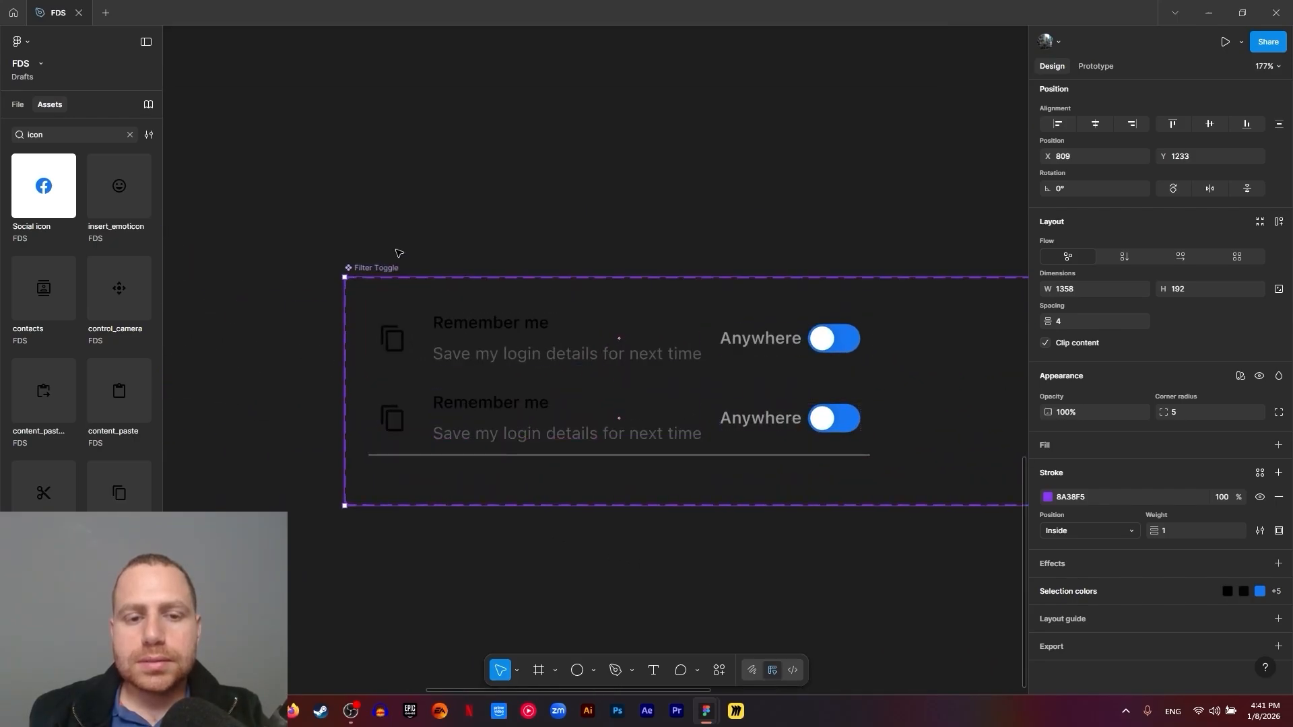
Duplicate both Filter Toggle variants into a second column to the right of the originals within the component set
{"action": "left_click", "coordinate": [471, 353]}
{"action": "left_click", "coordinate": [492, 414]}
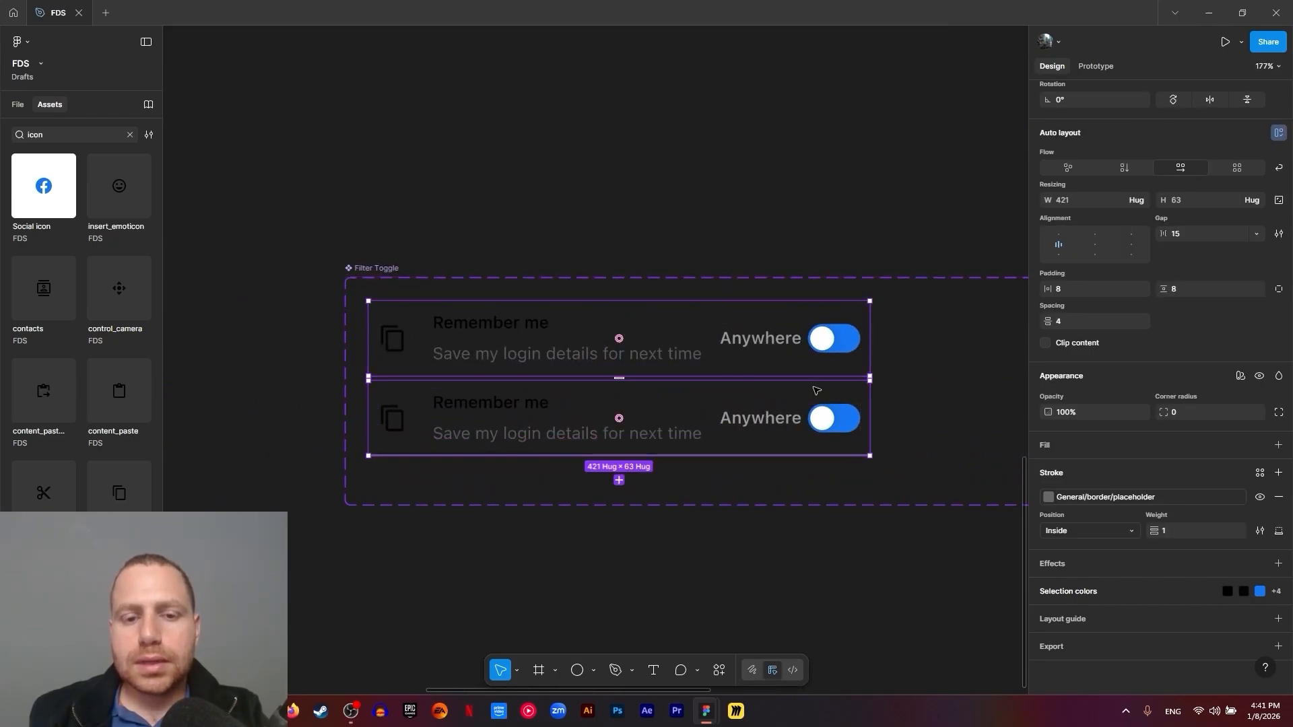
{"action": "scroll", "coordinate": [550, 332], "scroll_direction": "right", "scroll_amount": 4}
{"action": "scroll", "coordinate": [551, 332], "scroll_direction": "down", "scroll_amount": 1}
{"action": "left_click_drag", "start_coordinate": [439, 301], "coordinate": [994, 301]}
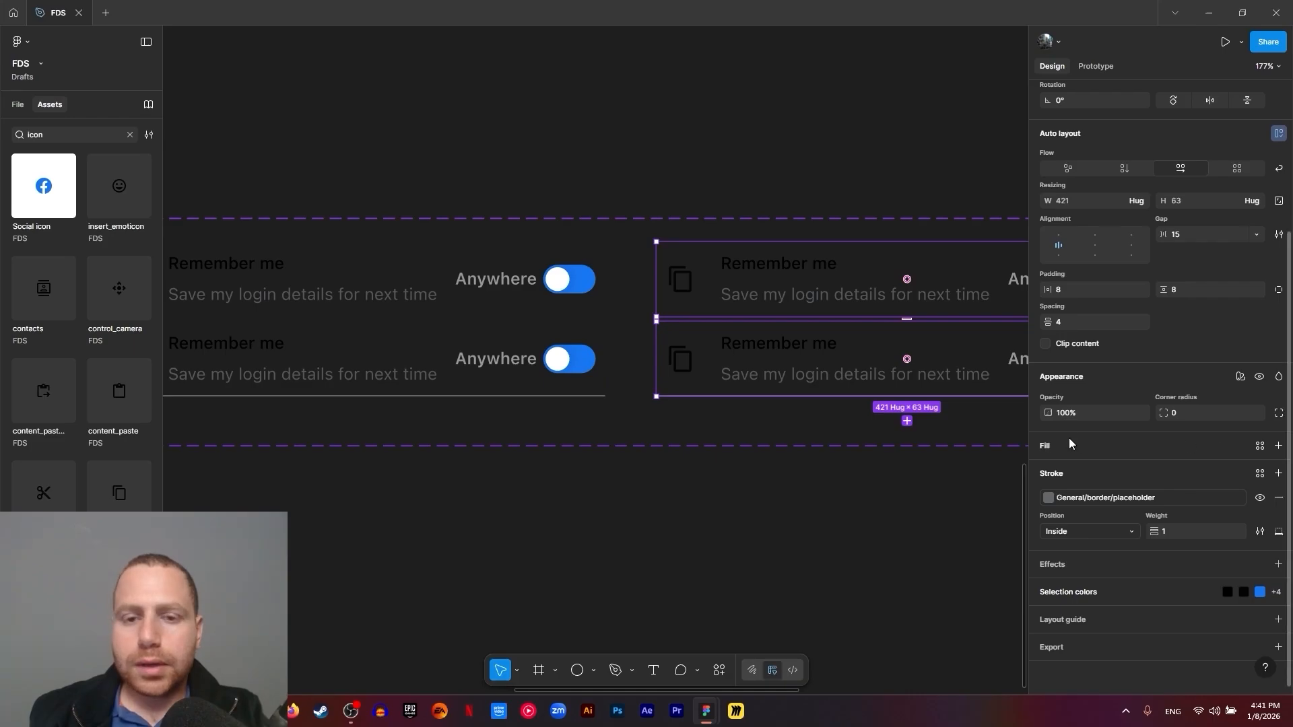
{"action": "left_click", "coordinate": [909, 485]}
Apply the Text-MD/Medium text style to the "Remember me" titles of the two duplicated variants
{"action": "scroll", "coordinate": [649, 283], "scroll_direction": "right", "scroll_amount": 4}
{"action": "left_click", "coordinate": [650, 282]}
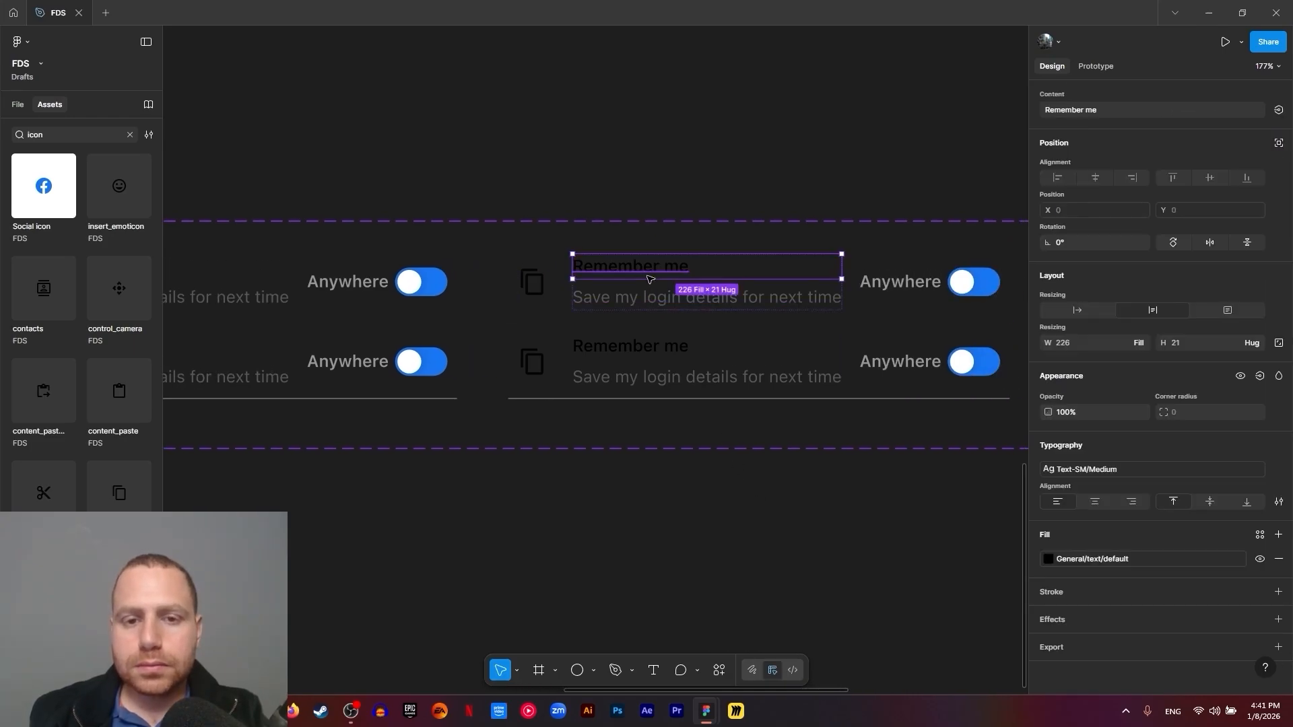
{"action": "left_click", "coordinate": [658, 358], "text": "shift"}
{"action": "left_click", "coordinate": [632, 271]}
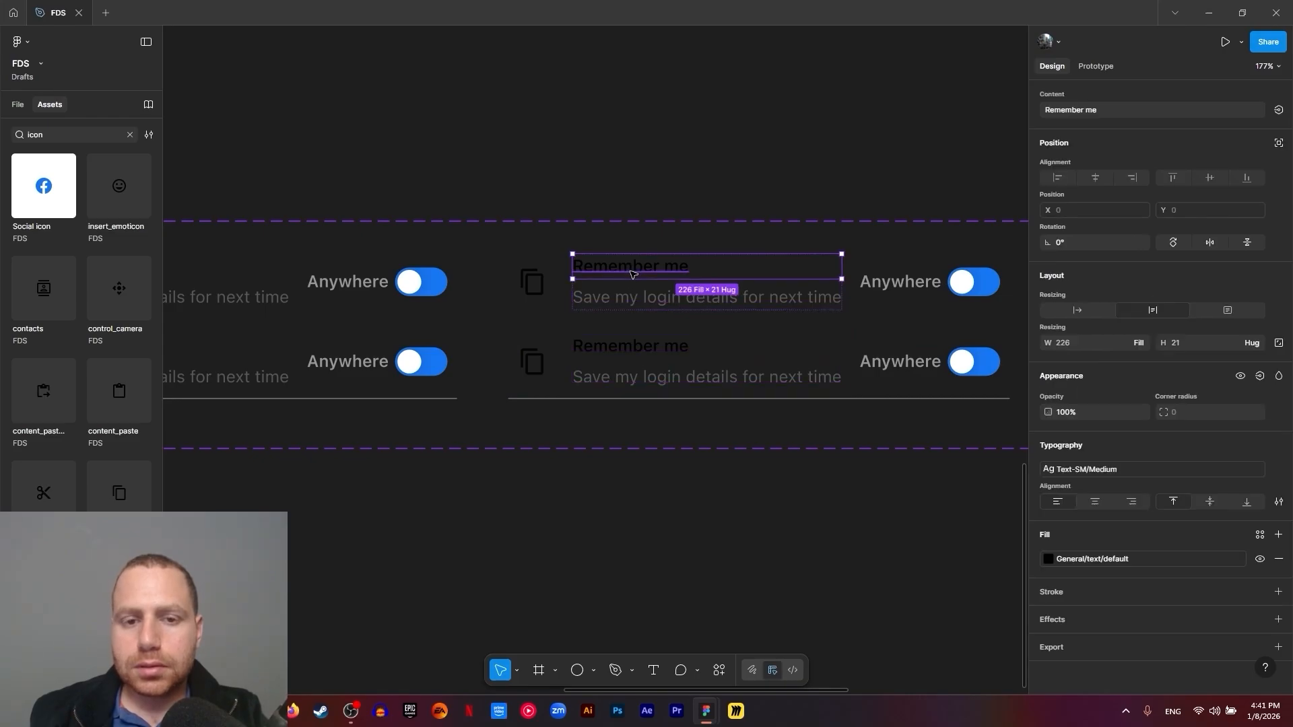
{"action": "left_click", "coordinate": [631, 345], "text": "shift"}
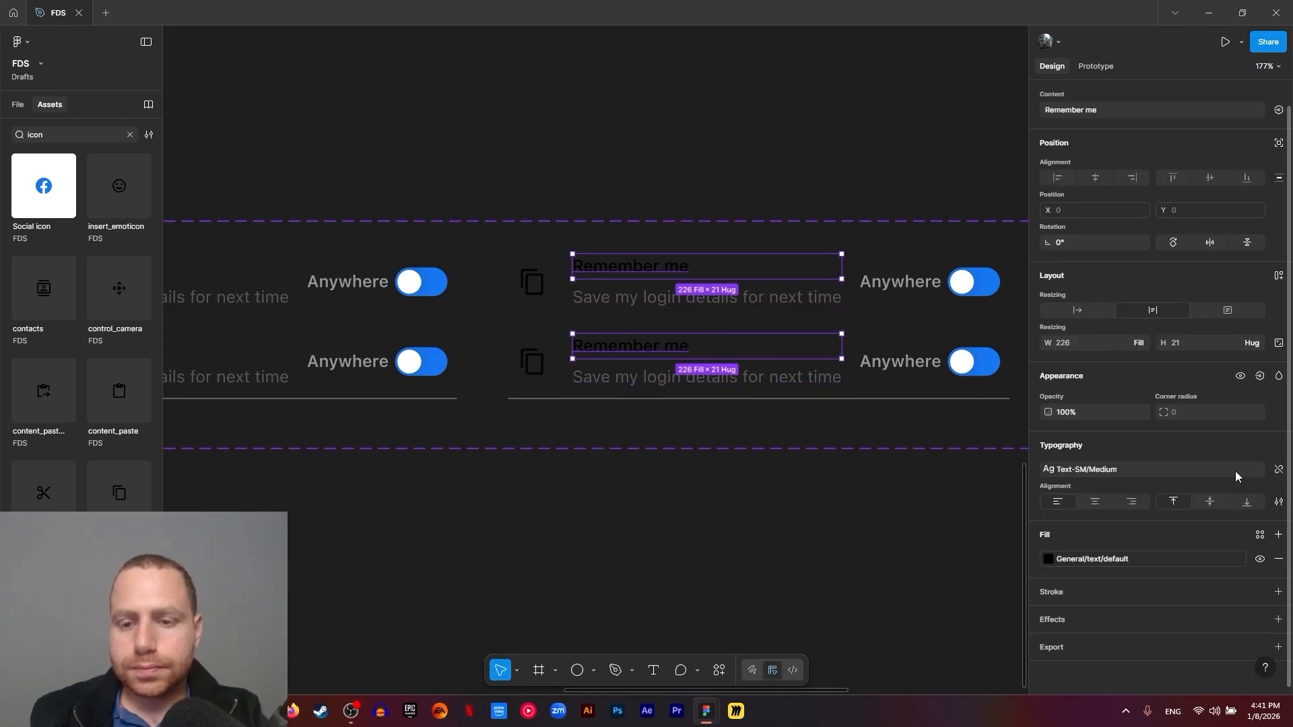
{"action": "left_click", "coordinate": [1109, 473]}
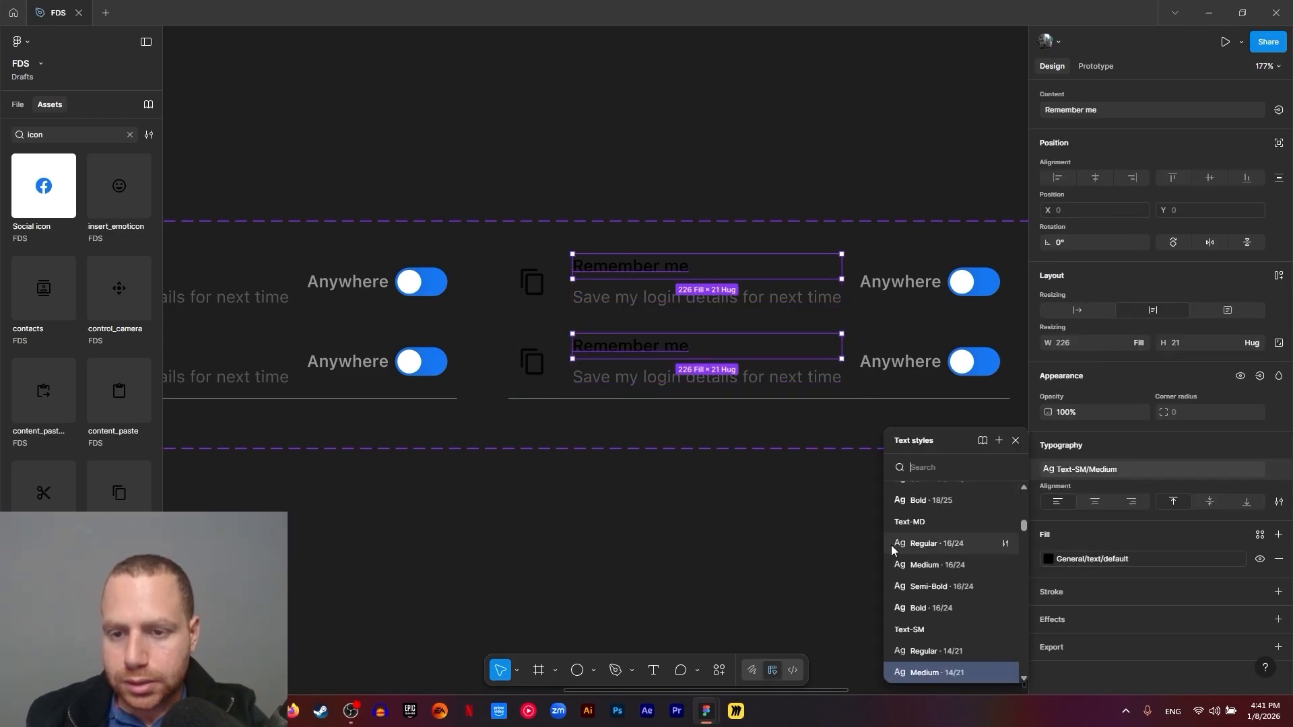
{"action": "left_click", "coordinate": [938, 563]}
Apply the Text-MD/Regular text style to the "Save my login details for next time" descriptions in both duplicated variants
{"action": "left_click", "coordinate": [701, 381]}
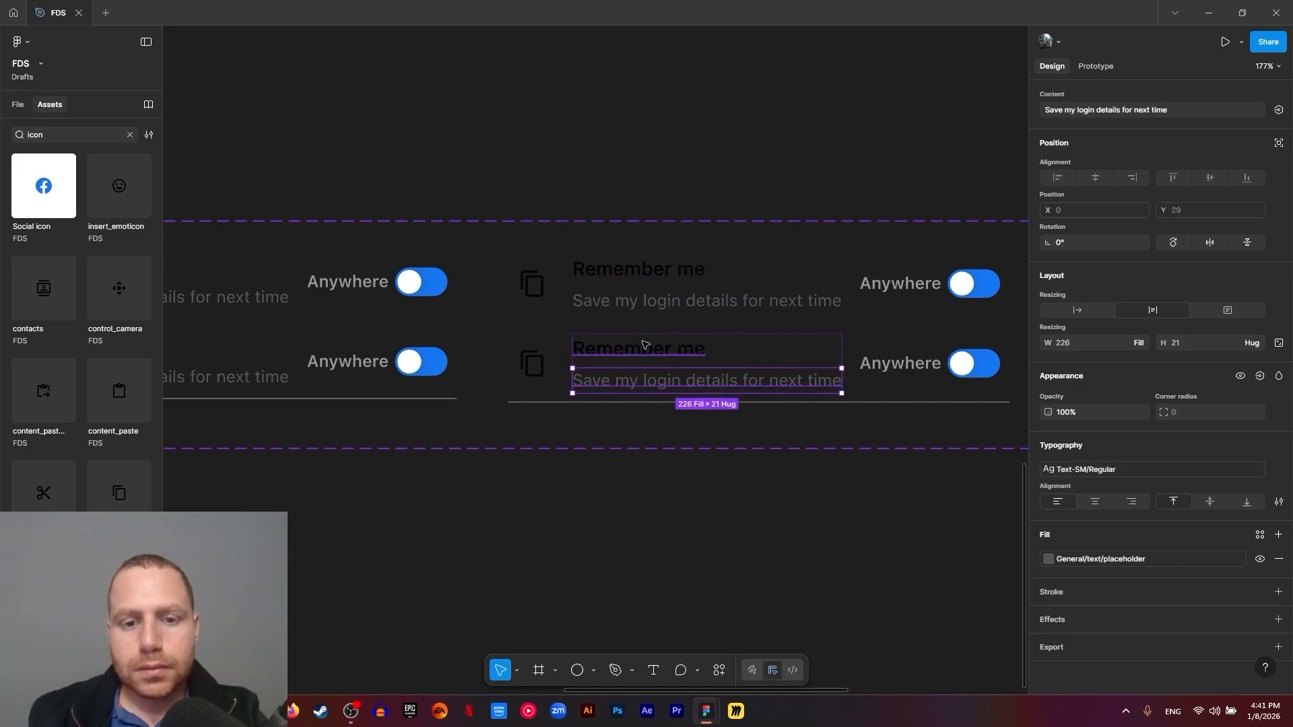
{"action": "left_click", "coordinate": [647, 301], "text": "shift"}
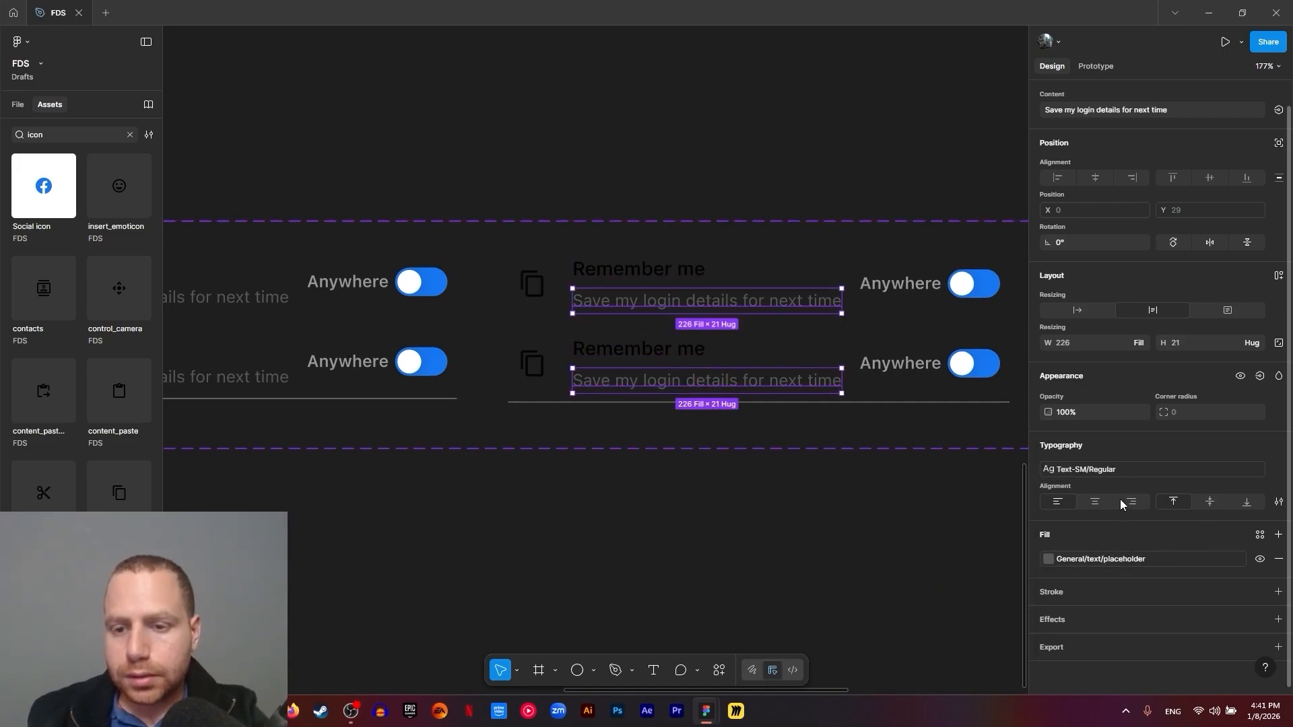
{"action": "left_click", "coordinate": [1113, 474]}
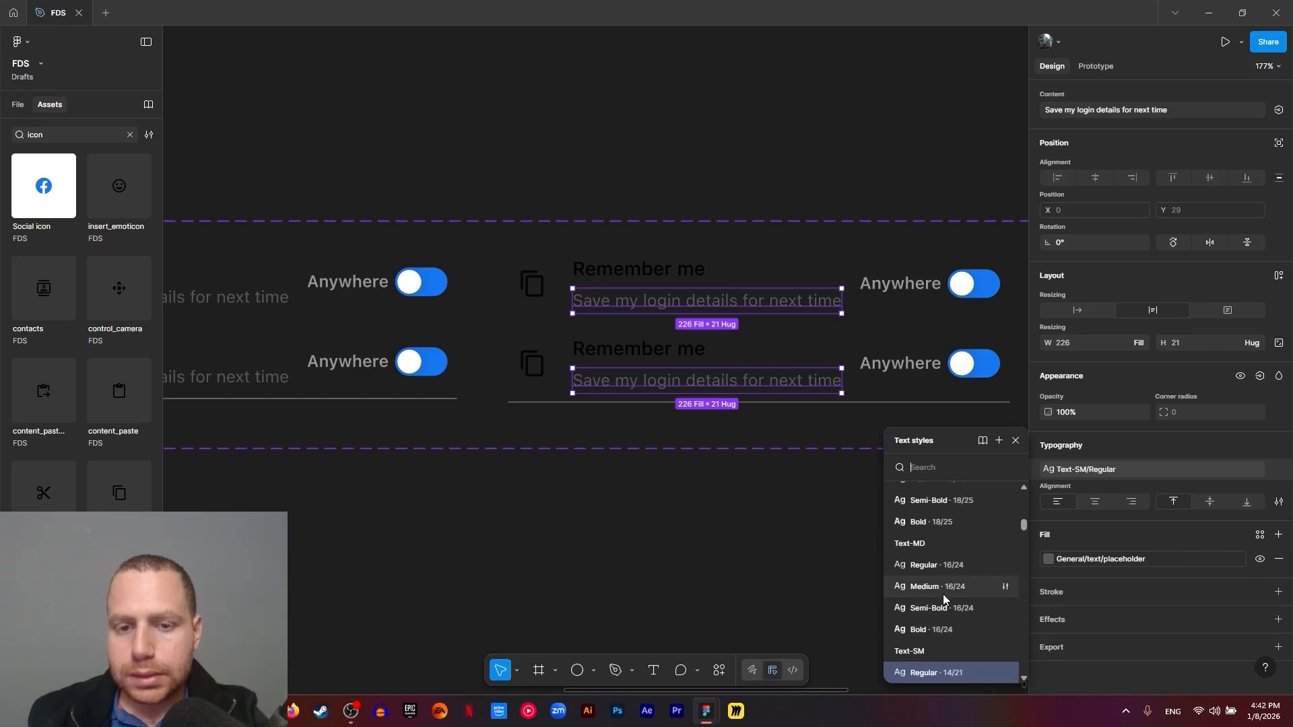
{"action": "left_click", "coordinate": [941, 565]}
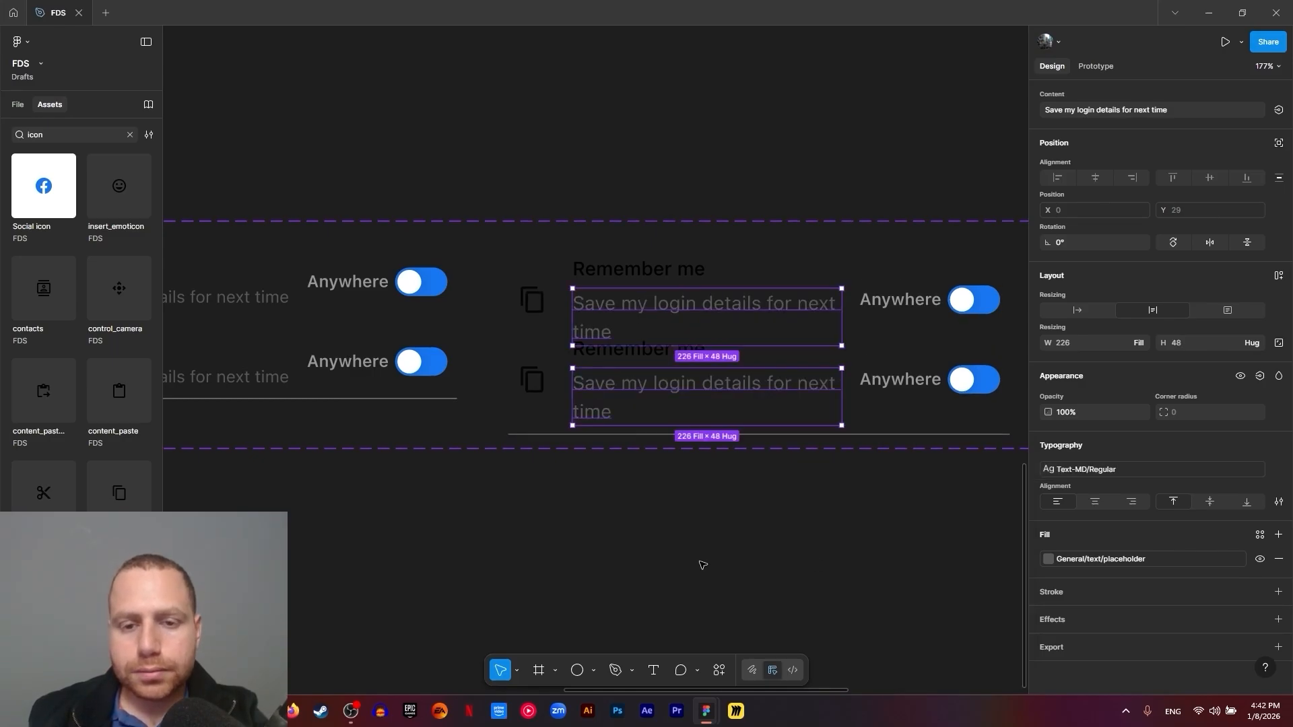
{"action": "left_click", "coordinate": [829, 522]}
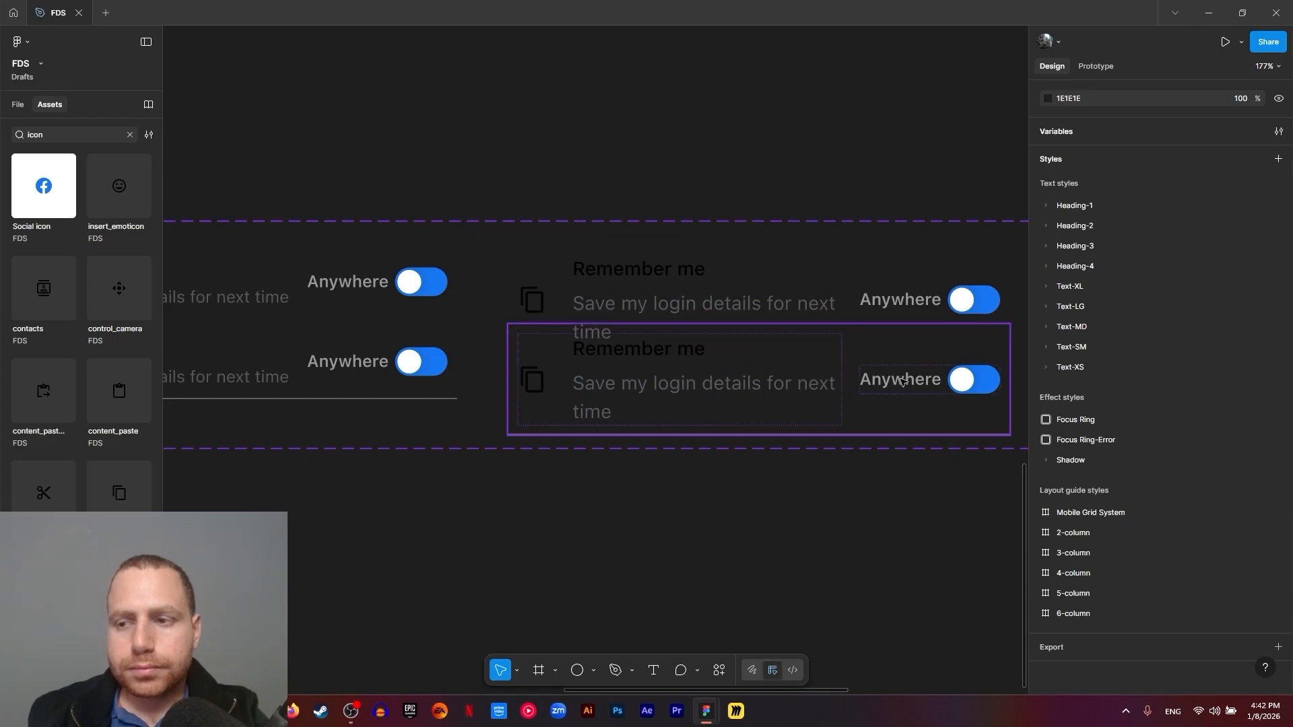
Shift the Filter Toggle component set slightly to X 821, Y 1241 and extend its frame downward and to the right
{"action": "left_click_drag", "start_coordinate": [899, 414], "coordinate": [645, 391]}
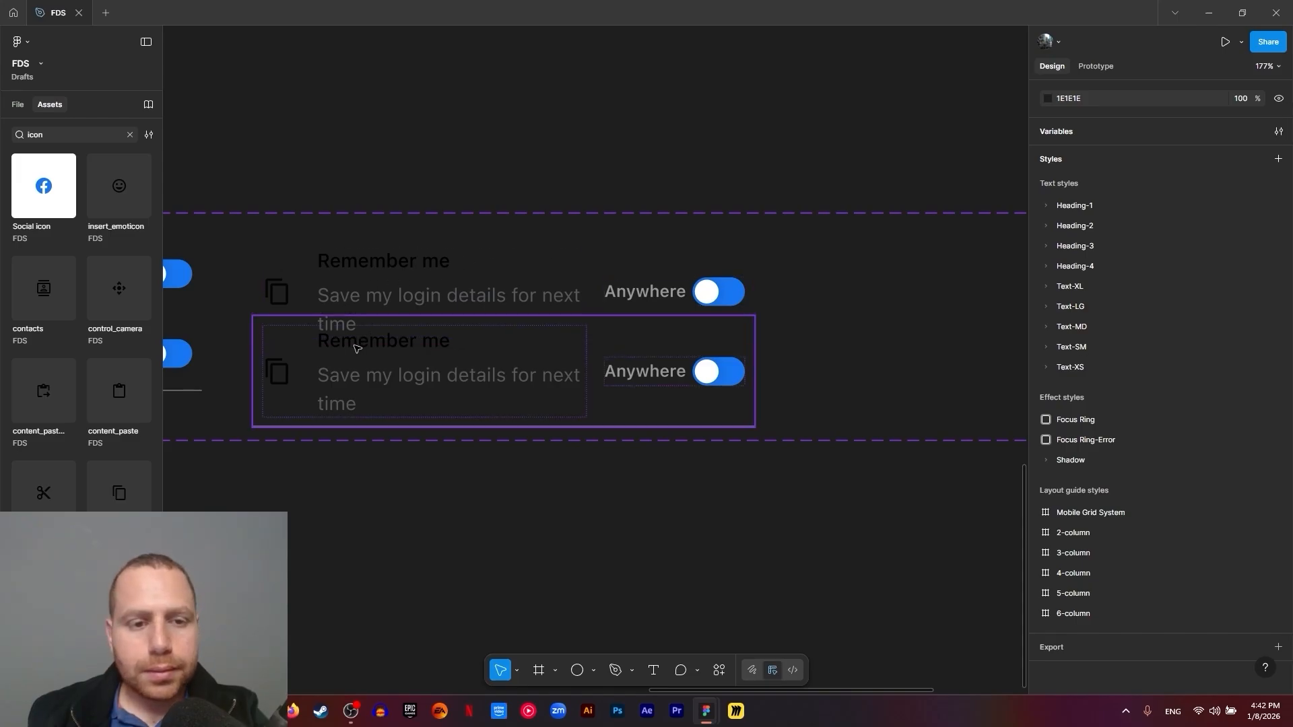
{"action": "scroll", "coordinate": [600, 456], "scroll_direction": "down", "scroll_amount": 6}
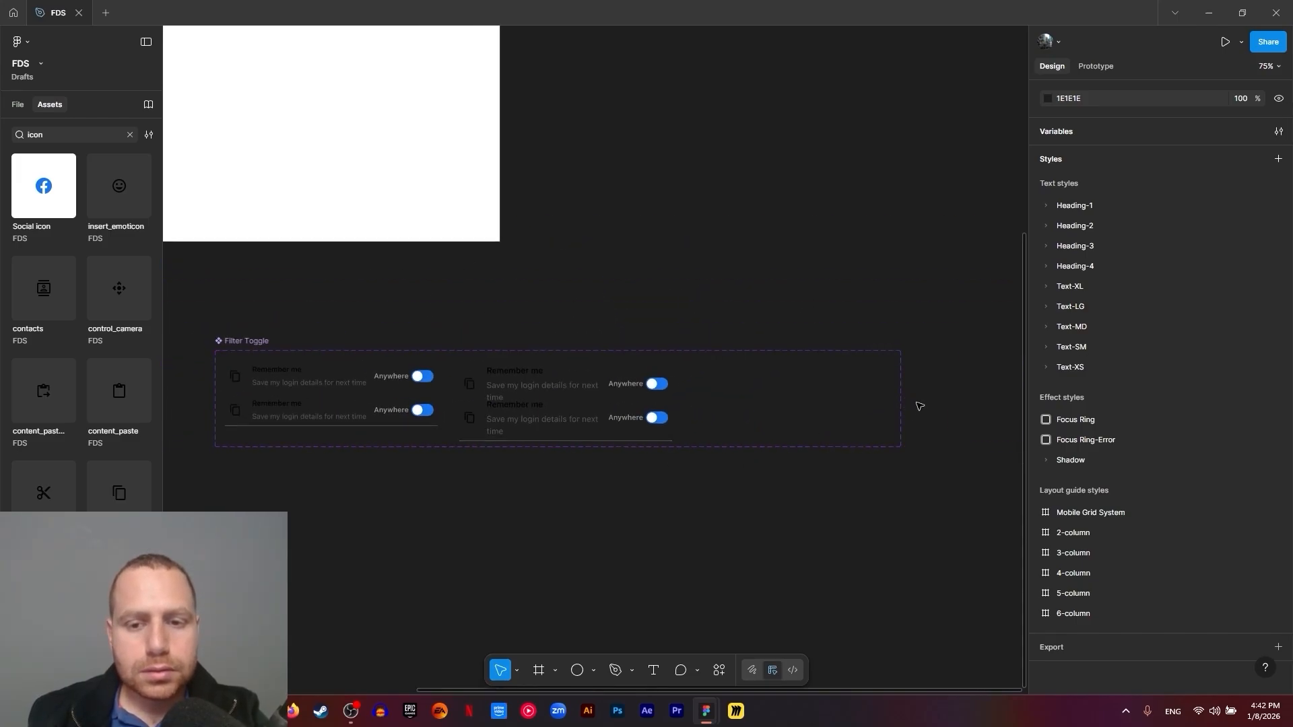
{"action": "left_click_drag", "start_coordinate": [226, 340], "coordinate": [232, 345]}
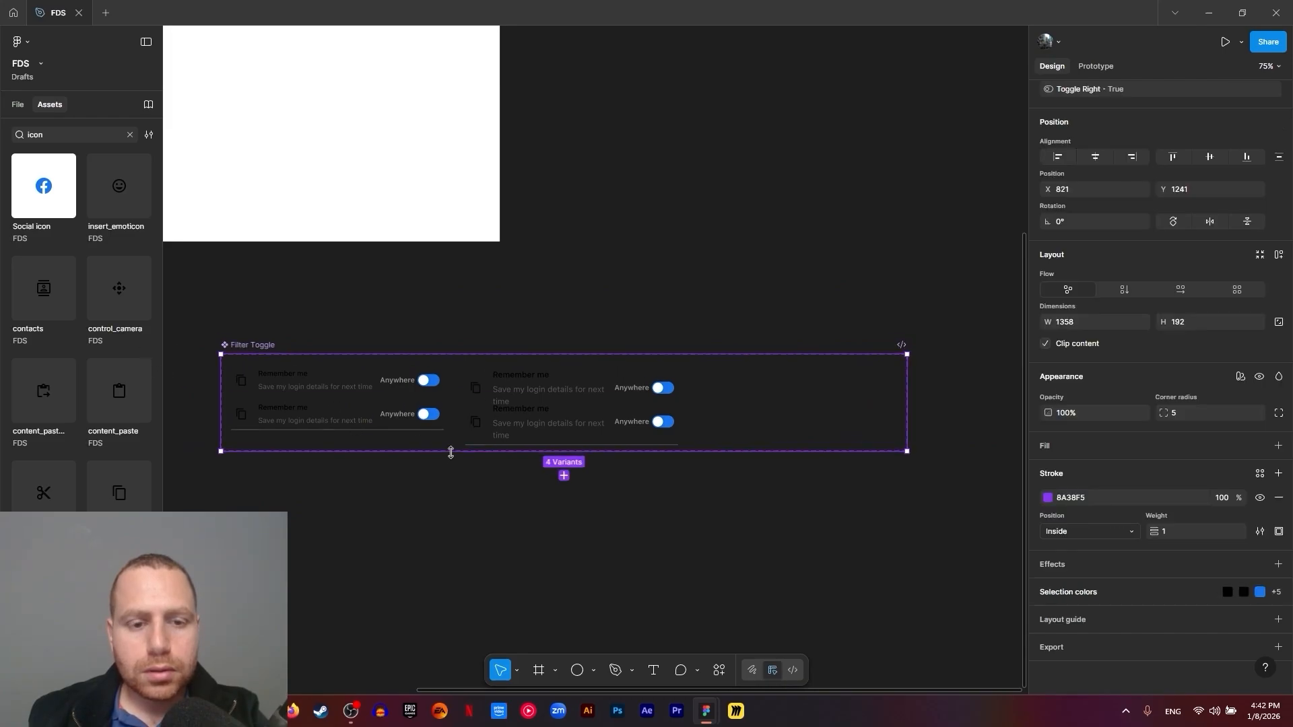
{"action": "left_click_drag", "start_coordinate": [451, 453], "coordinate": [451, 573]}
{"action": "left_click_drag", "start_coordinate": [907, 481], "coordinate": [1068, 479]}
Move the lower duplicated variant down so it clears the one above, and select the upper duplicated variant
{"action": "scroll", "coordinate": [423, 439], "scroll_direction": "up", "scroll_amount": 3}
{"action": "left_click", "coordinate": [614, 432]}
{"action": "left_click_drag", "start_coordinate": [711, 442], "coordinate": [730, 493]}
{"action": "left_click", "coordinate": [831, 213]}
{"action": "left_click_drag", "start_coordinate": [749, 149], "coordinate": [592, 104]}
{"action": "scroll", "coordinate": [736, 168], "scroll_direction": "down", "scroll_amount": 3}
{"action": "left_click_drag", "start_coordinate": [793, 243], "coordinate": [543, 269]}
{"action": "left_click", "coordinate": [394, 270]}
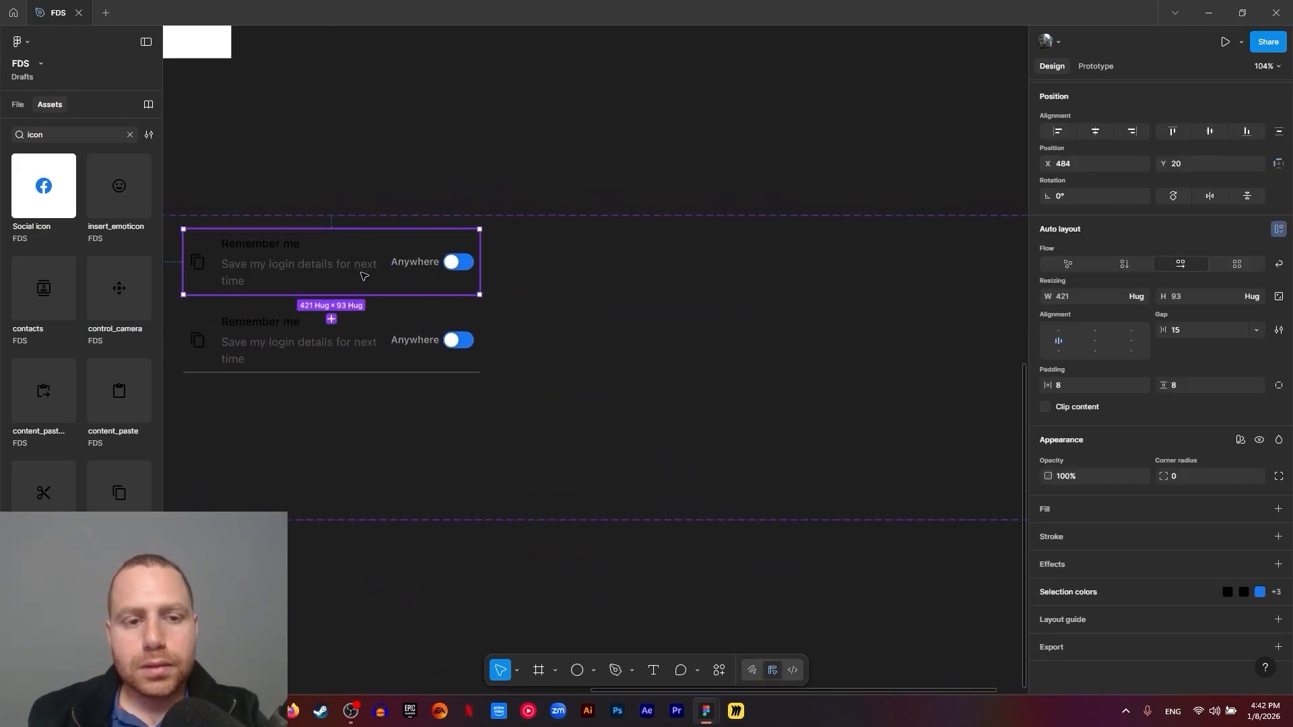
Add a variant property named Size with the value sm to the Filter Toggle component set
{"action": "left_click", "coordinate": [396, 331], "text": "shift"}
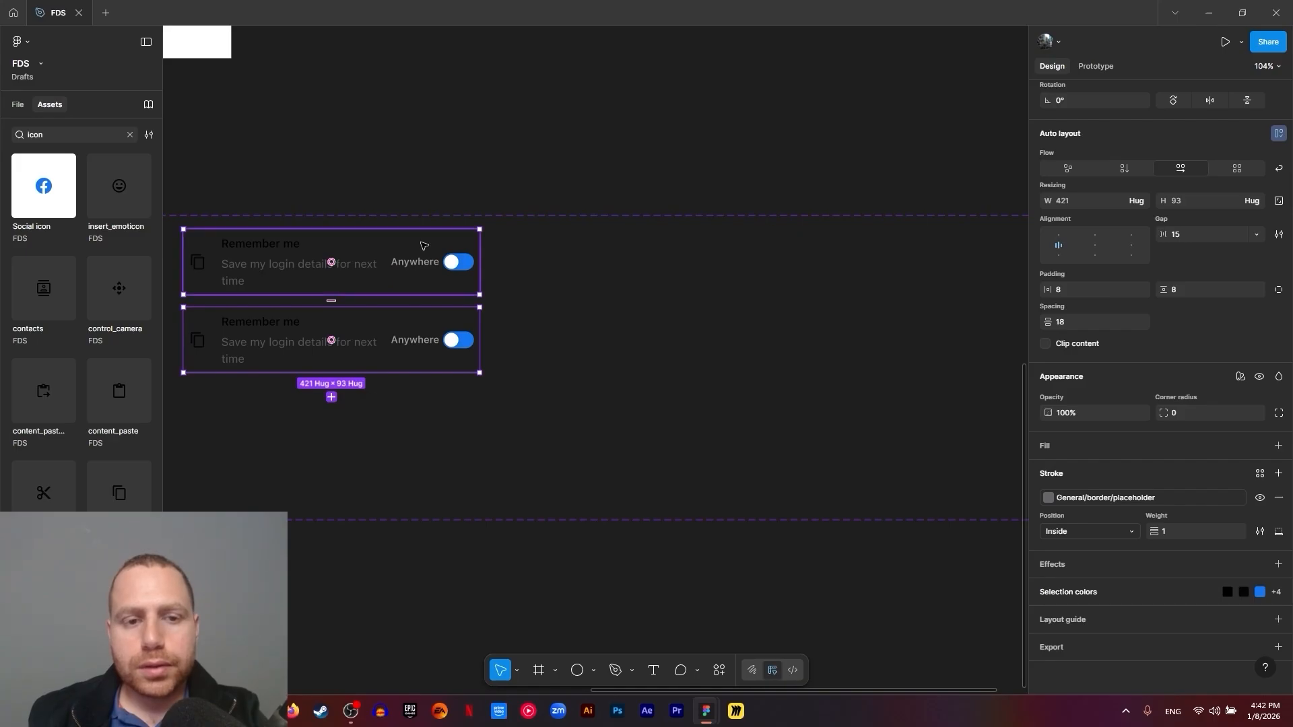
{"action": "scroll", "coordinate": [1178, 235], "scroll_direction": "up", "scroll_amount": 3}
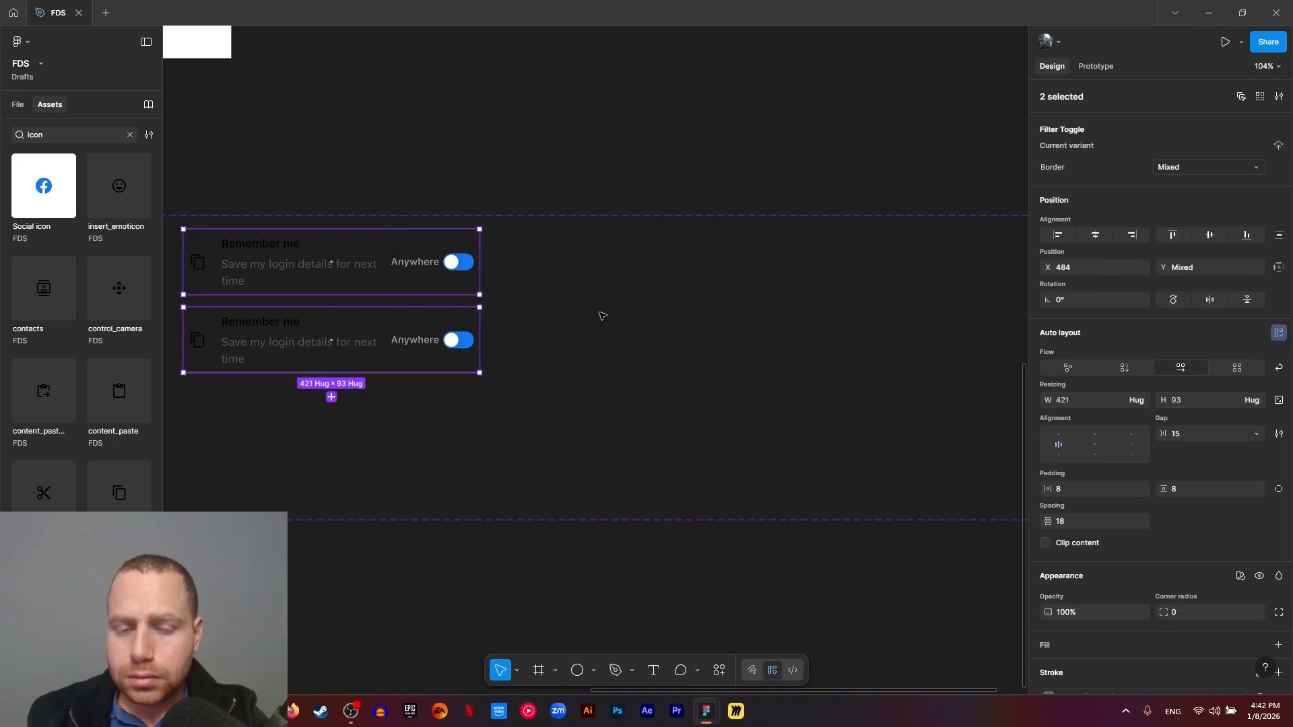
{"action": "scroll", "coordinate": [499, 260], "scroll_direction": "left", "scroll_amount": 5}
{"action": "left_click", "coordinate": [258, 196]}
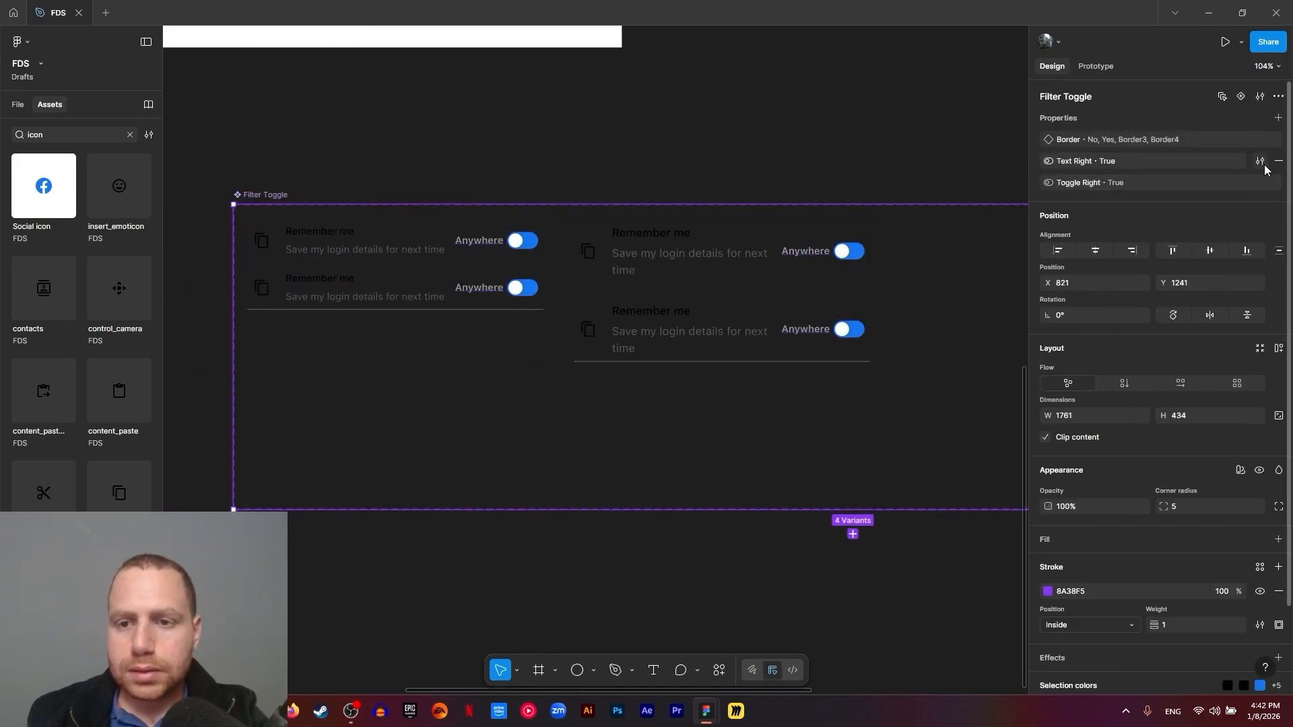
{"action": "left_click", "coordinate": [1277, 119]}
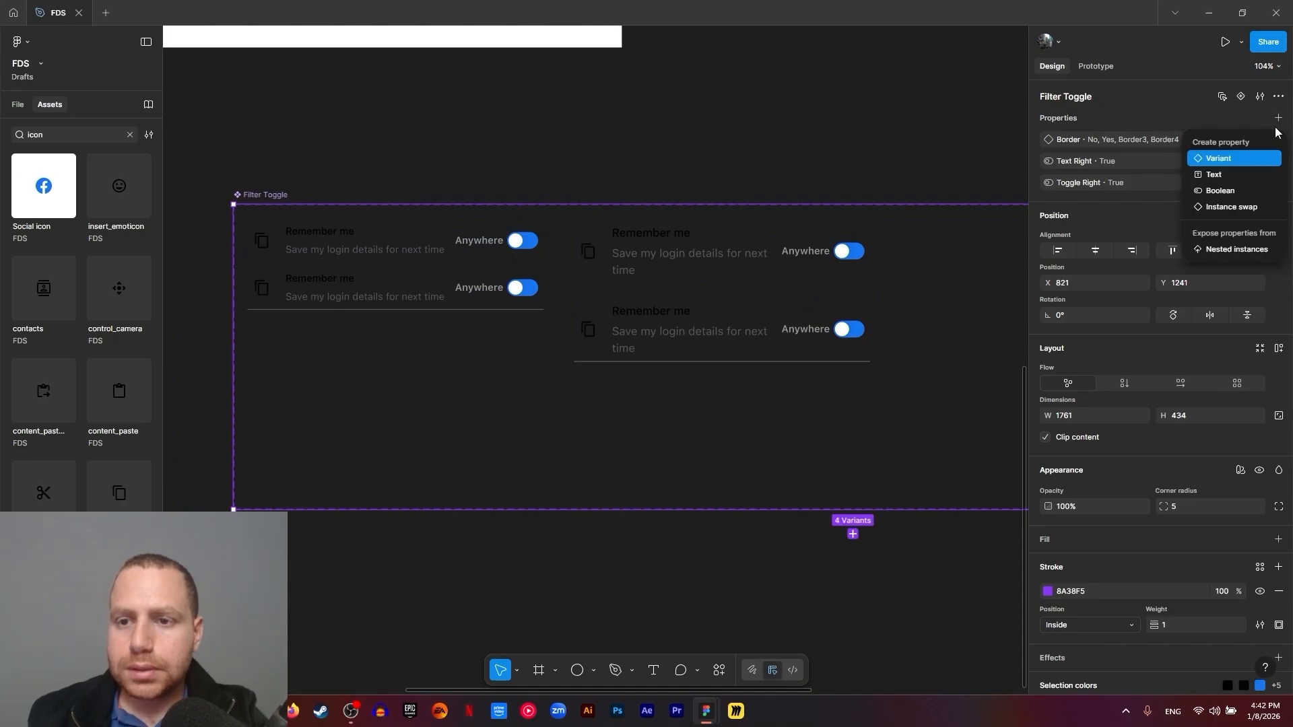
{"action": "left_click", "coordinate": [1228, 161]}
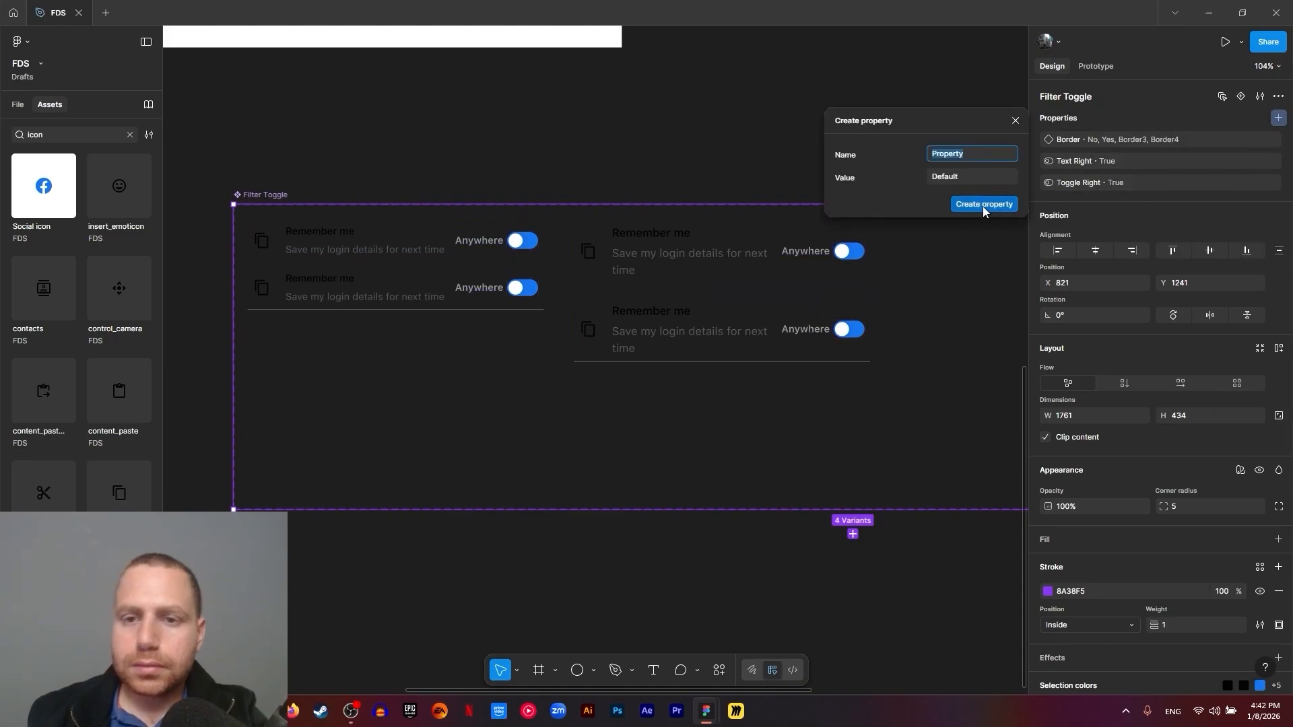
{"action": "type", "text": "Size"}
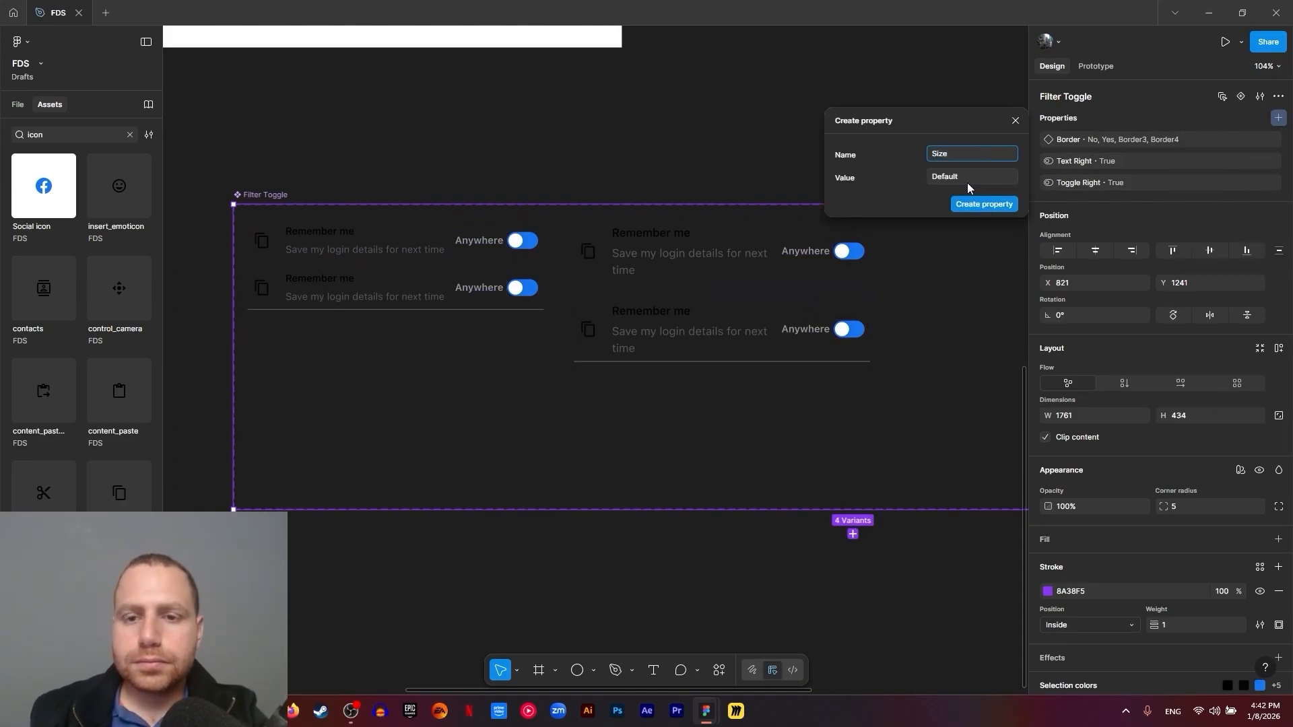
{"action": "type", "text": "sm"}
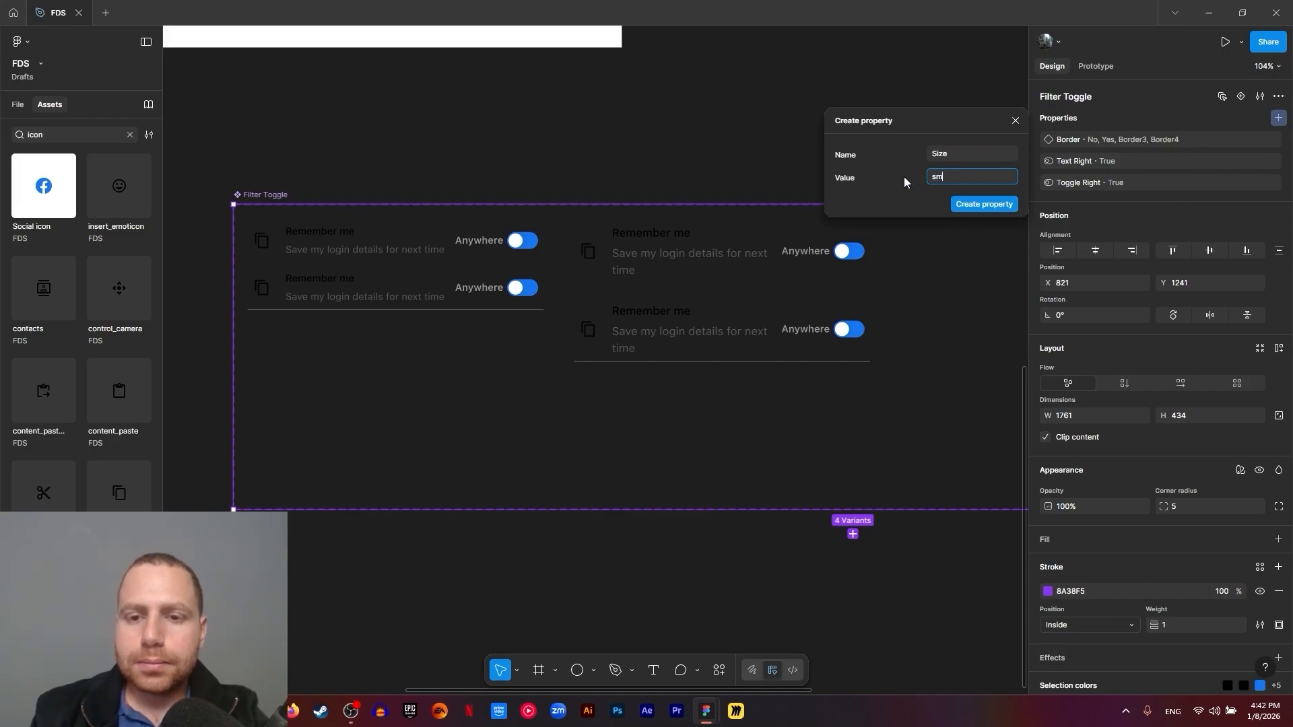
{"action": "left_click", "coordinate": [991, 204]}
Set the Size property of the two larger-text Filter Toggle variants to md
{"action": "left_click", "coordinate": [778, 250]}
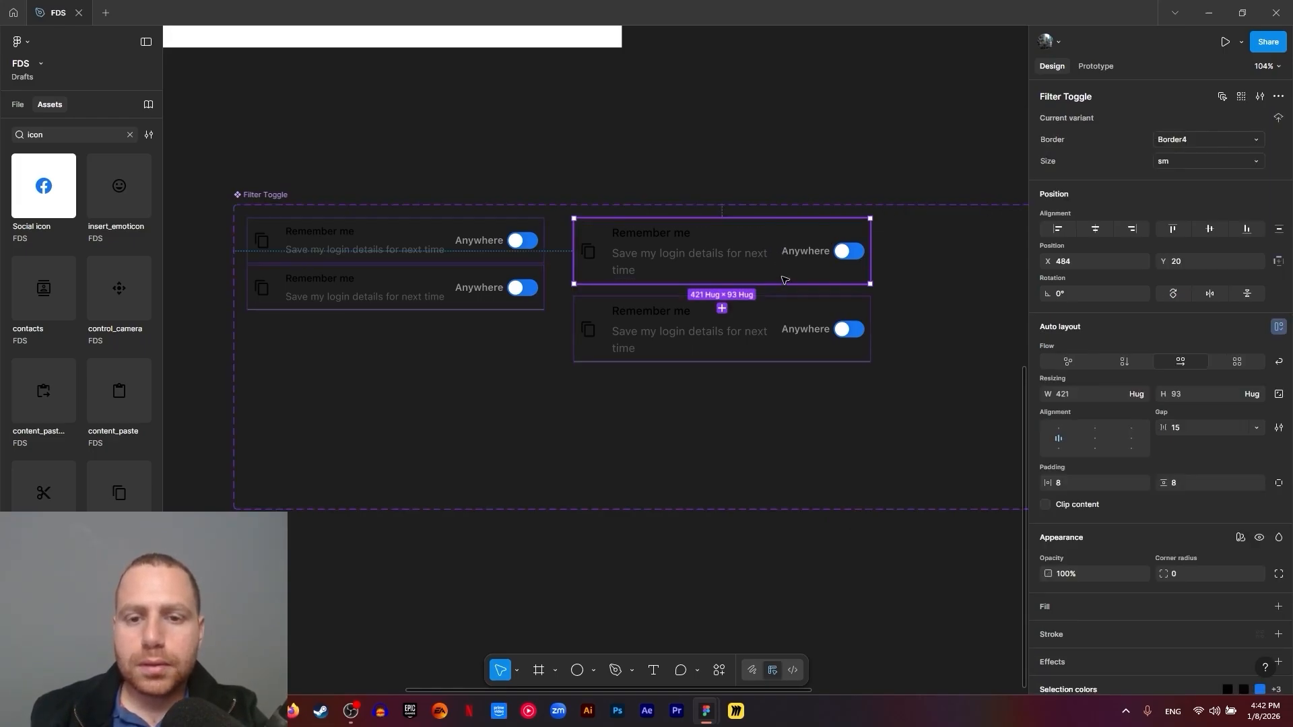
{"action": "left_click", "coordinate": [781, 327], "text": "shift"}
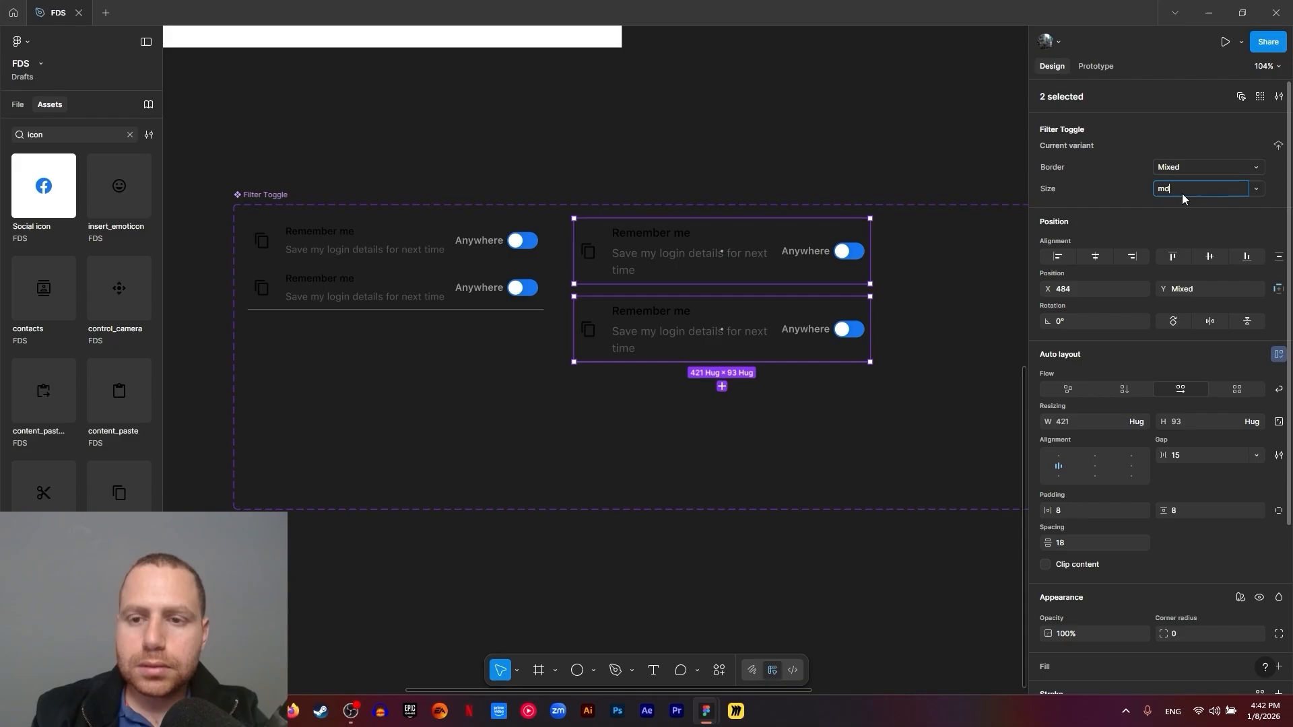
{"action": "left_click", "coordinate": [939, 314]}
Duplicate the two md variants and place the copies beside them as a third column at X 973
{"action": "left_click_drag", "start_coordinate": [921, 267], "coordinate": [567, 236]}
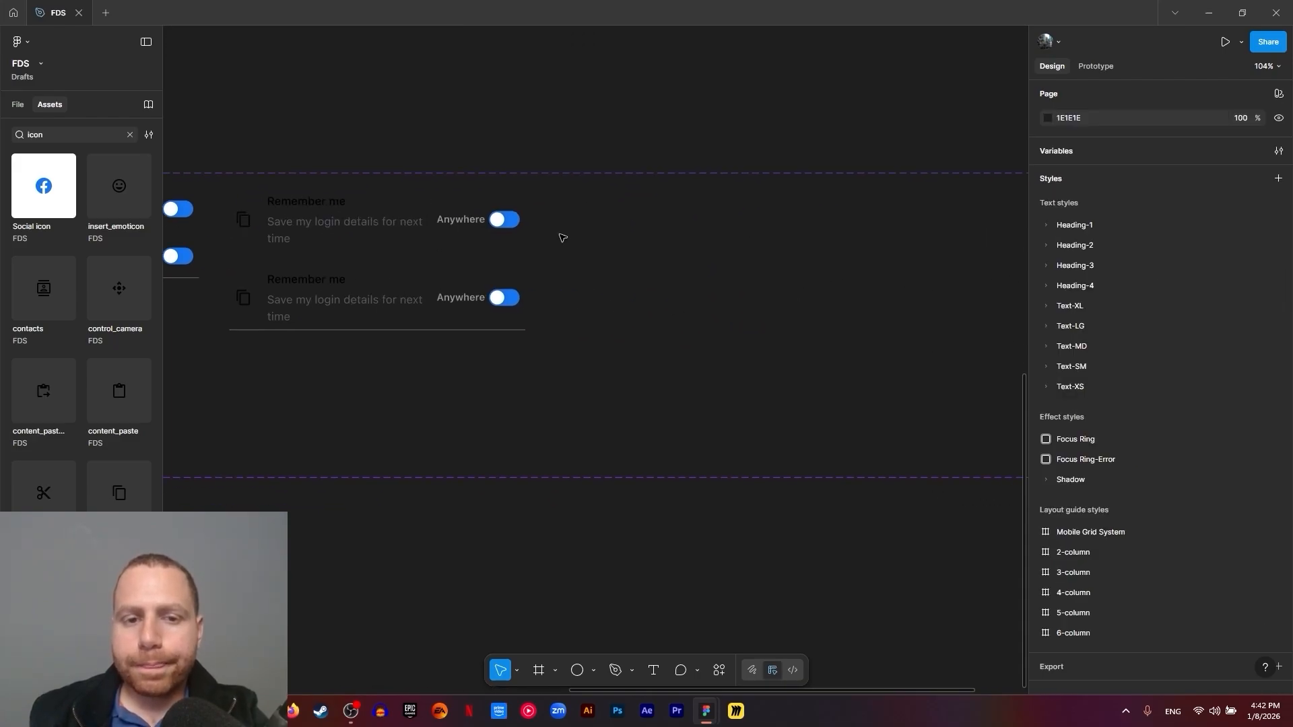
{"action": "left_click", "coordinate": [317, 239]}
{"action": "left_click", "coordinate": [379, 326], "text": "shift"}
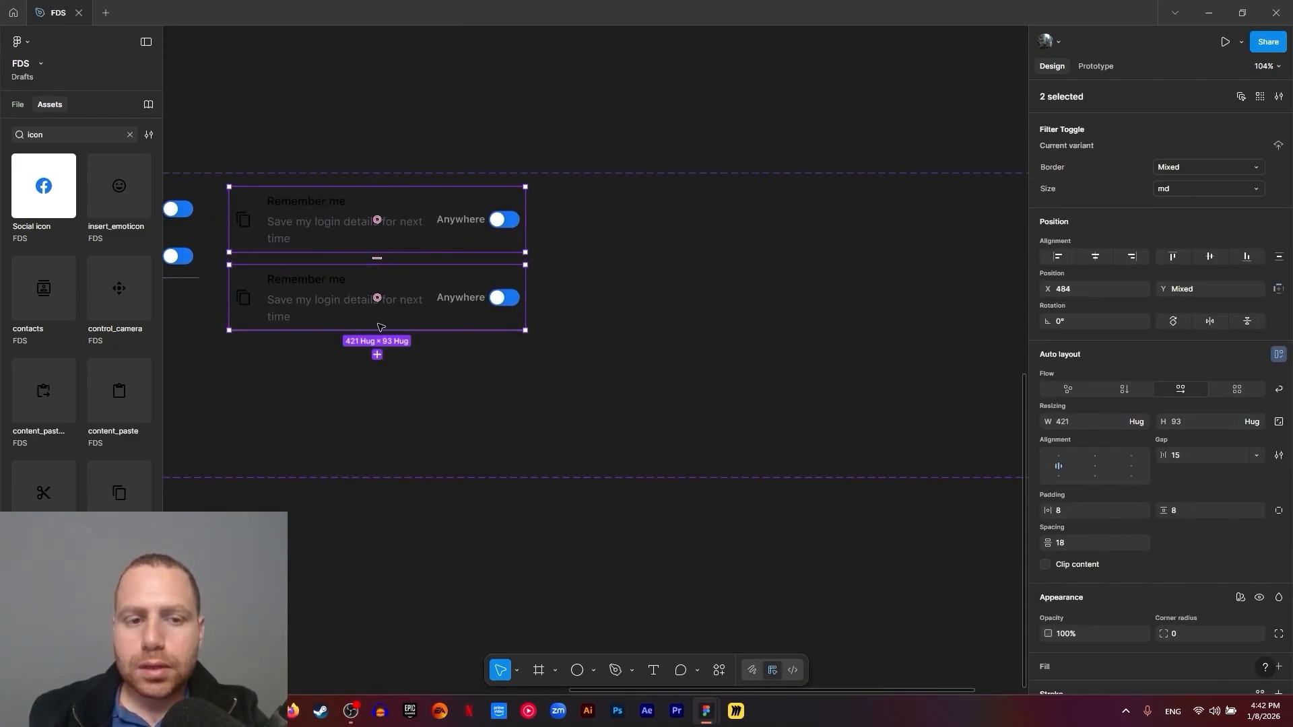
{"action": "left_click", "coordinate": [381, 356]}
{"action": "left_click_drag", "start_coordinate": [365, 308], "coordinate": [699, 302]}
Apply the Text-LG/Medium text style to the "Remember me" title of the third column's upper variant
{"action": "scroll", "coordinate": [653, 217], "scroll_direction": "up", "scroll_amount": 5}
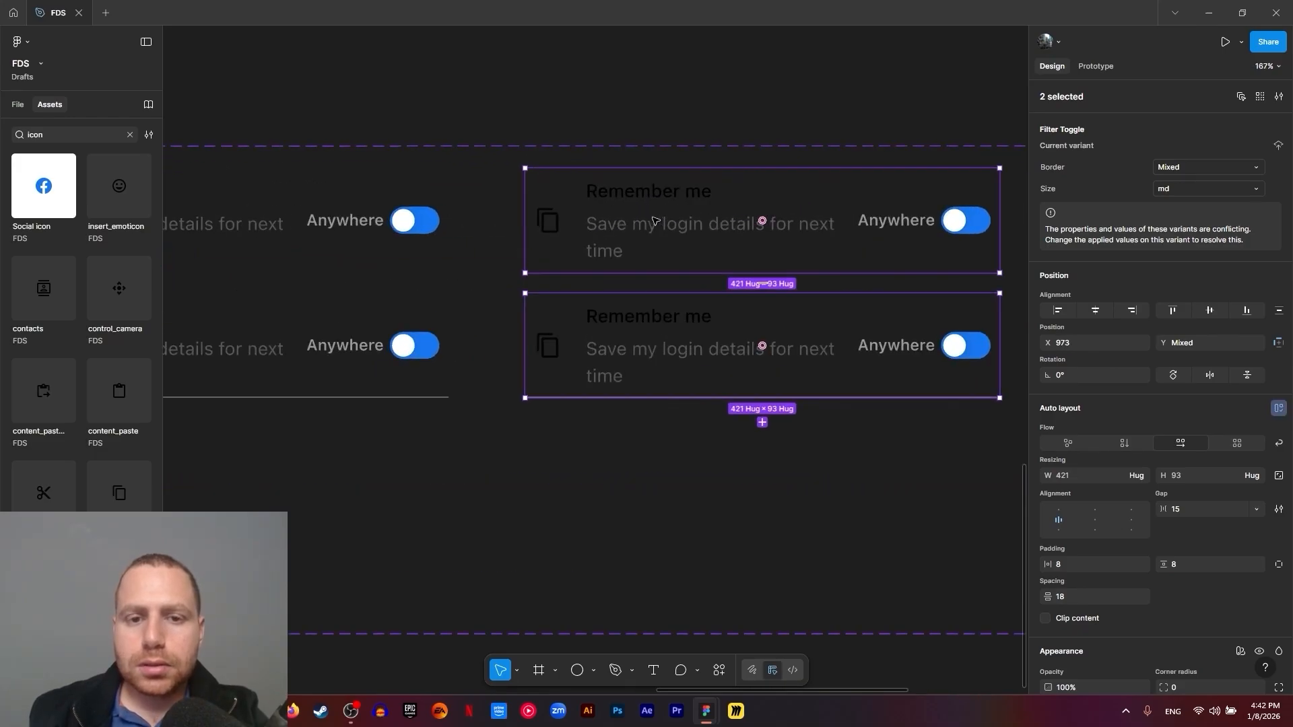
{"action": "double_click", "coordinate": [656, 197]}
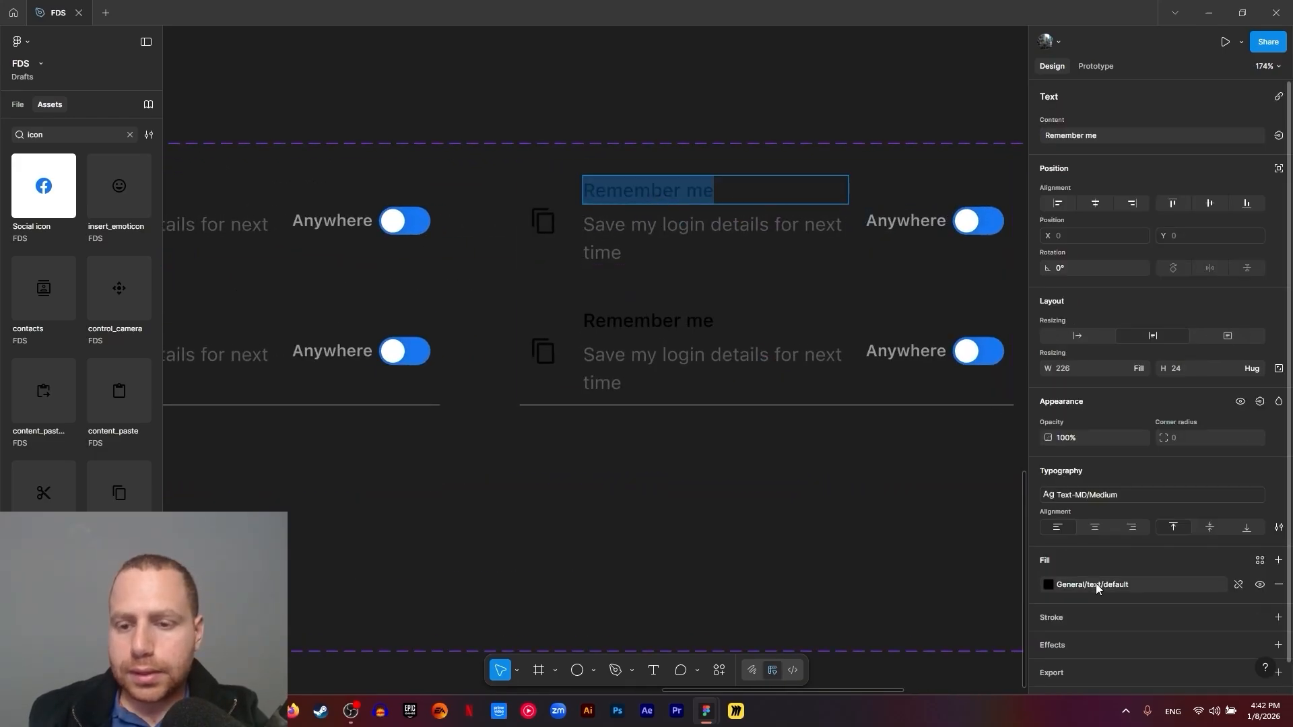
{"action": "left_click", "coordinate": [1099, 492]}
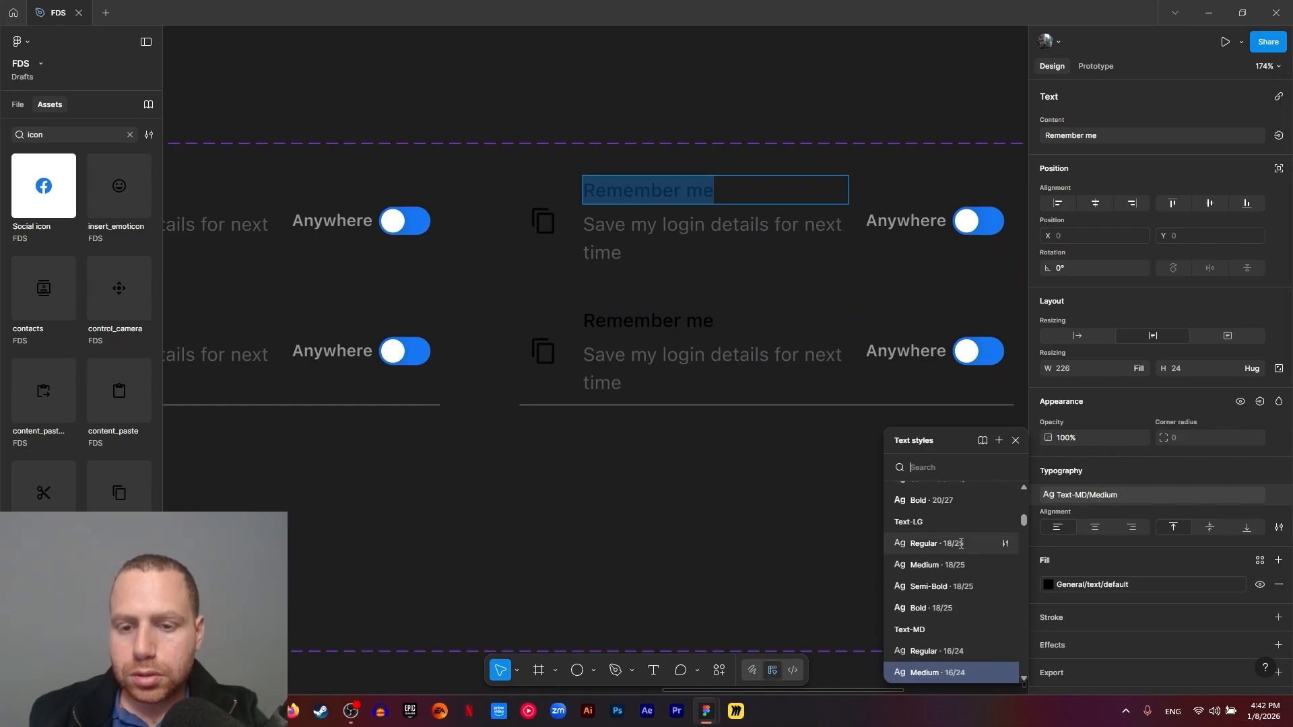
{"action": "left_click", "coordinate": [954, 564]}
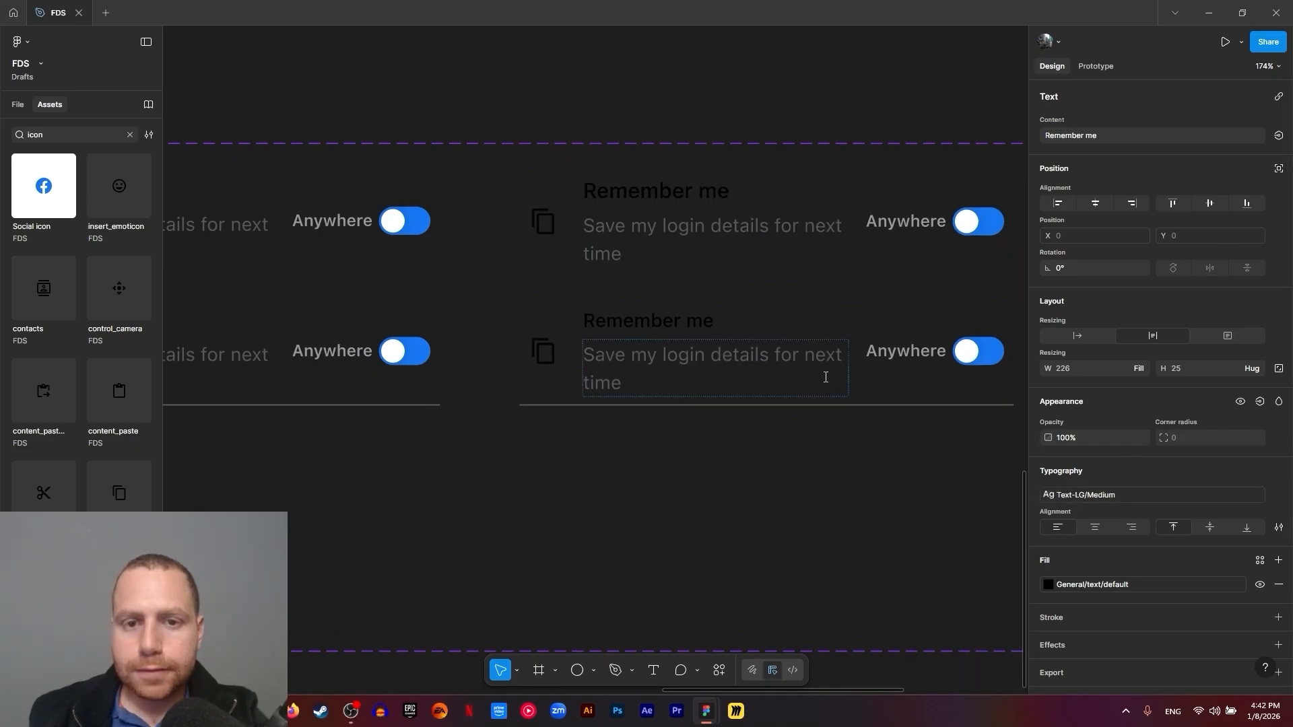
Apply the Text-LG/Regular text style to the "Save my login details for next time" description in the third column's upper variant
{"action": "double_click", "coordinate": [642, 231]}
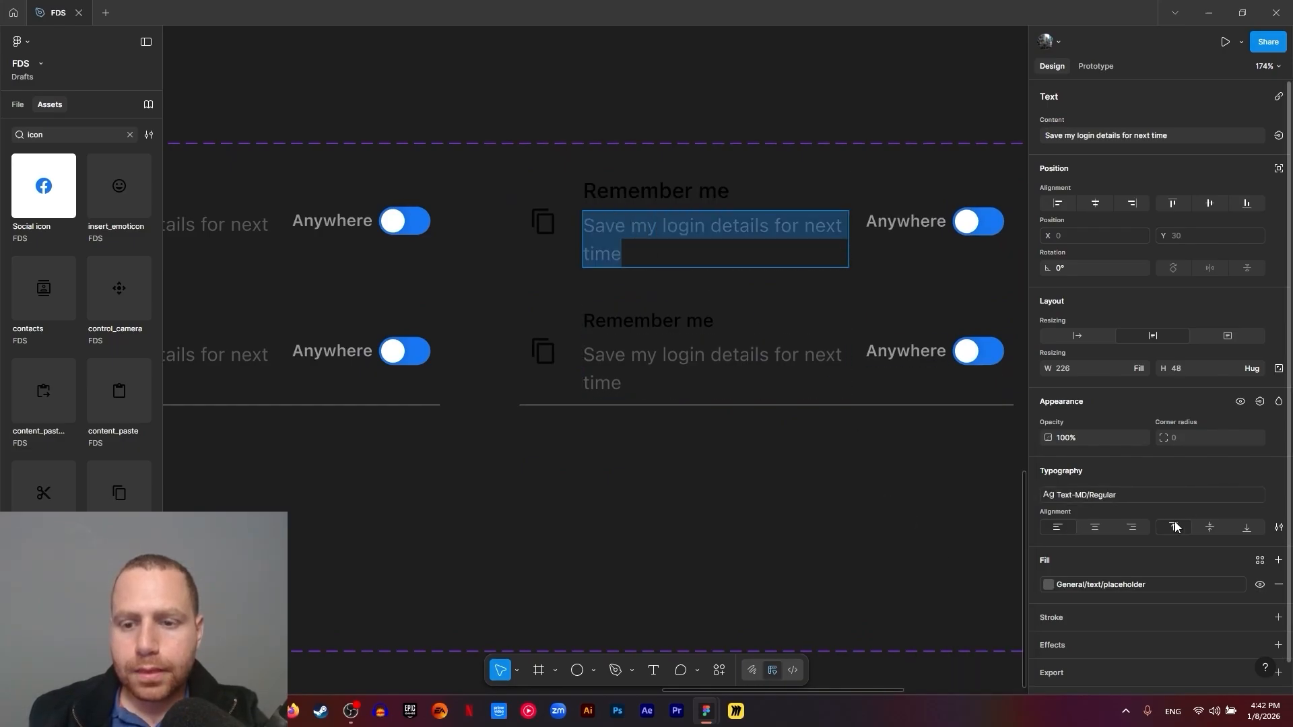
{"action": "left_click", "coordinate": [1126, 498]}
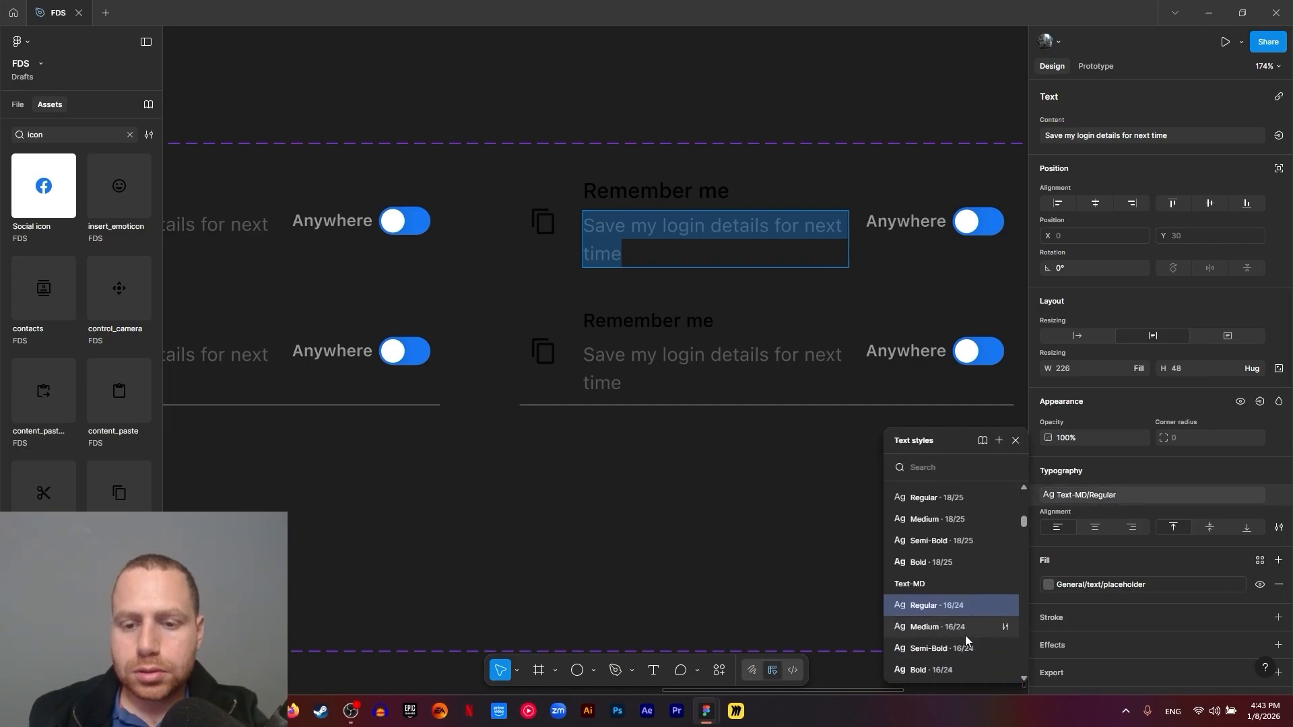
{"action": "scroll", "coordinate": [961, 572], "scroll_direction": "up", "scroll_amount": 3}
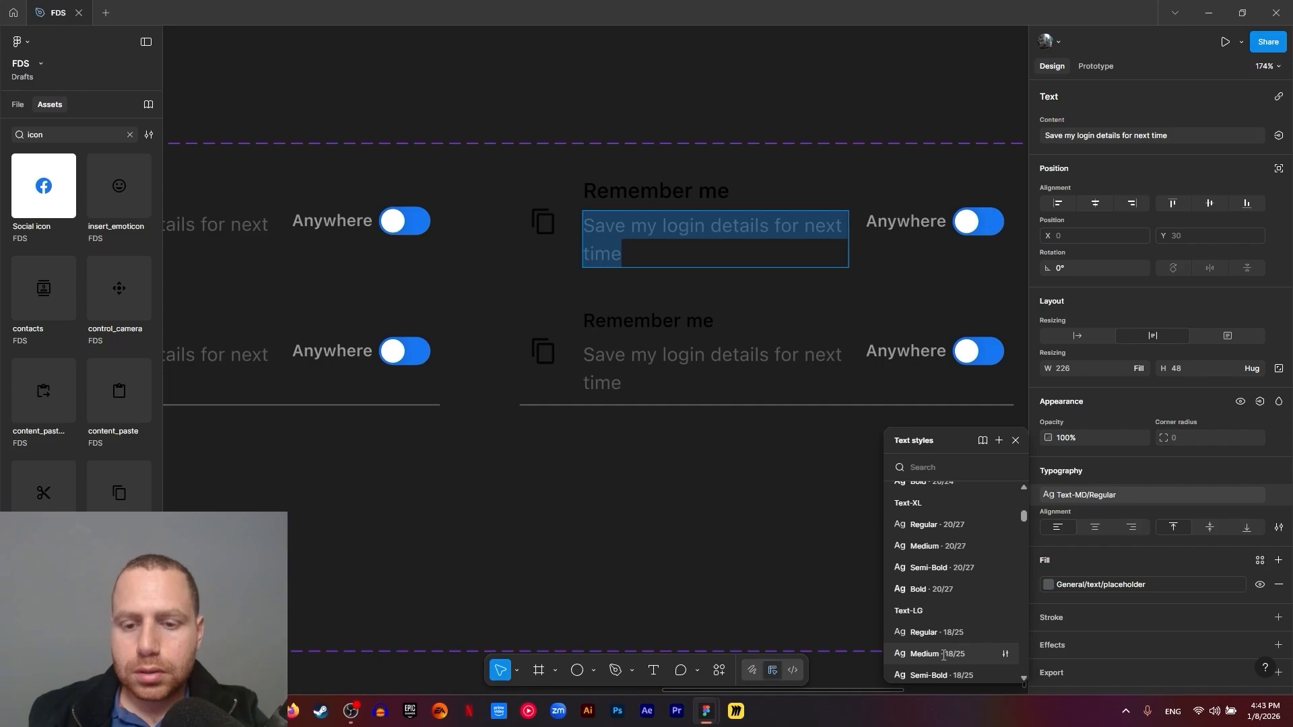
{"action": "left_click", "coordinate": [949, 632]}
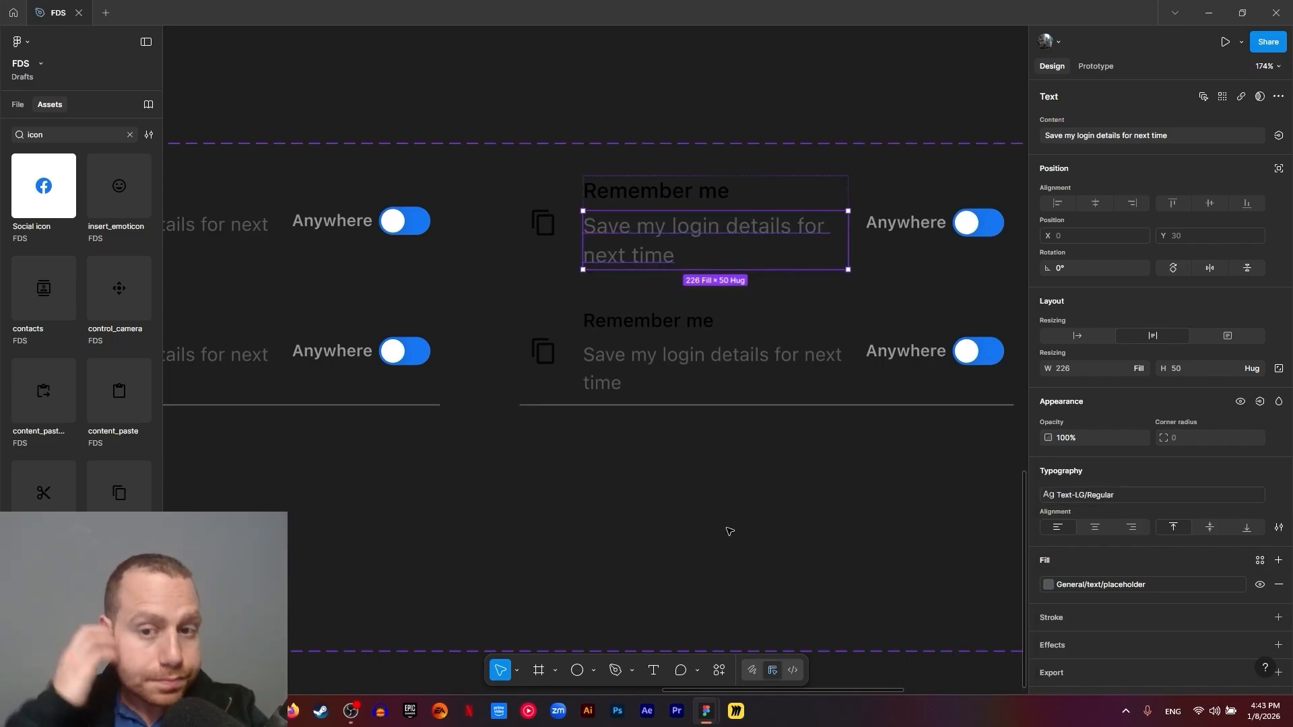
Shrink the Filter Toggle component set's frame around its variants to about 1438 × 272
{"action": "scroll", "coordinate": [681, 508], "scroll_direction": "down", "scroll_amount": 3}
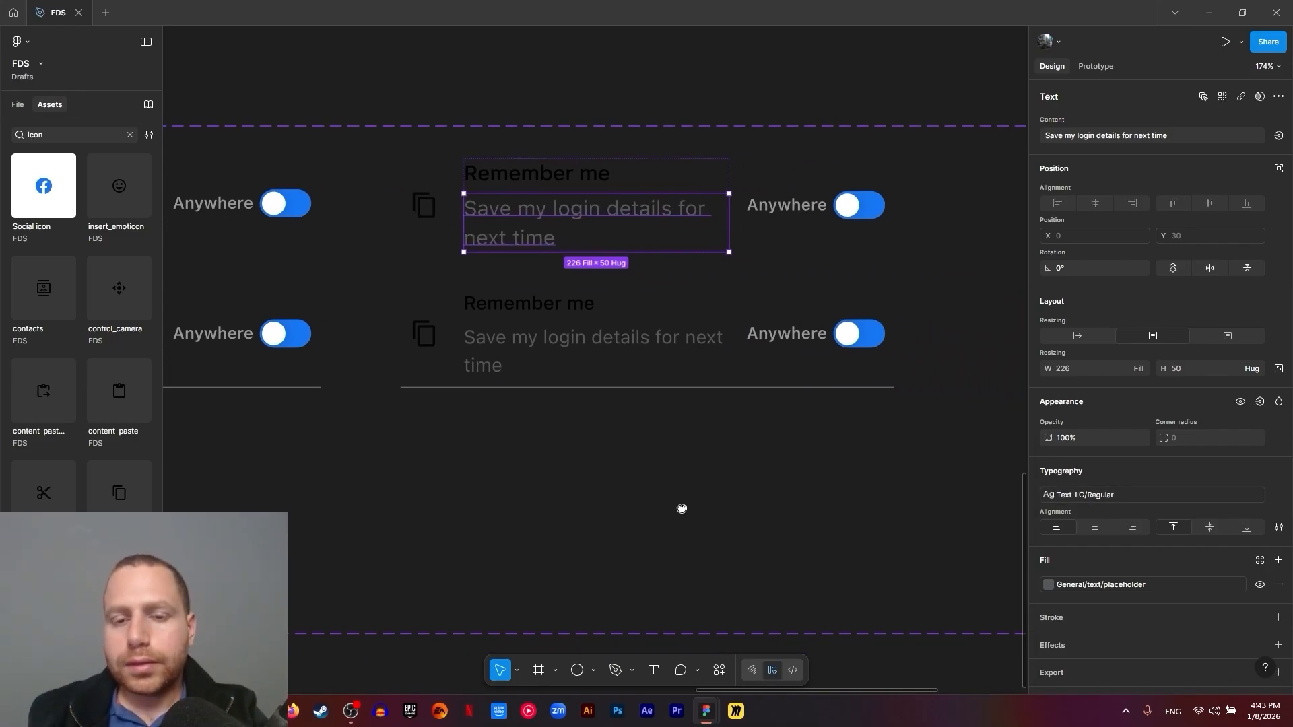
{"action": "scroll", "coordinate": [811, 511], "scroll_direction": "down", "scroll_amount": 5}
{"action": "left_click", "coordinate": [860, 522]}
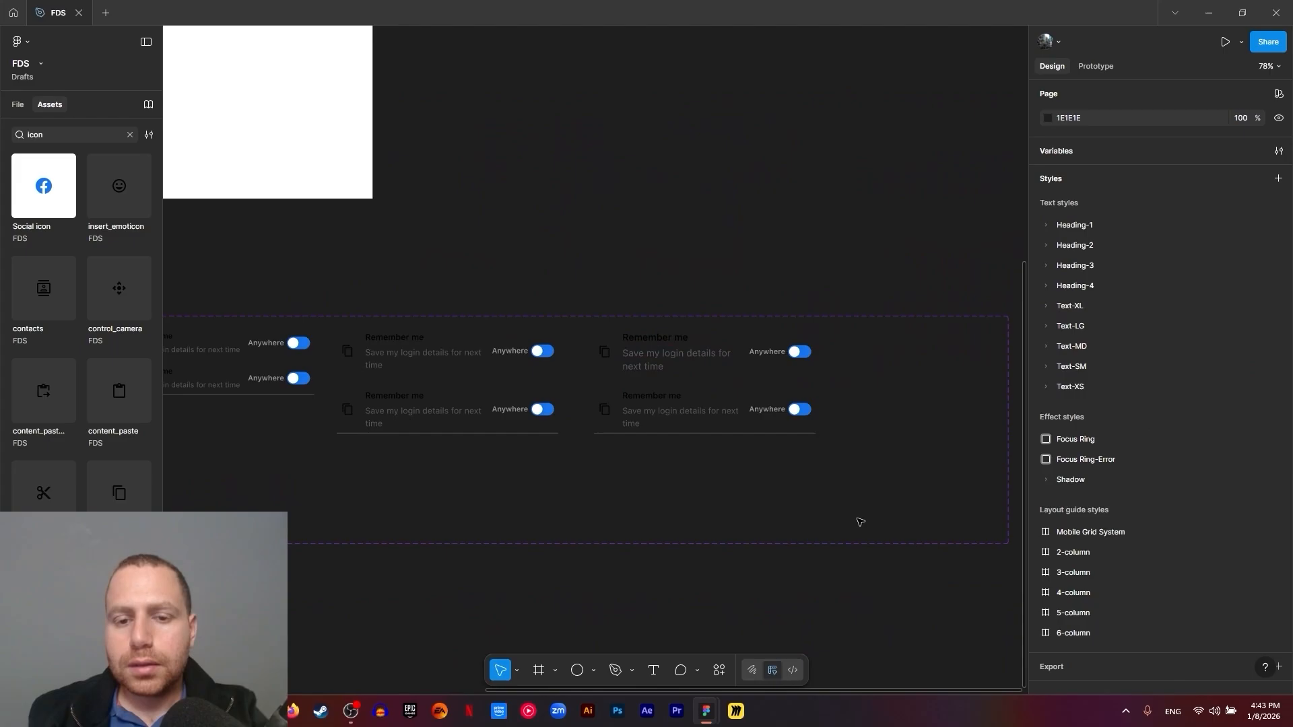
{"action": "scroll", "coordinate": [961, 548], "scroll_direction": "down", "scroll_amount": 5}
{"action": "left_click", "coordinate": [958, 532]}
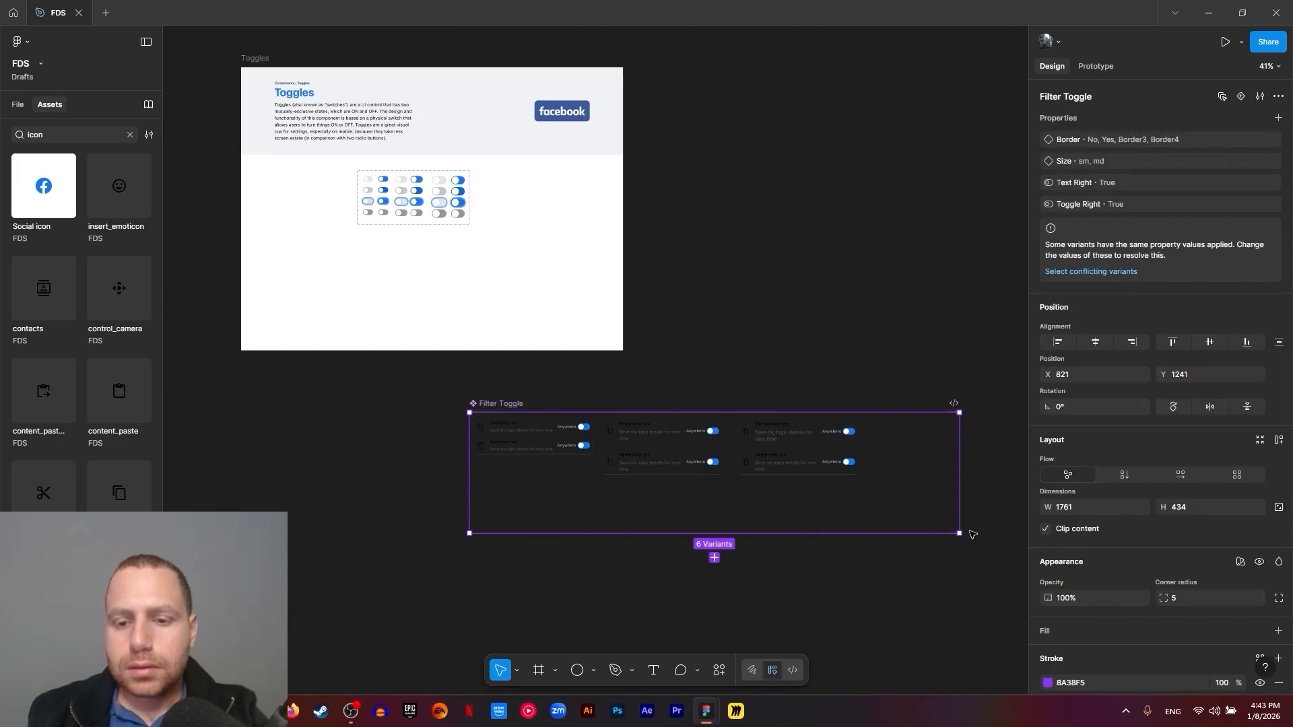
{"action": "left_click_drag", "start_coordinate": [959, 533], "coordinate": [870, 488]}
Set the auto layout gap of all six Filter Toggle variants to Auto
{"action": "scroll", "coordinate": [870, 488], "scroll_direction": "up", "scroll_amount": 5}
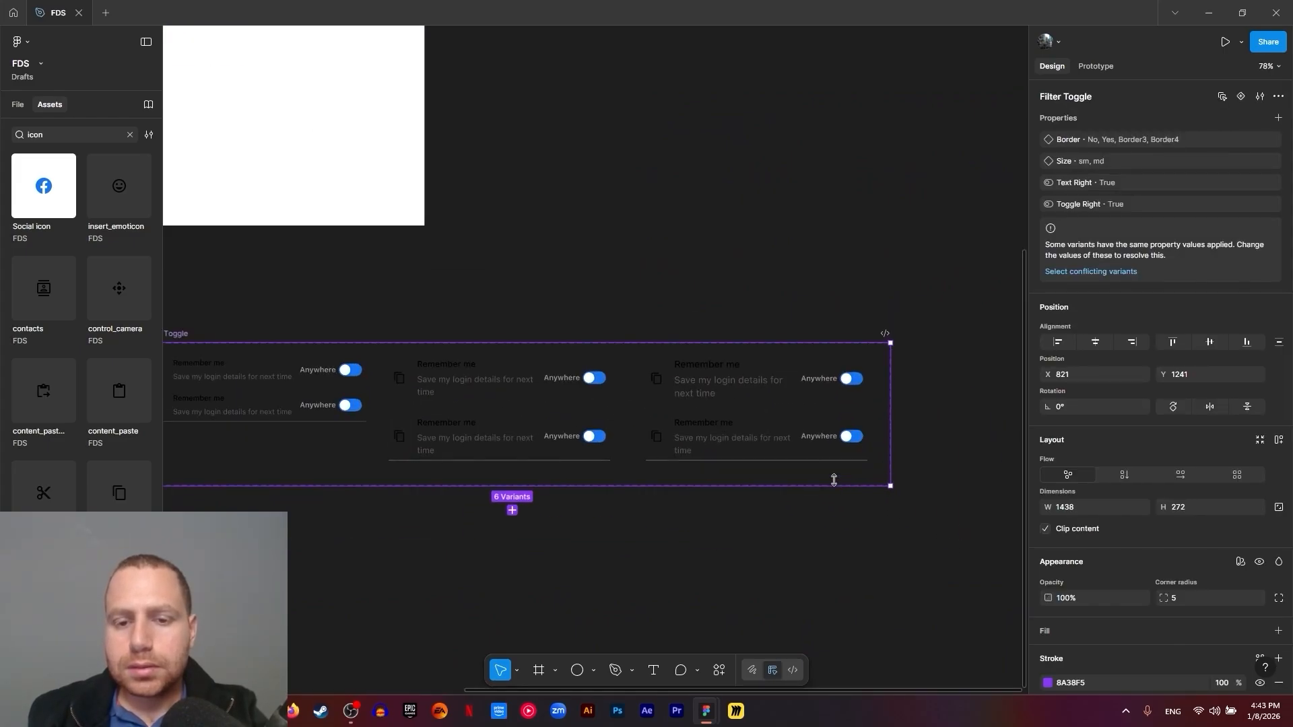
{"action": "left_click", "coordinate": [739, 367]}
{"action": "scroll", "coordinate": [738, 367], "scroll_direction": "right", "scroll_amount": 5}
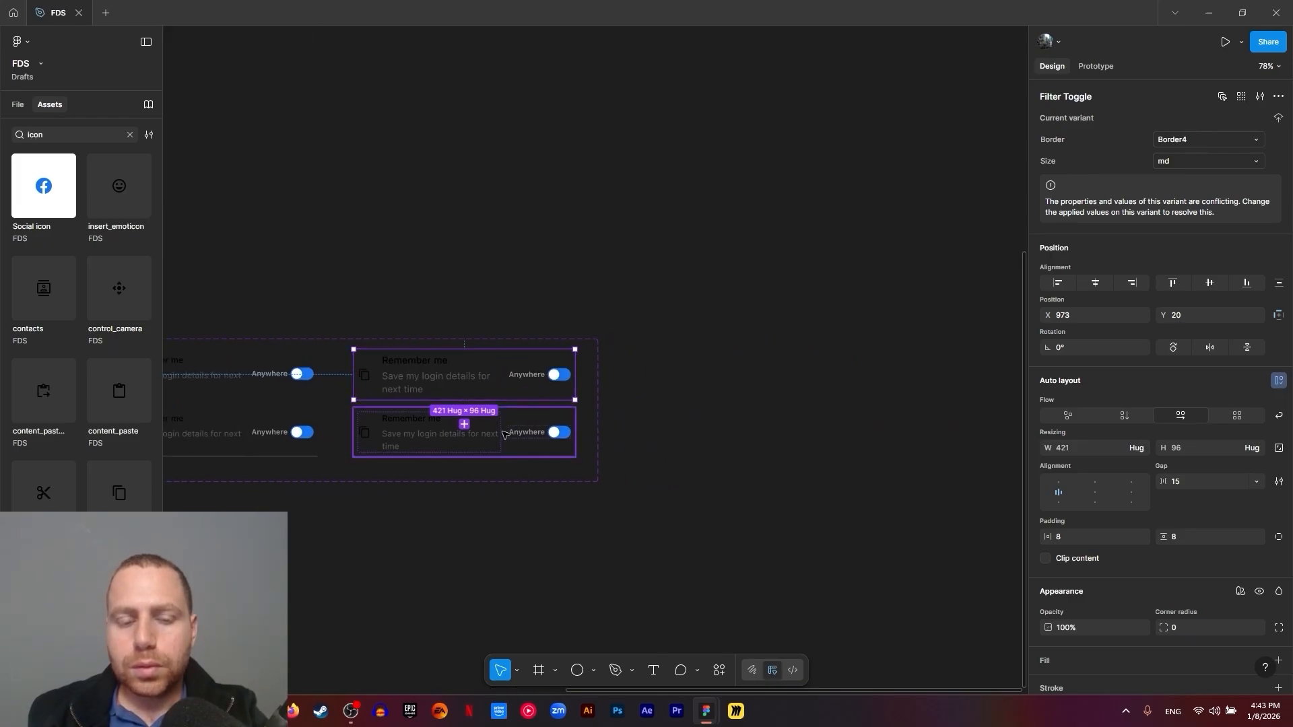
{"action": "scroll", "coordinate": [776, 430], "scroll_direction": "left", "scroll_amount": 5}
{"action": "left_click_drag", "start_coordinate": [581, 439], "coordinate": [676, 427]}
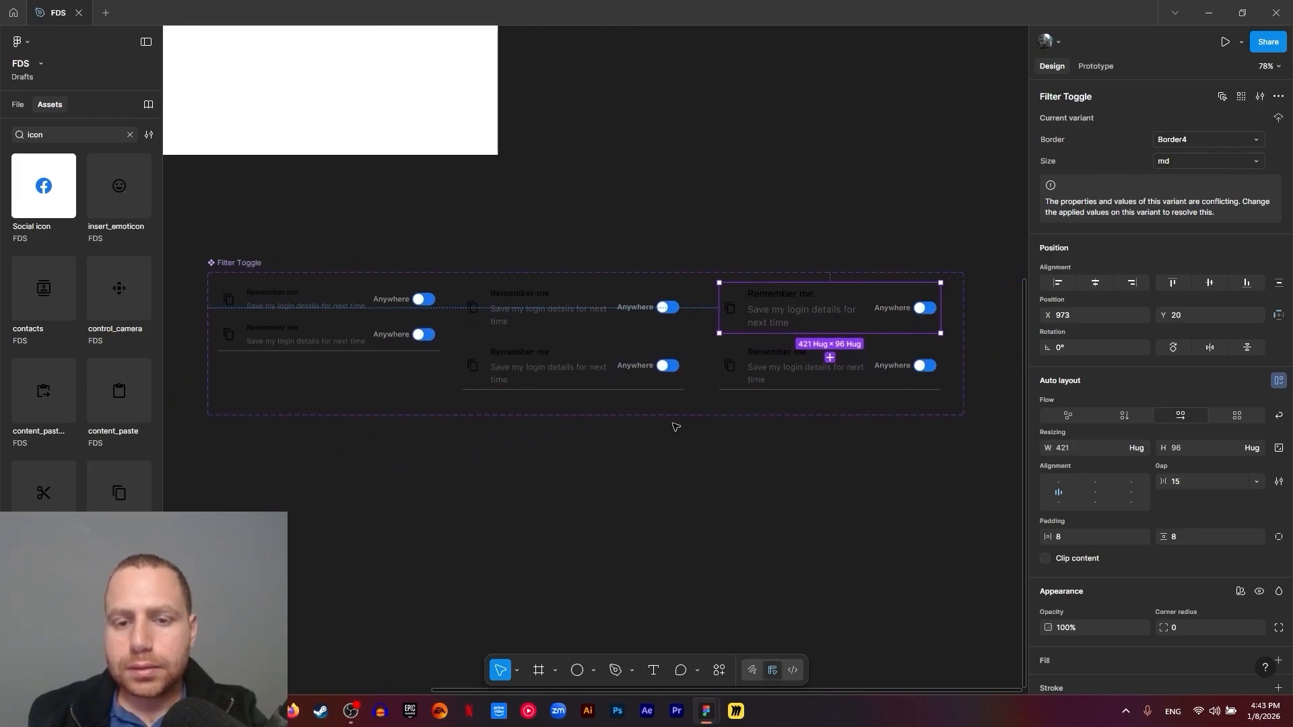
{"action": "left_click", "coordinate": [769, 389], "text": "shift"}
{"action": "left_click", "coordinate": [592, 374], "text": "shift"}
{"action": "left_click", "coordinate": [577, 324], "text": "shift"}
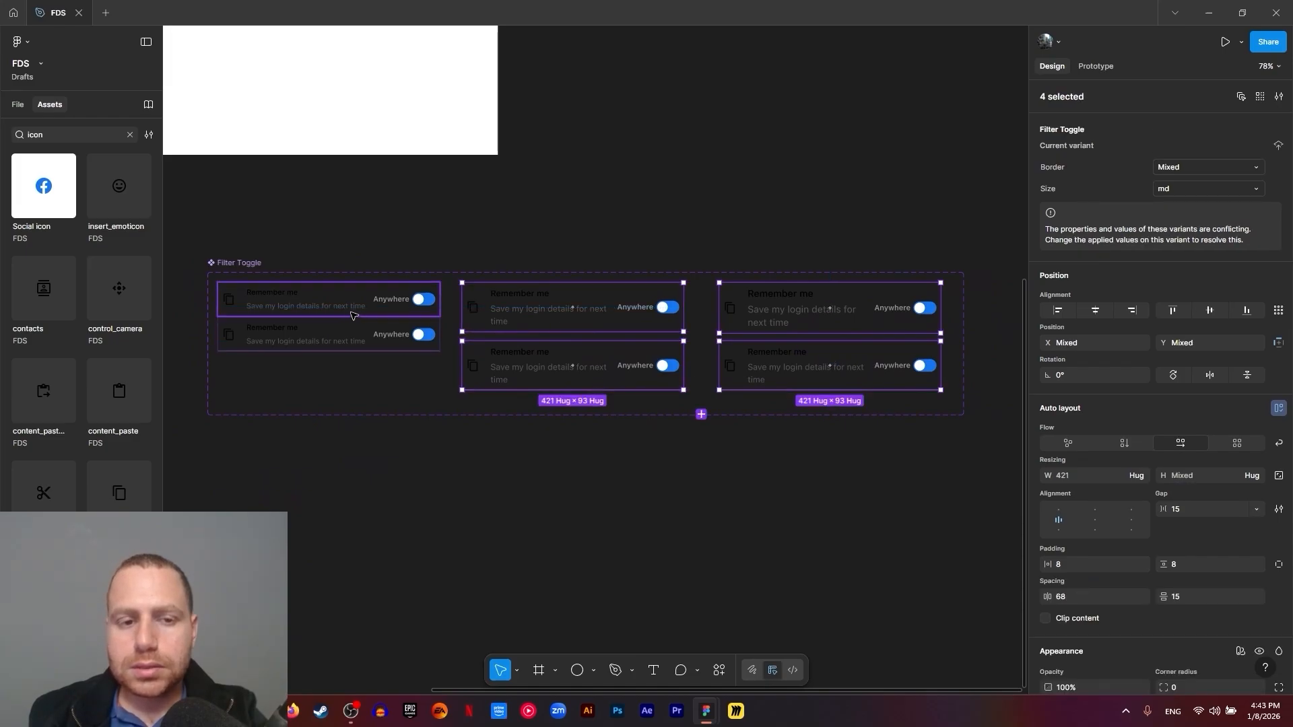
{"action": "left_click", "coordinate": [352, 310], "text": "shift"}
{"action": "left_click", "coordinate": [352, 335], "text": "shift"}
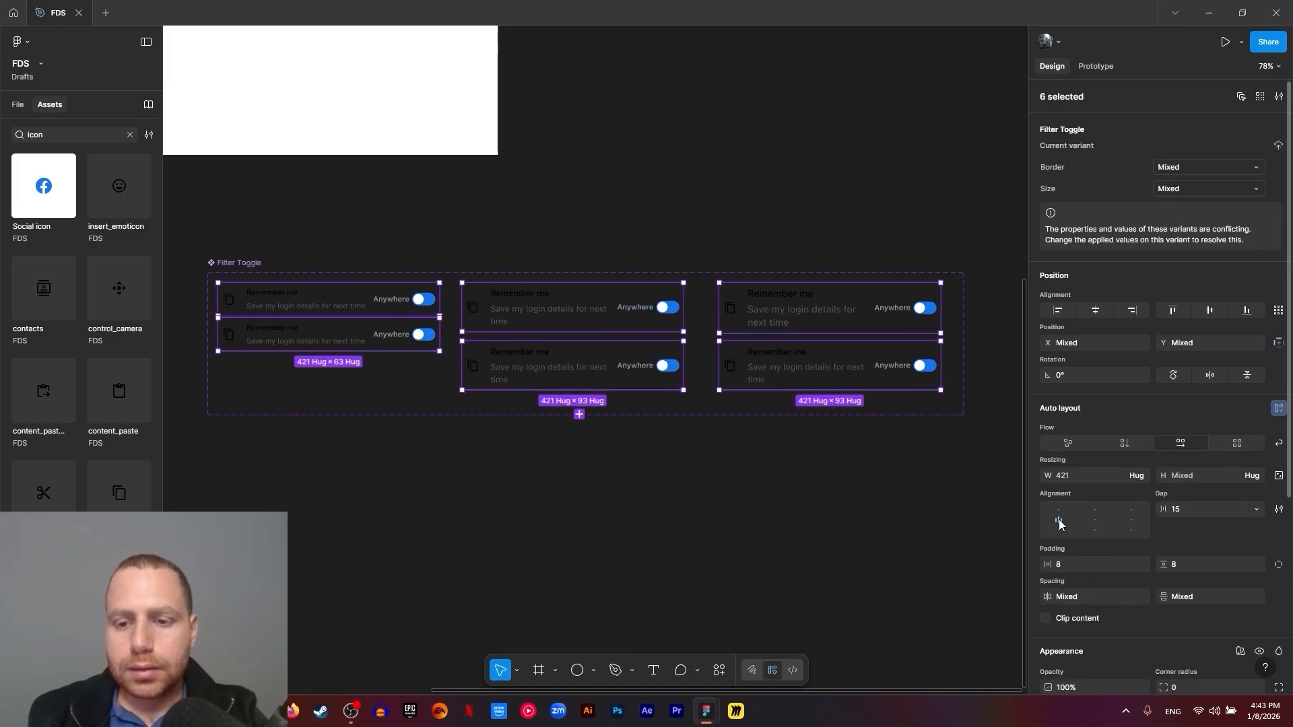
{"action": "double_click", "coordinate": [1059, 524]}
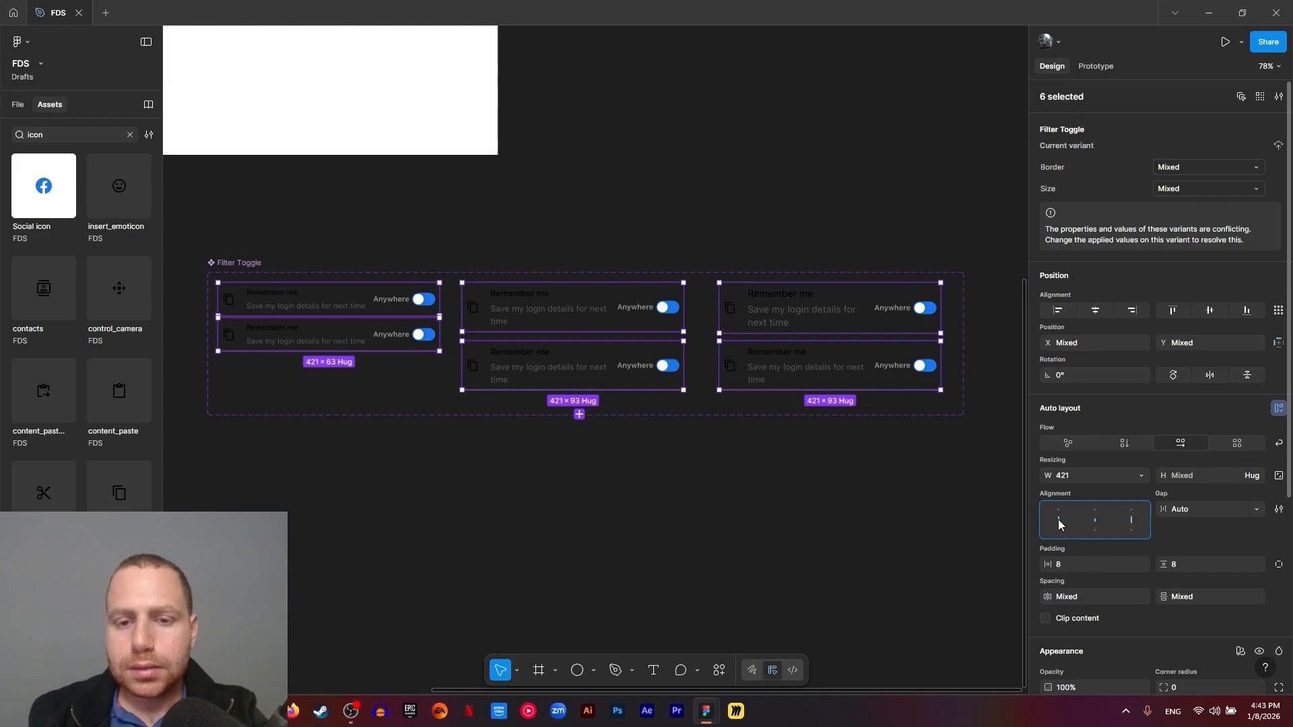
Place an instance of the third column's lower variant outside the component set at about X 2451, Y 1420
{"action": "scroll", "coordinate": [894, 382], "scroll_direction": "up", "scroll_amount": 3, "text": "ctrl"}
{"action": "left_click", "coordinate": [899, 377]}
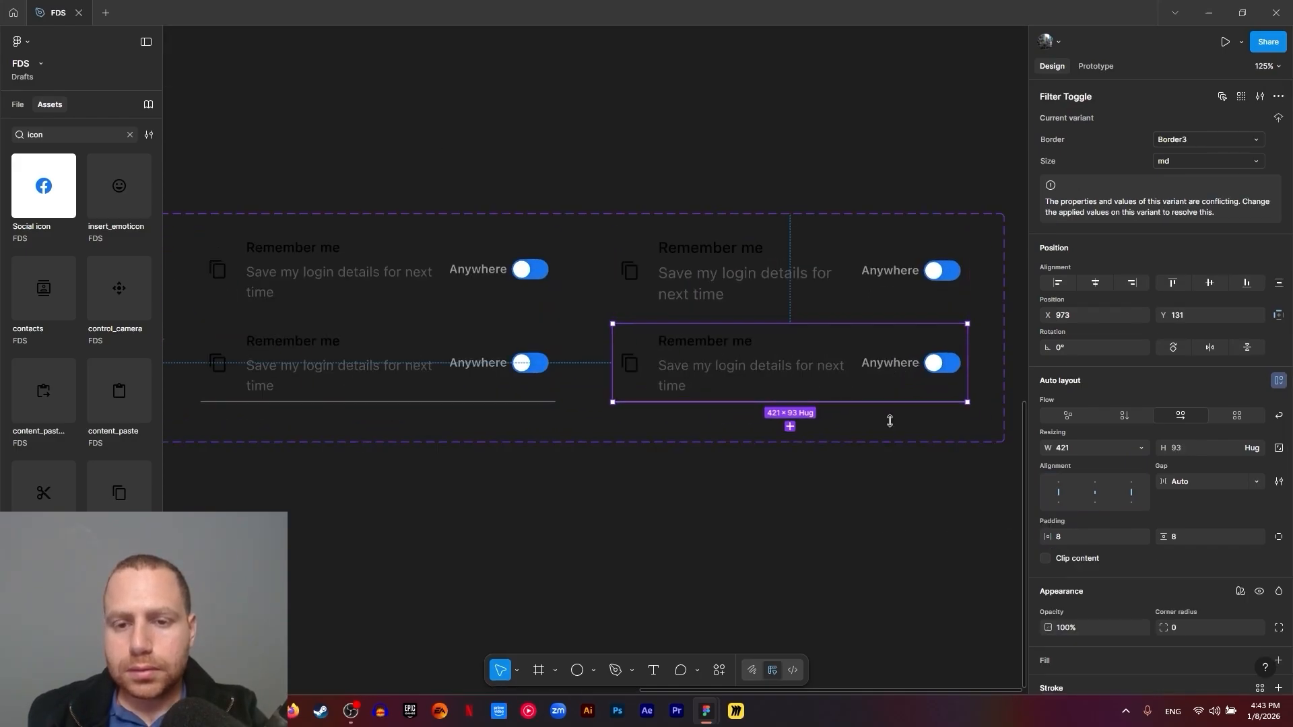
{"action": "scroll", "coordinate": [750, 470], "scroll_direction": "right", "scroll_amount": 5}
{"action": "left_click_drag", "start_coordinate": [314, 303], "coordinate": [866, 344], "text": "alt"}
{"action": "left_click_drag", "start_coordinate": [831, 479], "coordinate": [651, 521]}
{"action": "scroll", "coordinate": [758, 431], "scroll_direction": "up", "scroll_amount": 4, "text": "ctrl"}
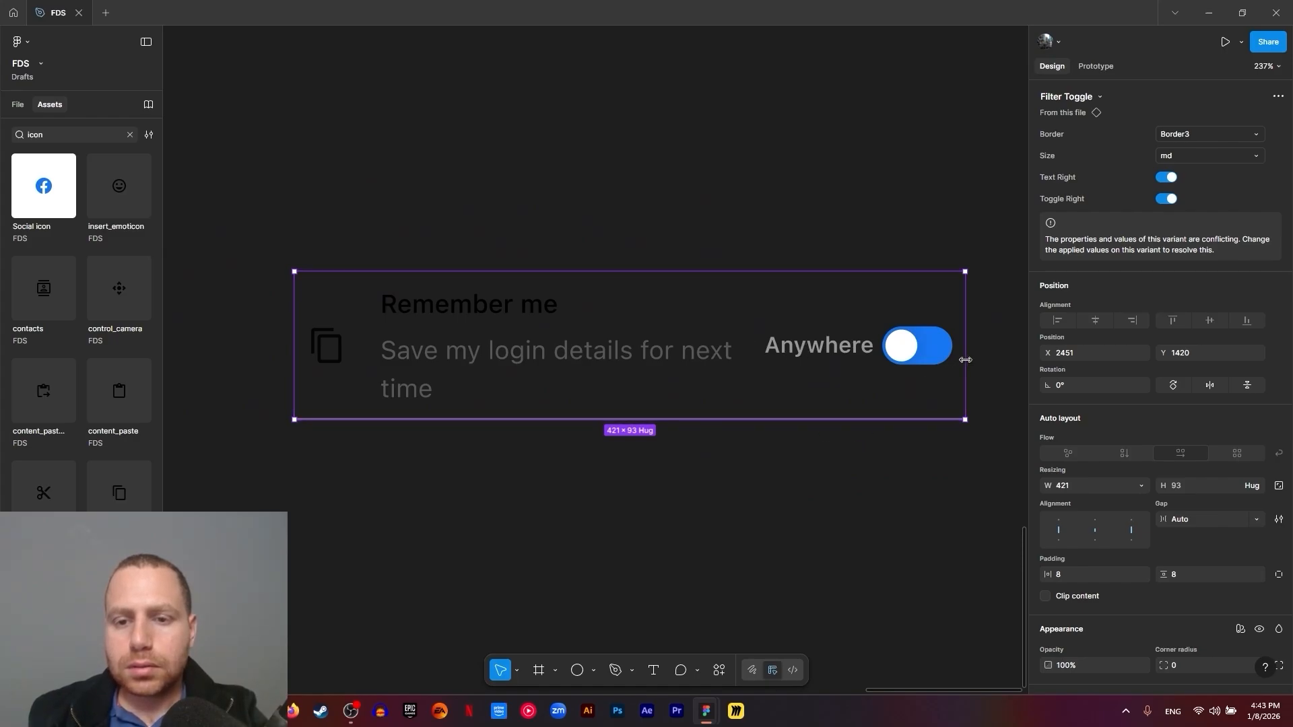
Test the Auto gap by widening the instance to about 525, and undo the resize
{"action": "left_click_drag", "start_coordinate": [965, 361], "coordinate": [860, 452]}
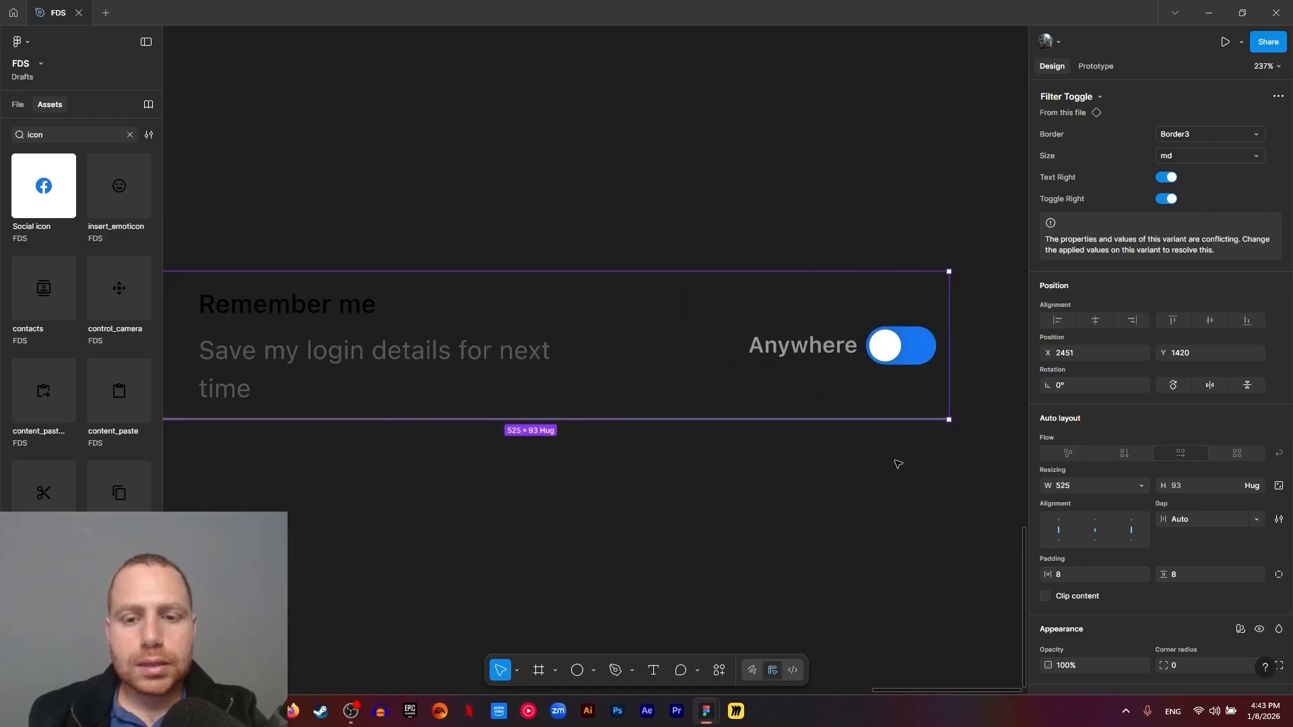
{"action": "key", "text": "ctrl+z"}
{"action": "left_click", "coordinate": [603, 525]}
{"action": "scroll", "coordinate": [417, 499], "scroll_direction": "down", "scroll_amount": 2}
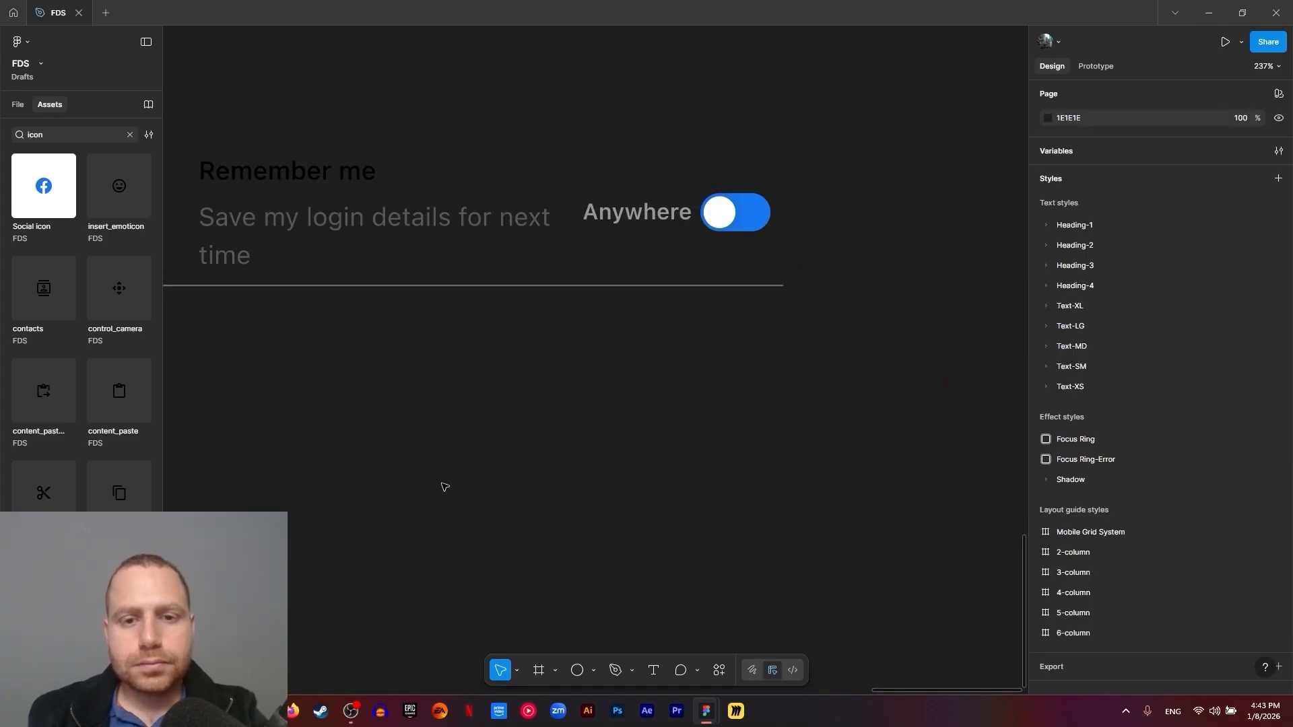
Set the Size of both toggle switches in the second column of Filter Toggle variants to lg
{"action": "left_click", "coordinate": [762, 196]}
{"action": "scroll", "coordinate": [572, 433], "scroll_direction": "down", "scroll_amount": 6}
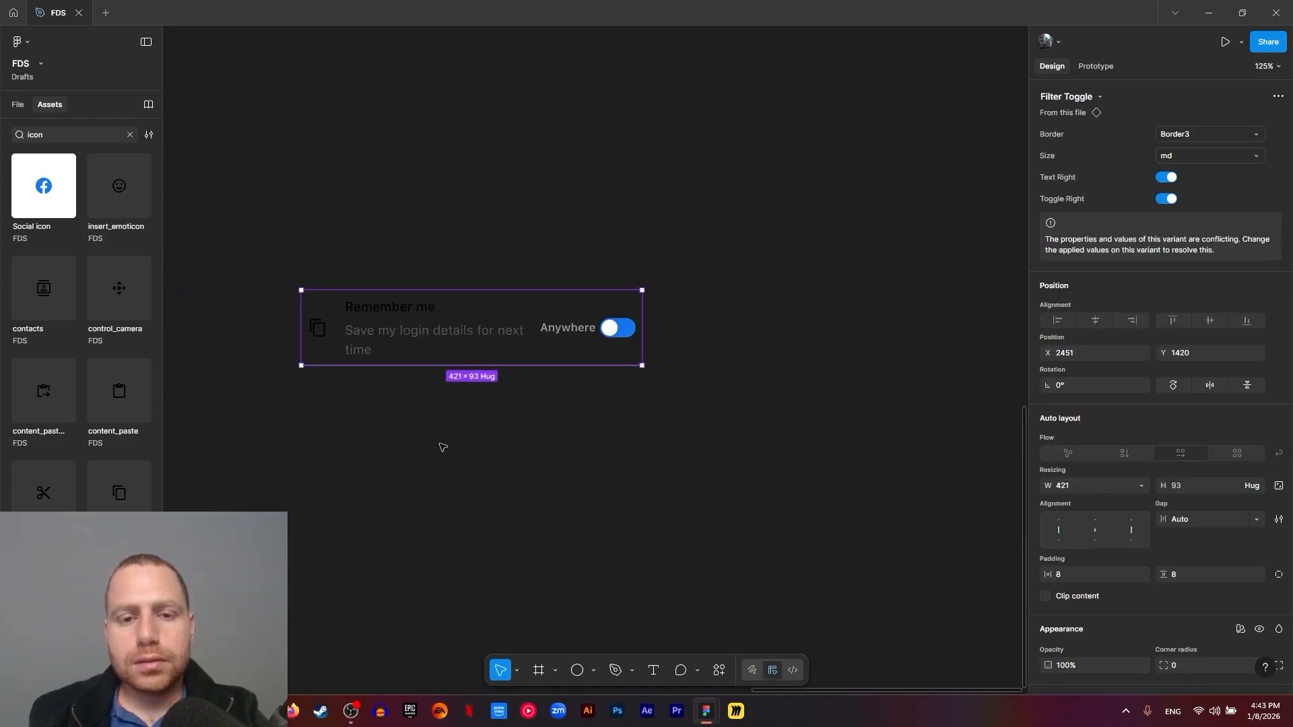
{"action": "left_click_drag", "start_coordinate": [439, 365], "coordinate": [600, 421]}
{"action": "scroll", "coordinate": [598, 364], "scroll_direction": "up", "scroll_amount": 3}
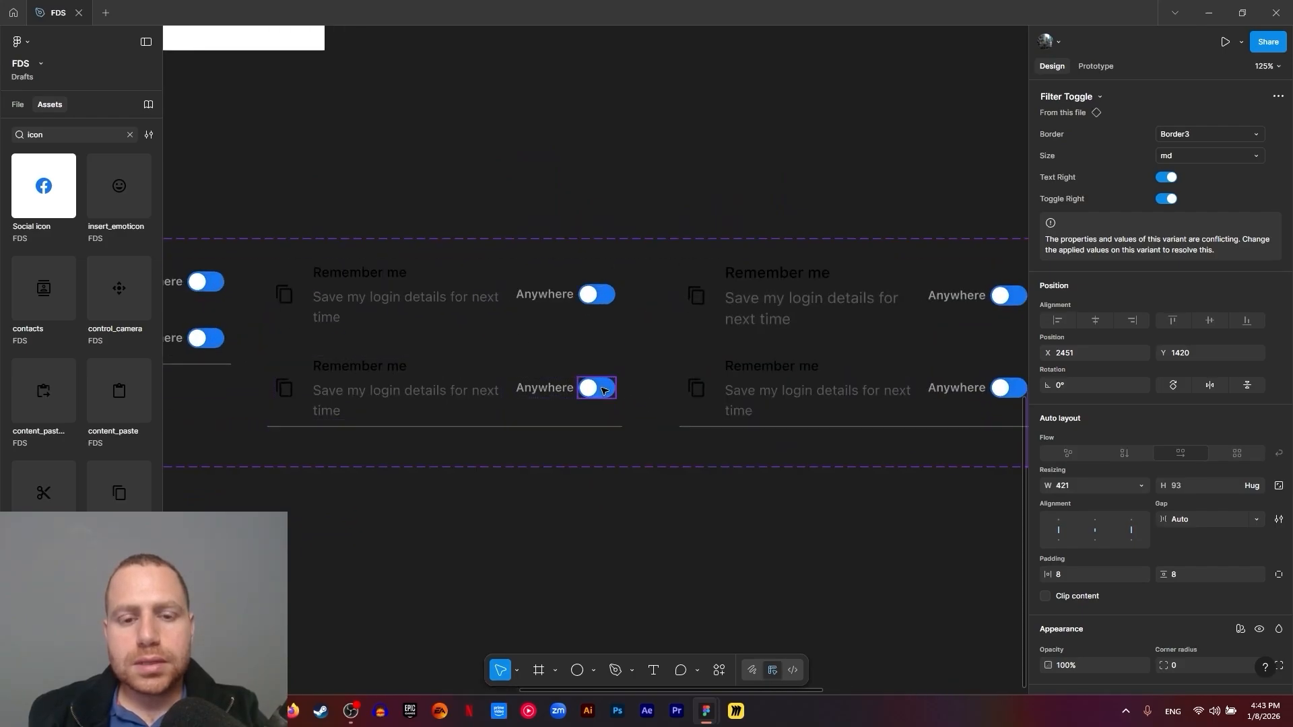
{"action": "left_click", "coordinate": [606, 387], "text": "ctrl"}
{"action": "left_click", "coordinate": [605, 295], "text": "ctrl+shift"}
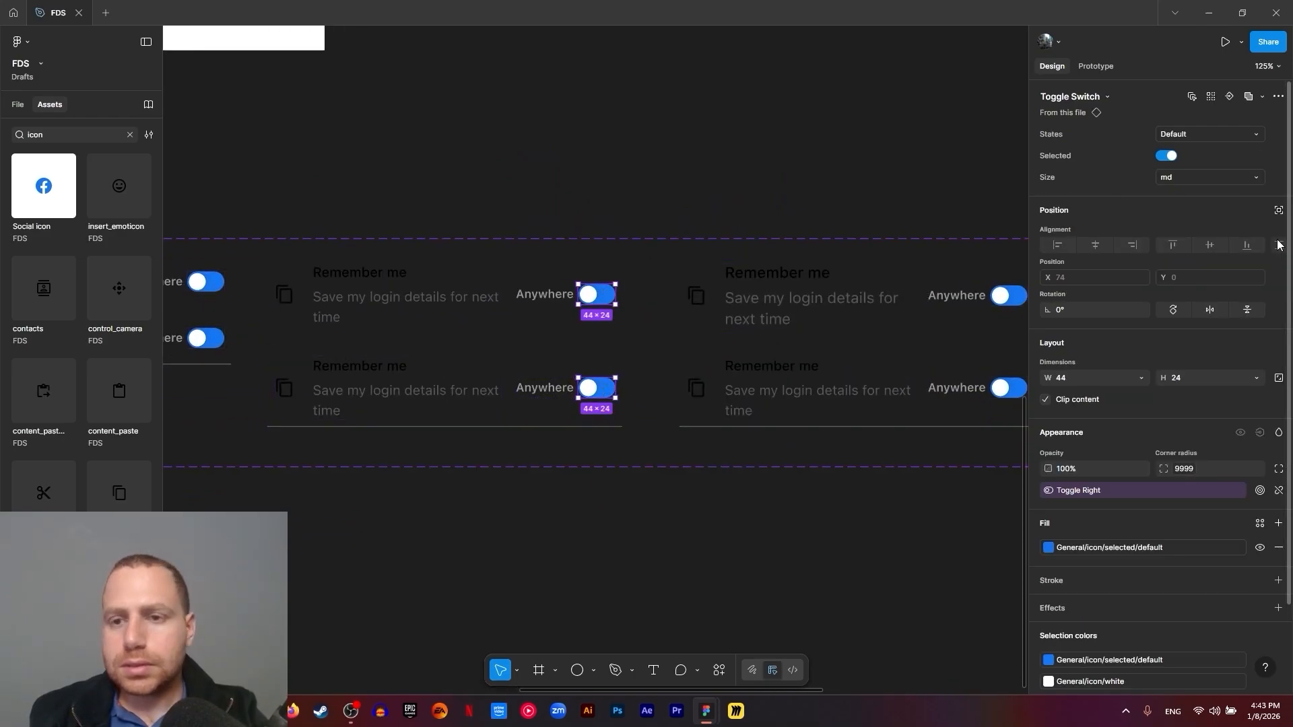
{"action": "left_click", "coordinate": [1192, 179]}
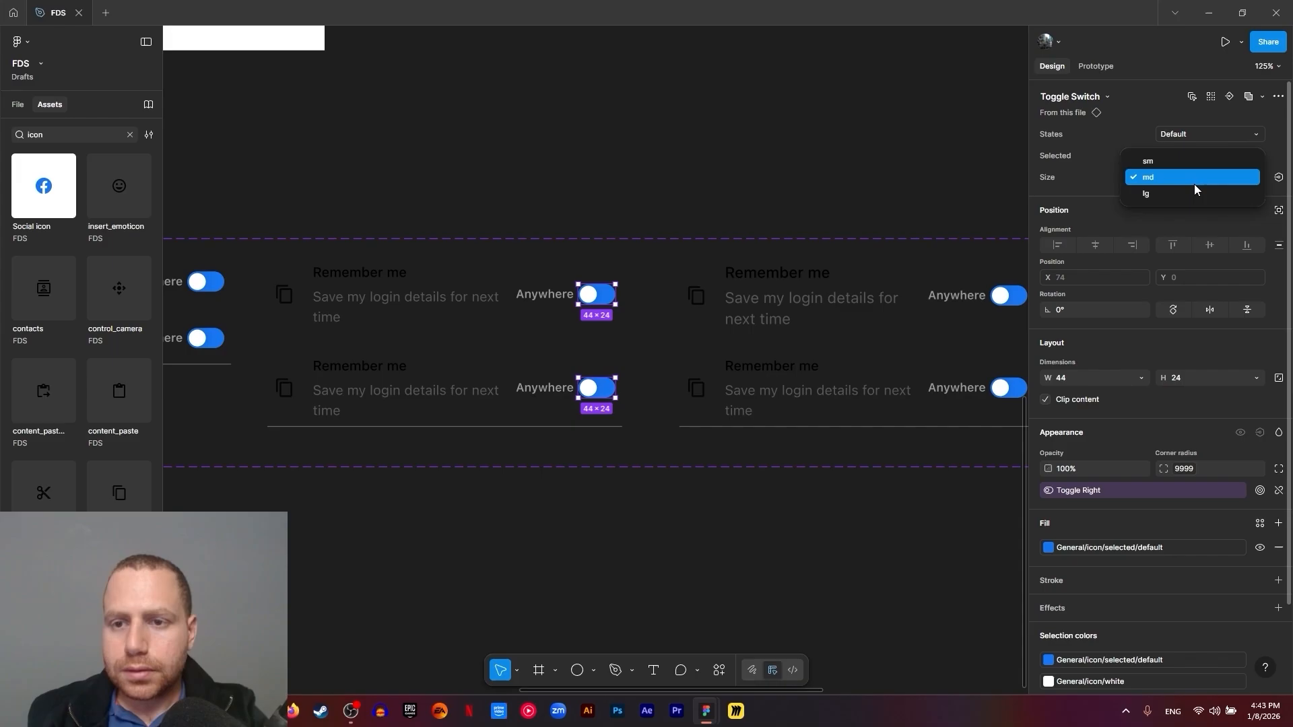
{"action": "left_click", "coordinate": [1192, 193]}
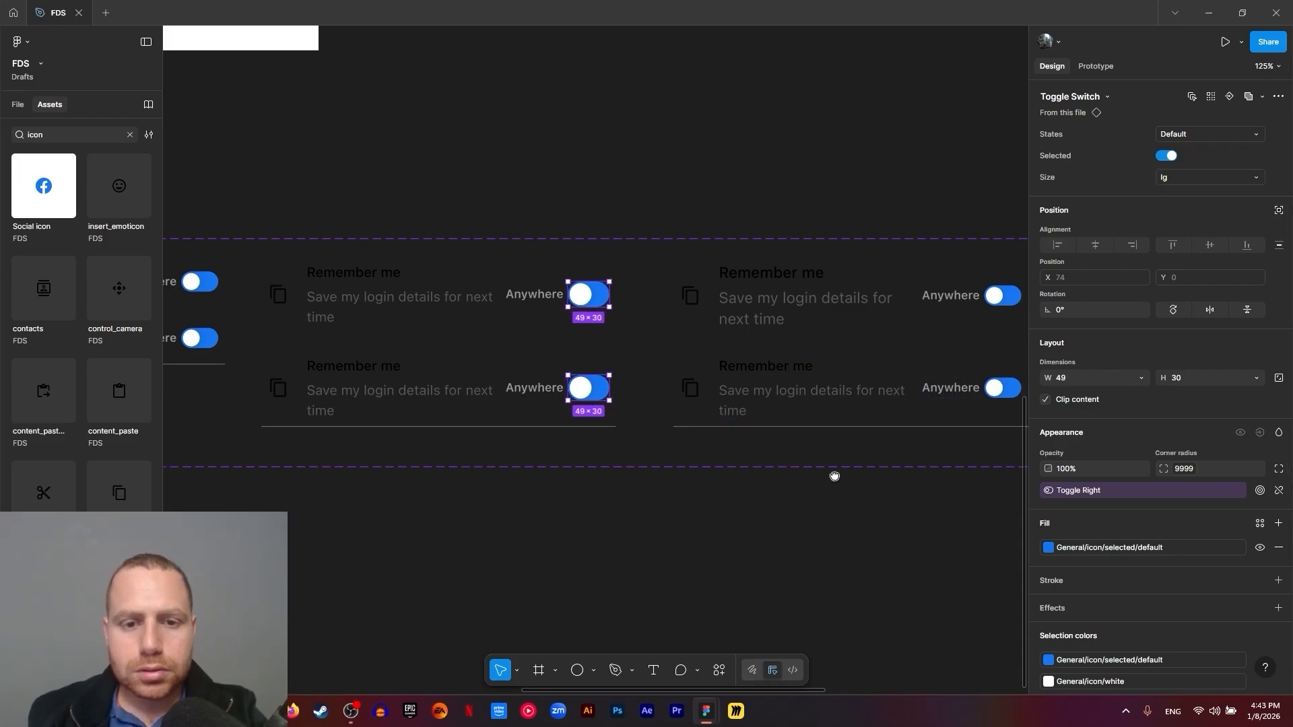
Set the Size of both toggle switches in the third column of Filter Toggle variants to lg
{"action": "scroll", "coordinate": [835, 465], "scroll_direction": "right", "scroll_amount": 3}
{"action": "left_click", "coordinate": [919, 291]}
{"action": "left_click", "coordinate": [920, 291], "text": "ctrl"}
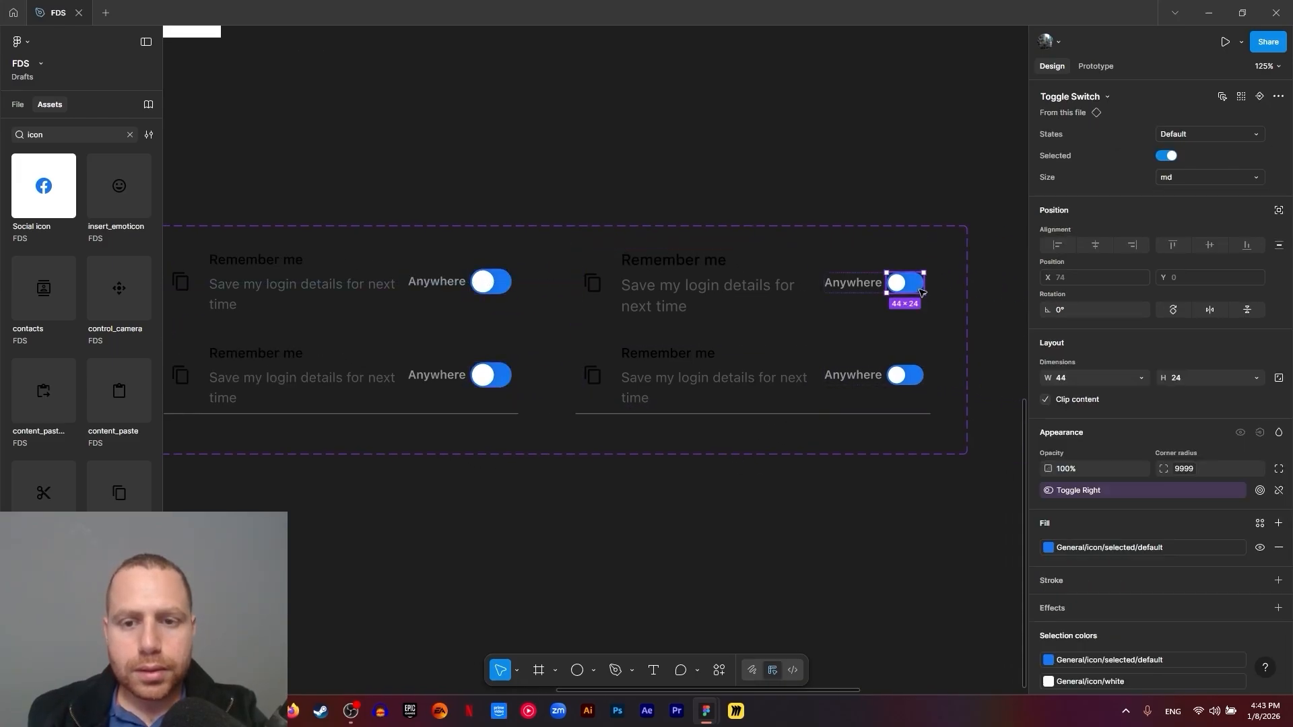
{"action": "left_click", "coordinate": [923, 367], "text": "ctrl+shift"}
{"action": "left_click", "coordinate": [1184, 179]}
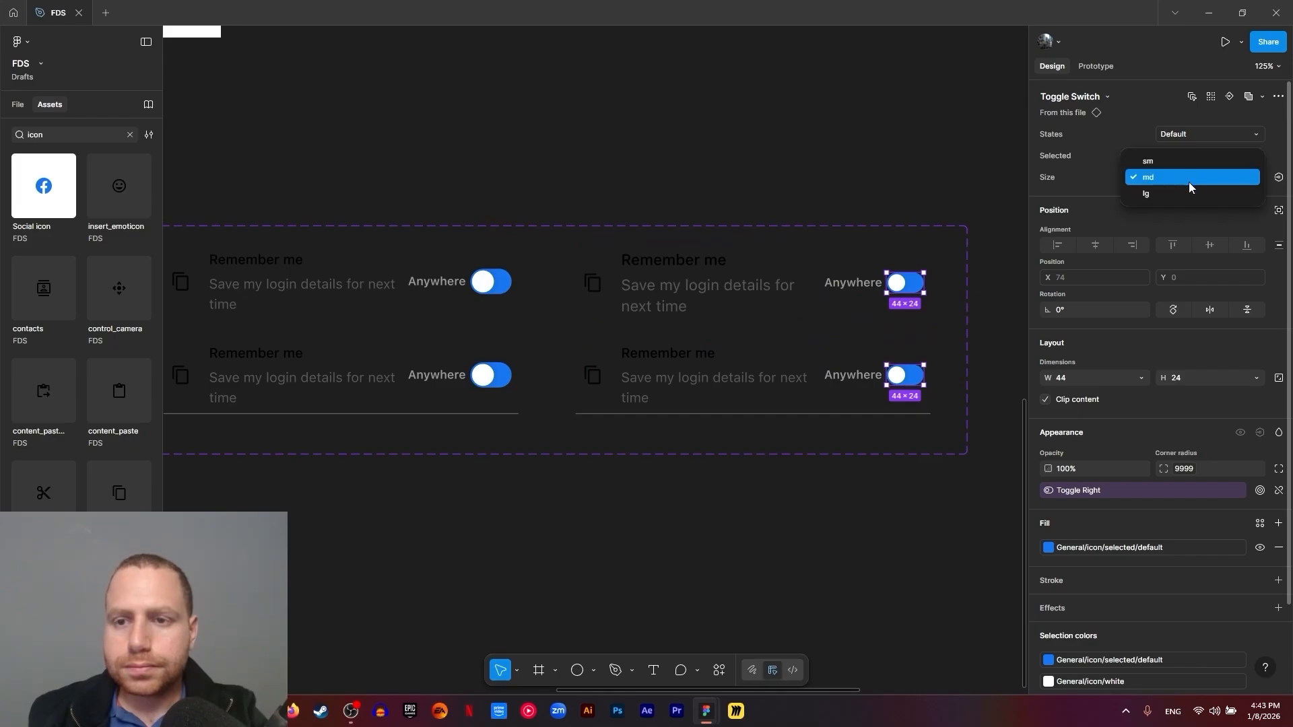
{"action": "left_click", "coordinate": [1180, 189]}
{"action": "left_click", "coordinate": [830, 580]}
{"action": "scroll", "coordinate": [629, 575], "scroll_direction": "down", "scroll_amount": 5}
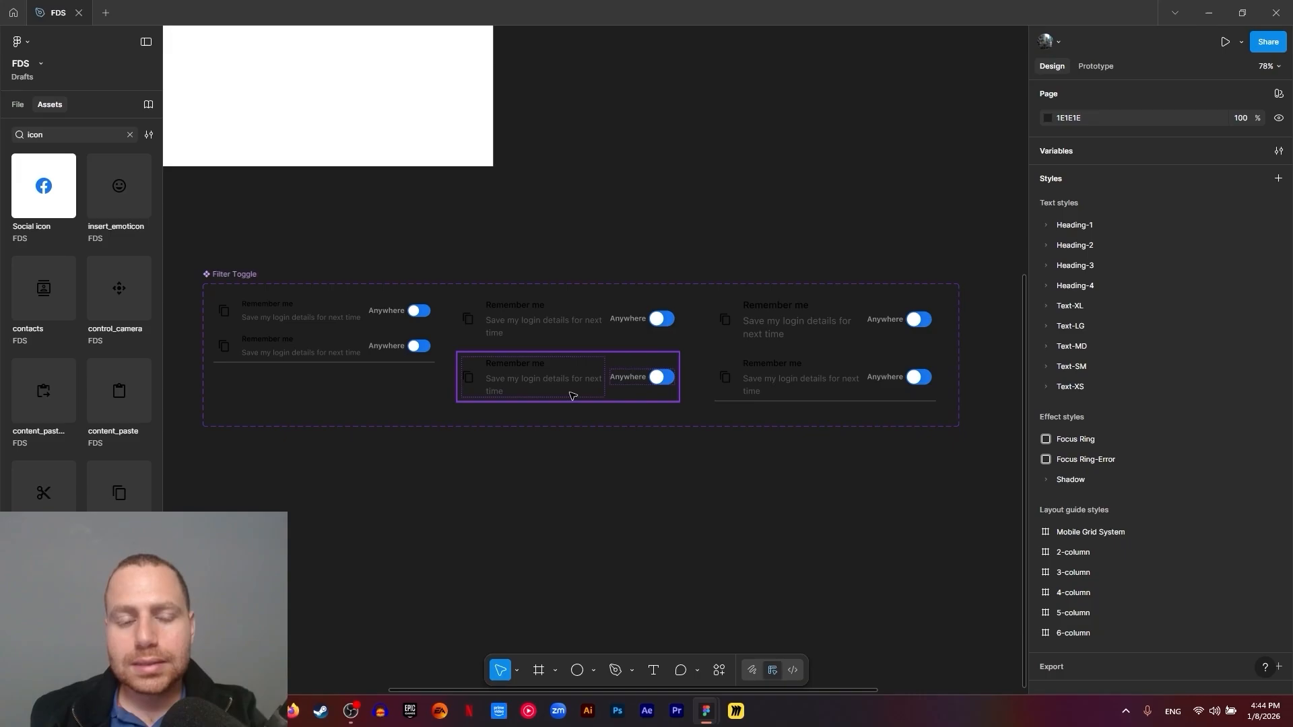
Test the Selected property of the toggle switch in the second column's lower variant by turning it off and back on
{"action": "left_click", "coordinate": [233, 275]}
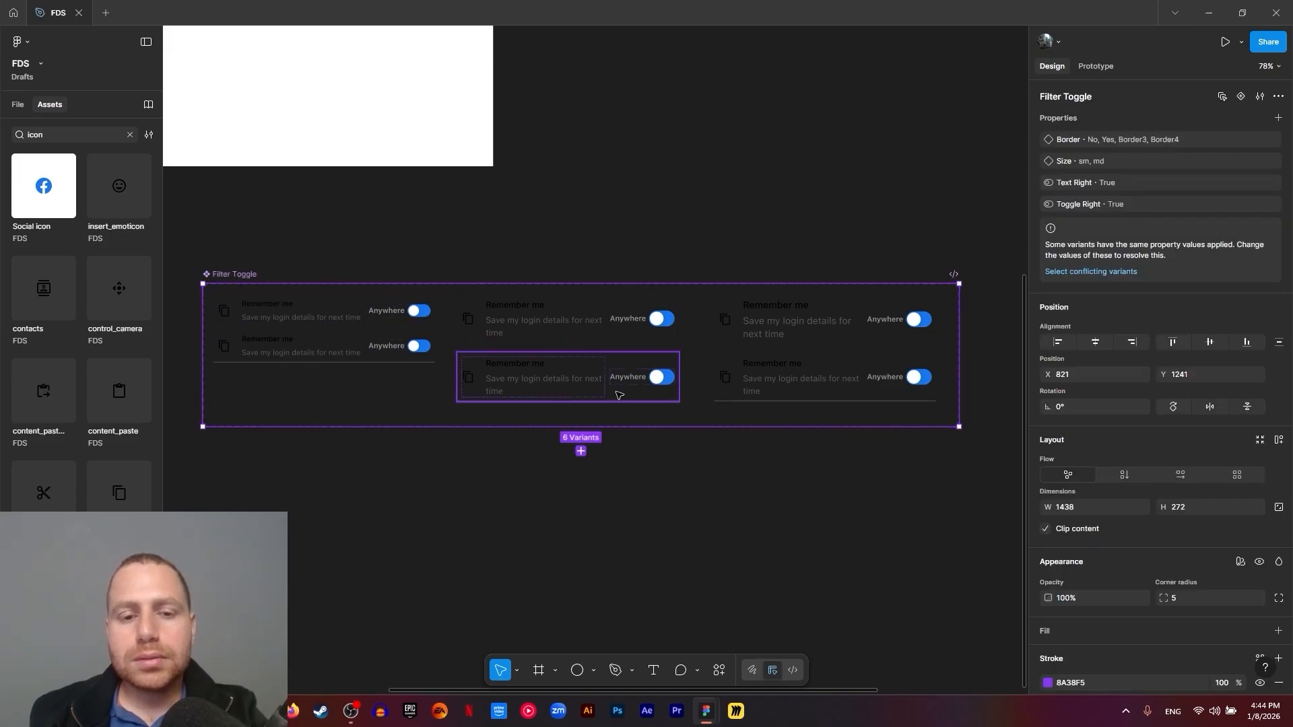
{"action": "left_click", "coordinate": [663, 380]}
{"action": "left_click", "coordinate": [664, 380]}
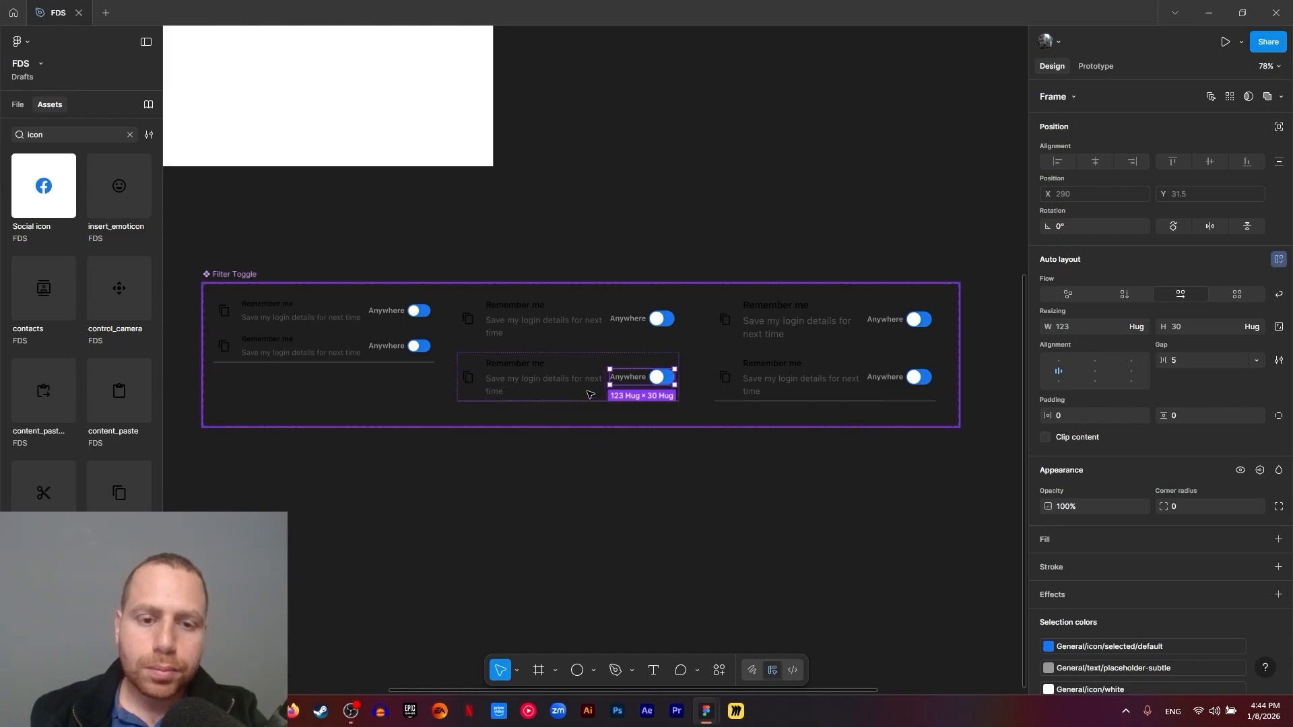
{"action": "scroll", "coordinate": [604, 389], "scroll_direction": "up", "scroll_amount": 5}
{"action": "left_click", "coordinate": [301, 298]}
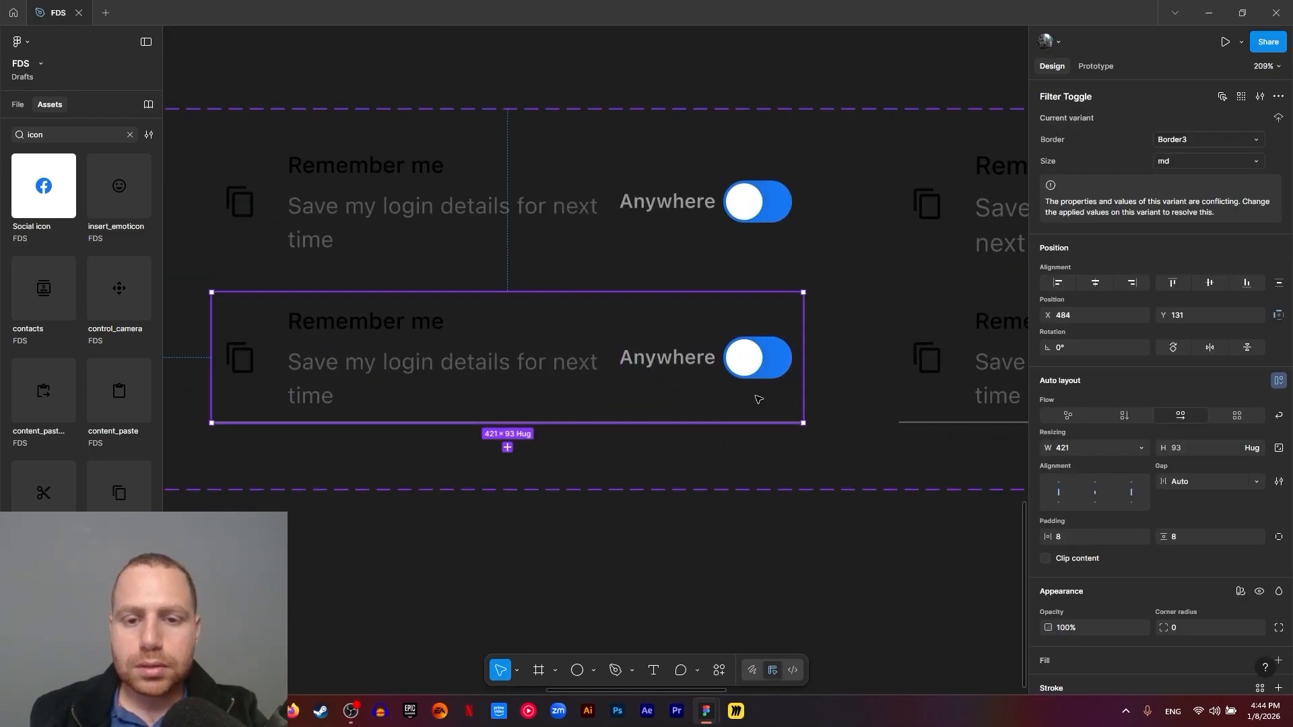
{"action": "double_click", "coordinate": [771, 377]}
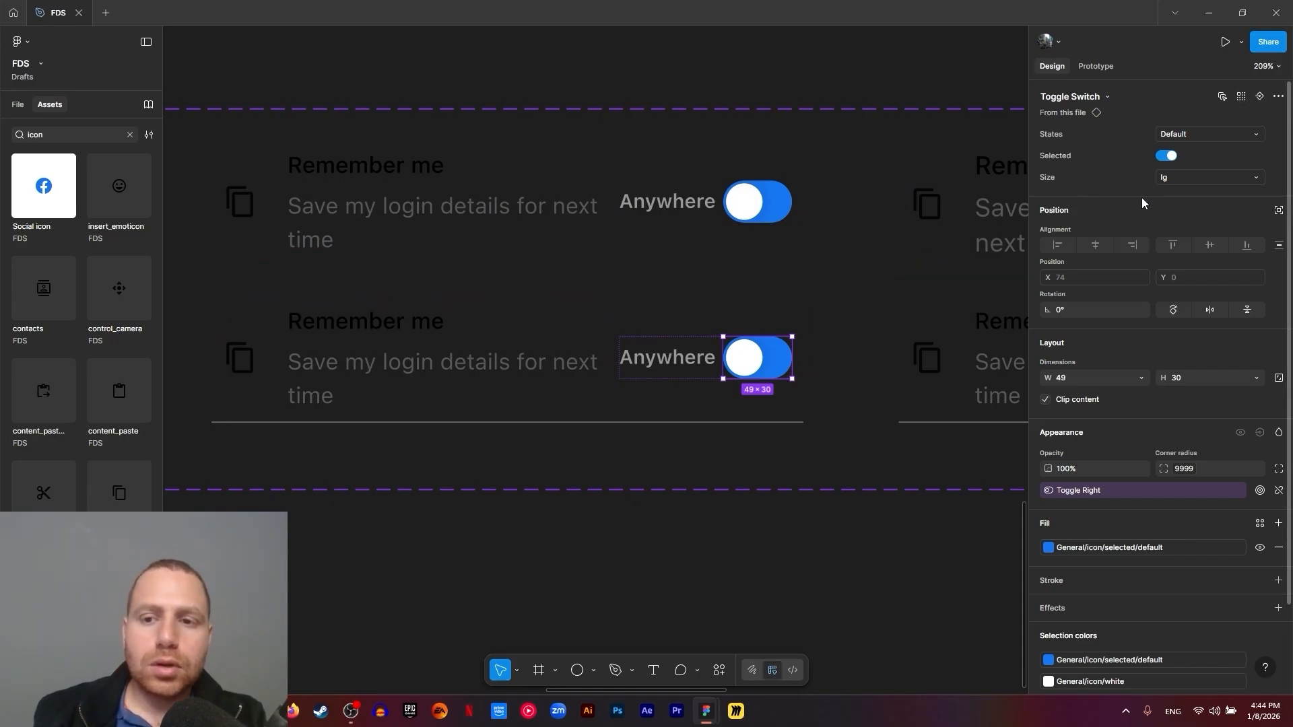
{"action": "left_click", "coordinate": [1170, 155]}
{"action": "left_click", "coordinate": [1170, 155]}
{"action": "left_click", "coordinate": [1169, 156]}
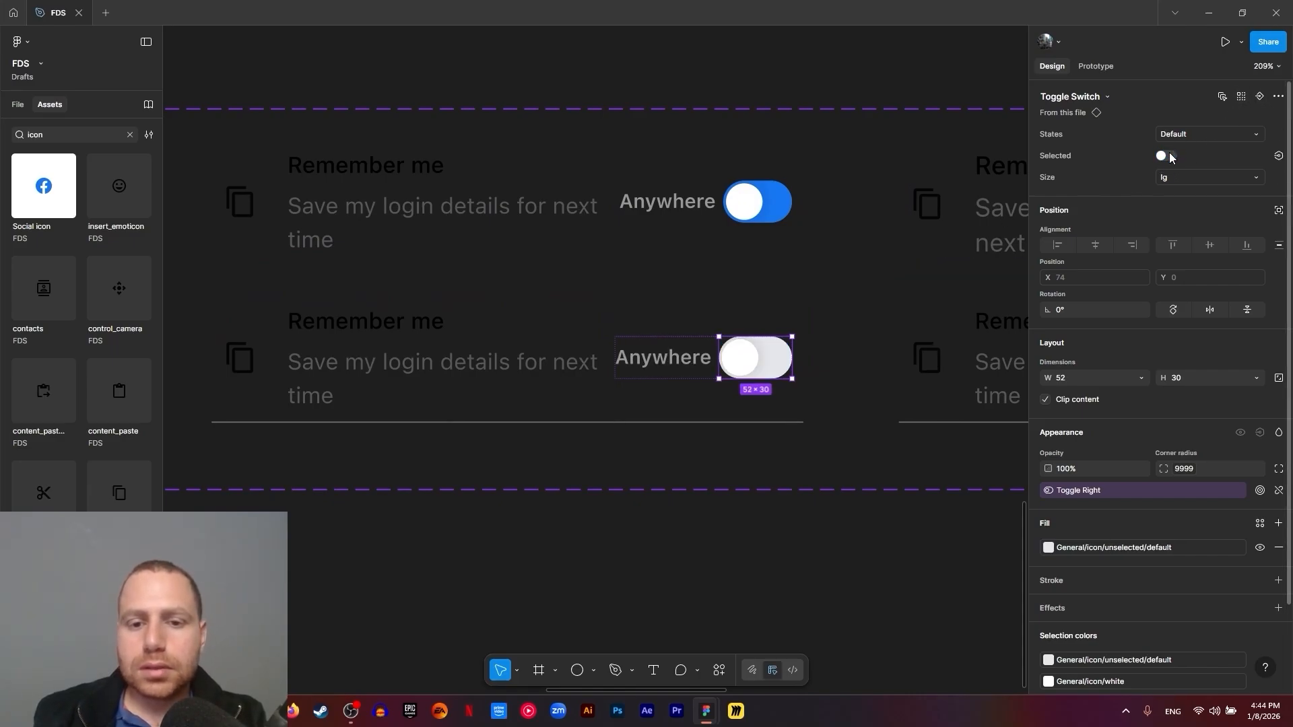
{"action": "left_click", "coordinate": [1161, 158]}
Expose the nested Toggle Switch instance's properties on the Filter Toggle component set
{"action": "scroll", "coordinate": [427, 465], "scroll_direction": "down", "scroll_amount": 5}
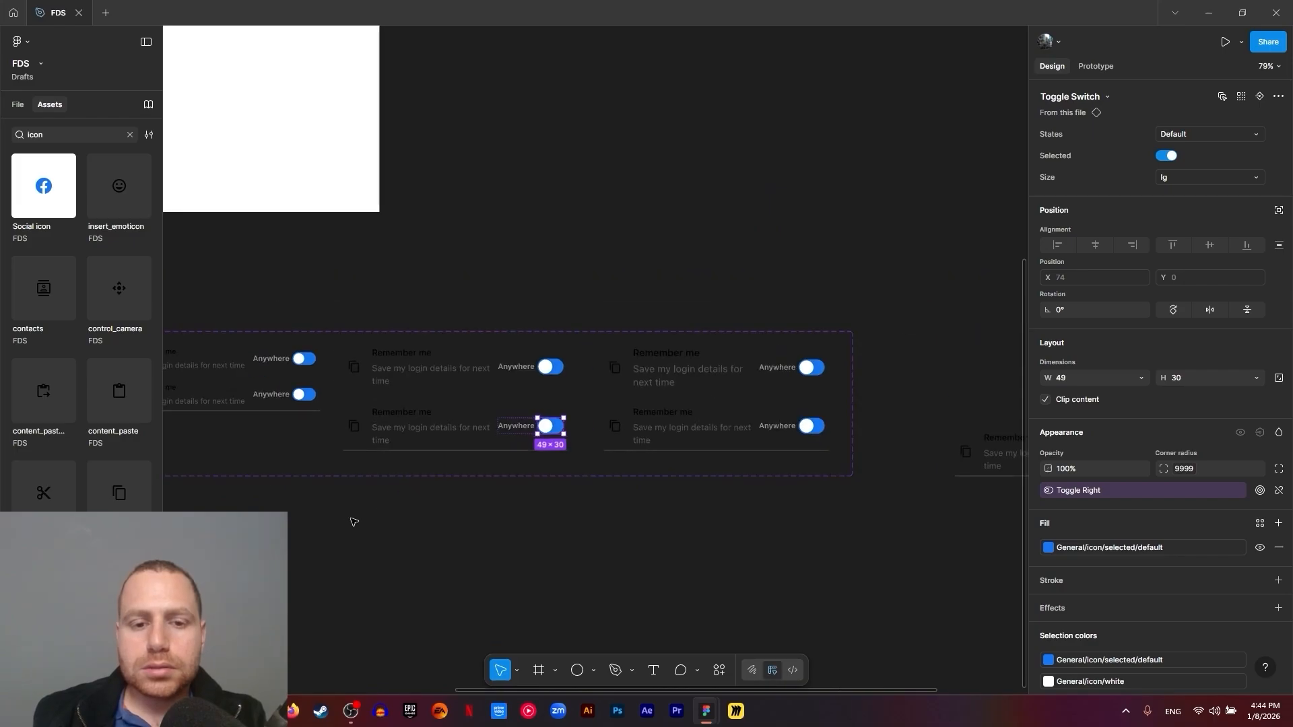
{"action": "left_click_drag", "start_coordinate": [352, 522], "coordinate": [604, 442]}
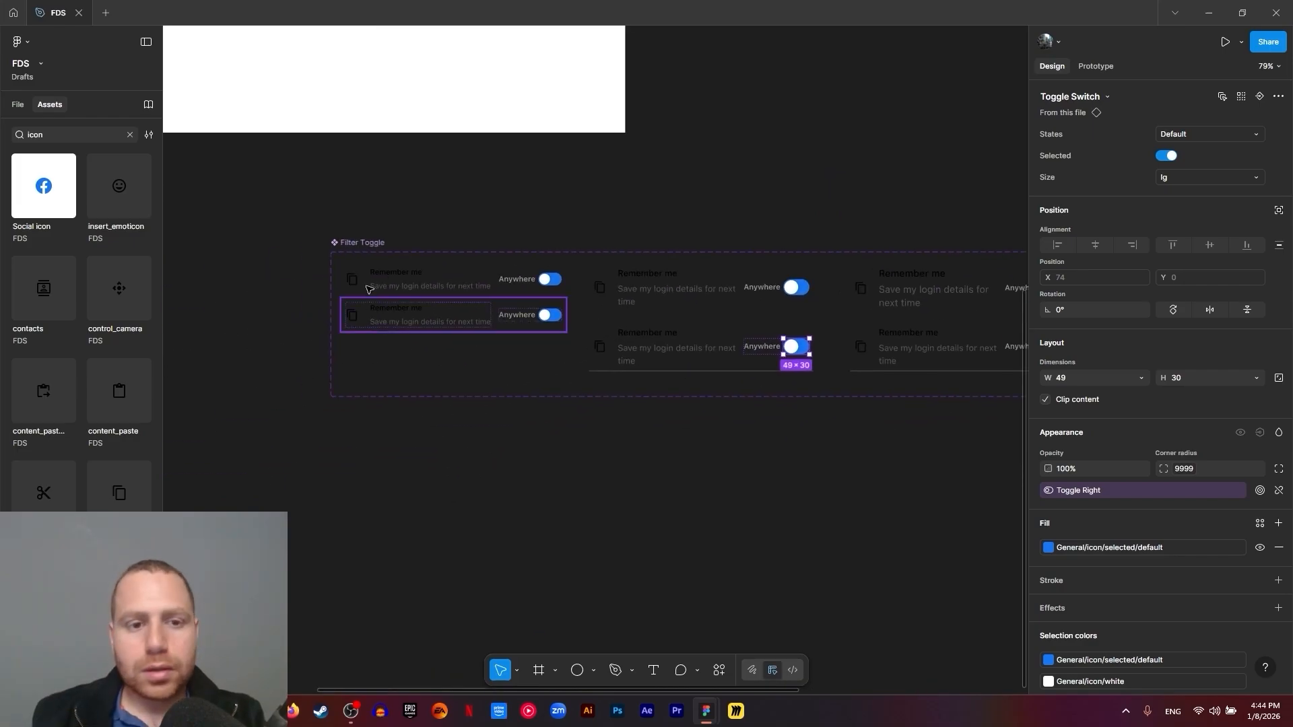
{"action": "left_click", "coordinate": [360, 247]}
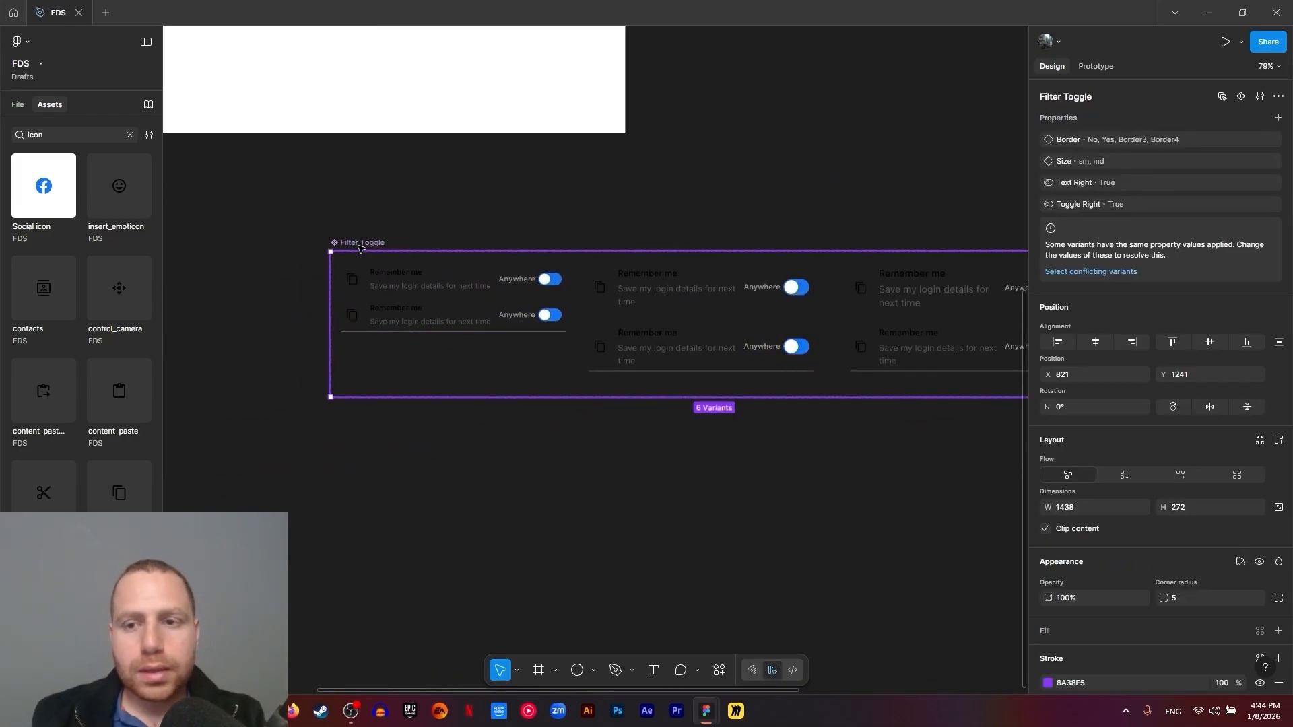
{"action": "left_click", "coordinate": [1278, 120]}
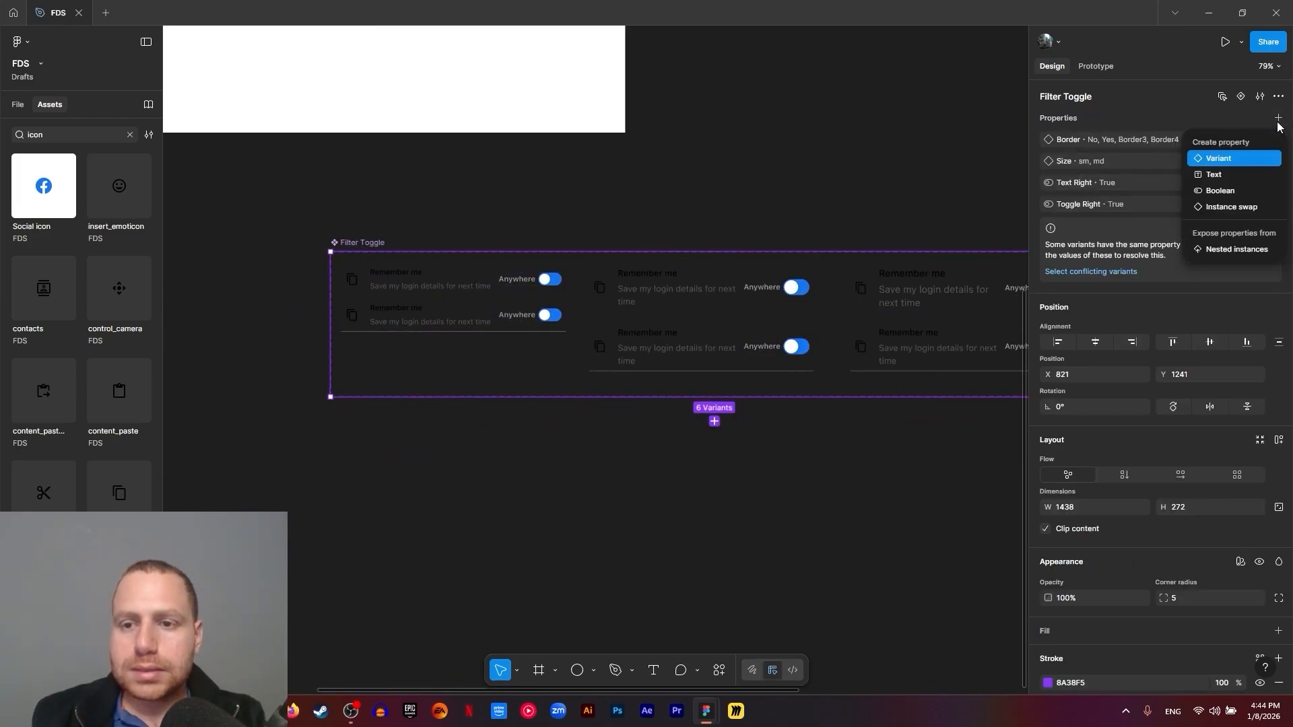
{"action": "left_click", "coordinate": [1231, 253]}
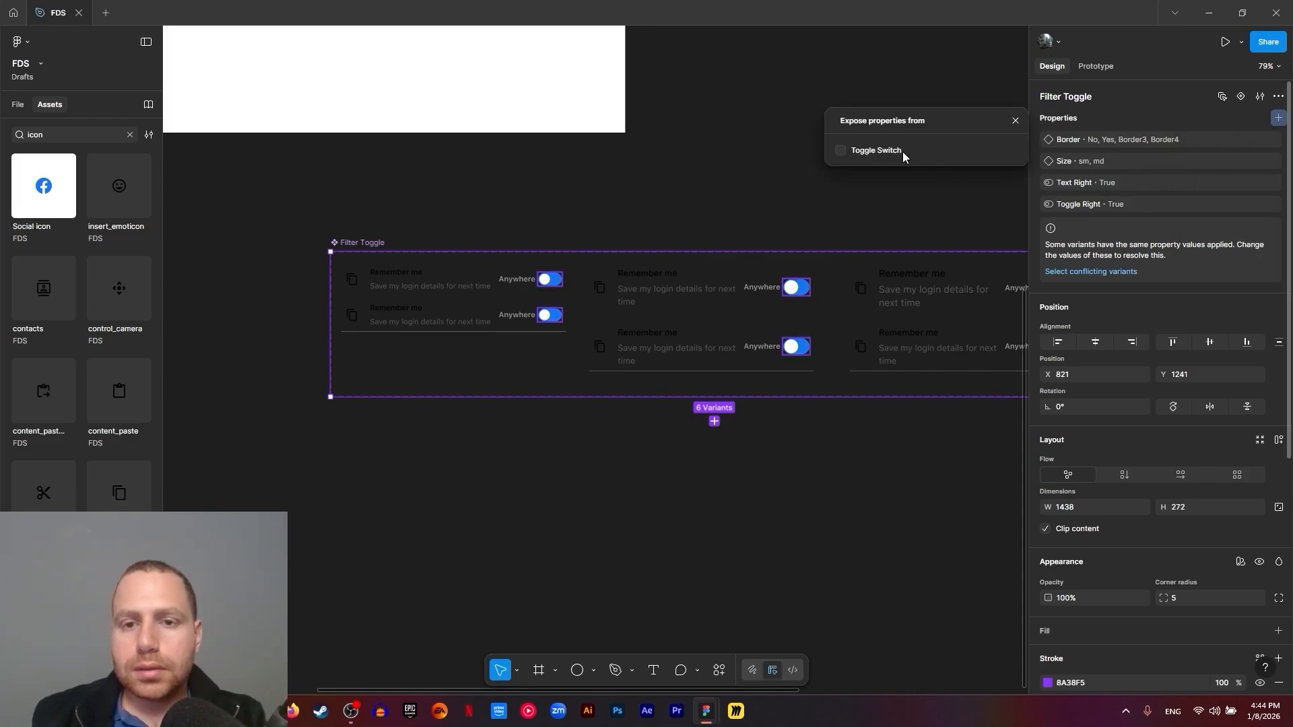
{"action": "left_click", "coordinate": [840, 150]}
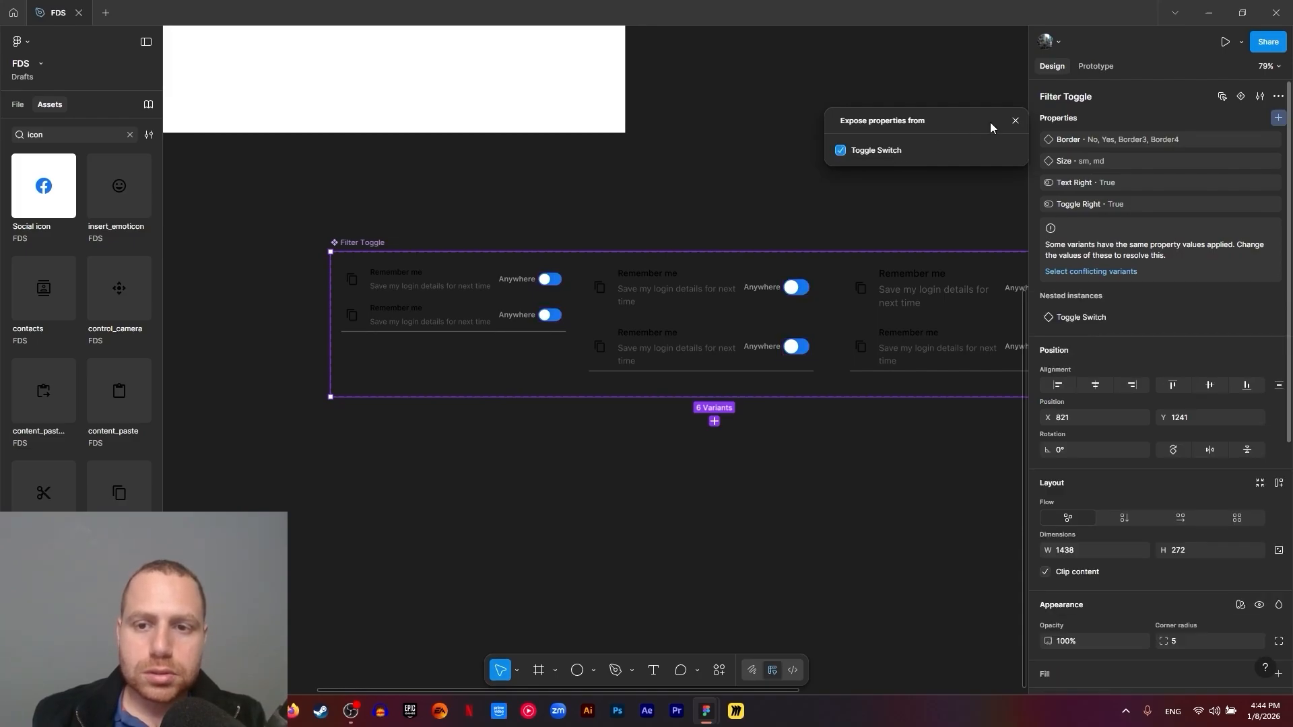
{"action": "left_click", "coordinate": [1016, 122]}
Test the exposed Selected property on the Filter Toggle instance outside the set by turning it off and back on
{"action": "scroll", "coordinate": [907, 464], "scroll_direction": "right", "scroll_amount": 10}
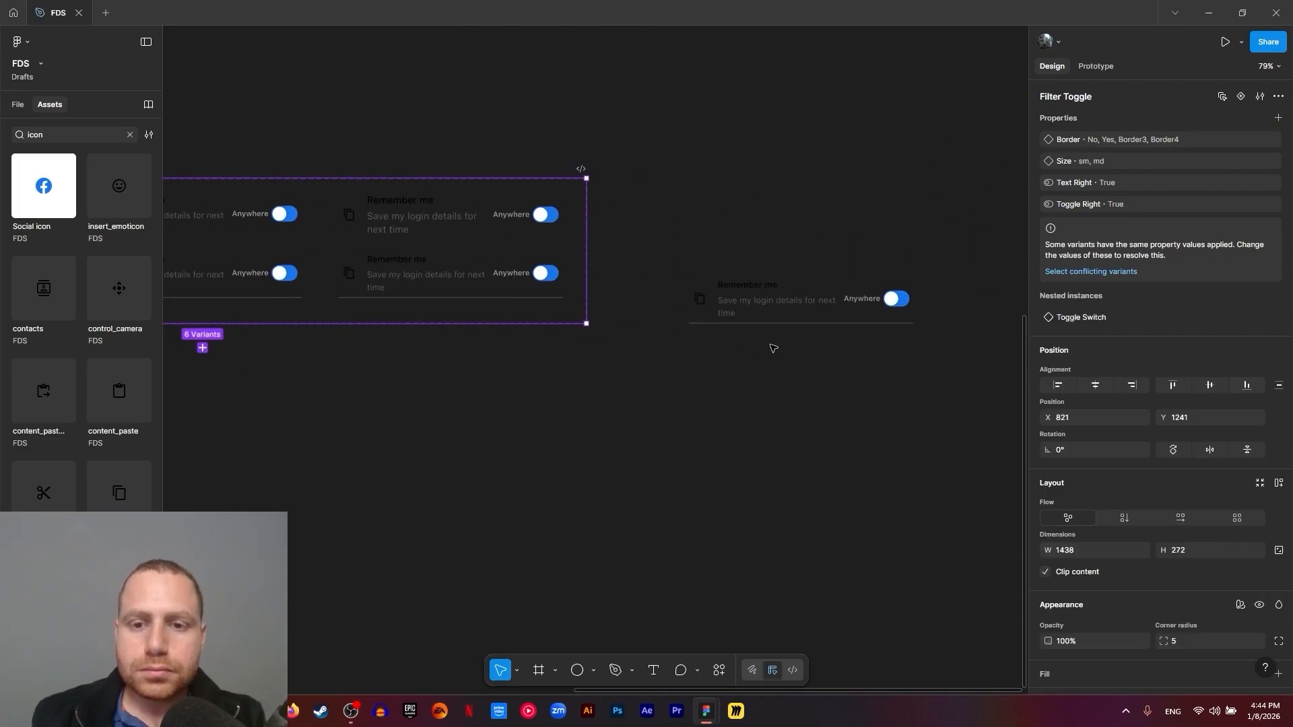
{"action": "left_click", "coordinate": [673, 303]}
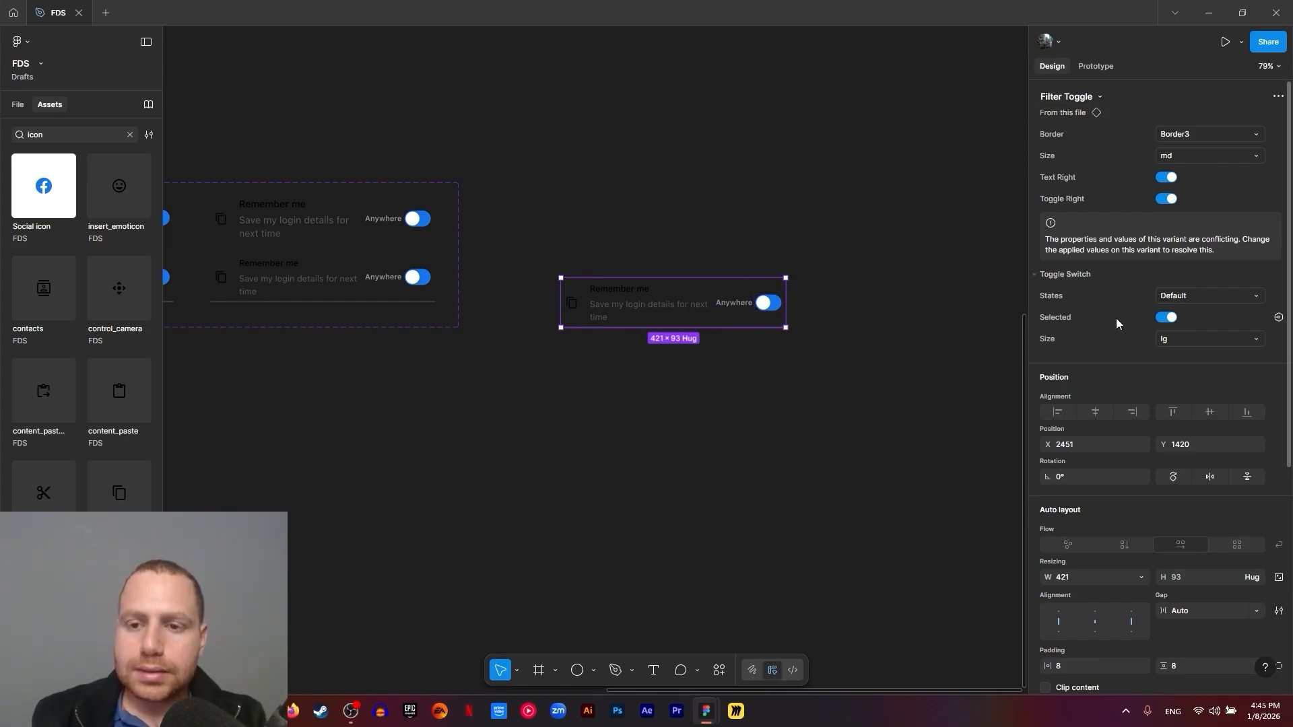
{"action": "left_click", "coordinate": [1169, 317]}
{"action": "left_click", "coordinate": [1170, 317]}
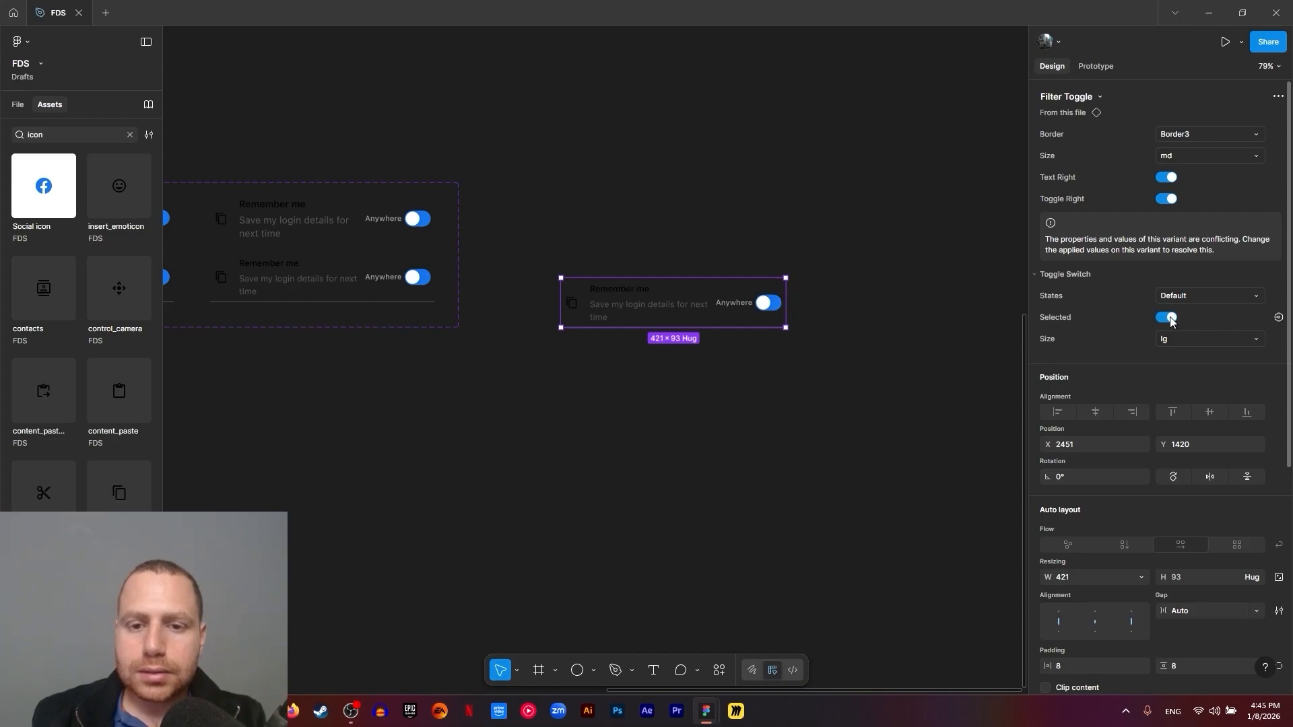
{"action": "left_click", "coordinate": [1169, 318]}
{"action": "left_click", "coordinate": [1170, 318]}
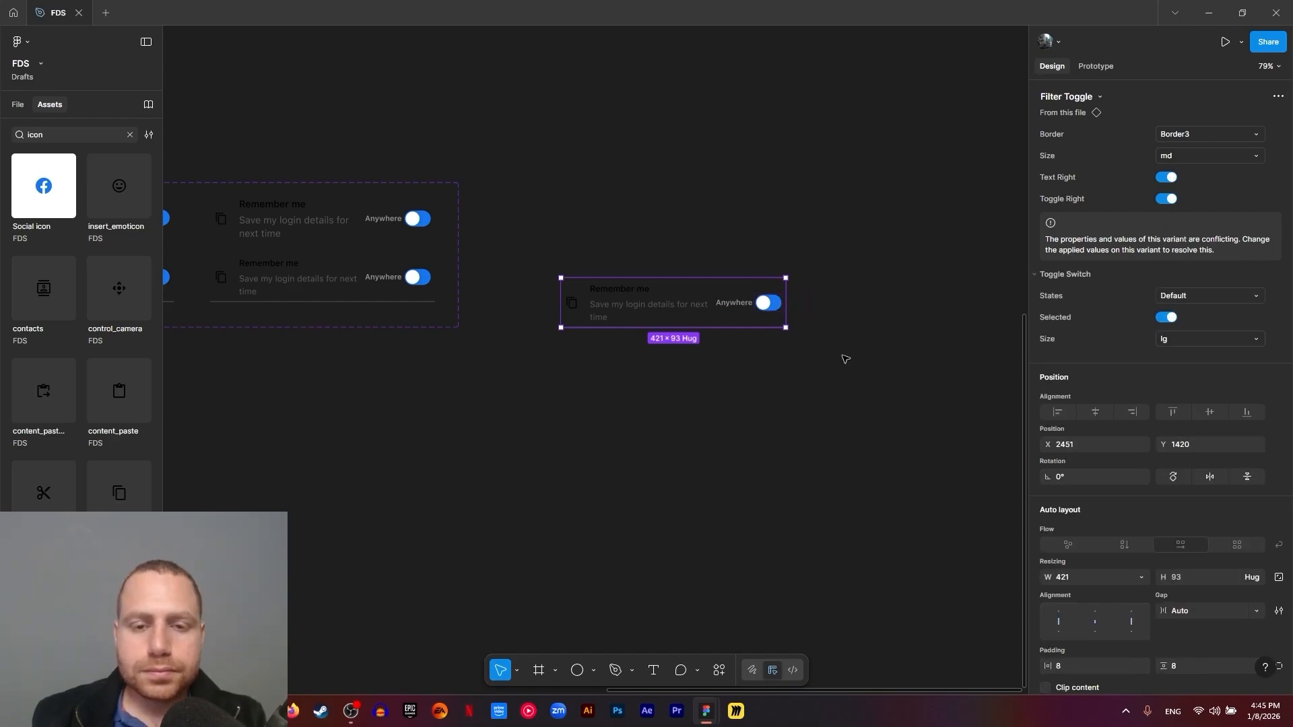
{"action": "left_click", "coordinate": [672, 365]}
{"action": "scroll", "coordinate": [721, 303], "scroll_direction": "up", "scroll_amount": 2}
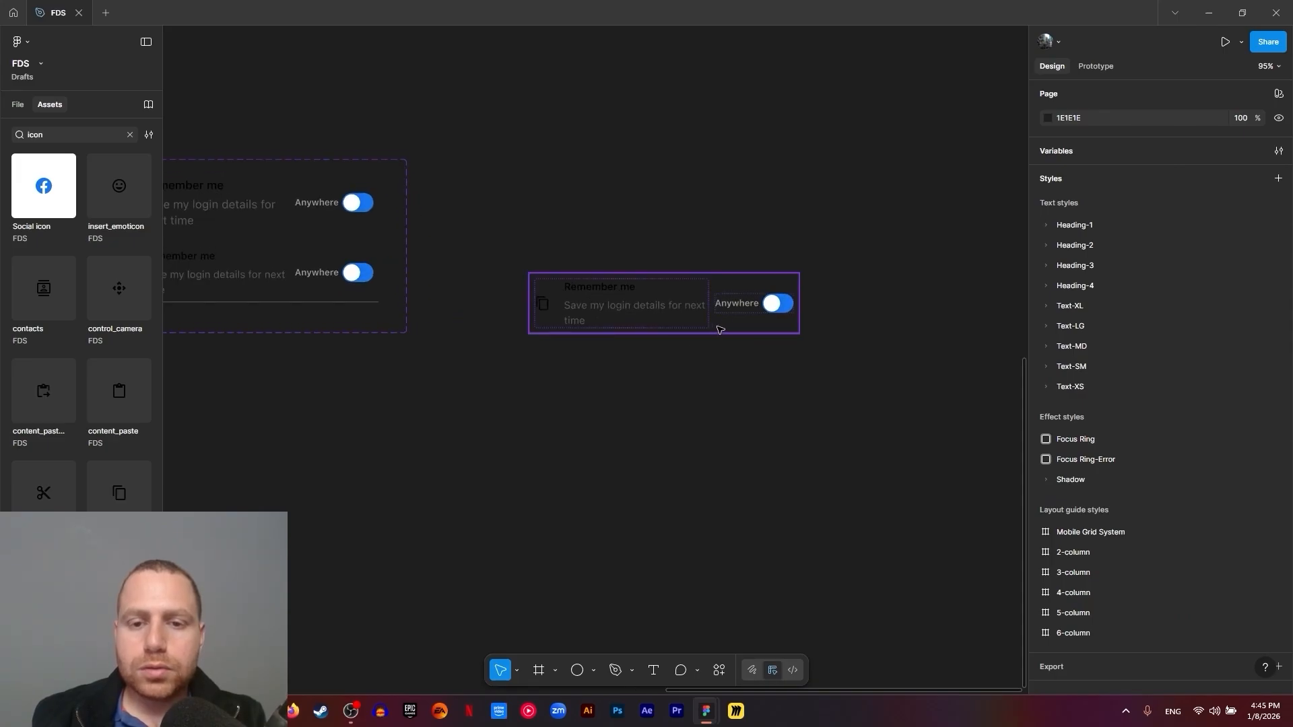
Hide the "Anywhere" text of the Filter Toggle instance outside the set by turning off Text Right
{"action": "left_click", "coordinate": [727, 324]}
{"action": "scroll", "coordinate": [732, 311], "scroll_direction": "up", "scroll_amount": 3}
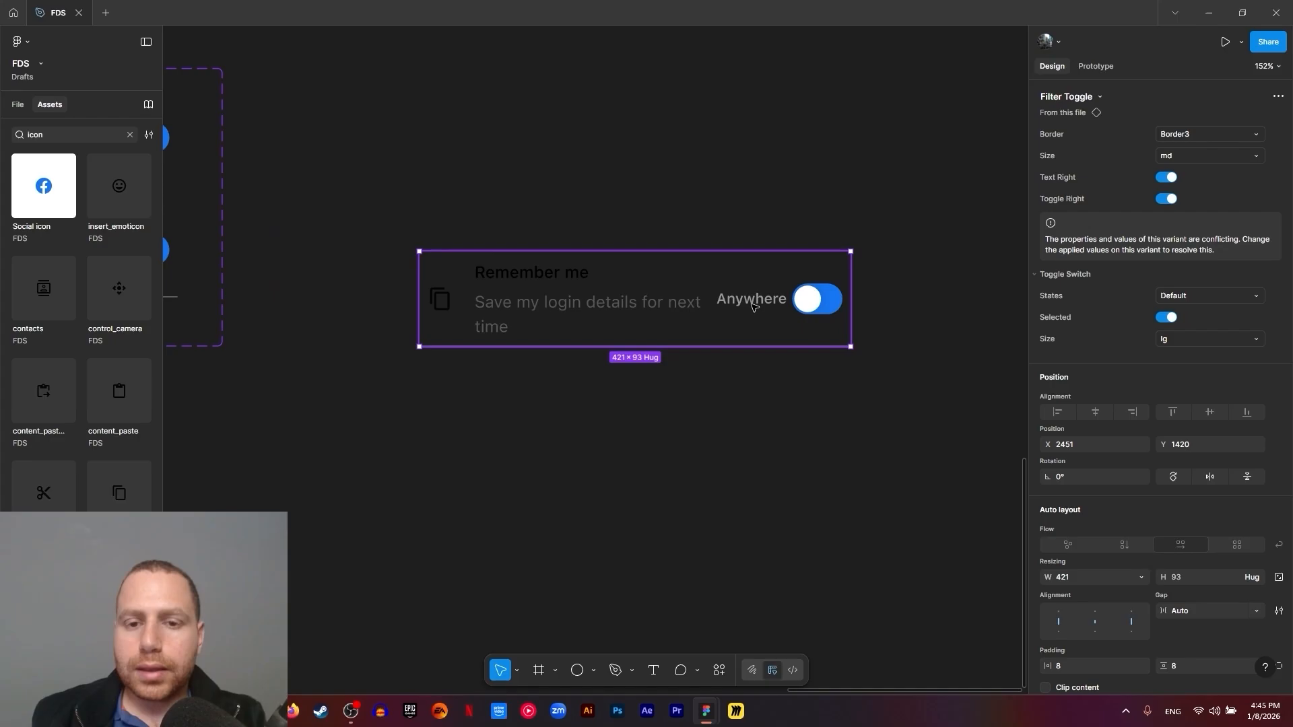
{"action": "double_click", "coordinate": [758, 300]}
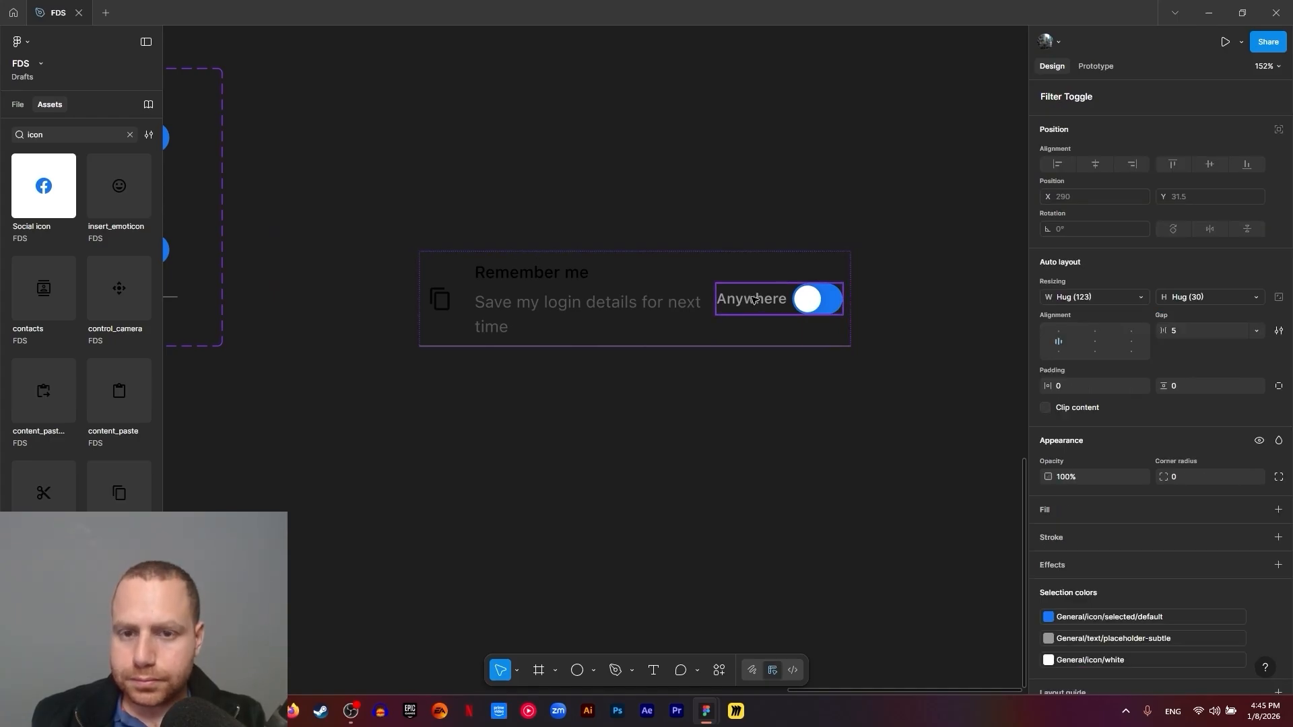
{"action": "double_click", "coordinate": [754, 300]}
{"action": "left_click", "coordinate": [752, 343]}
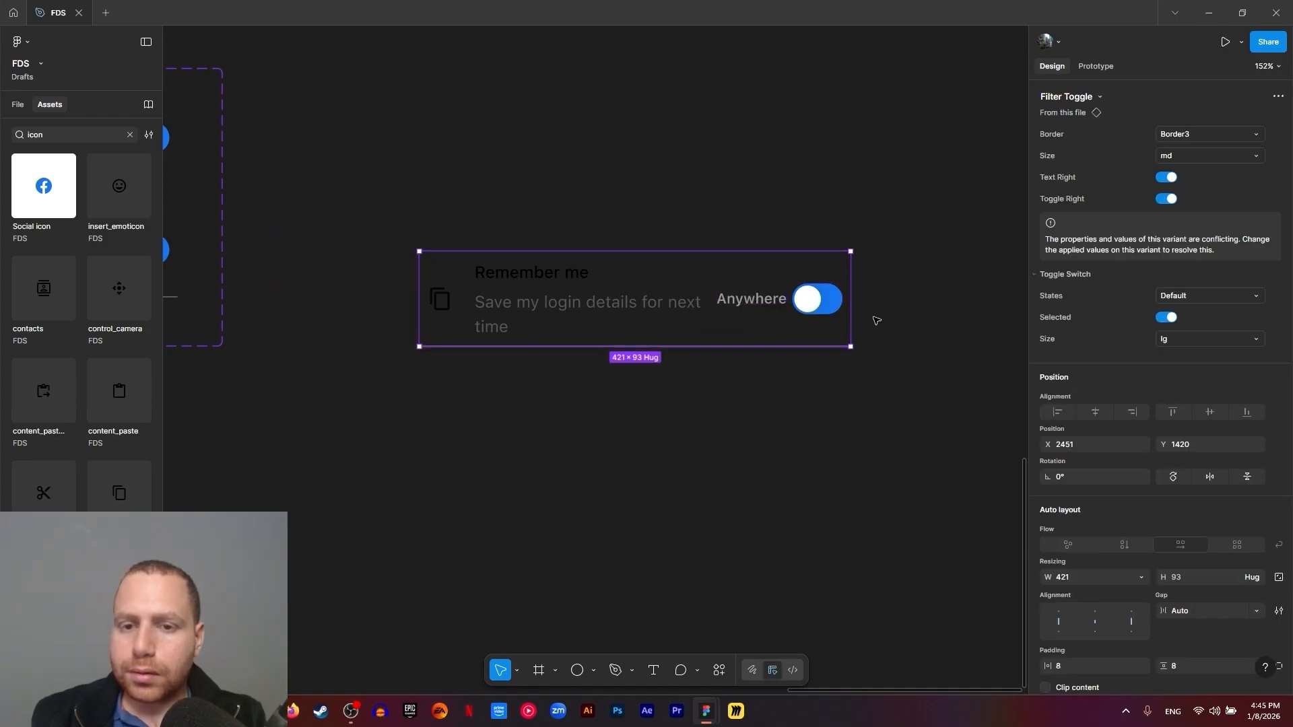
{"action": "left_click", "coordinate": [1165, 179]}
{"action": "left_click", "coordinate": [870, 596]}
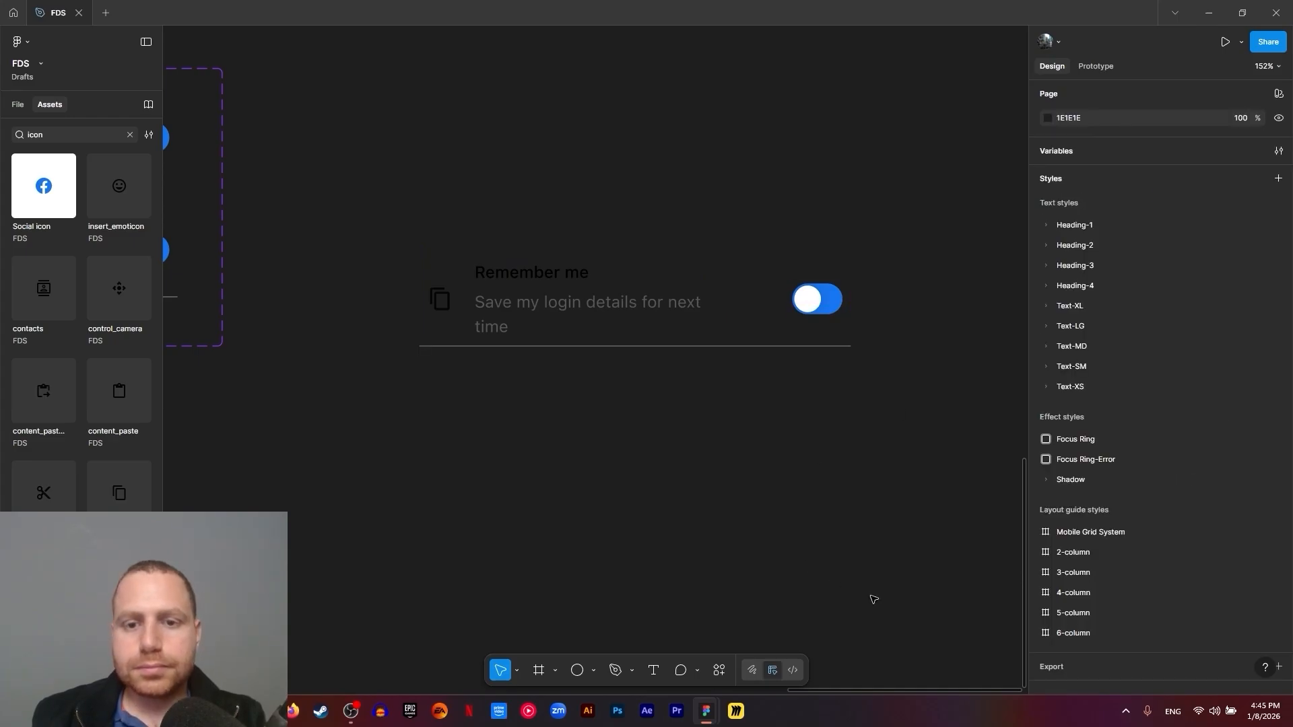
Turn off Toggle Right and turn Text Right back on for the Filter Toggle instance outside the set
{"action": "left_click", "coordinate": [728, 273]}
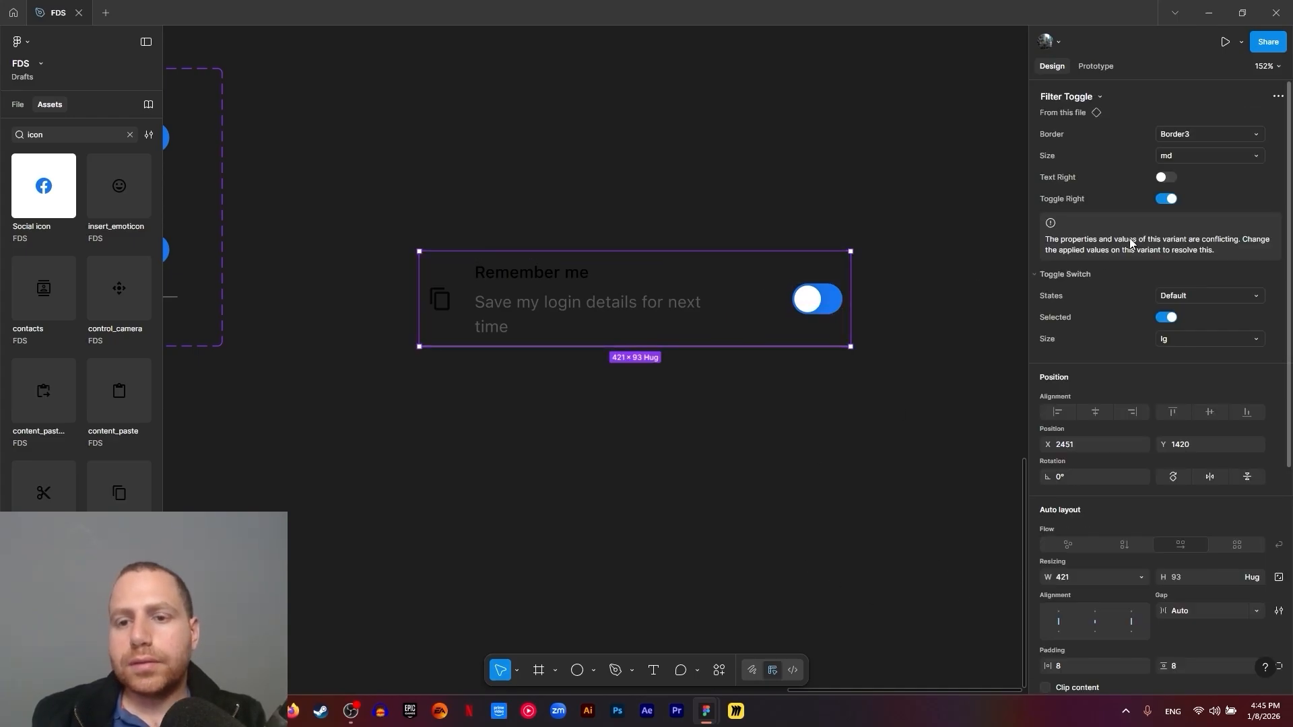
{"action": "left_click", "coordinate": [1166, 199]}
{"action": "left_click", "coordinate": [1165, 178]}
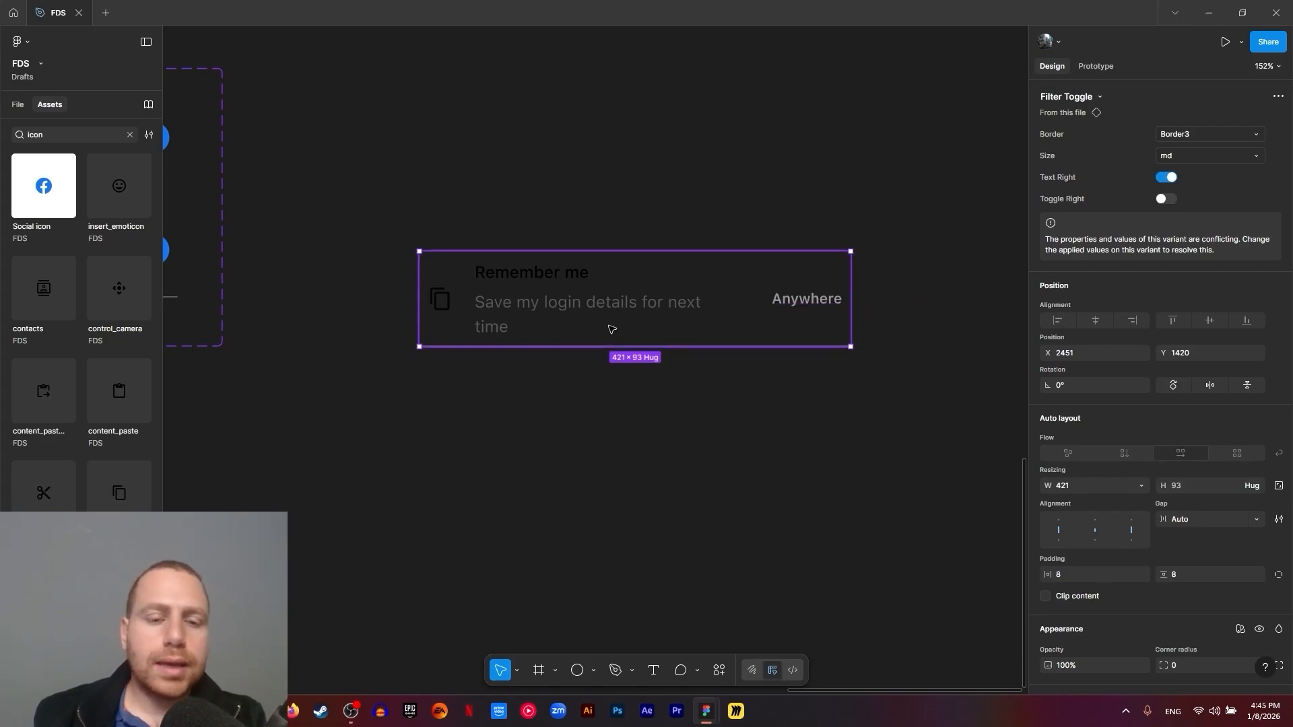
{"action": "double_click", "coordinate": [441, 305]}
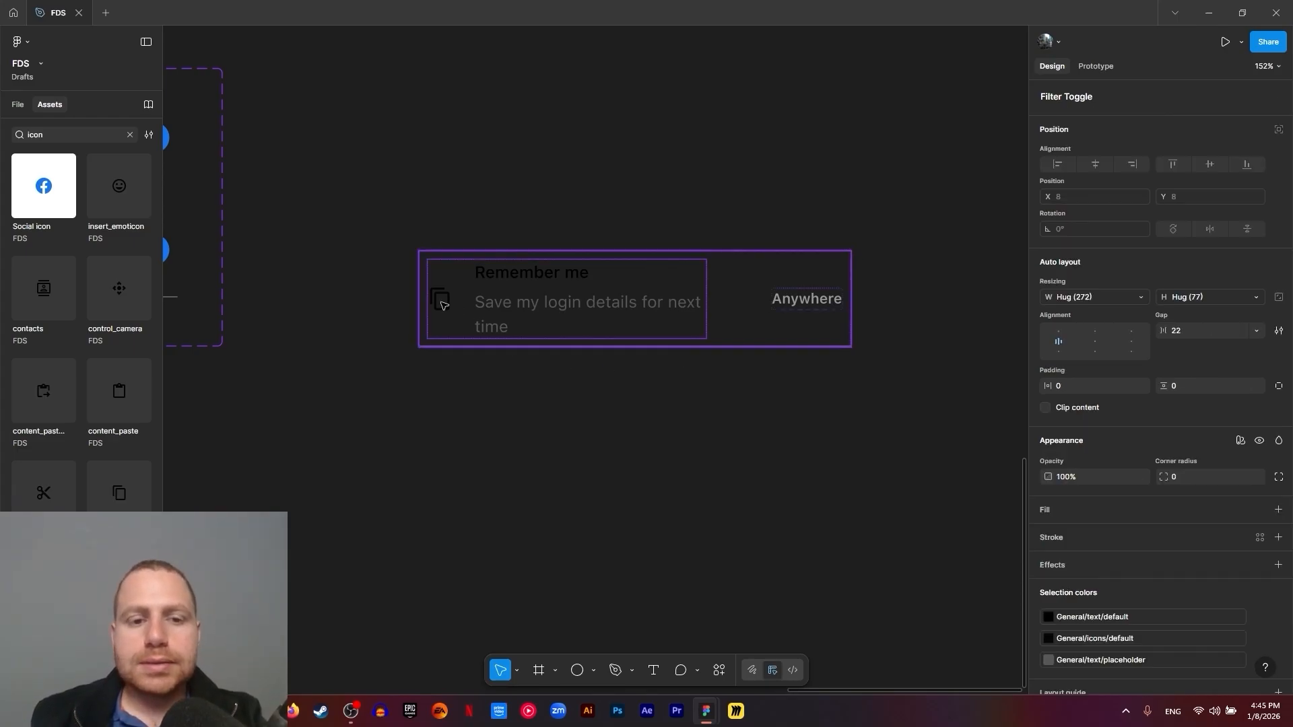
{"action": "double_click", "coordinate": [443, 306]}
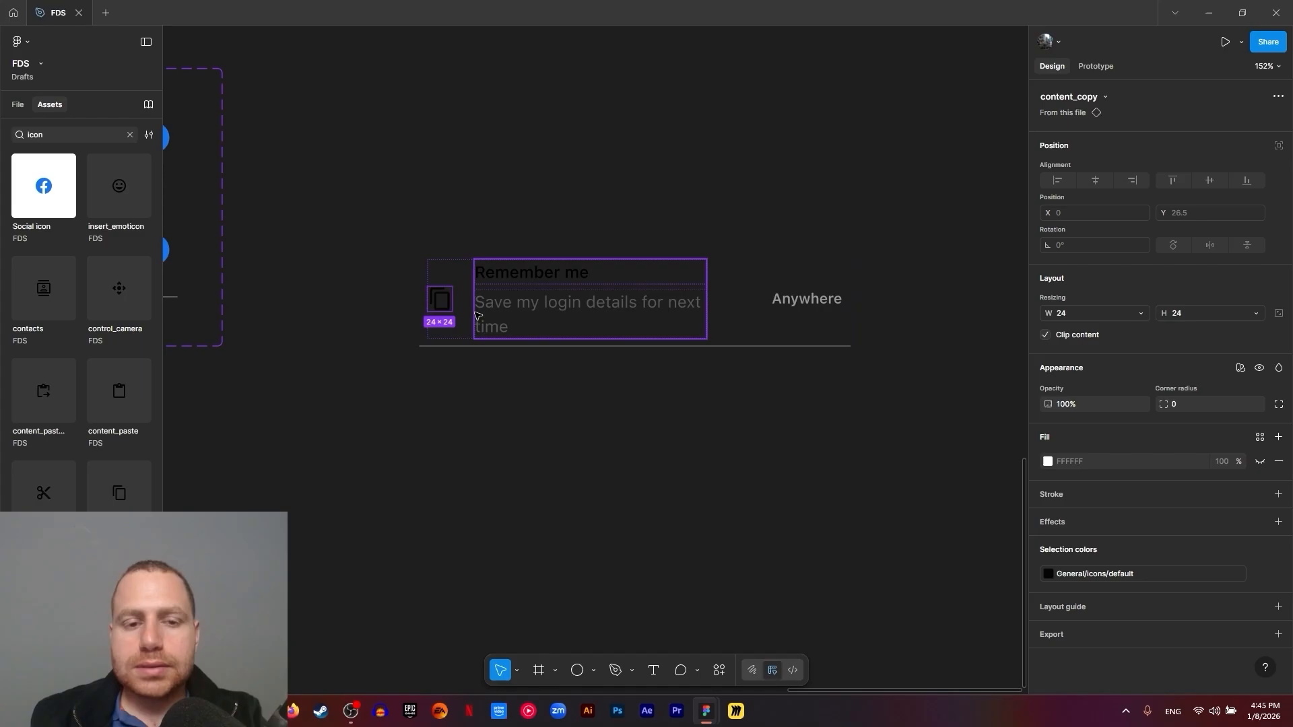
{"action": "left_click_drag", "start_coordinate": [485, 375], "coordinate": [511, 391]}
{"action": "left_click_drag", "start_coordinate": [382, 357], "coordinate": [831, 390]}
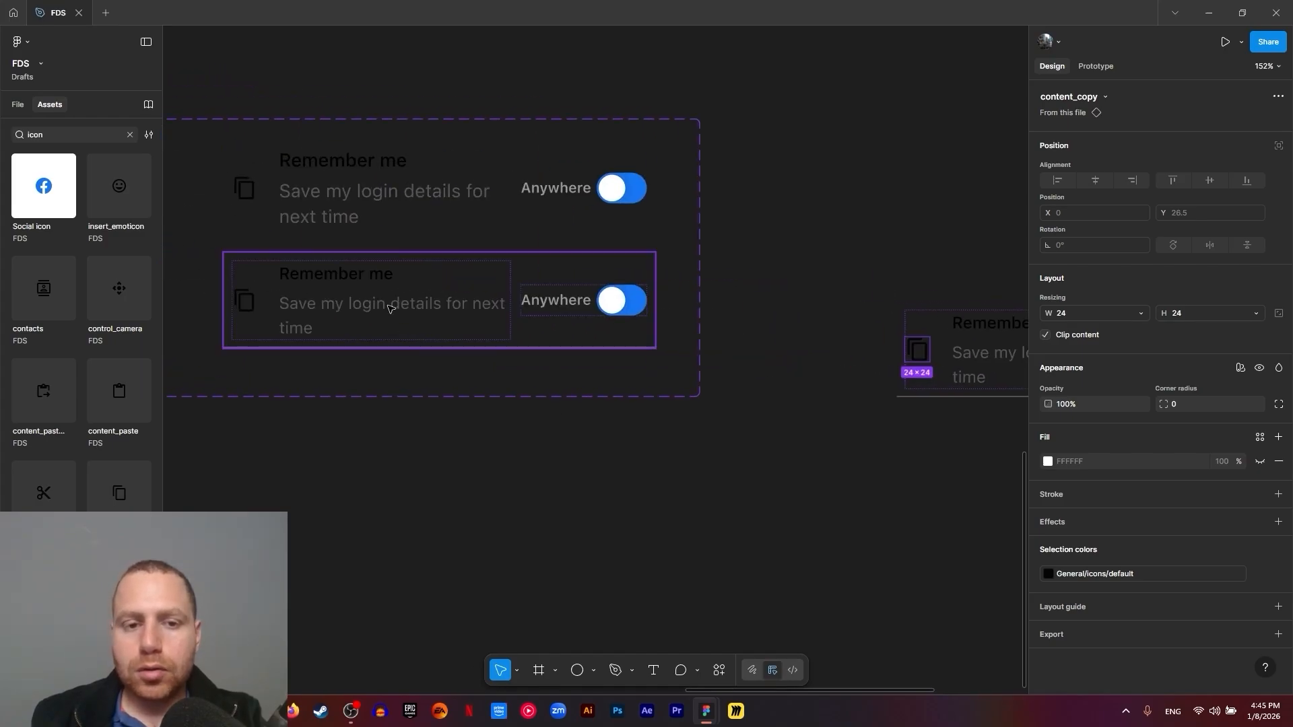
Create an instance swap property named Icon Left, with content_copy as its value, for the matching icons in all Filter Toggle variants
{"action": "left_click", "coordinate": [387, 309]}
{"action": "left_click_drag", "start_coordinate": [341, 396], "coordinate": [736, 415]}
{"action": "scroll", "coordinate": [644, 407], "scroll_direction": "down", "scroll_amount": 4}
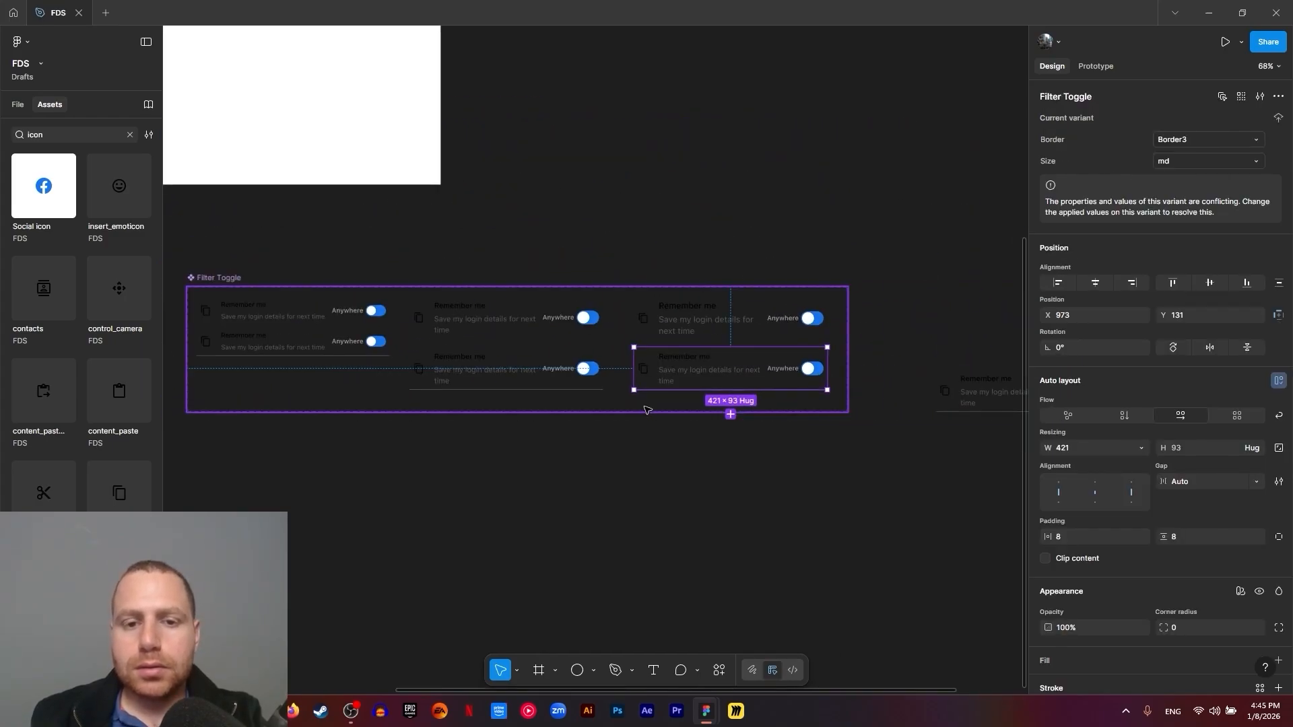
{"action": "double_click", "coordinate": [647, 367]}
{"action": "scroll", "coordinate": [647, 366], "scroll_direction": "up", "scroll_amount": 6}
{"action": "left_click", "coordinate": [646, 366]}
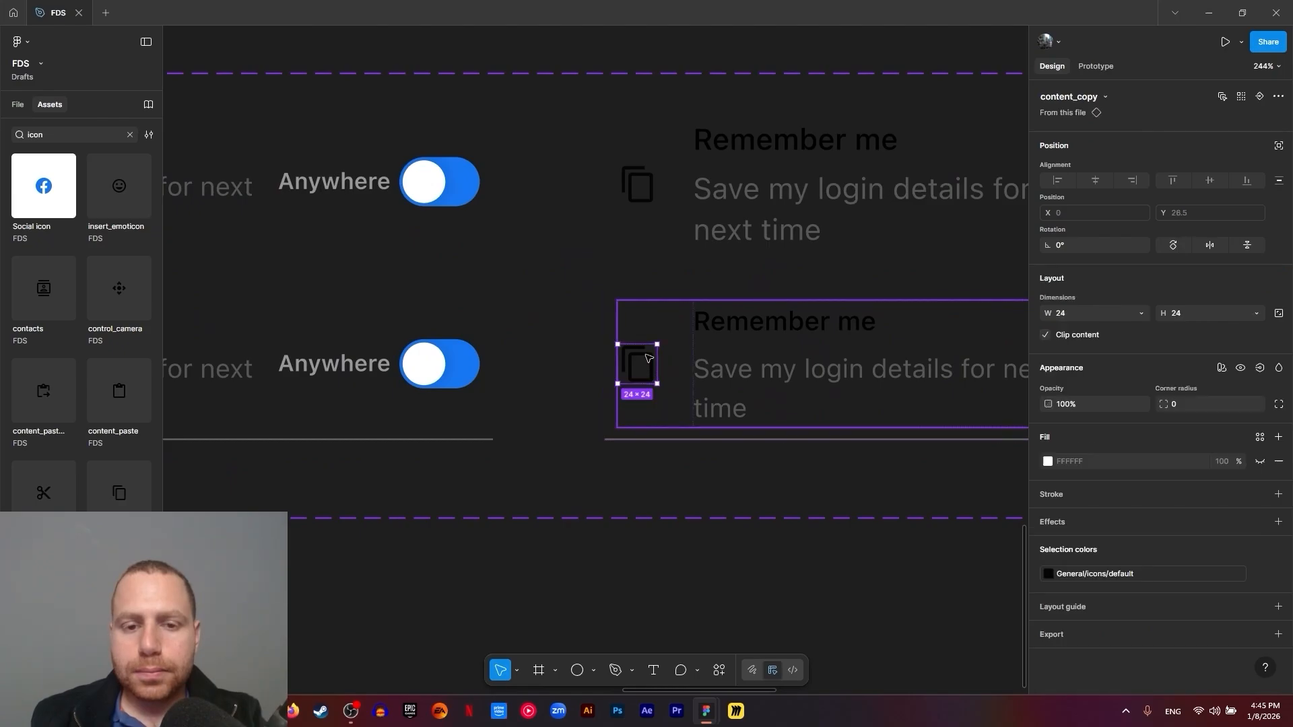
{"action": "left_click", "coordinate": [663, 397]}
{"action": "left_click", "coordinate": [638, 367]}
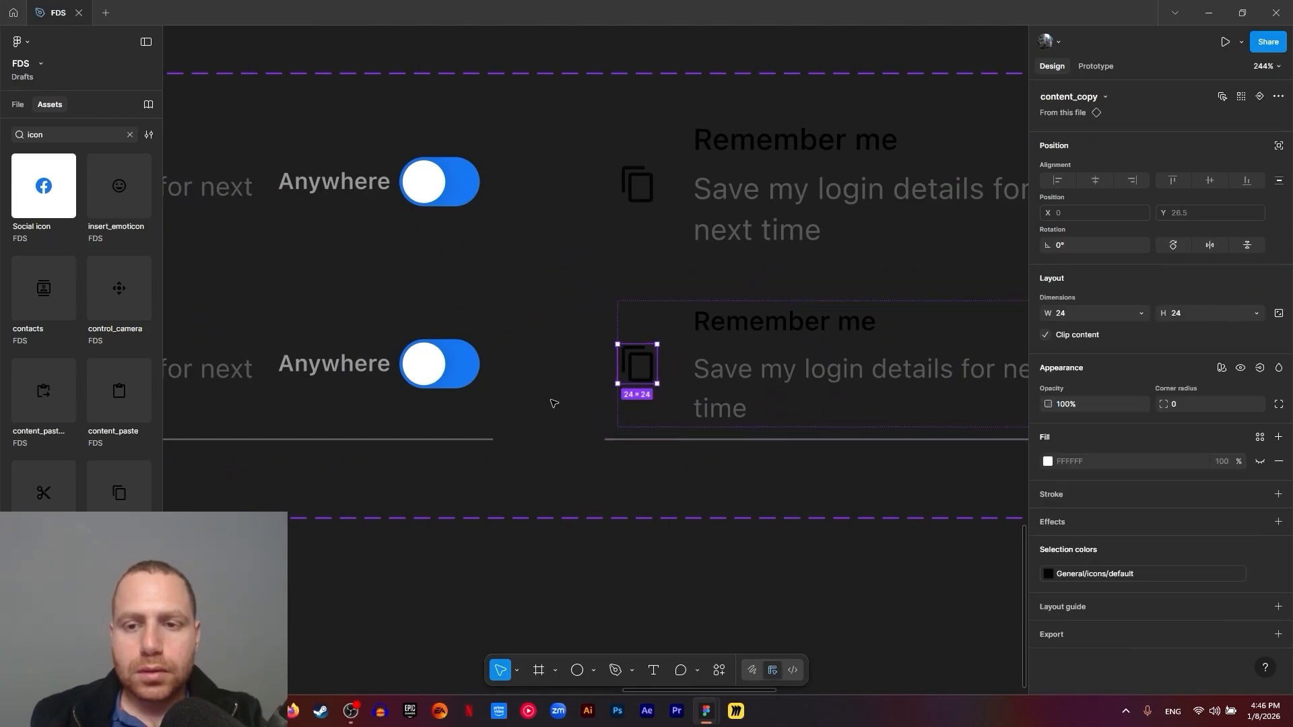
{"action": "key", "text": "ctrl+alt+a"}
{"action": "scroll", "coordinate": [645, 484], "scroll_direction": "down", "scroll_amount": 3}
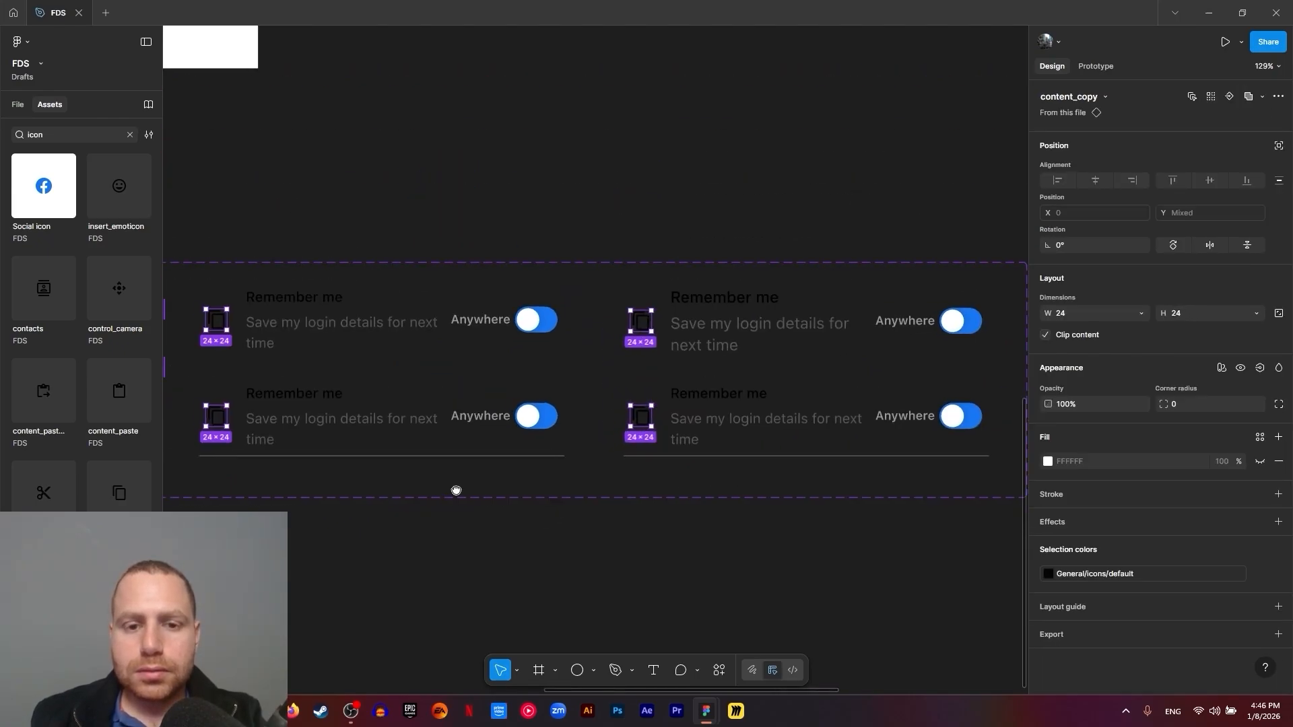
{"action": "left_click_drag", "start_coordinate": [456, 491], "coordinate": [775, 465]}
{"action": "left_click_drag", "start_coordinate": [484, 491], "coordinate": [346, 468]}
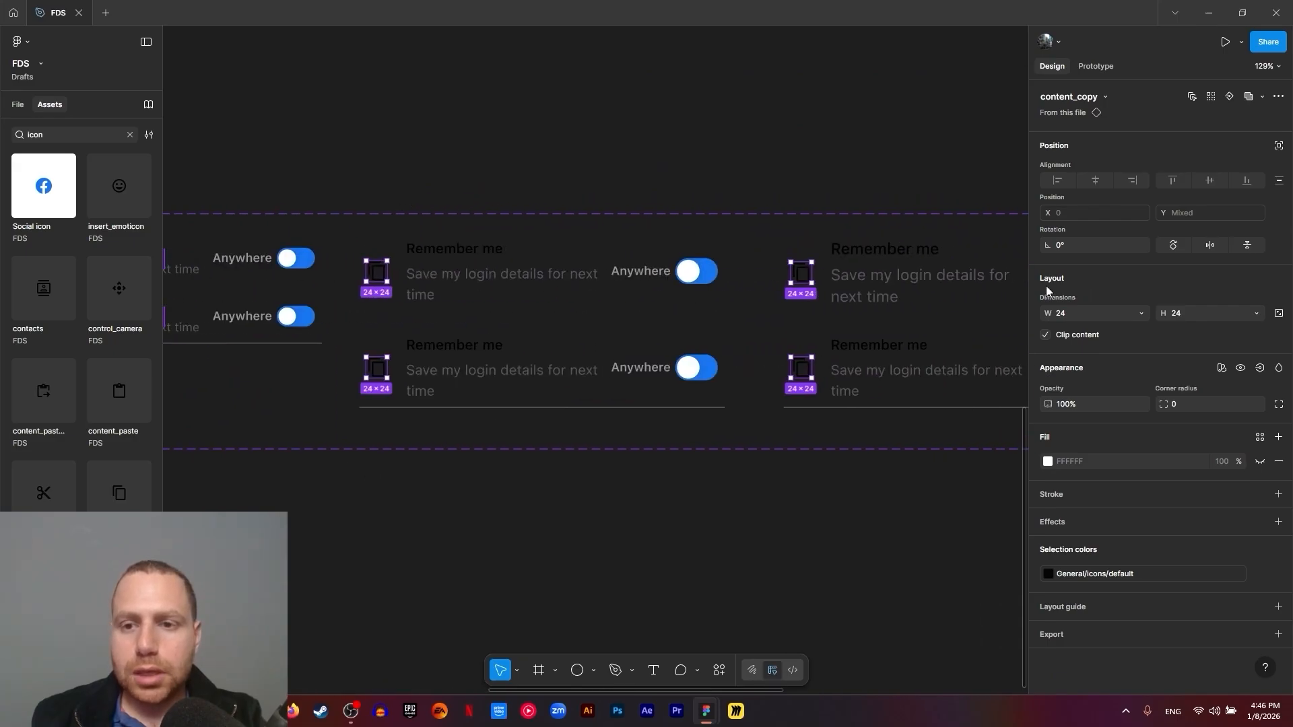
{"action": "left_click", "coordinate": [1229, 98]}
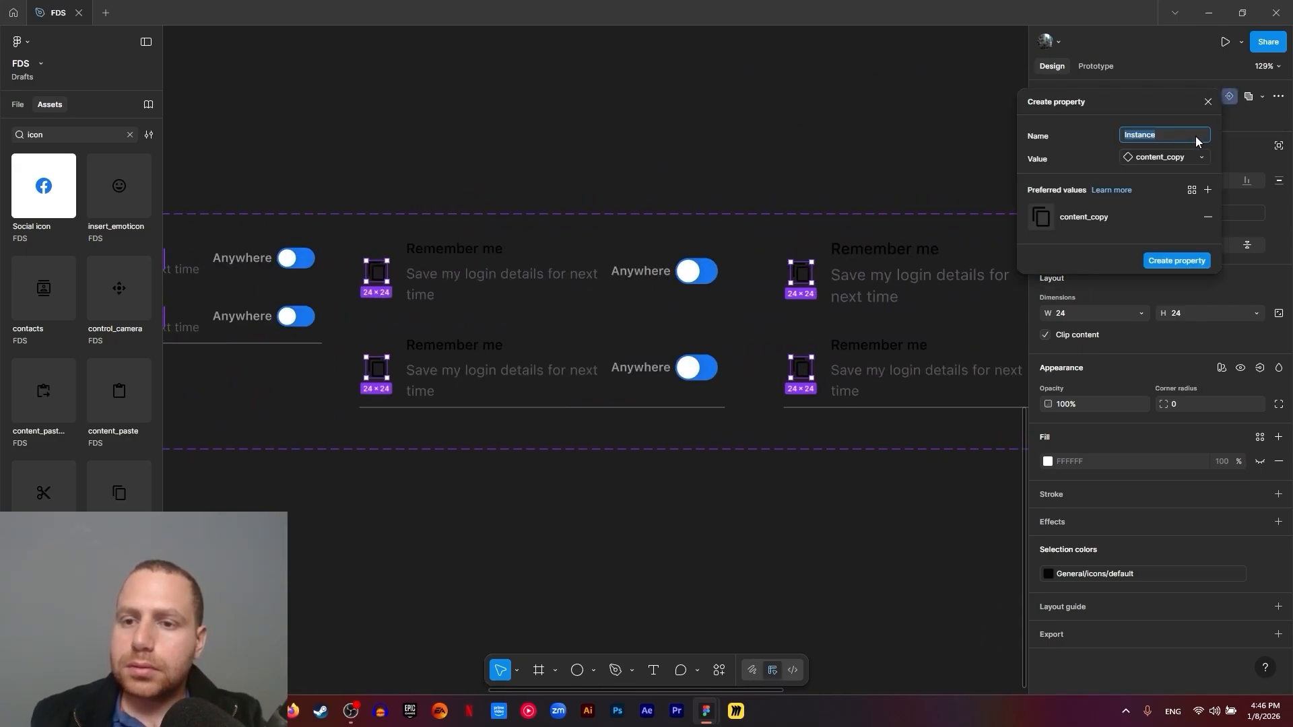
{"action": "type", "text": "Icon "}
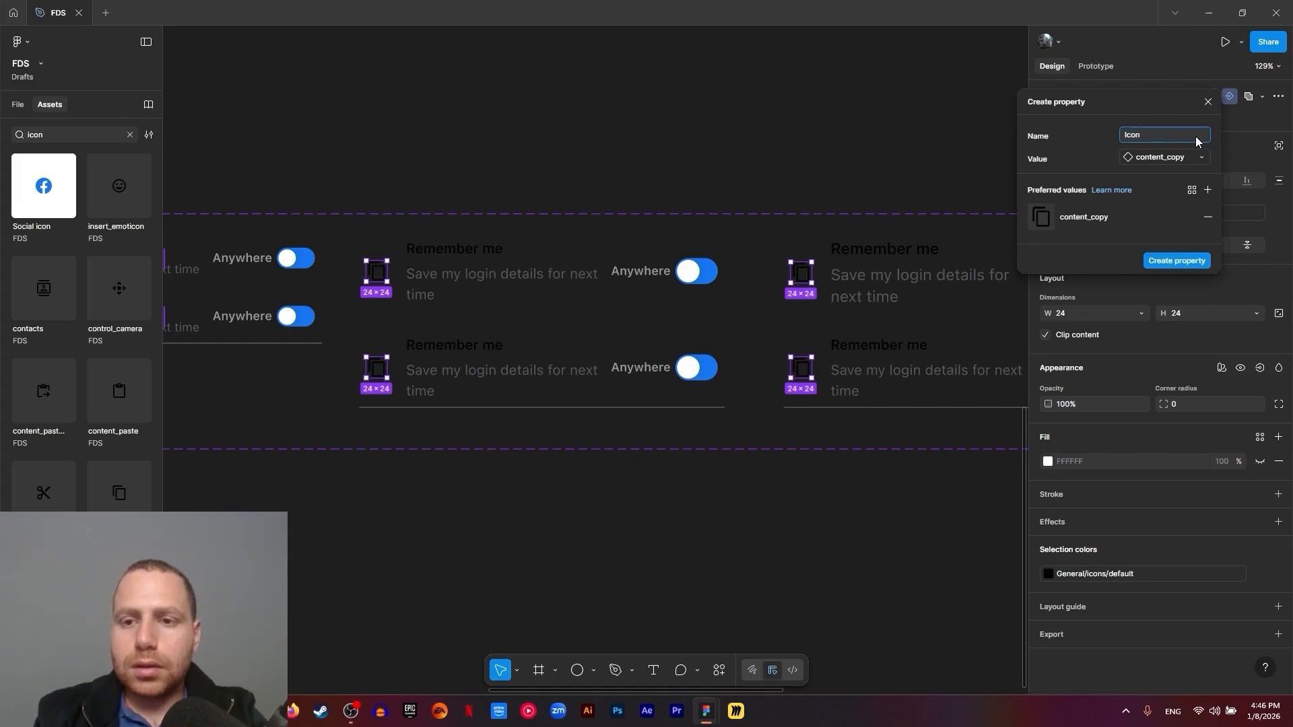
{"action": "type", "text": "Left"}
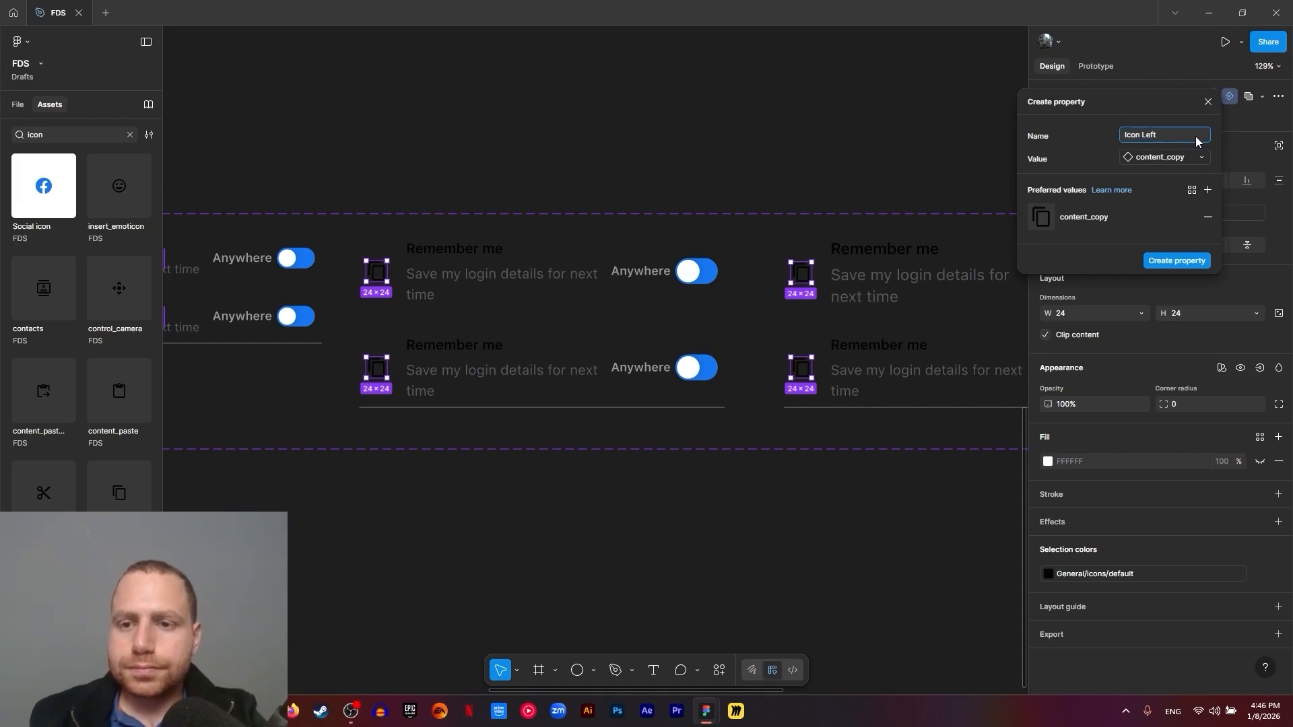
{"action": "left_click", "coordinate": [1183, 260]}
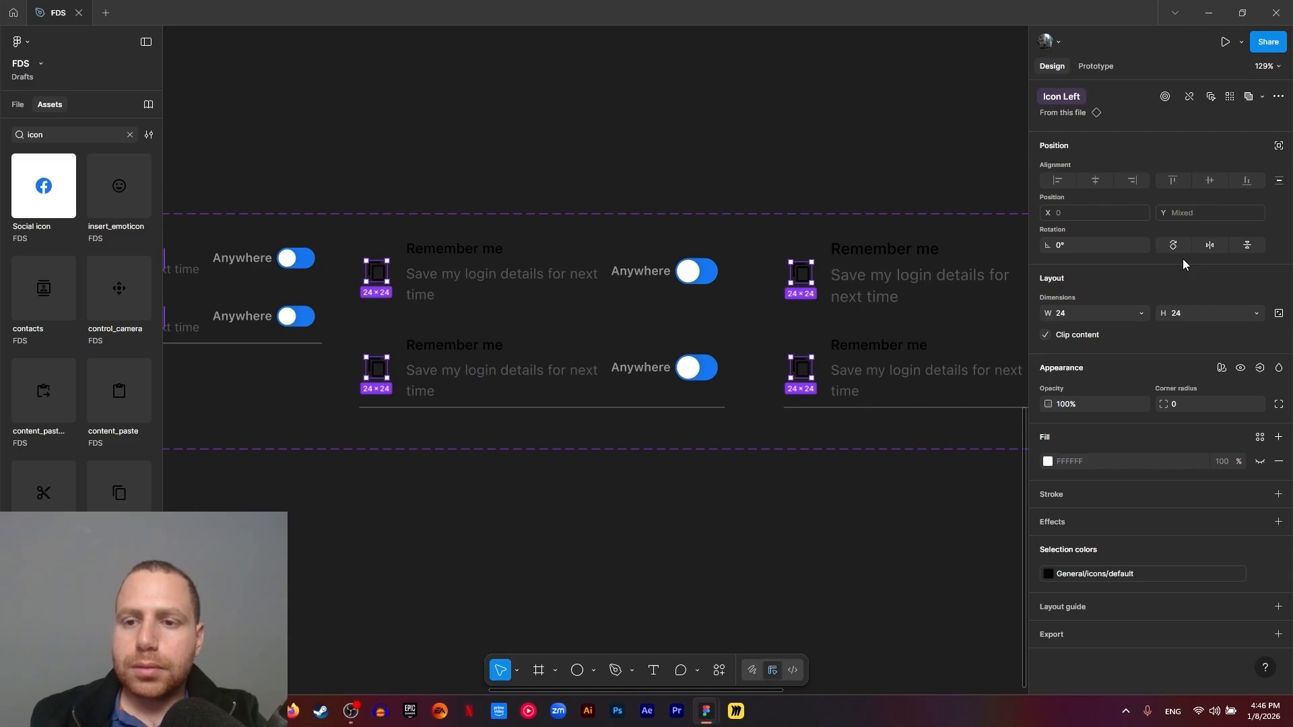
Create a boolean visibility property named "Icon Left." with the value True for the icons in all Filter Toggle variants
{"action": "left_click", "coordinate": [1259, 368]}
{"action": "left_click", "coordinate": [1251, 417]}
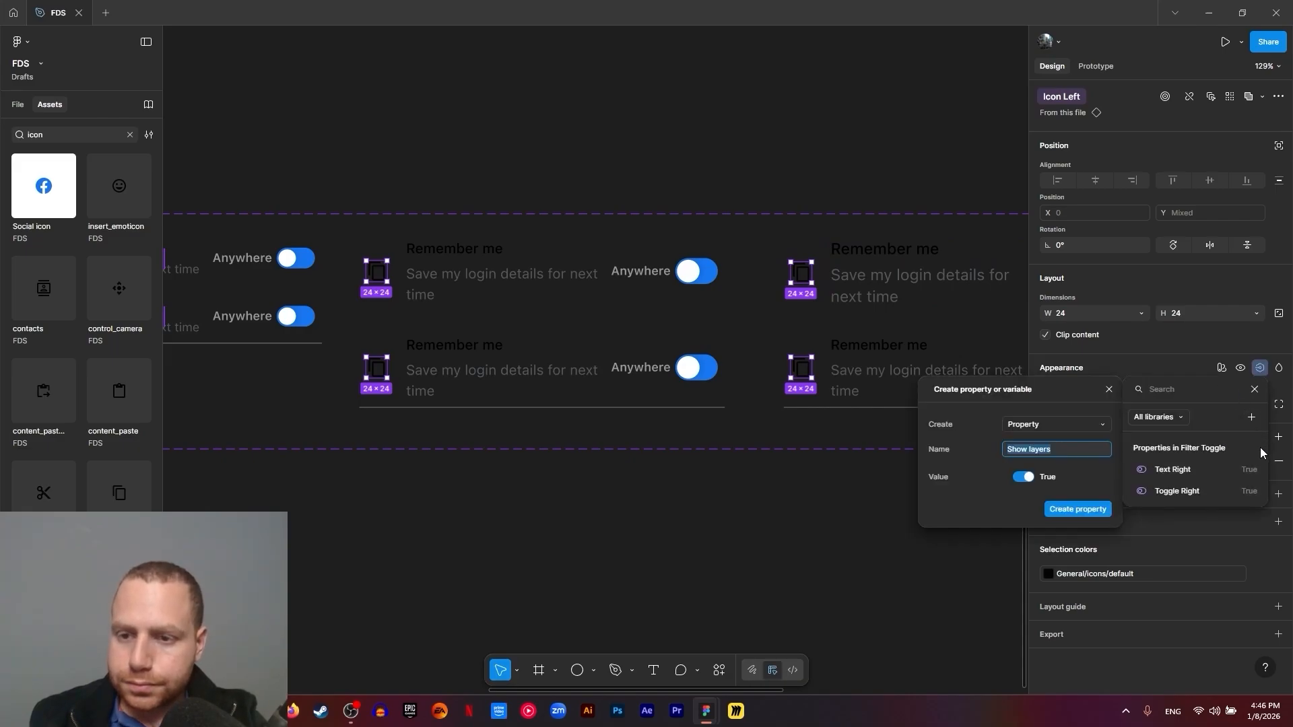
{"action": "type", "text": "Icon "}
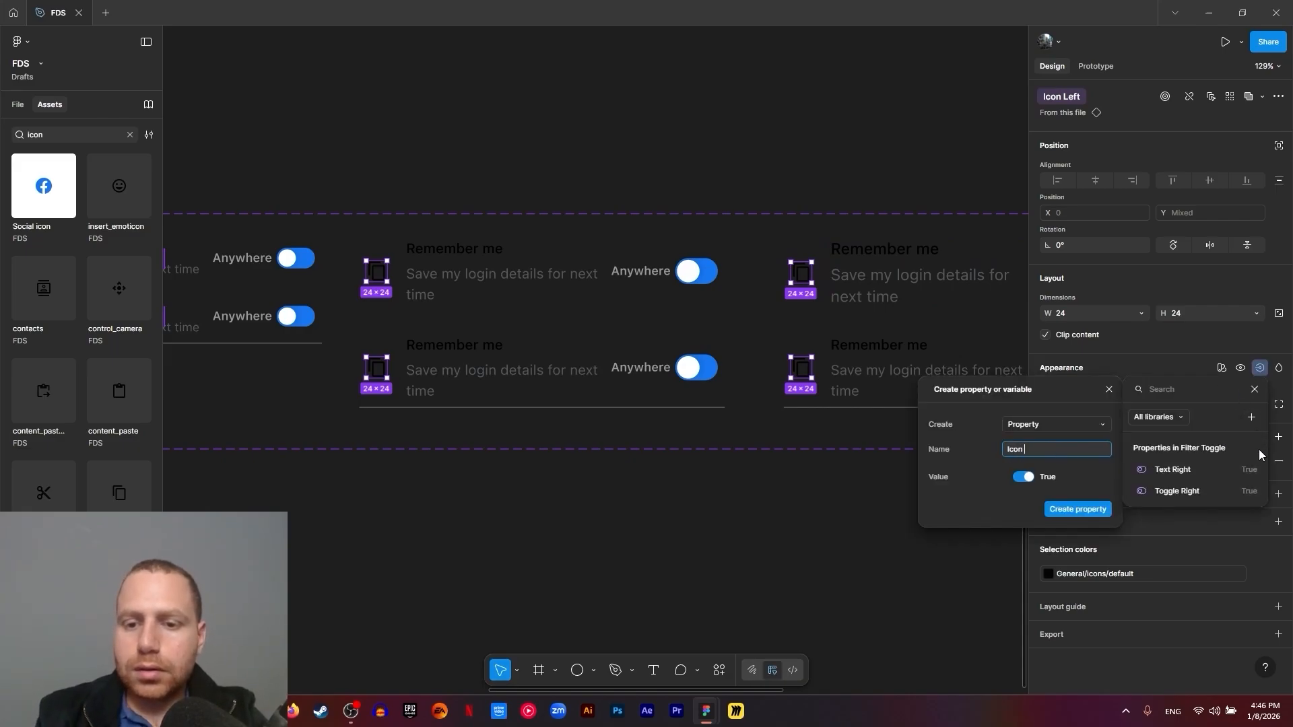
{"action": "type", "text": "Lef"}
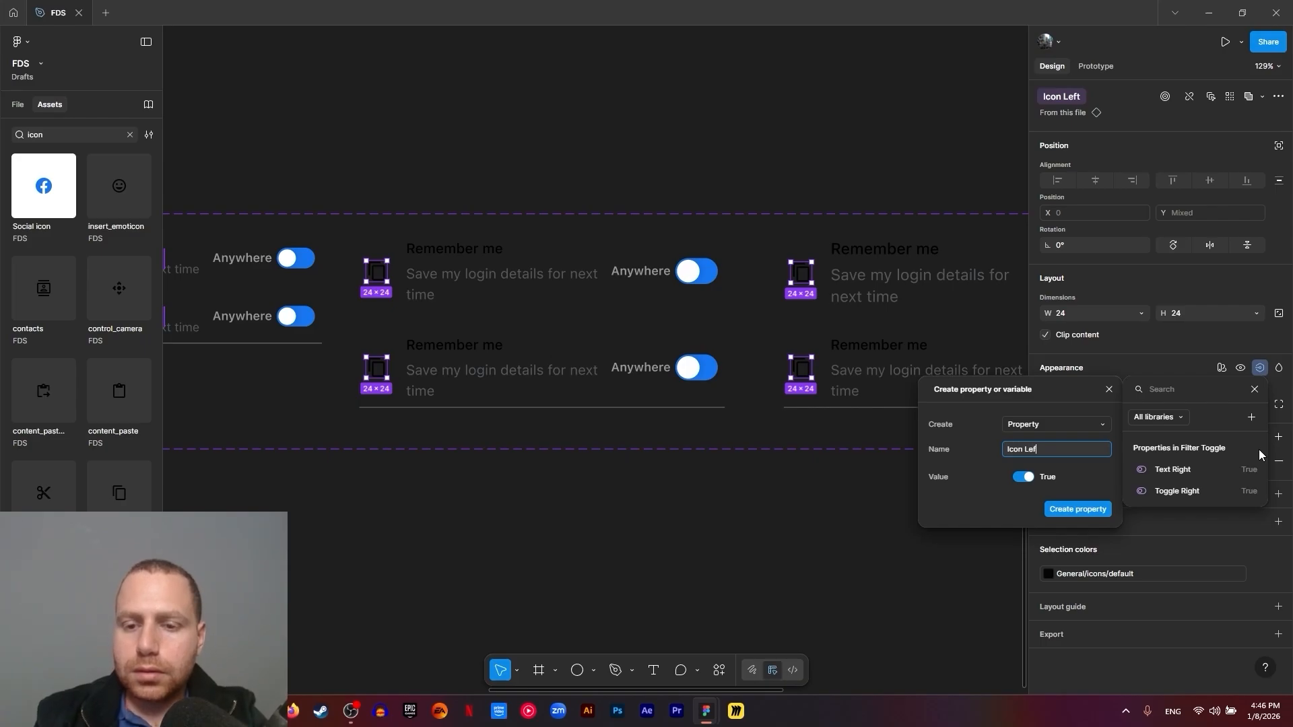
{"action": "type", "text": "t."}
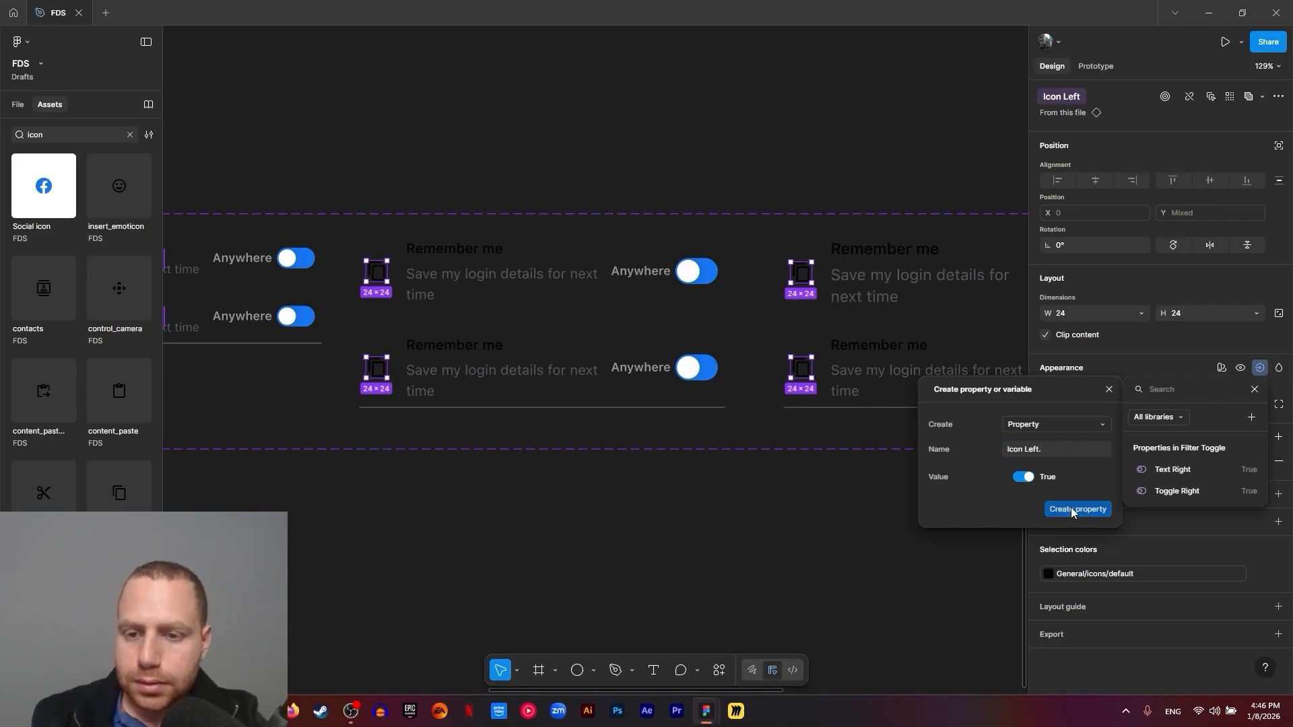
{"action": "left_click", "coordinate": [1072, 508]}
{"action": "left_click", "coordinate": [1093, 384]}
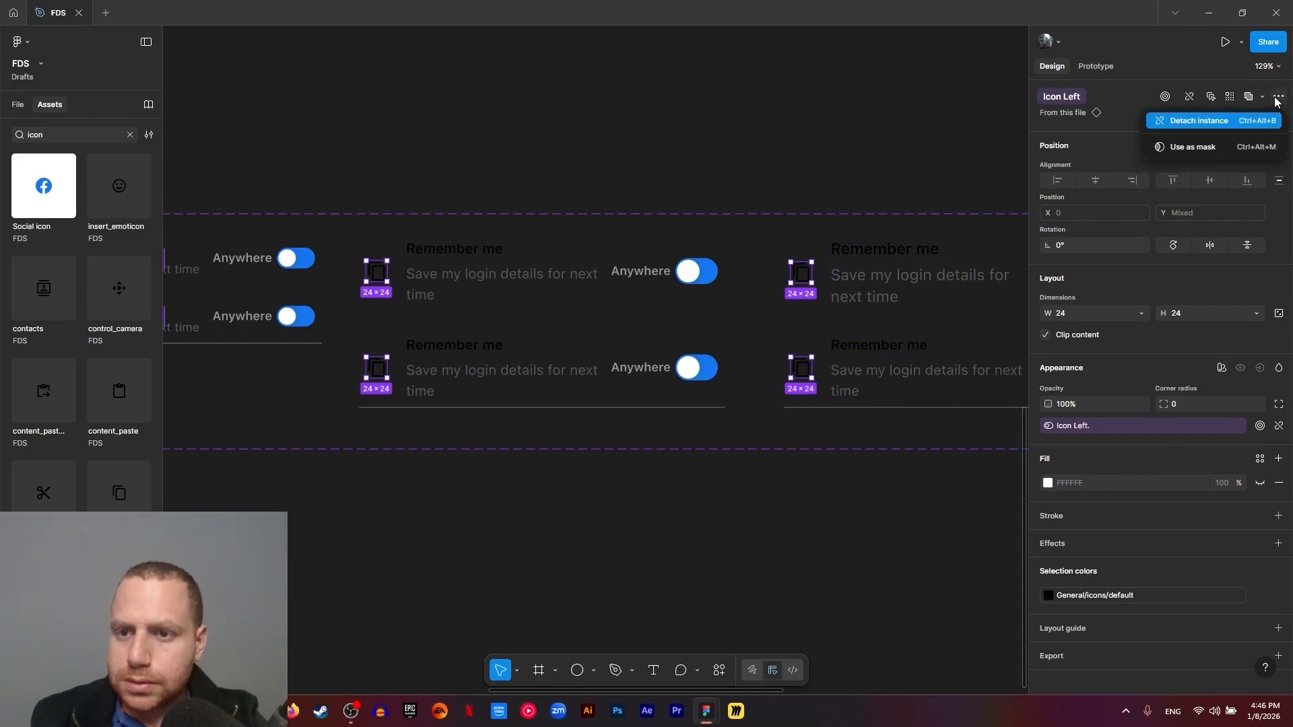
Open the Filter Toggle set's Icon Left instance swap property for editing
{"action": "left_click", "coordinate": [1062, 96]}
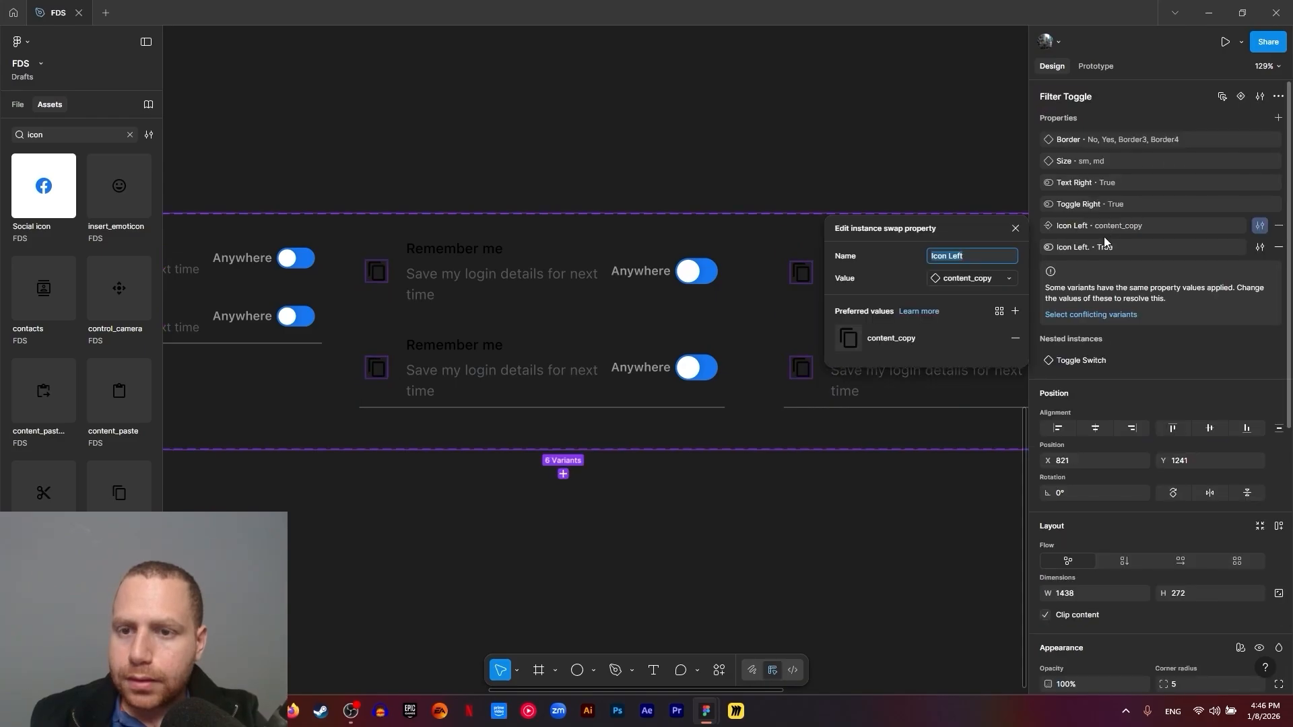